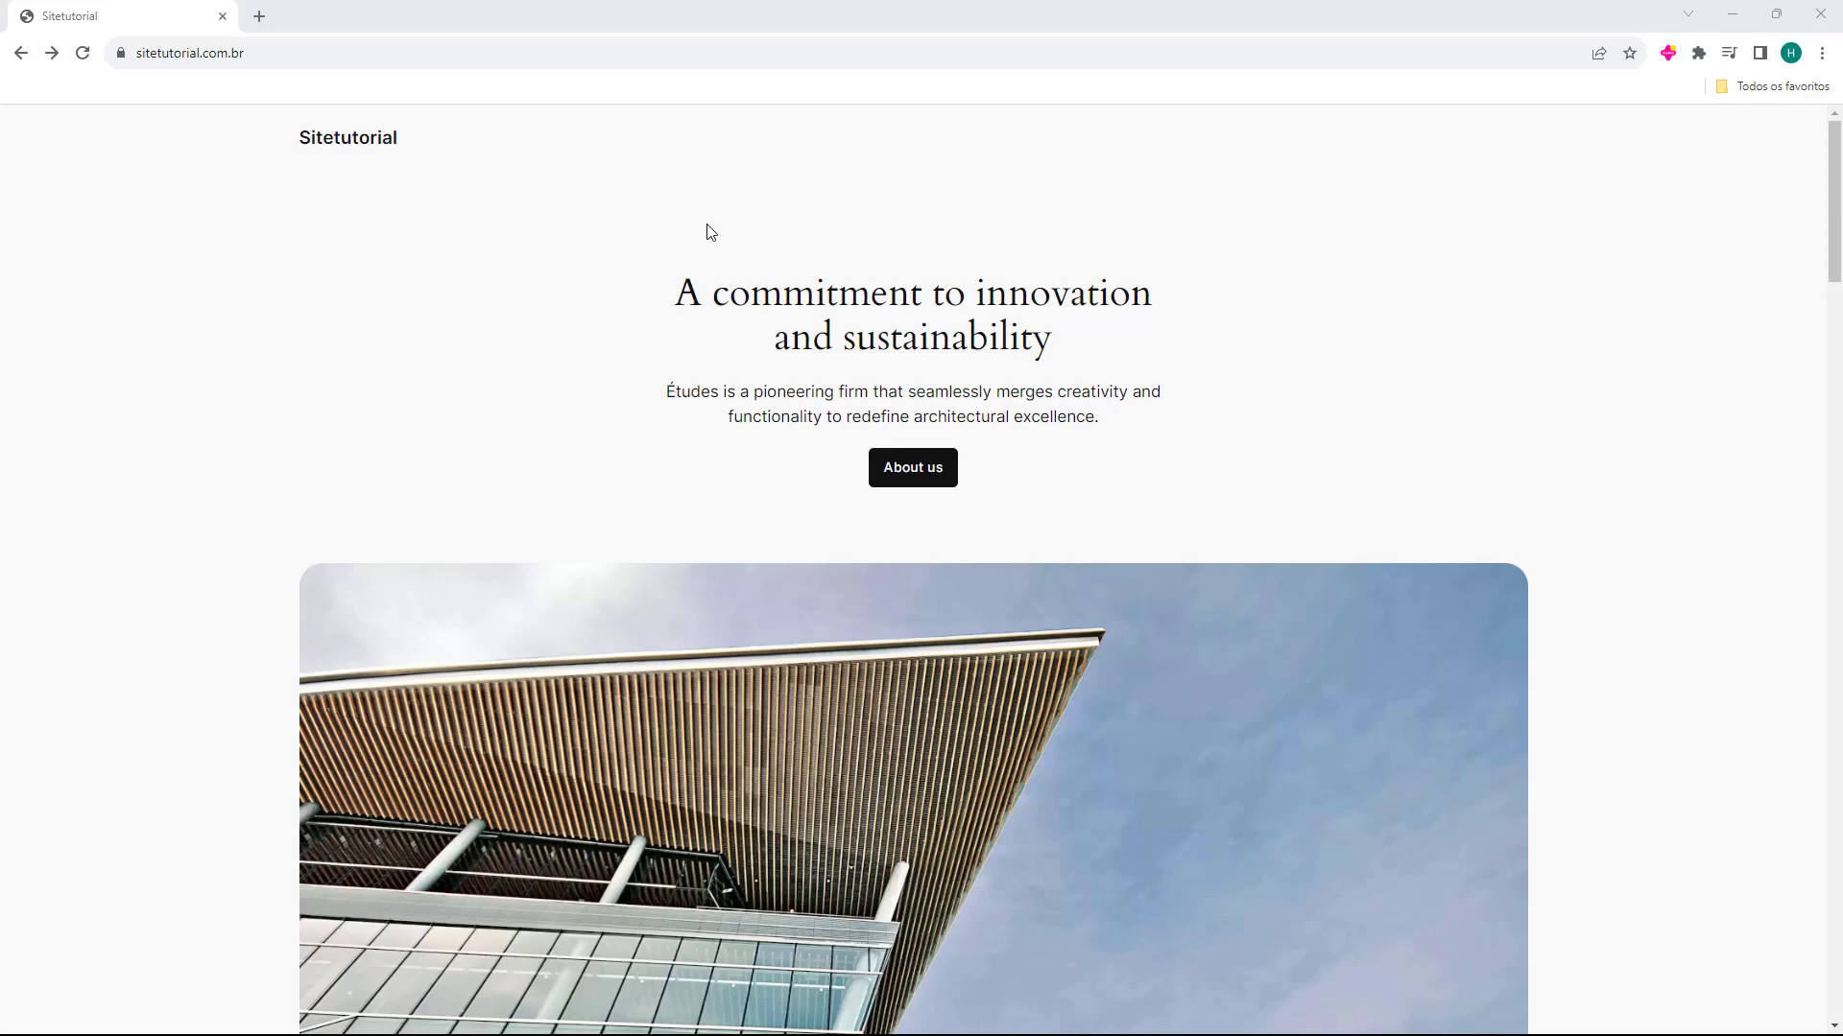
Open the WordPress login page of sitetutorial.com.br through its /wp-admin address
scroll(437, 319, "down", 15)
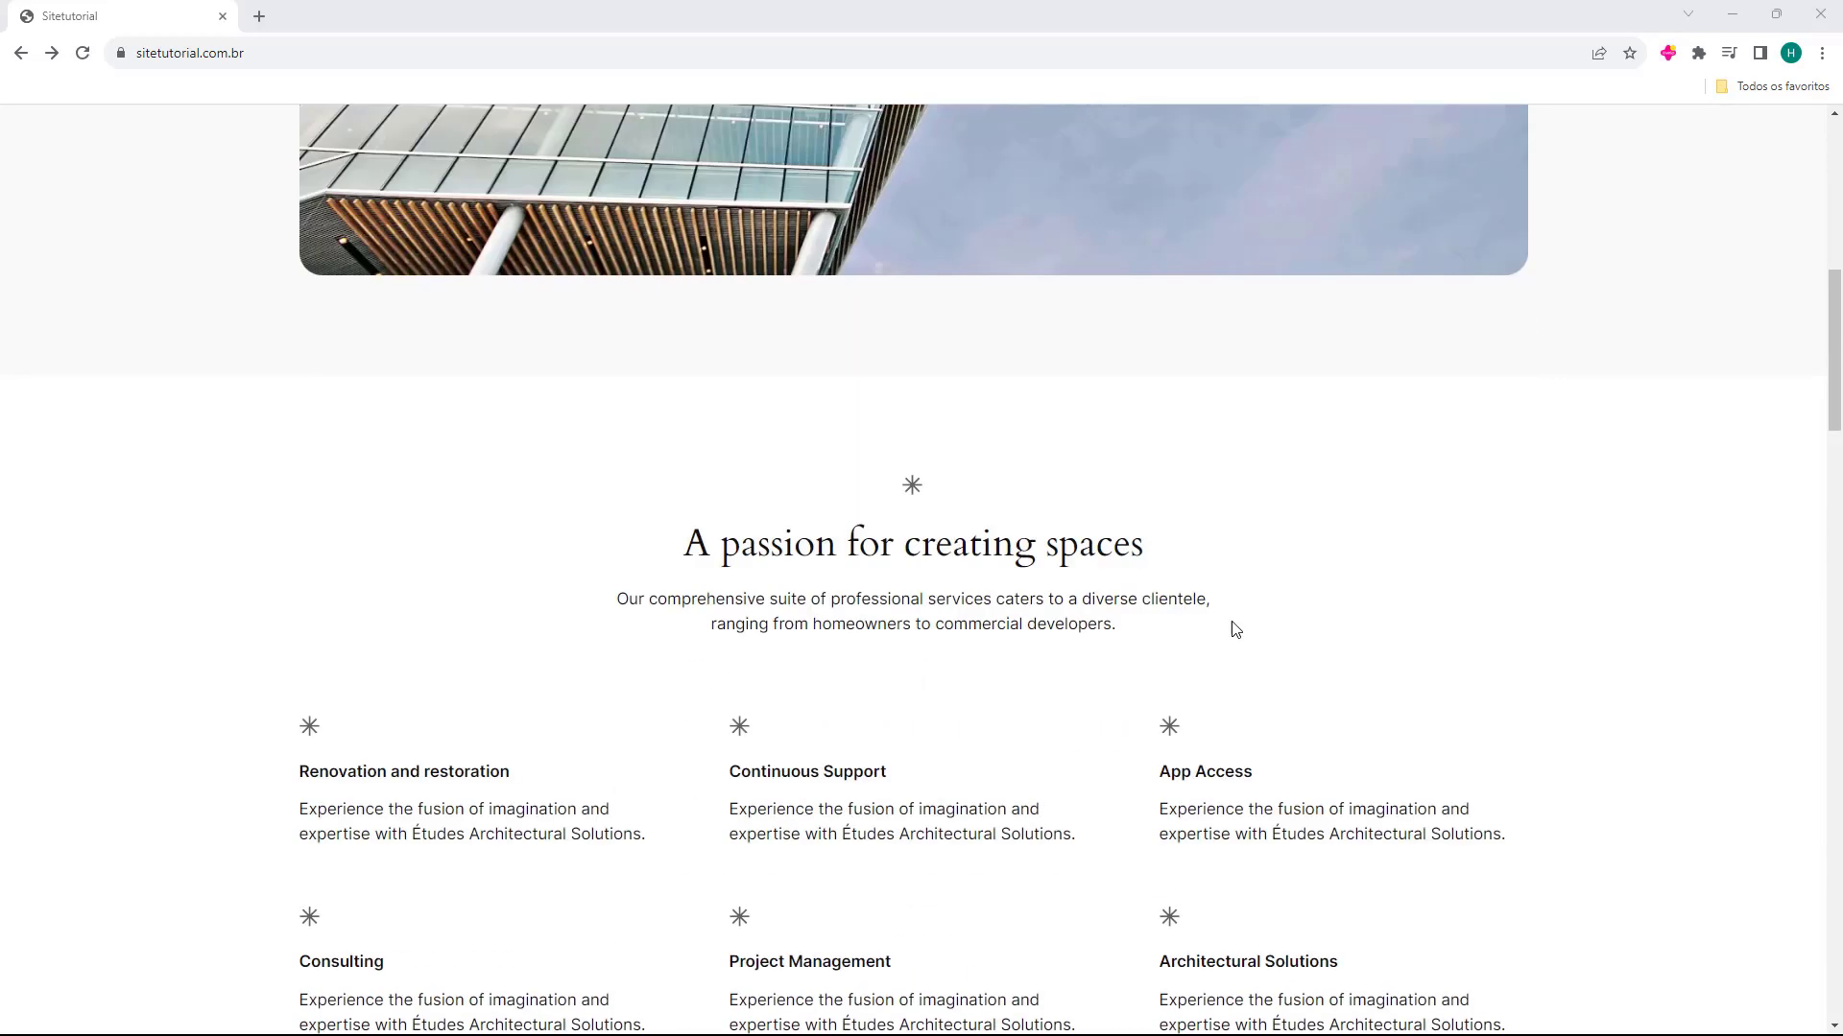
scroll(564, 654, "up", 16)
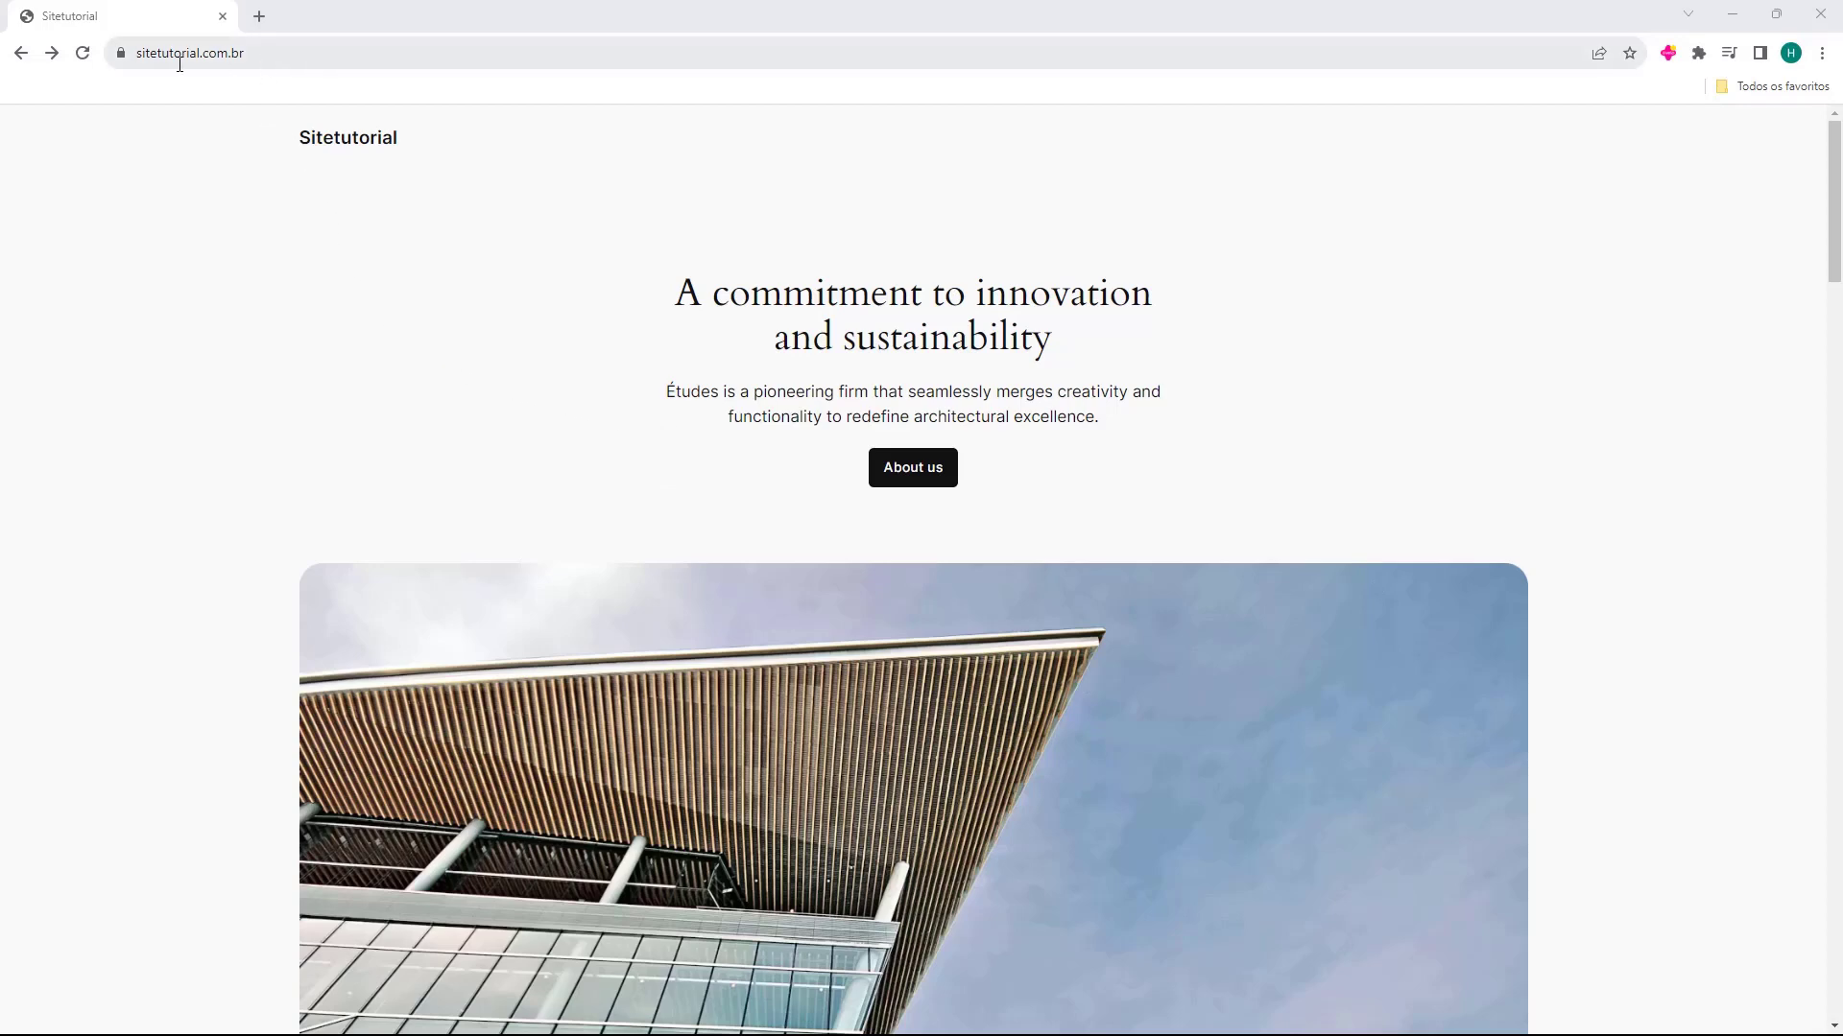
left_click(271, 59)
left_click(410, 58)
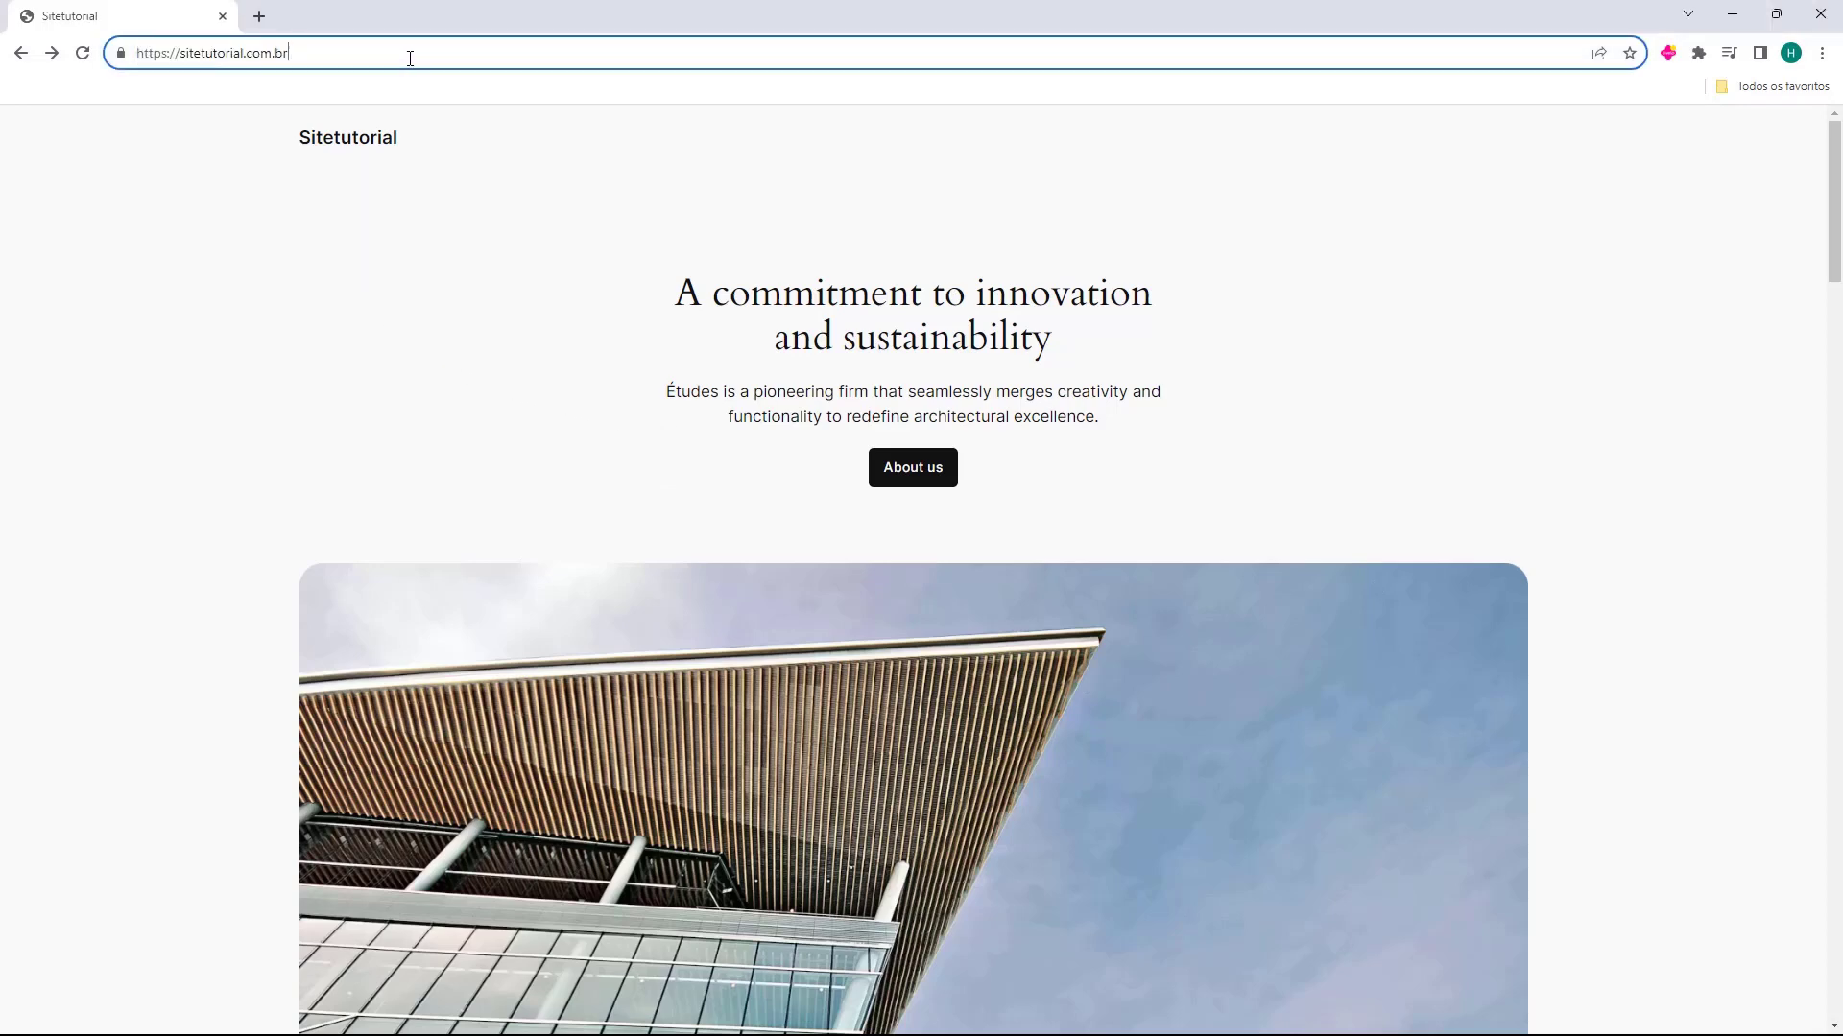
type("/")
key("Right")
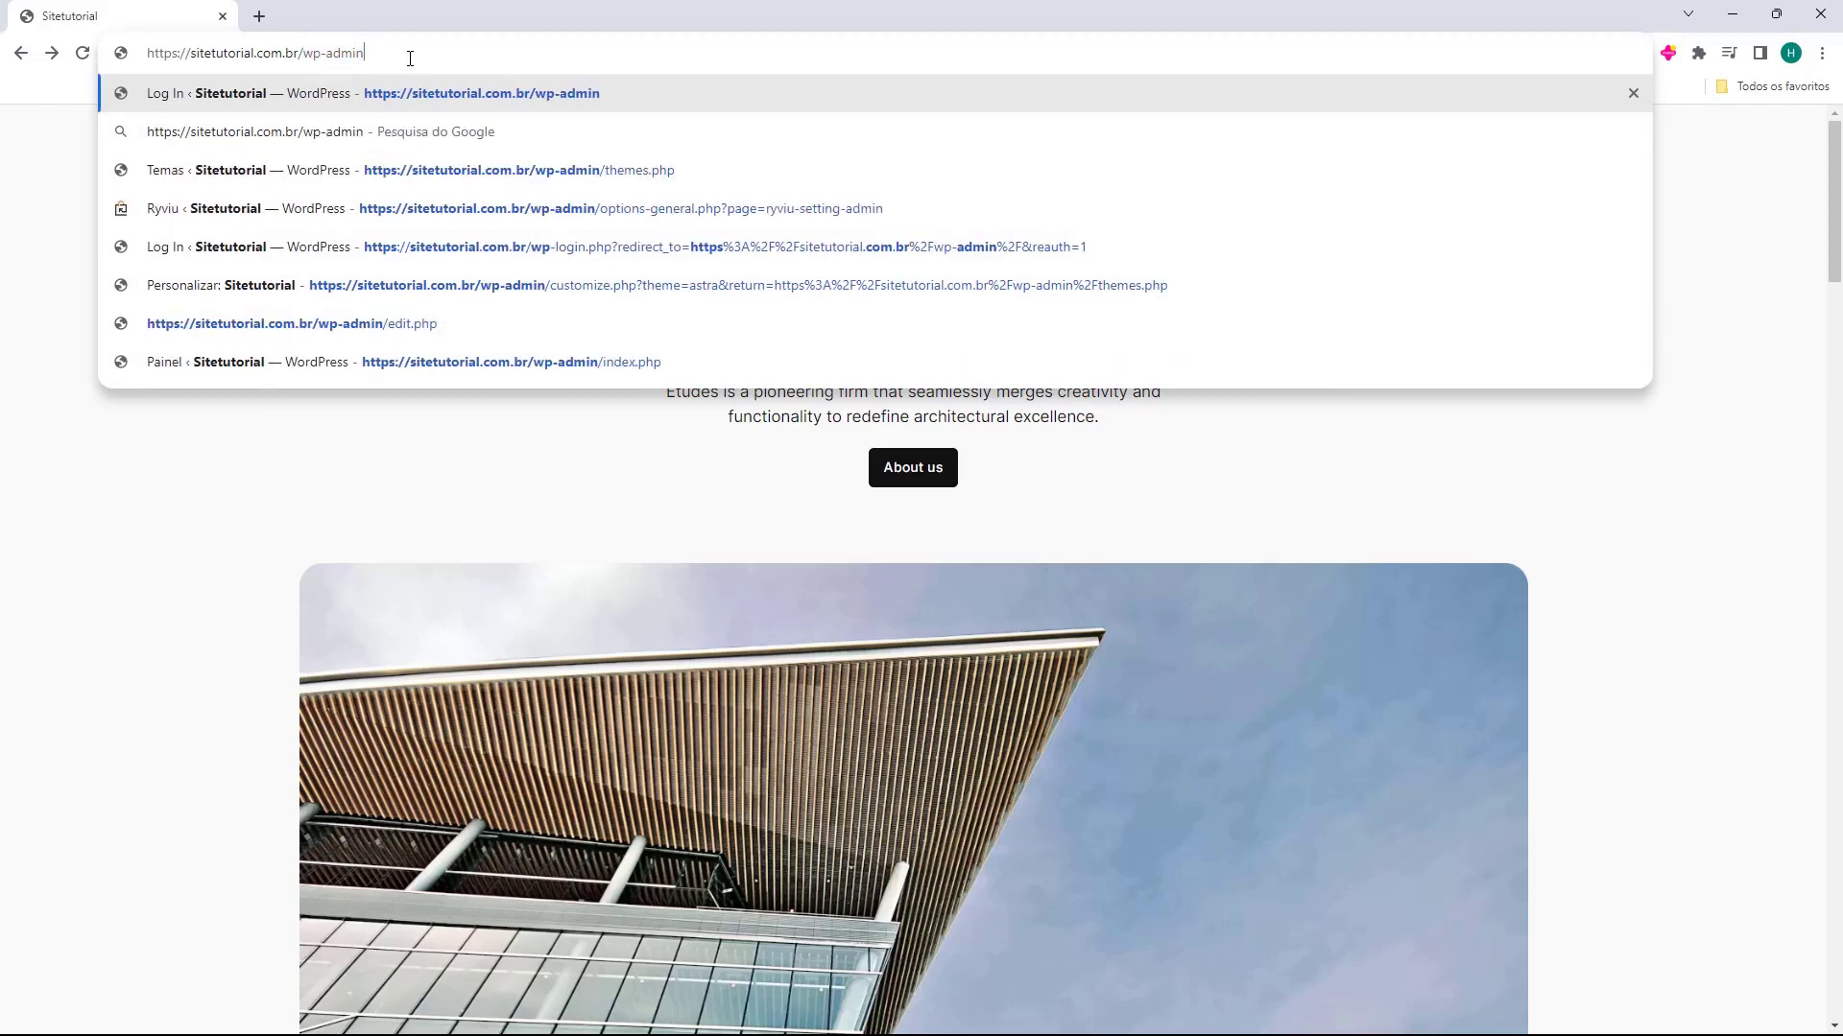
key("Return")
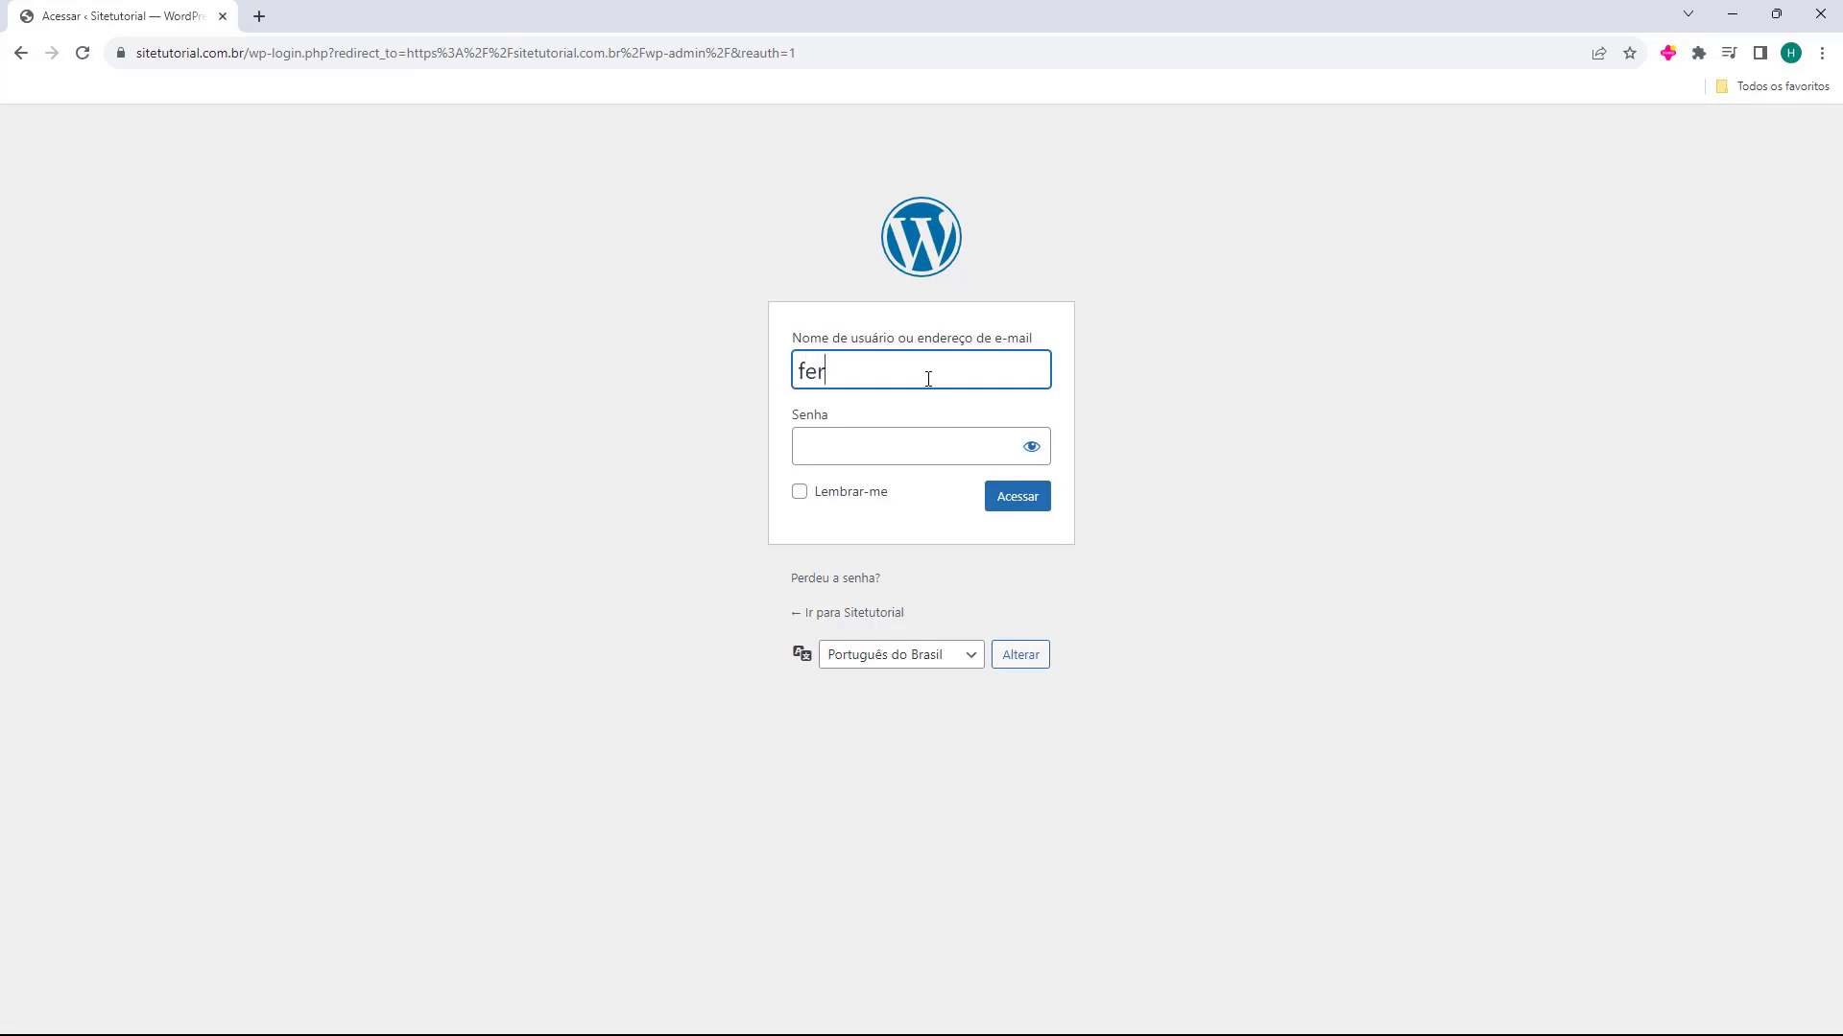
Log in to the WordPress admin by filling in the username and the account password
left_click(928, 378)
type("fernando")
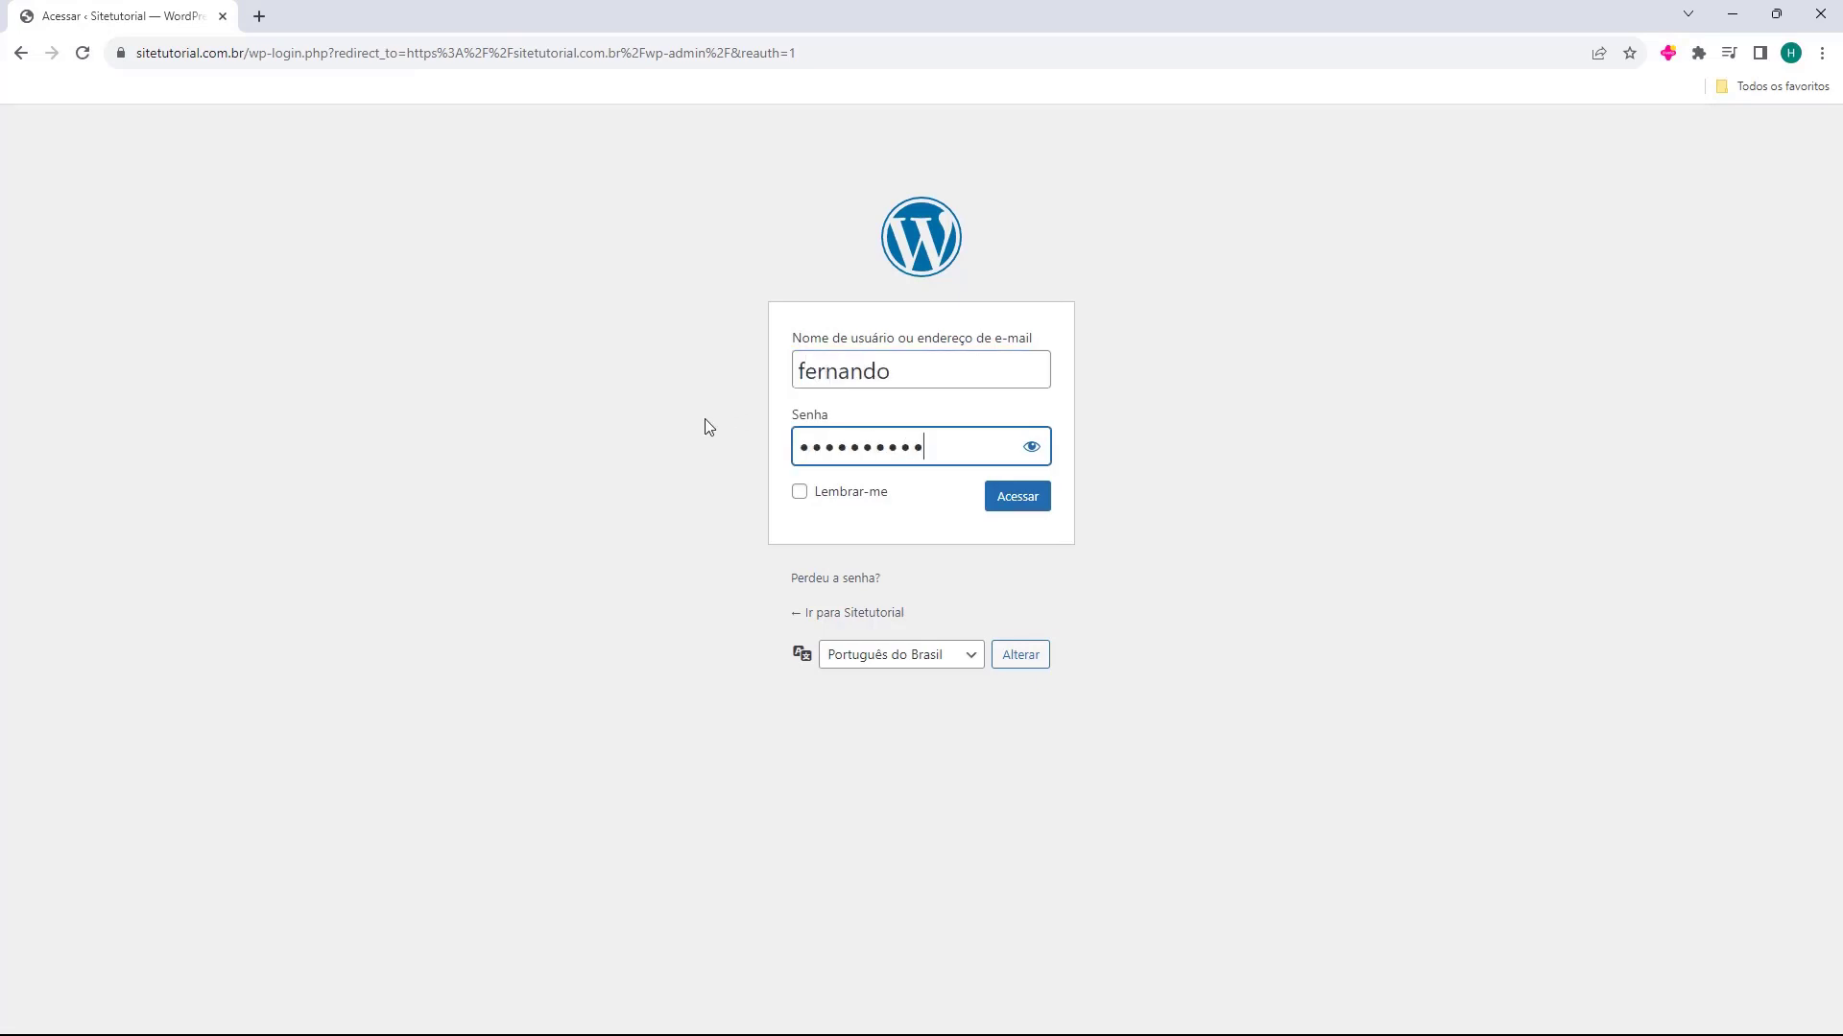
left_click(714, 371)
left_click(1014, 512)
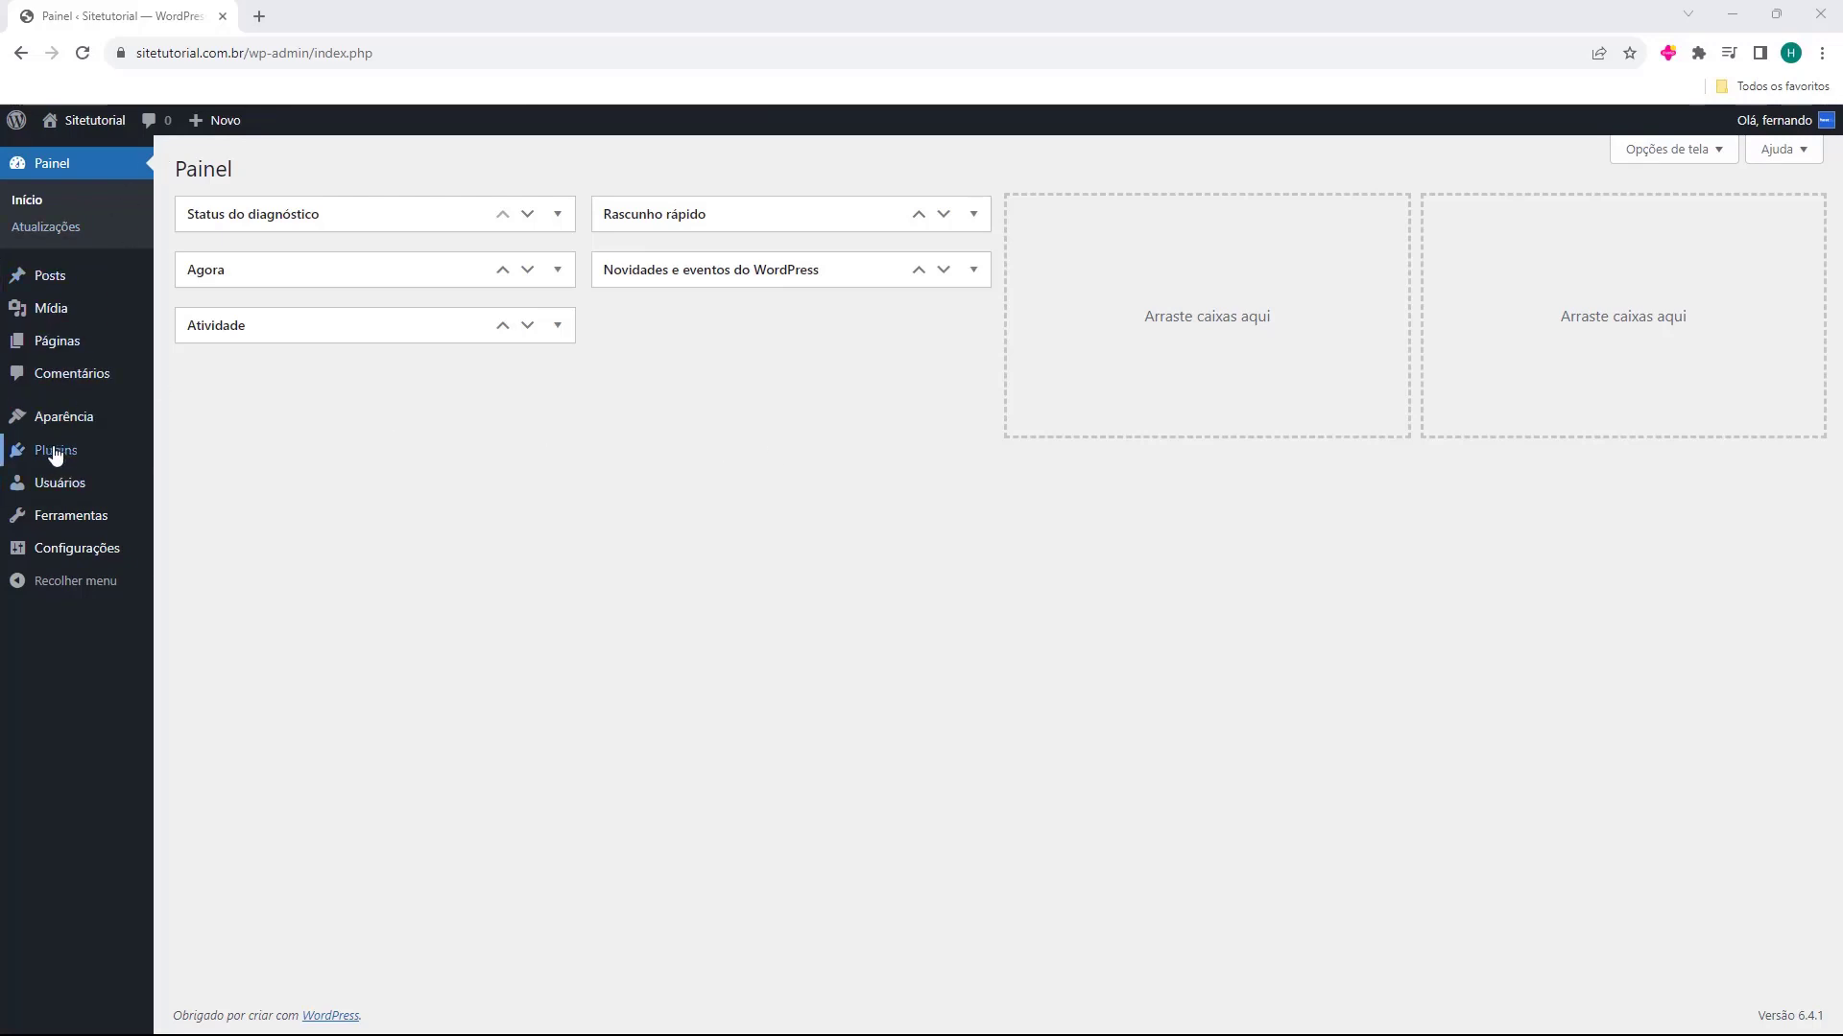
Find the Elementor Website Builder plugin by searching the plugin directory for "elementor", and install and activate it
mouse_move(55, 460)
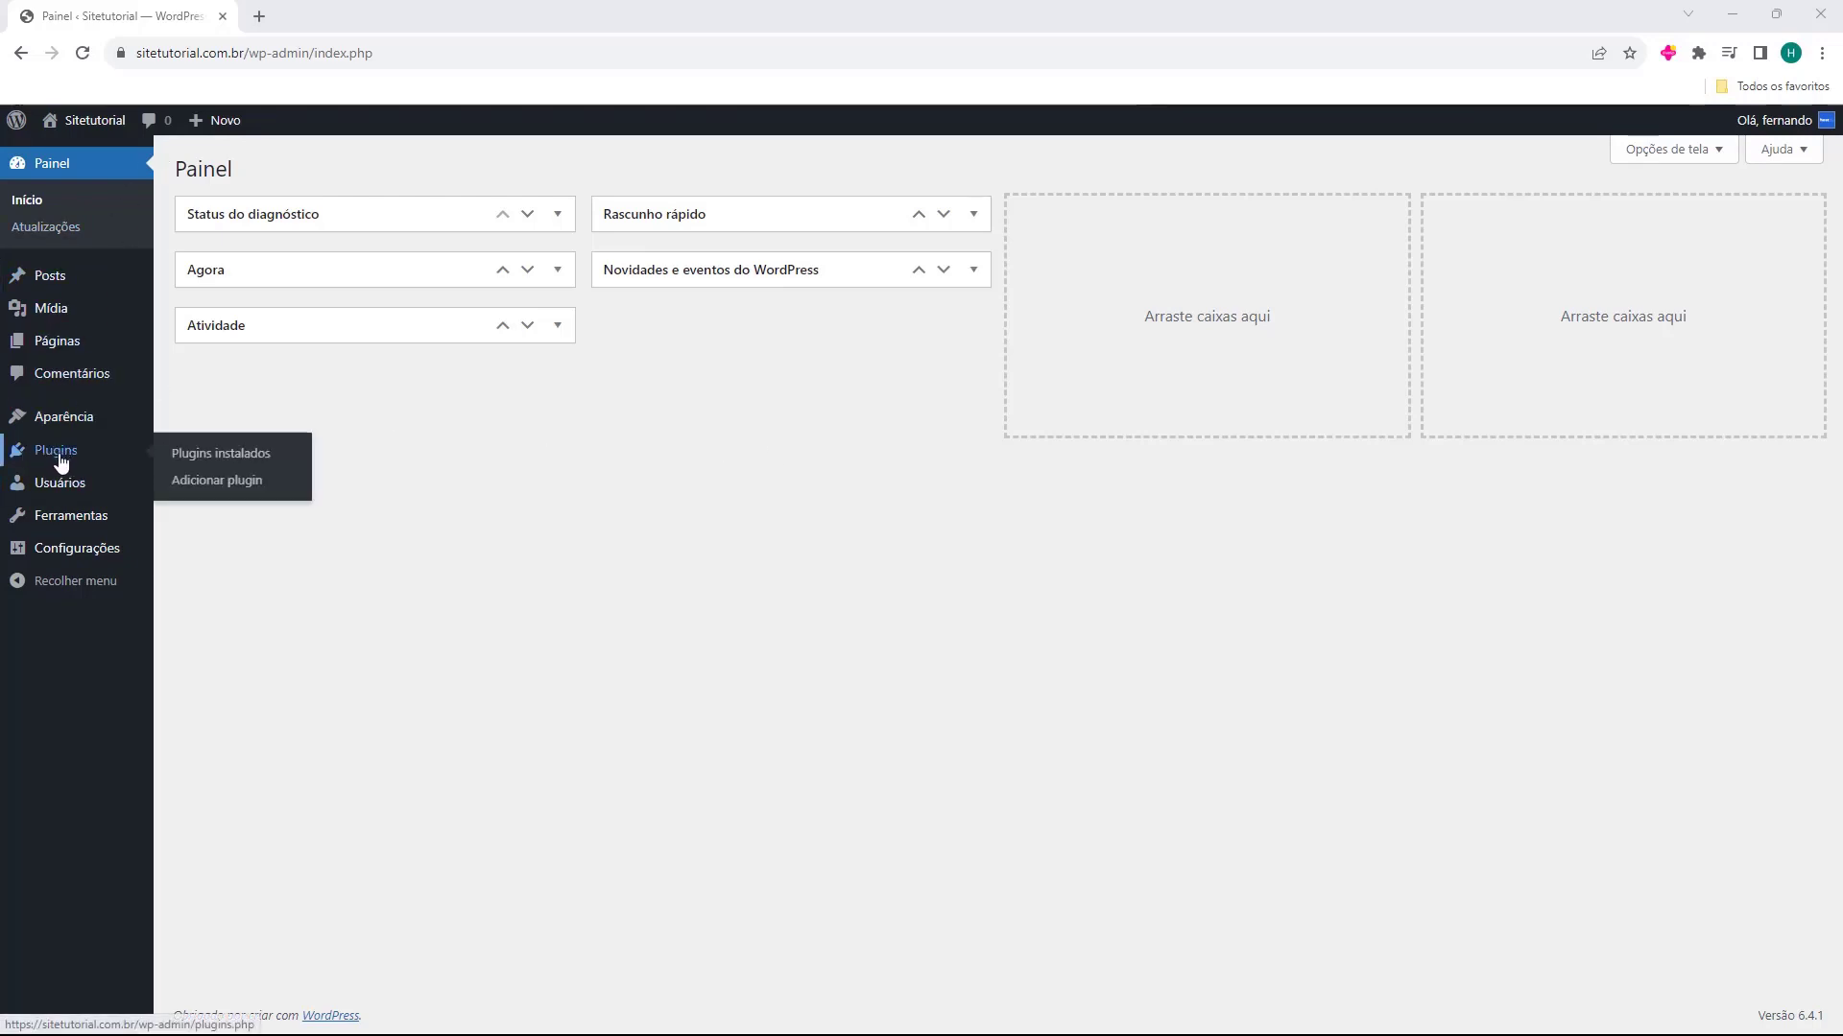
left_click(61, 463)
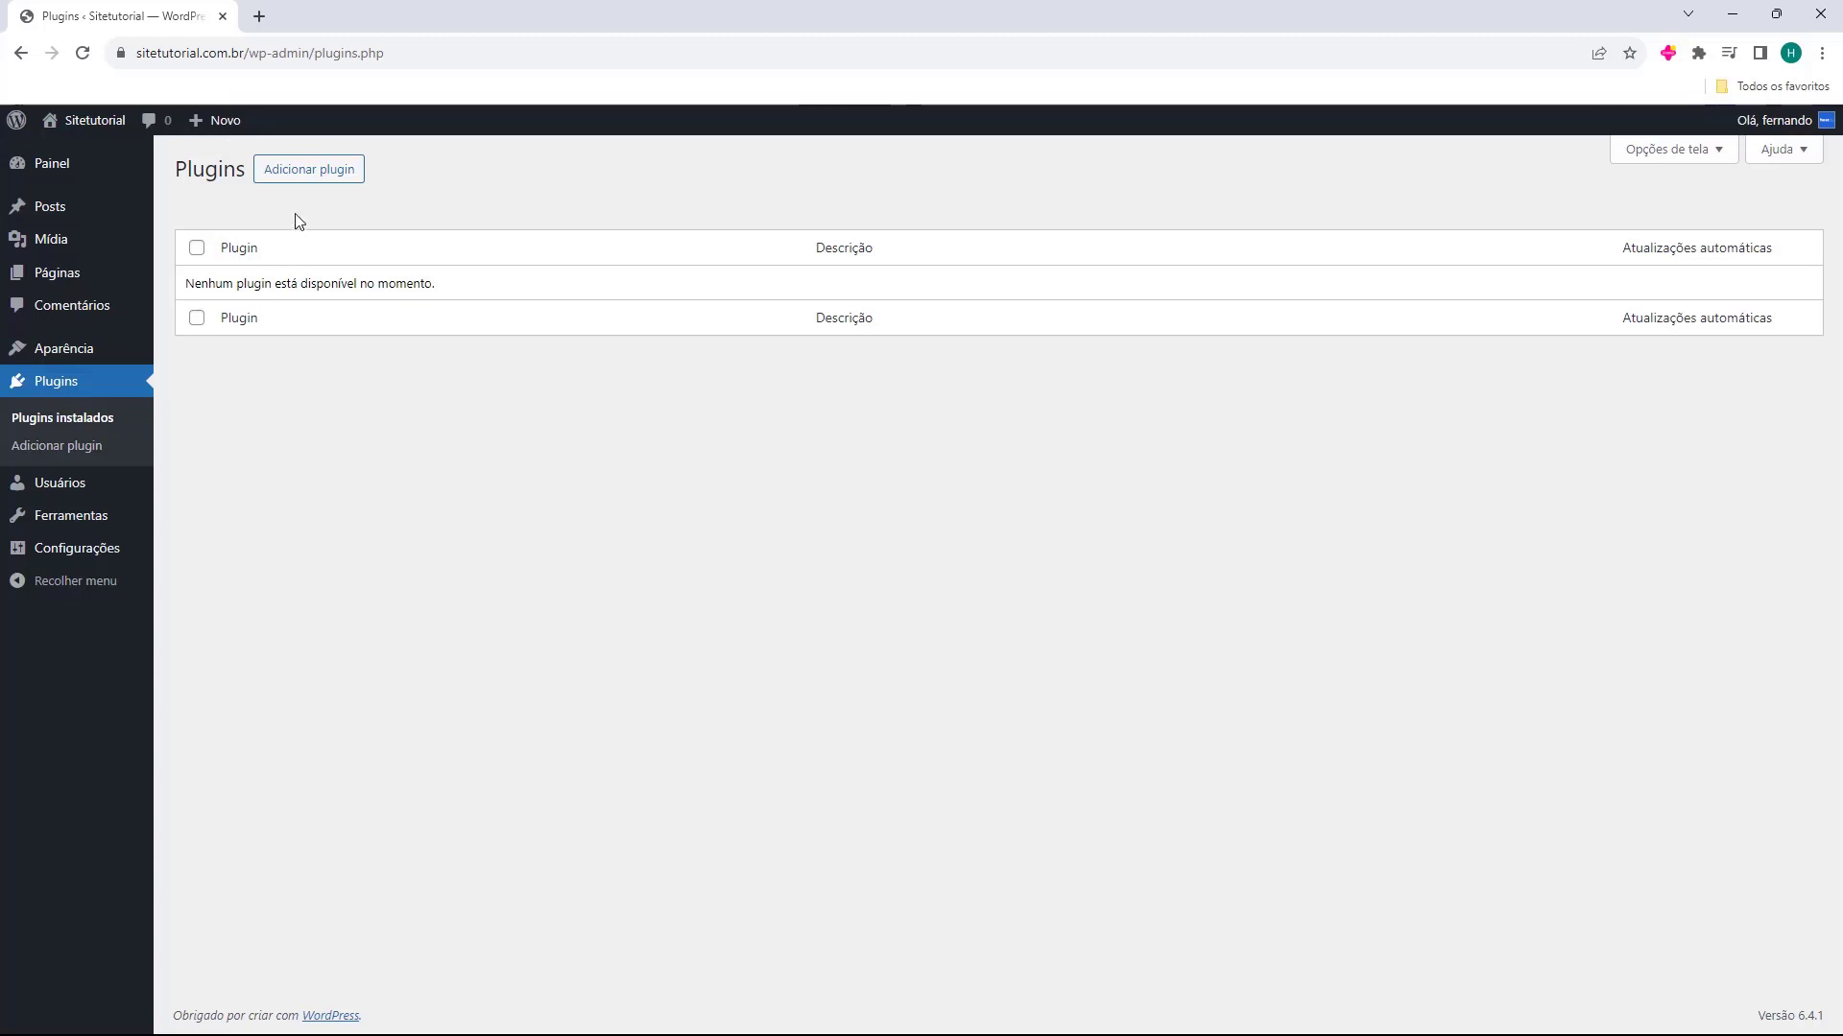
left_click(310, 183)
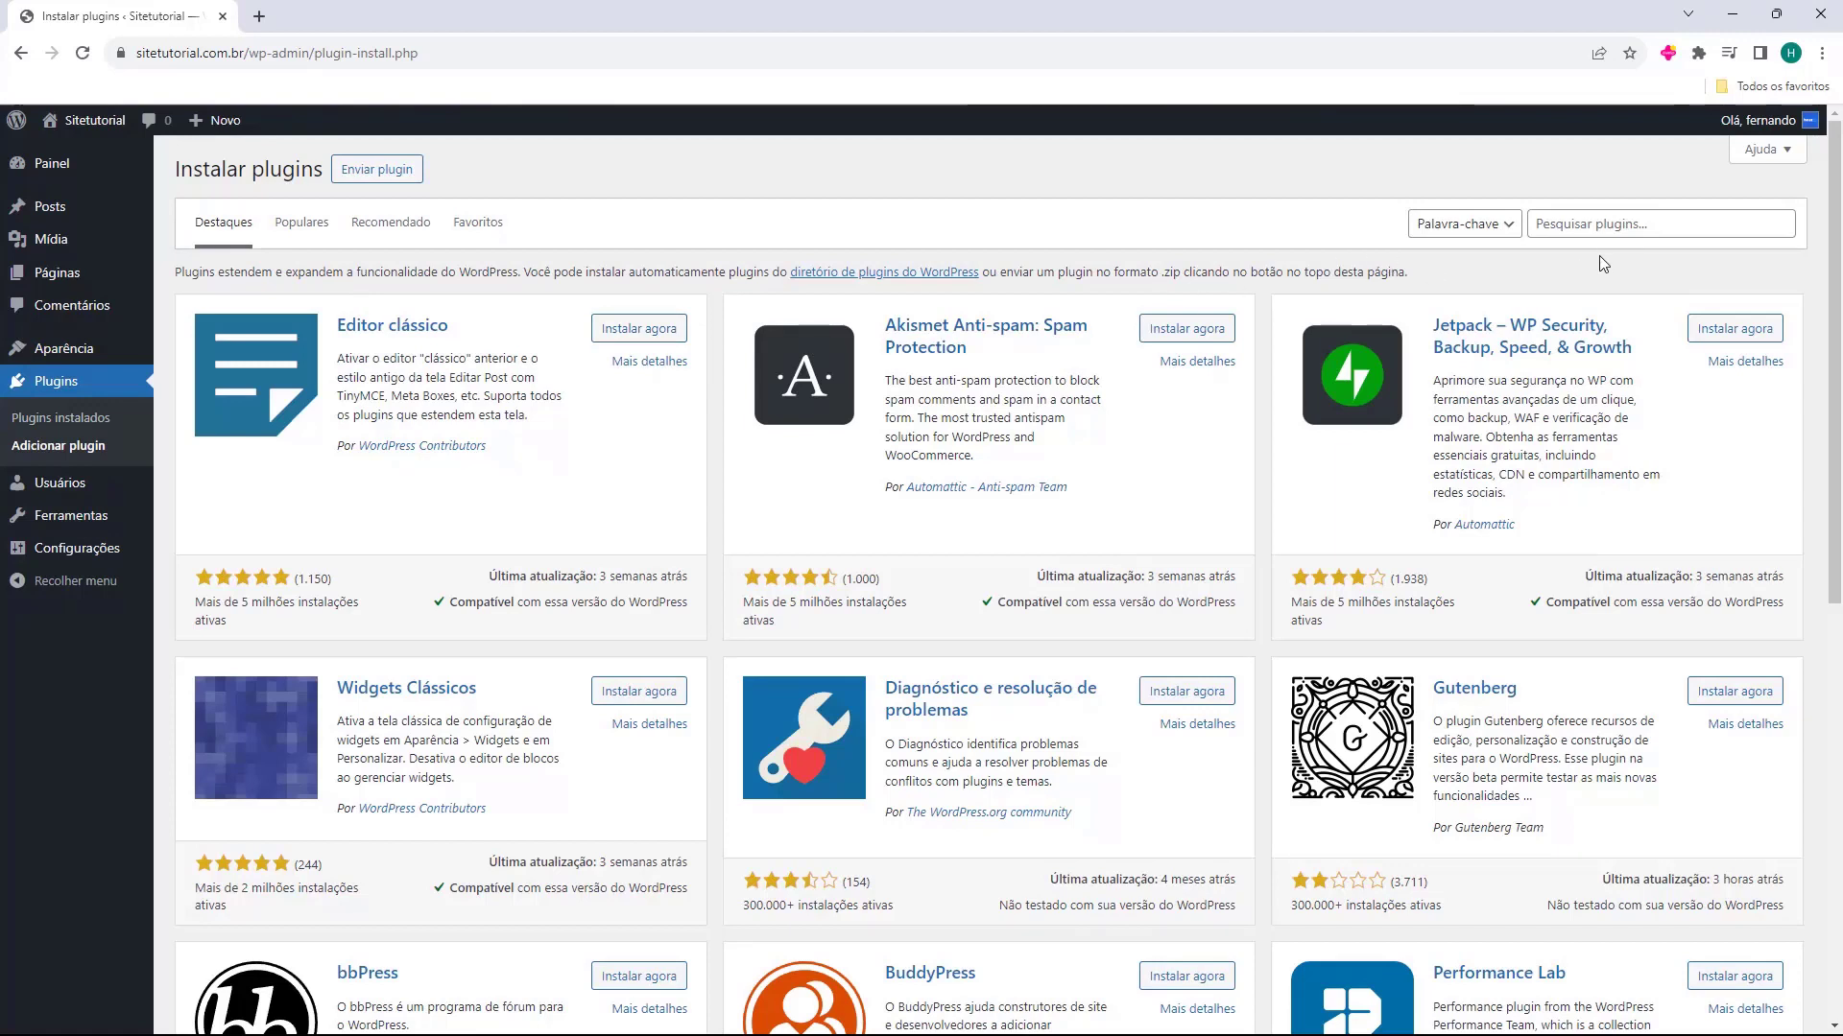
left_click(1621, 230)
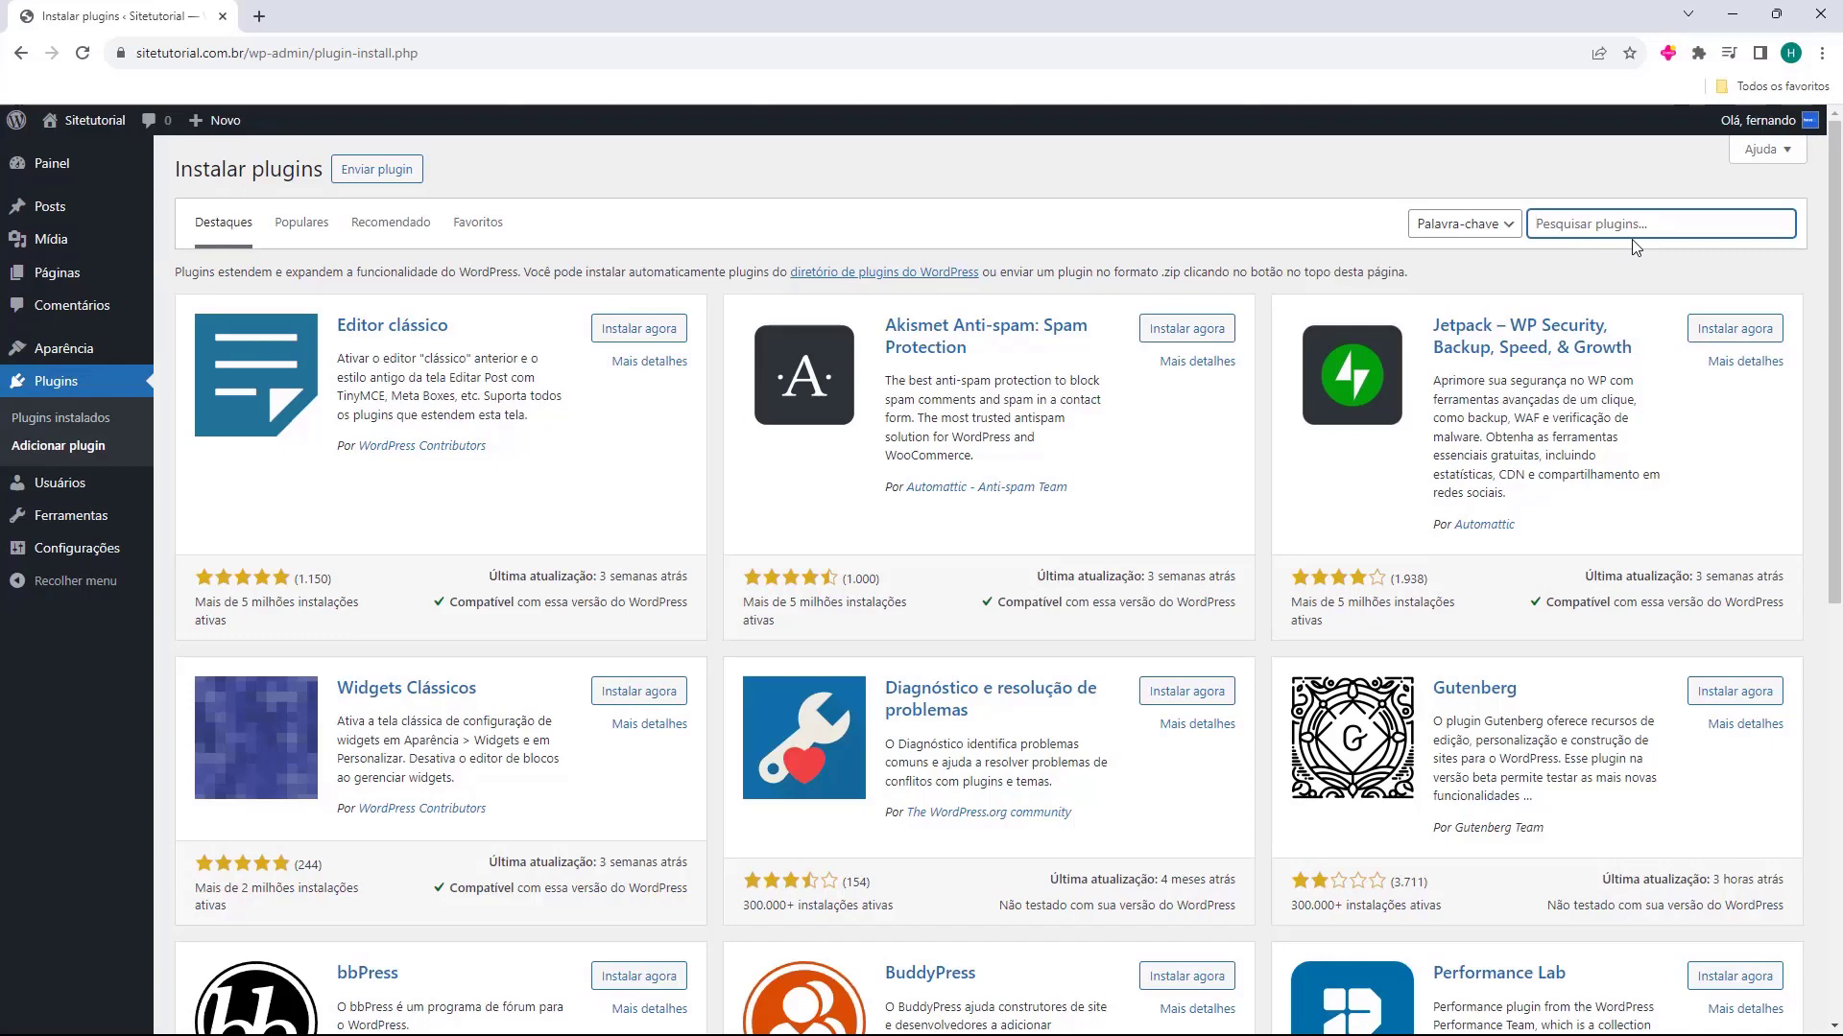
type("elementor")
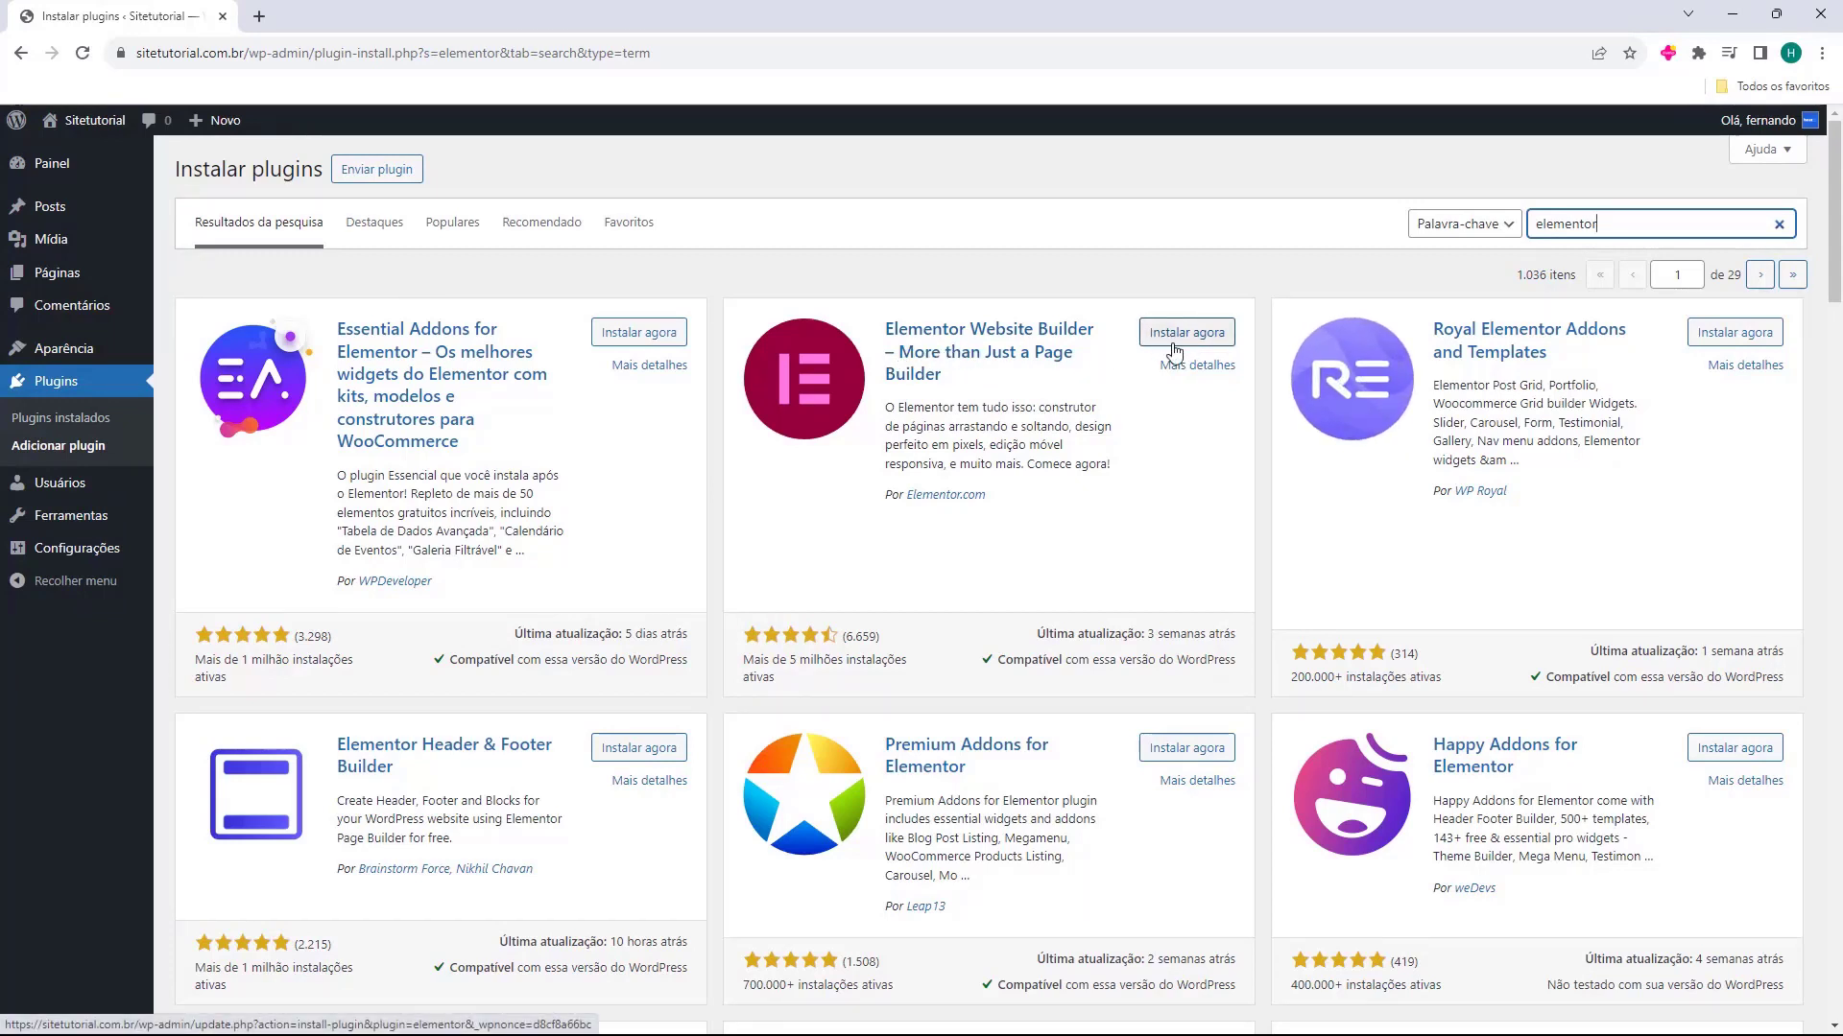
left_click(1184, 347)
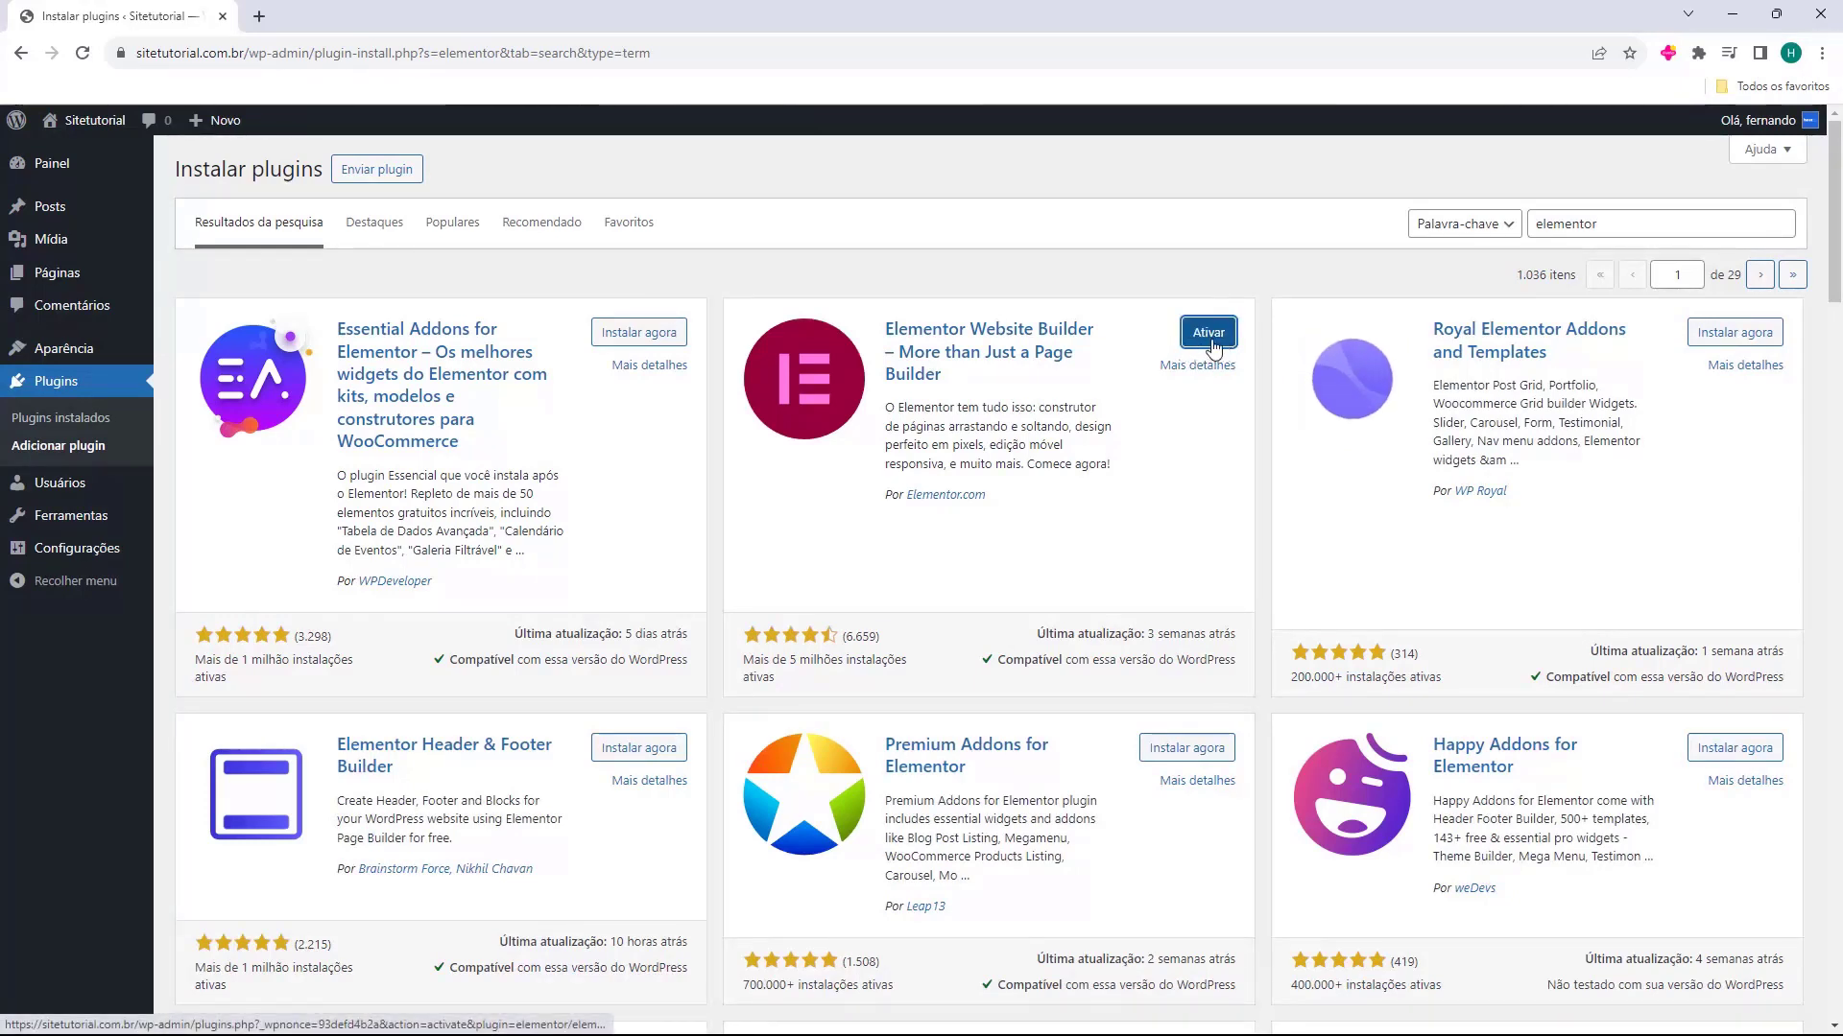
left_click(1206, 336)
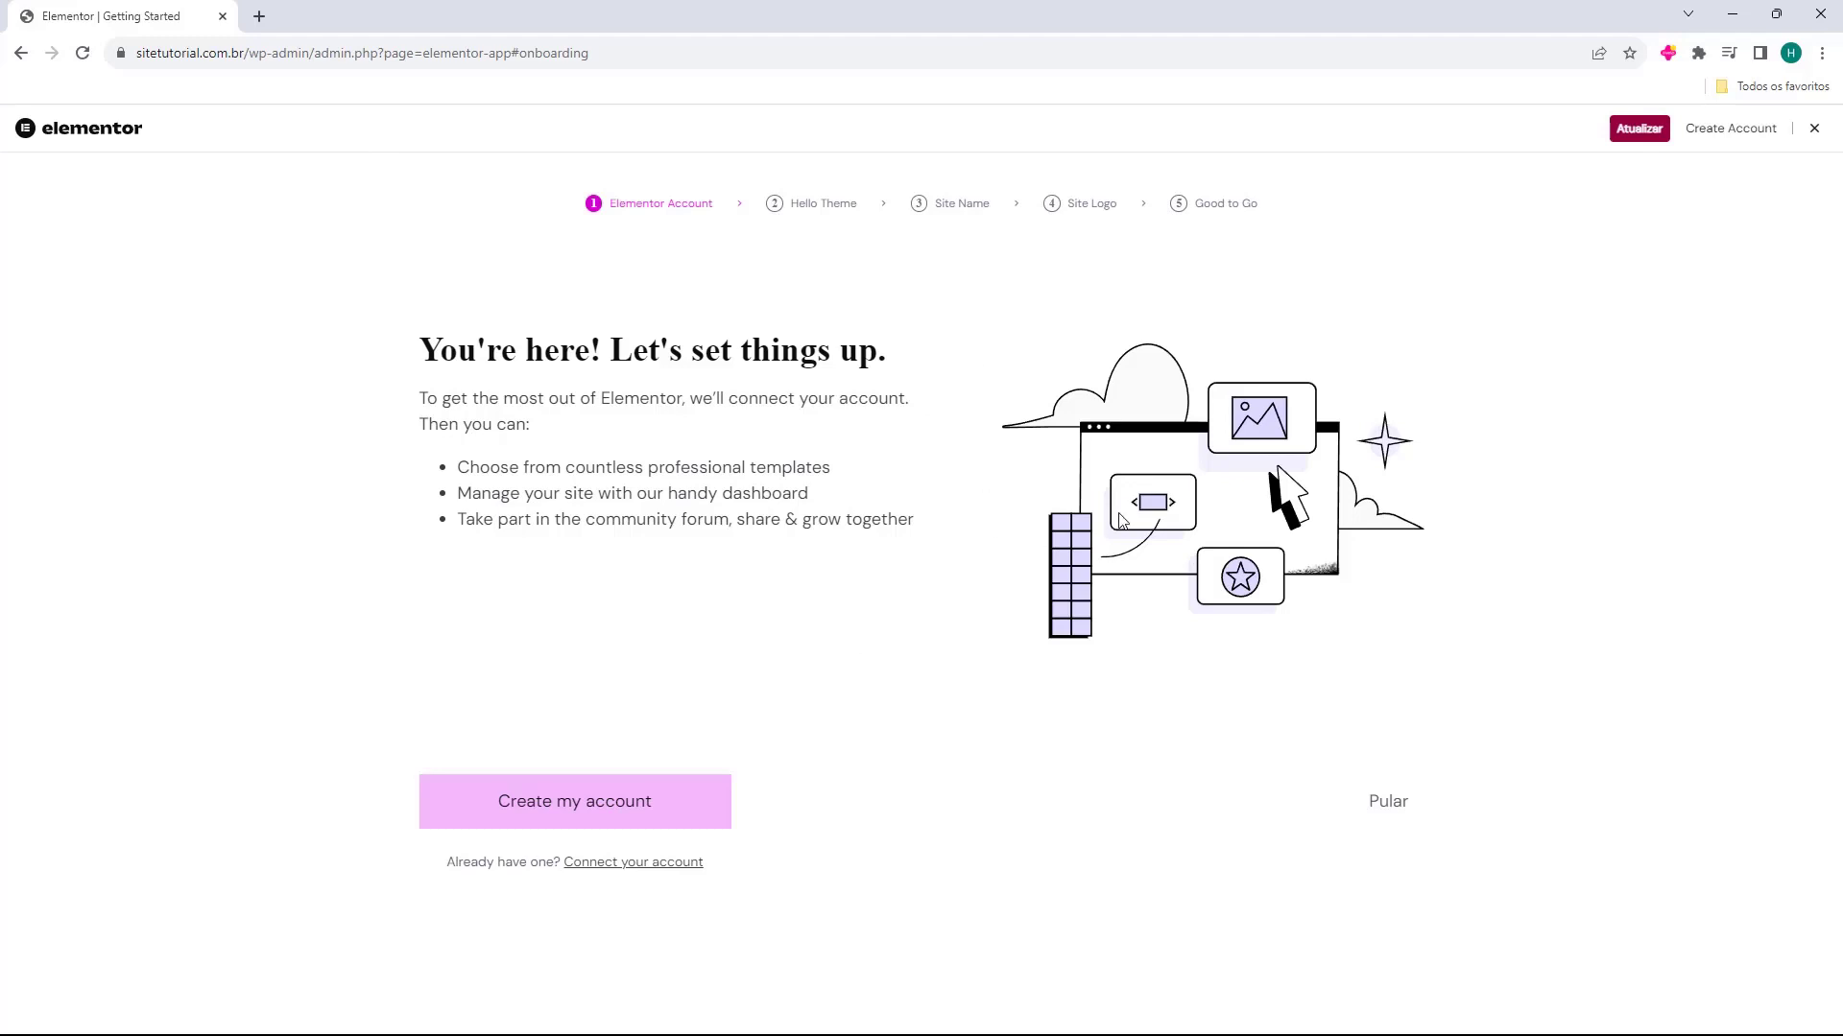
Close the Elementor onboarding wizard and collapse the Visão geral do Elementor box on the dashboard
left_click(1814, 134)
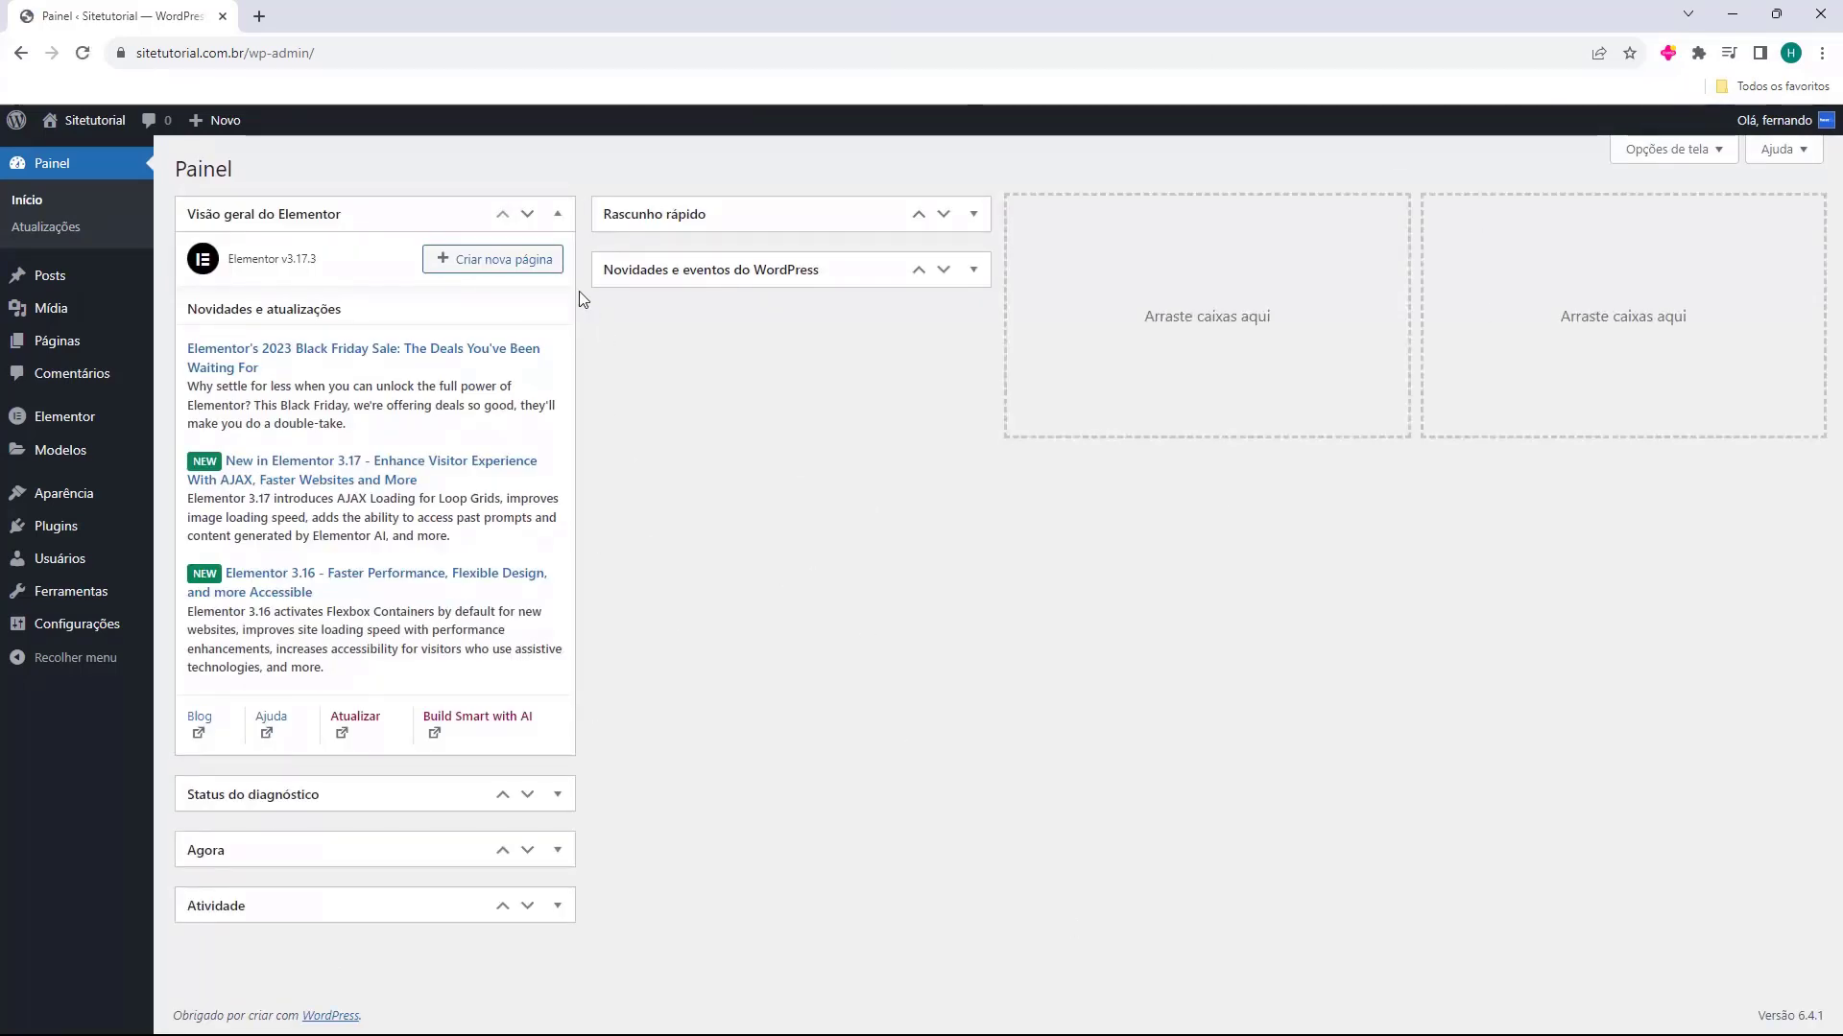
left_click(557, 214)
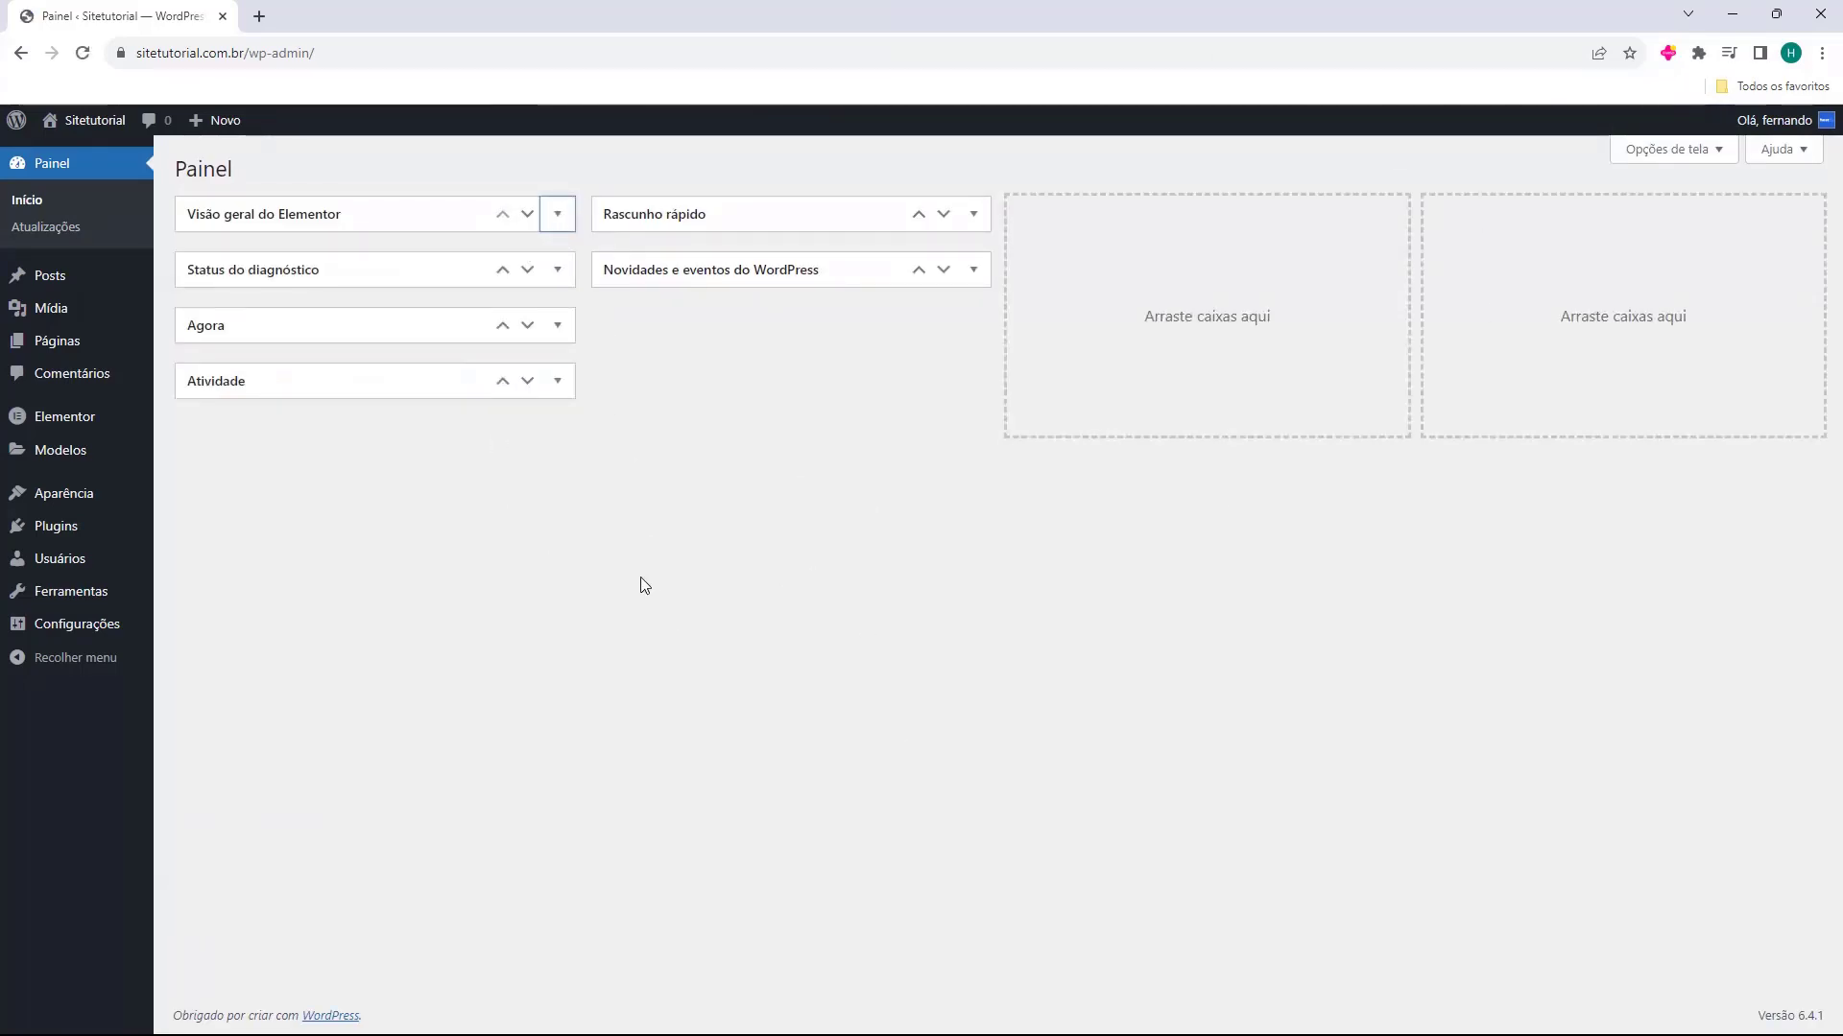
Find Essential Addons for Elementor by searching the plugin directory for "elementor", and install and activate it
left_click(52, 530)
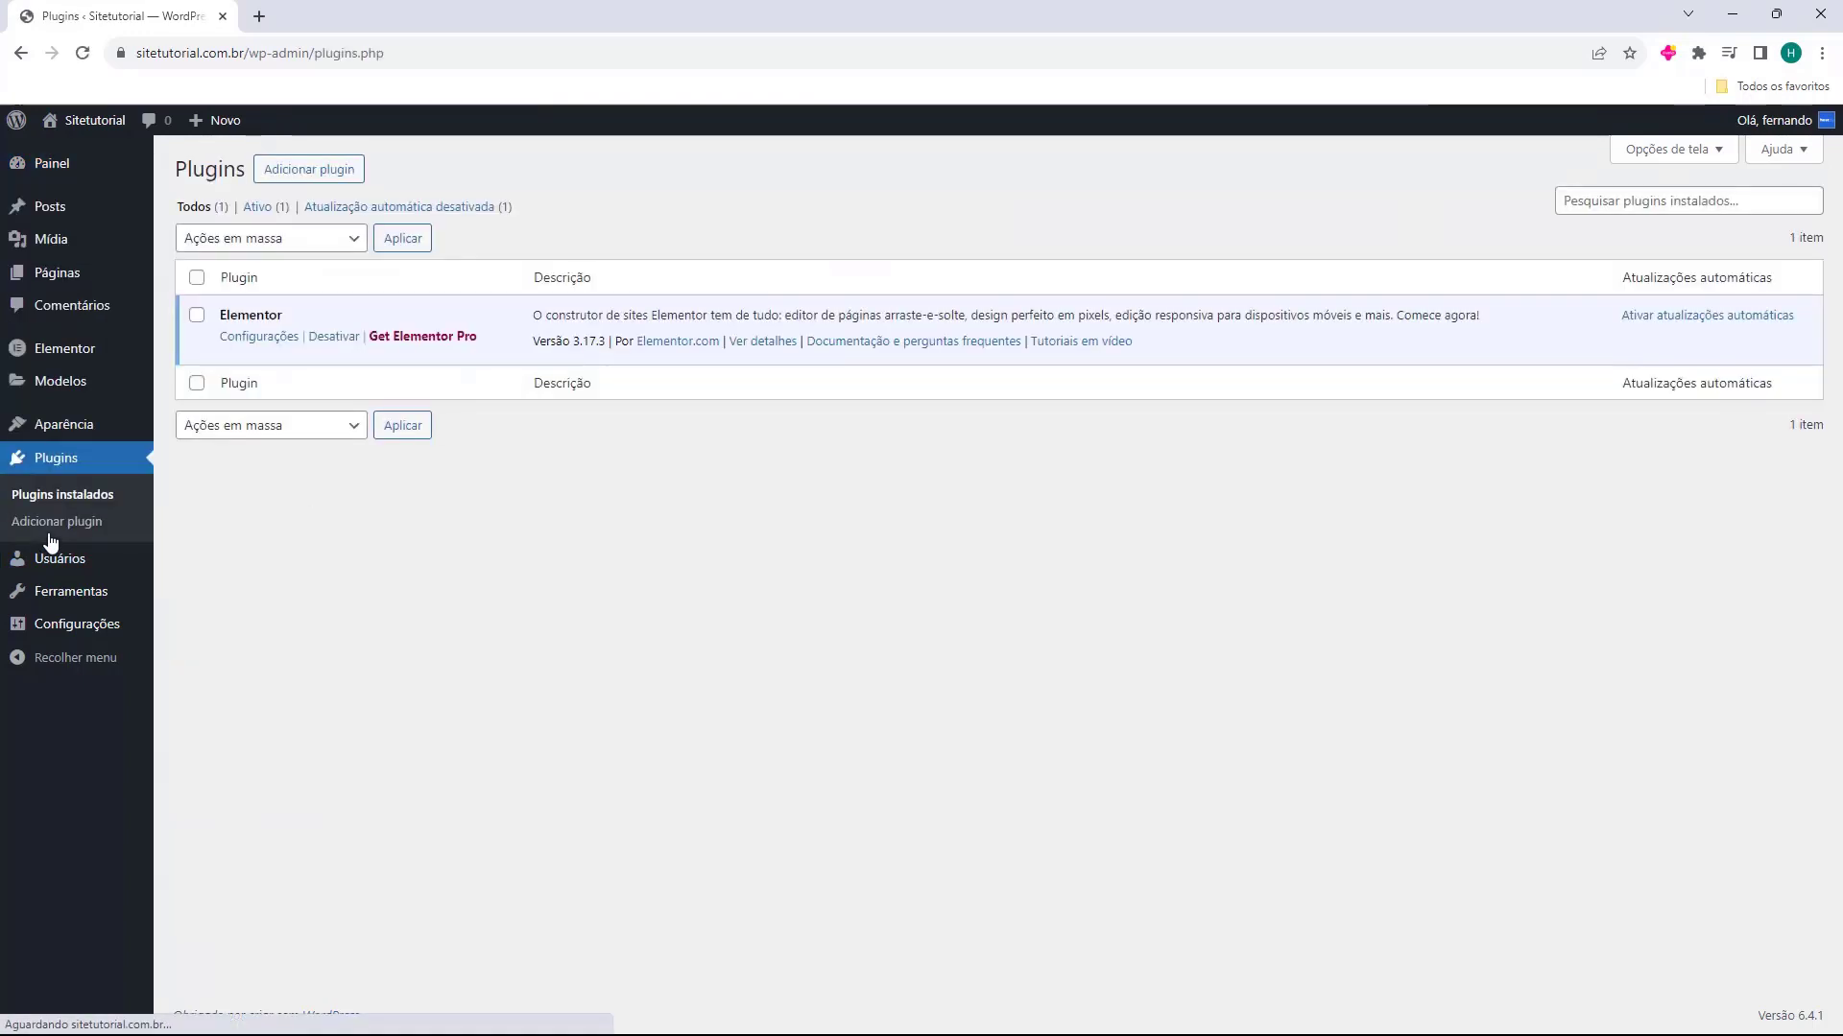
double_click(224, 317)
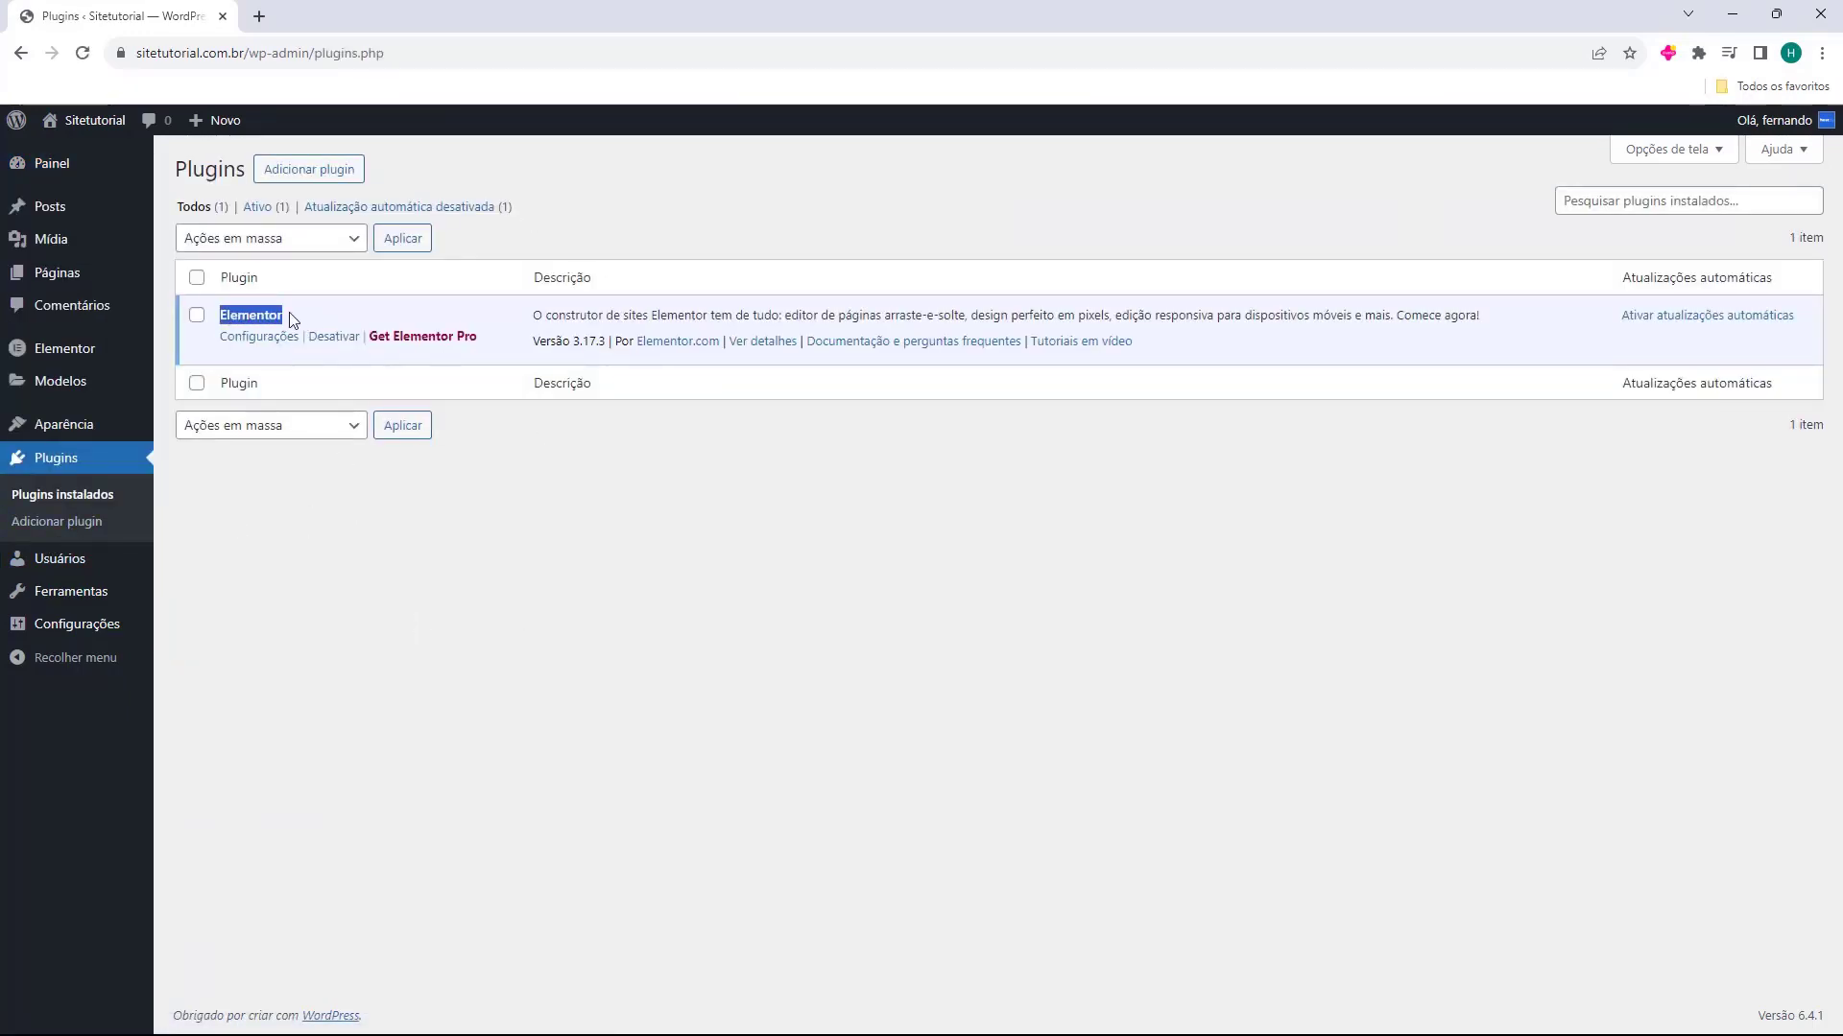
left_click(251, 314)
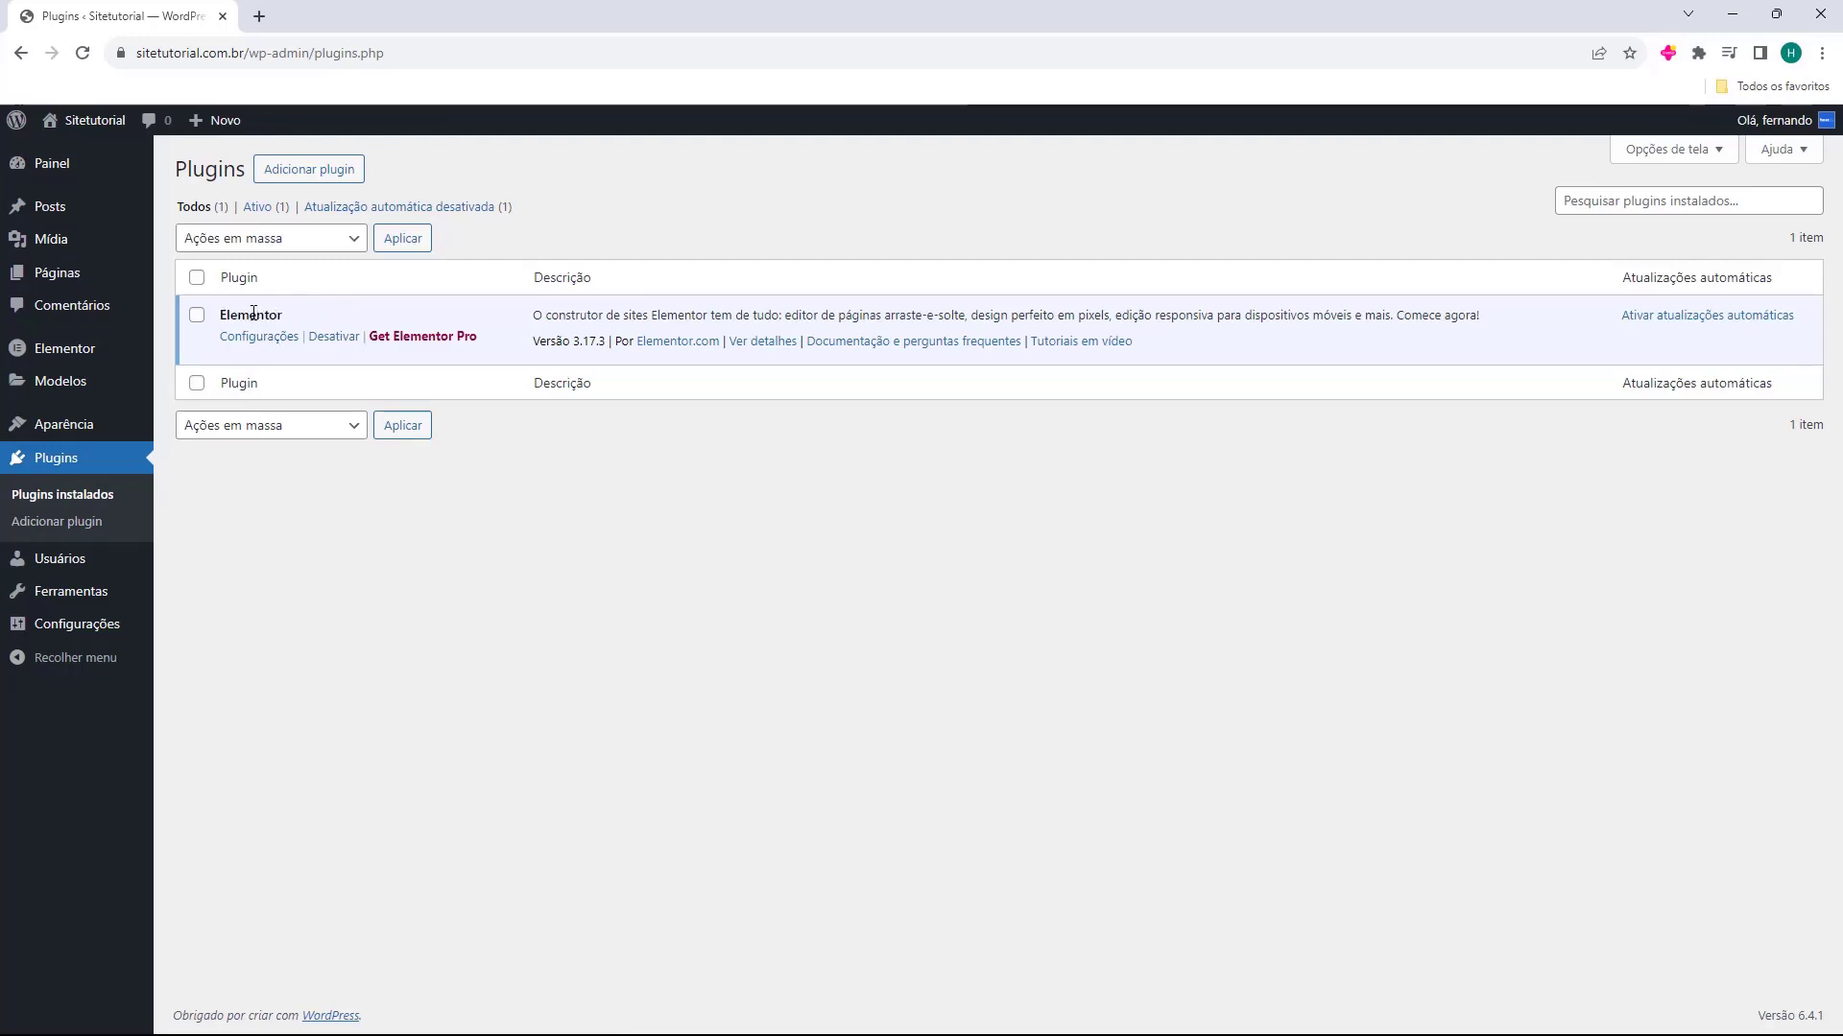
left_click(302, 182)
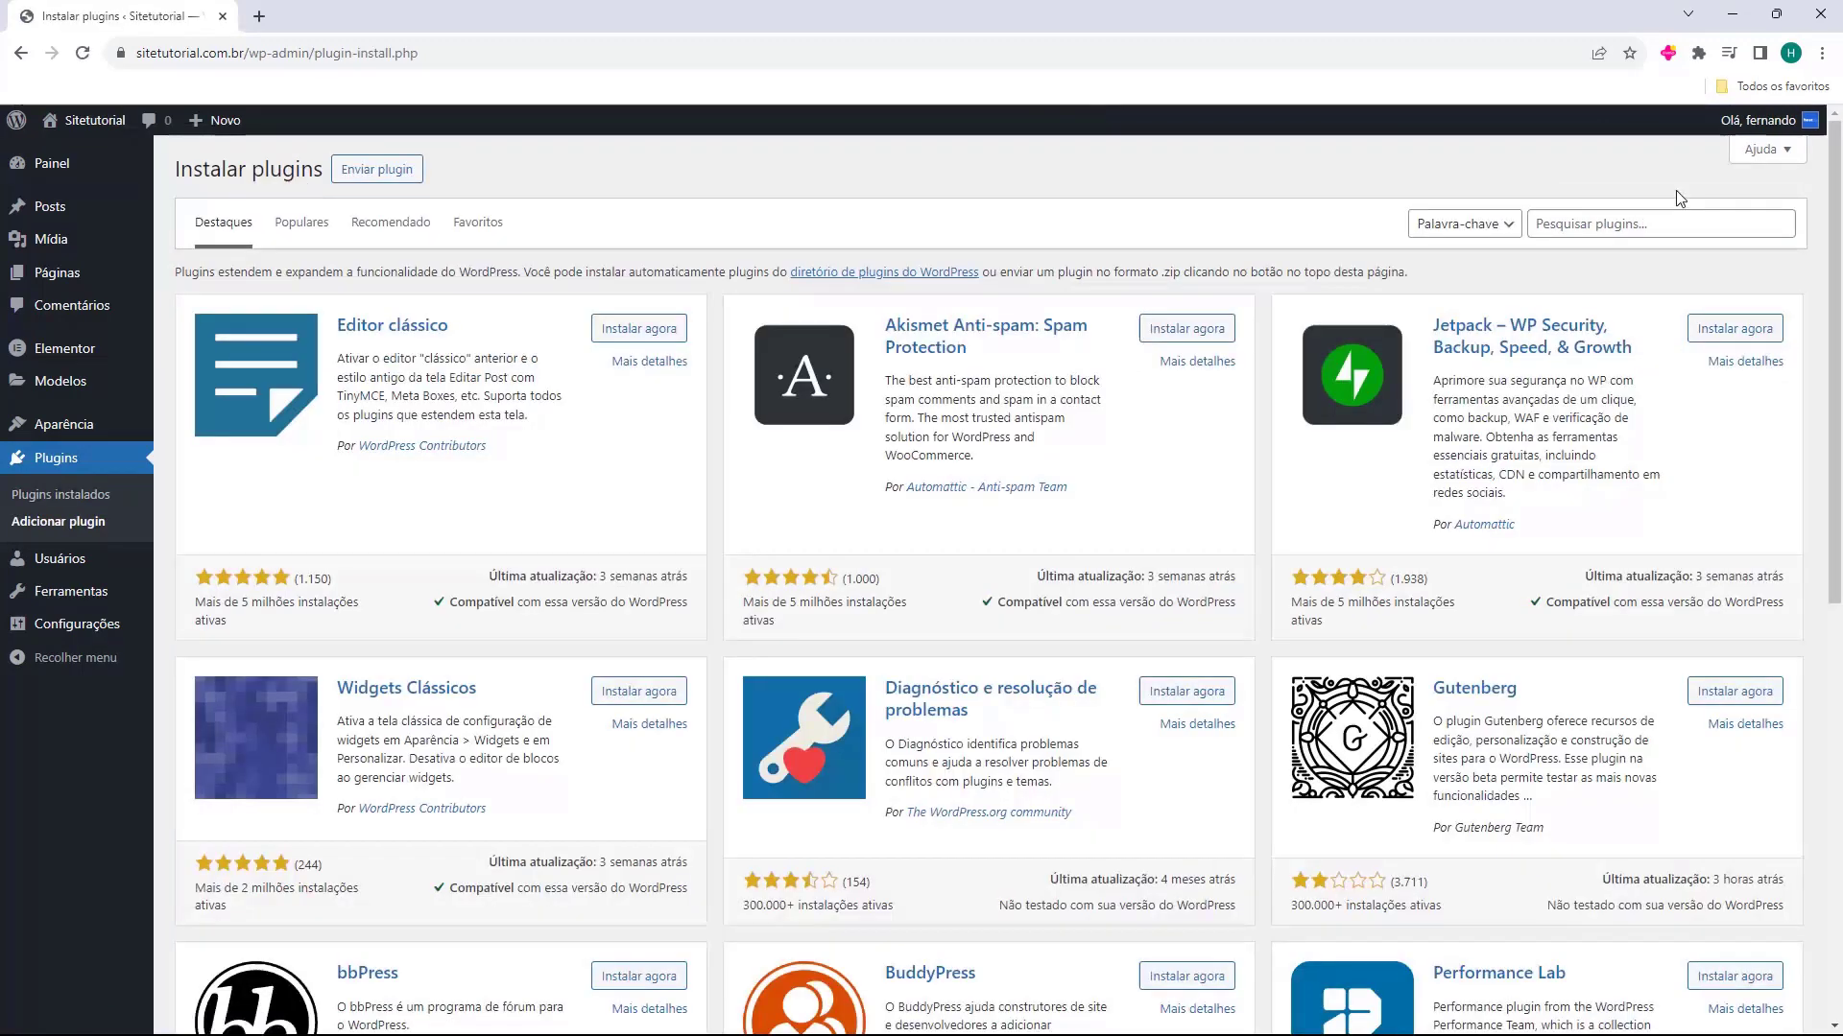
left_click(1649, 223)
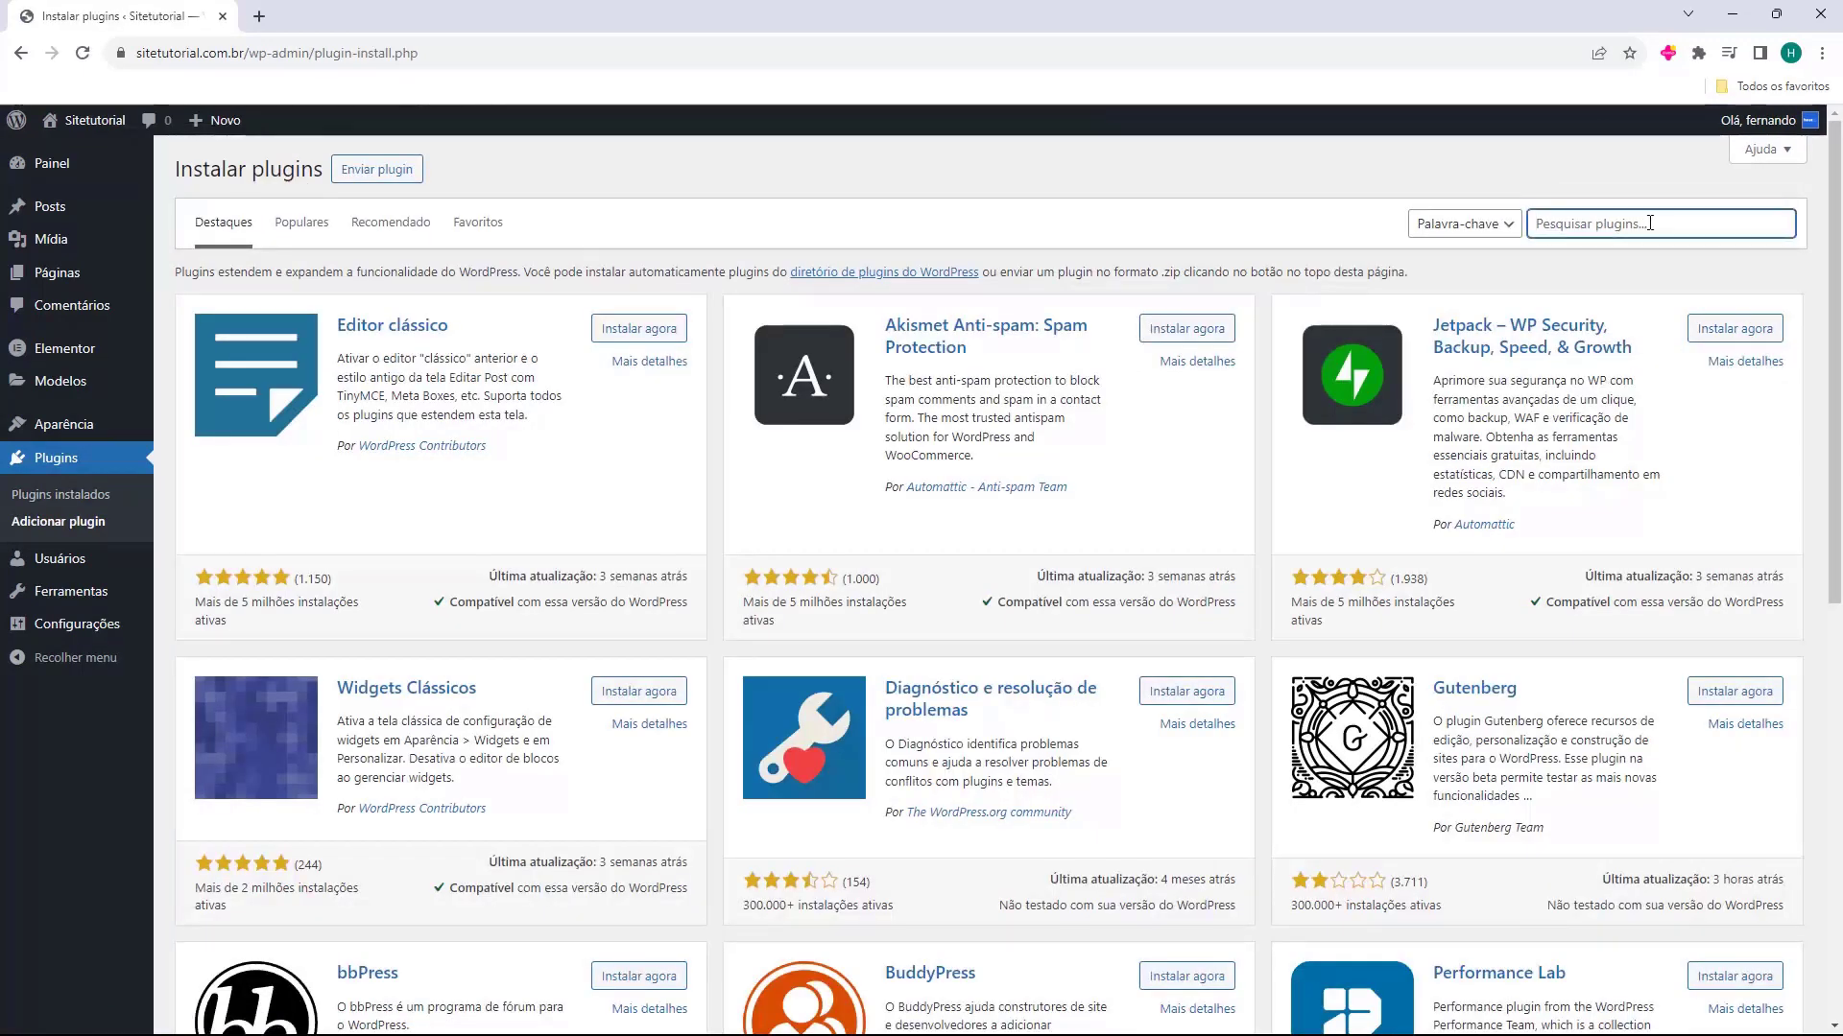
type("elementor")
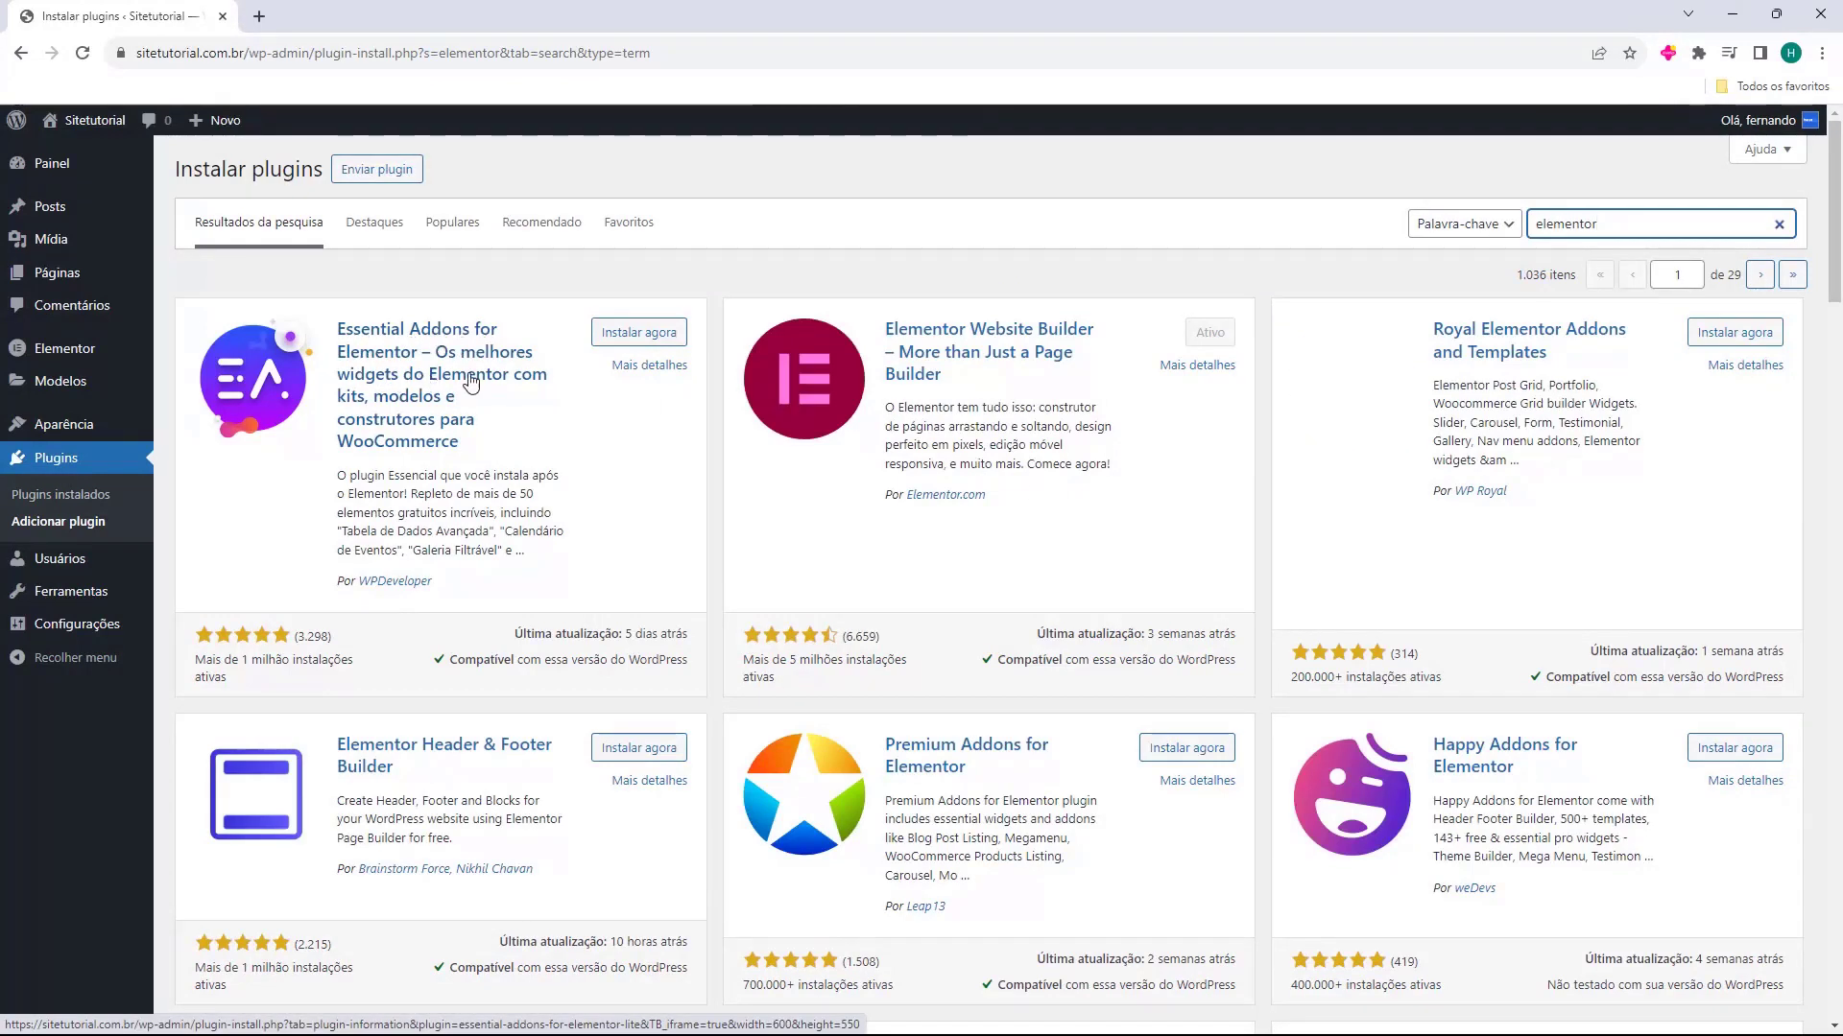
left_click(621, 343)
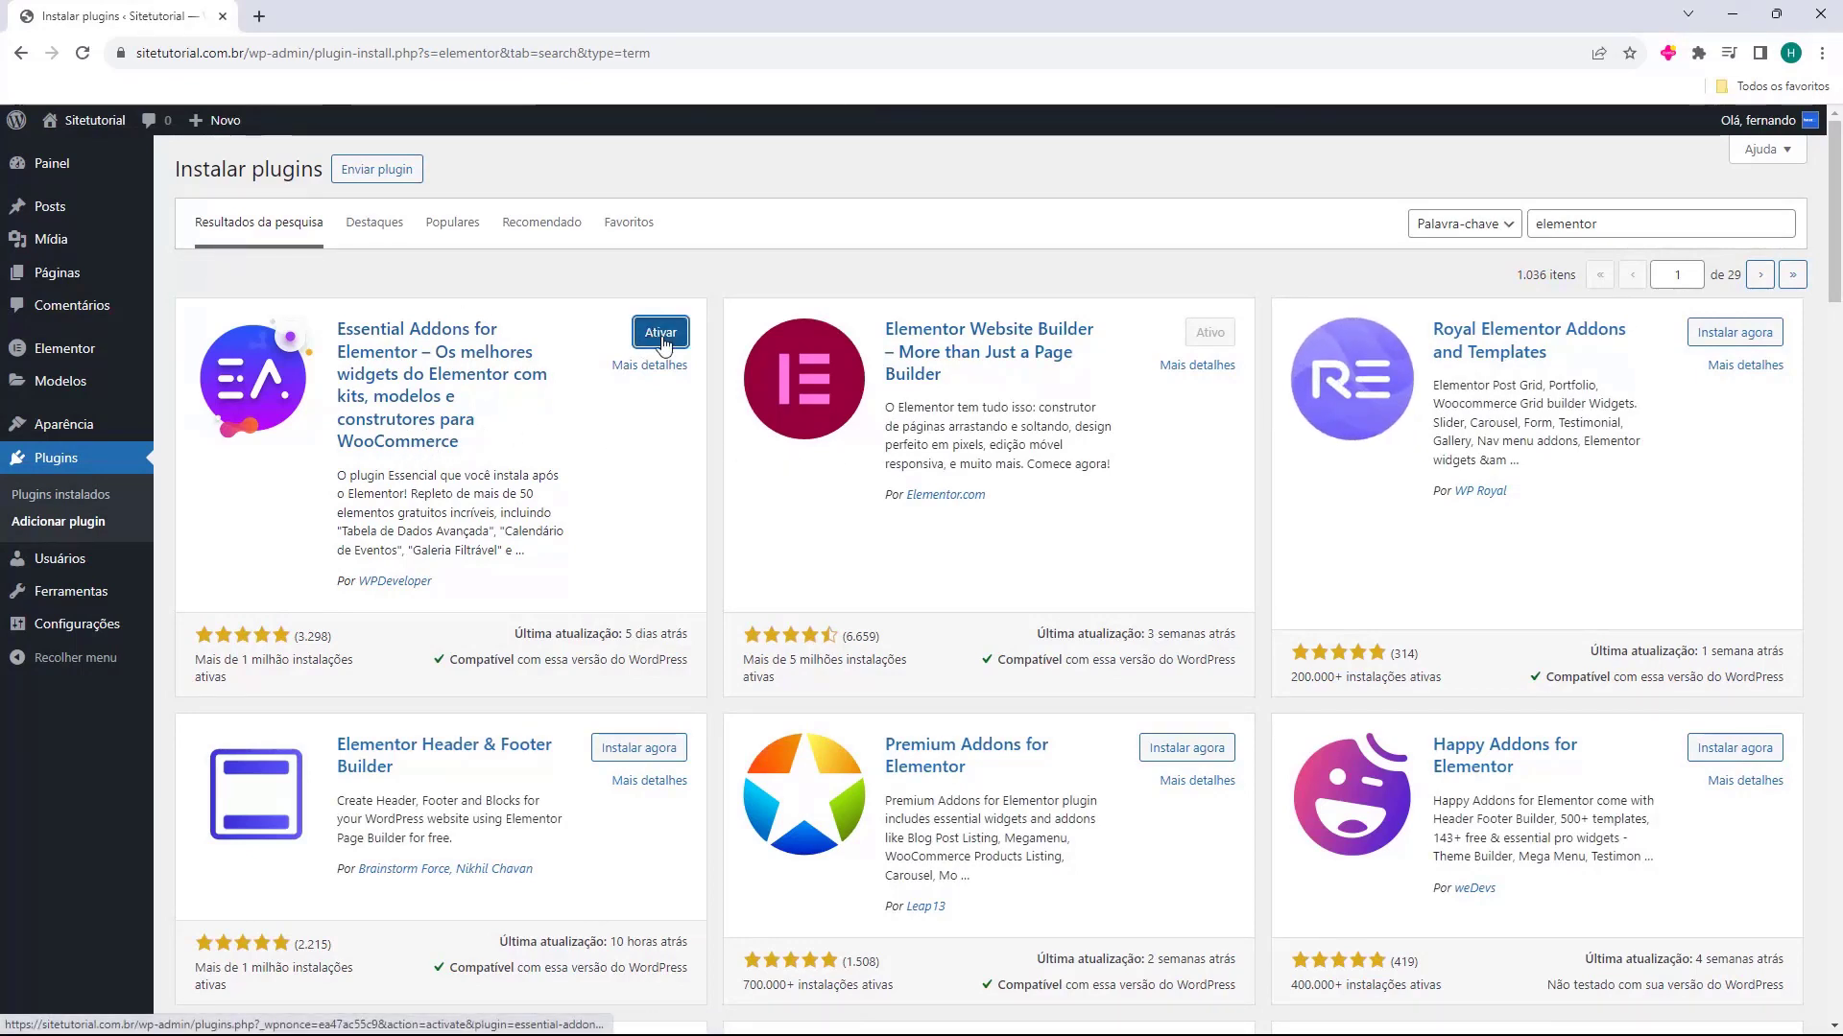
left_click(660, 333)
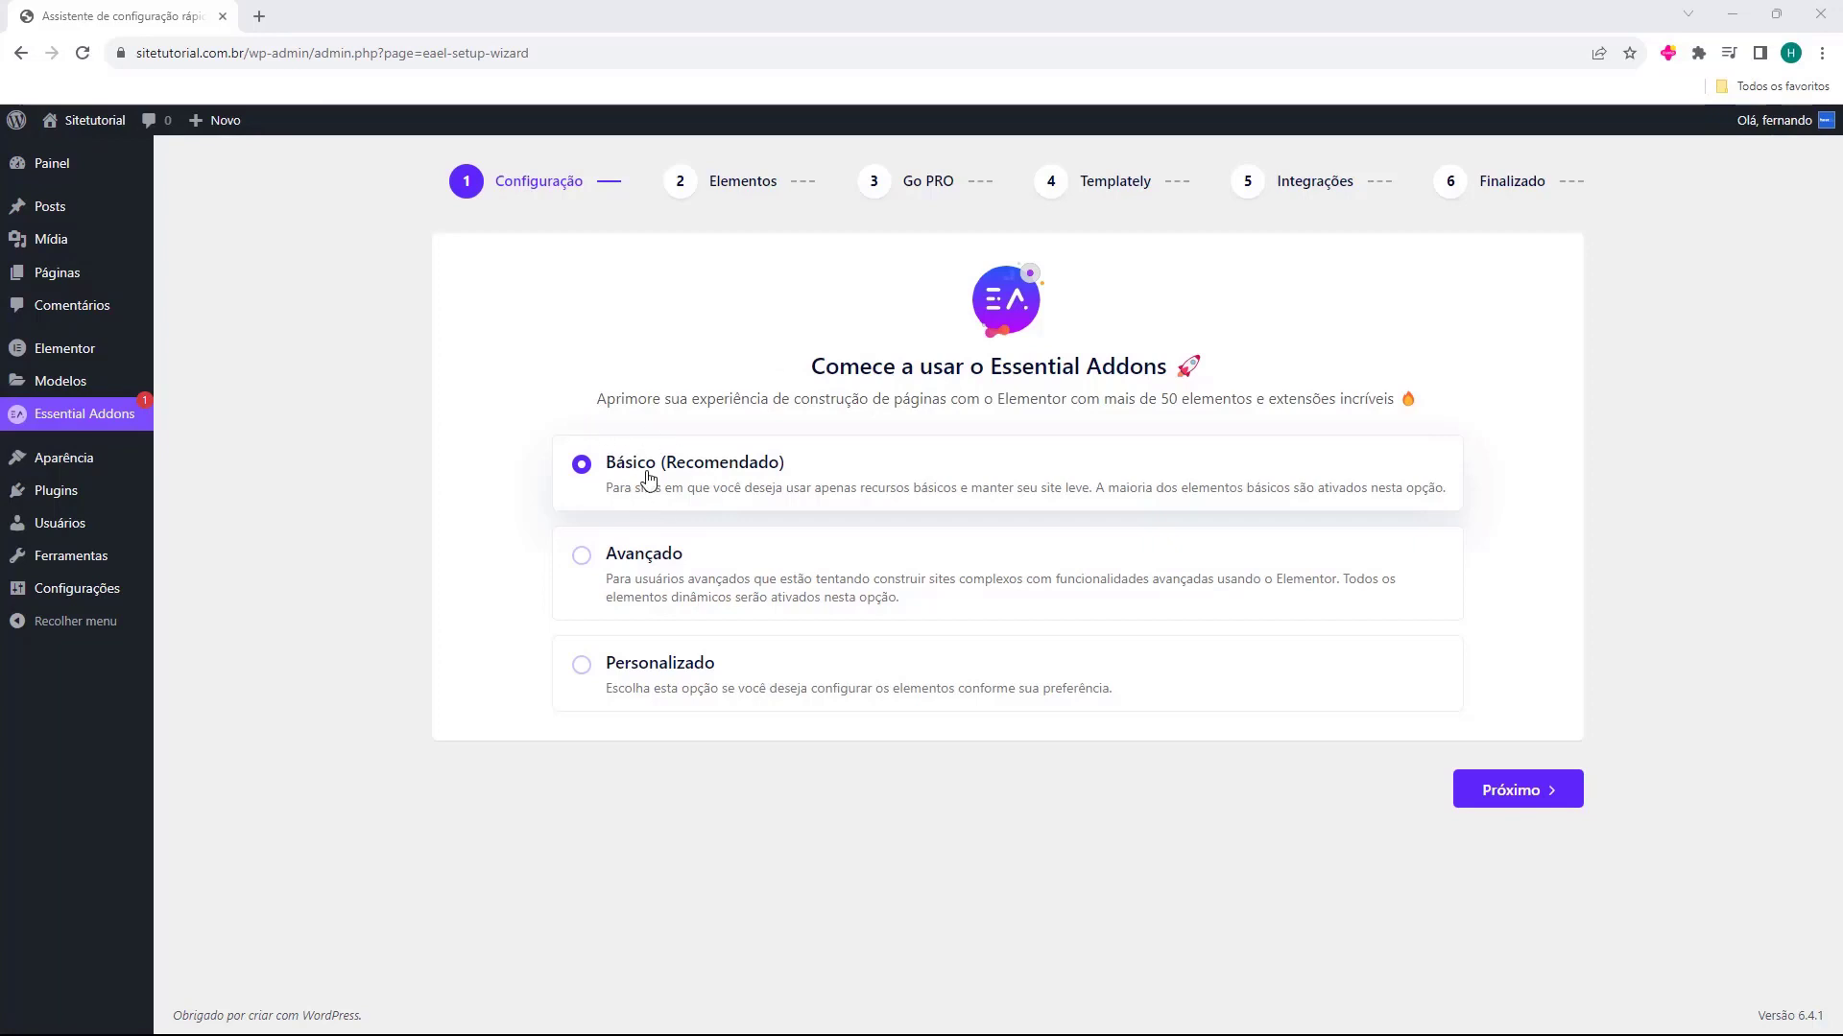
Accept the Básico (Recomendado) configuration for Essential Addons and enable the Grade de posts element
left_click(1495, 792)
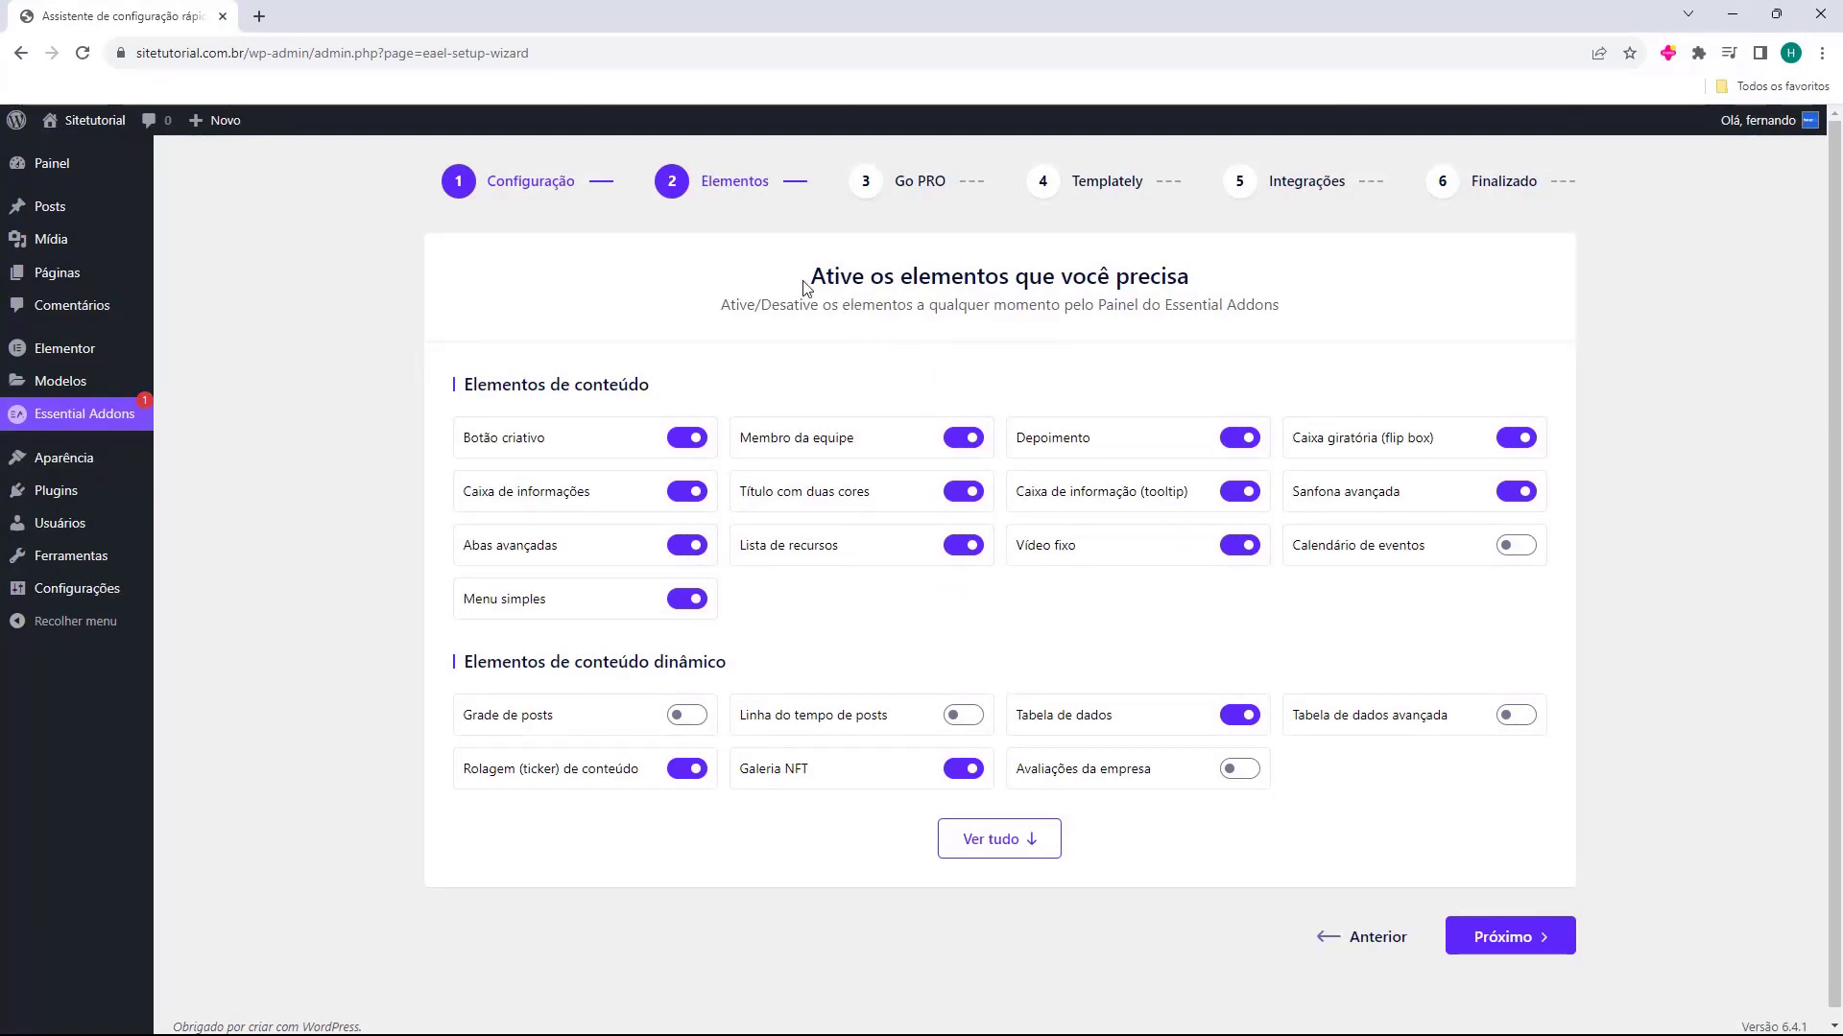
left_click_drag(804, 281, 1060, 285)
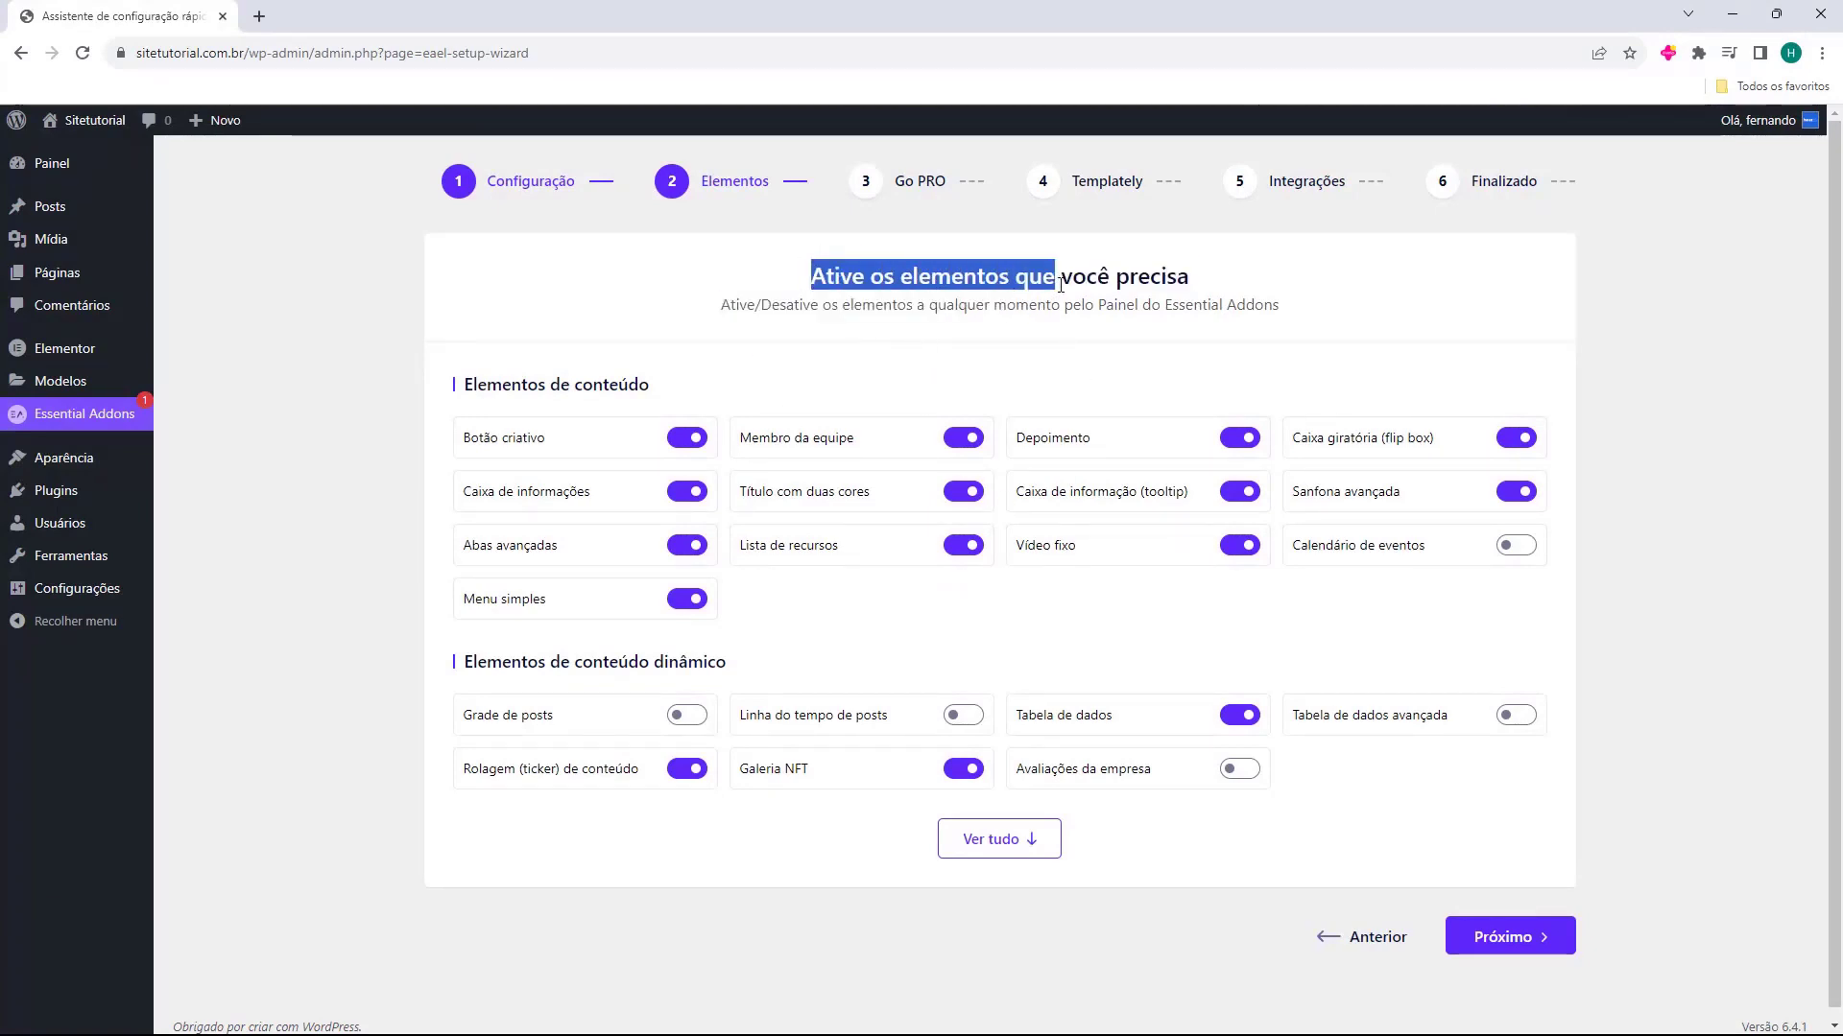
left_click(1060, 285)
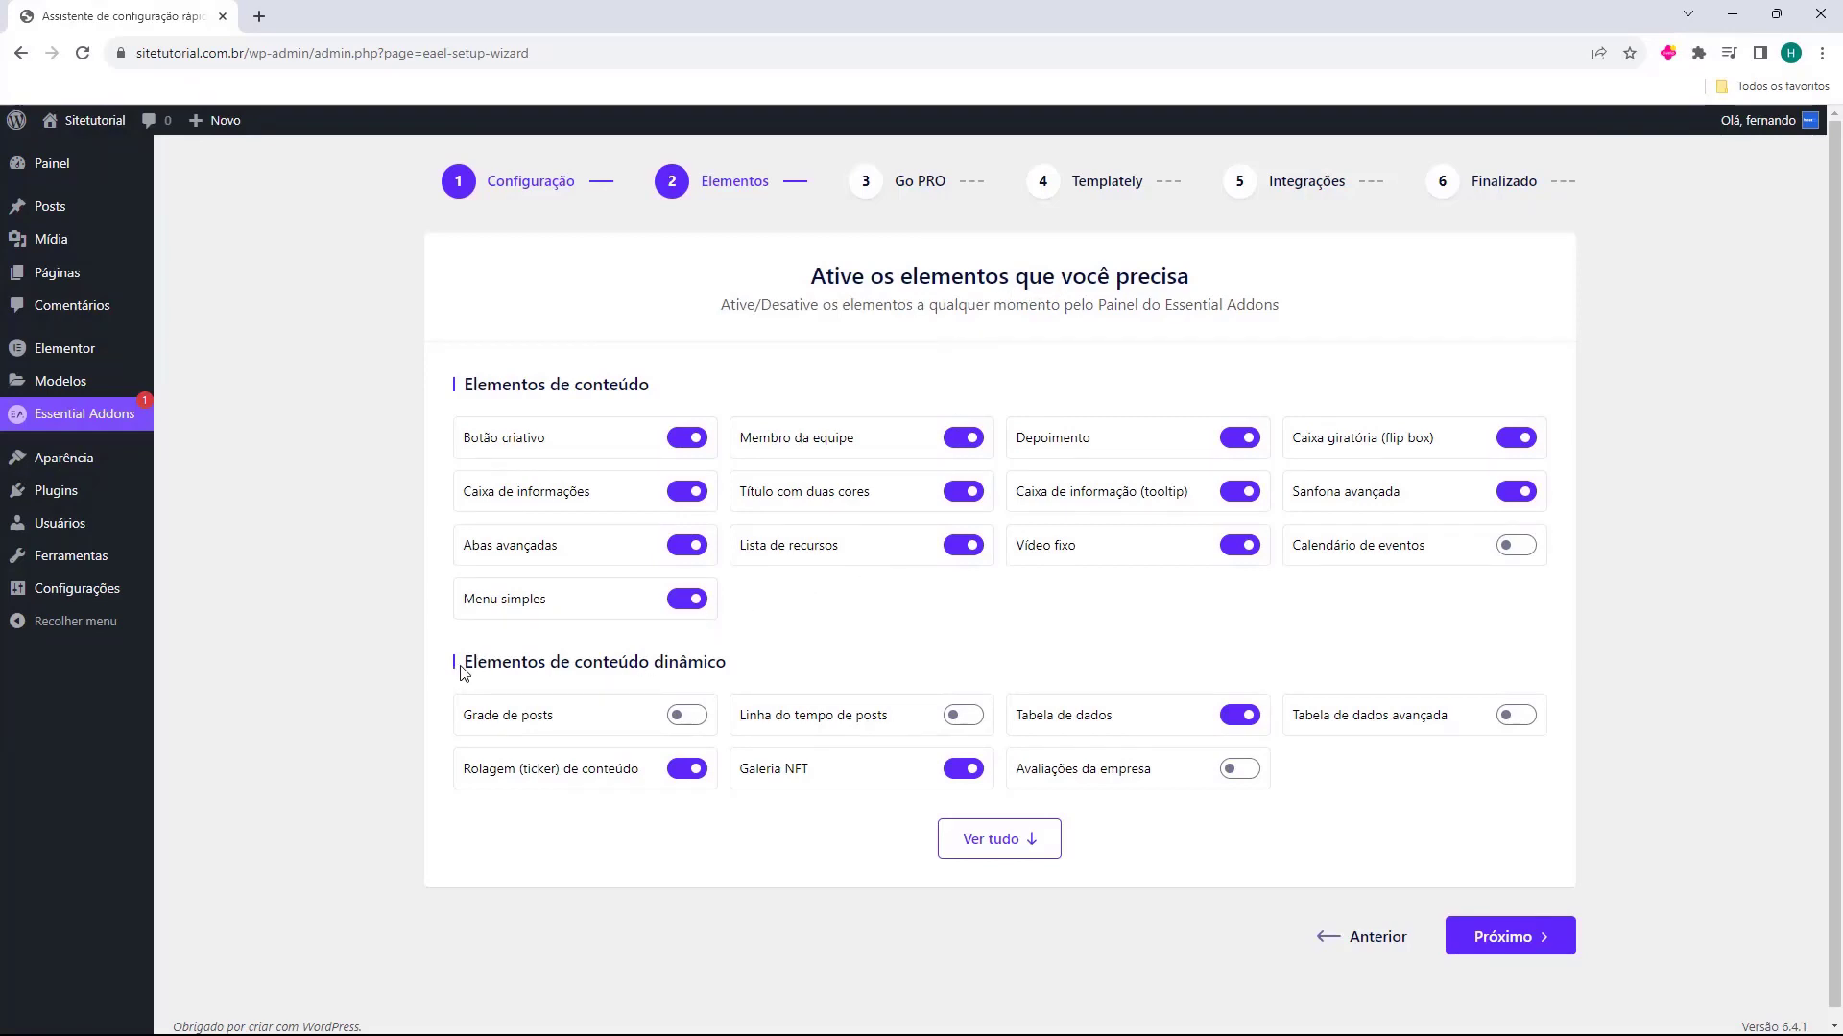
left_click_drag(464, 662, 723, 664)
left_click(483, 698)
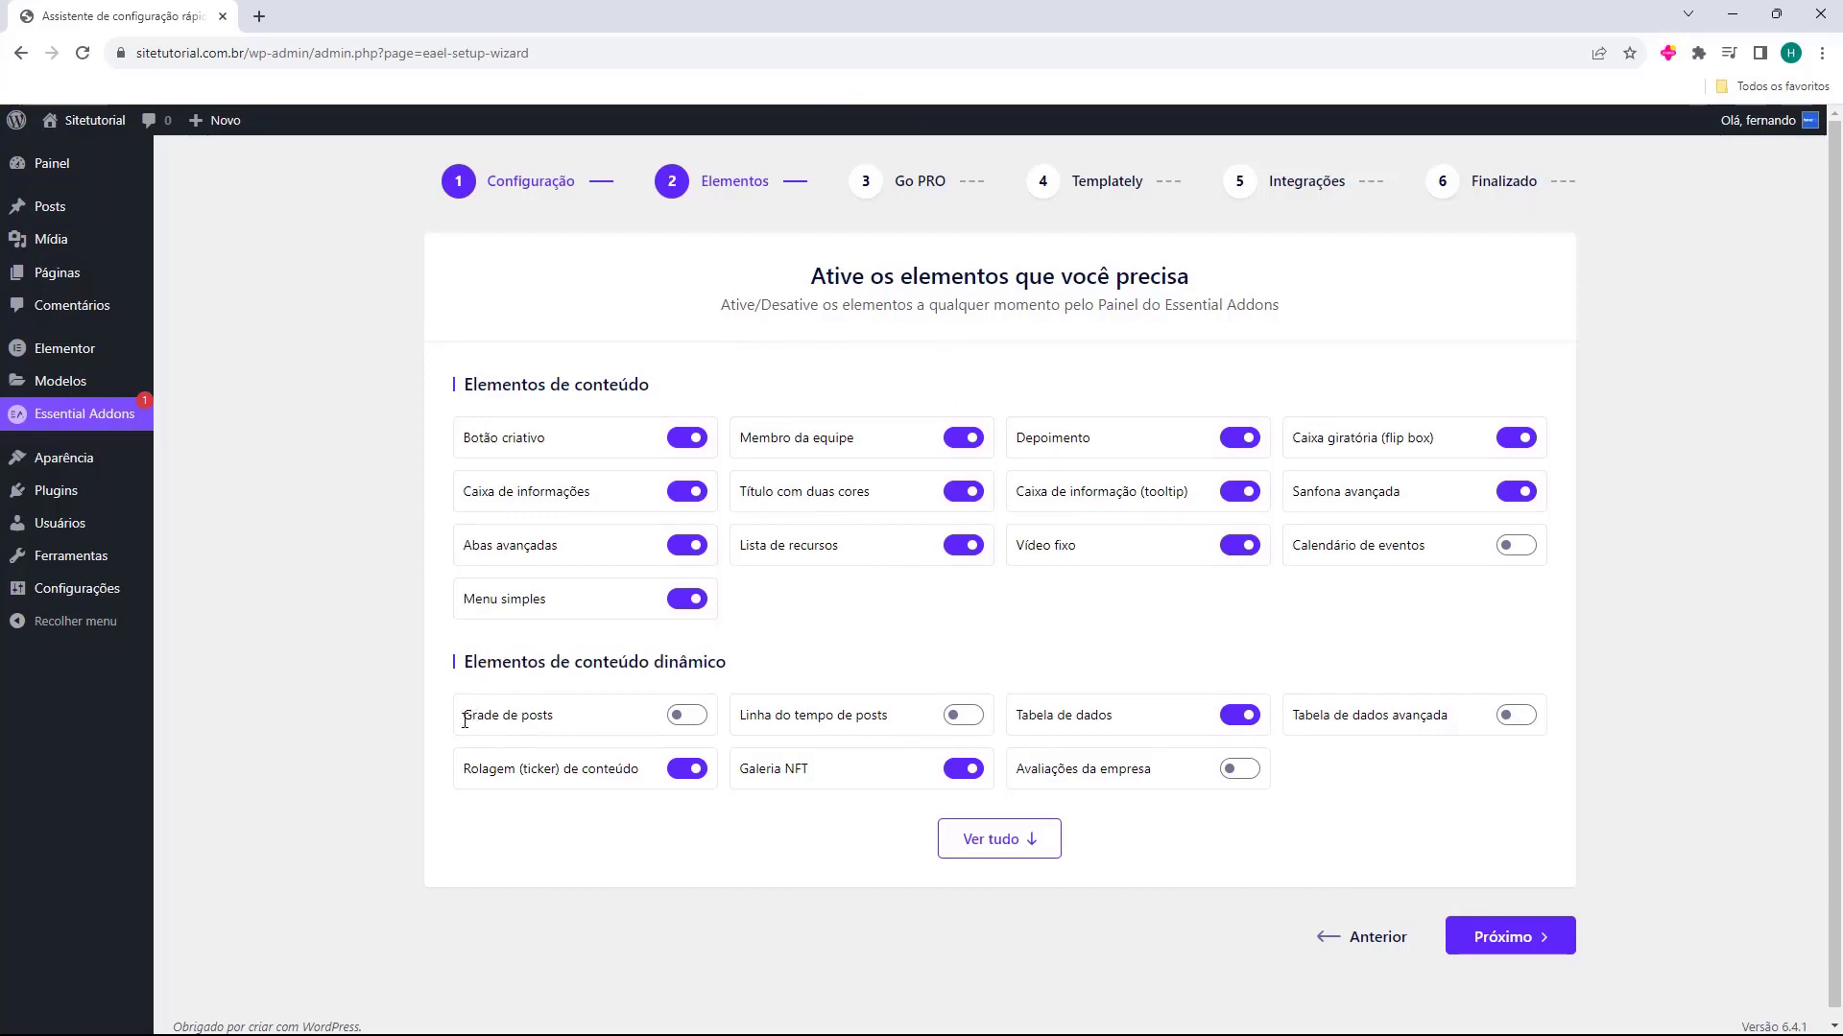
left_click_drag(466, 718, 627, 725)
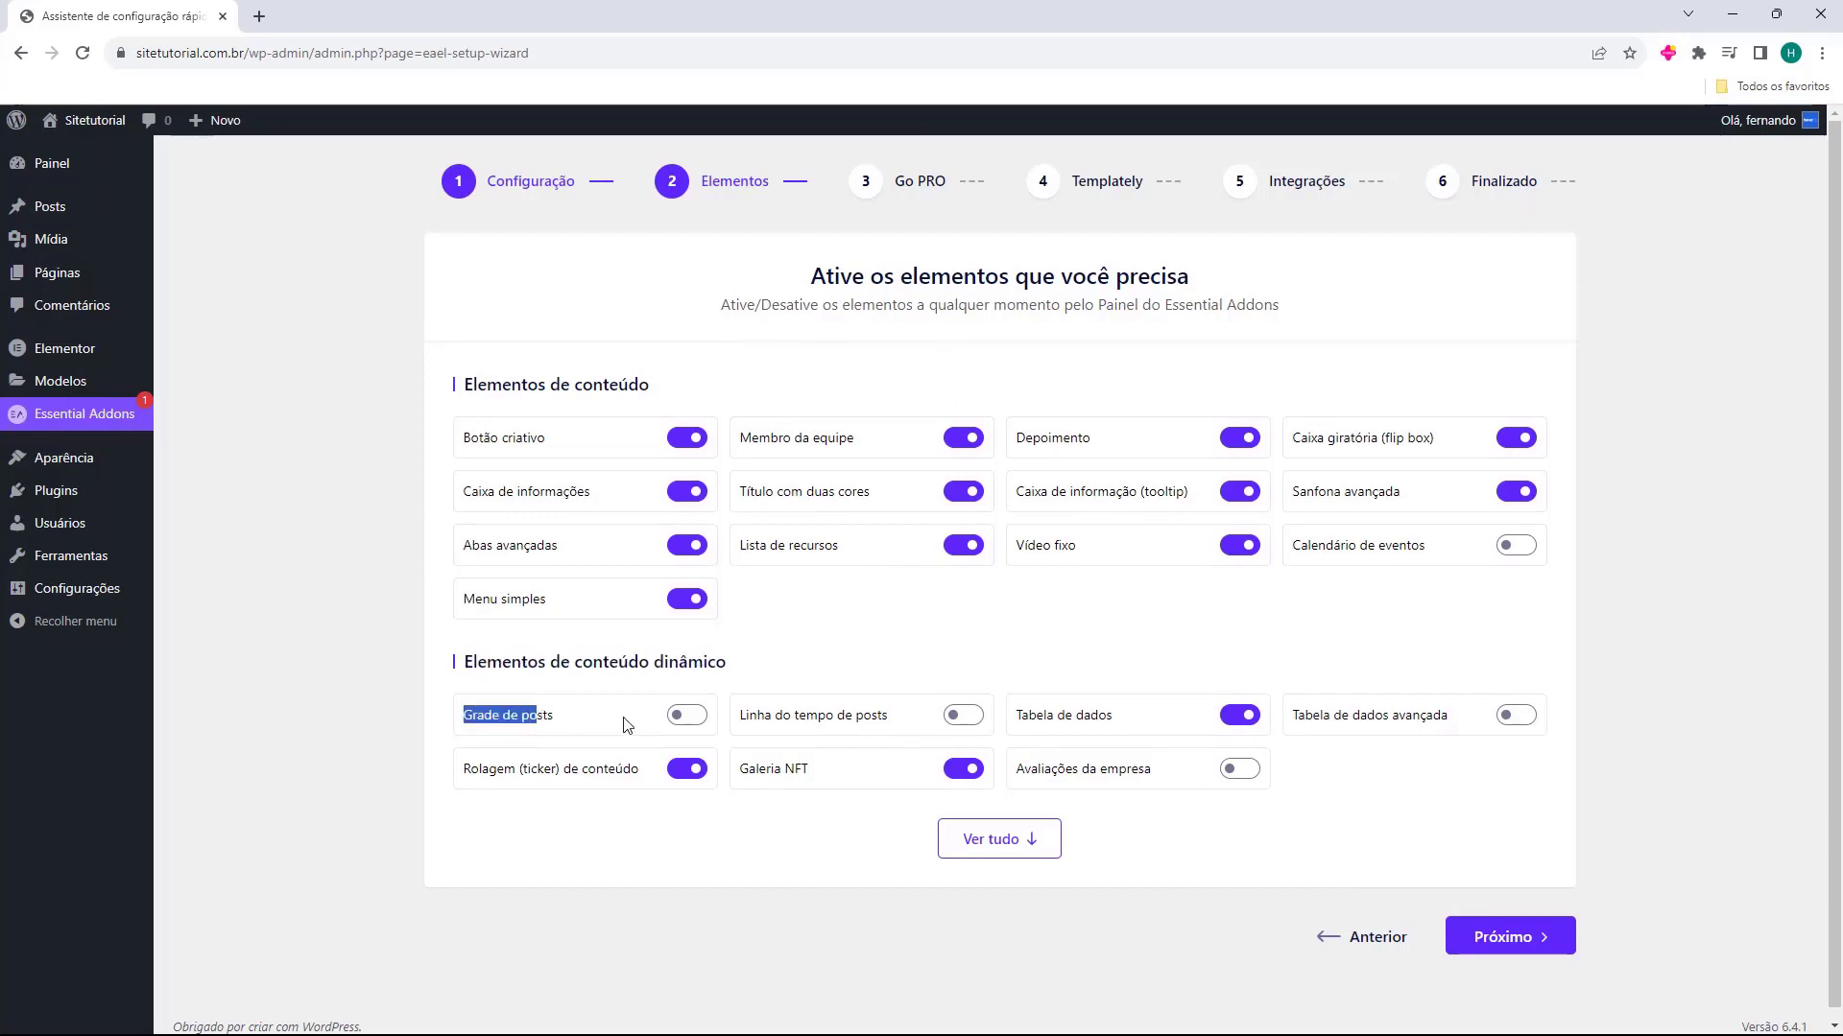
left_click(681, 722)
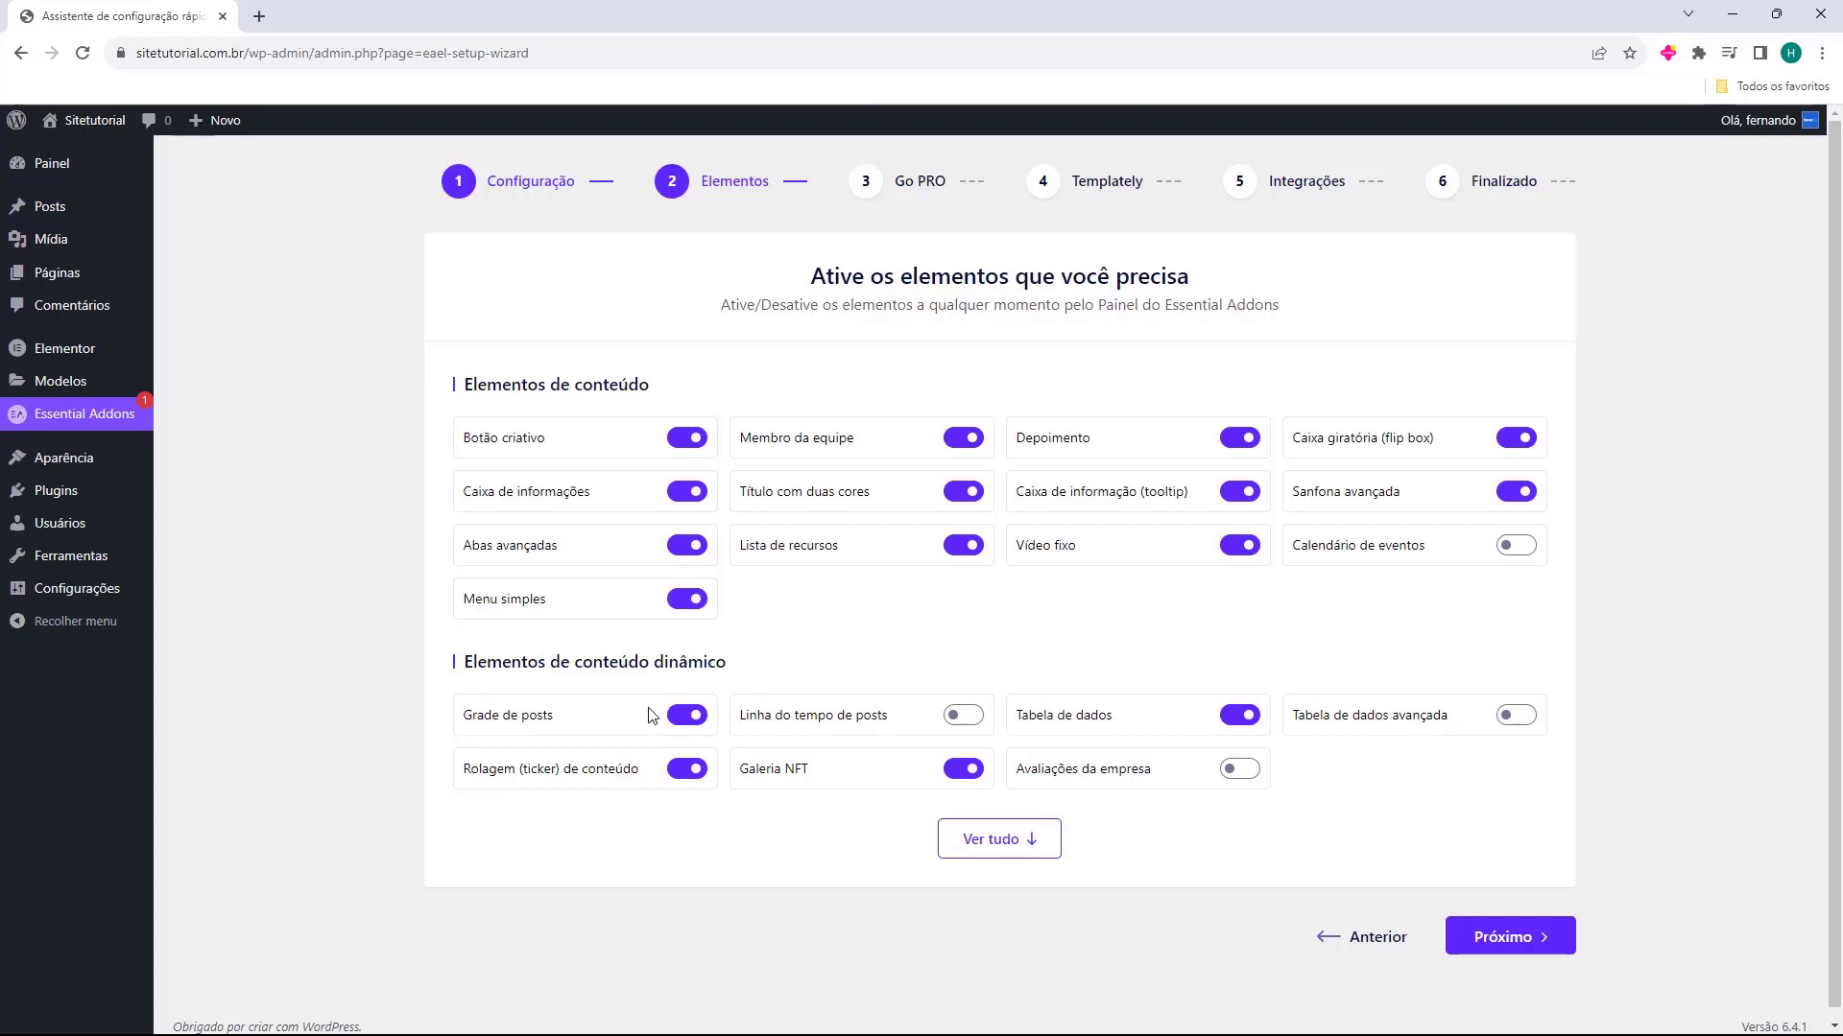
Review the full list of Essential Addons elements and advance the setup wizard past Elementos and Go PRO to Templately
left_click(937, 843)
scroll(844, 708, "down", 5)
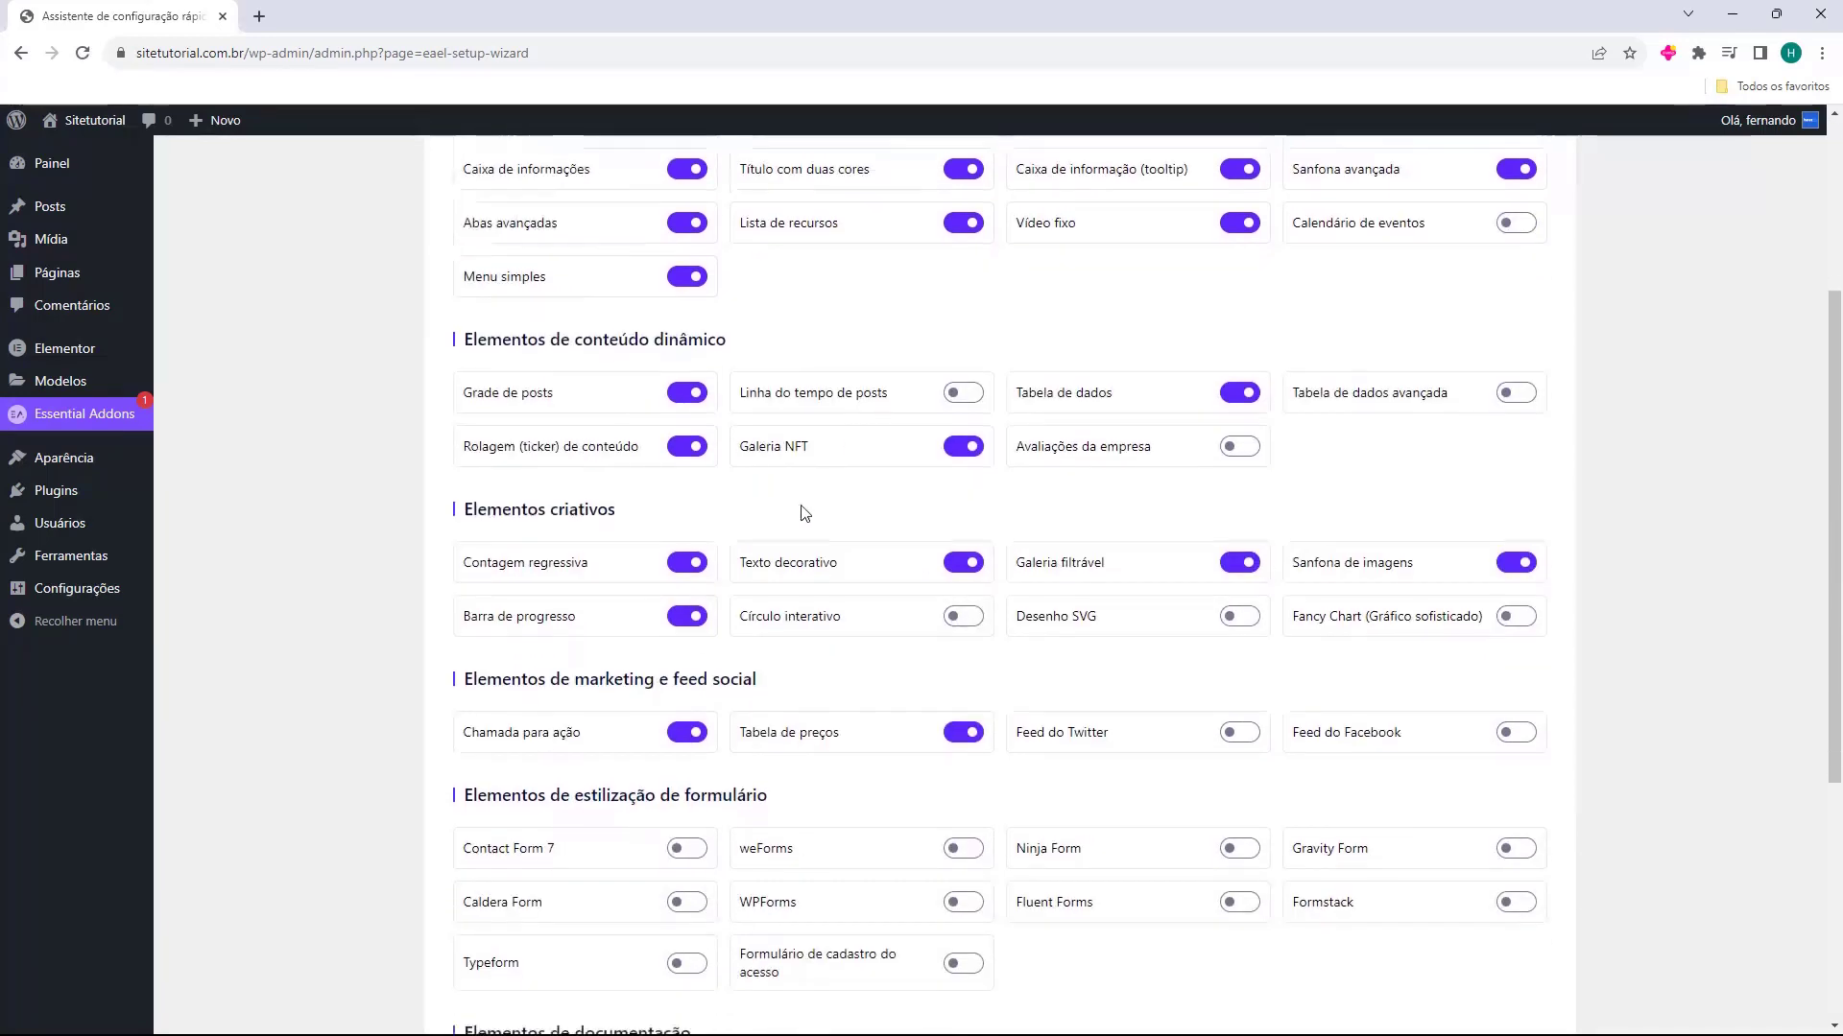
scroll(617, 523, "down", 3)
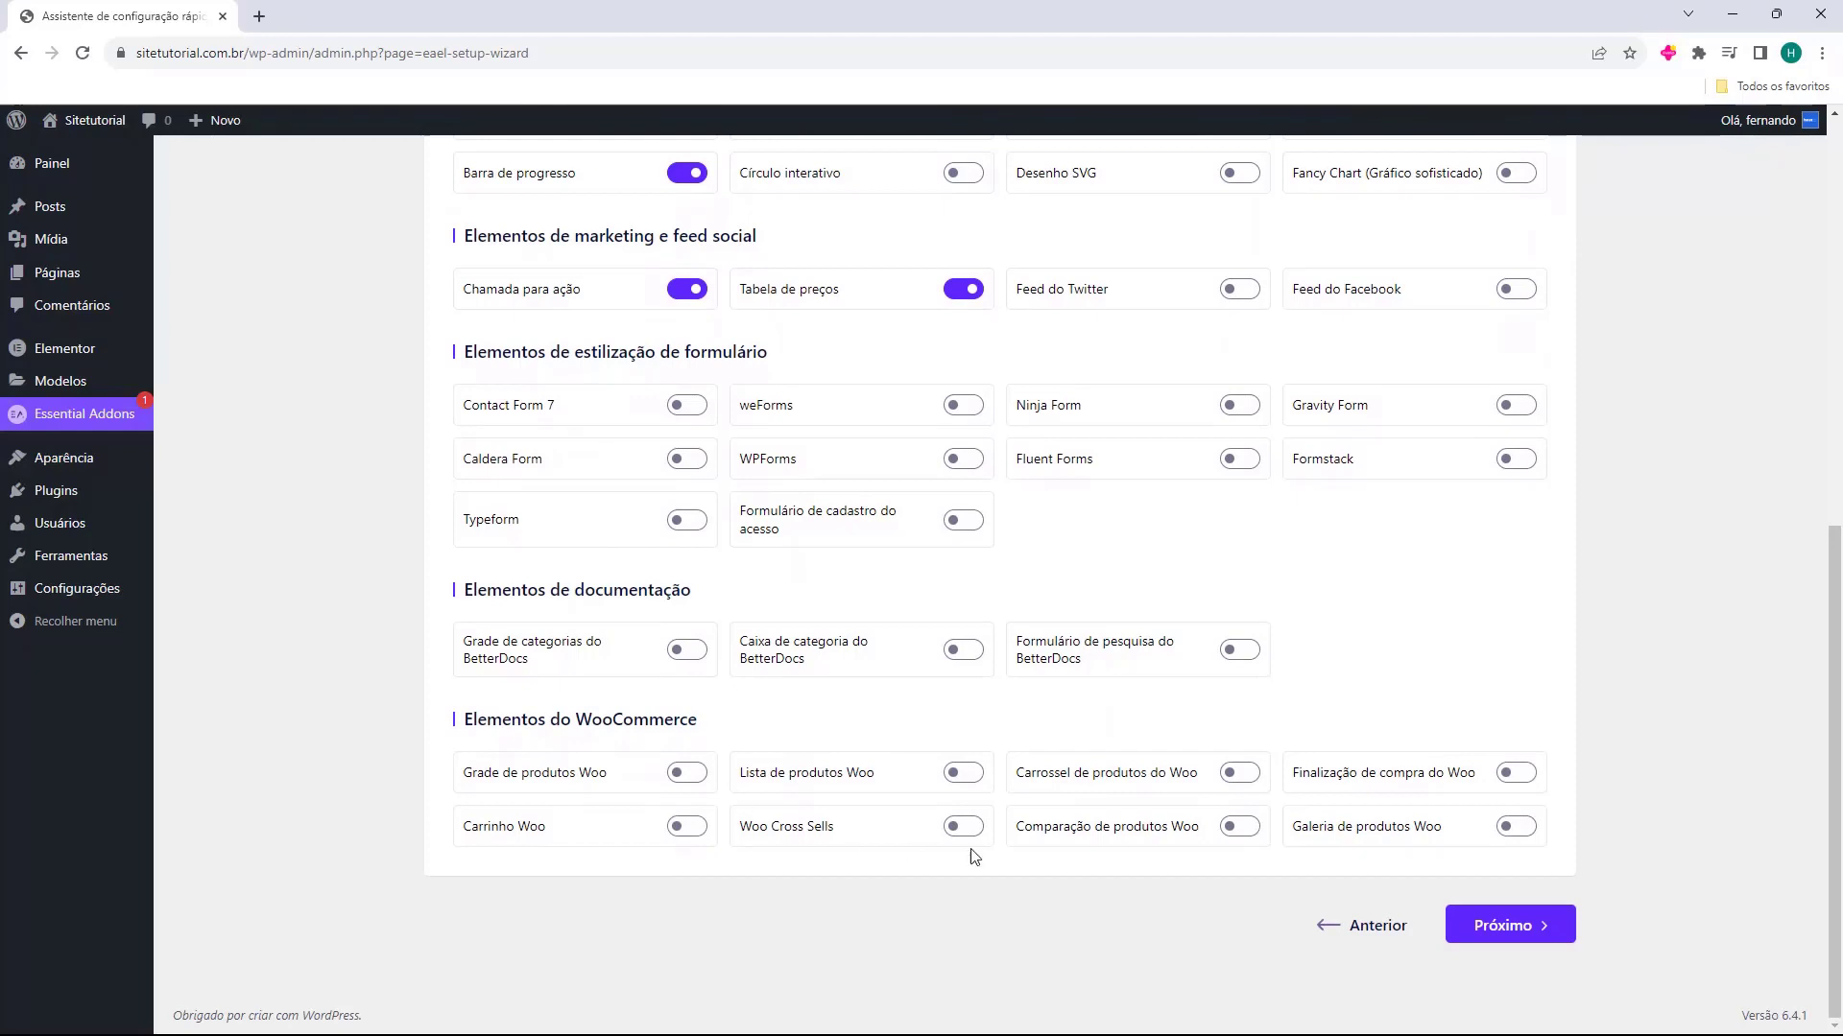
scroll(1133, 585, "up", 10)
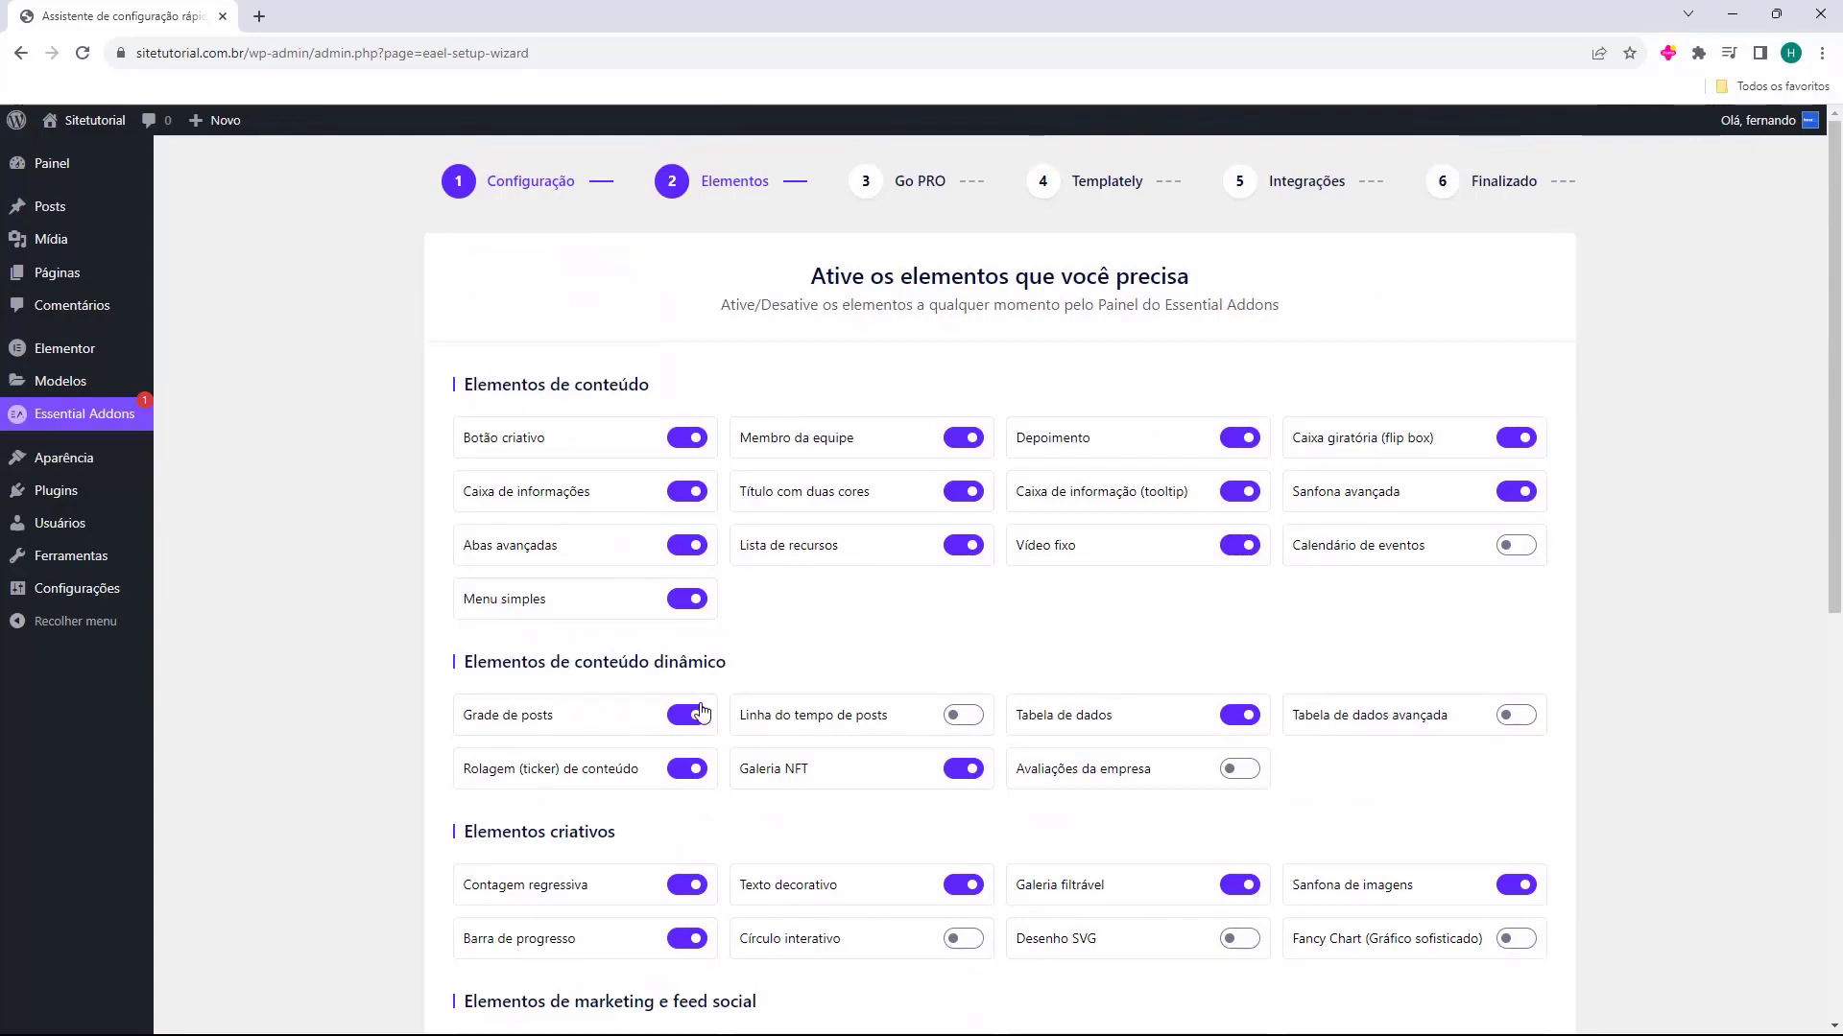
scroll(940, 480, "down", 8)
left_click(1505, 932)
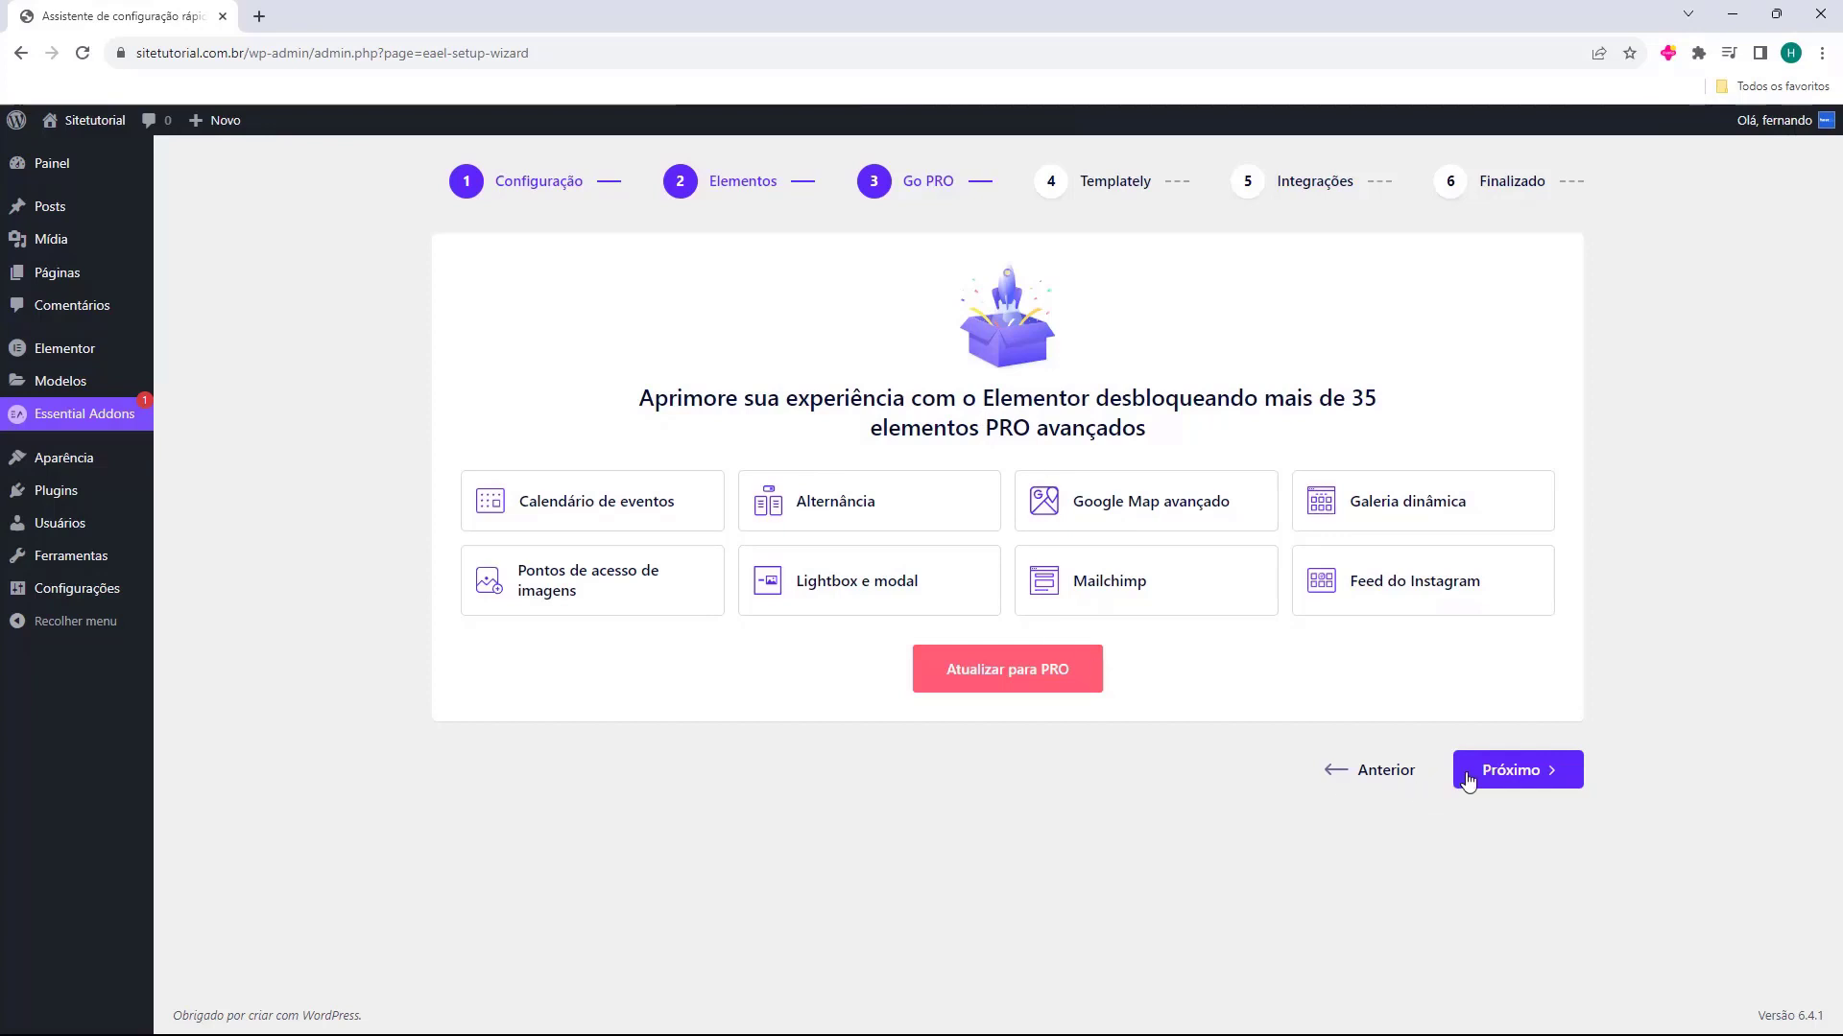
left_click(1513, 774)
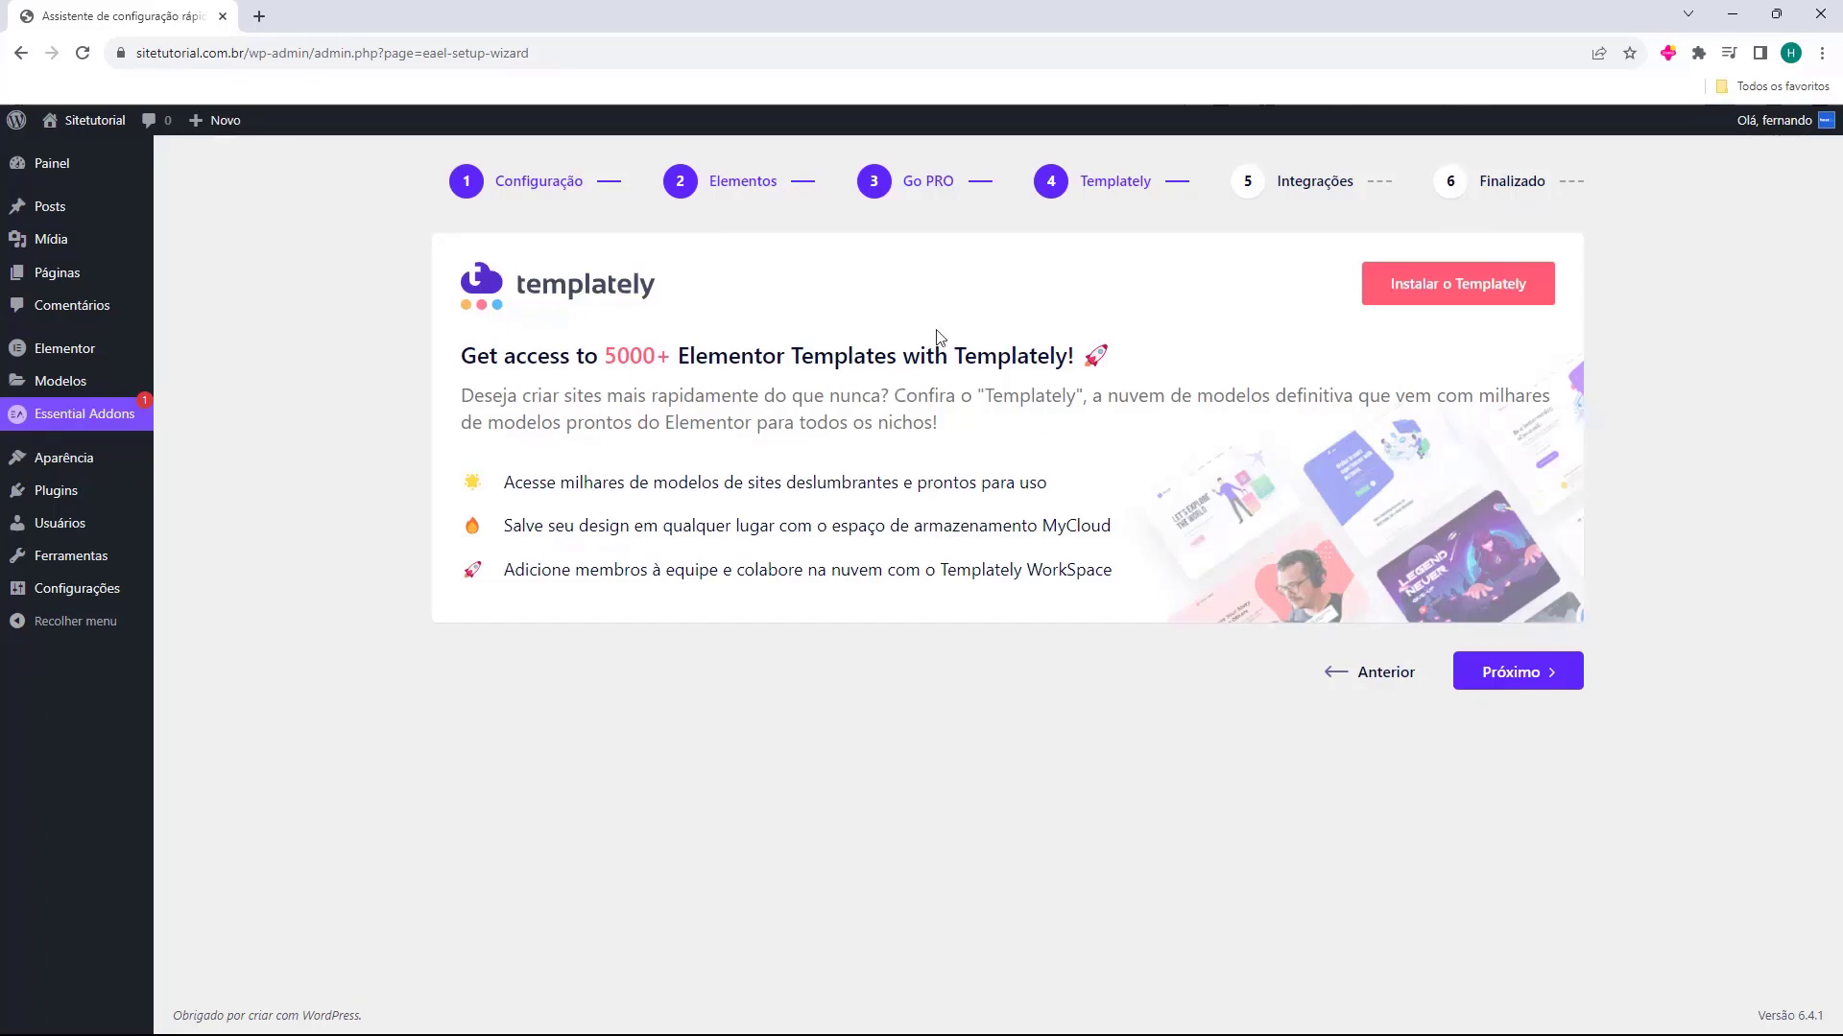
Finish the Essential Addons setup wizard without installing Templately or any integrations, and decline sharing diagnostic data
left_click(1509, 676)
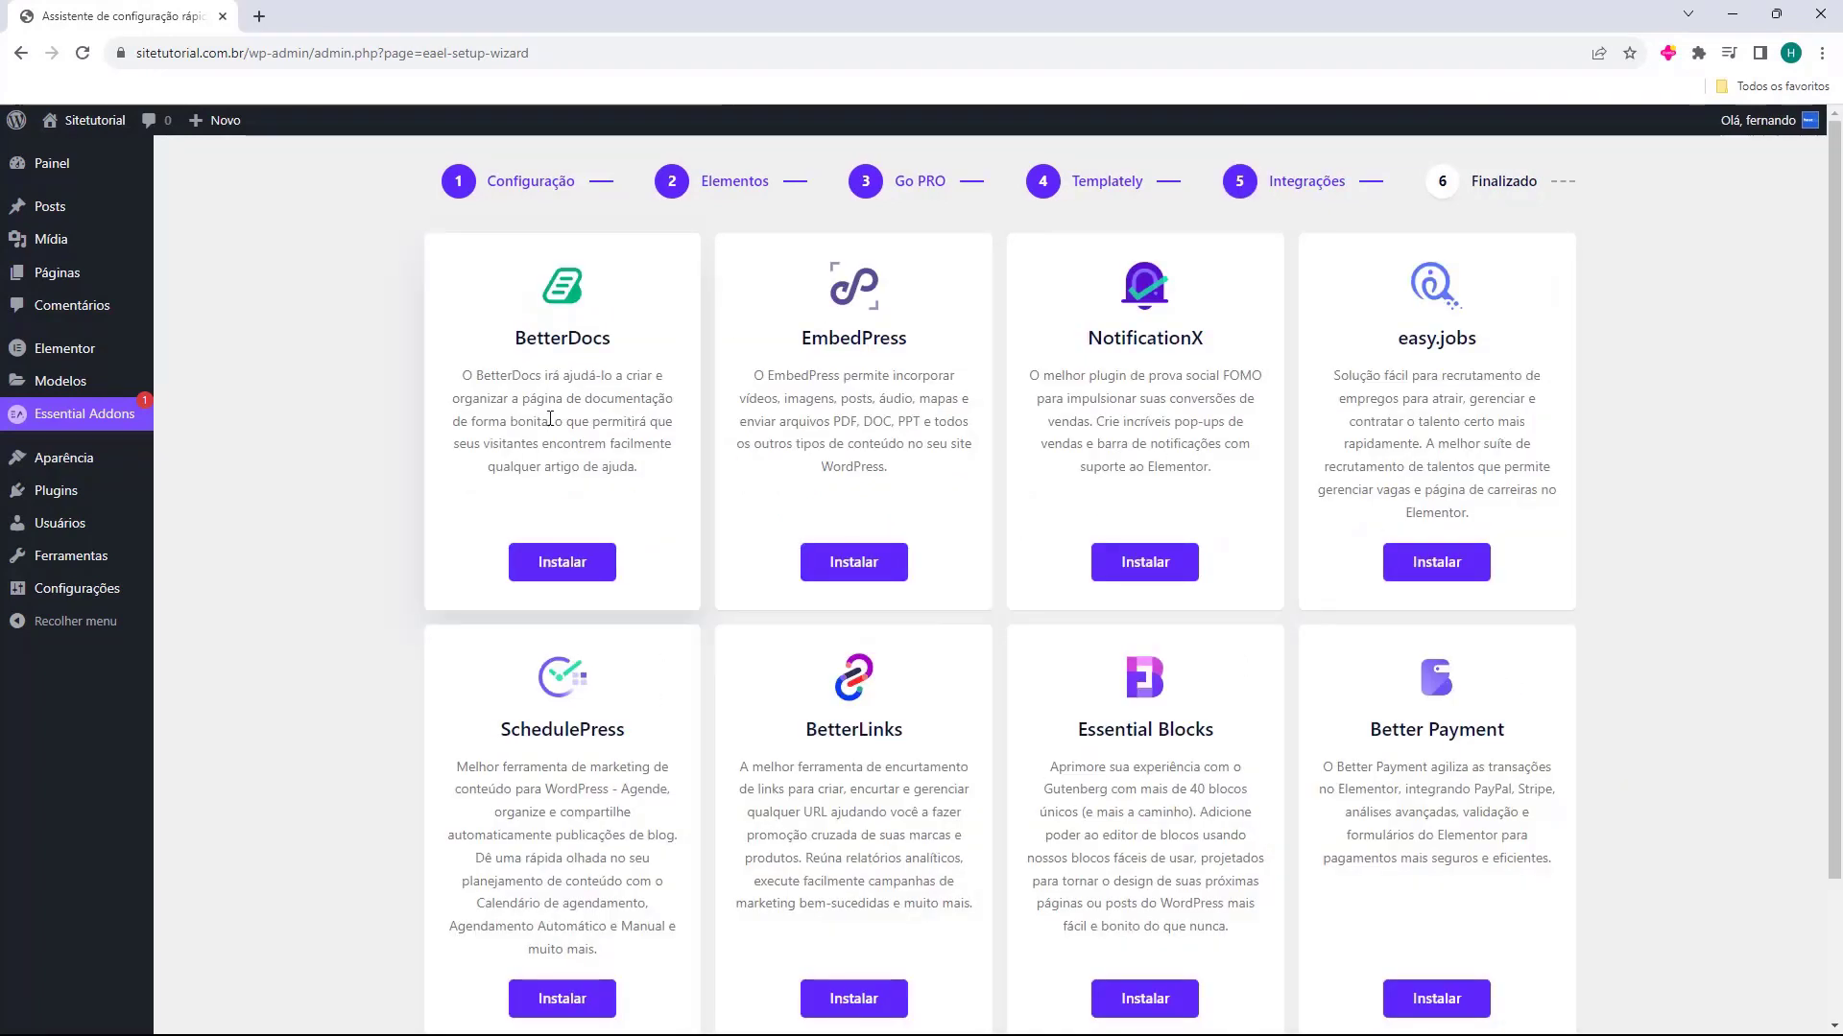
scroll(1339, 472, "down", 2)
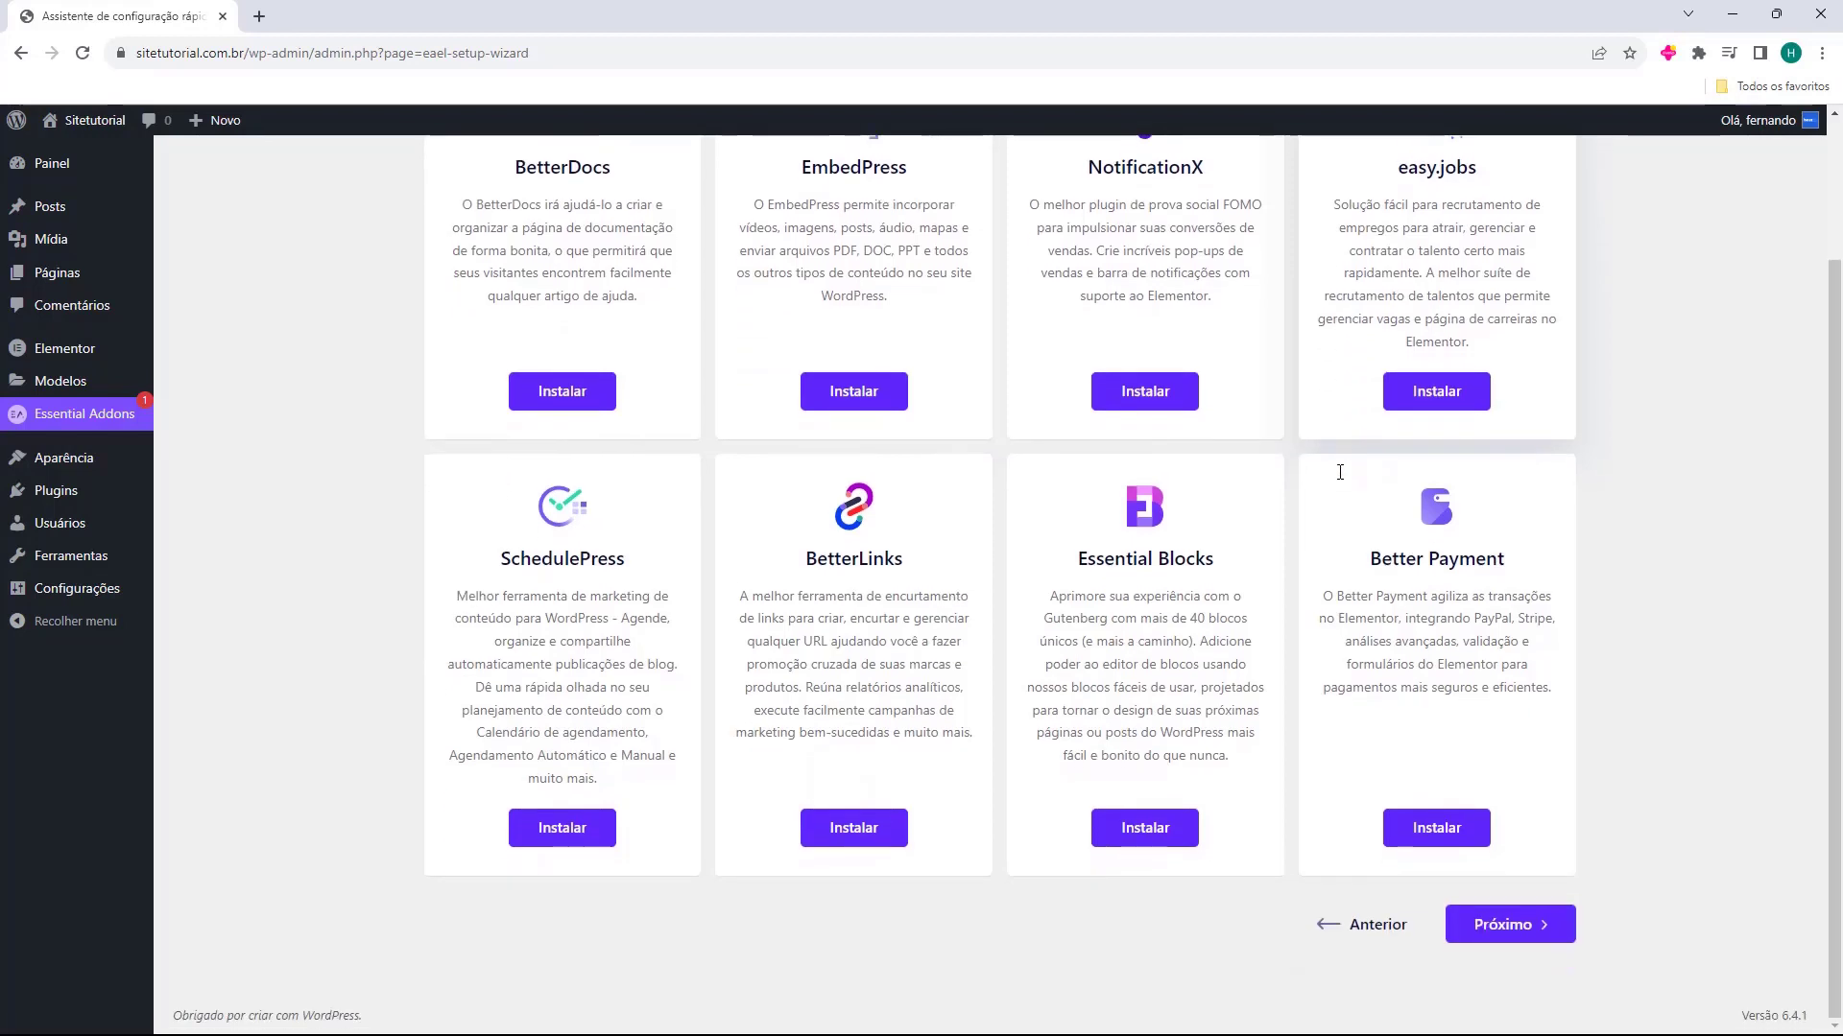
scroll(1359, 543, "up", 2)
scroll(1359, 543, "down", 2)
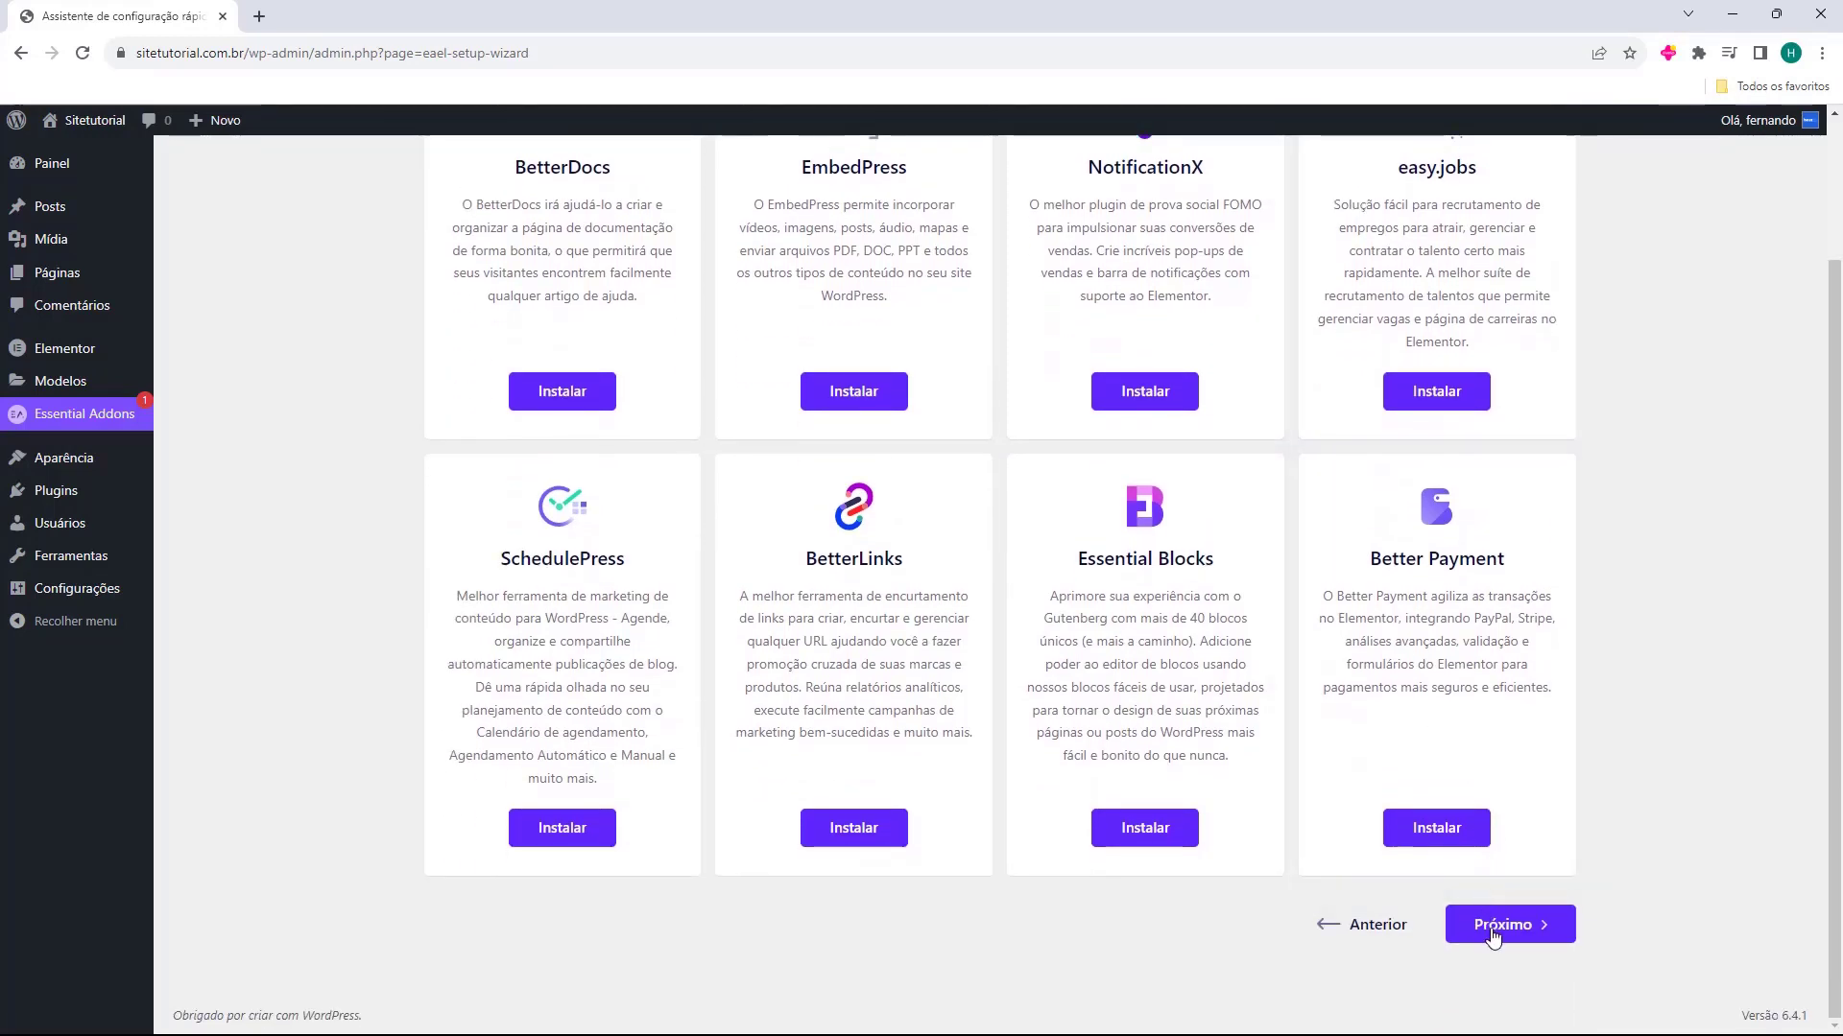
left_click(1493, 931)
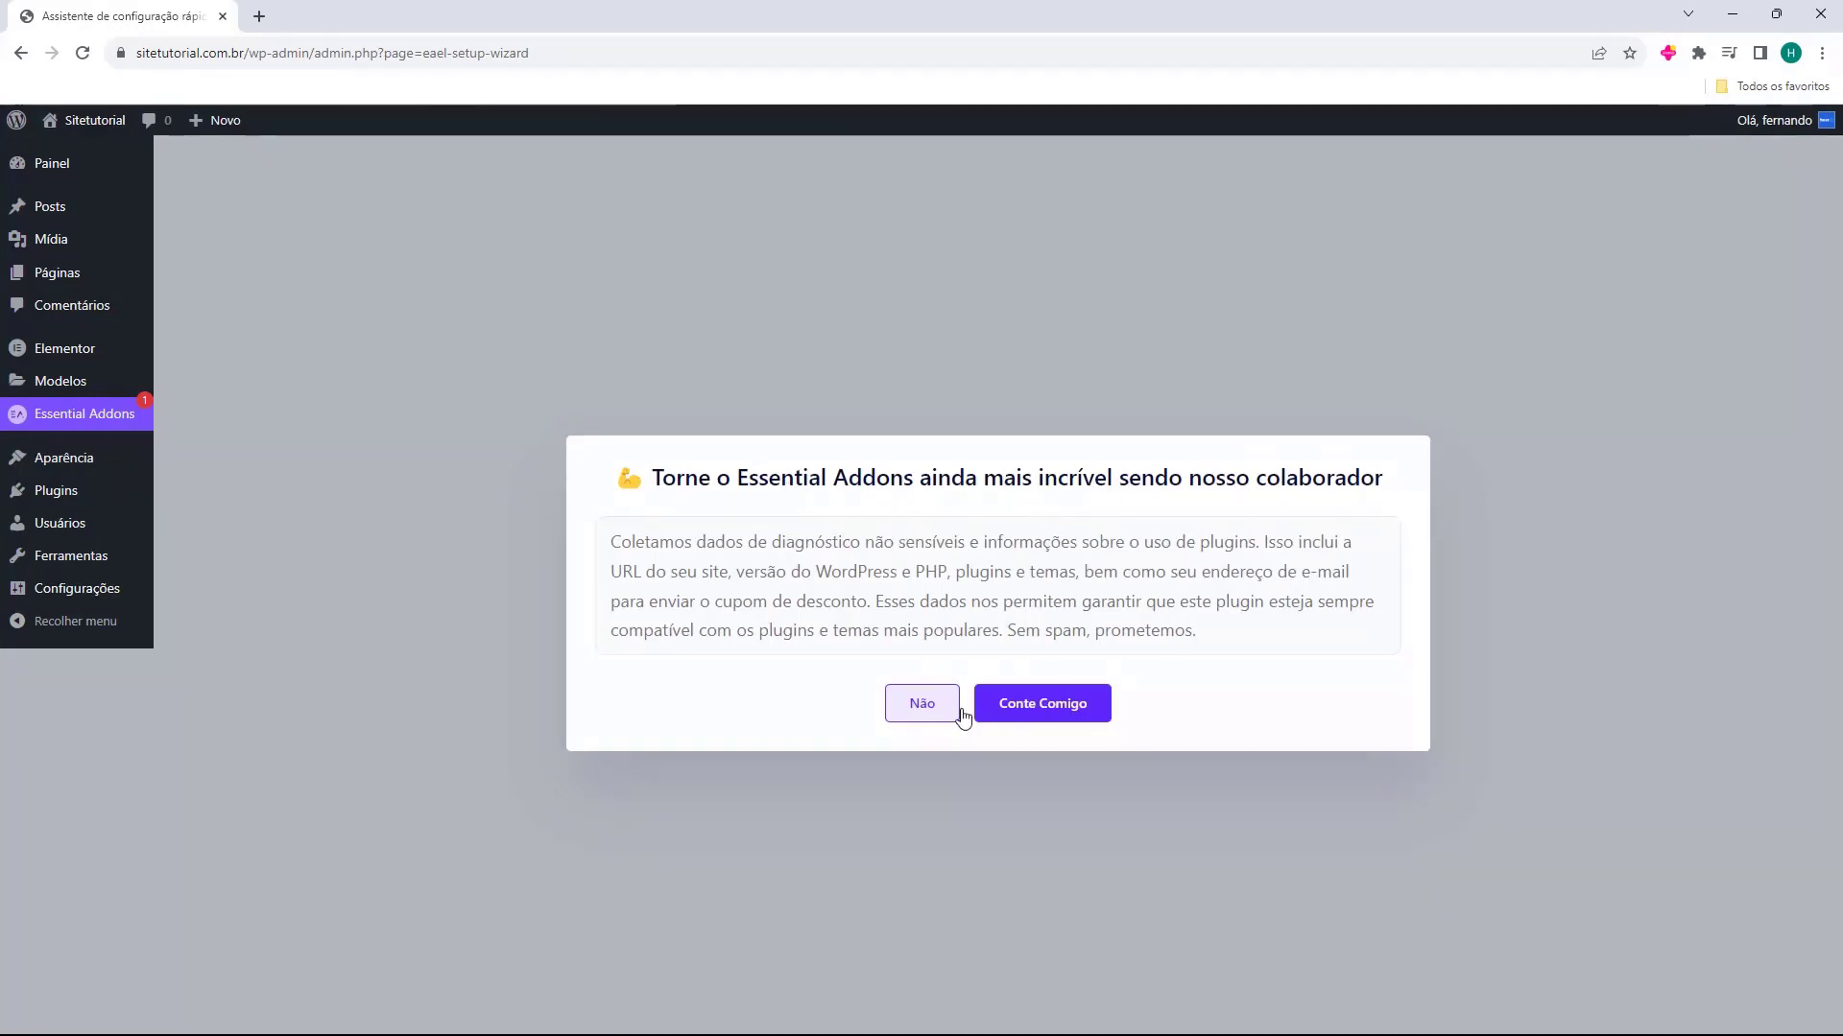
left_click(911, 710)
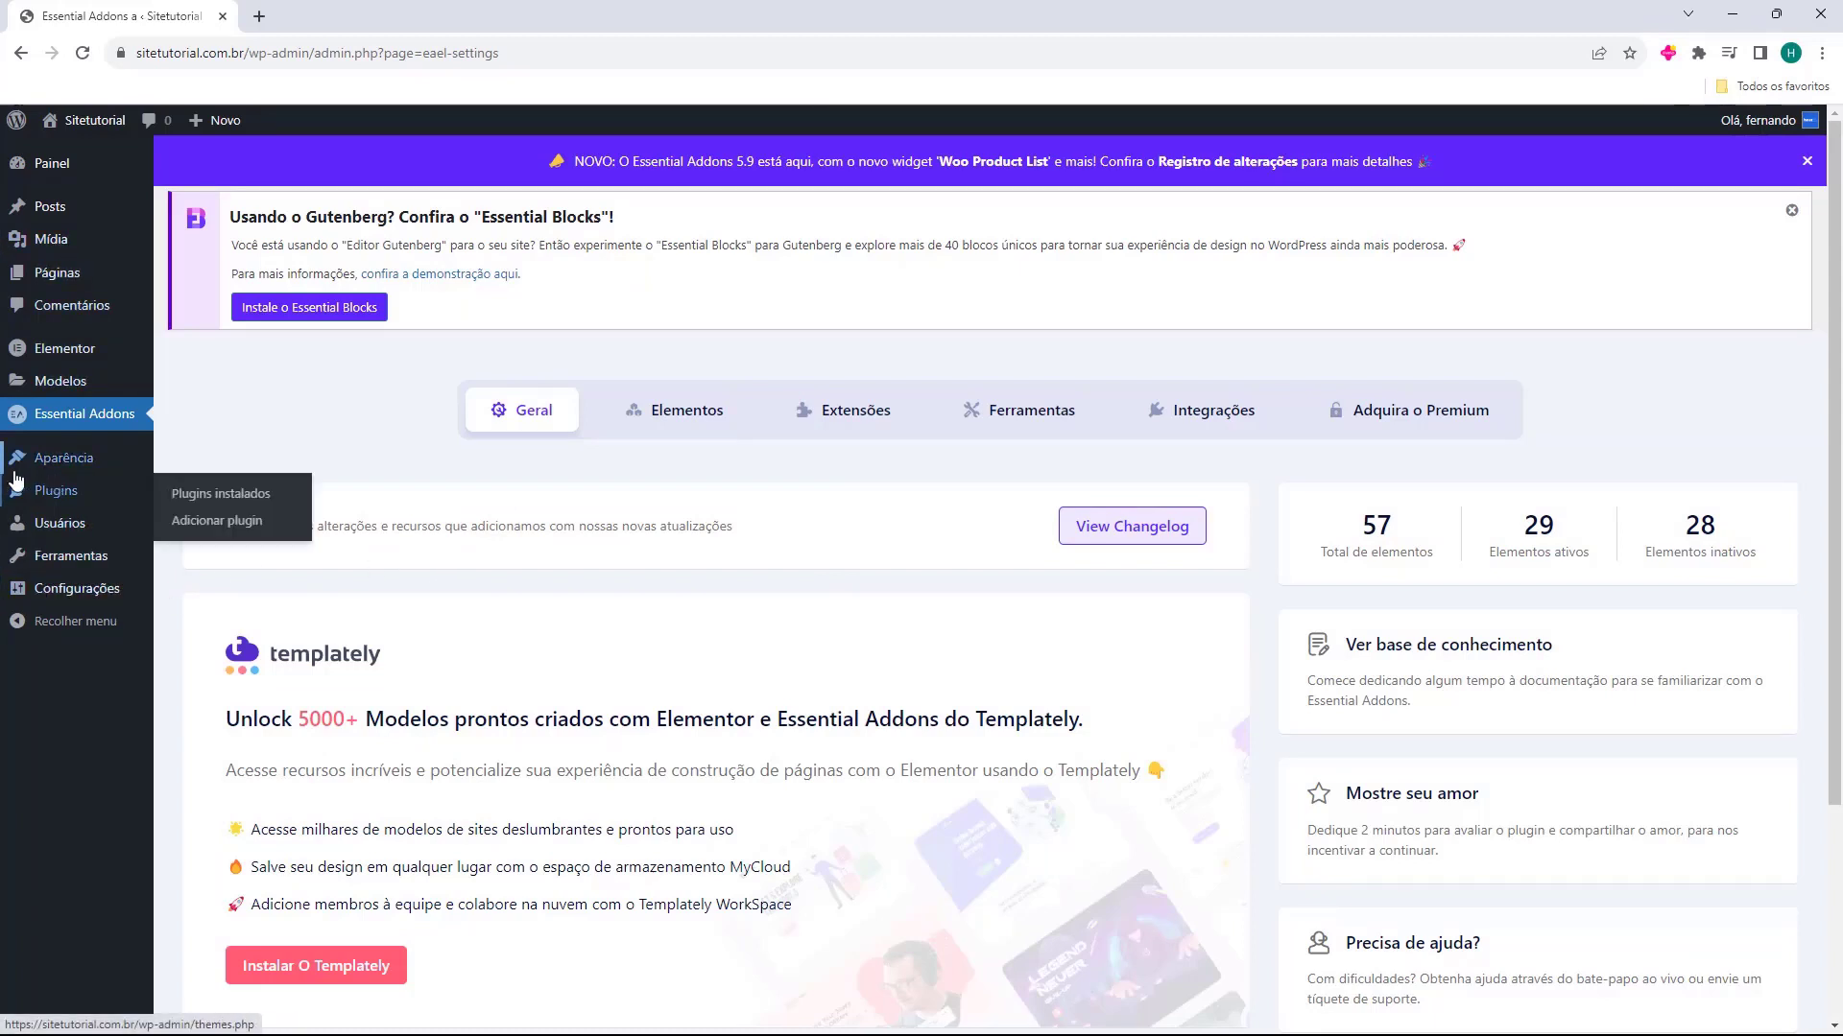
Open the installed themes page and examine how the live site looks with the active Twenty Twenty-Four theme, closing the preview again
mouse_move(23, 475)
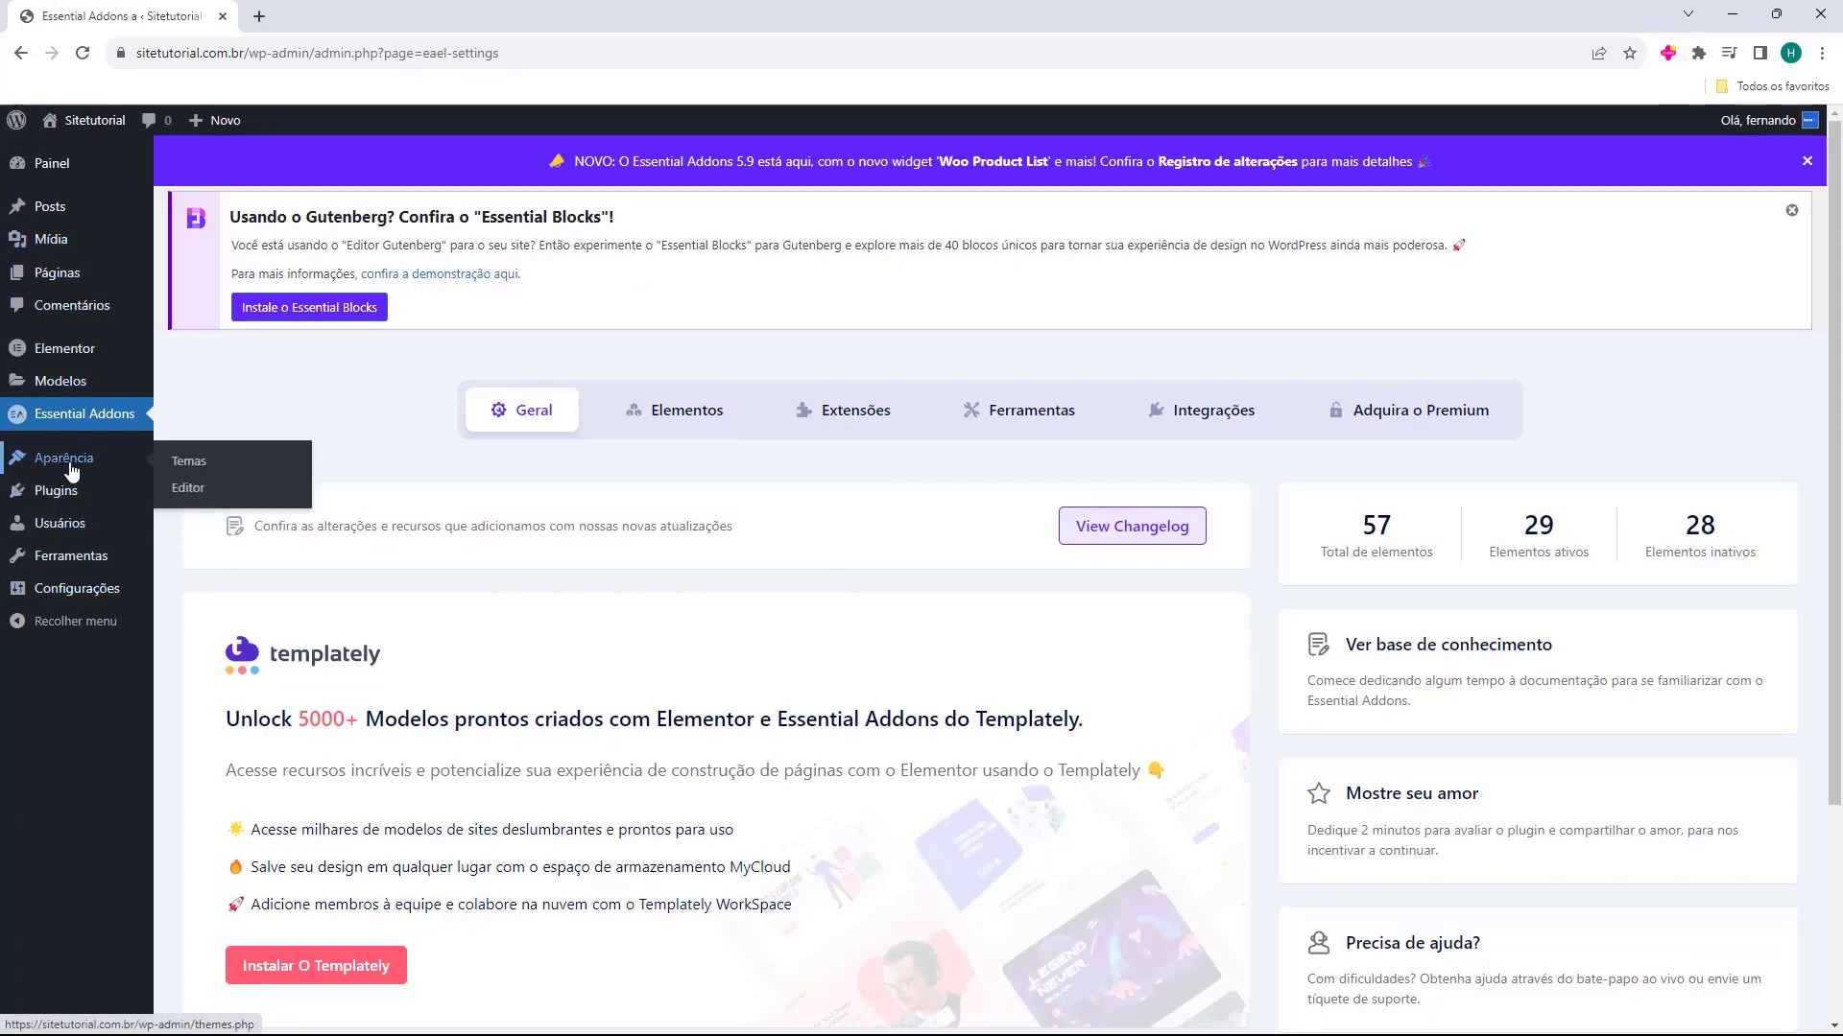
left_click(70, 470)
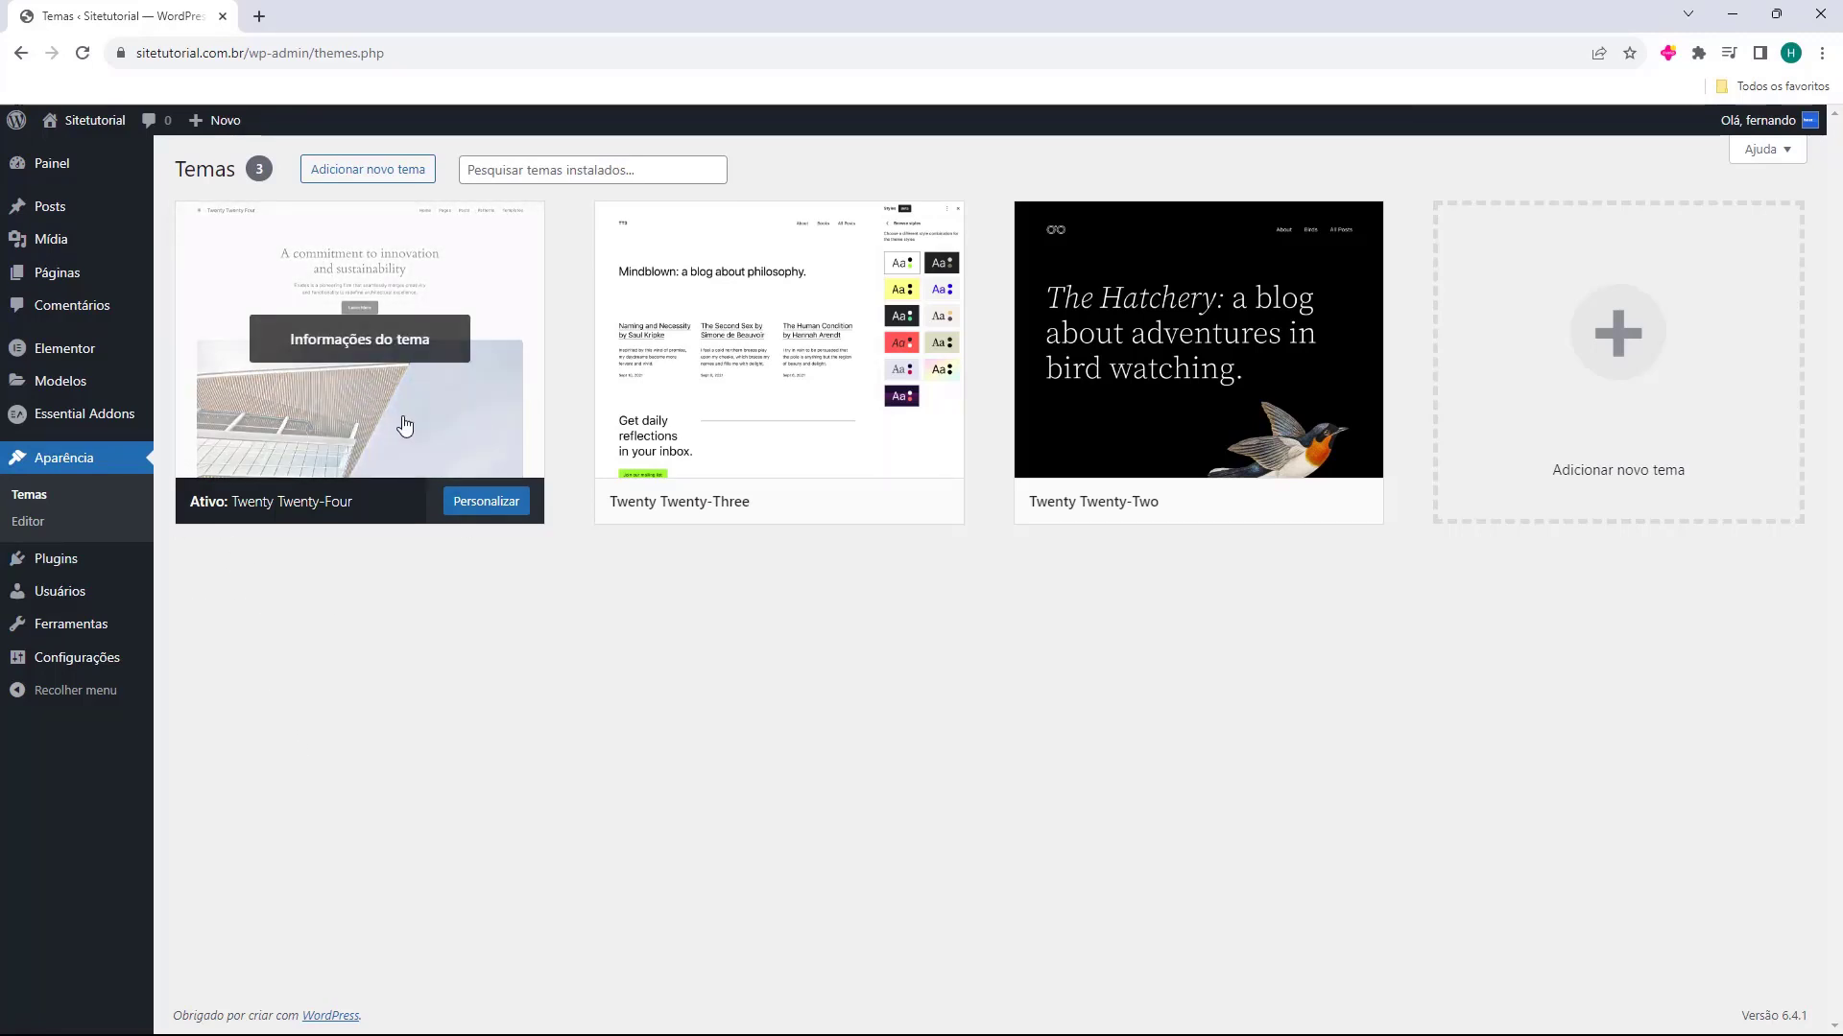
mouse_move(85, 123)
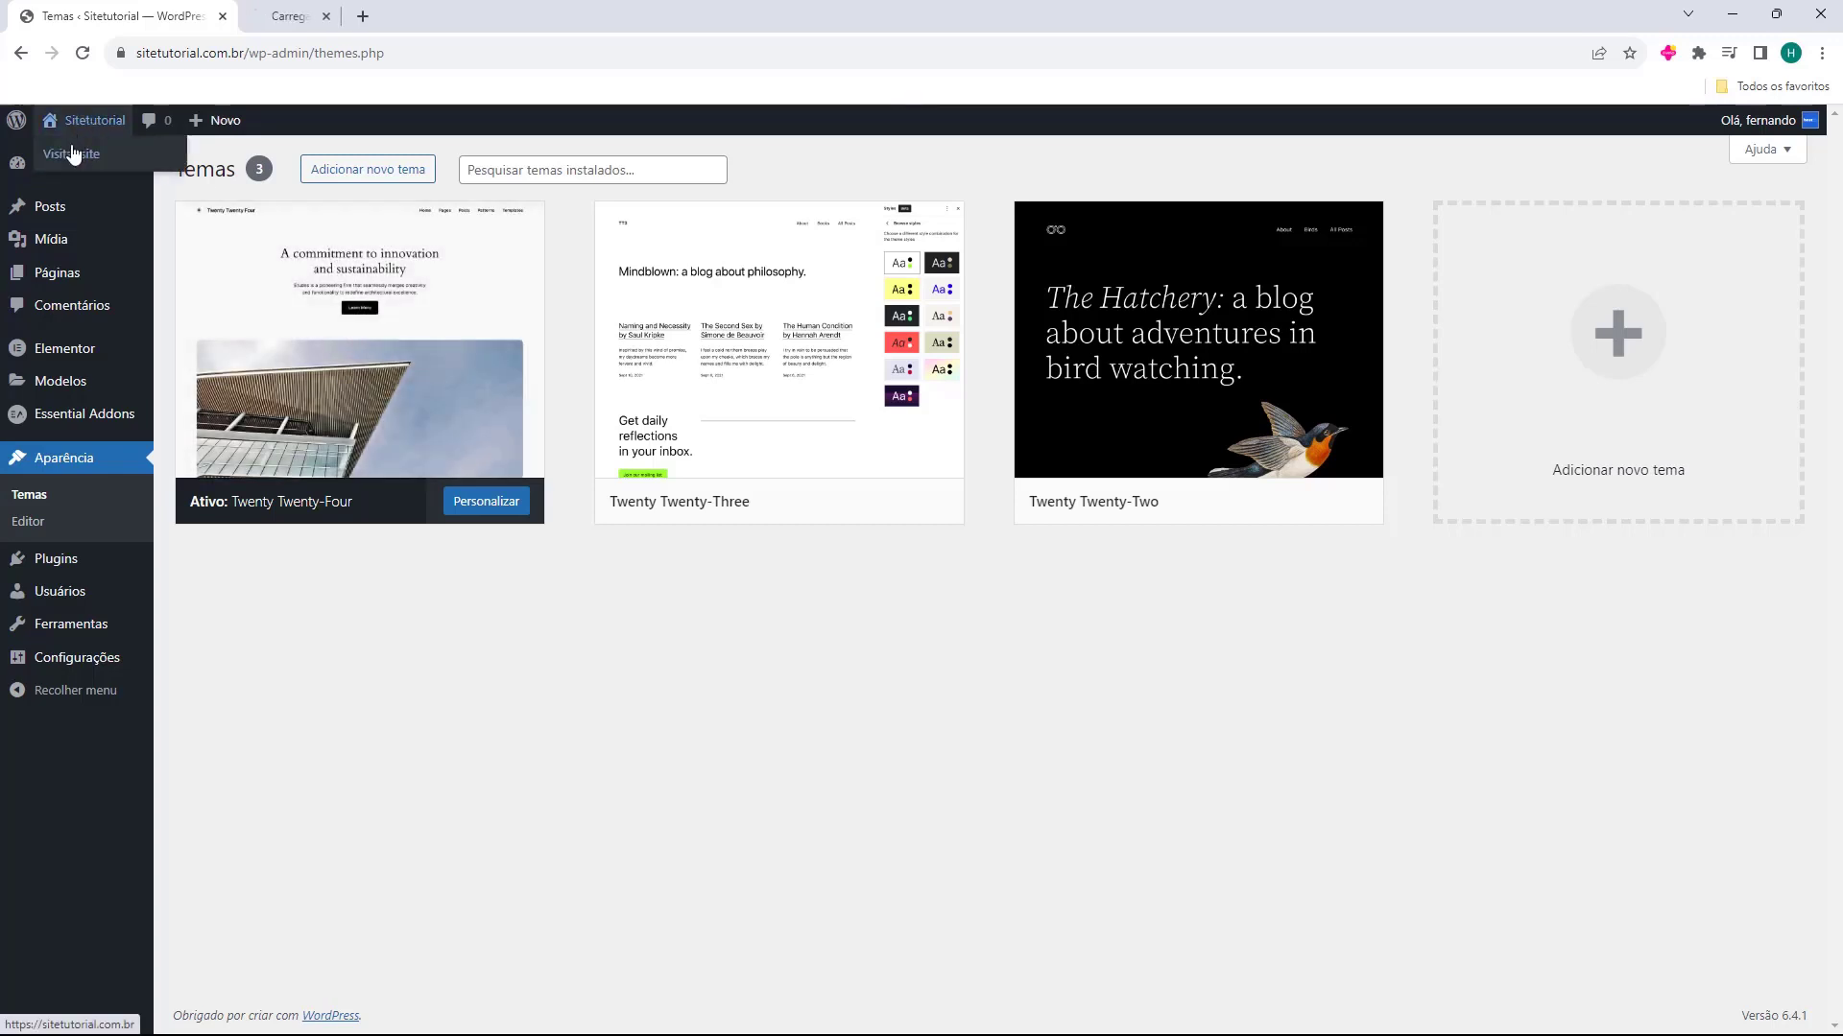
left_click(352, 29)
scroll(554, 625, "down", 10)
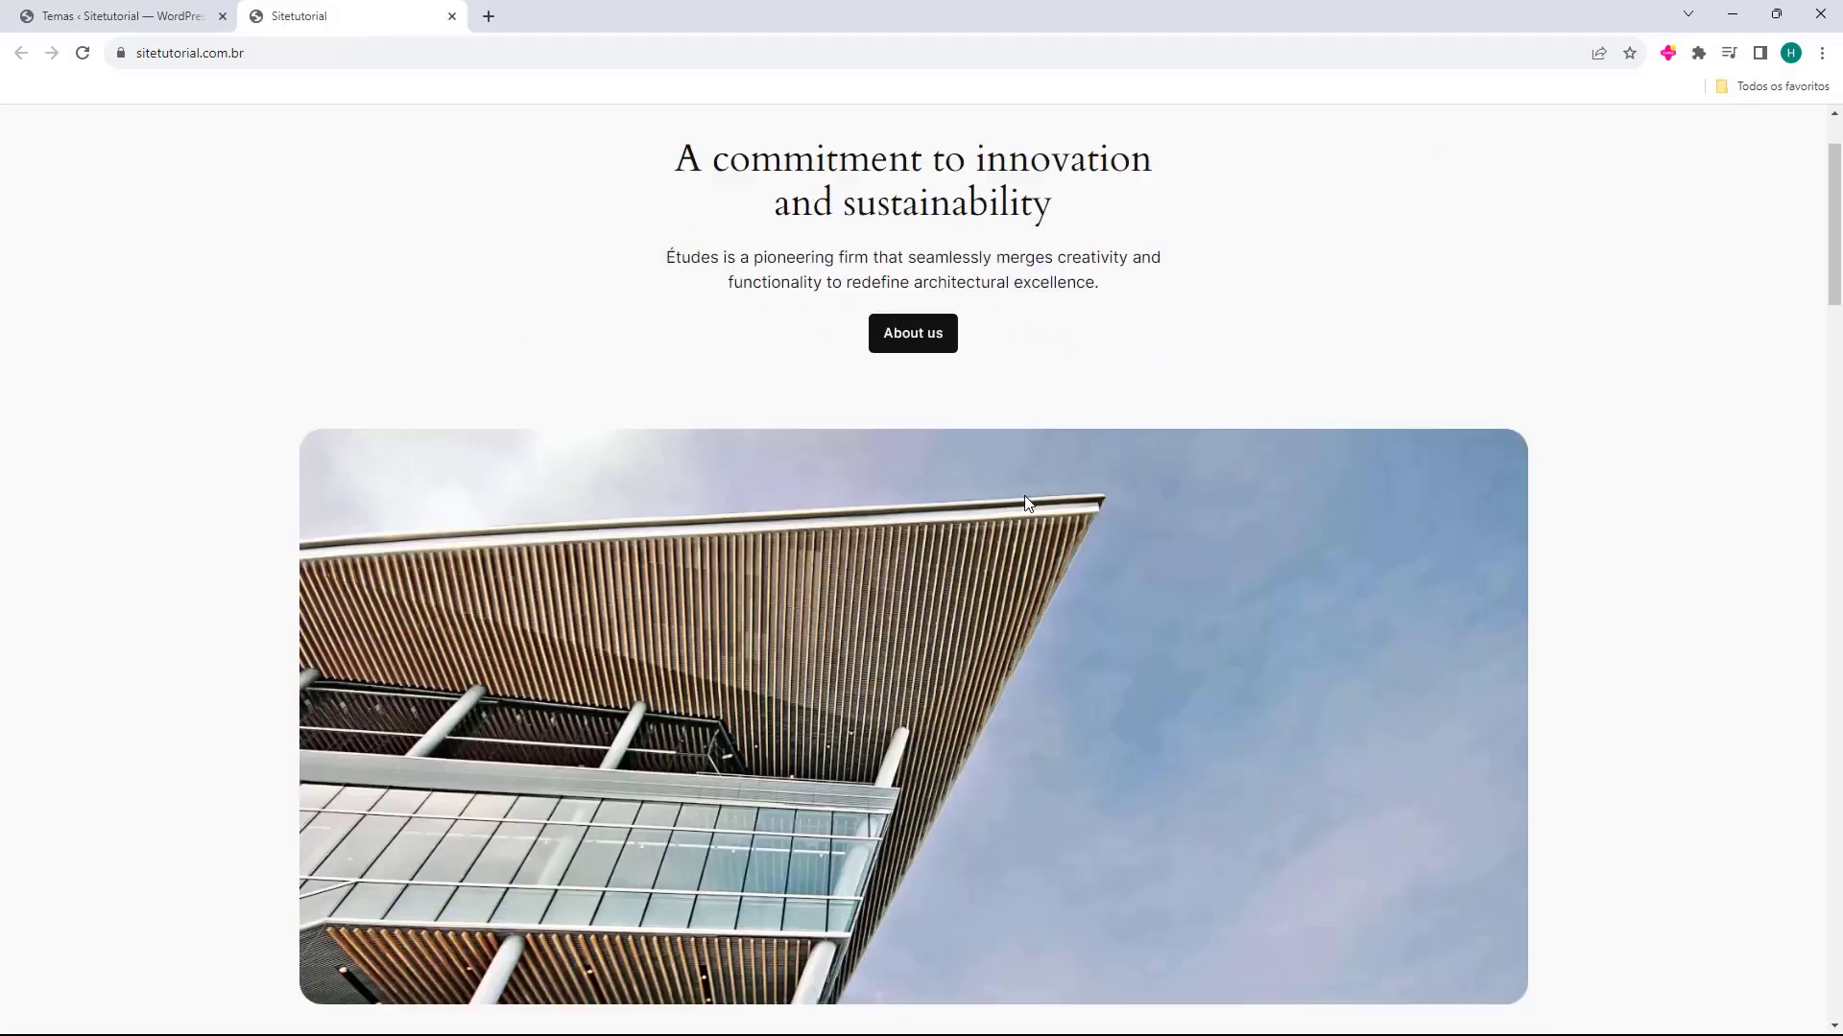
scroll(947, 499, "down", 15)
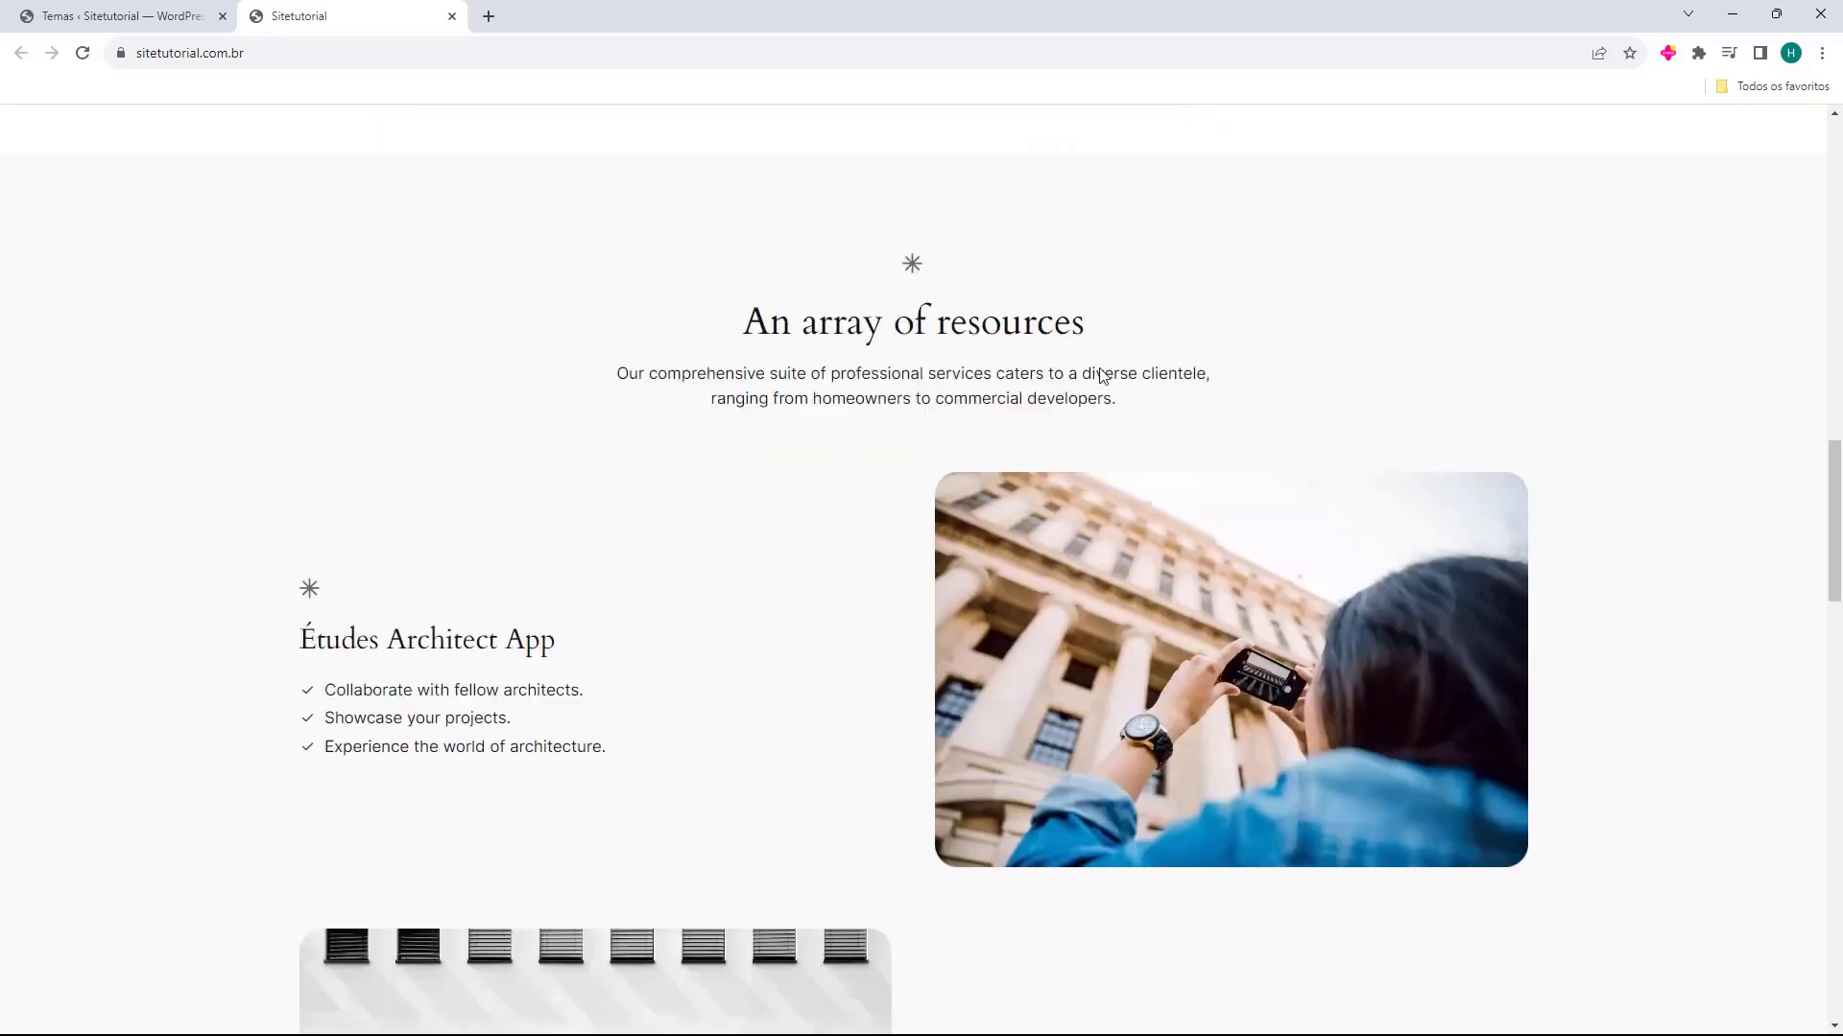
scroll(921, 648, "up", 20)
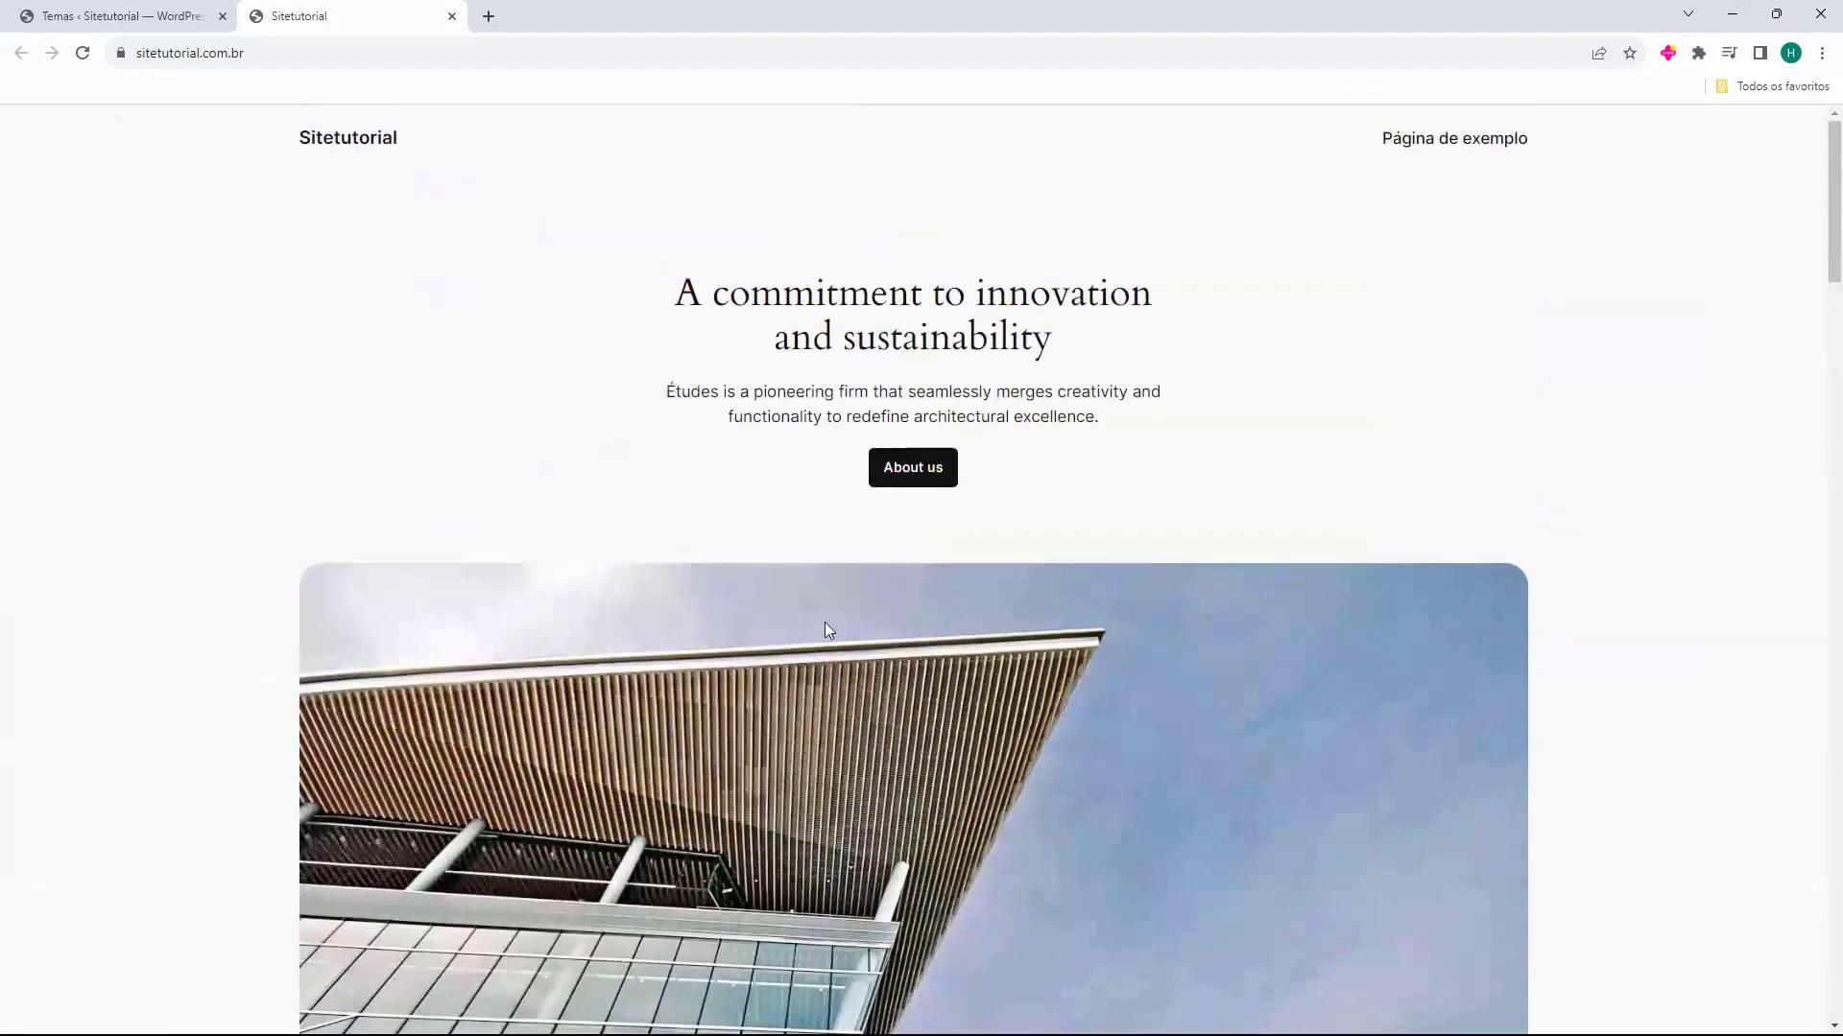
middle_click(389, 8)
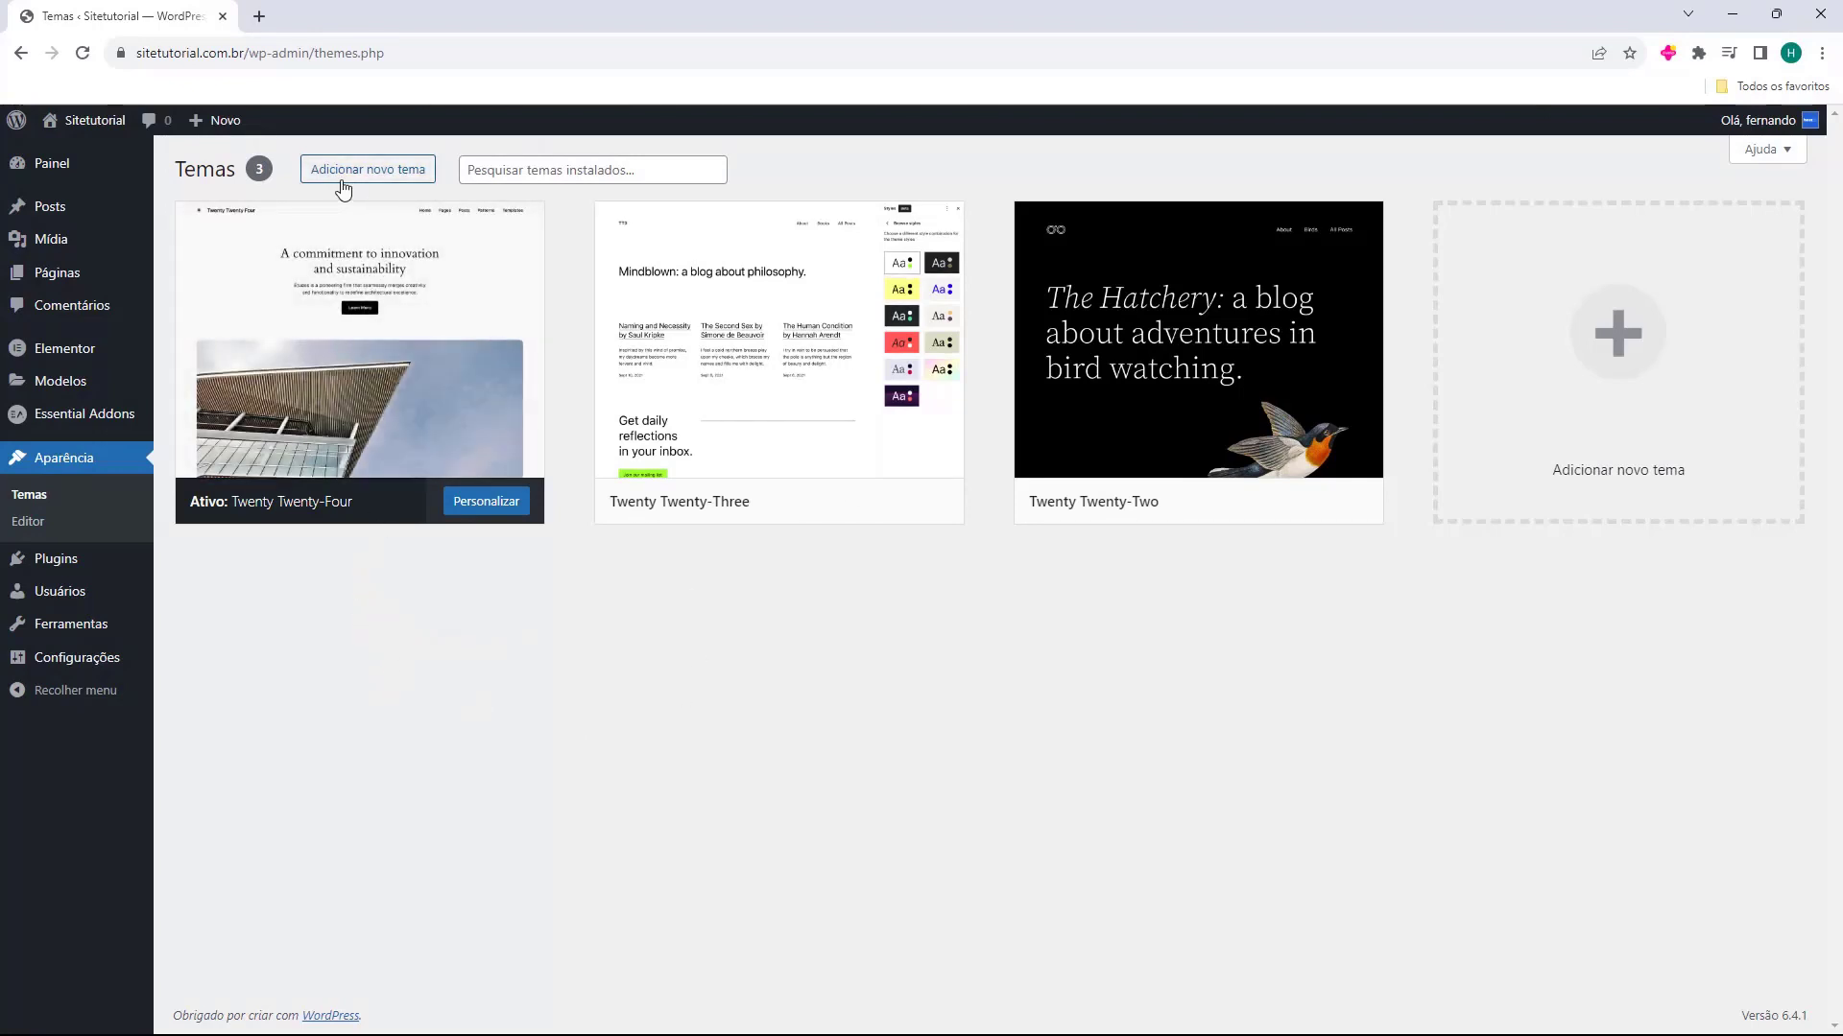
Open the catalogue for adding a new theme and browse through the popular themes
left_click(369, 173)
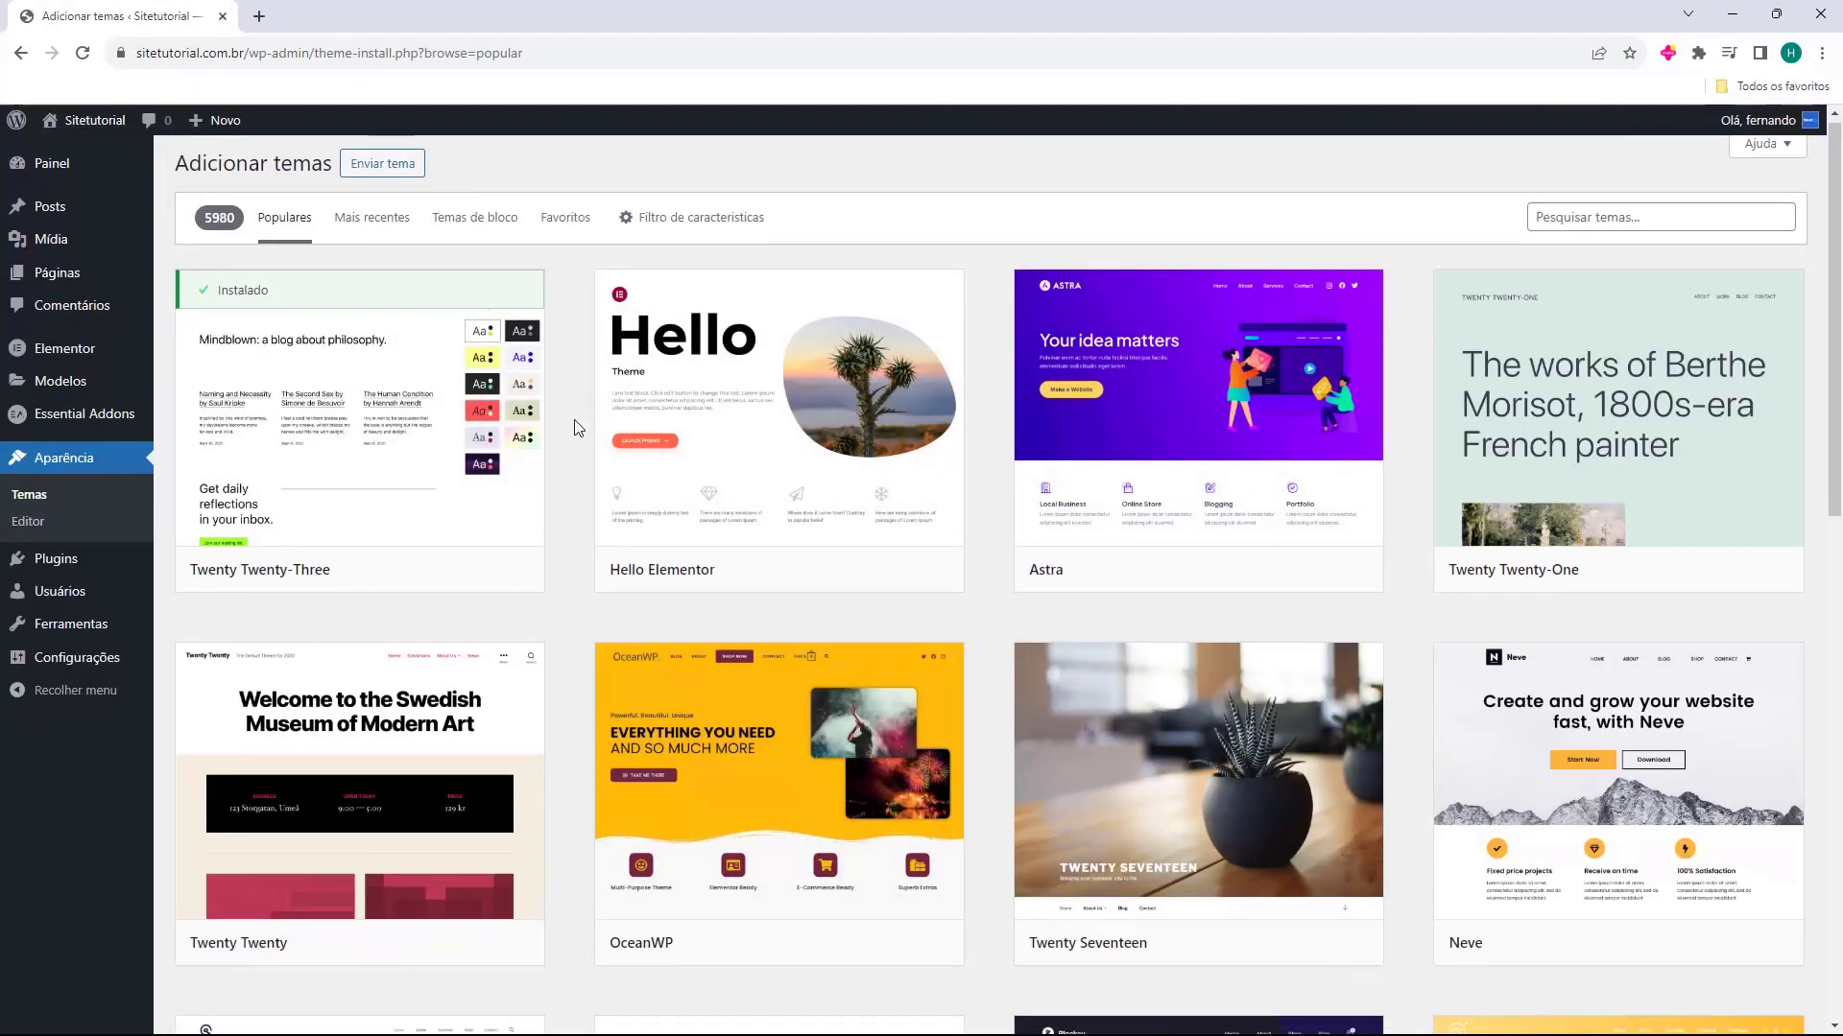
scroll(574, 420, "down", 10)
scroll(574, 428, "down", 19)
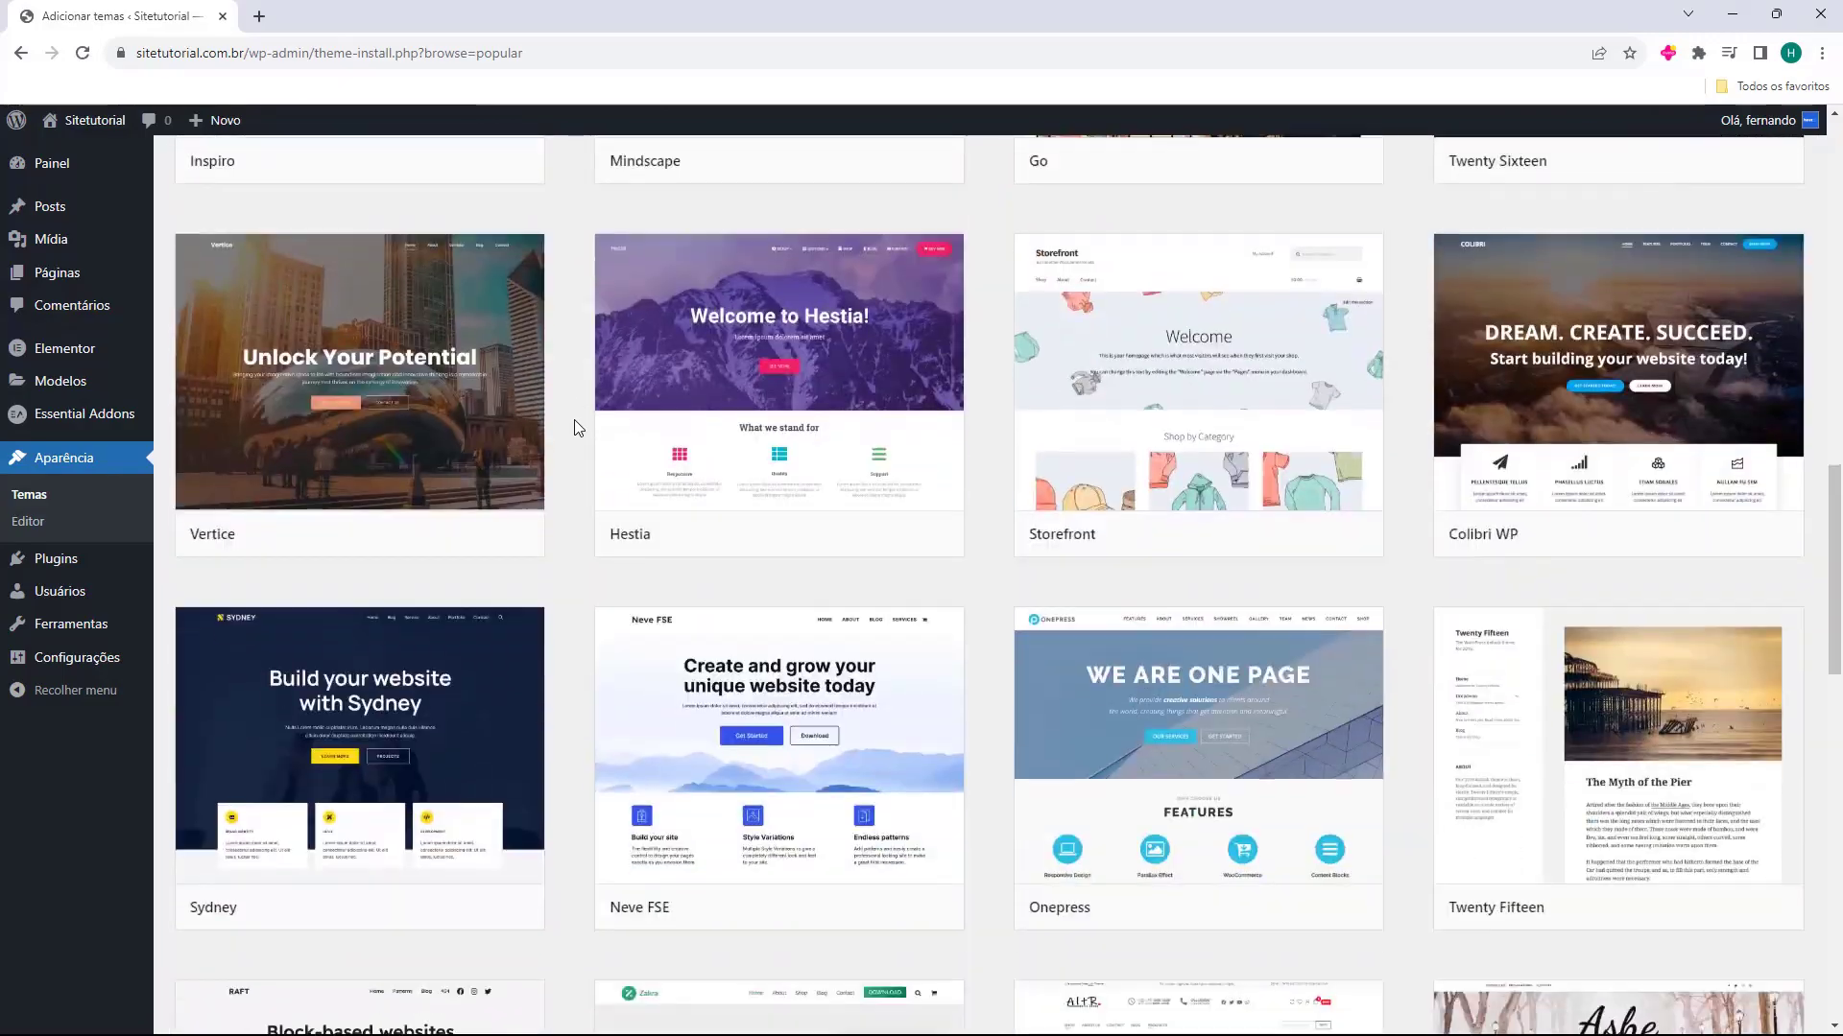
scroll(574, 428, "down", 20)
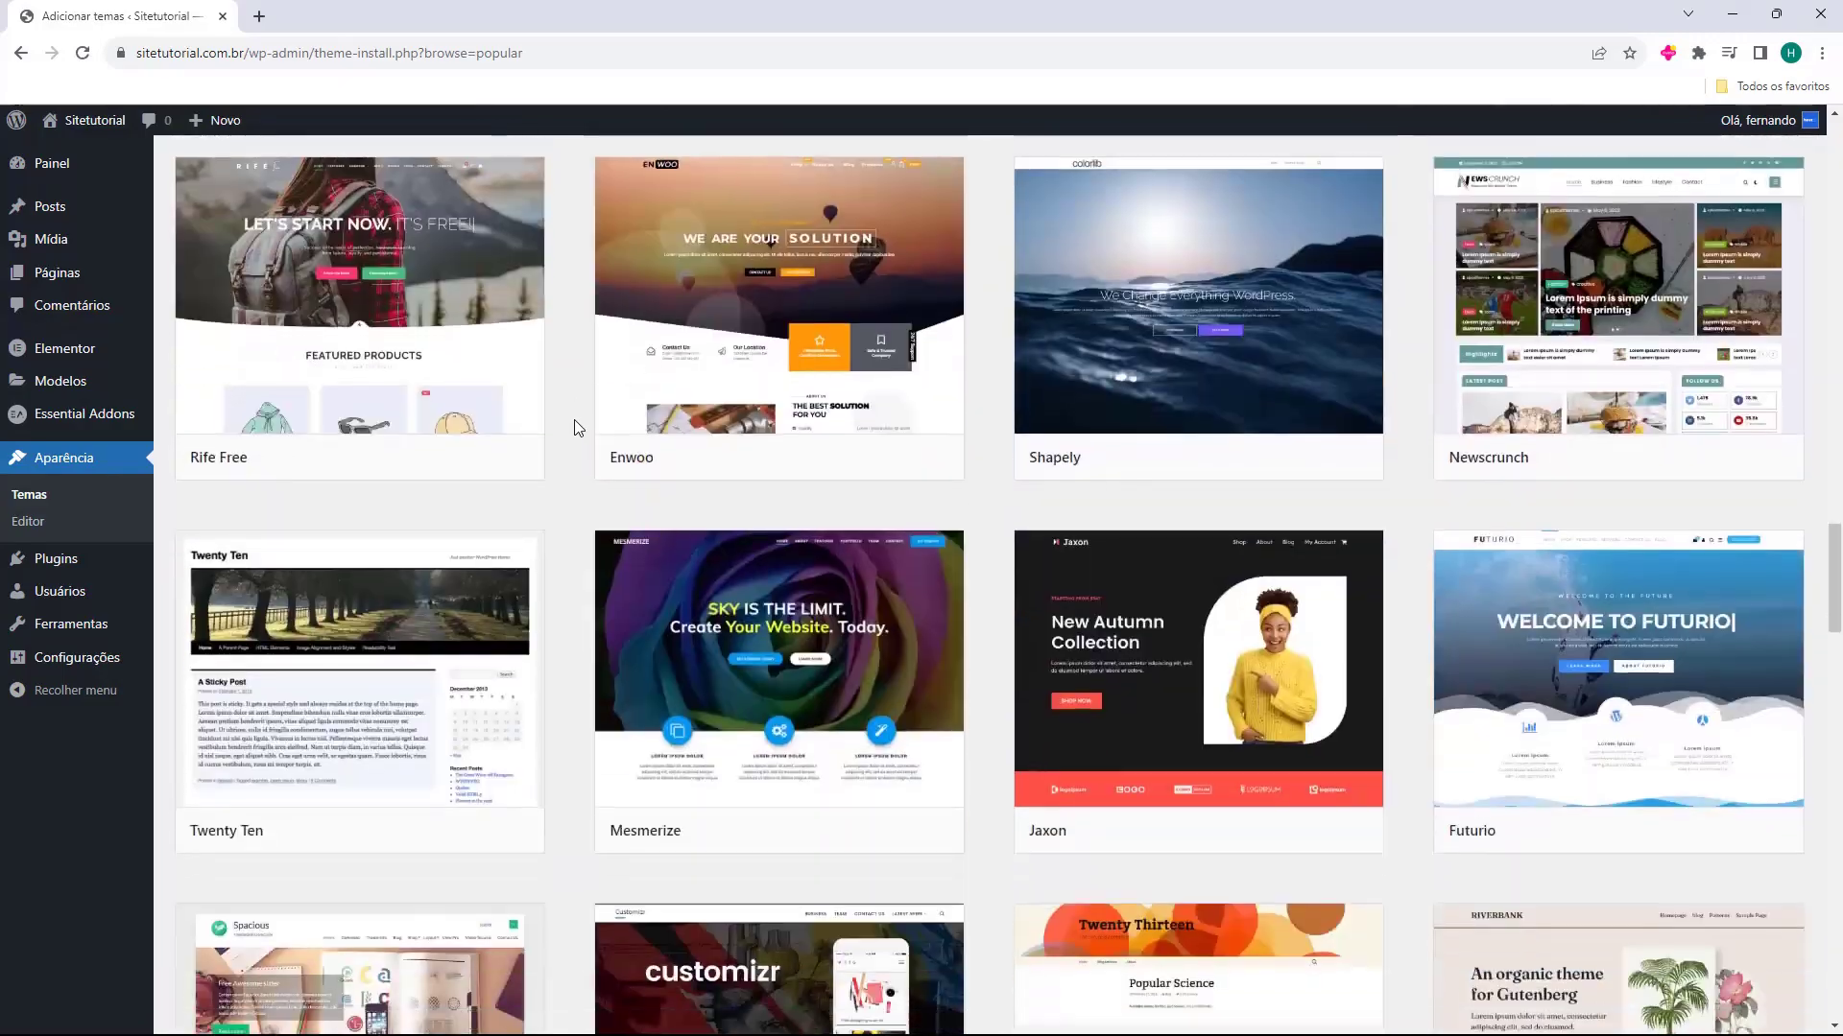
scroll(572, 428, "down", 7)
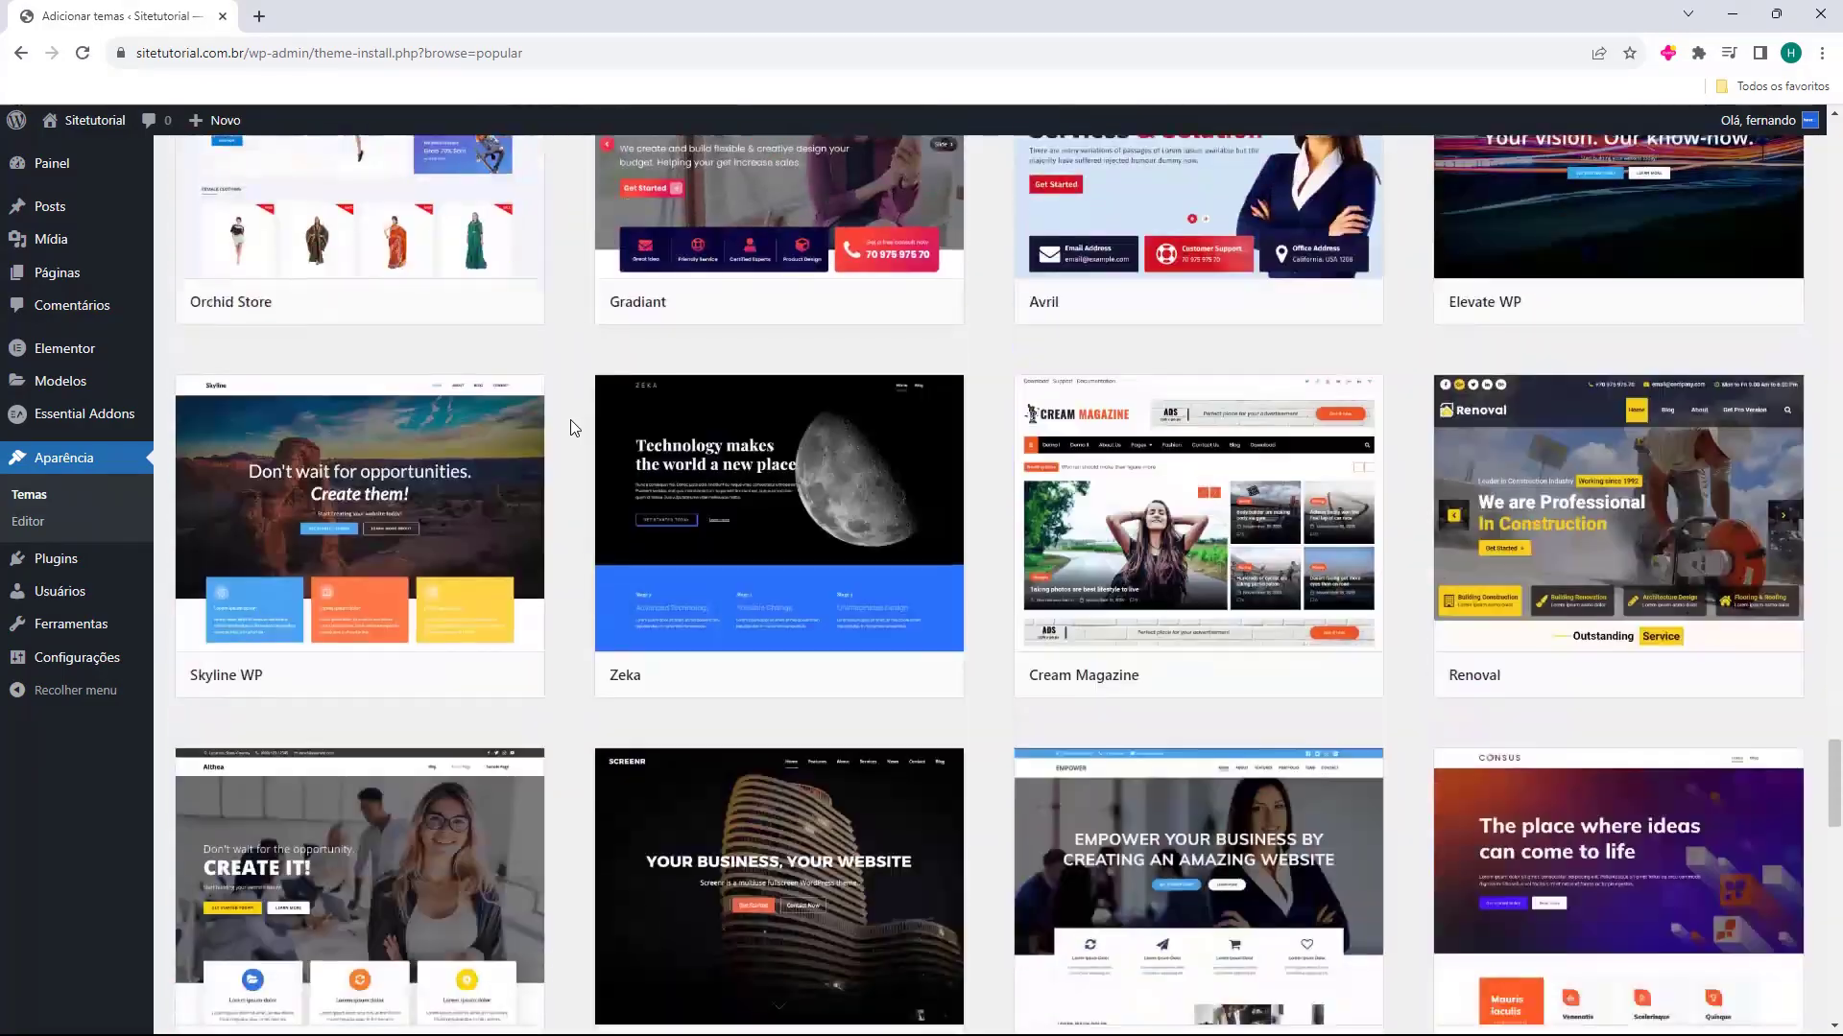
scroll(572, 449, "down", 2)
scroll(573, 449, "up", 6)
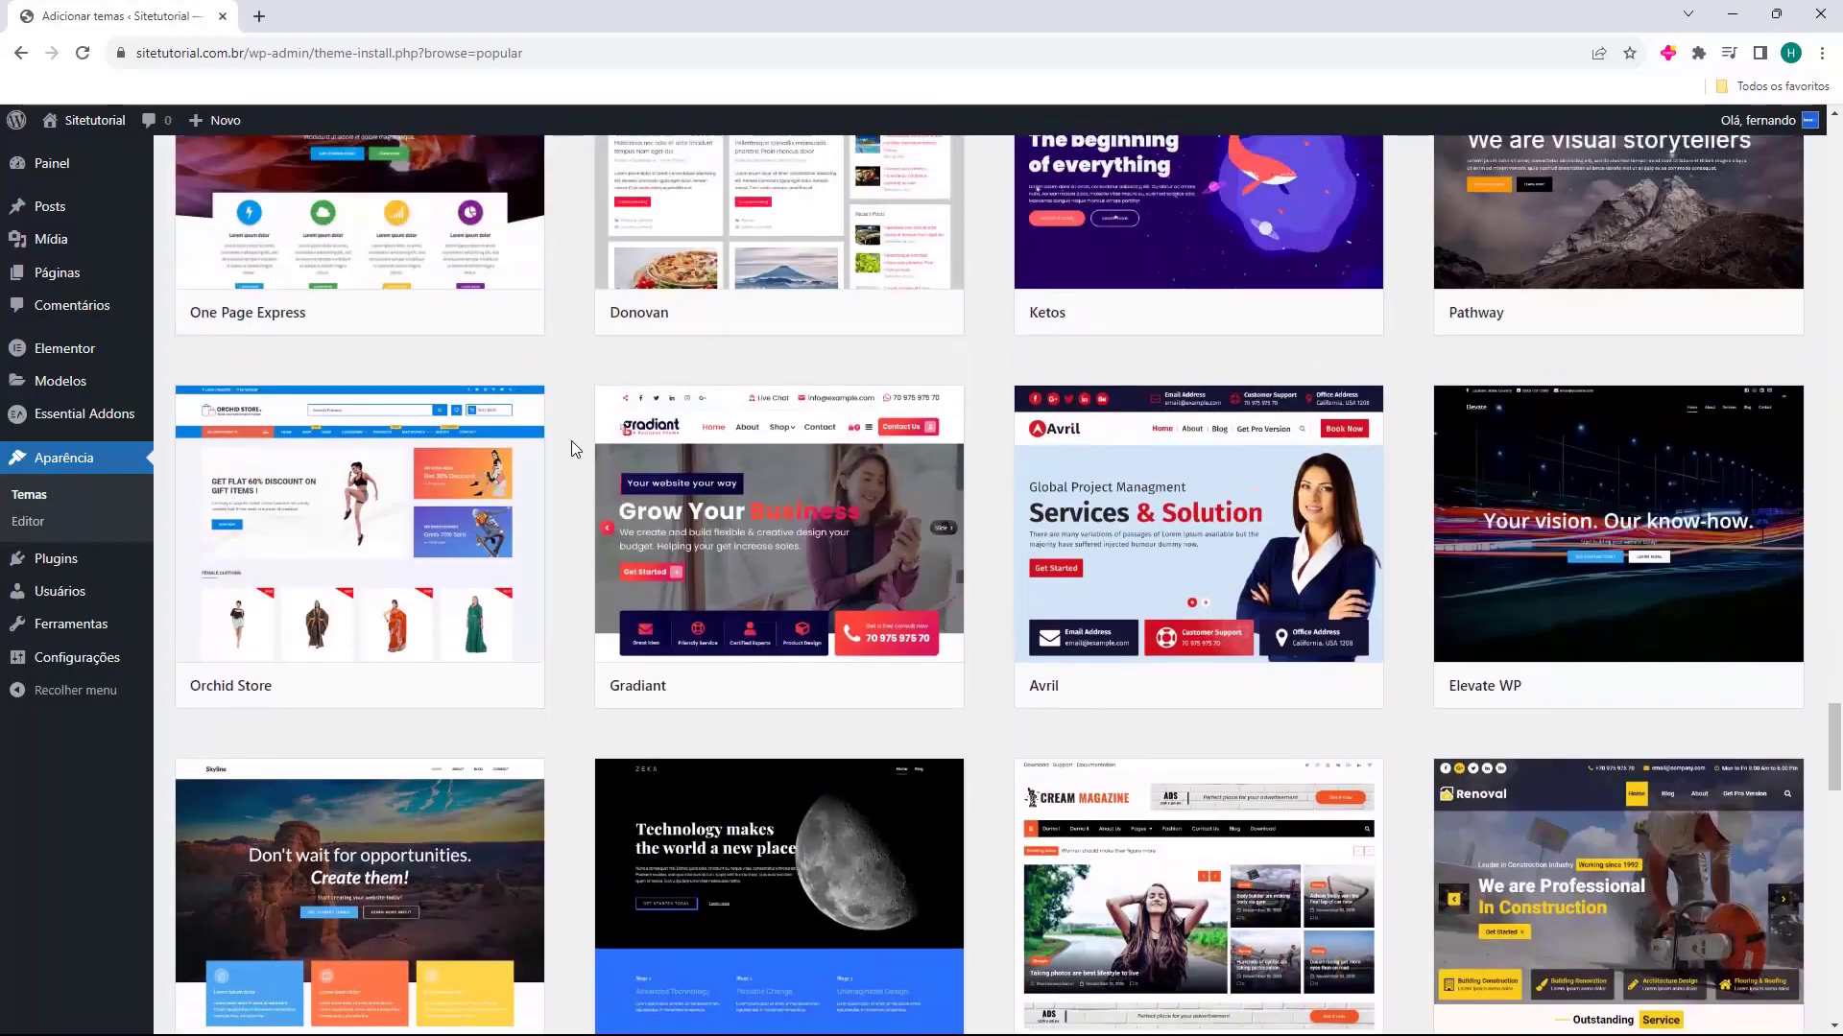
scroll(572, 440, "up", 2)
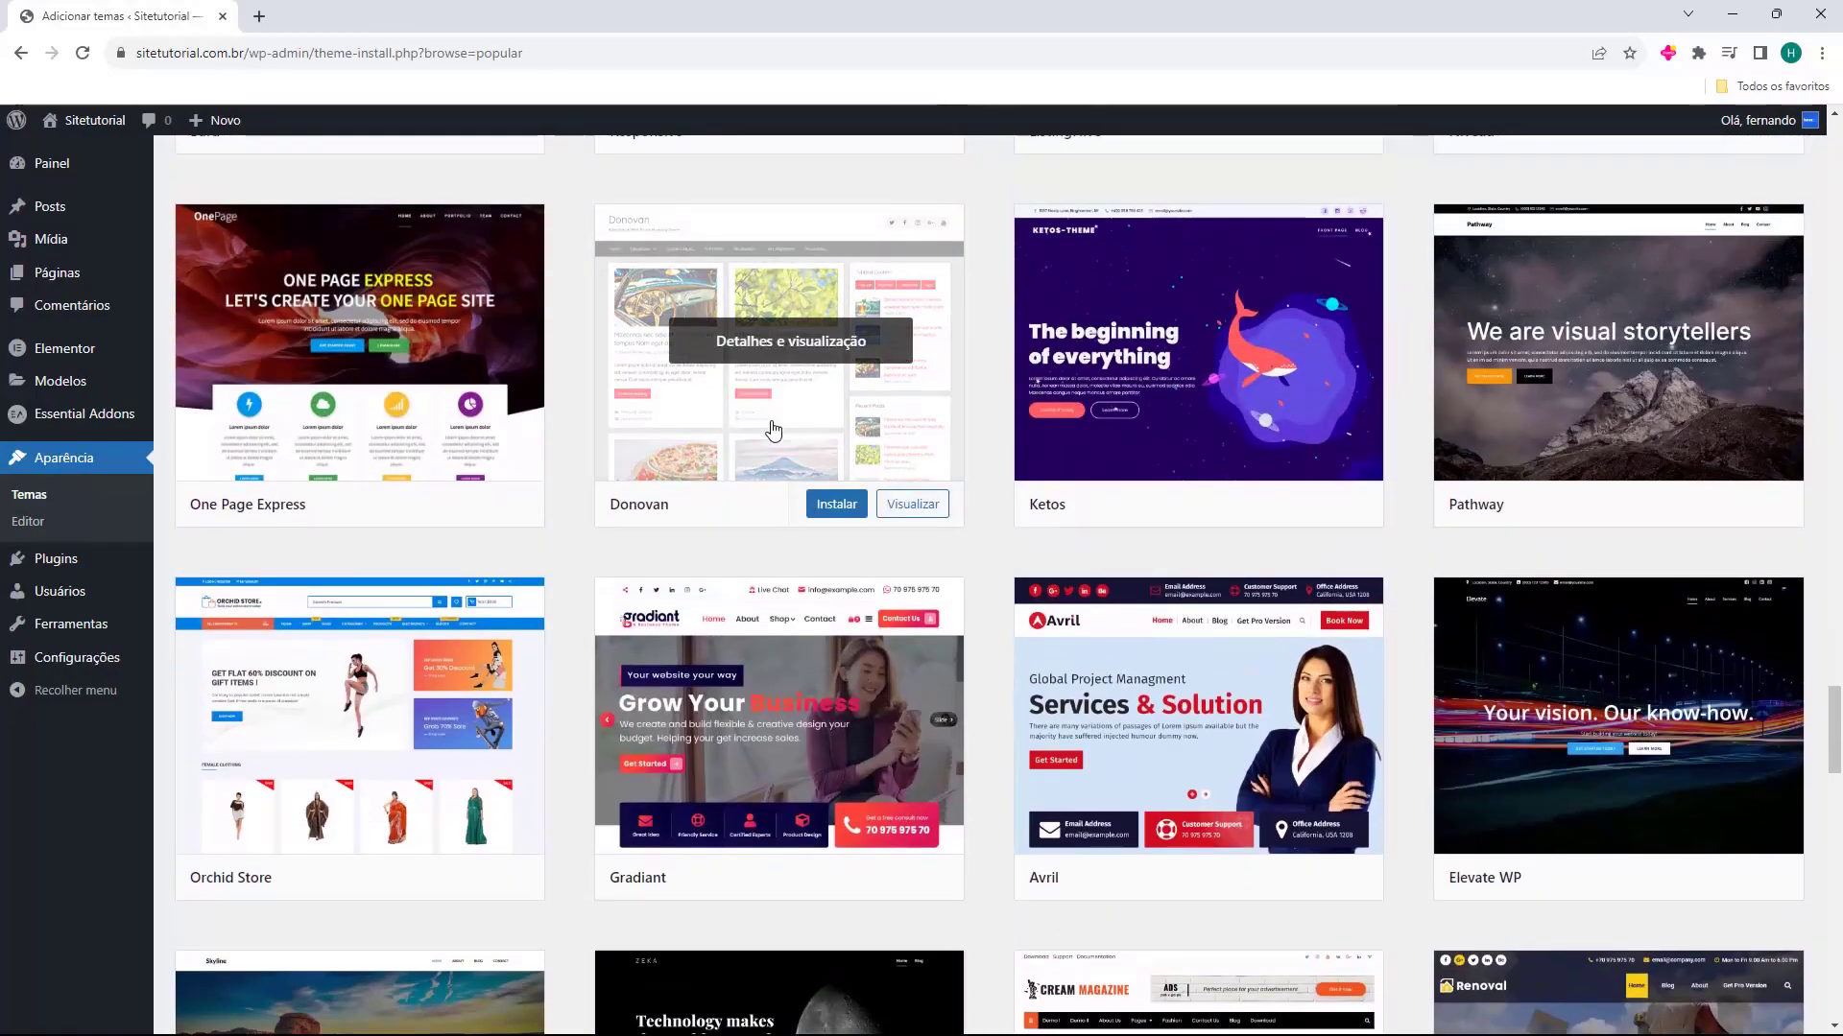
scroll(1067, 427, "down", 15)
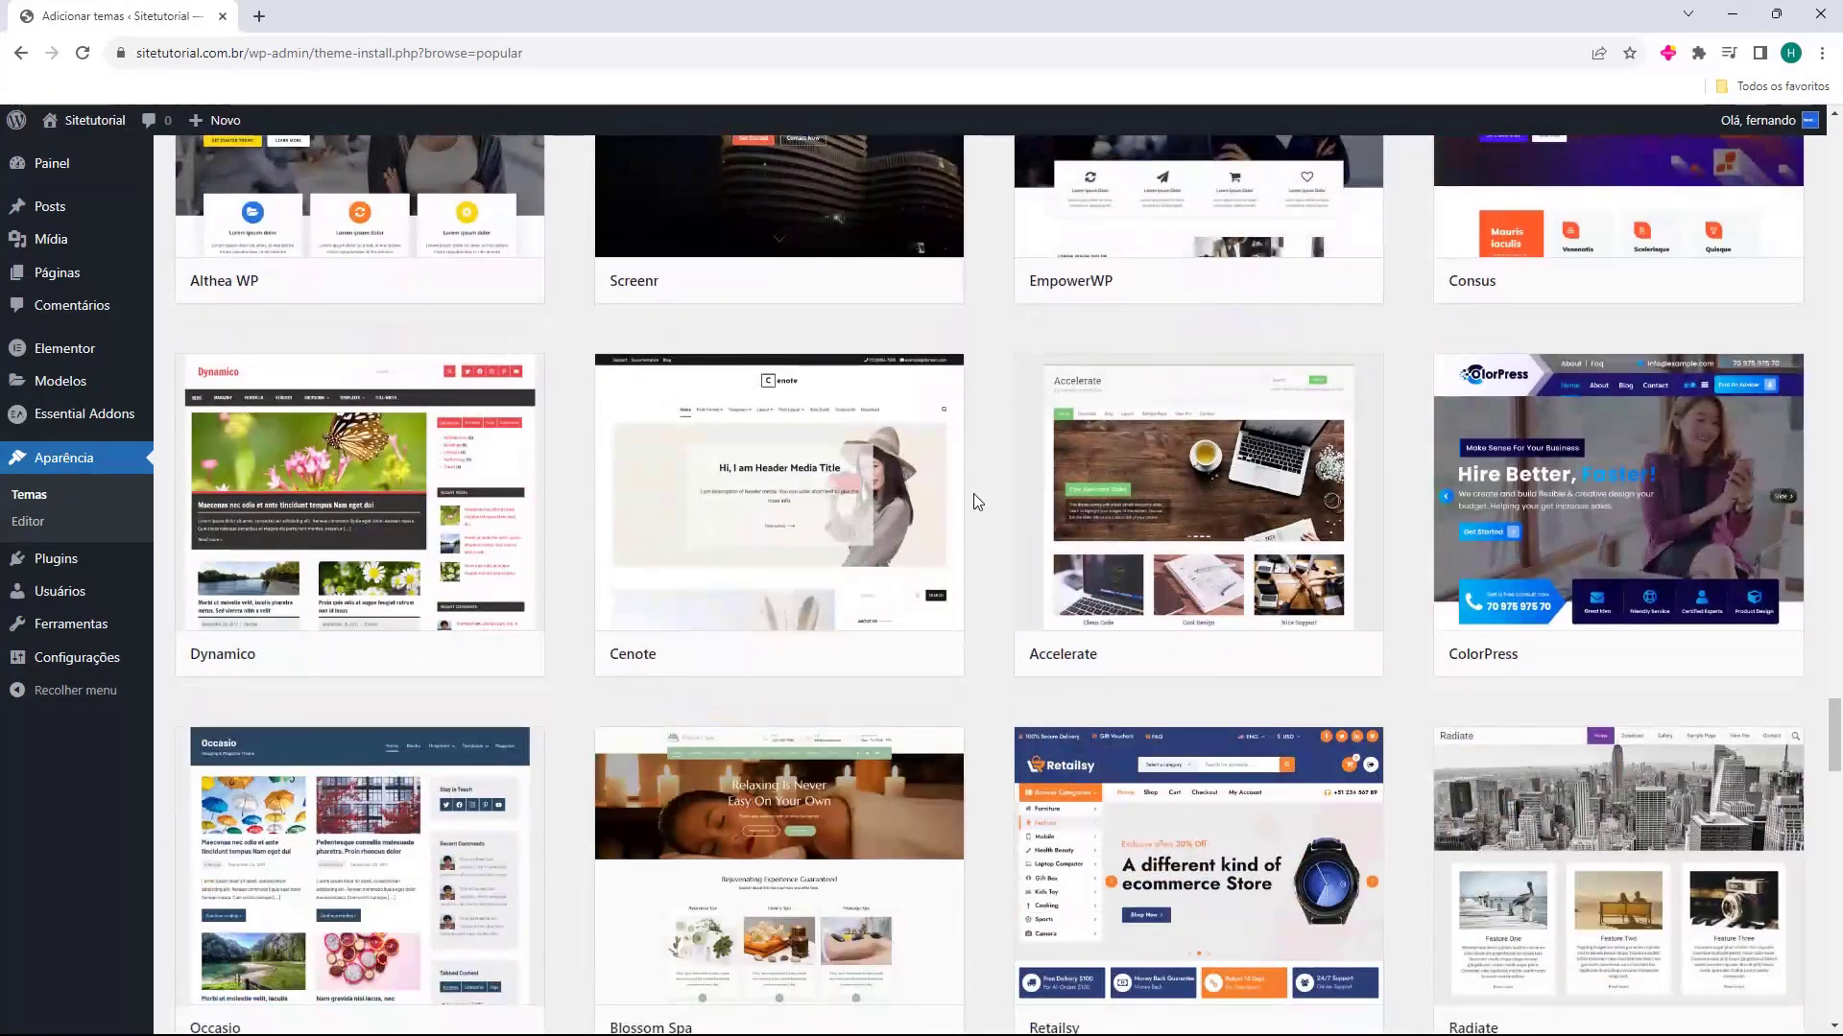
scroll(974, 496, "down", 6)
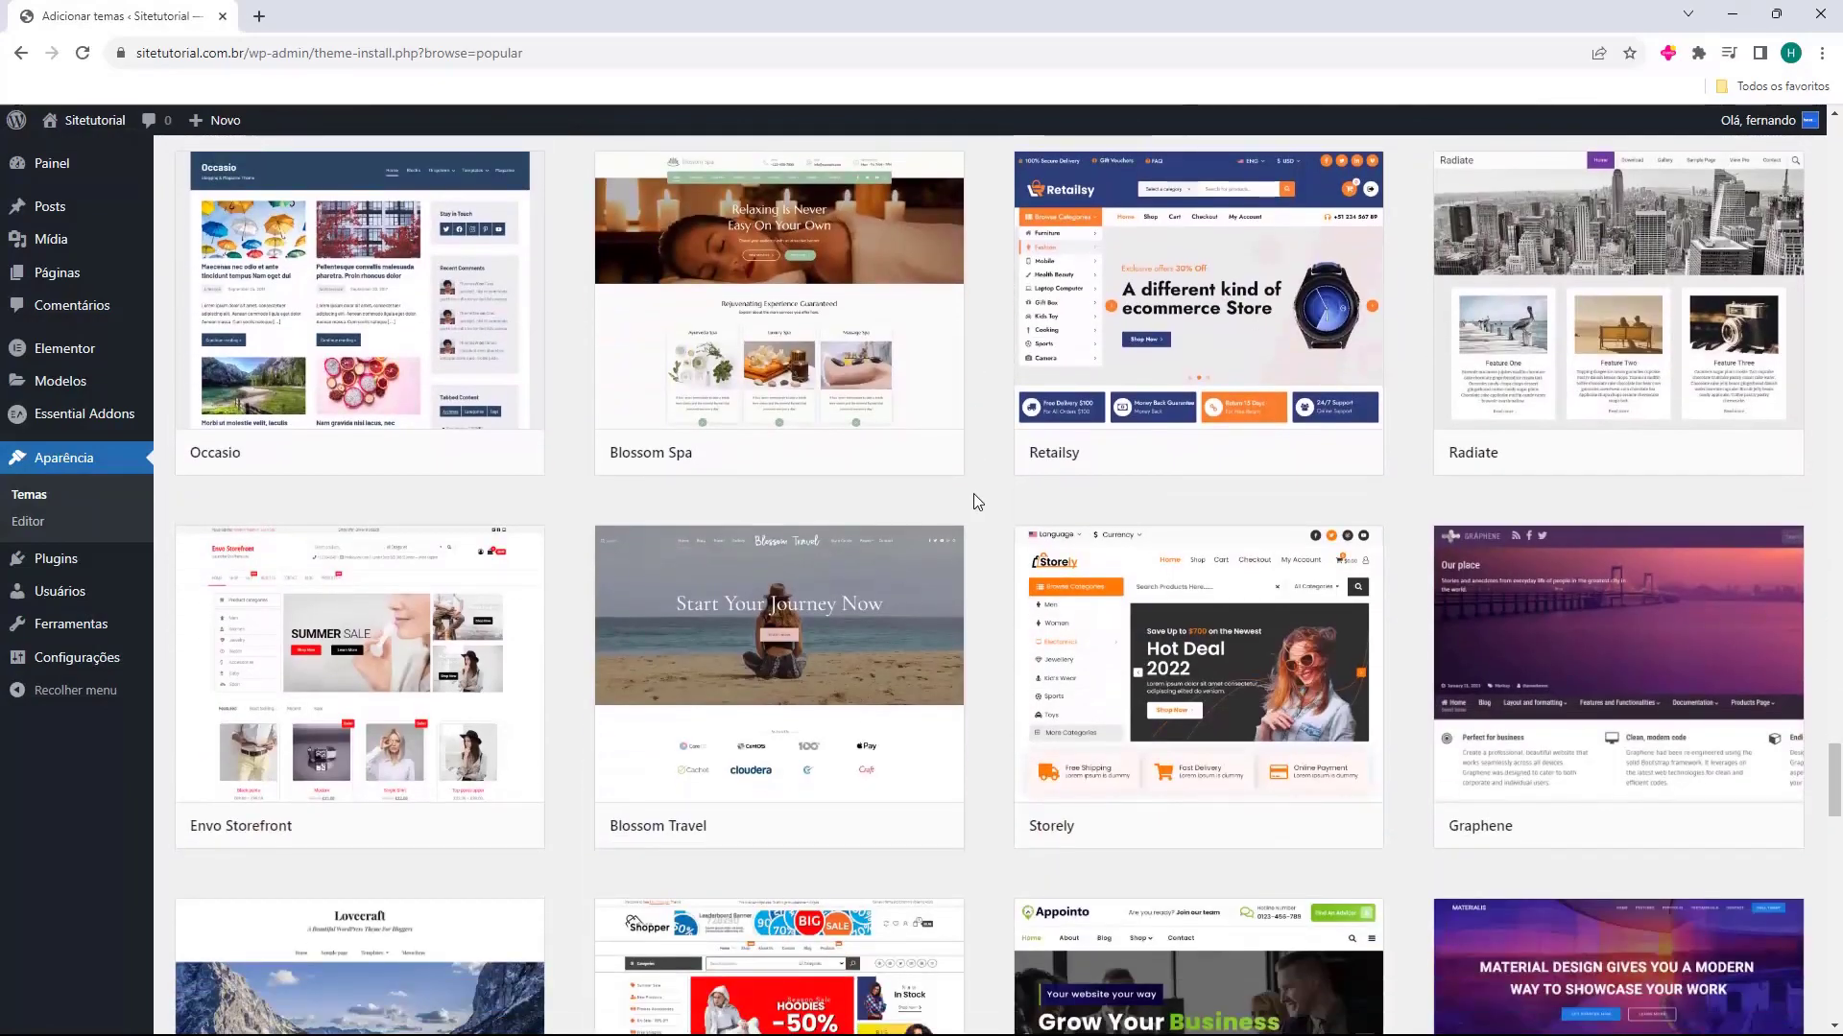
scroll(978, 497, "down", 10)
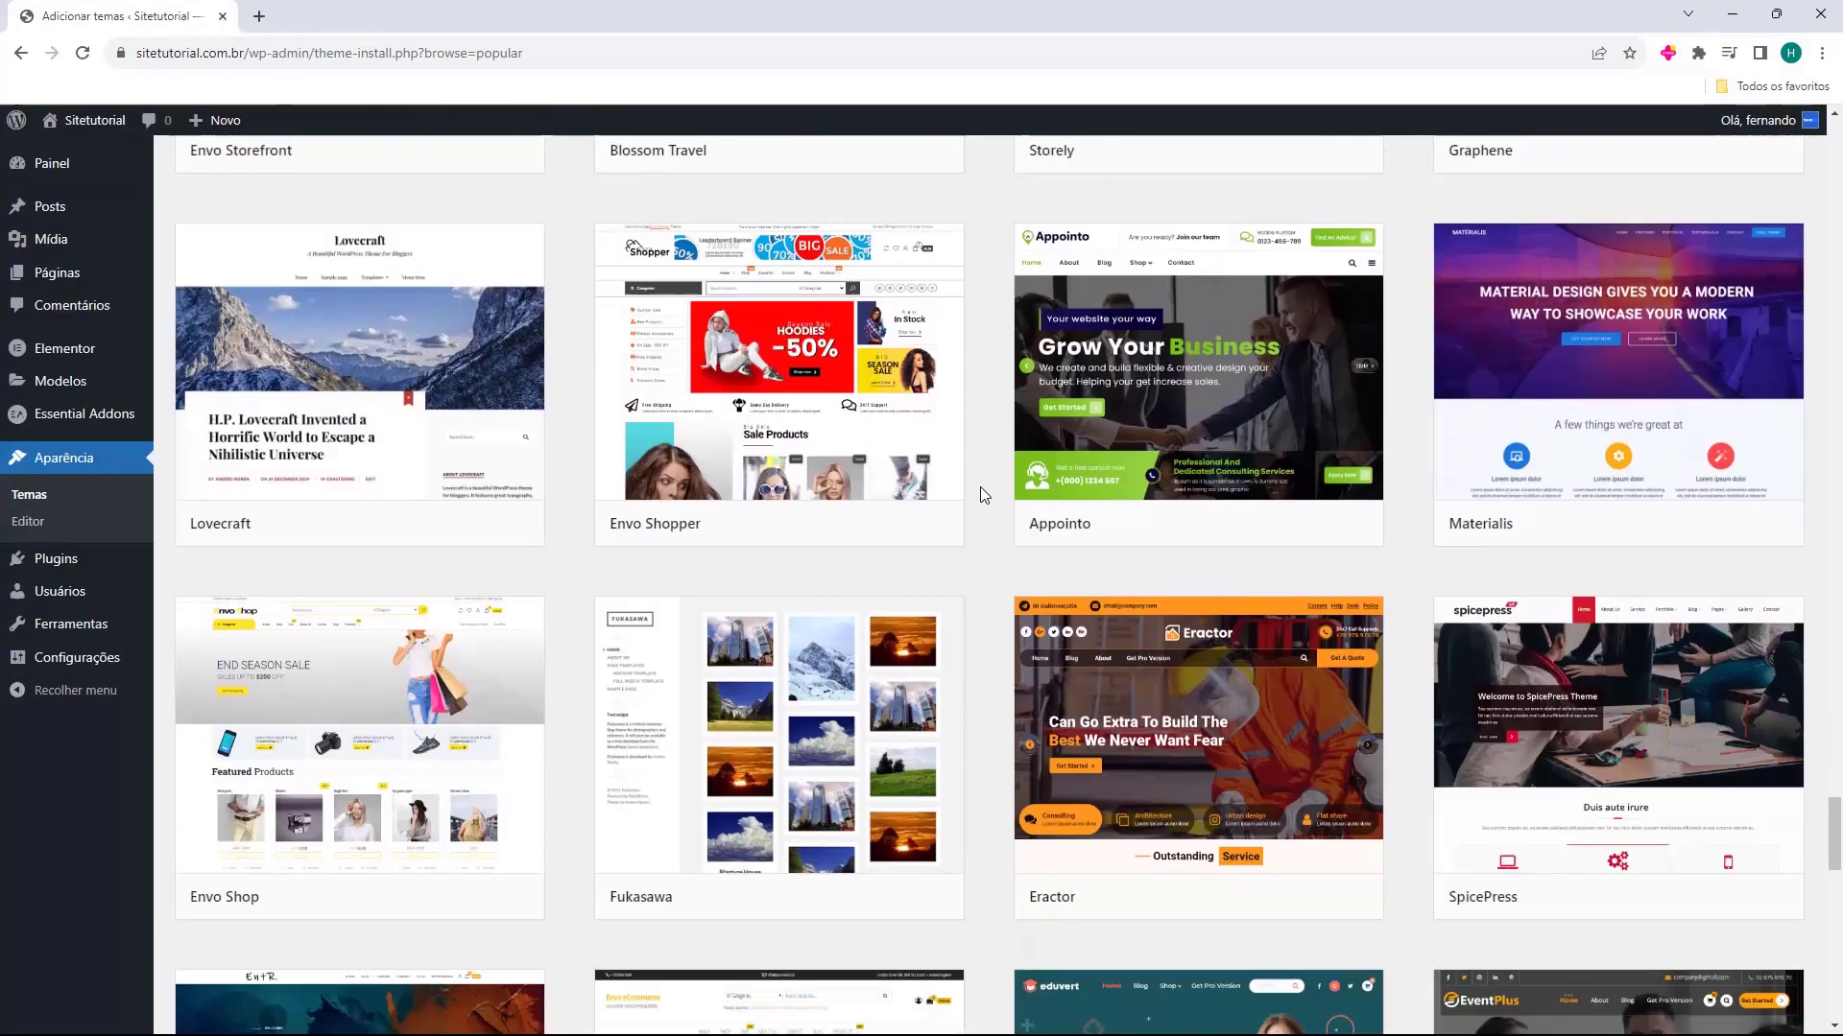
scroll(981, 495, "up", 20)
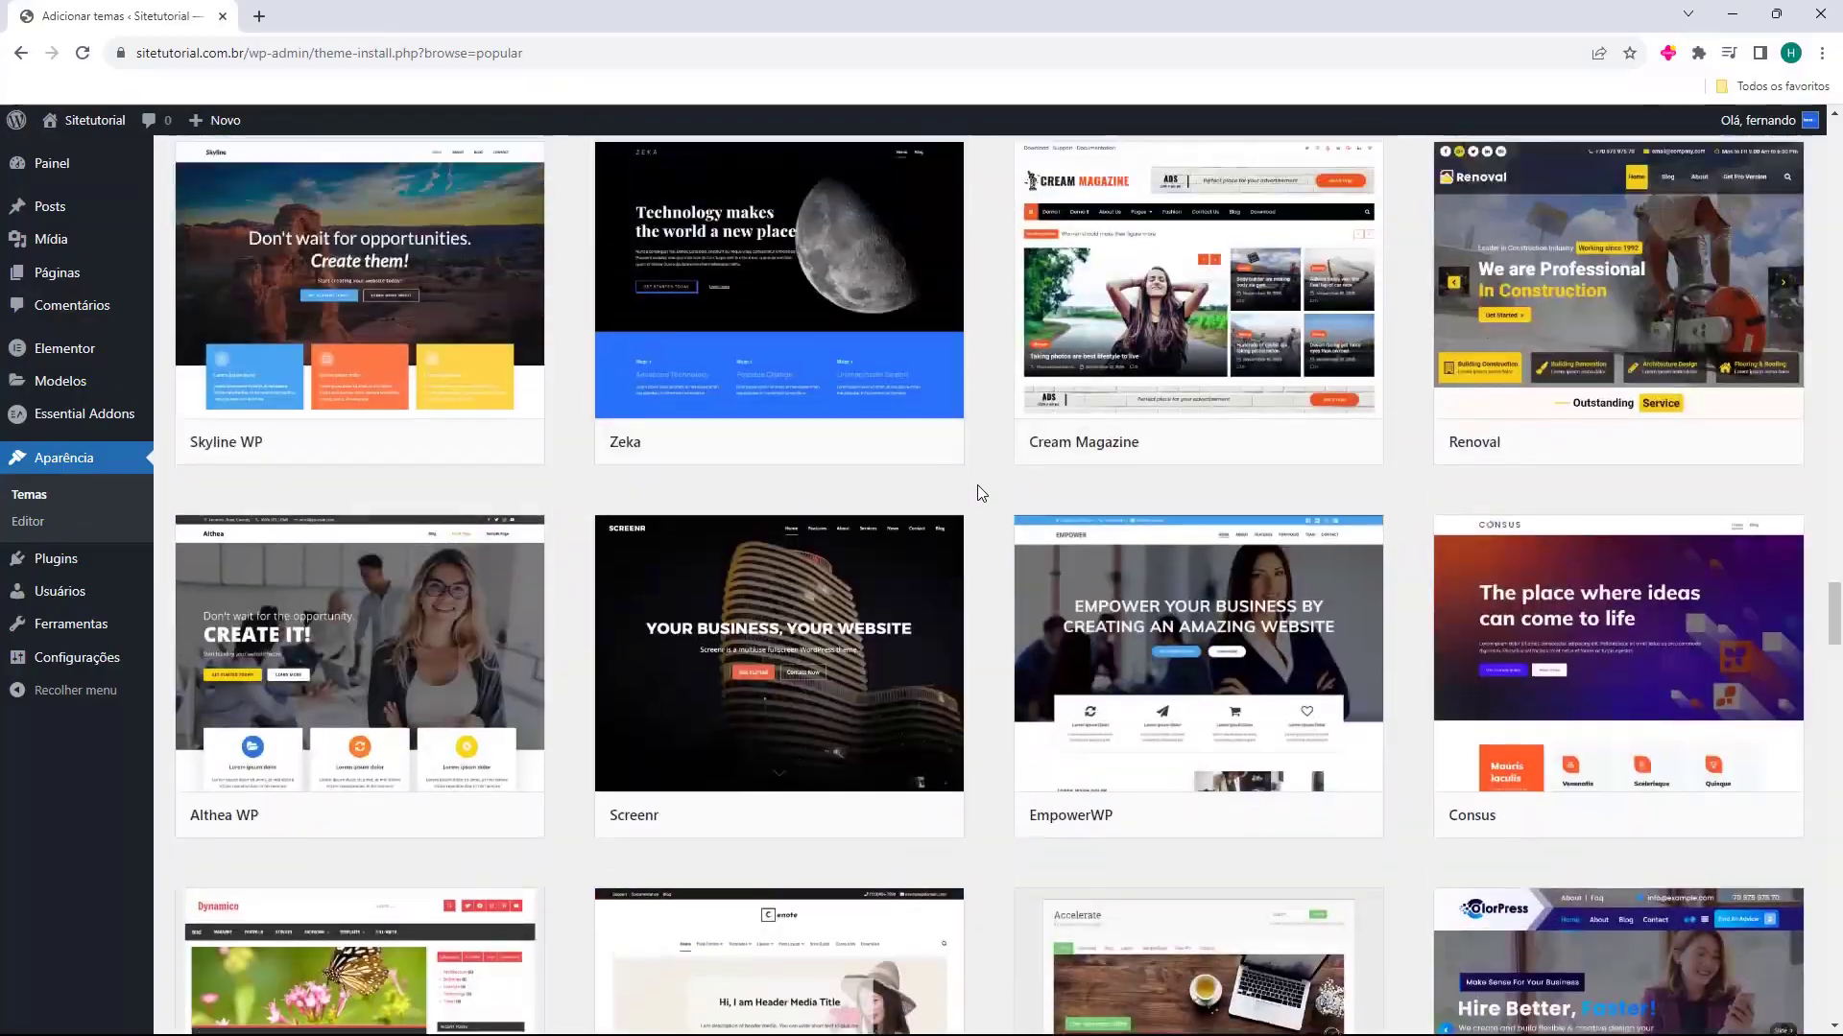
scroll(980, 499, "up", 20)
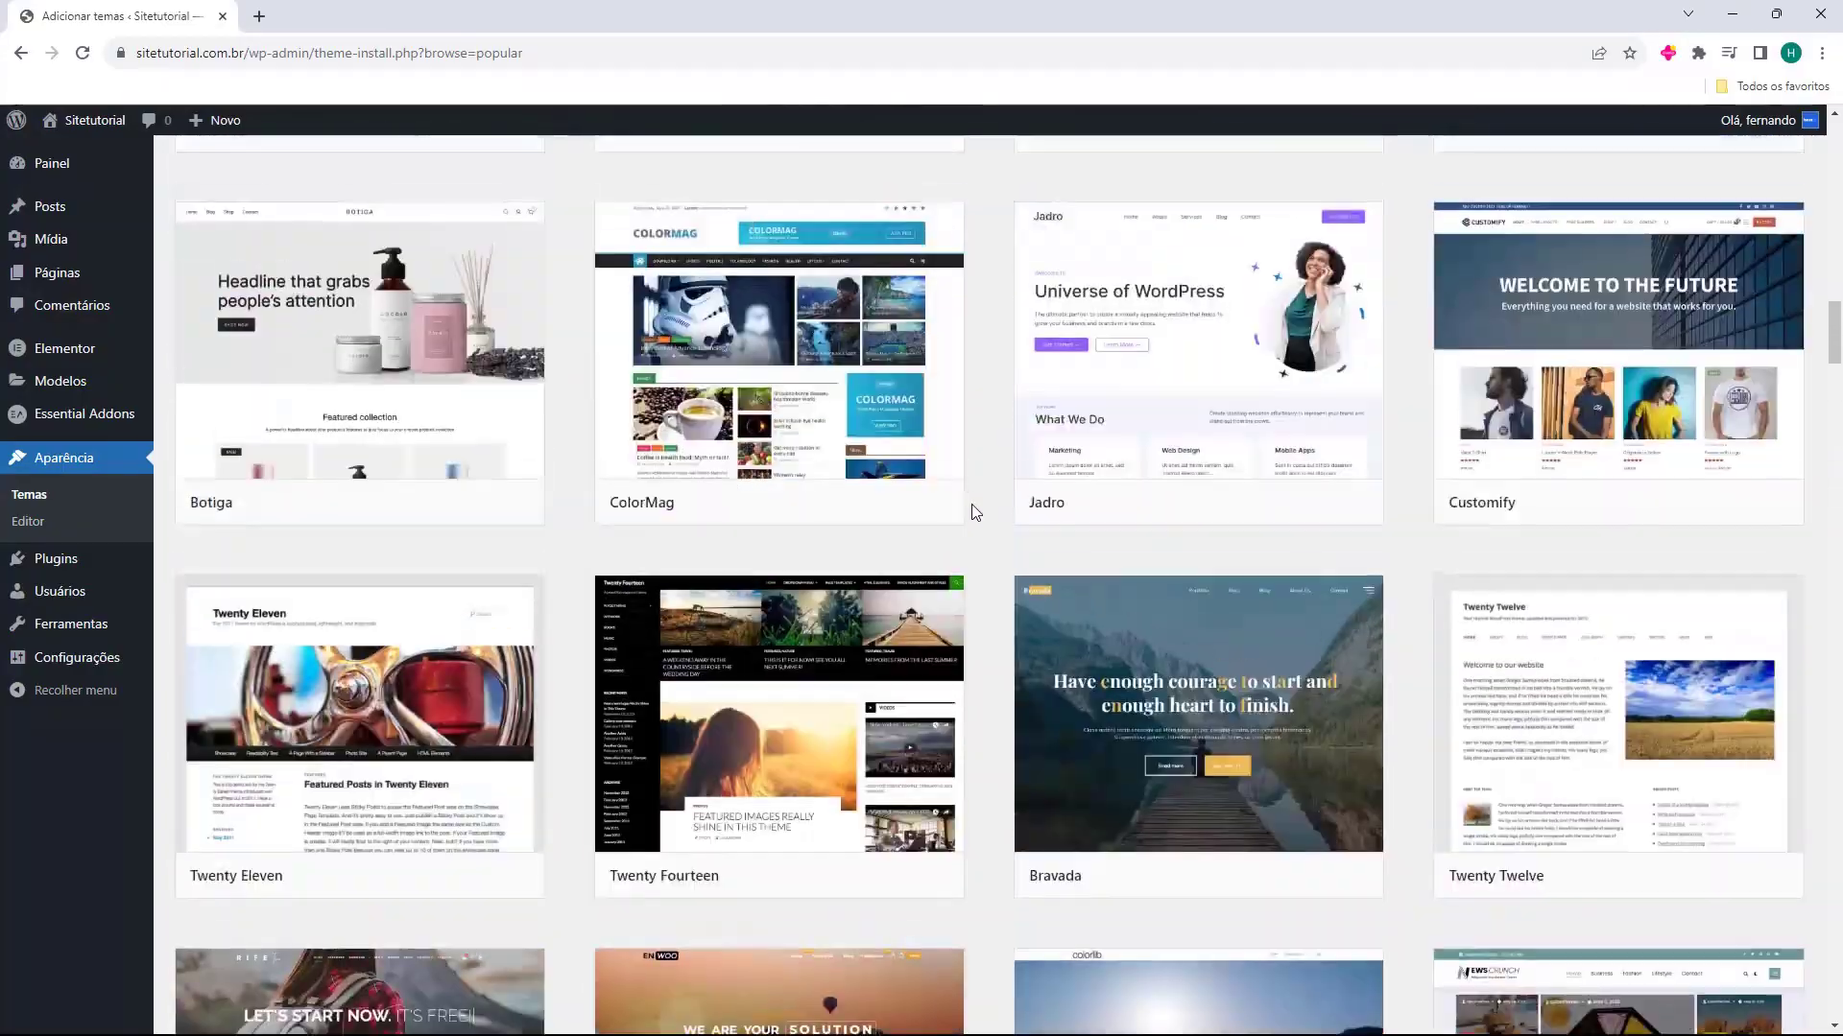
scroll(981, 510, "up", 15)
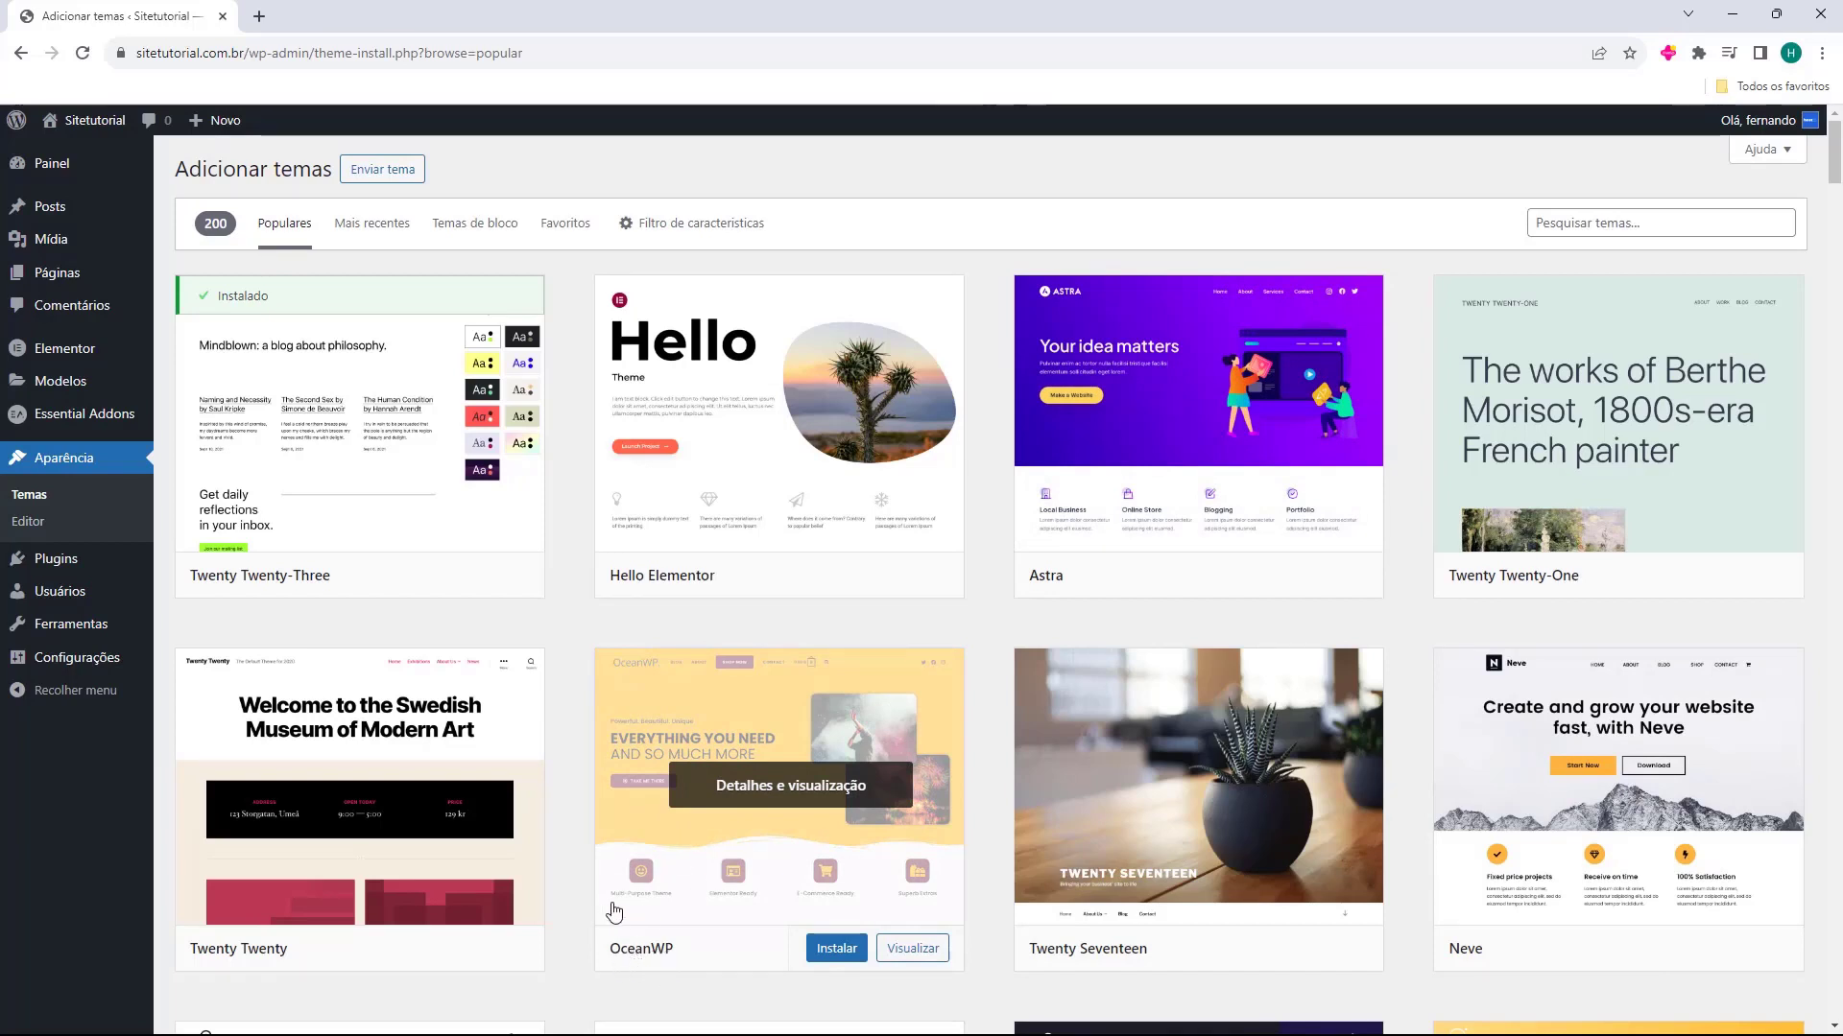
Install and activate the OceanWP theme, and check the live site's appearance with it
left_click(841, 950)
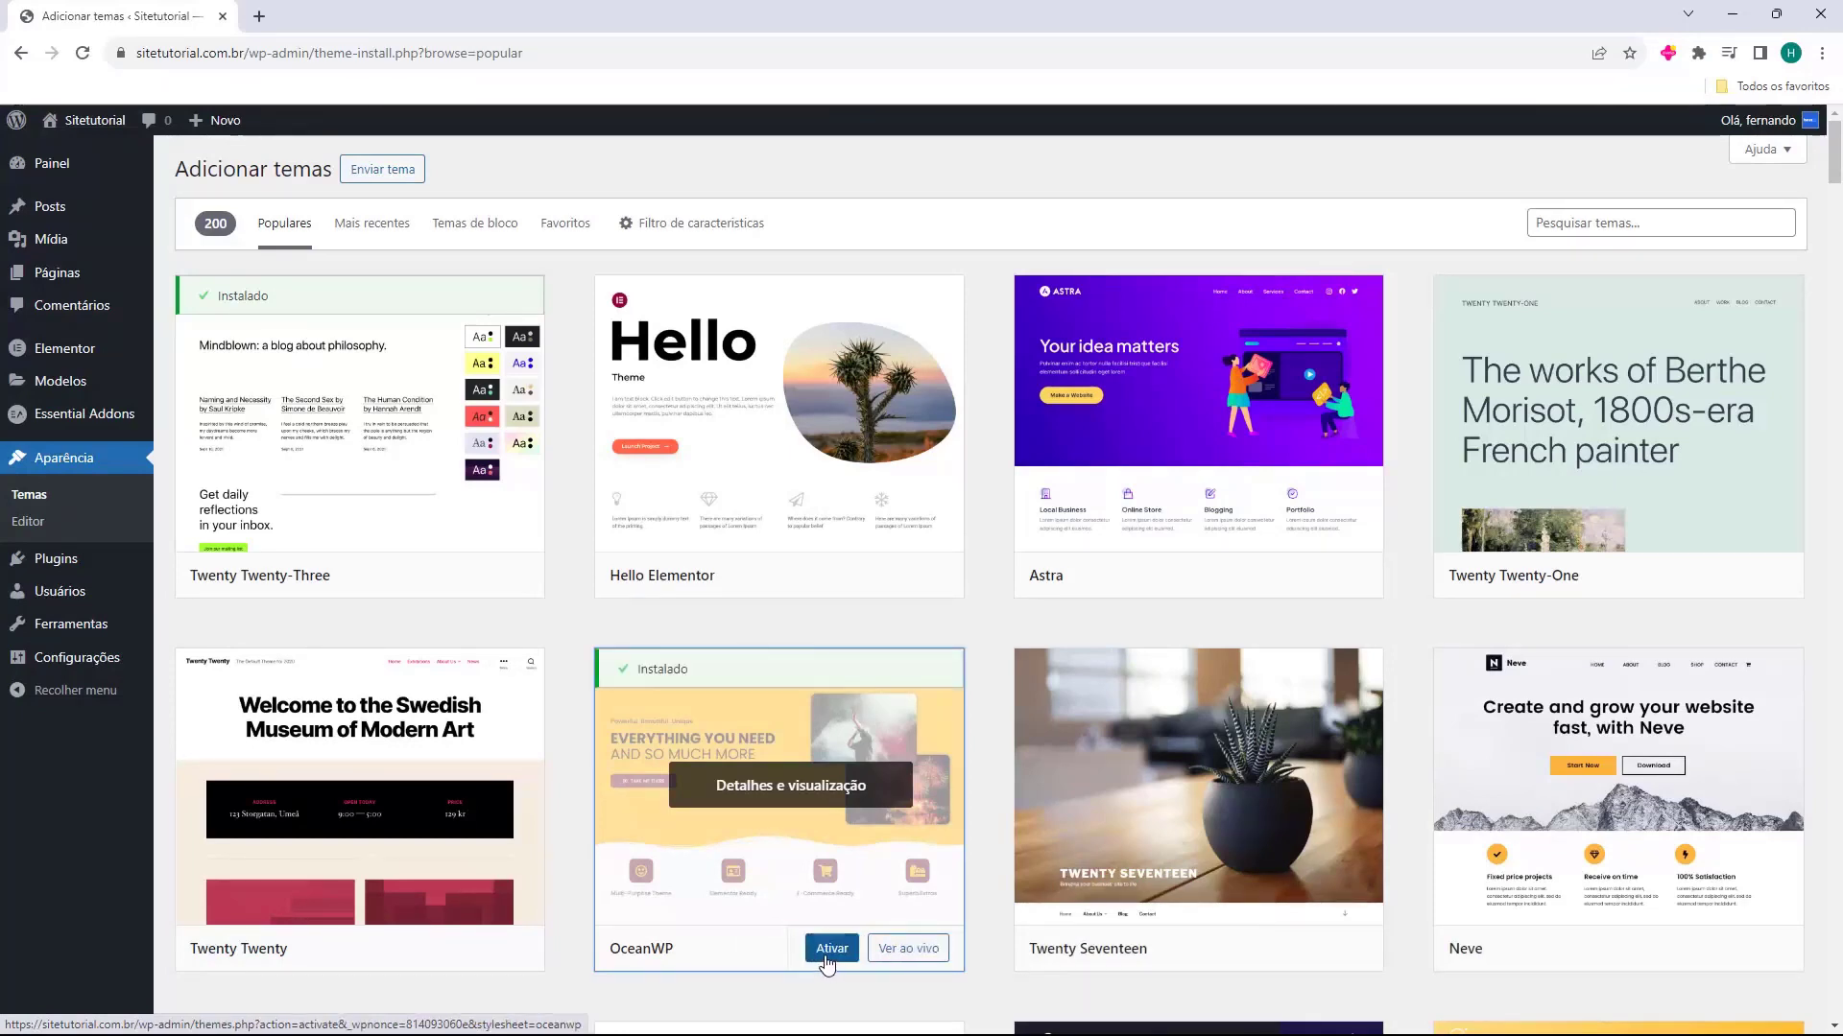
left_click(829, 953)
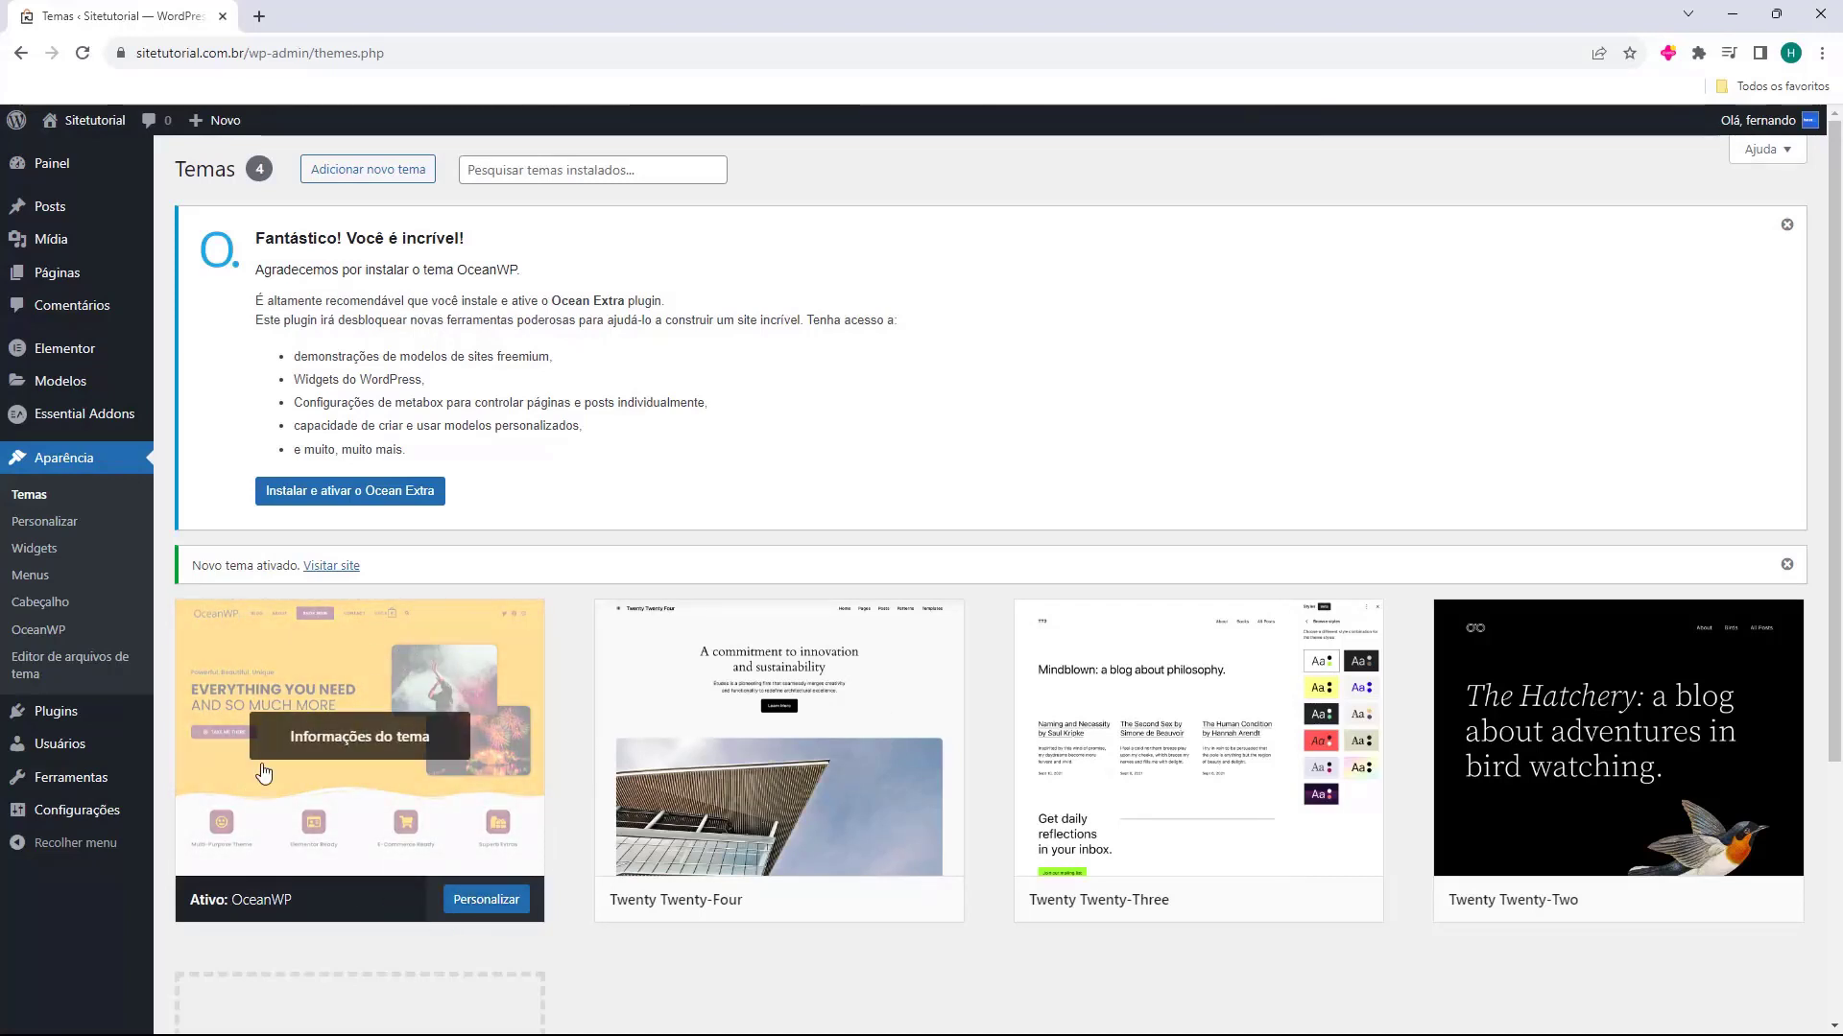
middle_click(102, 125)
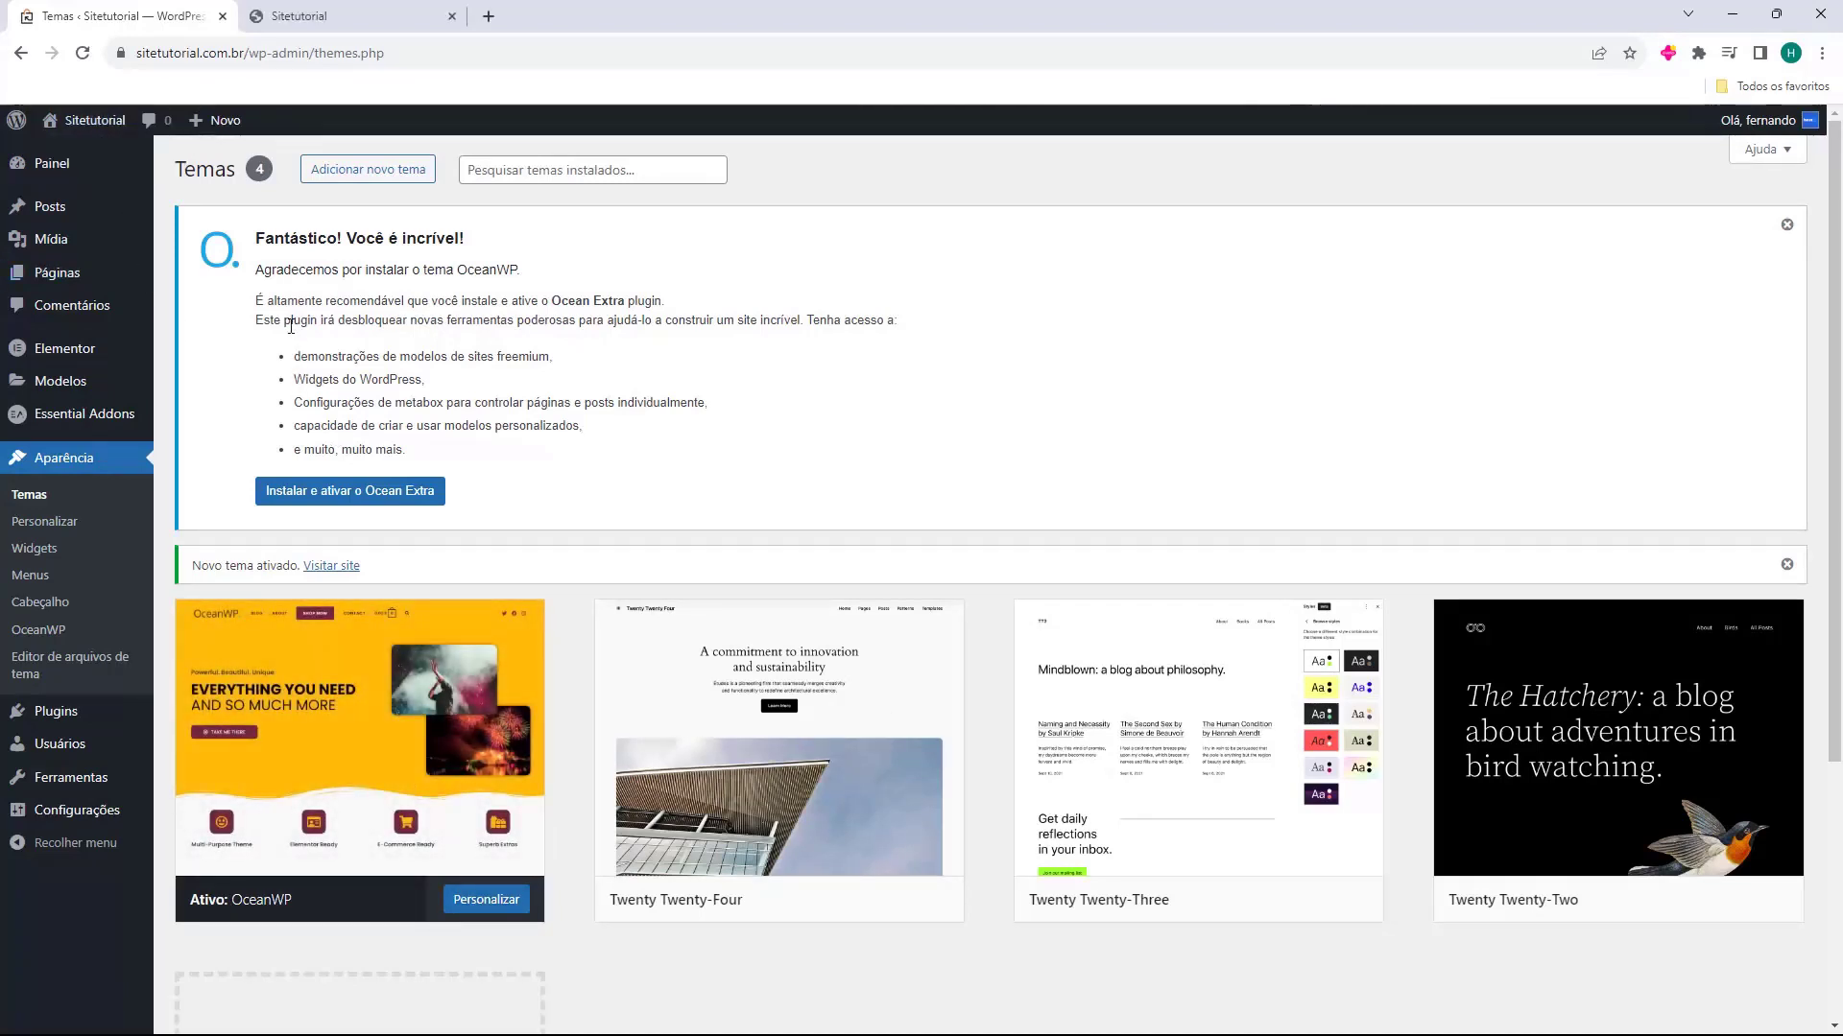
left_click(326, 16)
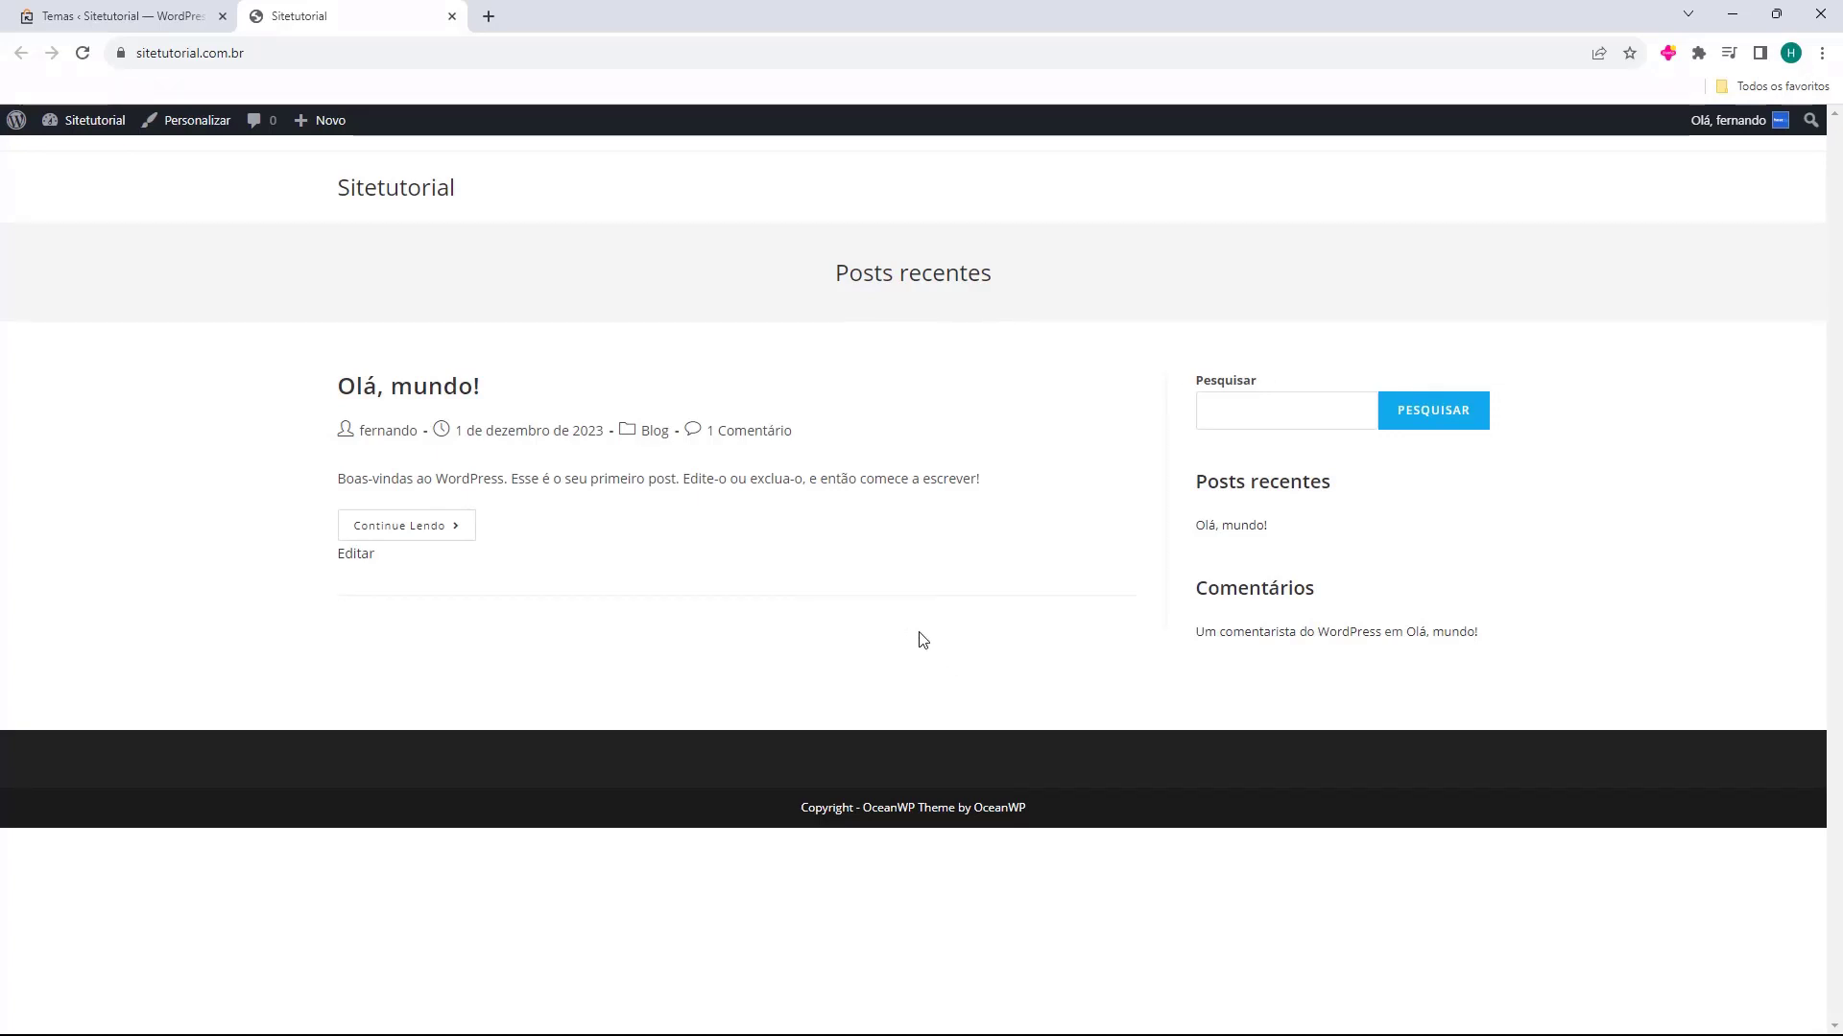
middle_click(346, 26)
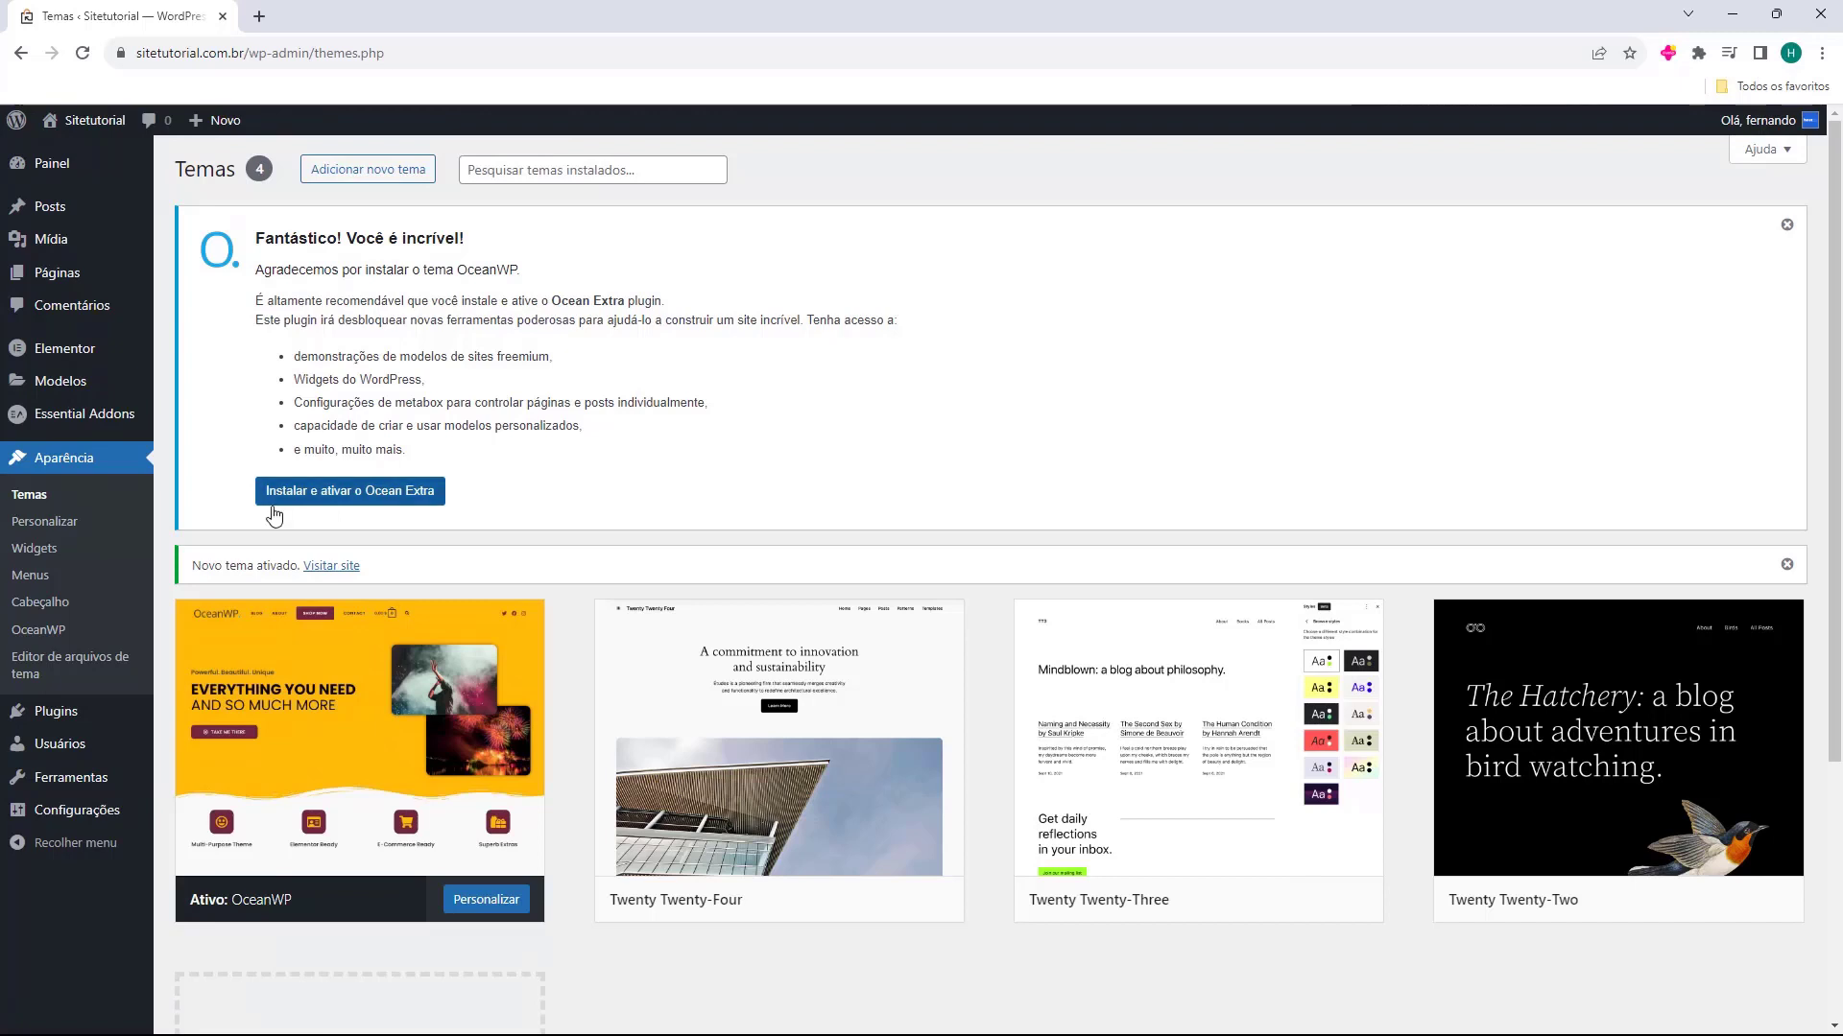
Install and activate the recommended Ocean Extra plugin and check the list of installed plugins
left_click(339, 503)
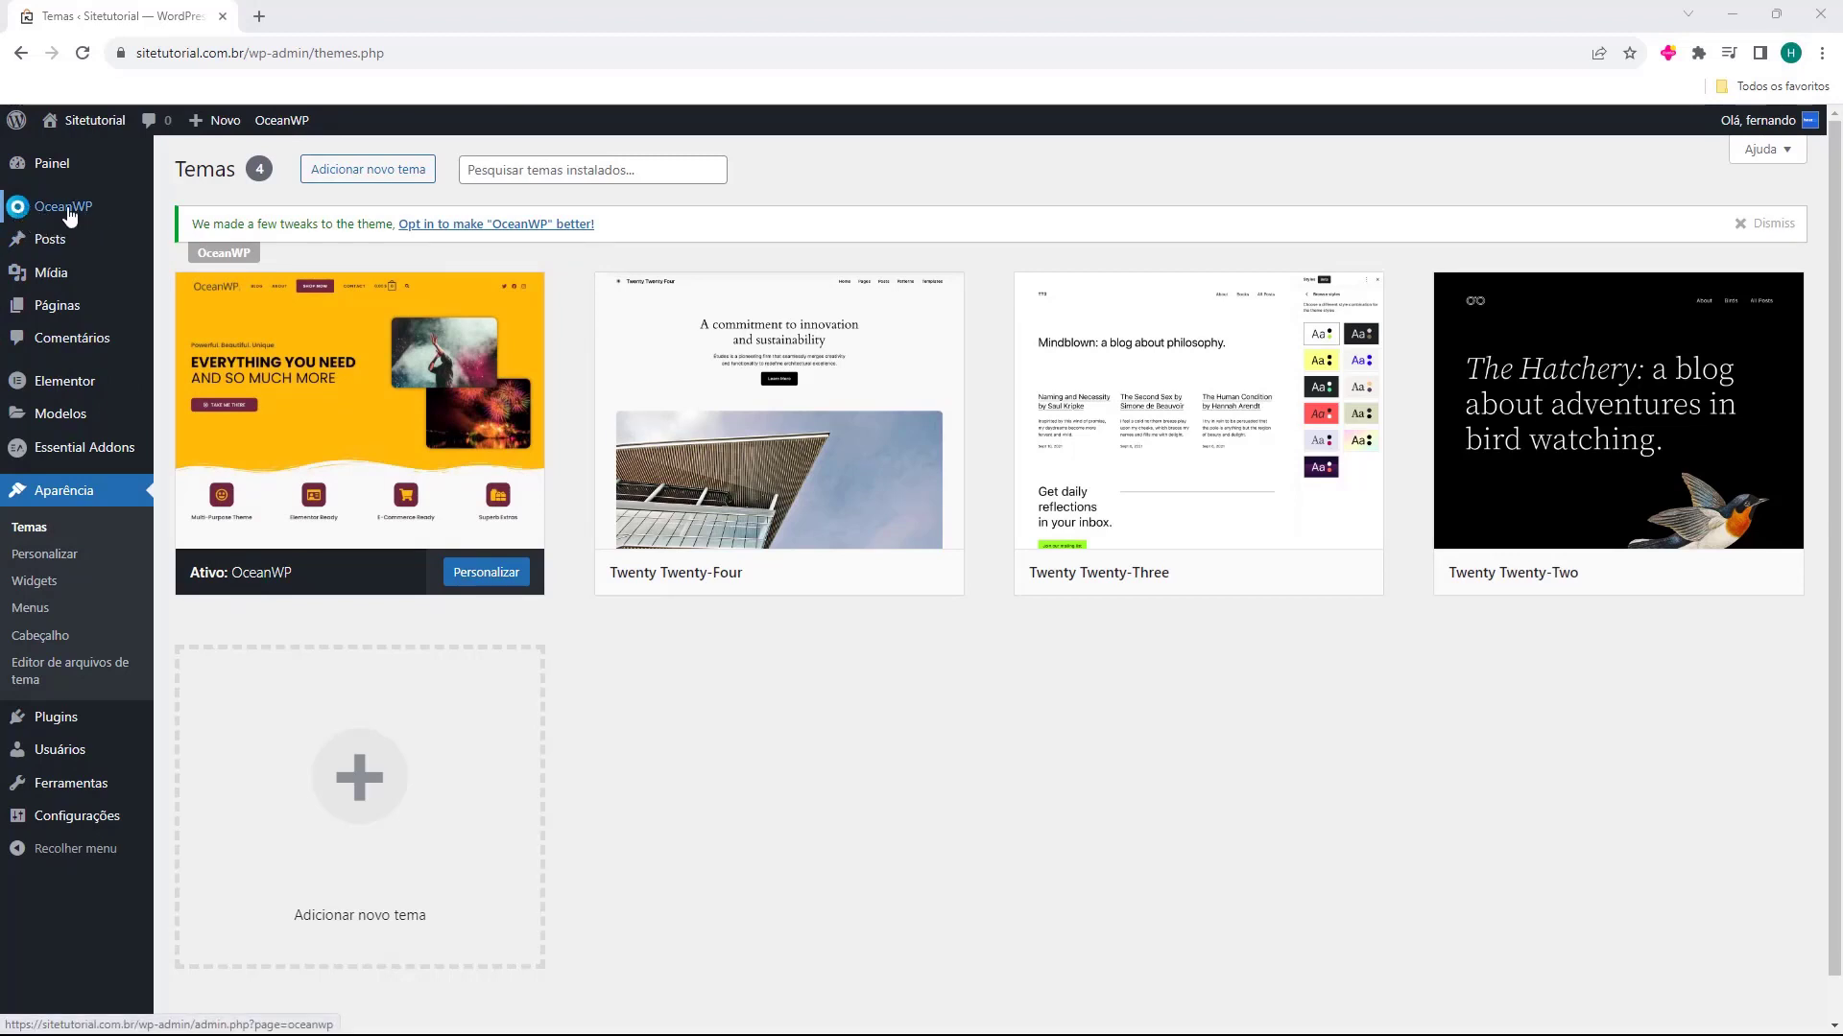
left_click(58, 720)
mouse_move(58, 731)
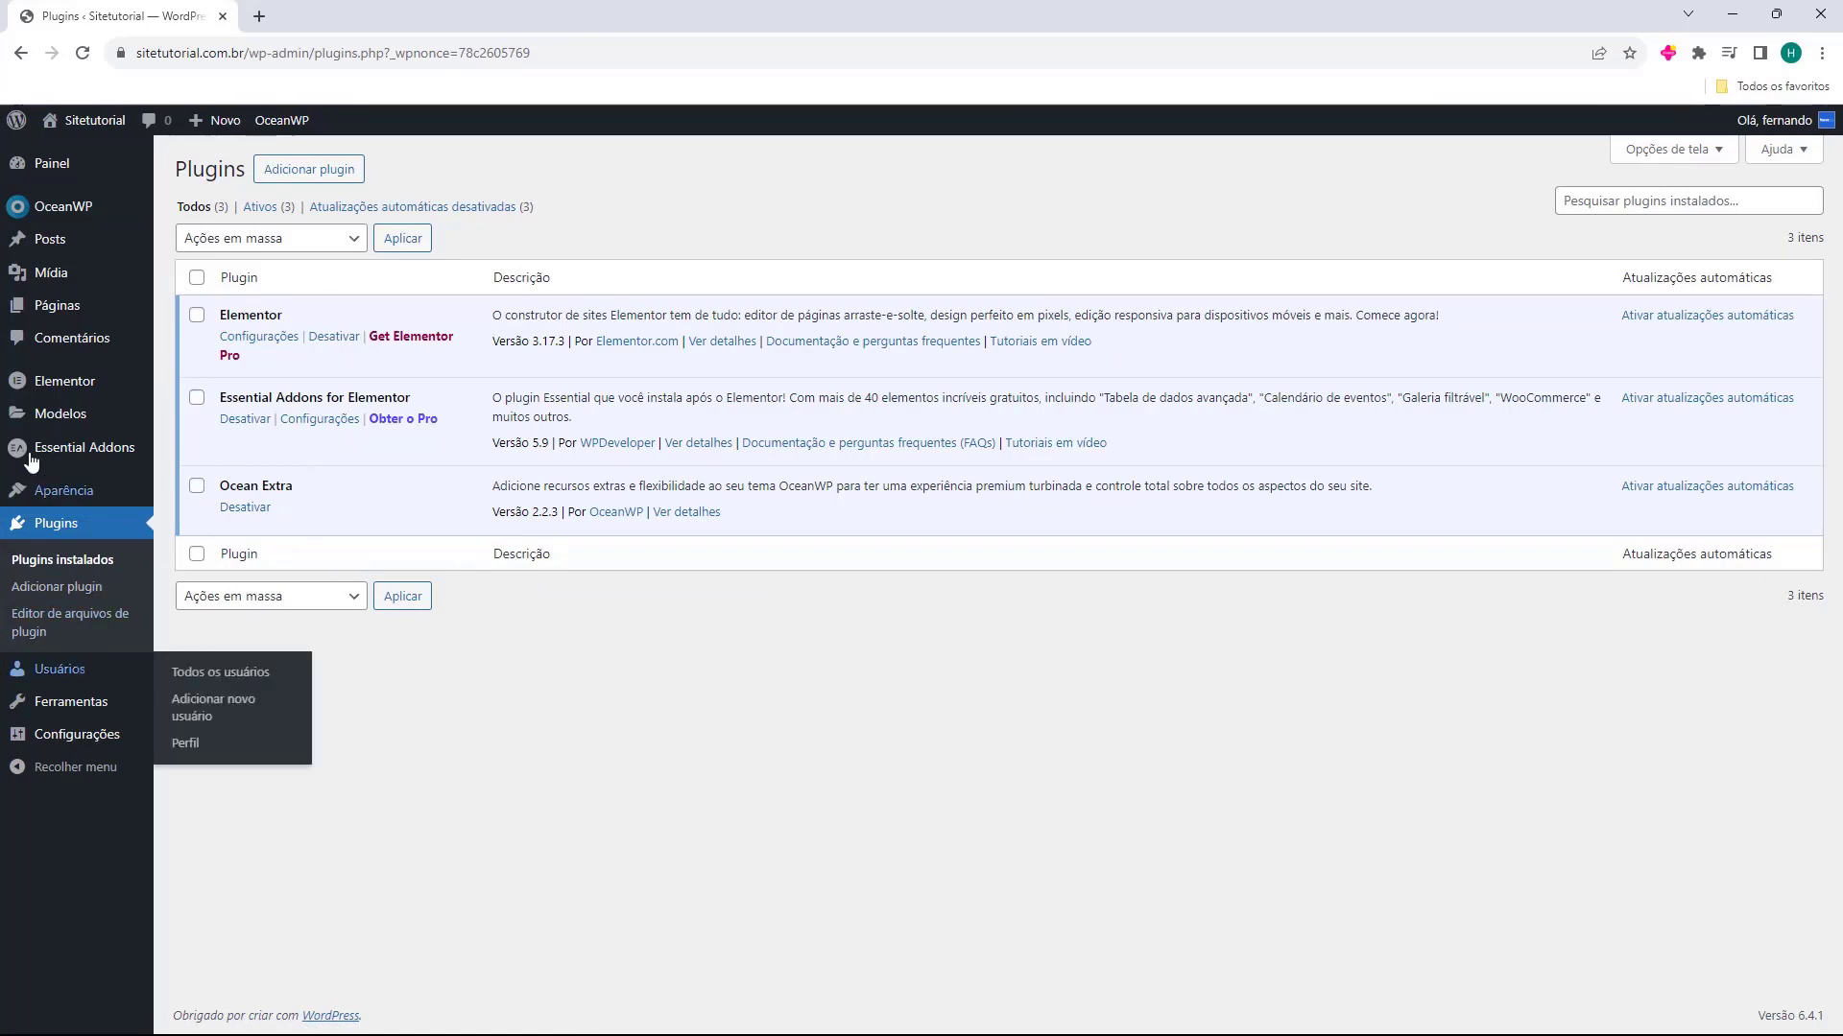
Open the OceanWP panel, skip the e-mail notification opt-in, and look through the Configurações rápidas options
left_click(72, 218)
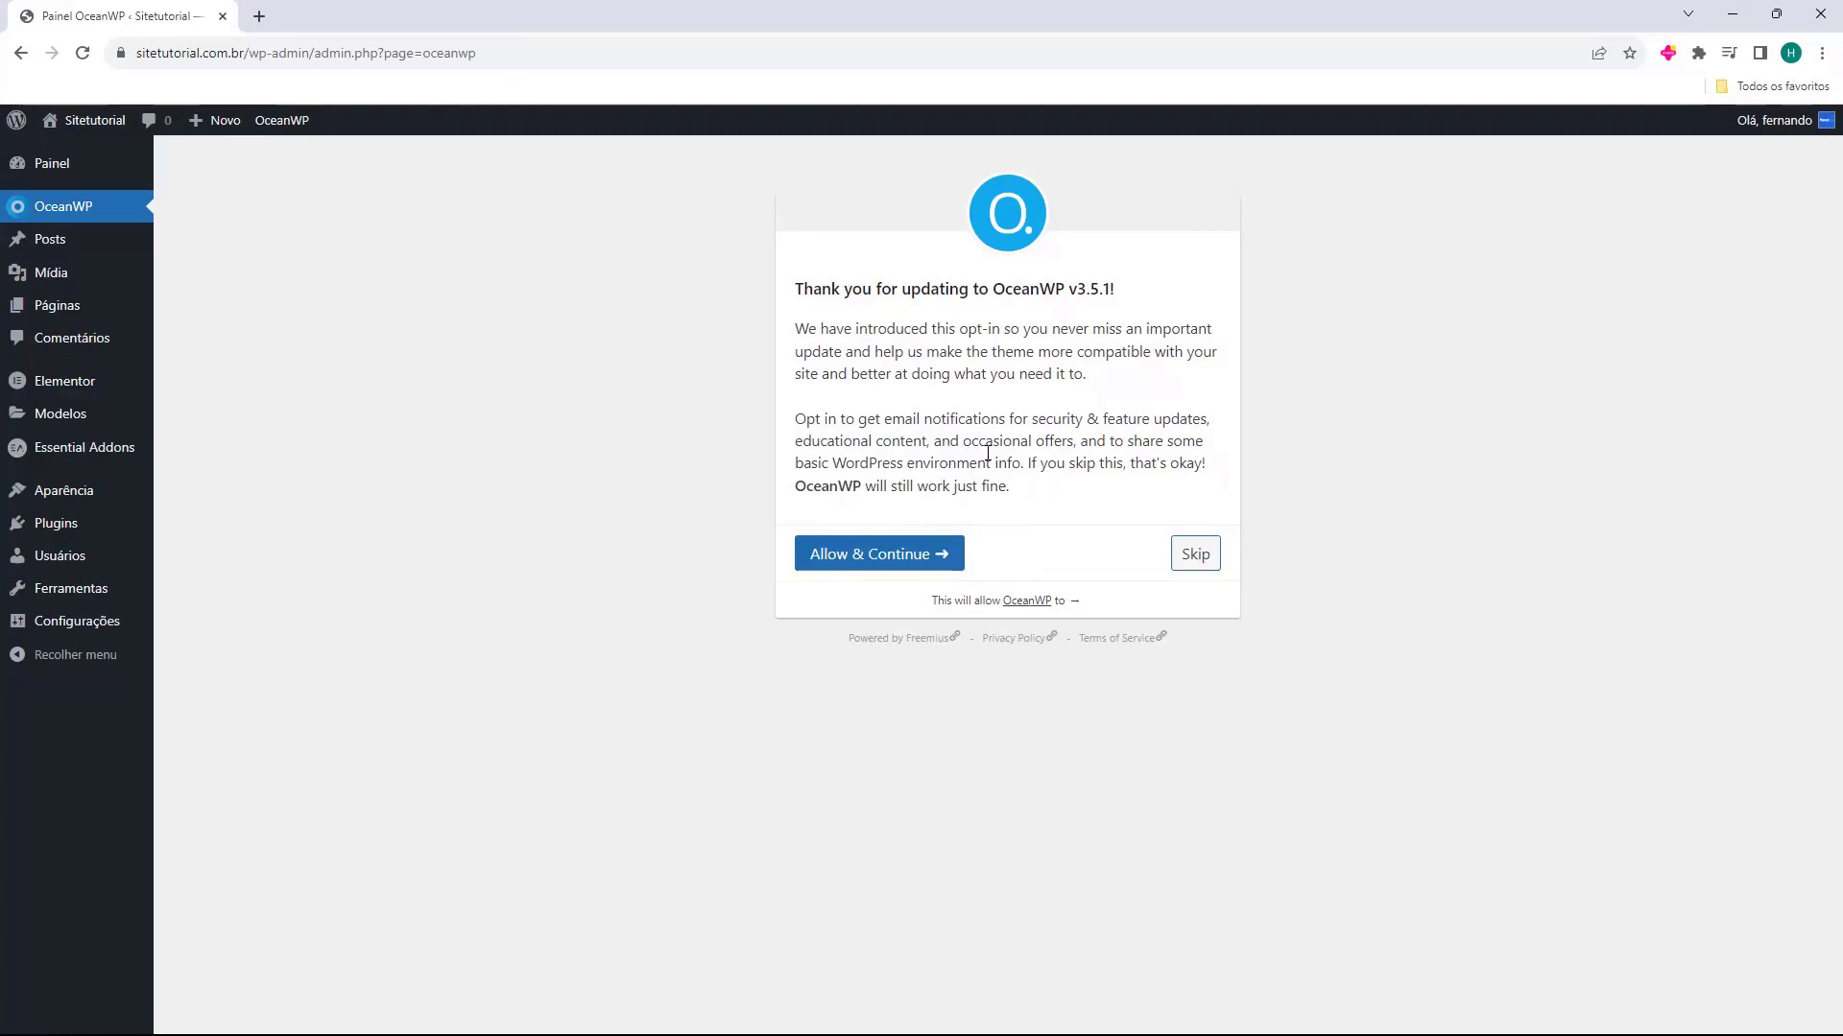
left_click(1193, 557)
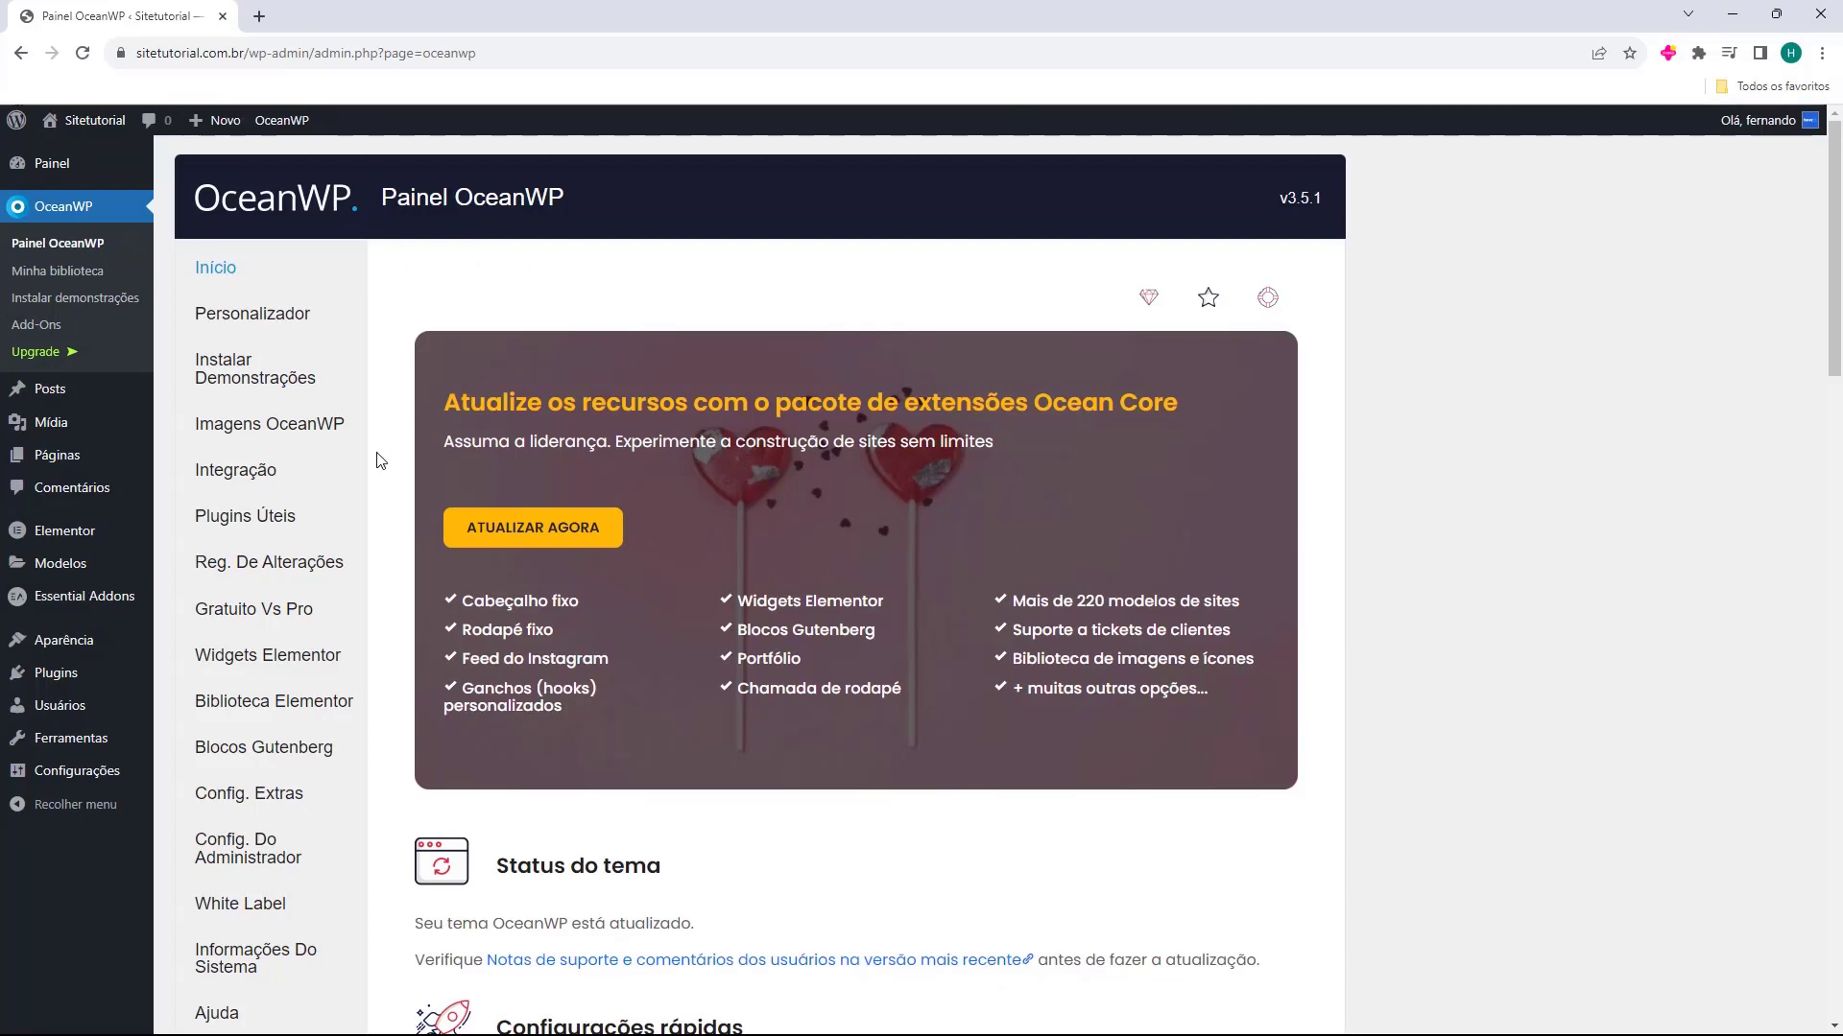
scroll(381, 456, "down", 10)
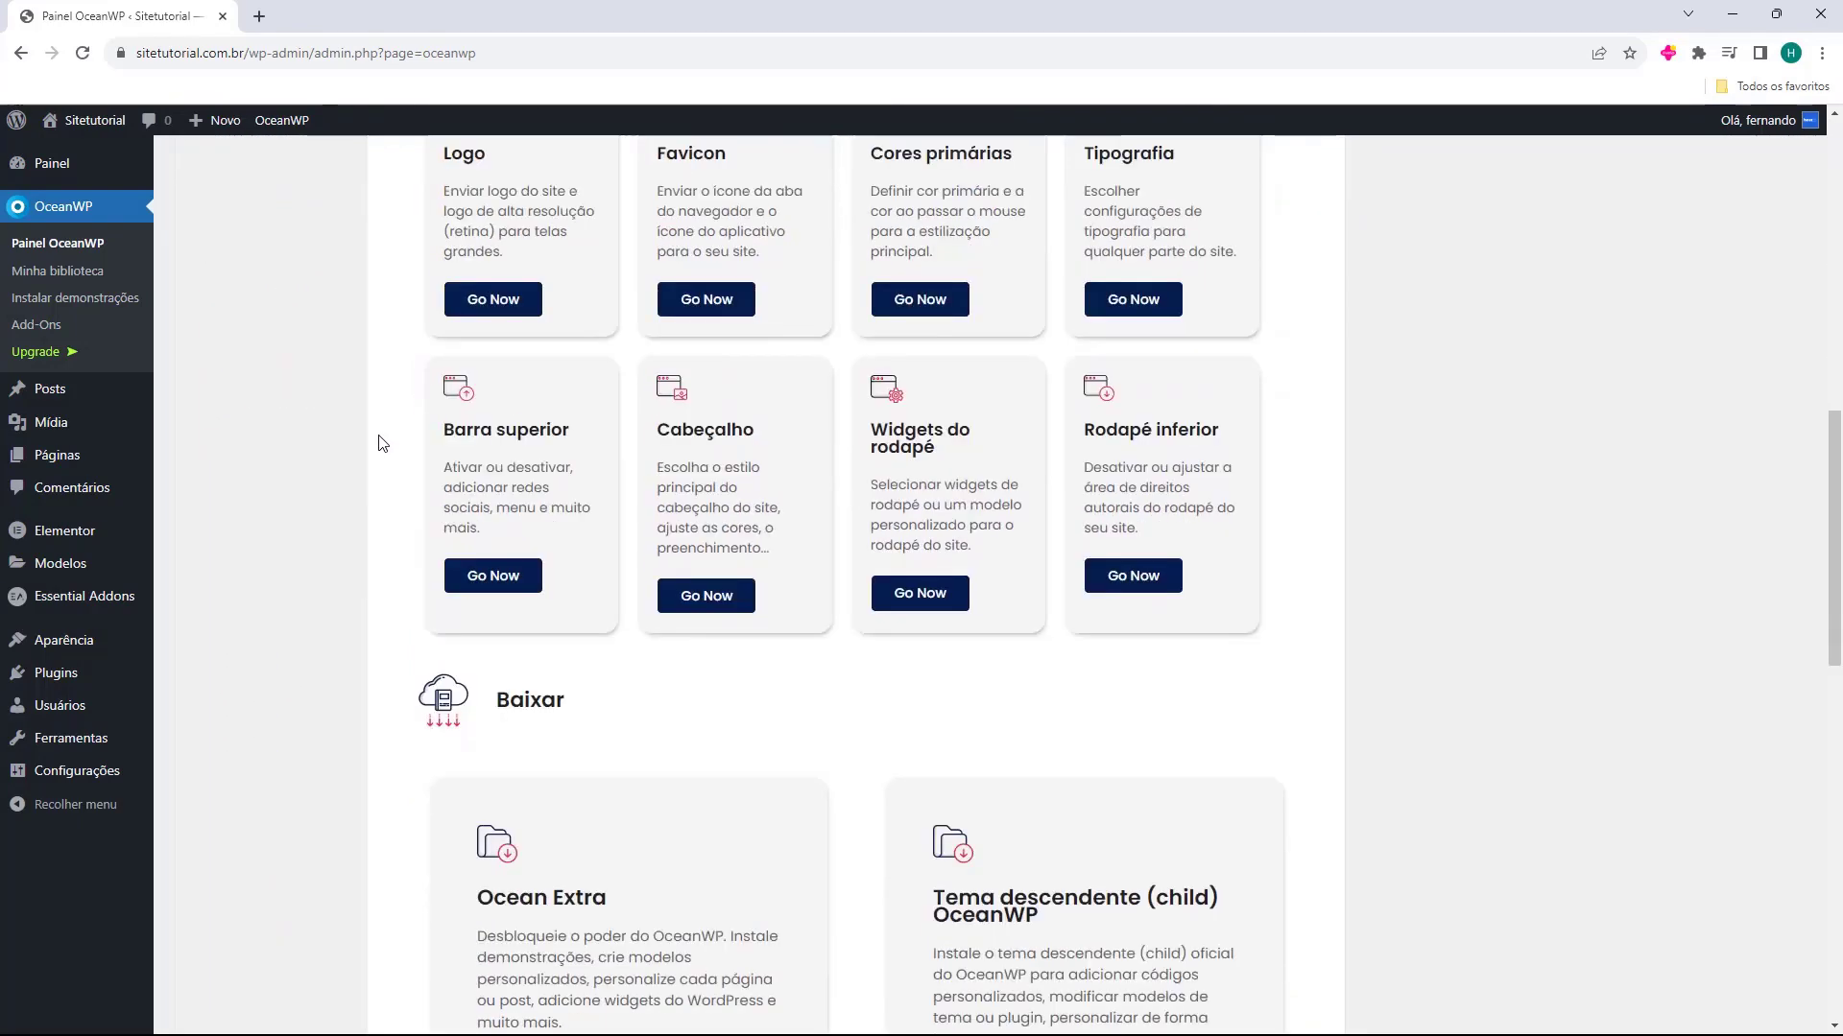
scroll(381, 444, "down", 10)
scroll(384, 447, "up", 14)
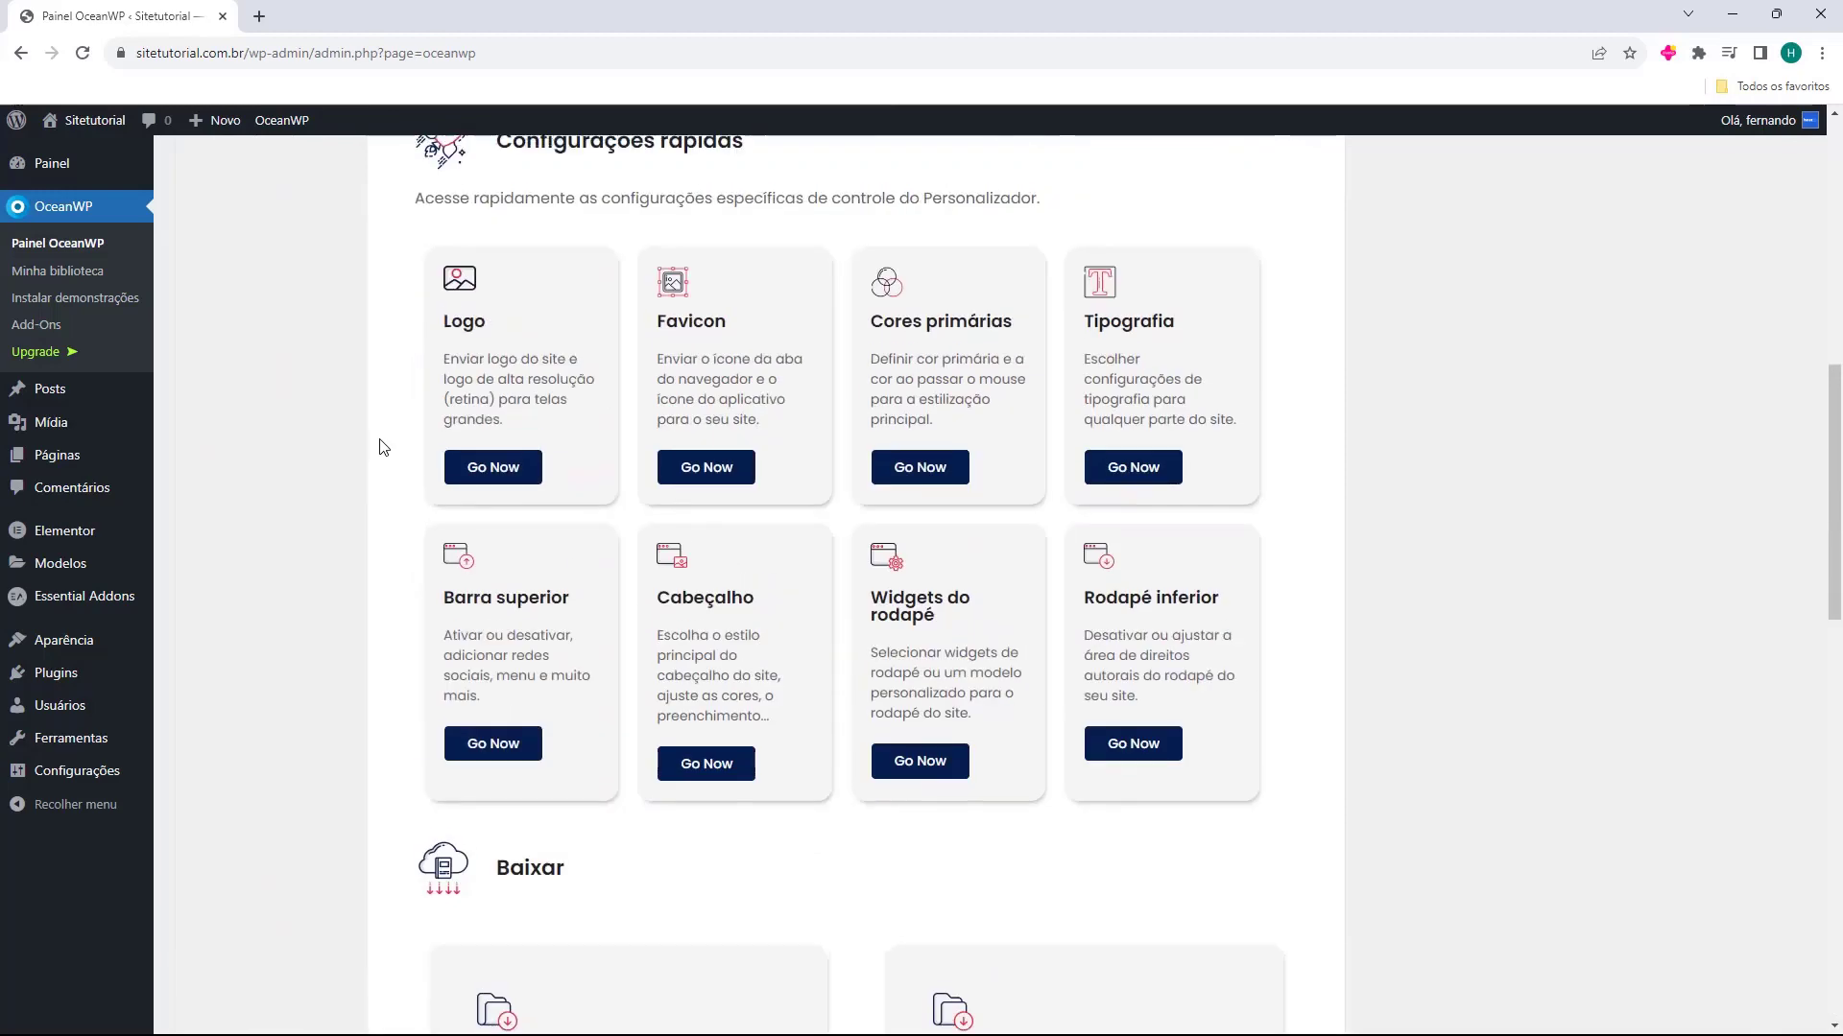
Examine the OceanWP panel's home page, including the theme status, Configurações rápidas and Baixar sections
scroll(381, 447, "up", 9)
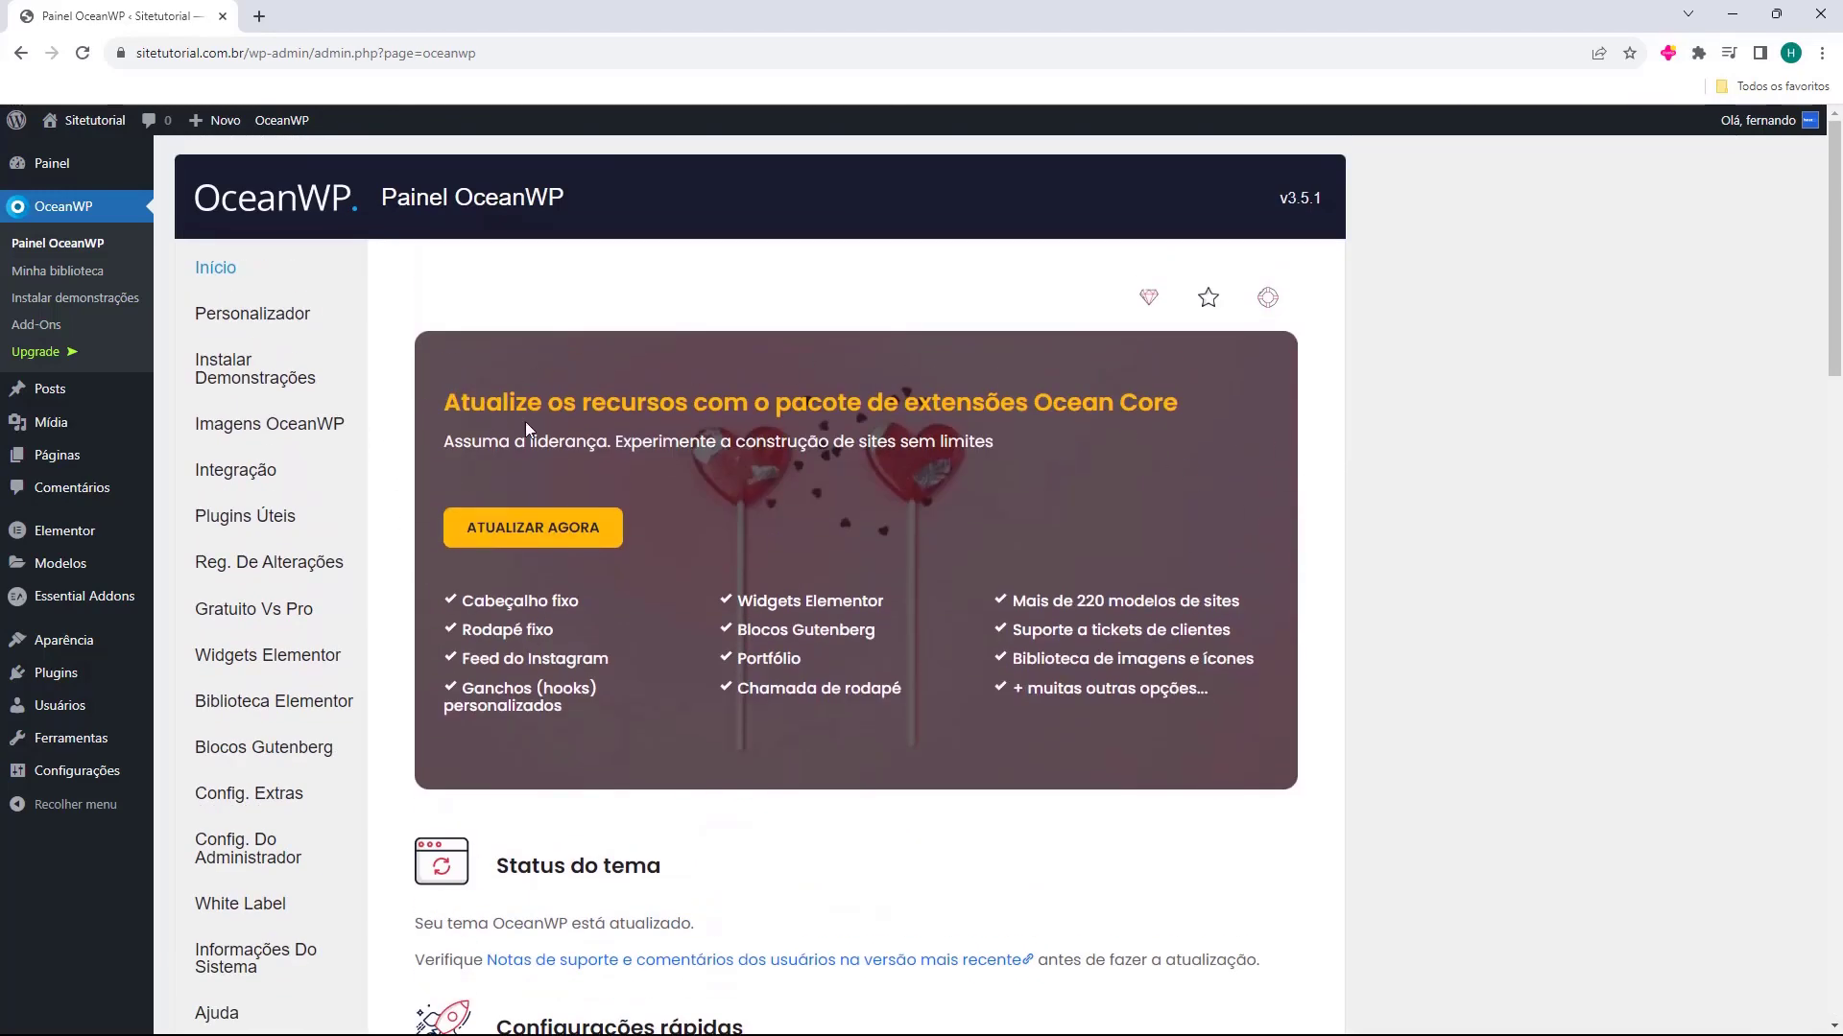
scroll(489, 359, "down", 4)
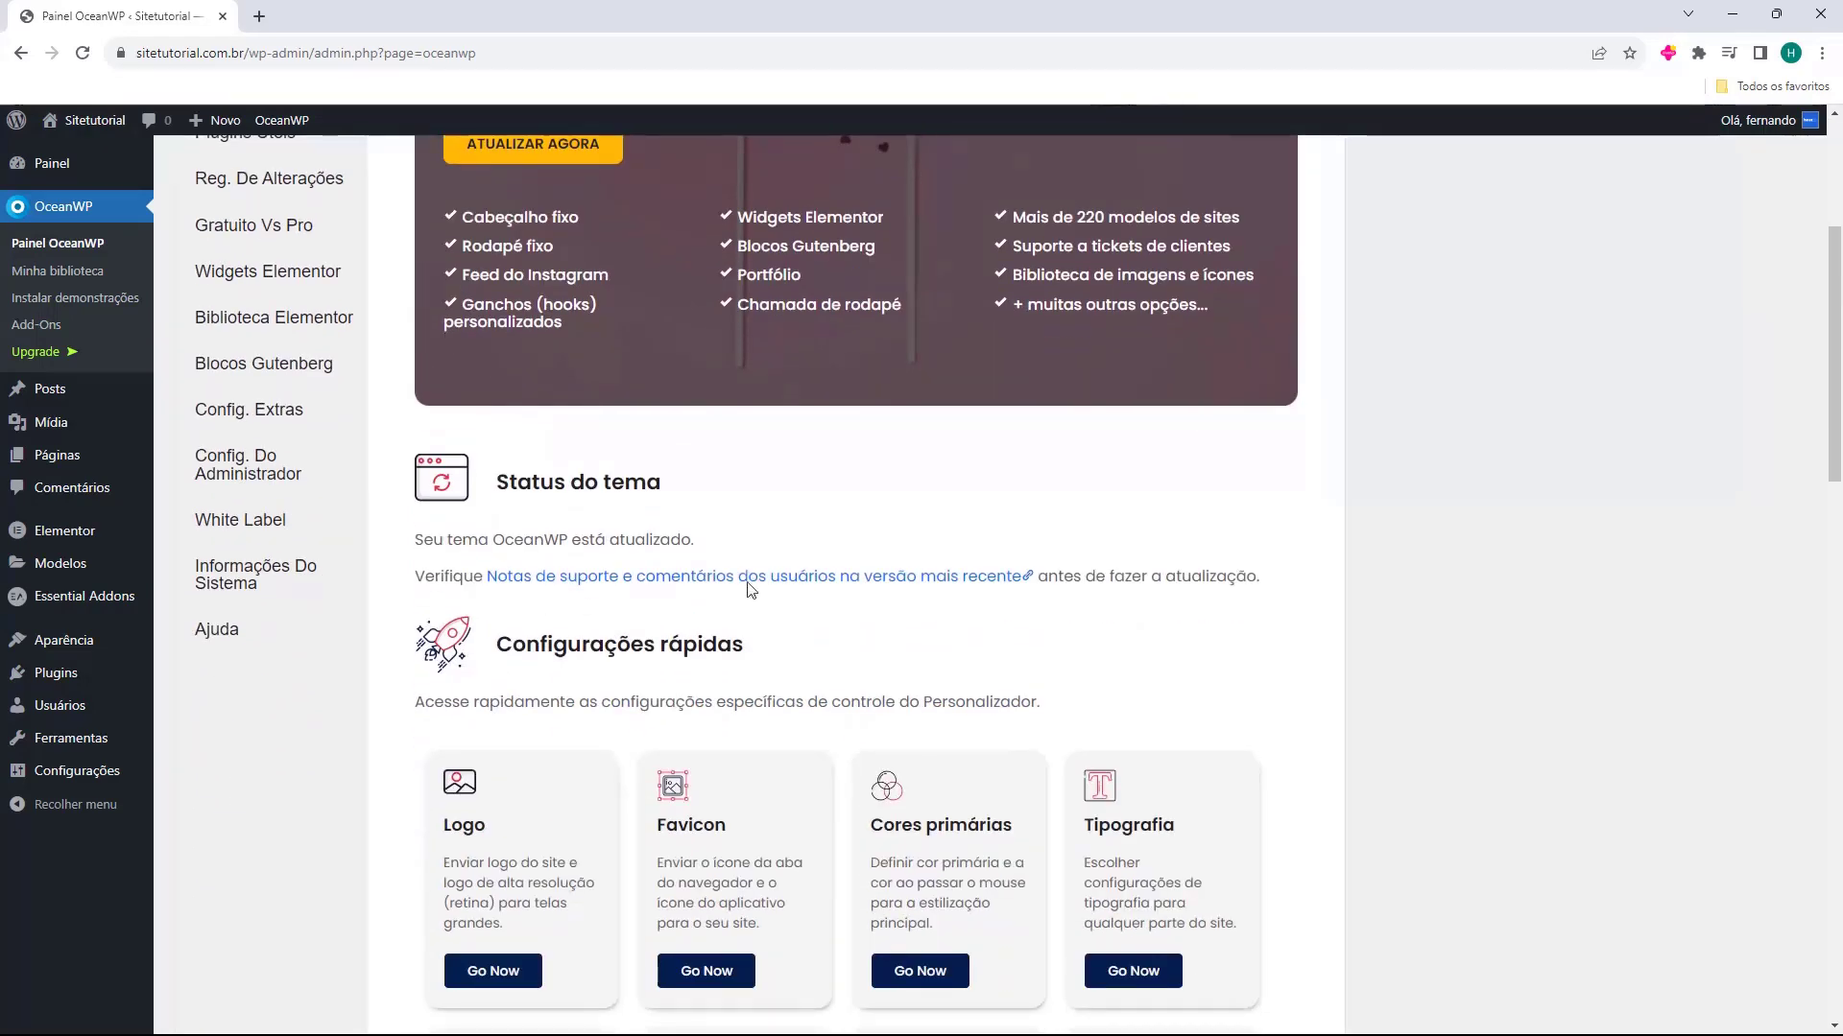
scroll(485, 430, "down", 2)
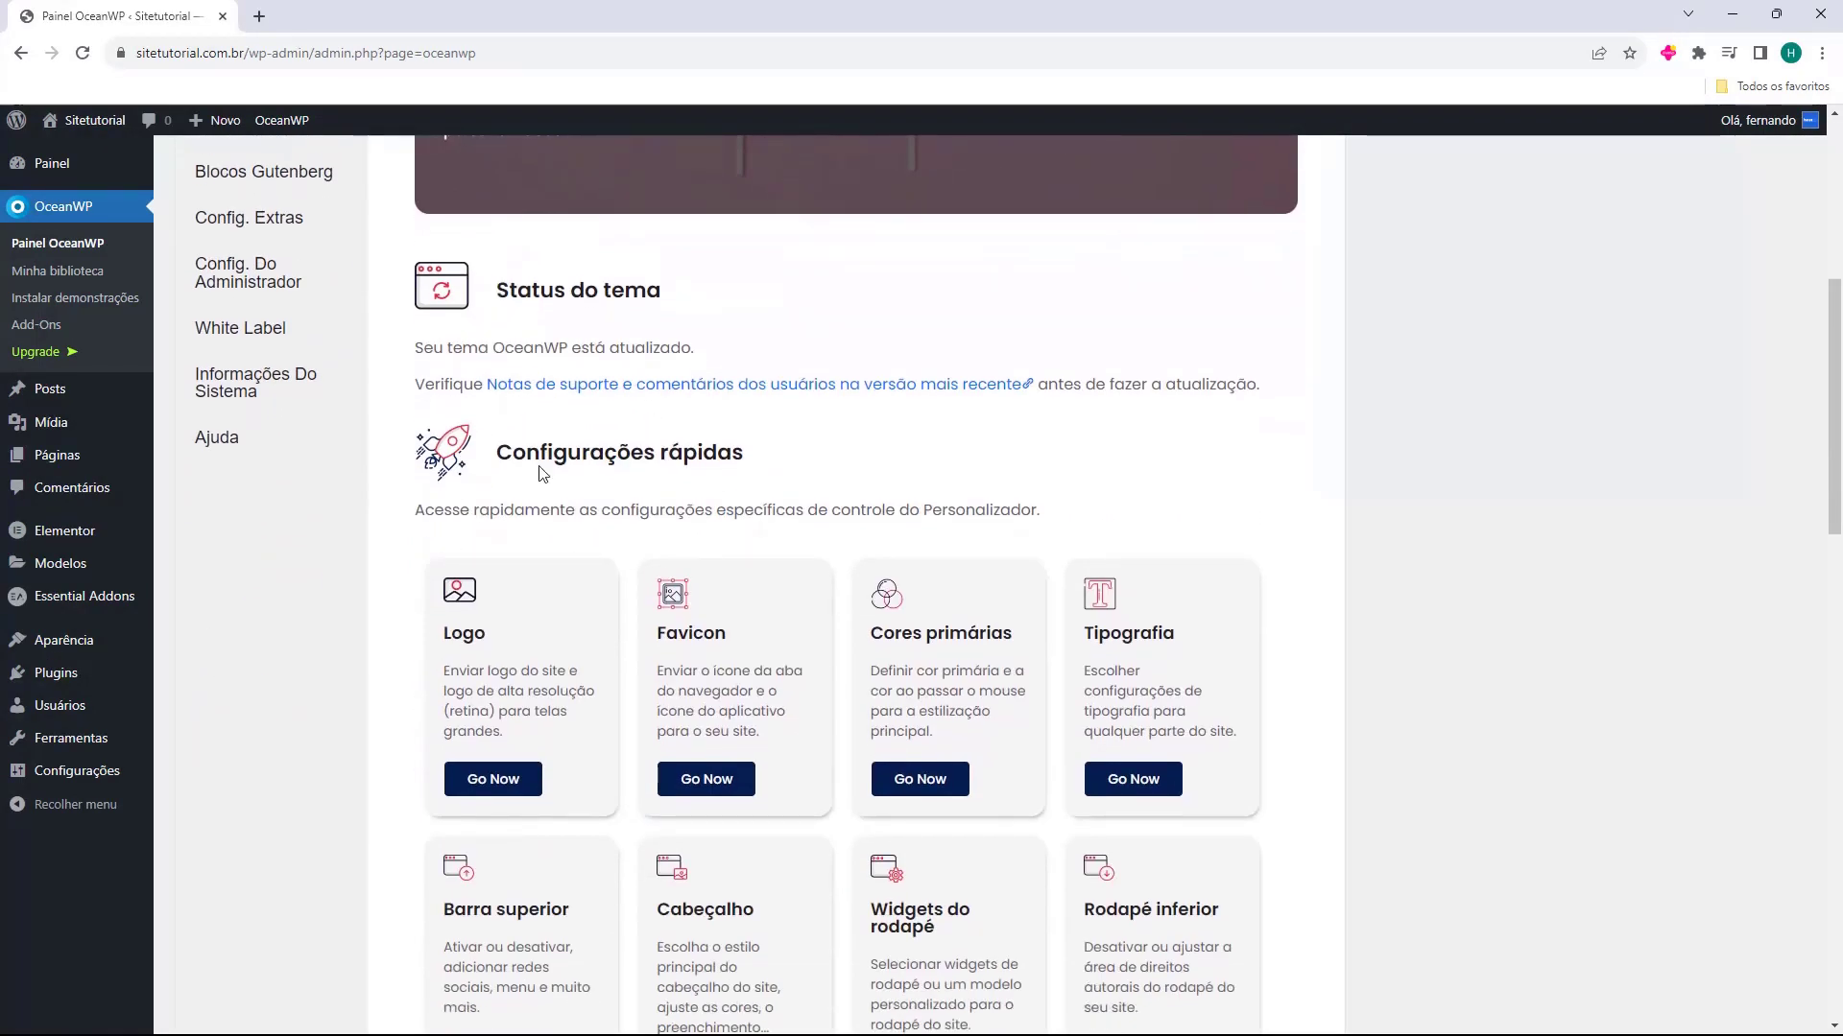
scroll(691, 546, "down", 2)
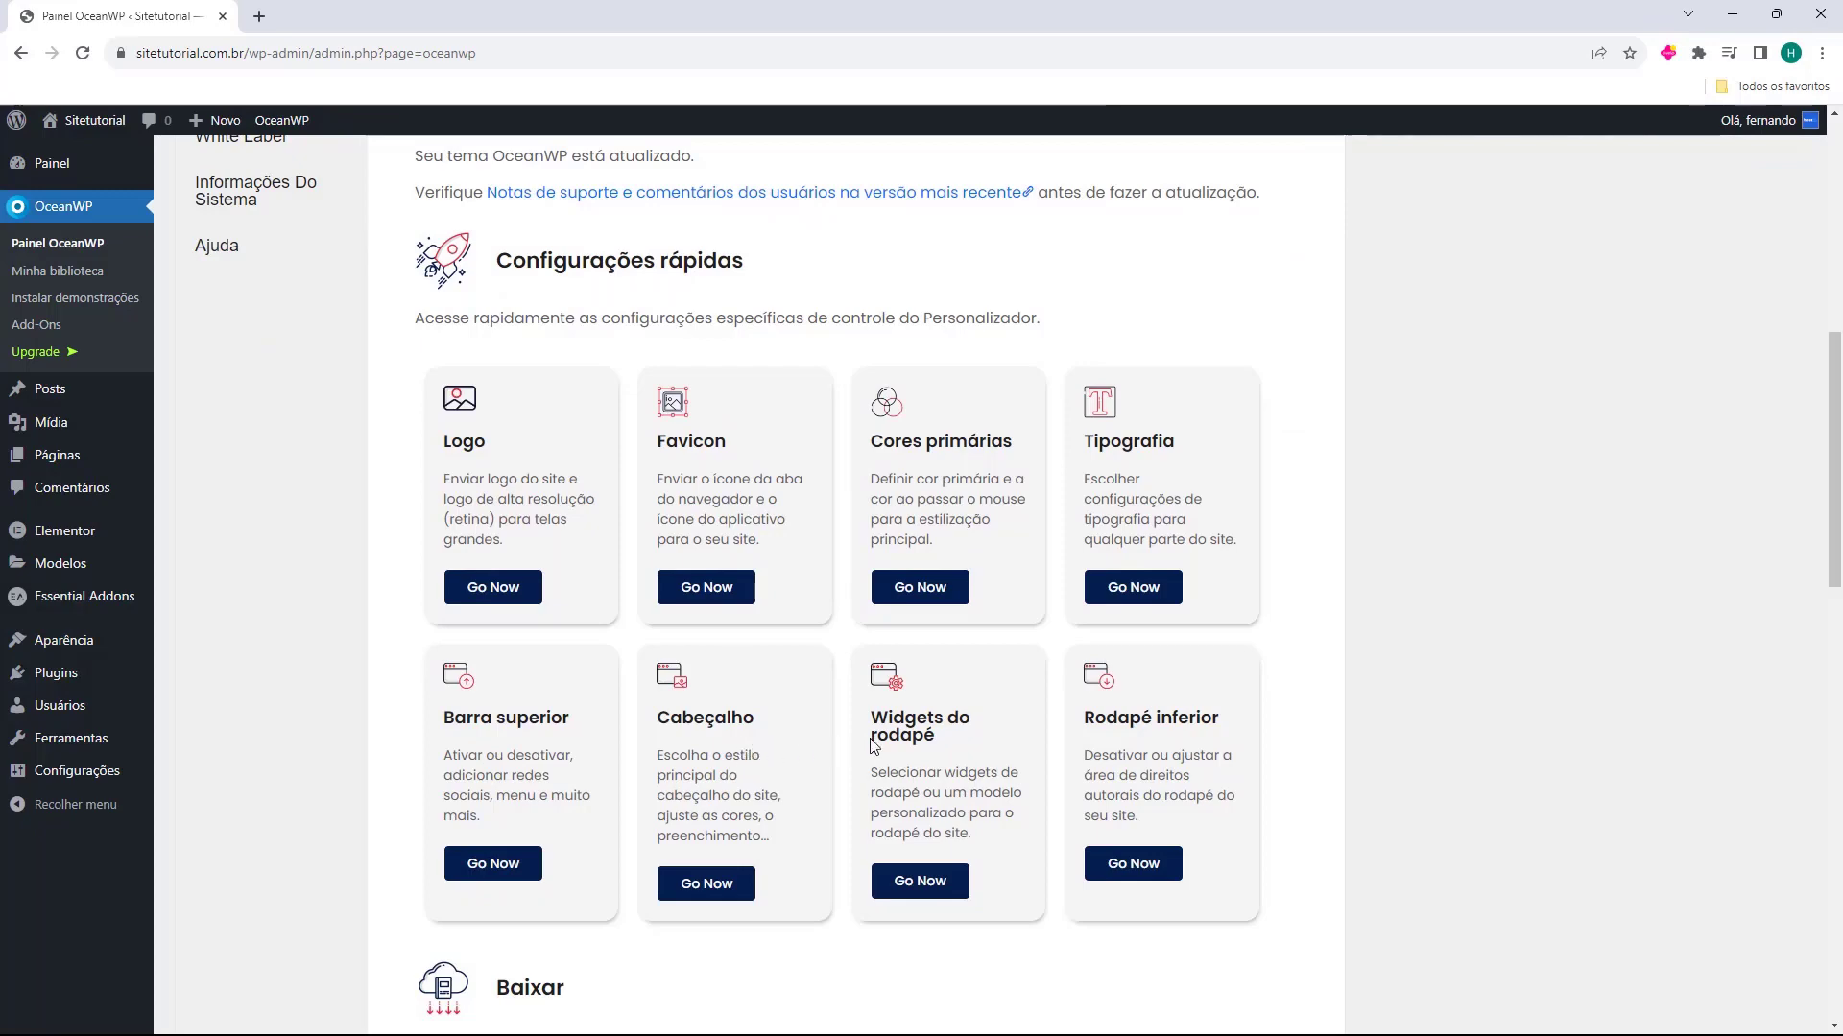
scroll(949, 504, "down", 3)
scroll(949, 504, "down", 2)
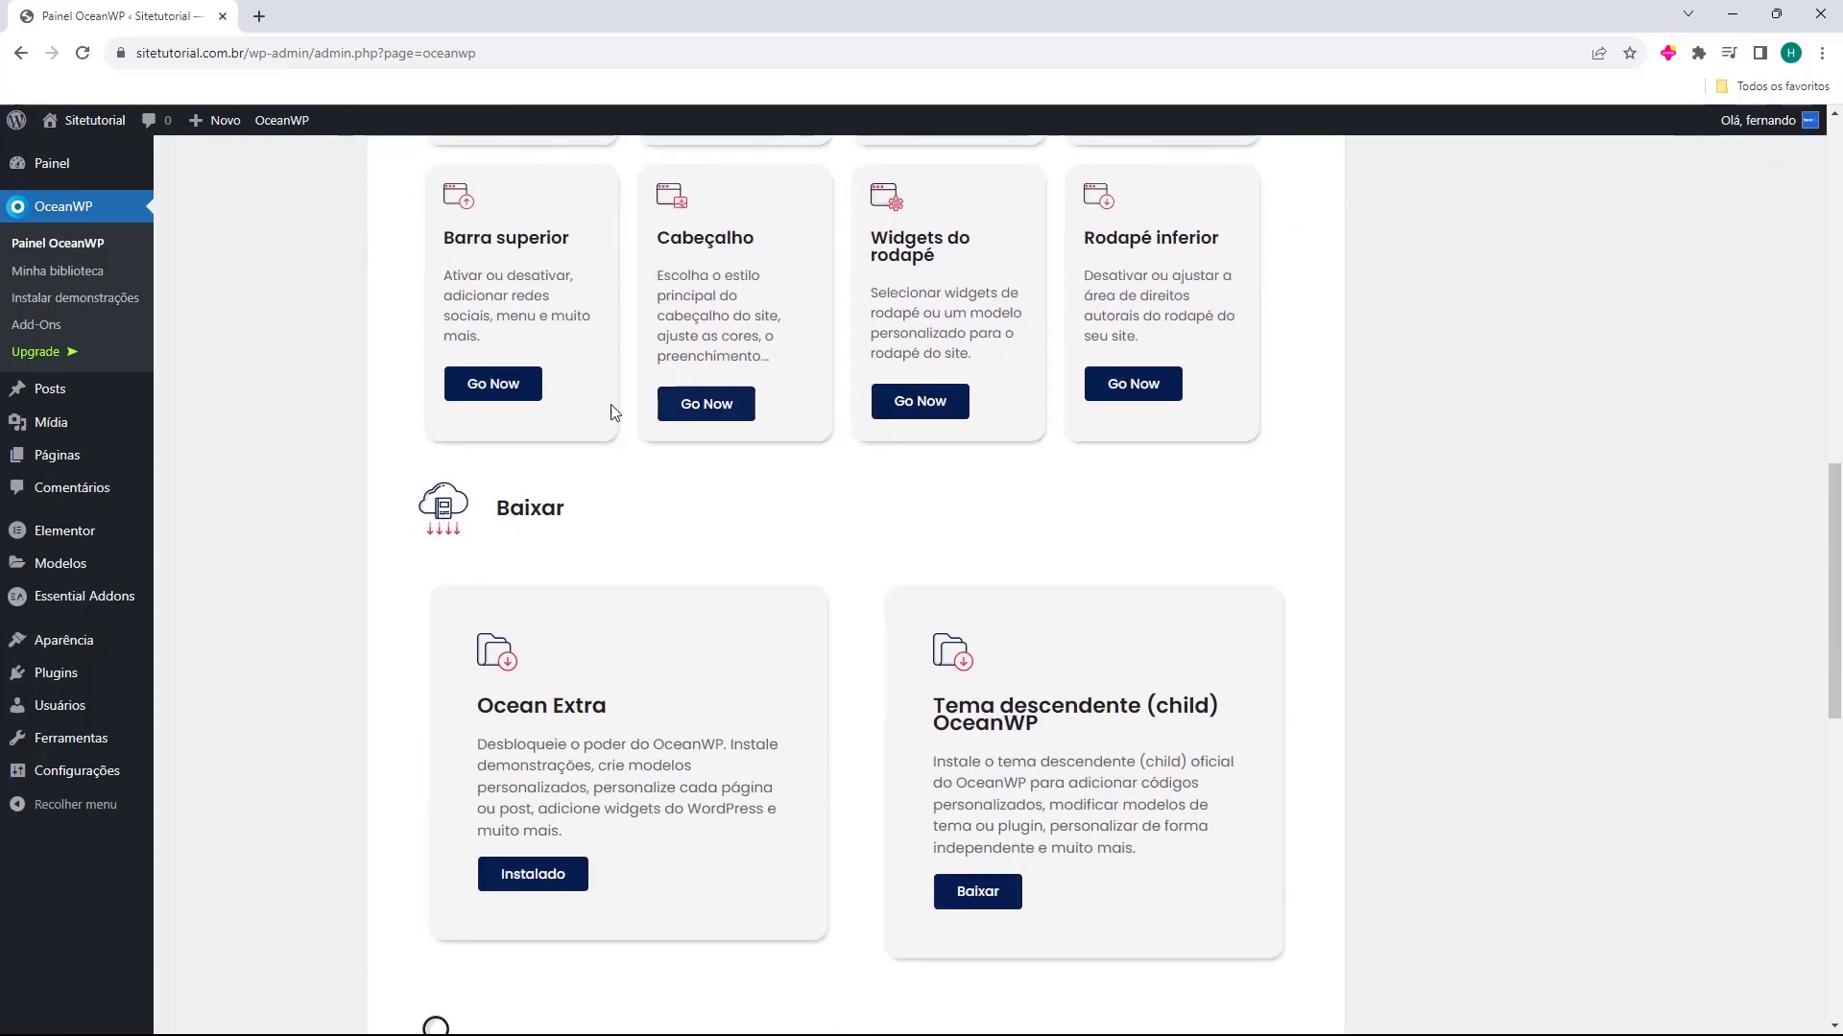
scroll(506, 534, "down", 2)
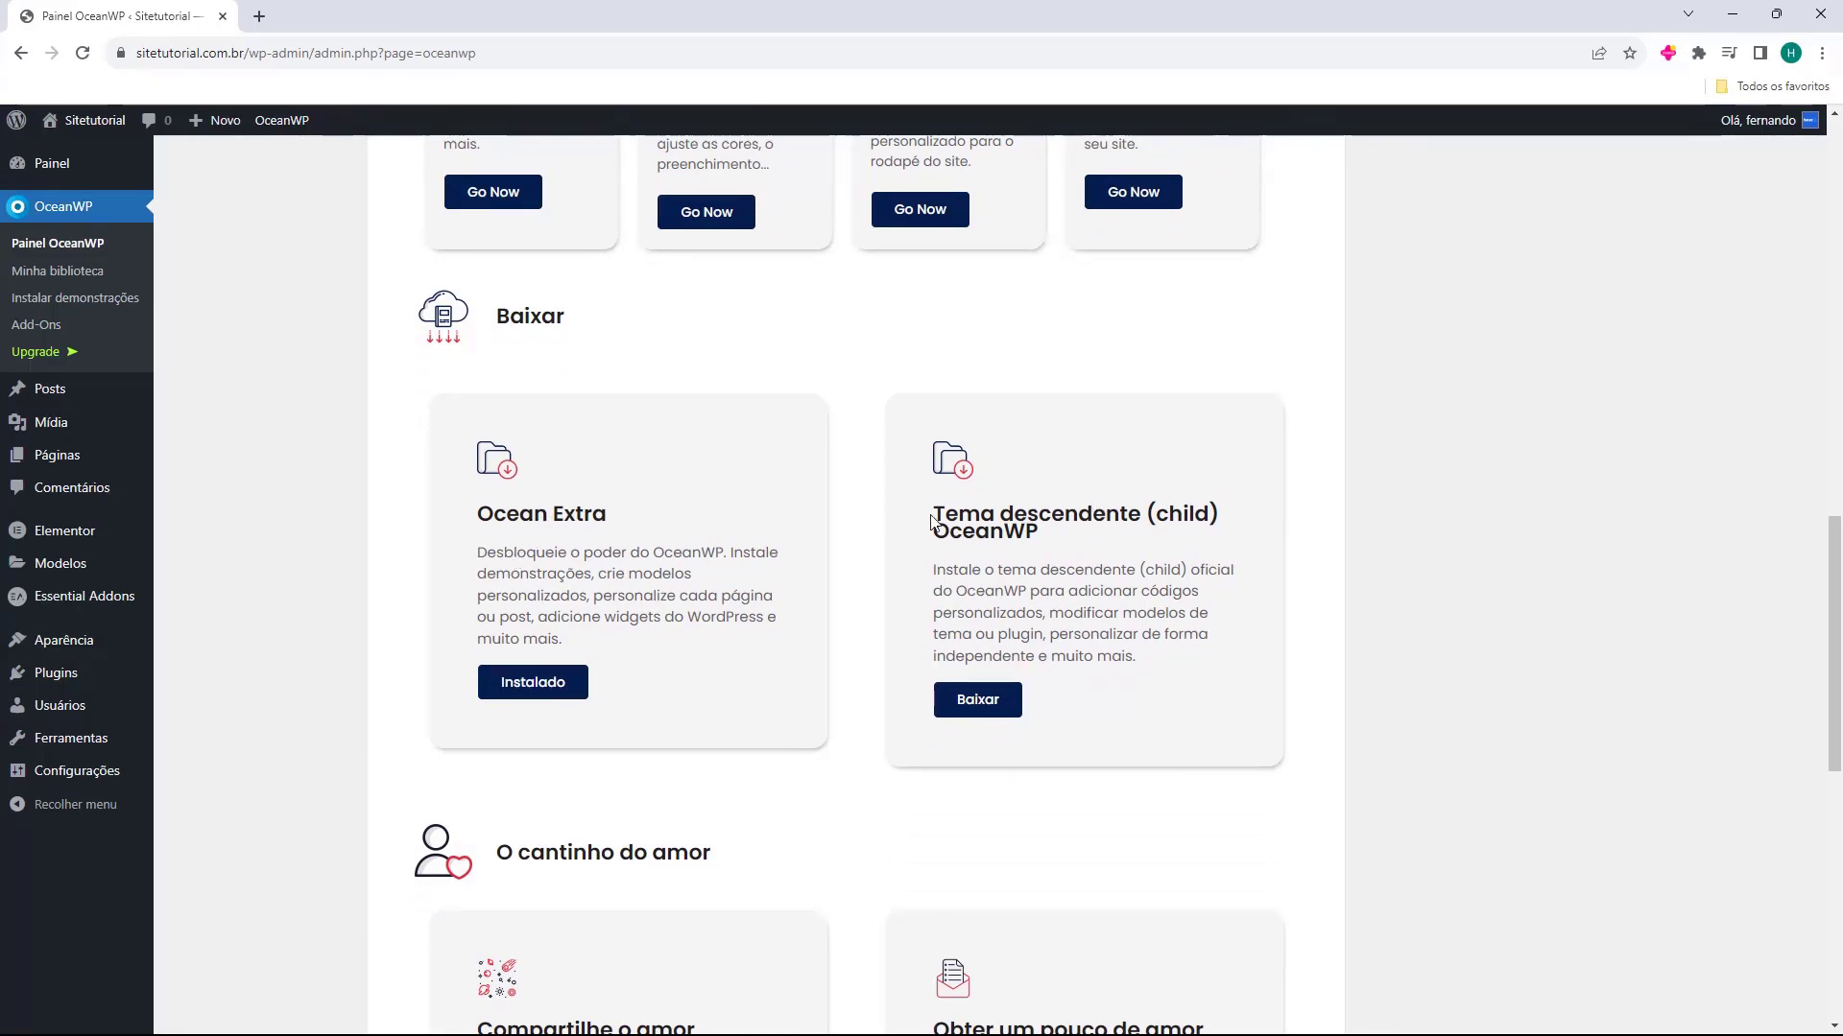
scroll(1064, 514, "down", 10)
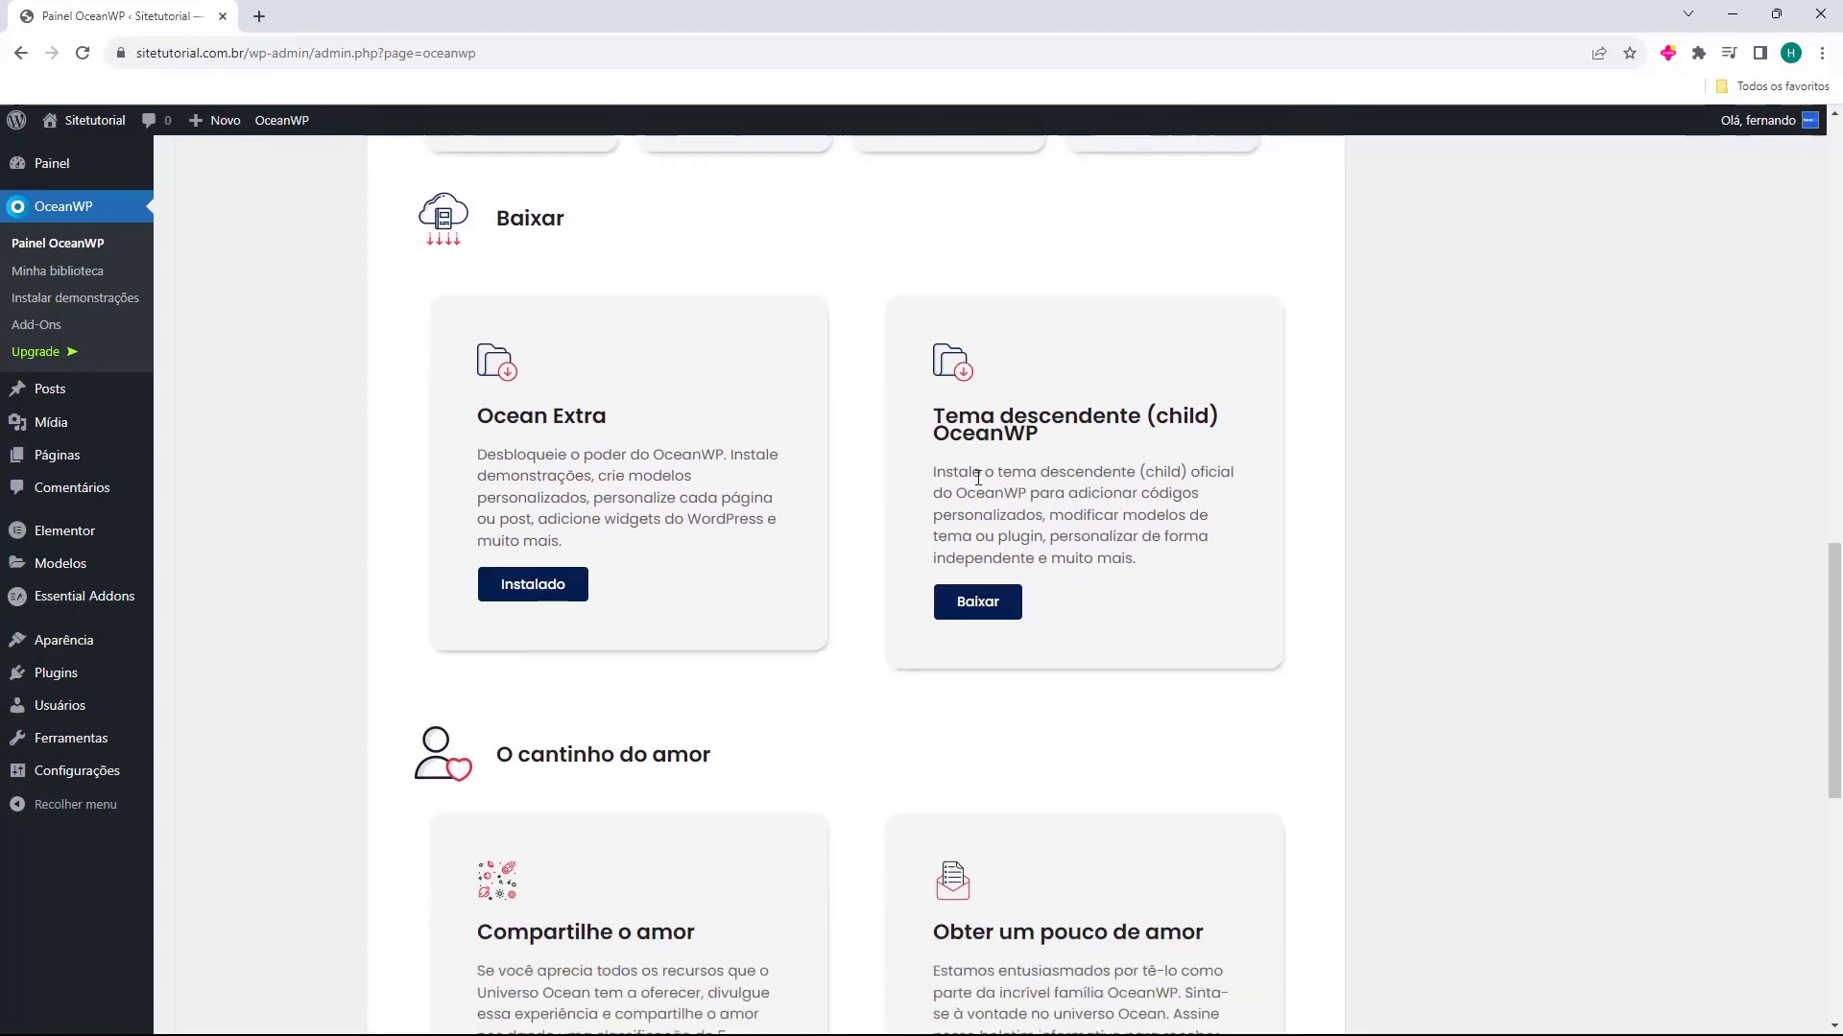
scroll(806, 486, "up", 8)
scroll(801, 505, "up", 10)
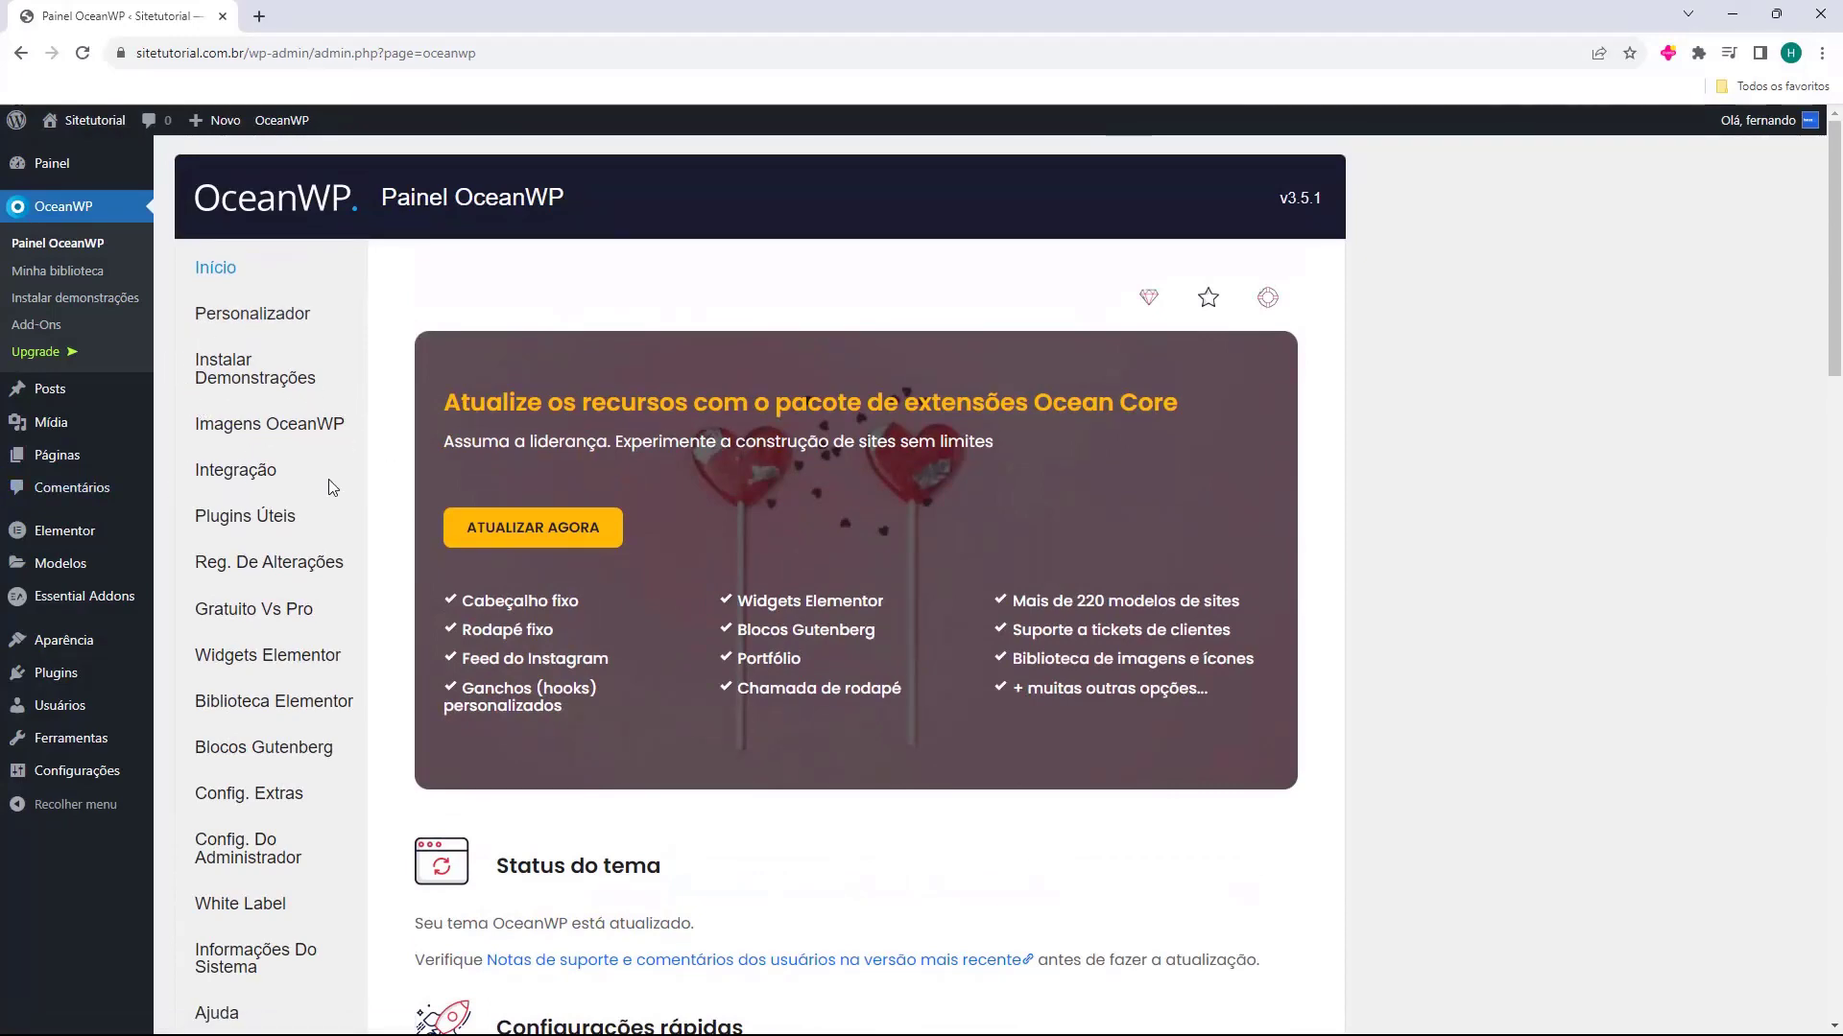
scroll(279, 595, "down", 4)
scroll(334, 717, "up", 4)
Open the Instalar Demonstrações section of the OceanWP panel and browse the available site templates
left_click(234, 377)
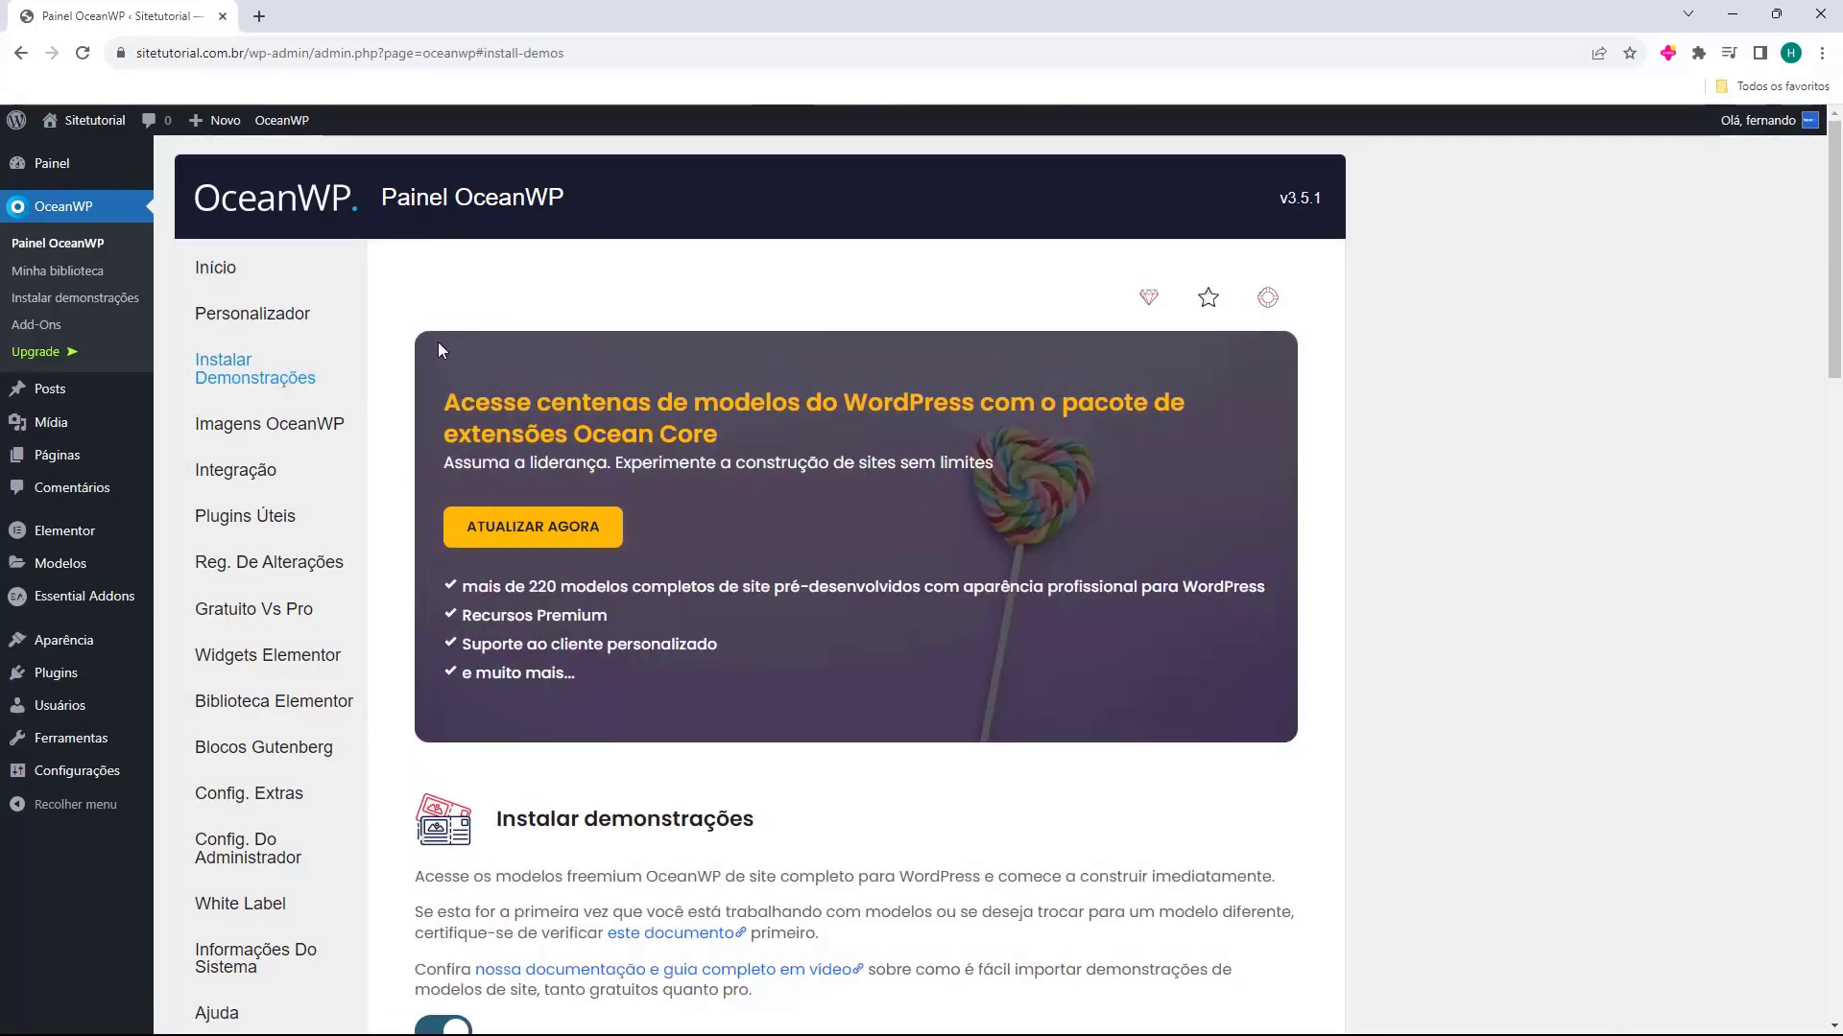
scroll(430, 339, "down", 2)
scroll(422, 332, "down", 3)
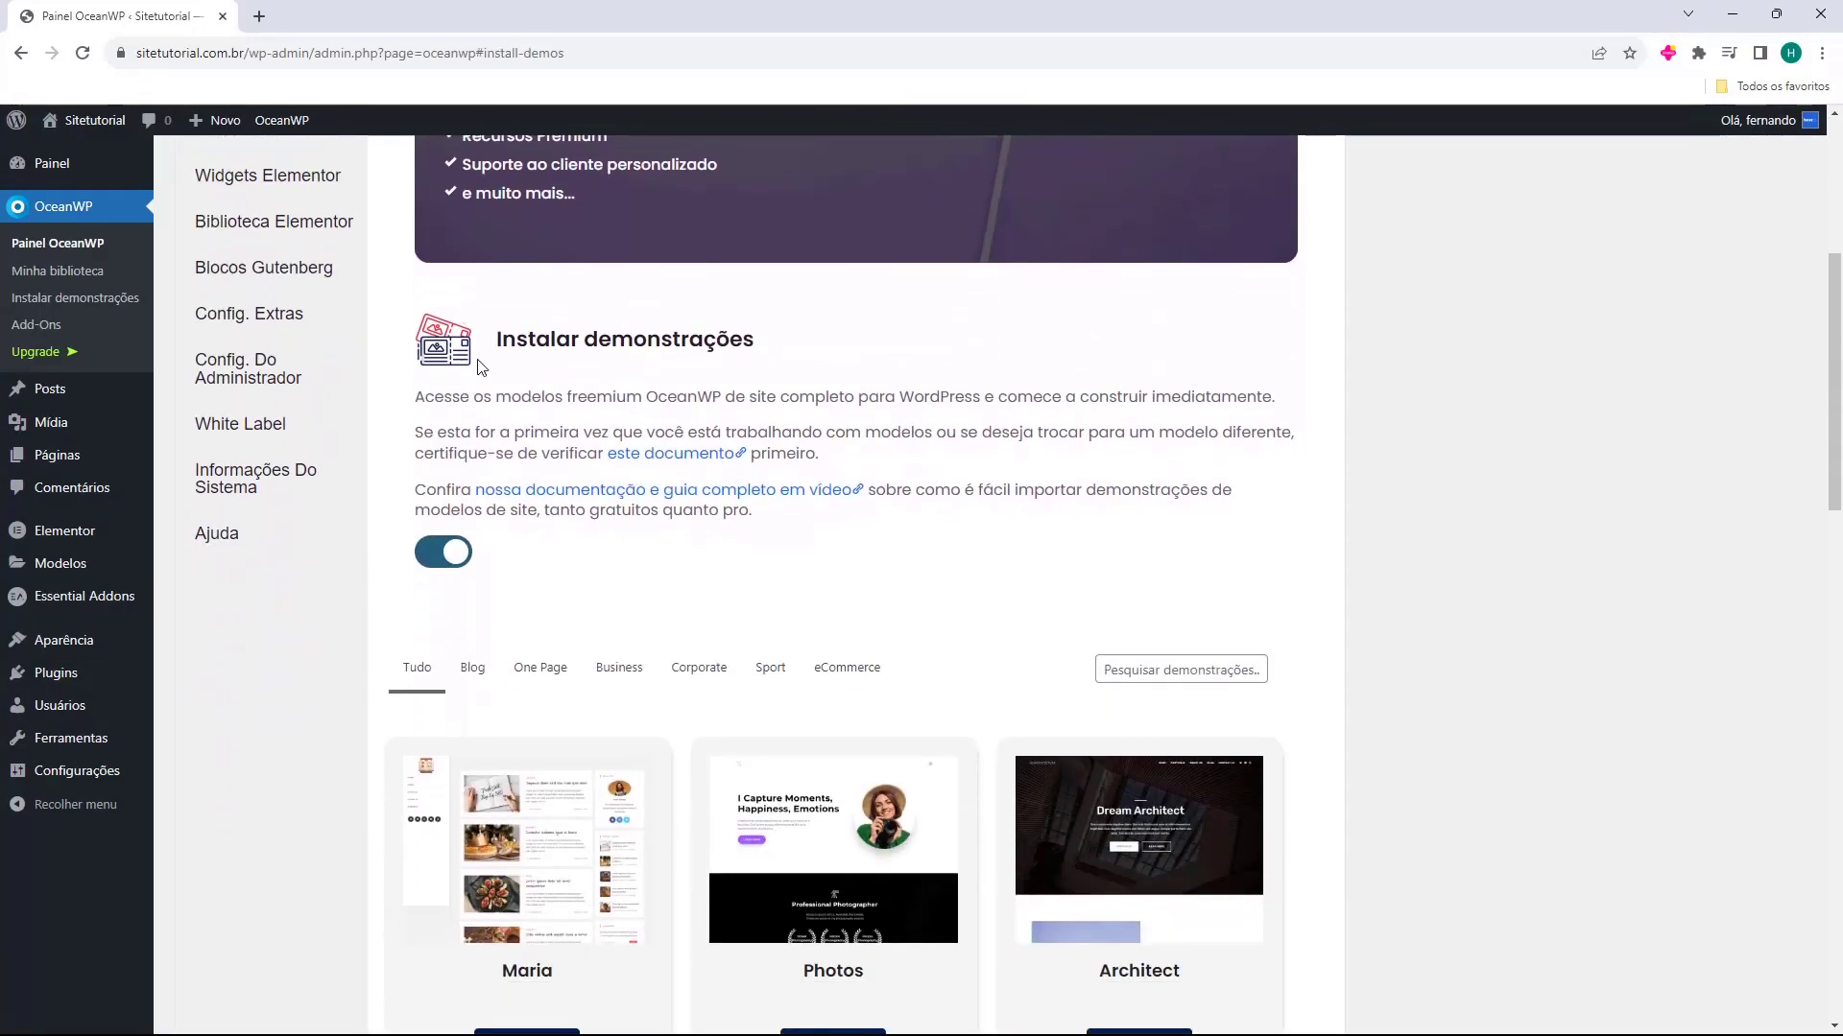
scroll(400, 366, "down", 3)
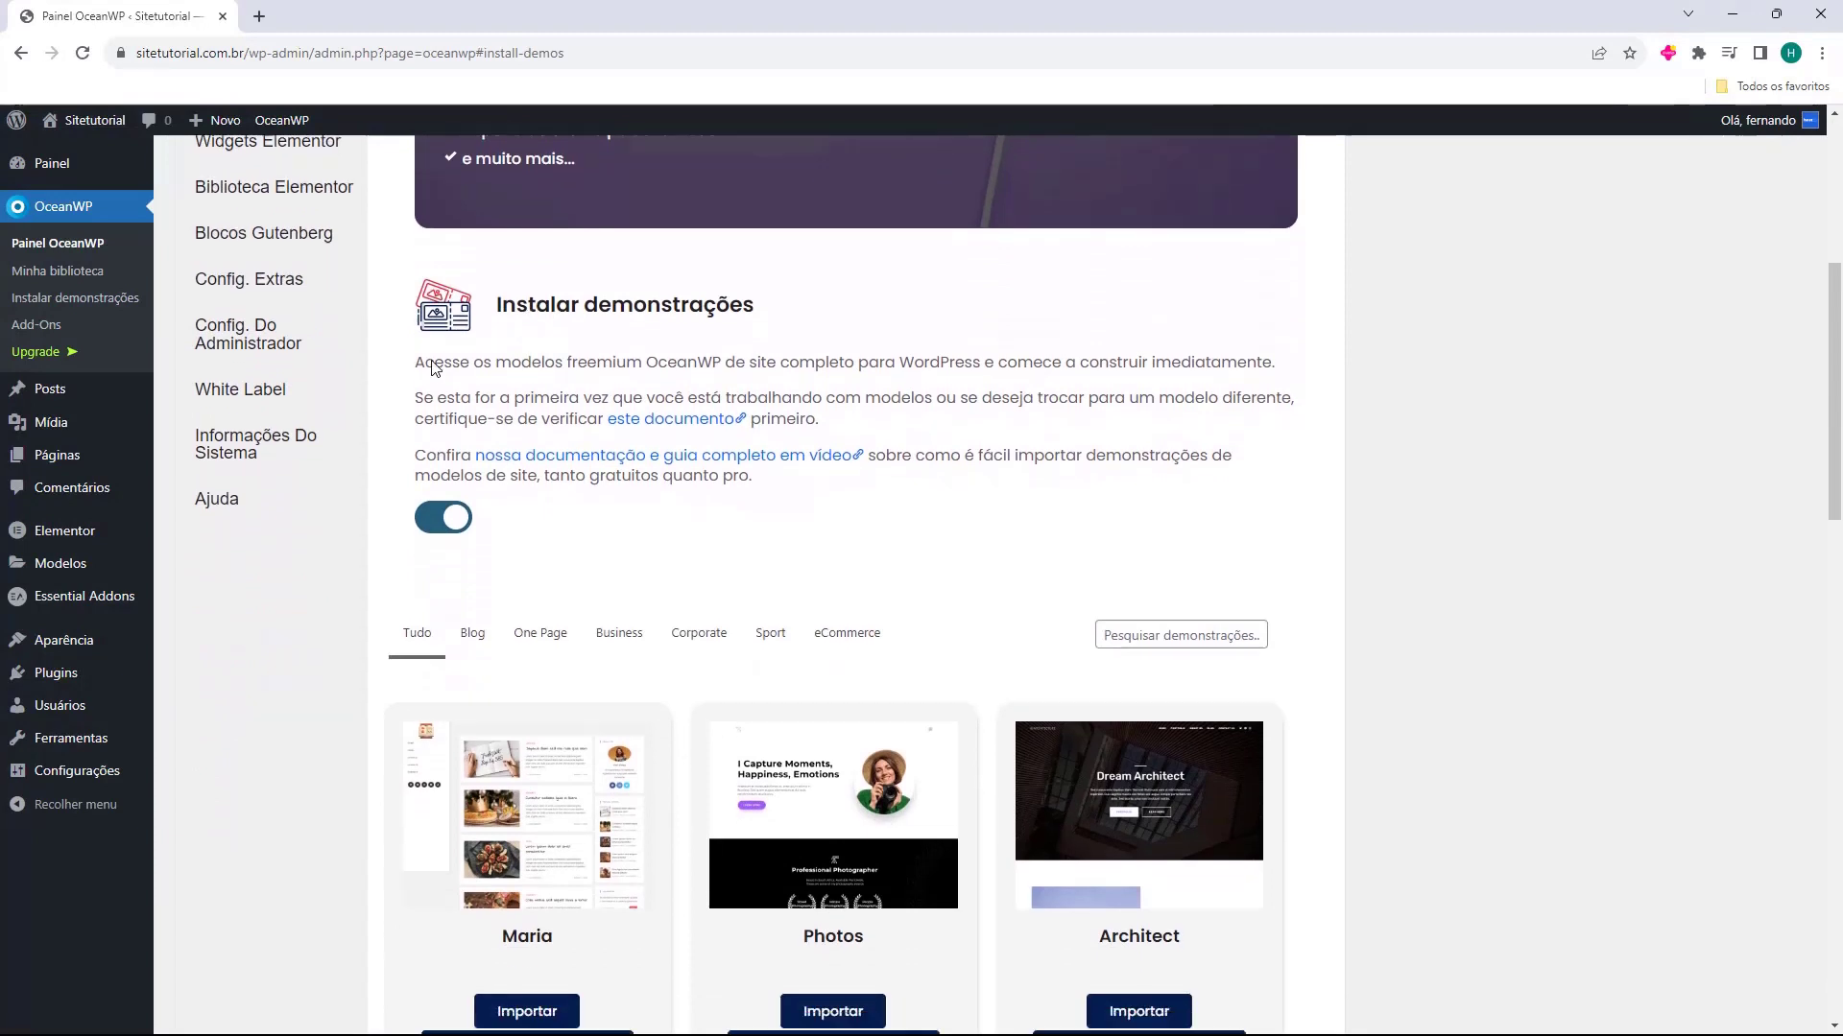
scroll(384, 363, "down", 2)
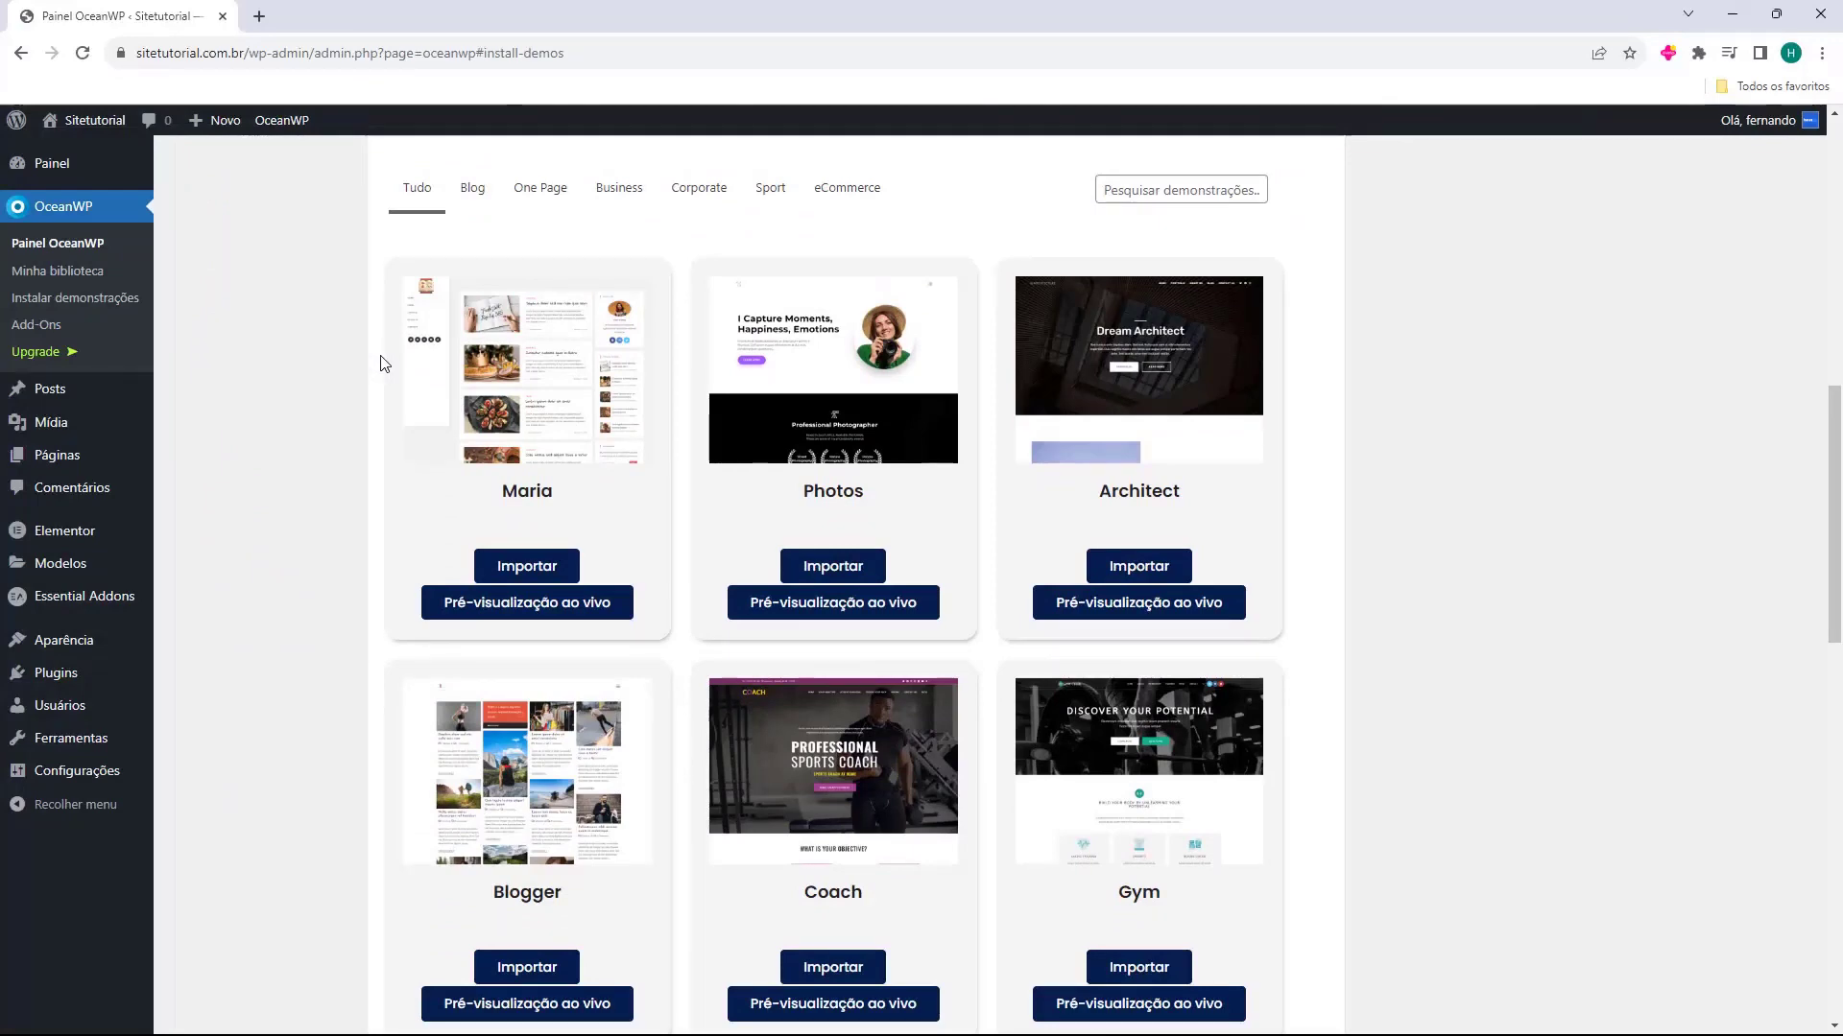
scroll(380, 363, "down", 14)
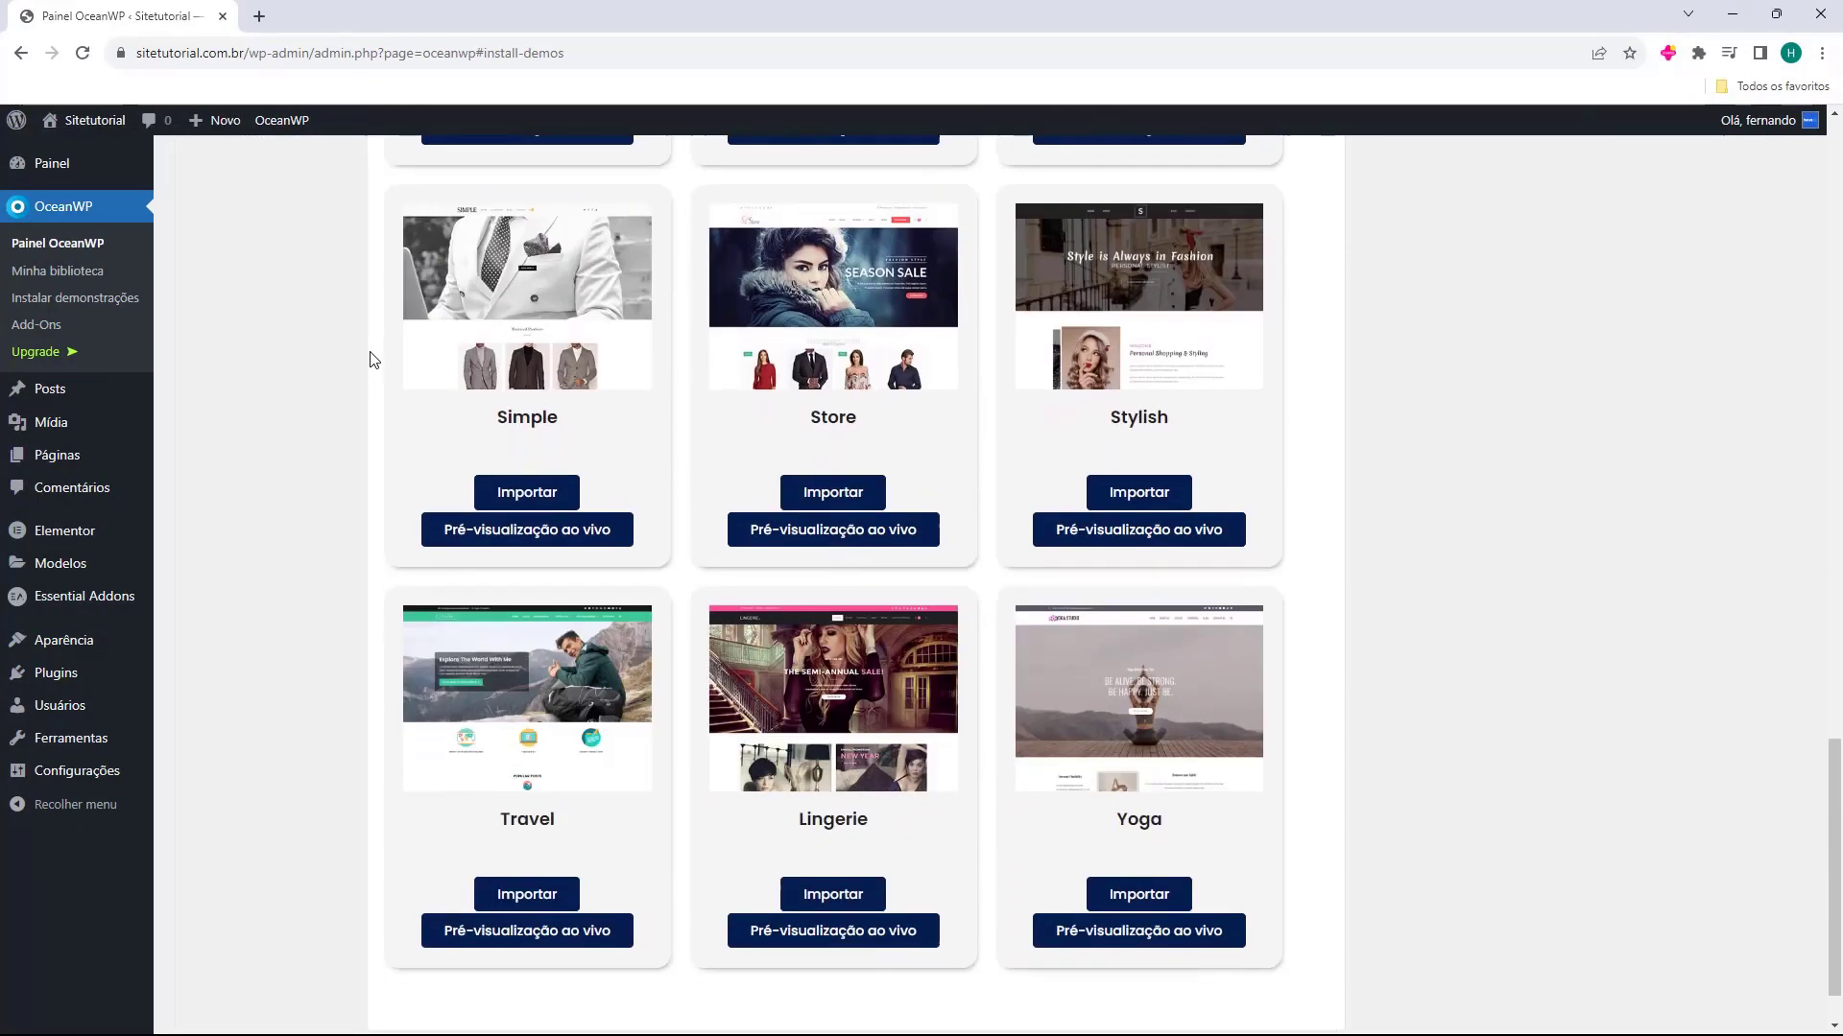
scroll(374, 360, "up", 15)
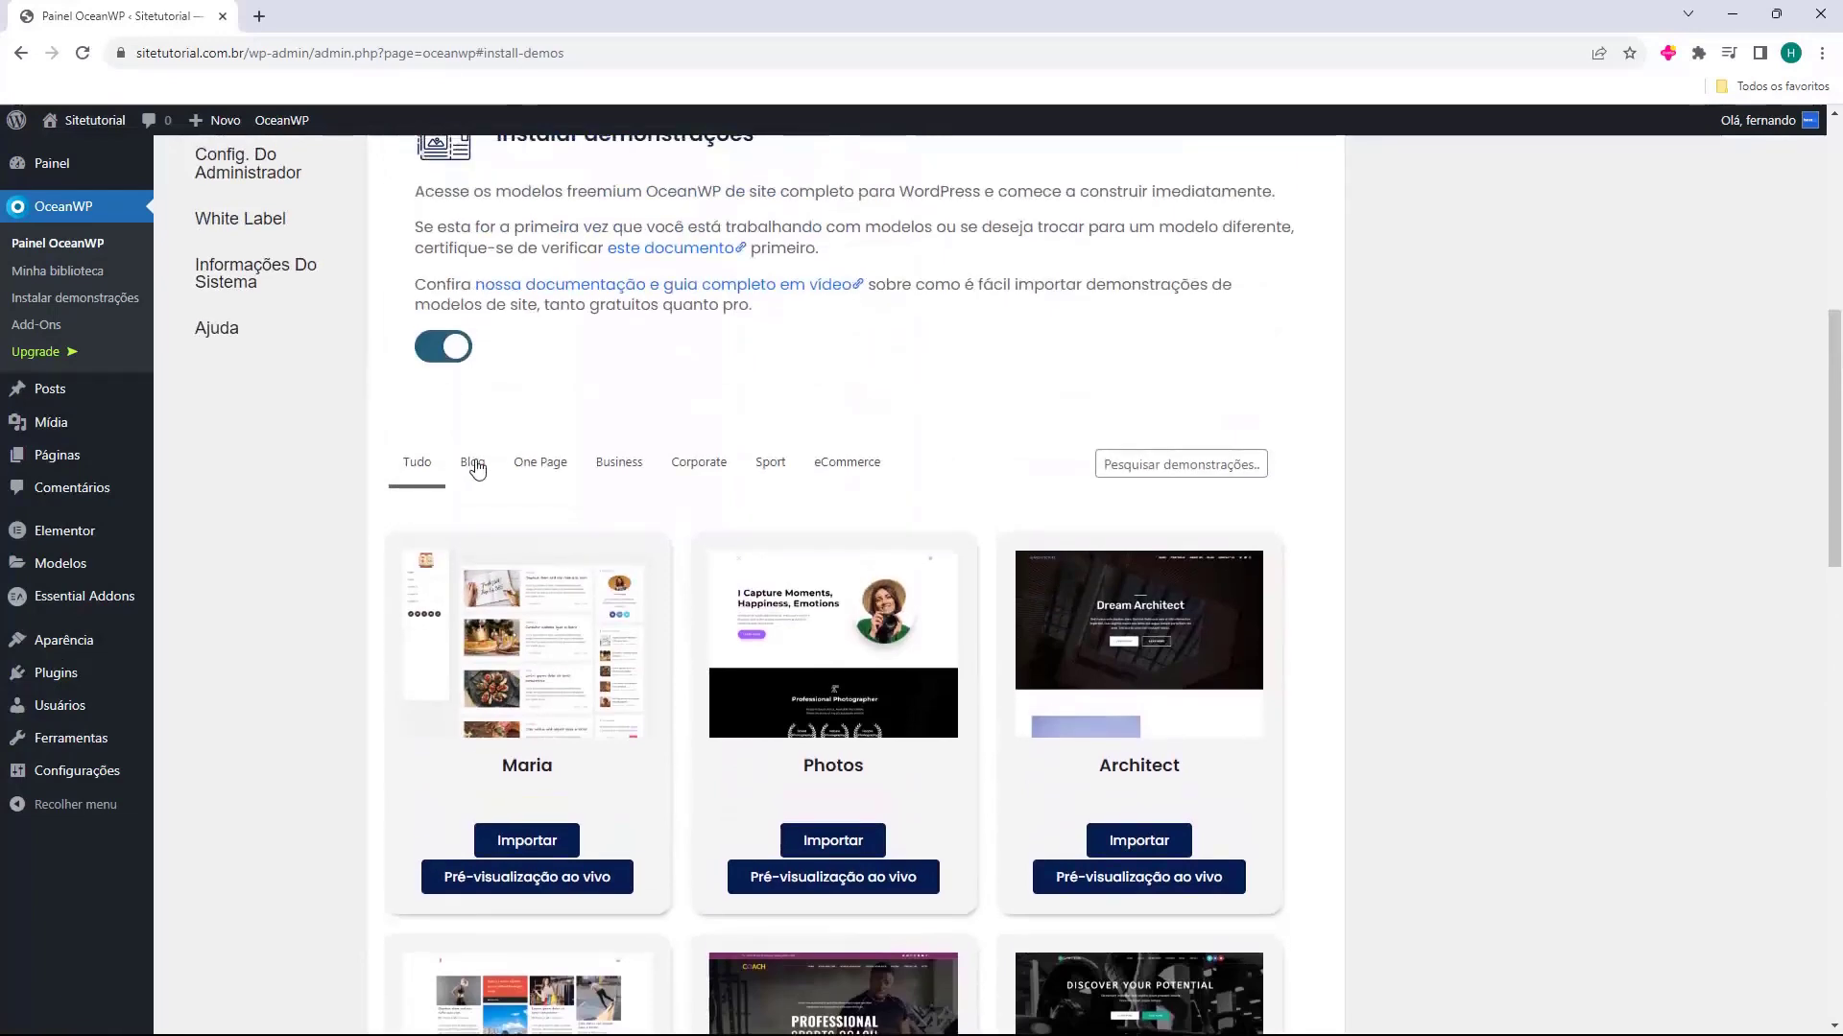
Filter the demo templates by Blog and open live previews of the Maria, Travel and Personal templates
left_click(474, 465)
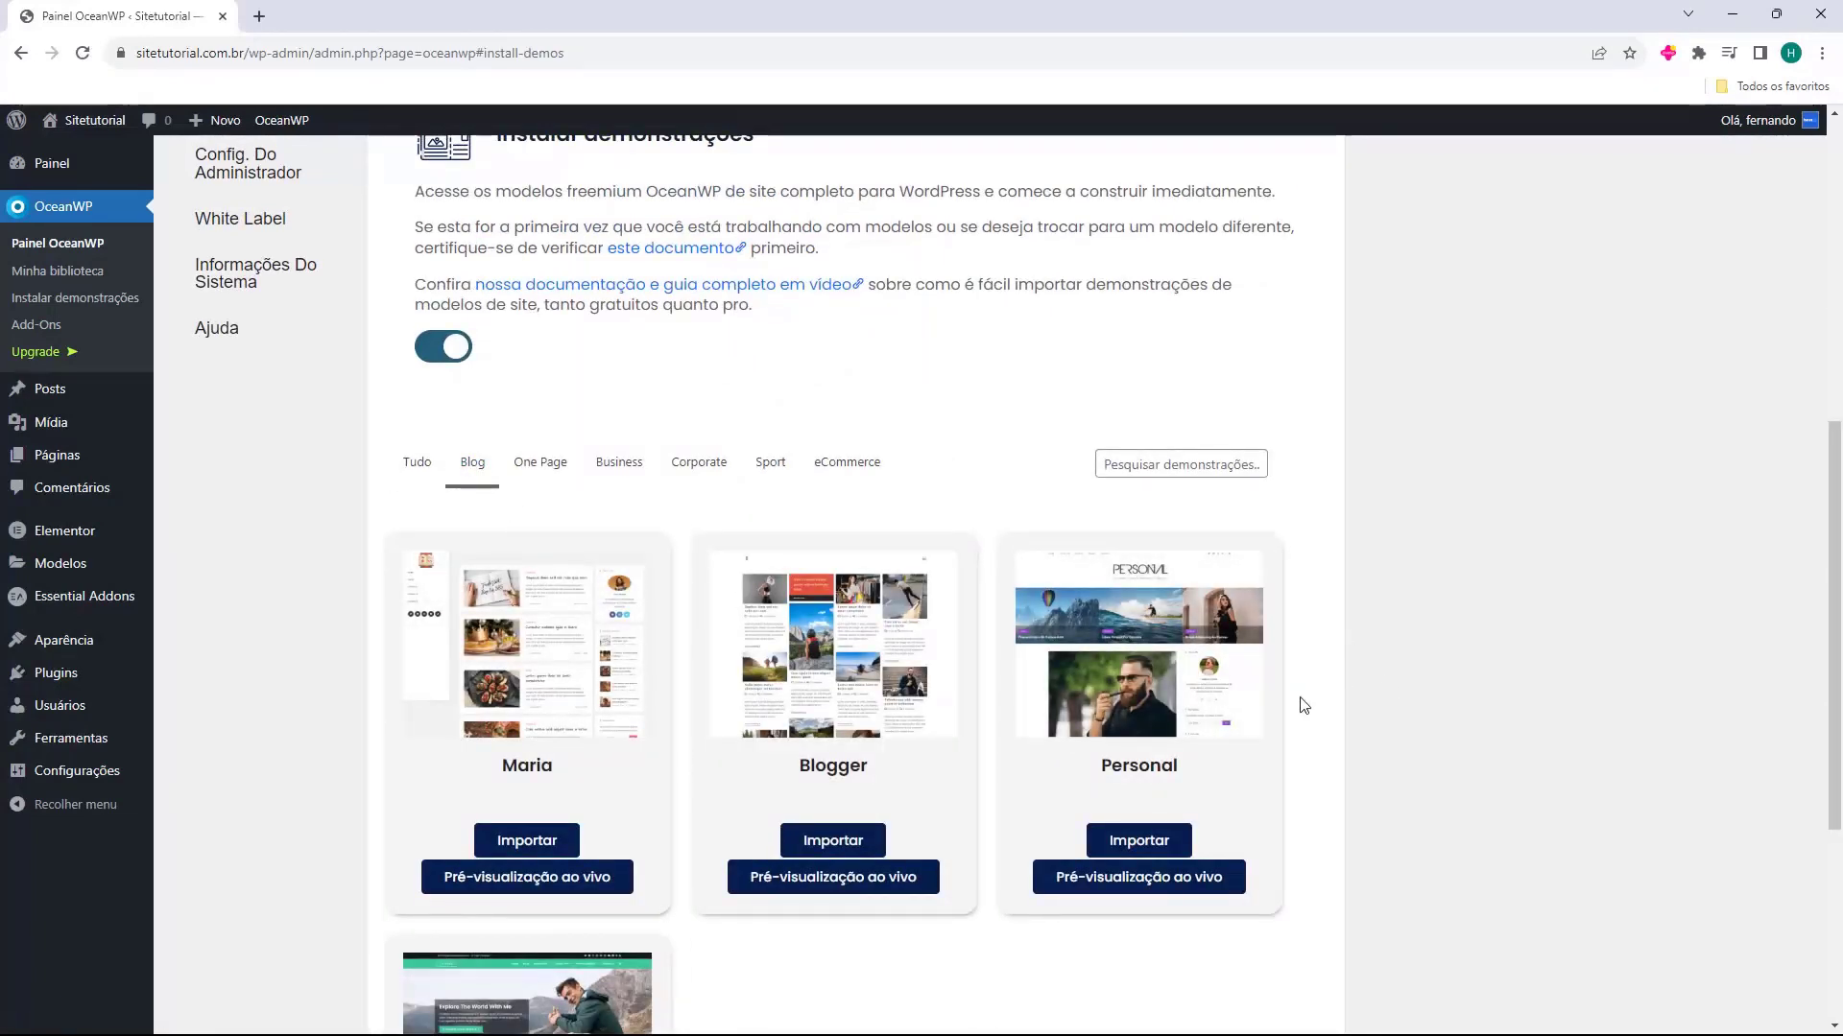
scroll(1324, 672, "down", 3)
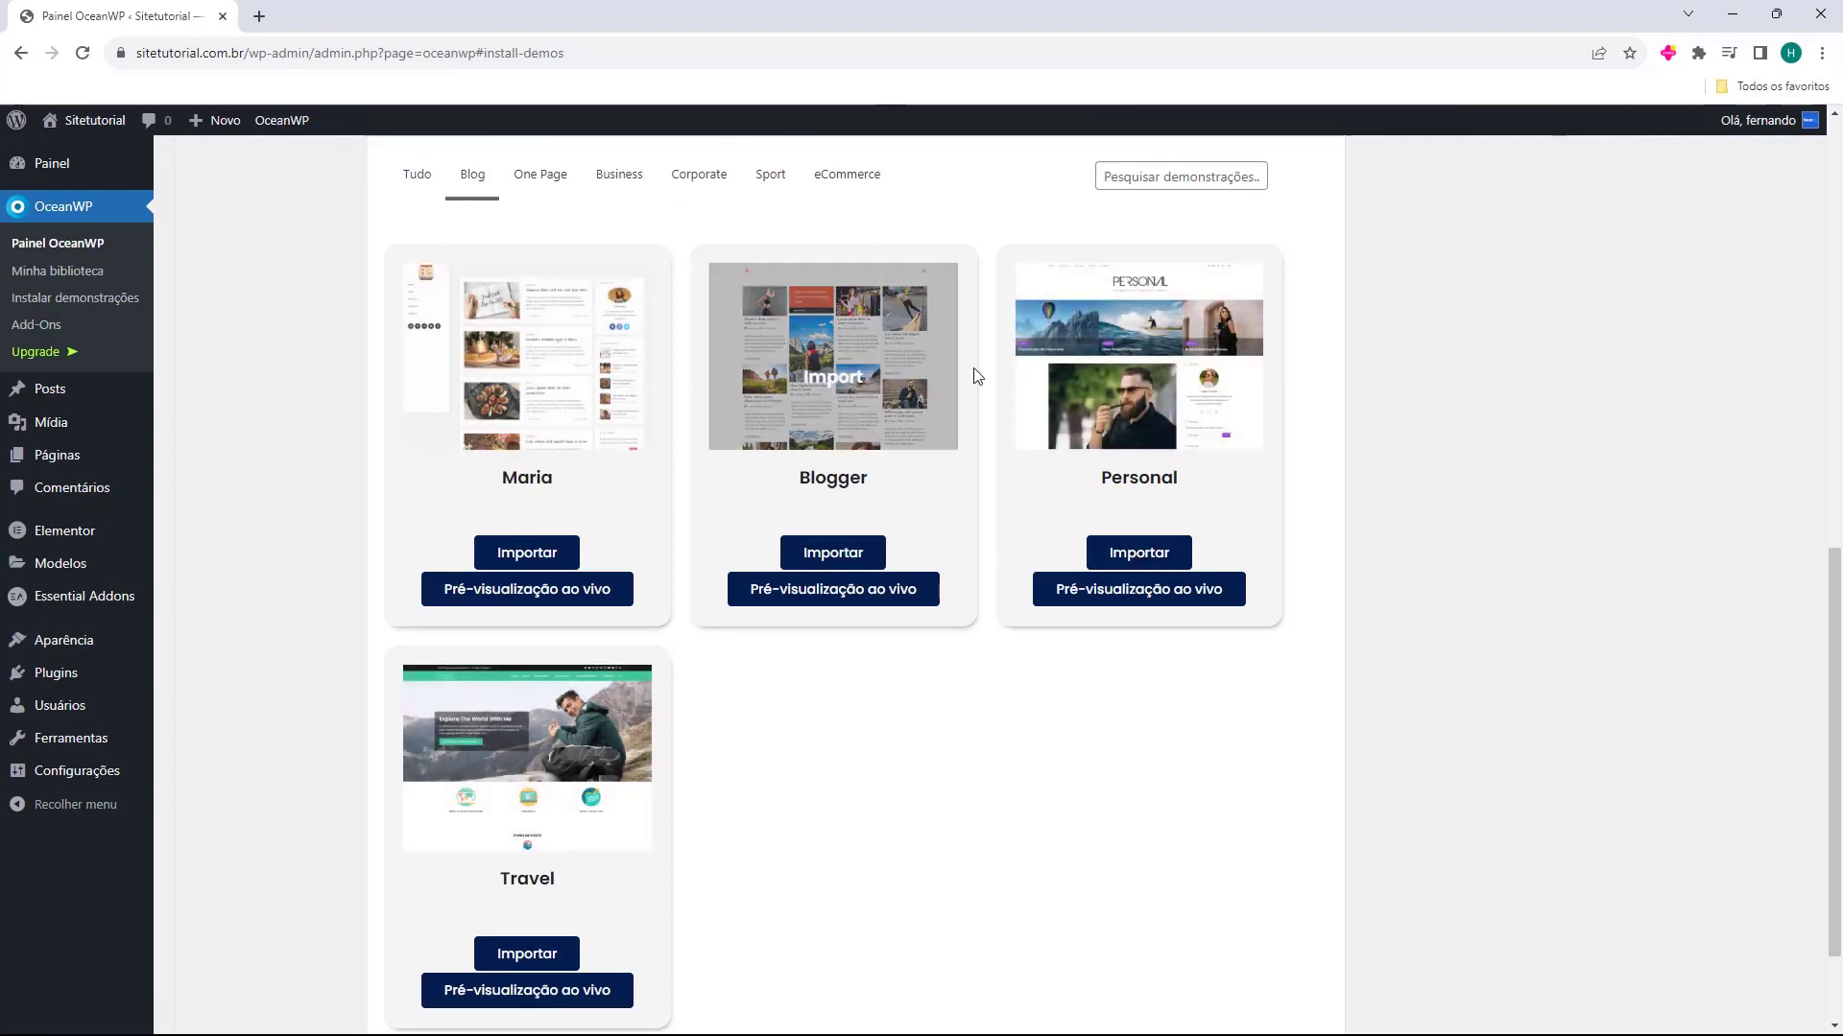
left_click(507, 602)
left_click(499, 988)
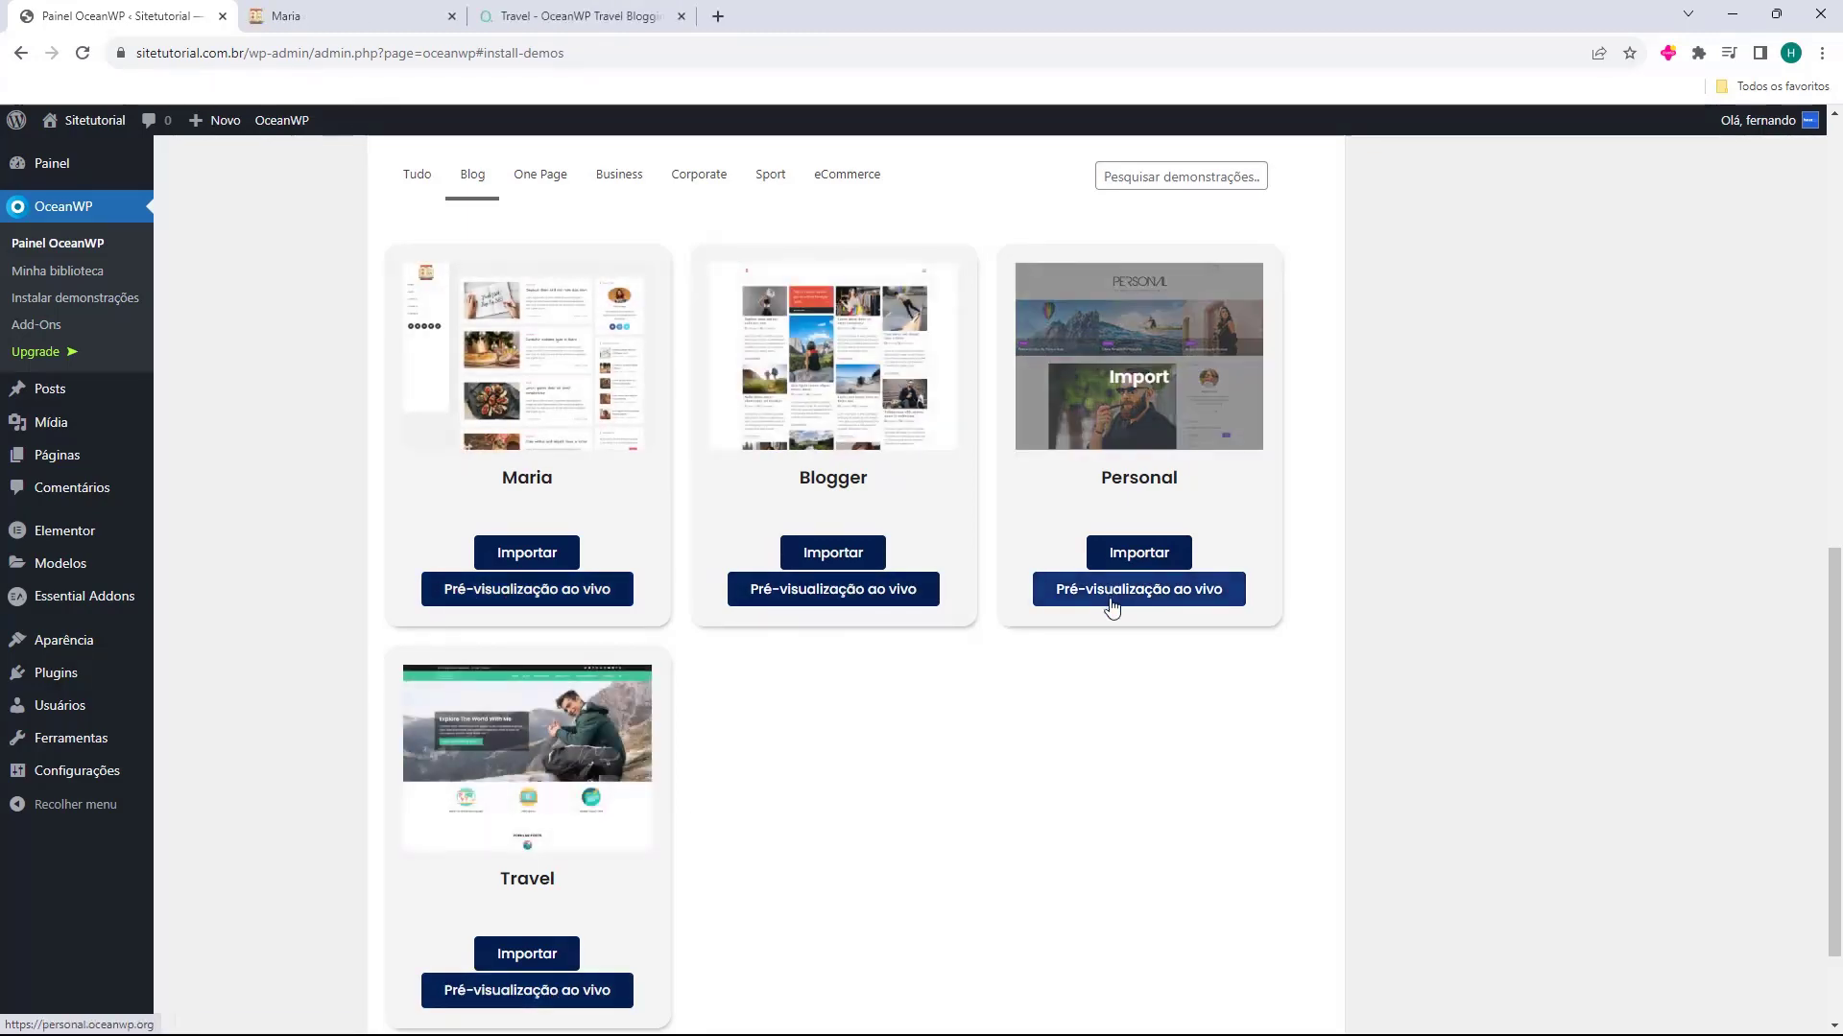
left_click(1112, 606)
Look through the live preview of the Maria blog template
left_click(286, 15)
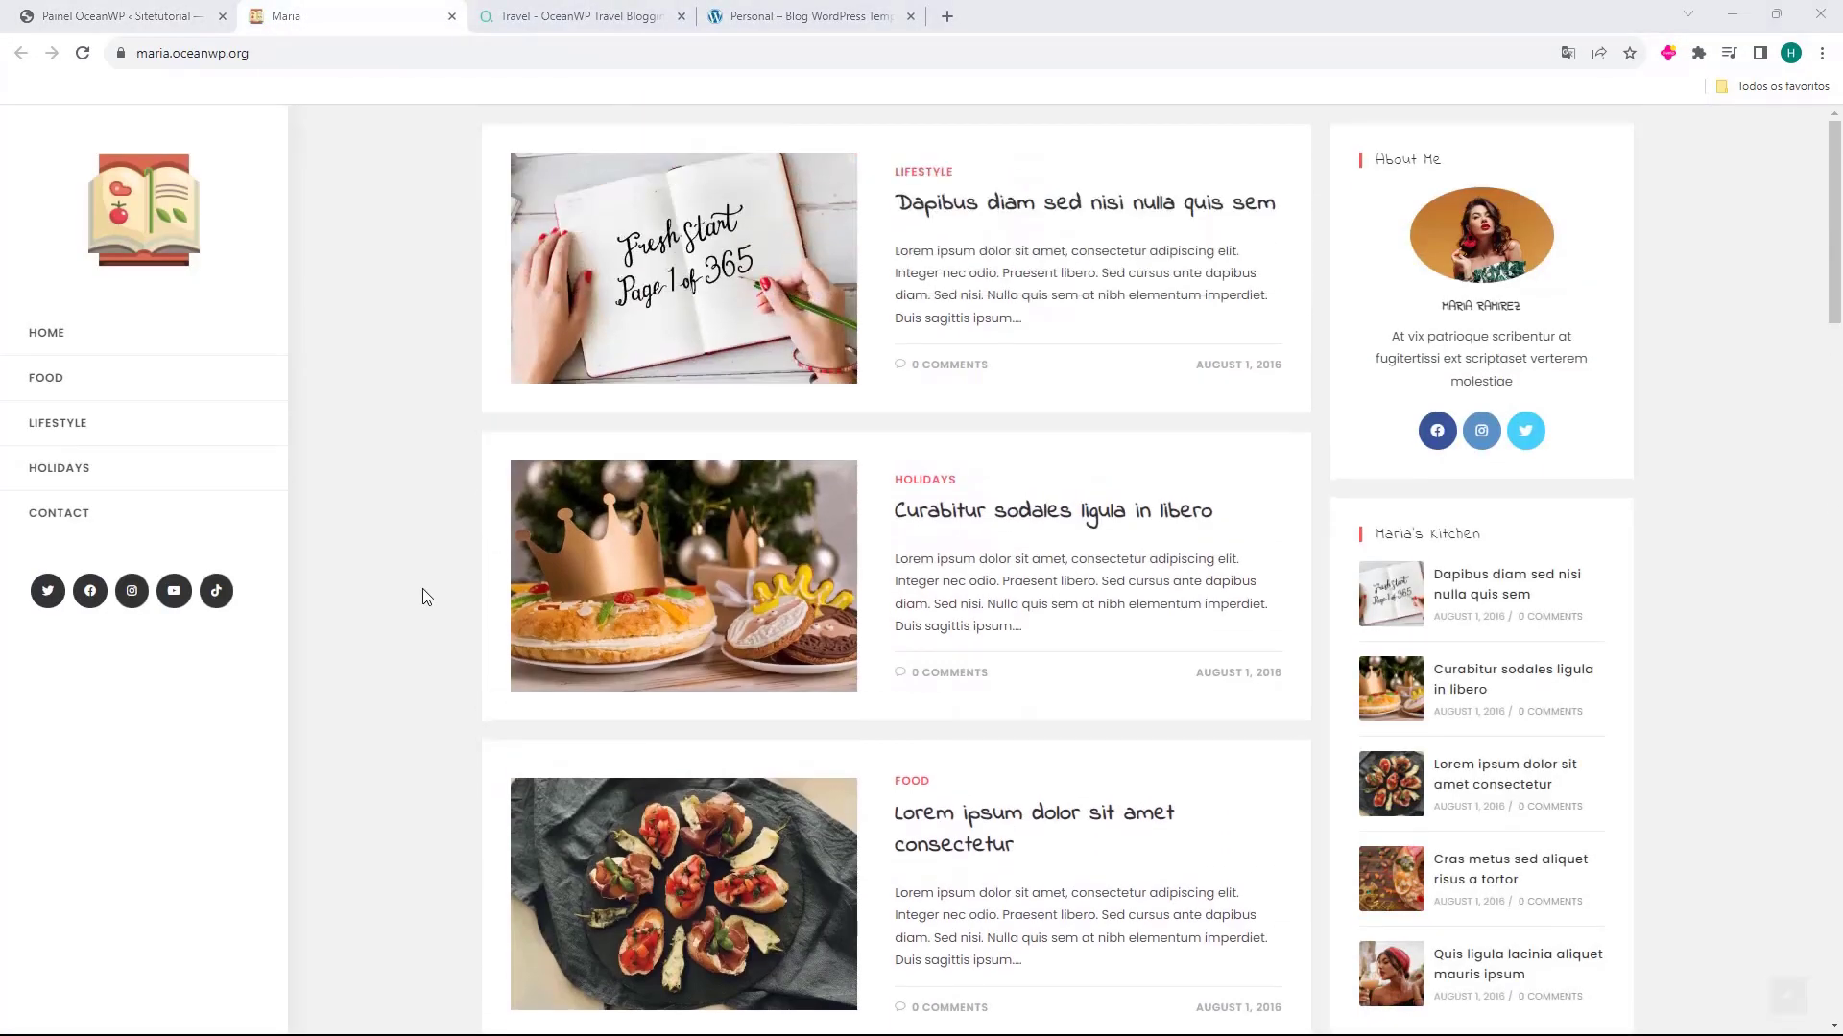
scroll(480, 321, "down", 13)
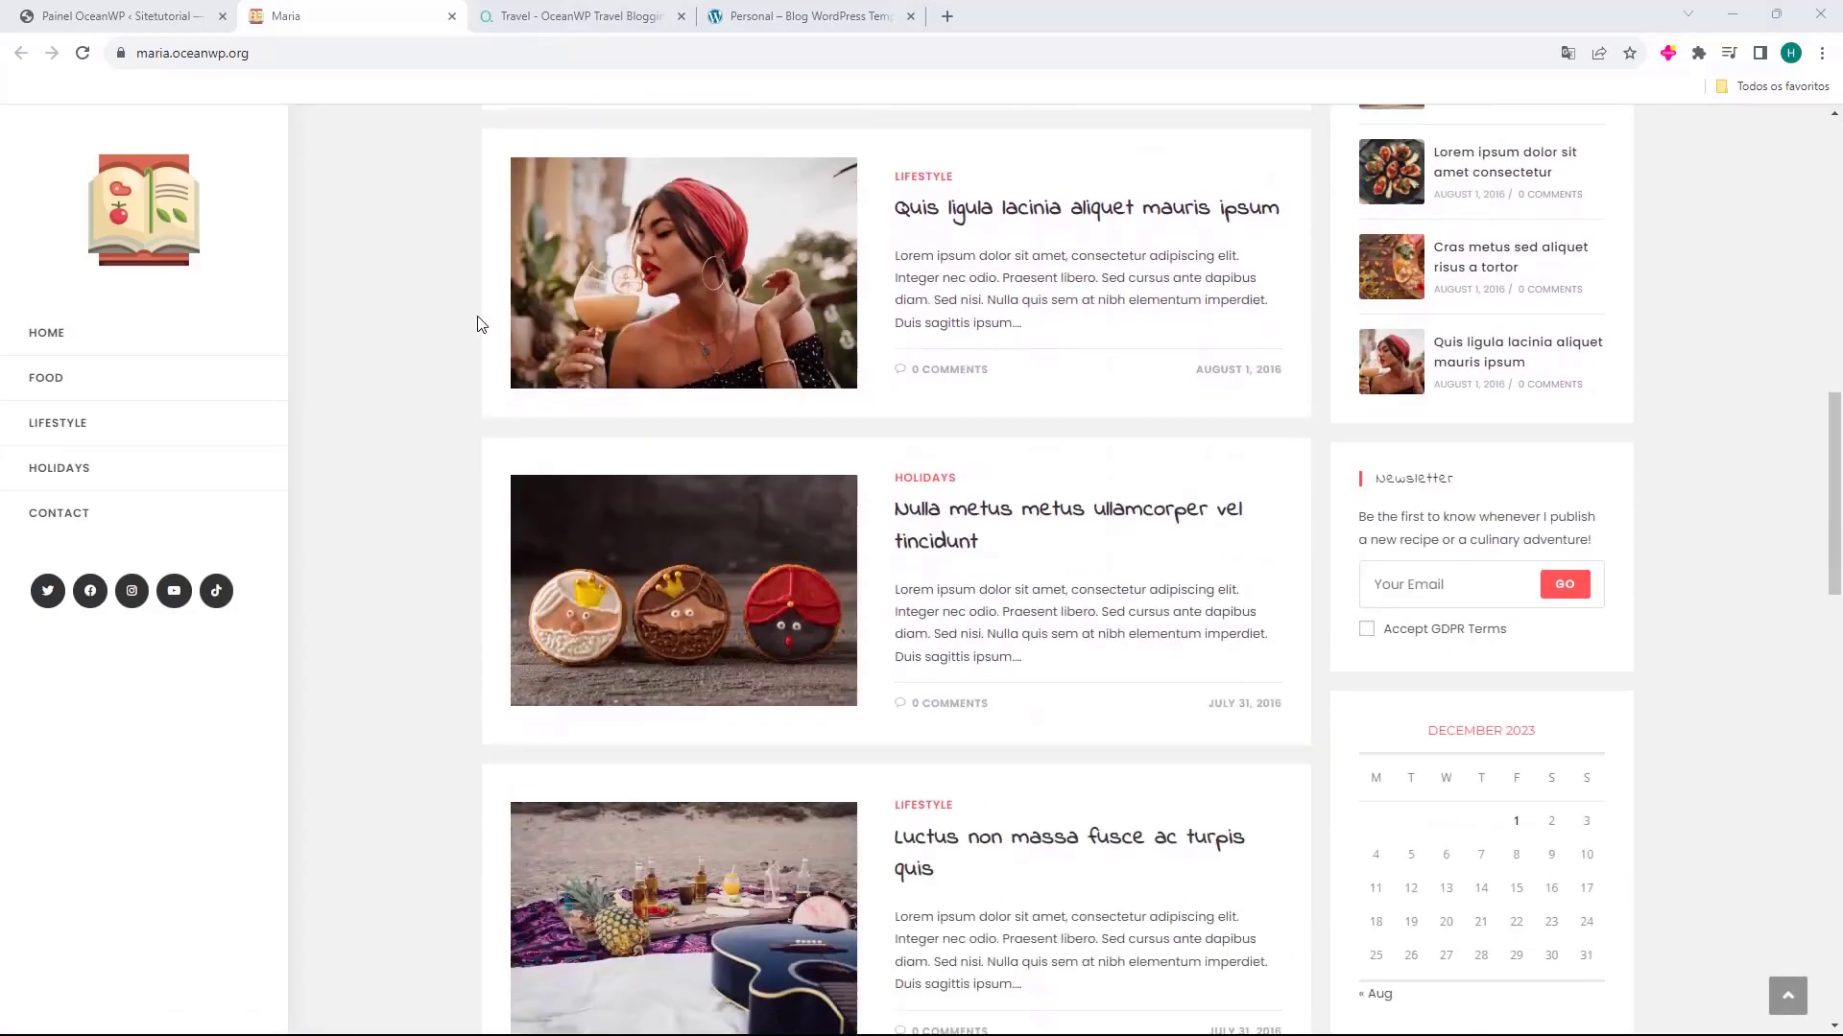
scroll(480, 324, "down", 20)
scroll(470, 326, "up", 3)
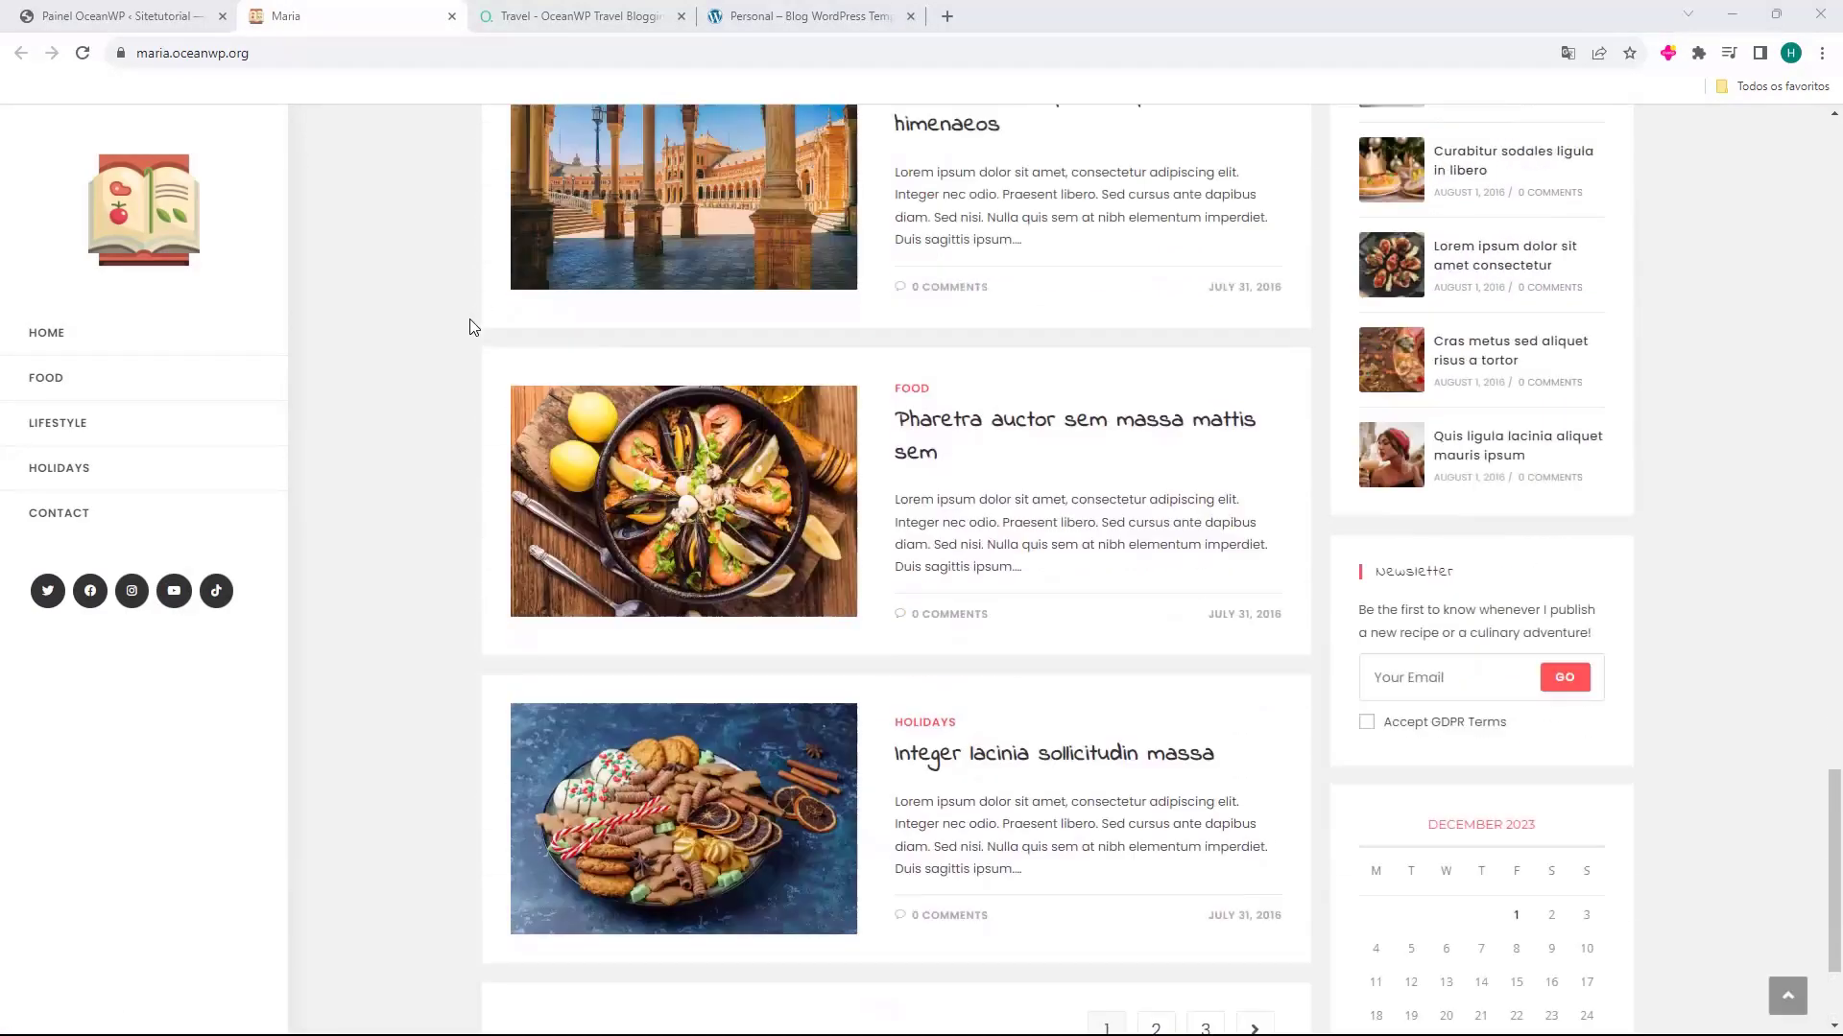
scroll(457, 326, "up", 20)
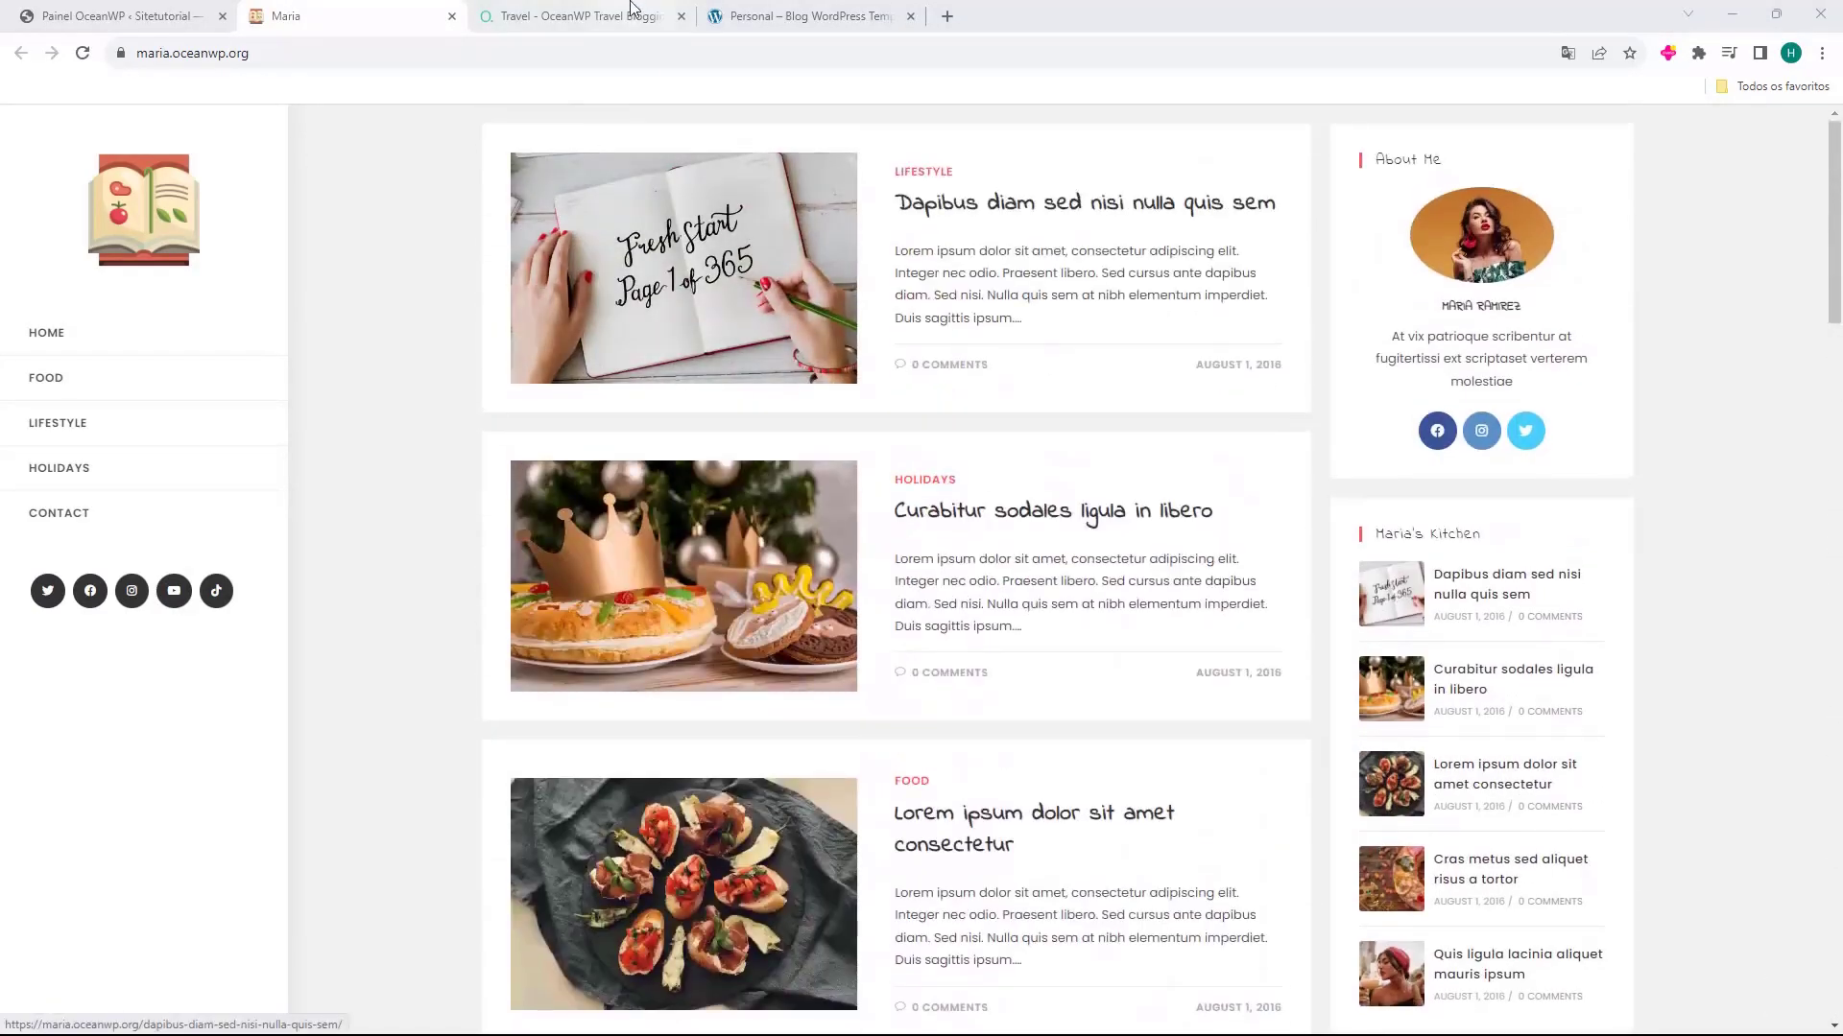
Look through the Travel and Personal template previews, and close all three preview tabs
left_click(631, 9)
scroll(561, 370, "down", 15)
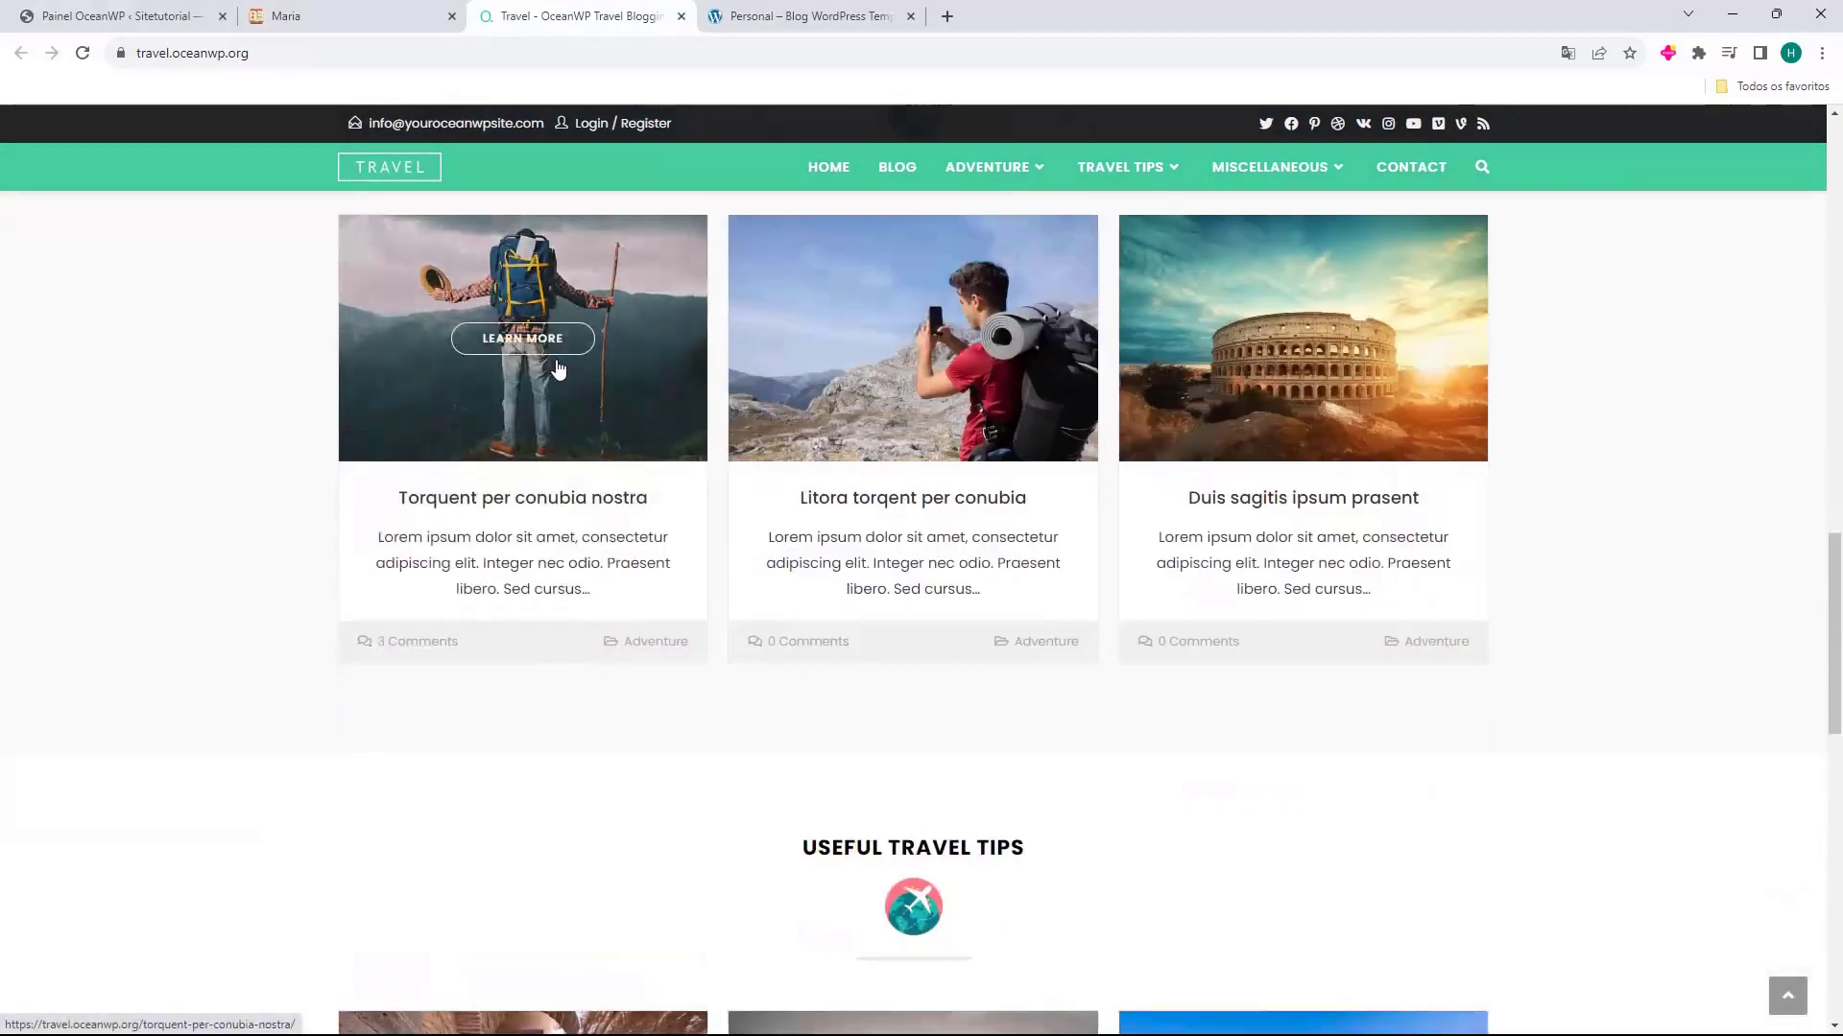
left_click(806, 15)
scroll(670, 301, "down", 12)
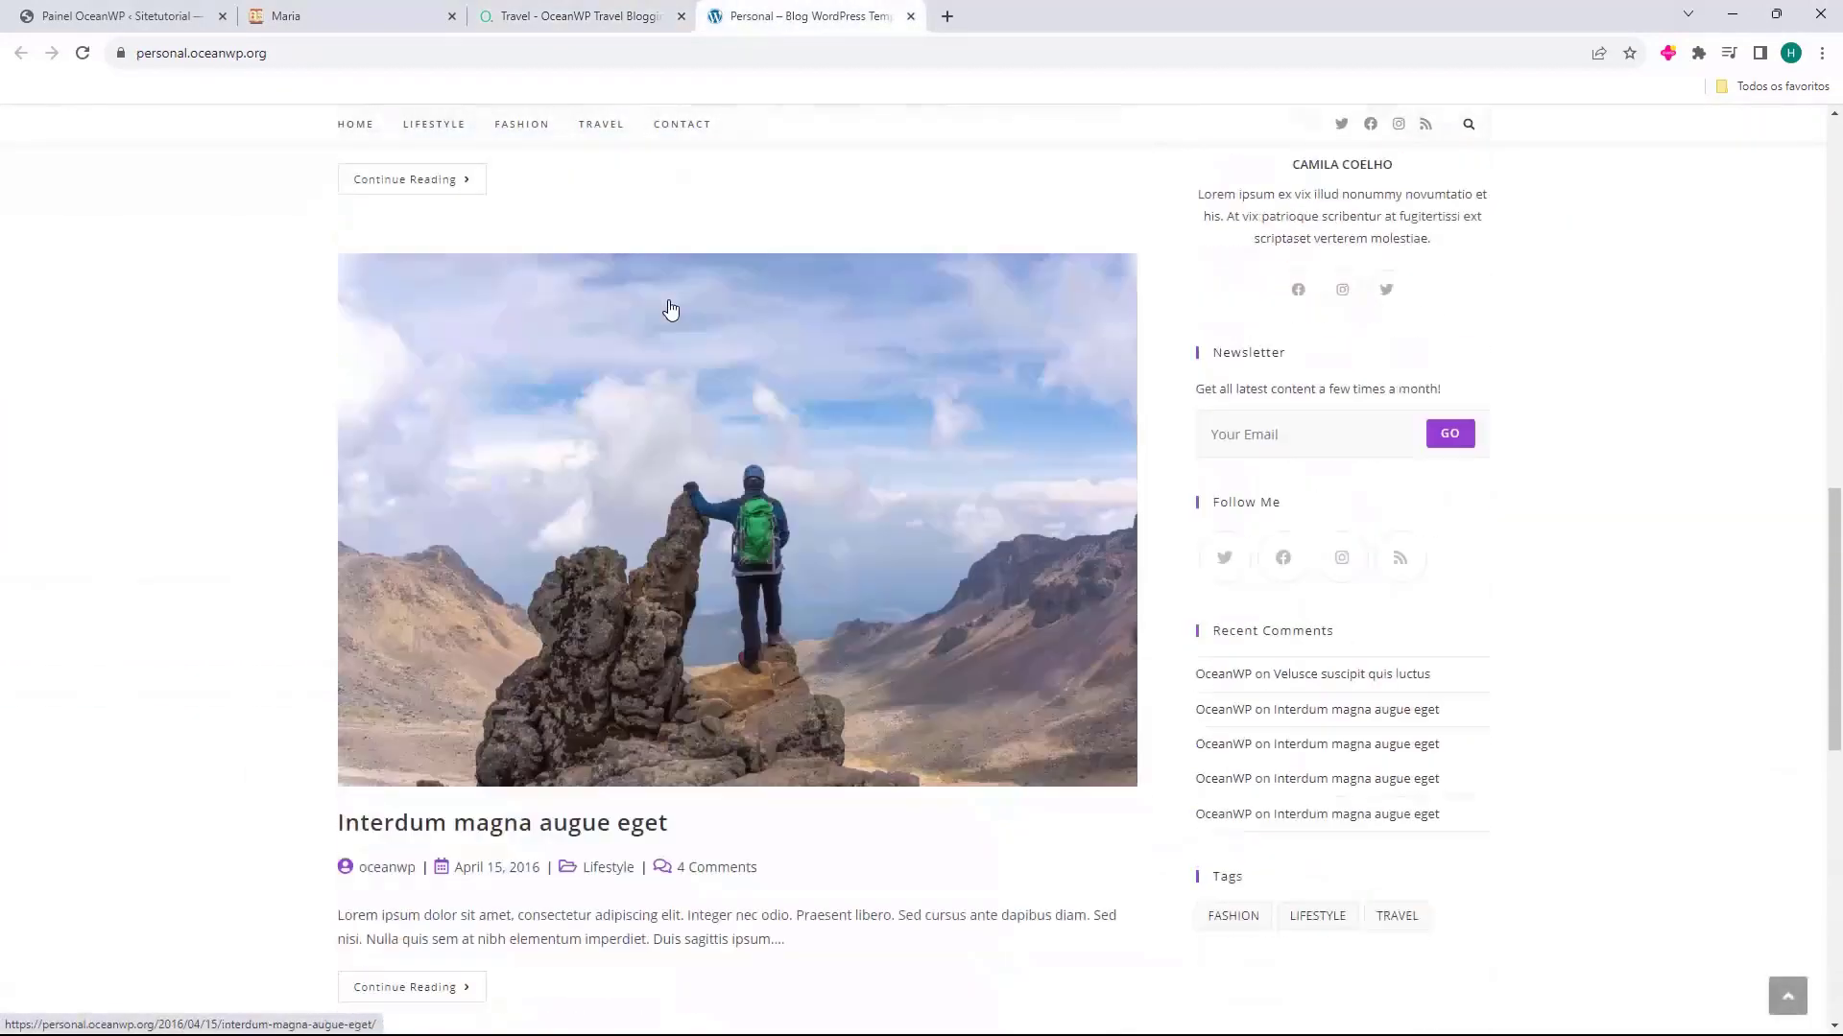
scroll(670, 305, "down", 10)
scroll(670, 306, "up", 6)
middle_click(804, 8)
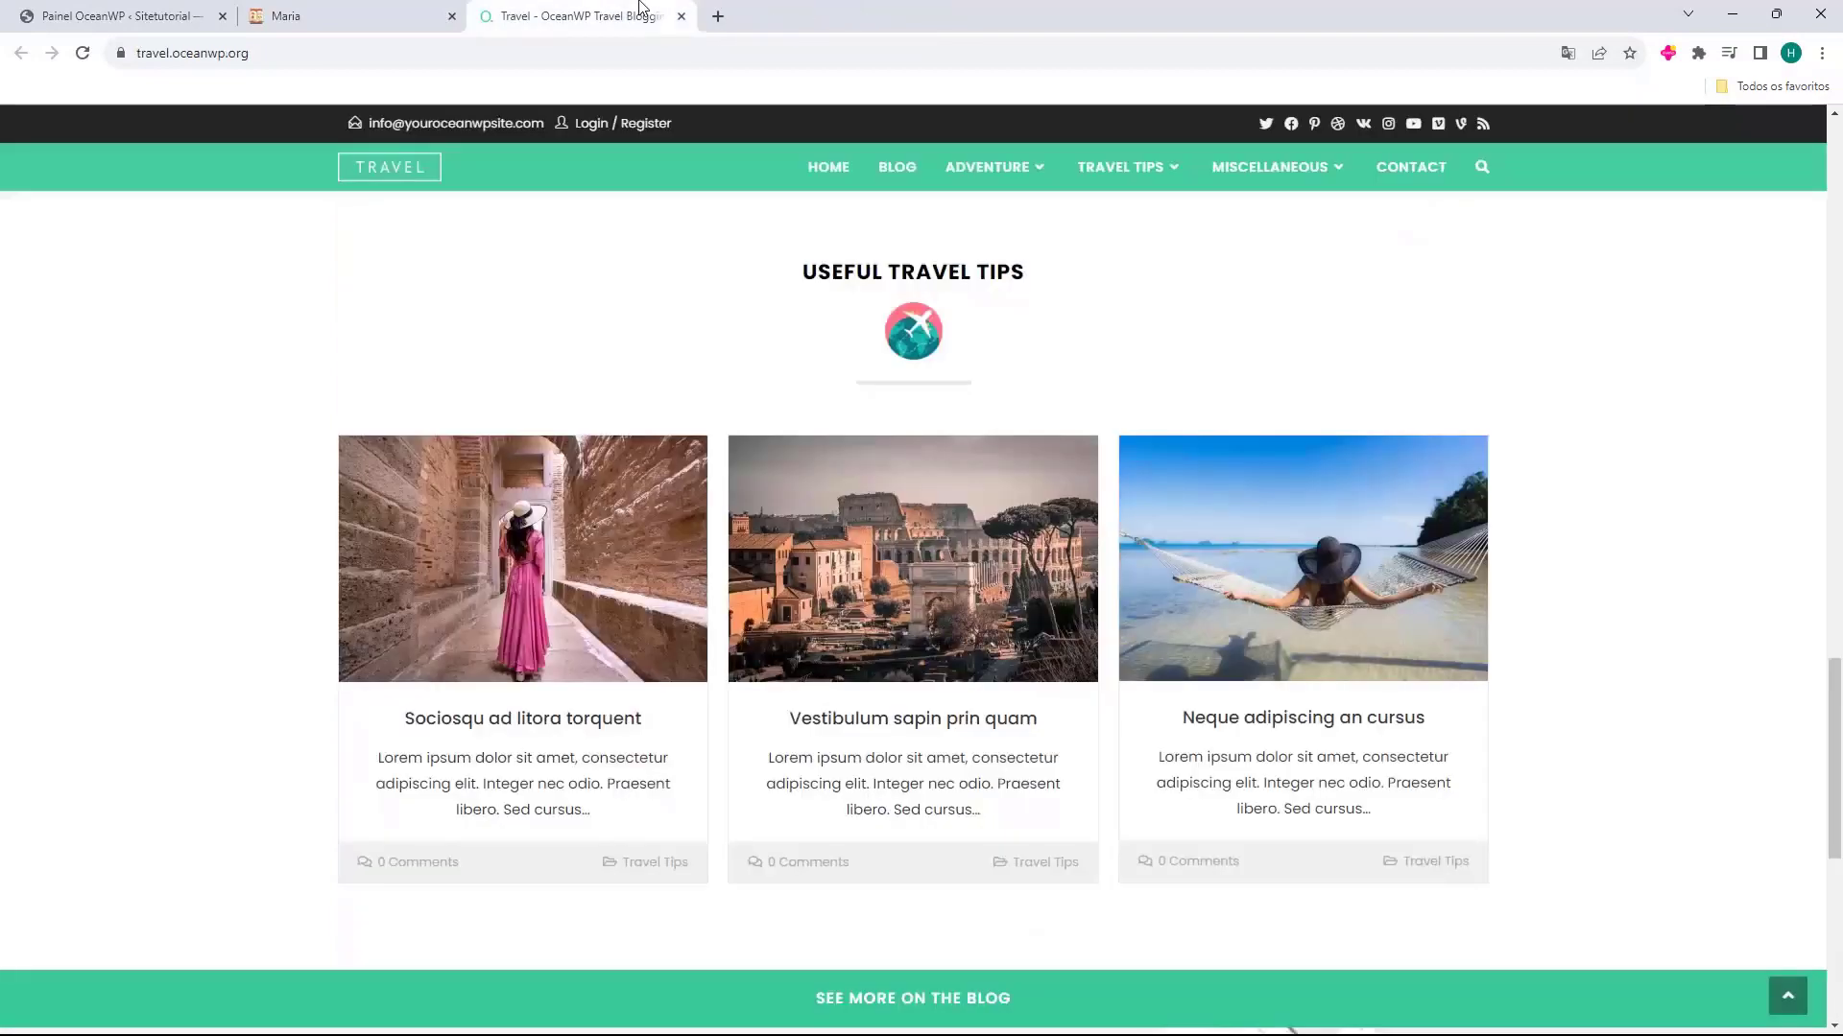
middle_click(635, 9)
middle_click(413, 10)
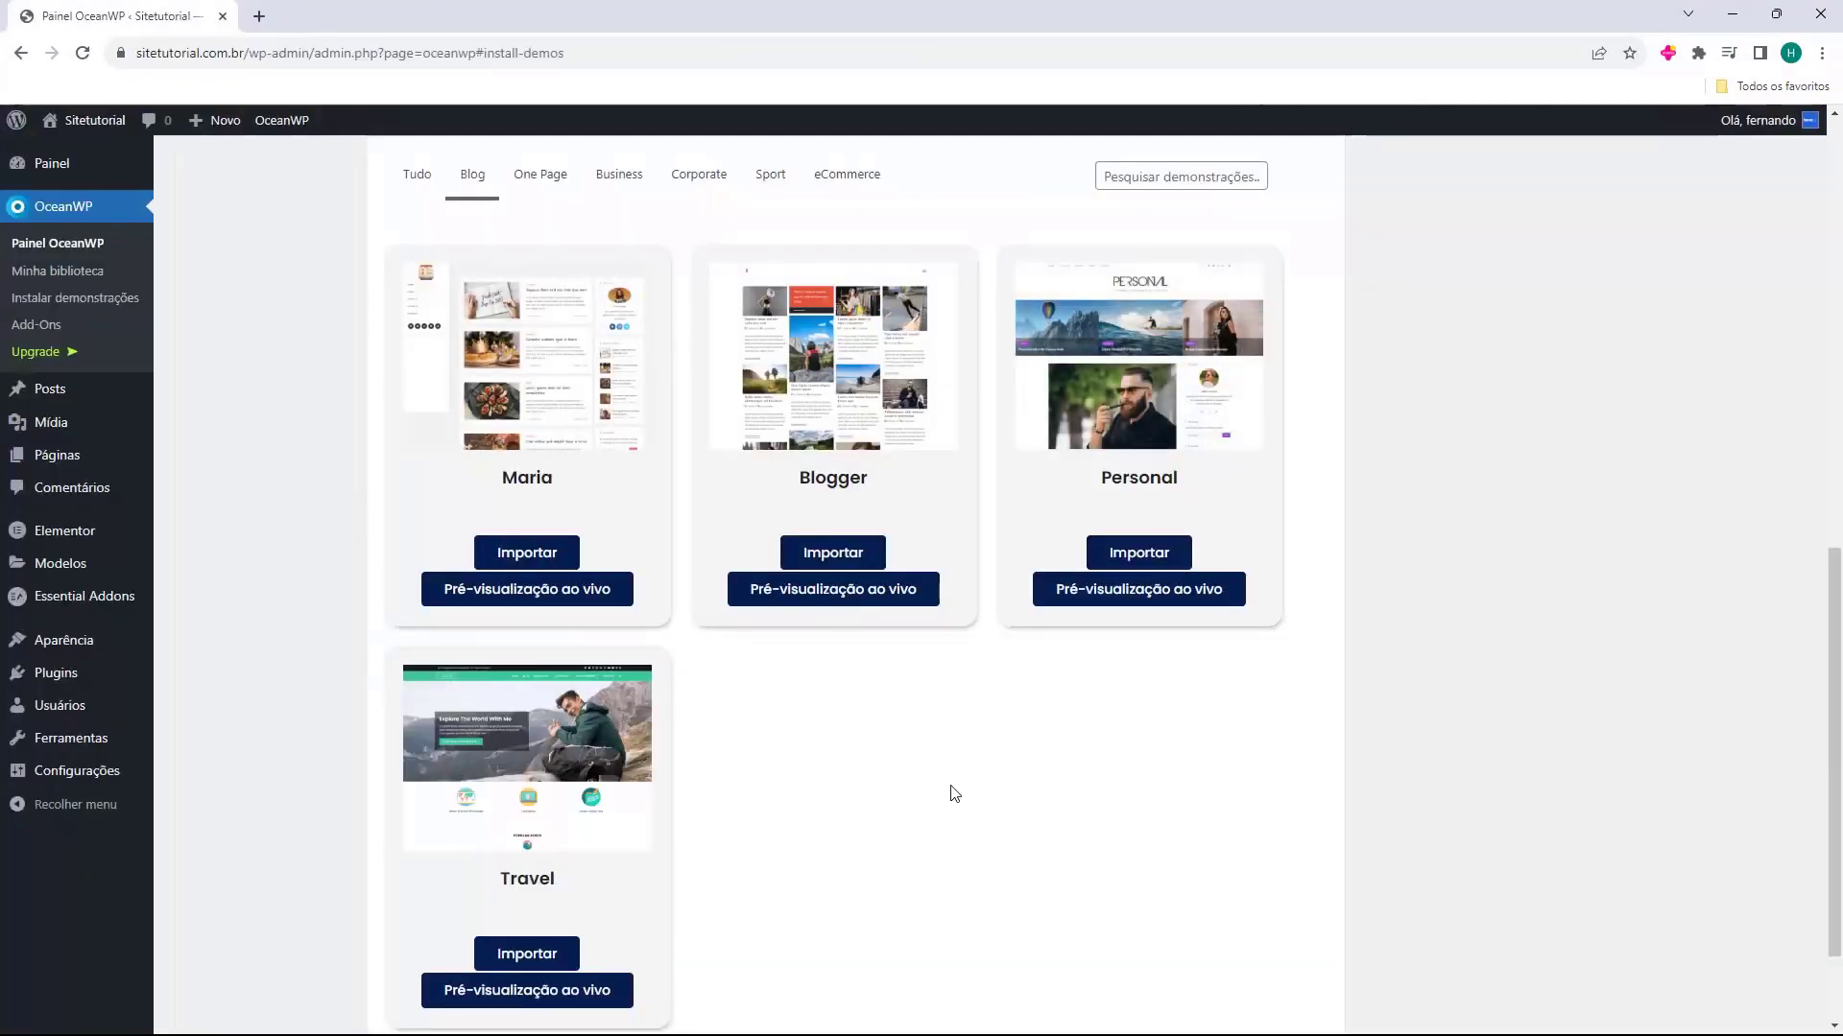
Reopen the live preview of the Travel template and look over its home page
scroll(955, 793, "down", 2)
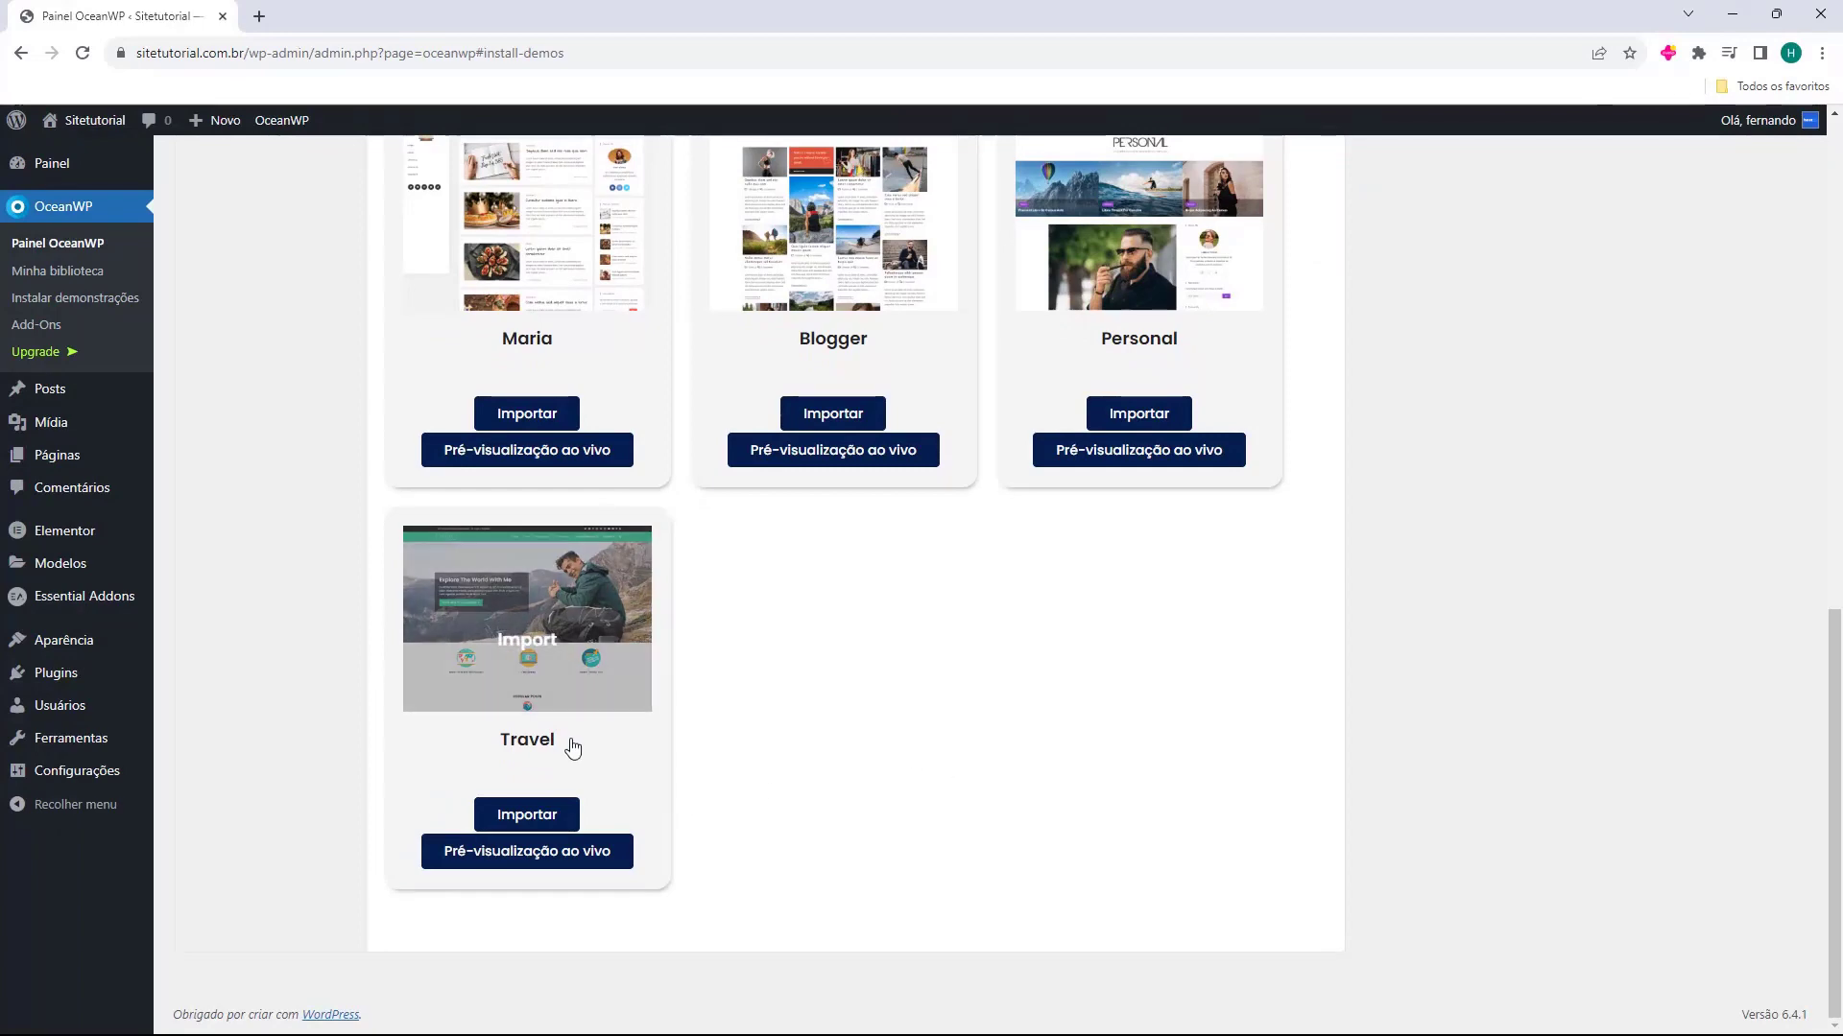
middle_click(509, 853)
left_click(337, 10)
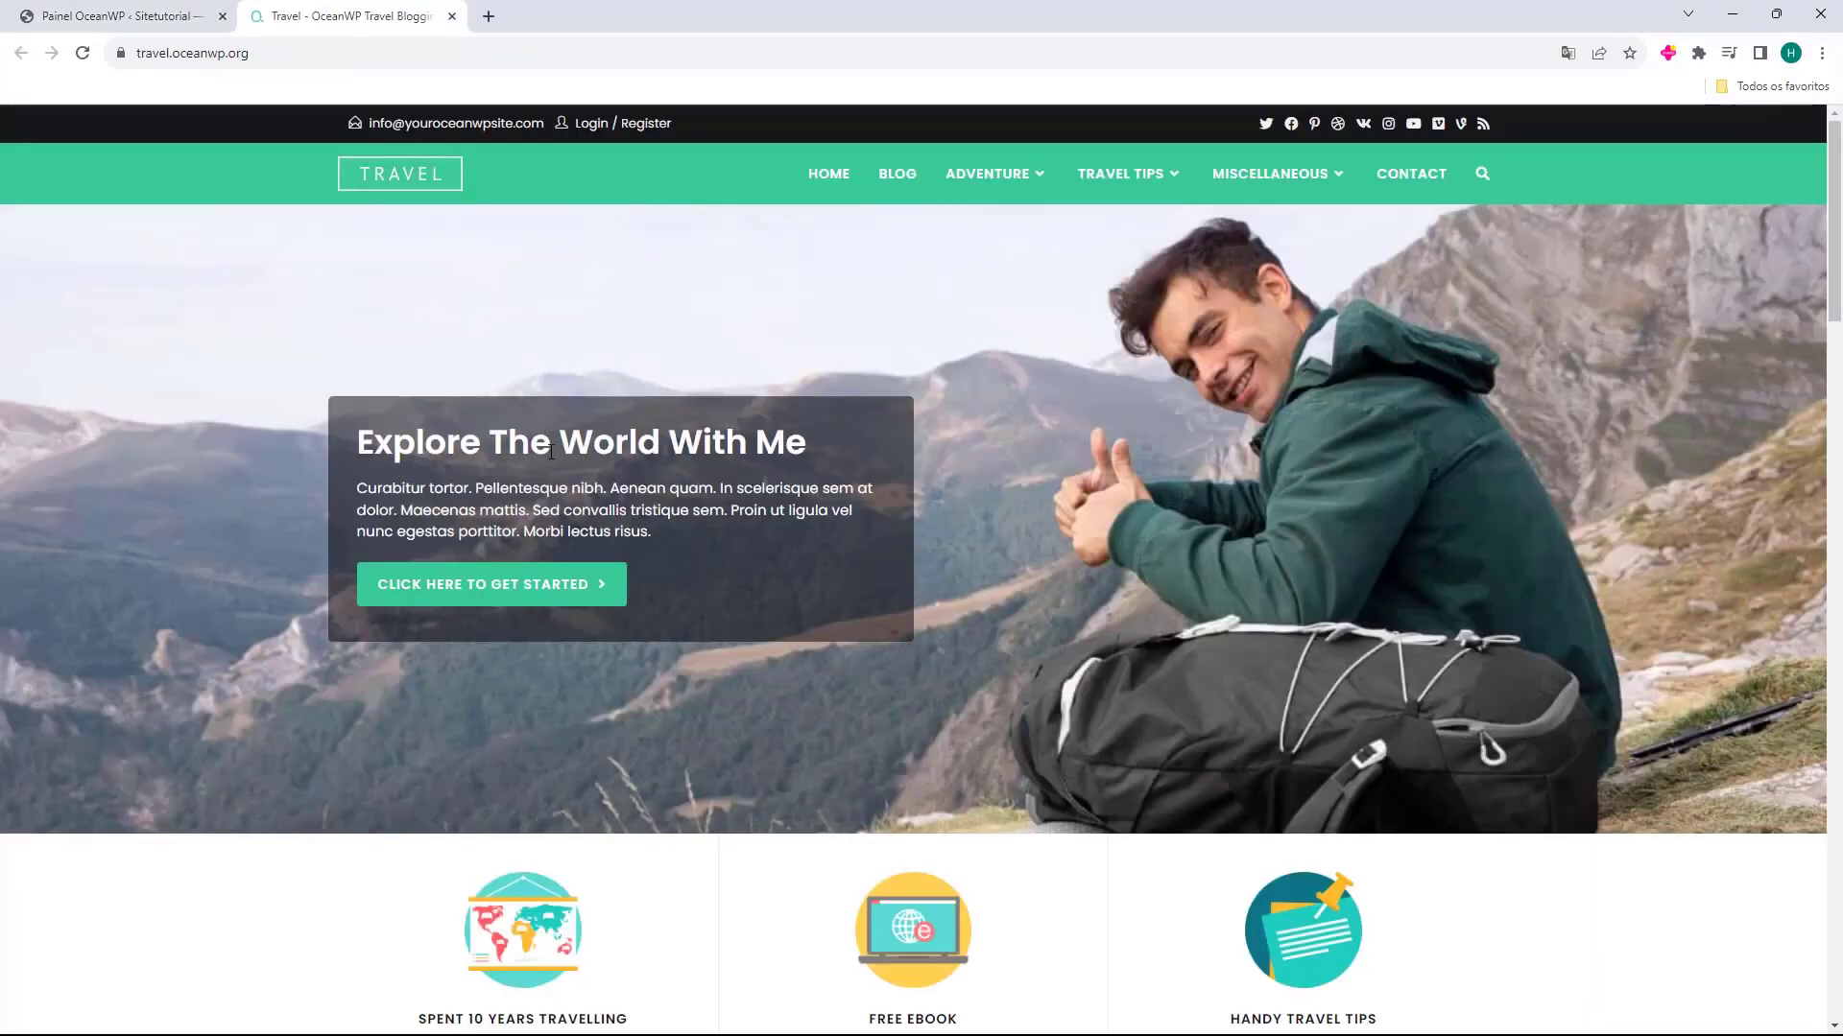
scroll(1147, 609, "down", 15)
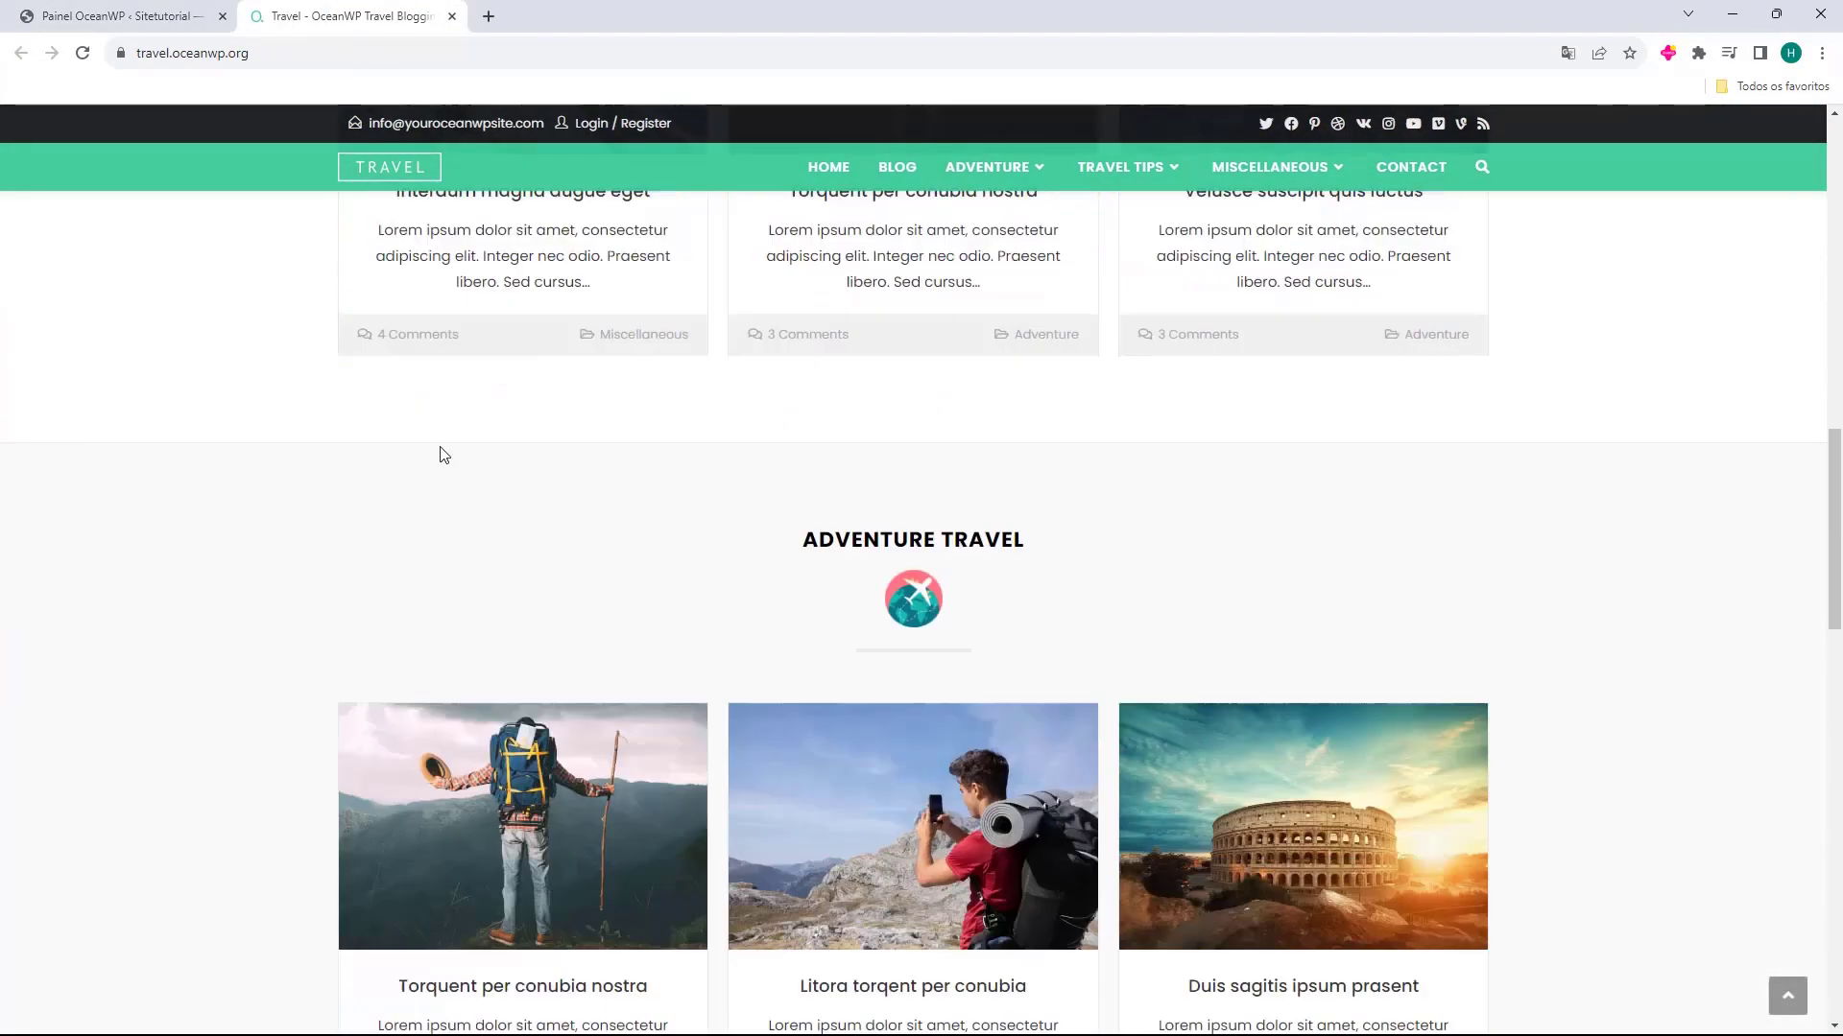
scroll(440, 452, "up", 14)
scroll(729, 436, "up", 1)
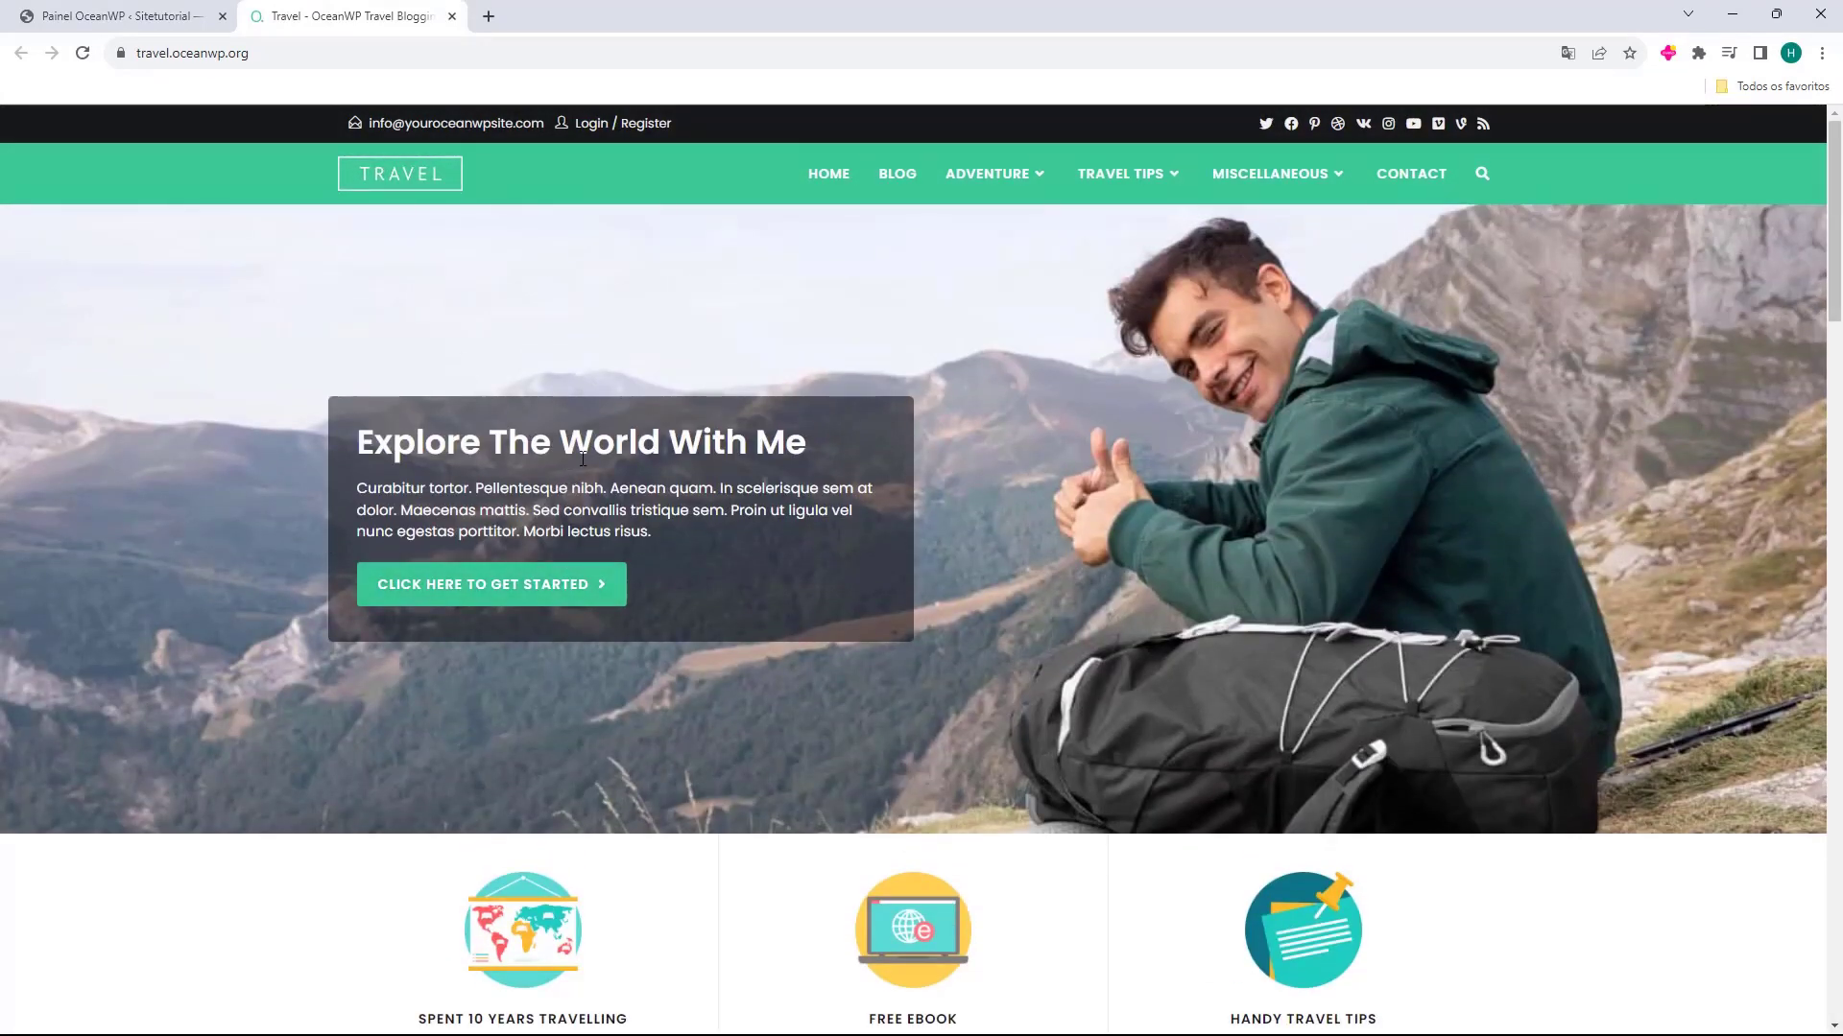
Examine the Travel demo's Popular Posts, Adventure Travel and Useful Travel Tips sections, and open its Blog page
scroll(583, 459, "down", 4)
scroll(646, 416, "down", 3)
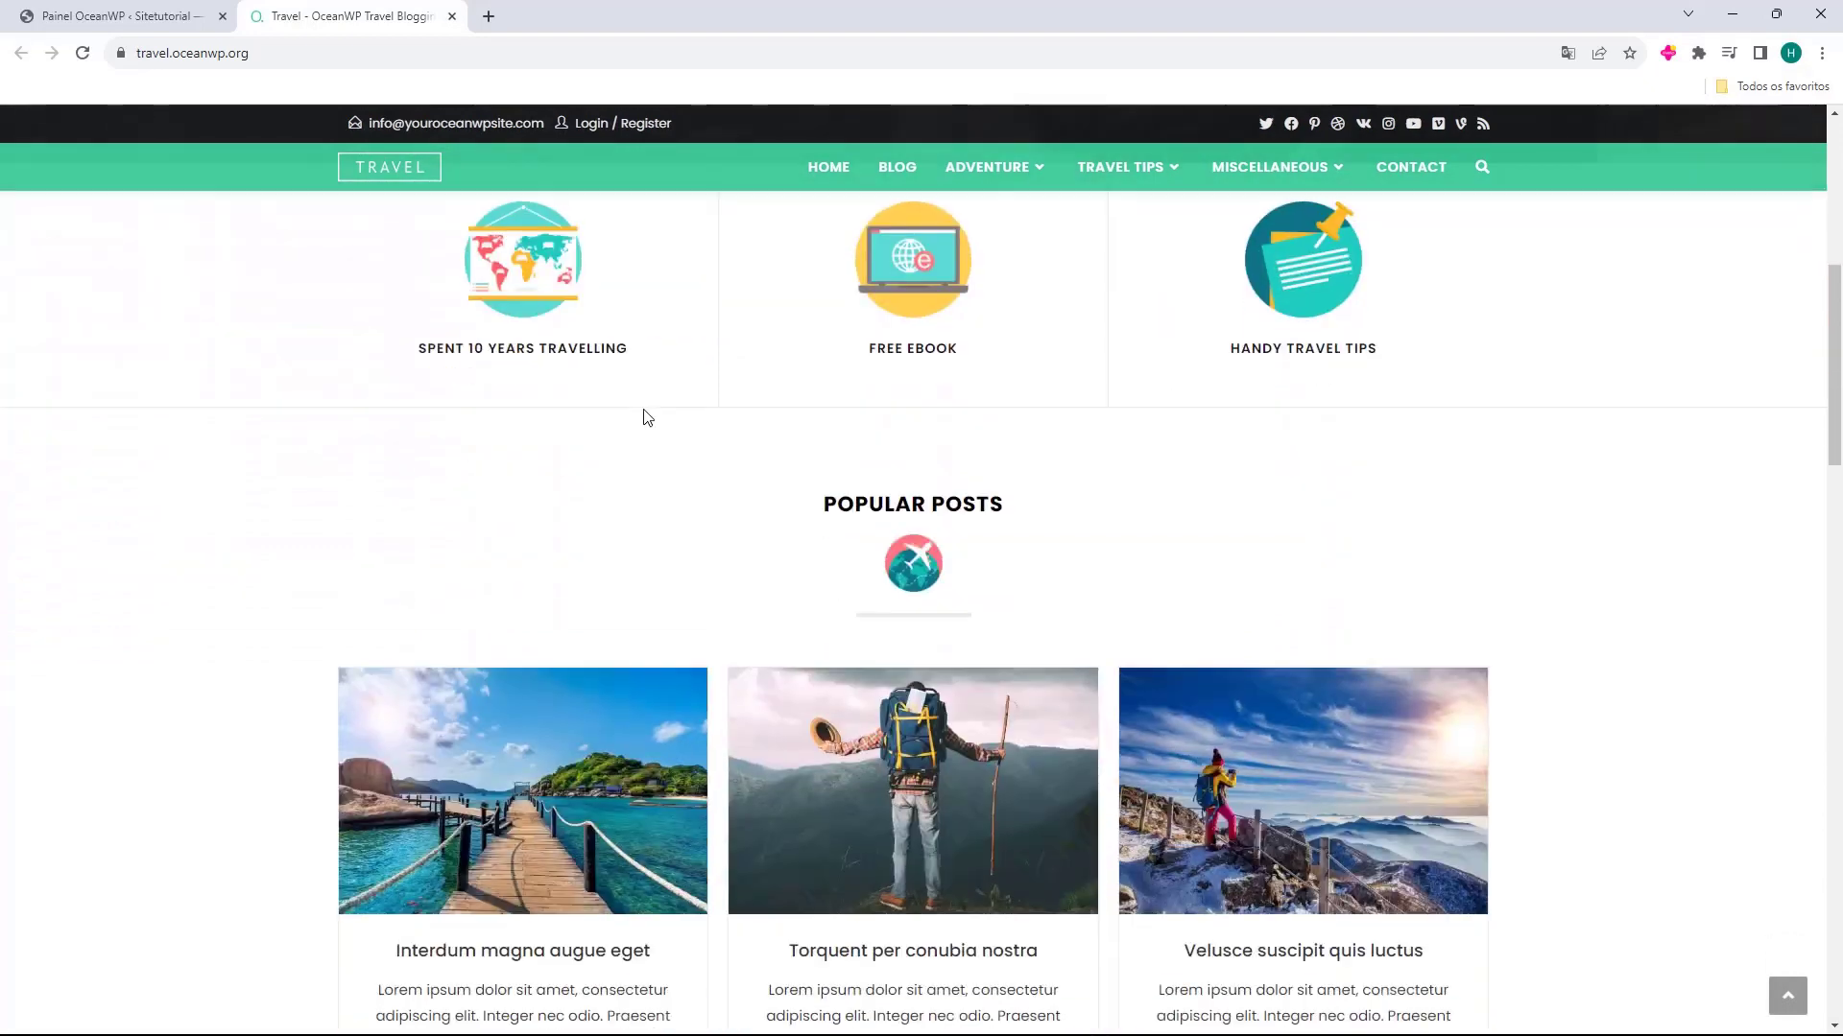
scroll(827, 468, "down", 1)
left_click_drag(782, 420, 993, 420)
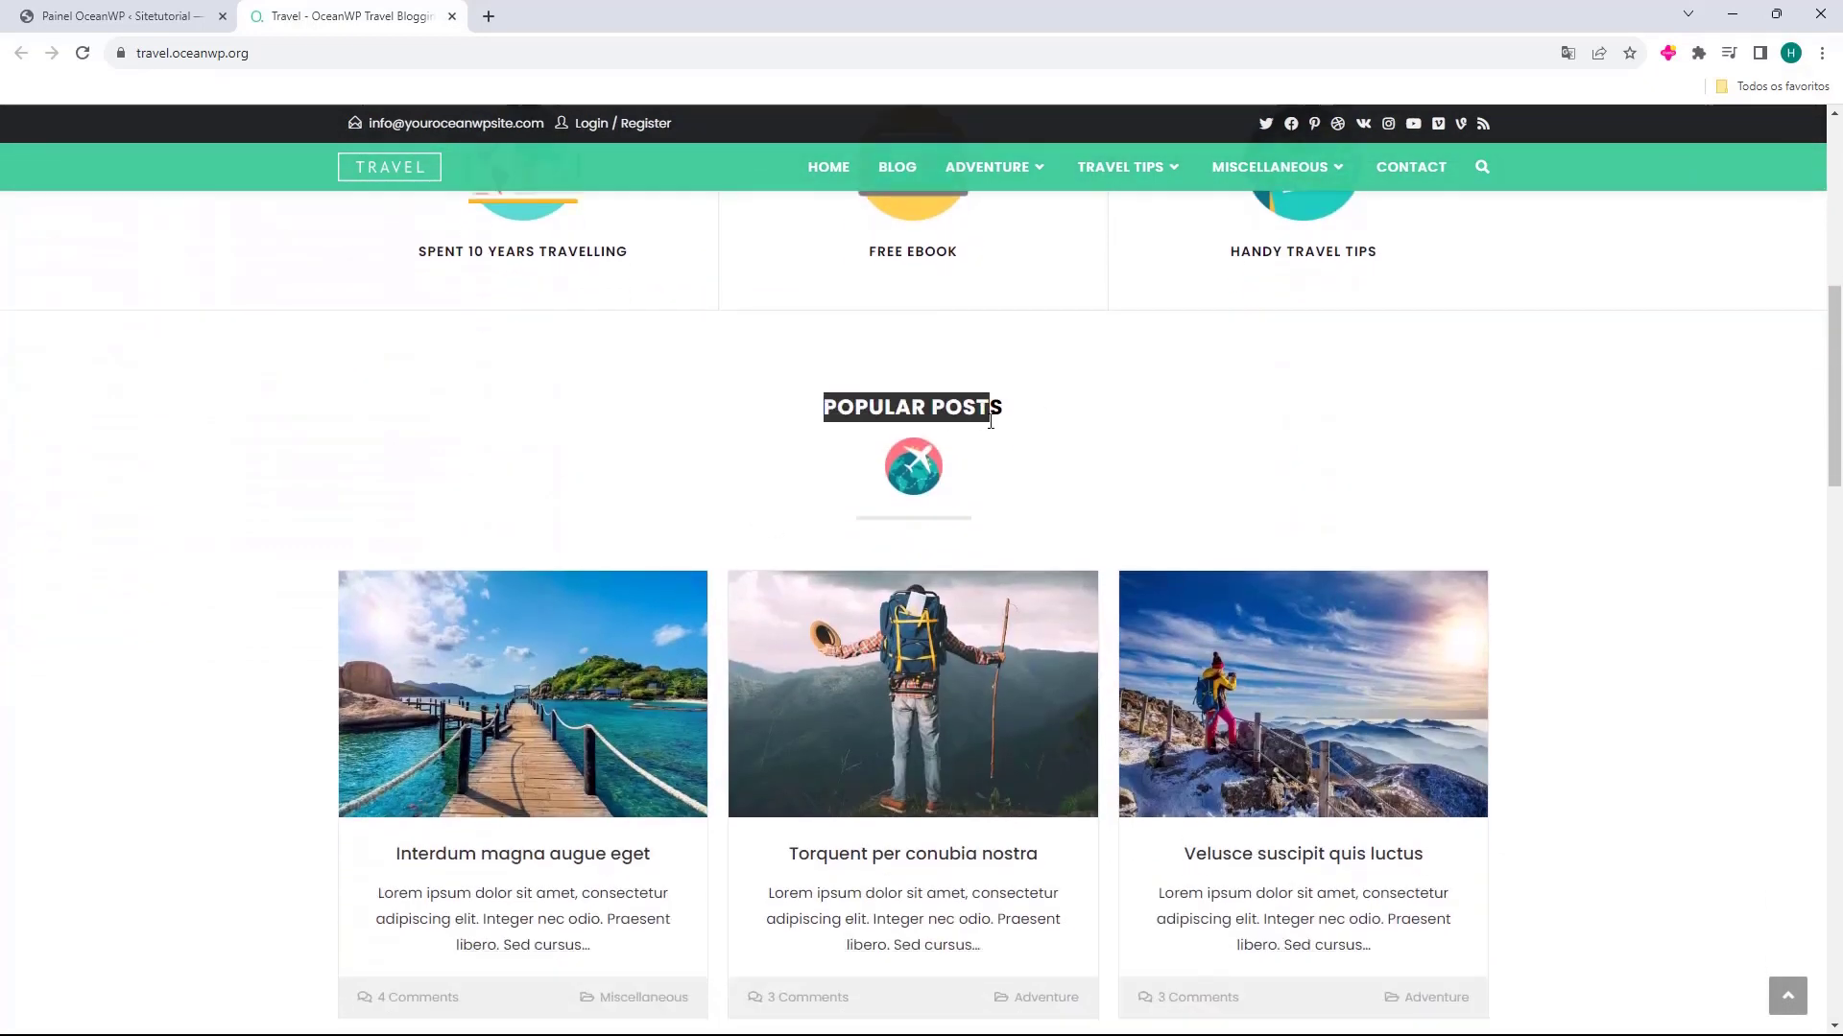
scroll(800, 537, "down", 7)
left_click_drag(800, 537, 958, 498)
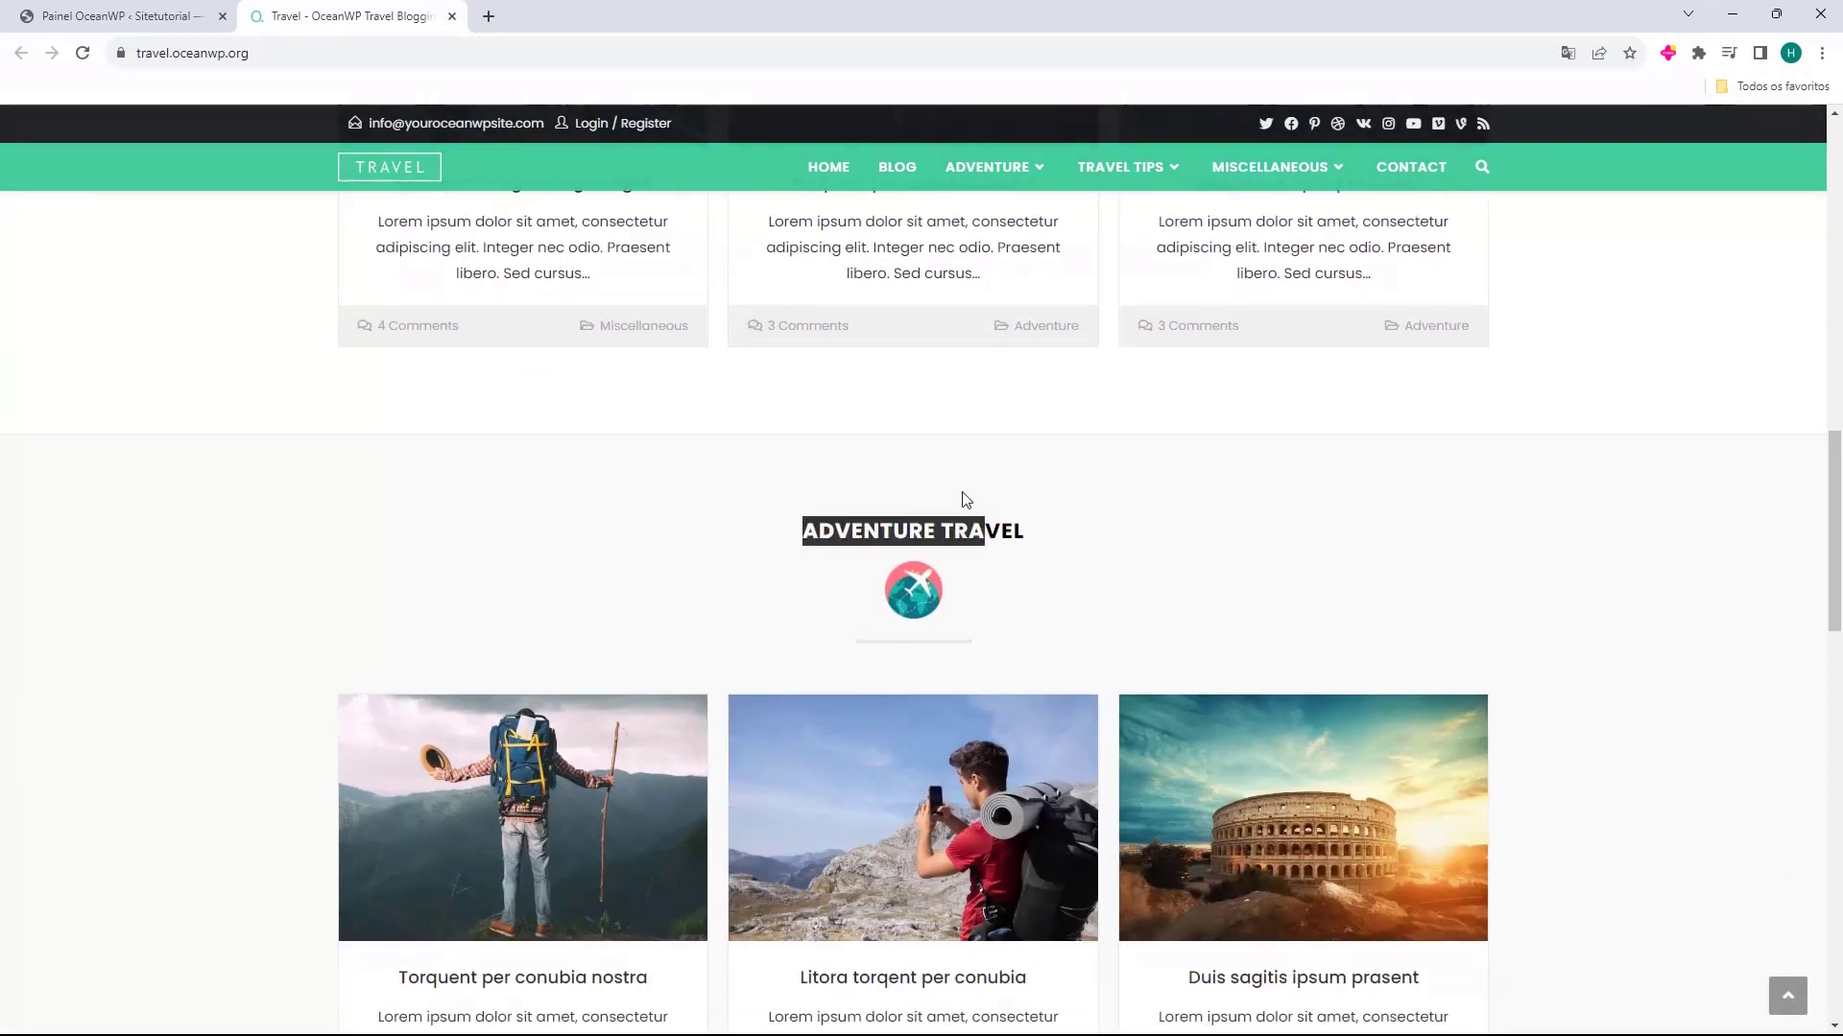
scroll(884, 436, "down", 11)
scroll(796, 447, "down", 5)
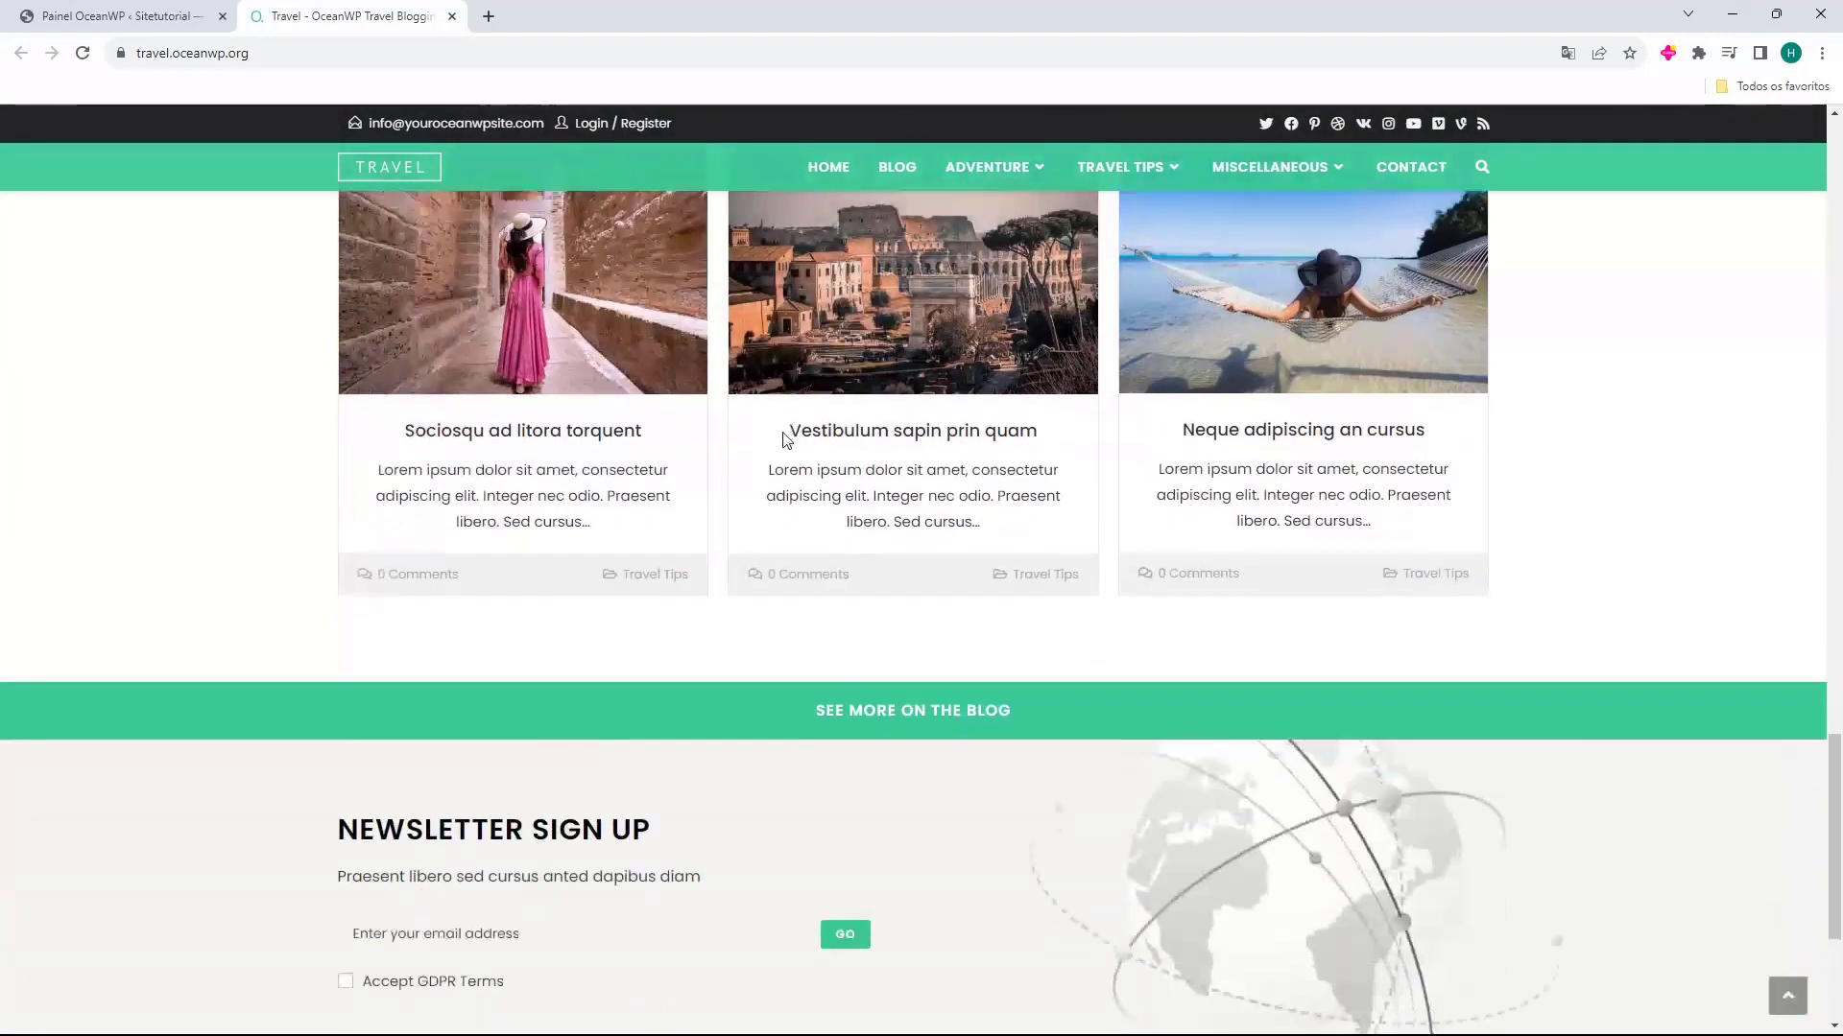
scroll(858, 572, "up", 15)
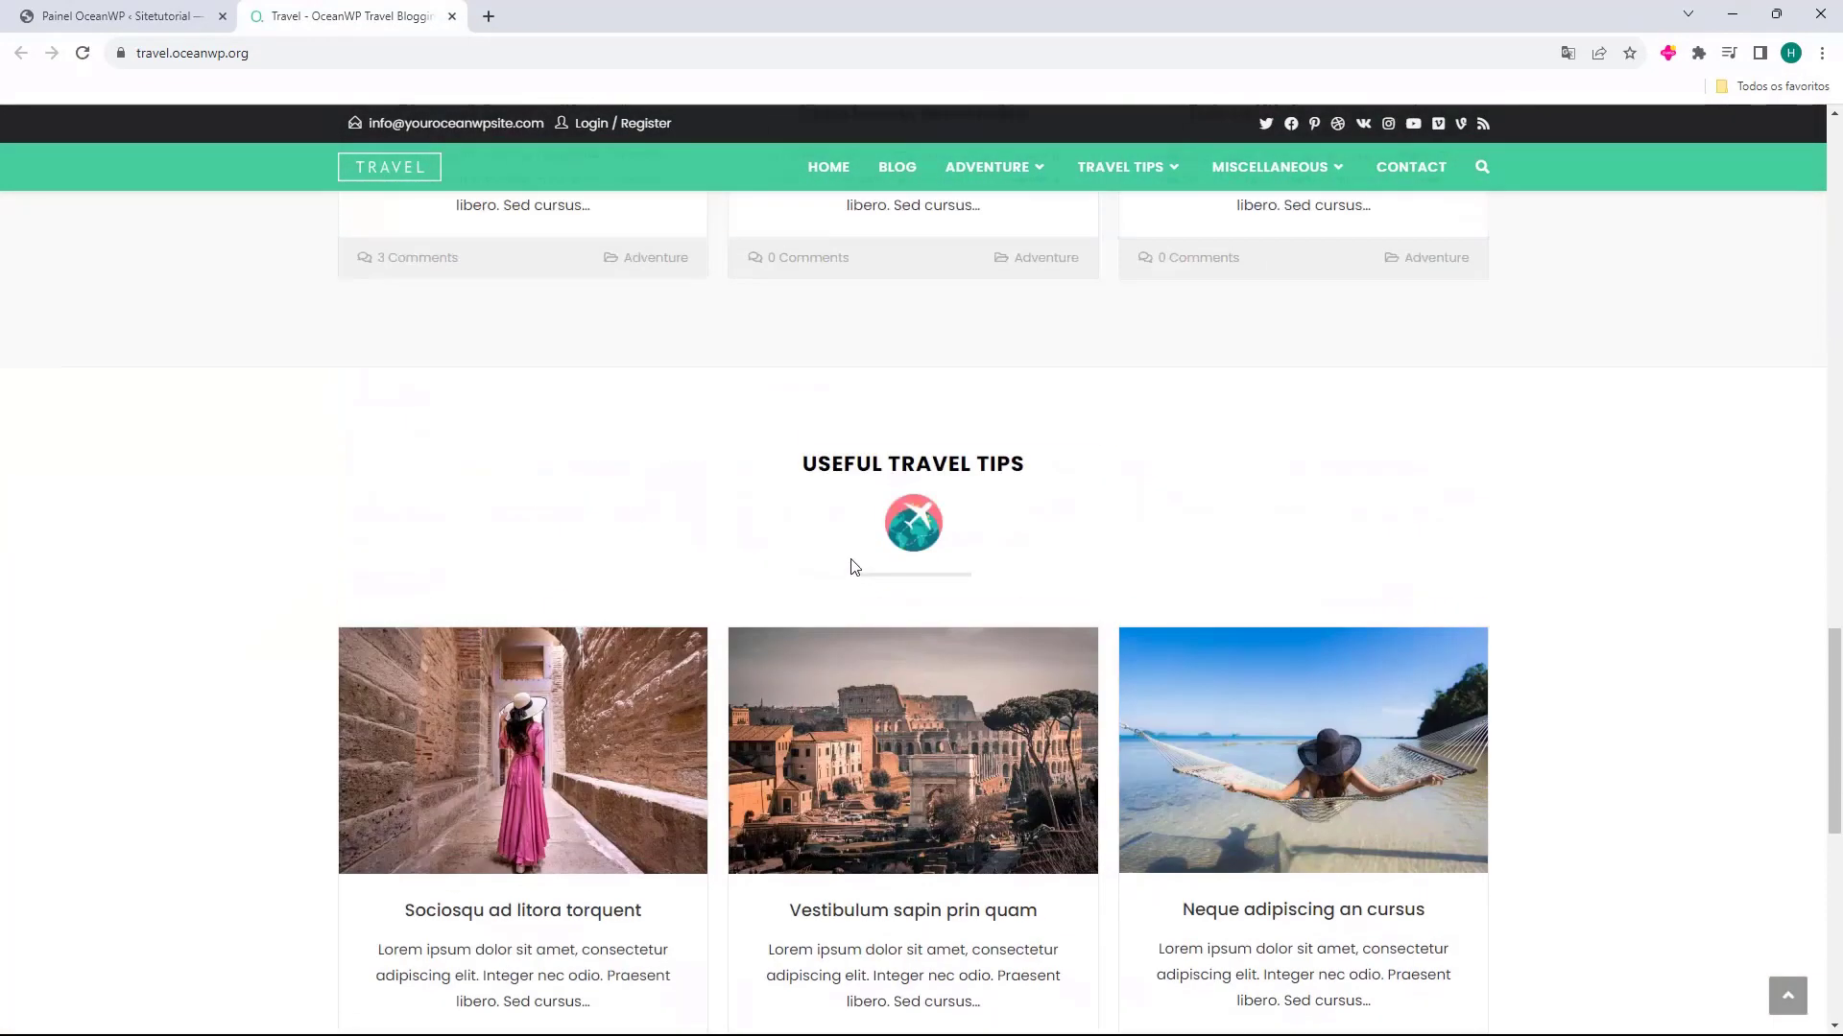
left_click(890, 176)
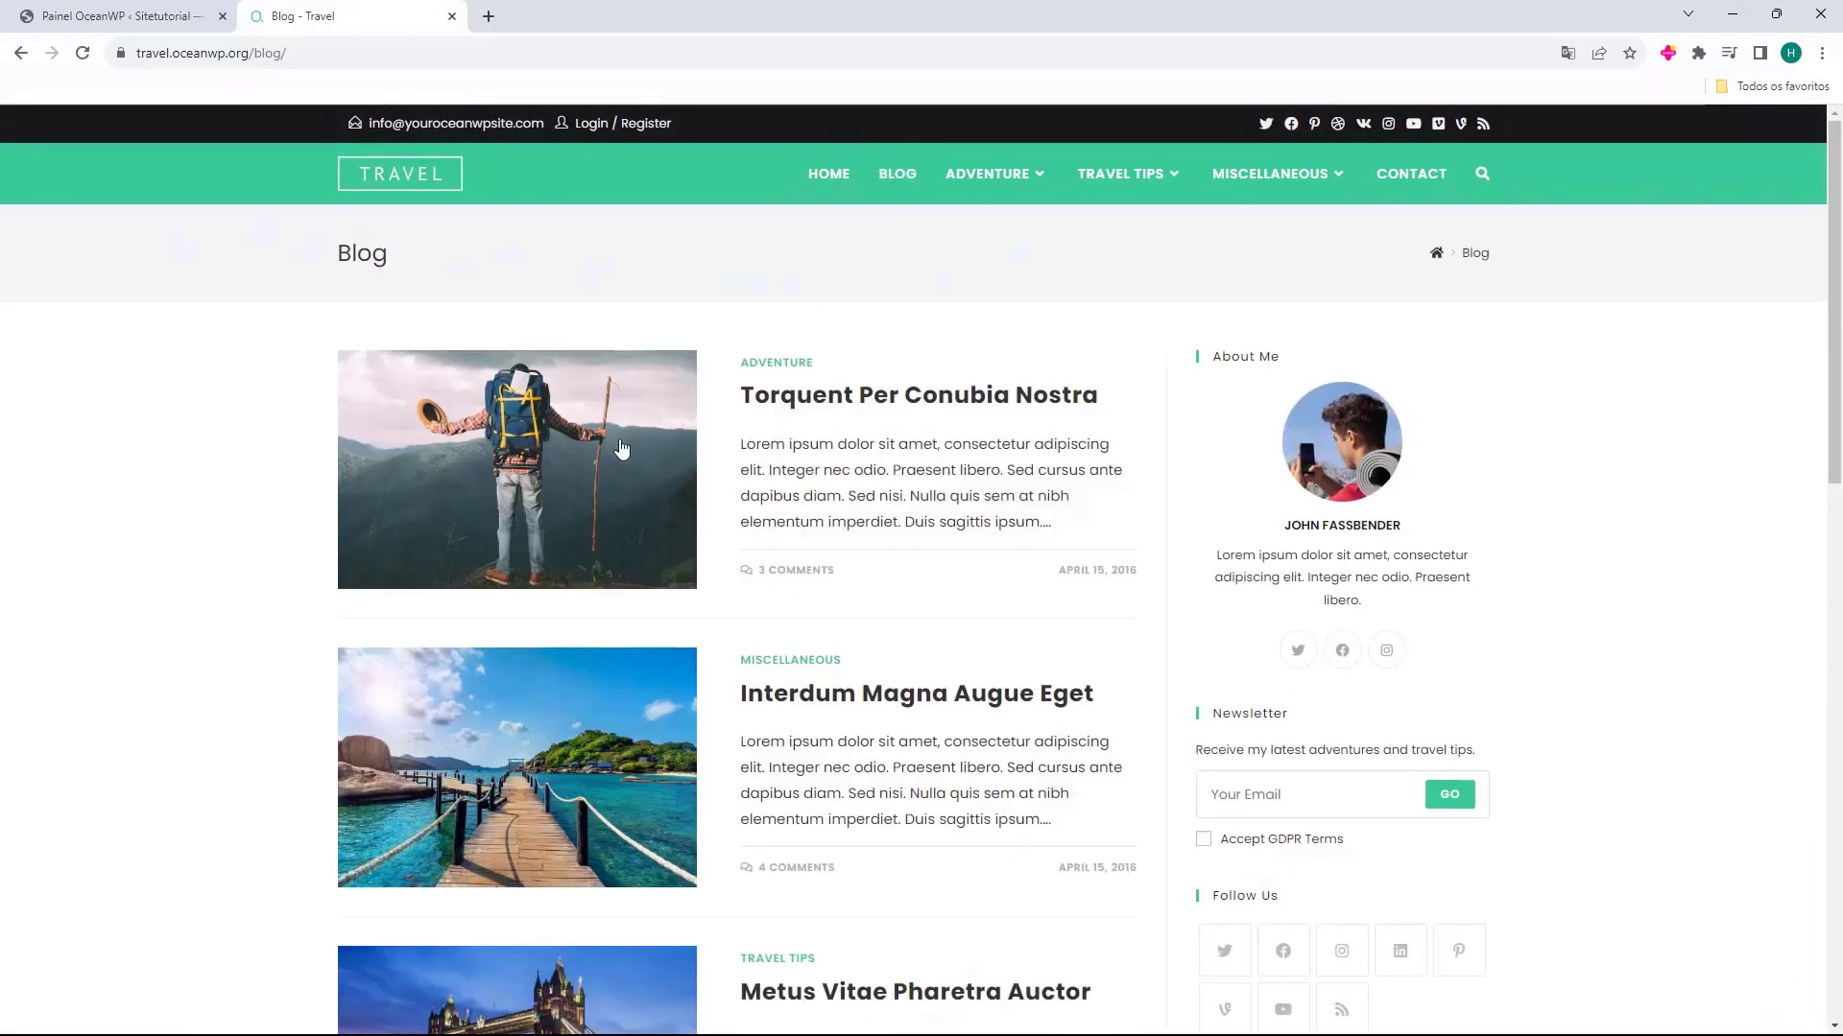
Look through the first two pages of the Travel demo's blog and close the preview tab
scroll(962, 683, "down", 8)
scroll(816, 519, "down", 5)
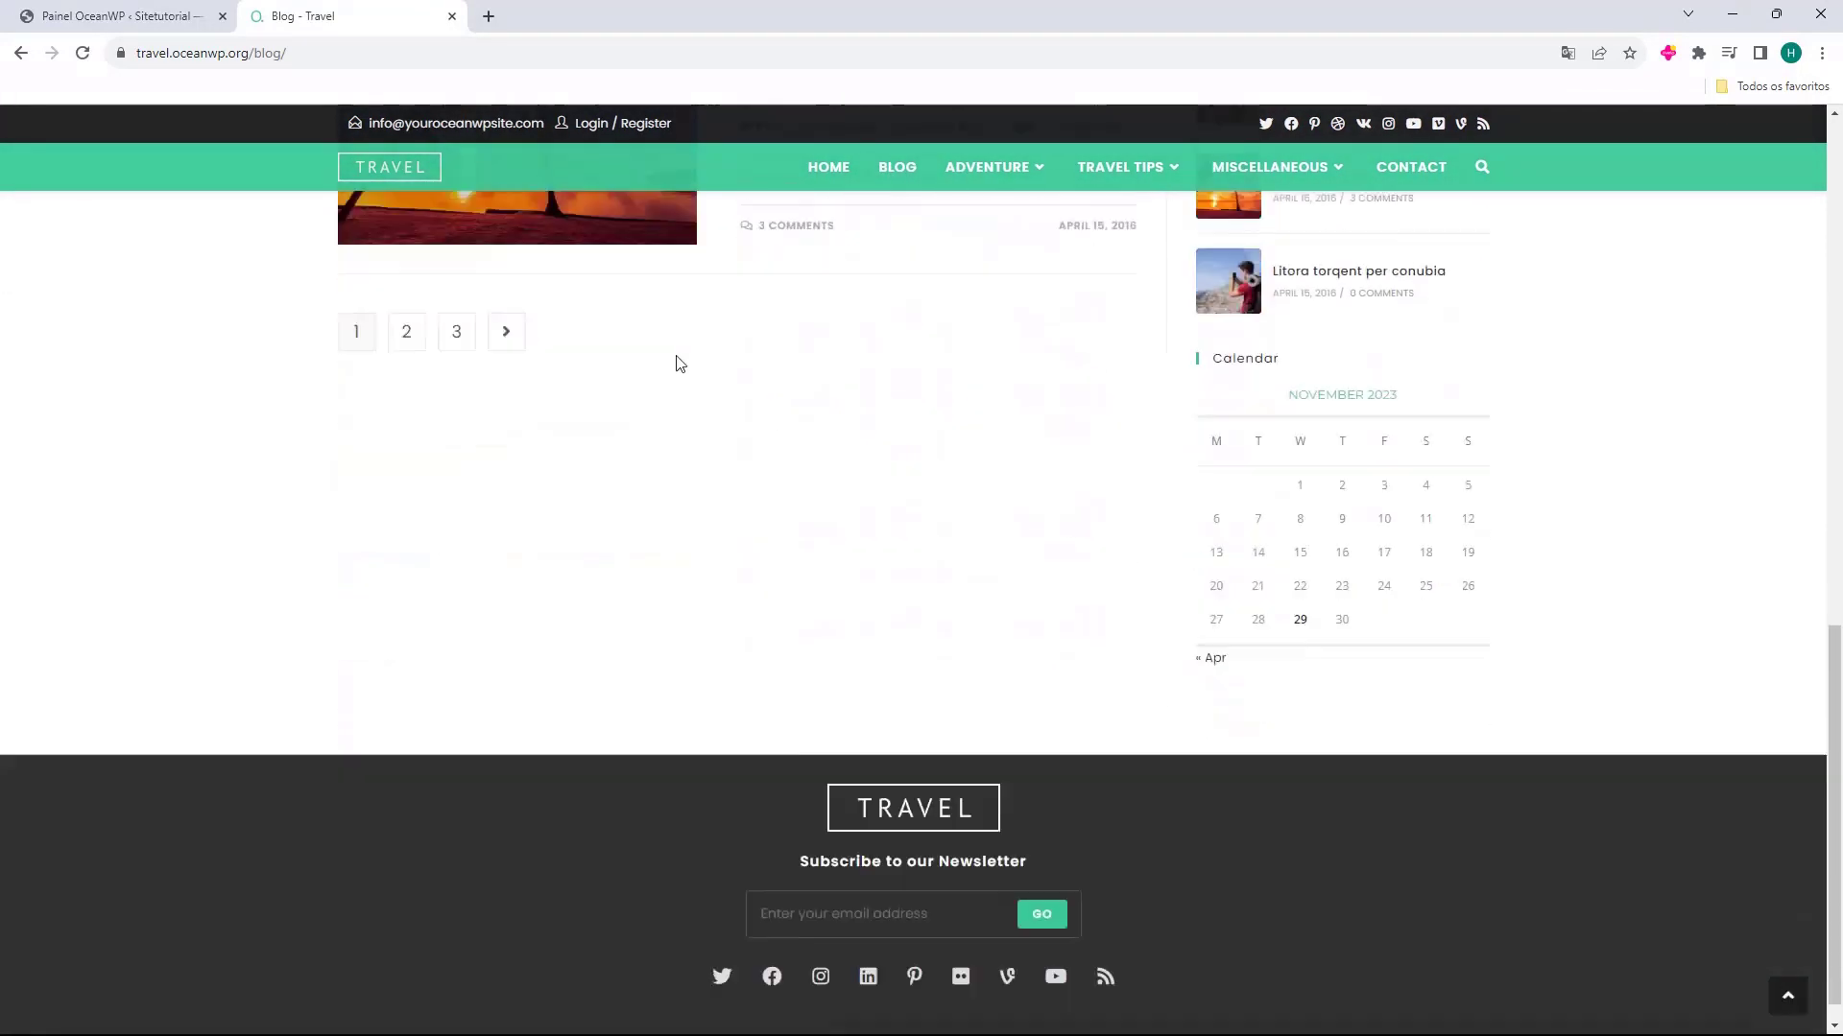
scroll(678, 362, "up", 3)
left_click(411, 614)
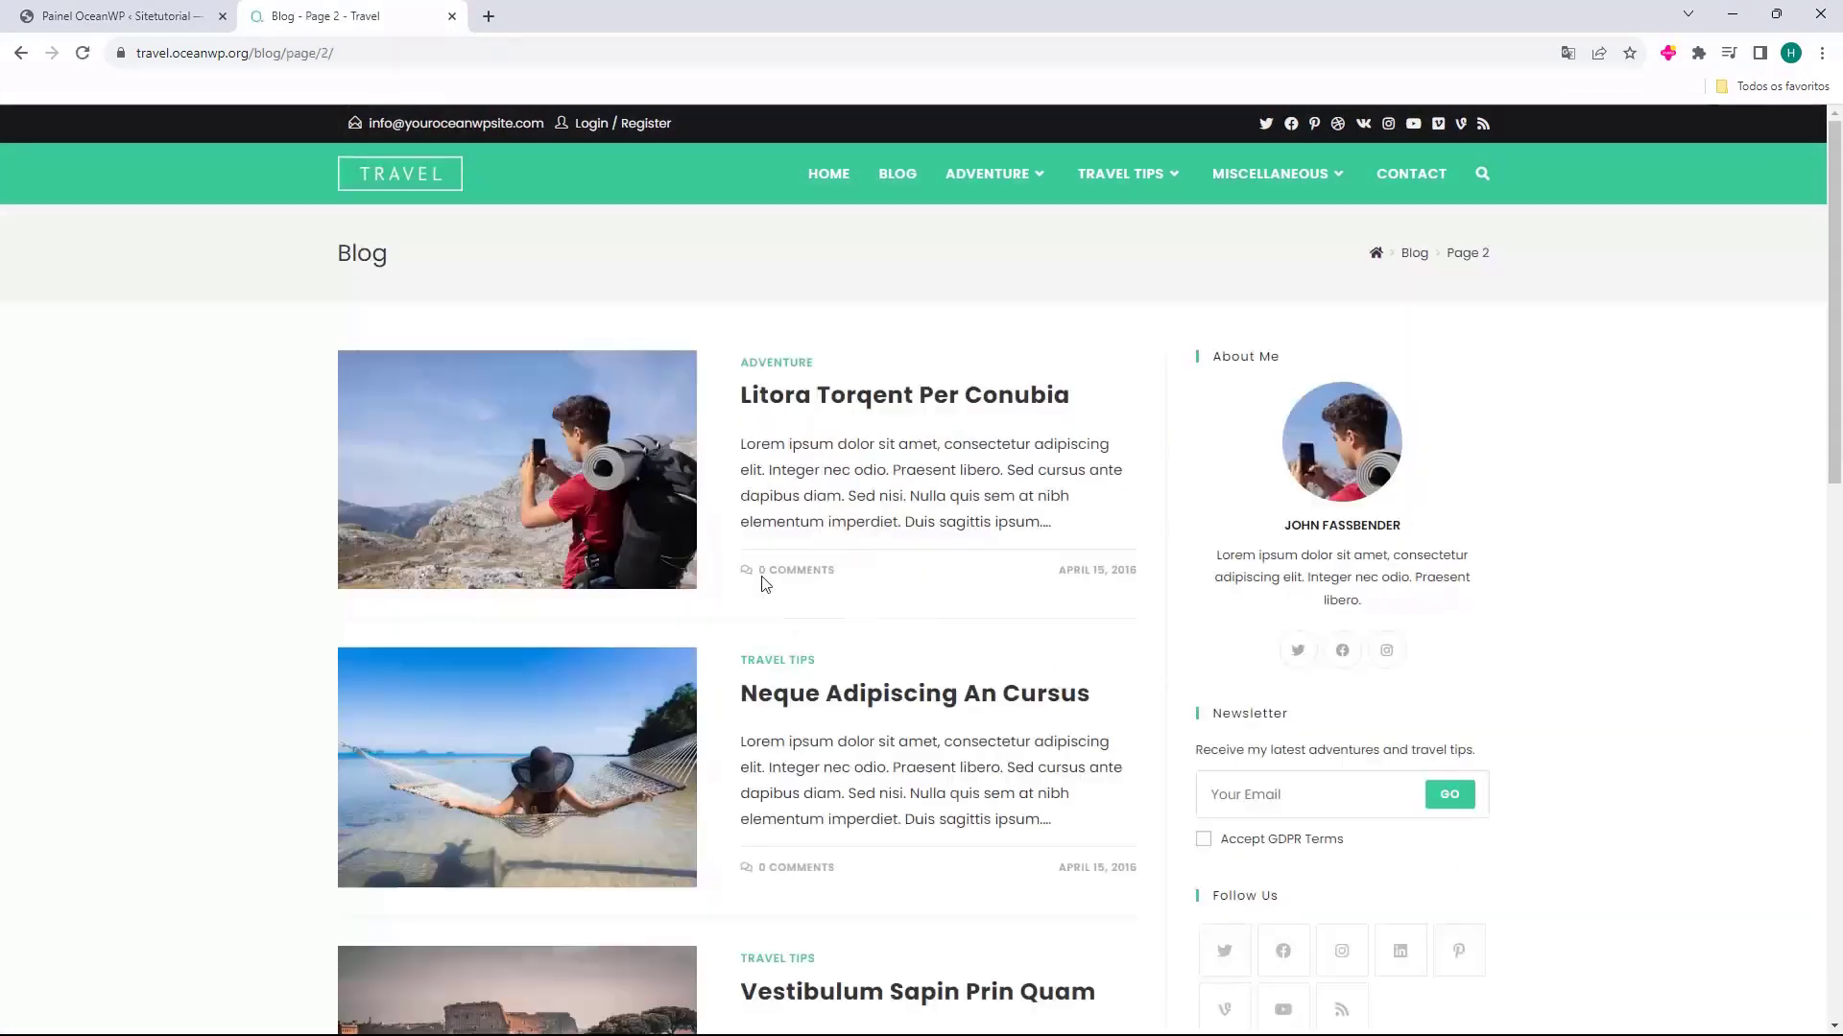
middle_click(358, 13)
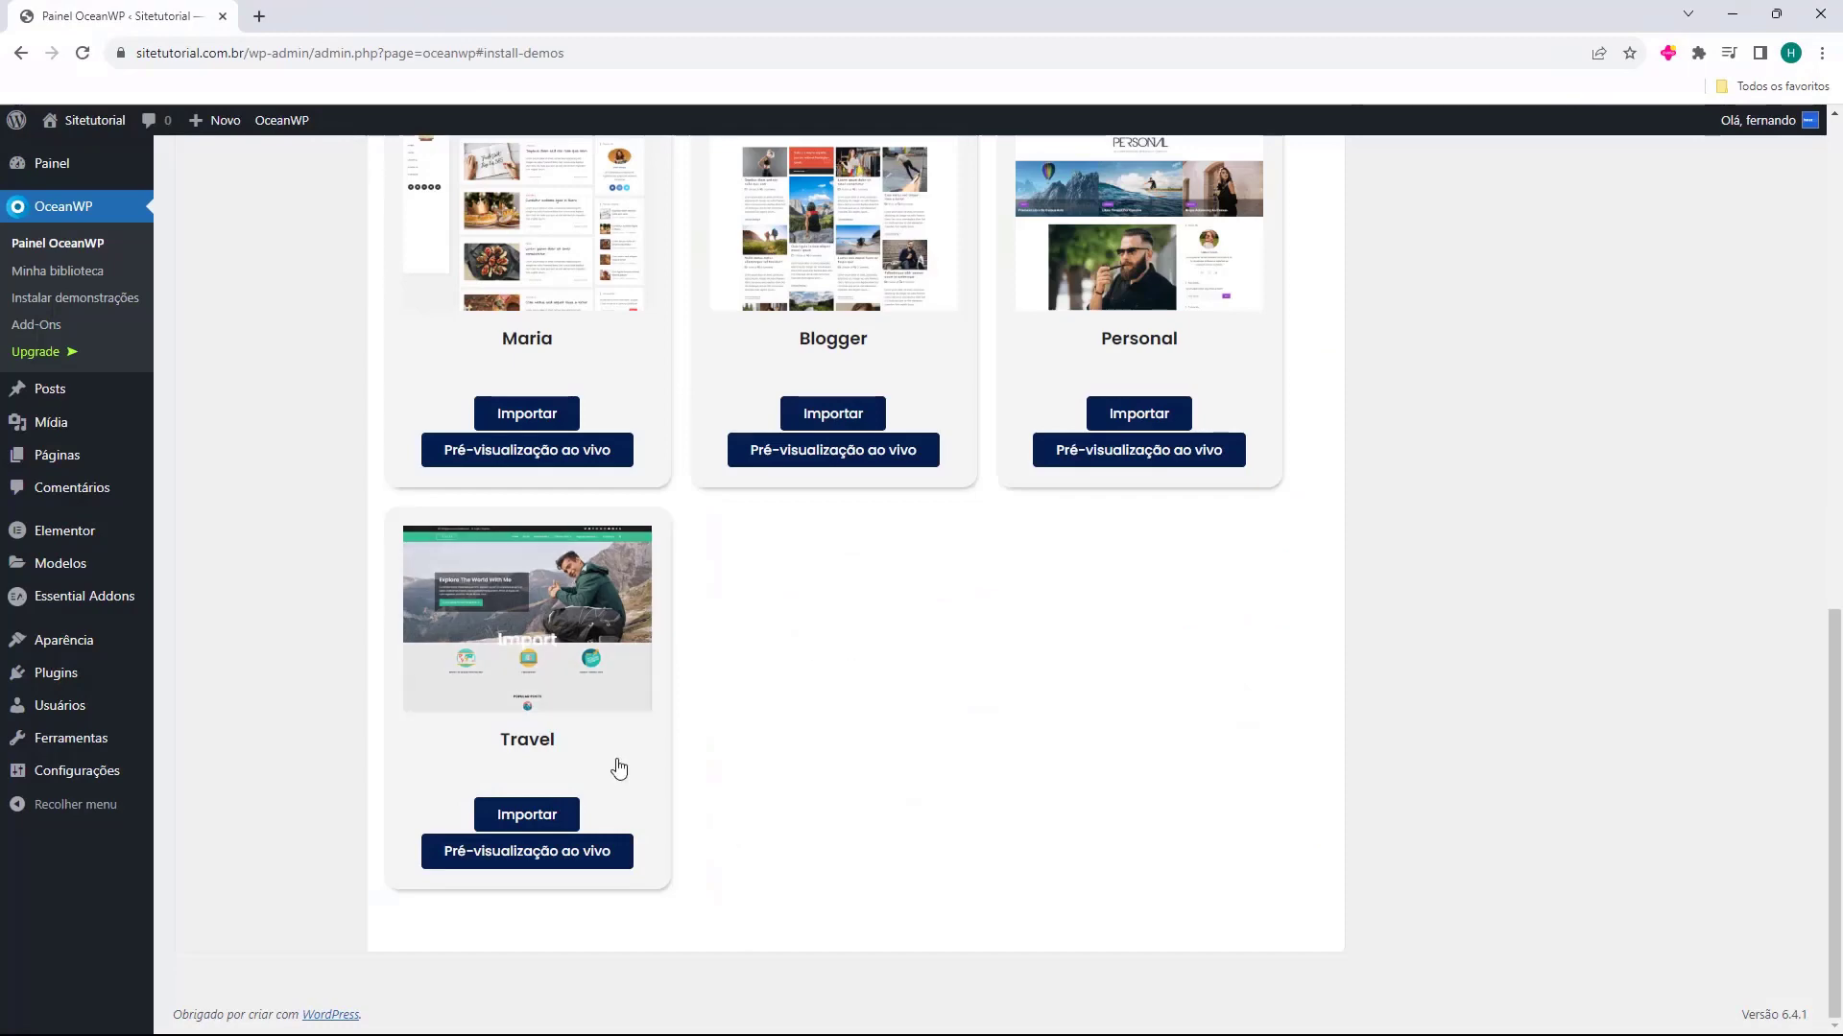
Start importing the Travel demo and install its required plugins Ocean Custom Sidebar, Ocean Social Sharing and WPForms
left_click(519, 824)
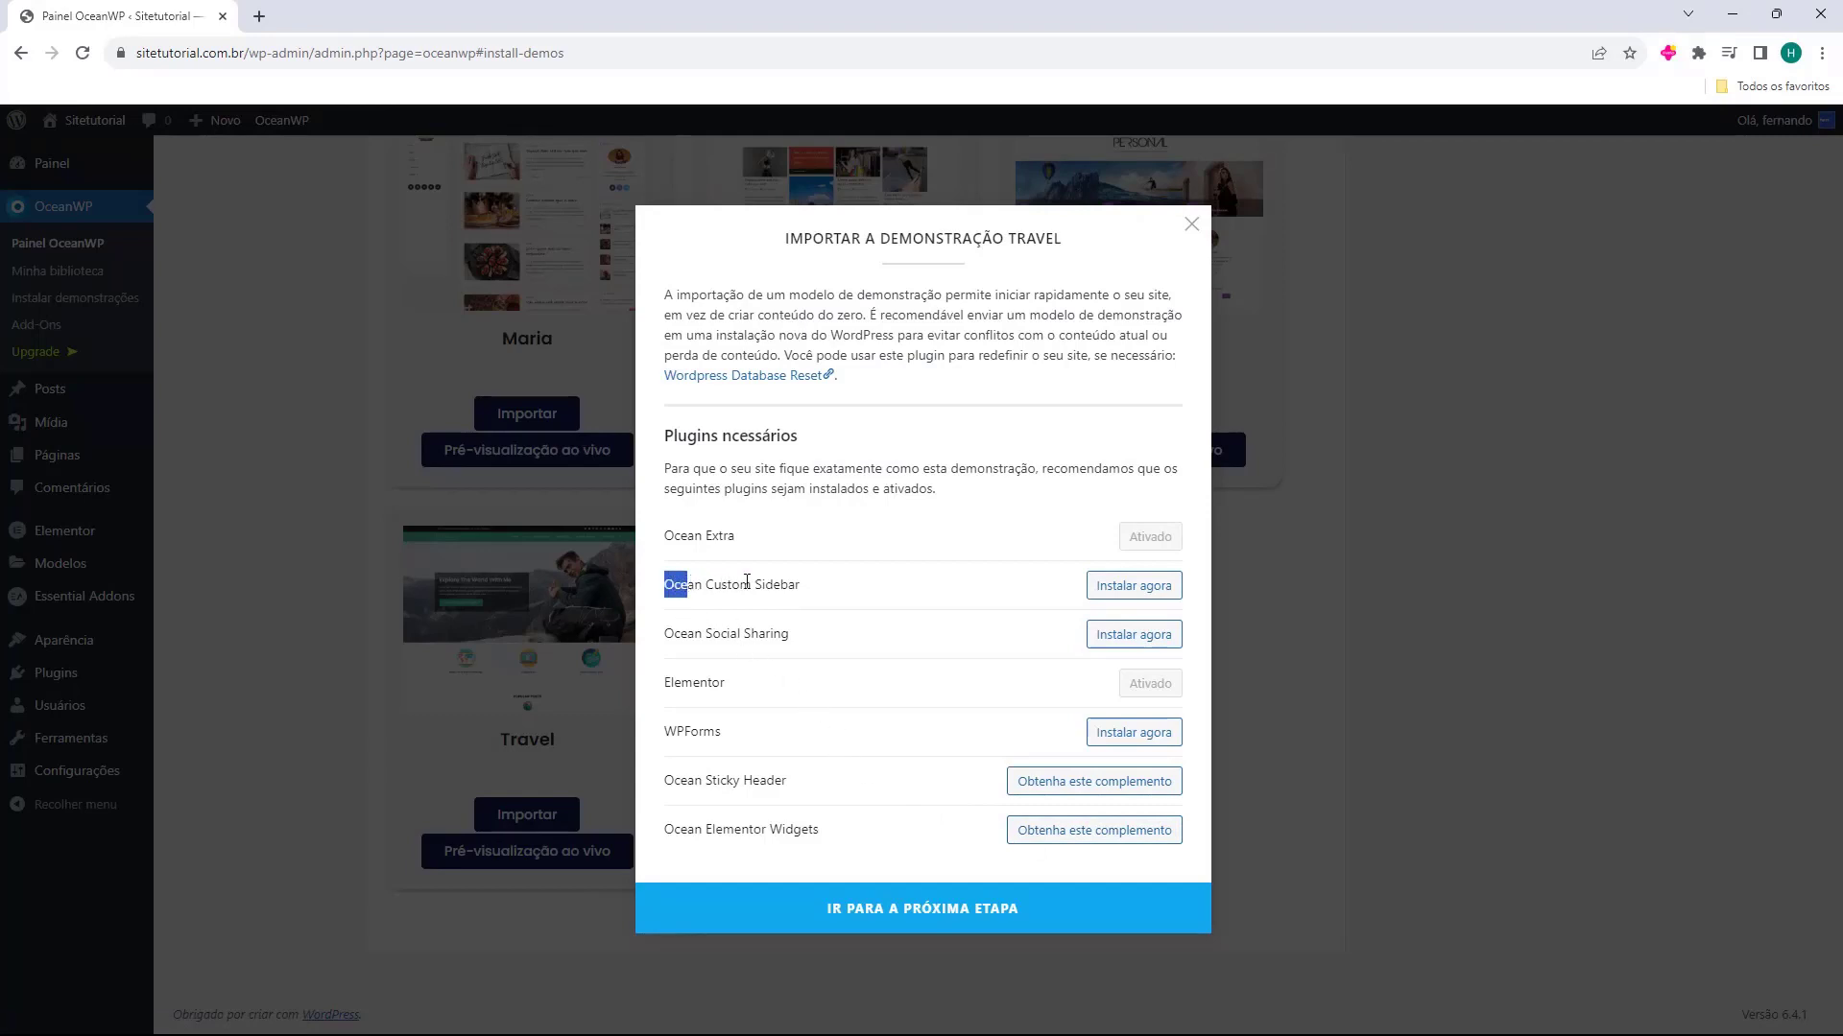
left_click(1135, 589)
left_click_drag(659, 637, 781, 651)
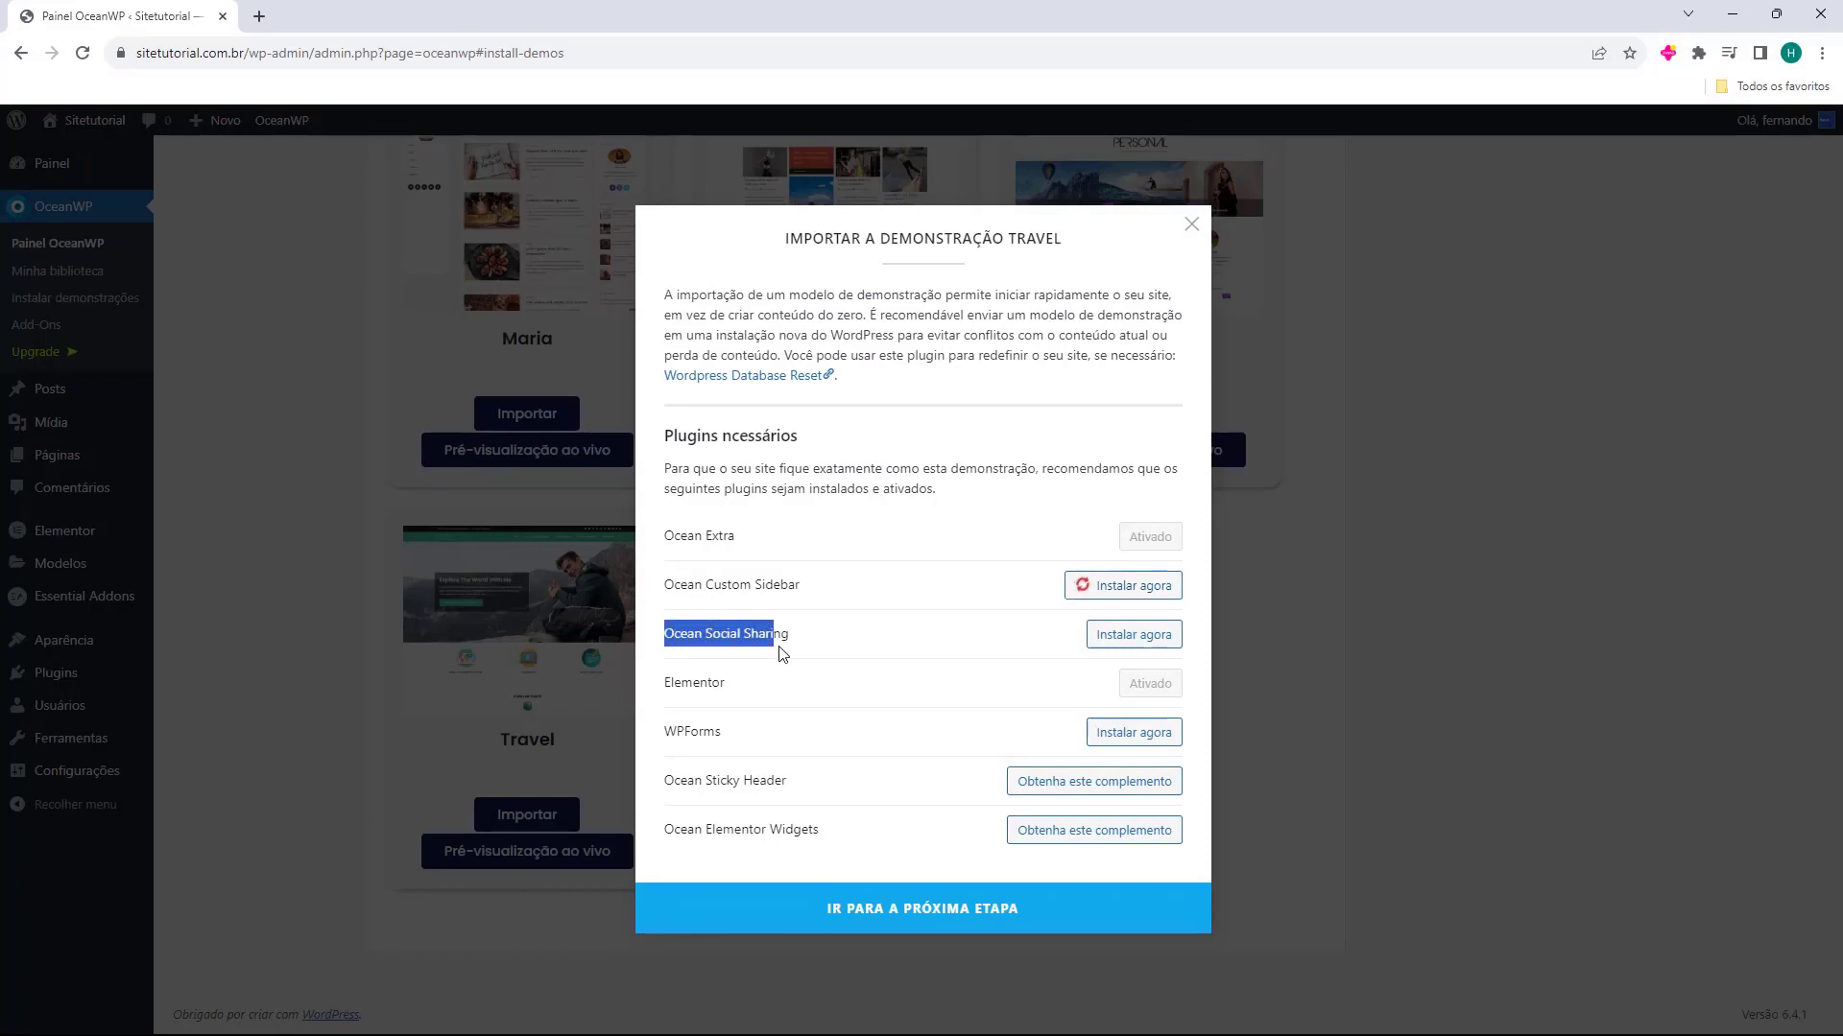
left_click(1118, 635)
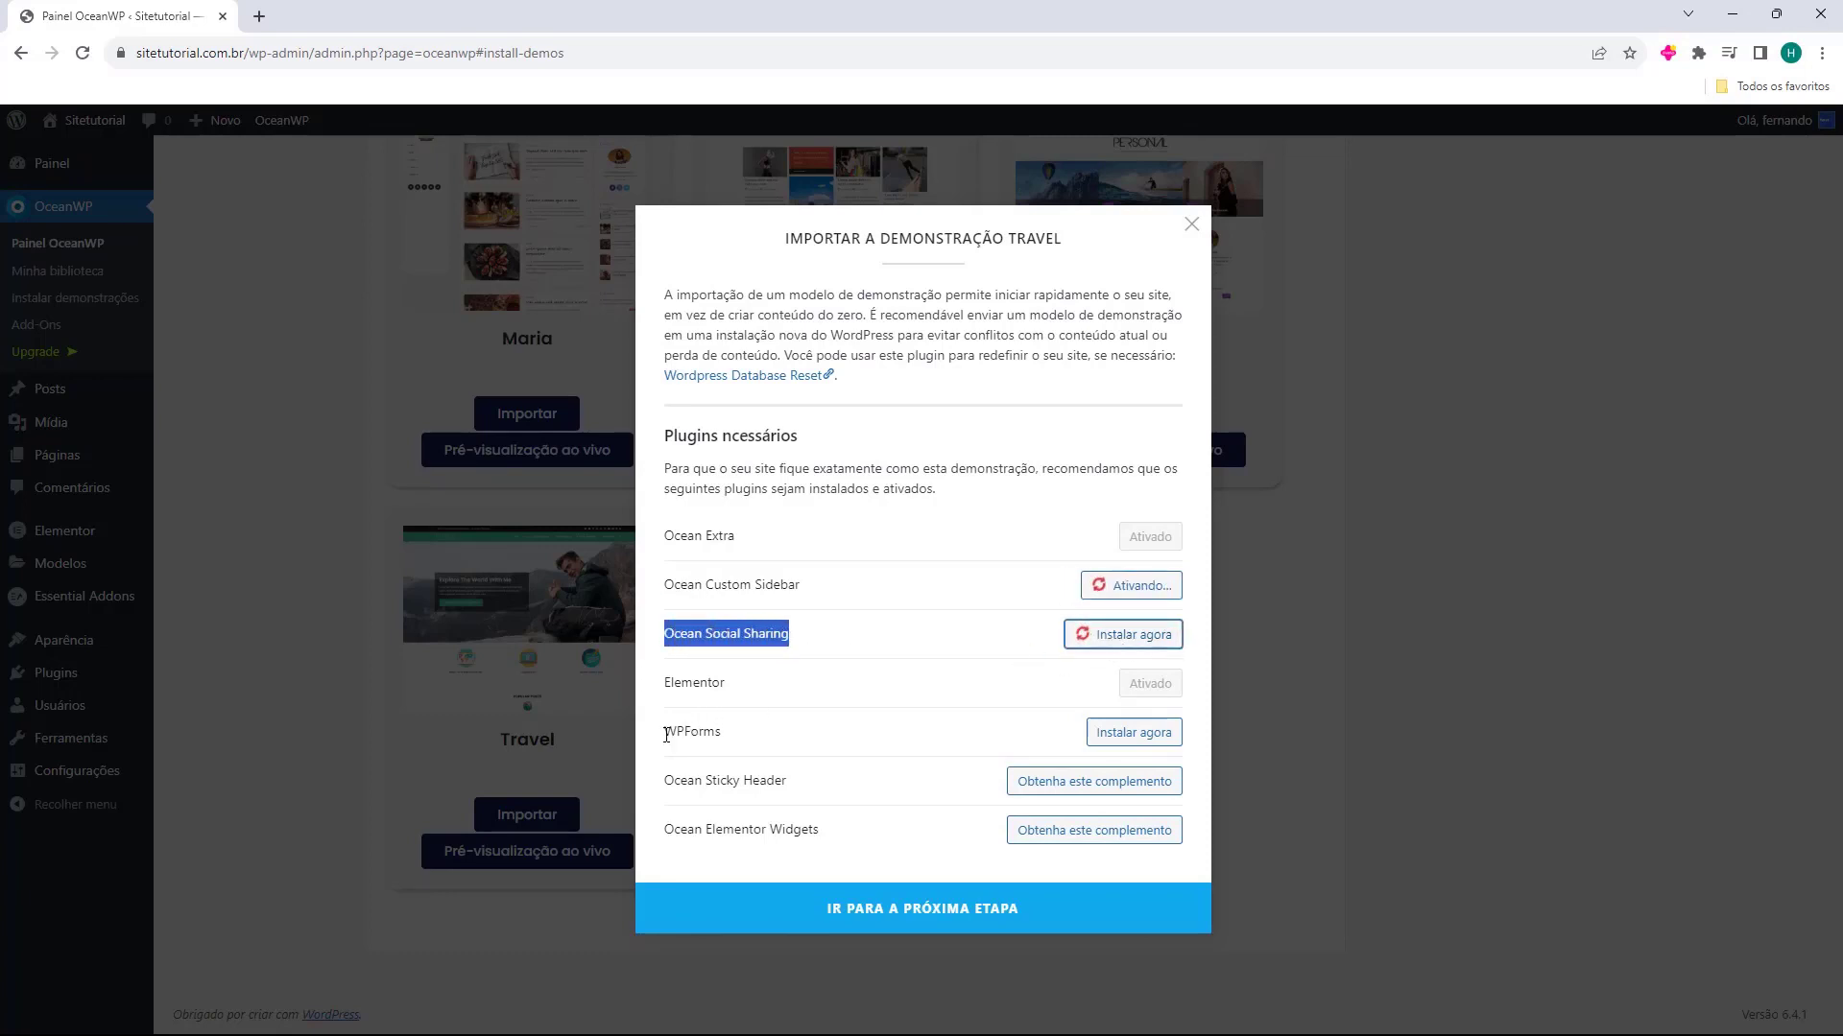
left_click_drag(662, 733, 707, 735)
left_click(671, 735)
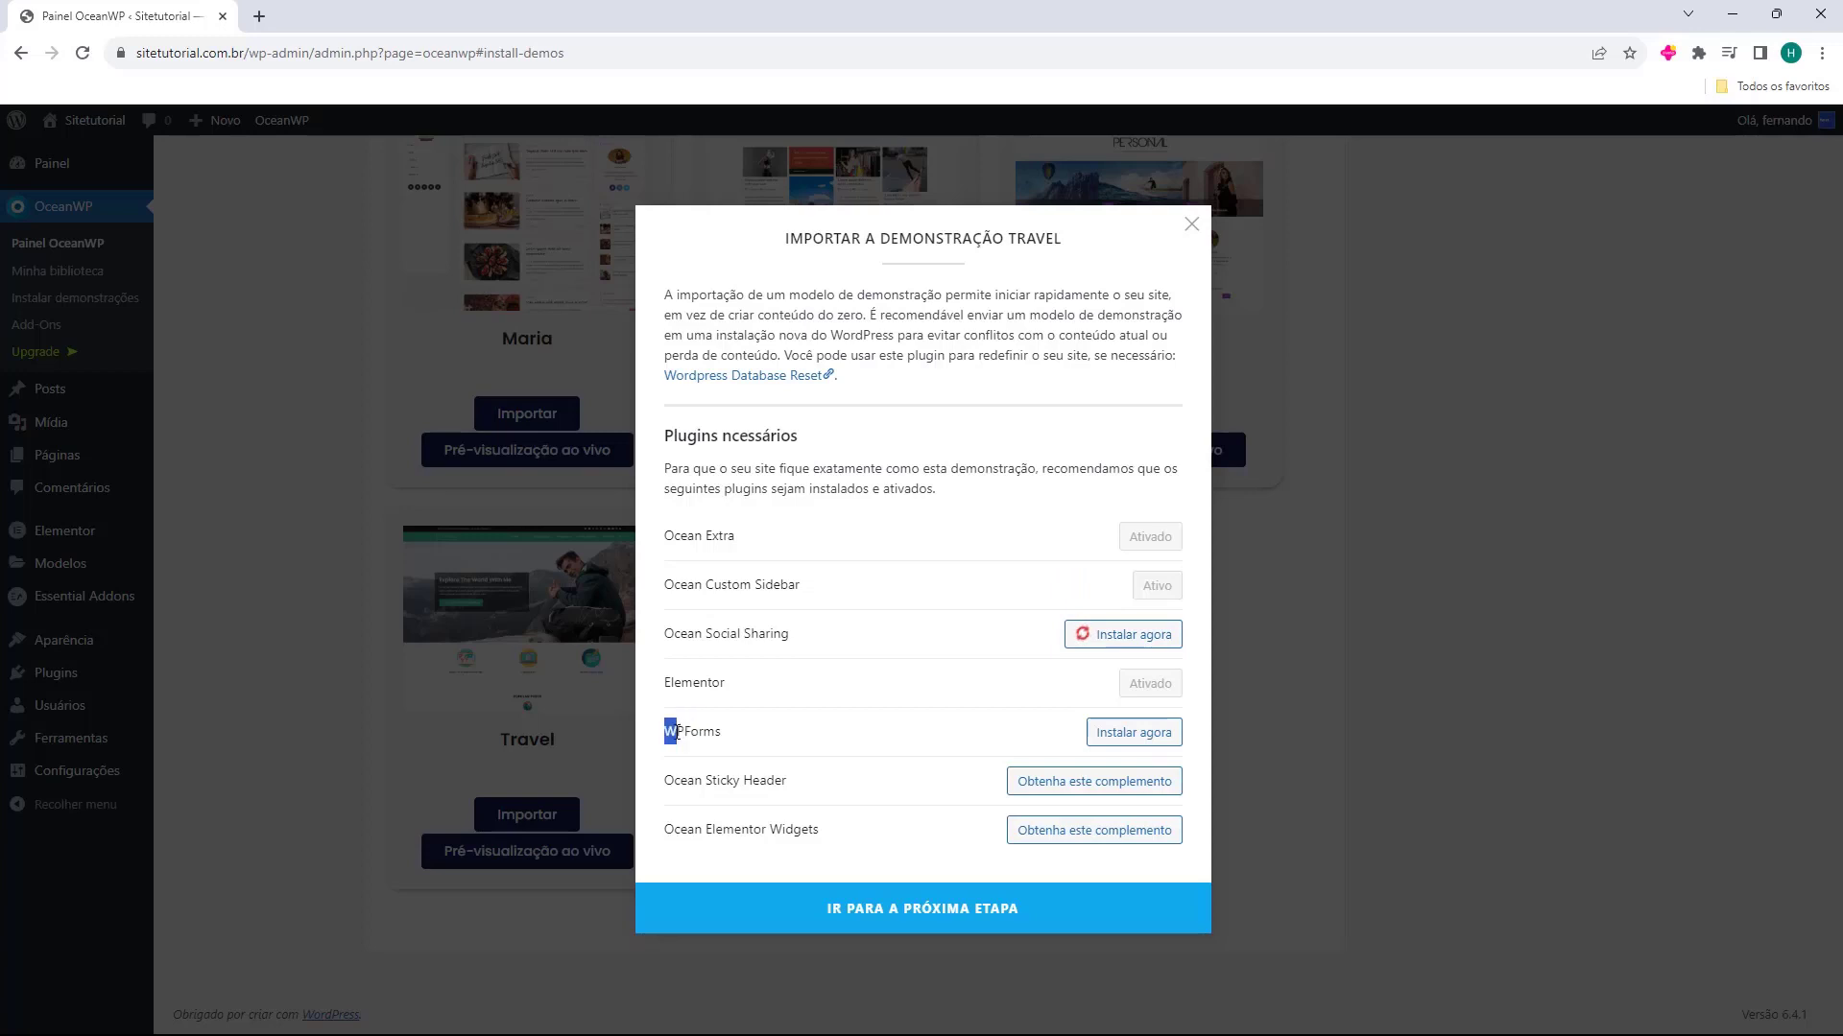
left_click(1128, 735)
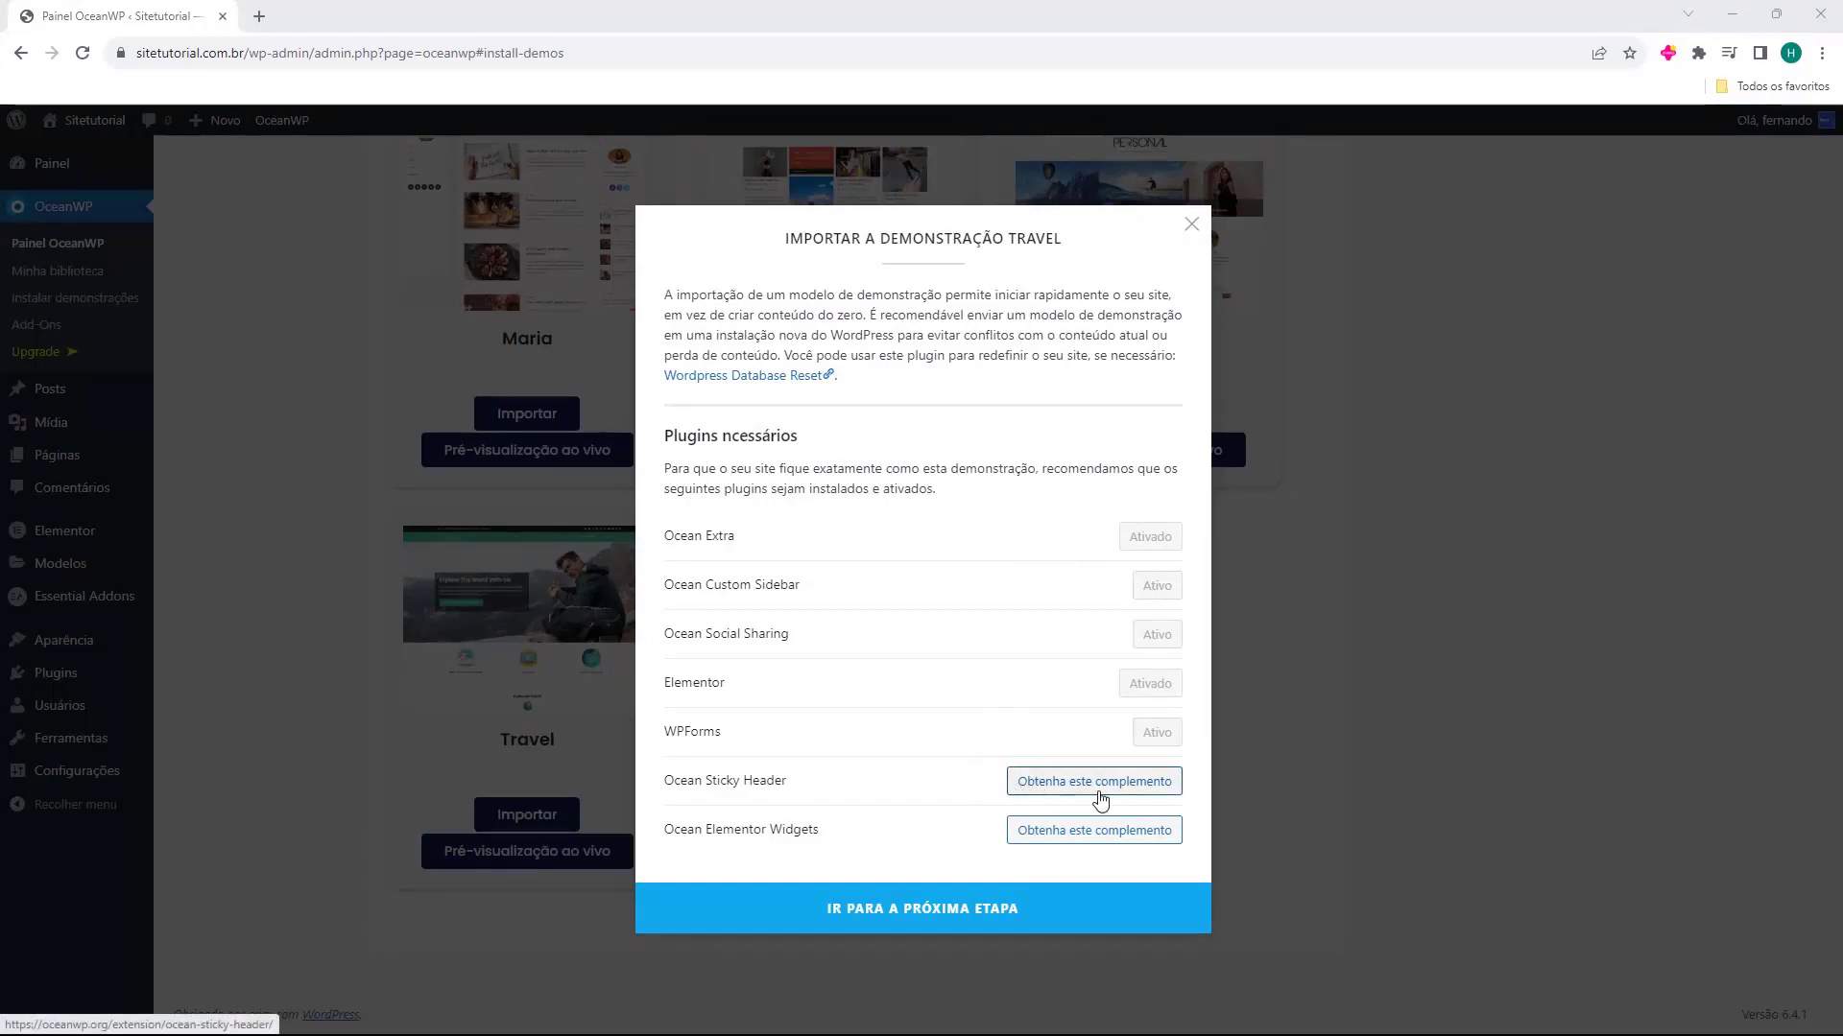
Check the Ocean Sticky Header add-on page, and install the Travel demo with its XML data, custom settings, widgets and contact form
left_click(1104, 785)
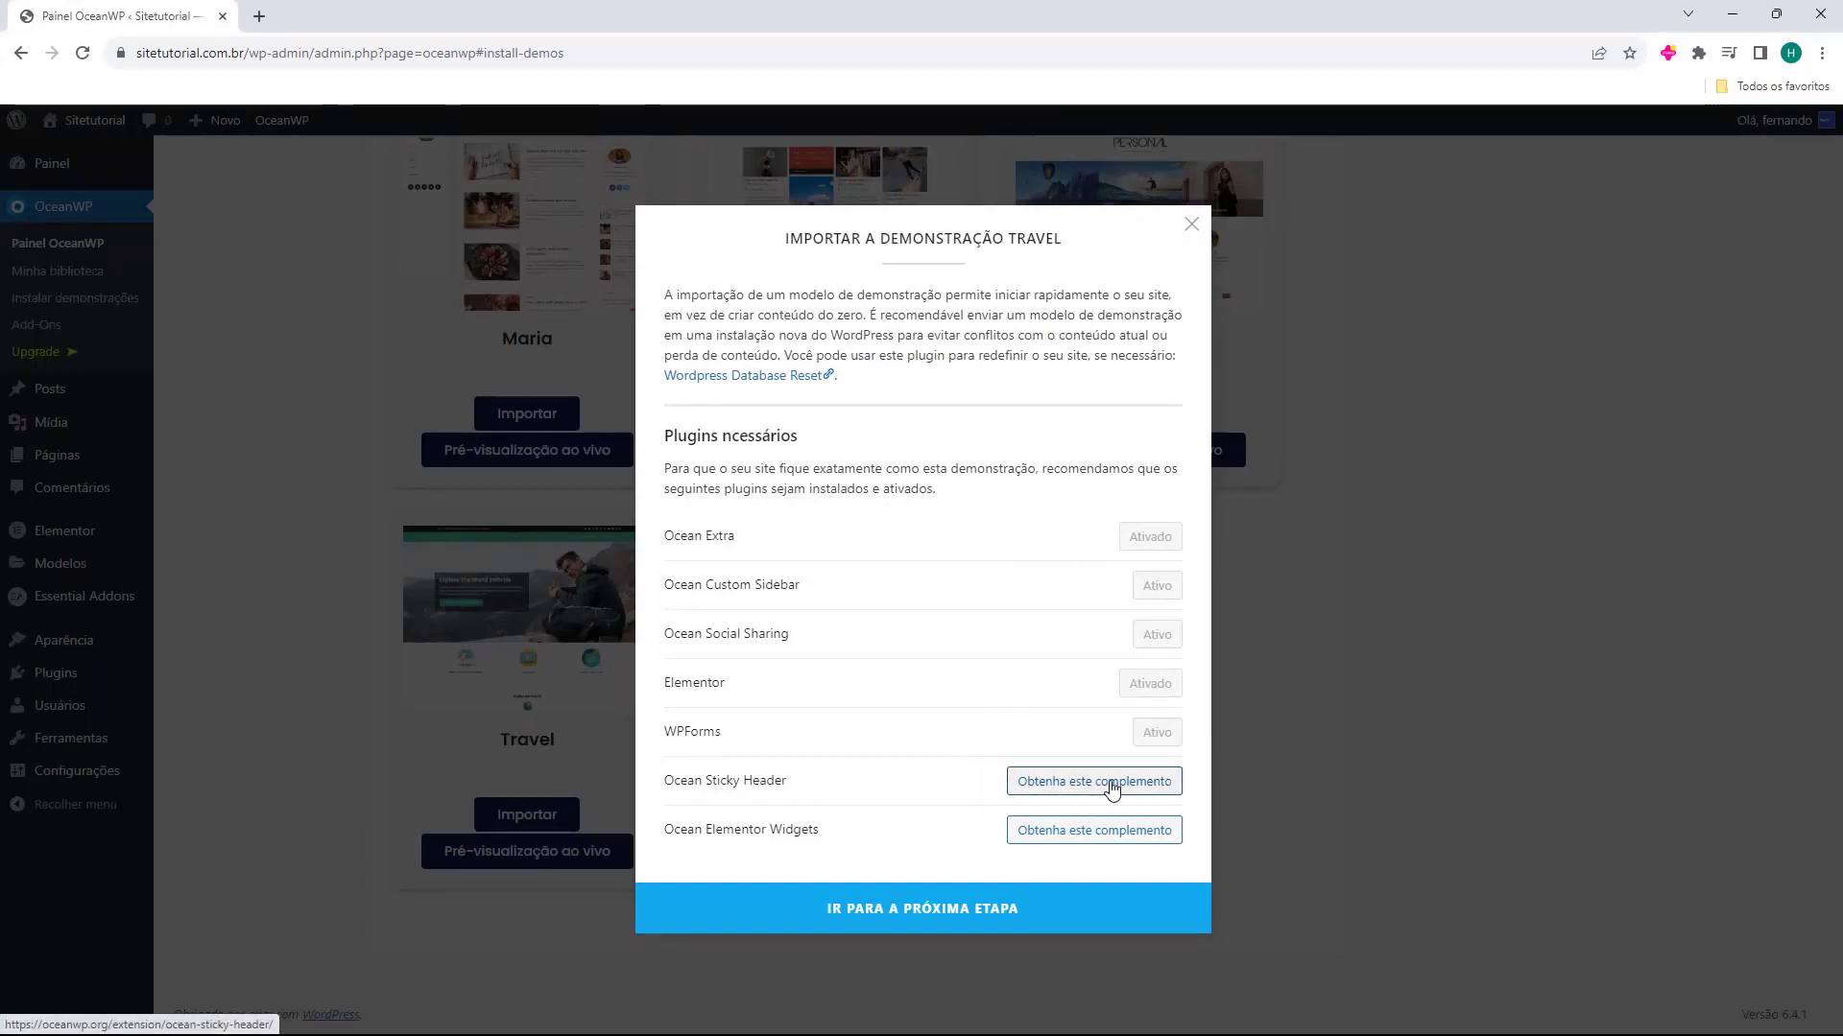
left_click(431, 6)
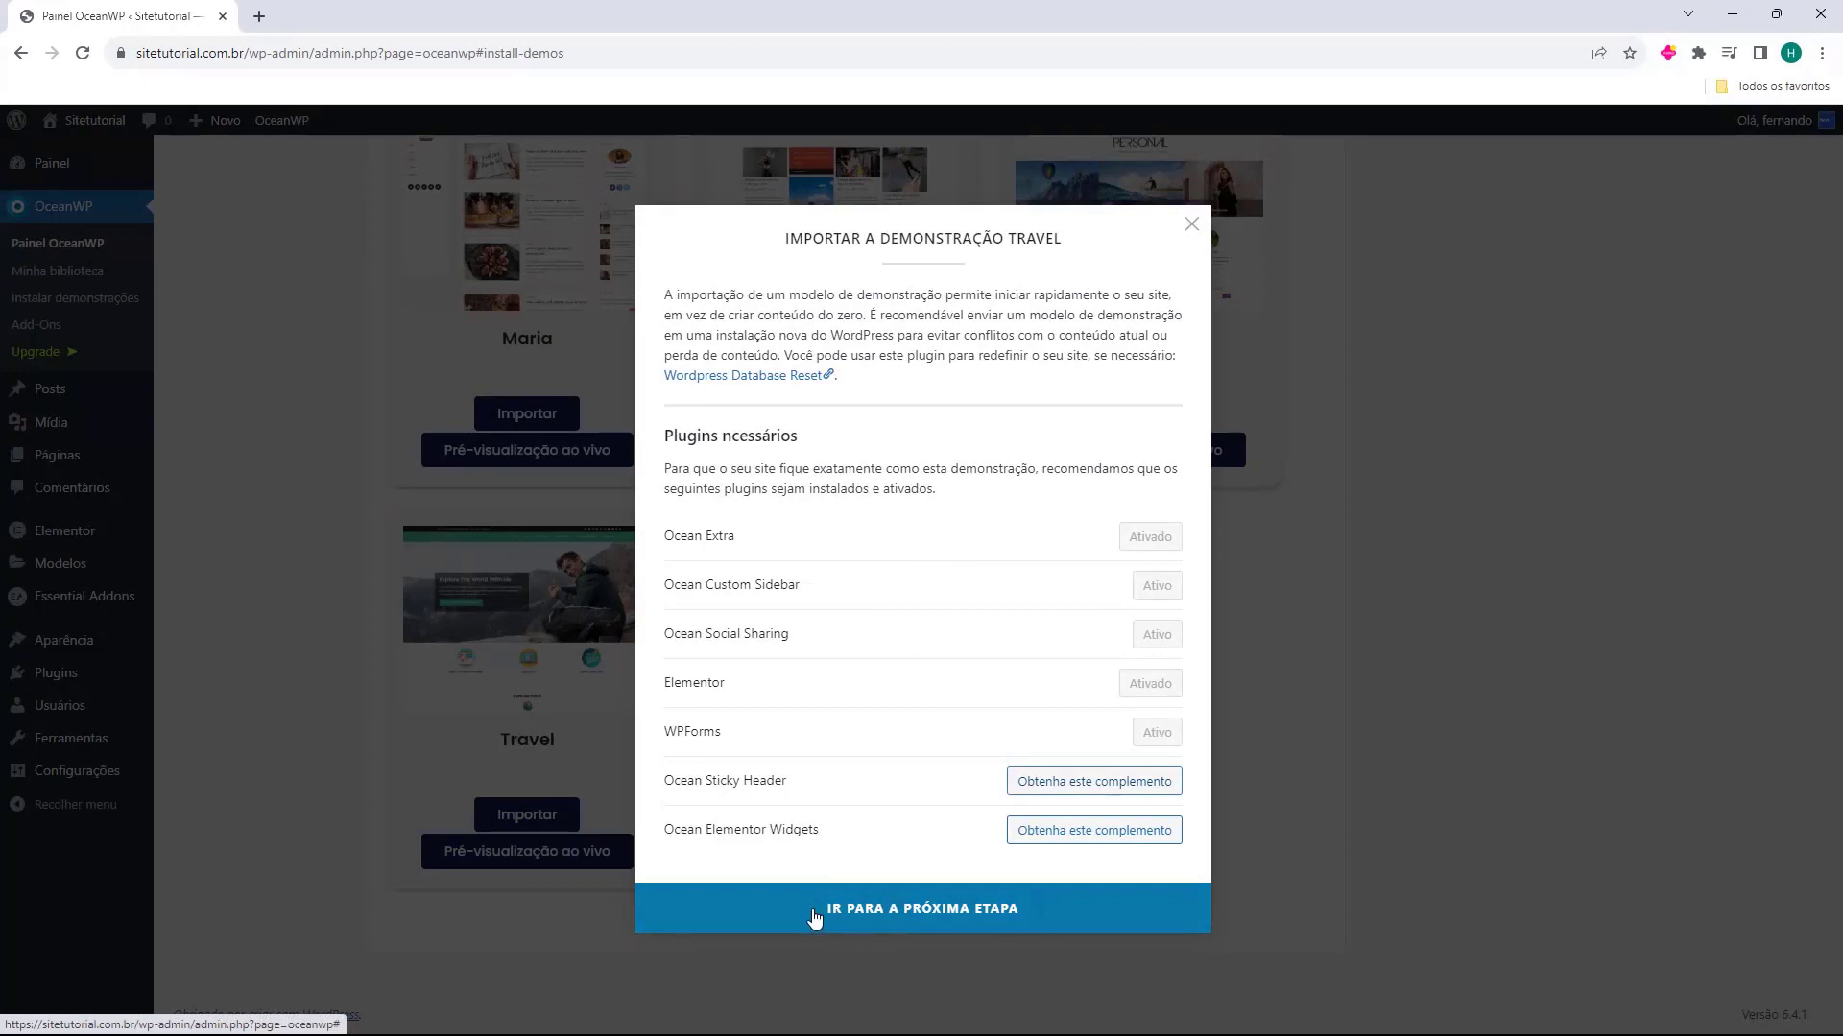
left_click(948, 912)
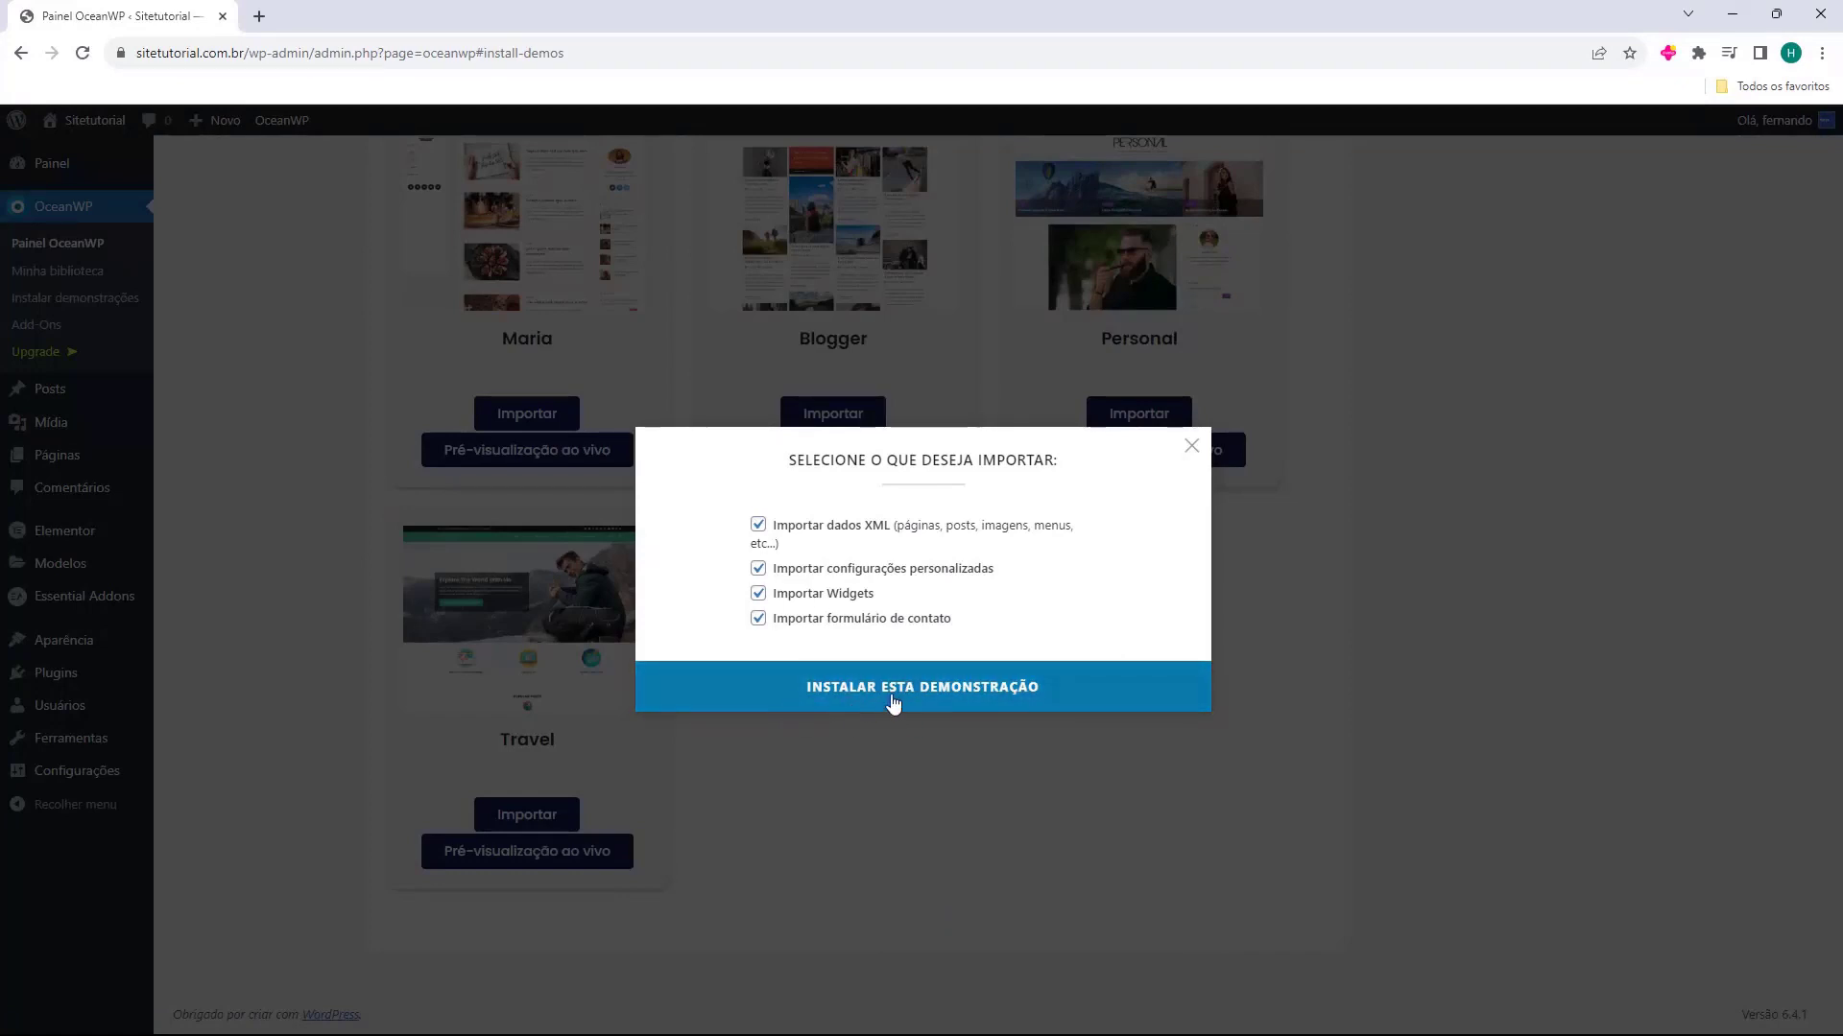
left_click(922, 693)
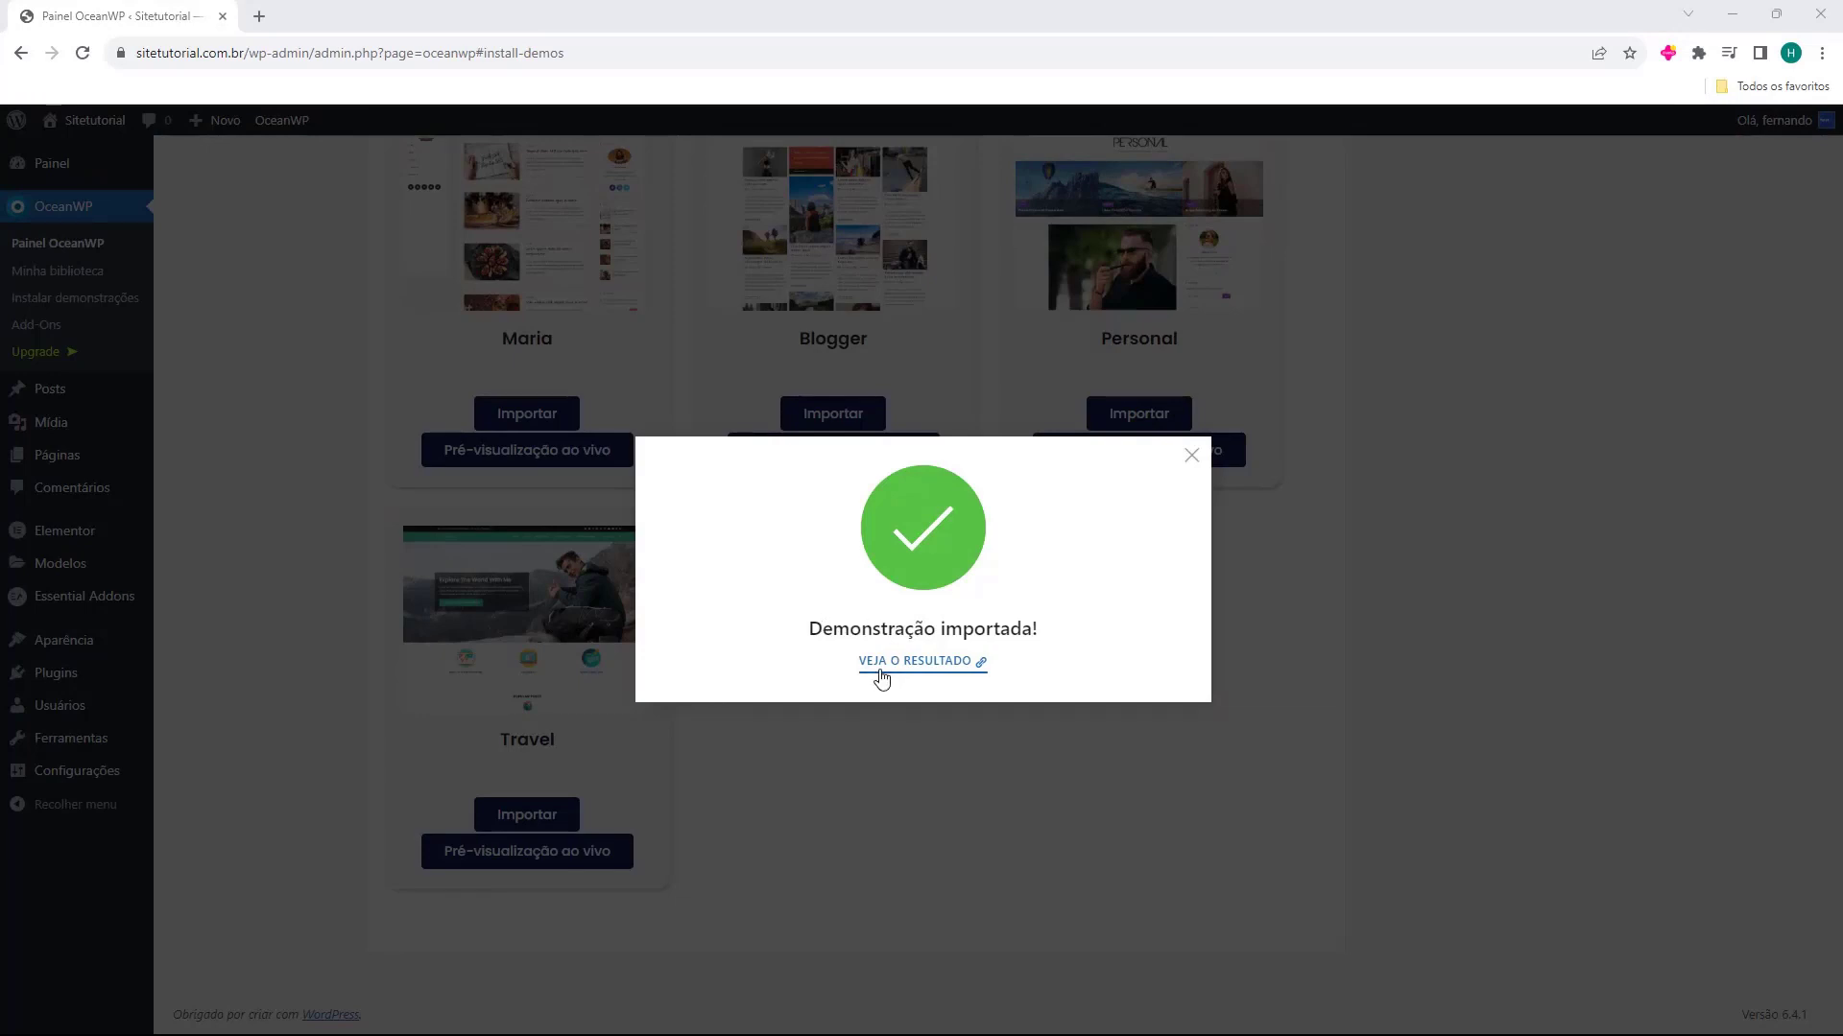
Open the site with the imported demo and look over its home page down to the footer
left_click(914, 664)
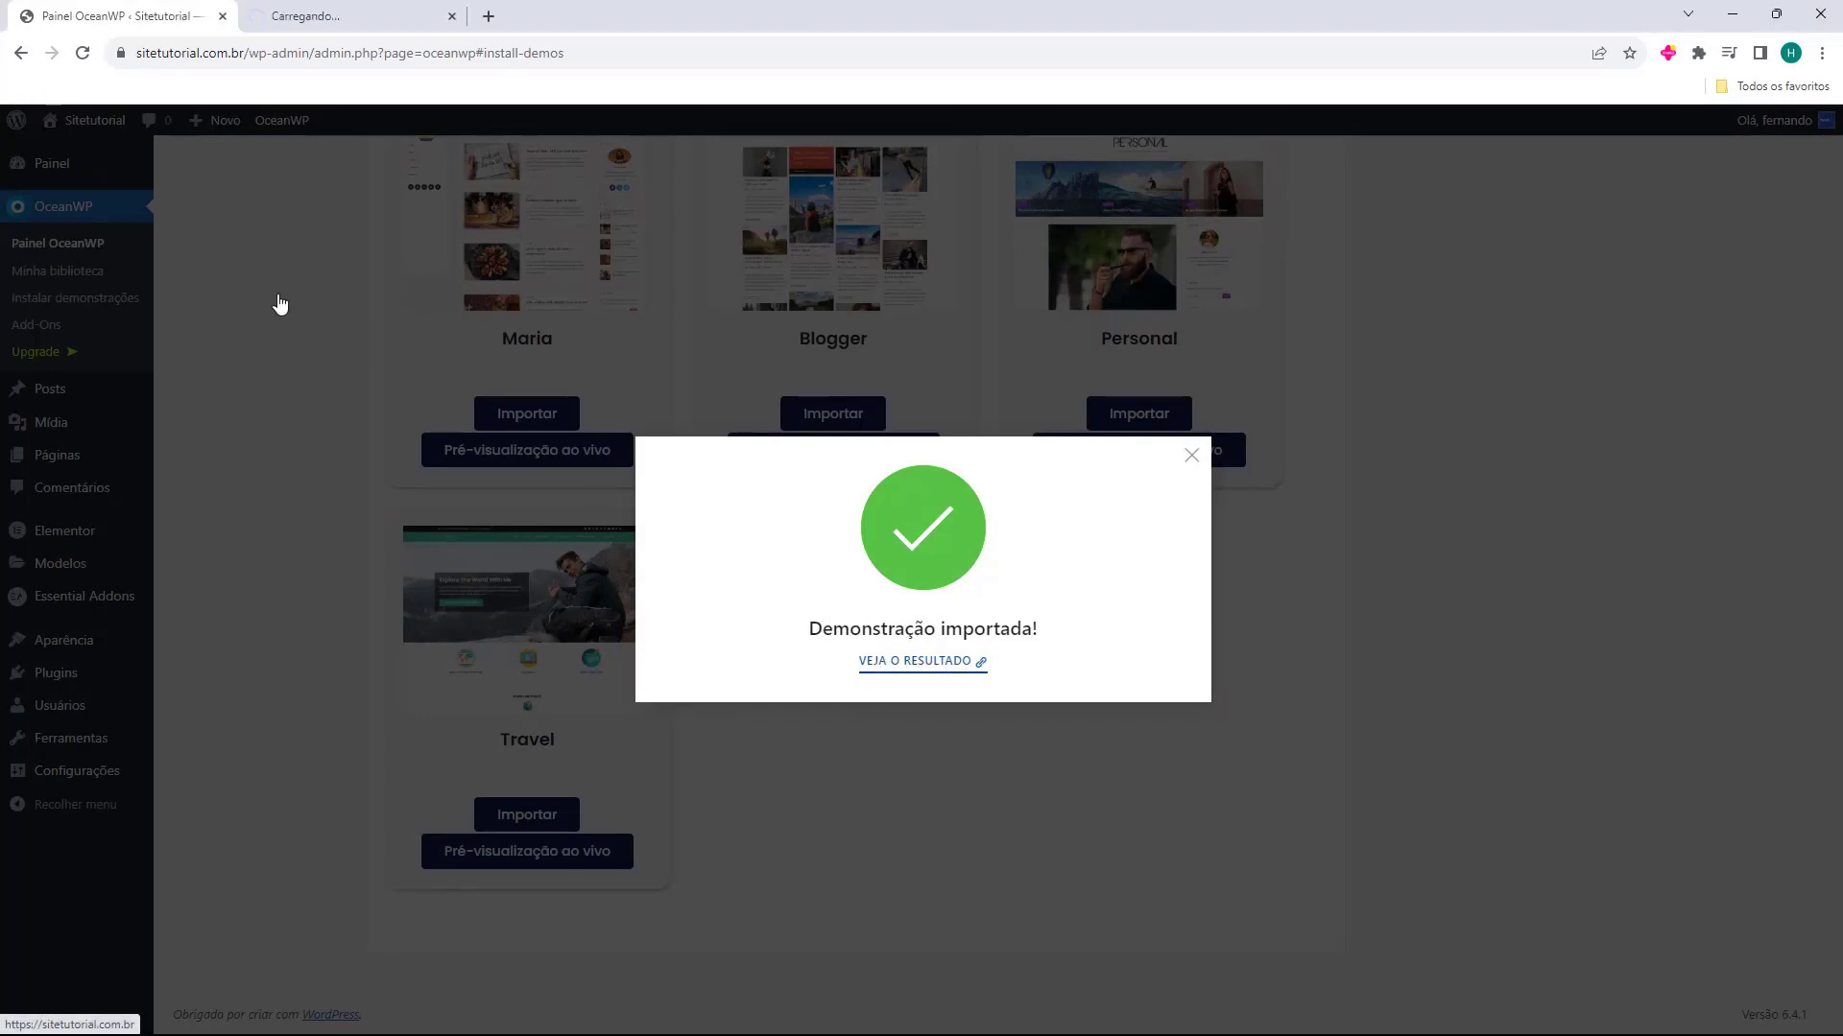
left_click(312, 10)
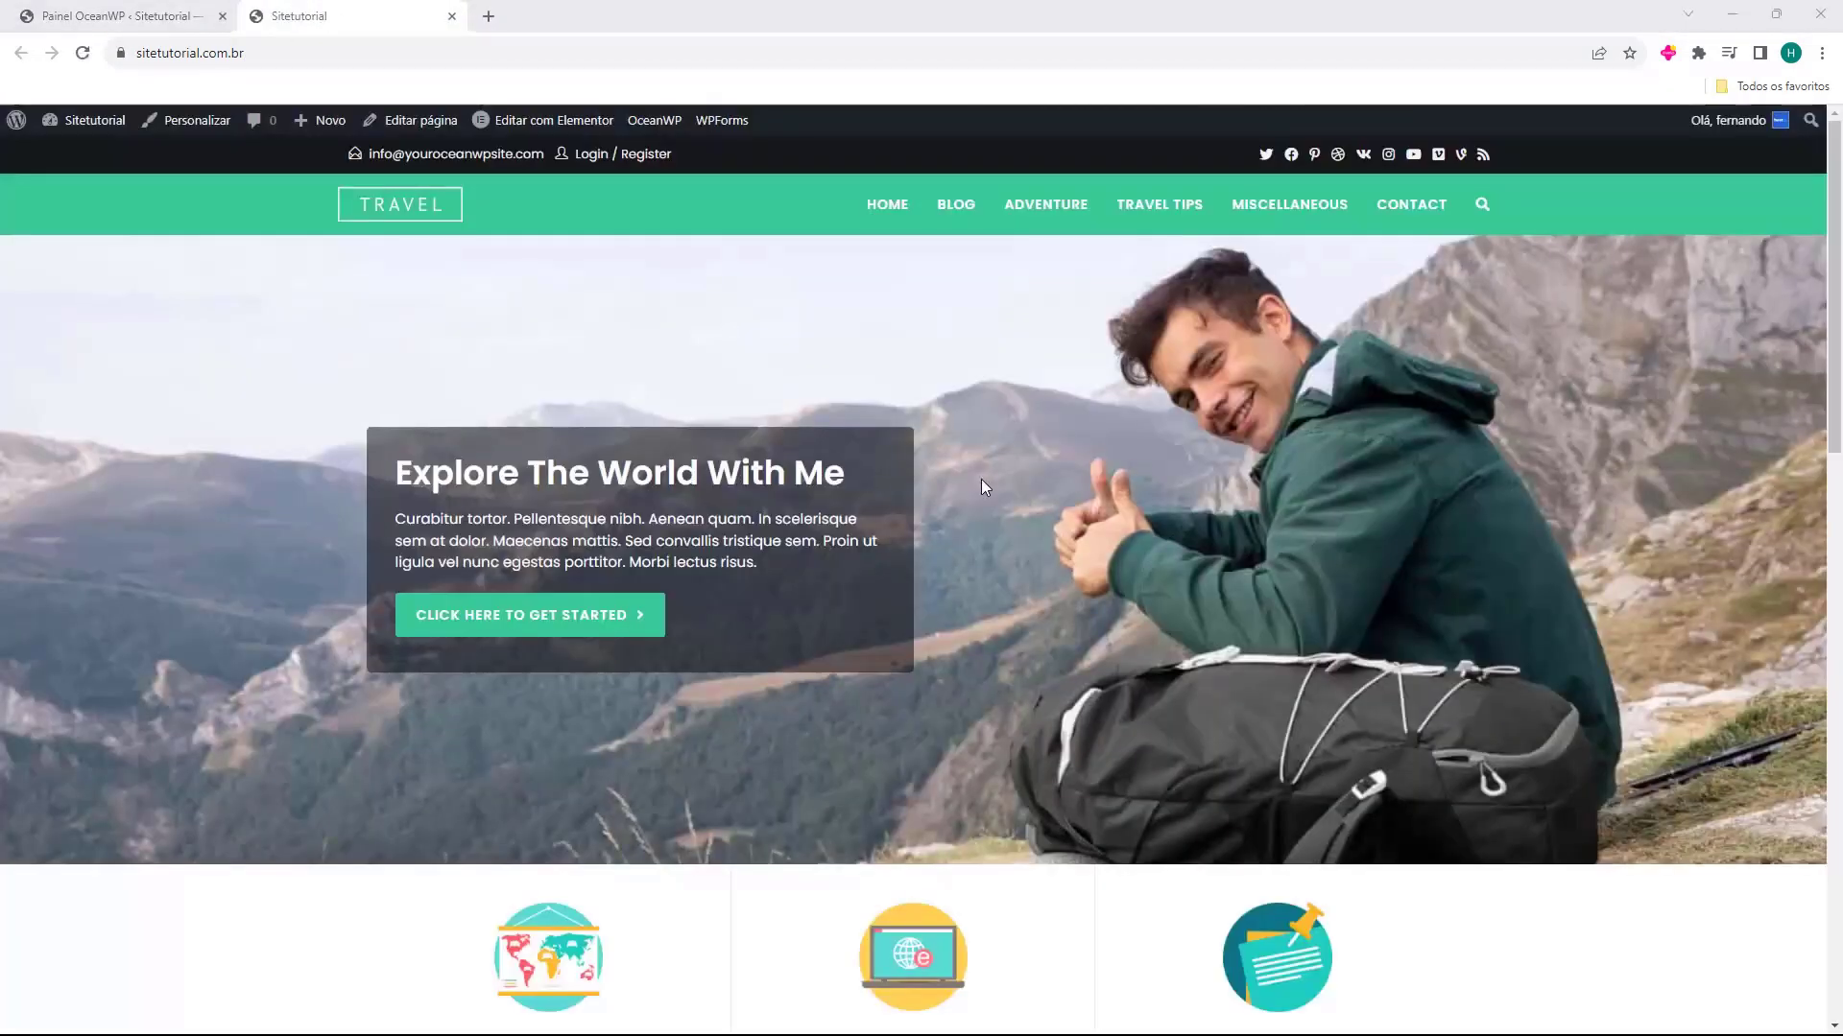
left_click(142, 62)
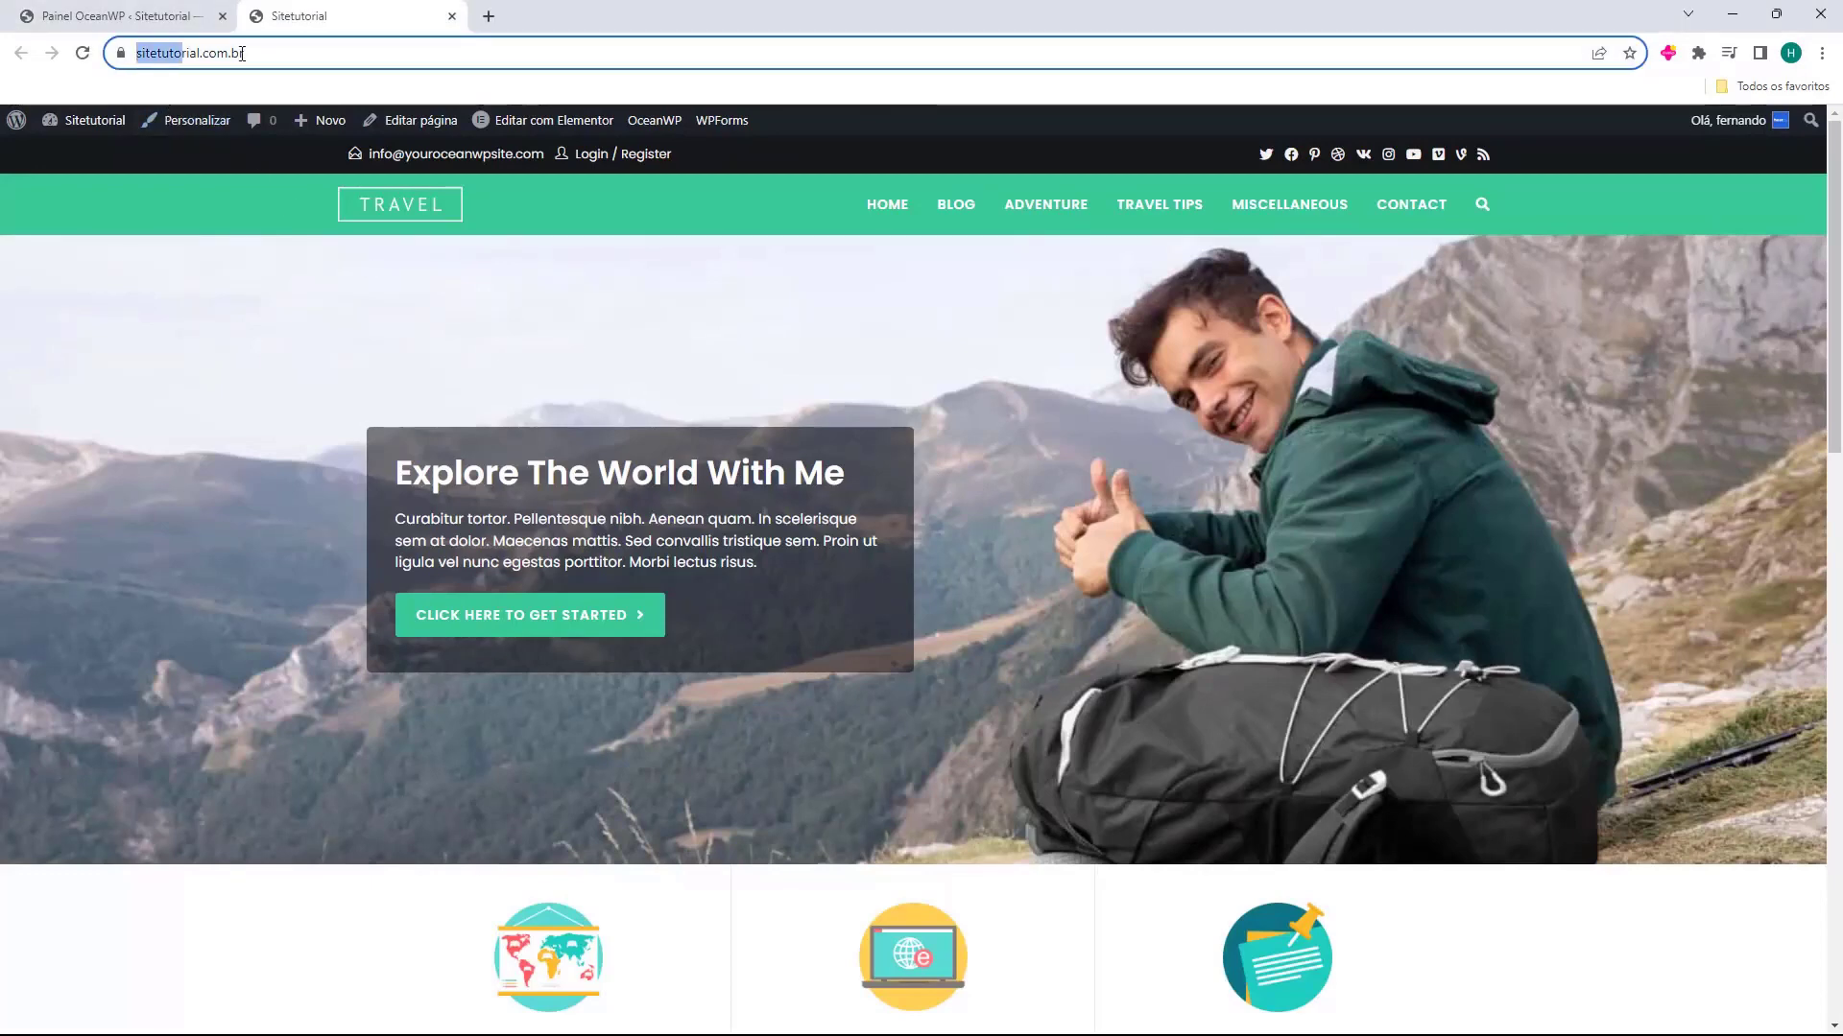
scroll(1035, 493, "down", 2)
scroll(1004, 555, "down", 15)
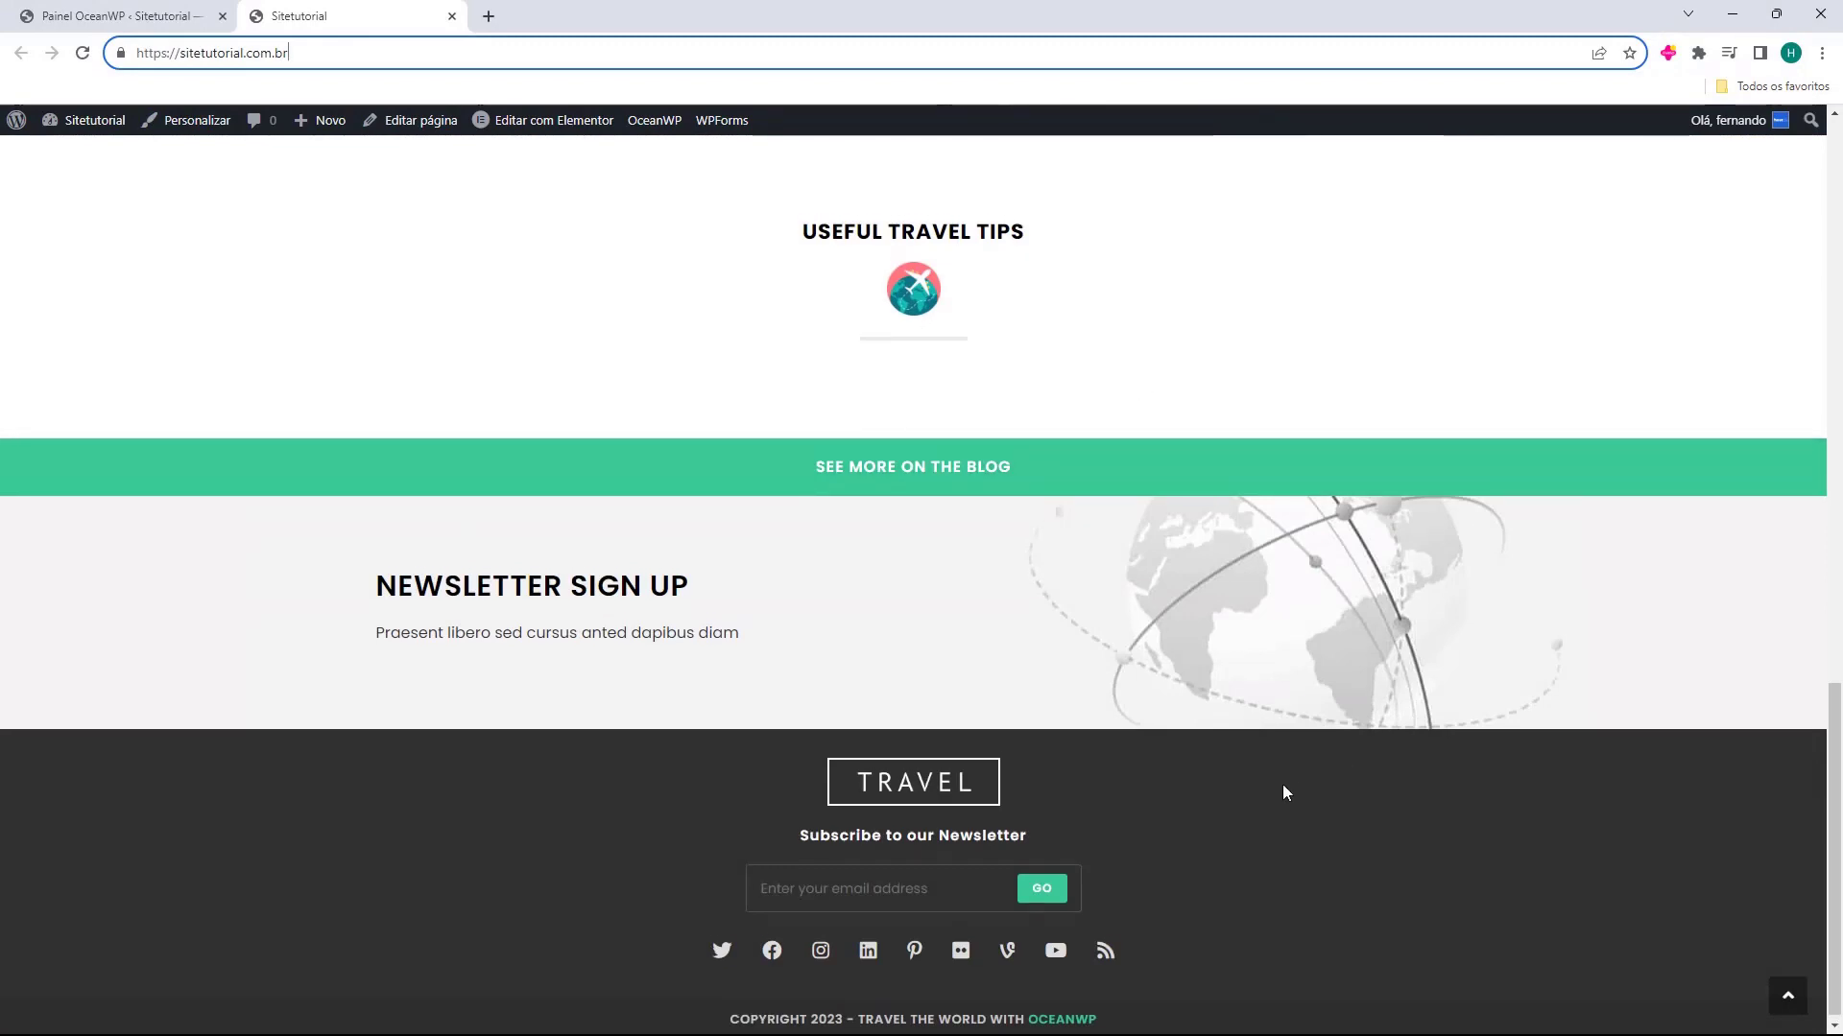
scroll(1024, 740, "up", 12)
scroll(937, 739, "up", 5)
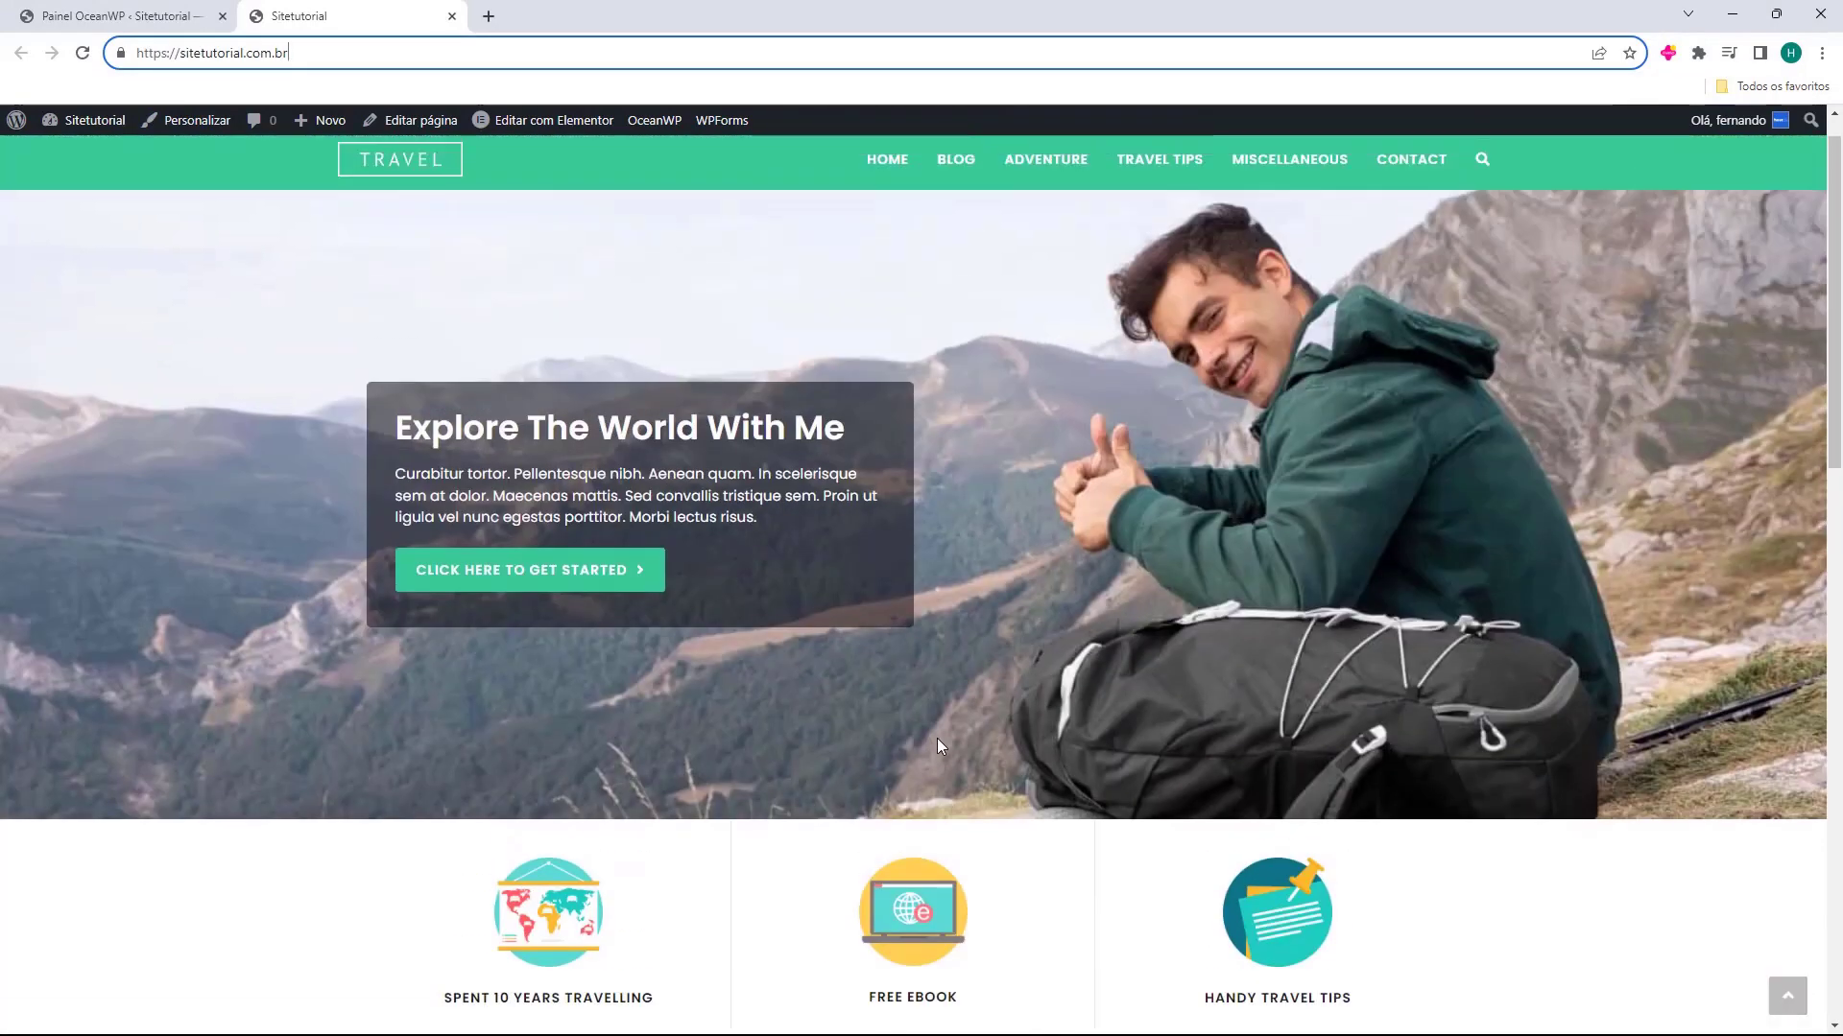
Examine the Popular Posts, Adventure Travel and Useful Travel Tips sections of the imported home page
scroll(929, 737, "down", 9)
left_click_drag(635, 424, 1084, 526)
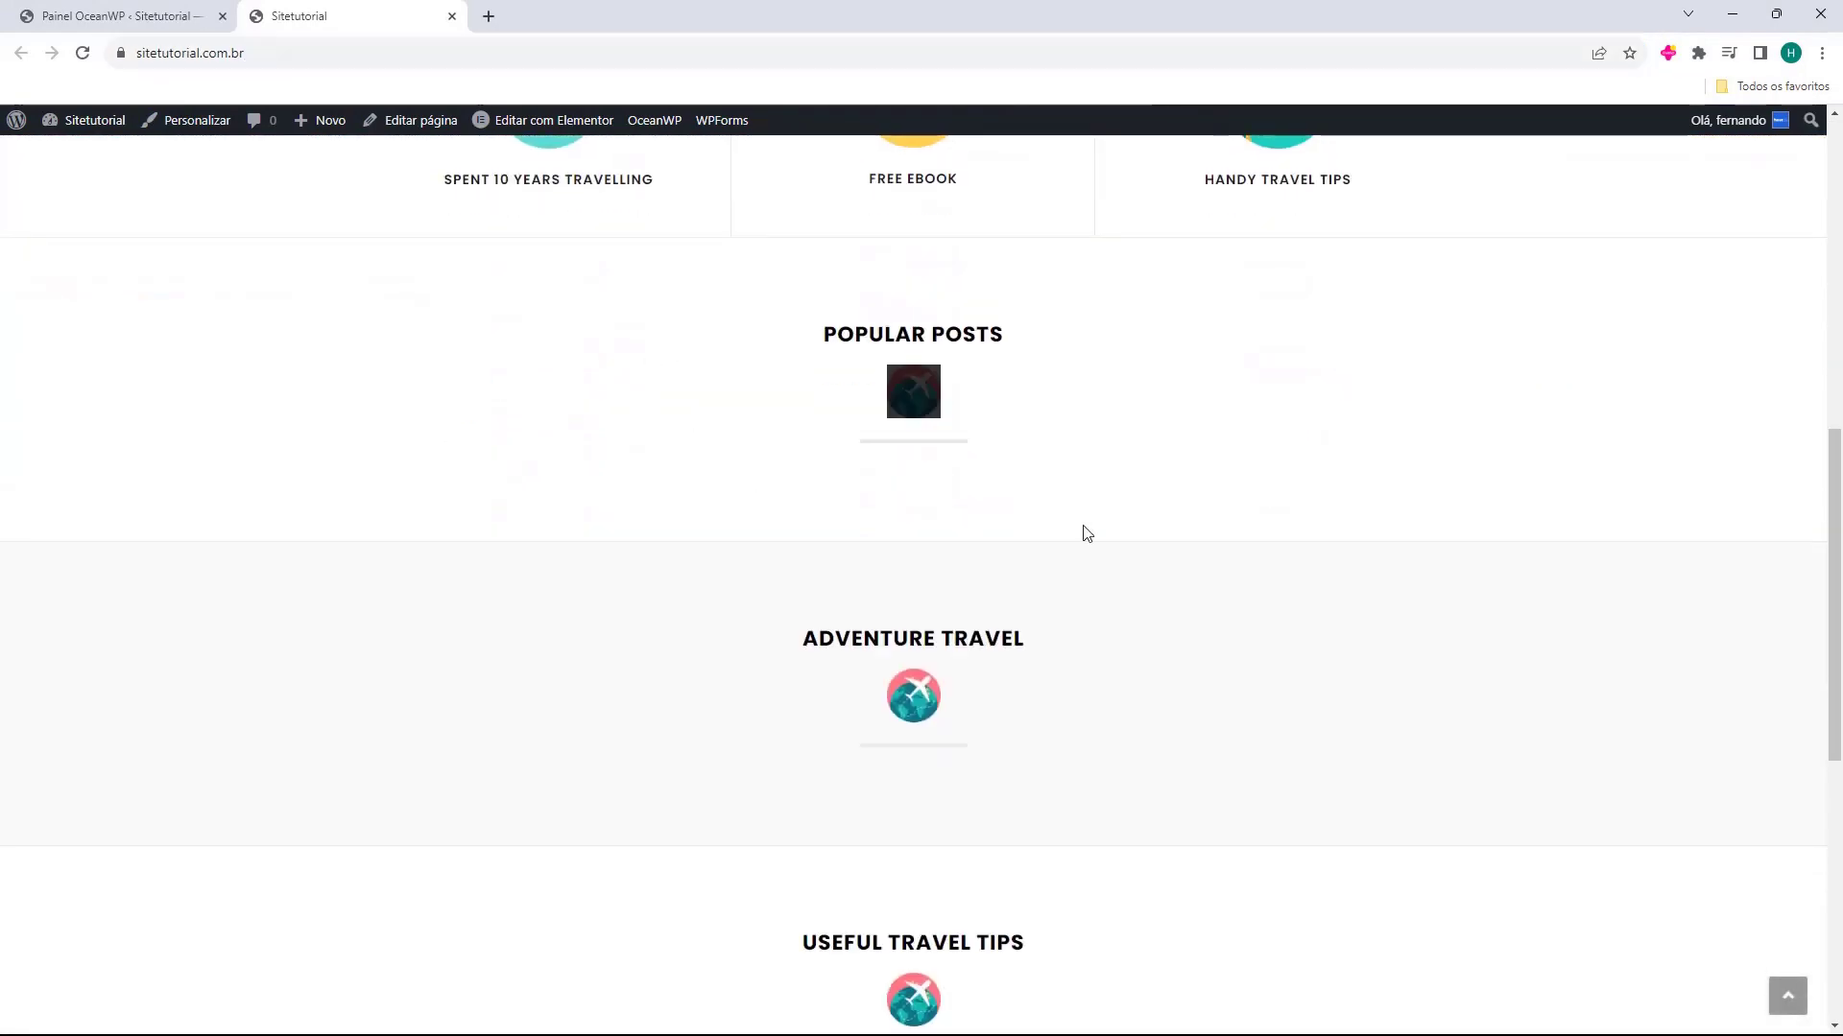
left_click(1110, 502)
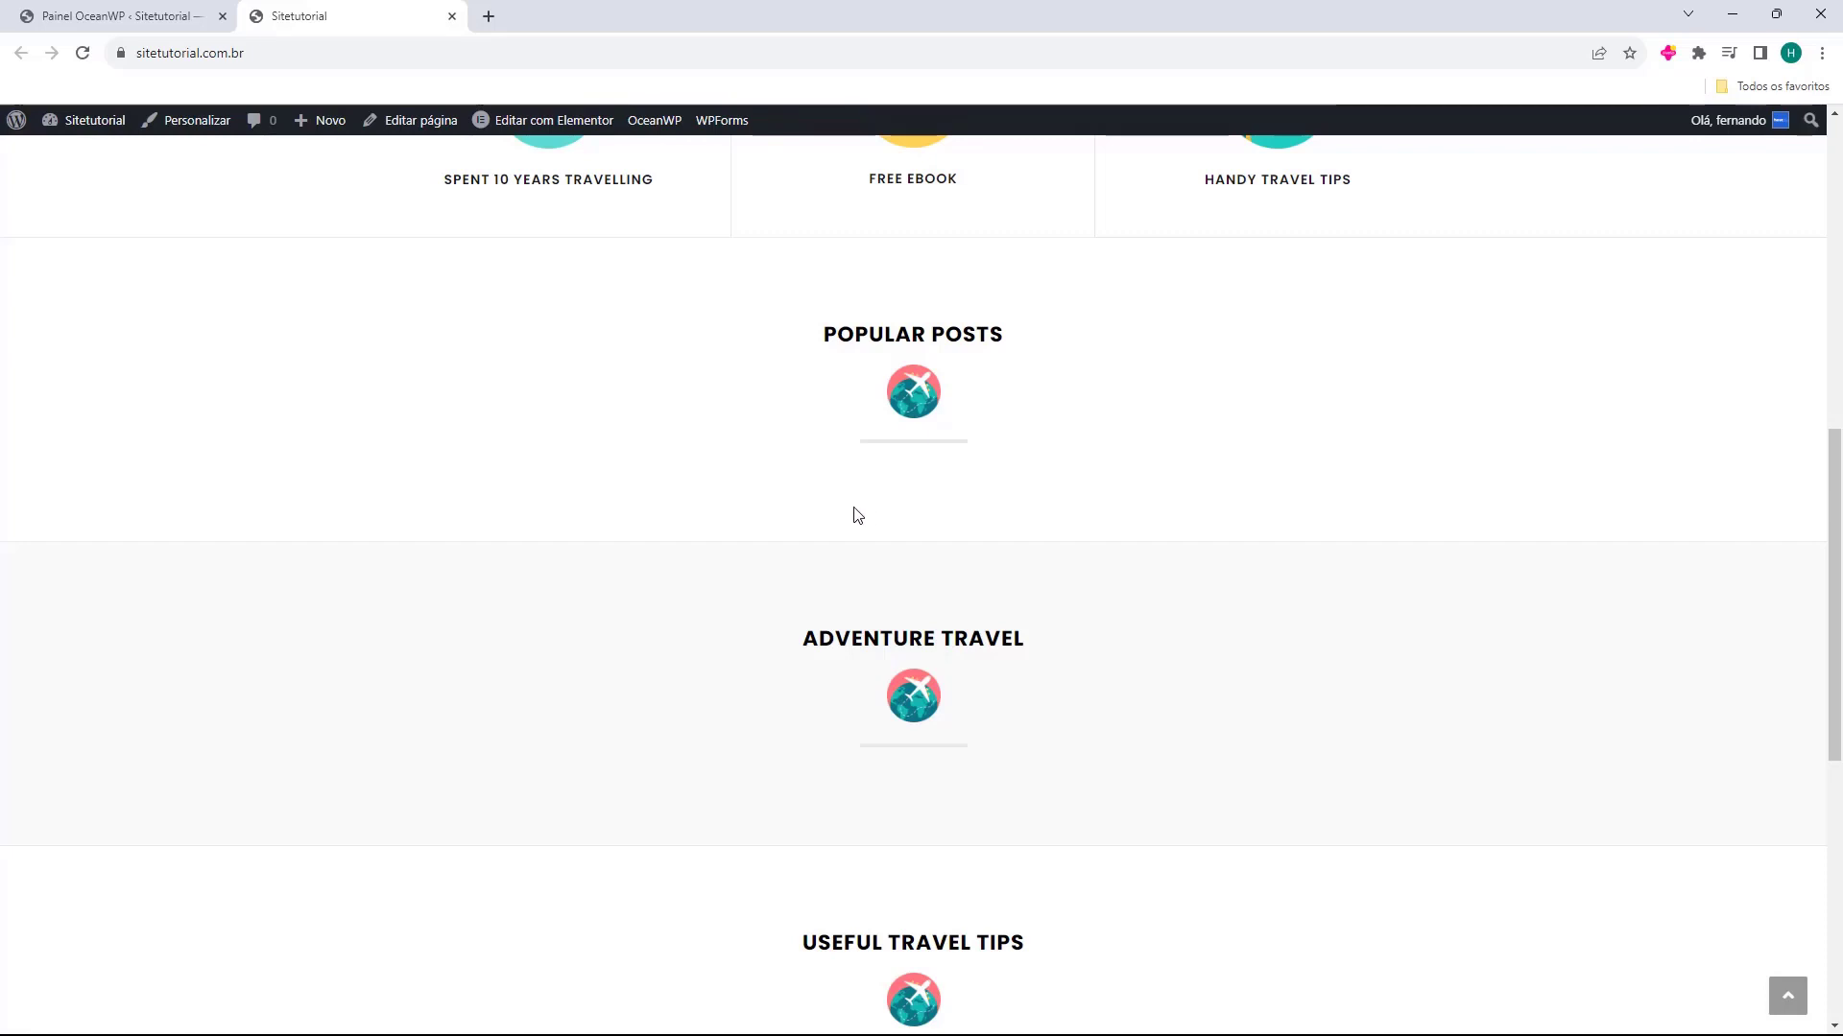
scroll(849, 508, "up", 3)
scroll(1023, 680, "down", 10)
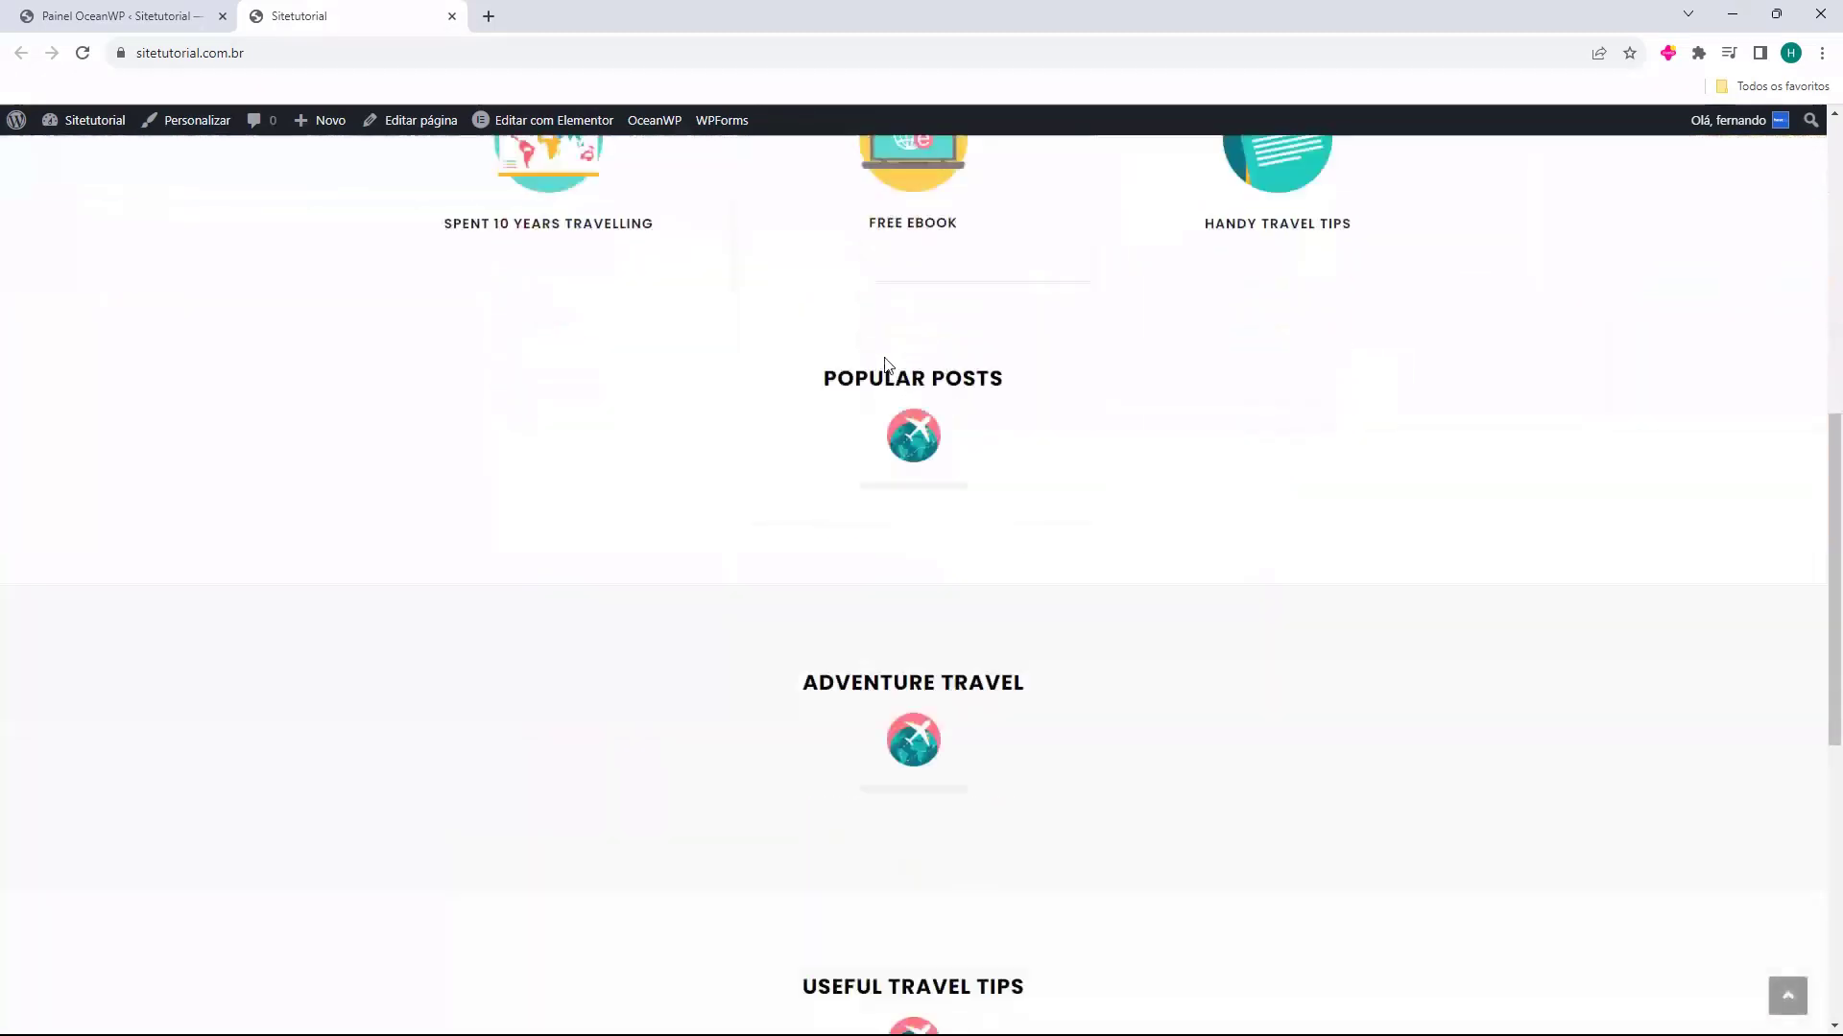
scroll(1337, 790, "up", 12)
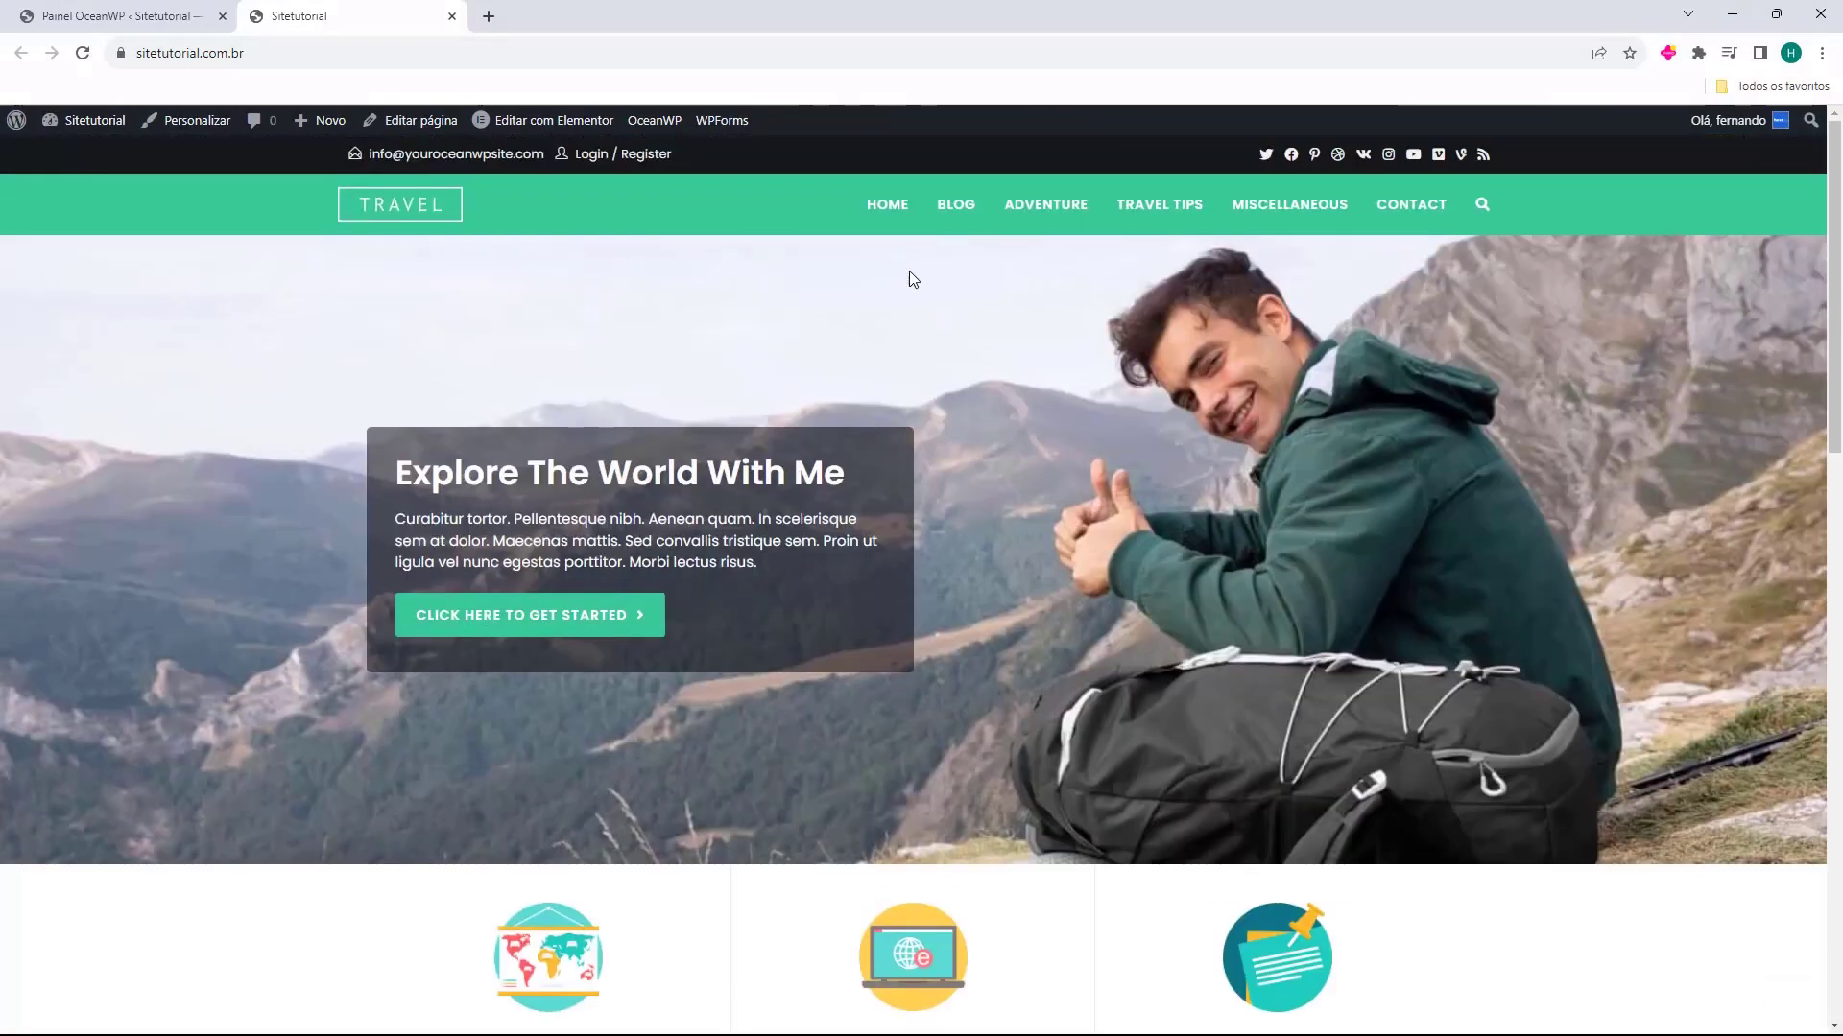
Open the imported site's Blog page and browse through to its third page of posts
left_click(965, 214)
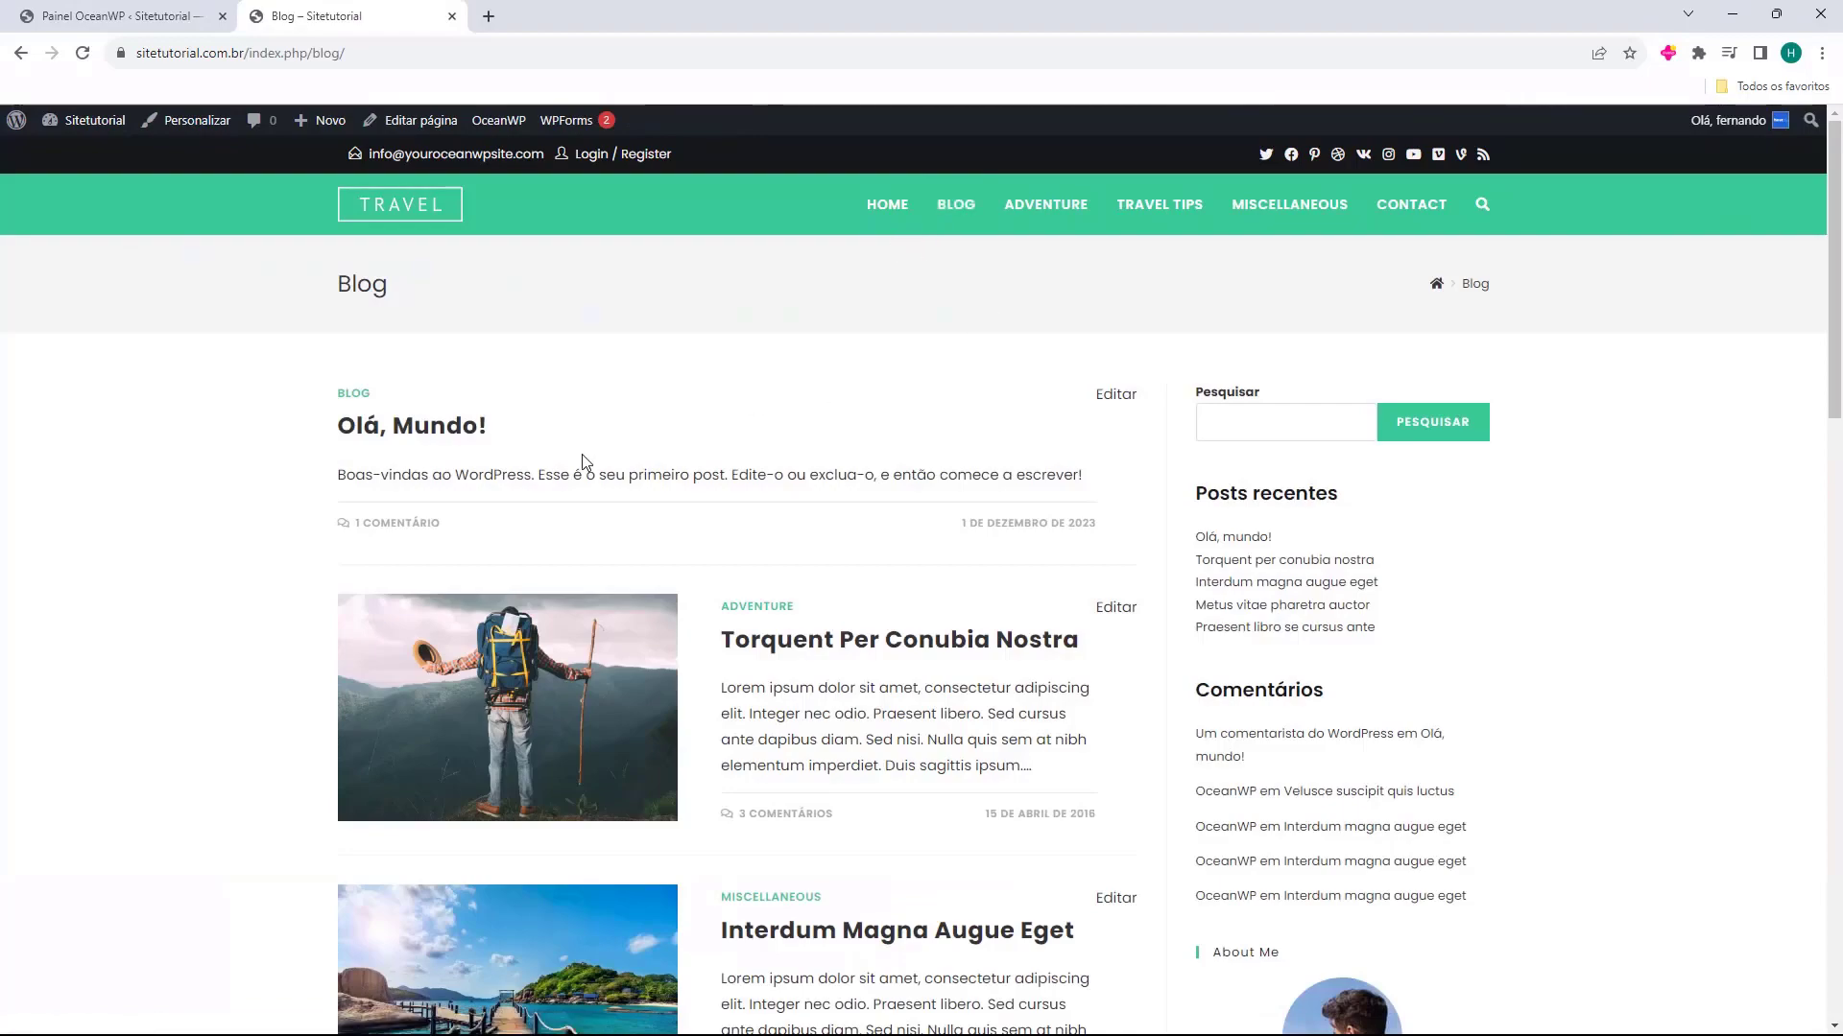
scroll(585, 459, "down", 8)
scroll(590, 461, "down", 3)
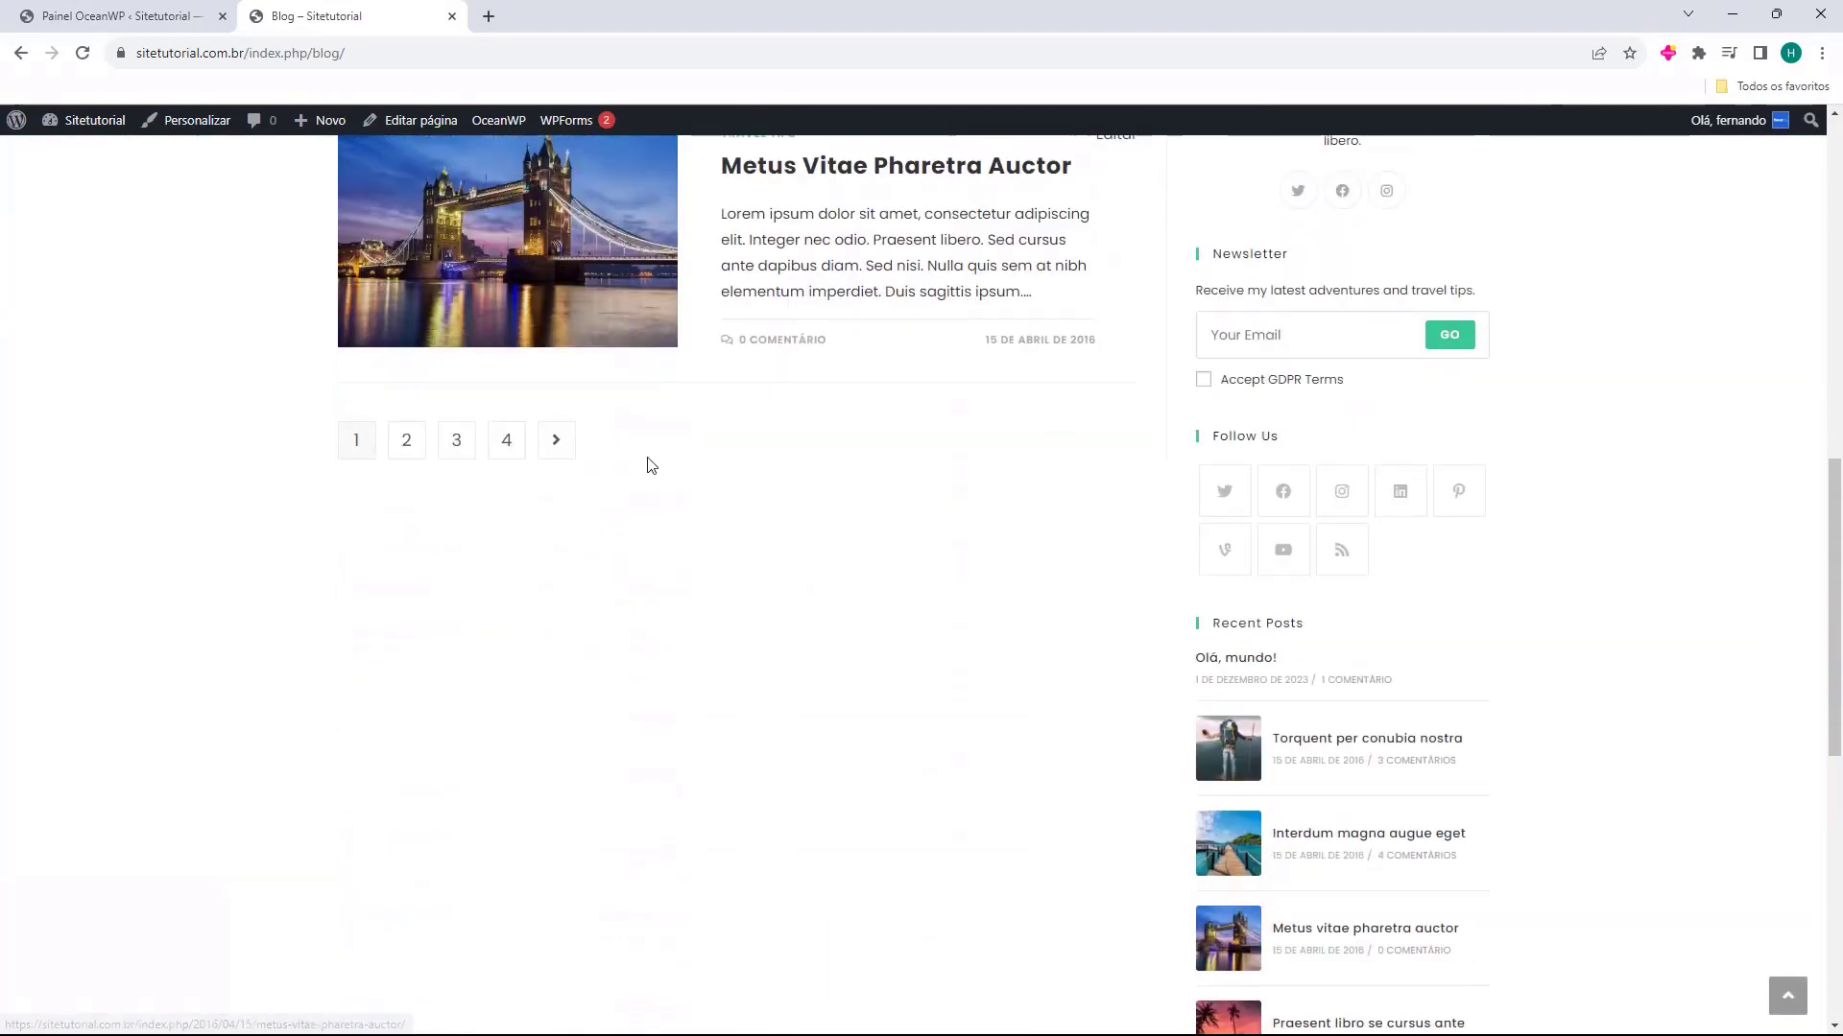
scroll(646, 465, "up", 4)
left_click(404, 822)
scroll(571, 478, "down", 10)
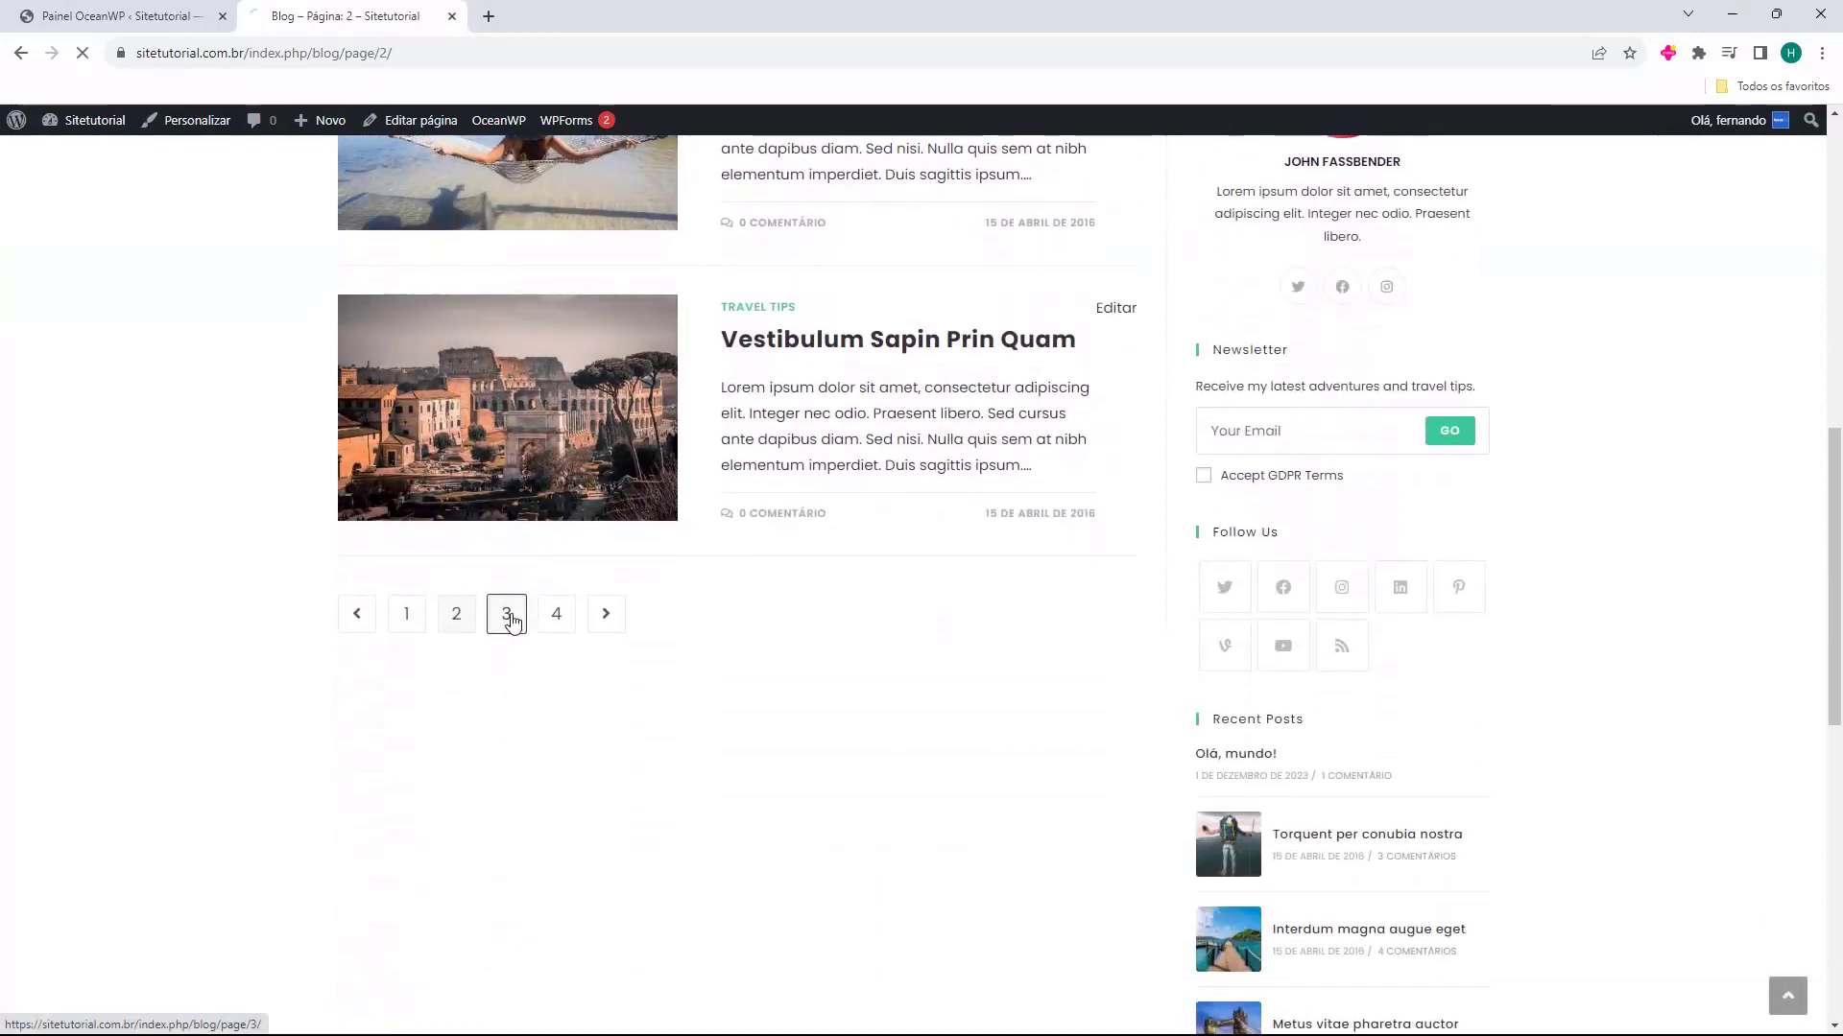
left_click(506, 617)
Open the post "Duis Sagitis Ipsum Prasent" and look over its header, image and text
left_click(763, 446)
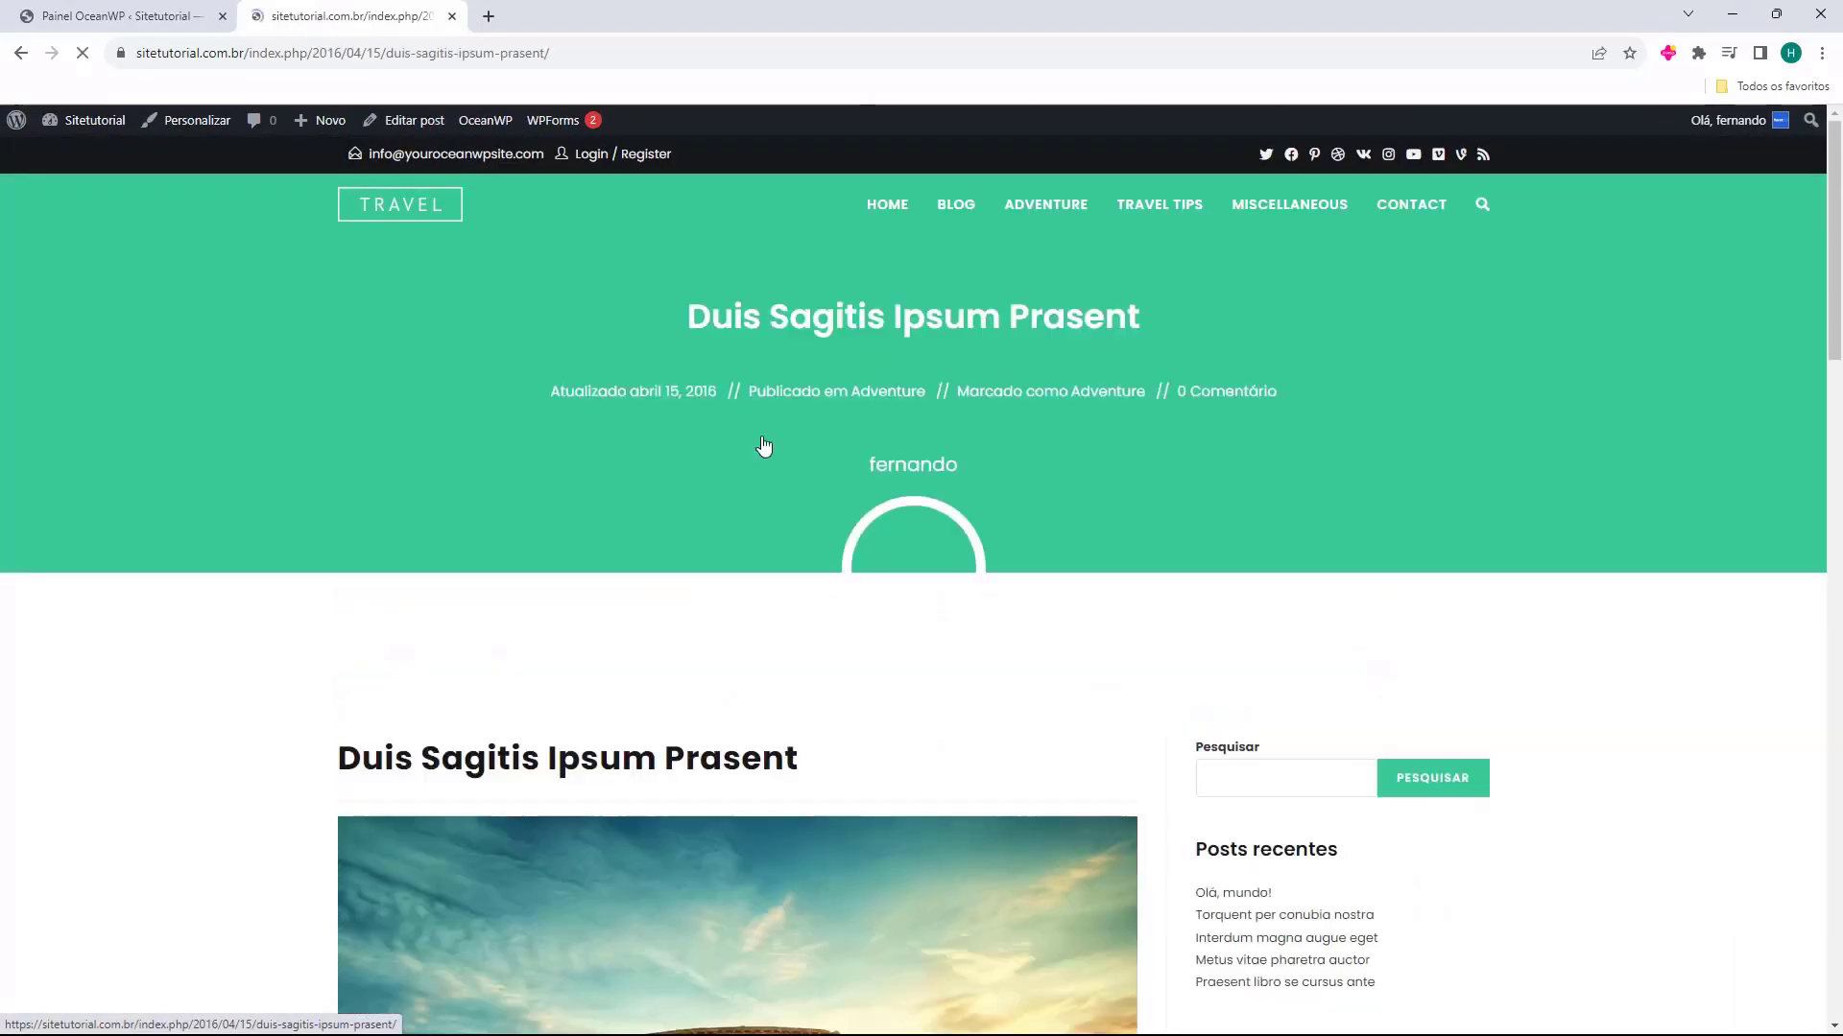
scroll(629, 477, "down", 1)
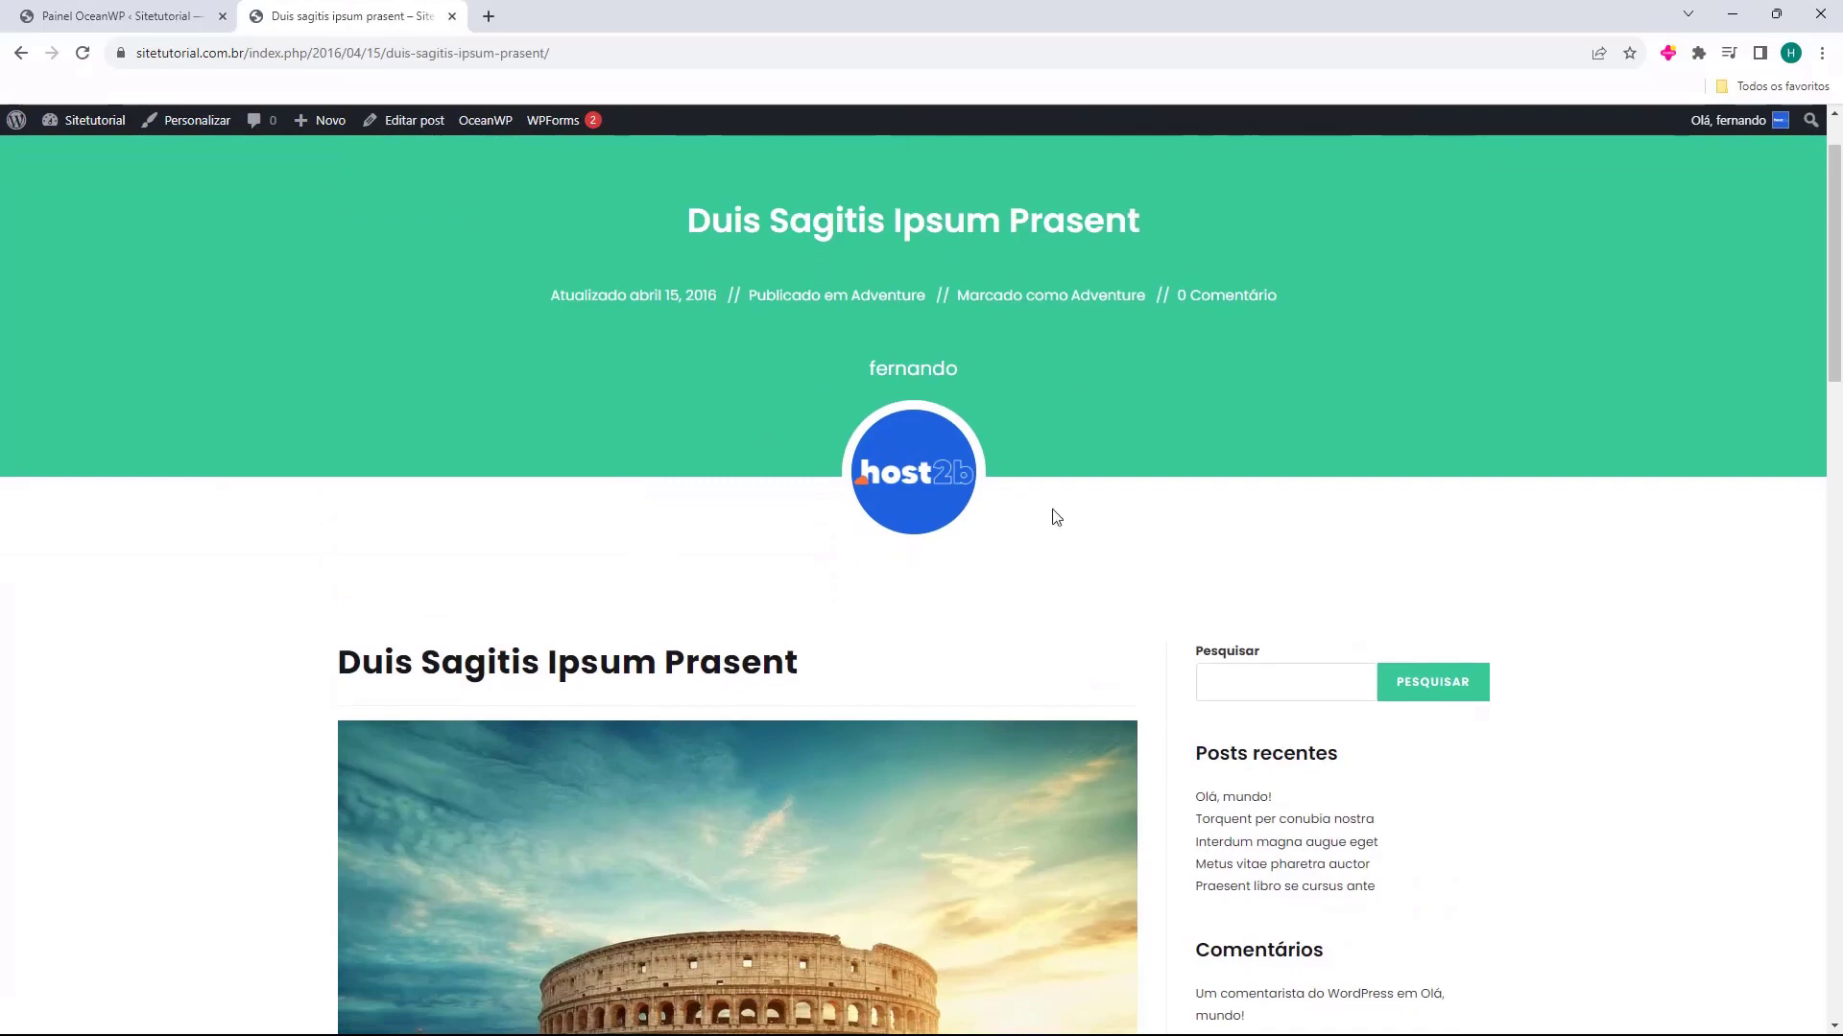
scroll(977, 479, "down", 15)
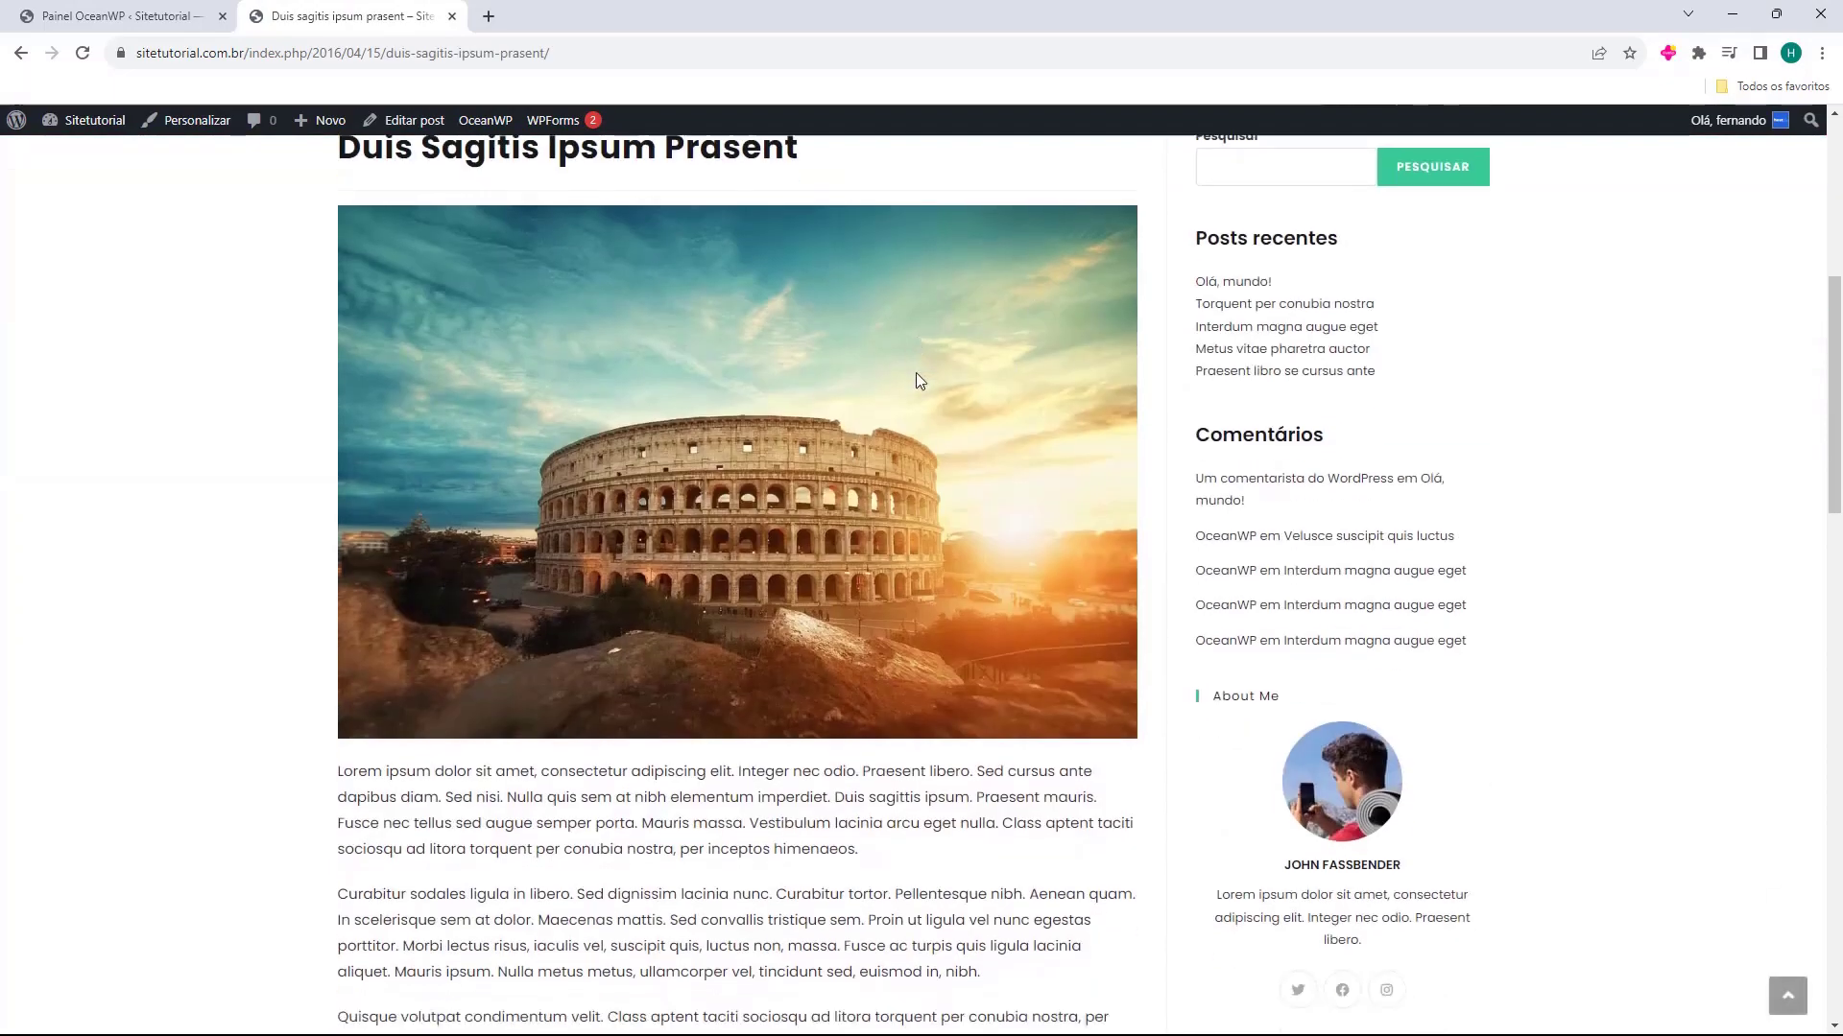
scroll(798, 732, "up", 15)
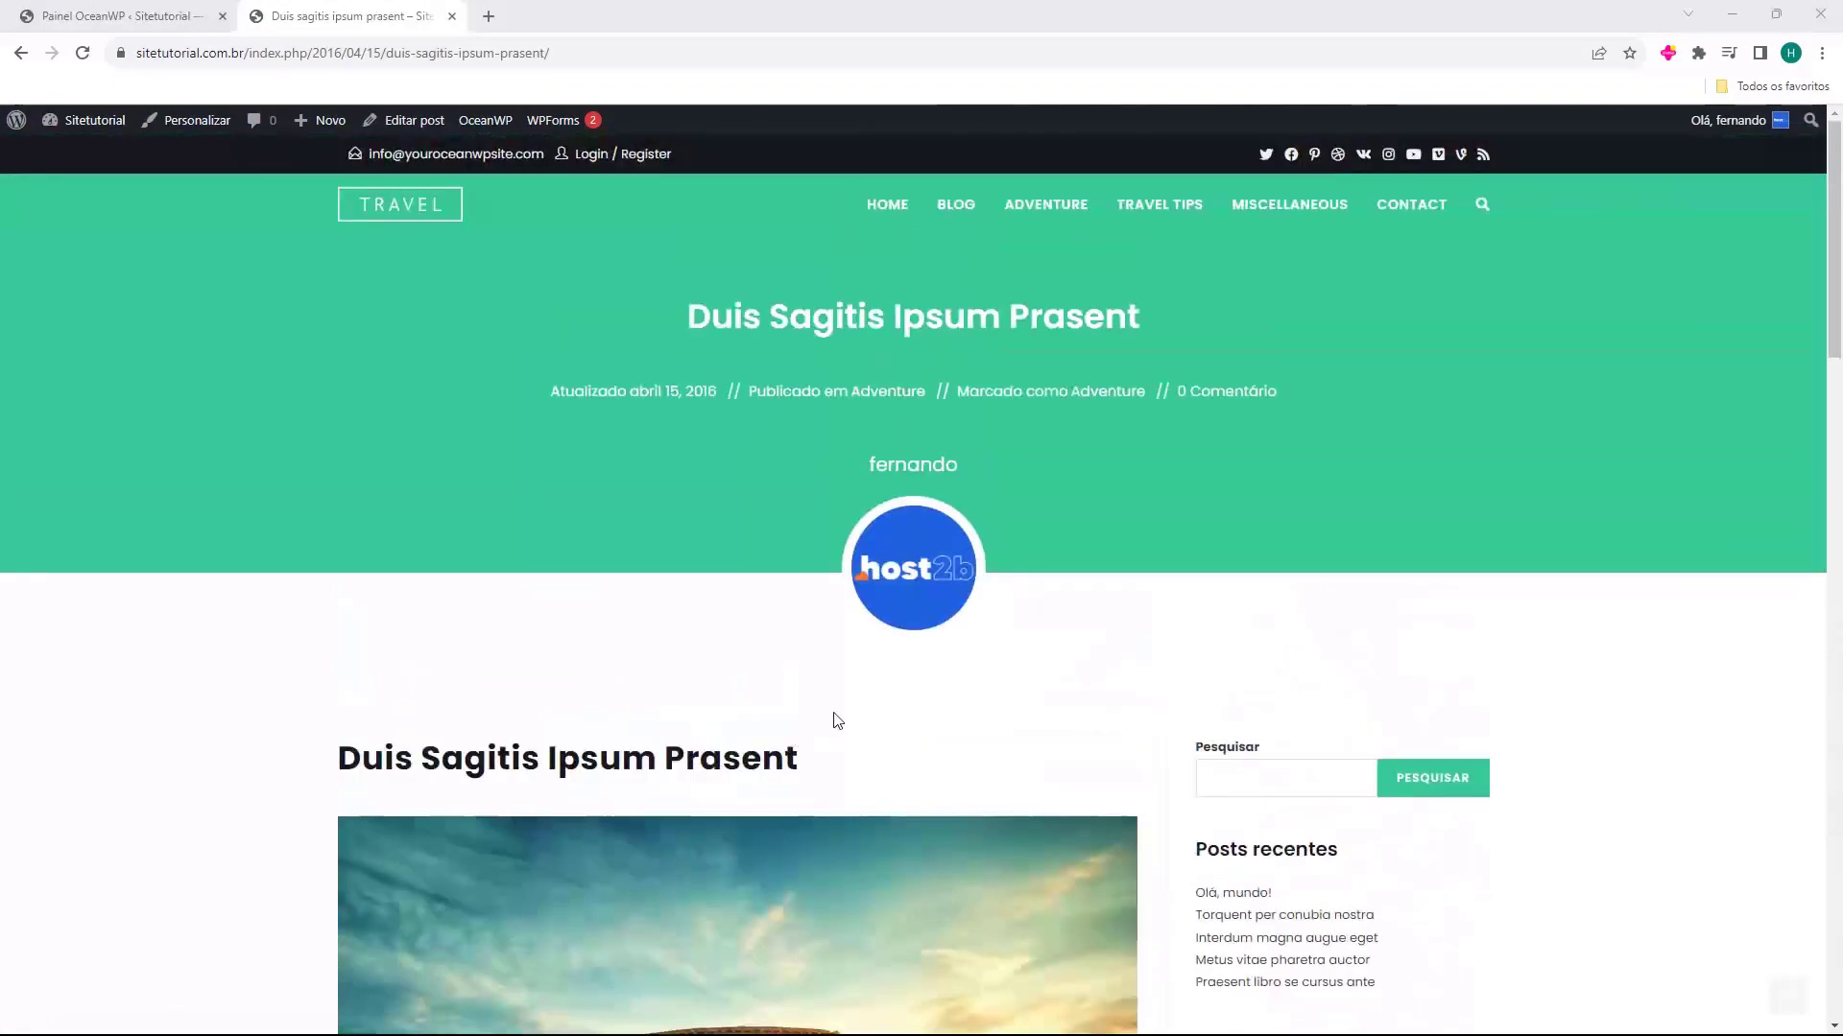
Compare the imported site's home page sections with the posts on its Blog page, and return to the home page
left_click(886, 240)
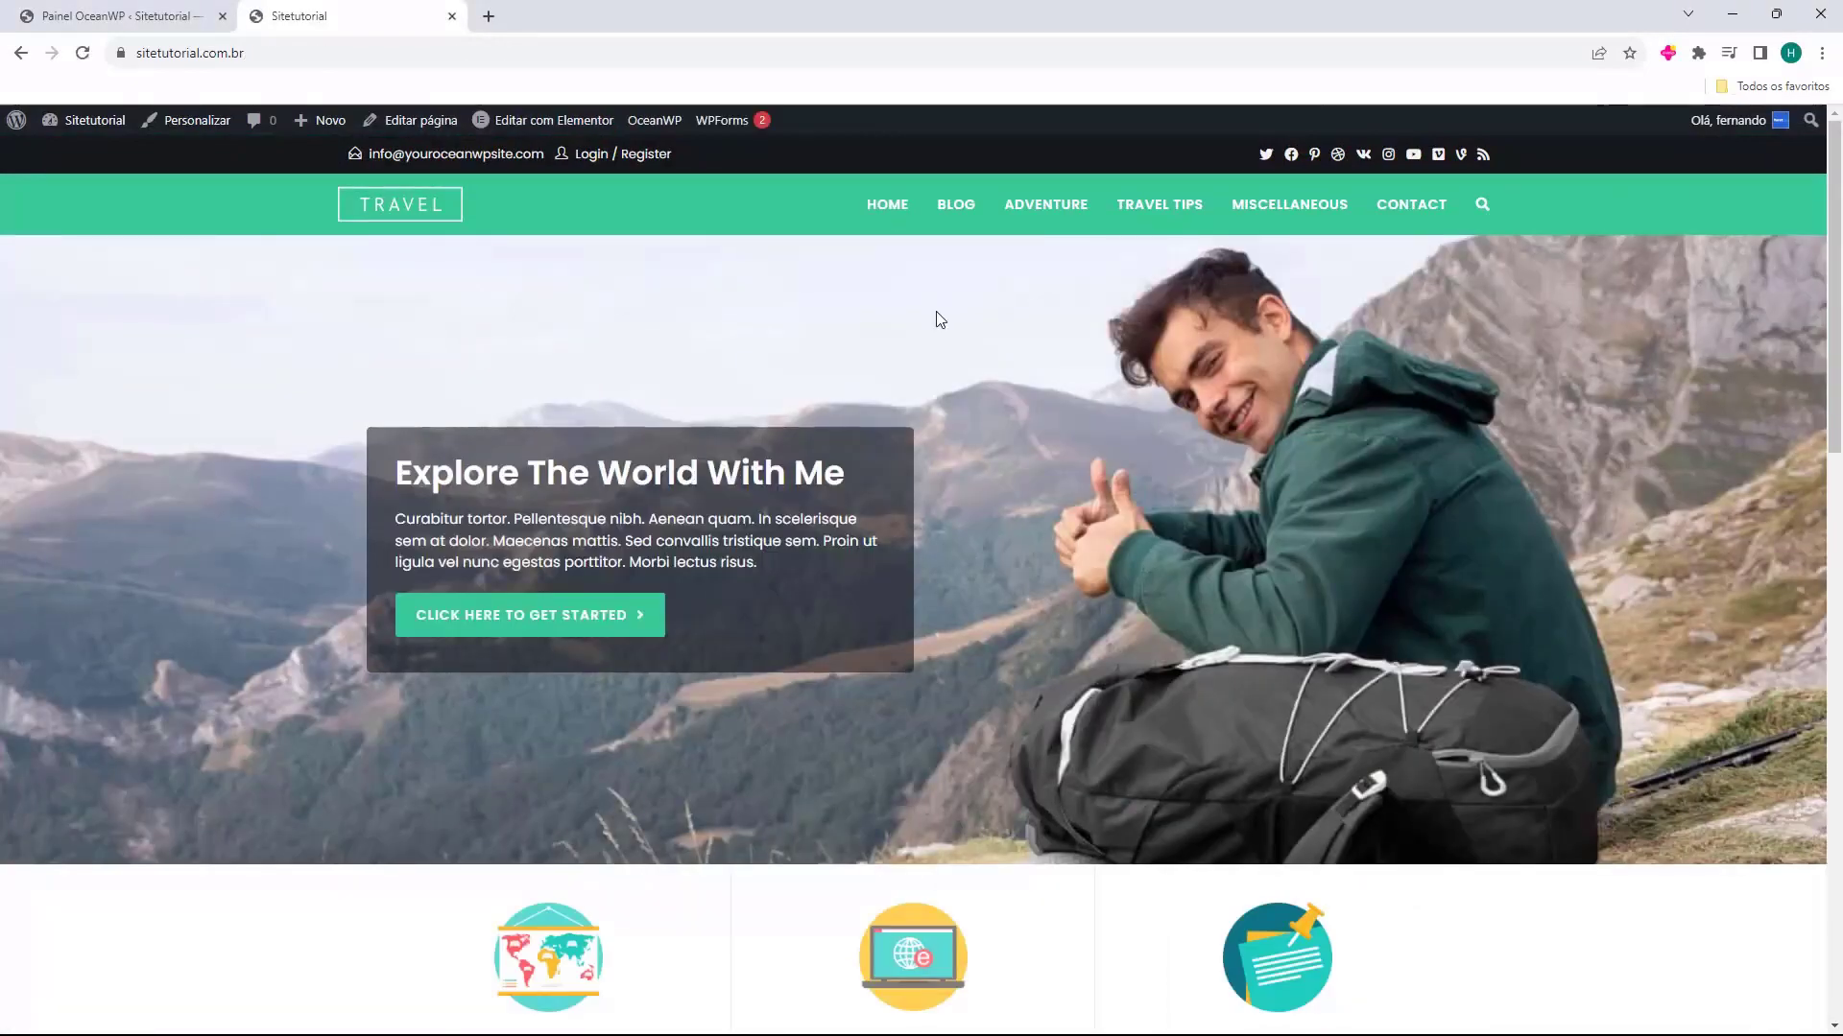
scroll(987, 551, "down", 15)
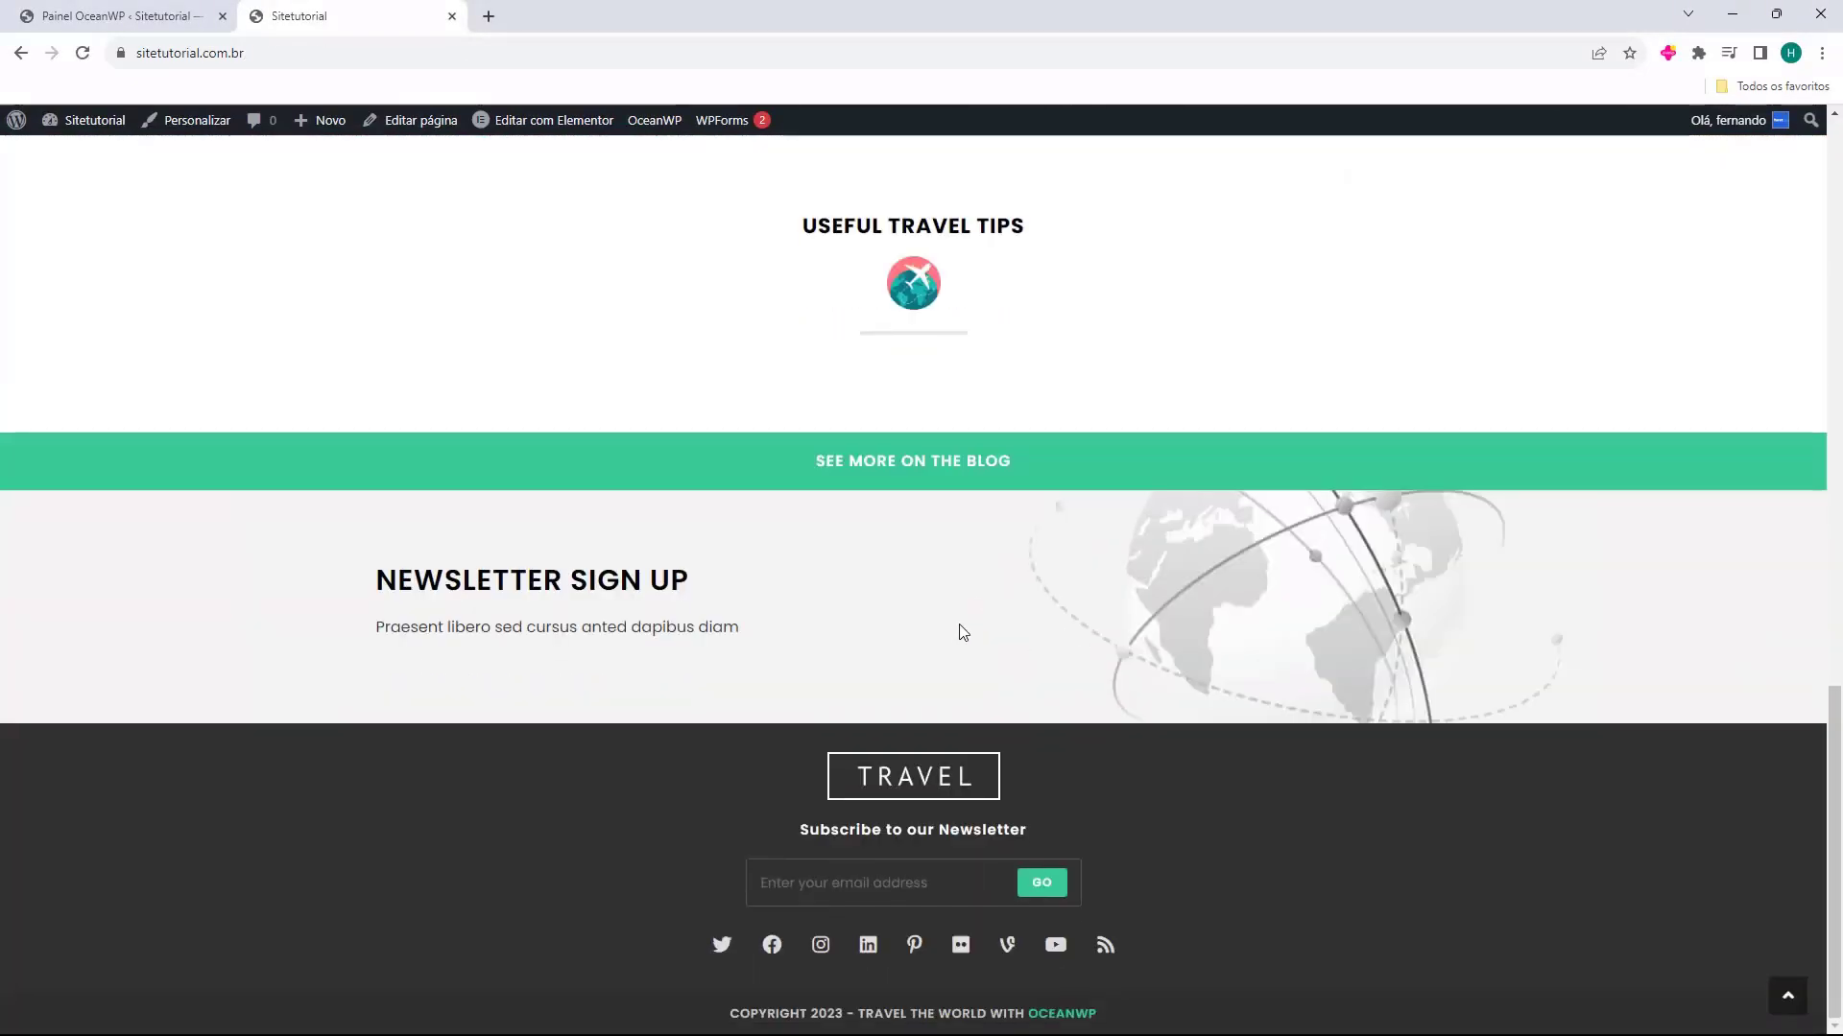
scroll(924, 656, "up", 10)
scroll(923, 657, "up", 10)
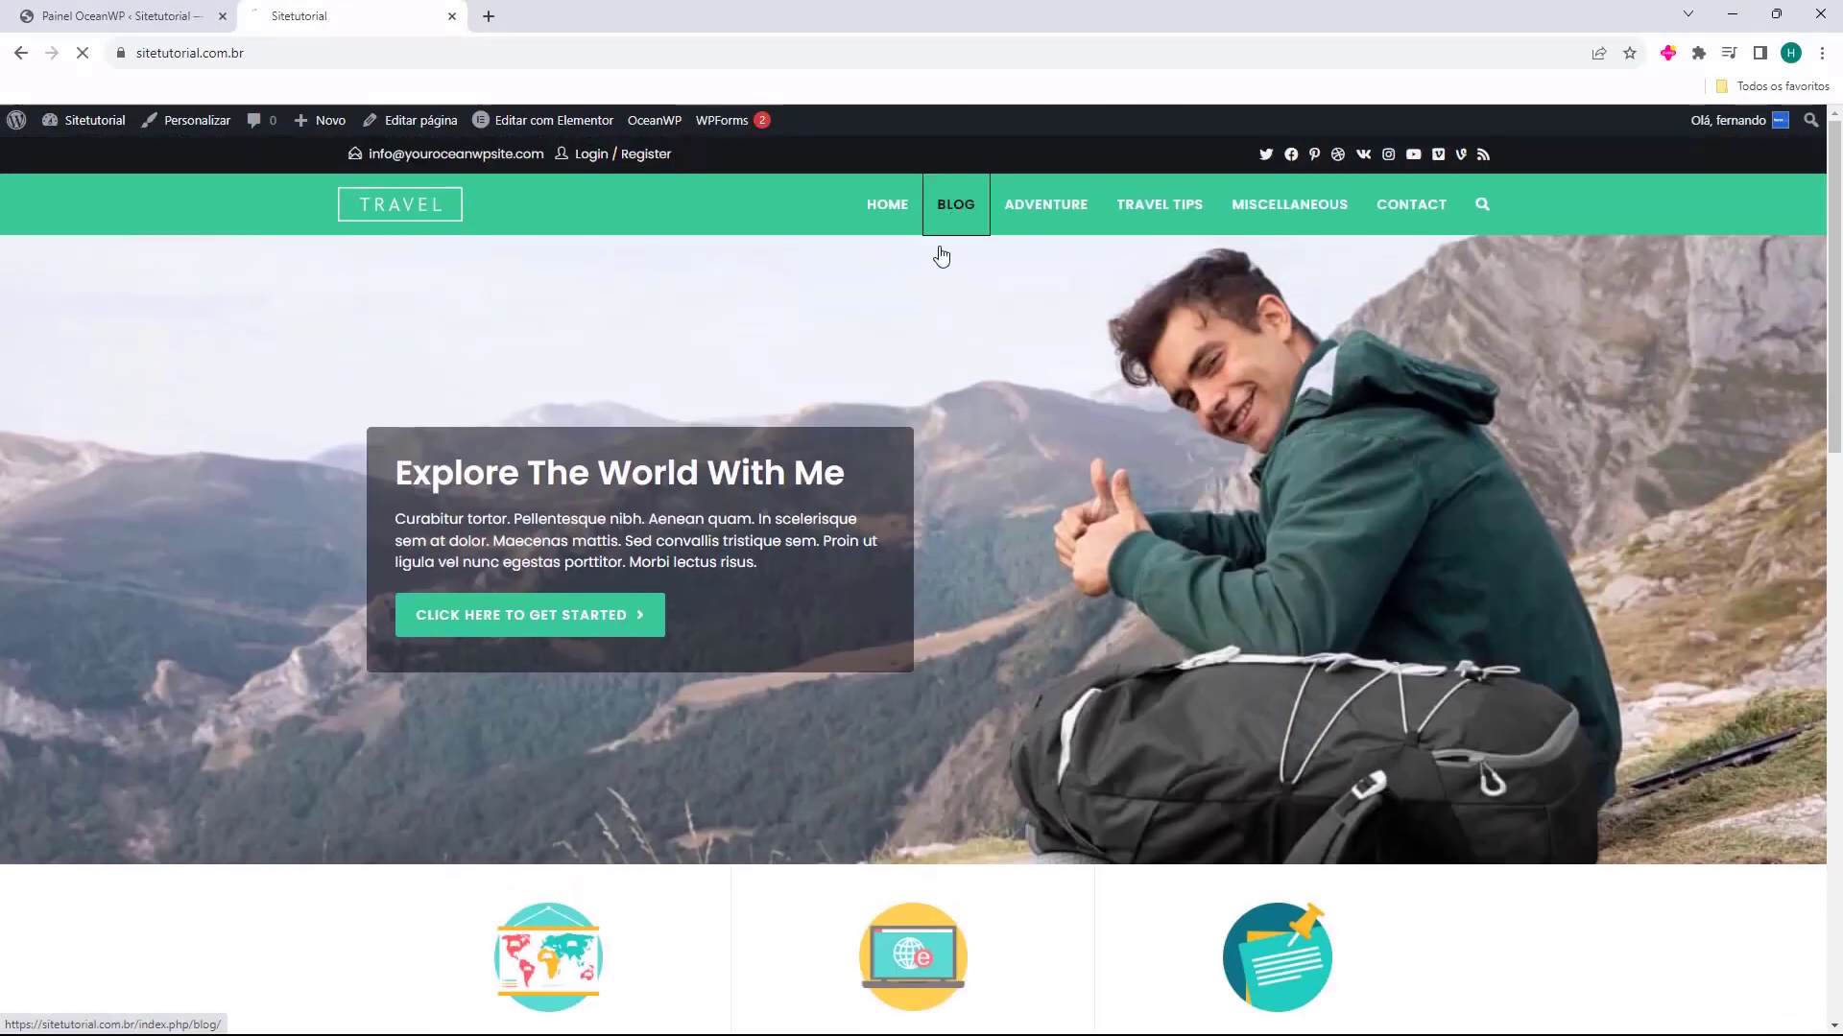
left_click(950, 206)
scroll(1113, 499, "down", 3)
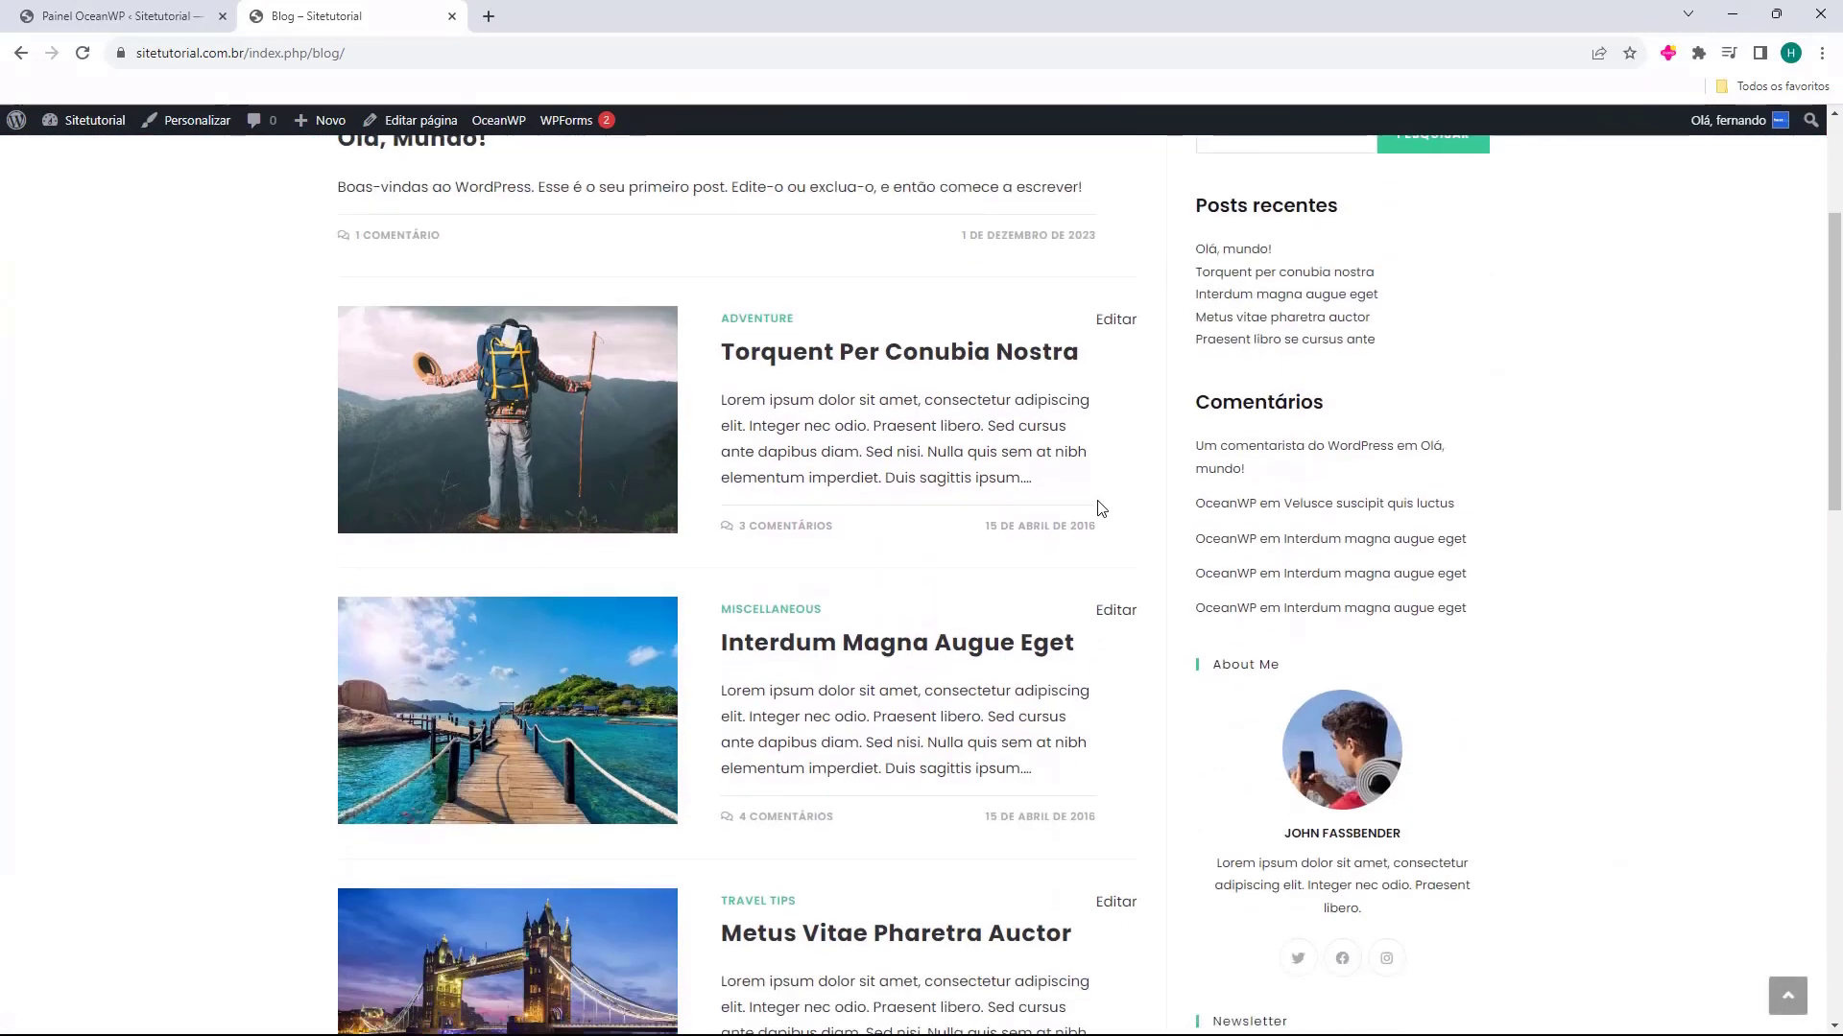
scroll(1099, 507, "up", 3)
left_click(869, 221)
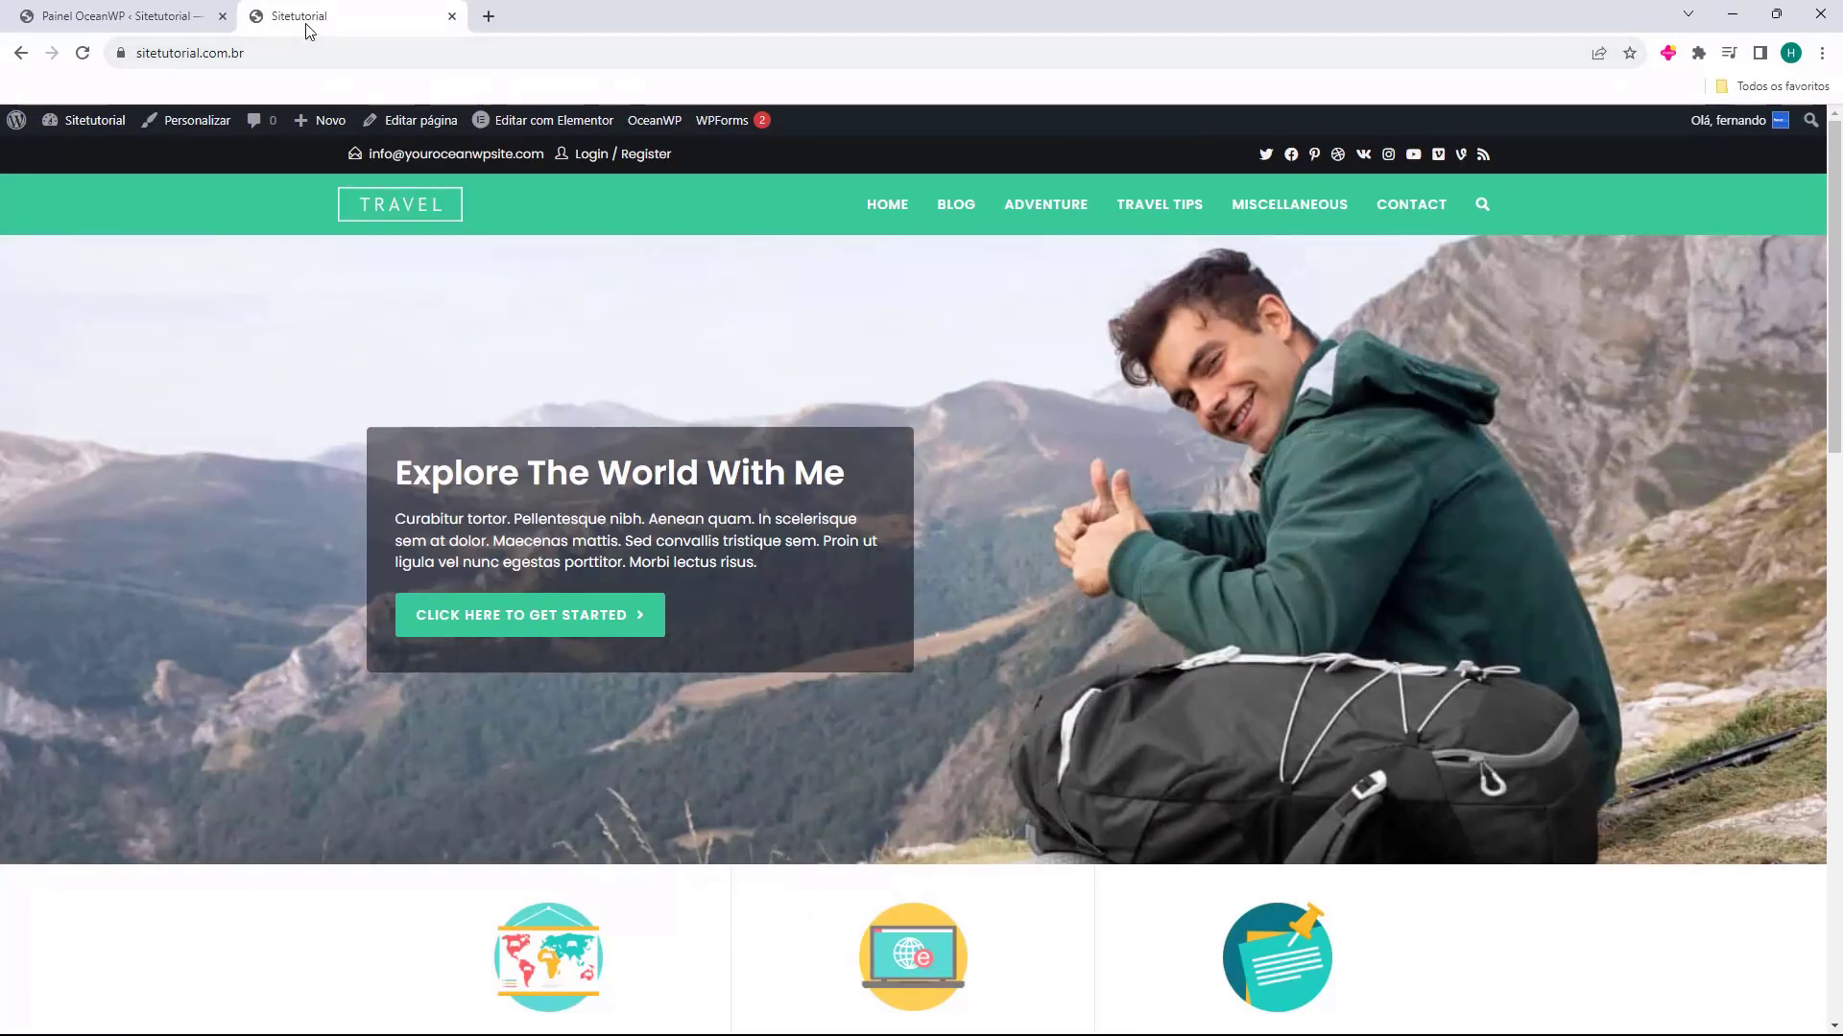
scroll(1097, 377, "down", 15)
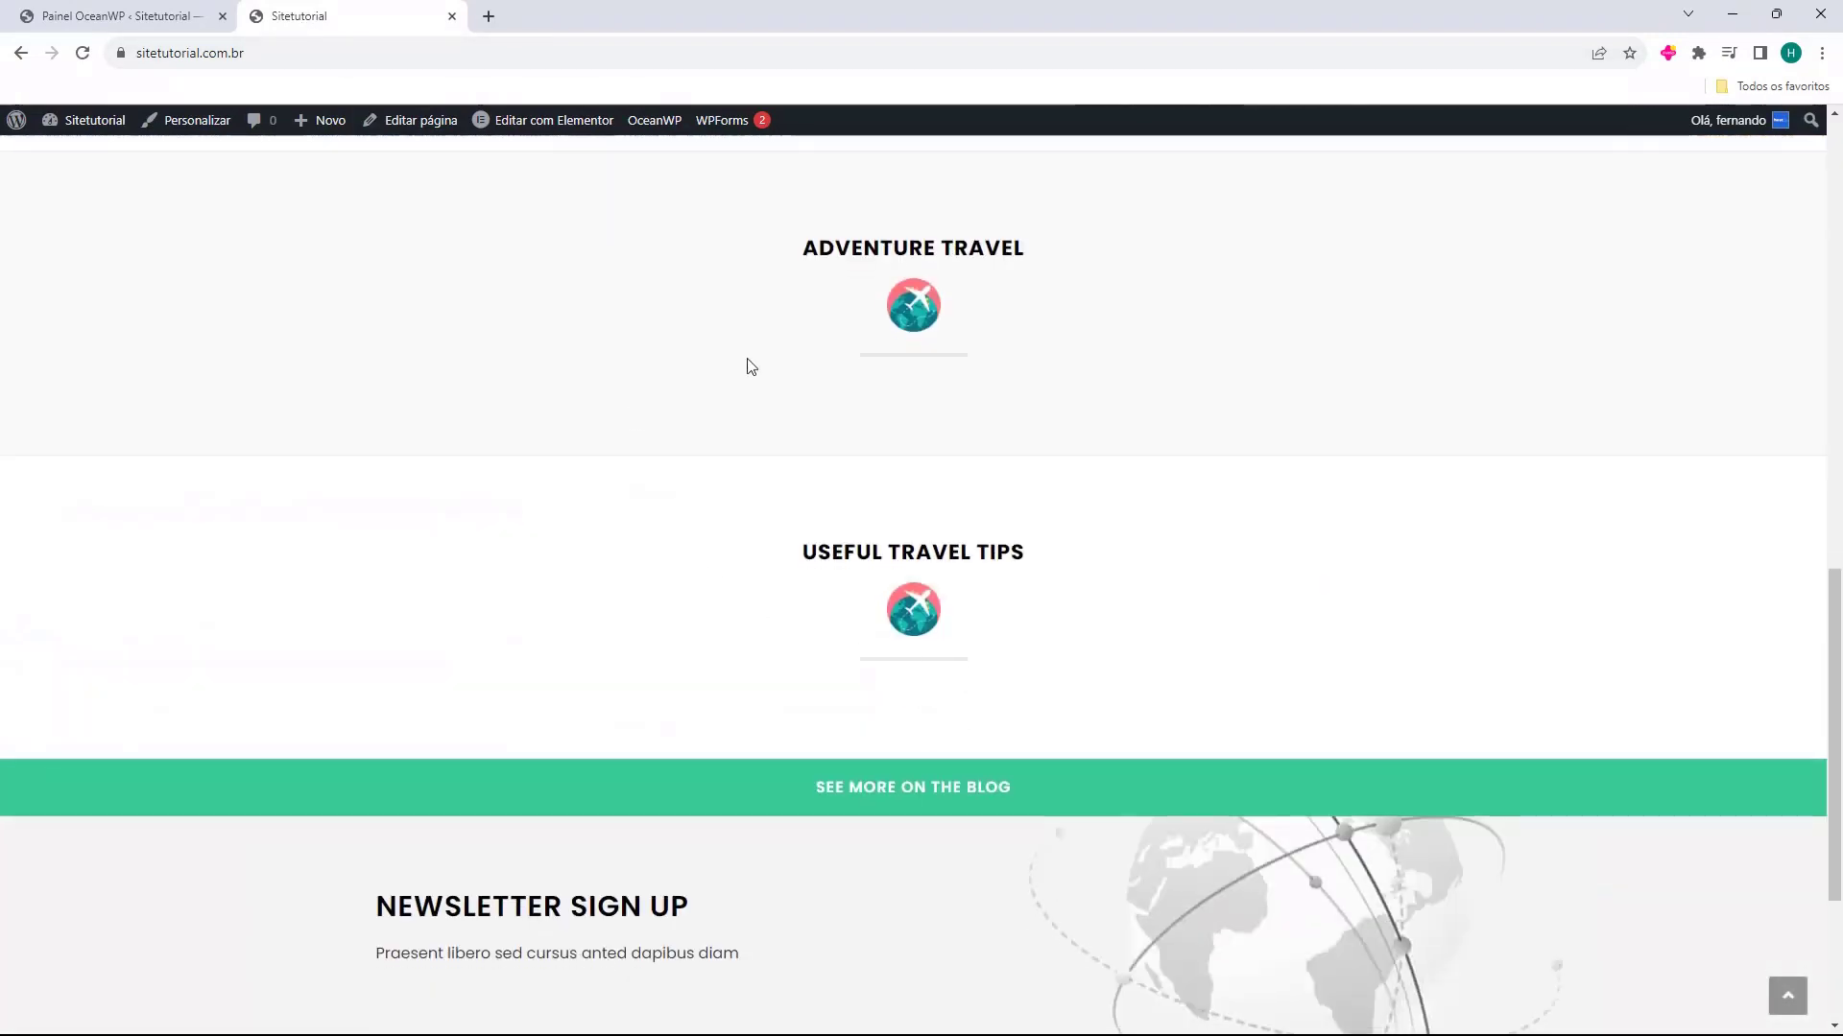
scroll(710, 624, "up", 15)
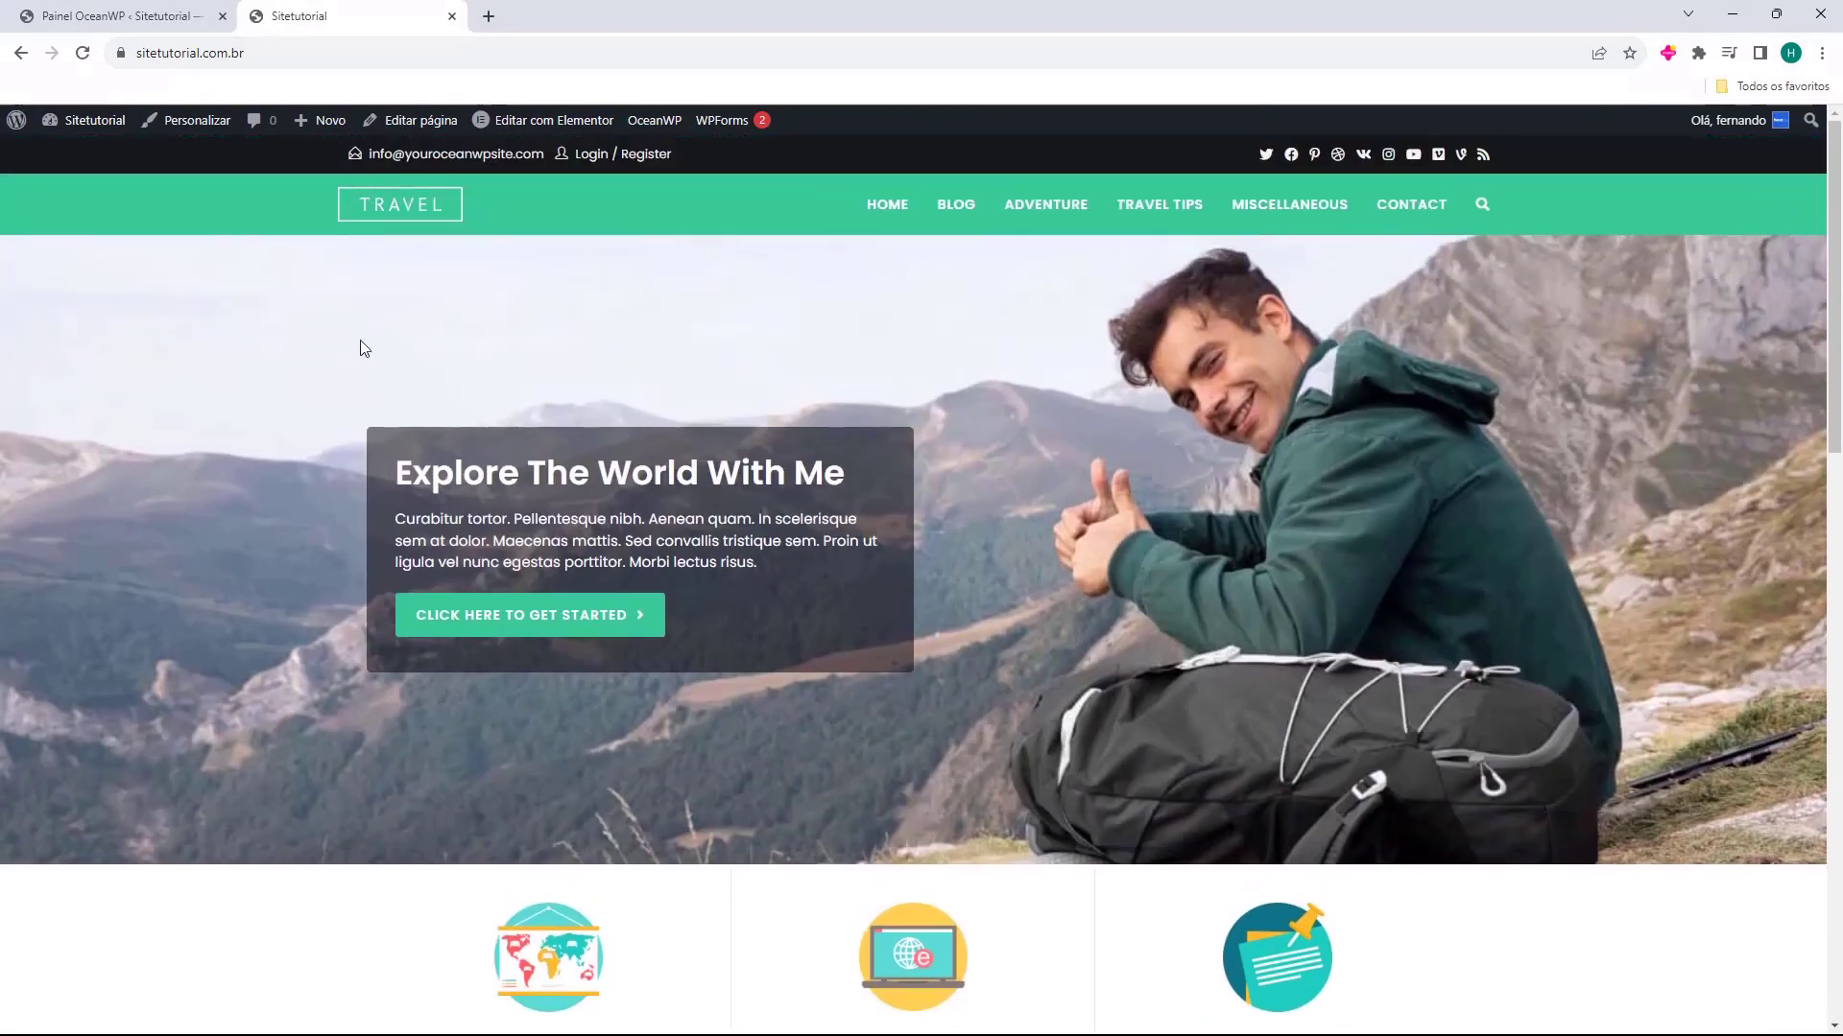
Close the imported site's preview and dismiss the demo import completion dialog
left_click(955, 206)
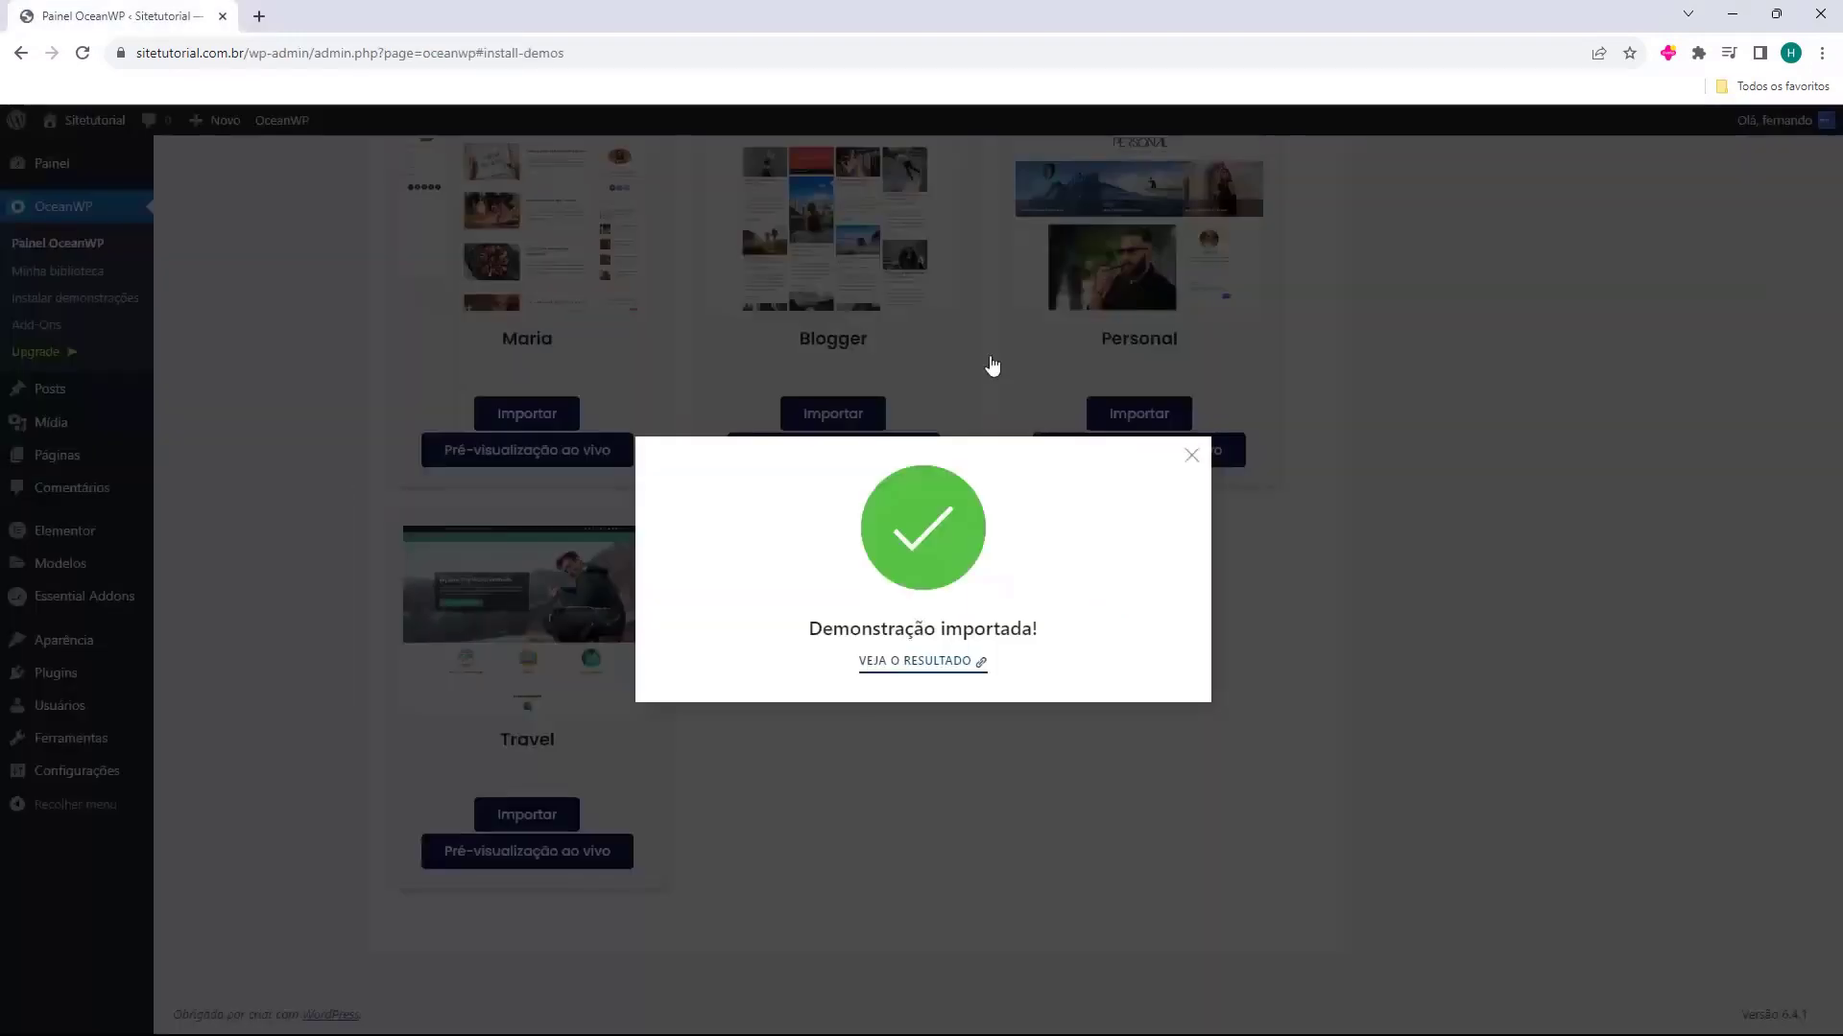
key("ctrl+w")
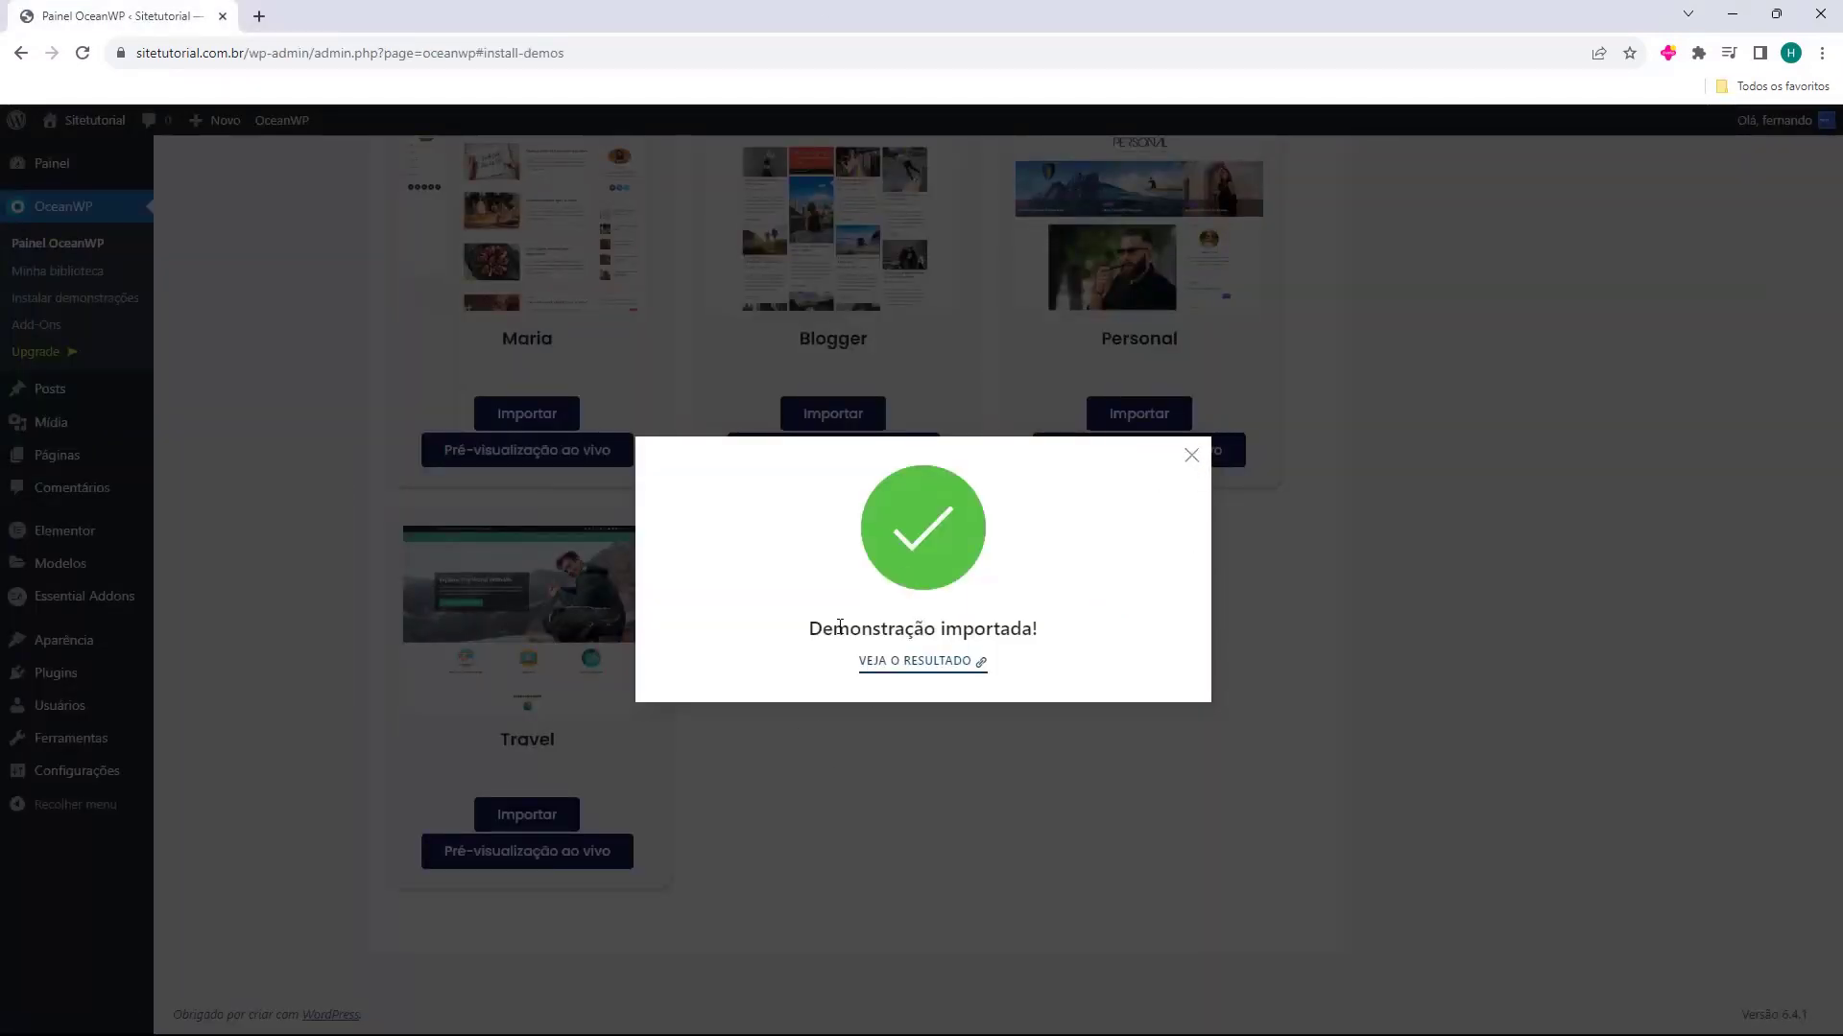
left_click(1189, 462)
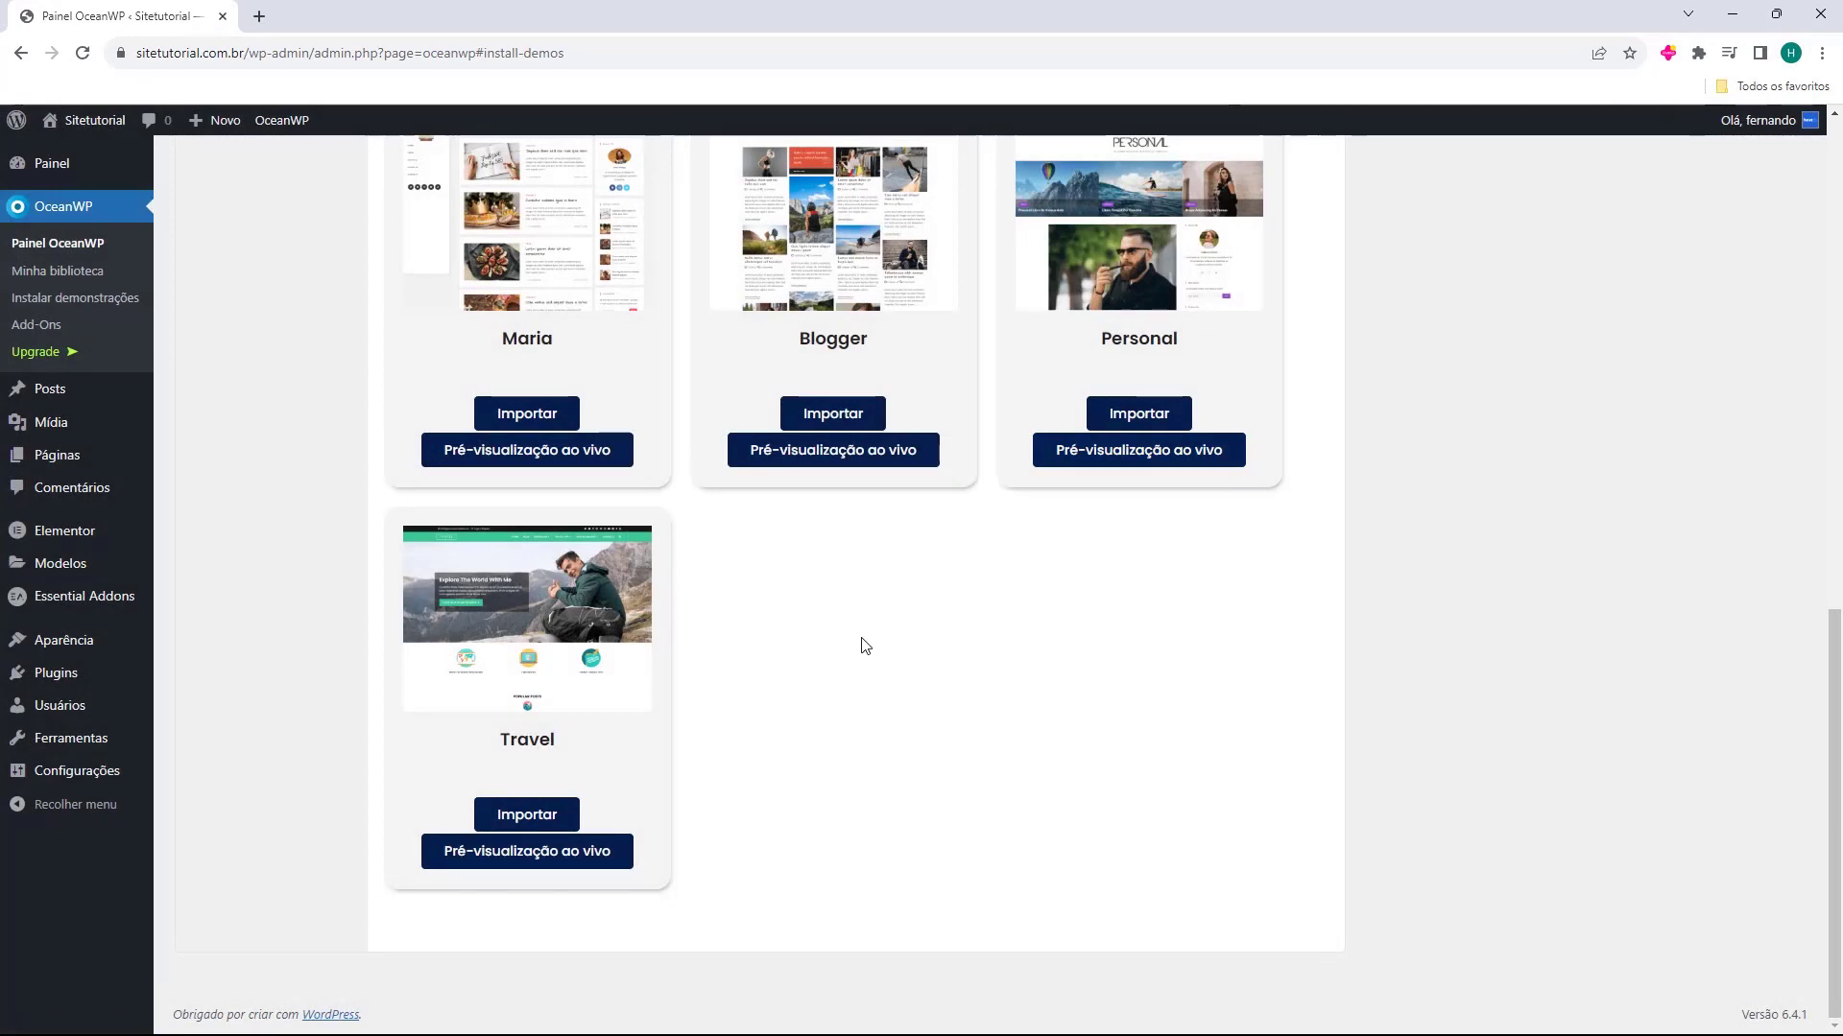
Open the customizer for the active OceanWP theme and look over the home page preview down to its footer
left_click(77, 653)
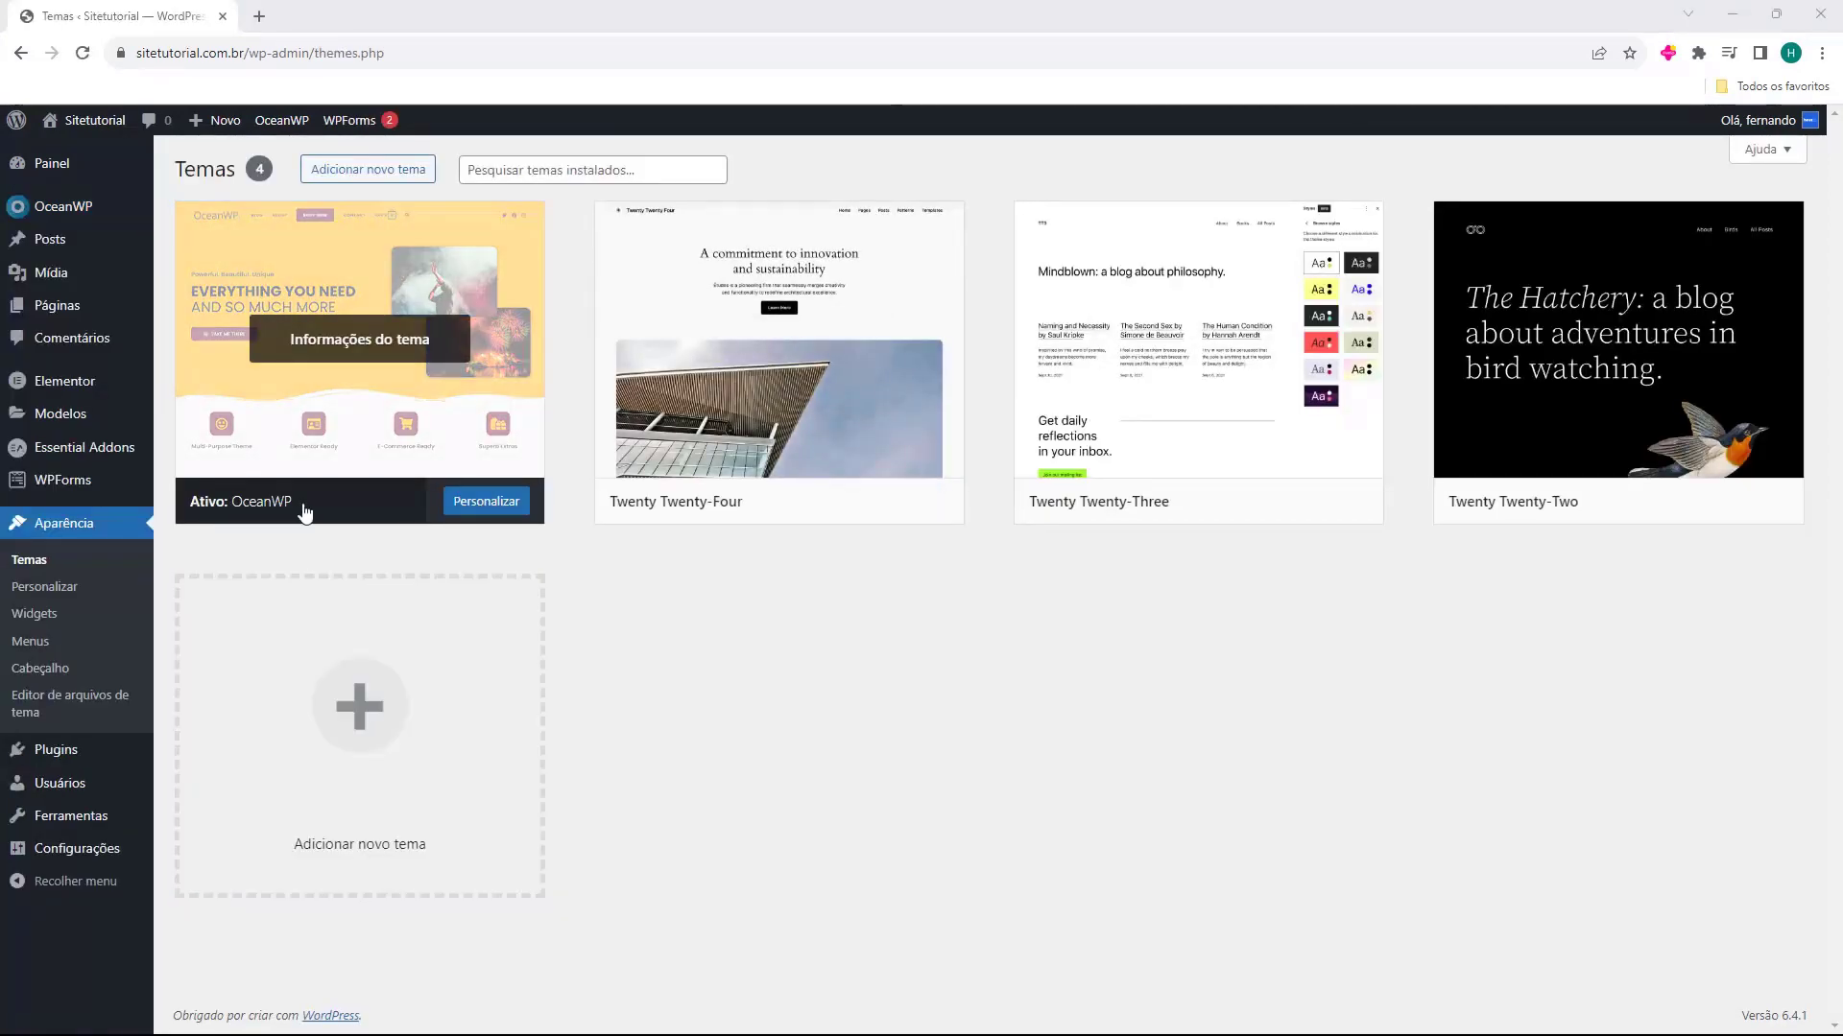
left_click(483, 515)
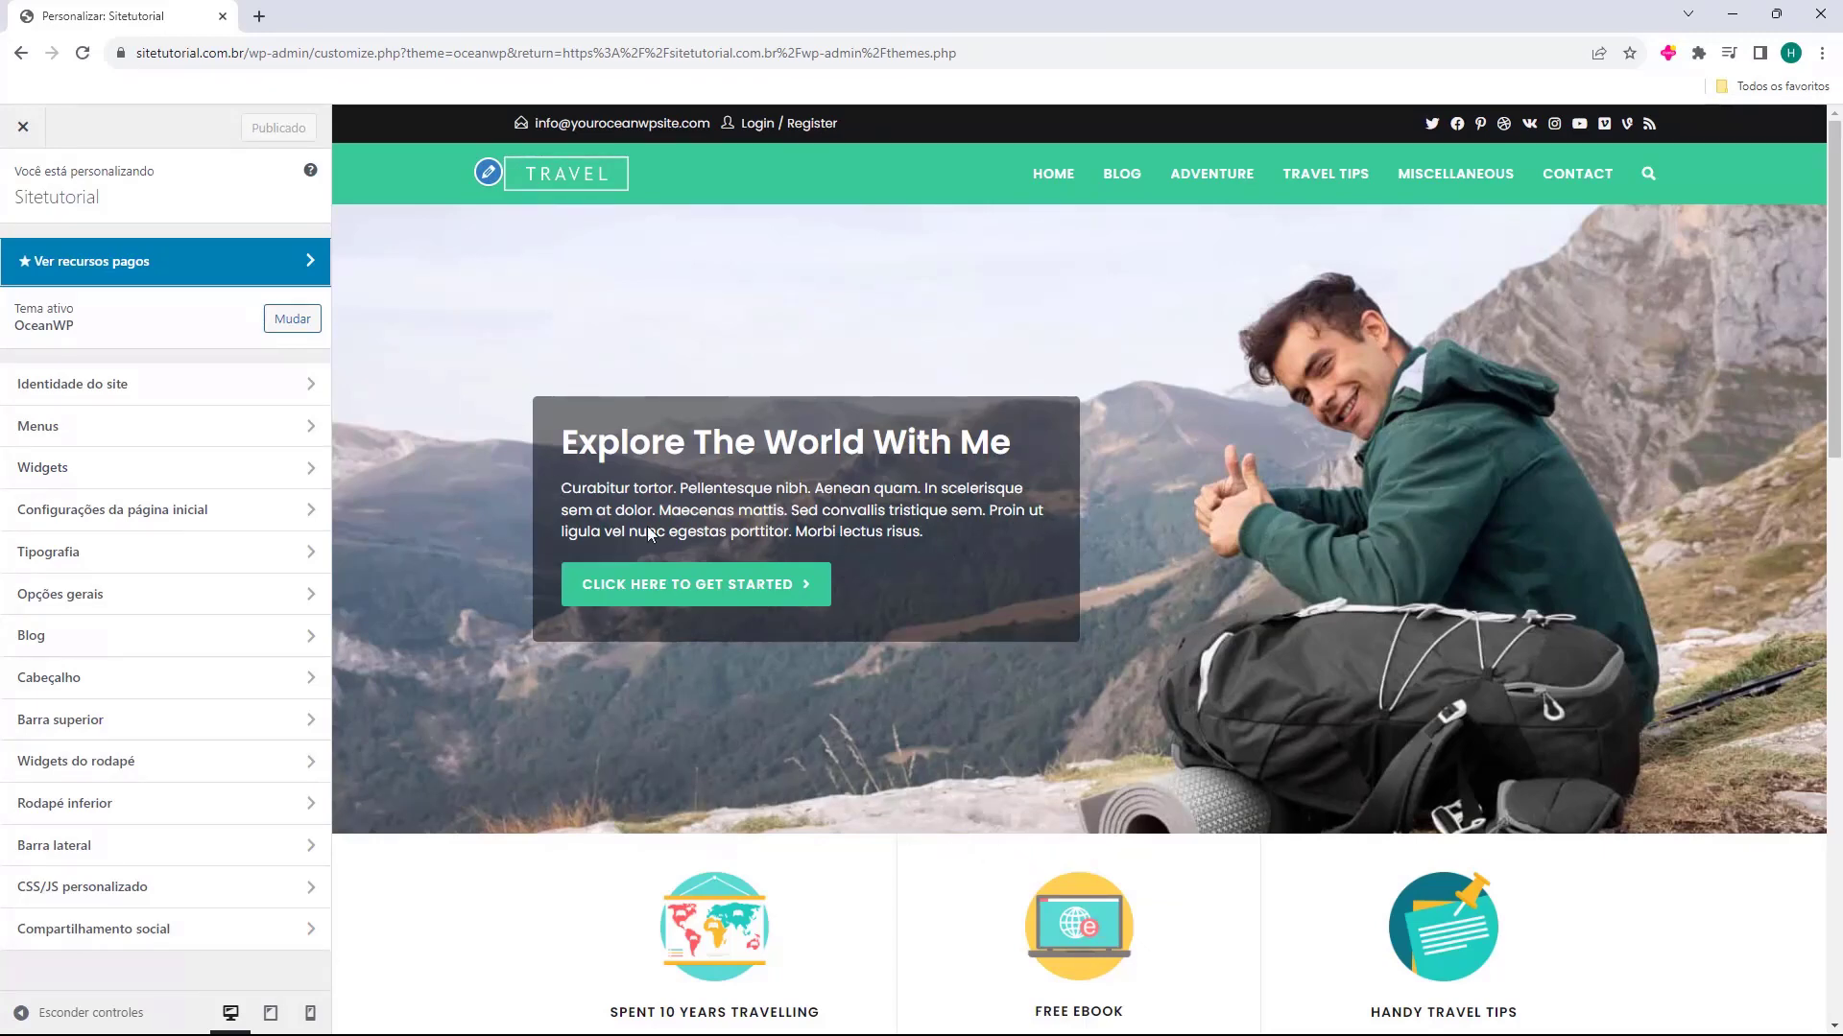
scroll(1126, 347, "down", 5)
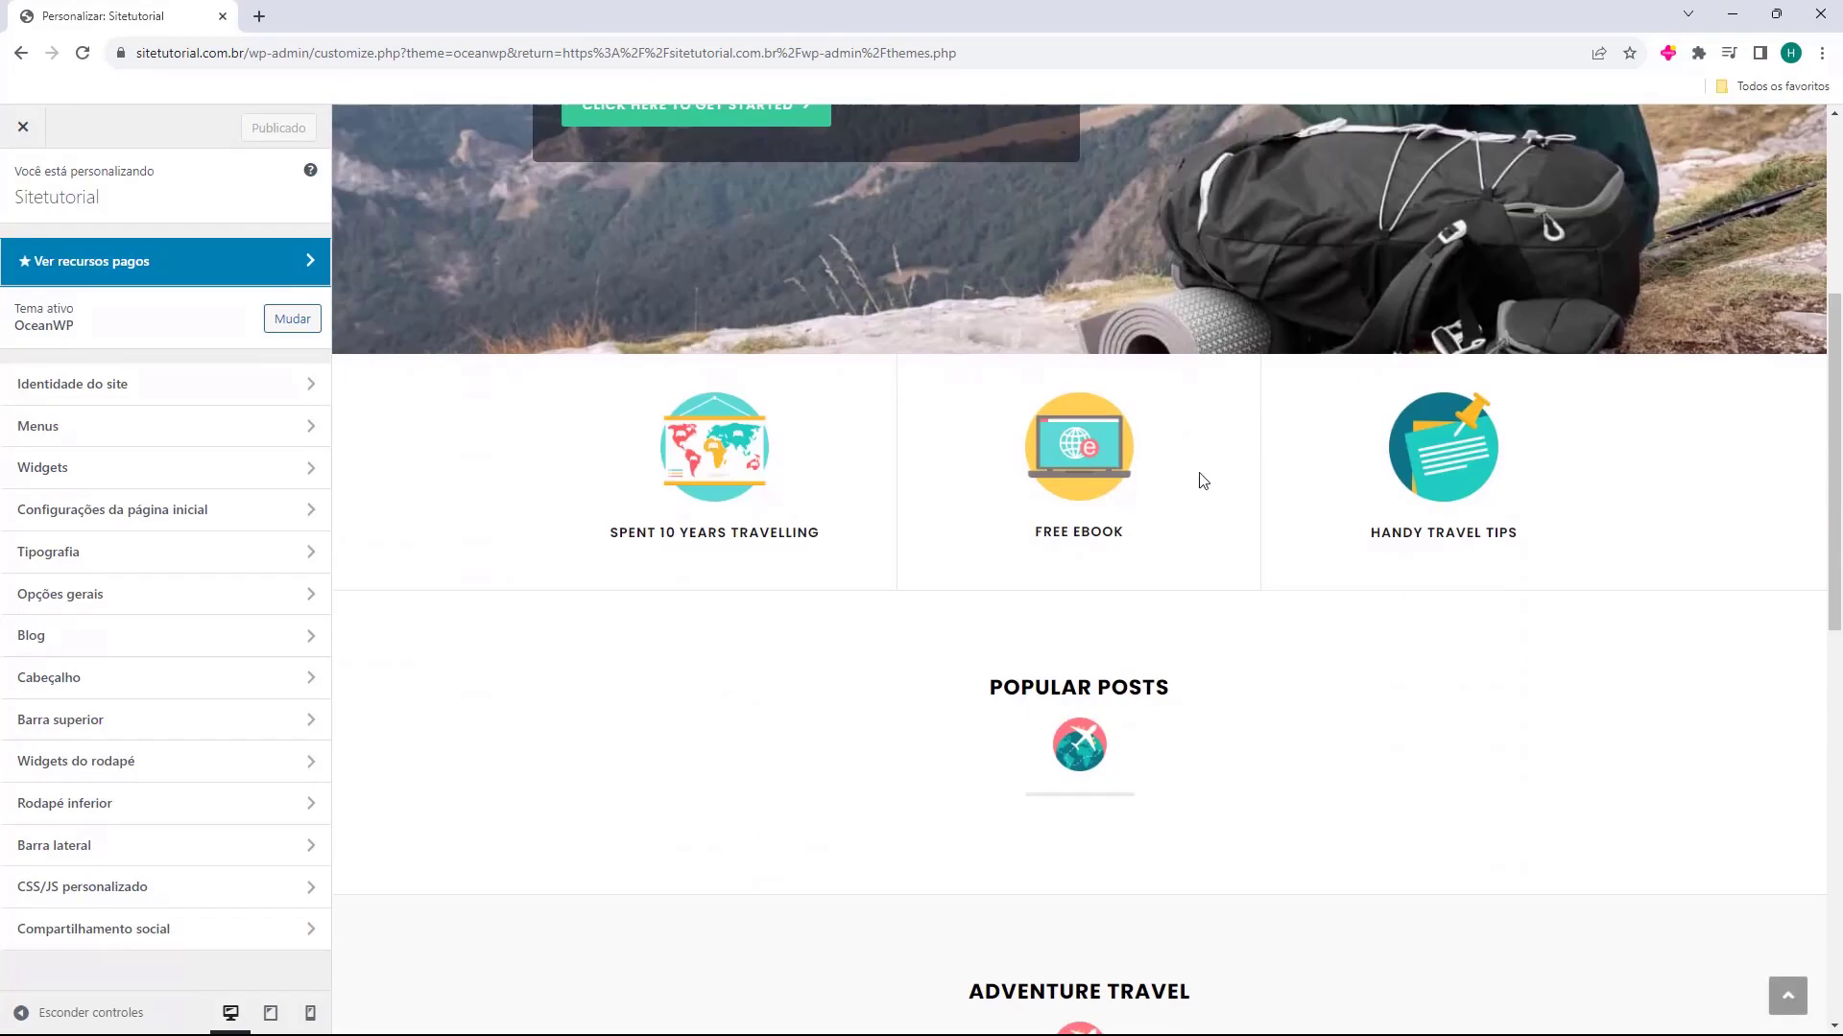
left_click_drag(1198, 475, 969, 715)
scroll(969, 715, "up", 5)
left_click(1031, 322)
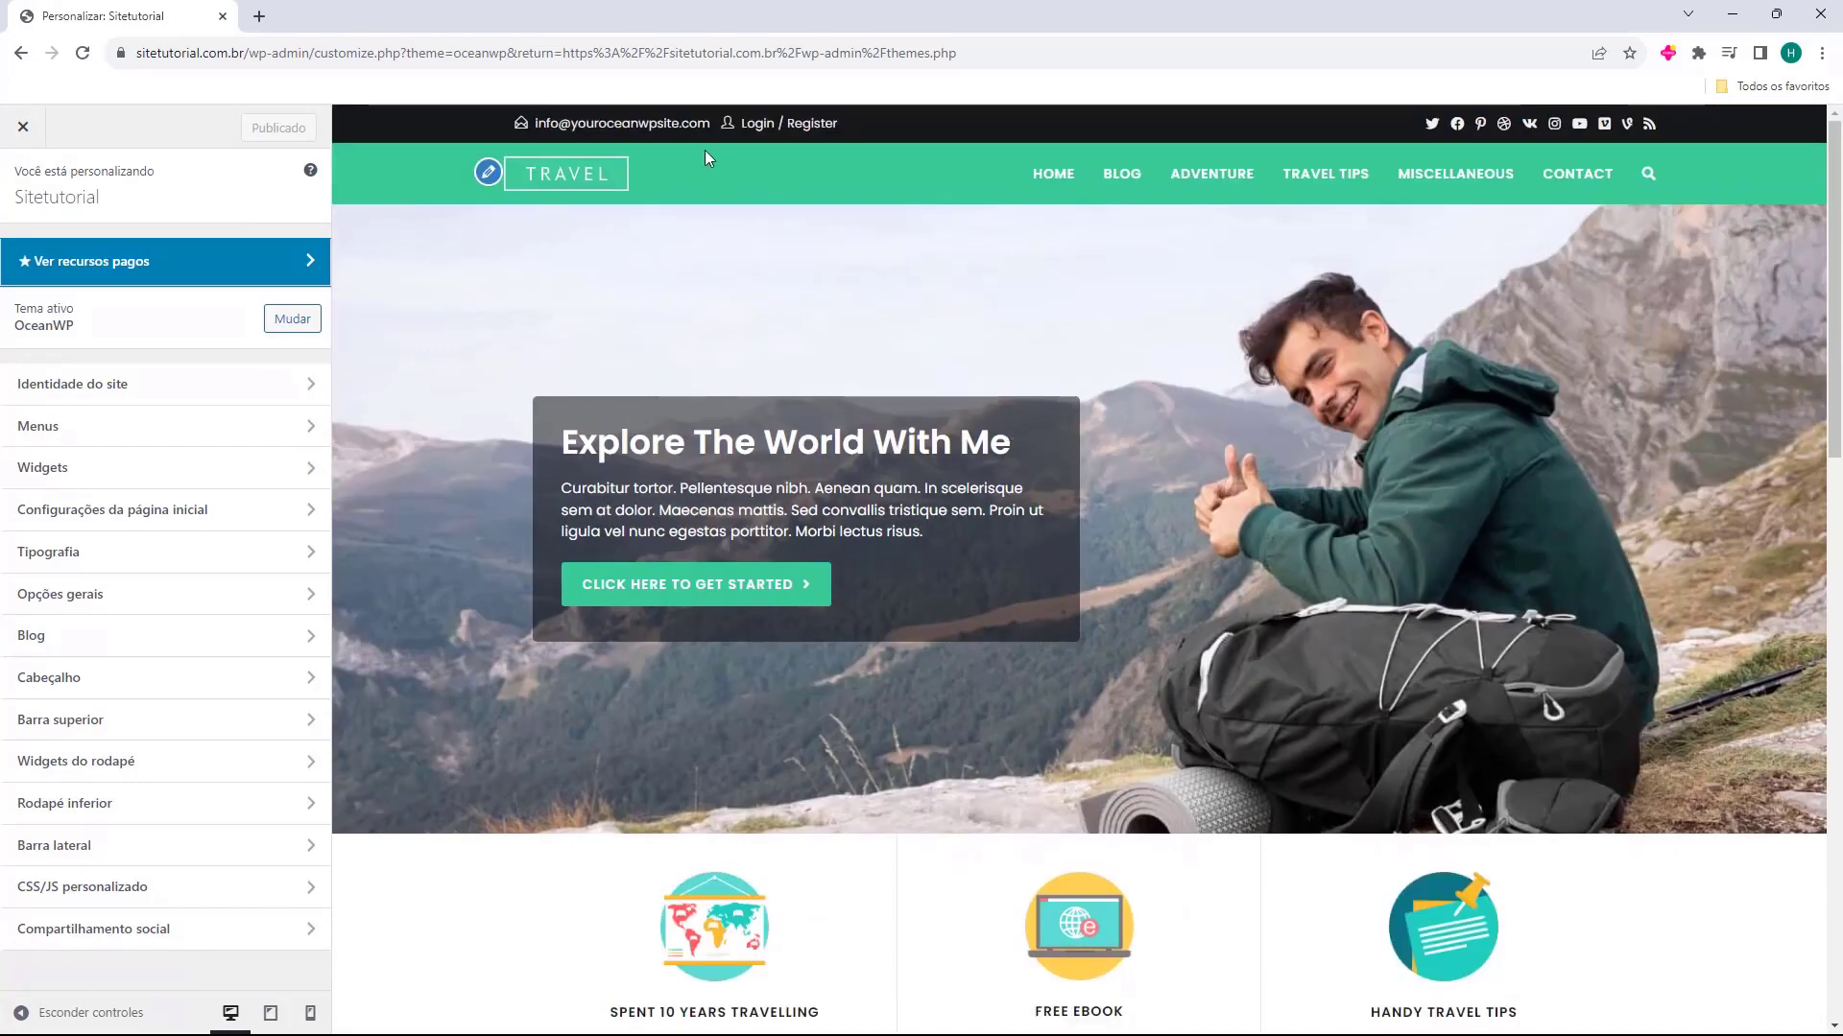
scroll(991, 345, "down", 15)
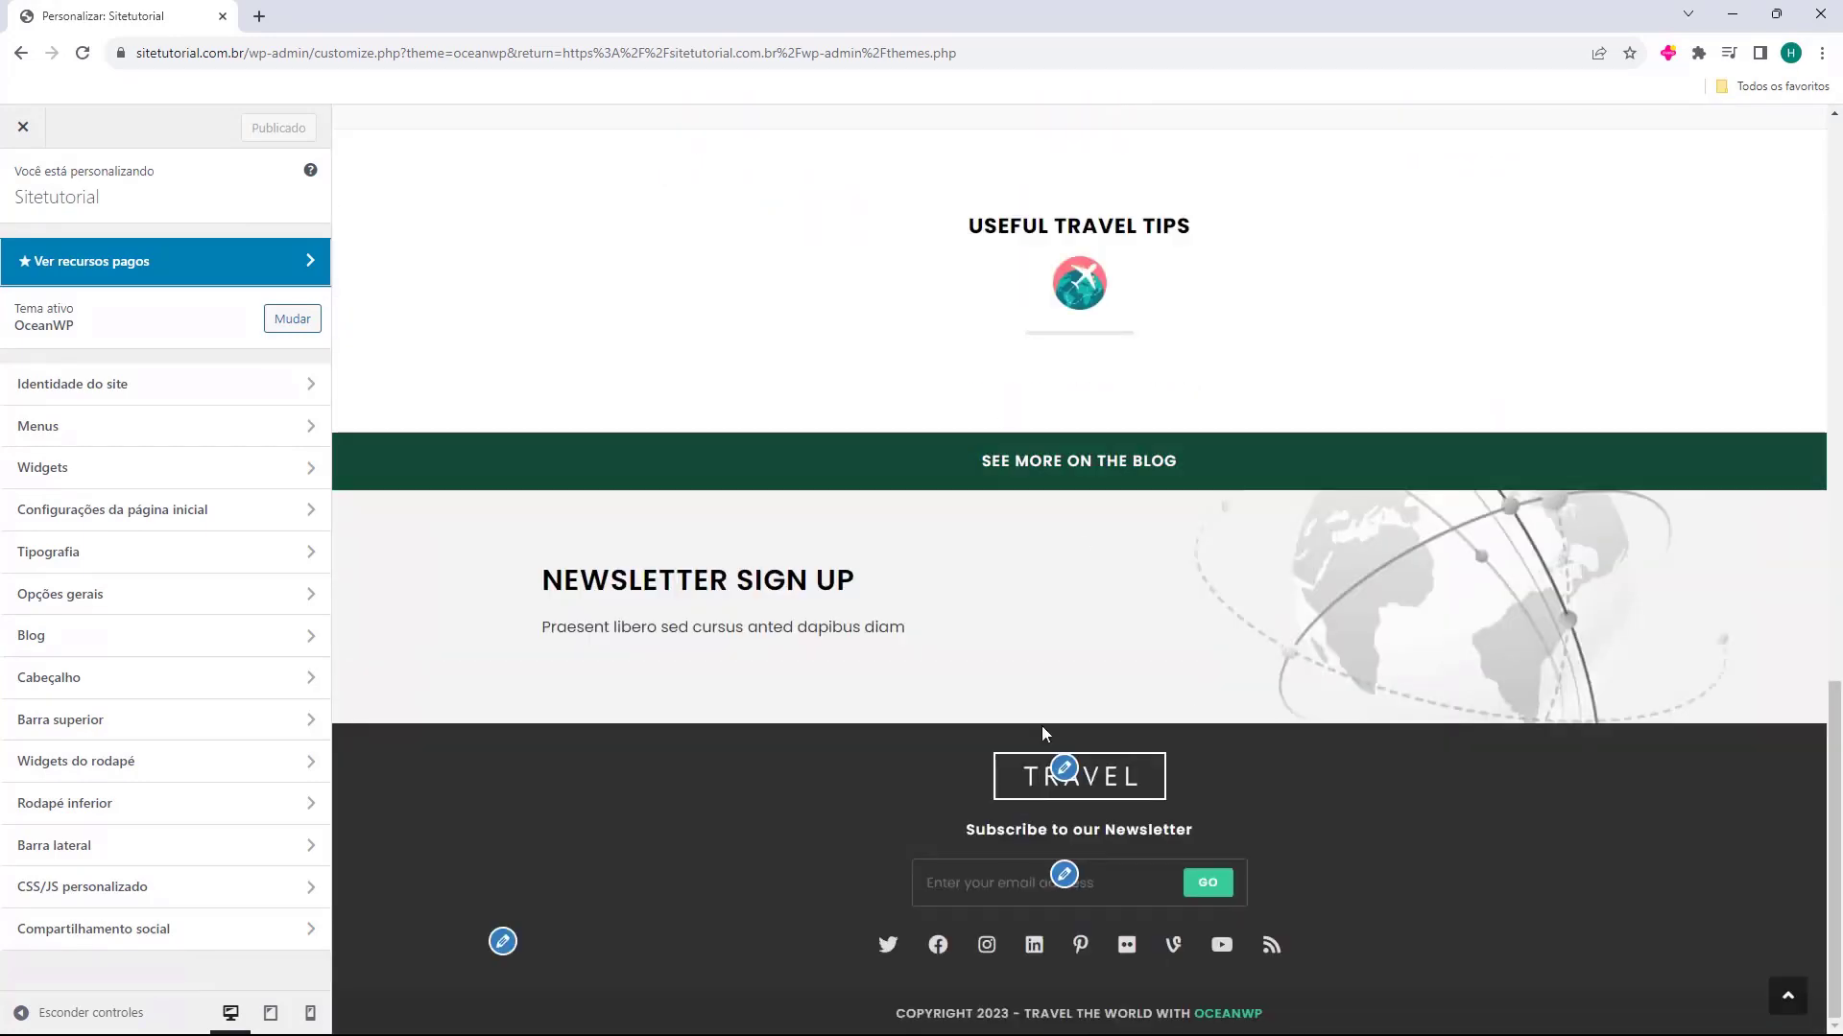
scroll(1142, 720, "up", 3)
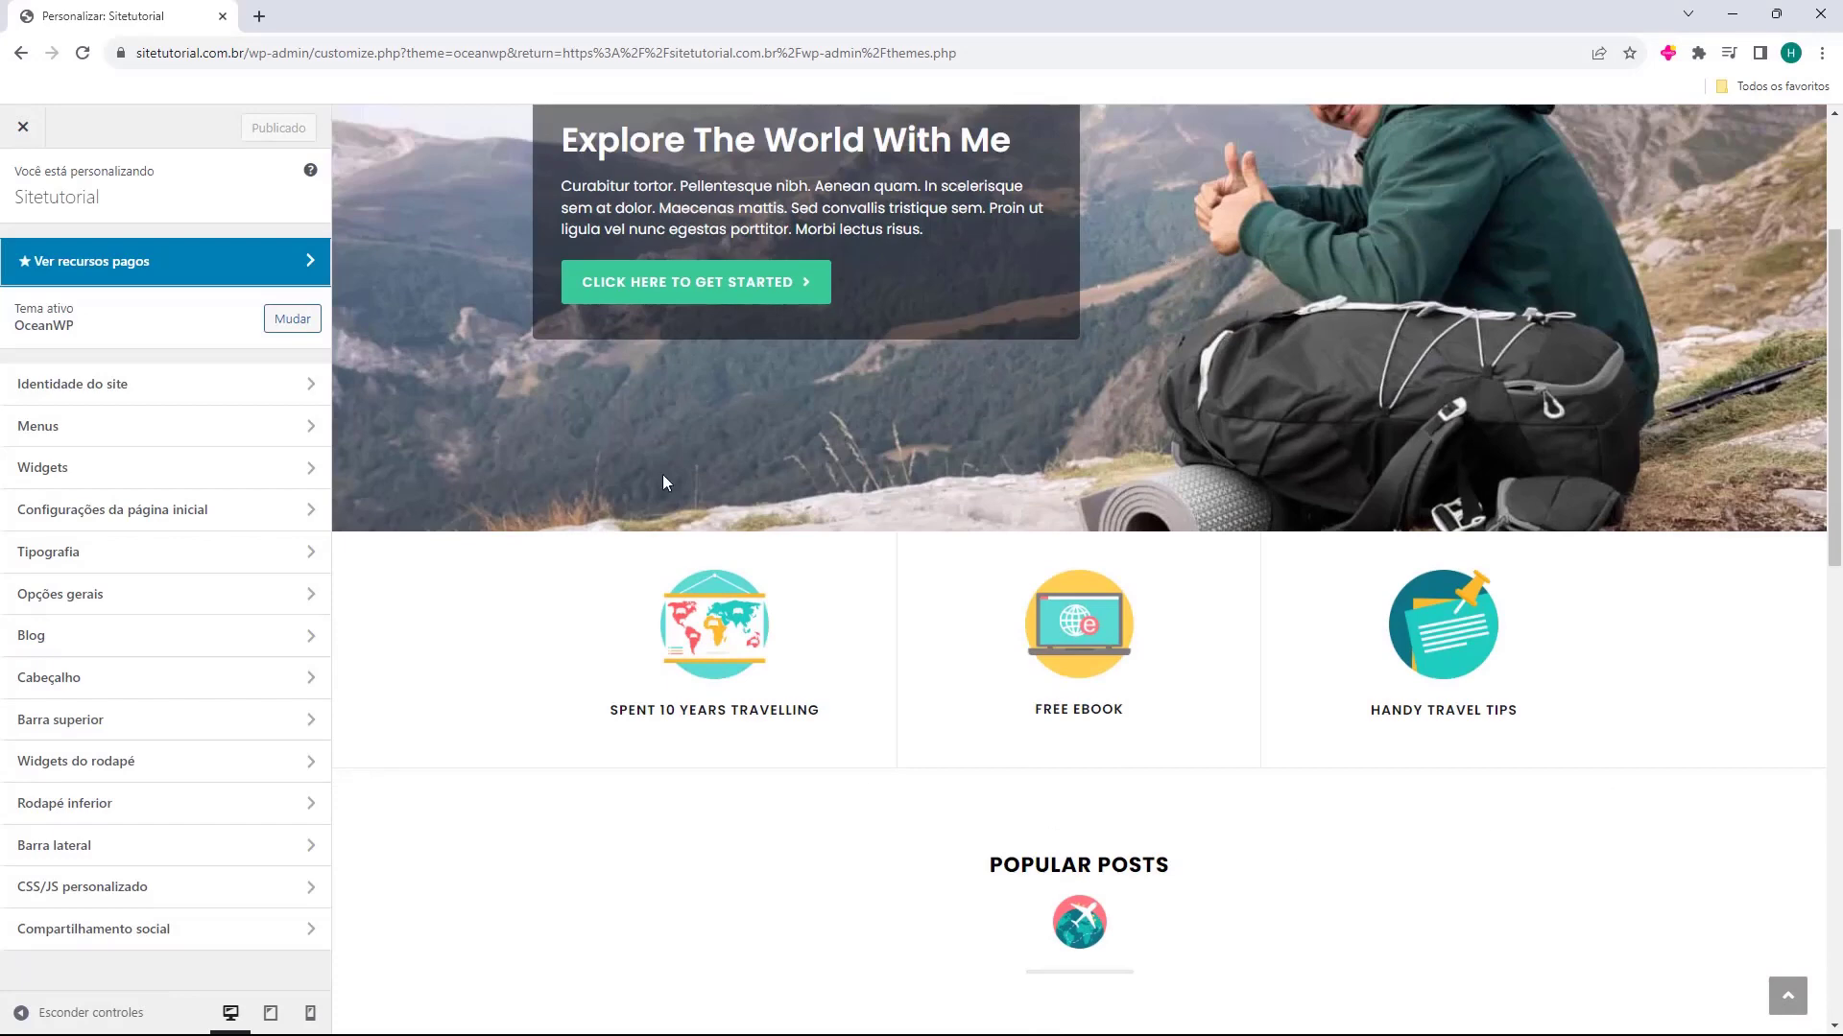
scroll(662, 474, "up", 5)
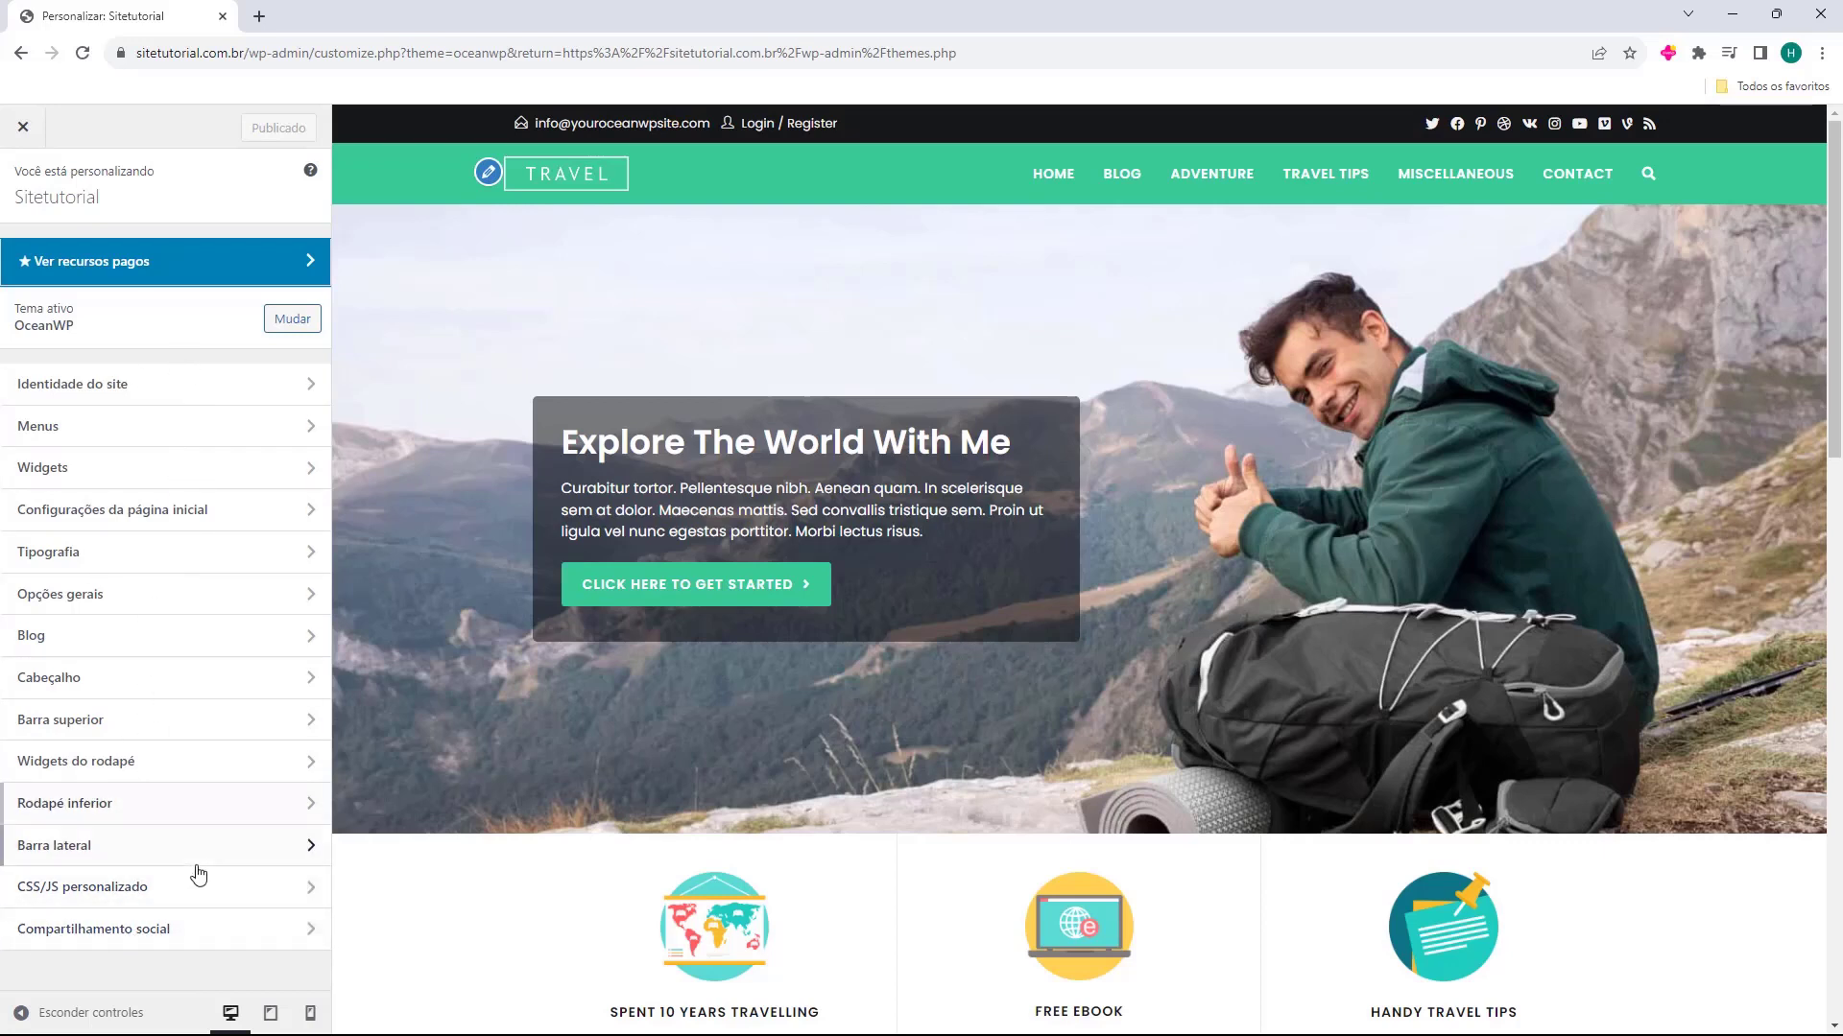
Review the customizer's site identity settings, including the site title and icon, and its list of menus
left_click(245, 400)
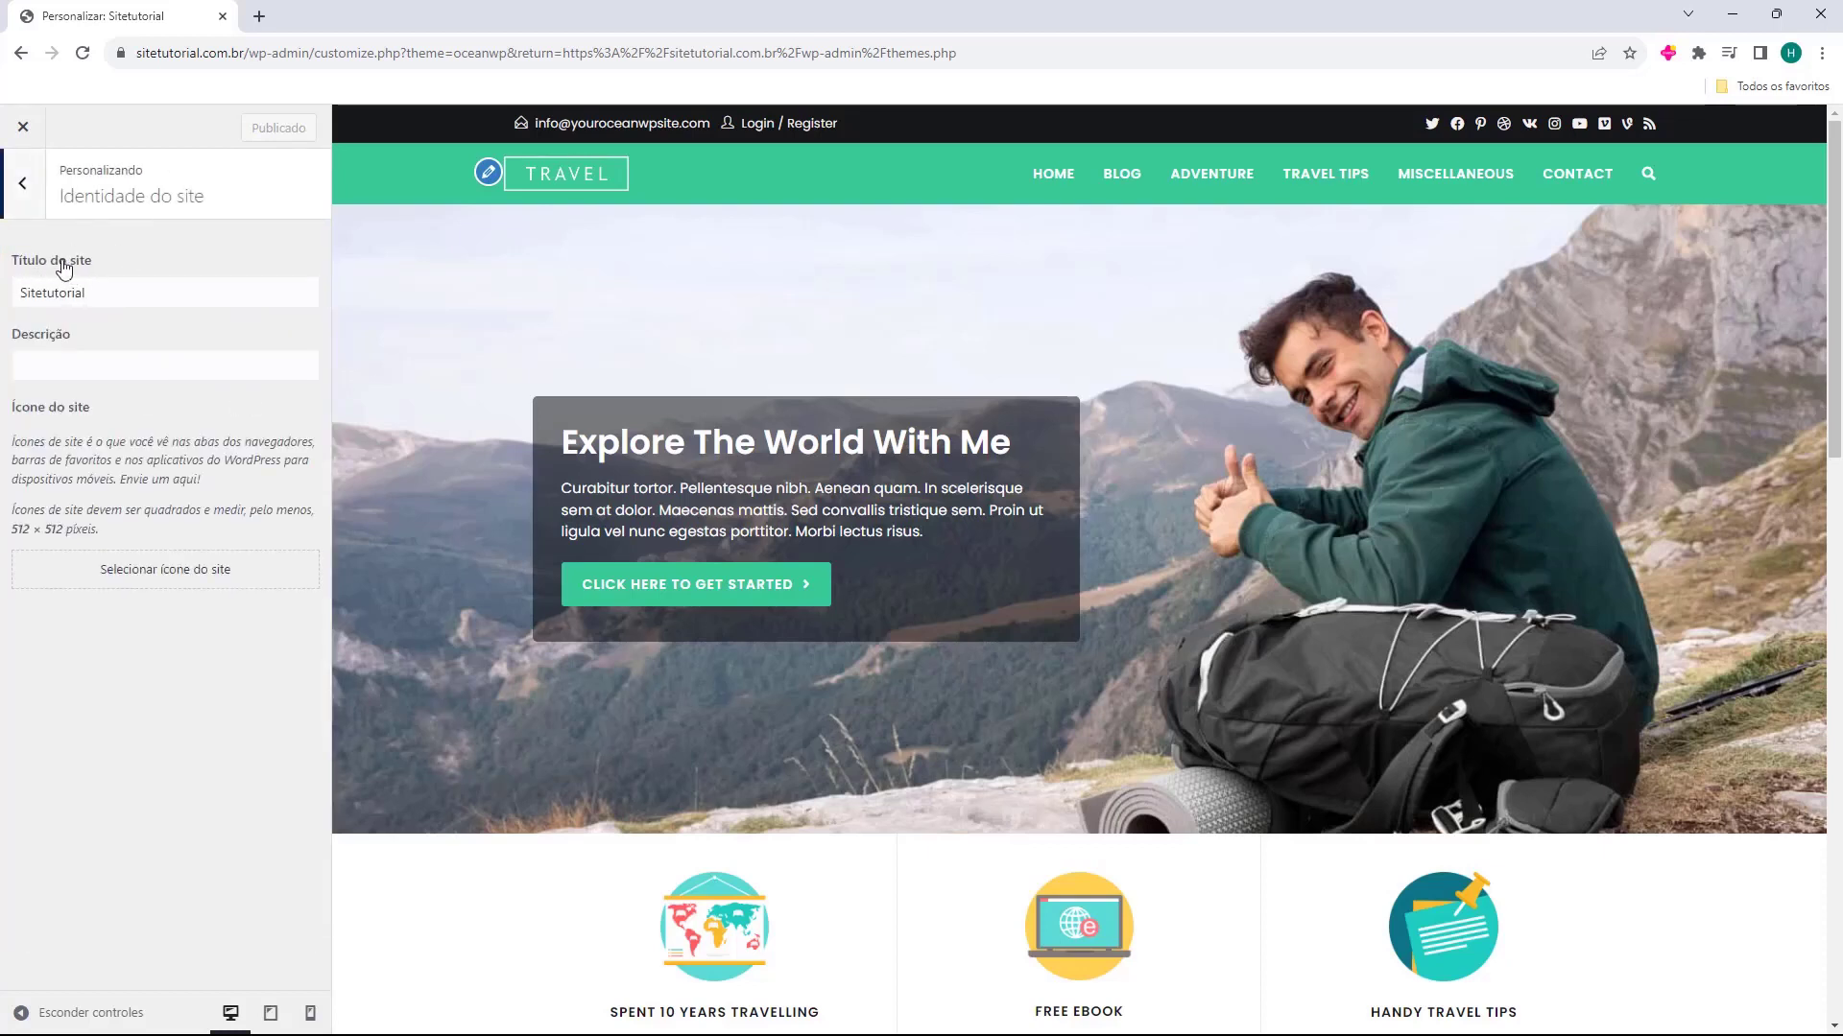
left_click_drag(19, 291, 109, 298)
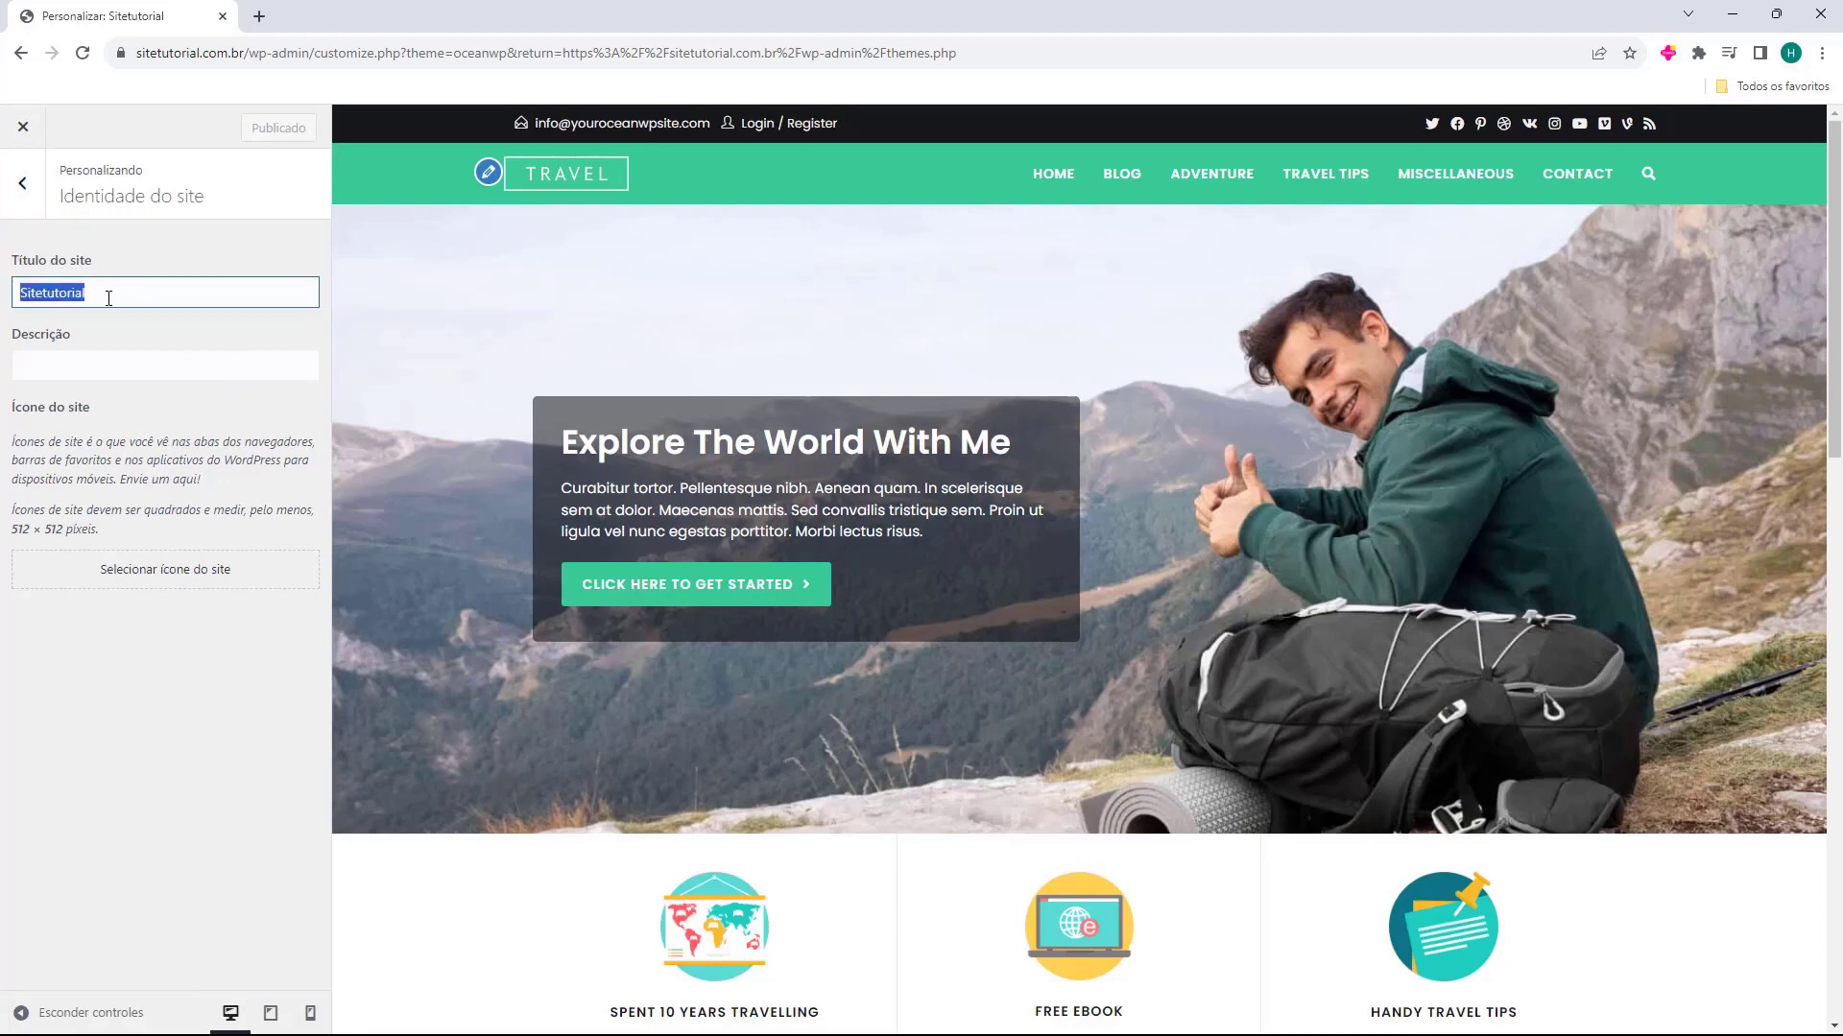
left_click_drag(55, 405, 11, 411)
left_click(15, 467)
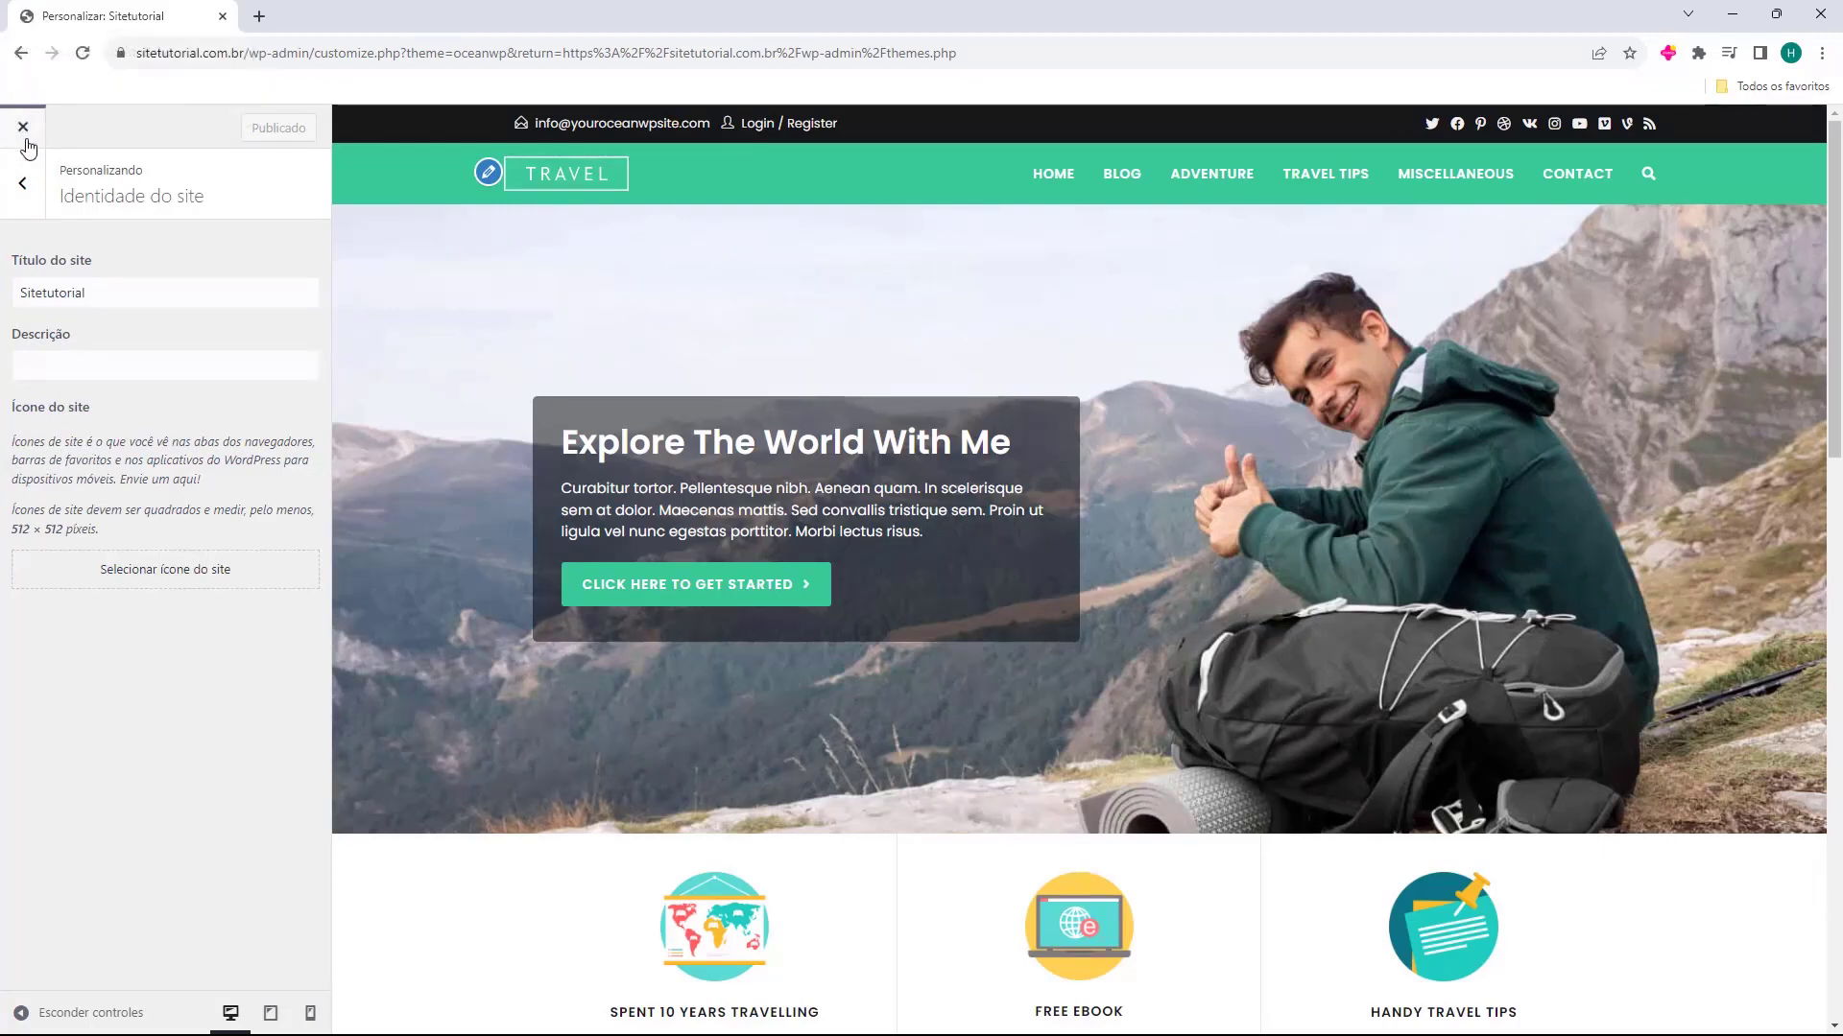
left_click(27, 185)
left_click(53, 434)
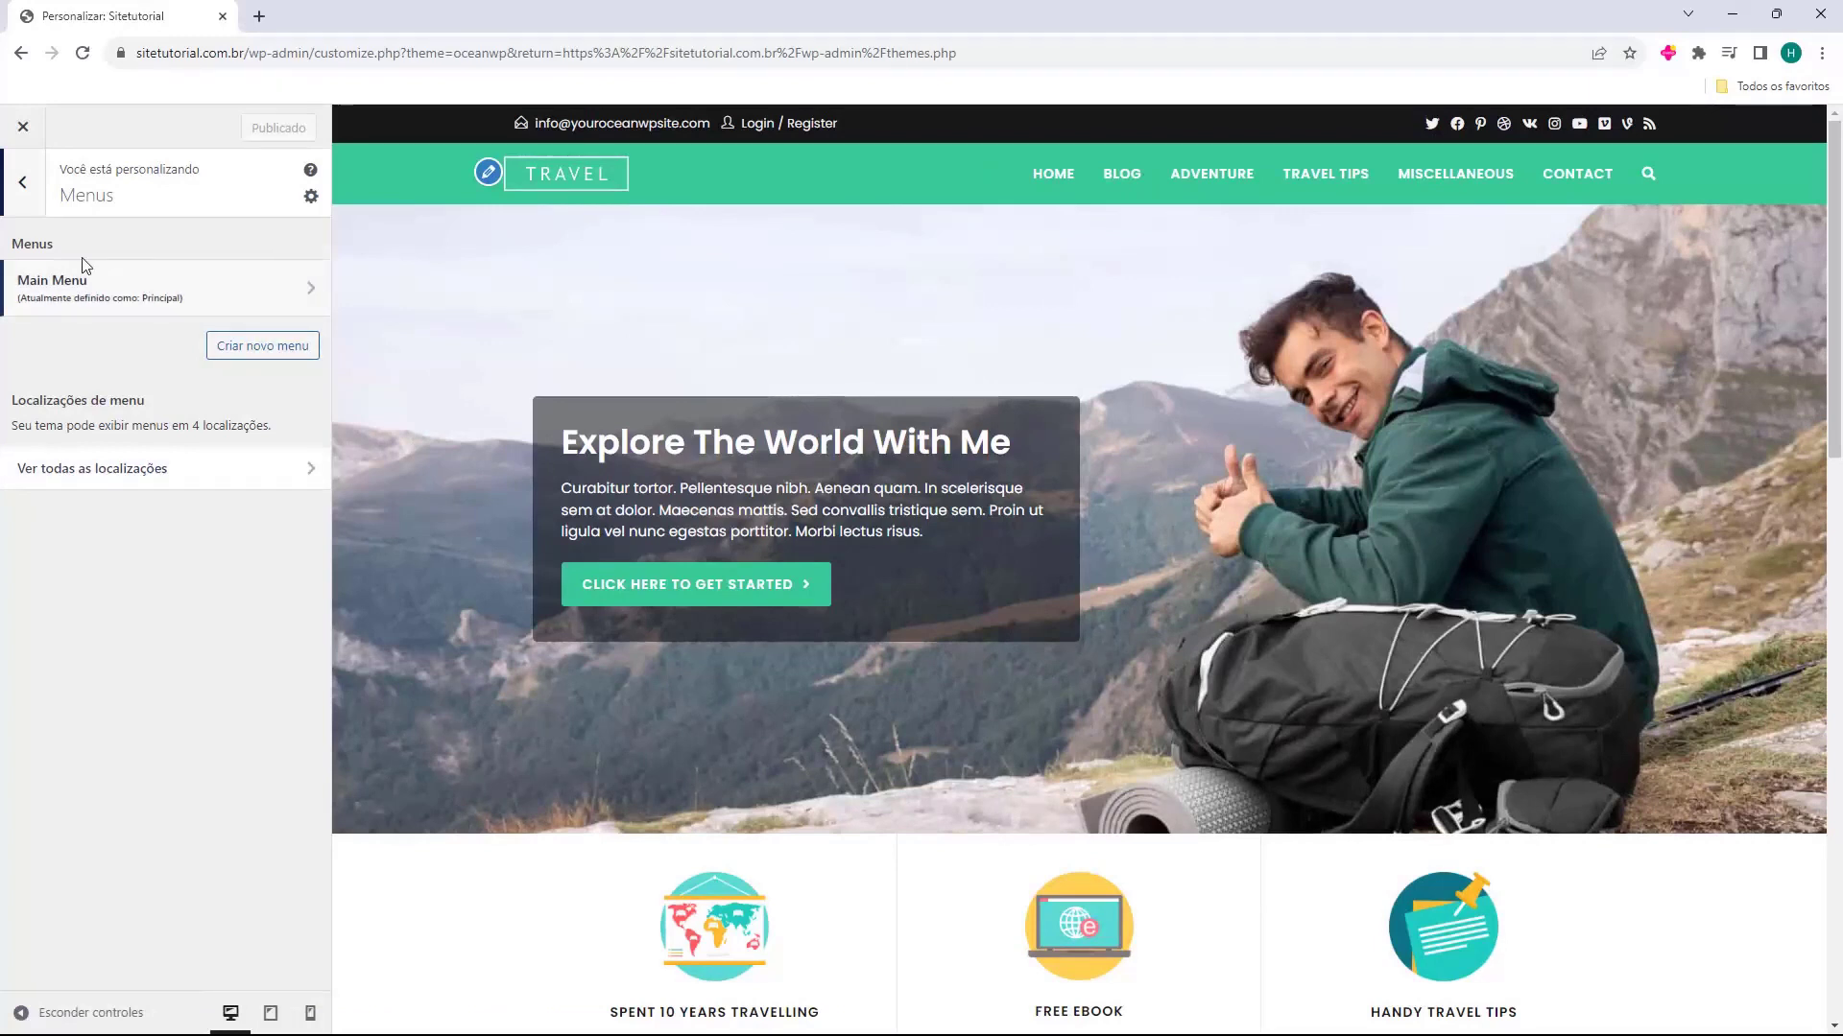
left_click(29, 207)
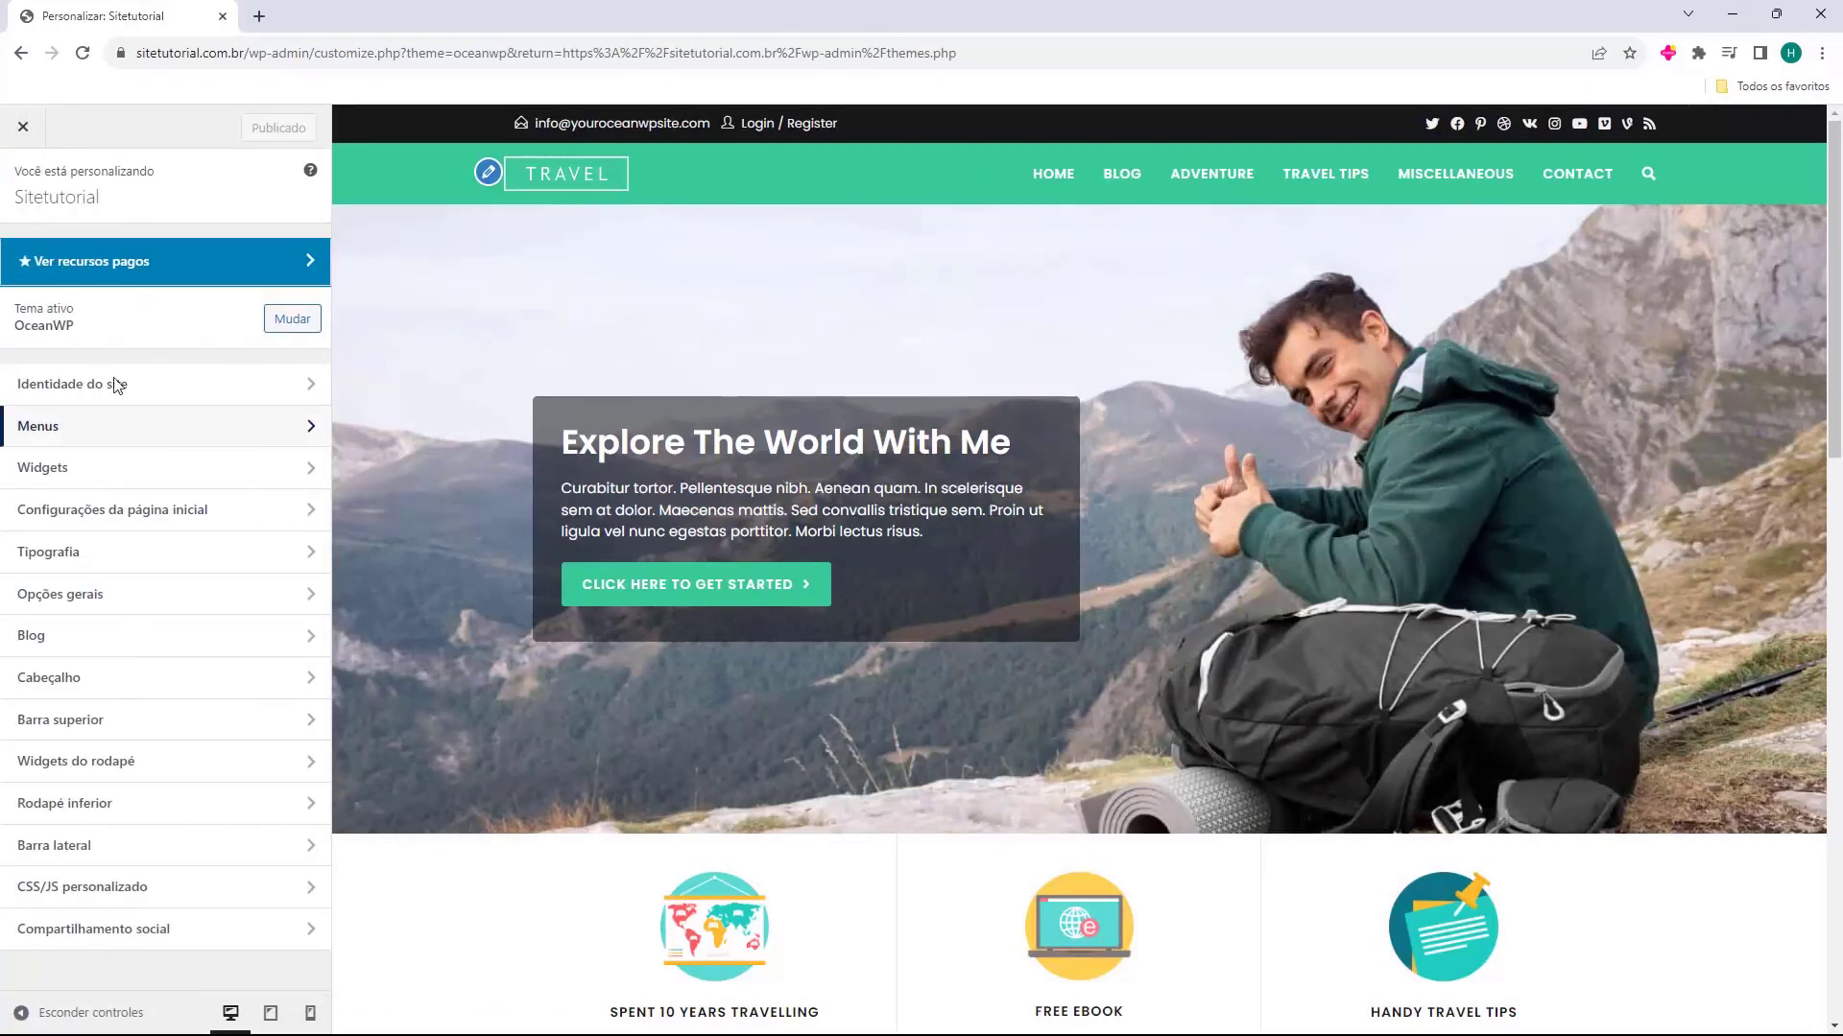
Compare the widget areas the customizer offers for the home page and the Blog page, and return to the main customizer options
left_click(122, 488)
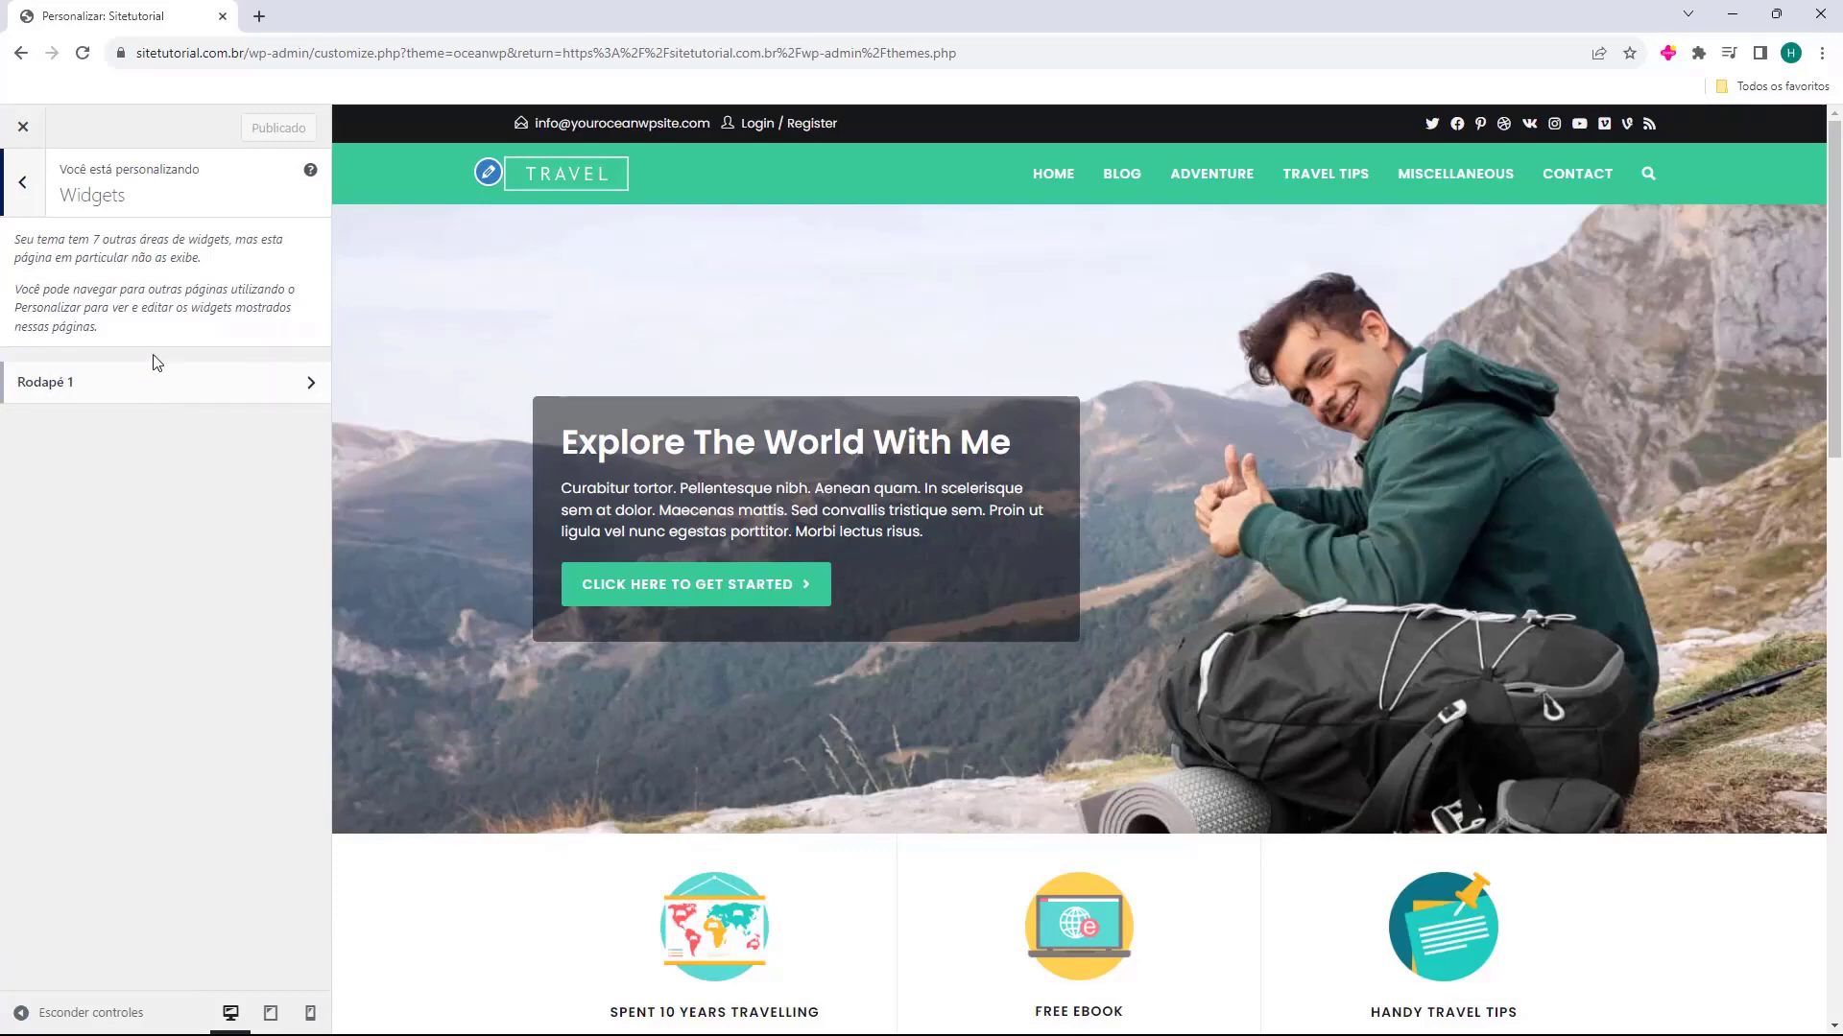
scroll(806, 362, "down", 20)
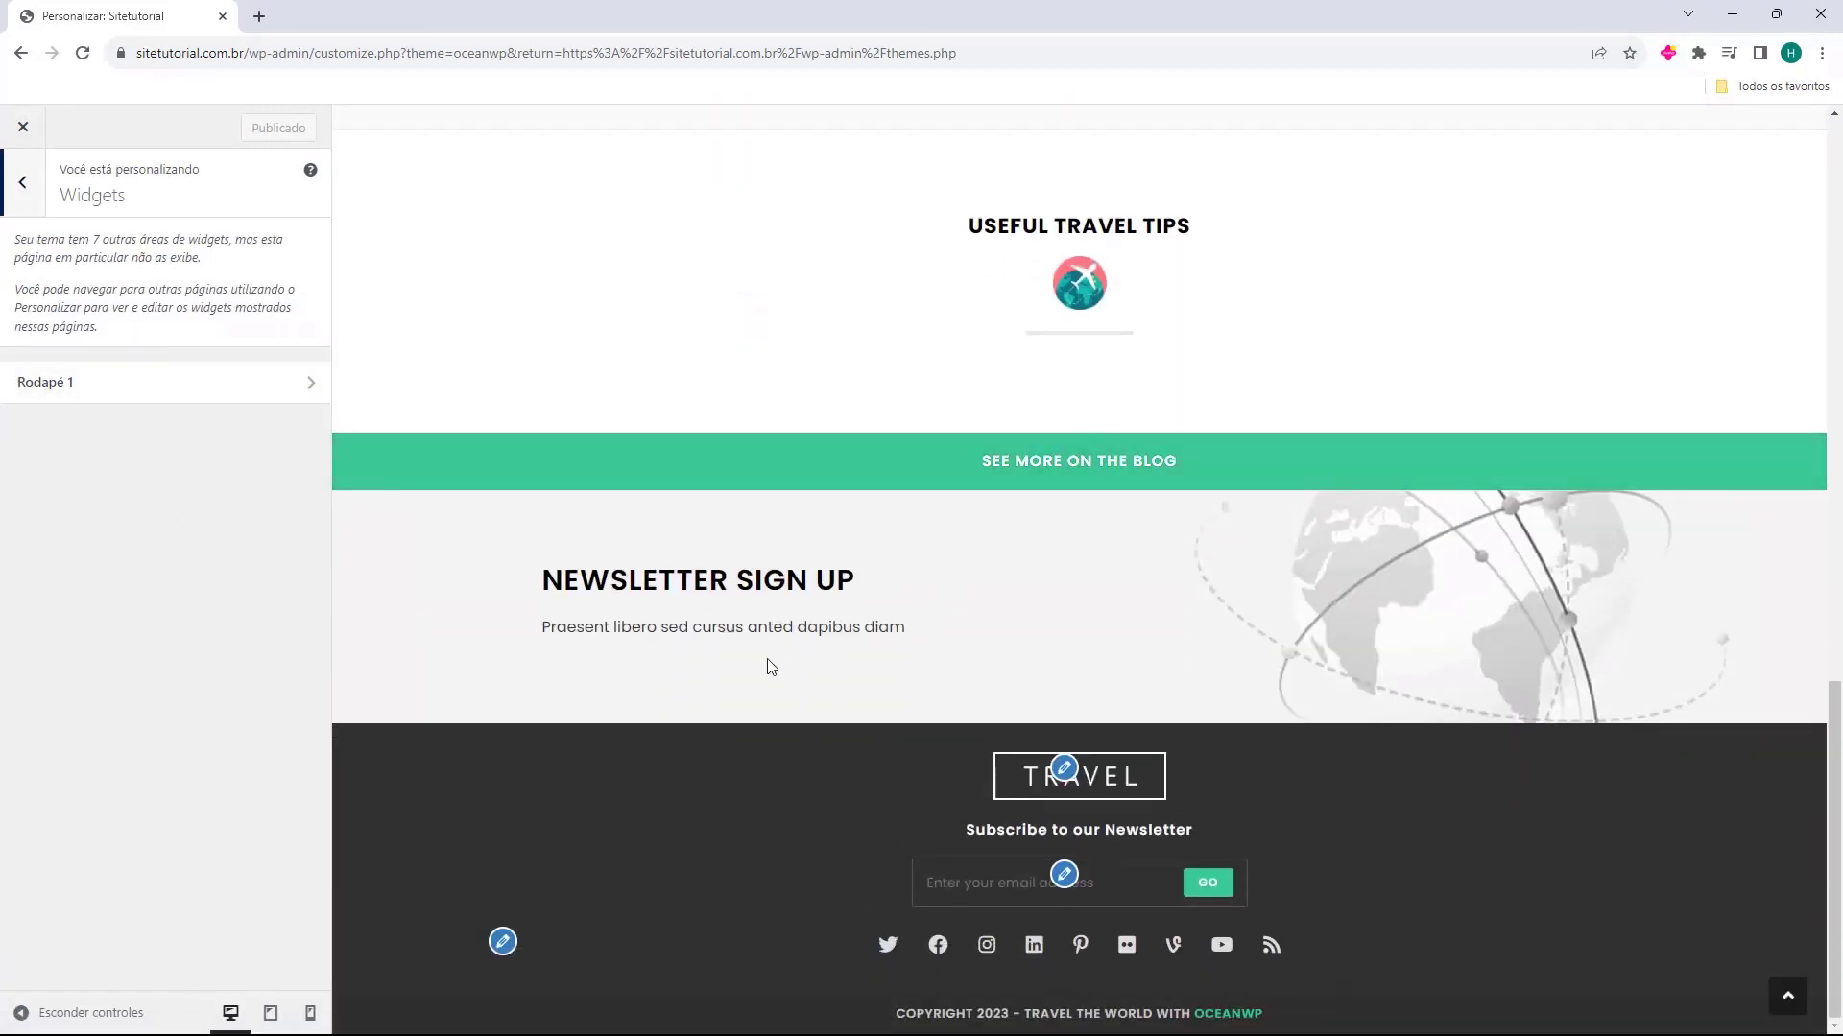
scroll(768, 664, "up", 20)
left_click(1121, 174)
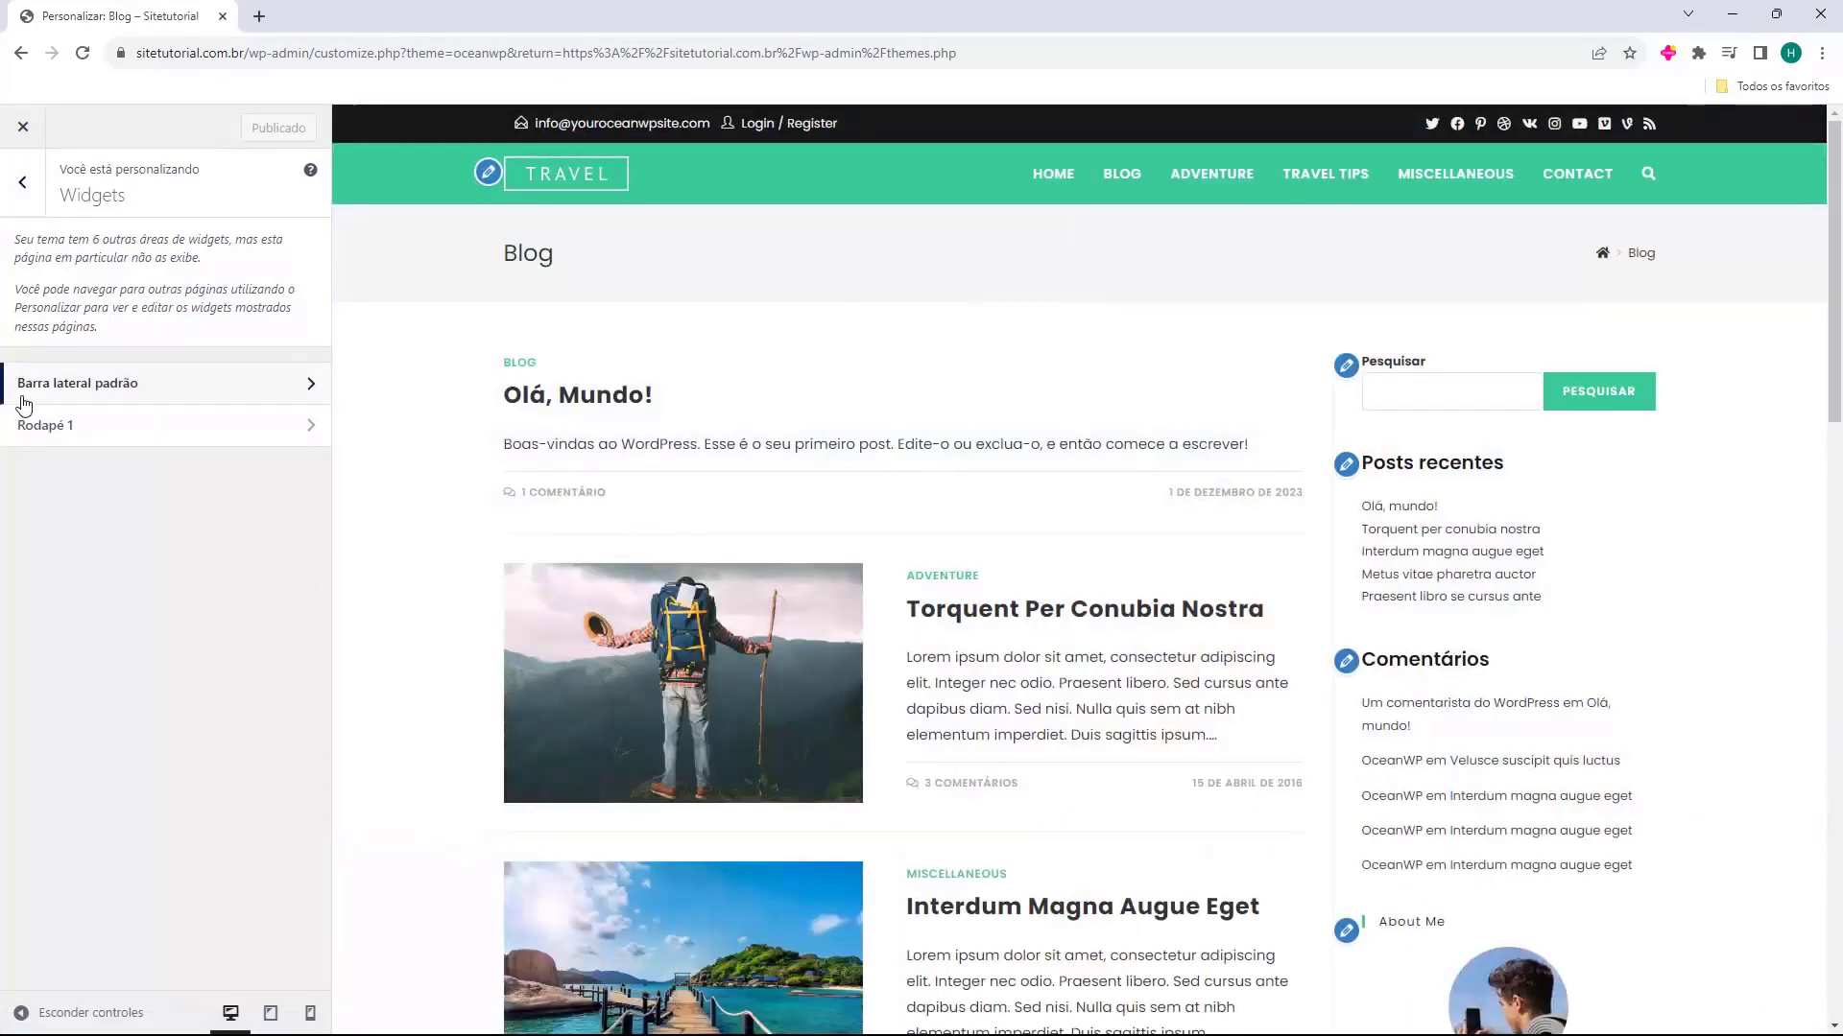
scroll(726, 432, "down", 5)
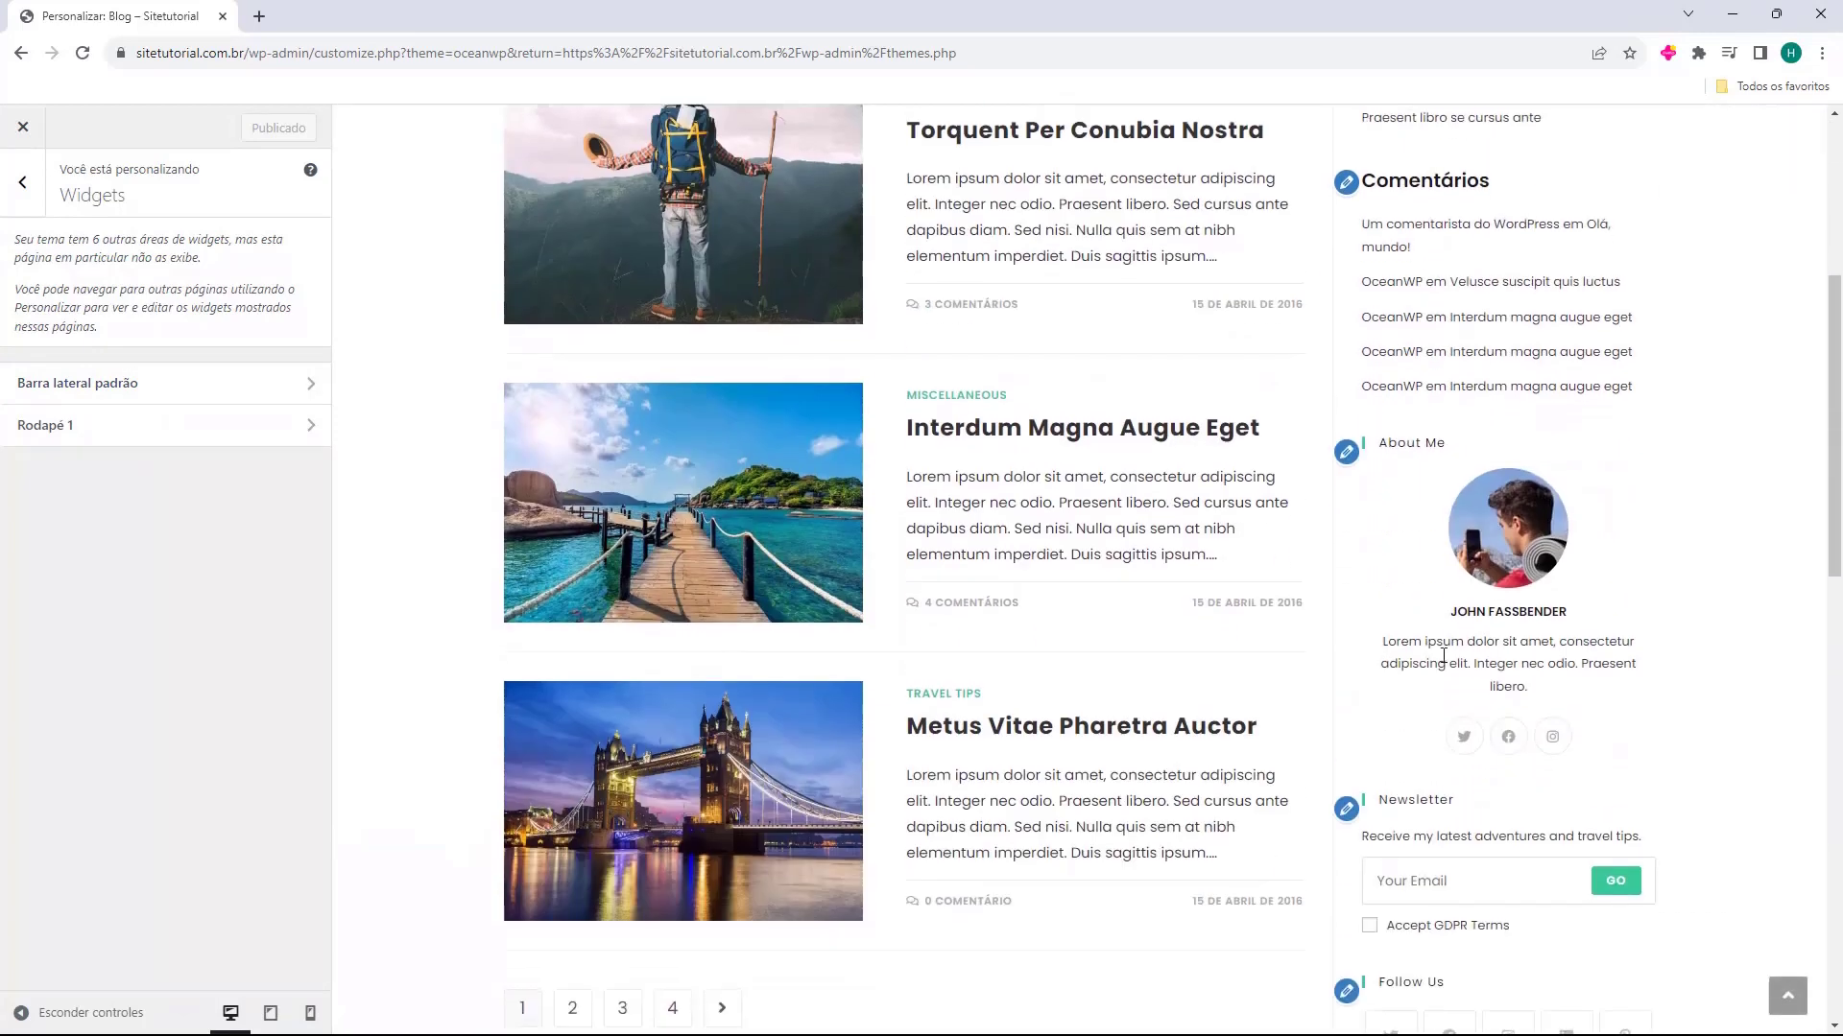
scroll(557, 245, "up", 5)
left_click(563, 192)
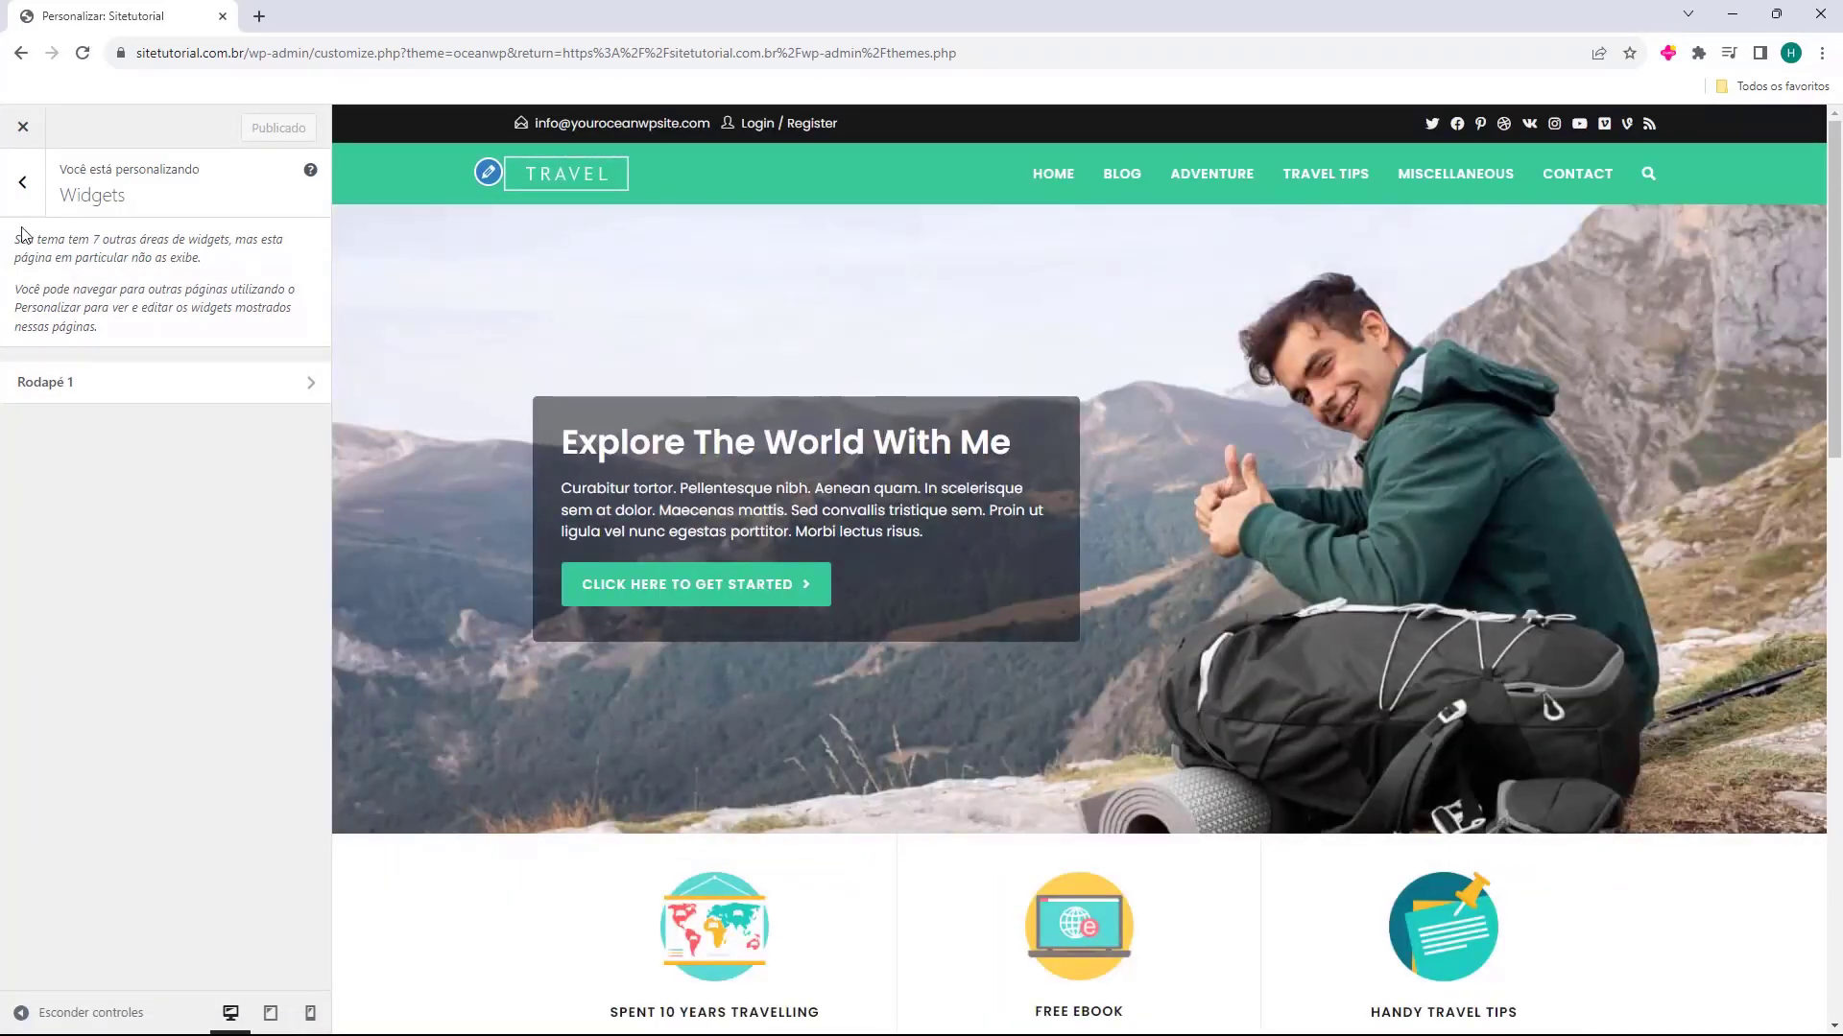
left_click(24, 185)
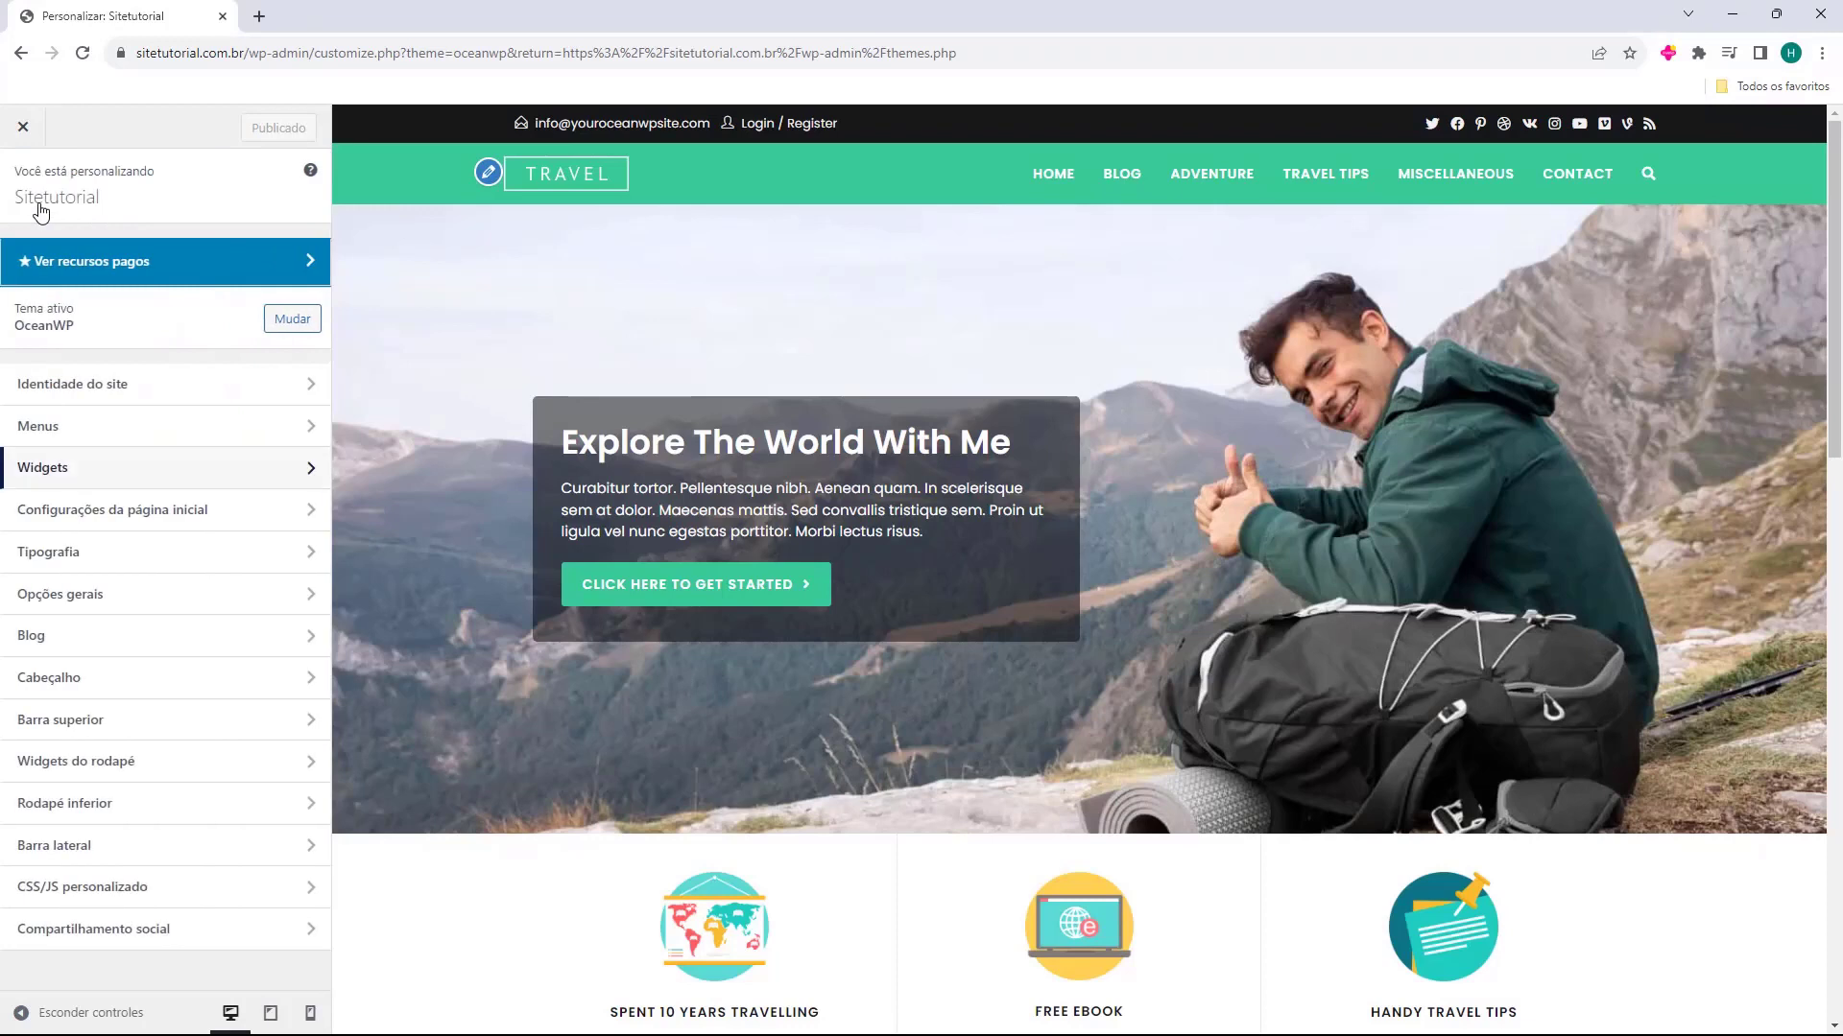
Check which pages are assigned as the static home page and the posts page, leaving both selections as they are
left_click(96, 523)
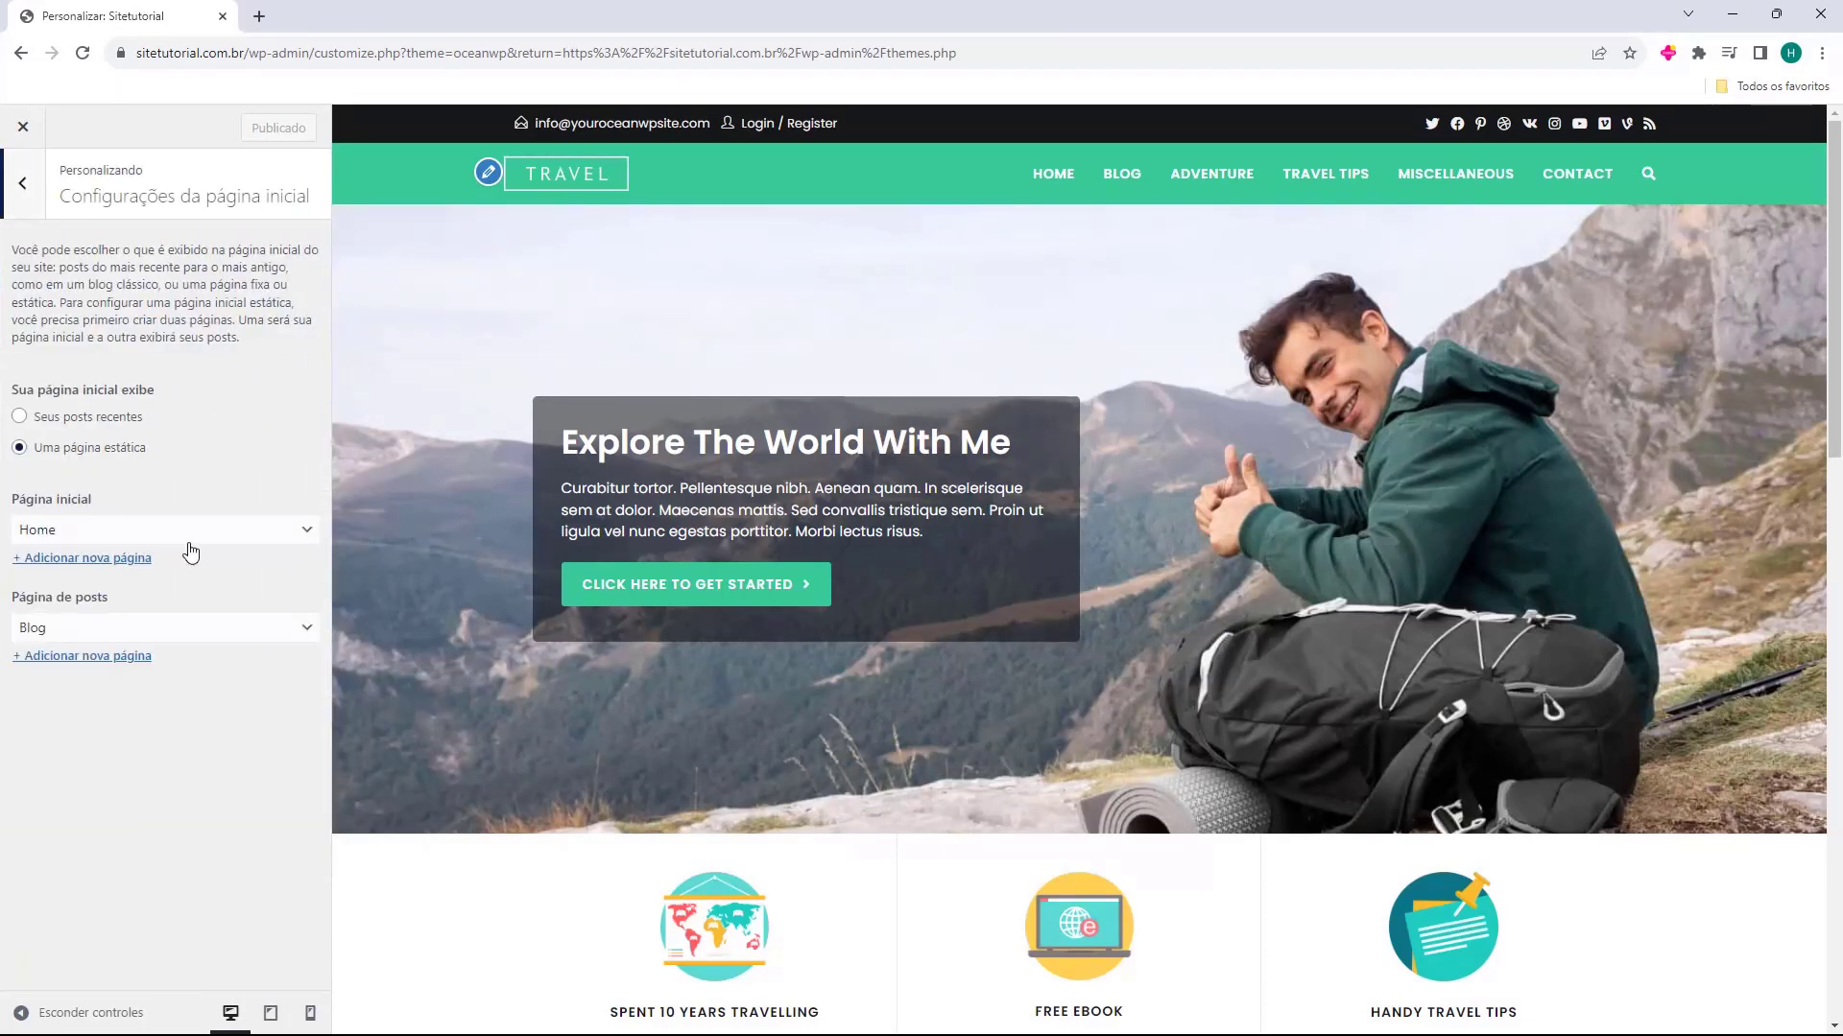
left_click(46, 536)
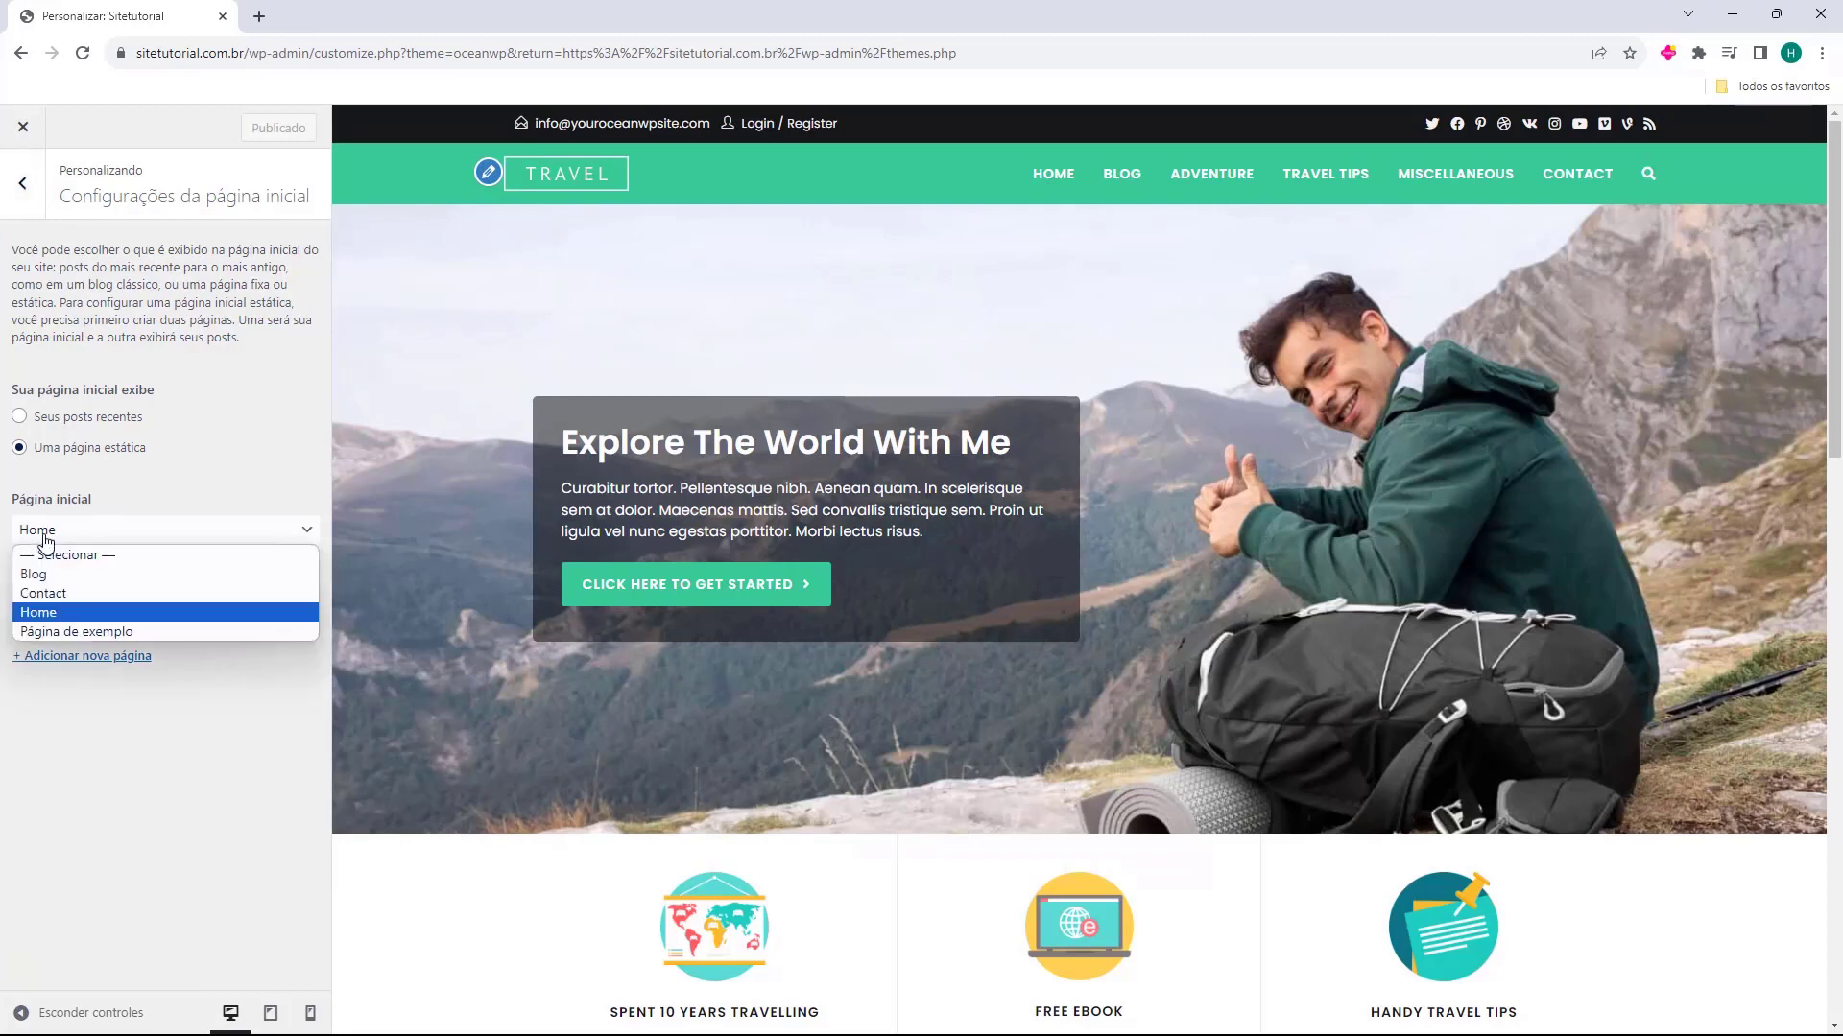
left_click(45, 540)
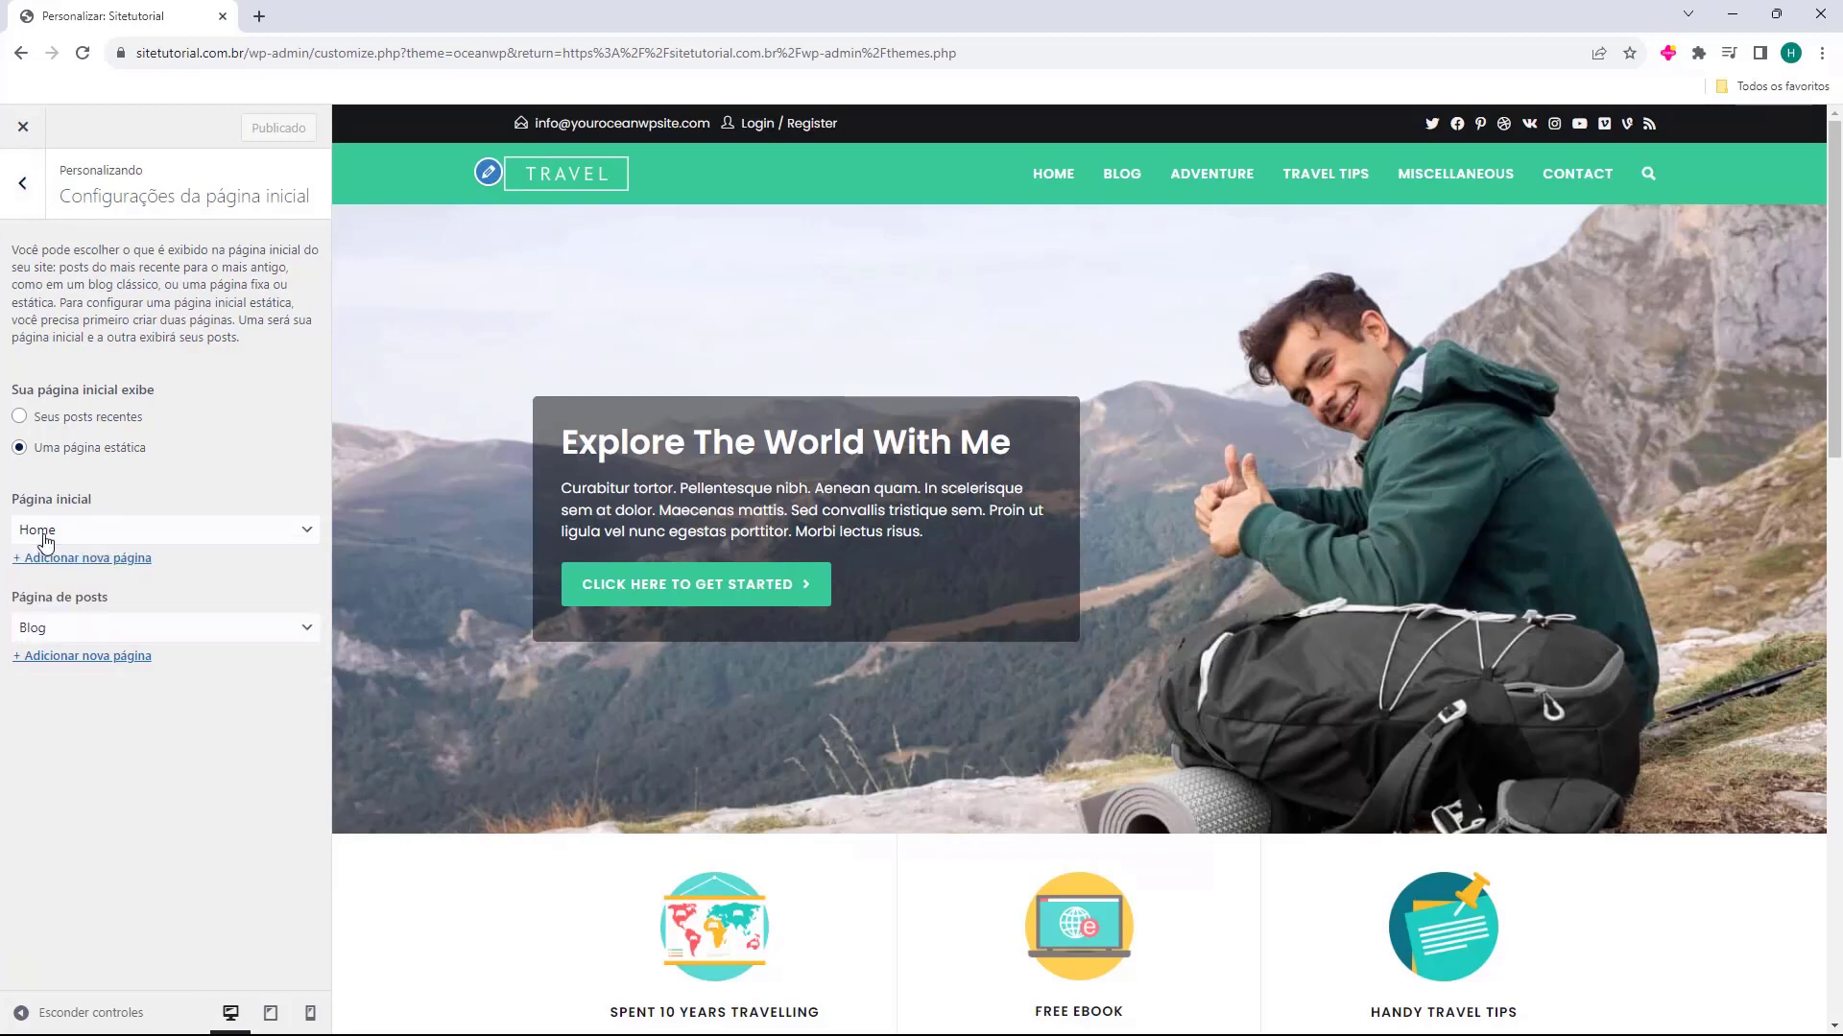
left_click(36, 631)
left_click(35, 631)
left_click(34, 191)
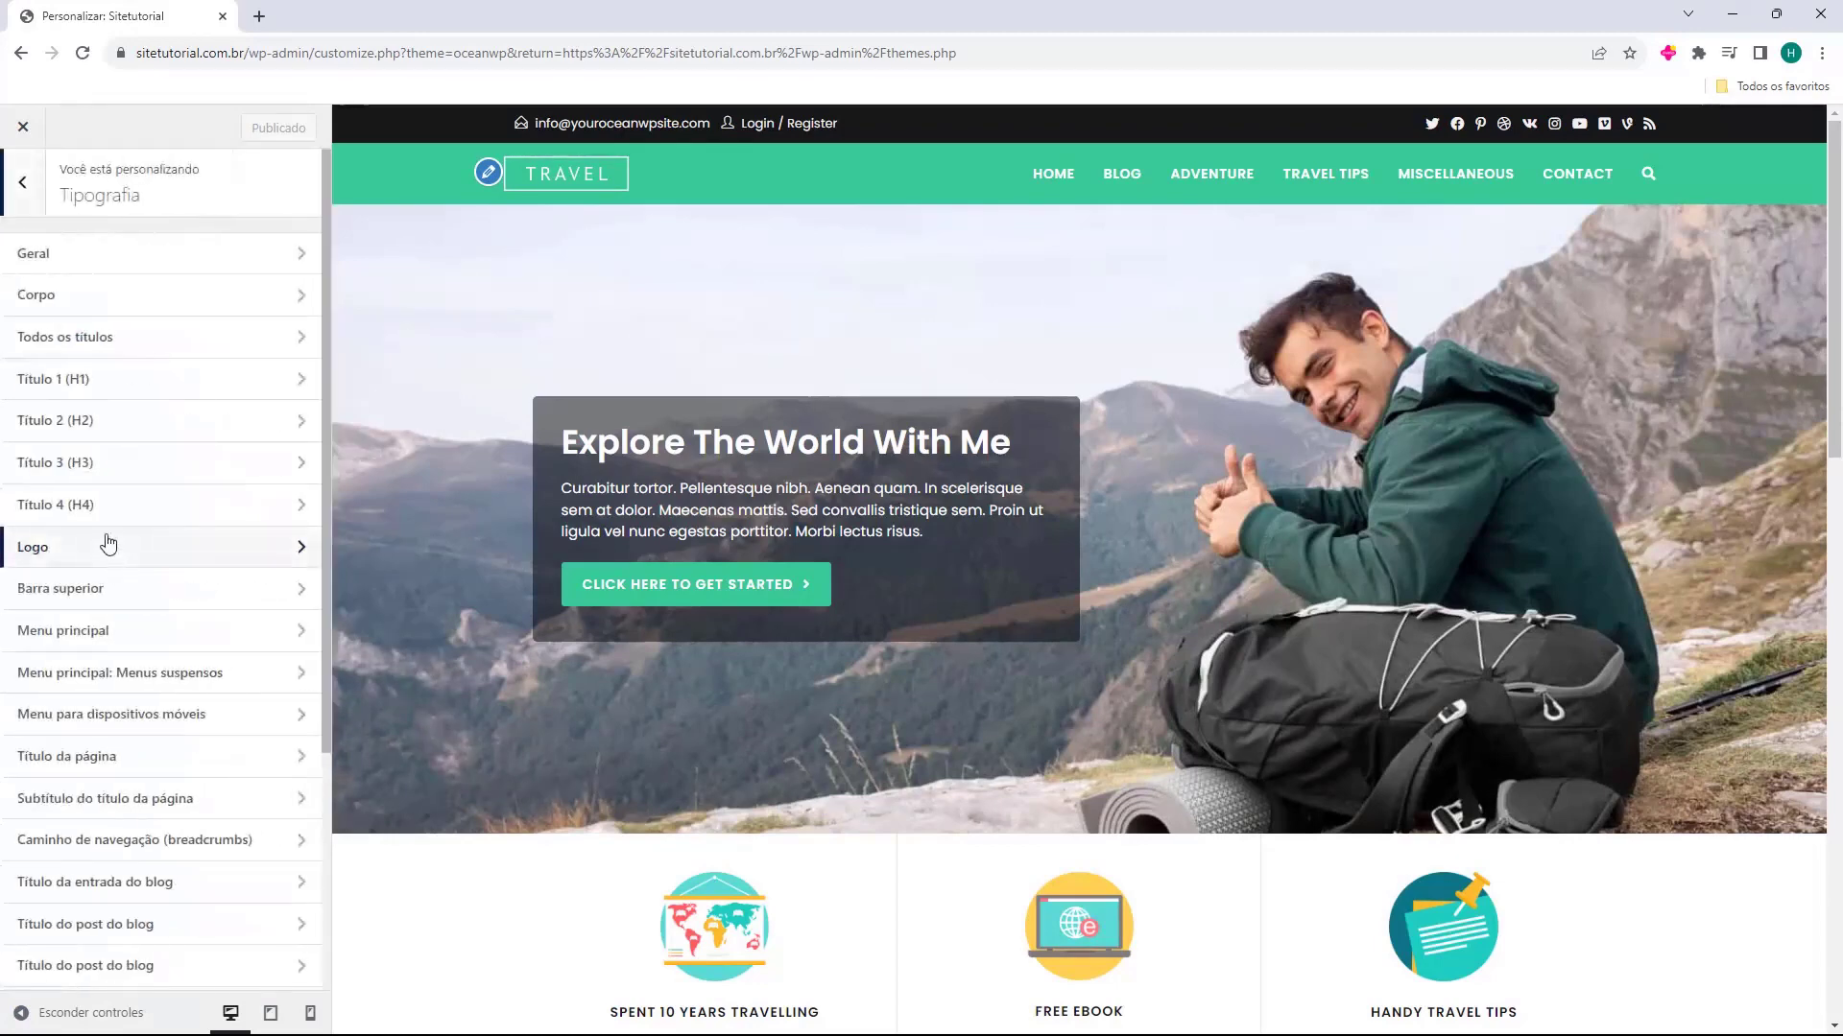
Look through the typography settings, including Geral, Corpo, Todos os títulos and Título 3 (H3)
scroll(182, 403, "down", 3)
scroll(187, 442, "up", 3)
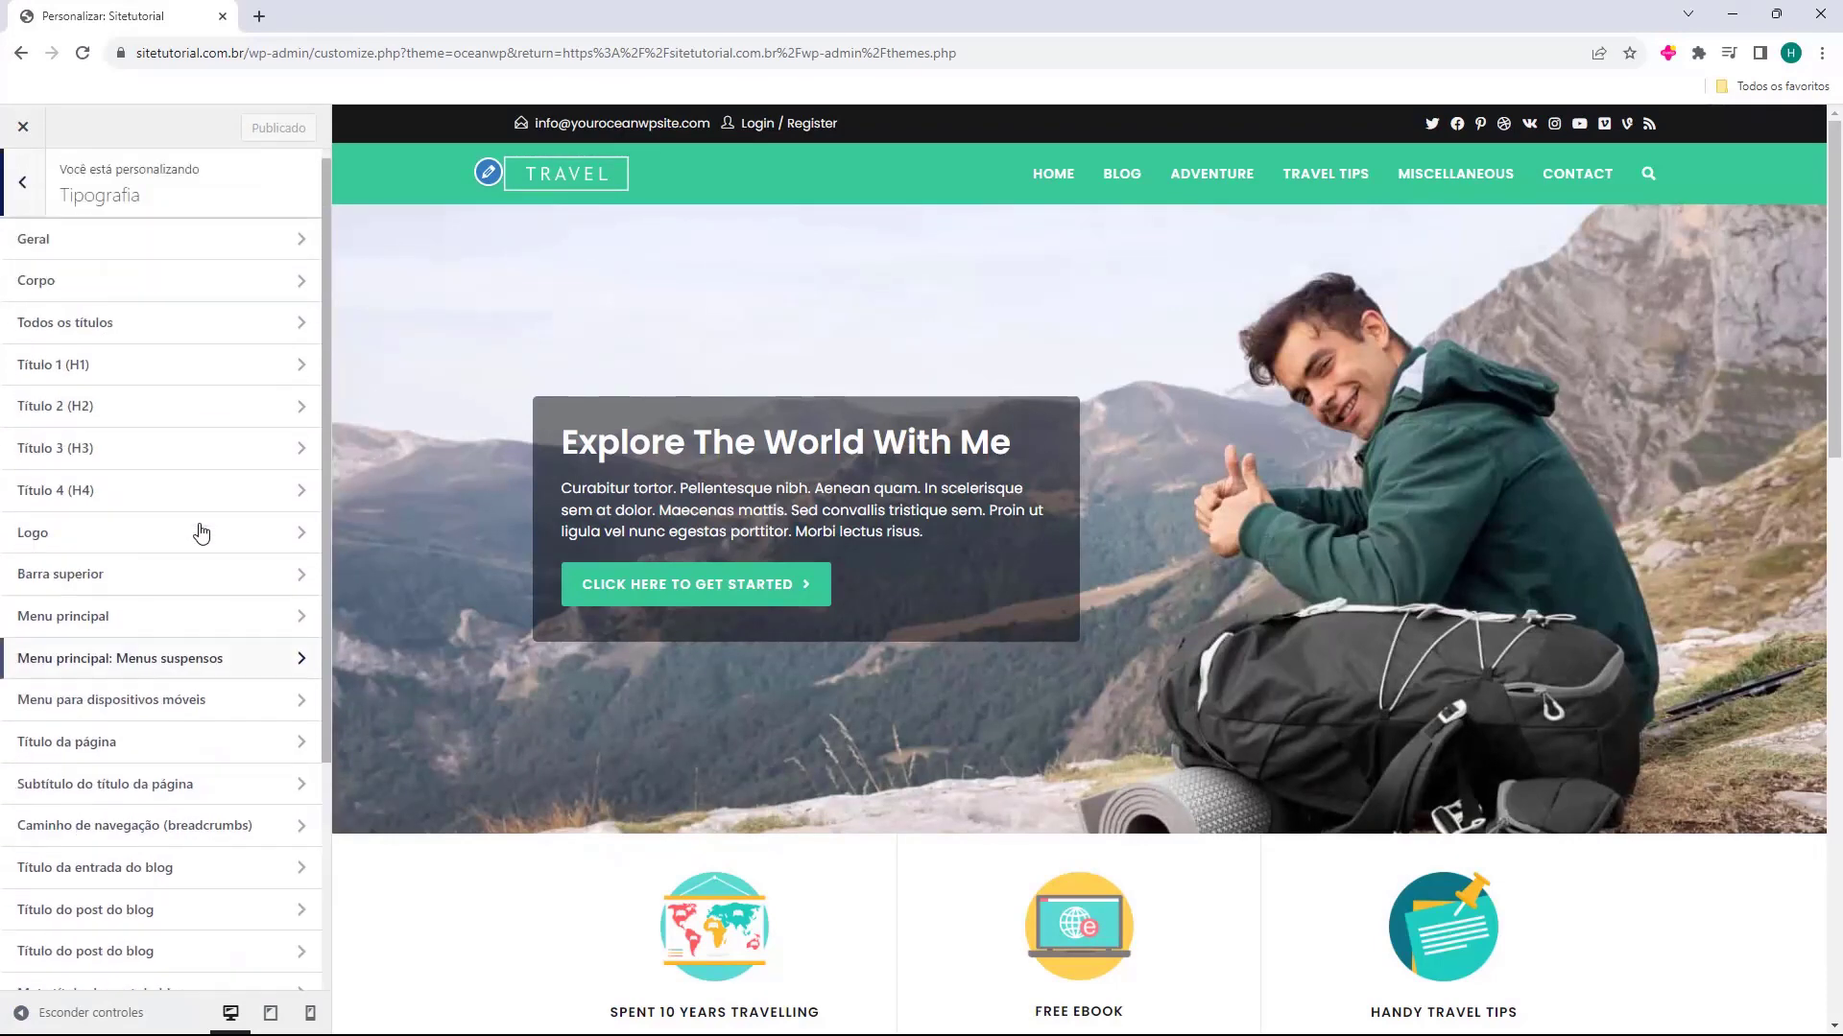
left_click(144, 277)
left_click(22, 184)
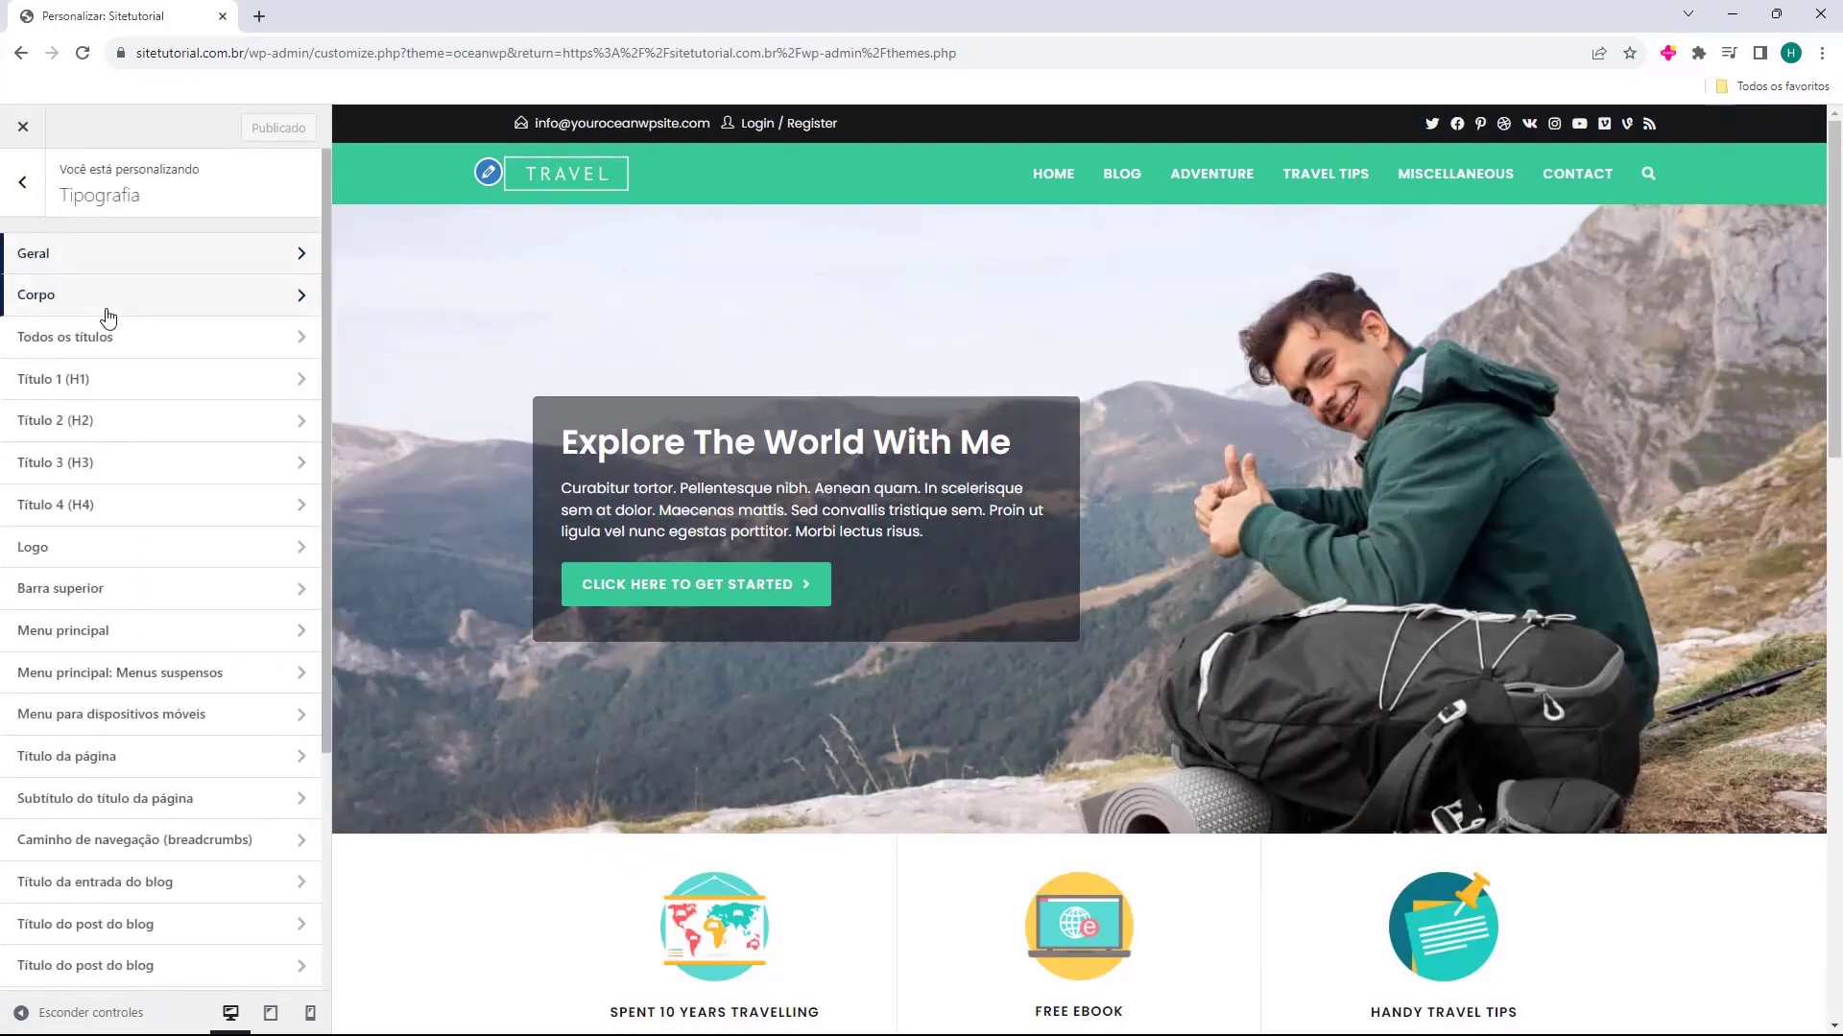
left_click(107, 312)
left_click(22, 185)
left_click(86, 336)
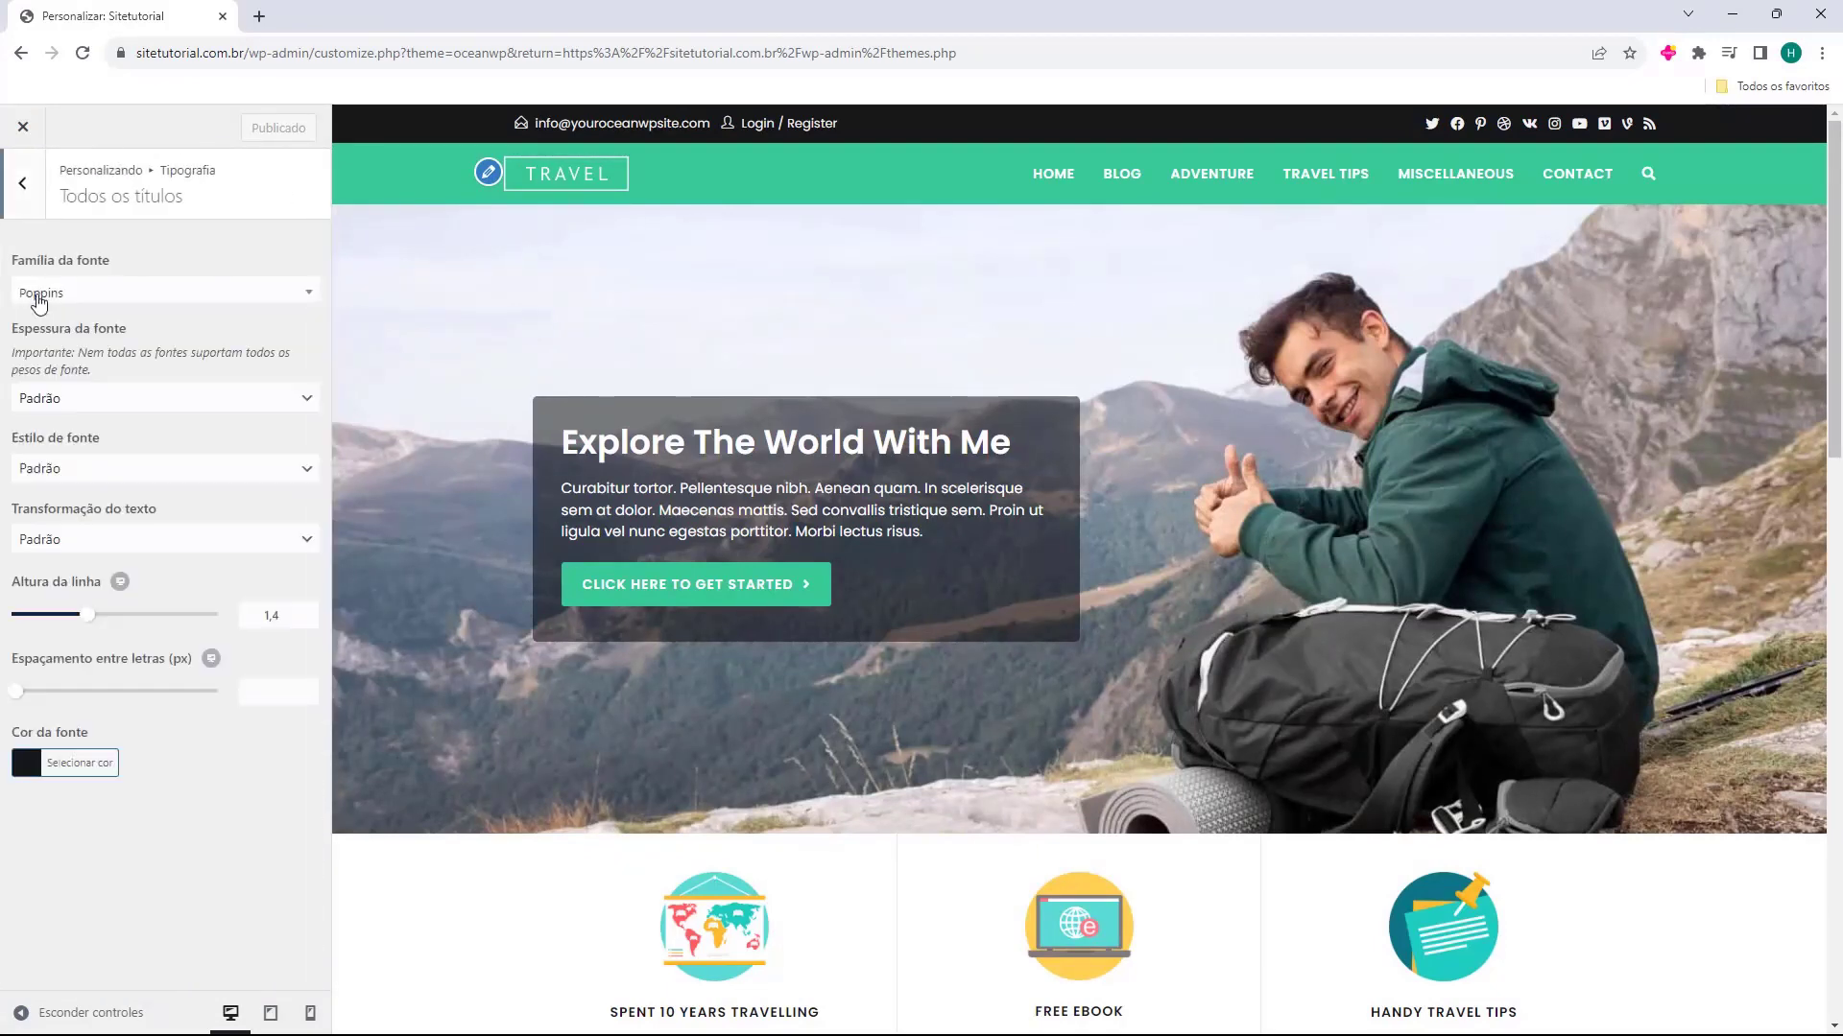
left_click(32, 196)
left_click(144, 466)
left_click(32, 178)
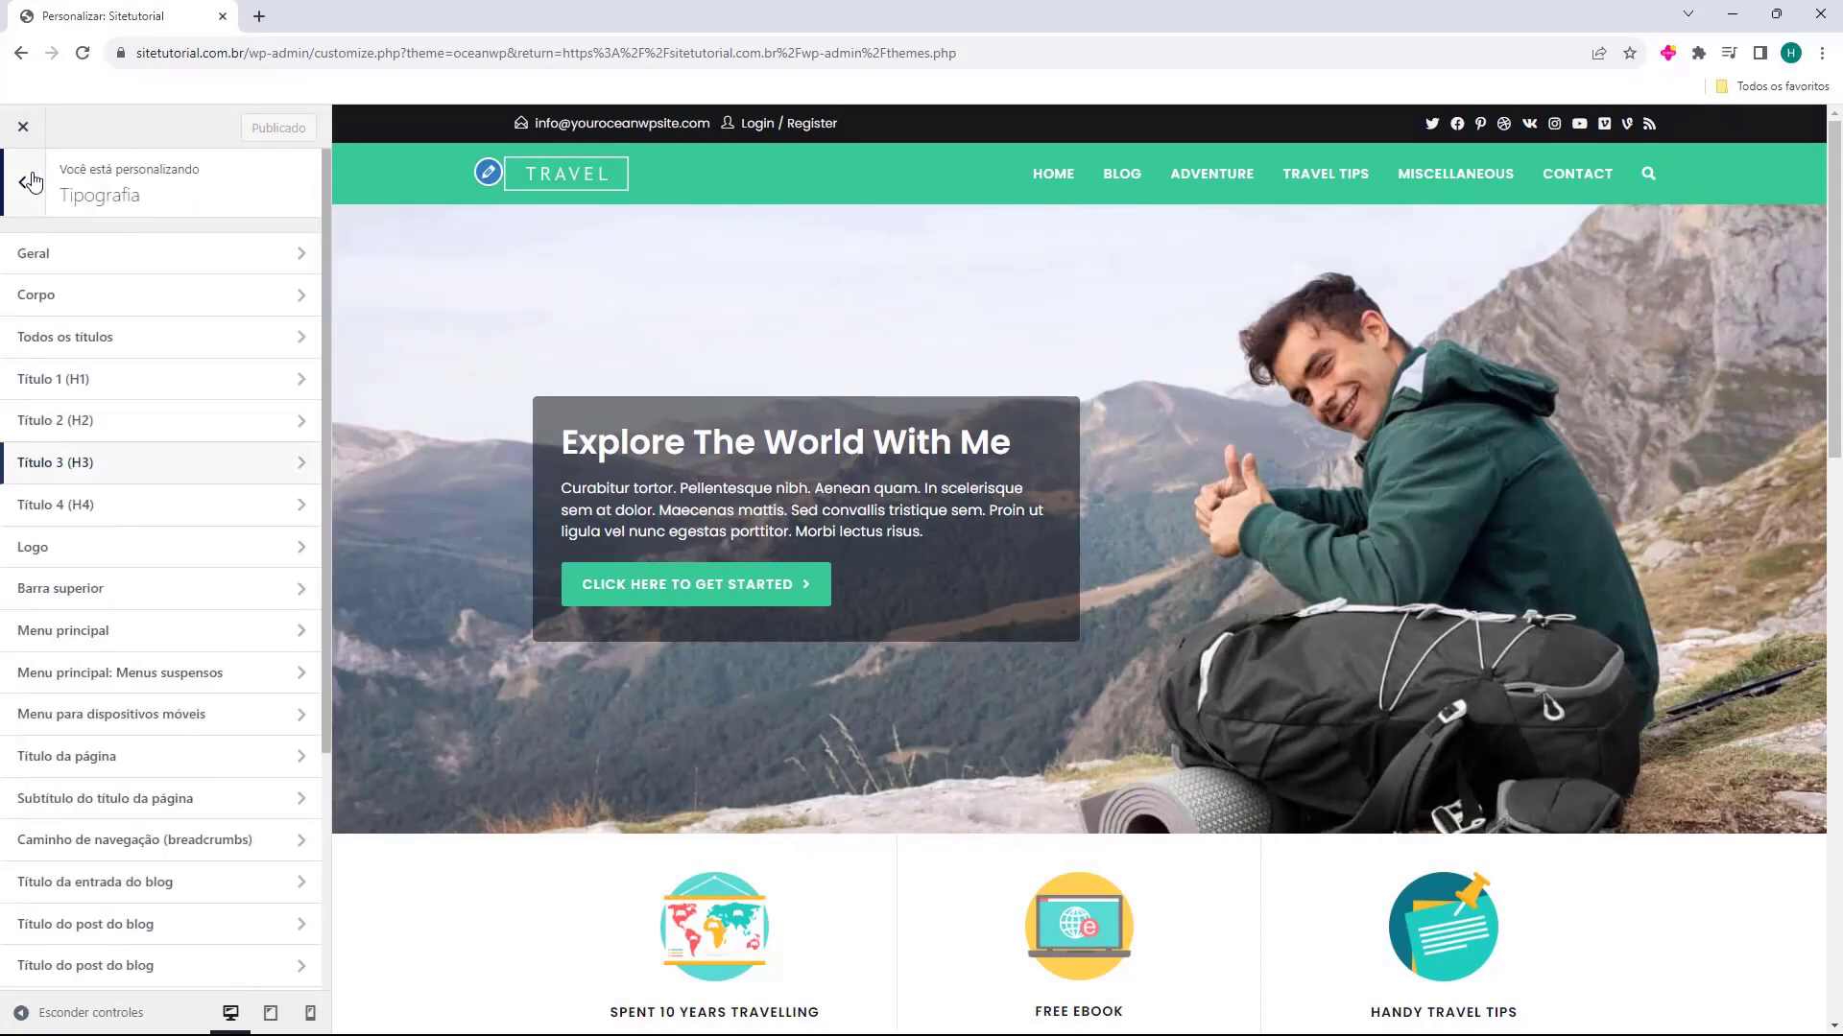
left_click(32, 179)
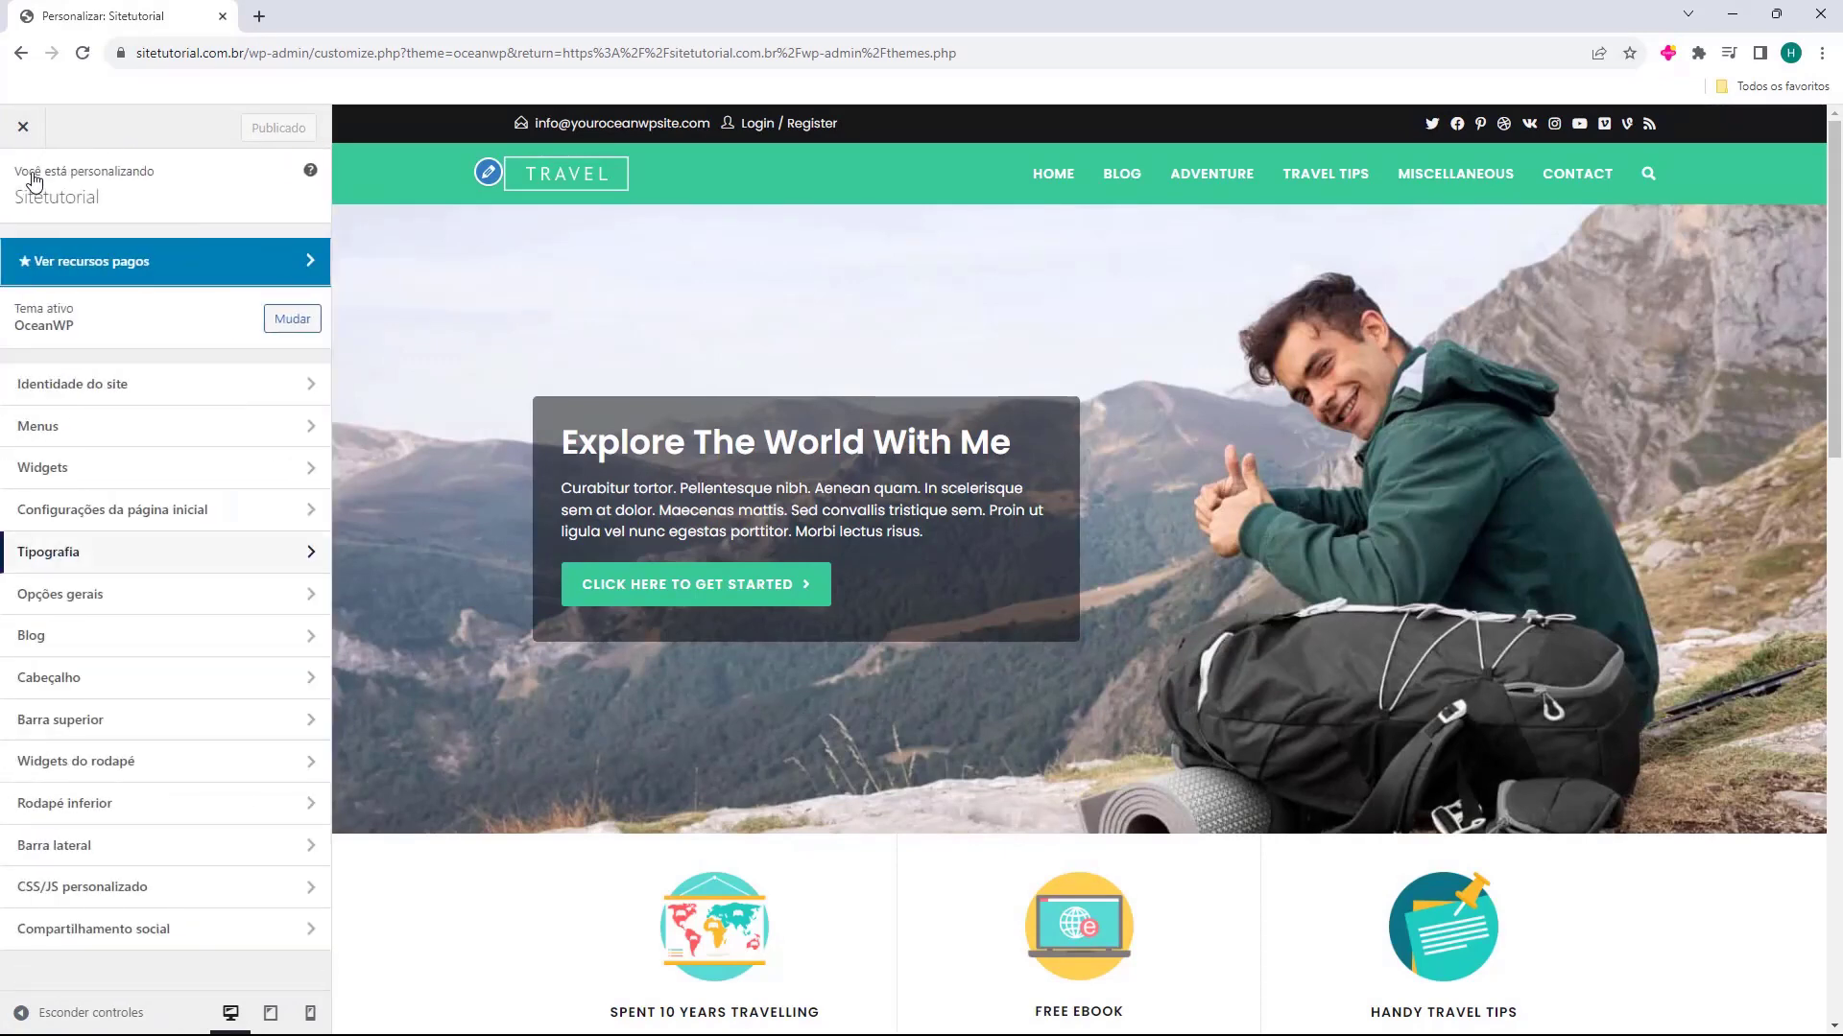
Review the Estilo geral and Configurações gerais sections of the theme's general options
left_click(127, 597)
left_click(163, 273)
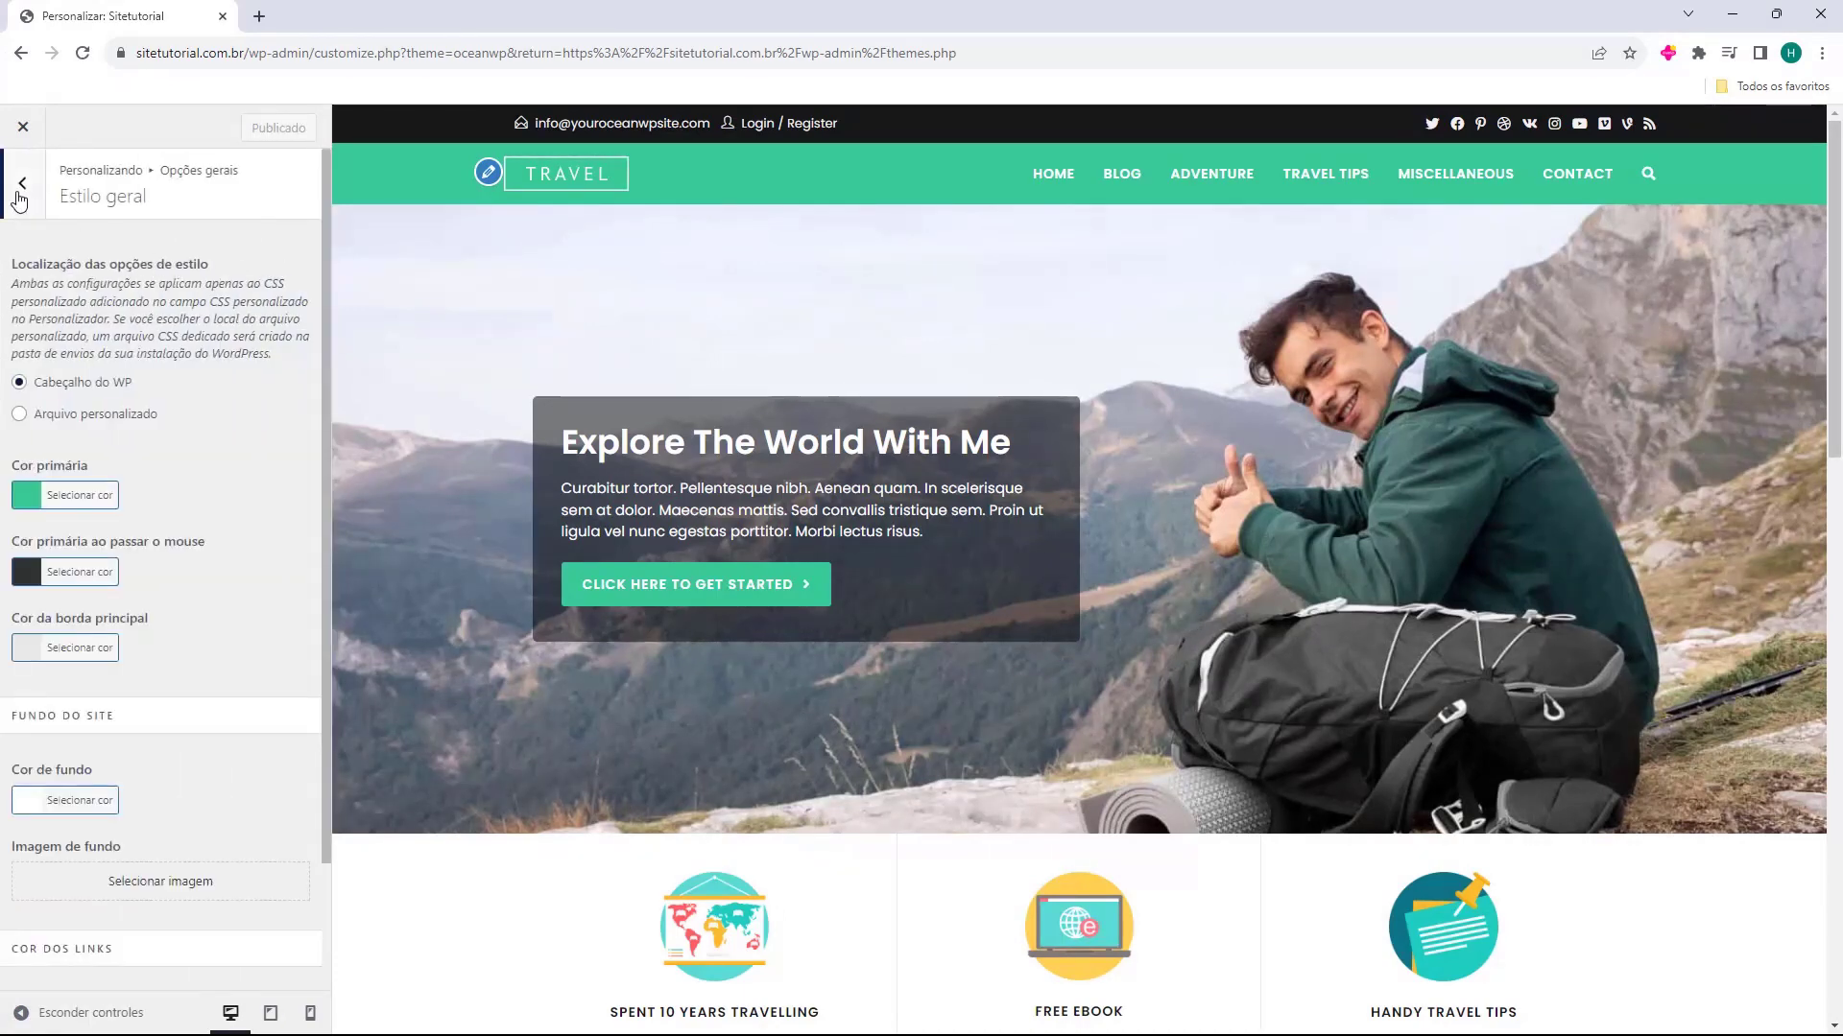
left_click(22, 184)
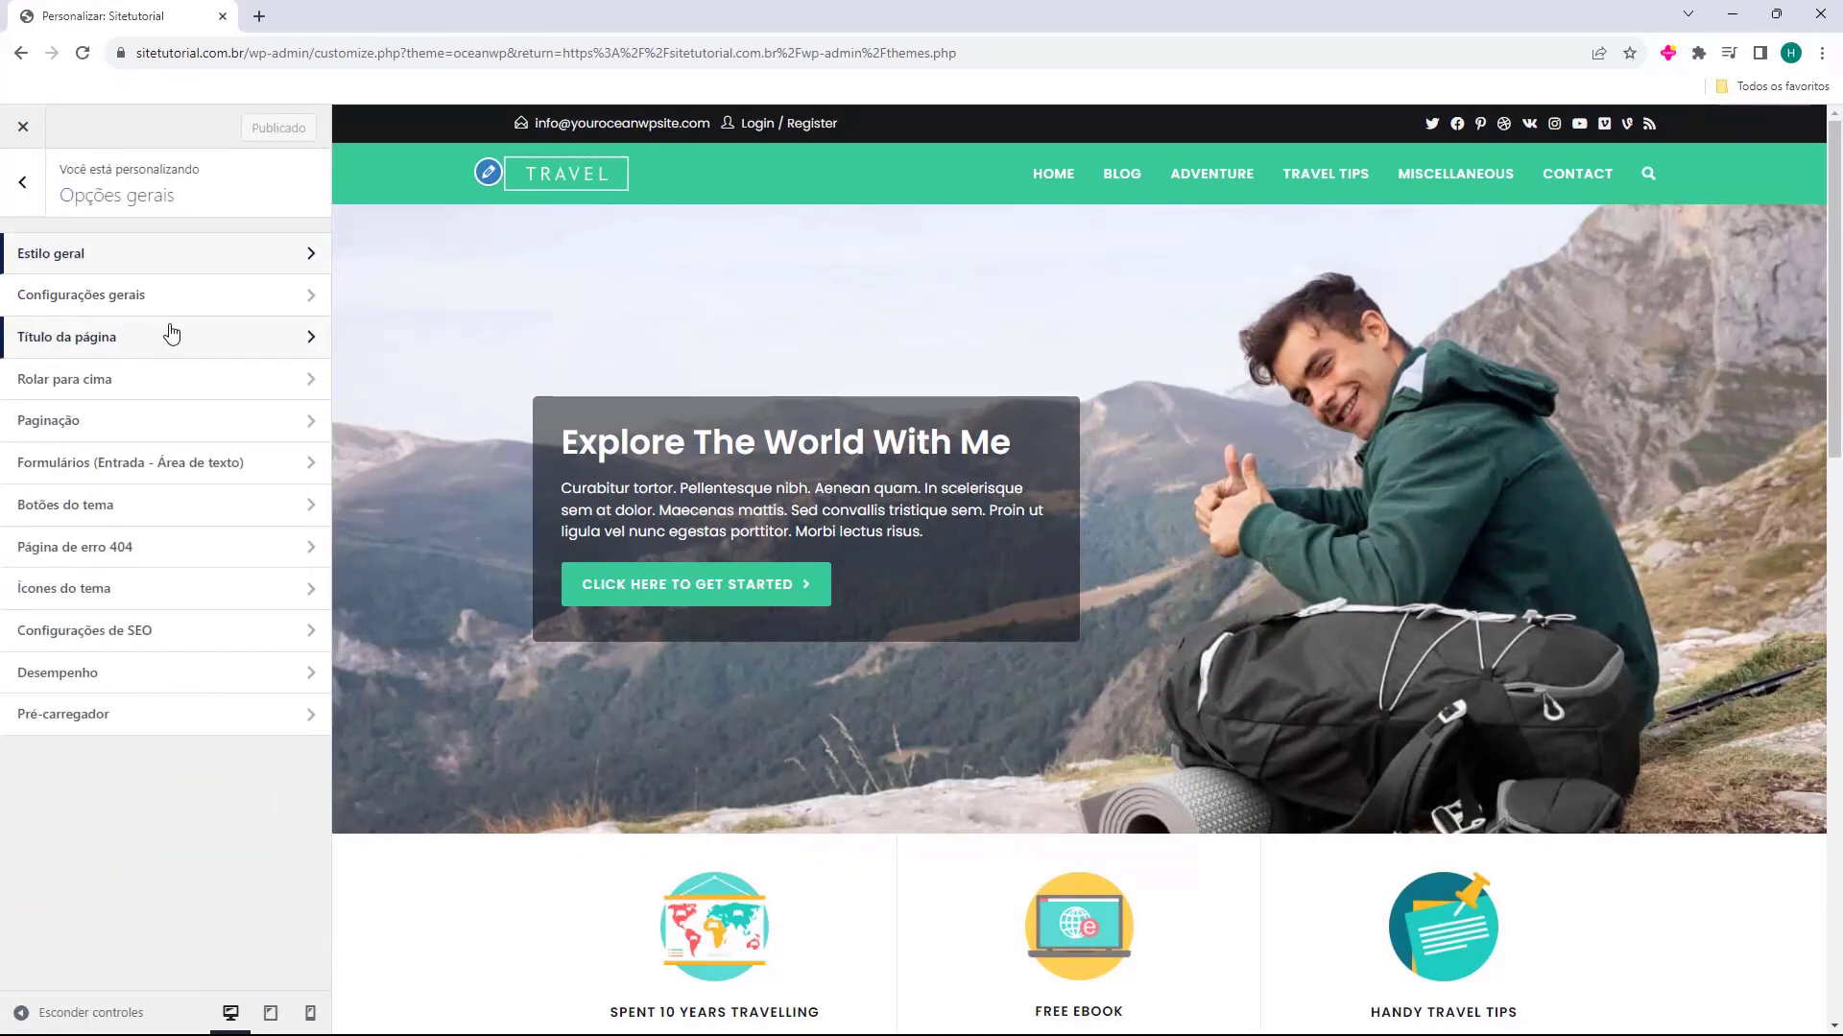
left_click(158, 317)
left_click(21, 184)
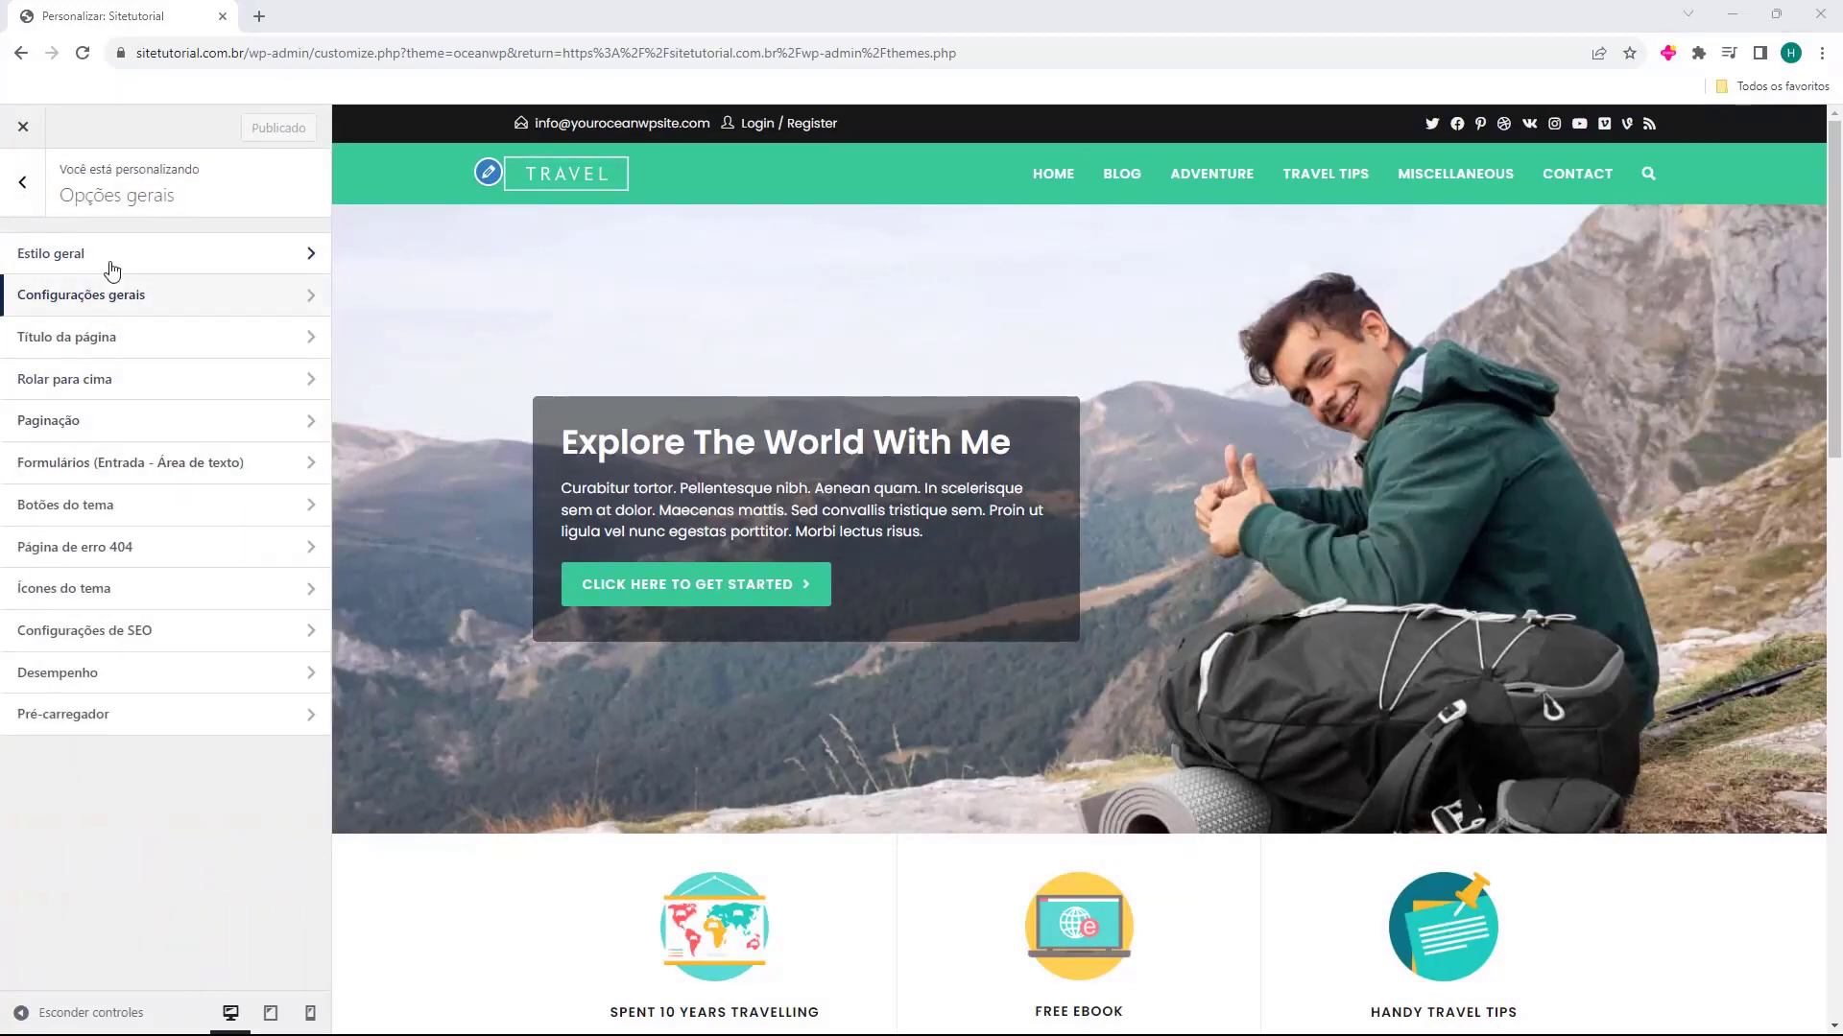
Look through the general options for Rolar para cima and Formulários (Entrada - Área de texto)
left_click(108, 387)
scroll(165, 508, "down", 1)
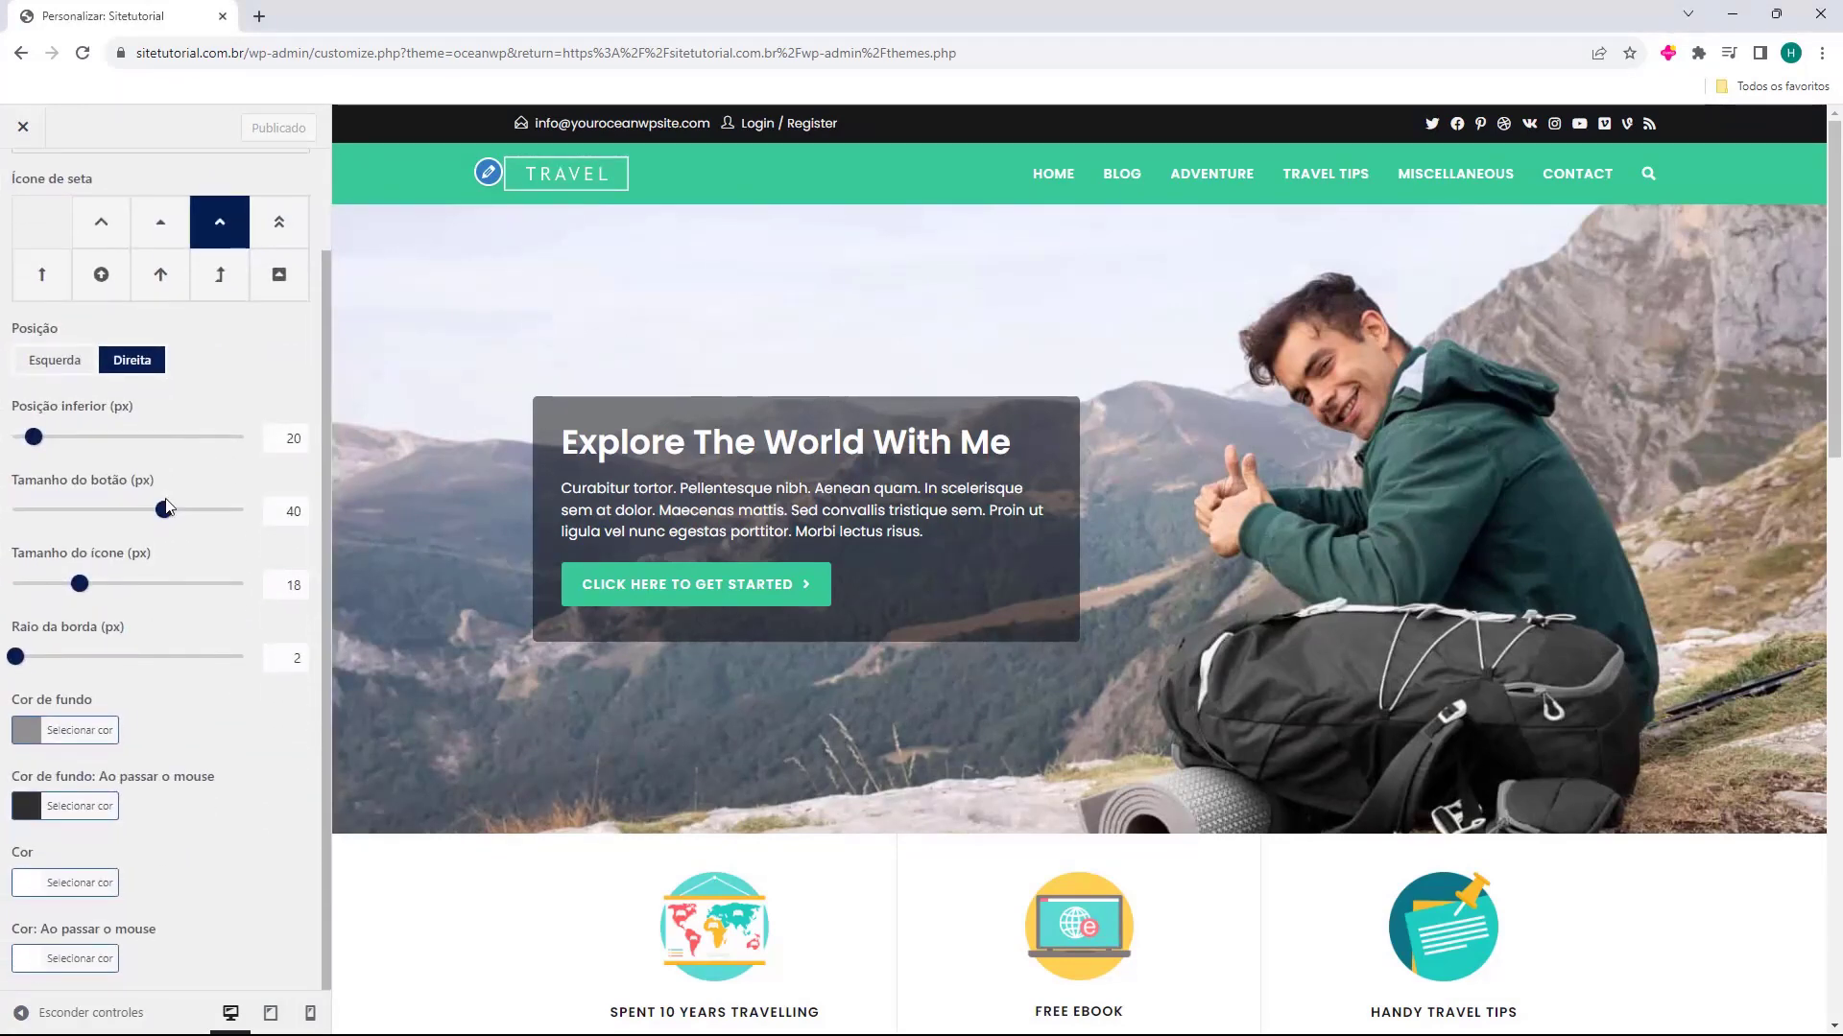
scroll(153, 480, "up", 1)
left_click(21, 184)
left_click(115, 465)
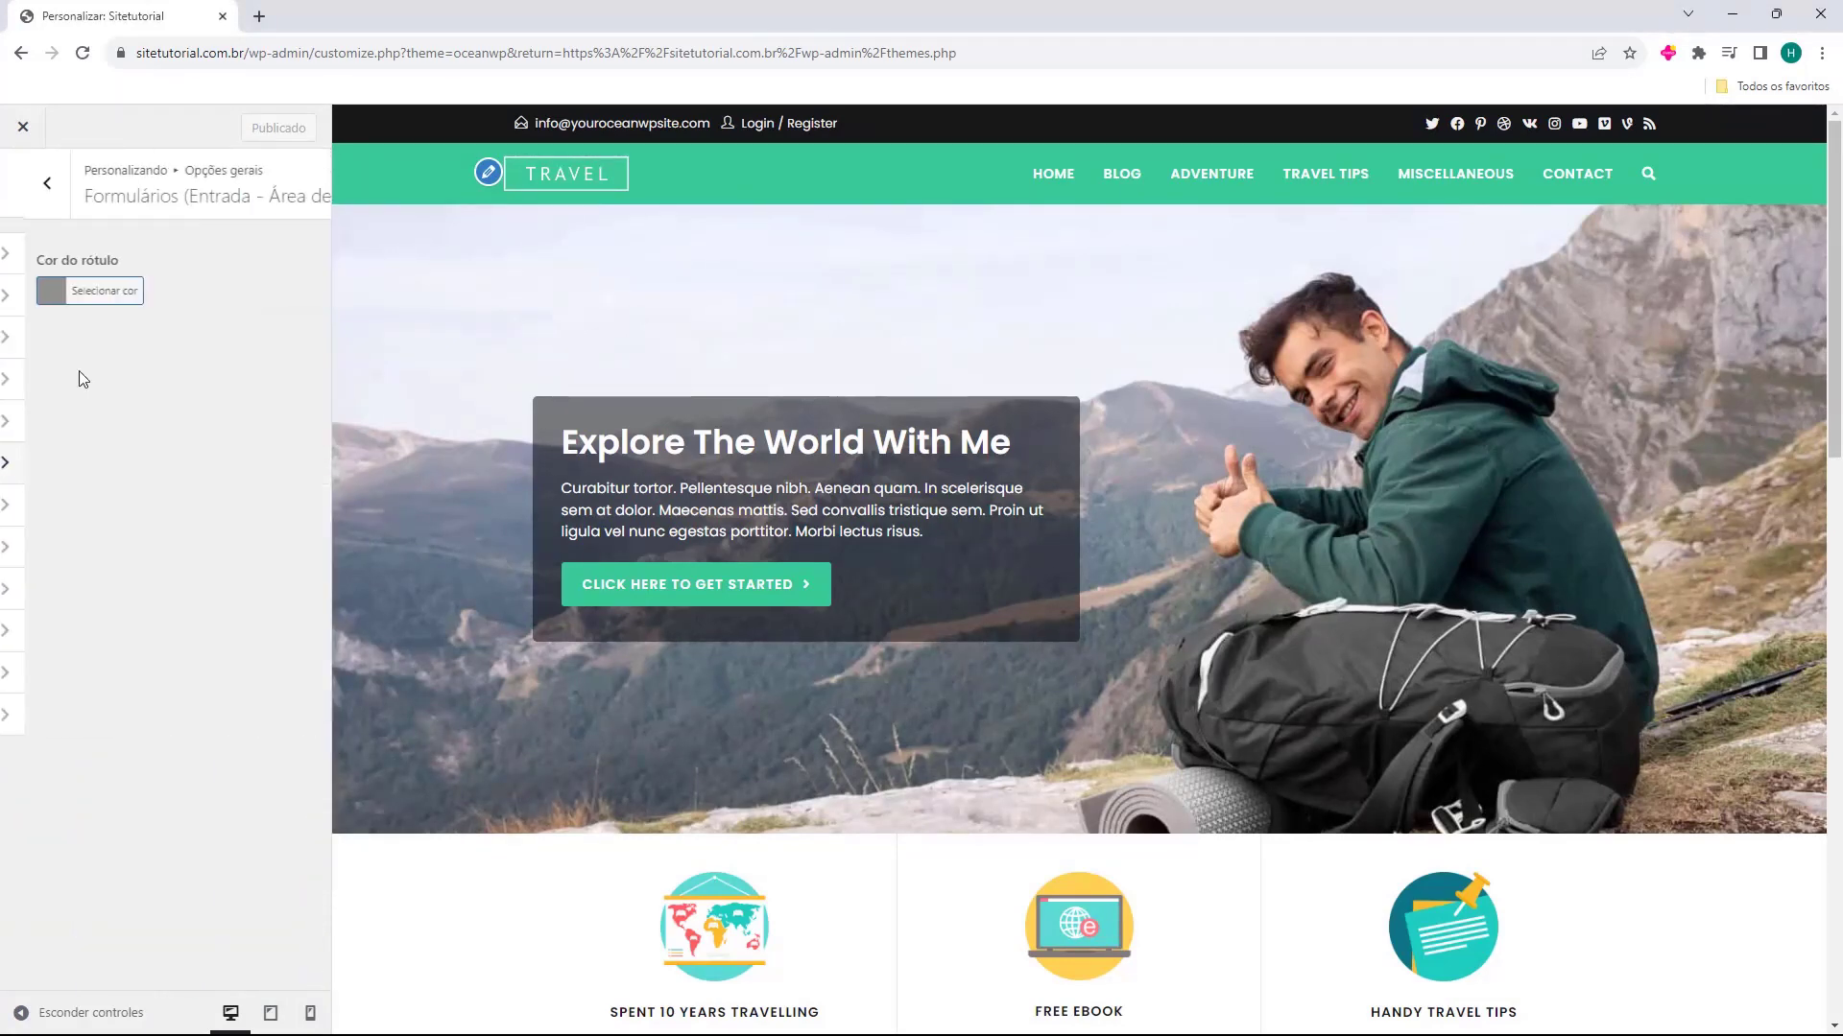
left_click(39, 192)
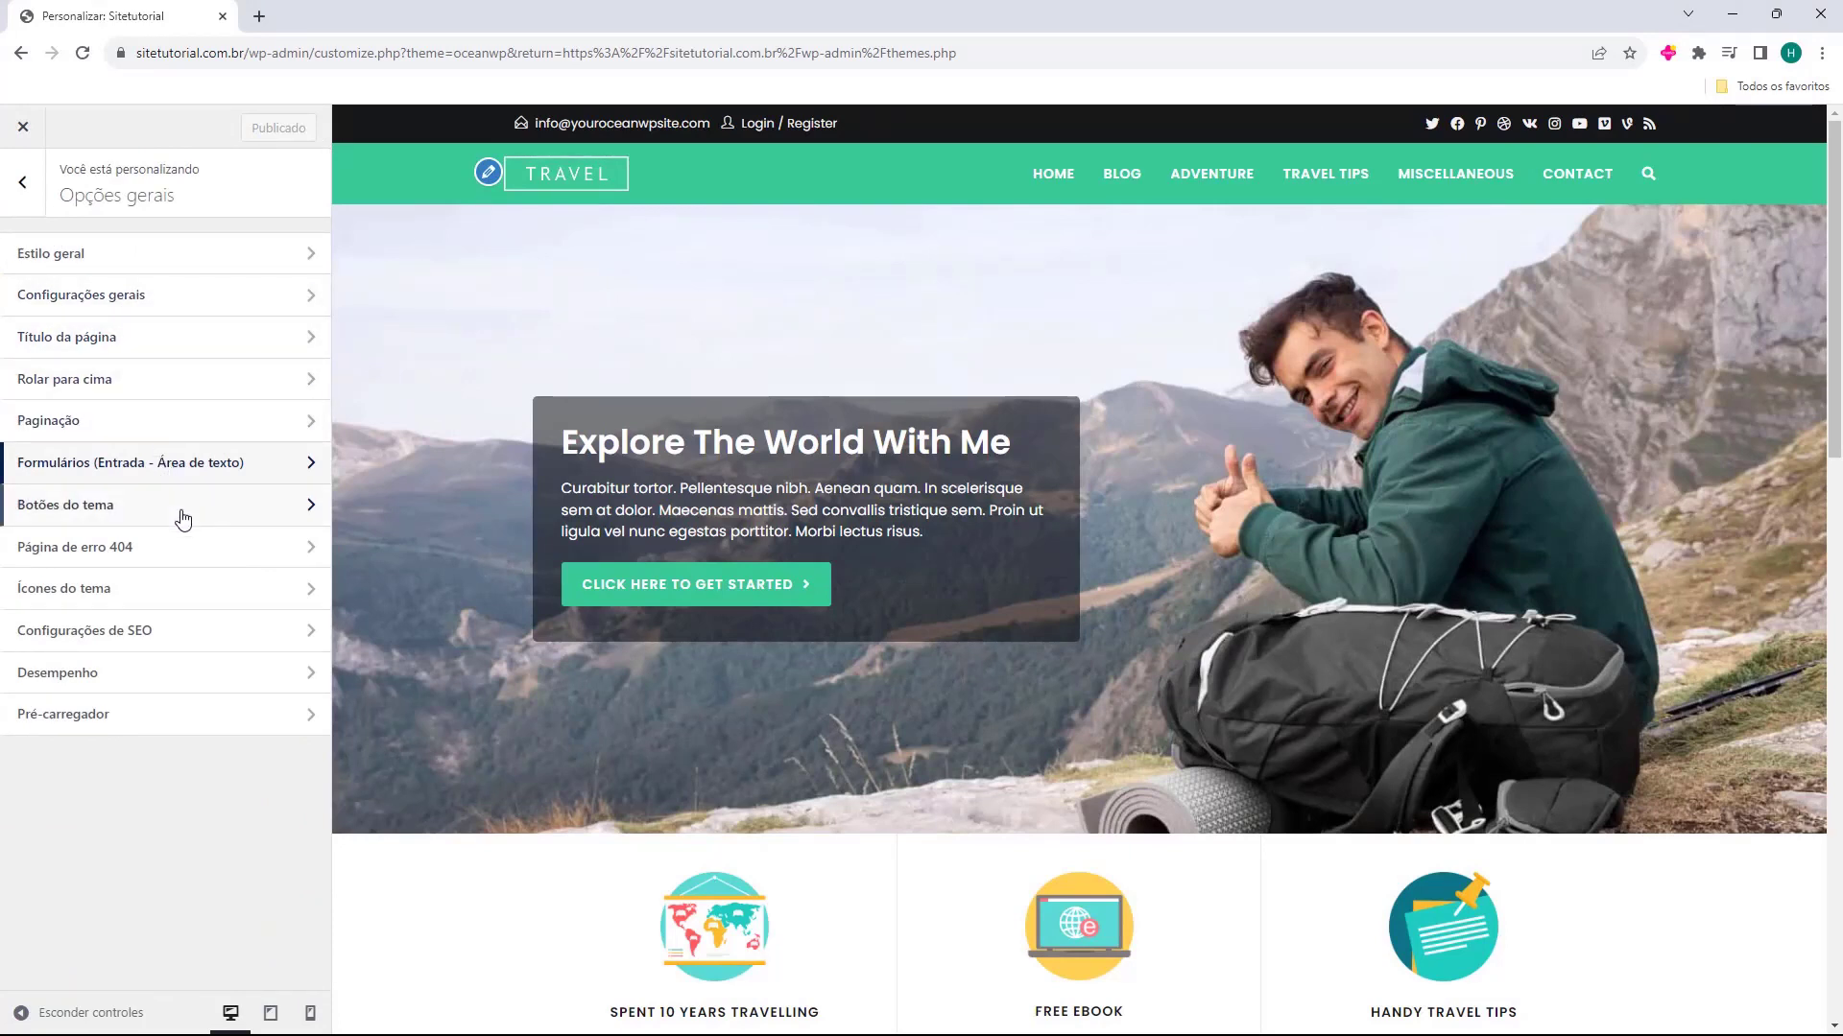
Examine the Ícones do tema, Configurações de SEO and Pré-carregador settings, and return to the main customizer options
left_click(134, 593)
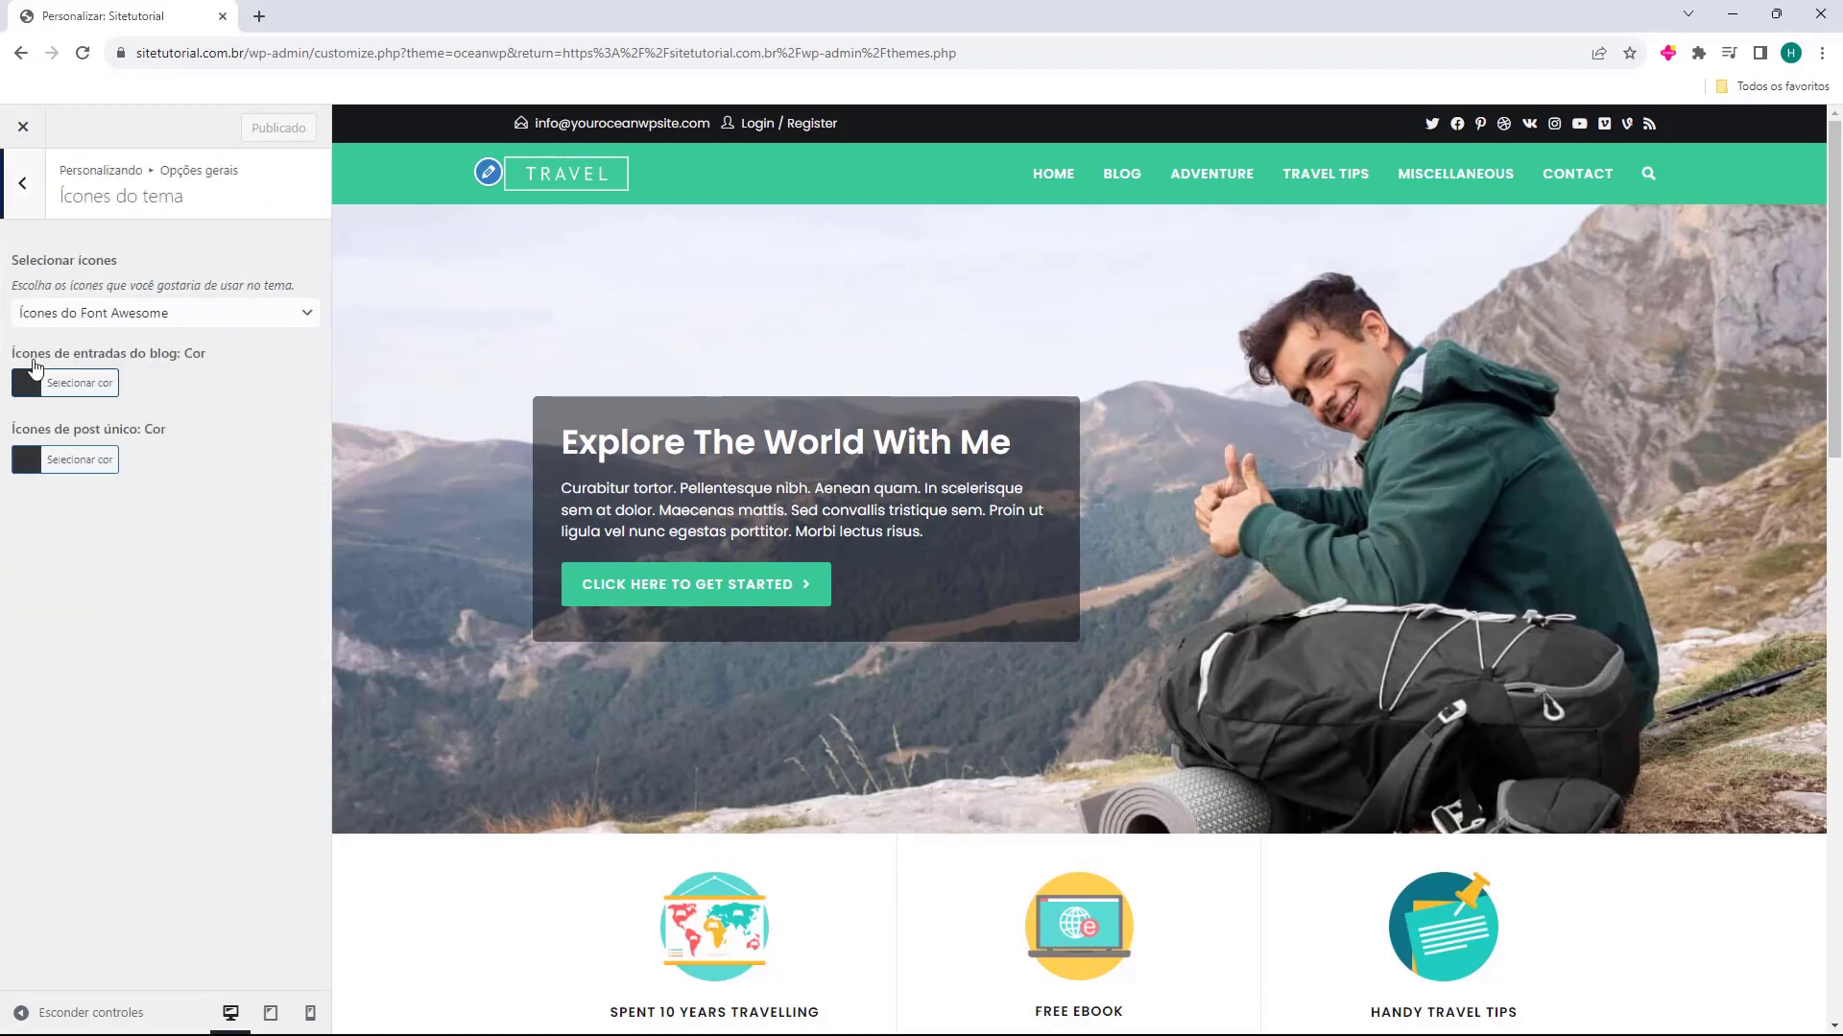
left_click(19, 187)
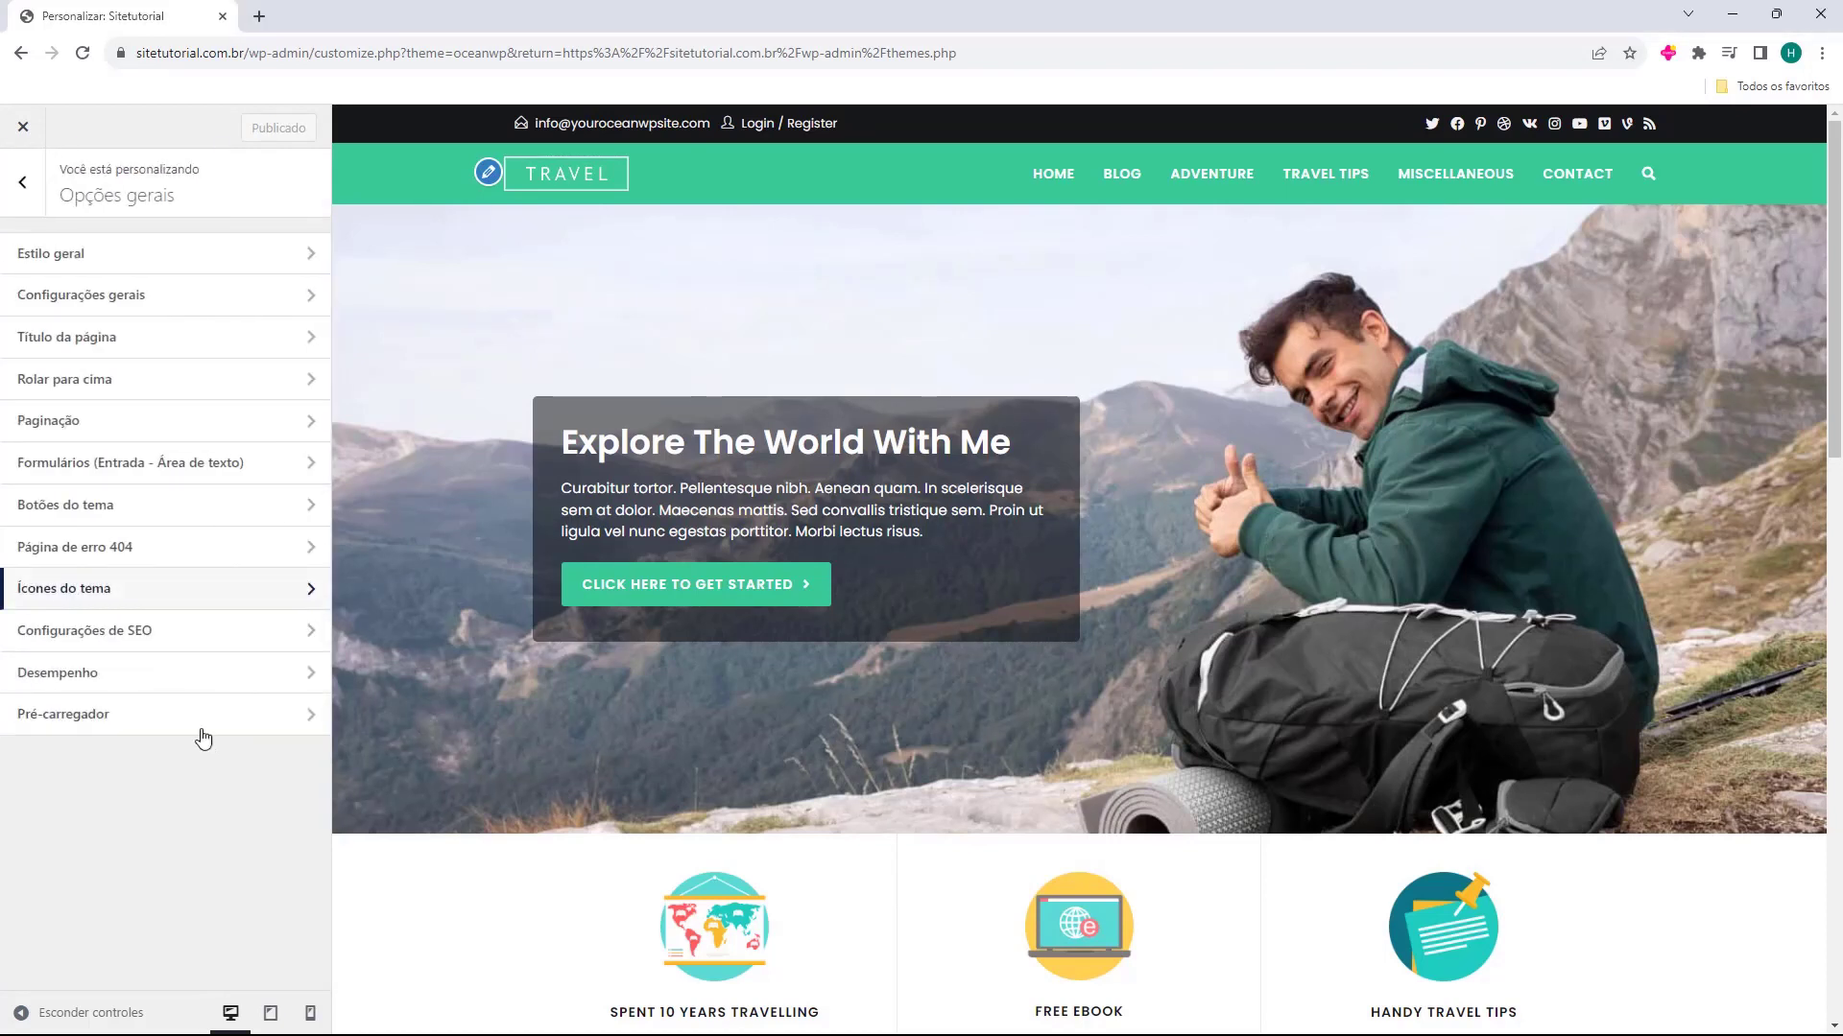
left_click(182, 629)
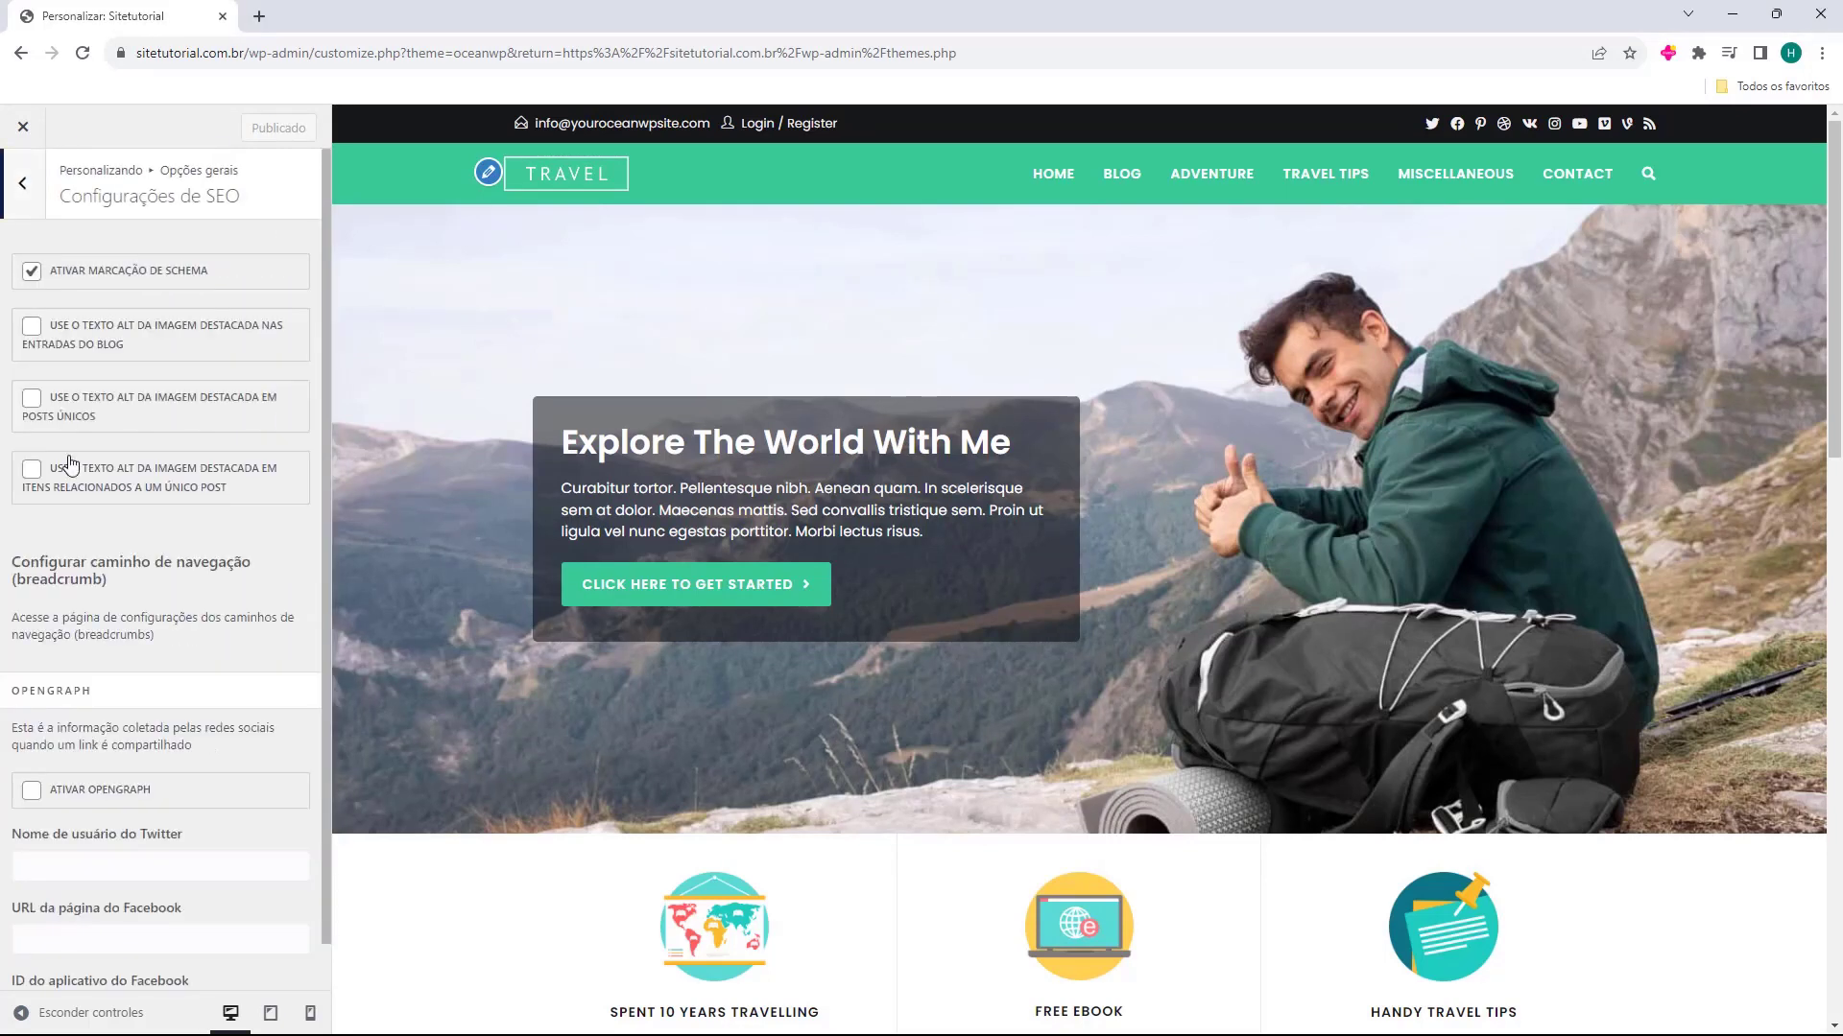
left_click(22, 190)
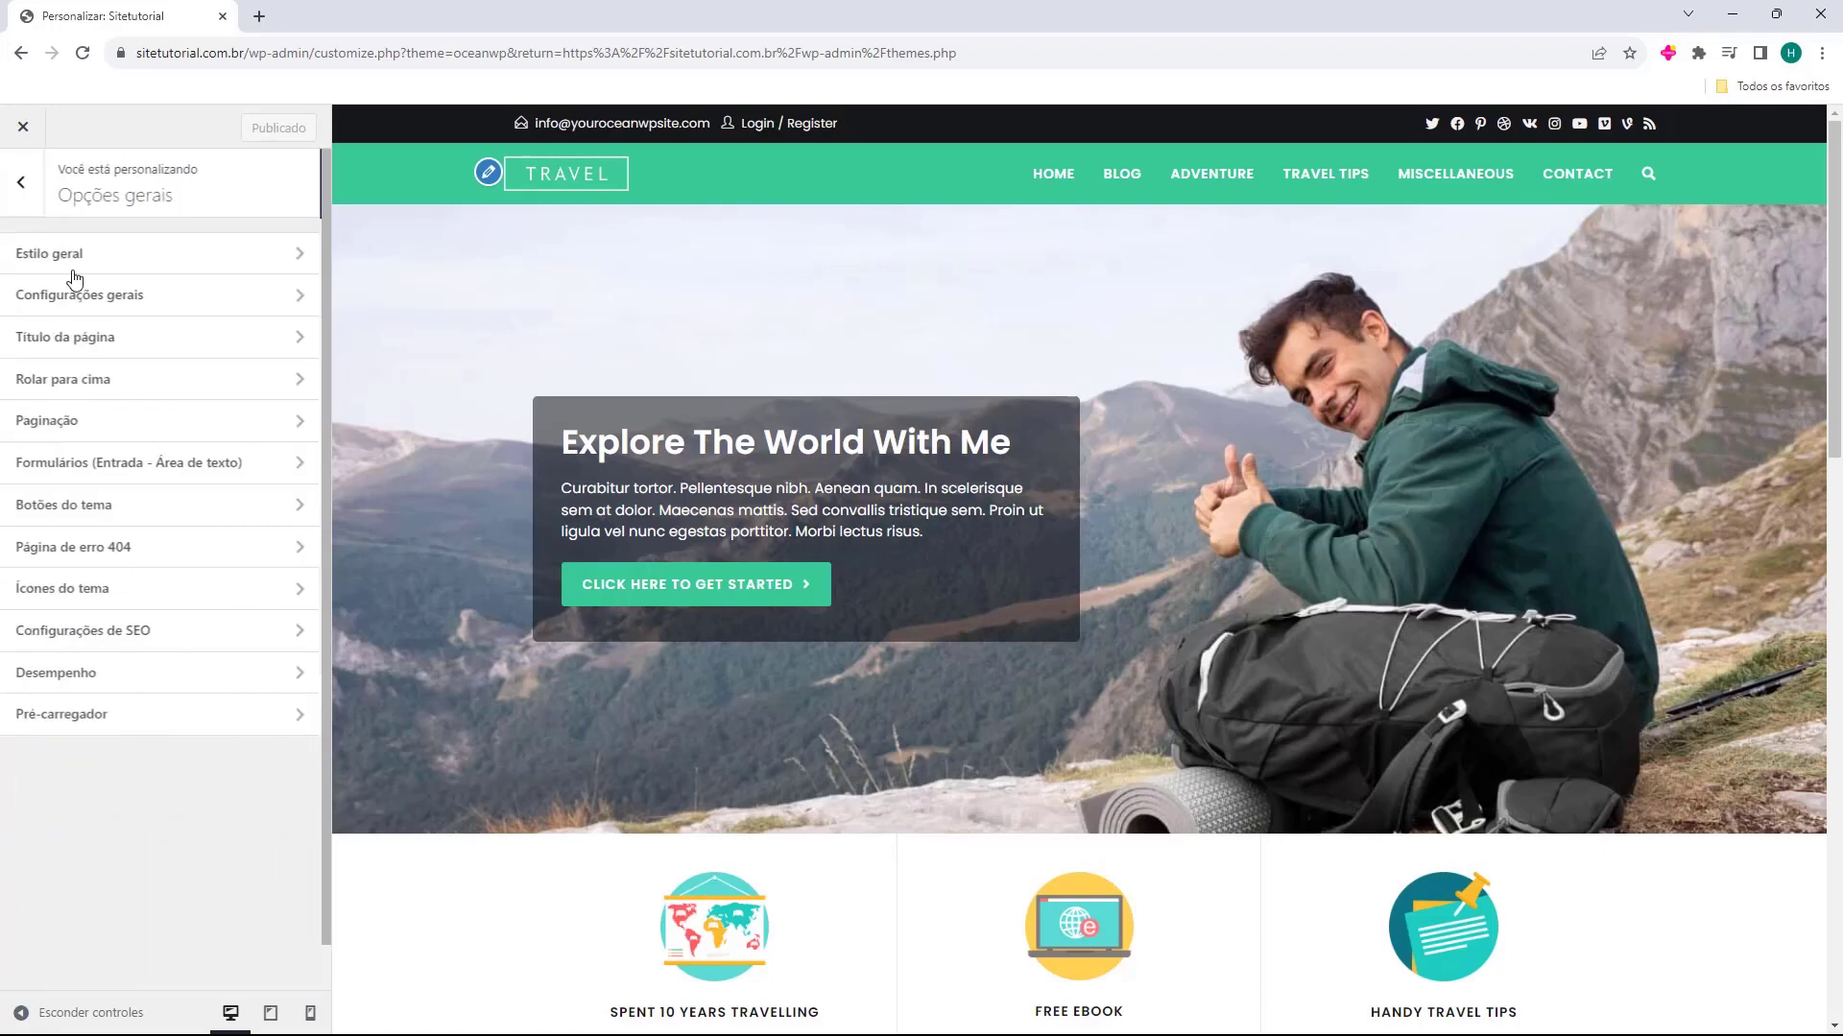
left_click(178, 725)
left_click(22, 183)
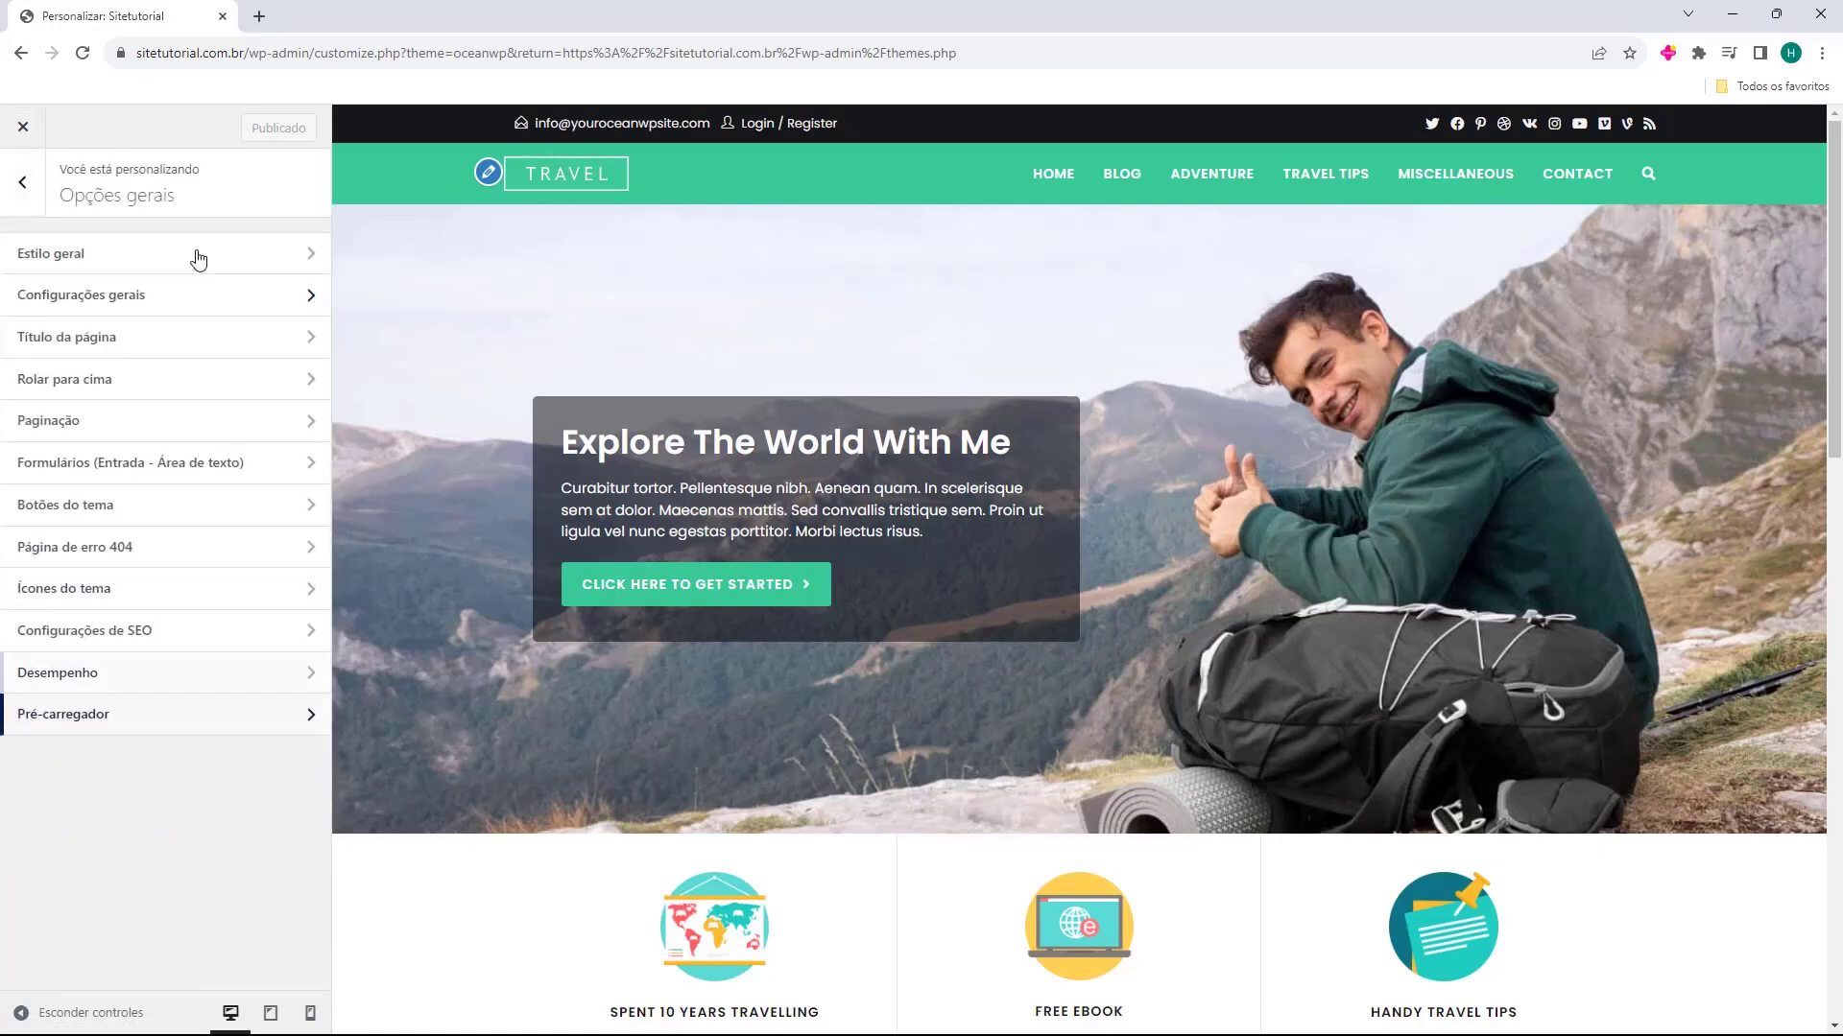
left_click(20, 191)
Check the Blog settings for Entradas do blog and Post único, and return to the main customizer options
left_click(32, 635)
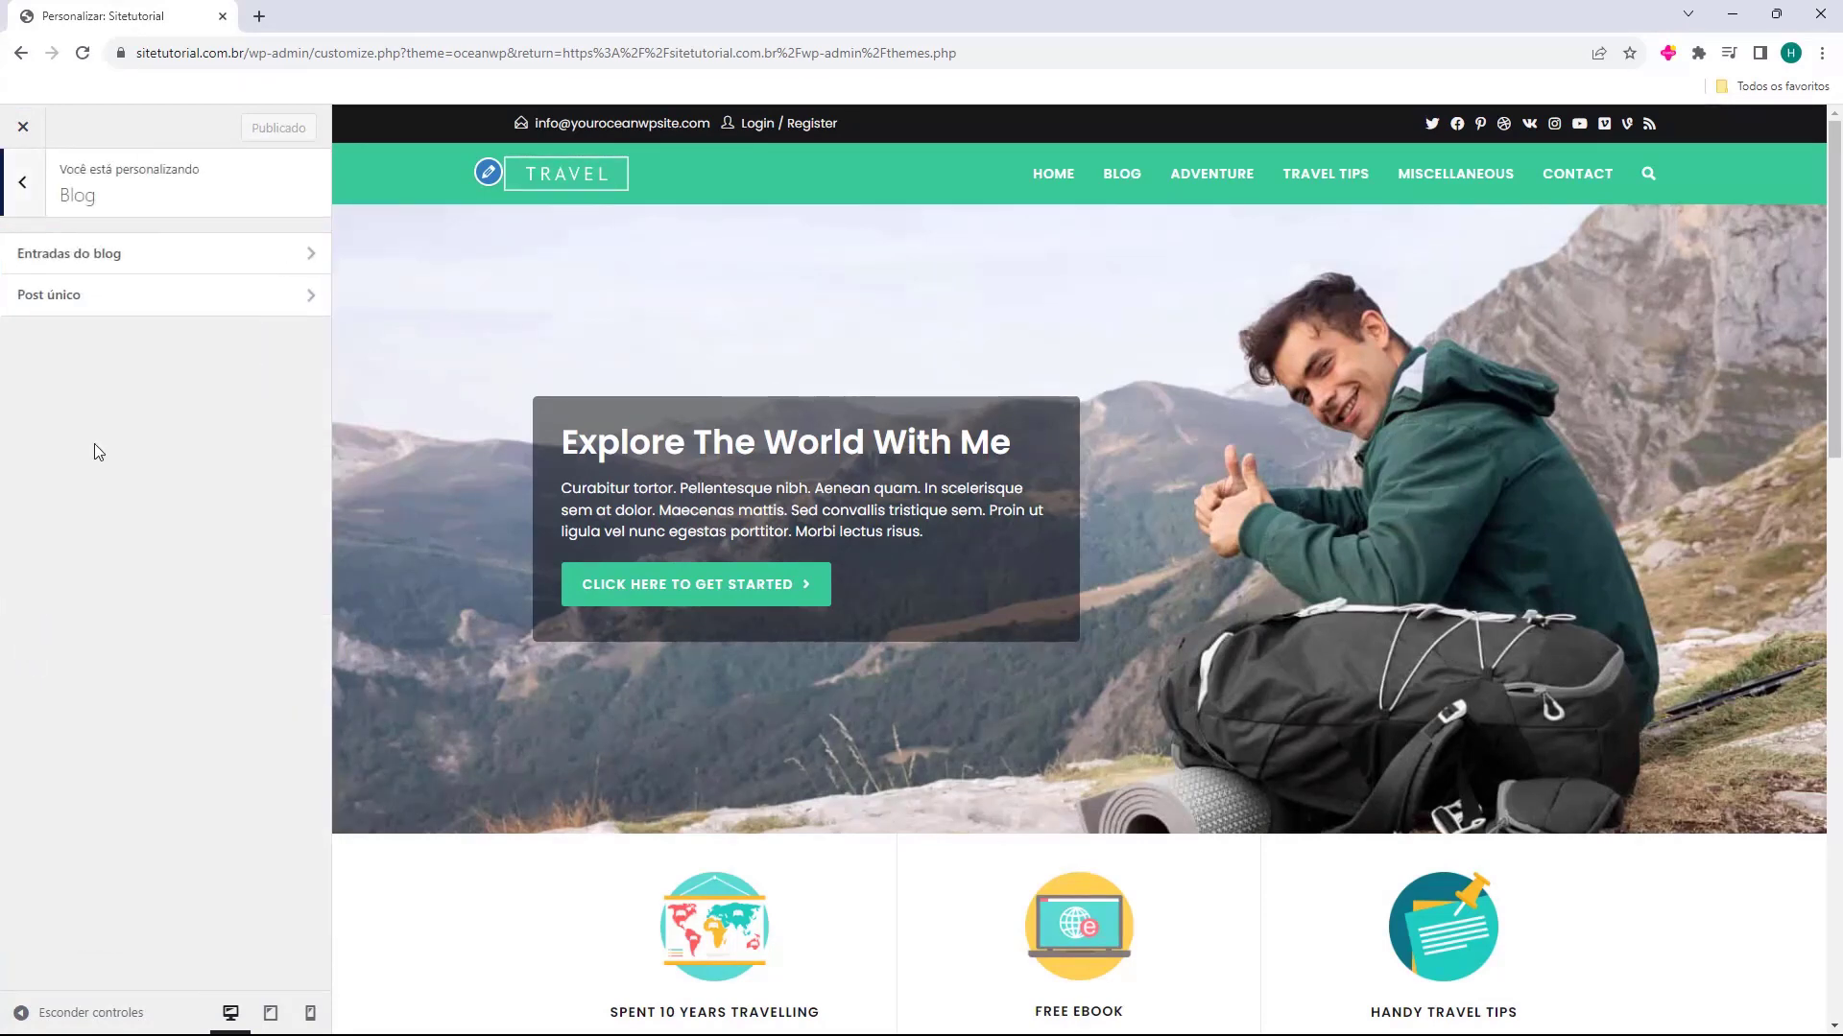
left_click(109, 240)
left_click(26, 187)
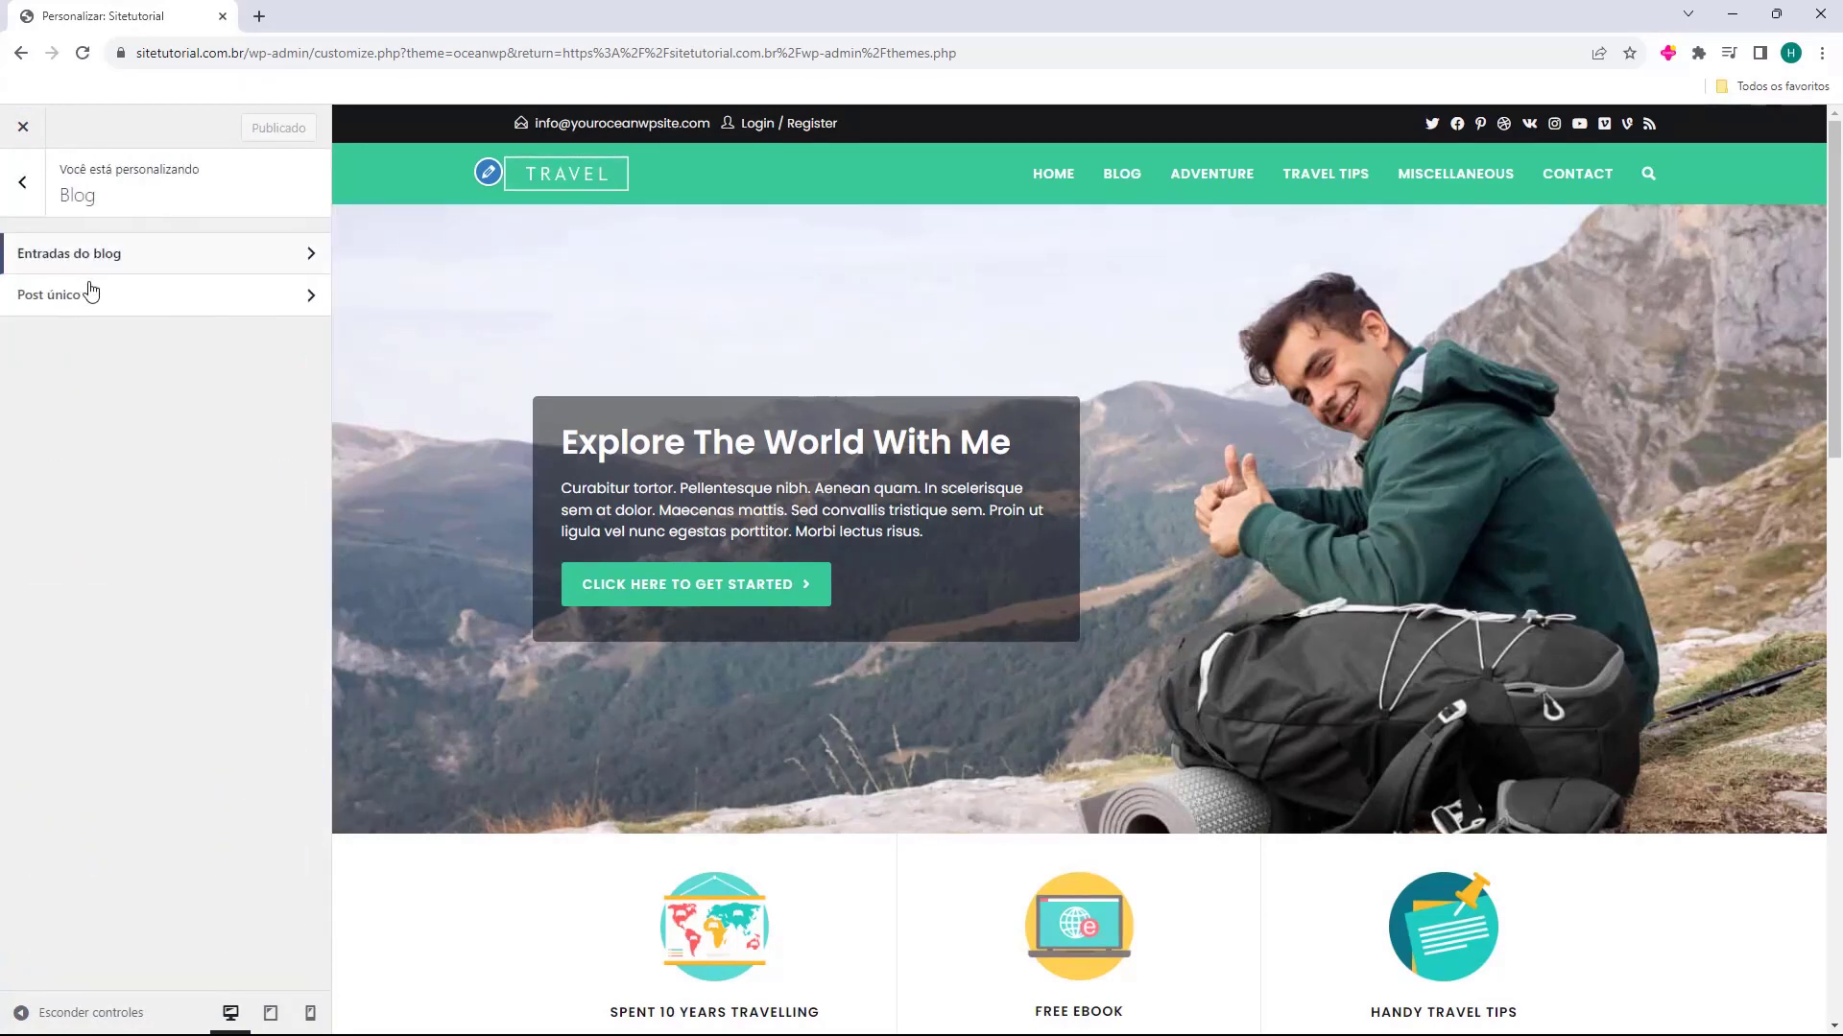
left_click(86, 290)
left_click(26, 191)
left_click(26, 187)
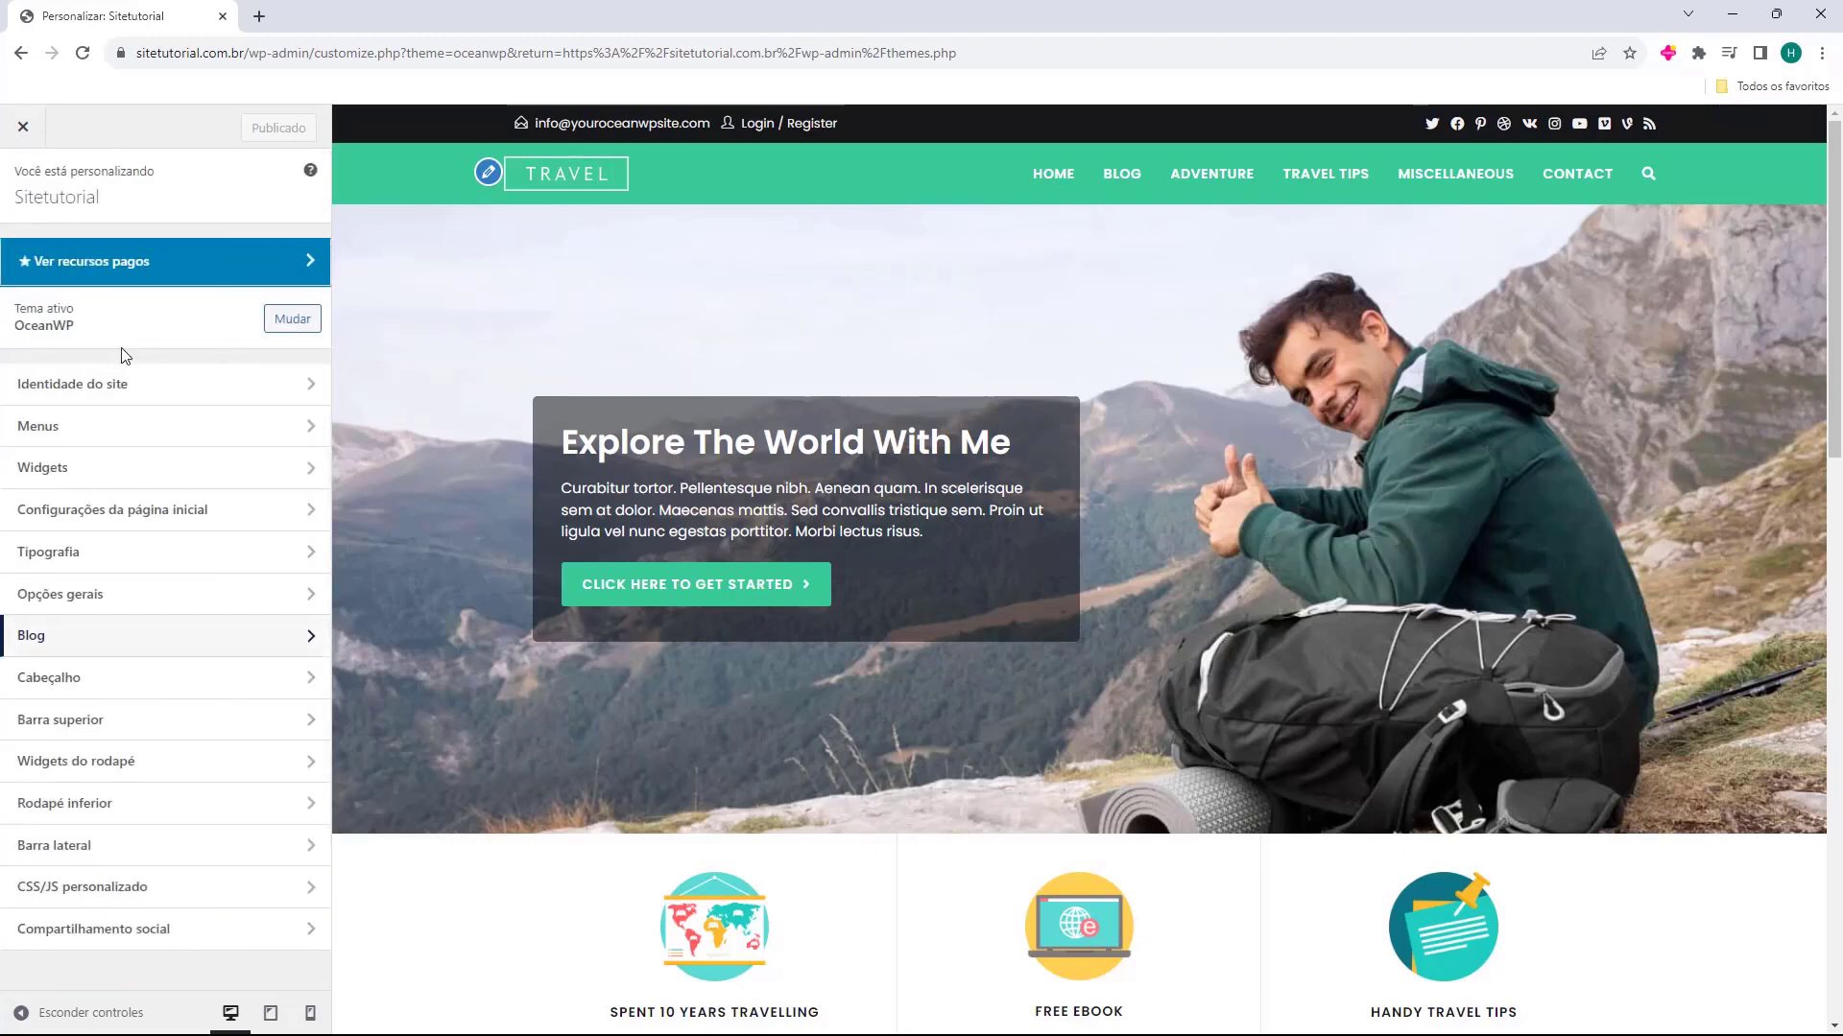
Open the general settings of the site header (Cabeçalho)
left_click(66, 687)
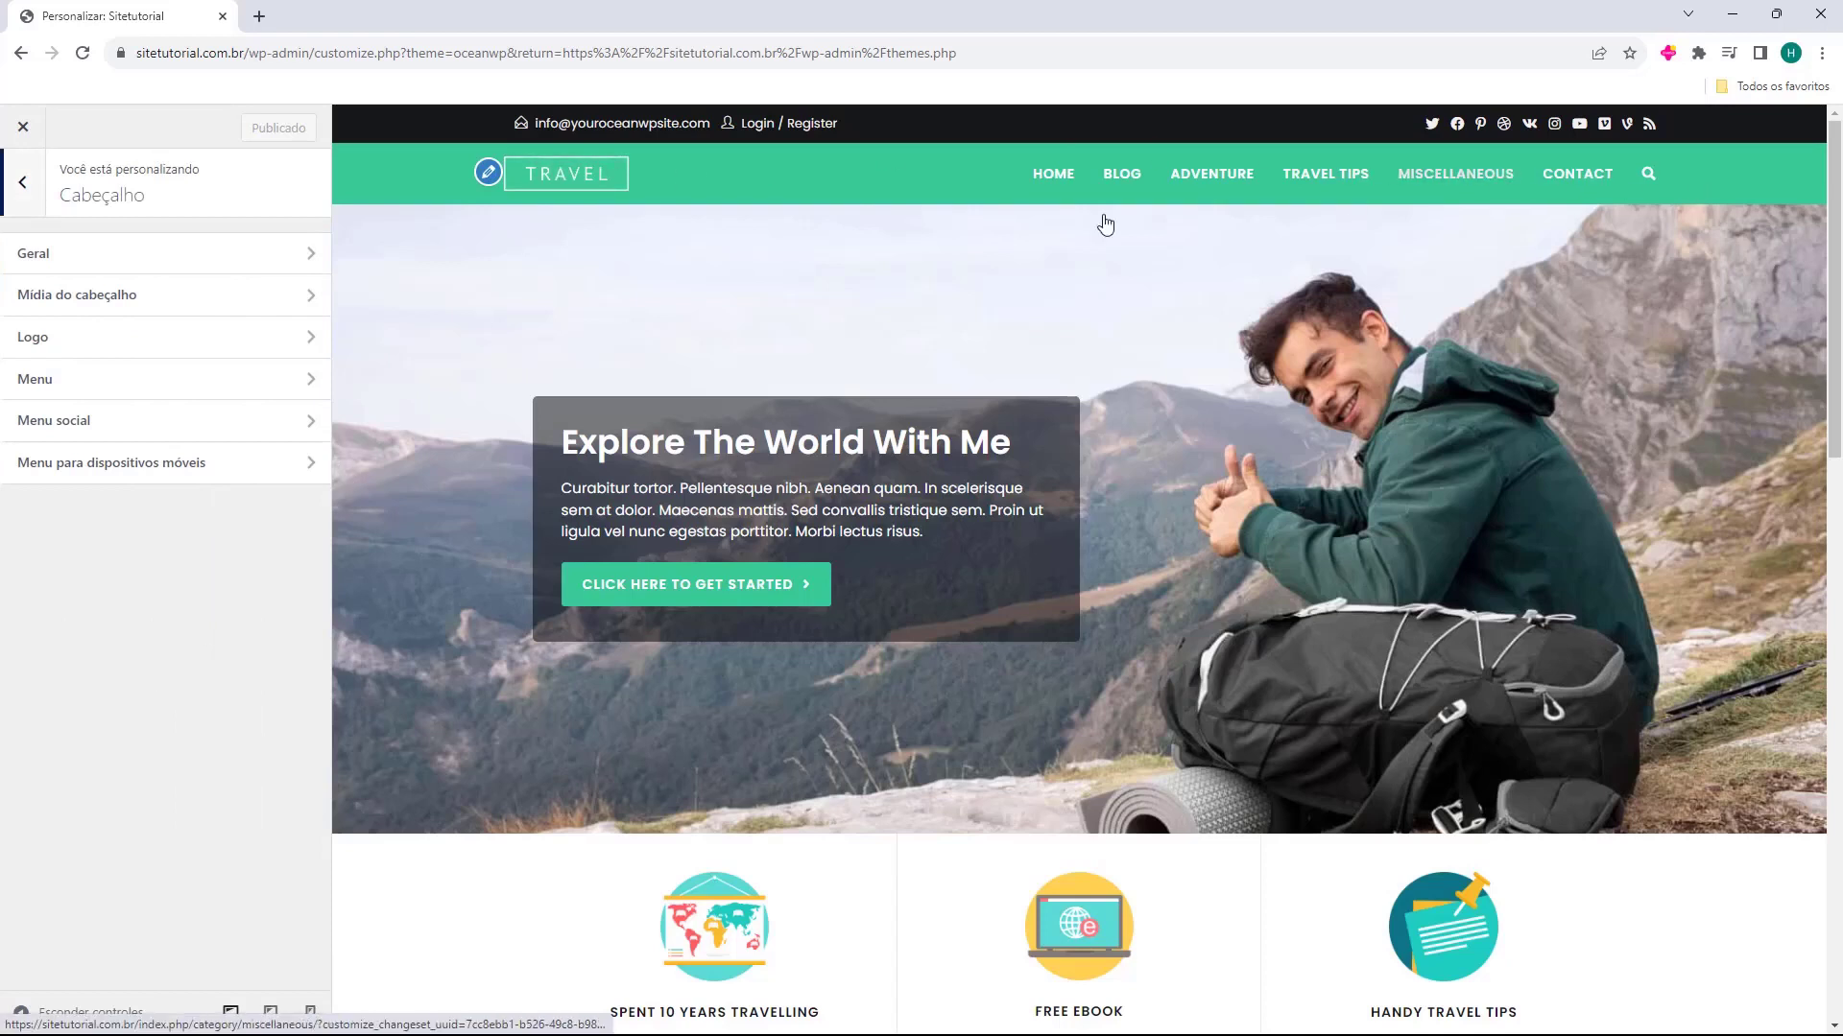
left_click(78, 256)
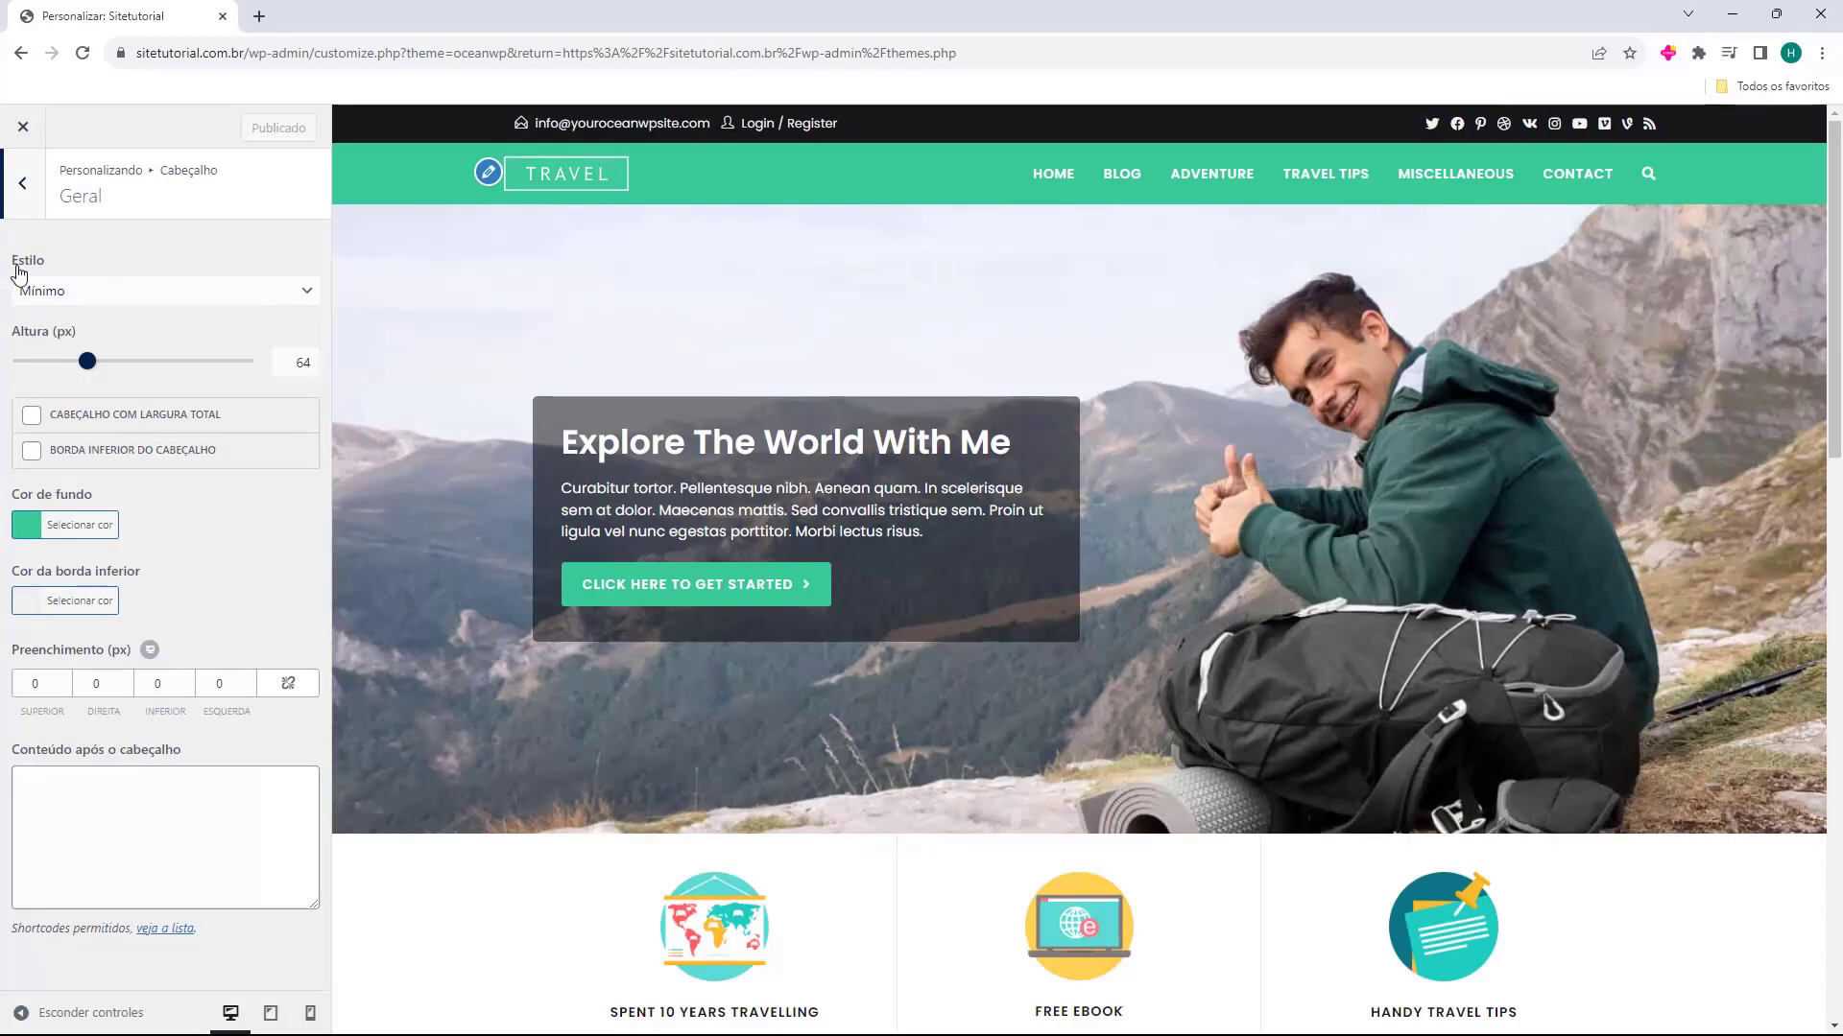
Try the Transparente, Menu superior and Tela cheia header styles in the site preview
left_click(71, 289)
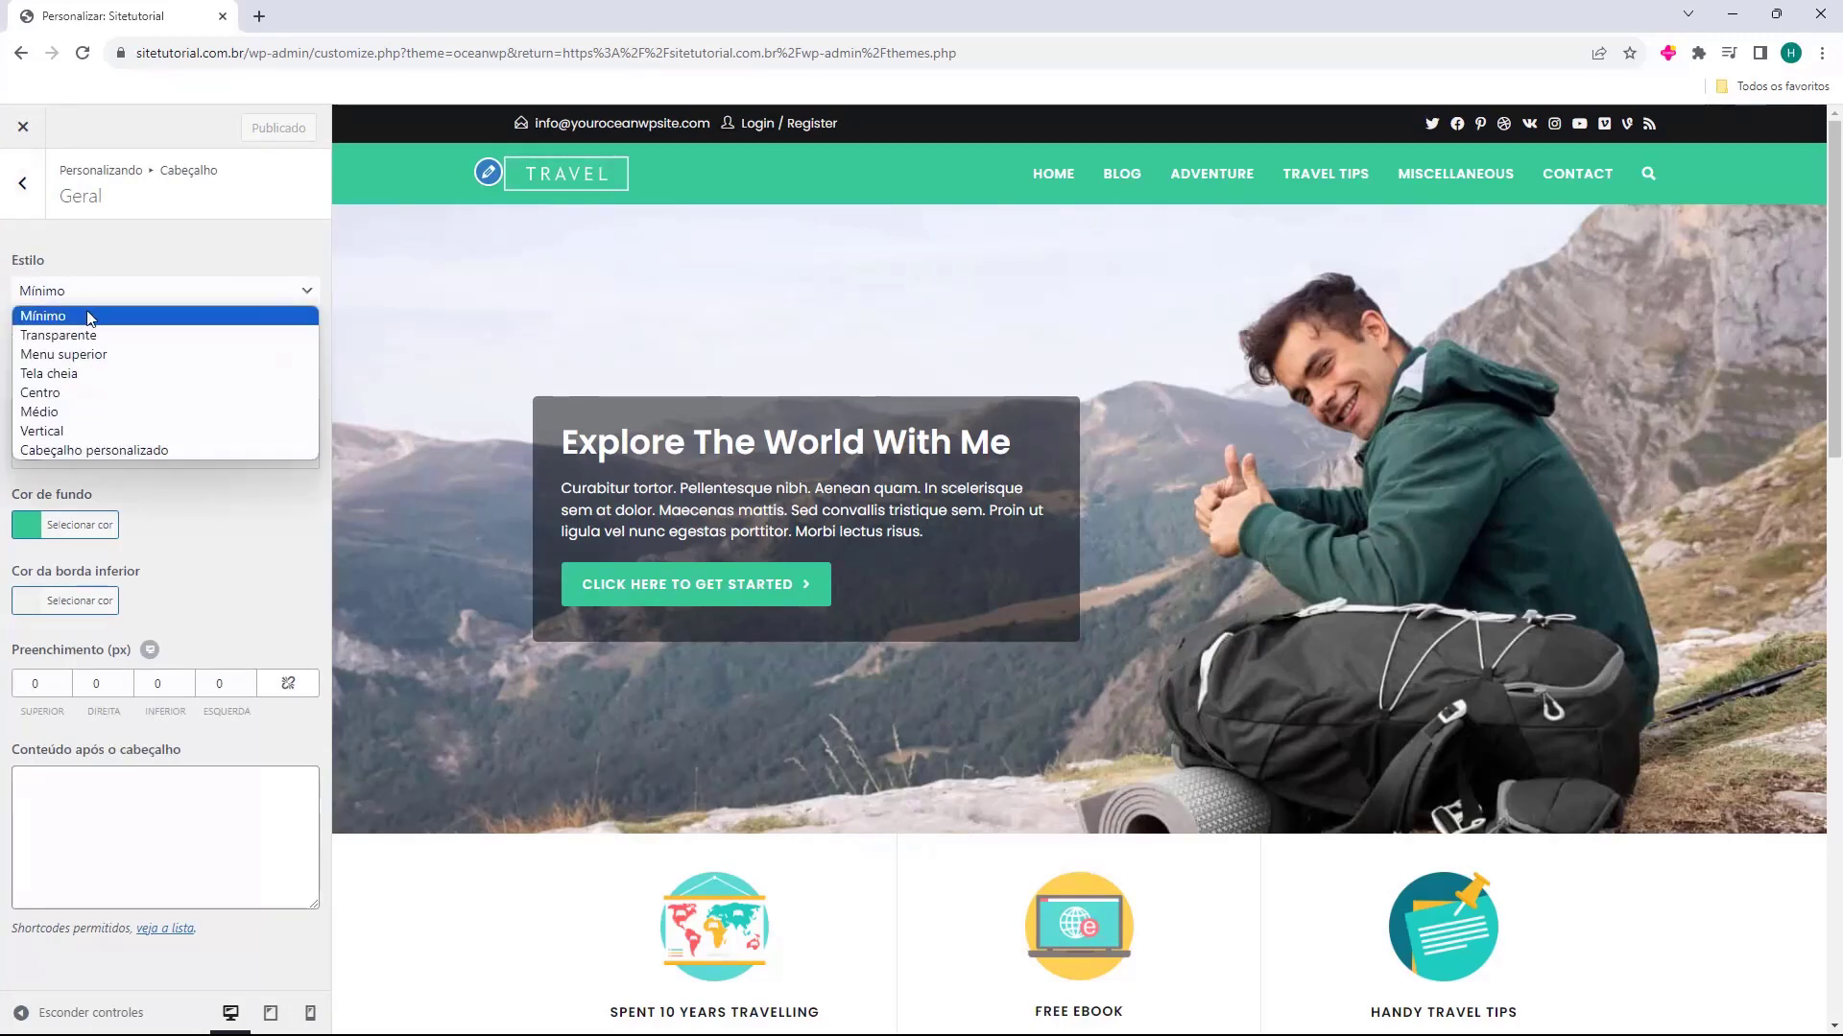
left_click(93, 336)
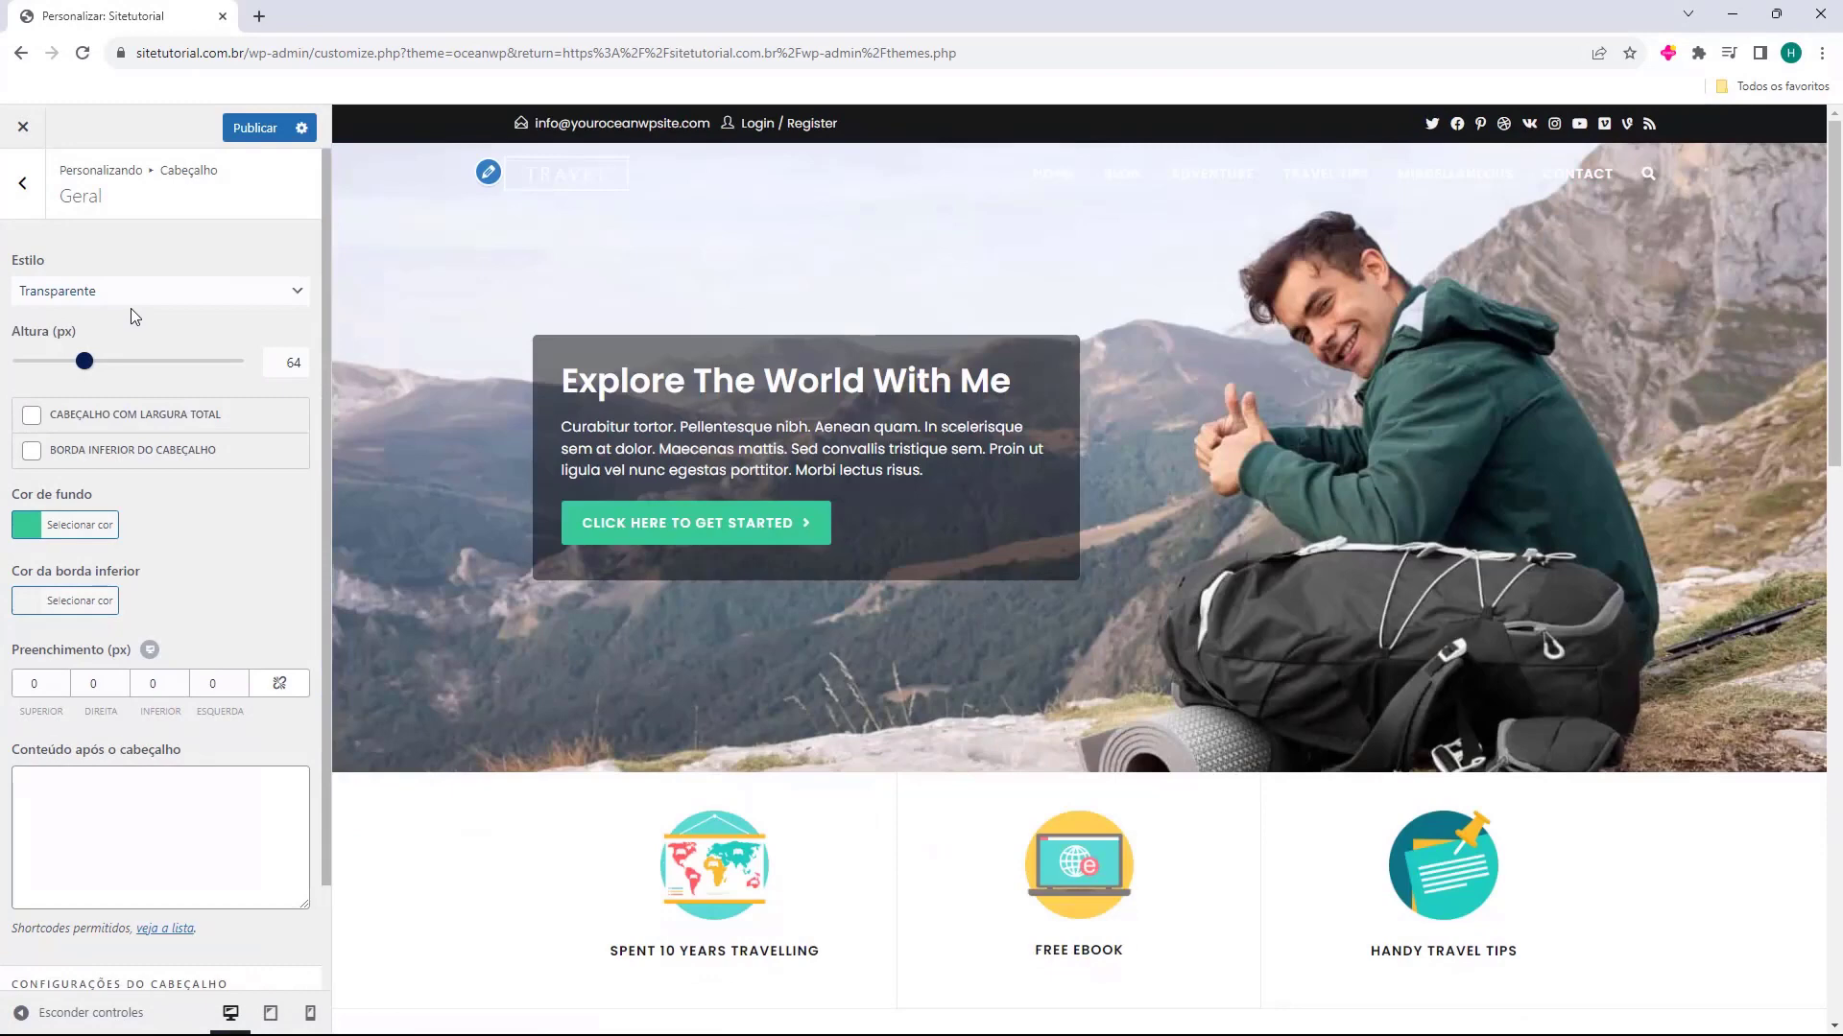
left_click(144, 293)
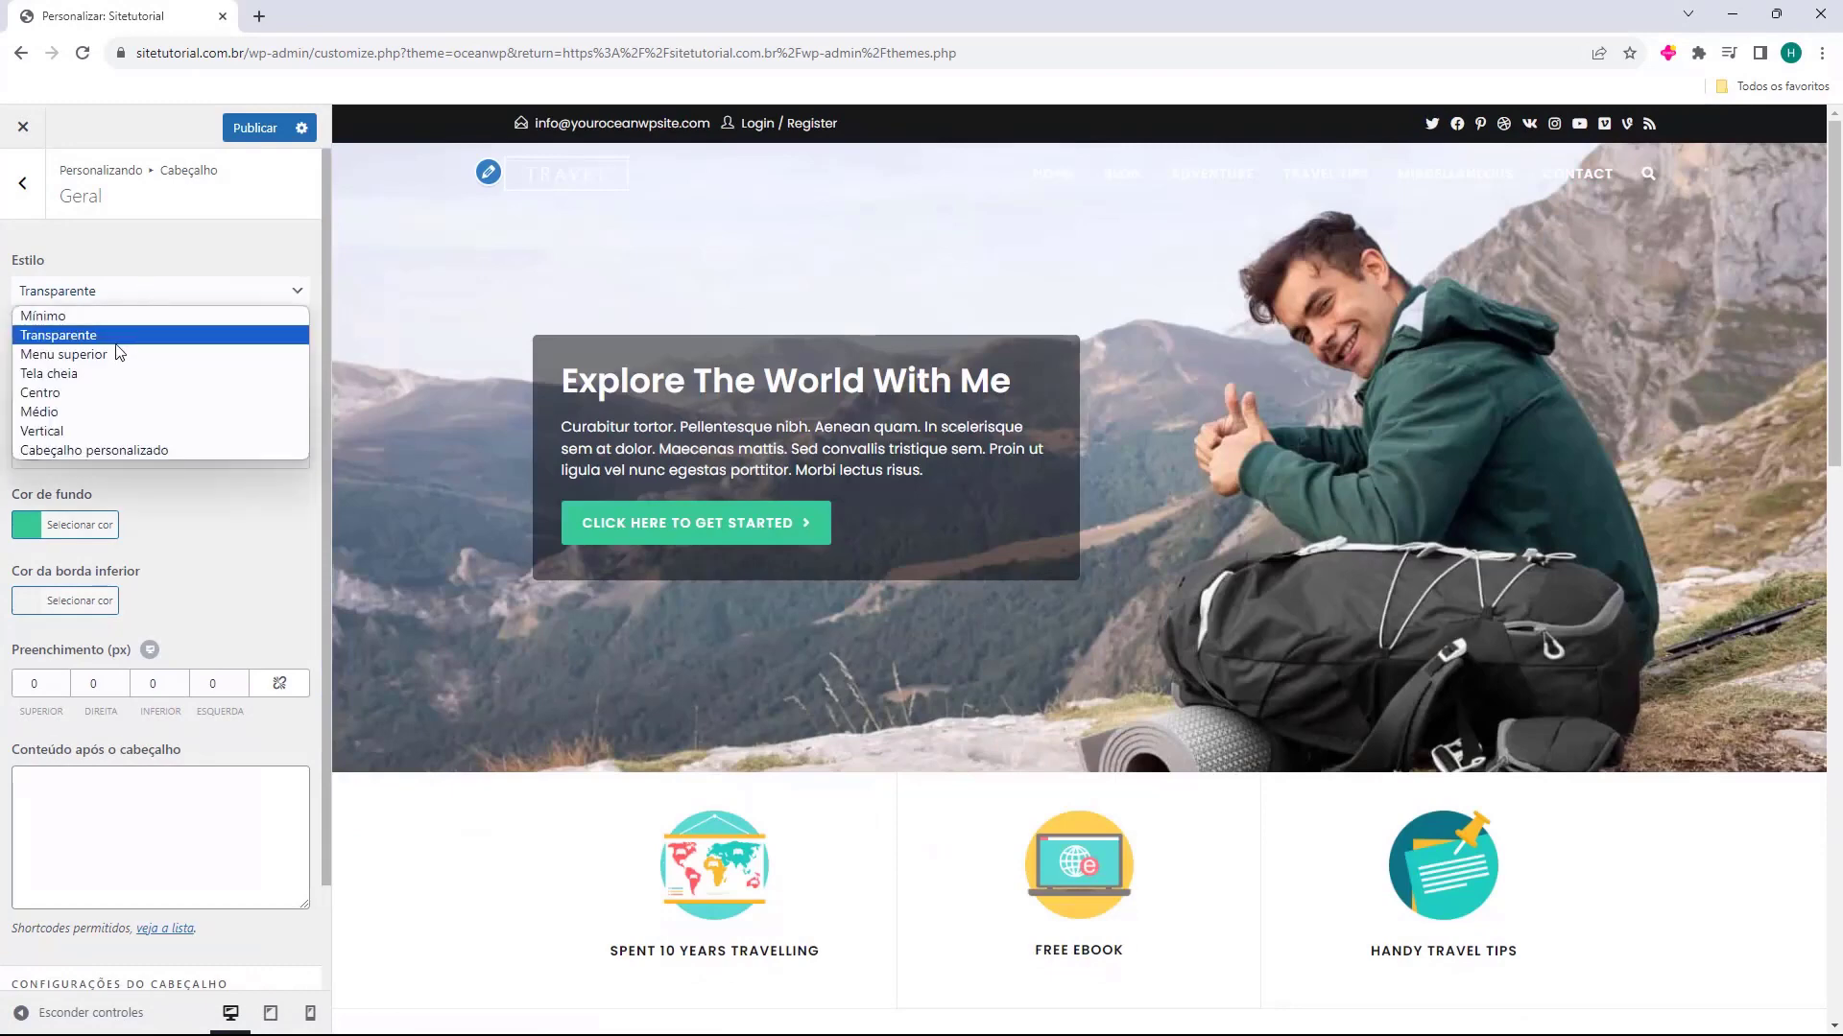
left_click(114, 352)
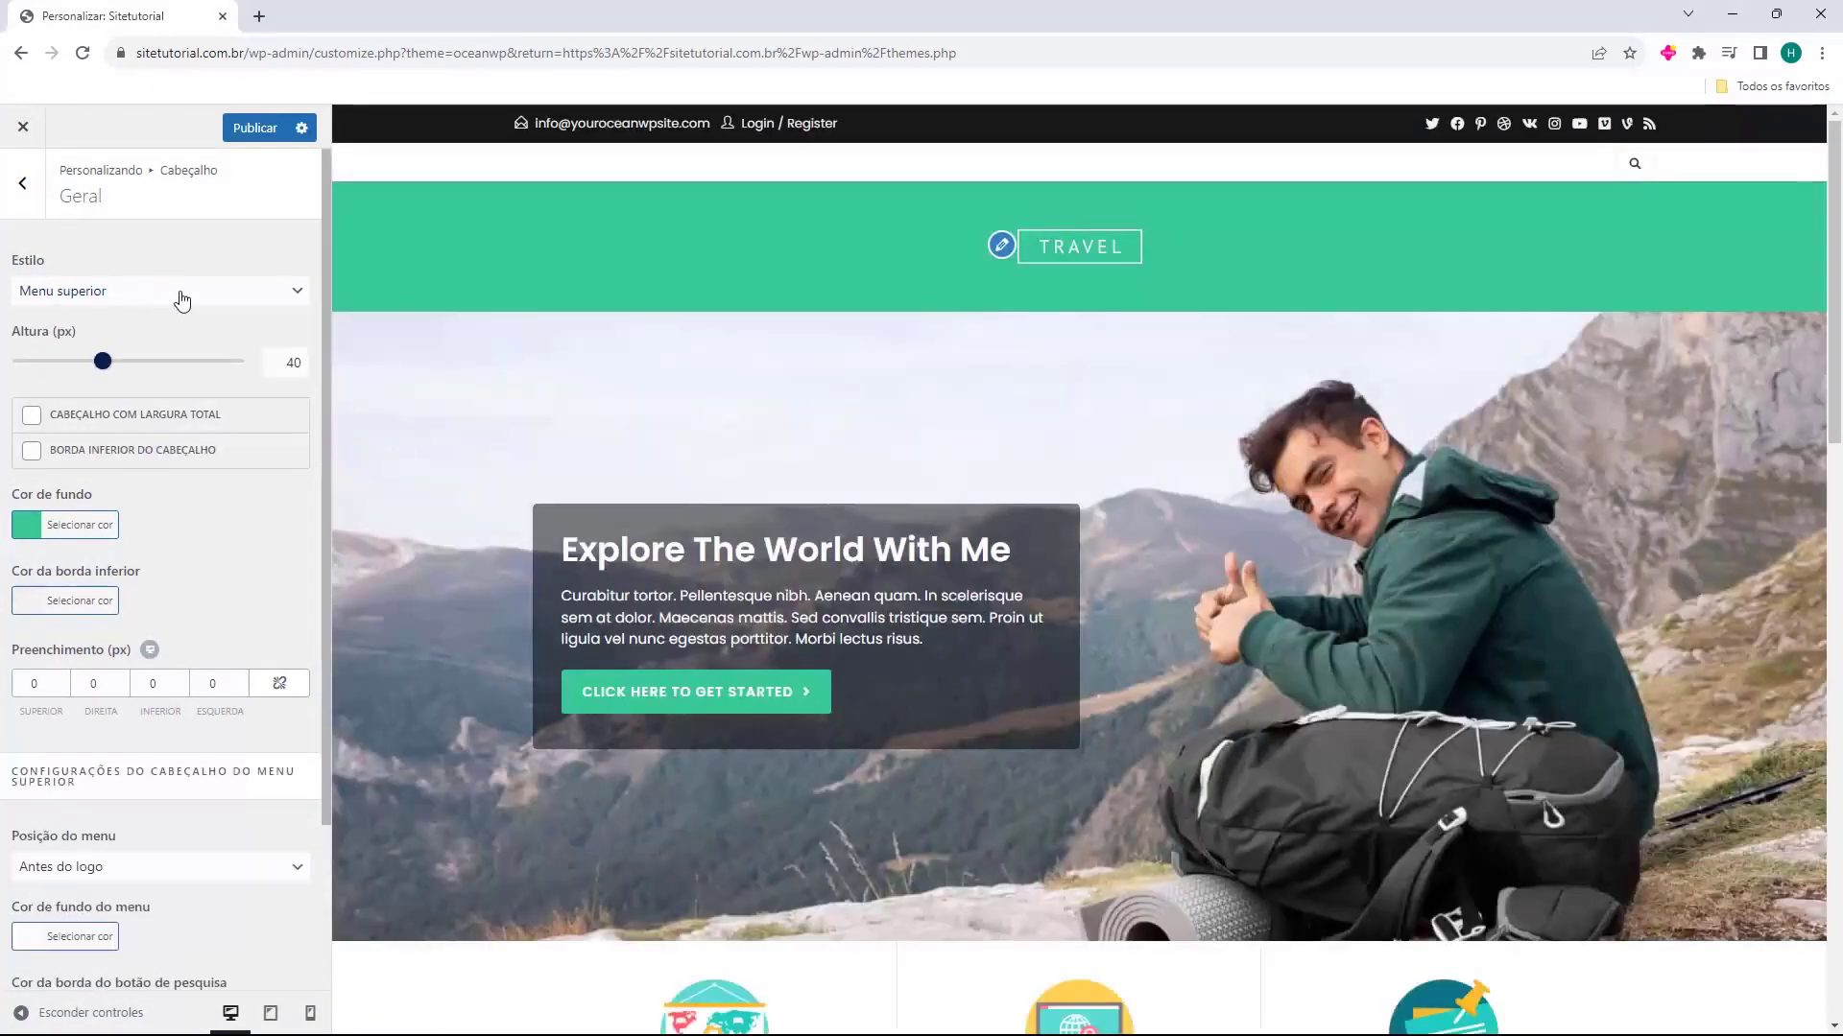
left_click(182, 300)
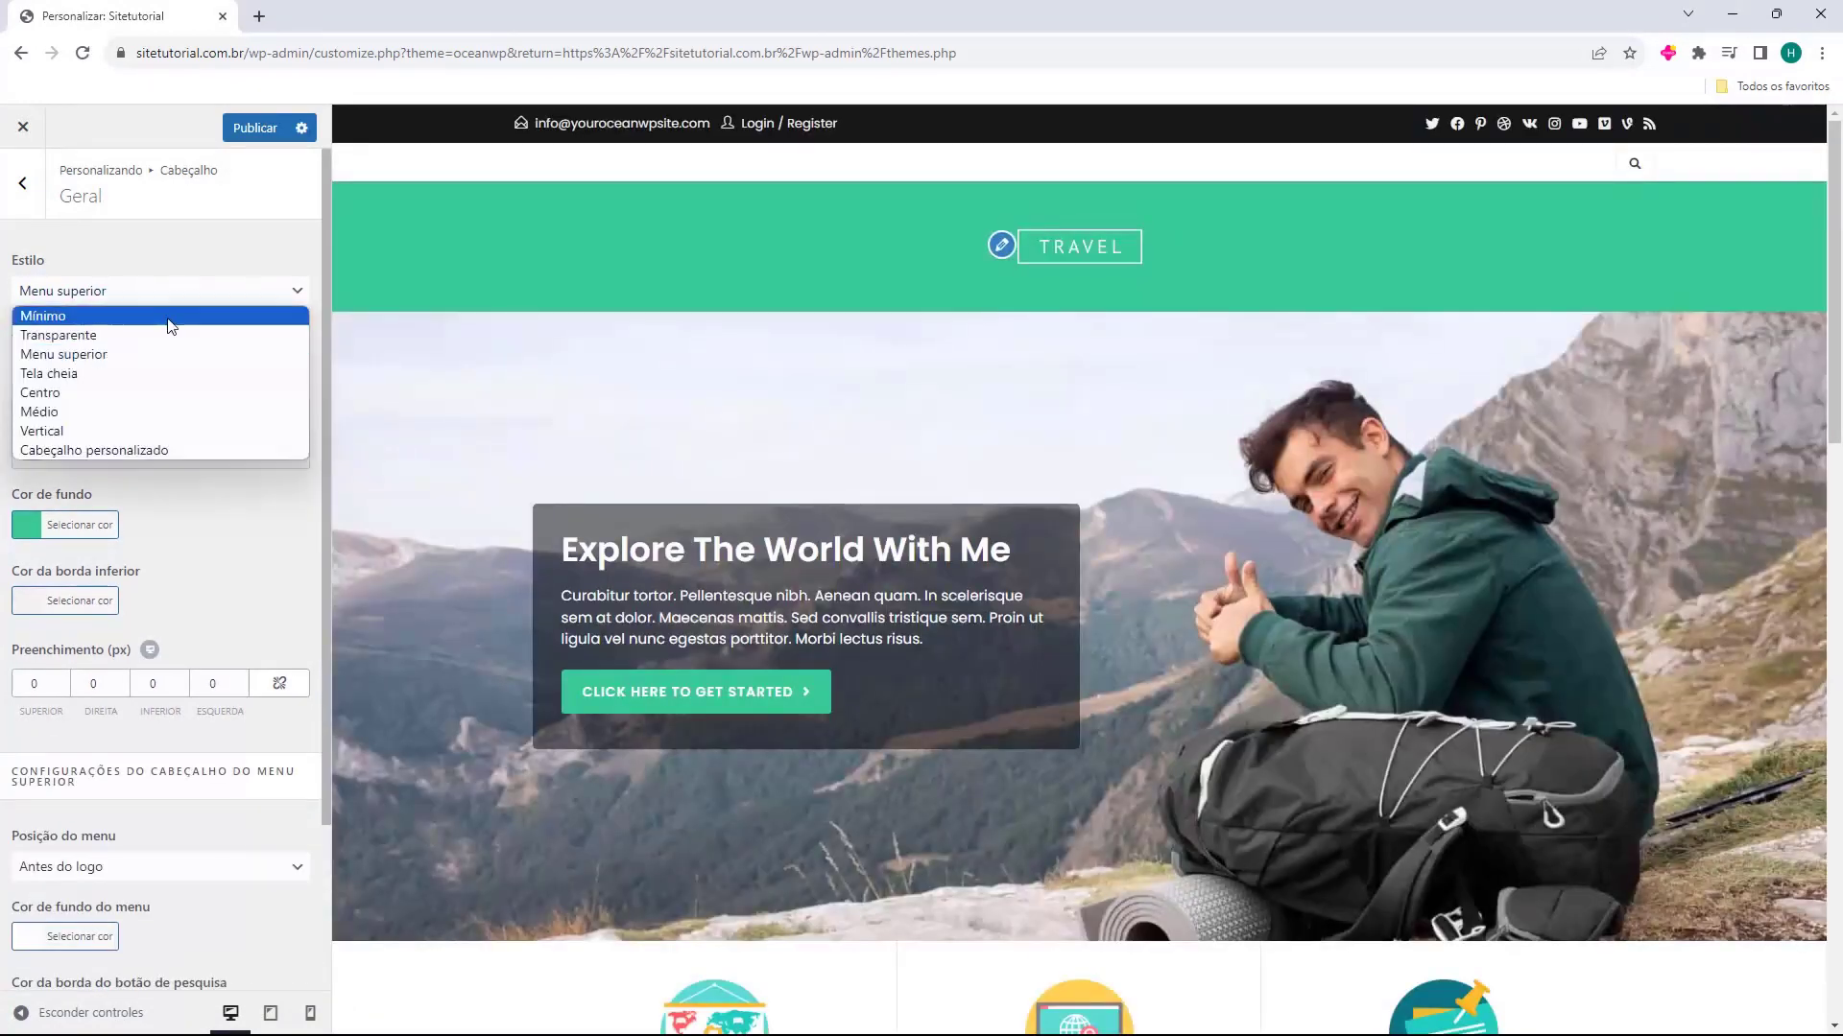
left_click(132, 370)
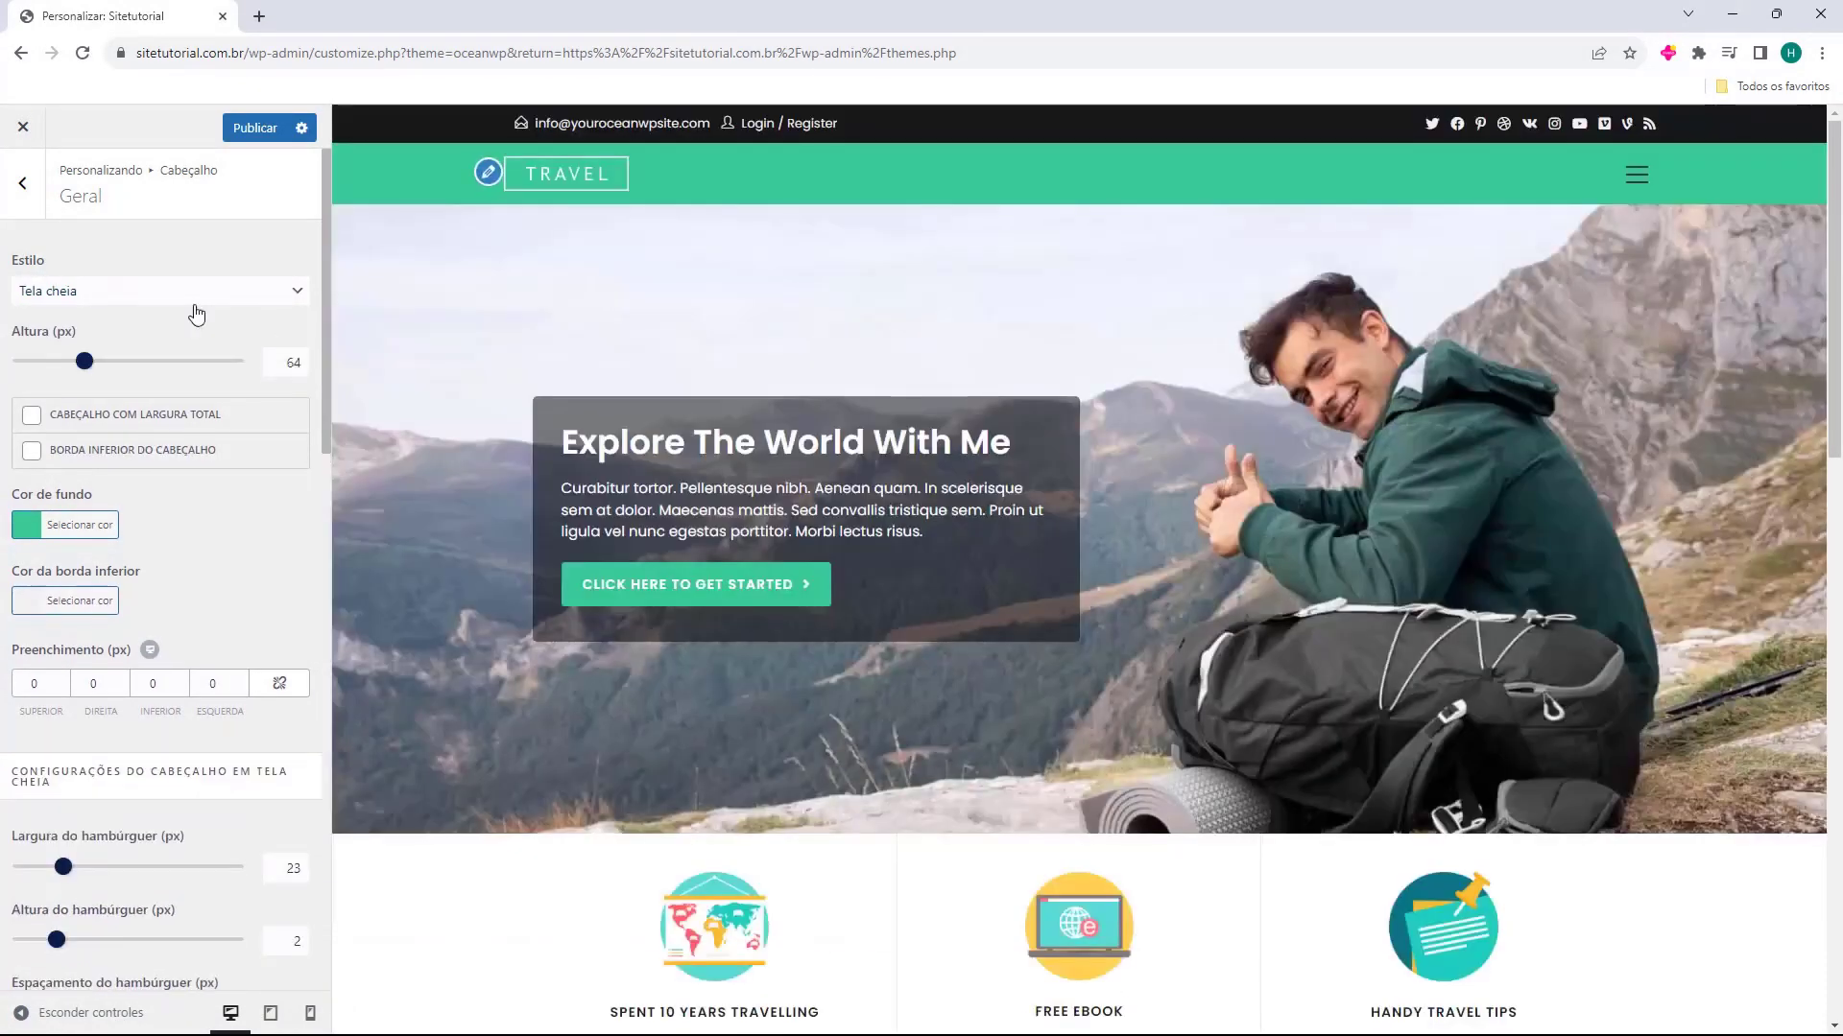
Try the Centro, Vertical and Cabeçalho personalizado header styles in the site preview
left_click(193, 304)
left_click(196, 389)
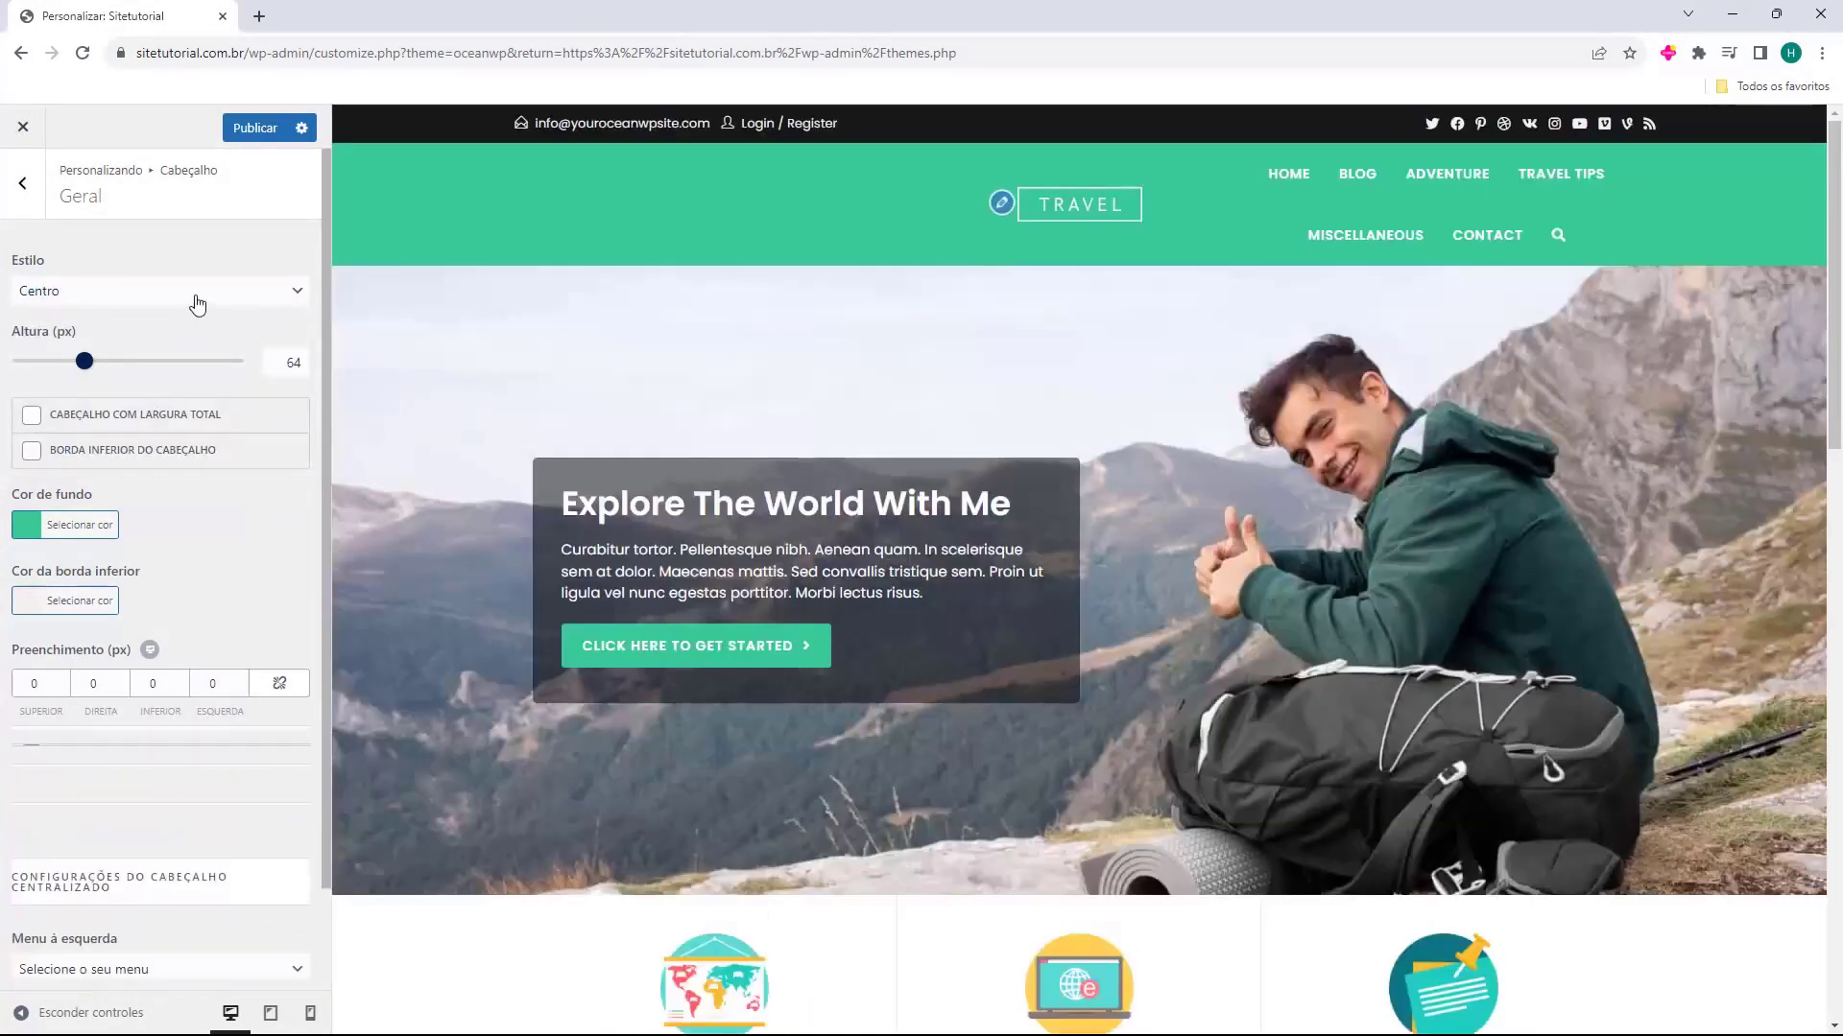
left_click(193, 301)
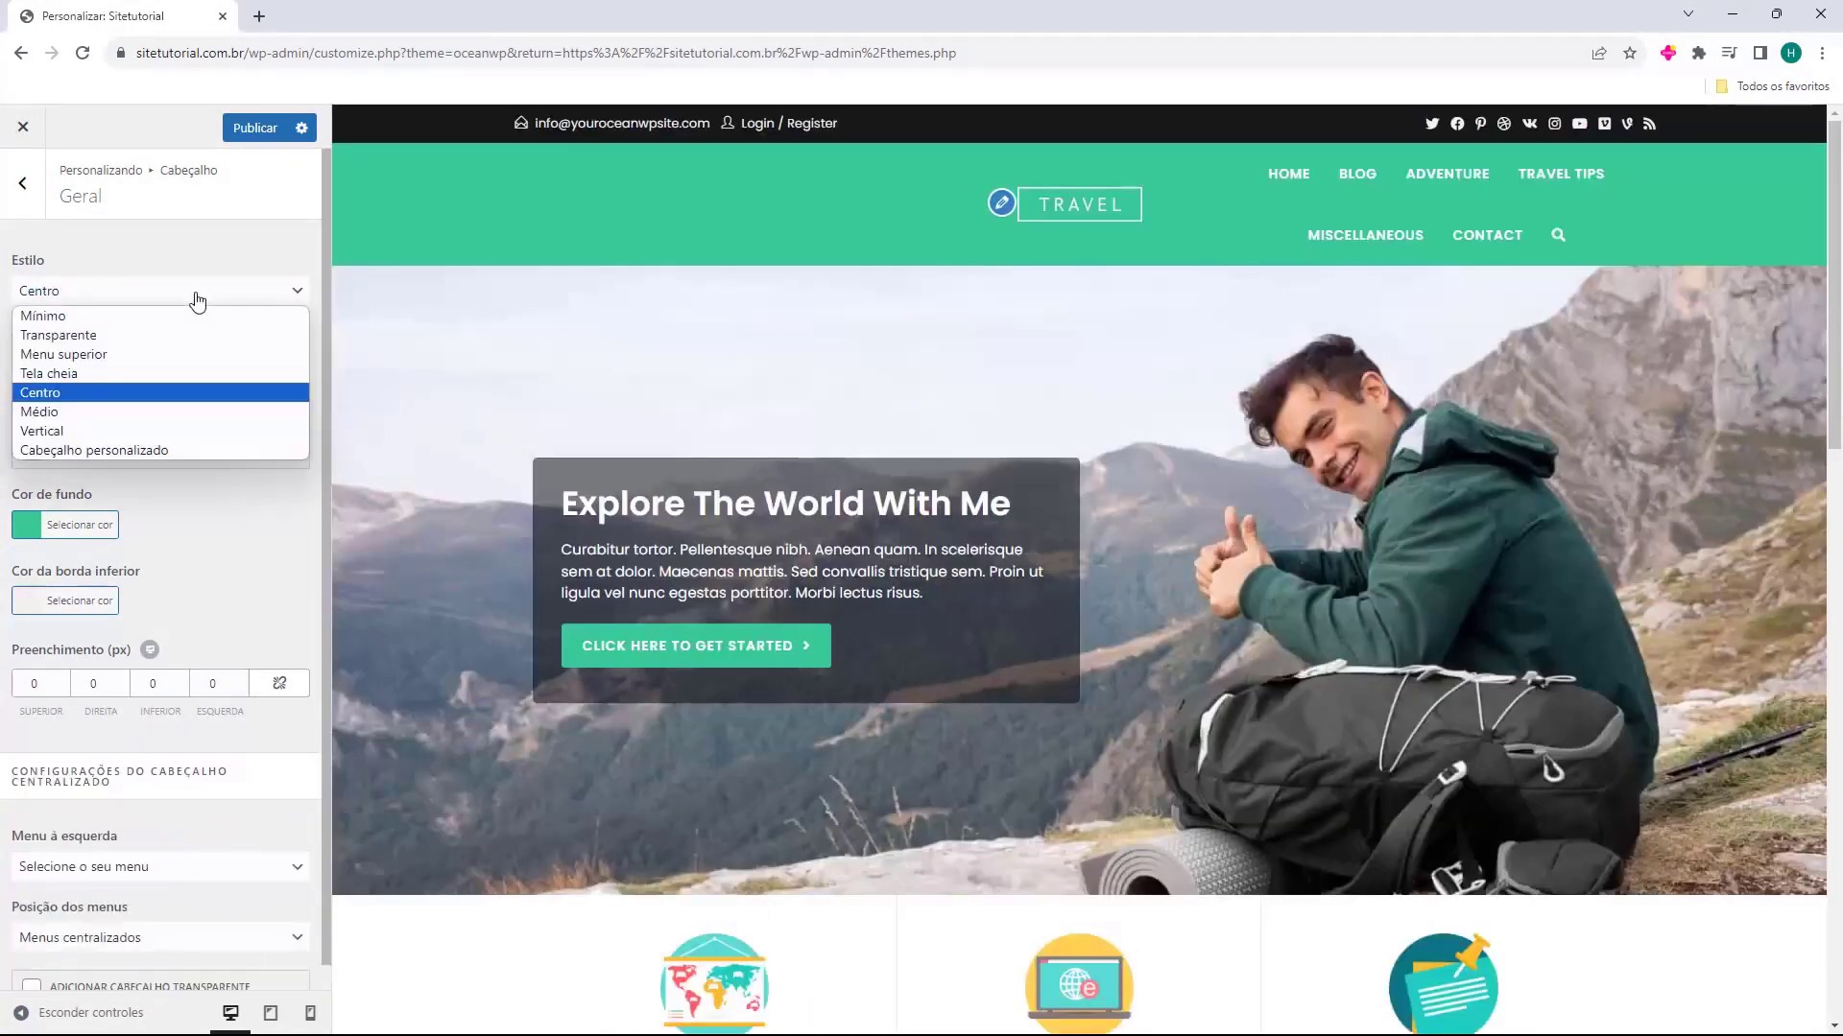
left_click(167, 433)
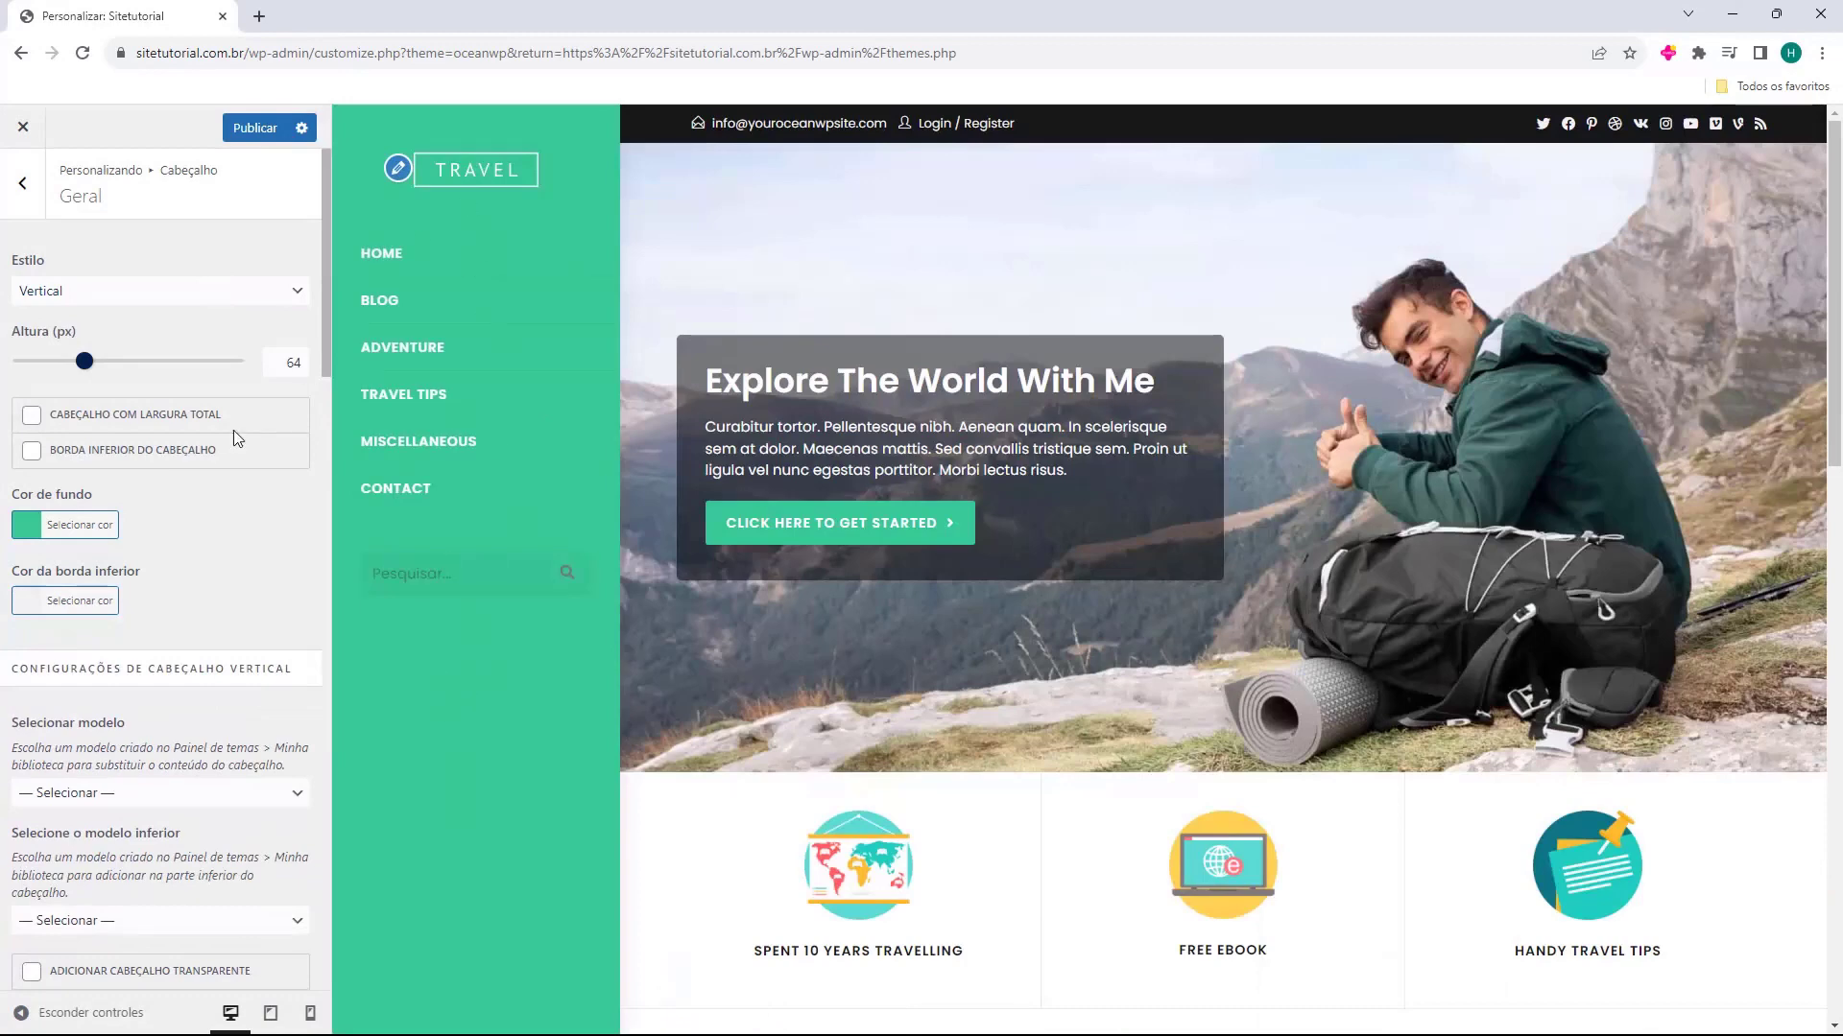
left_click(146, 293)
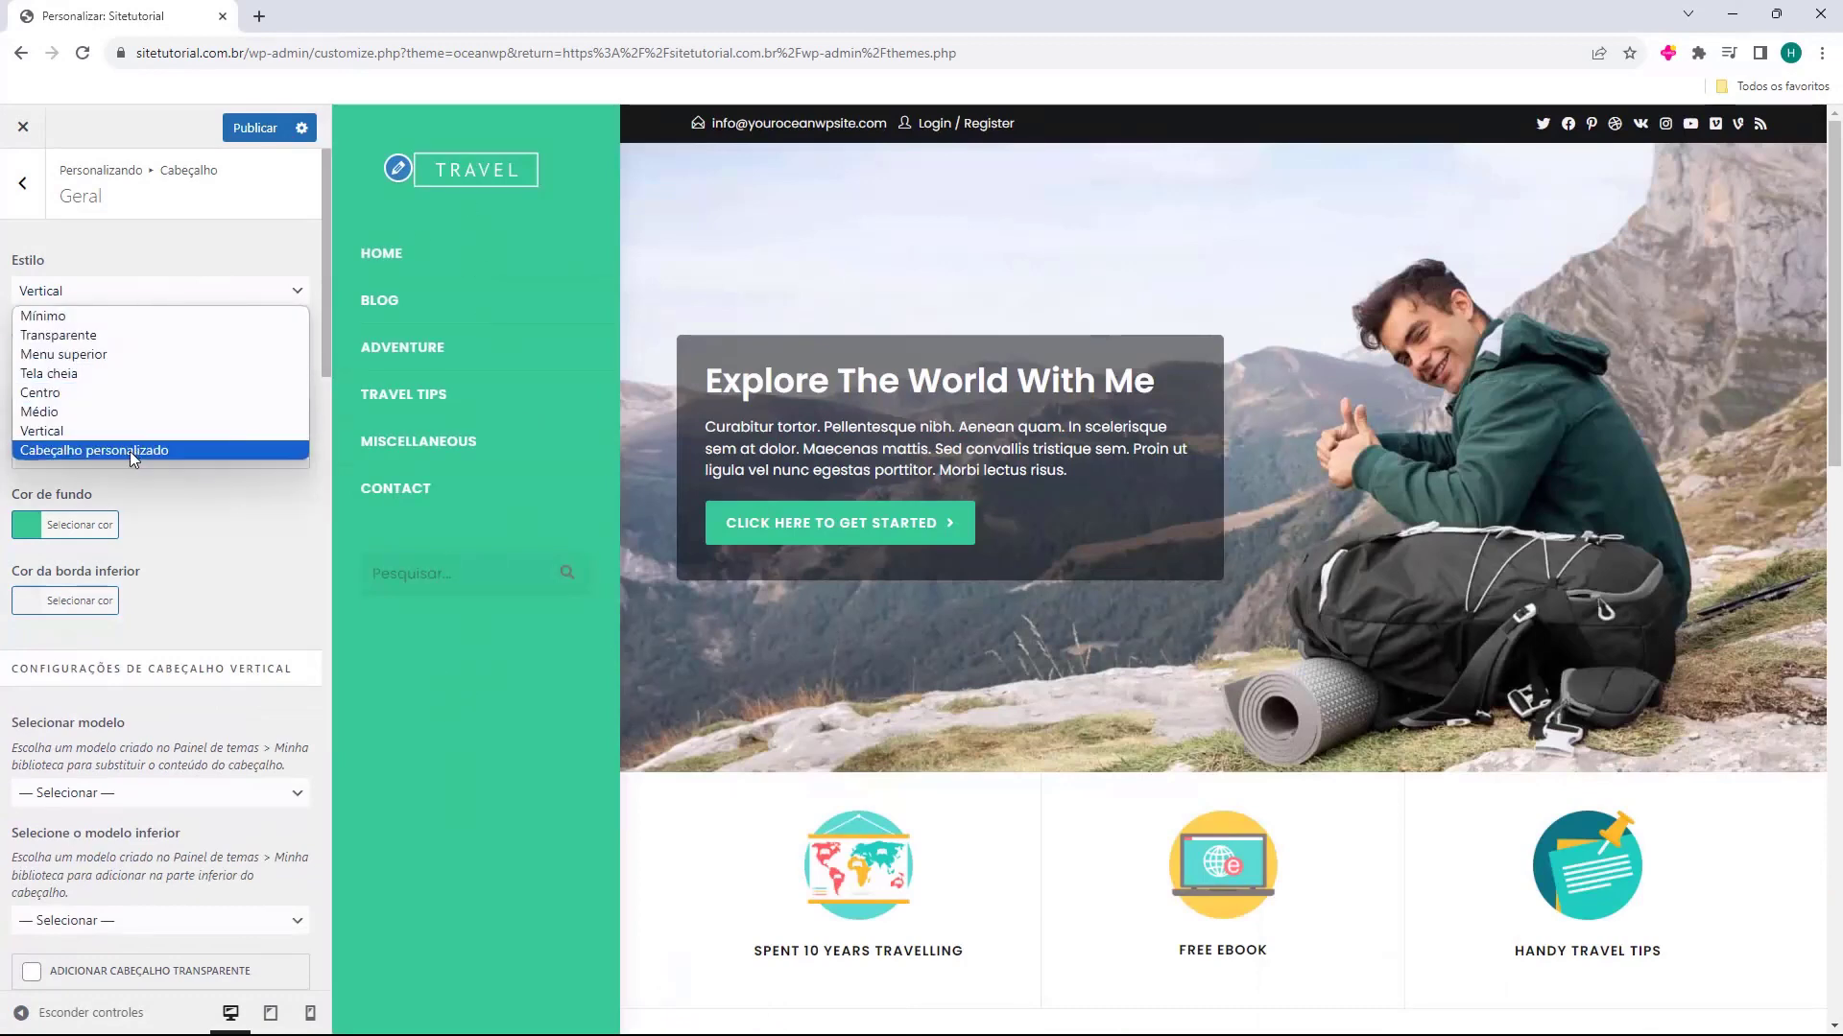
left_click(129, 451)
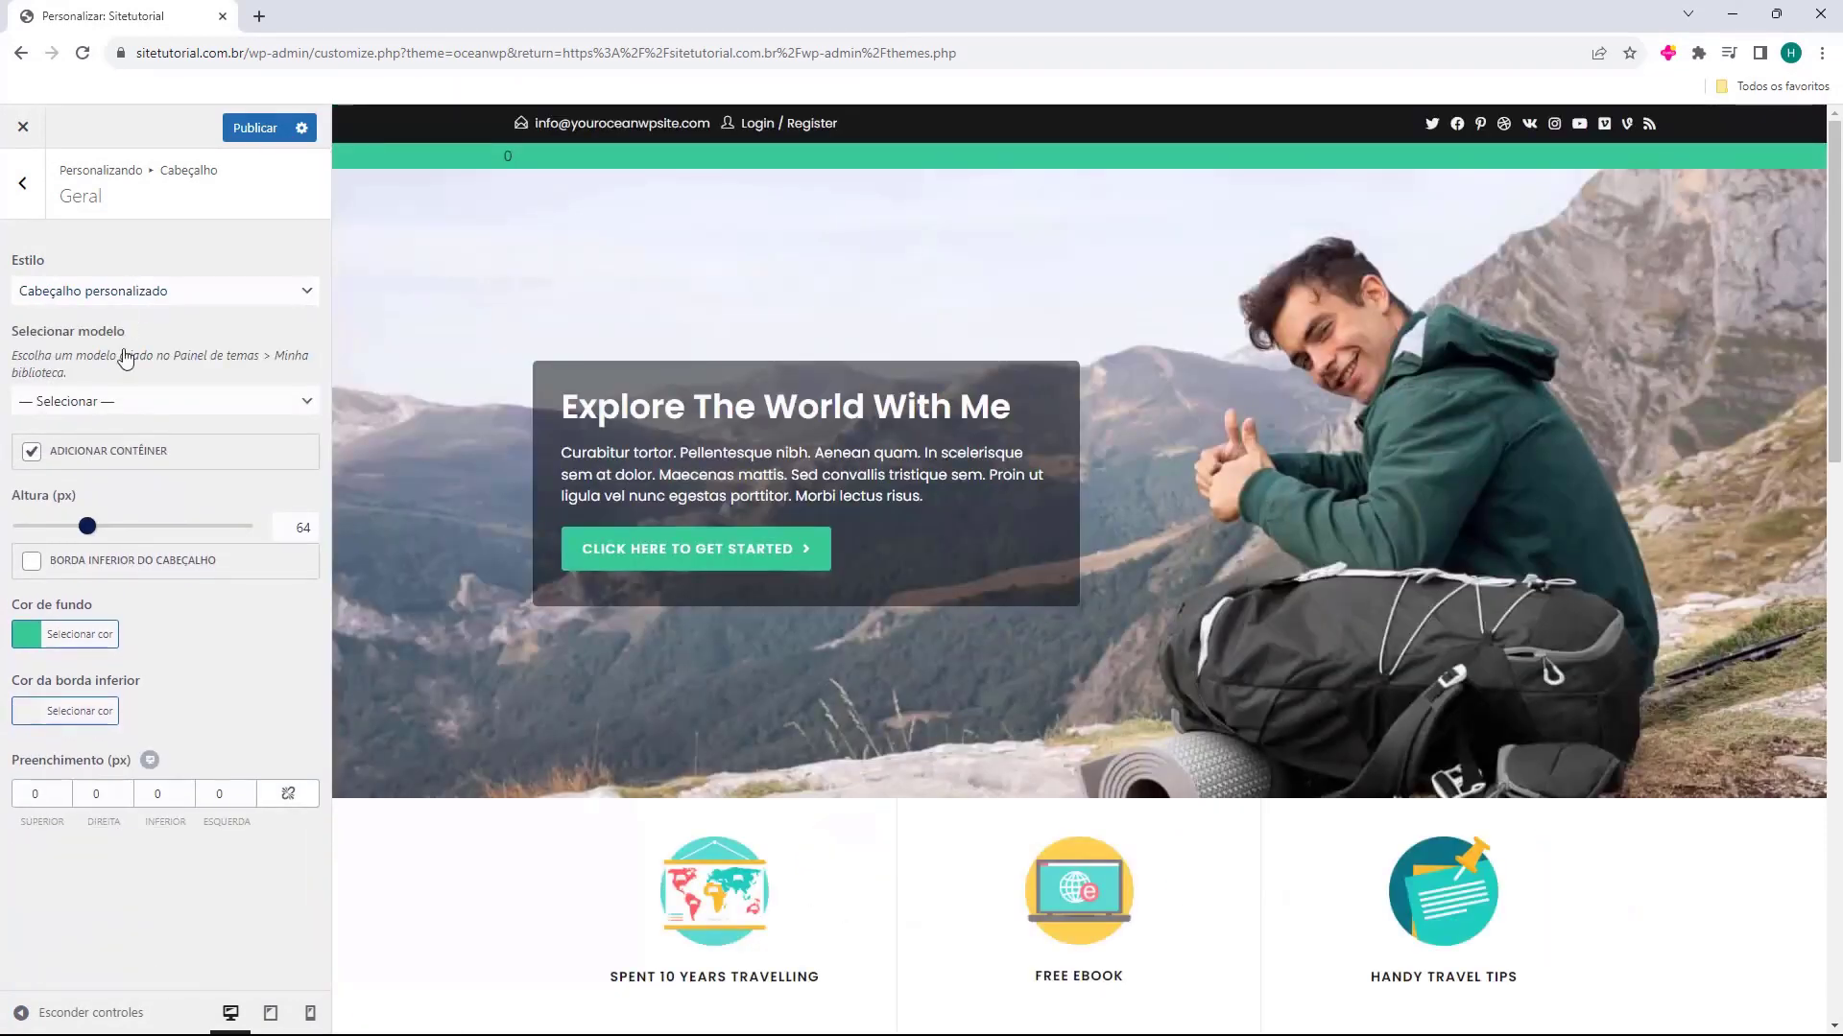
Check the template choices for the custom header, and set the header style back to Mínimo
left_click(118, 403)
left_click(119, 405)
left_click(149, 311)
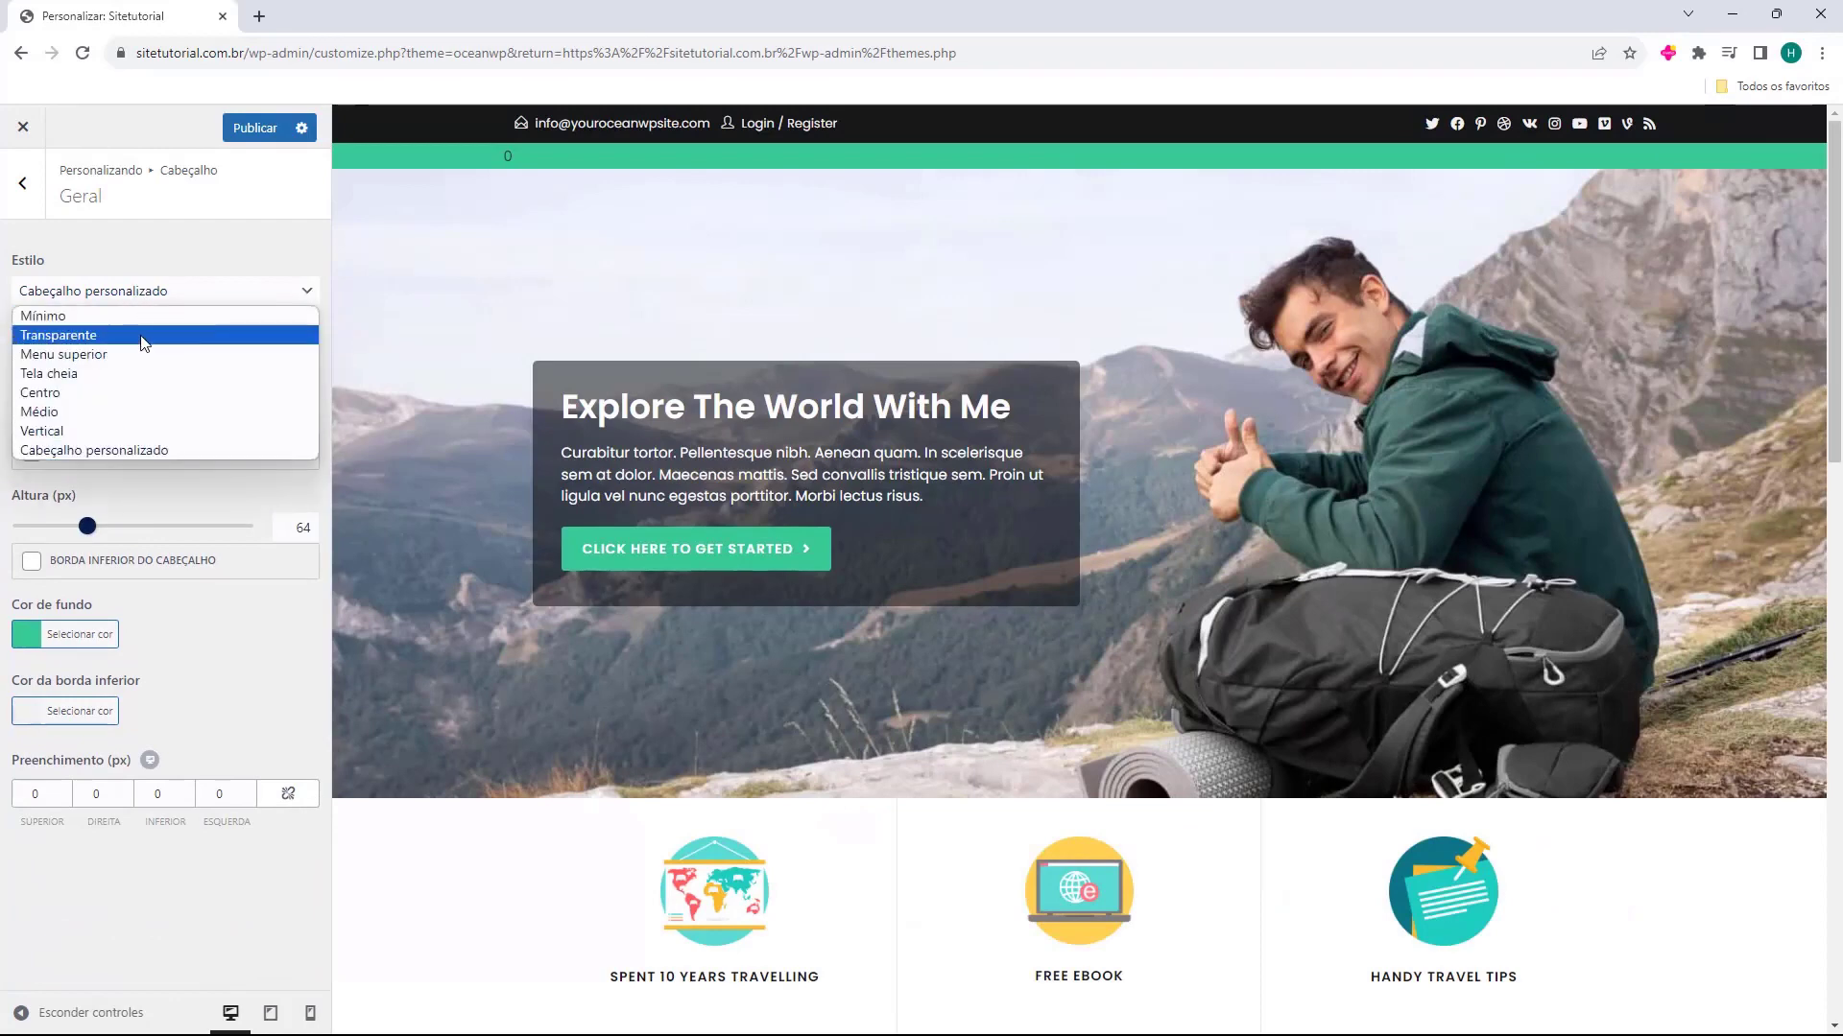
left_click(142, 316)
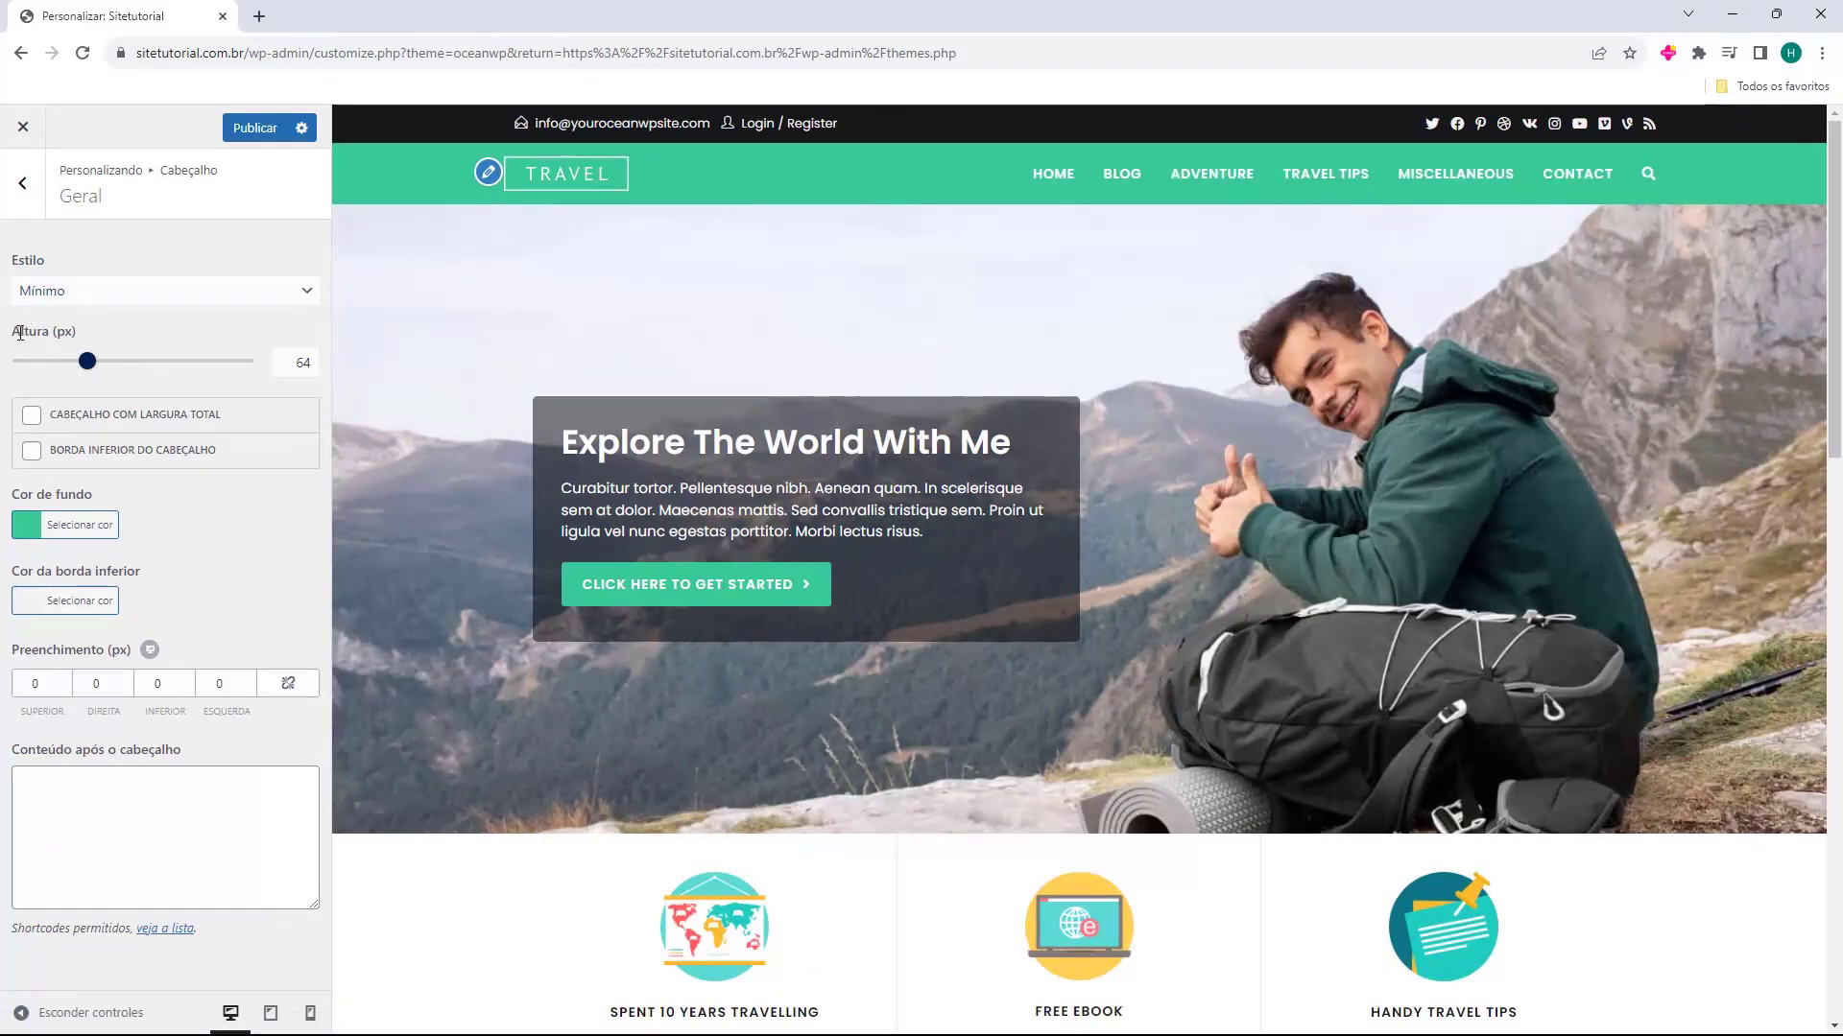
Try a smaller header height, and set it back to 64 px
mouse_move(86, 366)
left_mouse_down()
mouse_move(221, 365)
mouse_move(14, 364)
mouse_move(78, 362)
left_mouse_up()
double_click(290, 359)
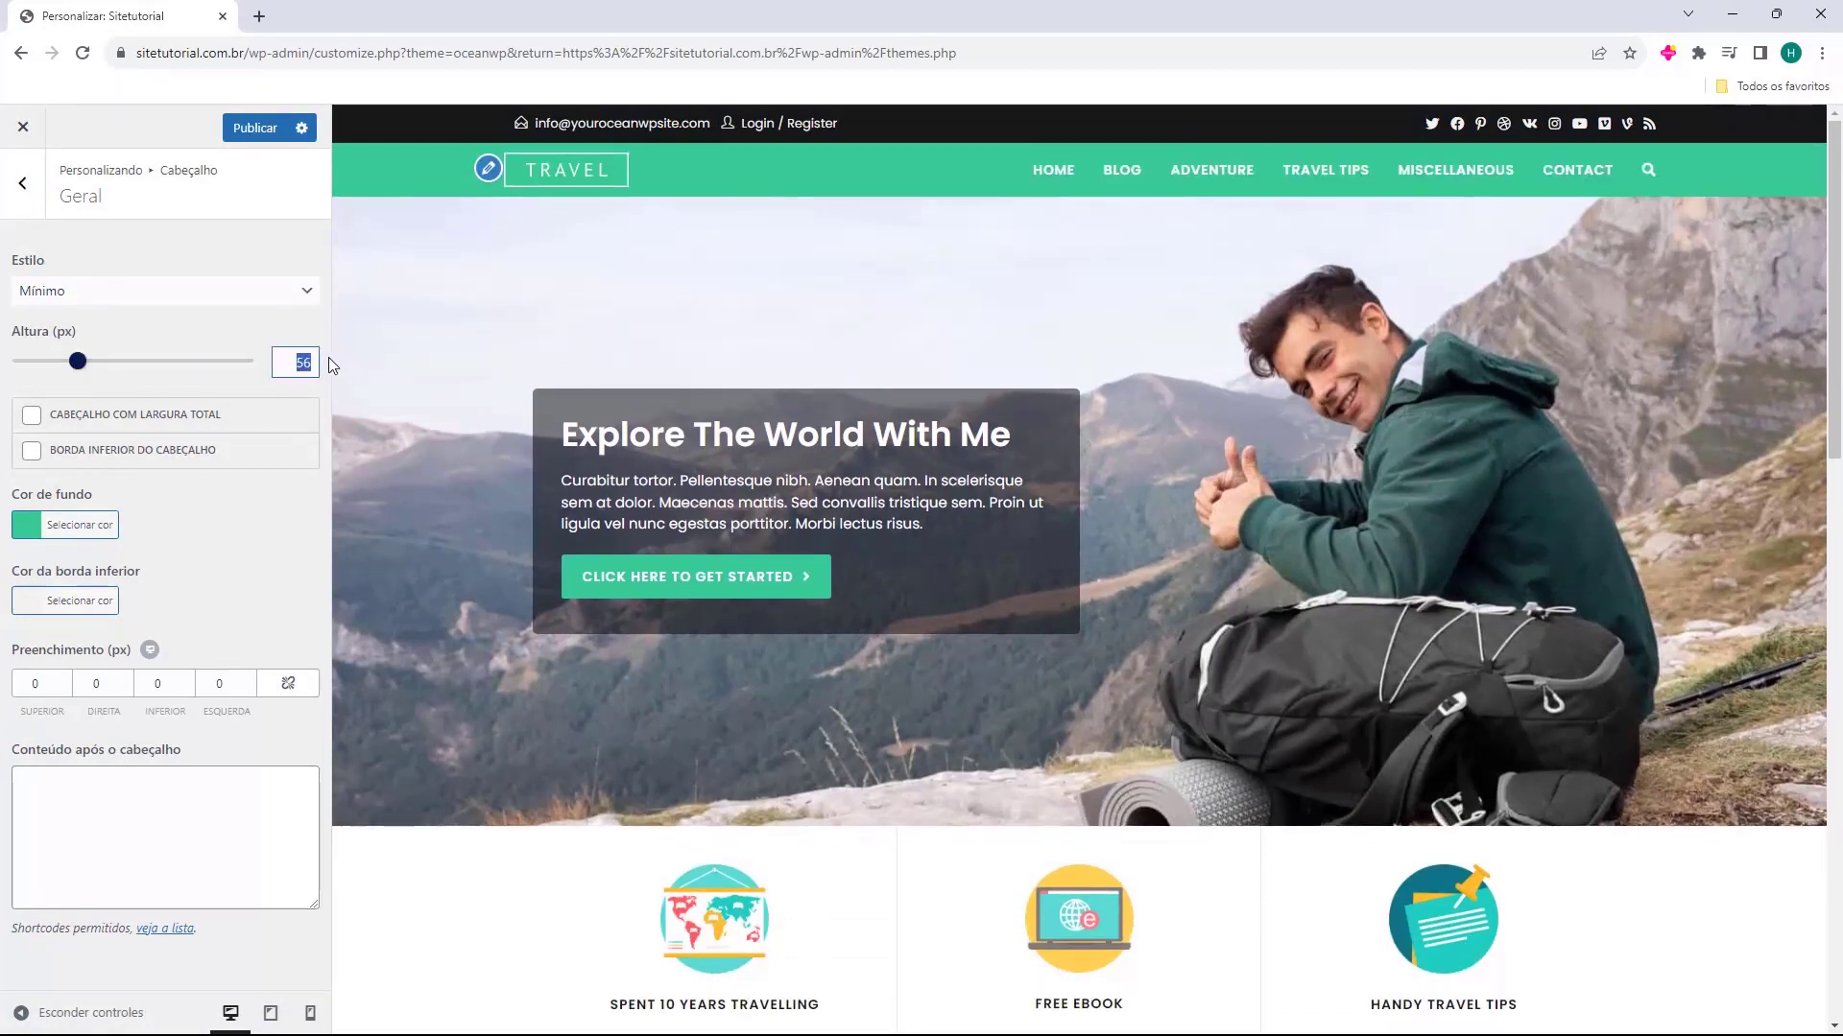
type("64")
left_click(242, 332)
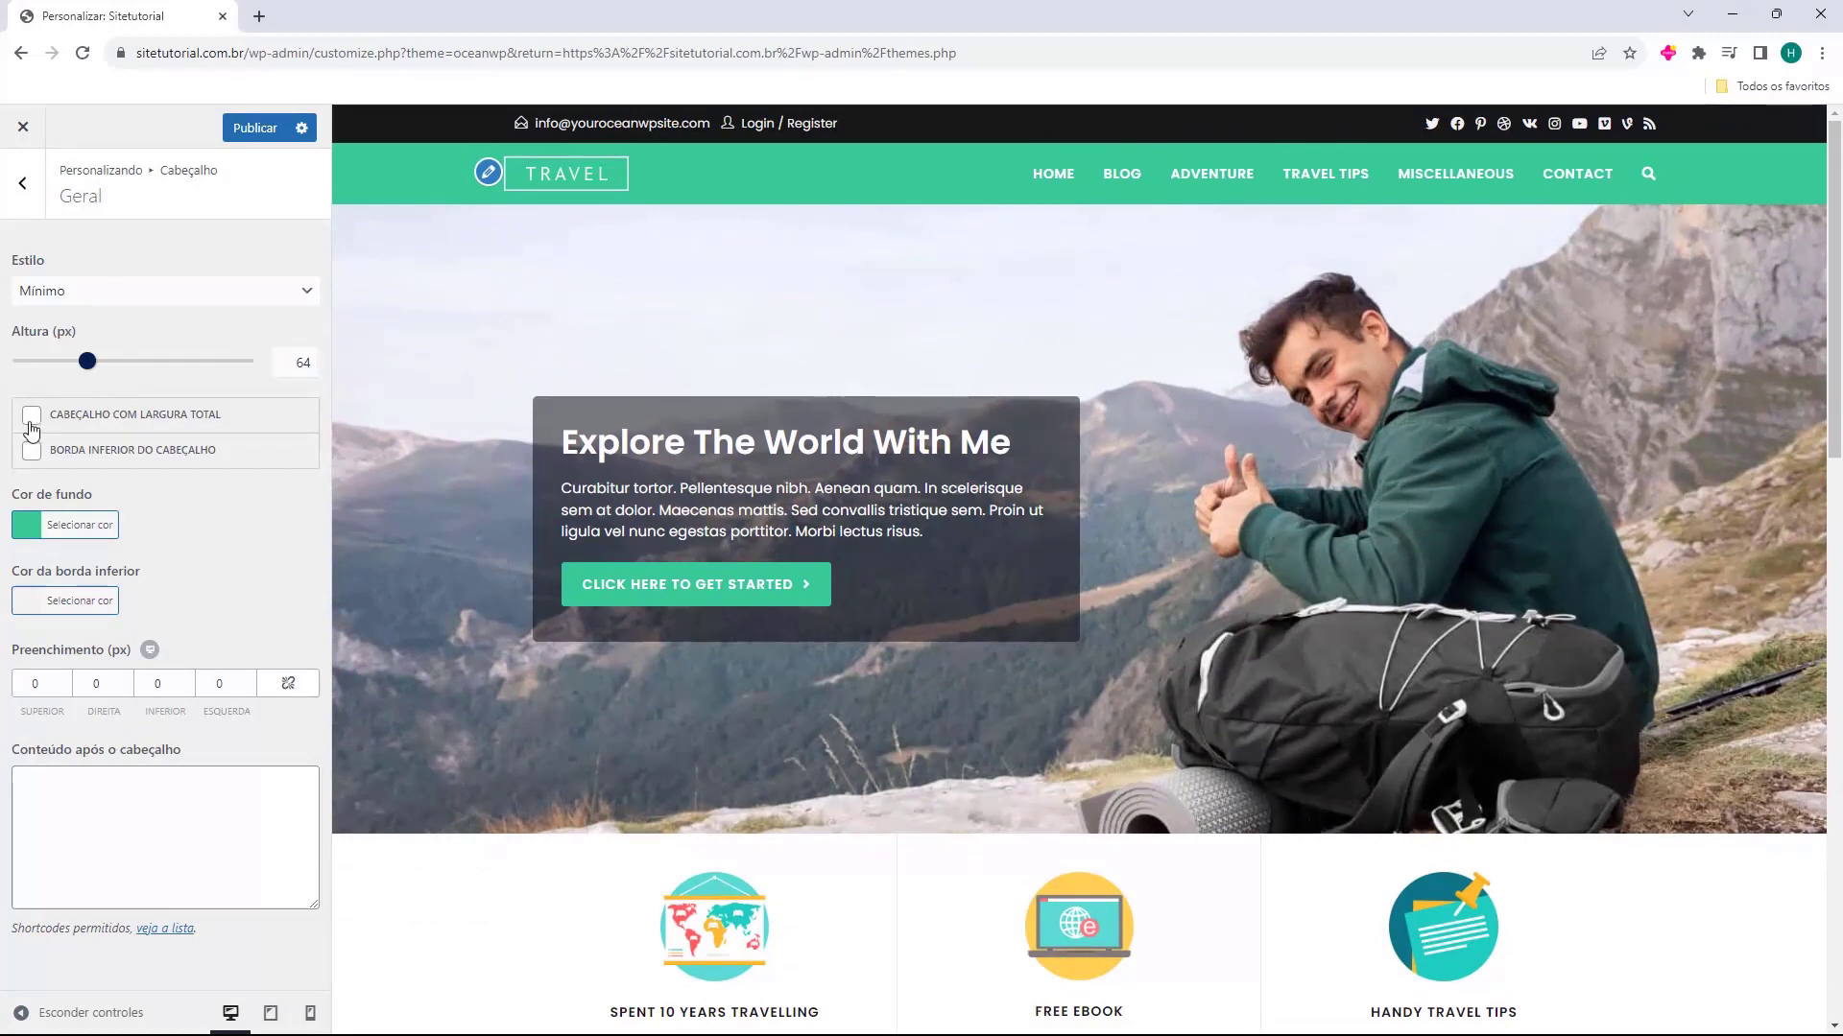
Switch the full-width header option and the header's bottom border on and off again to compare them
left_click(31, 422)
left_click(31, 420)
left_click(32, 452)
left_click(36, 457)
Try dark green and teal shades for the header background, and set its colour to #4169e1
left_click(29, 534)
mouse_move(88, 614)
left_mouse_down()
mouse_move(96, 641)
mouse_move(59, 654)
mouse_move(85, 647)
mouse_move(100, 721)
mouse_move(128, 706)
mouse_move(49, 645)
mouse_move(165, 664)
mouse_move(165, 619)
mouse_move(29, 672)
mouse_move(59, 727)
left_mouse_up()
double_click(58, 557)
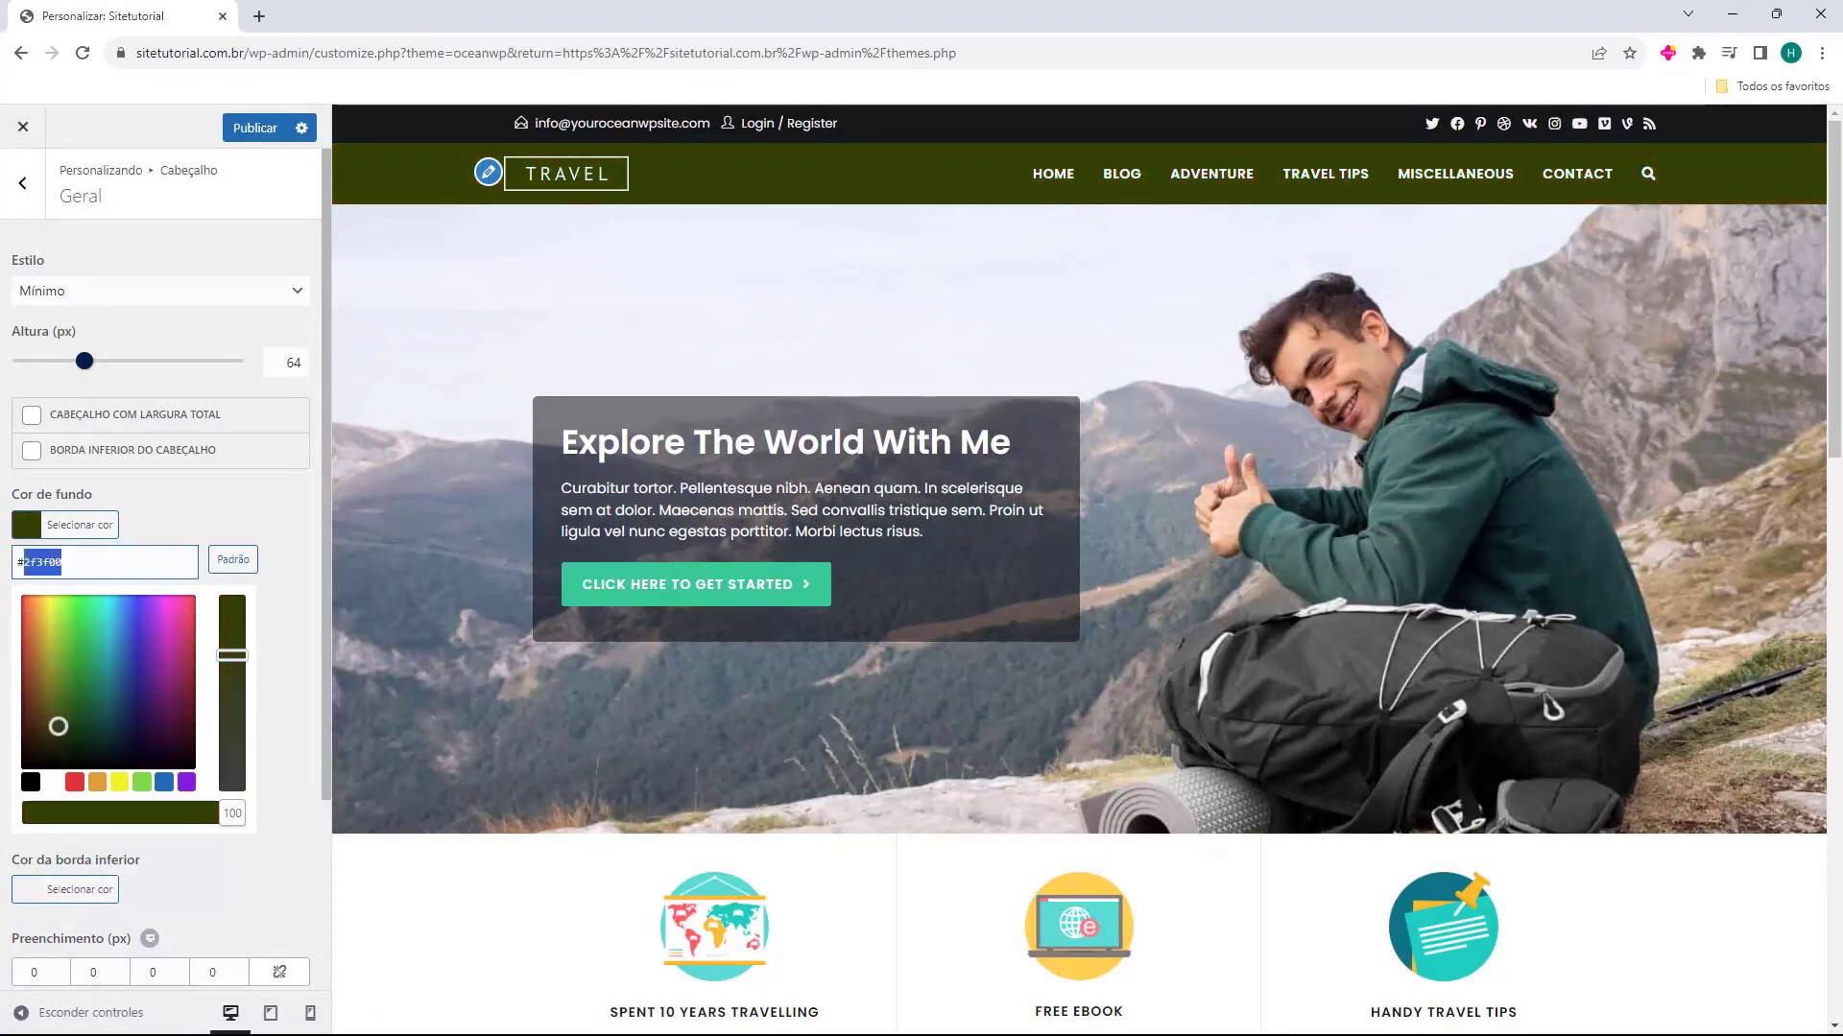
type("4169e1")
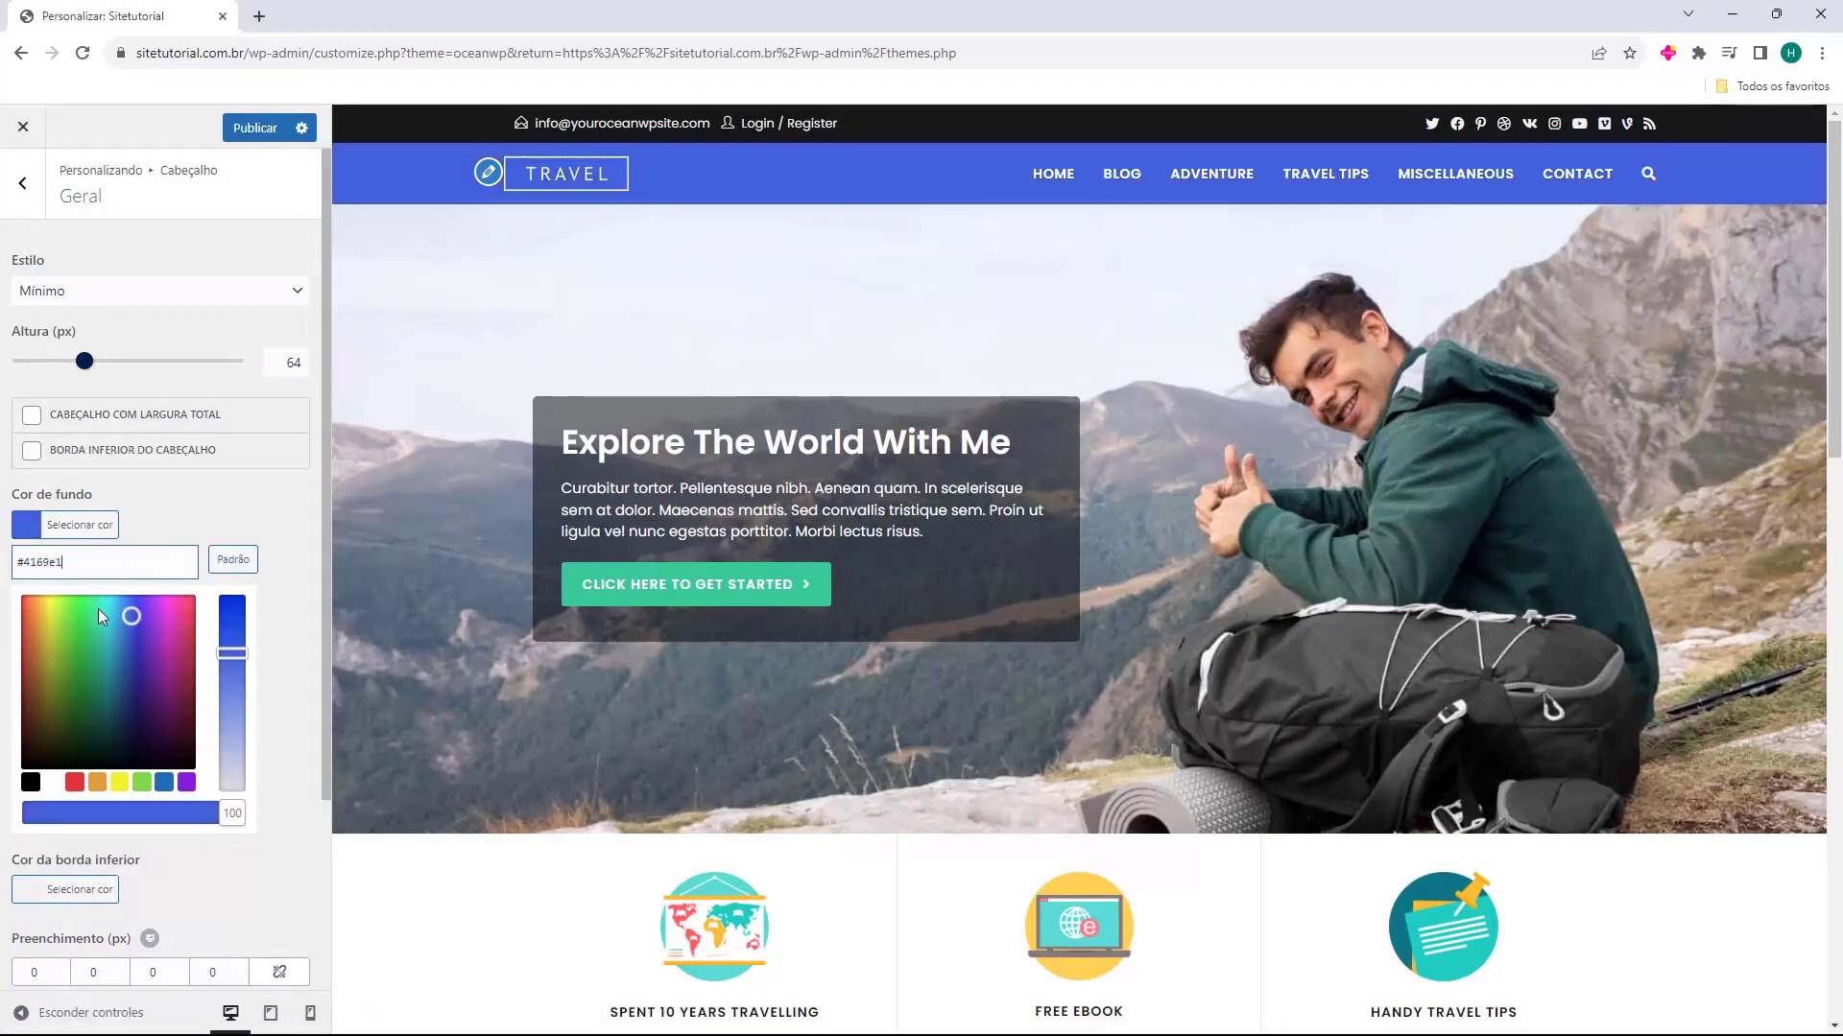
mouse_move(98, 609)
left_mouse_down()
mouse_move(24, 722)
mouse_move(113, 680)
left_mouse_up()
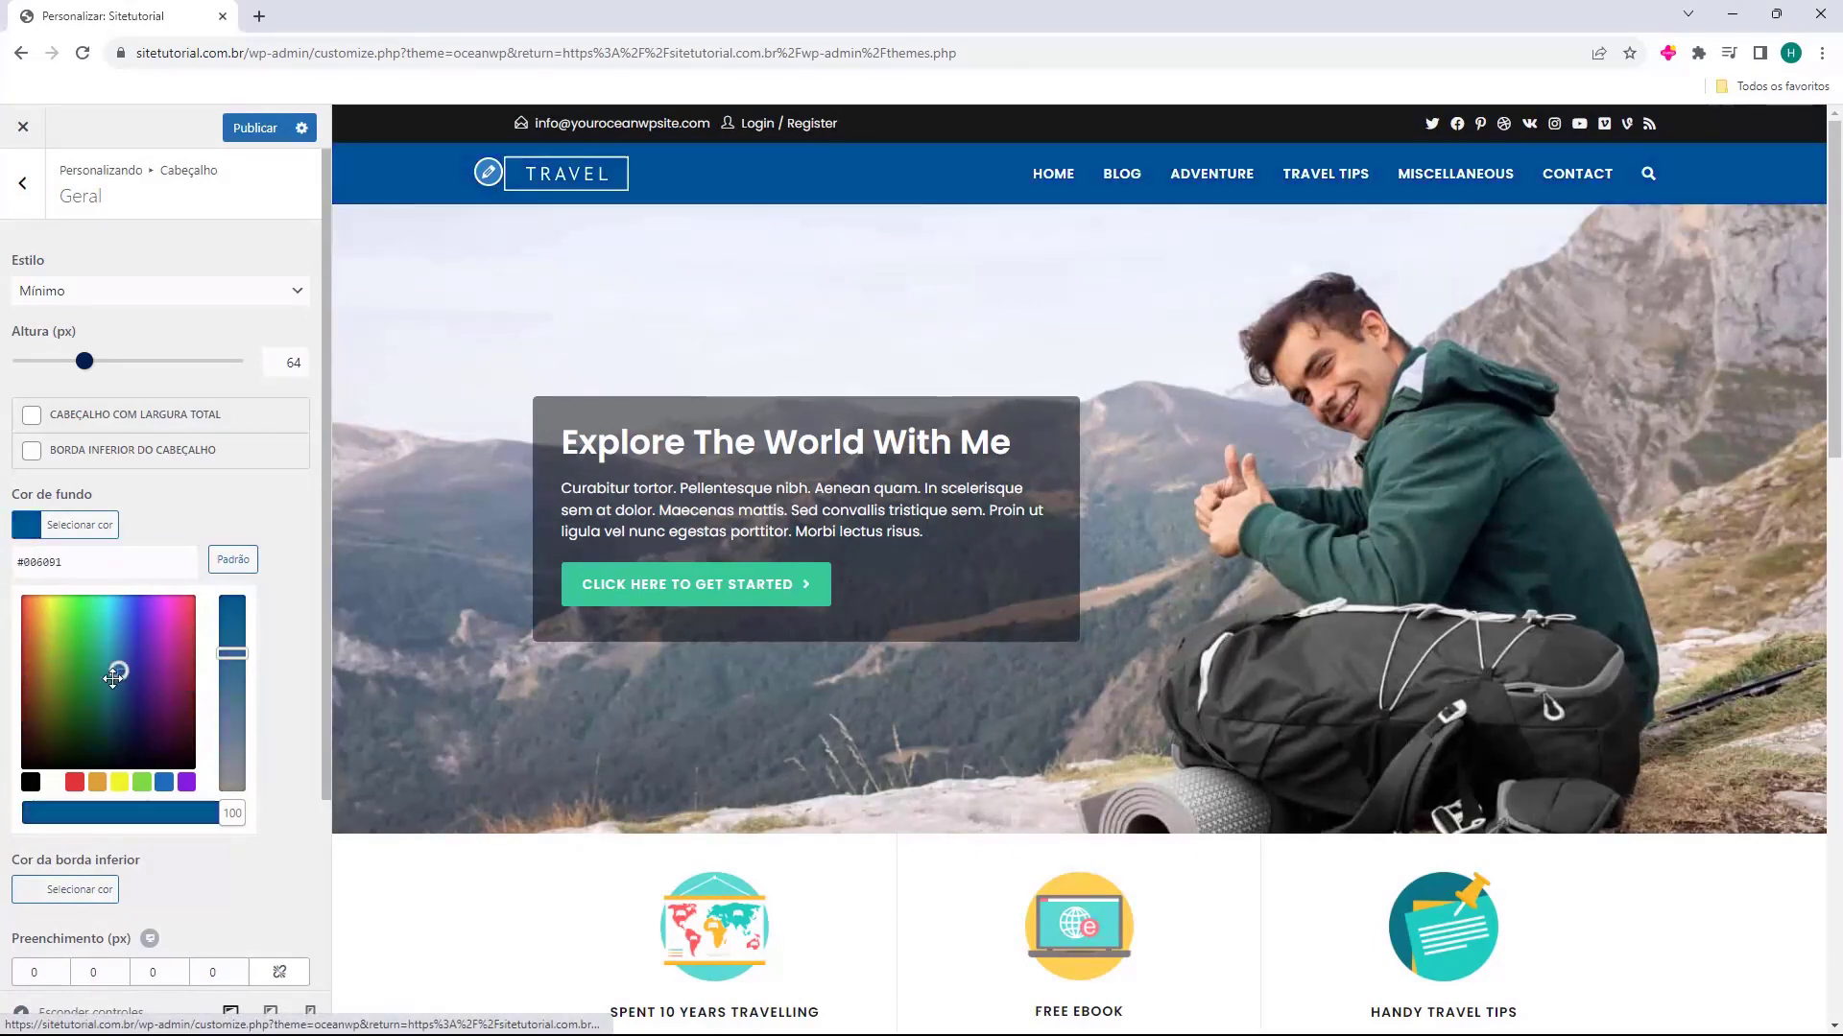
double_click(46, 571)
type("4169e1")
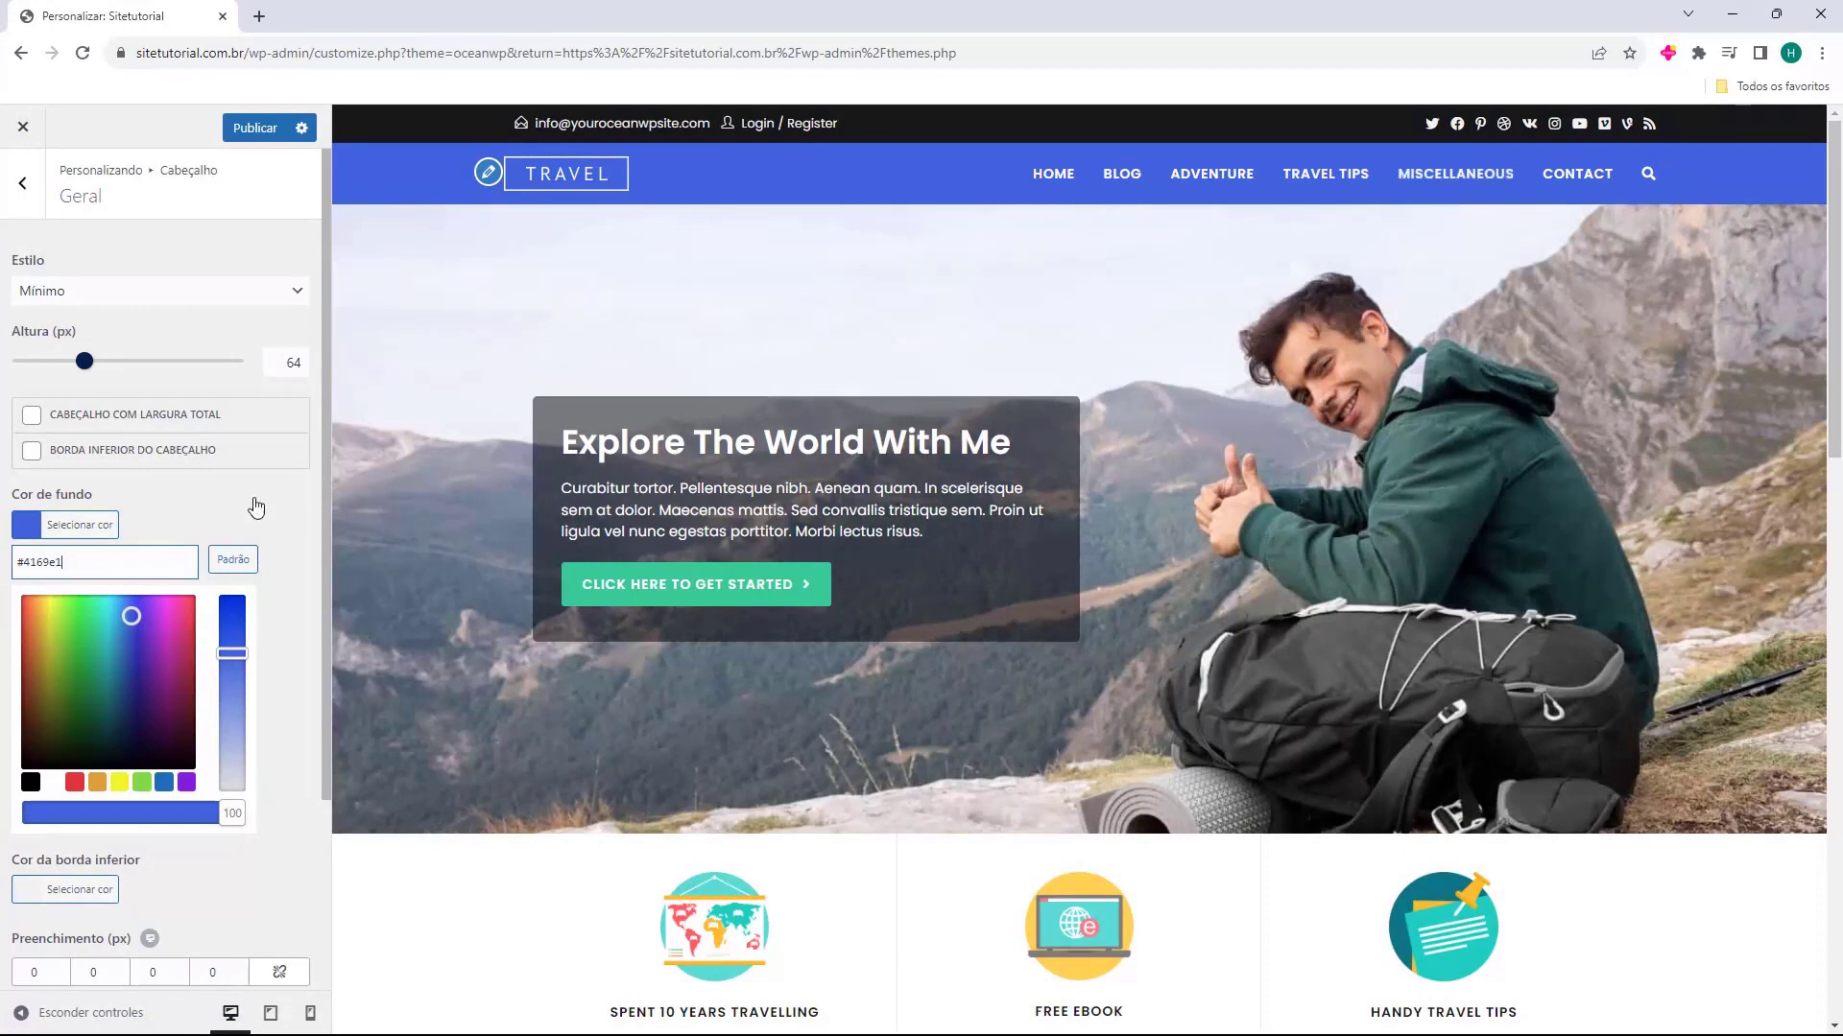
left_click(222, 471)
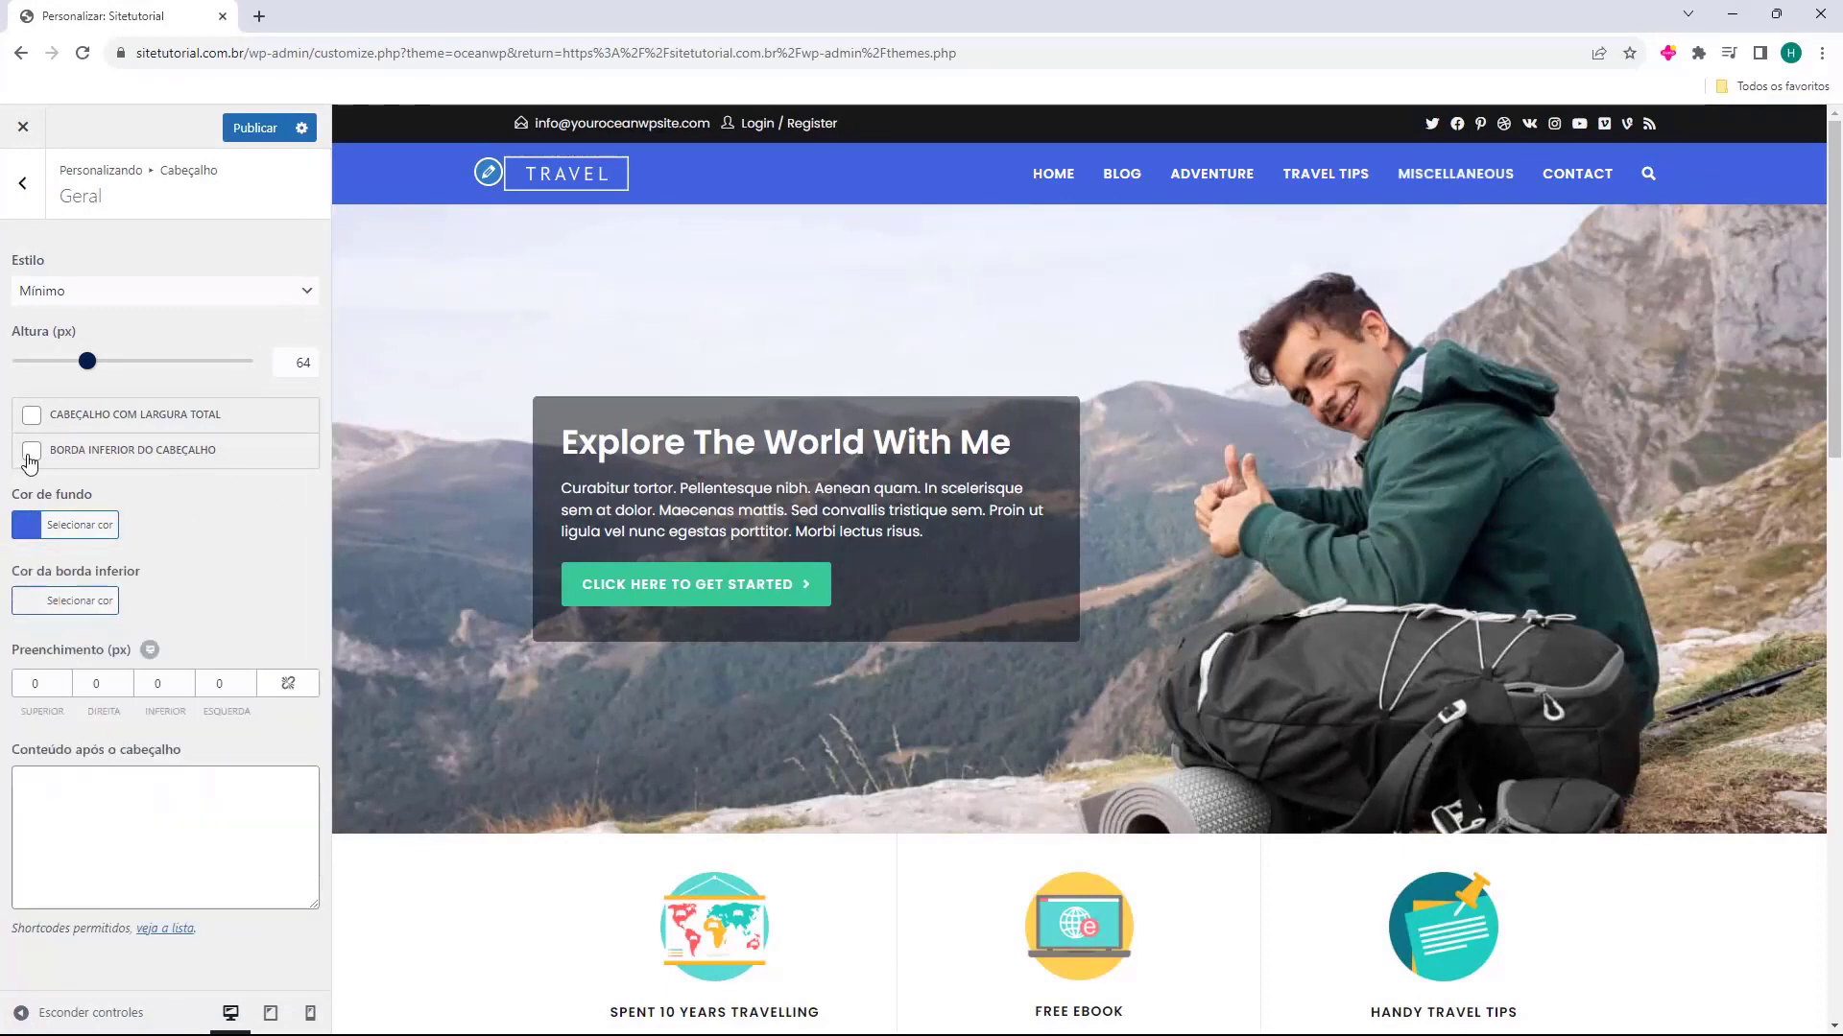
Try the header's bottom border and a top padding of 1 px, and restore both settings
left_click(29, 457)
left_click(33, 457)
left_click(65, 682)
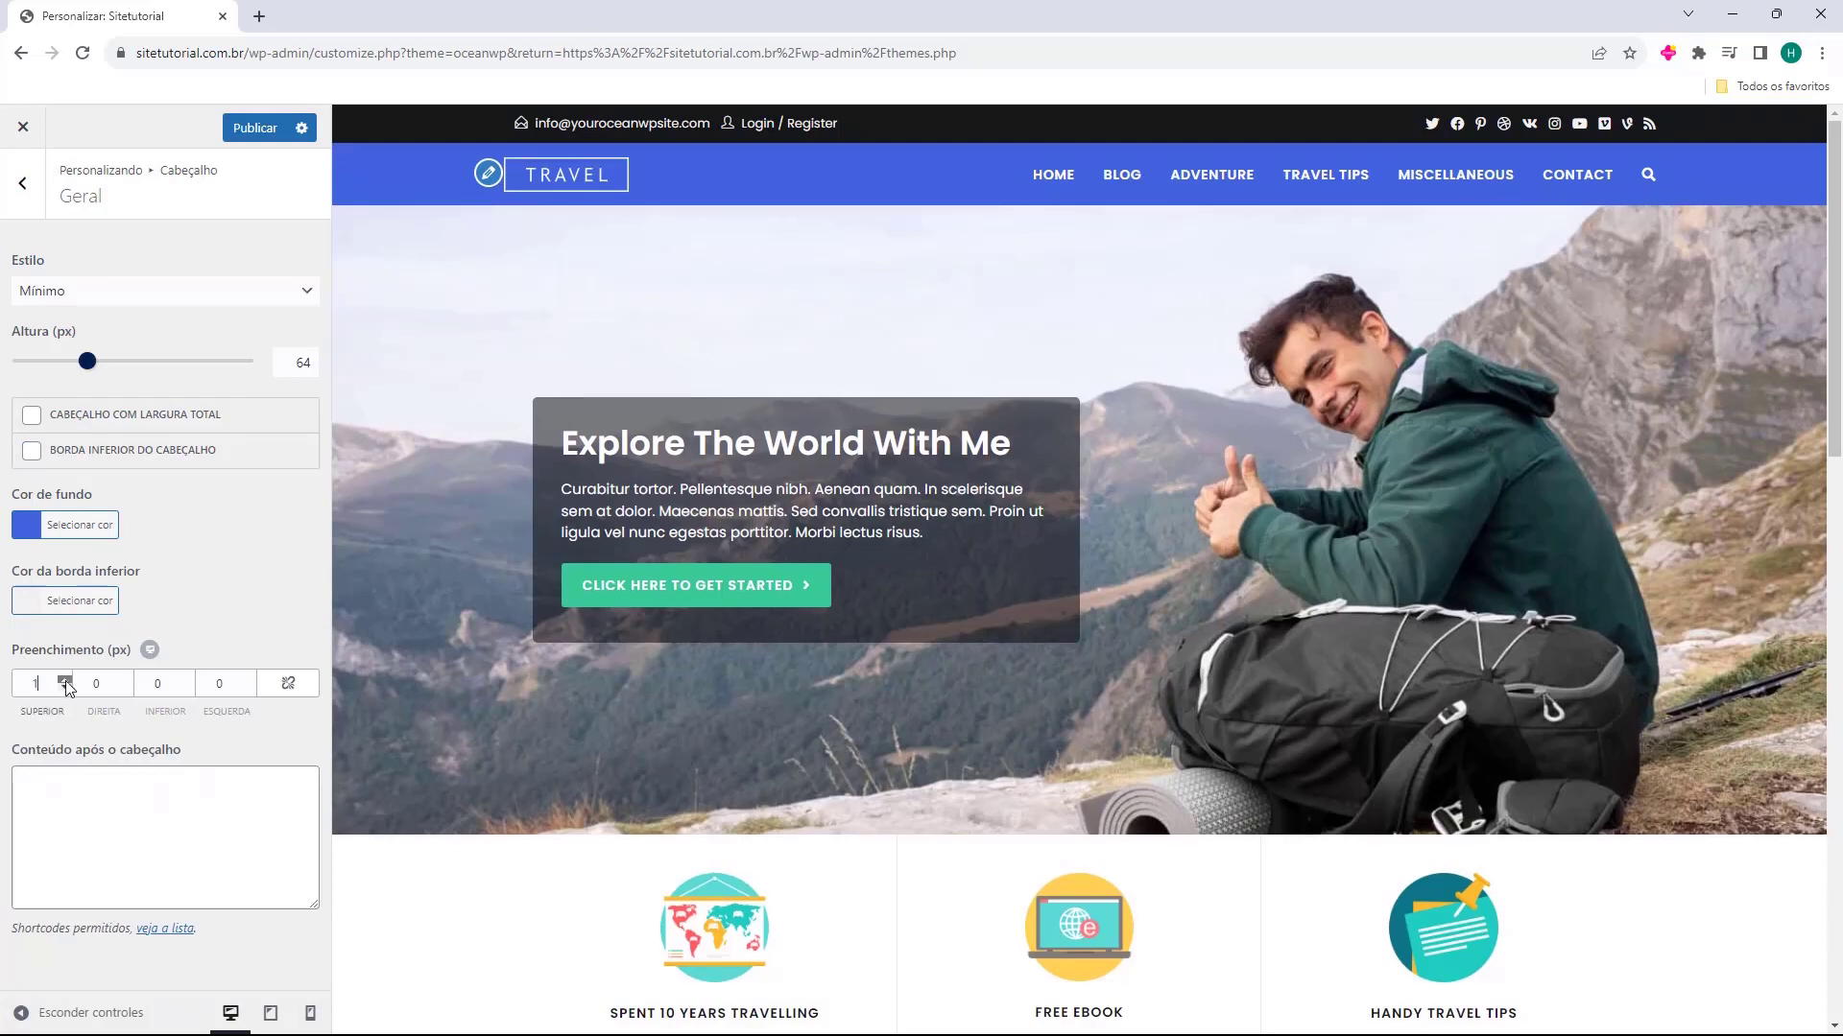
left_click(66, 689)
left_click(65, 688)
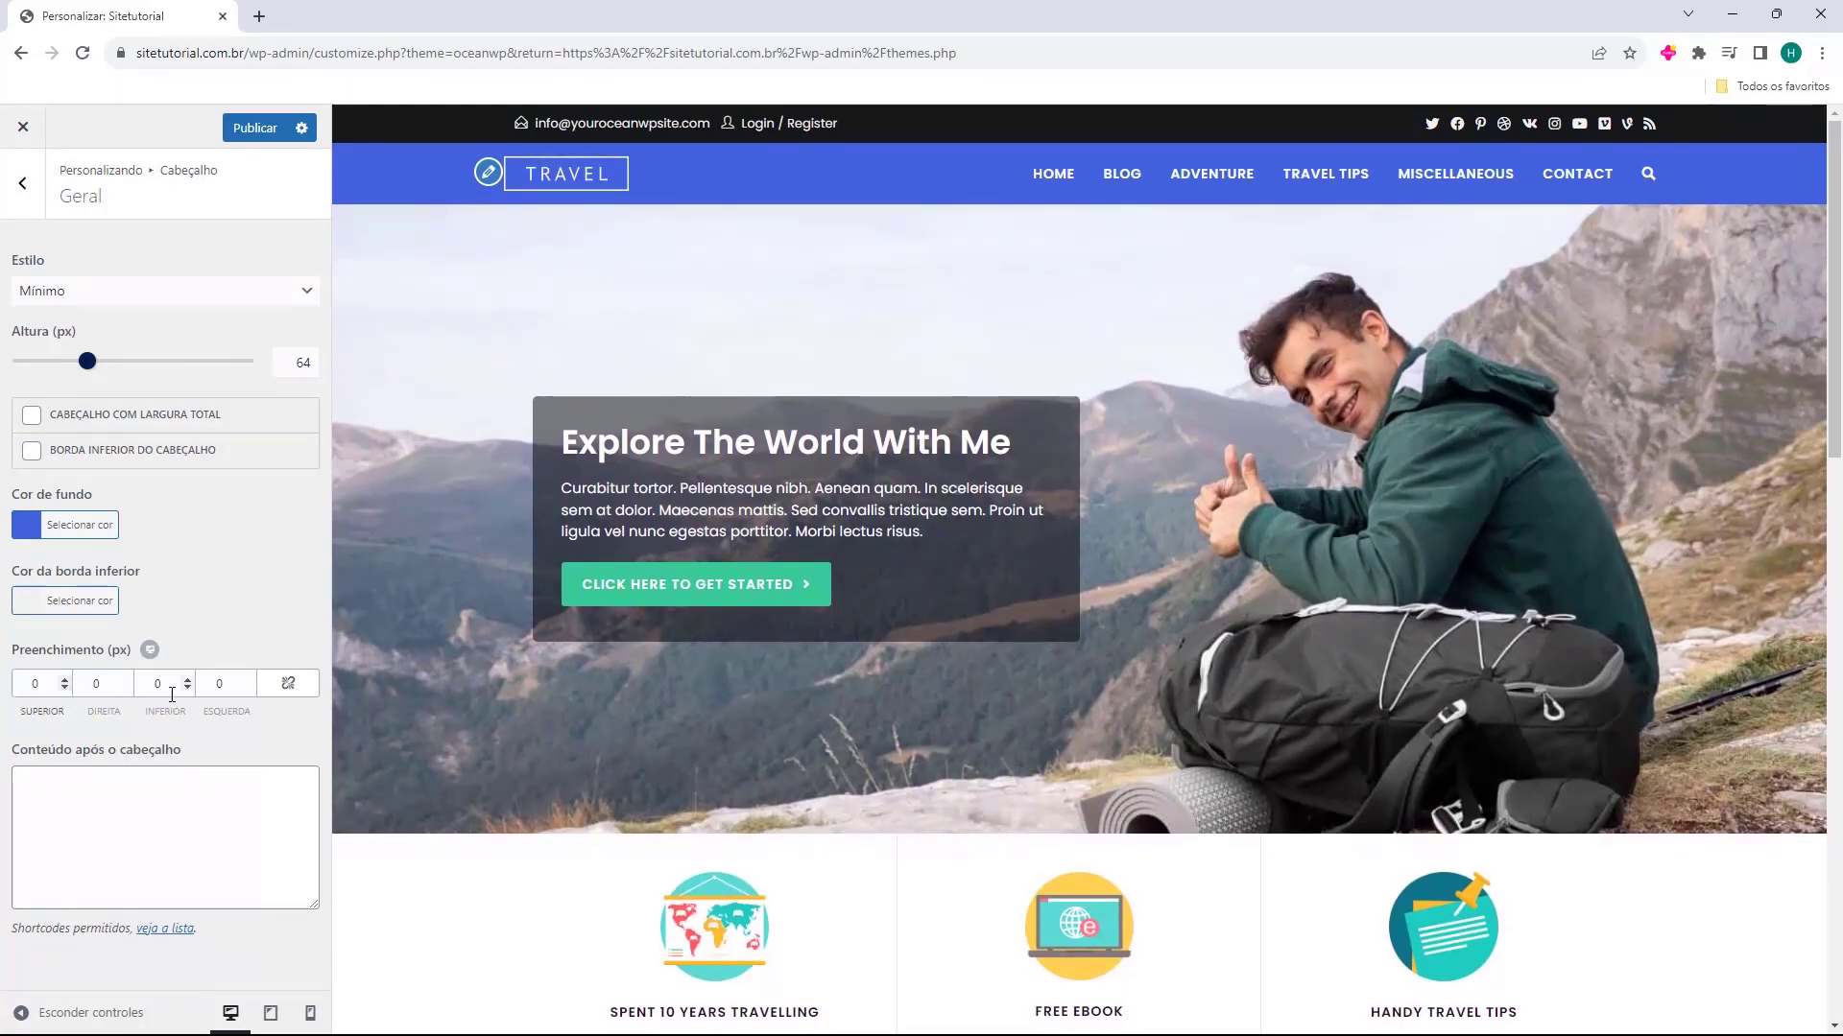
key("Escape")
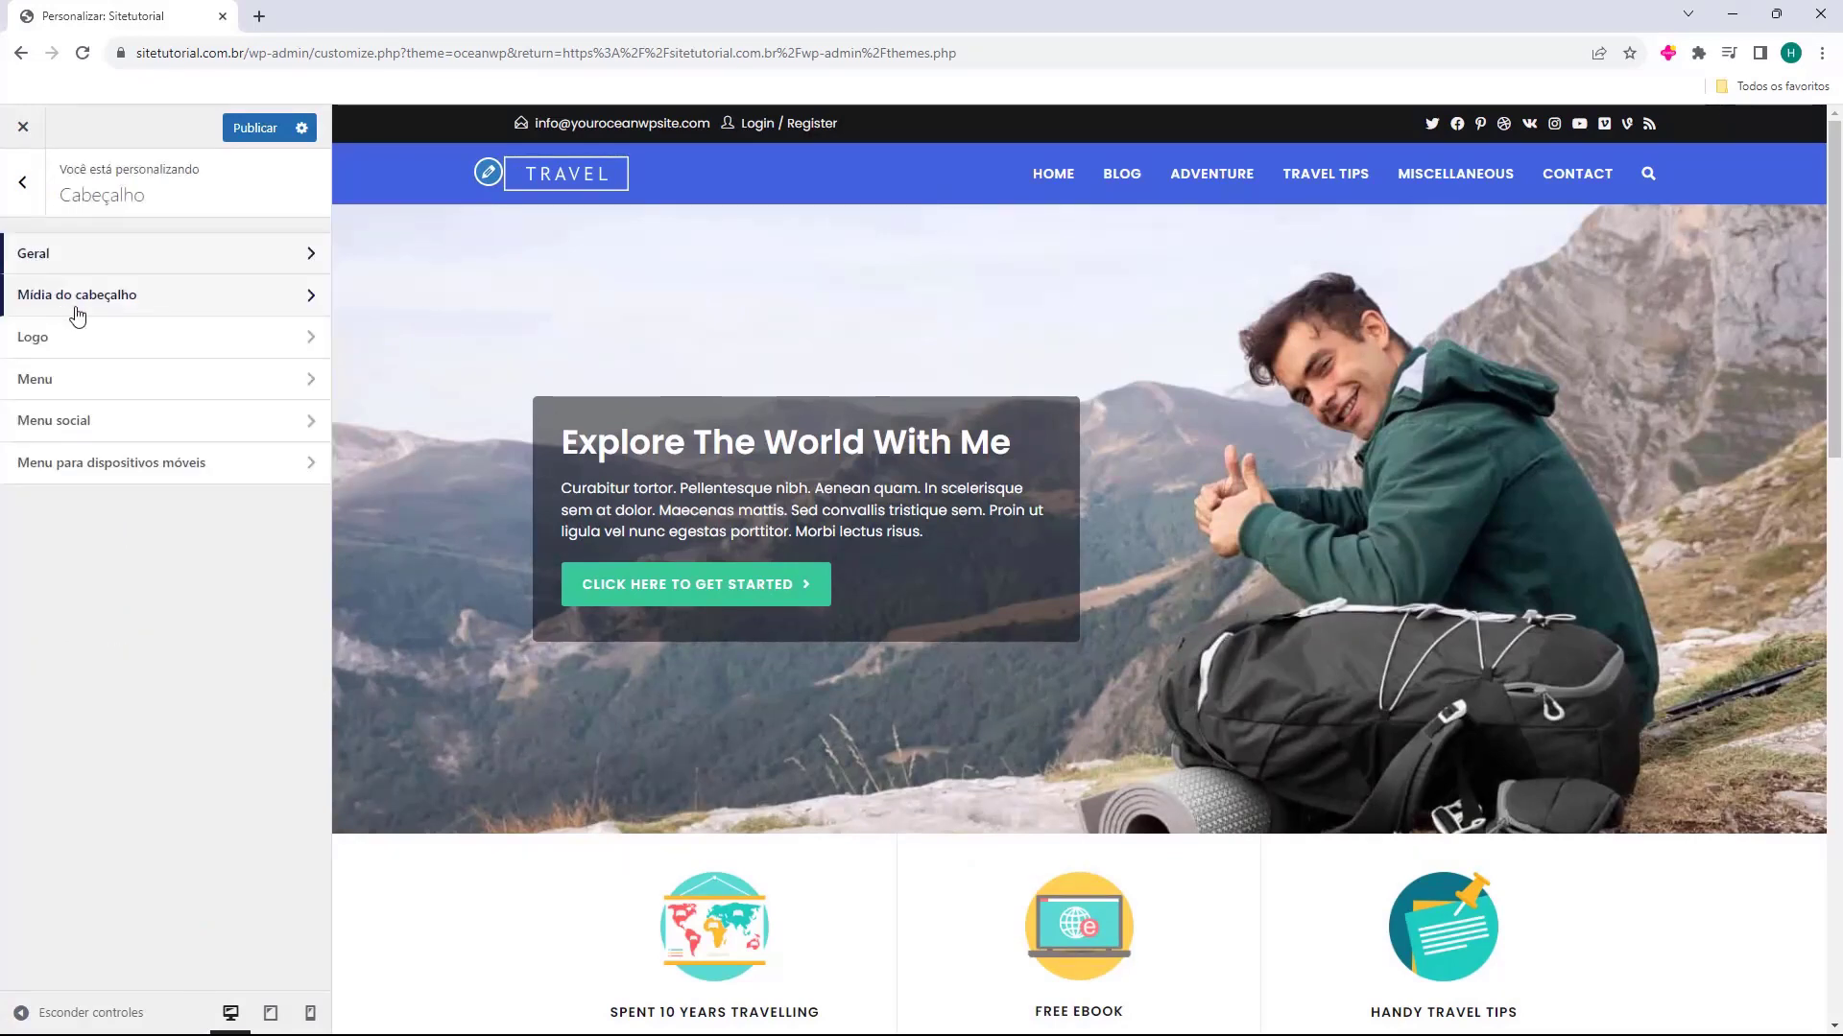
Review the header media settings for video, image, overlay colour and placement
left_click(107, 298)
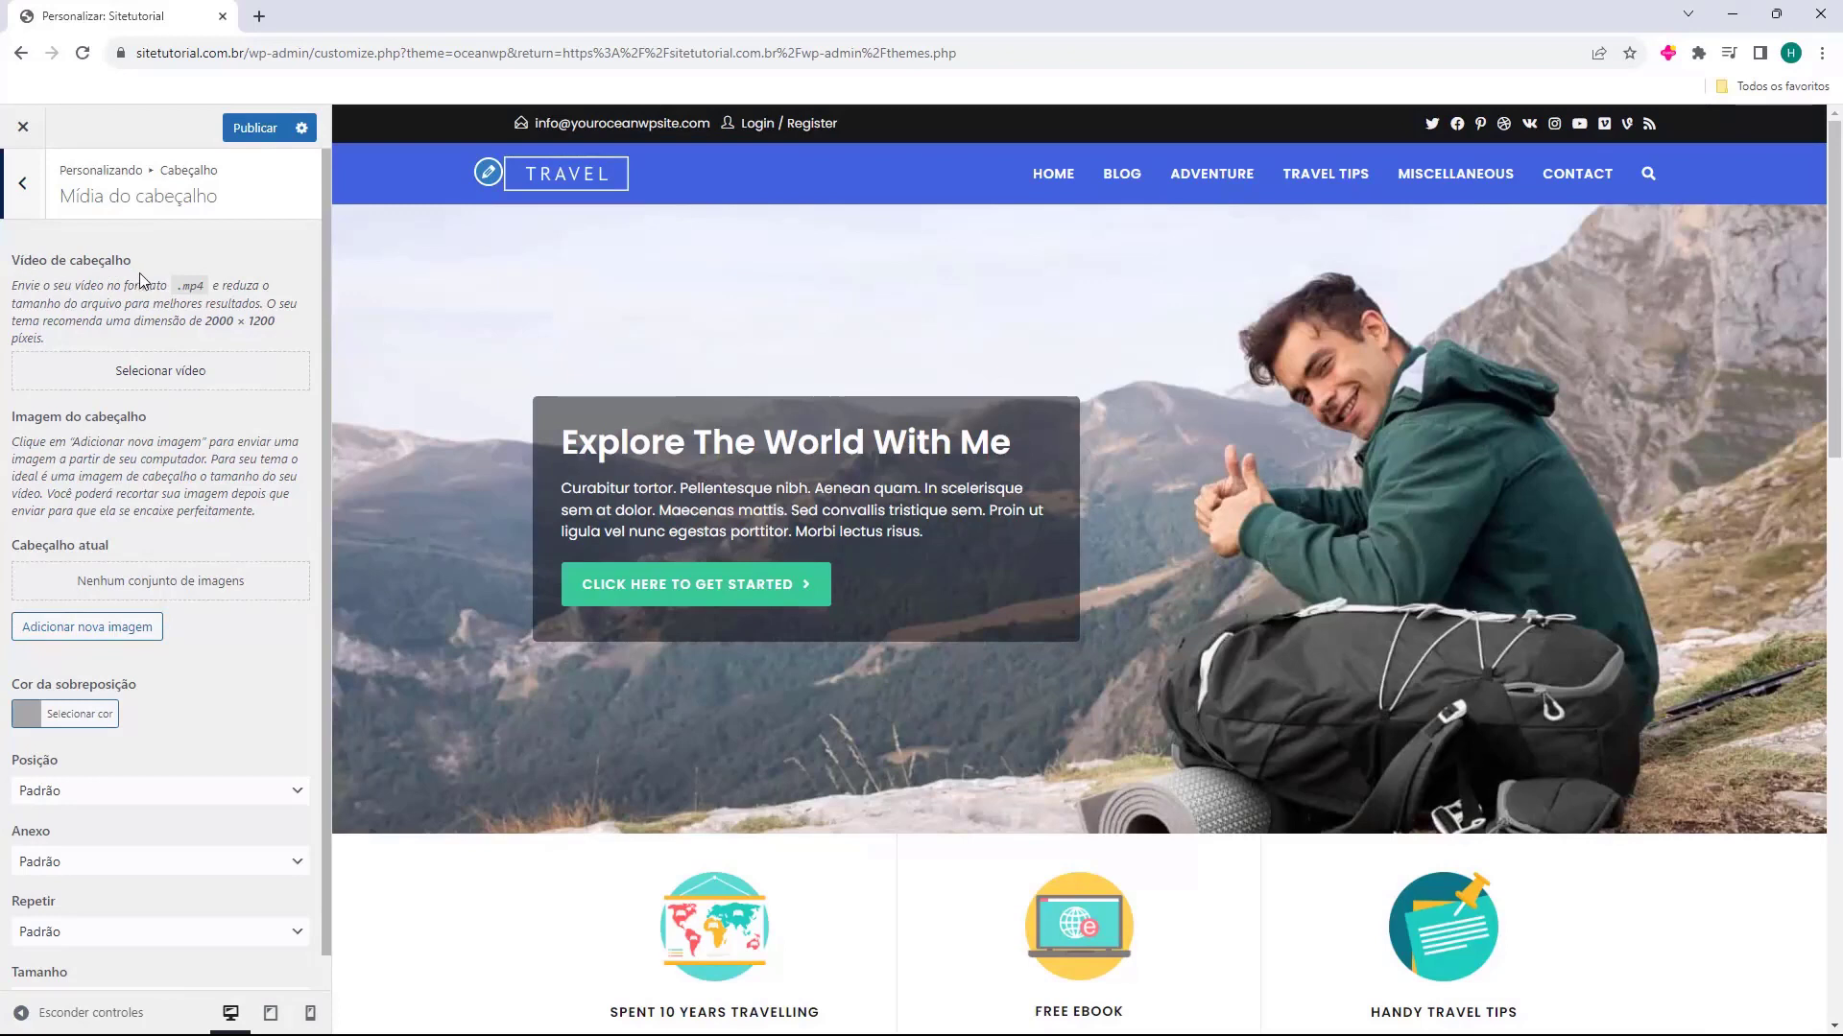
scroll(112, 478, "down", 1)
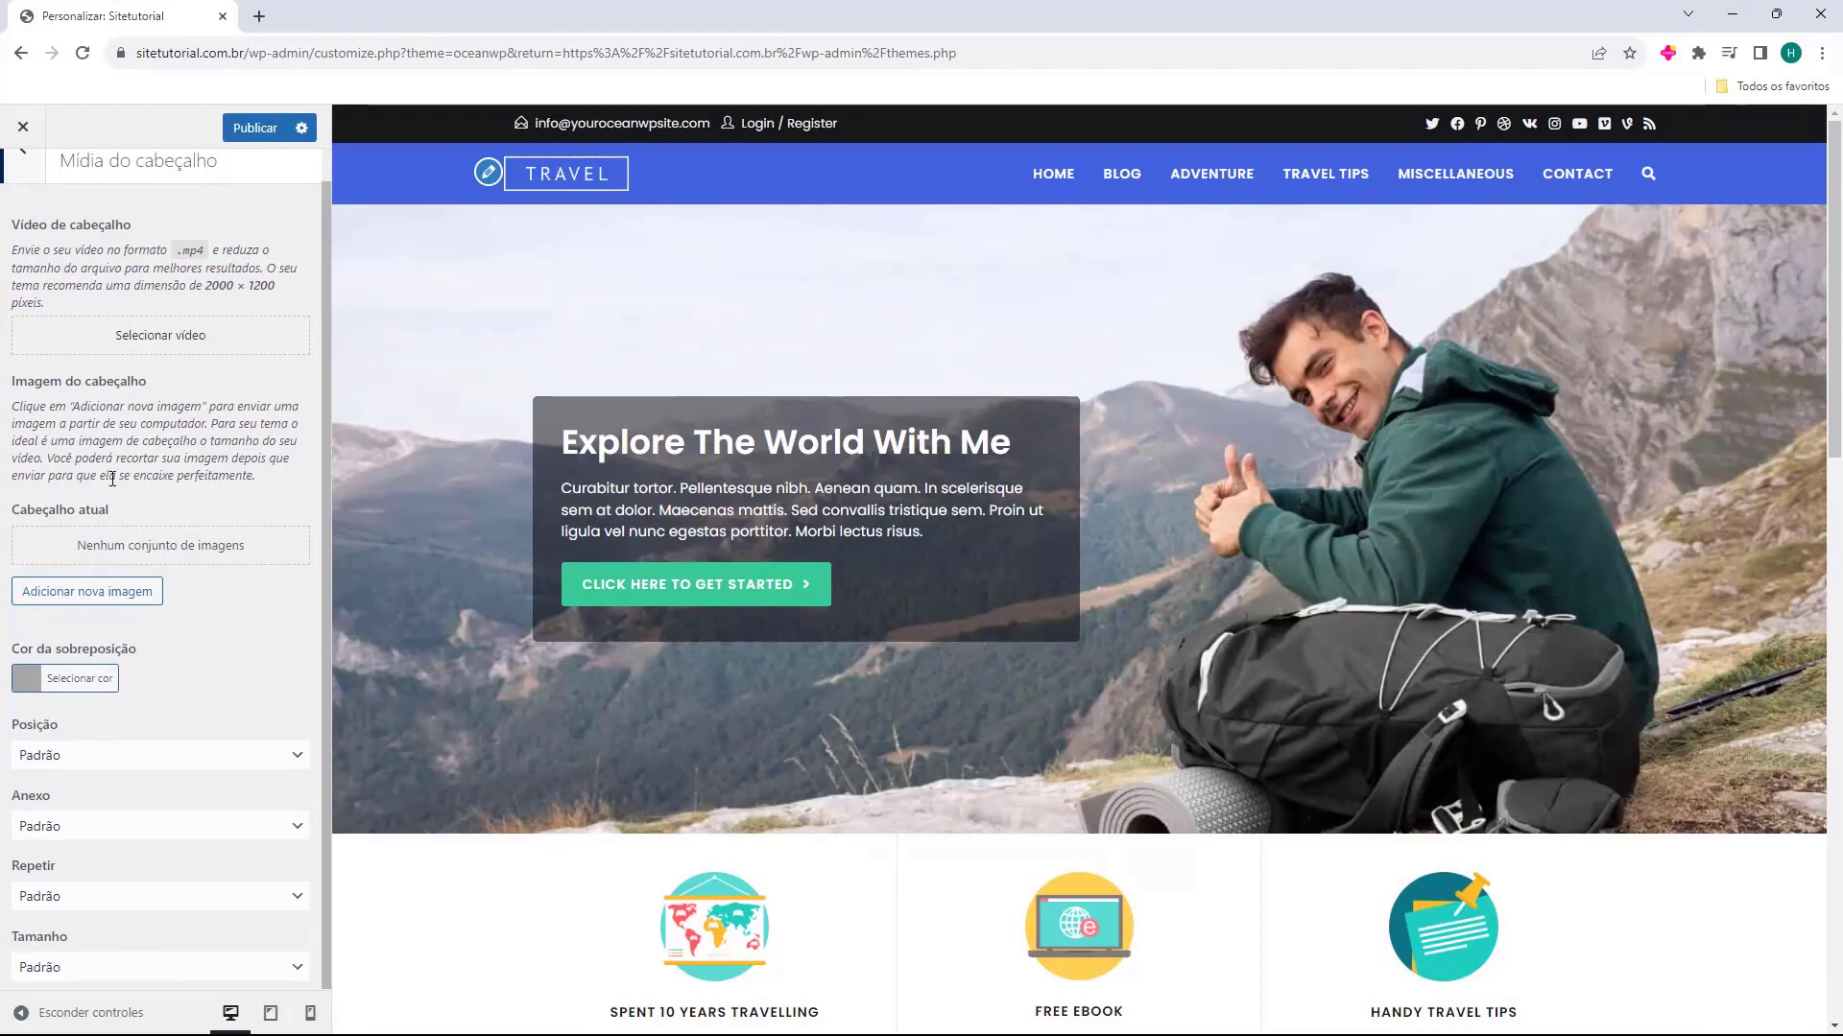
scroll(119, 502, "up", 1)
left_click(38, 208)
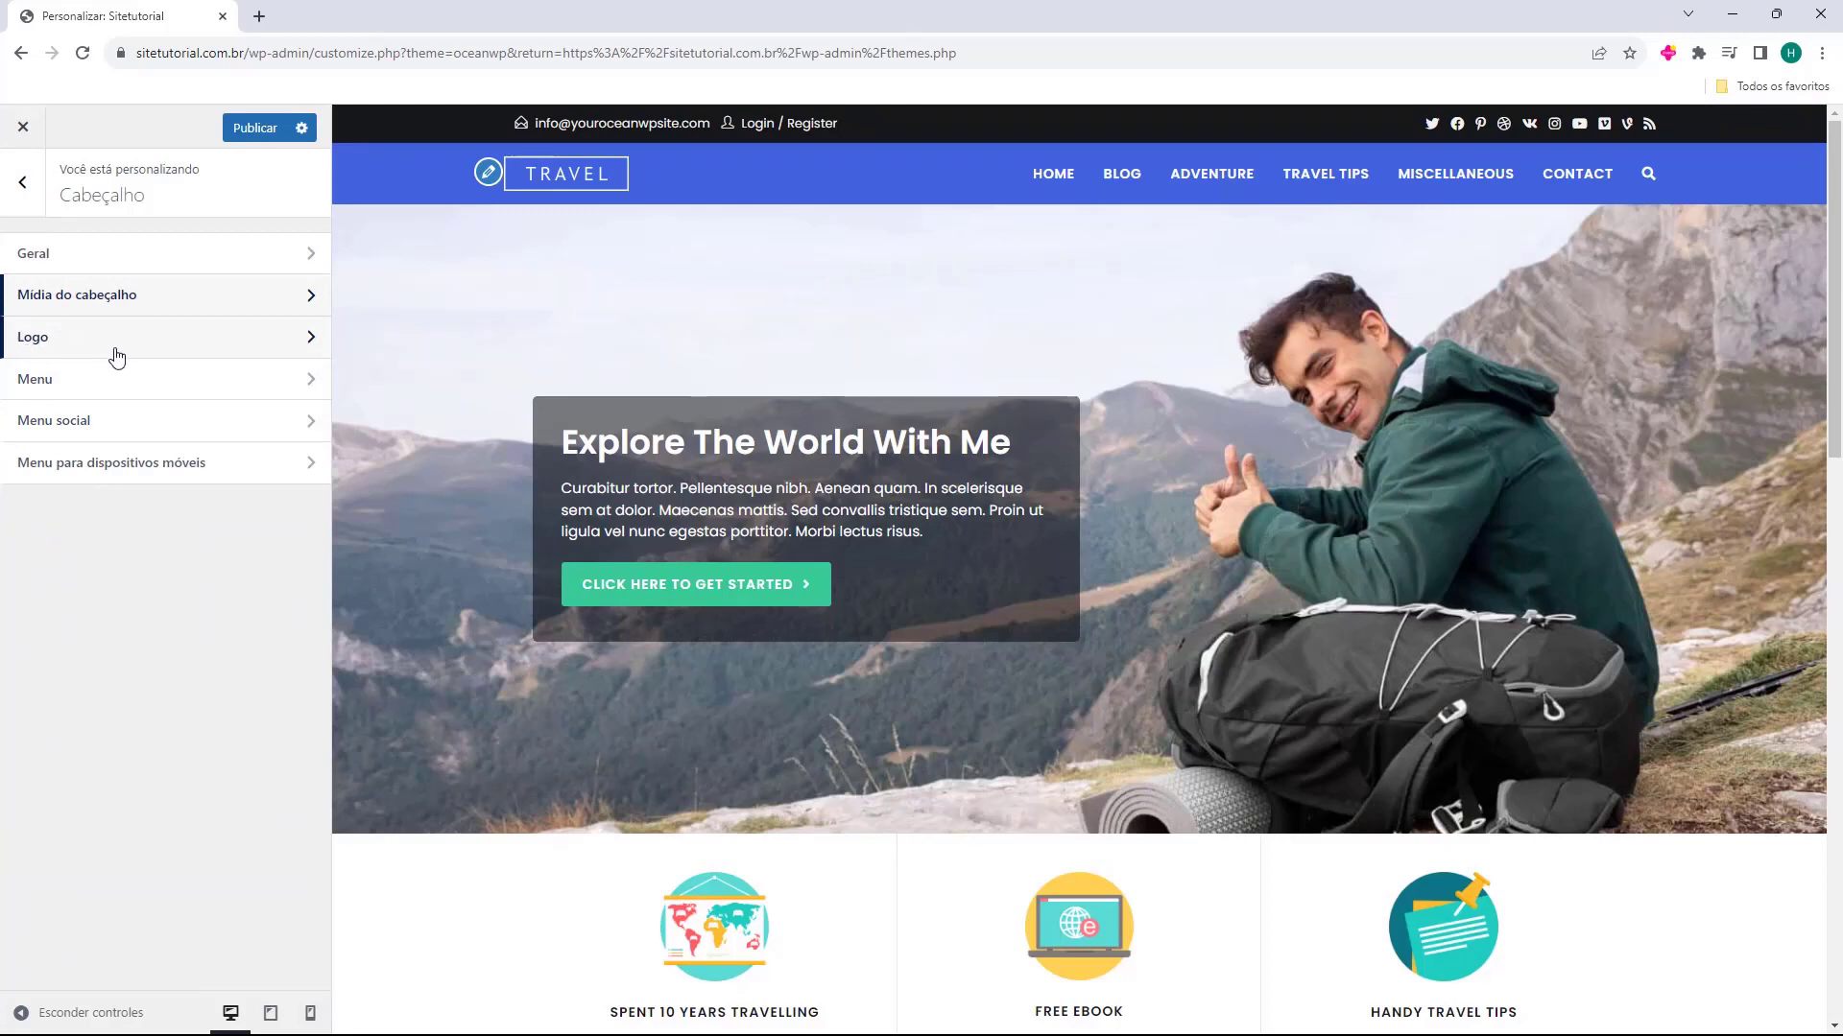
Remove the Travel logo in the header's logo settings
left_click(67, 348)
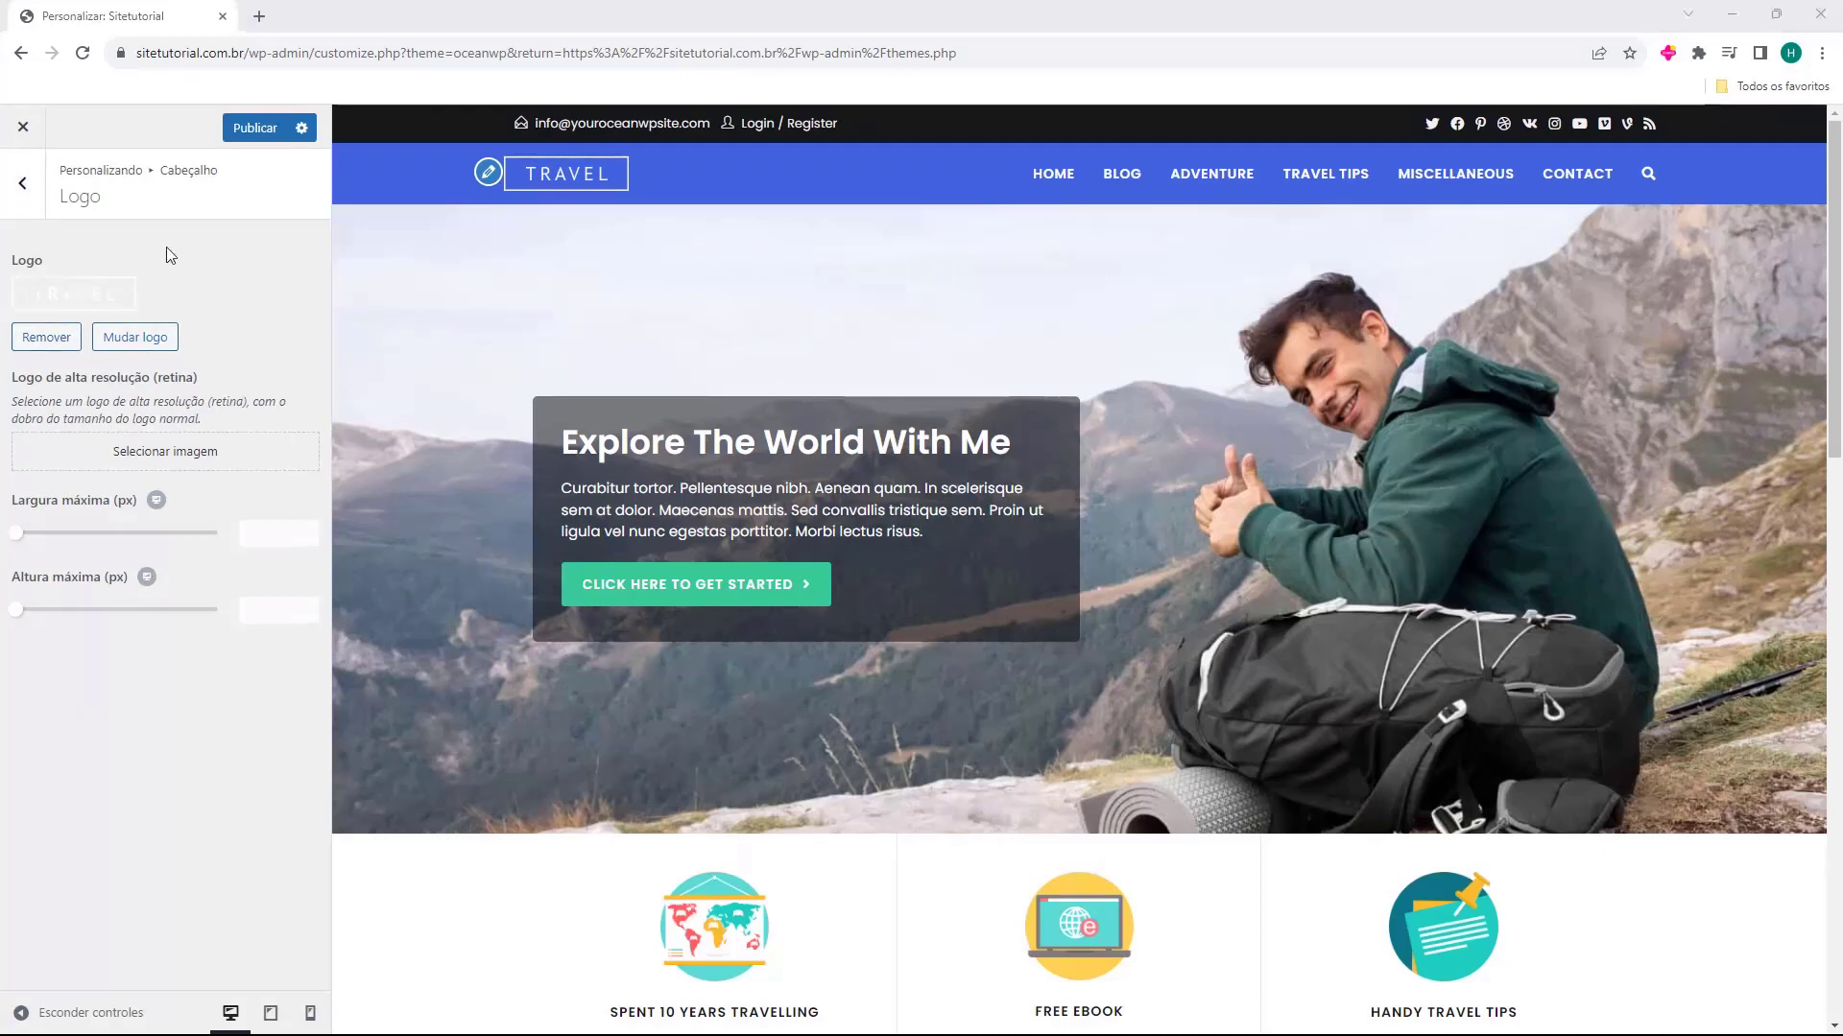
left_click(55, 344)
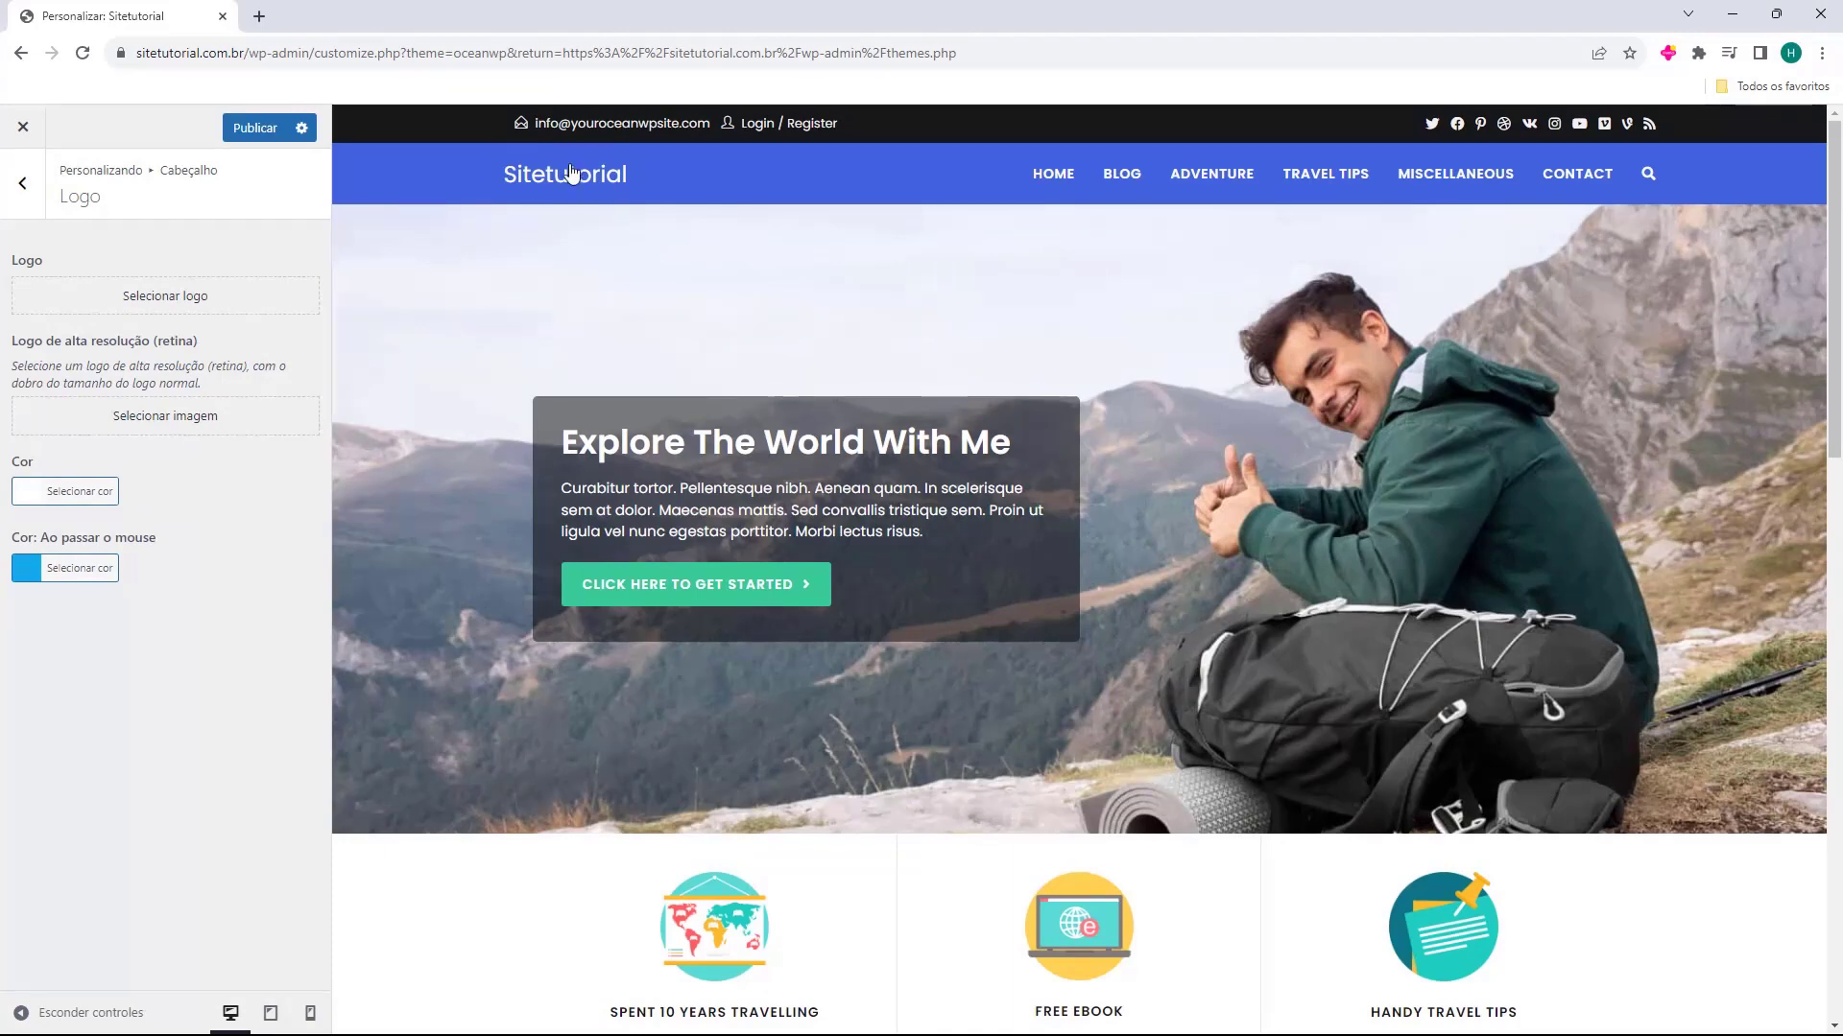
double_click(19, 259)
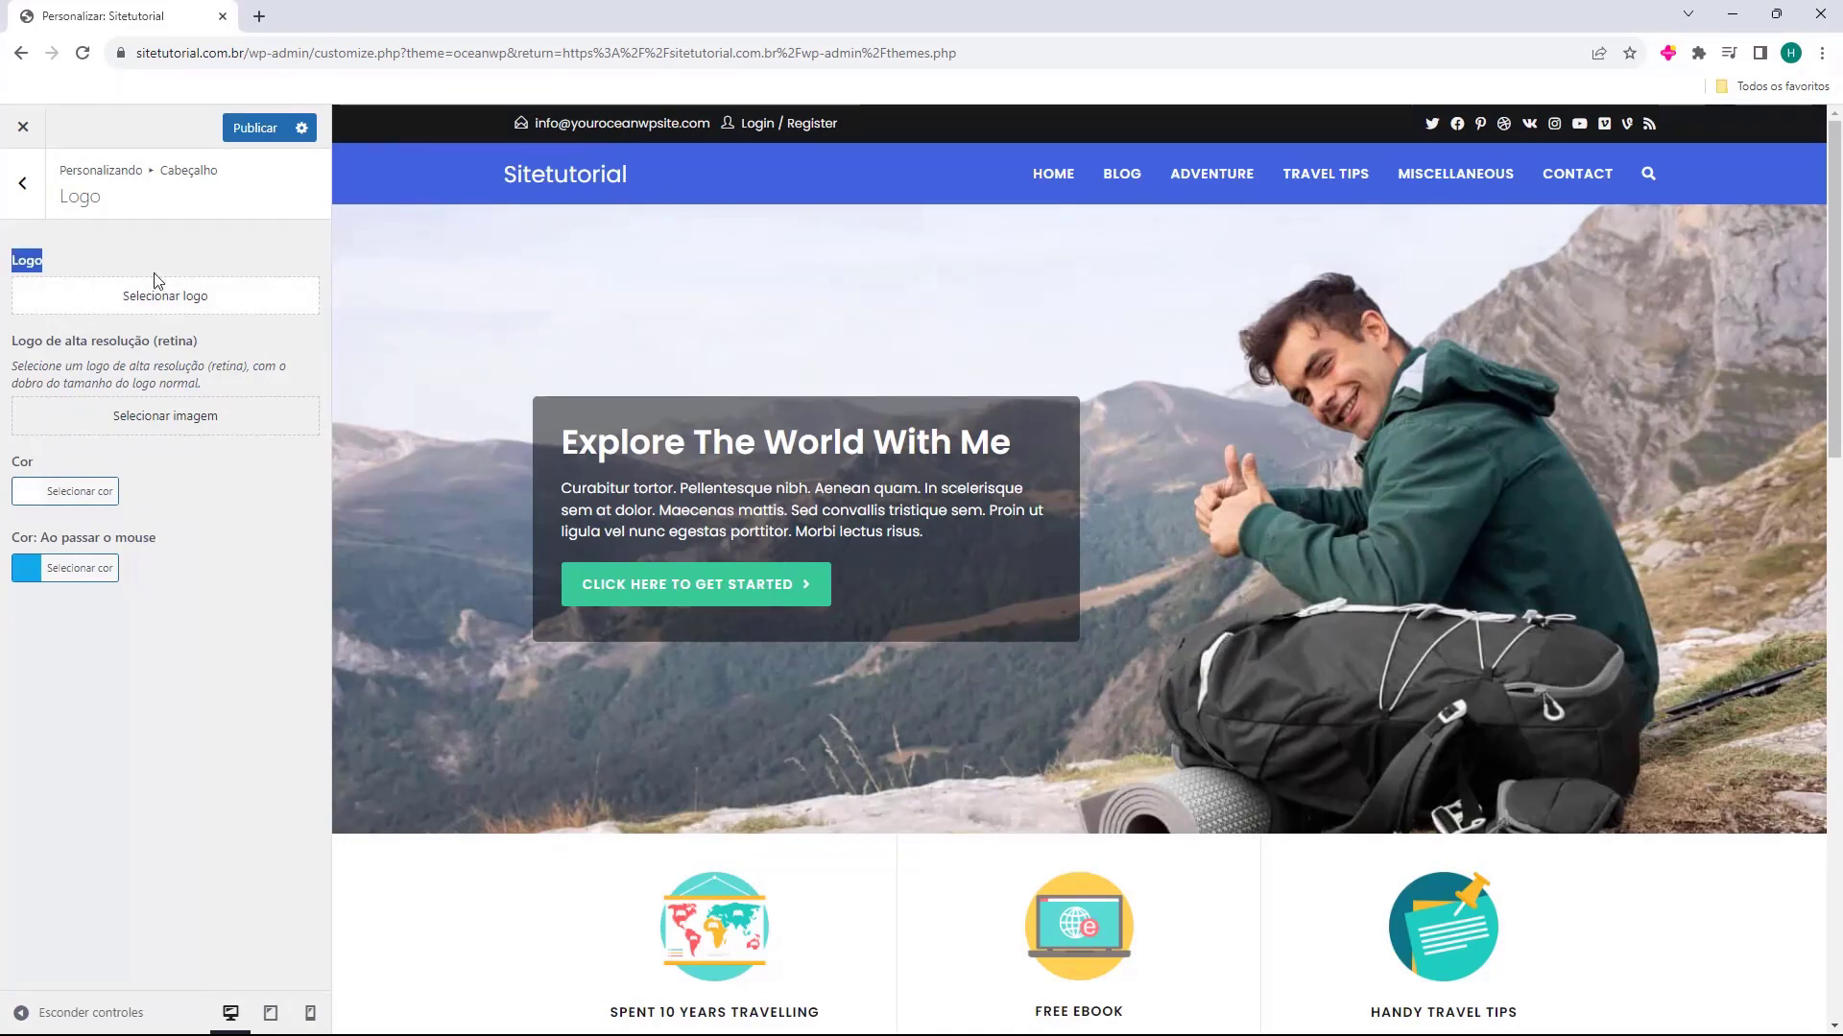
Upload Logo-Sitetutorial.png and set it as the header logo, with the crop area widened to the full image
left_click(153, 303)
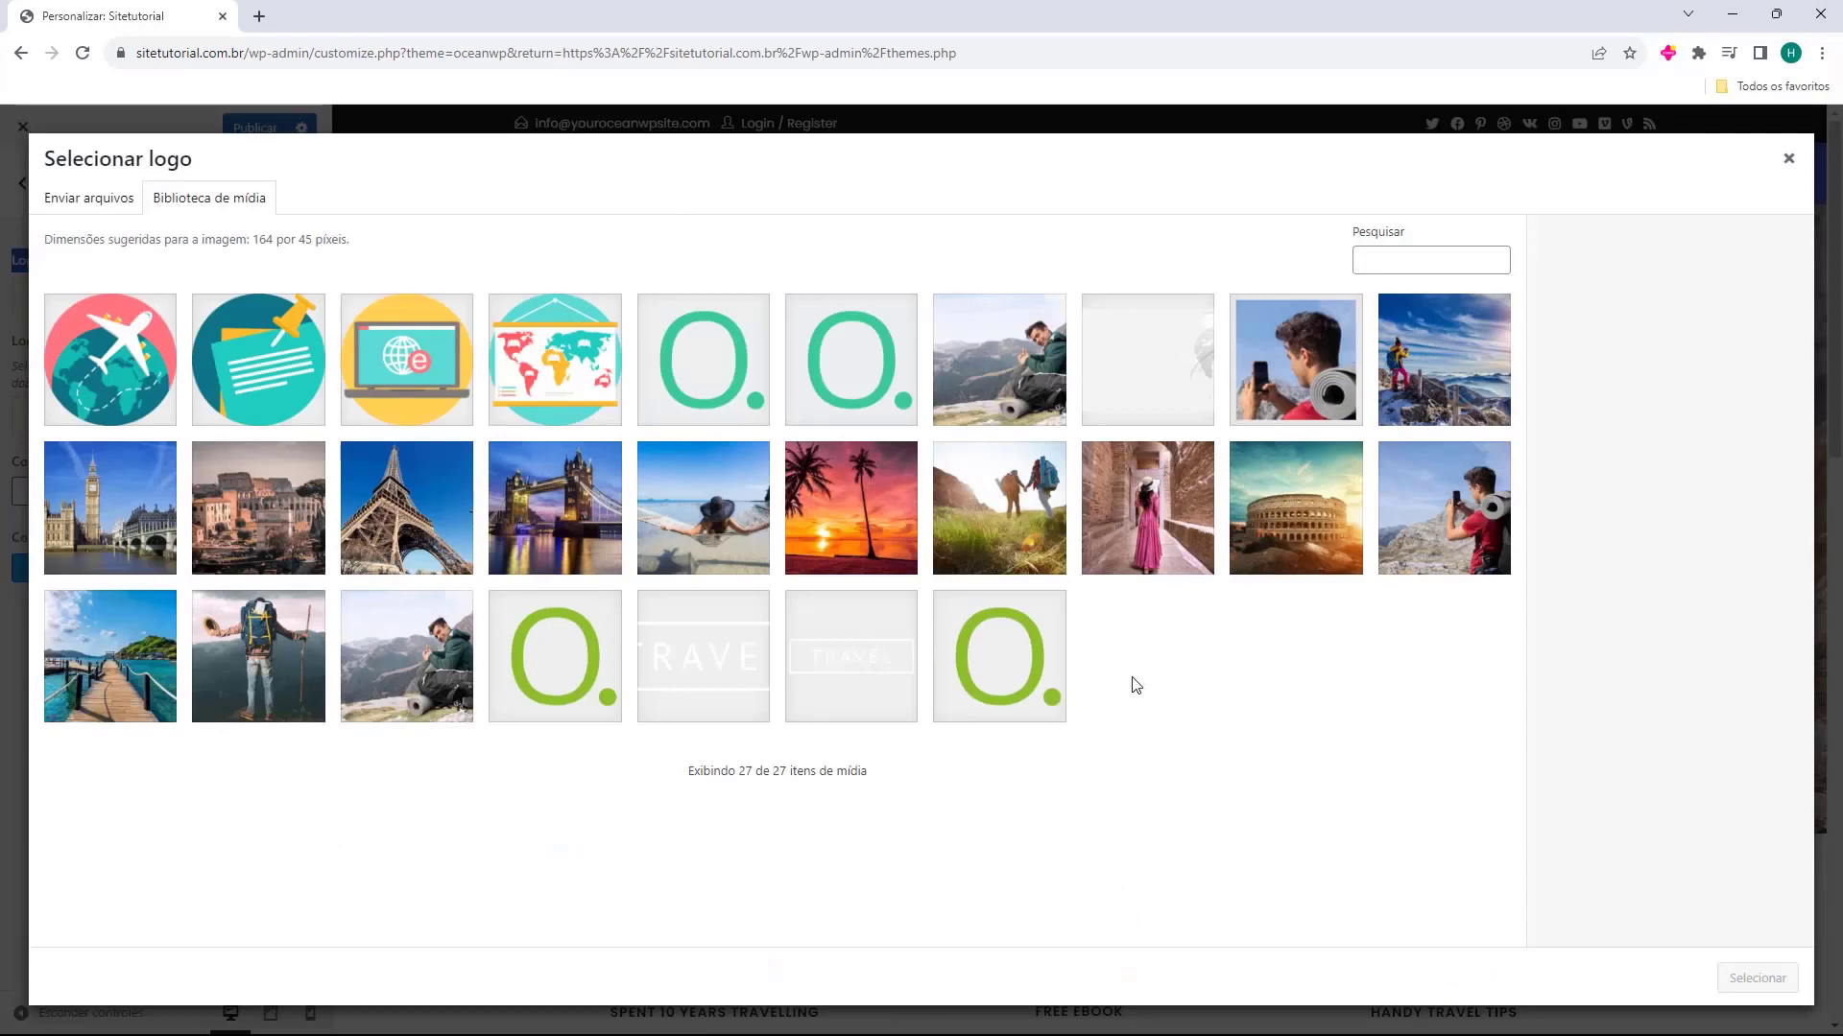
left_click(75, 203)
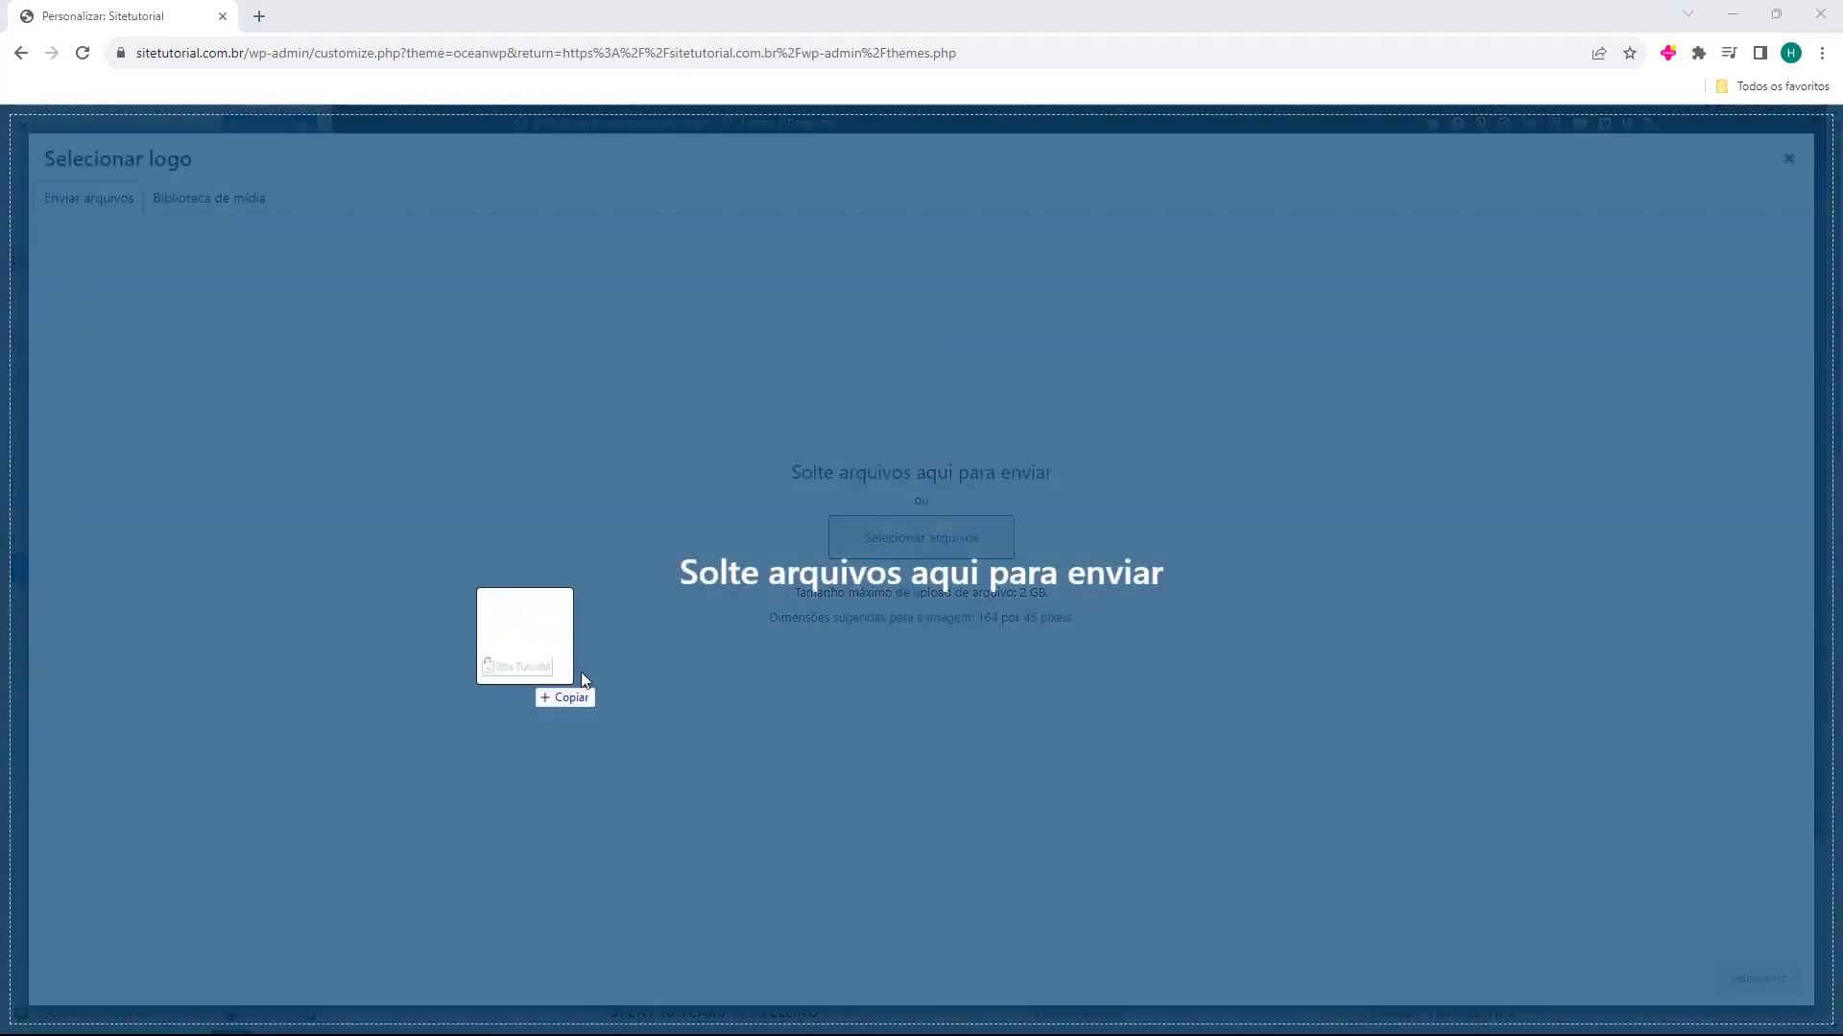
left_click_drag(580, 678, 884, 463)
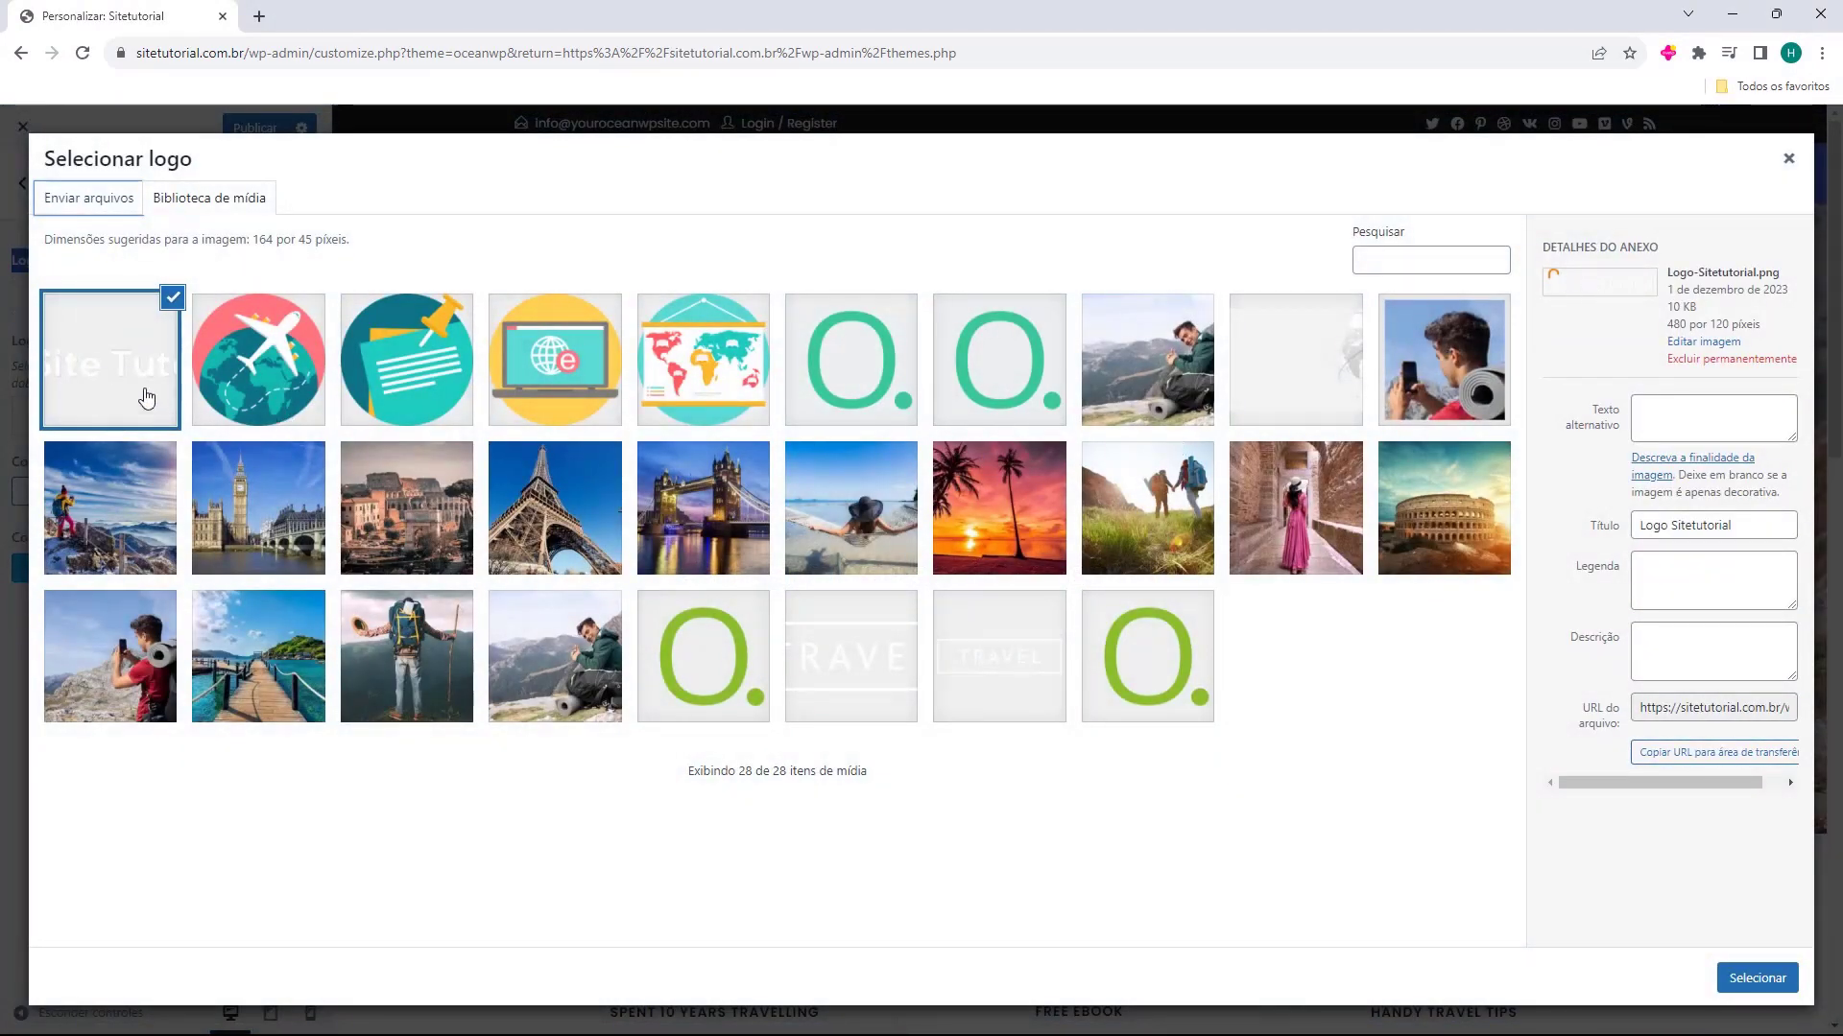
left_click(1752, 977)
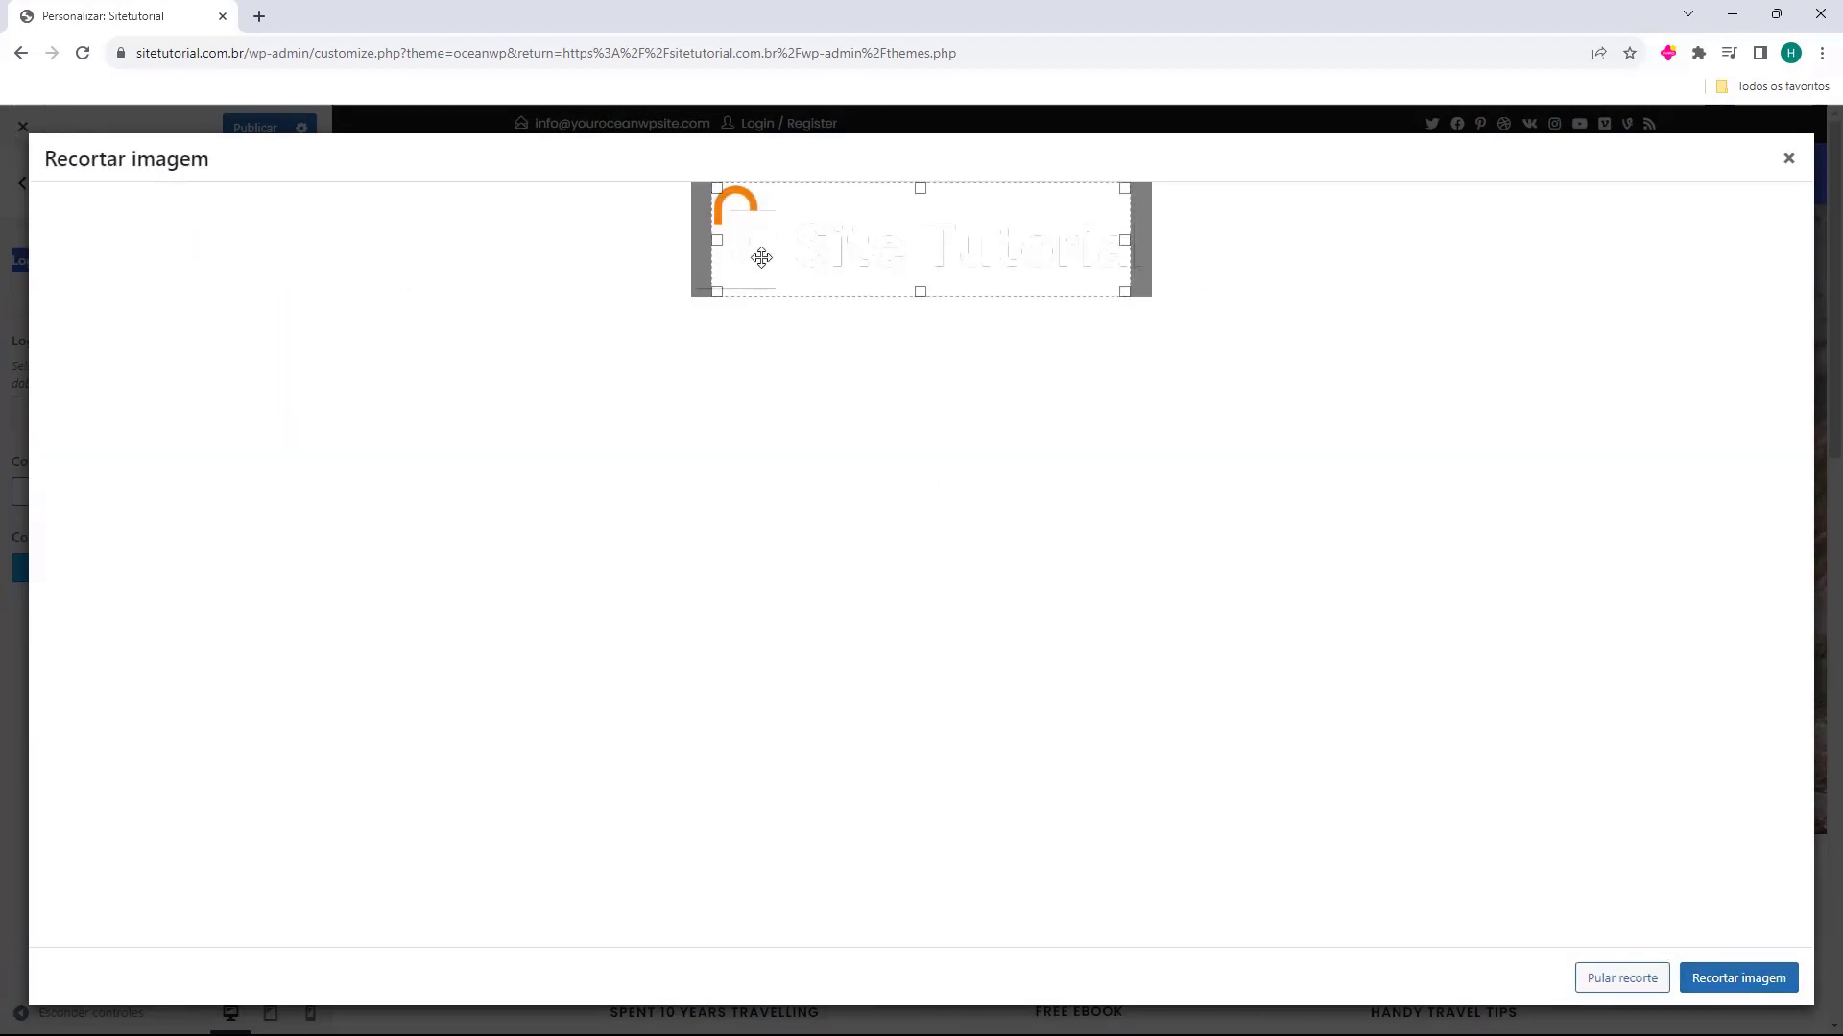
left_click_drag(716, 240, 691, 248)
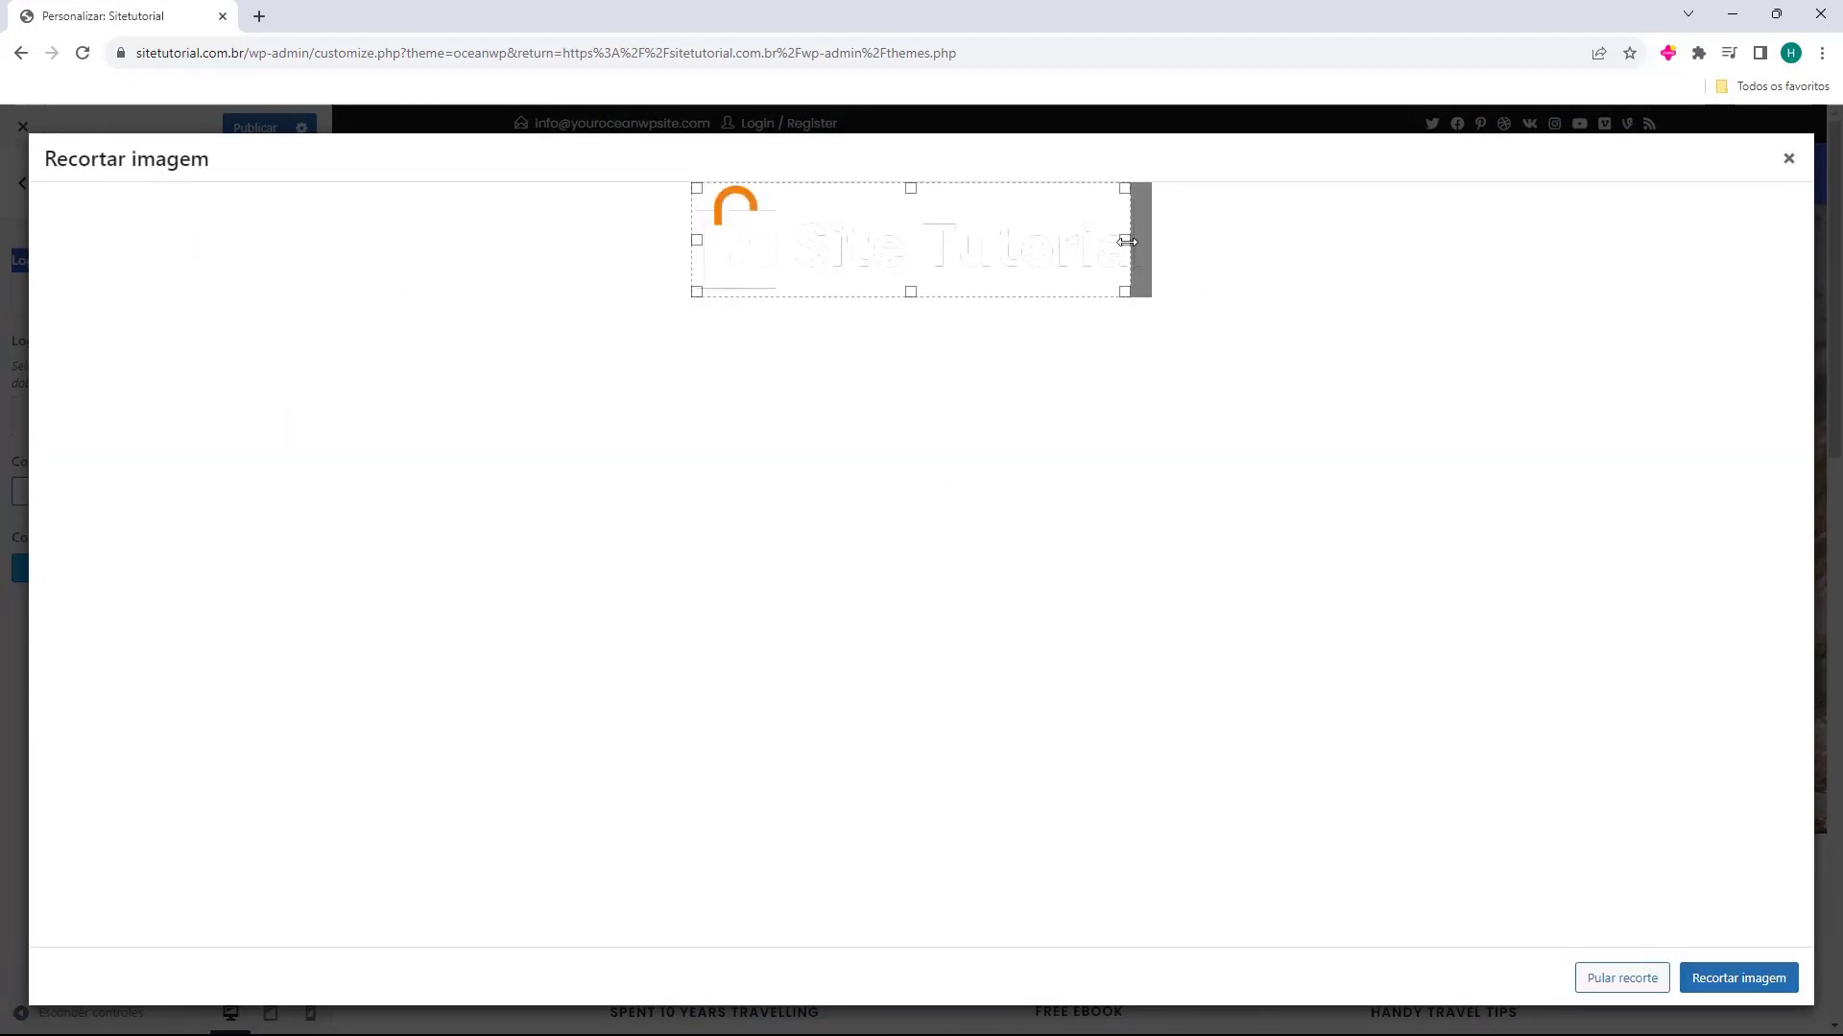
left_click_drag(1125, 240, 1218, 251)
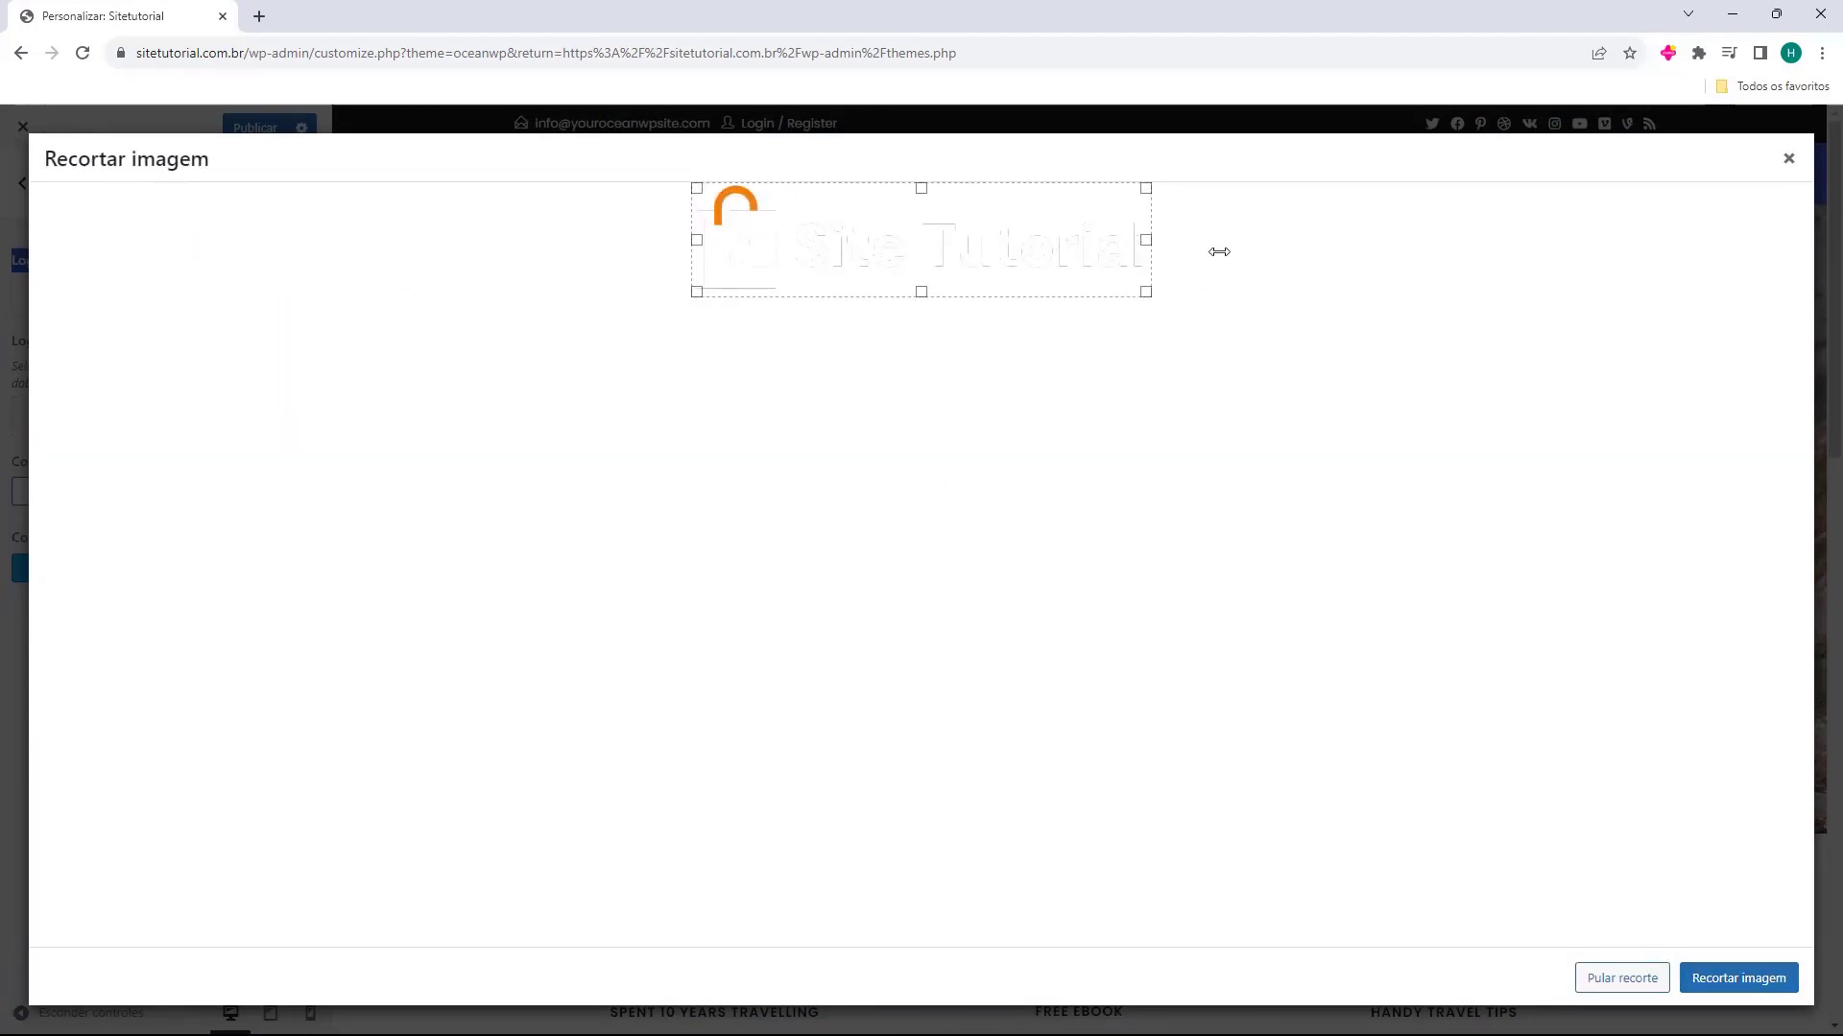
left_click(1737, 978)
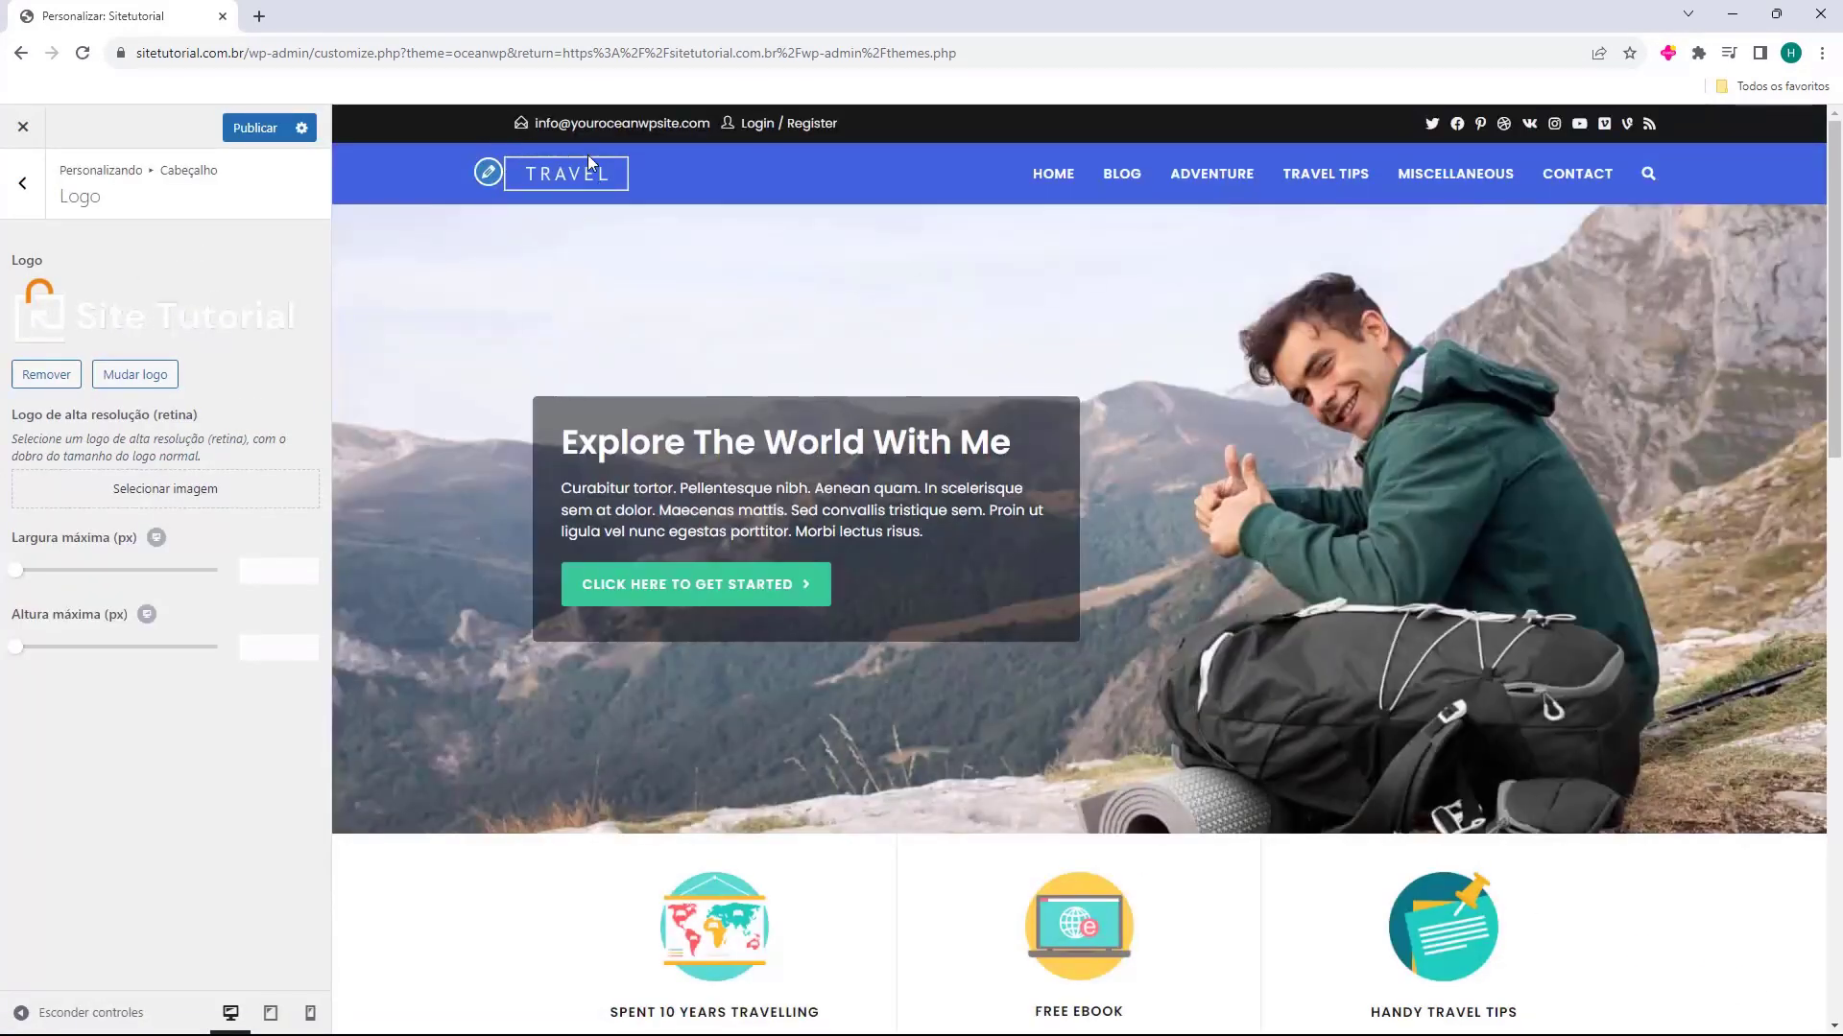
left_click(490, 175)
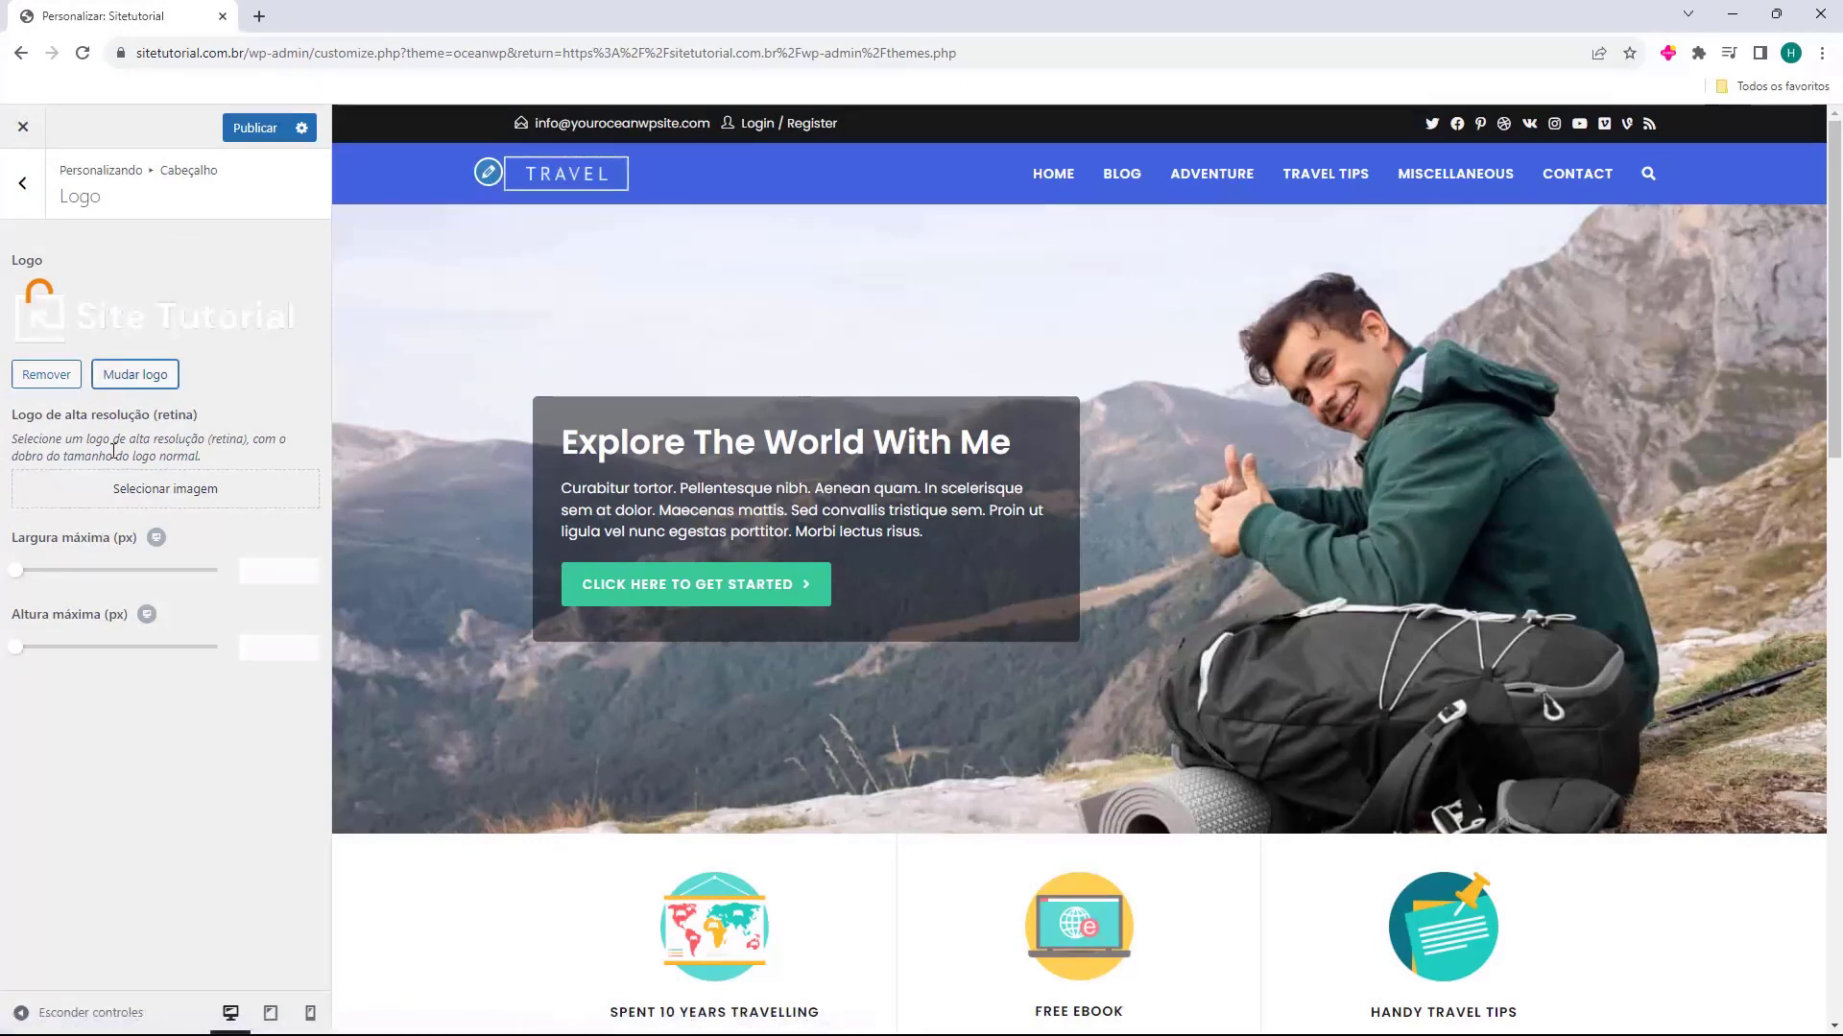
Set the first Site Tutorial image in the media library as the high-resolution (retina) logo
left_click(89, 435)
double_click(19, 414)
left_click(120, 491)
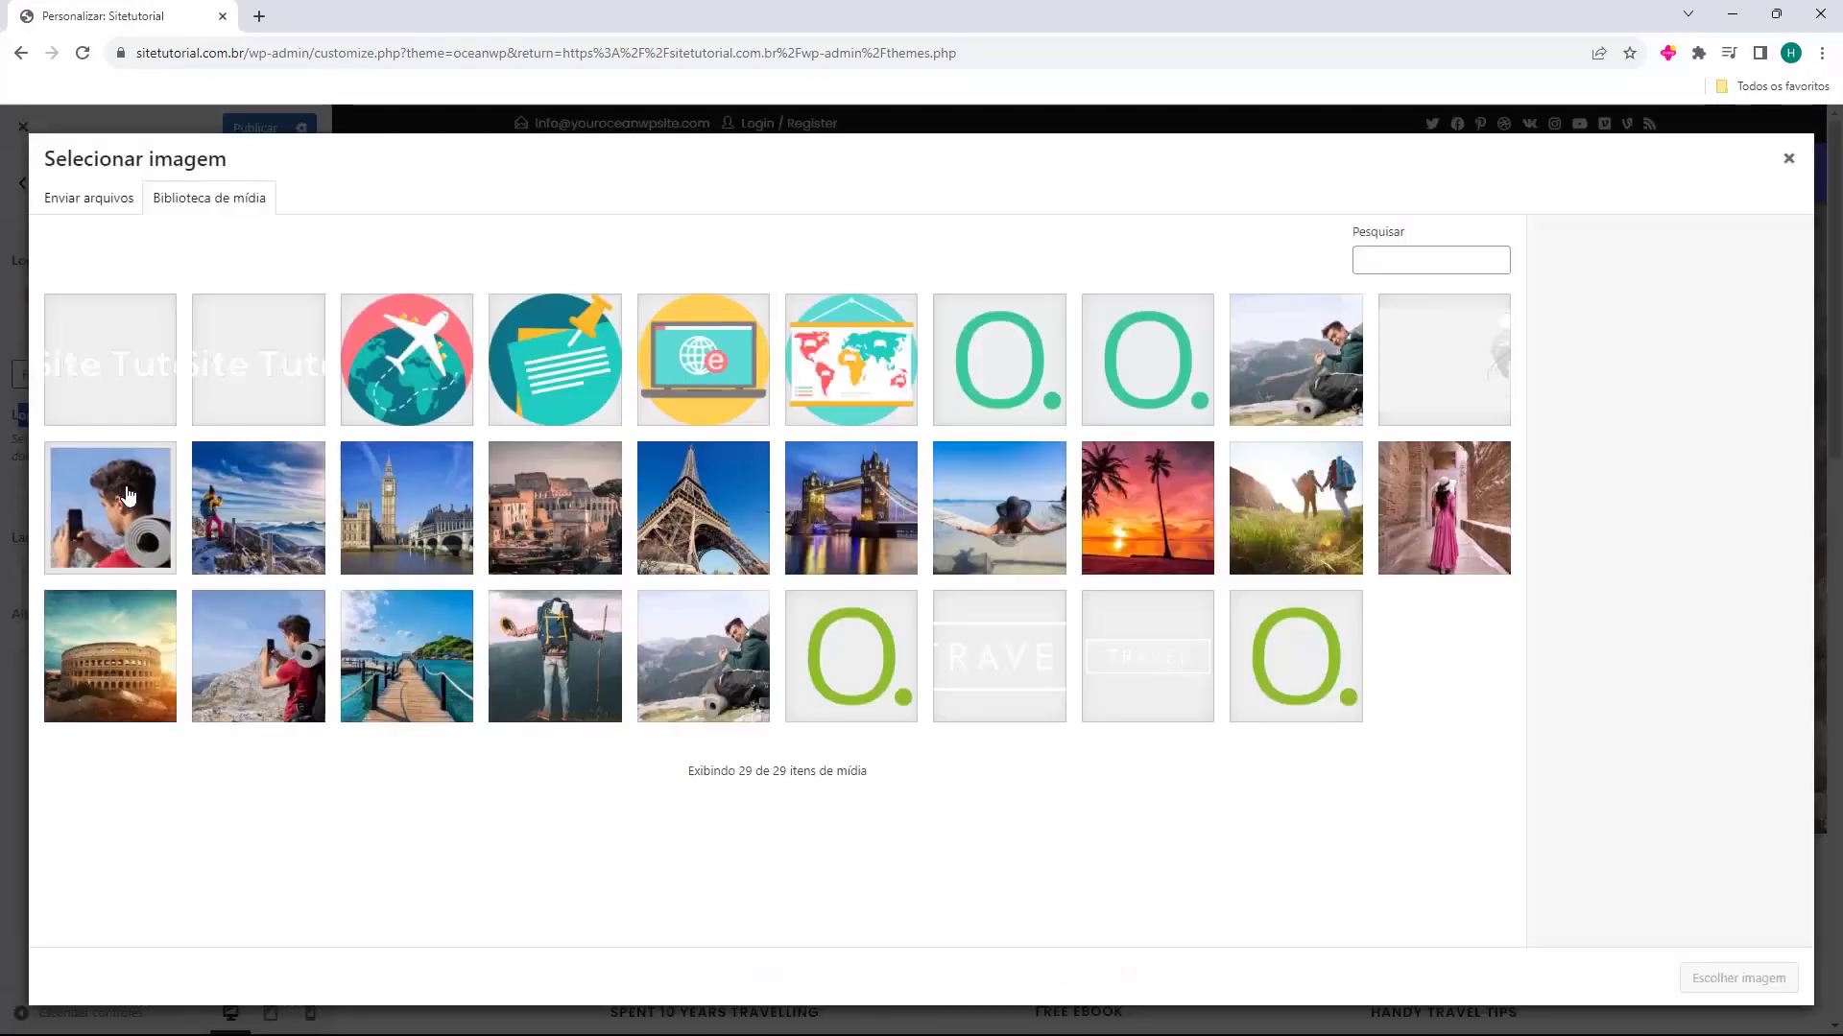
left_click(126, 387)
left_click(1713, 978)
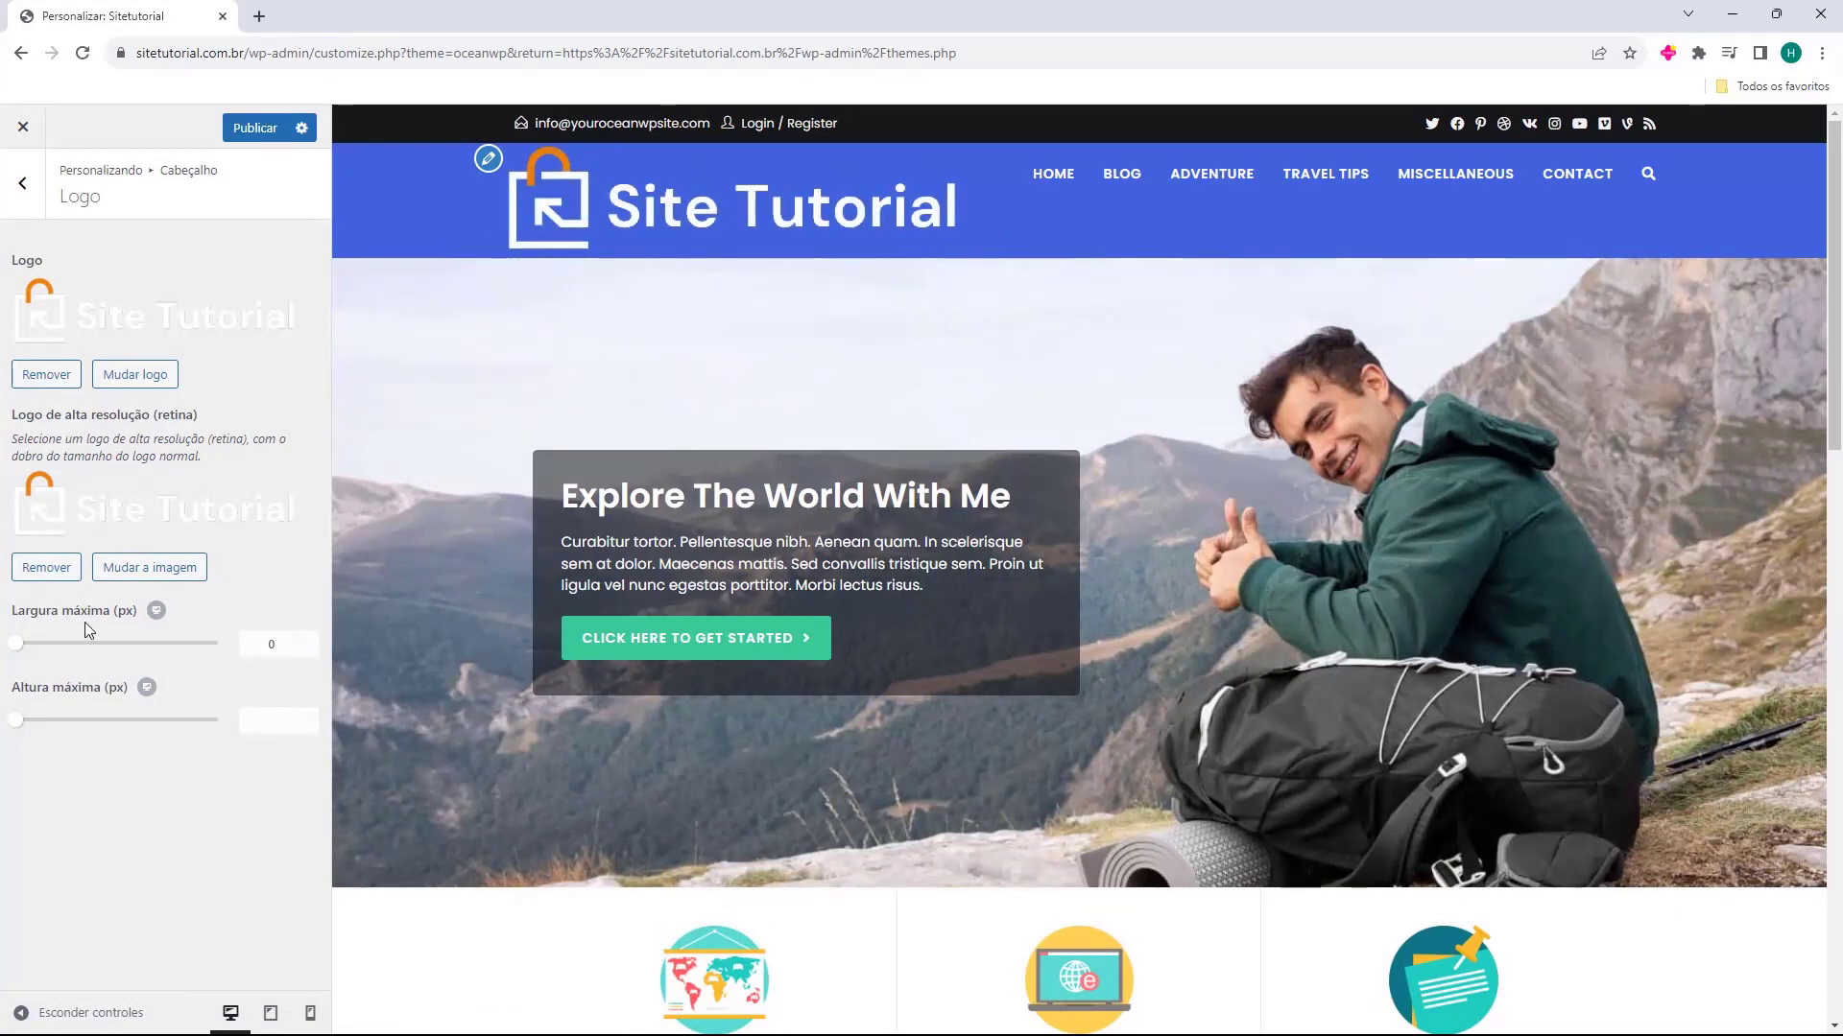
Set the logo's maximum width to 190 px and leave the logo settings
left_click_drag(23, 615, 94, 655)
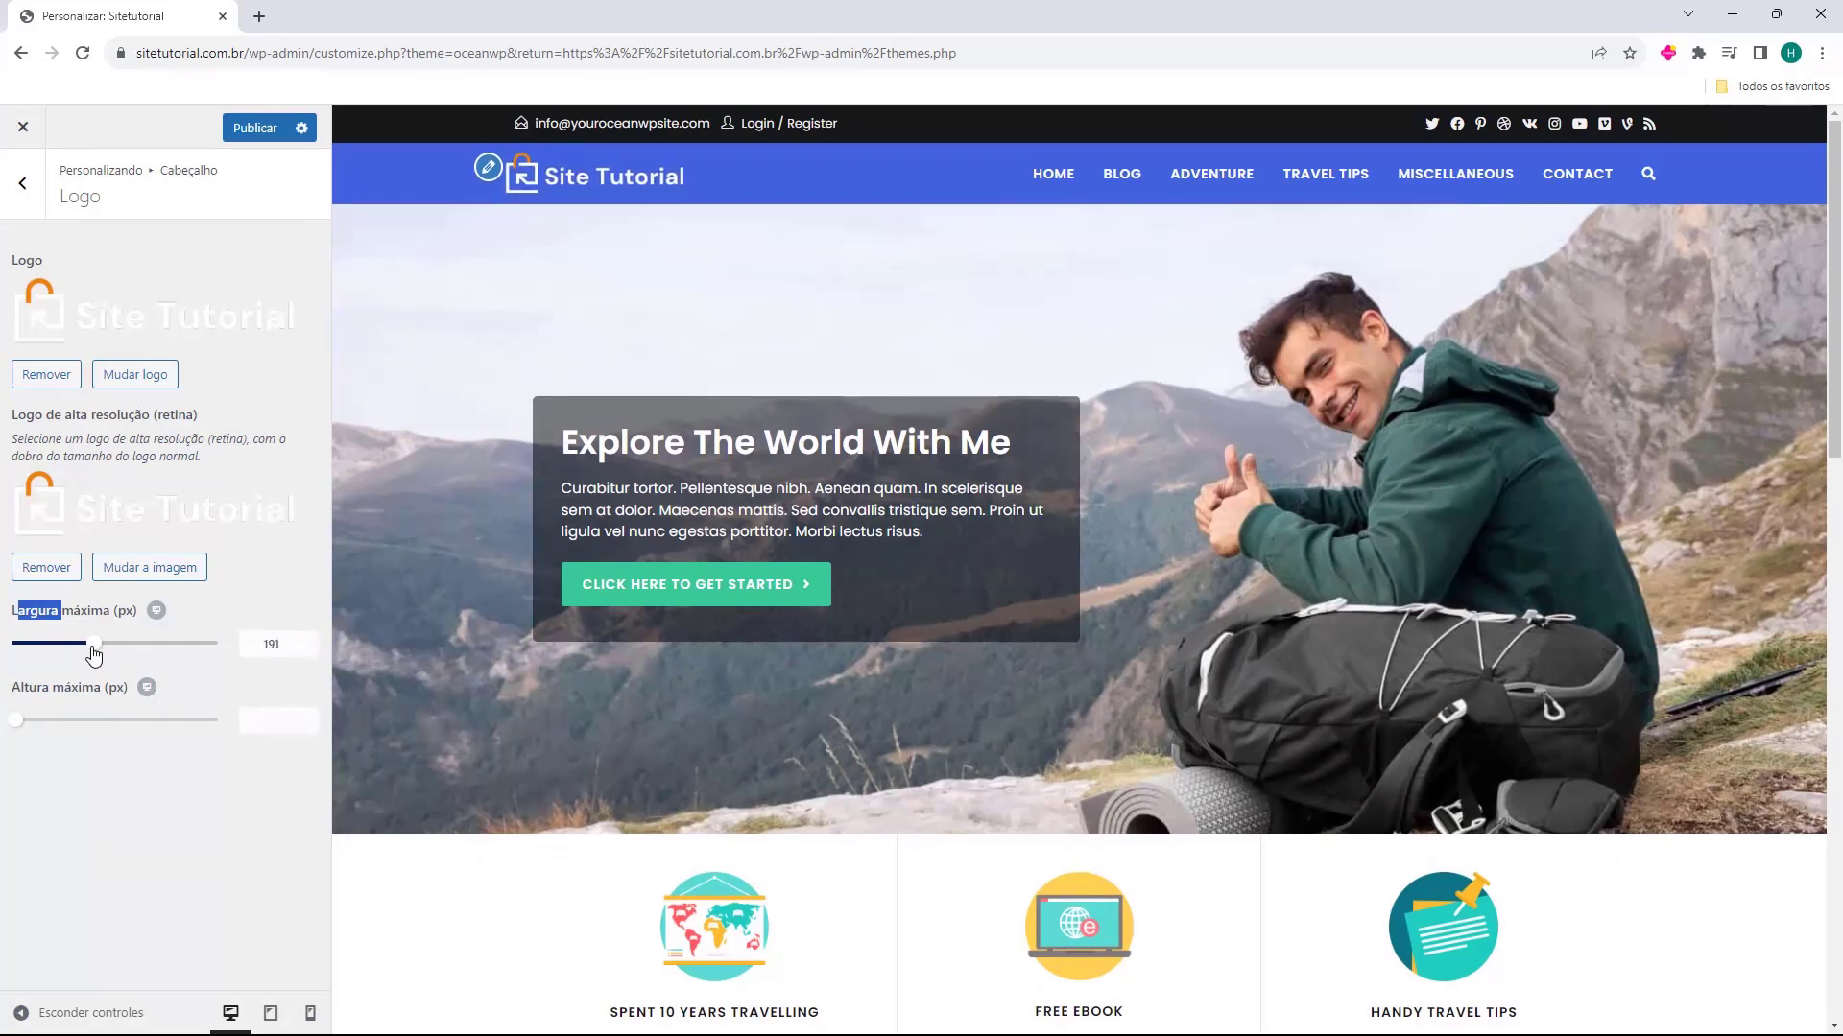
left_click(308, 649)
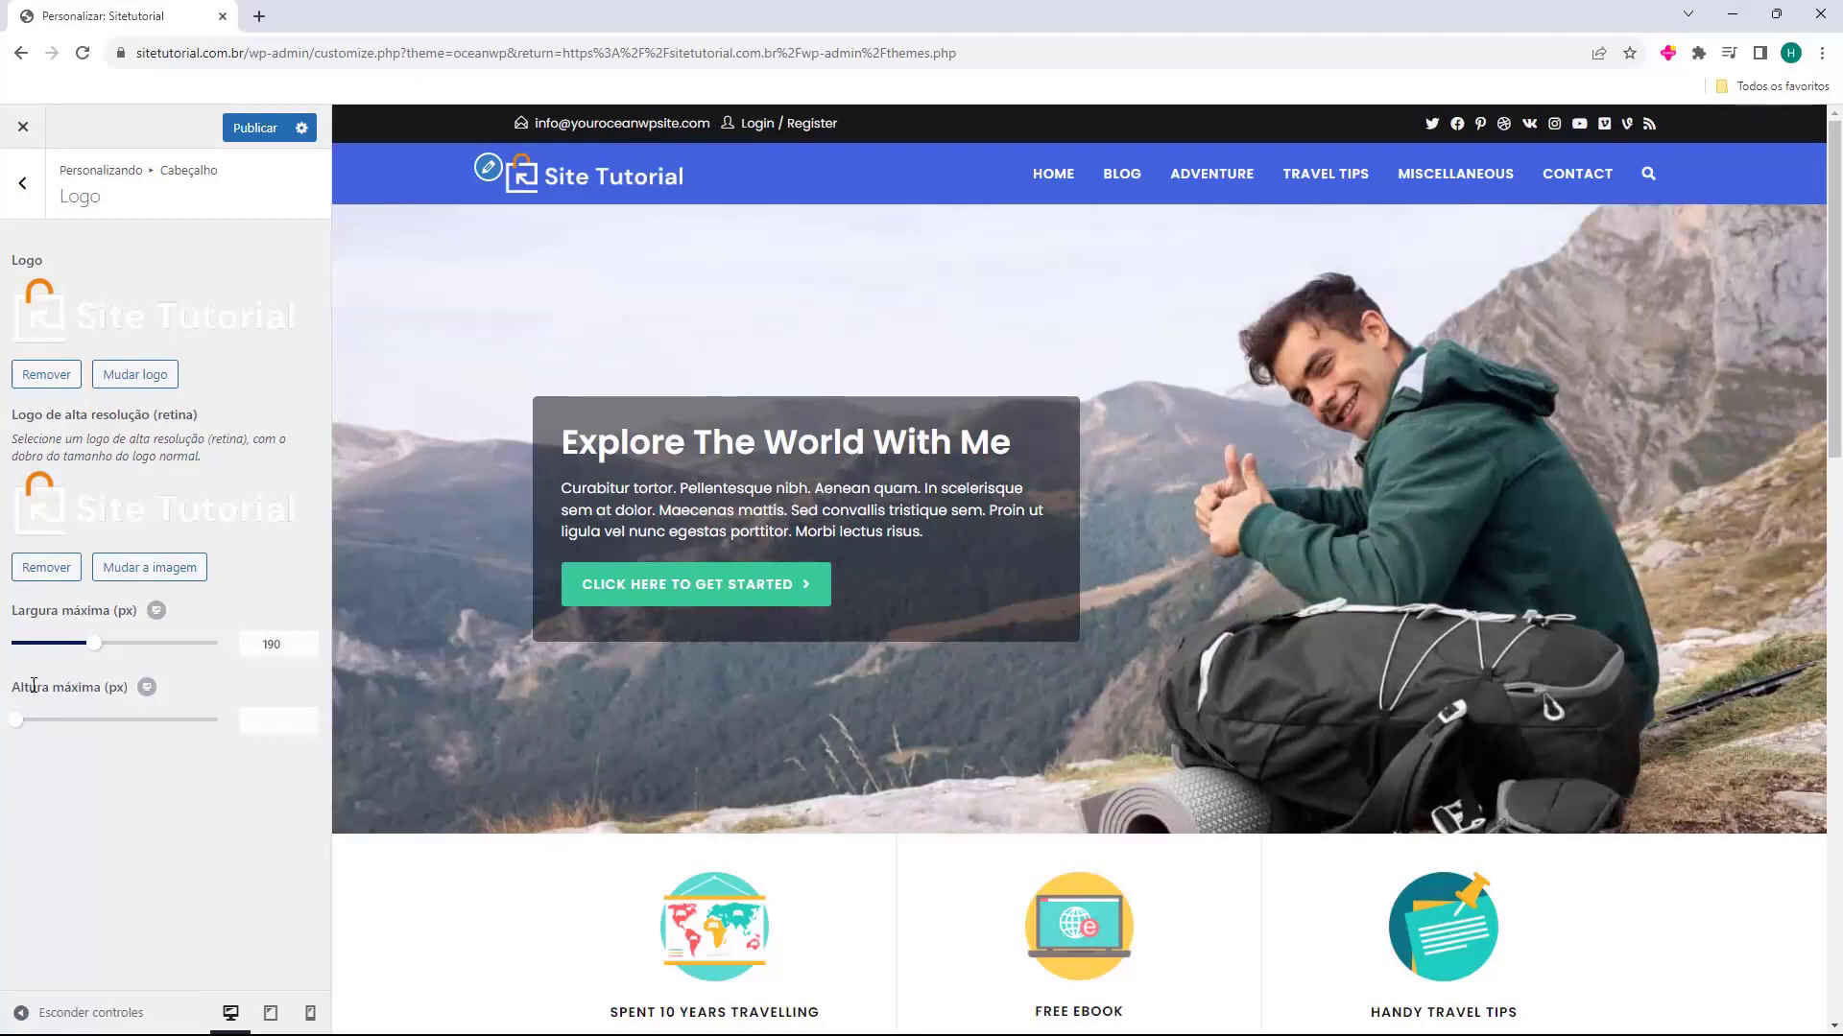
left_click(23, 184)
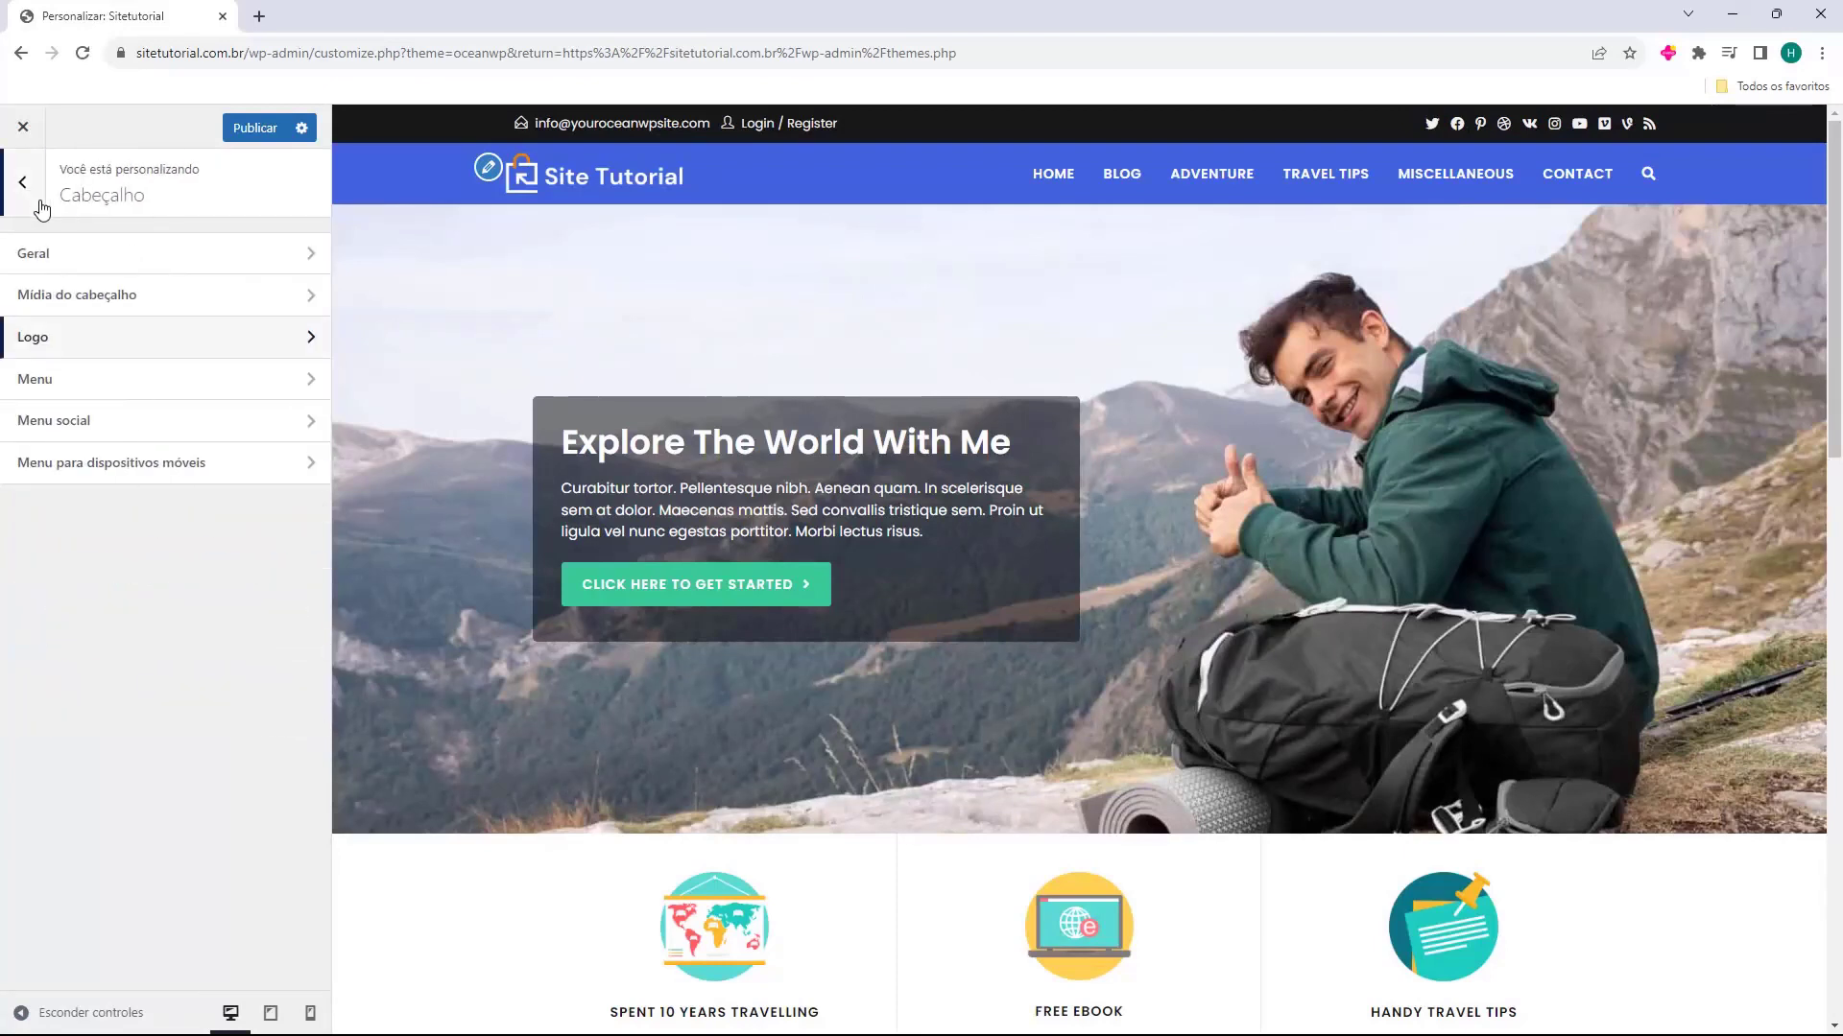
Check the template choices and display options in the header's menu settings
left_click(54, 388)
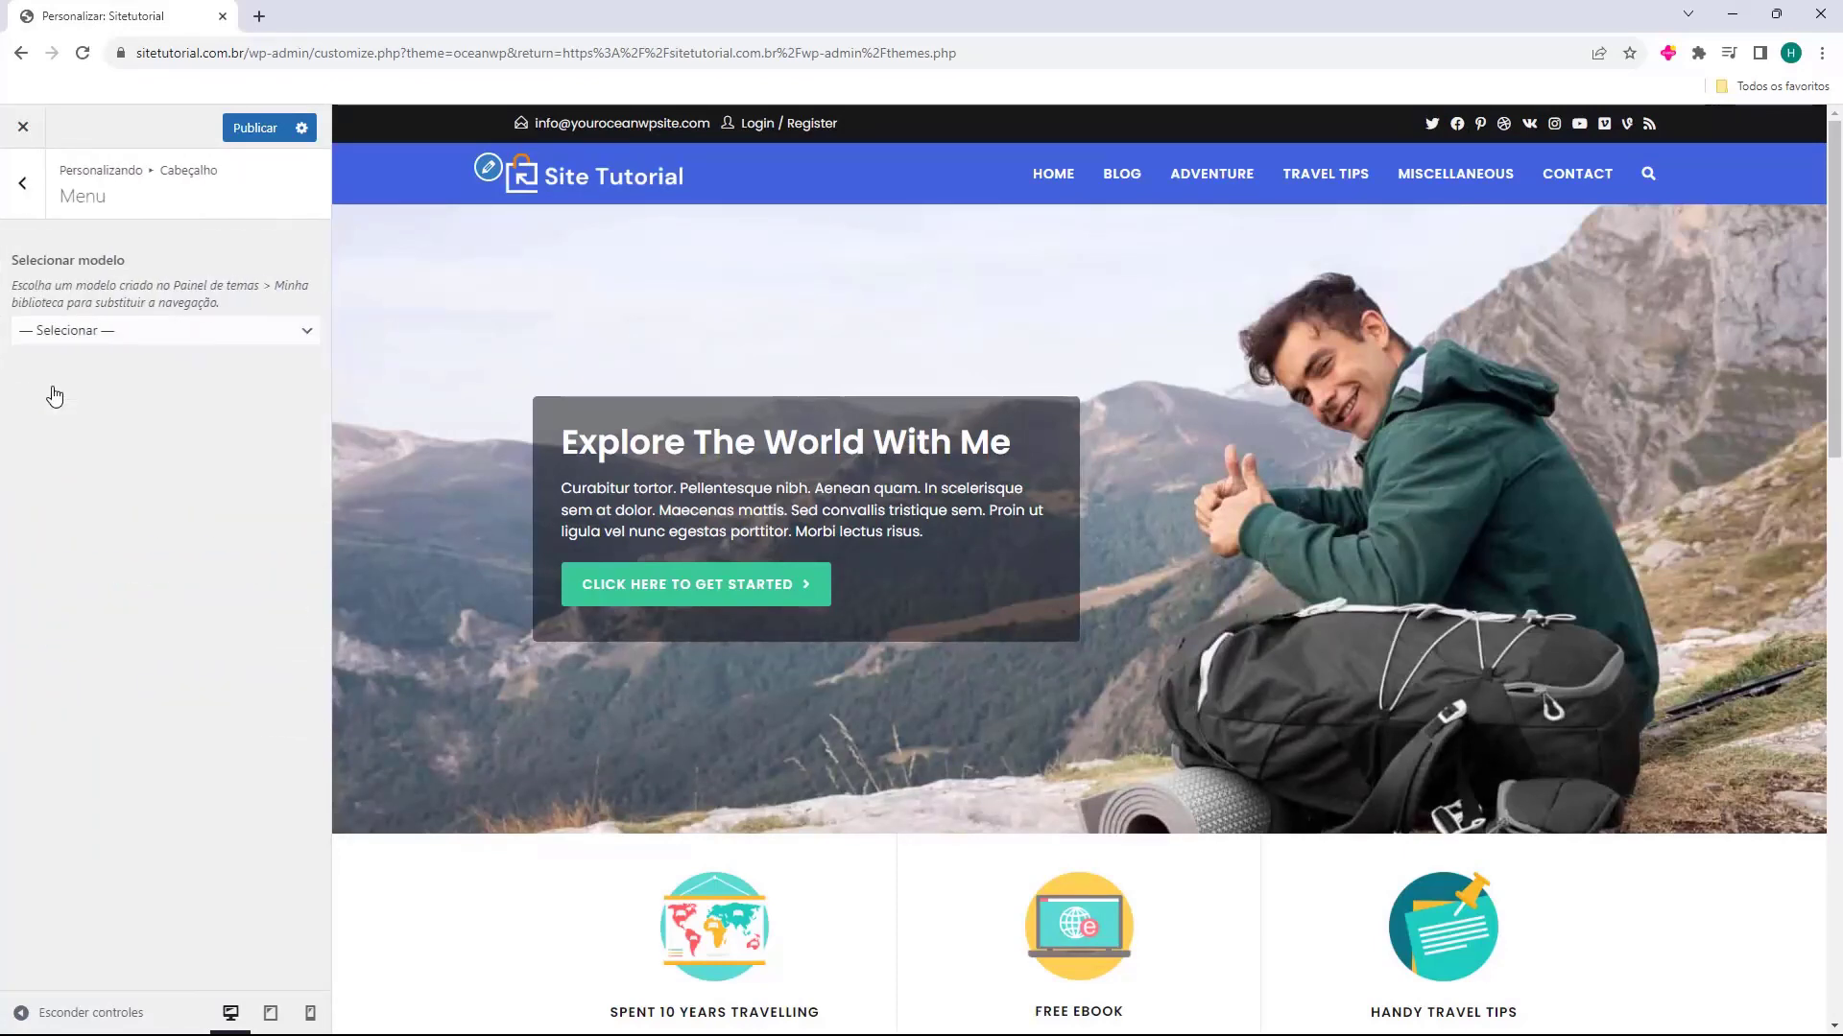
left_click(145, 331)
left_click(144, 331)
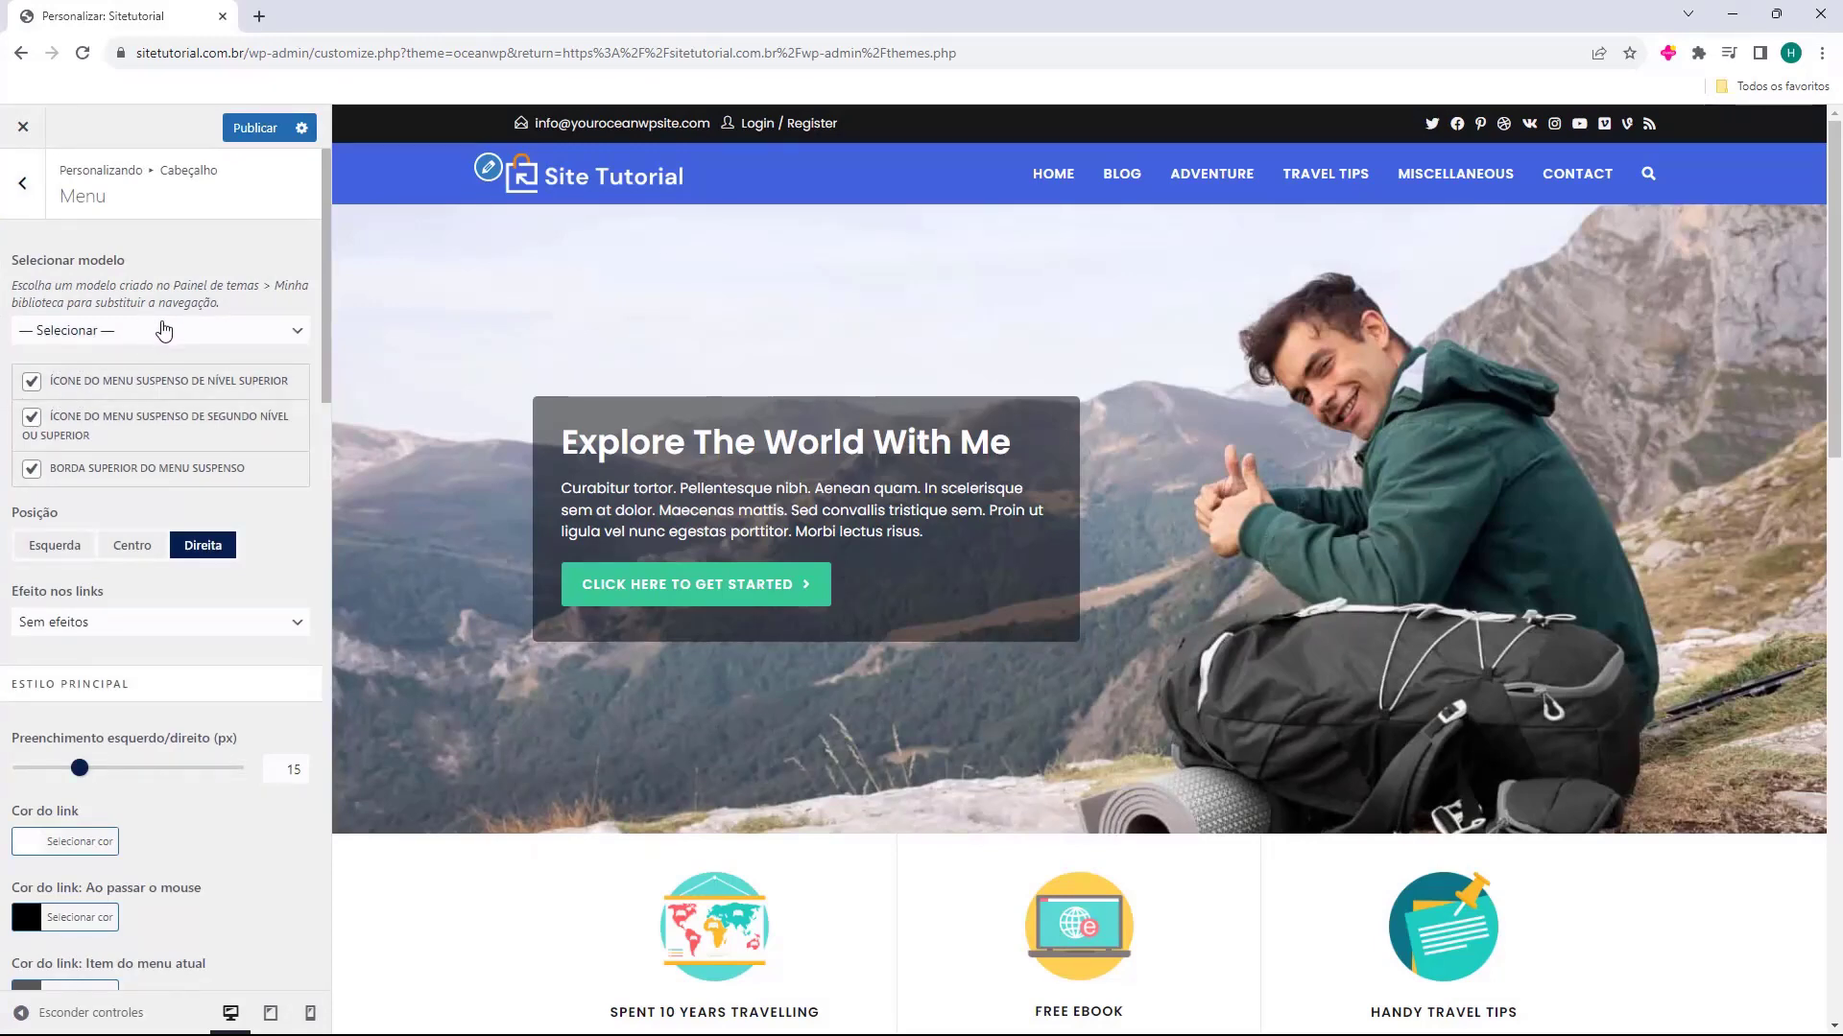
scroll(163, 327, "down", 20)
scroll(163, 332, "up", 20)
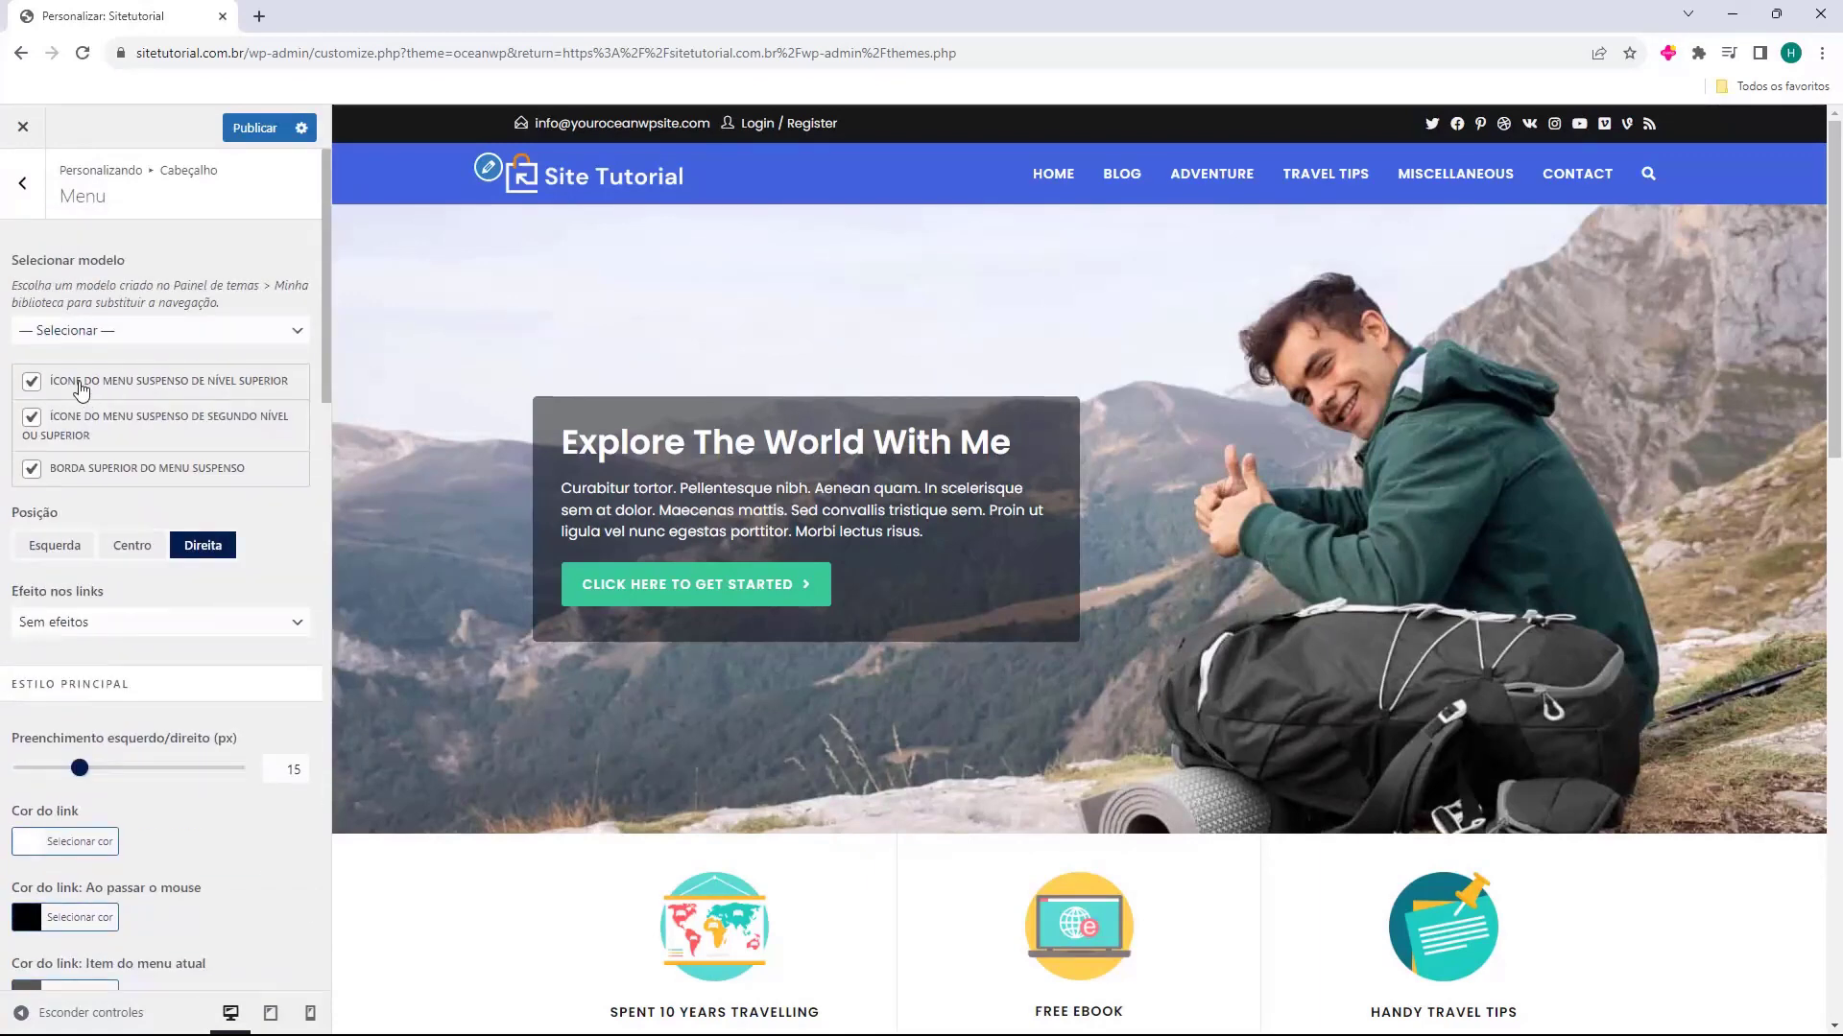
Try the Centro and Esquerda positions for the header menu, and set it back to Direita
left_click(119, 545)
left_click(55, 545)
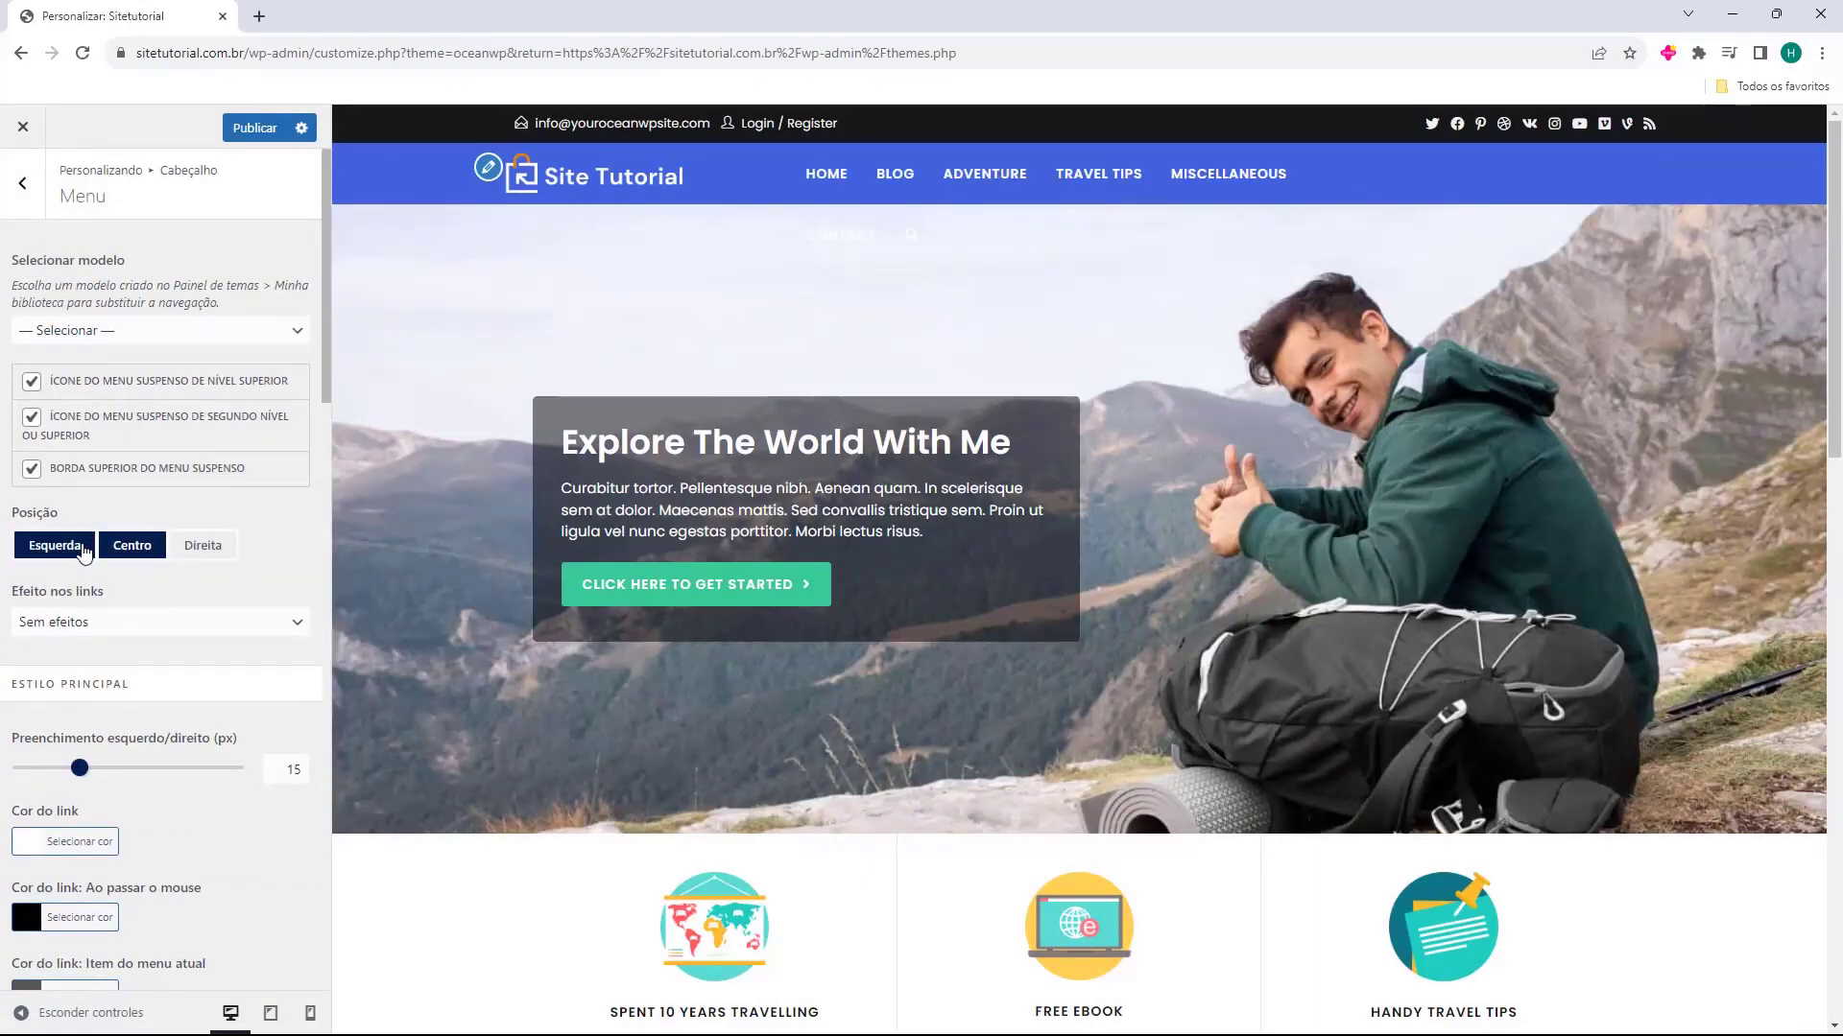
left_click(225, 551)
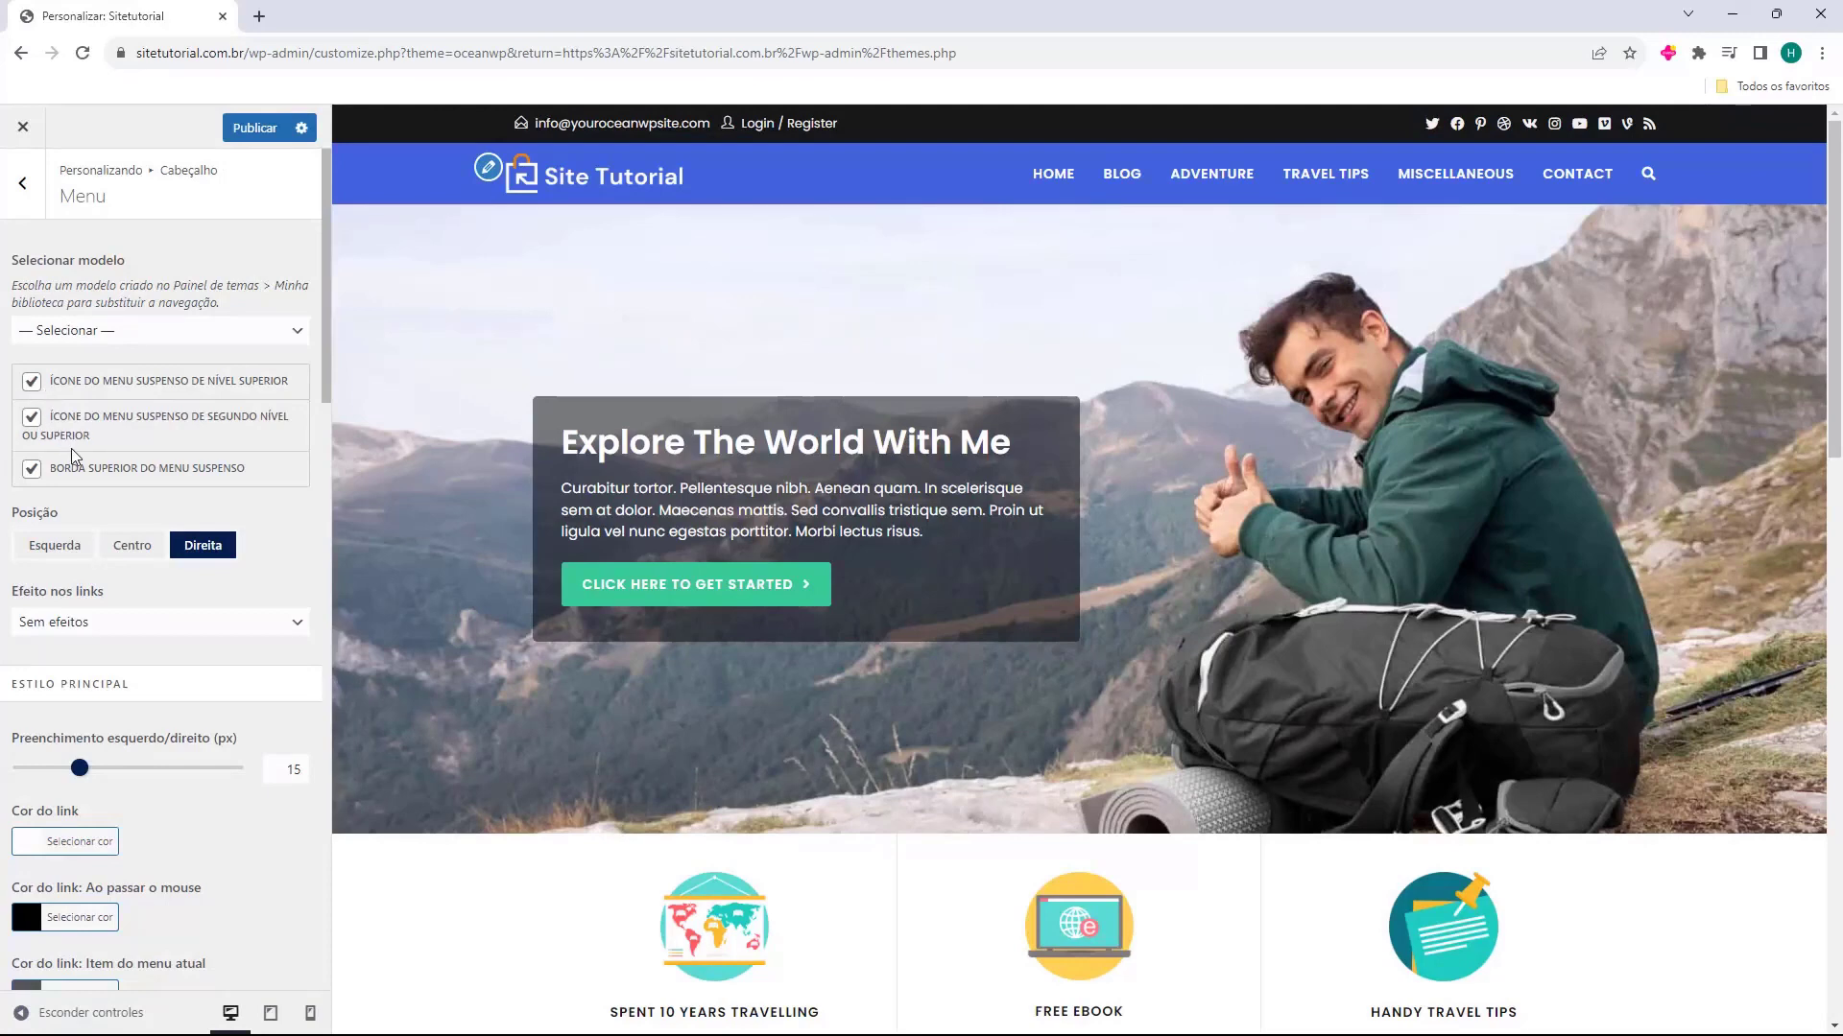
Try the link effects Sublinhado a partir da esquerda and Sublinhado embaixo on the menu, and return to Sem efeitos
left_click(96, 622)
left_click(119, 681)
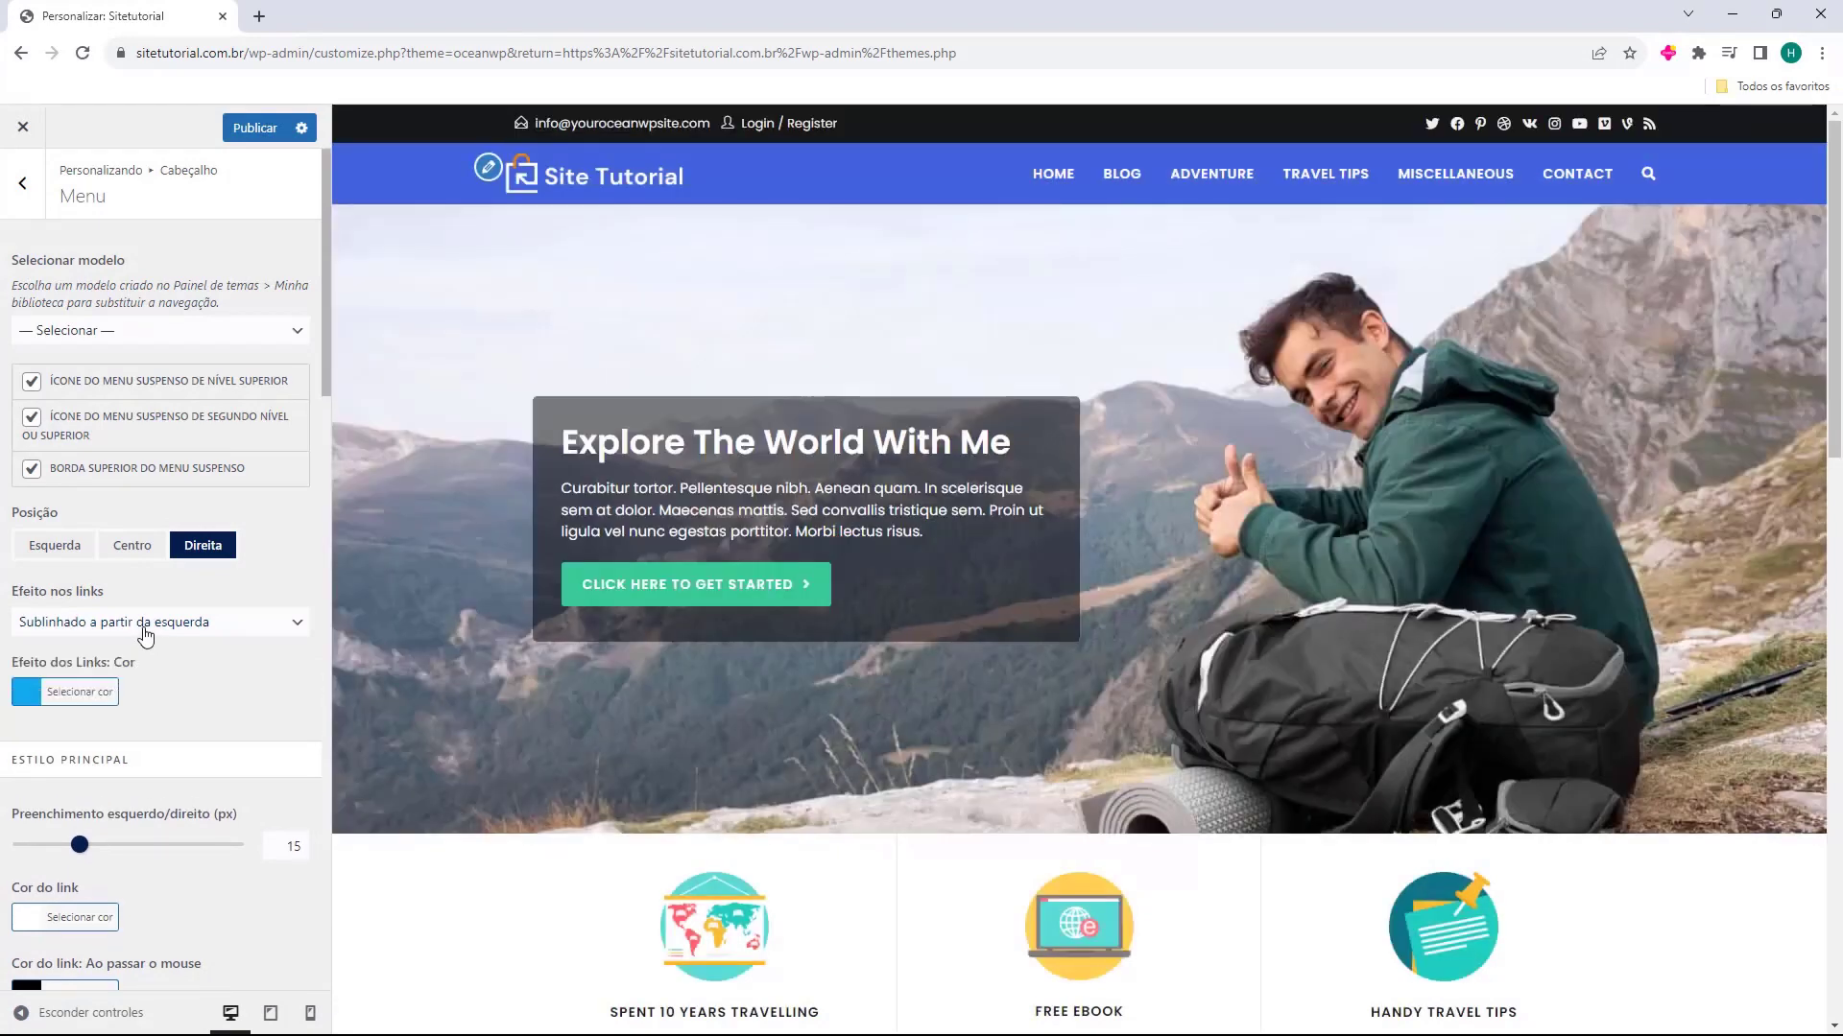
left_click(144, 630)
left_click(119, 705)
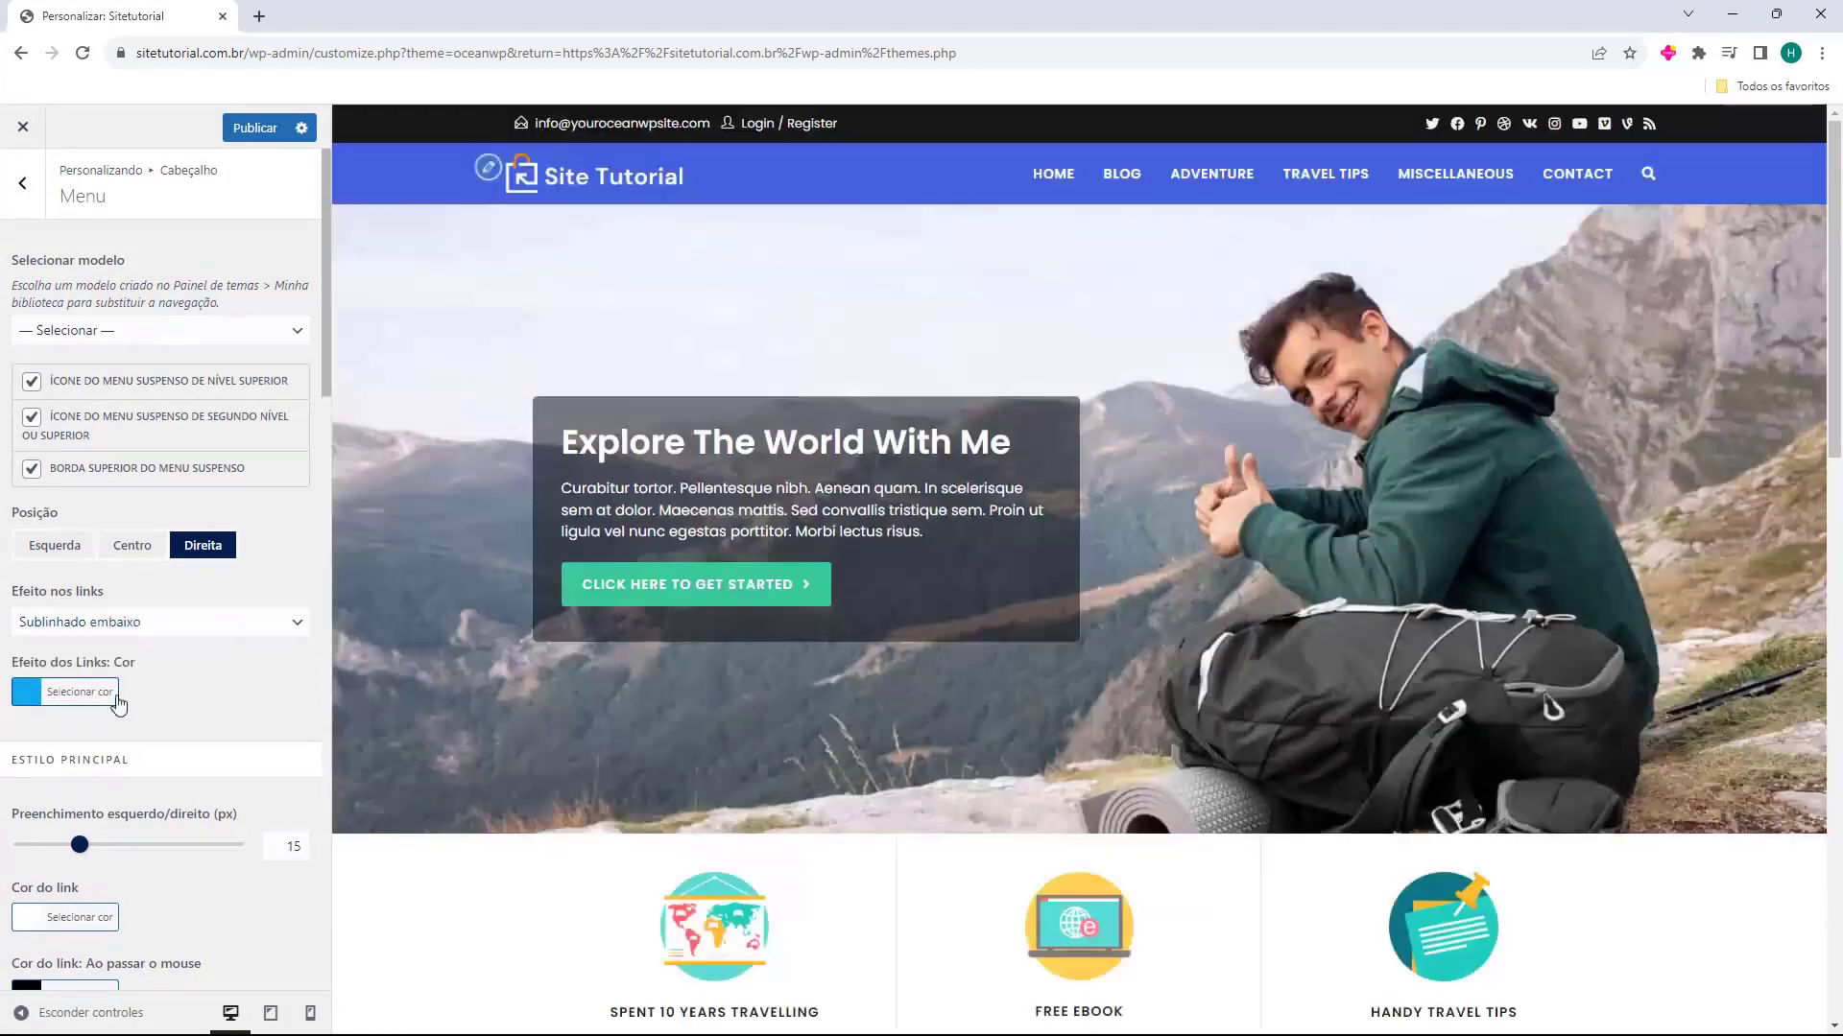
left_click(135, 624)
left_click(122, 644)
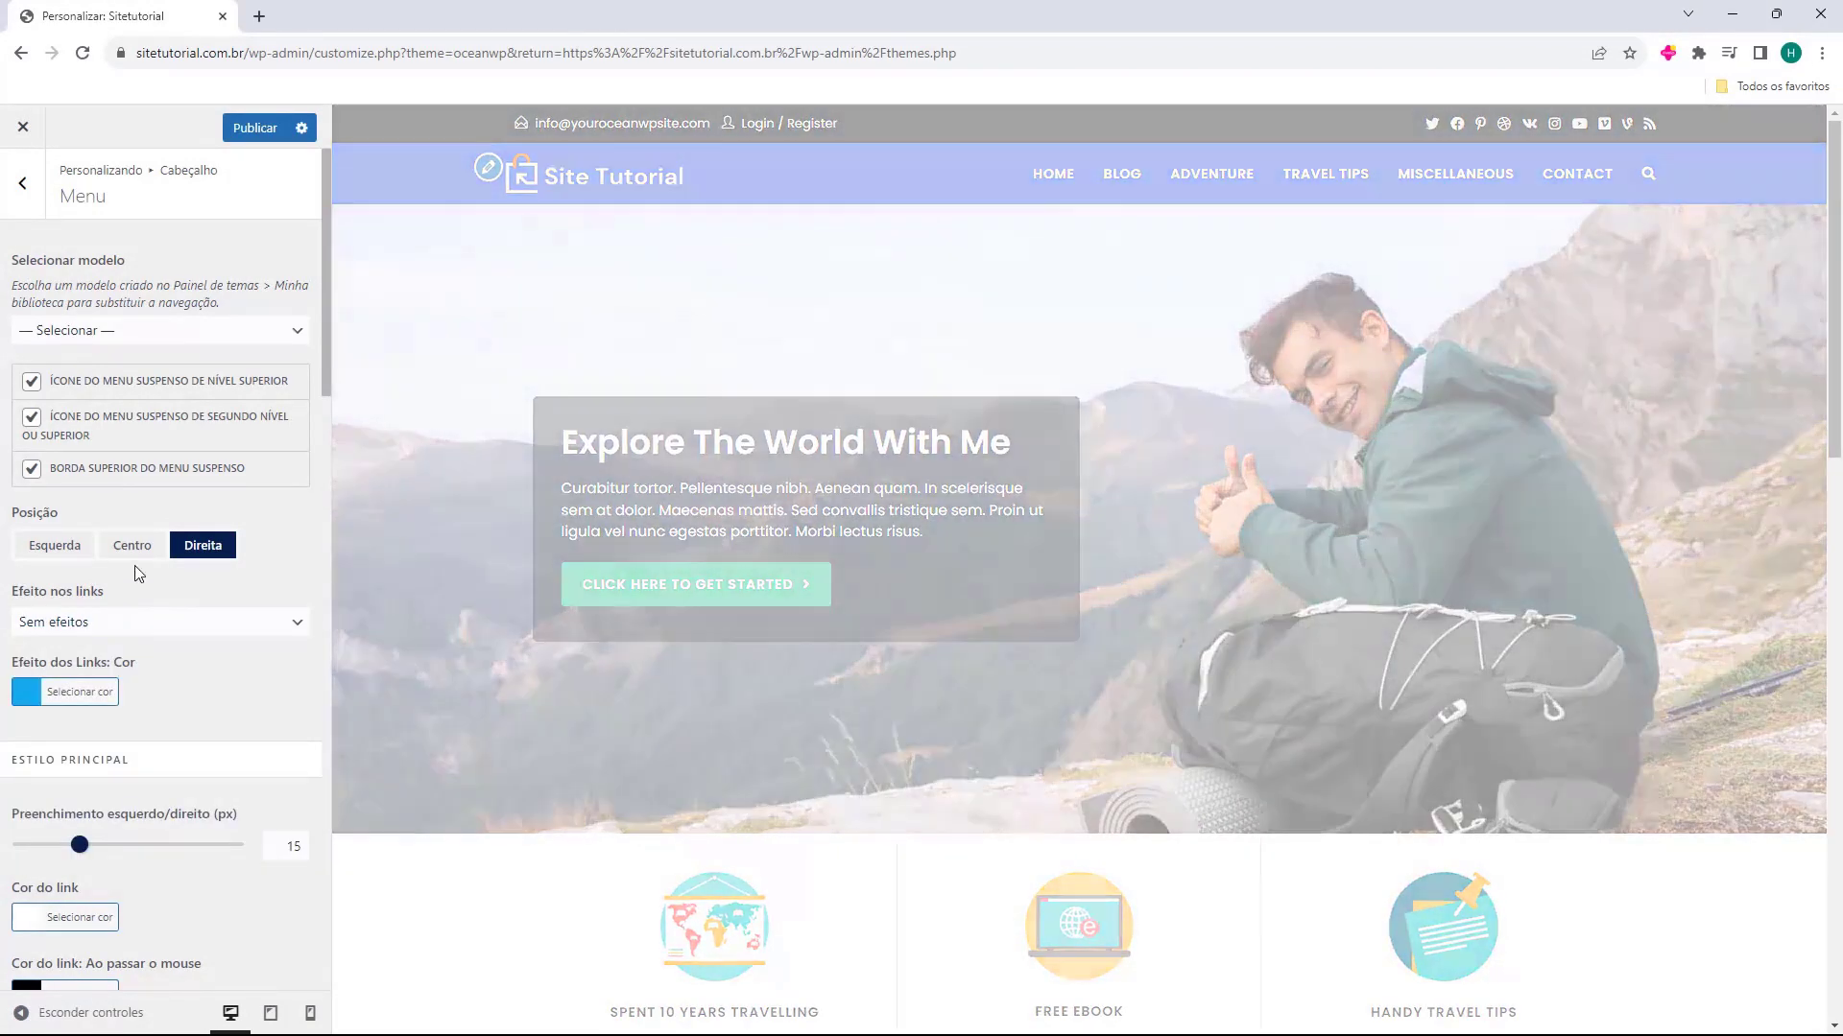
Review the menu's link colours, dropdown styling and search icon options
scroll(237, 478, "down", 15)
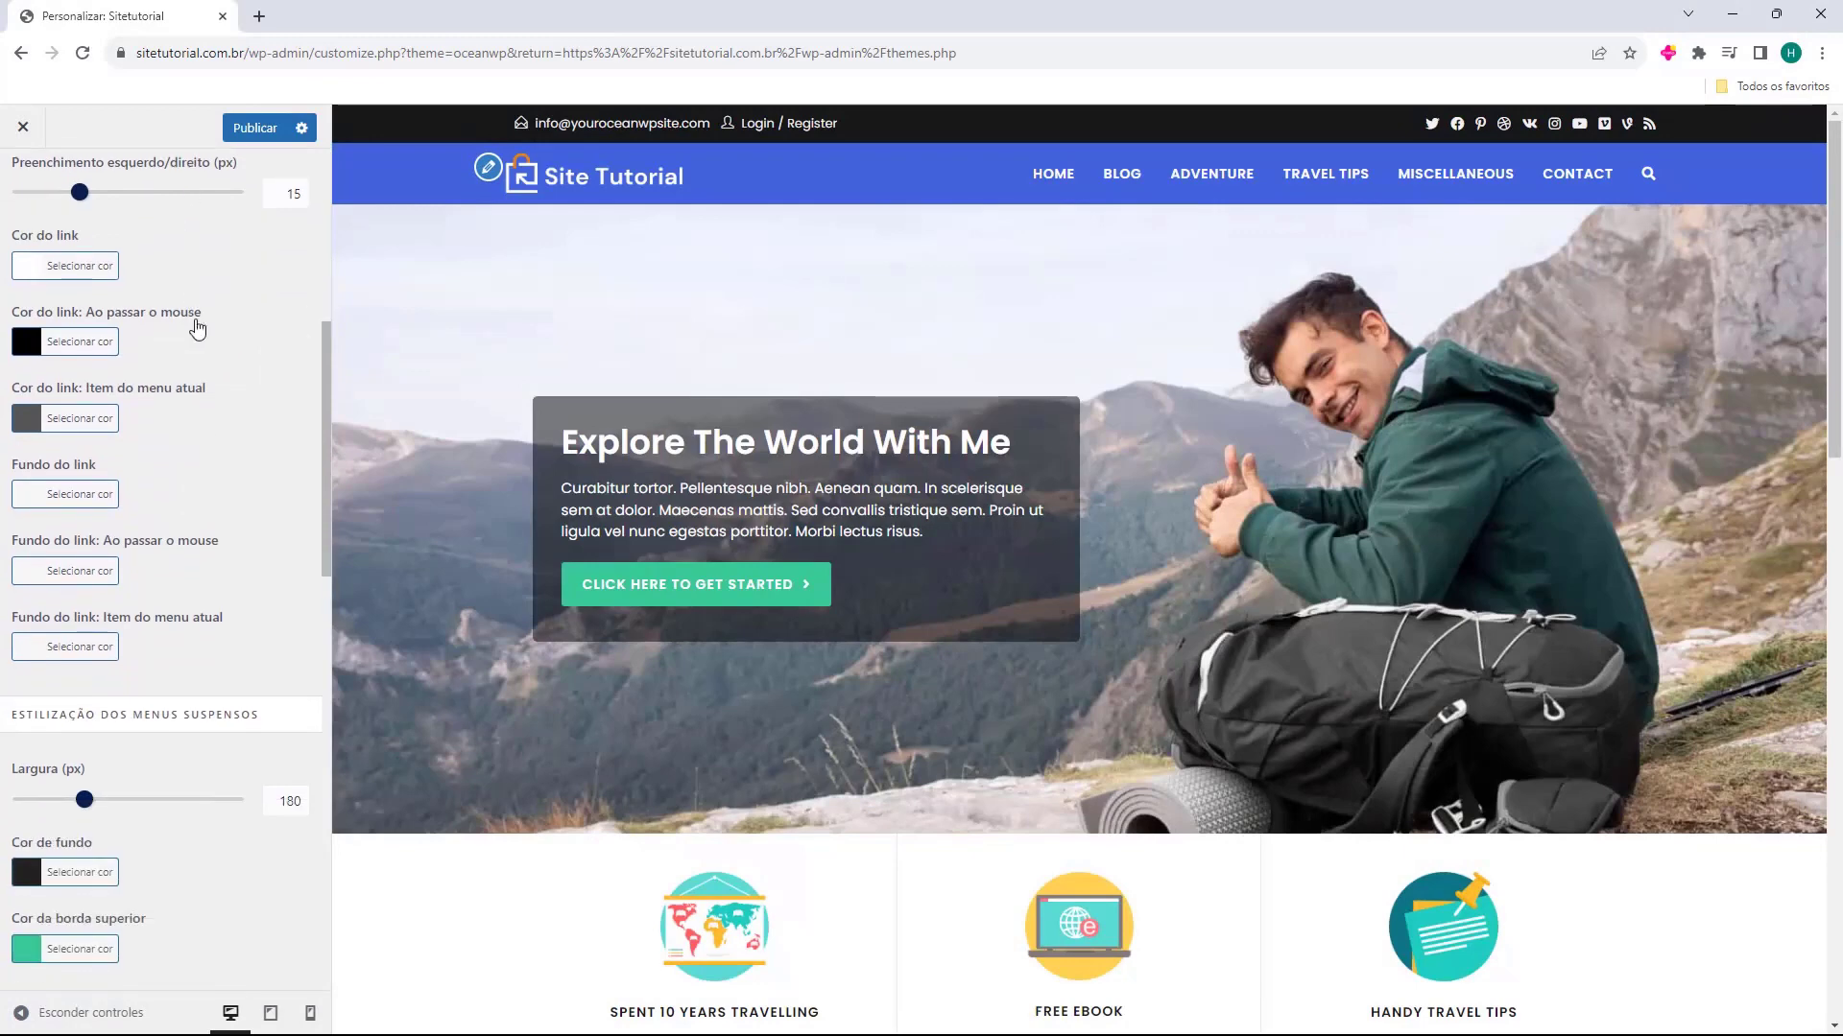
scroll(152, 509, "up", 14)
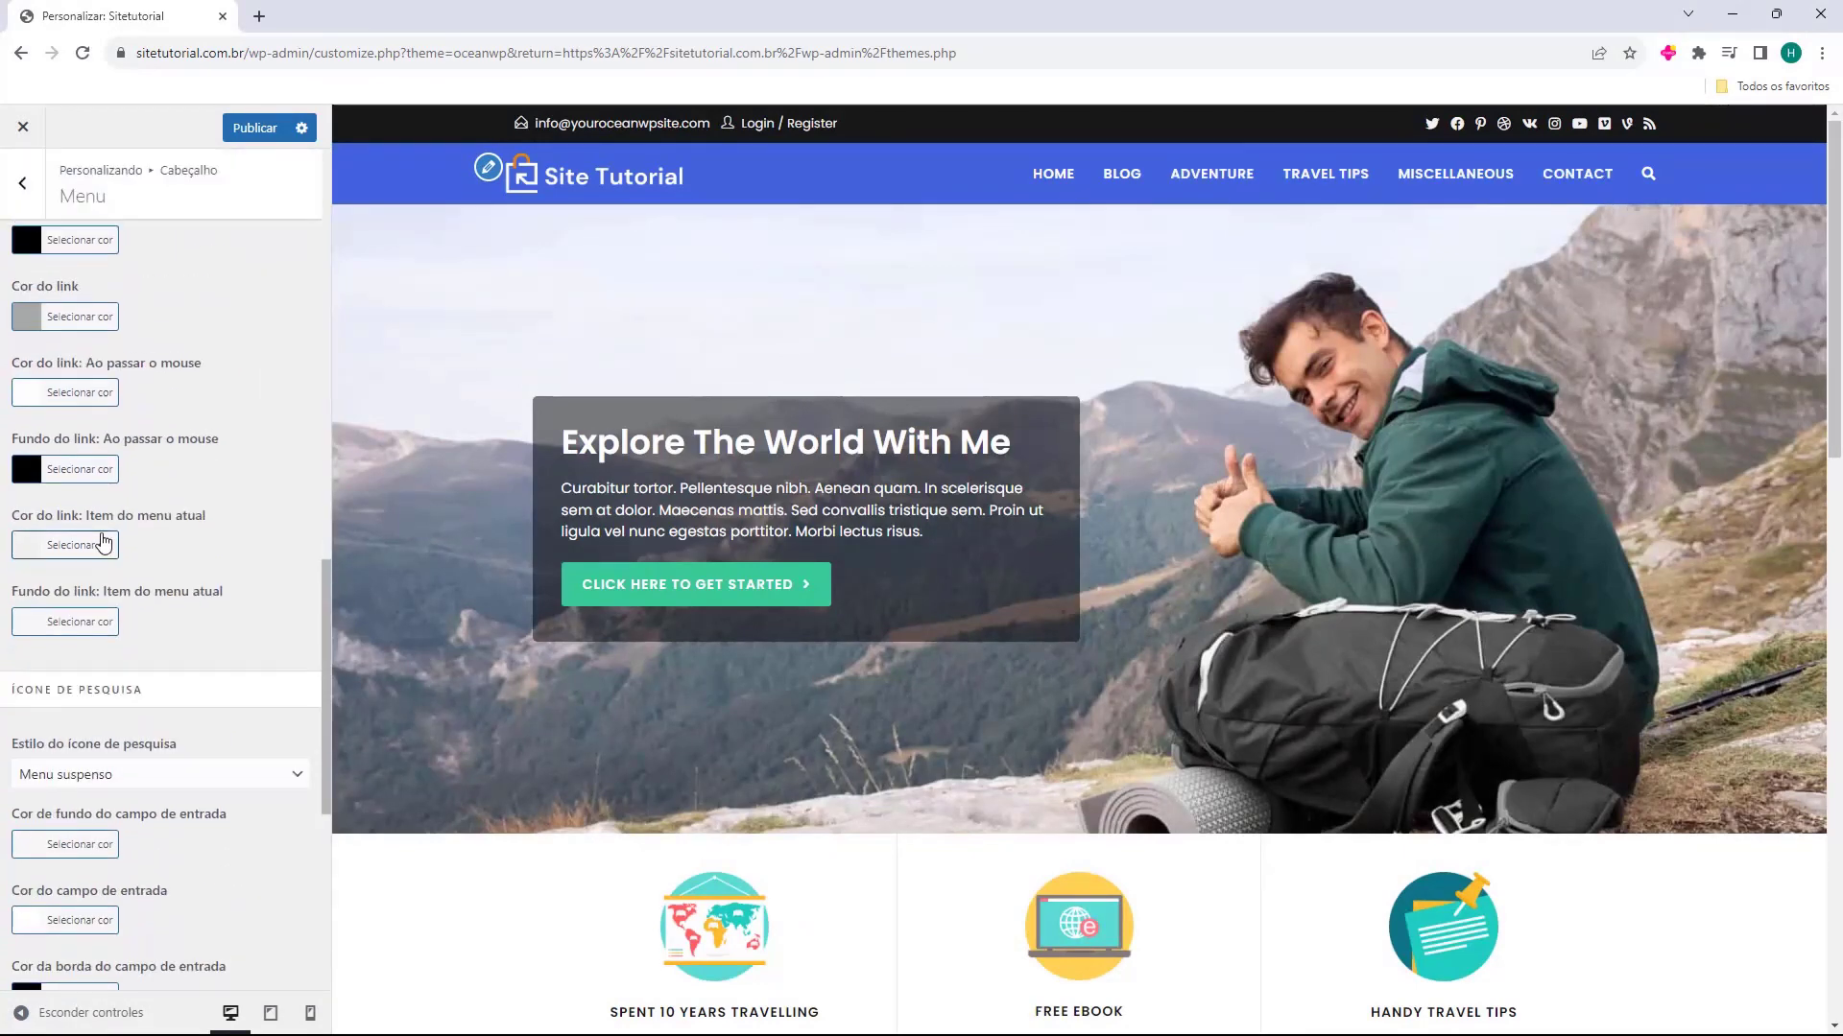
scroll(72, 423, "up", 4)
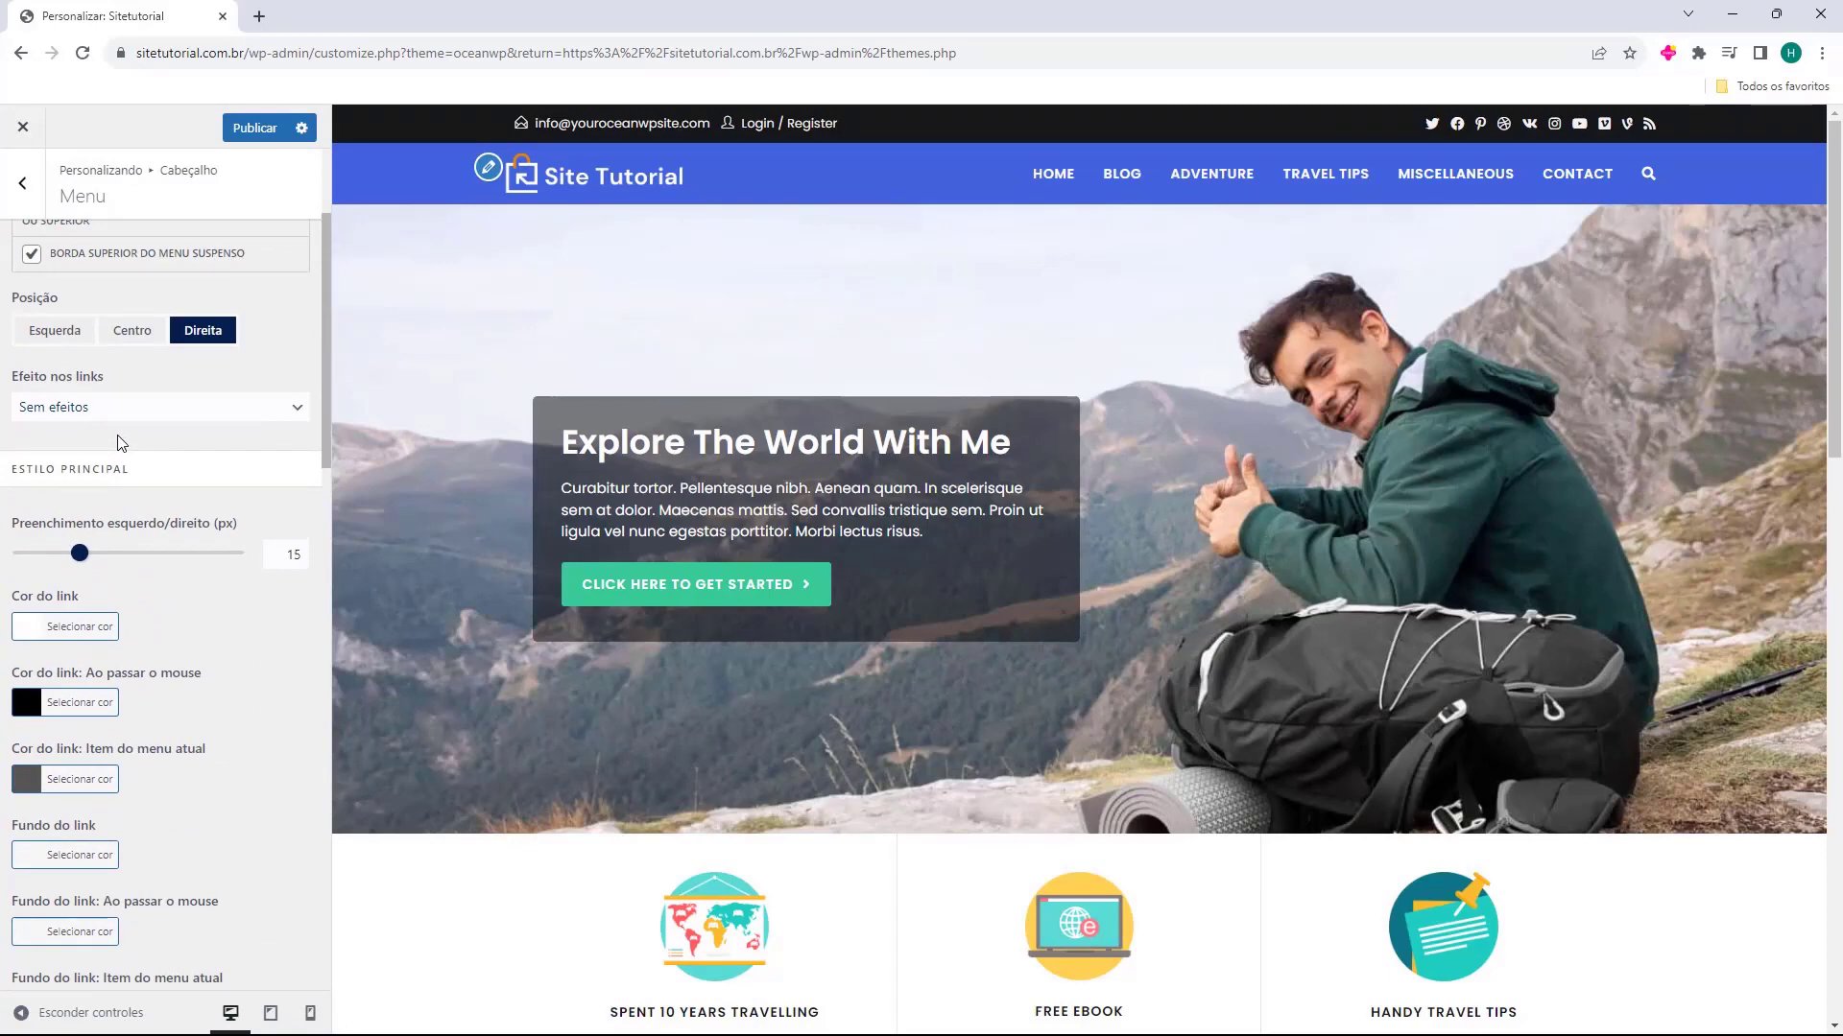
scroll(123, 443, "down", 2)
scroll(130, 449, "up", 4)
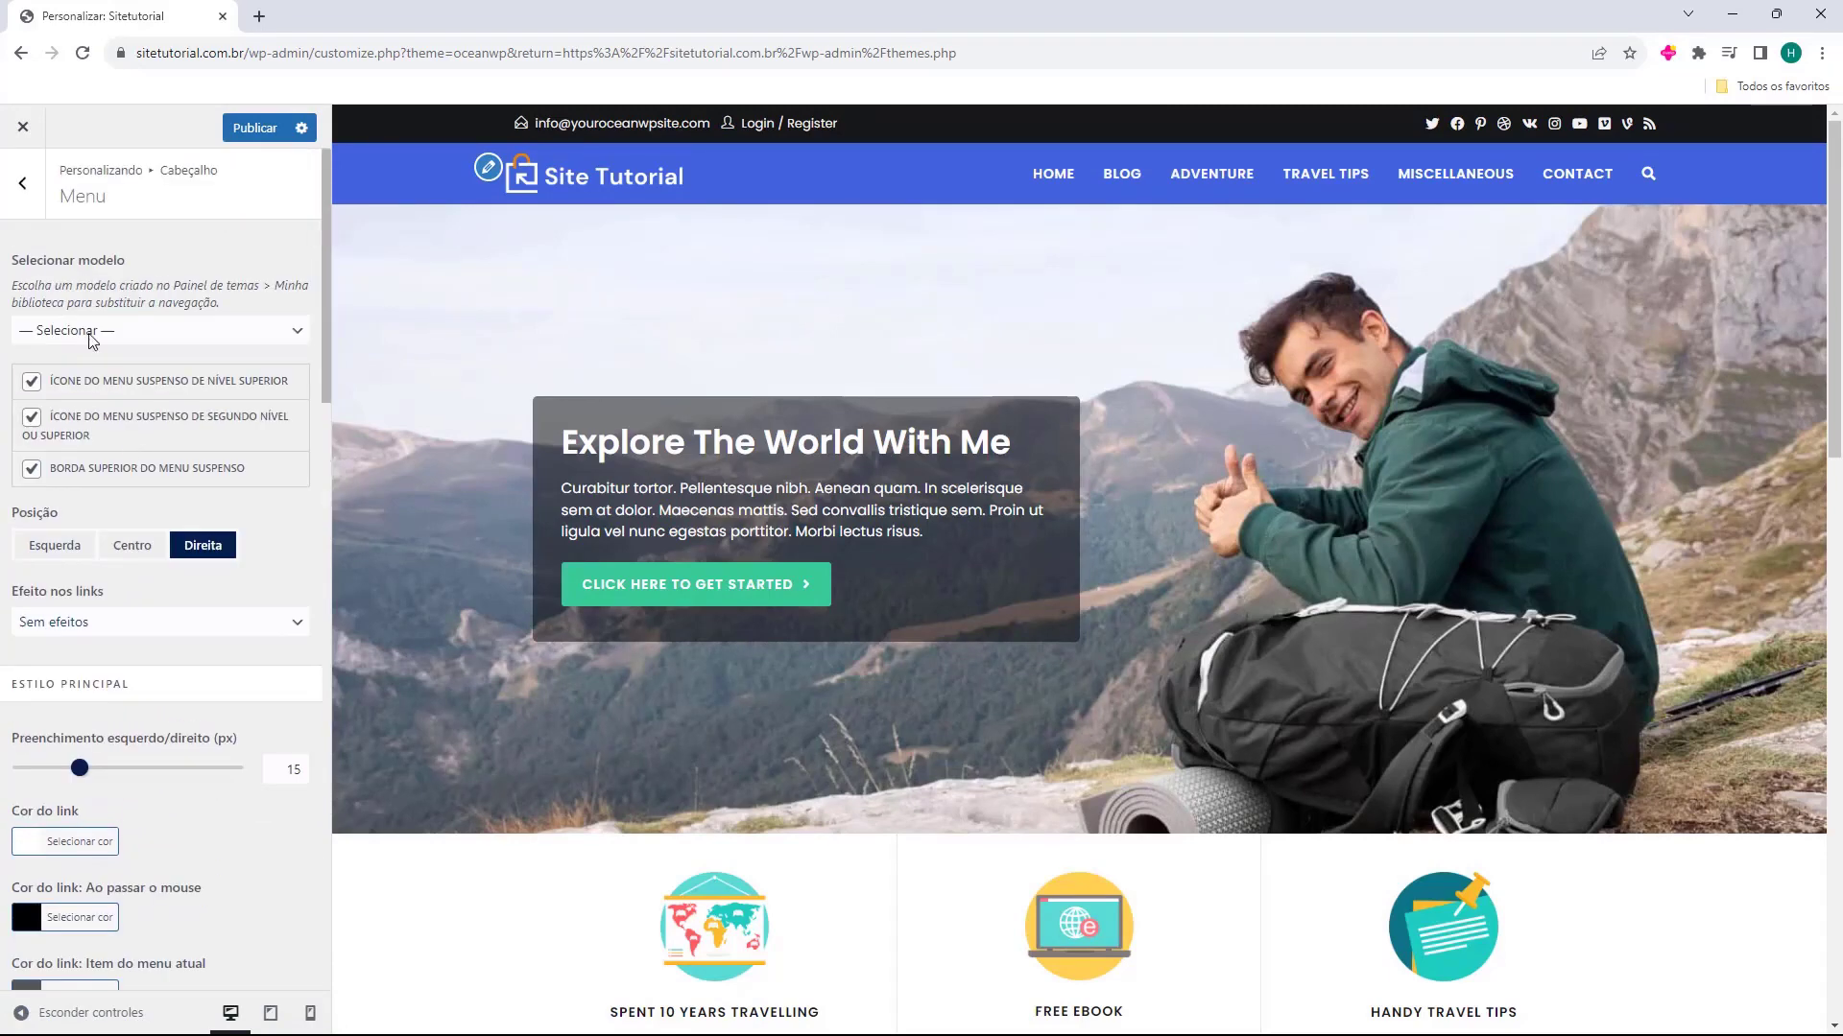
Check the header's social menu settings and return to the list of header sections
left_click(36, 196)
left_click(49, 427)
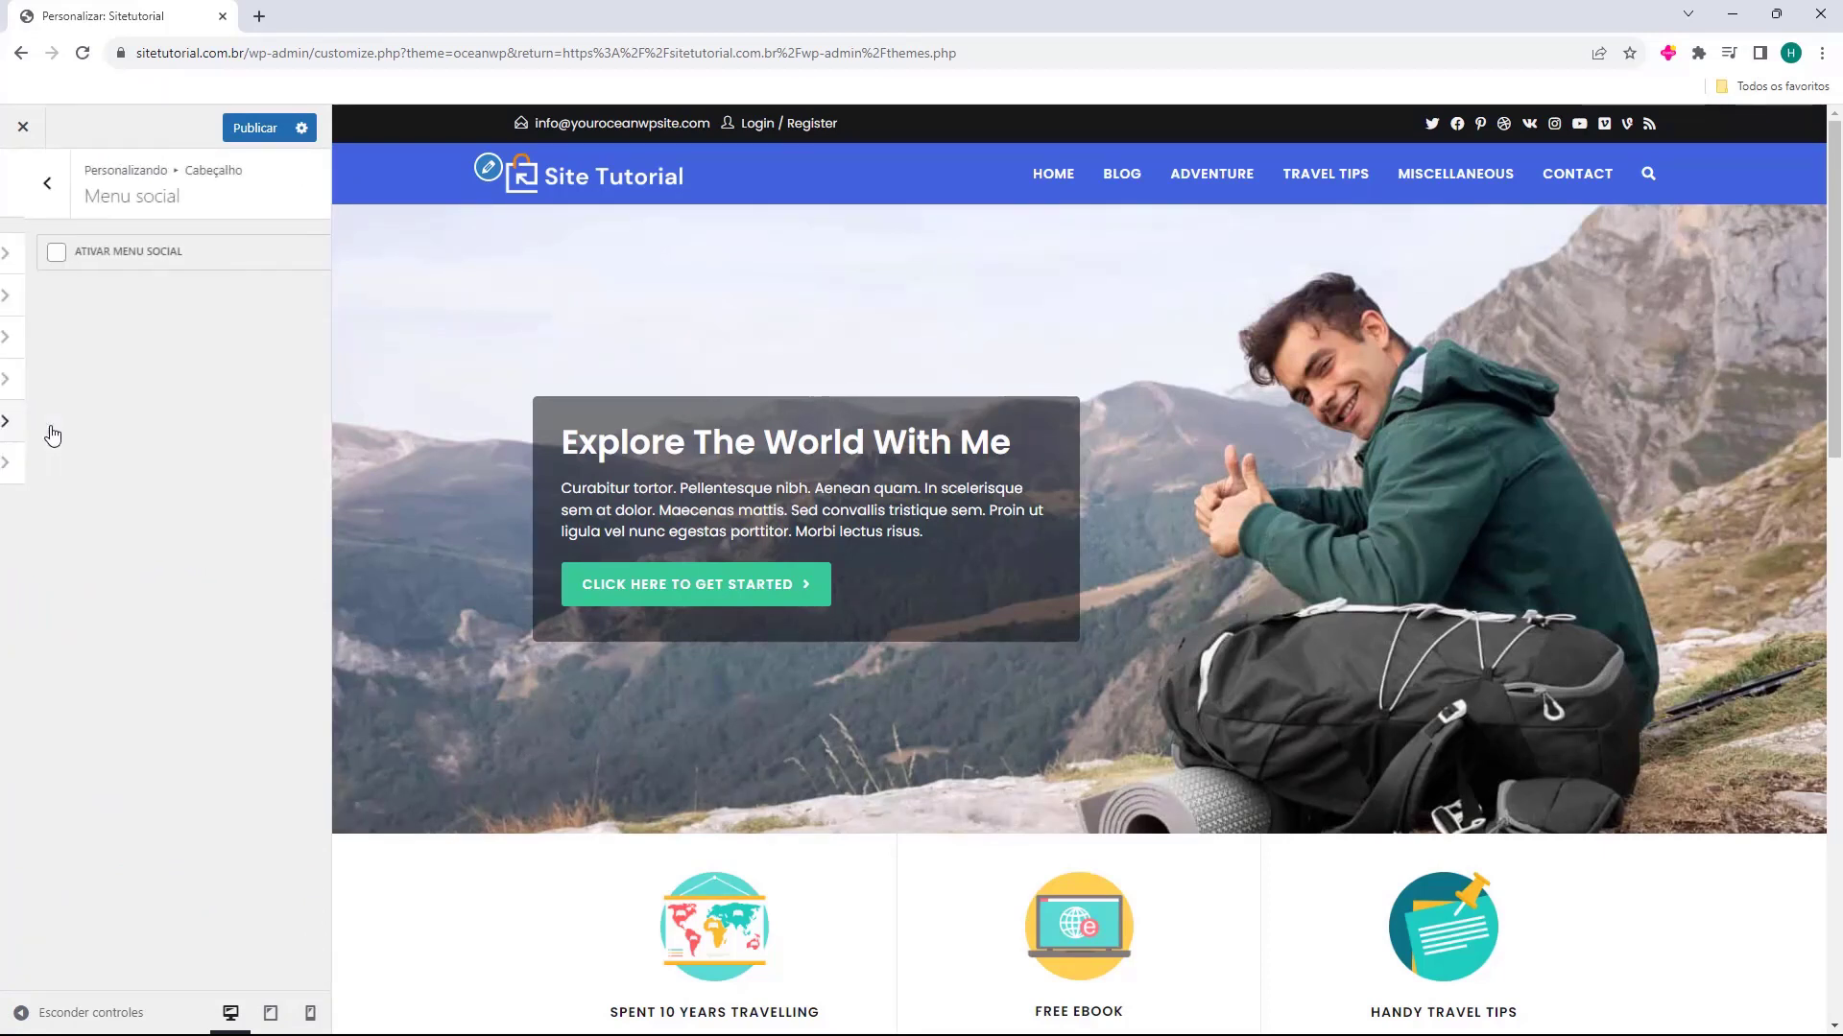
left_click(22, 182)
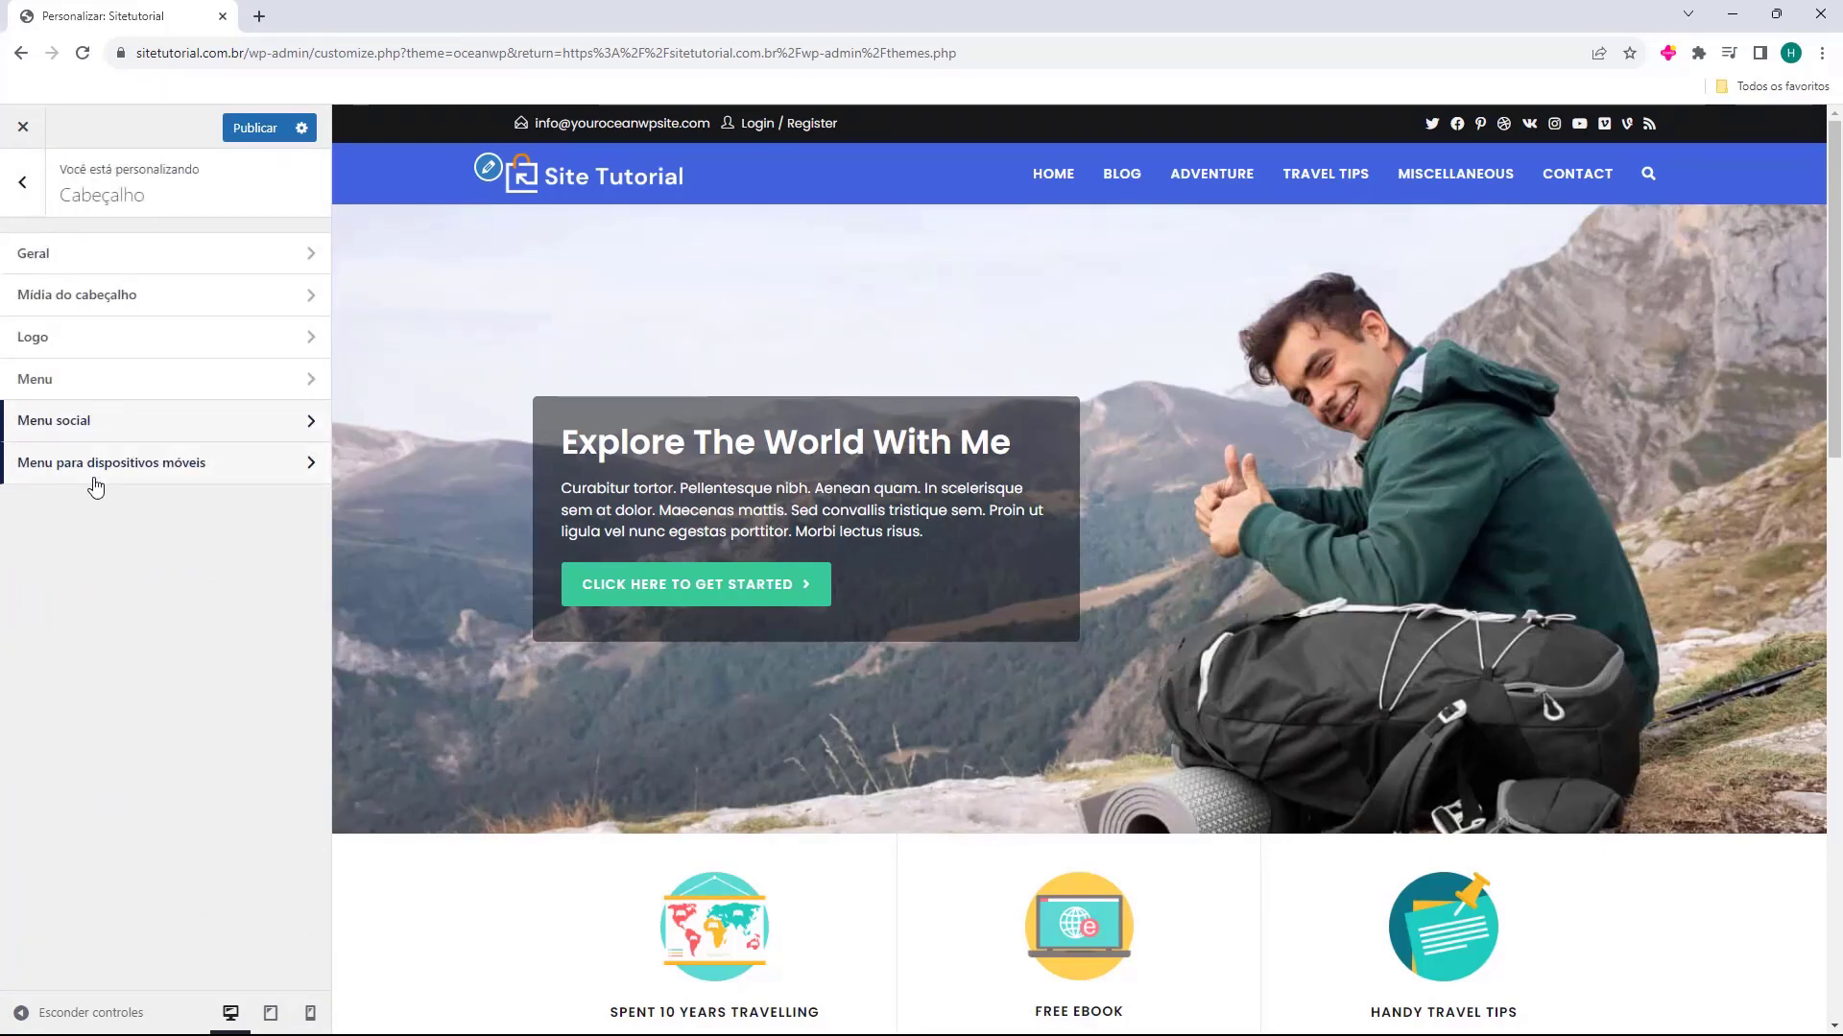
Review the header's mobile menu settings, including its general options and styling colours, and leave the header settings
left_click(54, 480)
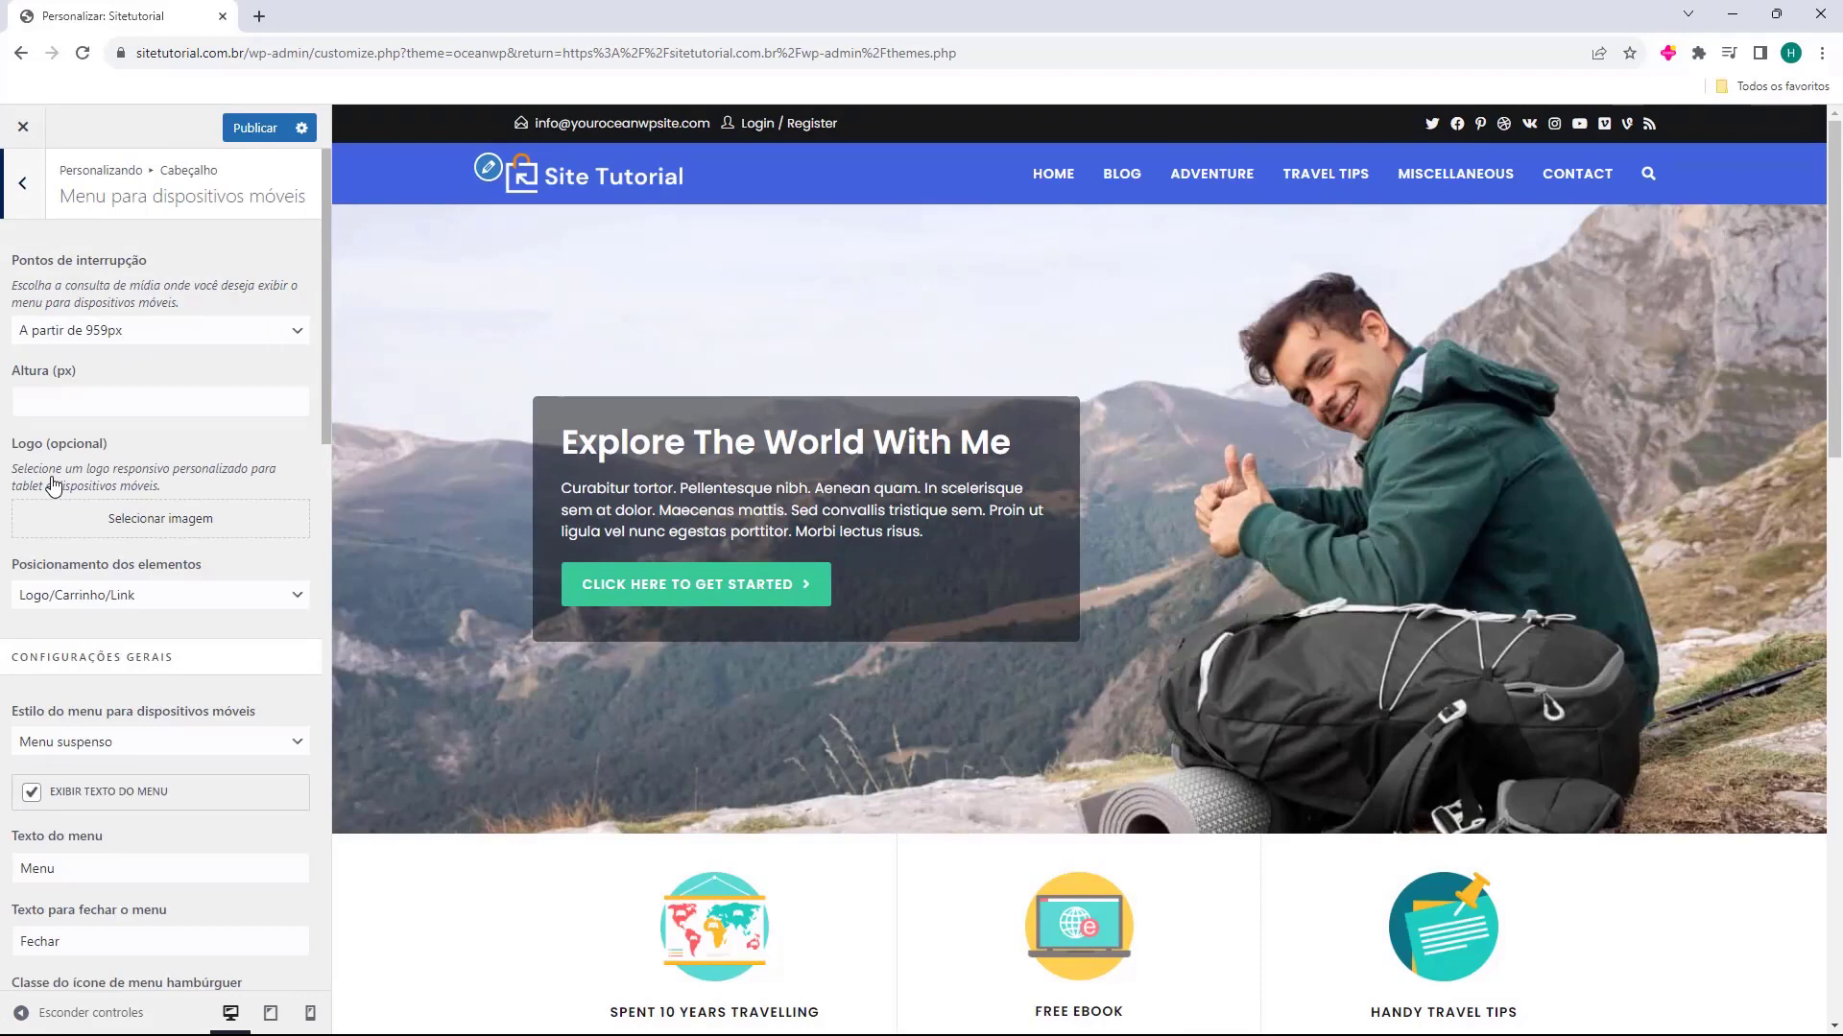
scroll(117, 340, "down", 10)
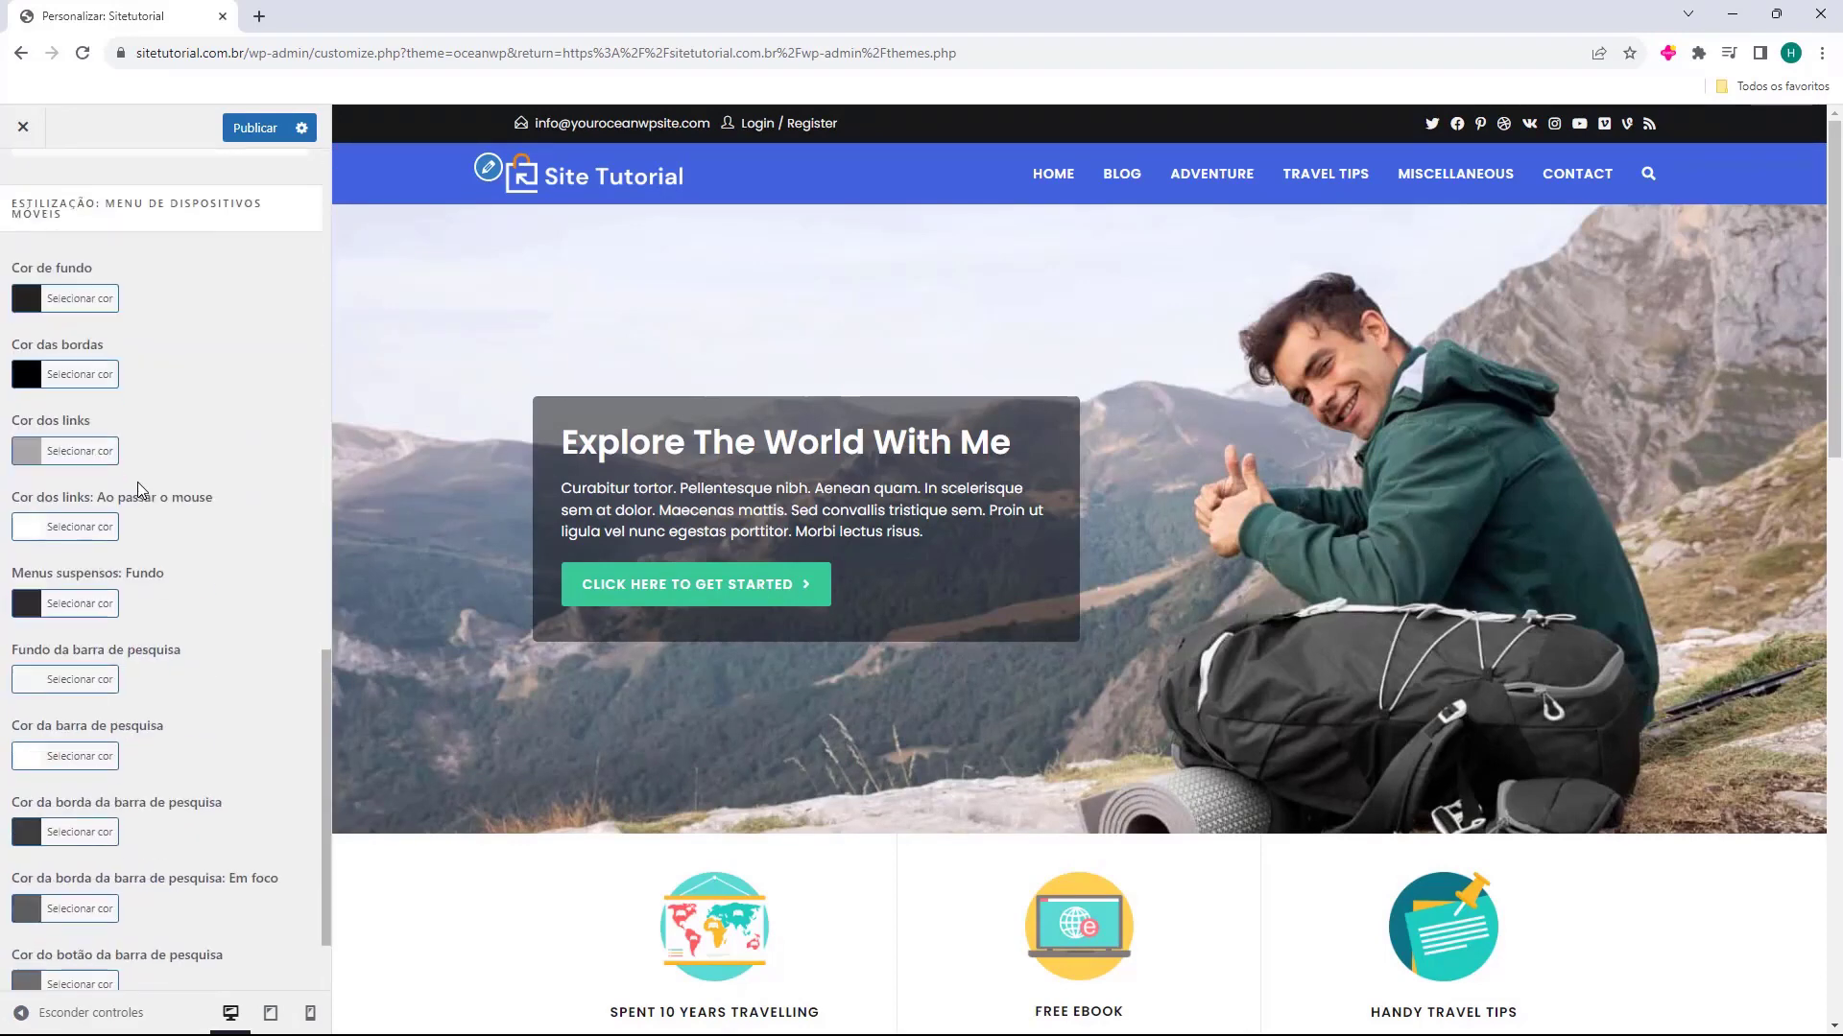
scroll(137, 481, "up", 10)
left_click(22, 182)
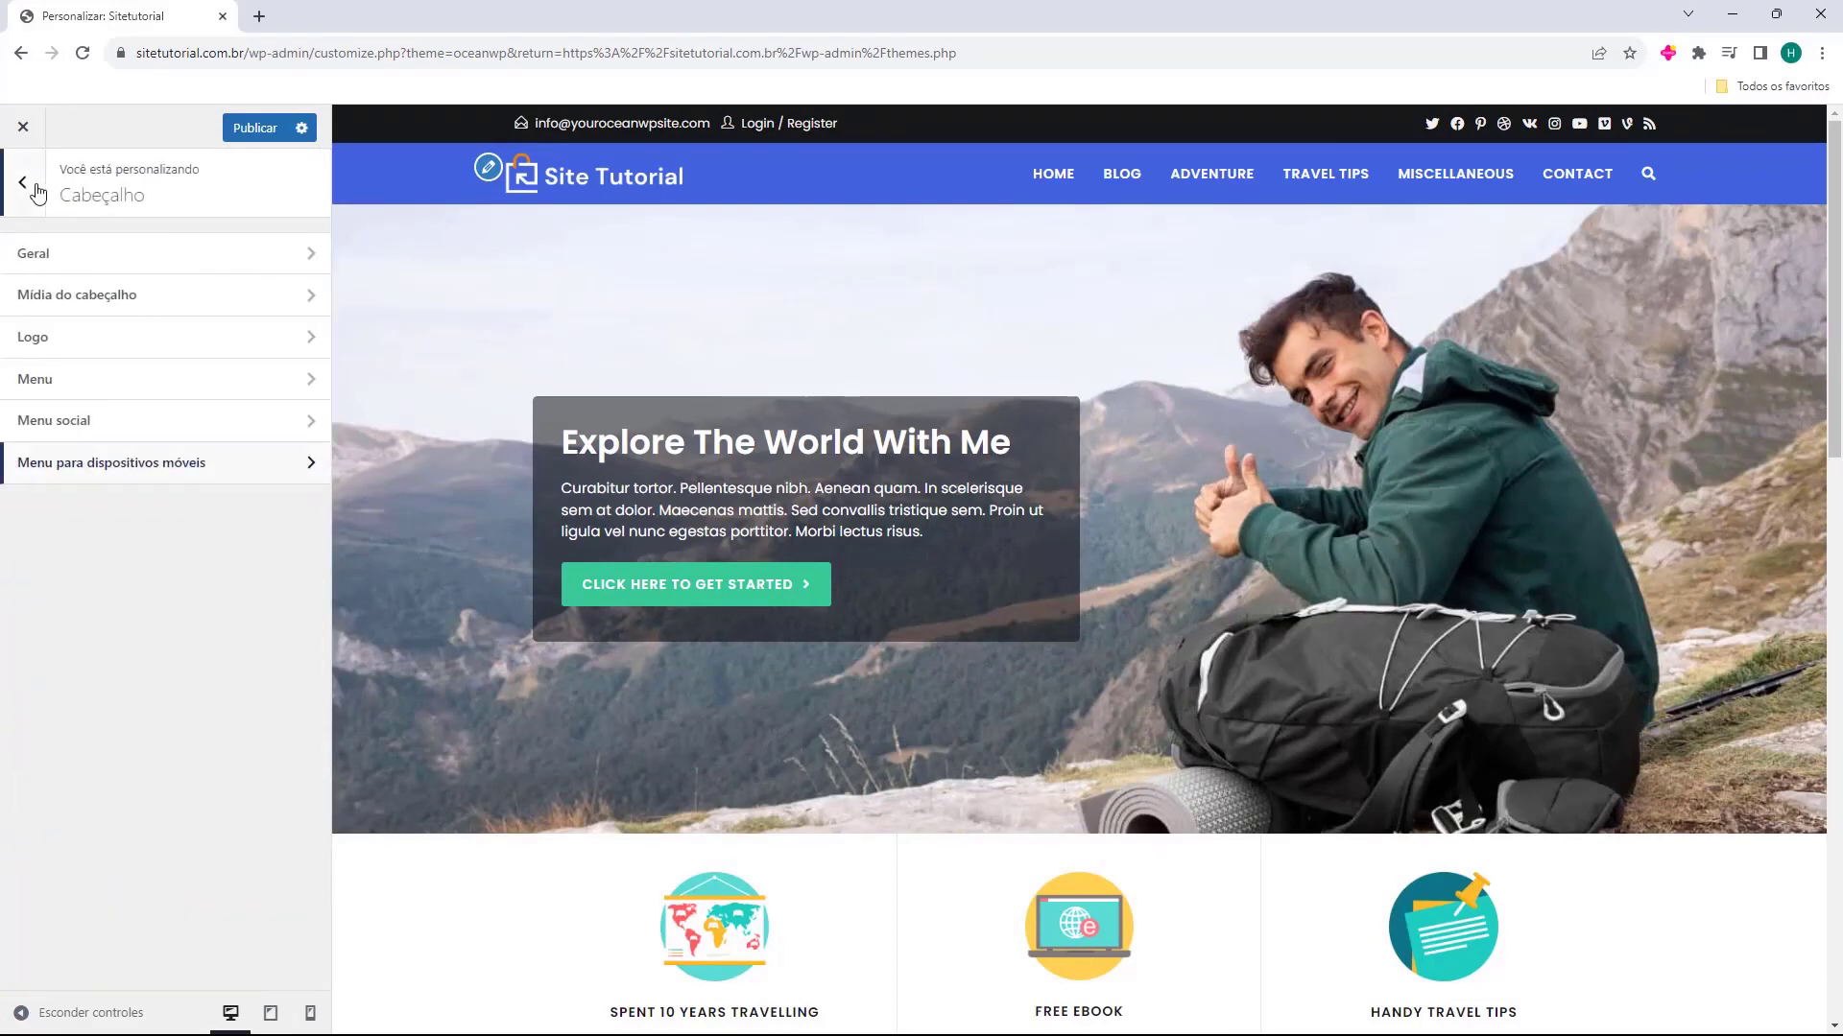
left_click(22, 182)
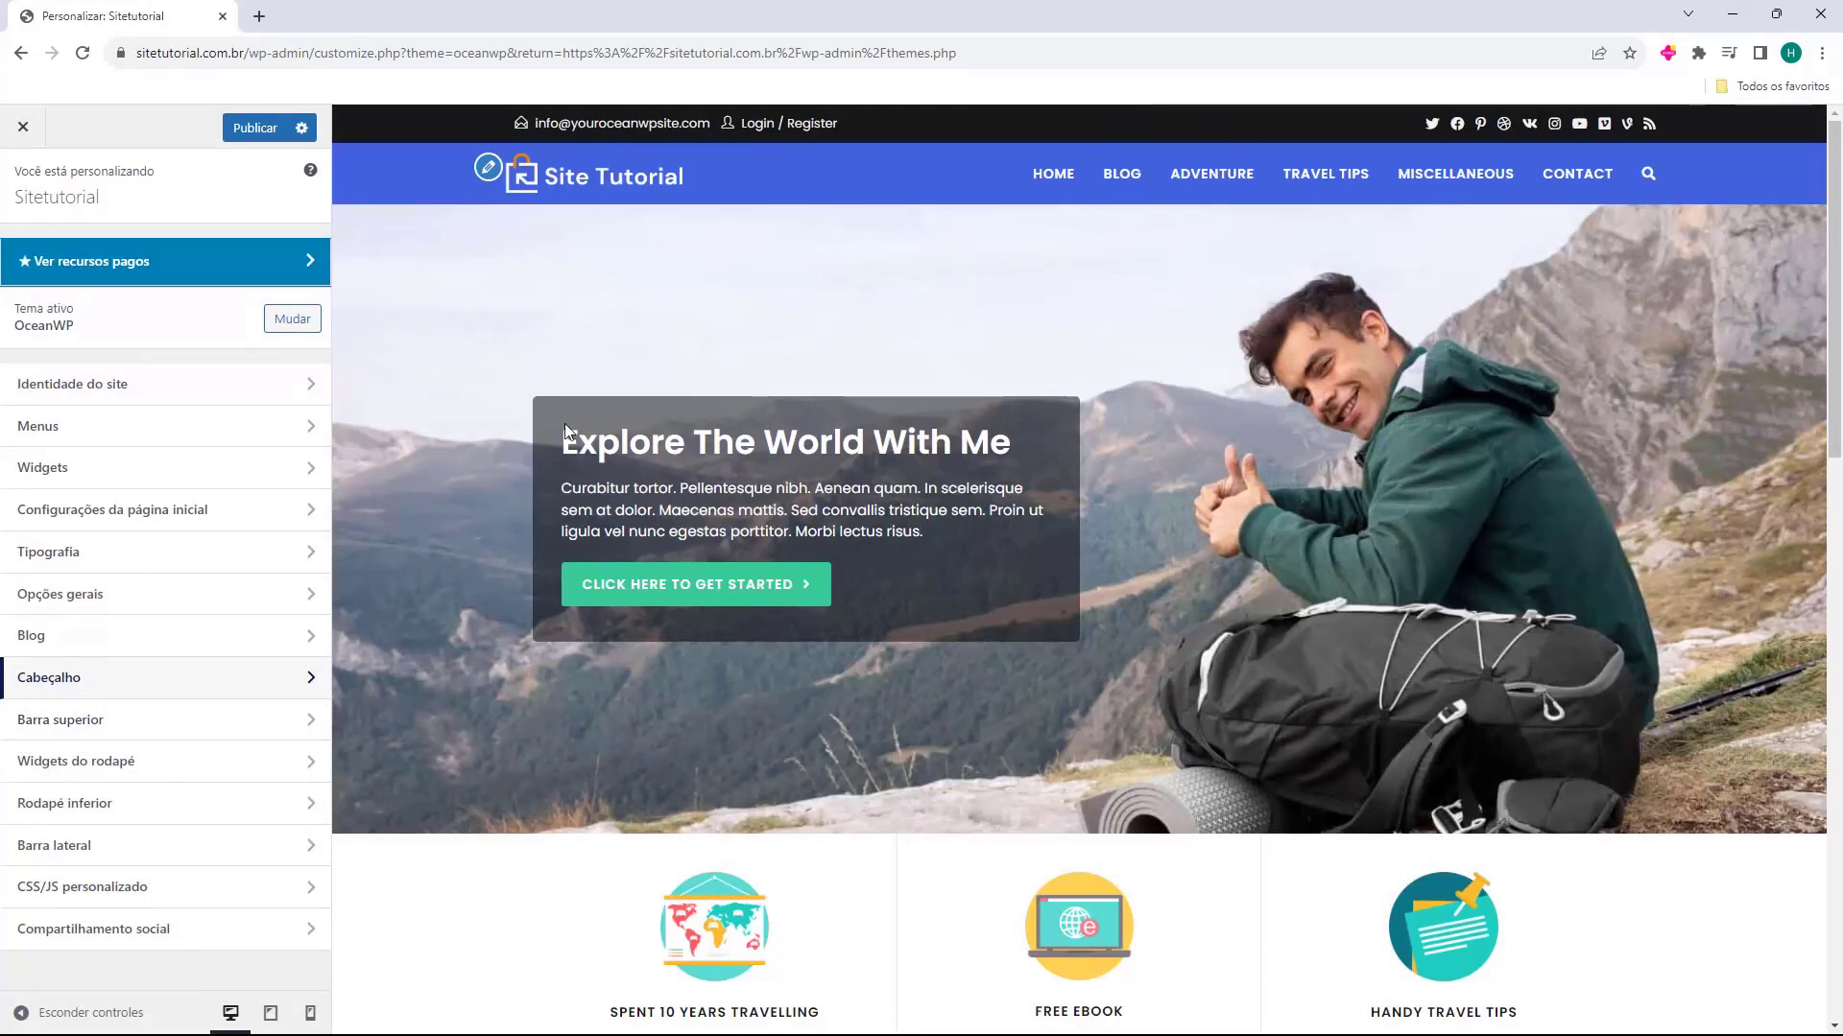
Try disabling the top bar in the general settings of Barra superior, and enable it again
left_click(111, 720)
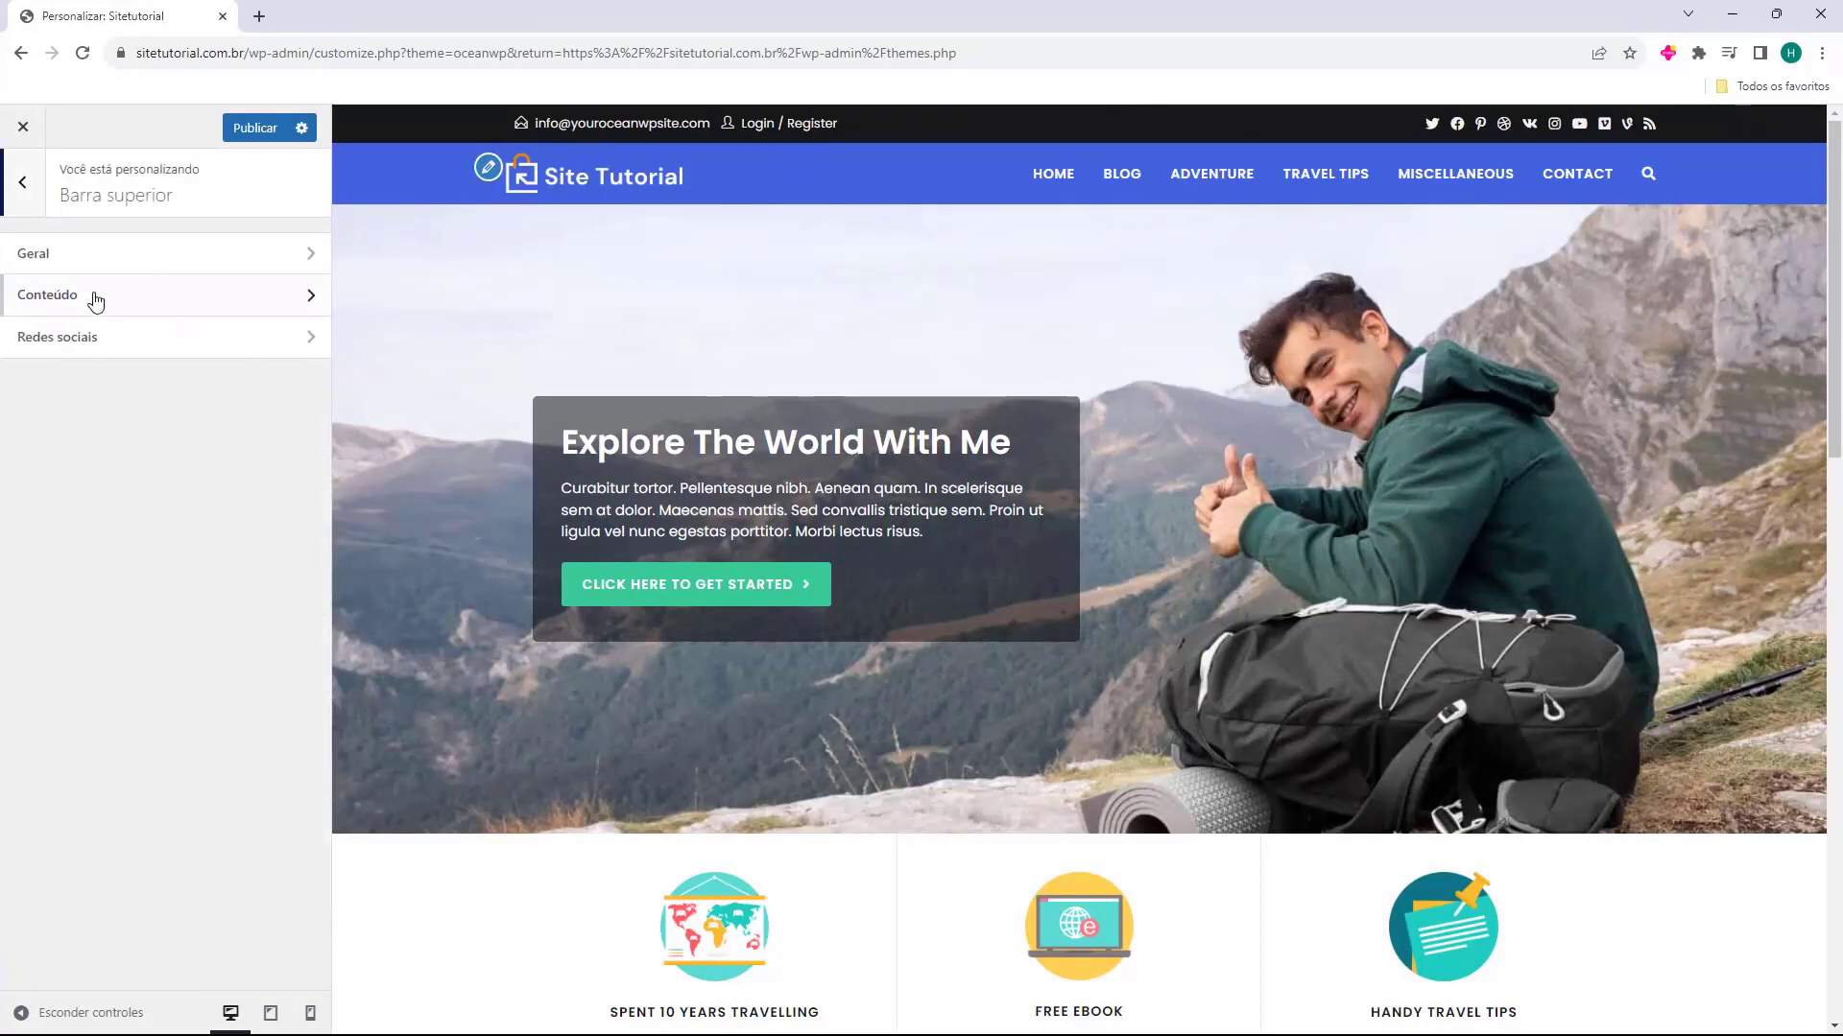
left_click(58, 255)
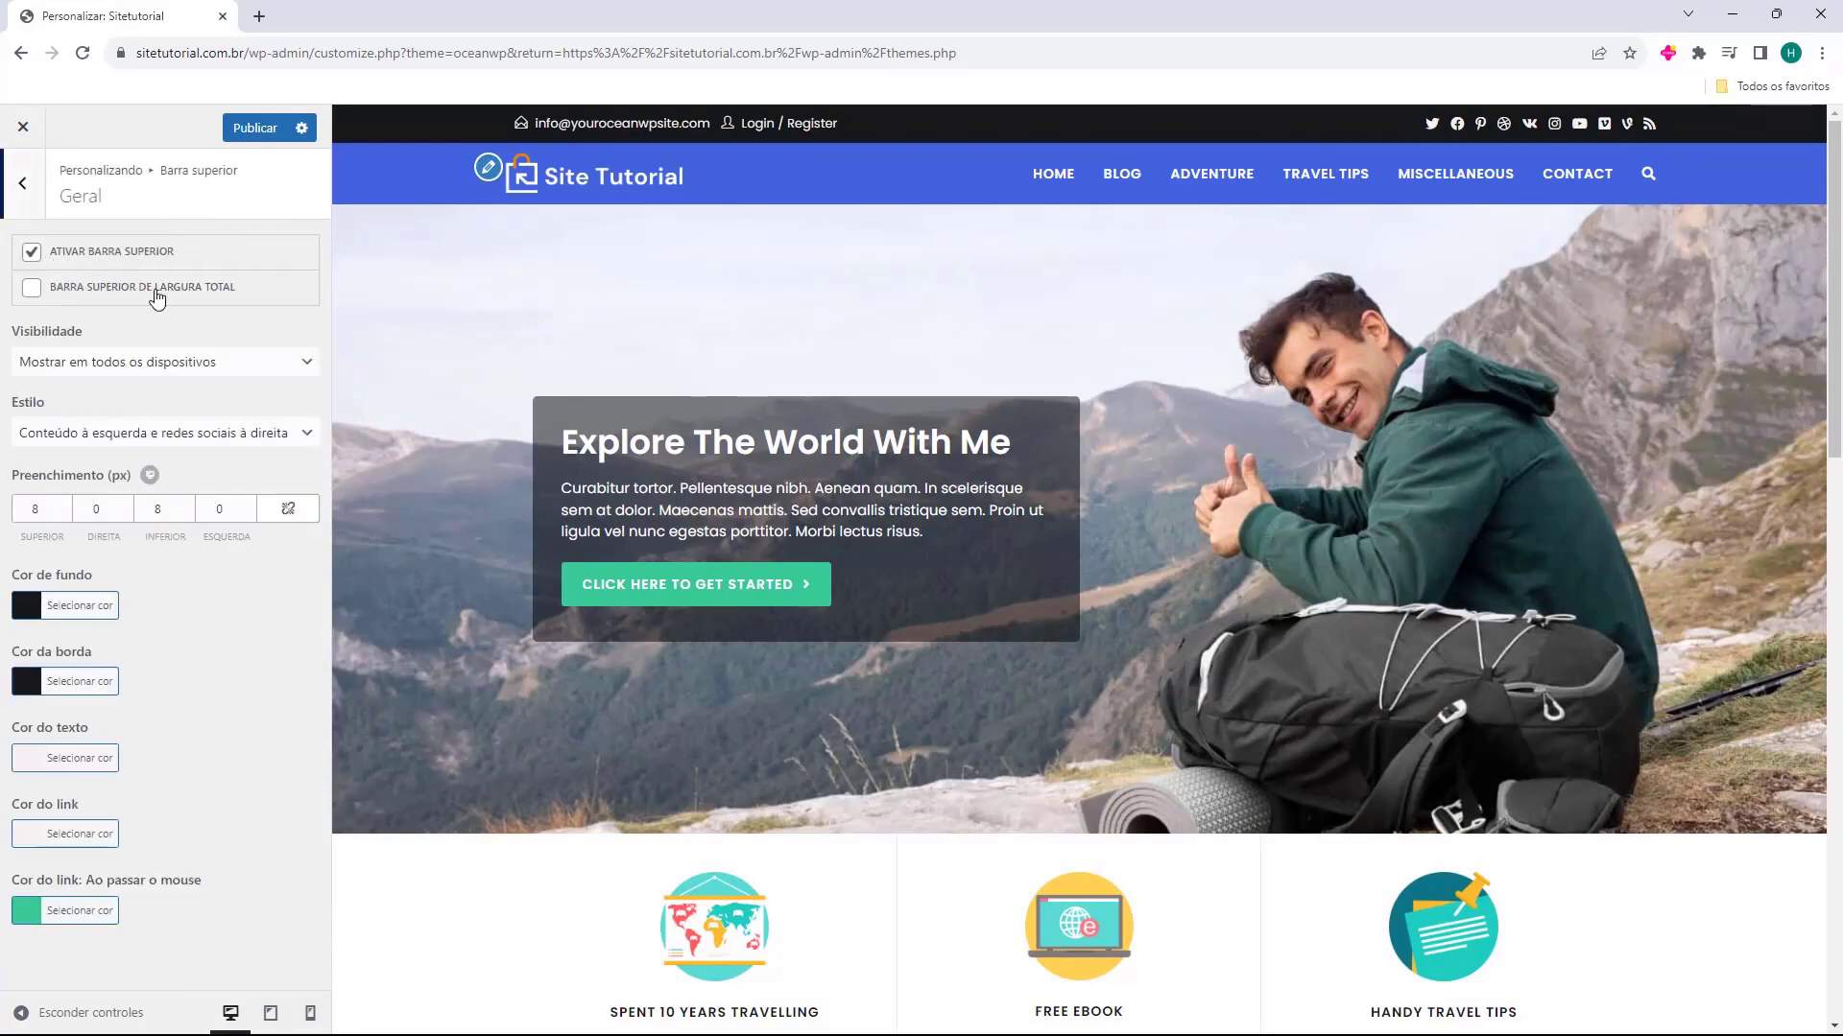
left_click(33, 253)
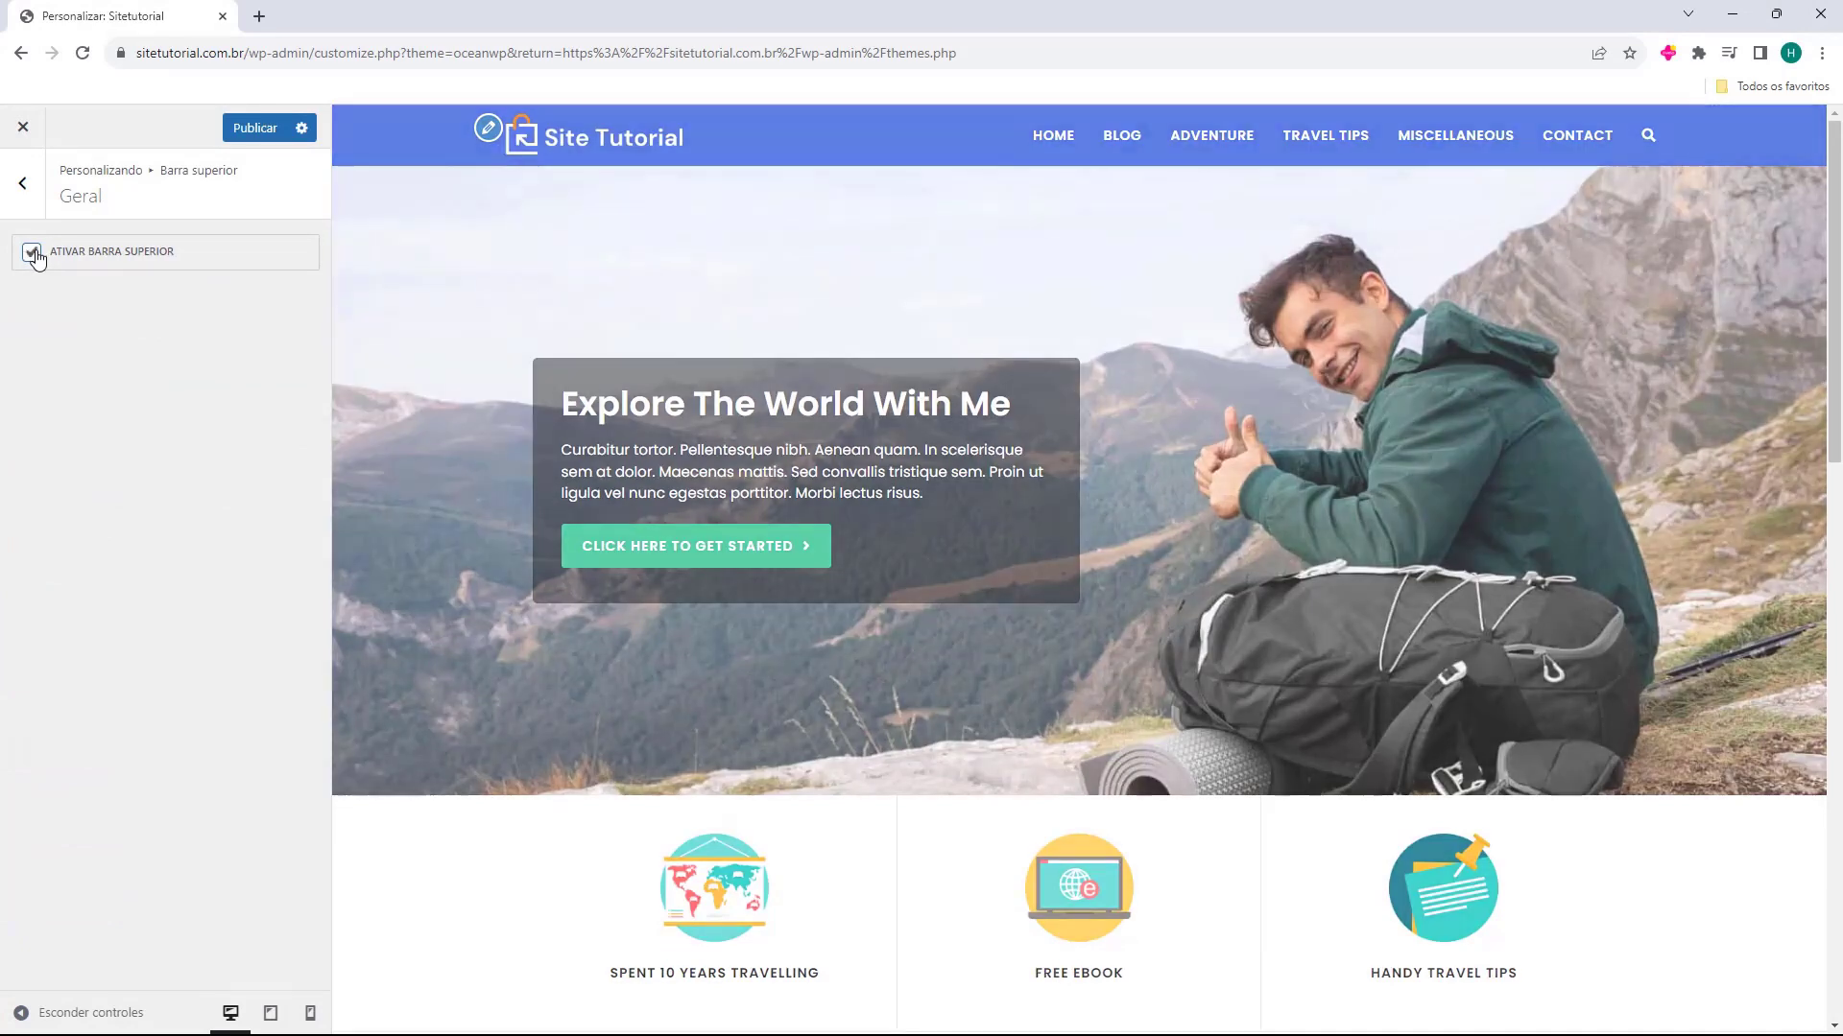
left_click(33, 254)
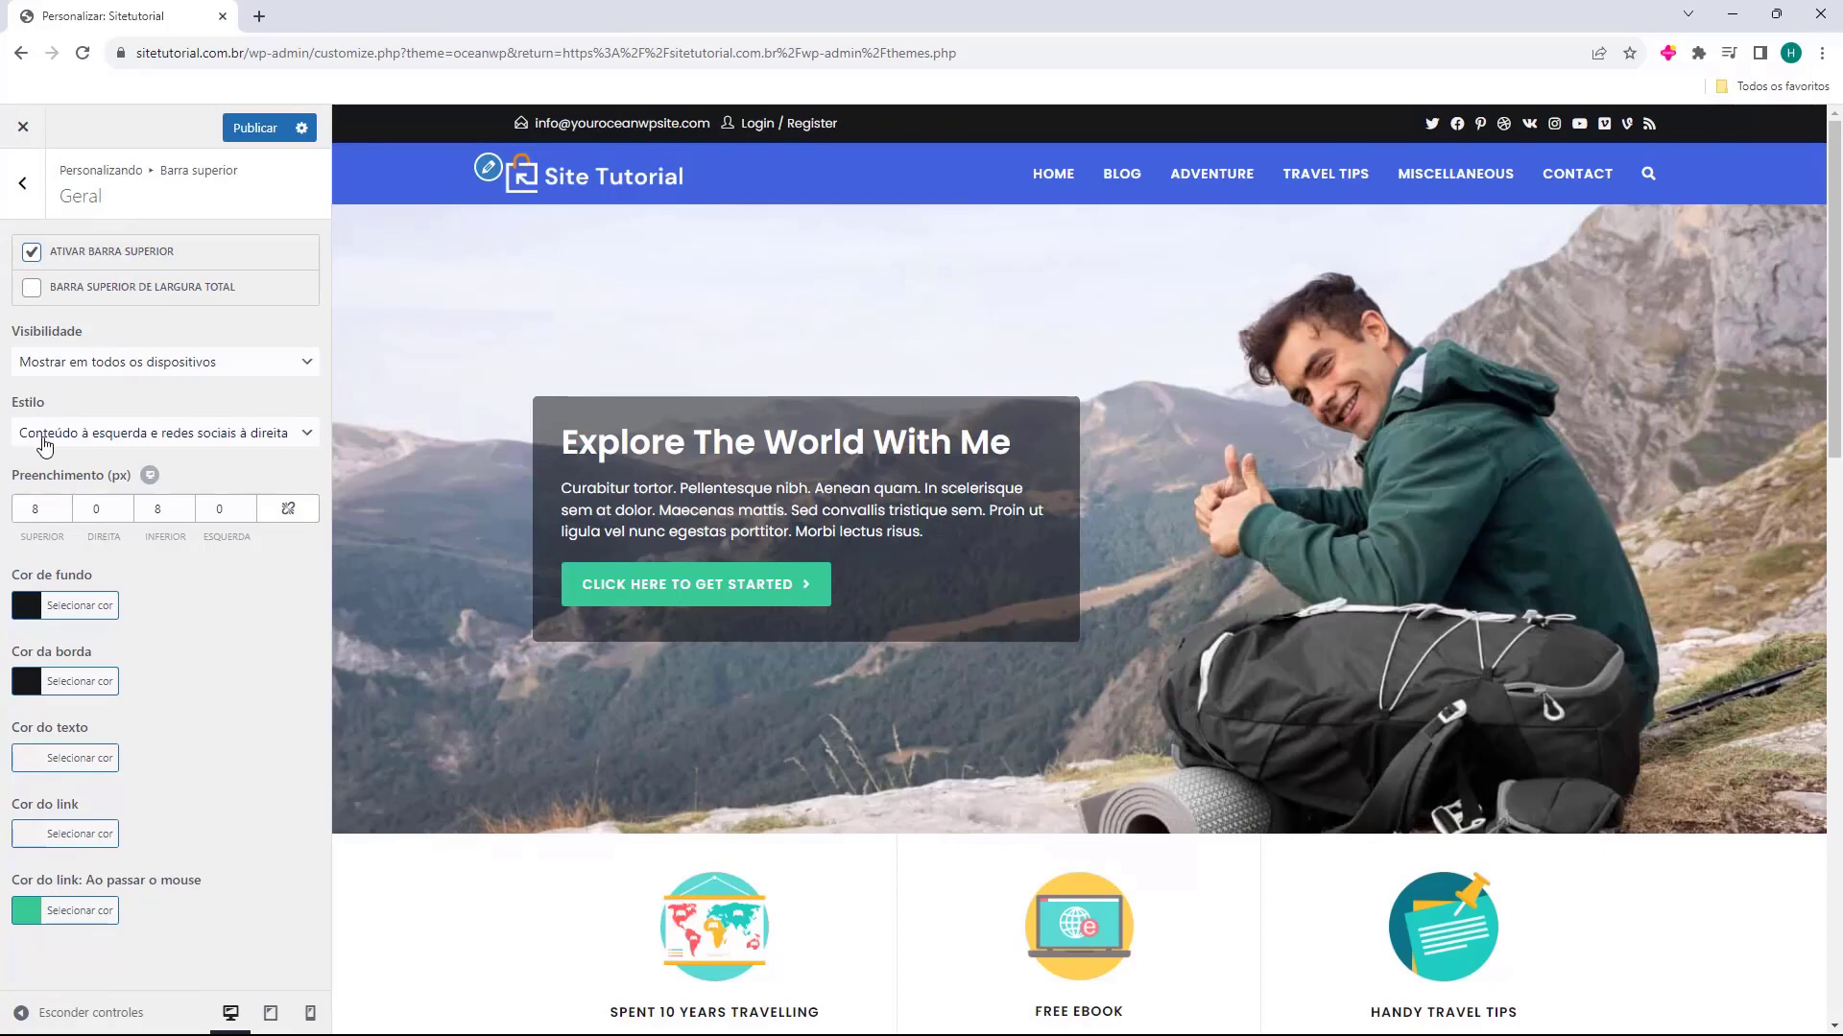
Try the other top bar styles, including Conteúdo e redes sociais centralizados, and return to Conteúdo à esquerda e redes sociais à direita
left_click(156, 440)
left_click(139, 476)
left_click(140, 494)
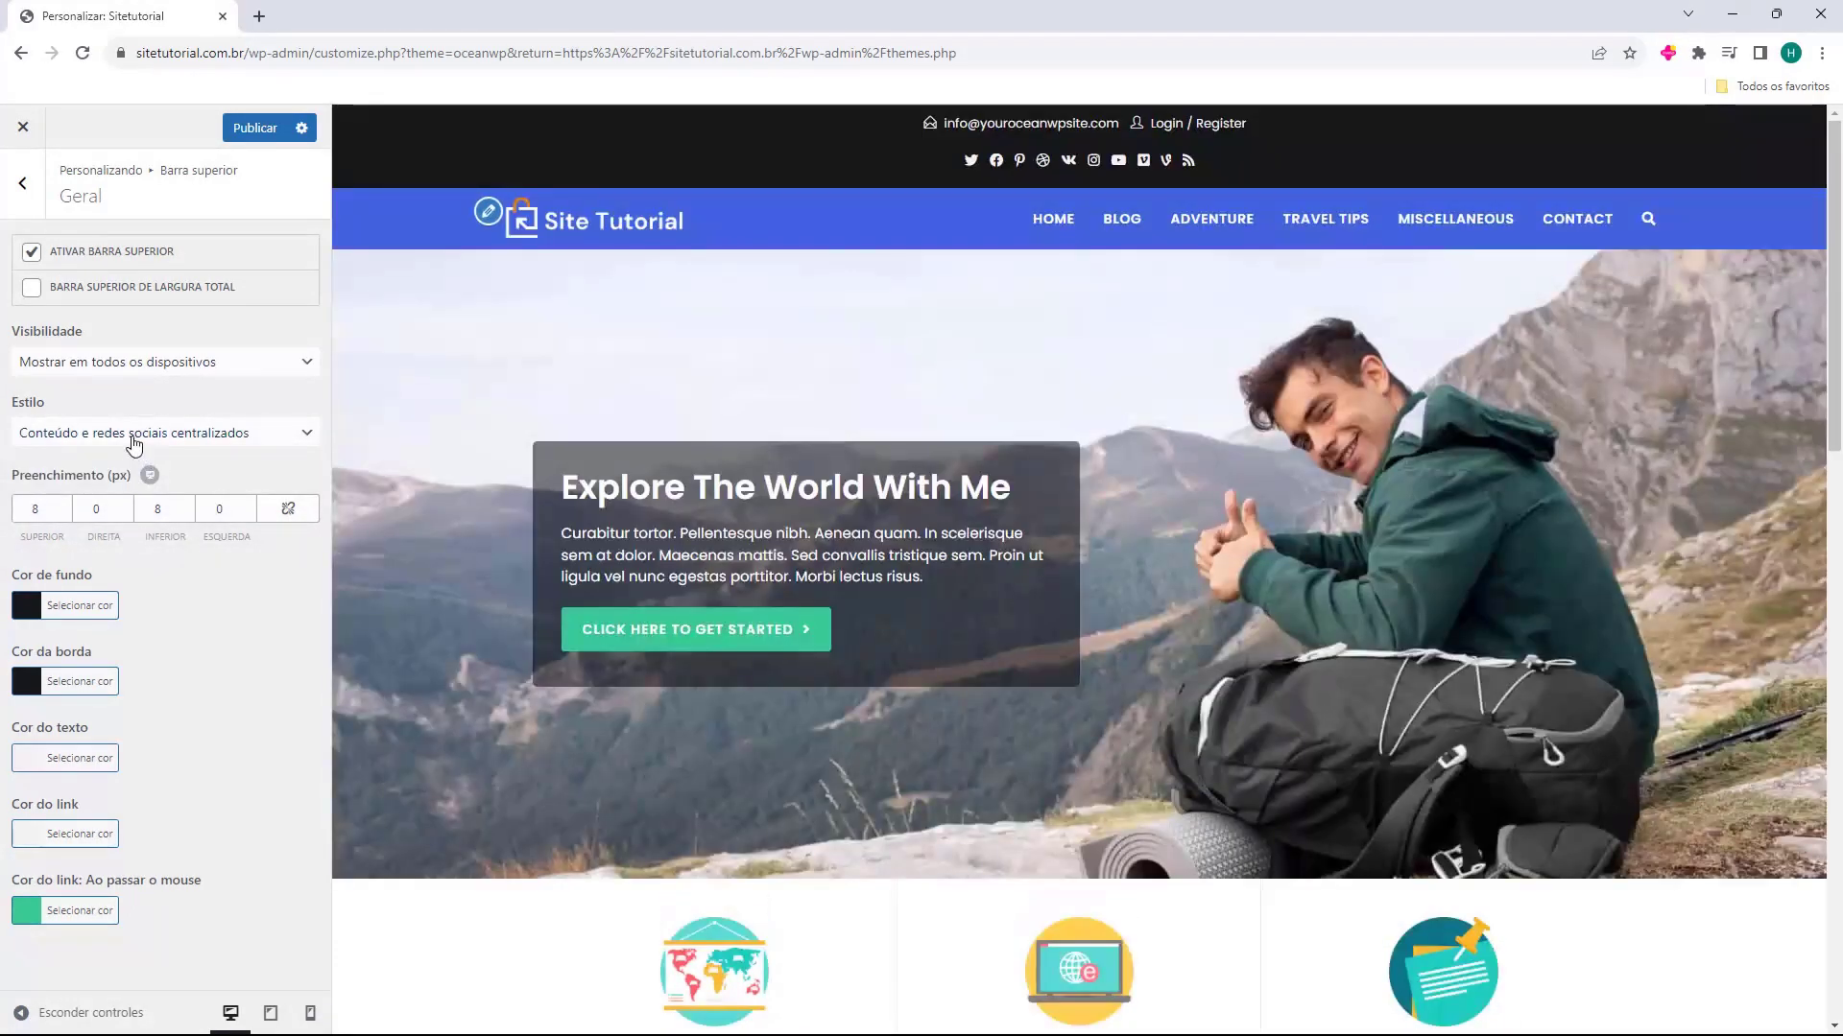
left_click(134, 444)
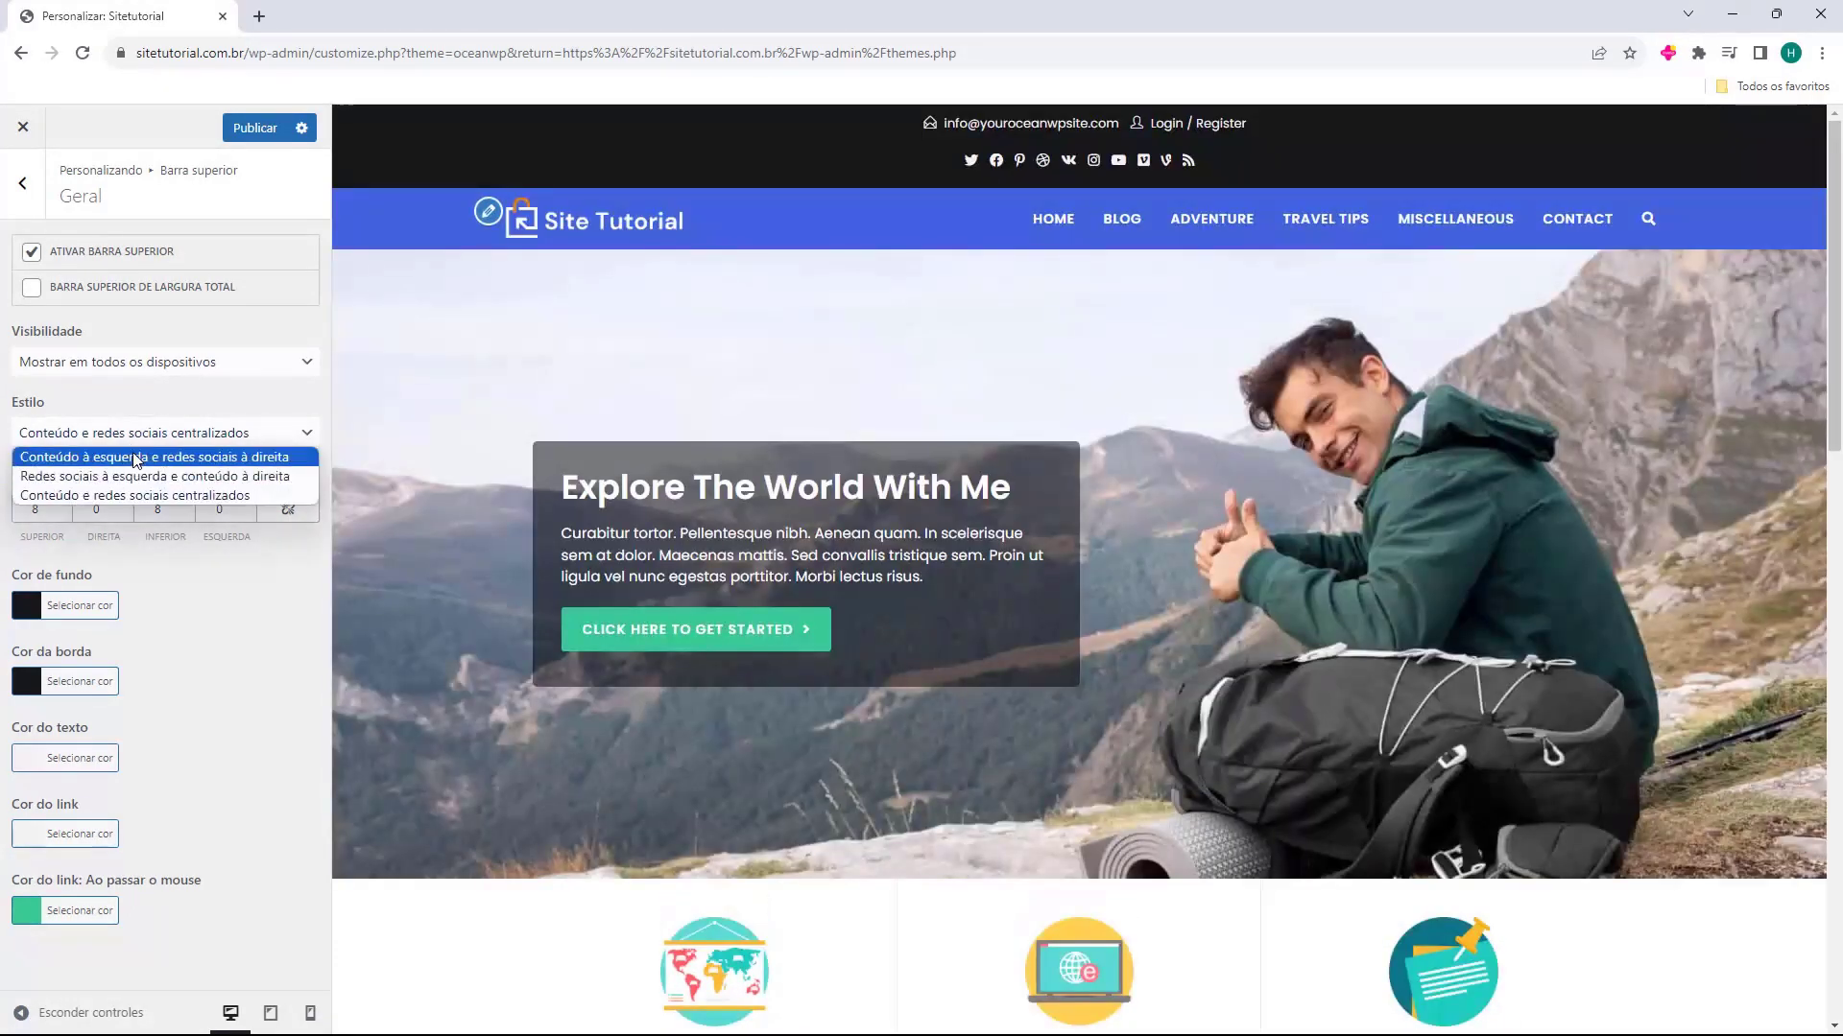
left_click(134, 457)
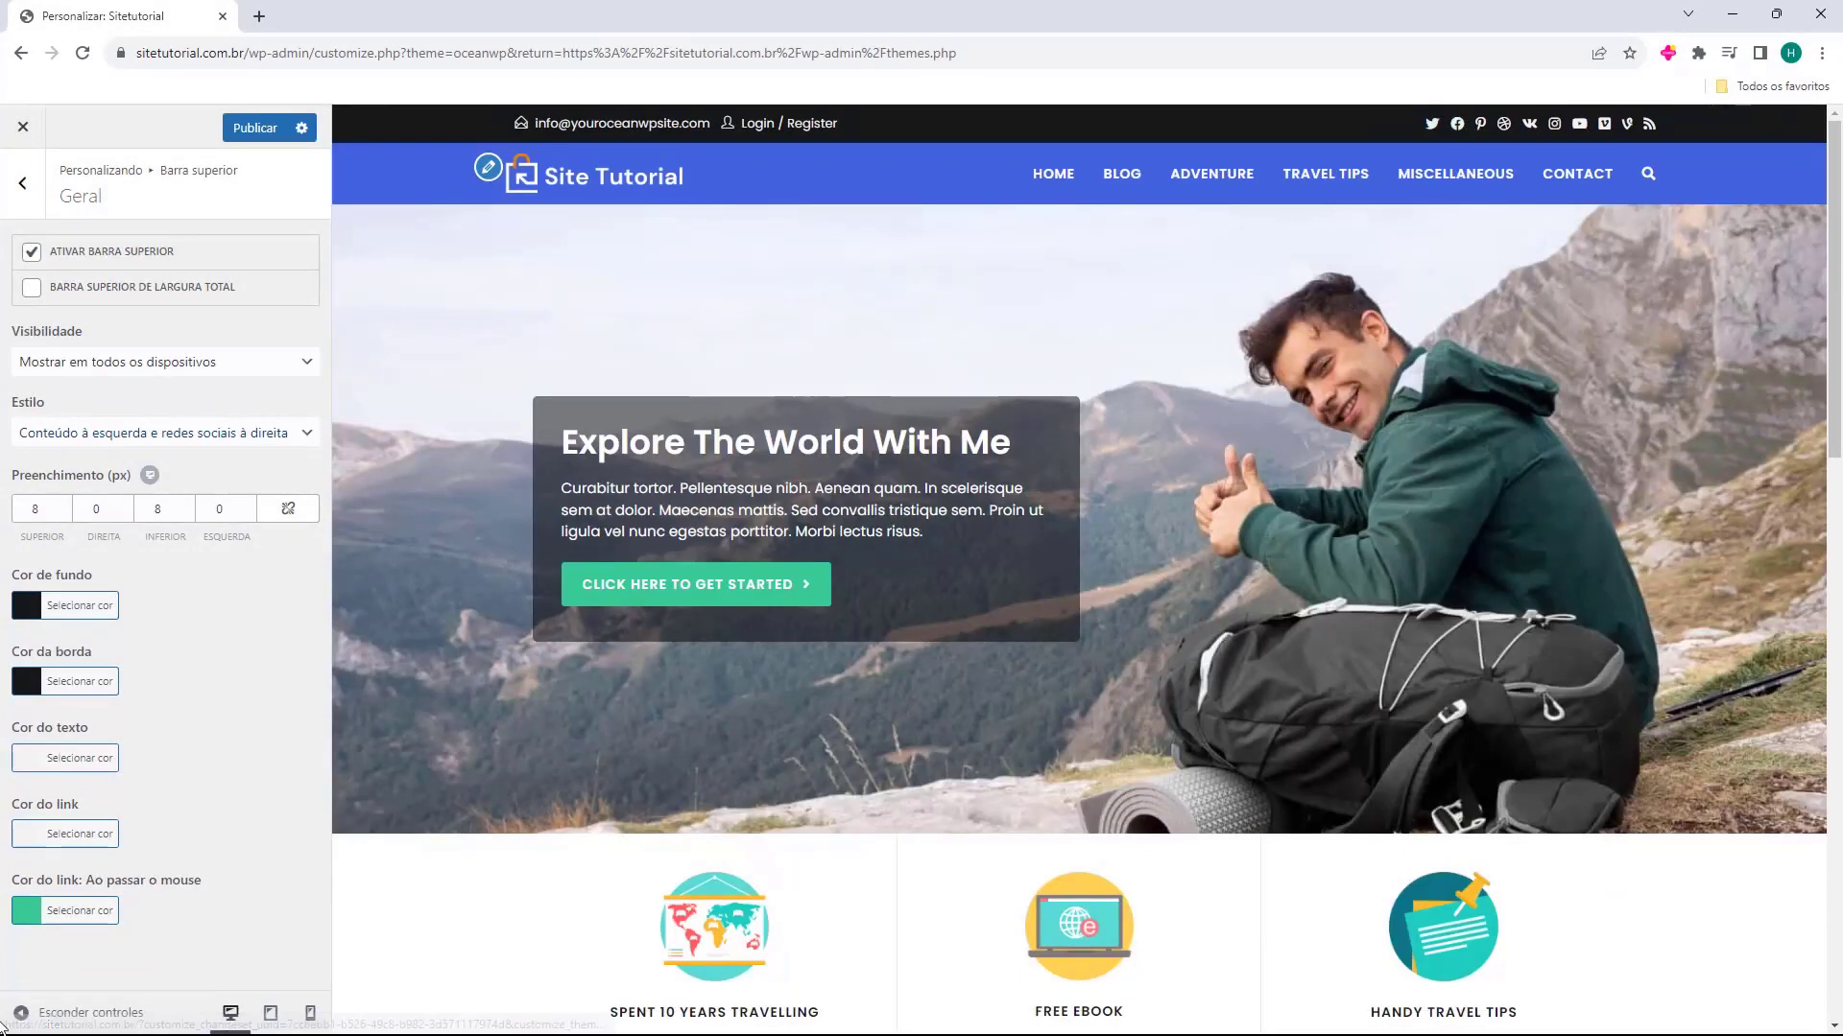
Open the content settings of the top bar
left_click(39, 207)
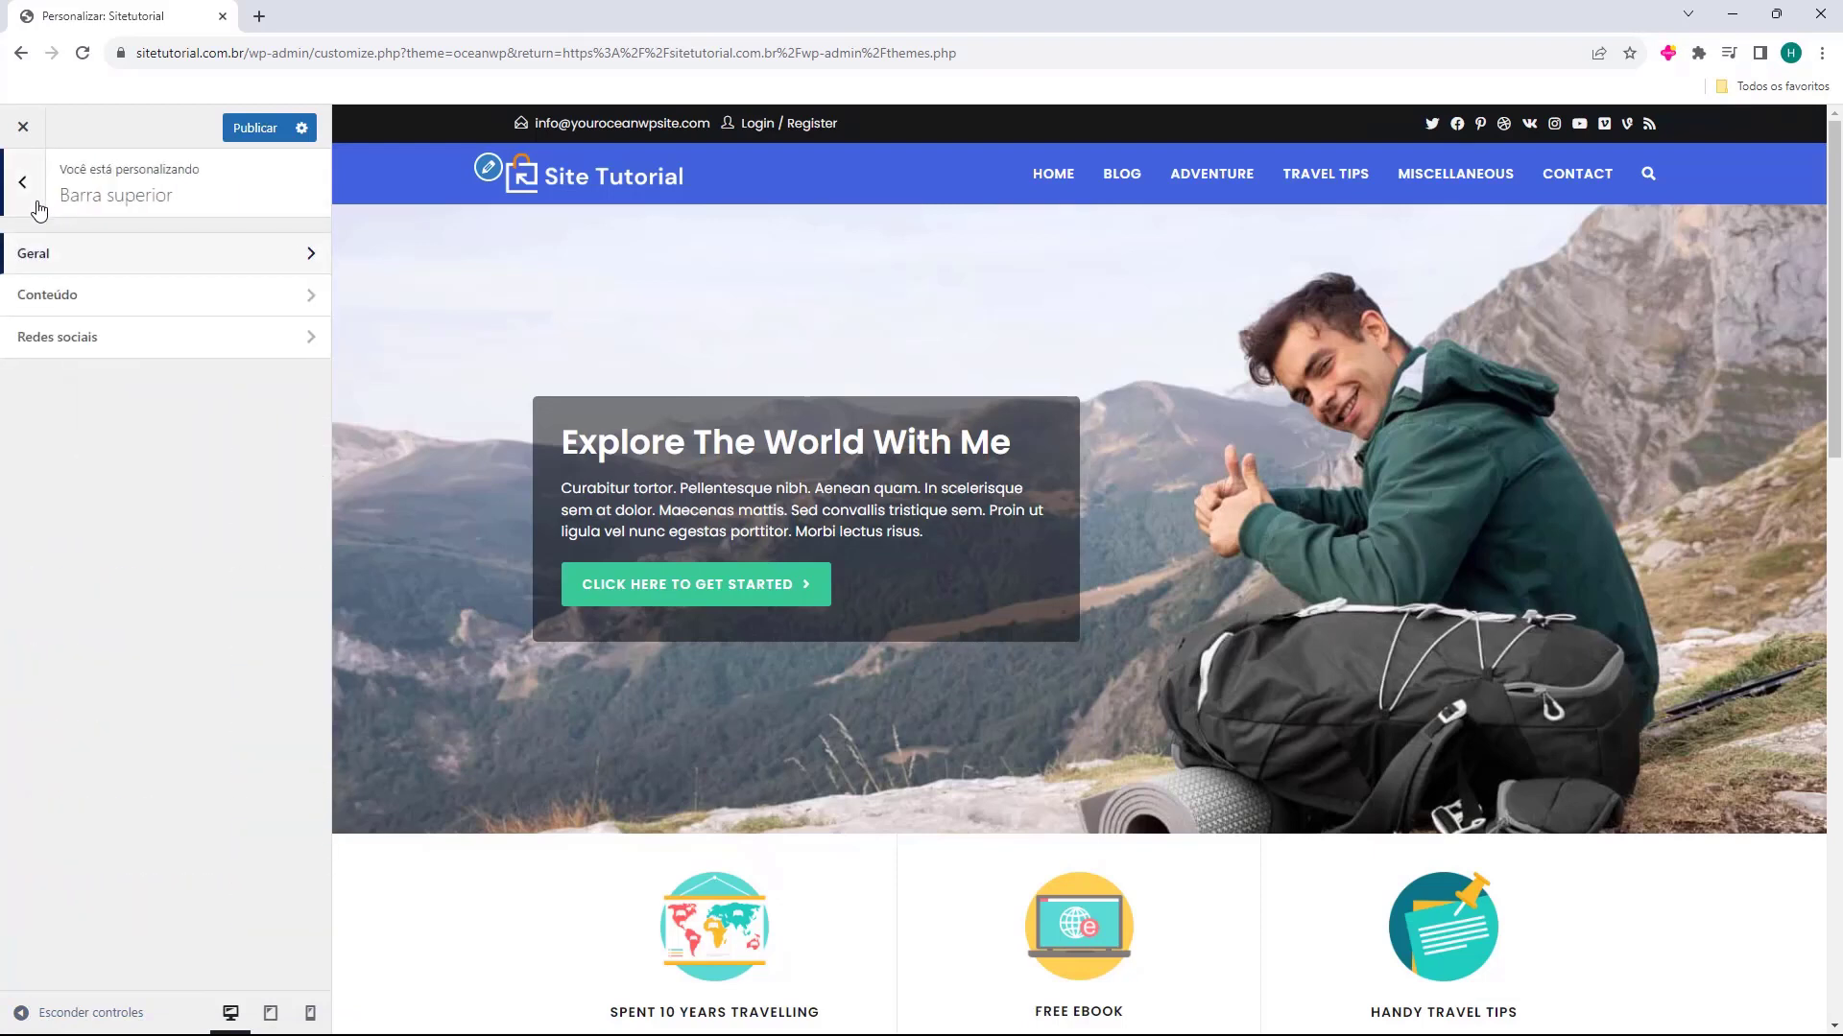
left_click(67, 297)
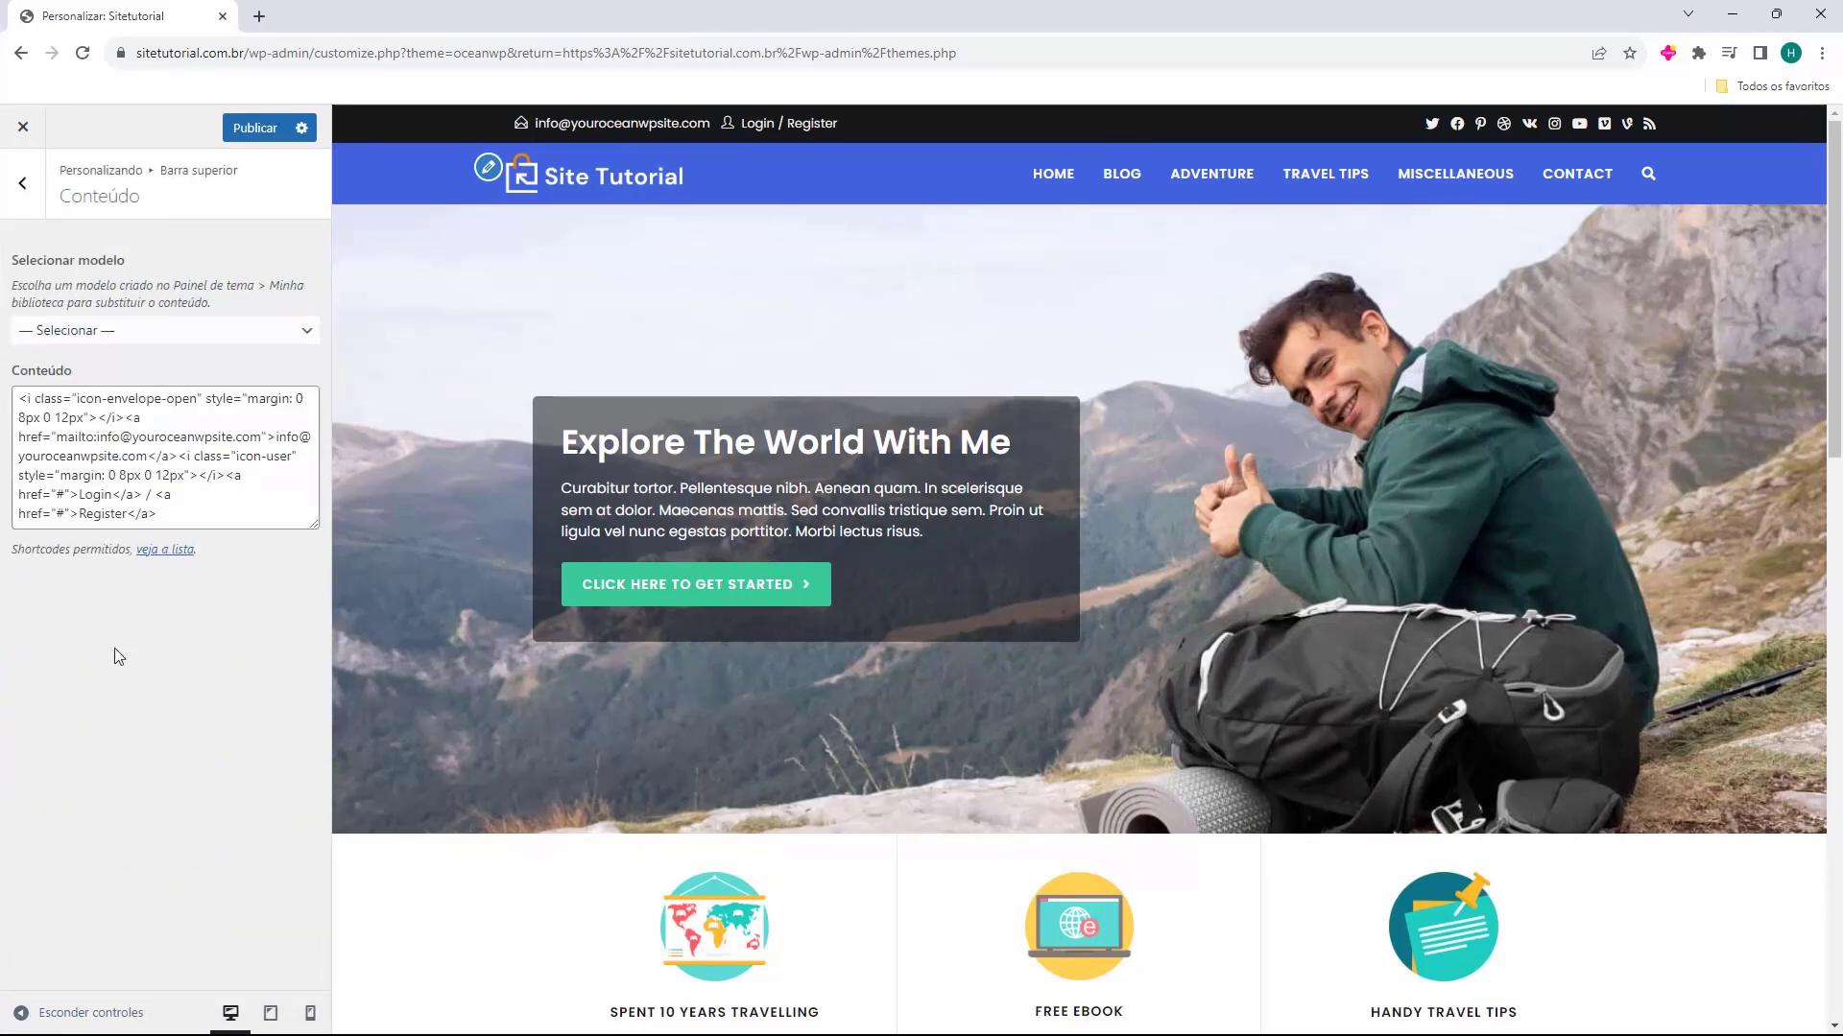
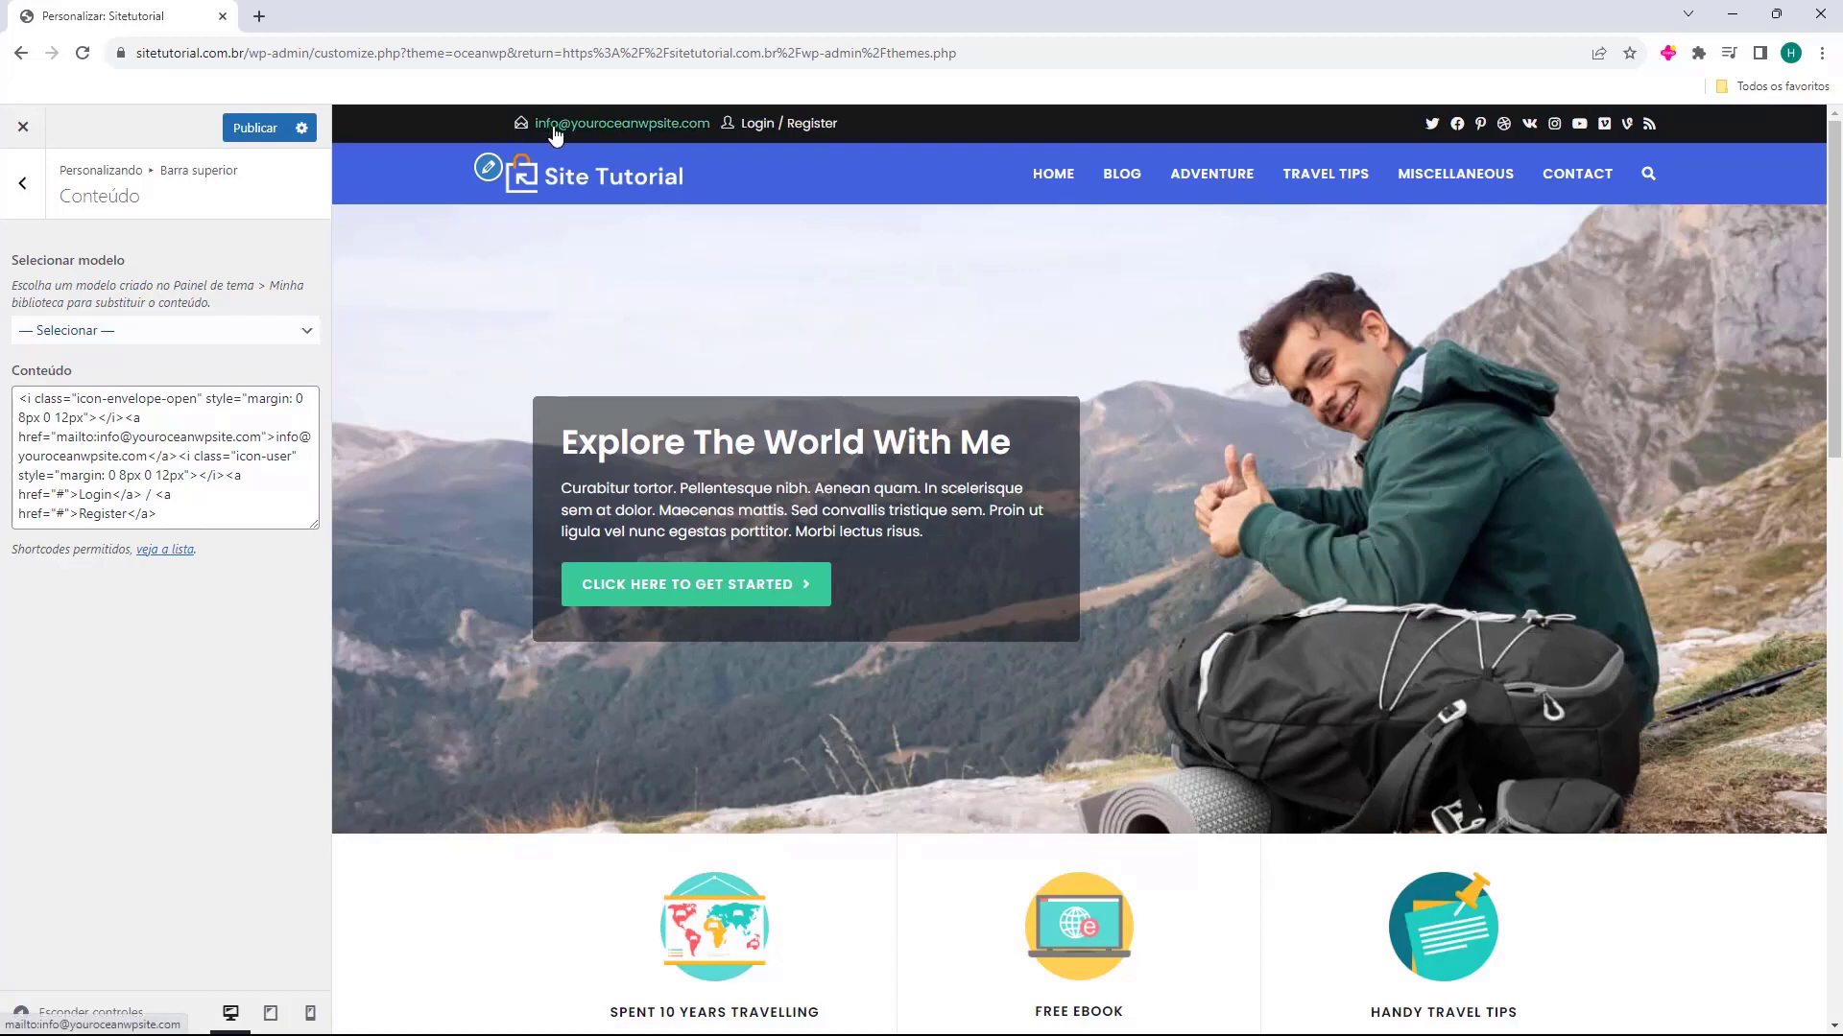
Test the e-mail link of the top bar in the preview and close the mail app
left_click(618, 131)
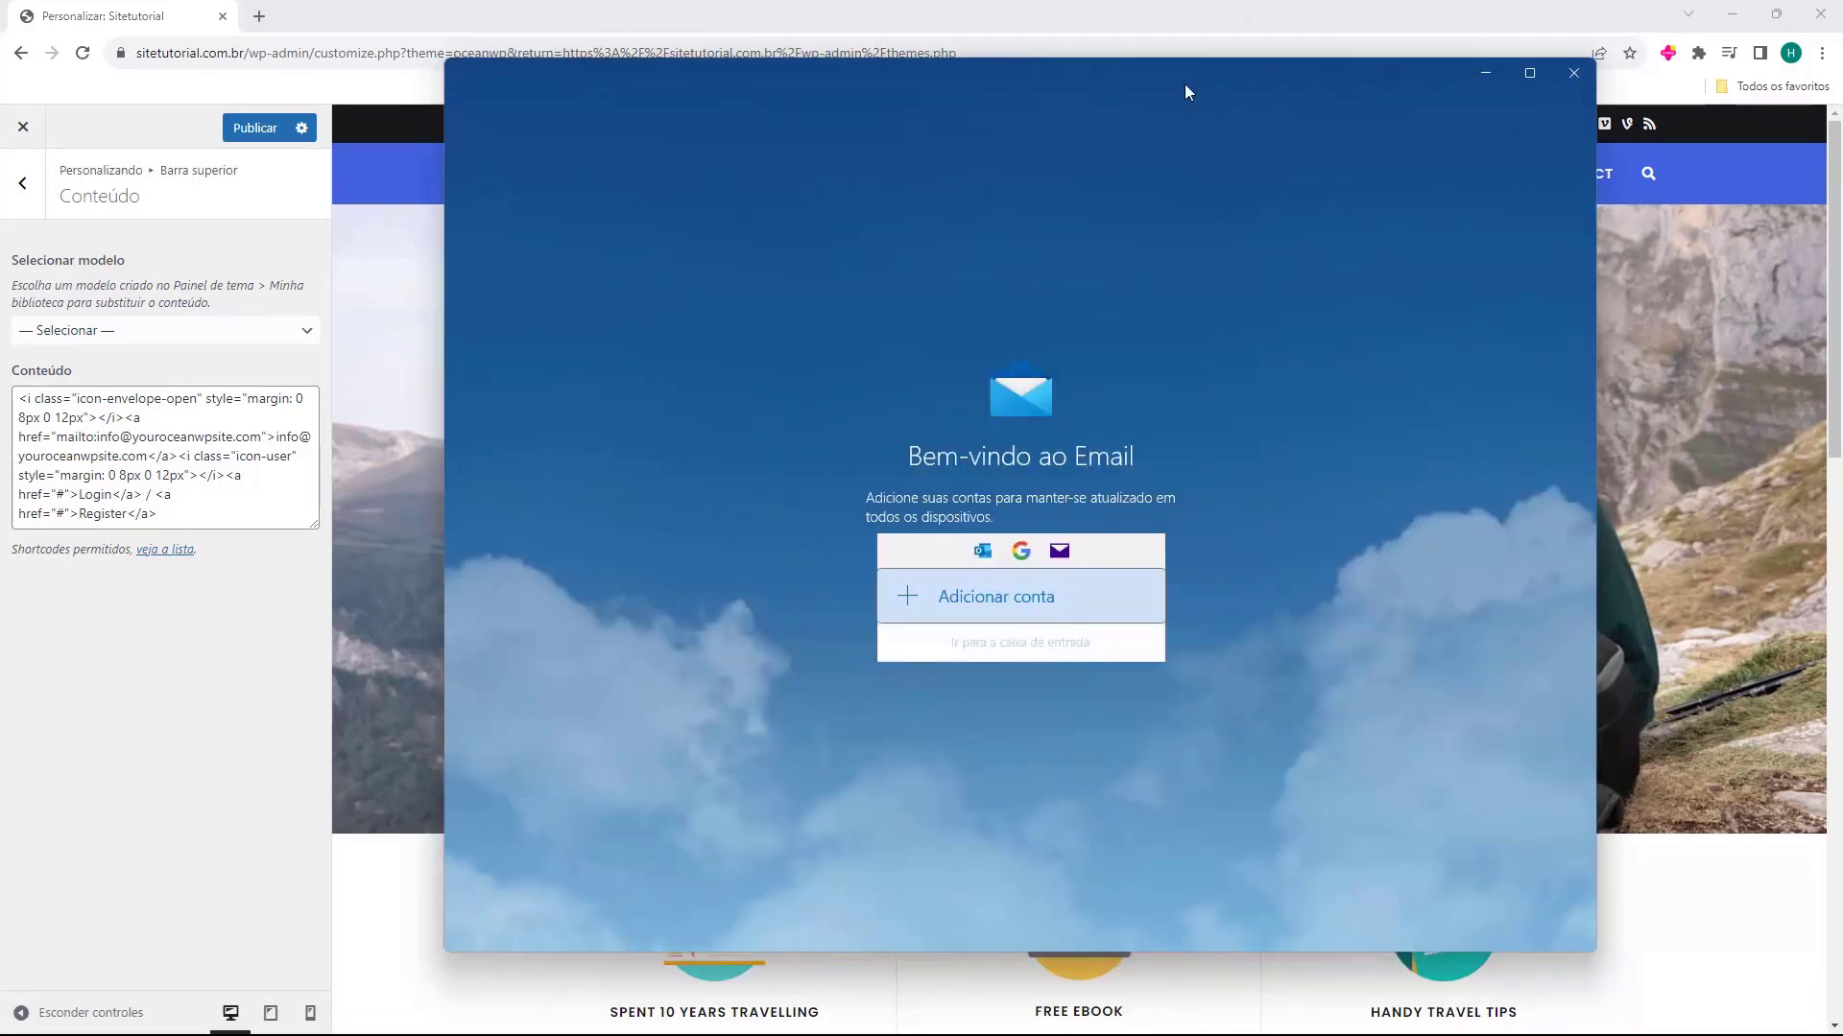
left_click(1570, 79)
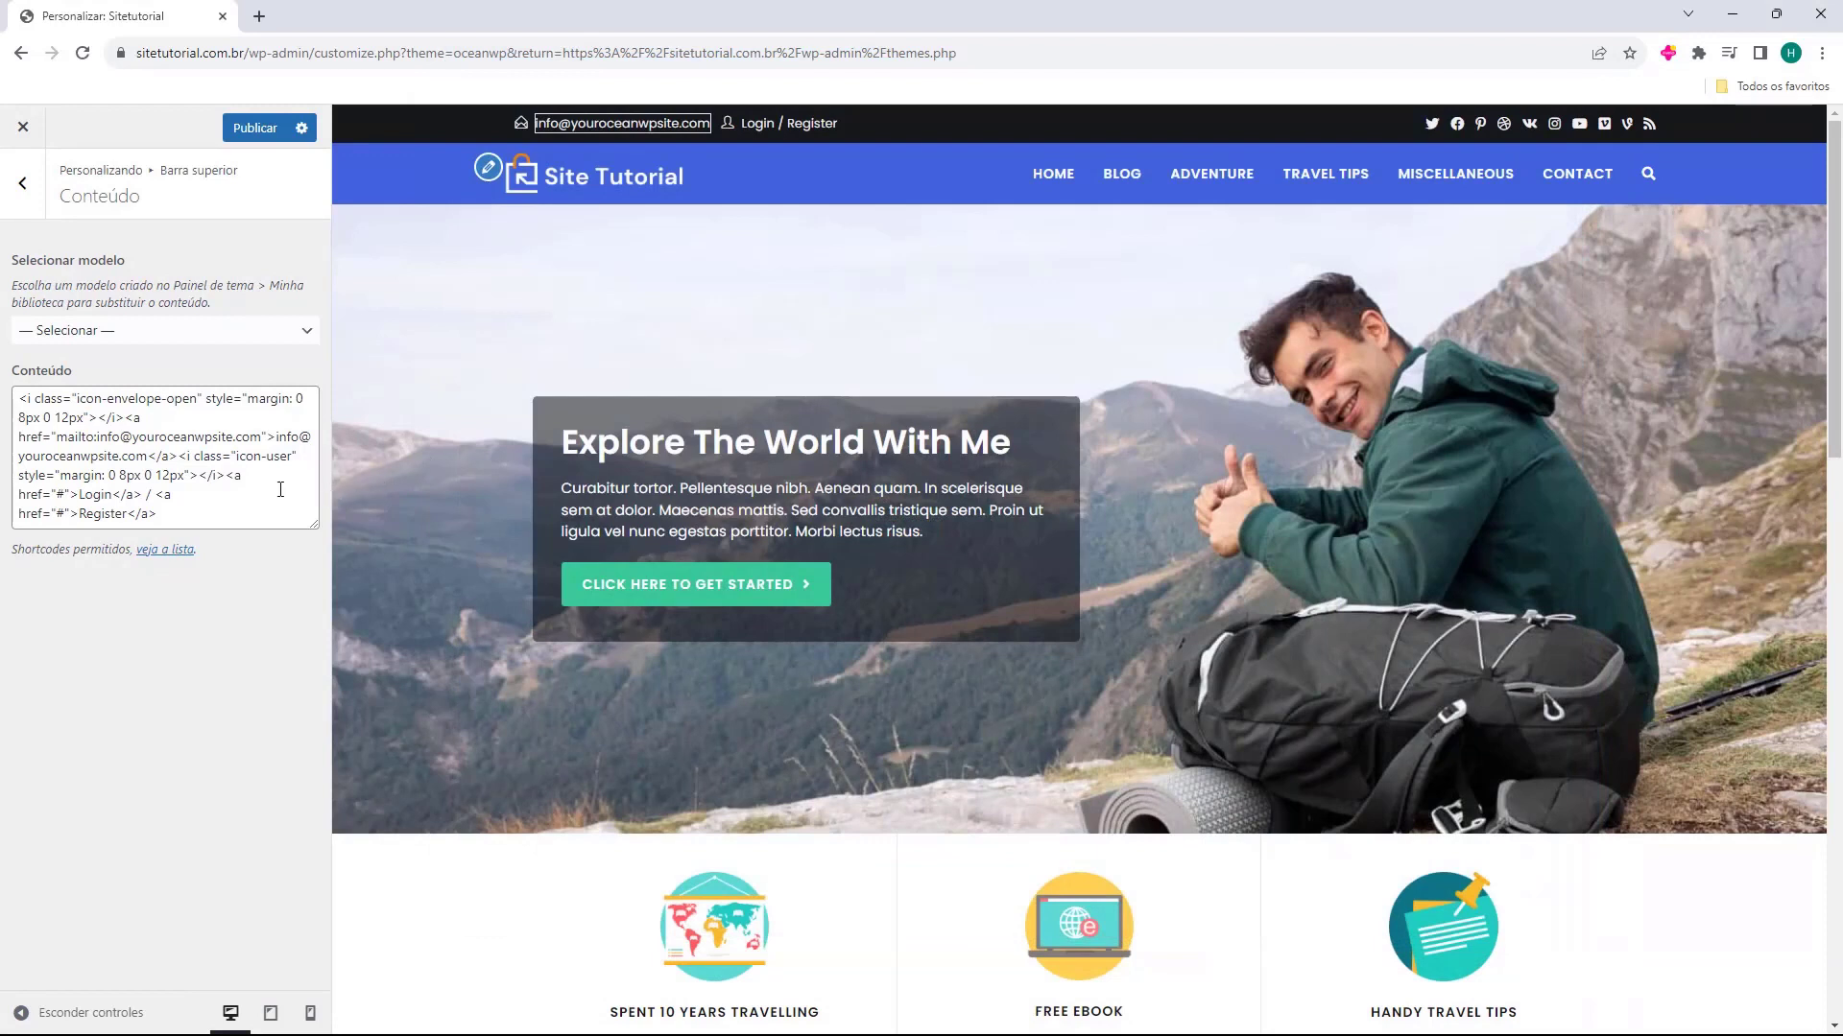
left_click(400, 171)
Delete the code of the user icon and the Login / Register links from the top bar content
left_click_drag(248, 515, 82, 399)
left_click(35, 417)
left_click(110, 415)
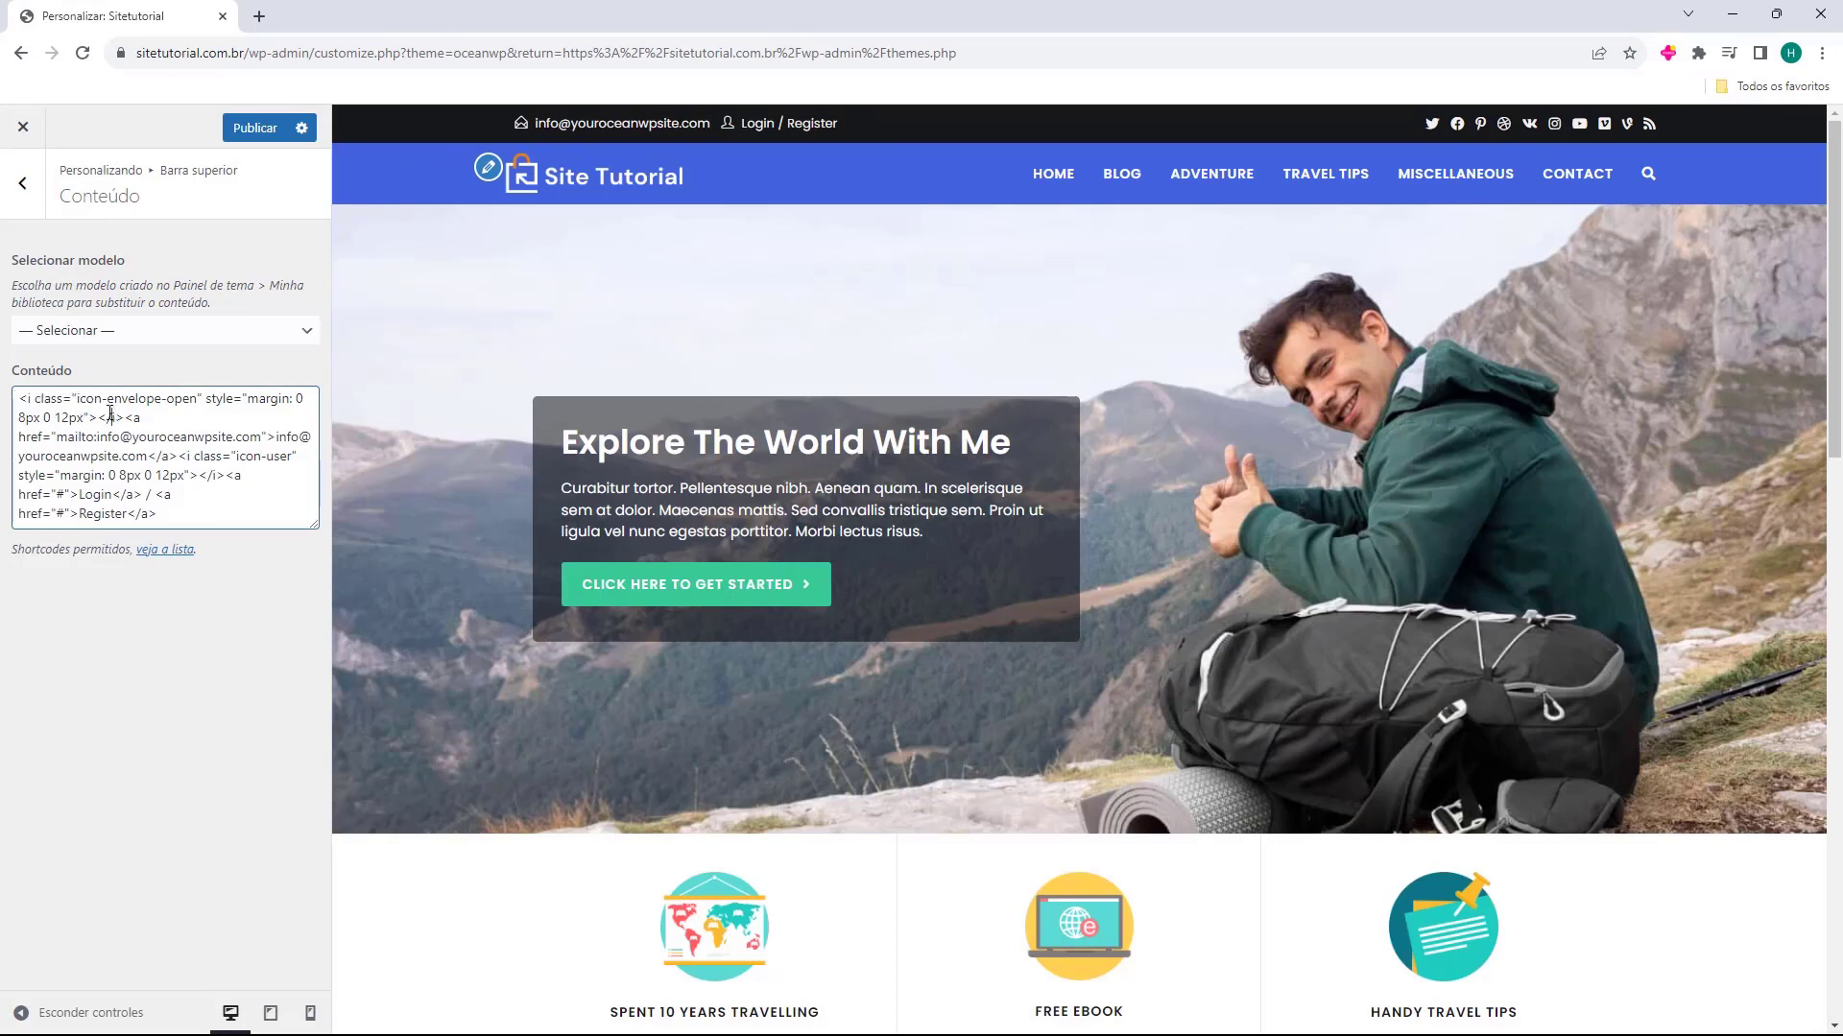
left_click_drag(179, 456, 190, 459)
left_click(185, 459)
left_click(191, 459)
left_click_drag(179, 459, 262, 538)
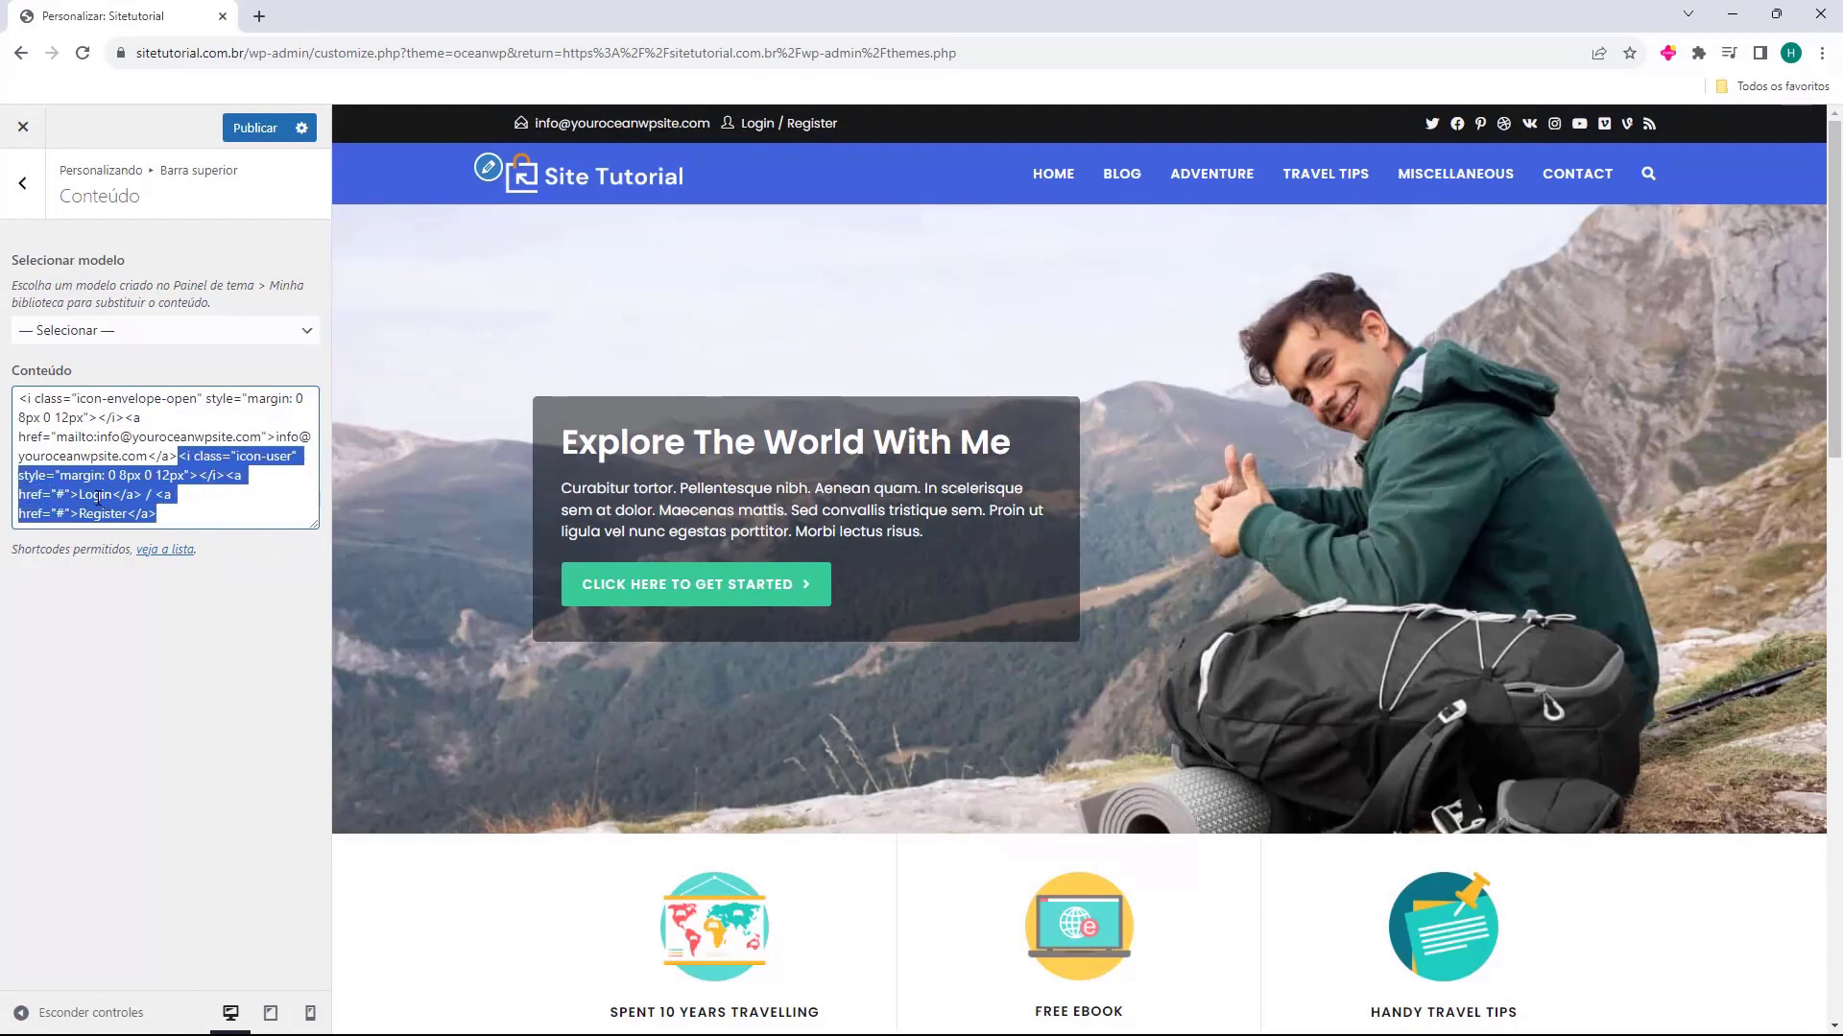
key("BackSpace")
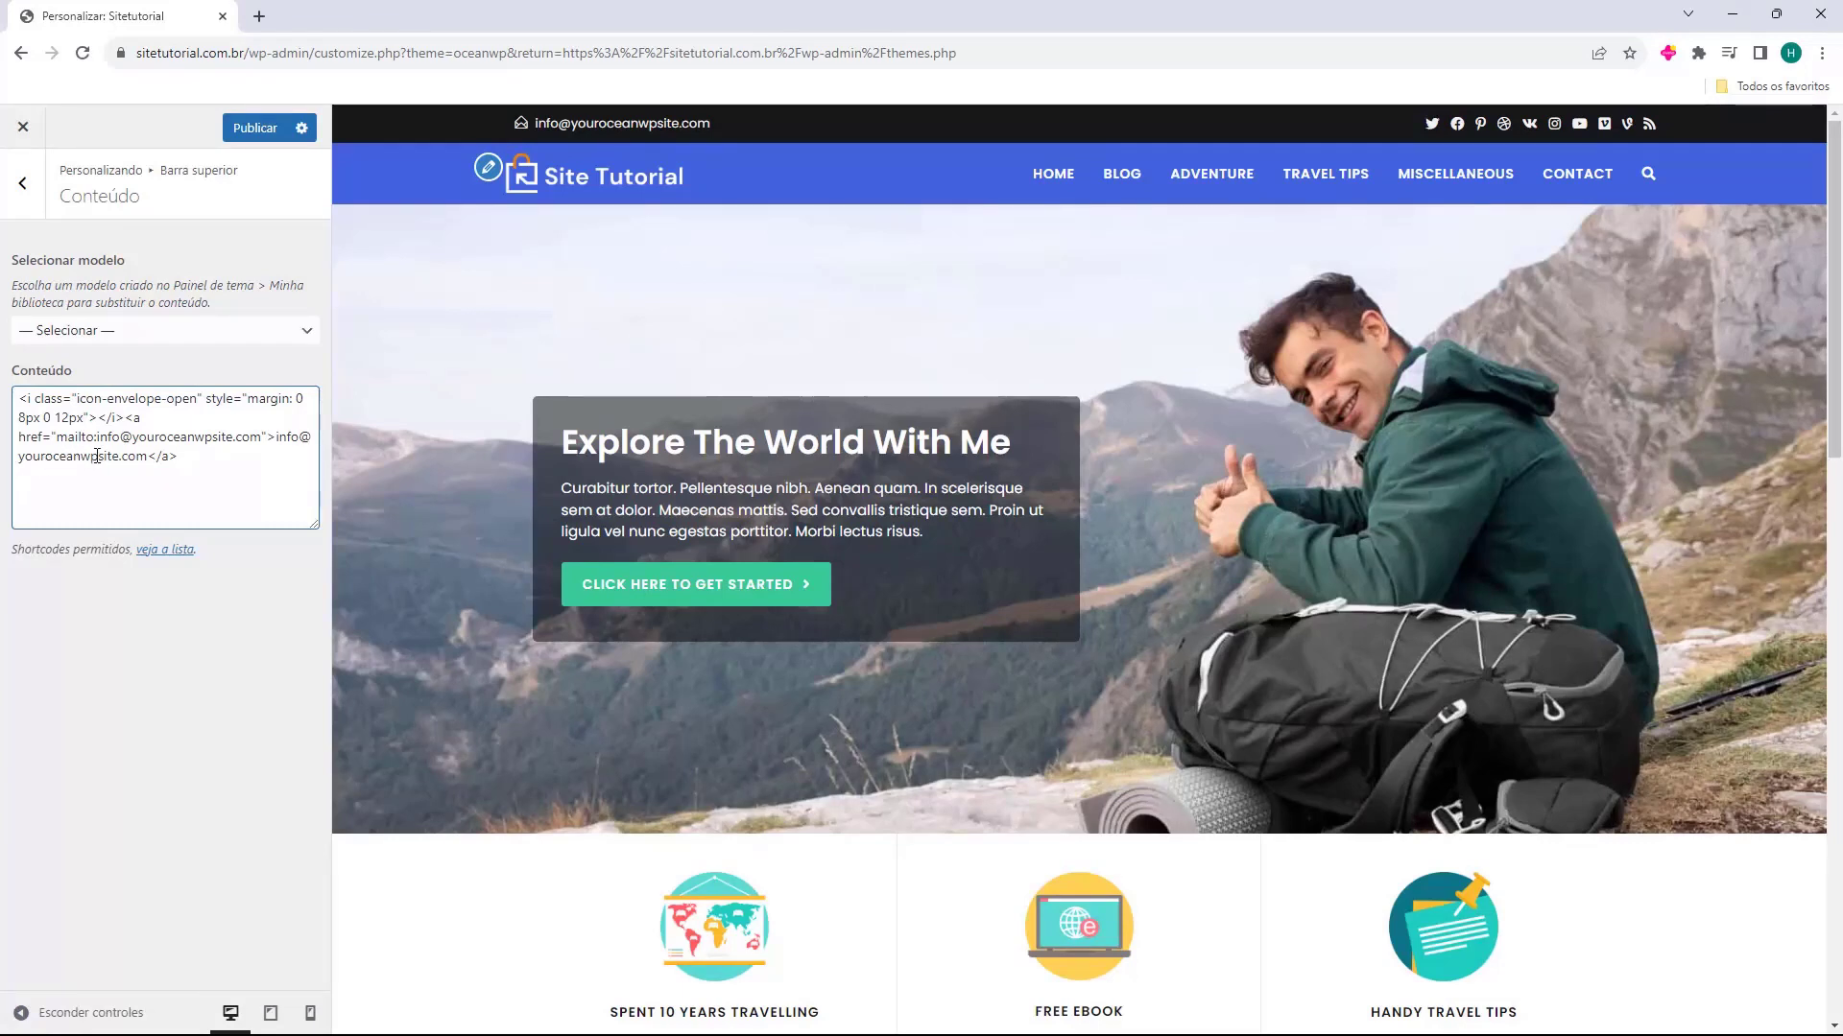
Replace the displayed e-mail text in the top bar content with the site's own contact e-mail
mouse_move(147, 456)
left_mouse_down()
mouse_move(125, 457)
mouse_move(263, 439)
mouse_move(147, 457)
left_mouse_up()
left_click(272, 443)
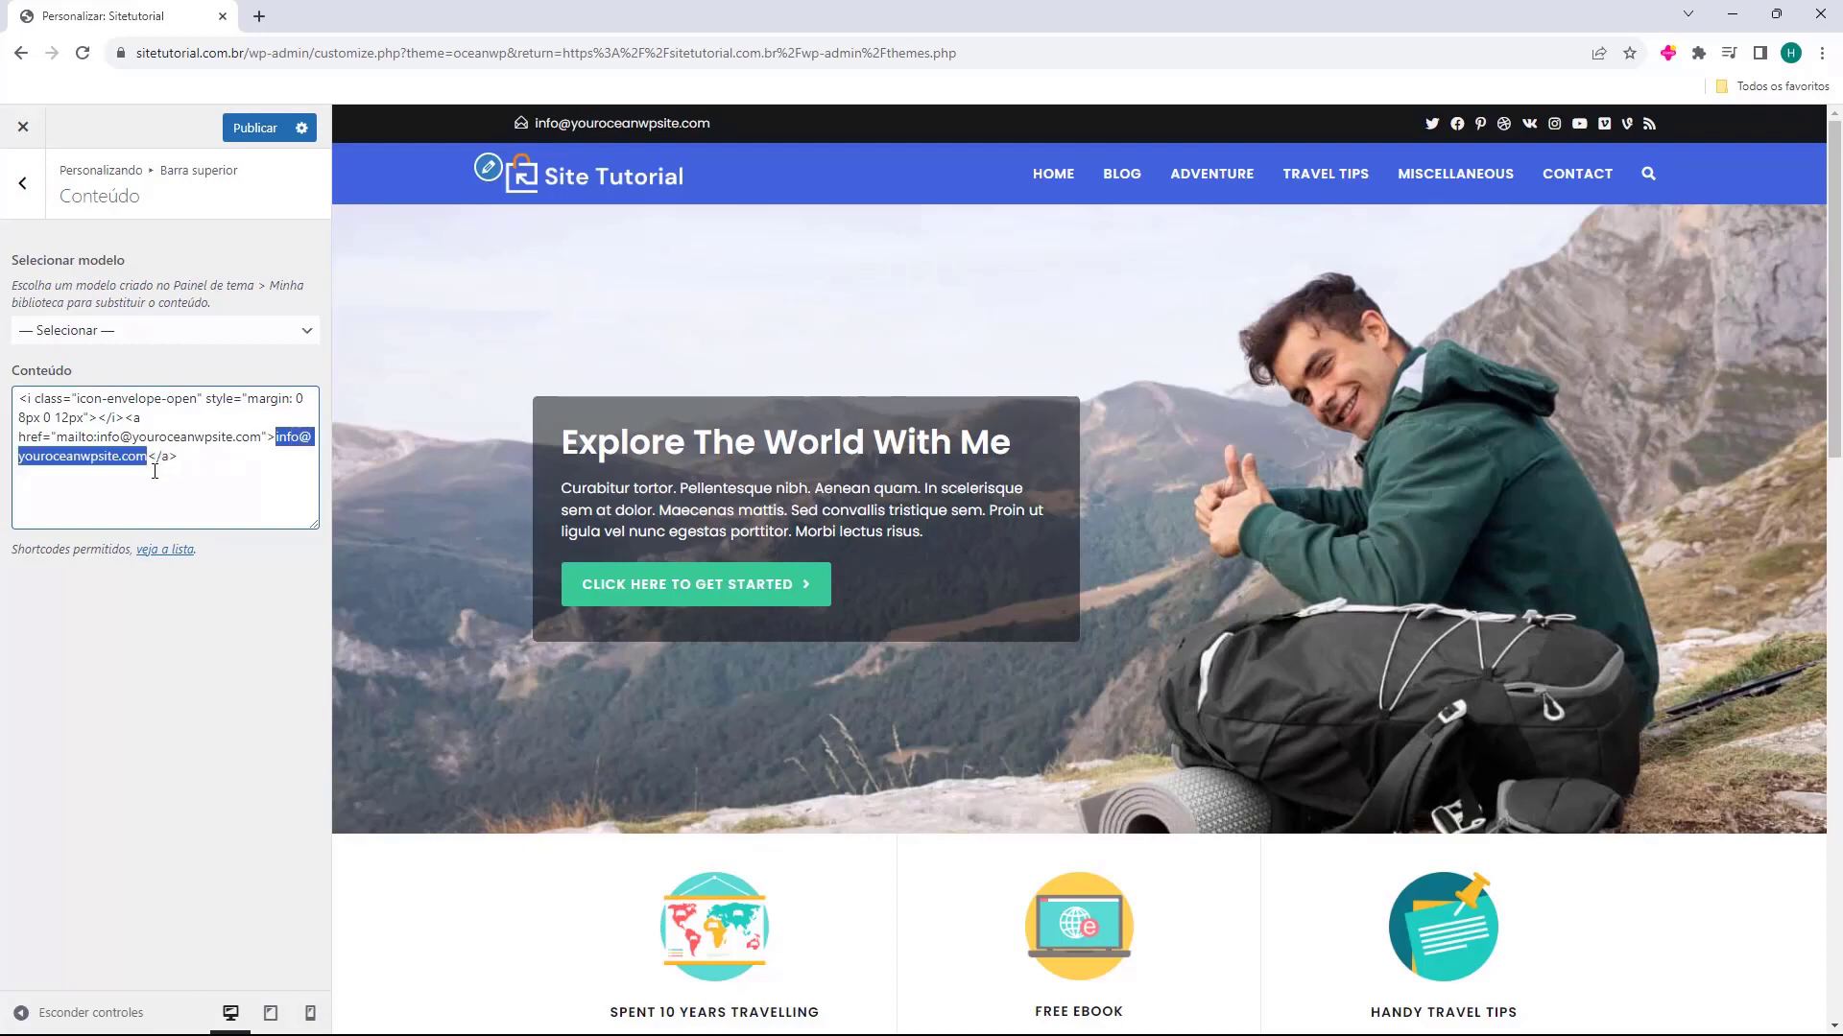
key("ctrl+v")
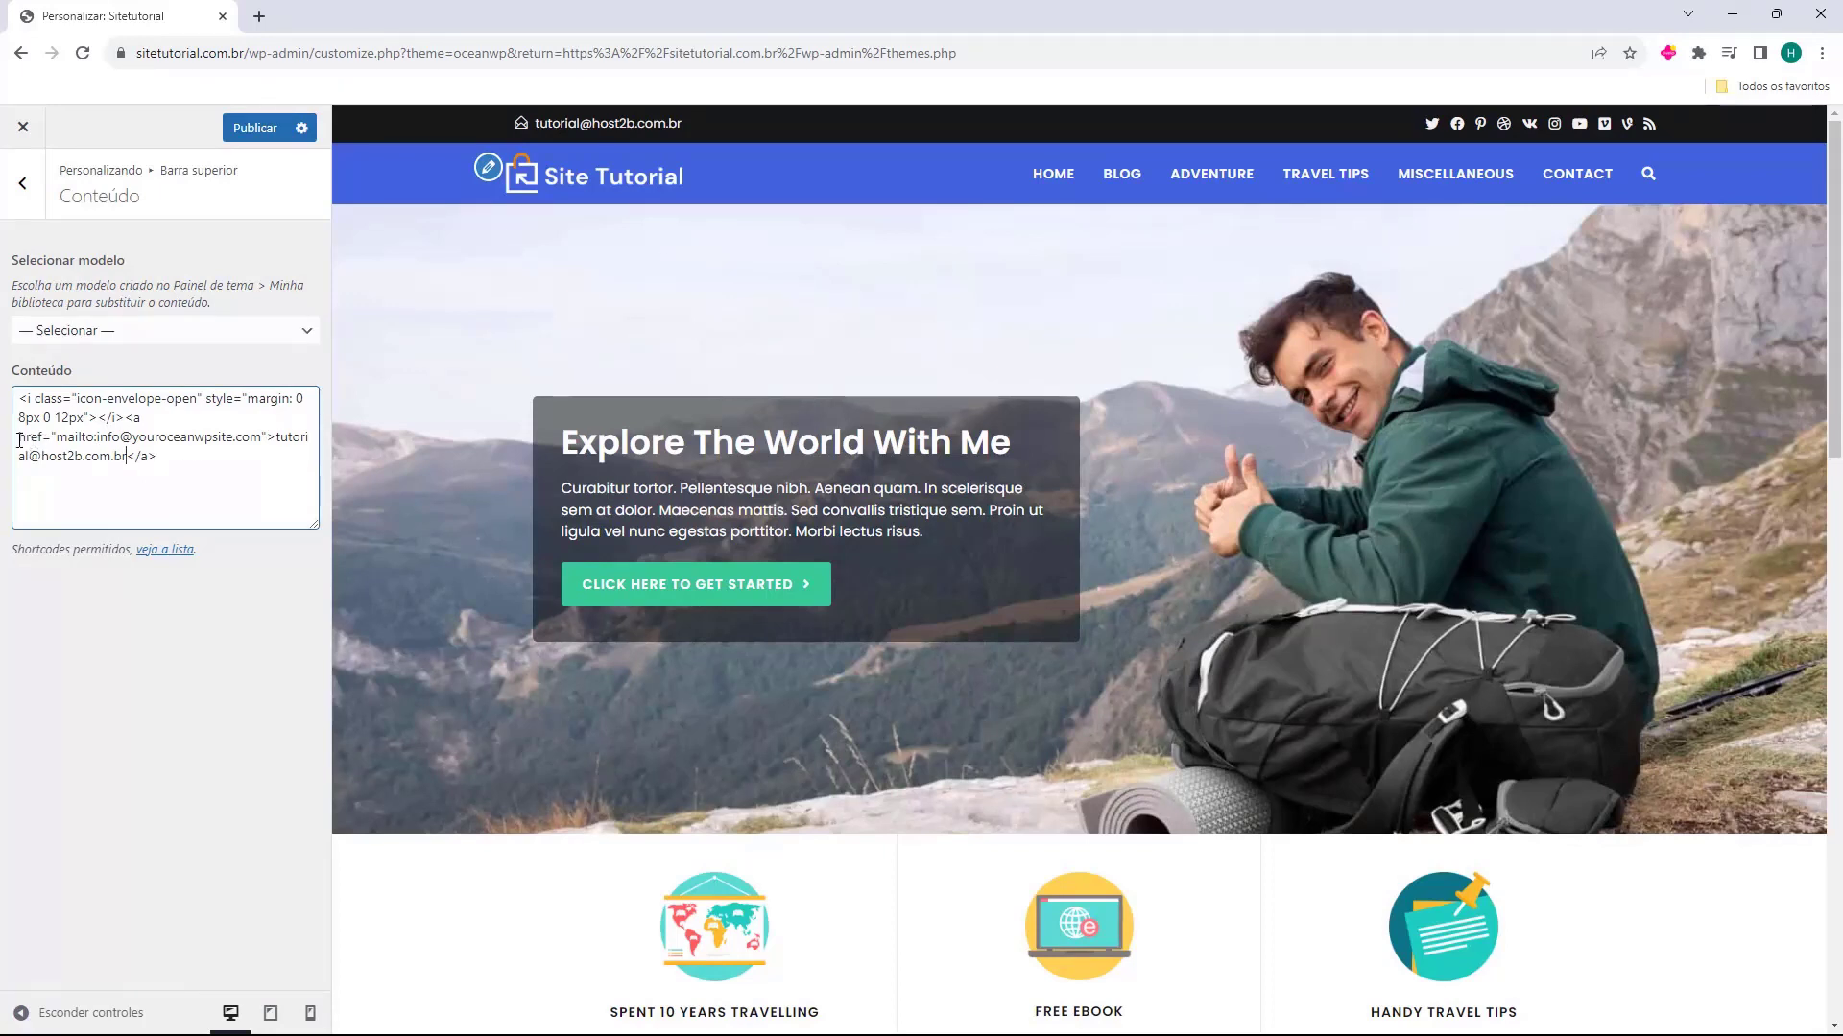
Replace the address after mailto: in the top bar's link code with the same contact e-mail
left_click_drag(19, 441, 28, 439)
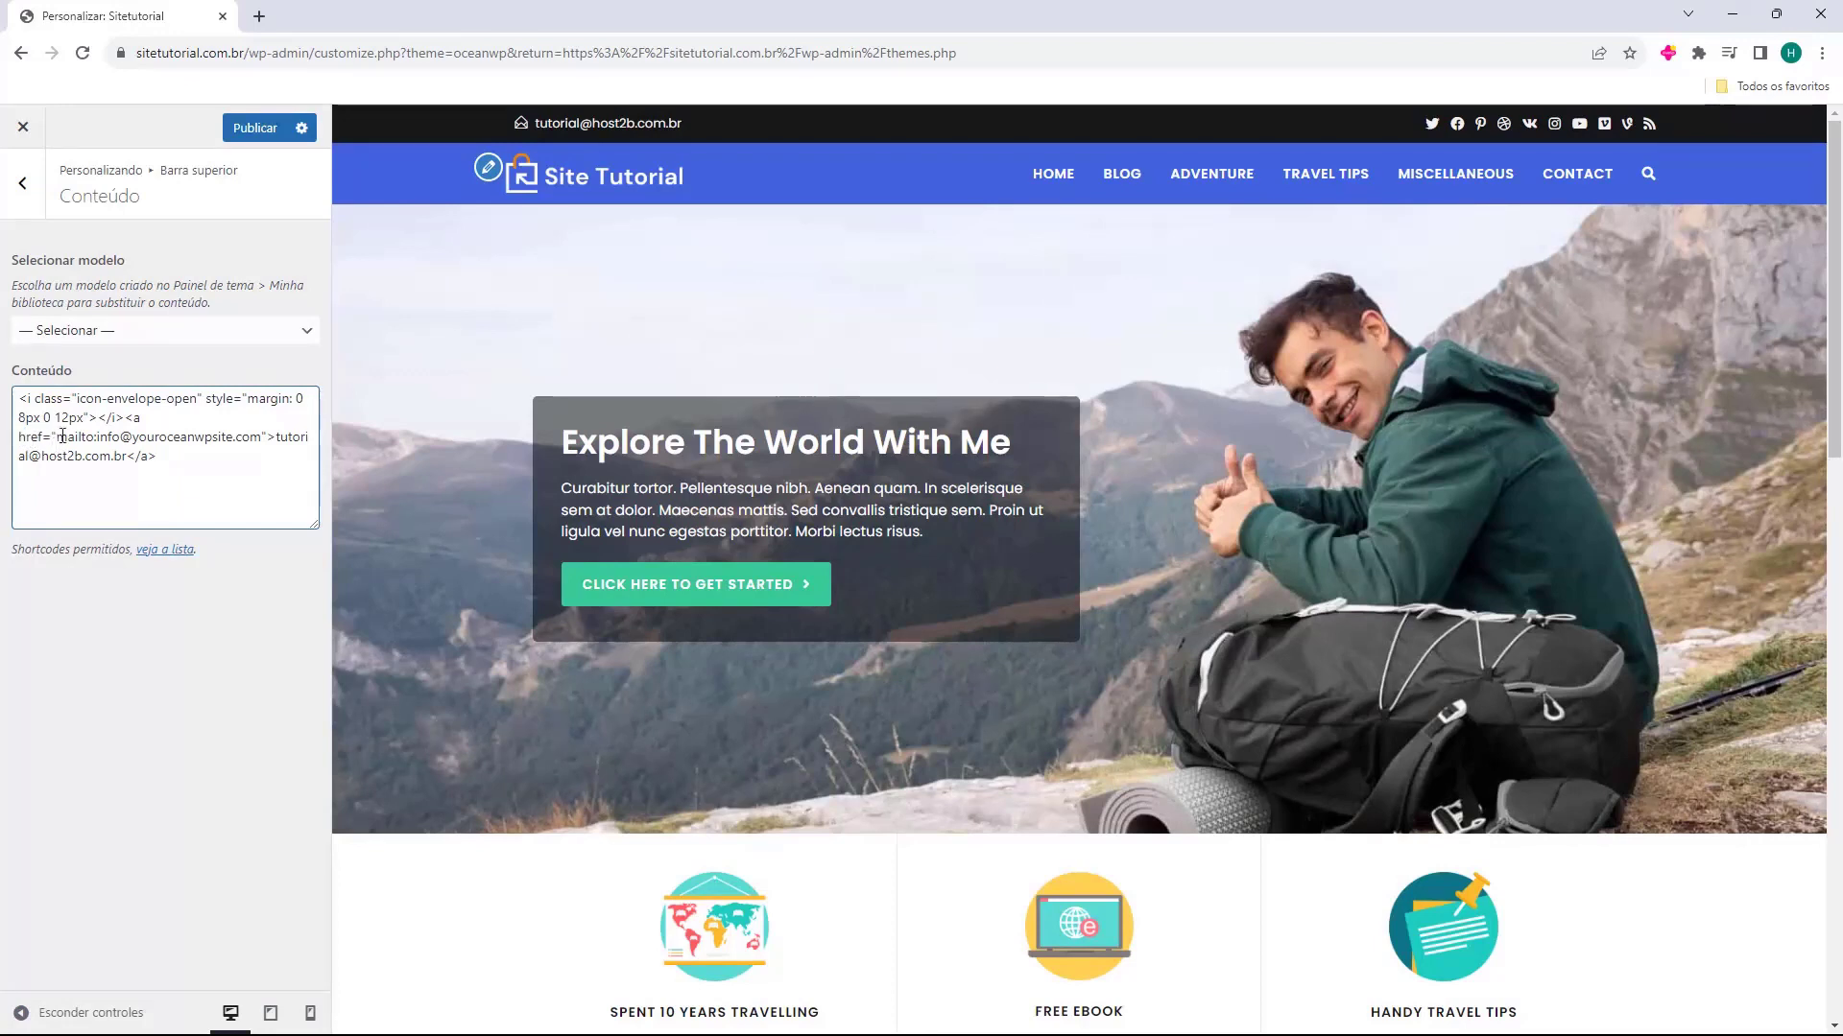
left_click(55, 437)
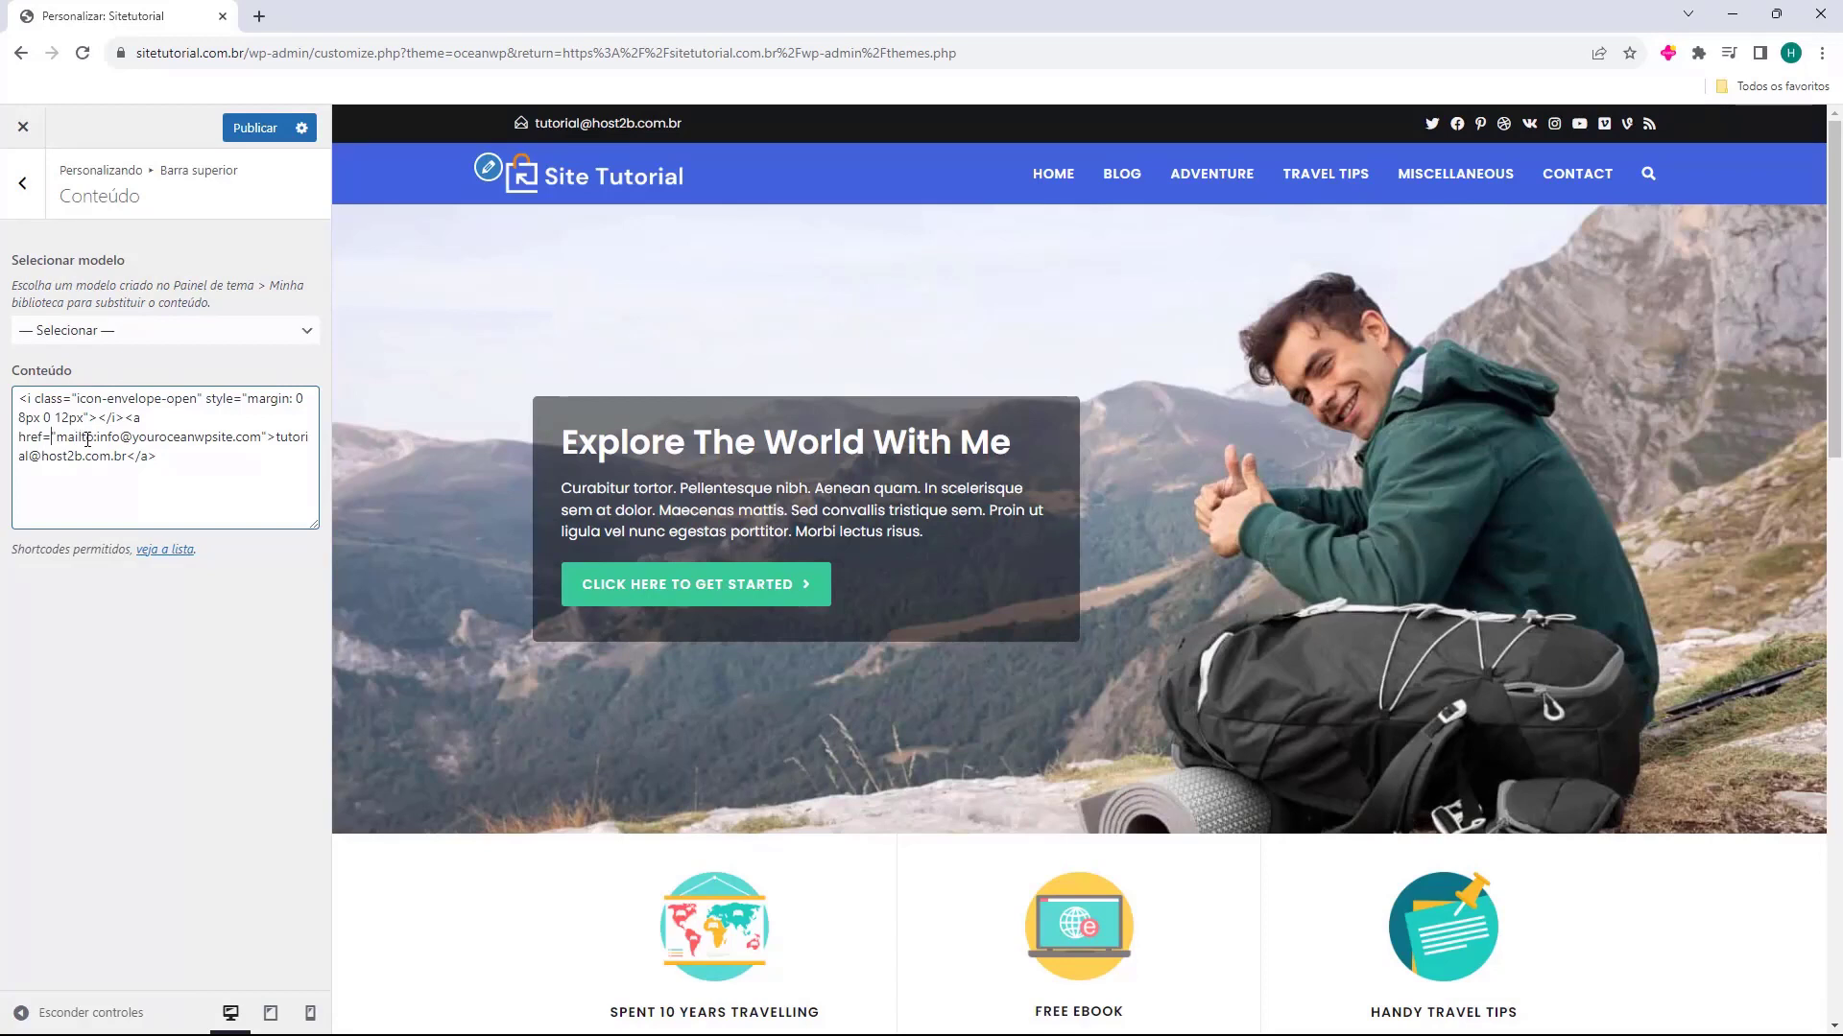
mouse_move(97, 440)
left_mouse_down()
mouse_move(120, 458)
mouse_move(144, 439)
mouse_move(230, 443)
mouse_move(118, 444)
left_mouse_up()
left_click(130, 438)
left_click_drag(259, 437, 108, 440)
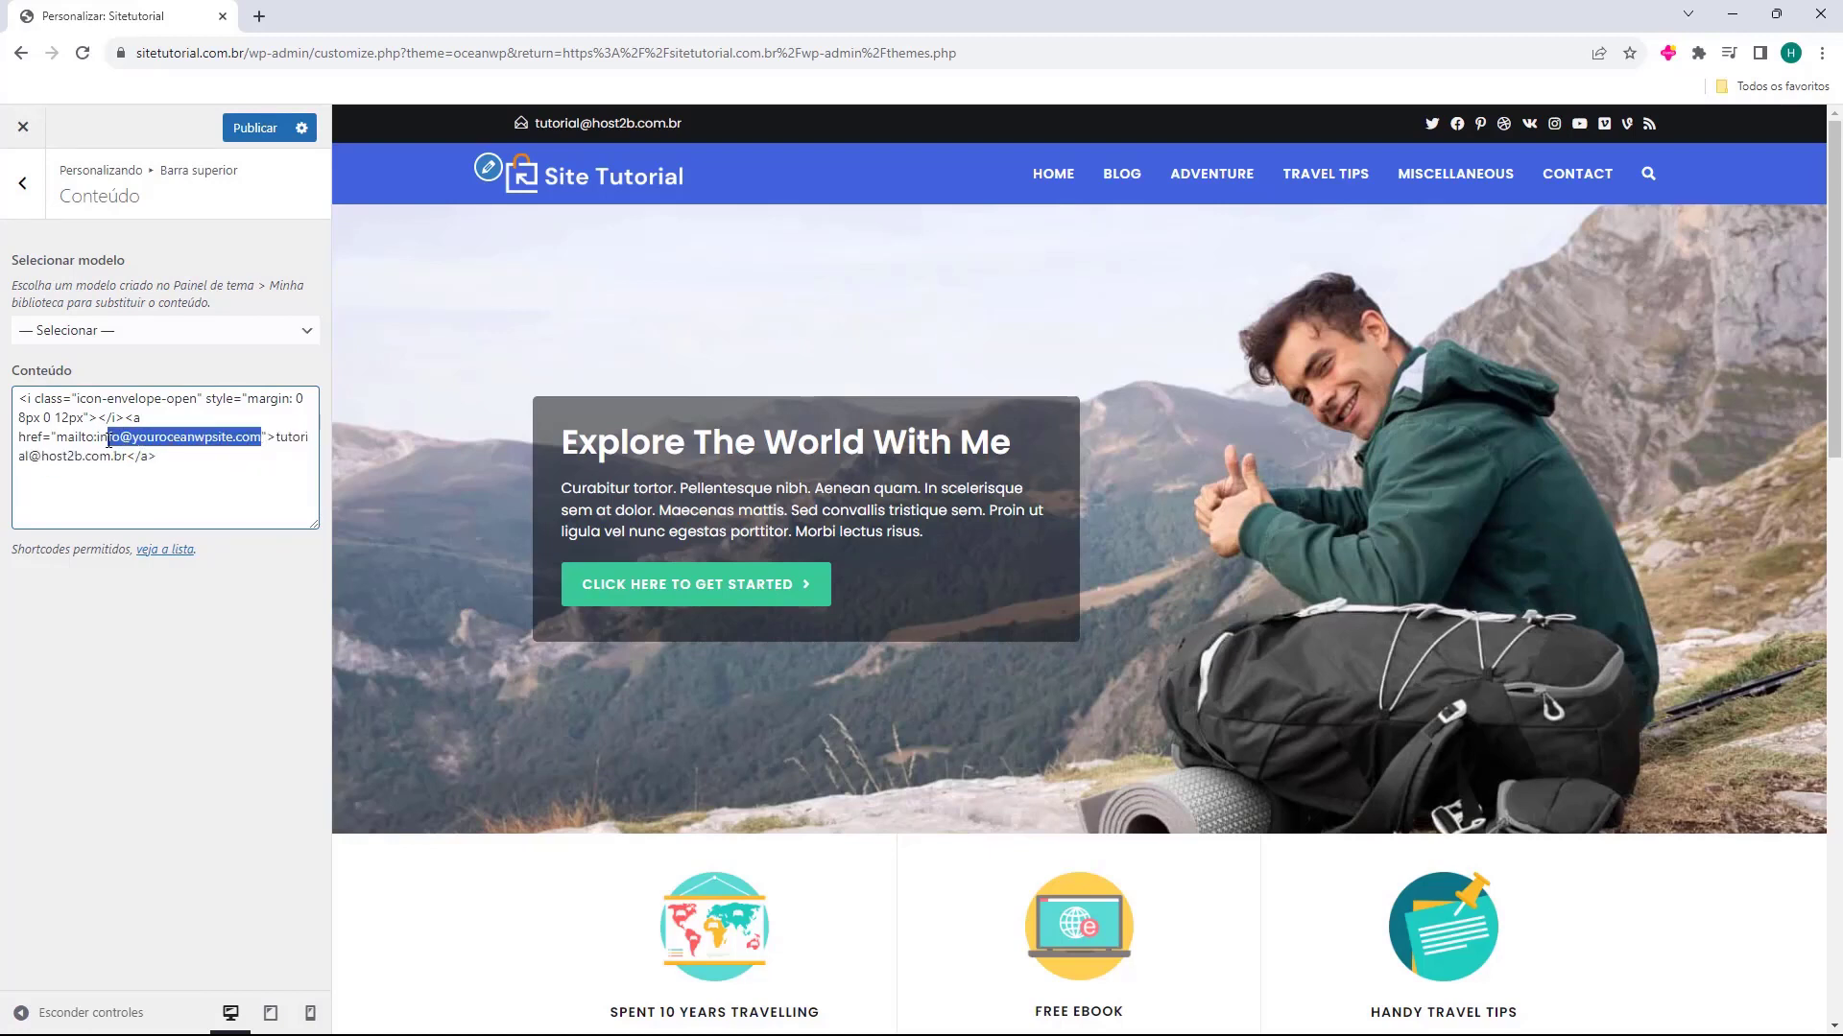
key("BackSpace")
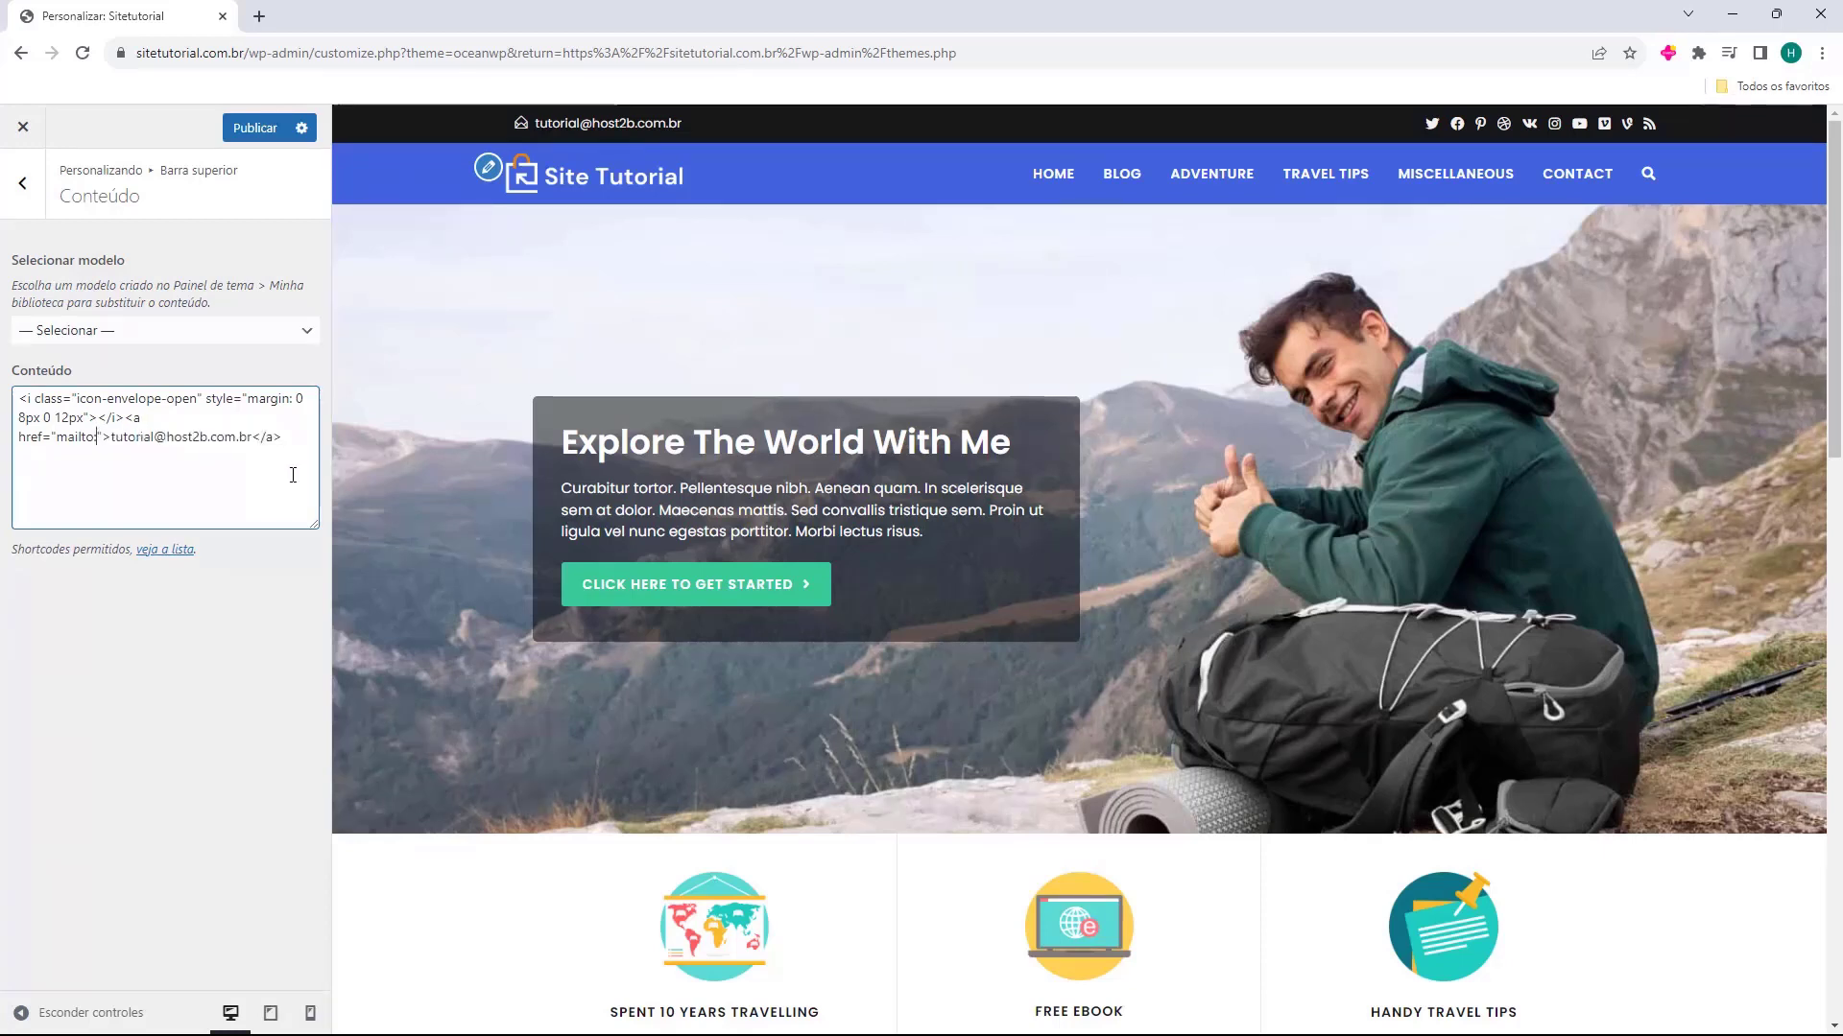
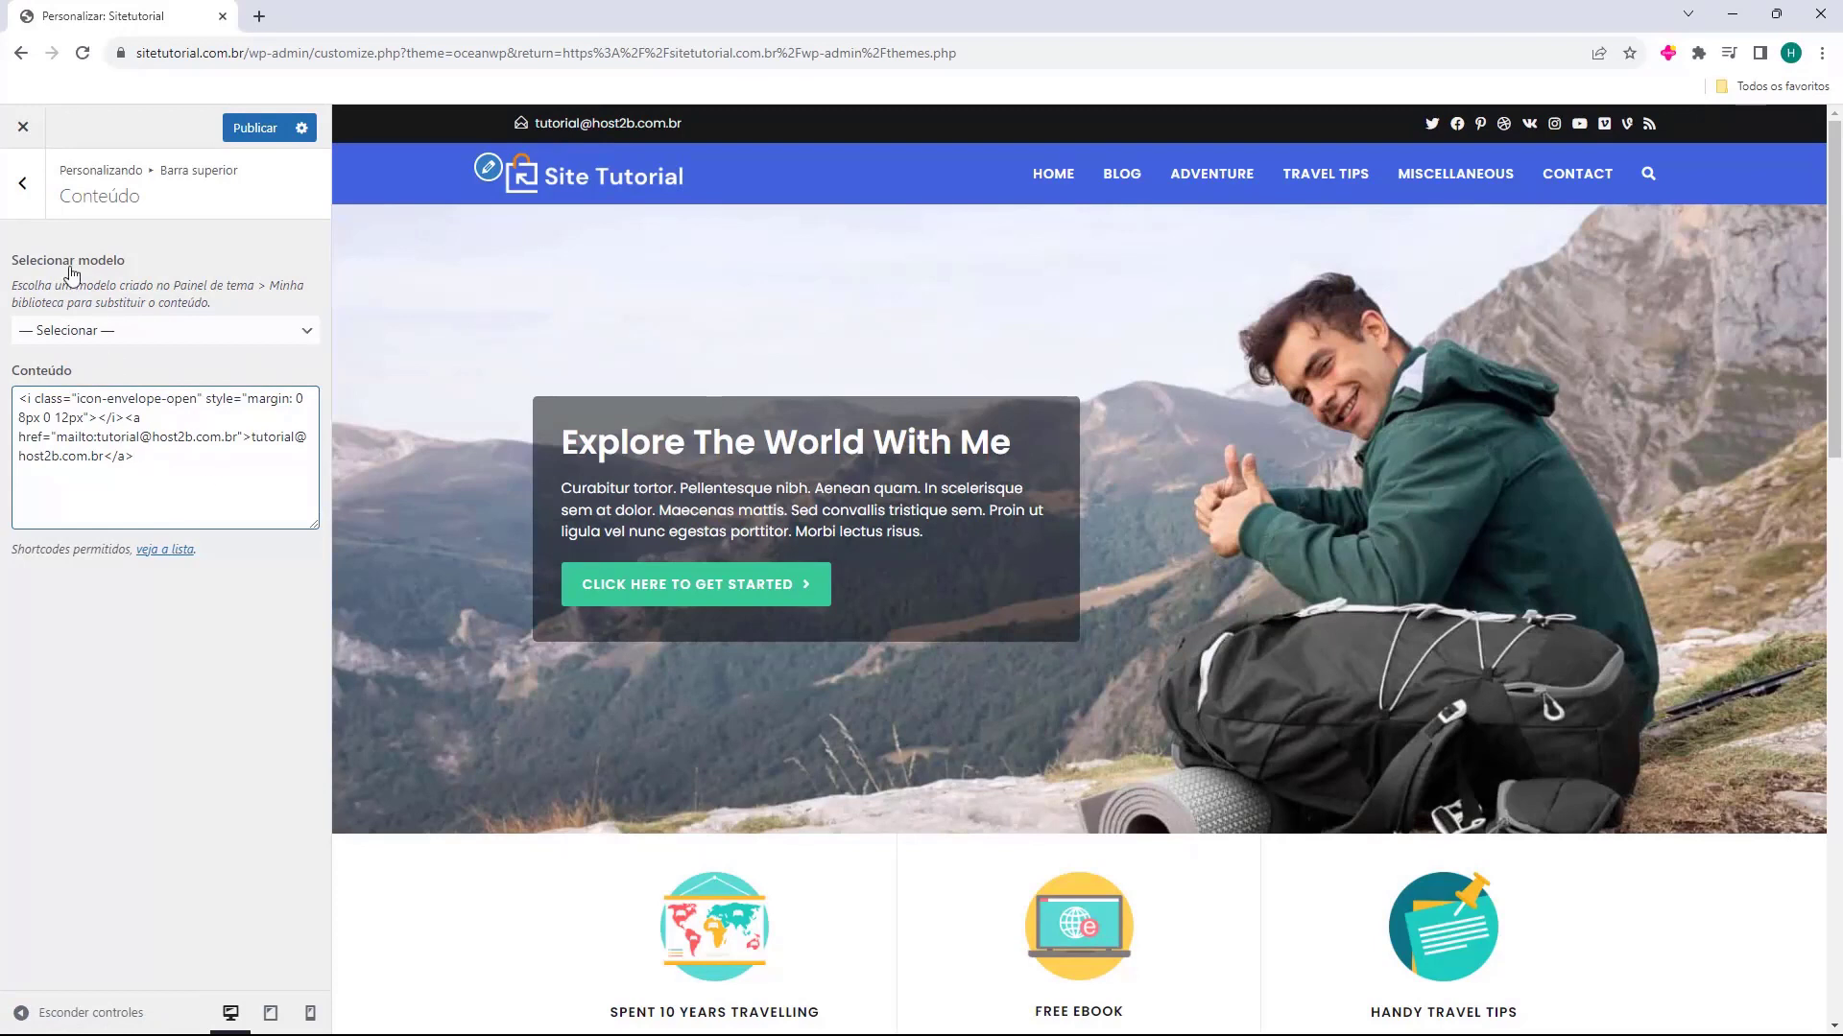
Open the Redes sociais settings of the top bar, try disabling Ativar redes sociais, and enable it again
left_click(24, 192)
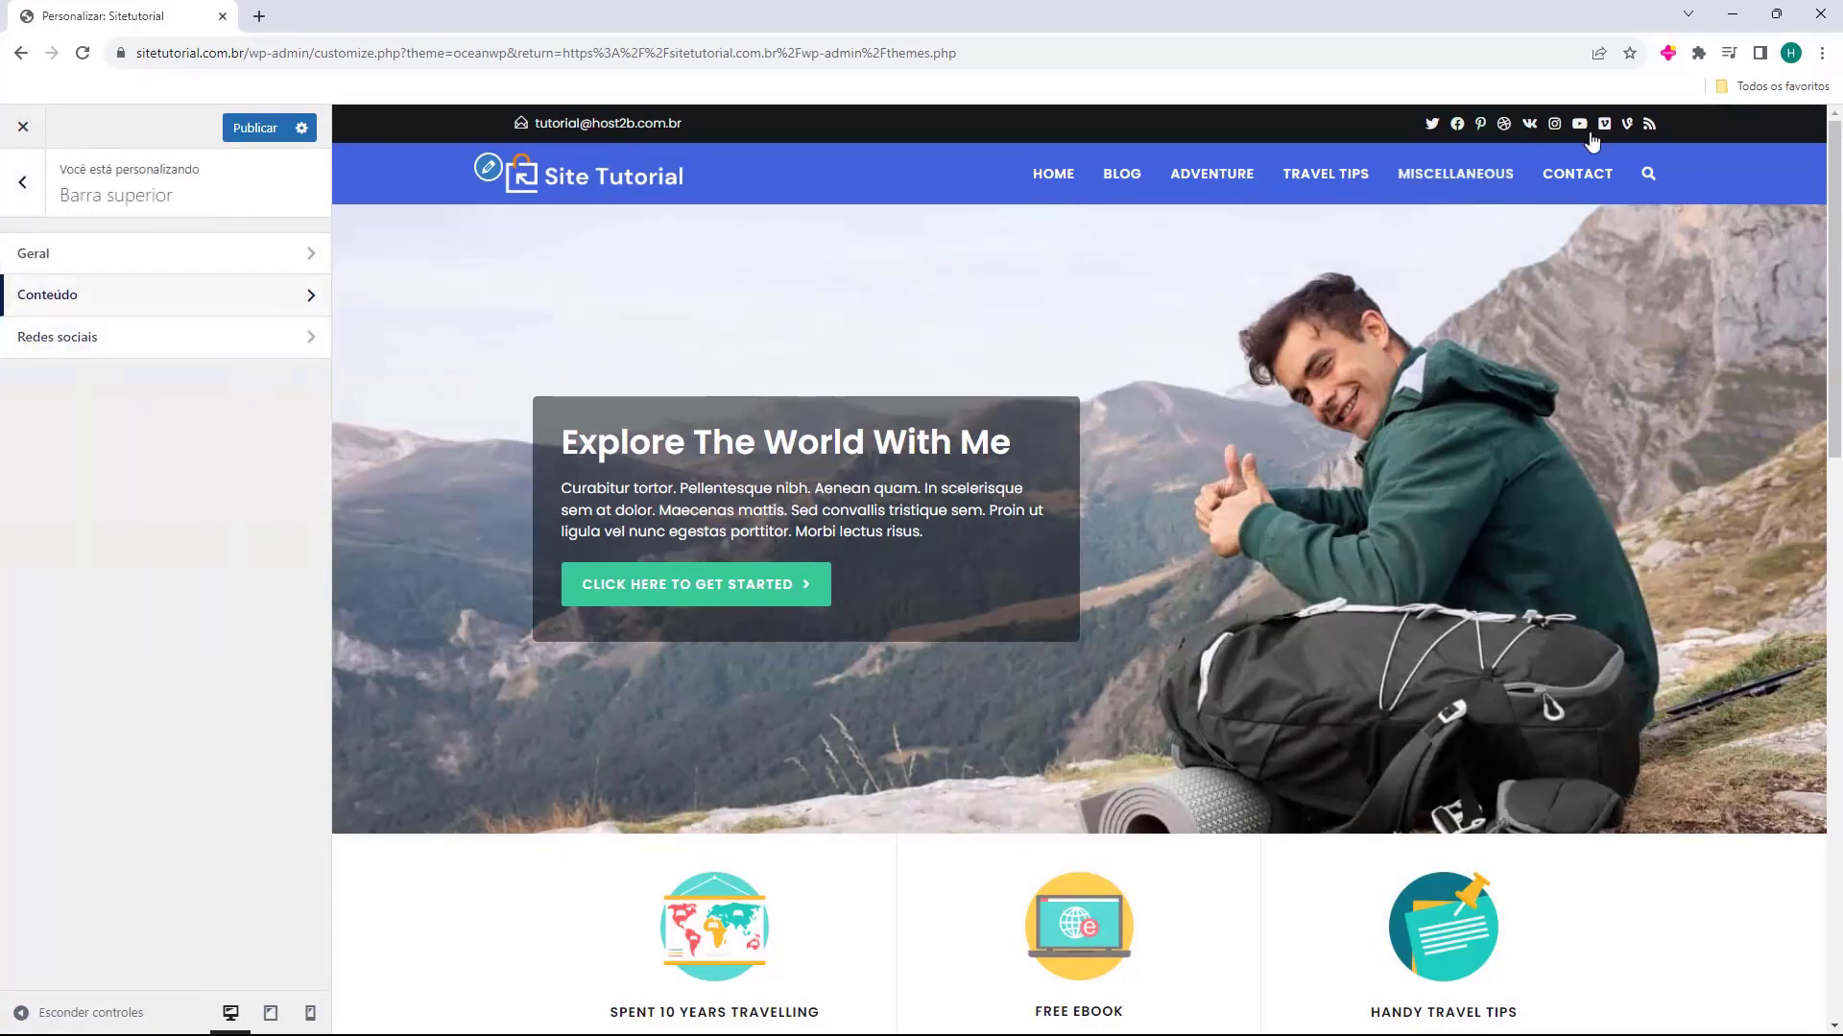
left_click(57, 340)
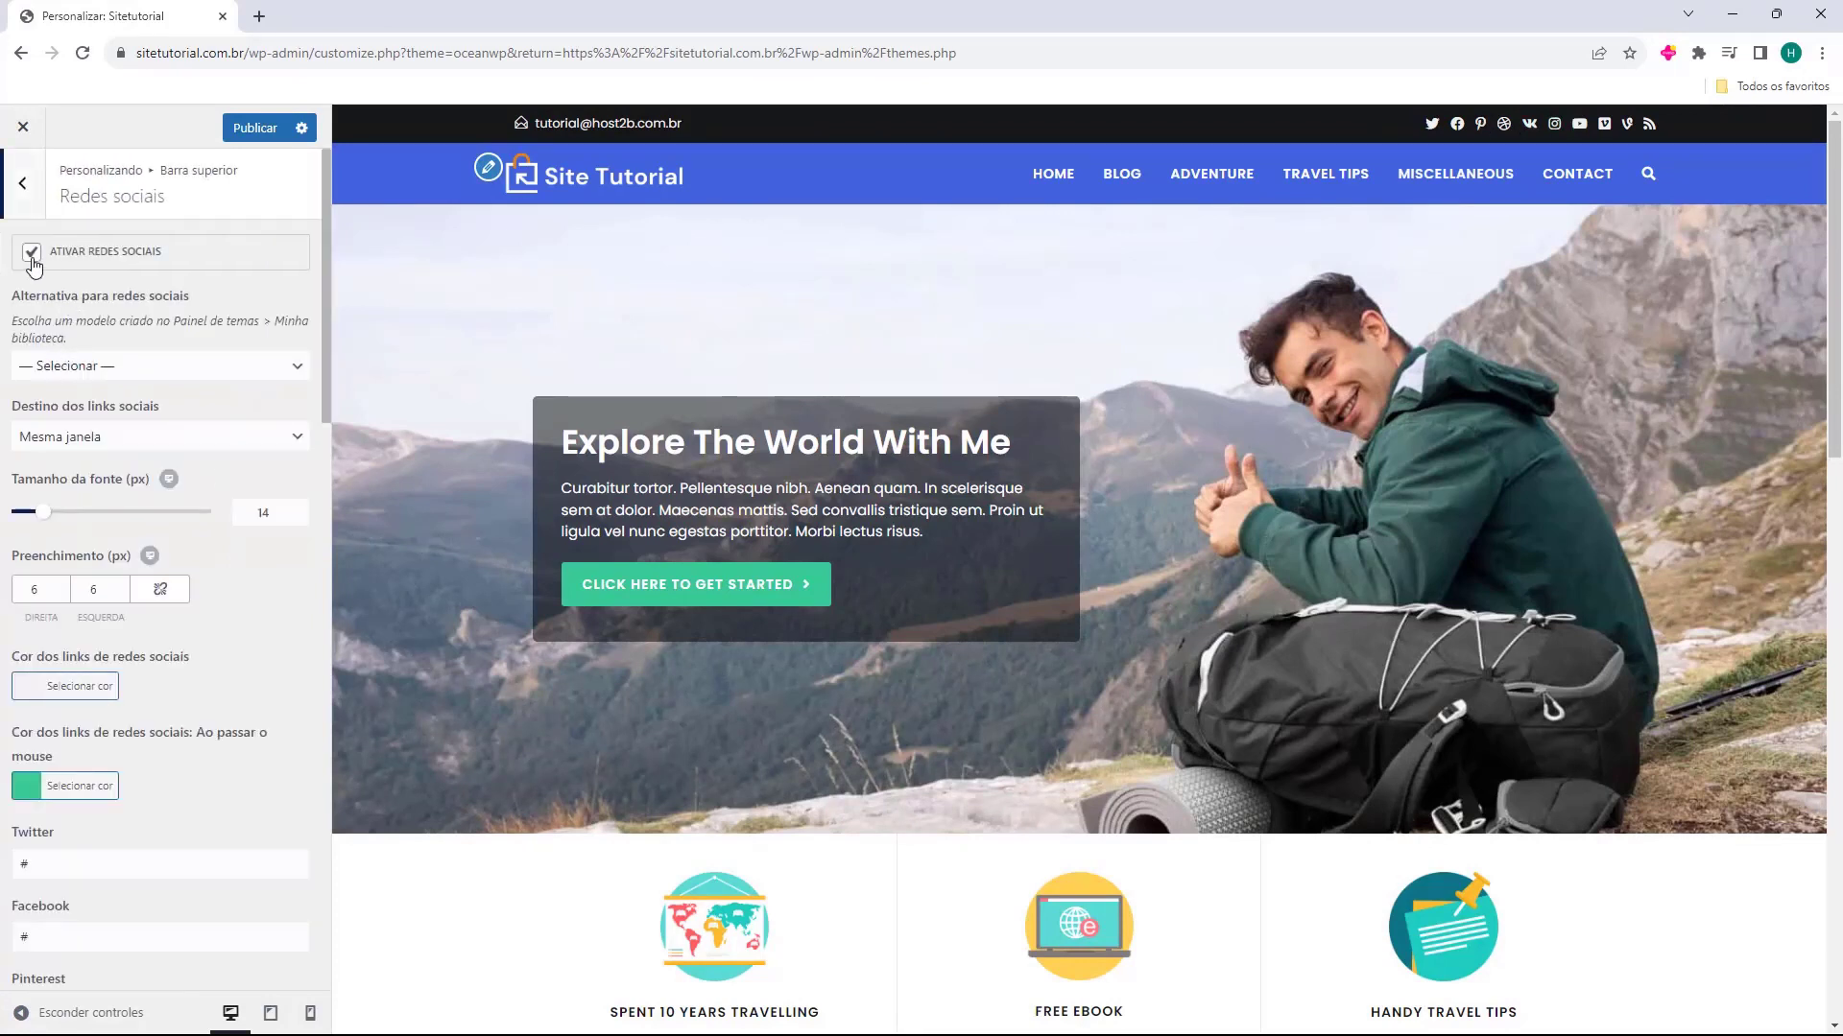
left_click(31, 252)
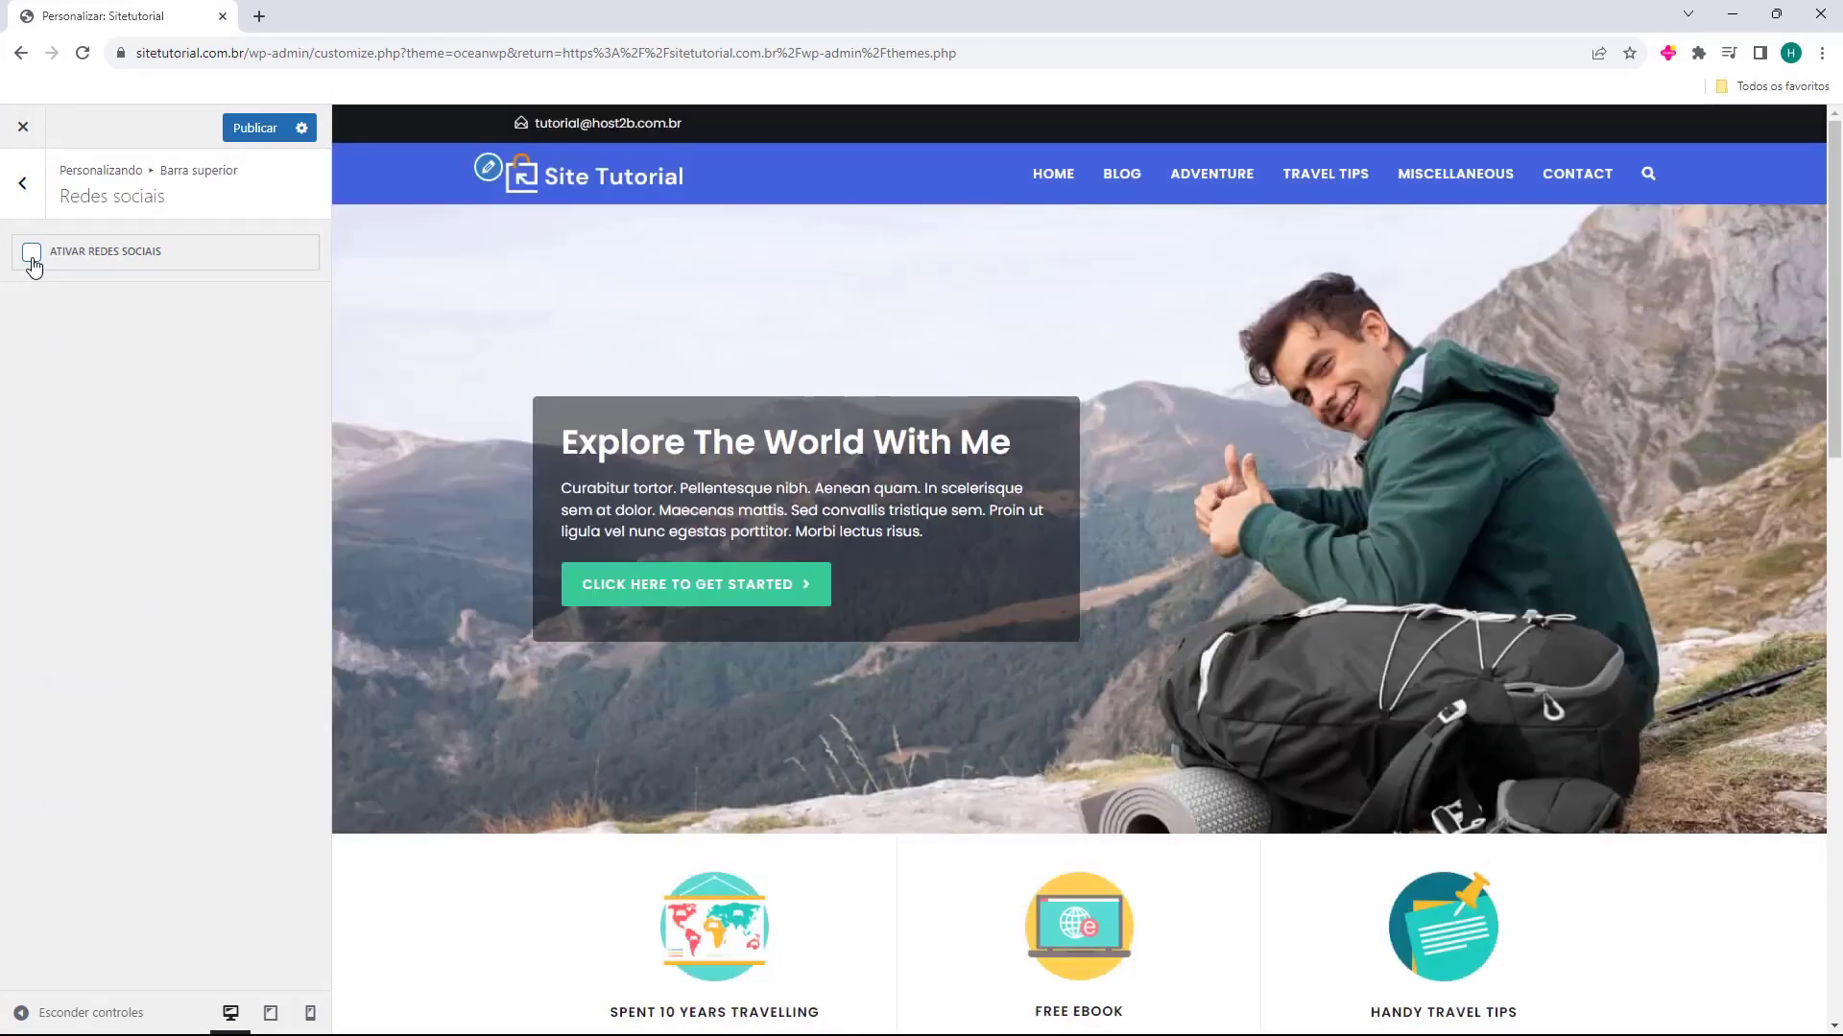
left_click(32, 254)
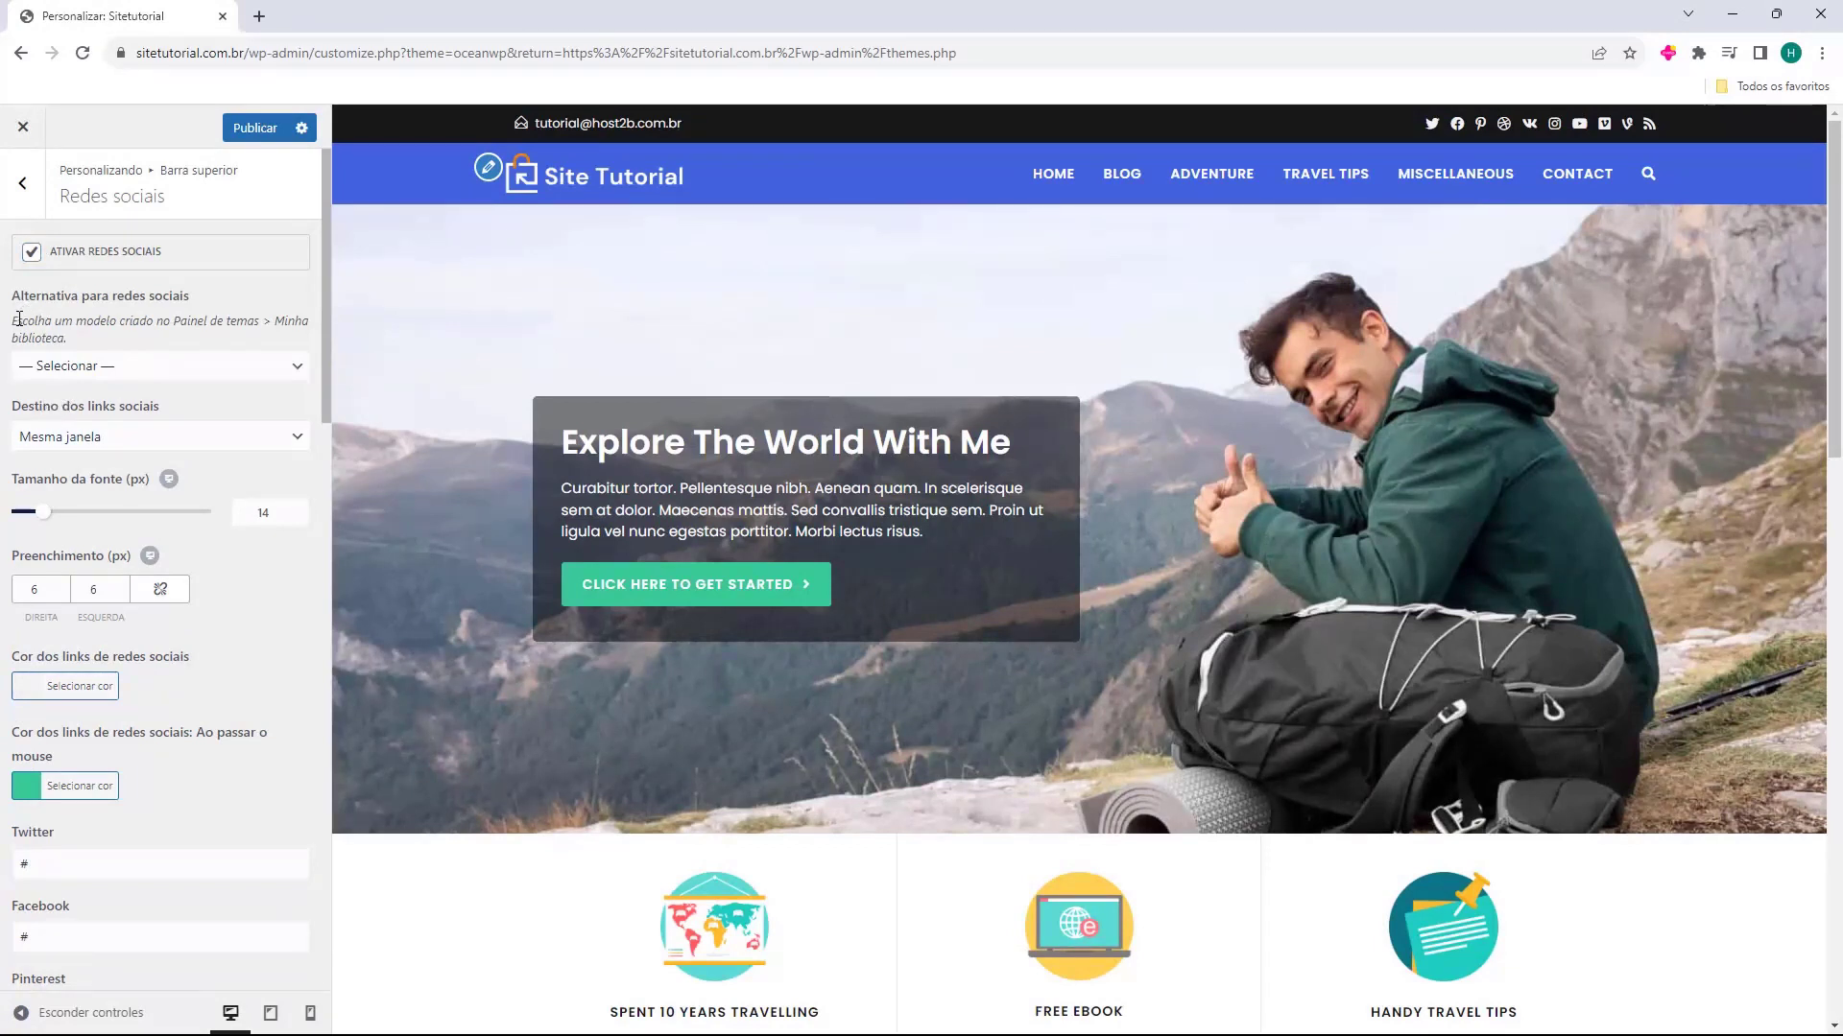
Try clearing the Twitter link in the top bar's social network settings, and restore it to #
scroll(43, 323, "down", 1)
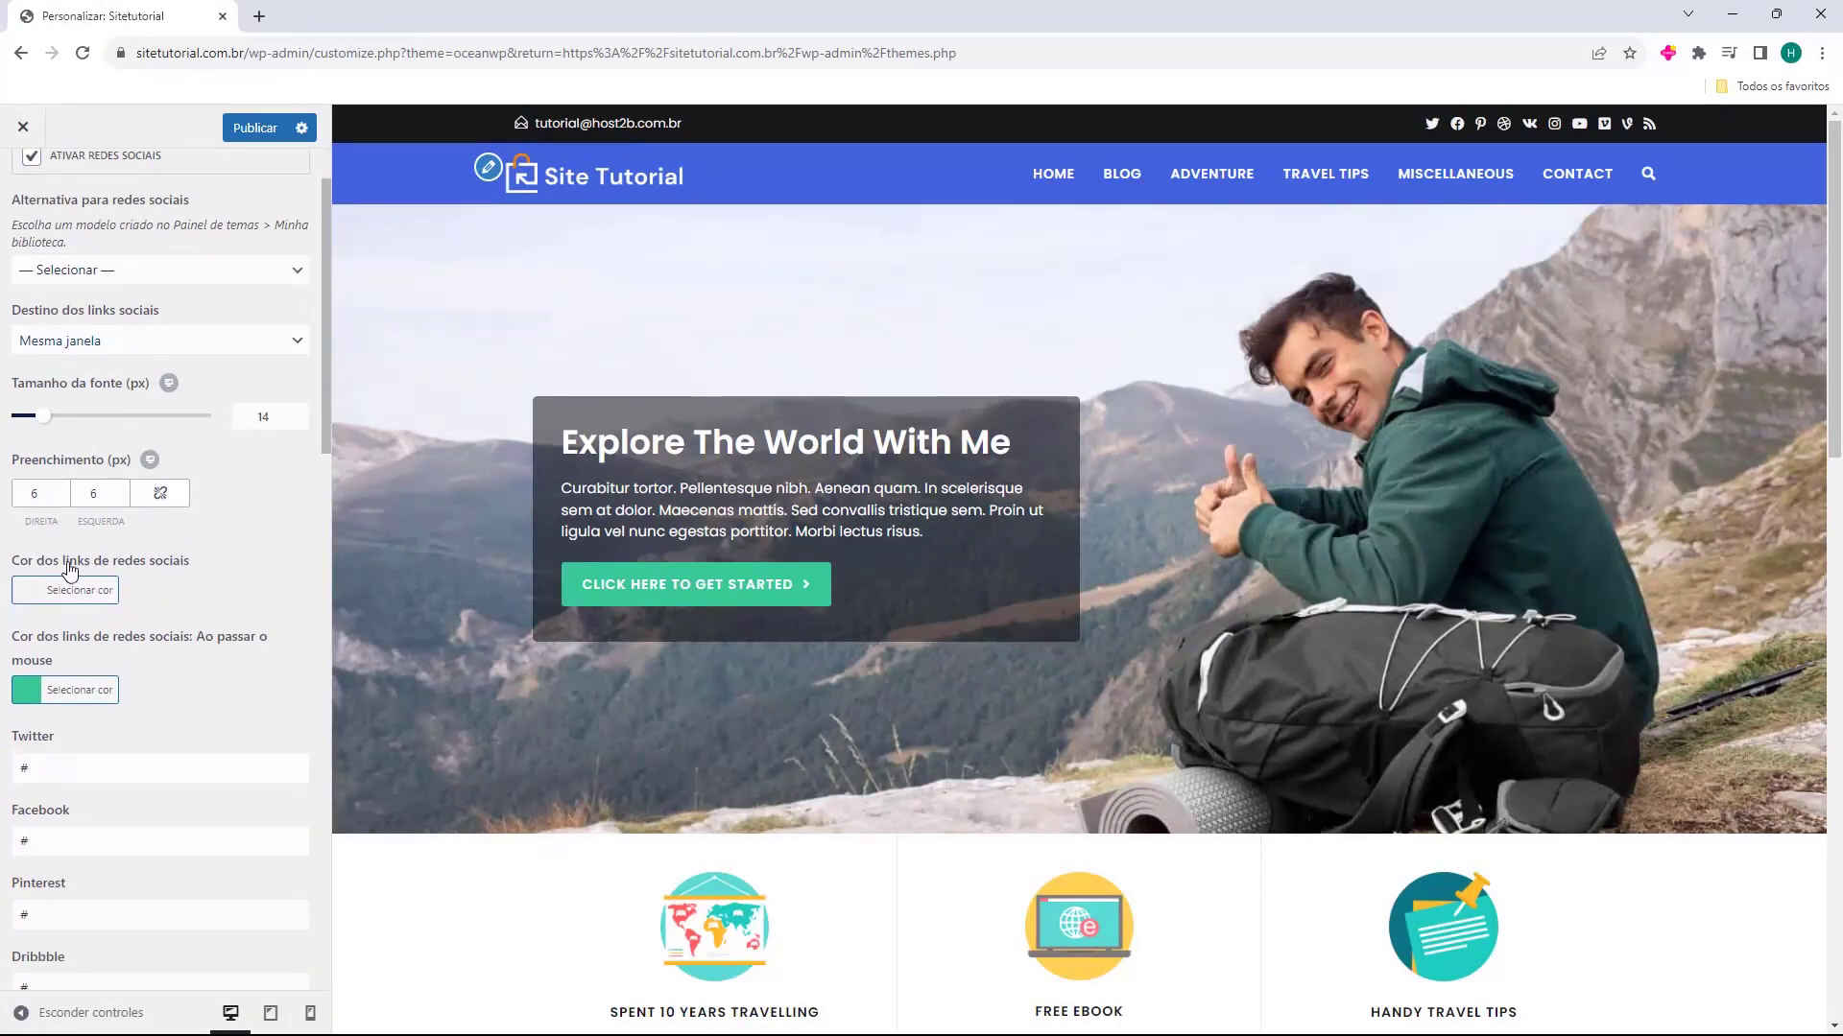
scroll(48, 573, "down", 1)
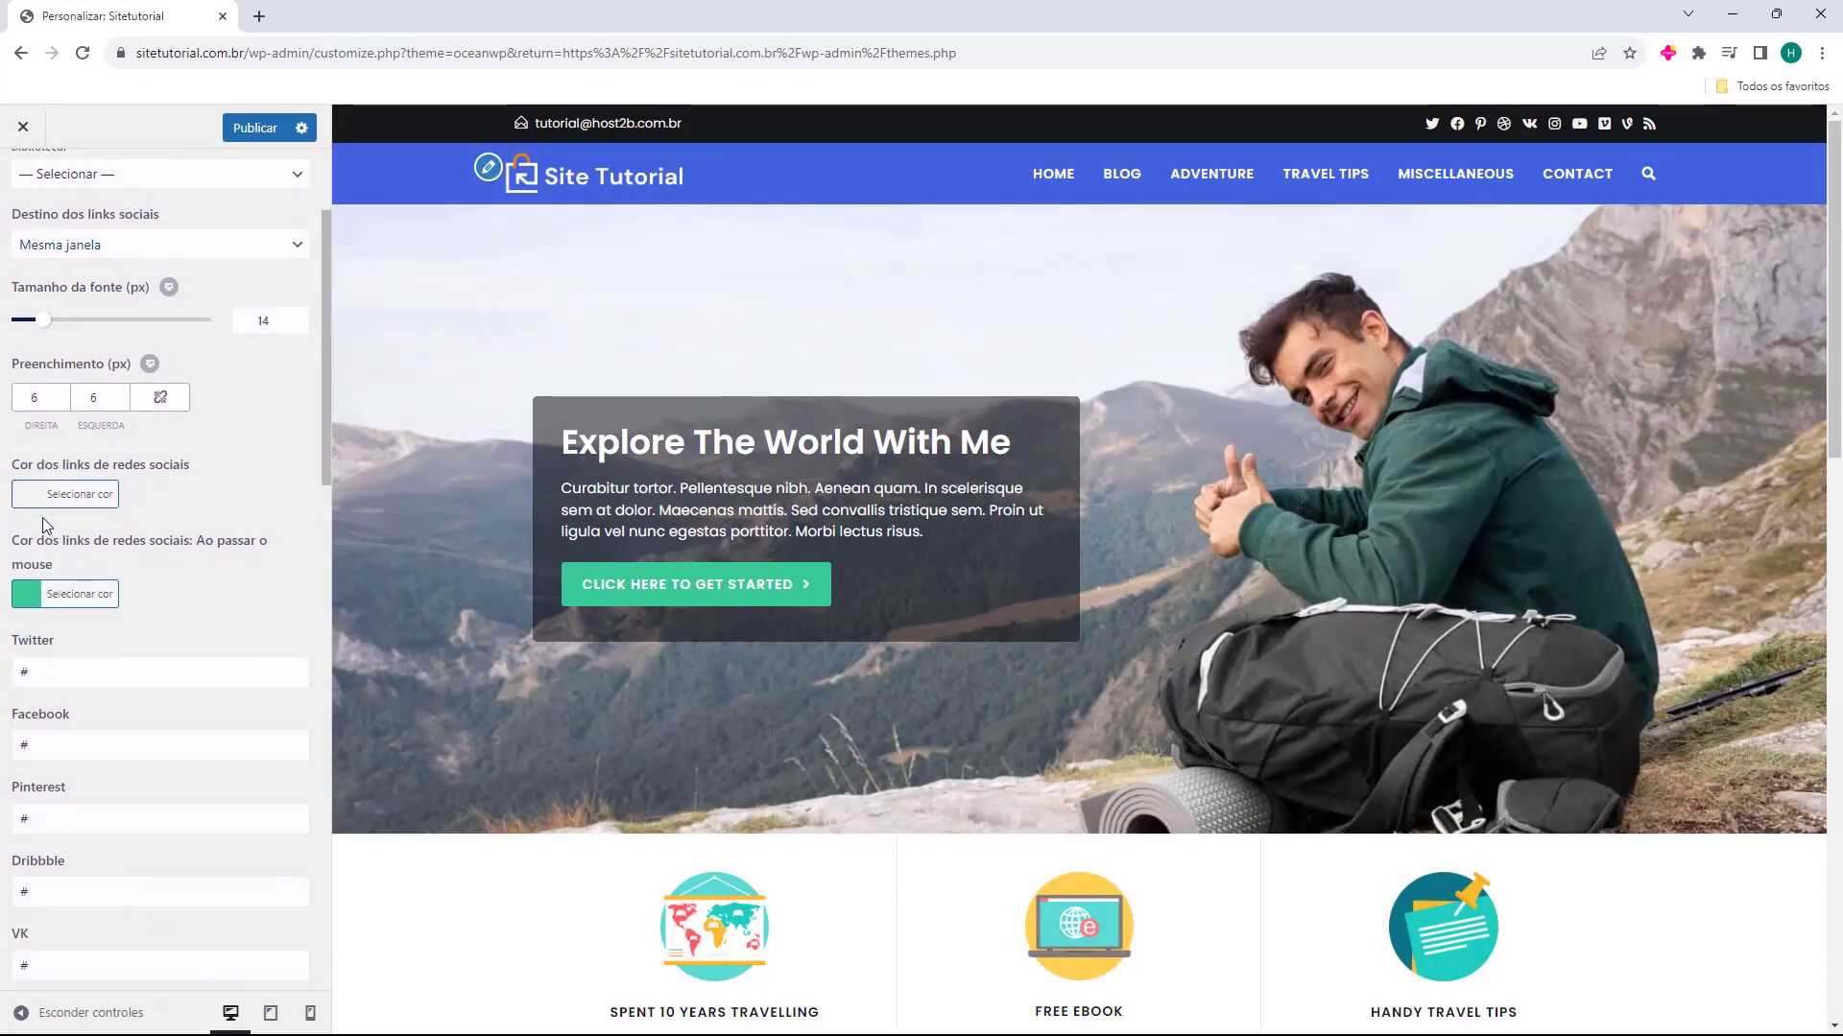
scroll(50, 525, "down", 2)
scroll(96, 441, "down", 2)
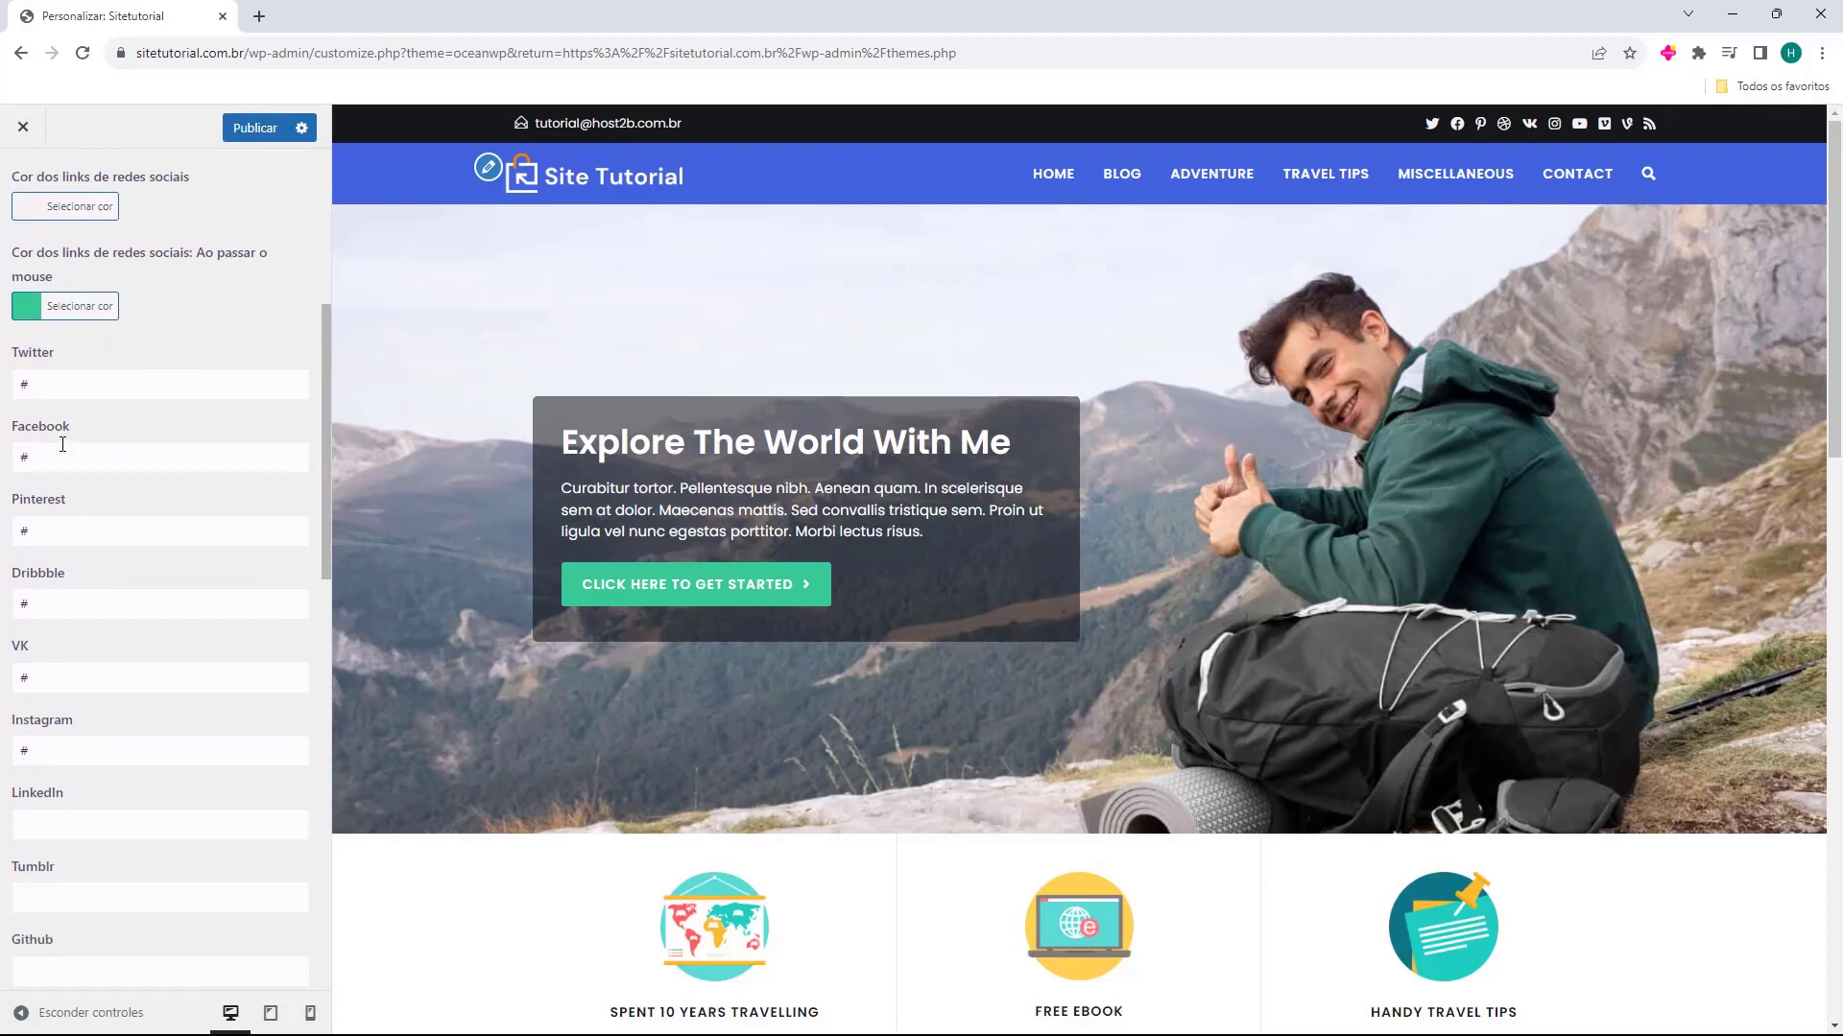
left_click(92, 292)
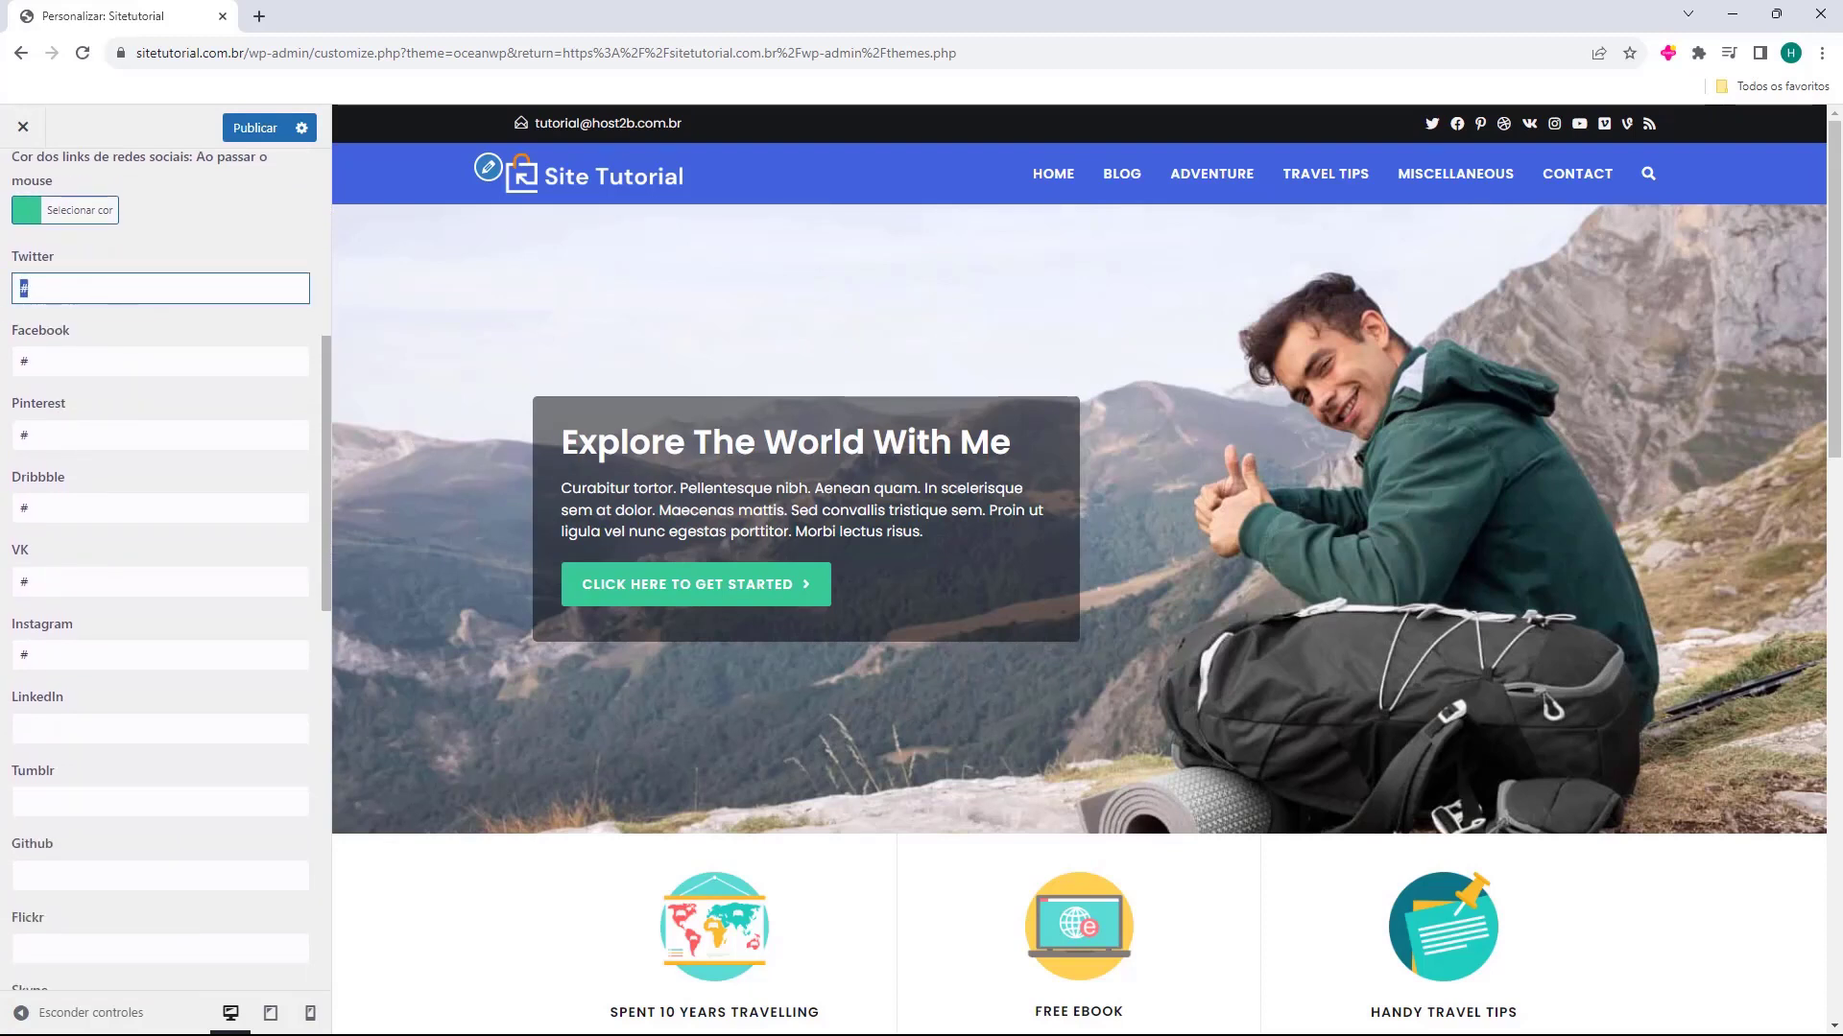
left_click_drag(165, 276, 21, 291)
left_click(125, 264)
left_click(41, 292)
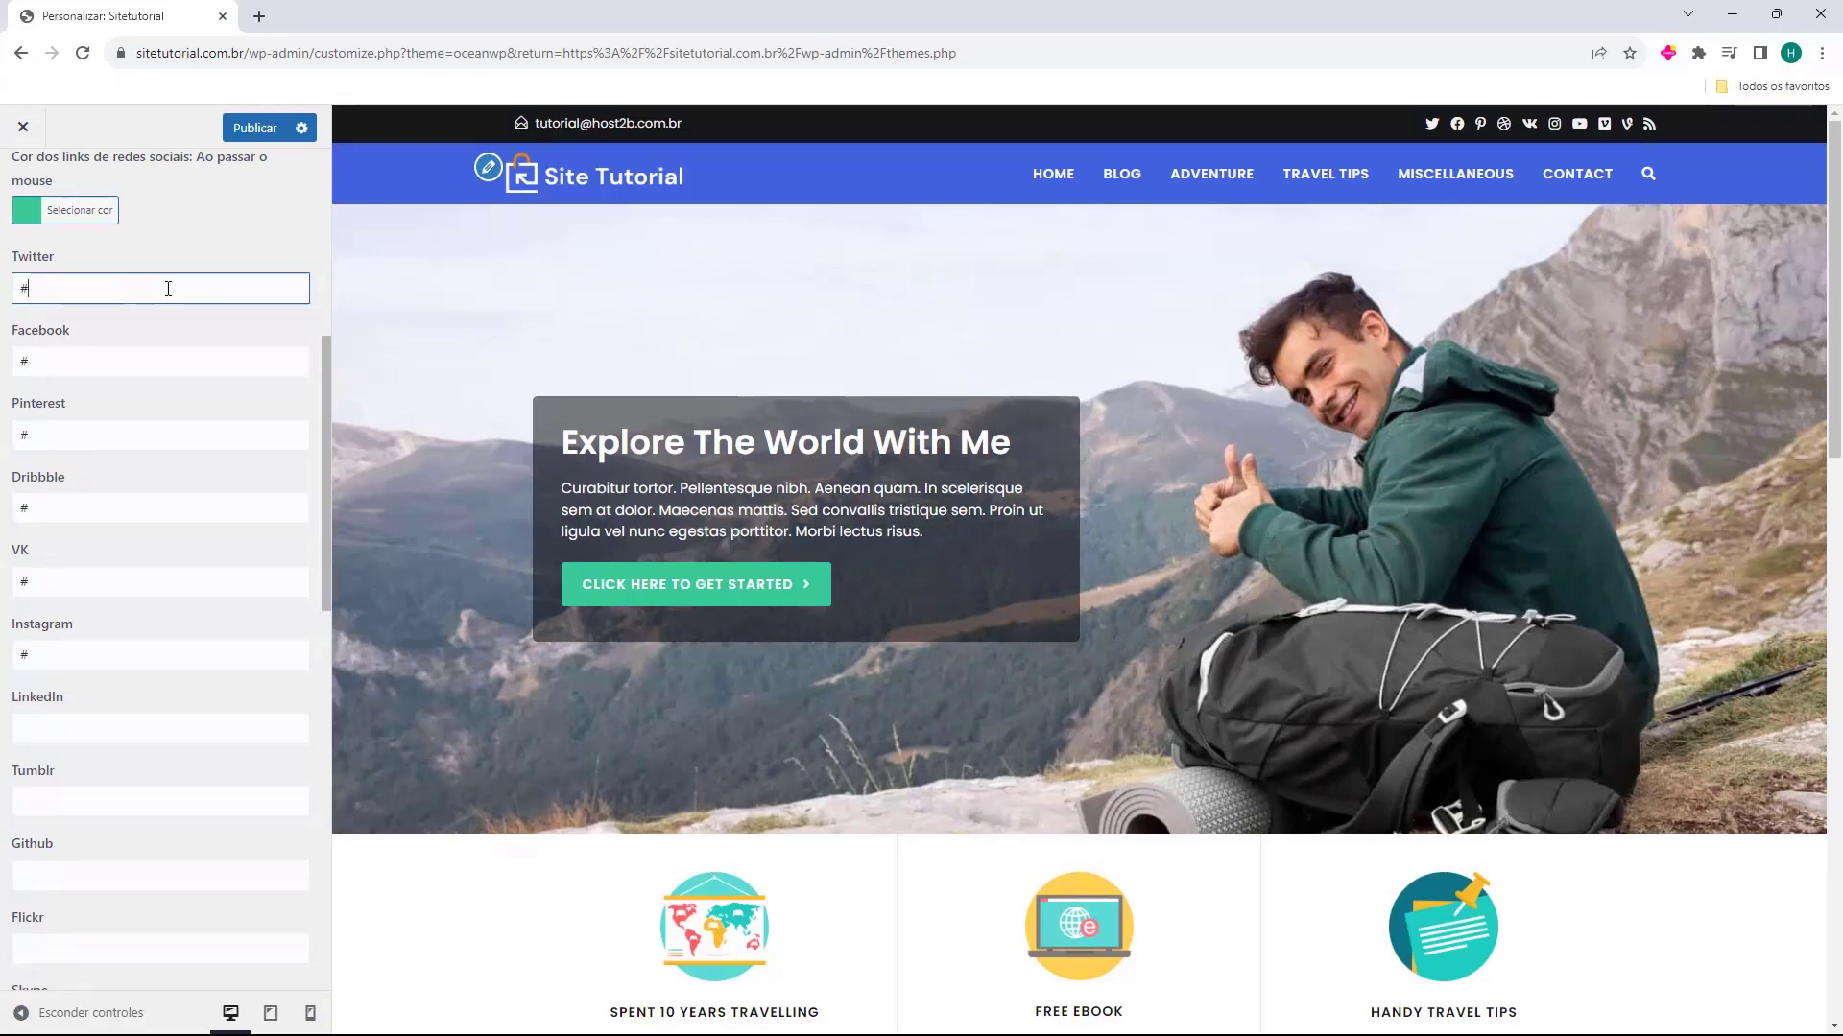
left_click_drag(168, 289, 10, 293)
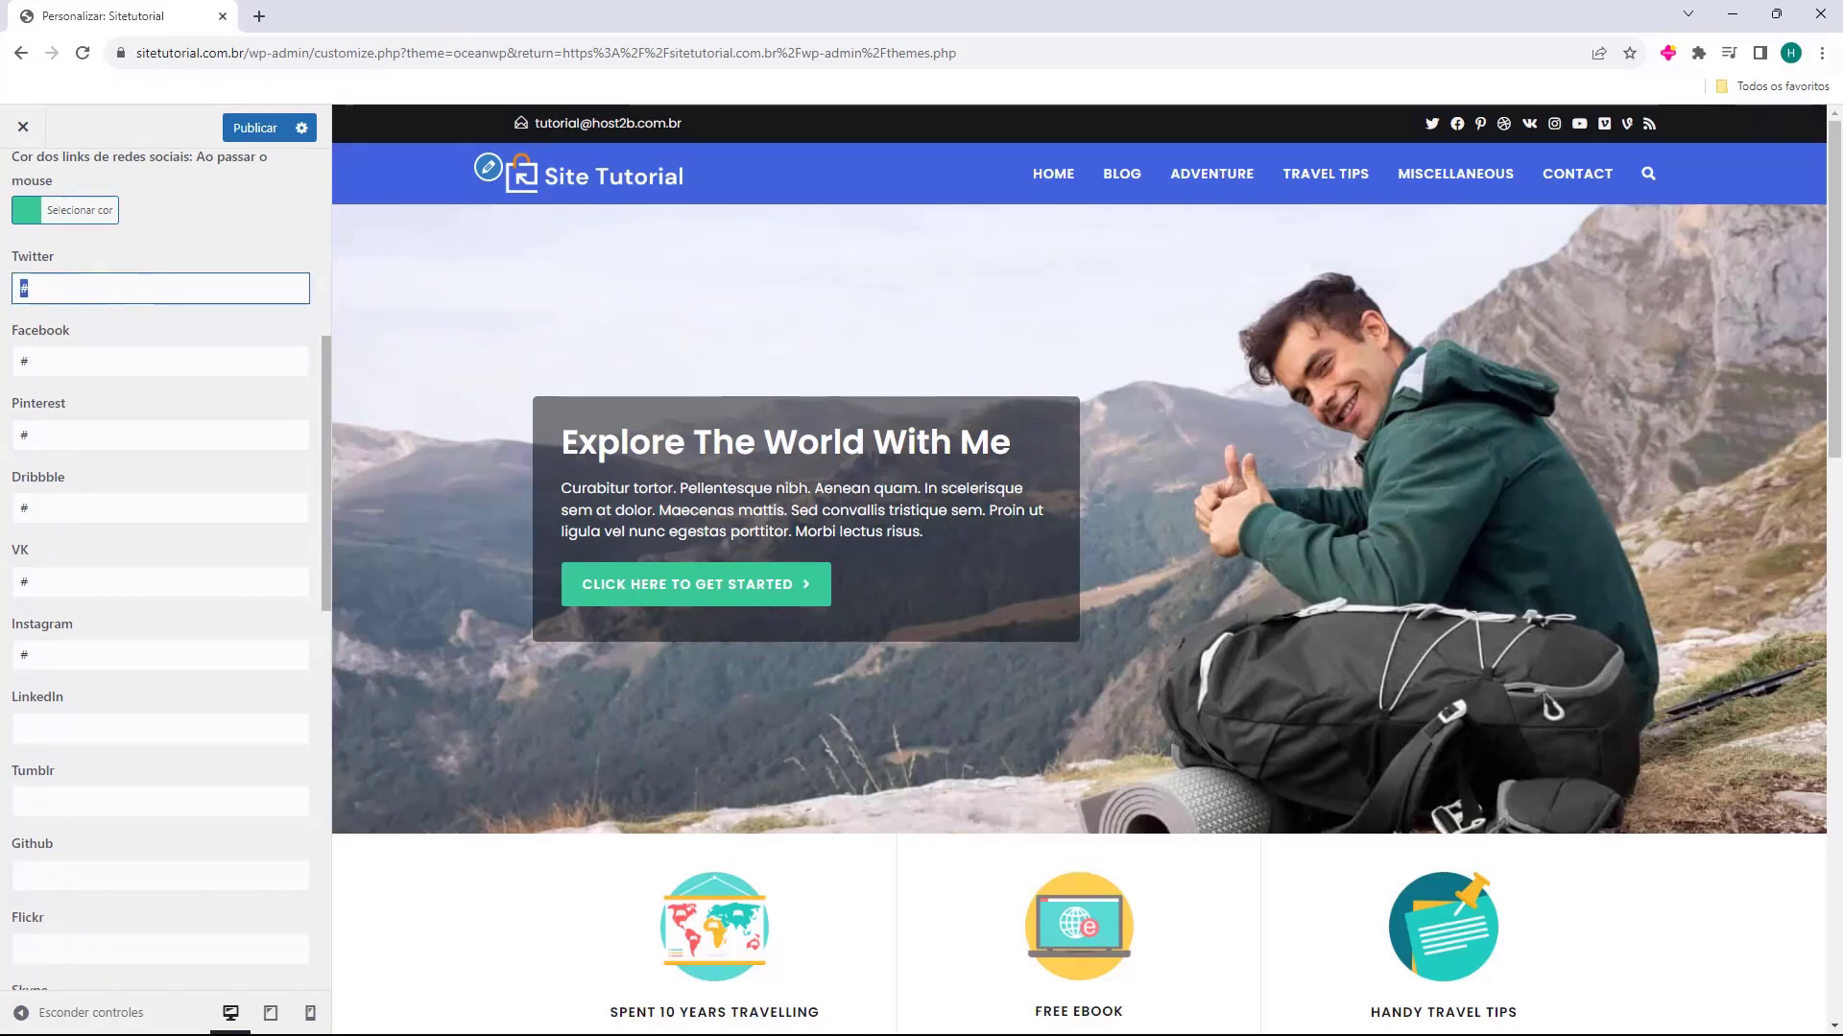
left_click(46, 283)
key("BackSpace")
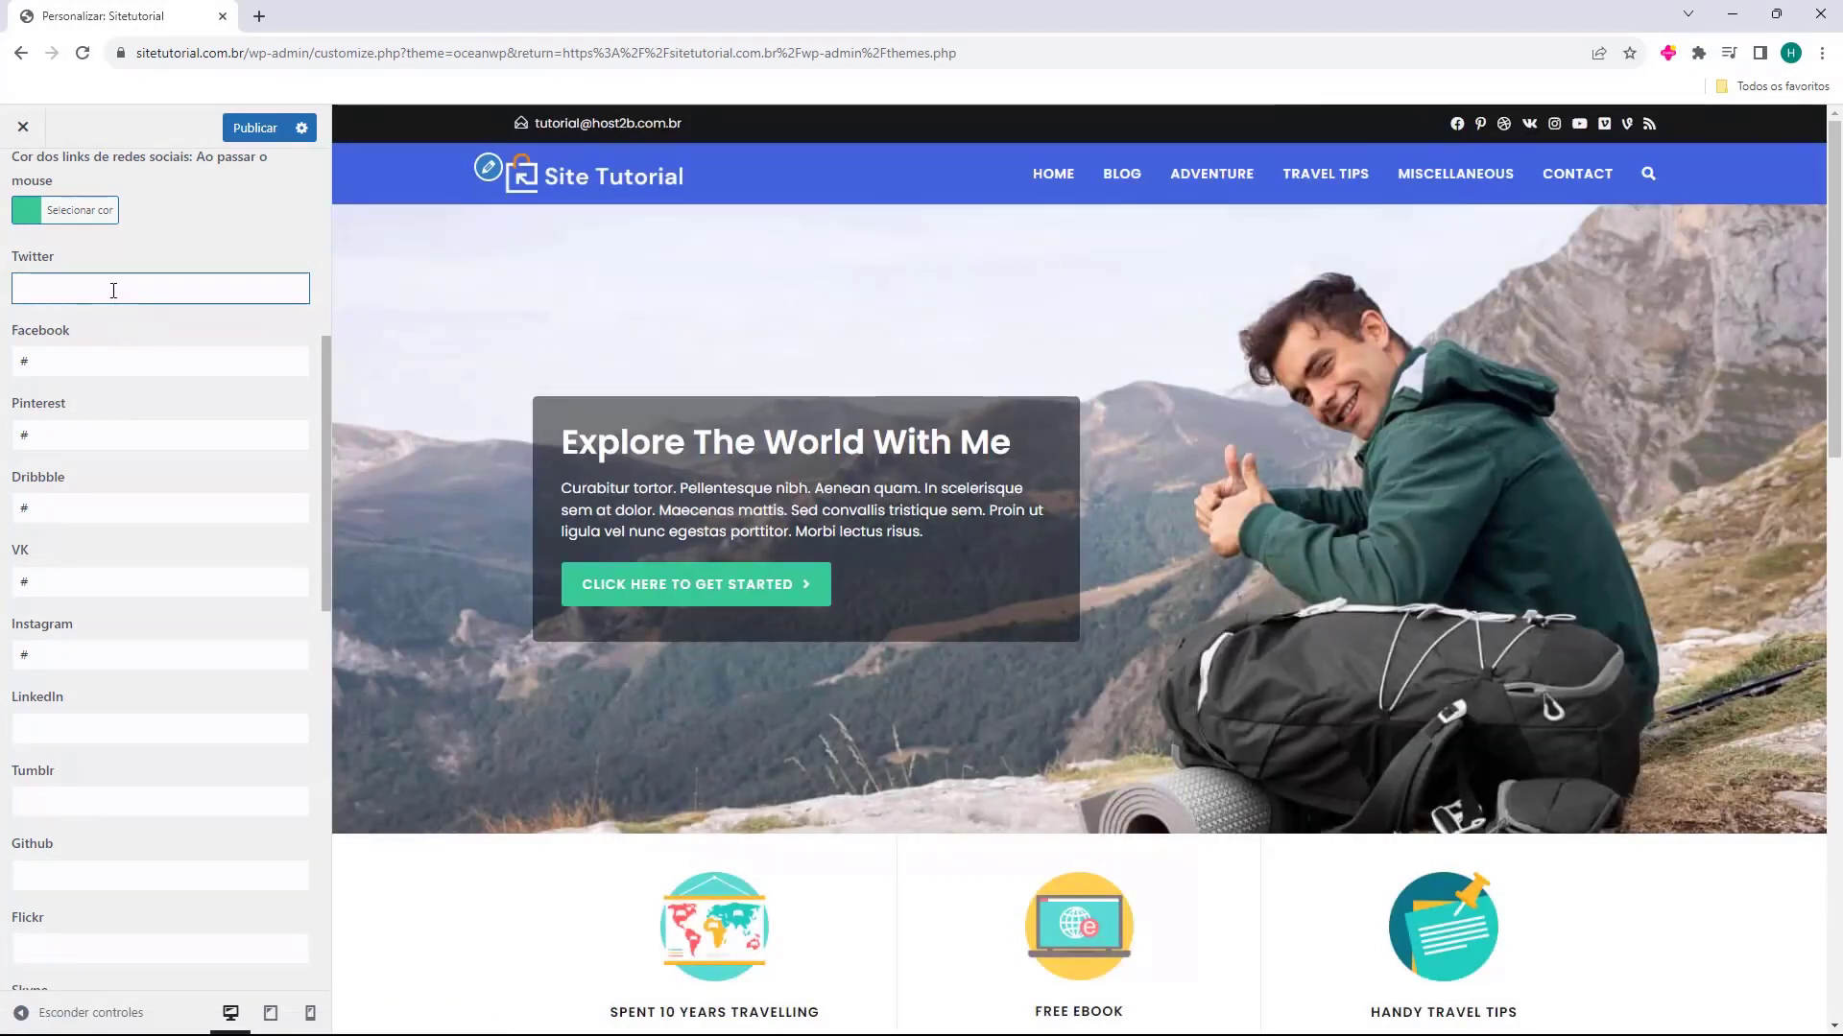
type("#")
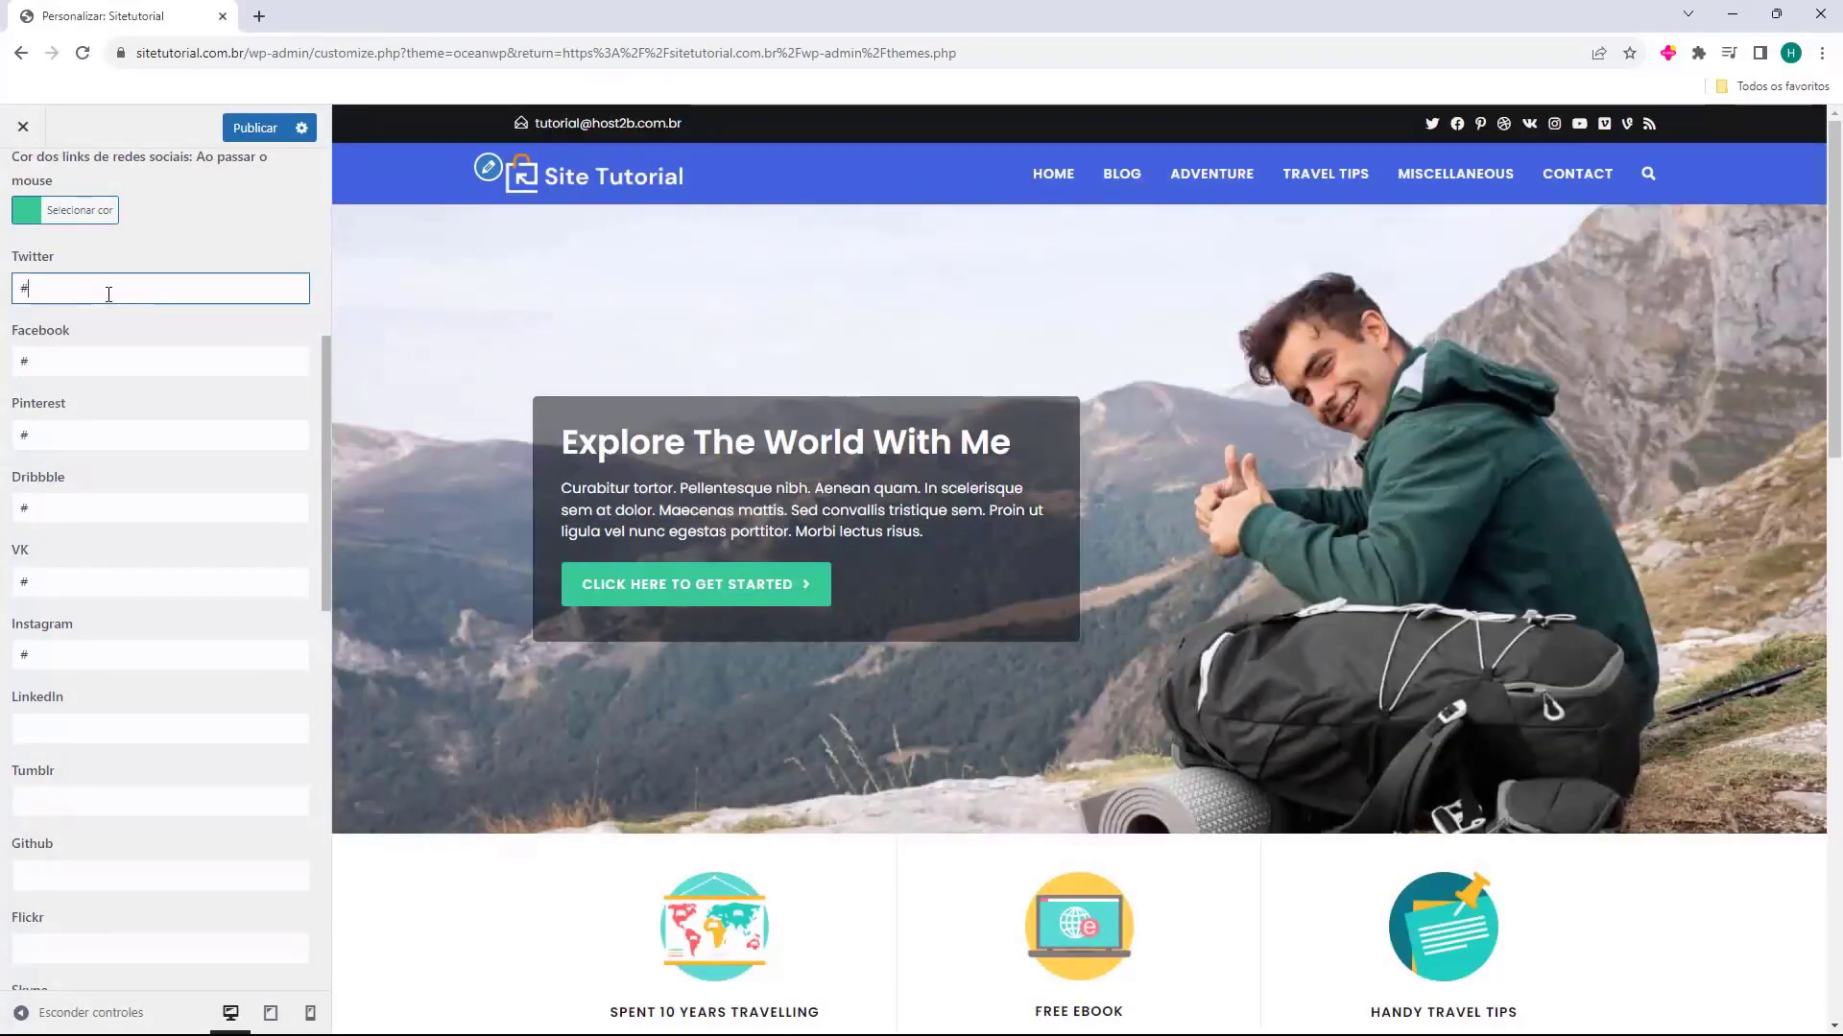
type("twitter.com.br/")
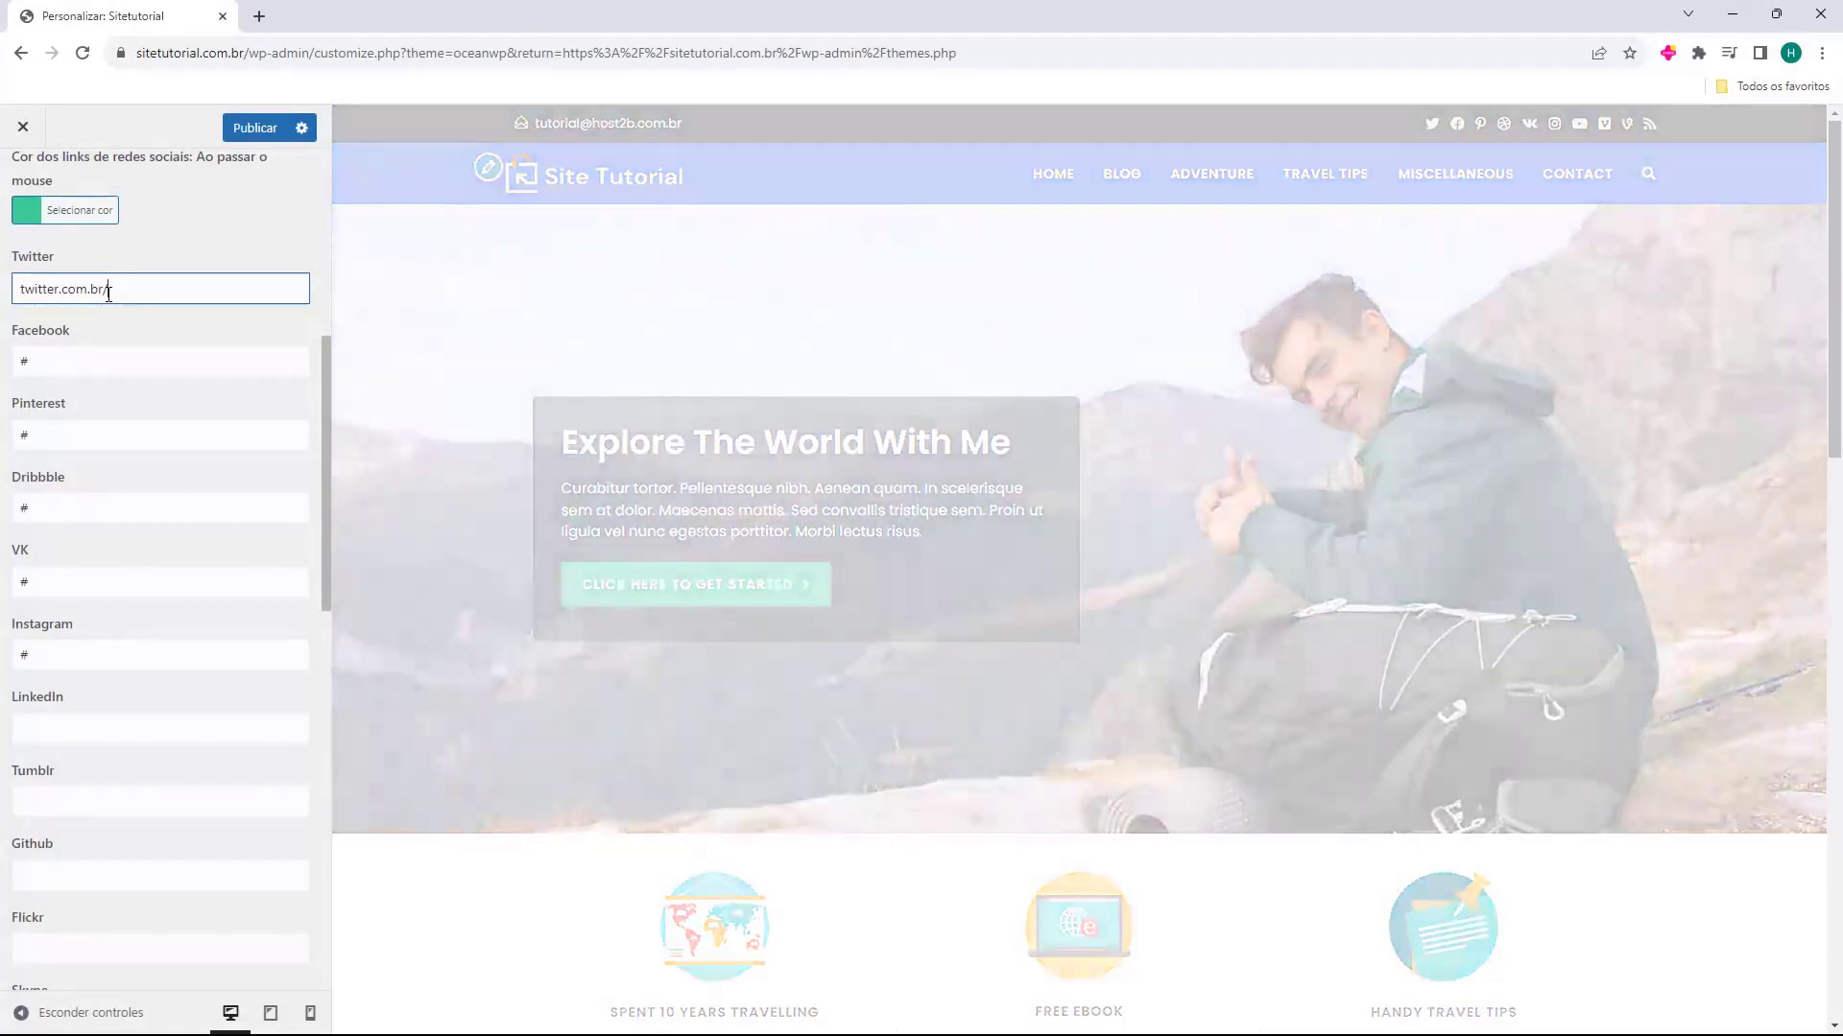
type("host2b")
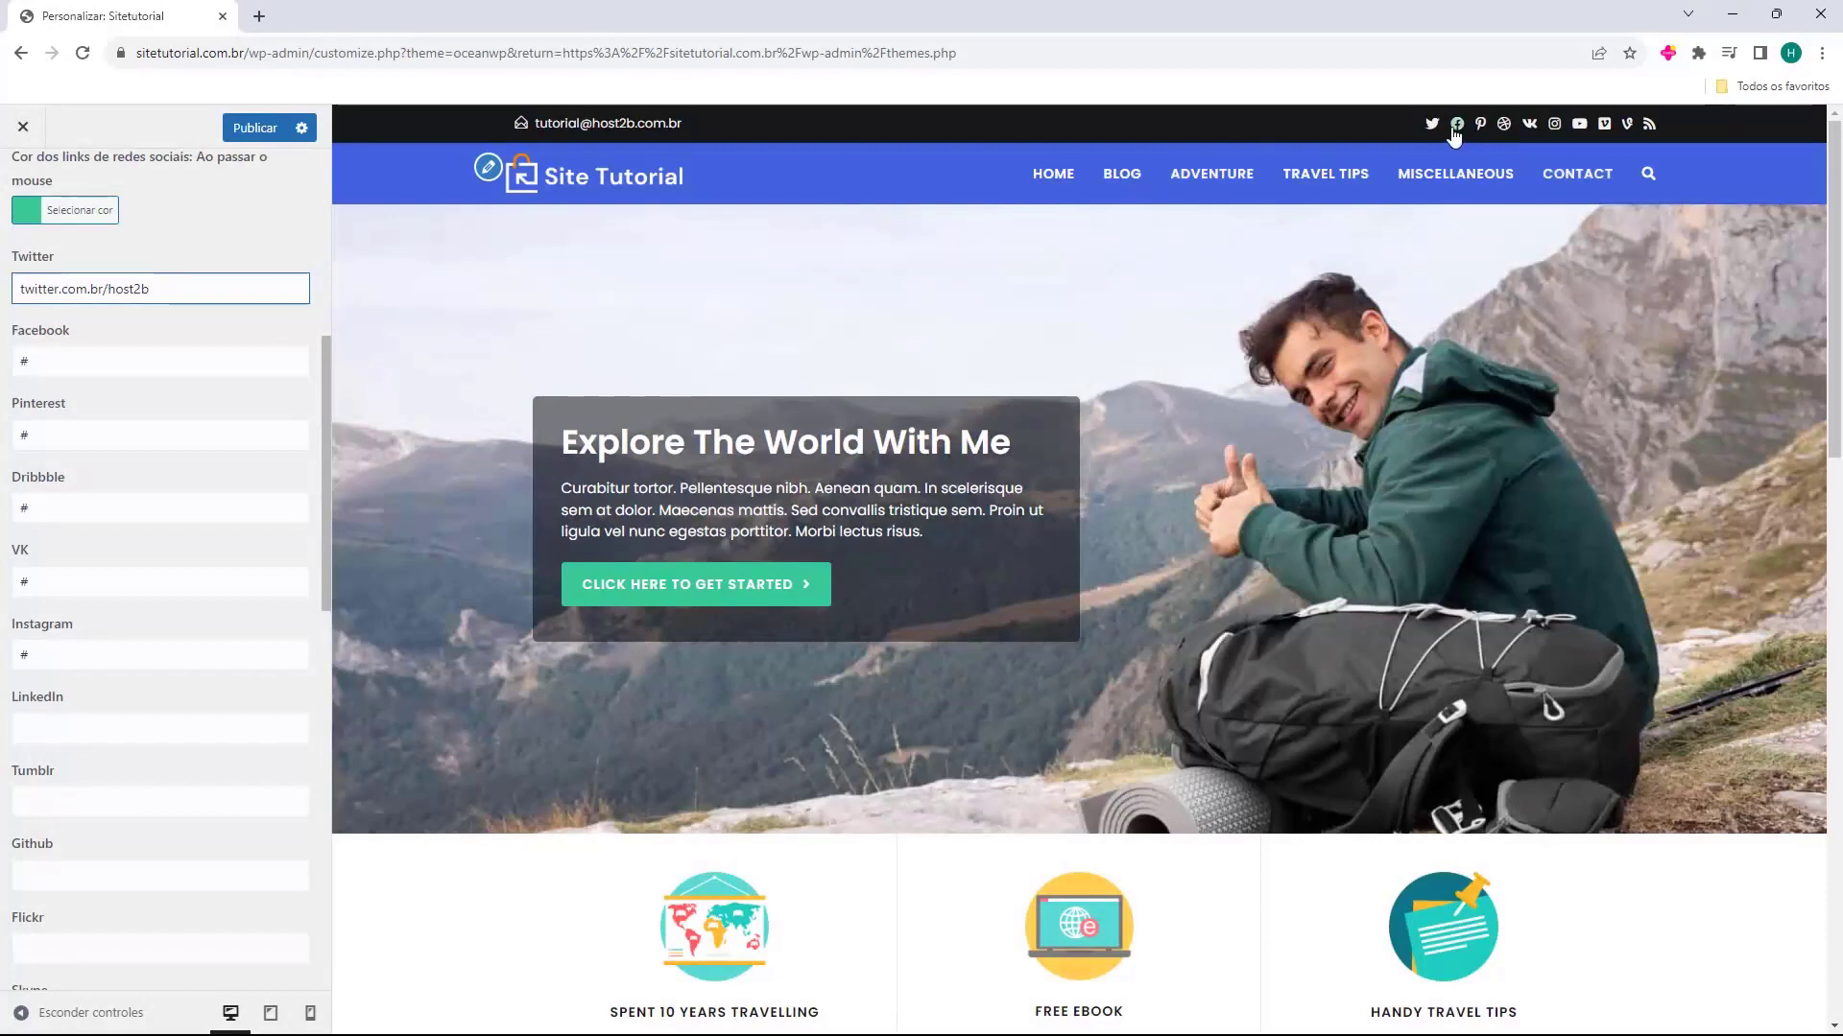
key("Home")
type("https://")
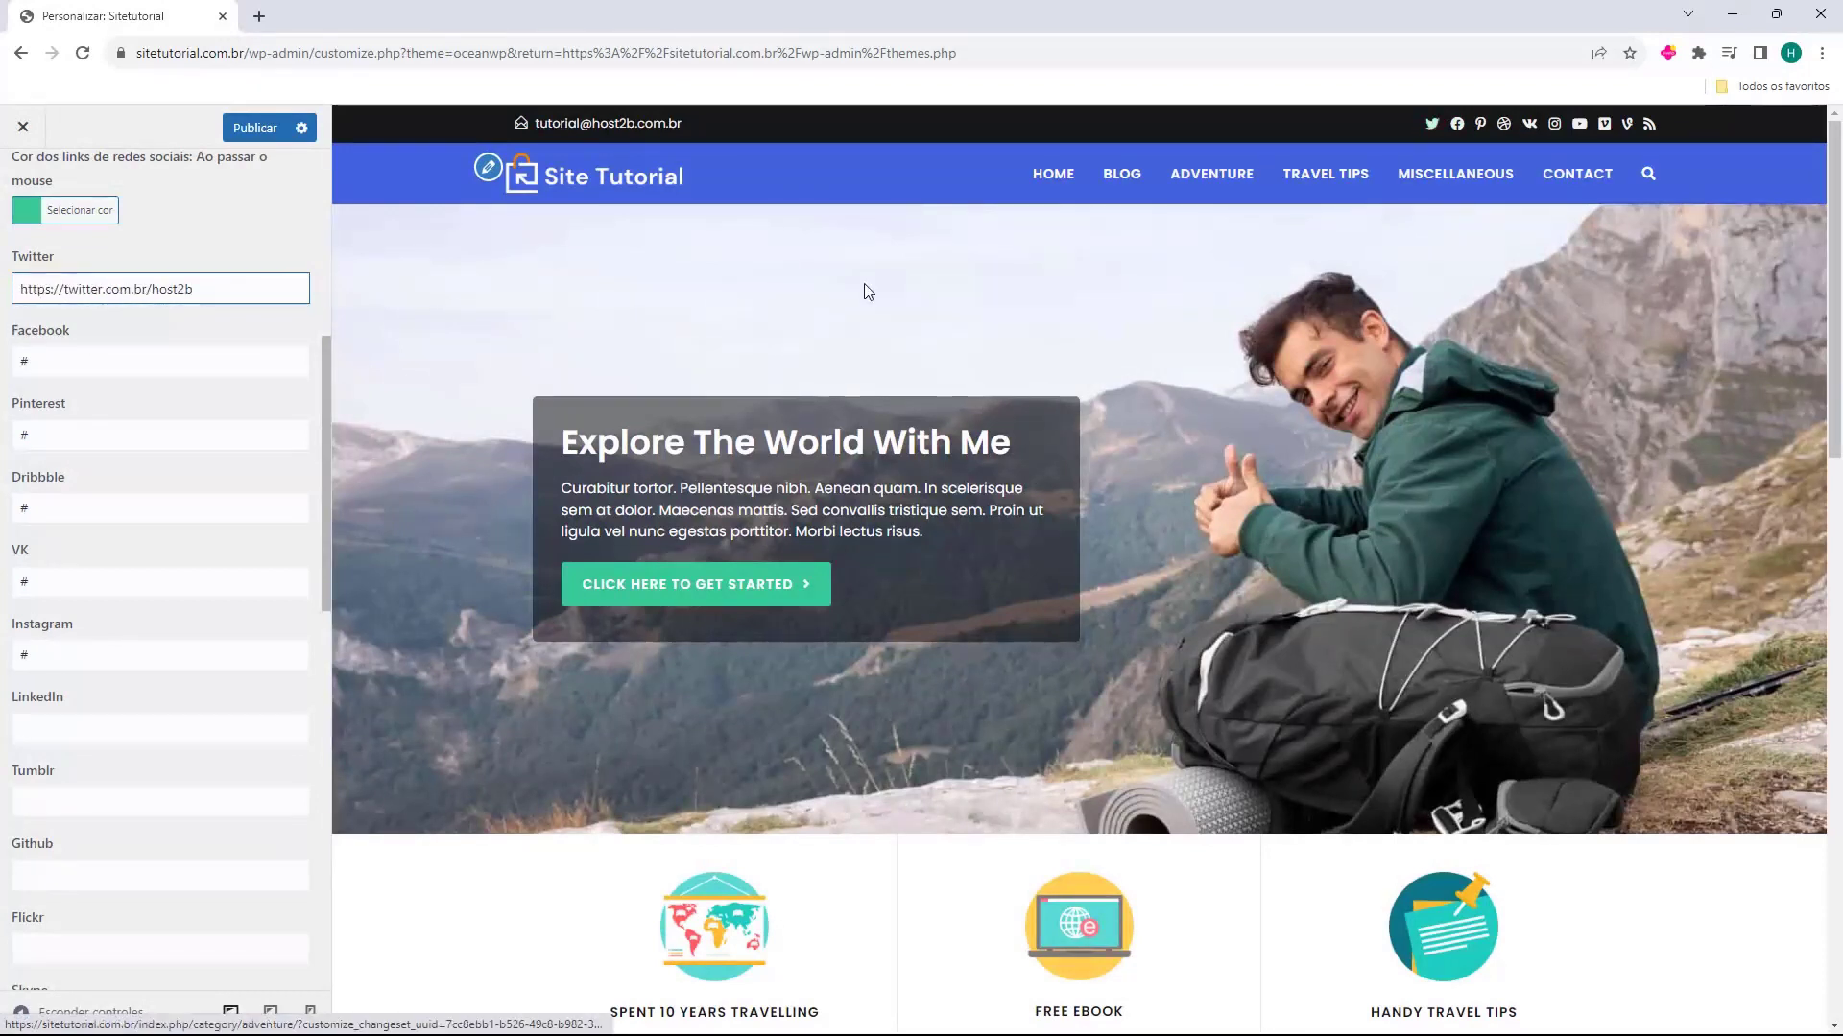
Clear the Pinterest, Dribbble and VK links, and reset the Twitter link to #
left_click(239, 314)
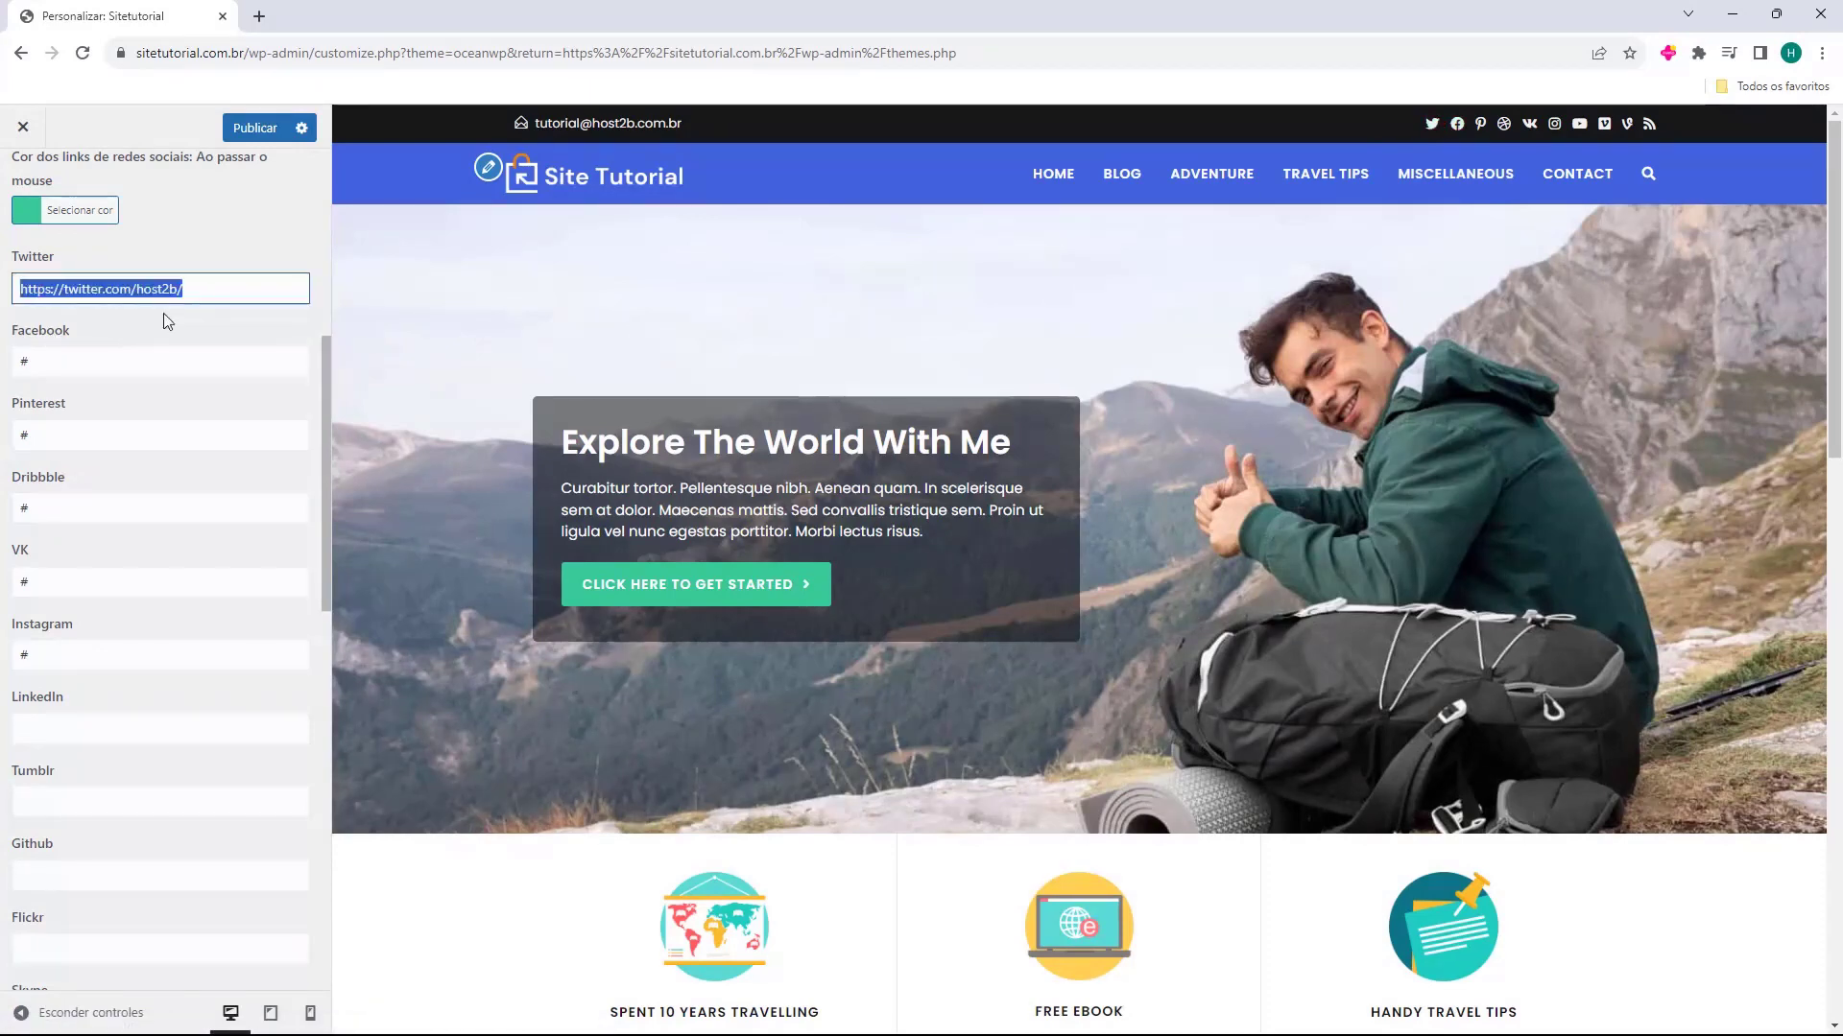
key("BackSpace")
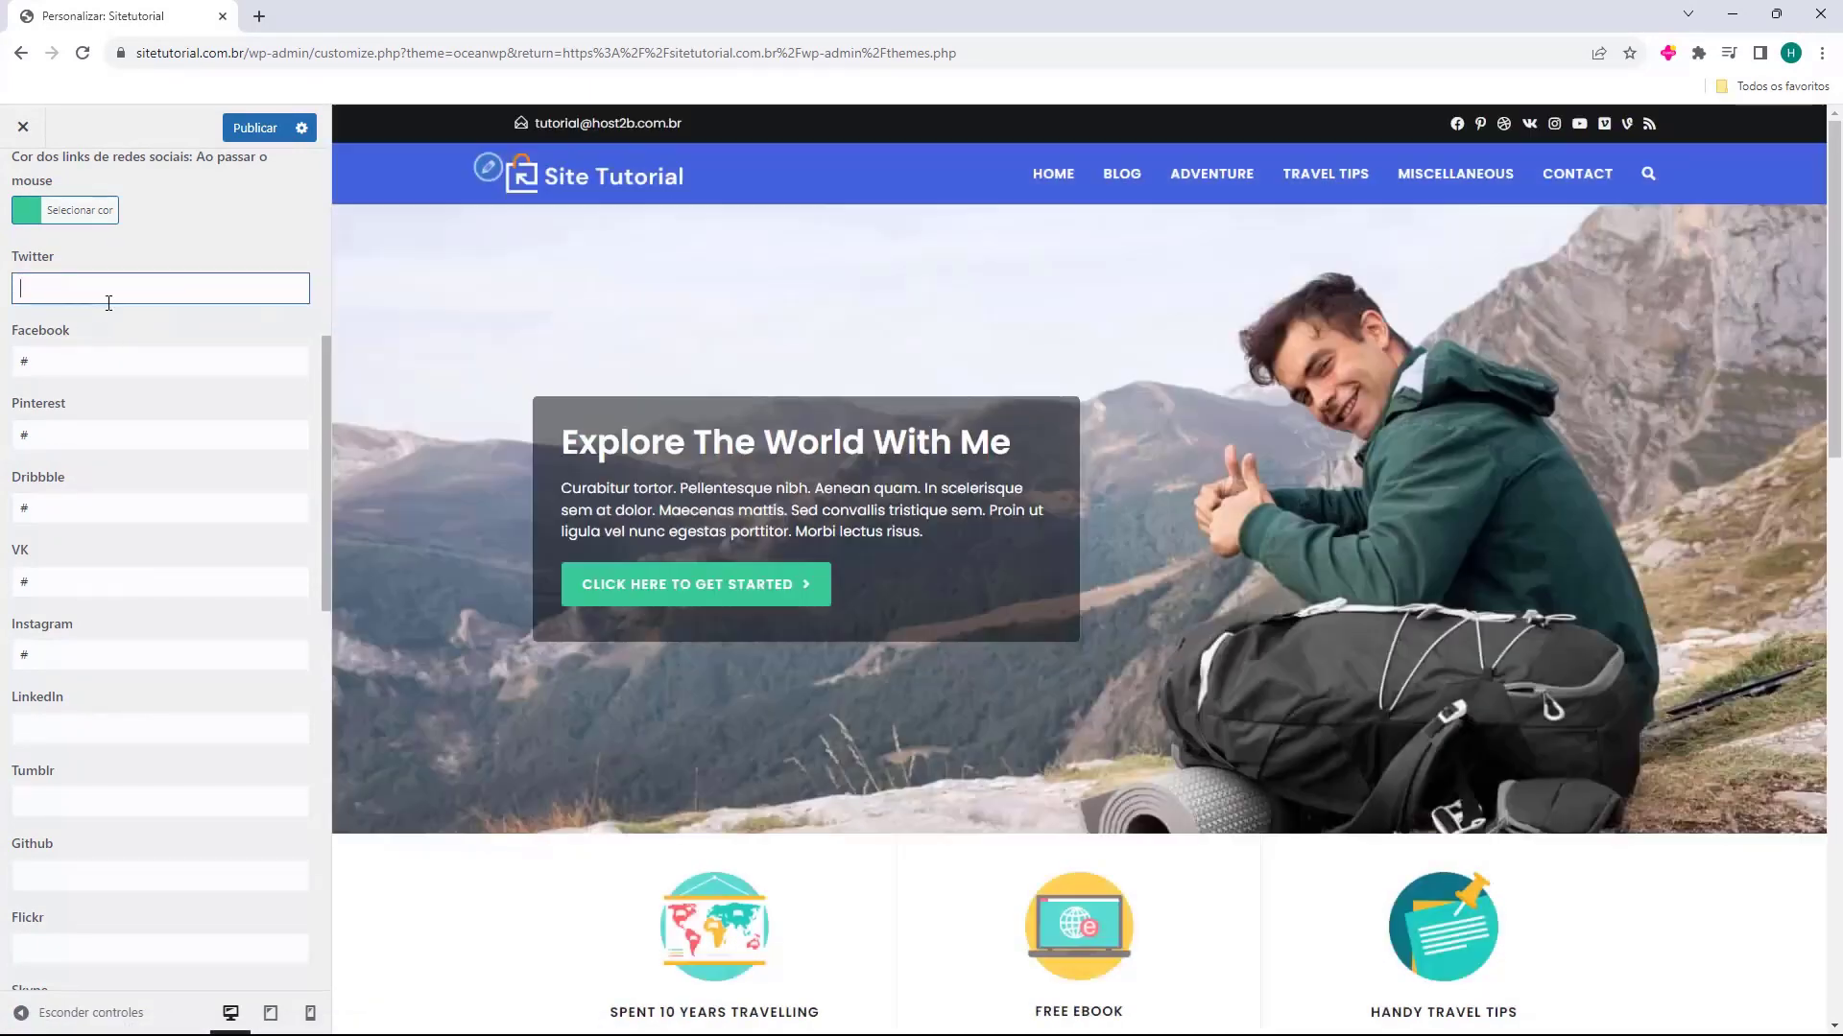
left_click(76, 438)
key("BackSpace")
left_click(78, 503)
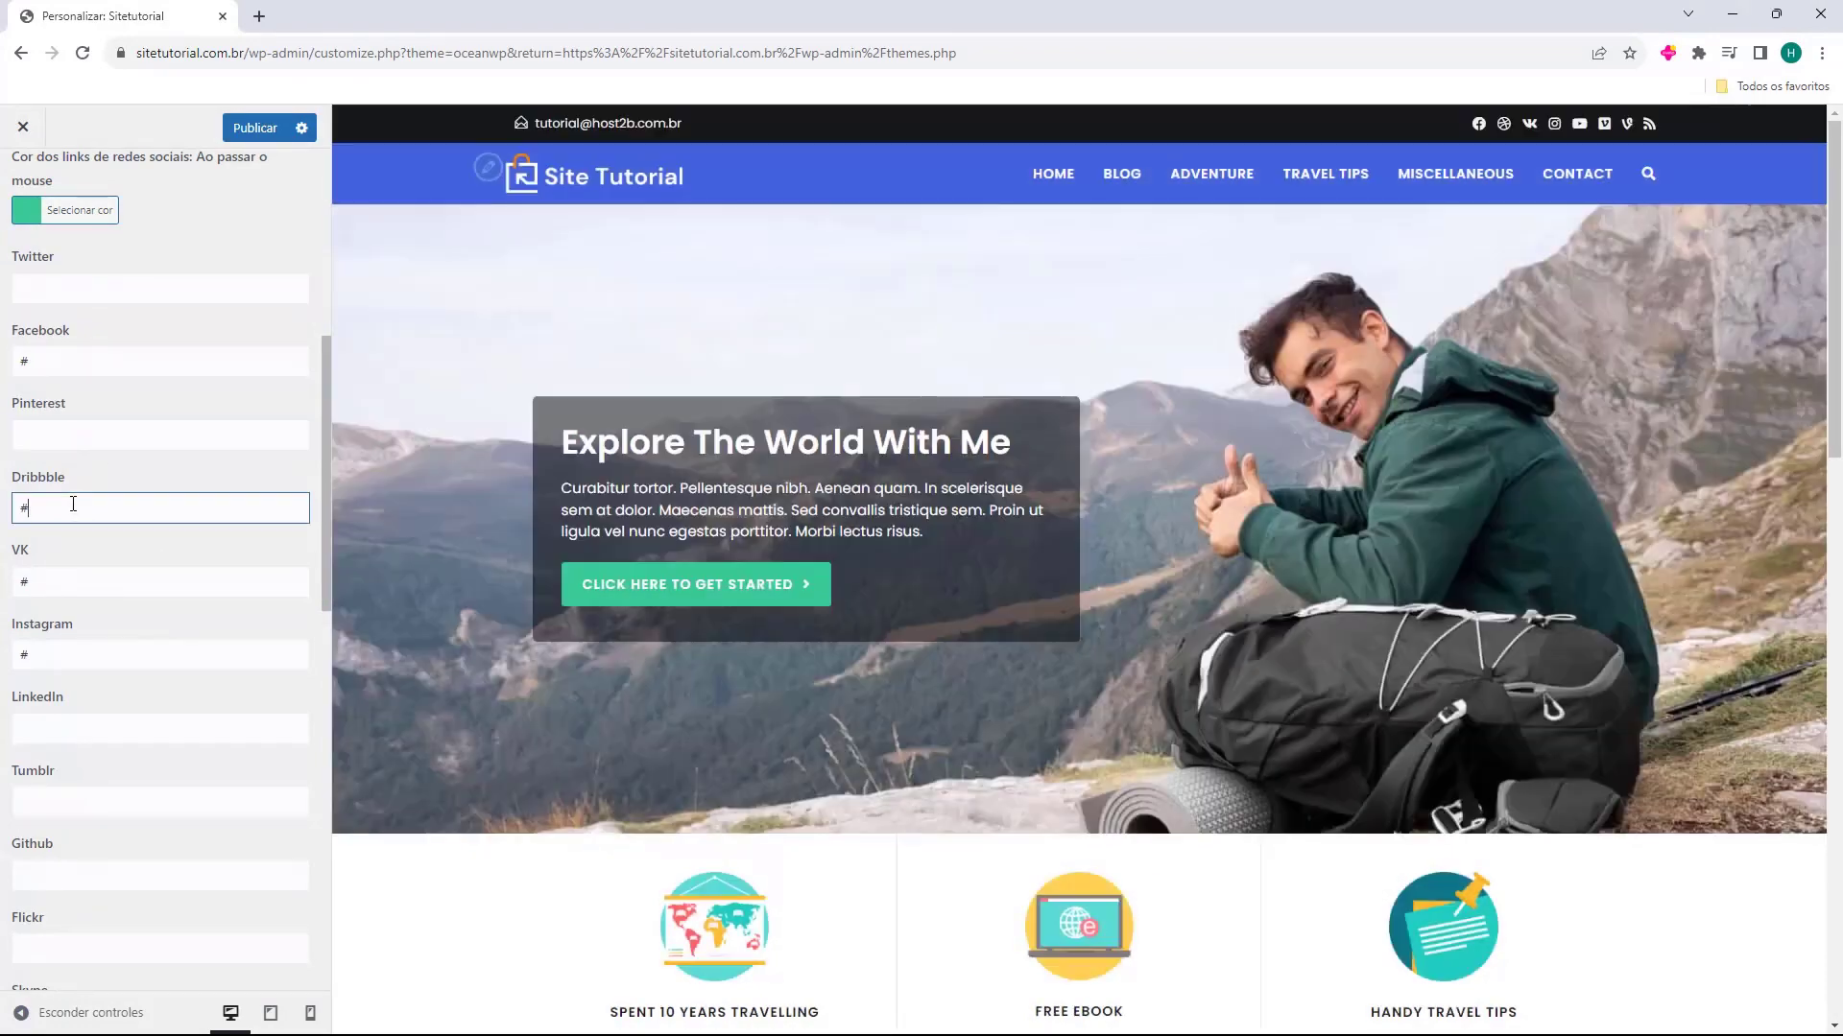
key("BackSpace")
left_click(57, 583)
key("BackSpace")
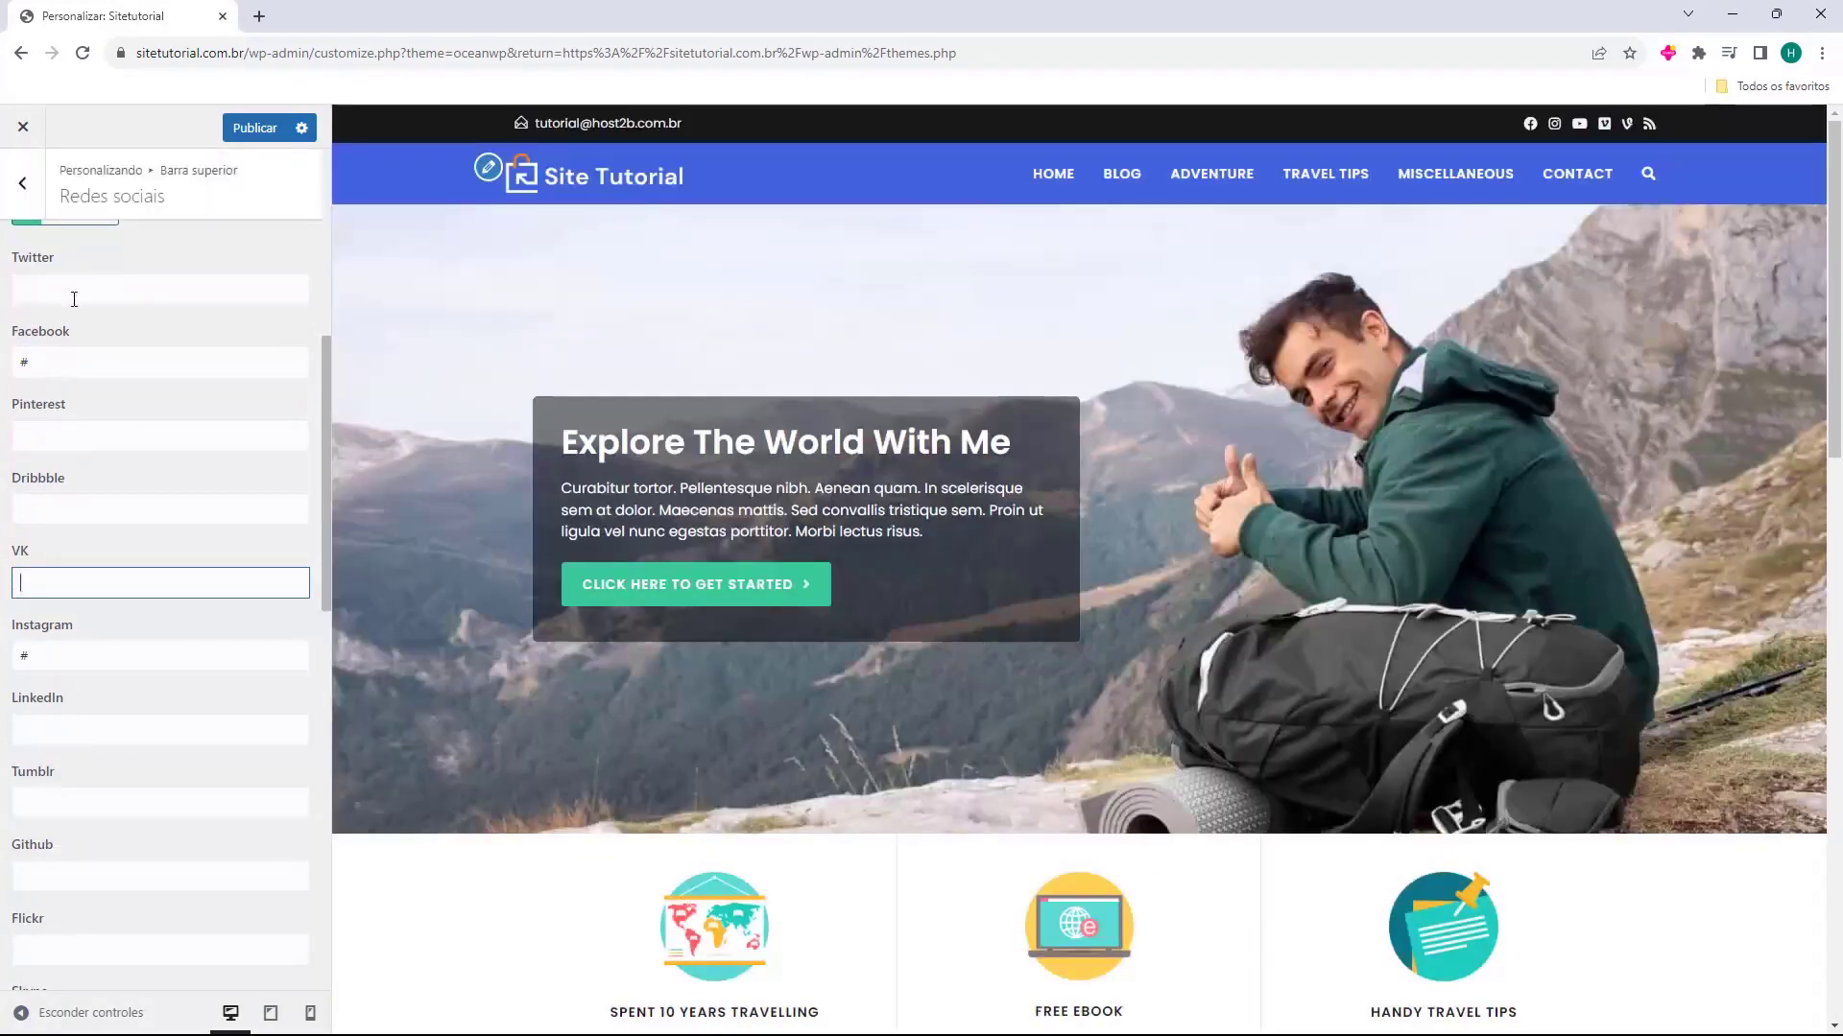
left_click(74, 300)
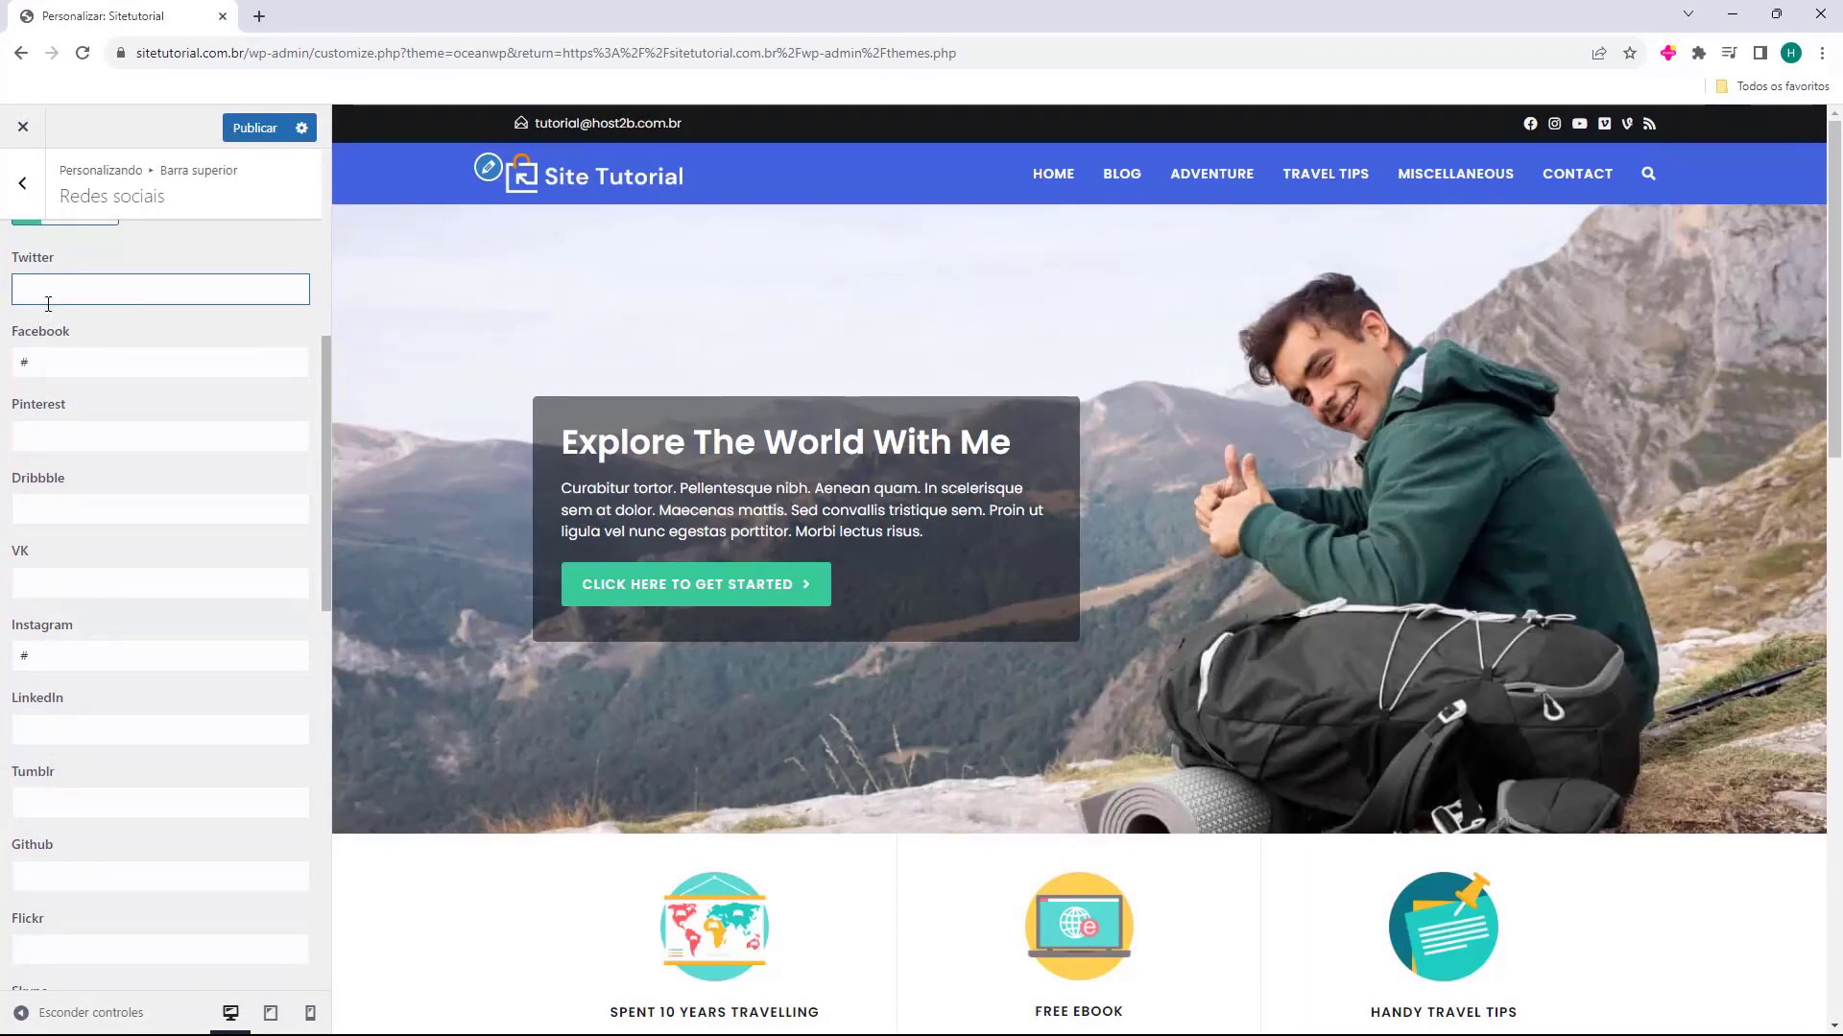
type("#")
Clear the Vimeo, Vine and RSS links in the top bar's social network settings, and return to the main customizer list
scroll(25, 491, "down", 2)
scroll(70, 457, "down", 4)
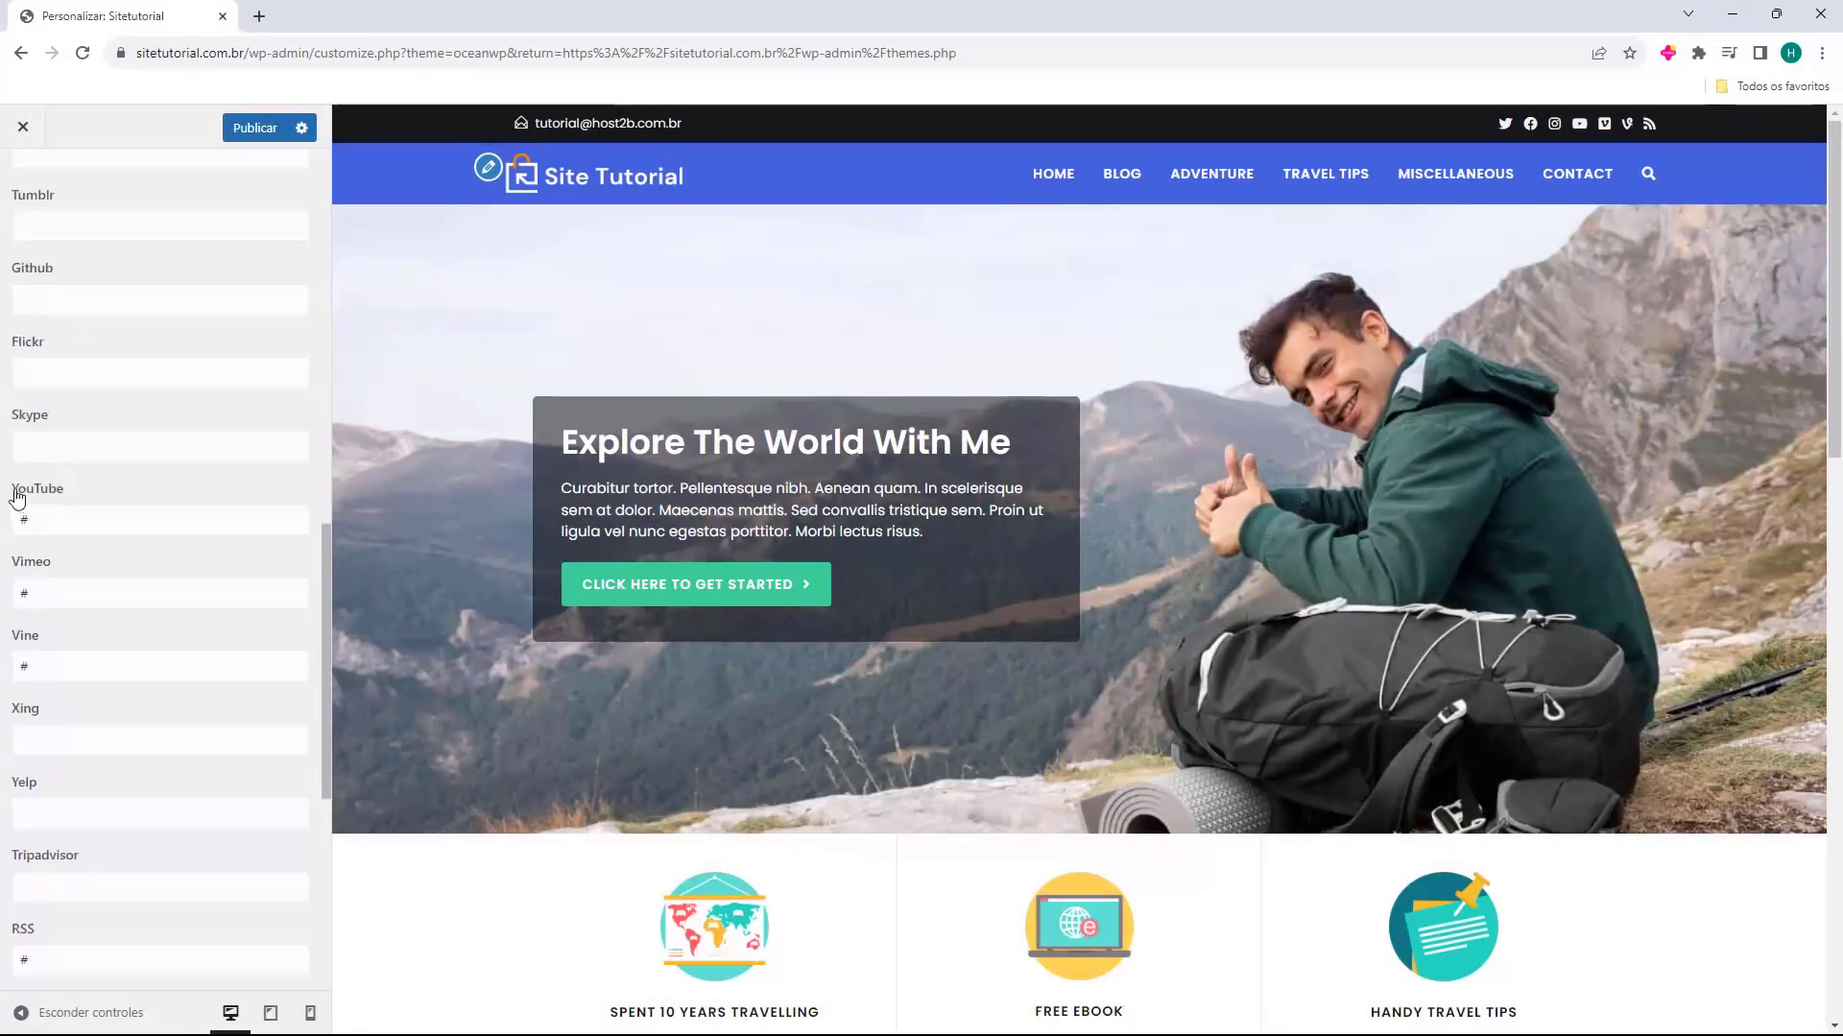
double_click(67, 586)
key("BackSpace")
left_click(41, 666)
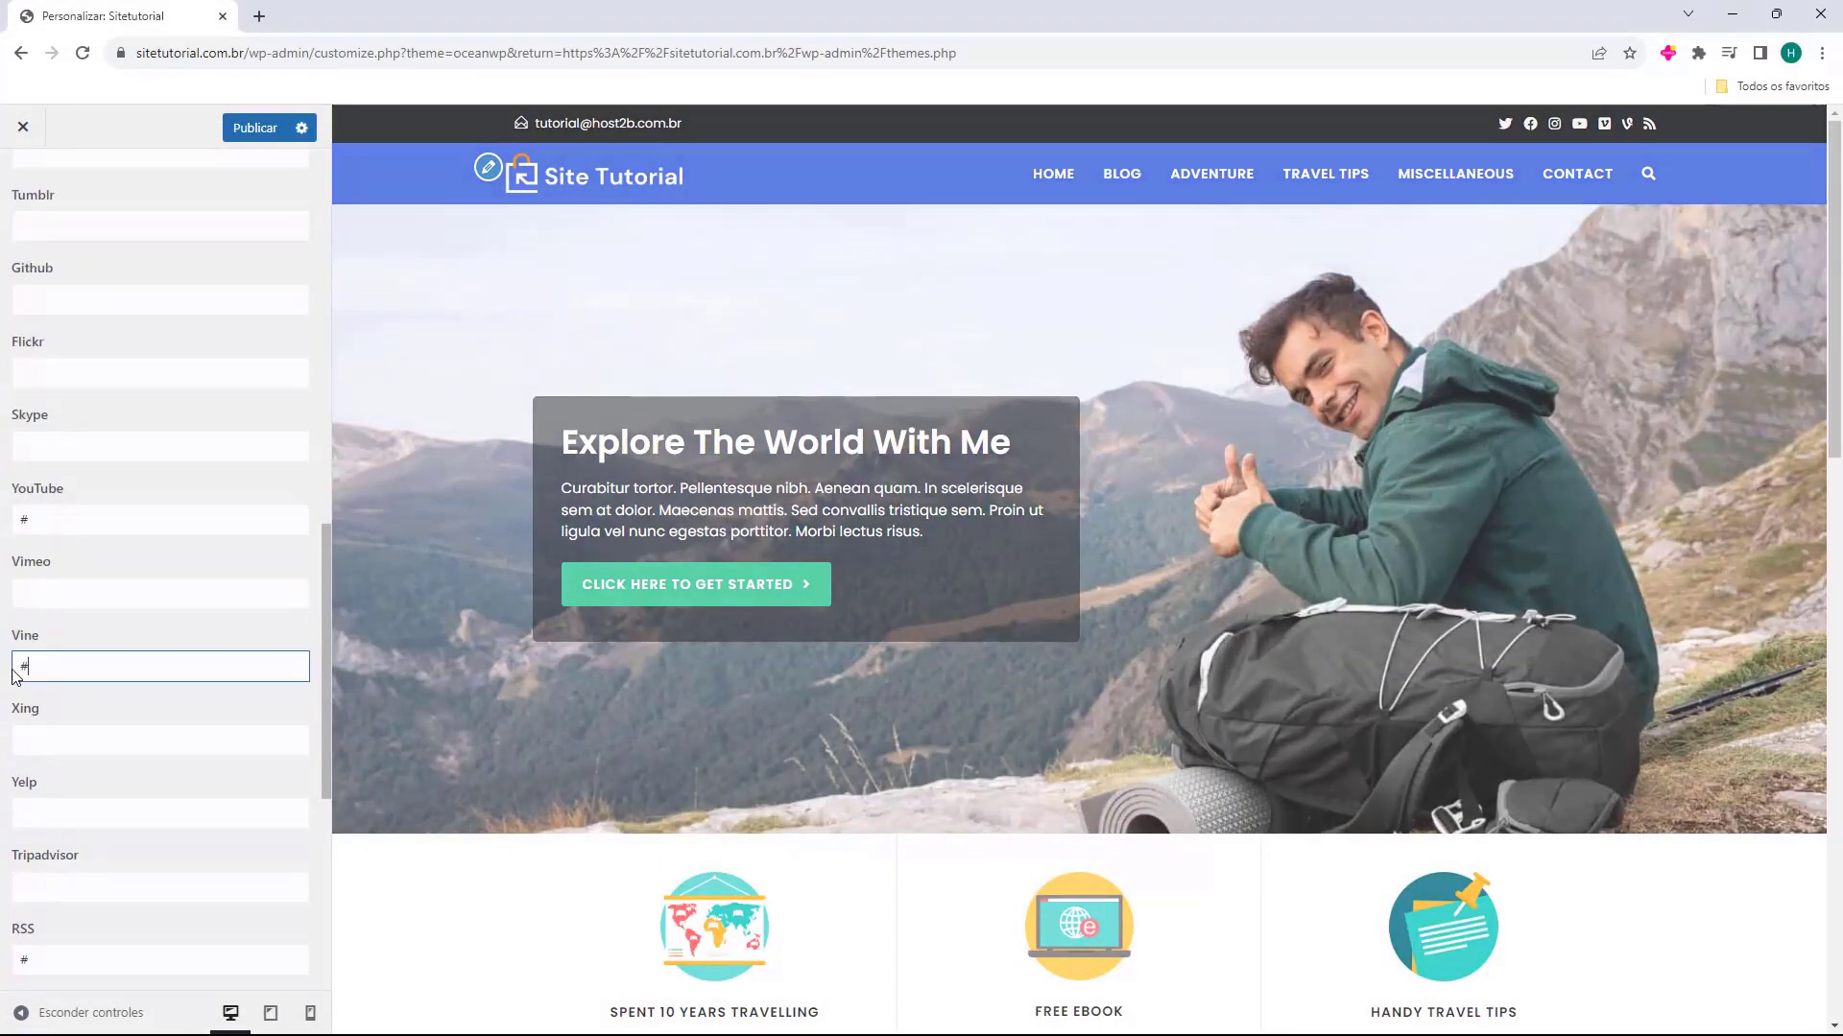
key("BackSpace")
scroll(38, 662, "down", 3)
left_click(36, 674)
key("BackSpace")
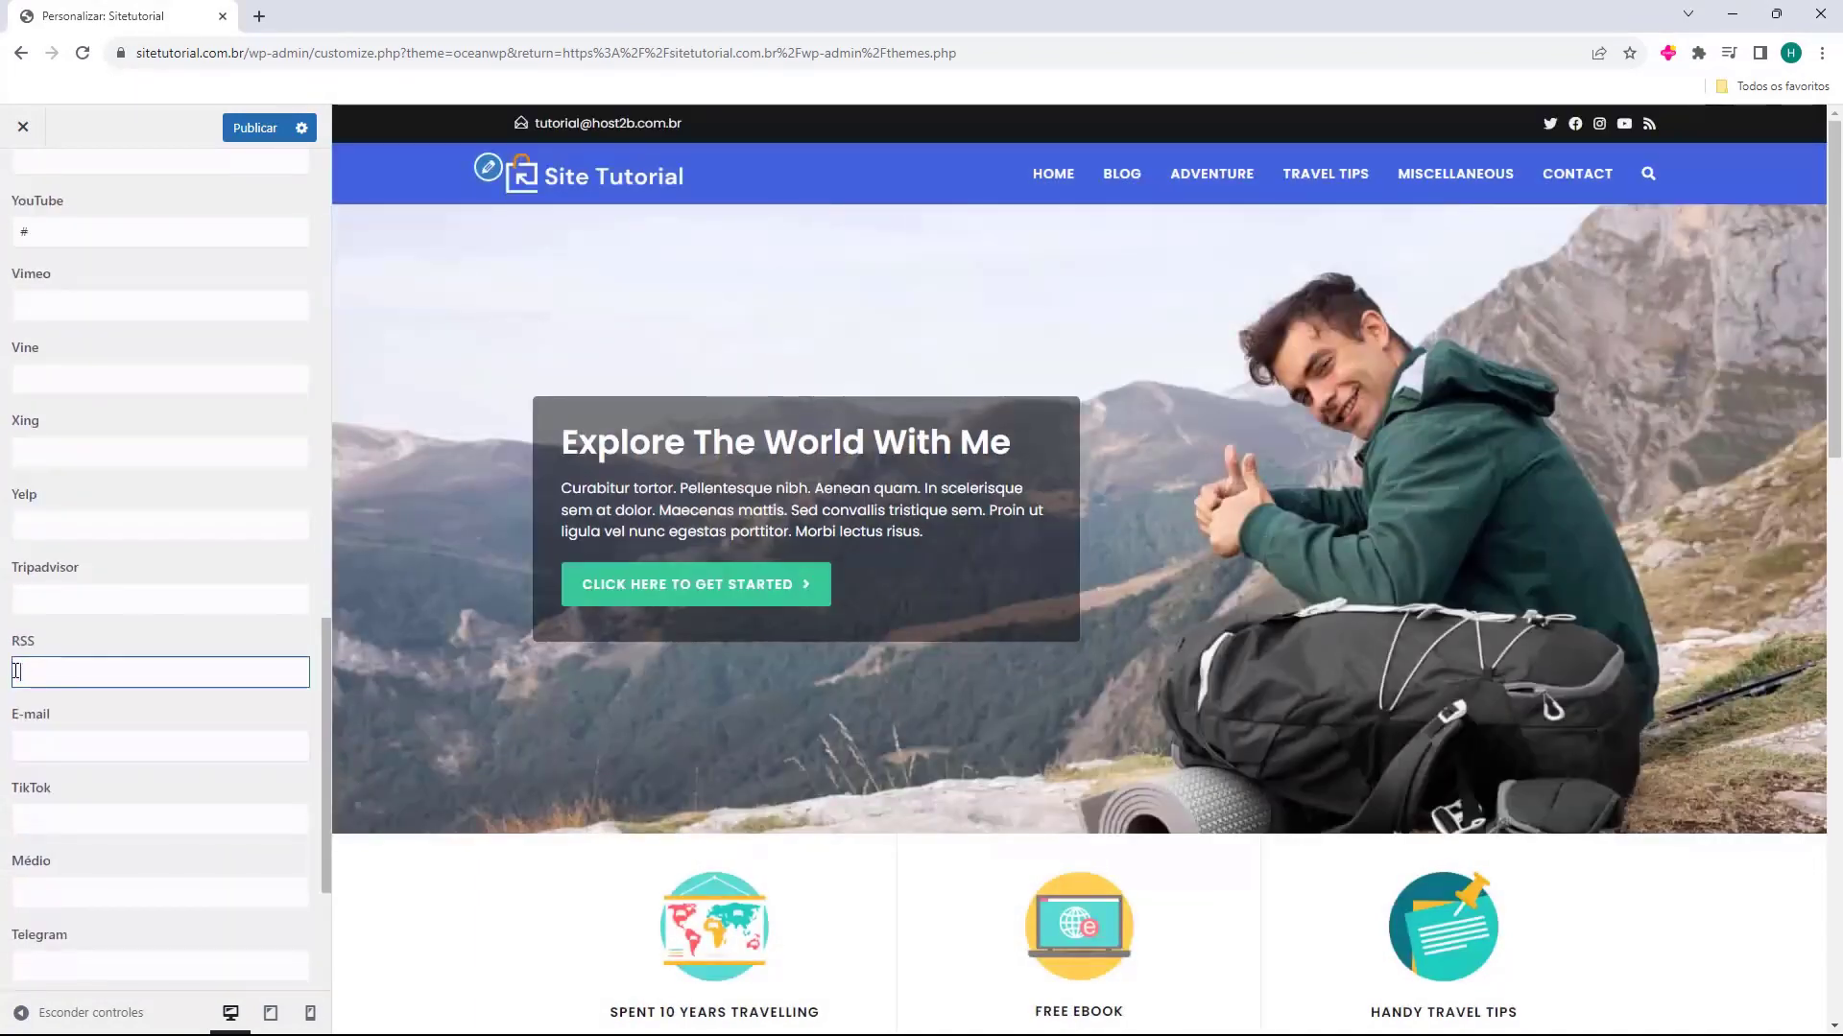
scroll(82, 631, "down", 3)
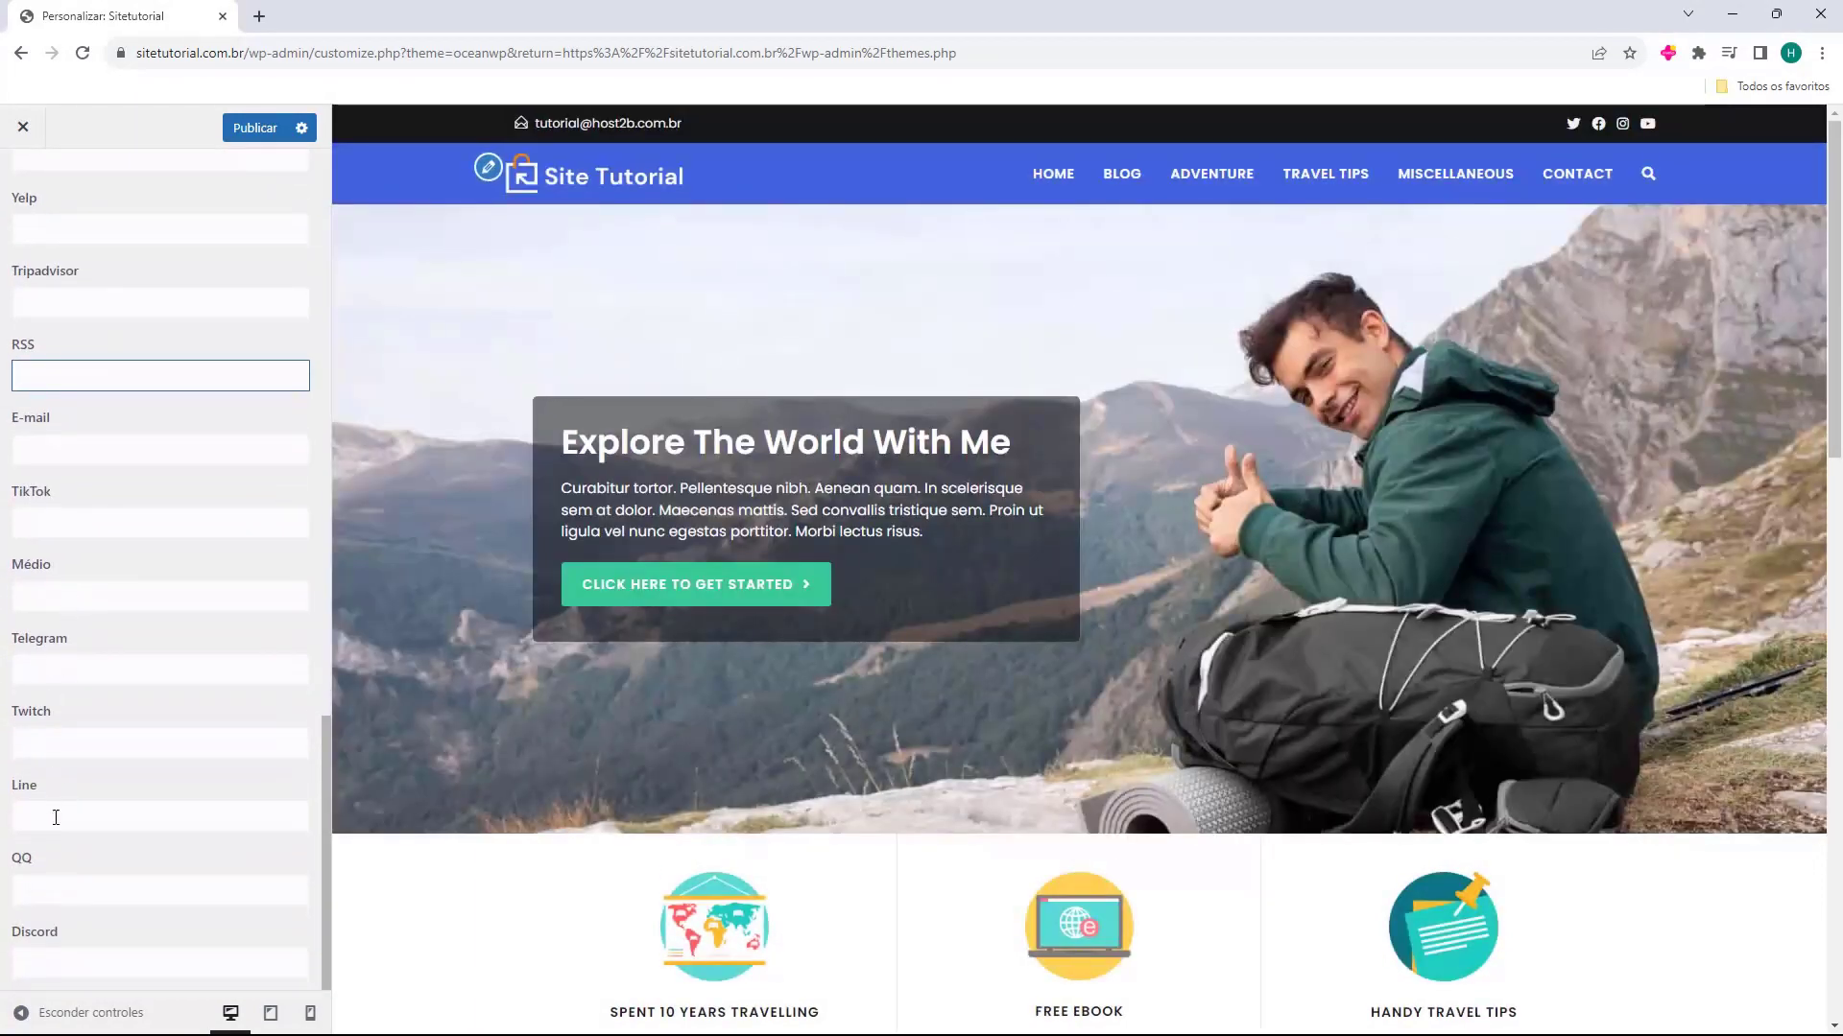
scroll(66, 897, "up", 12)
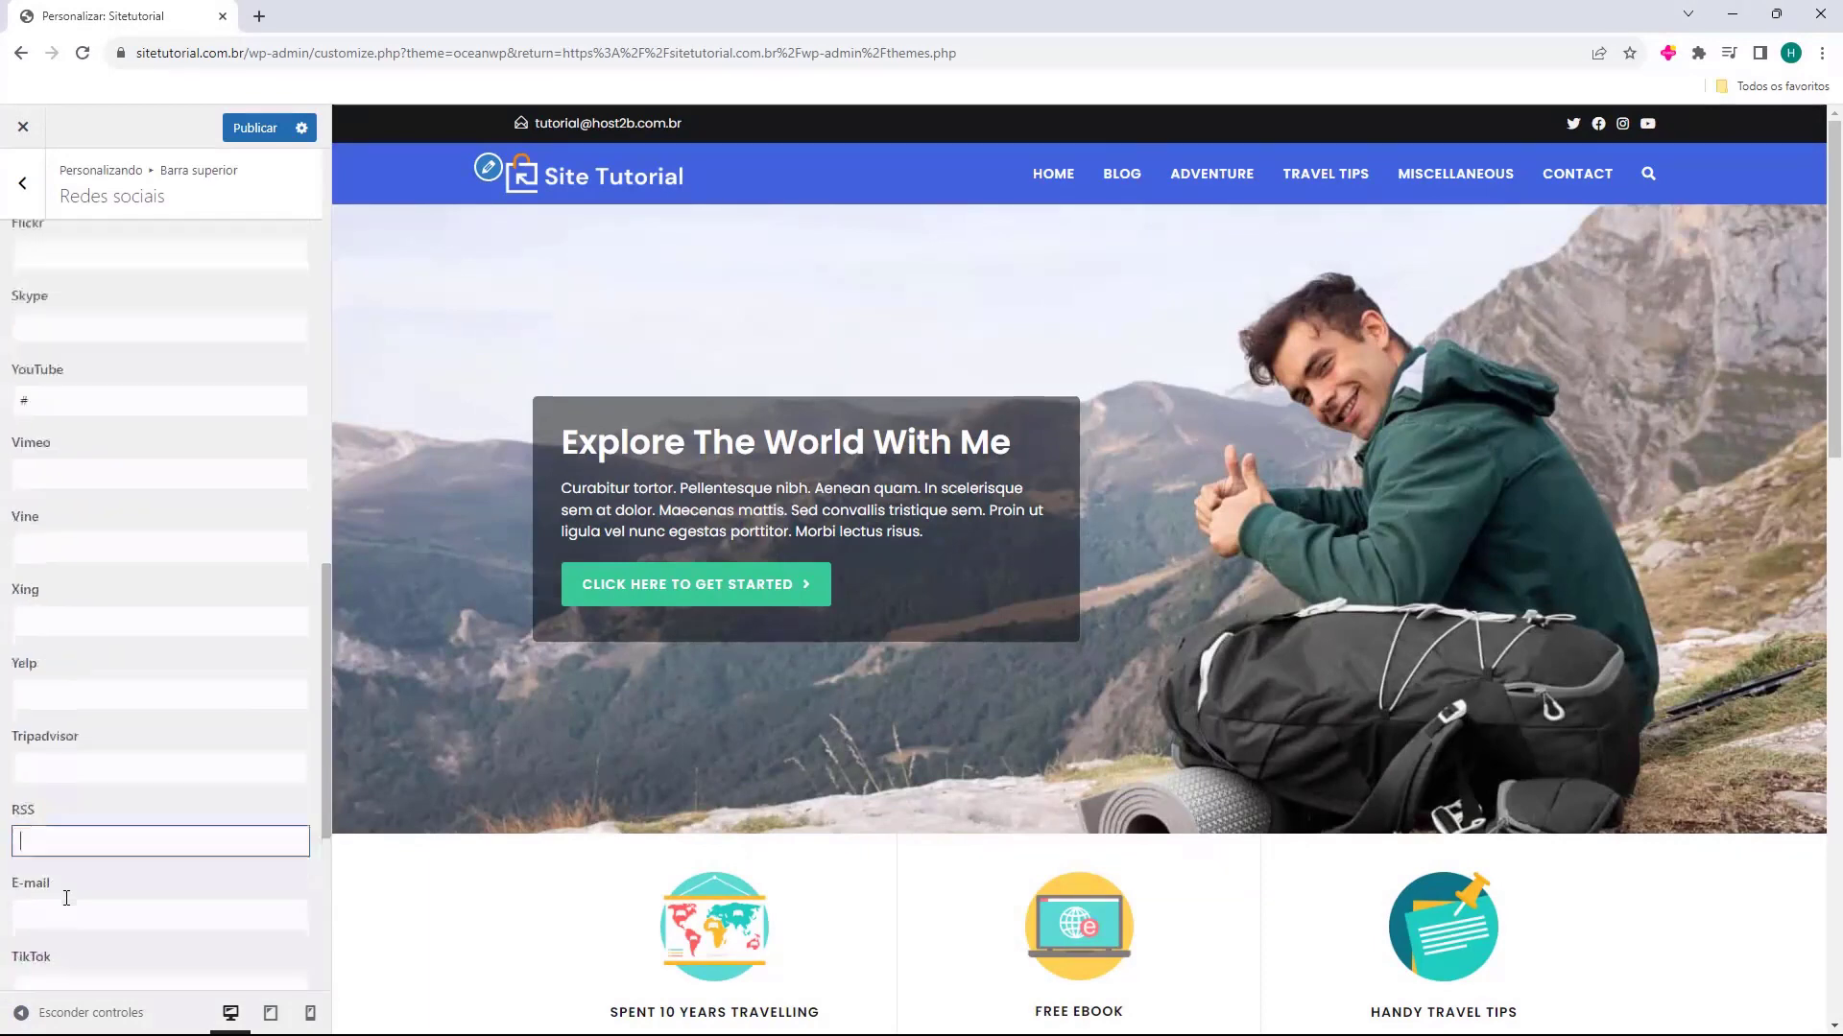
scroll(99, 869, "down", 5)
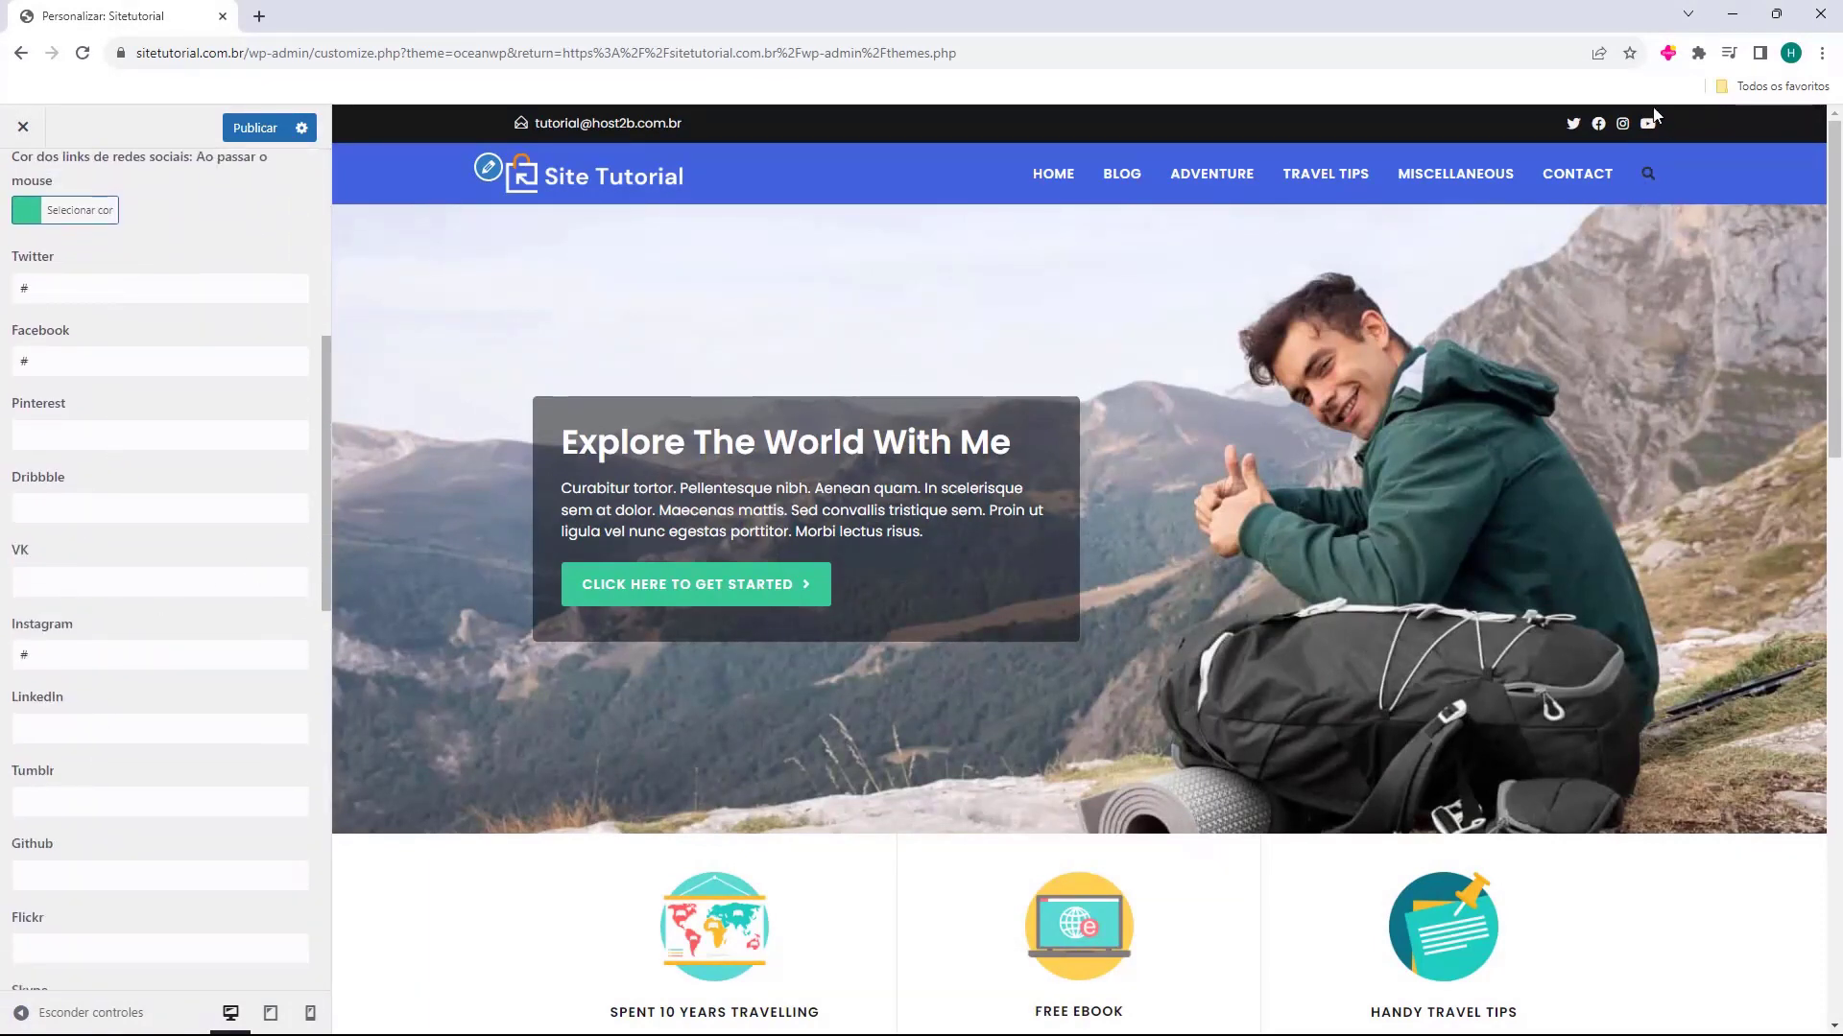
scroll(73, 397, "up", 4)
scroll(73, 398, "up", 3)
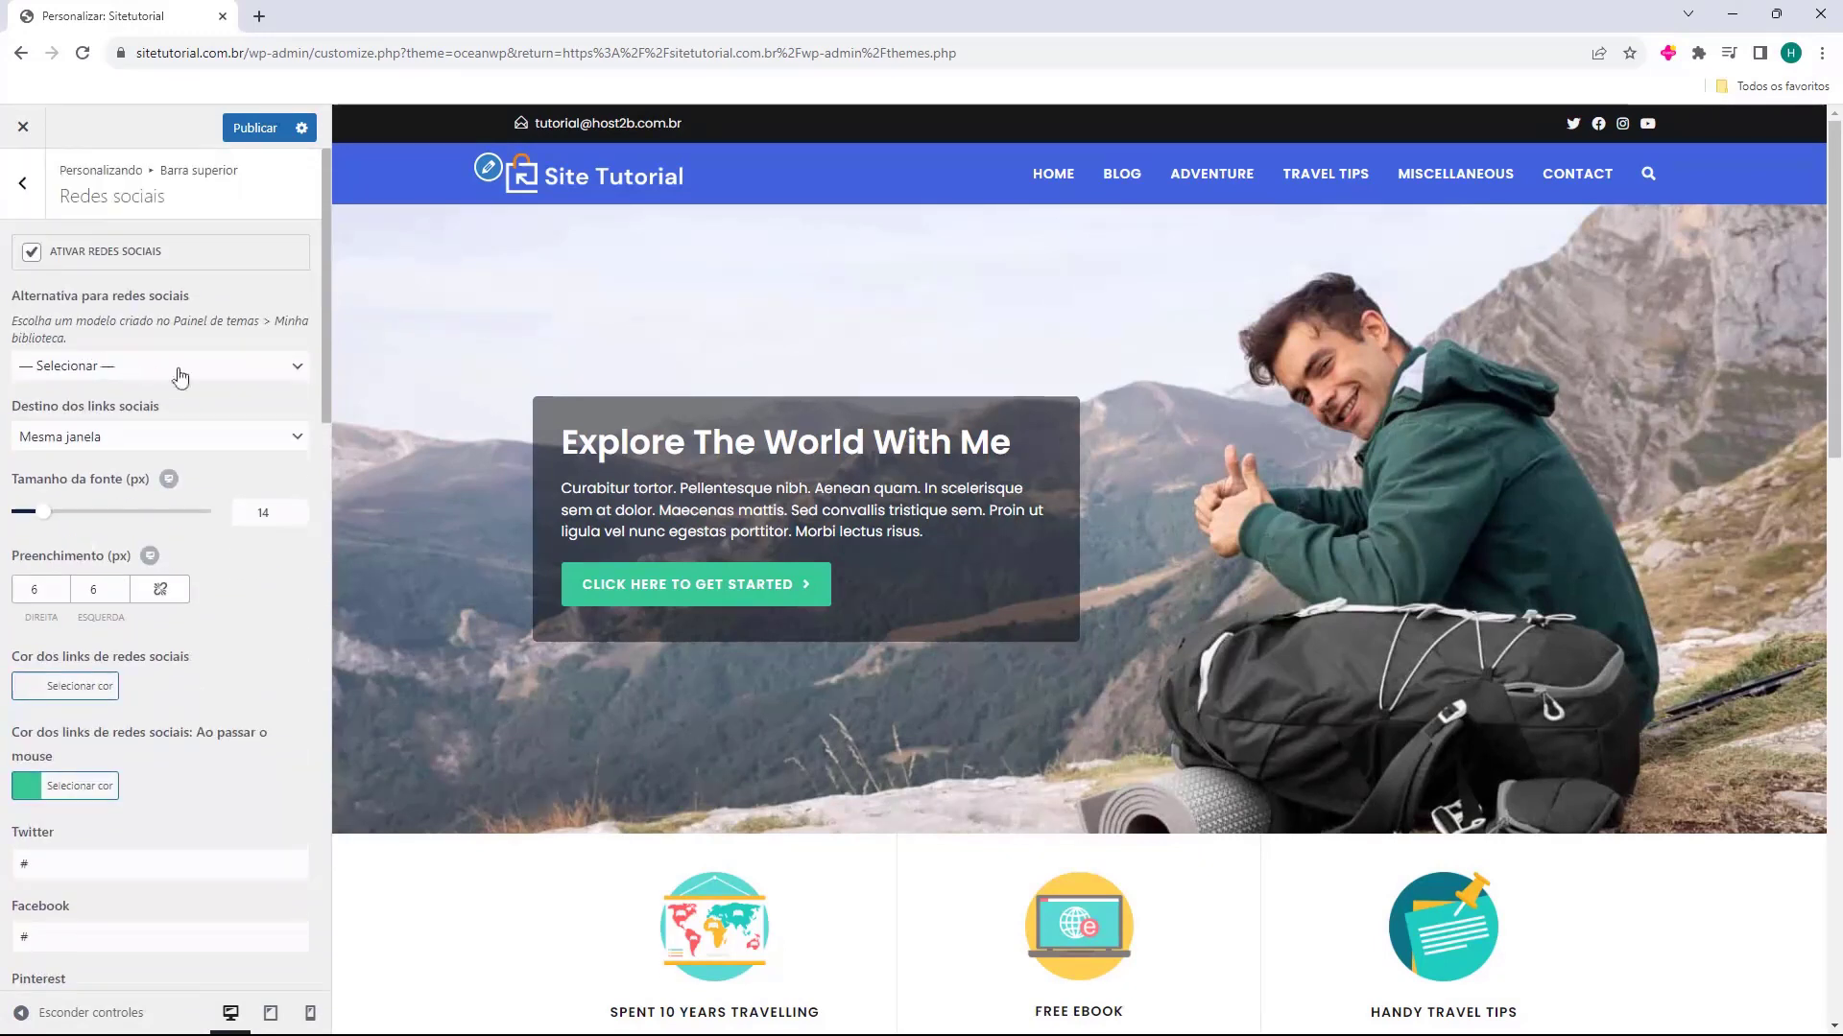
left_click(22, 182)
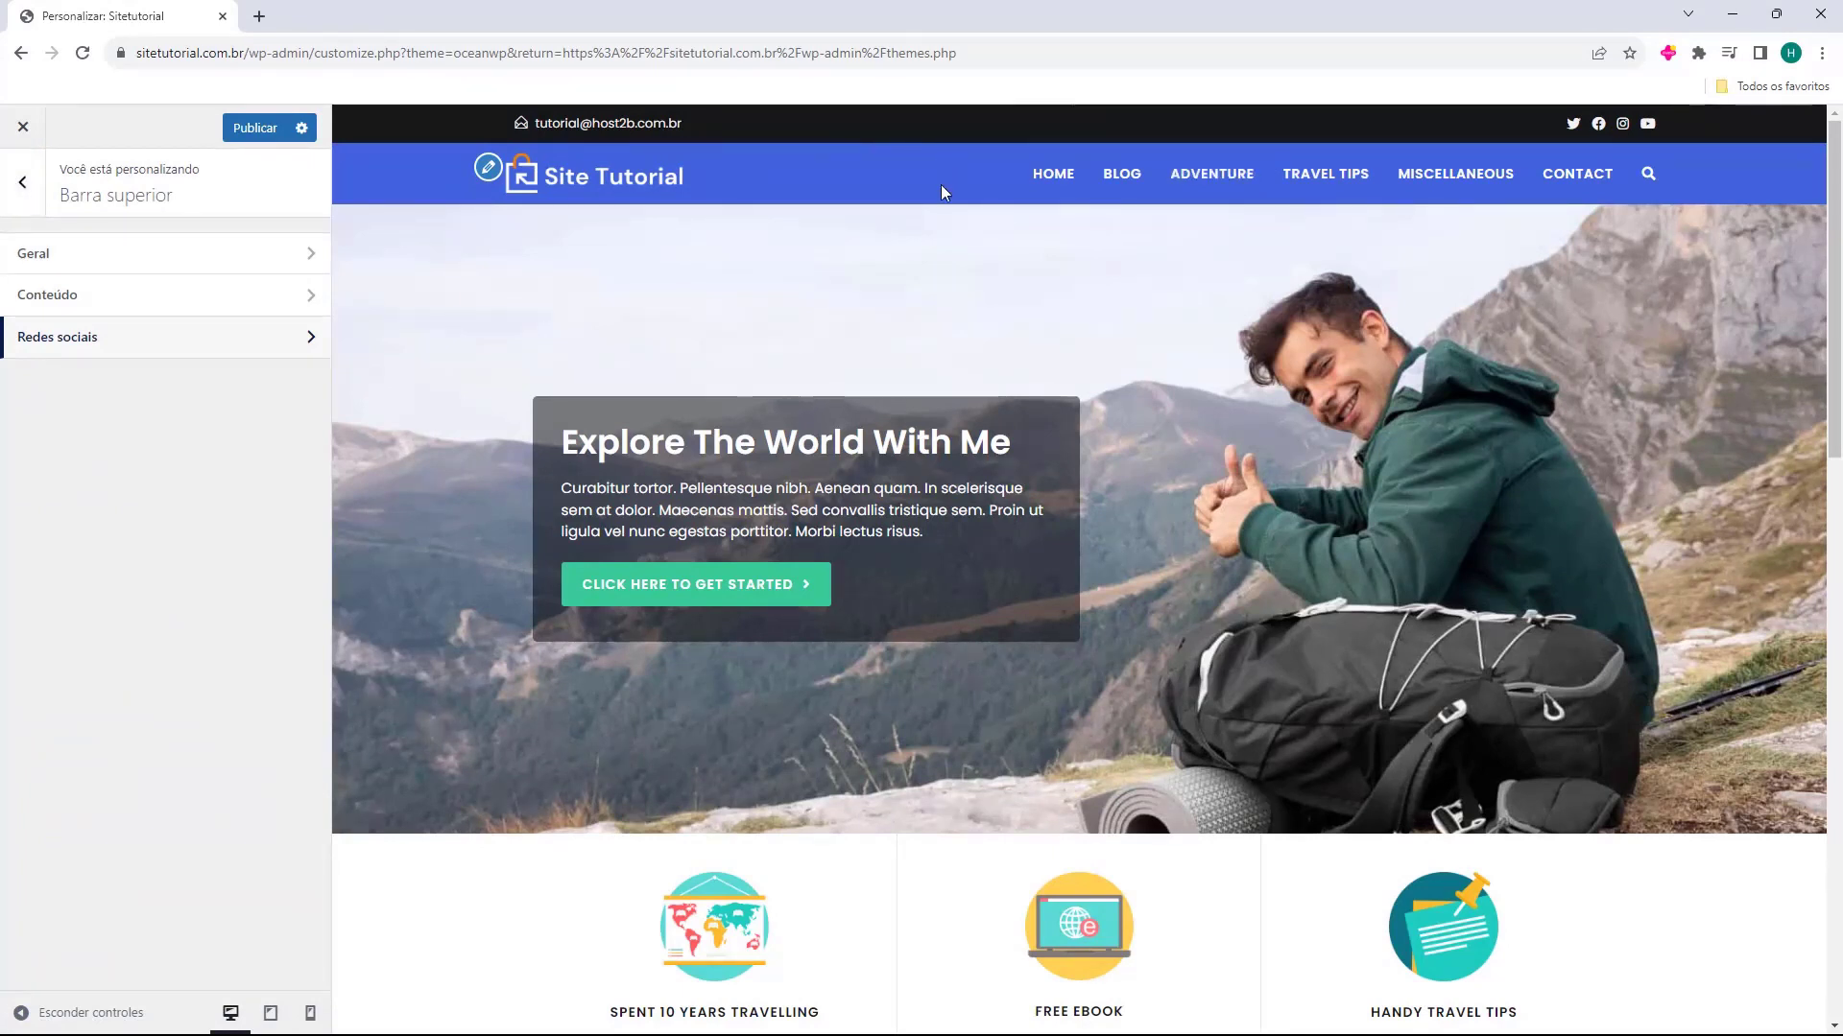
left_click(22, 182)
Open the Widgets do rodapé settings, try disabling Ativar widgets do rodapé, enable it again, and review the remaining footer options
scroll(917, 307, "down", 15)
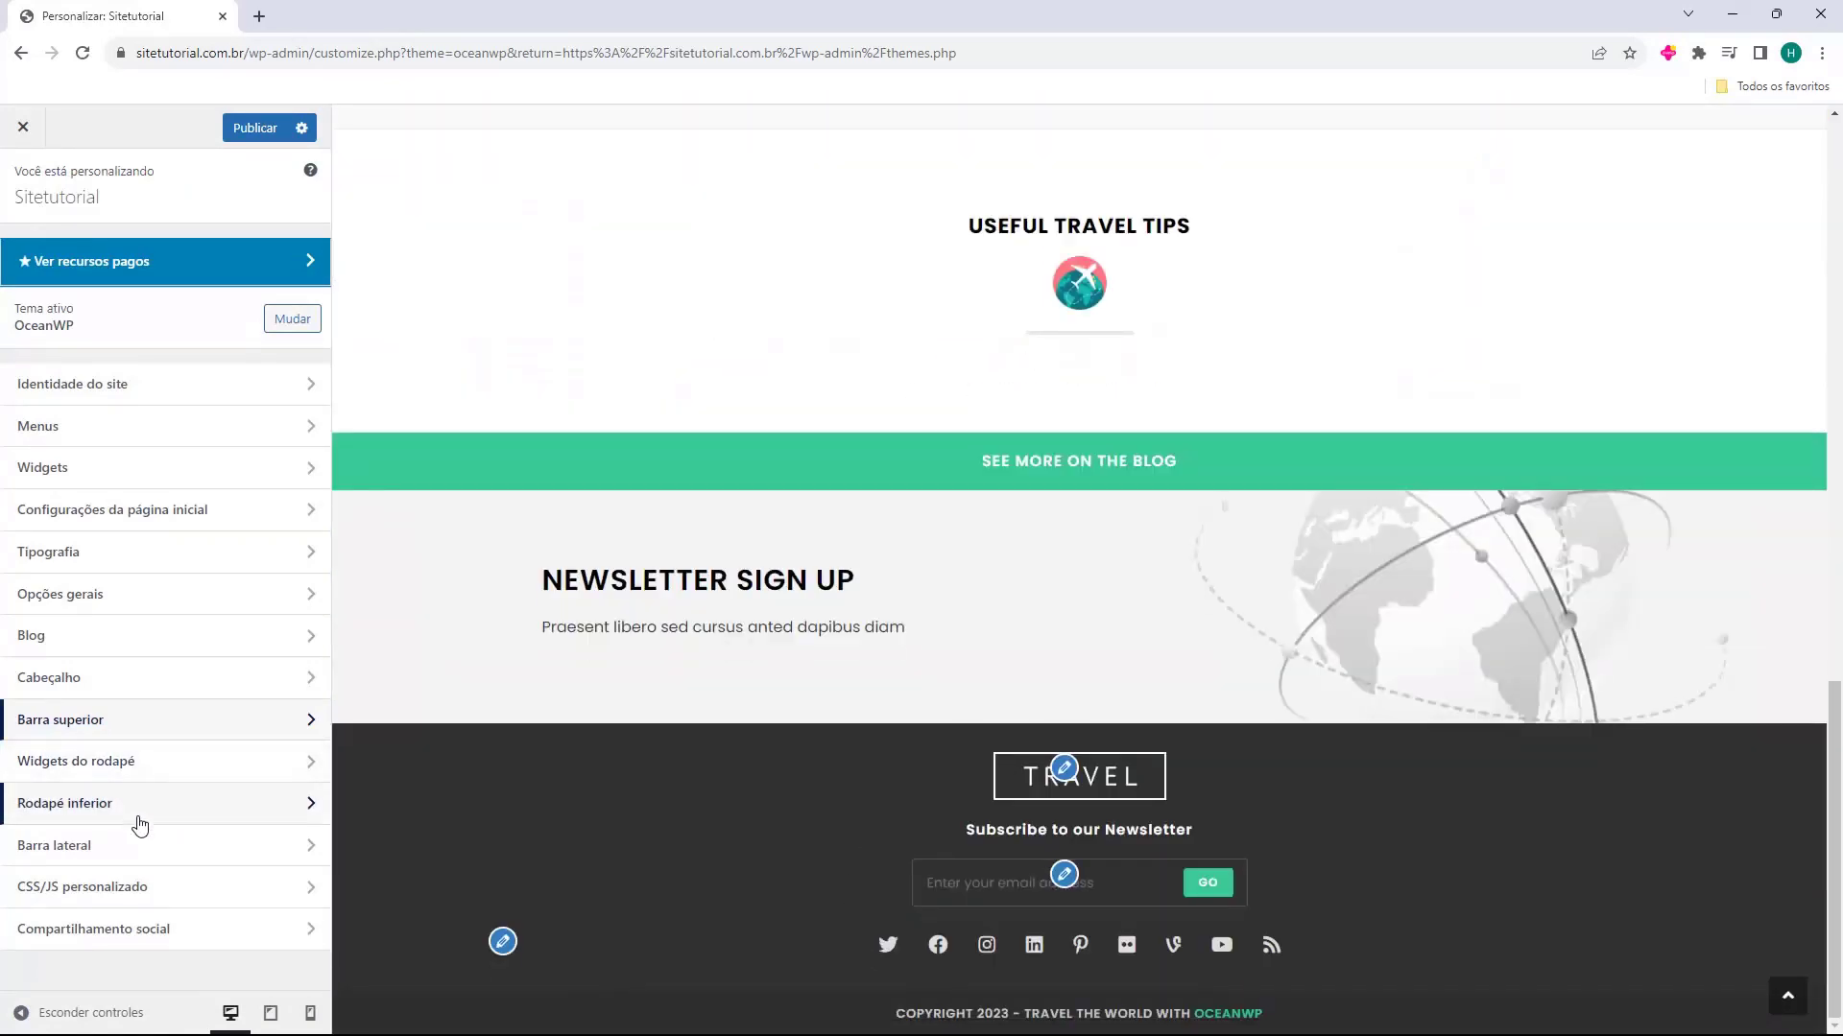
left_click(97, 777)
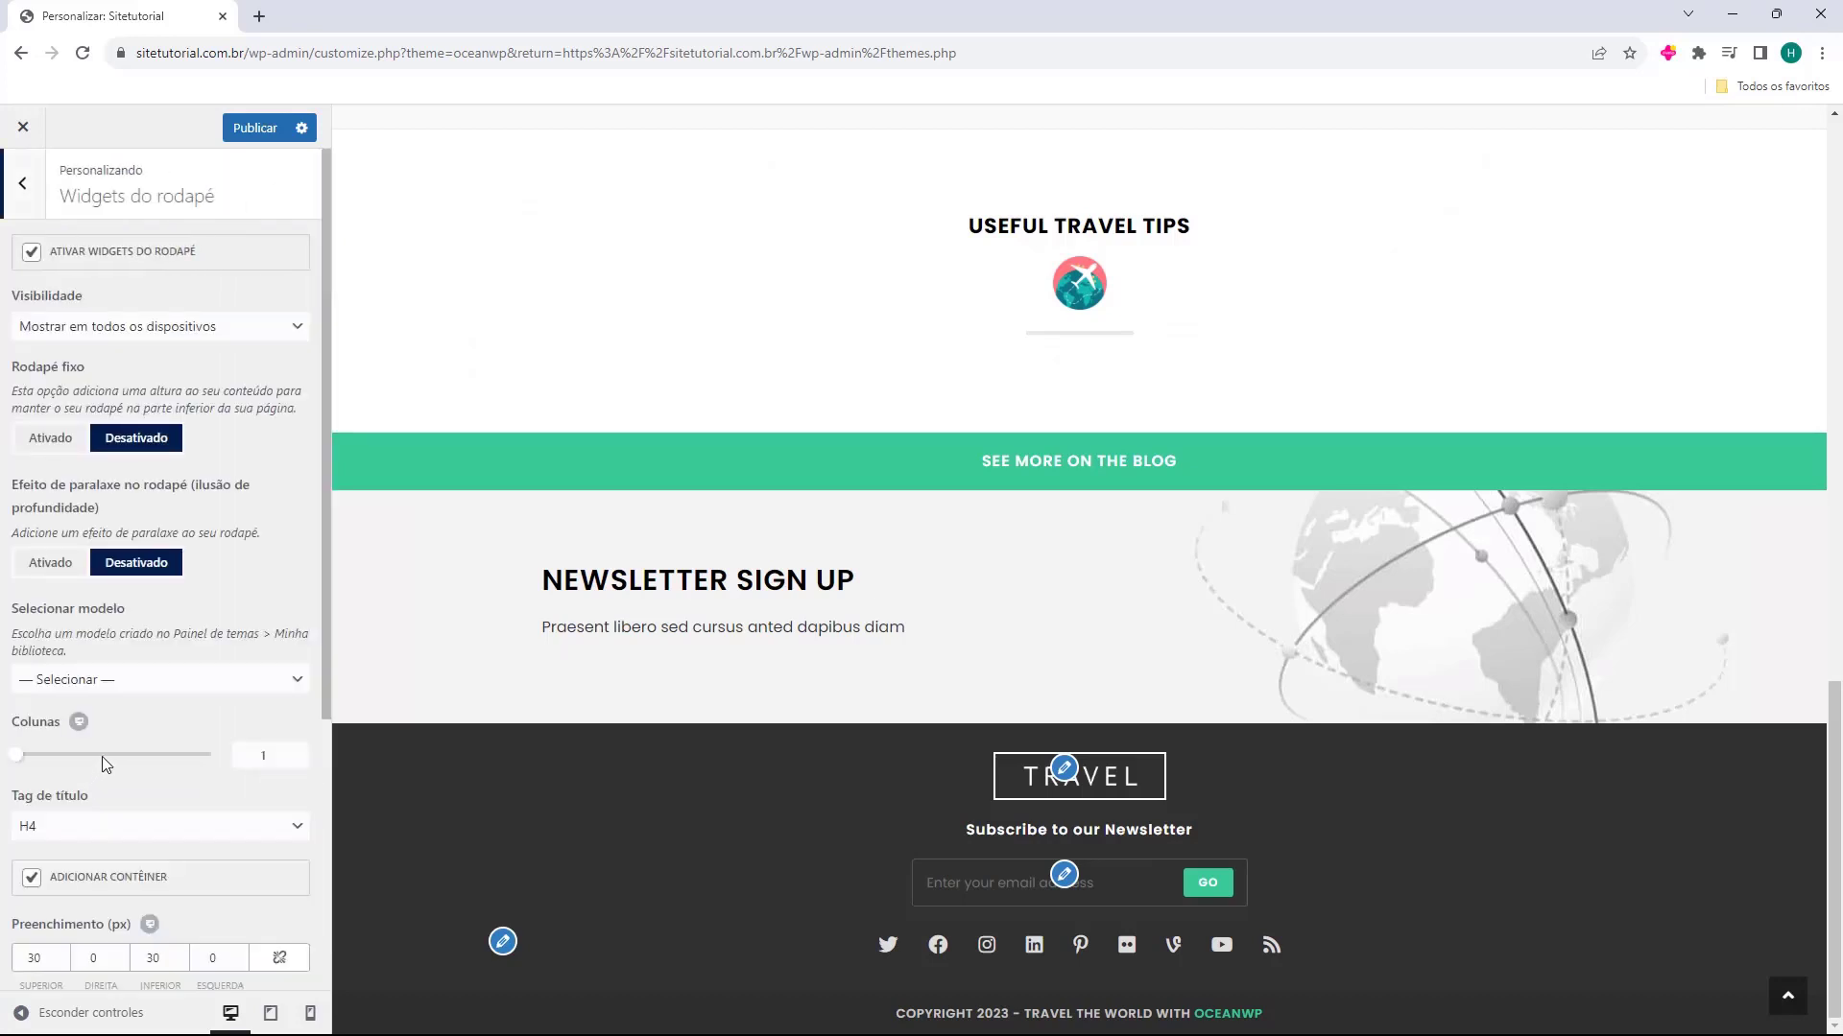
left_click(32, 253)
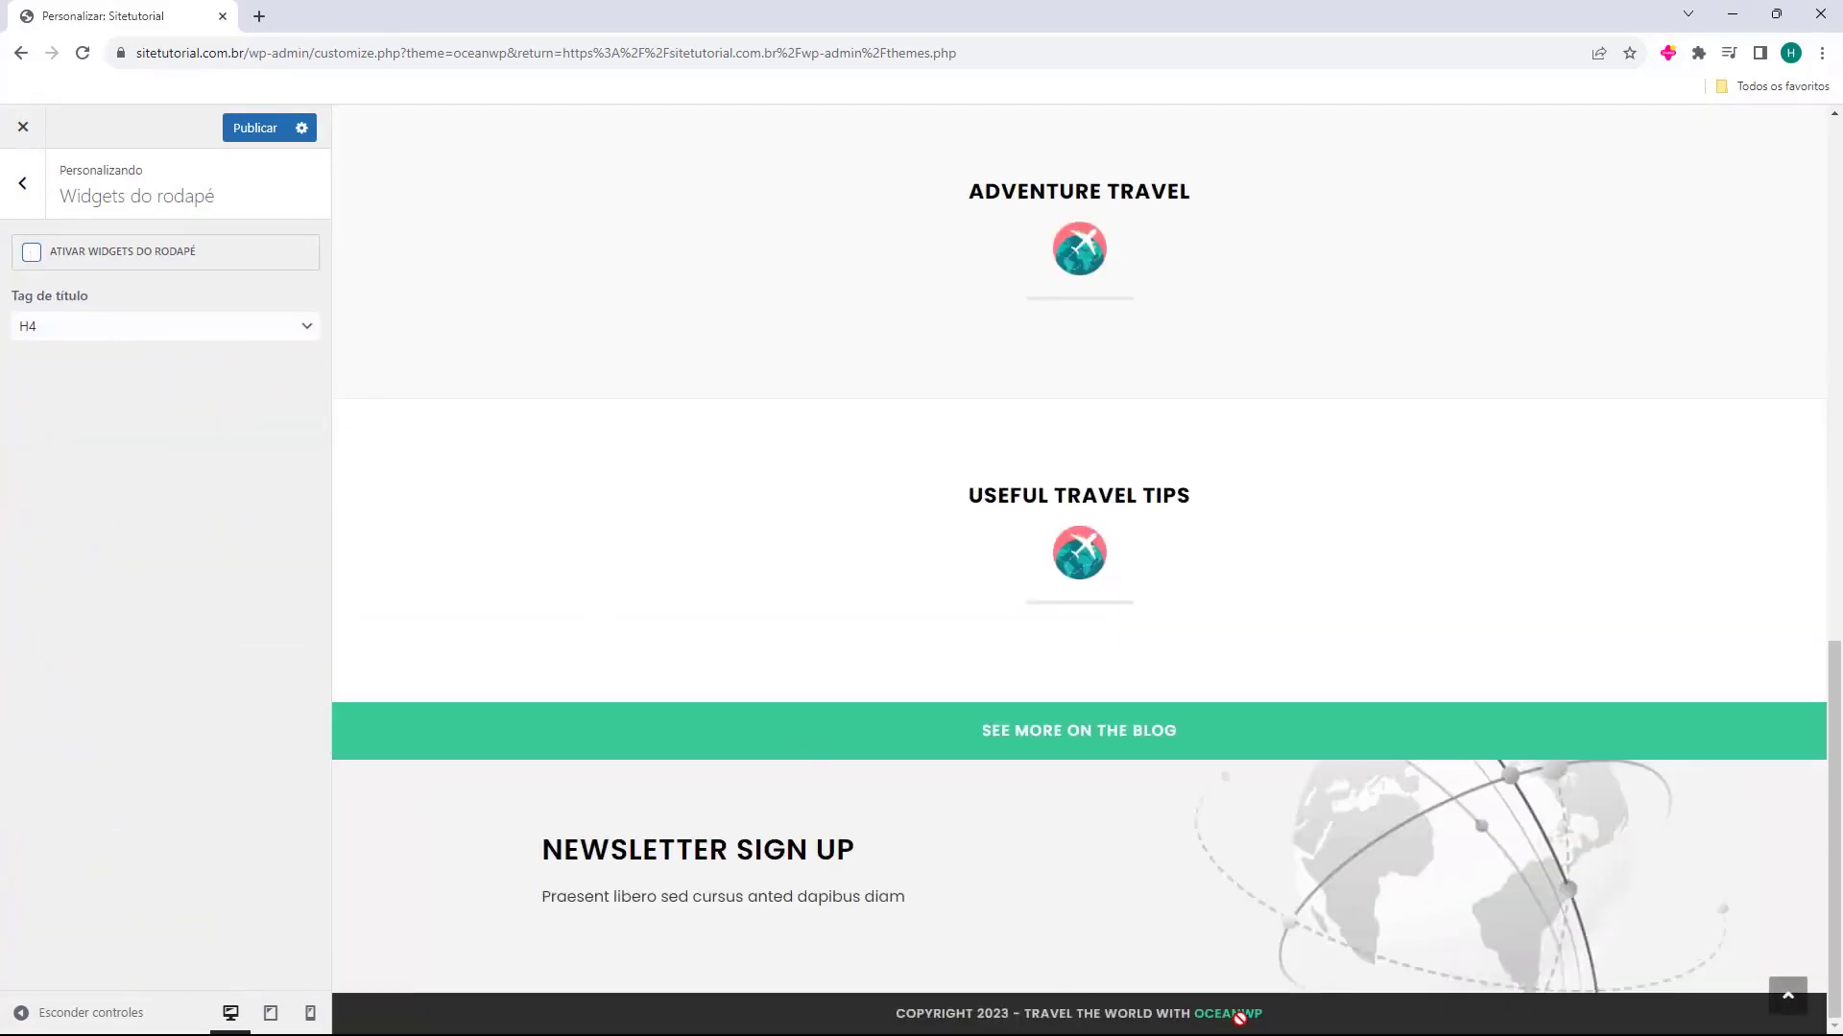
left_click(31, 253)
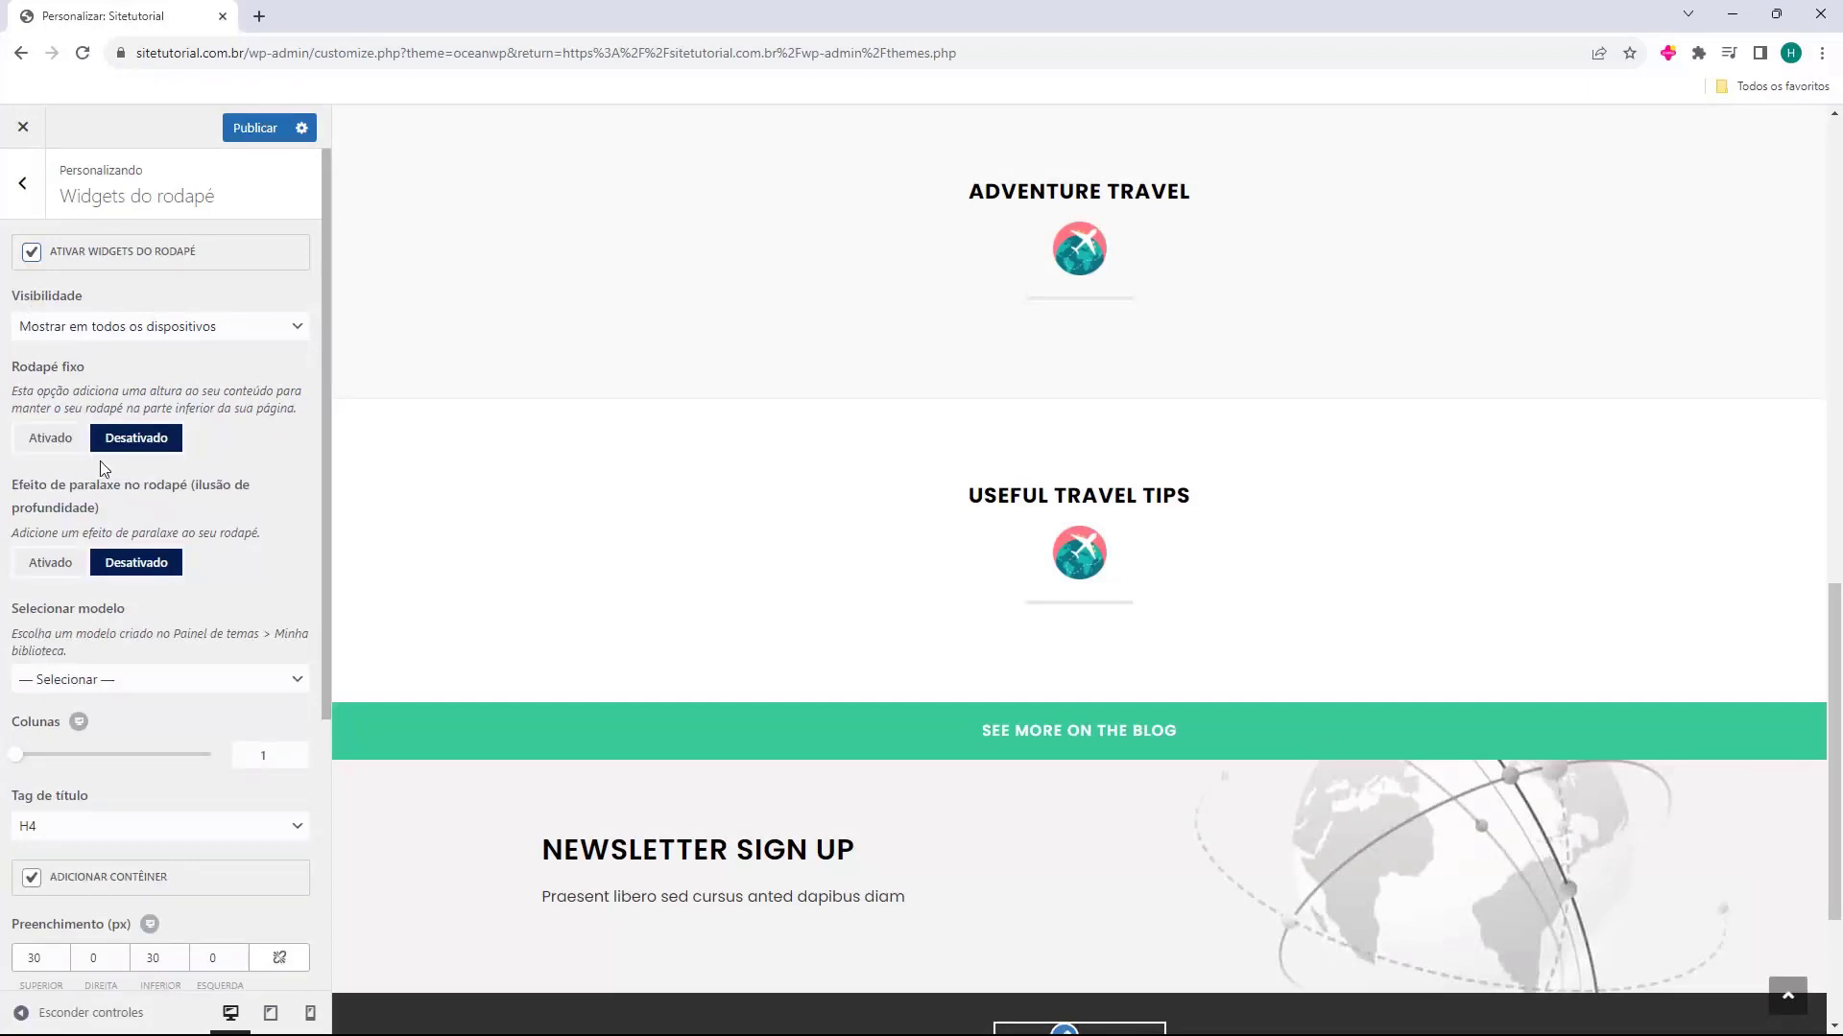
scroll(110, 576, "down", 5)
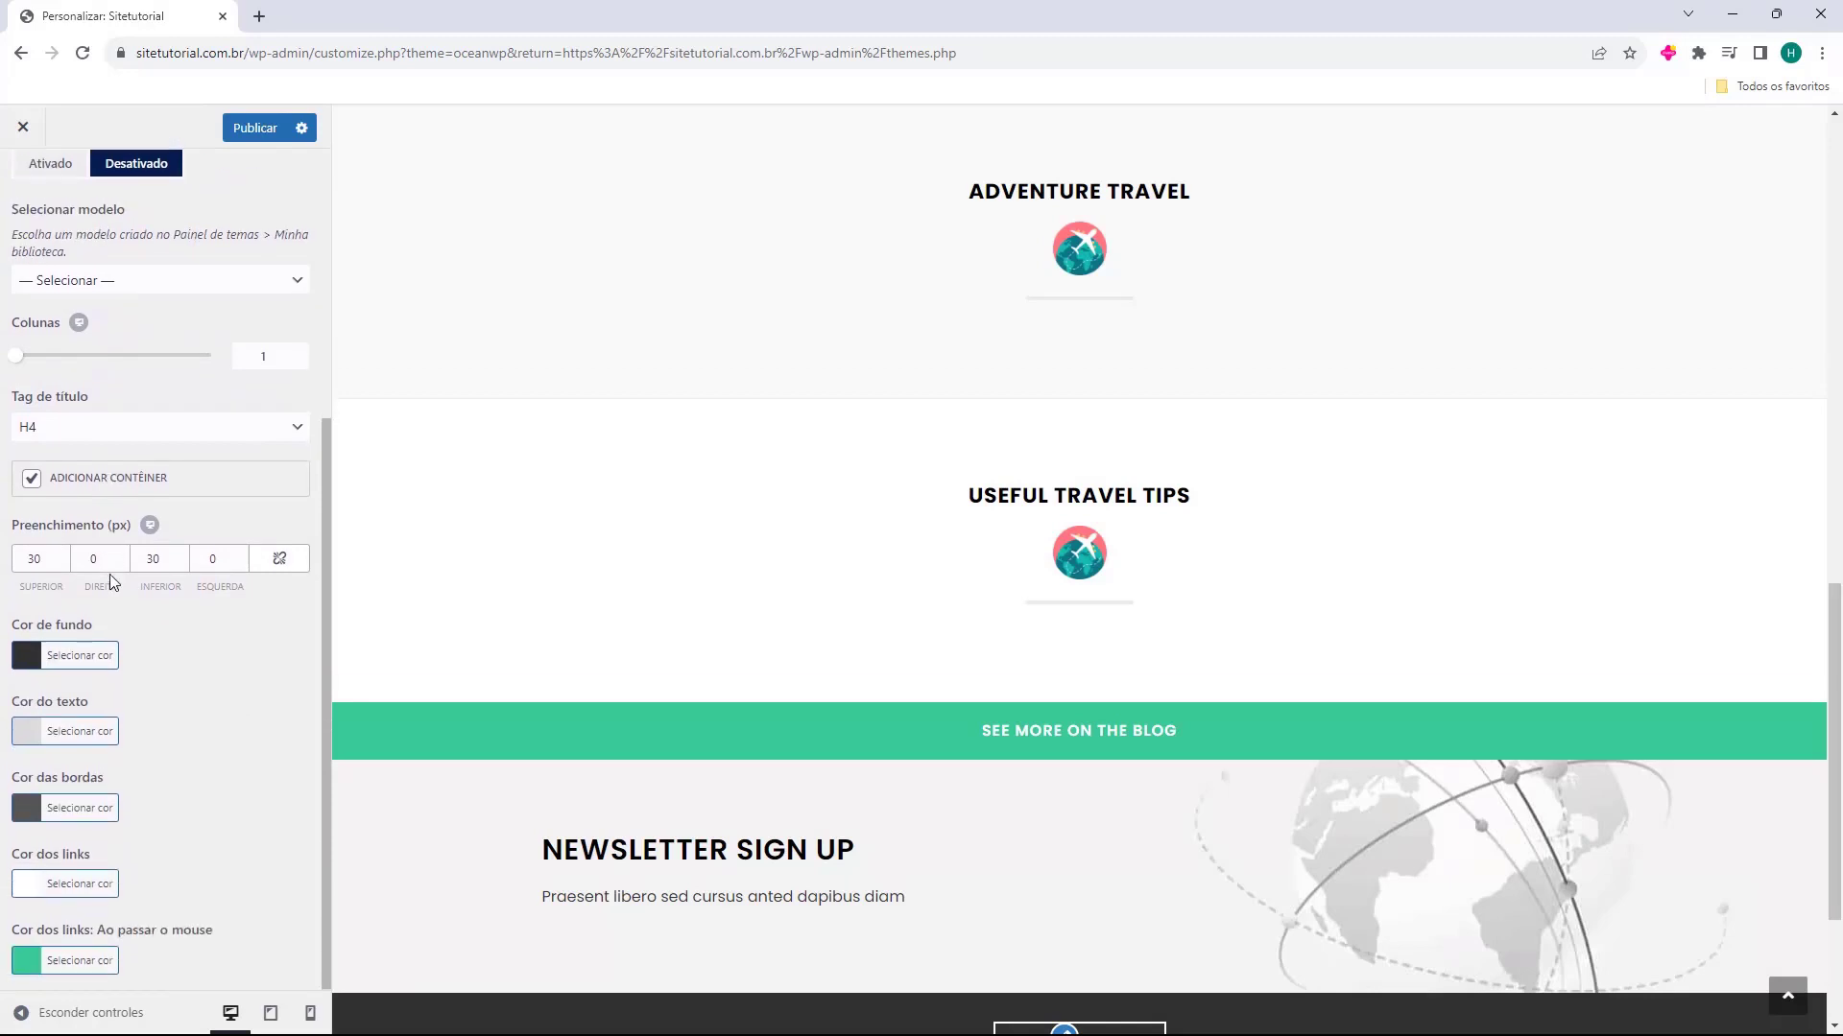
scroll(109, 574, "up", 5)
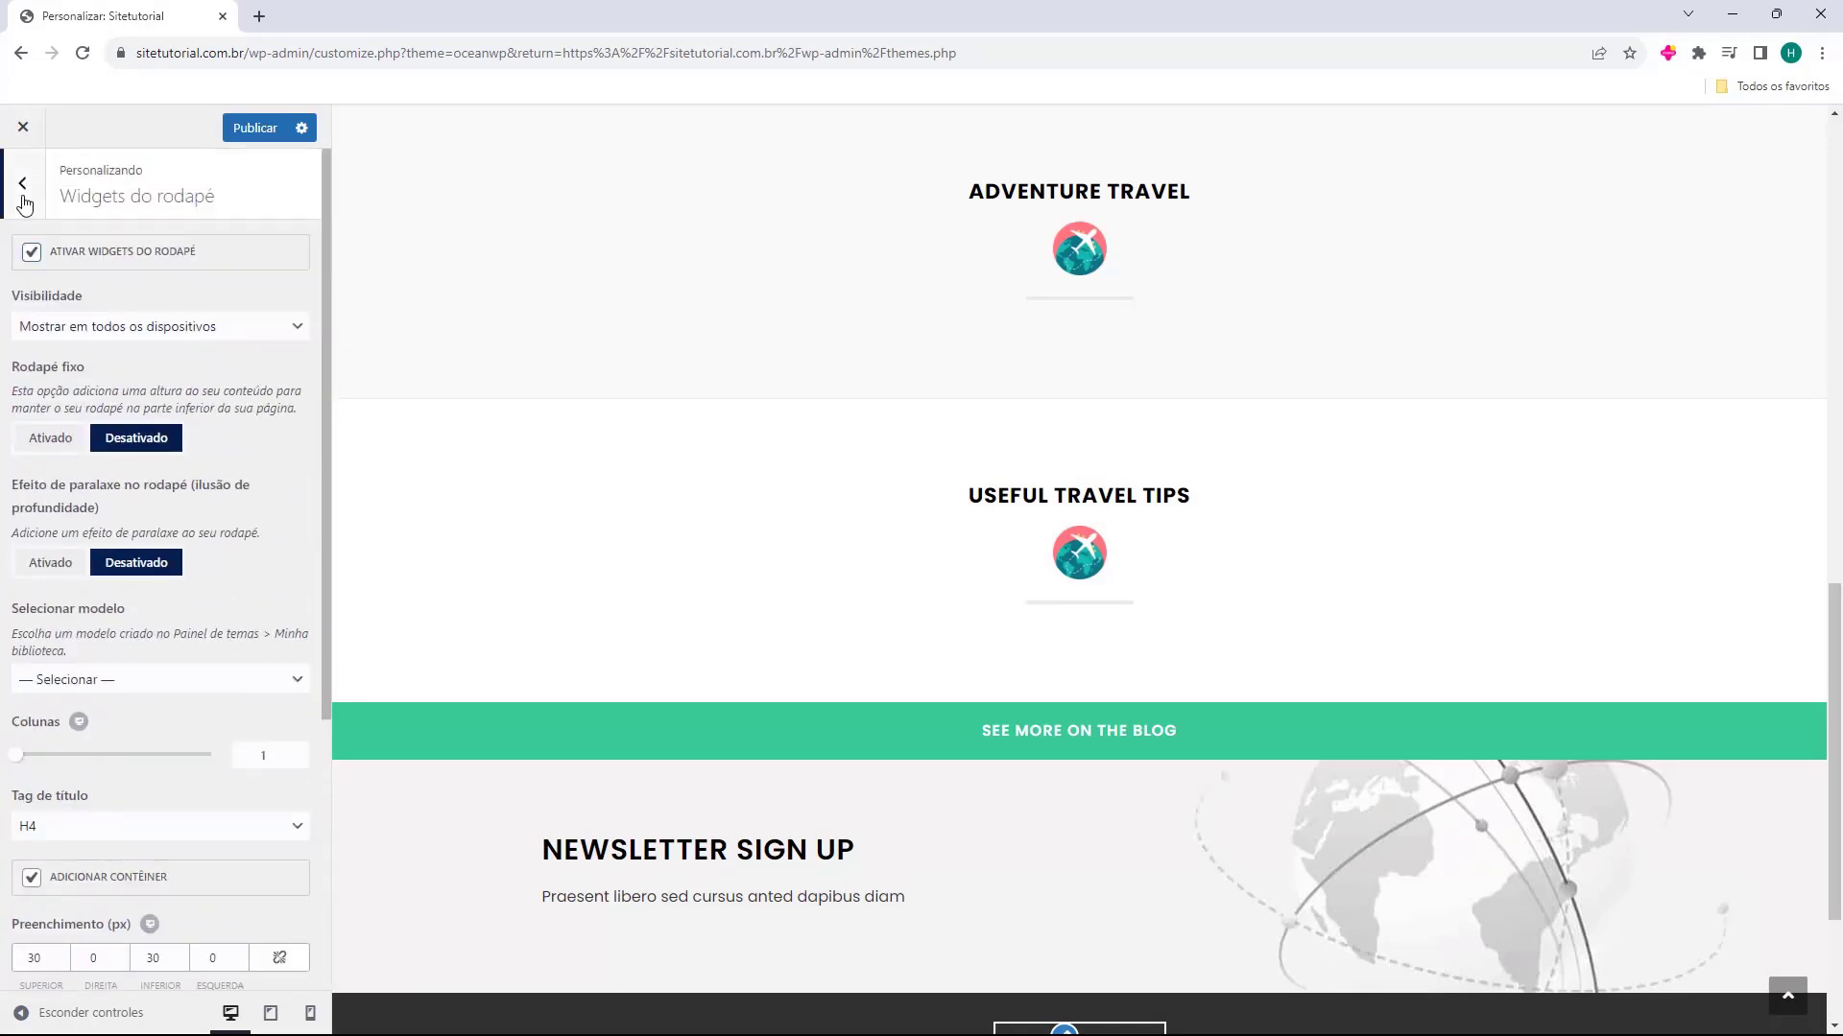
scroll(94, 414, "down", 5)
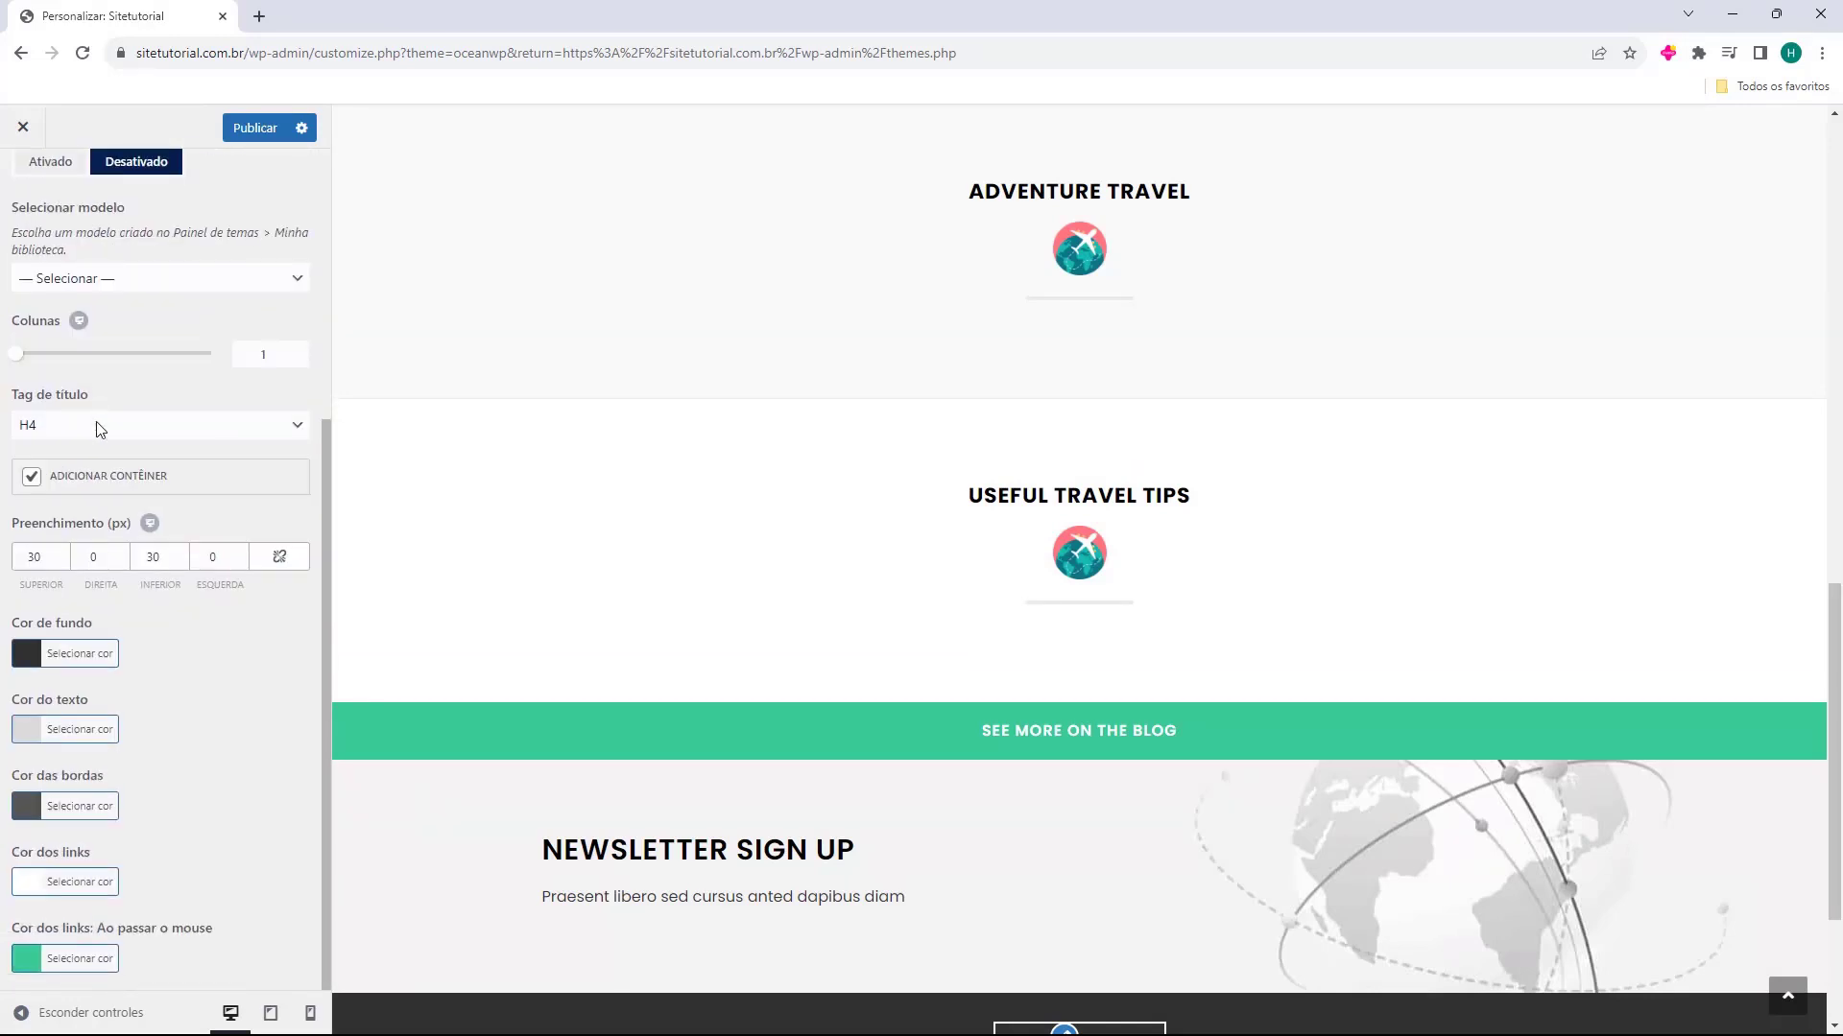
scroll(1010, 589, "down", 3)
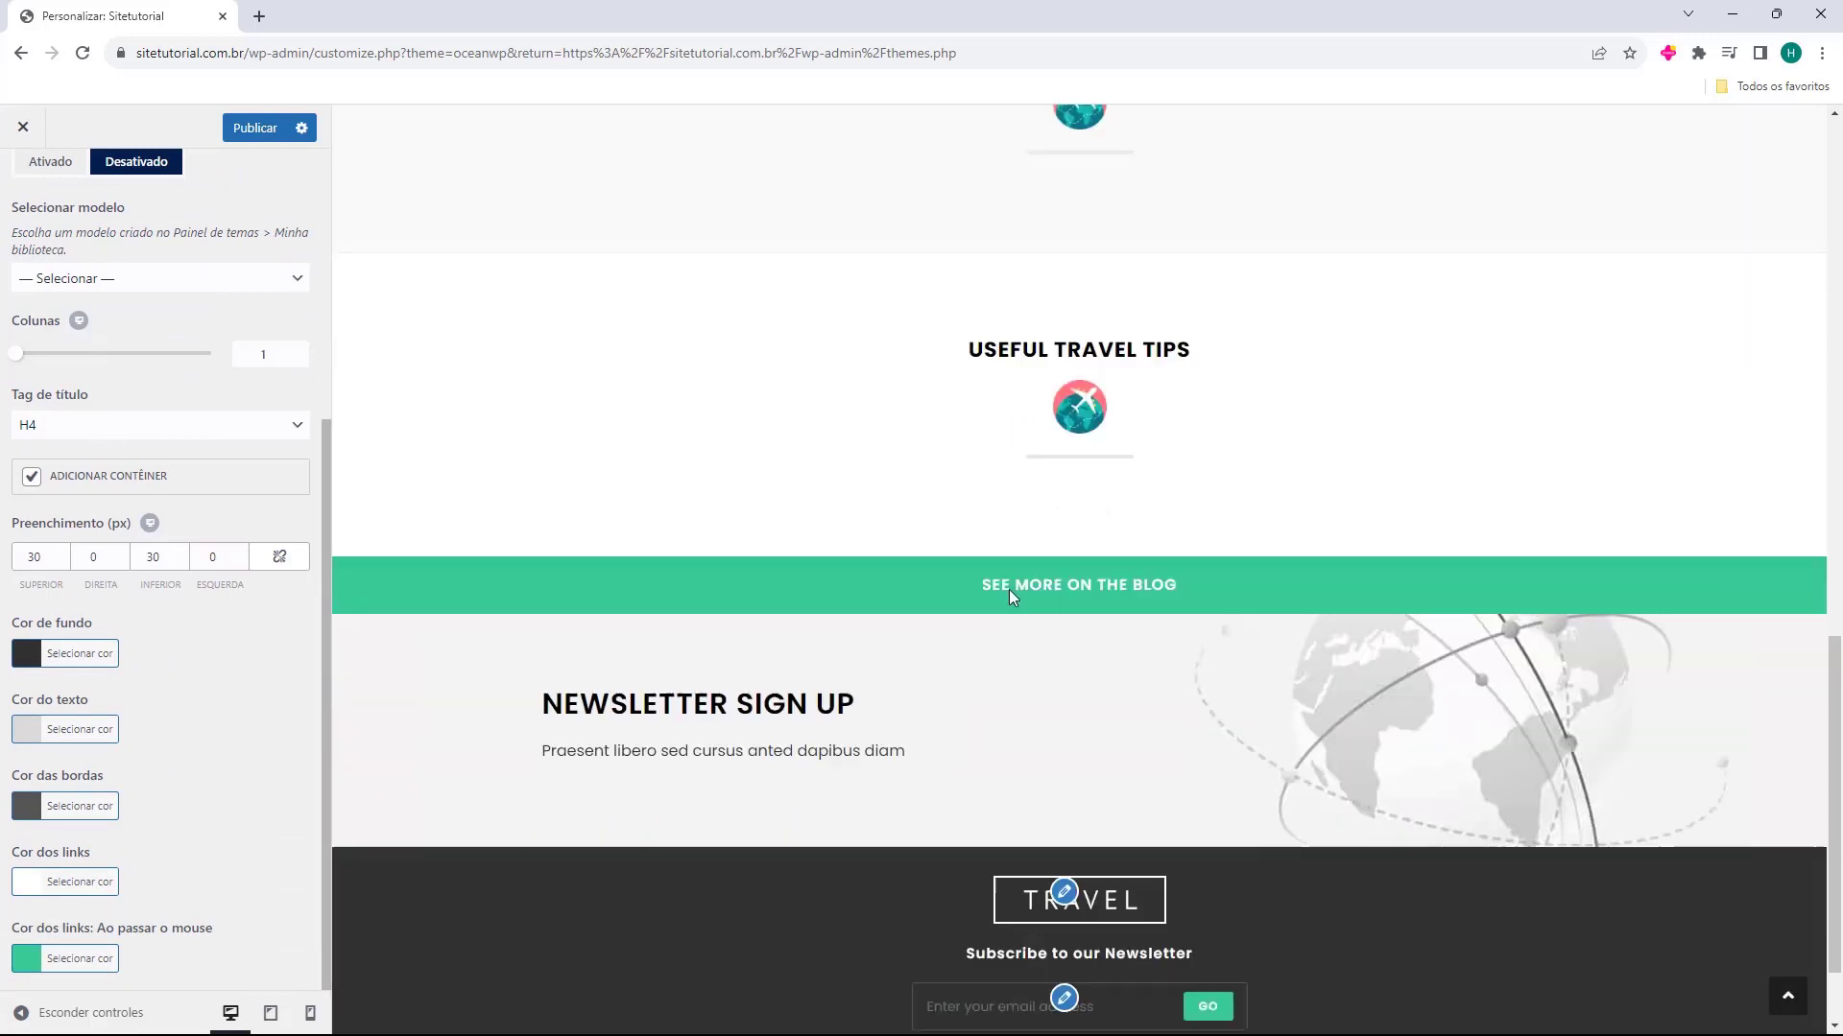
scroll(91, 374, "up", 5)
left_click(33, 199)
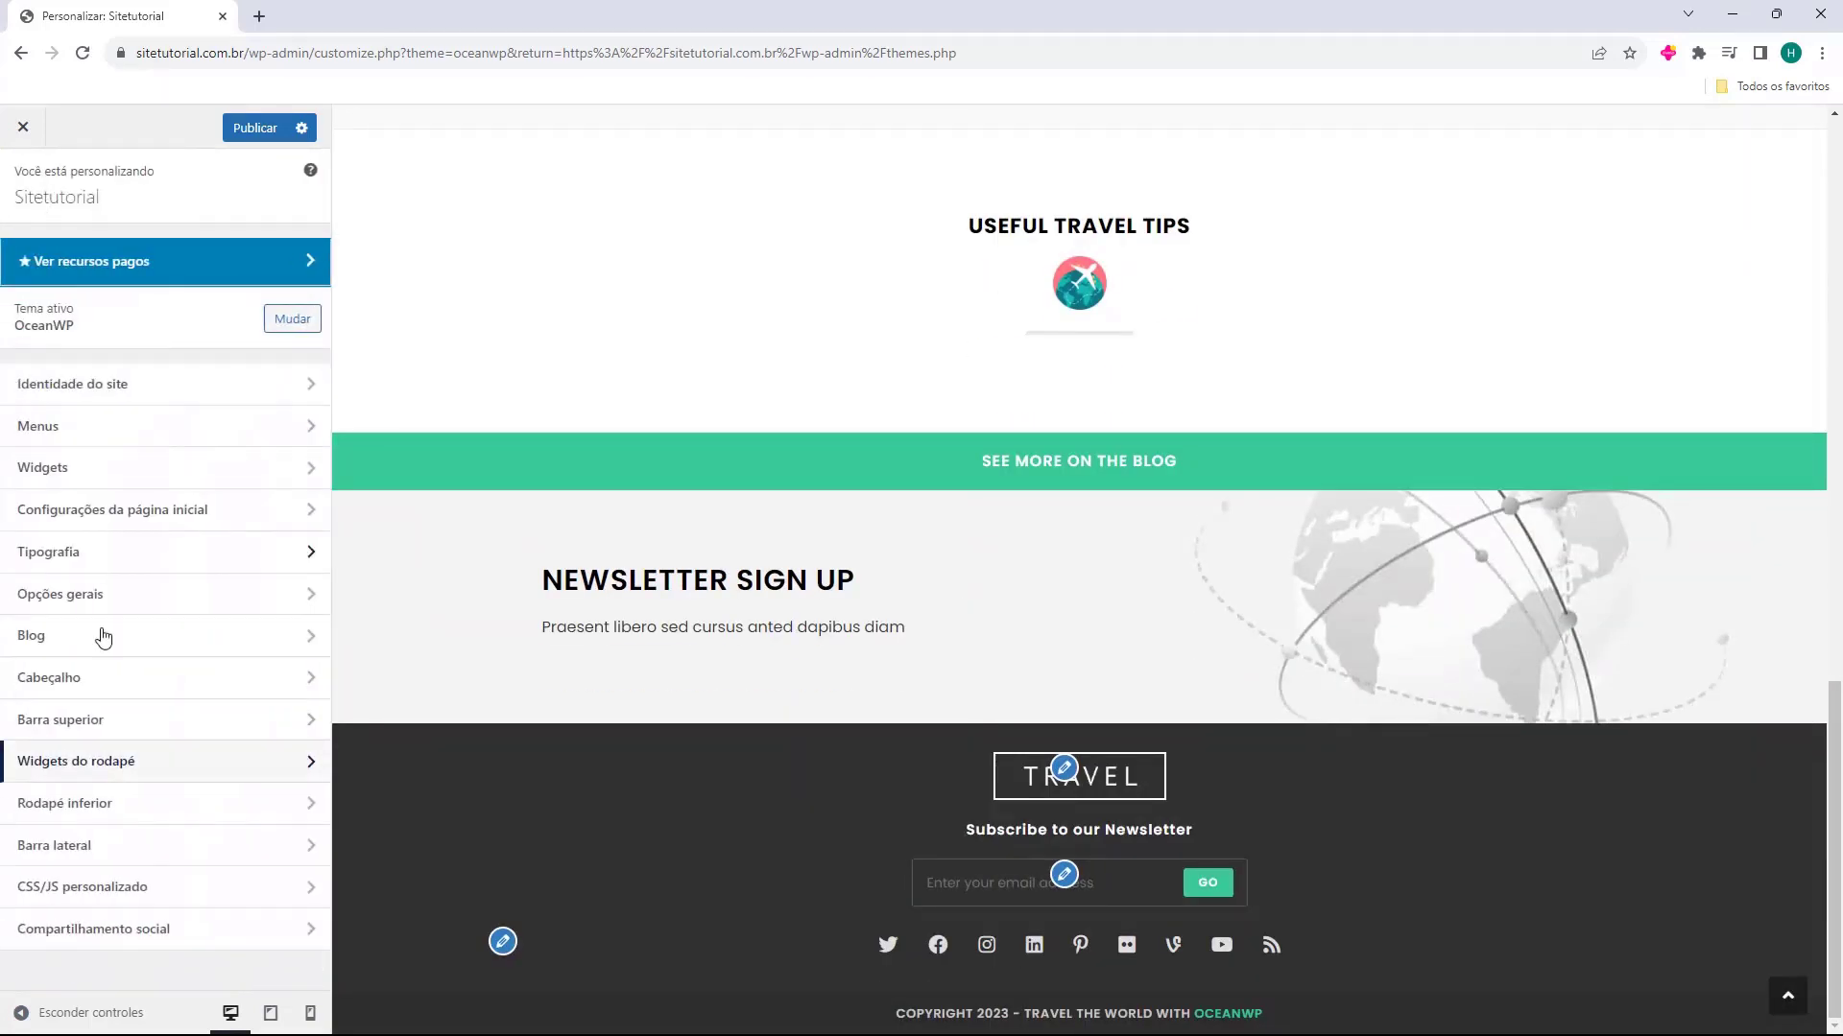
Open the Rodapé inferior settings, try disabling Ativar rodapé inferior, and enable it again
left_click(82, 812)
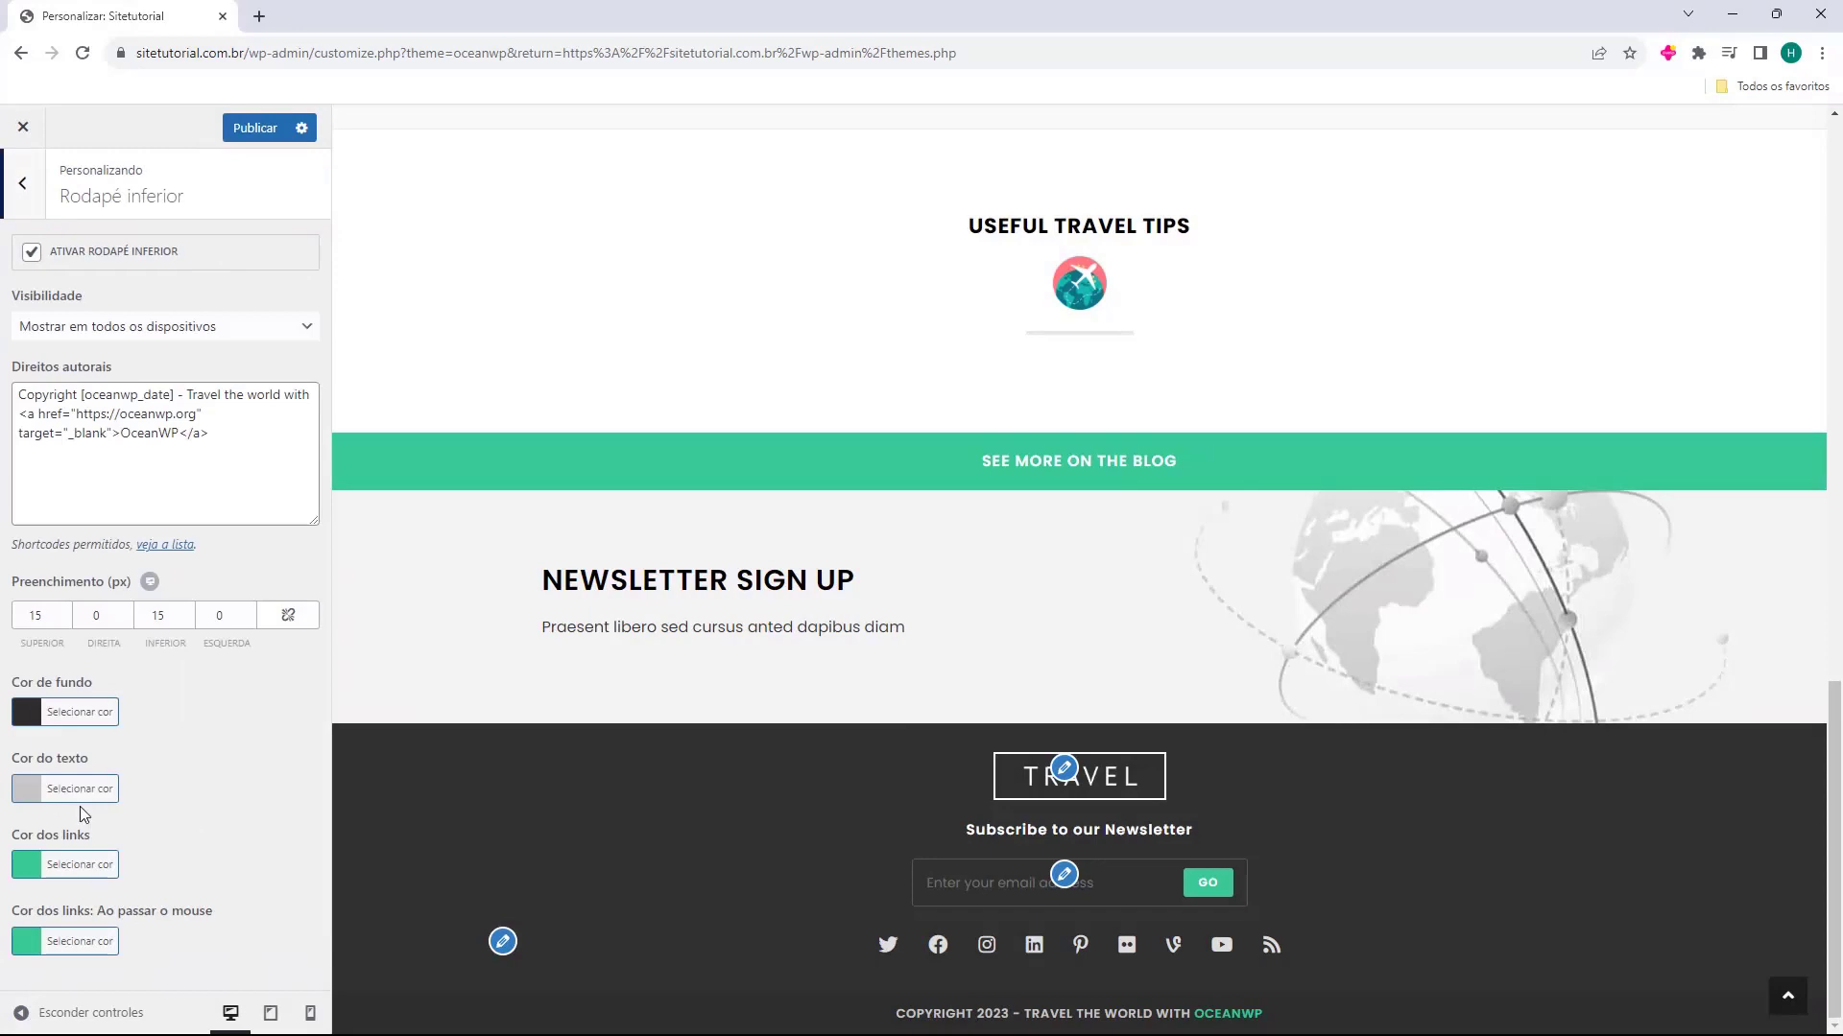
left_click(31, 253)
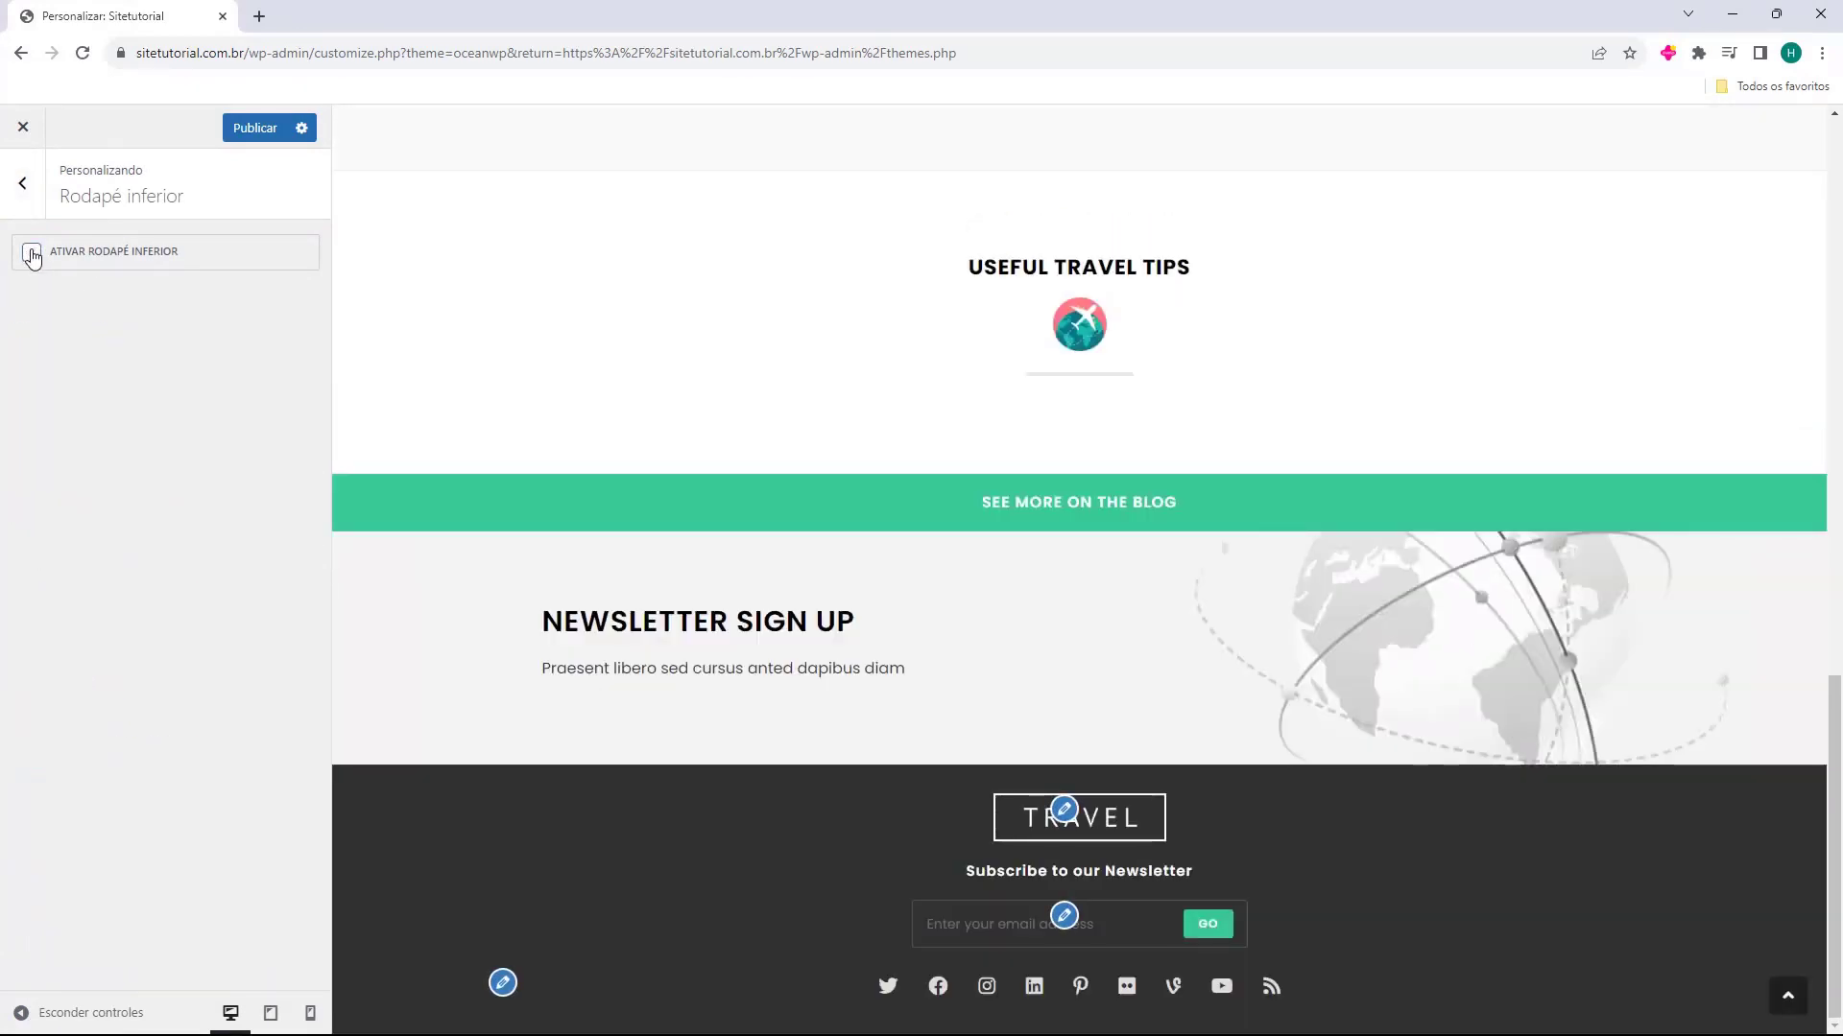
left_click(31, 254)
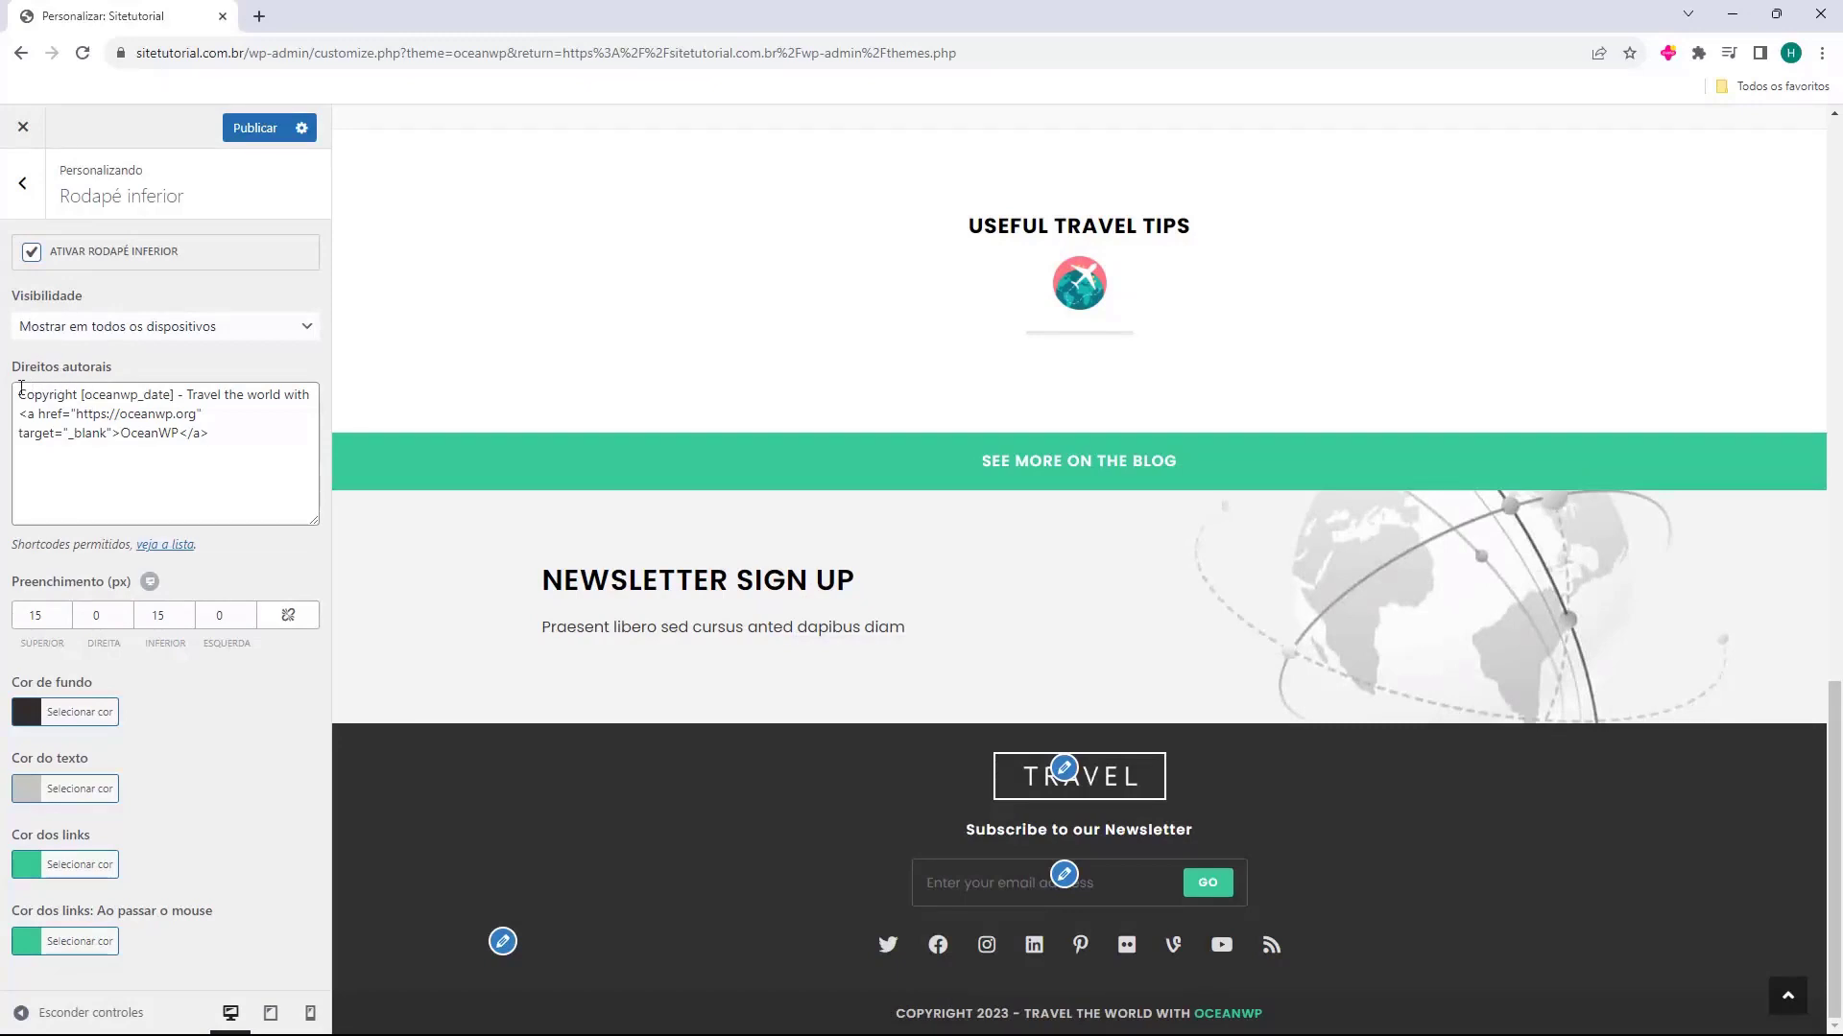
Change the bottom footer's copyright text to "Copyright [oceanwp_date] - Criado com muito carinho por Host2b"
left_click_drag(5, 374, 234, 444)
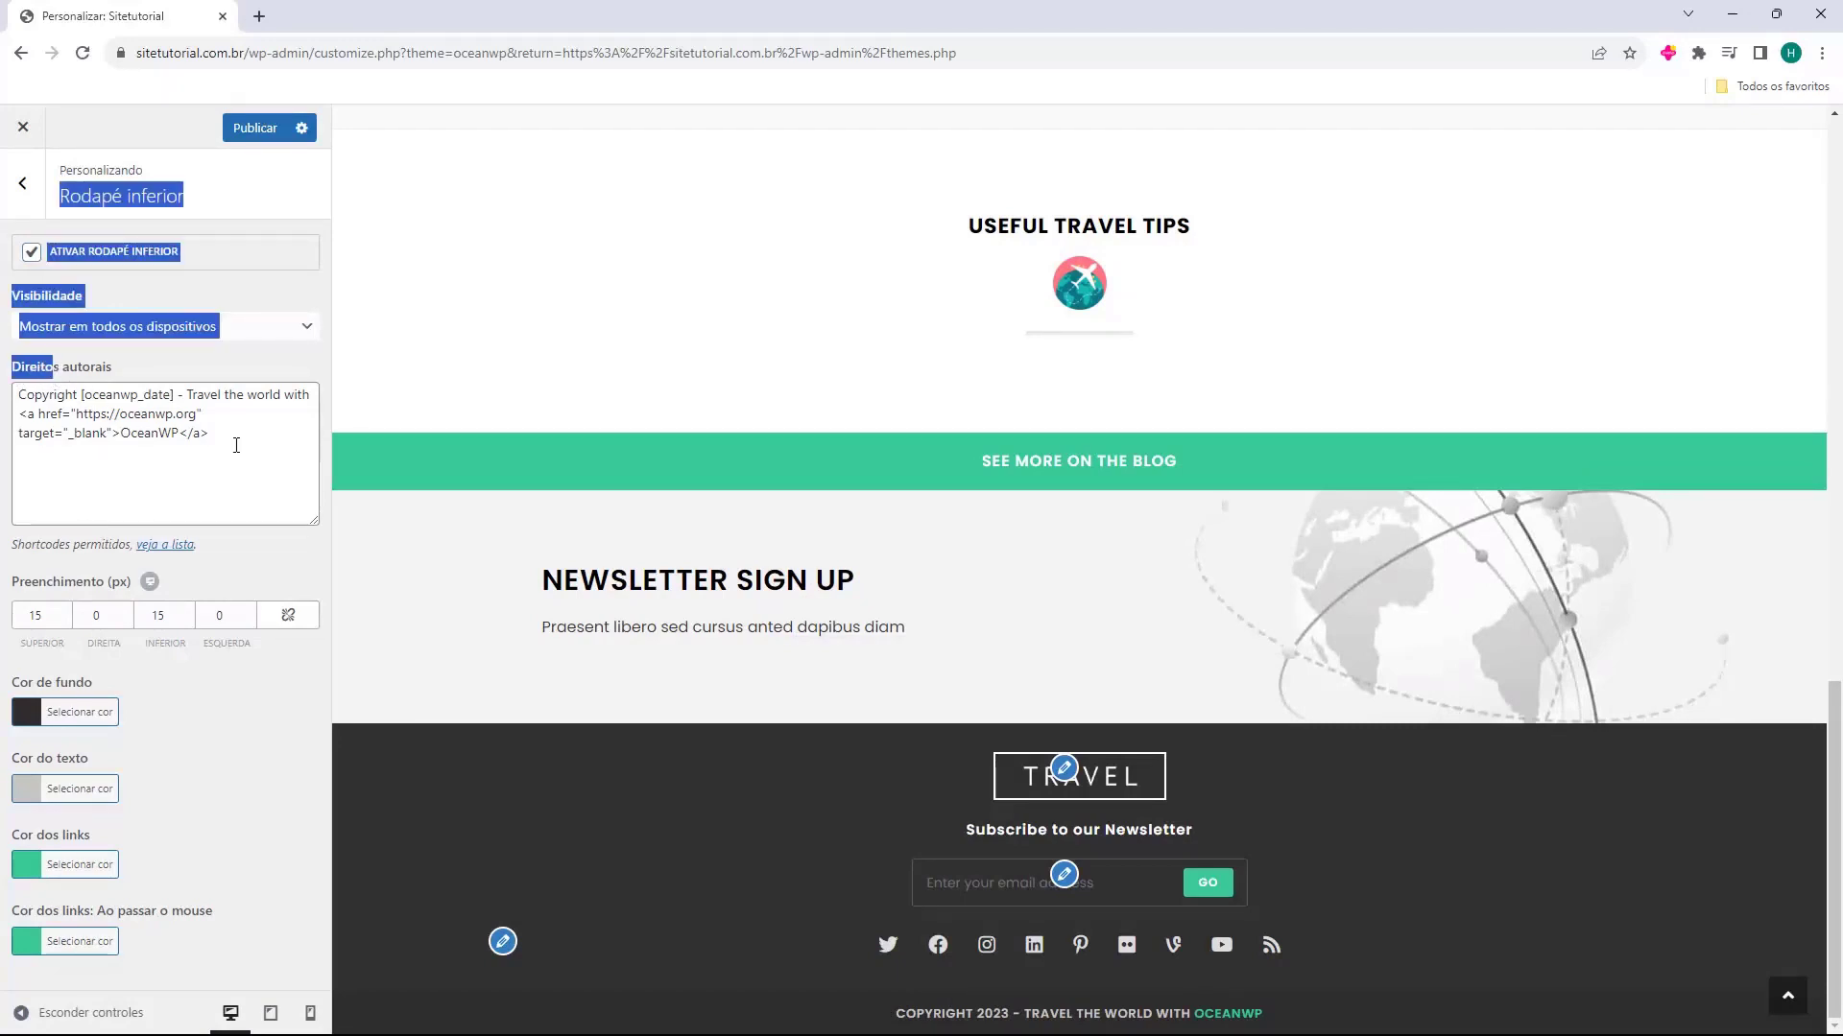
left_click(252, 455)
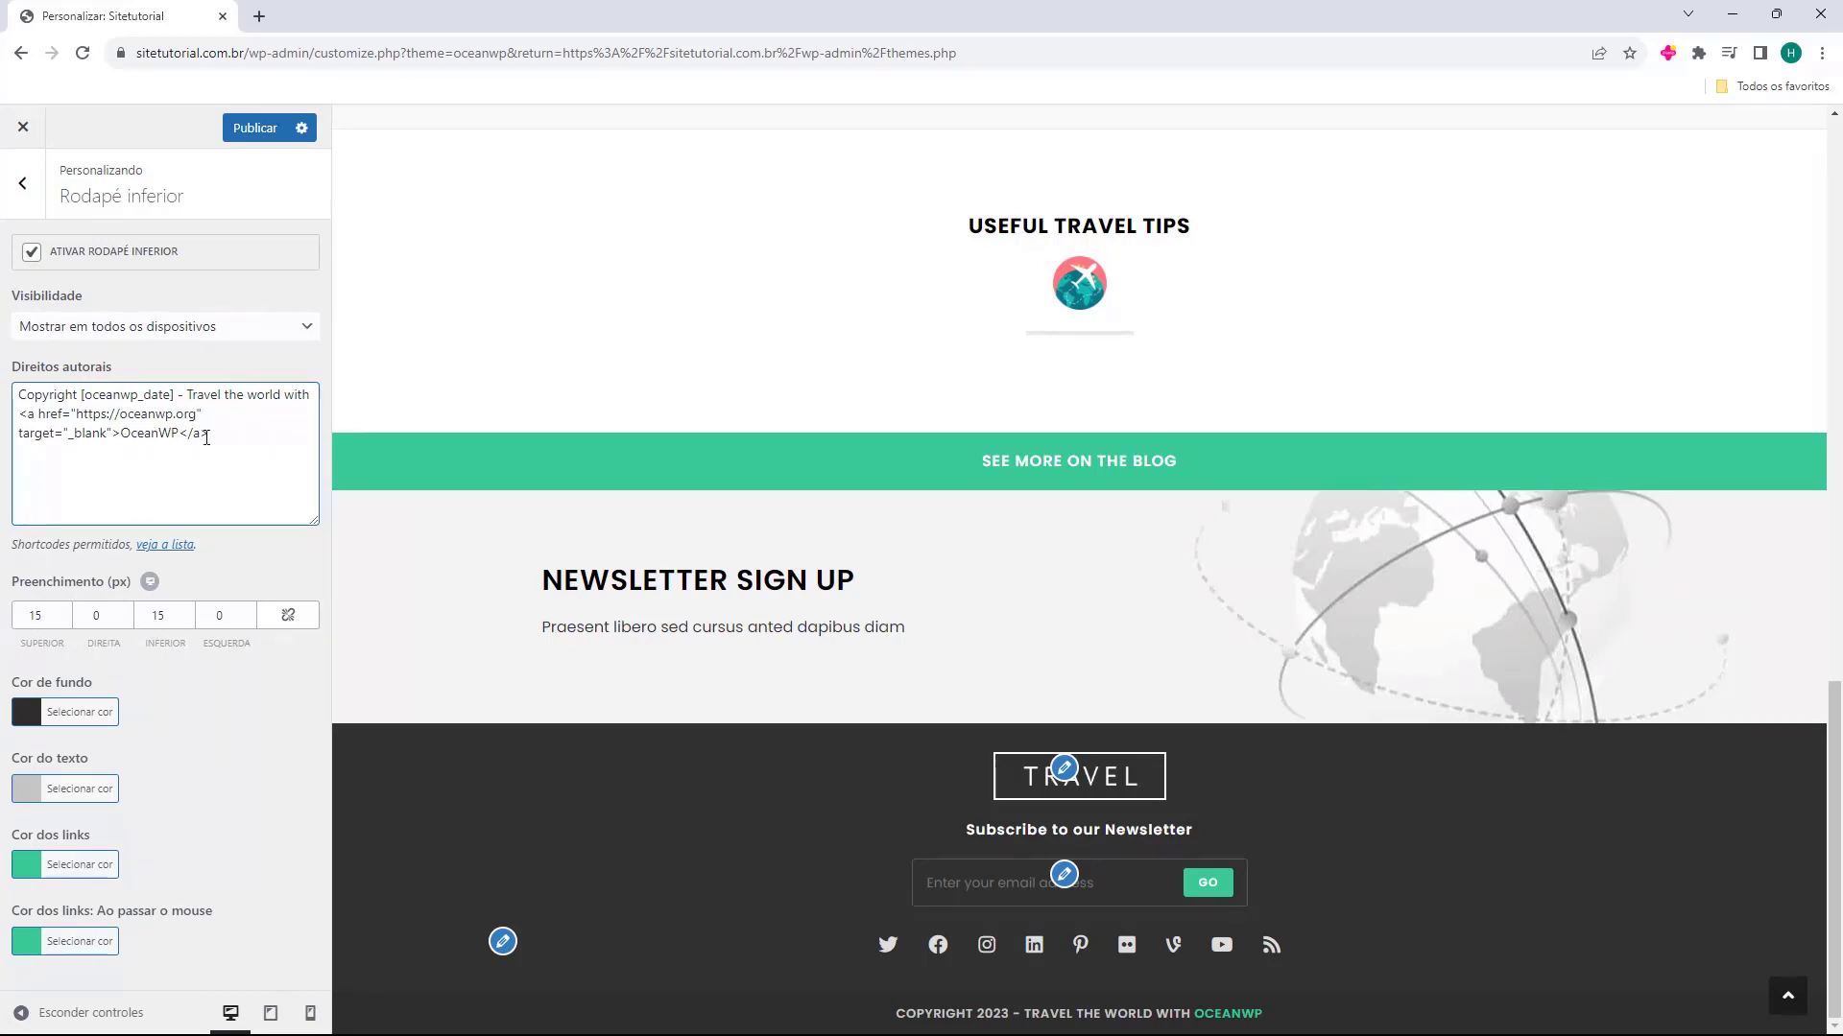
left_click_drag(217, 435, 187, 394)
key("BackSpace")
key("BackSpace")
key("BackSpace")
key("BackSpace")
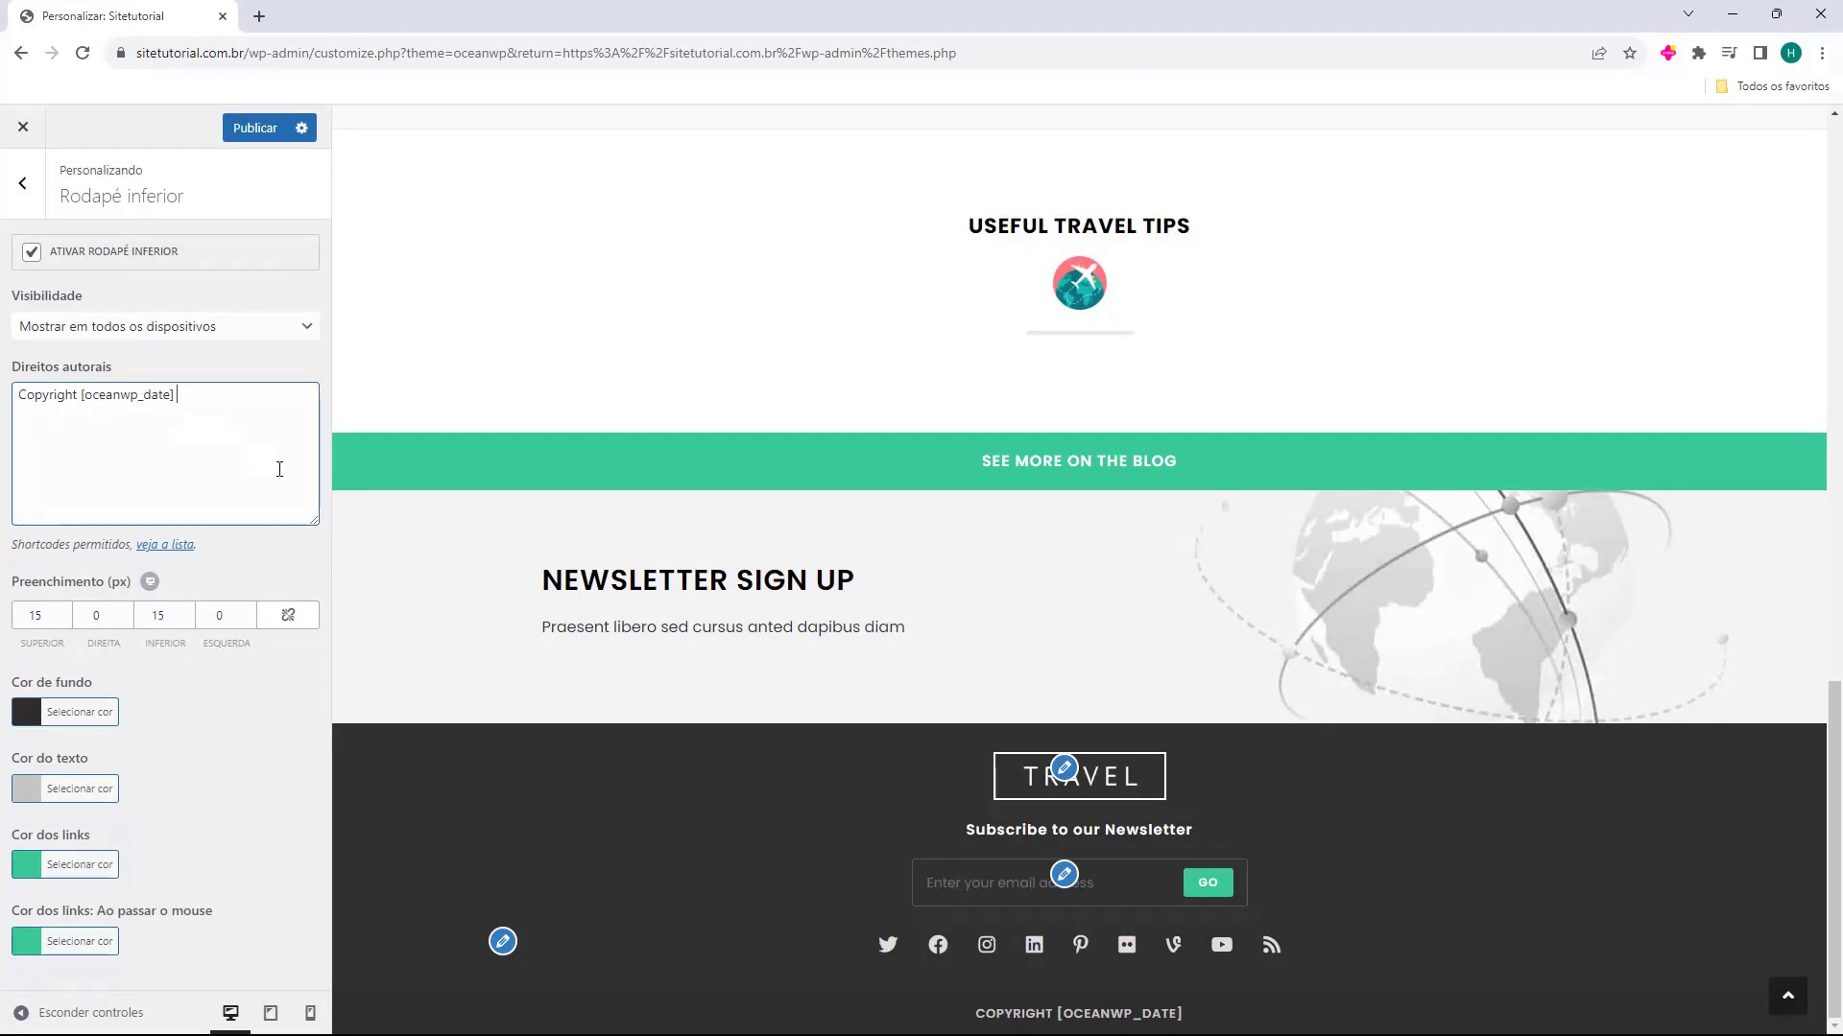
type("-")
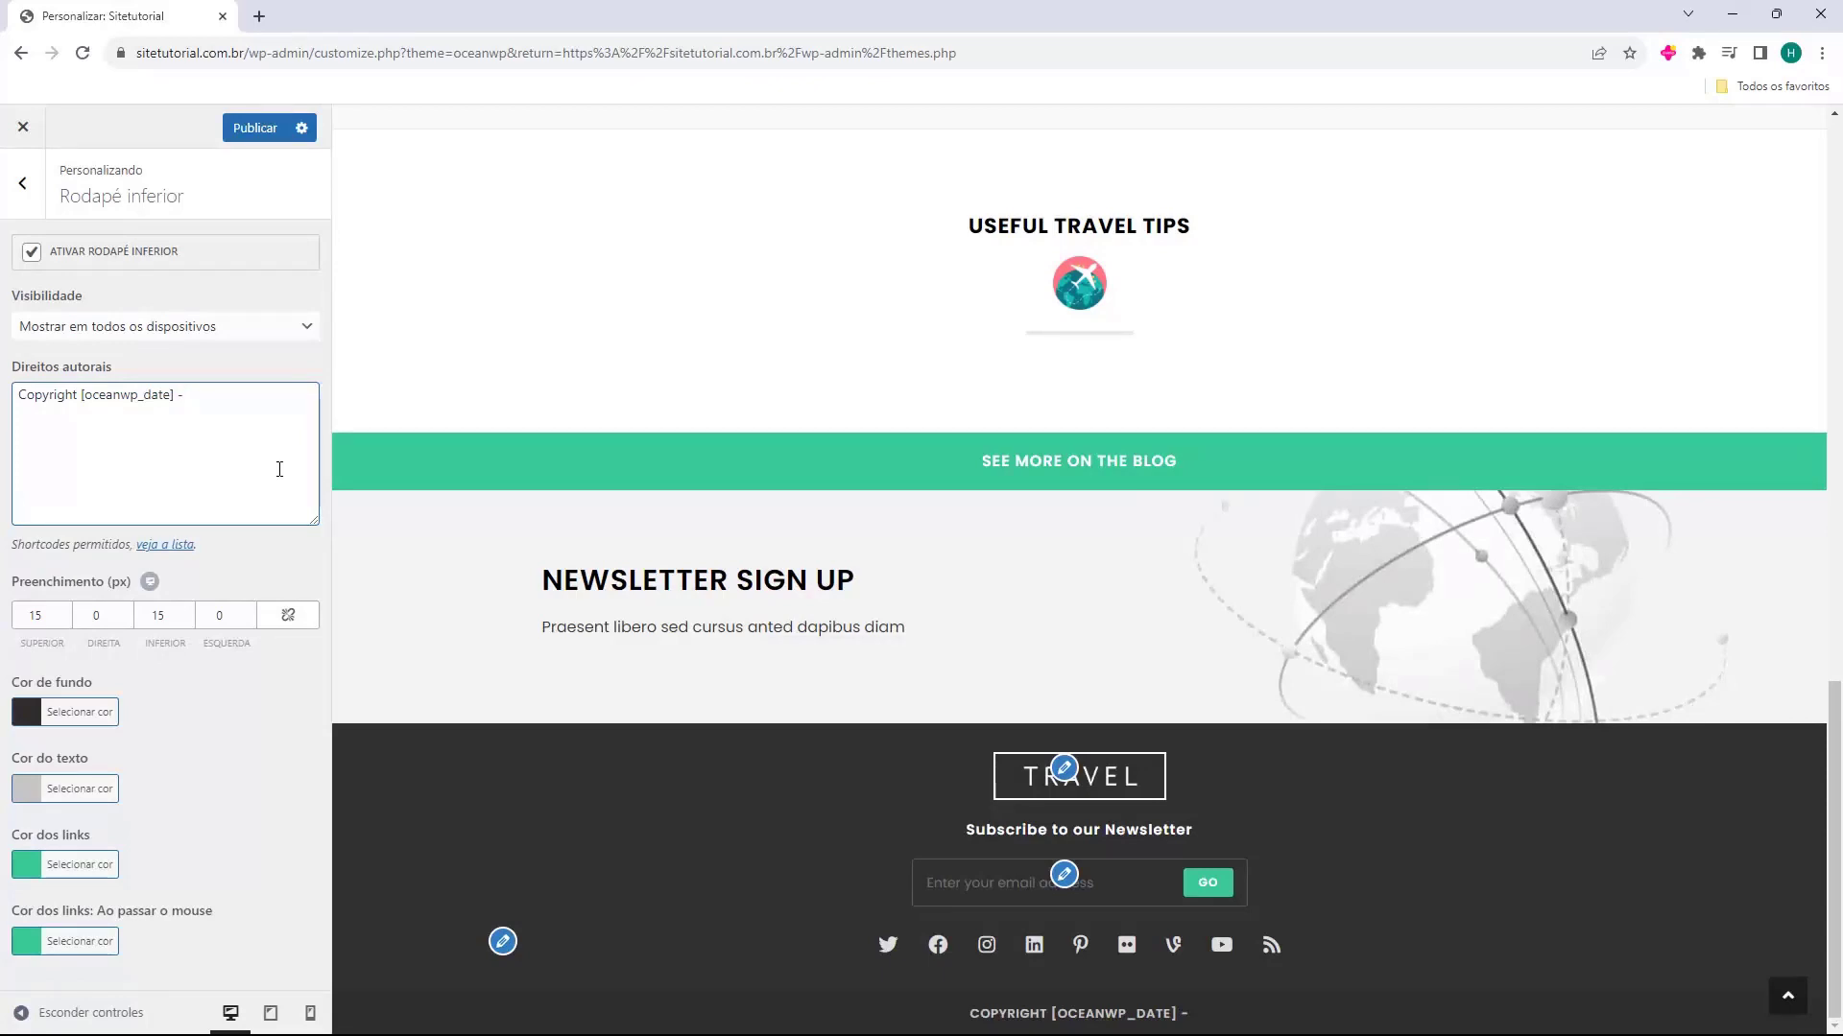
type("Criado com muito carinho por Host2b")
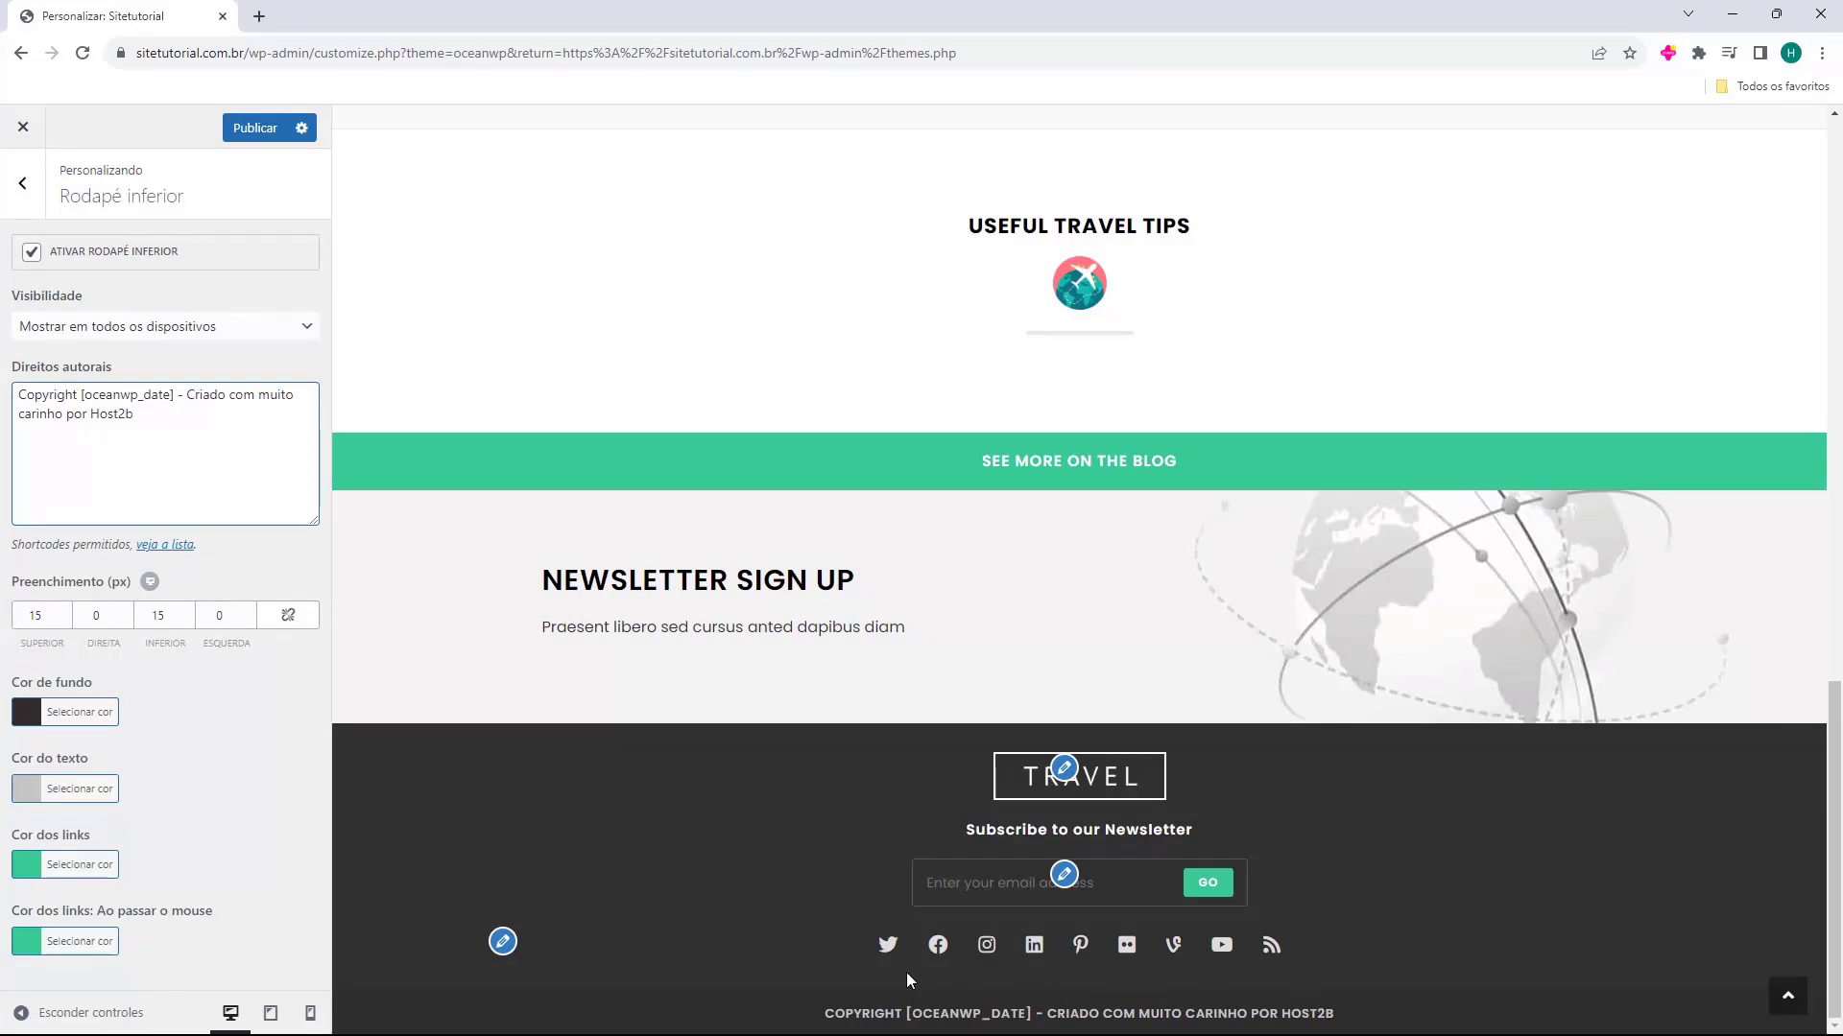
mouse_move(969, 1031)
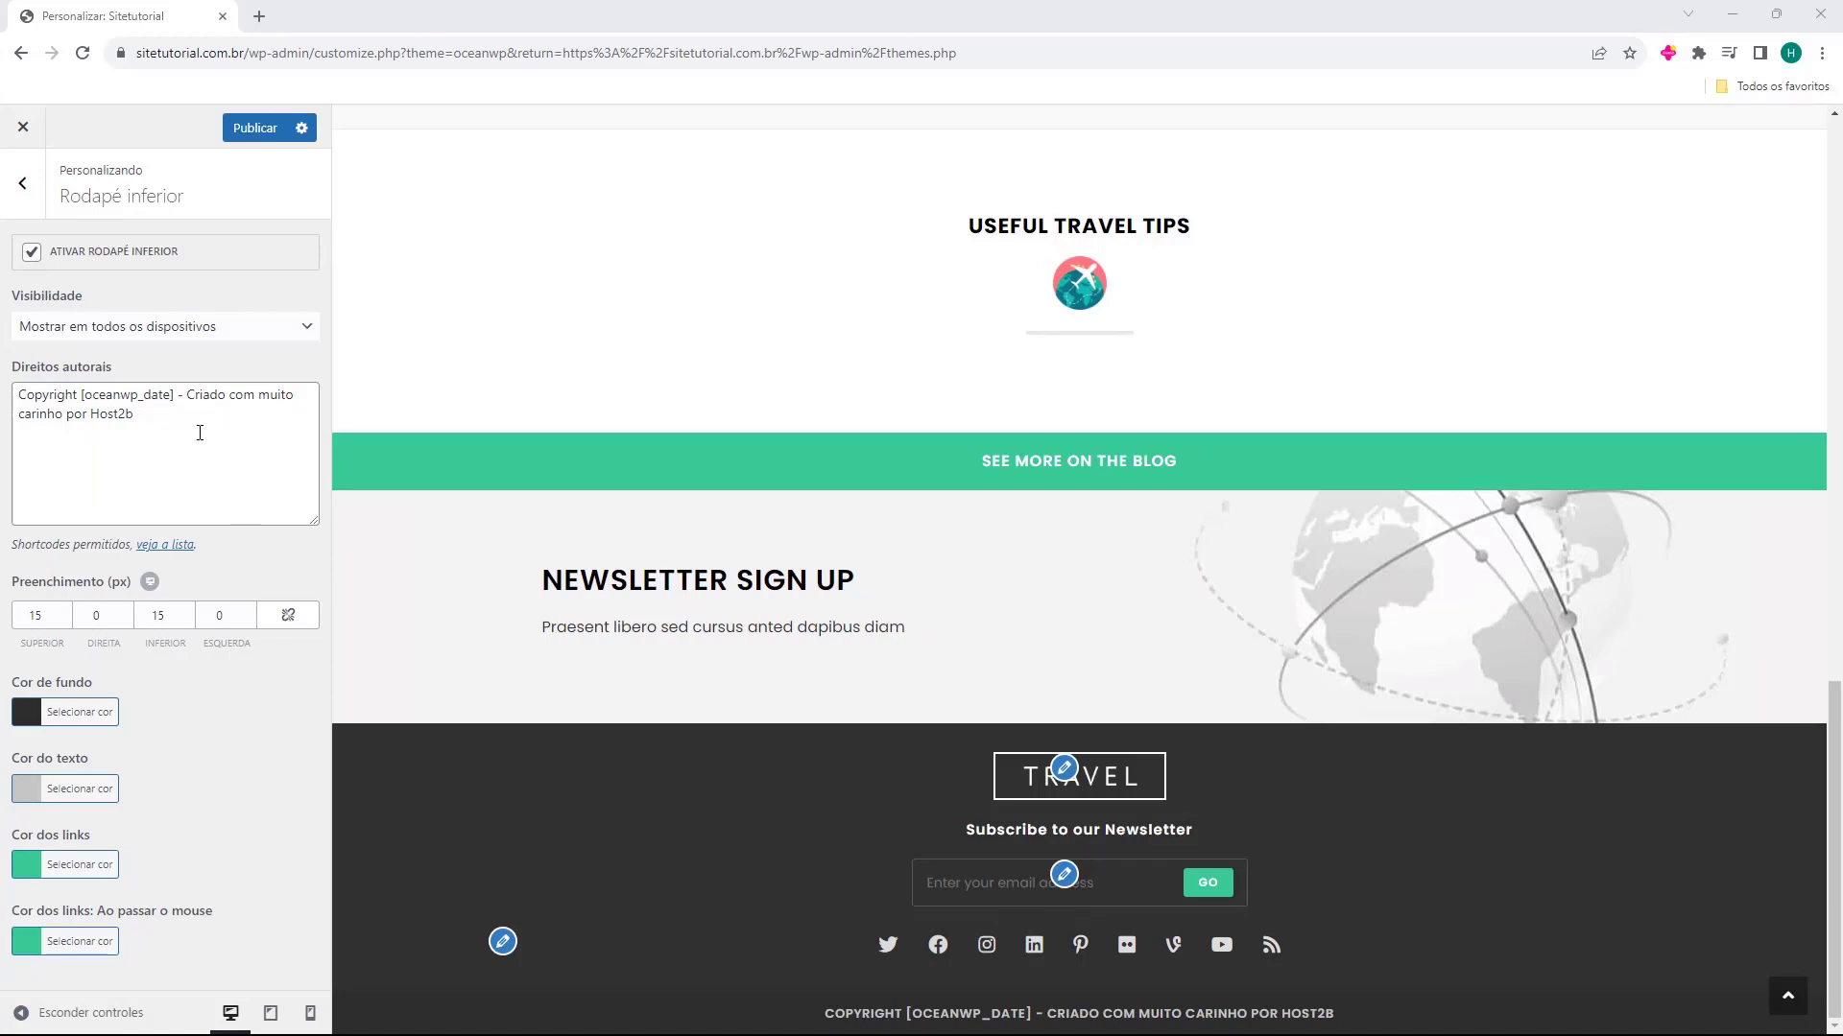
left_click(23, 184)
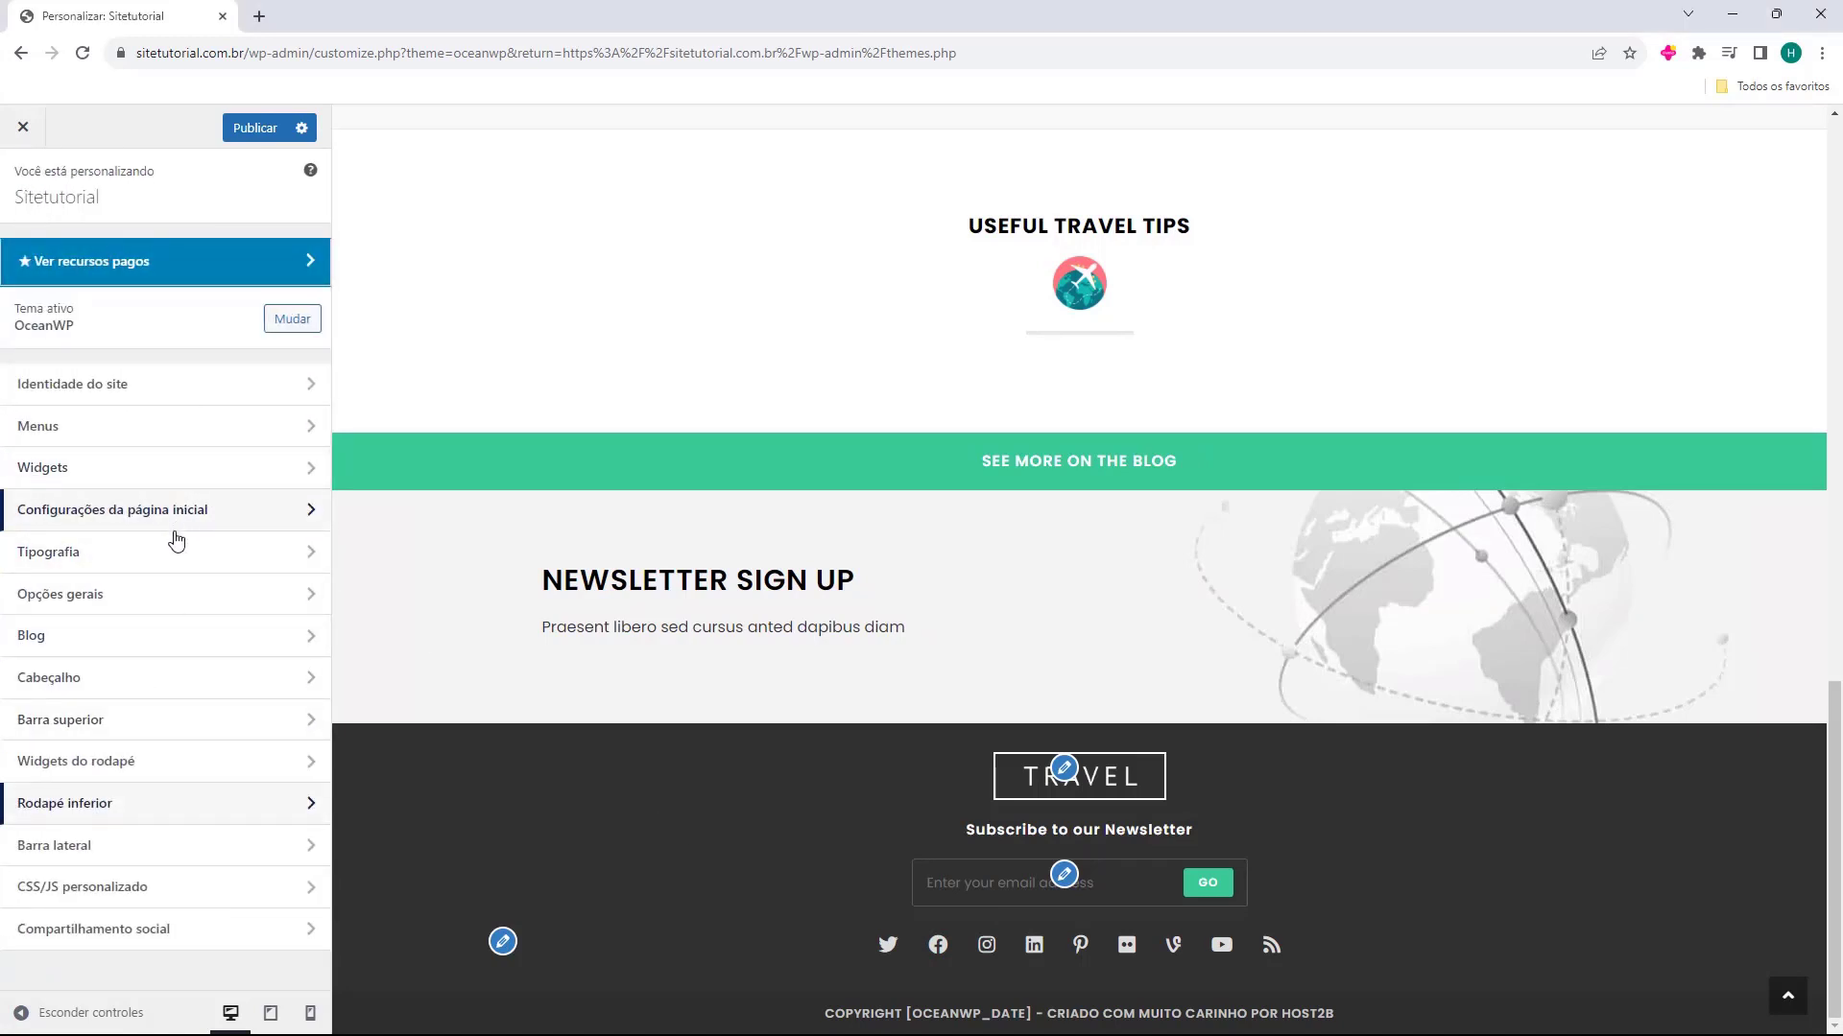
Open the Rodapé 1 widget area and select its Texto widget for editing
left_click(52, 477)
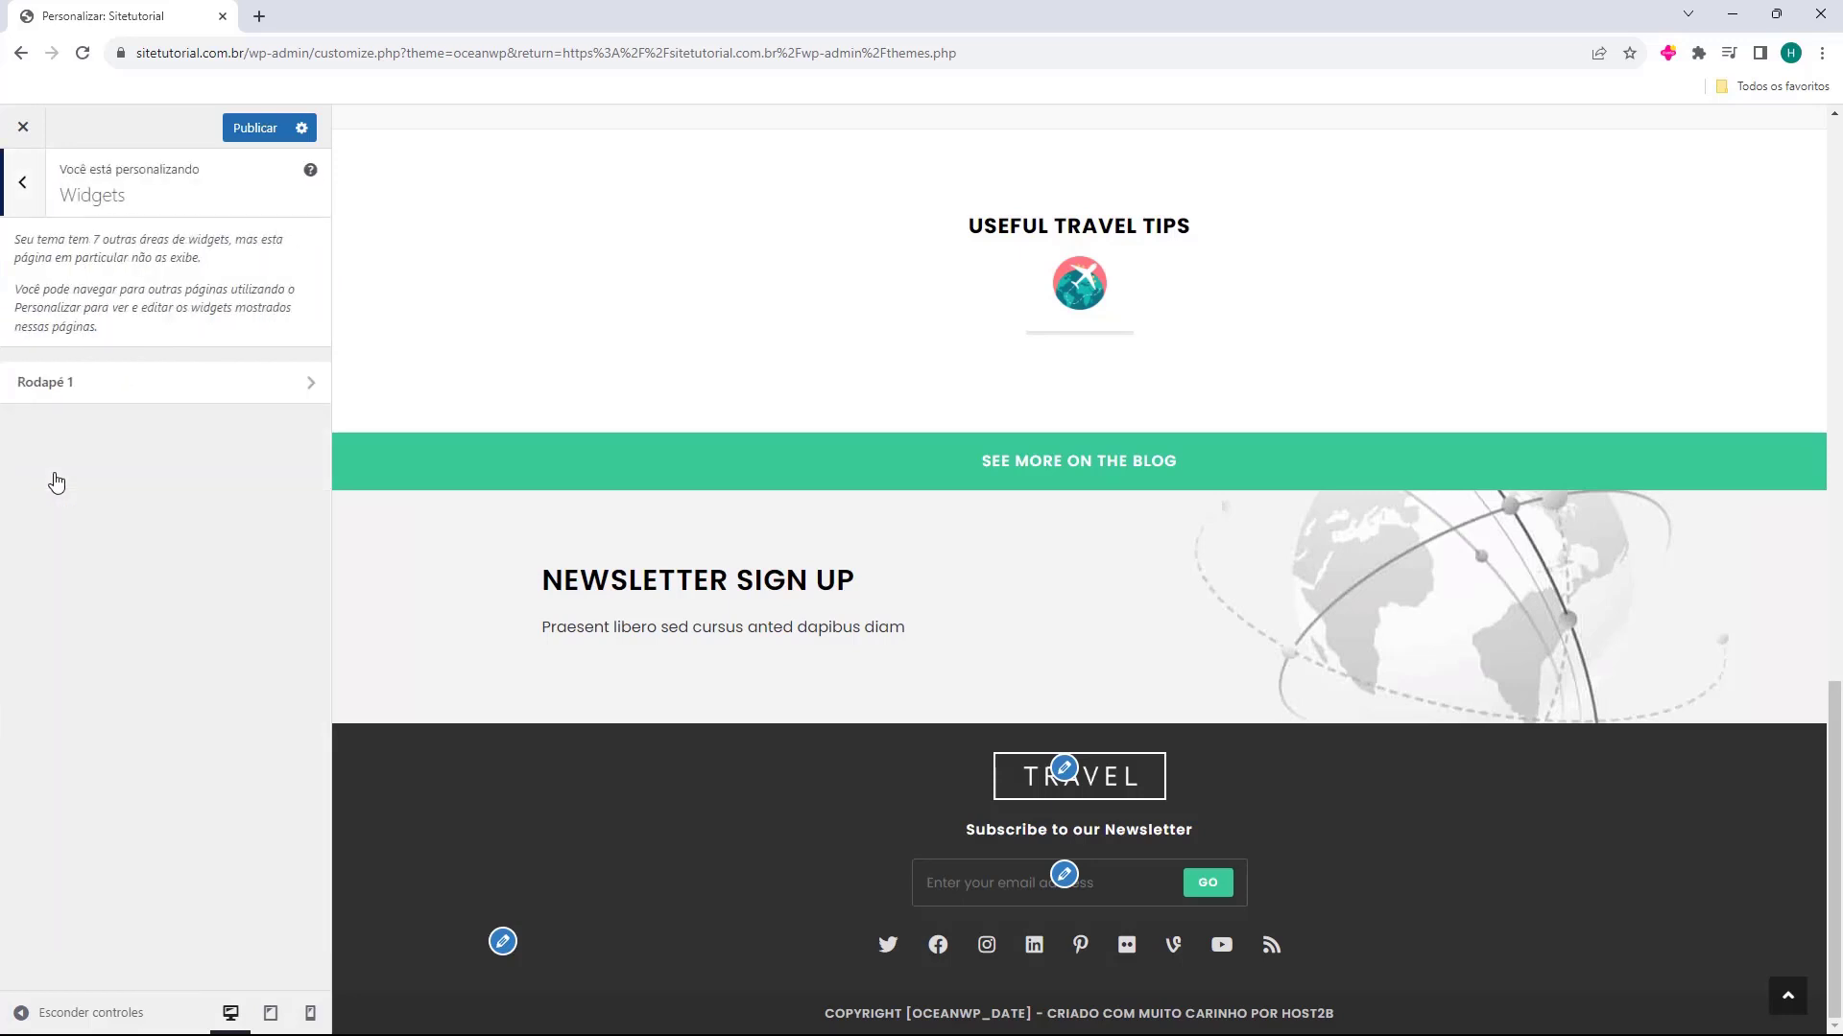
left_click(94, 392)
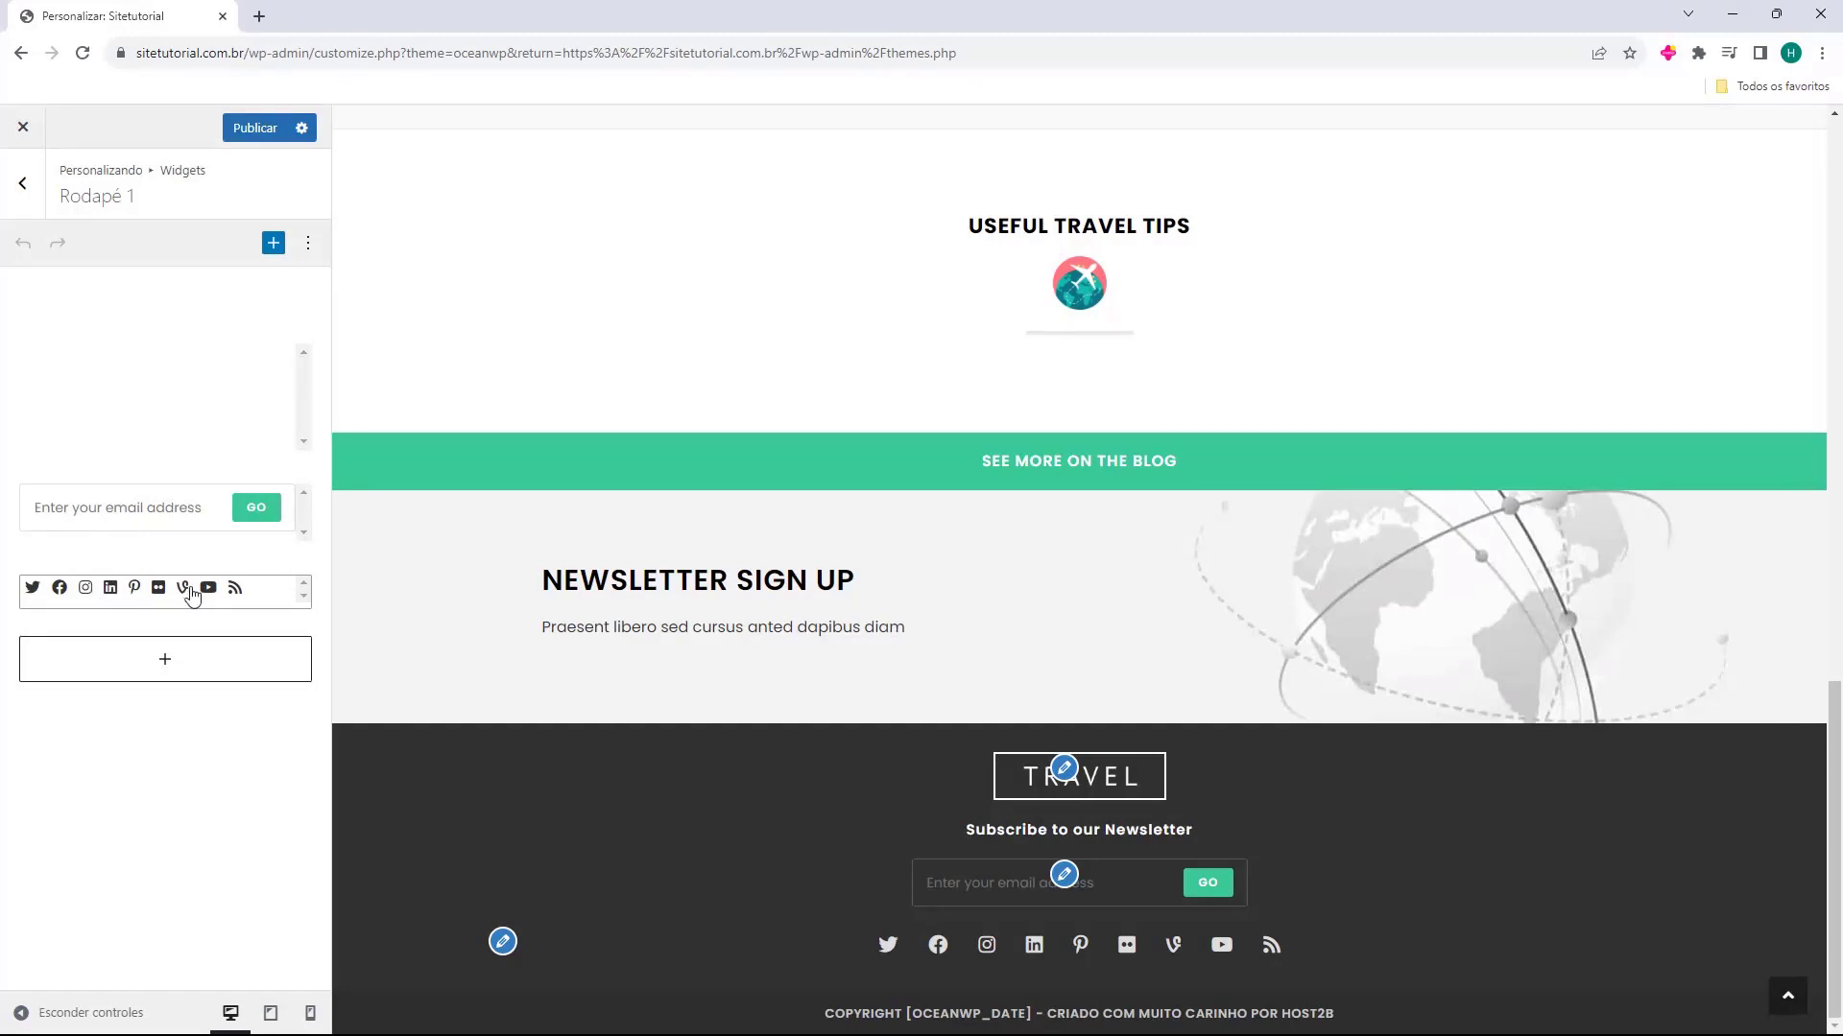
left_click(124, 381)
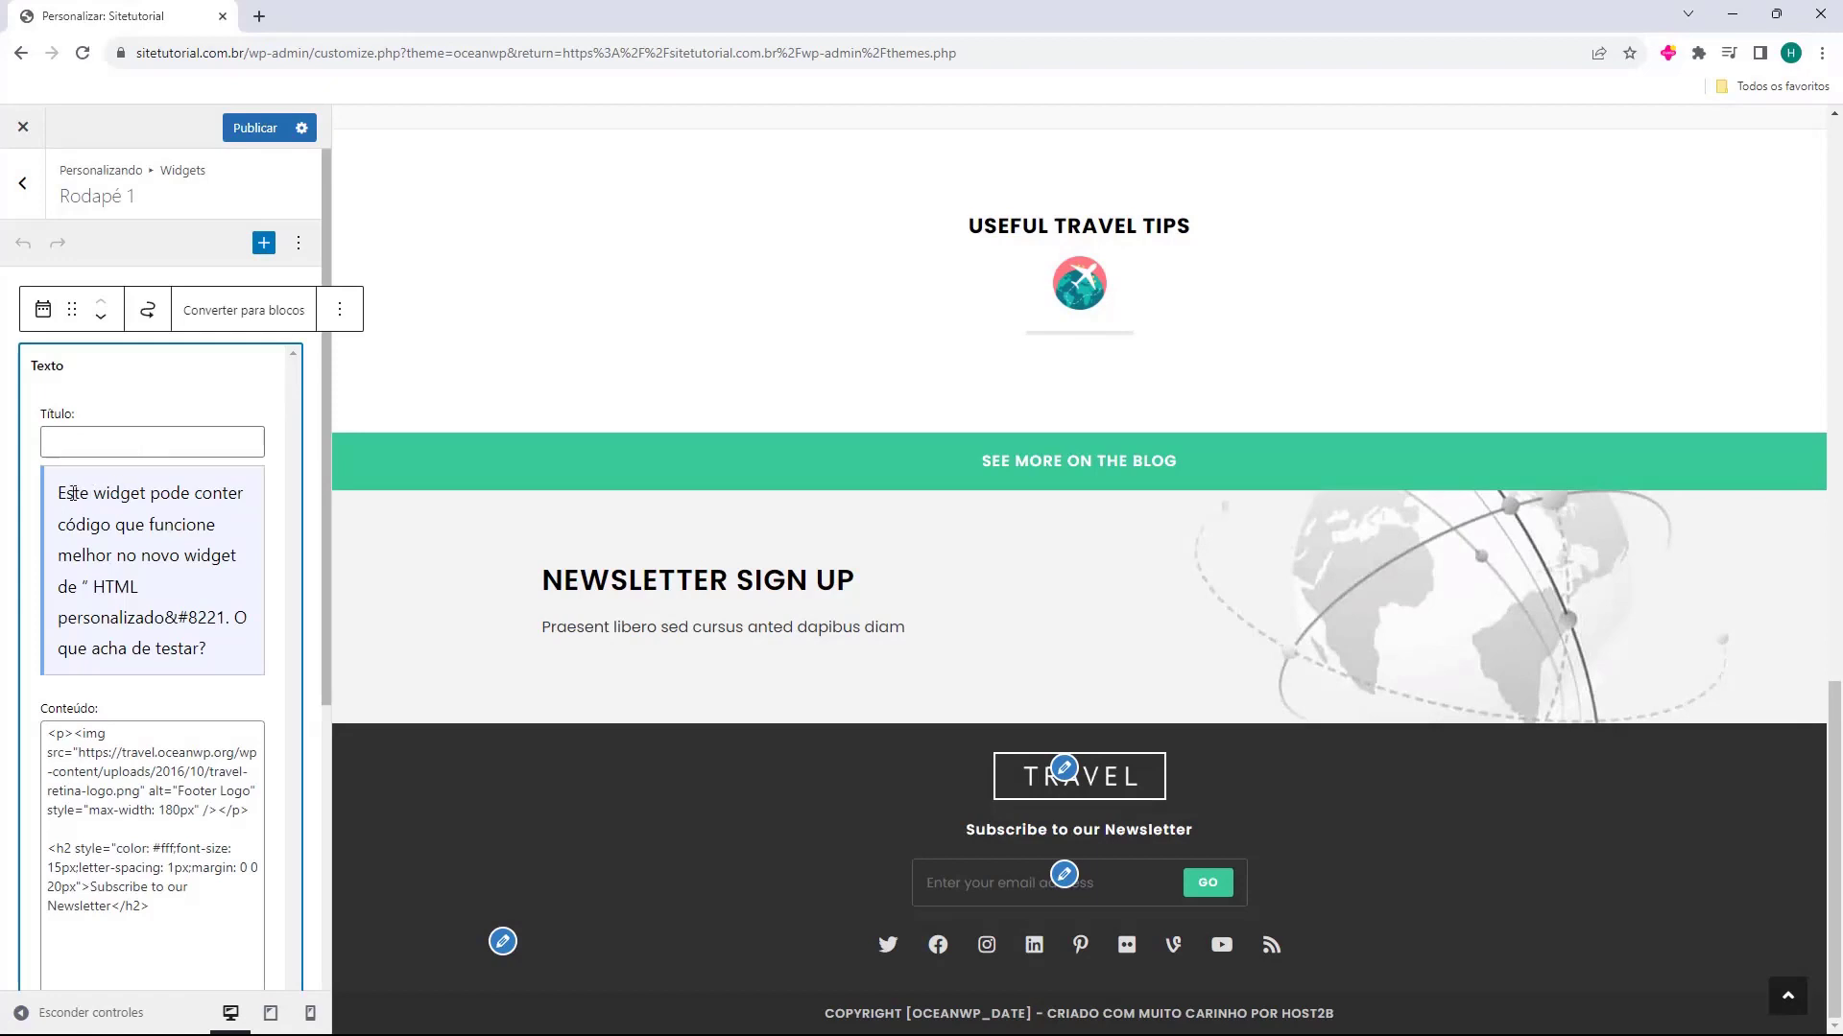
Examine the footer logo image code and the newsletter heading code in the Texto widget's content
left_click_drag(63, 493, 115, 580)
left_click(63, 624)
scroll(96, 576, "down", 3)
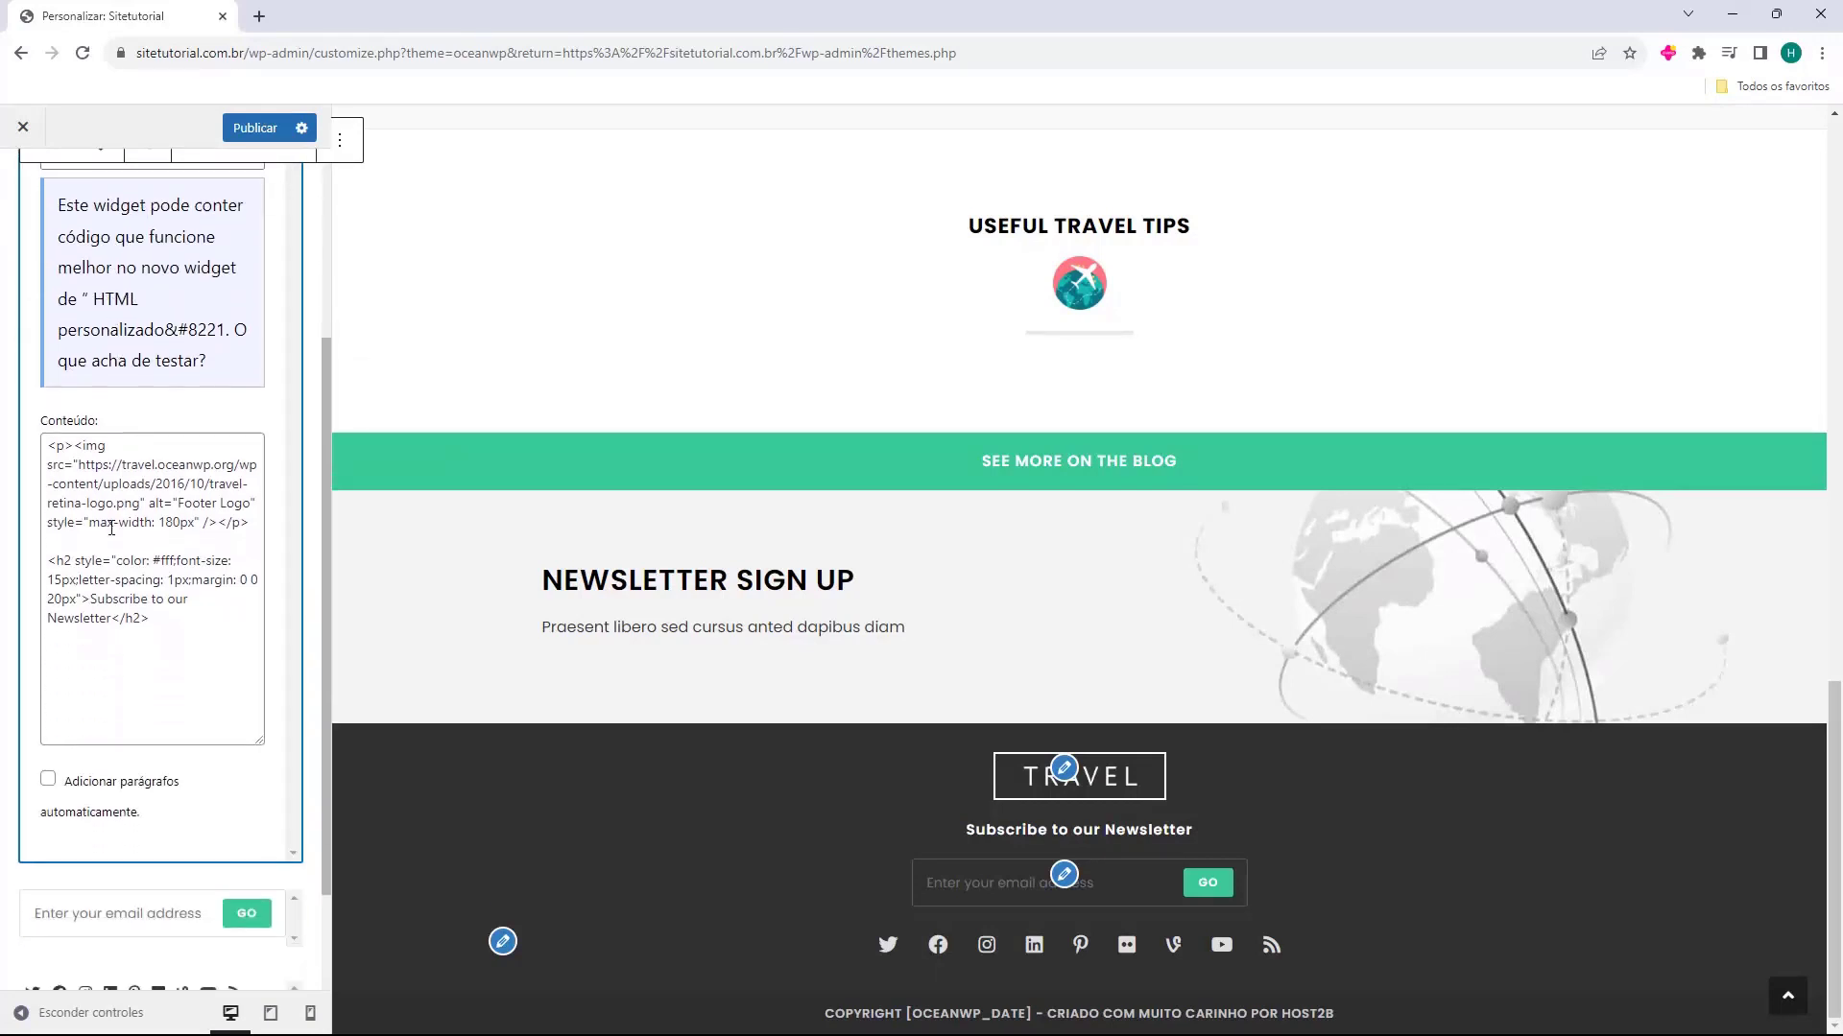
left_click(141, 540)
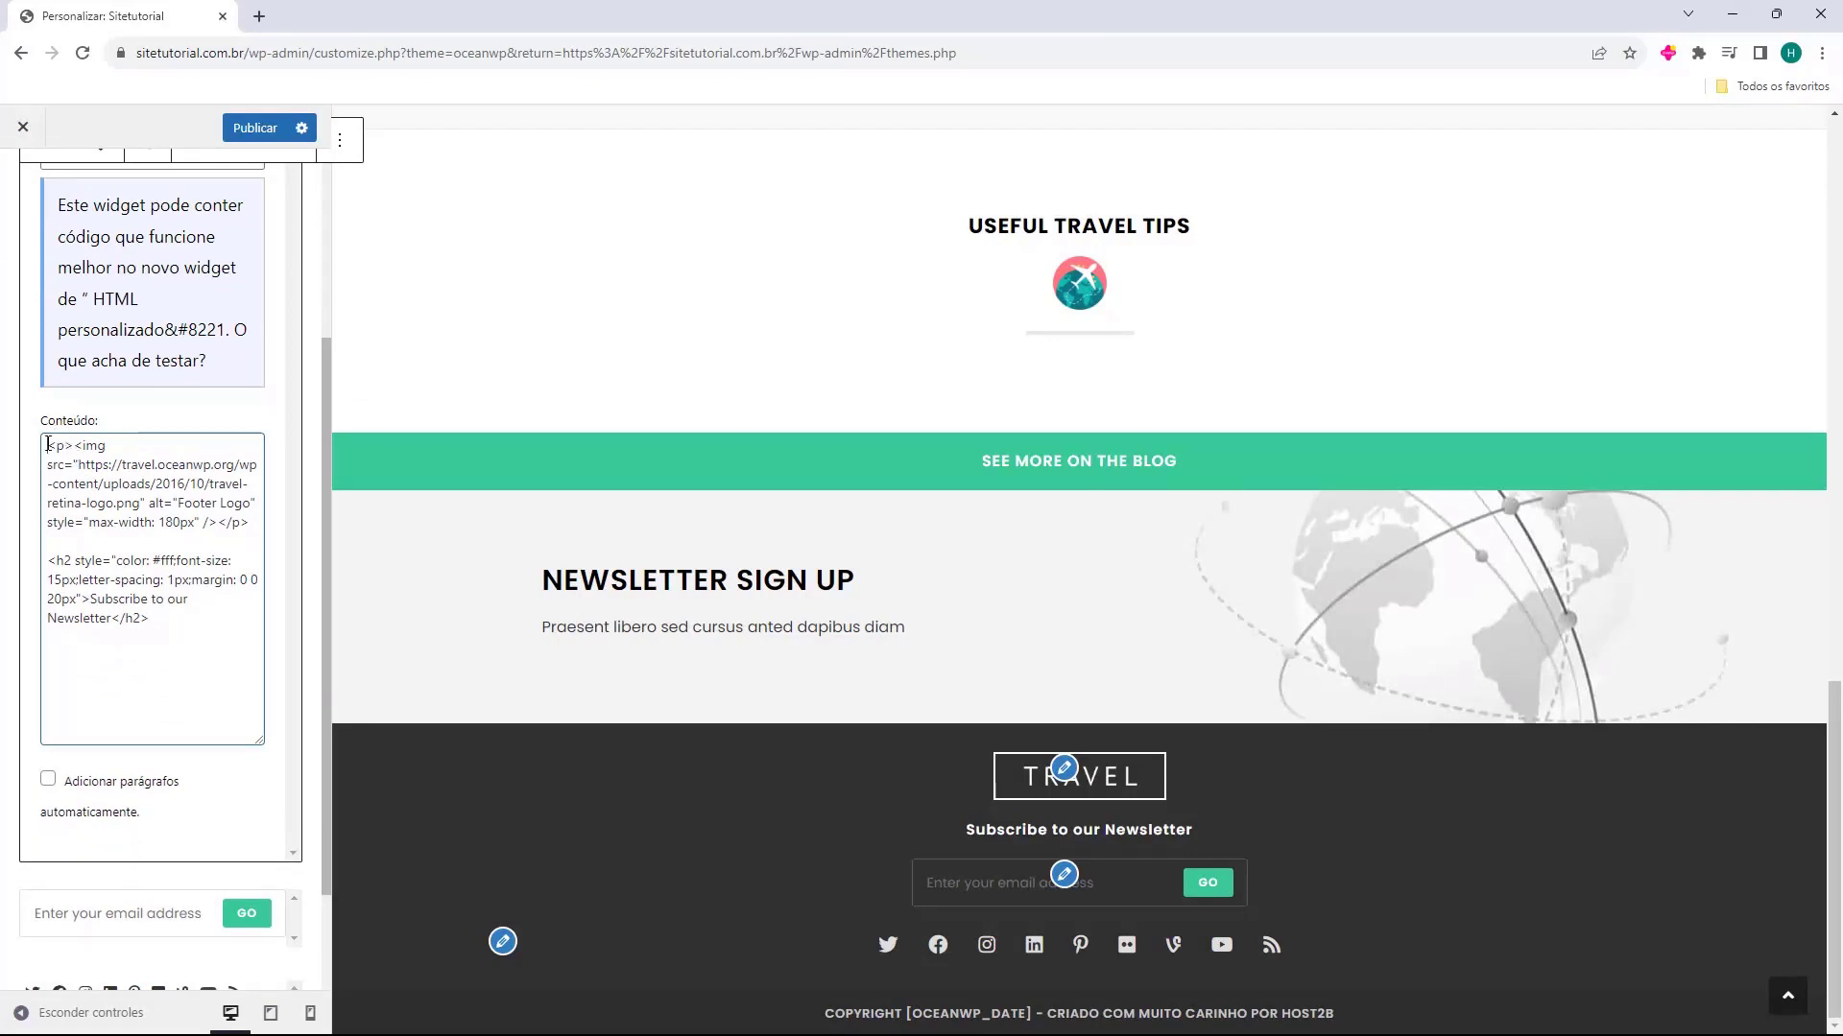
left_click_drag(47, 444, 250, 528)
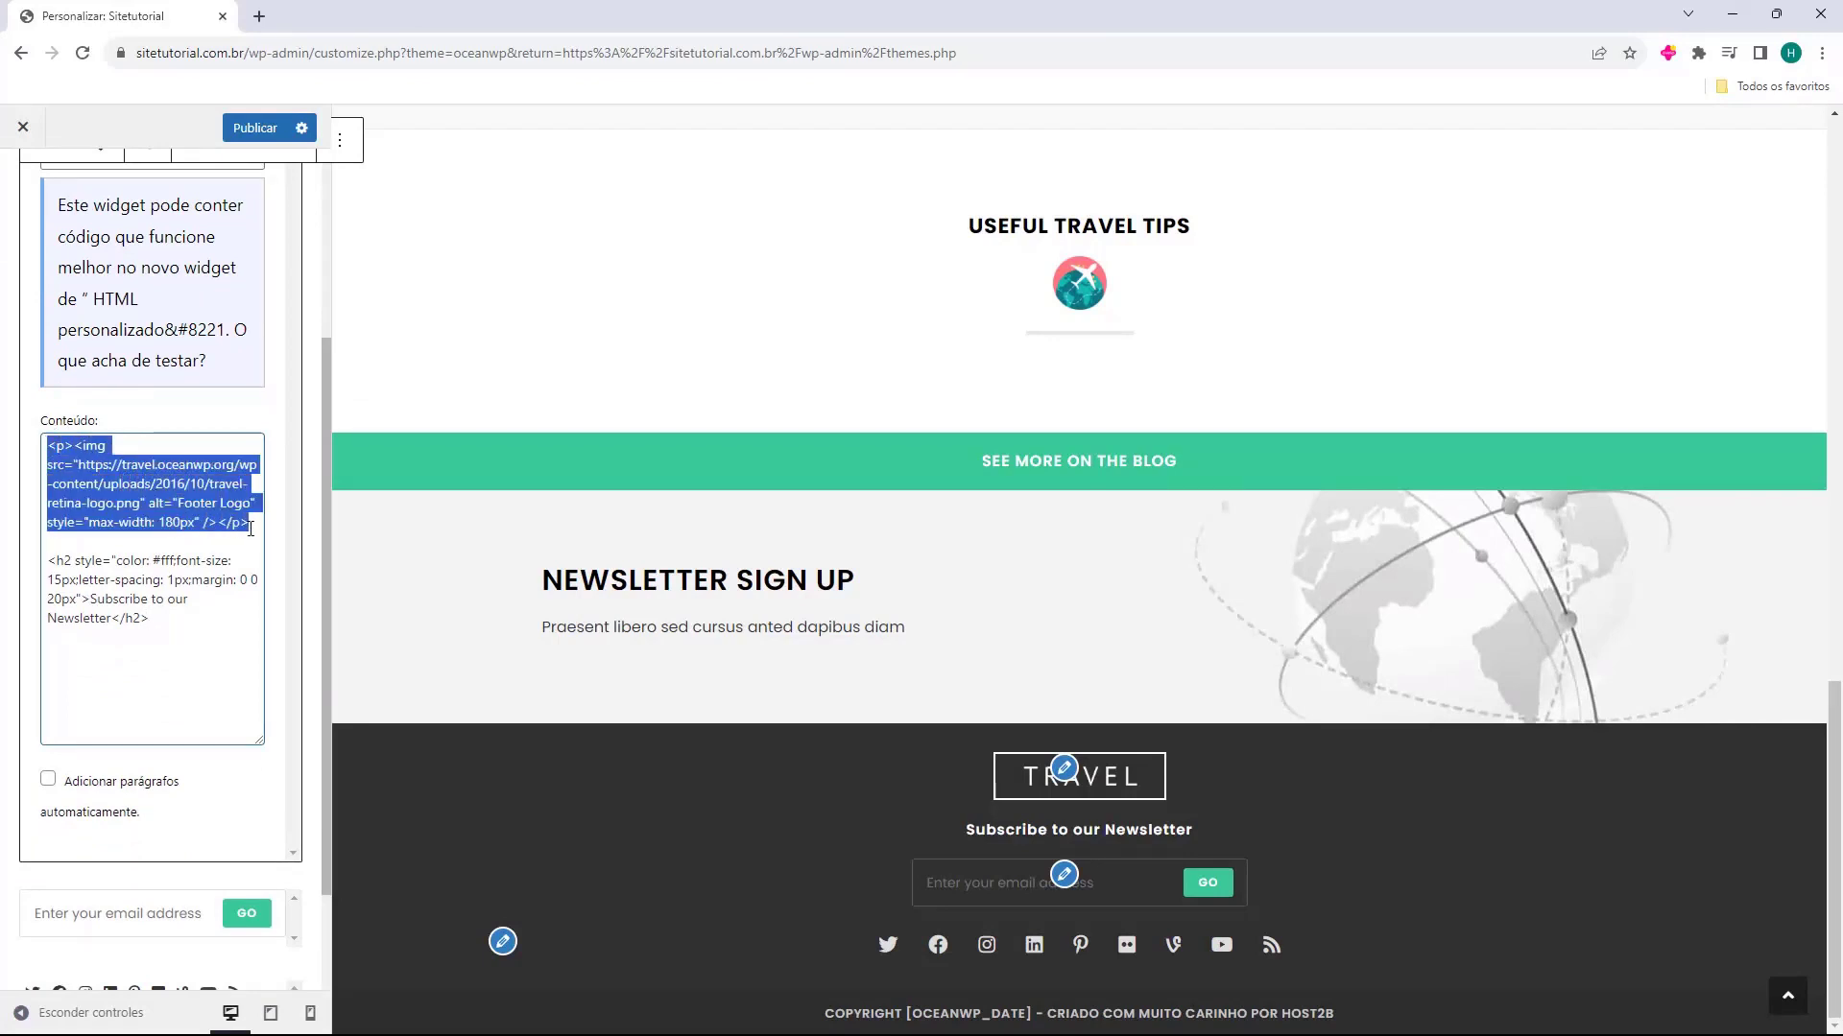
left_click_drag(53, 565, 153, 618)
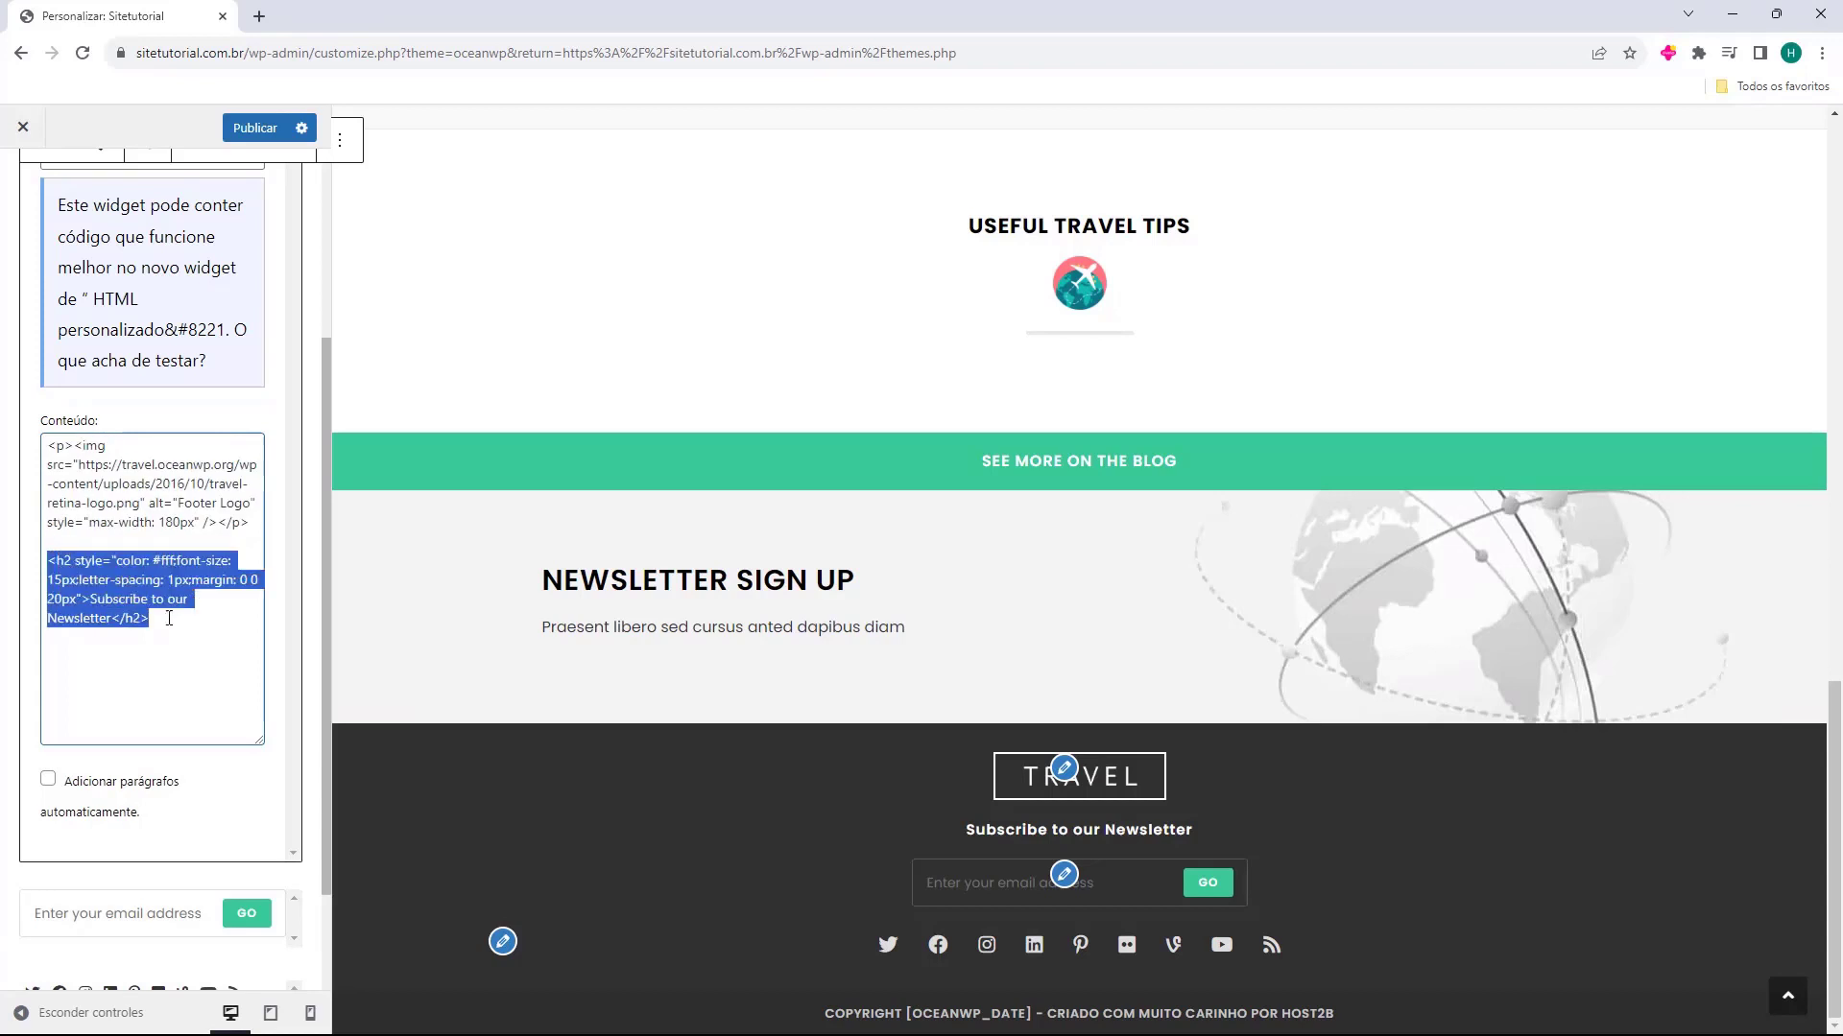
left_click(156, 617)
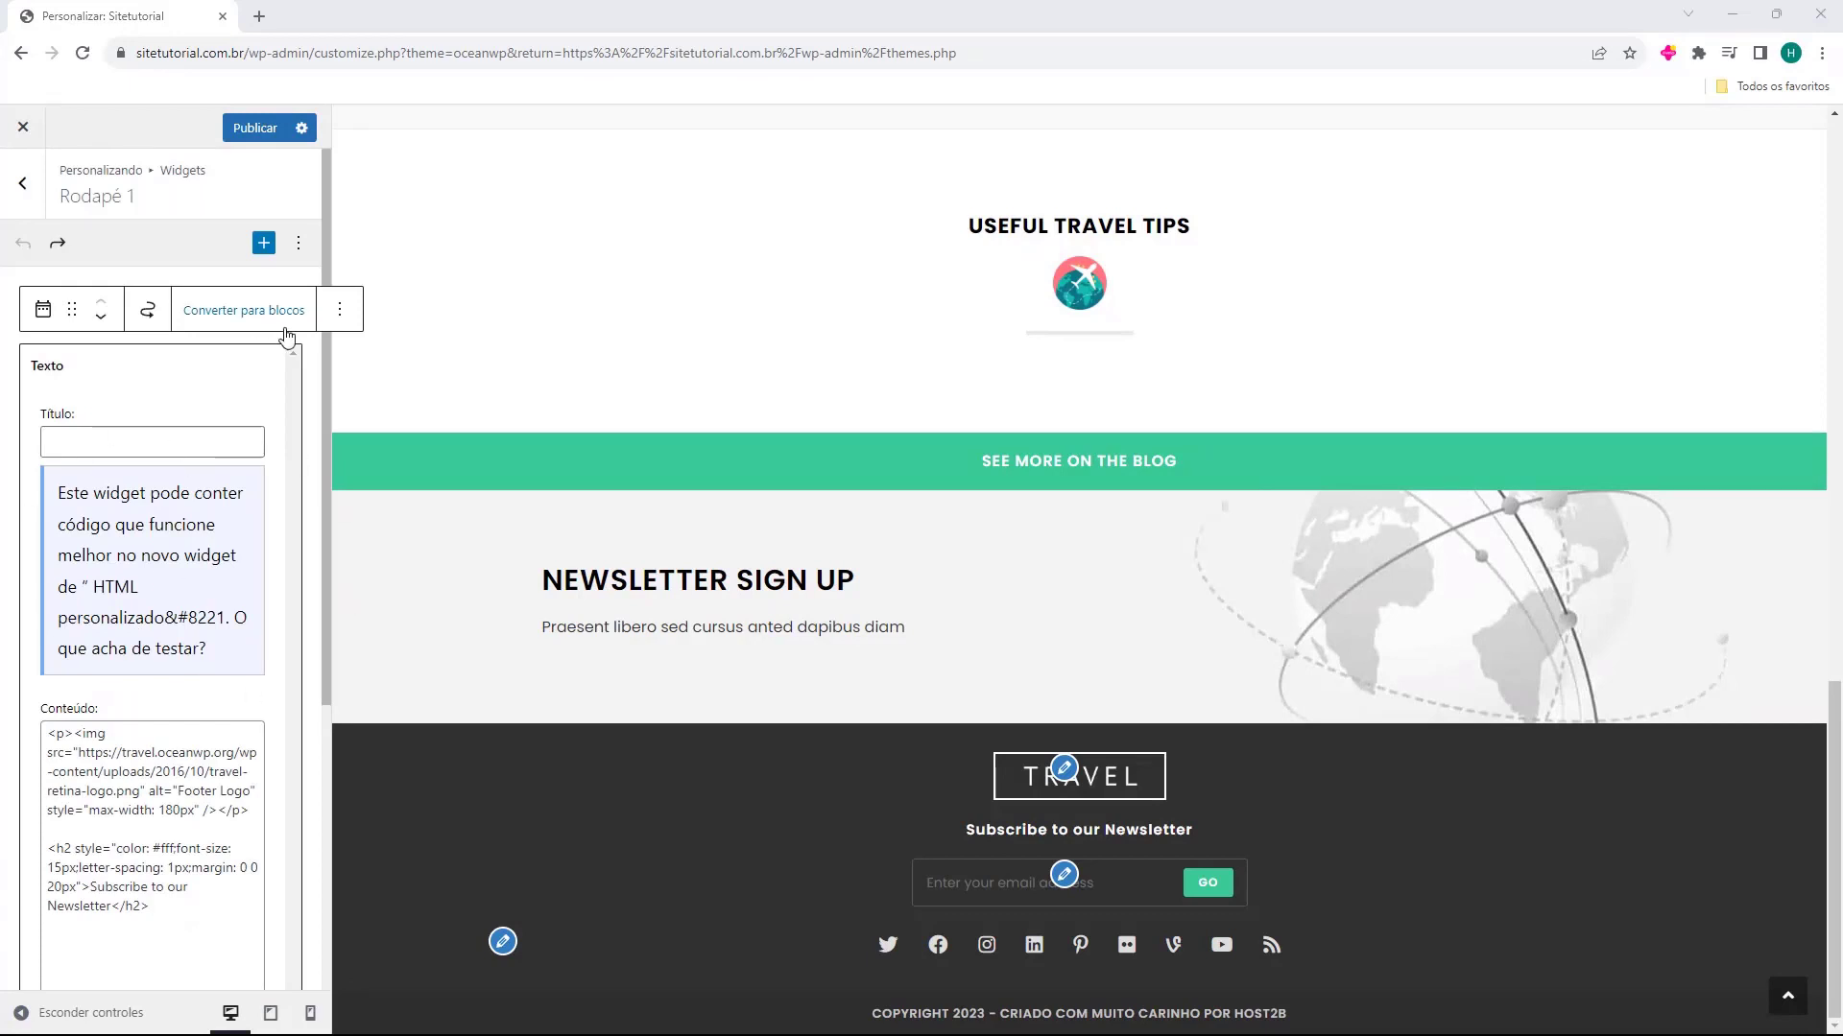
Browse the full block library for the Rodapé 1 widget area, from text blocks to embeds, and close it
left_click(306, 373)
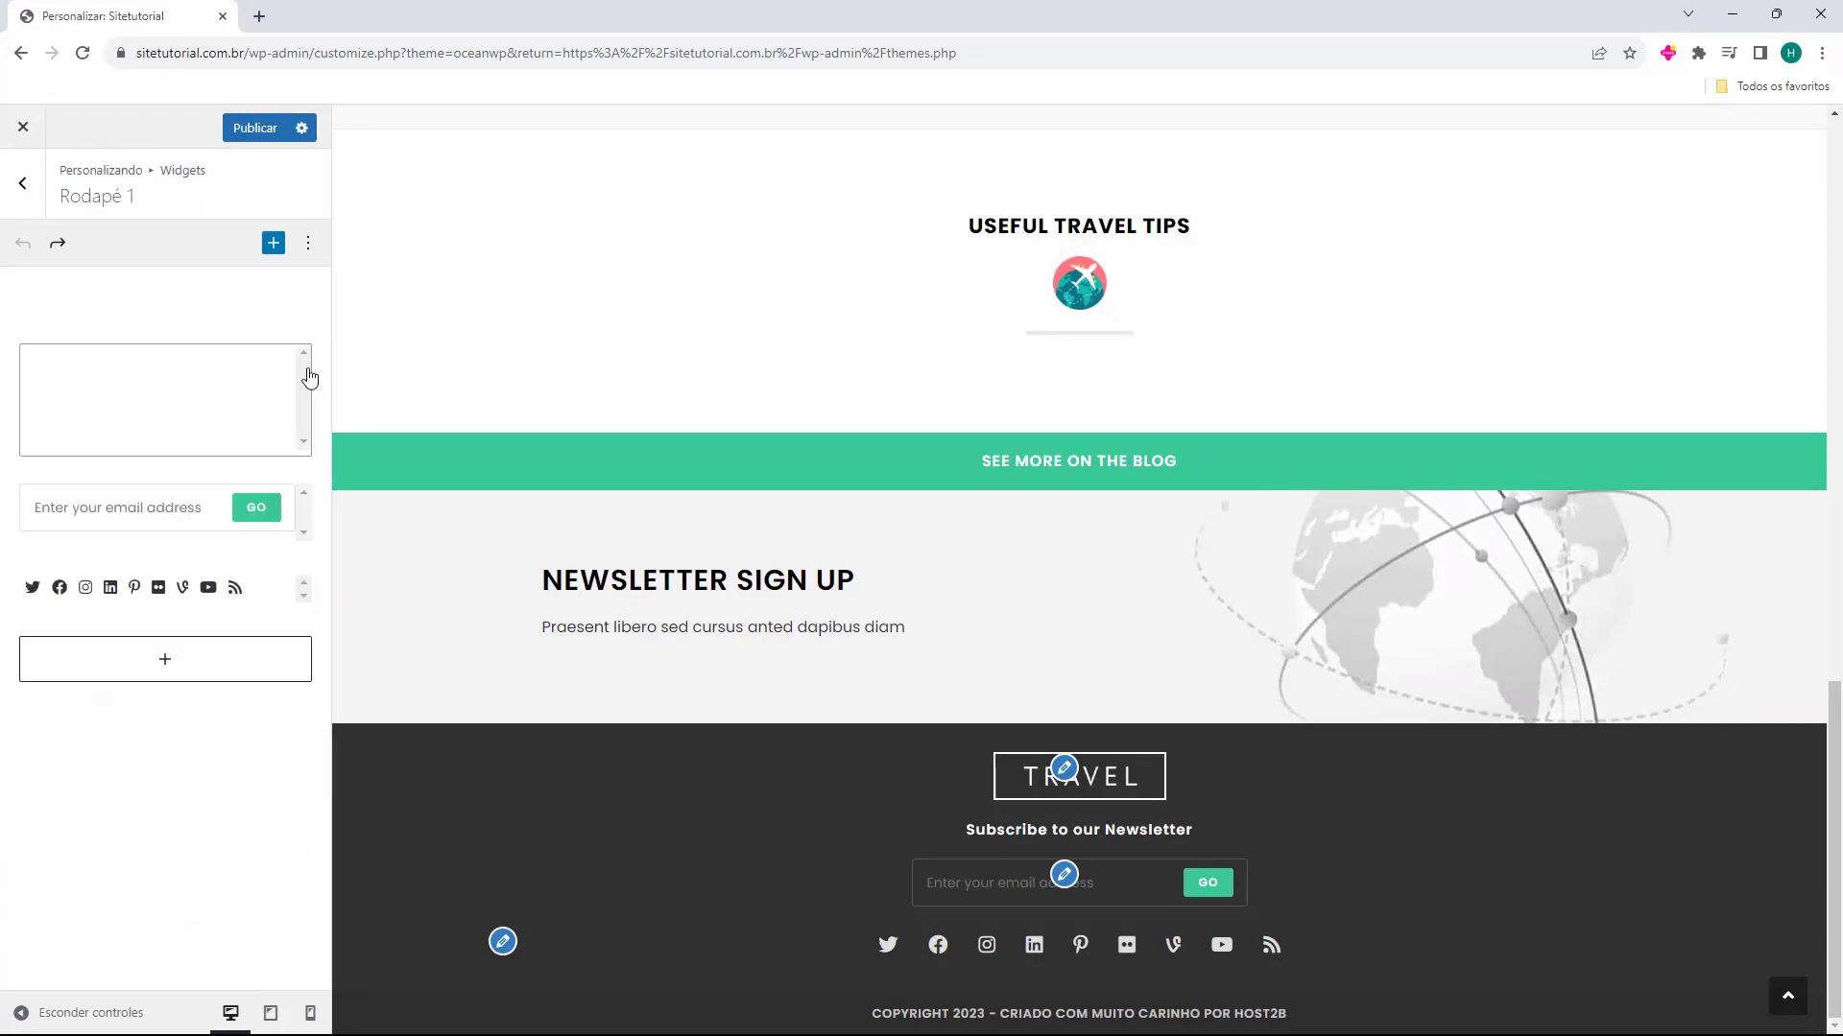
left_click(169, 662)
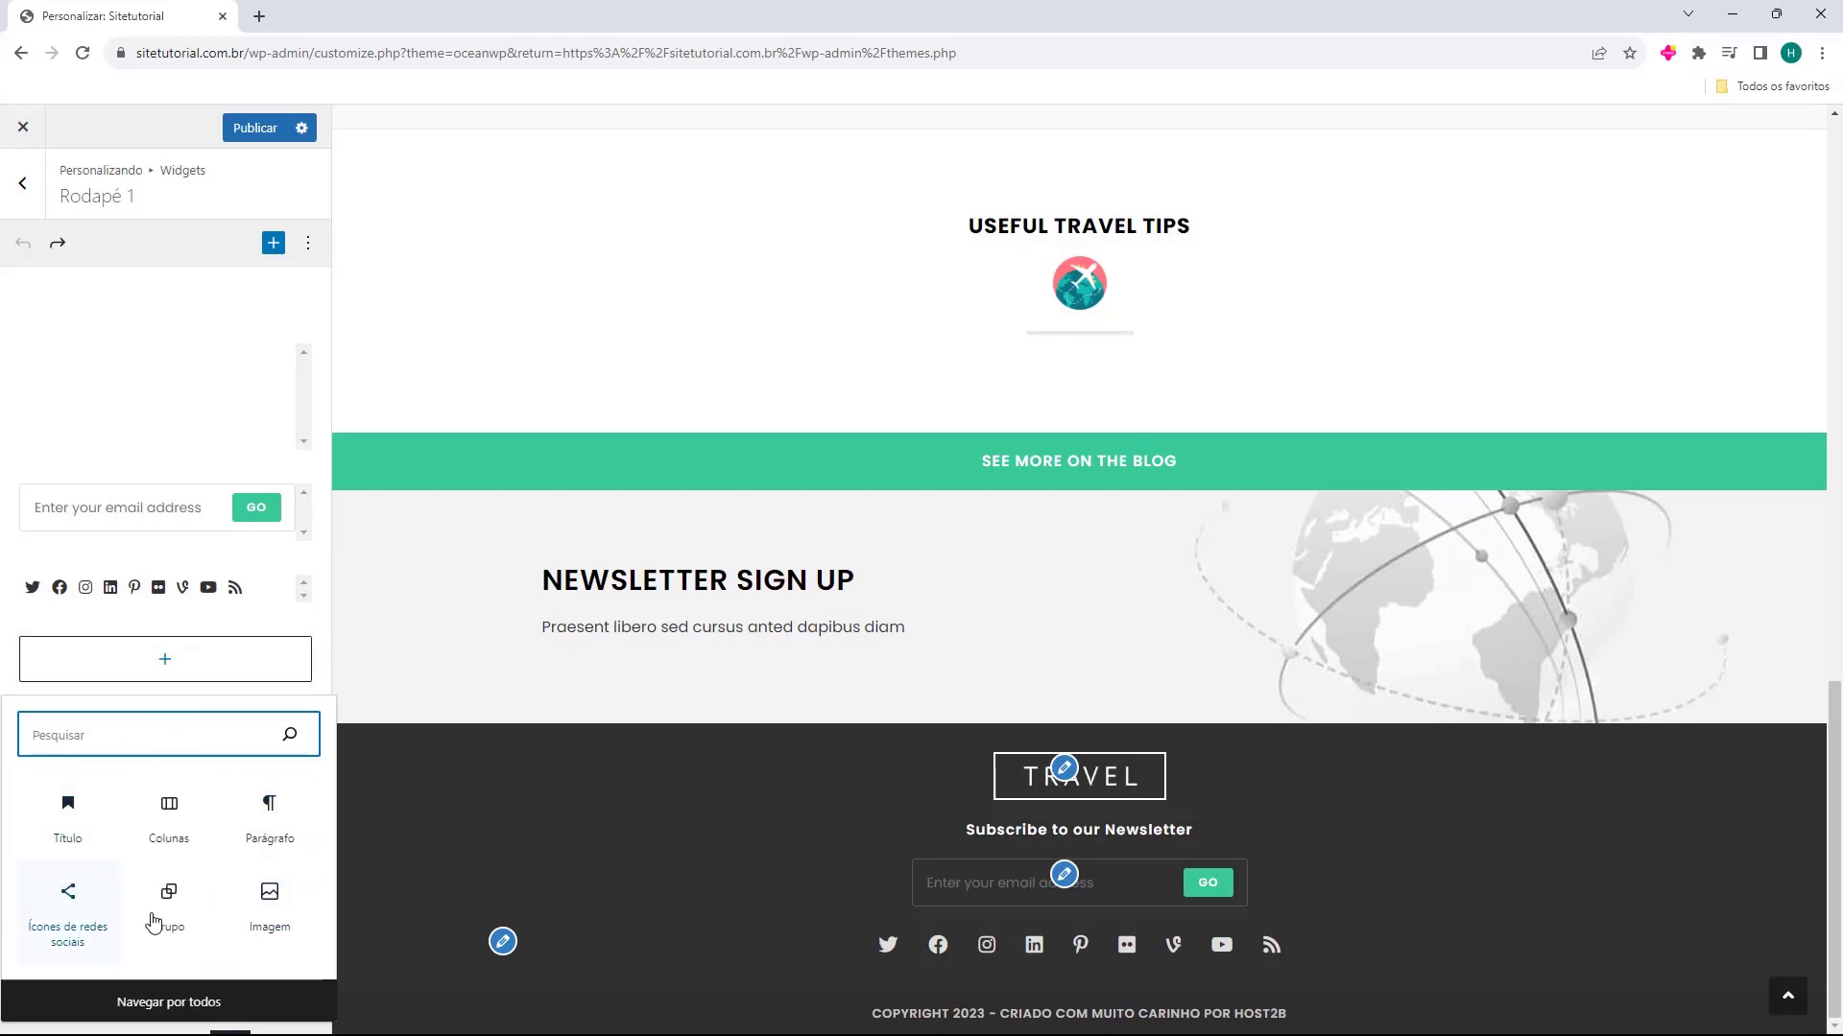
left_click(171, 1004)
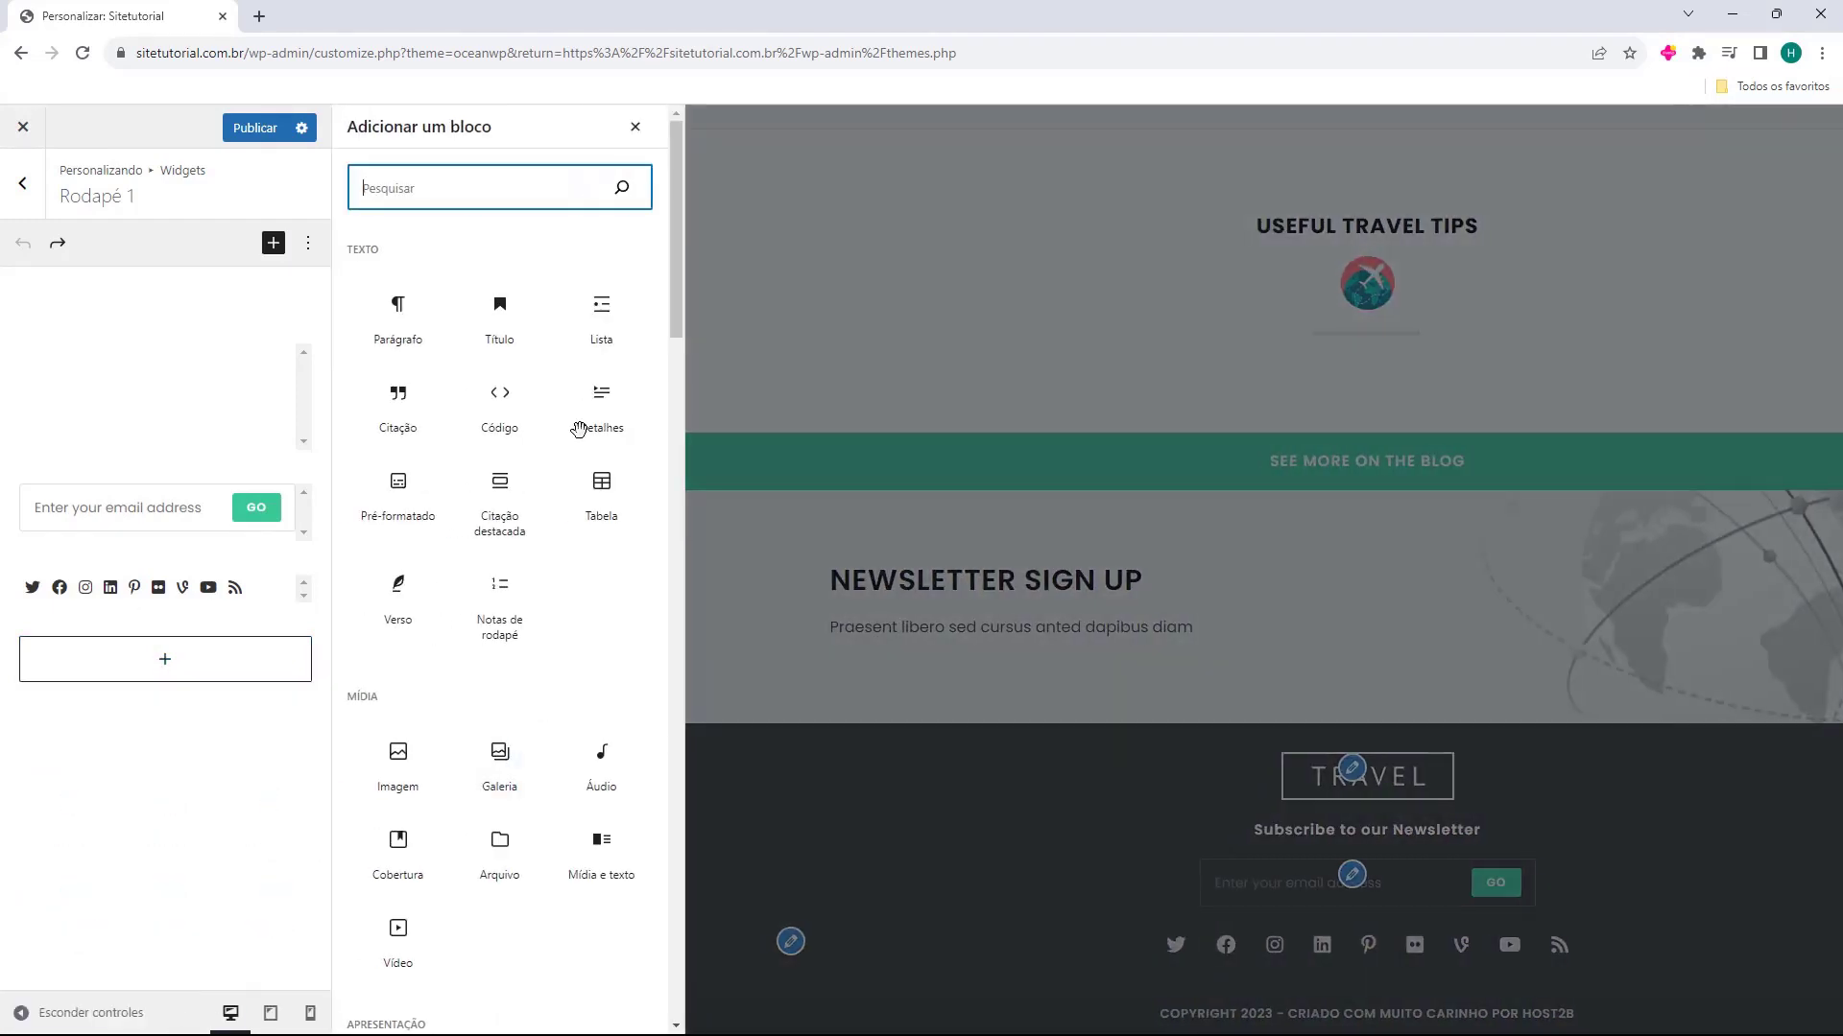
left_click(593, 620)
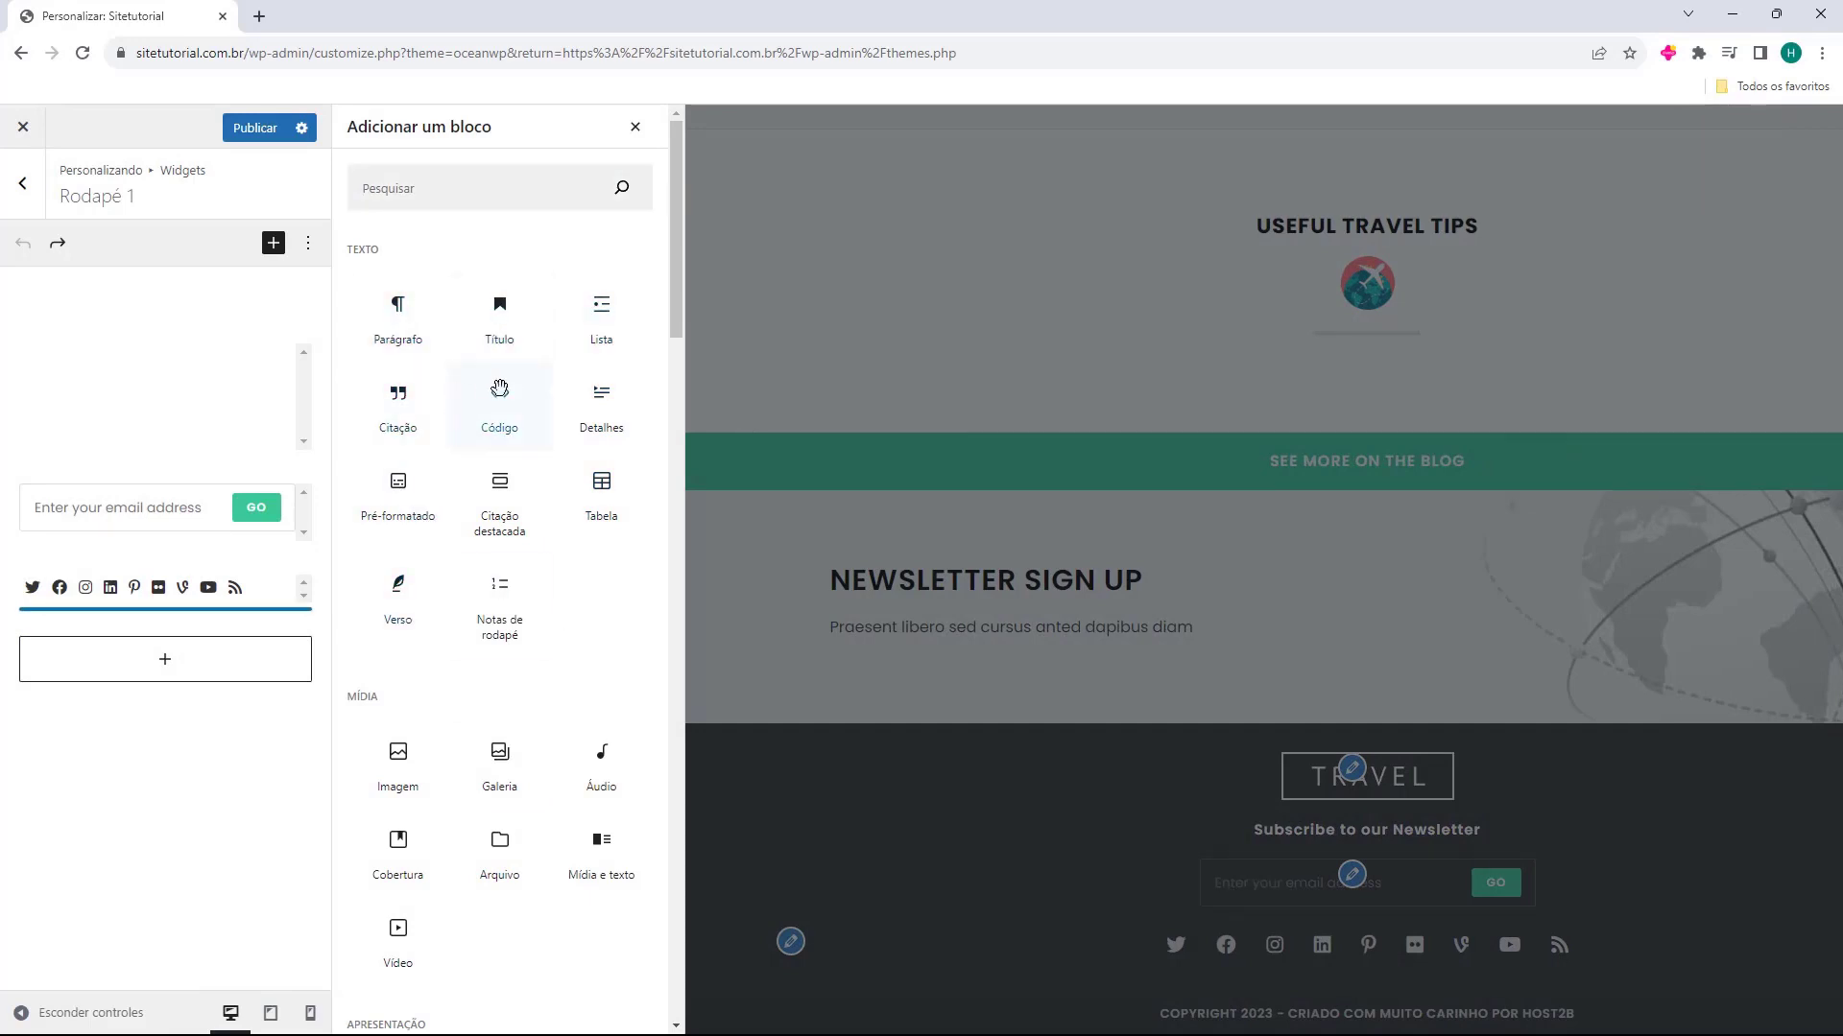
scroll(504, 403, "down", 6)
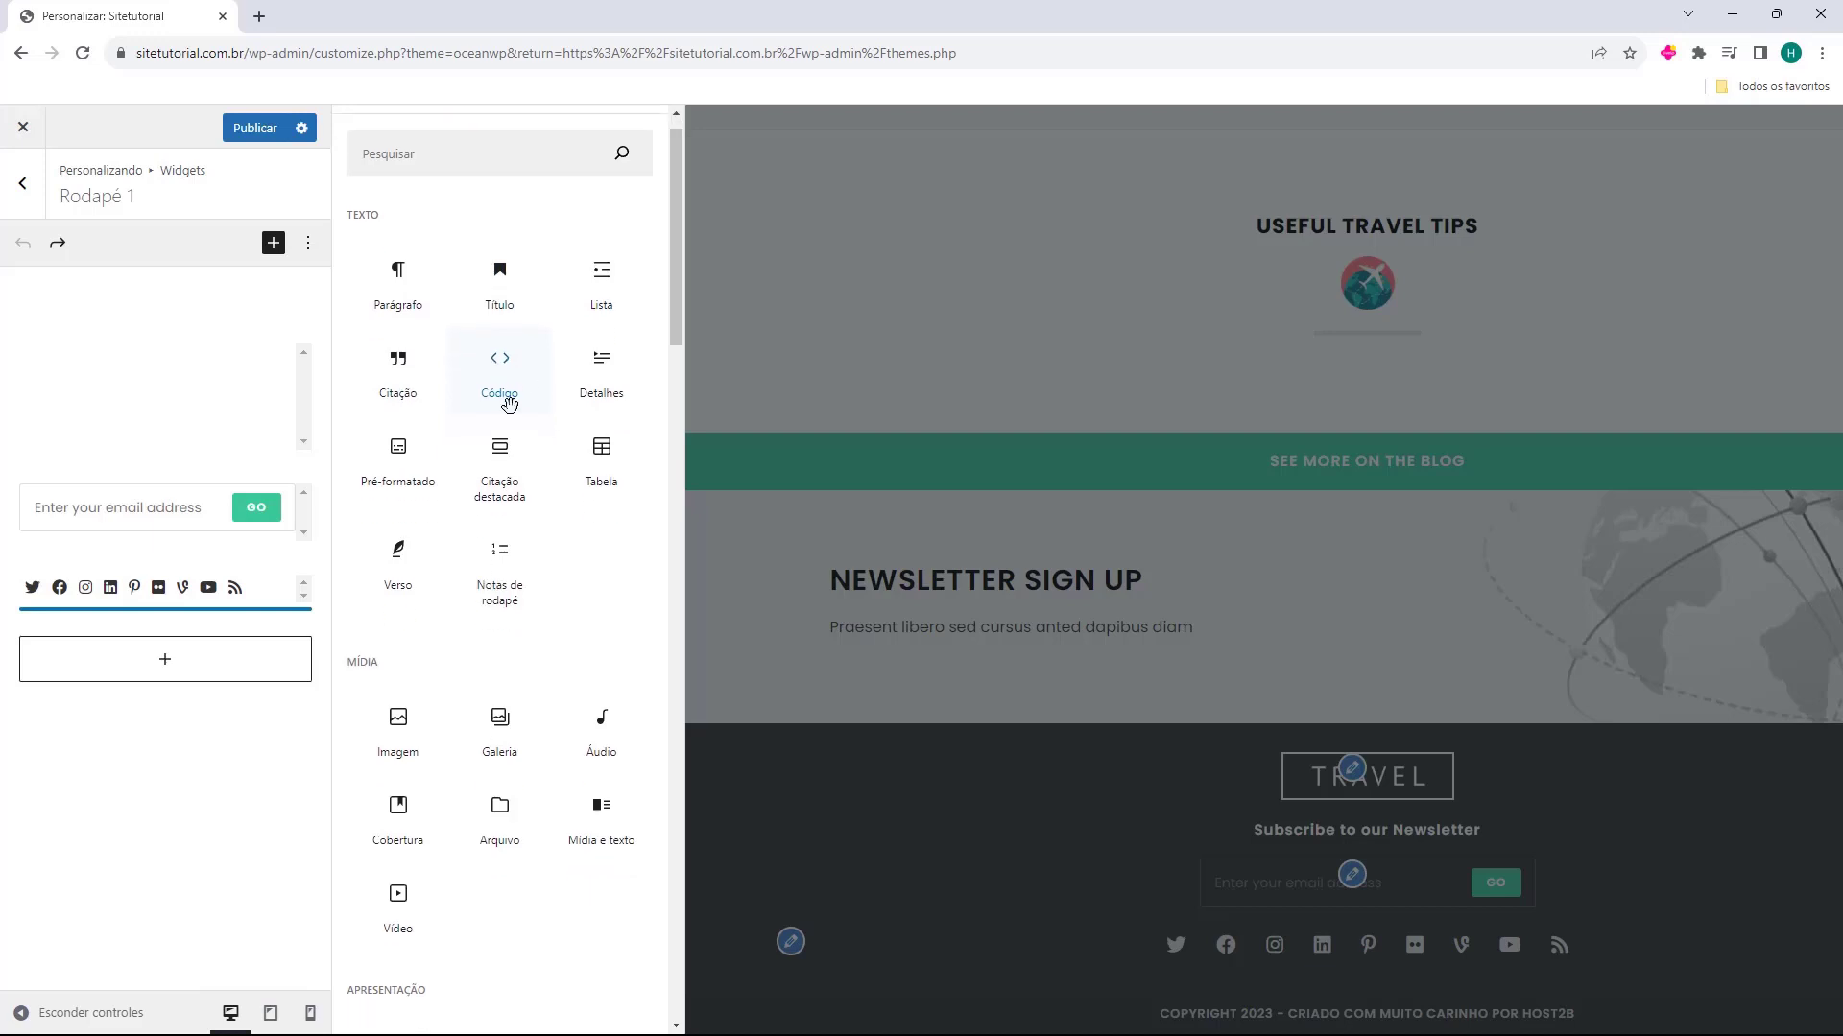
scroll(419, 341, "down", 14)
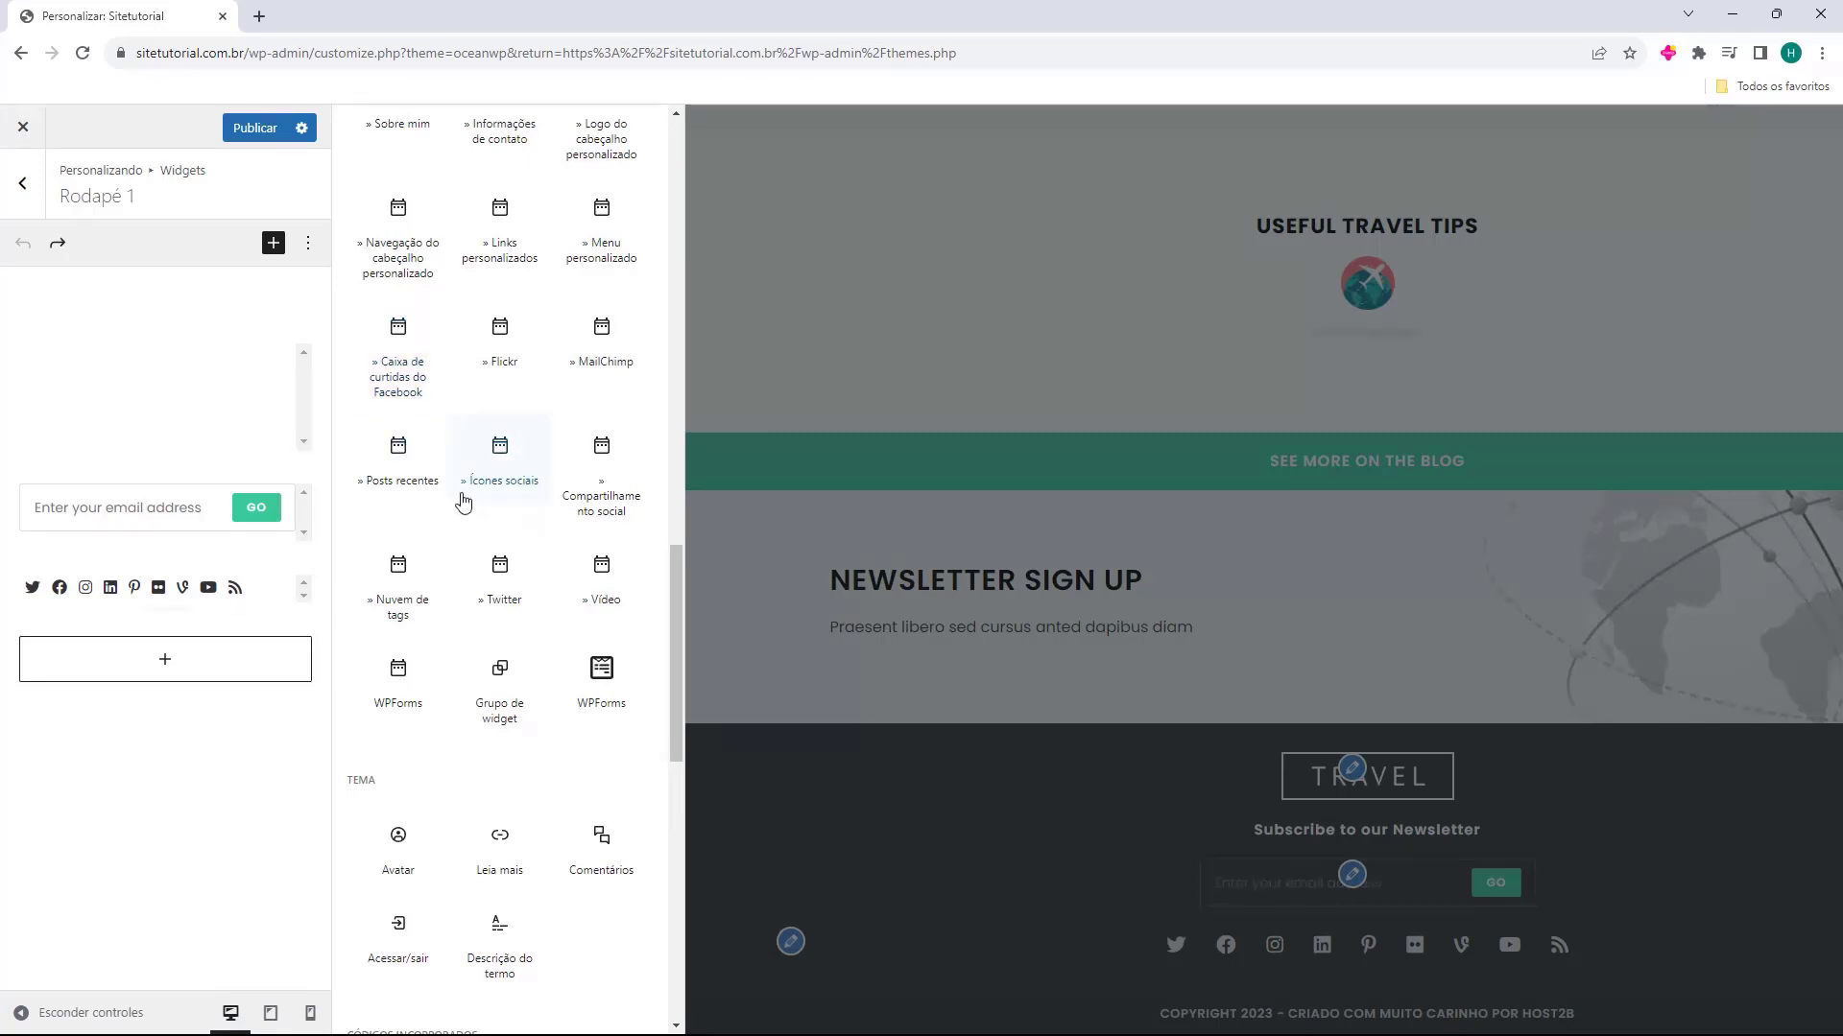
scroll(476, 480, "down", 2)
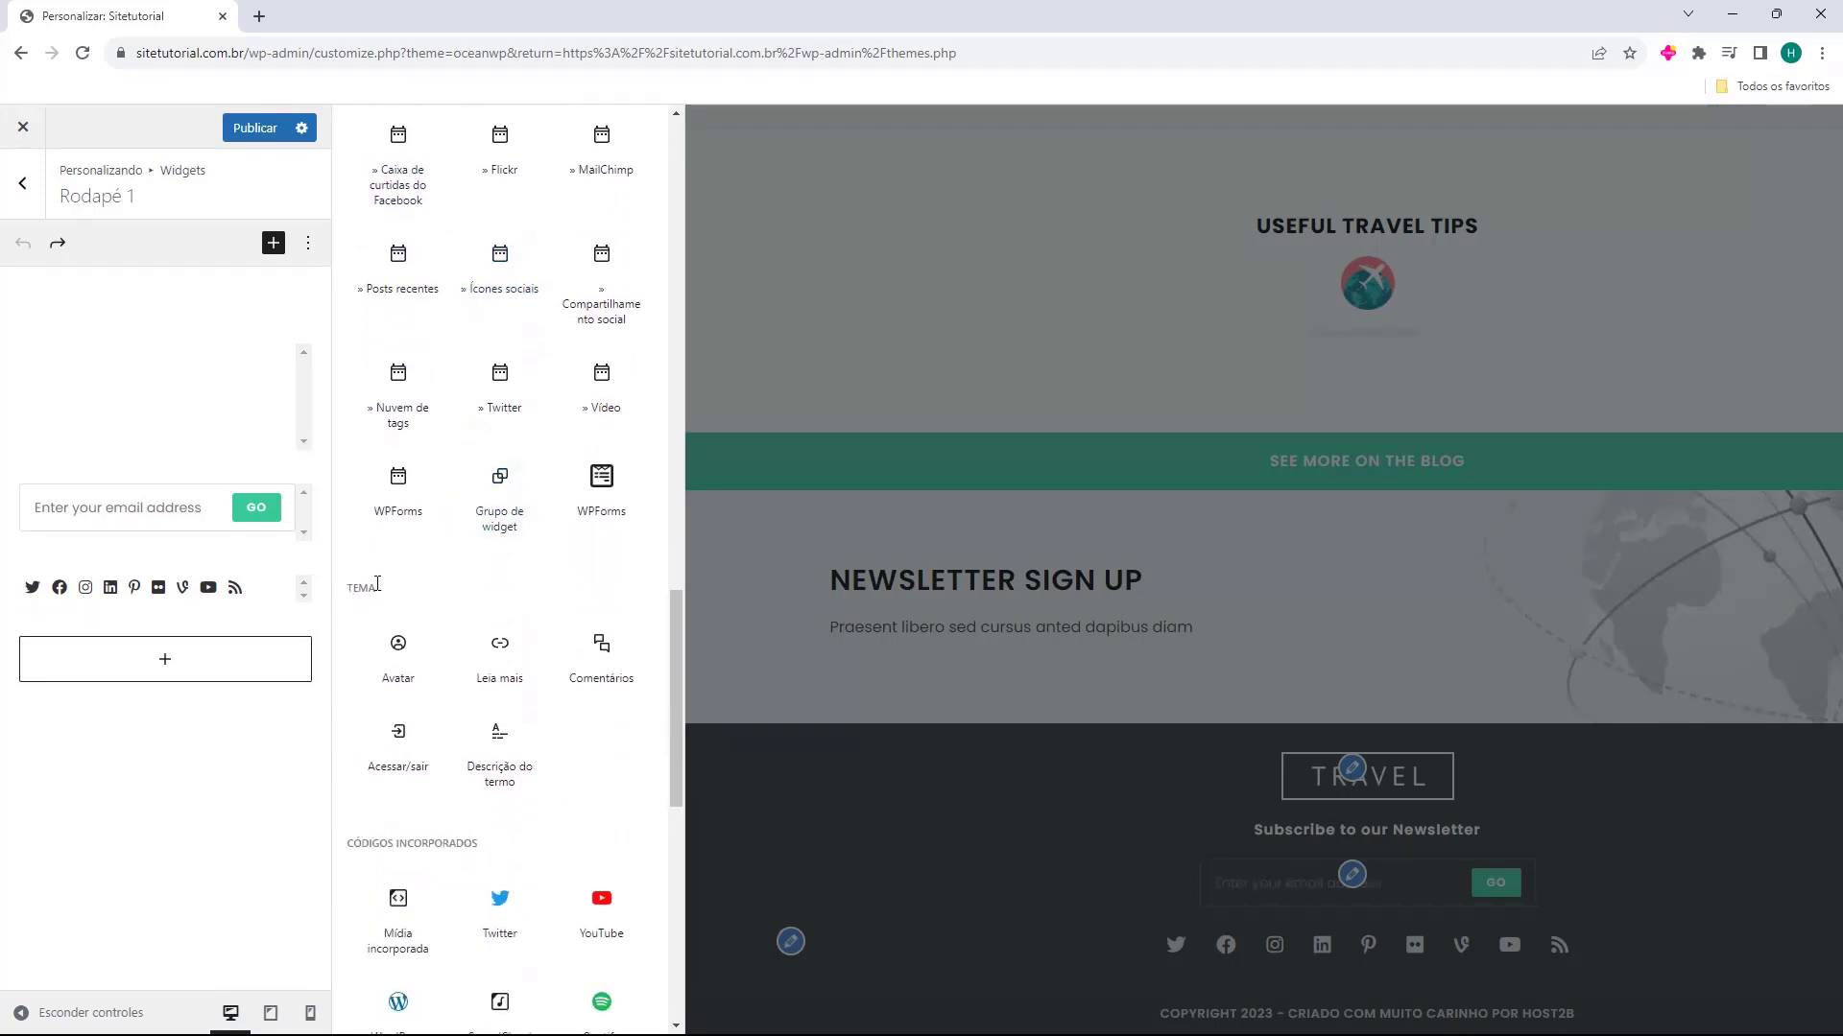
scroll(395, 596, "down", 8)
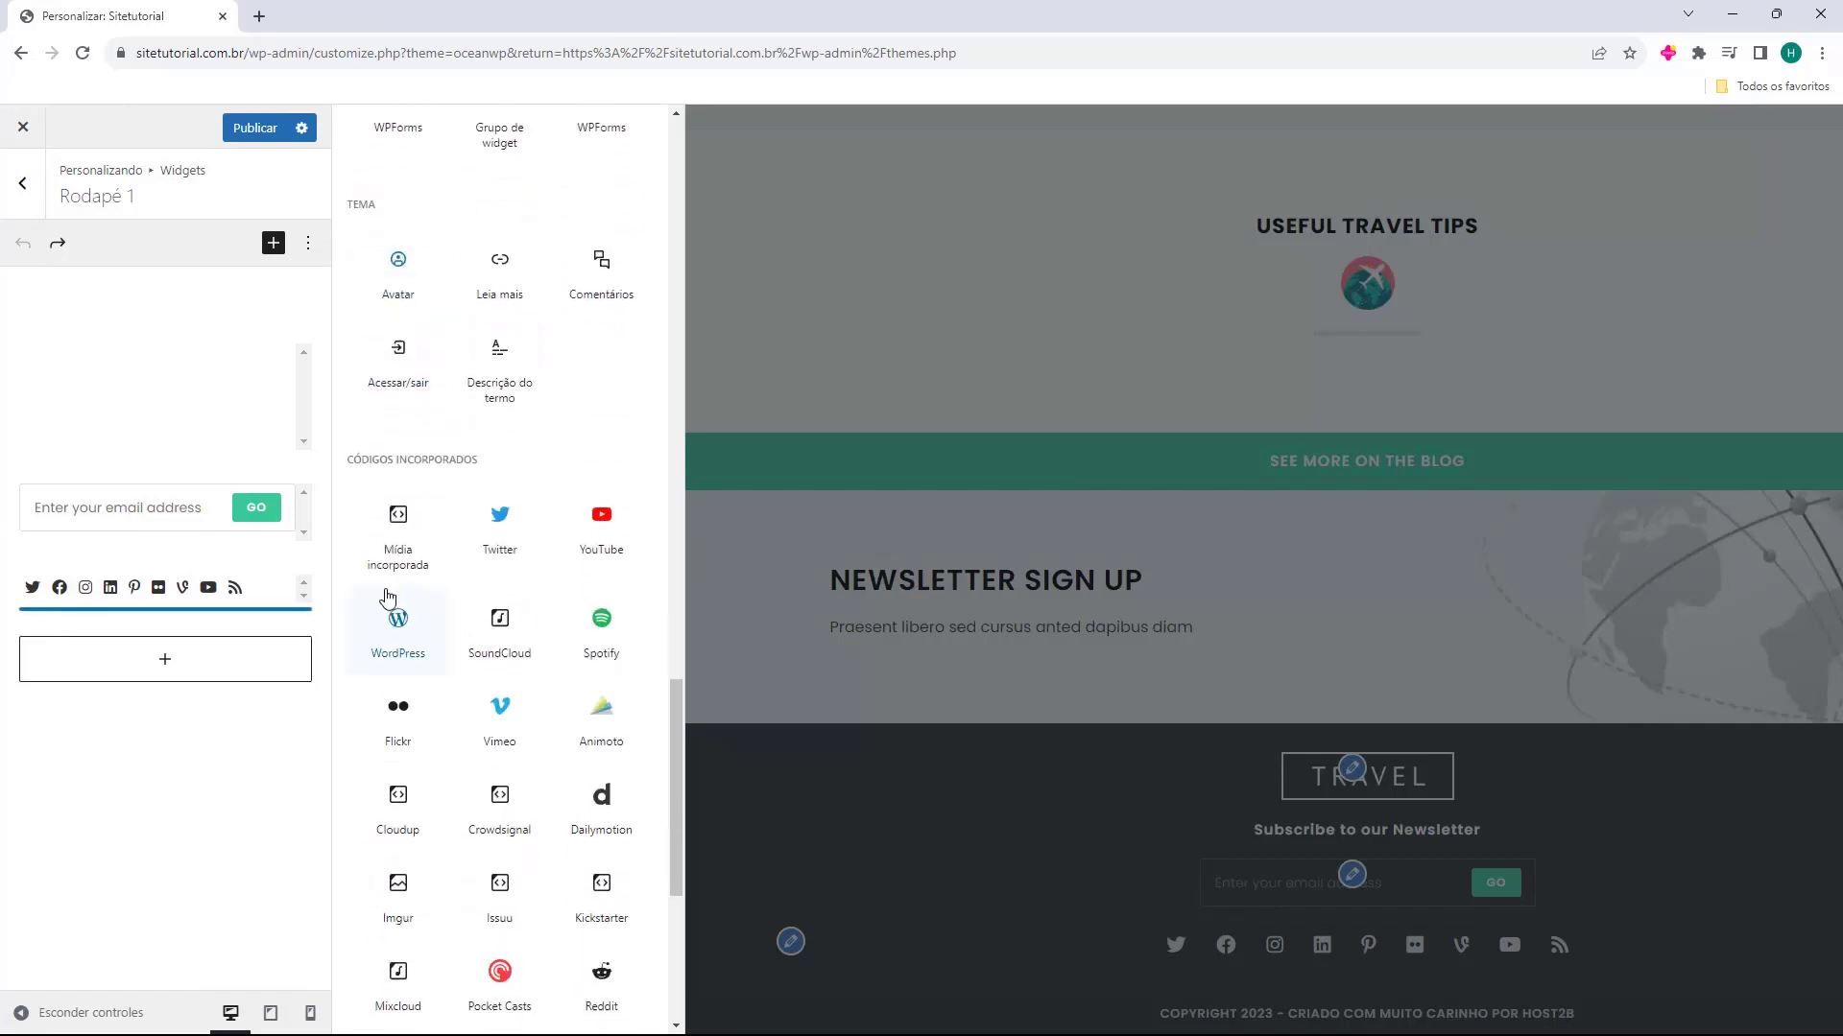
scroll(469, 643, "up", 7)
scroll(468, 645, "up", 10)
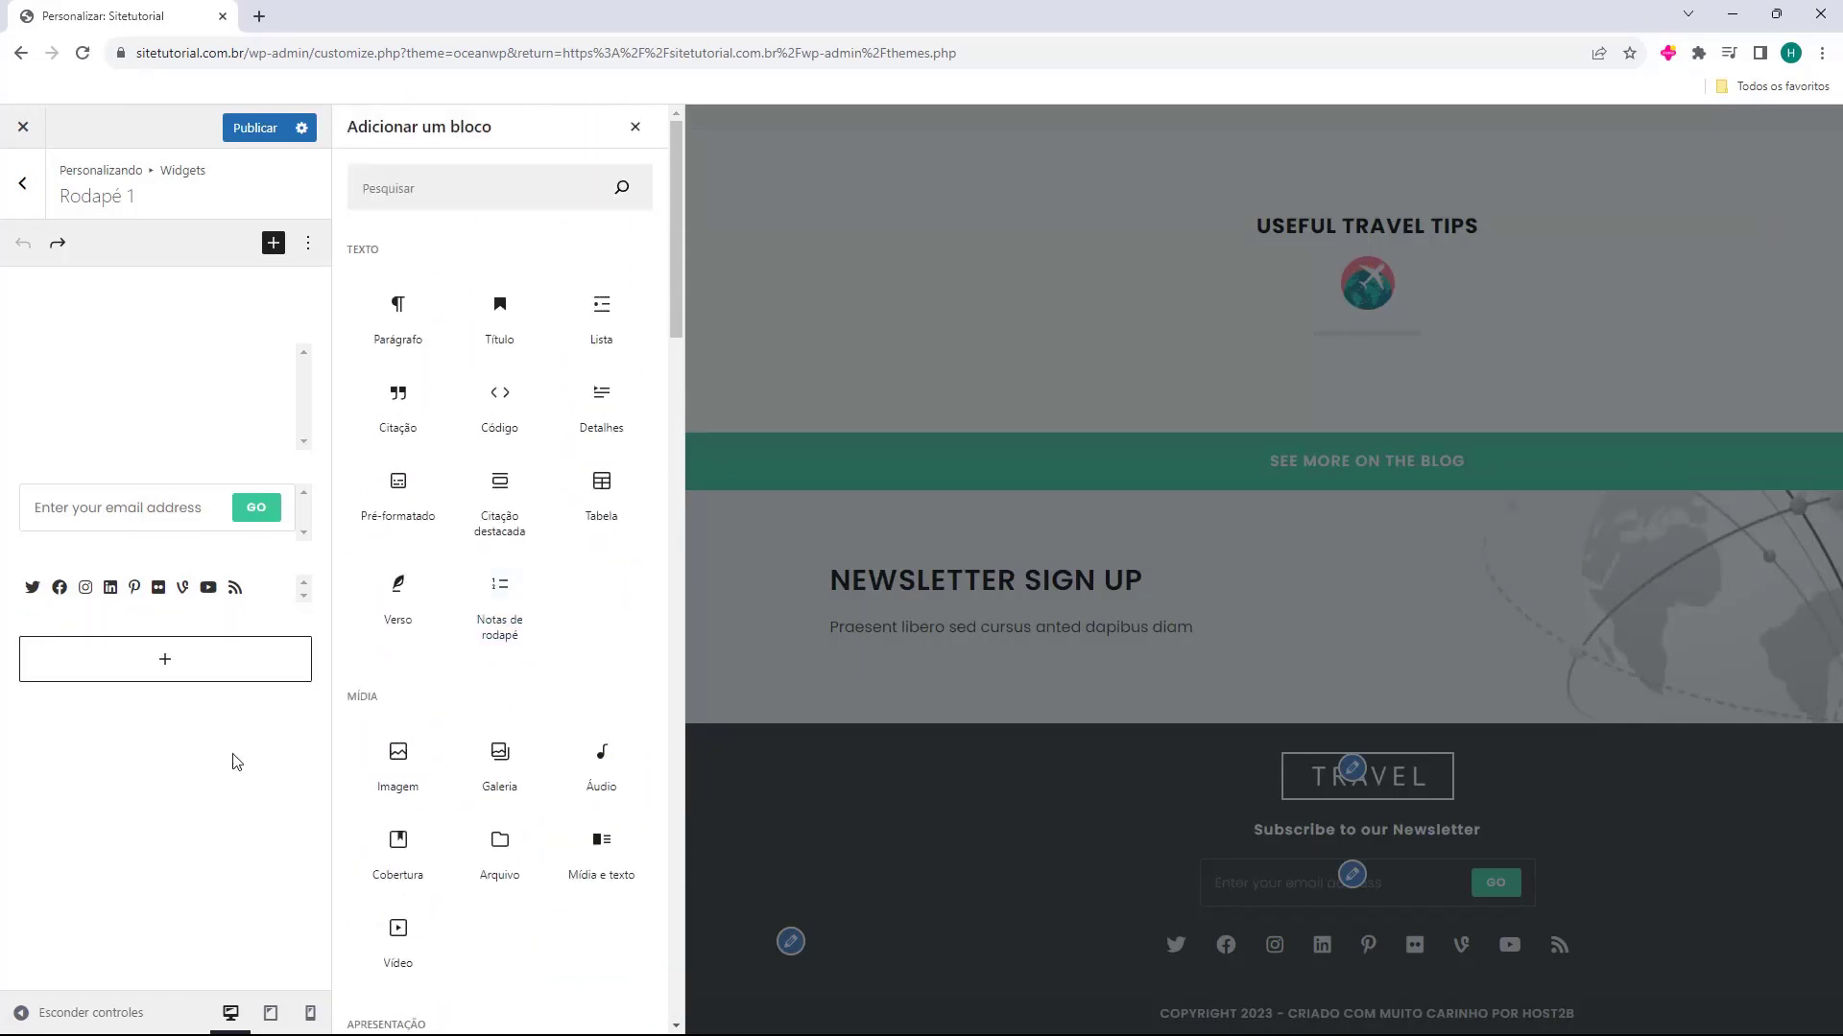
left_click(635, 127)
Delete the footer logo image code from the content of the Texto widget in Rodapé 1
left_click(132, 389)
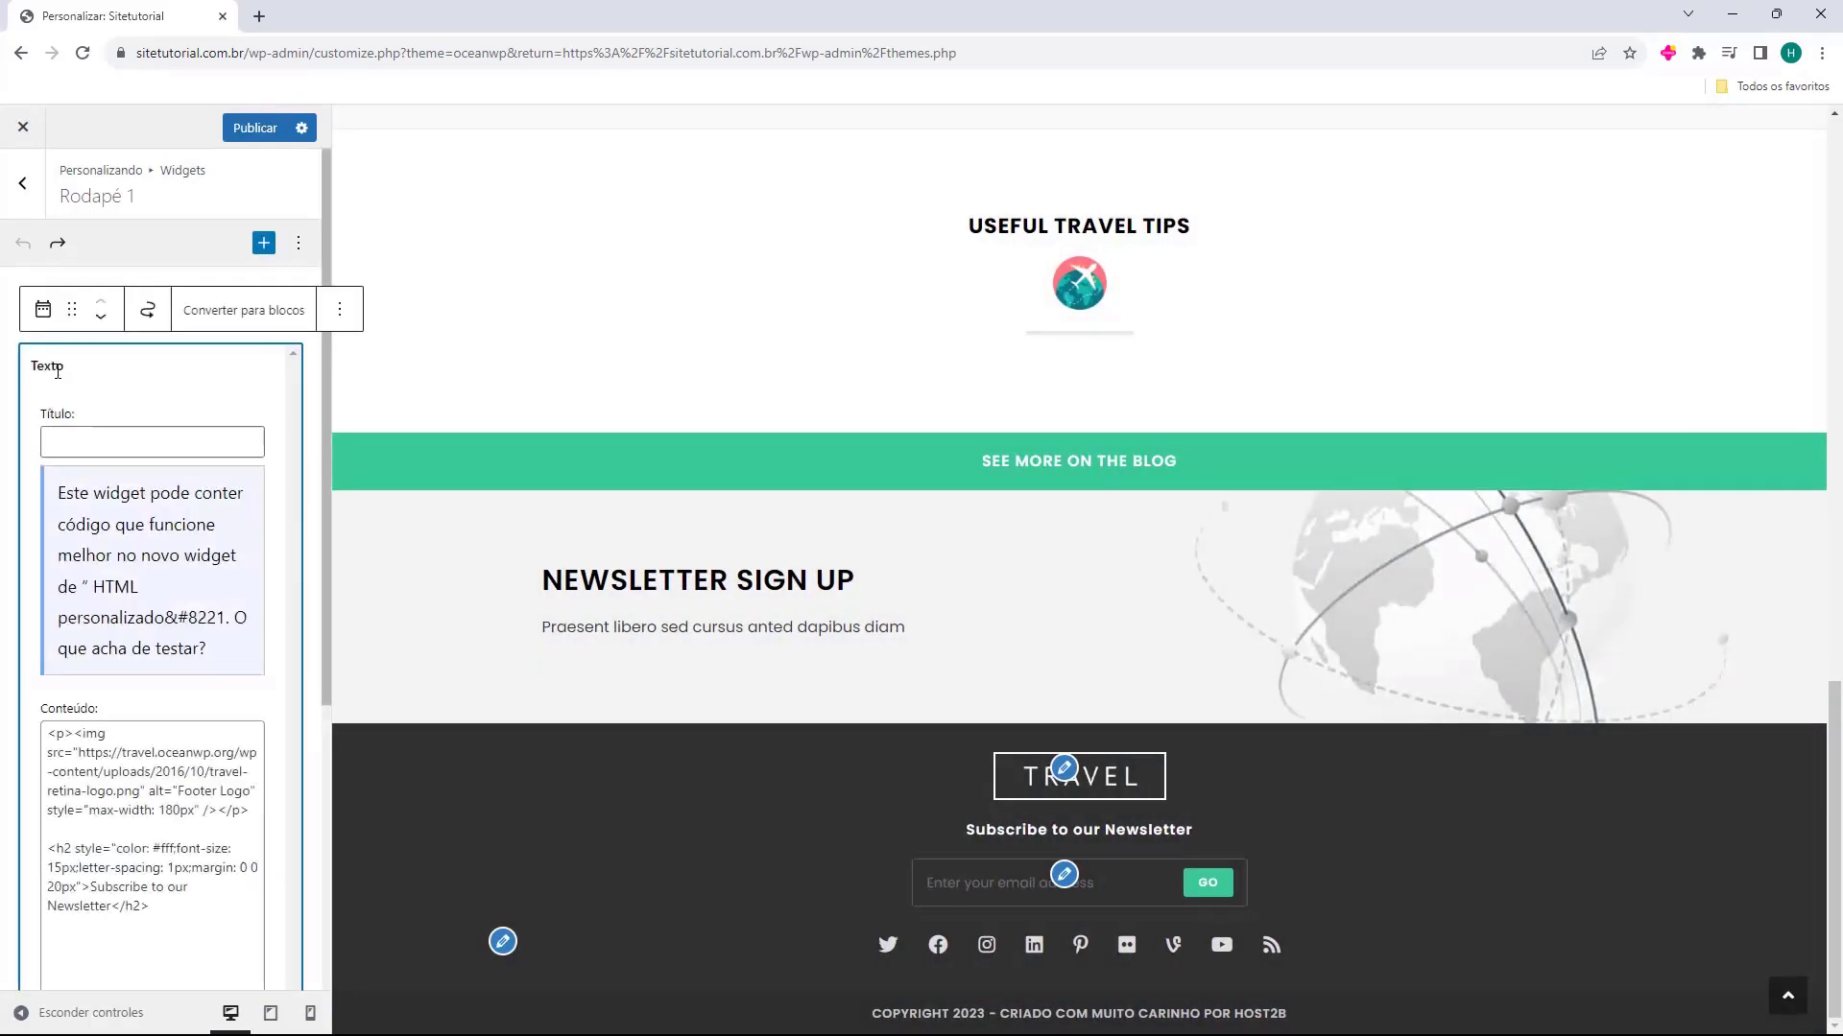
scroll(183, 442, "down", 3)
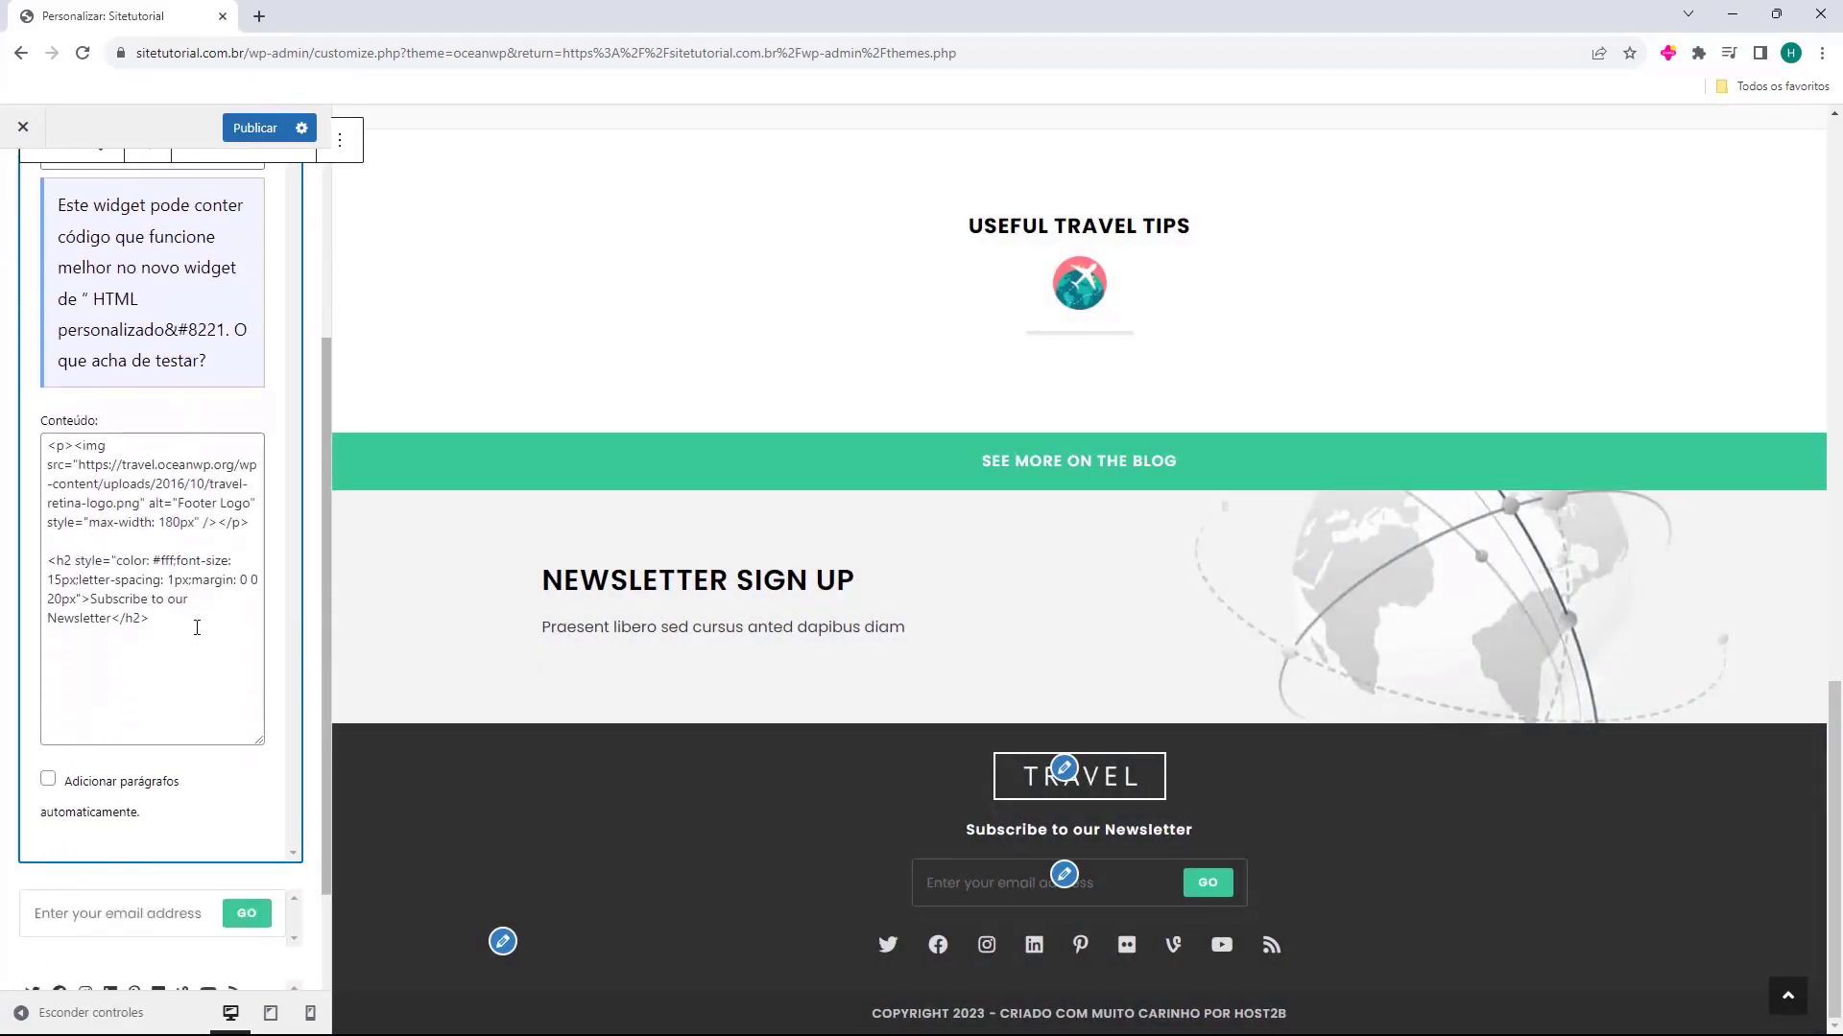
left_click_drag(196, 627, 83, 505)
left_click(173, 676)
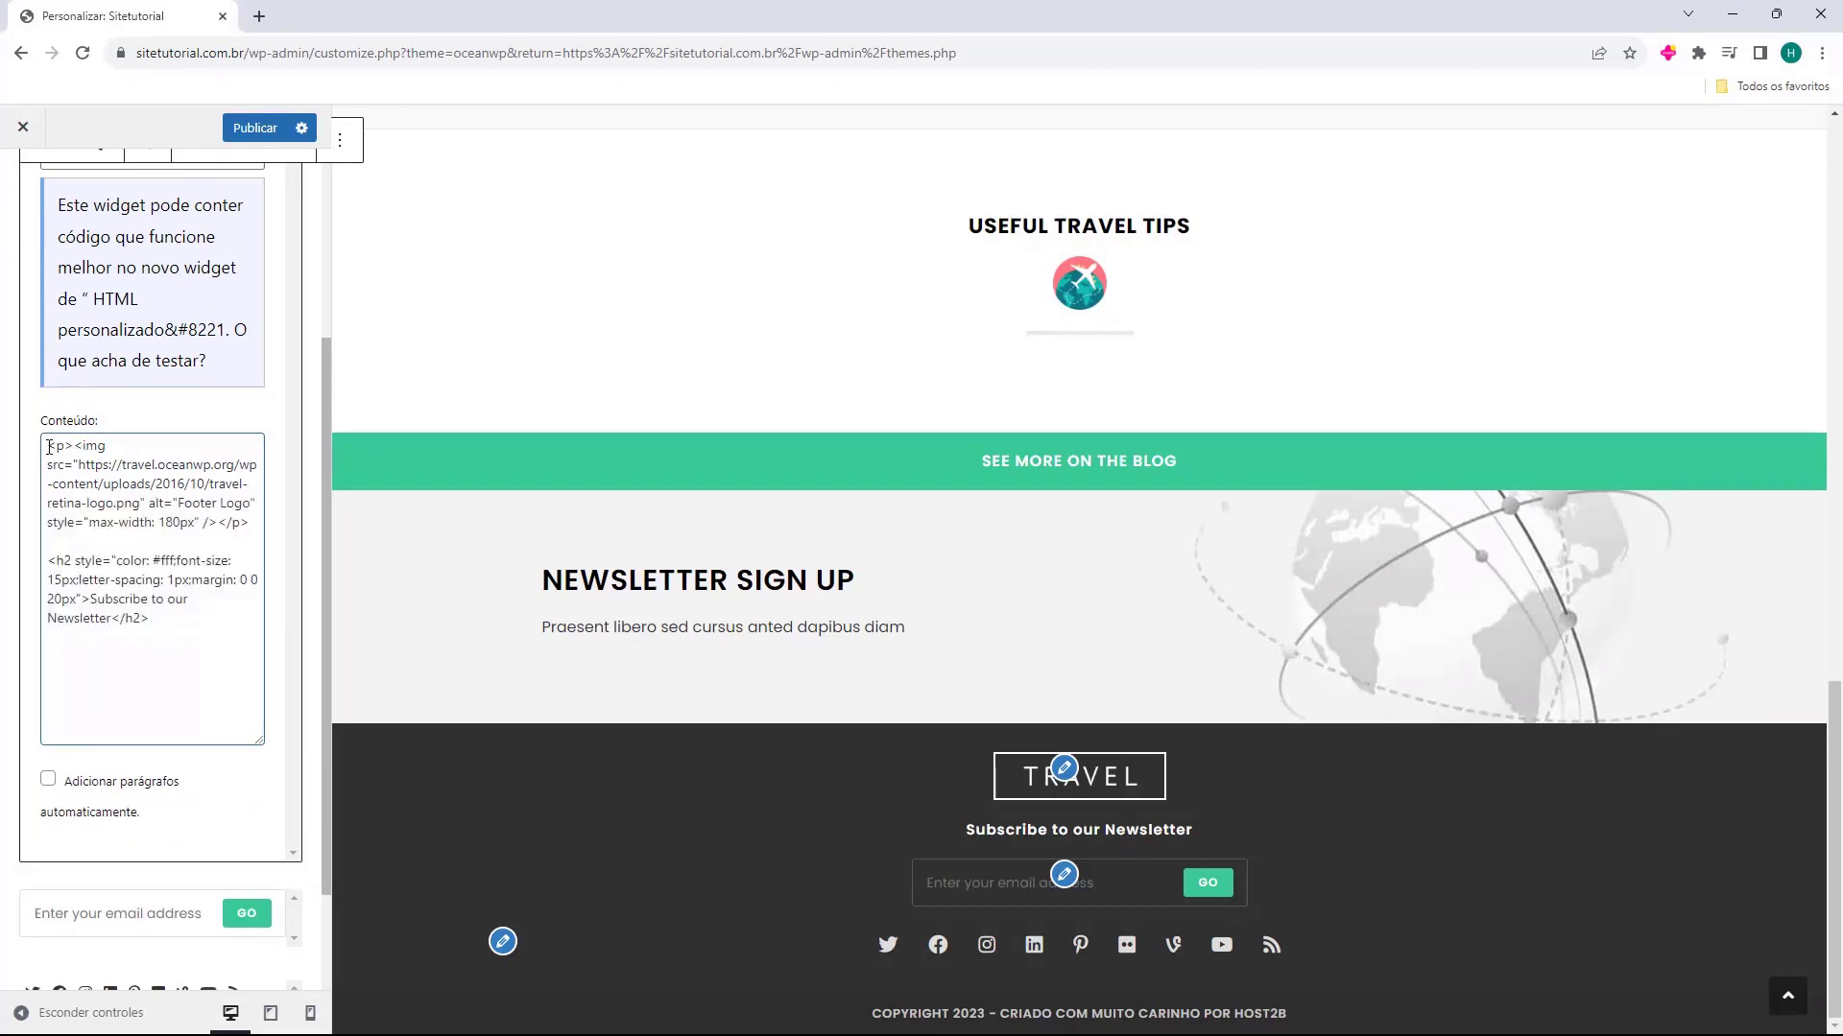
left_click_drag(49, 447, 252, 518)
key("BackSpace")
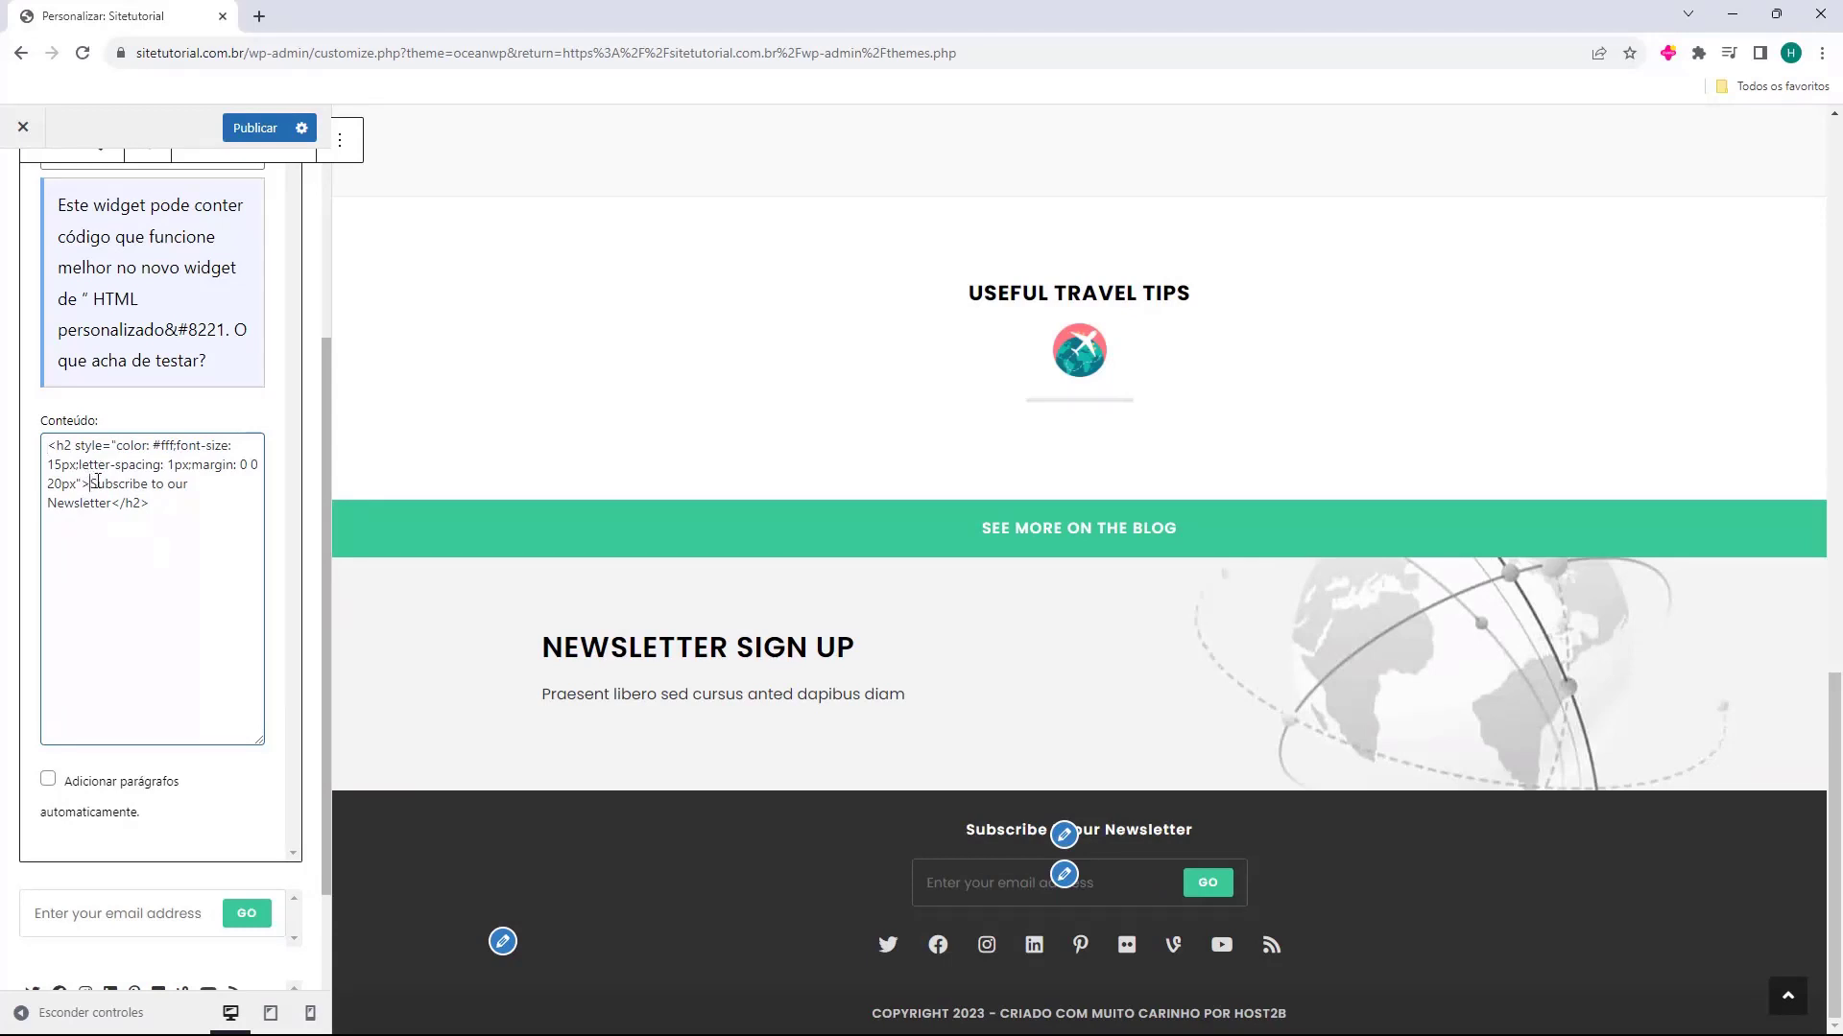
Replace the heading text "Subscribe to our Newsletter" in the Texto widget's content with "Siga-nos em todas as Redes Sociais"
left_click_drag(90, 485, 112, 523)
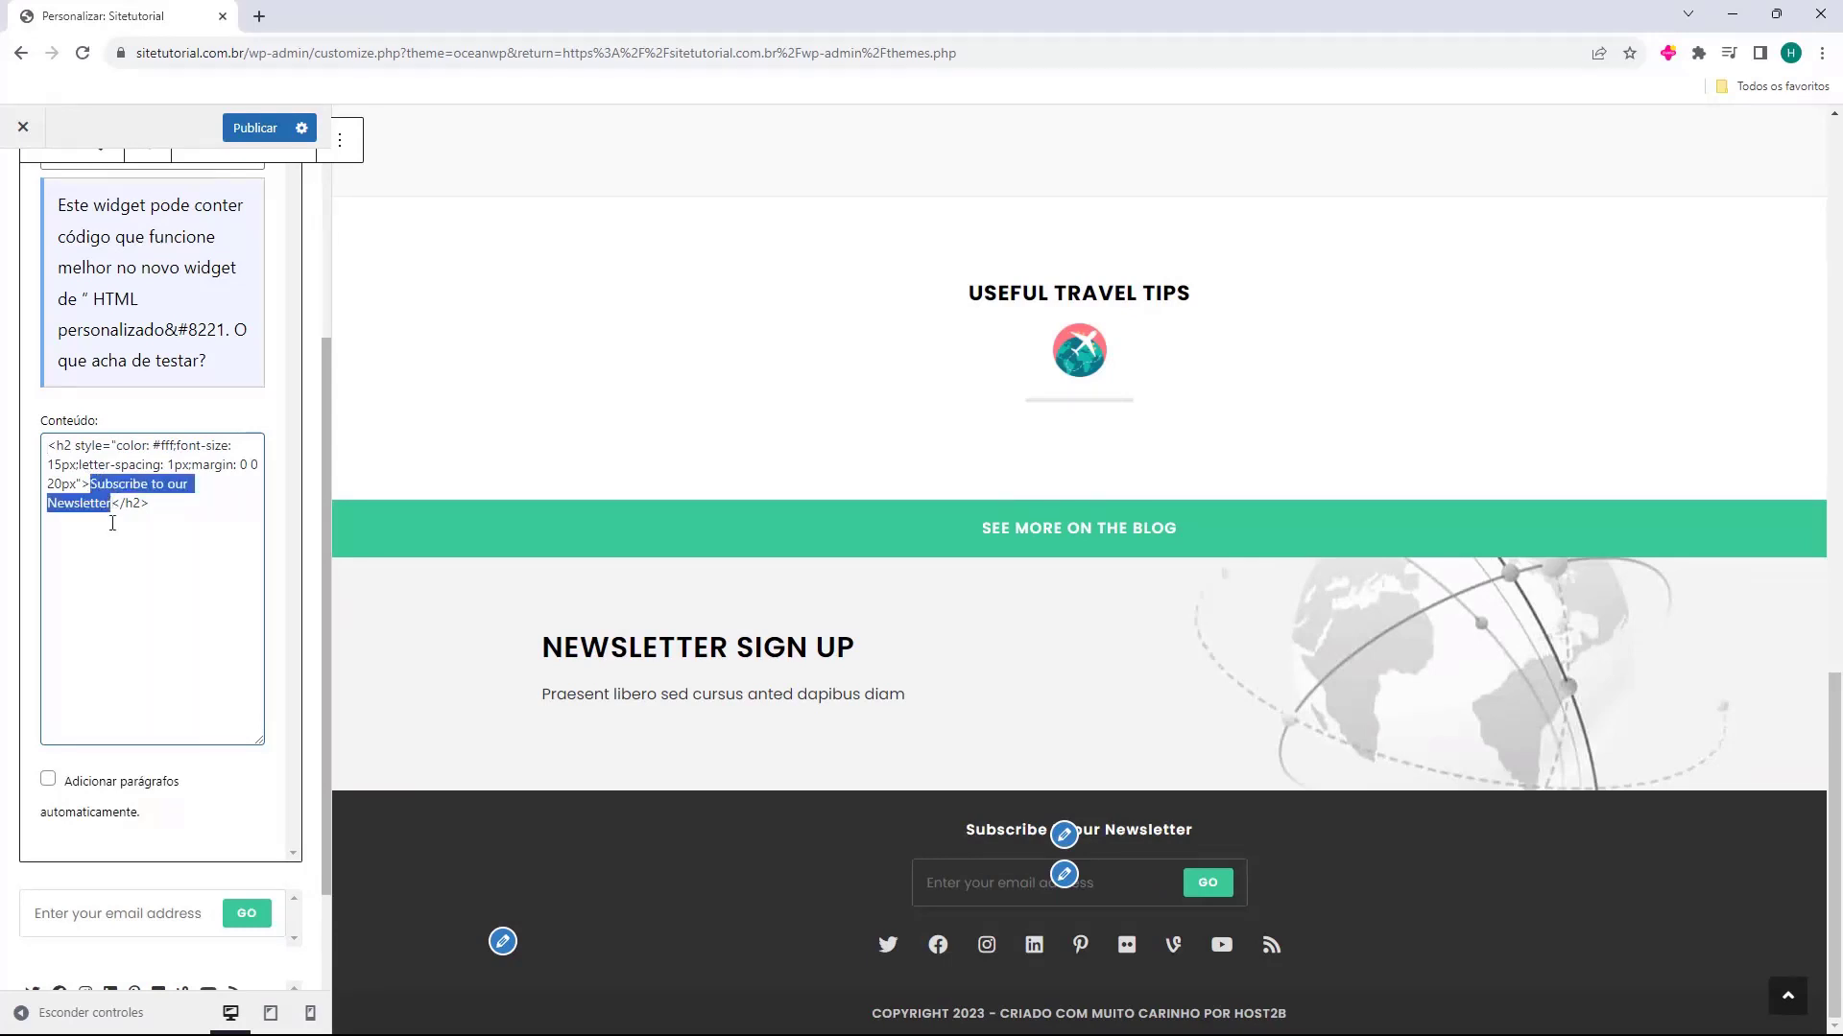
key("BackSpace")
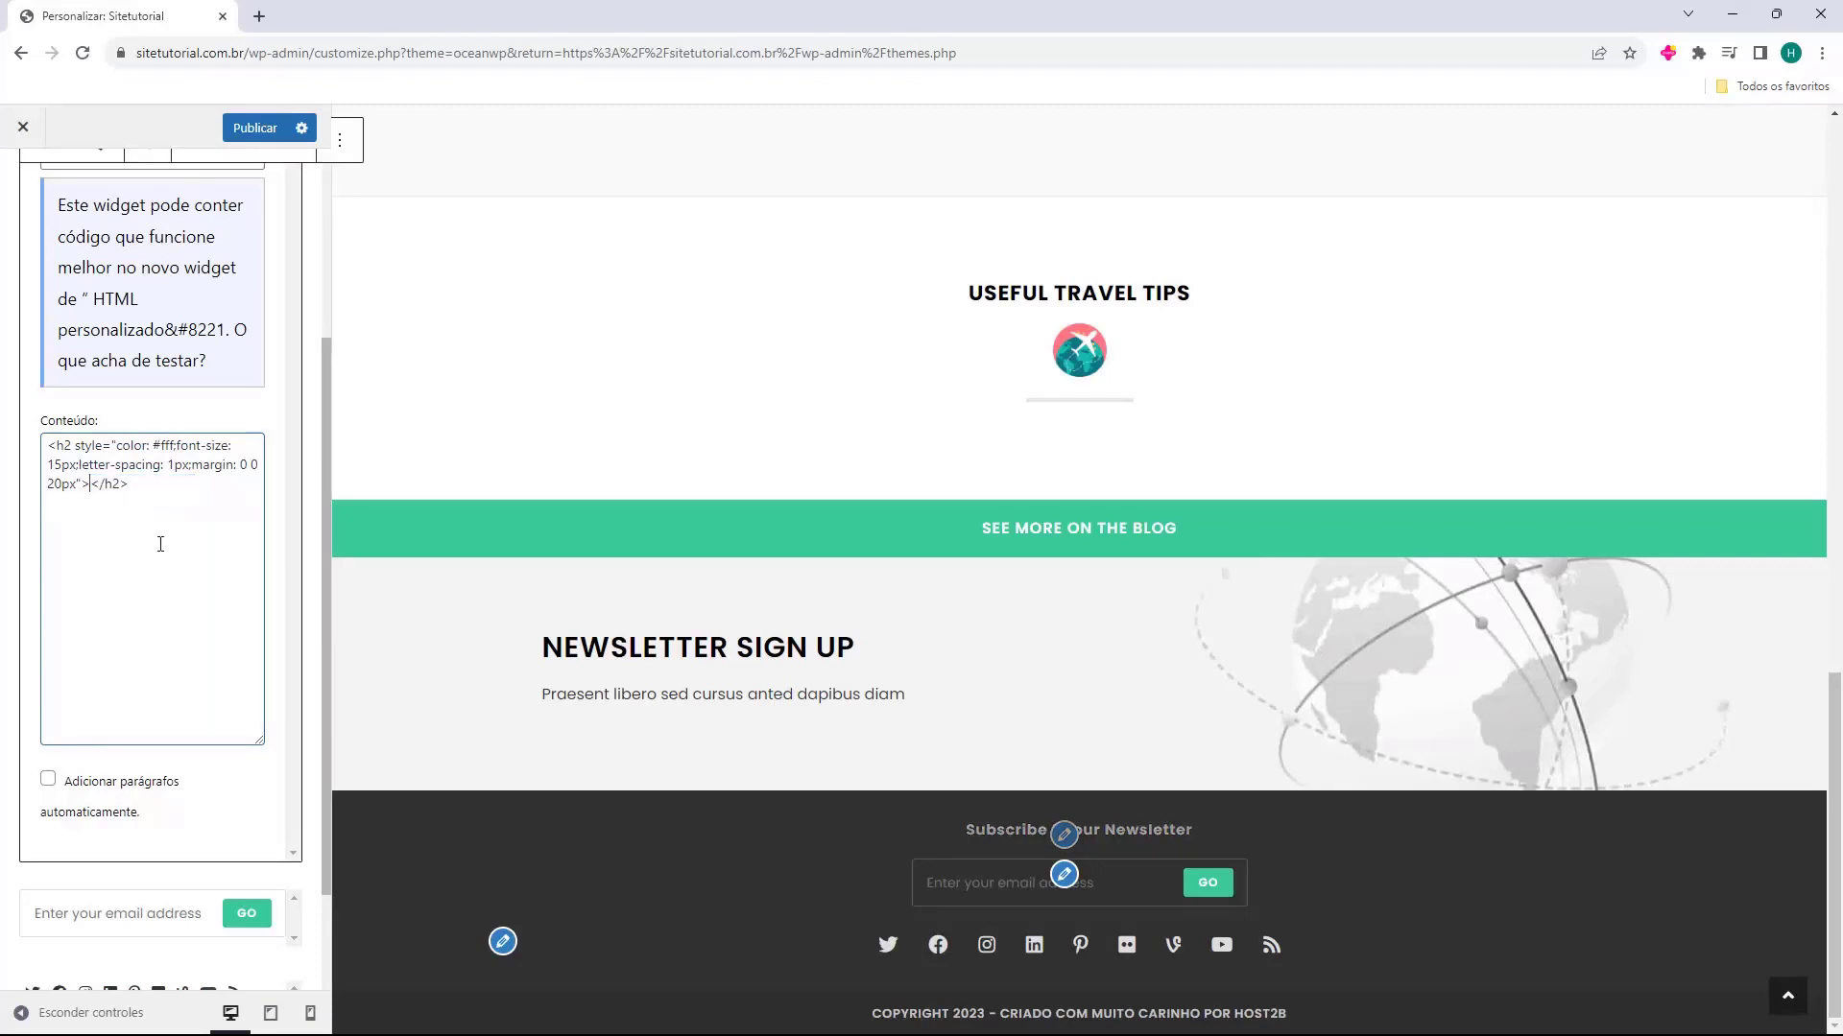
type("Siga-nos em todas as Redes Sociais")
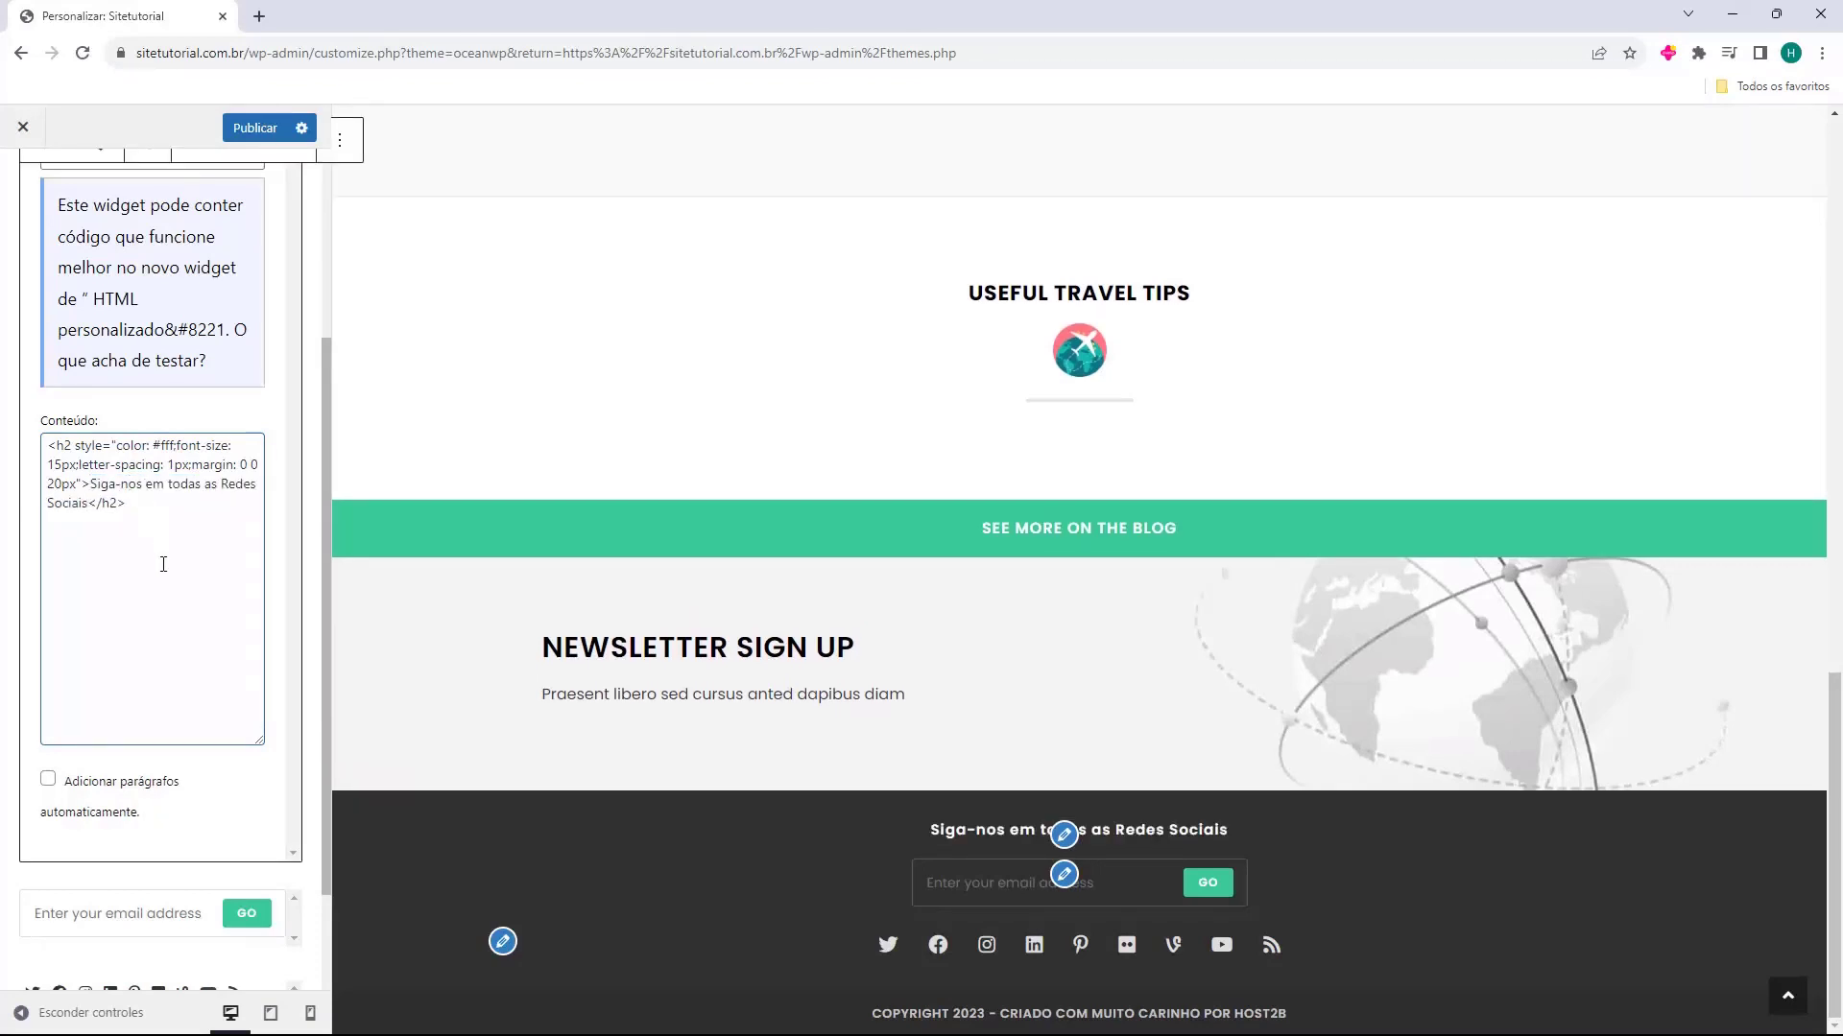
left_click(731, 841)
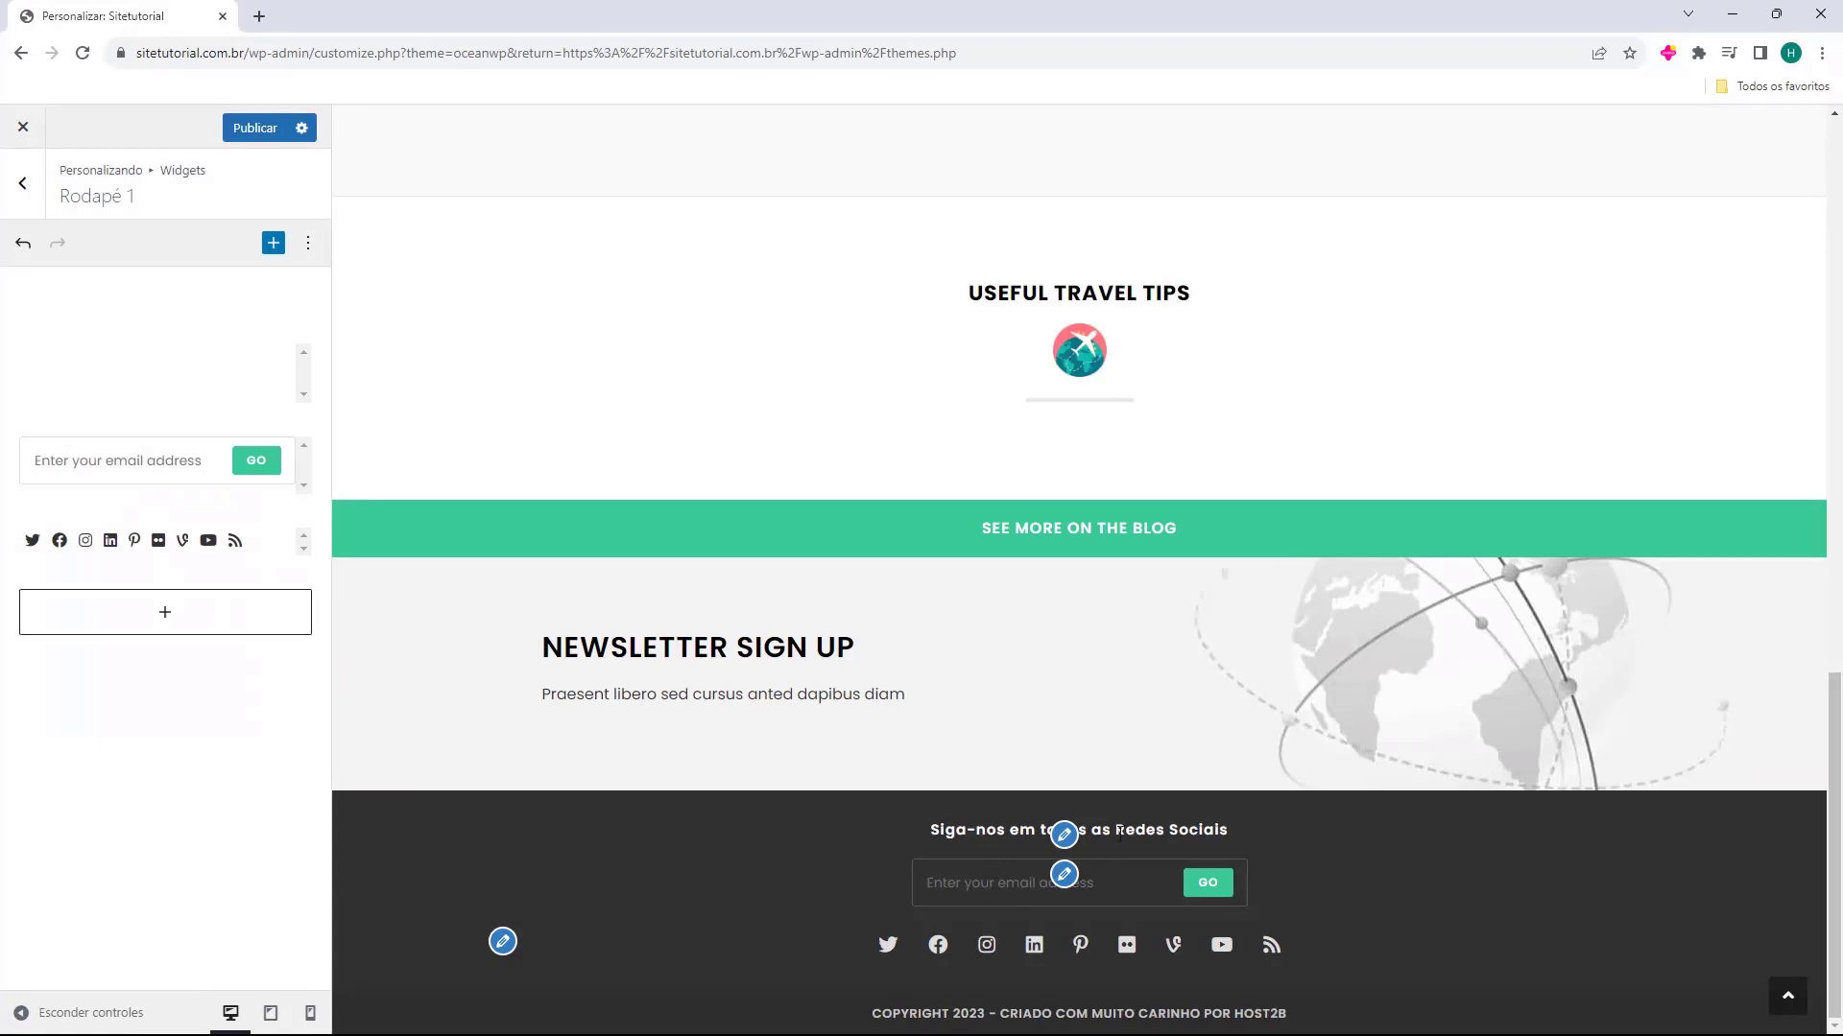
Delete the MailChimp widget with the e-mail subscription form from Rodapé 1
left_click(116, 491)
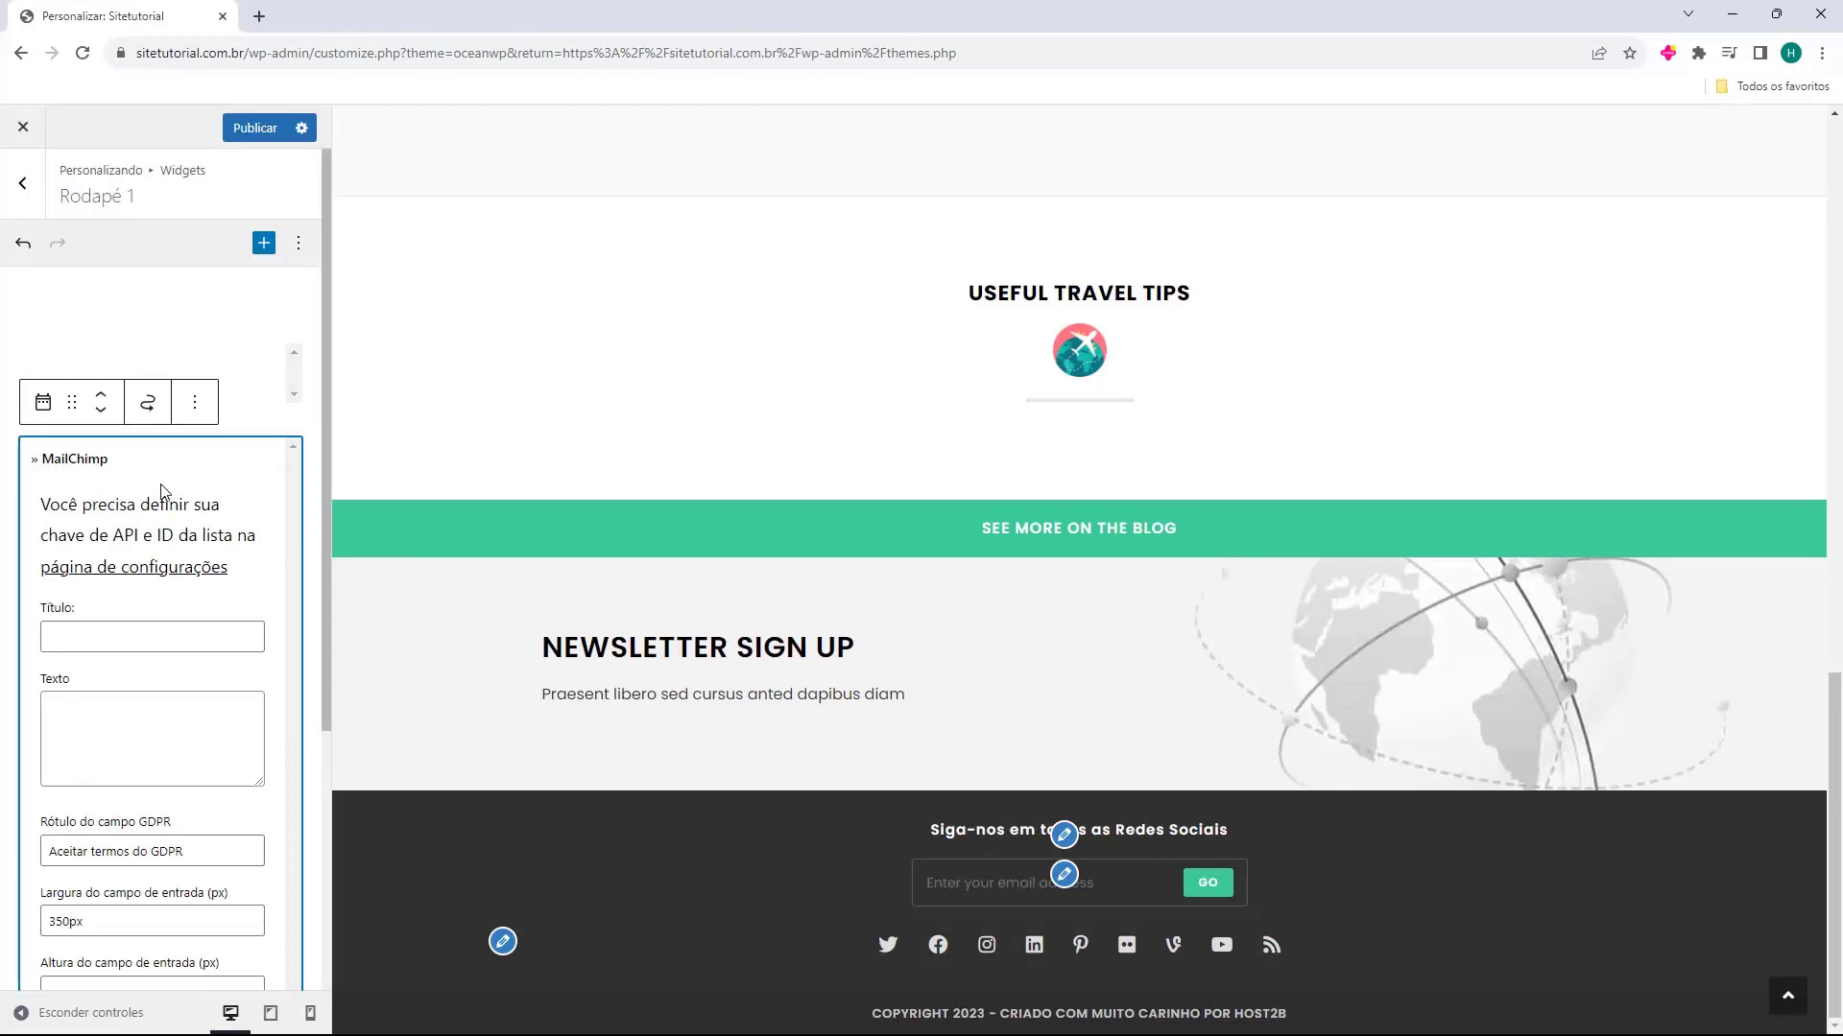
key("Delete")
left_click(316, 403)
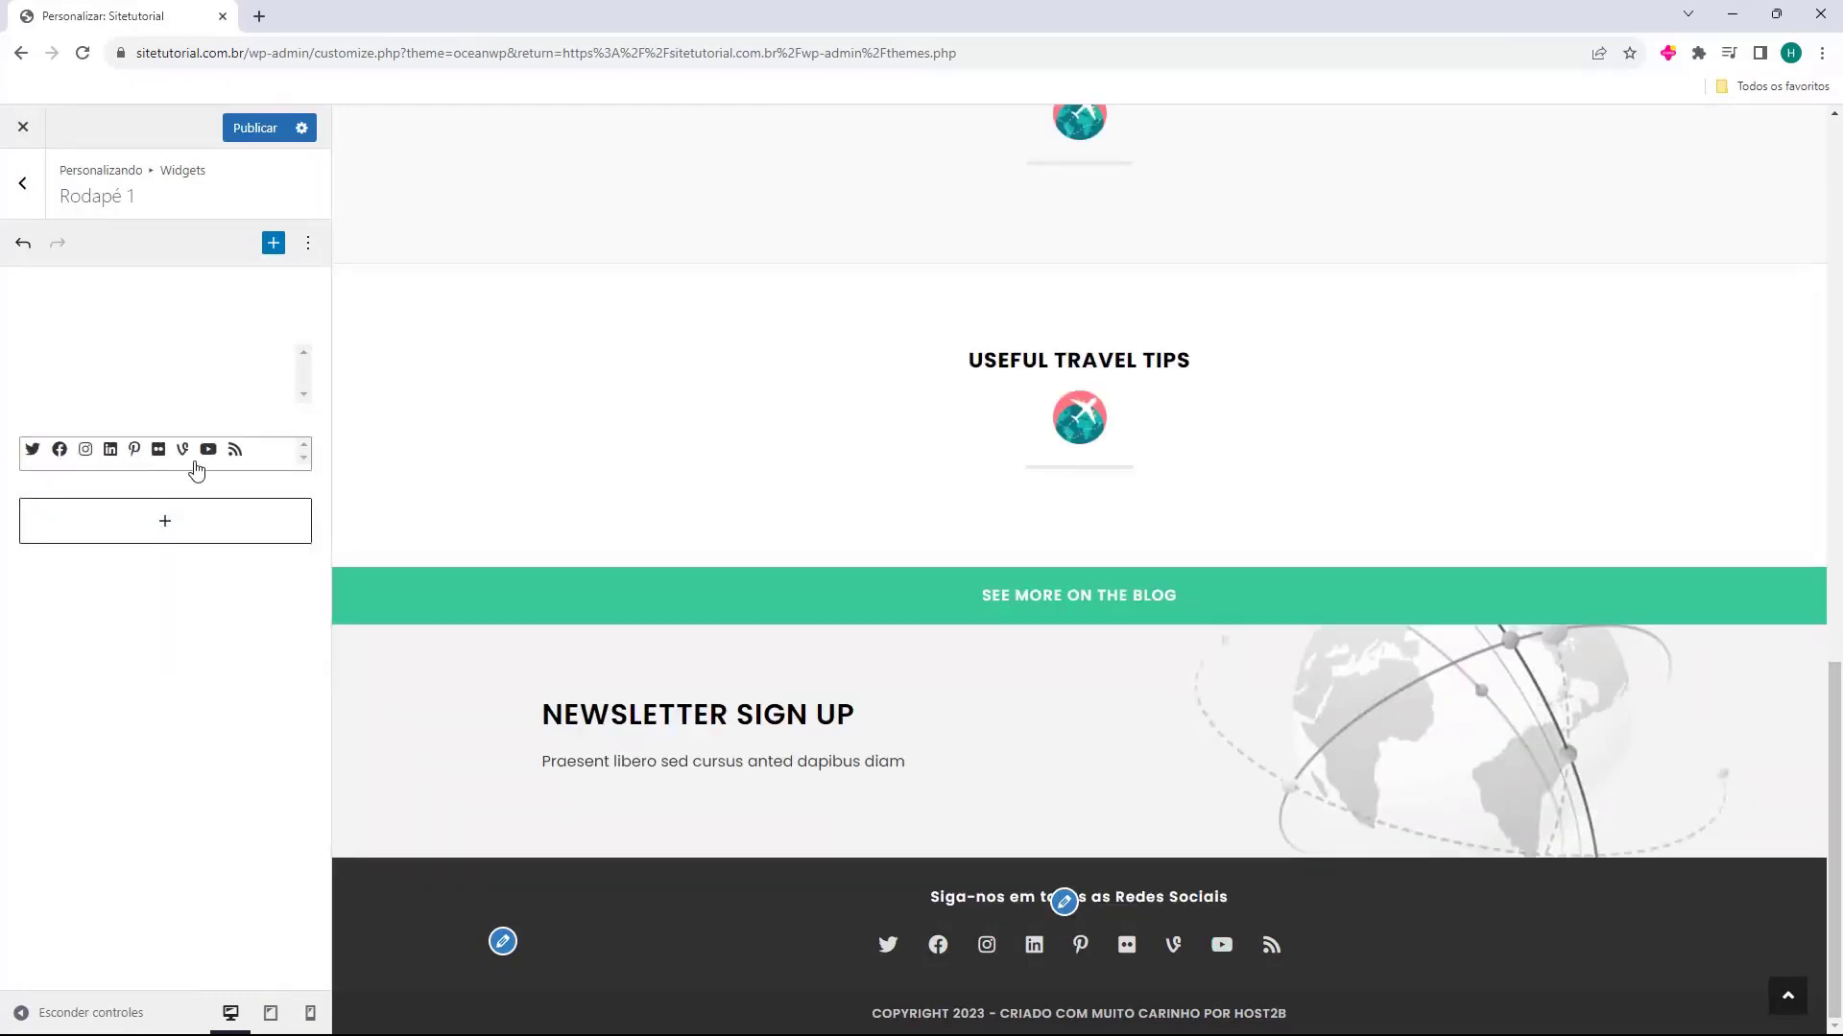
Open the Ícones sociais widget, try the Colorido and Escuro styles, and set Estilo back to Simples
left_click(198, 467)
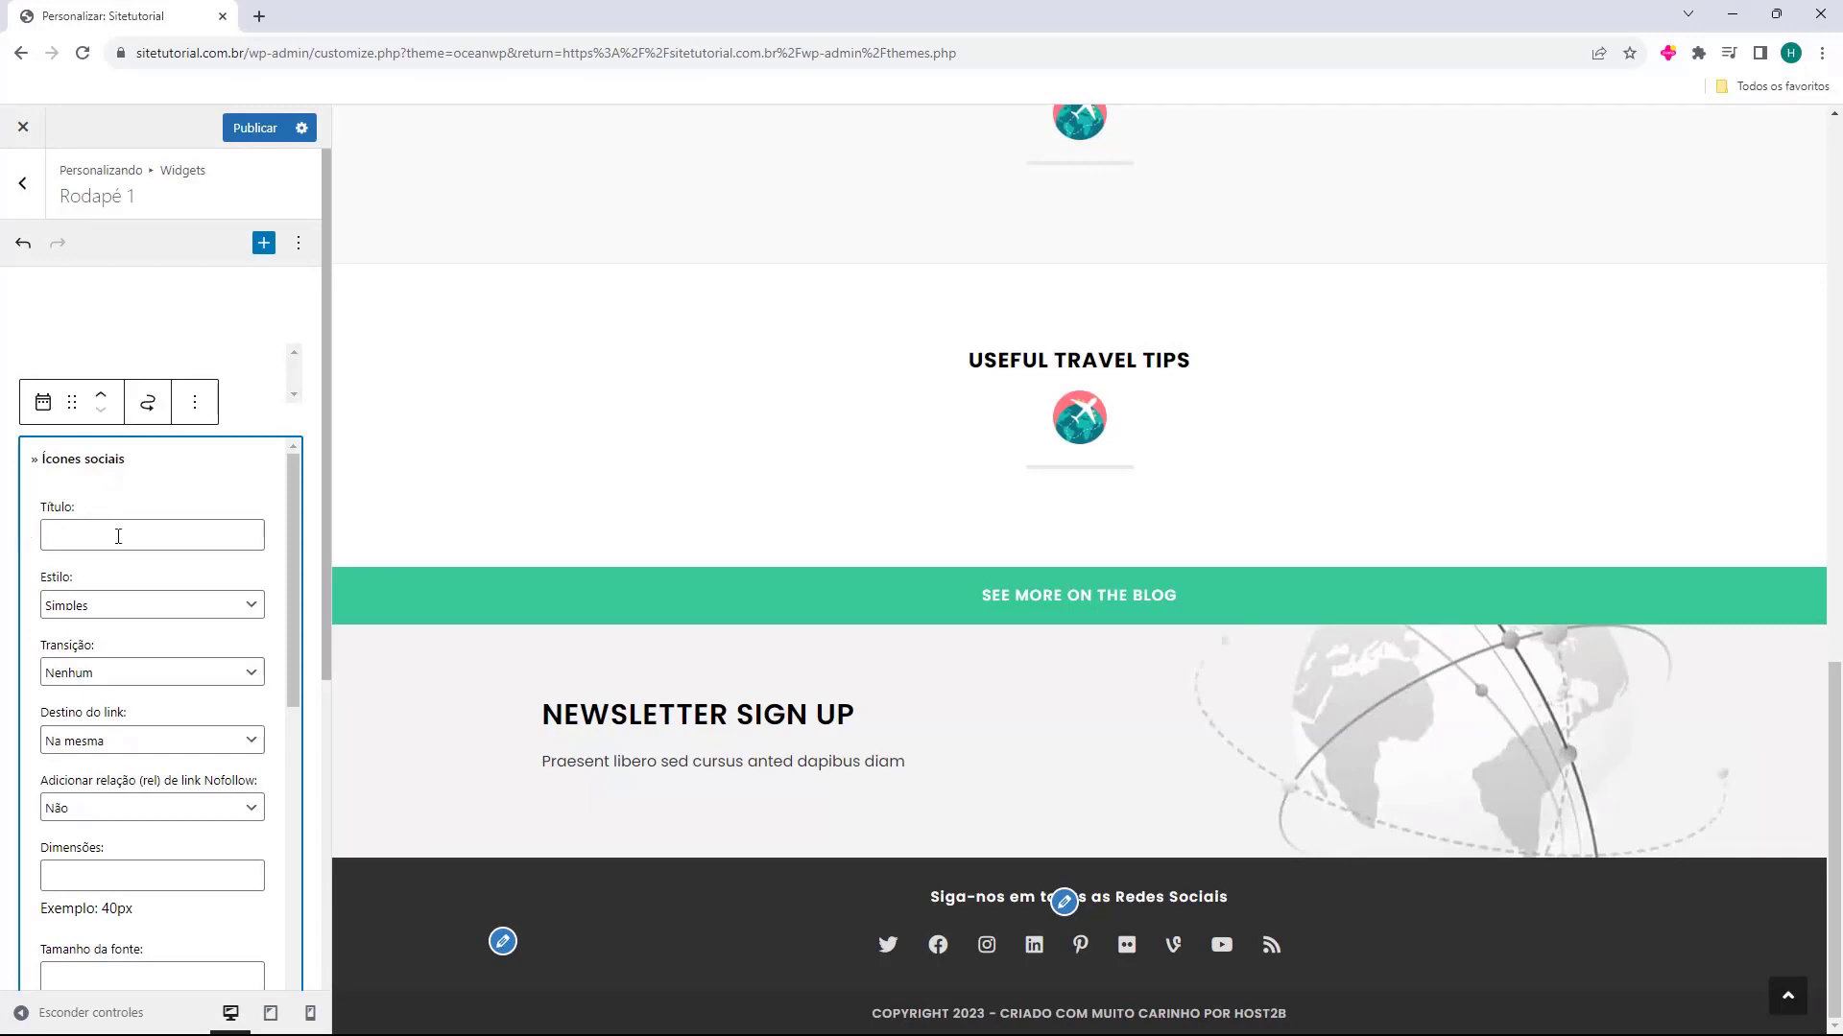
left_click(59, 606)
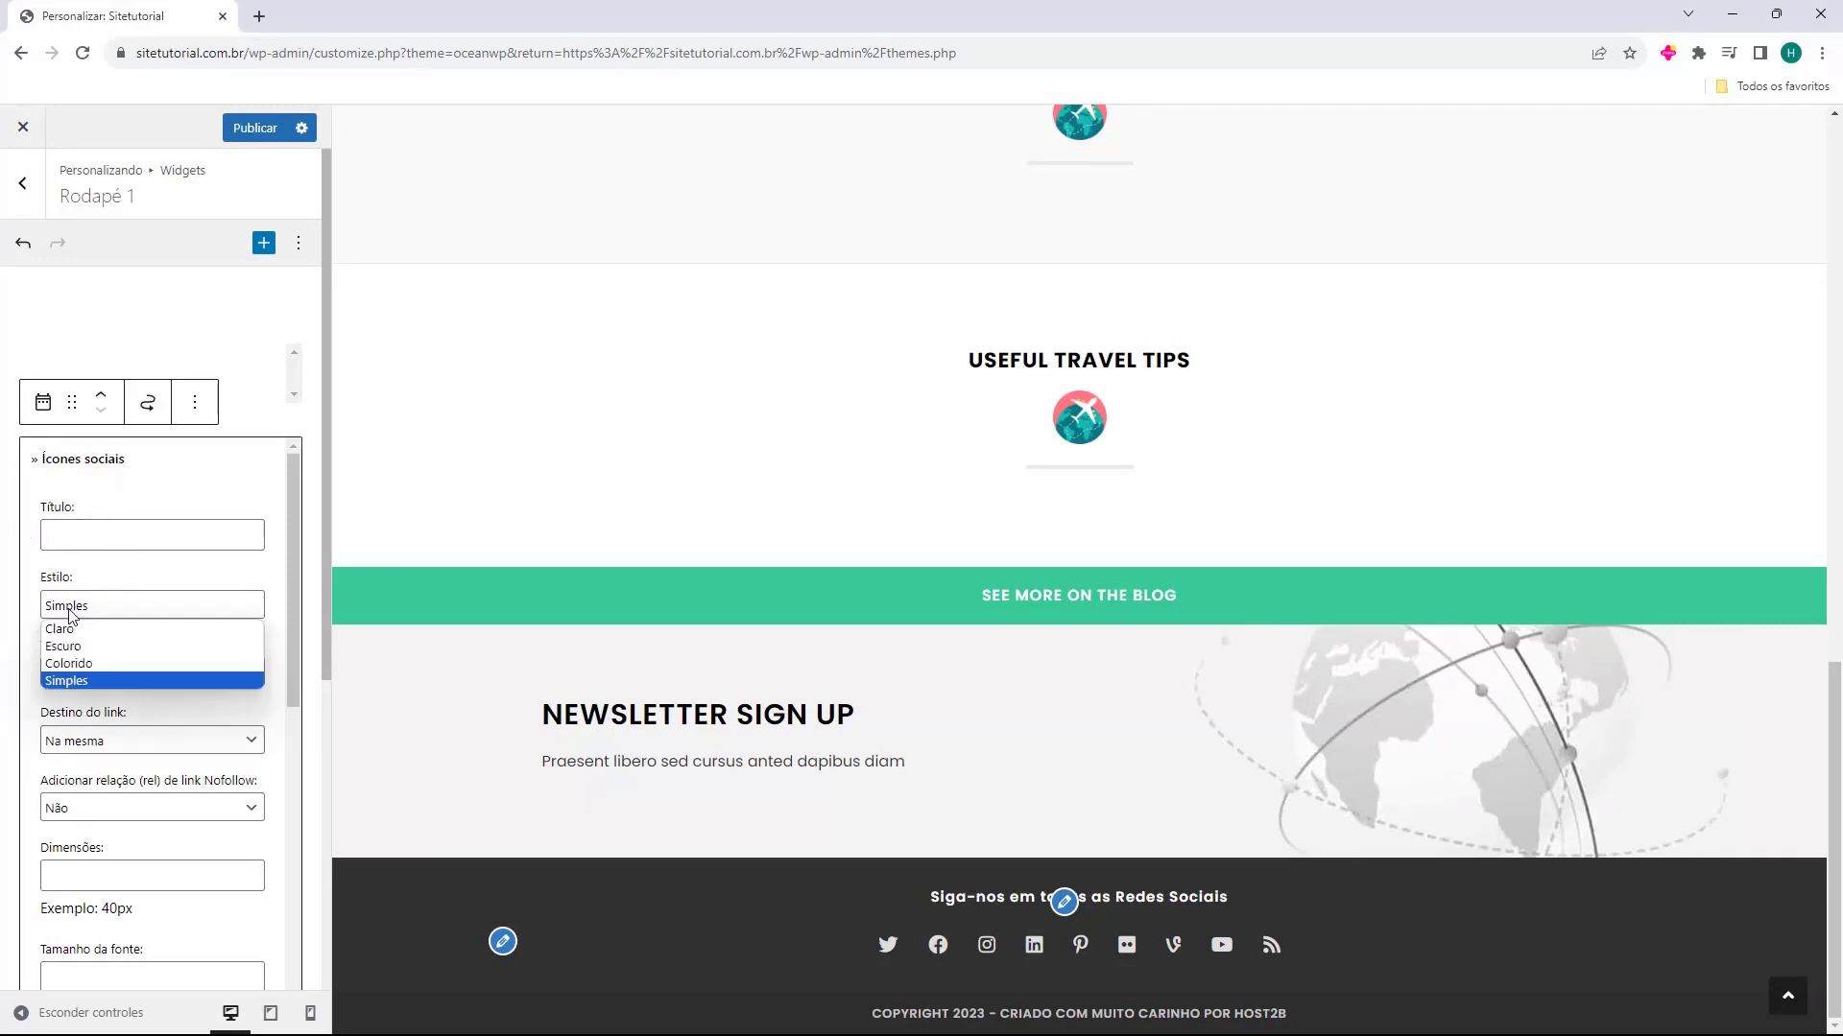
left_click(122, 663)
left_click(159, 604)
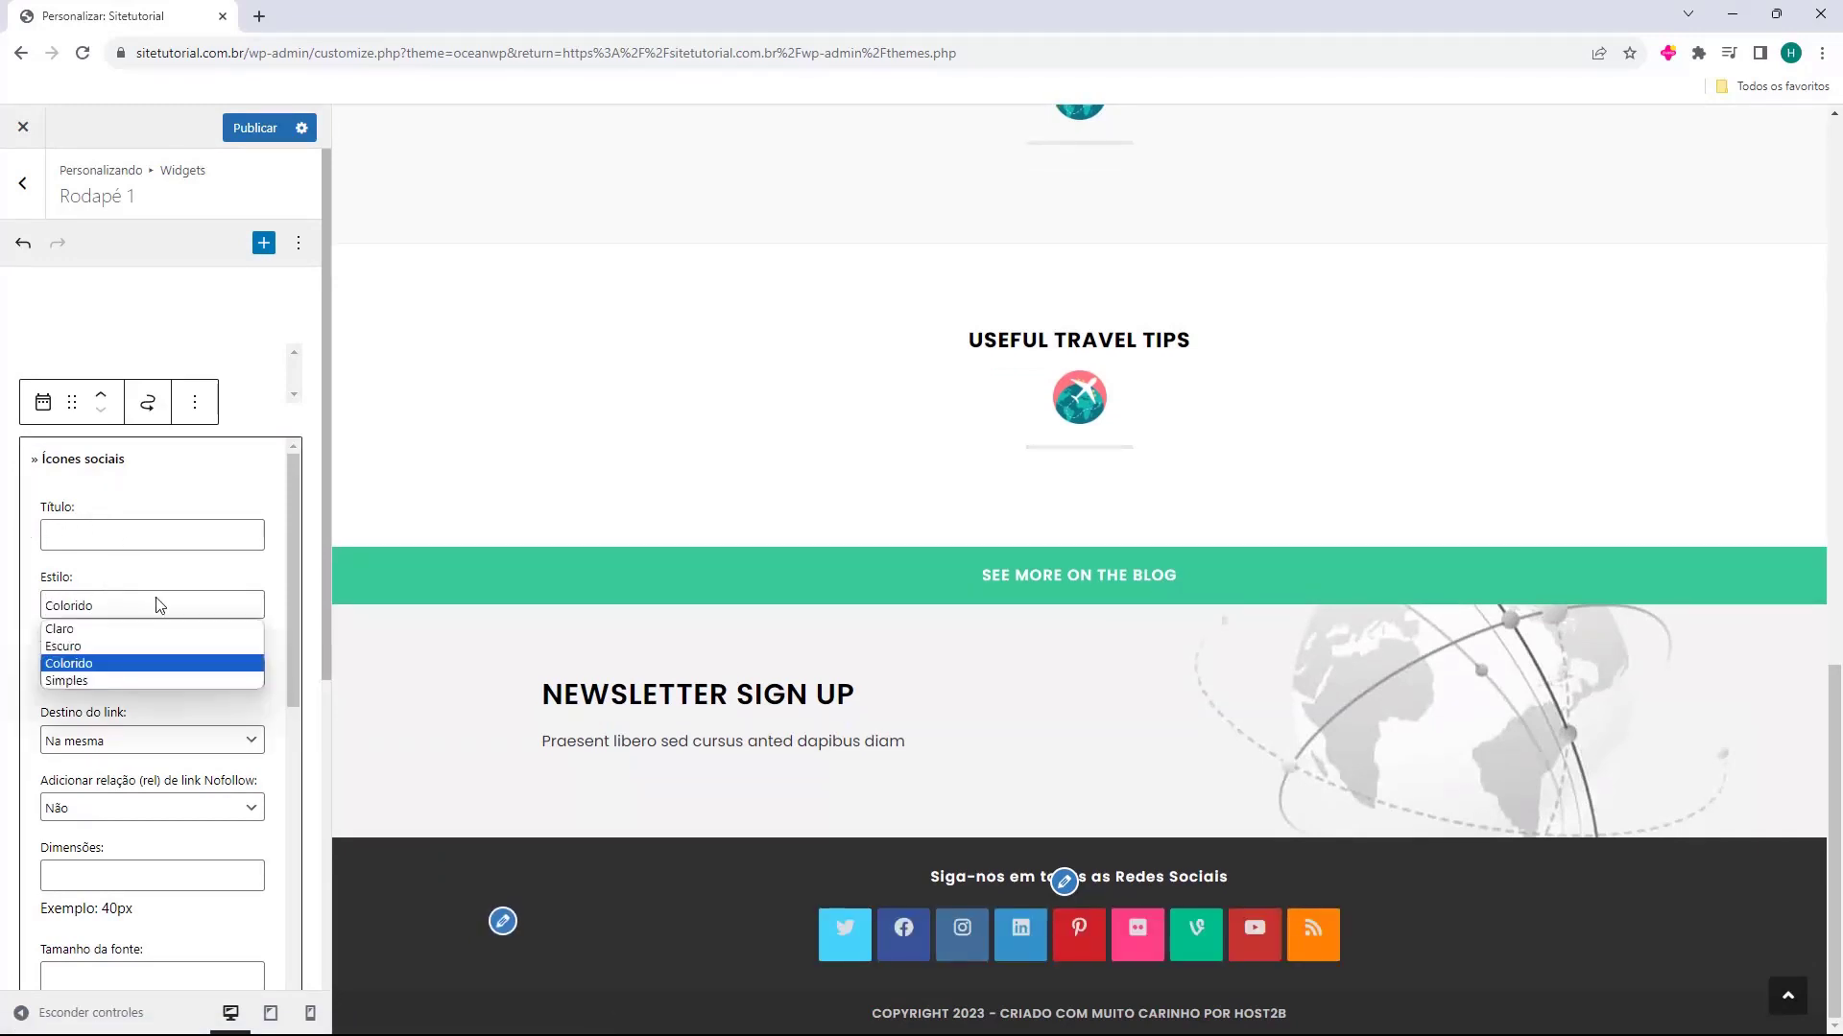
left_click(119, 646)
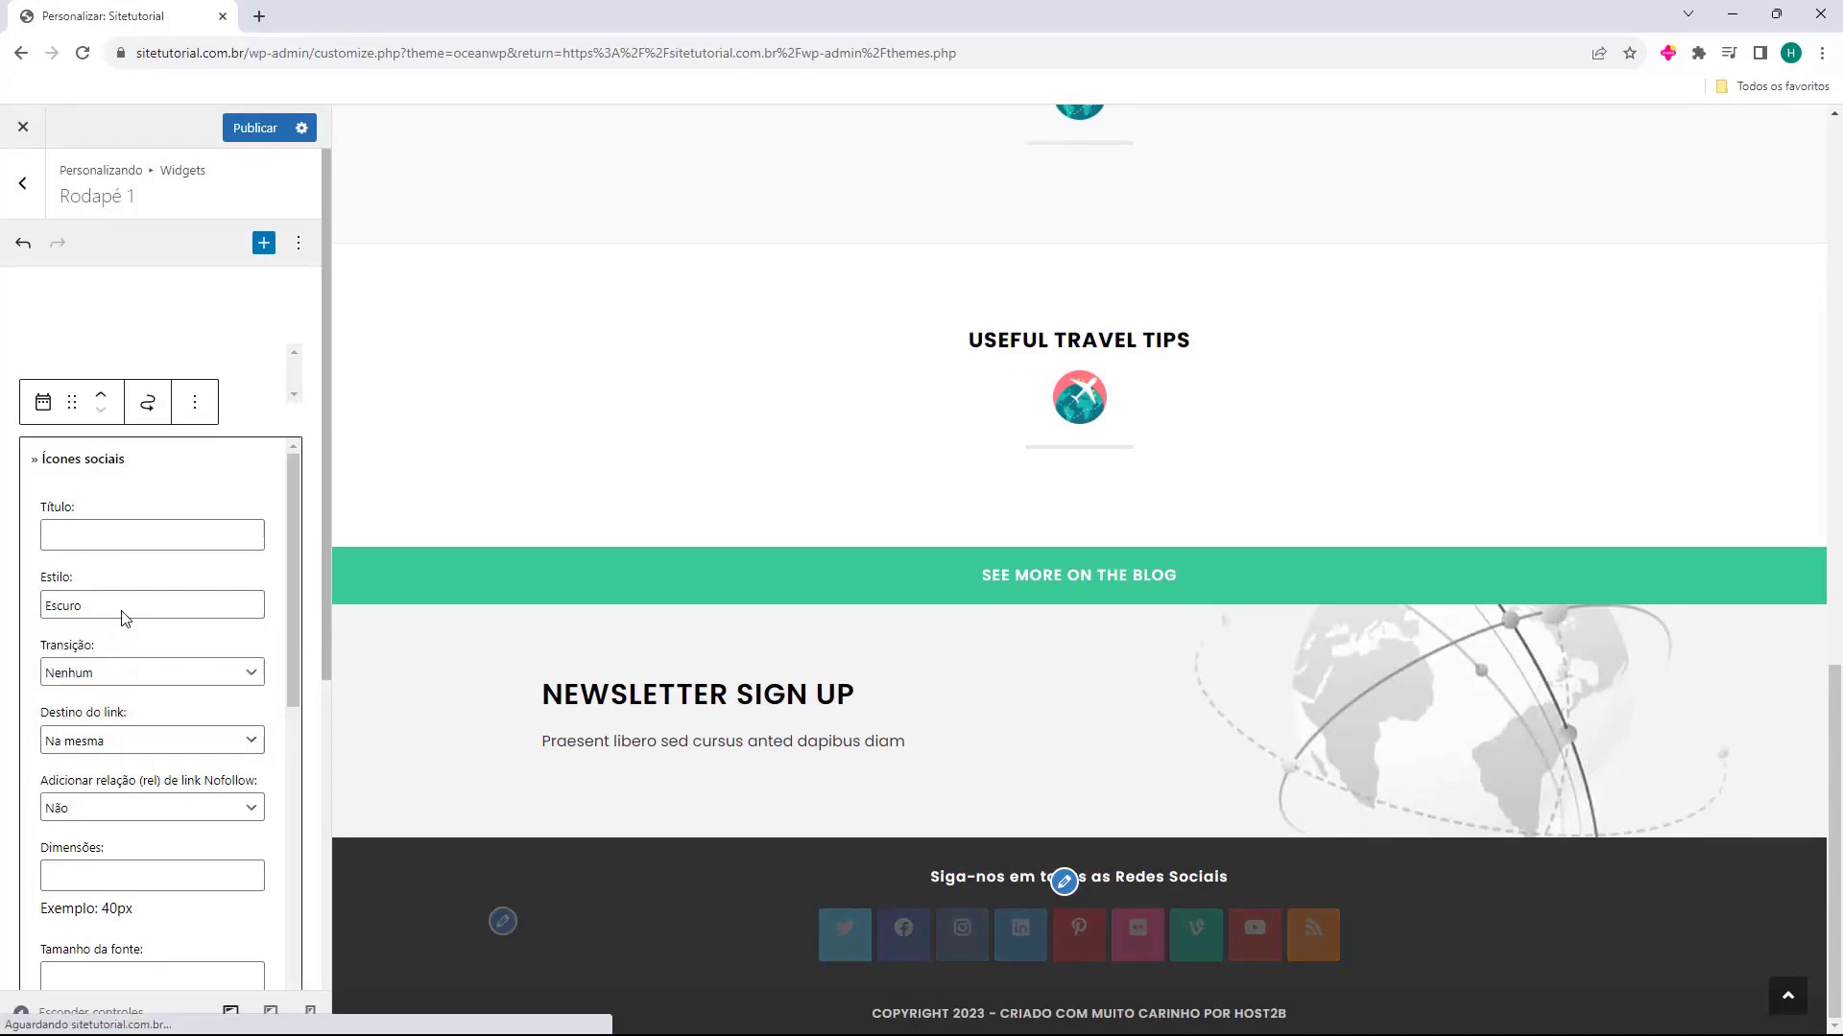
left_click(124, 614)
left_click(119, 681)
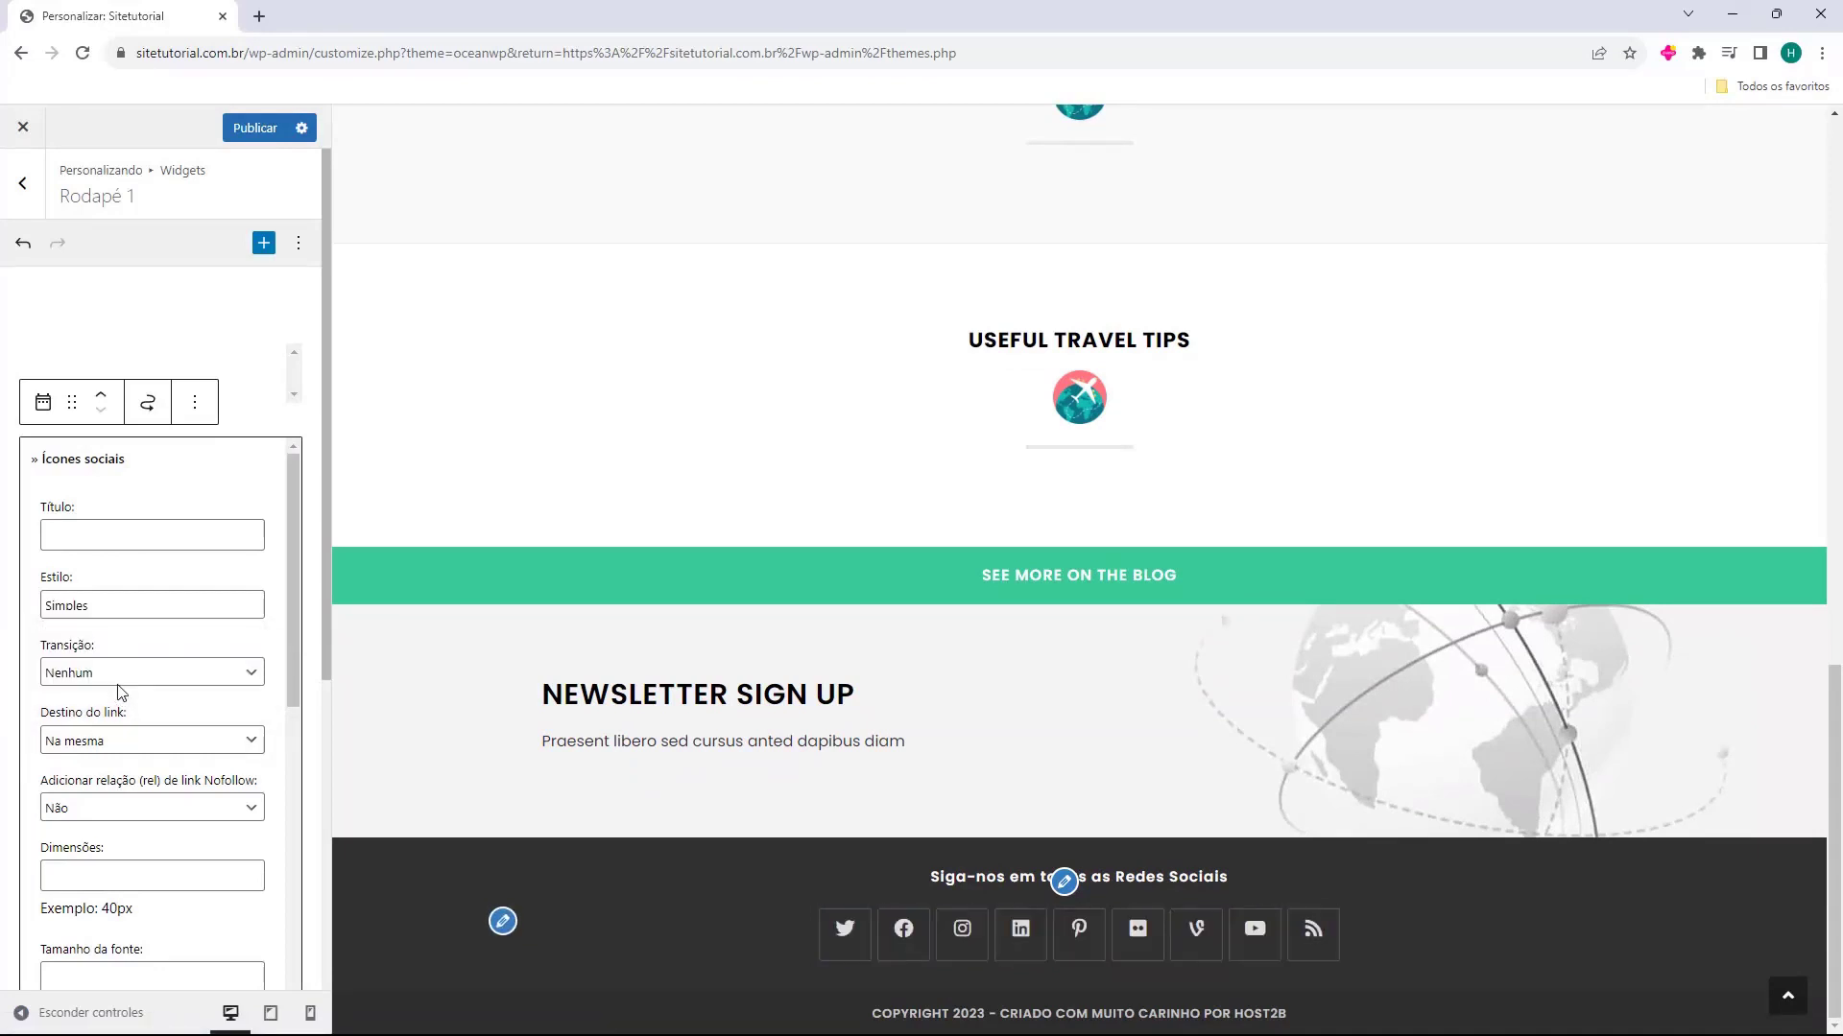
Clear the Vine and RSS links in the Ícones sociais widget's Links sociais list
scroll(29, 654, "down", 2)
scroll(29, 655, "down", 3)
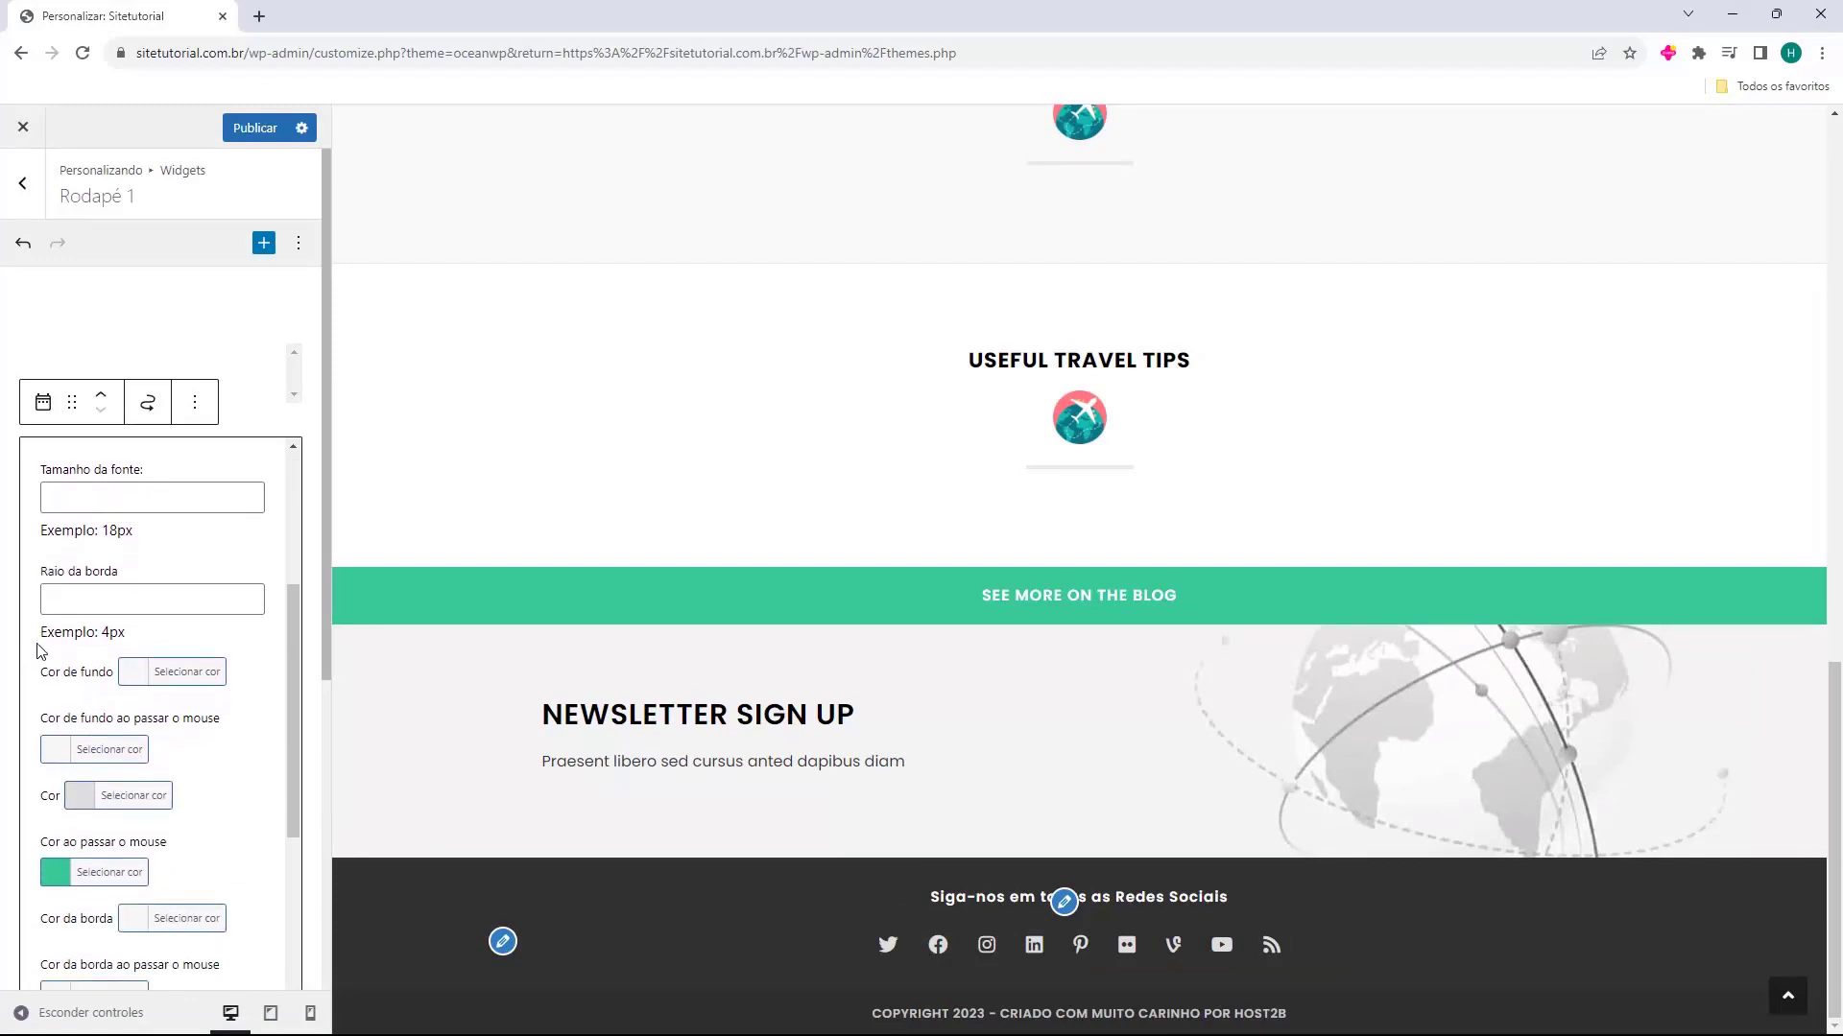
scroll(43, 655, "down", 1)
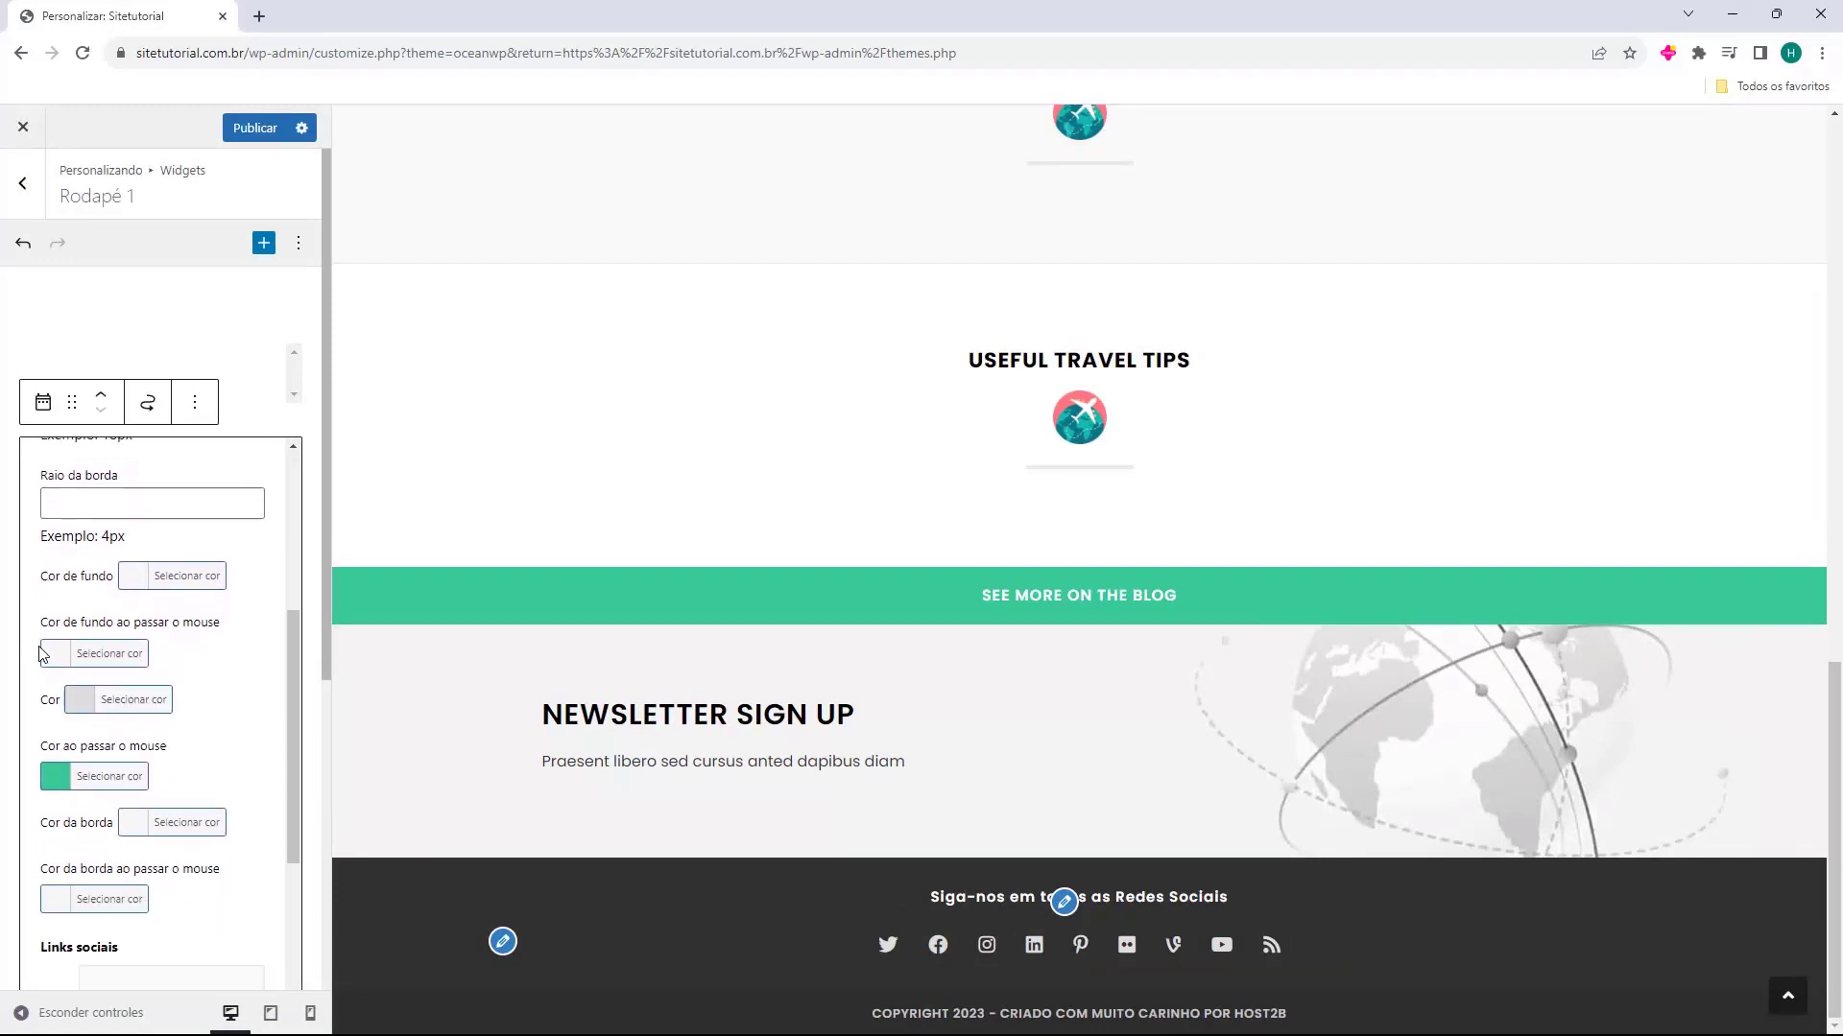
scroll(33, 651, "down", 4)
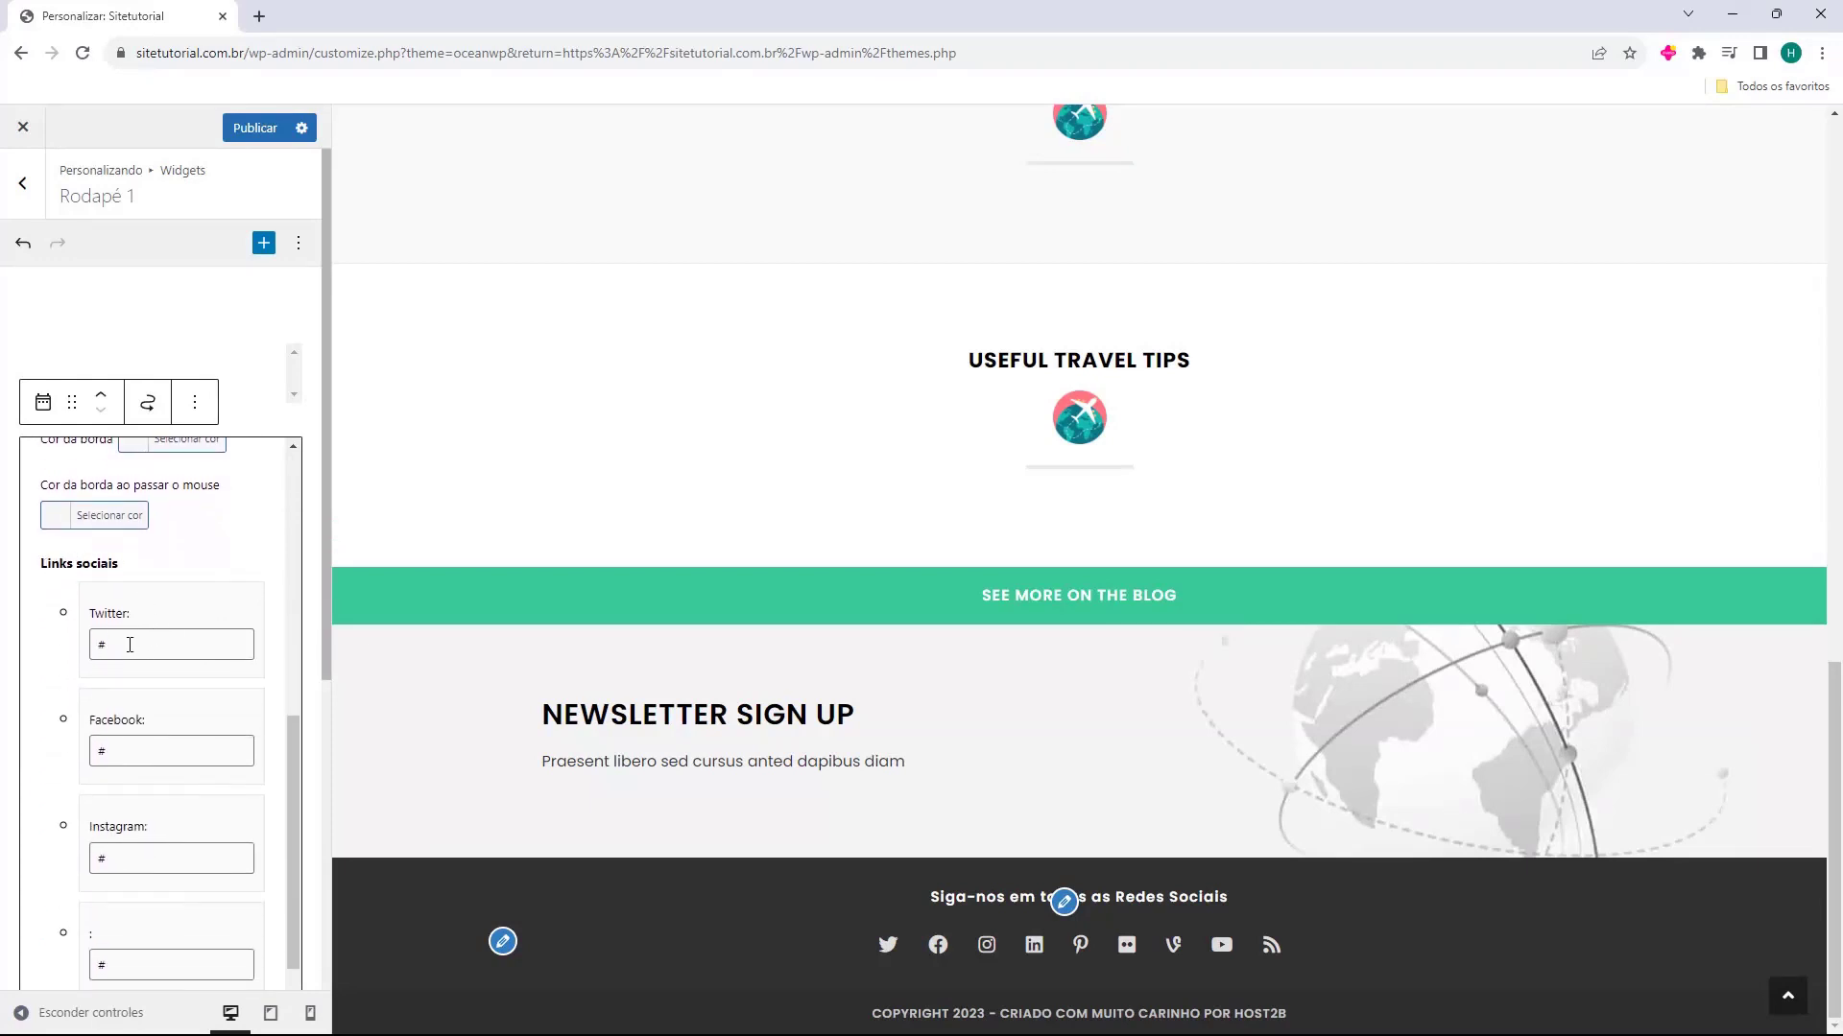
scroll(144, 672, "down", 12)
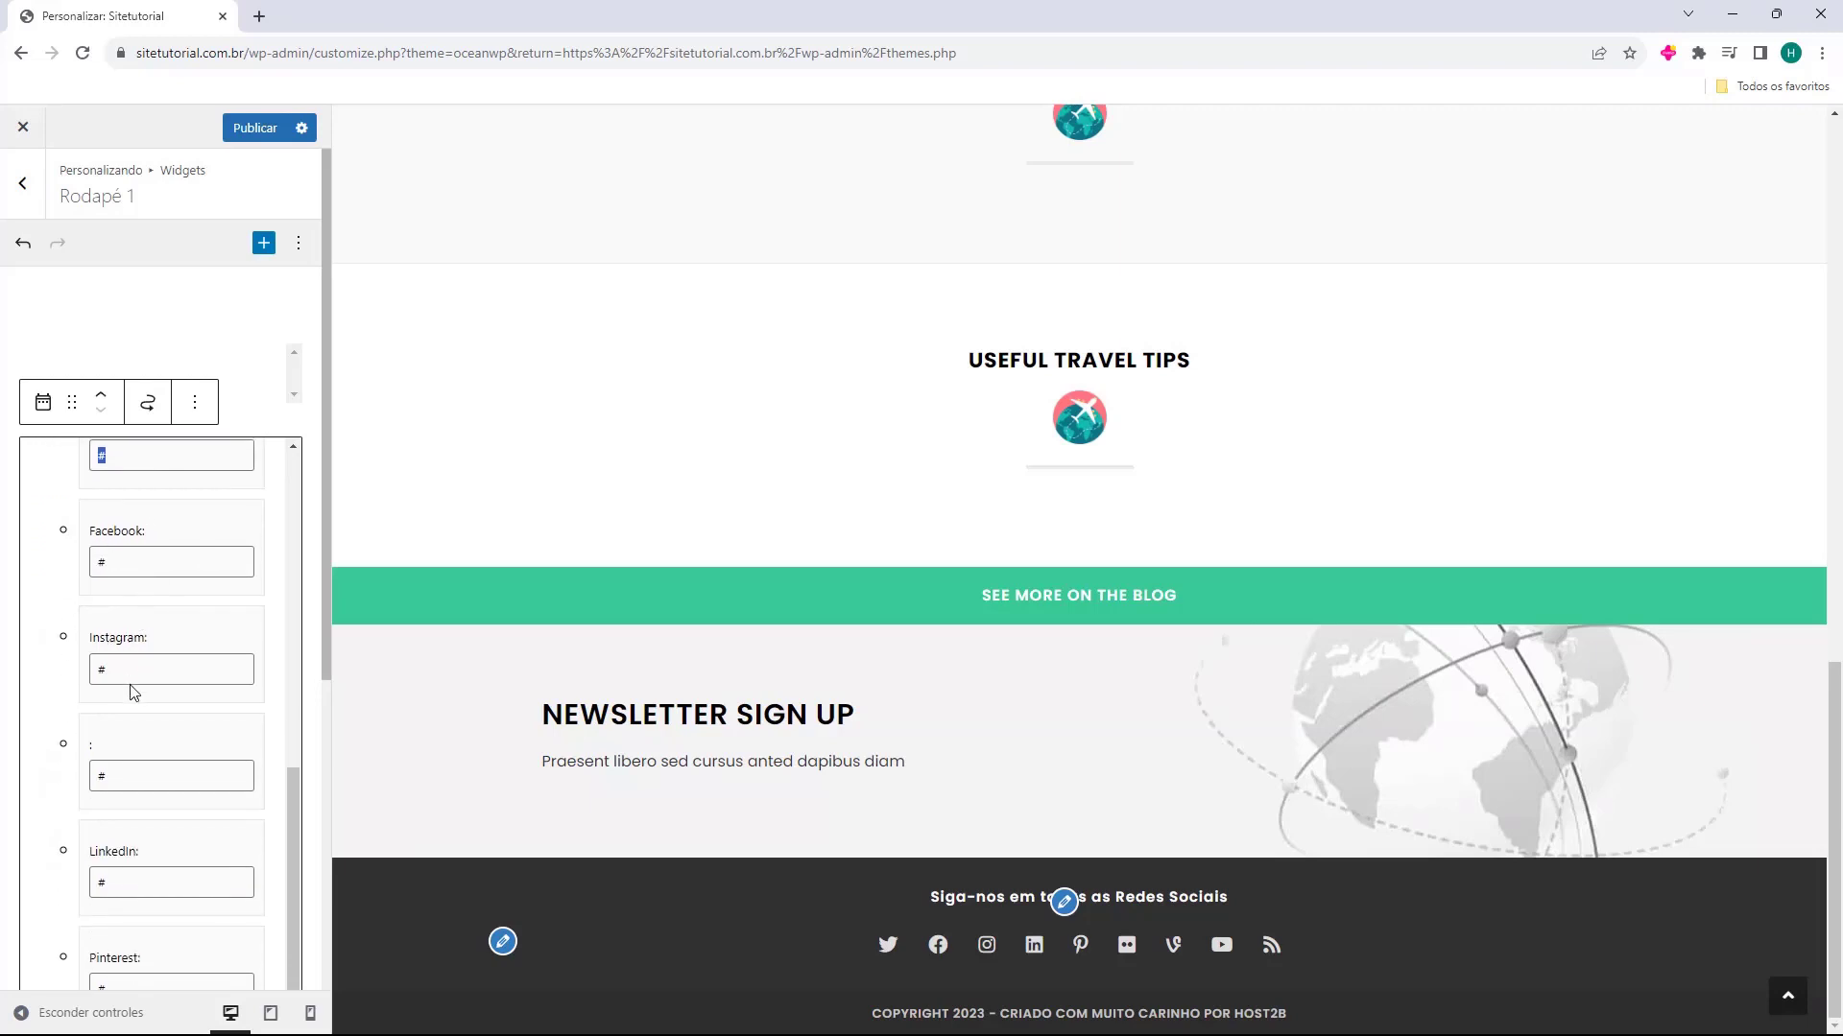
scroll(148, 646, "down", 3)
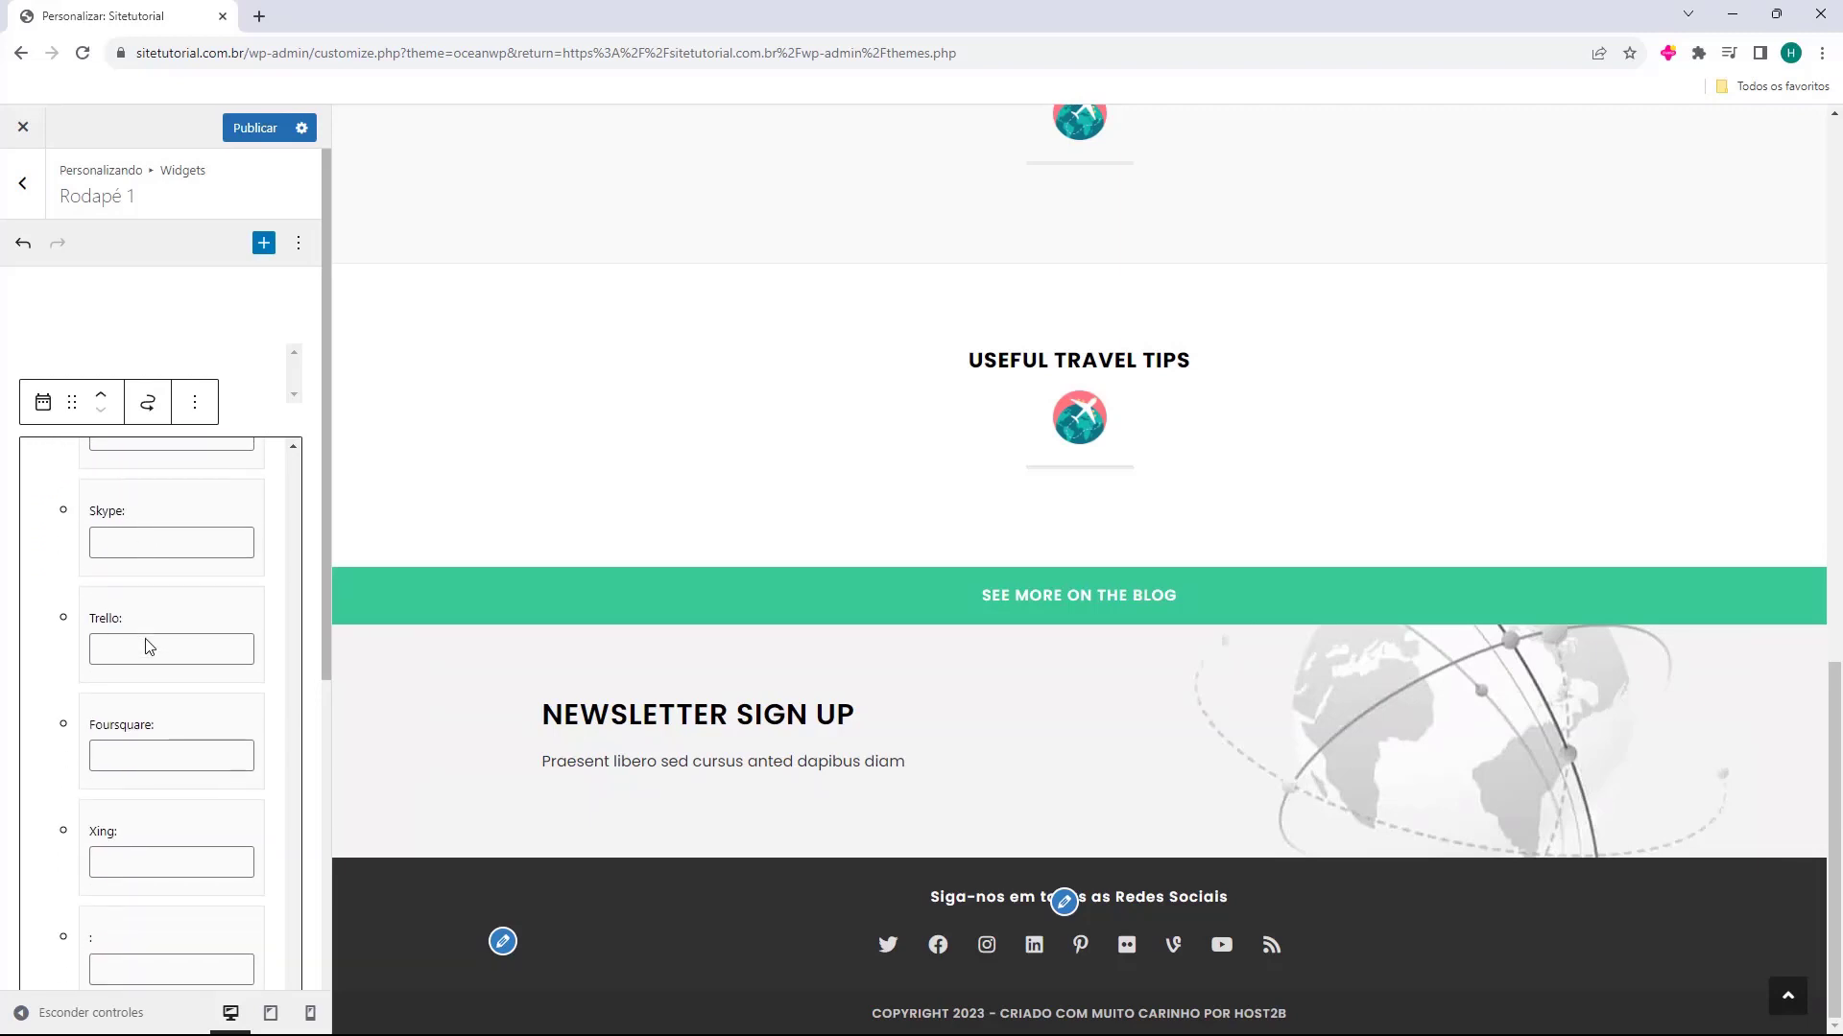
scroll(149, 646, "down", 6)
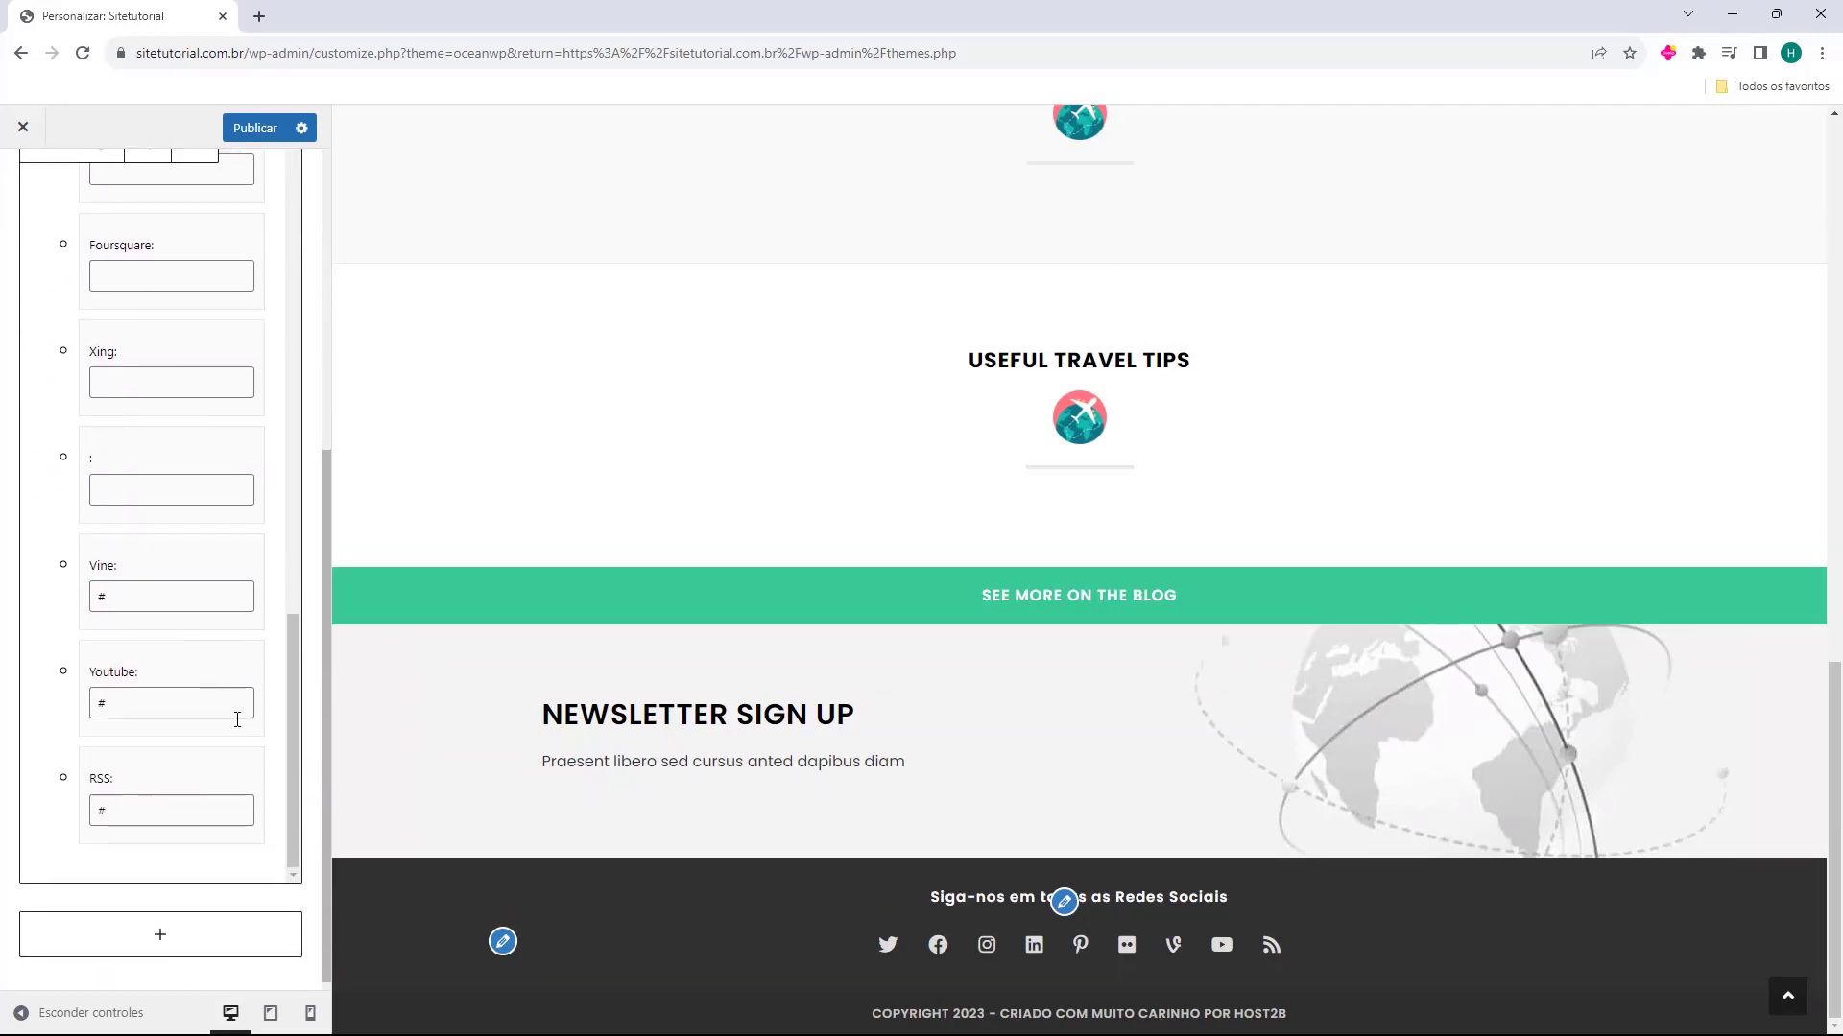
double_click(142, 601)
key("BackSpace")
Clear the Flickr, Pinterest and LinkedIn links and the unnamed link above LinkedIn in the Ícones sociais widget
scroll(133, 741, "up", 1)
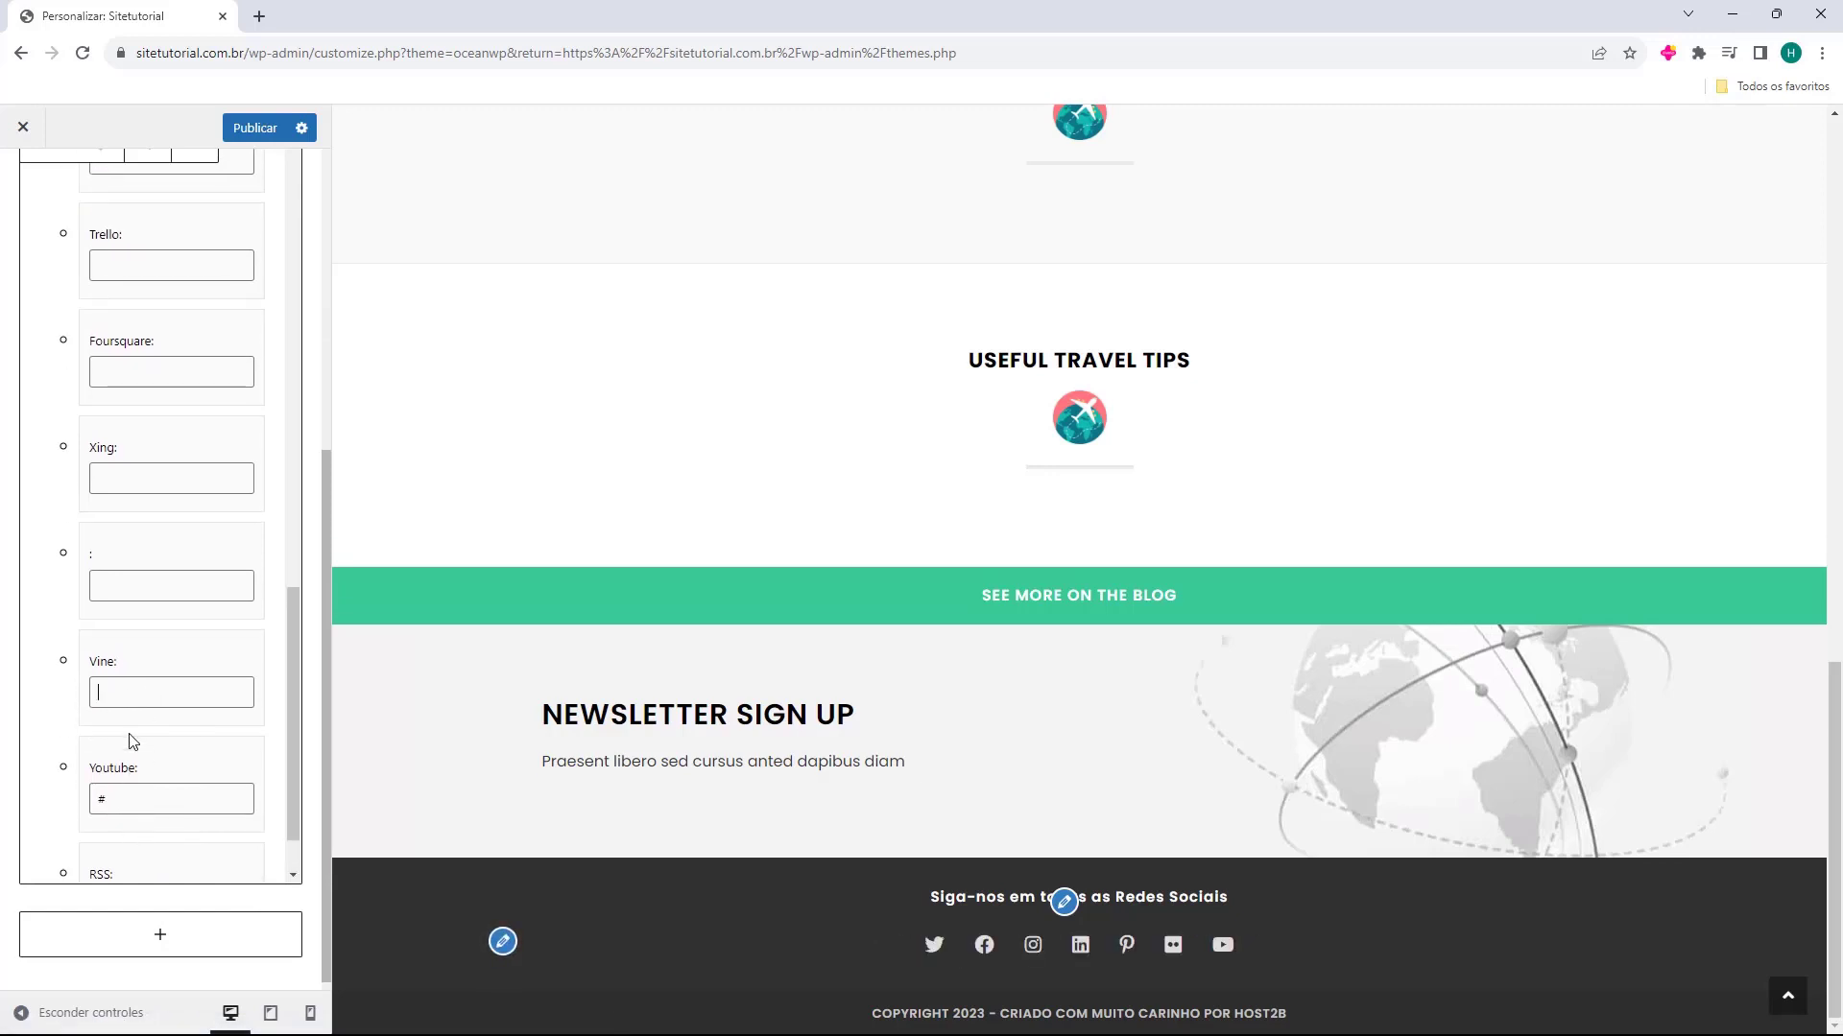
scroll(129, 710, "up", 10)
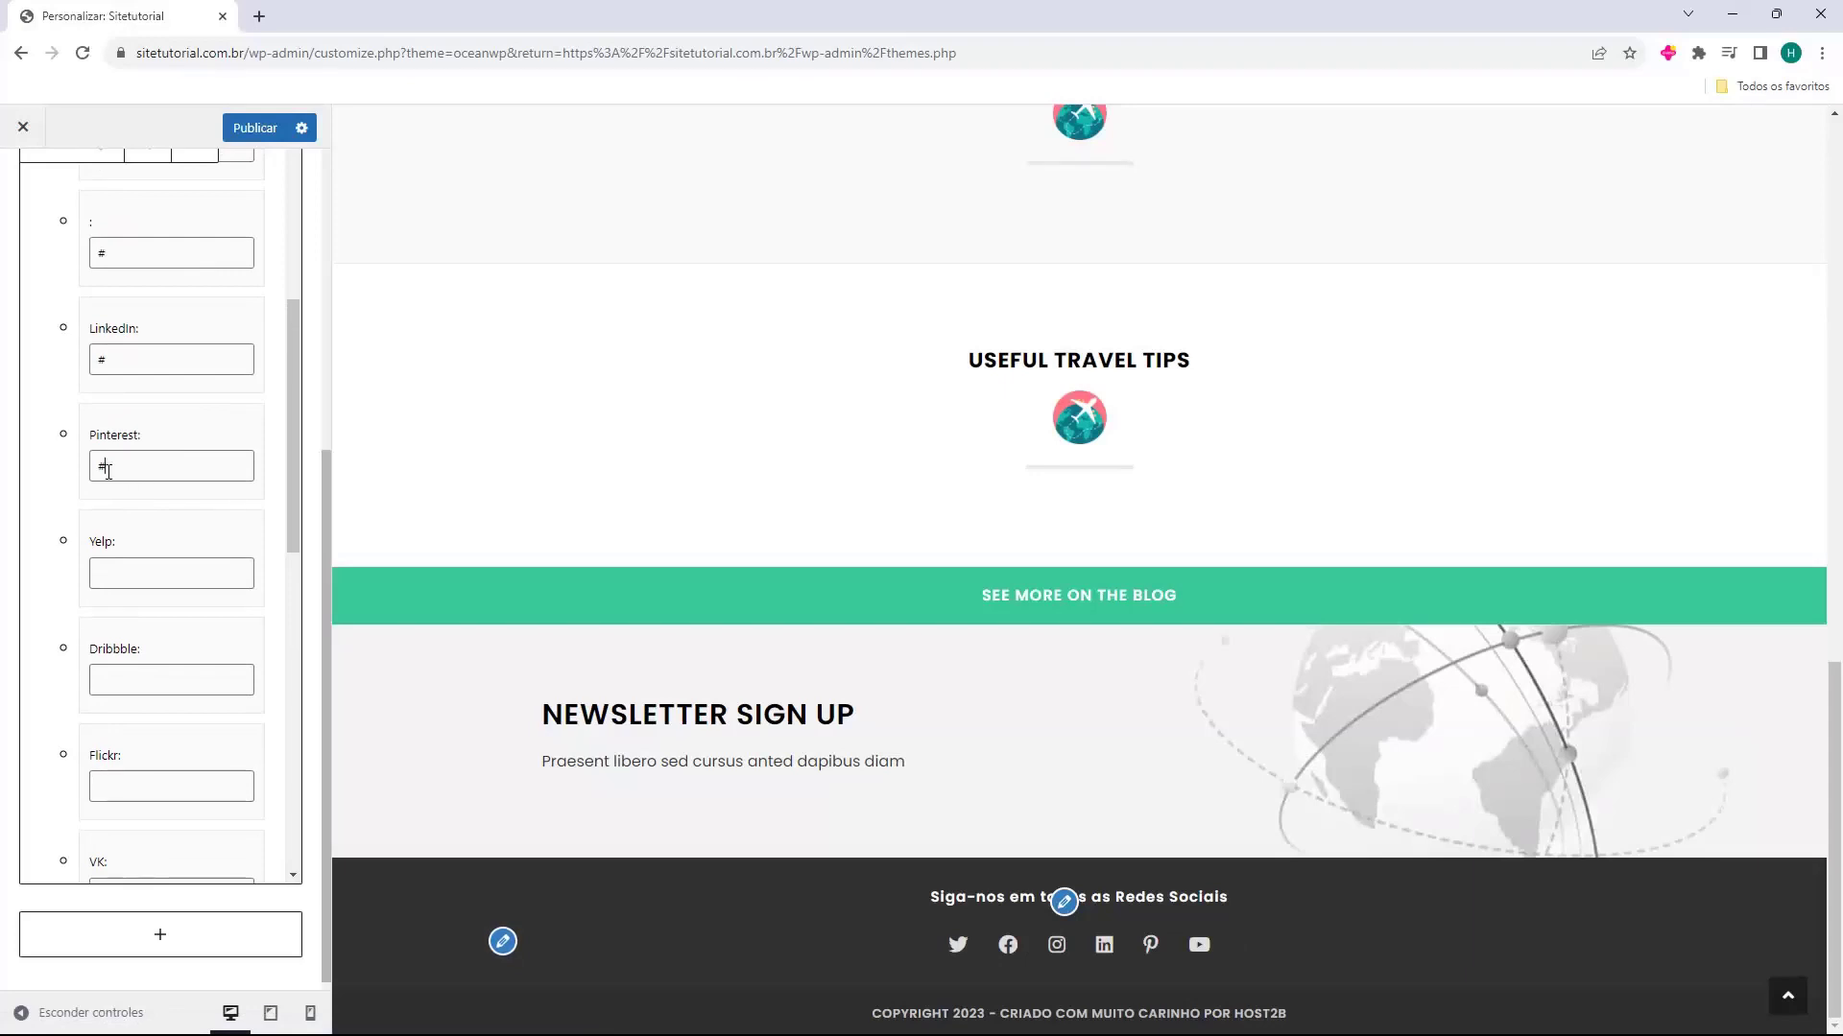
key("BackSpace")
double_click(128, 359)
key("BackSpace")
scroll(144, 513, "up", 3)
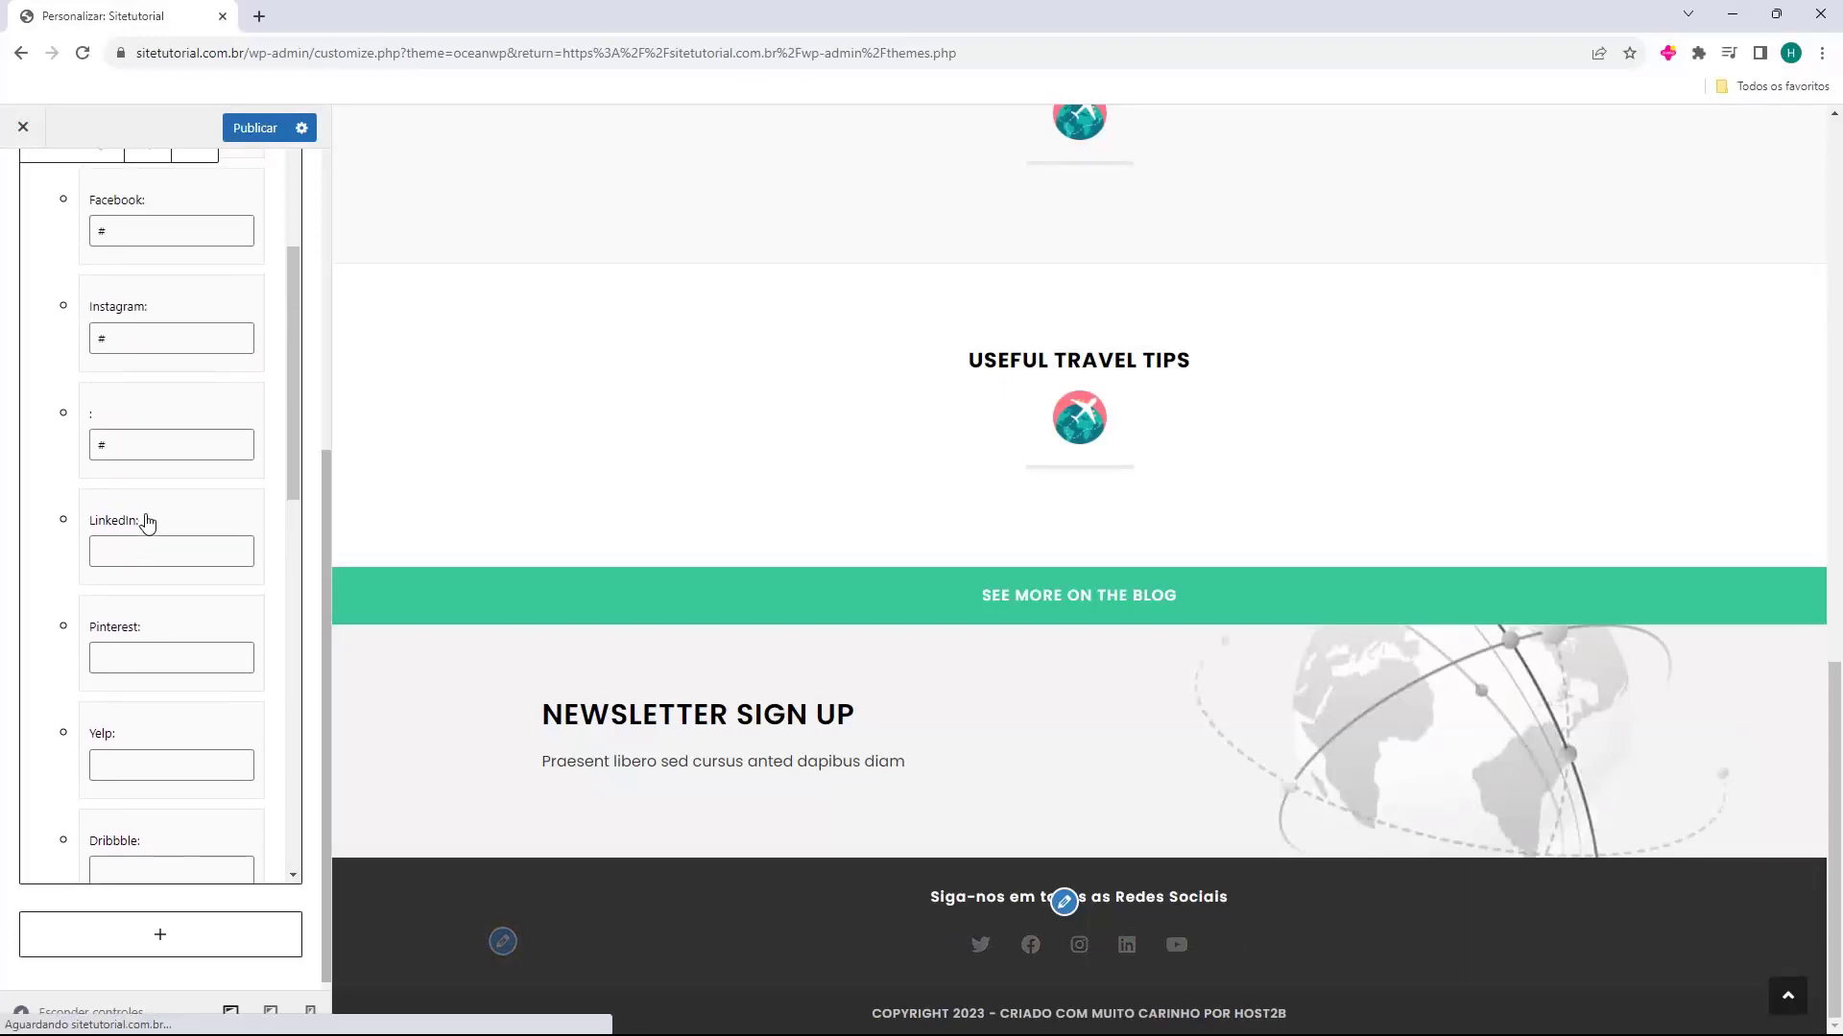
double_click(135, 540)
key("BackSpace")
scroll(122, 614, "up", 2)
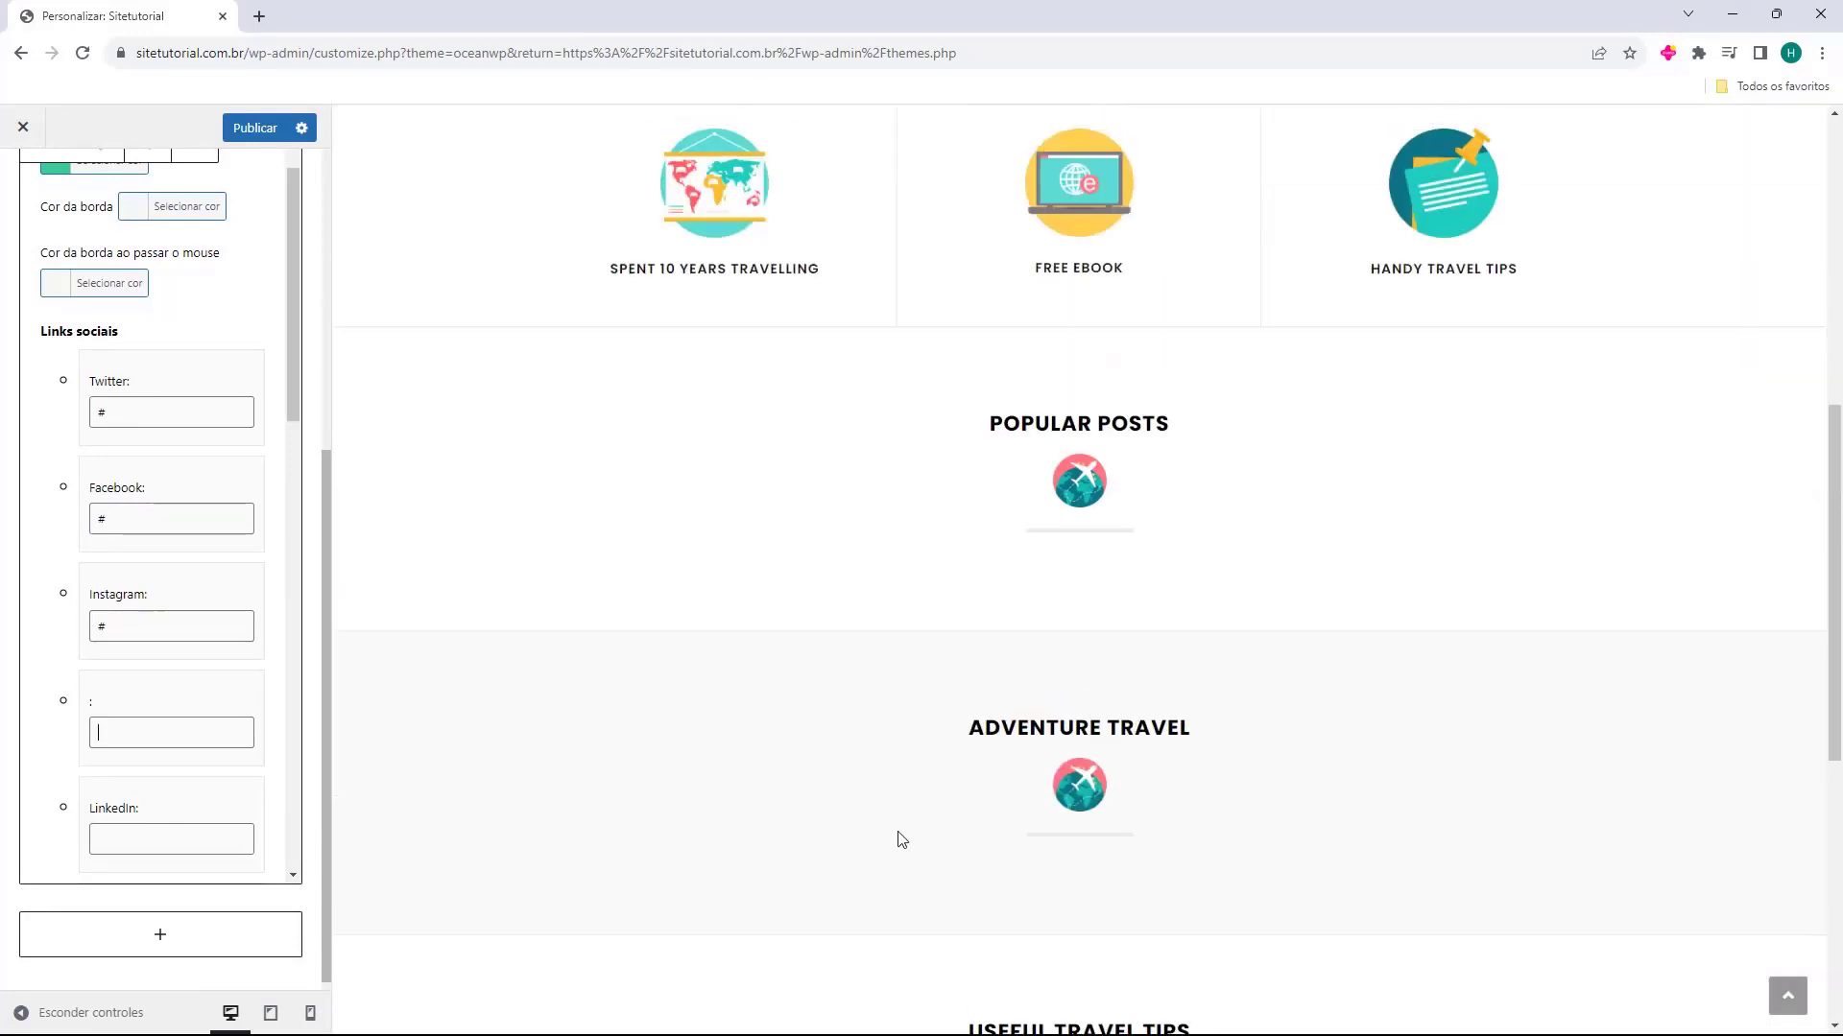
scroll(8, 641, "up", 5)
scroll(87, 547, "up", 3)
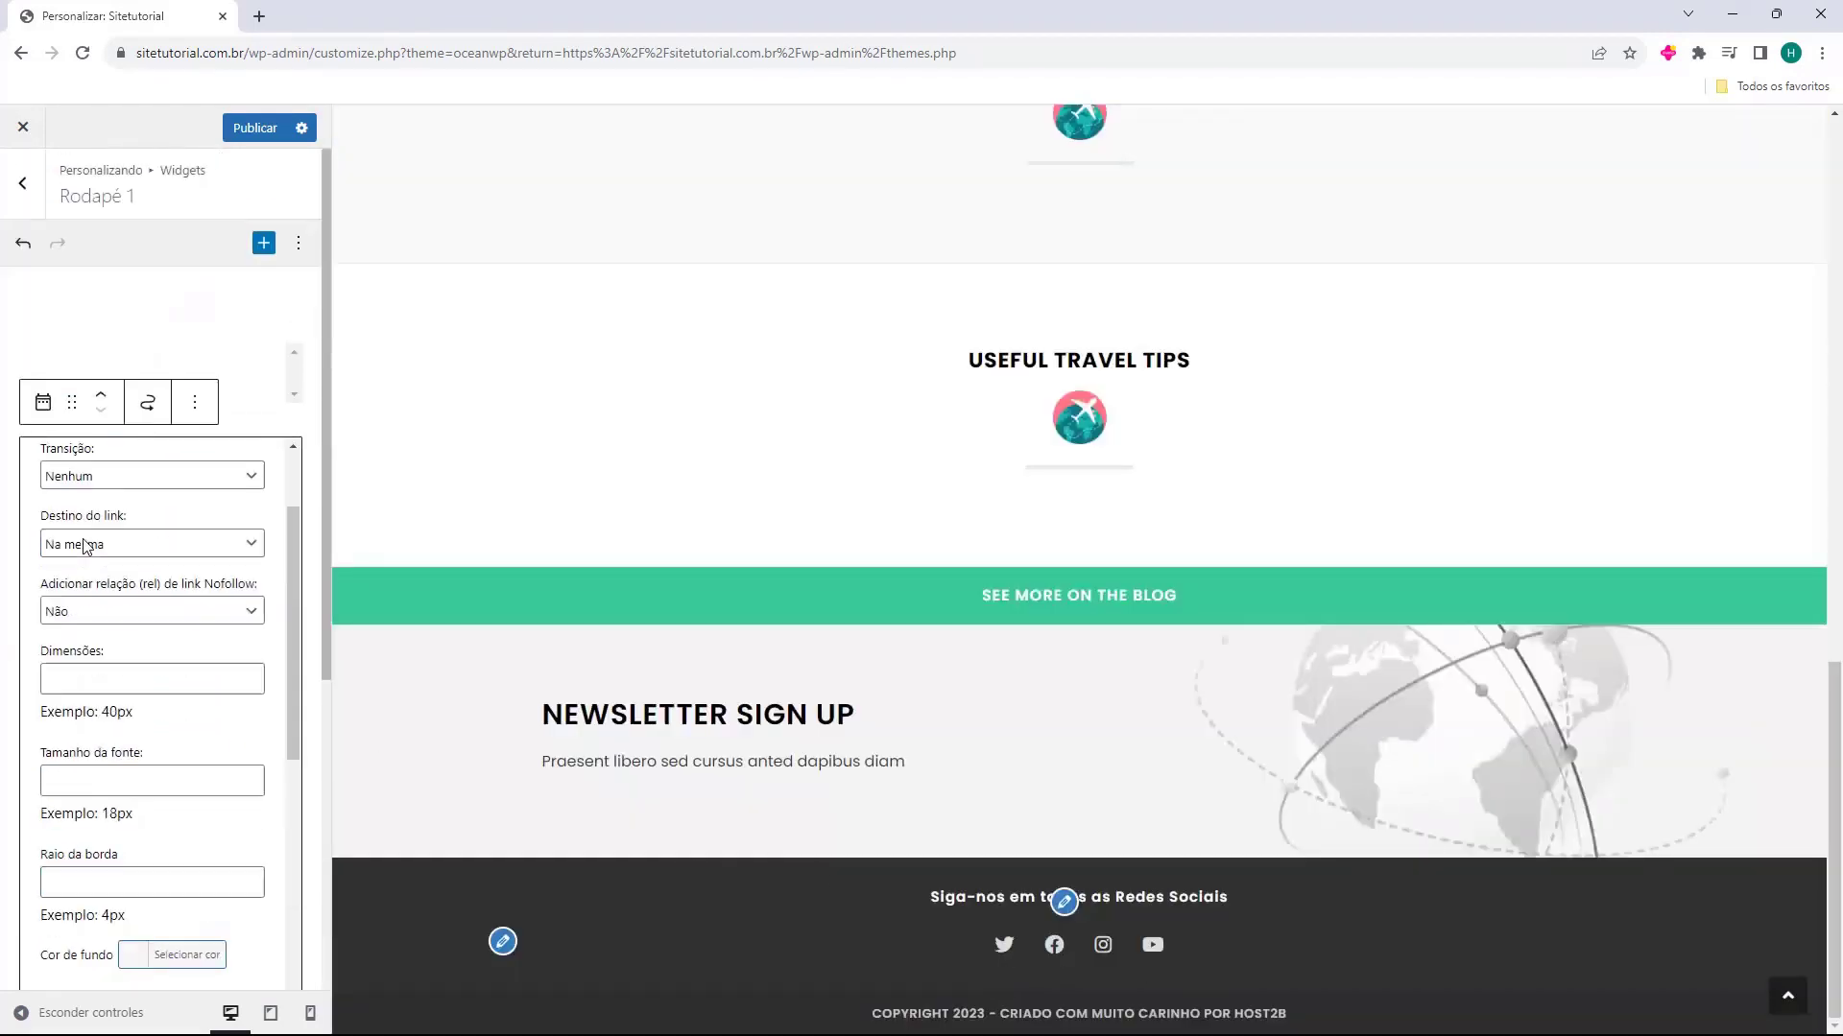
Set the footer widgets to 4 columns and check which footer areas are listed under Widgets
left_click(25, 187)
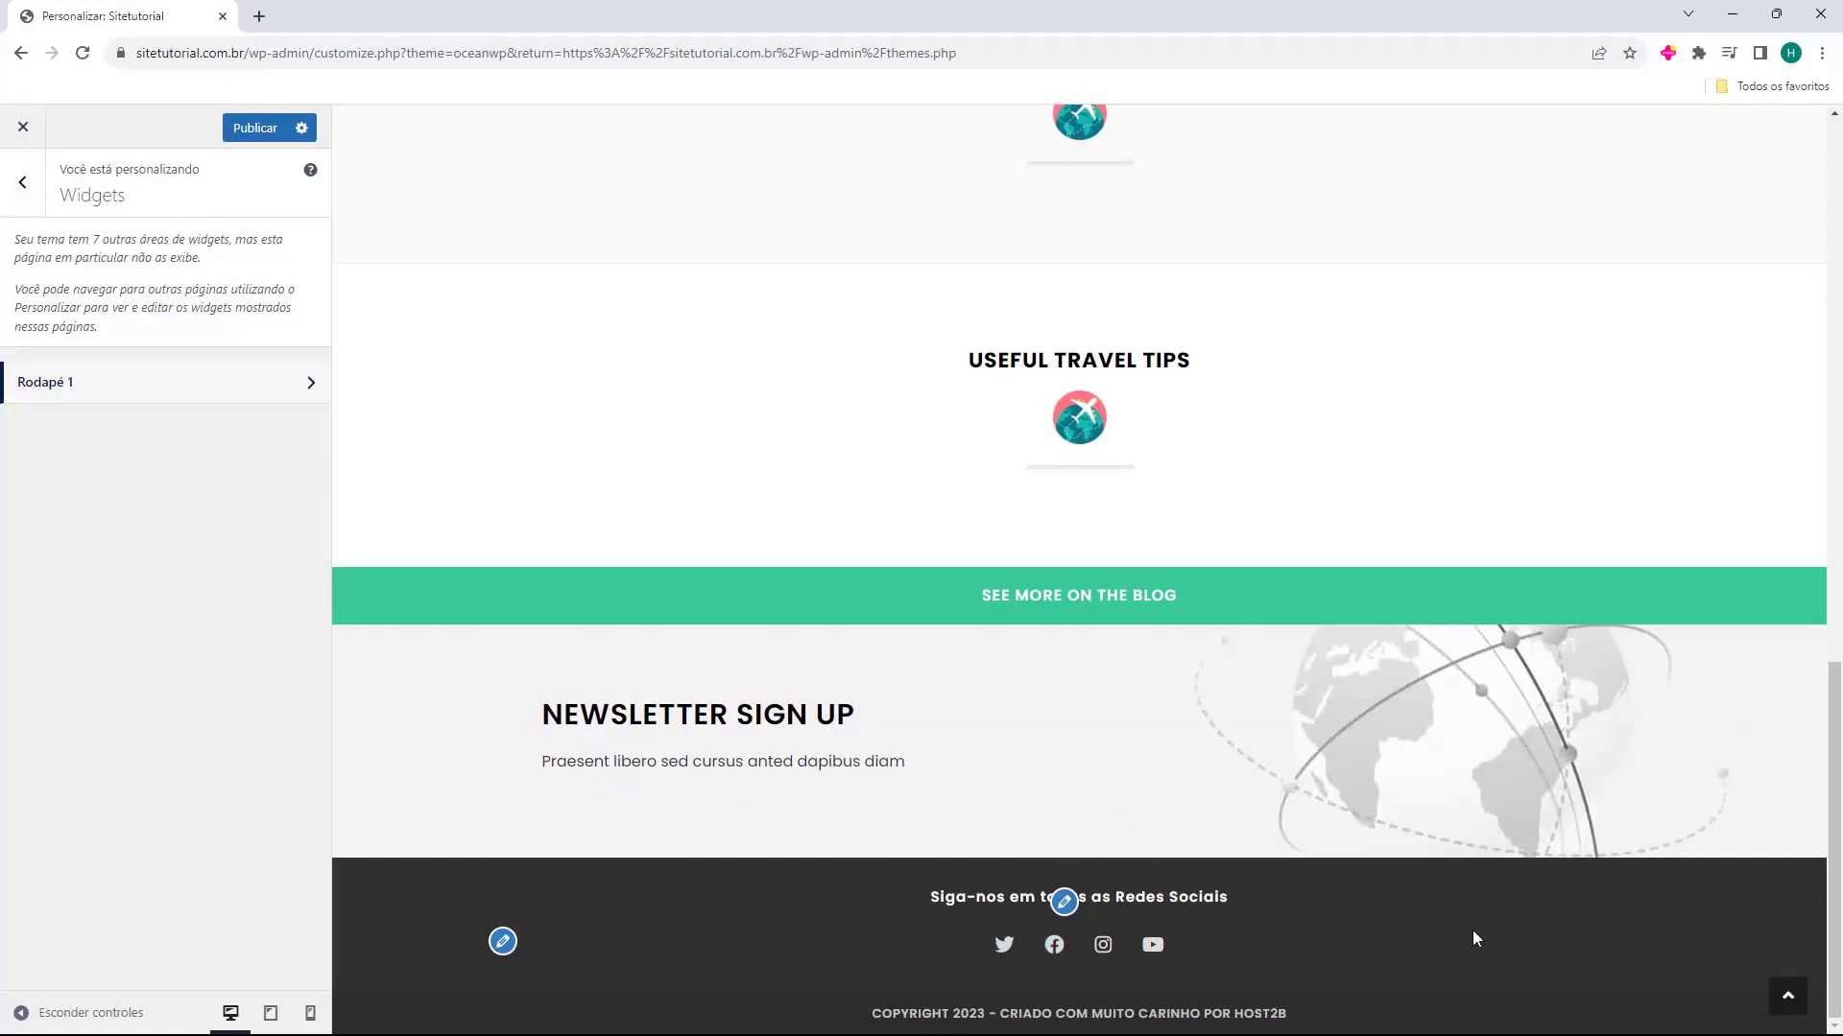
left_click(25, 196)
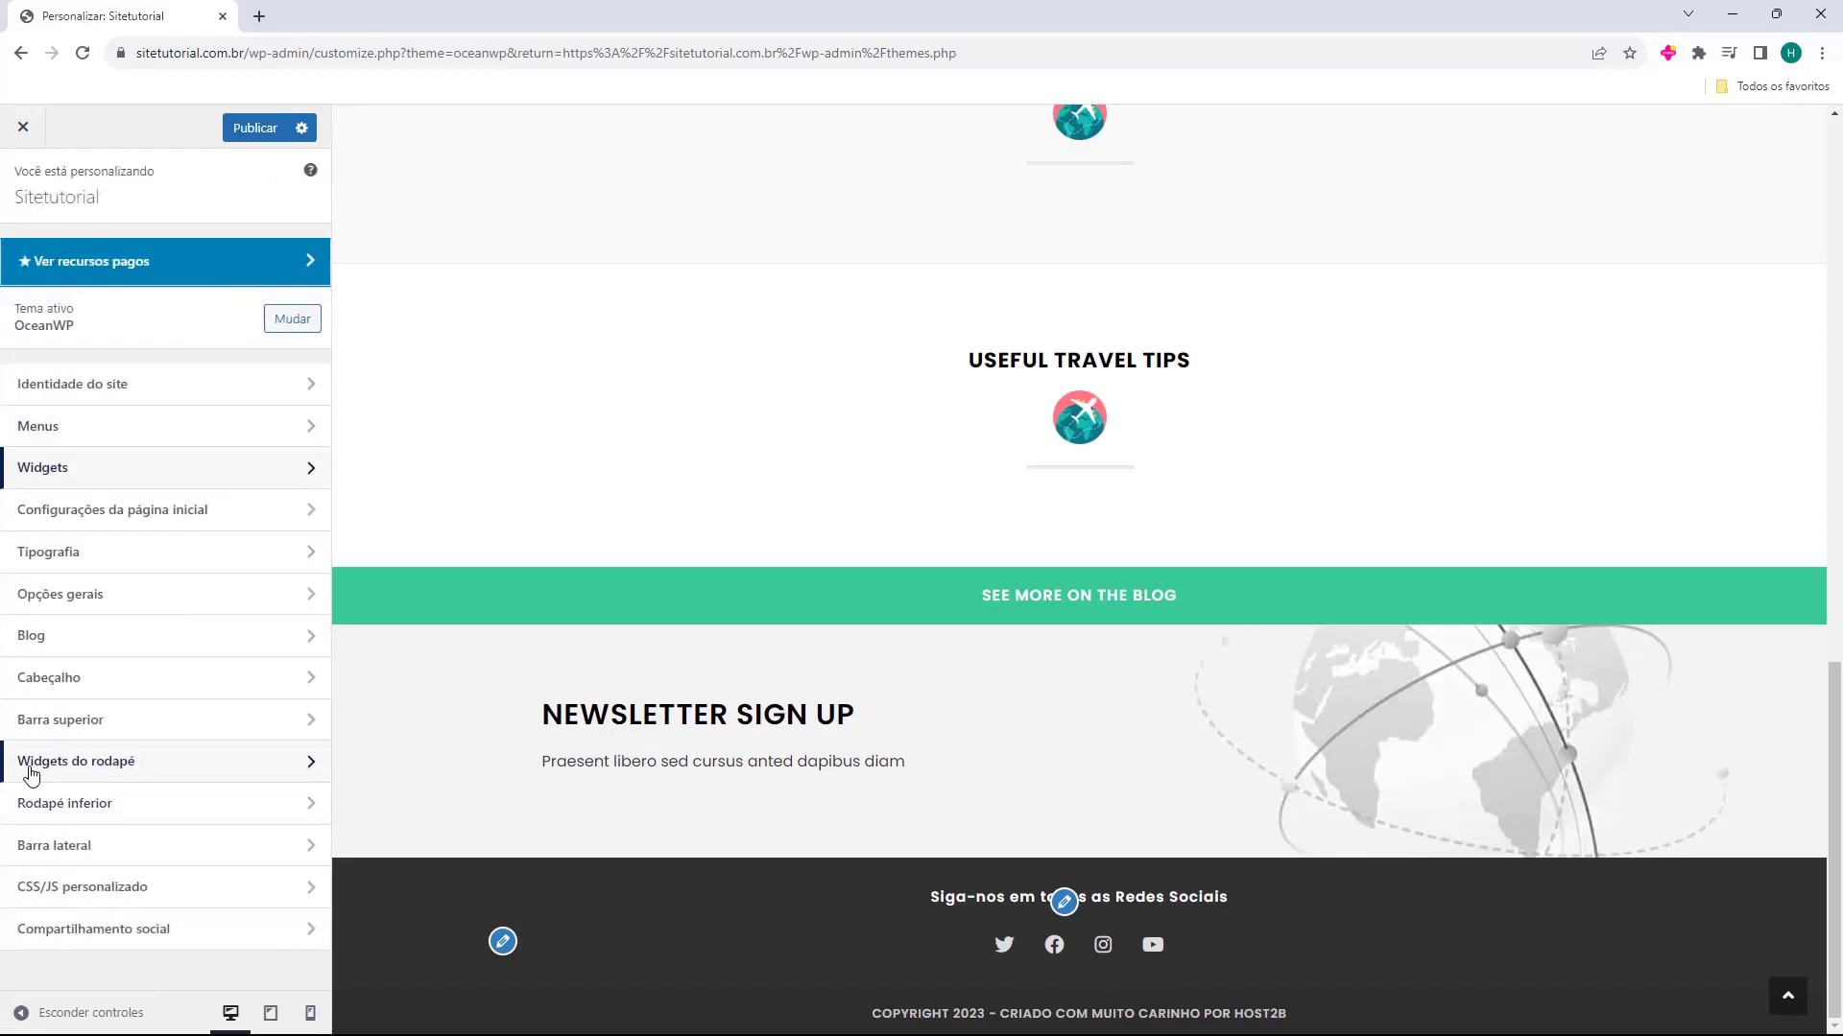
left_click(96, 772)
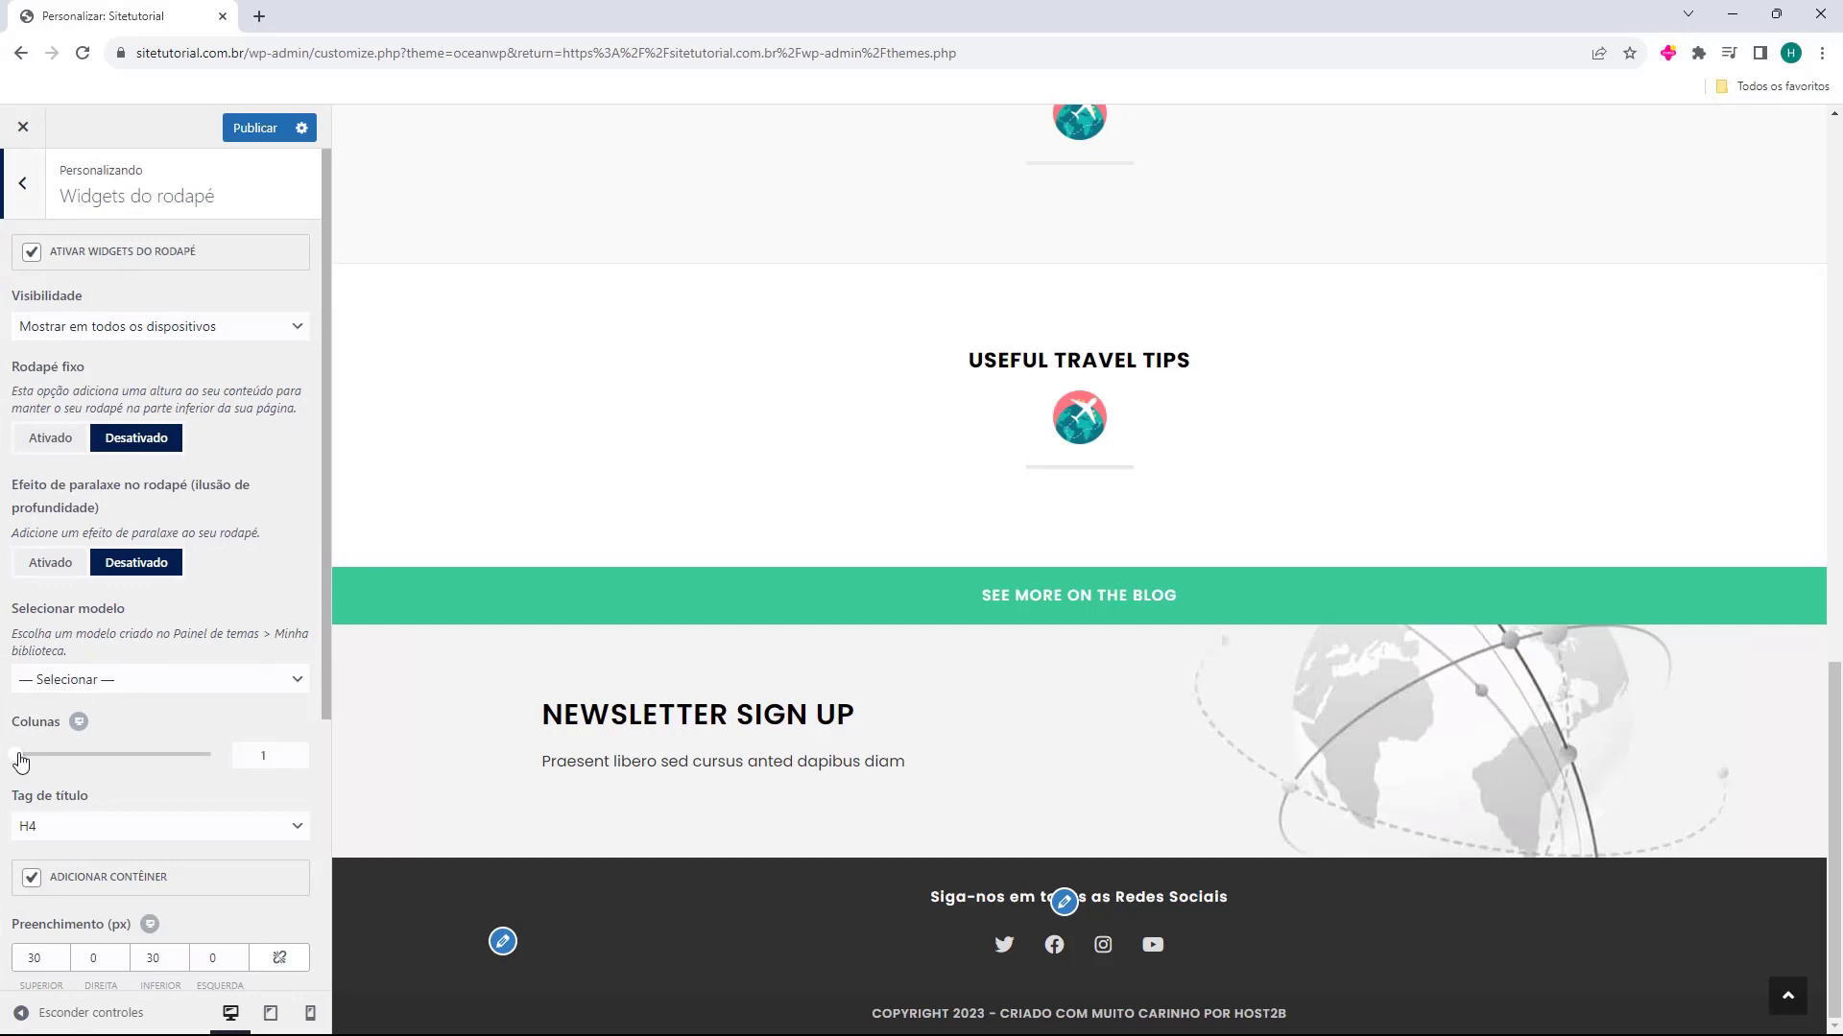
left_click_drag(21, 762, 204, 774)
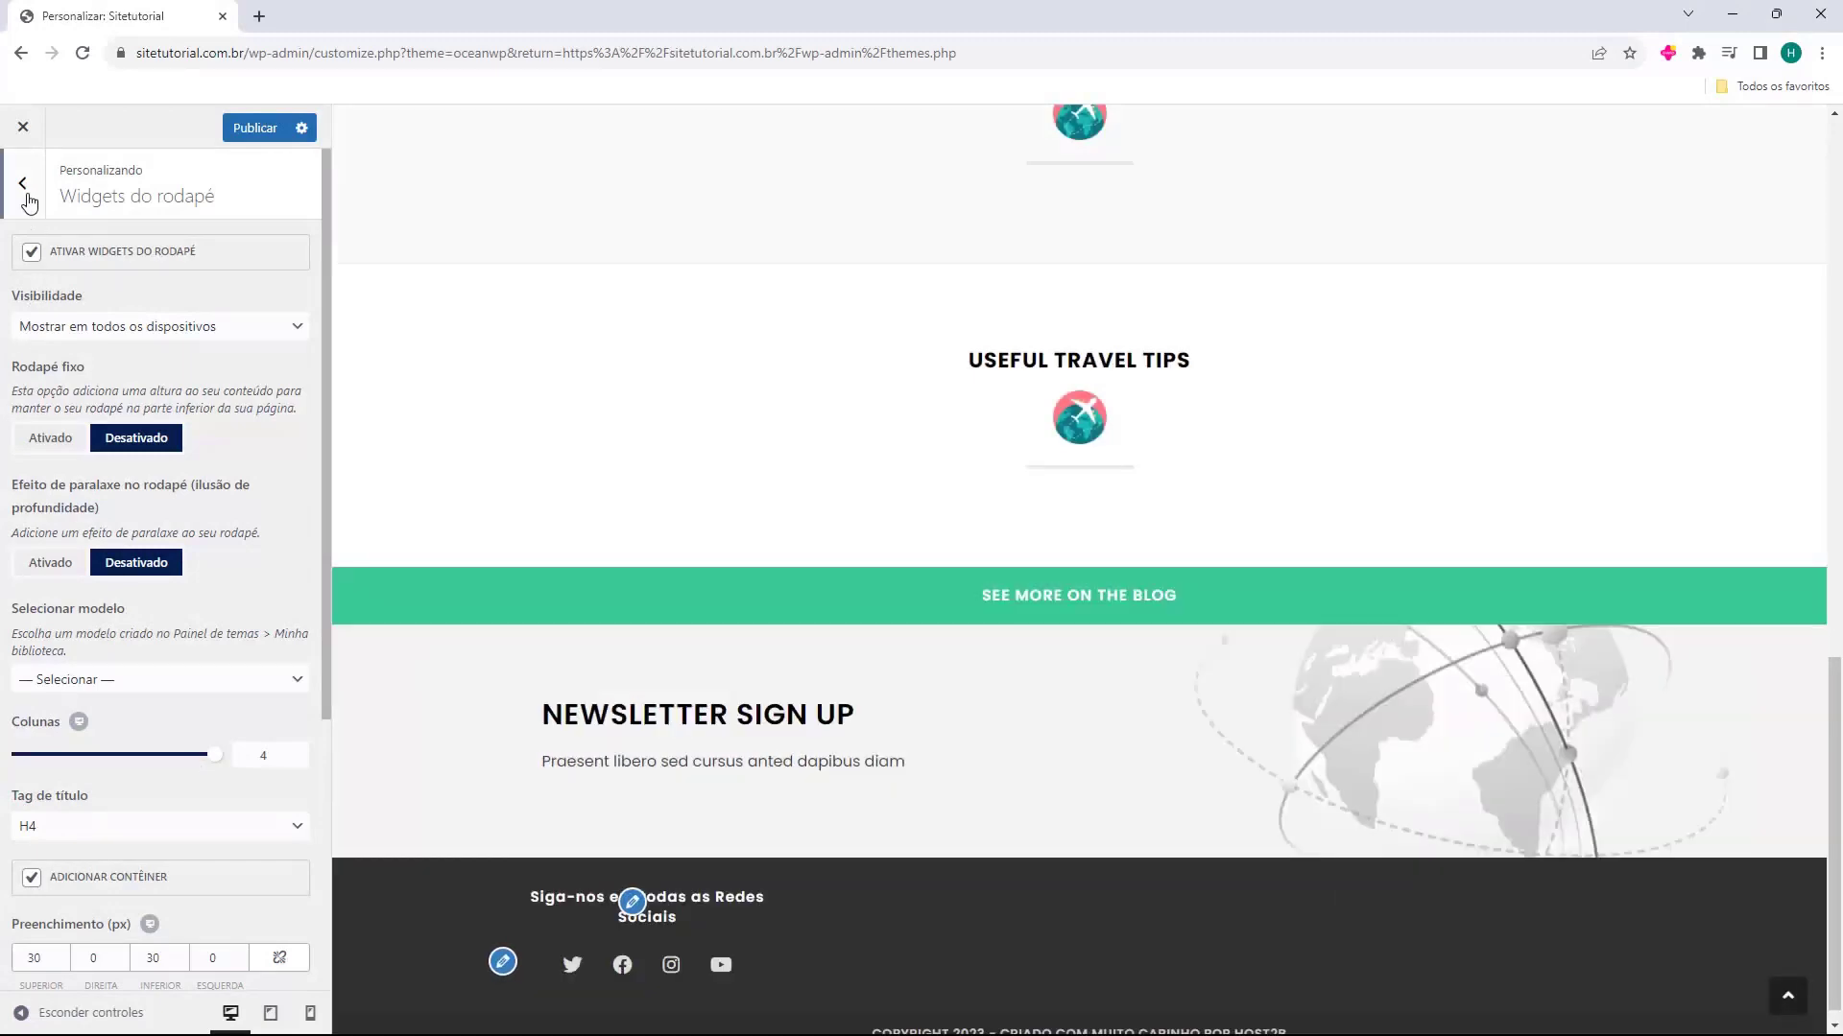
left_click(23, 187)
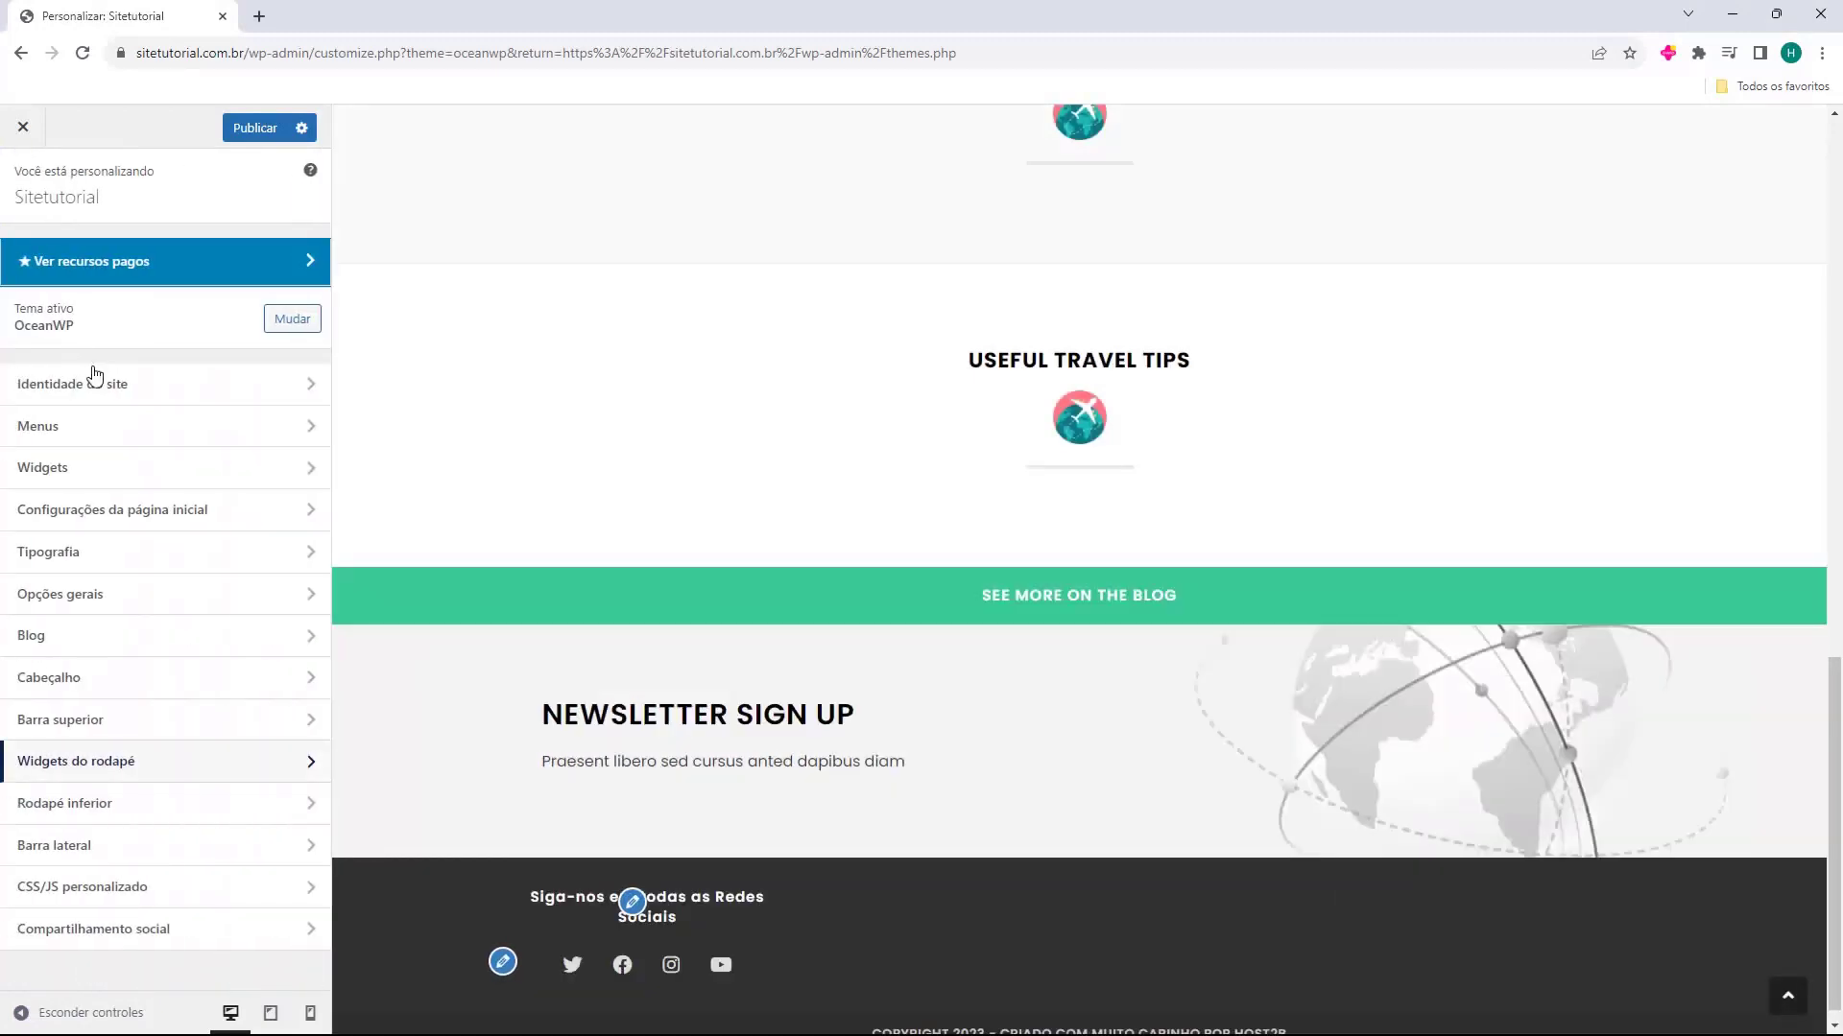
left_click(90, 467)
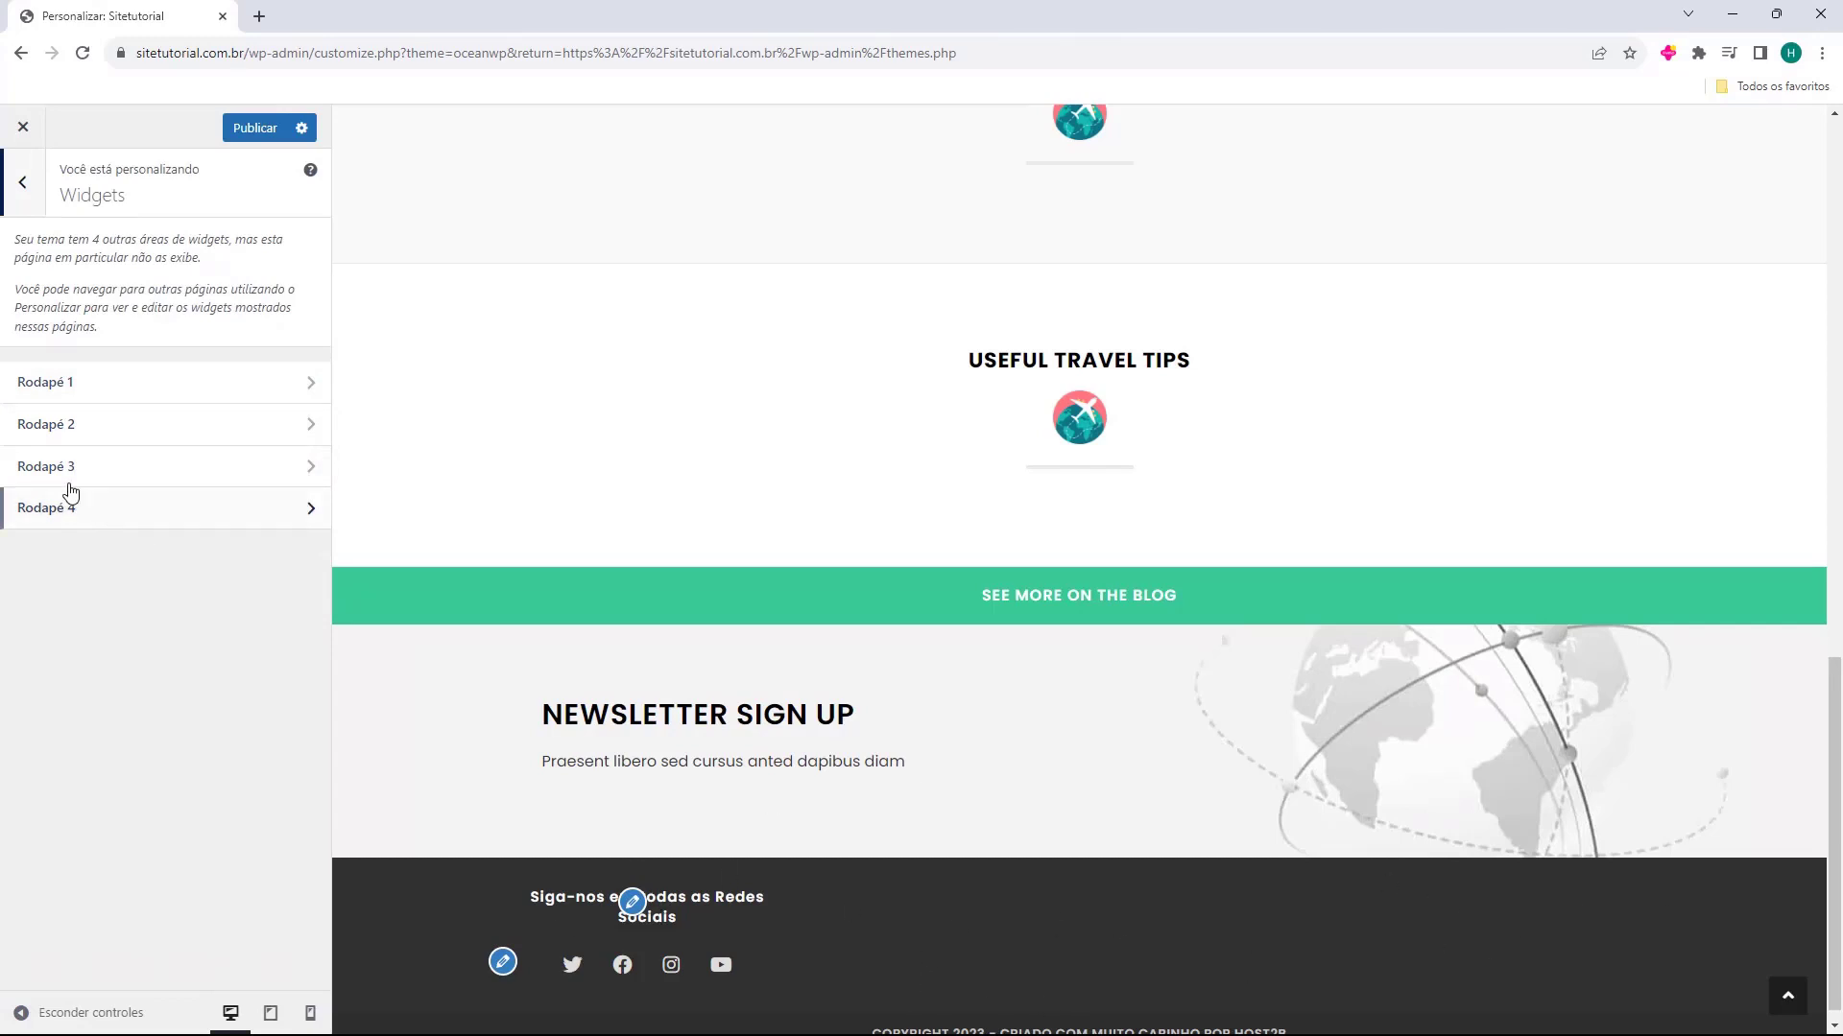
left_click(20, 205)
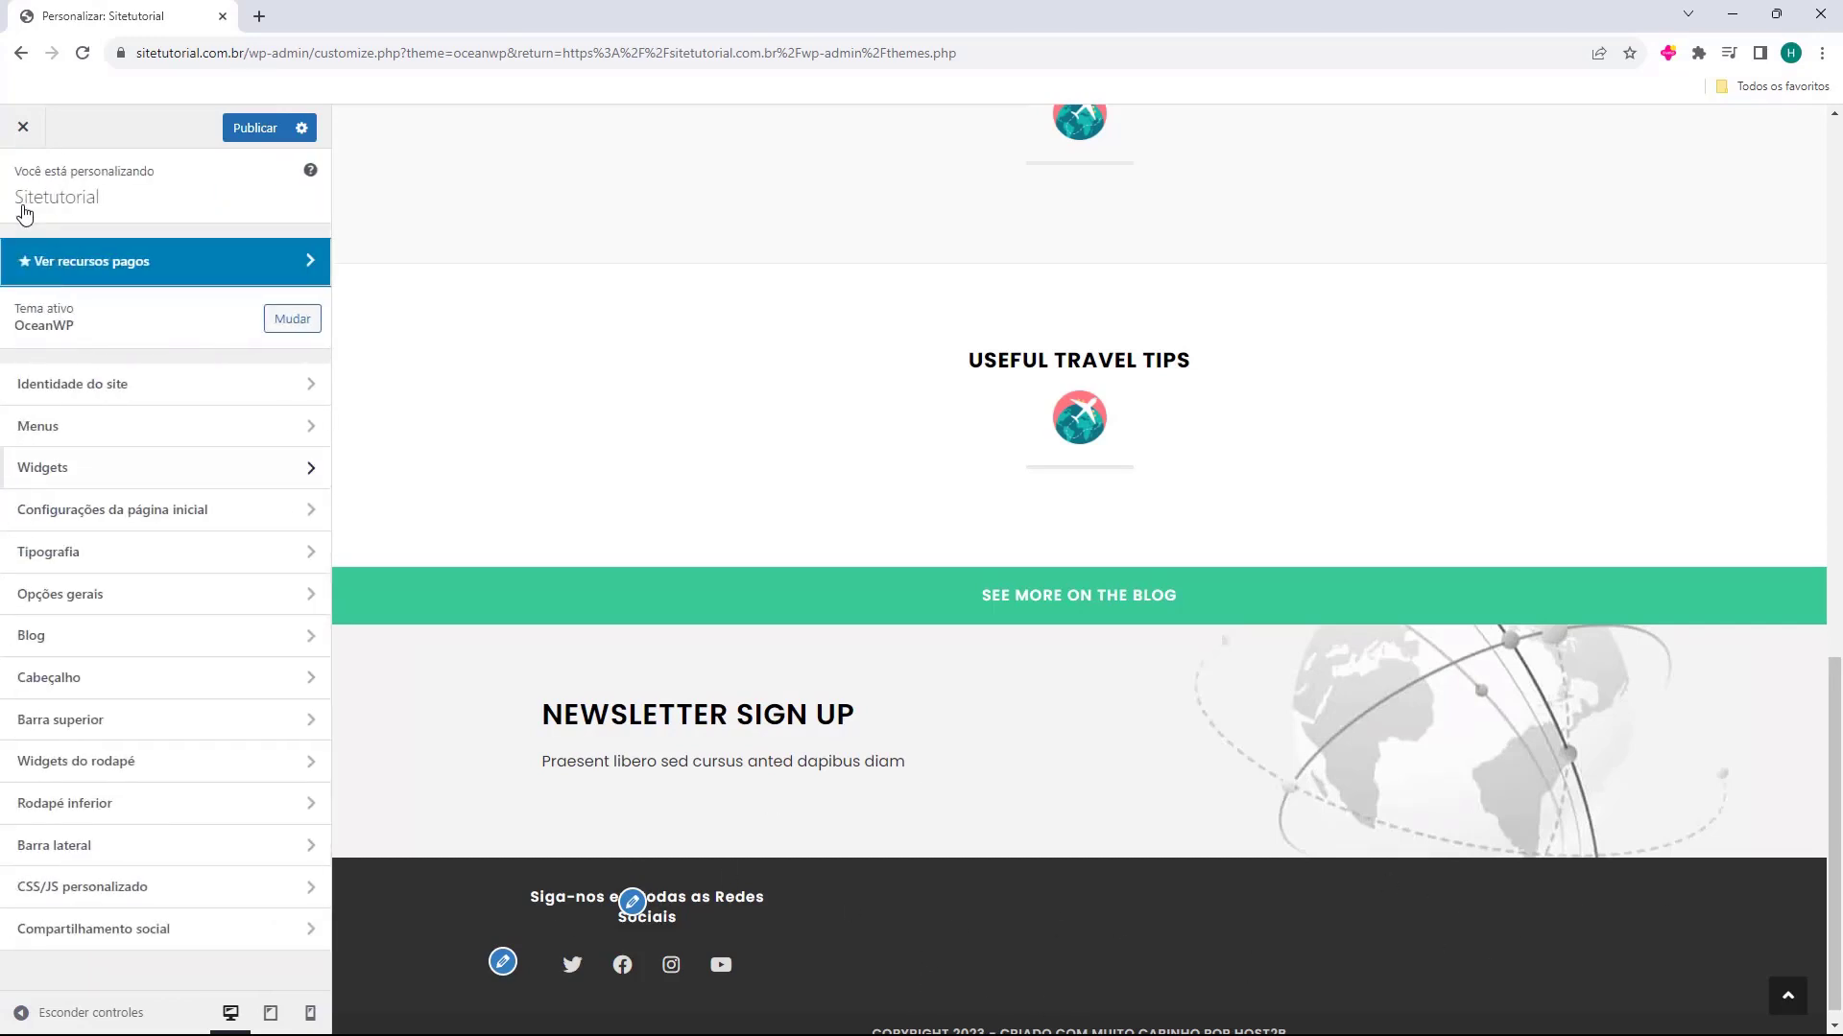
Set the Colunas value of Widgets do rodapé back to 1 and review the remaining footer settings
left_click(138, 767)
left_click_drag(212, 758, 14, 759)
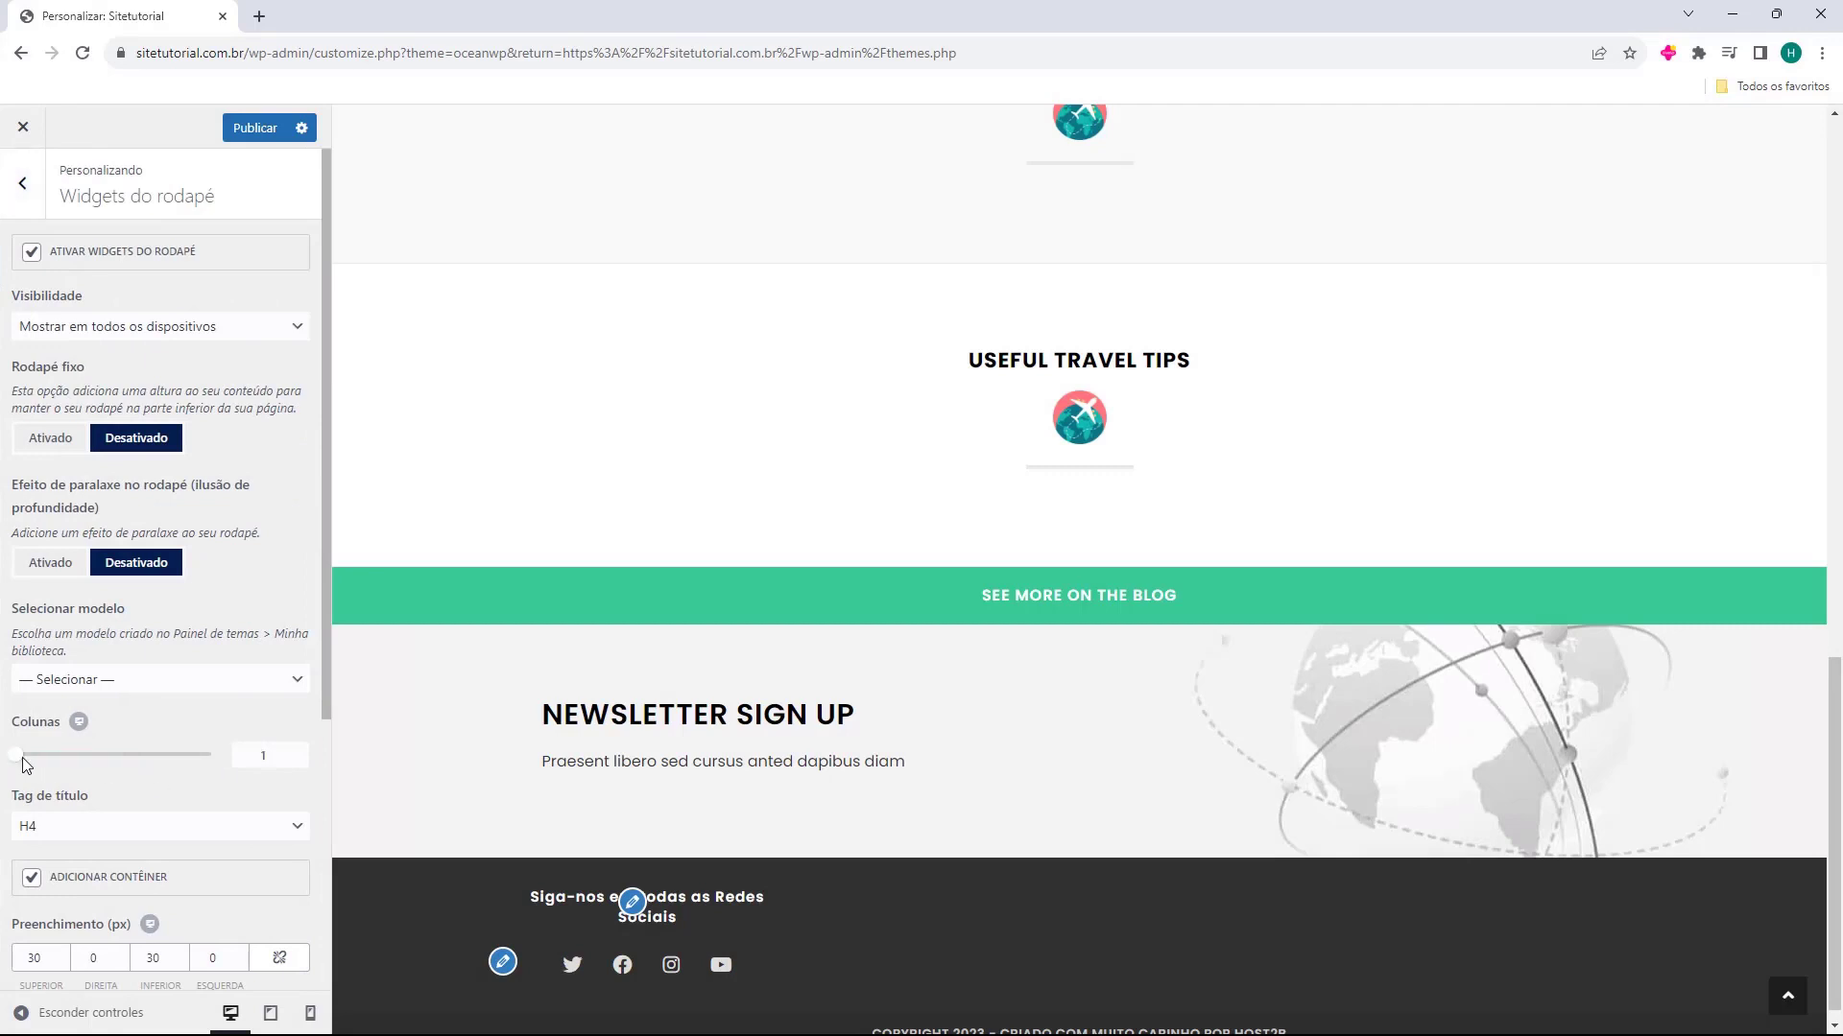
scroll(144, 791, "down", 4)
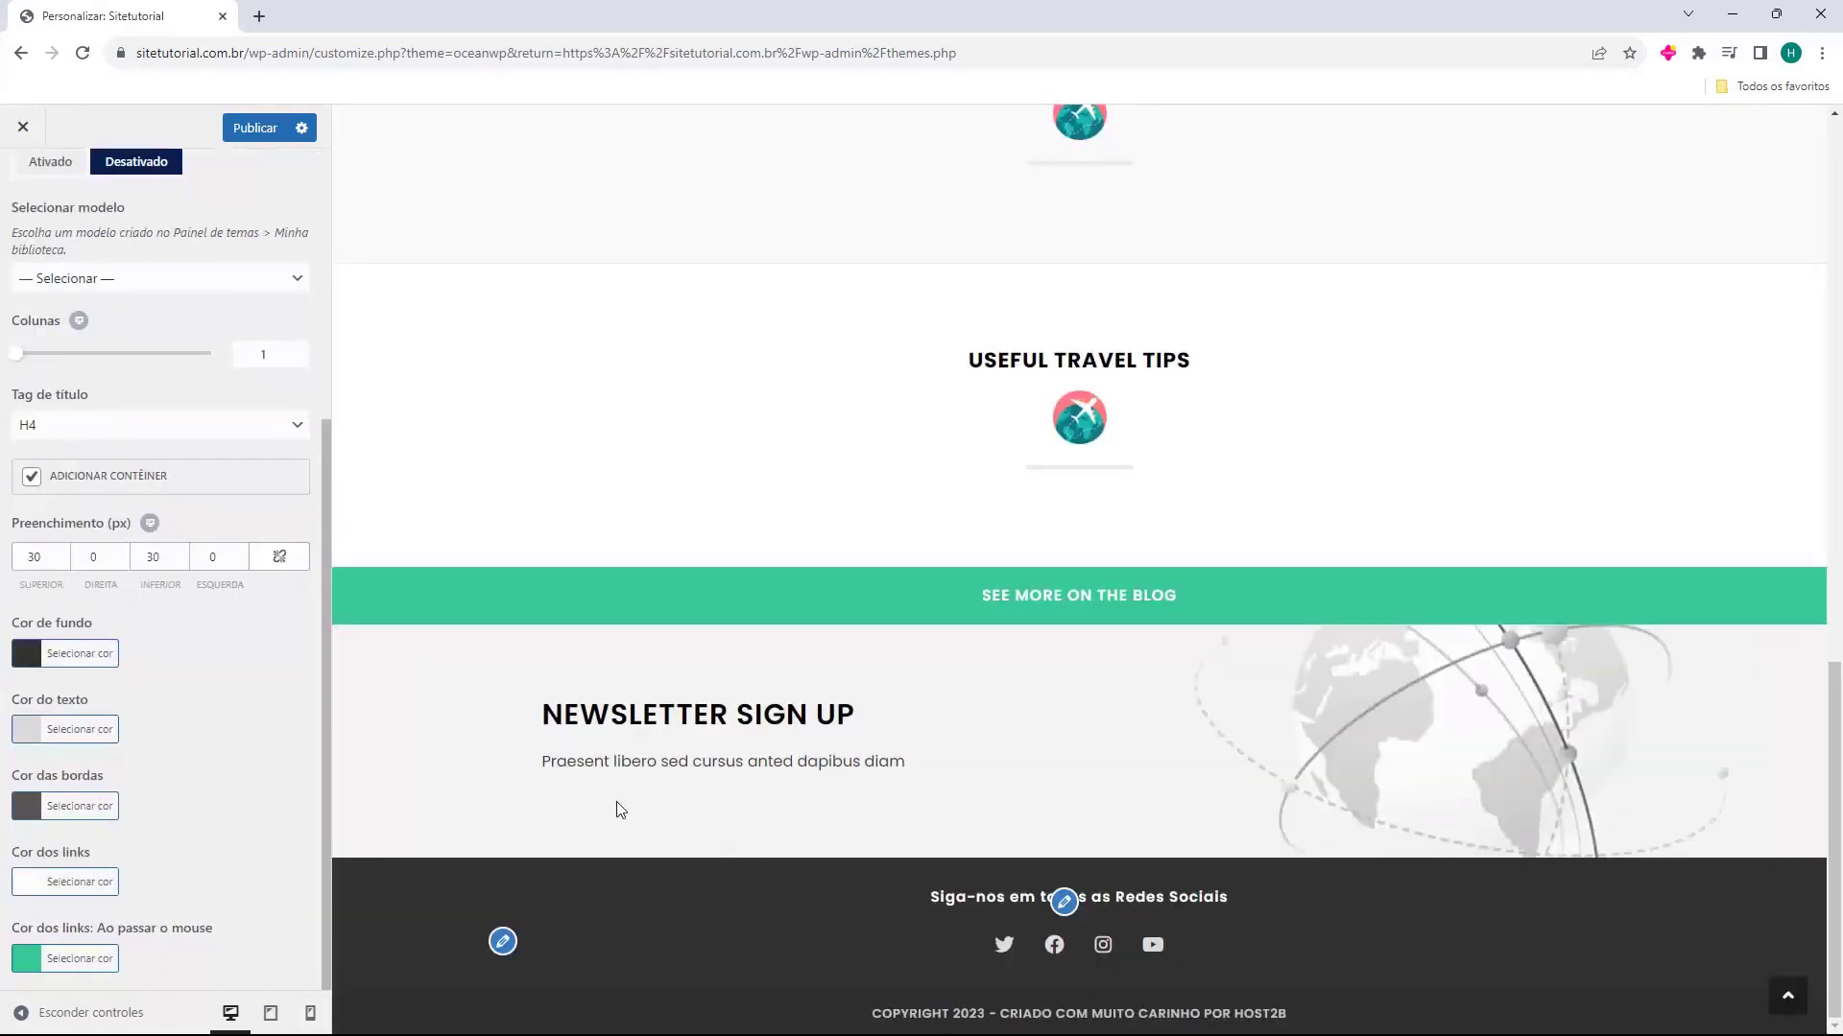
scroll(181, 472, "up", 5)
left_click(22, 203)
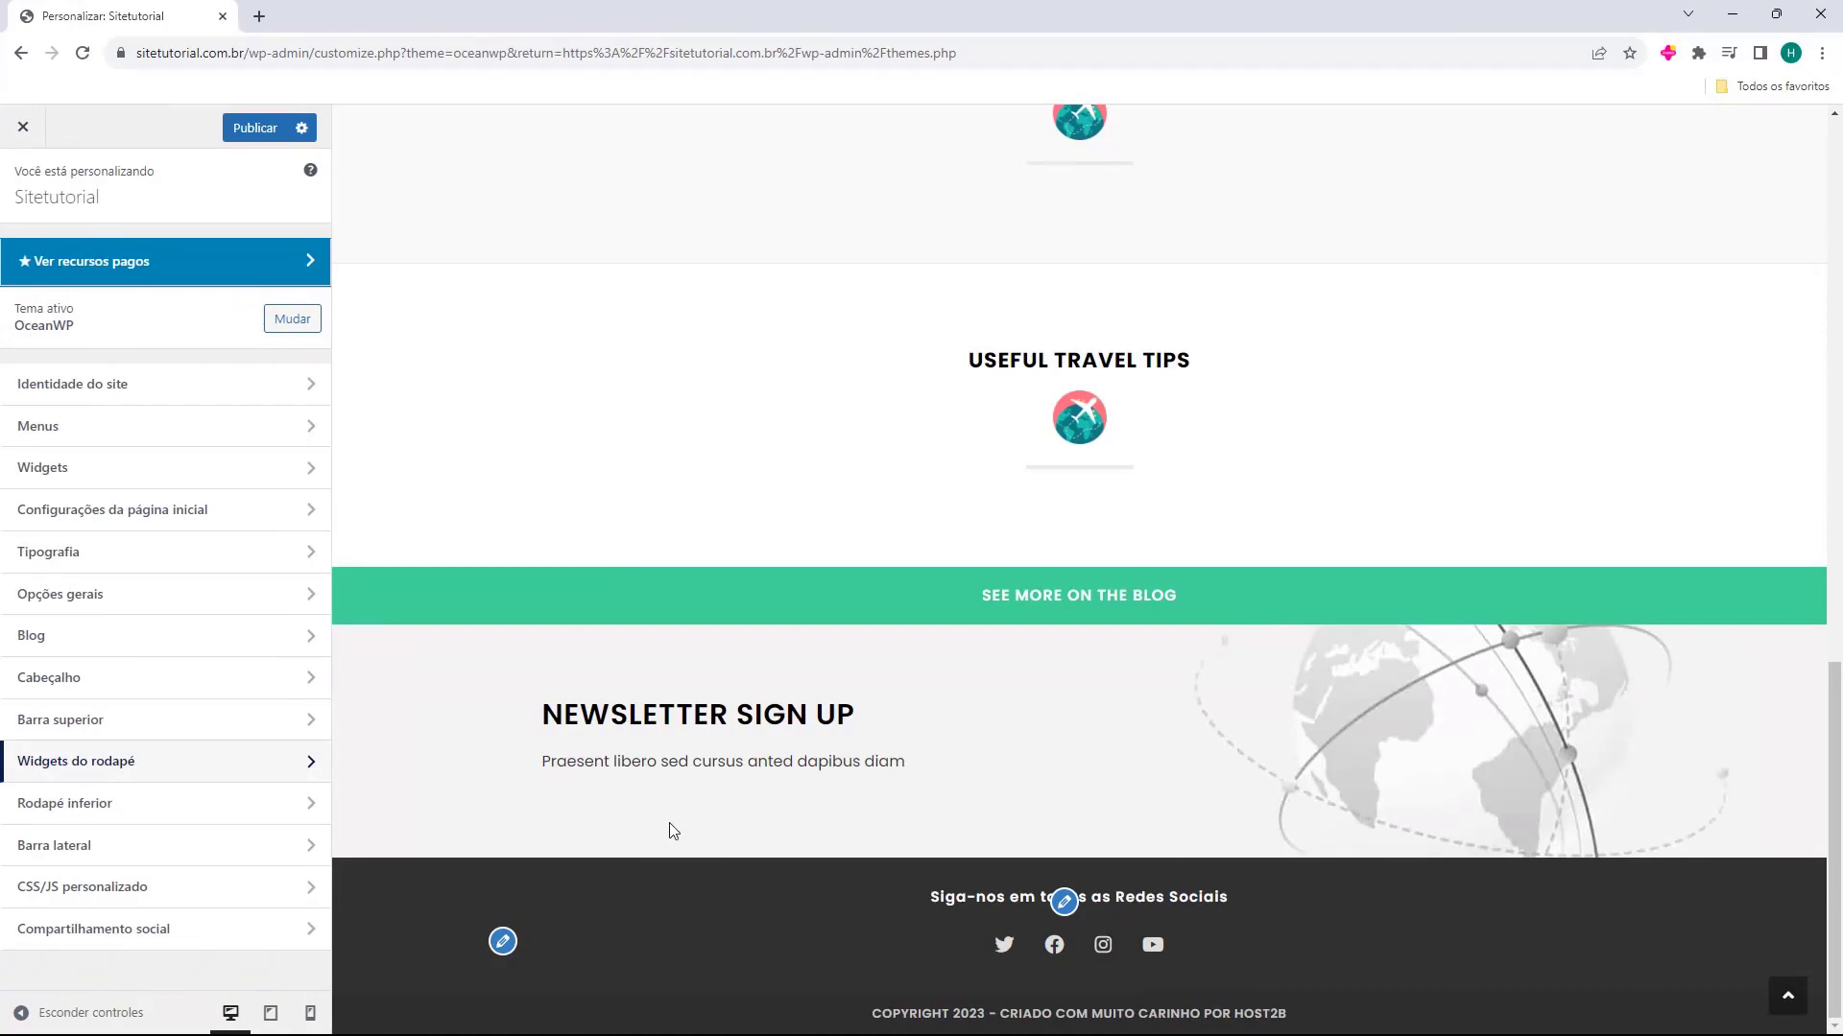
Open the Blog page in the preview and examine the Barra lateral settings and the page's sidebar widgets
scroll(950, 943, "up", 20)
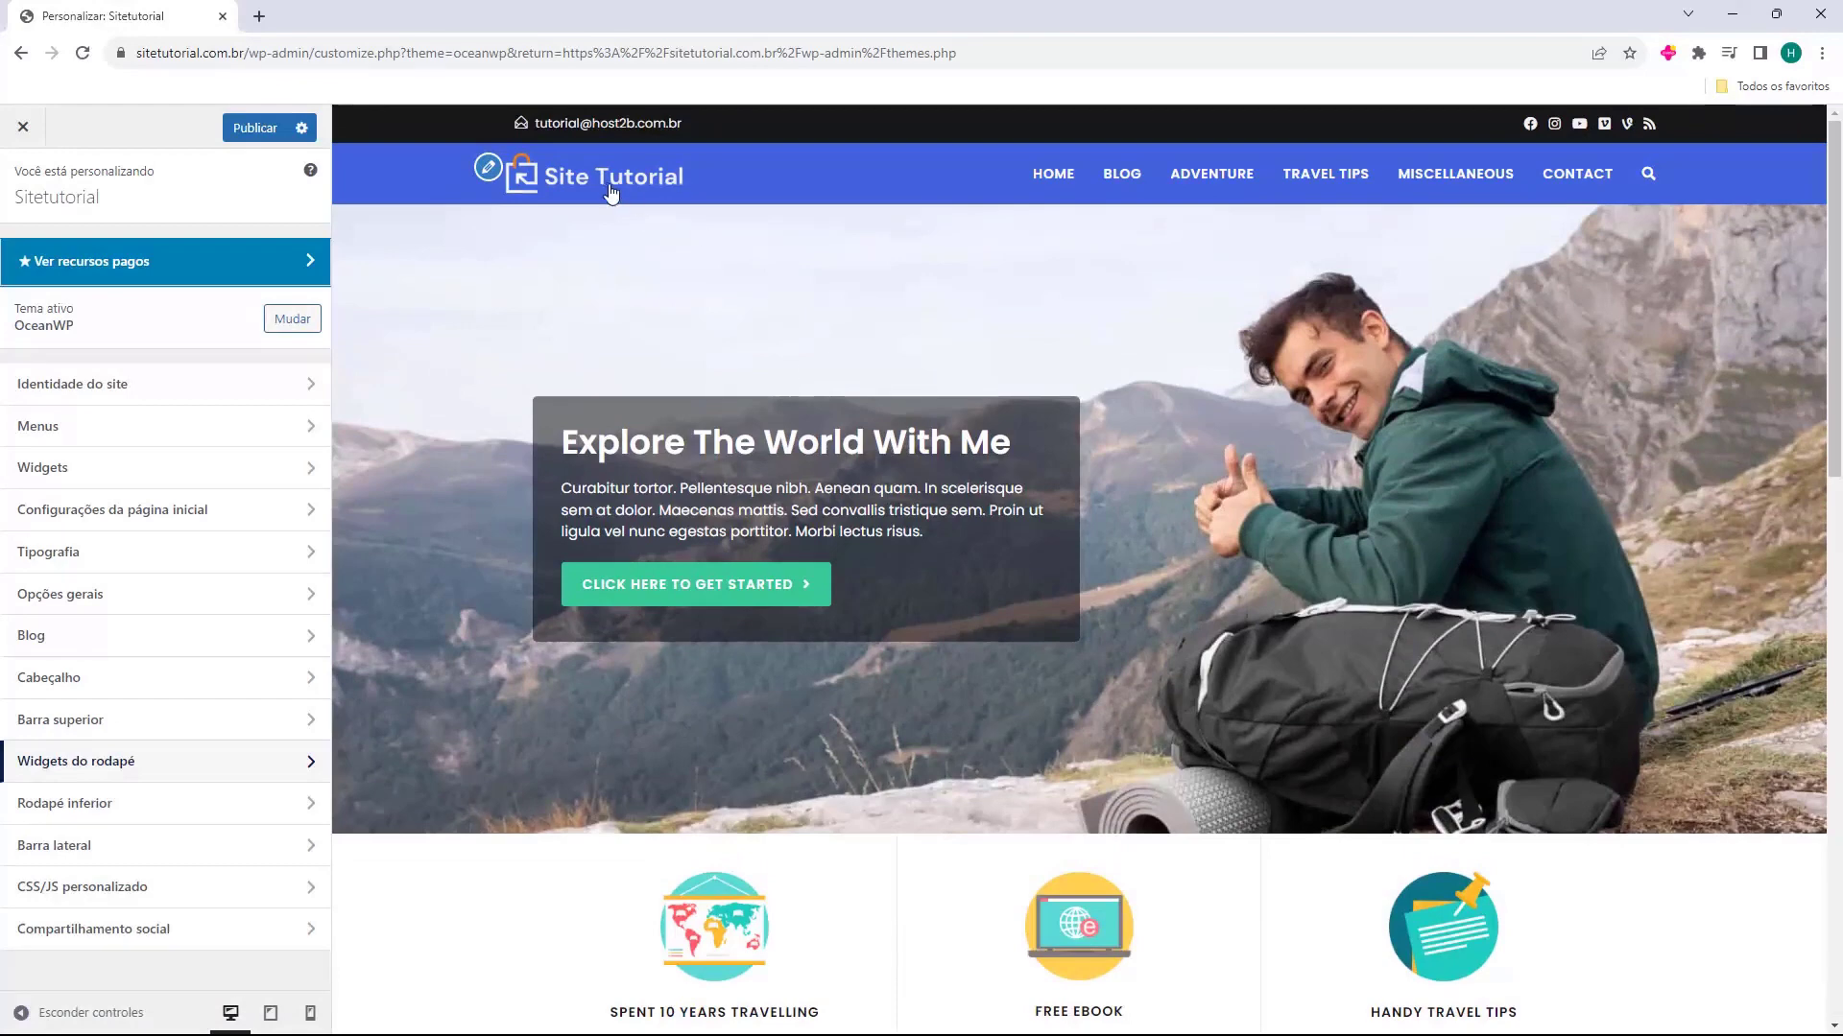
left_click(1122, 179)
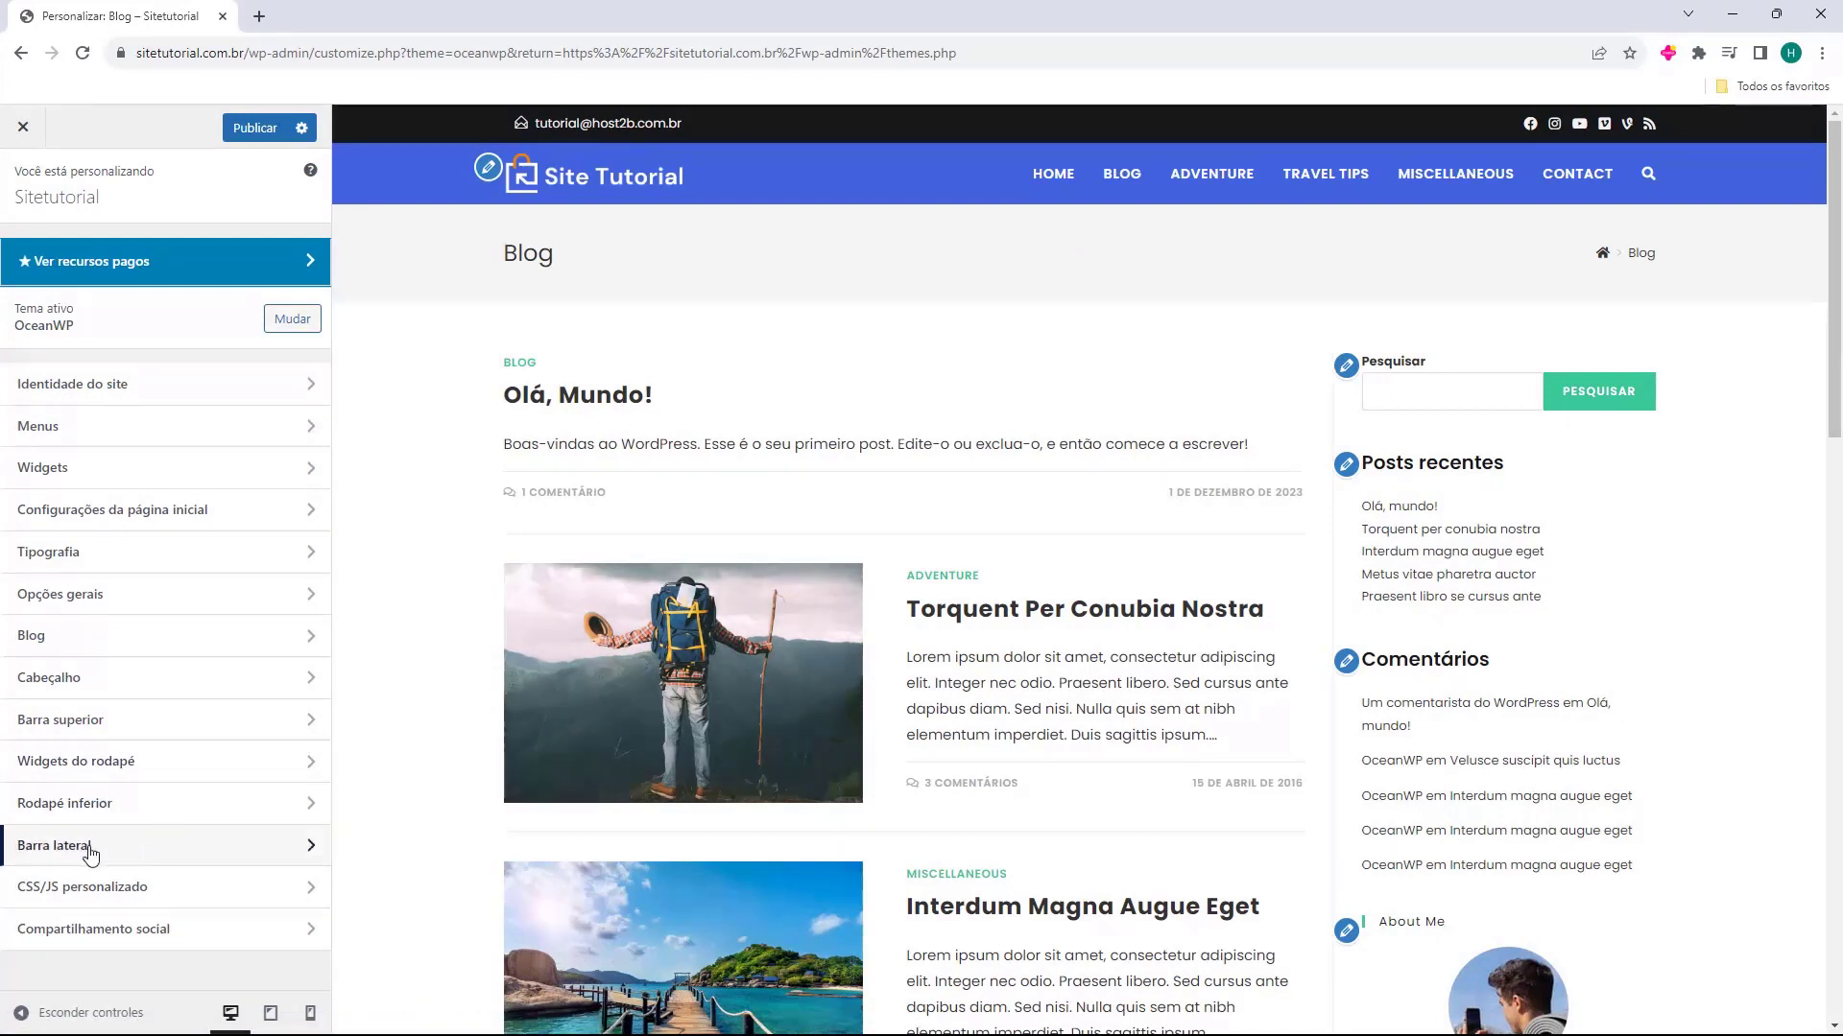
left_click(41, 850)
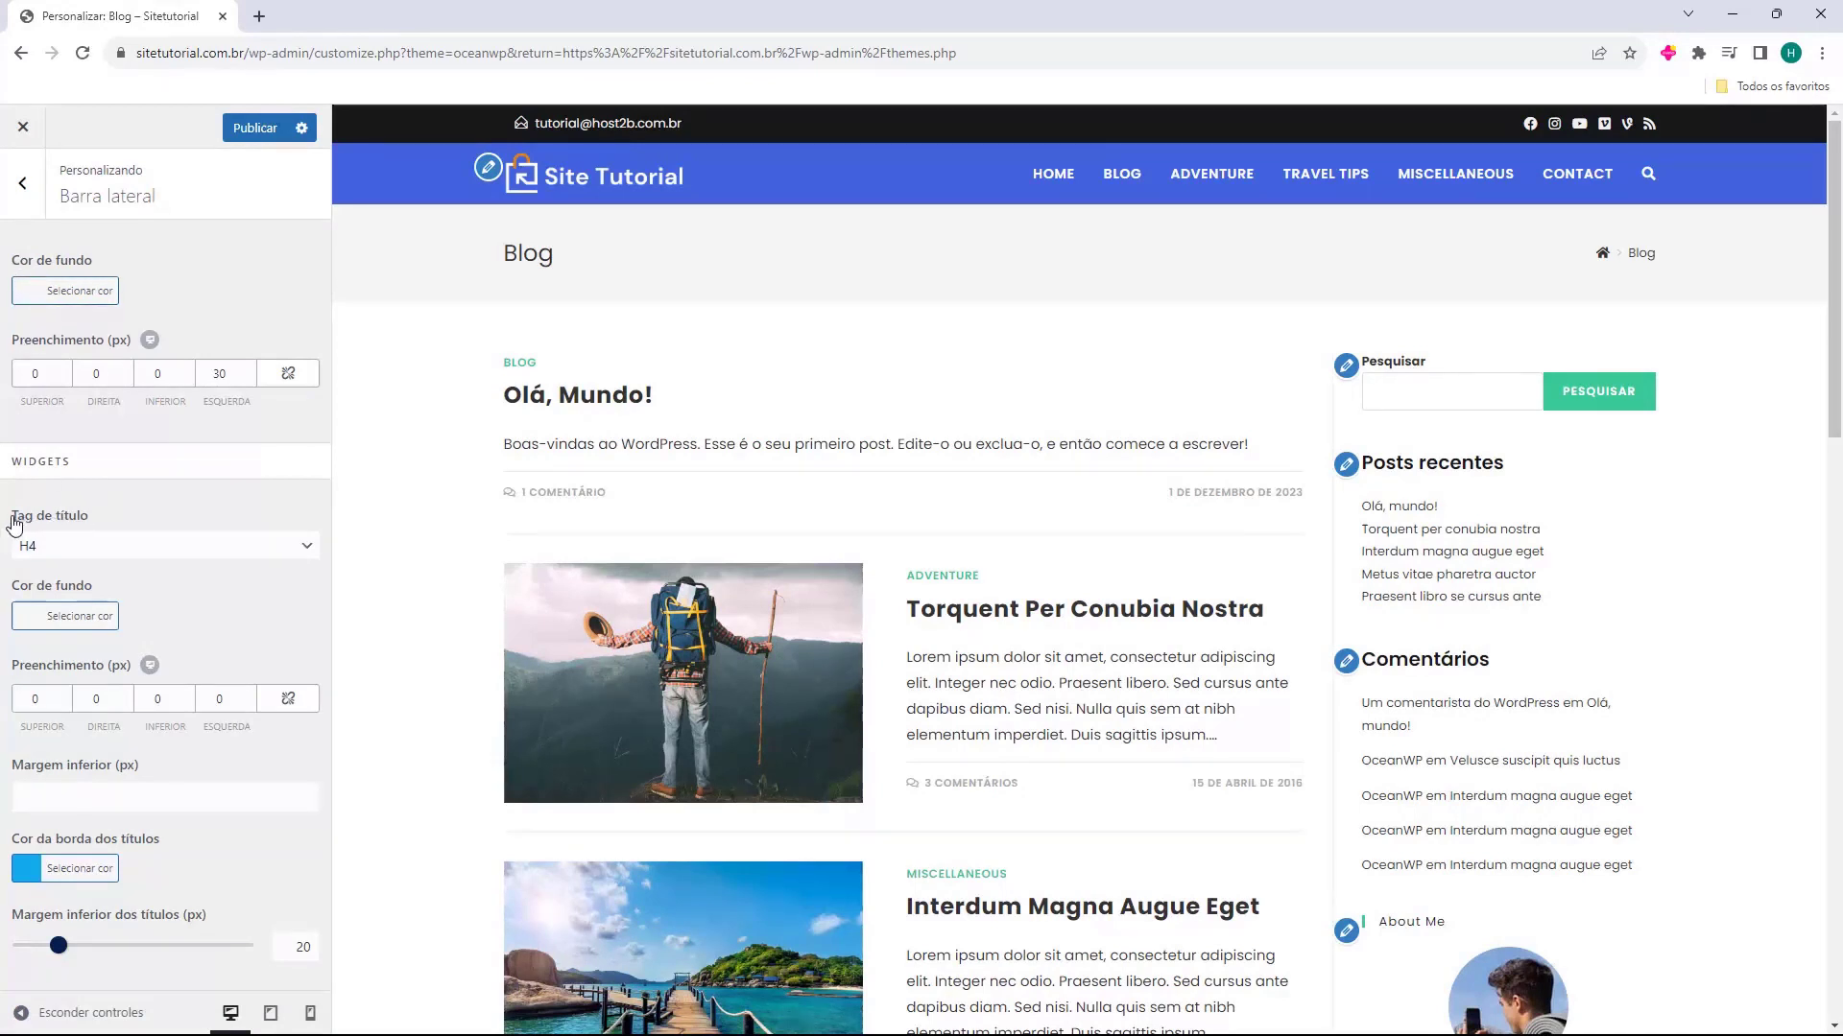
scroll(1562, 608, "down", 8)
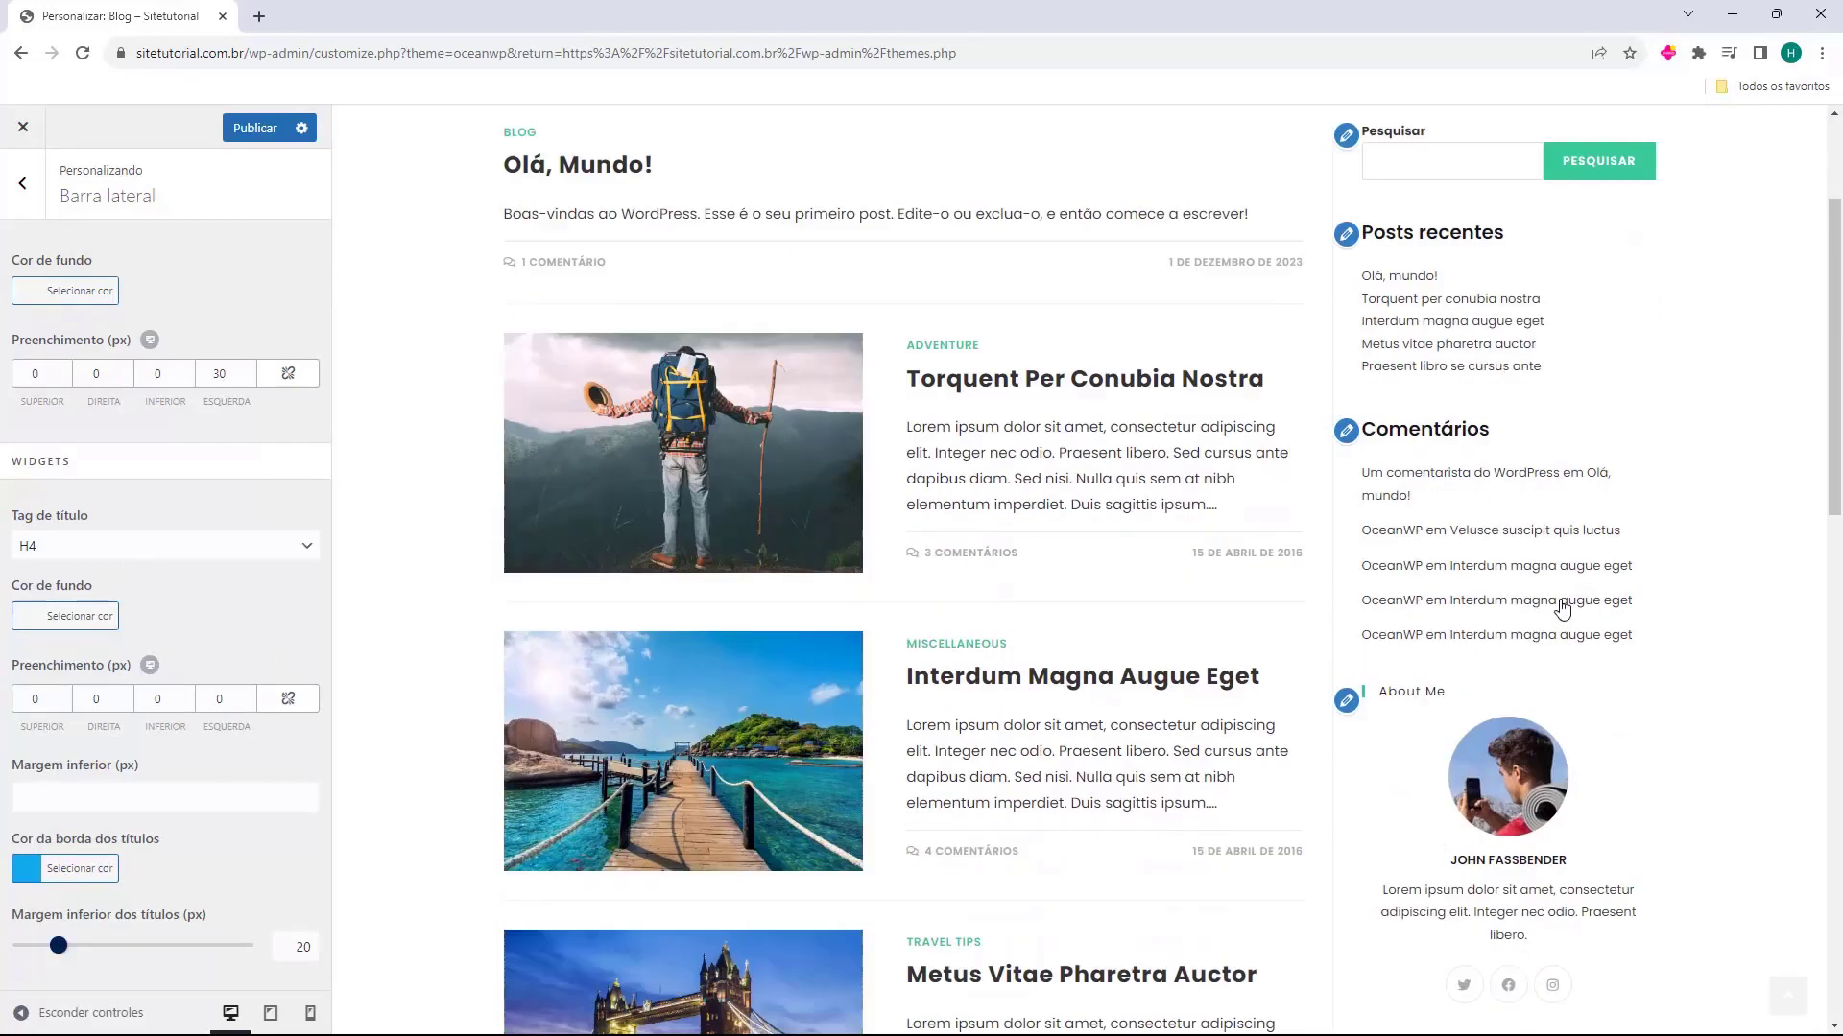
scroll(1535, 691, "up", 8)
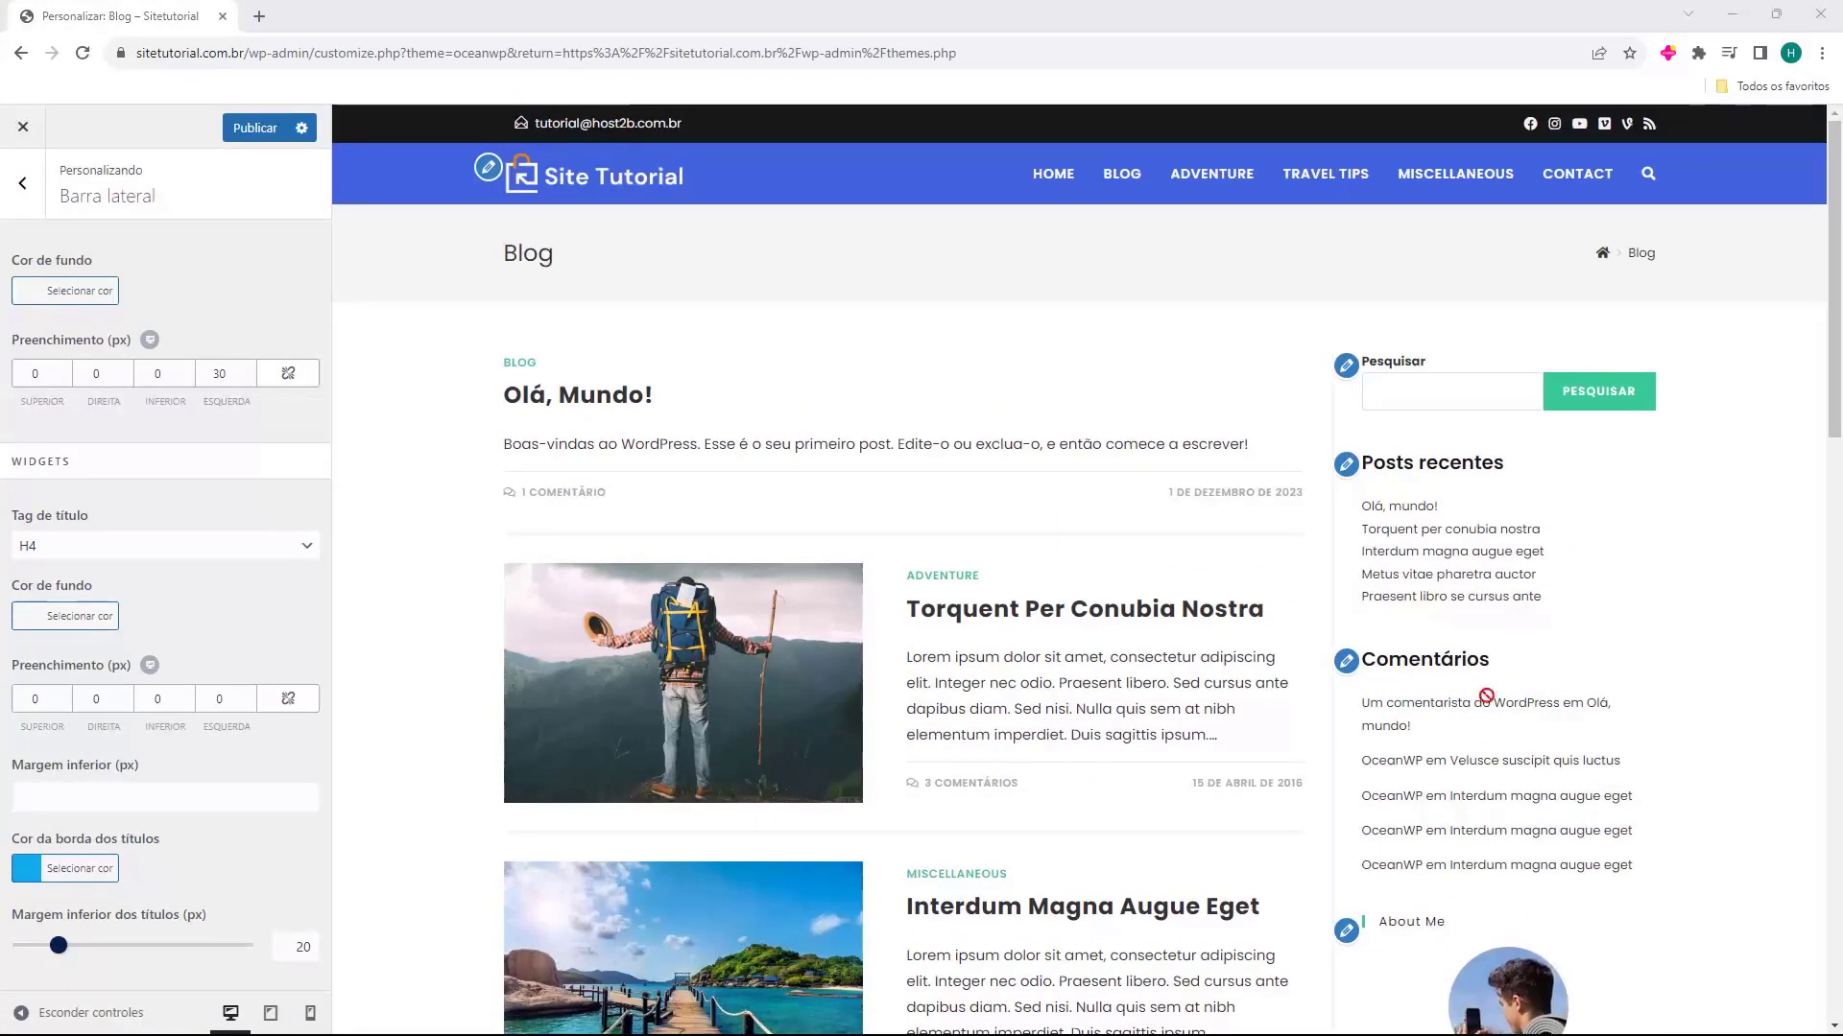
scroll(1469, 384, "down", 12)
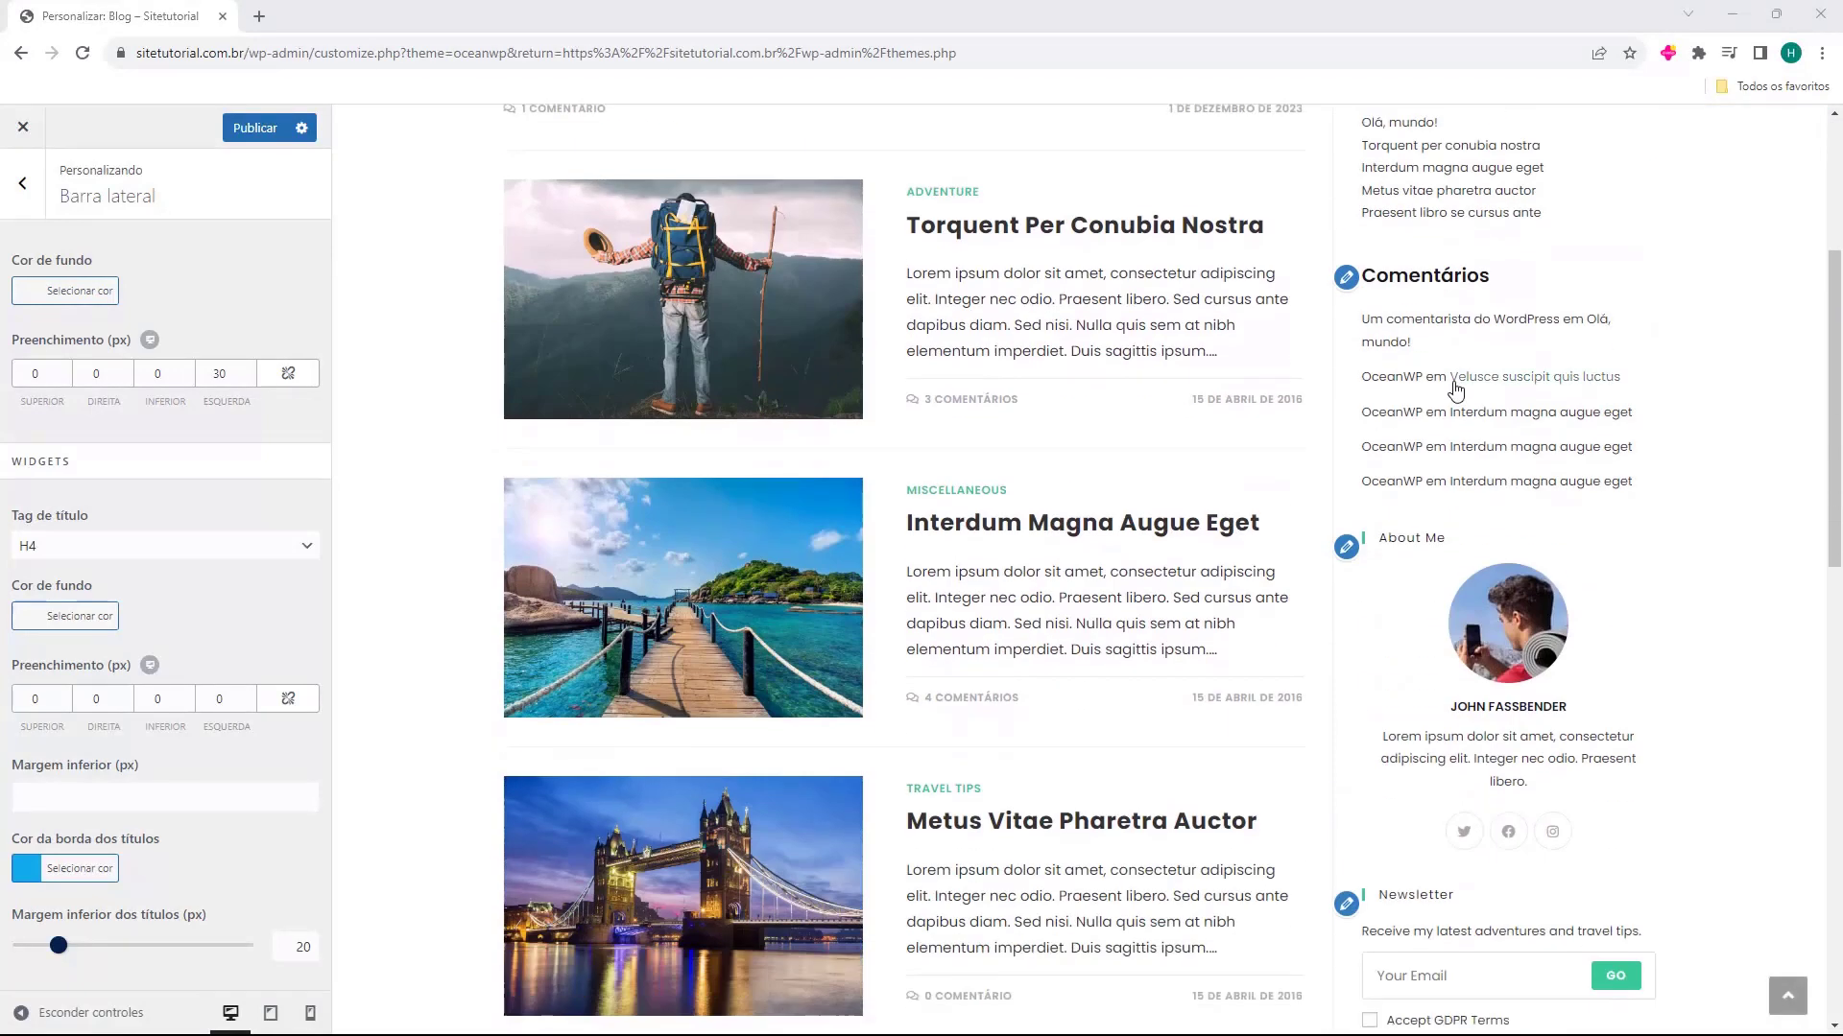
scroll(1446, 389, "down", 2)
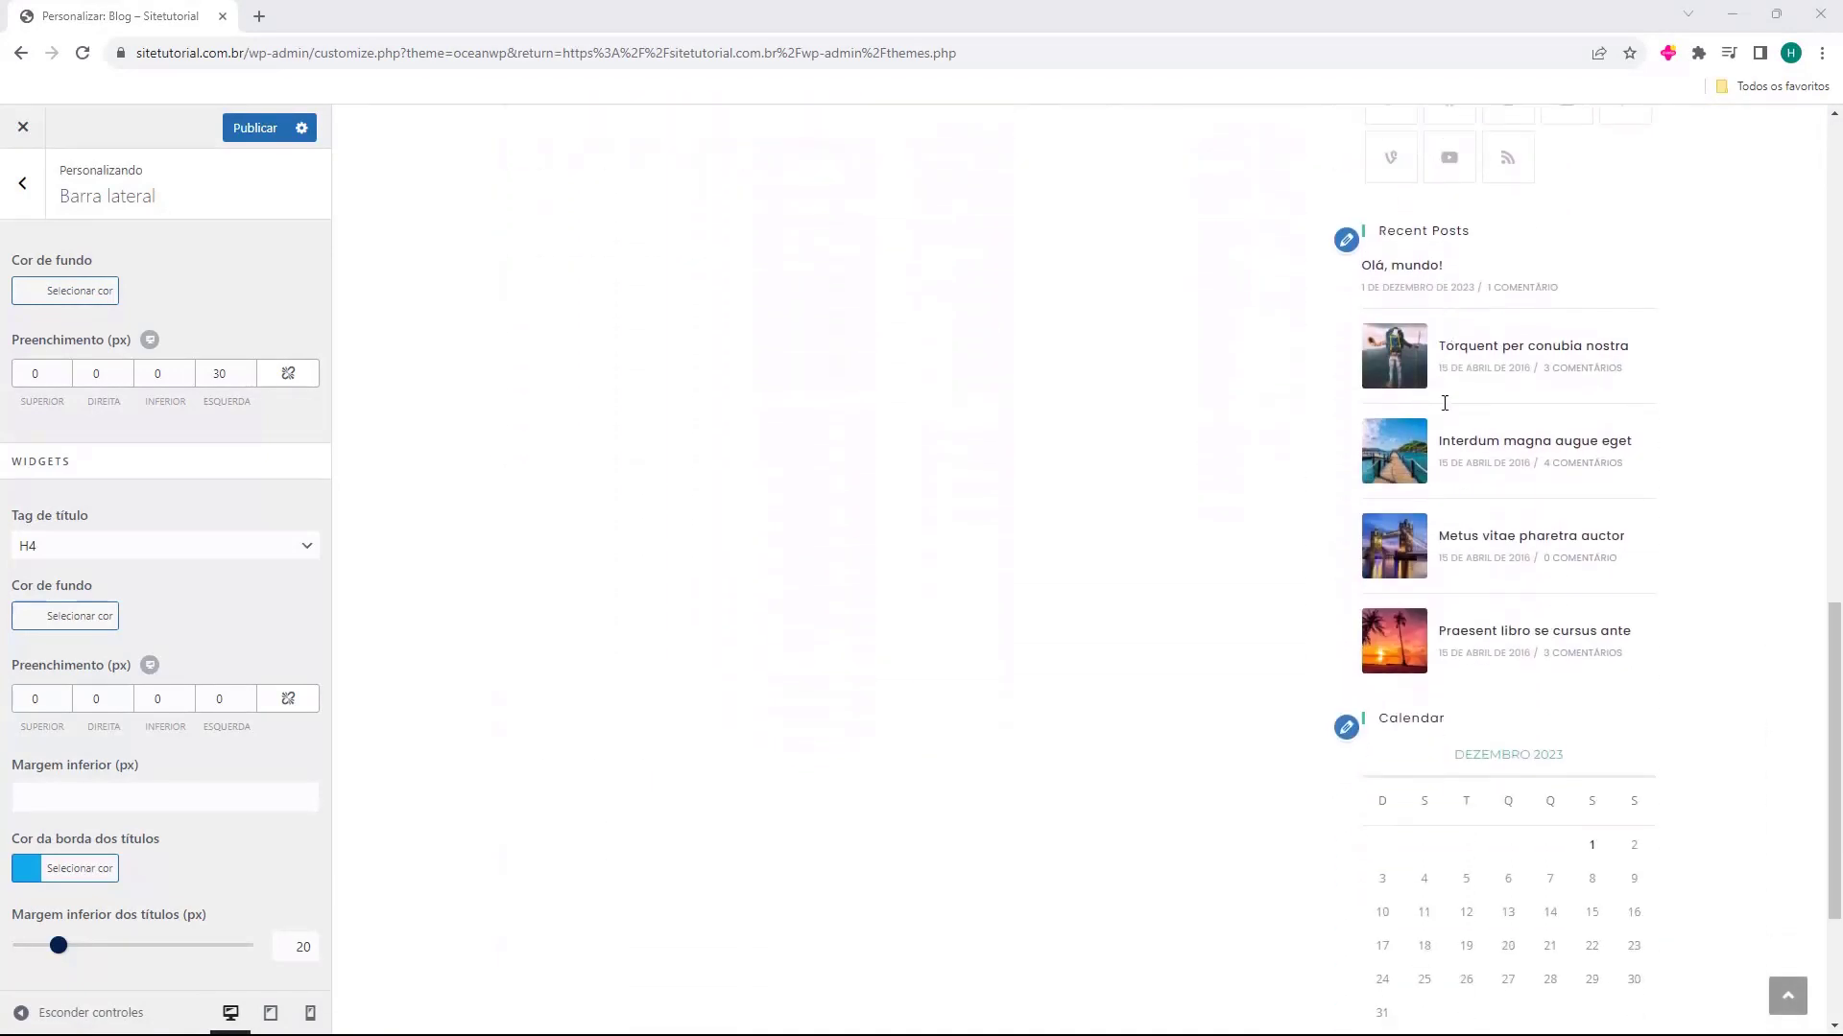
scroll(1459, 403, "up", 14)
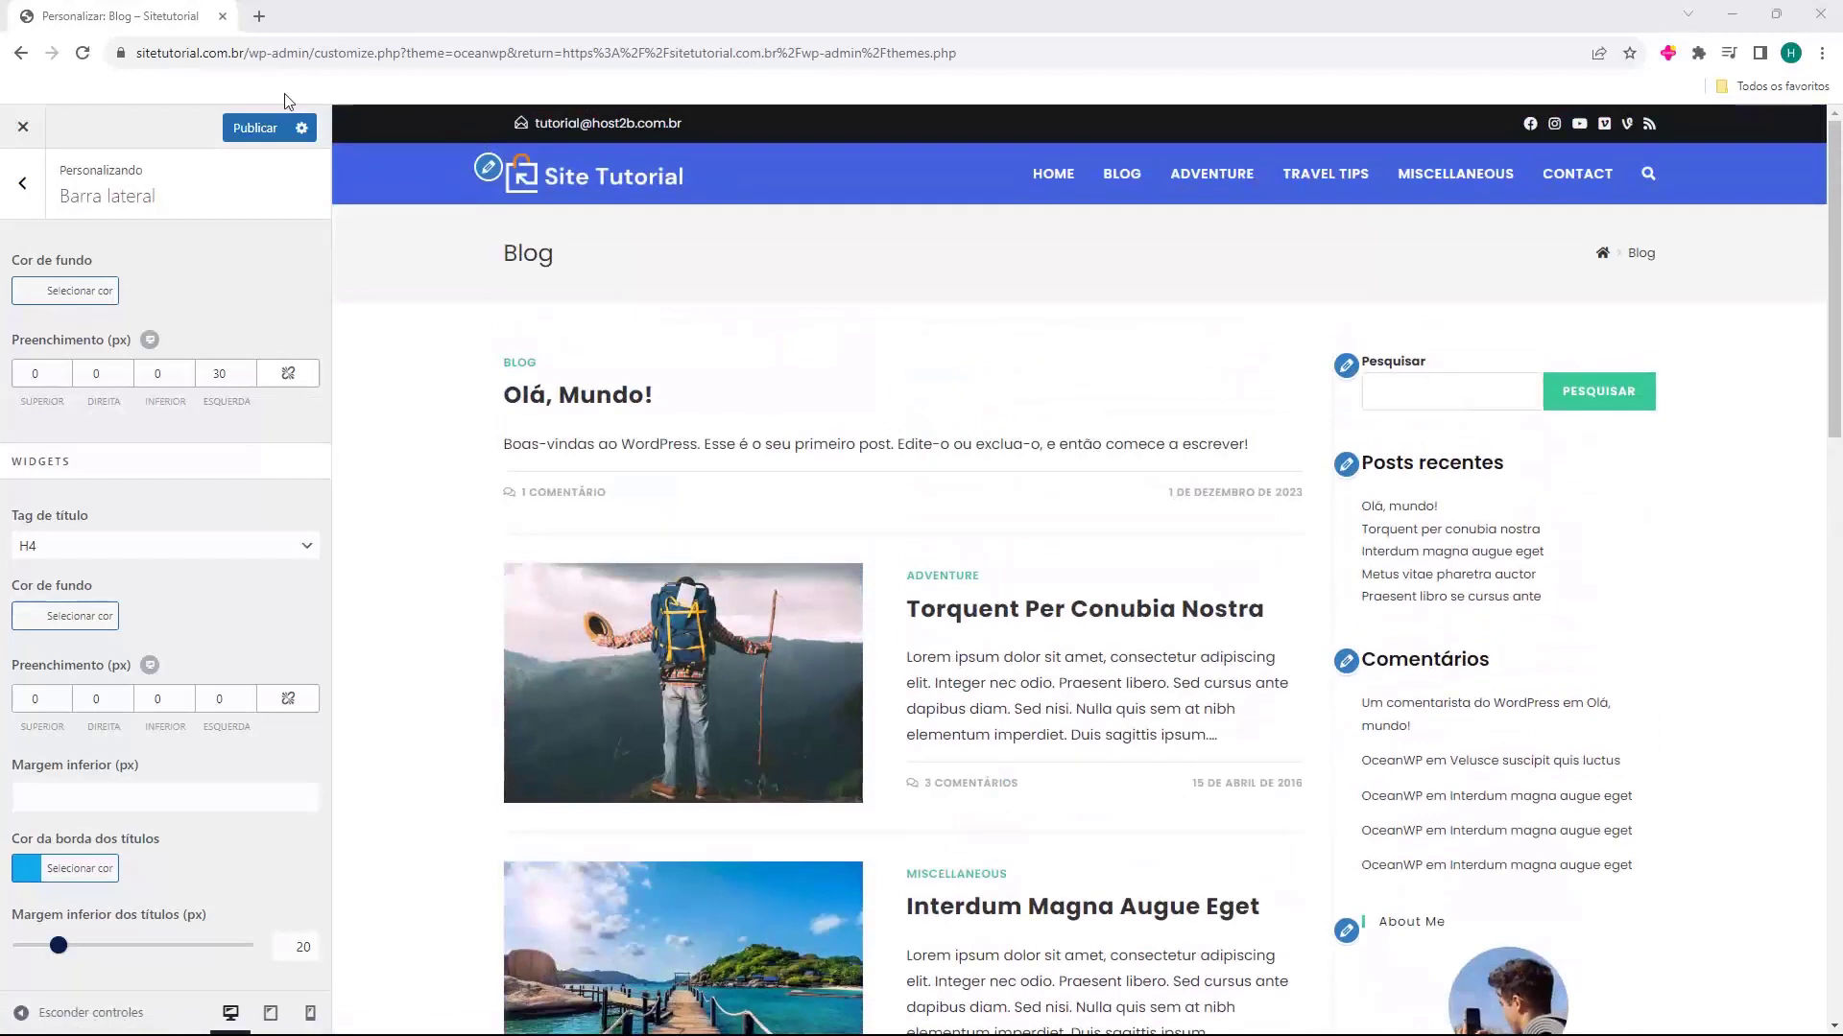
Open the Barra lateral padrão widget area and examine its widgets against the sidebar shown on the Blog page
left_click(23, 183)
left_click(96, 482)
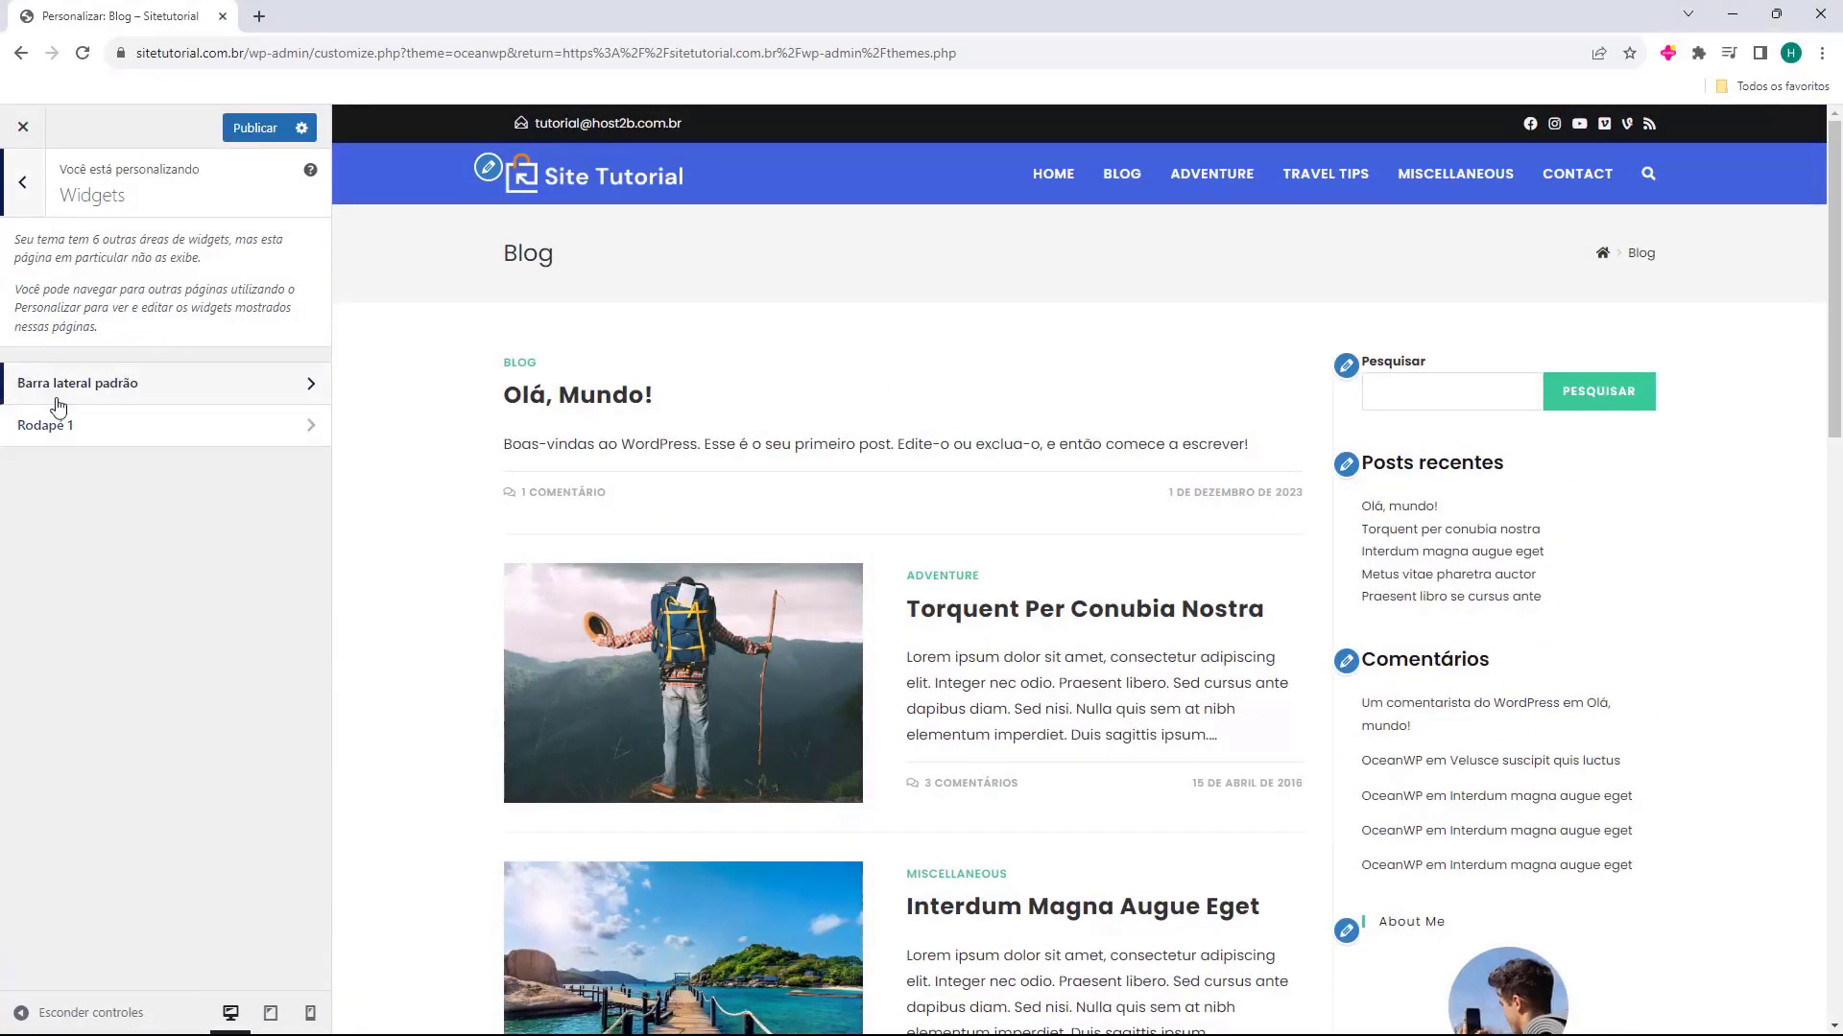
left_click(126, 392)
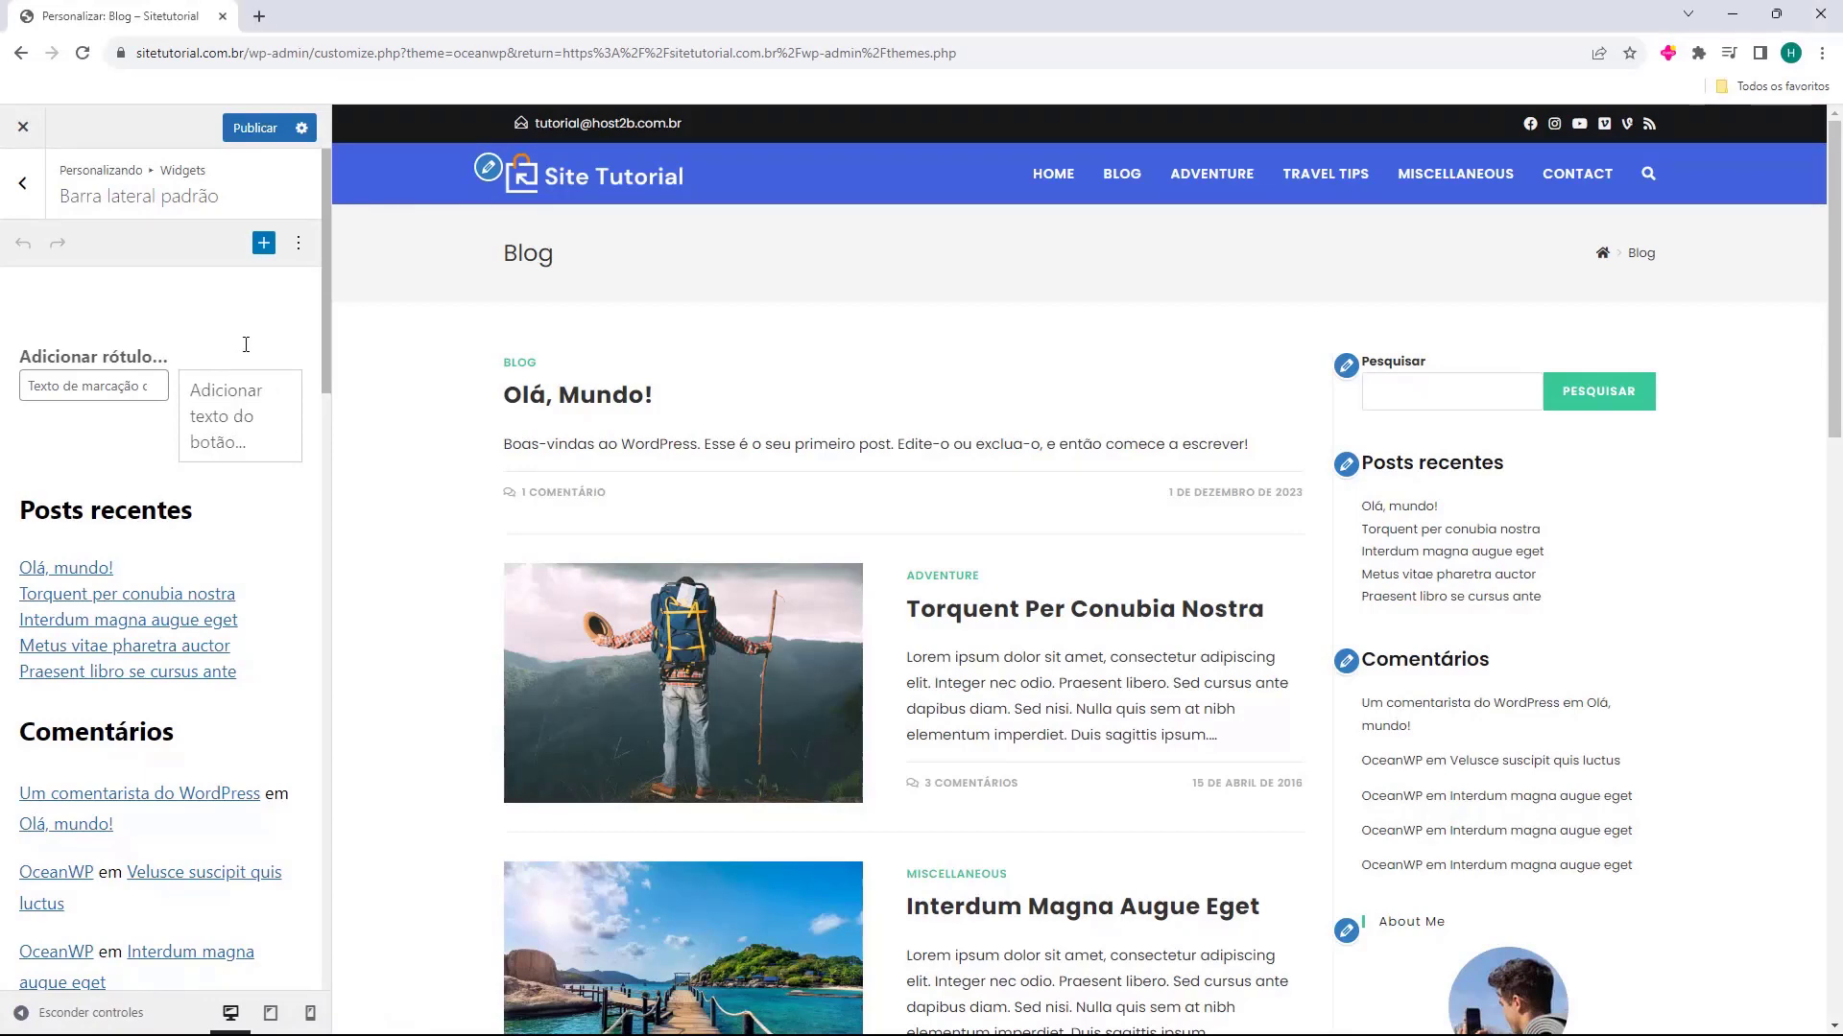
left_click(268, 473)
scroll(132, 385, "down", 15)
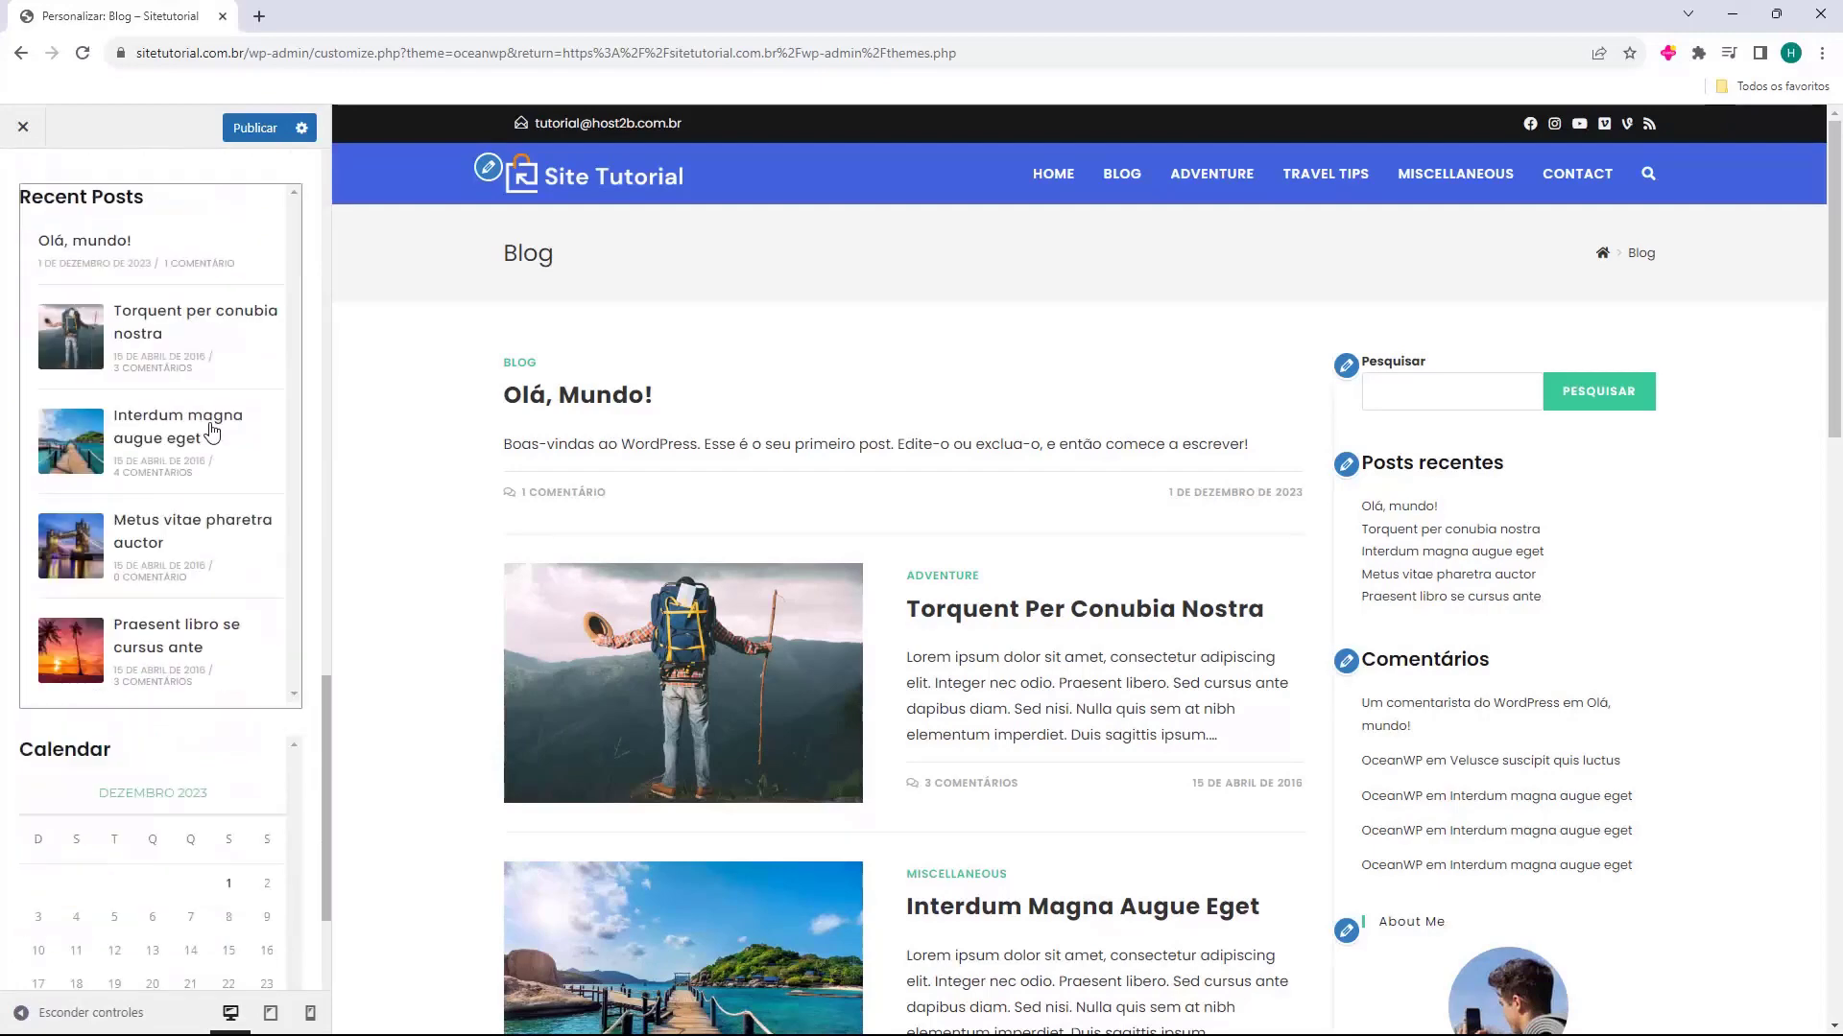
left_click(139, 933)
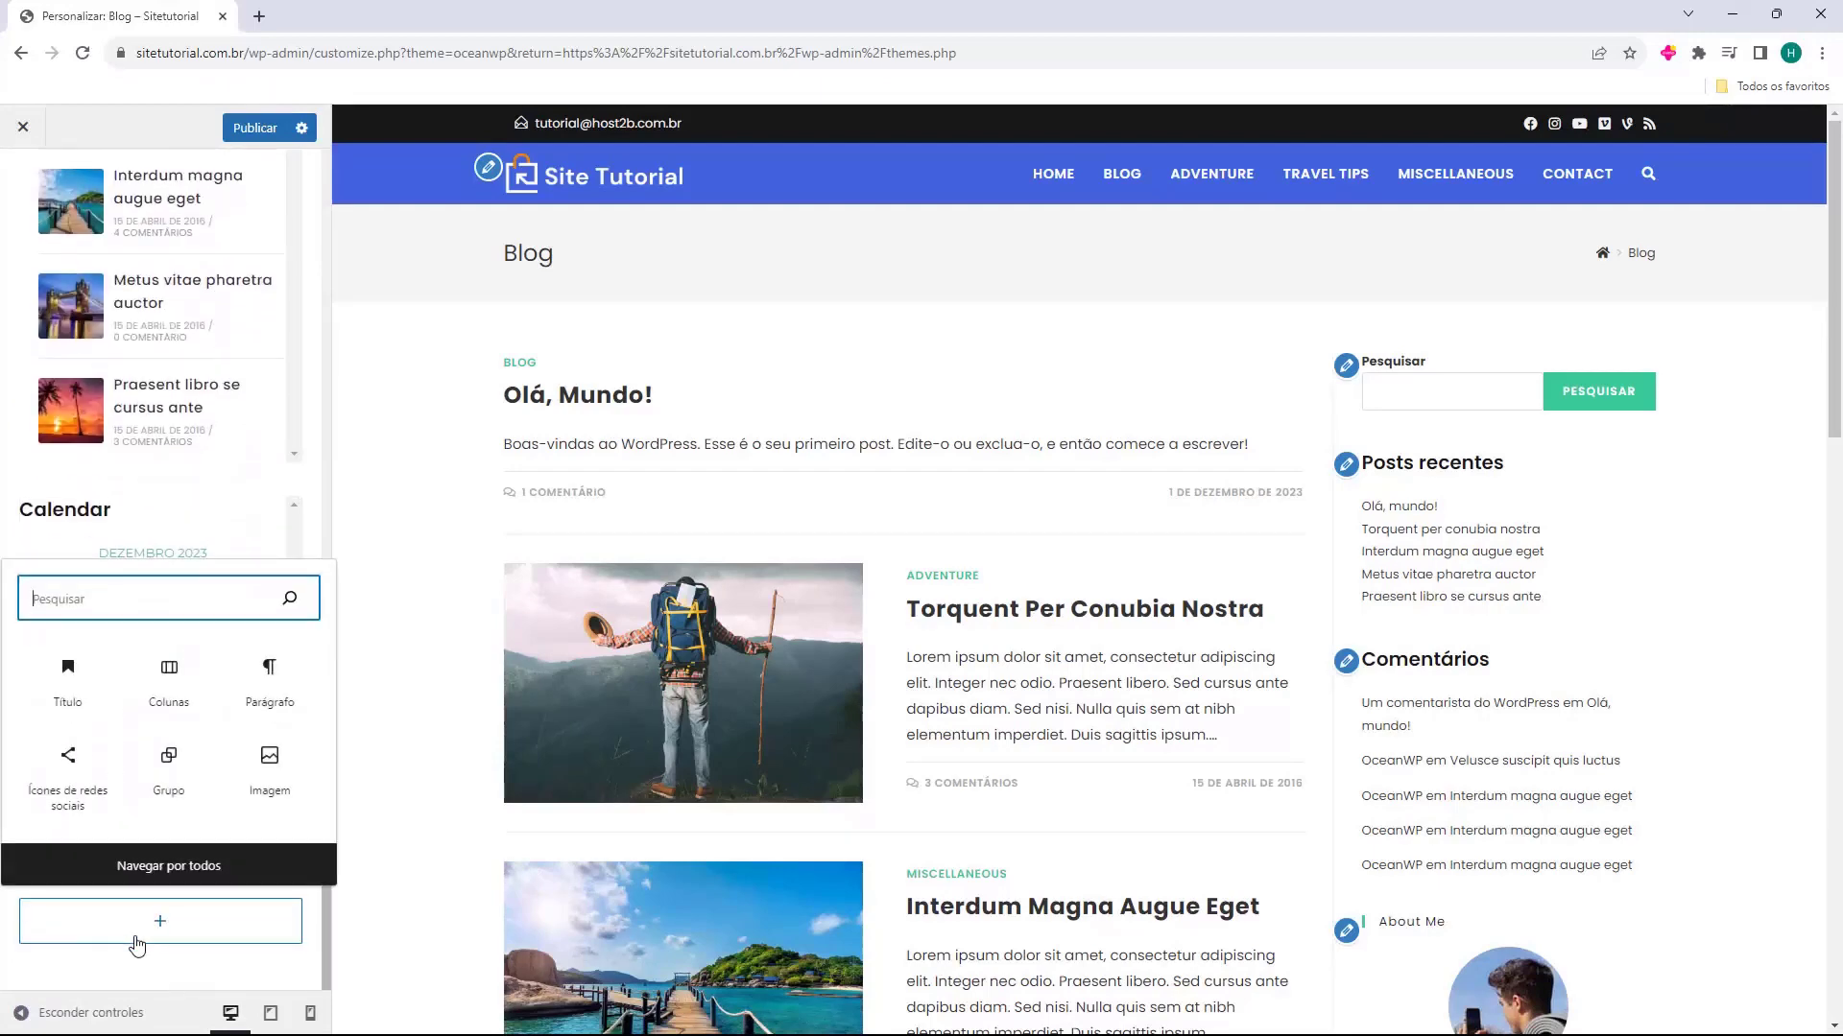
left_click(217, 974)
scroll(189, 870, "up", 5)
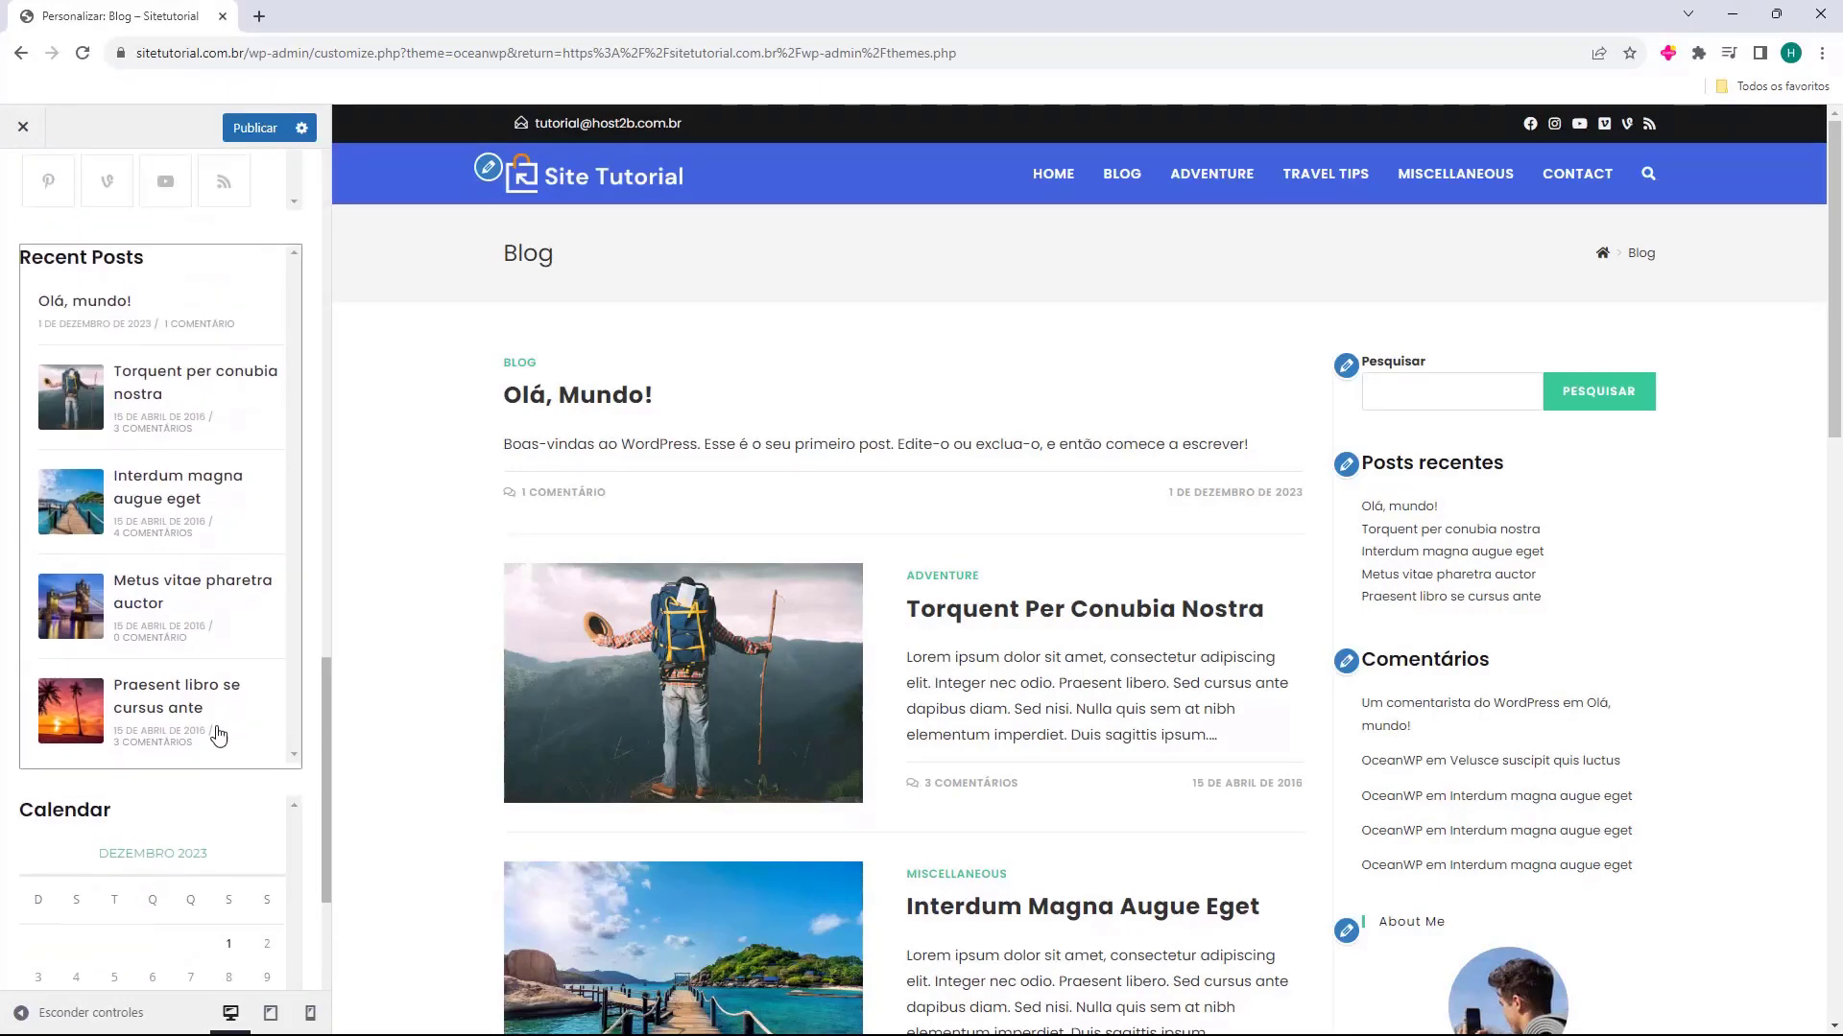
scroll(224, 733, "up", 12)
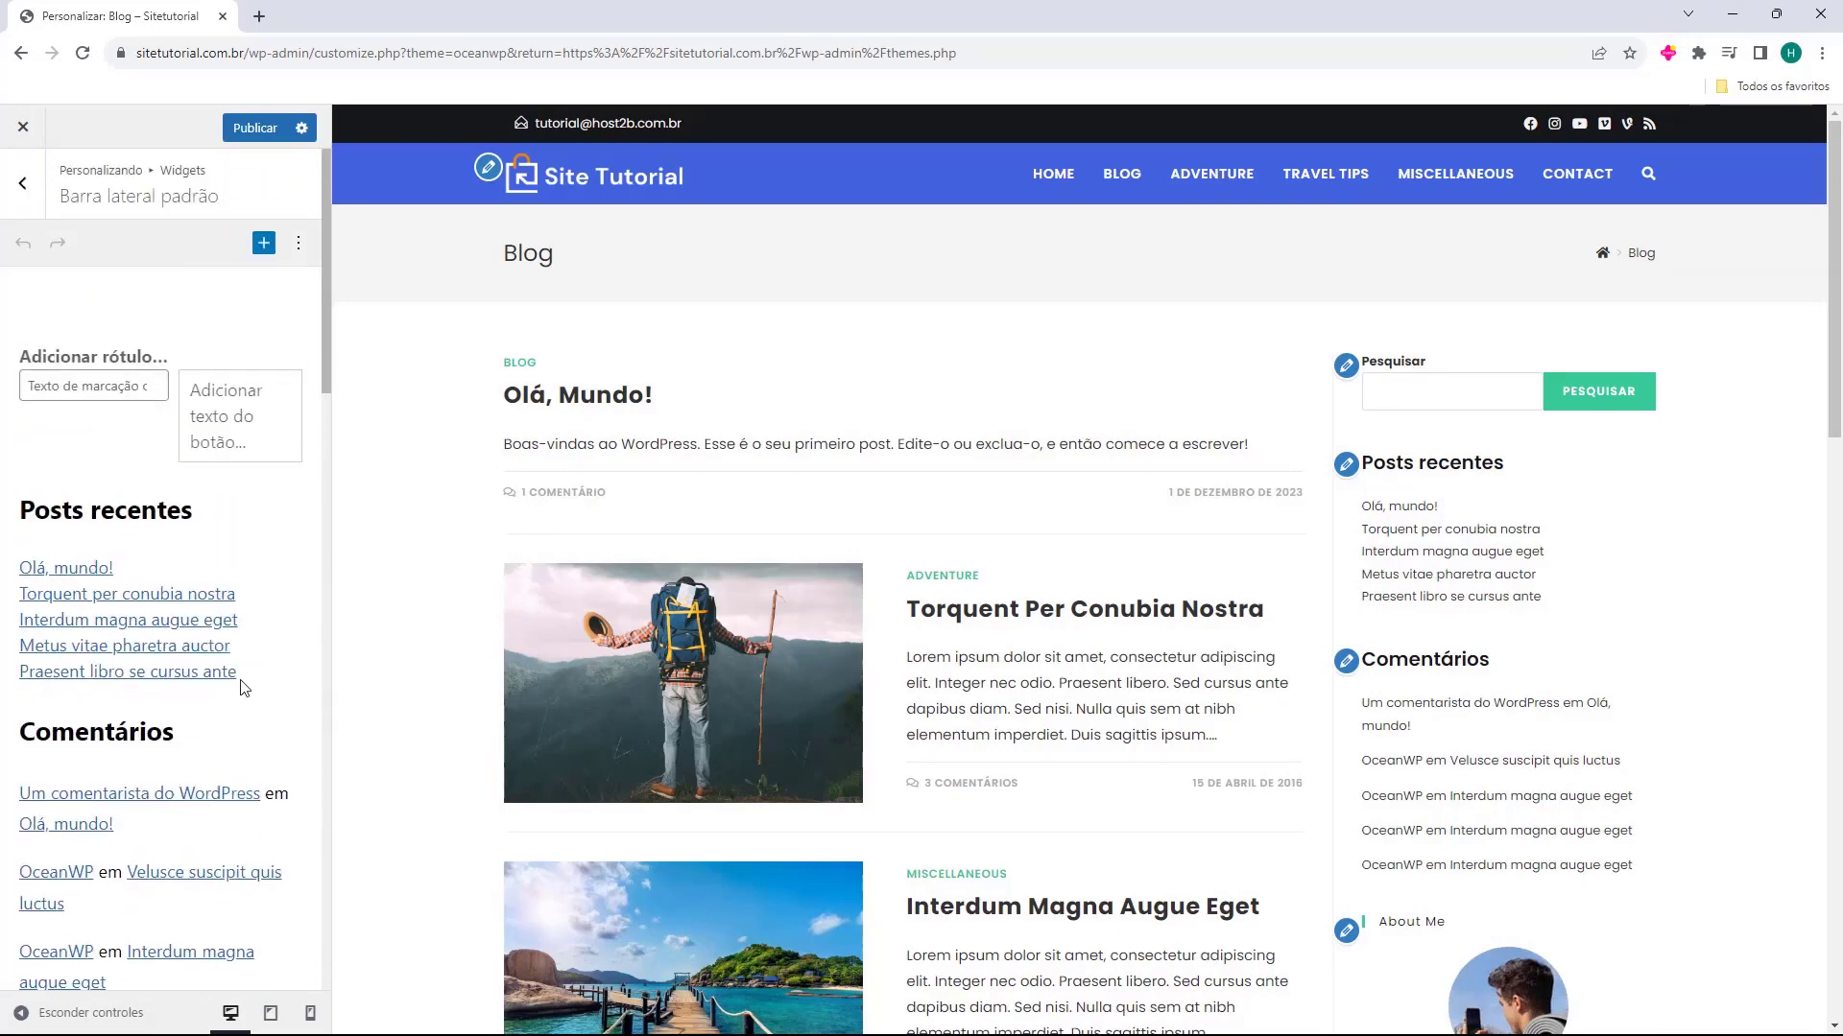
scroll(1542, 485, "down", 10)
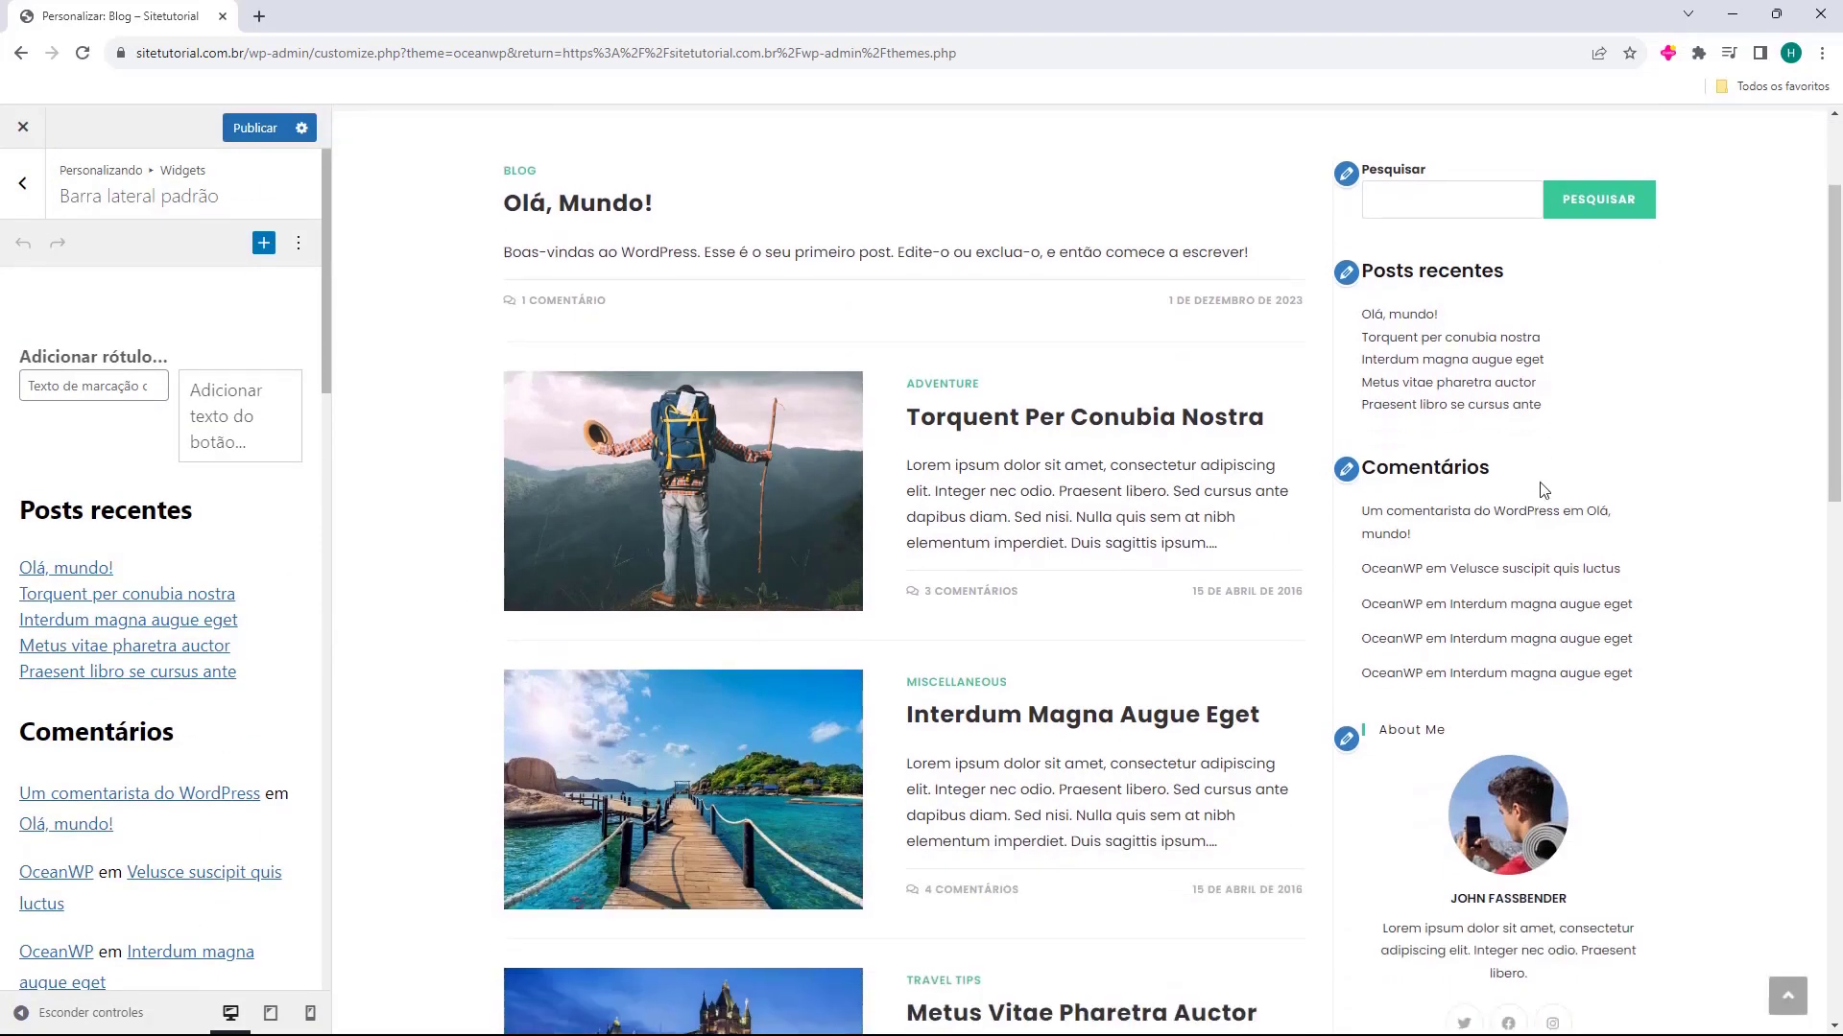
scroll(1552, 495, "down", 8)
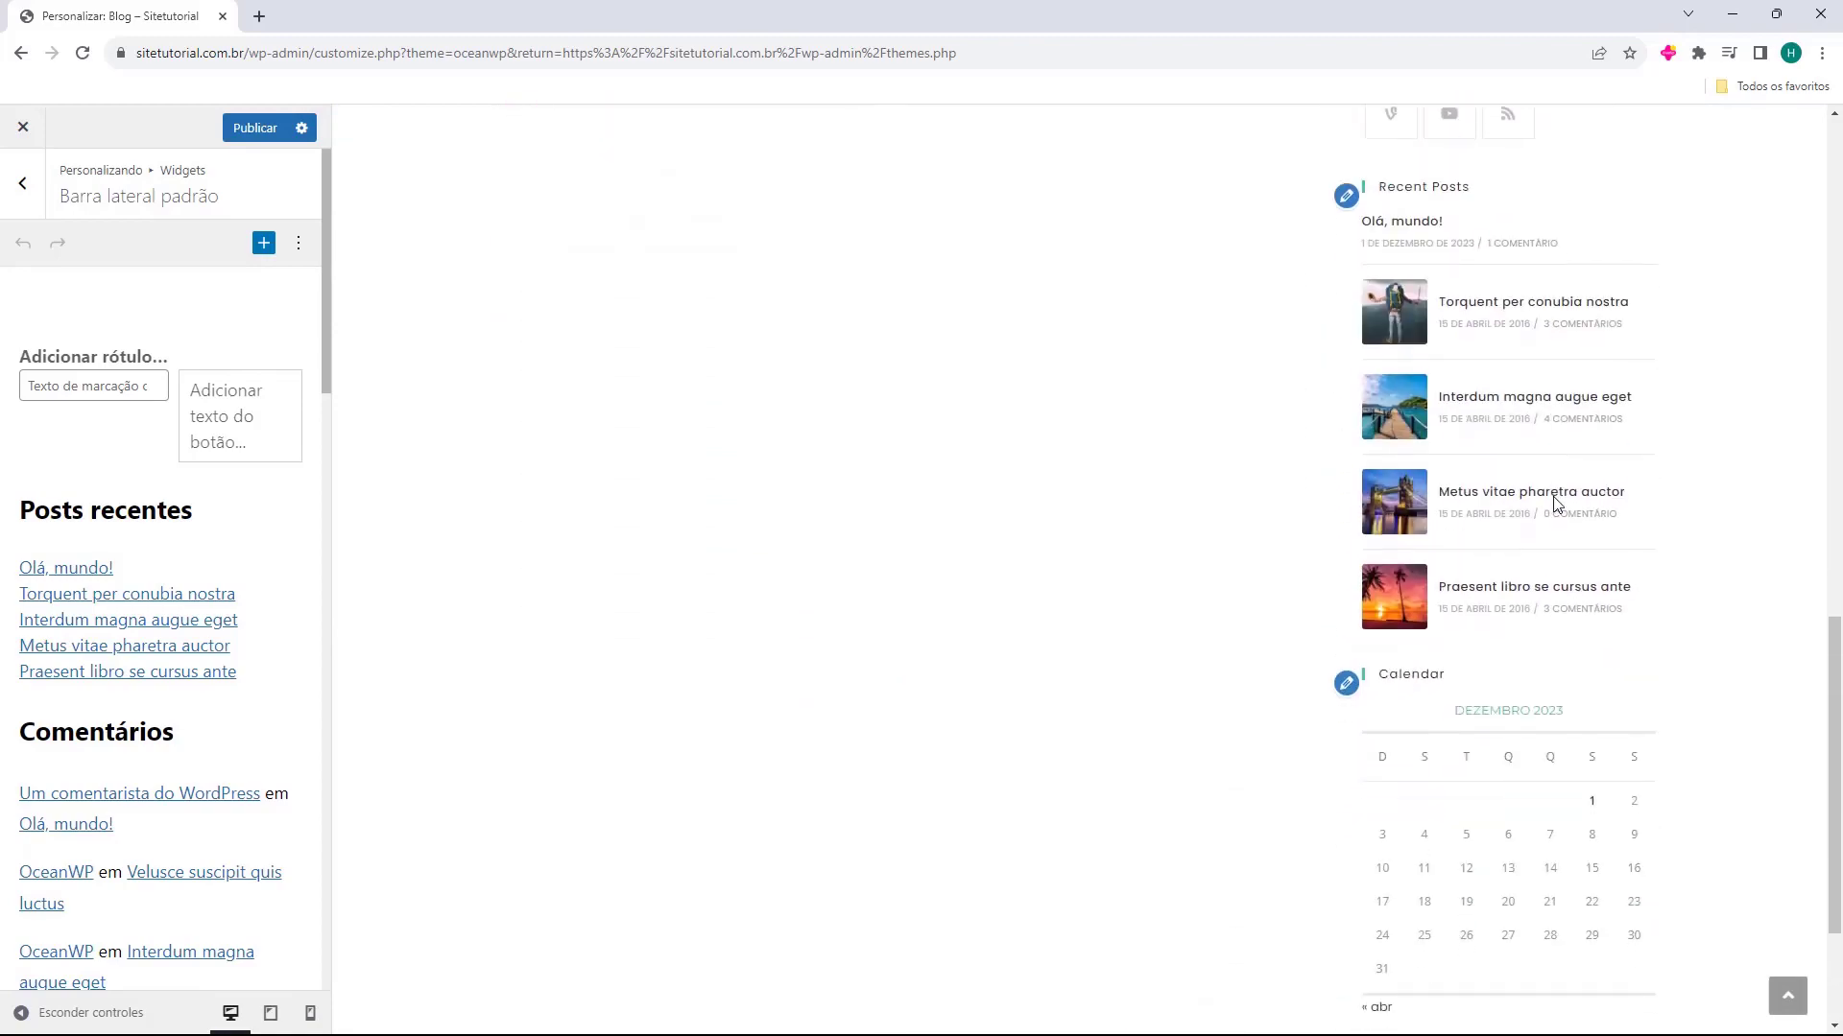
scroll(1543, 514, "up", 15)
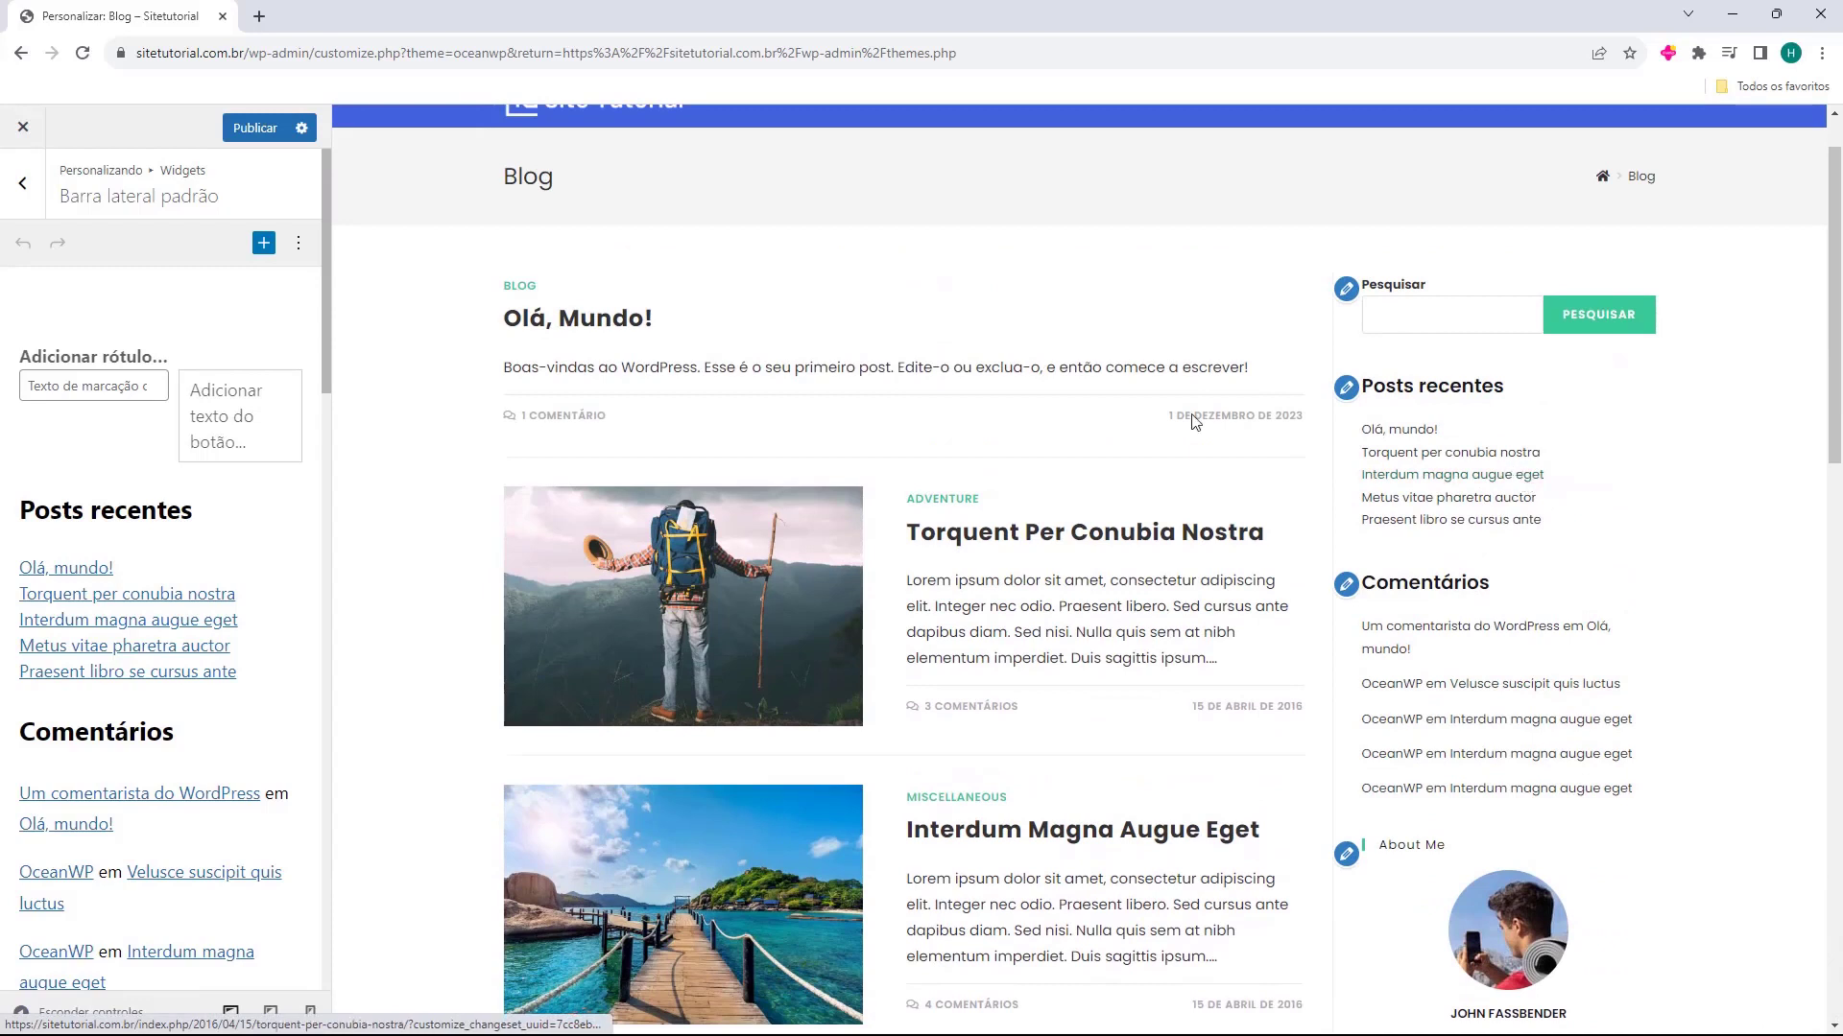
Delete the Posts recentes block and the Comentários block, including its heading, from Barra lateral padrão
left_click(272, 550)
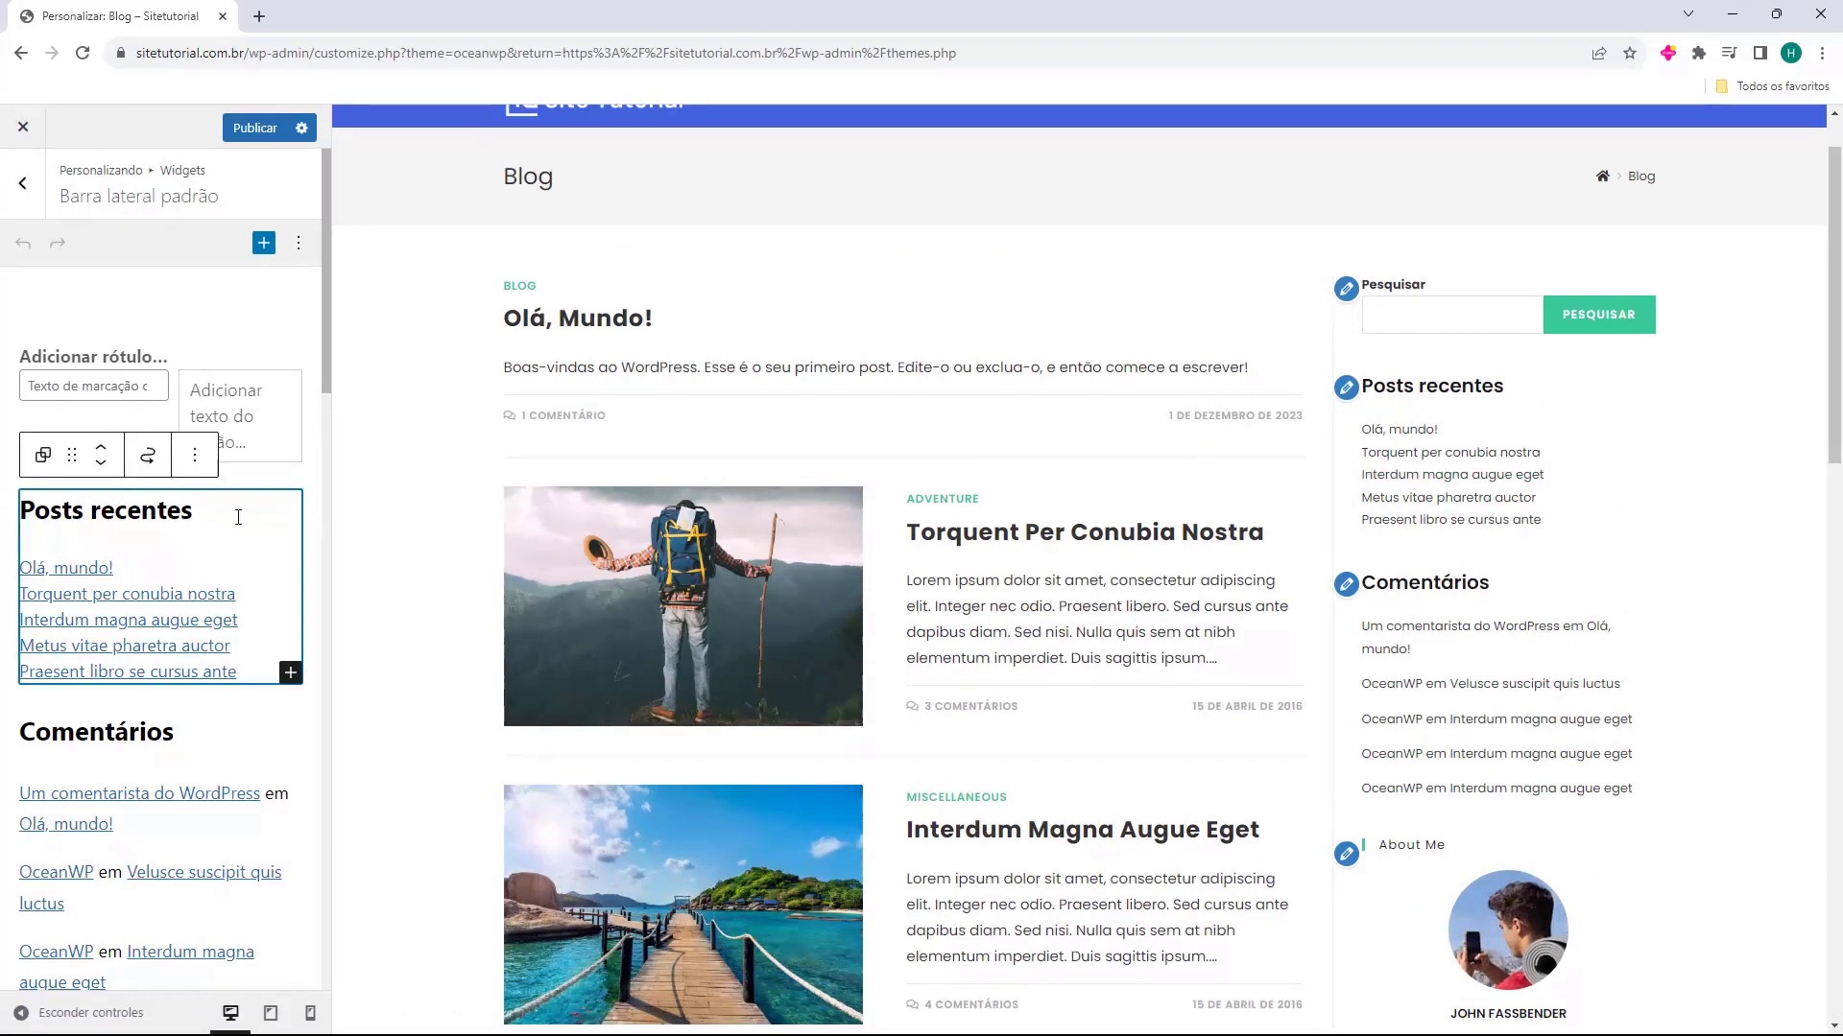
key("Delete")
left_click(191, 542)
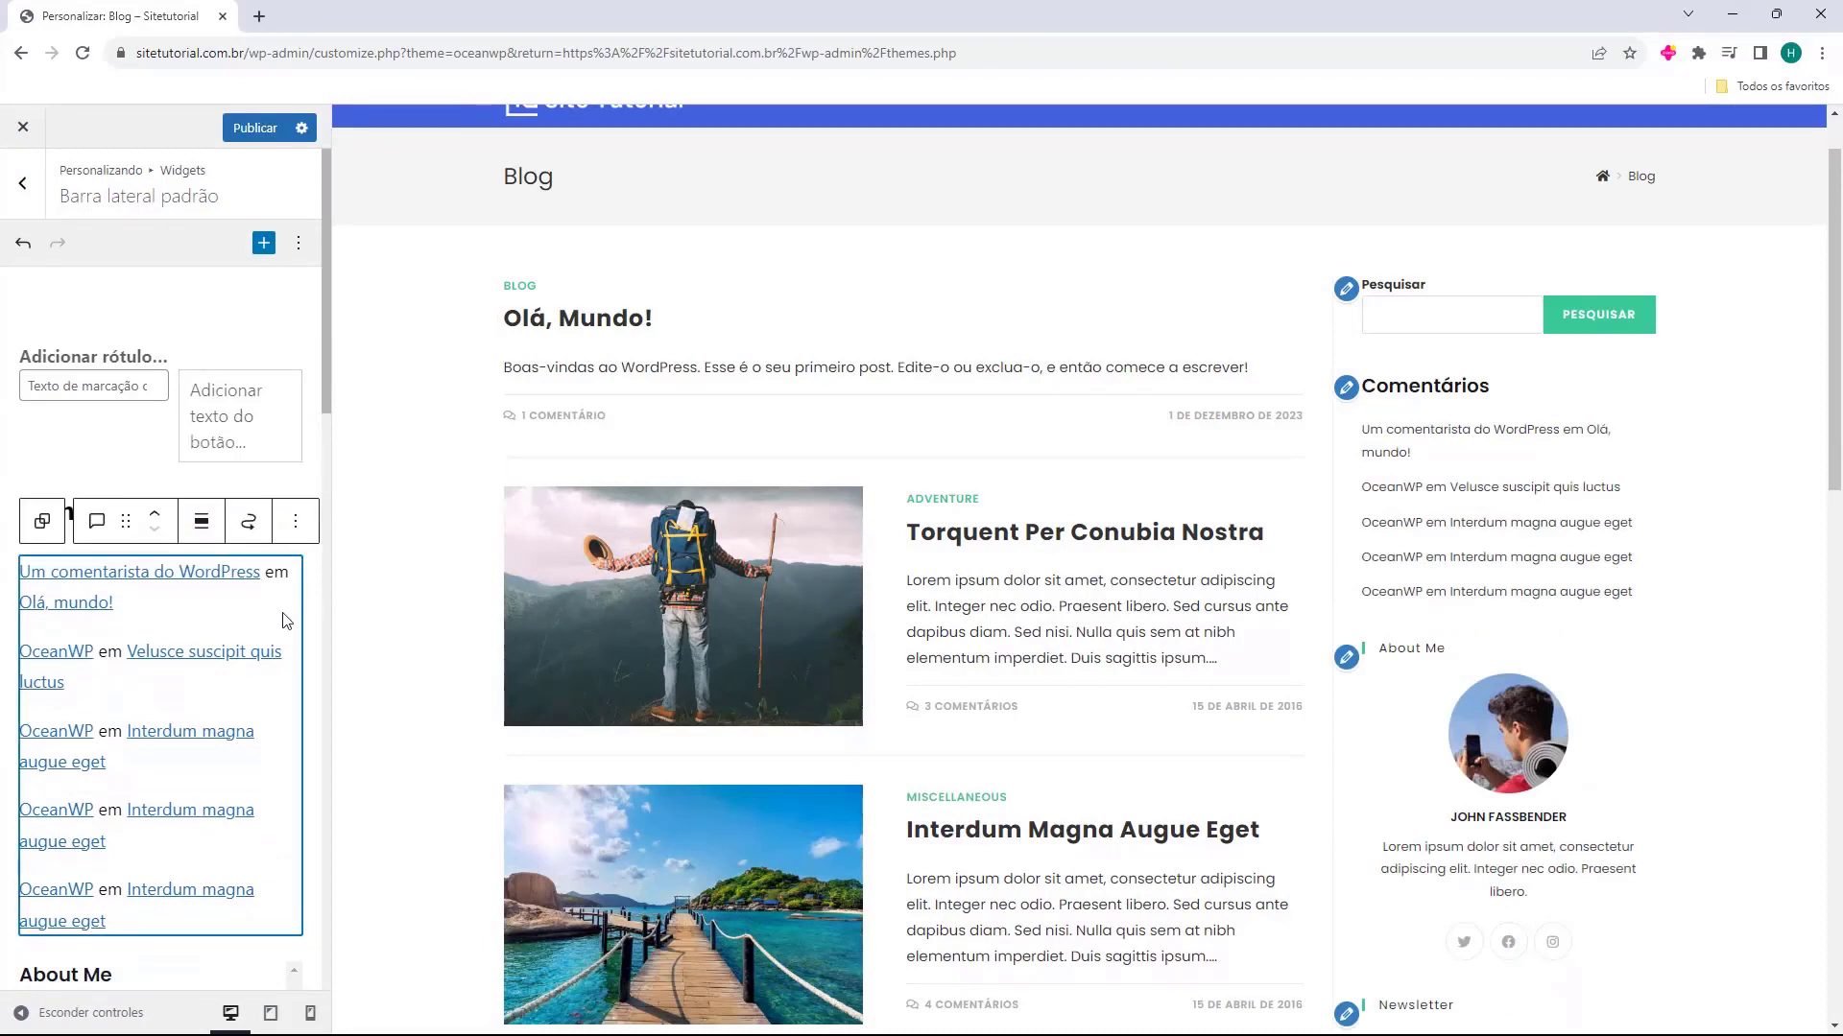
key("Delete")
left_click_drag(177, 514, 29, 515)
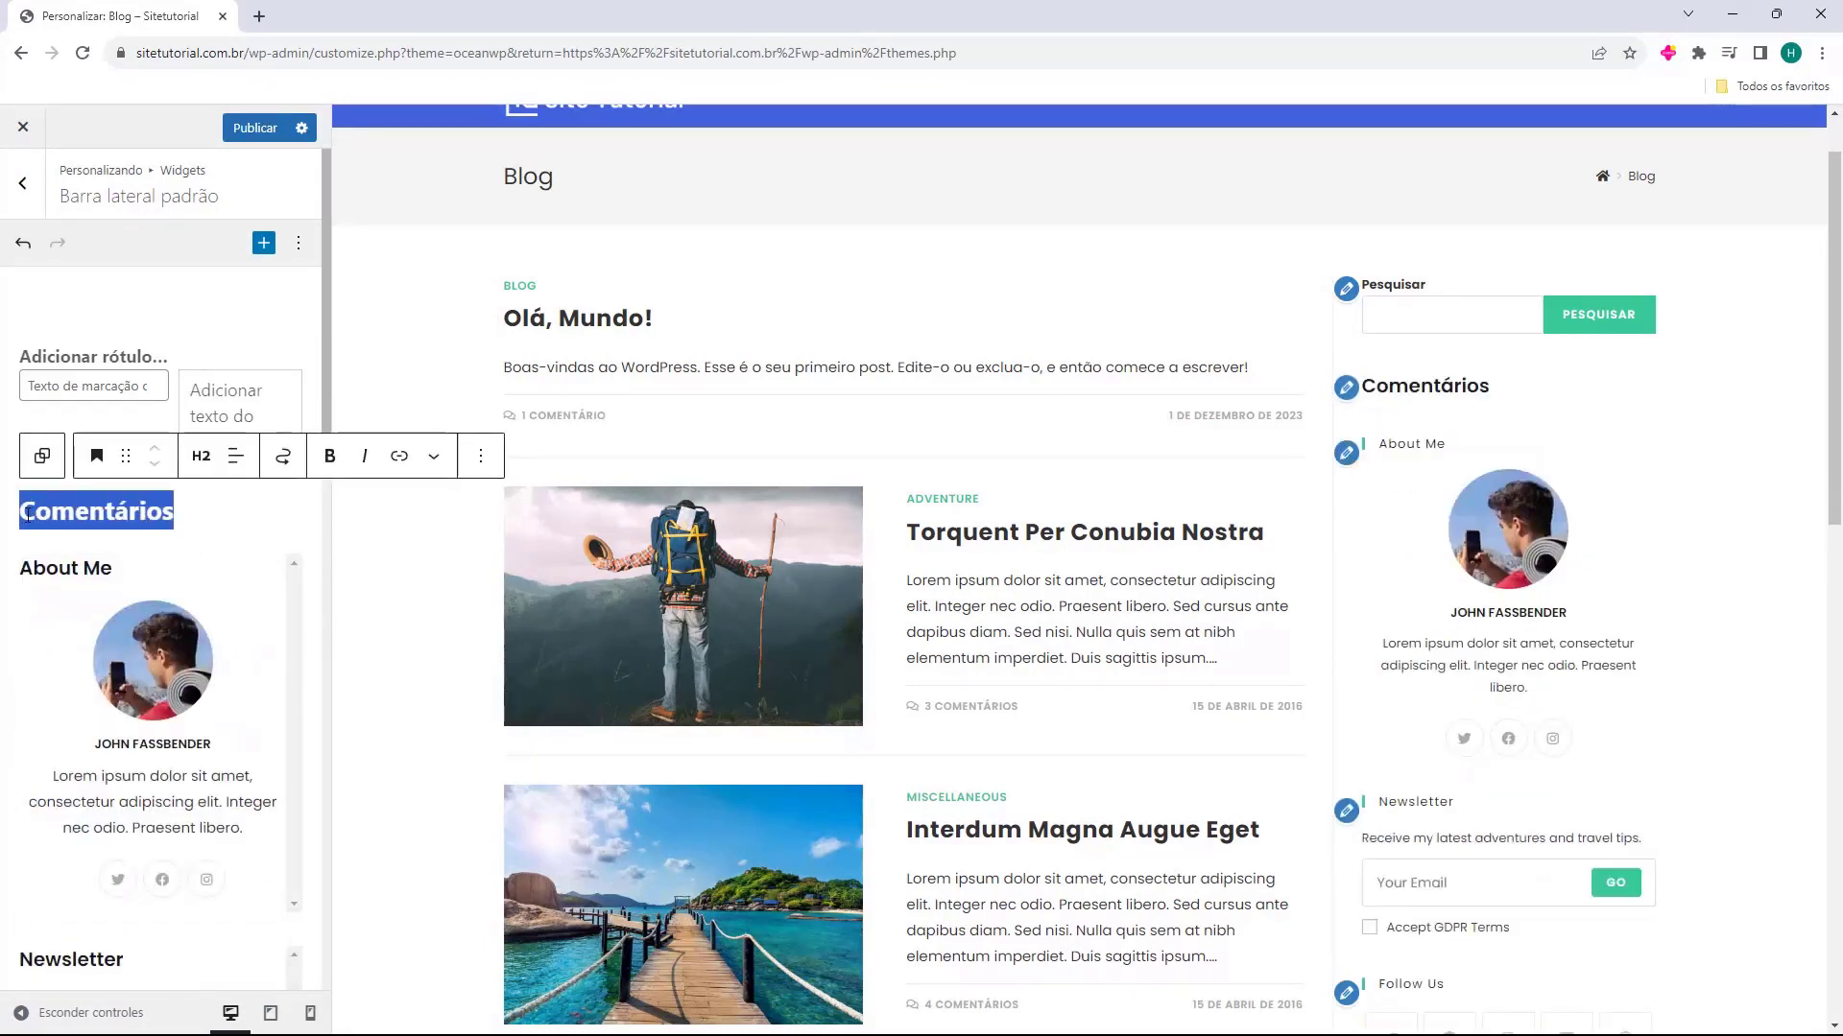
key("BackSpace")
key("BackSpace")
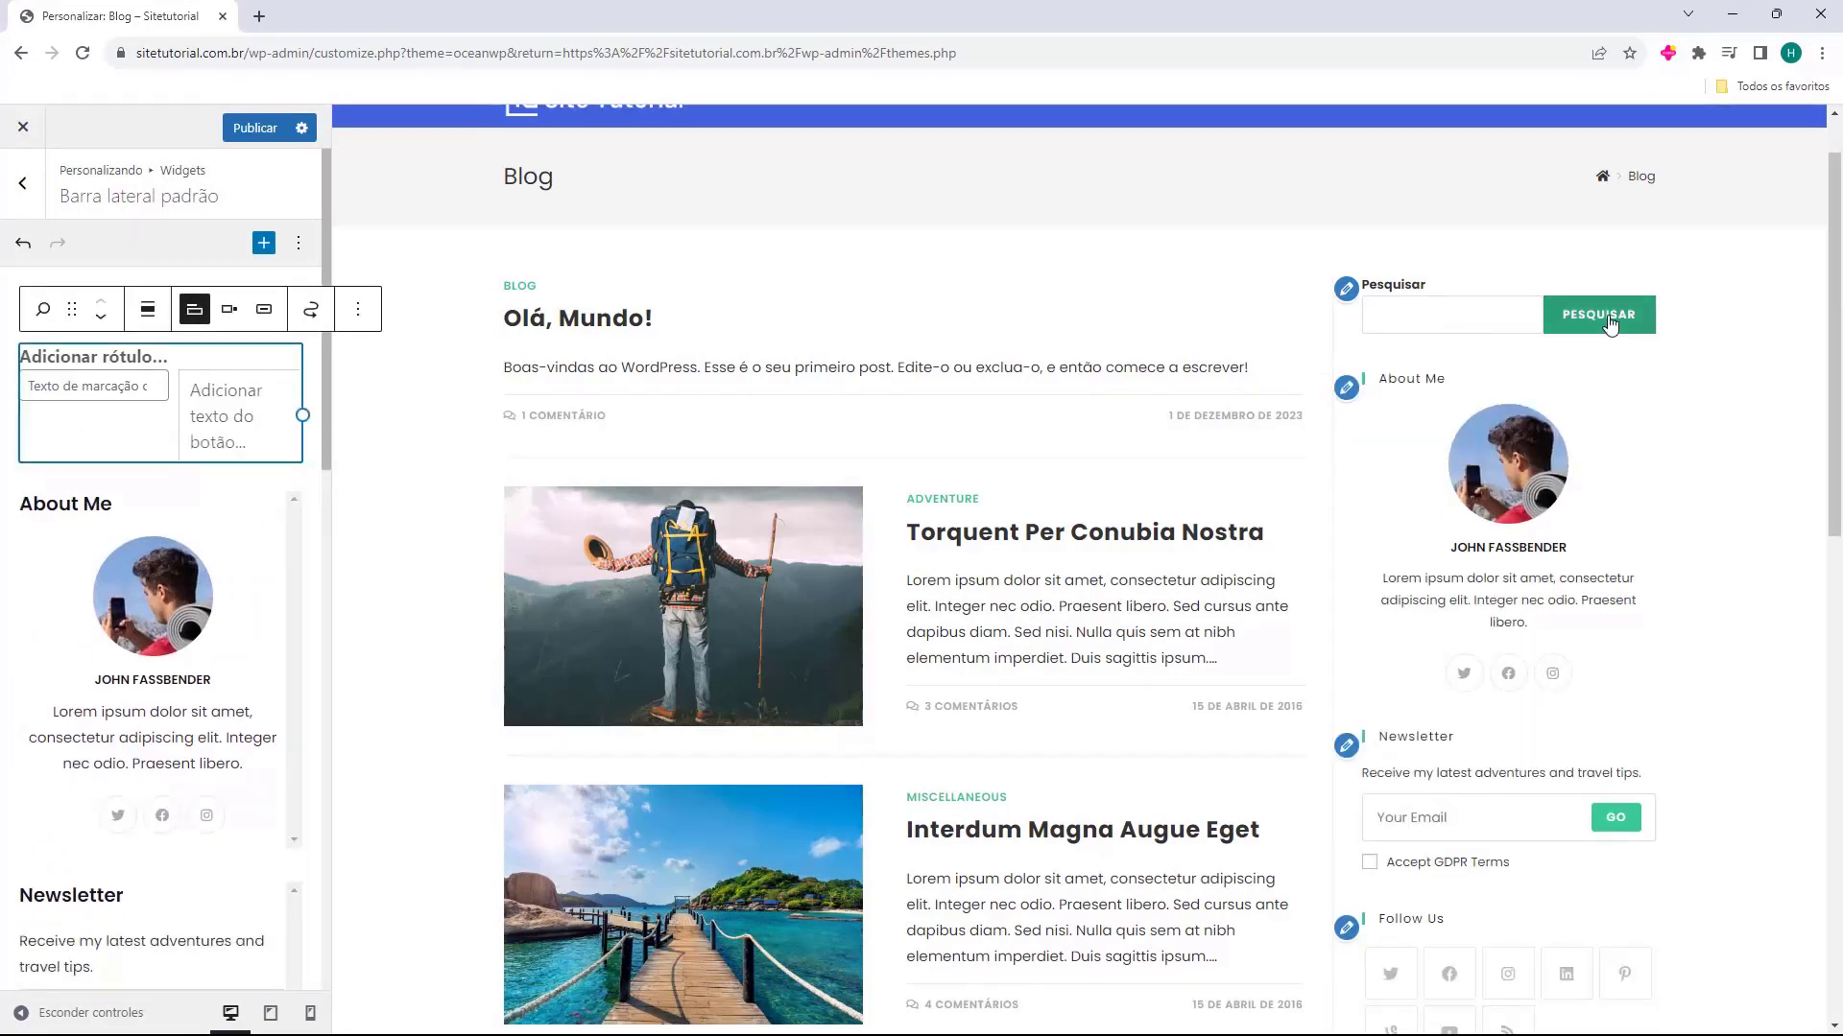
Change the title of the About Me widget in Barra lateral padrão to "Sobre mim"
left_click(149, 503)
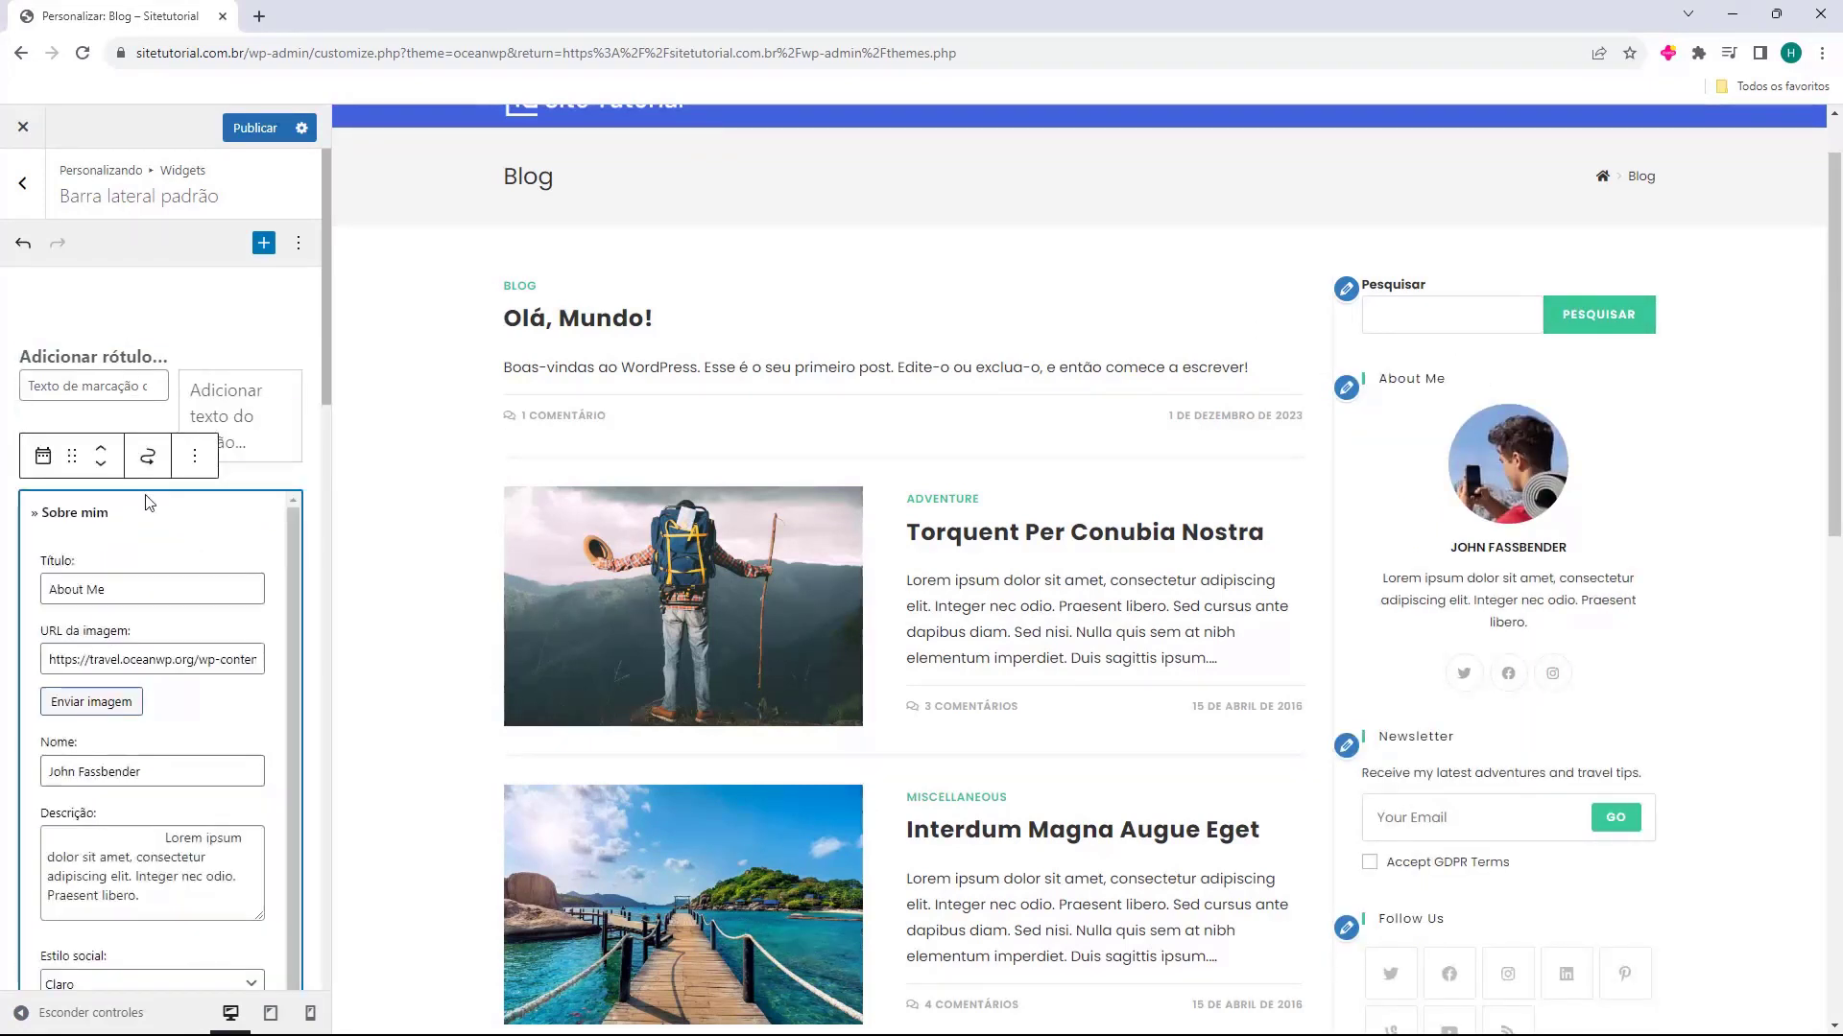
left_click(237, 485)
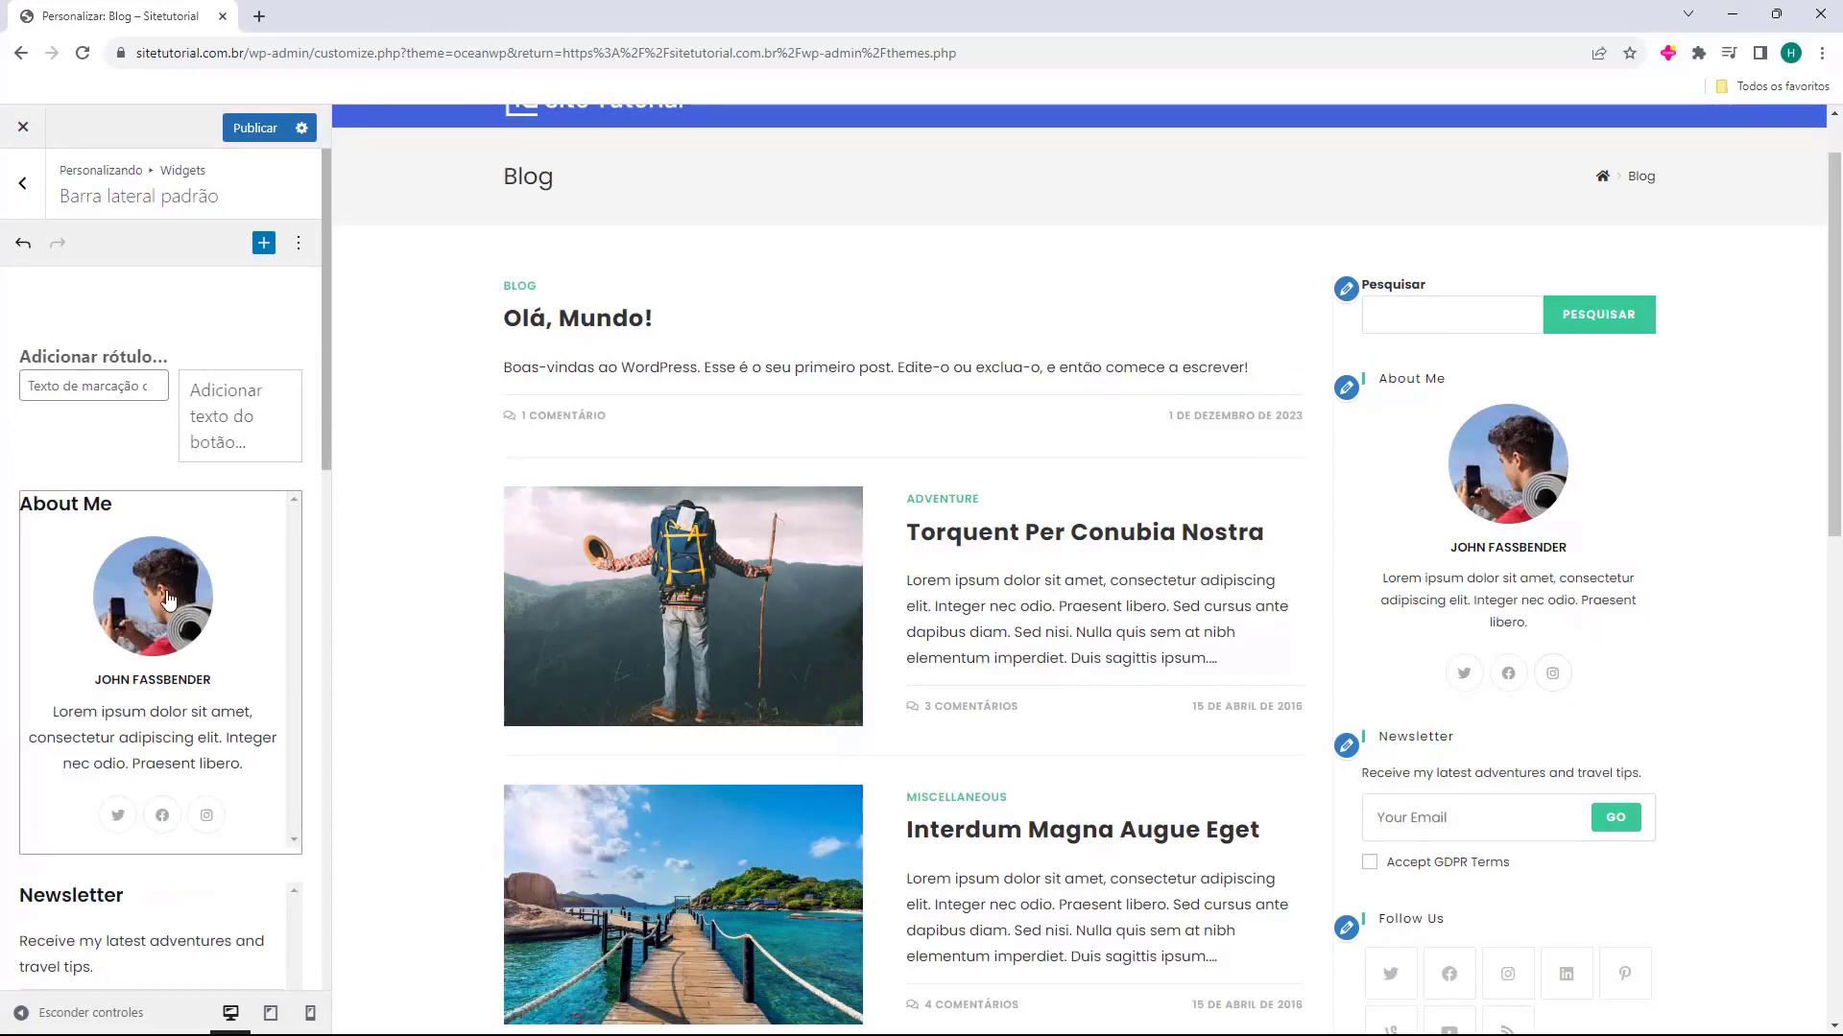
left_click(173, 634)
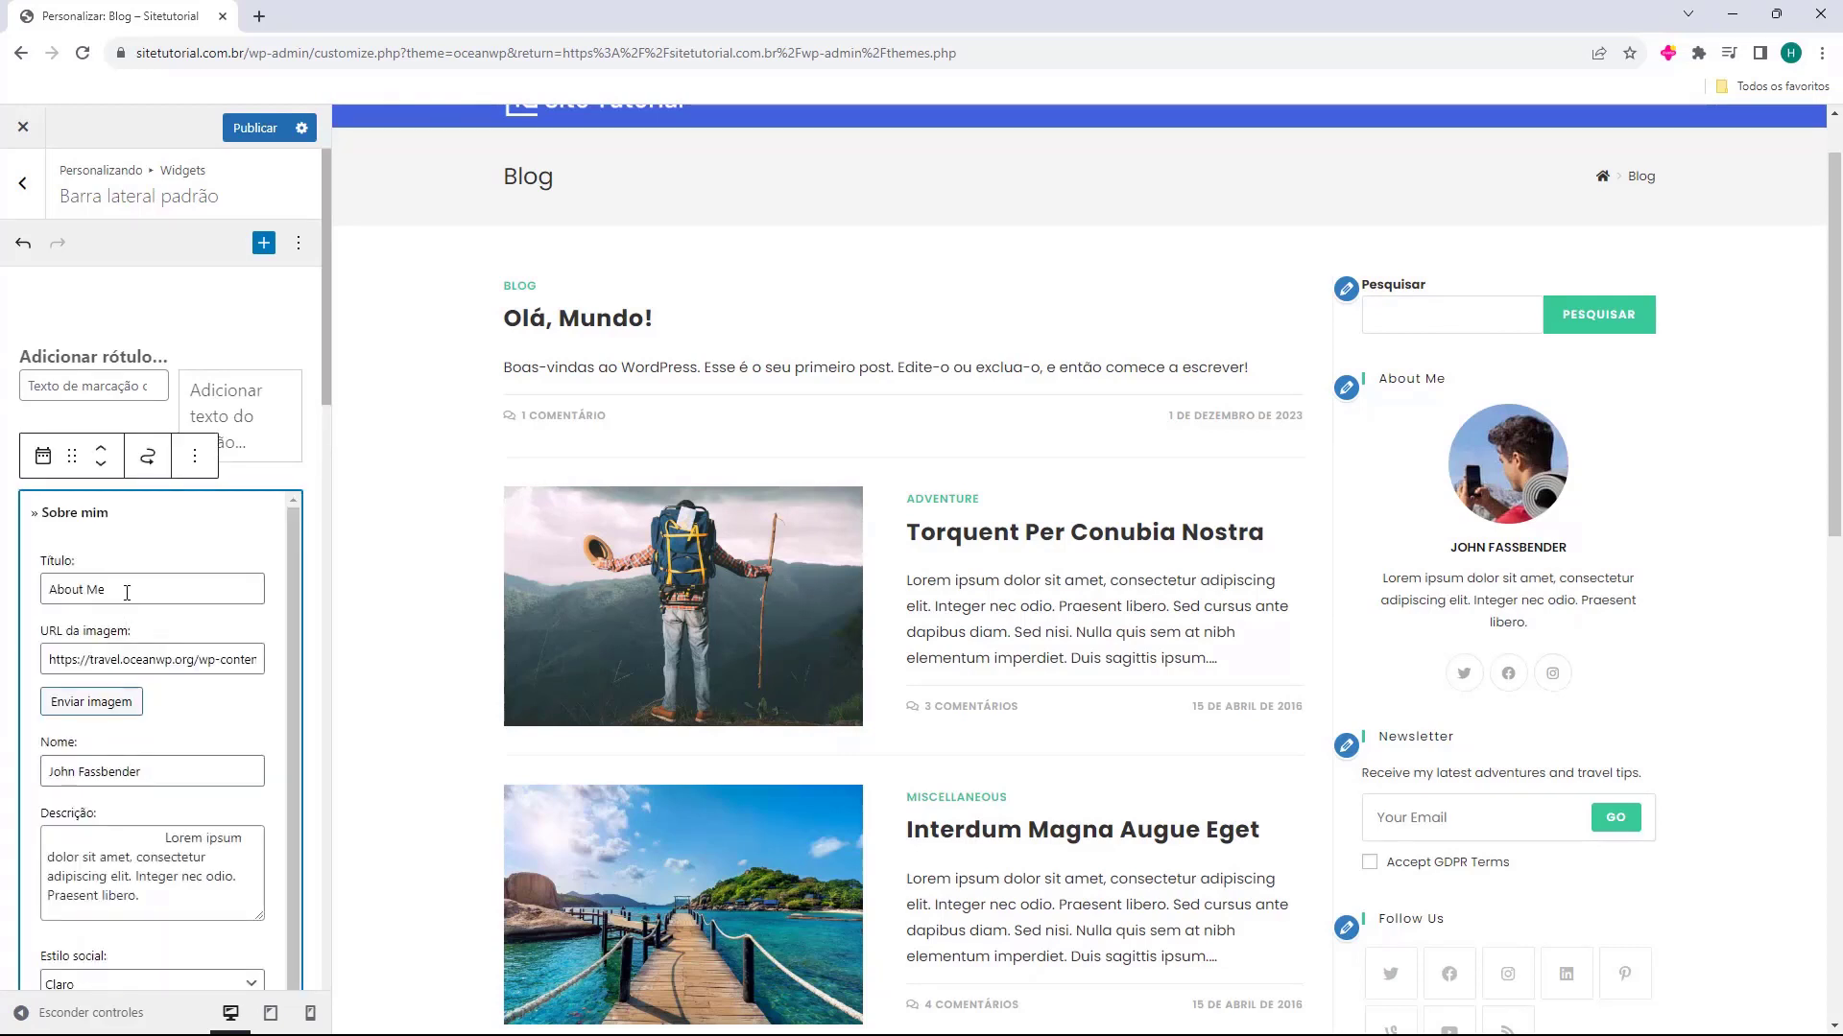
left_click_drag(107, 589, 27, 600)
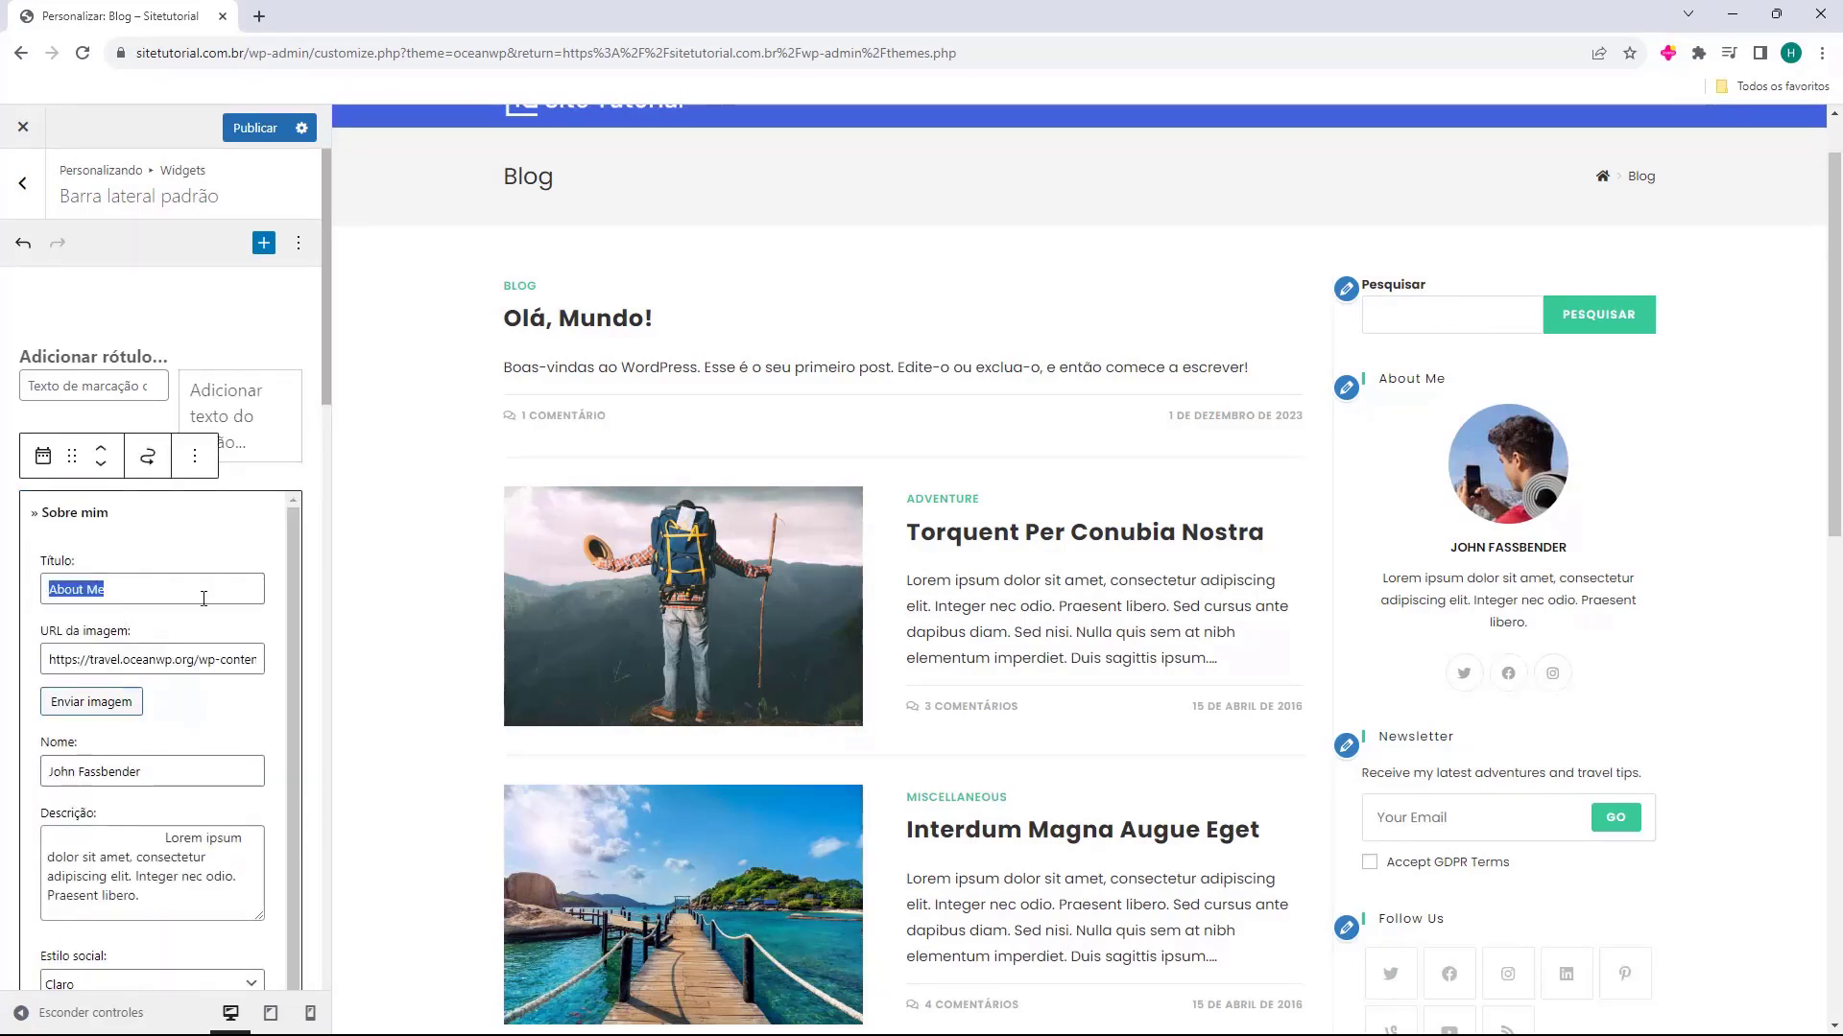
type("Sobre mim")
Replace the sample name in the Sobre mim widget's Nome field with the blog author's first name
left_click_drag(65, 656, 154, 660)
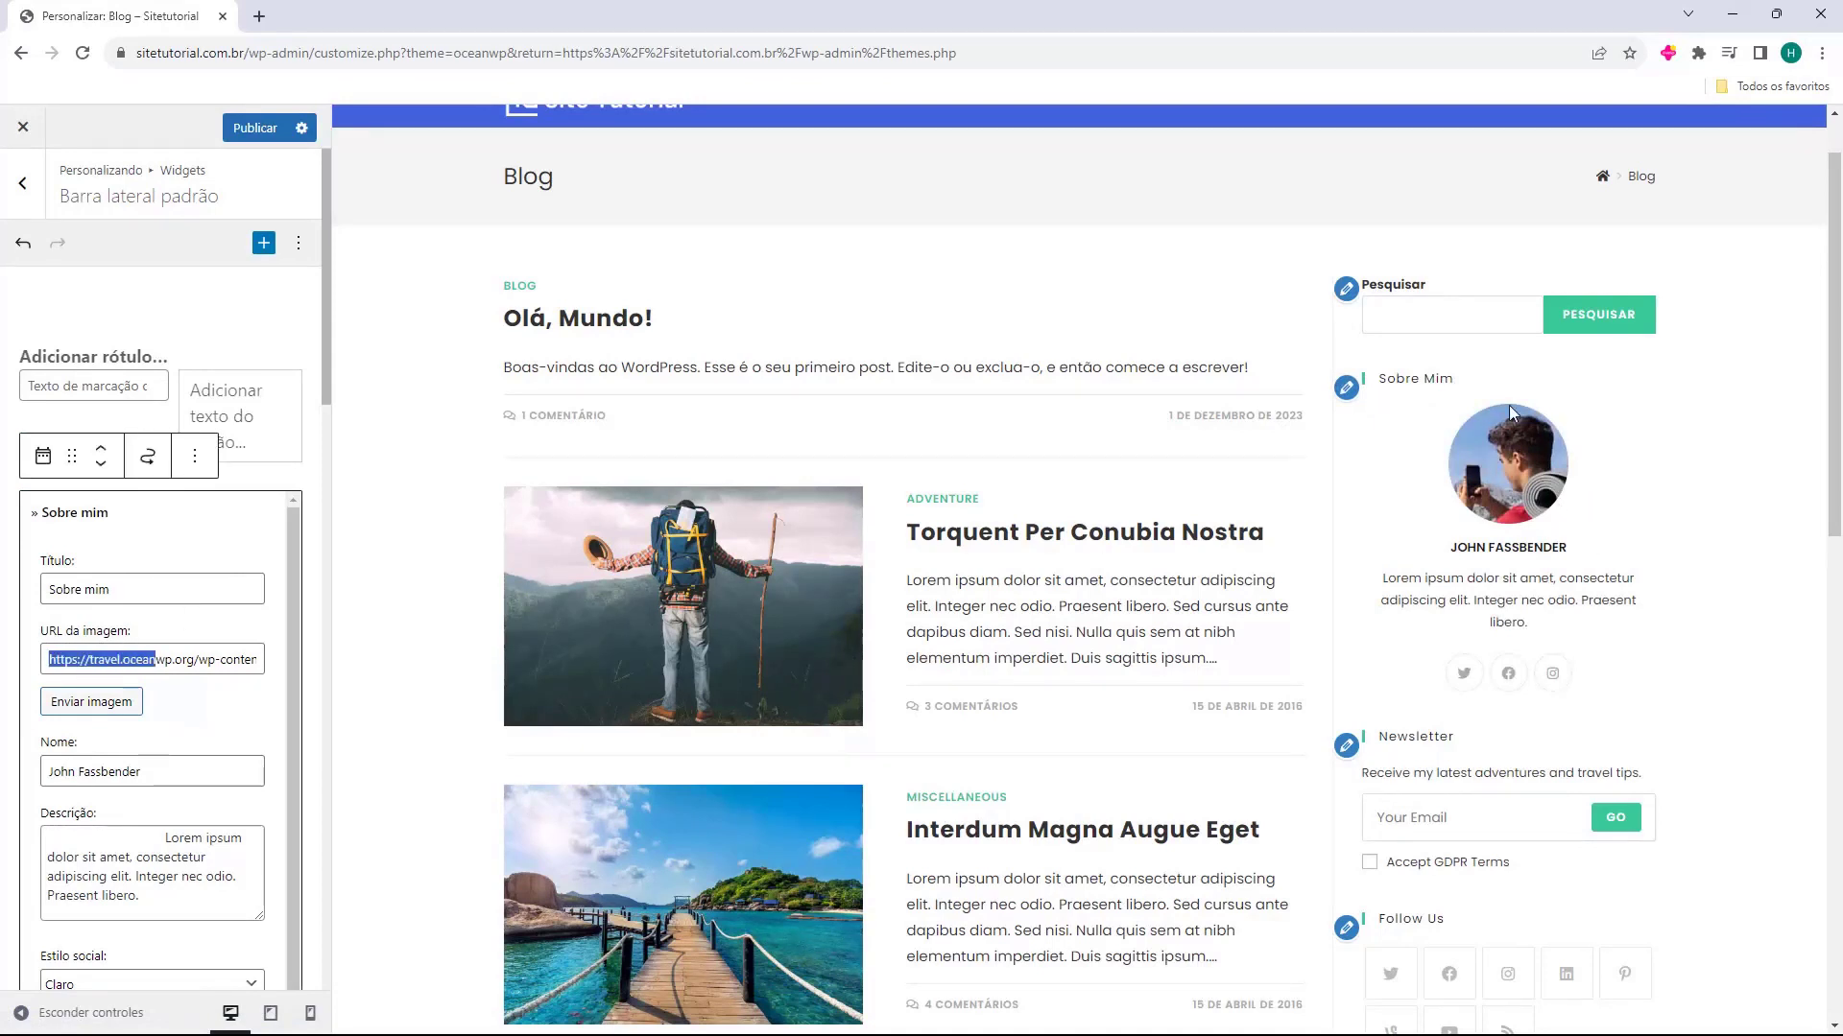
left_click(92, 709)
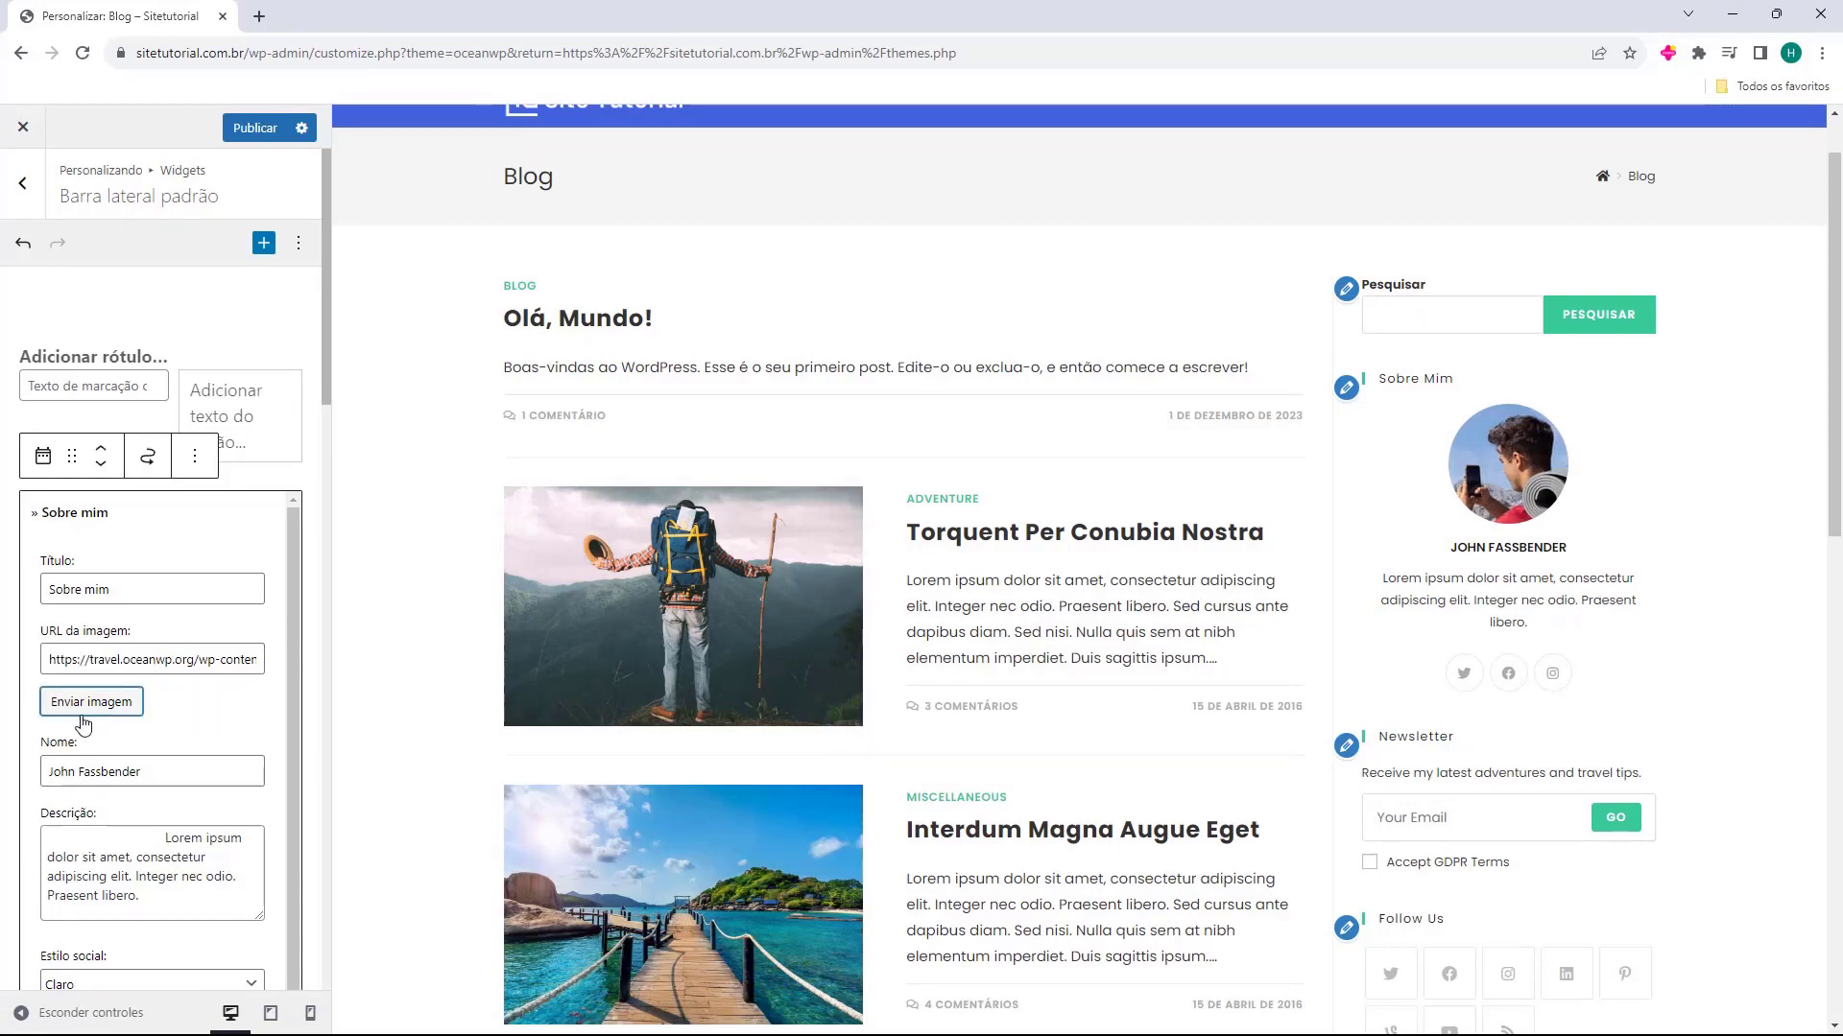
left_click(74, 683)
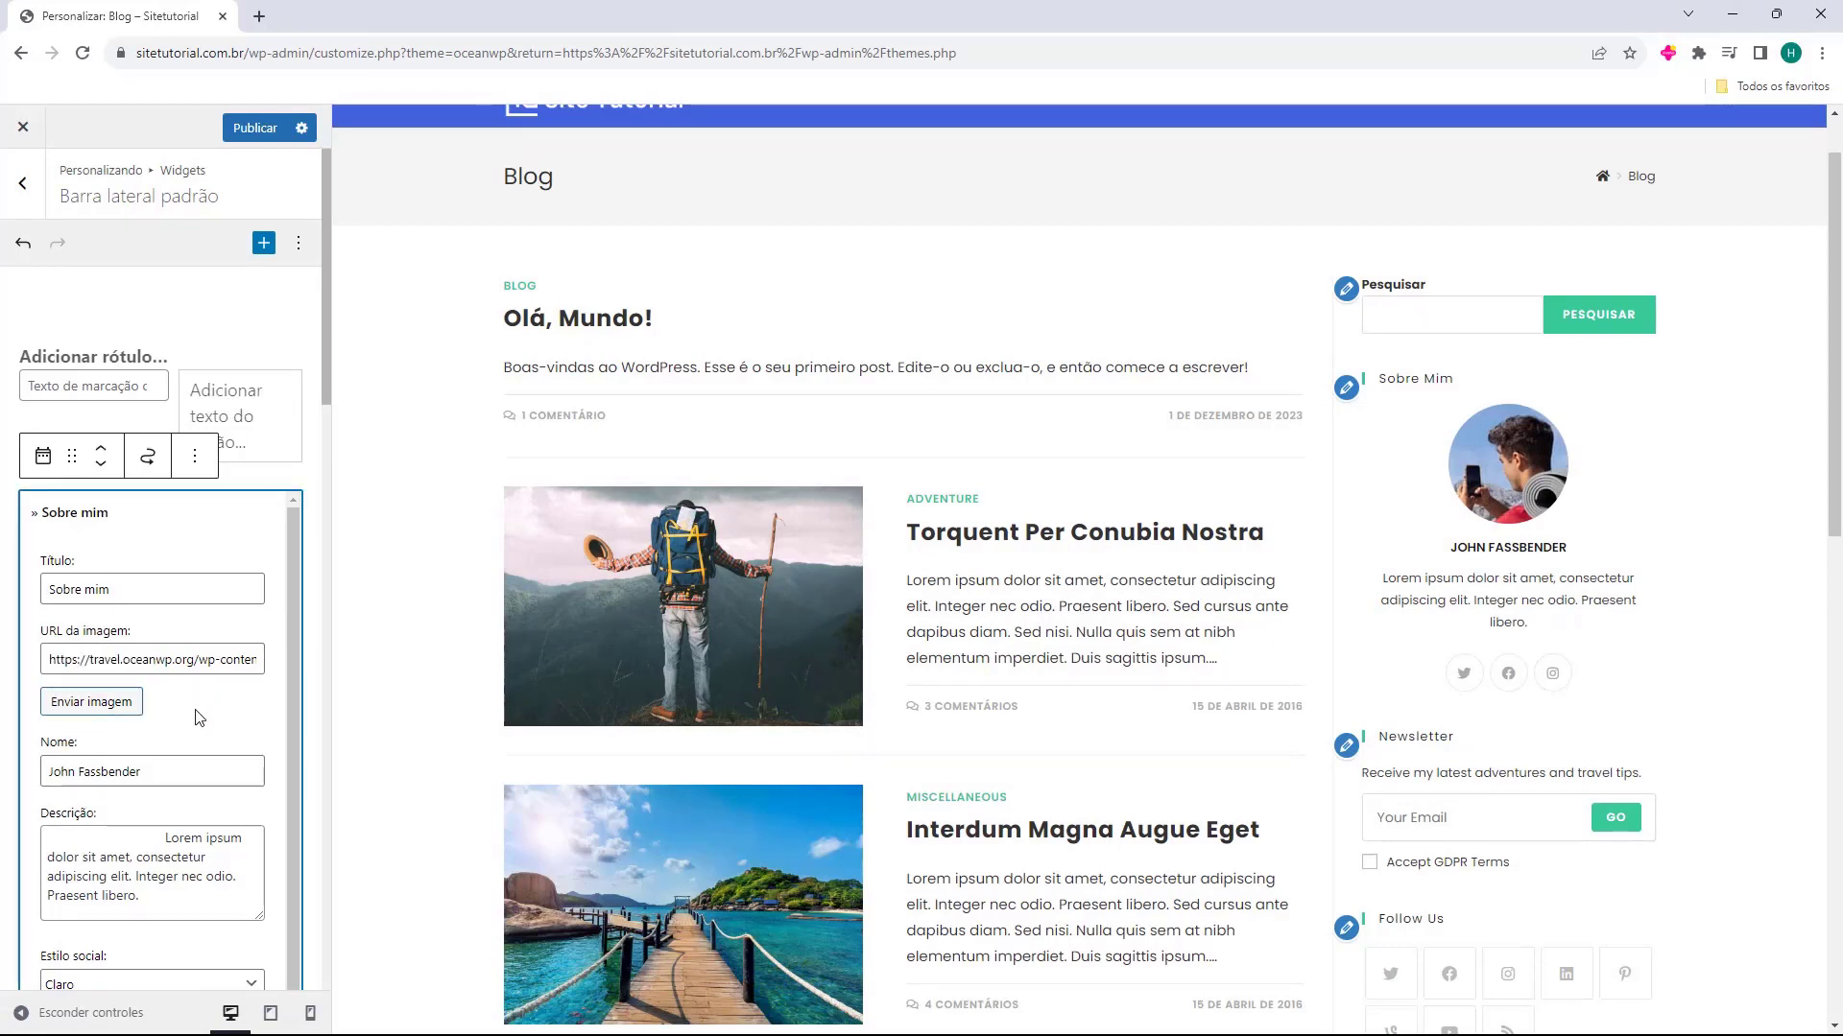
scroll(118, 630, "down", 2)
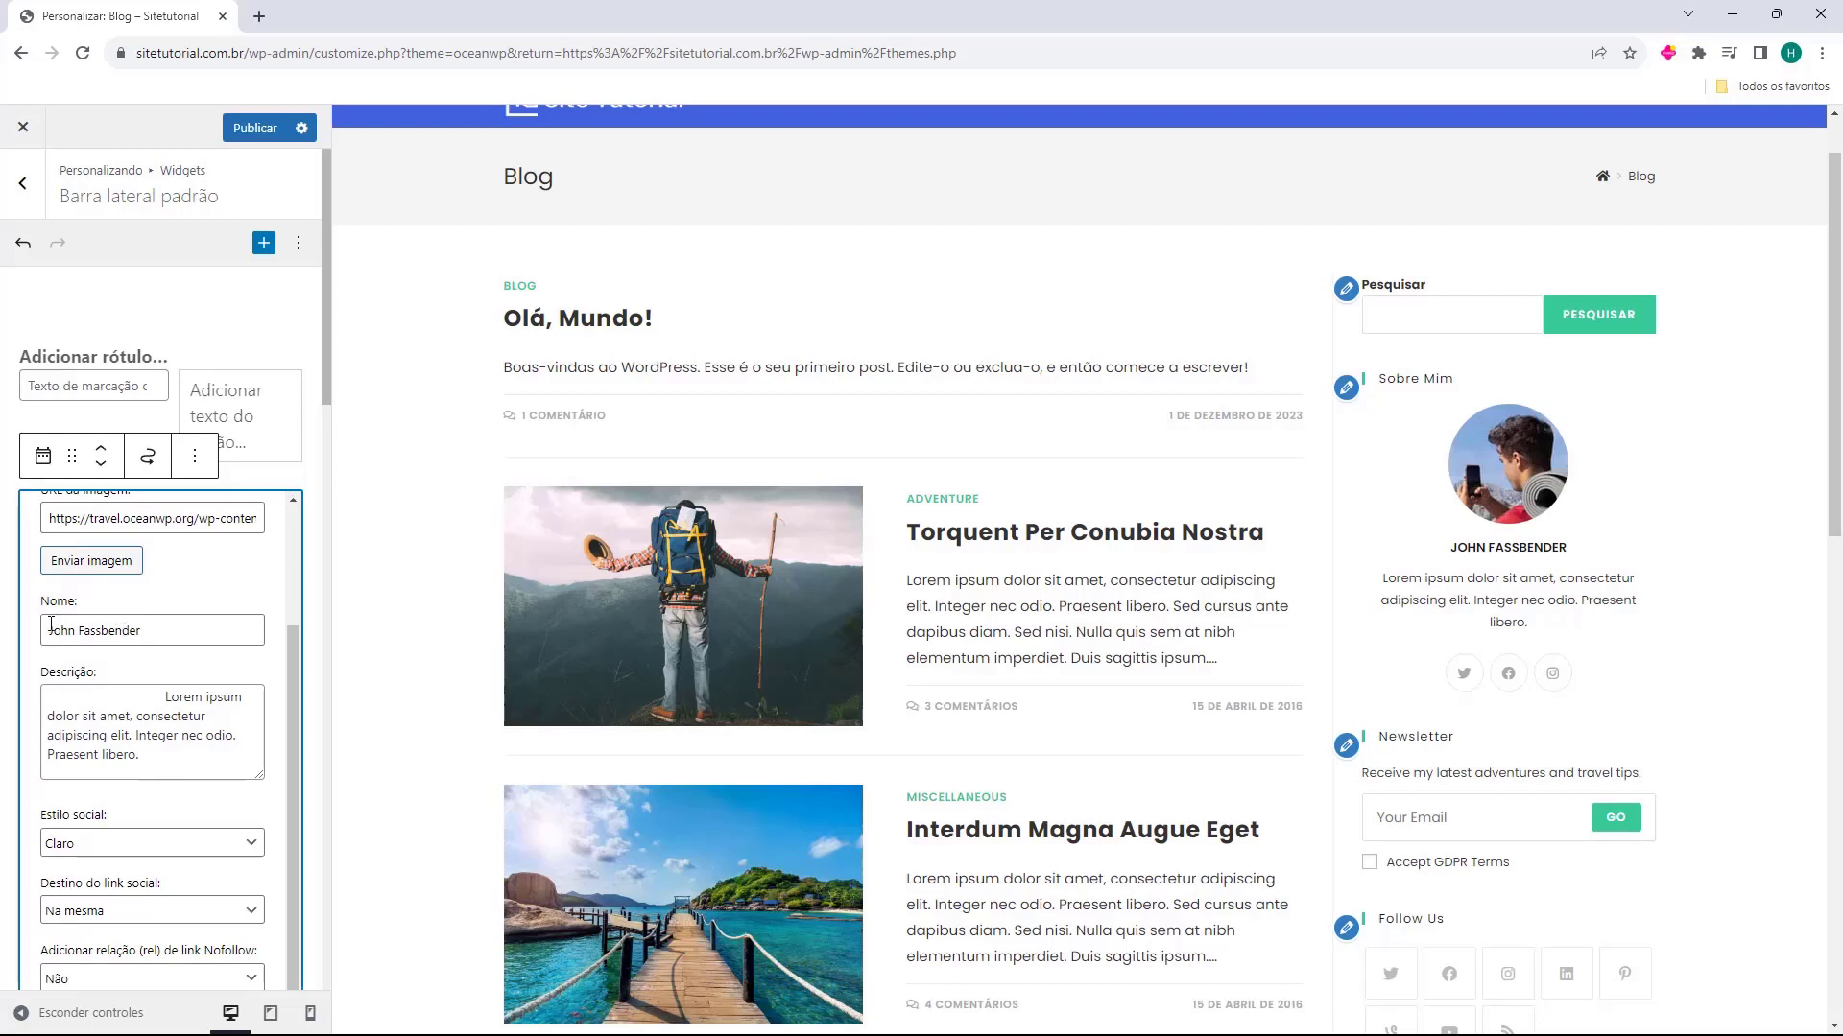
left_click_drag(50, 624, 186, 623)
type("Fernando")
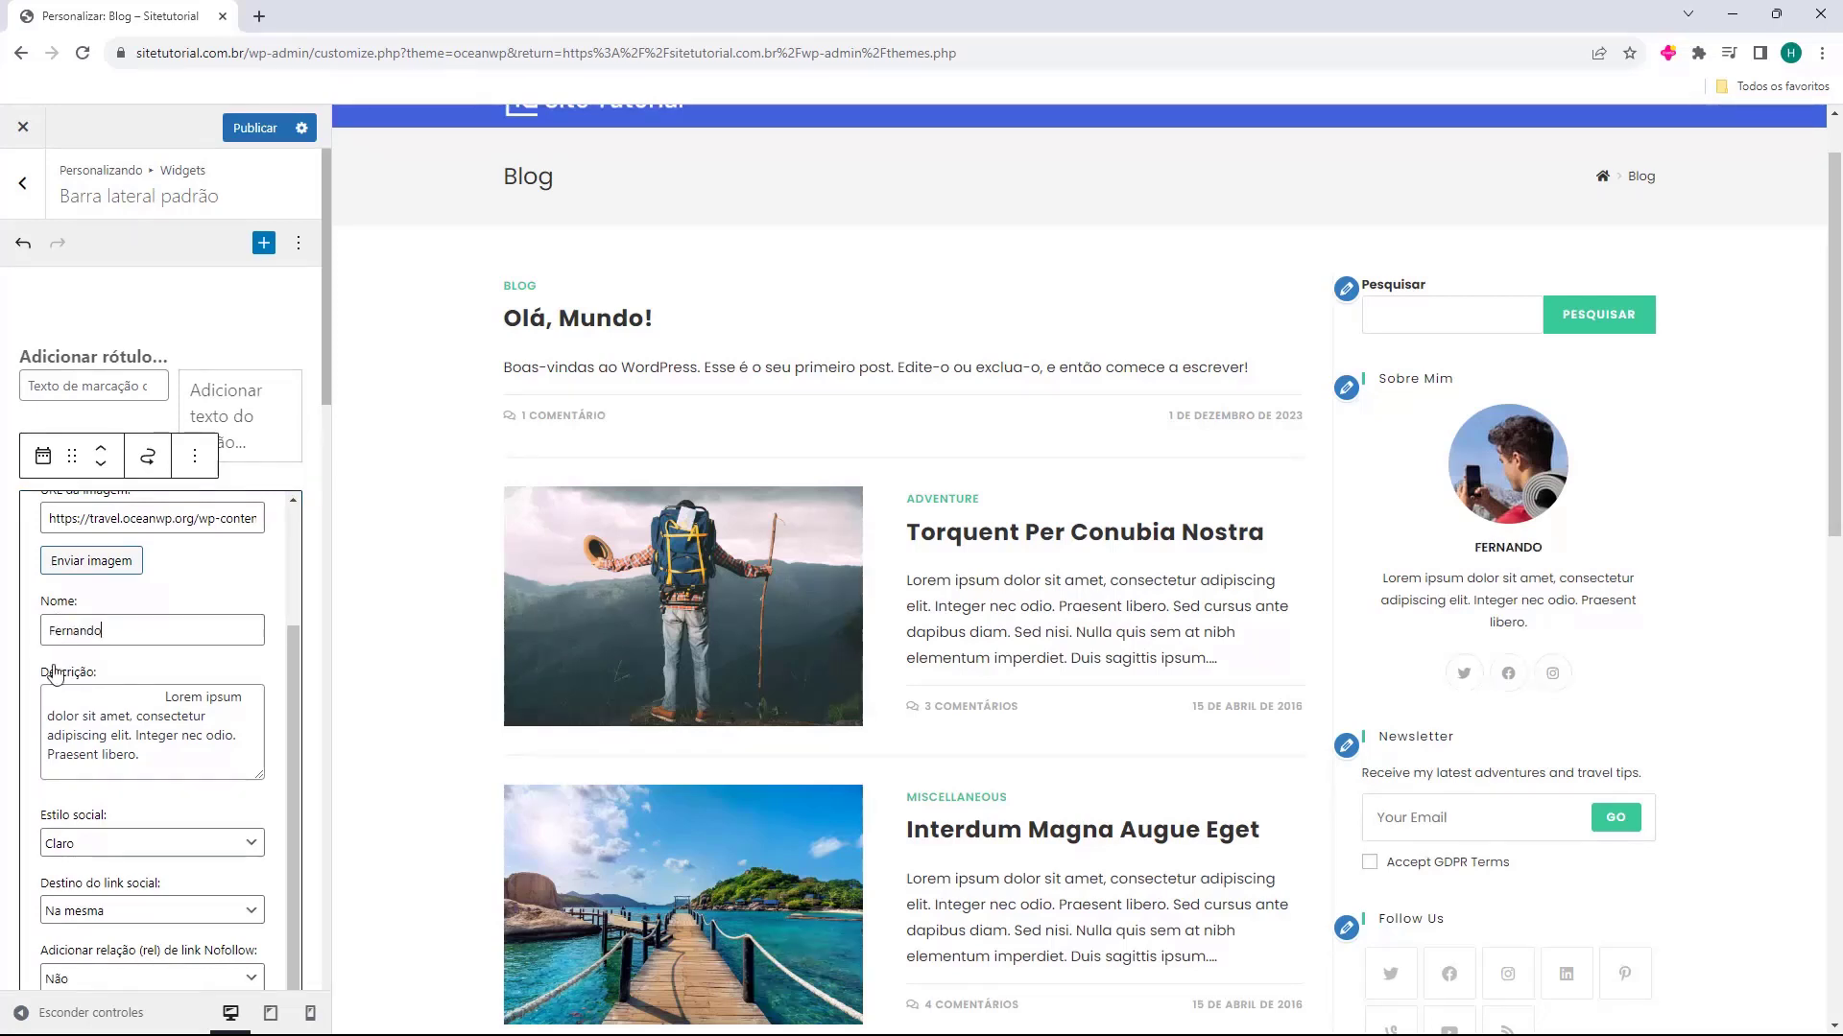
Examine the Sobre mim widget's Descrição, Estilo social, Destino do link social and Links sociais fields
left_click(121, 734)
key("ctrl+a")
scroll(123, 735, "up", 1)
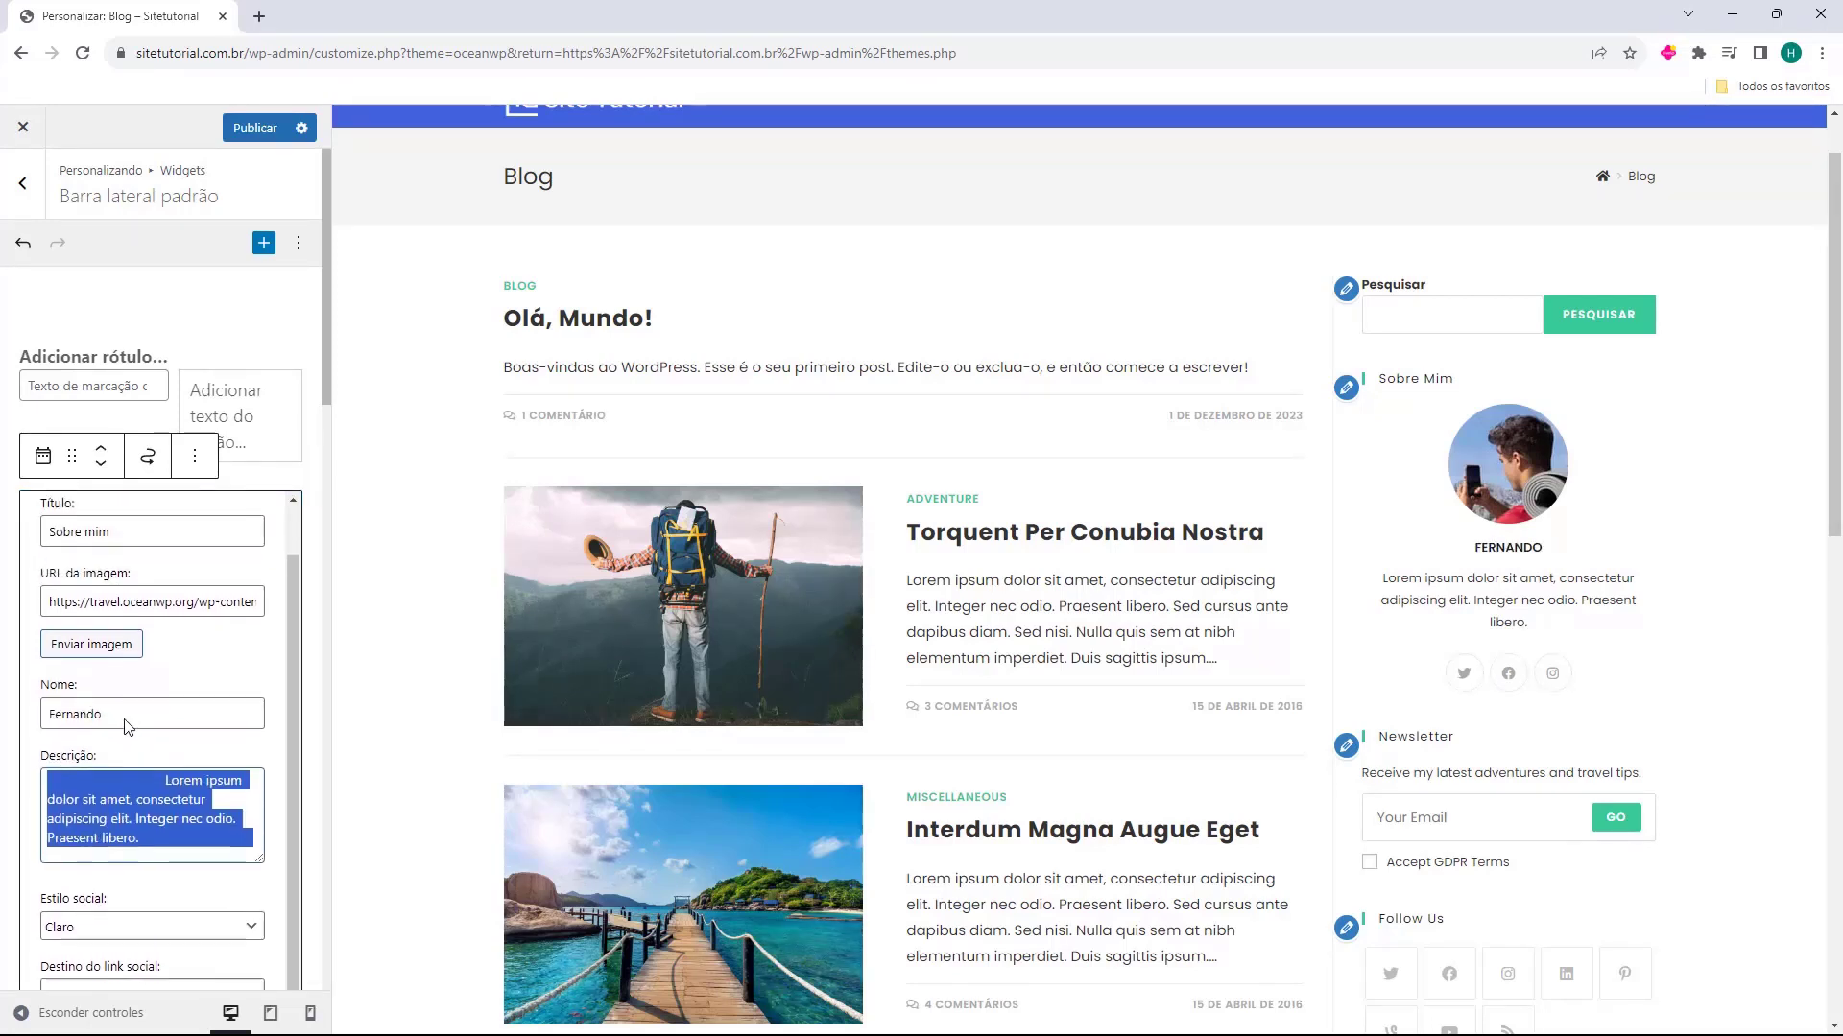
scroll(130, 715, "down", 3)
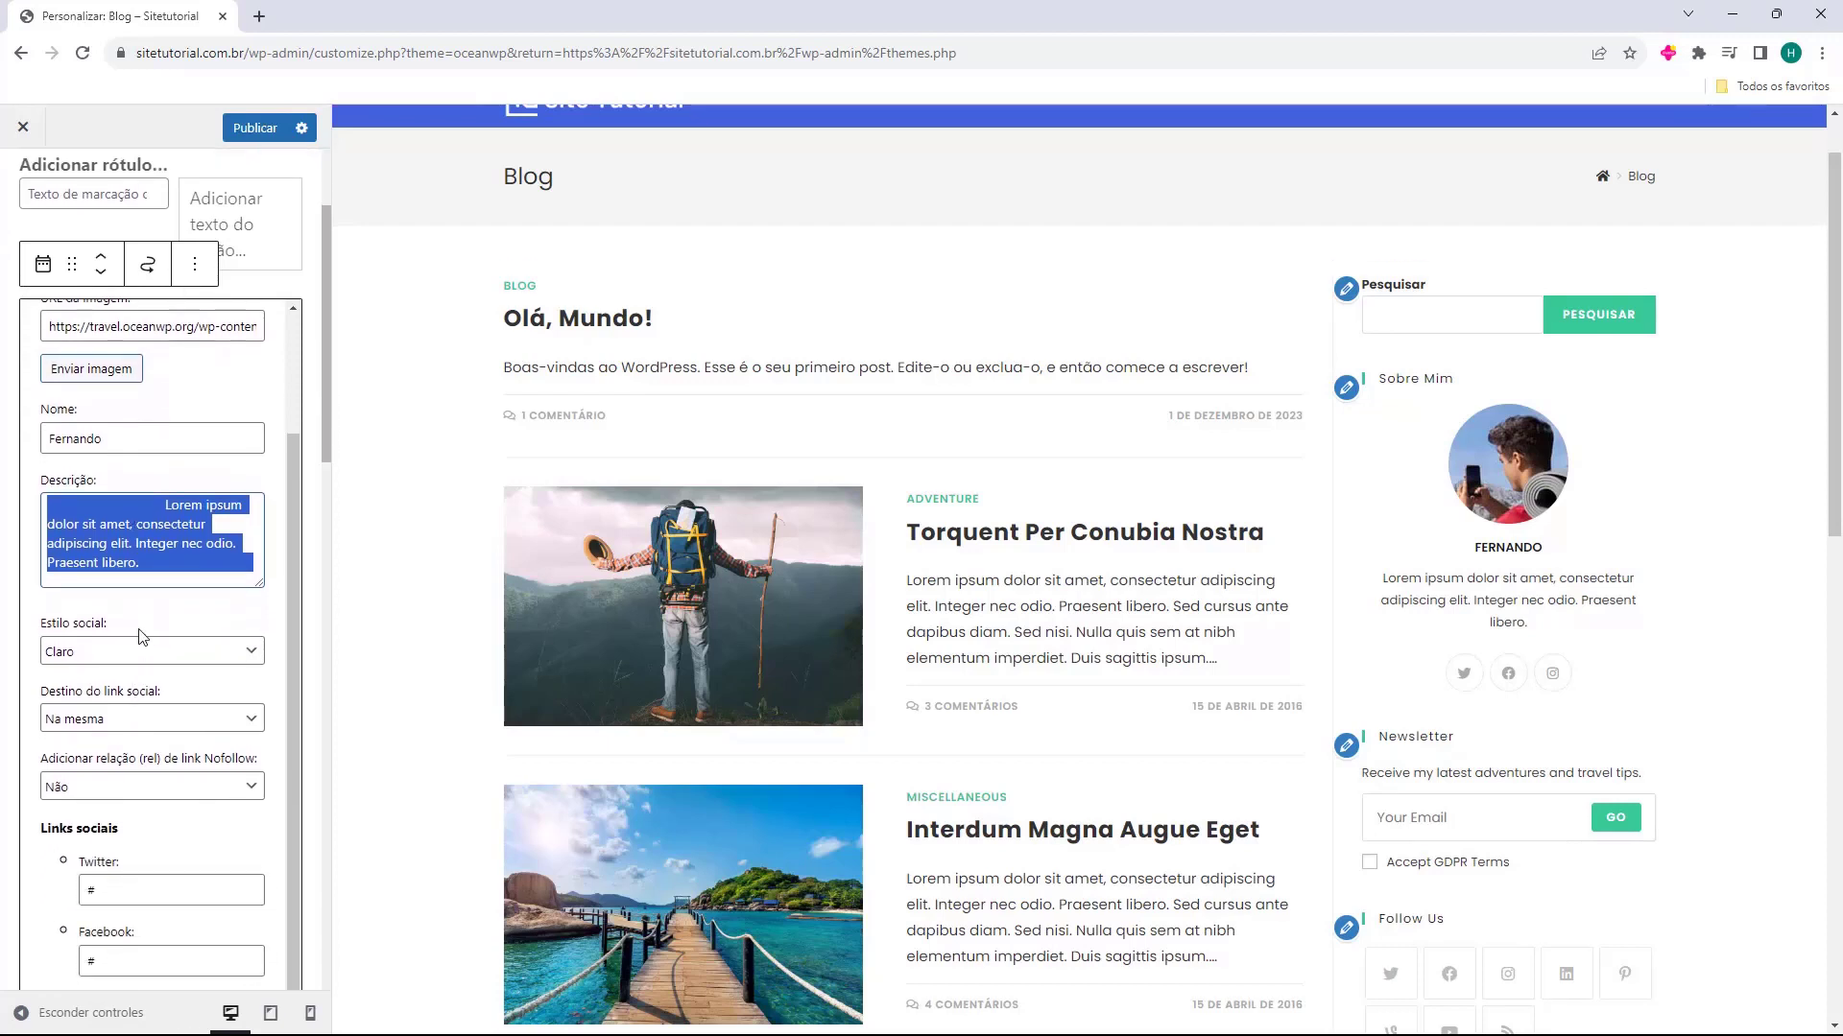
scroll(144, 614, "down", 3)
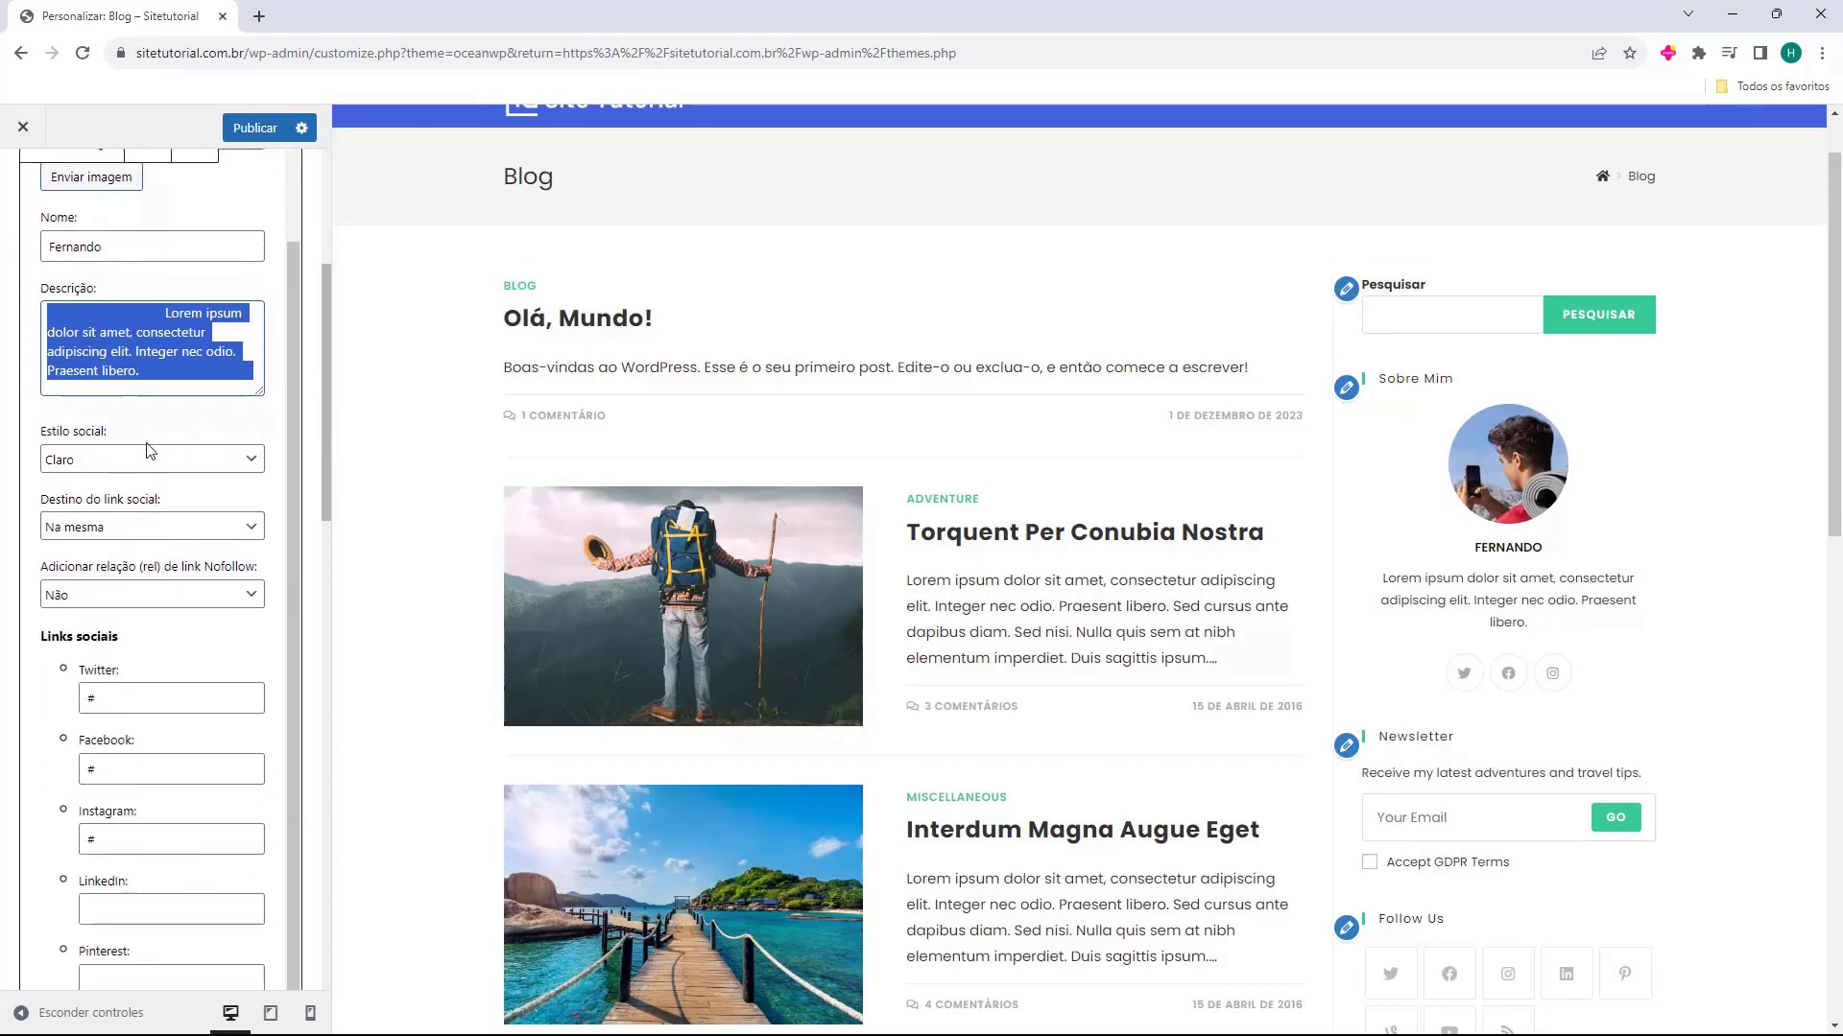
scroll(152, 480, "down", 3)
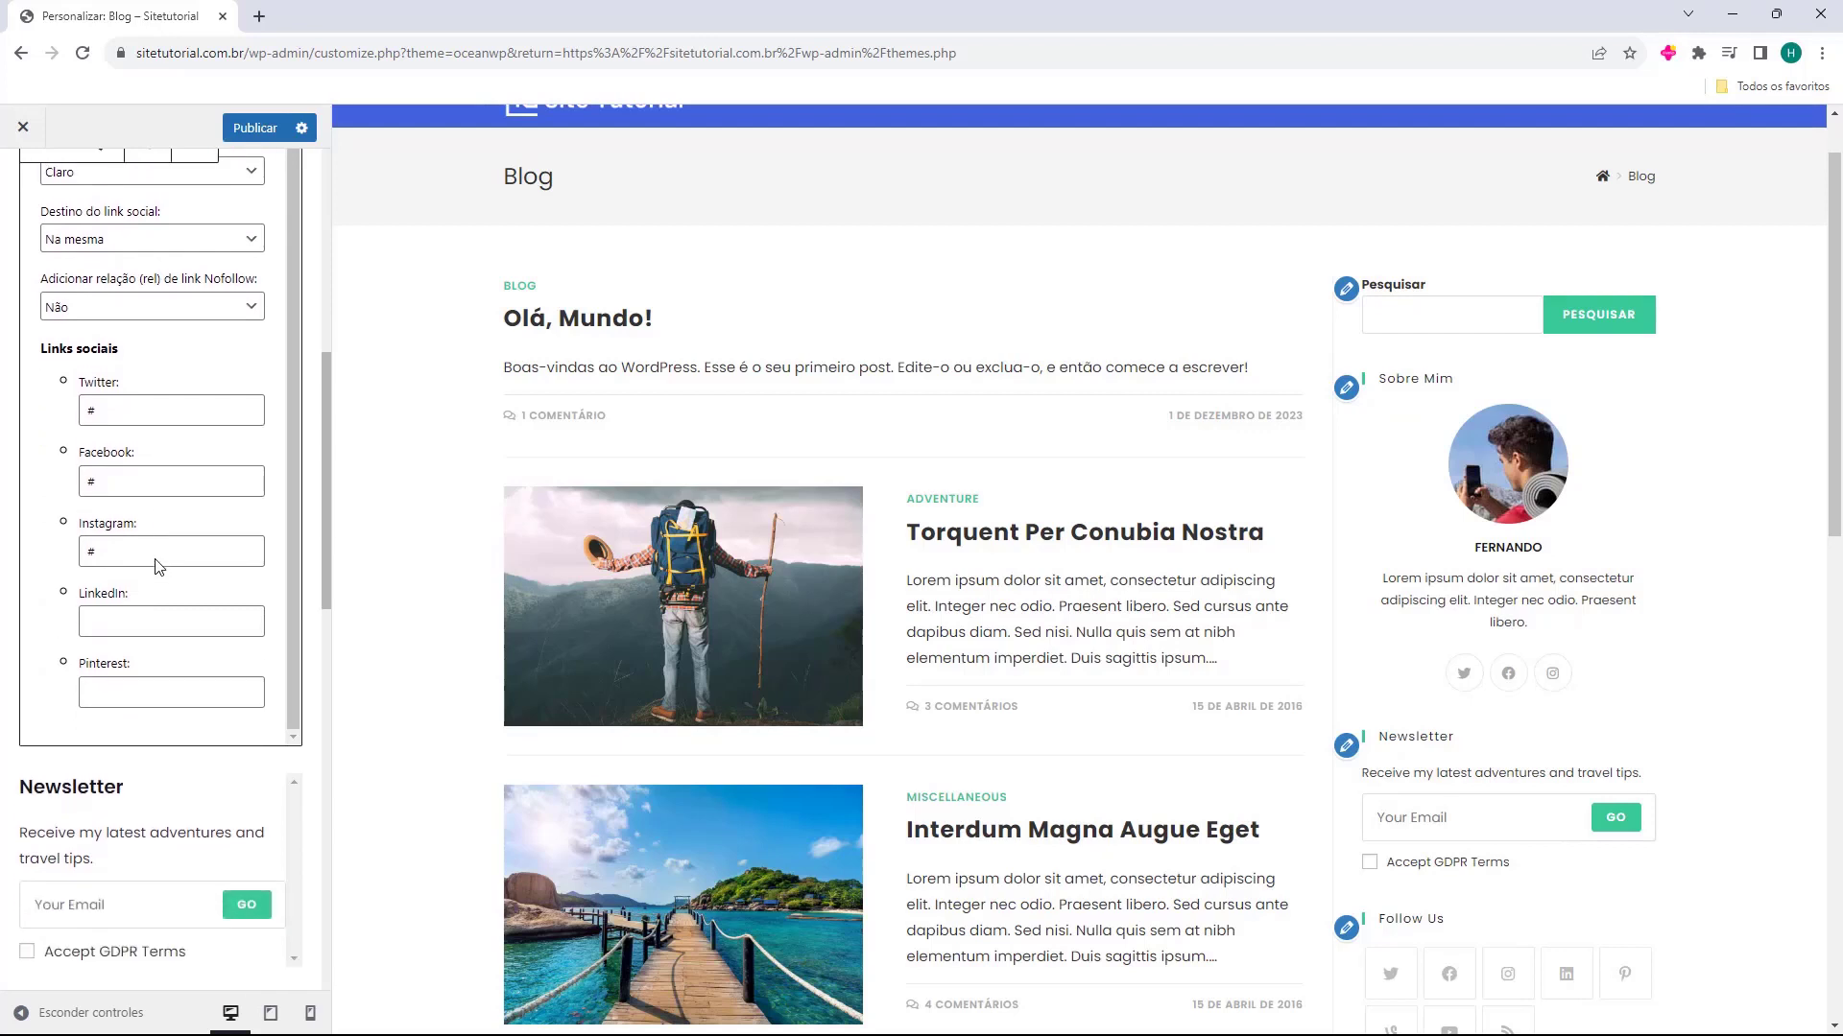
scroll(155, 562, "down", 1)
scroll(151, 563, "up", 2)
scroll(139, 451, "down", 1)
scroll(113, 528, "up", 3)
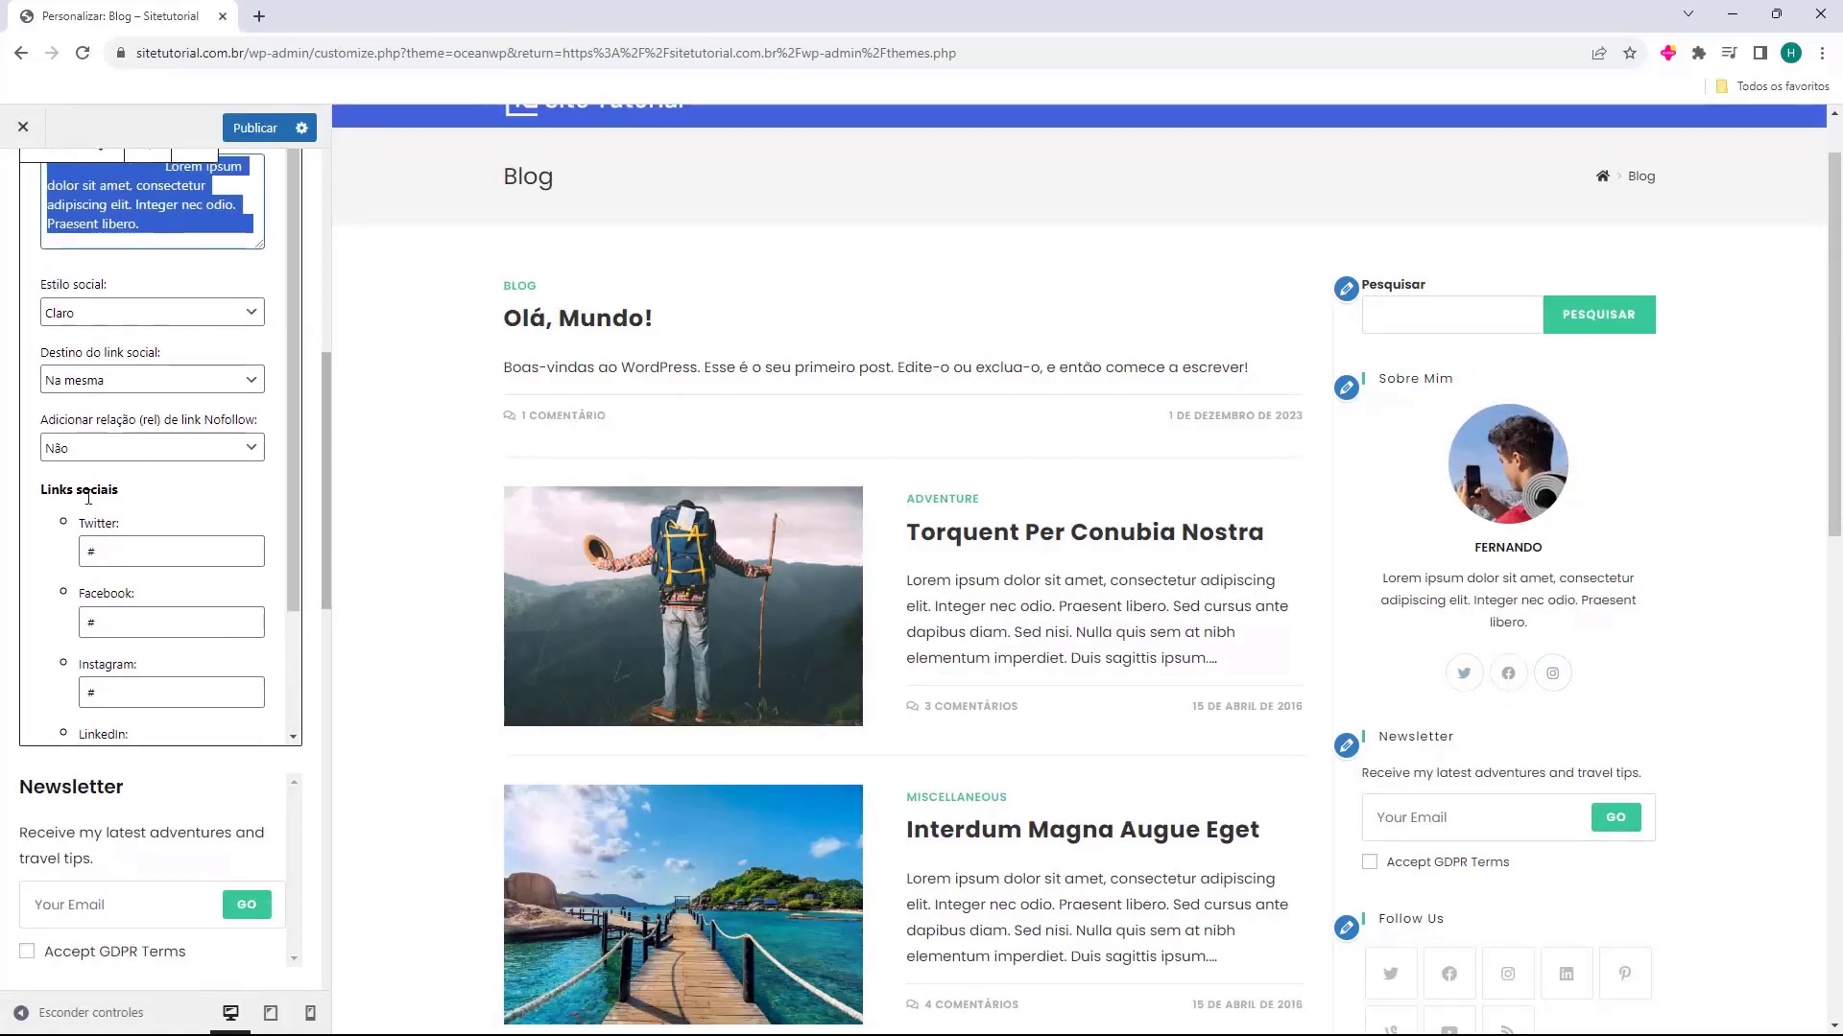
left_click(312, 497)
Delete the Newsletter (MailChimp) widget from Barra lateral padrão
scroll(314, 499, "down", 3)
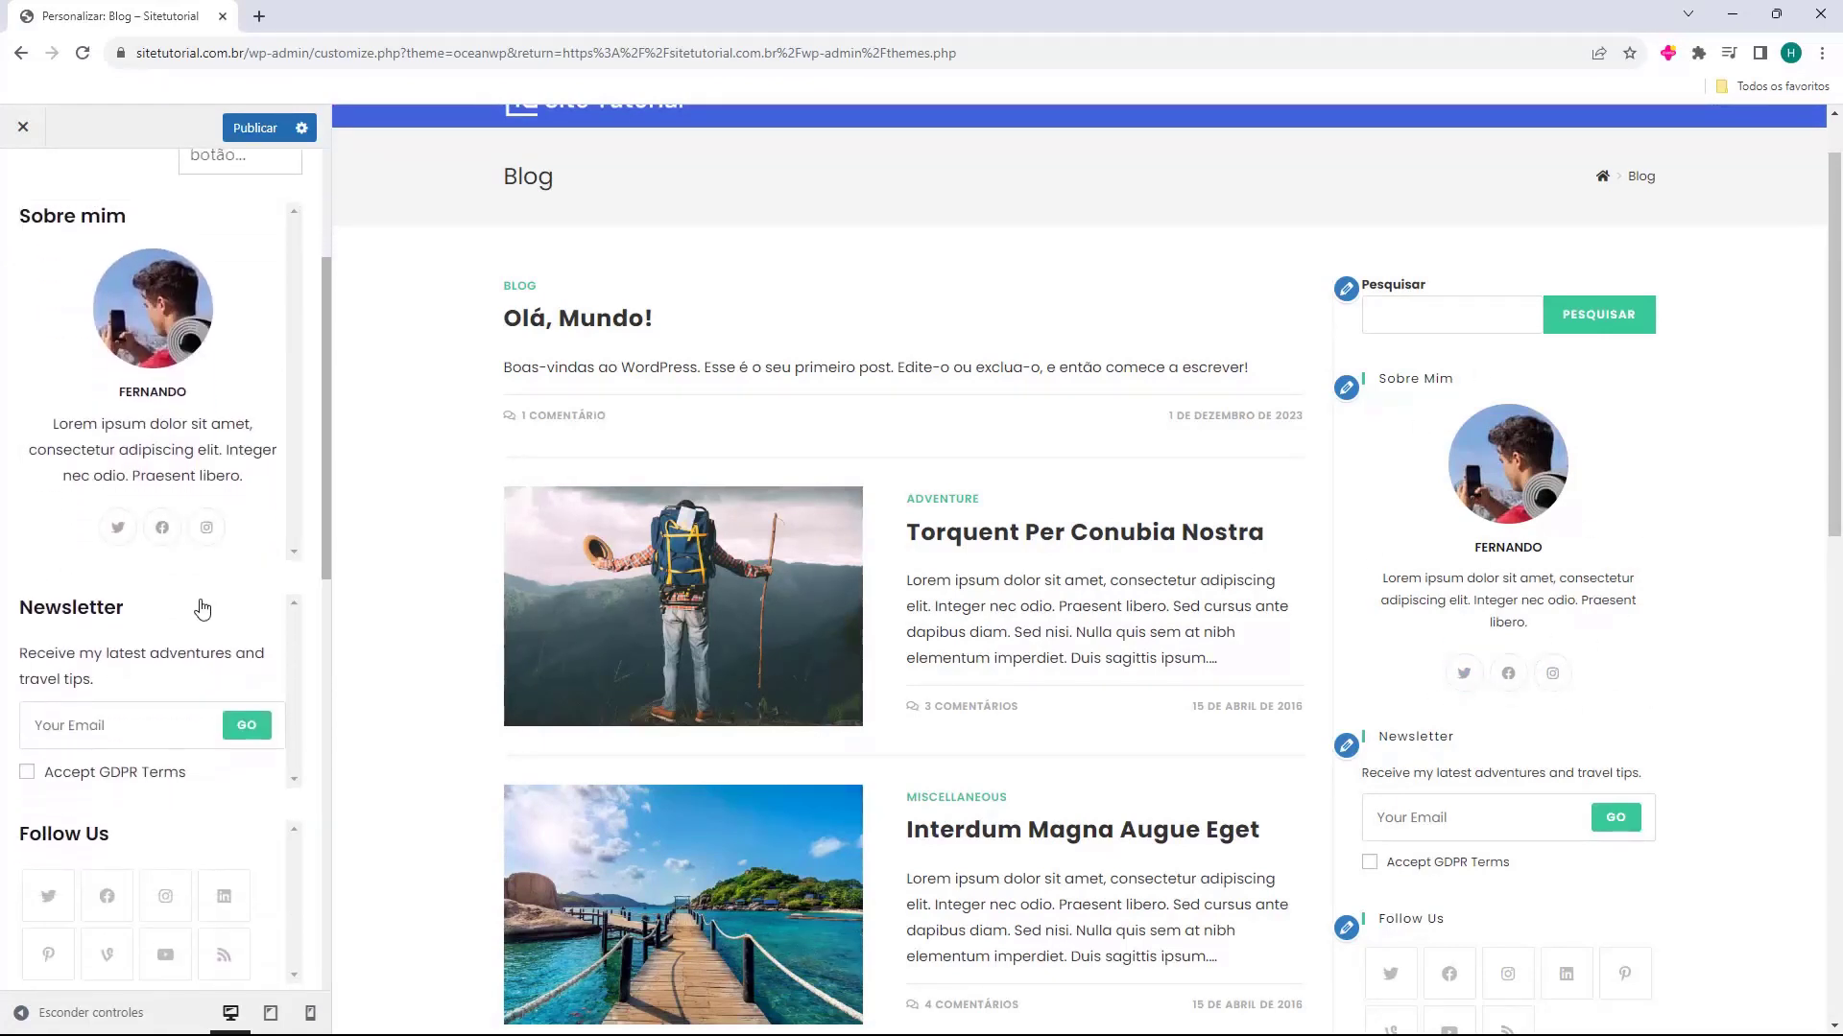
left_click(202, 614)
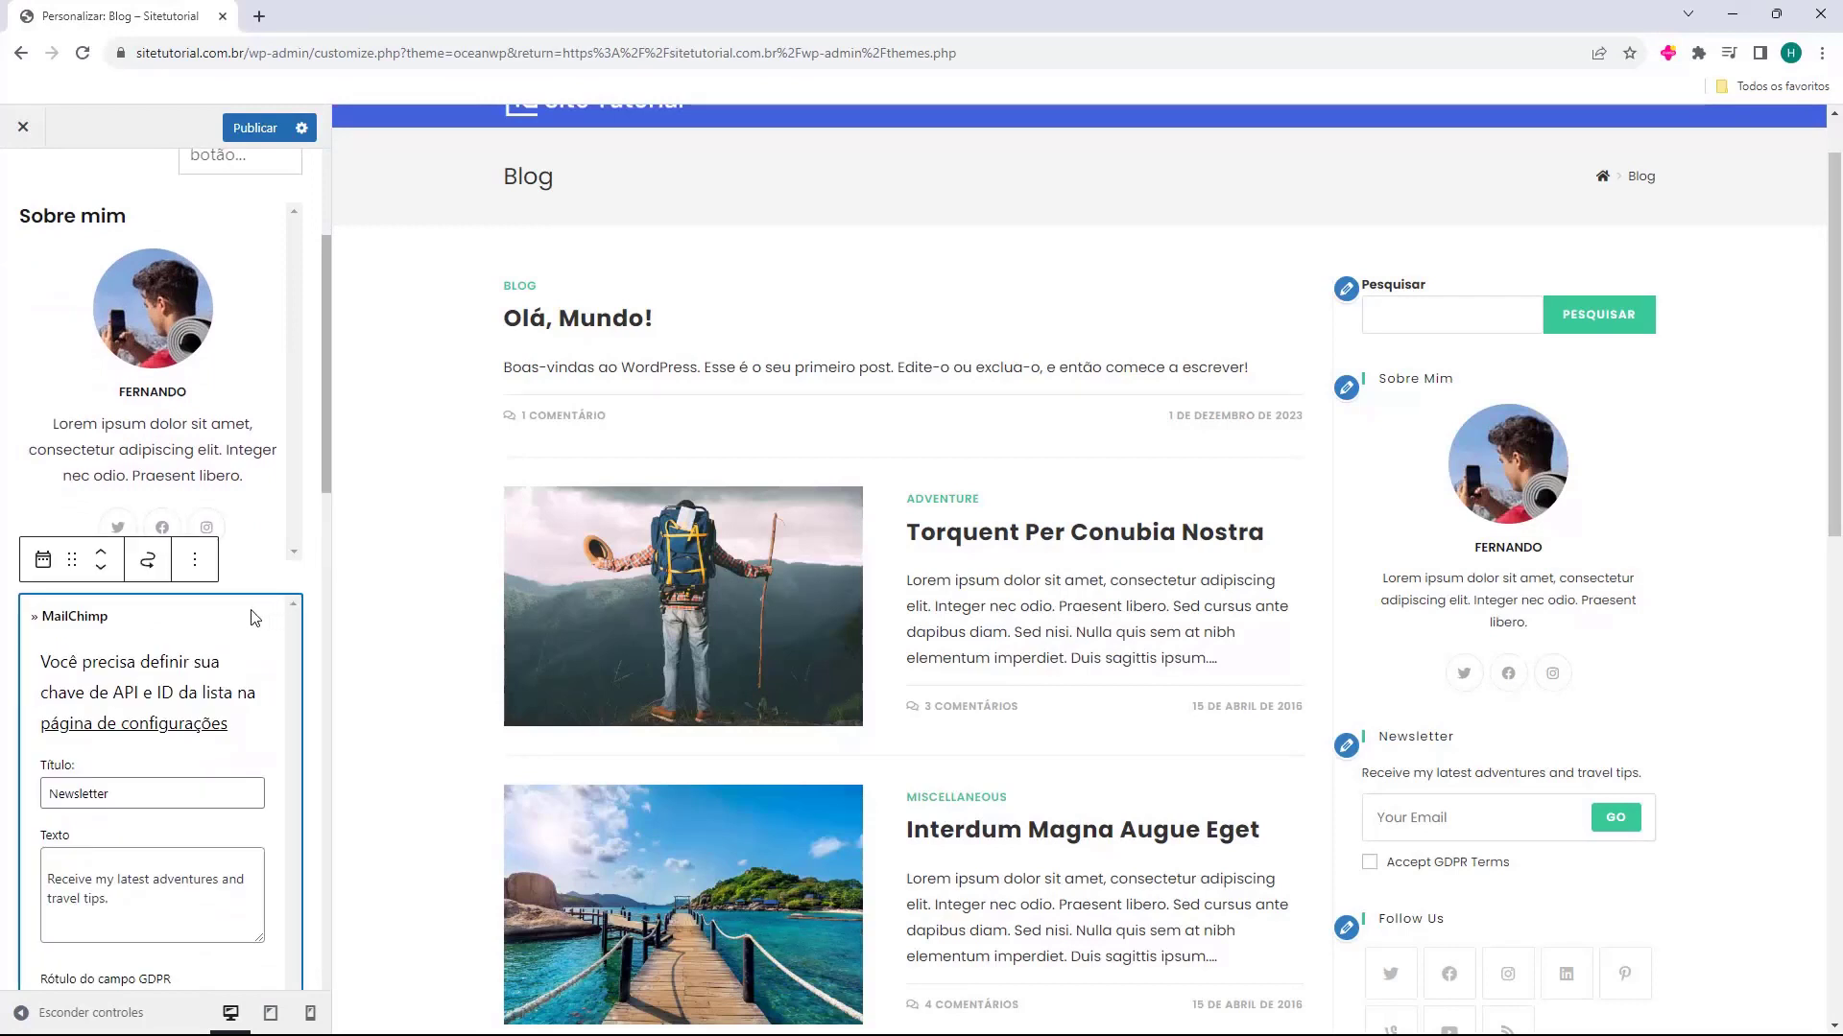
key("Delete")
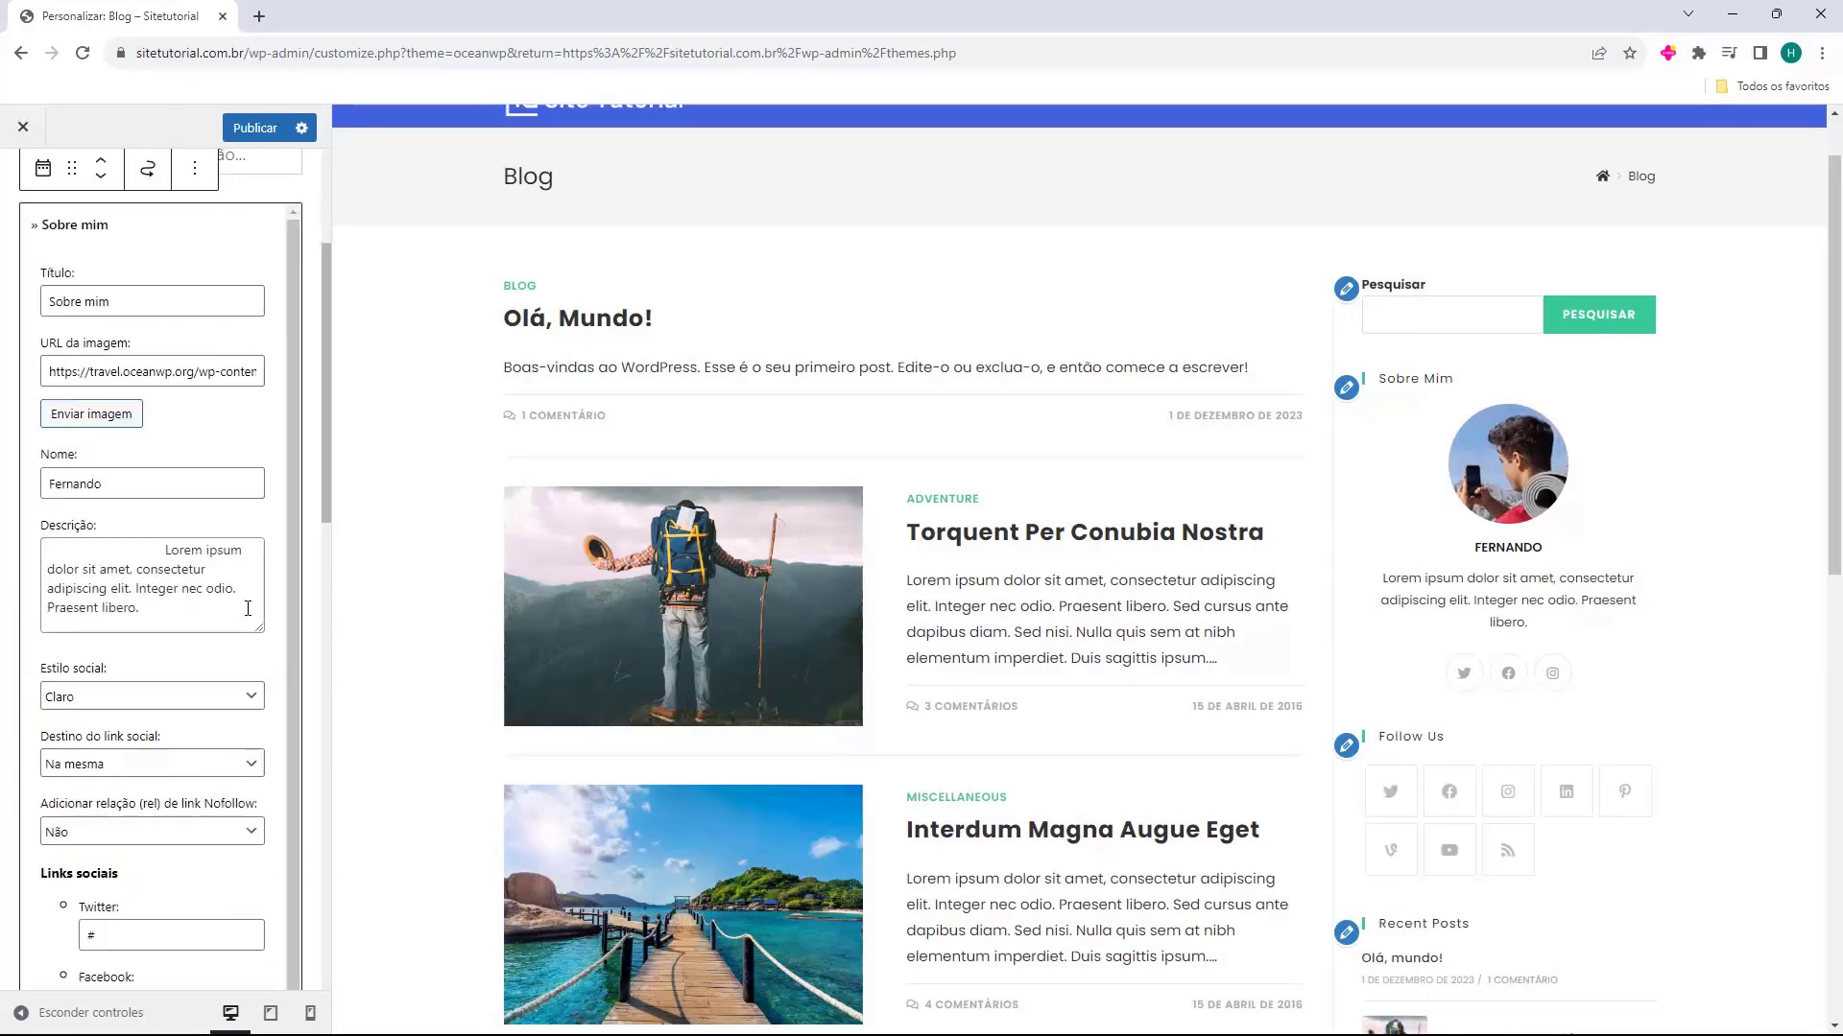
left_click(285, 568)
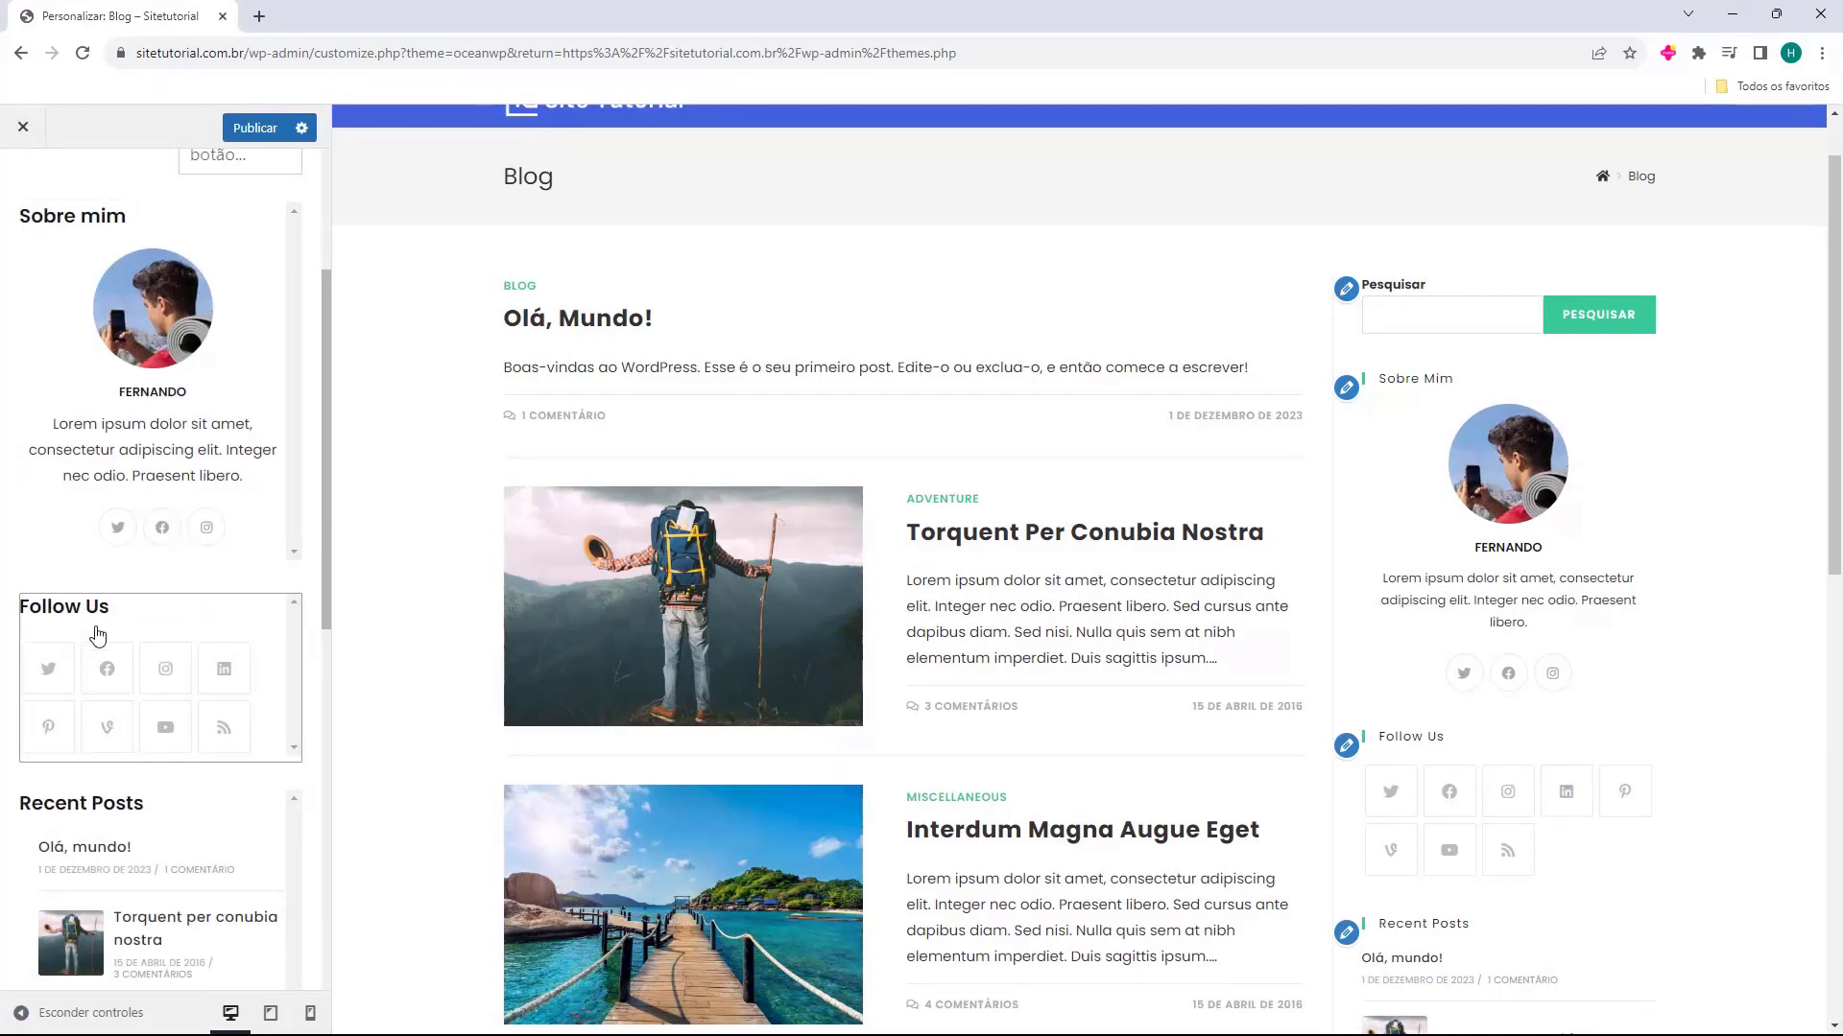
Check the sidebar in the Blog page preview and delete the Follow Us widget from Barra lateral padrão
scroll(897, 609, "down", 10)
scroll(1039, 835, "up", 10)
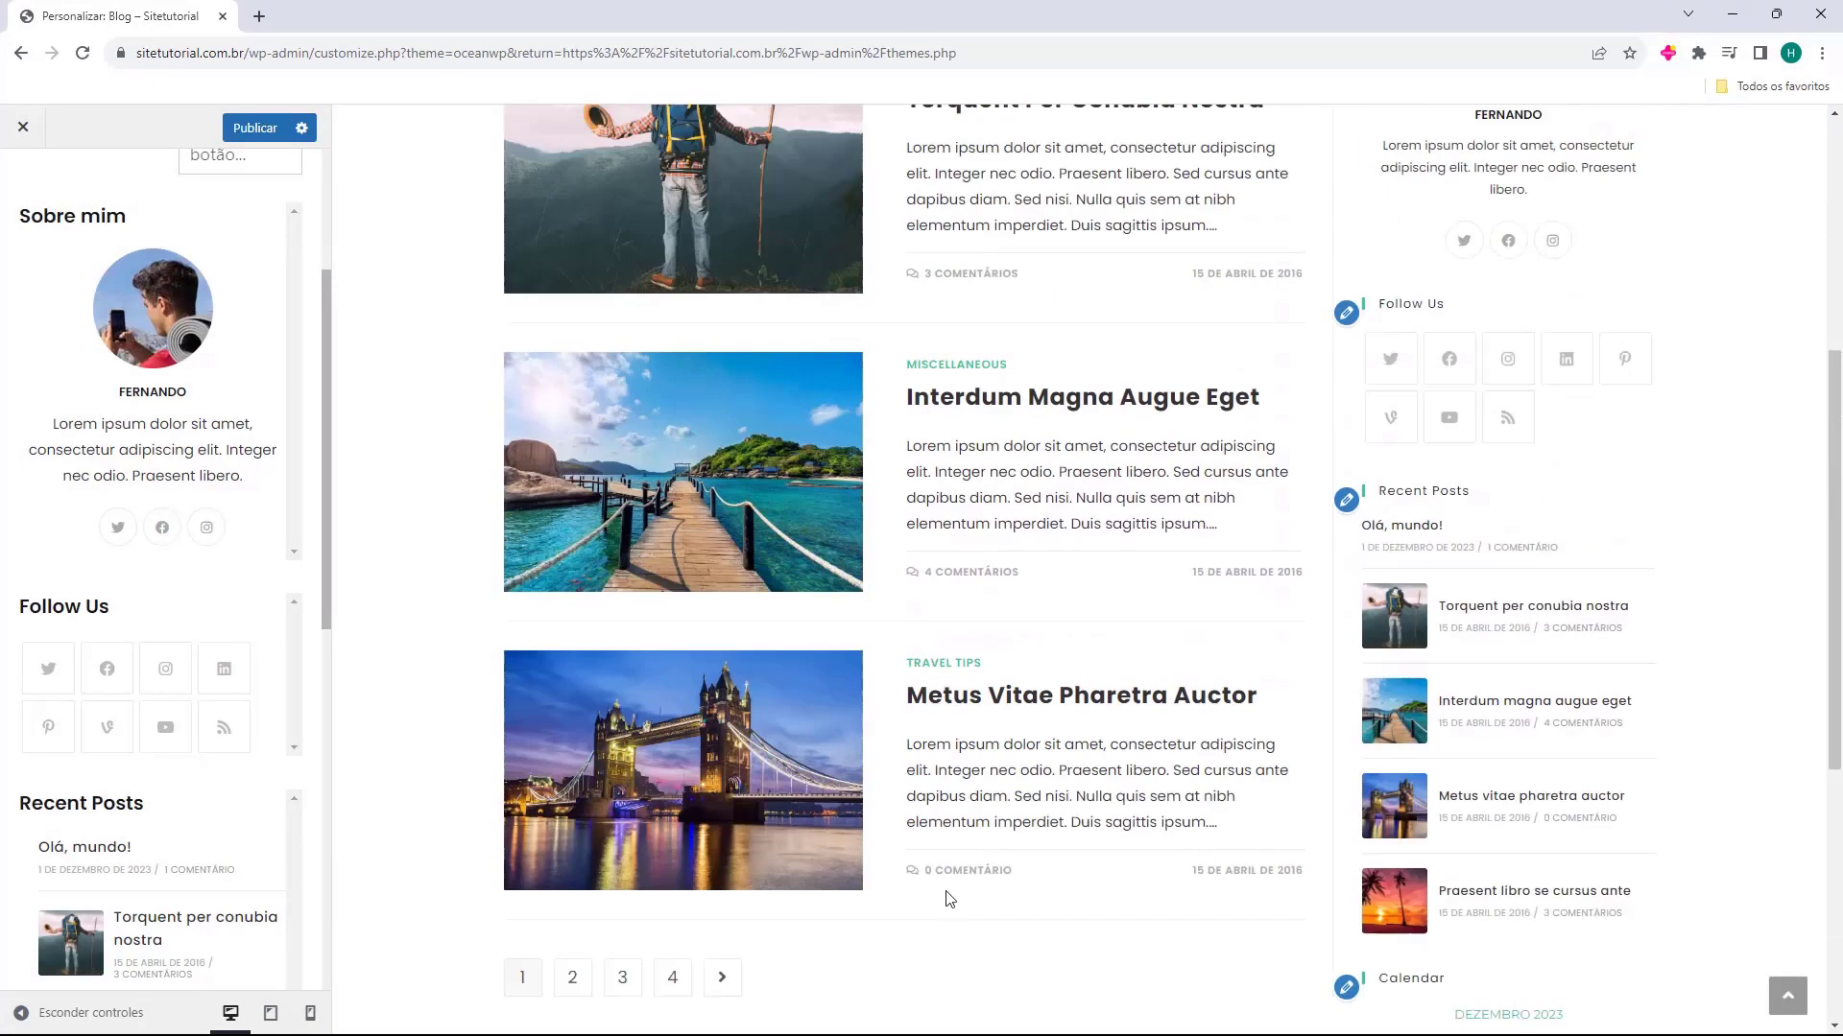
scroll(1422, 134, "down", 3)
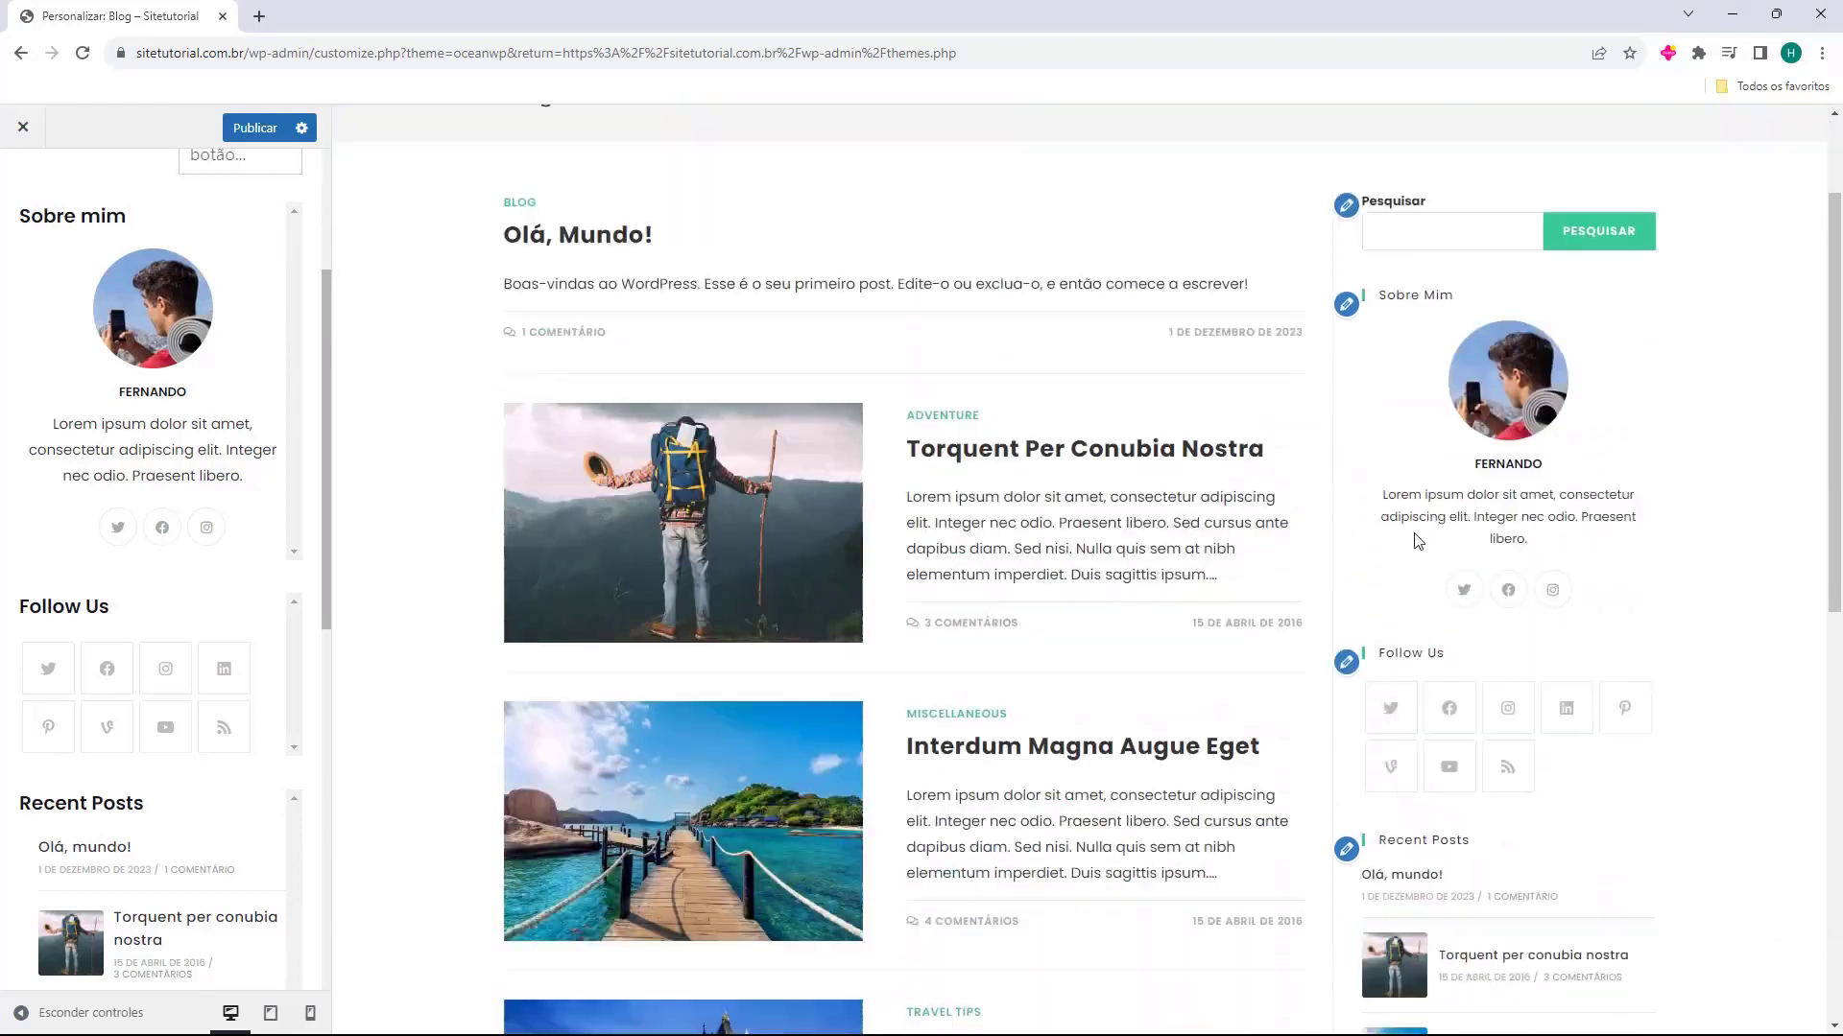
left_click(265, 621)
key("Delete")
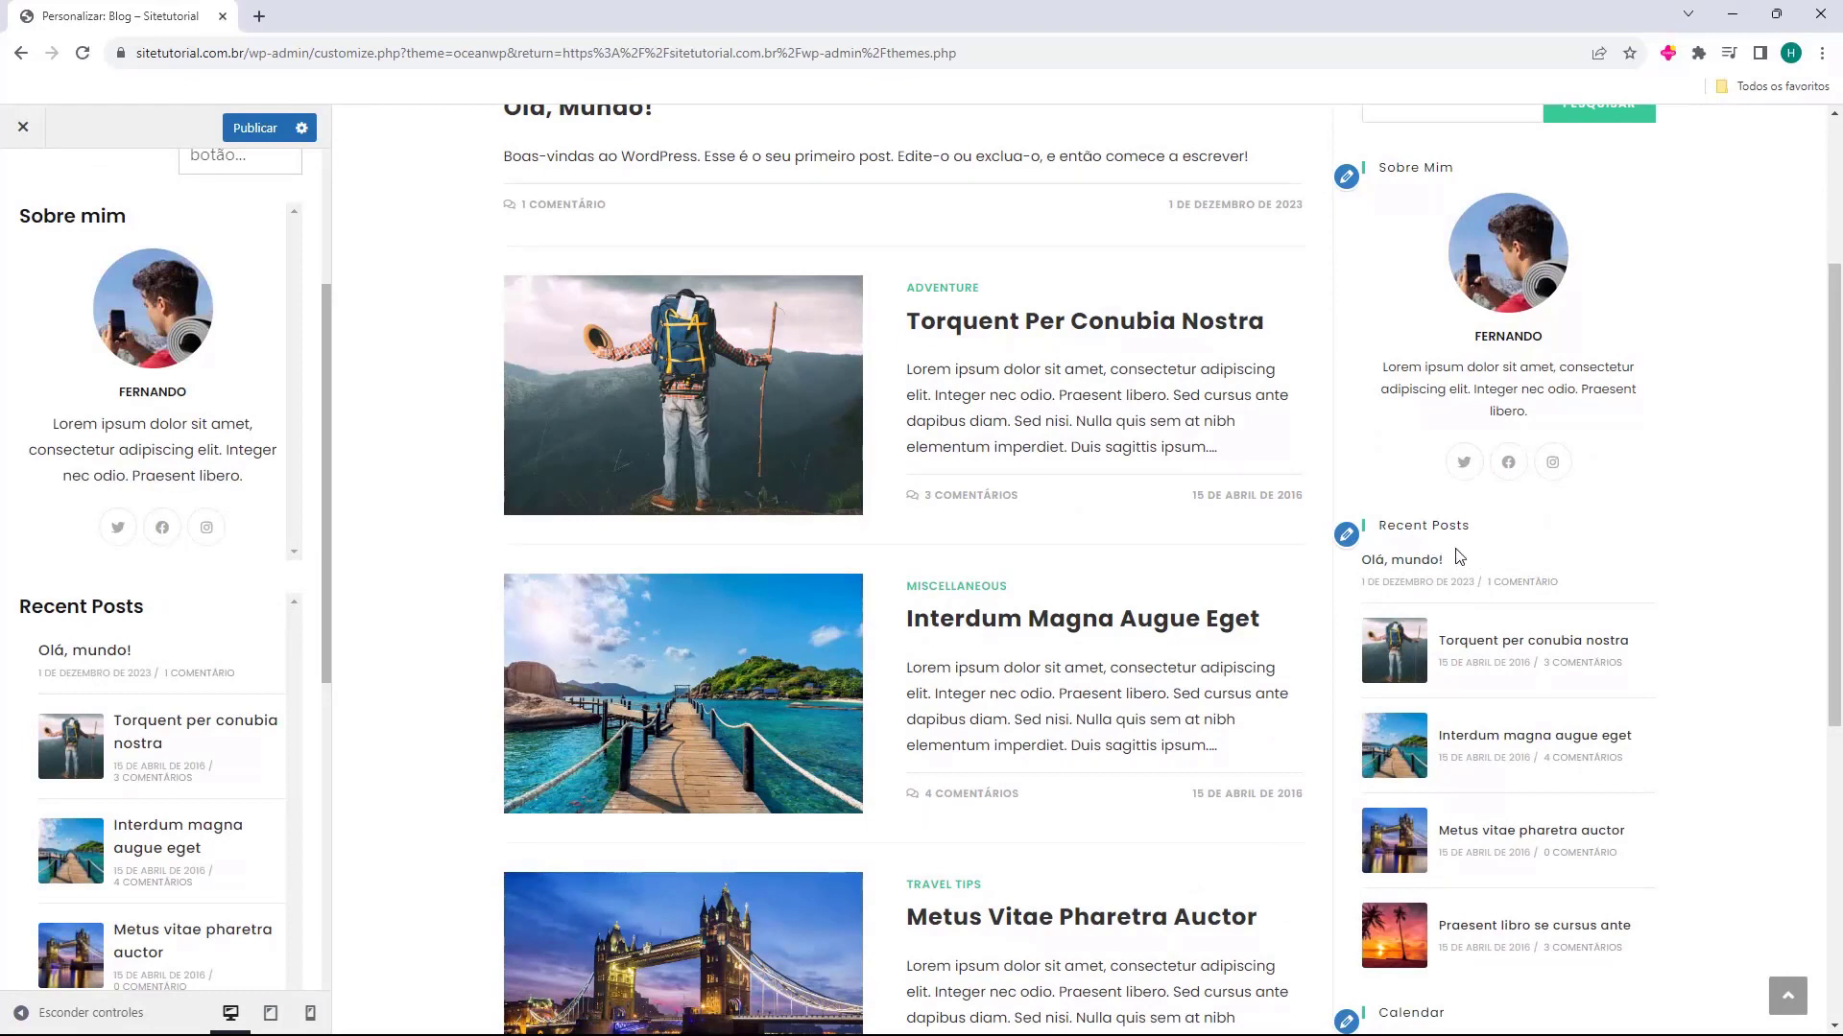
Change the title of the Recent Posts widget to "Postagens Recentes"
left_click(198, 627)
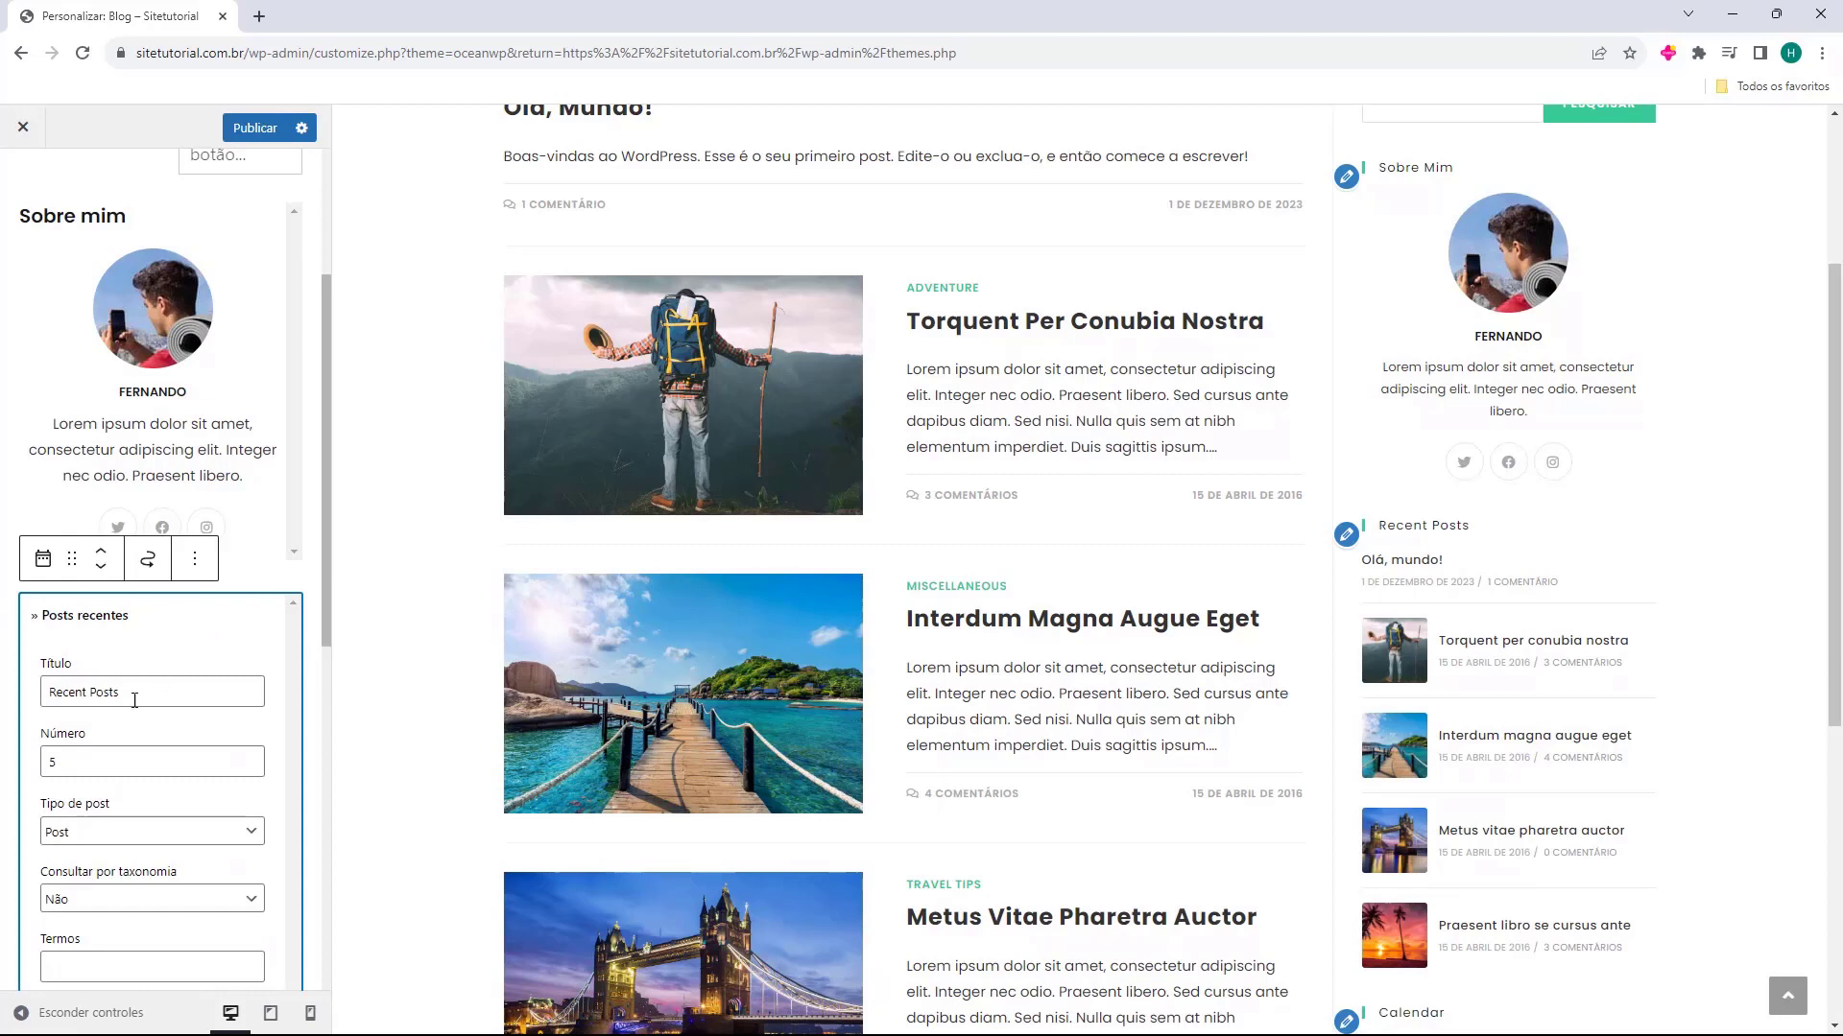
left_click_drag(50, 687, 166, 697)
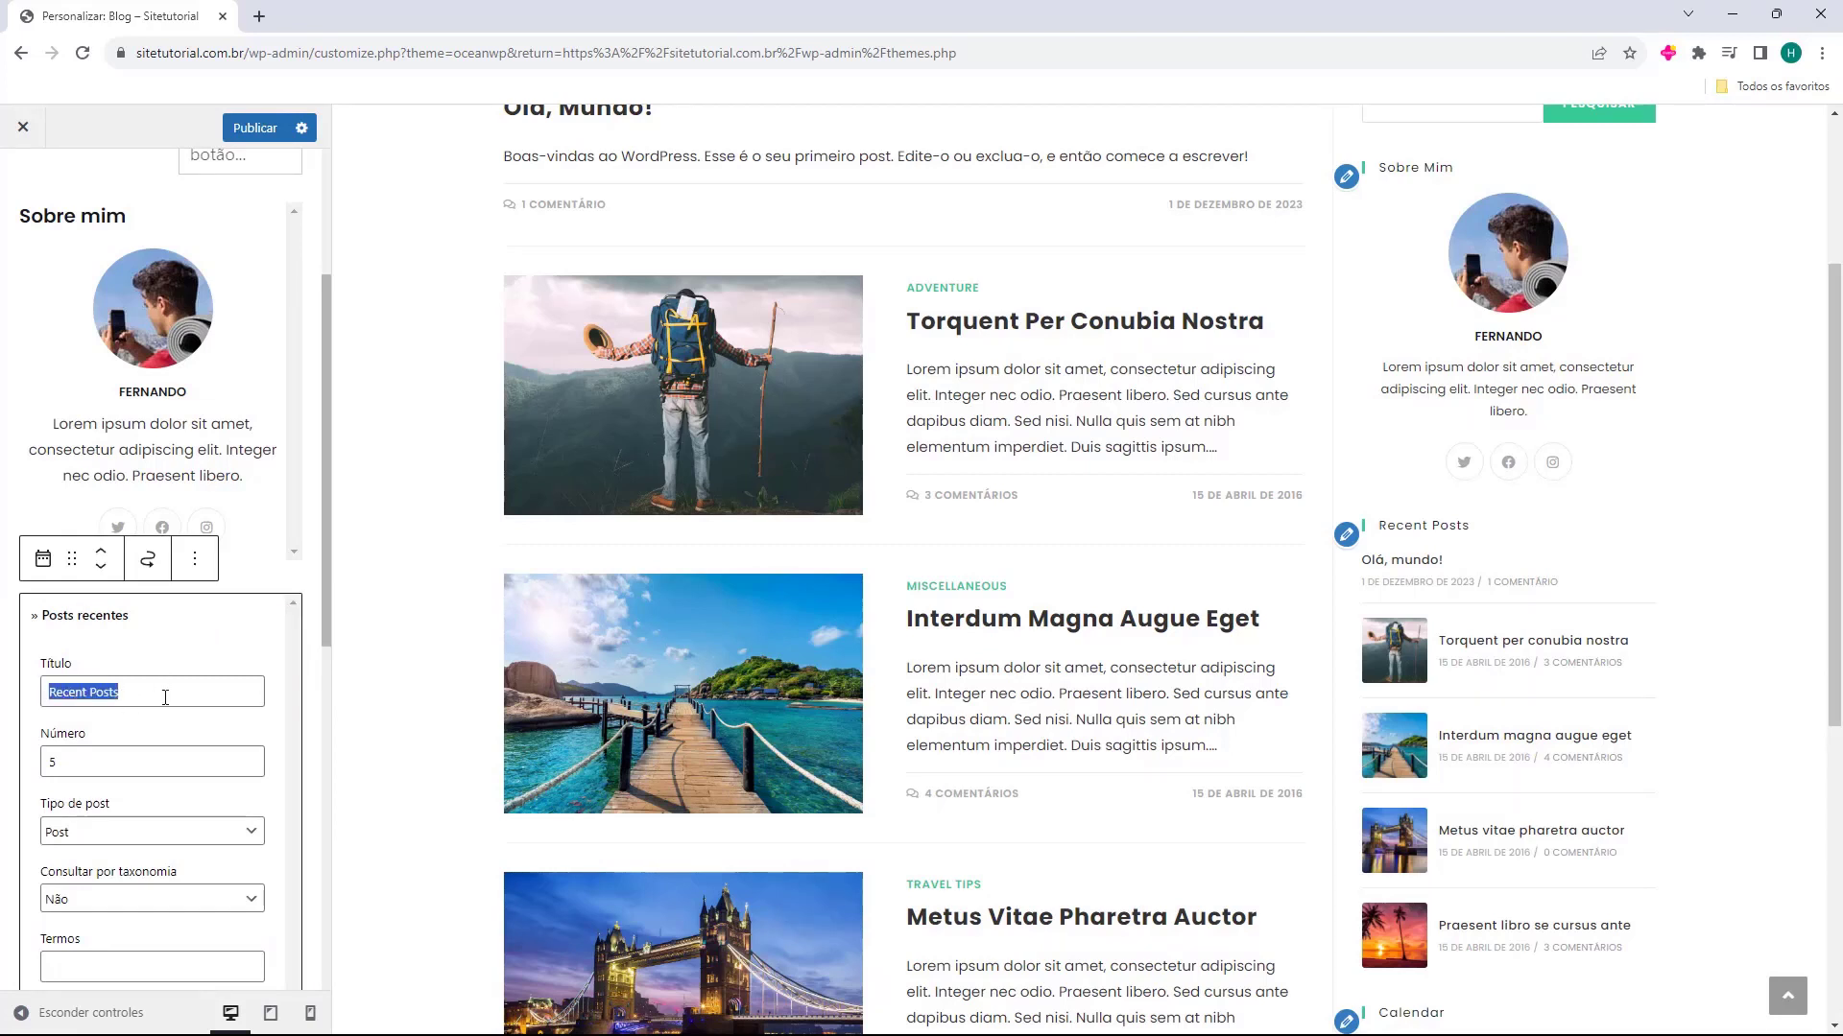
type("Postagens Recentes")
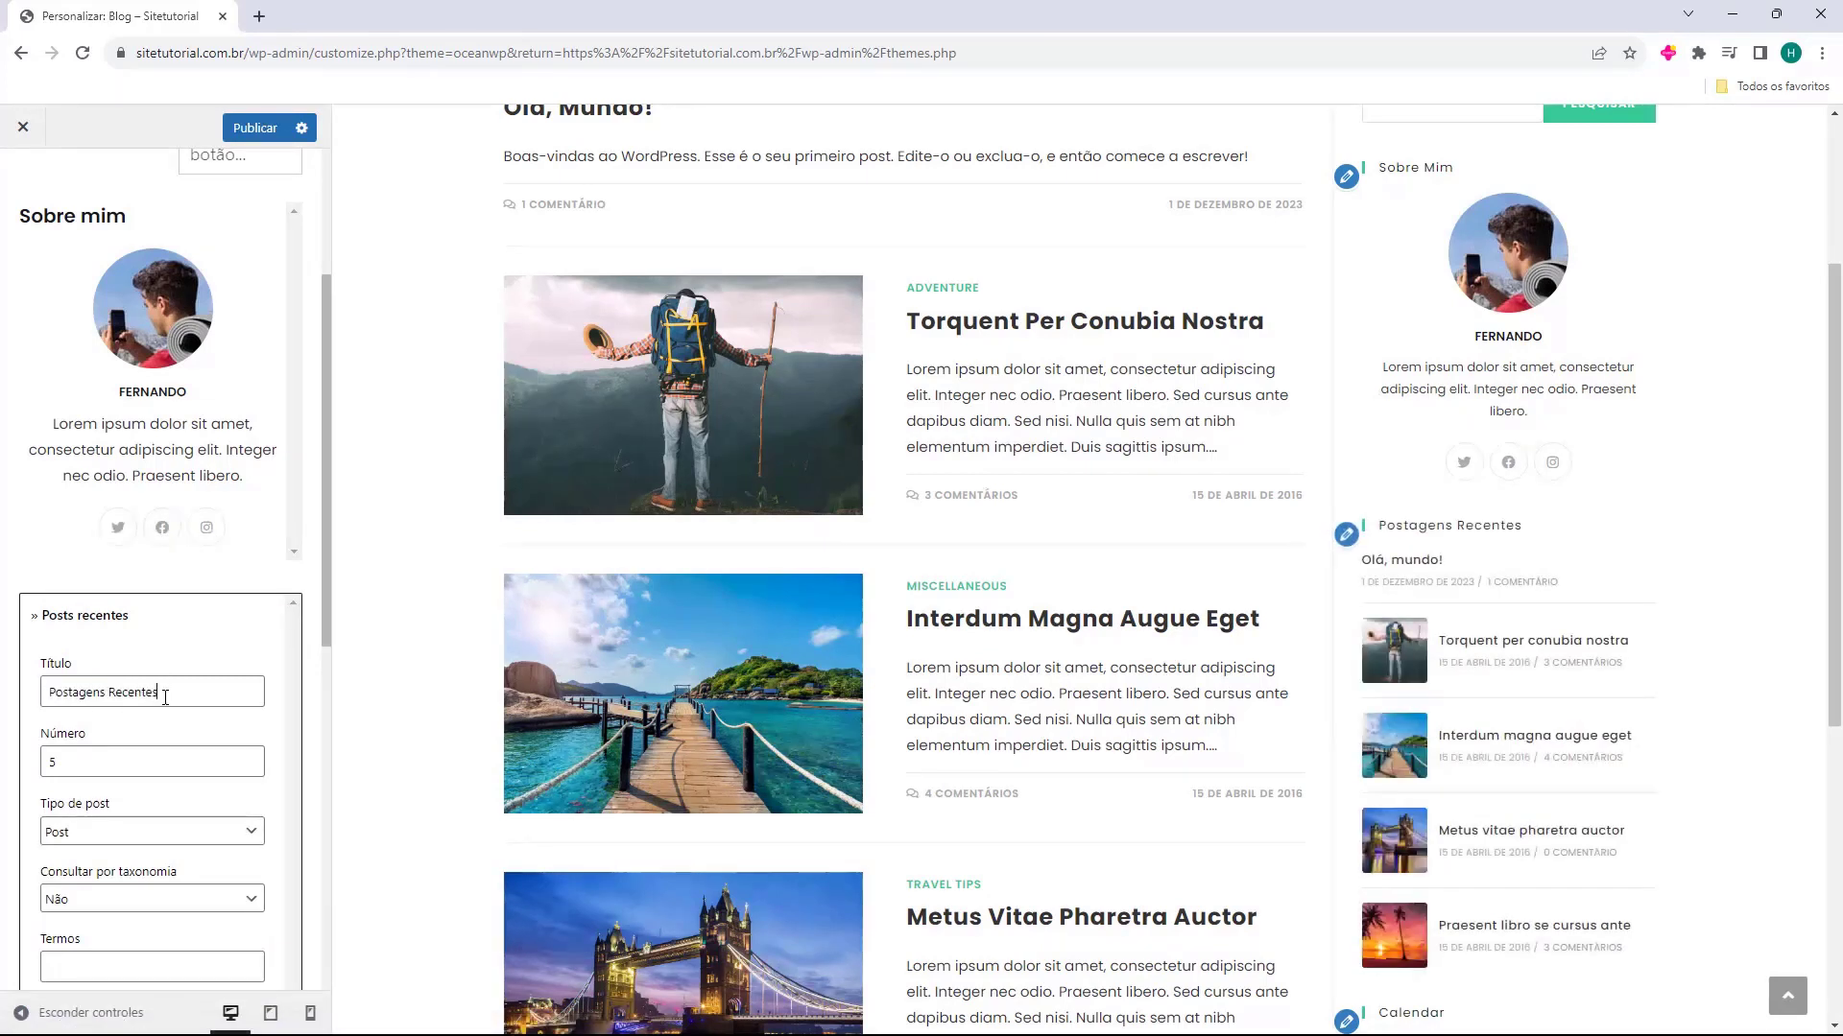
Examine the Postagens Recentes widget's Número, Tipo de post, Consultar por taxonomia, Termos, Ordem and Ordenar por settings
scroll(57, 575, "down", 2)
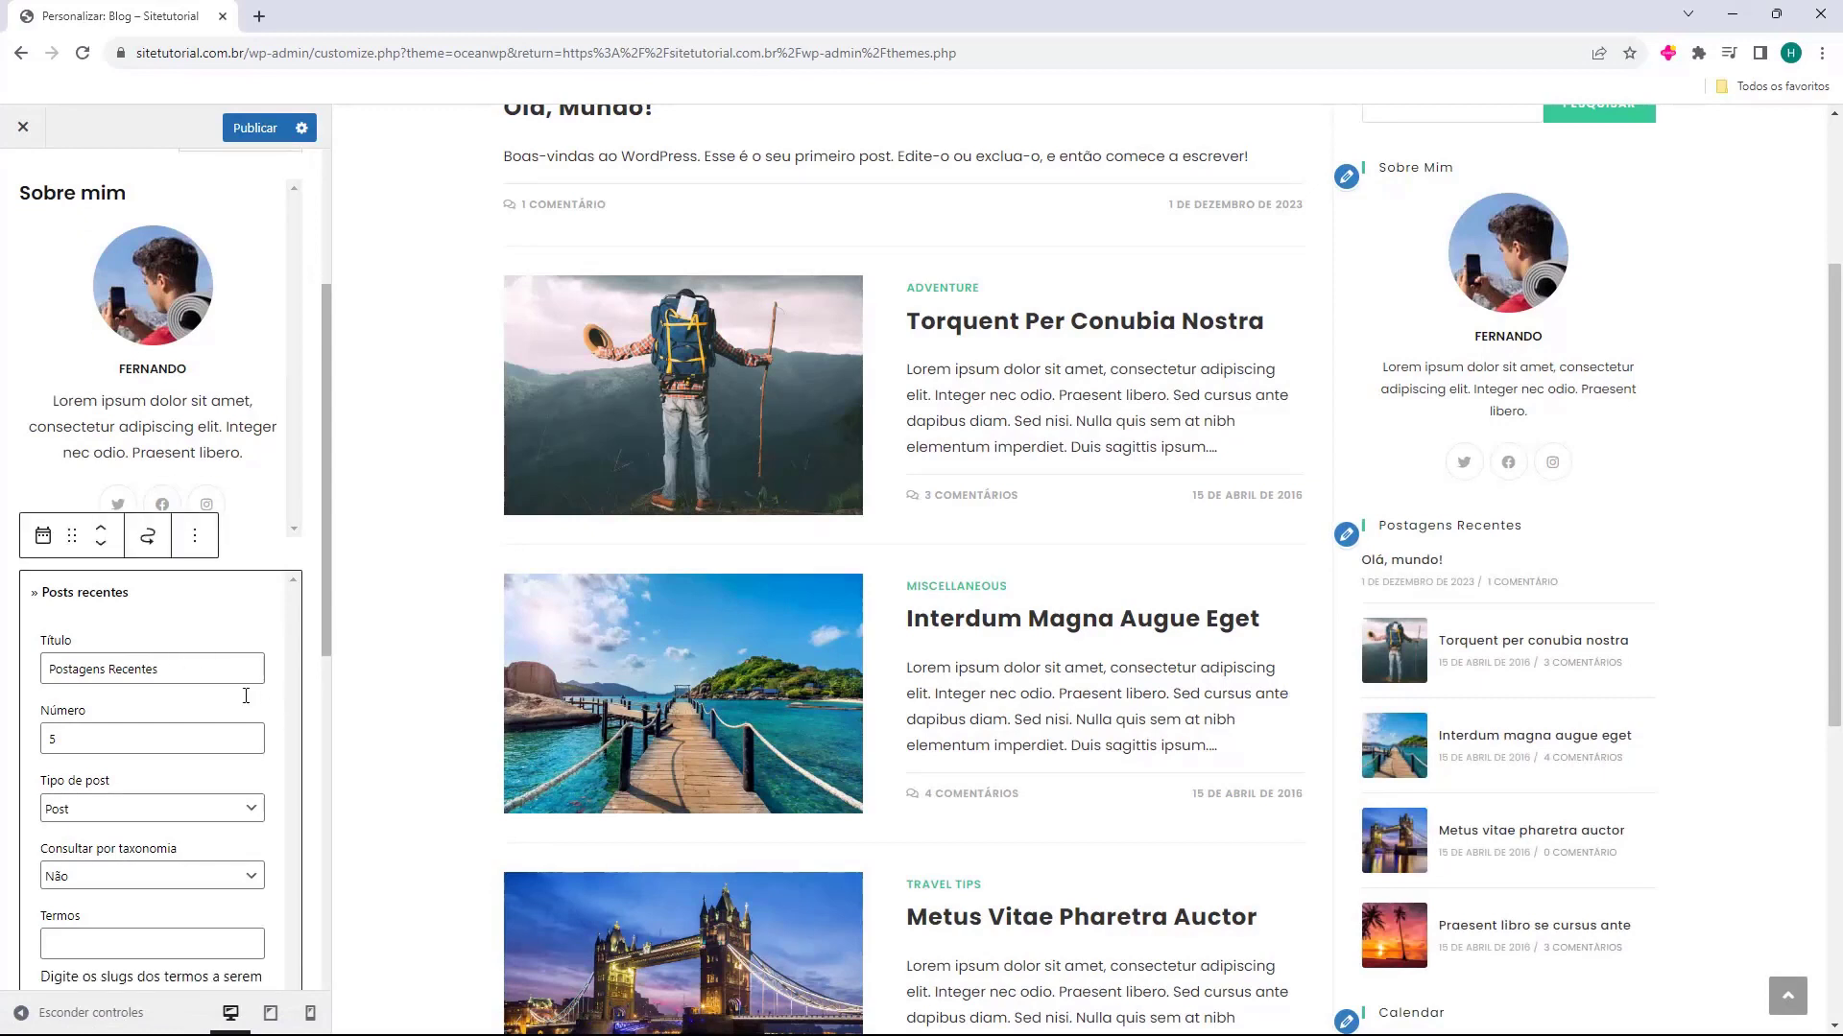
scroll(1583, 743, "down", 1)
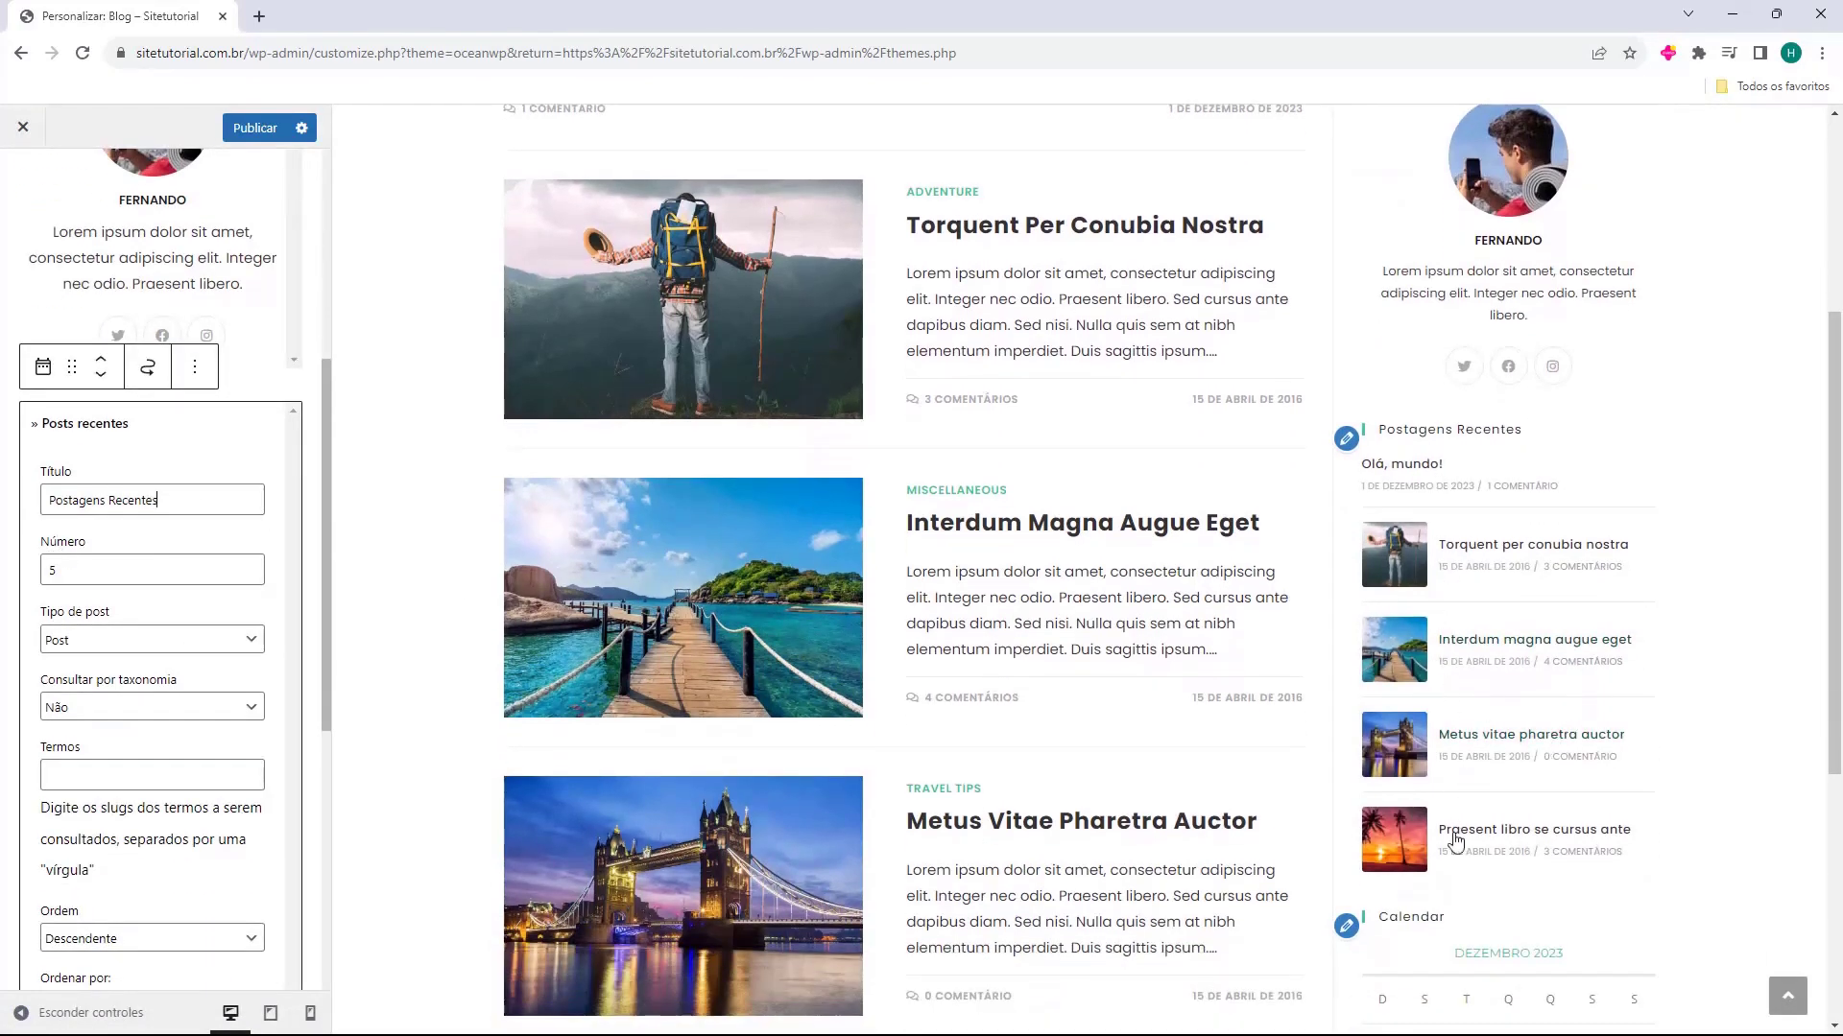
left_click(88, 641)
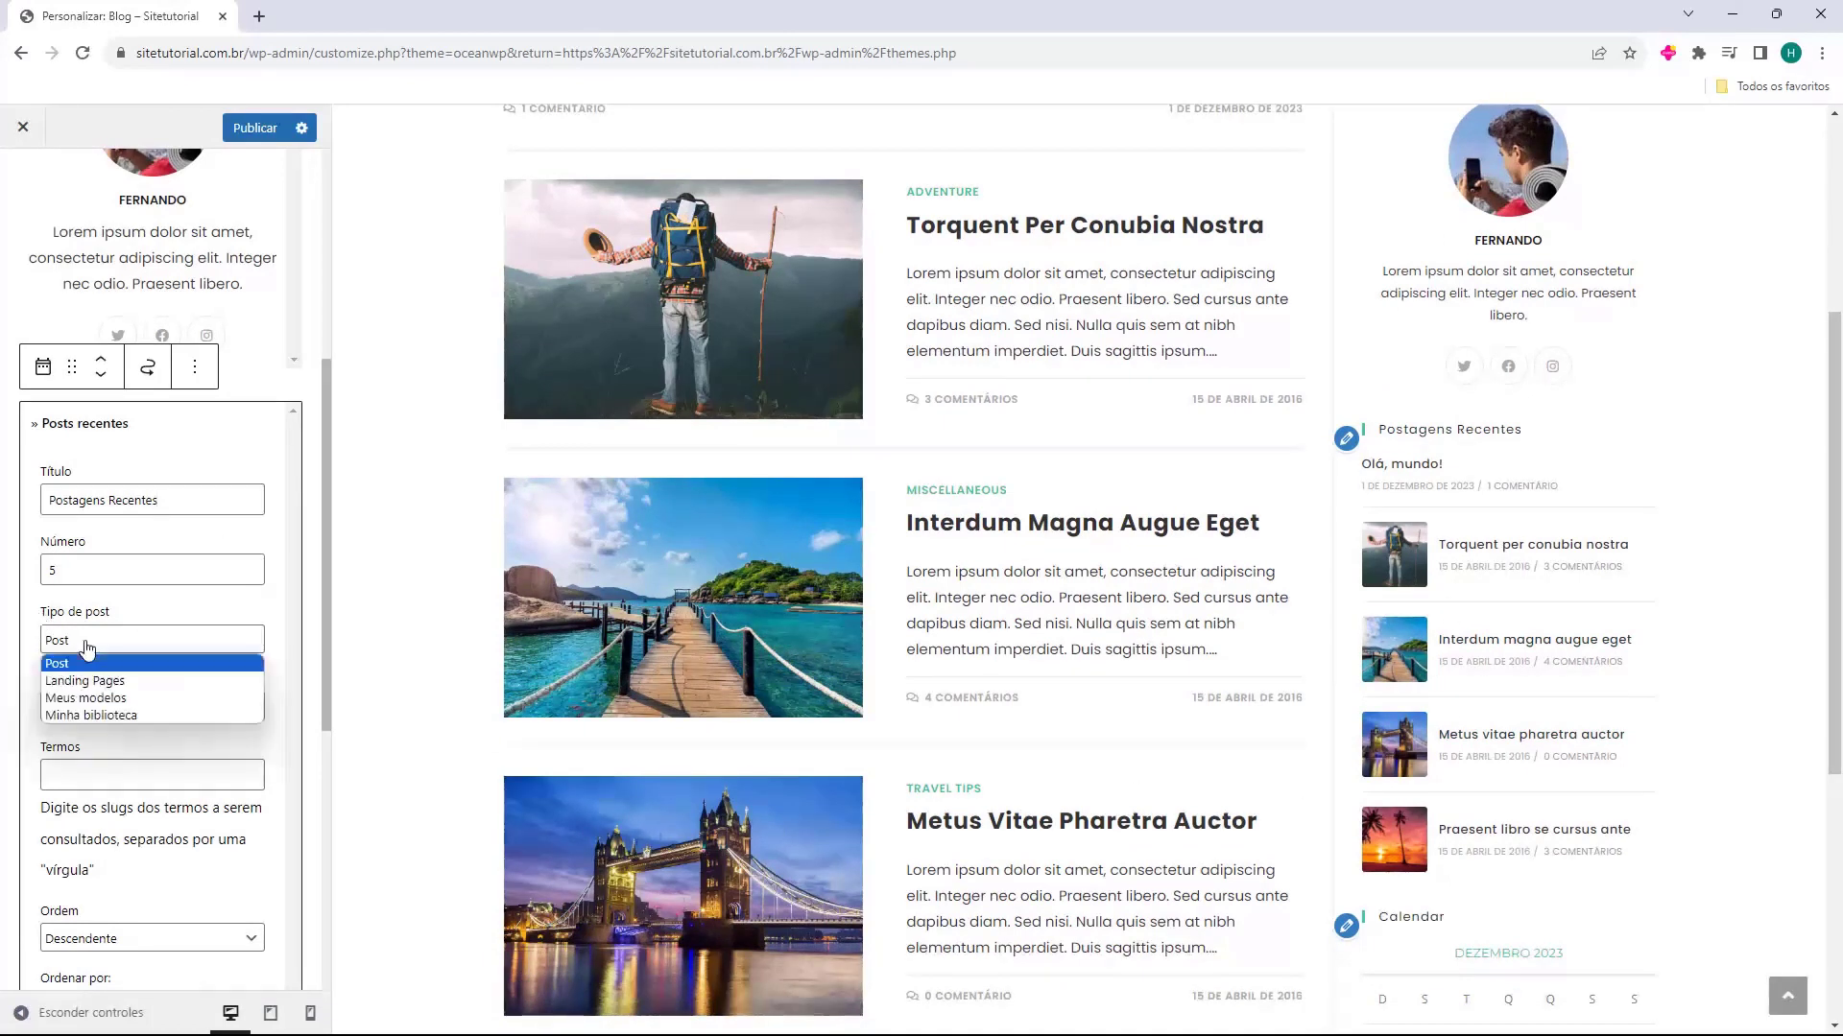
left_click(133, 649)
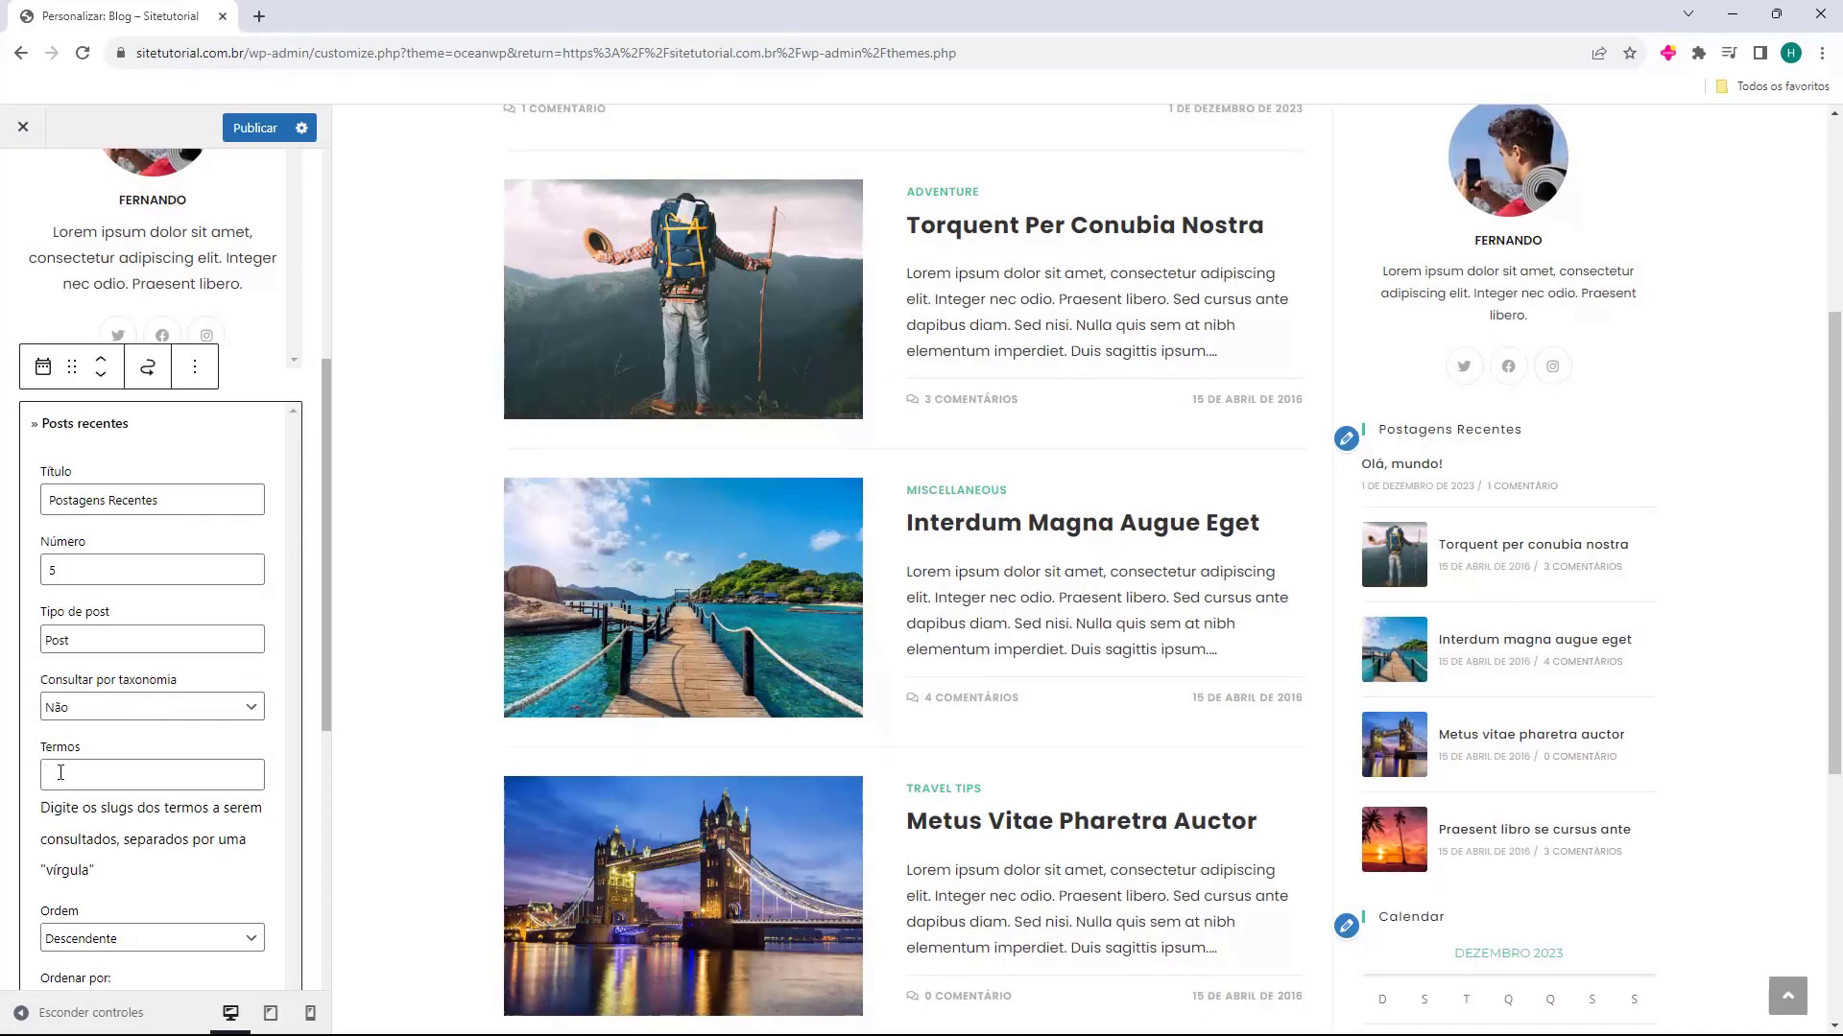
scroll(92, 749, "down", 3)
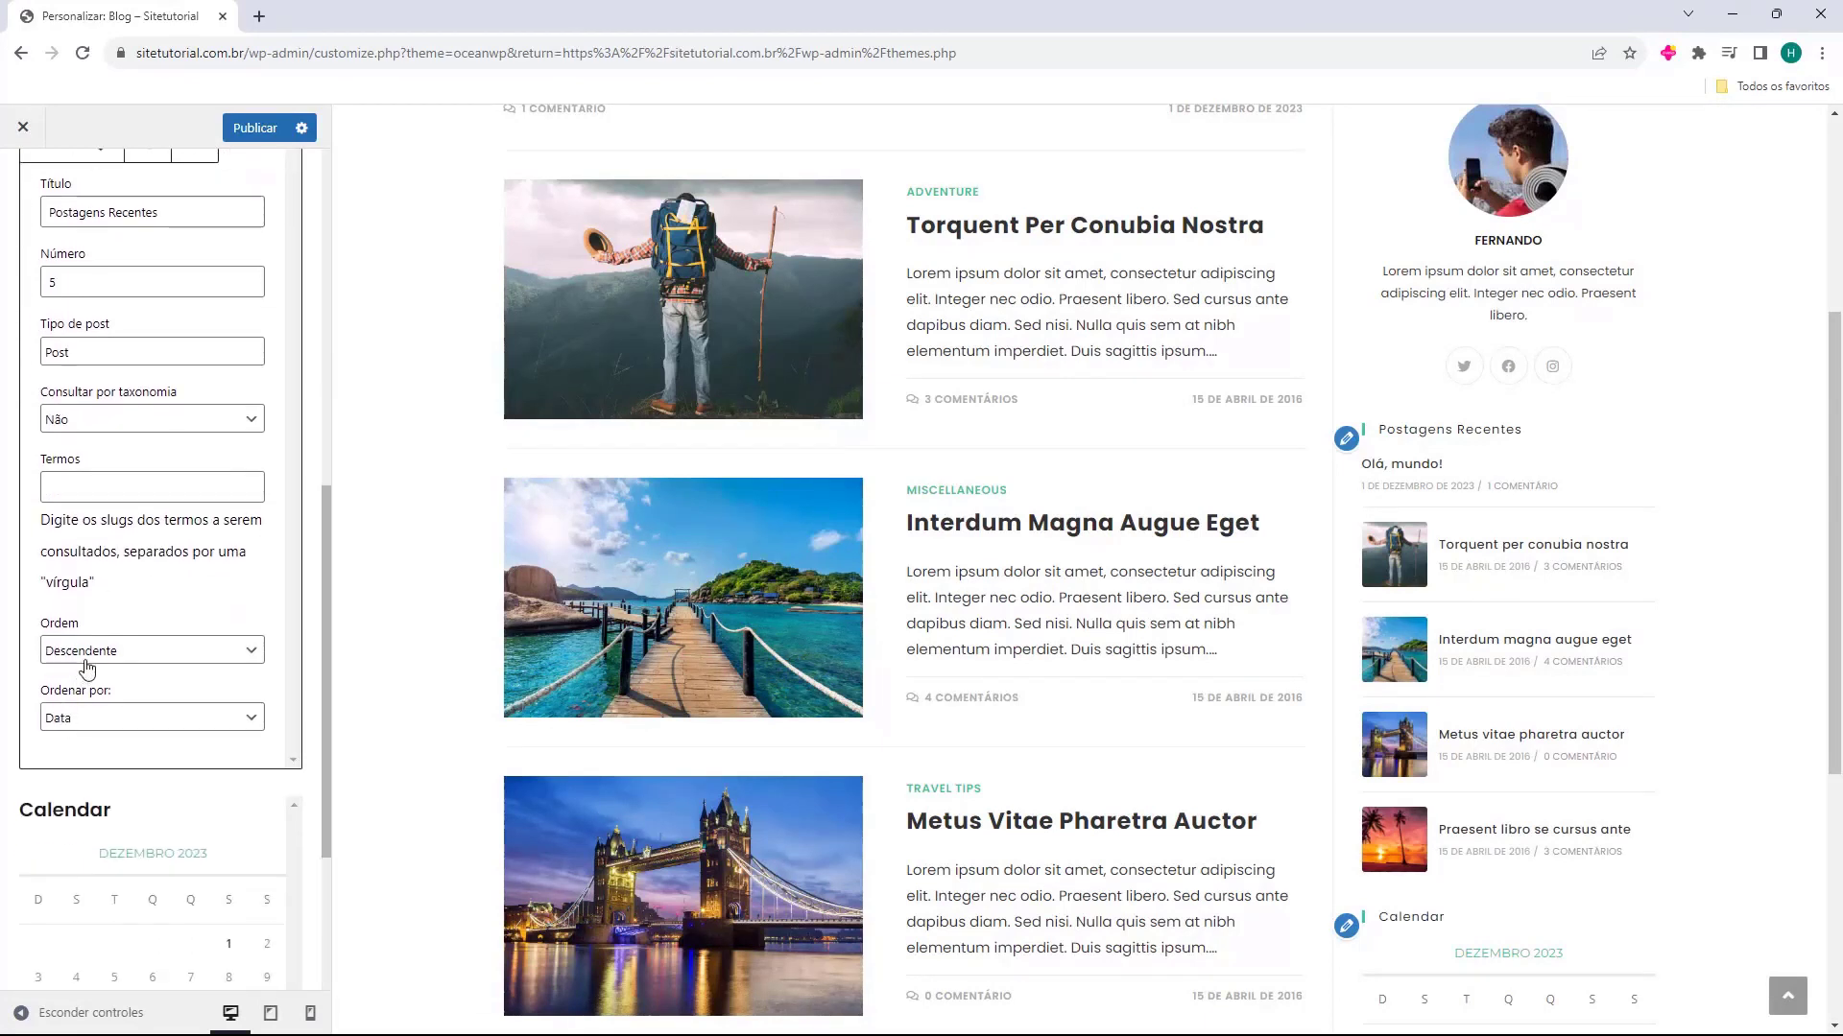
left_click(61, 657)
left_click(103, 656)
scroll(121, 710, "up", 3)
scroll(135, 699, "down", 6)
left_click(273, 464)
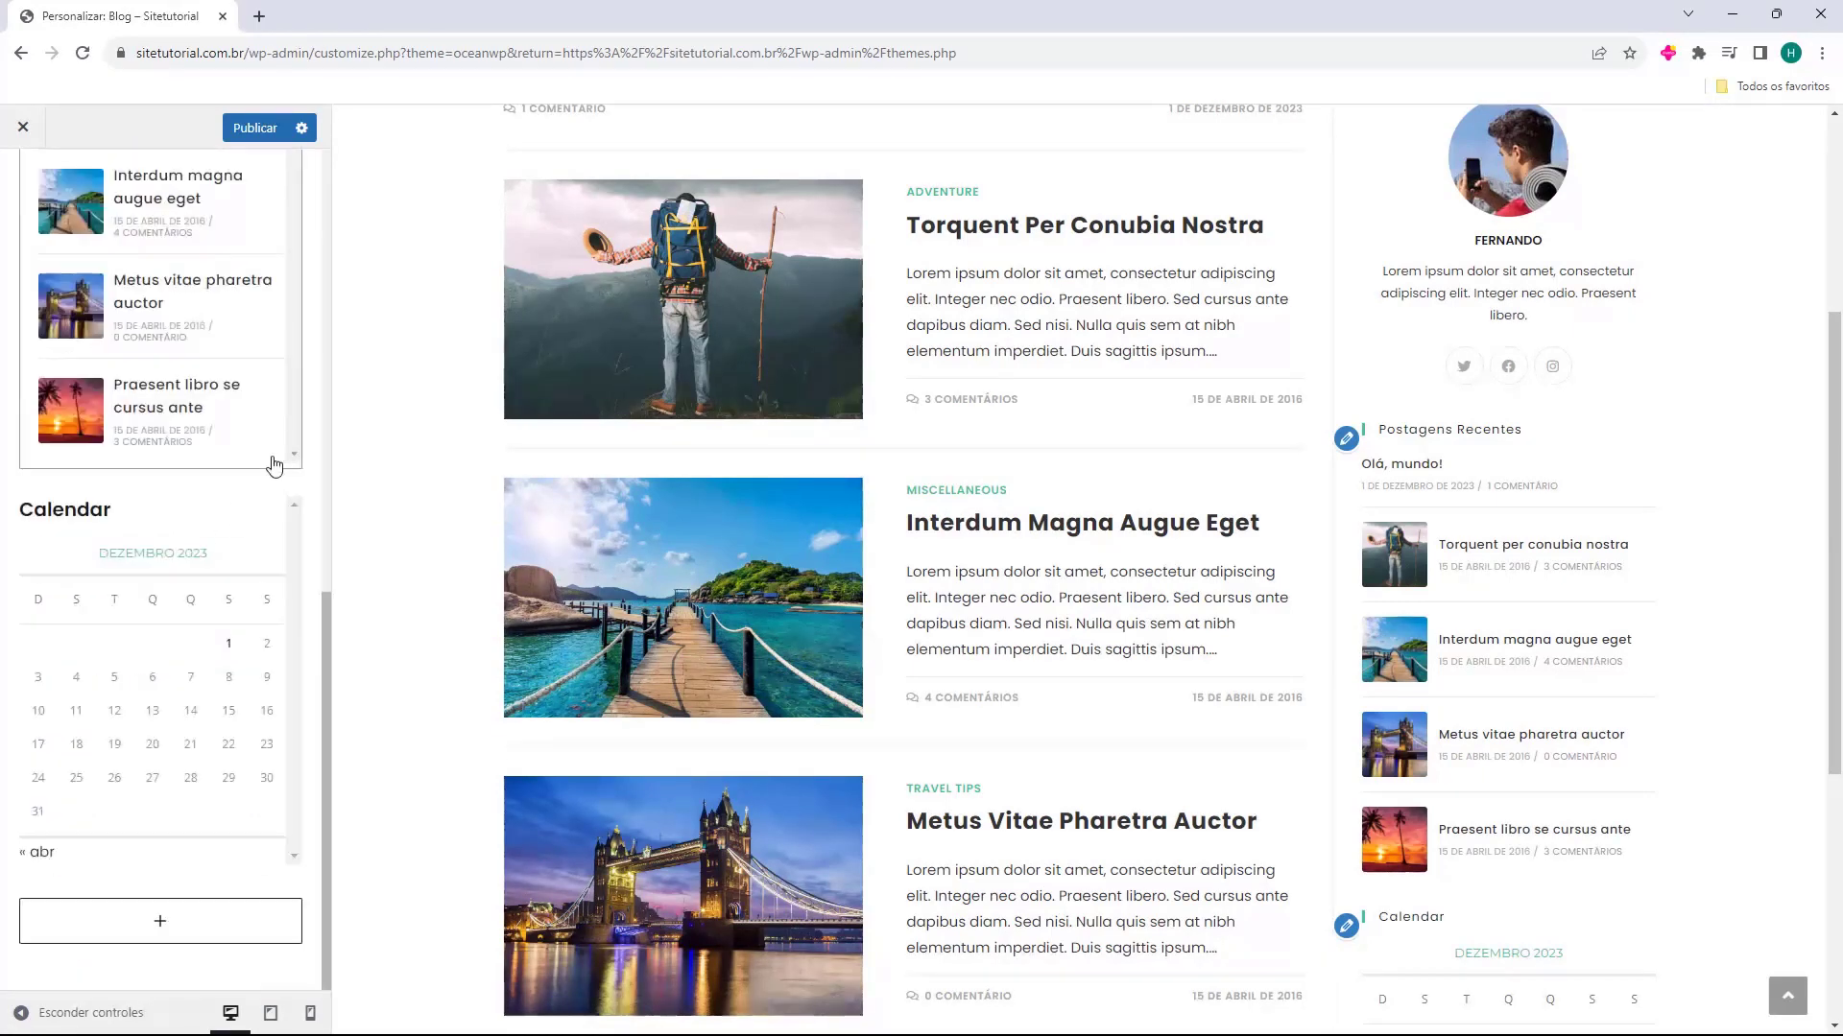
Delete the Calendar widget from Barra lateral padrão and check the sidebar in the Blog page preview
left_click(175, 515)
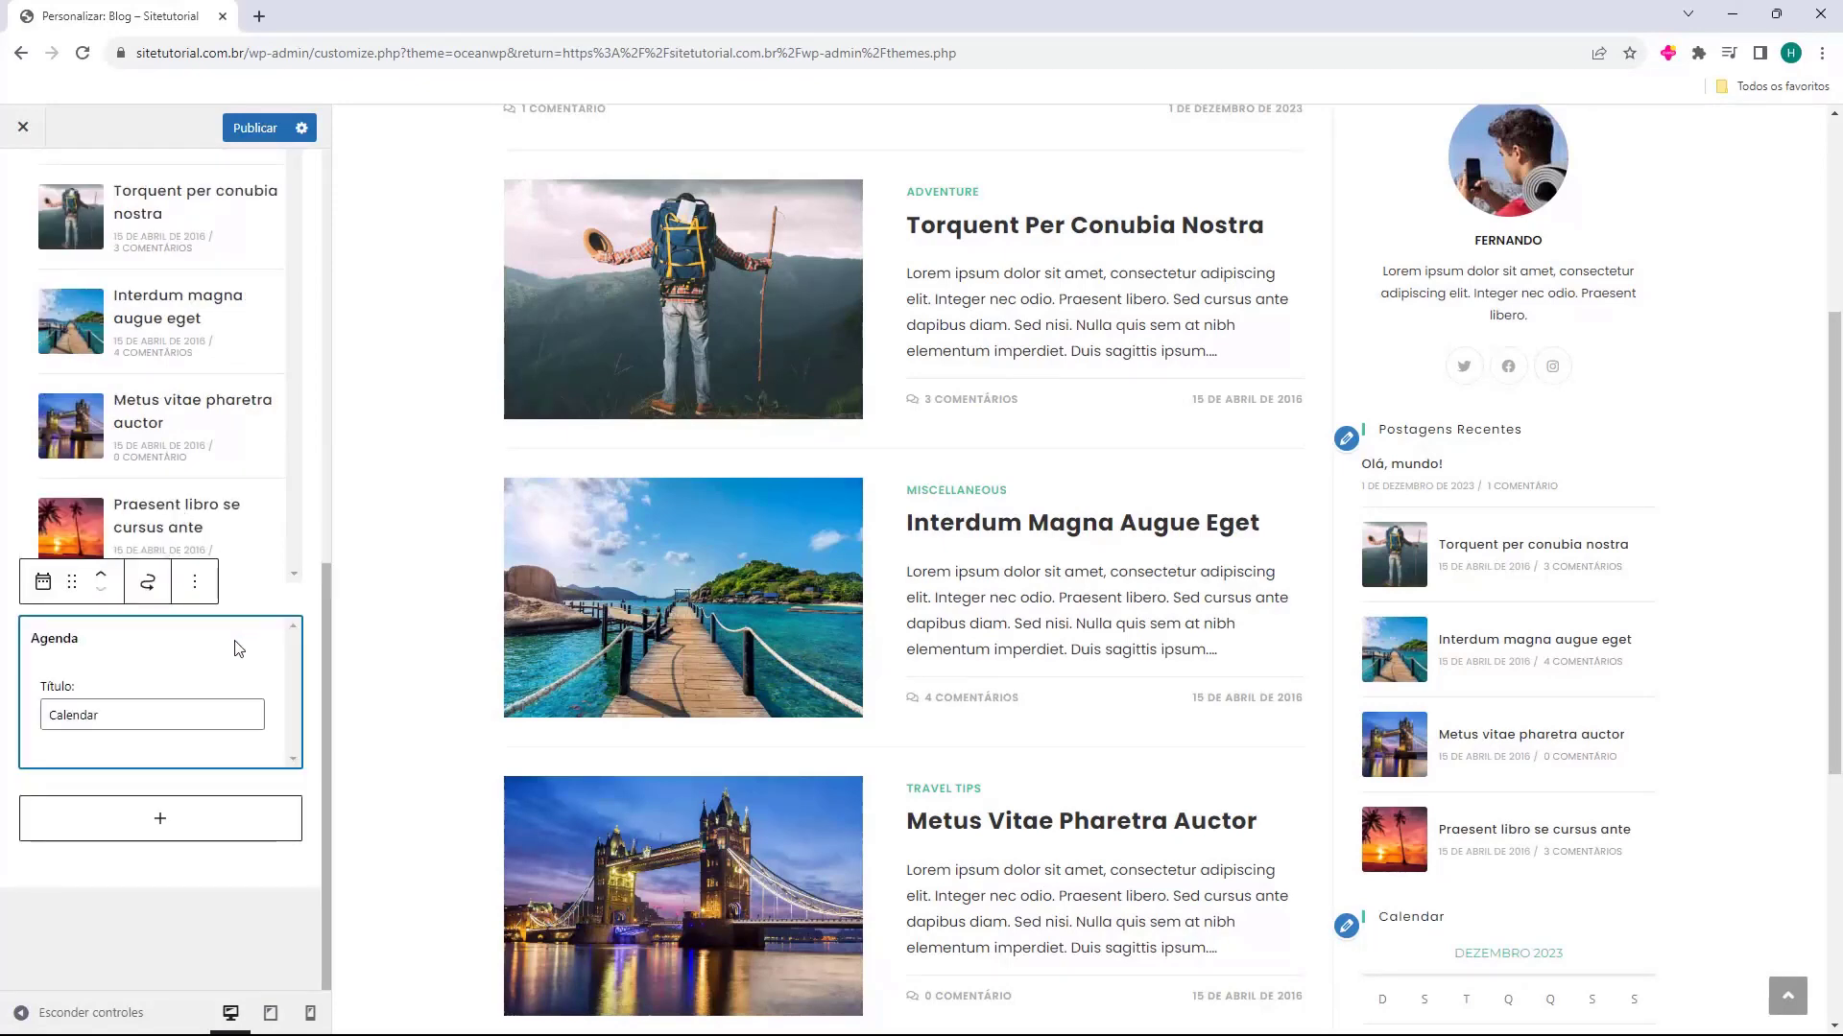
key("Delete")
left_click(1555, 722)
scroll(1583, 753, "up", 4)
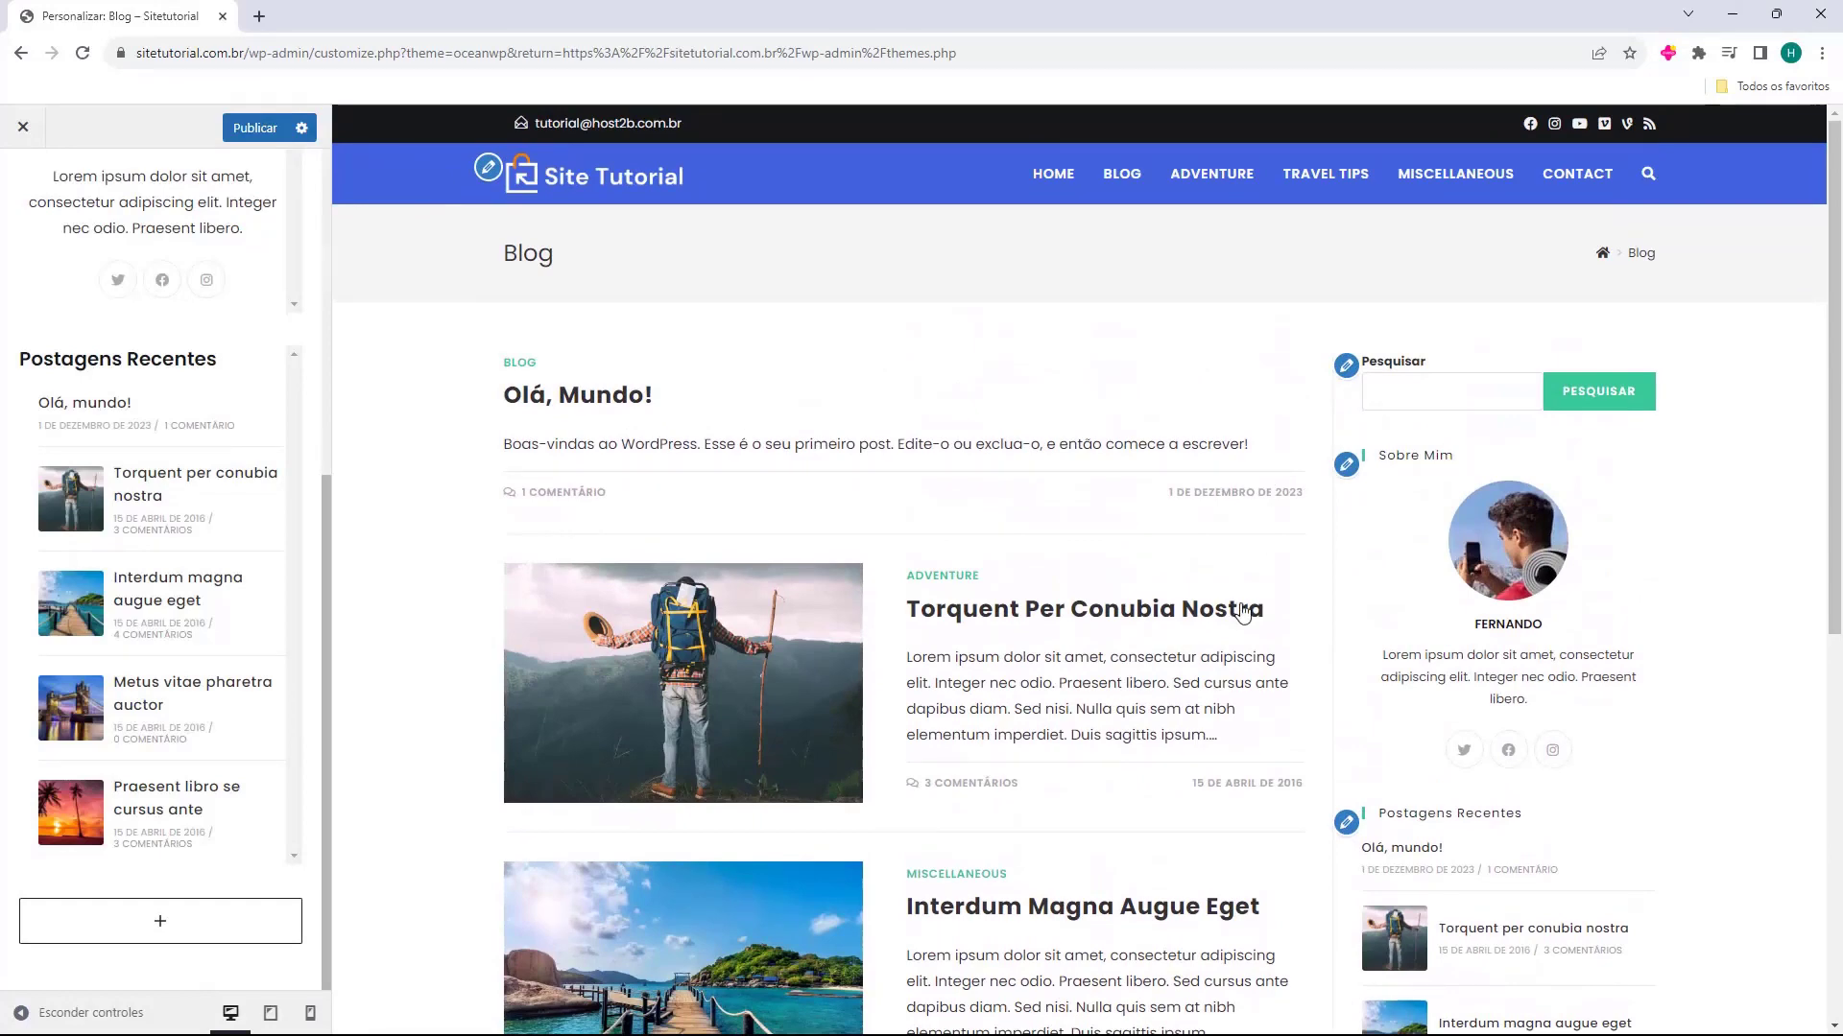
scroll(1478, 782, "down", 2)
Browse the blocks that can be added to the Barra lateral padrão widget area
mouse_move(101, 992)
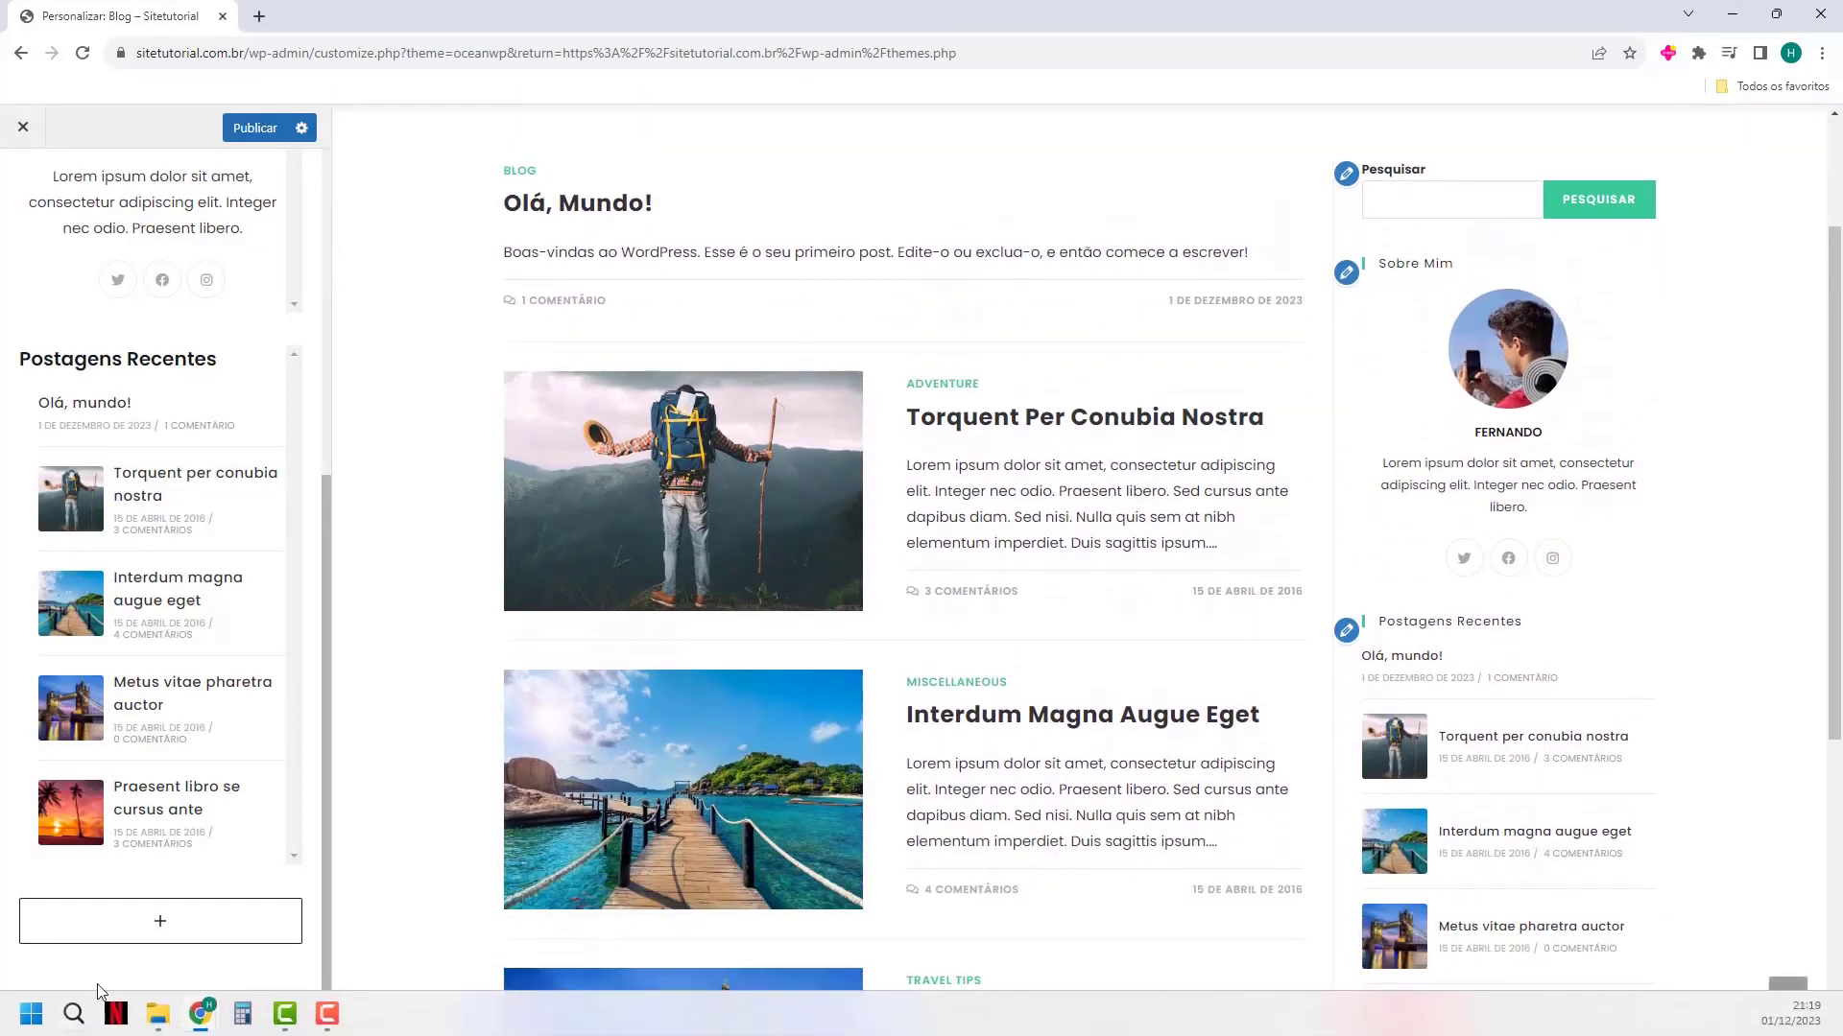
left_click(159, 920)
left_click(182, 872)
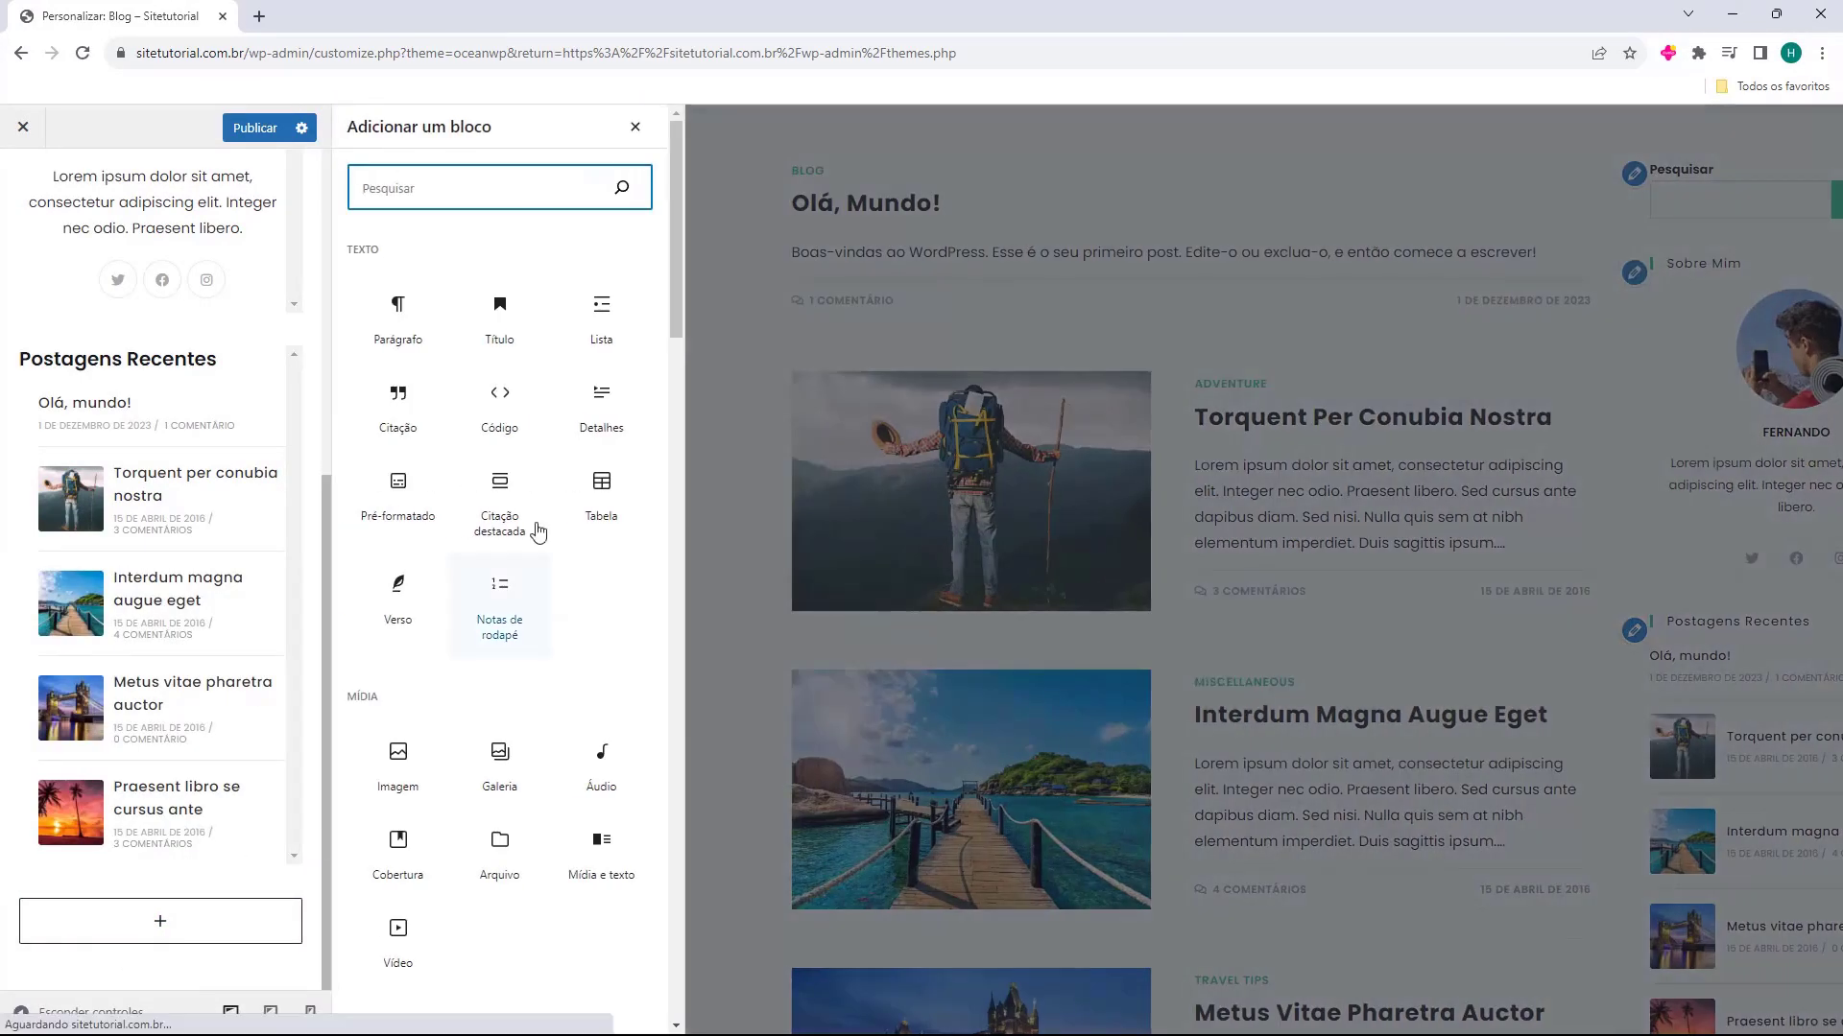
scroll(534, 530, "down", 10)
scroll(527, 673, "down", 15)
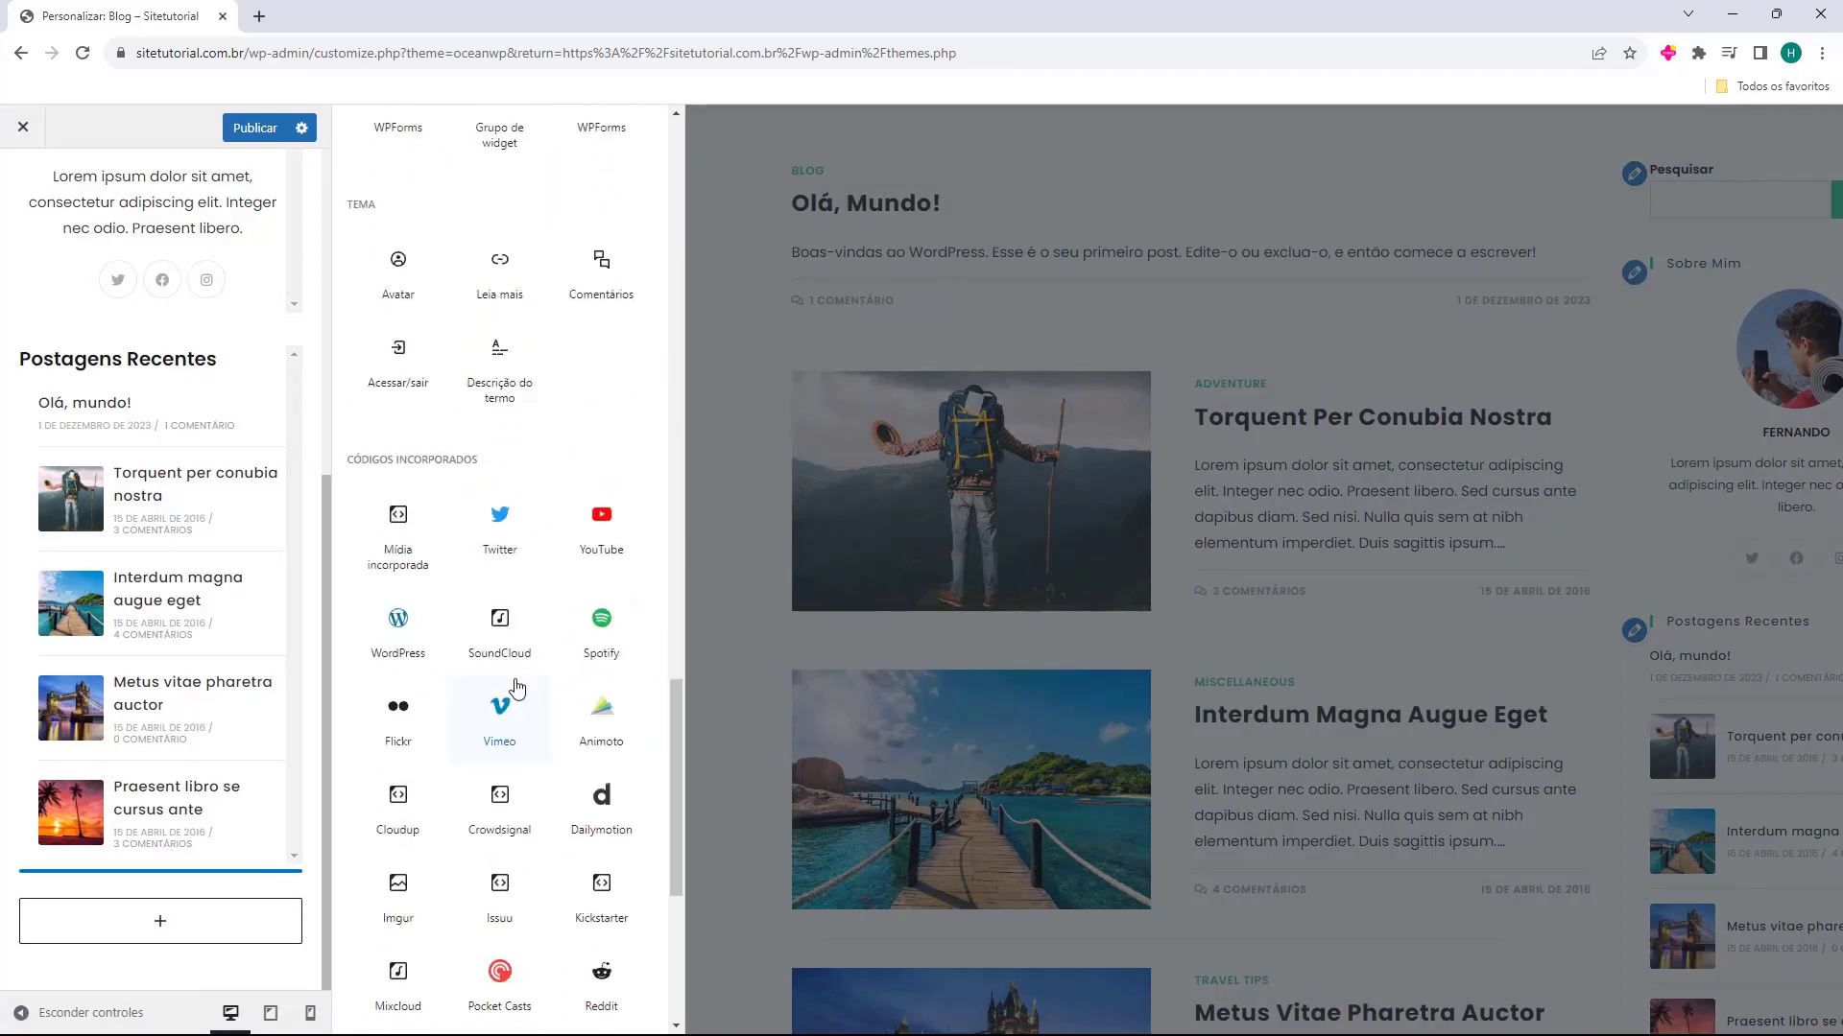
scroll(525, 874, "up", 20)
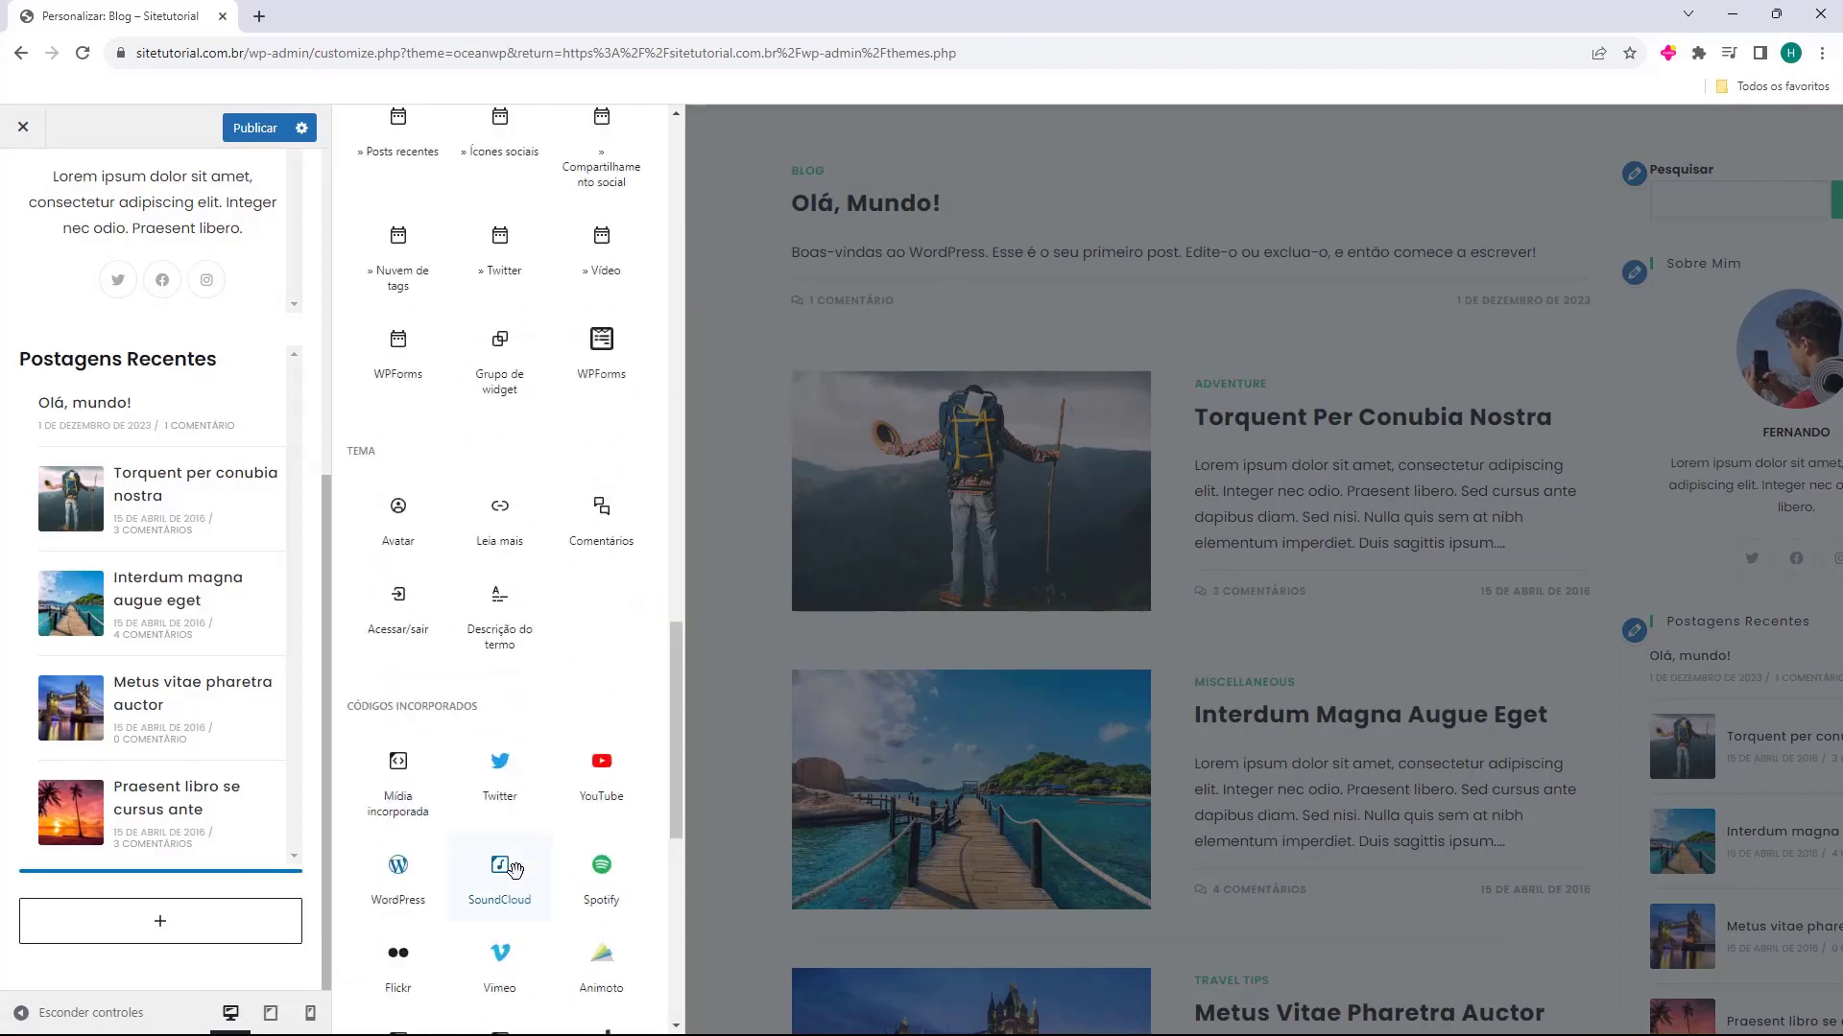
scroll(525, 868, "up", 1)
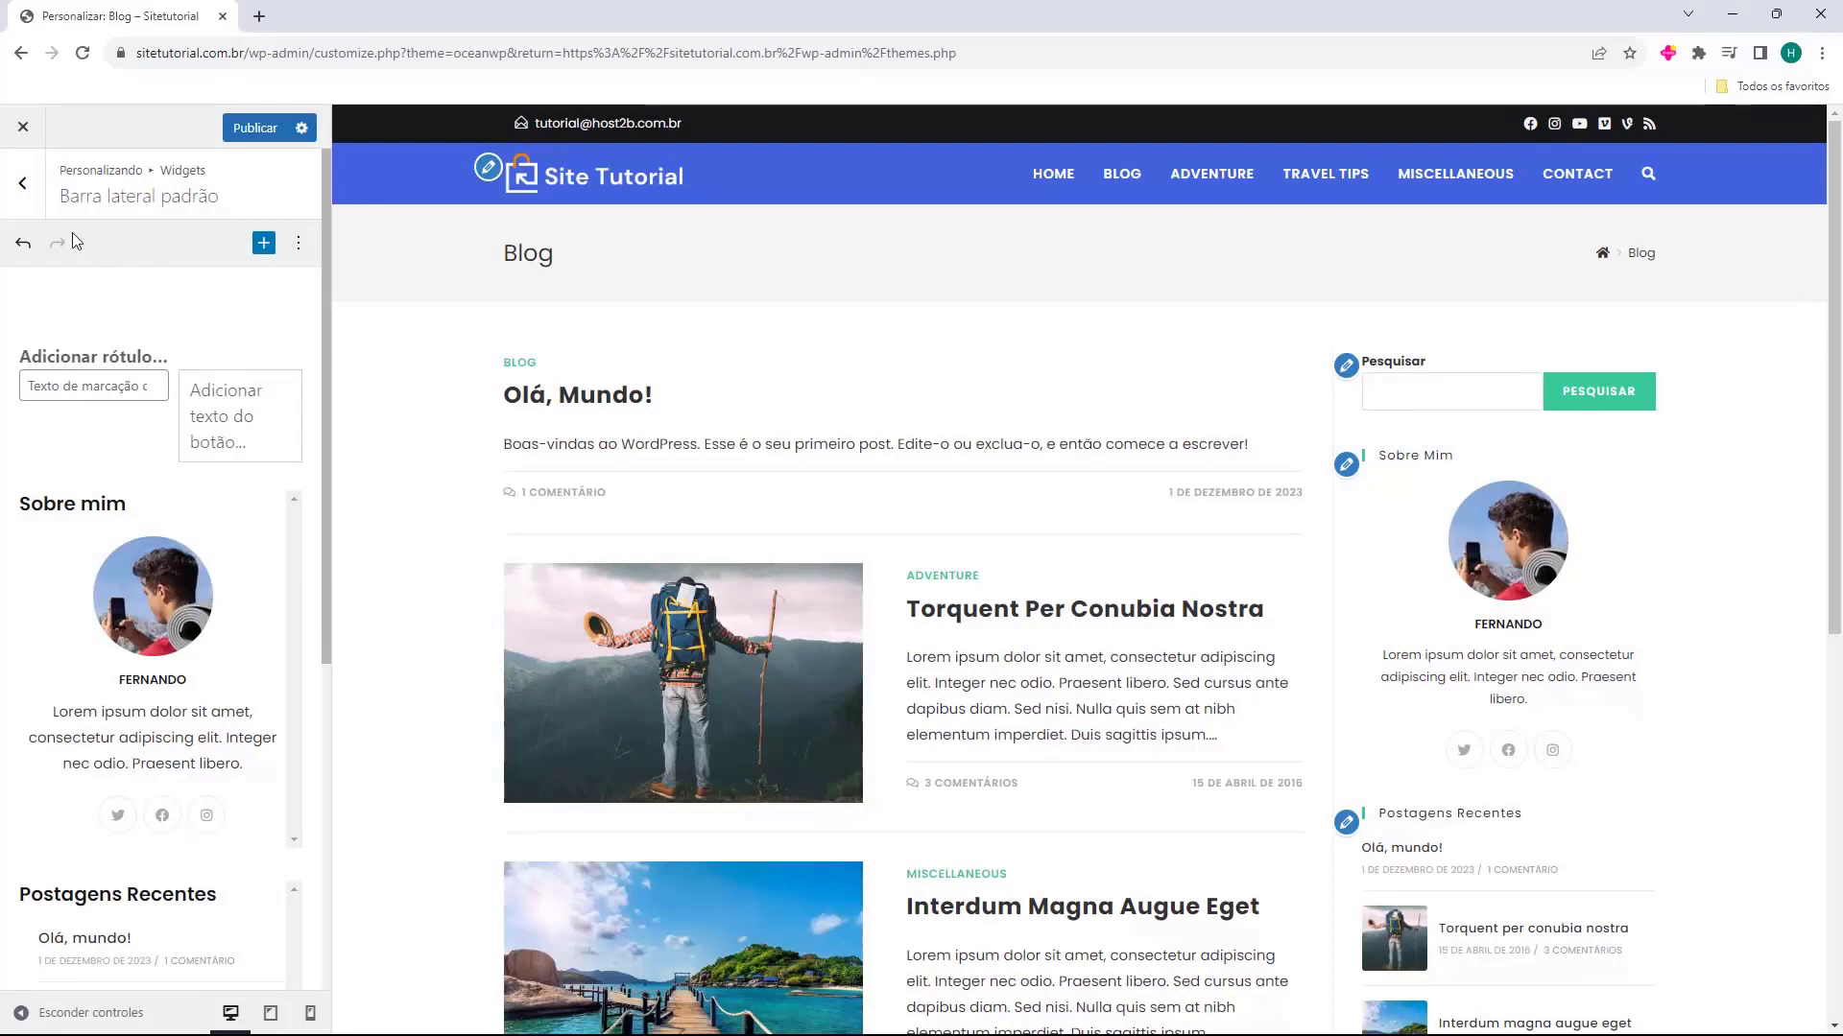
Leave the widget settings and open the Entradas do blog settings of the Blog section
left_click(22, 184)
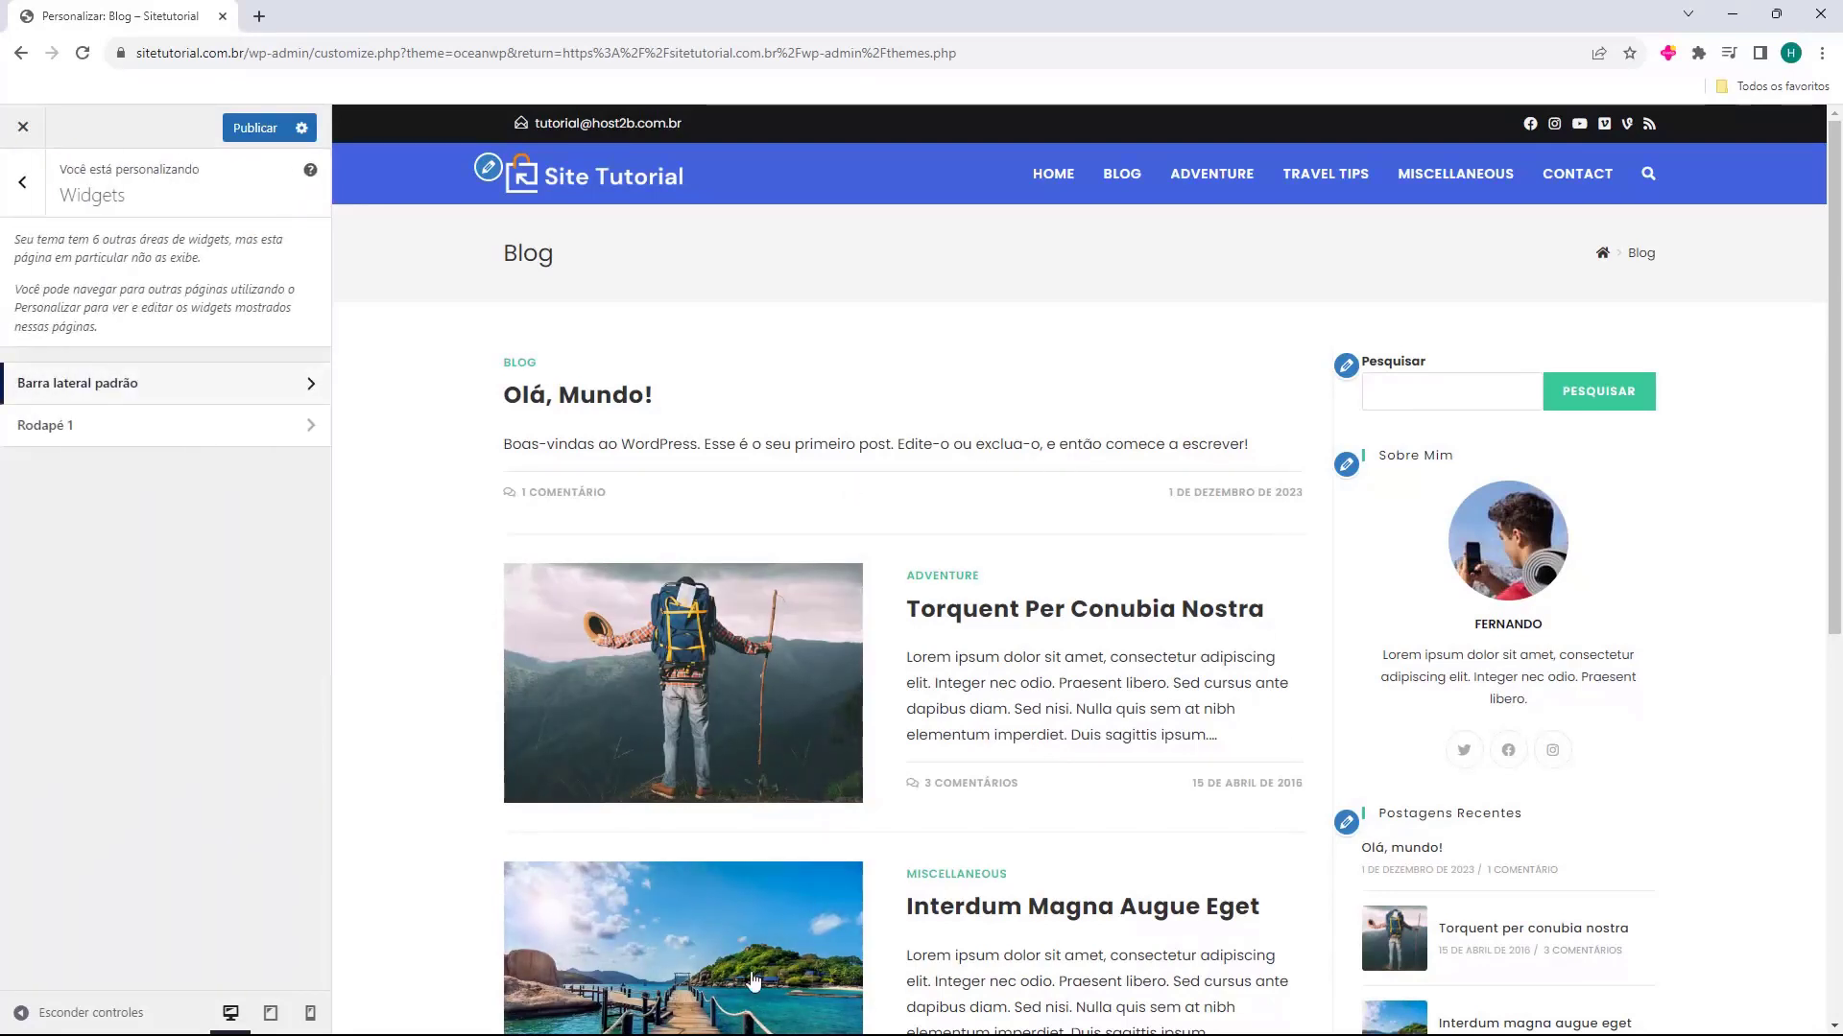
left_click(25, 196)
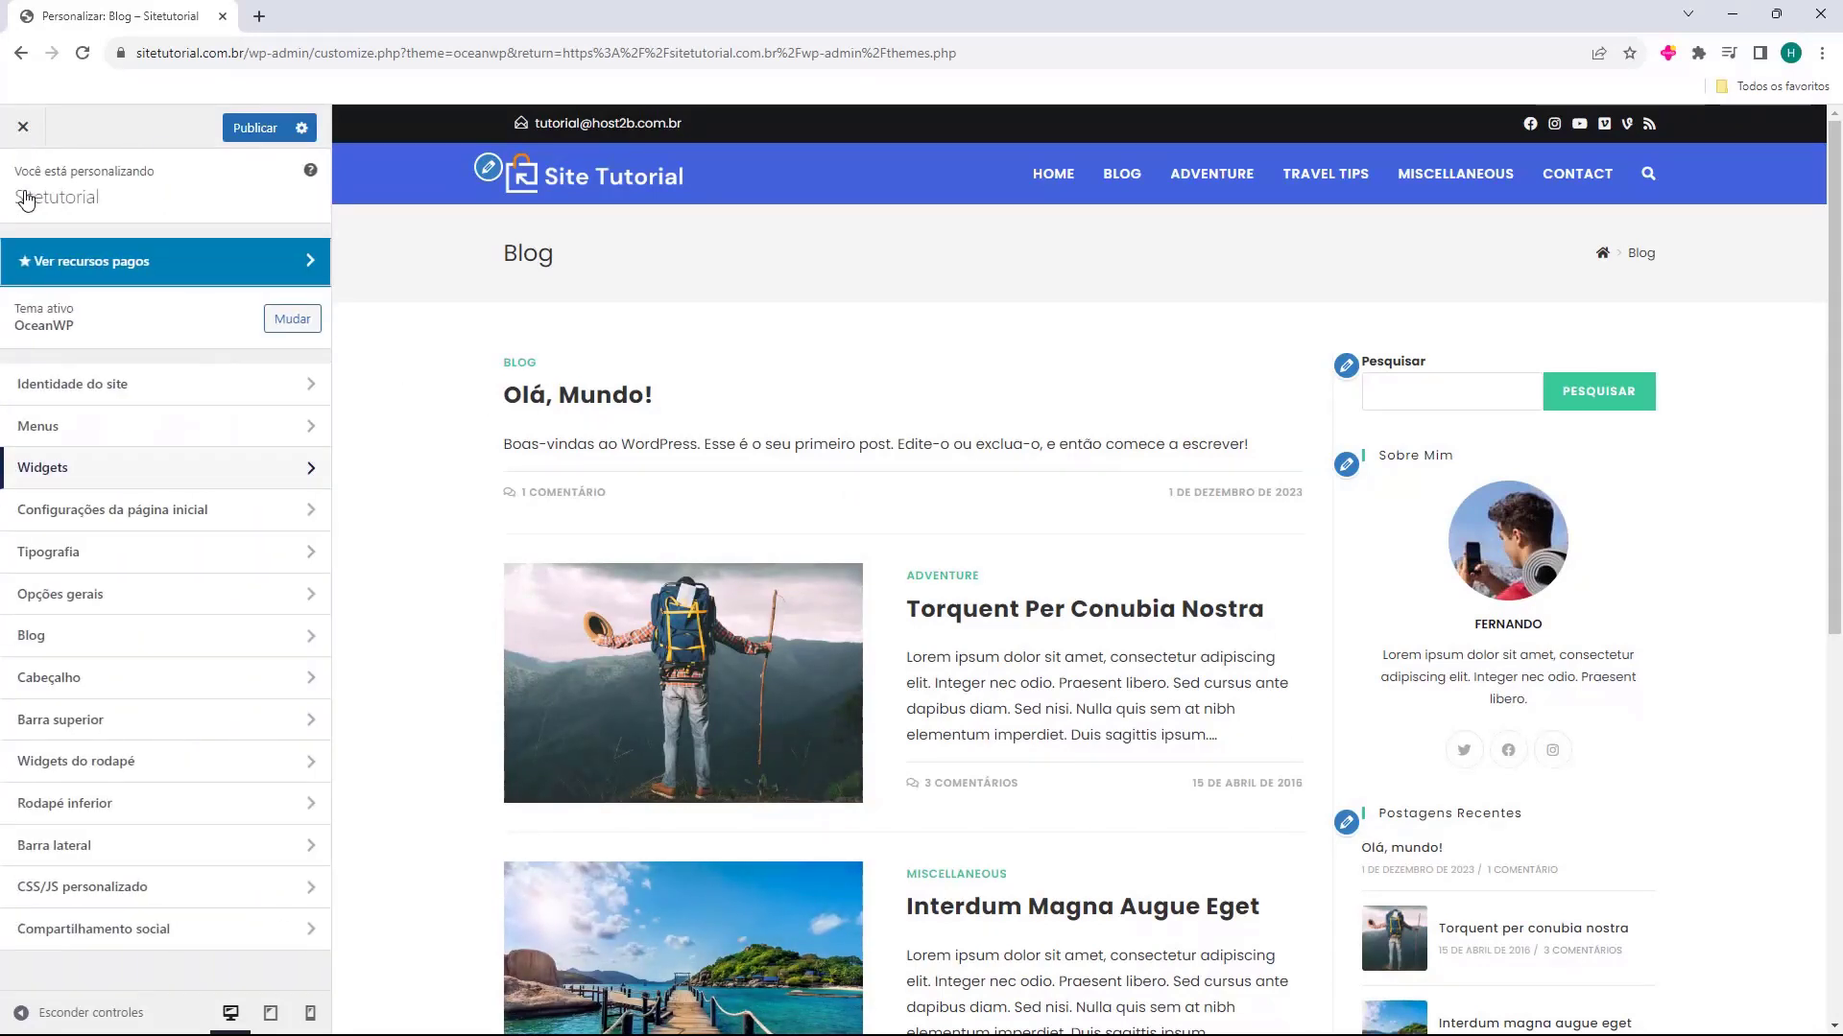
left_click(45, 650)
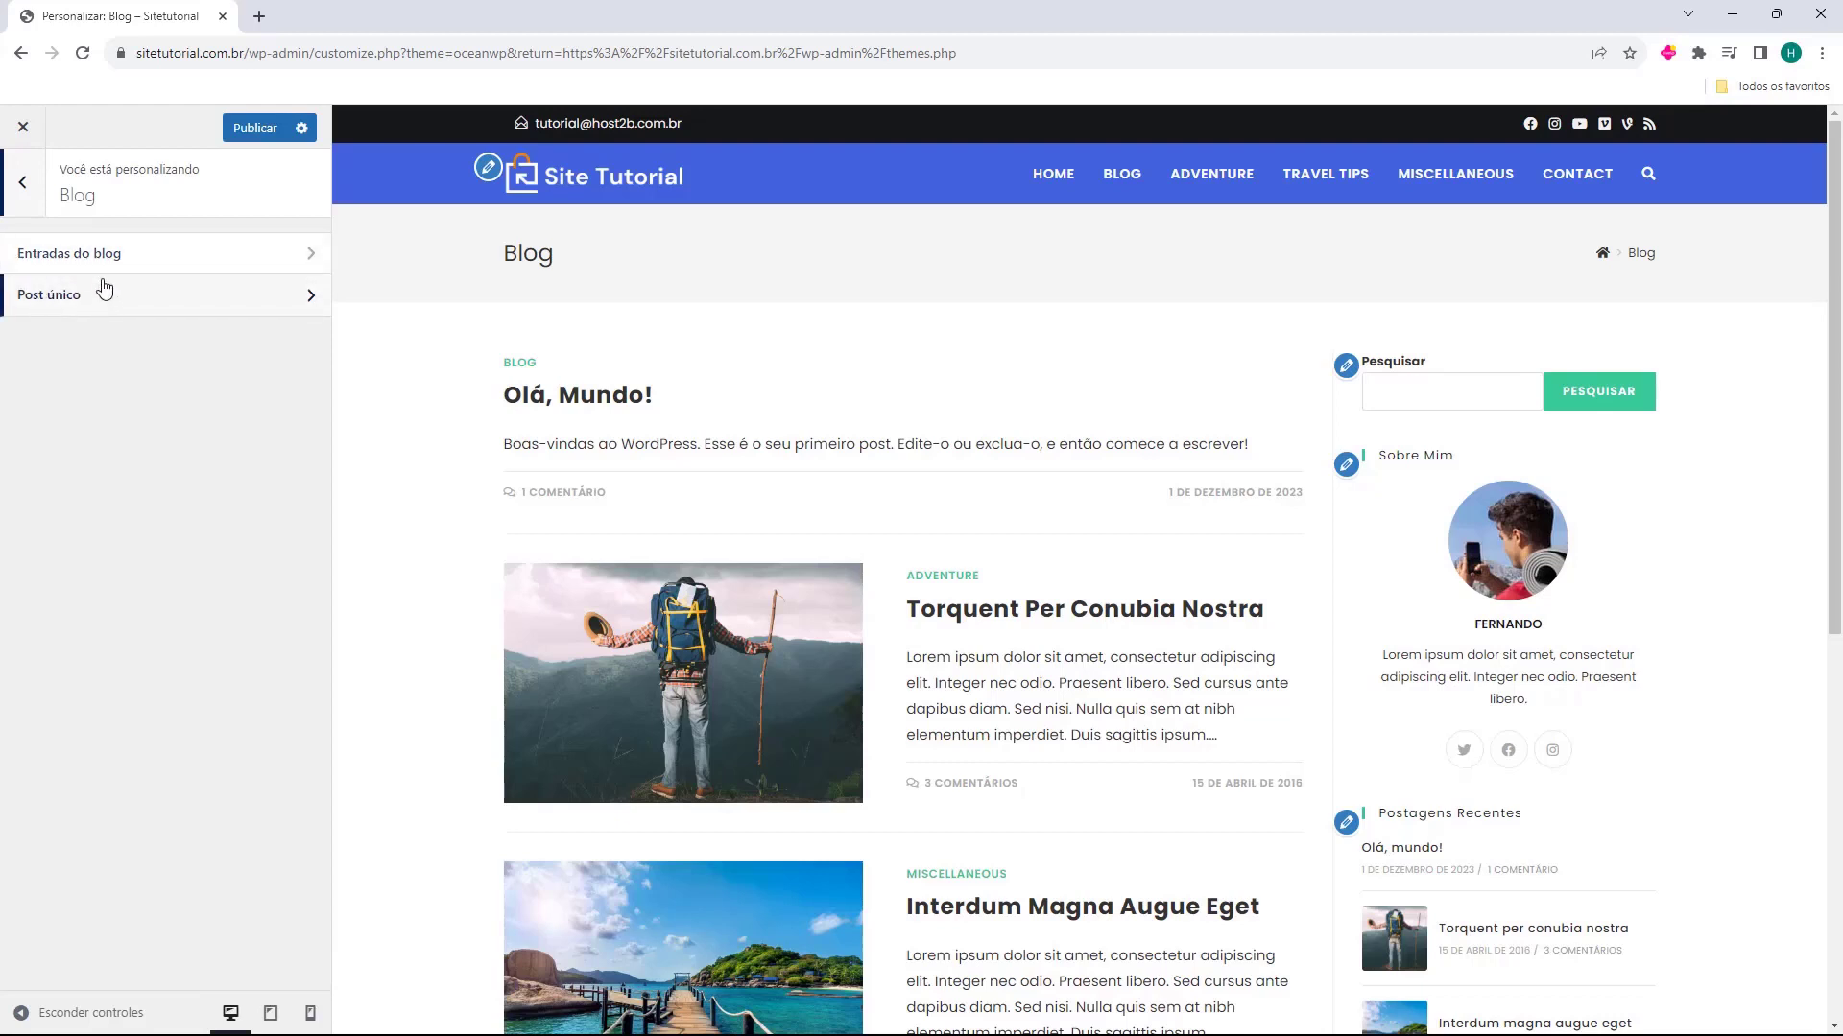
left_click(26, 268)
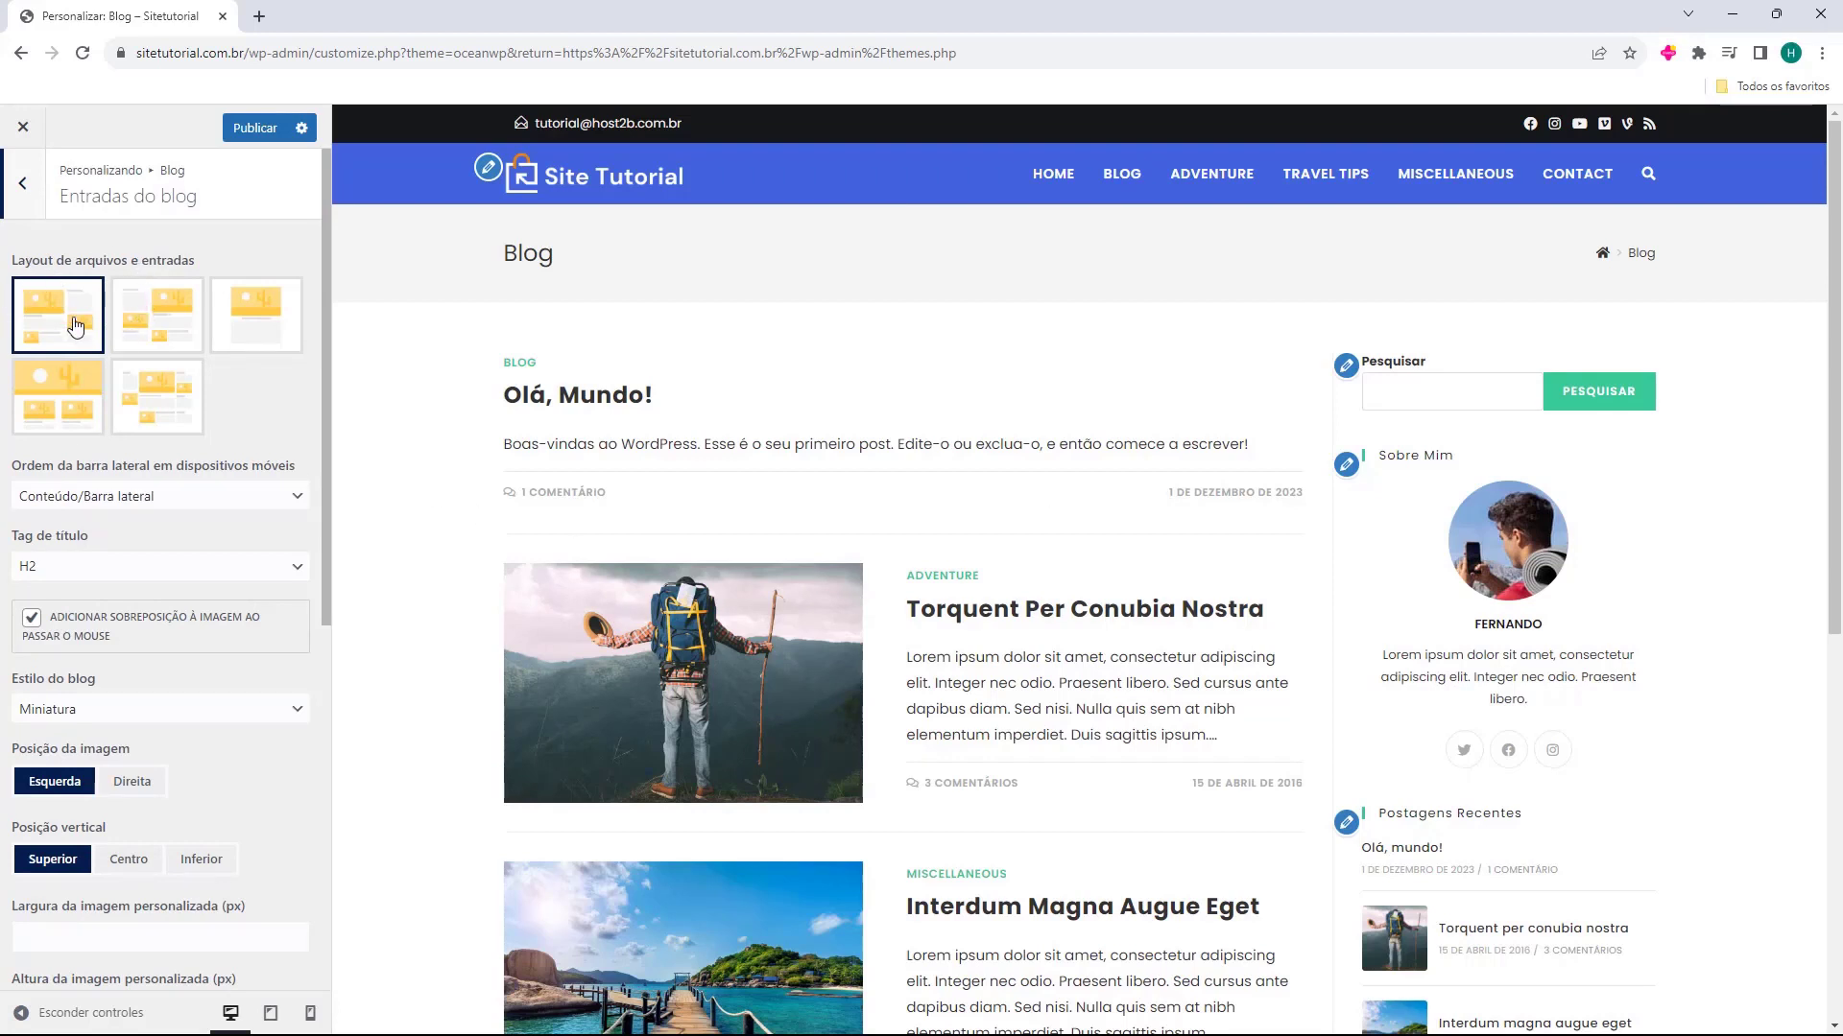
Try the other four archive and entry layouts, return to the right-sidebar layout and keep the mobile sidebar order as Conteúdo/Barra lateral
left_click(138, 332)
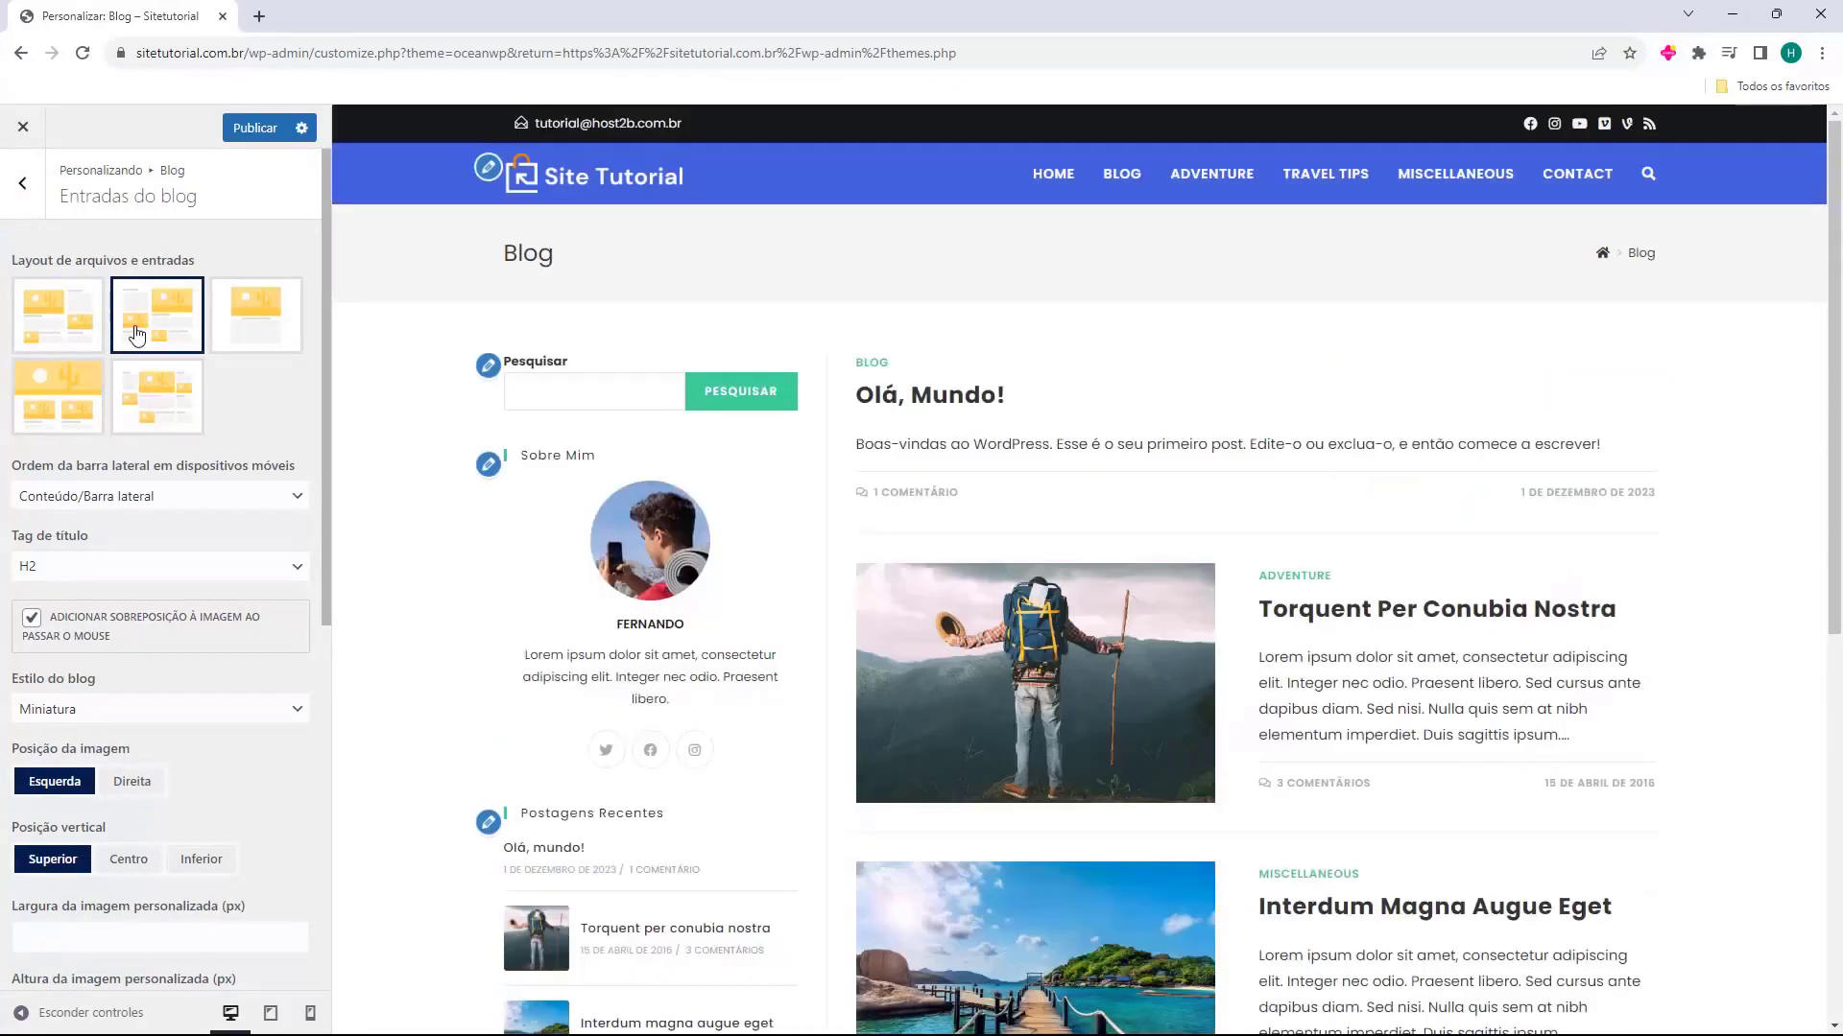
left_click(77, 327)
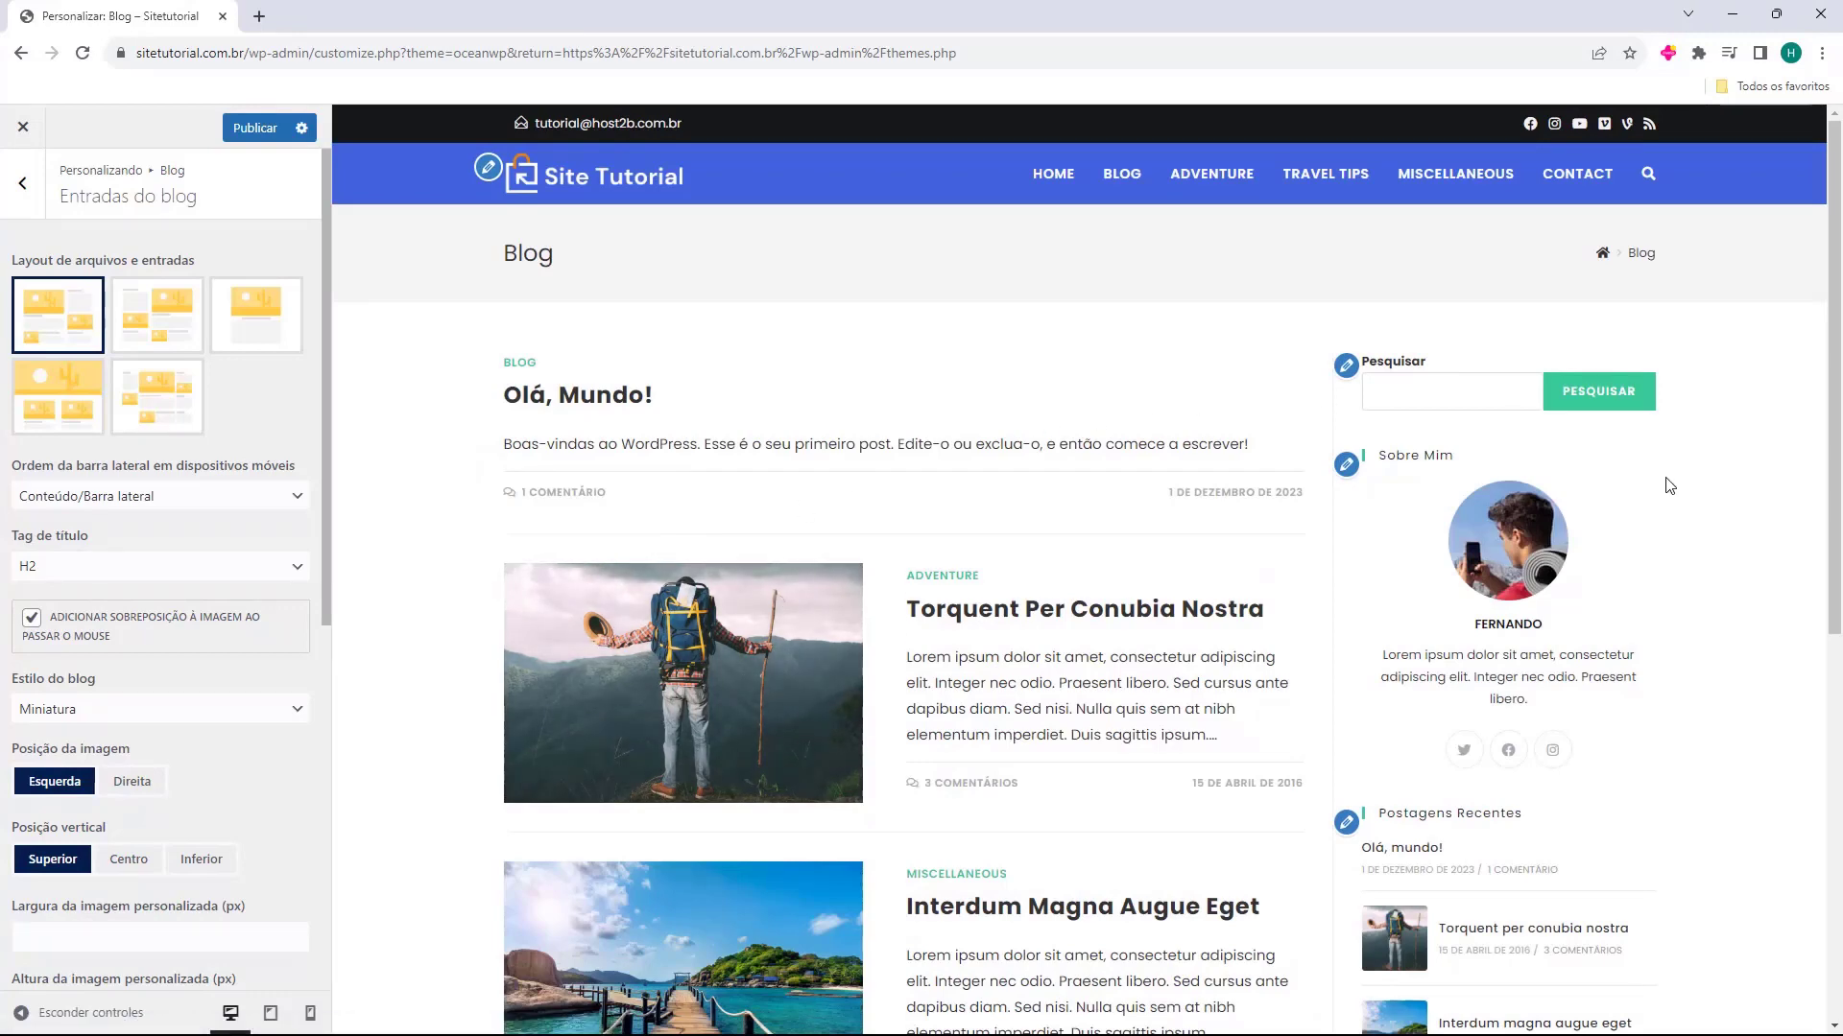
left_click(157, 321)
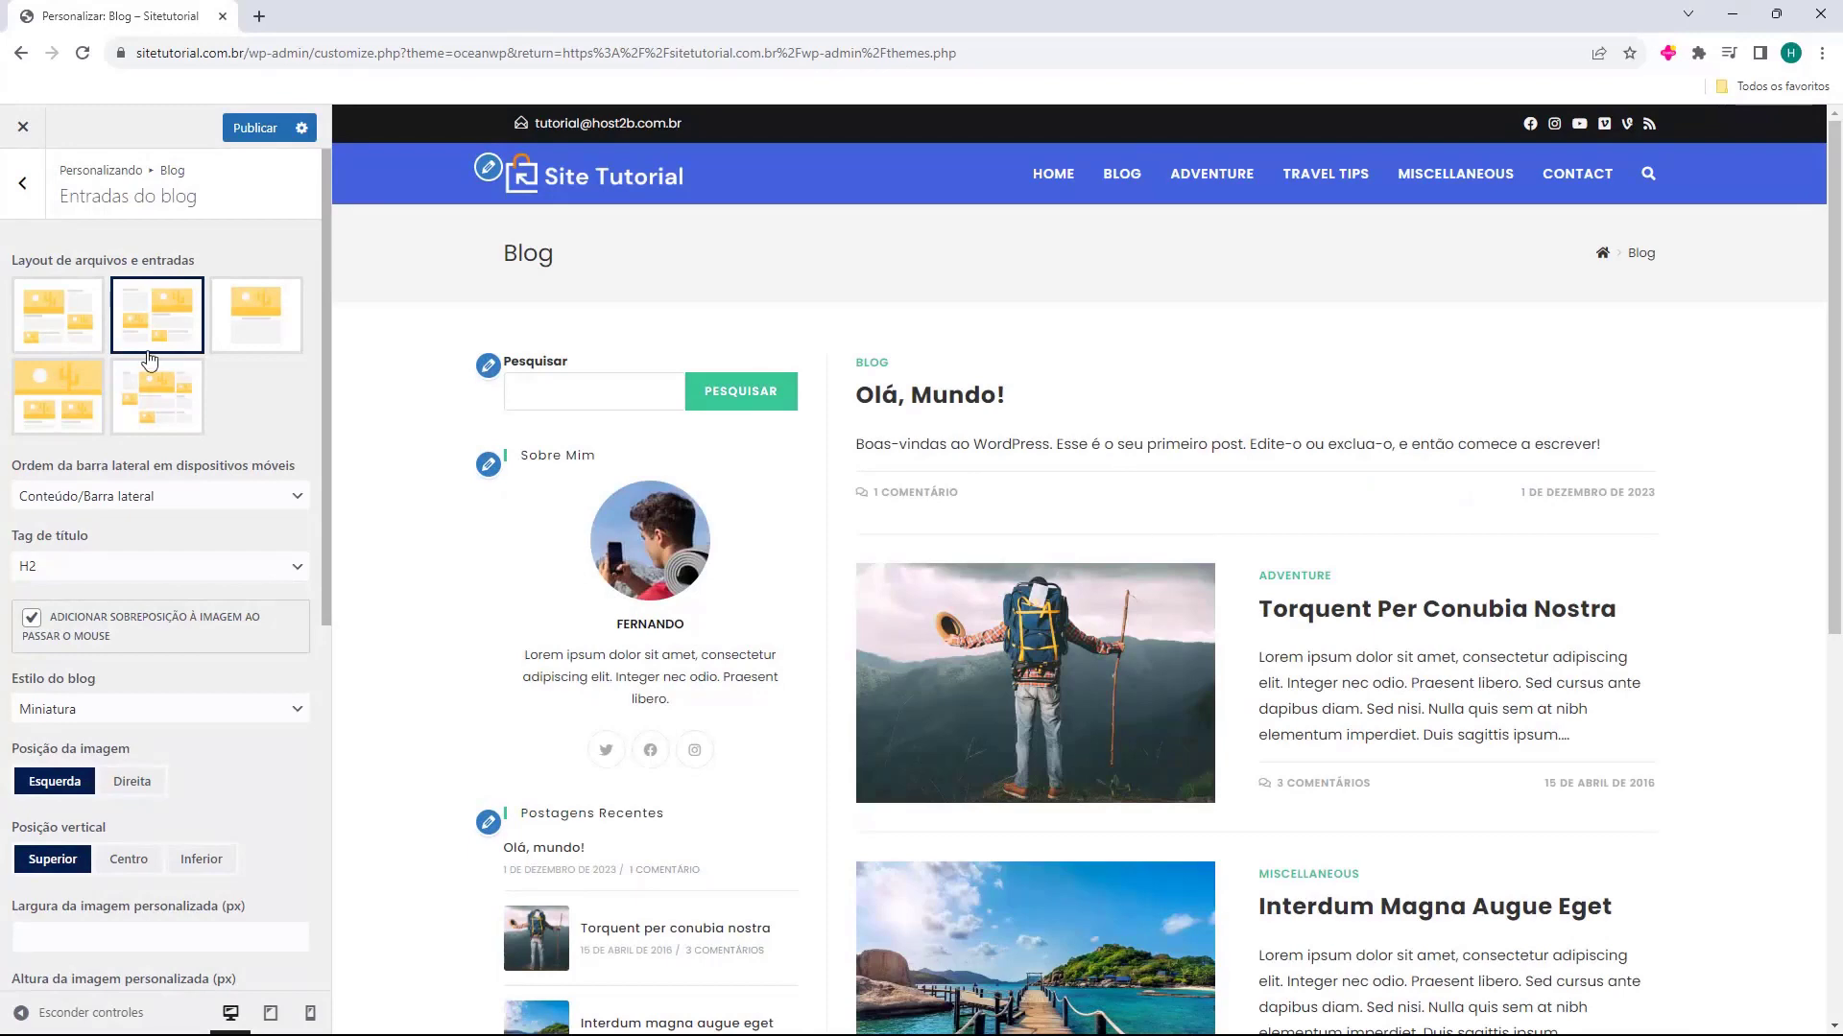
left_click(288, 341)
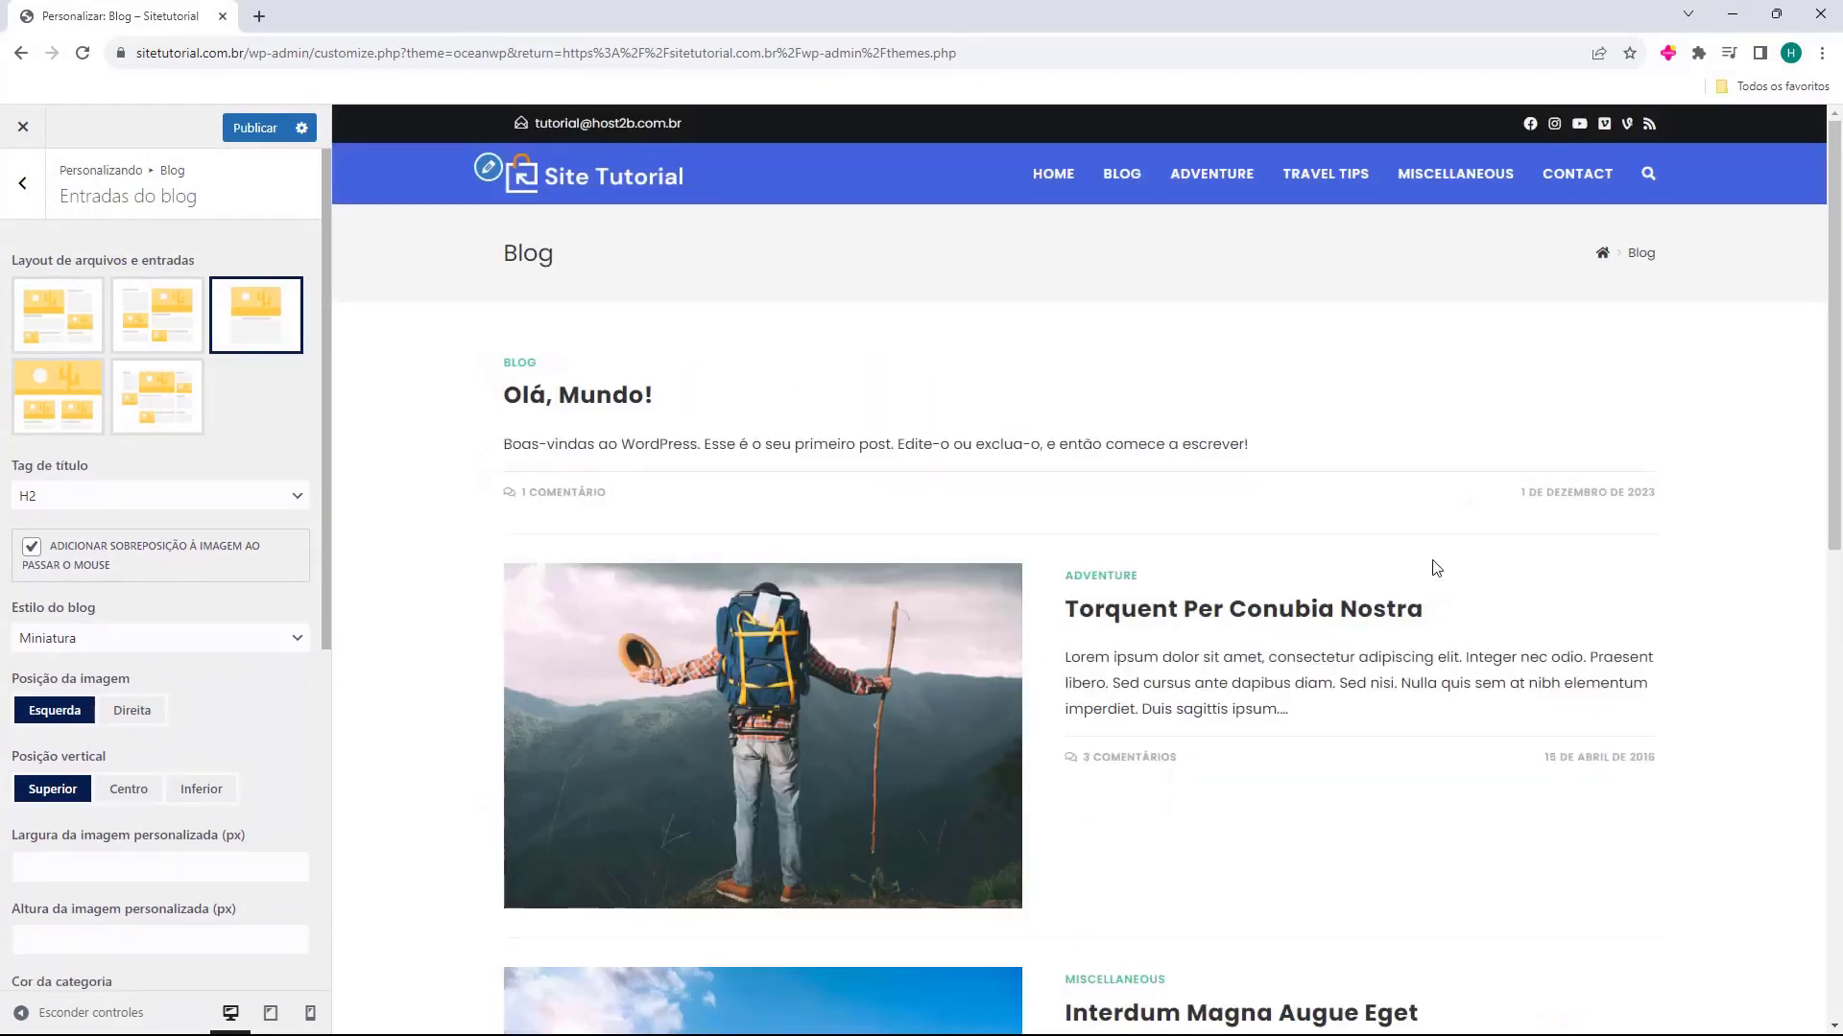
left_click(56, 396)
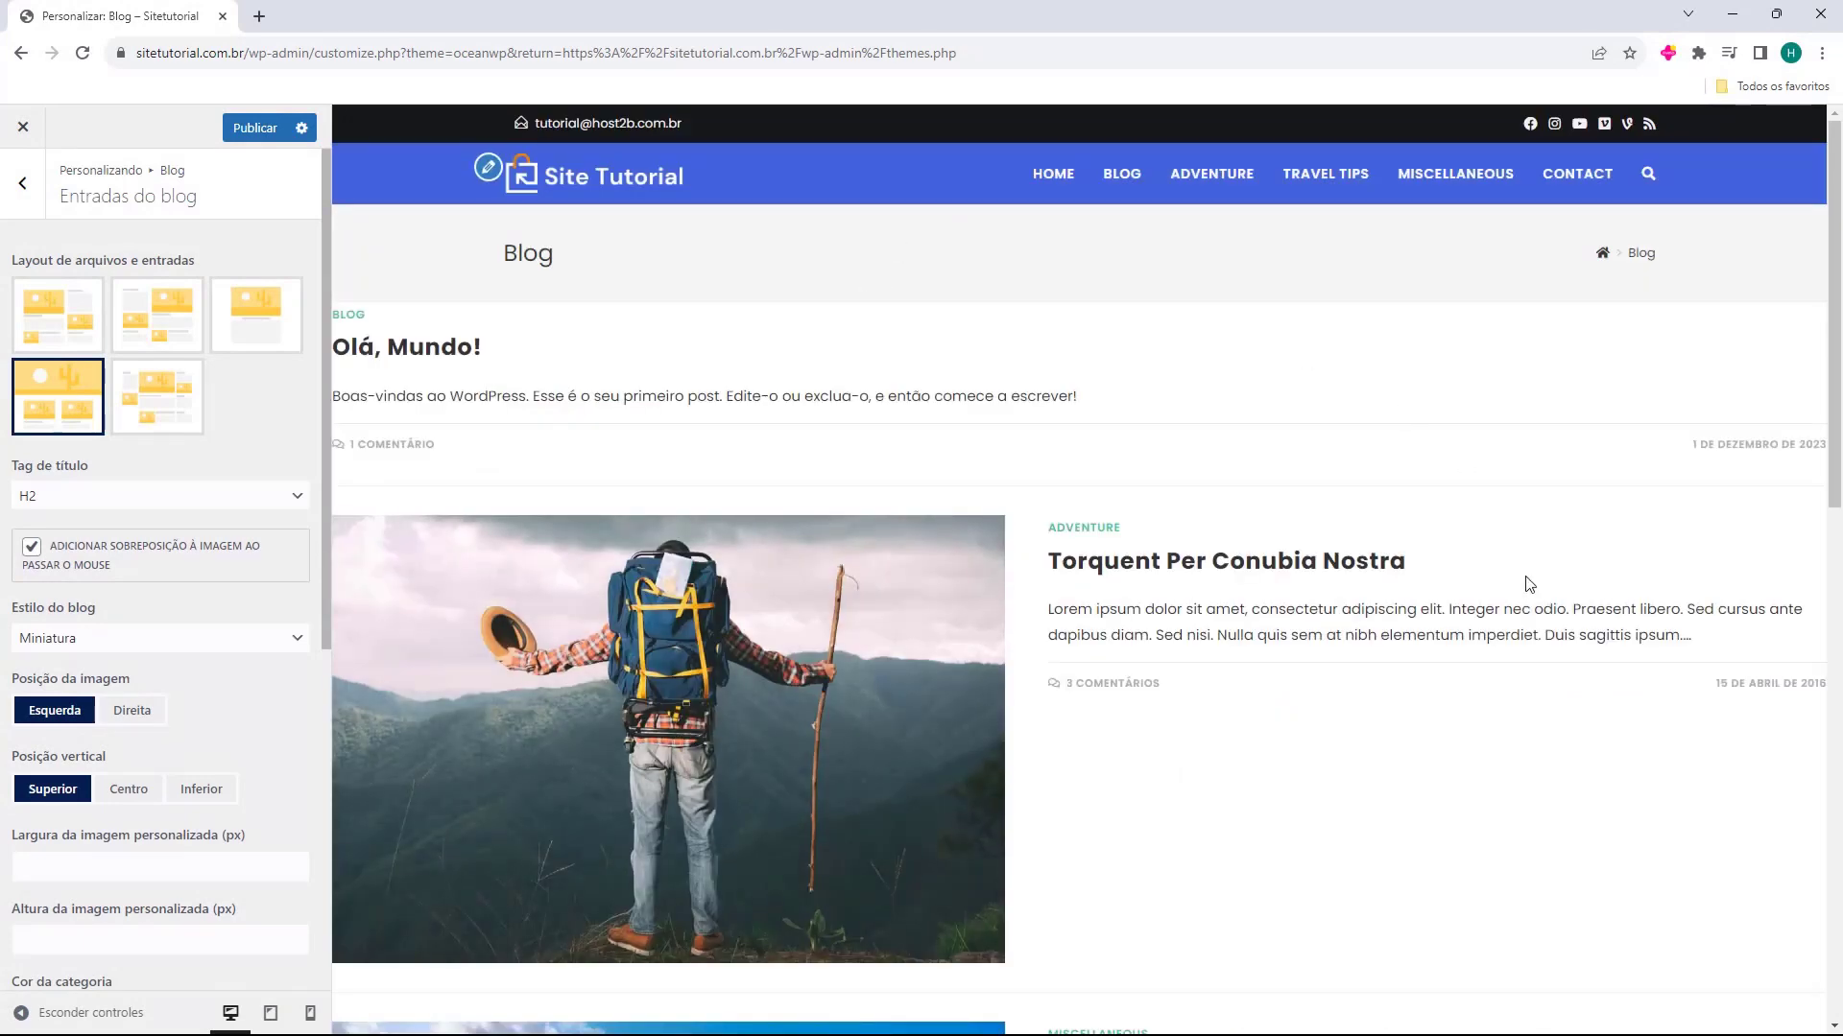
left_click(153, 403)
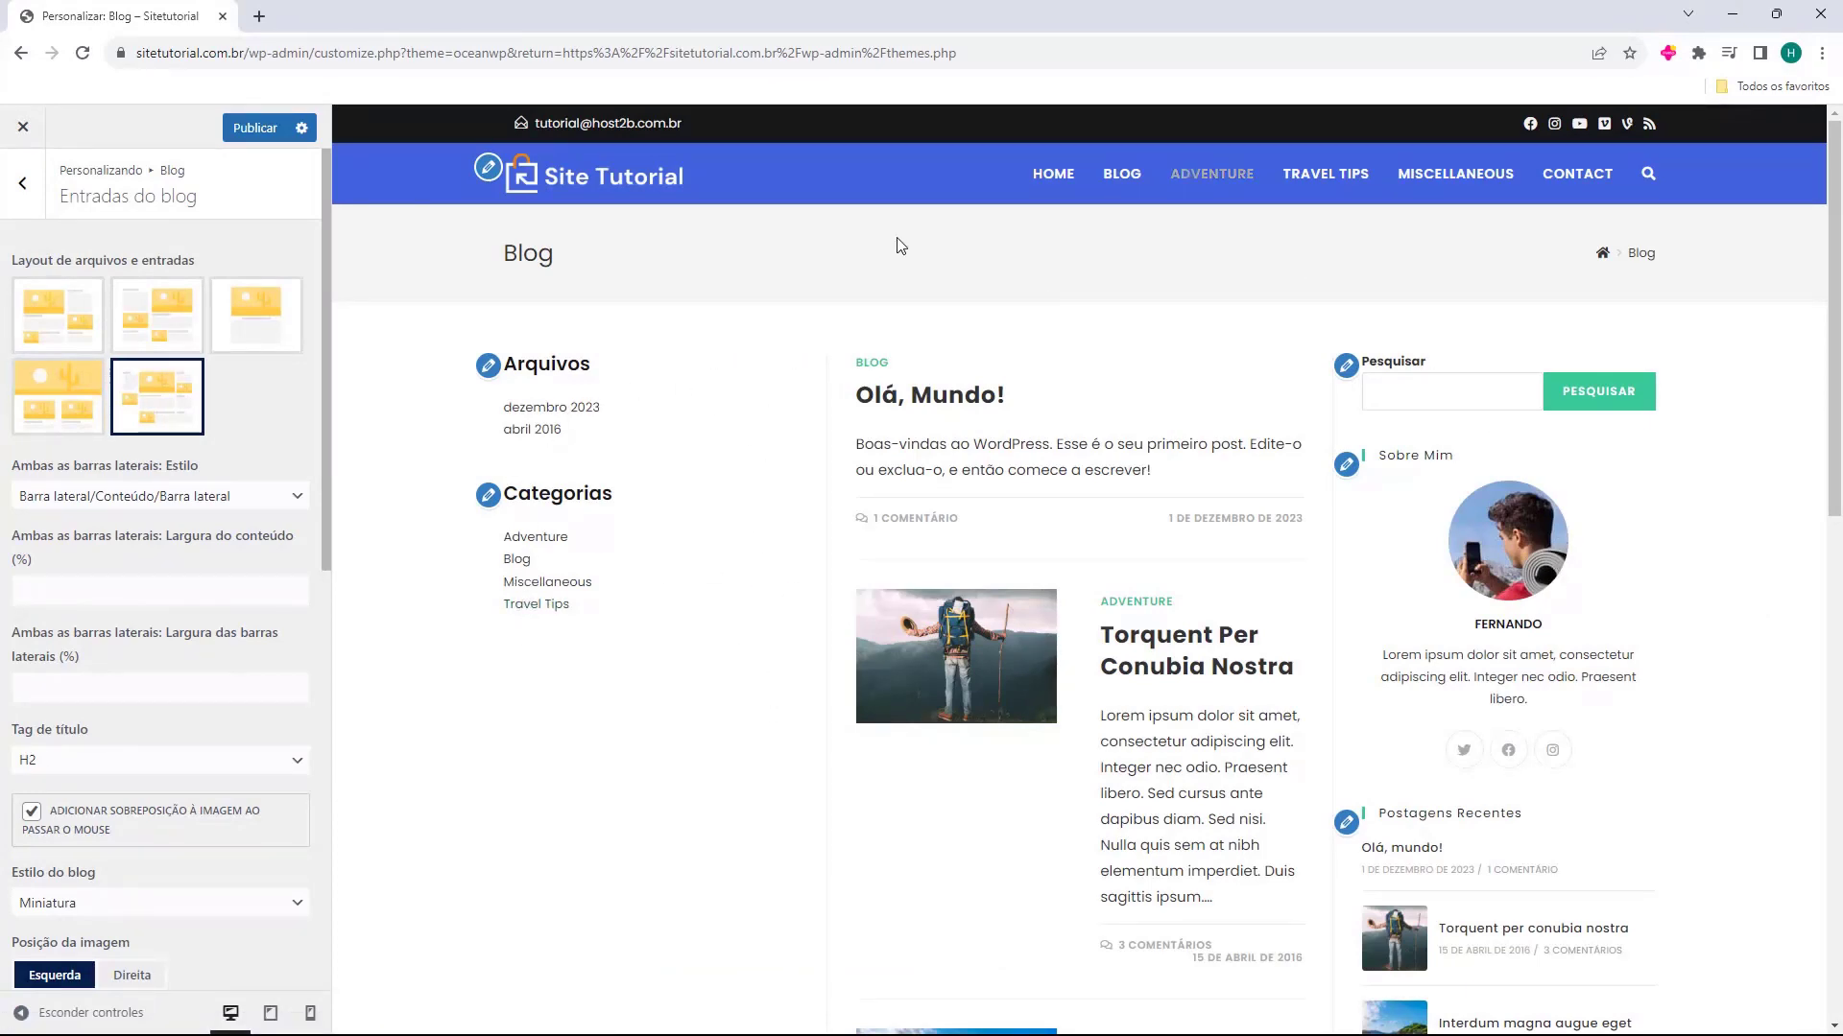
scroll(929, 412, "down", 5)
scroll(934, 412, "up", 5)
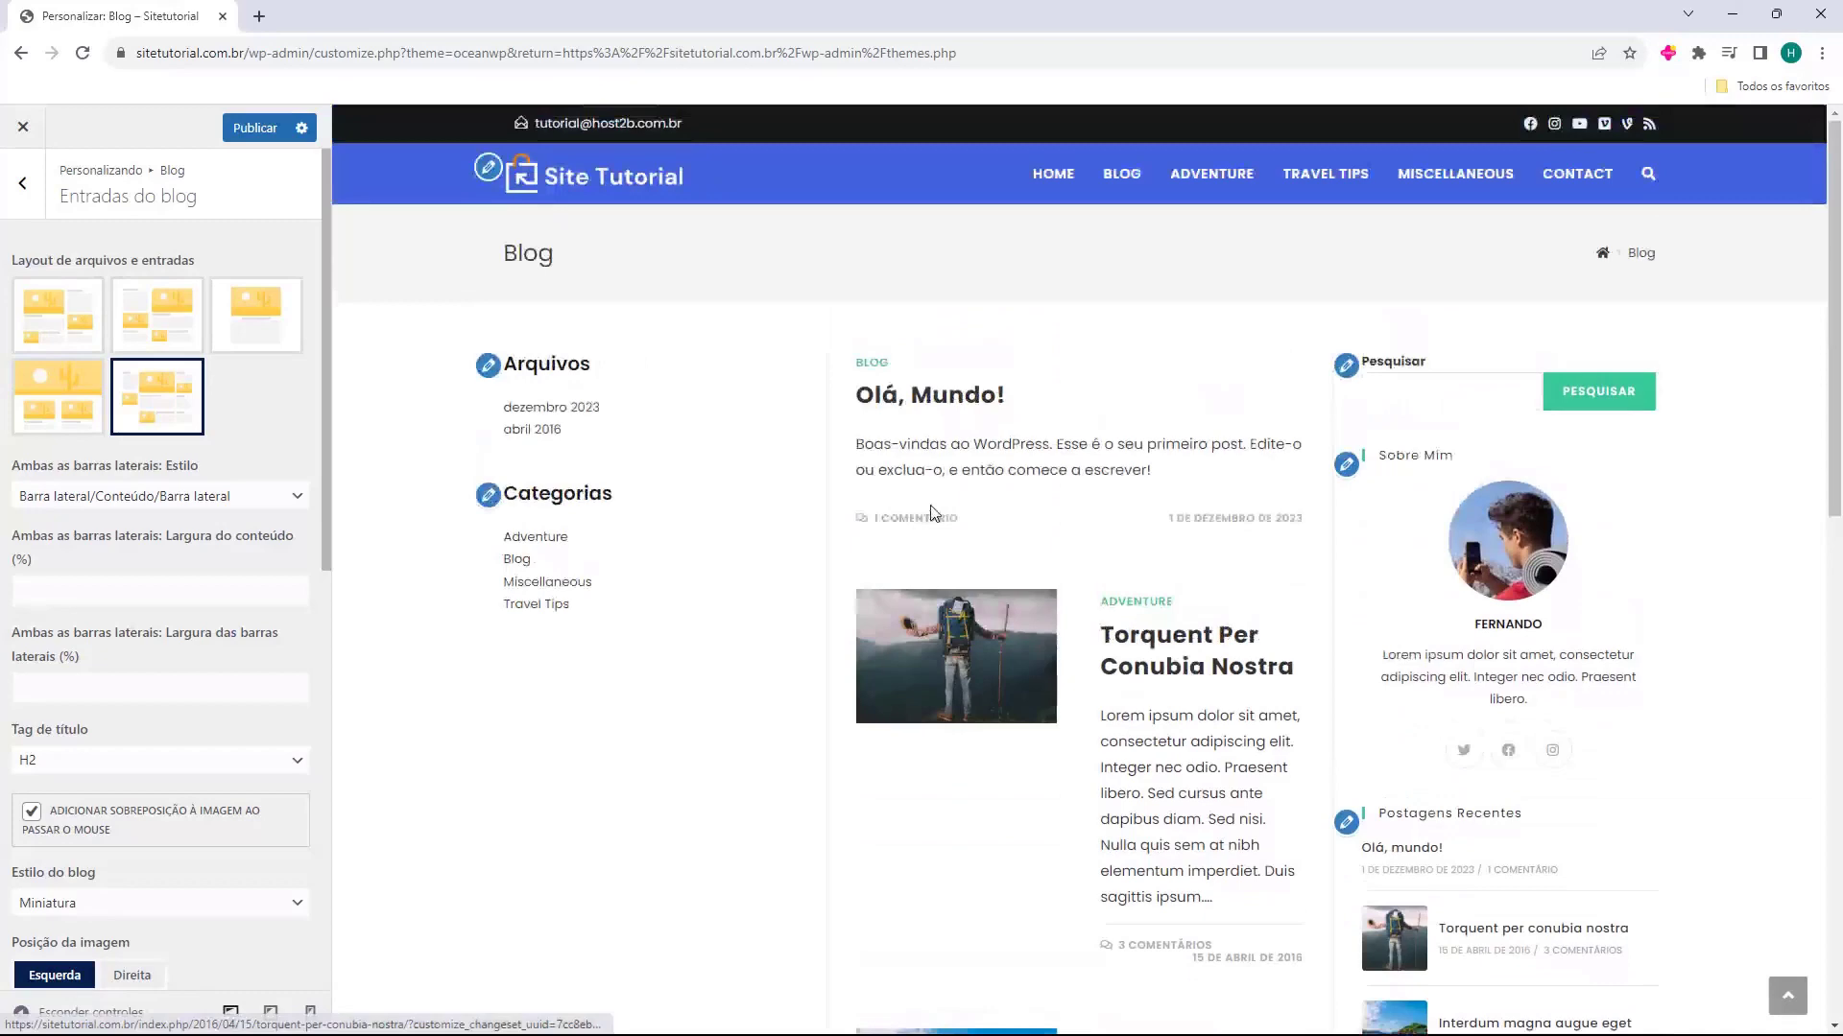
left_click(81, 355)
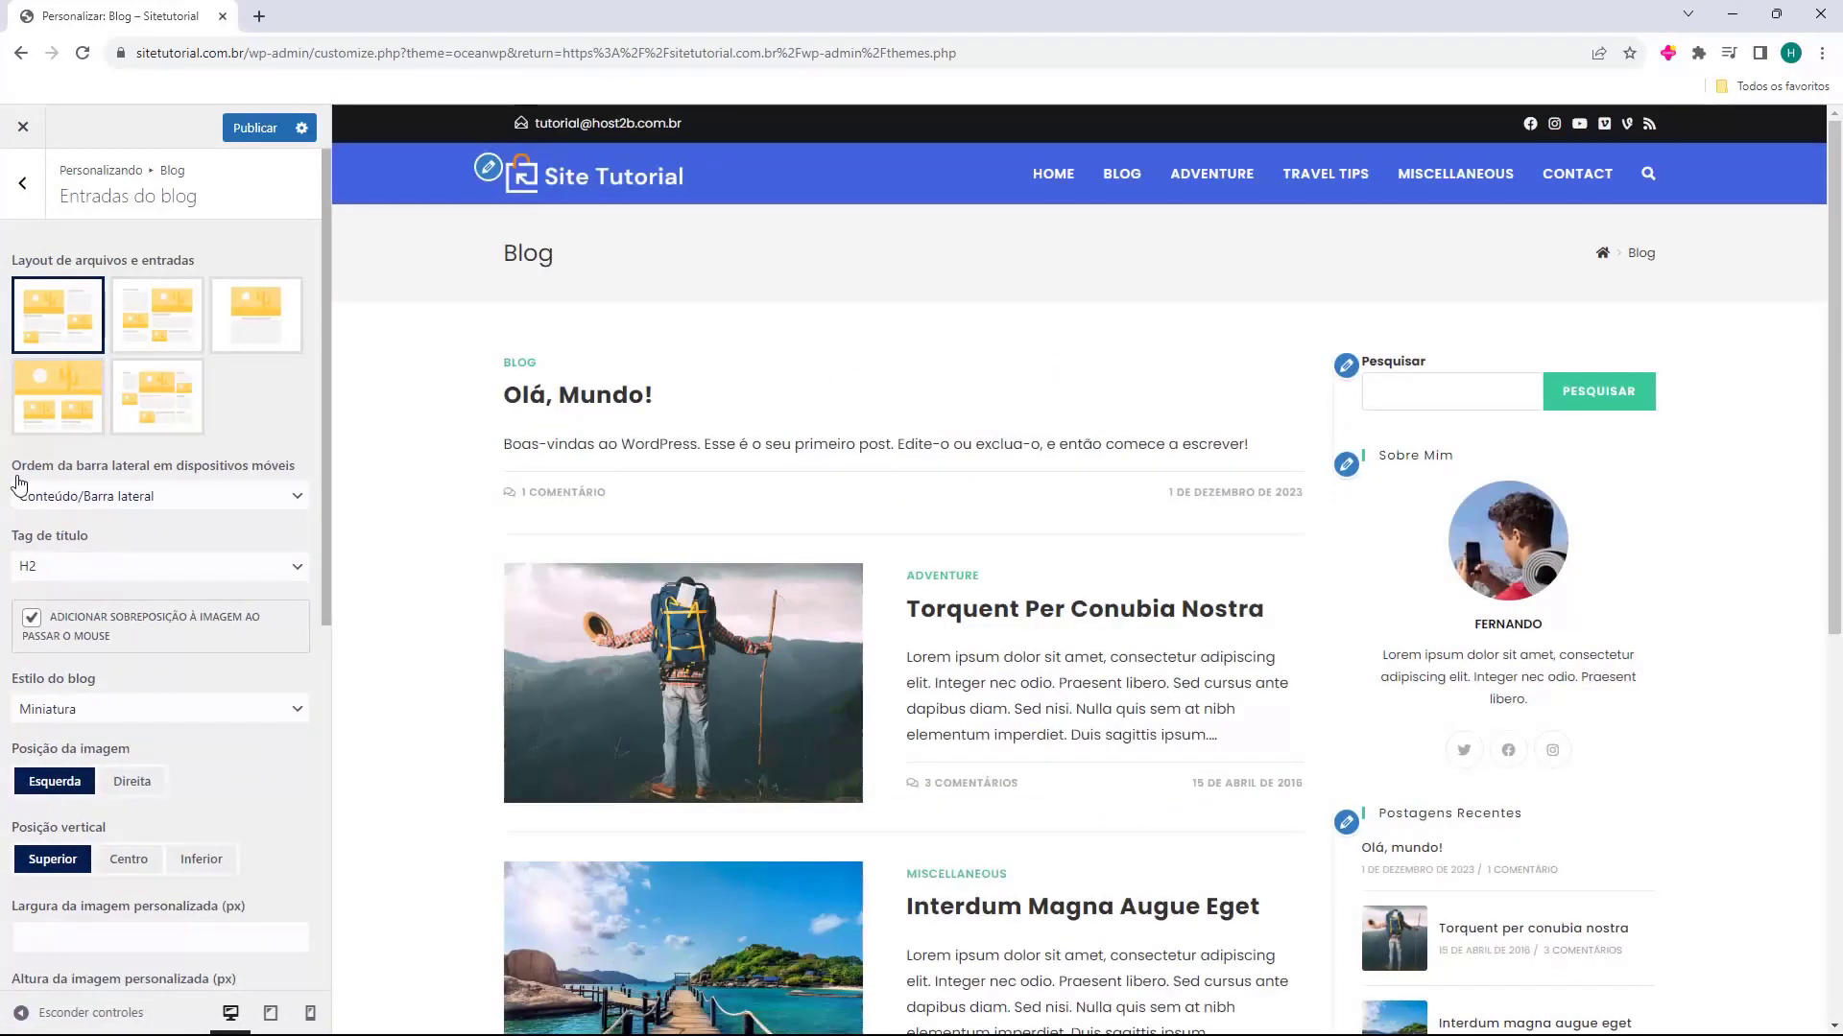
left_click(57, 496)
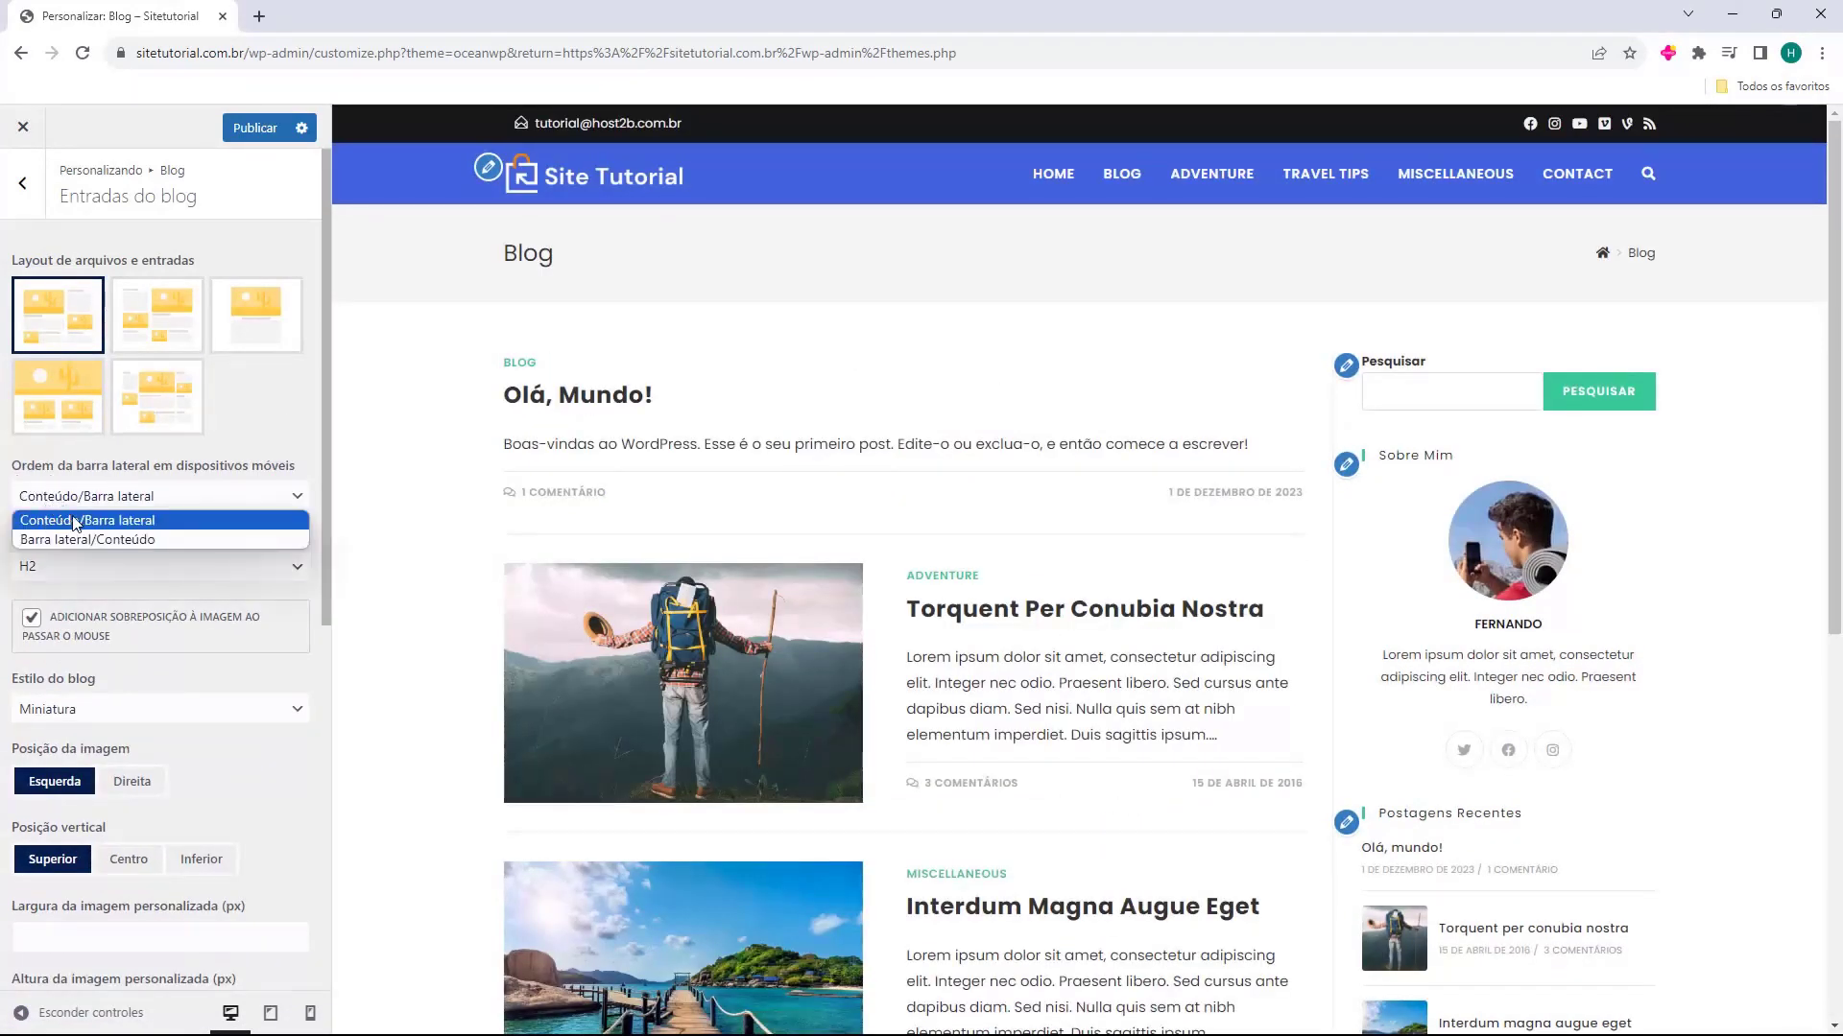
left_click(76, 521)
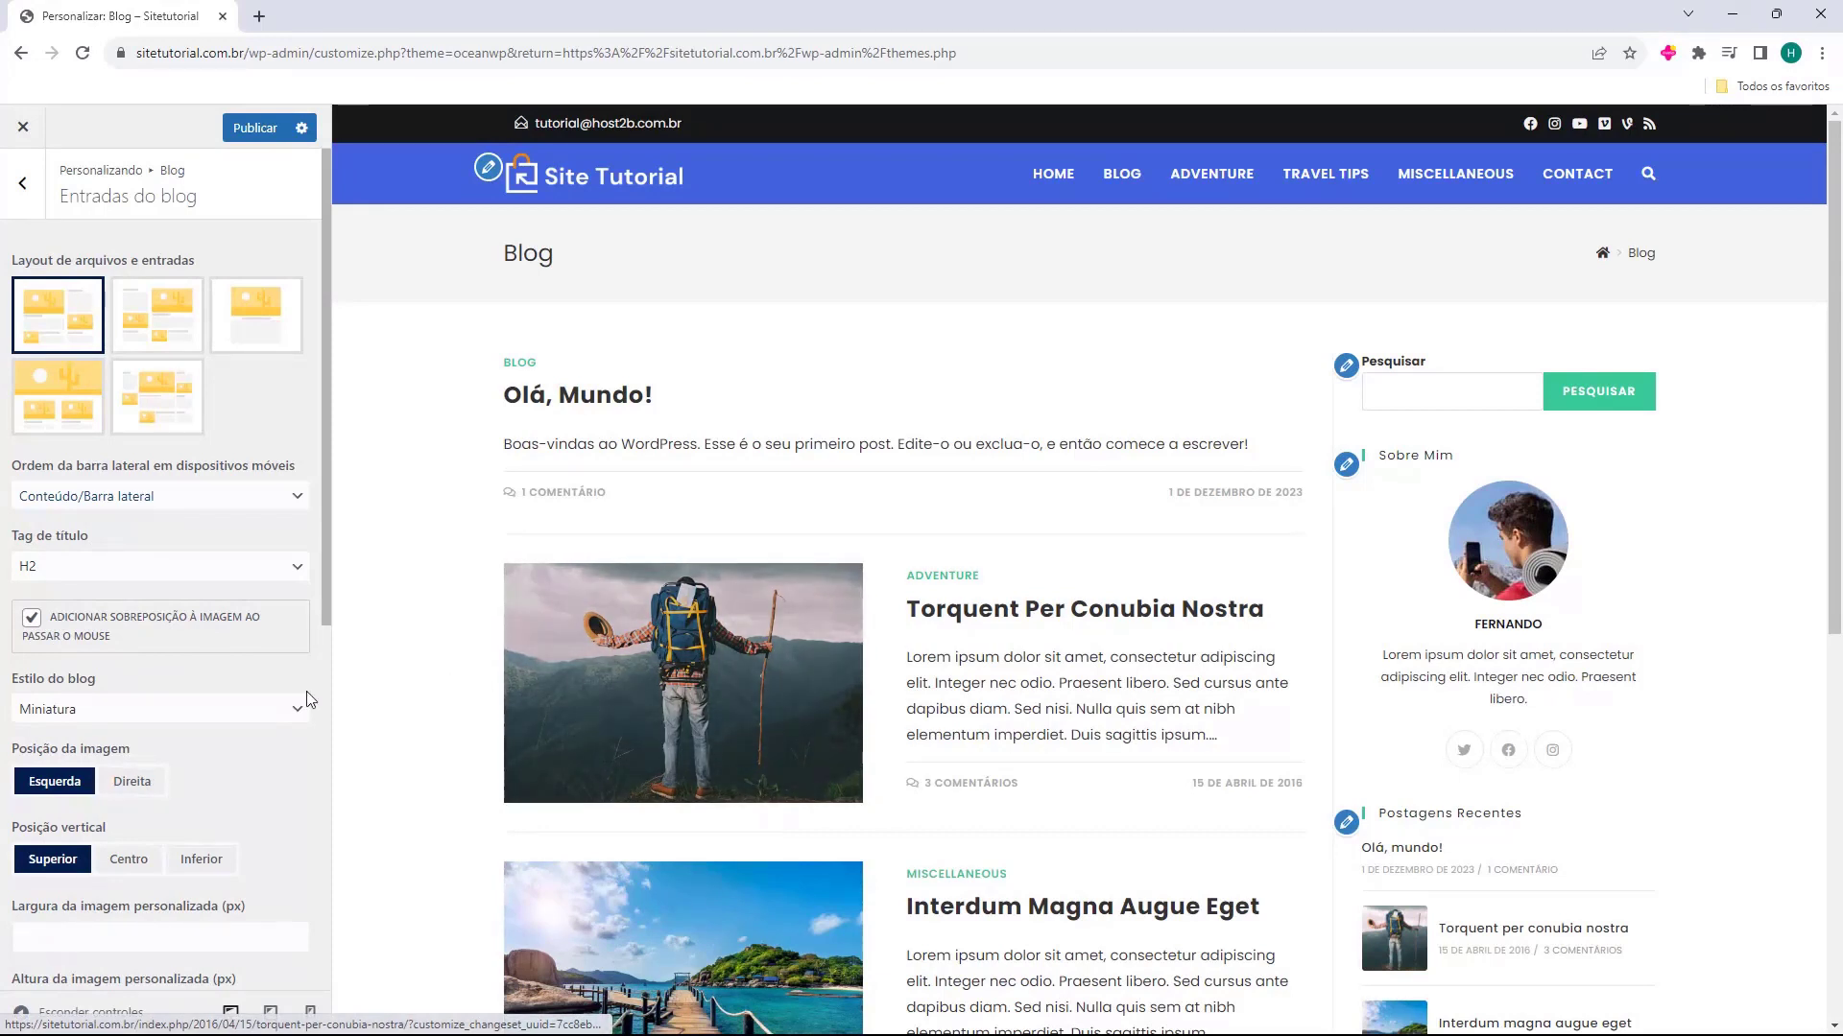
Try the blog styles Imagem grande and Grade, then return to Miniatura with the image position Esquerda
scroll(100, 568, "down", 2)
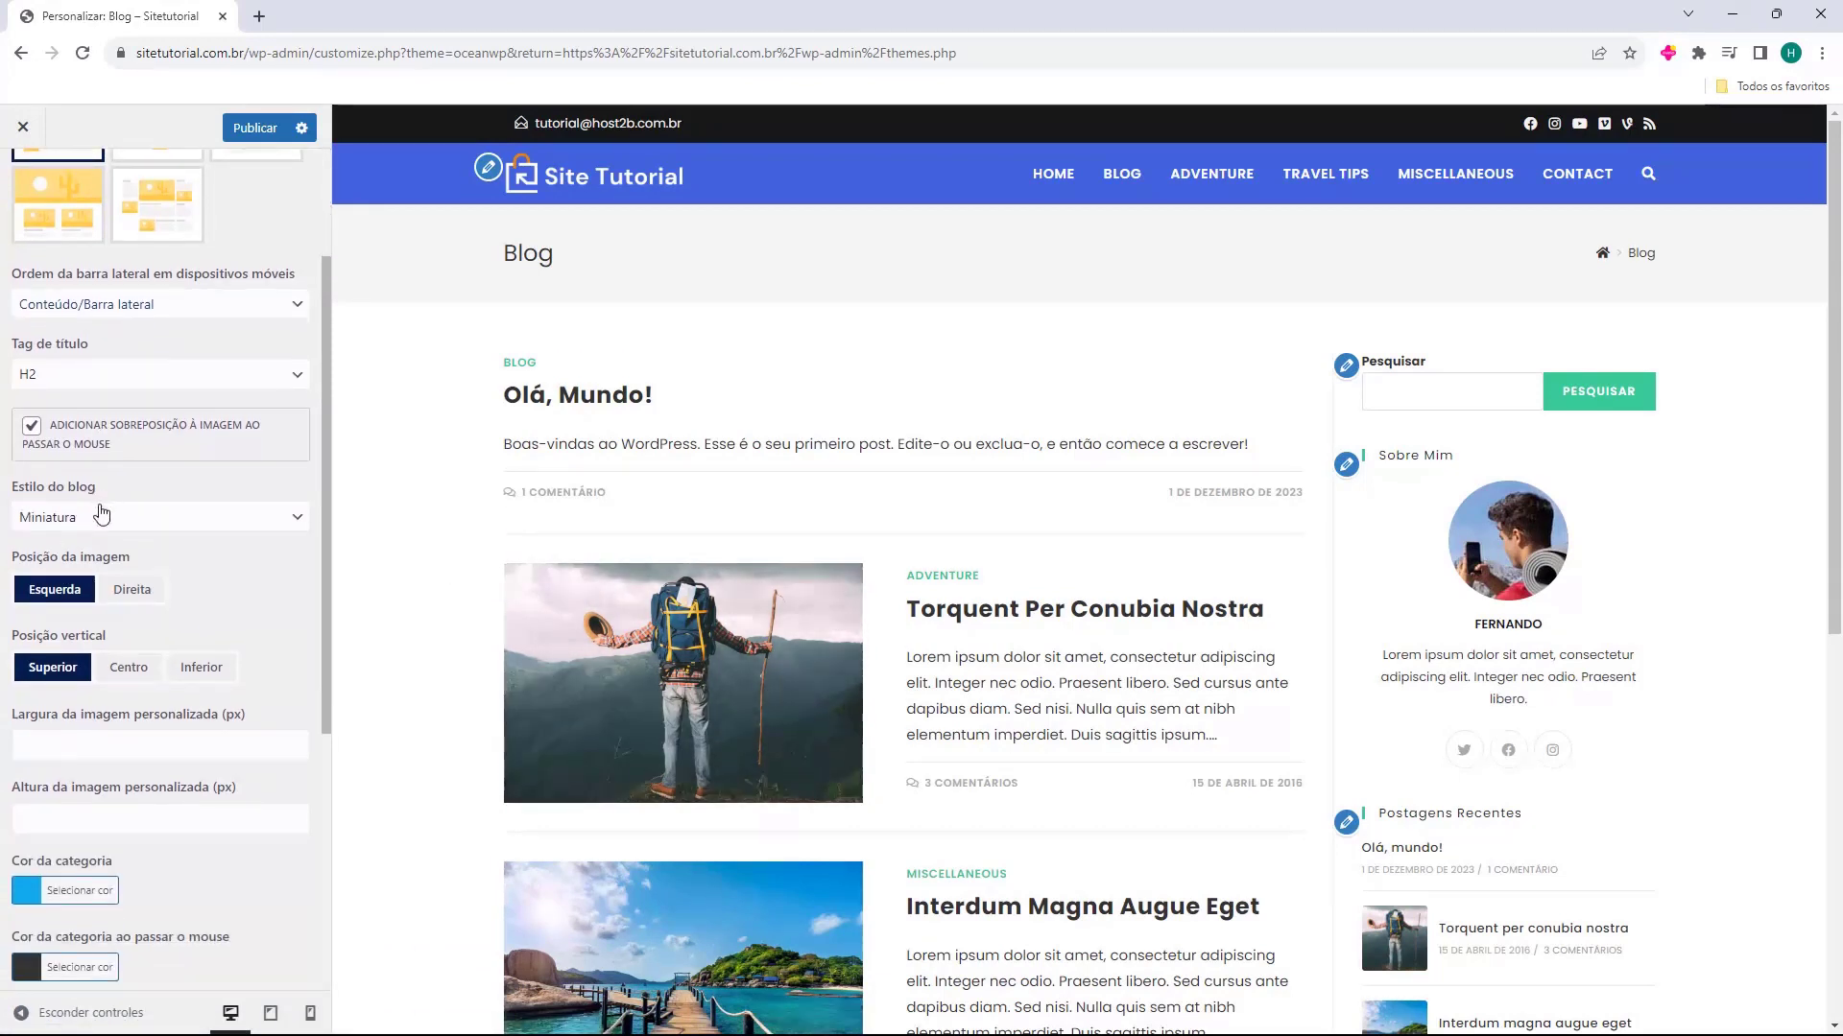
left_click(101, 517)
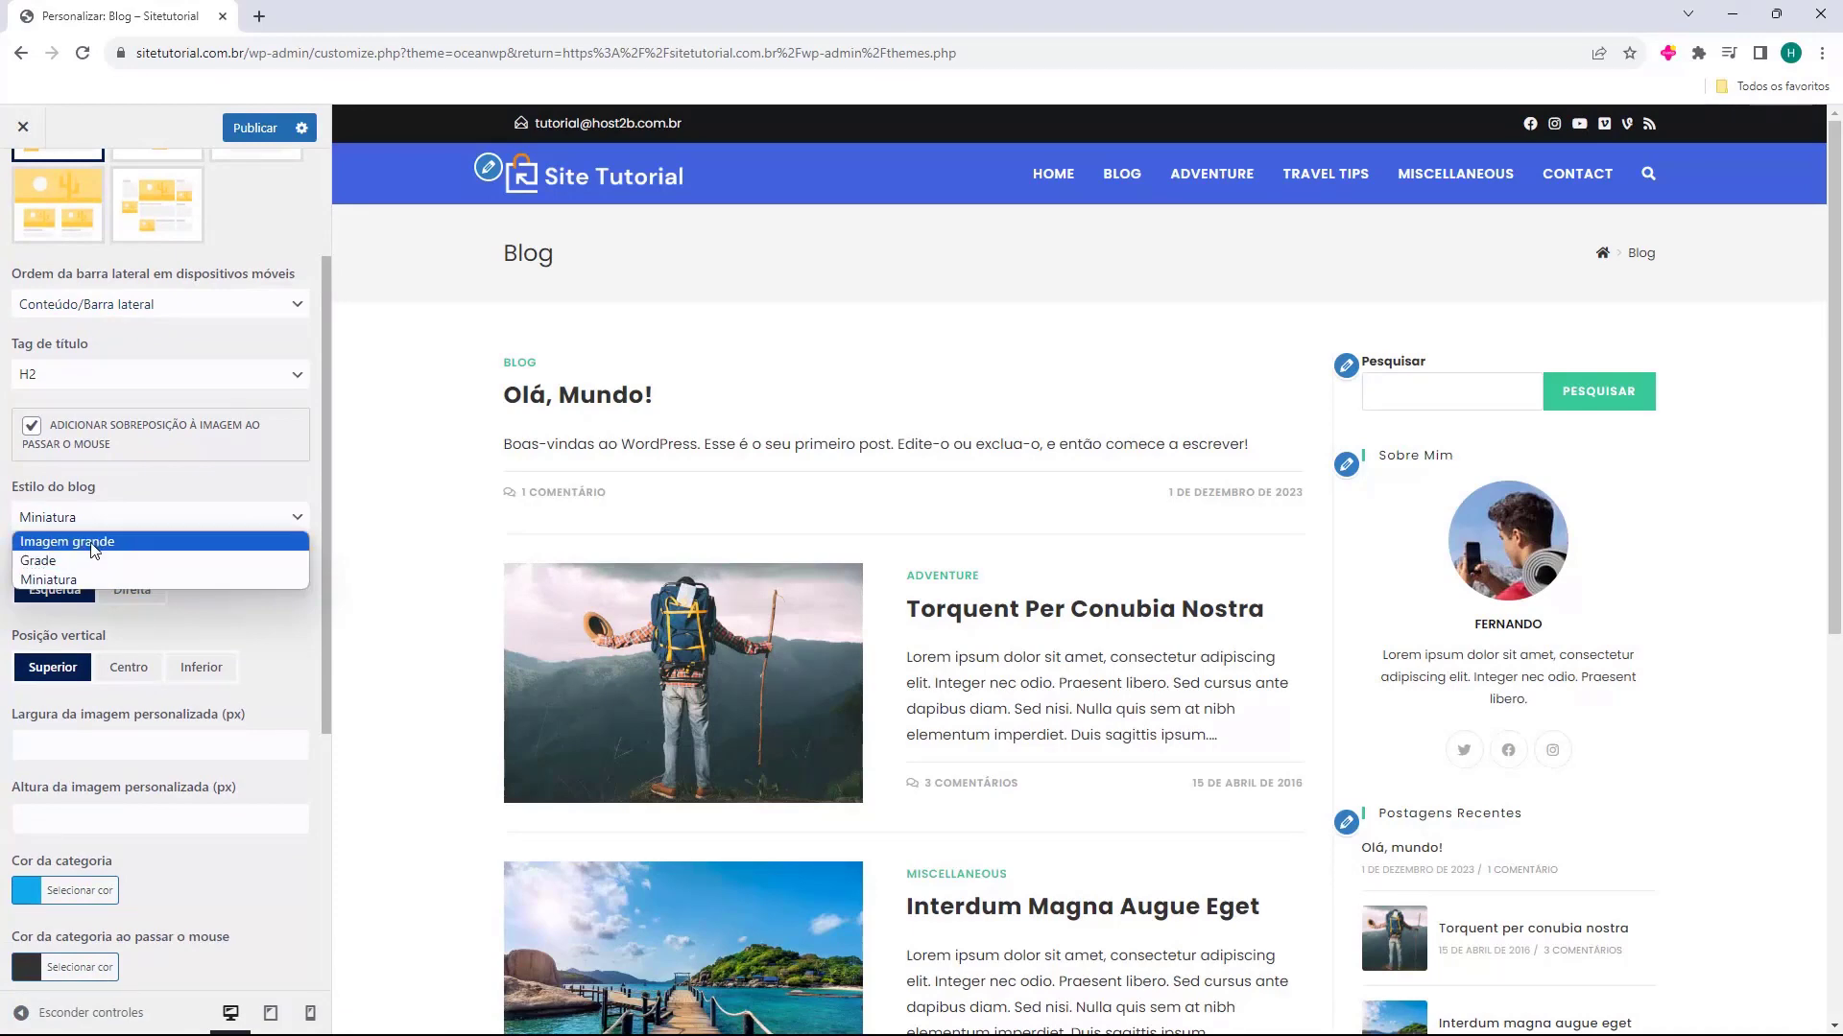
left_click(92, 541)
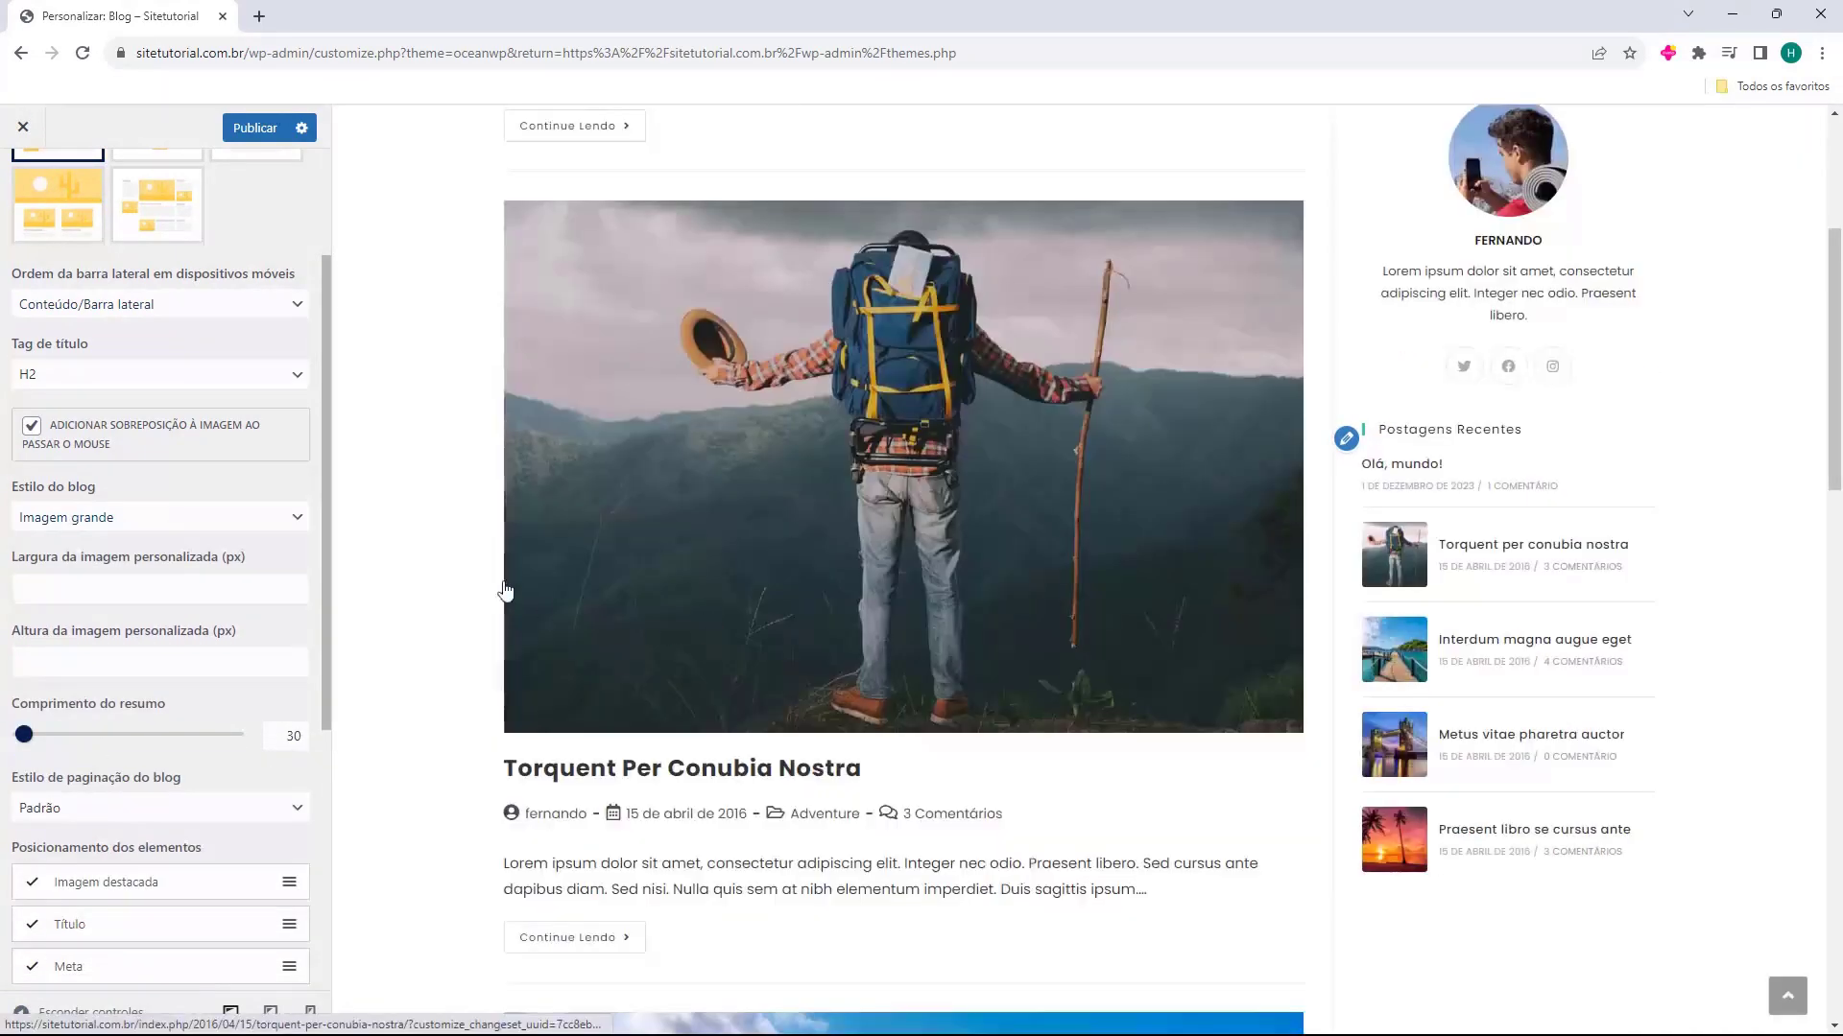
left_click(128, 519)
left_click(157, 561)
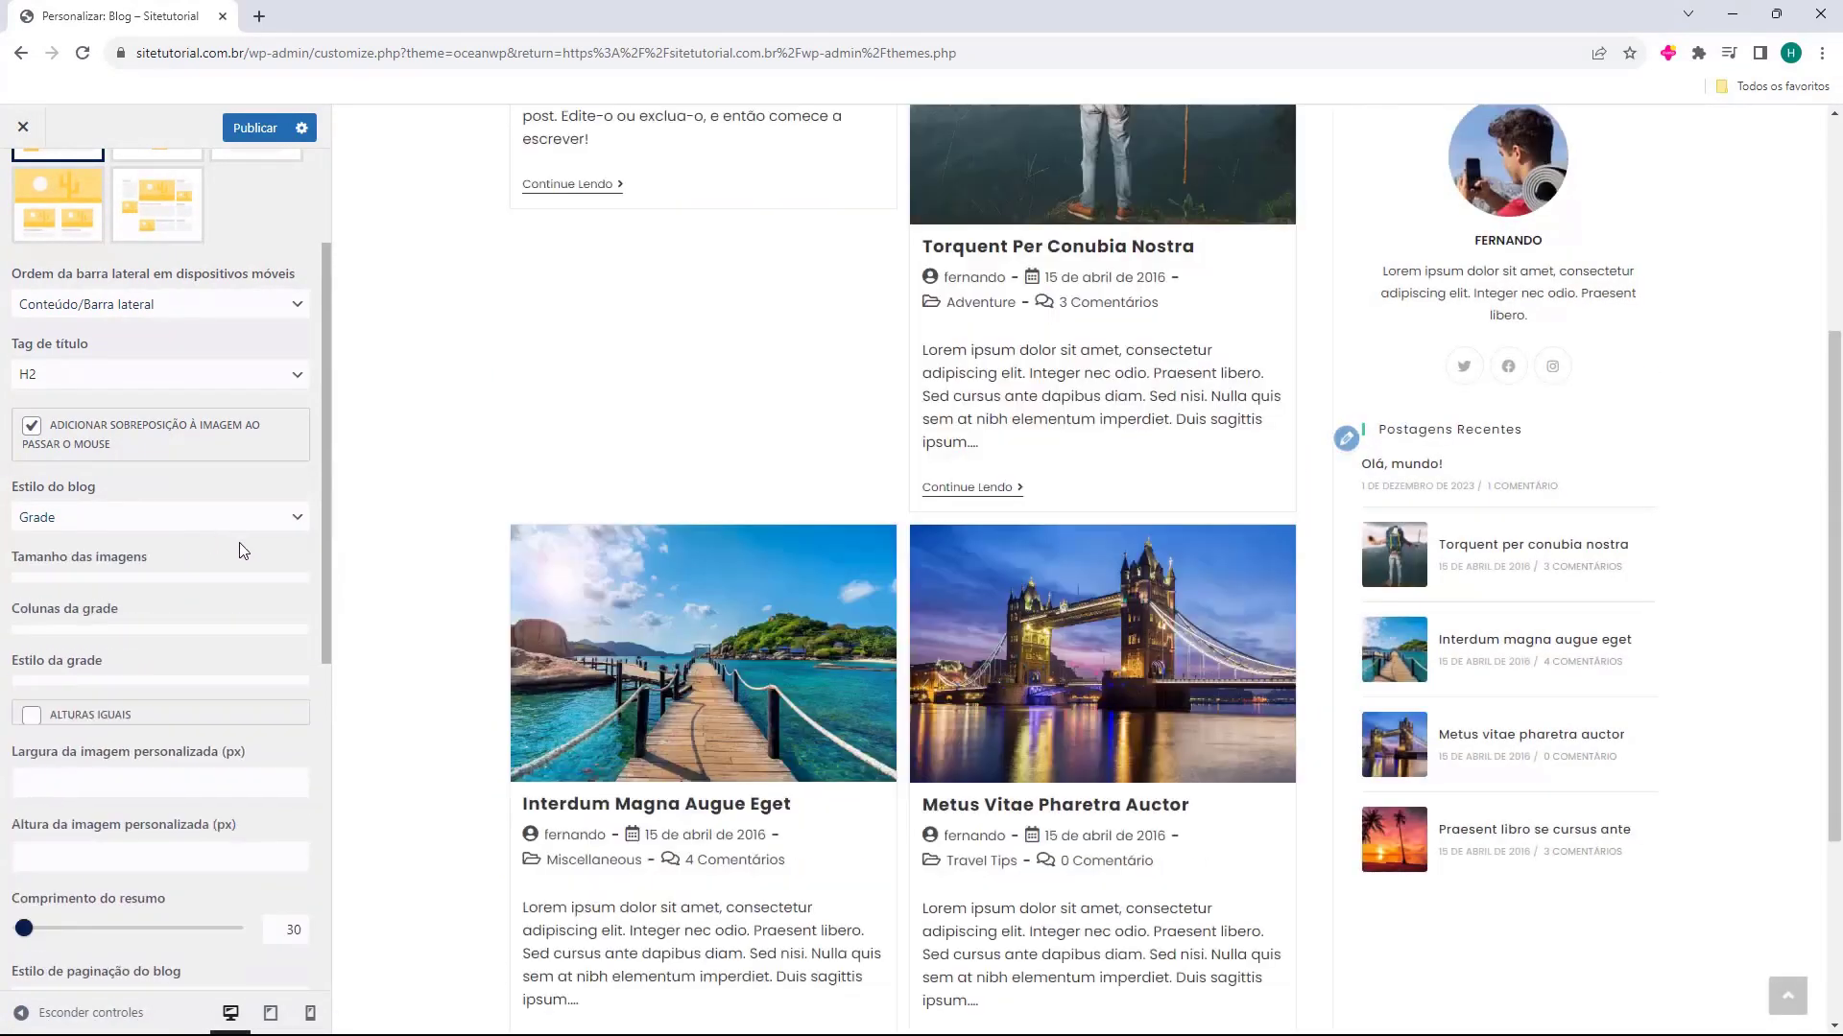
scroll(1148, 480, "down", 8)
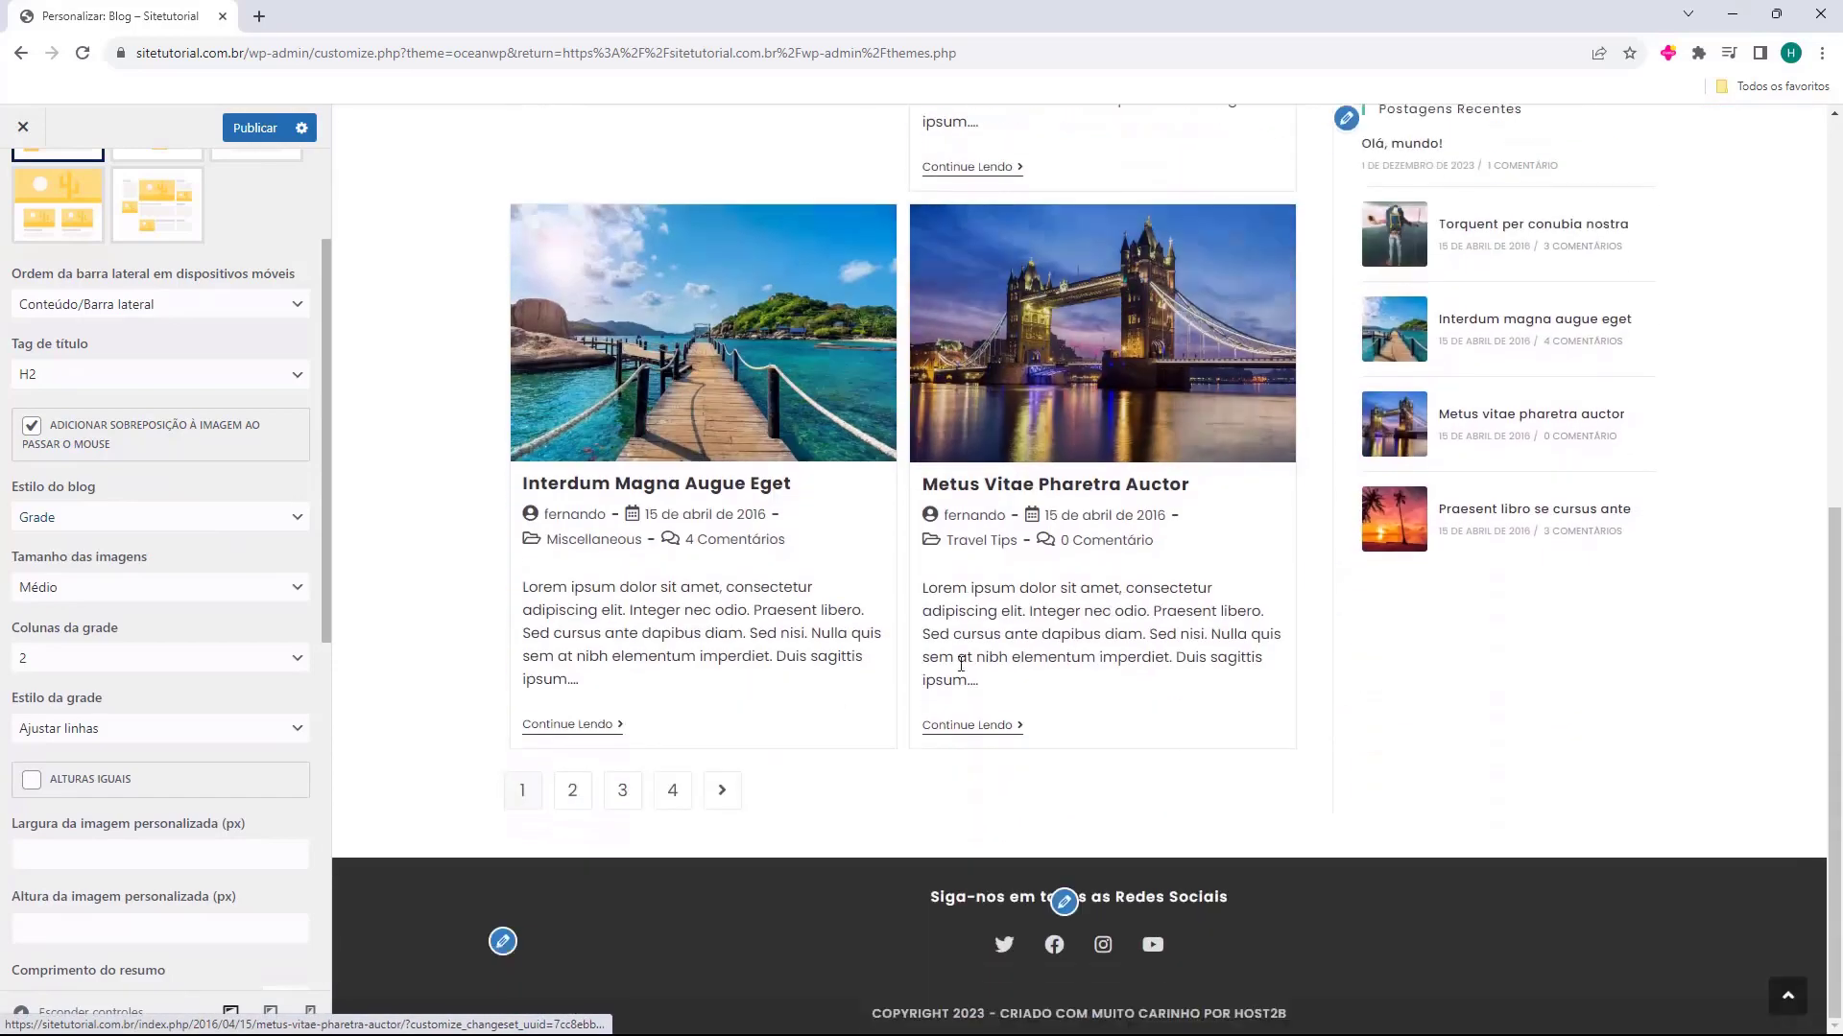
scroll(1056, 716, "up", 10)
left_click(144, 519)
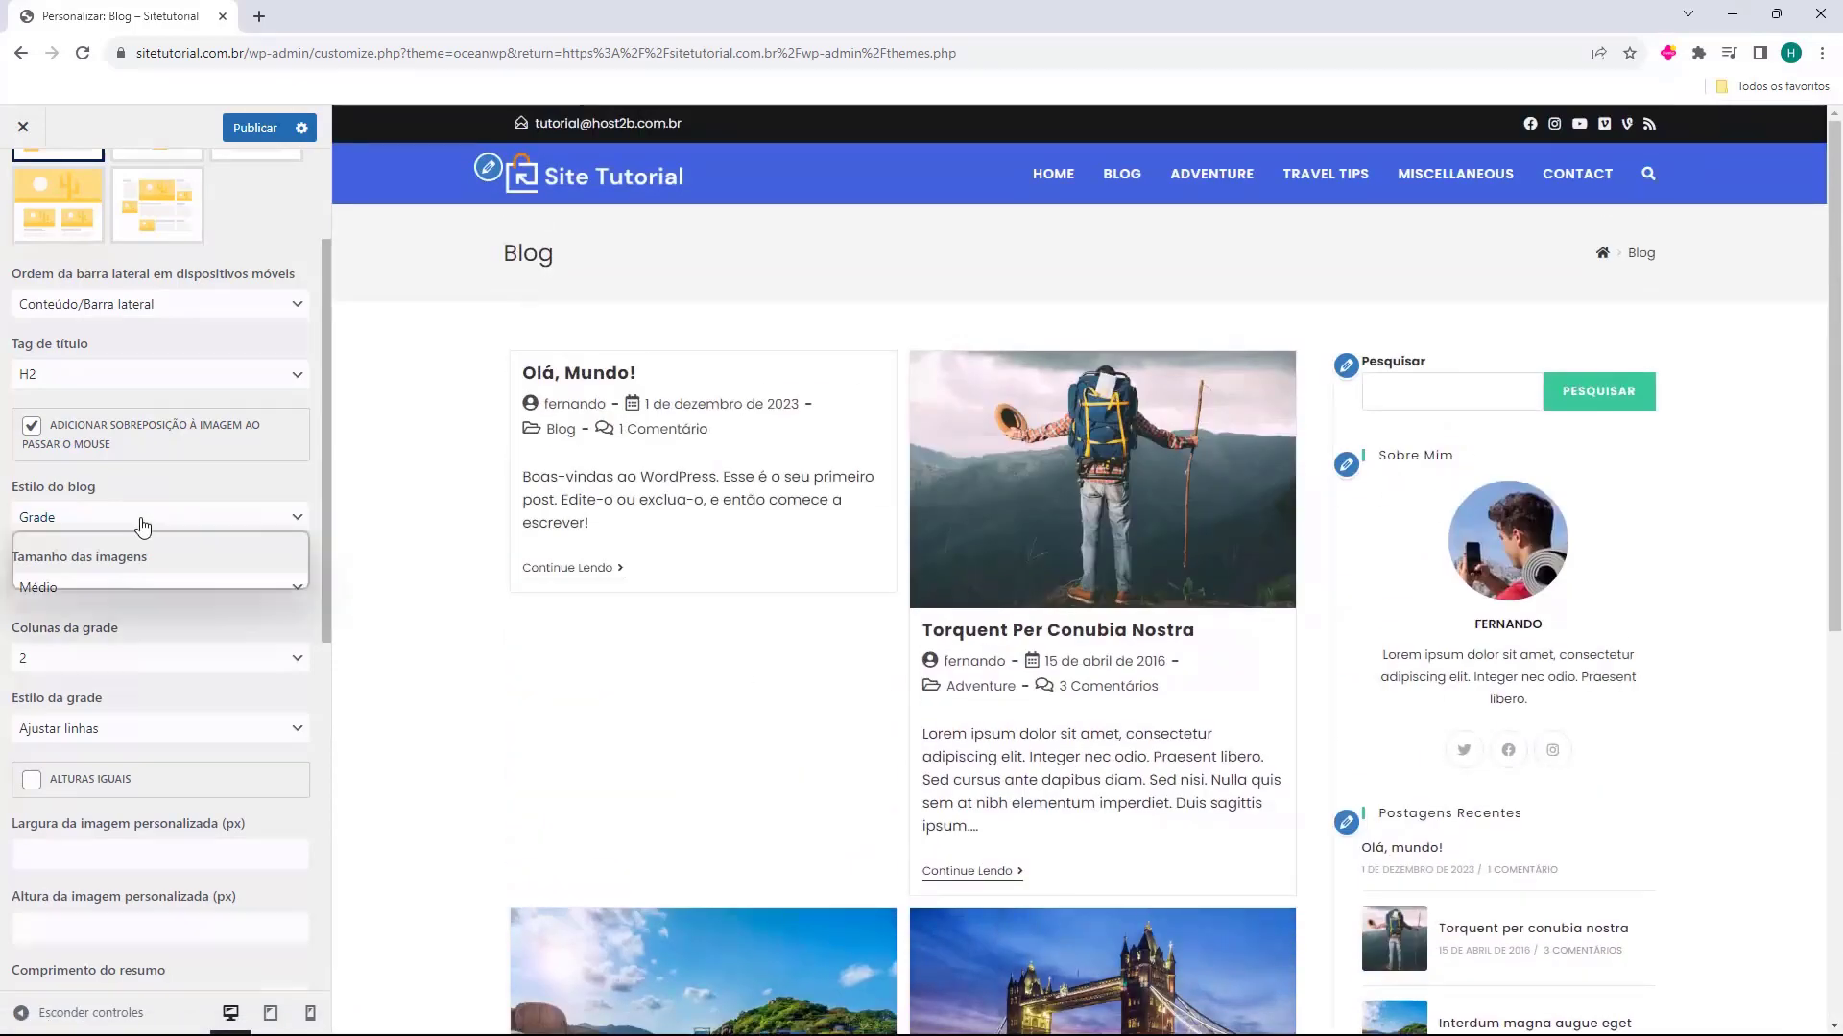
left_click(91, 579)
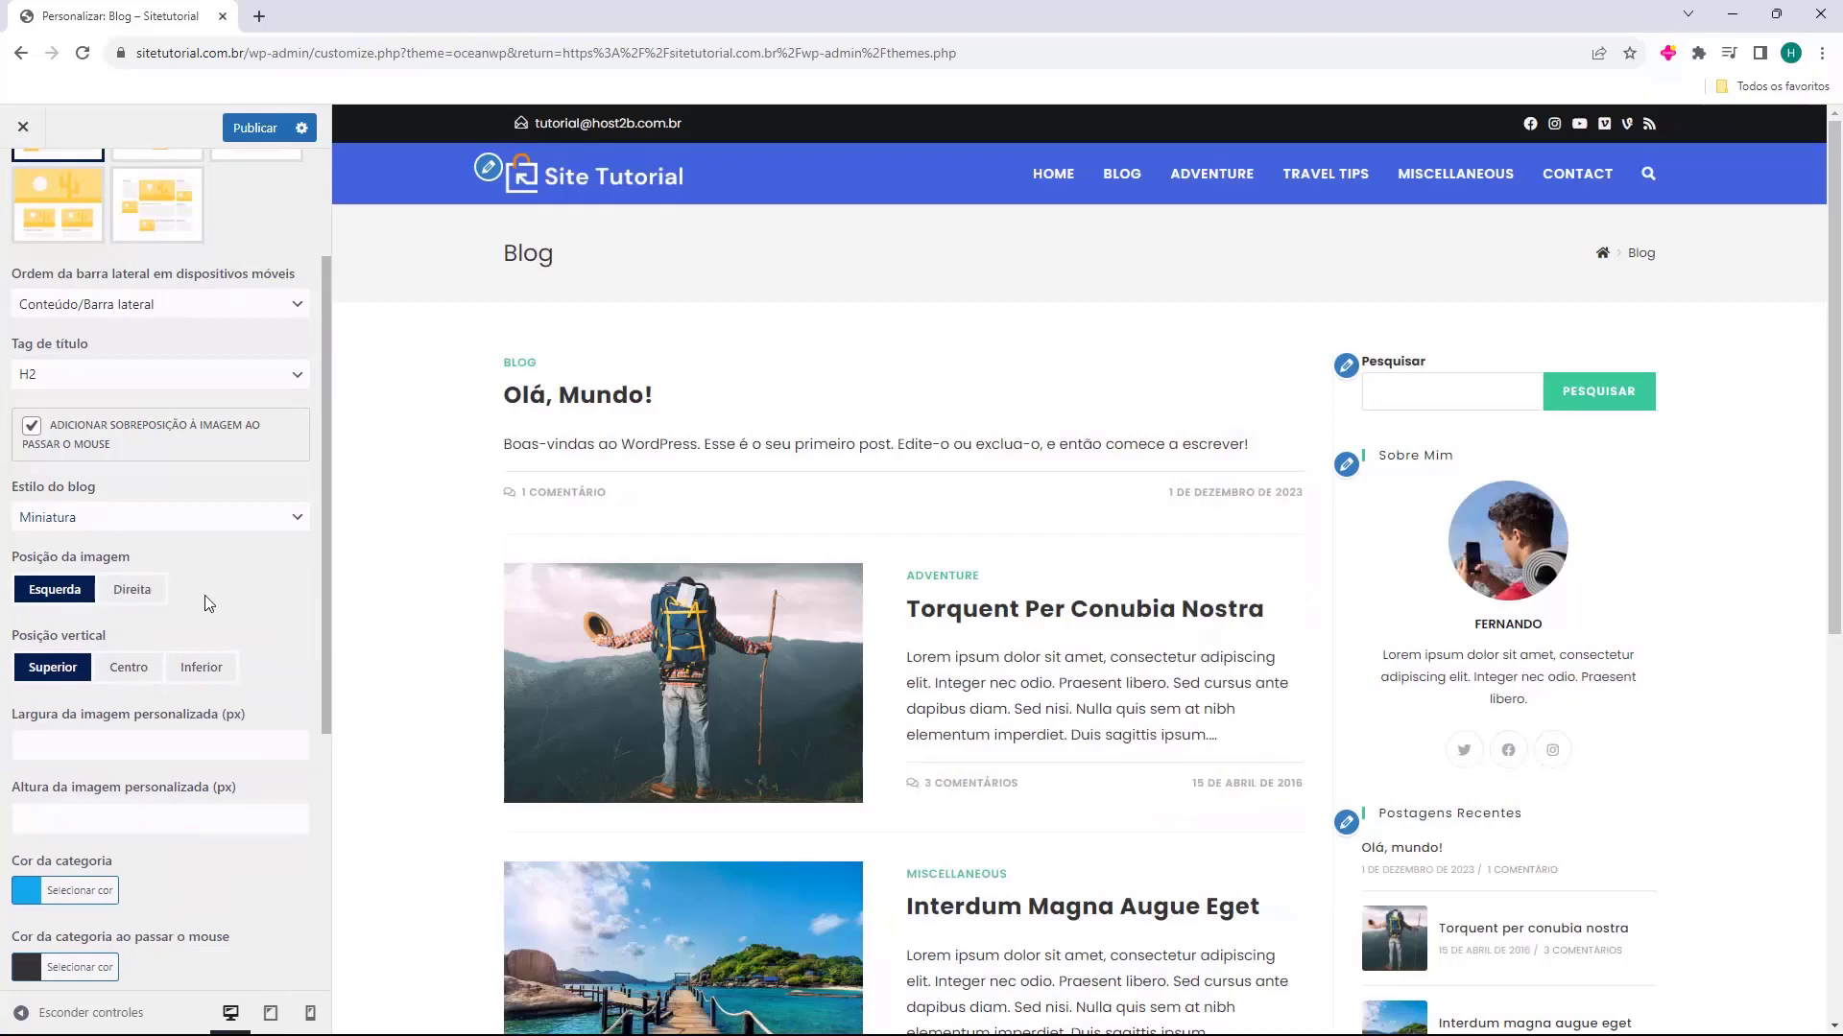
left_click(54, 595)
Adjust Cor da categoria for the blog entries to a light blue
scroll(77, 654, "down", 1)
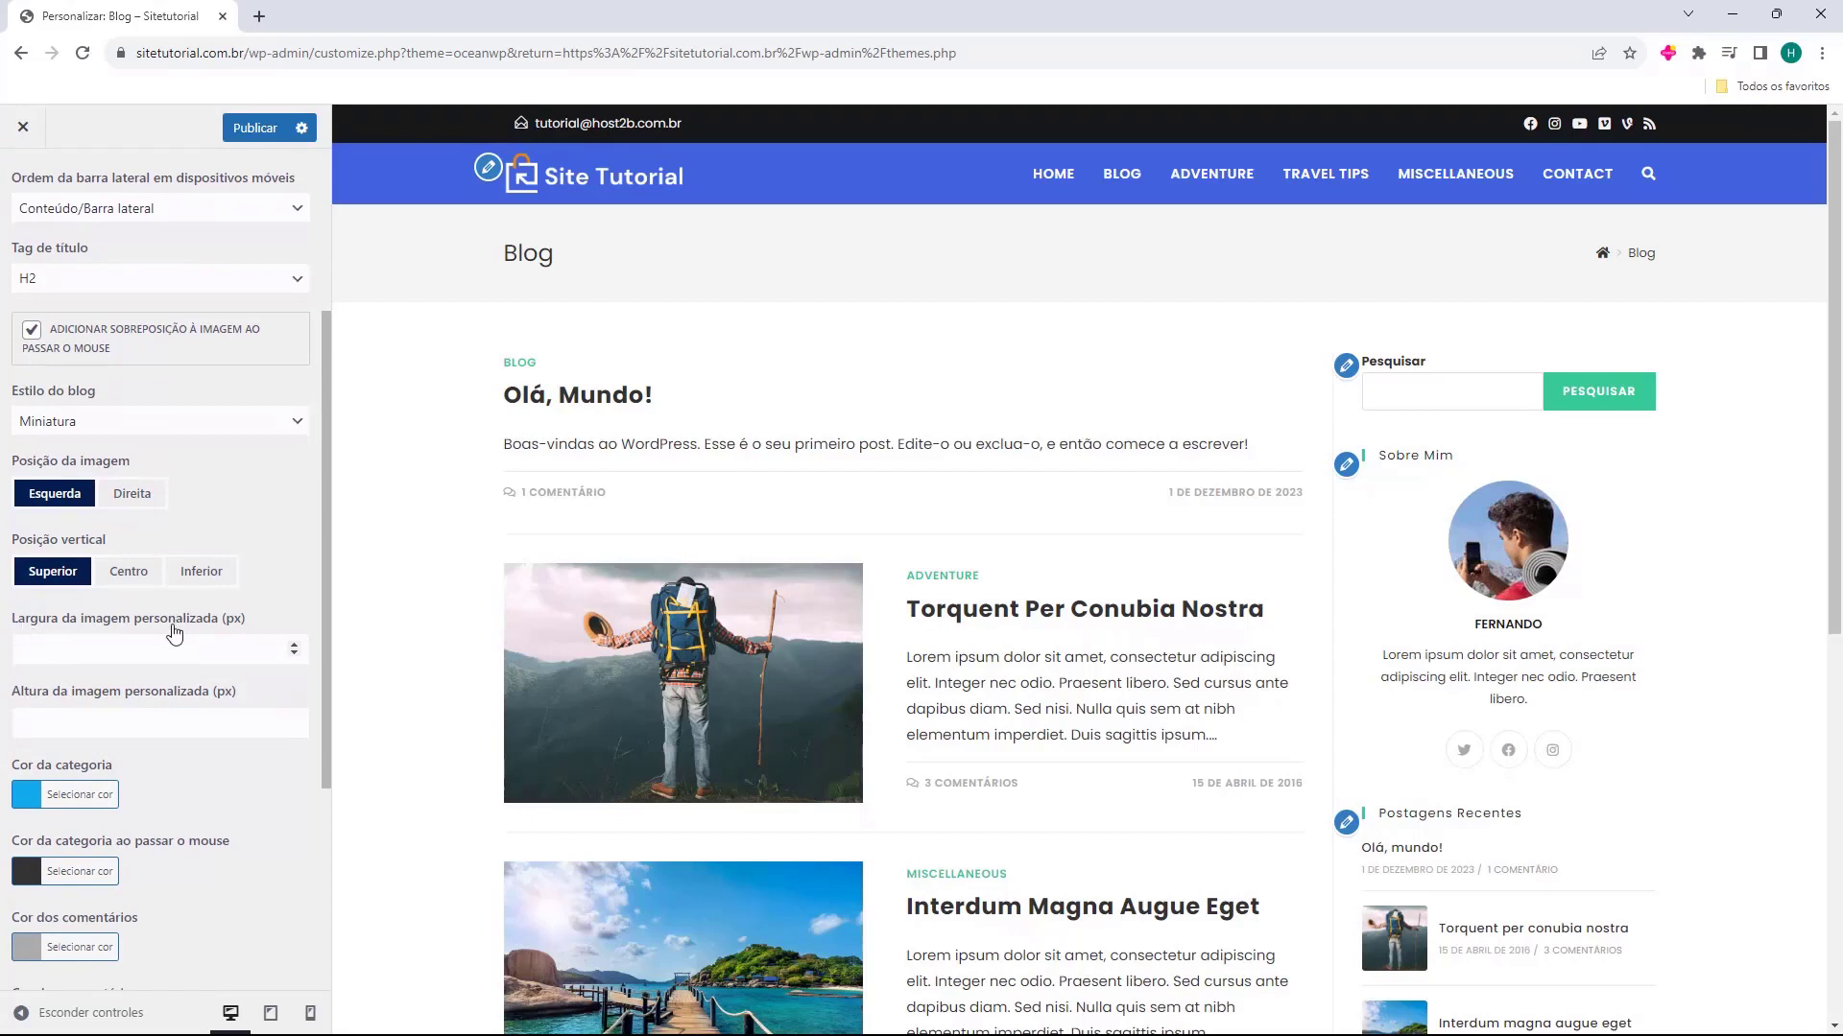
scroll(115, 694, "down", 2)
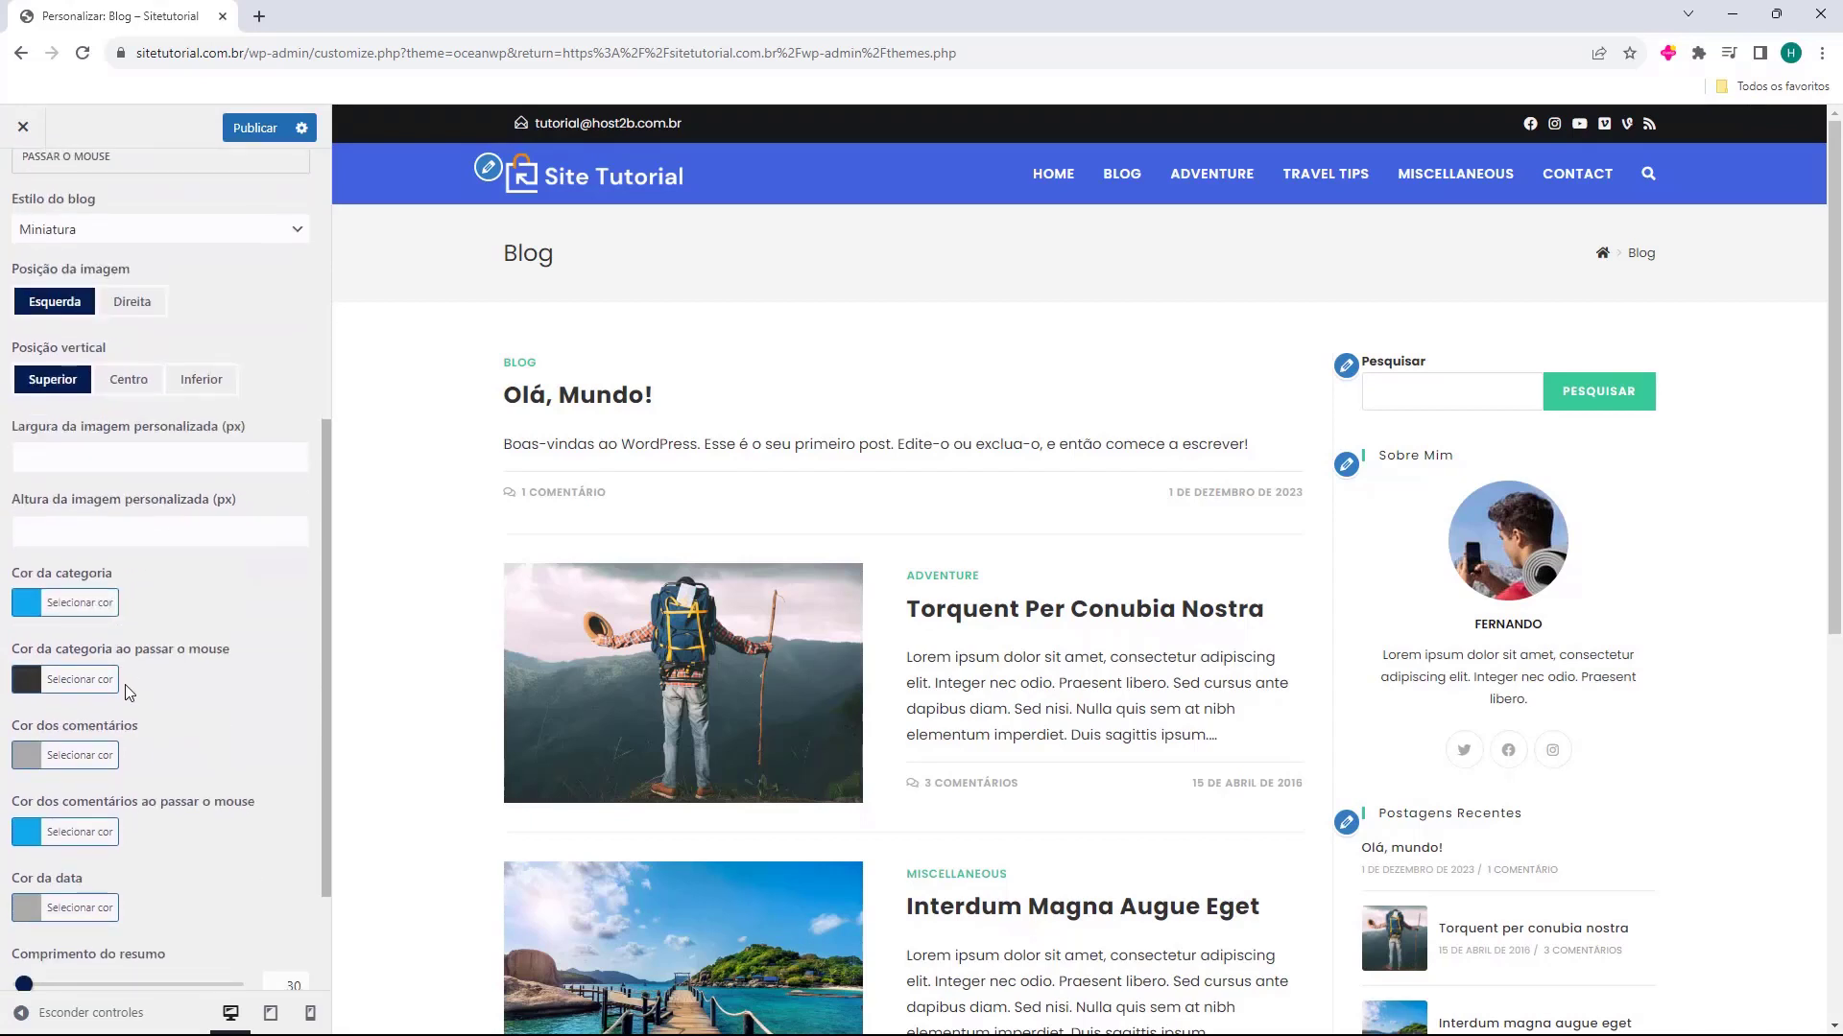
scroll(60, 626, "down", 1)
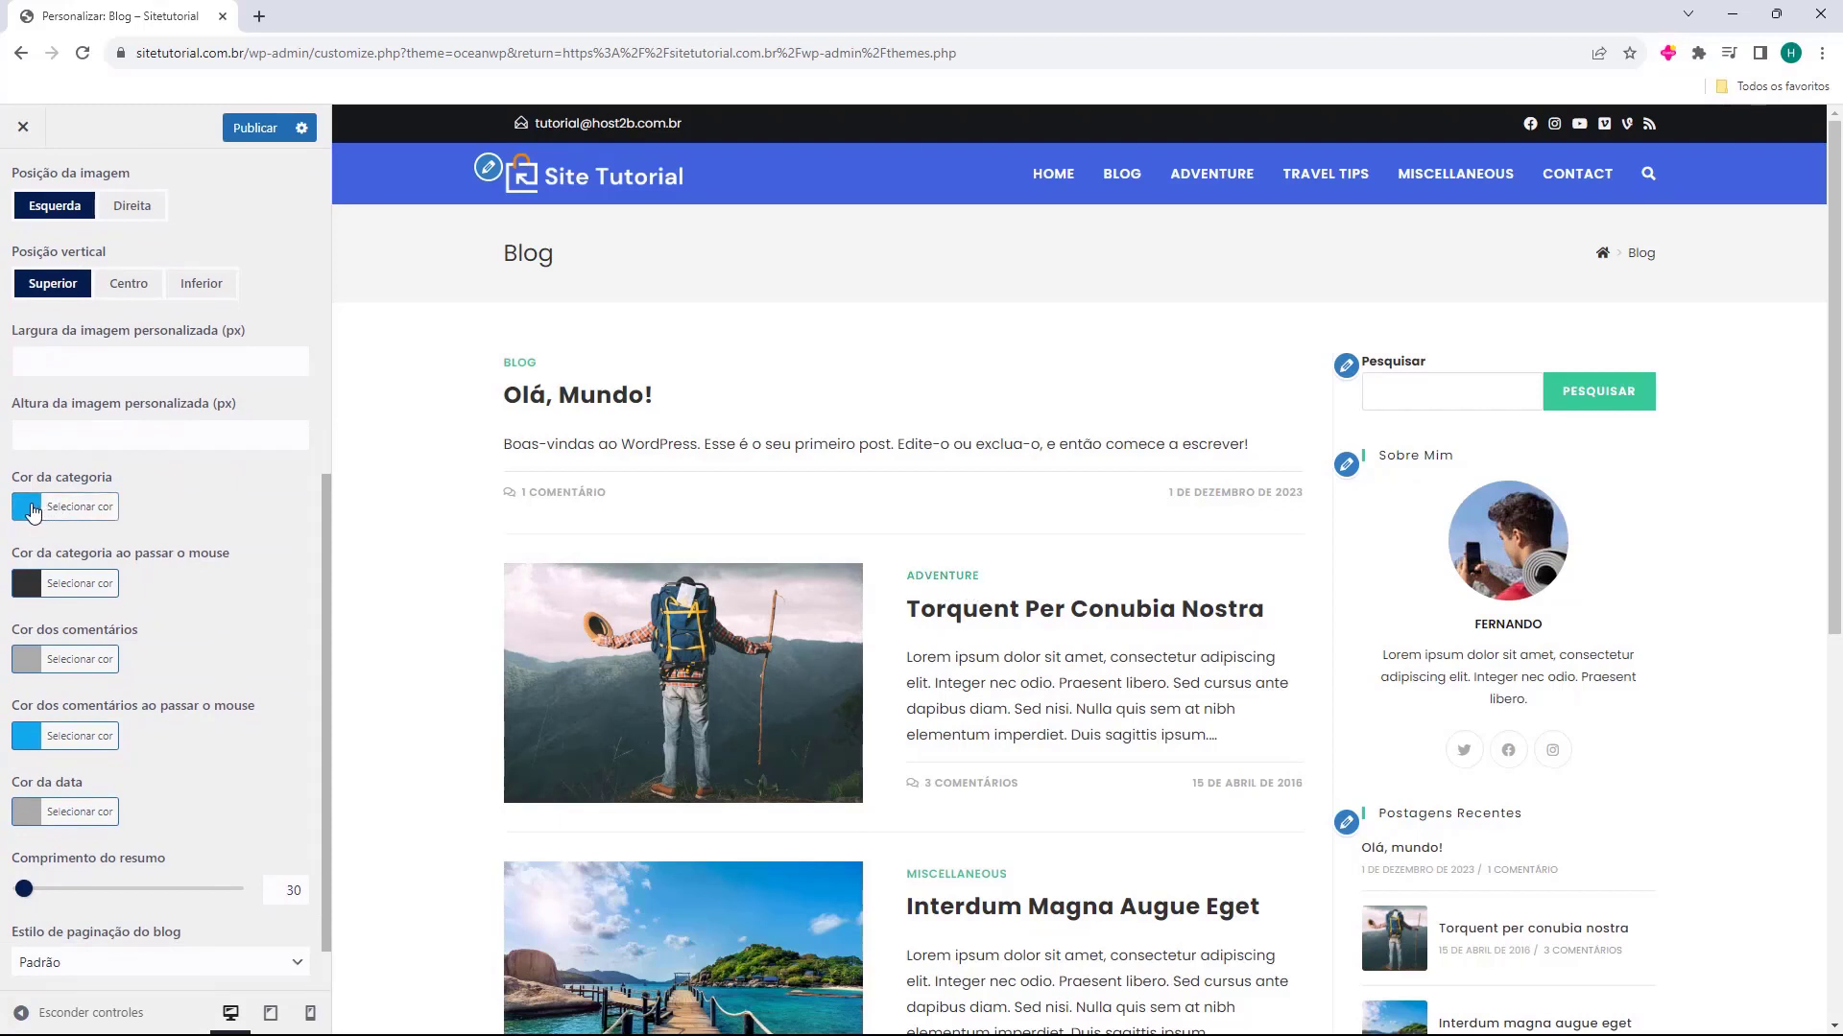
left_click(34, 514)
left_click_drag(111, 629, 118, 587)
left_click(33, 512)
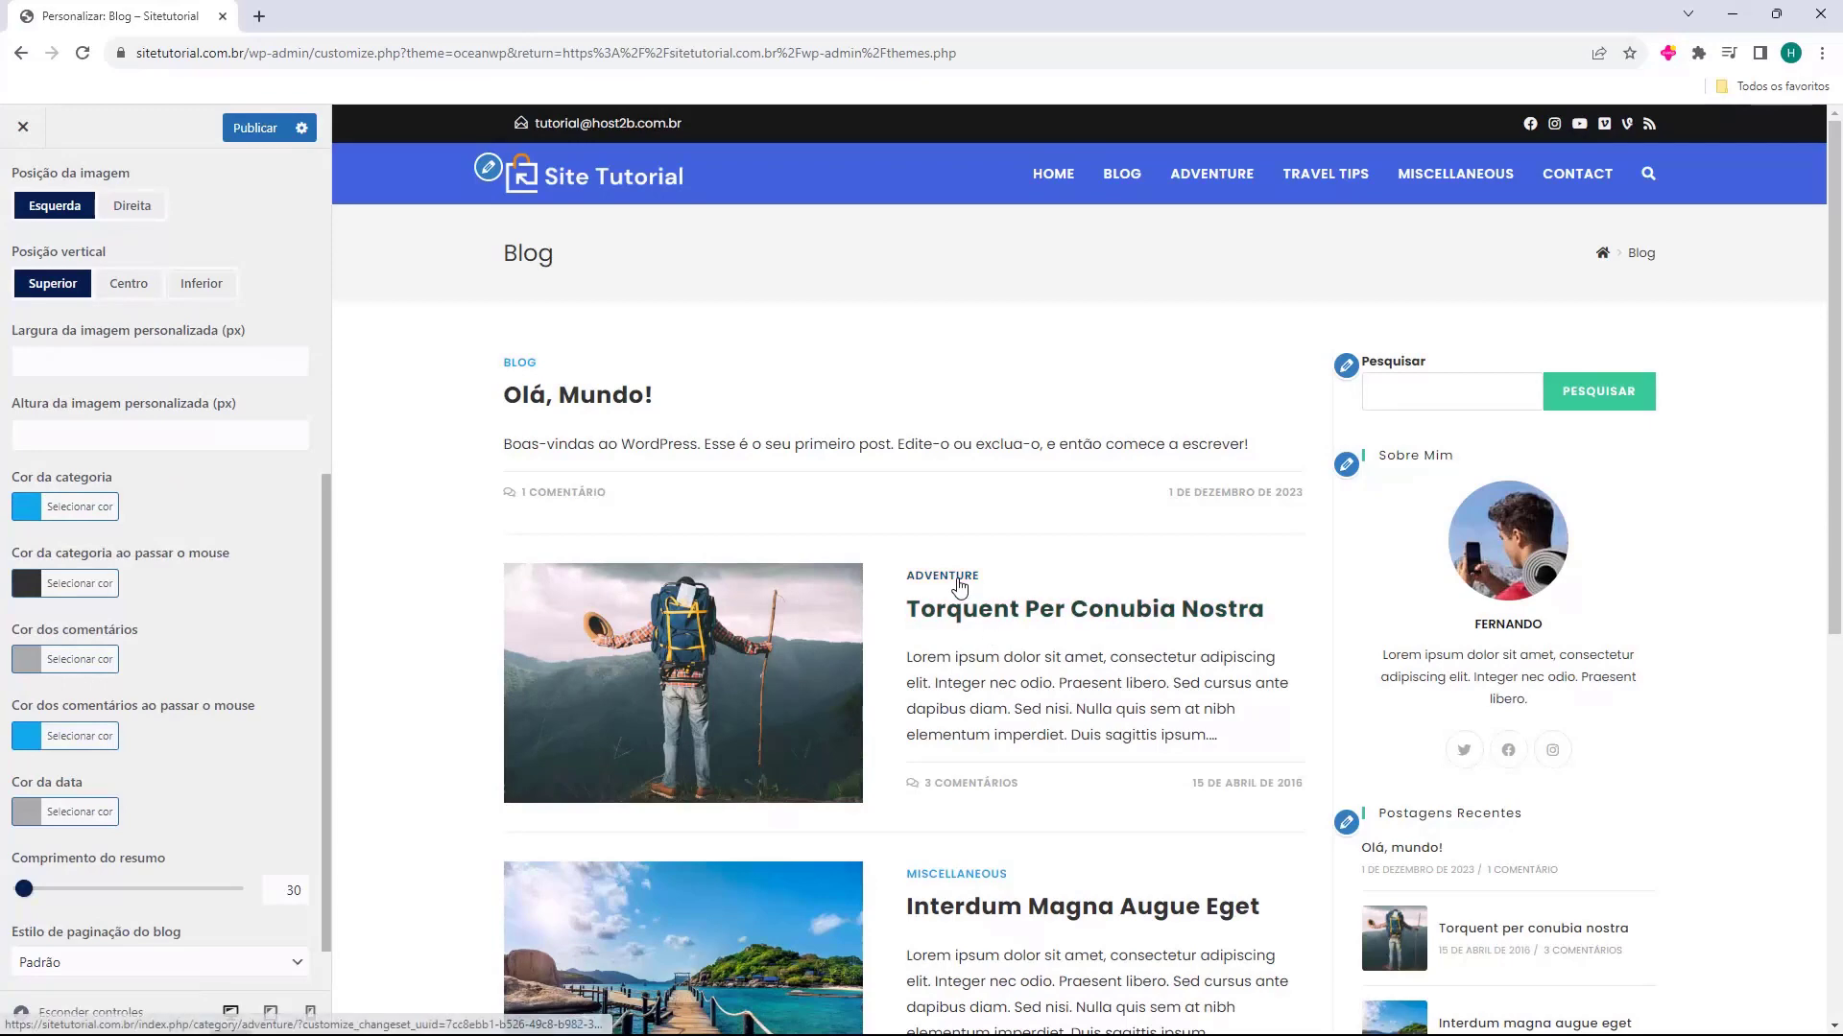
Set the blog pagination style to Rolagem infinita
scroll(192, 587, "down", 1)
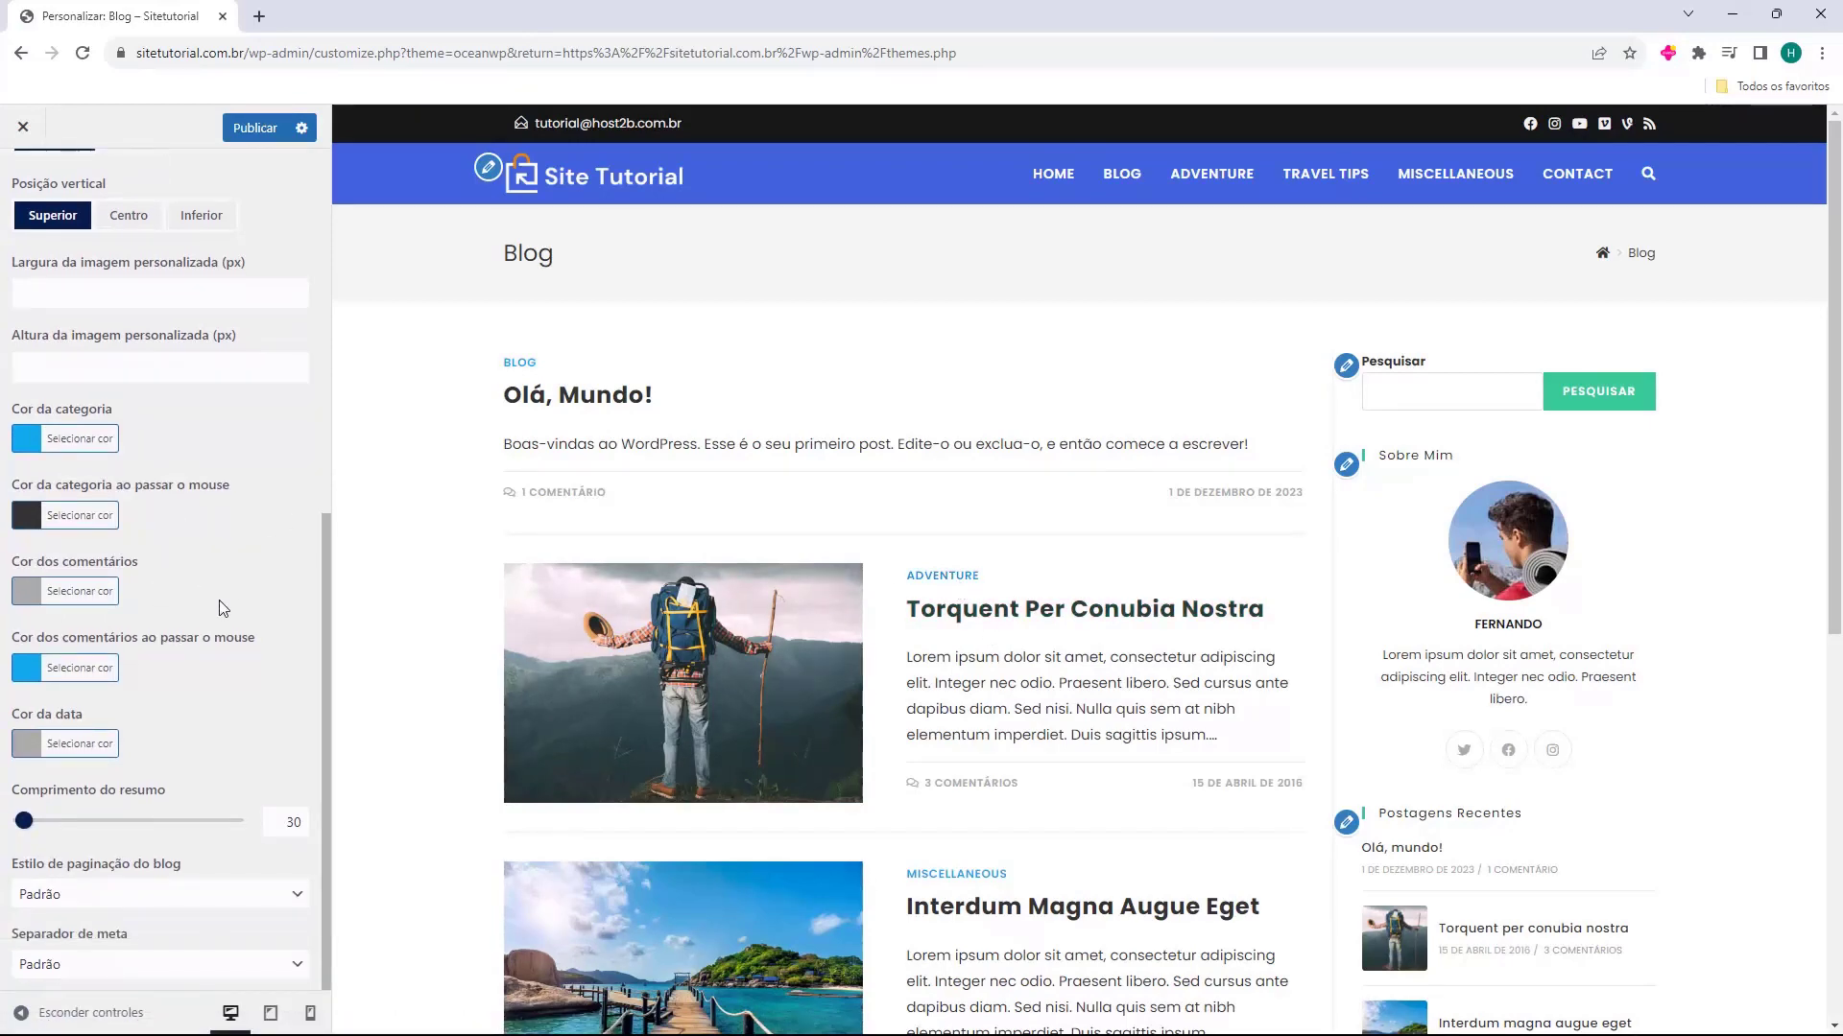
scroll(465, 619, "down", 7)
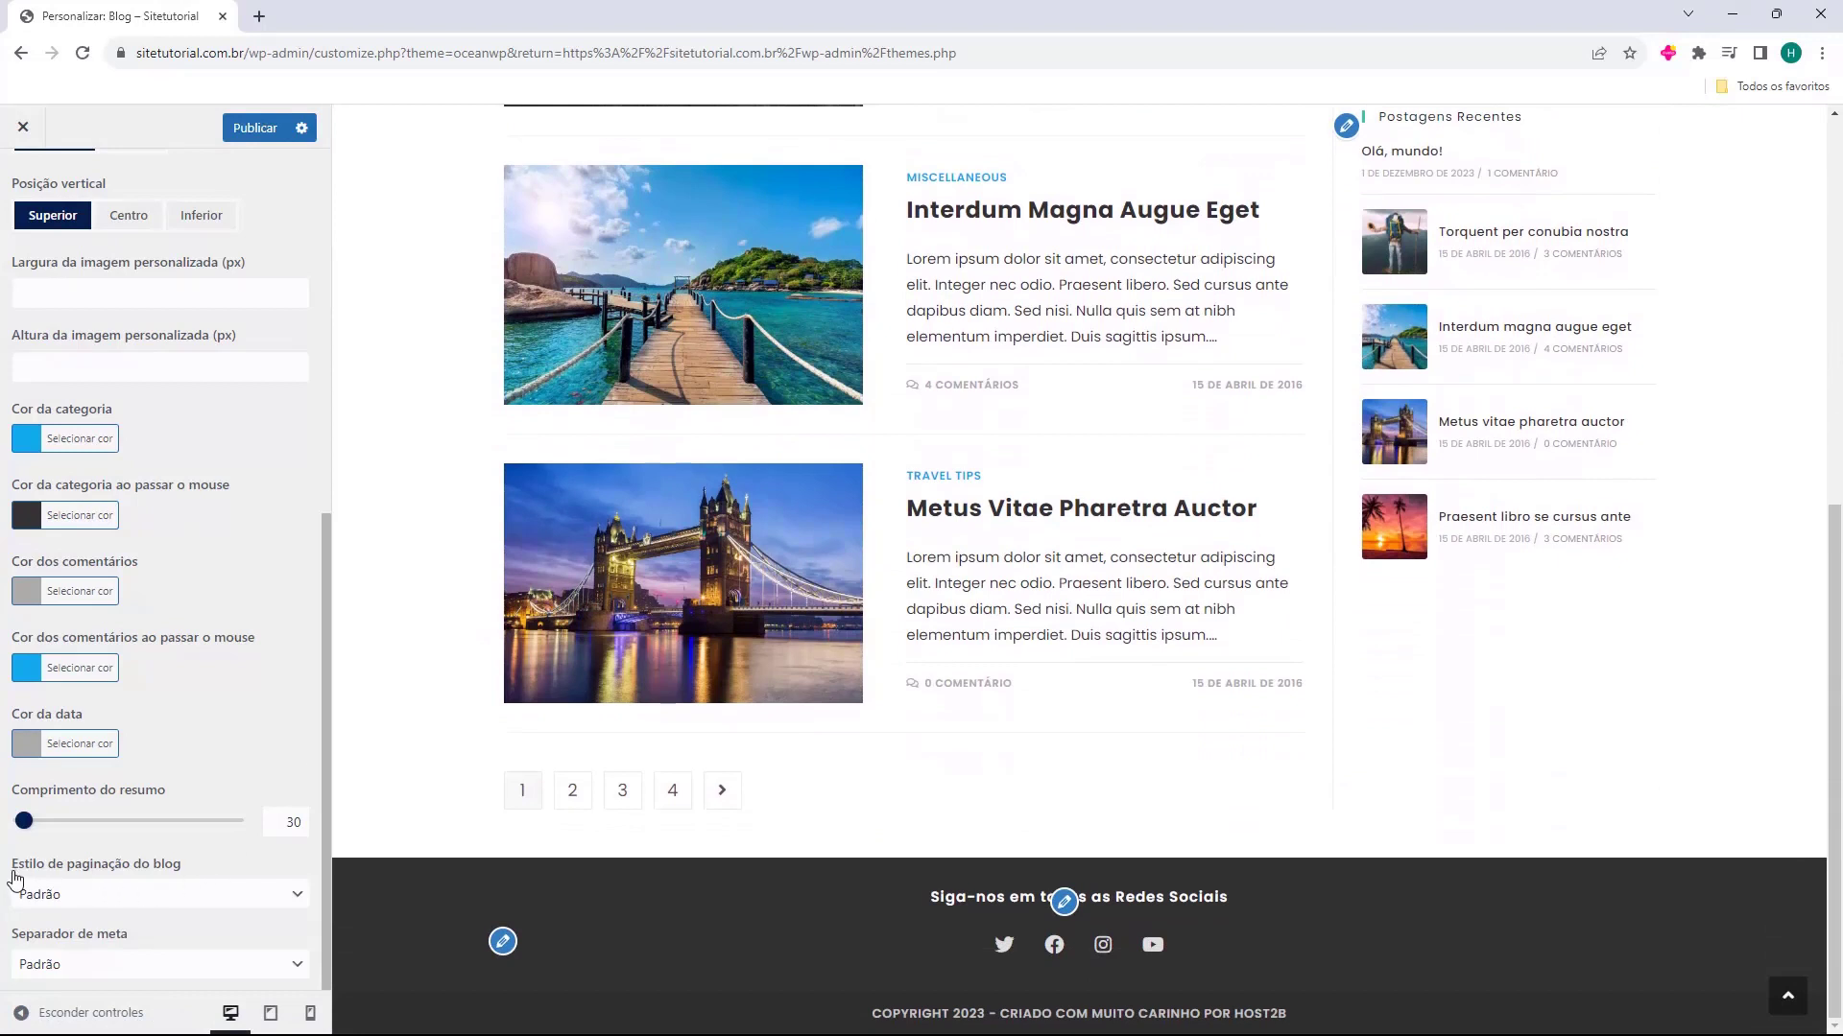
left_click(67, 895)
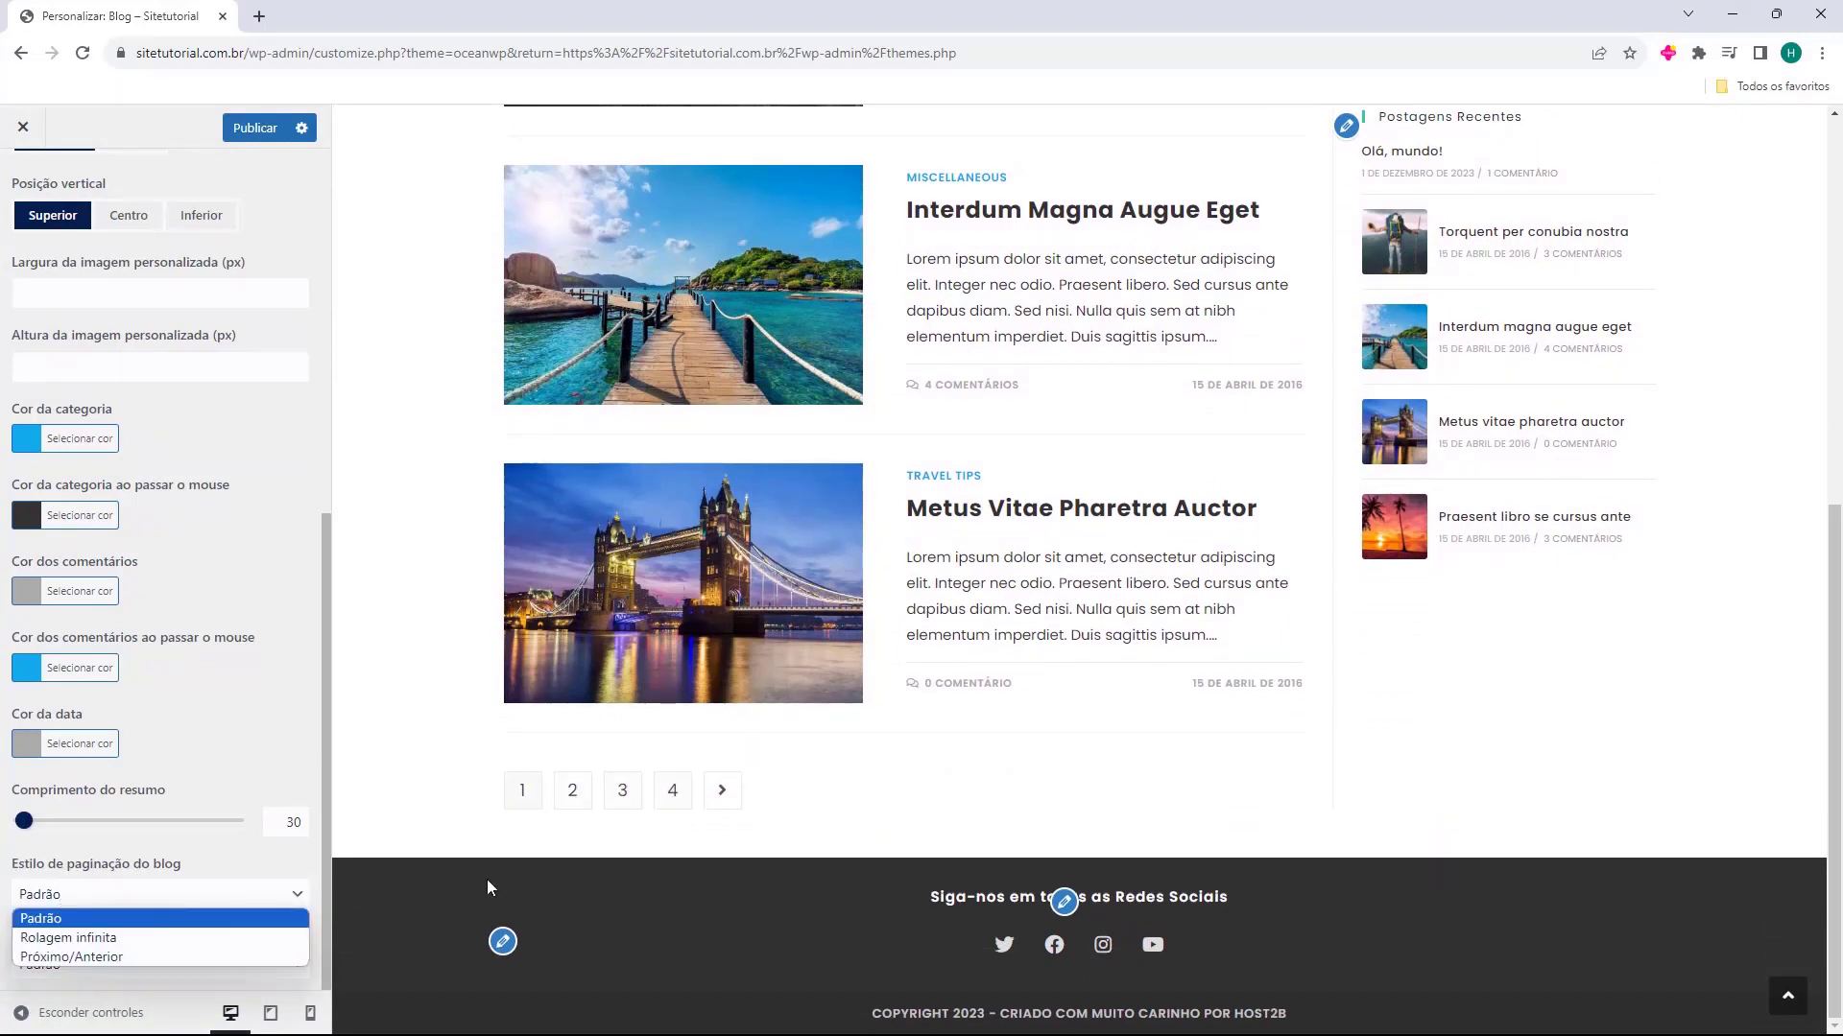
left_click(119, 938)
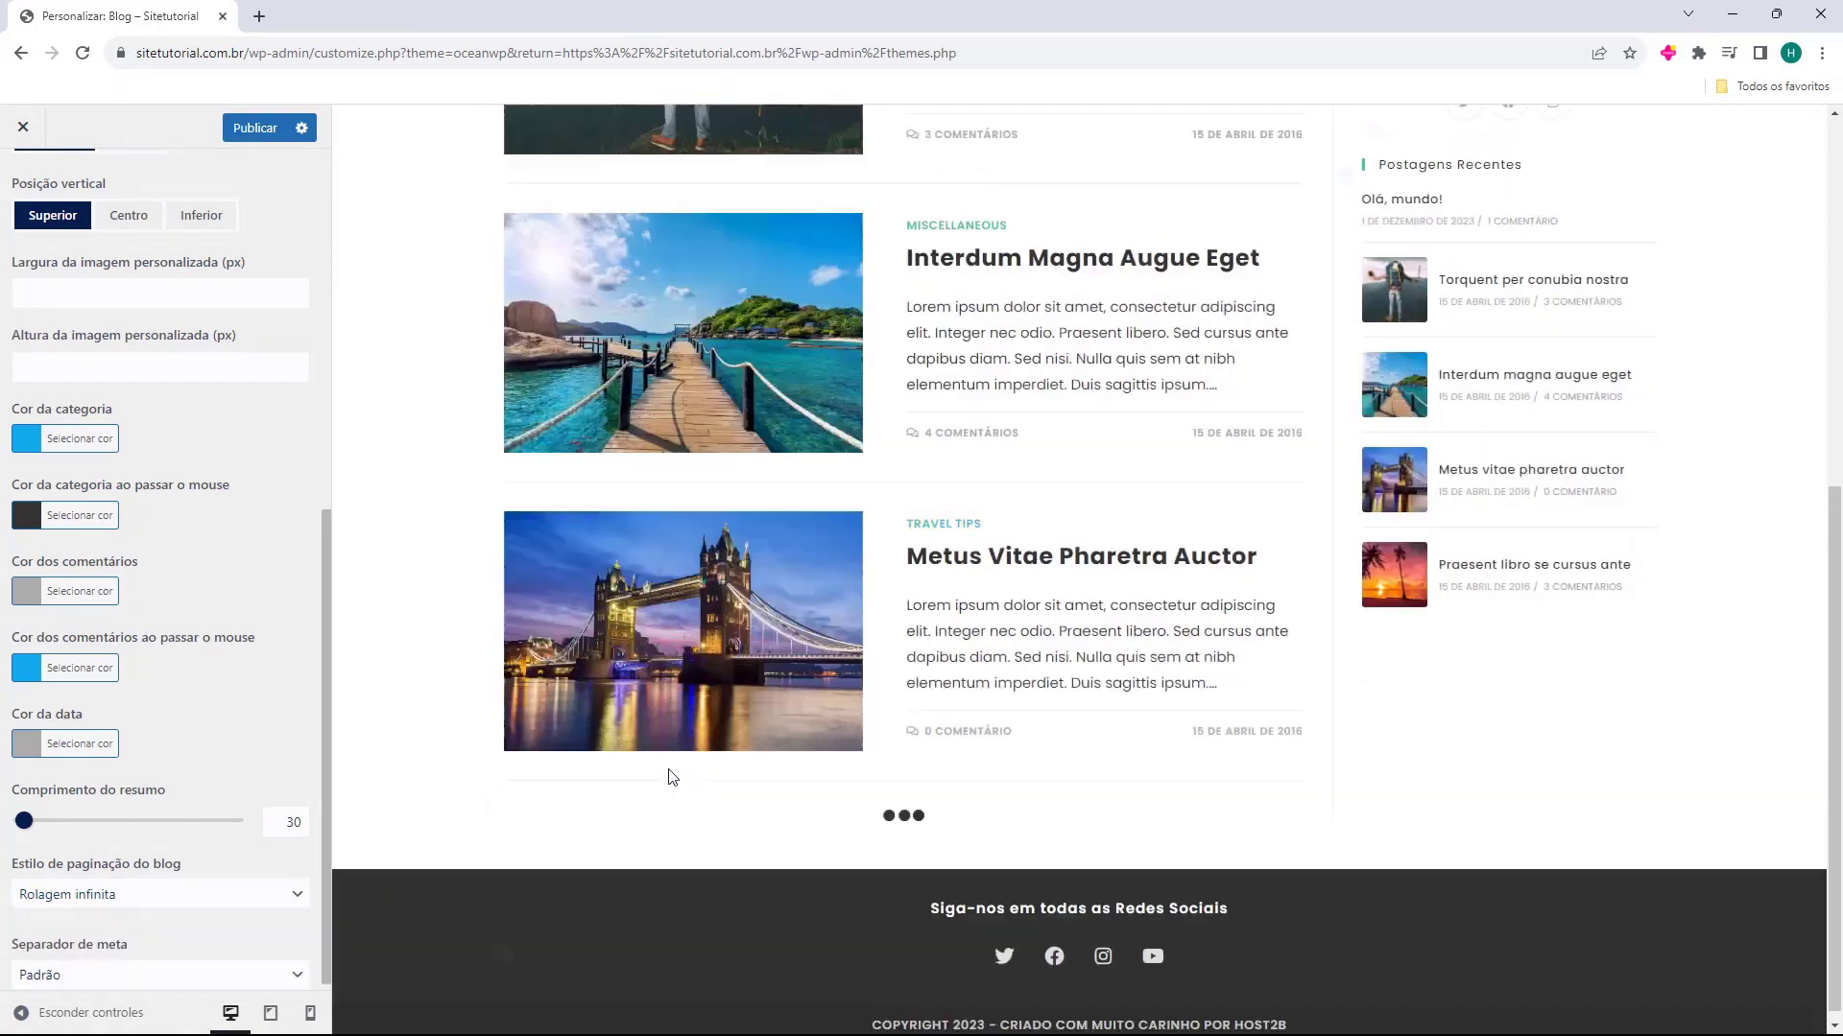
Try the blog pagination style Próximo/Anterior, return it to Padrão and check the Separador de meta options
scroll(856, 746, "down", 1)
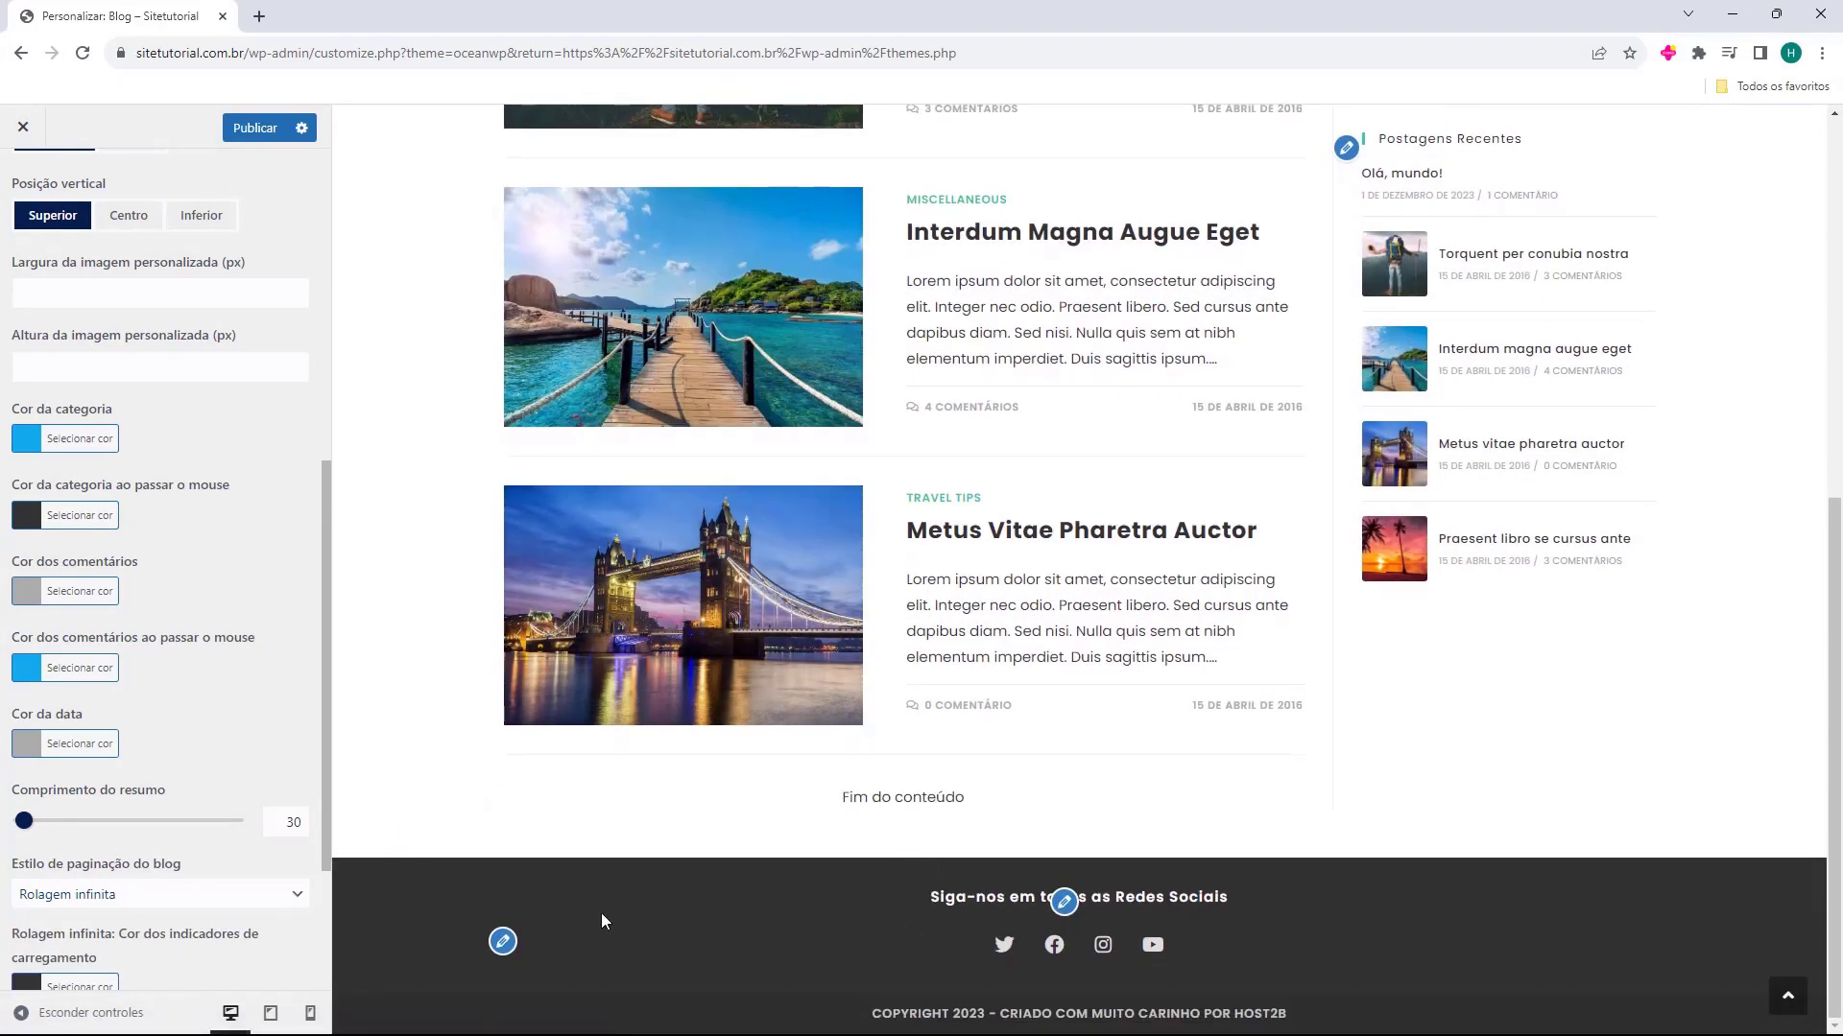
left_click(148, 895)
left_click(122, 906)
left_click(122, 906)
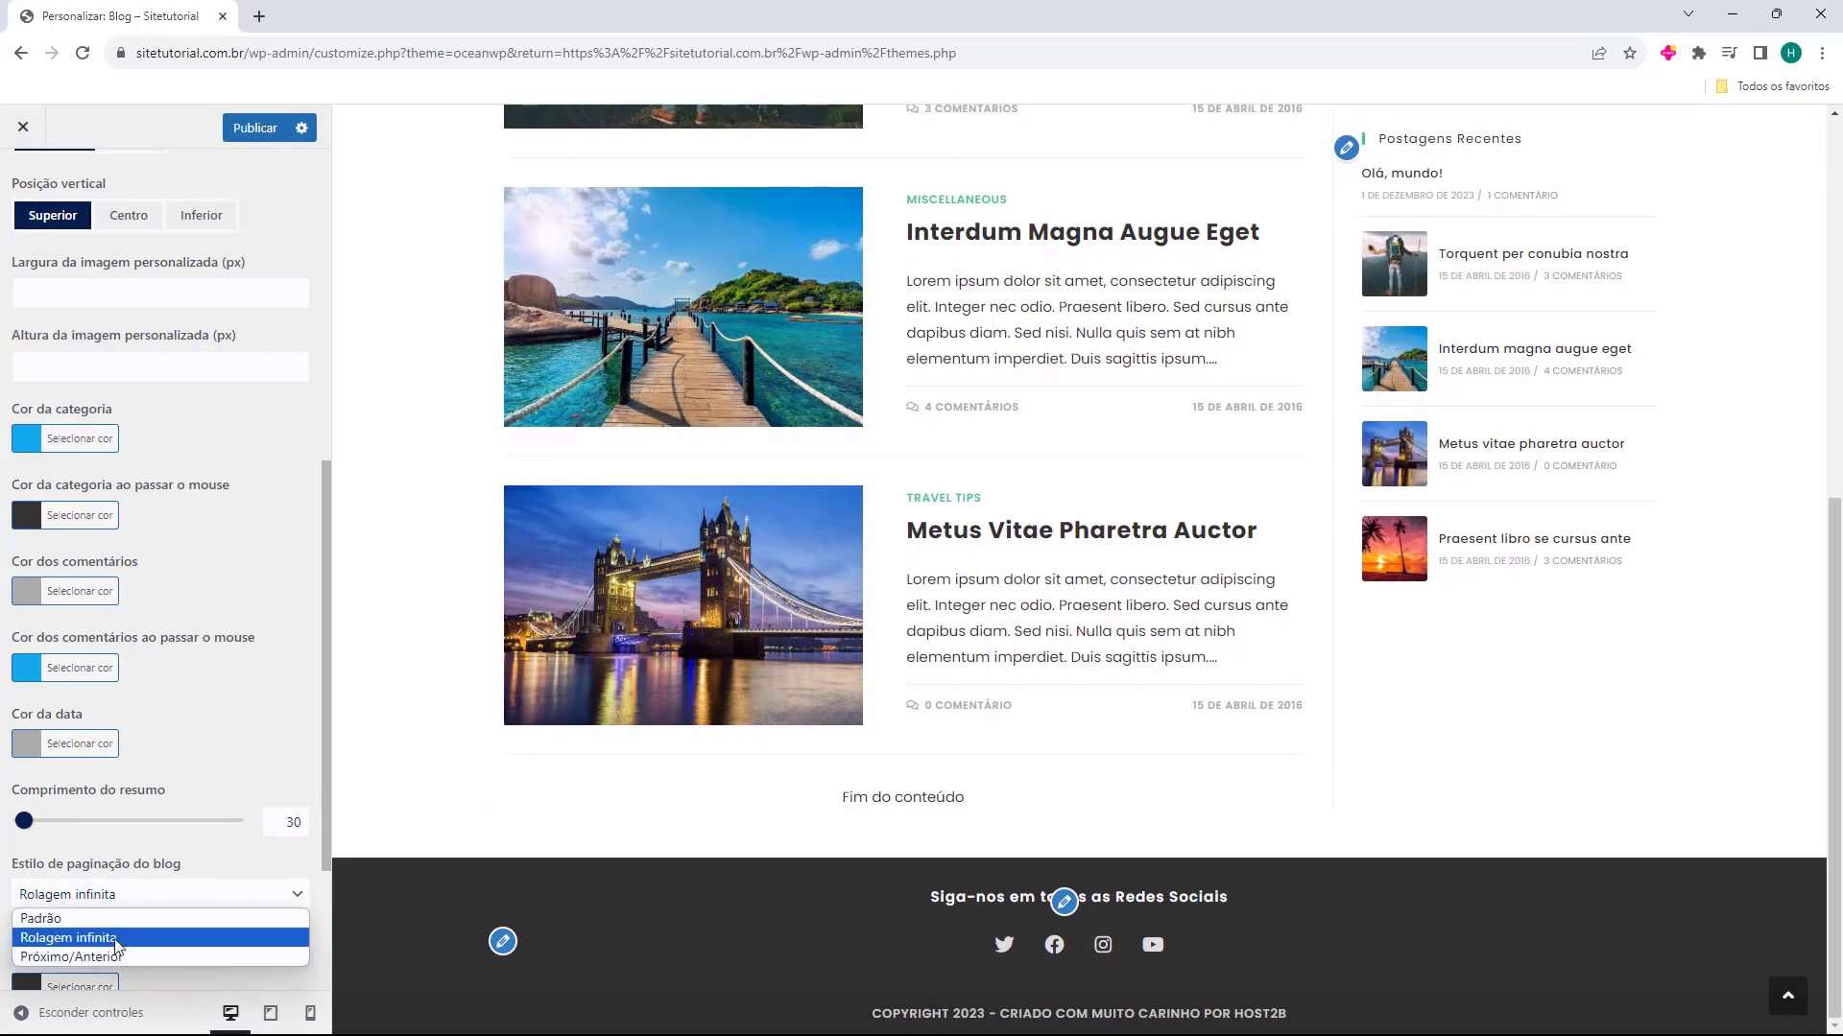
left_click(95, 958)
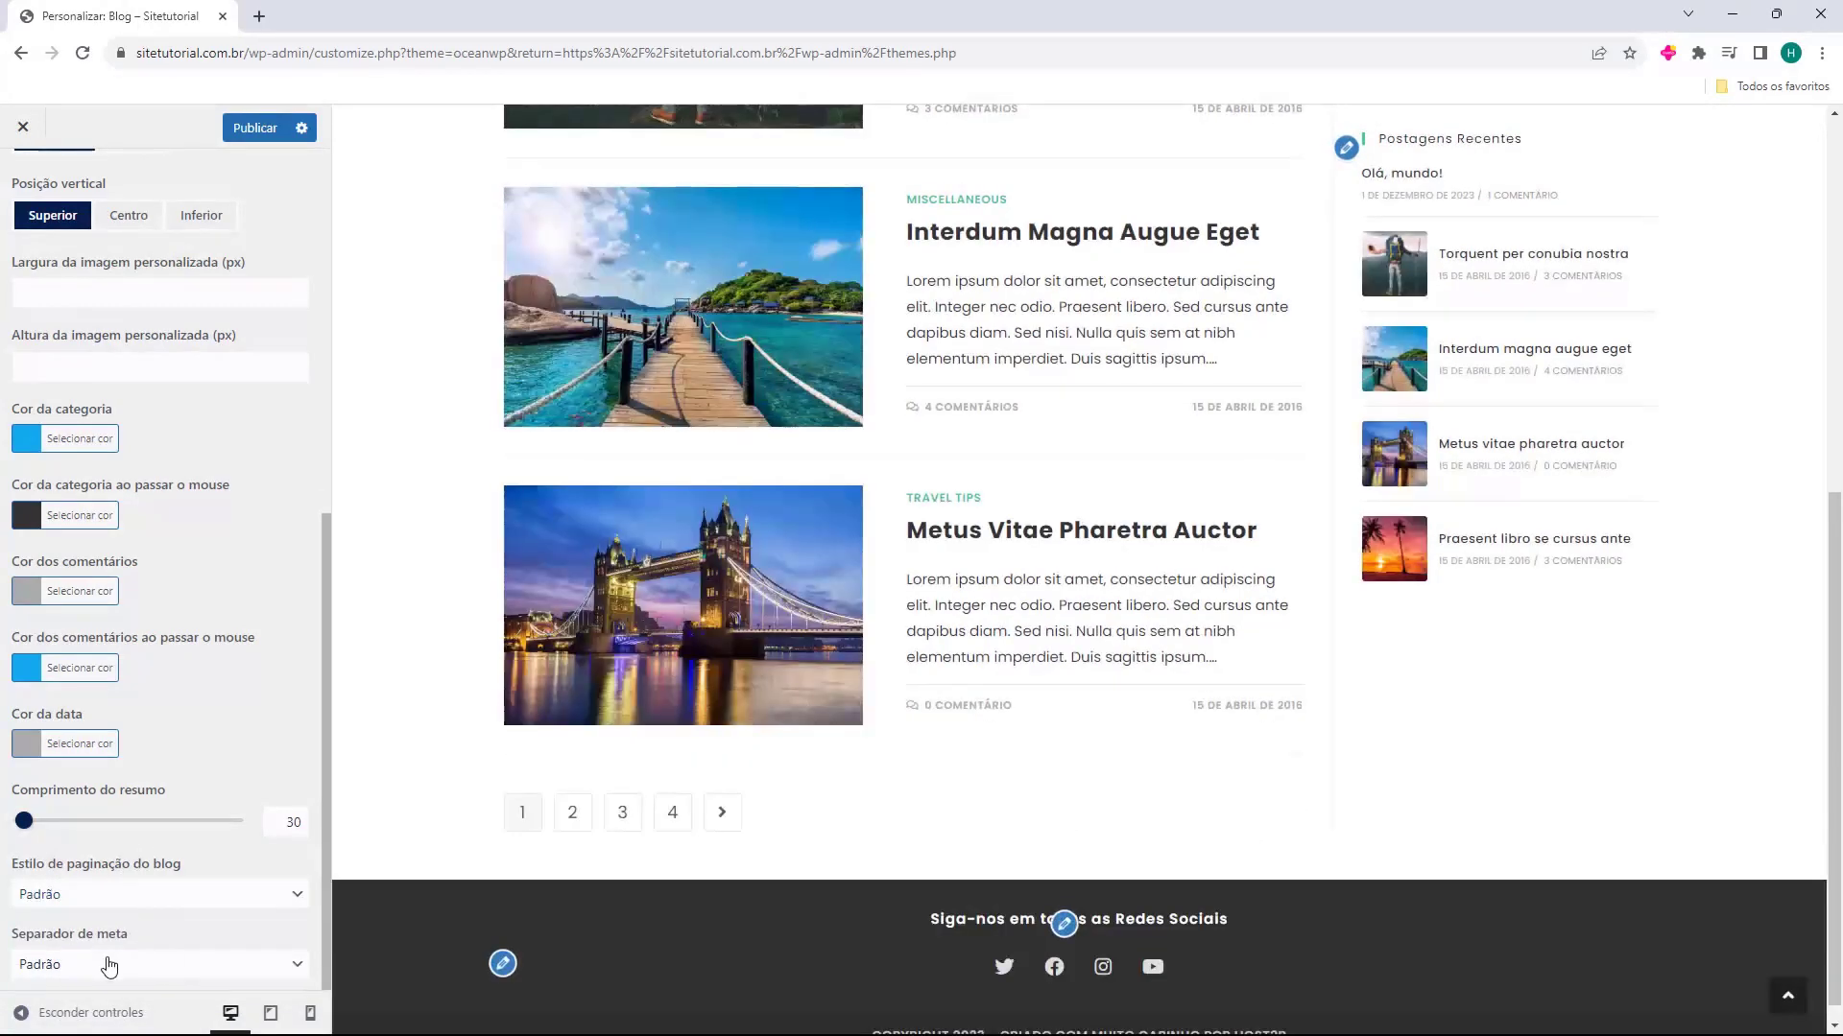
left_click(165, 977)
left_click(201, 979)
Switch from the blog entries settings to the Post único settings and preview the post Torquent Per Conubia Nostra
scroll(221, 763, "up", 7)
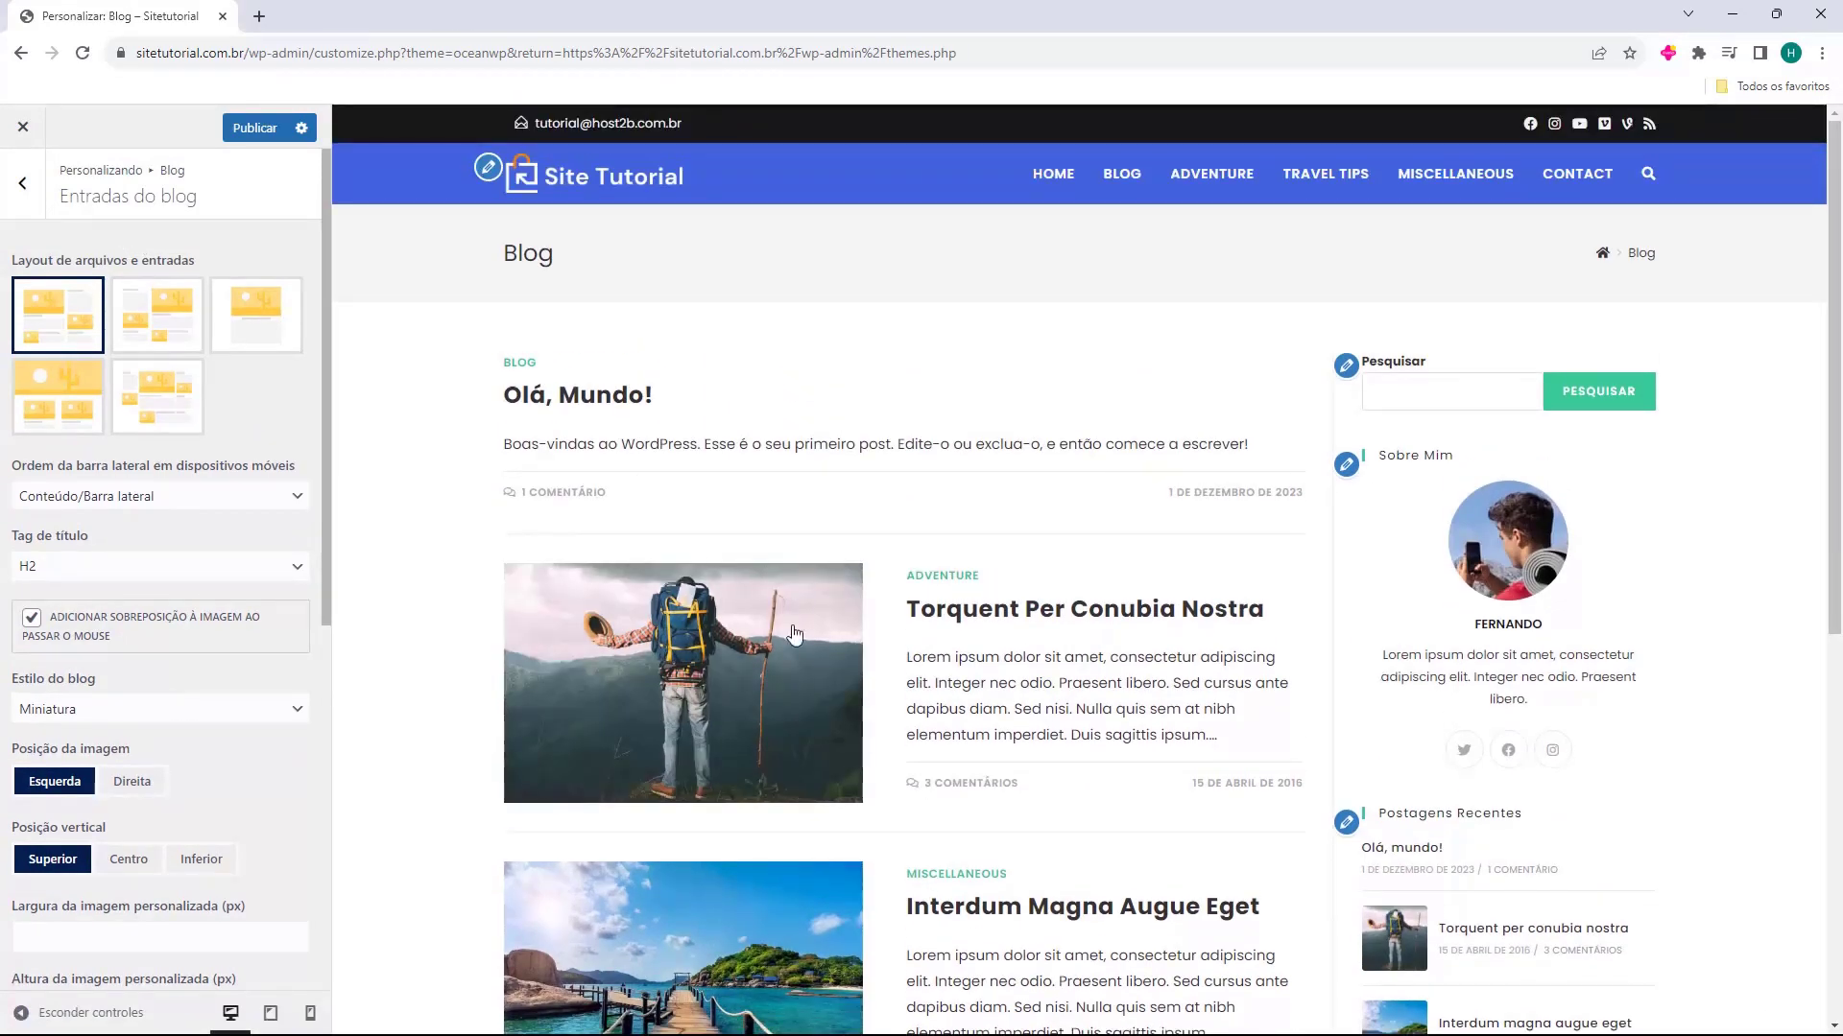
left_click(22, 183)
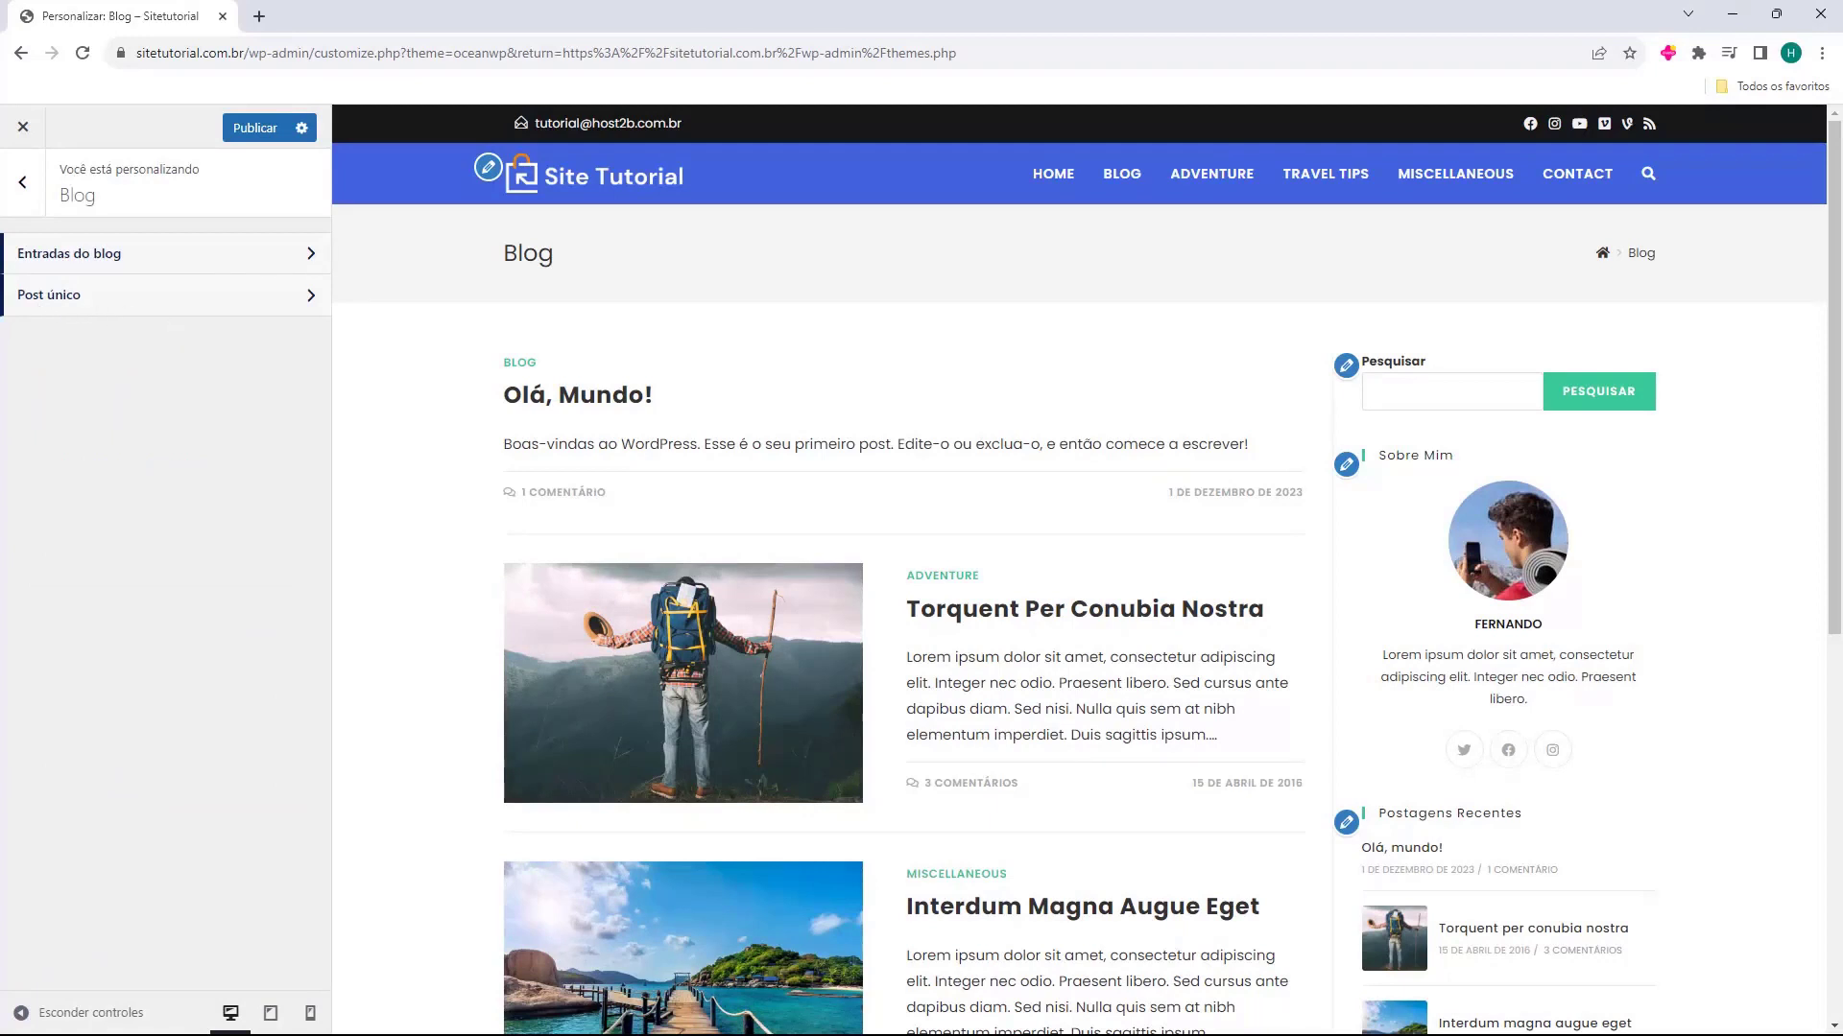
left_click(74, 305)
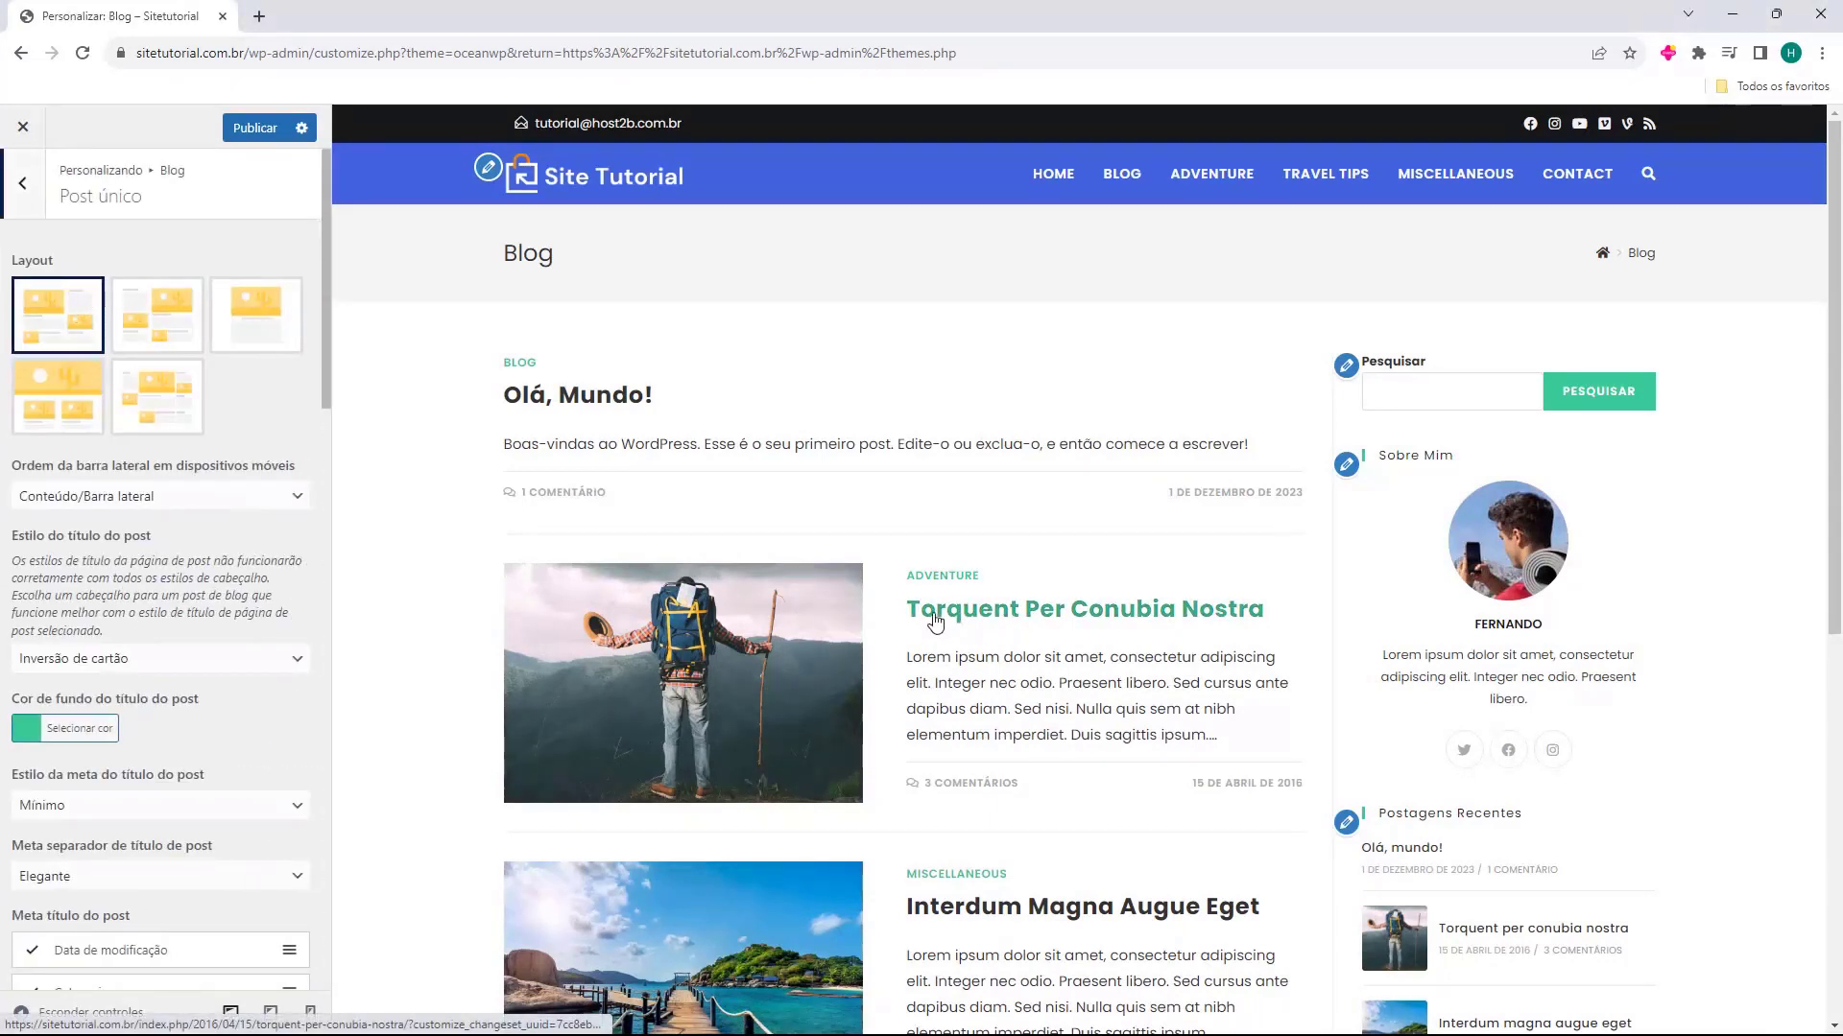
left_click(967, 614)
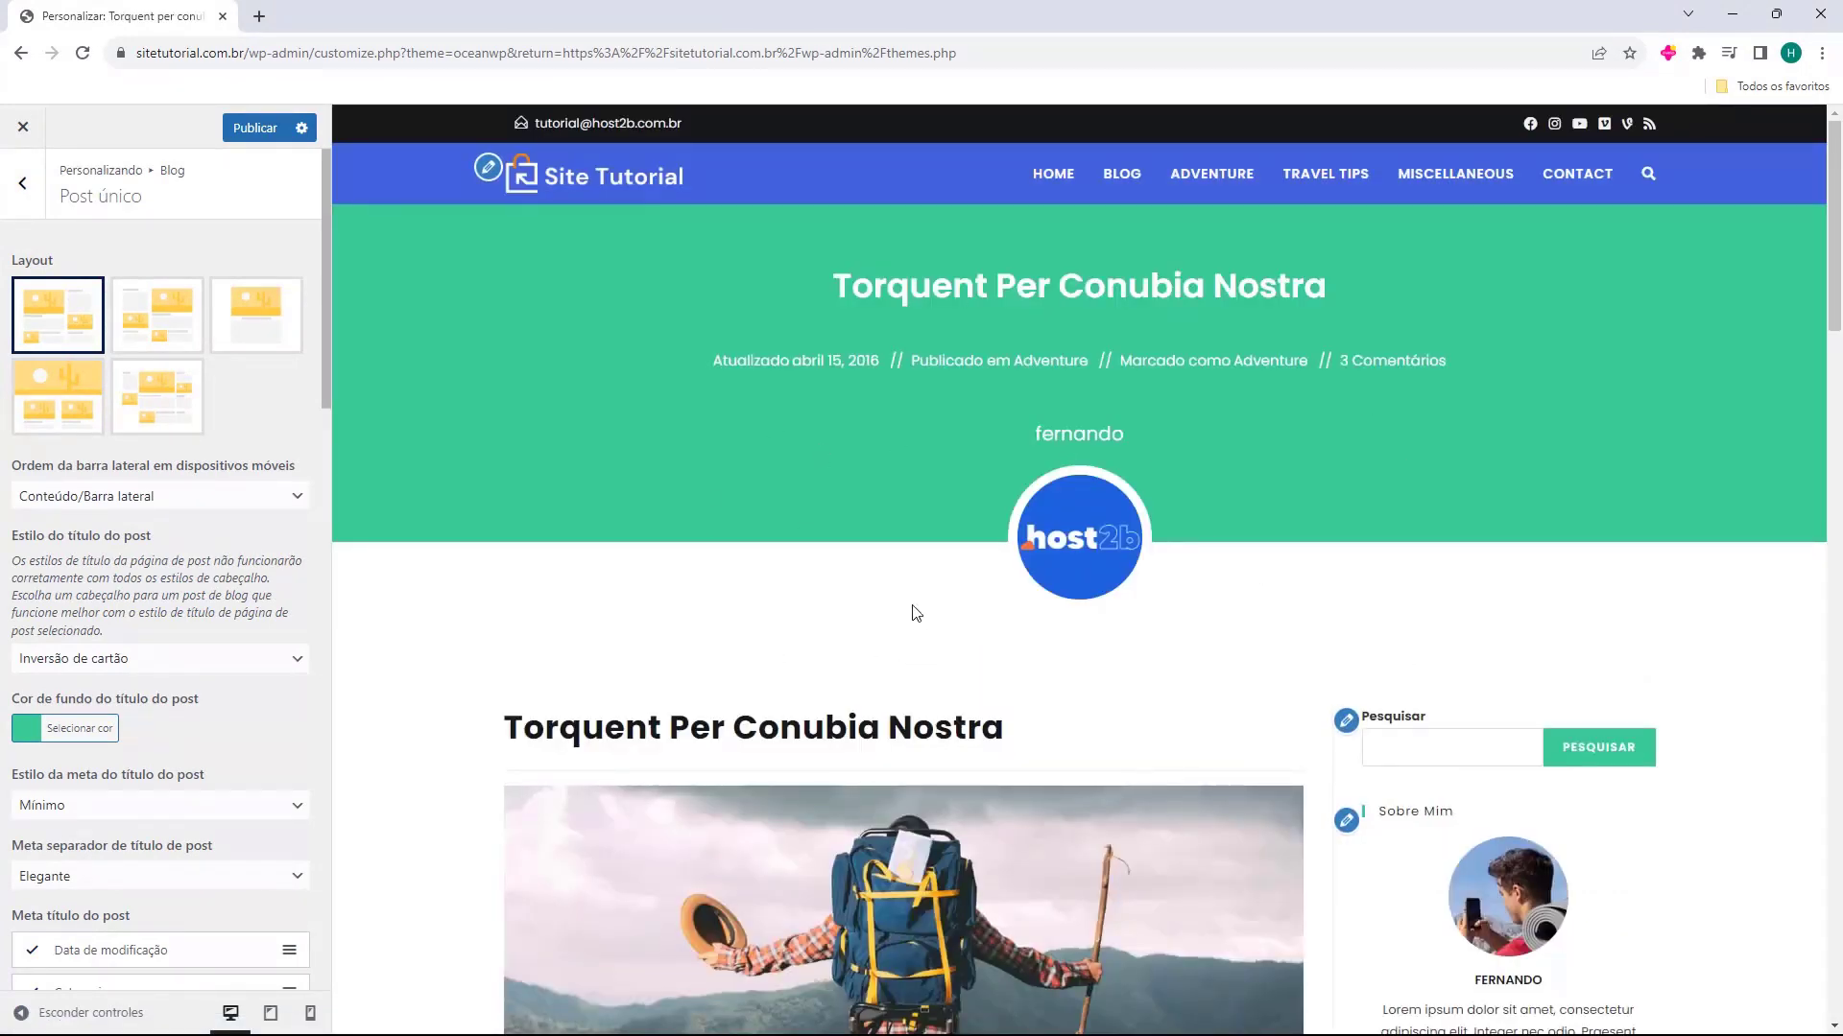
Examine the single post's title header, author name, featured image, text and sidebar in the preview
scroll(893, 566, "down", 3)
scroll(825, 557, "up", 3)
left_click_drag(833, 292, 835, 348)
left_click_drag(1009, 447, 1156, 446)
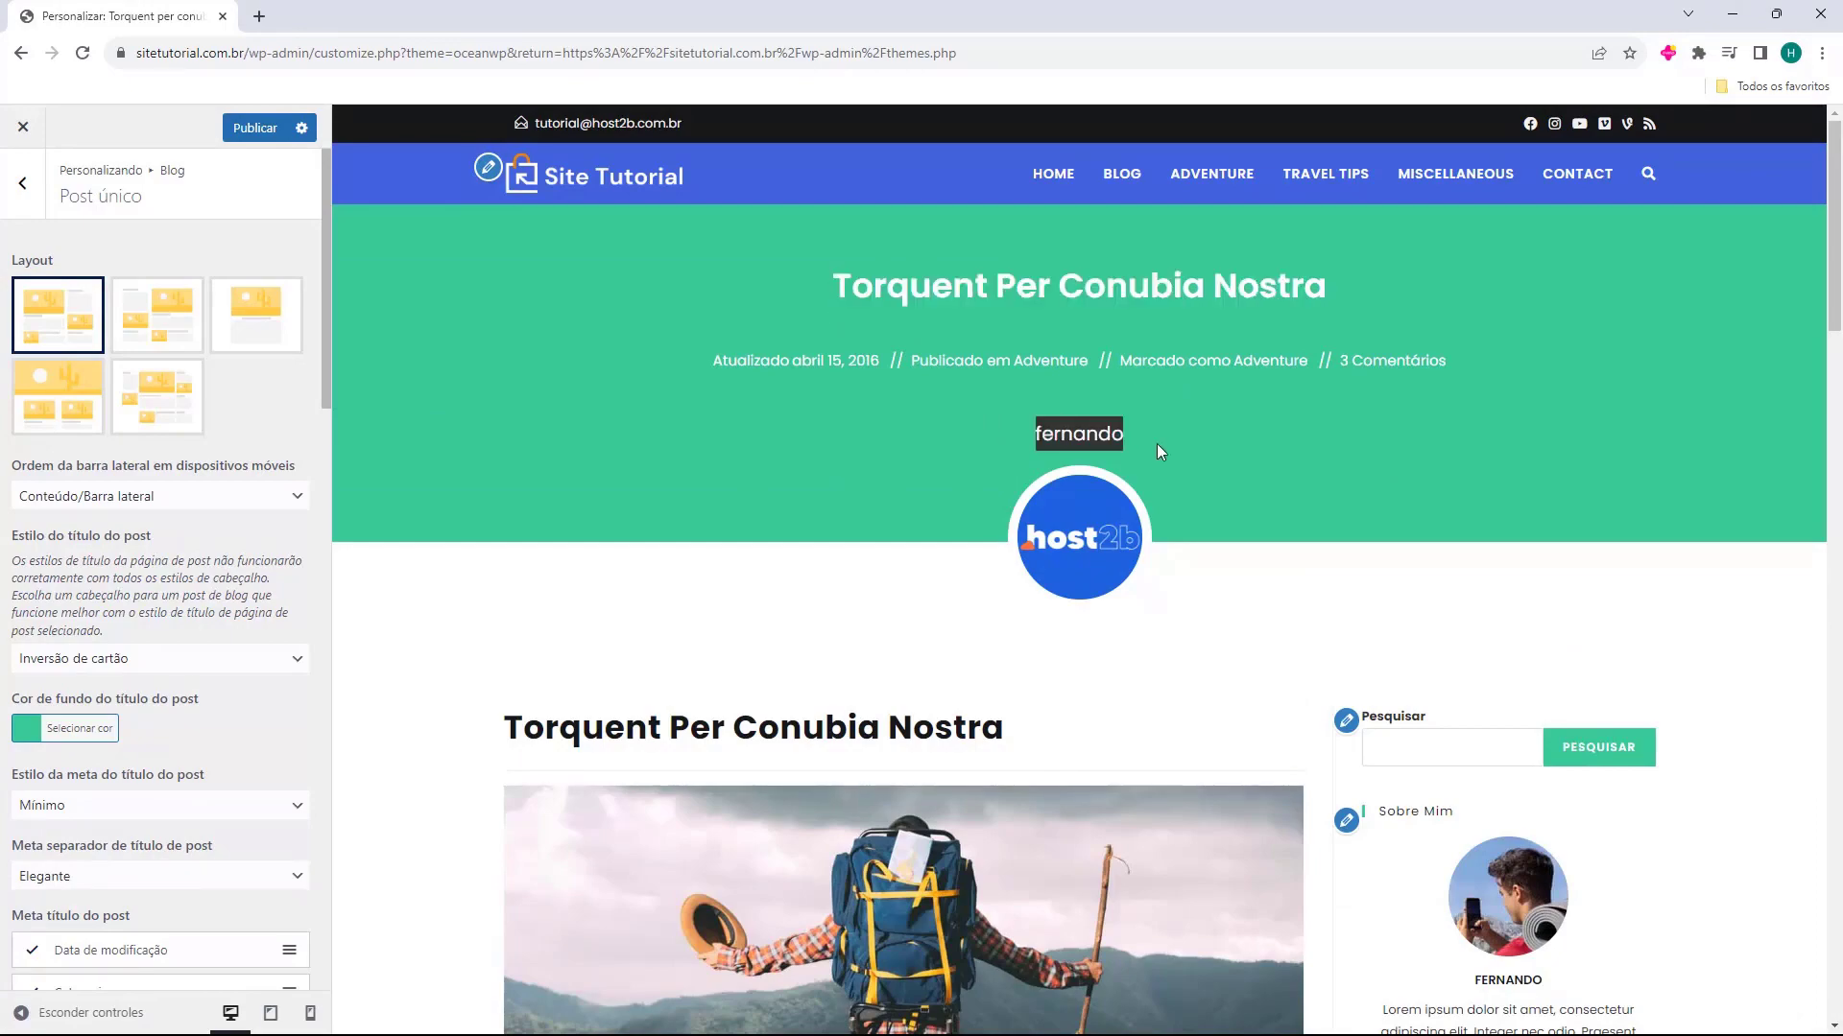
scroll(652, 303, "down", 4)
scroll(652, 303, "down", 7)
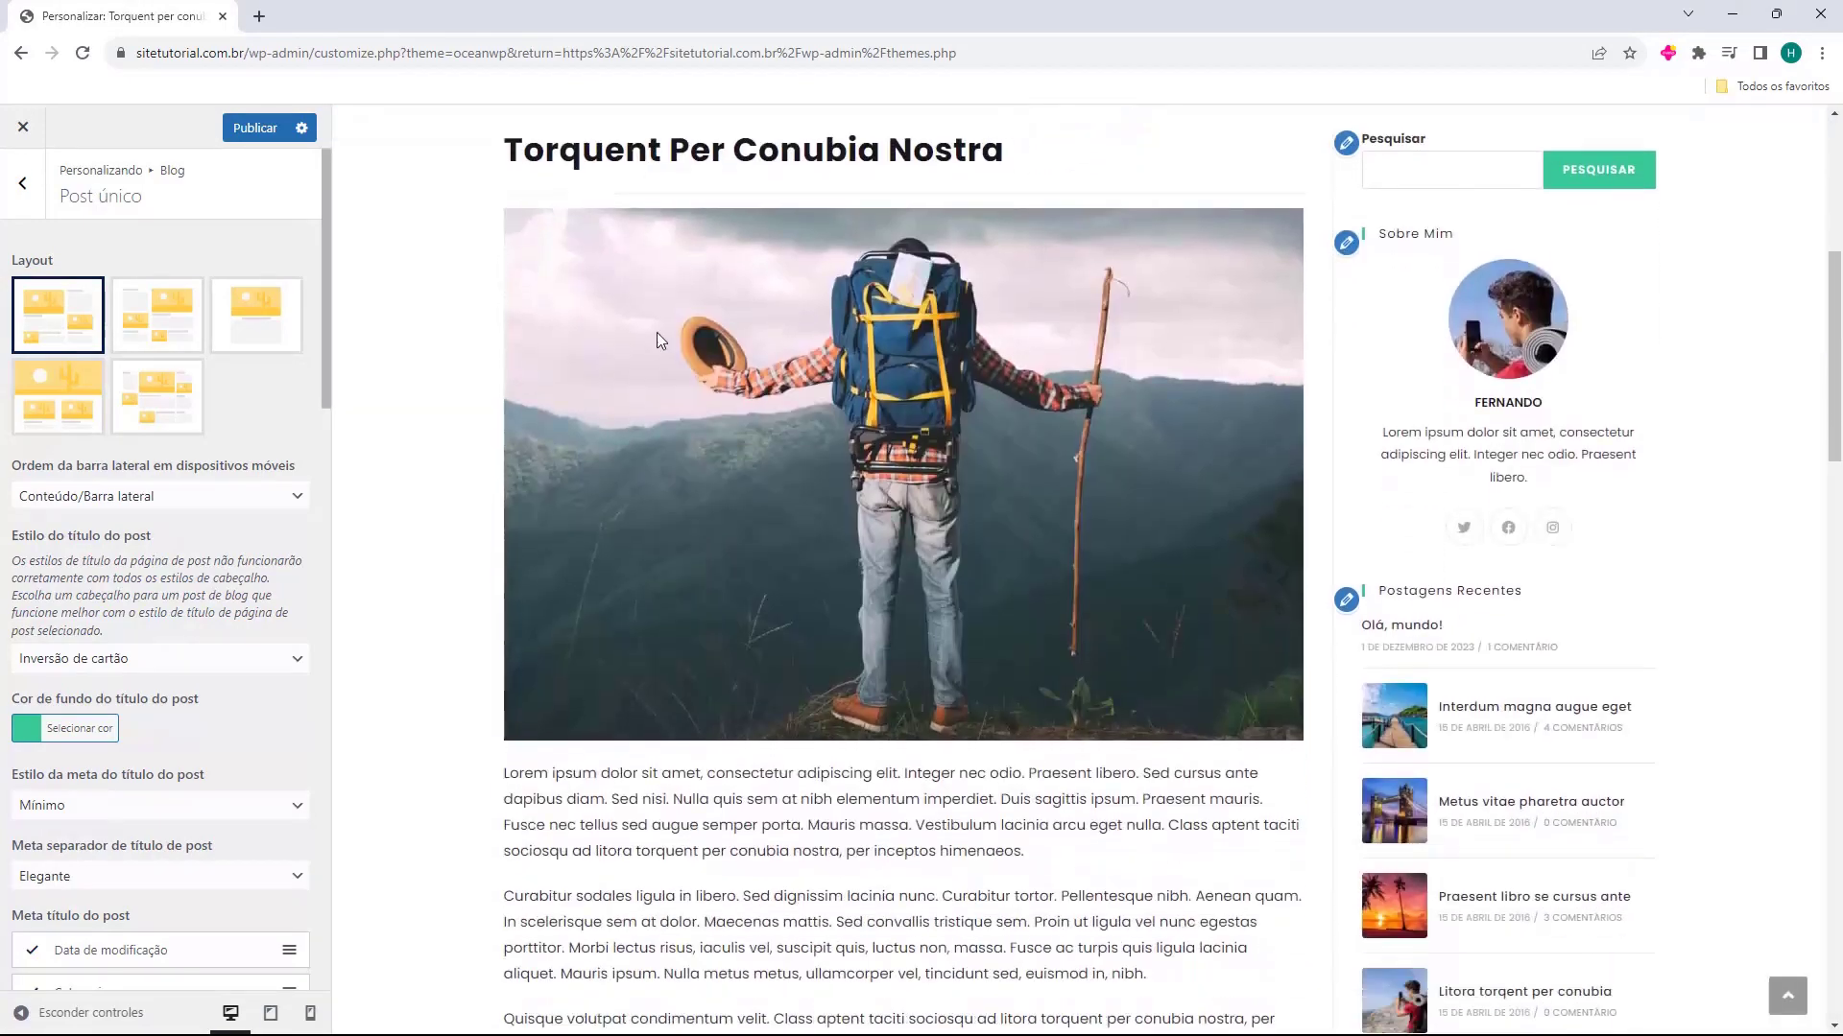
scroll(747, 680, "up", 11)
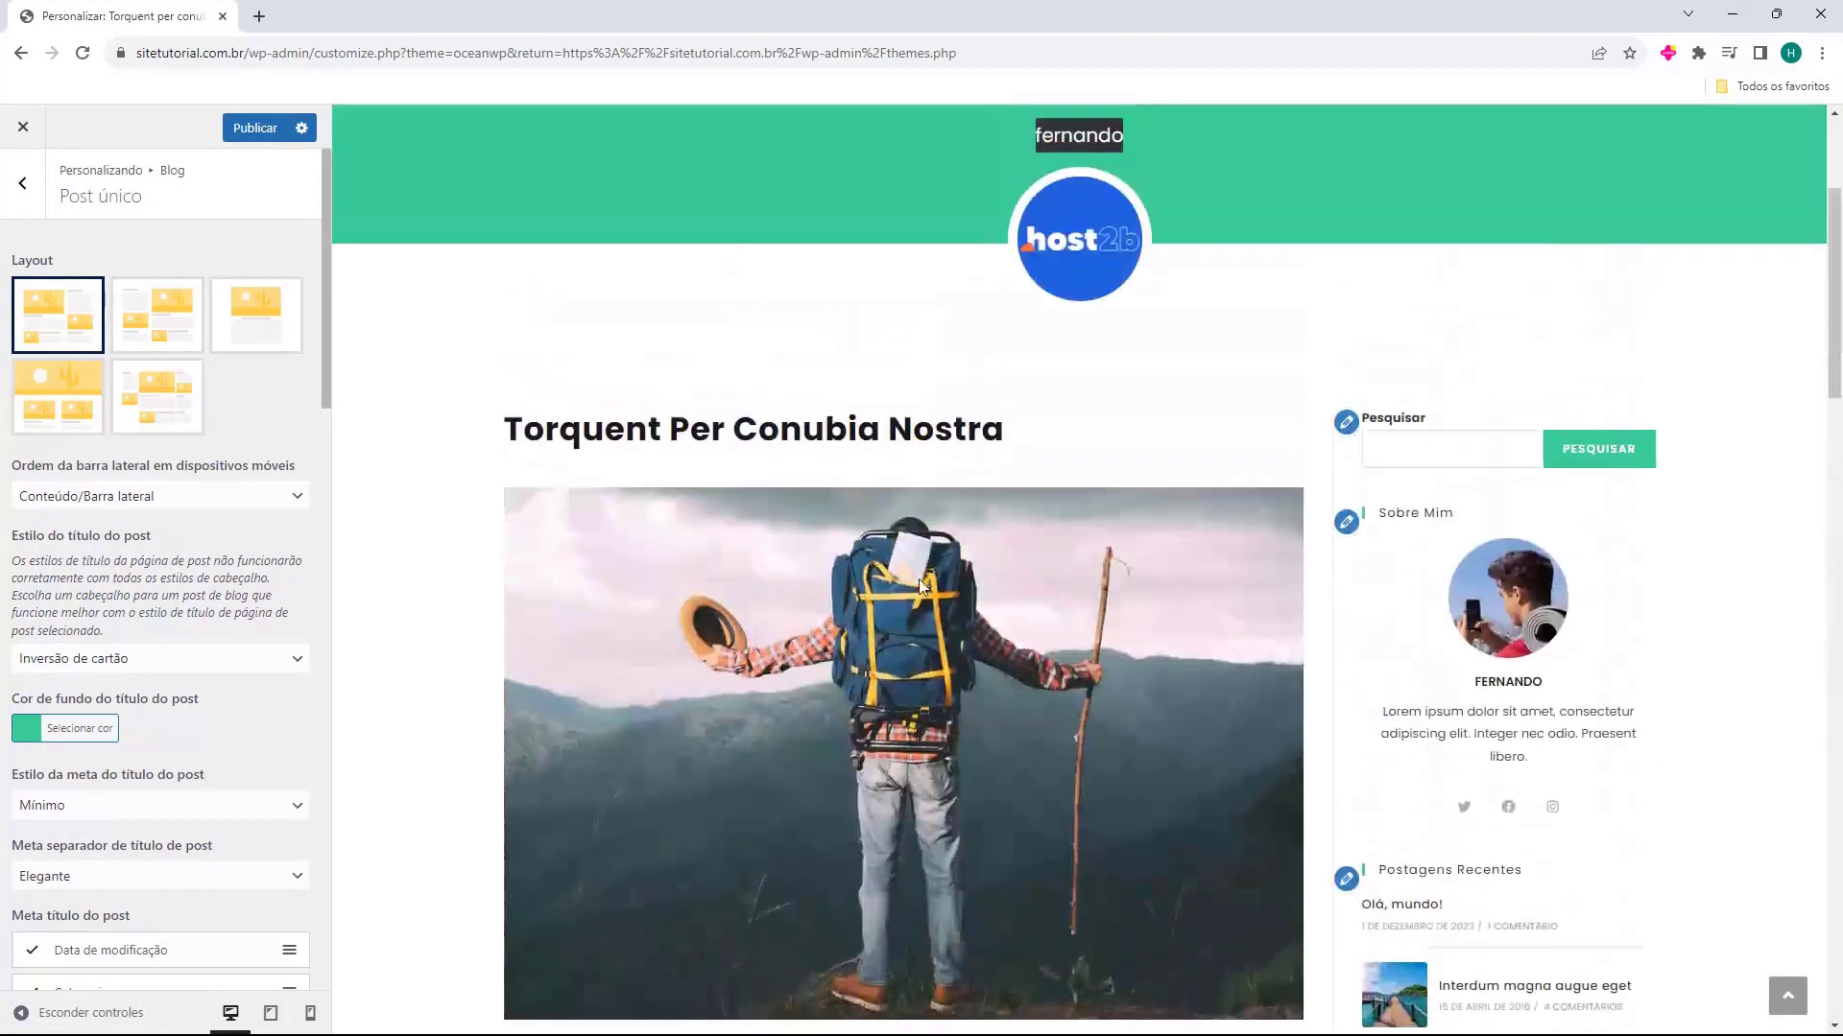
scroll(1160, 545, "down", 3)
scroll(1159, 545, "up", 3)
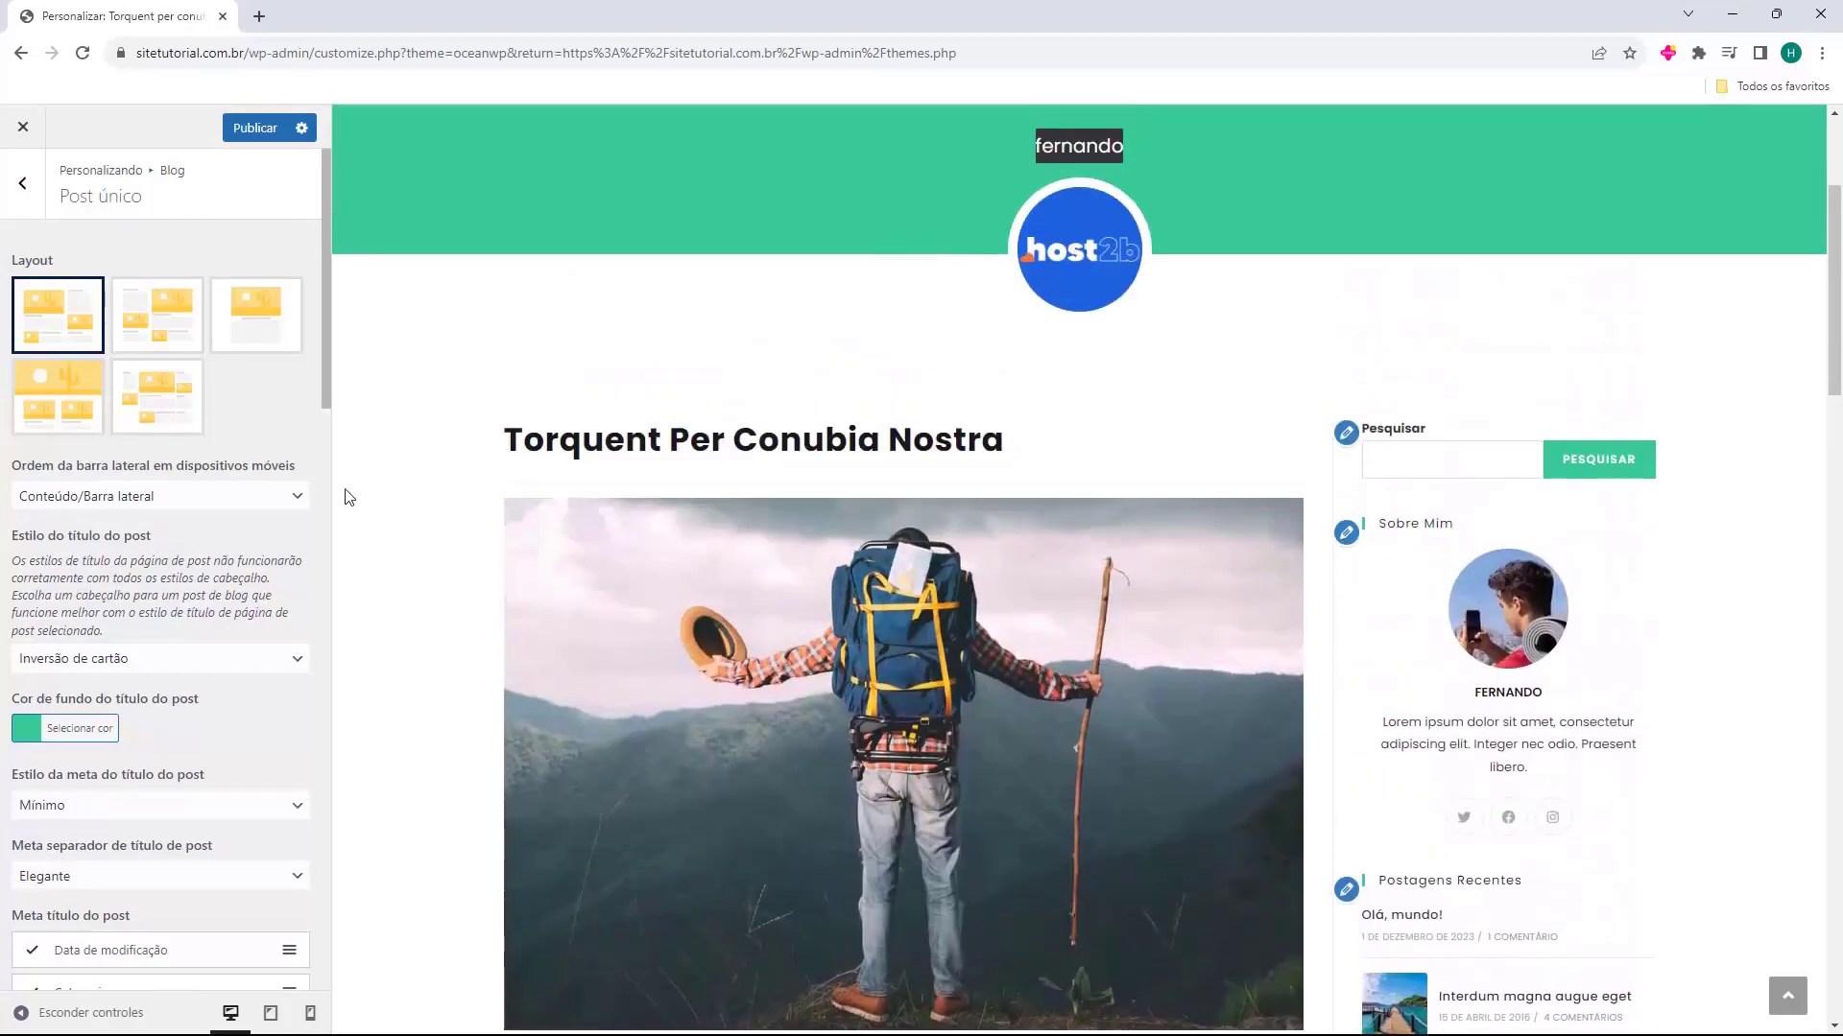
Try the left-sidebar and centred no-sidebar layouts for the single post, then return to the right-sidebar layout
left_click(156, 309)
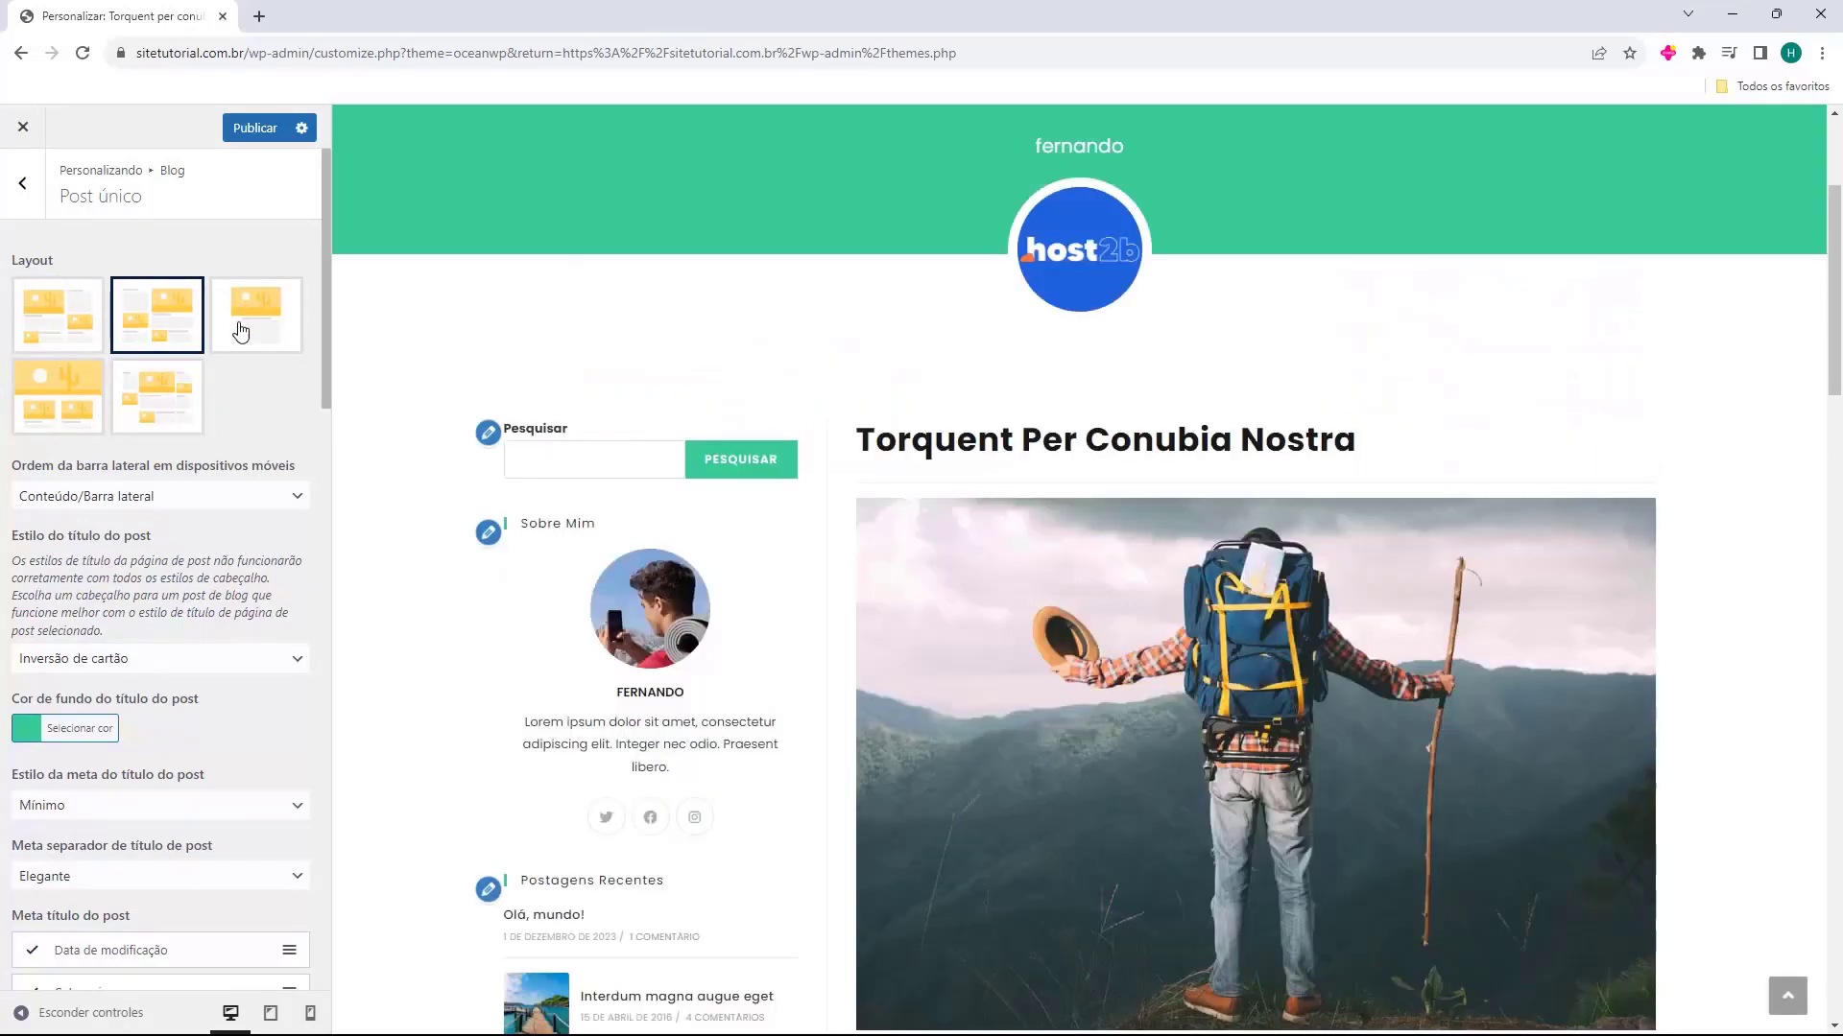
left_click(249, 331)
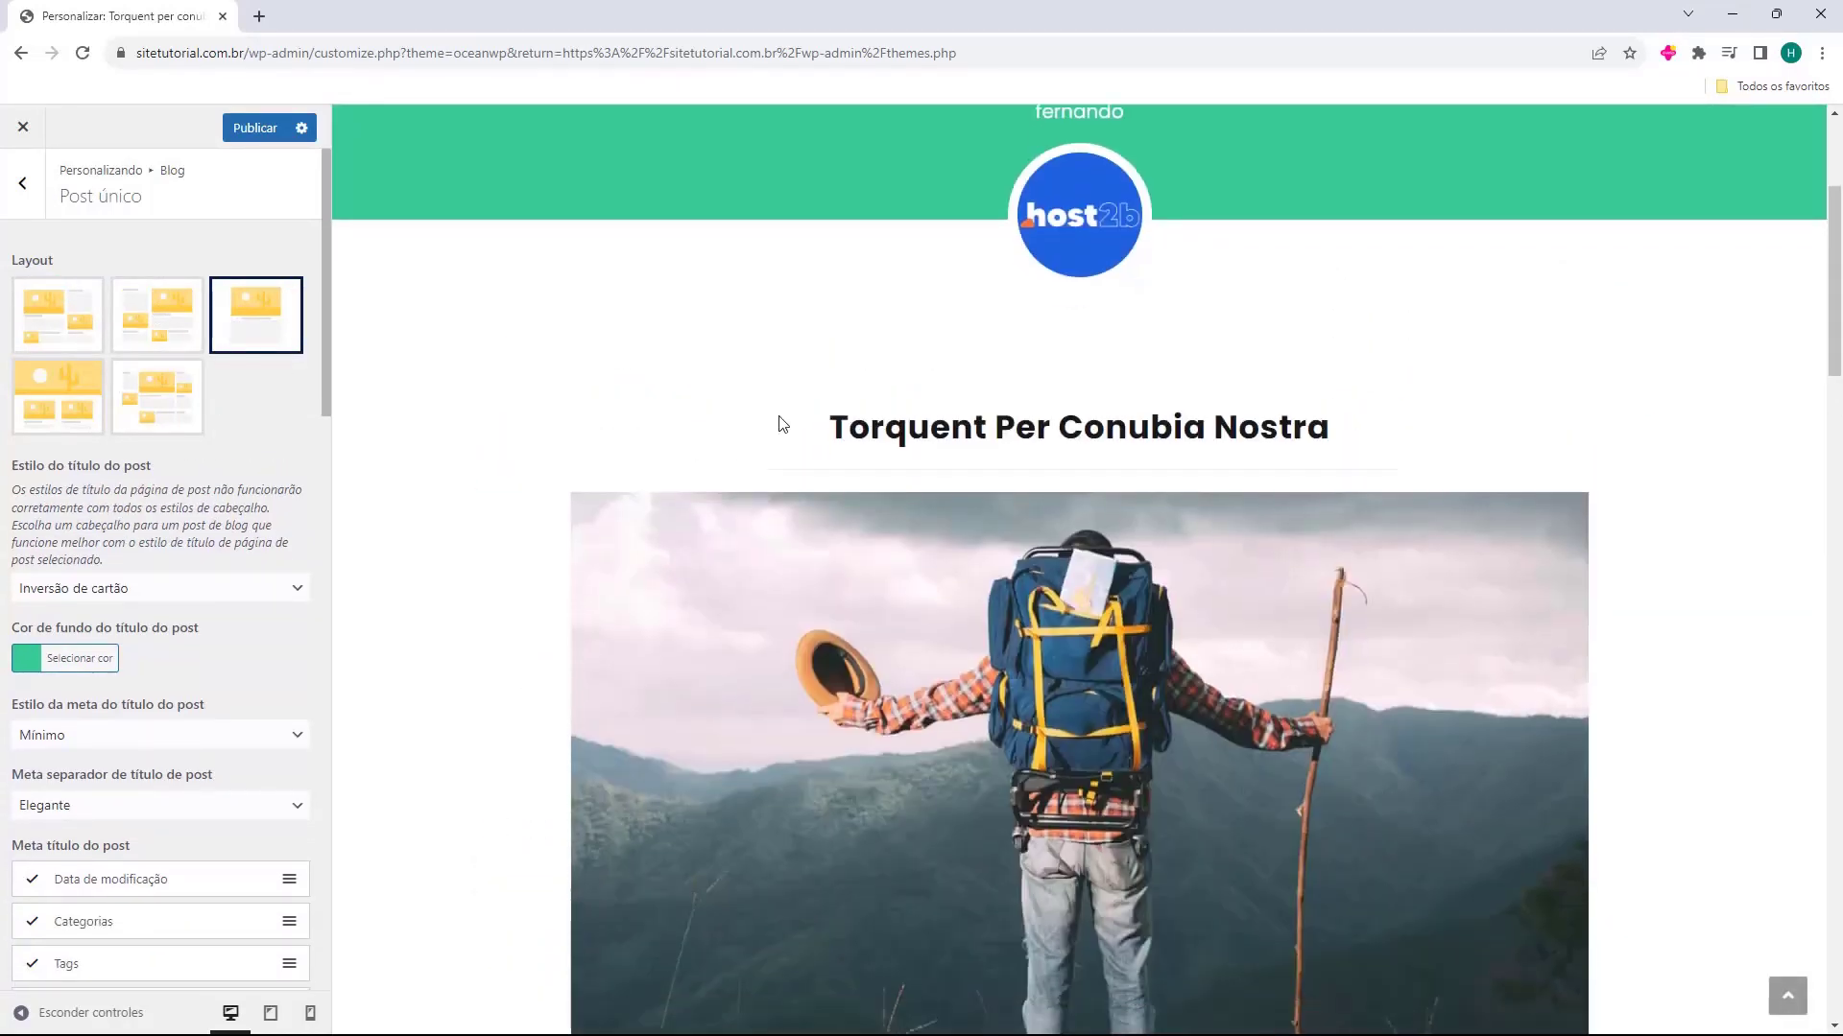
scroll(792, 394, "down", 8)
scroll(792, 395, "down", 13)
scroll(946, 556, "up", 15)
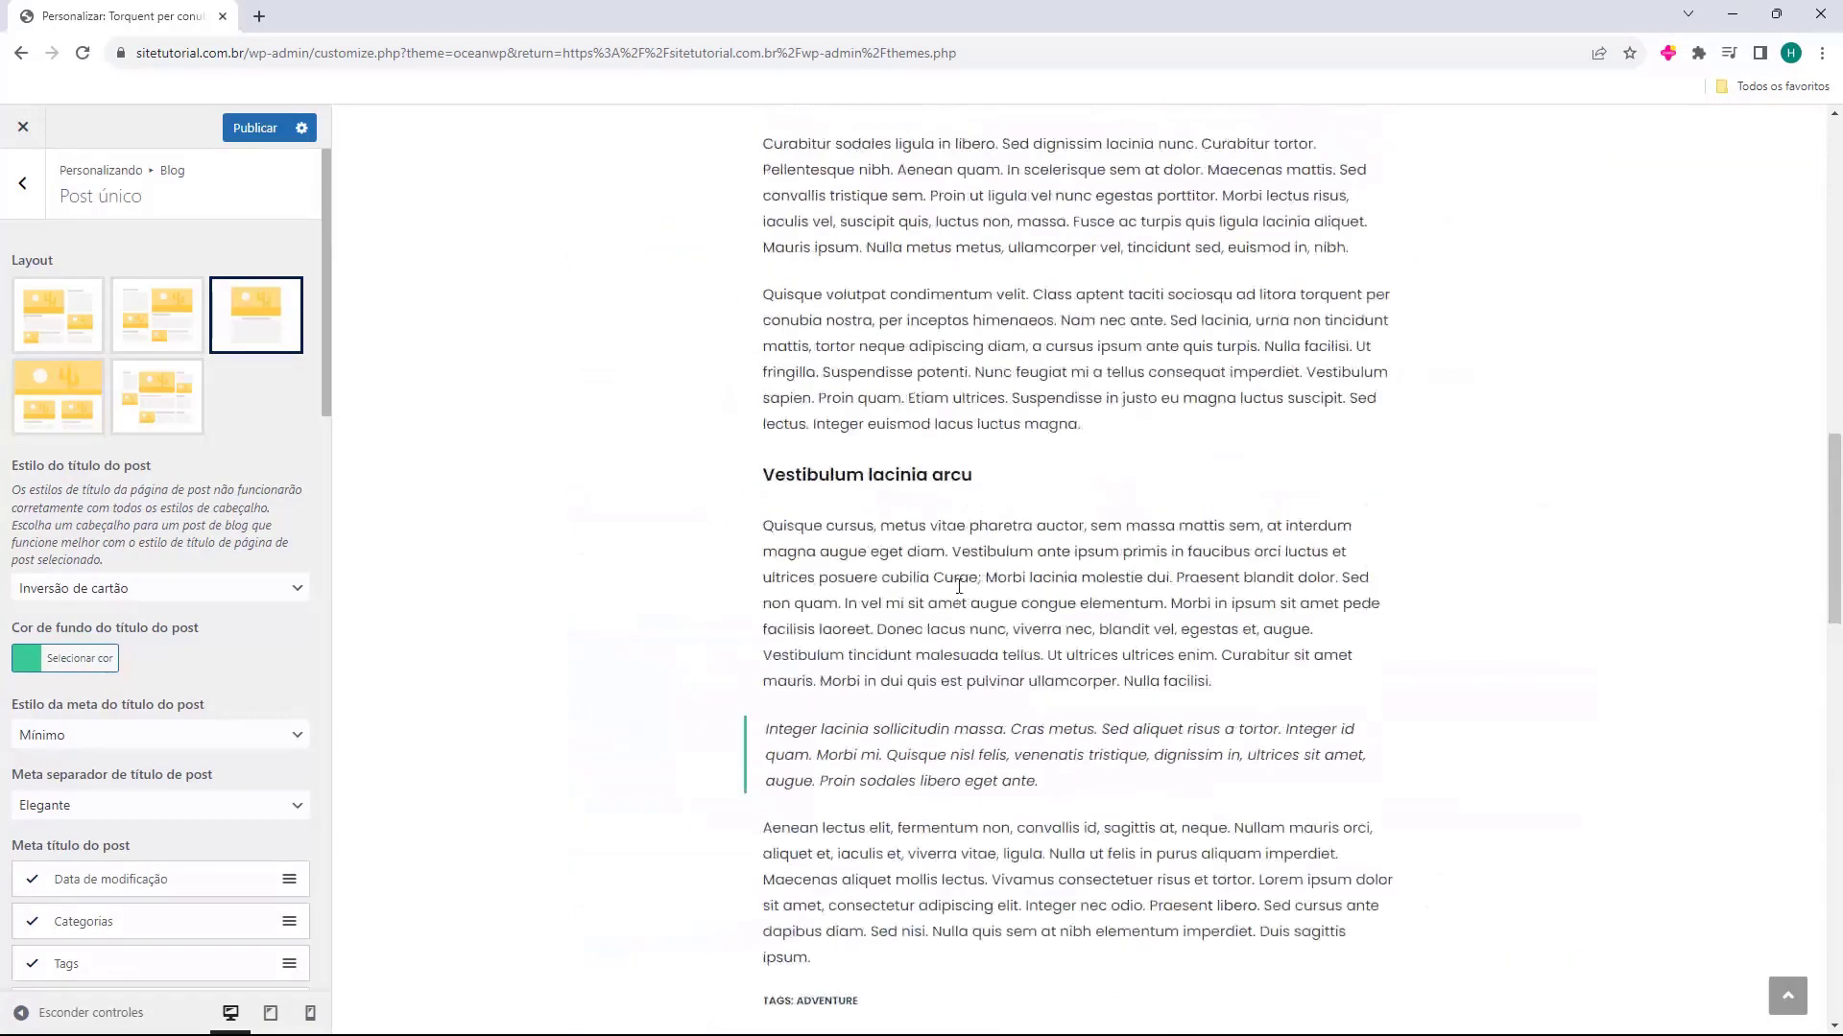
scroll(957, 584, "up", 6)
left_click(101, 334)
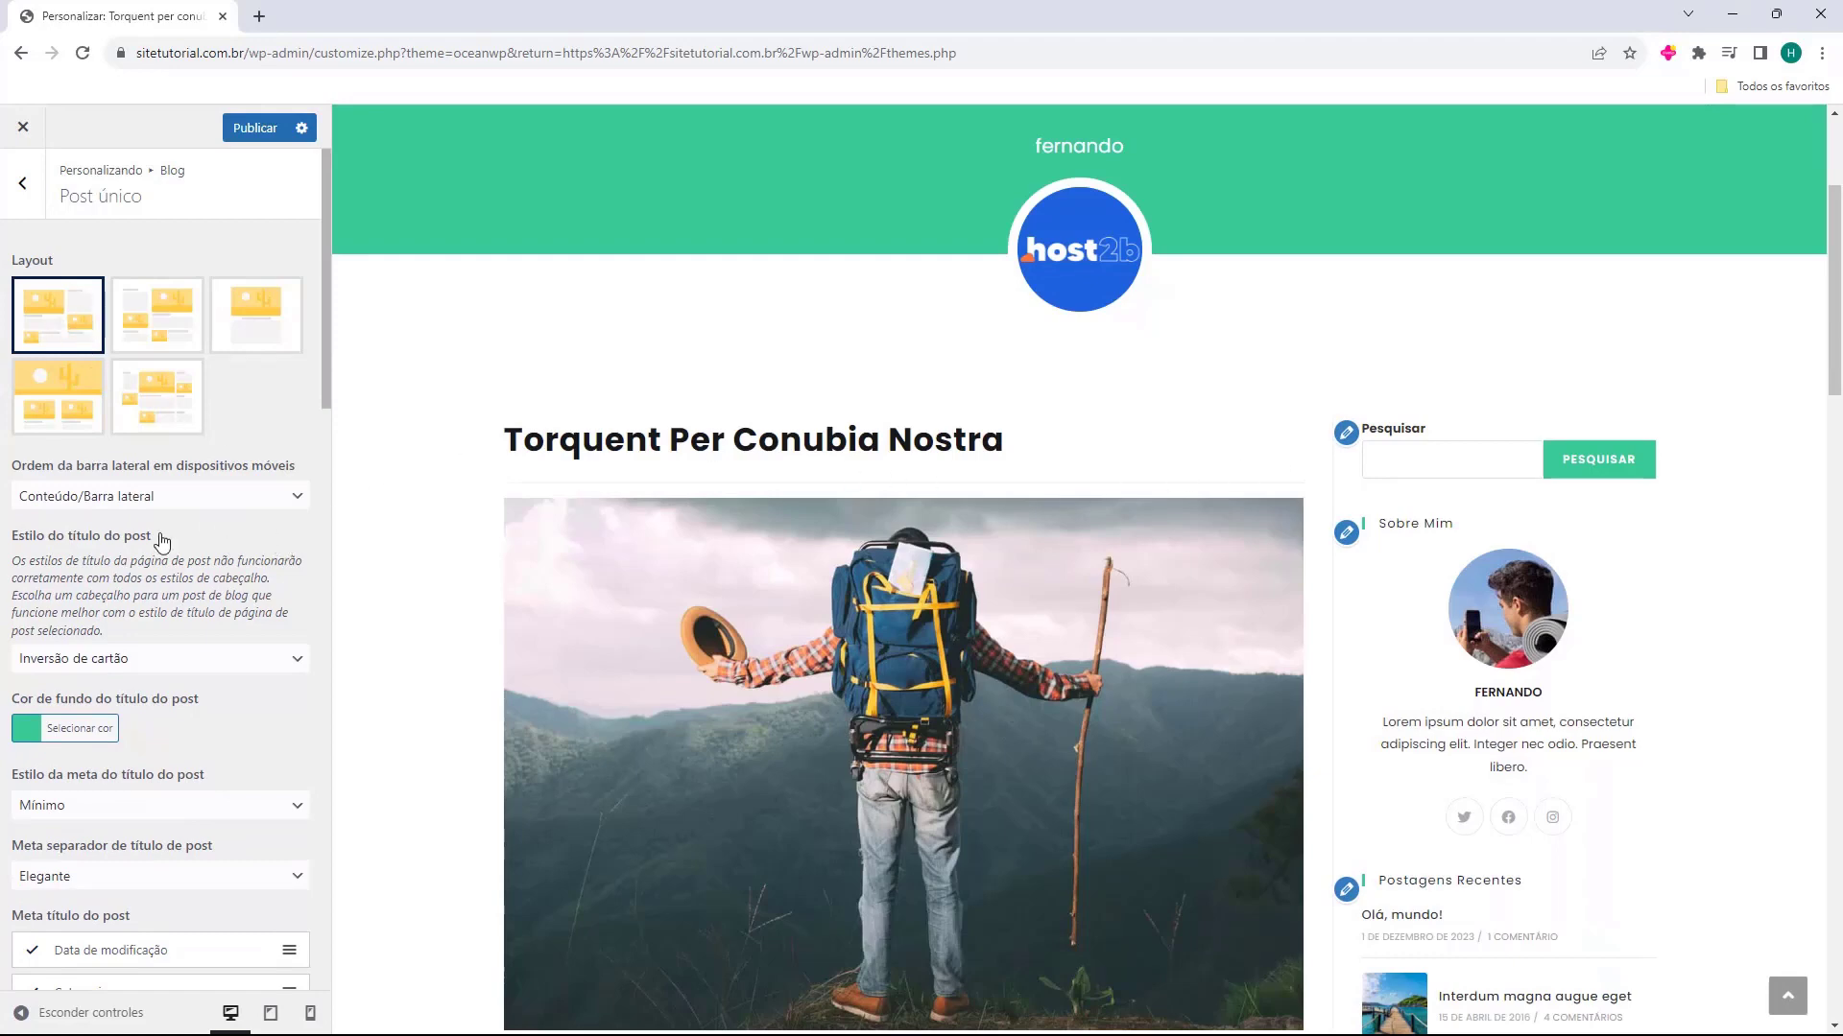
Set Estilo do título do post to Padrão for single posts
scroll(50, 483, "down", 1)
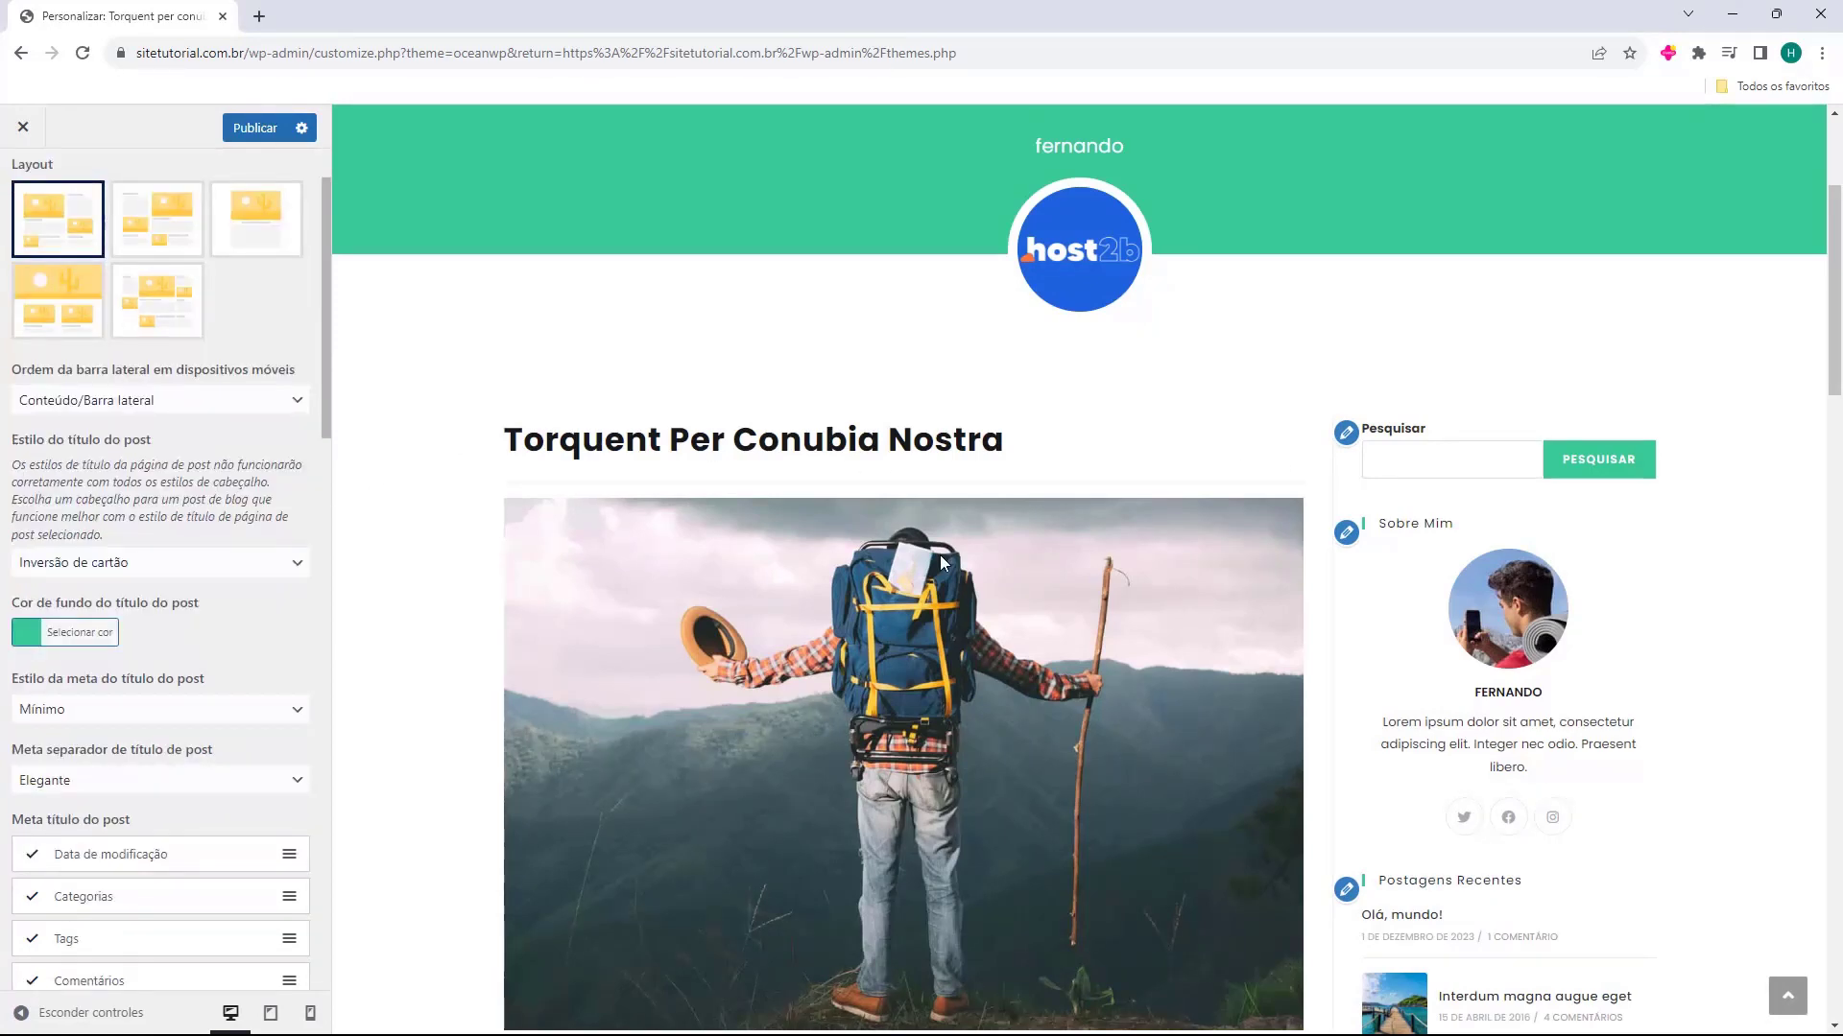
scroll(941, 563, "up", 3)
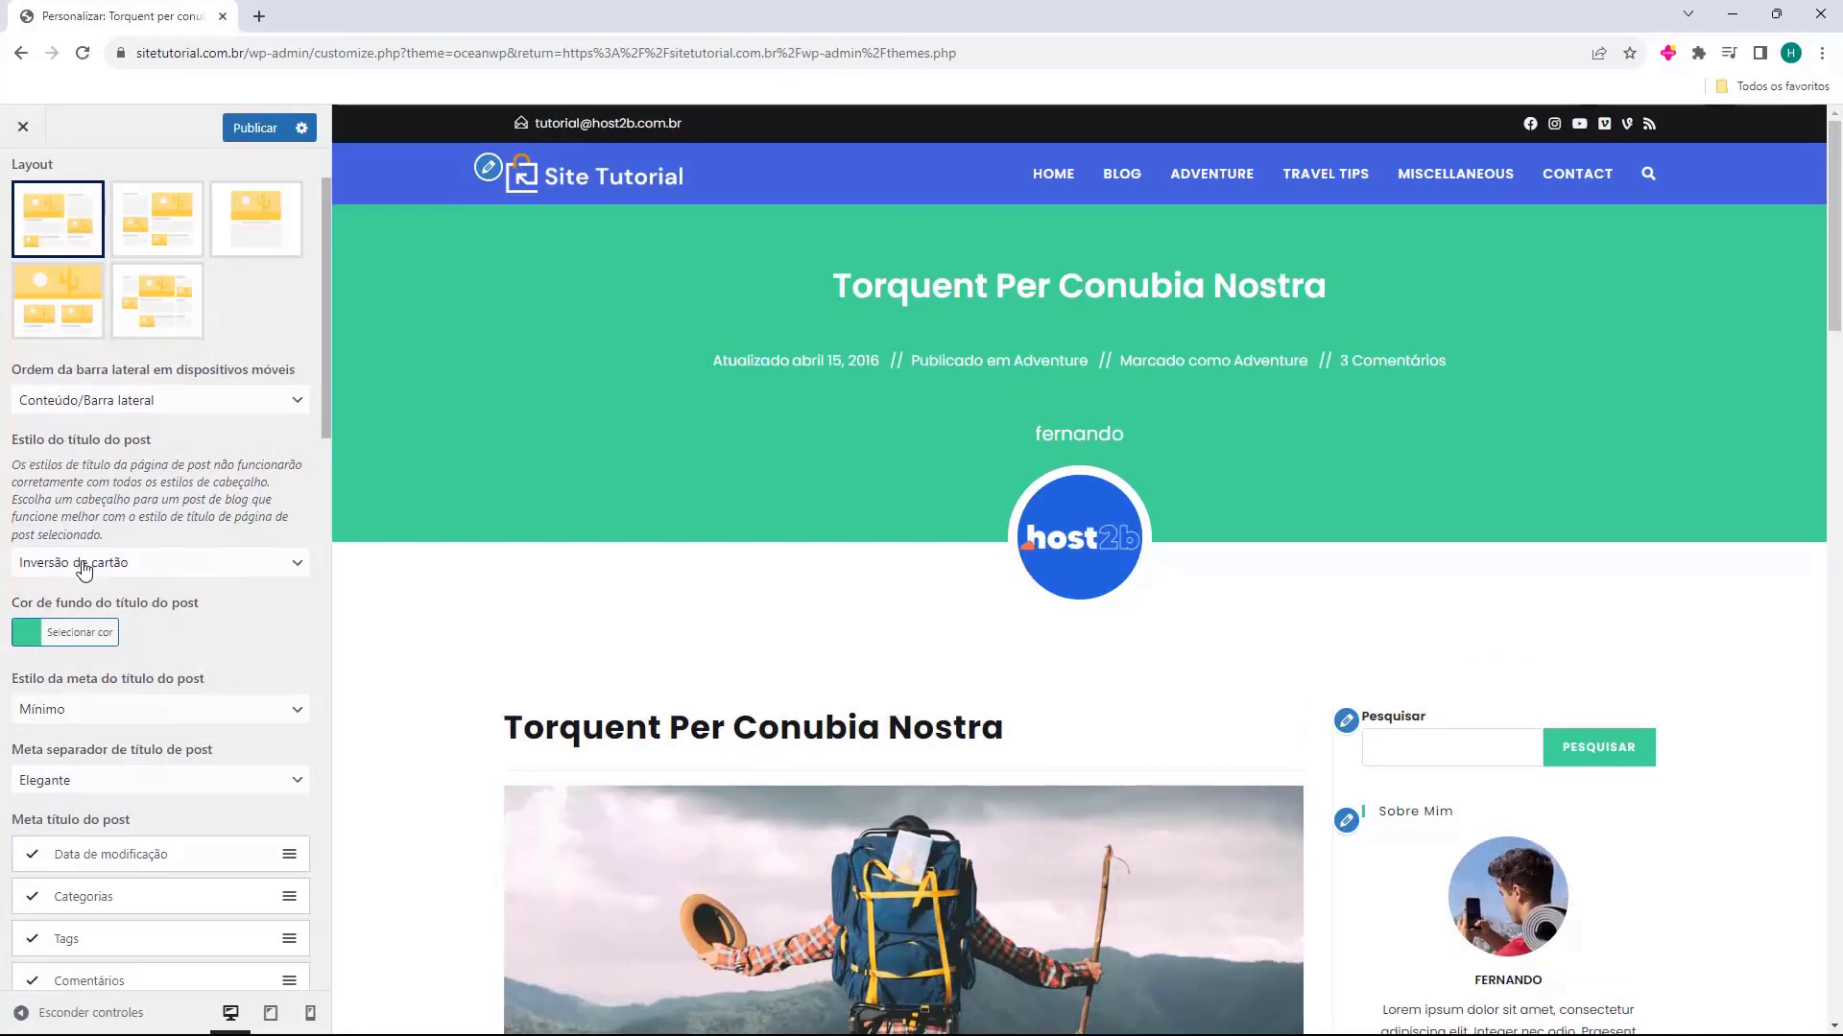
left_click(42, 566)
left_click(67, 588)
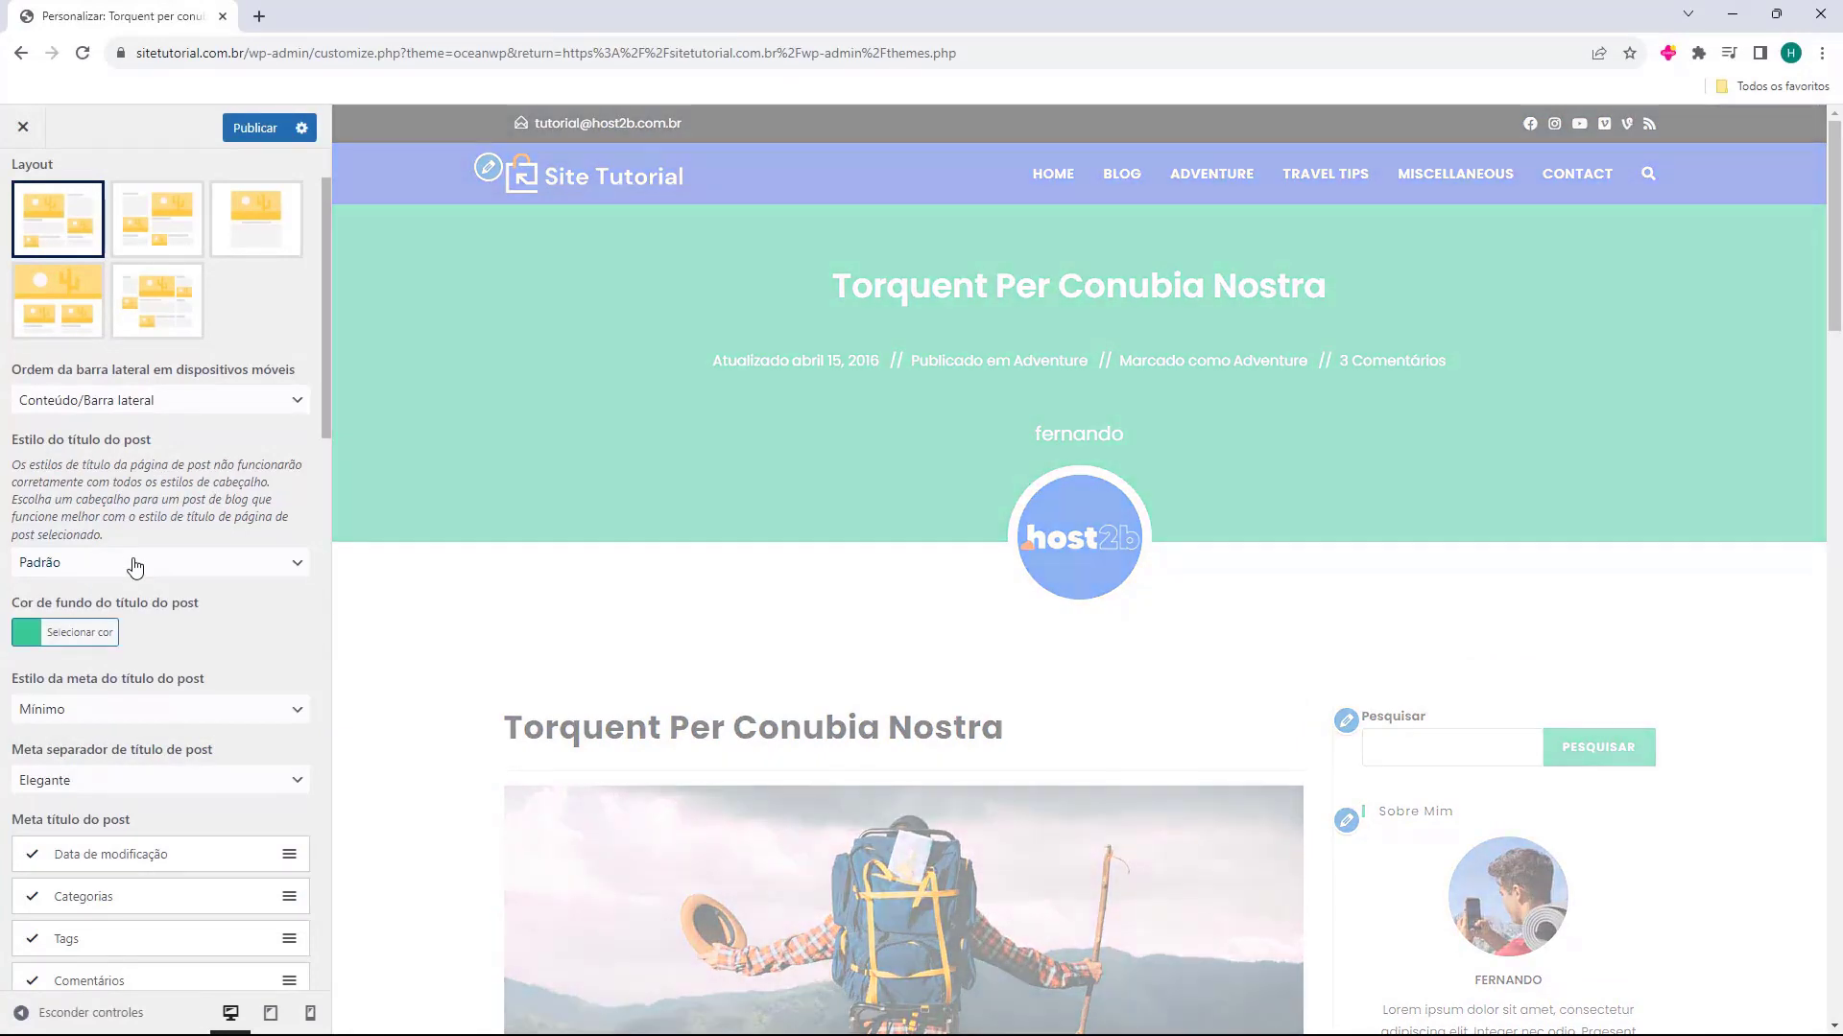
Try the post title styles Introdução, Cobrir, Cartão, Inversão de cartão, Tela and Inversão de tela, then return to Padrão
left_click(135, 567)
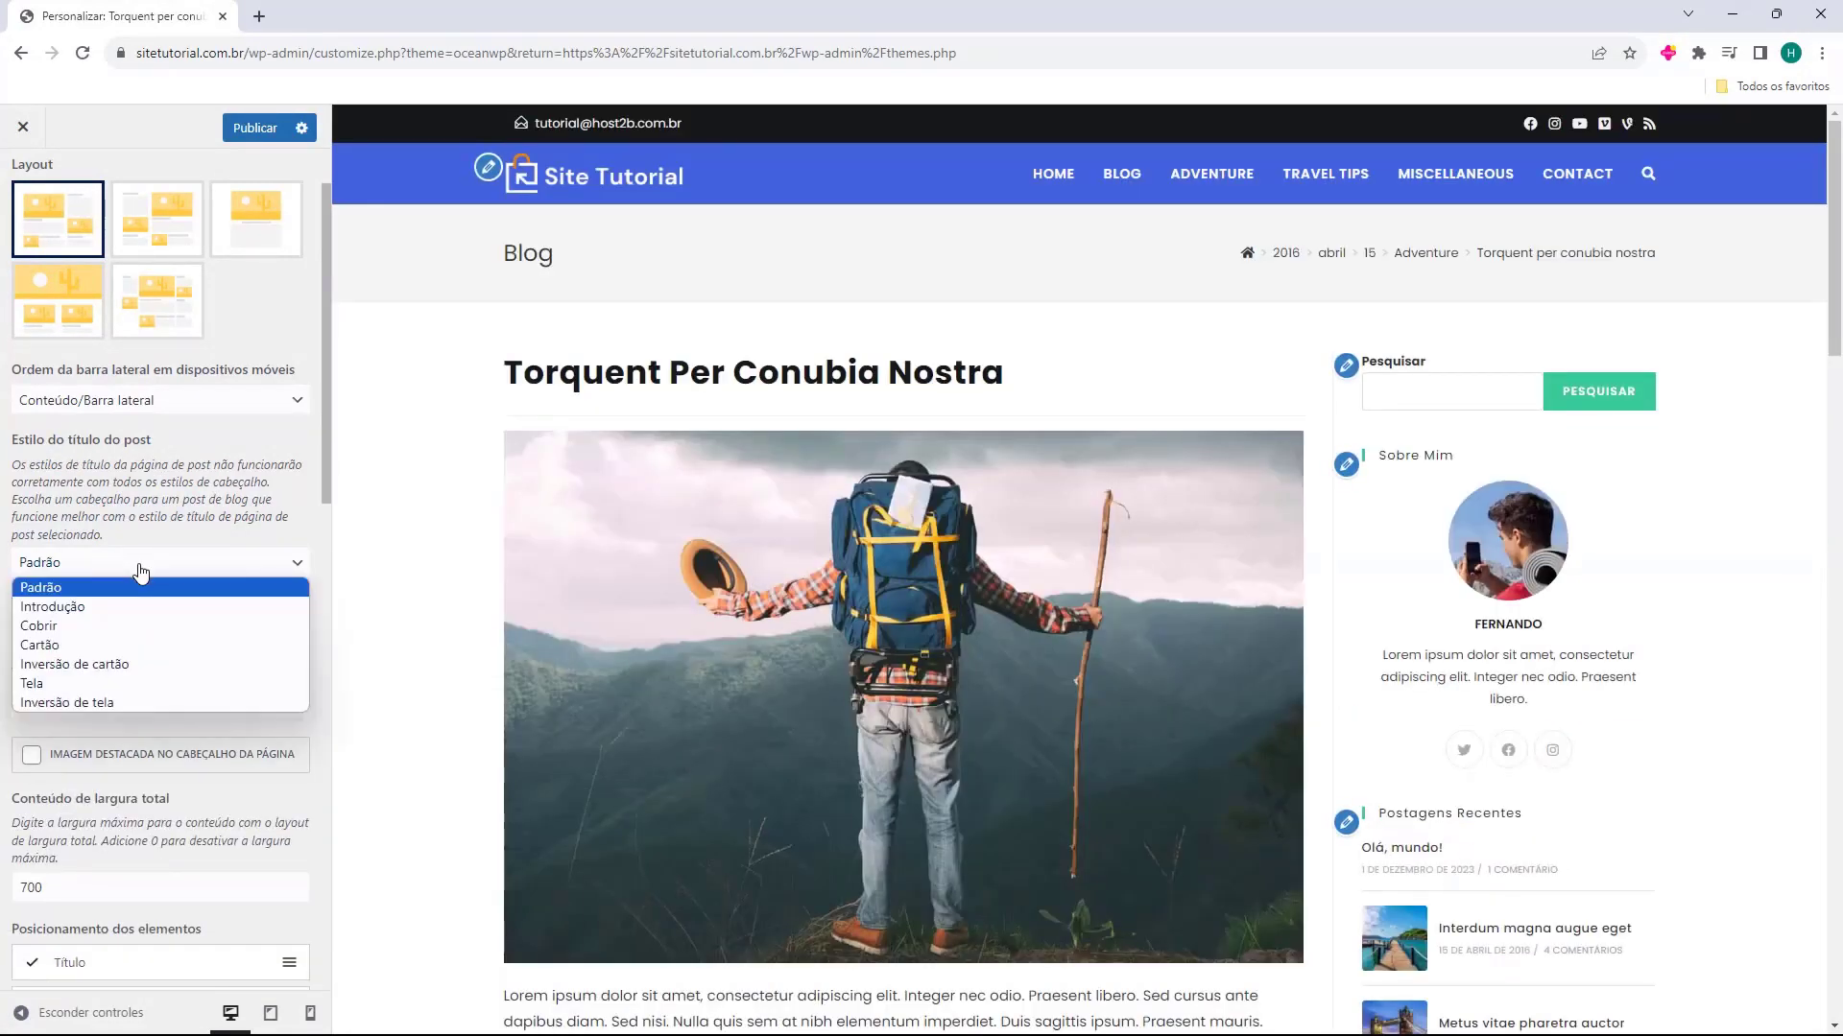
left_click(135, 606)
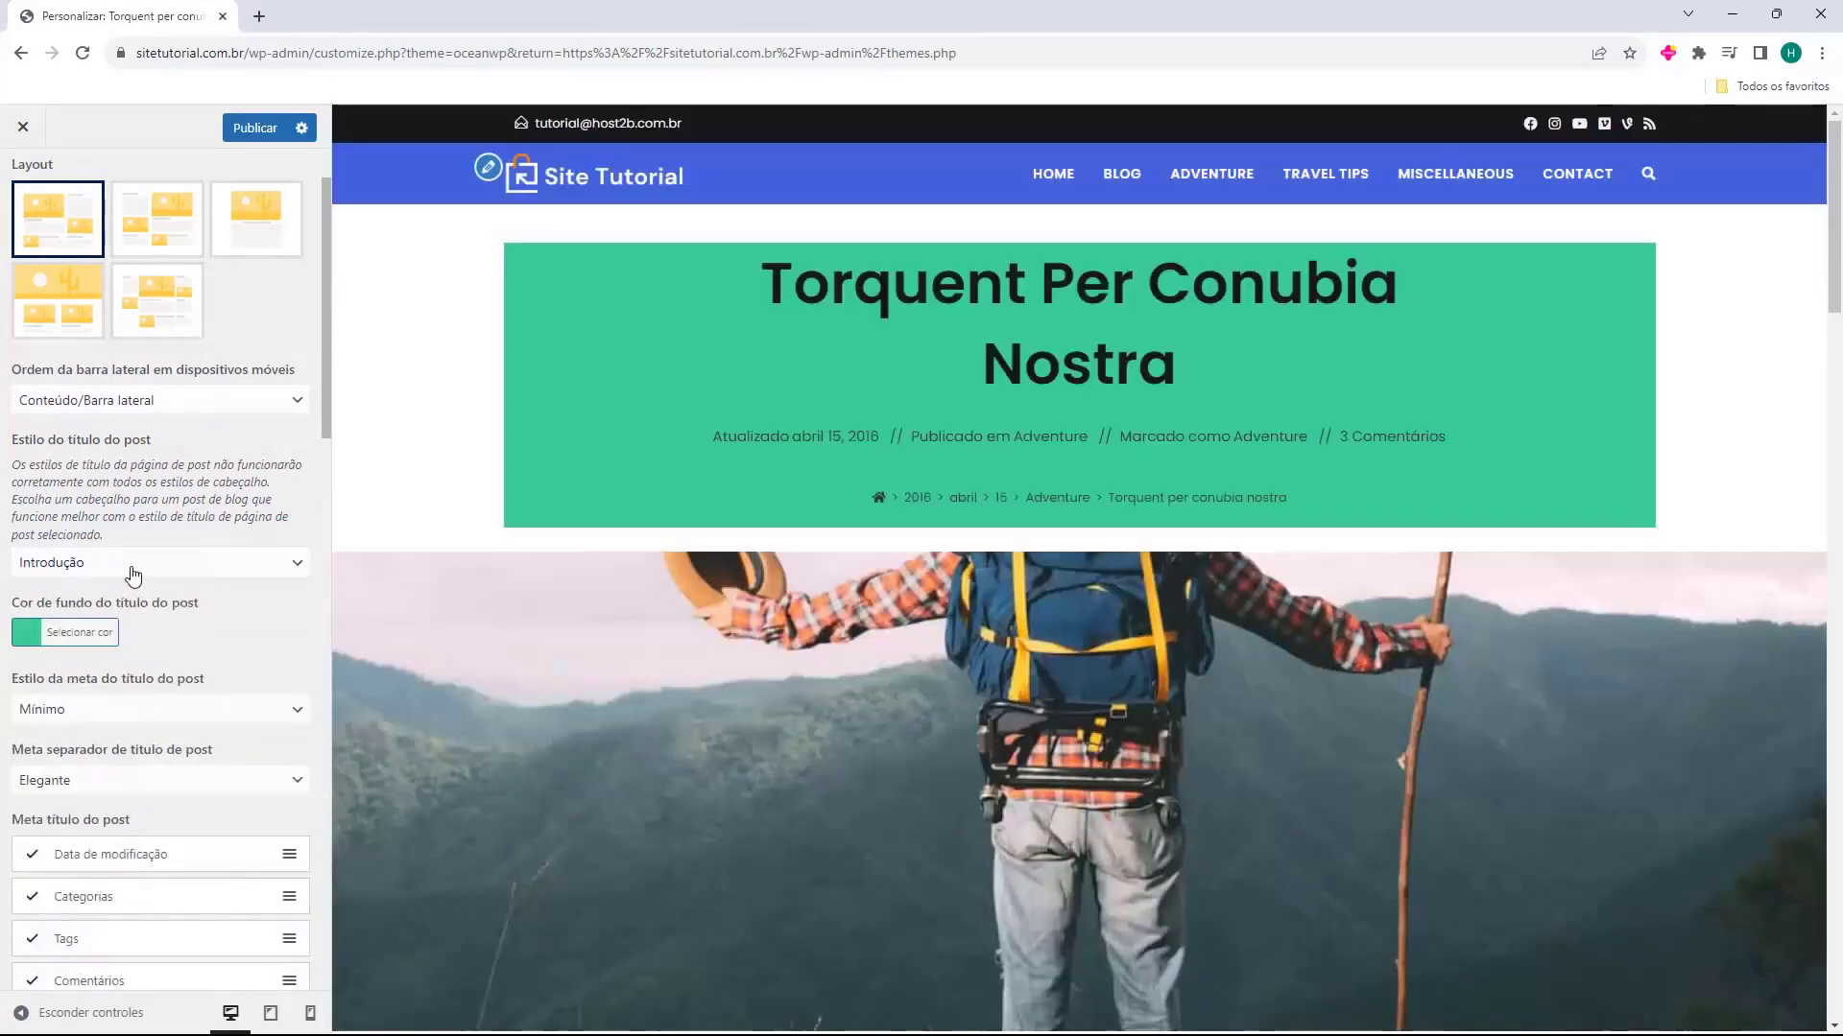
left_click(133, 574)
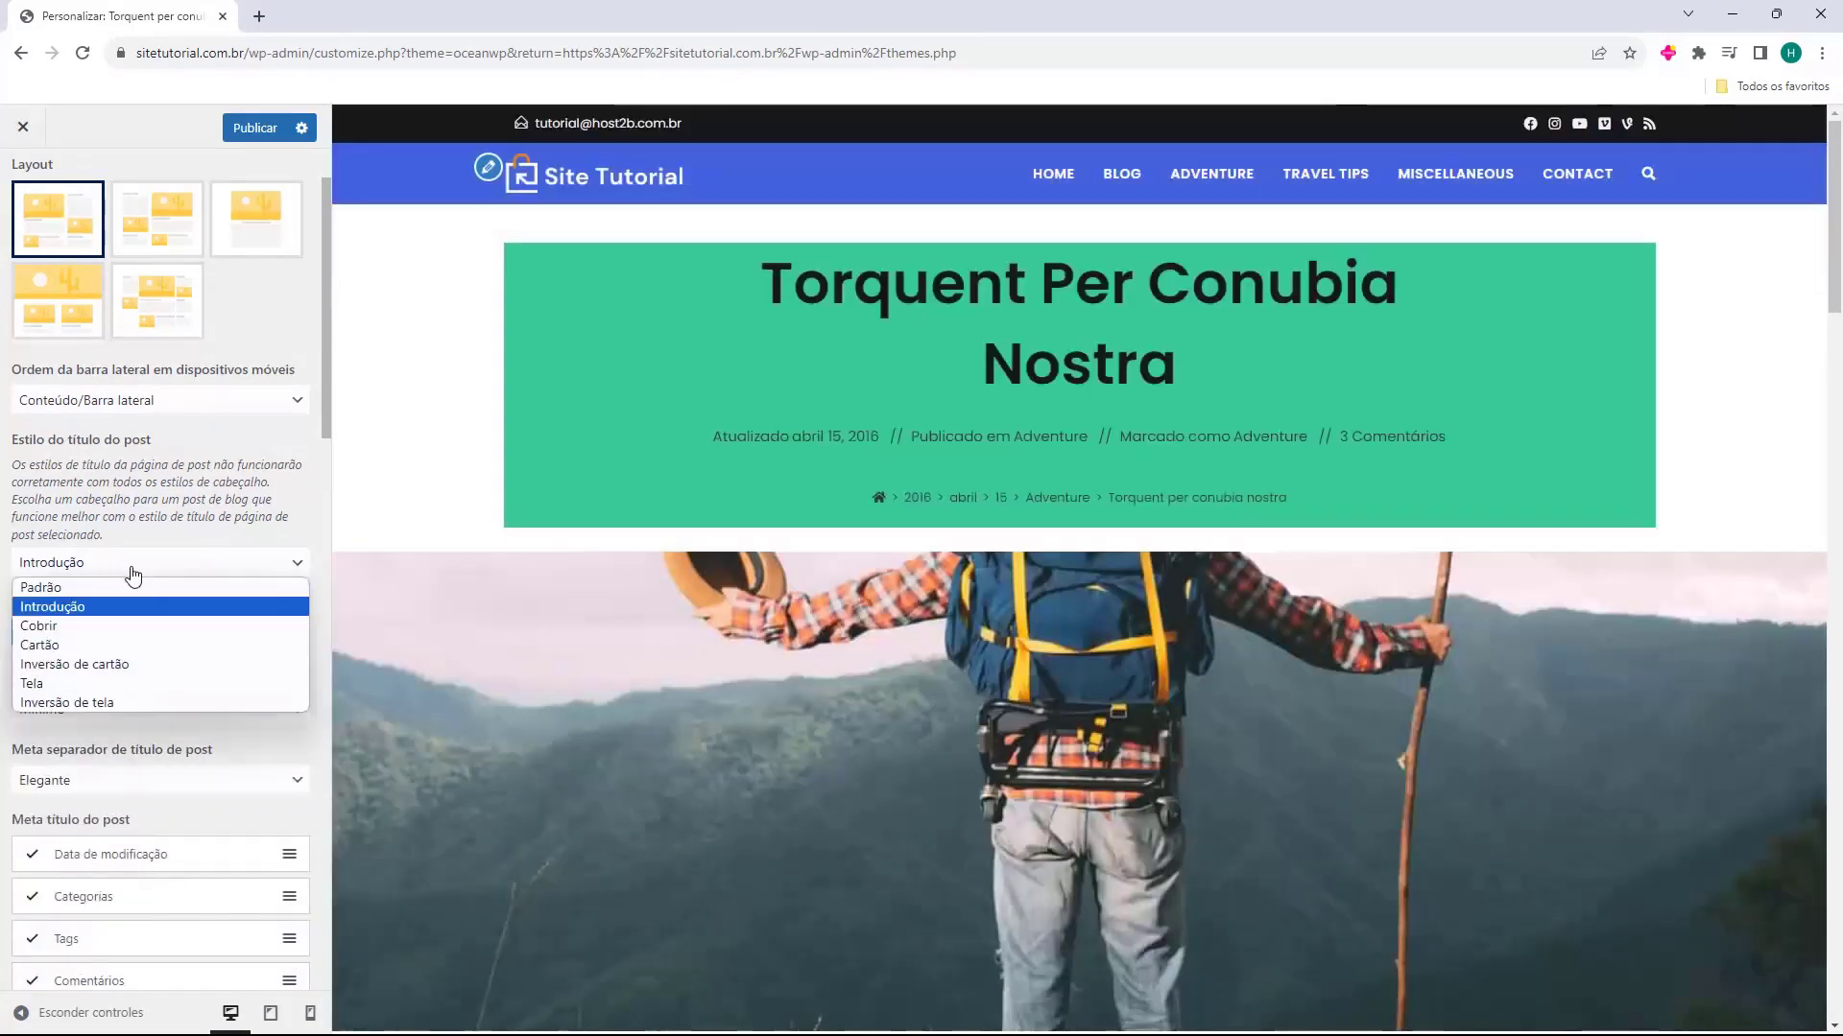
left_click(124, 625)
left_click(156, 572)
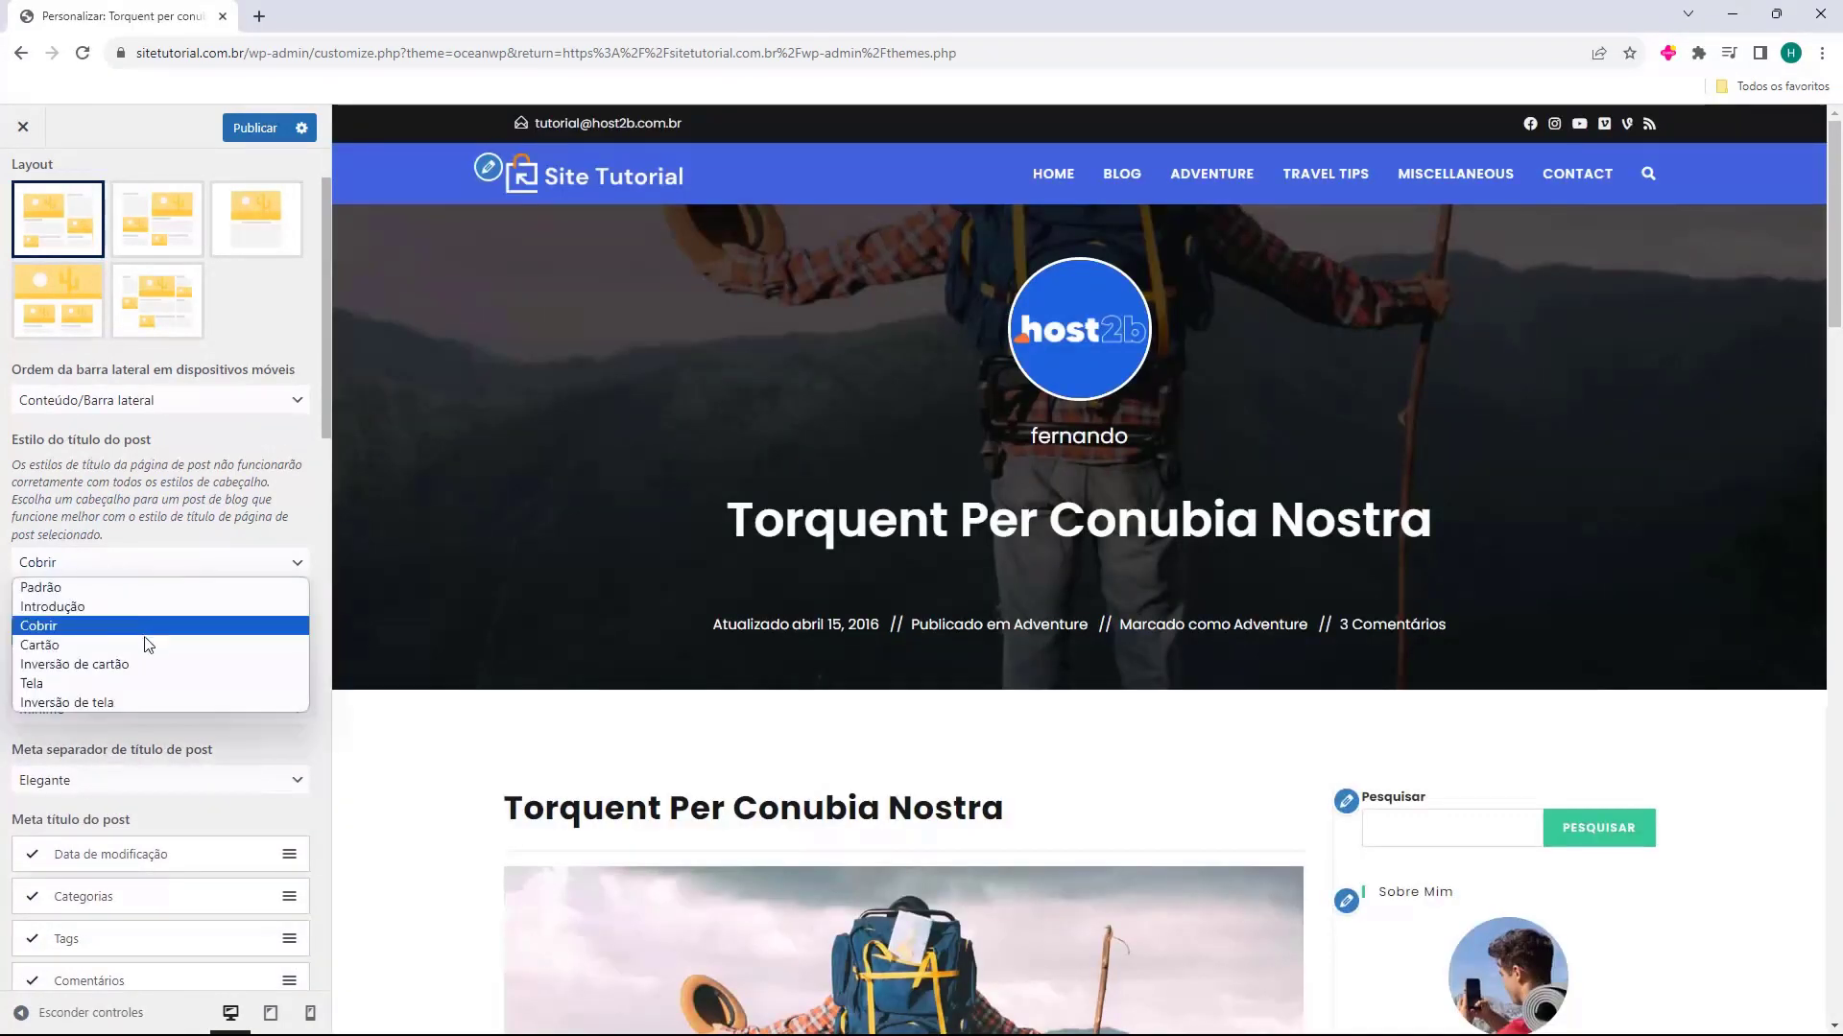
left_click(158, 643)
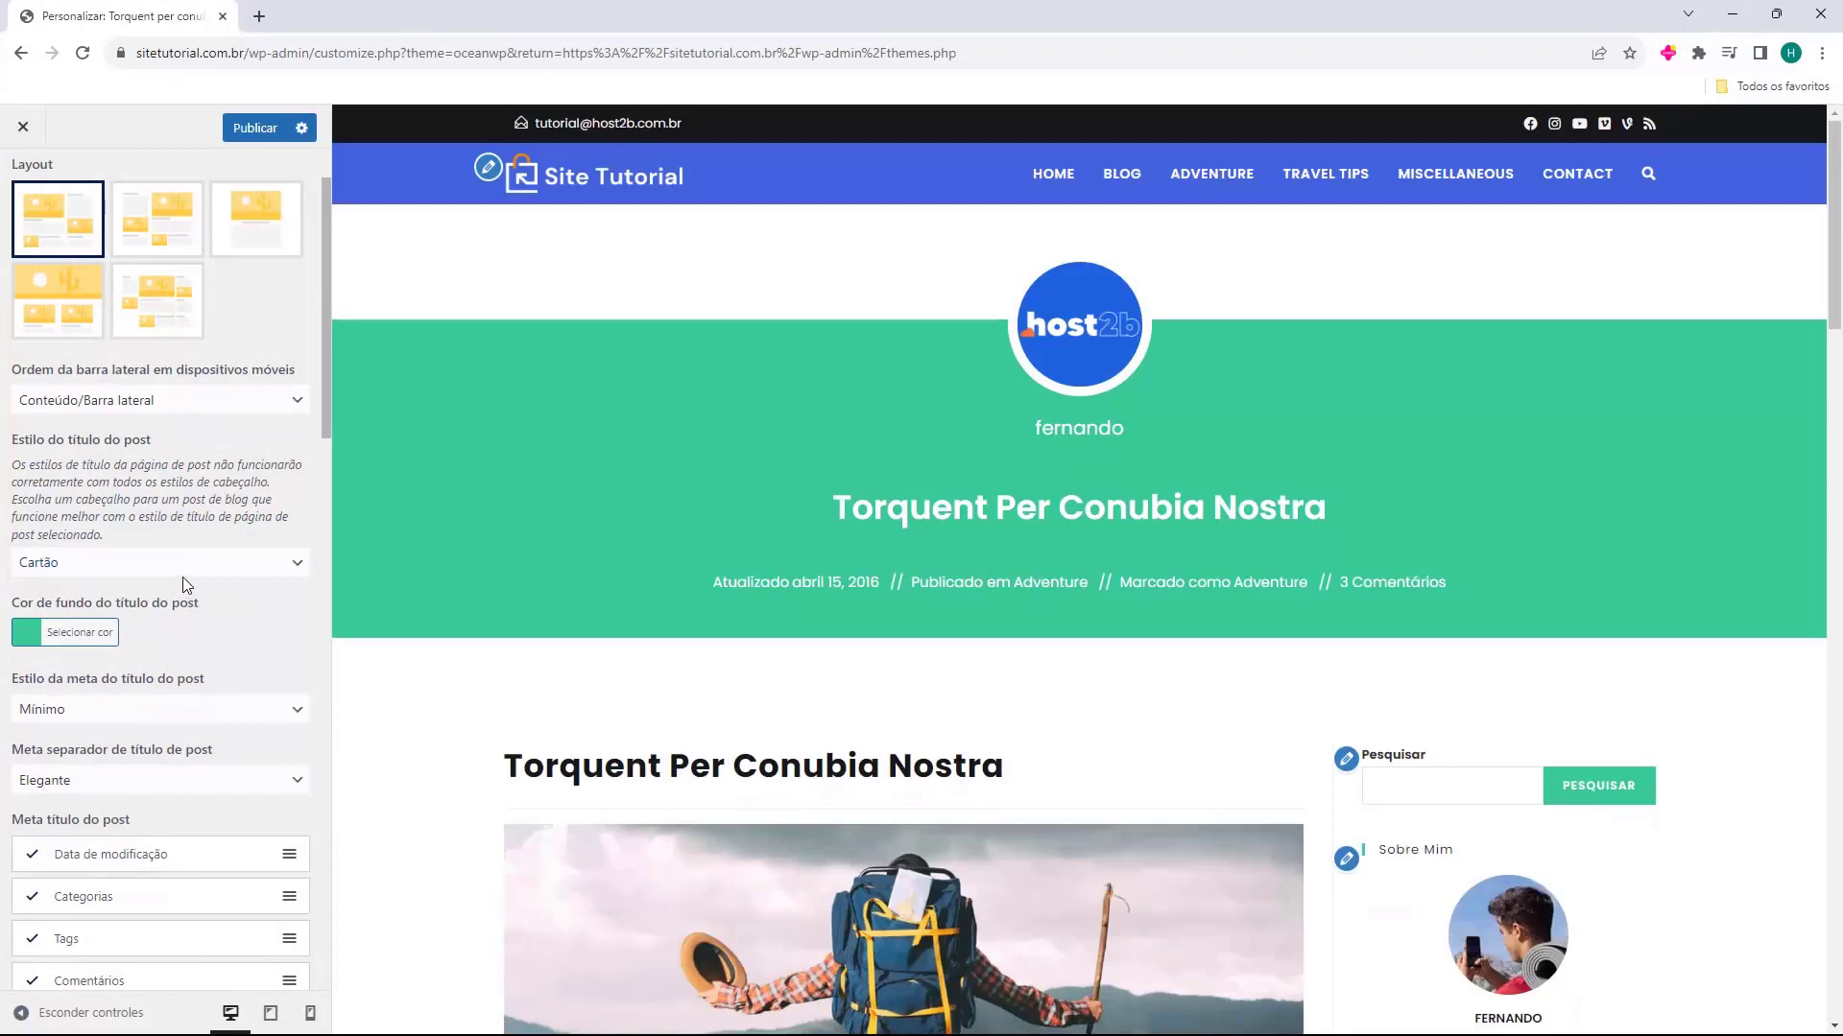
left_click(184, 569)
left_click(163, 662)
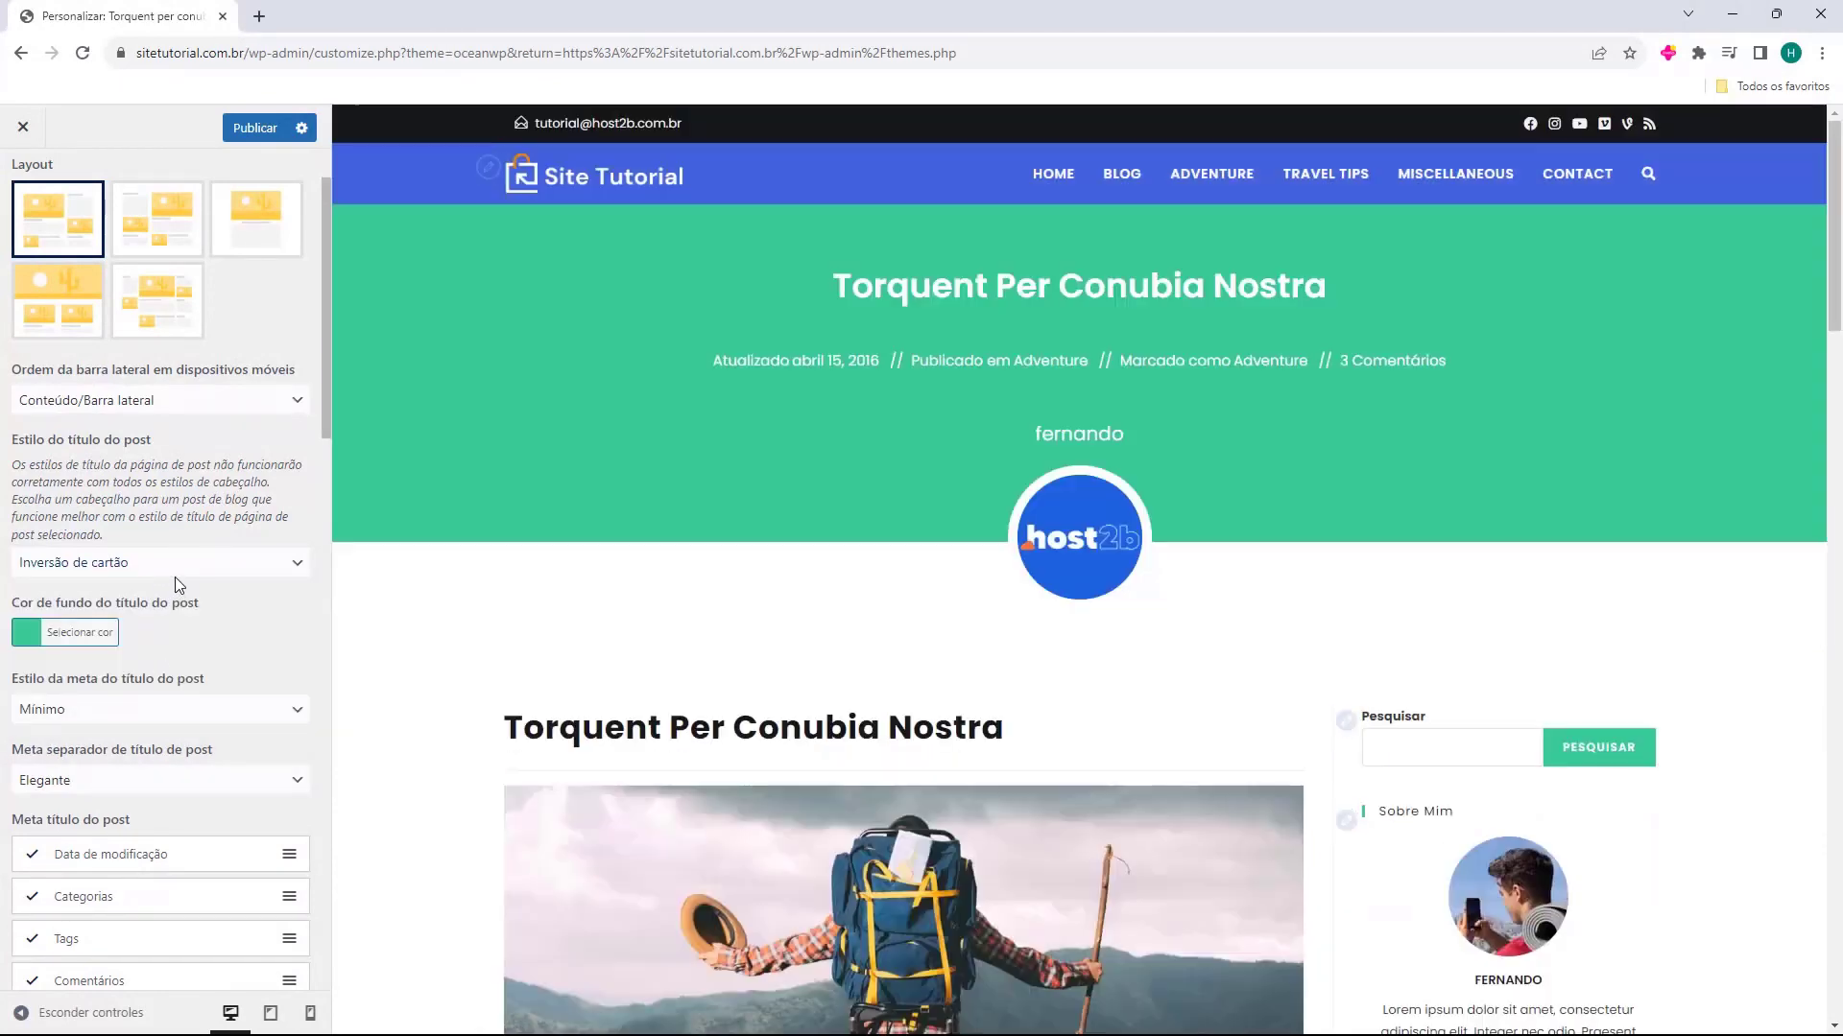
left_click(175, 574)
left_click(142, 684)
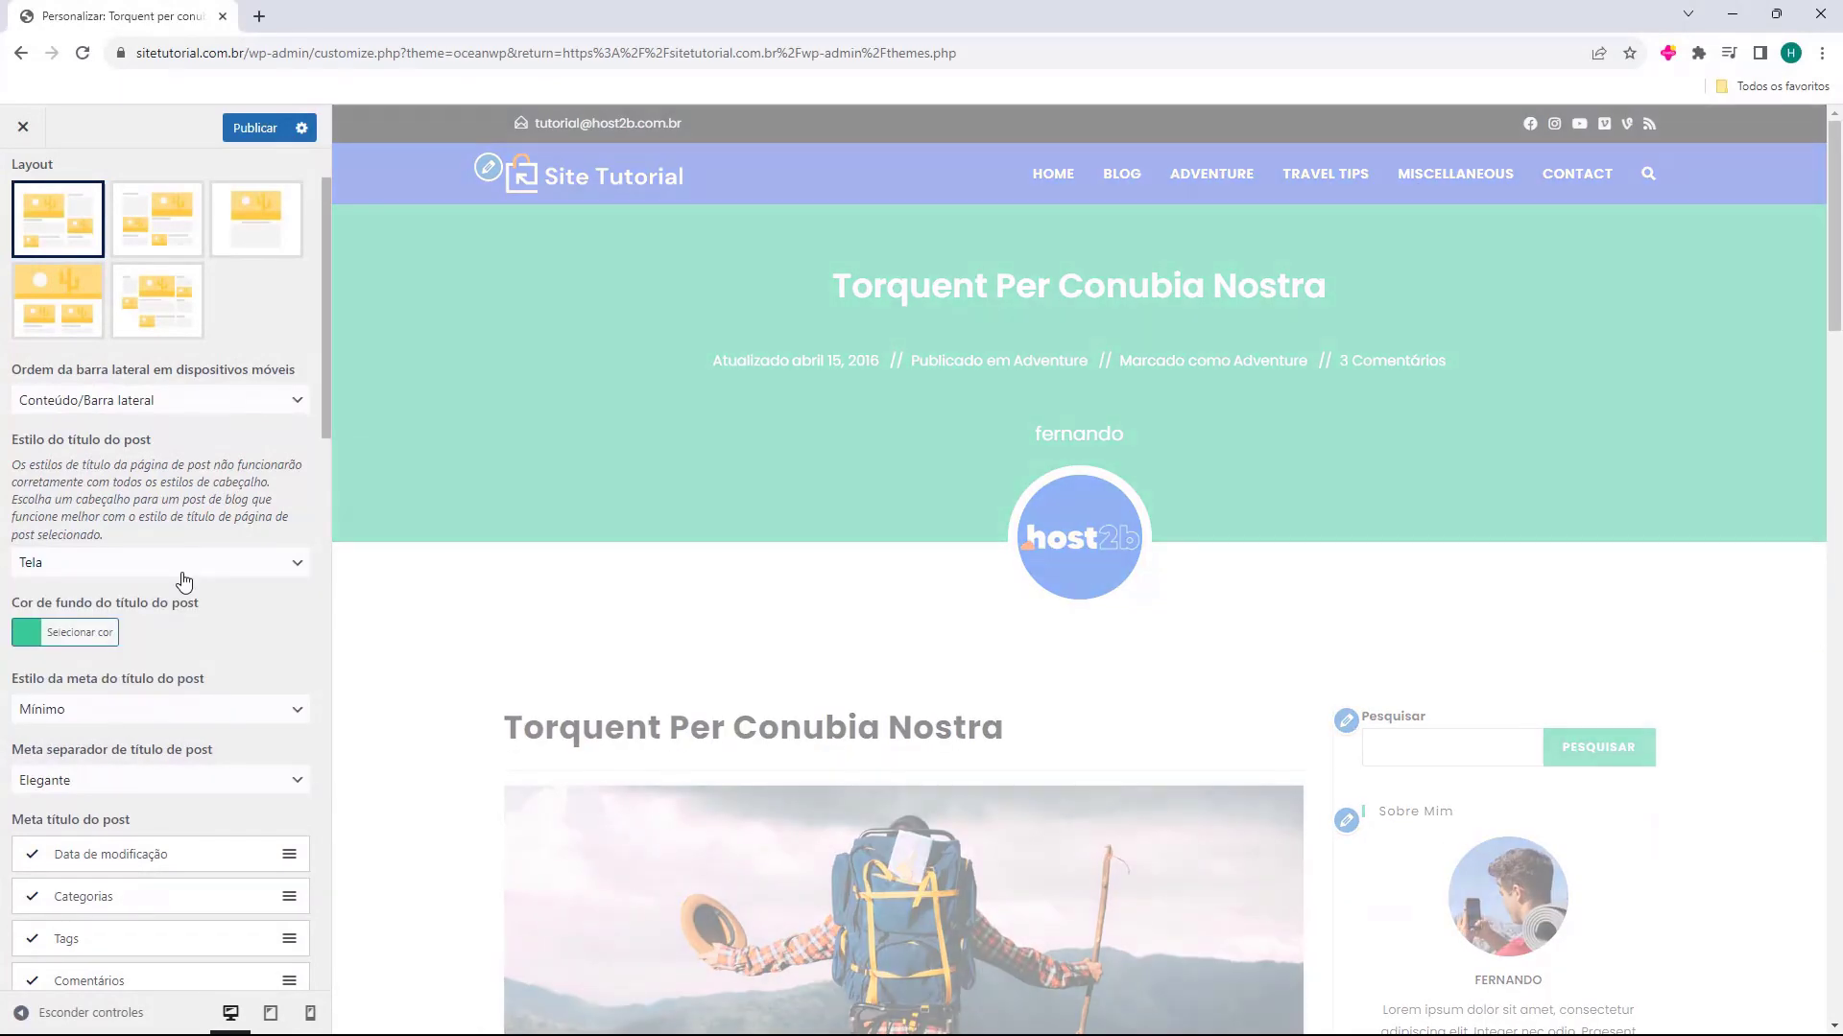
left_click(177, 565)
left_click(223, 704)
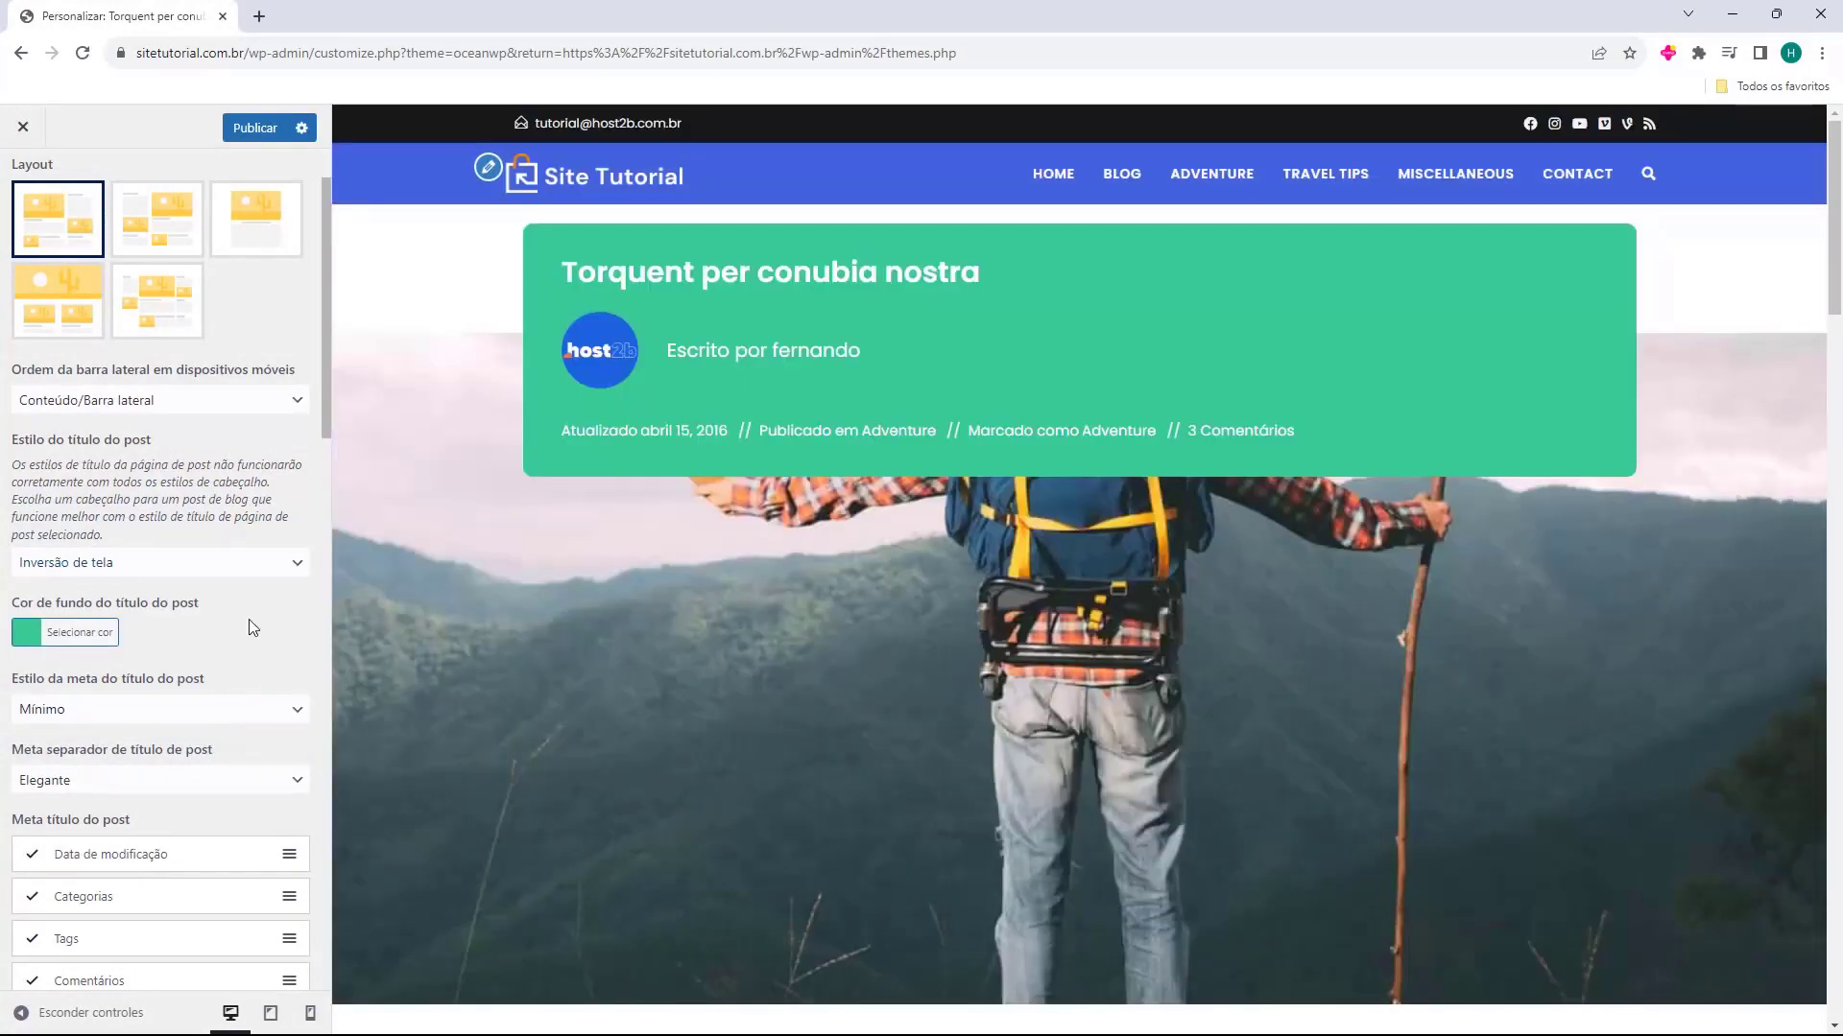
left_click(185, 563)
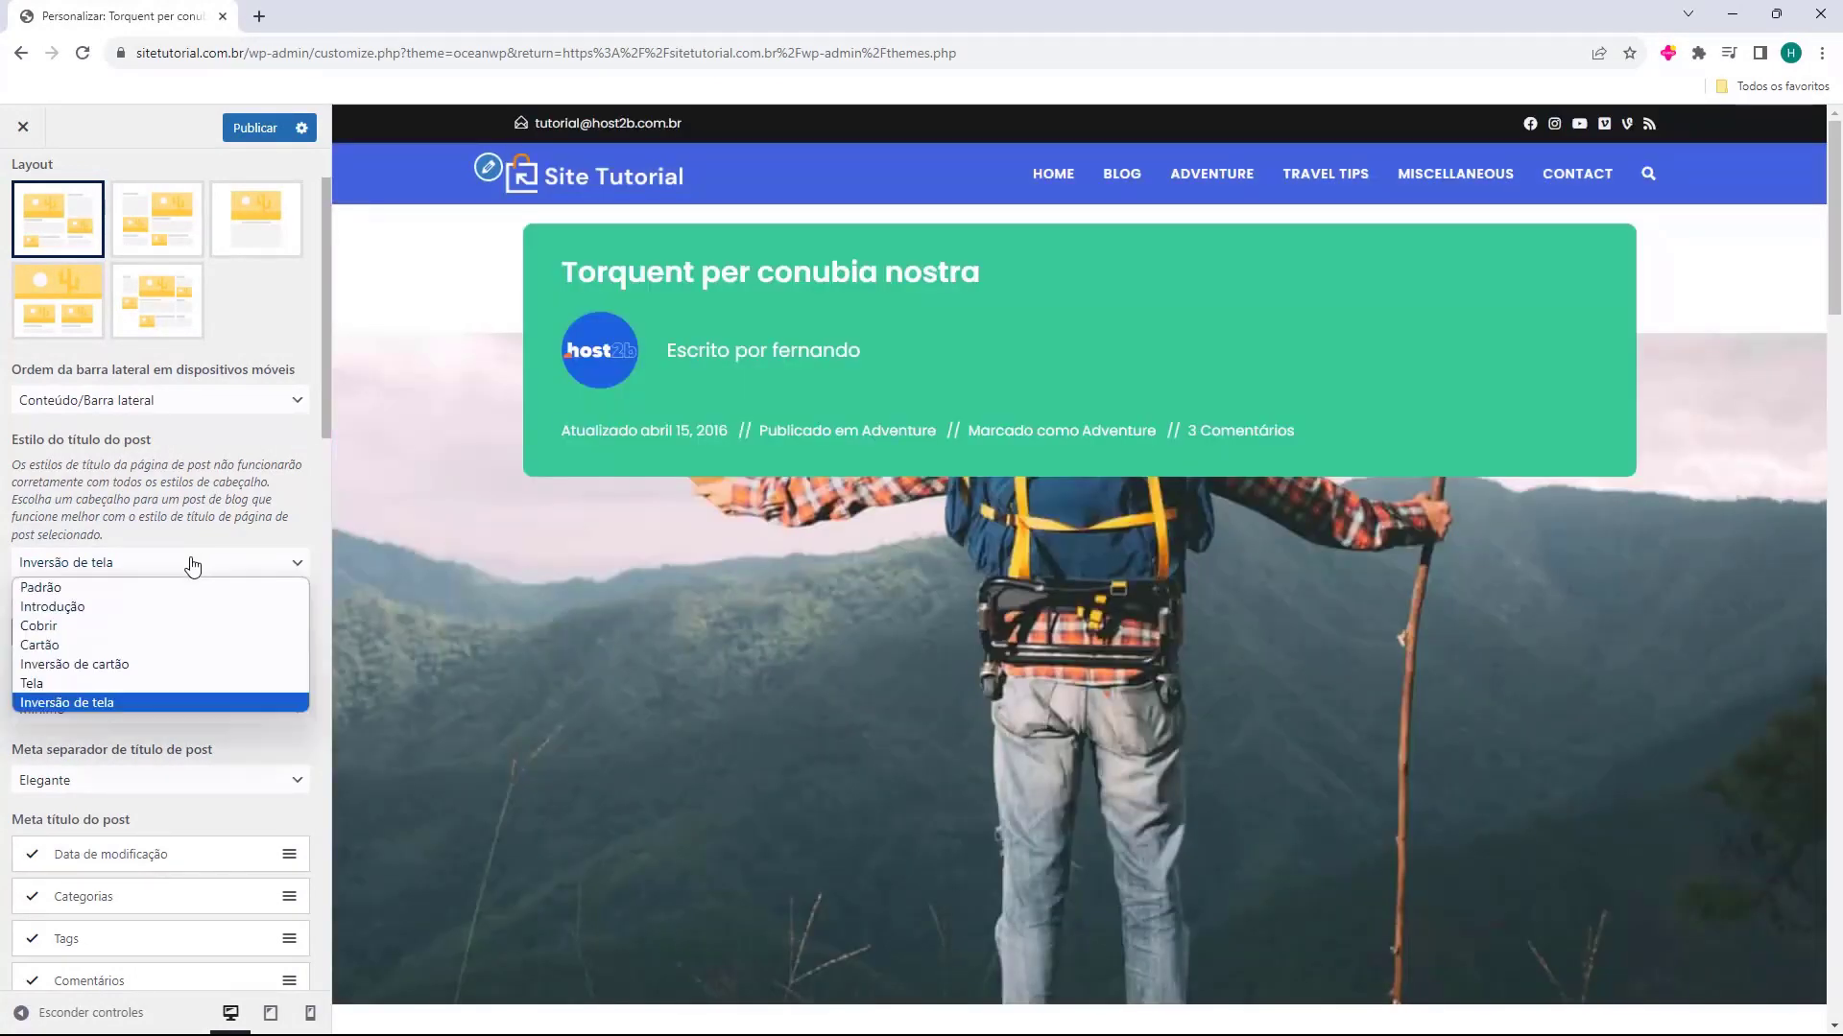
left_click(163, 589)
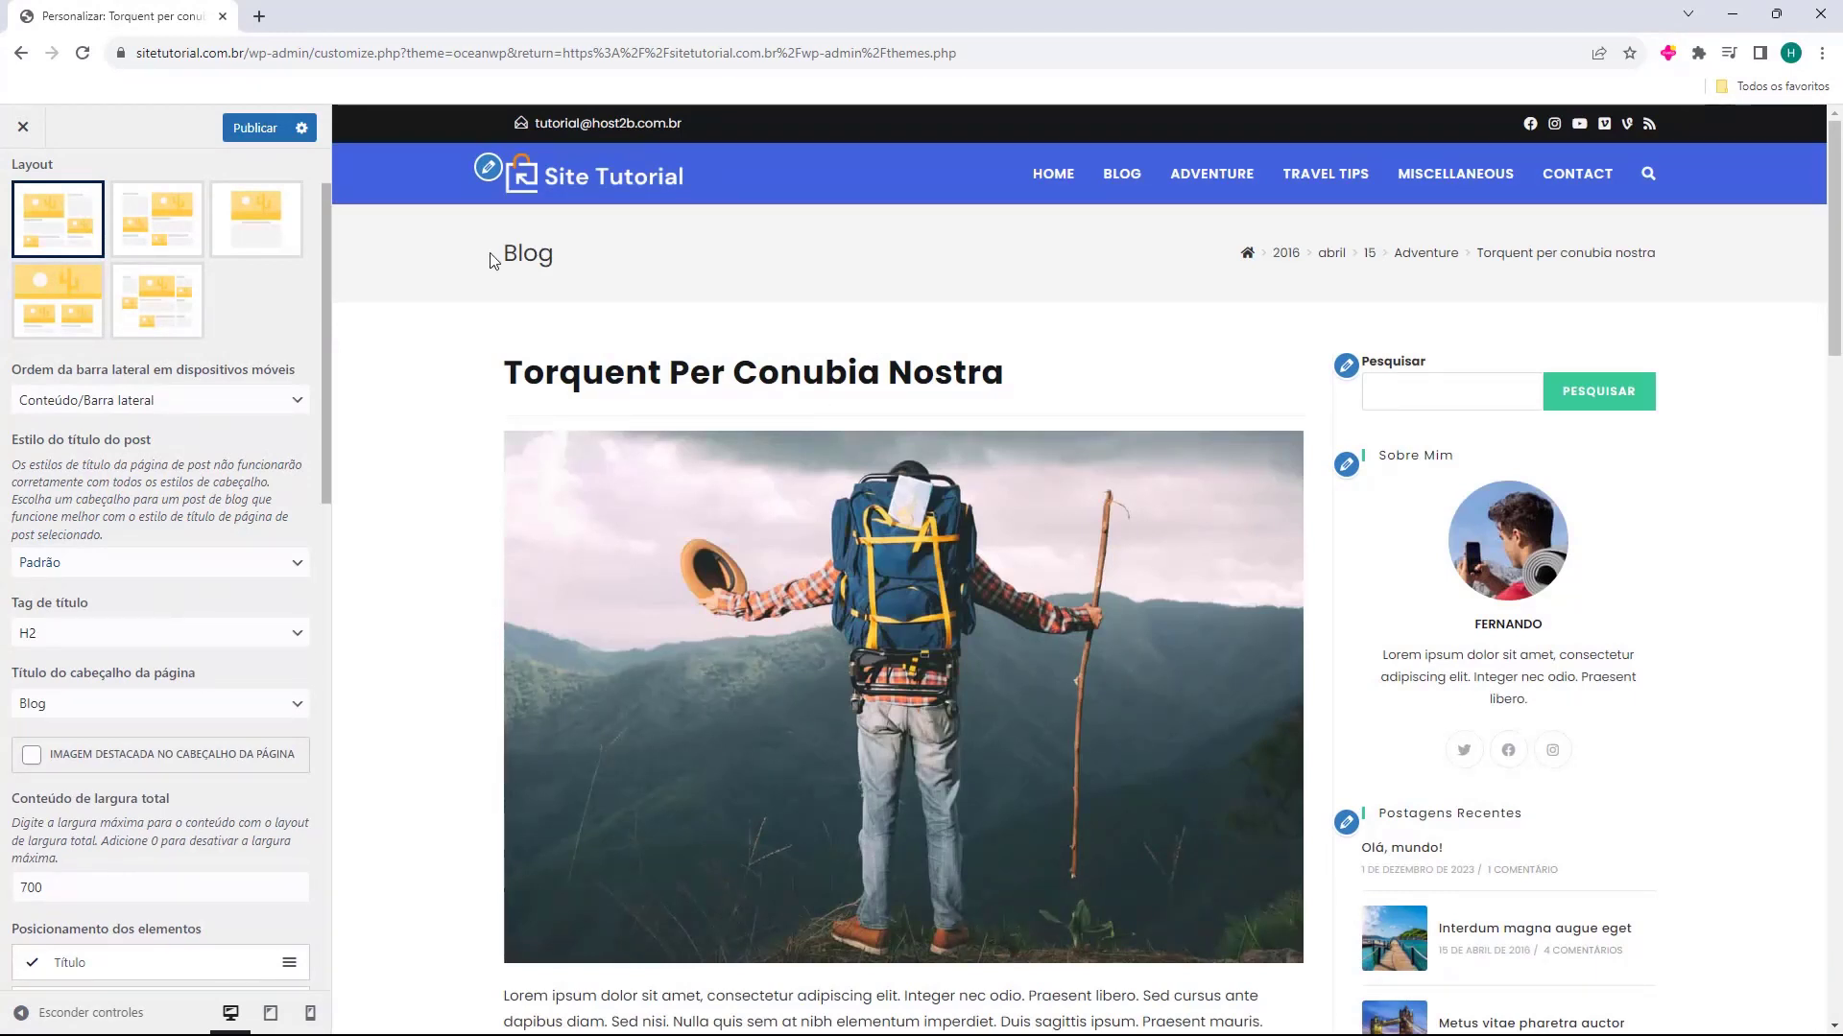
Change Título do cabeçalho da página to Título do post so the header shows the post's own title
left_click_drag(491, 254, 576, 254)
left_click(577, 255)
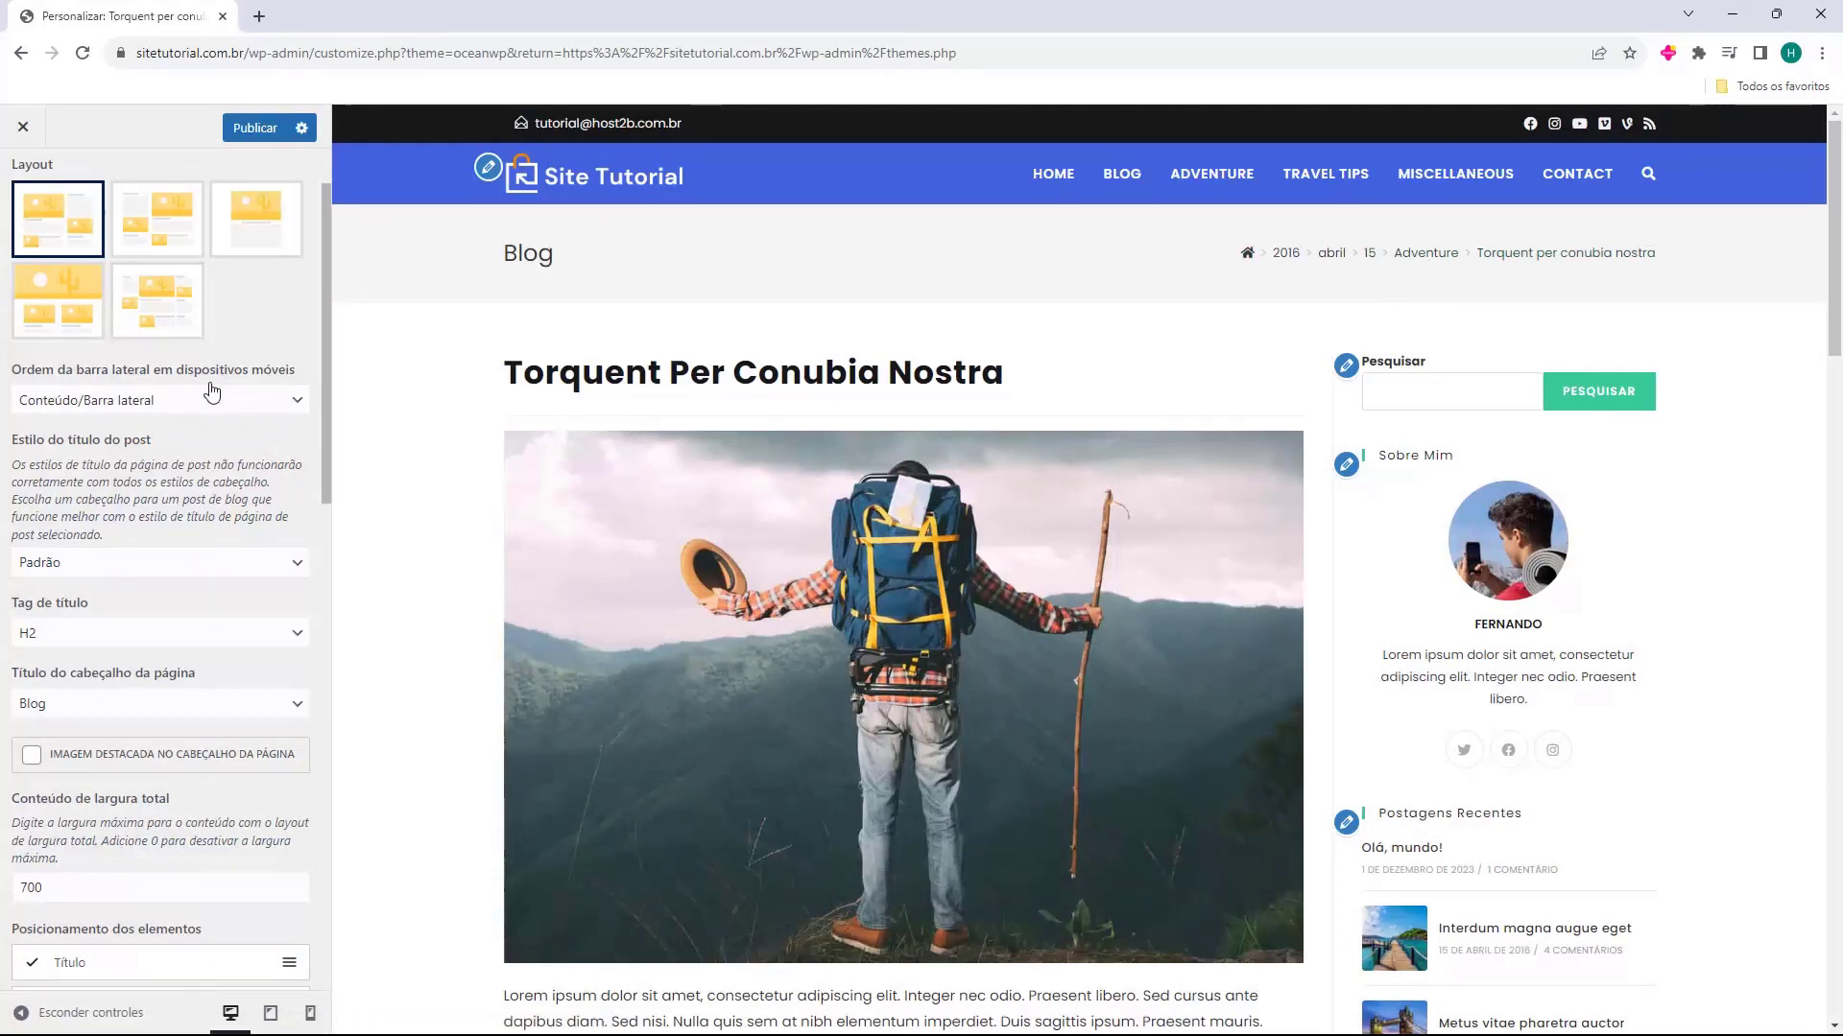
scroll(34, 423, "down", 1)
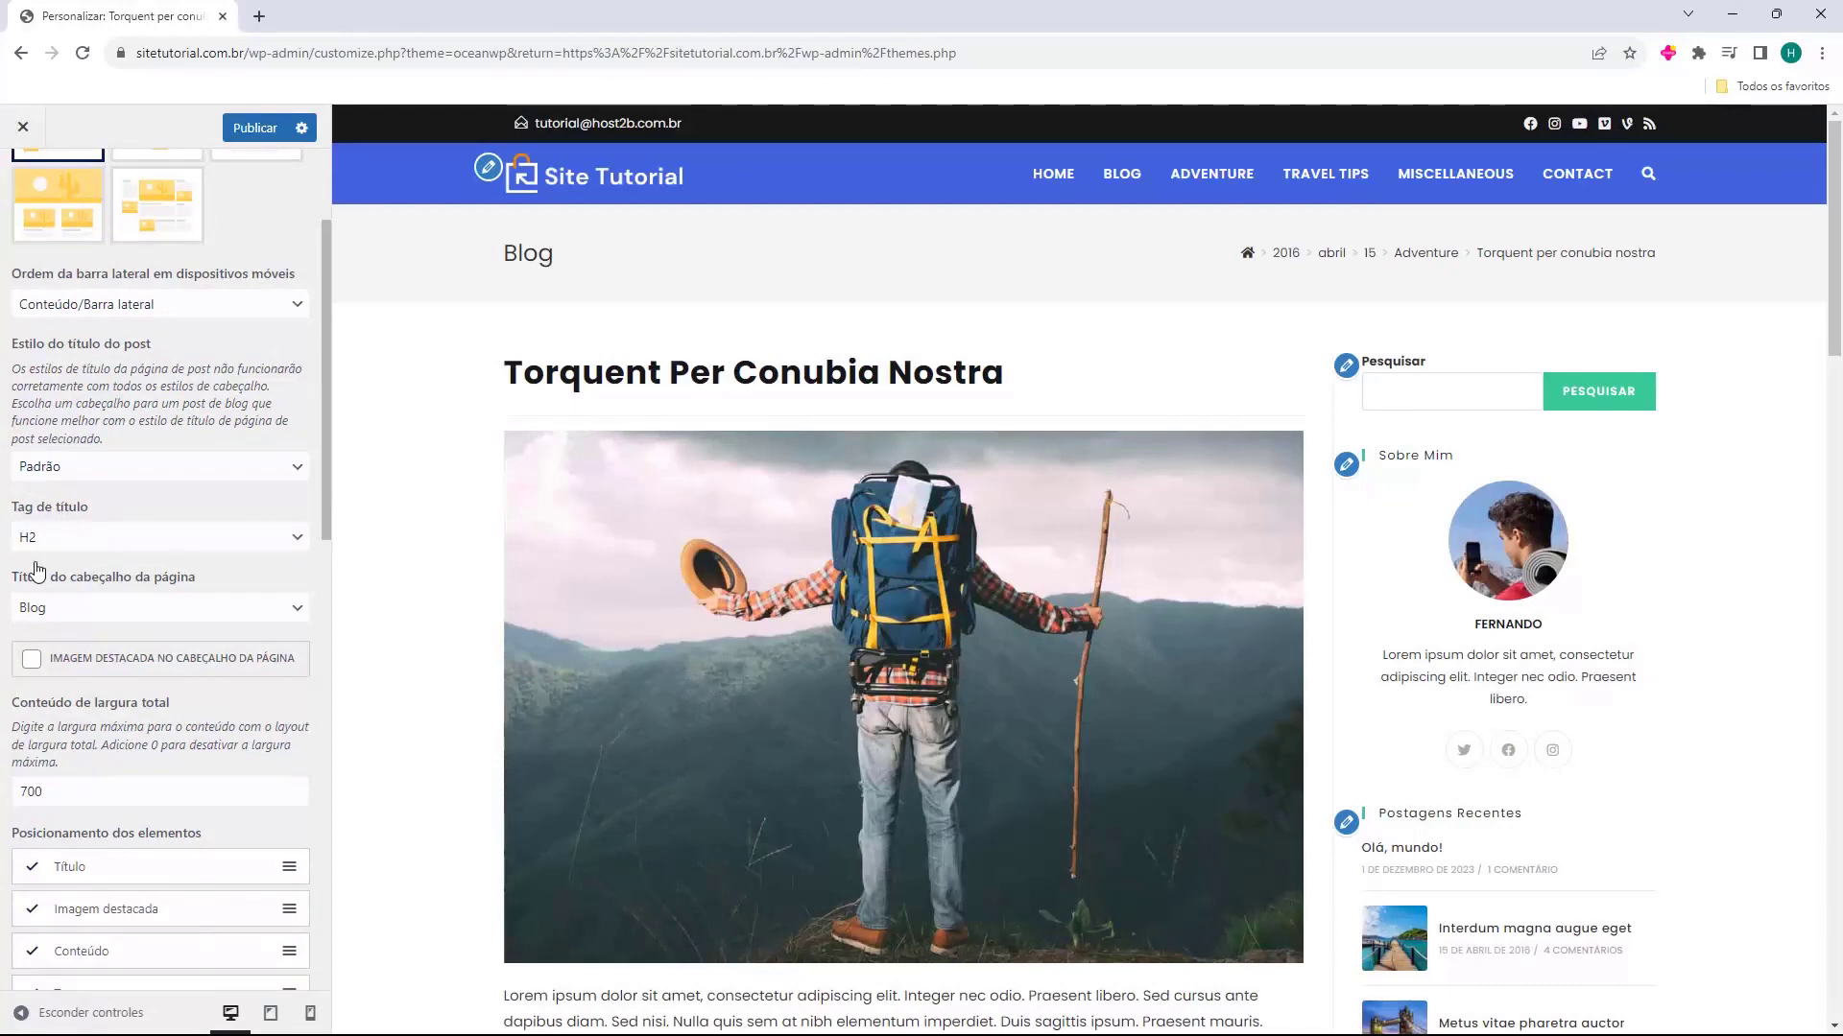
left_click(125, 607)
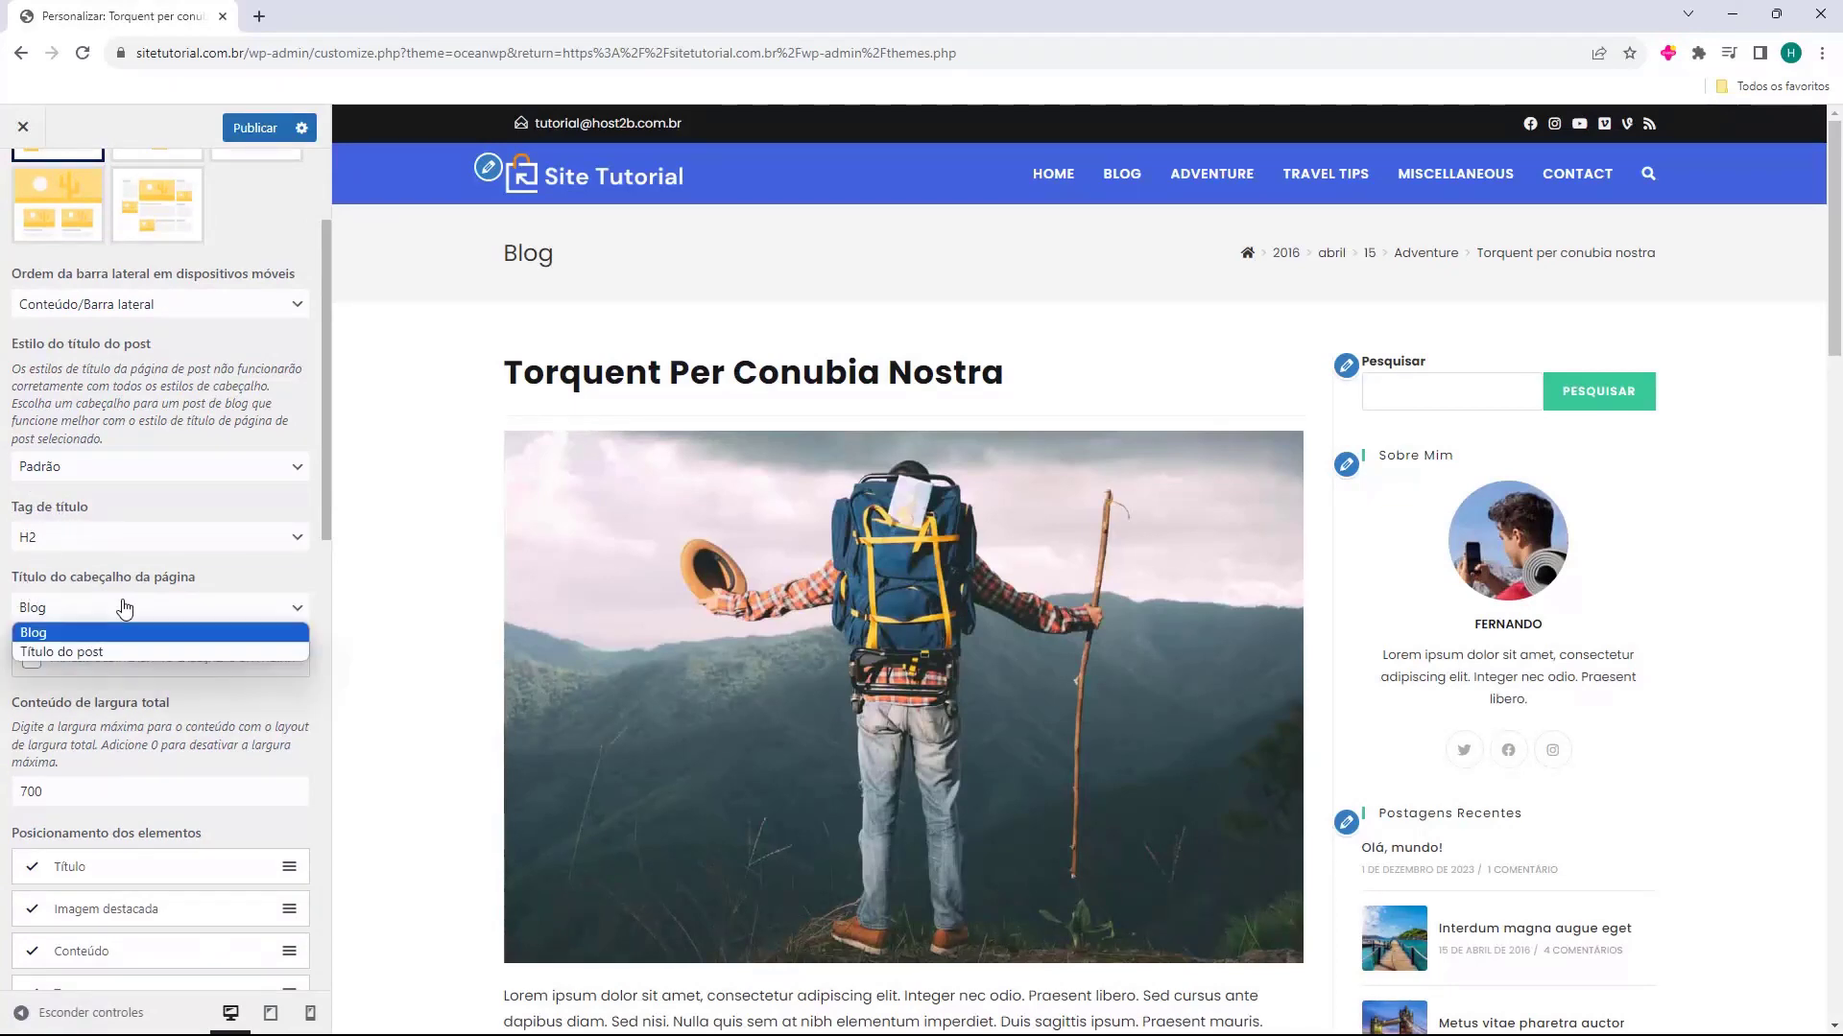
left_click(62, 651)
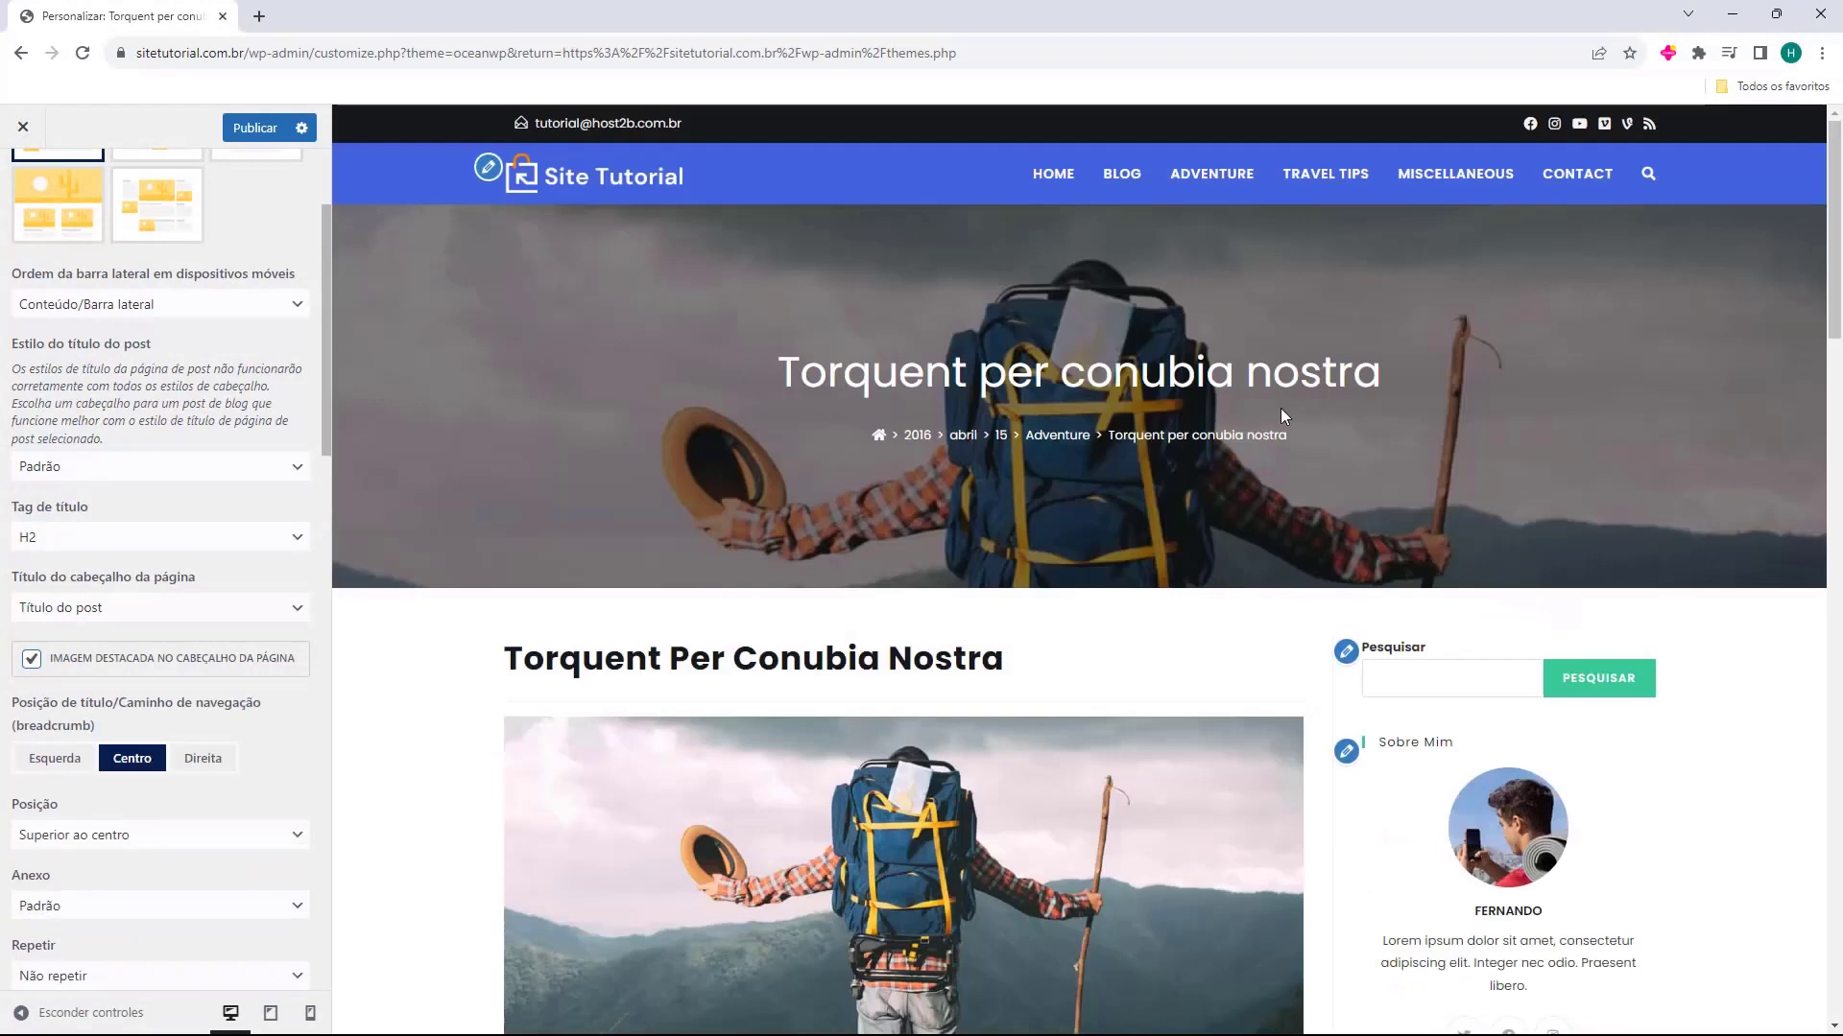
Try the title and breadcrumb positions Direita, Centro and Esquerda over the featured header image, then disable Imagem destacada no cabeçalho da página
scroll(914, 379, "down", 1)
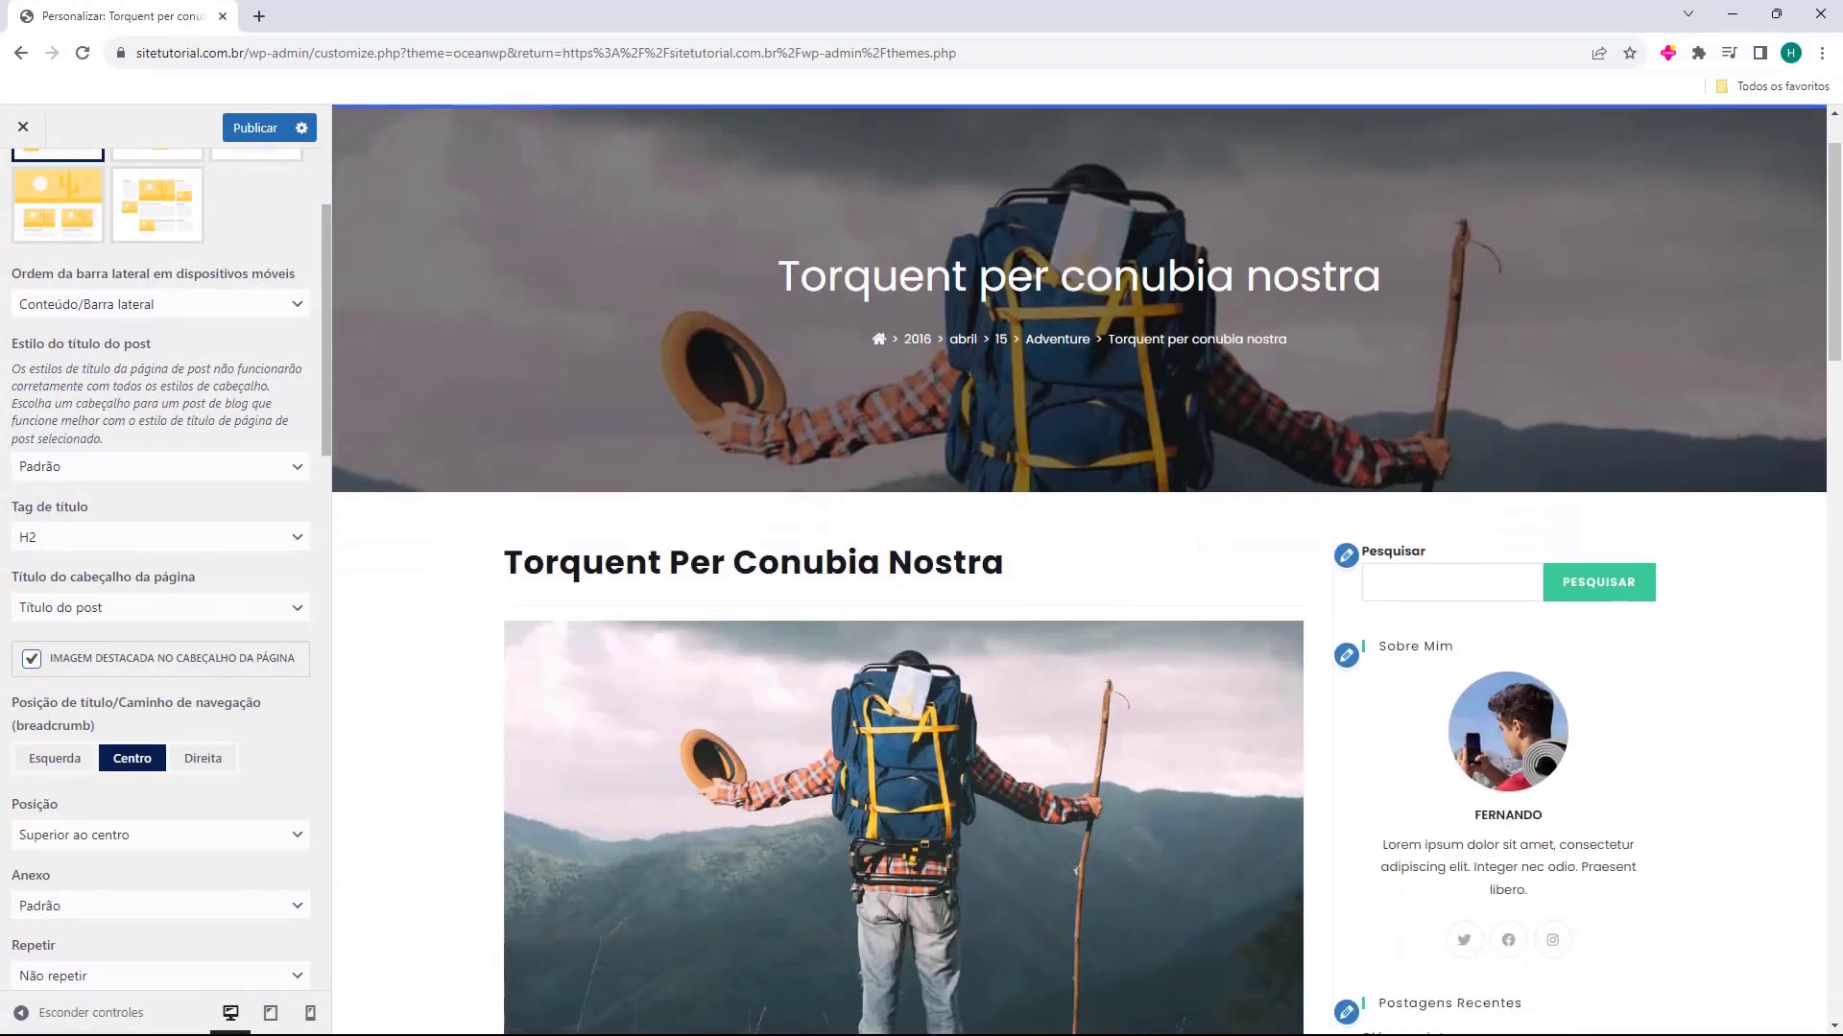
left_click(202, 758)
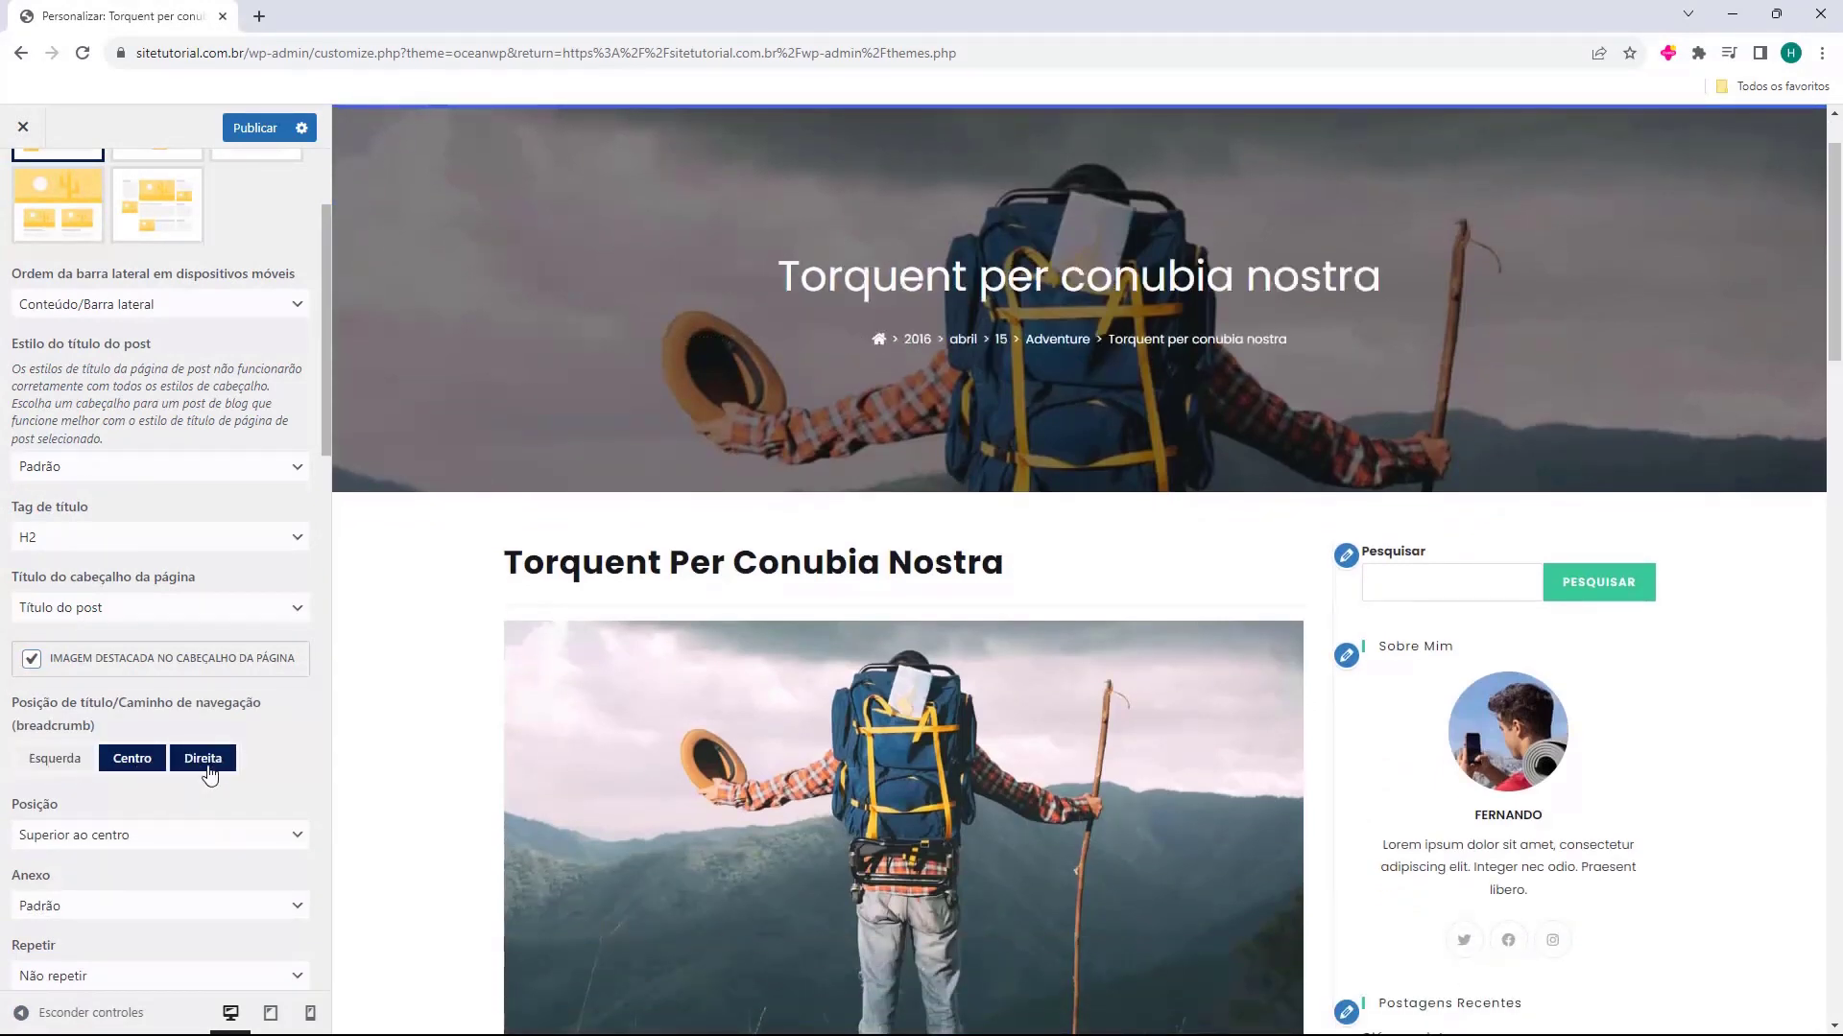
left_click(139, 767)
left_click(84, 768)
left_click(202, 758)
left_click(54, 758)
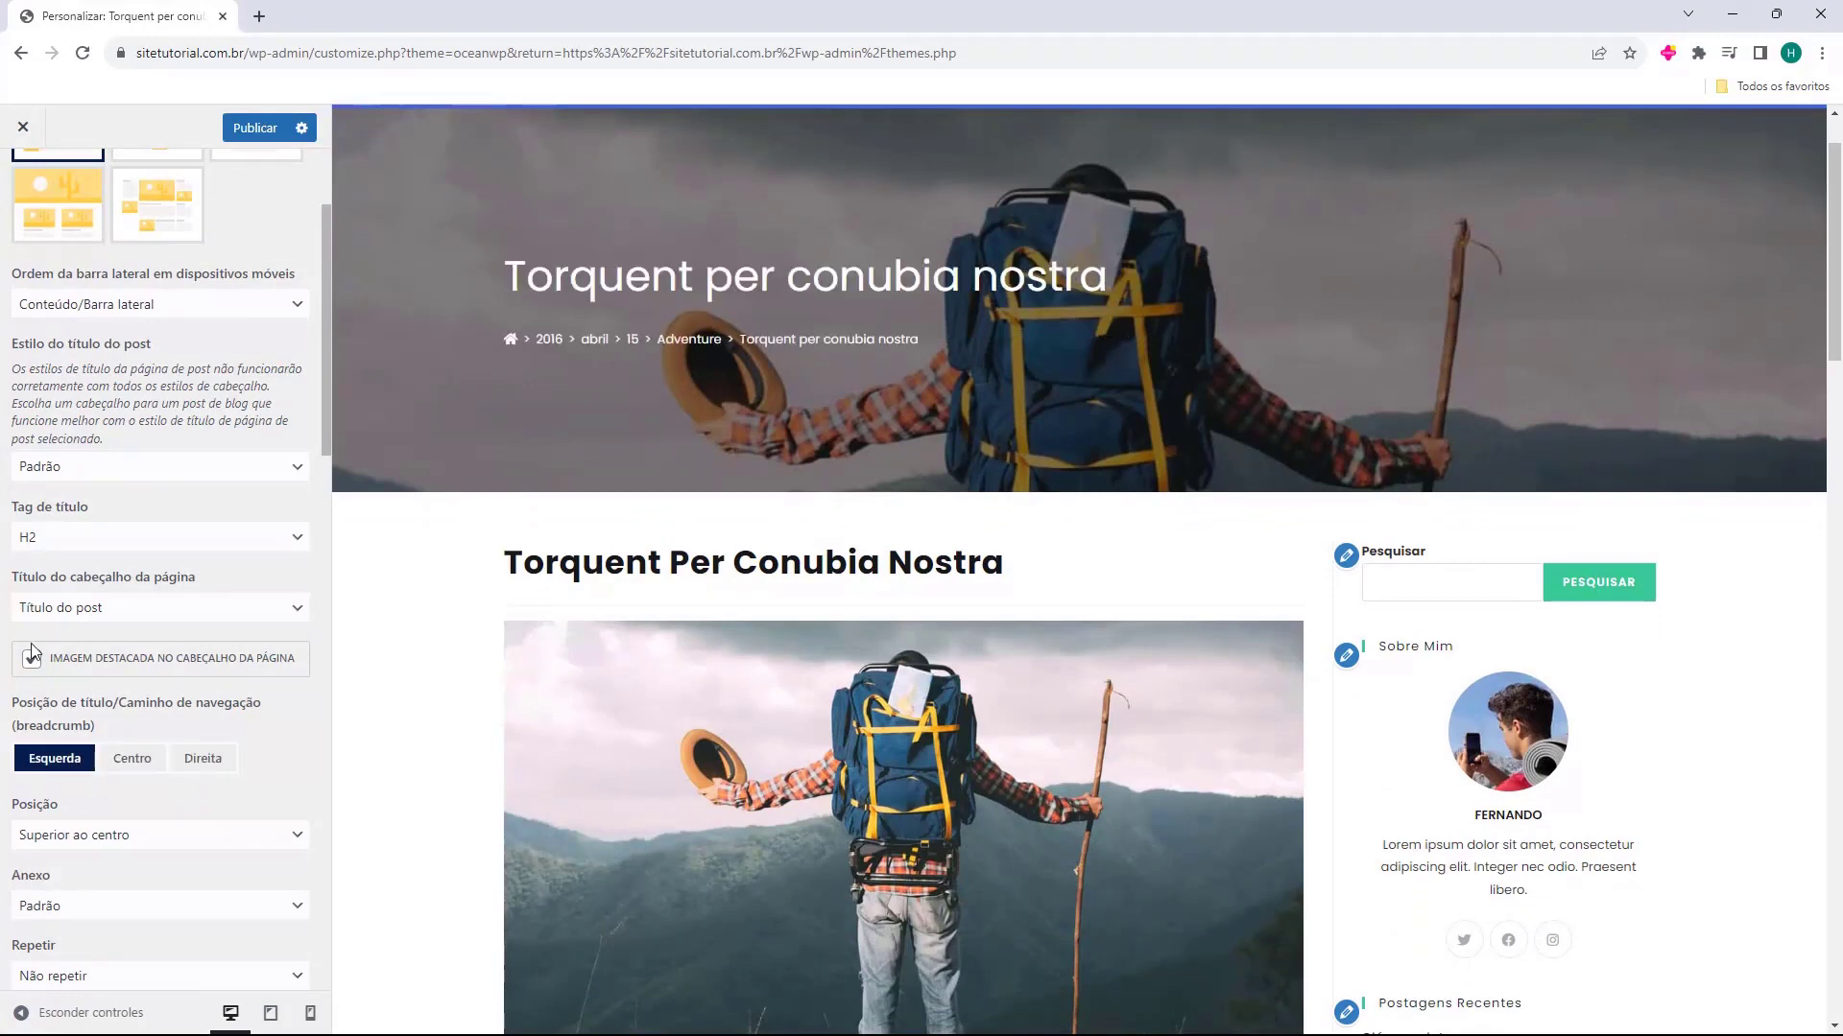
left_click(32, 660)
scroll(44, 470, "down", 4)
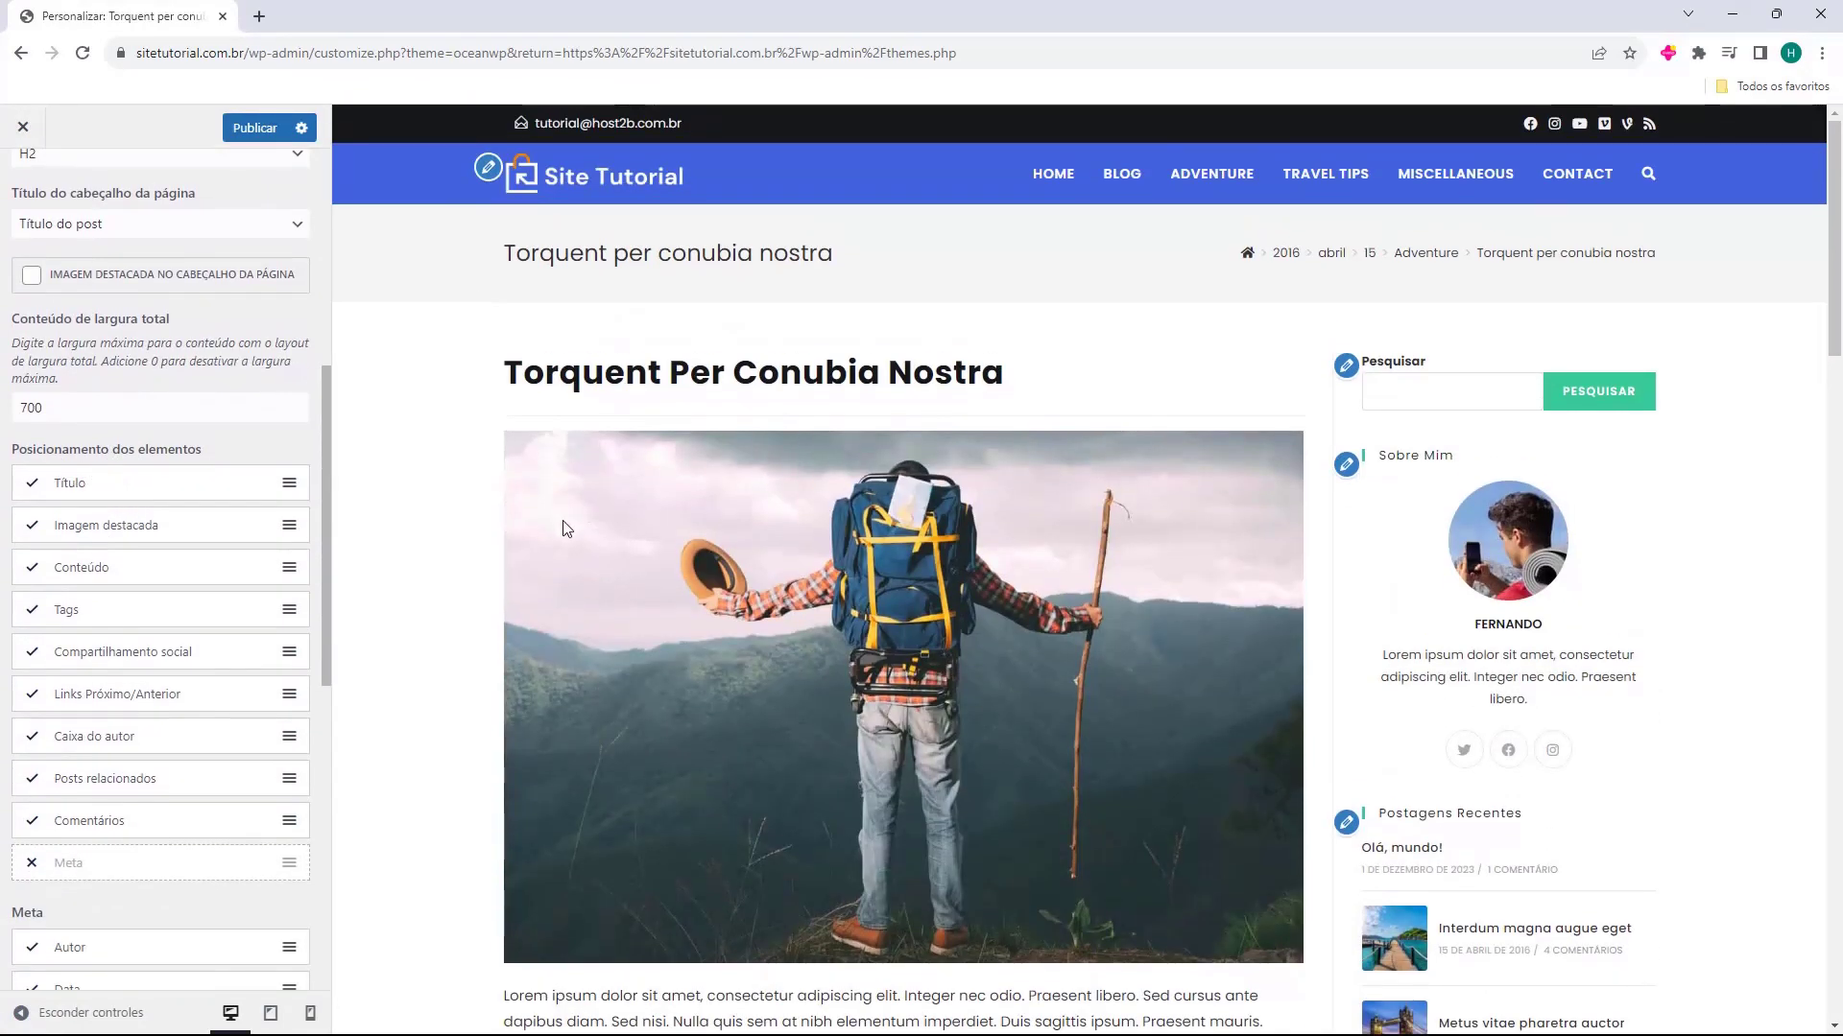
Hide the Título element from the single post layout under Posicionamento dos elementos
left_click(33, 488)
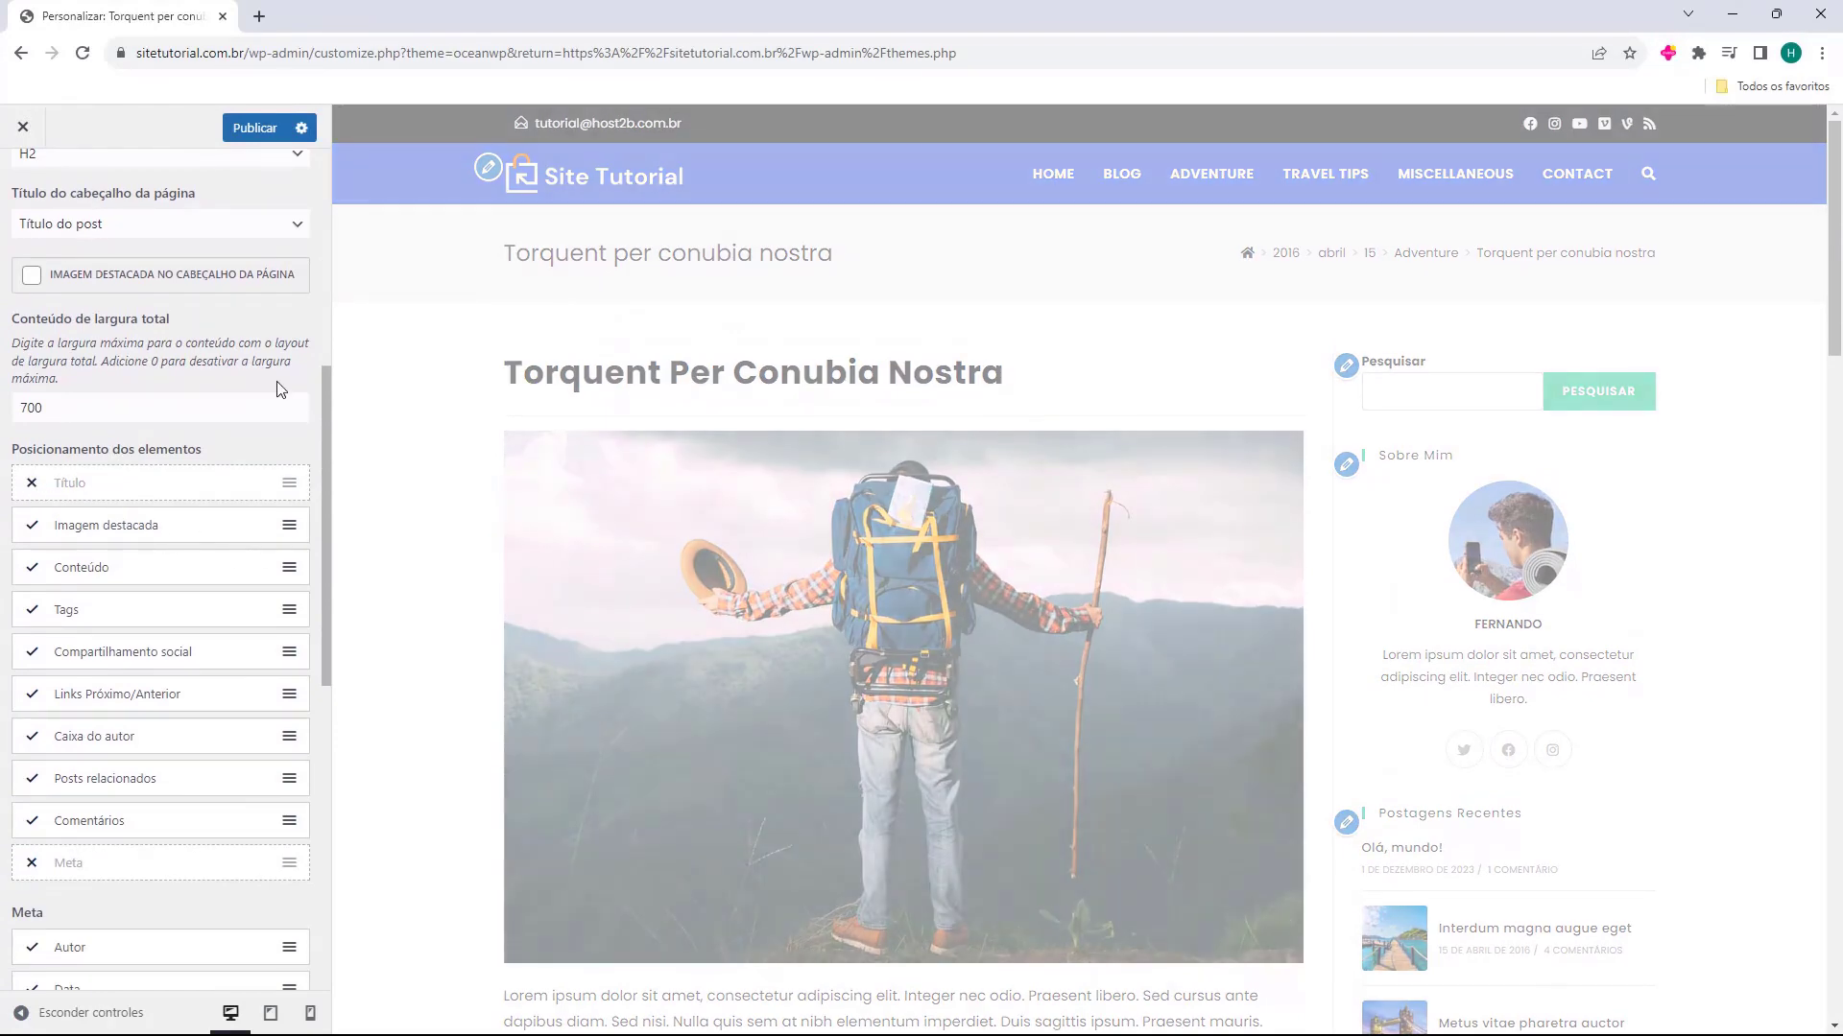
left_click(32, 482)
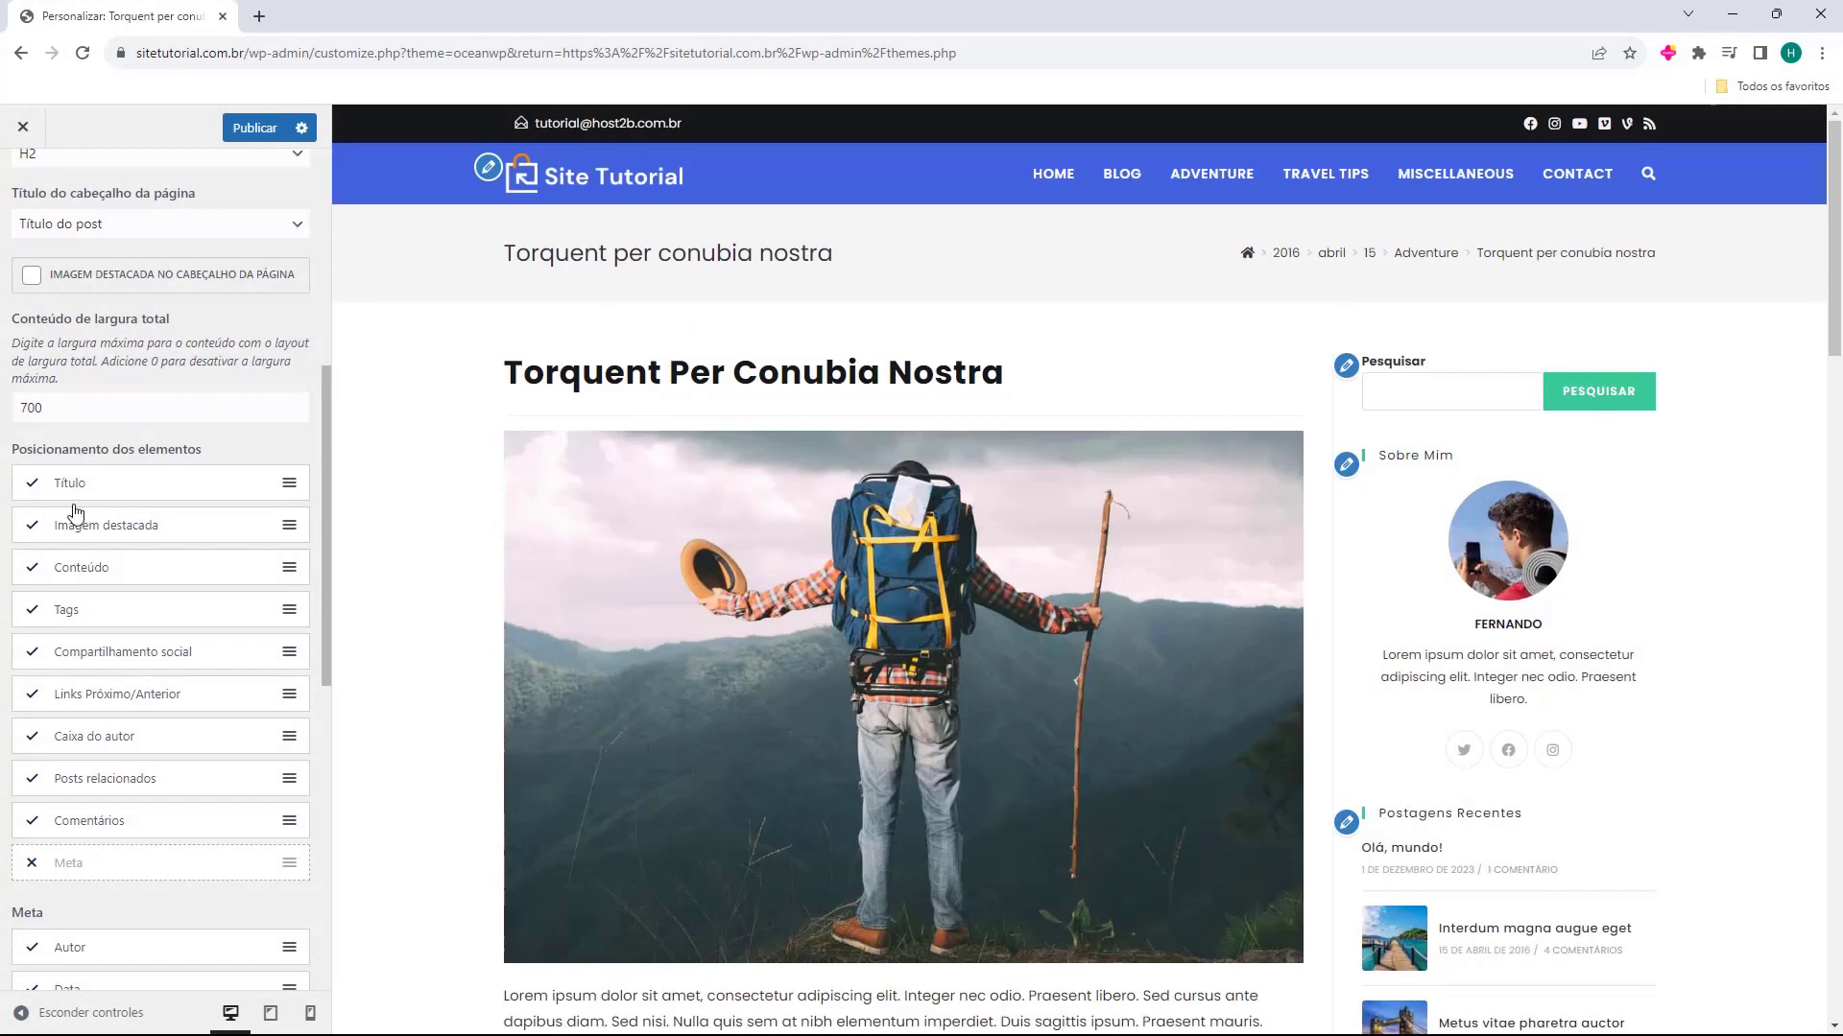
left_click(32, 483)
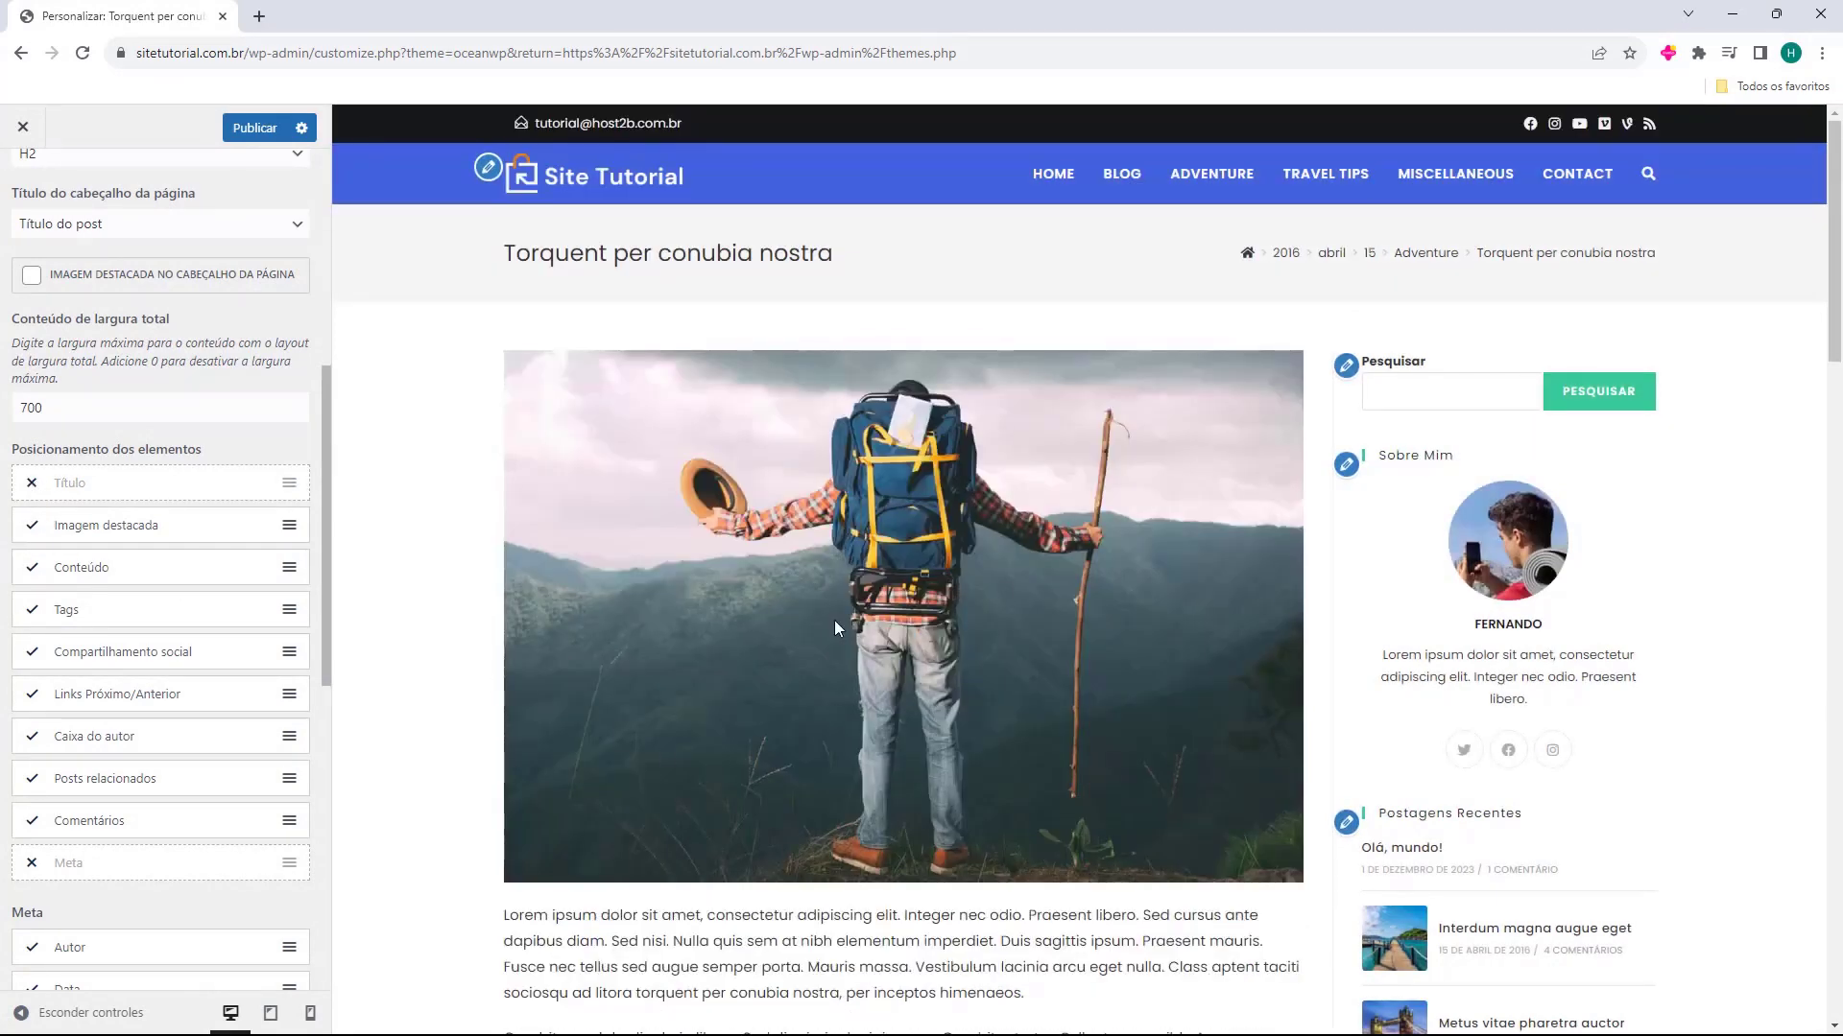
Try the single post without Imagem destacada, Conteúdo and Compartilhamento social, restoring each element after its preview
left_click(30, 527)
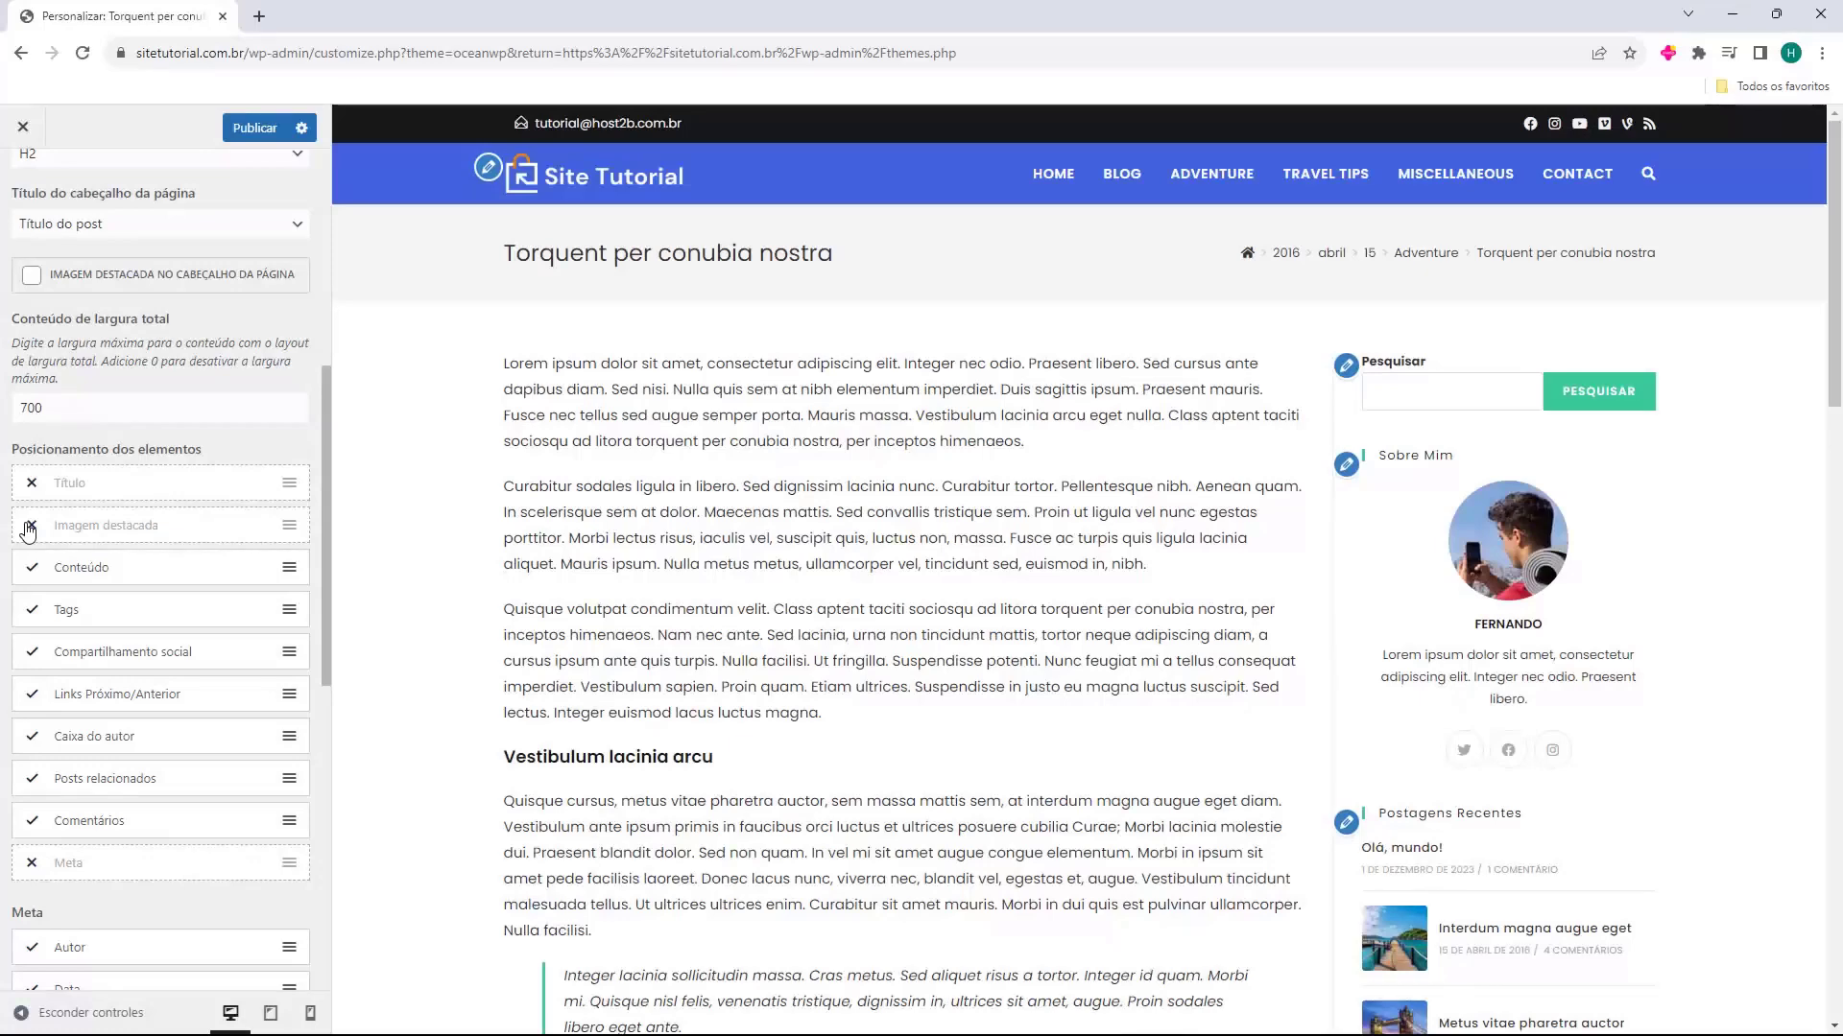
left_click(29, 527)
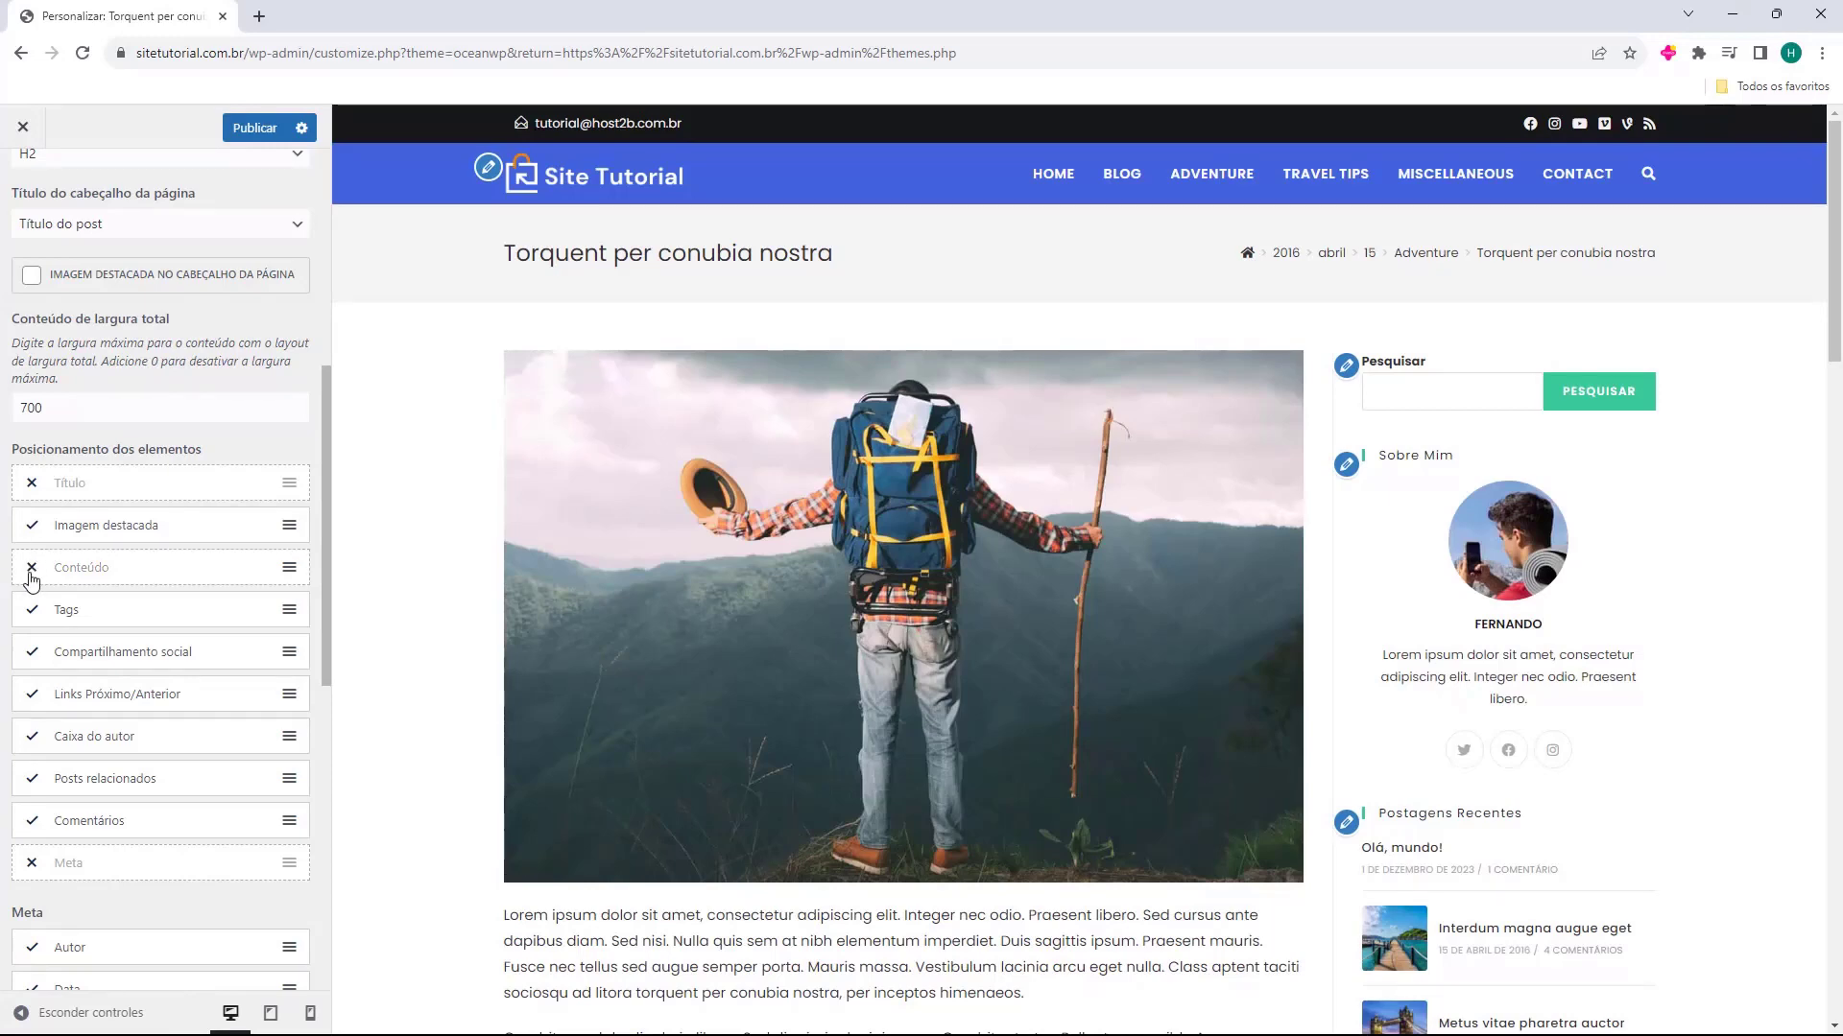
scroll(516, 646, "down", 3)
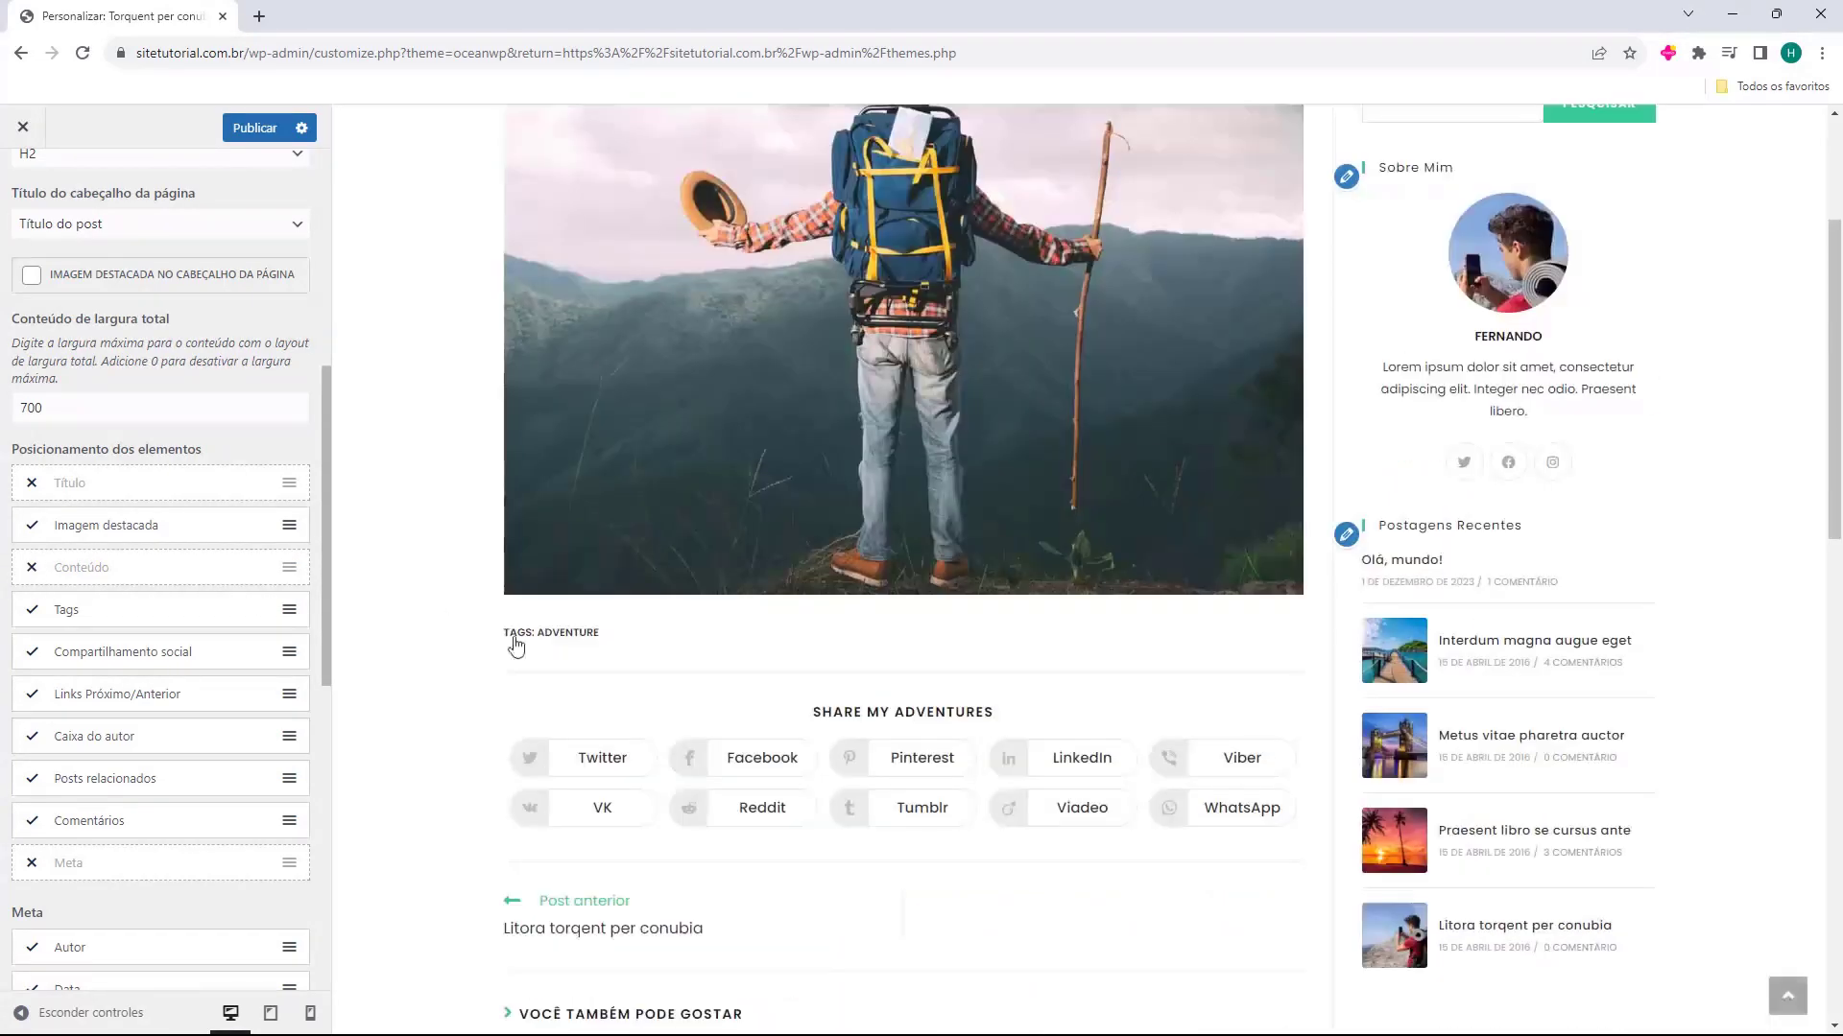
left_click(32, 574)
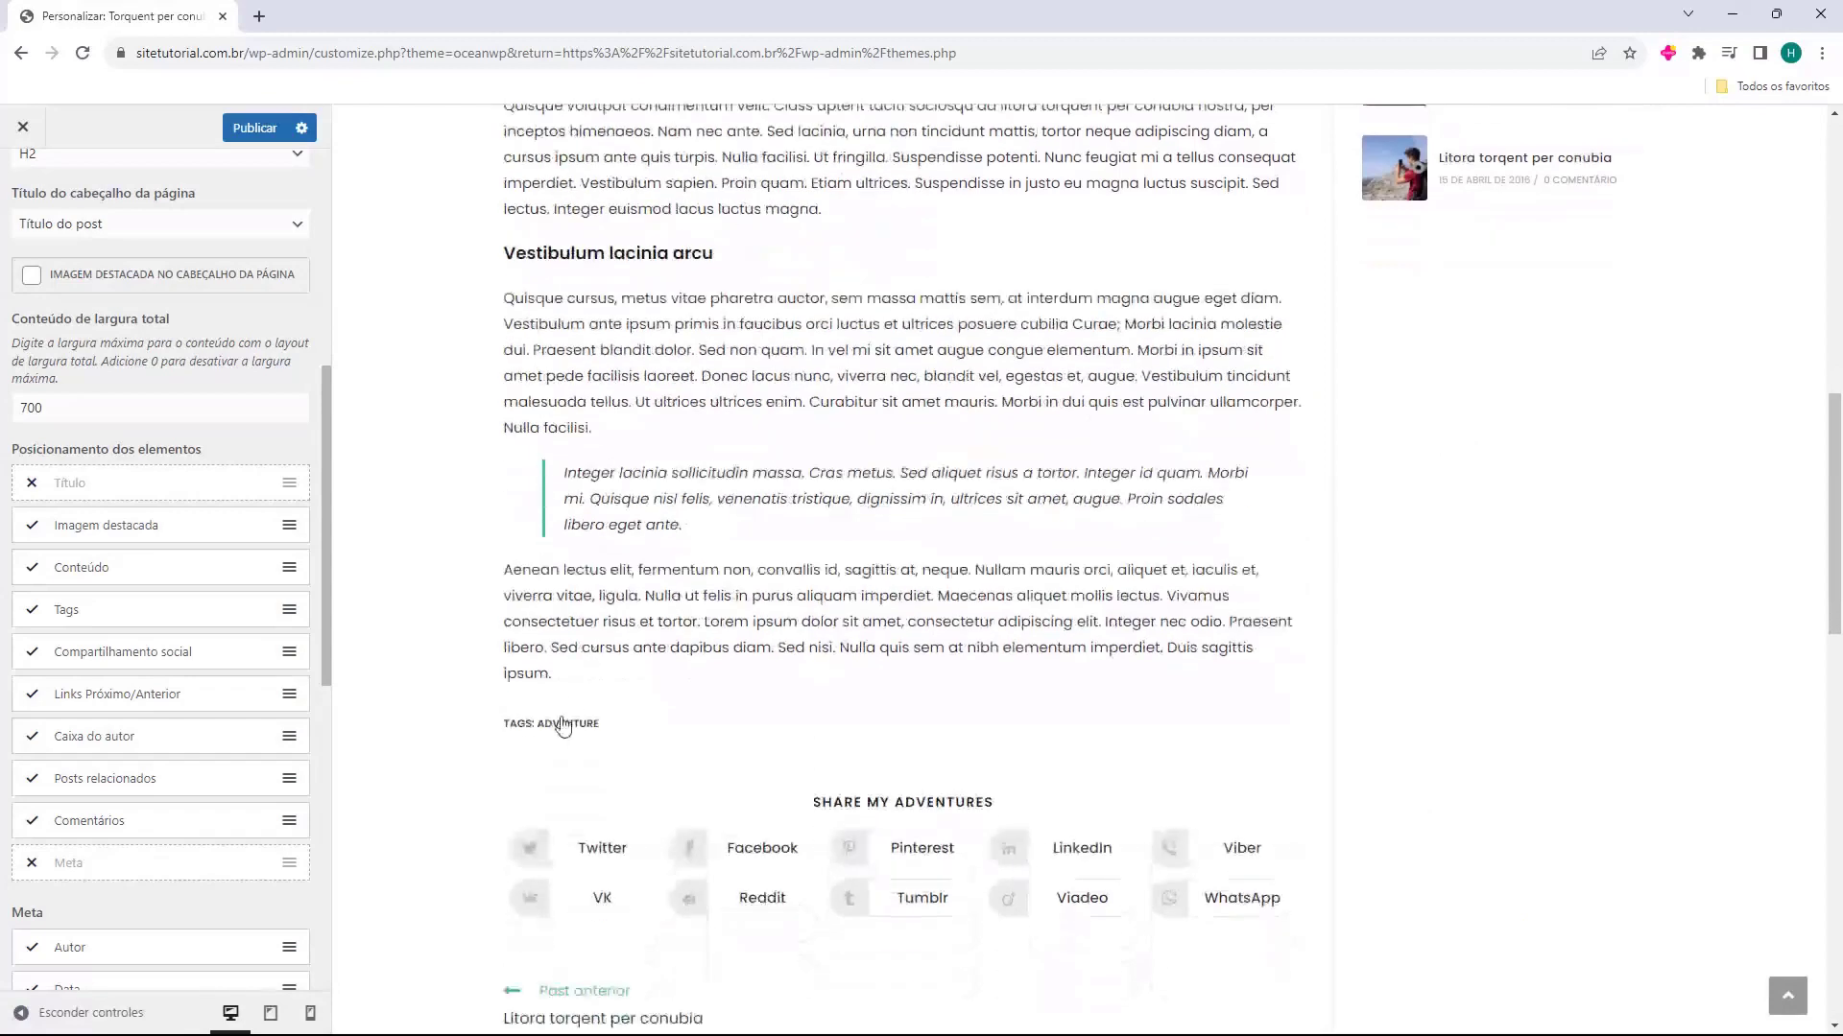
left_click(32, 656)
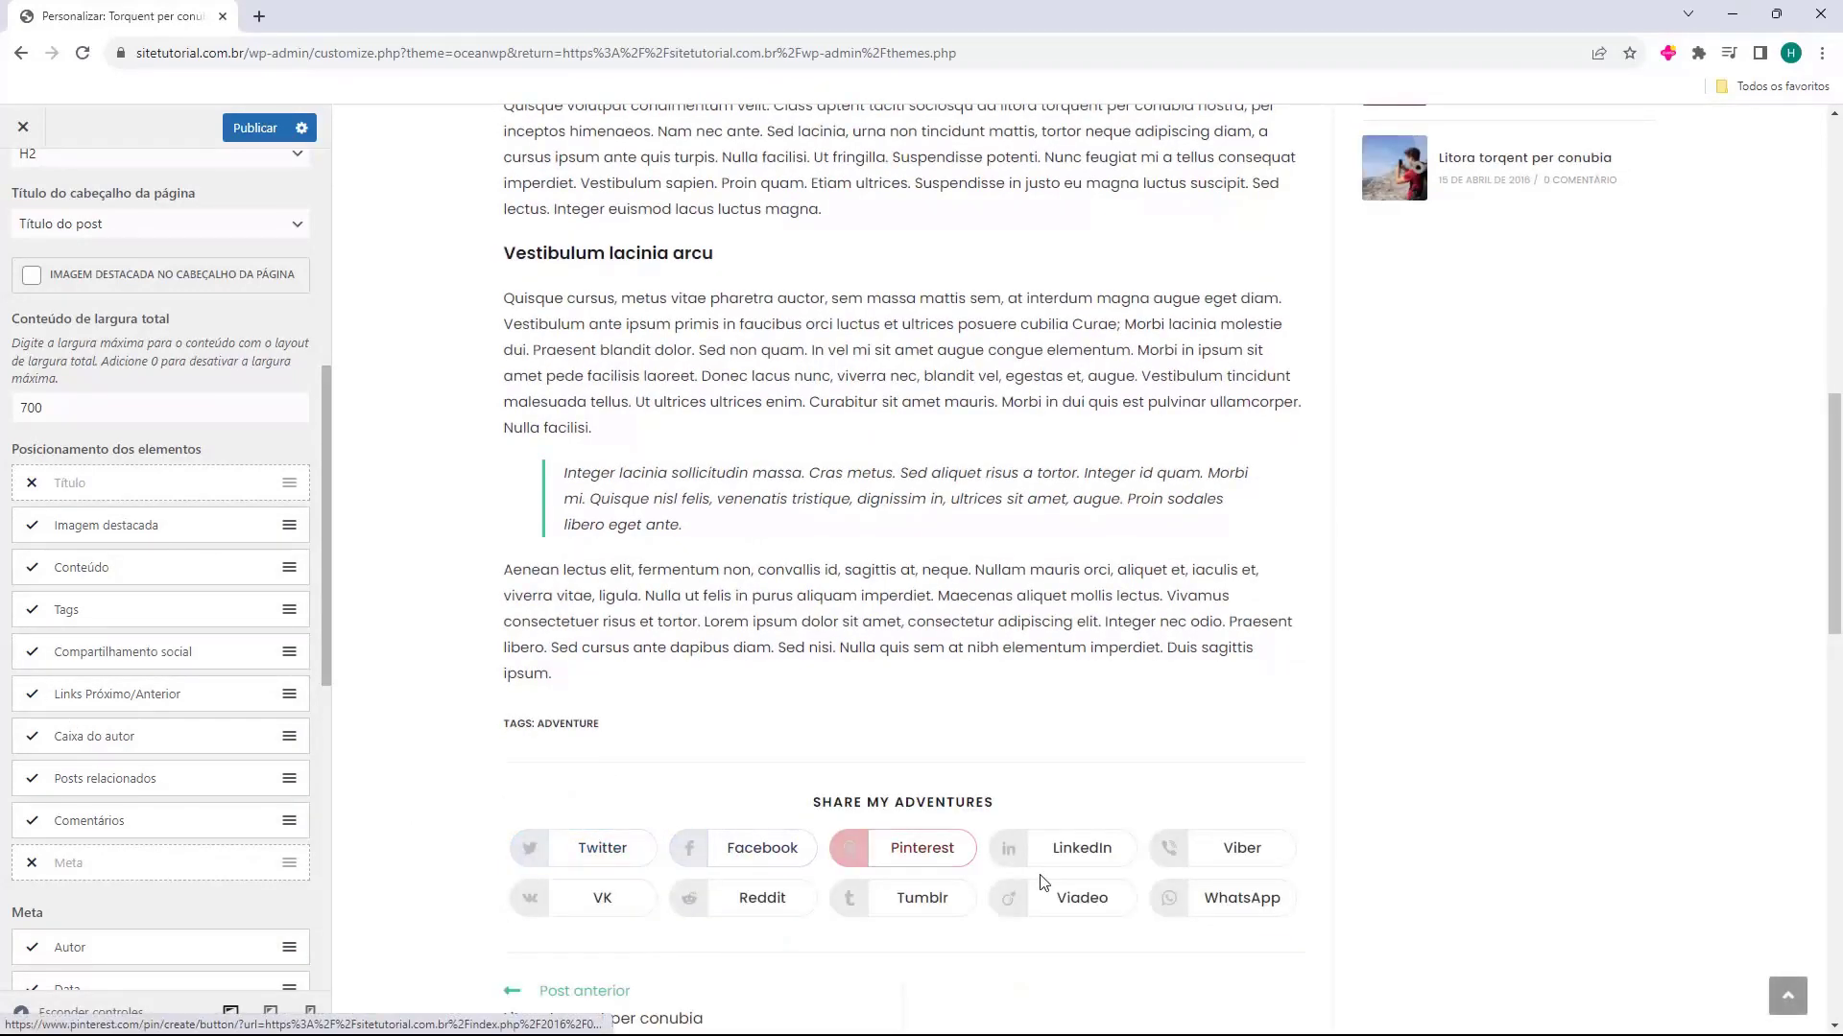
scroll(833, 704, "down", 2)
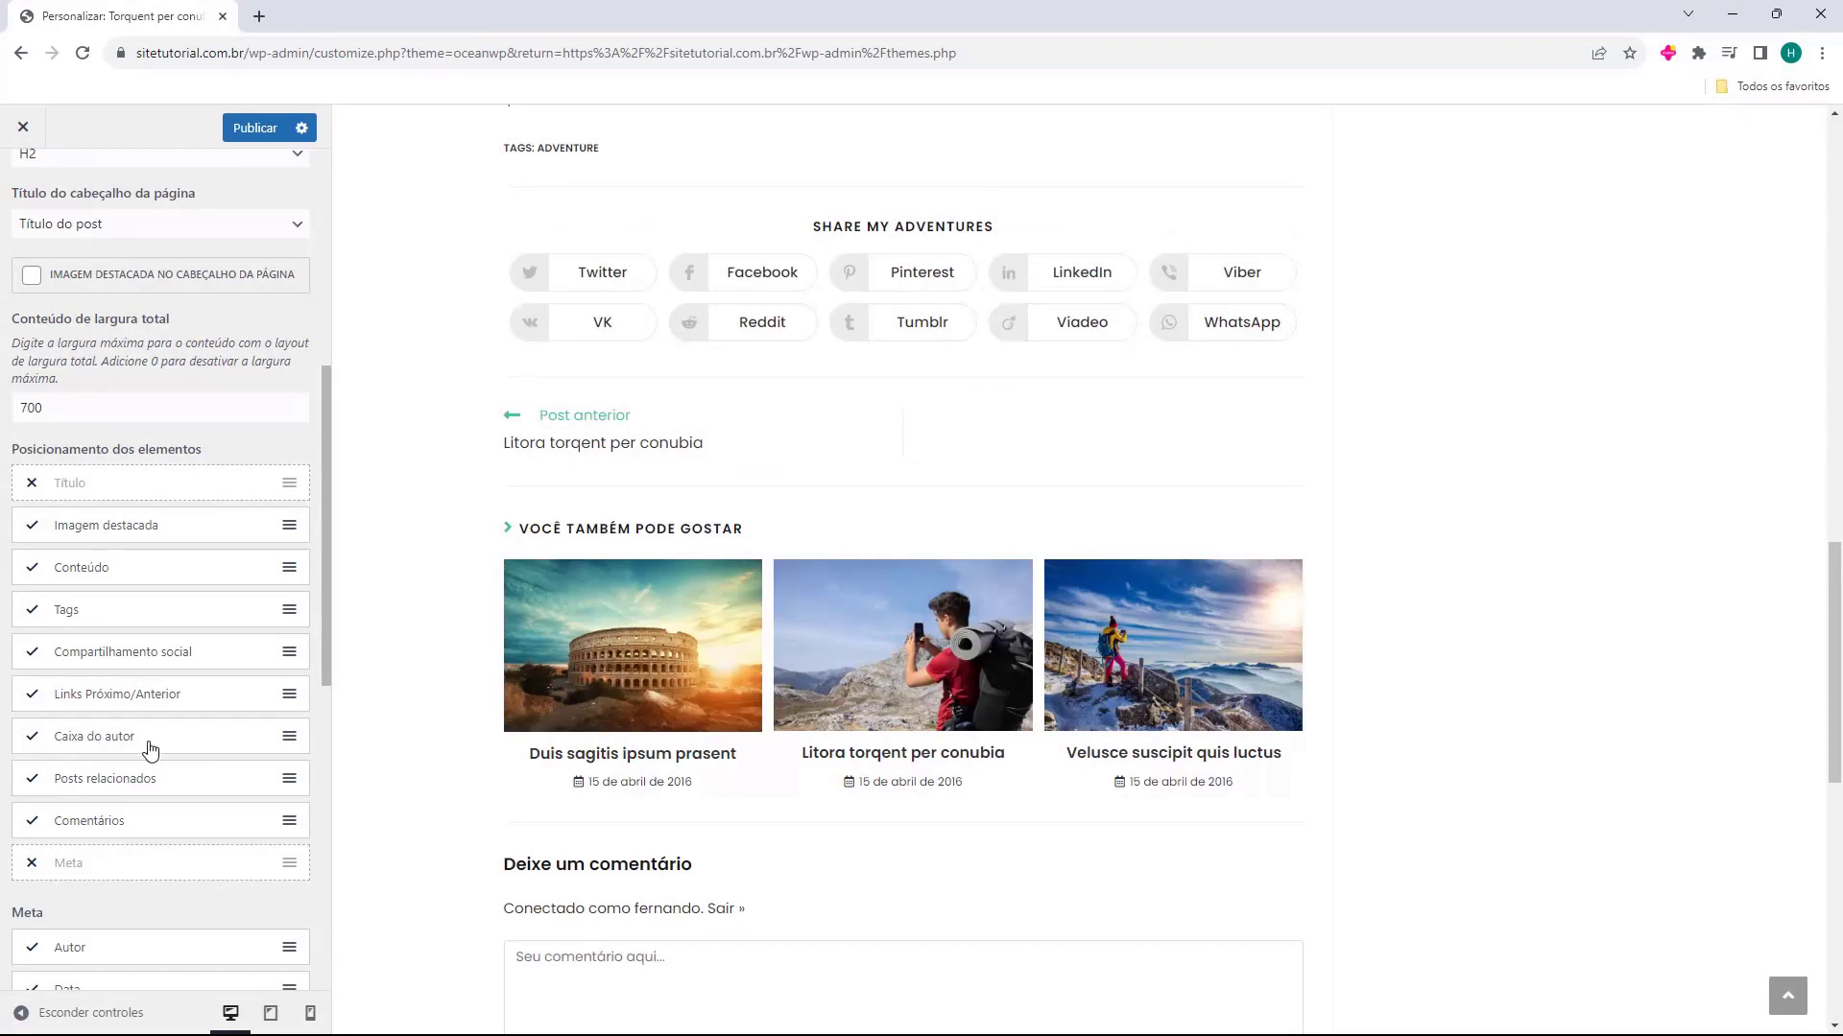
Try enabling the Meta element in the single post layout, then disable it again
scroll(151, 749, "down", 3)
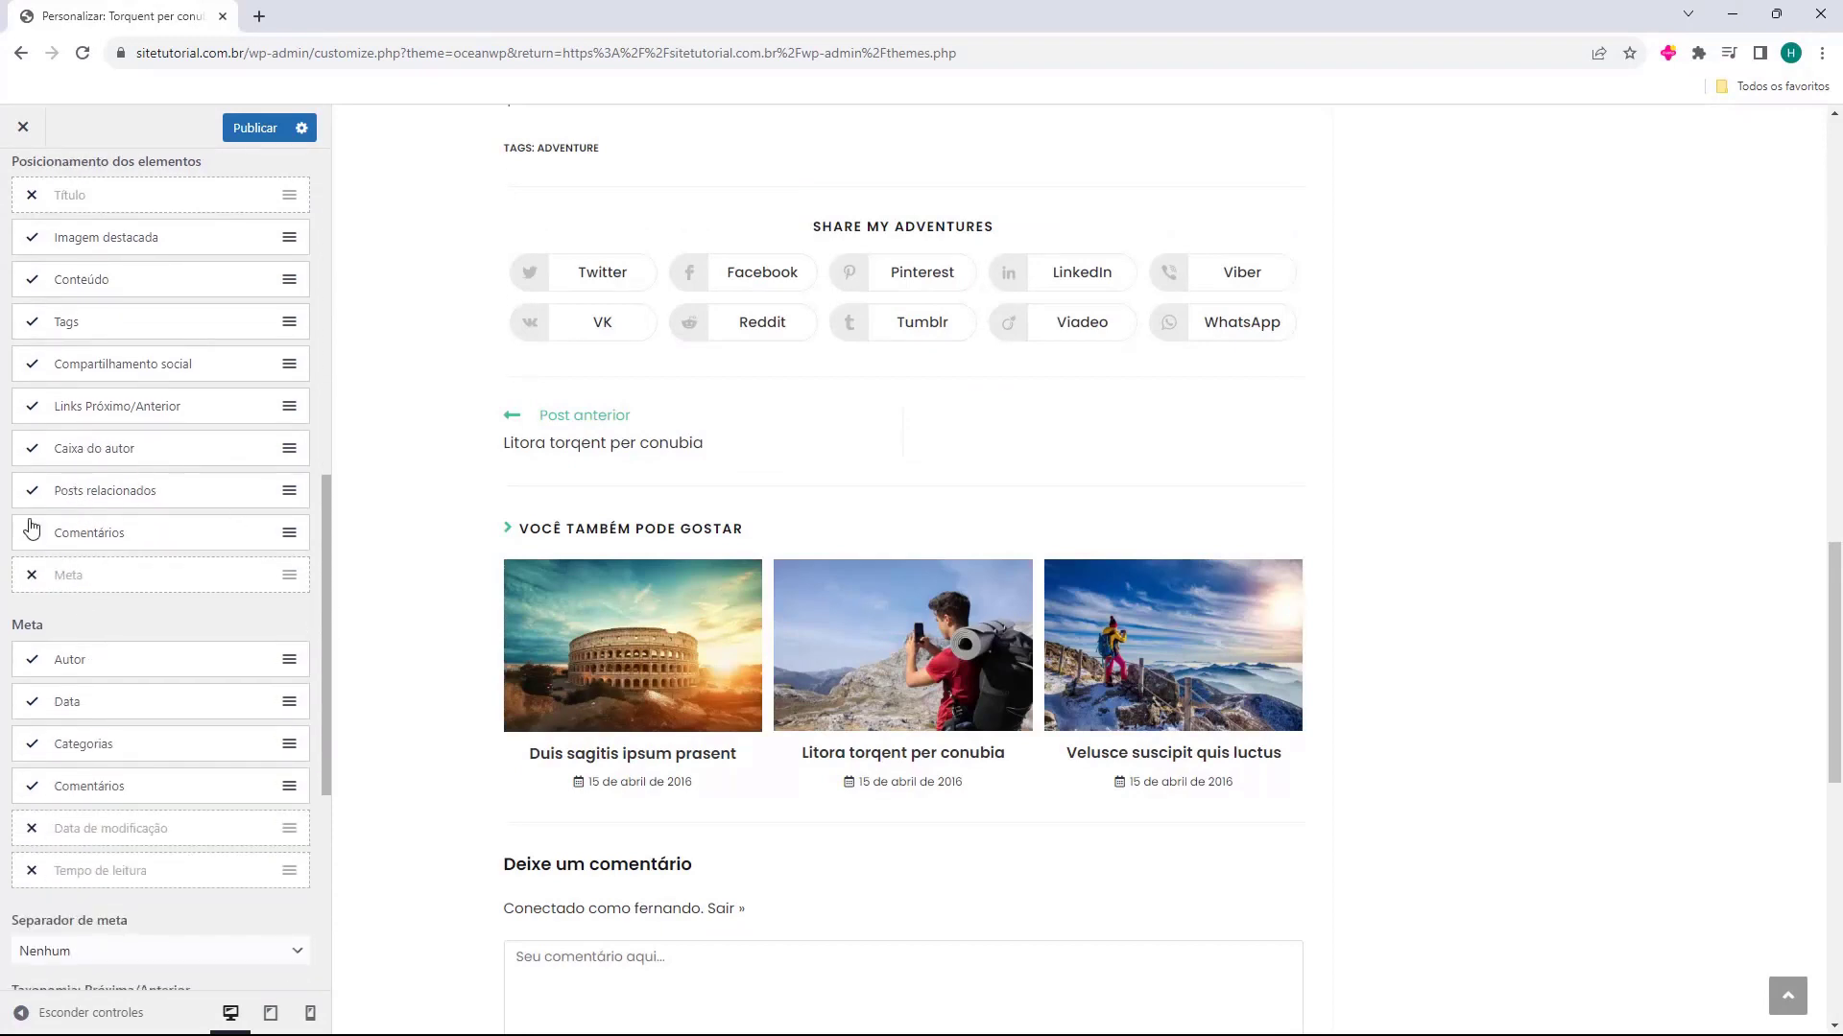
left_click(32, 577)
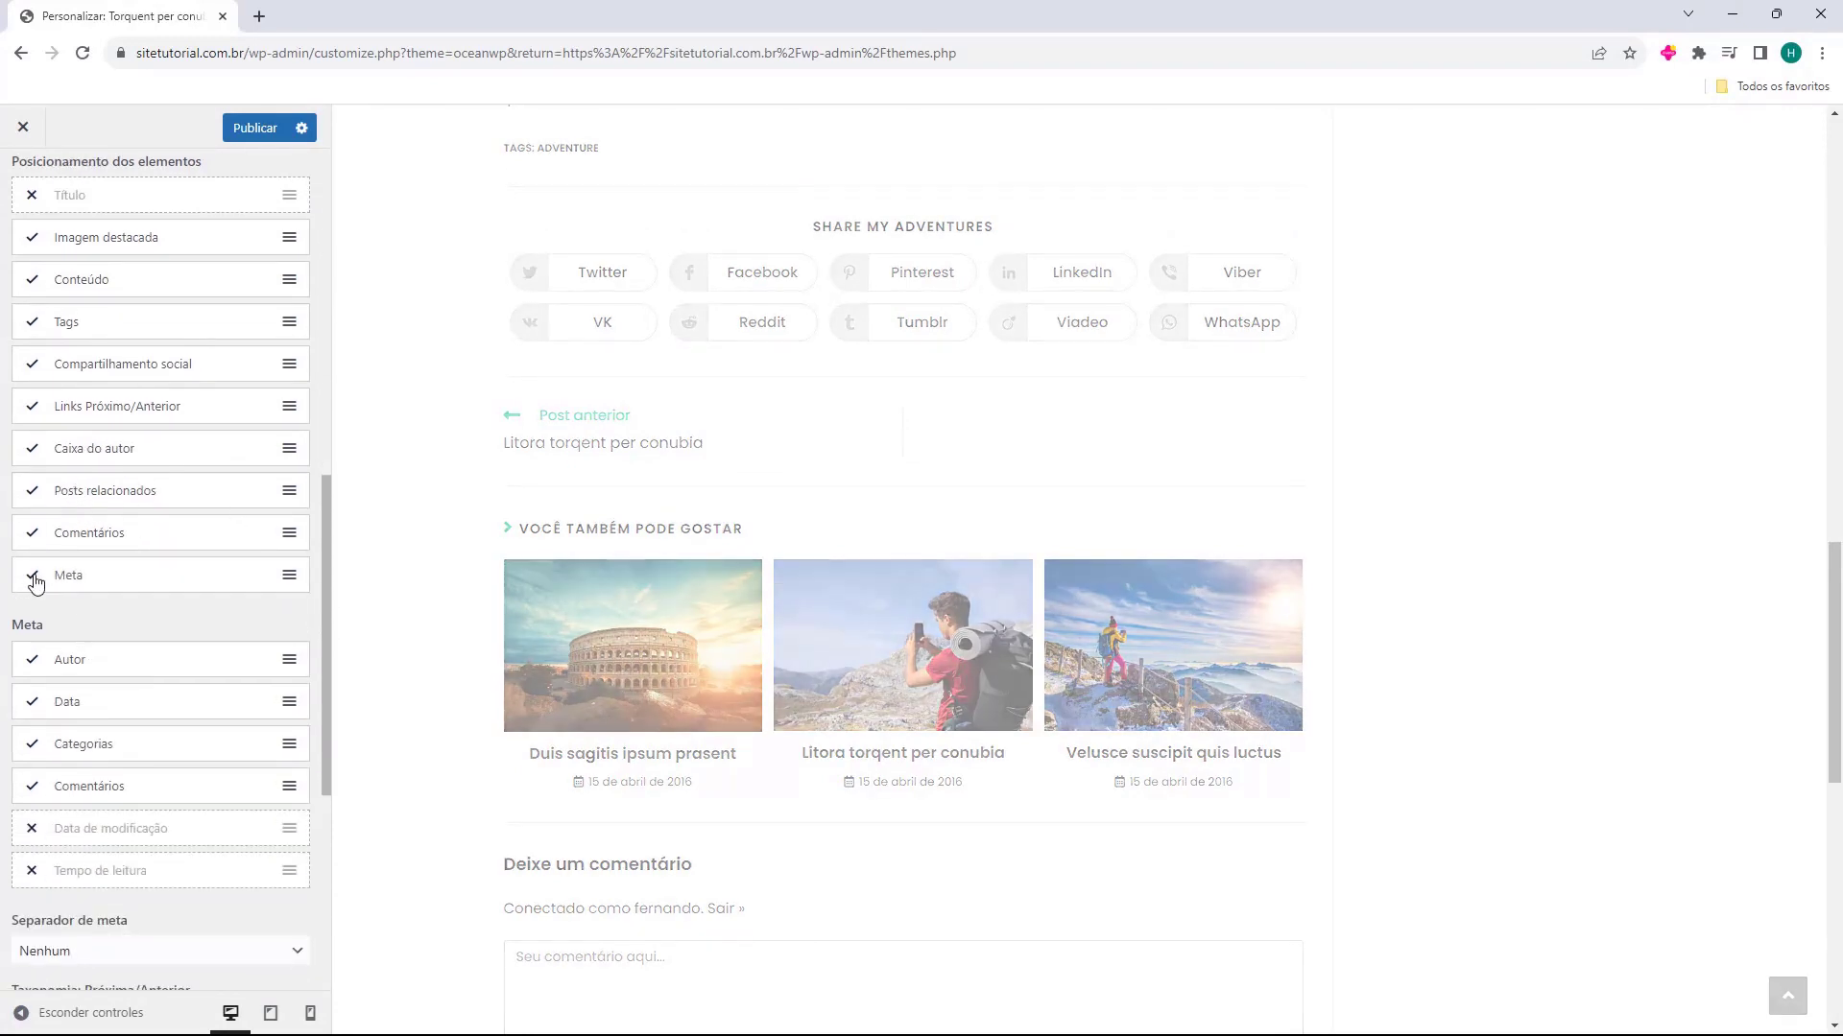
scroll(508, 719, "down", 5)
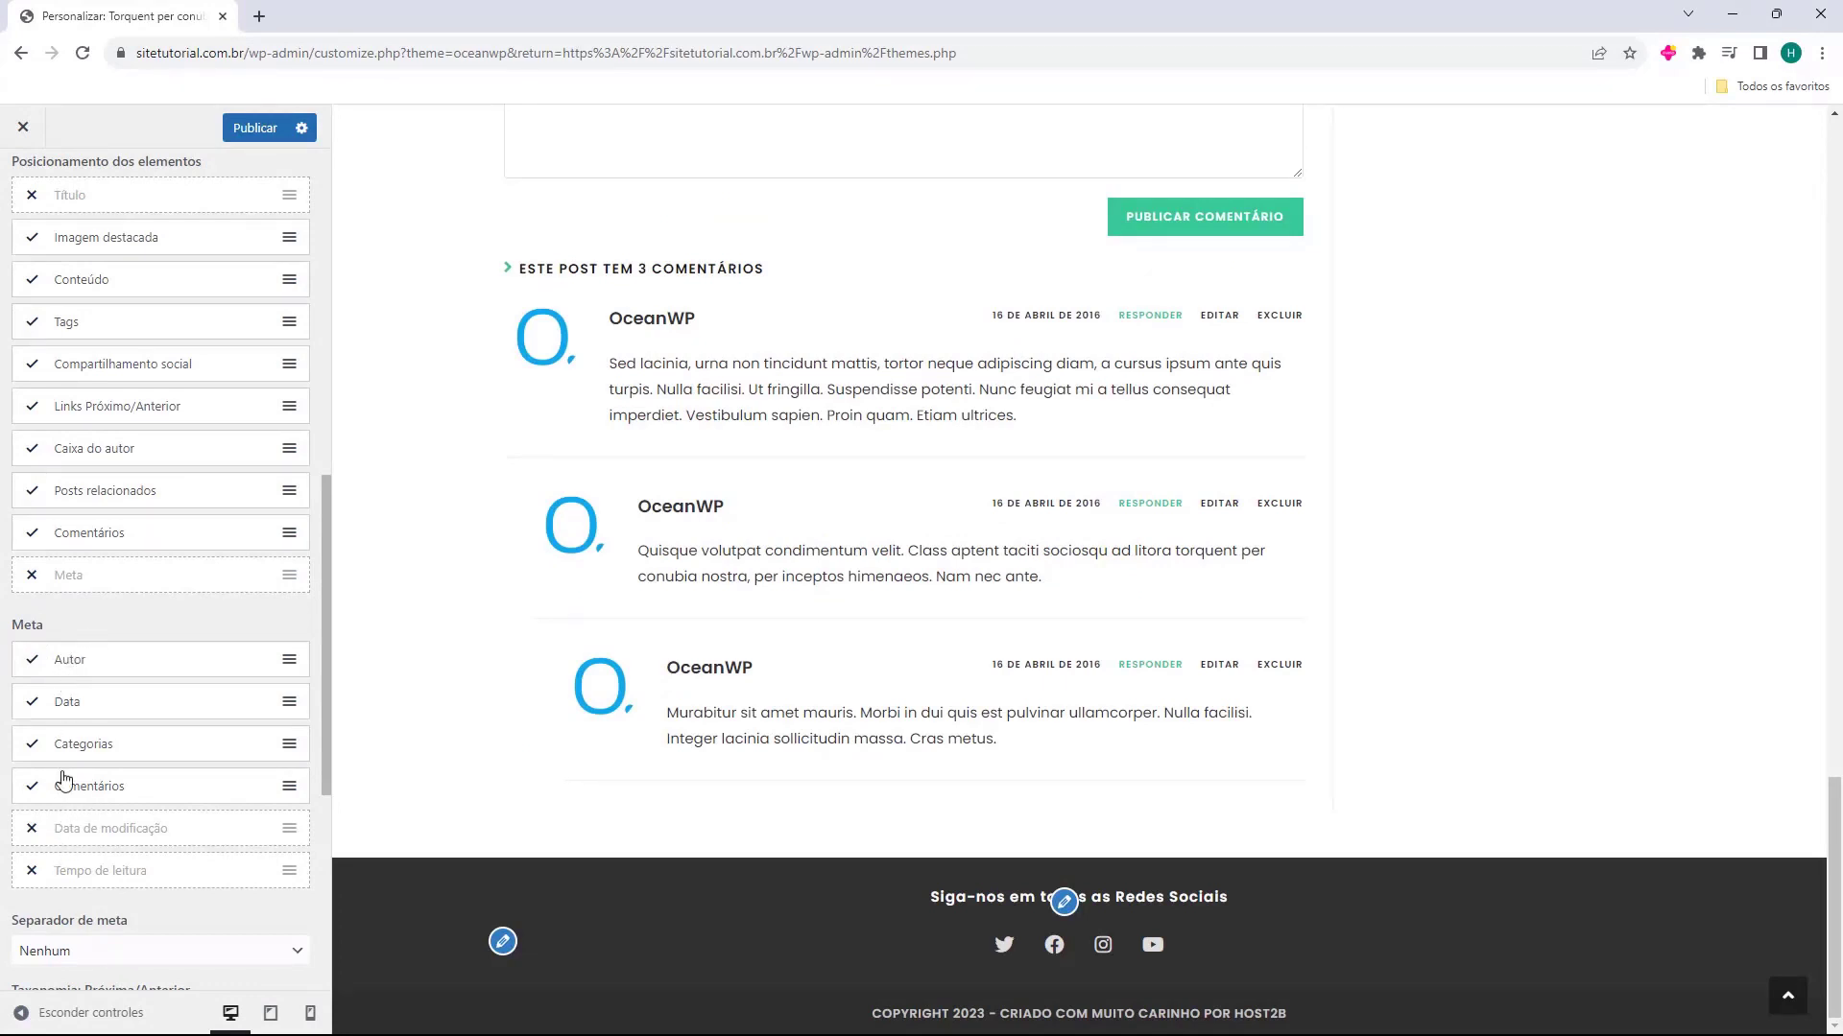
Set Taxonomia: Próxima/Anterior to Data so the previous and next post links follow the date
scroll(118, 736, "down", 3)
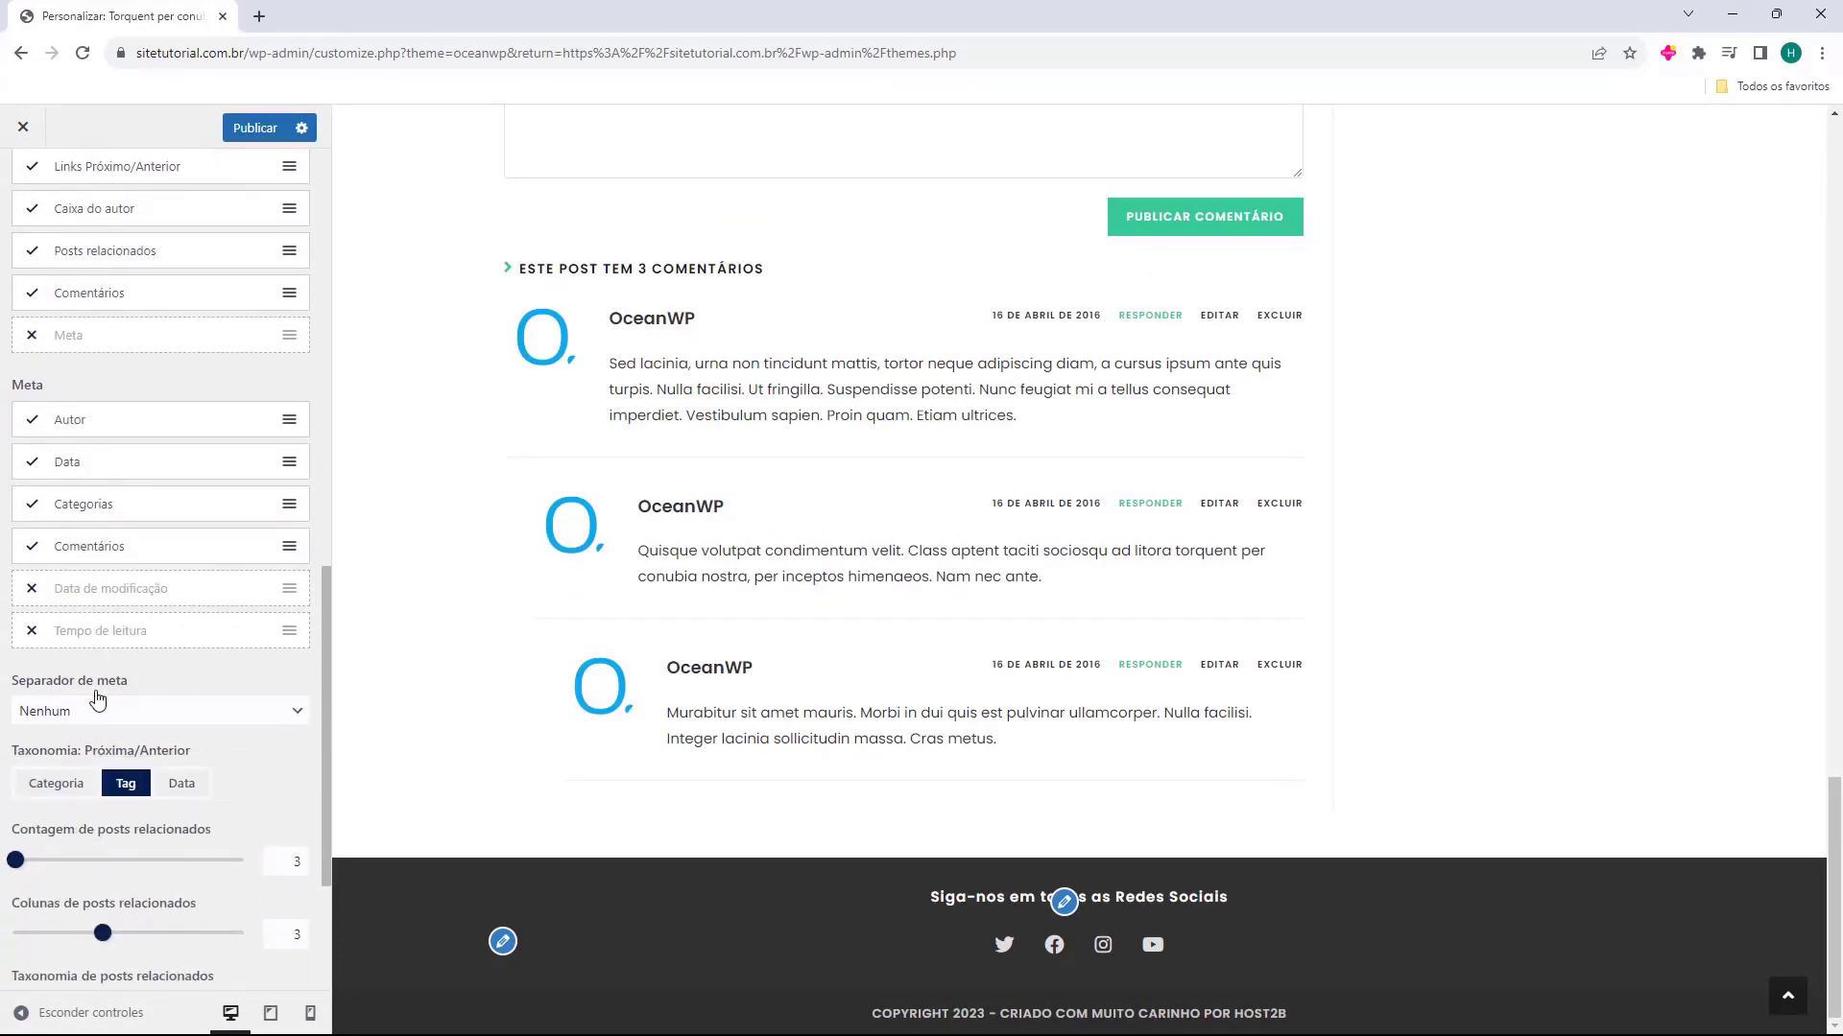
scroll(69, 647, "down", 2)
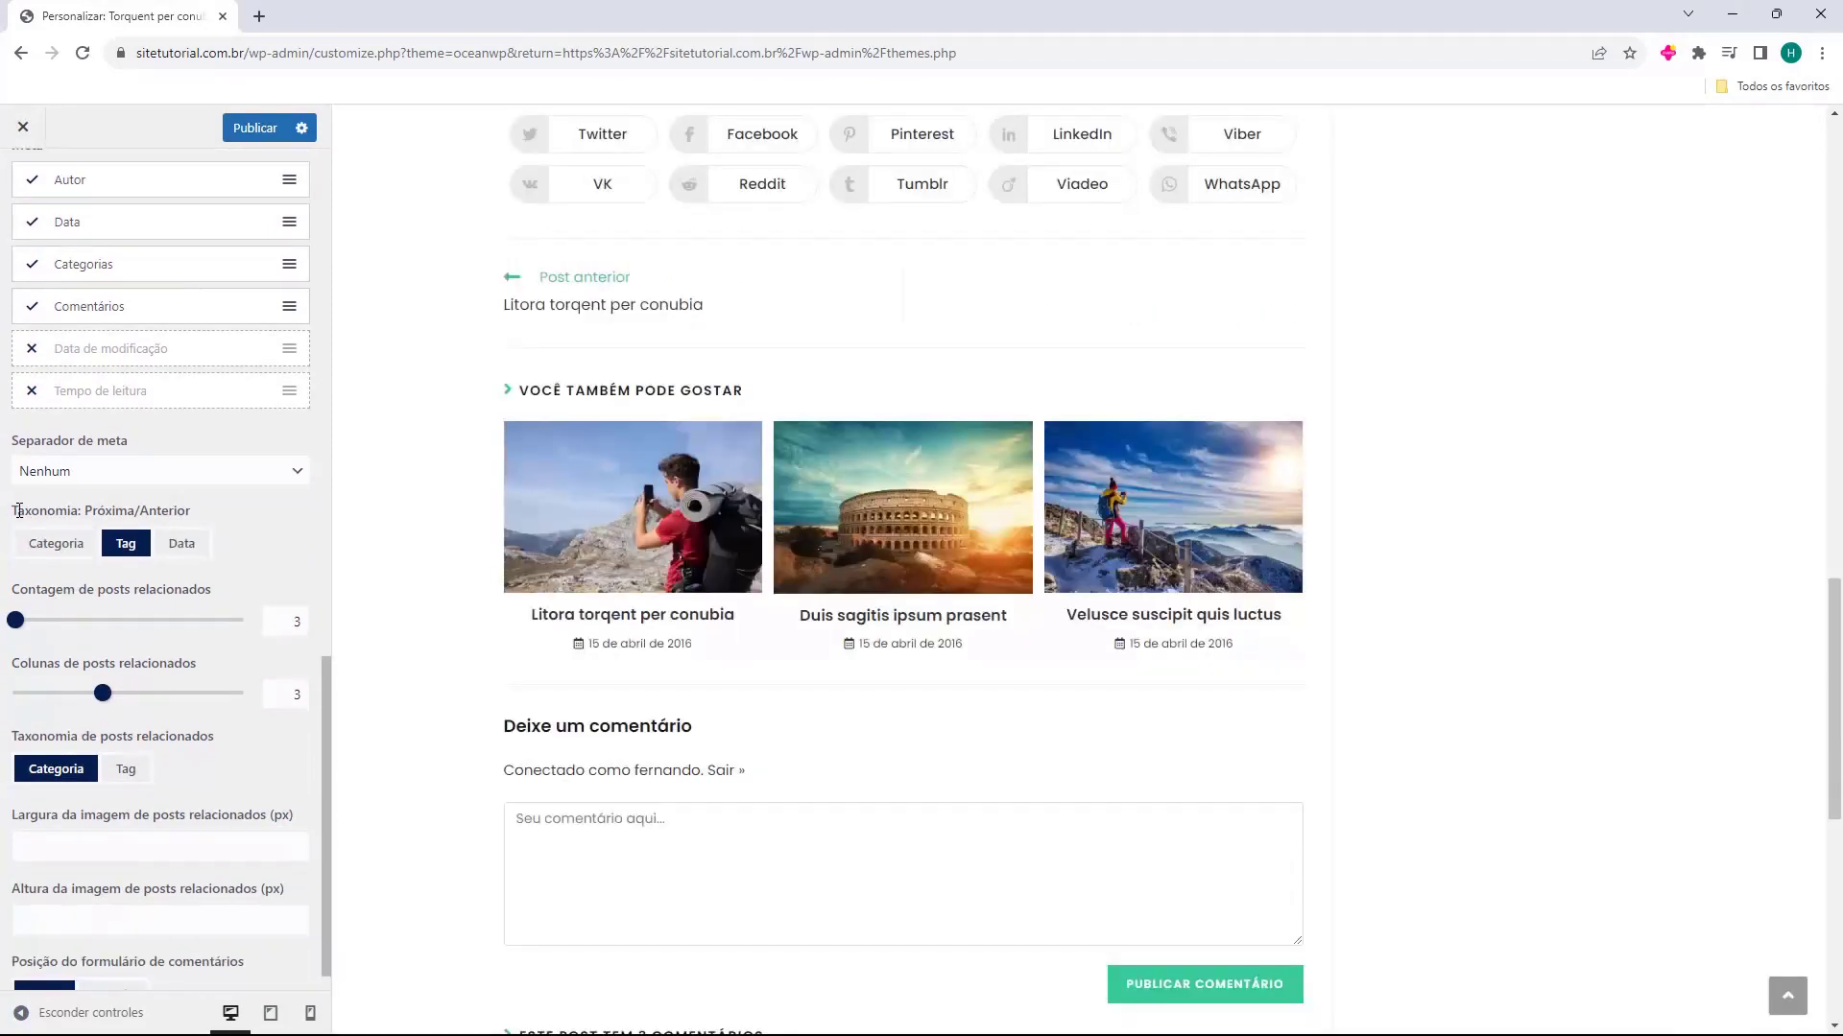
scroll(115, 534, "up", 1)
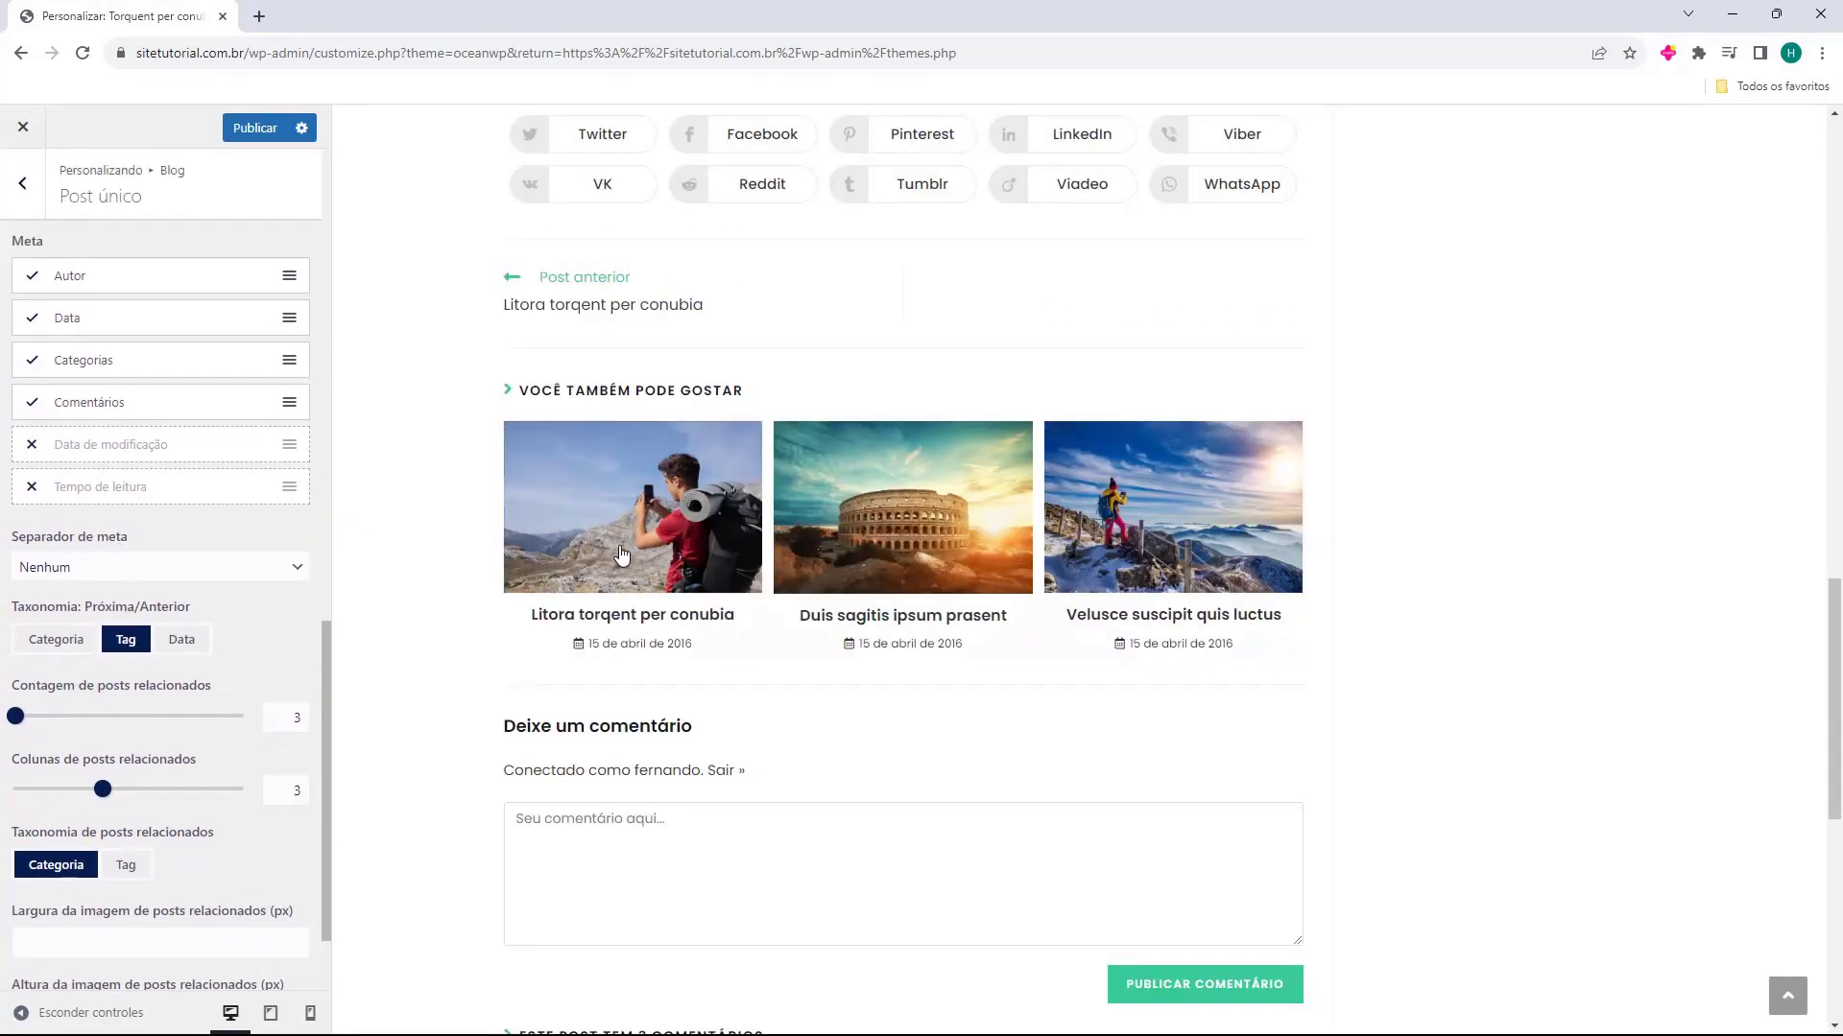
scroll(547, 600, "up", 2)
scroll(438, 583, "down", 1)
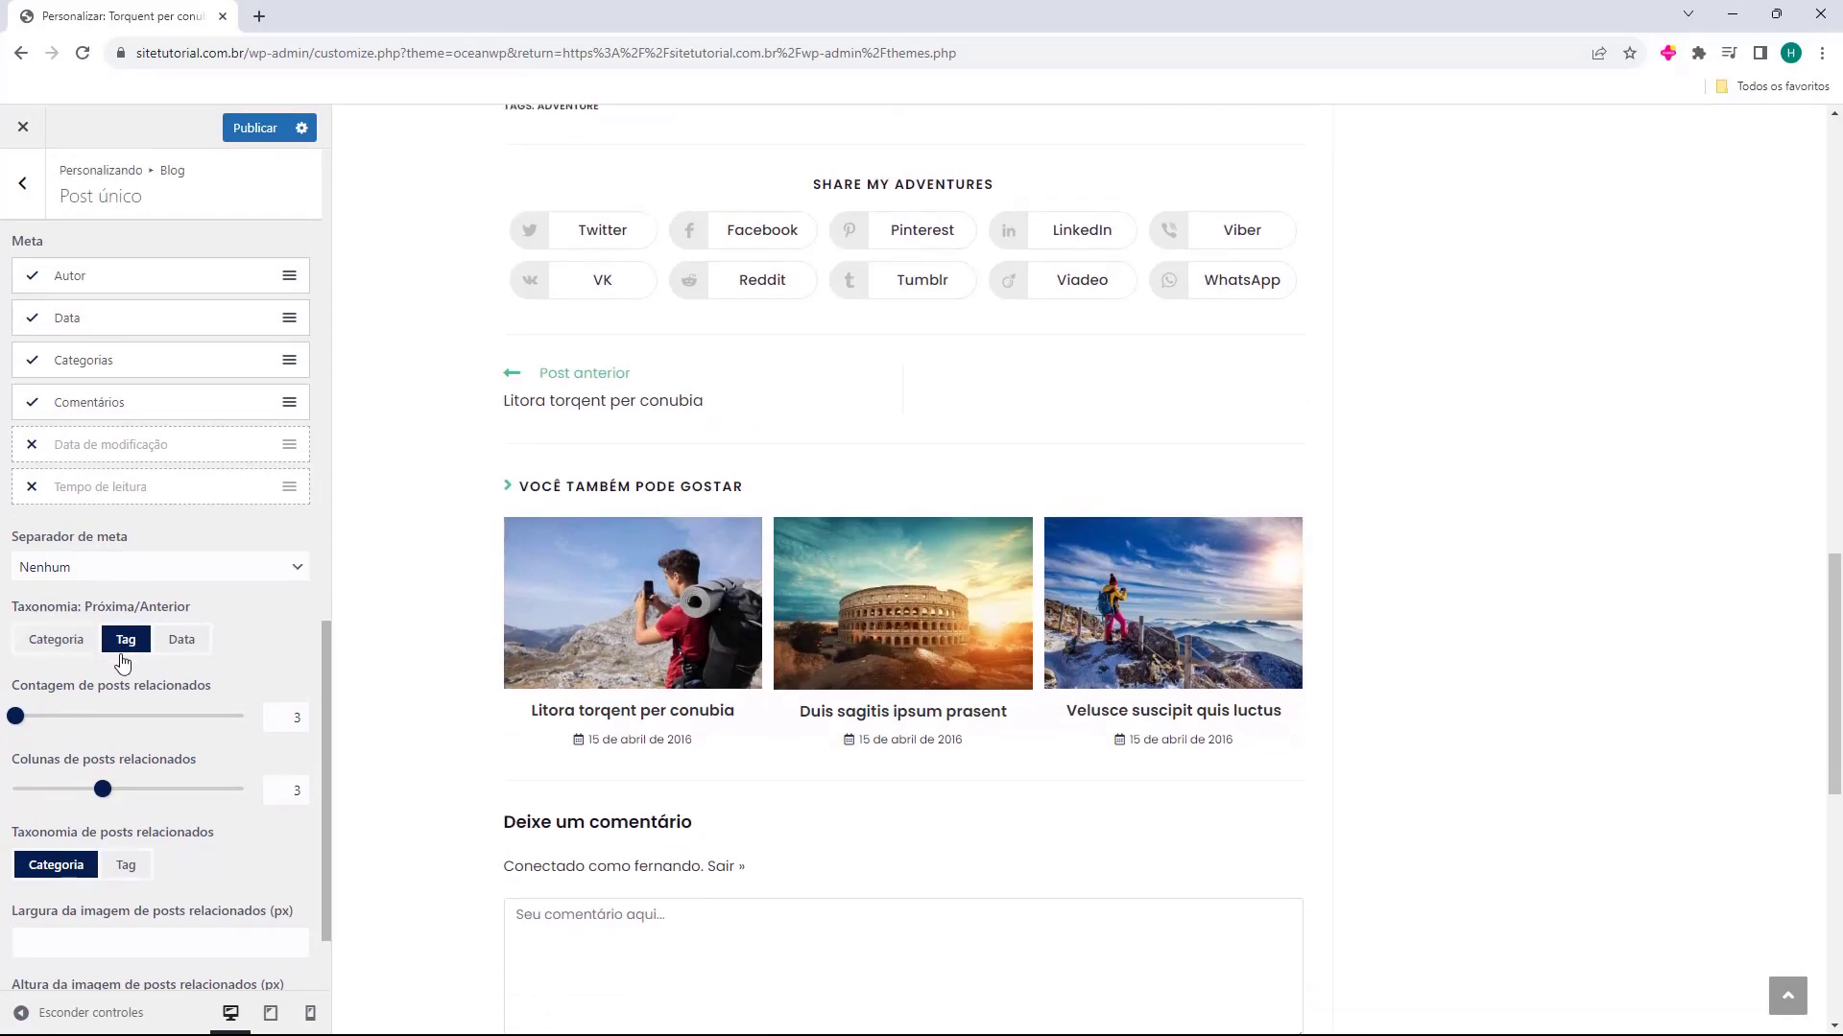
left_click(192, 647)
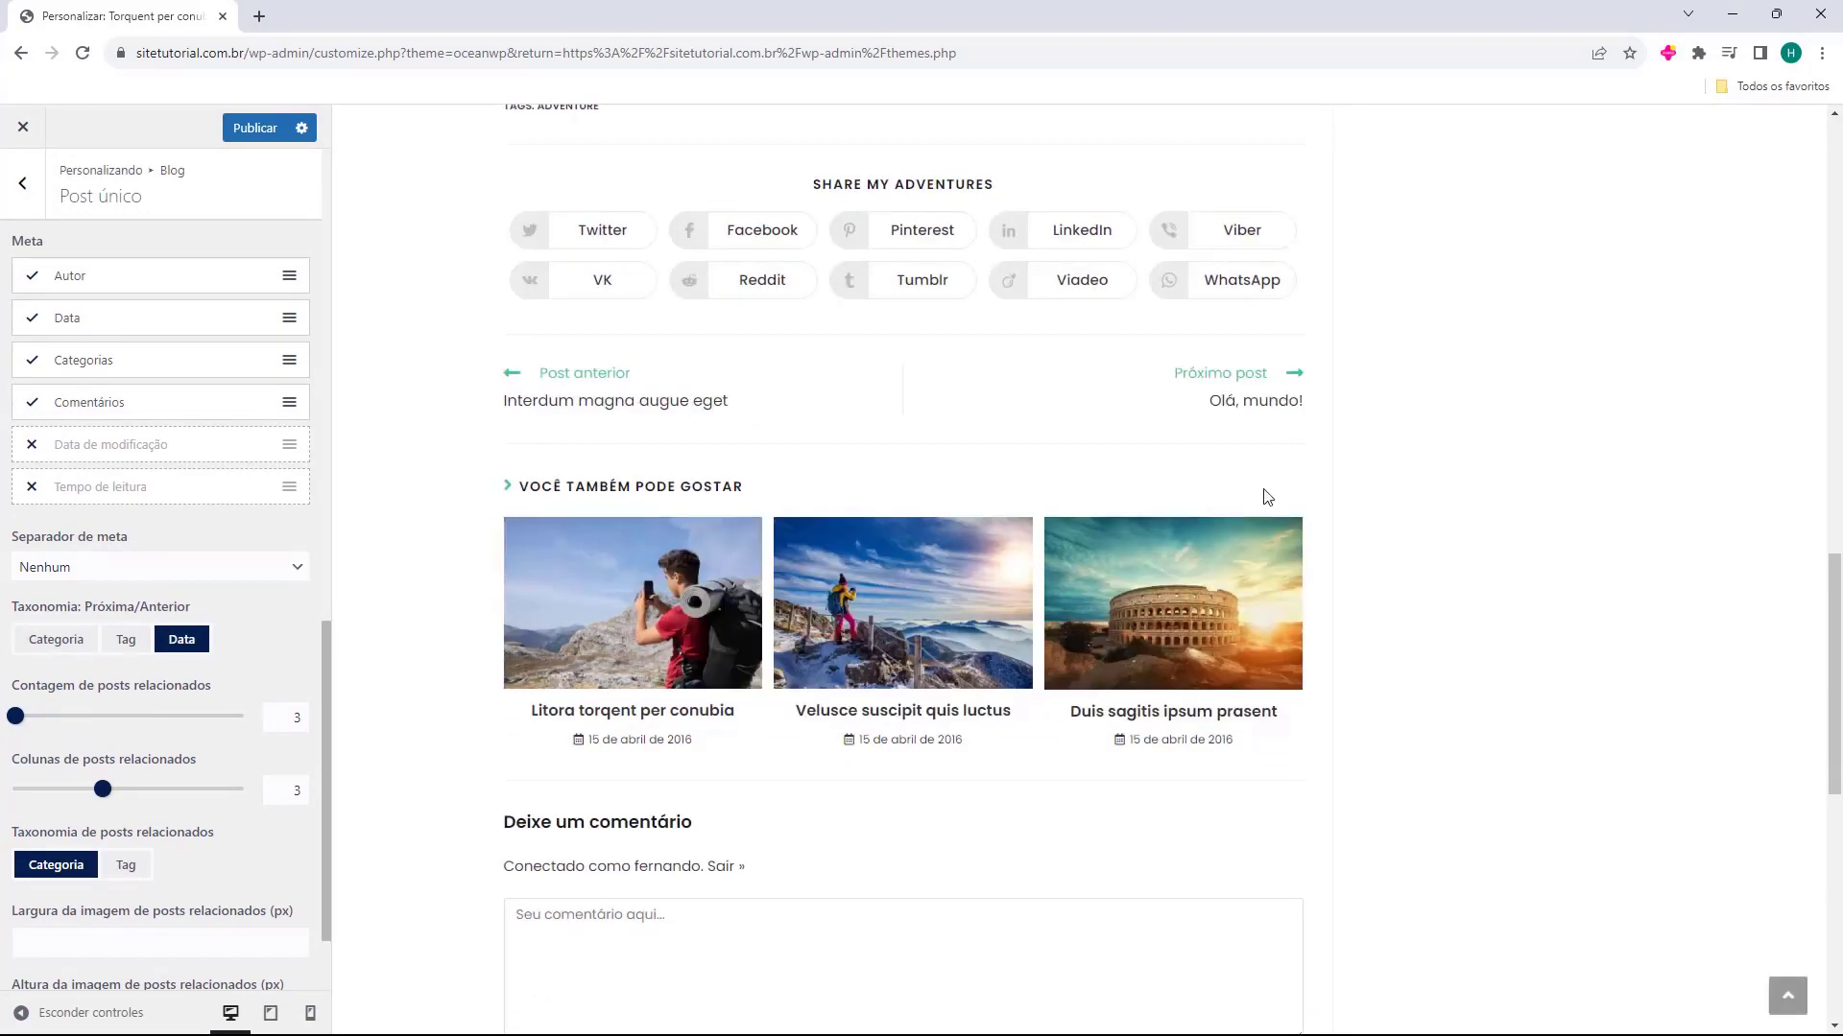
Try a related posts count of 19 and 4 related posts columns, then return both values to 3
scroll(258, 626, "down", 1)
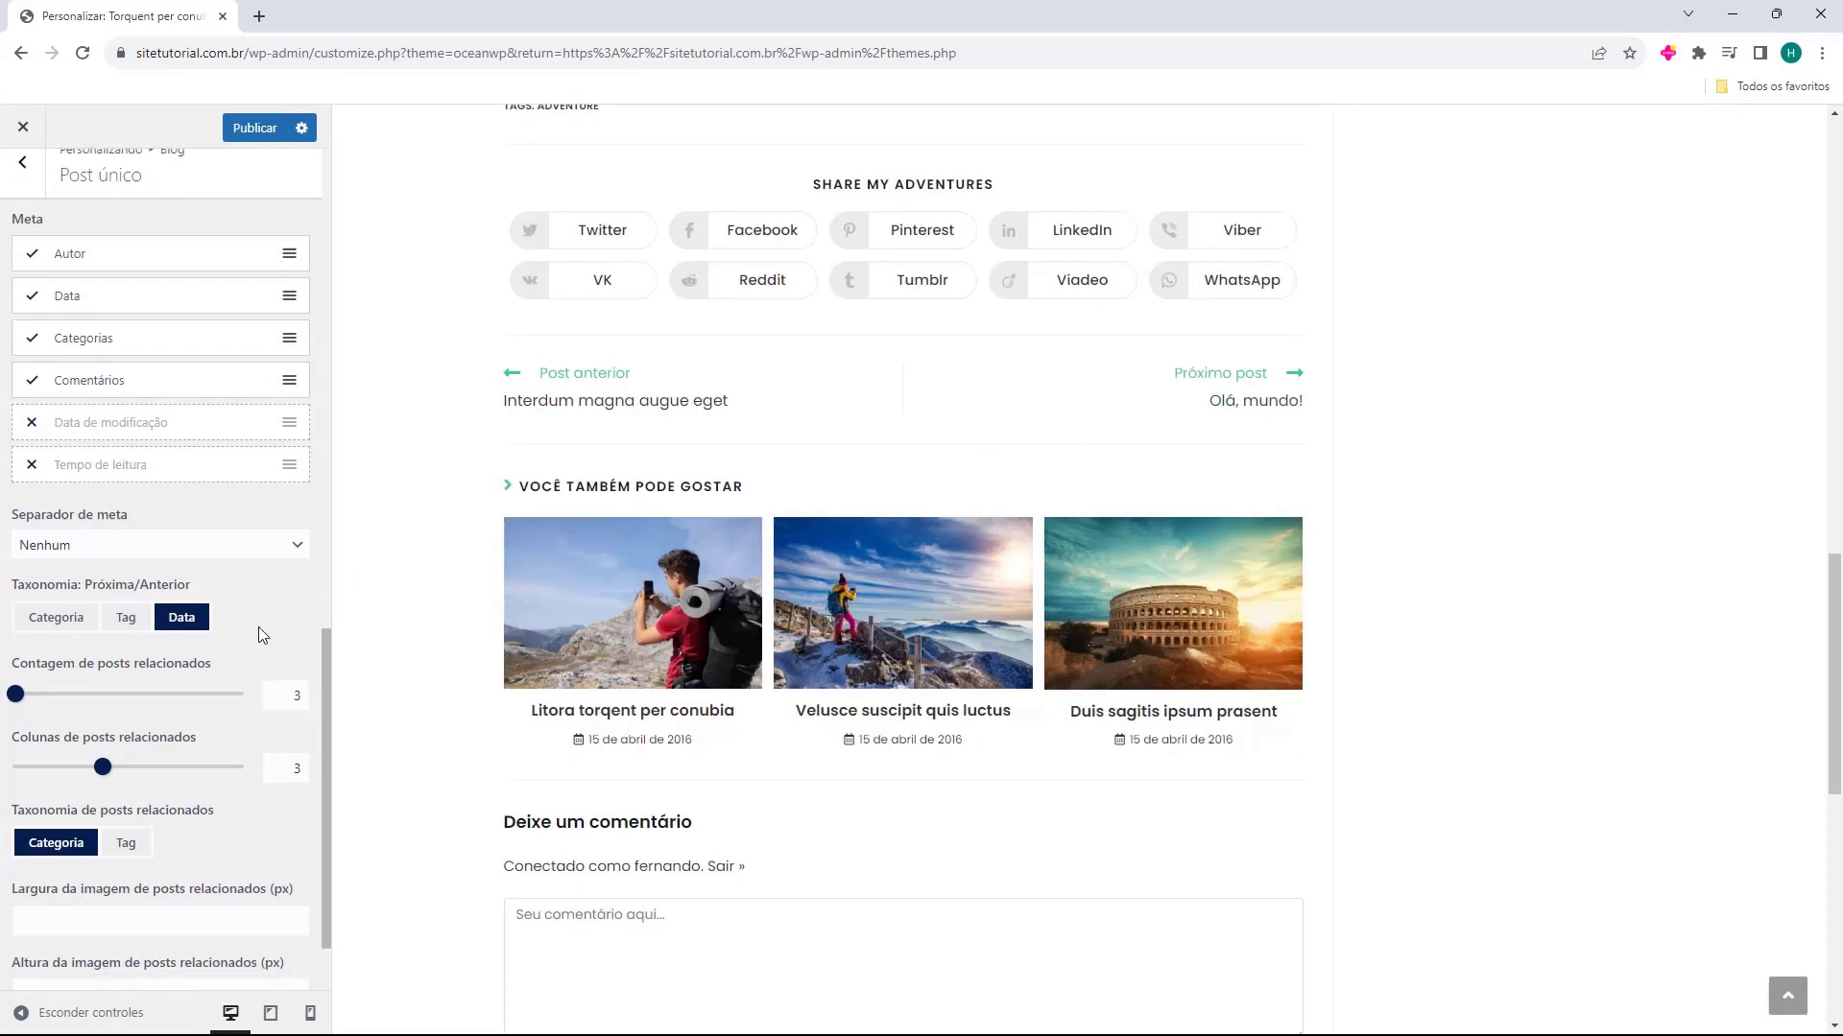
left_click_drag(24, 630, 103, 633)
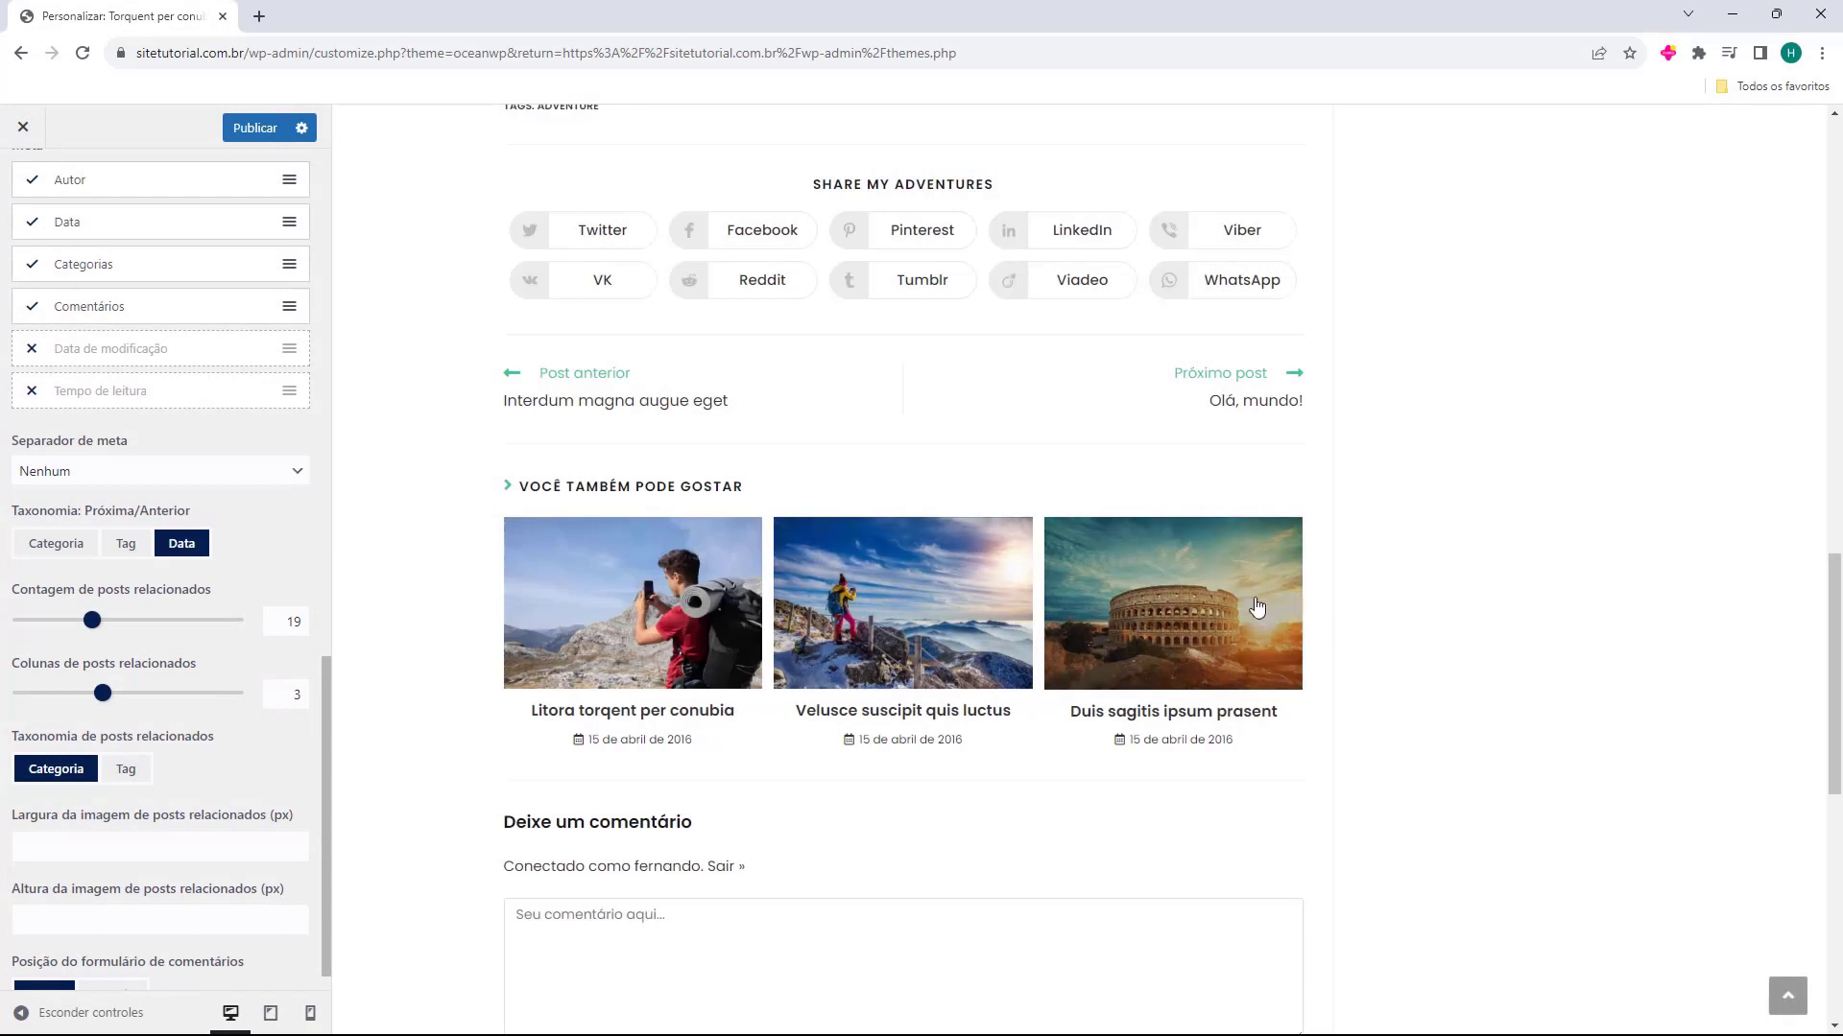
left_click_drag(92, 620, 11, 620)
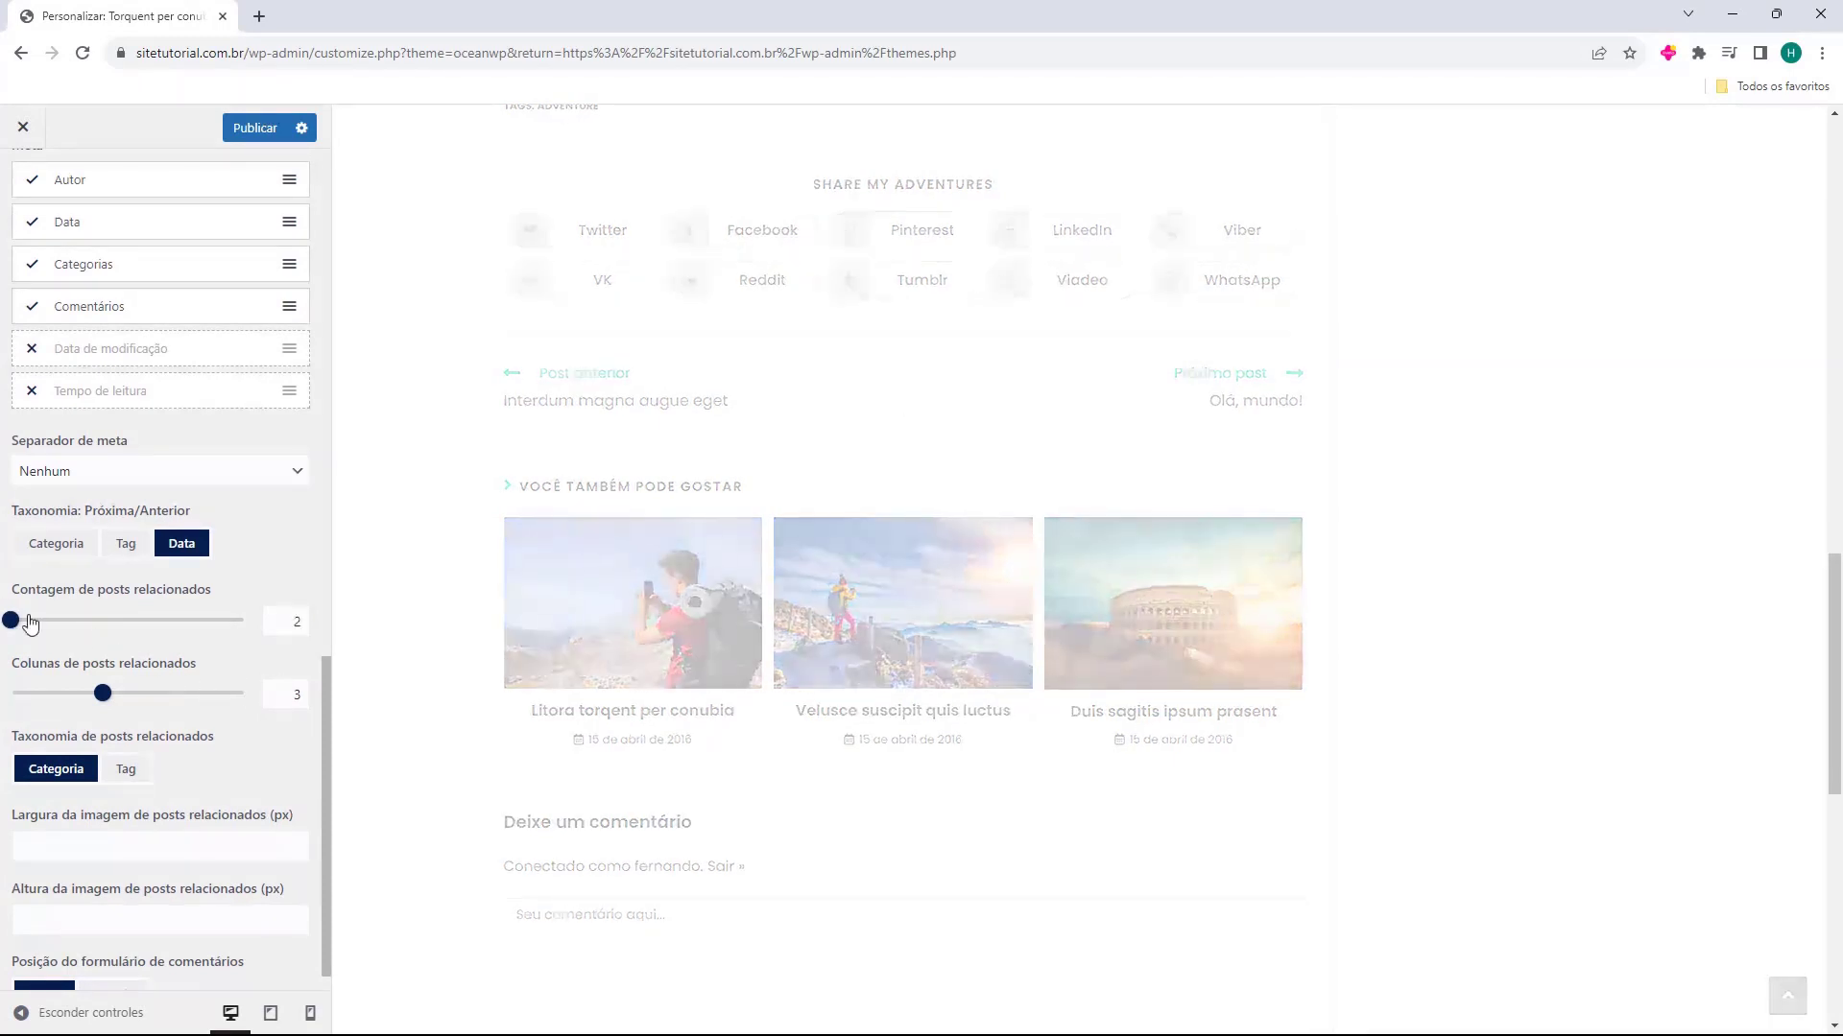
left_click(286, 624)
type("3")
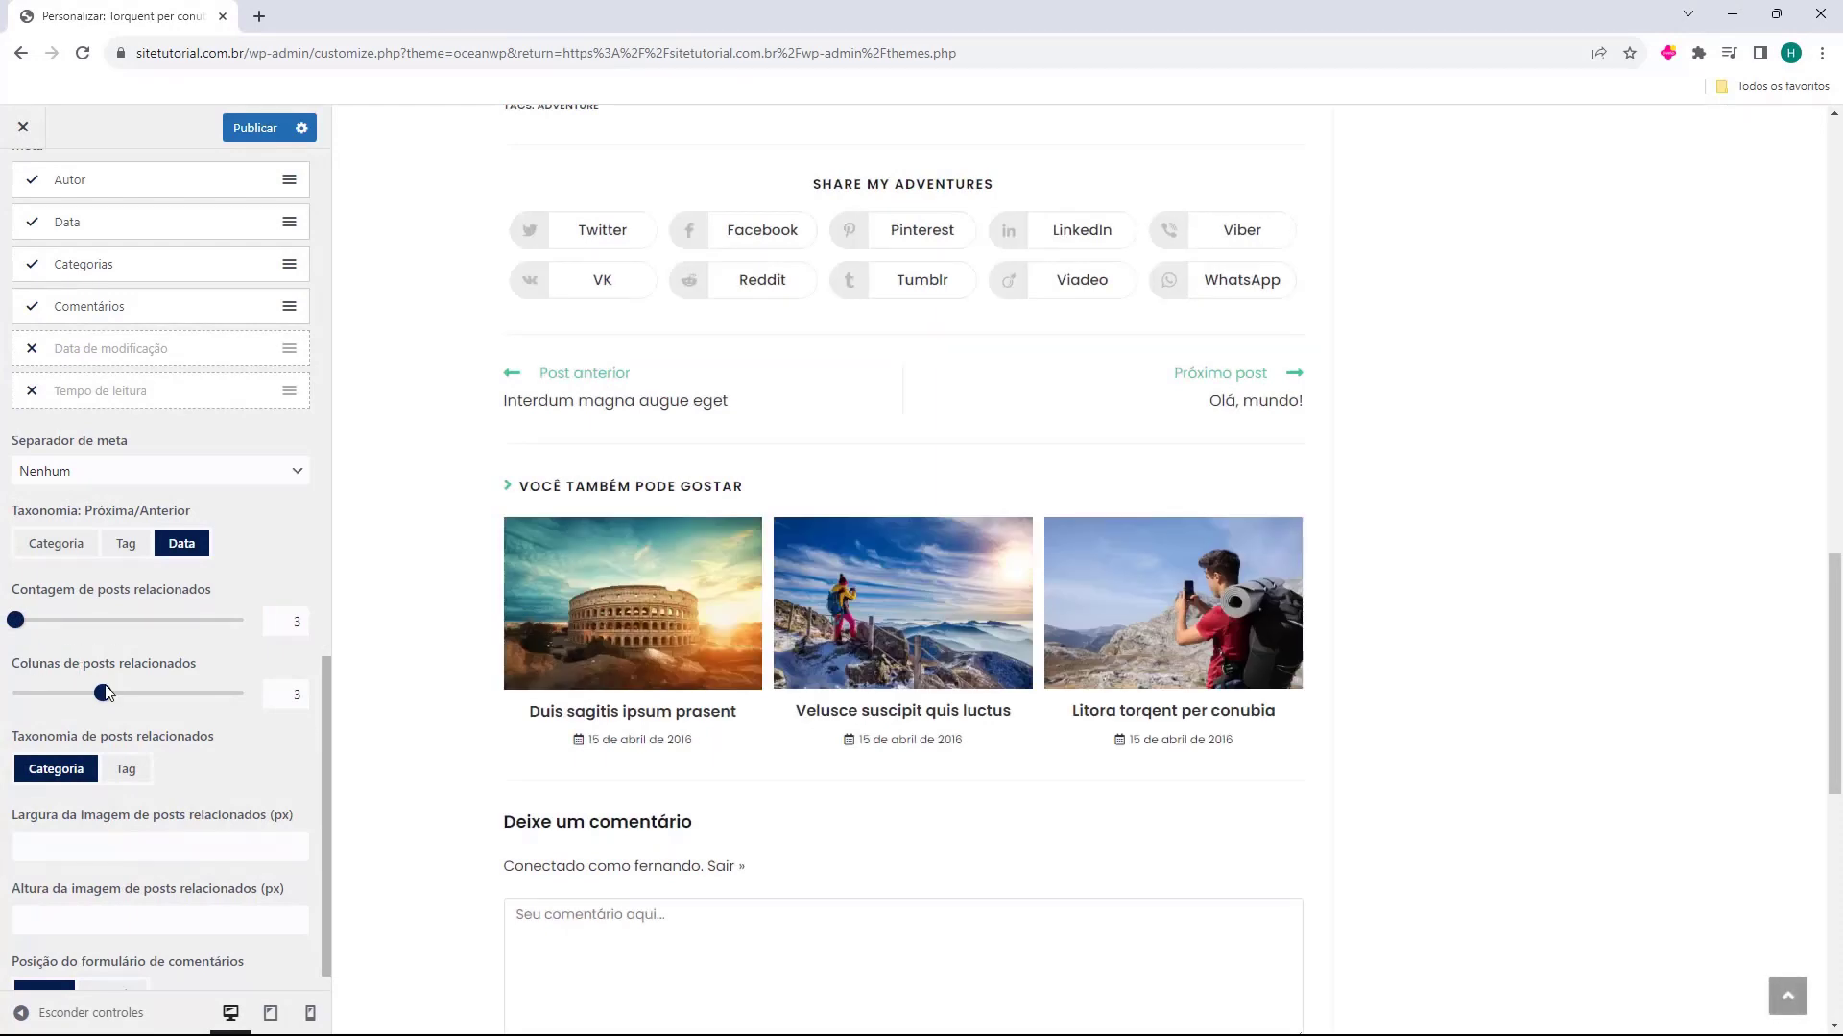
left_click_drag(106, 693, 147, 695)
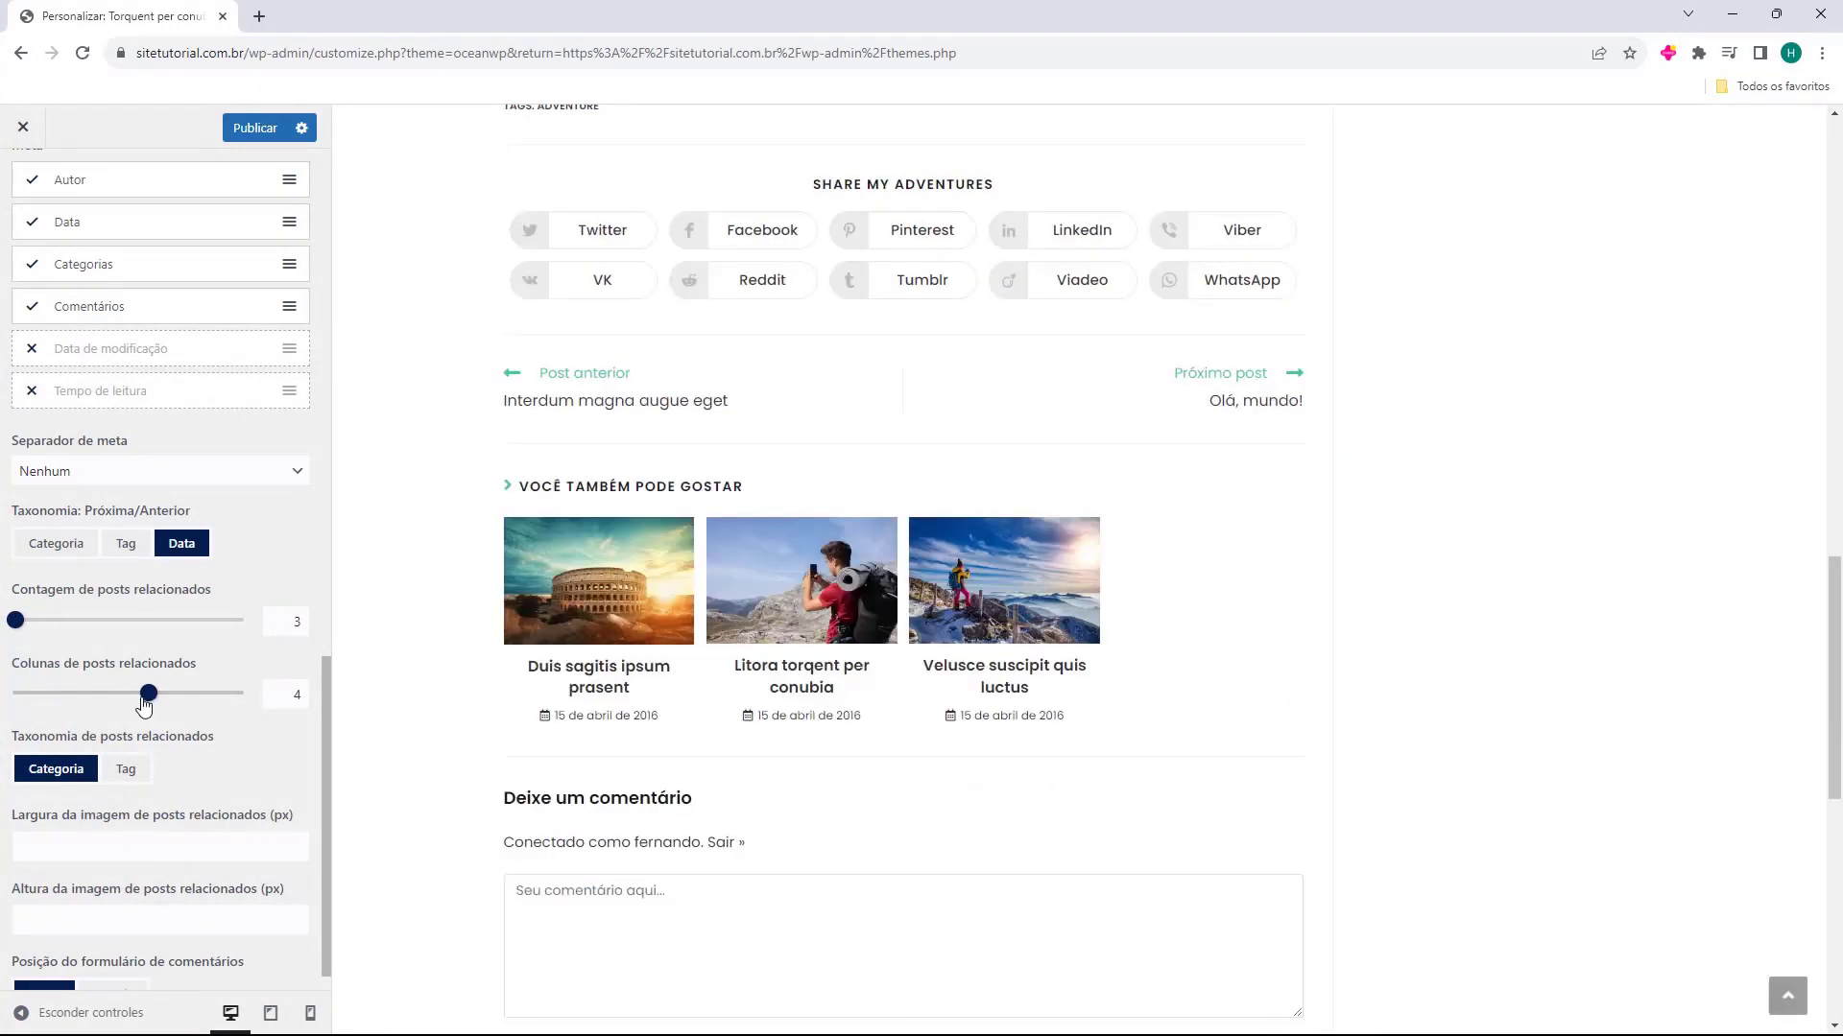
scroll(114, 697, "down", 1)
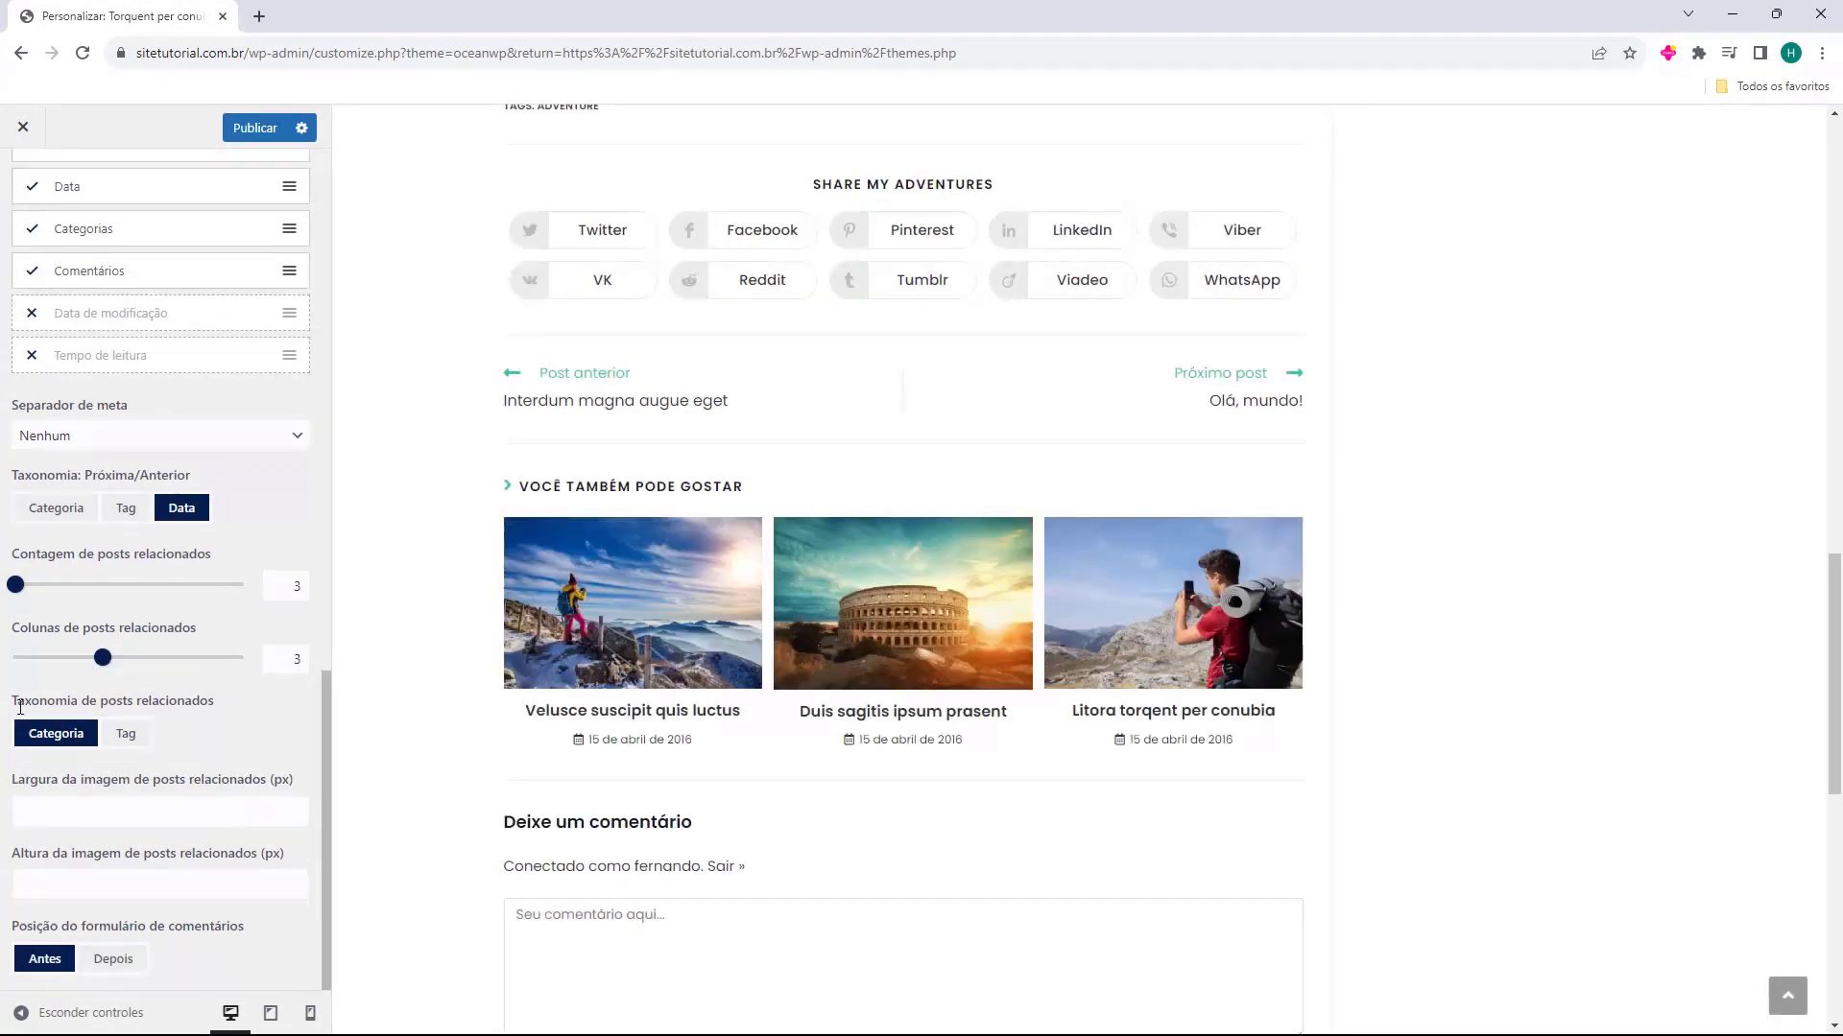
Try the comment form position Depois below the existing comments, then return it to Antes
left_click_drag(17, 706, 162, 705)
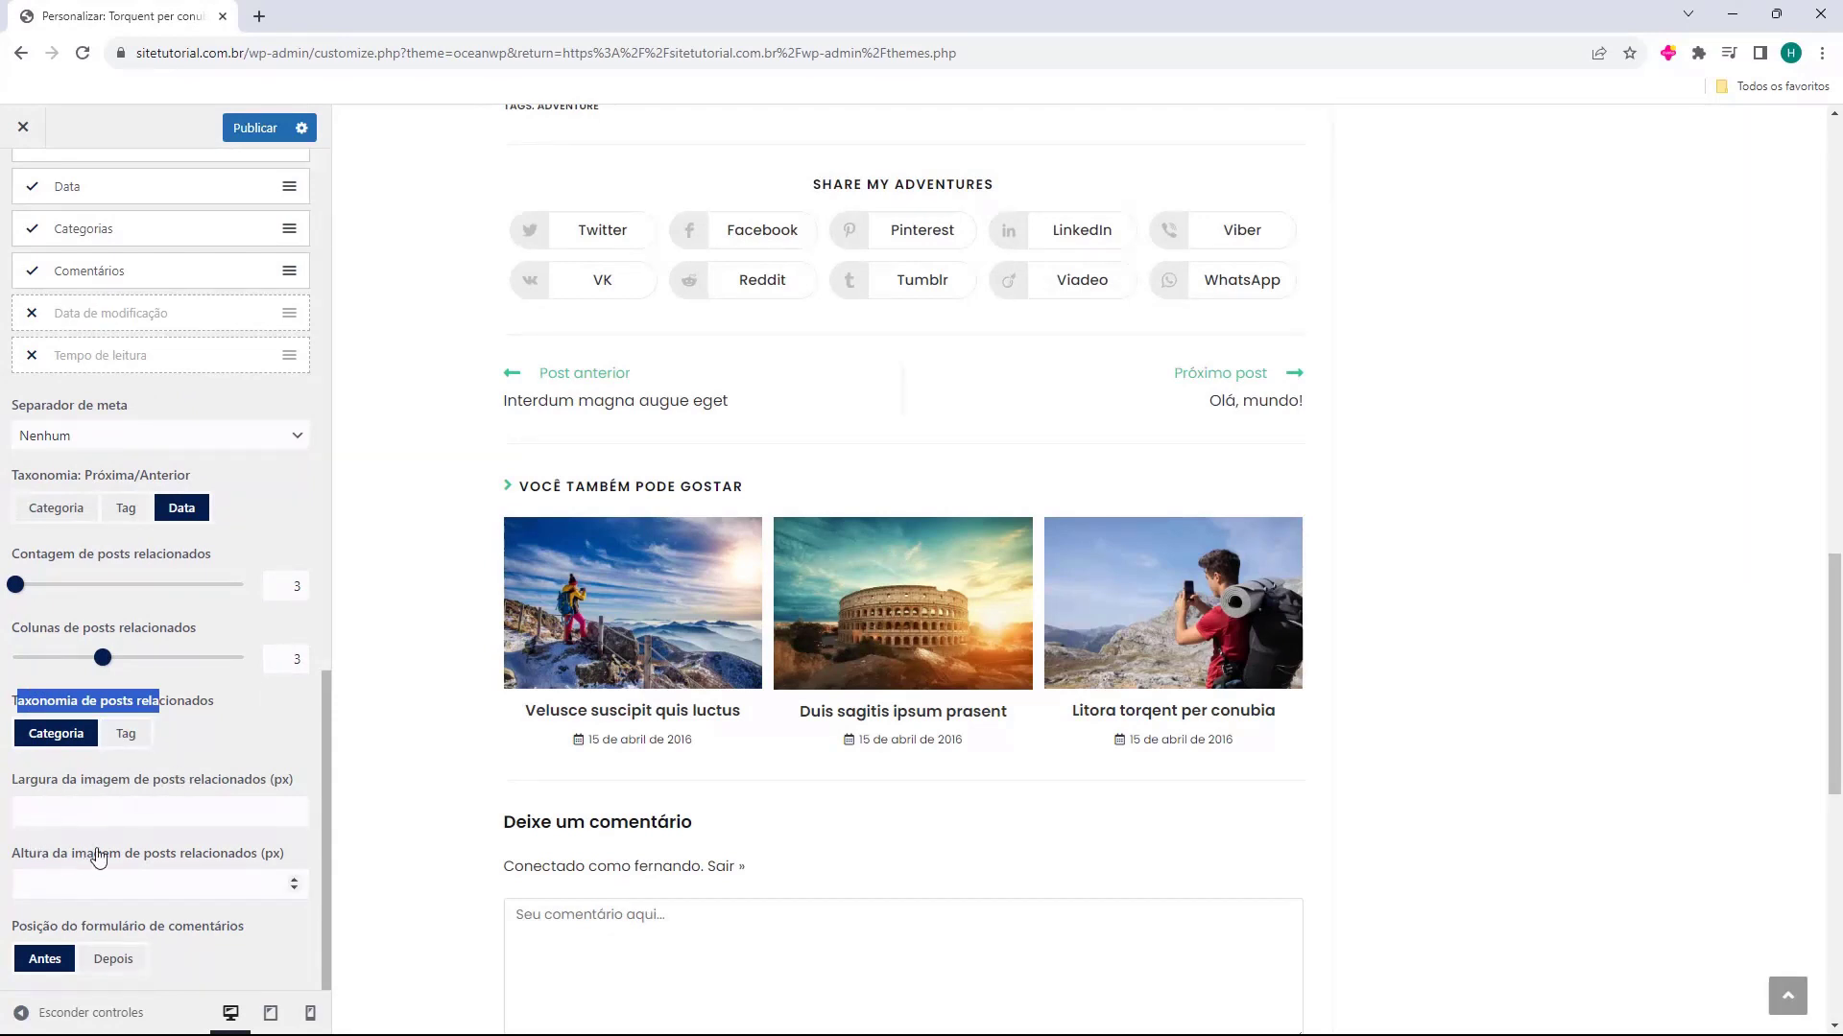
left_click(14, 929)
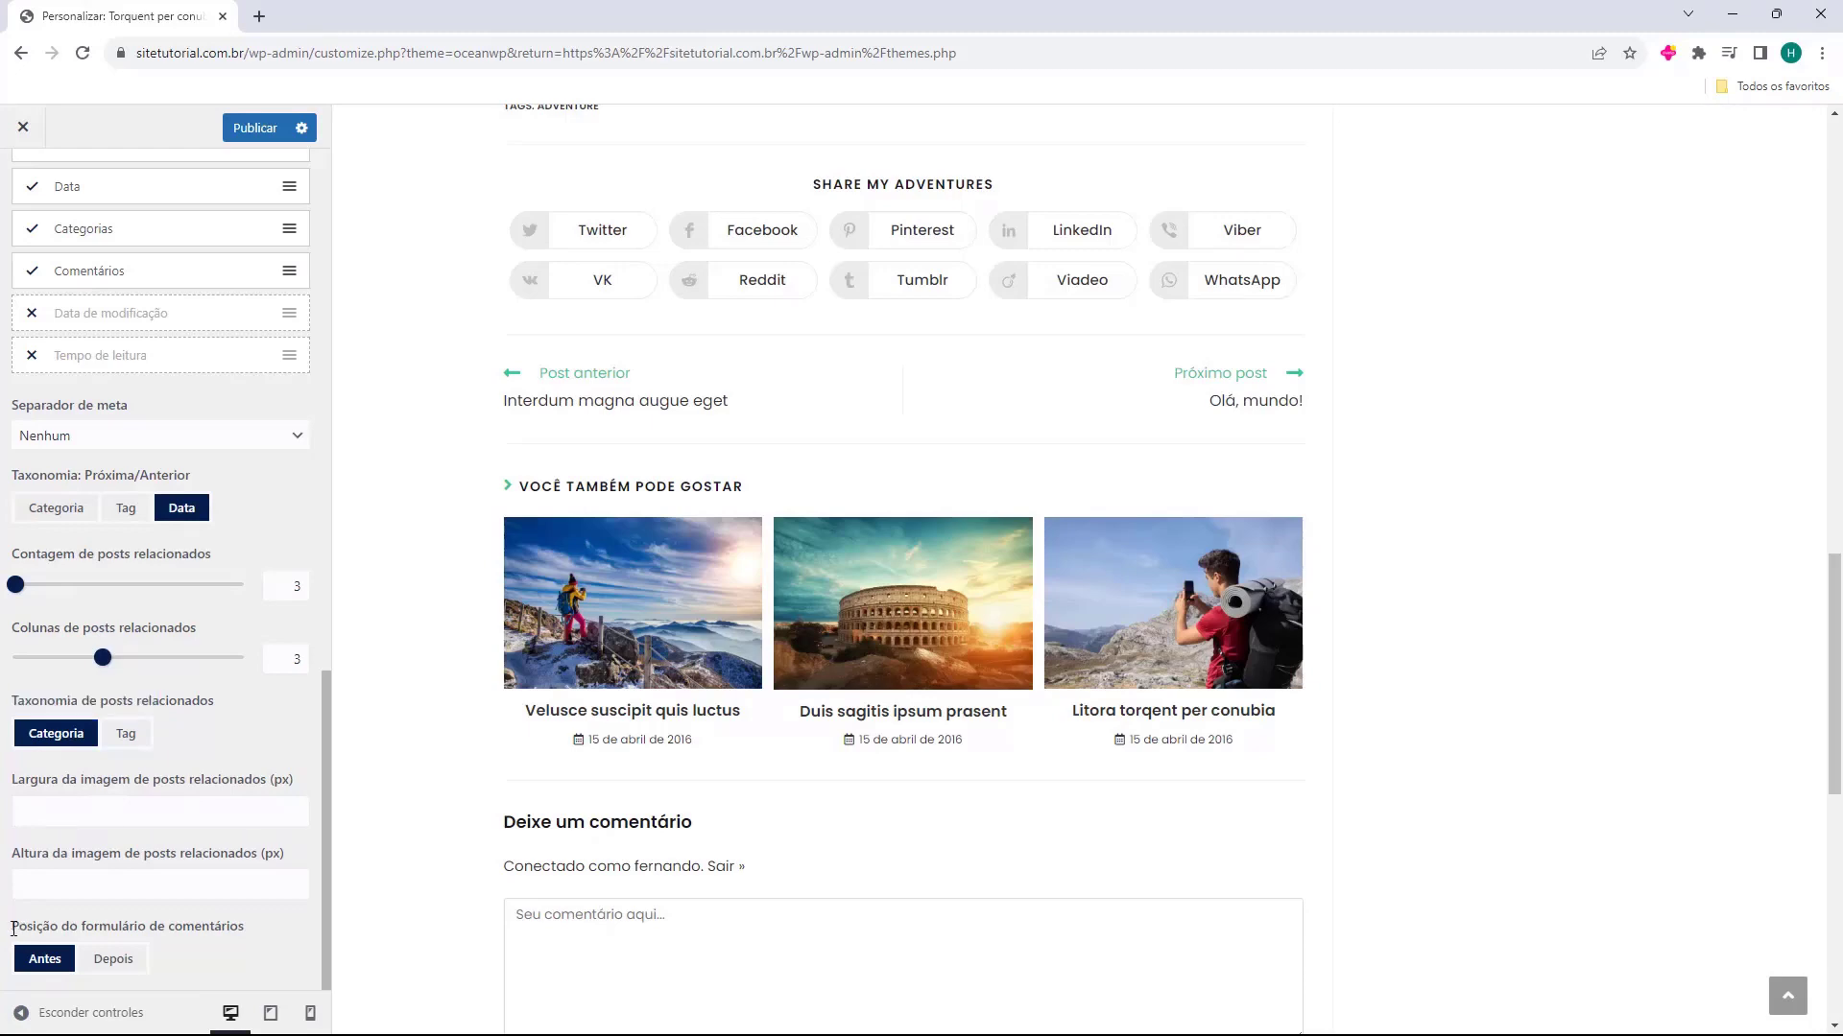
left_click(110, 962)
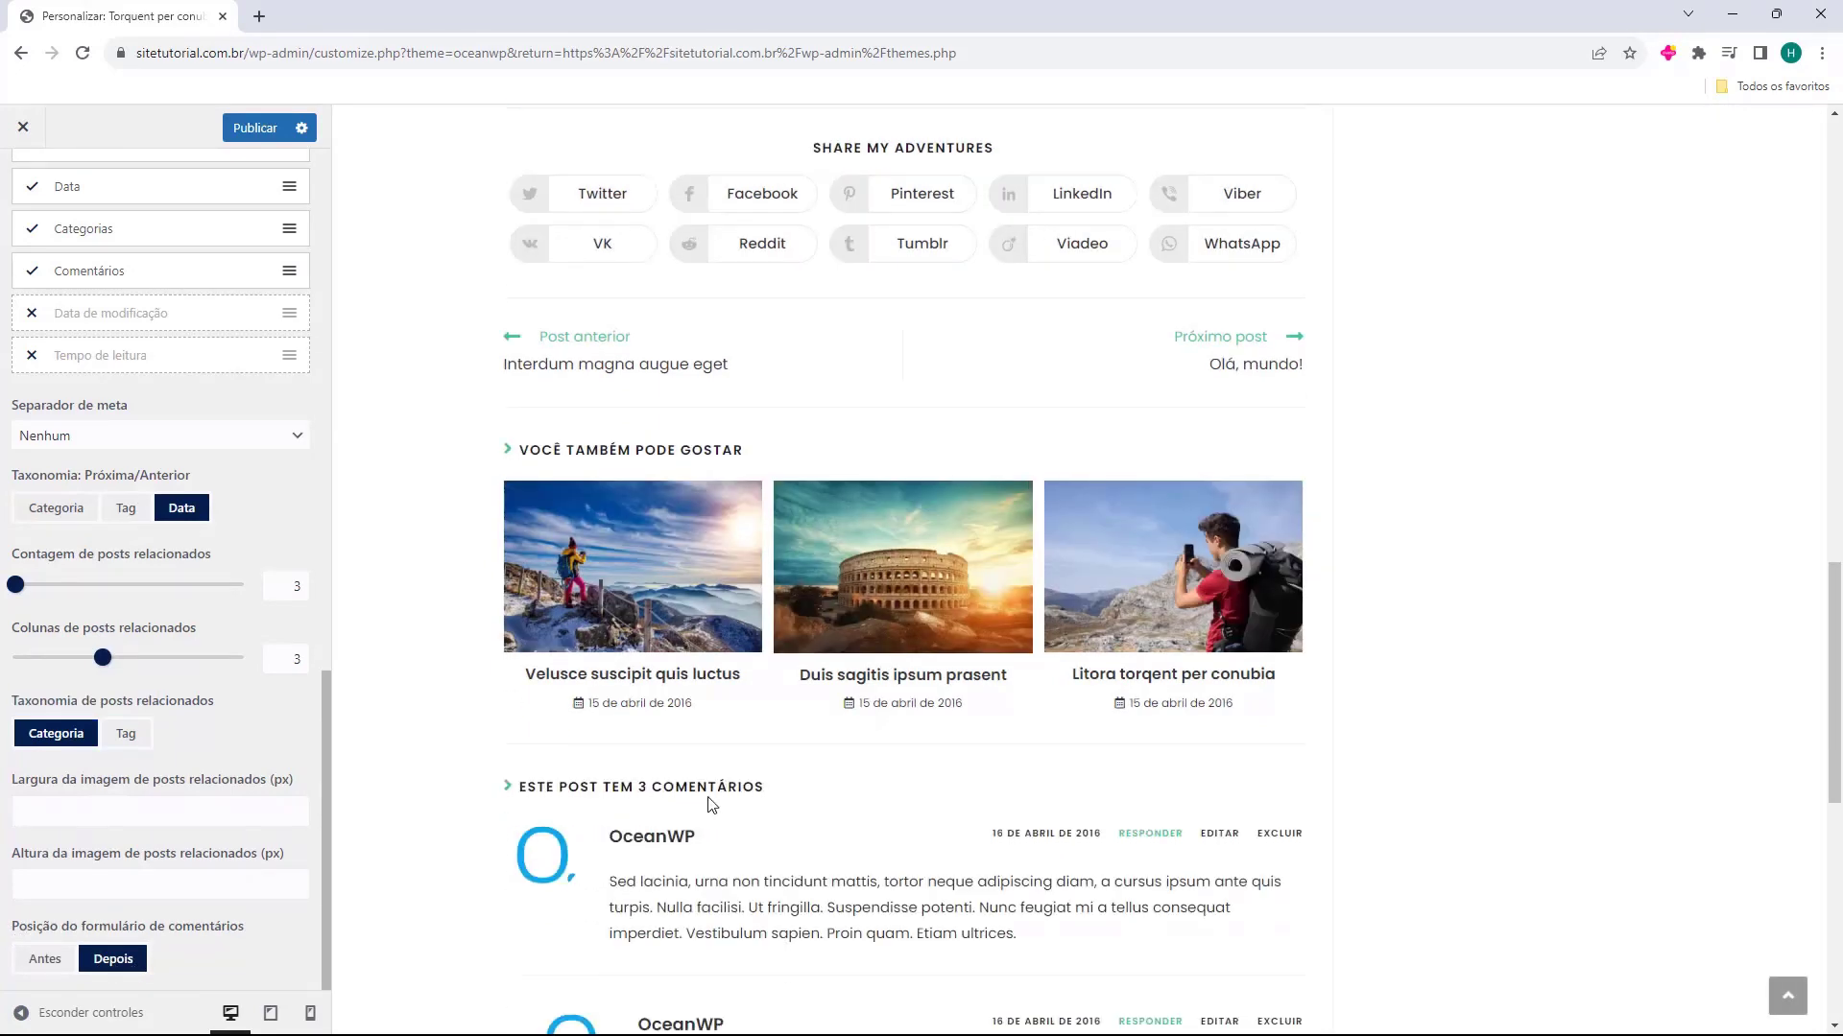
scroll(715, 804, "down", 8)
scroll(890, 619, "up", 1)
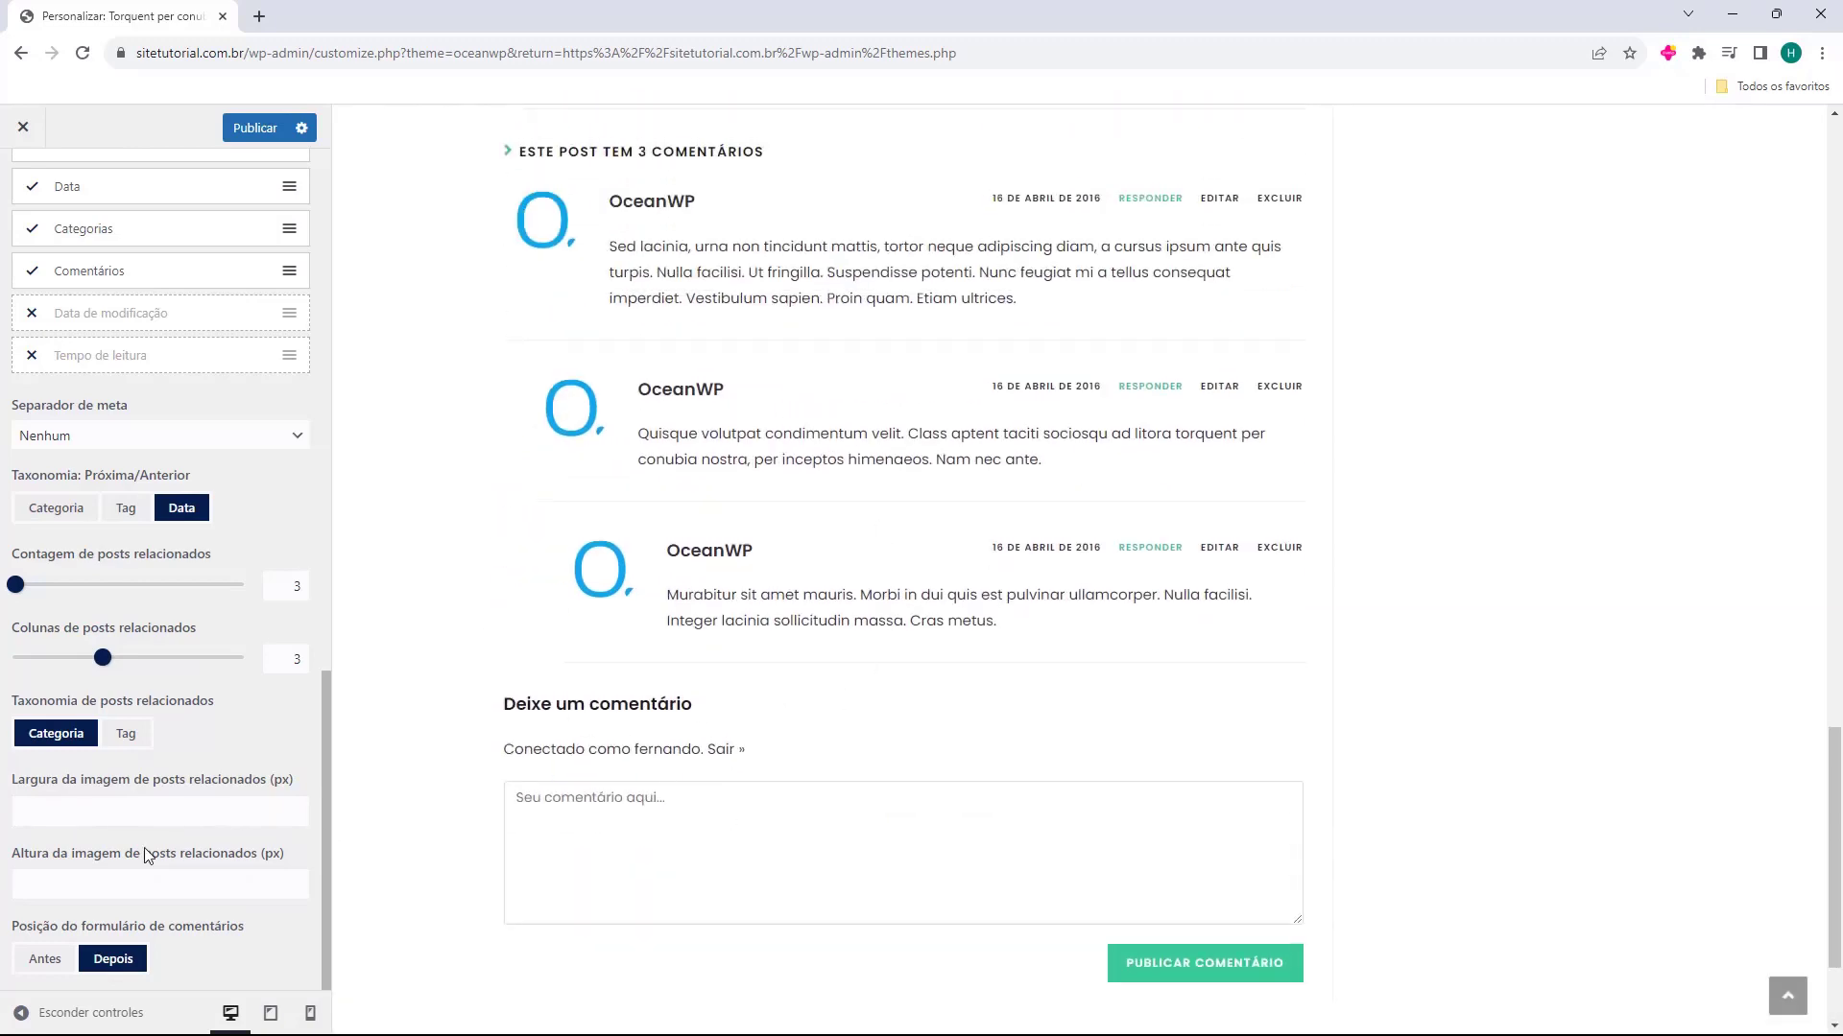
left_click(44, 959)
Leave the single post and Blog settings and open the Compartilhamento social settings to review the sharing buttons, position, title and style
scroll(144, 815, "up", 3)
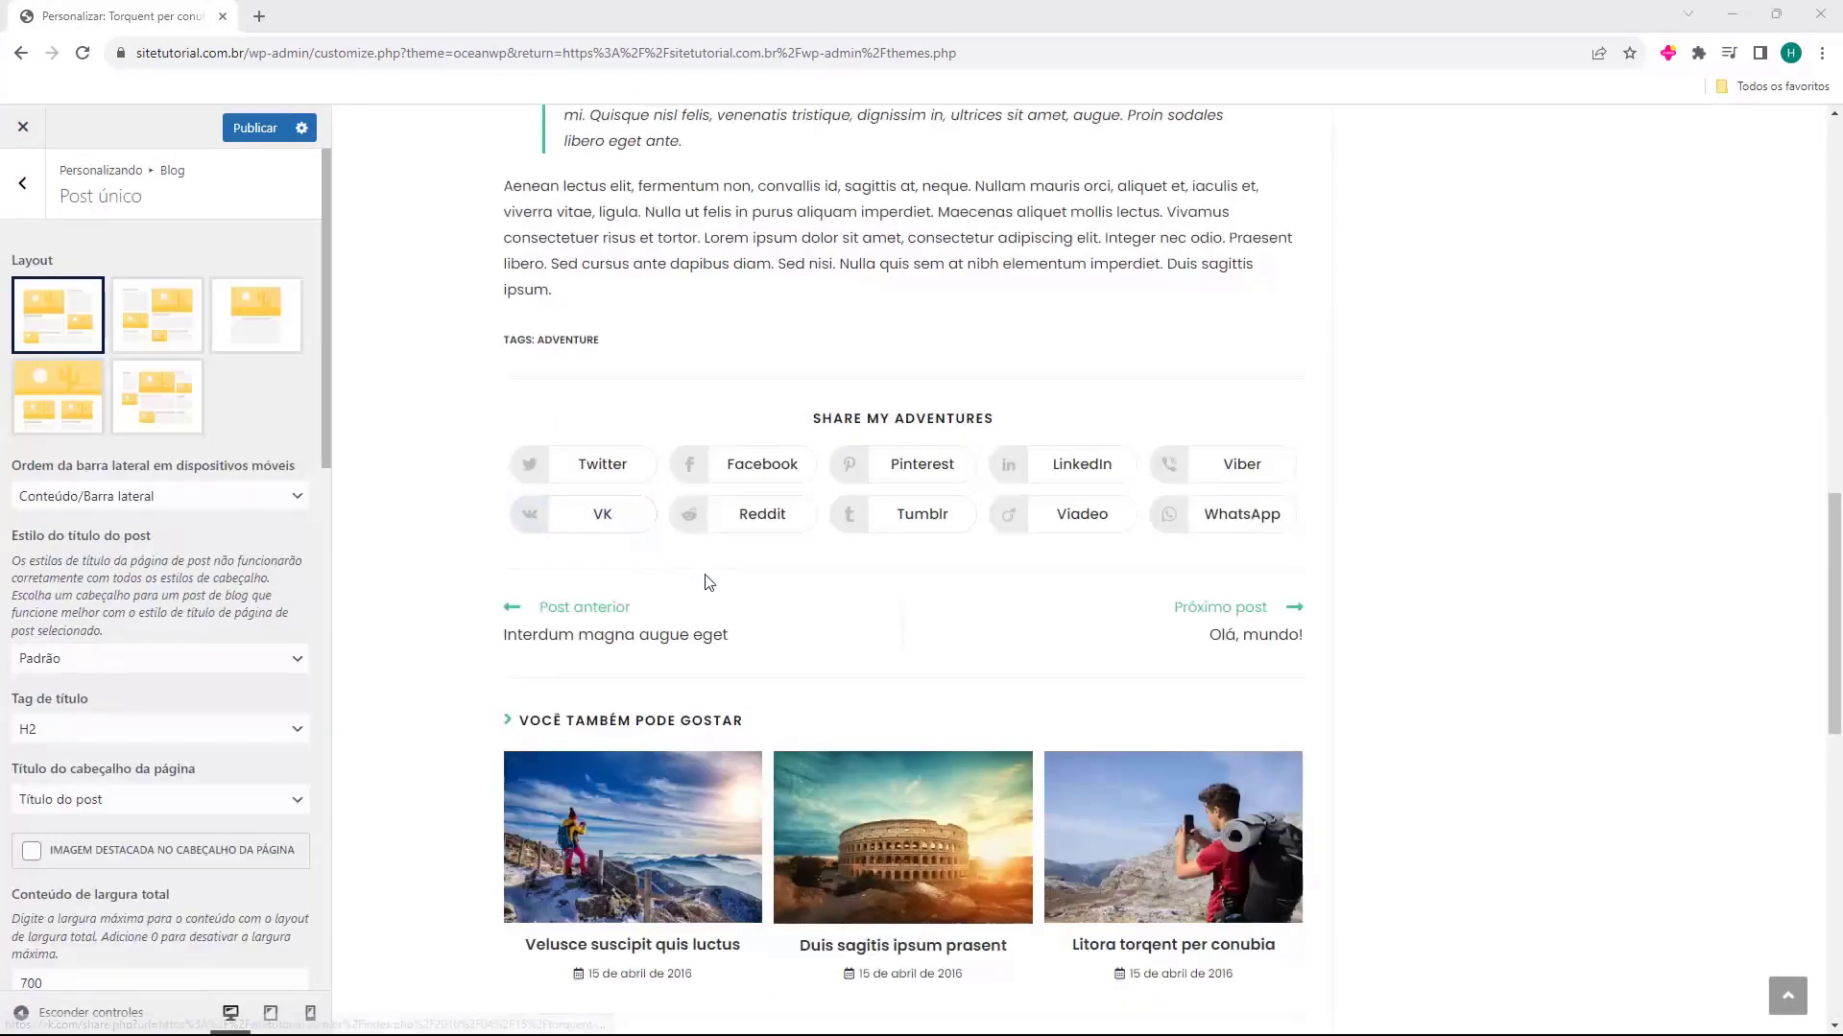
scroll(707, 576, "up", 1)
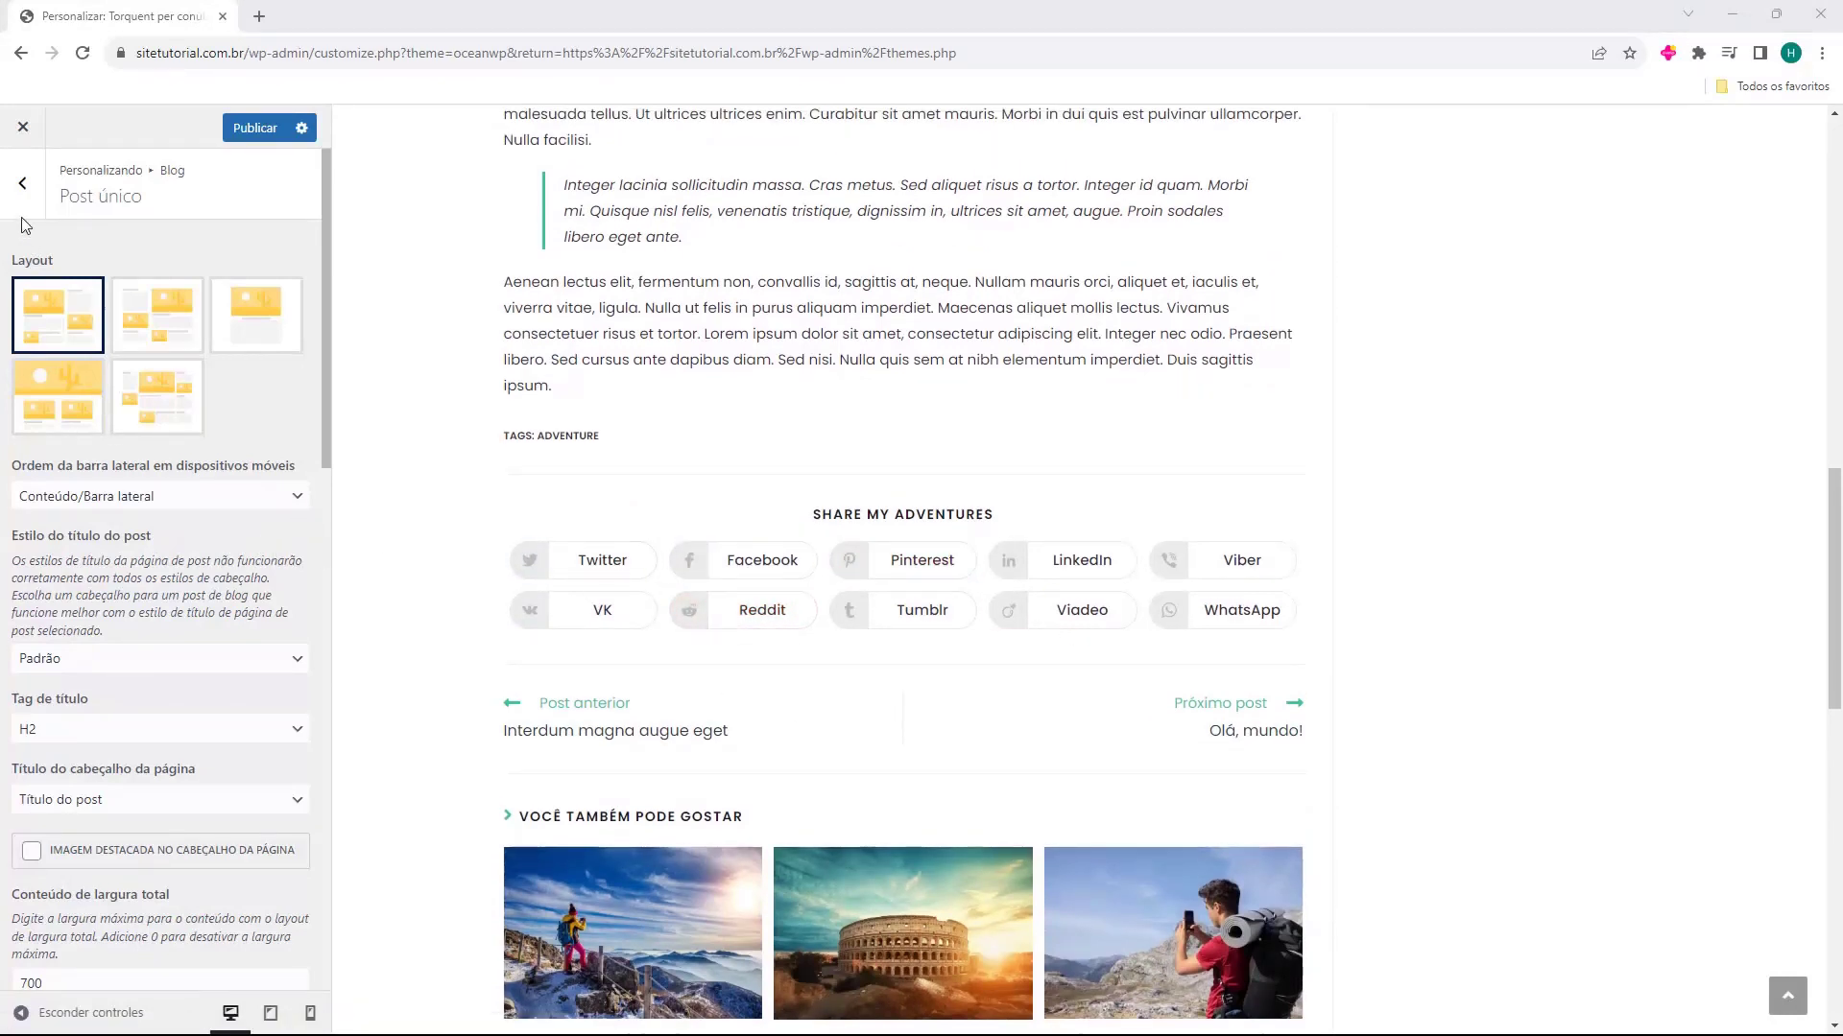
left_click(24, 188)
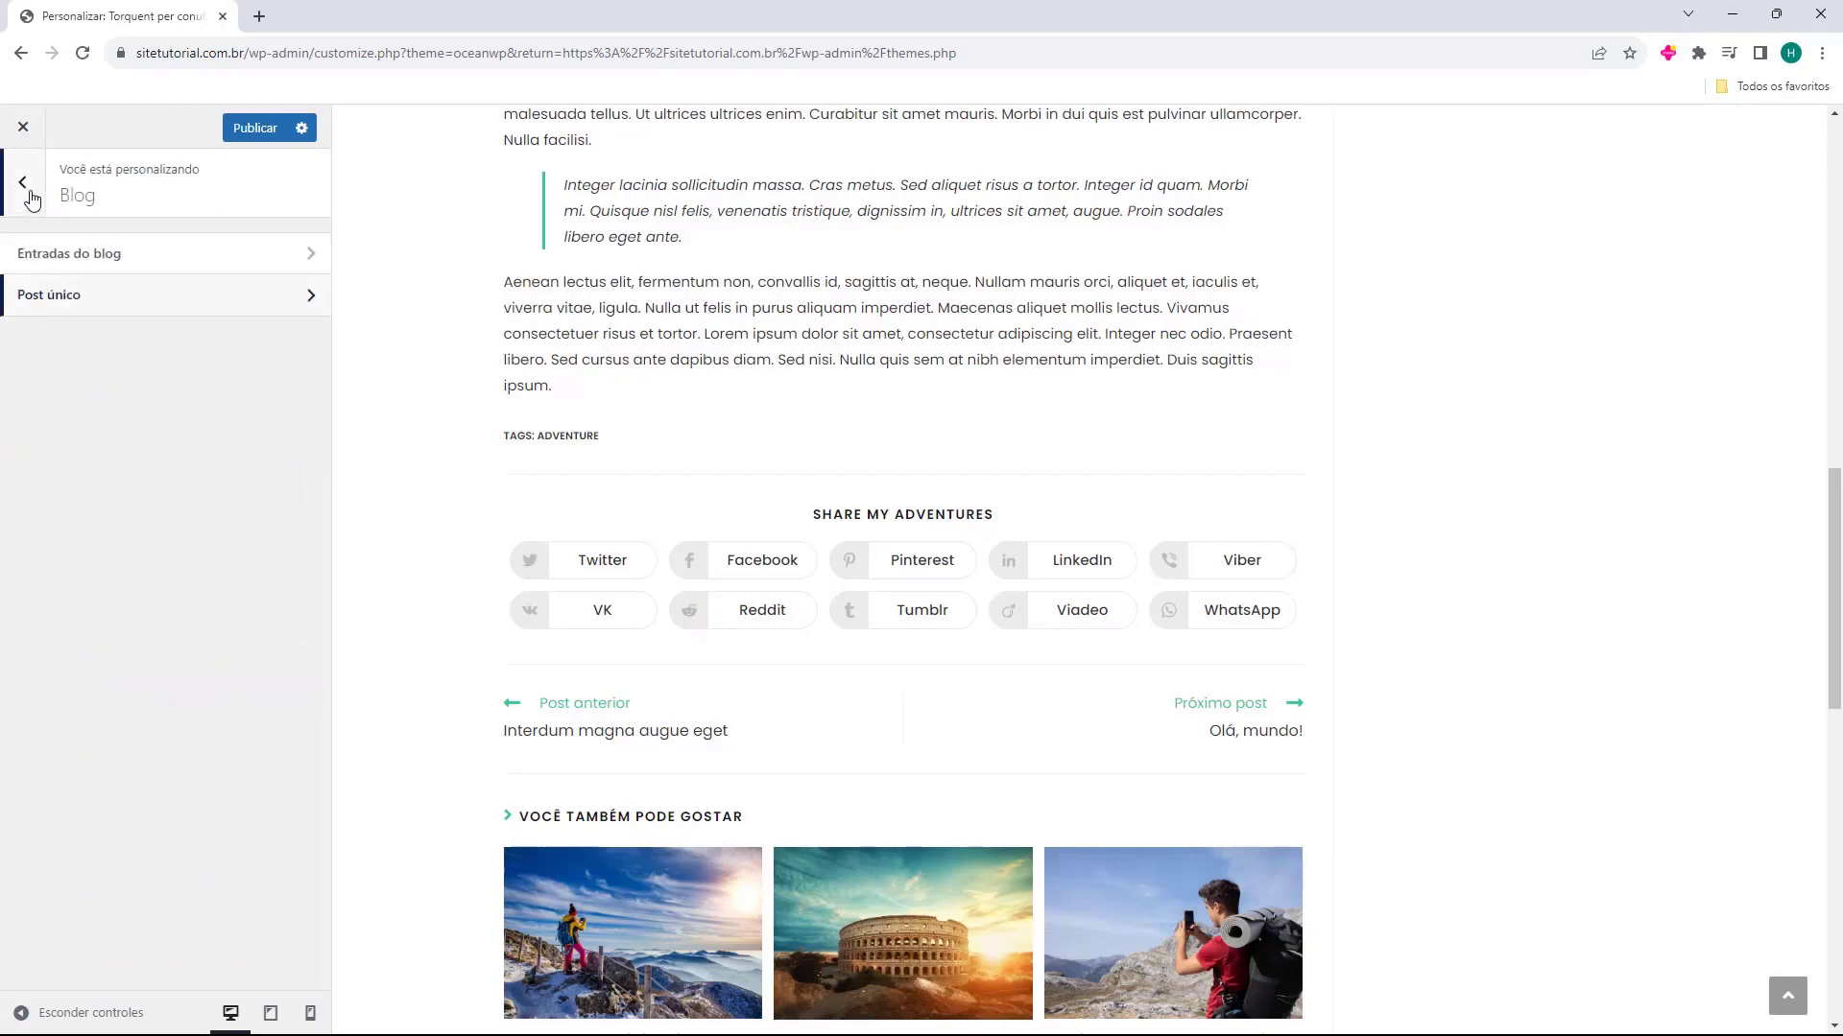
left_click(32, 199)
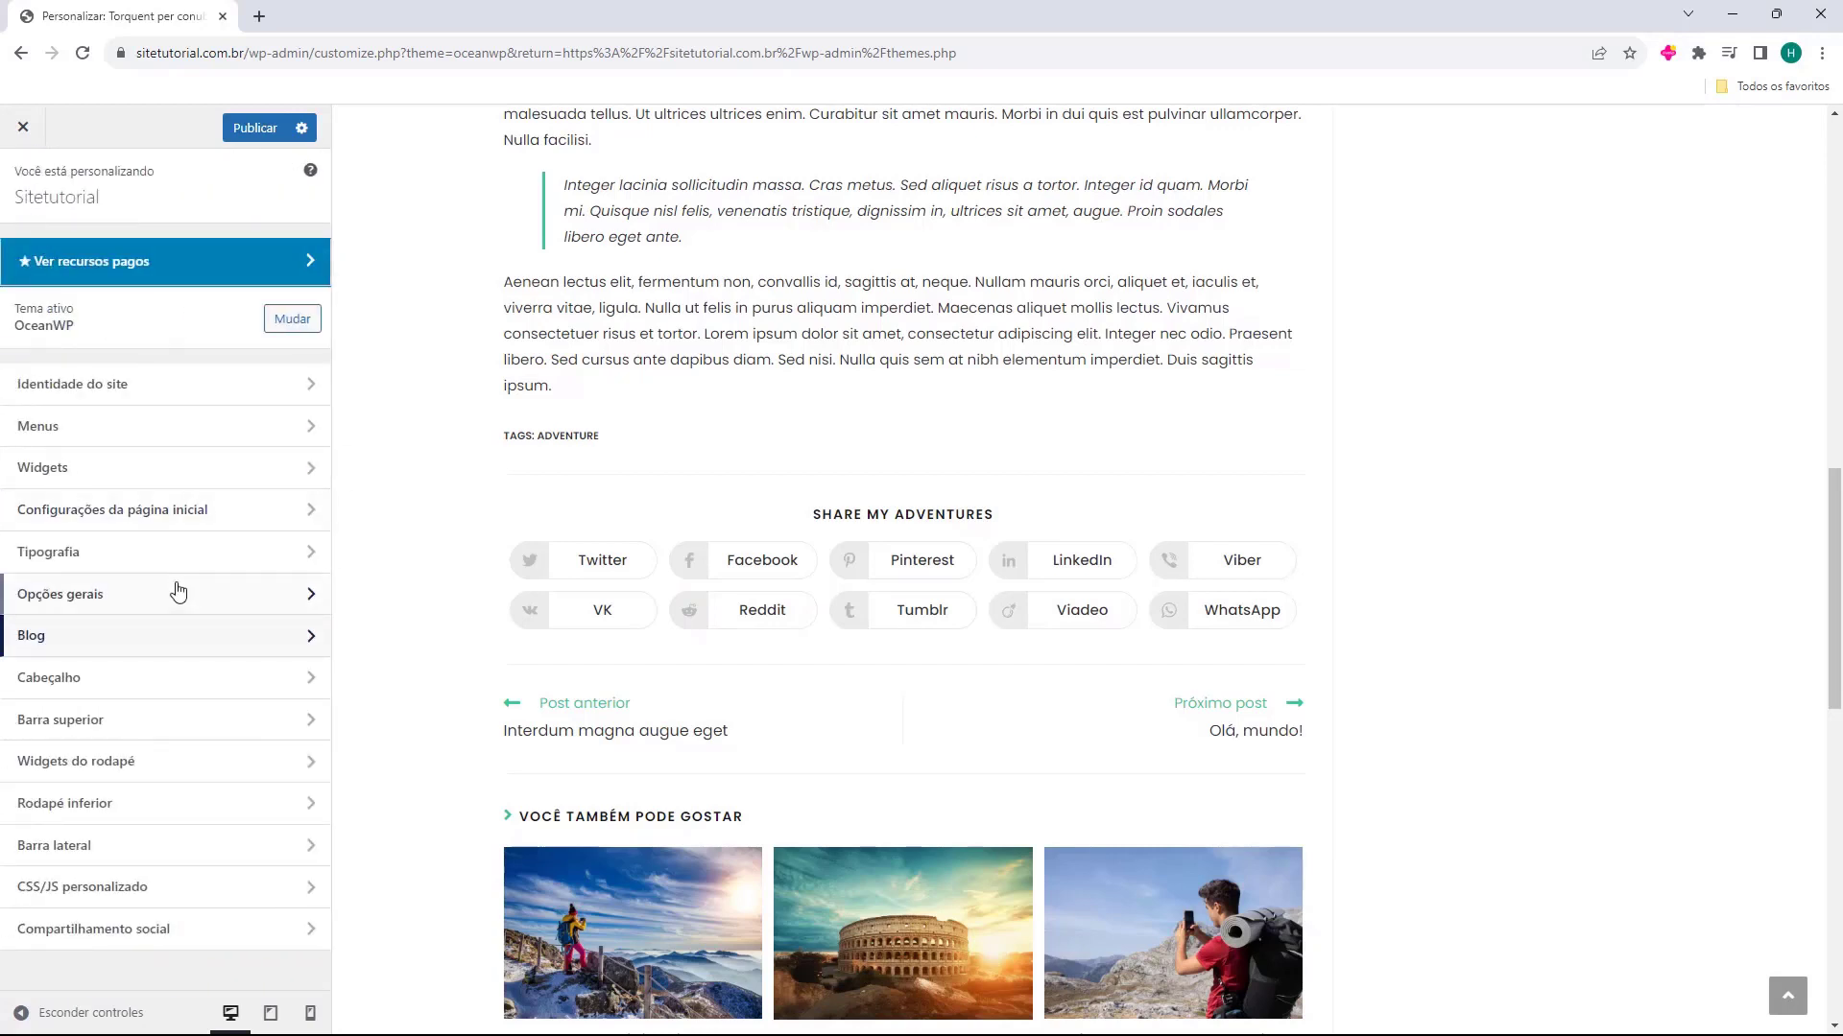
left_click(102, 936)
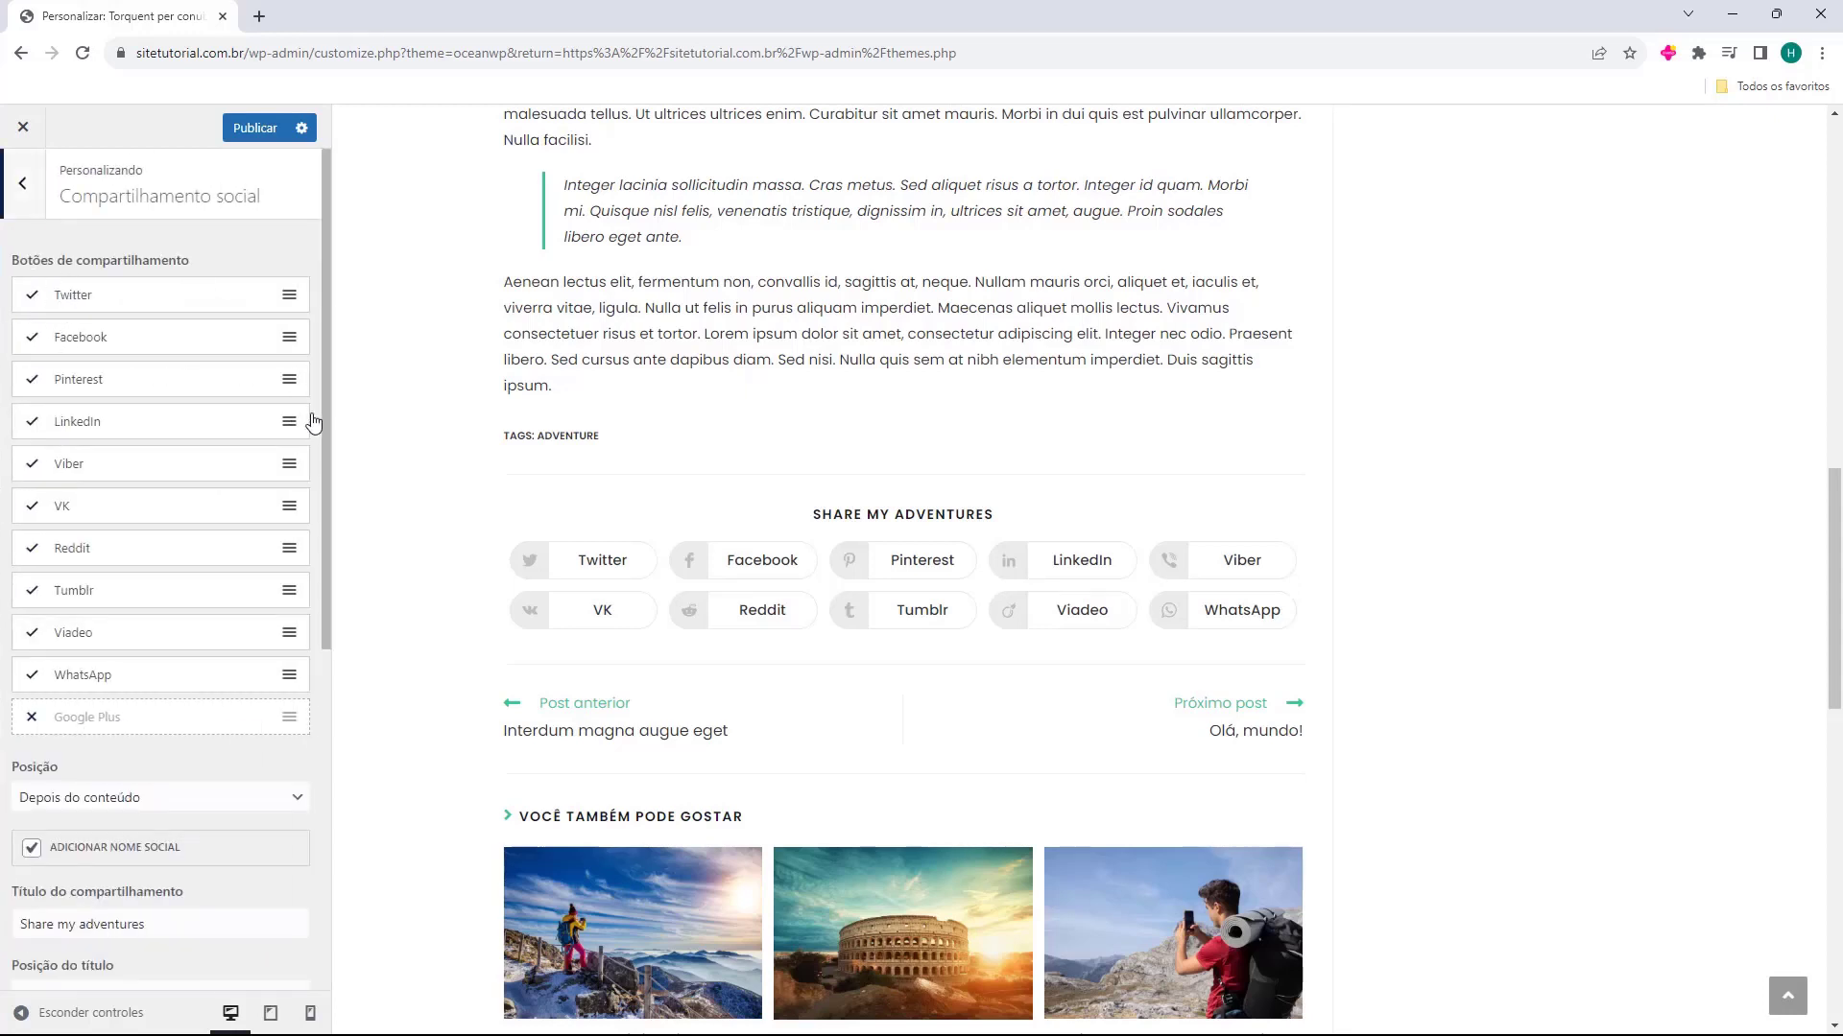
scroll(72, 556, "down", 5)
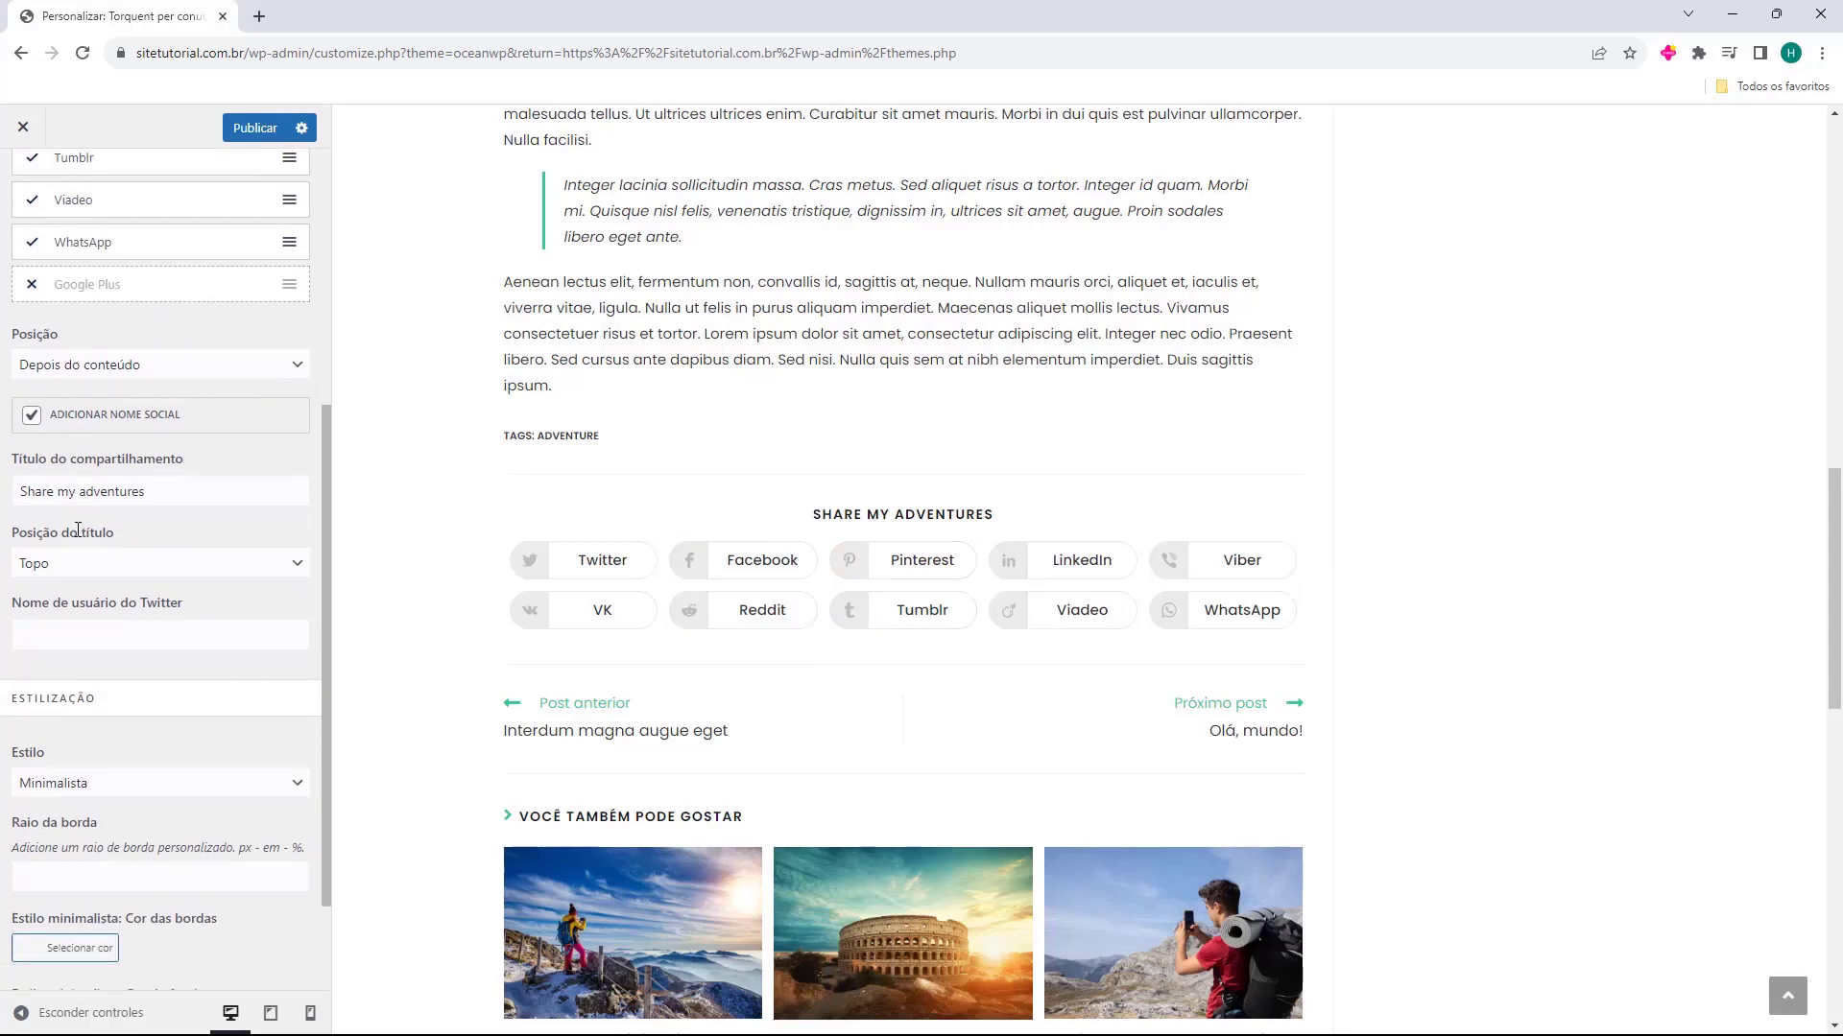
scroll(78, 530, "up", 5)
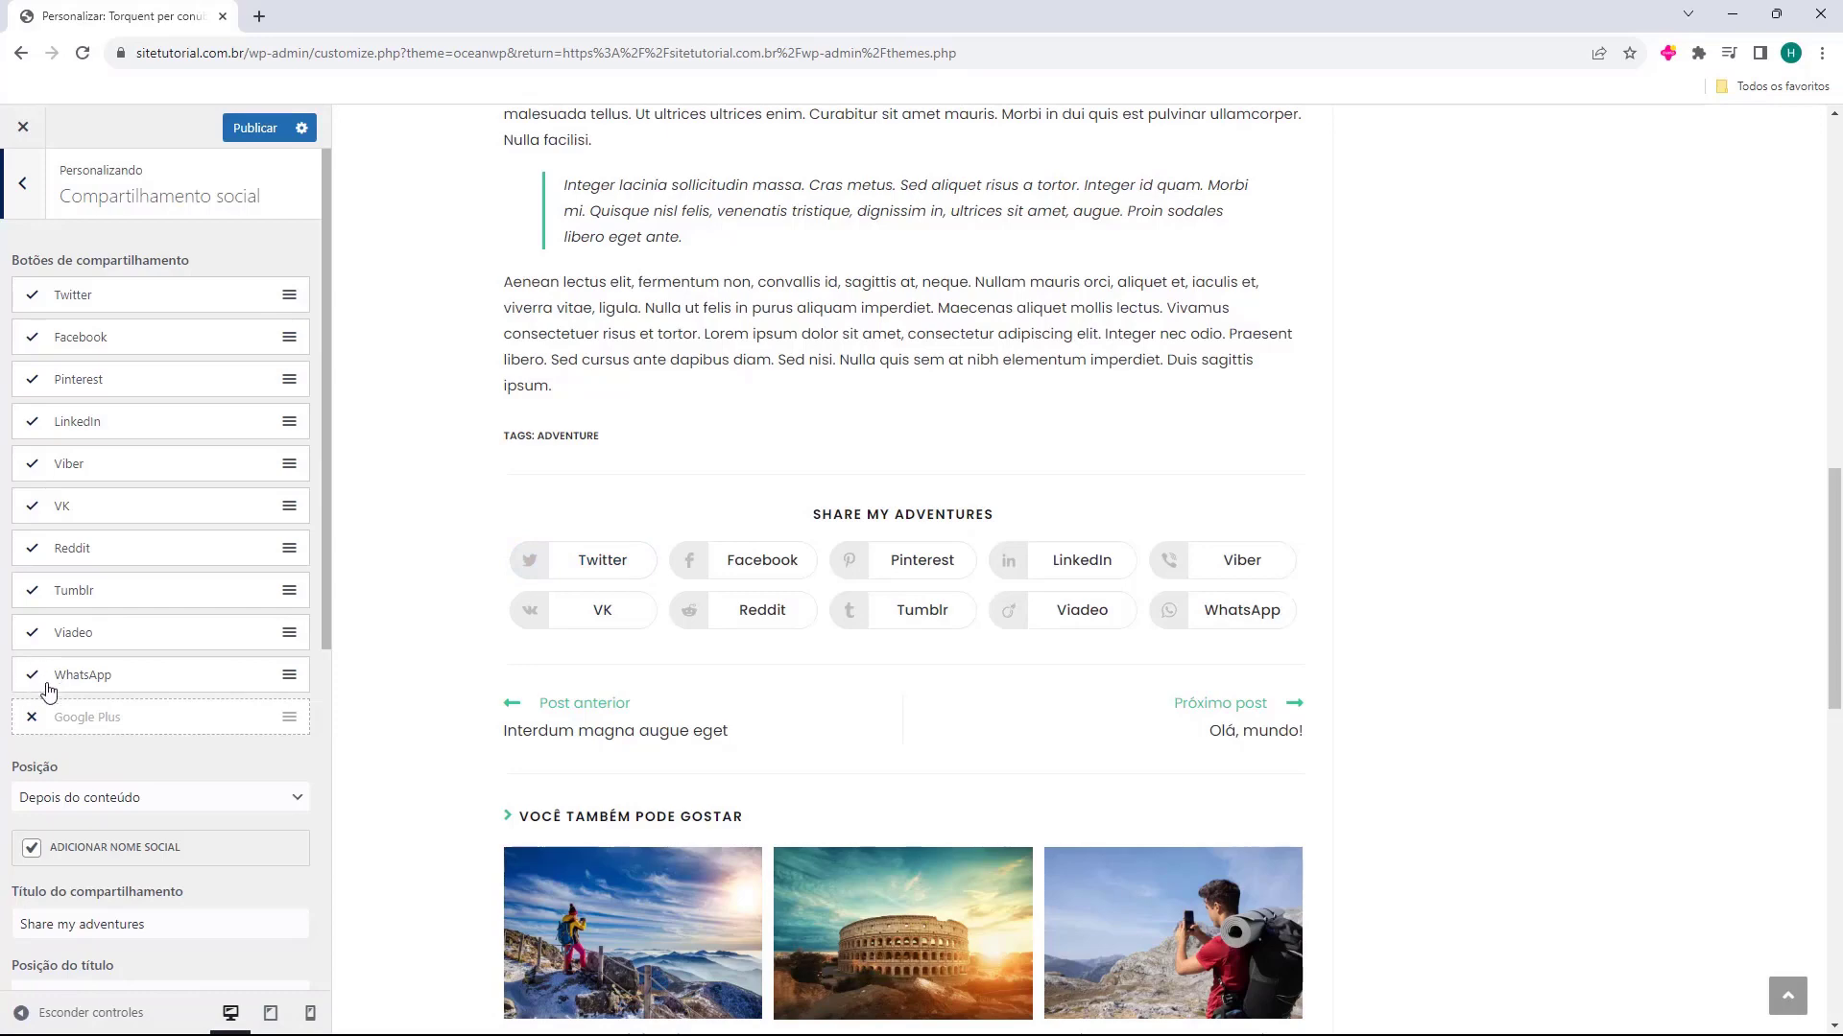
Disable the Viadeo, Tumblr, Reddit, VK, Viber and Pinterest sharing buttons, keeping Twitter, Facebook, LinkedIn and WhatsApp
left_click(31, 632)
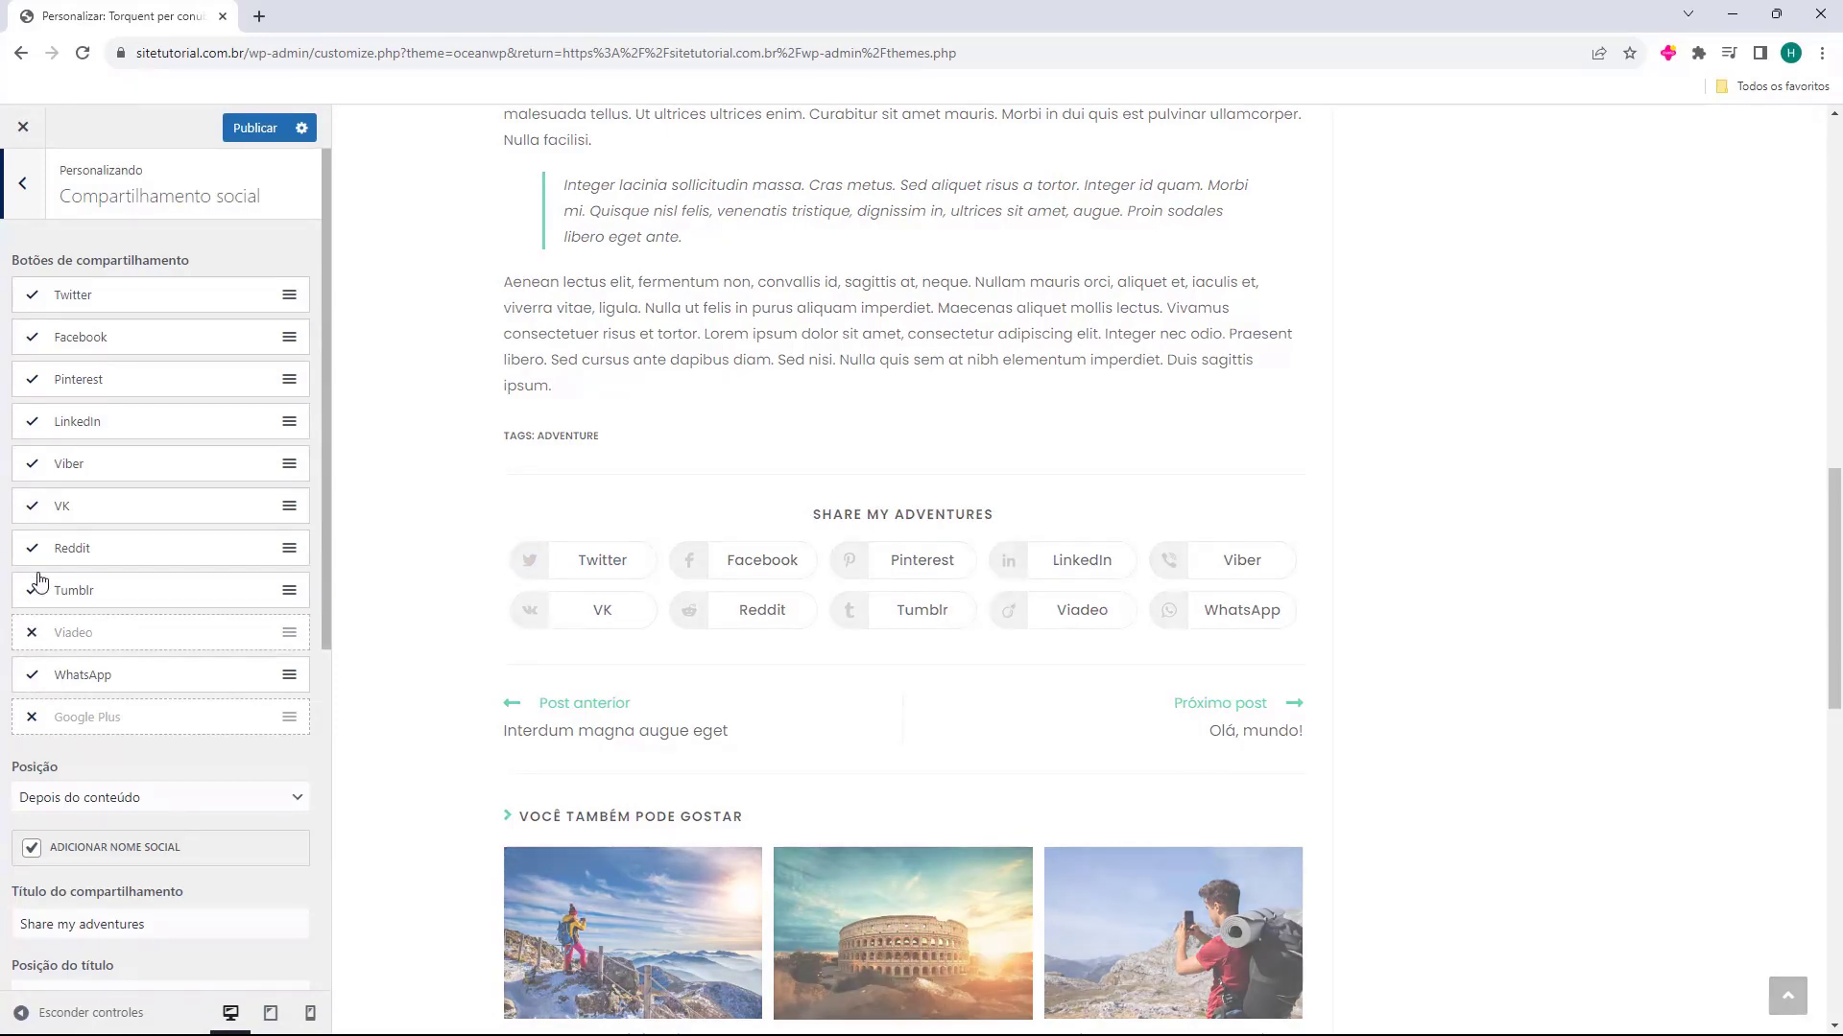
left_click(32, 548)
left_click(31, 506)
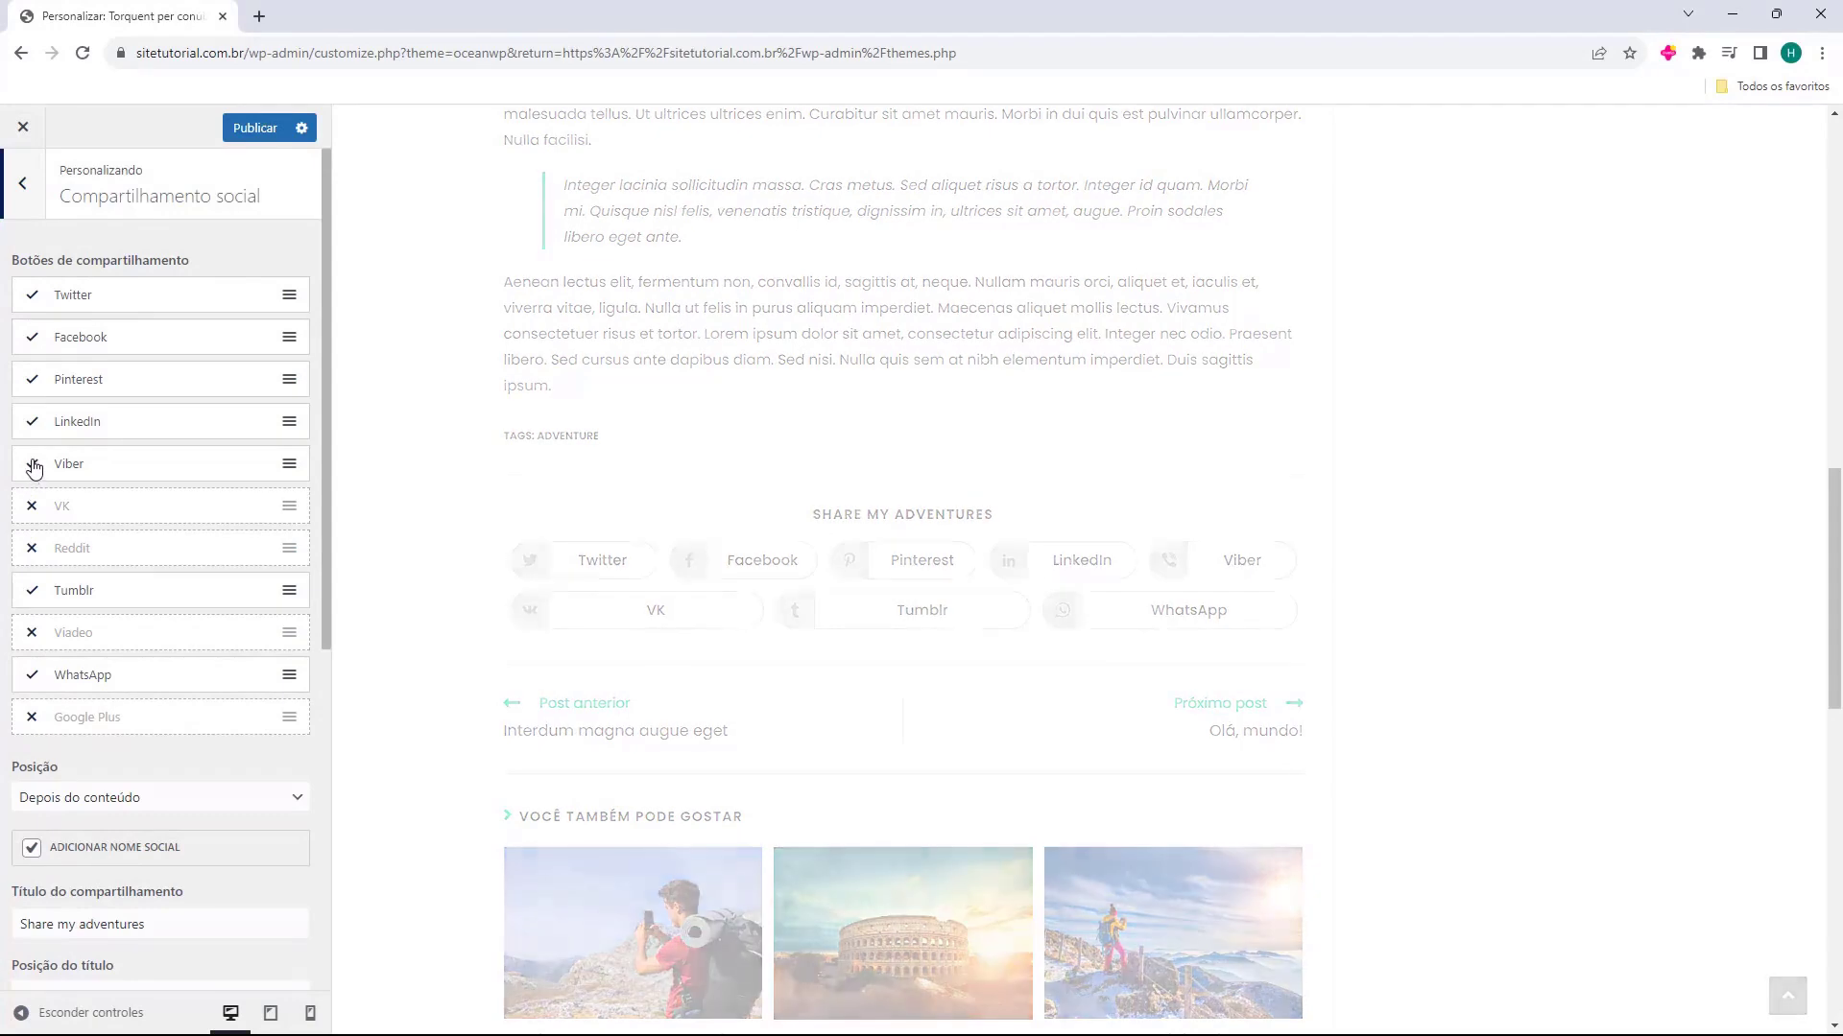
left_click(31, 464)
left_click(34, 382)
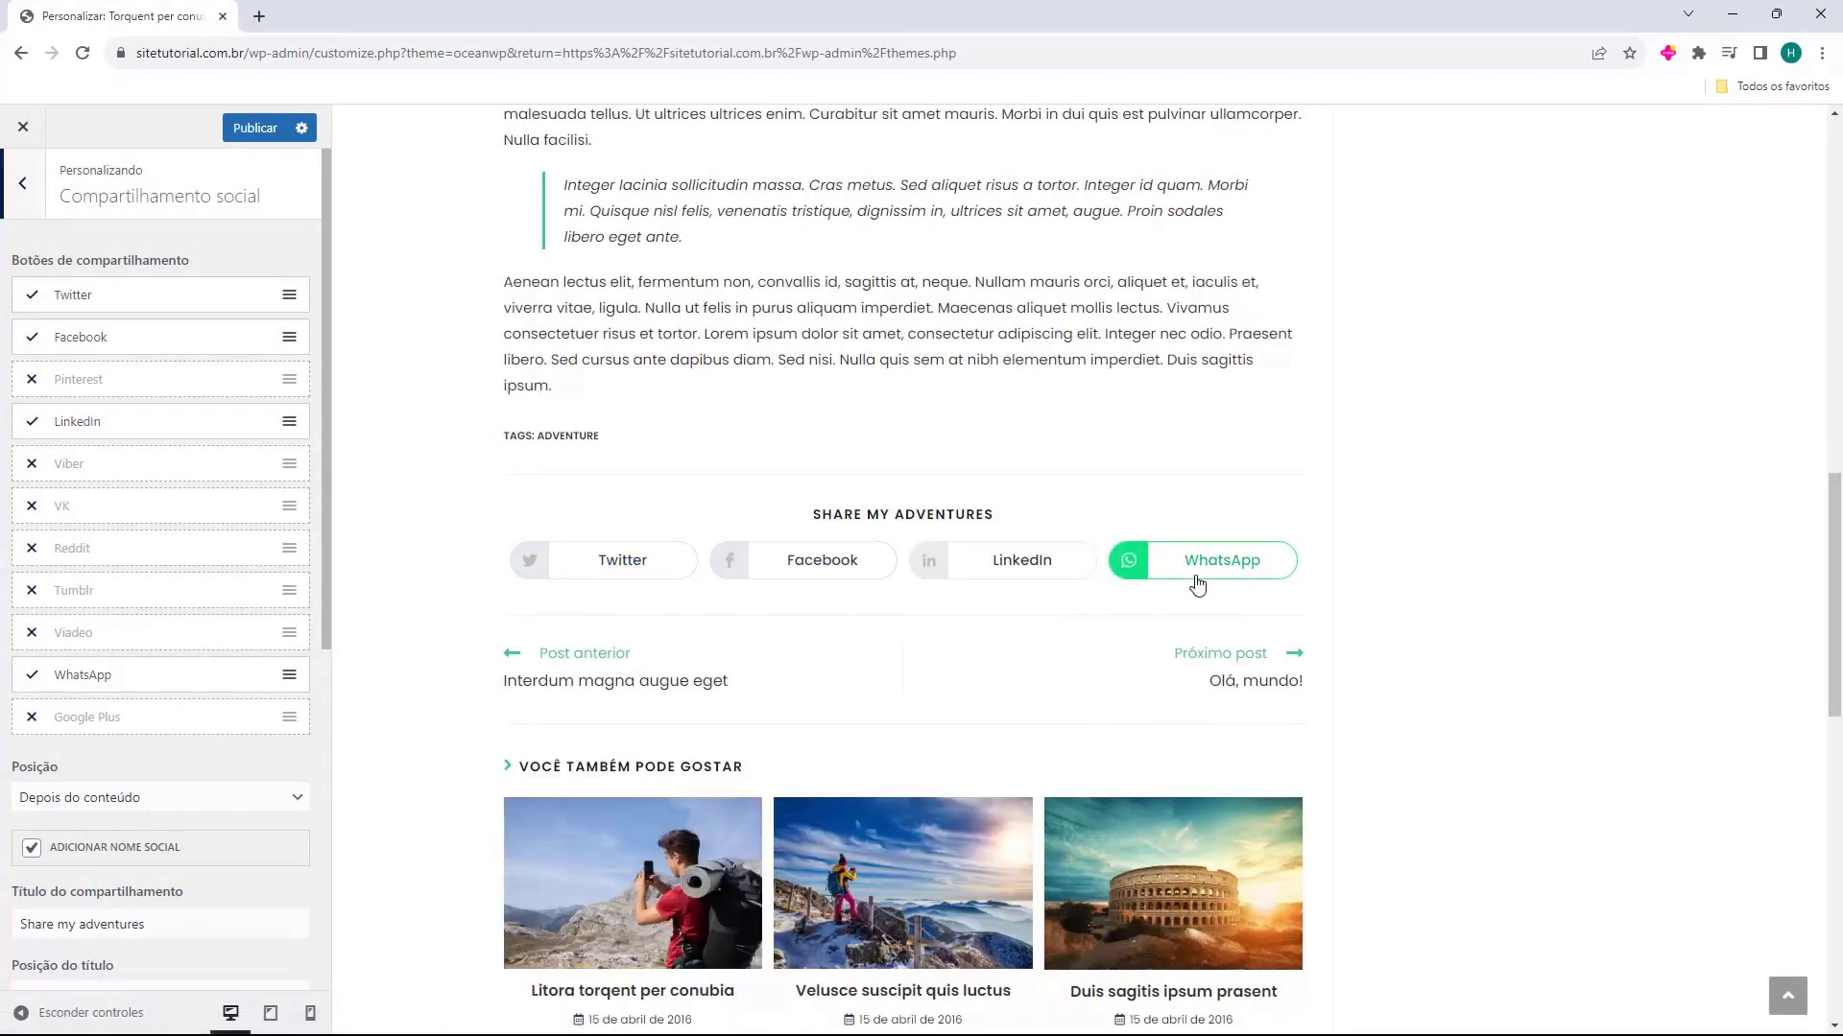
Try the sharing button positions Antes do conteúdo, Antes e depois do conteúdo and Sem botões no conteúdo, and return to Depois do conteúdo
scroll(189, 594, "down", 2)
scroll(190, 593, "down", 1)
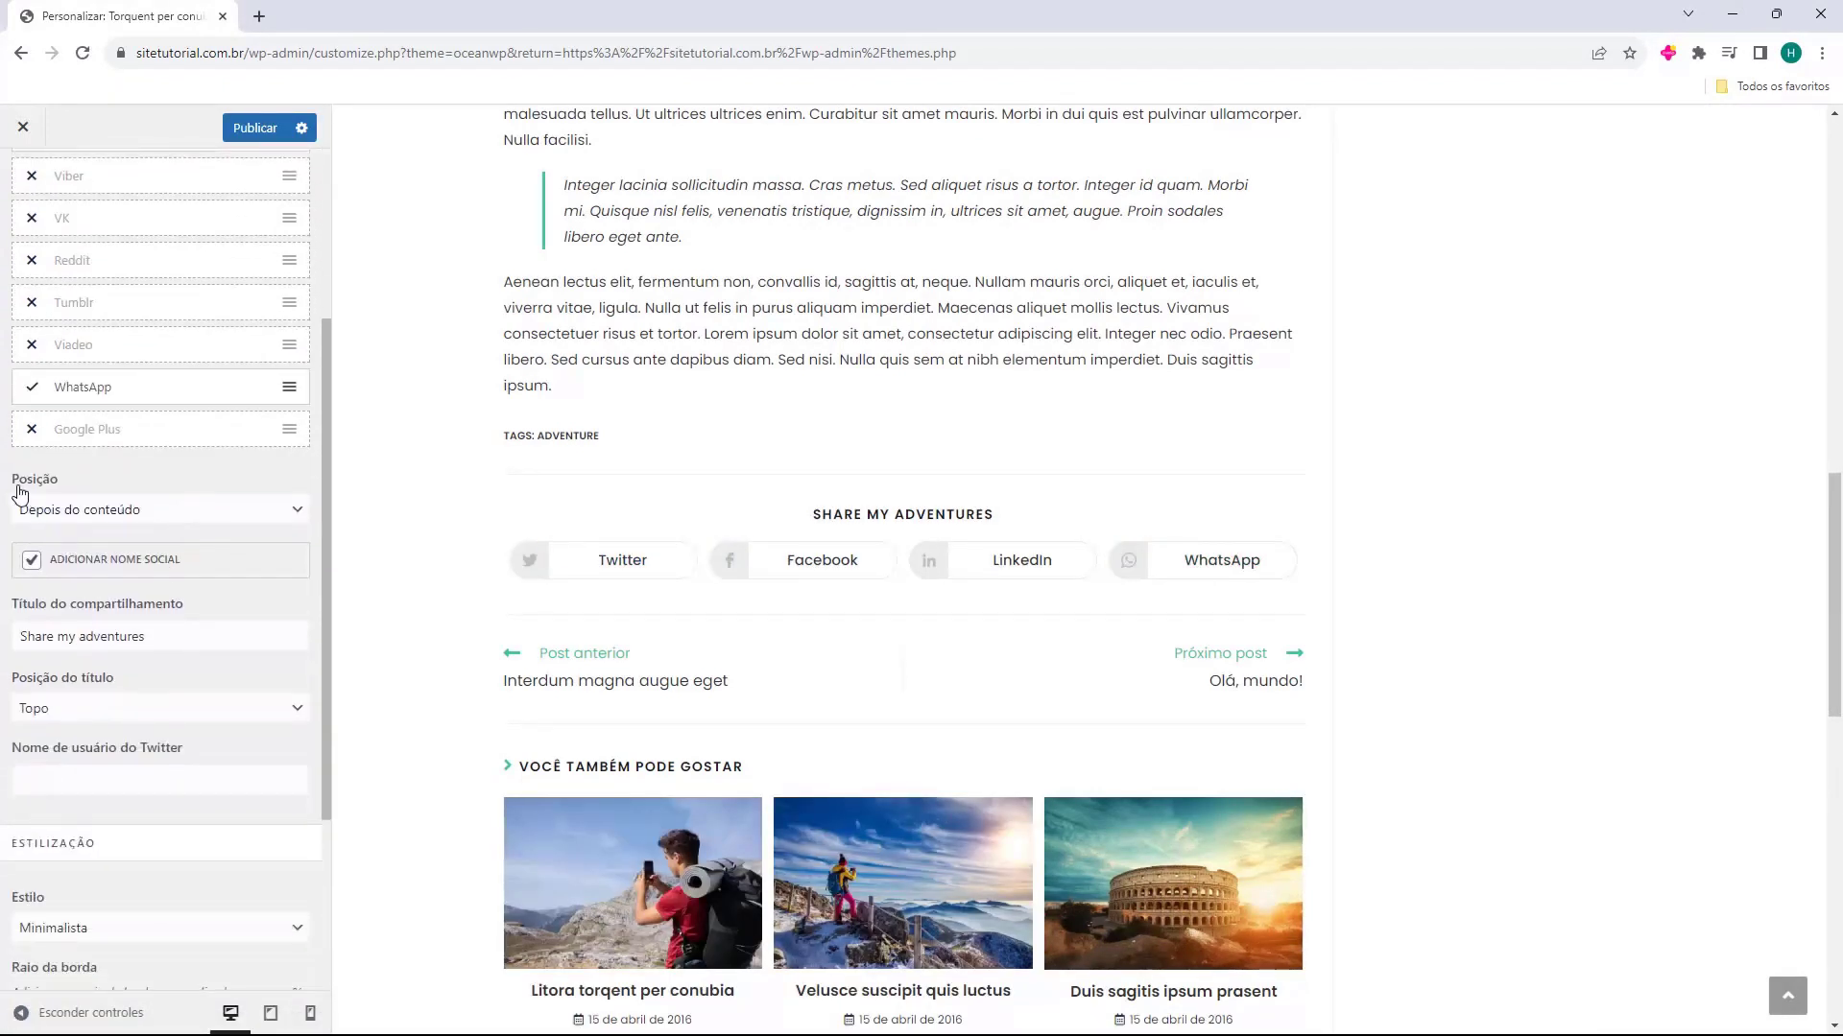
left_click(99, 517)
left_click(79, 545)
left_click(65, 519)
left_click(86, 535)
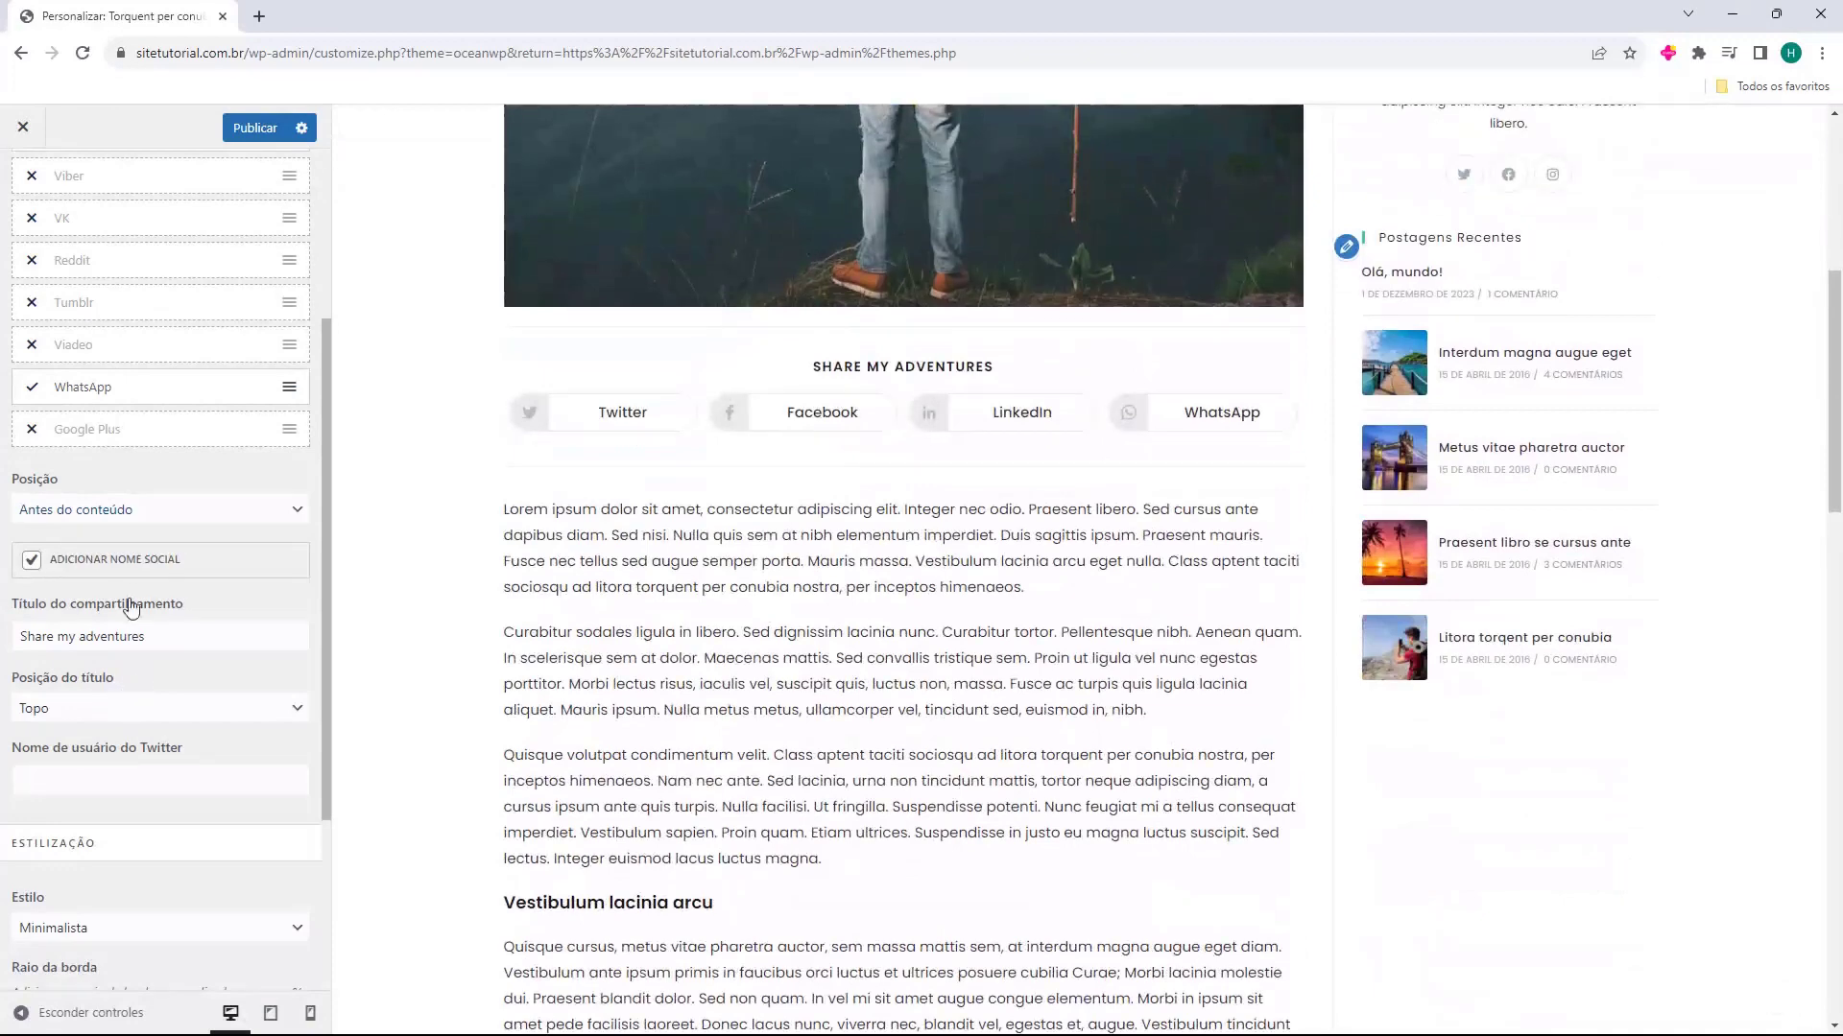
left_click(134, 511)
left_click(141, 579)
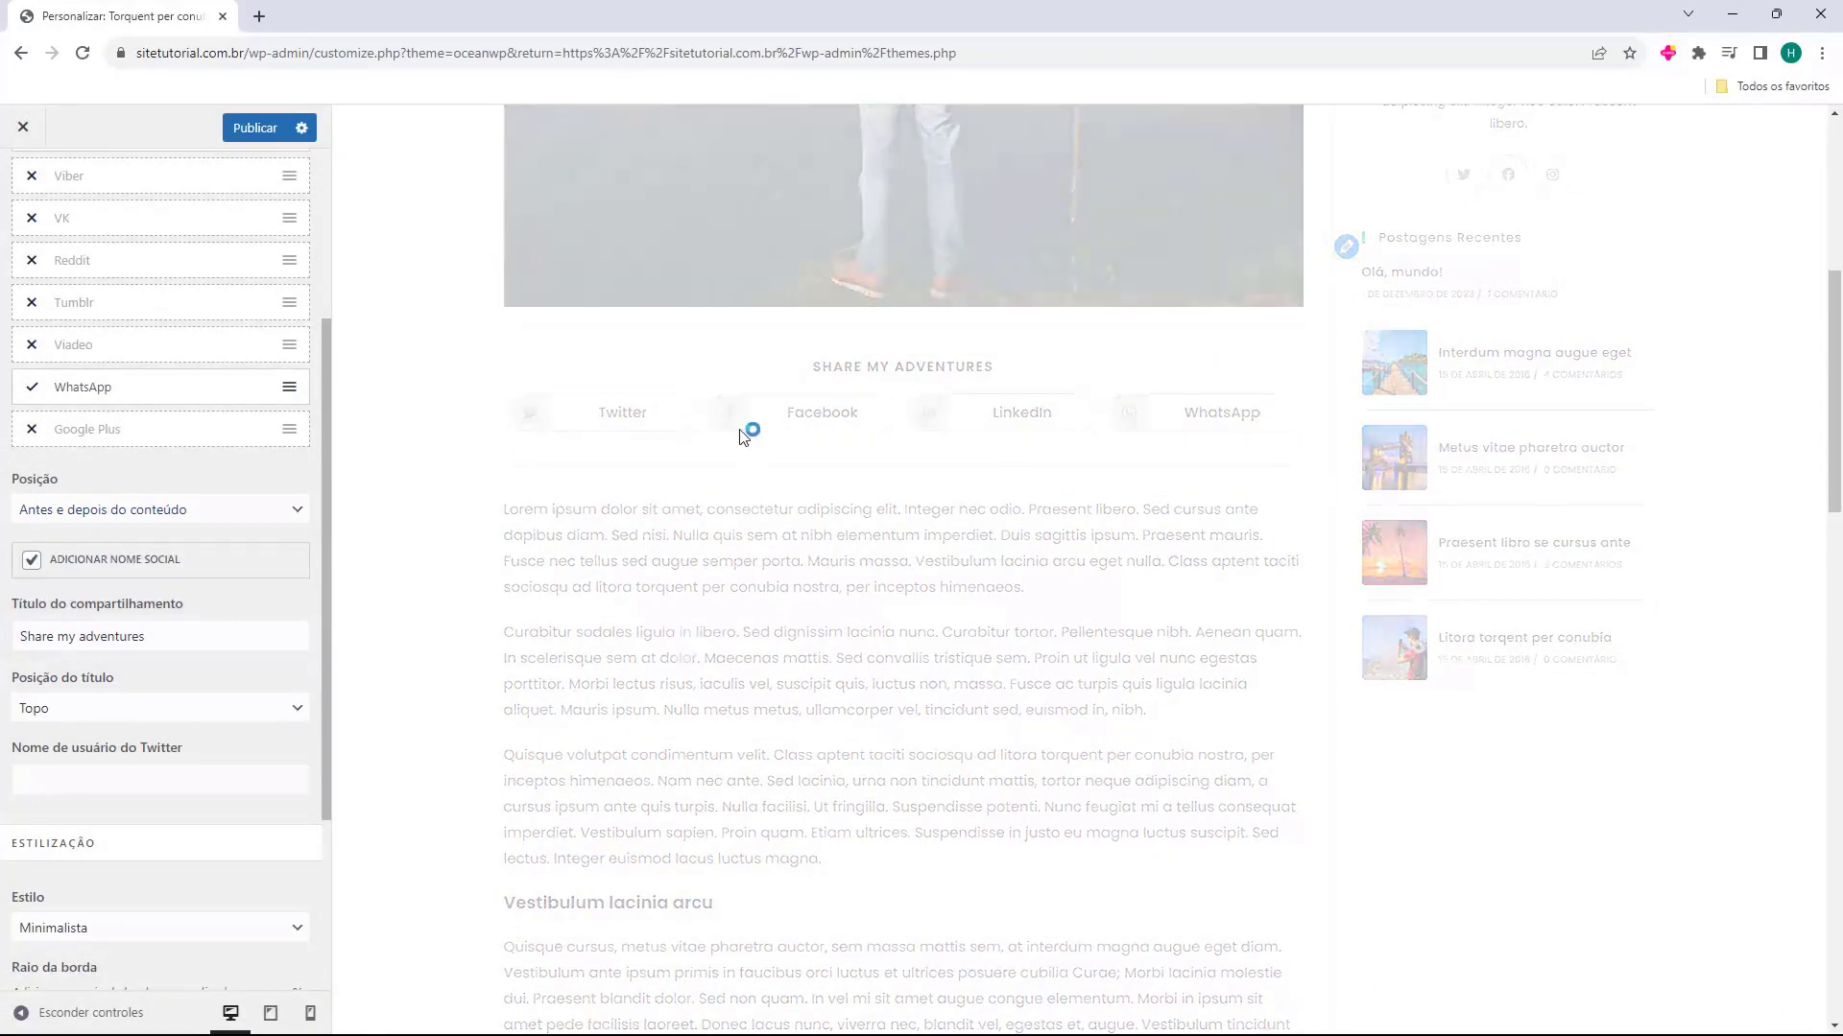
scroll(880, 415, "down", 9)
scroll(891, 548, "down", 2)
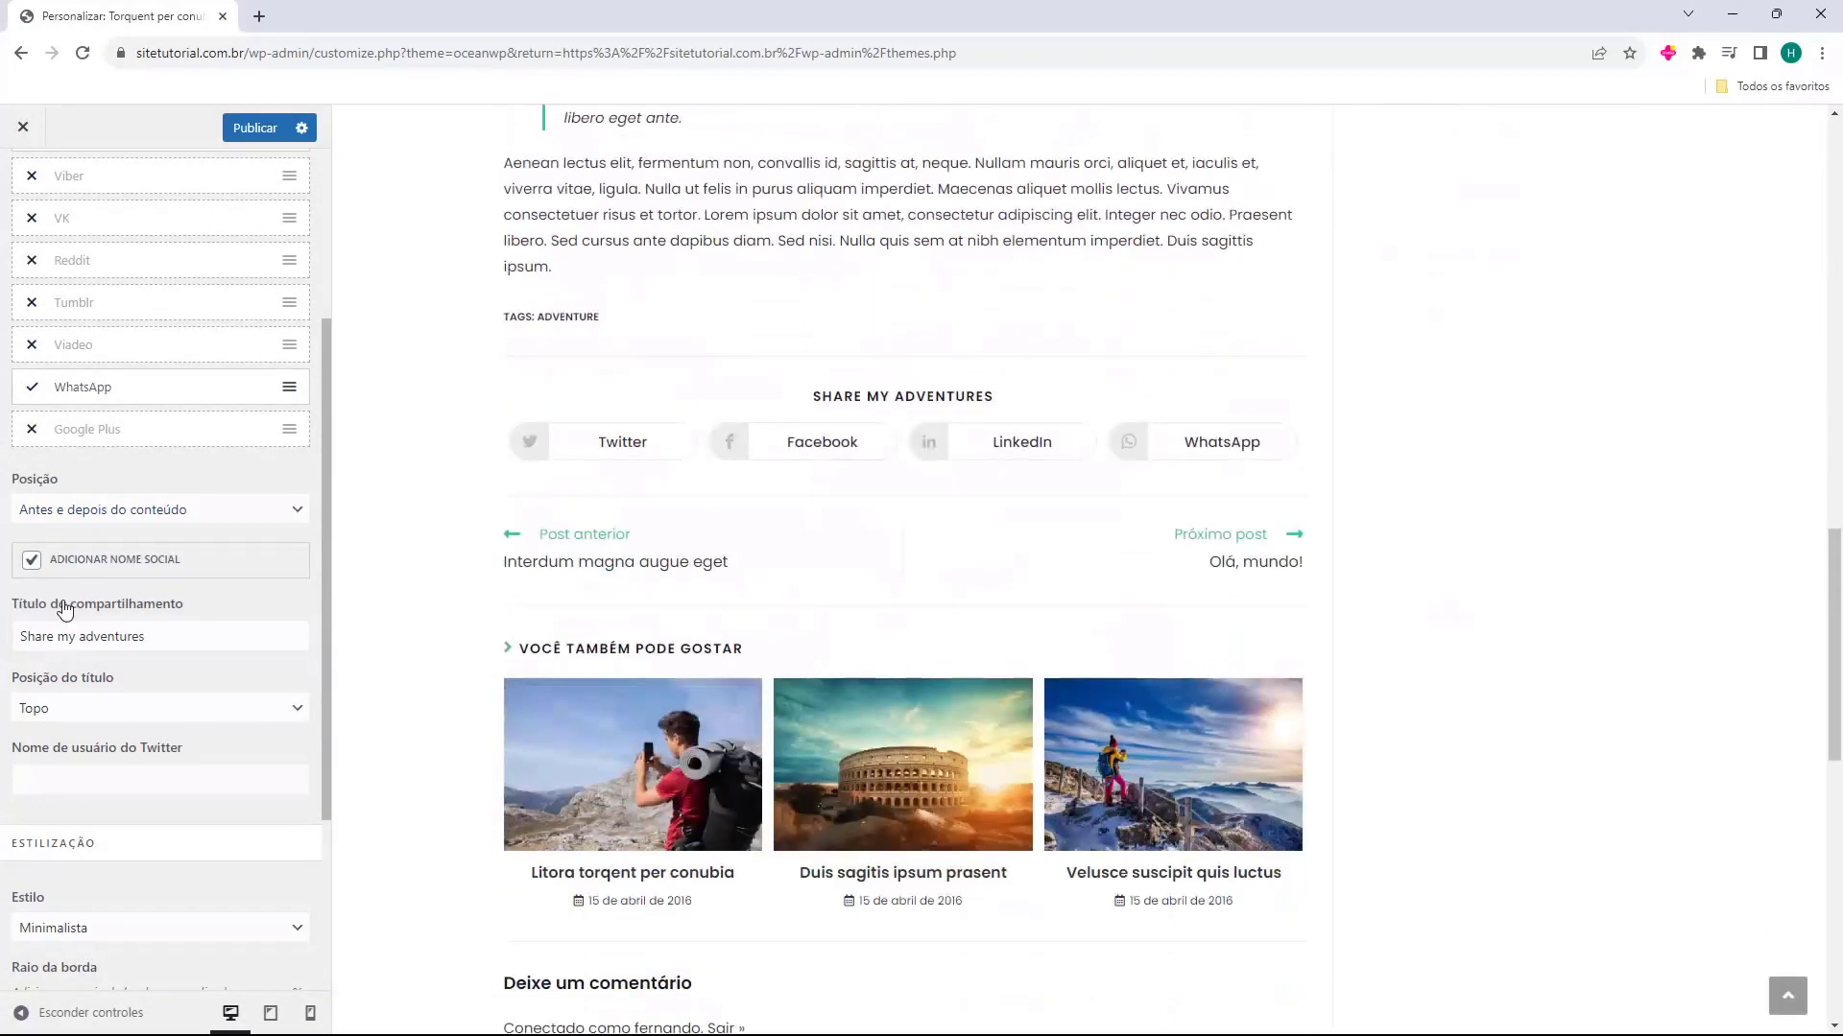
left_click(113, 513)
left_click(117, 593)
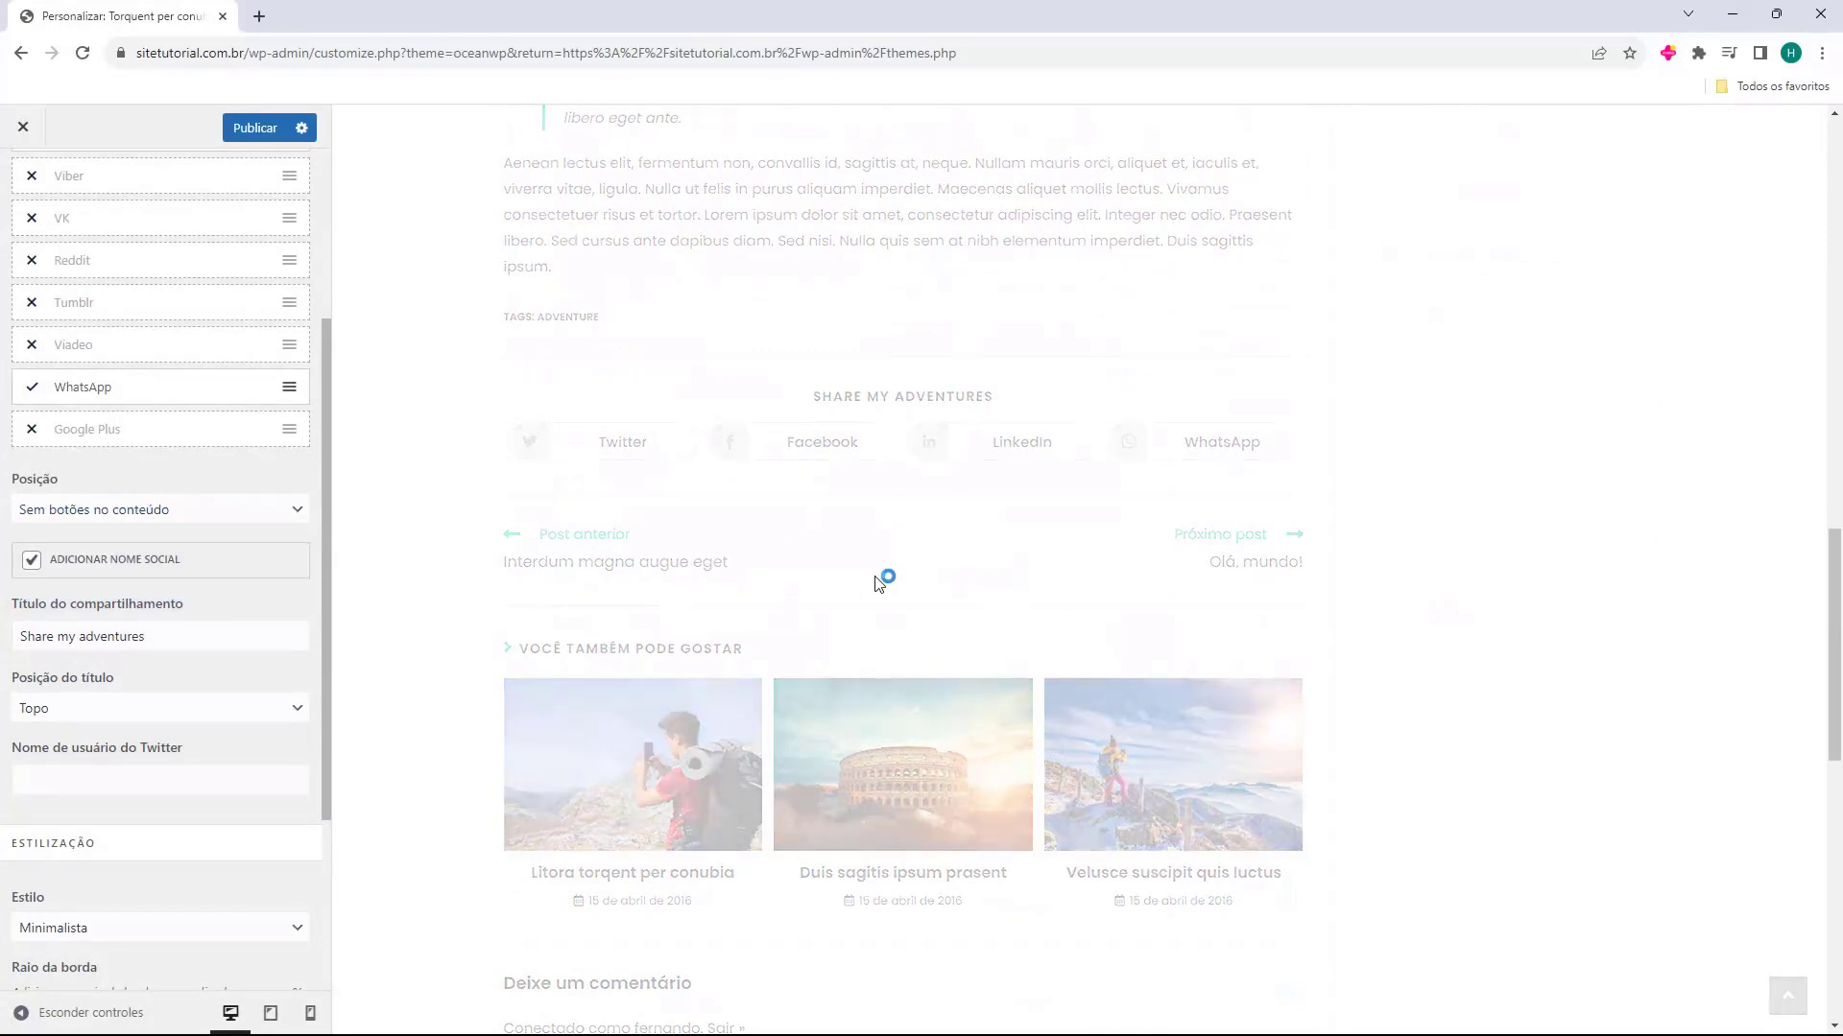
left_click(196, 513)
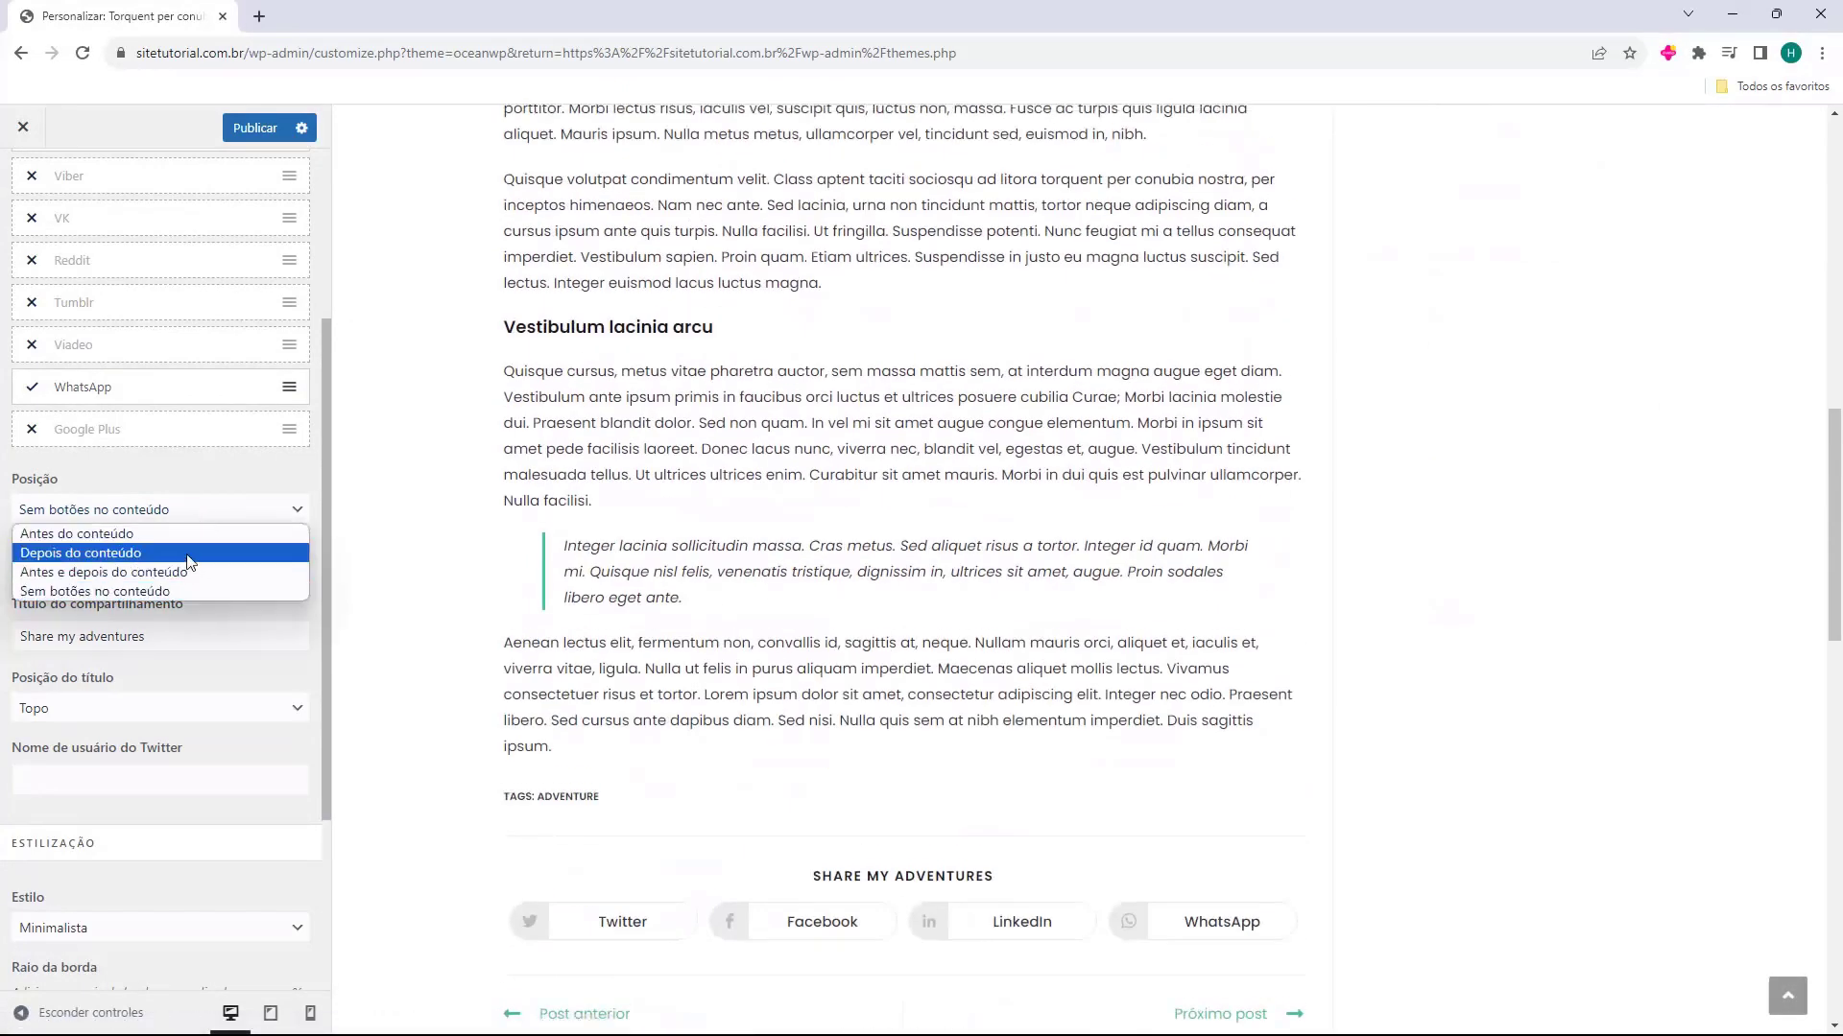
left_click(177, 556)
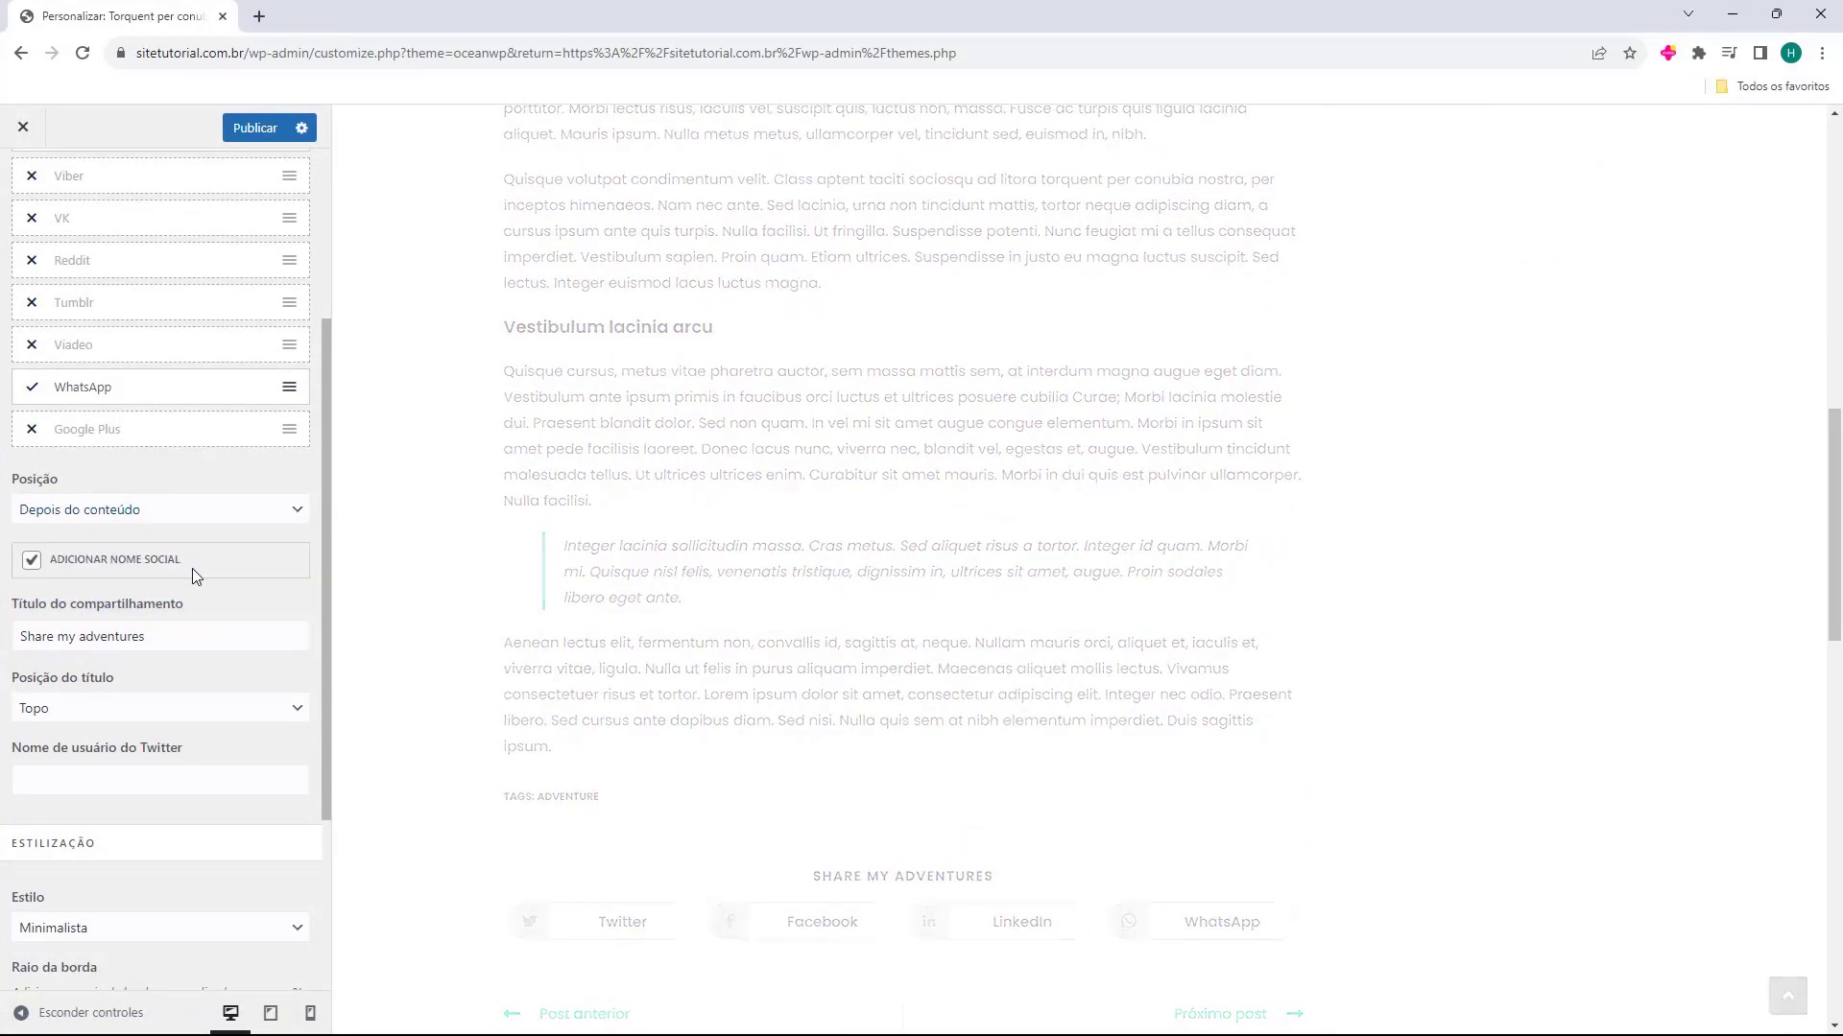
Replace the sharing title with "Compartilhe nas redes sociais"
scroll(168, 576, "down", 1)
left_click_drag(147, 540, 18, 540)
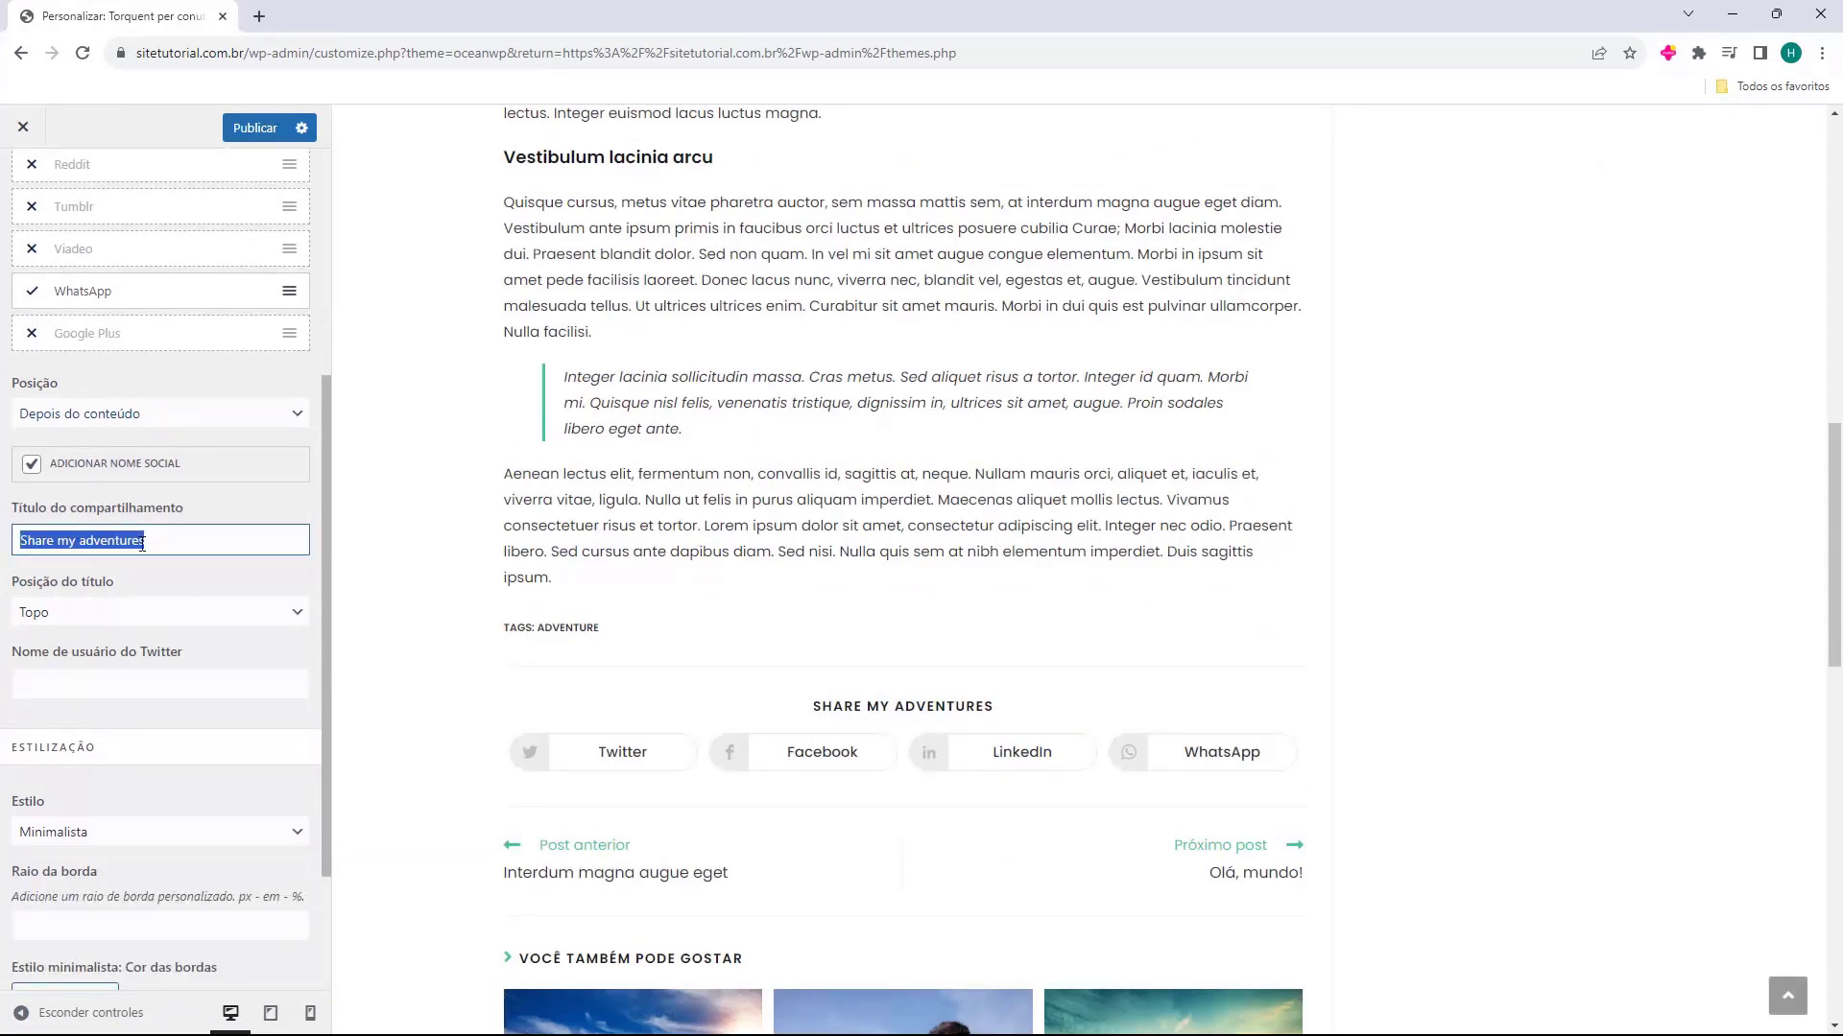
scroll(773, 662, "down", 2)
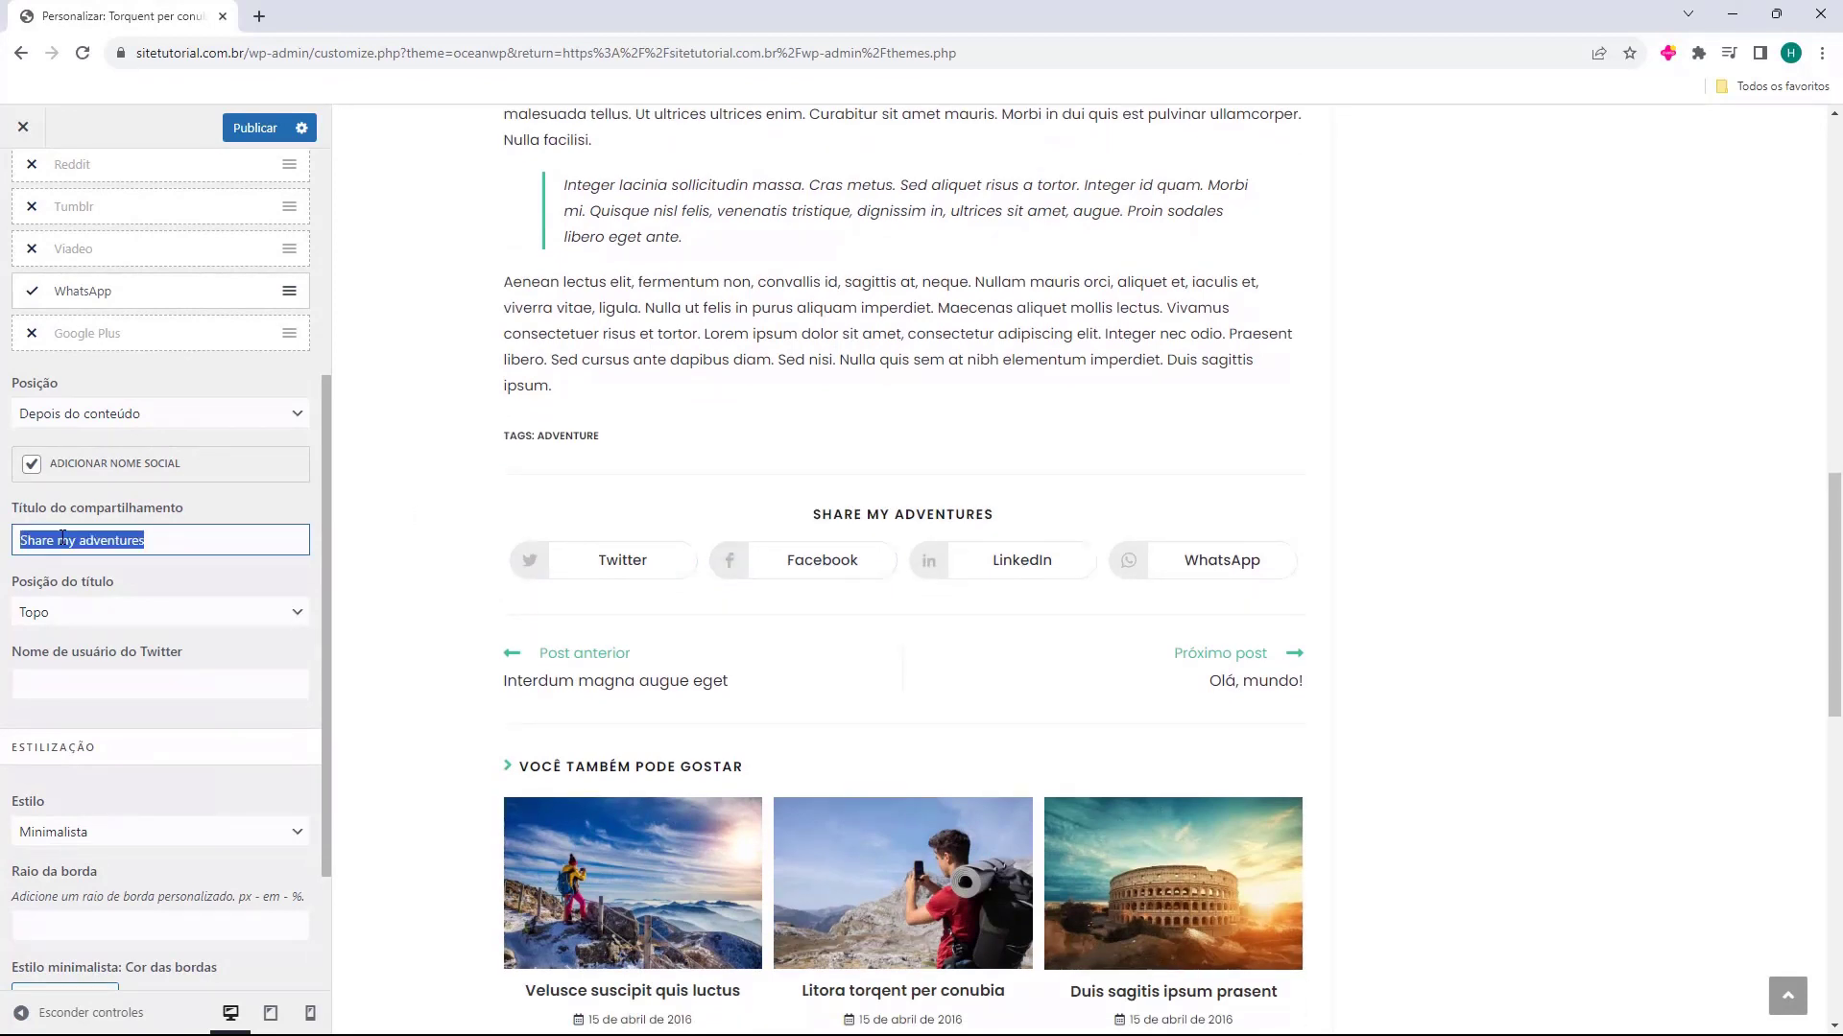
type("Compartilhe nas redes sociais")
Try the sharing title position Lateral, return it to Topo and leave the Twitter username empty
scroll(185, 377, "down", 2)
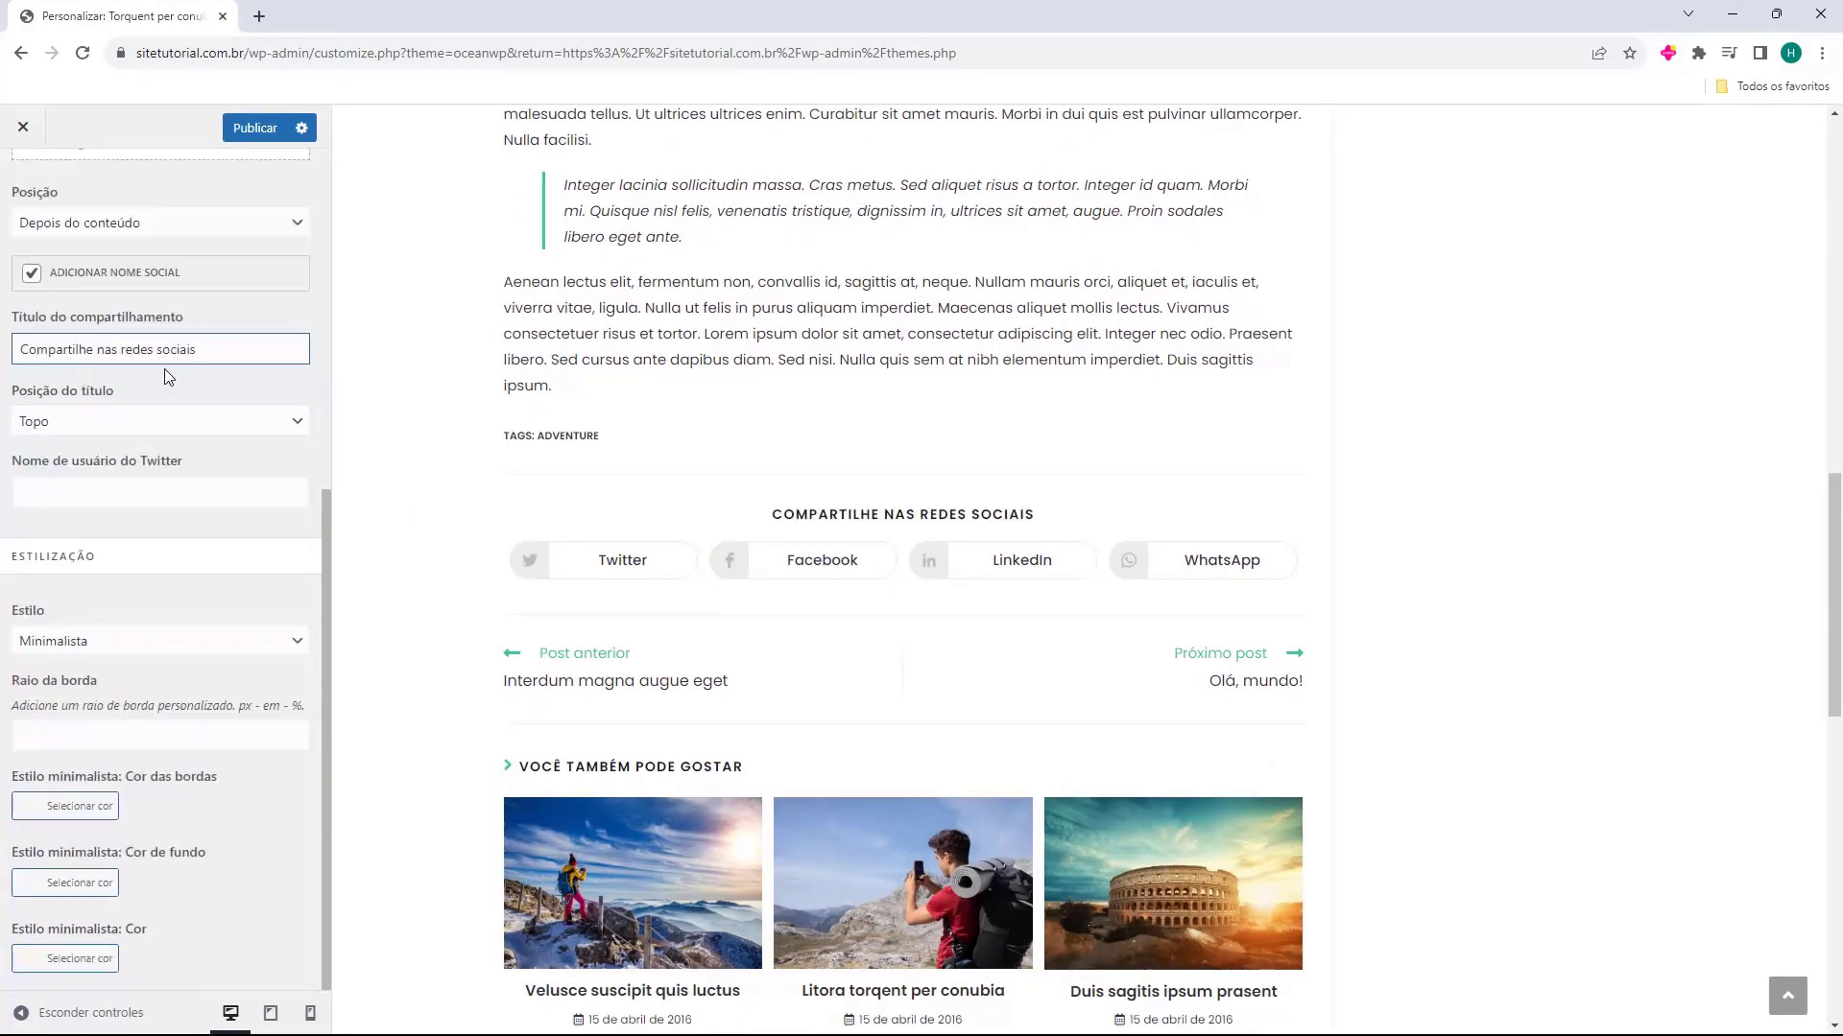
left_click(34, 420)
left_click(46, 444)
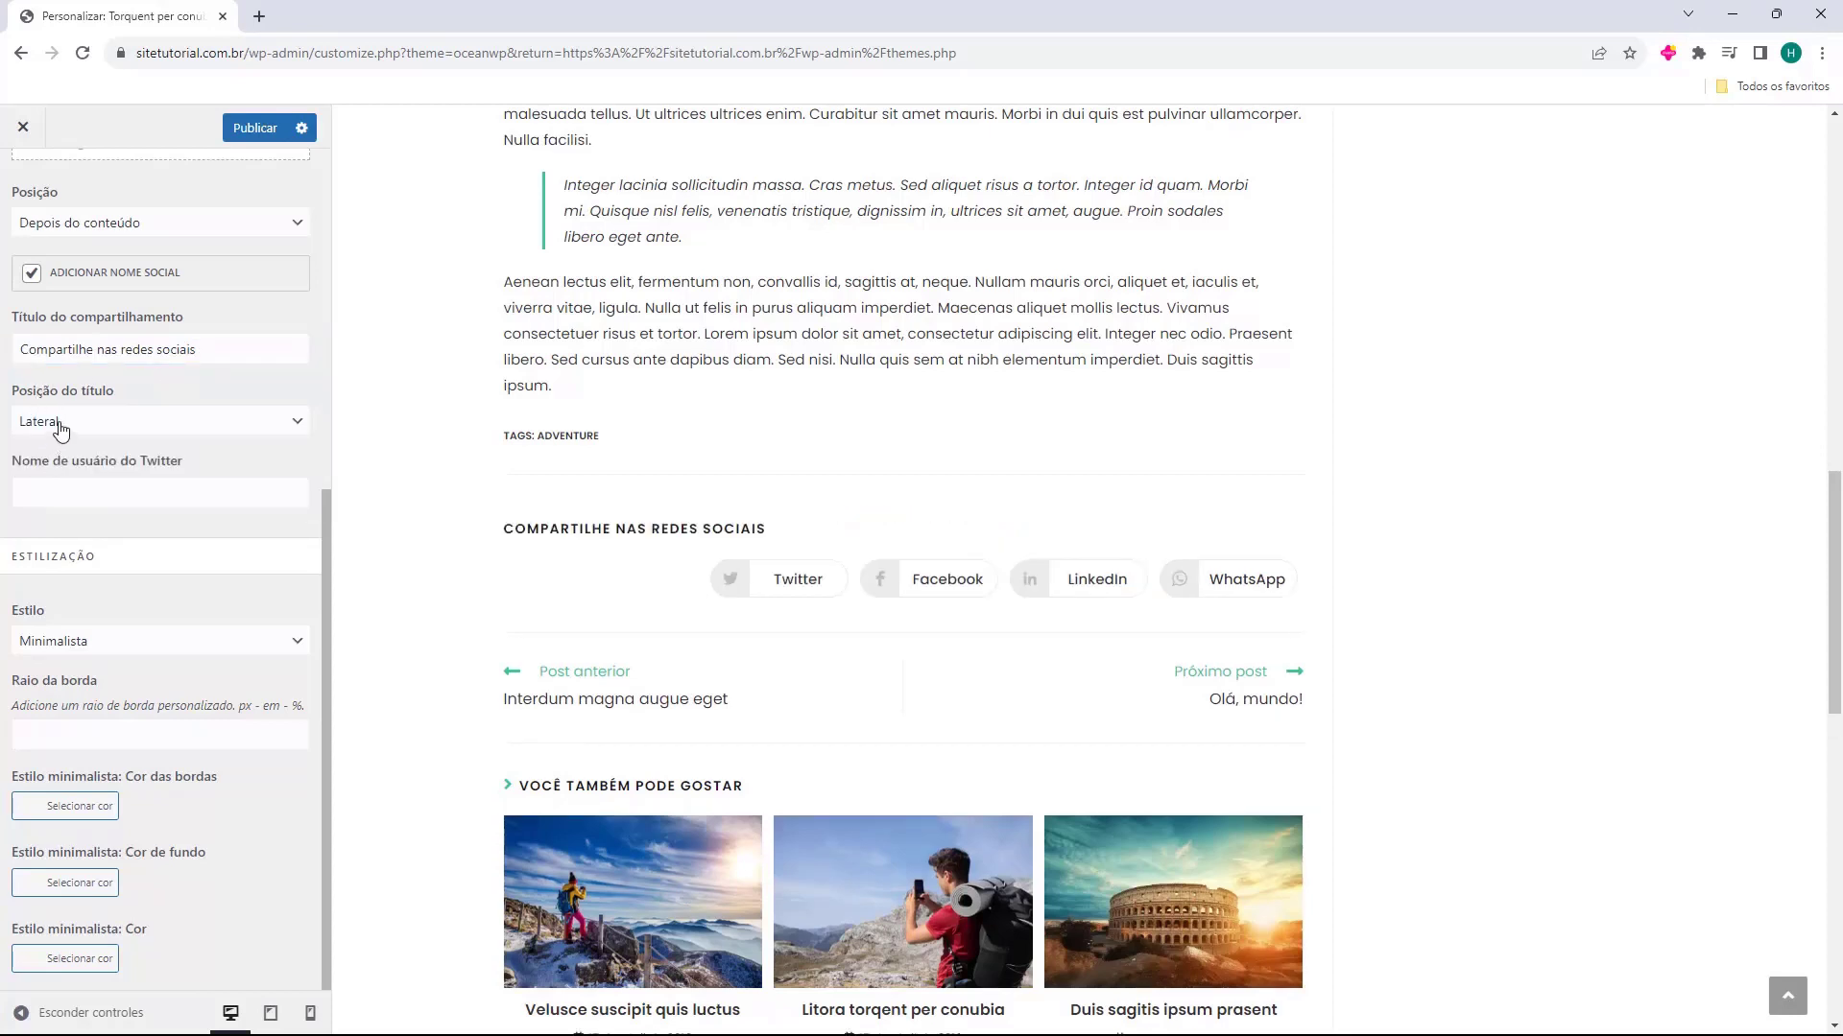
left_click(60, 428)
left_click(59, 464)
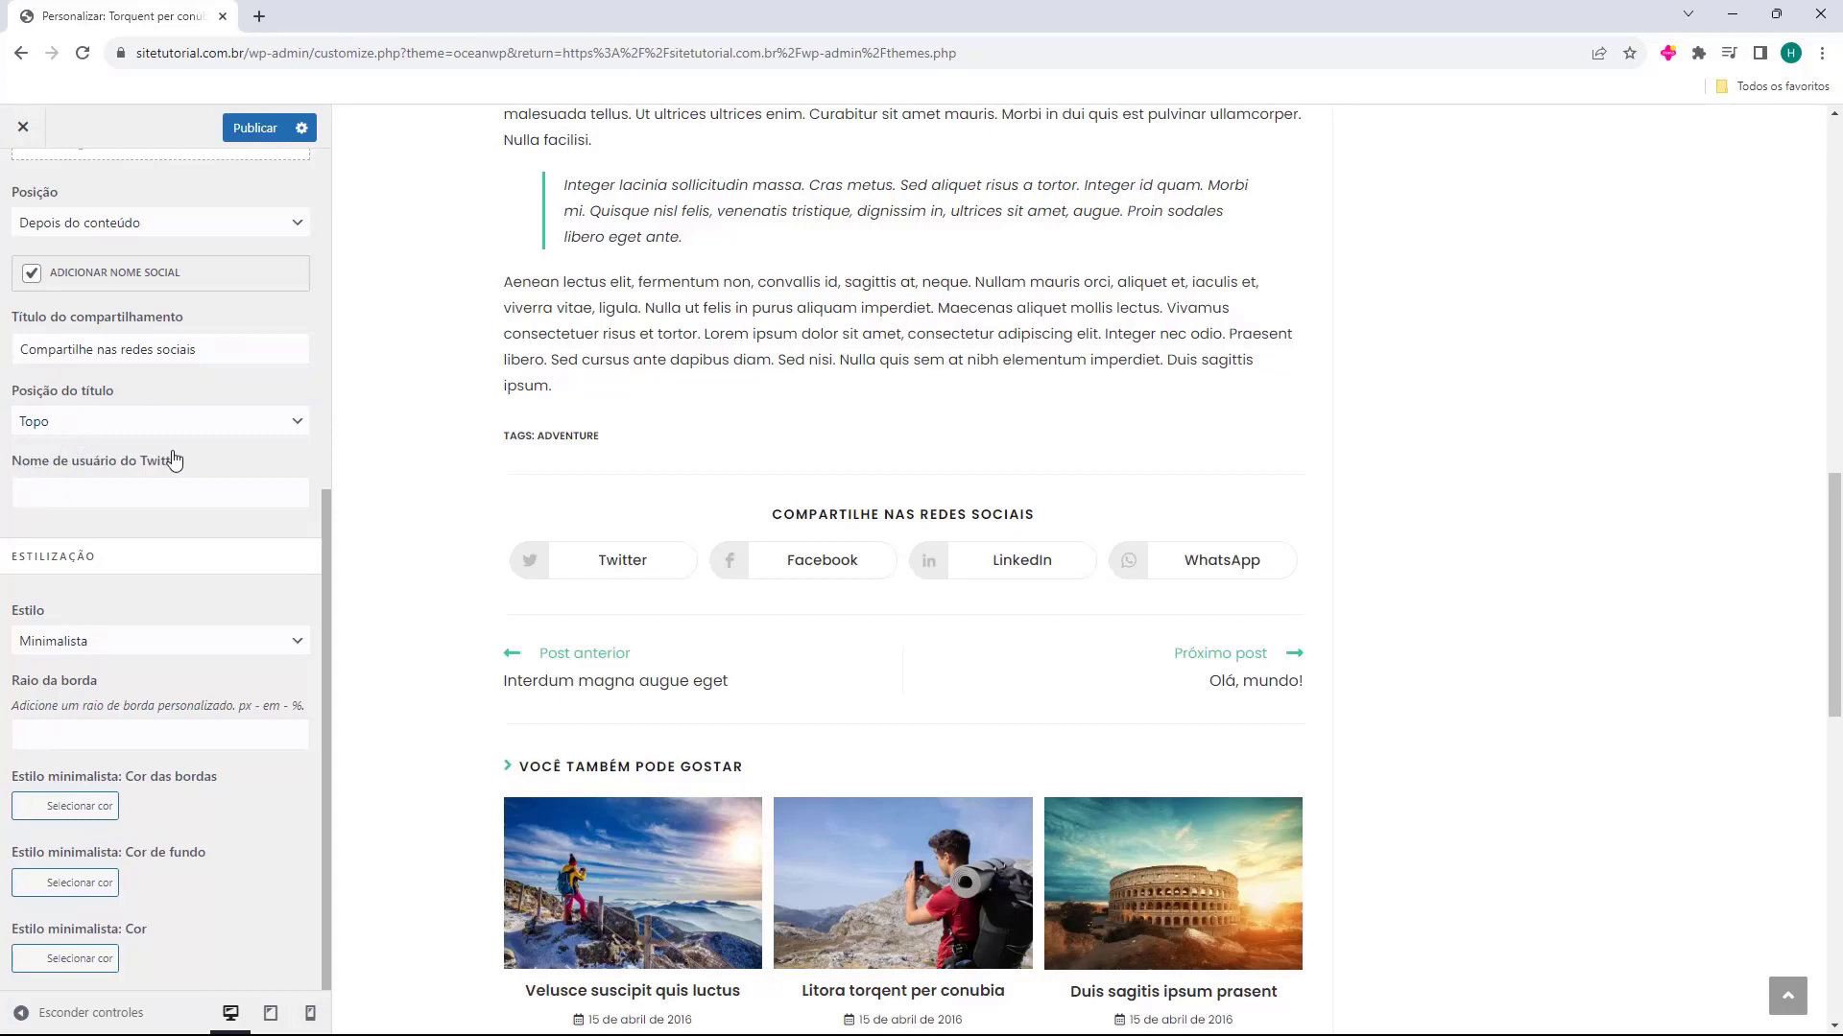
left_click(112, 485)
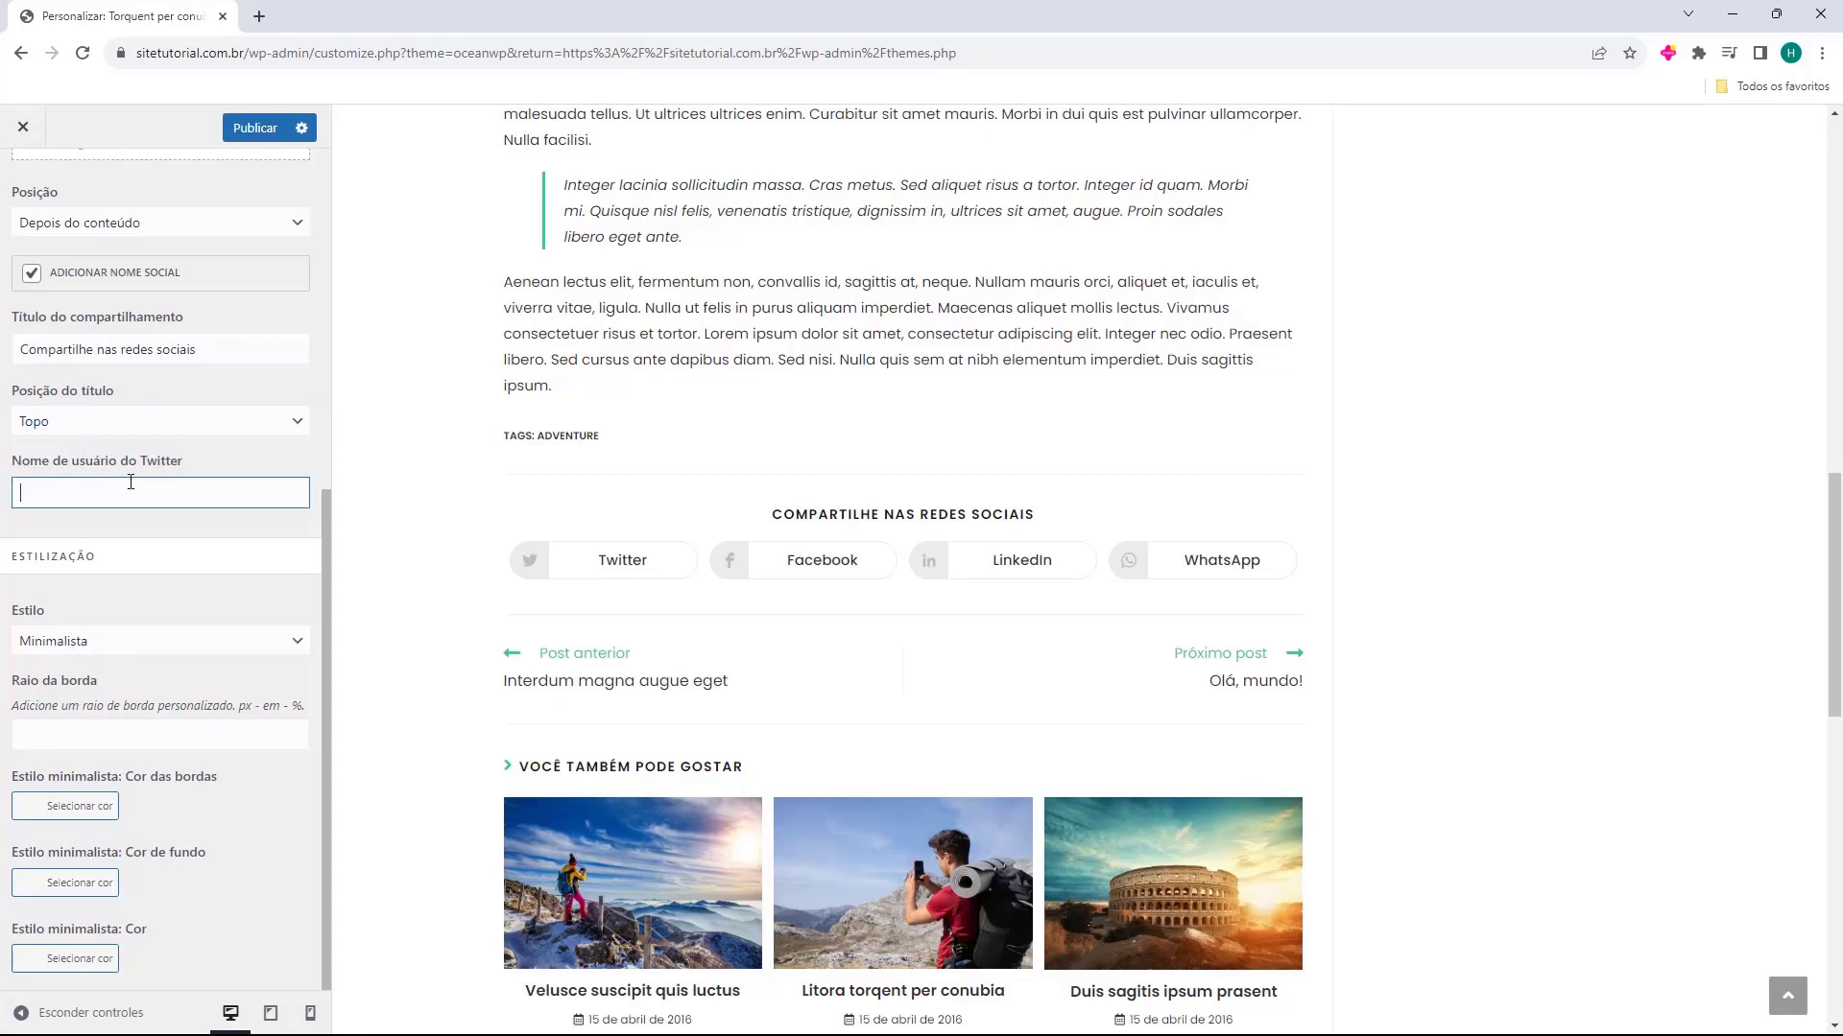
Compare the Colorido and Escuro sharing button styles and keep Colorido, leaving the border radius empty
left_click(48, 641)
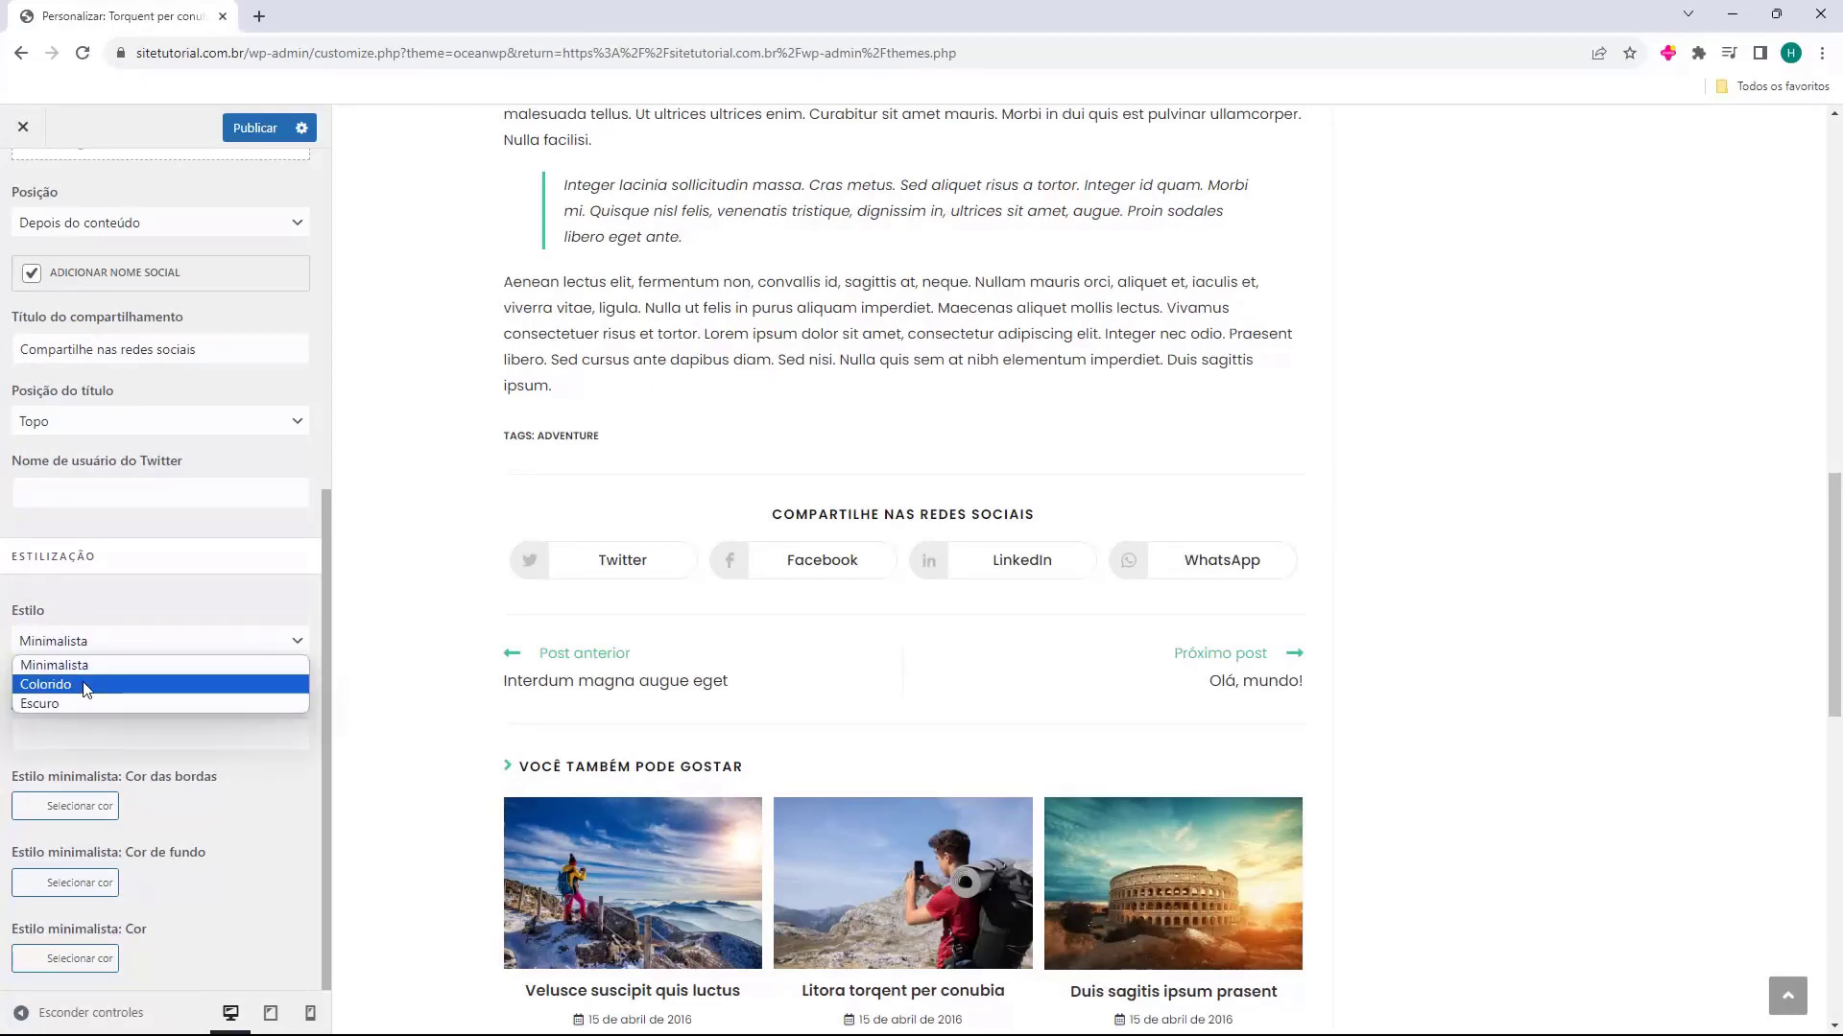
left_click(86, 683)
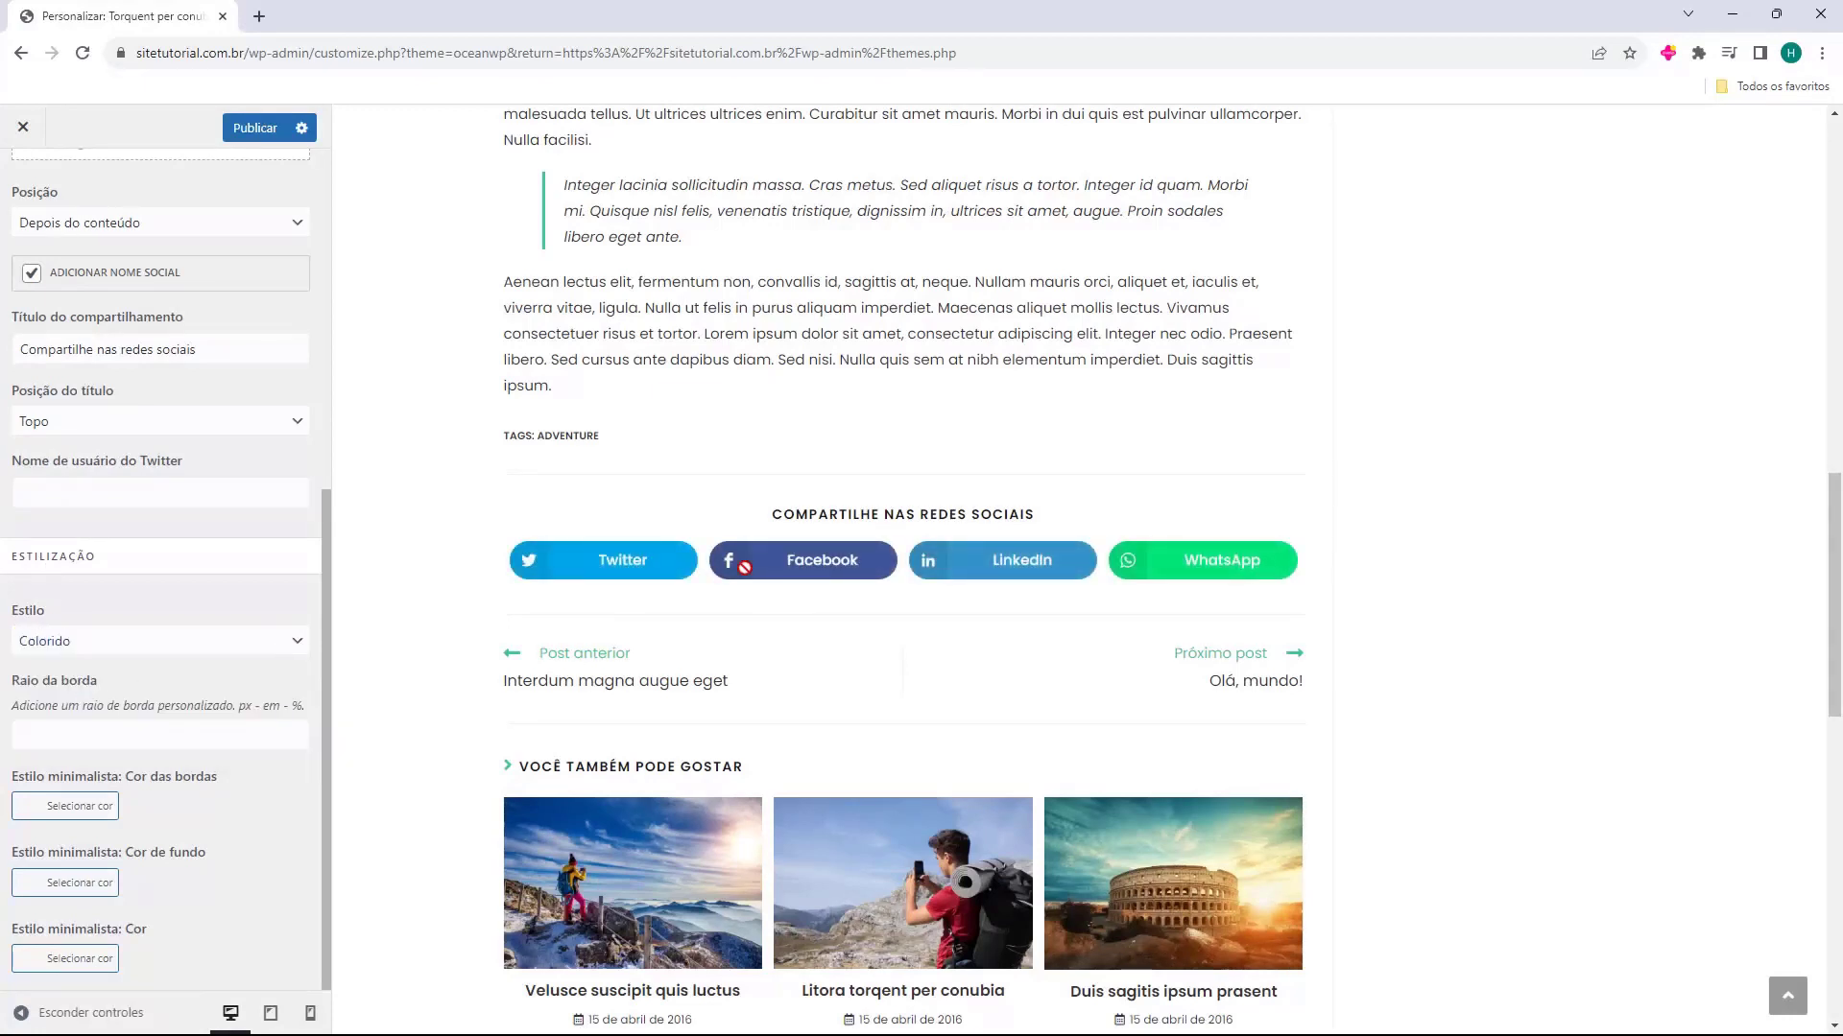
left_click(168, 645)
left_click(123, 704)
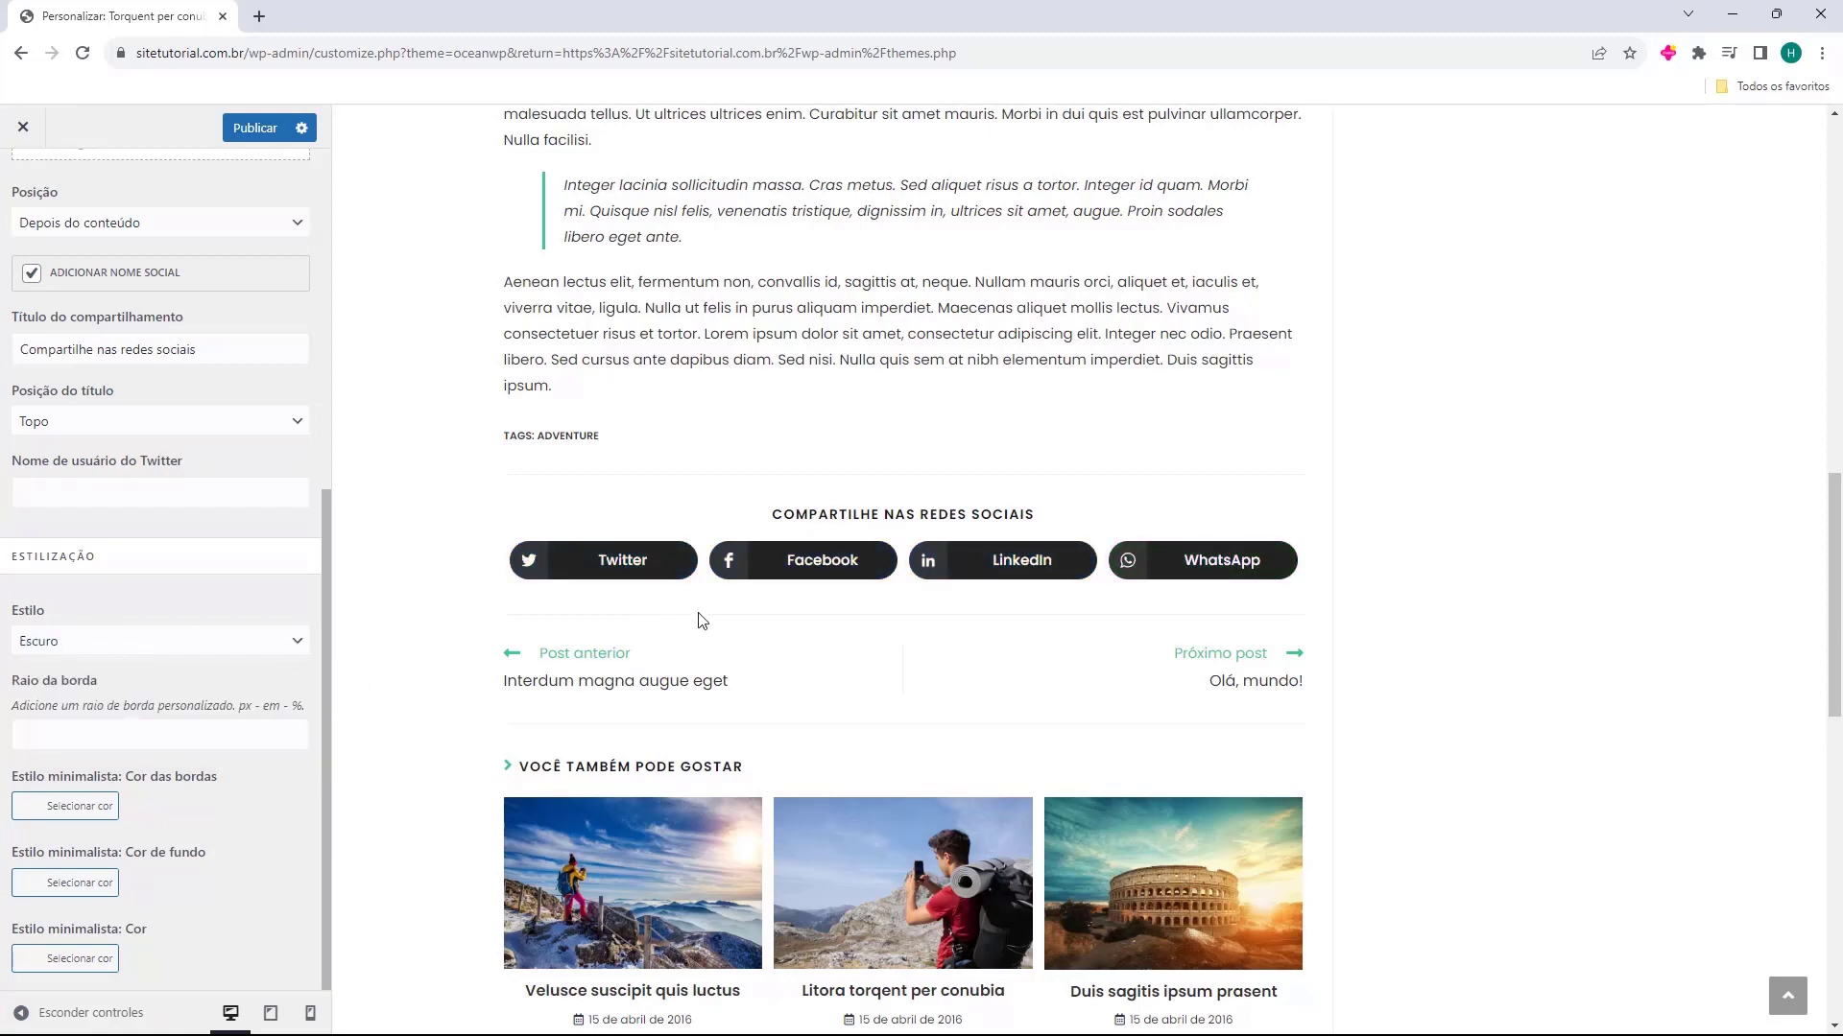
left_click(188, 649)
left_click(133, 685)
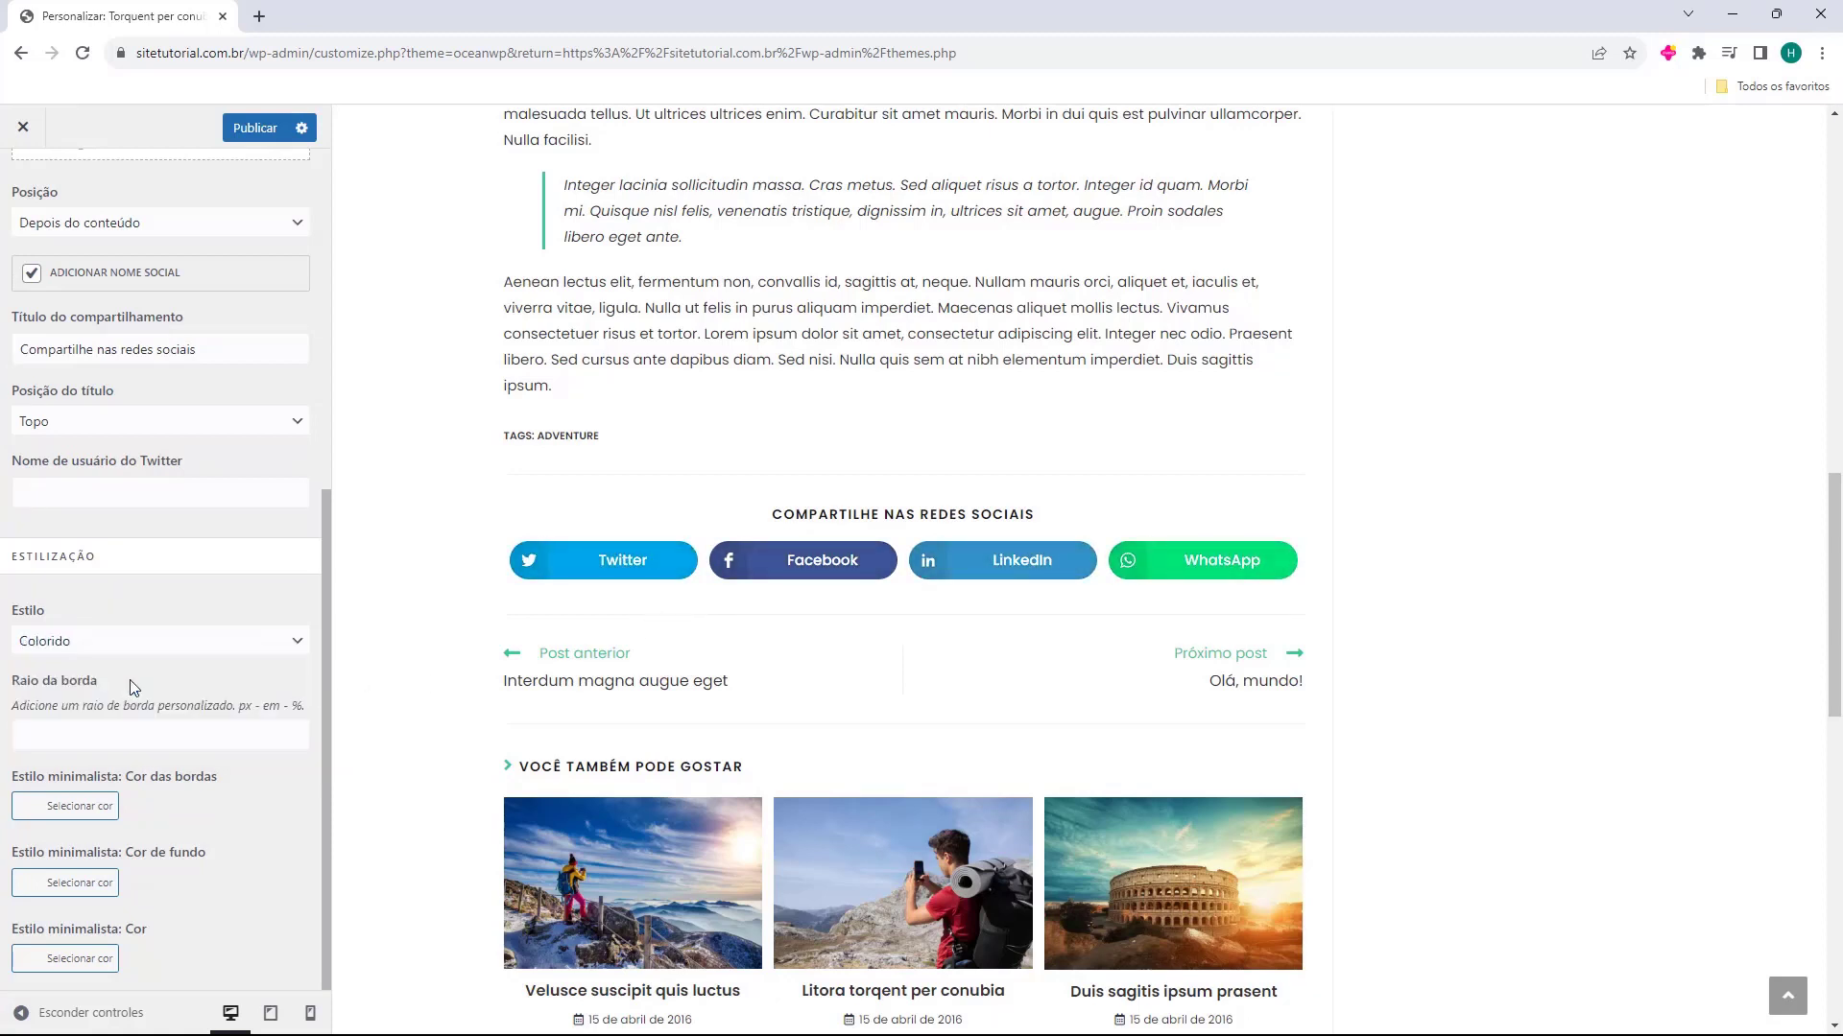
left_click(58, 724)
Leave the Compartilhamento social settings and review the single post page in the preview
scroll(152, 646, "up", 6)
scroll(765, 567, "up", 5)
scroll(764, 567, "up", 9)
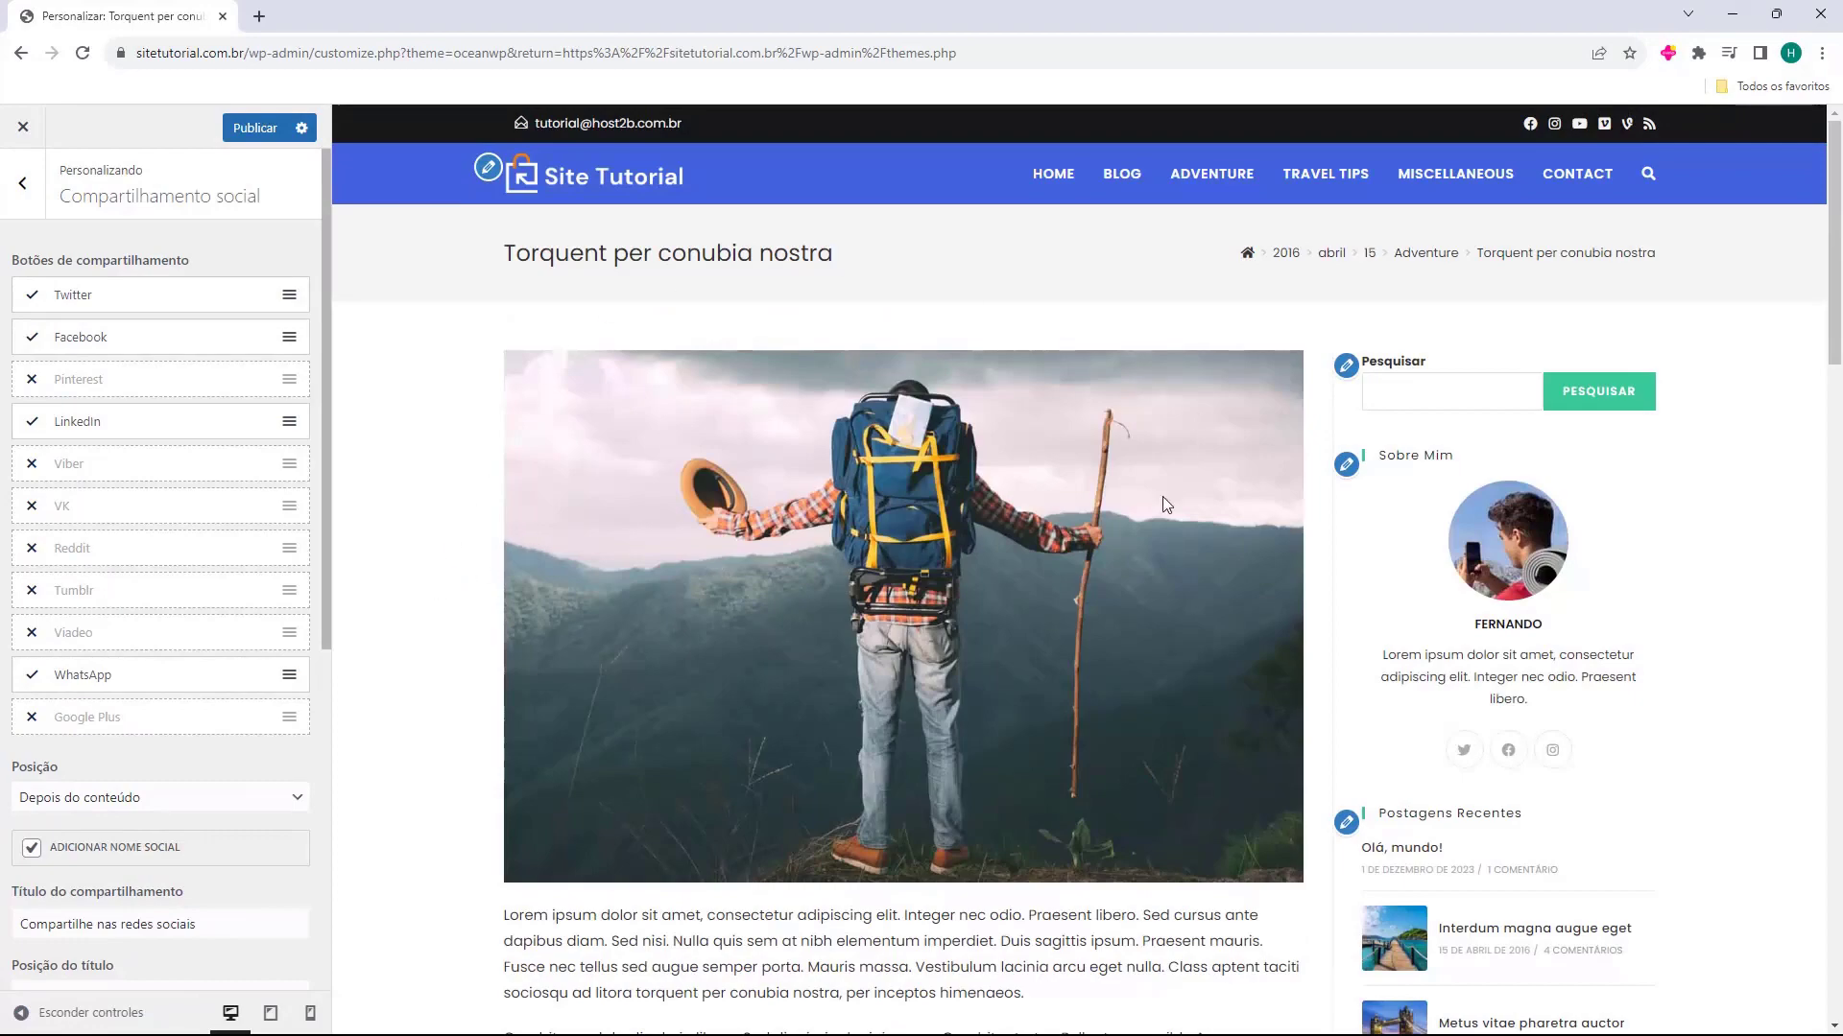
key("Escape")
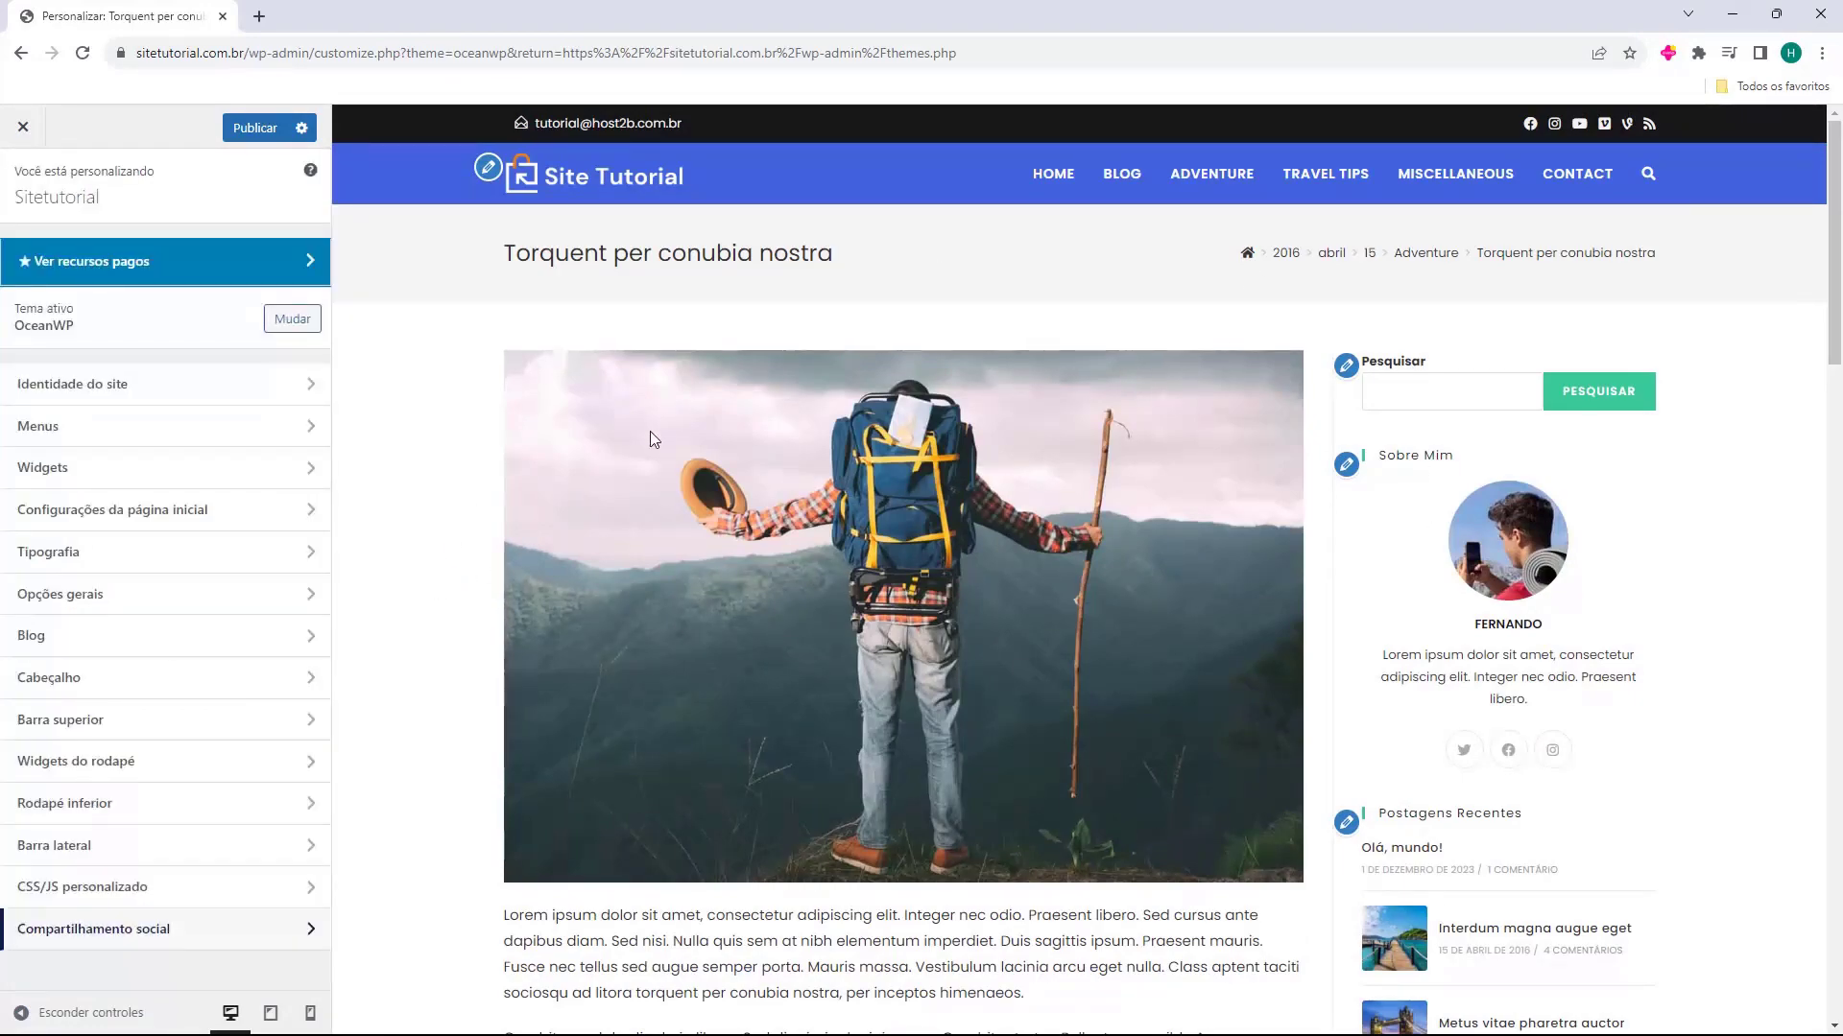
scroll(950, 523, "down", 4)
scroll(950, 523, "down", 15)
scroll(1075, 734, "up", 20)
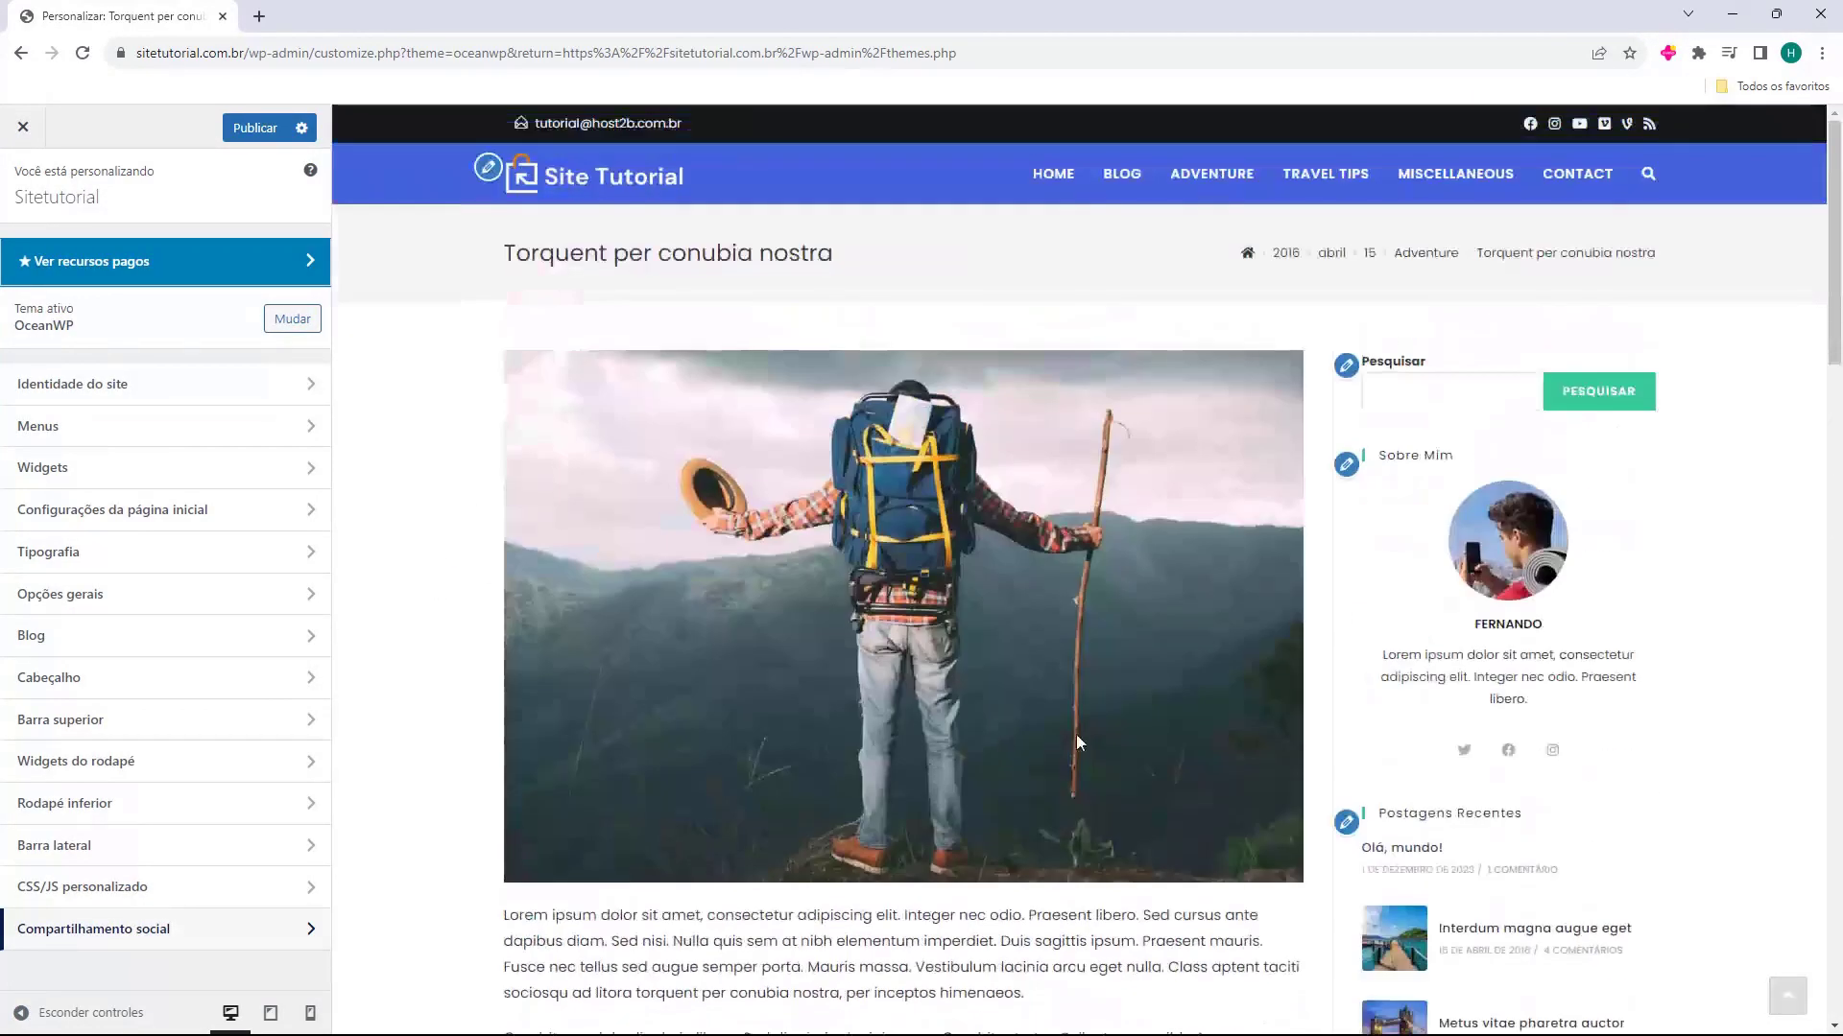
scroll(1384, 537, "down", 1)
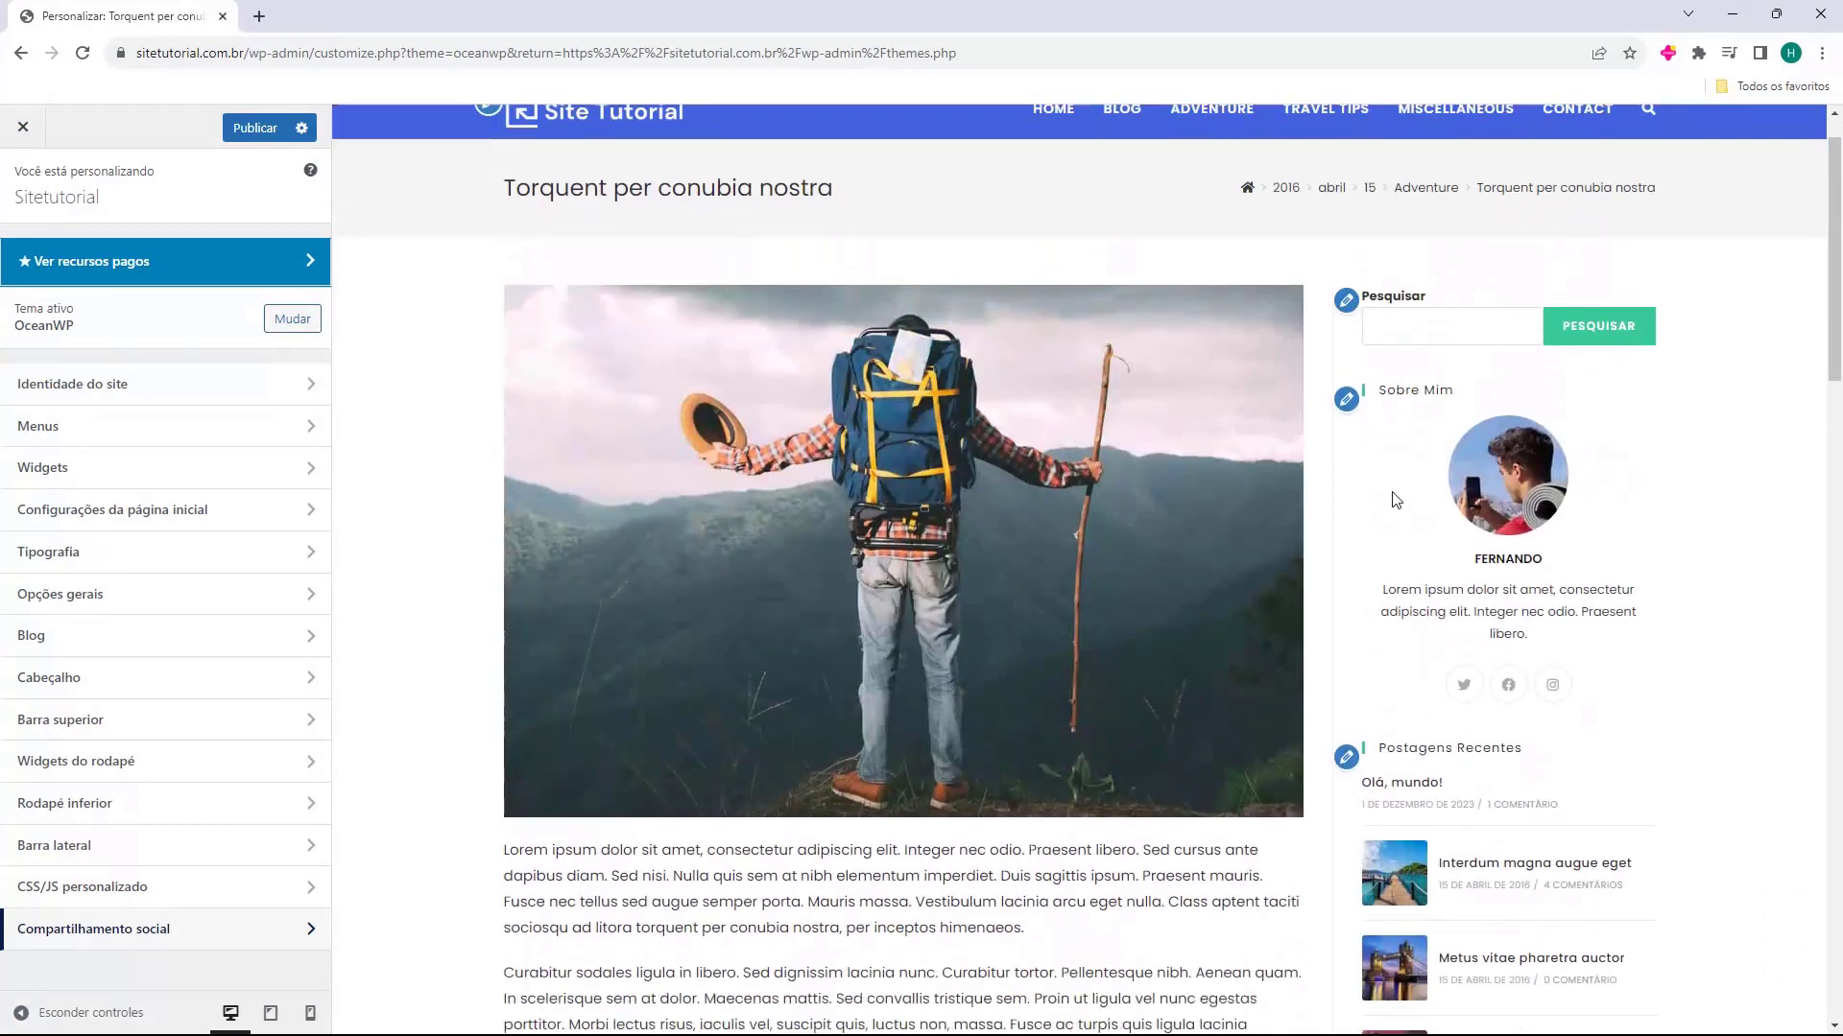
scroll(1247, 384, "up", 1)
Open the Blog page in the preview and review its entries, sidebar and pagination
left_click(1121, 173)
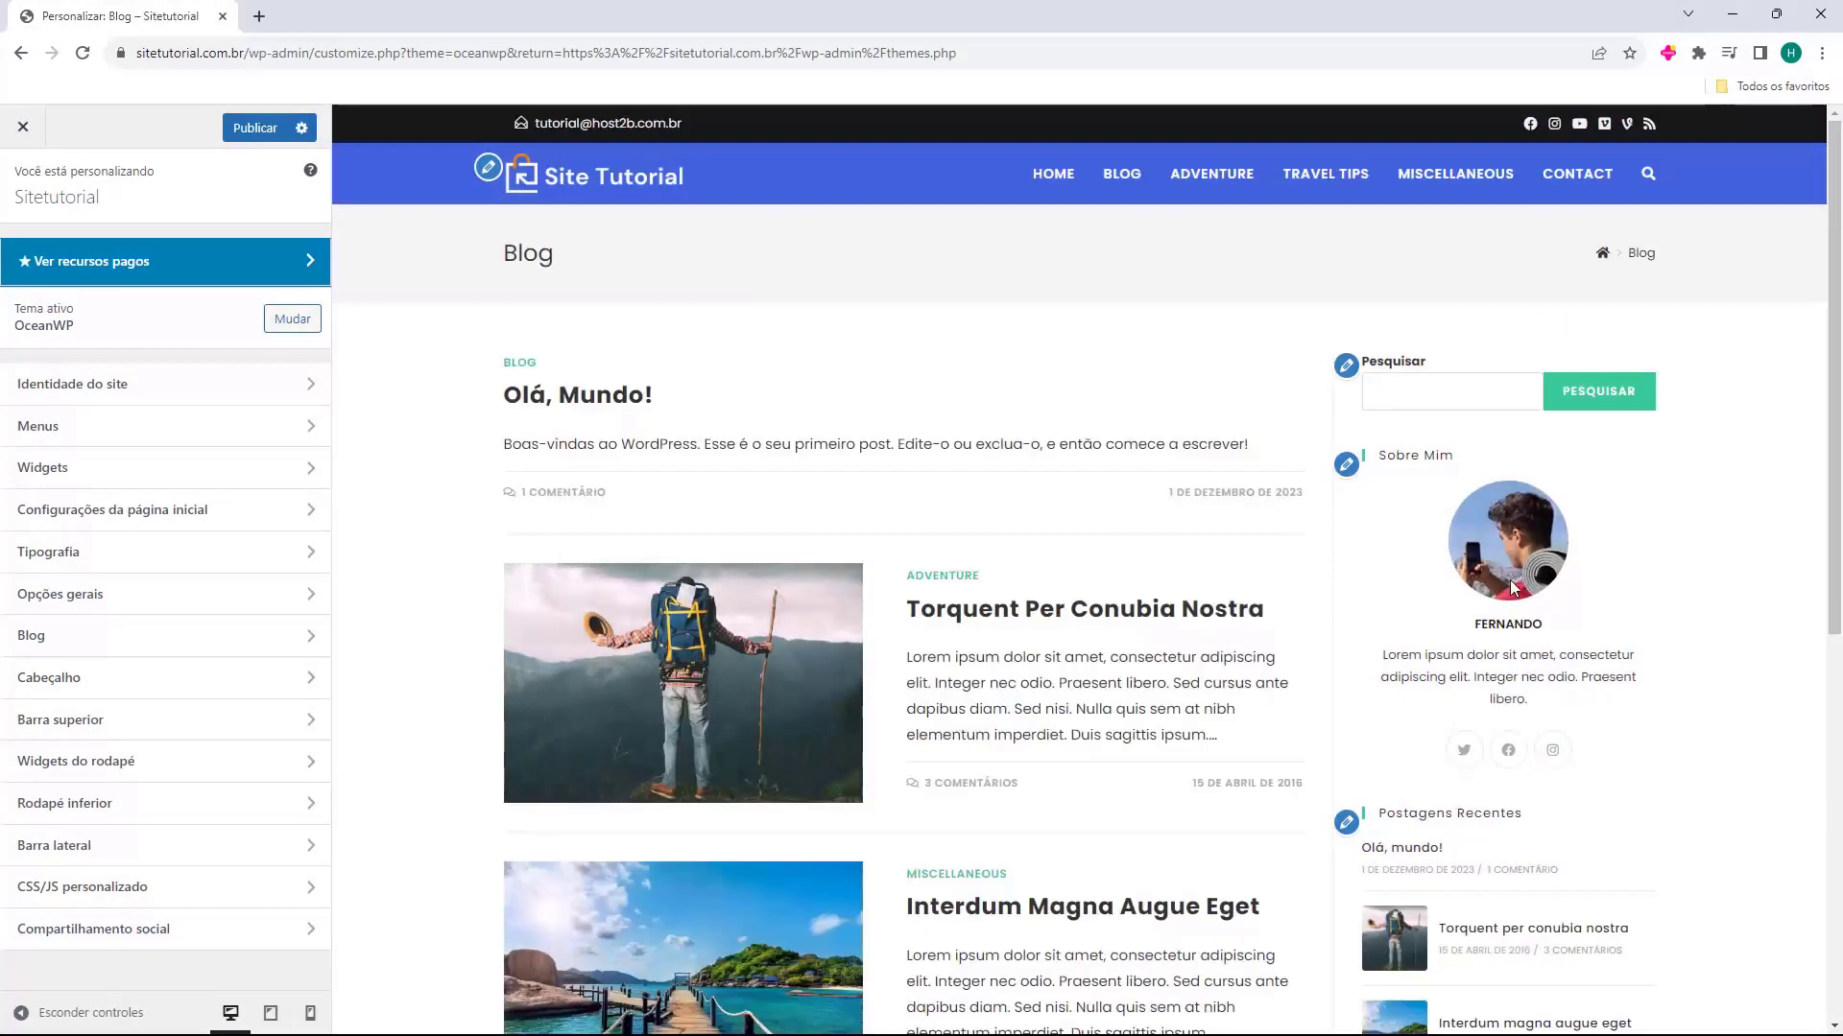
scroll(1296, 575, "down", 7)
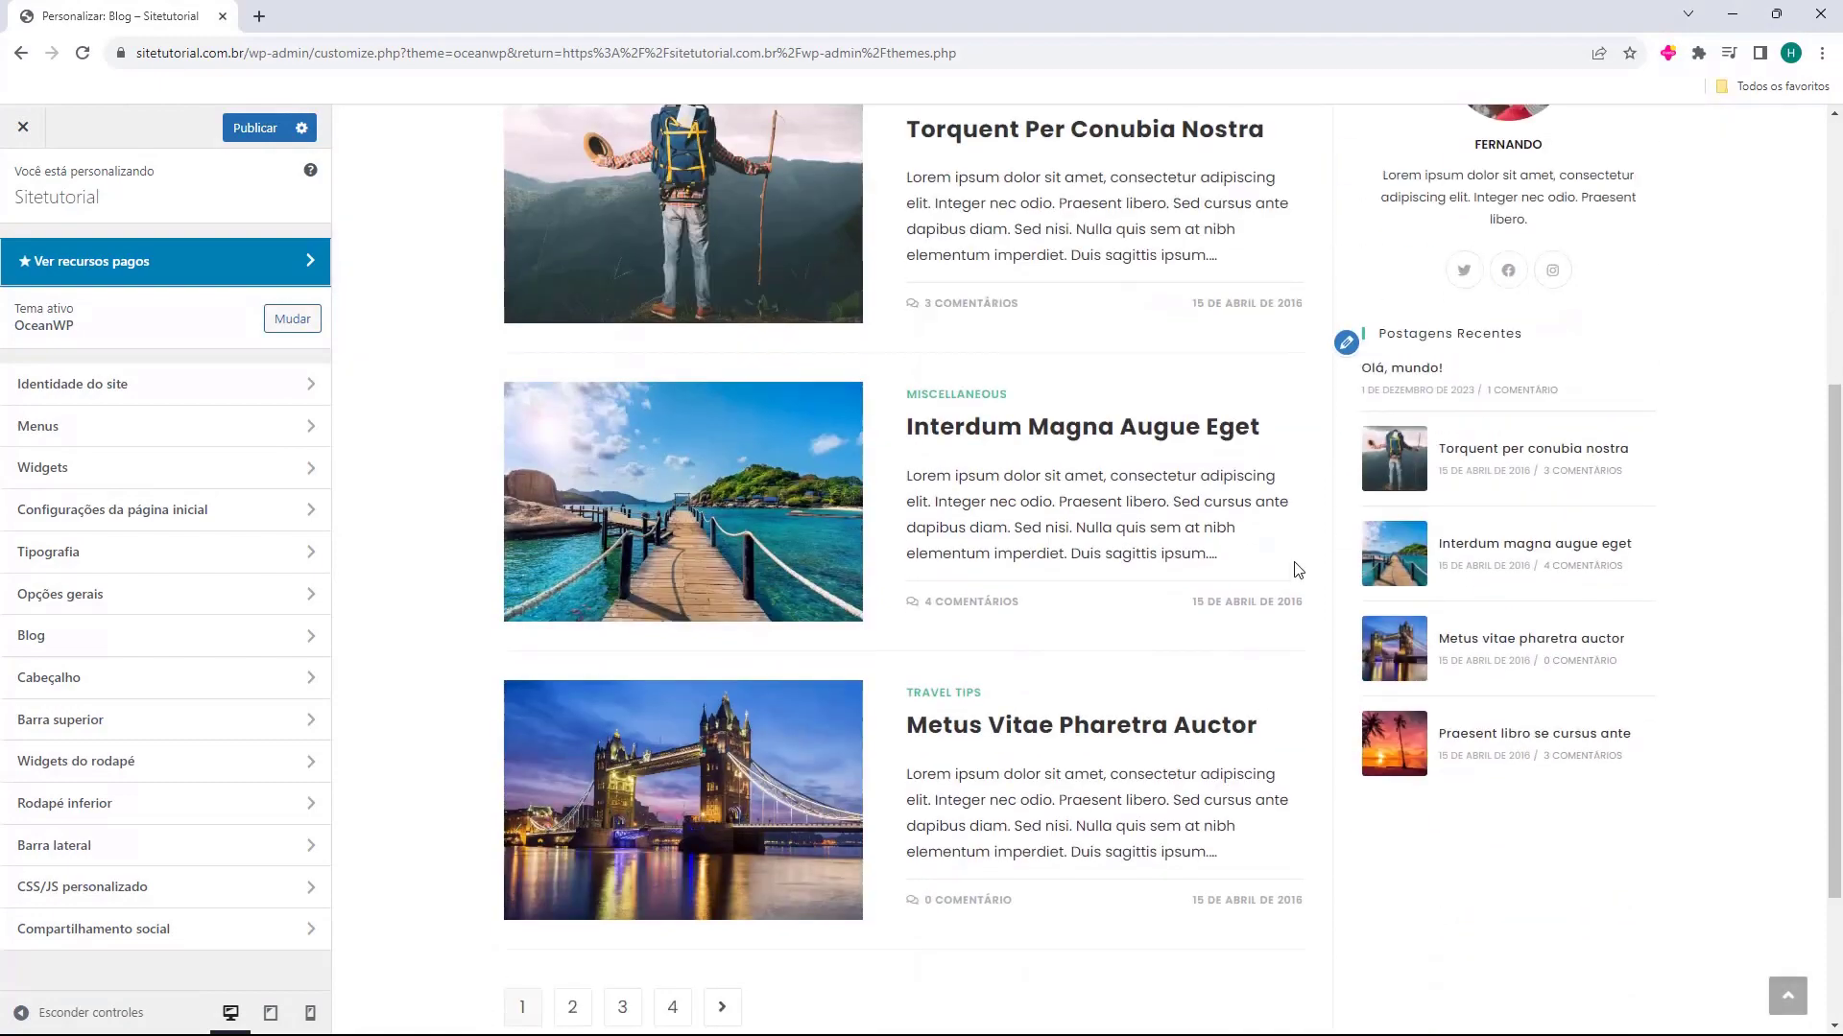
scroll(1297, 590, "up", 7)
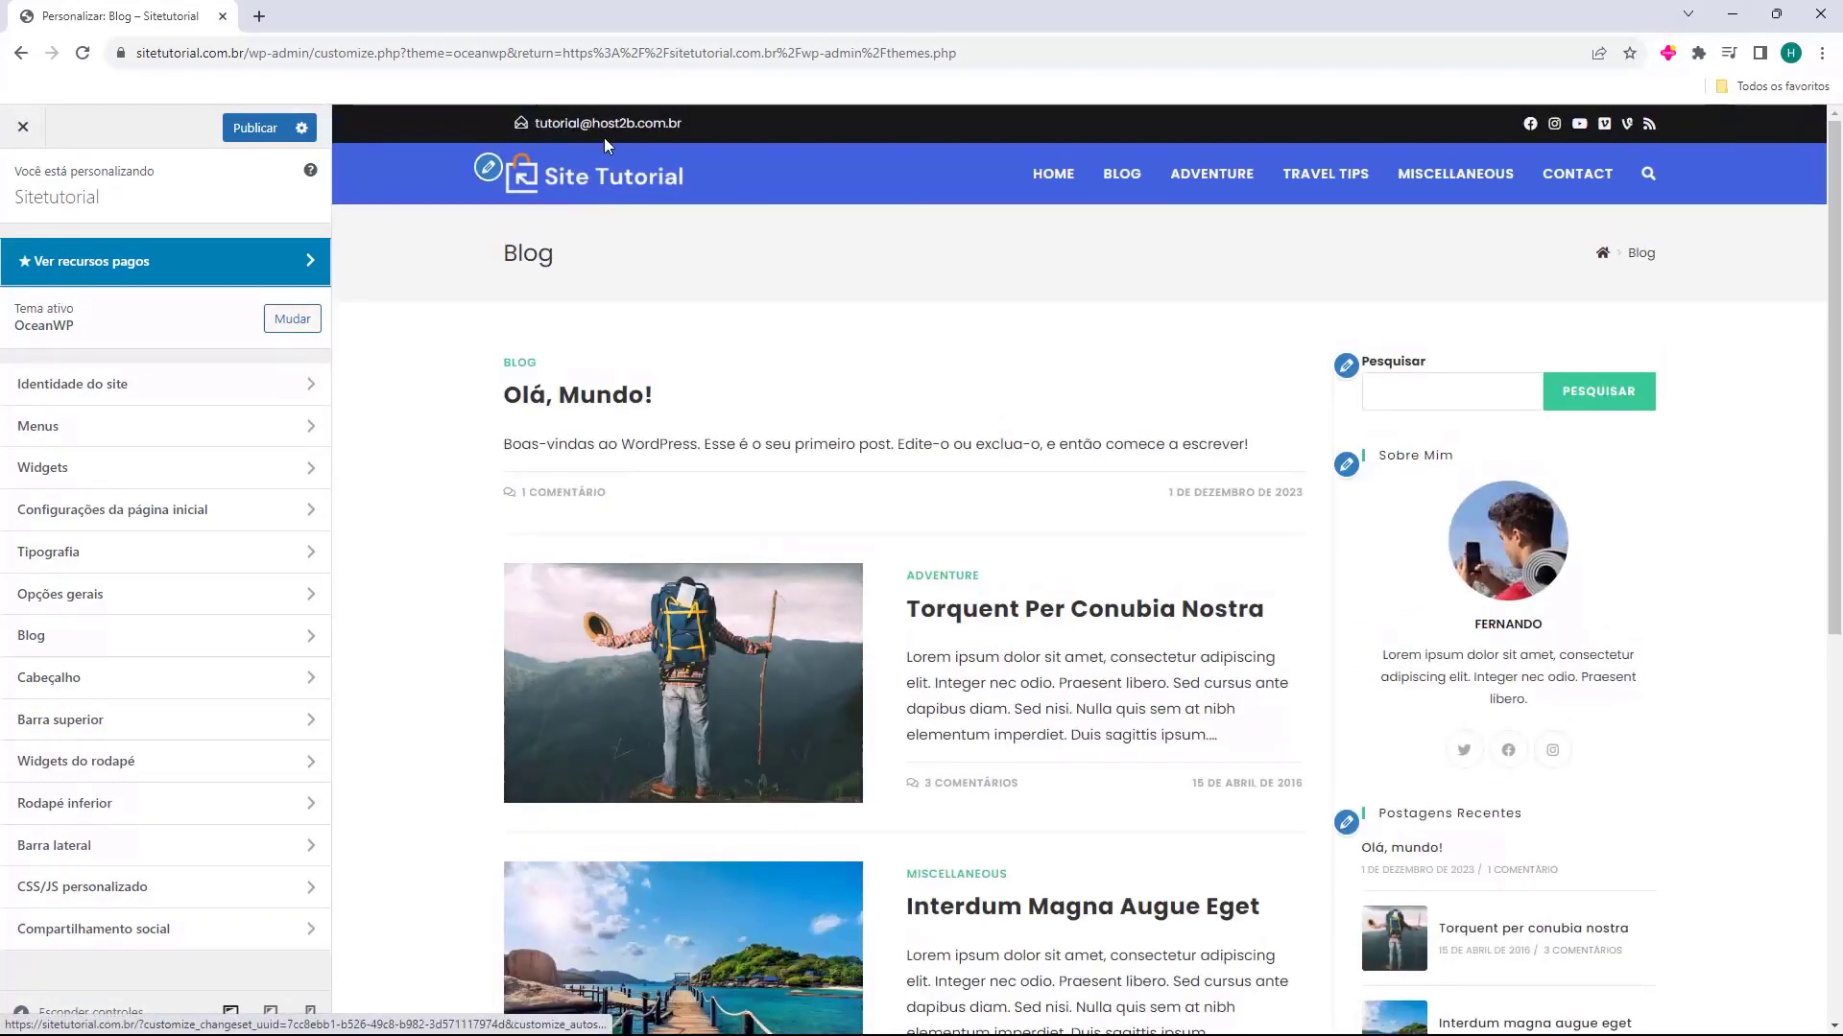
scroll(1061, 761, "down", 4)
scroll(1061, 708, "up", 4)
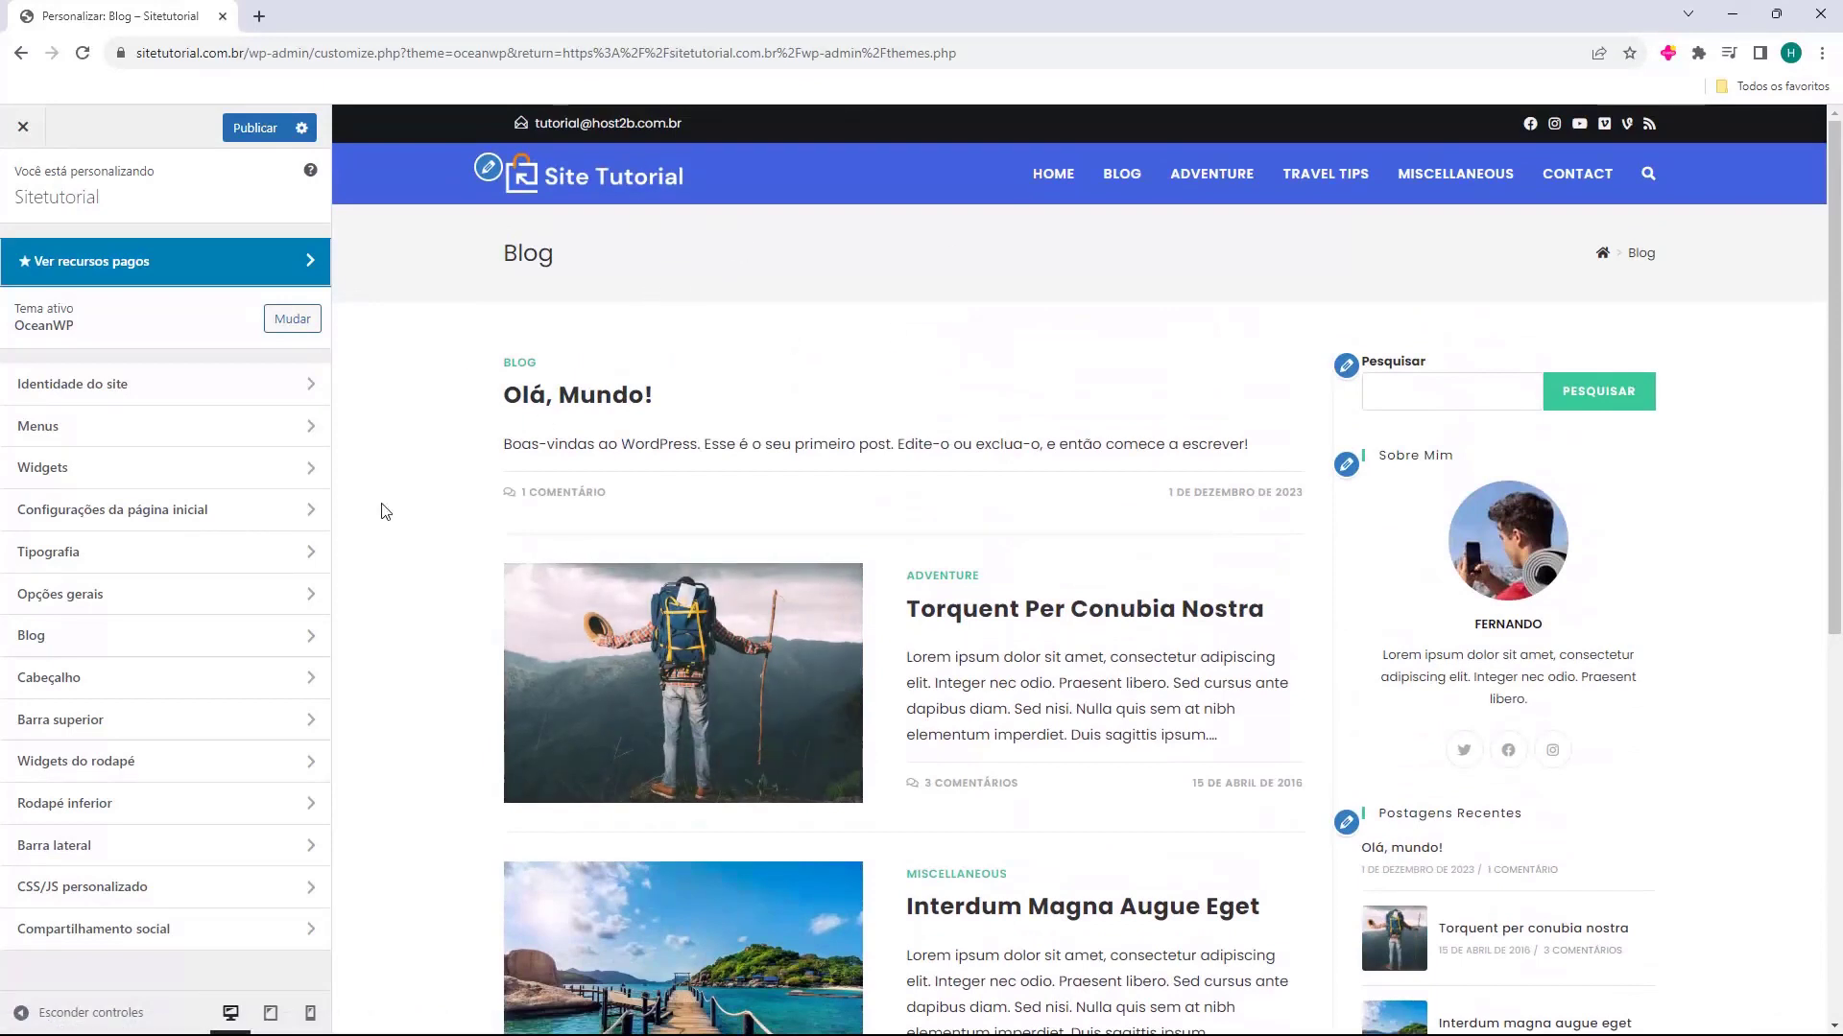
In the general header settings, set the Superior and Inferior padding to 15 px
left_click(180, 677)
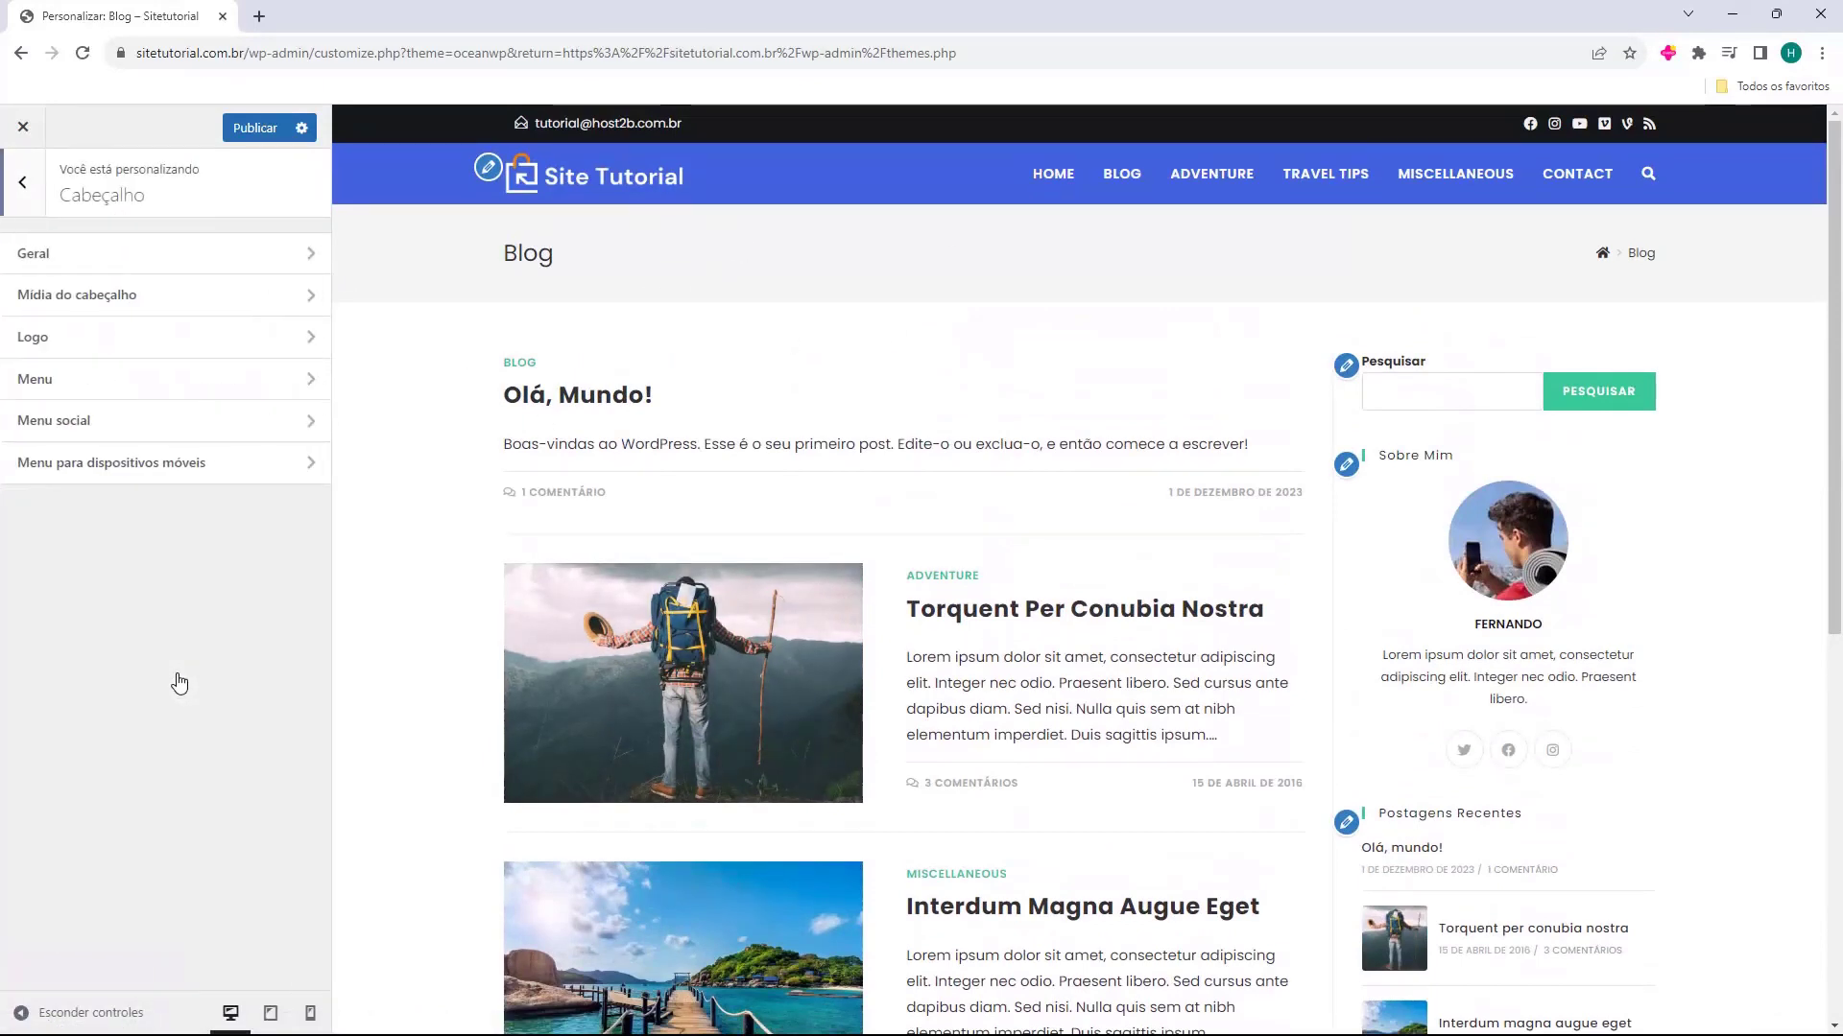
left_click(107, 268)
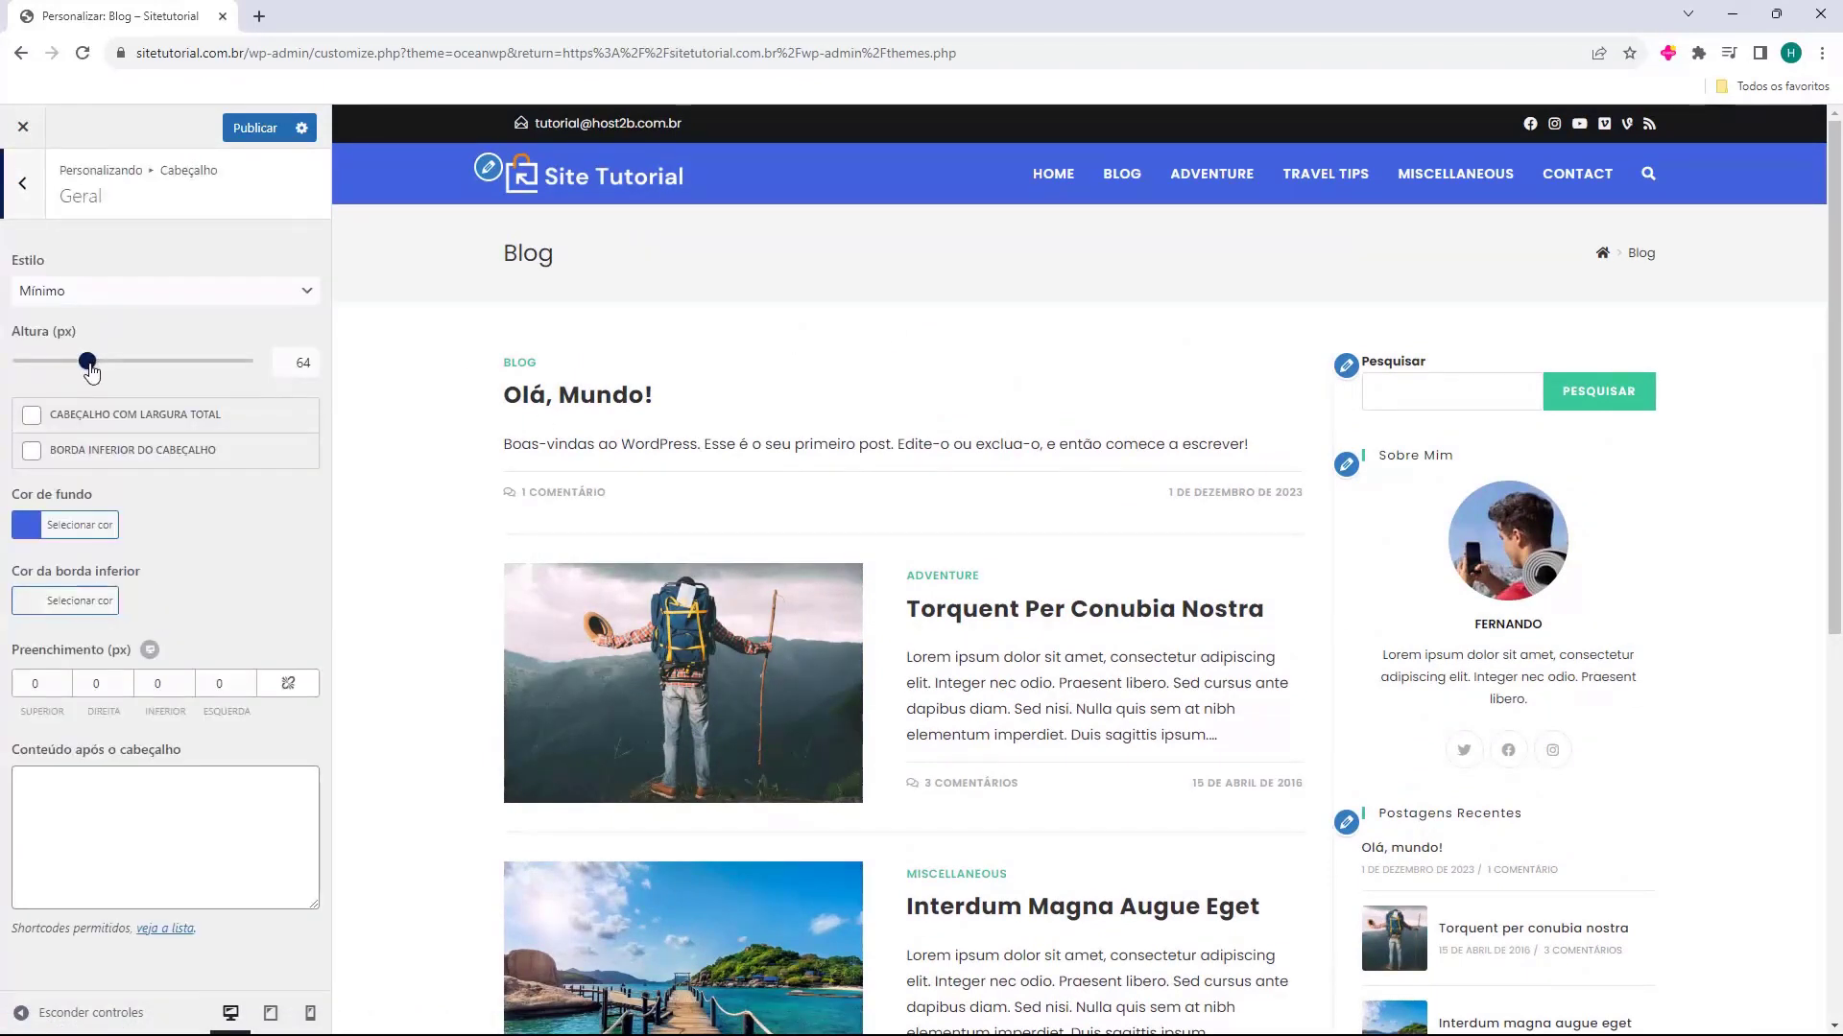
left_click(65, 682)
left_click(66, 682)
left_click(65, 683)
left_click(65, 682)
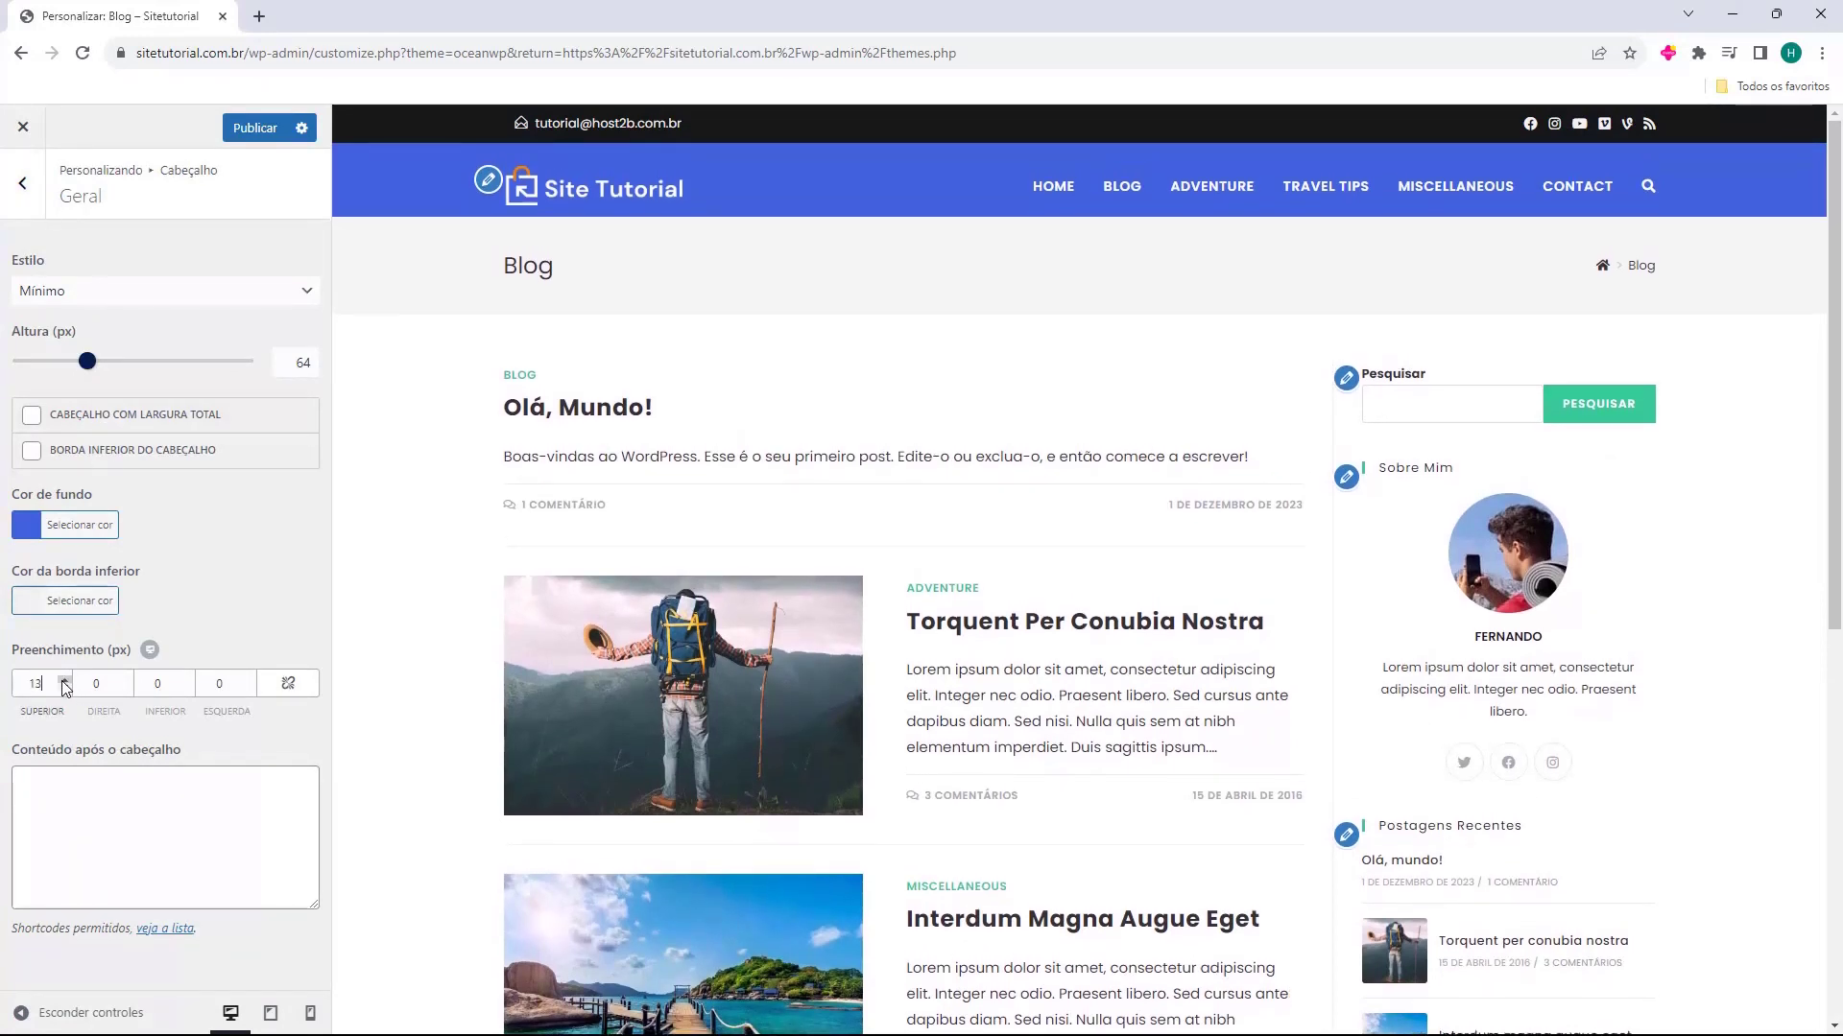
left_click(65, 682)
left_click(66, 682)
left_click(187, 682)
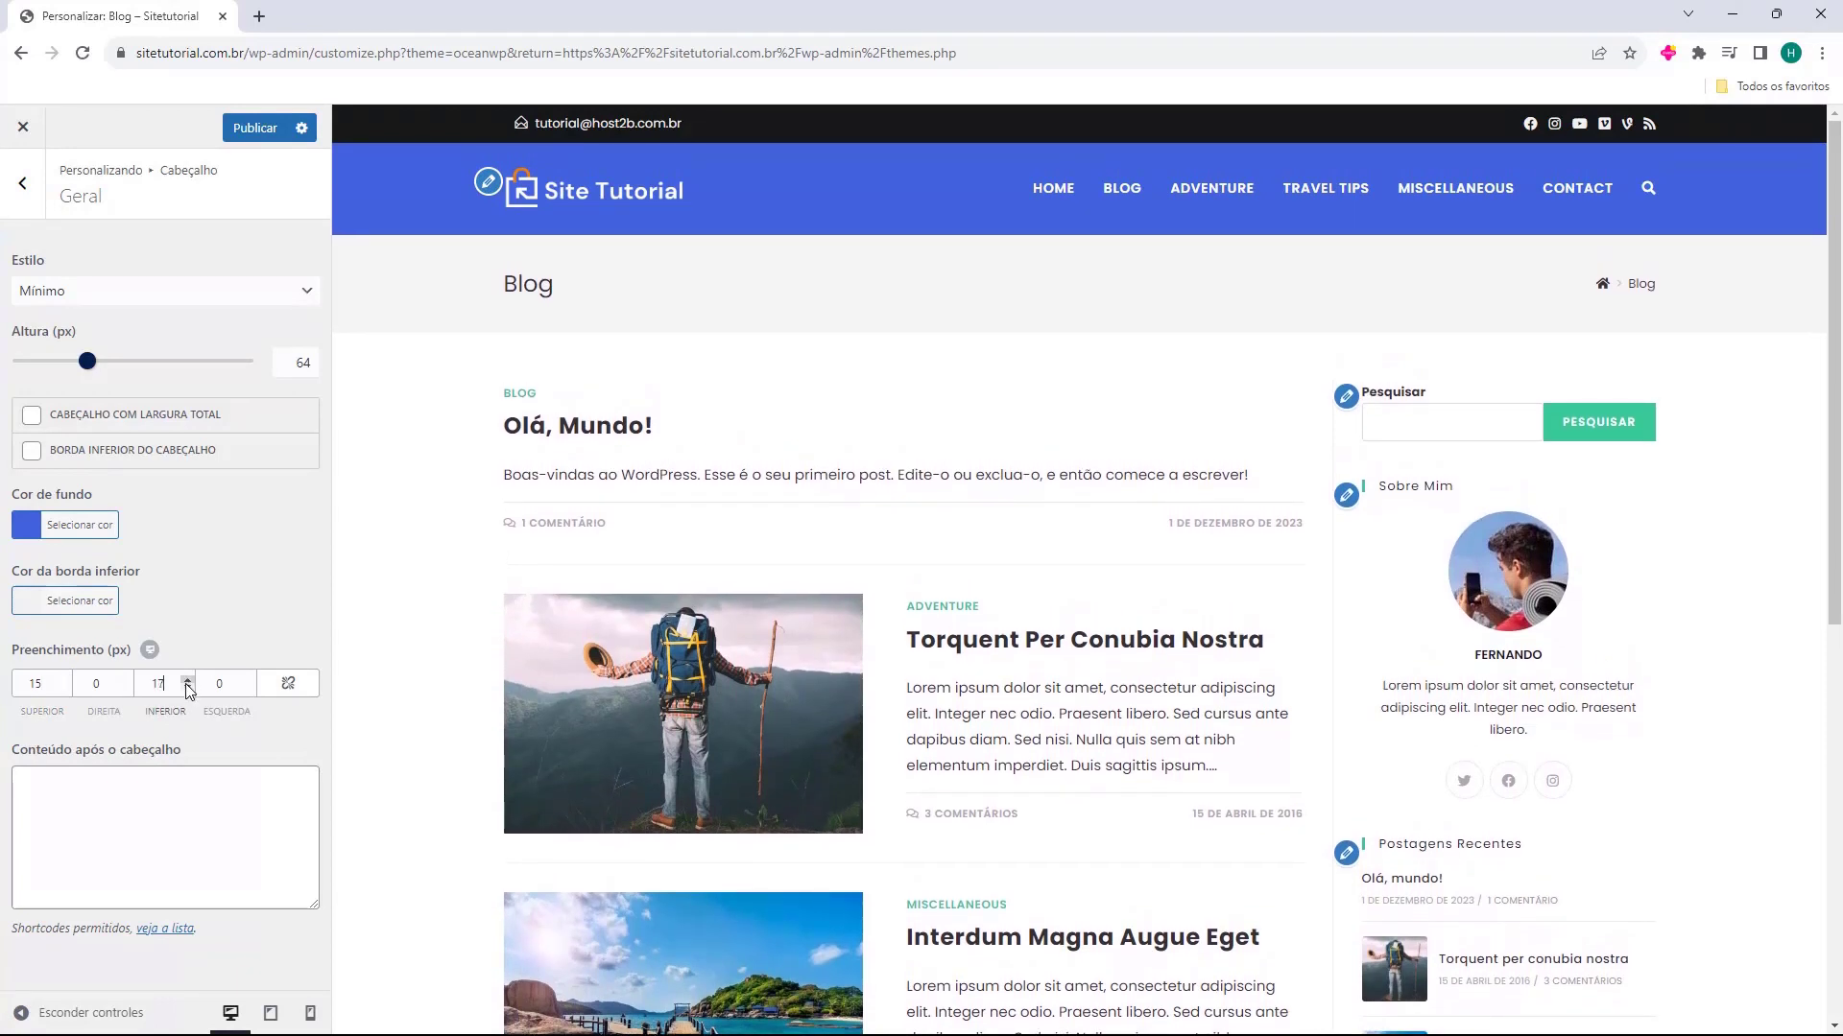
left_click(188, 687)
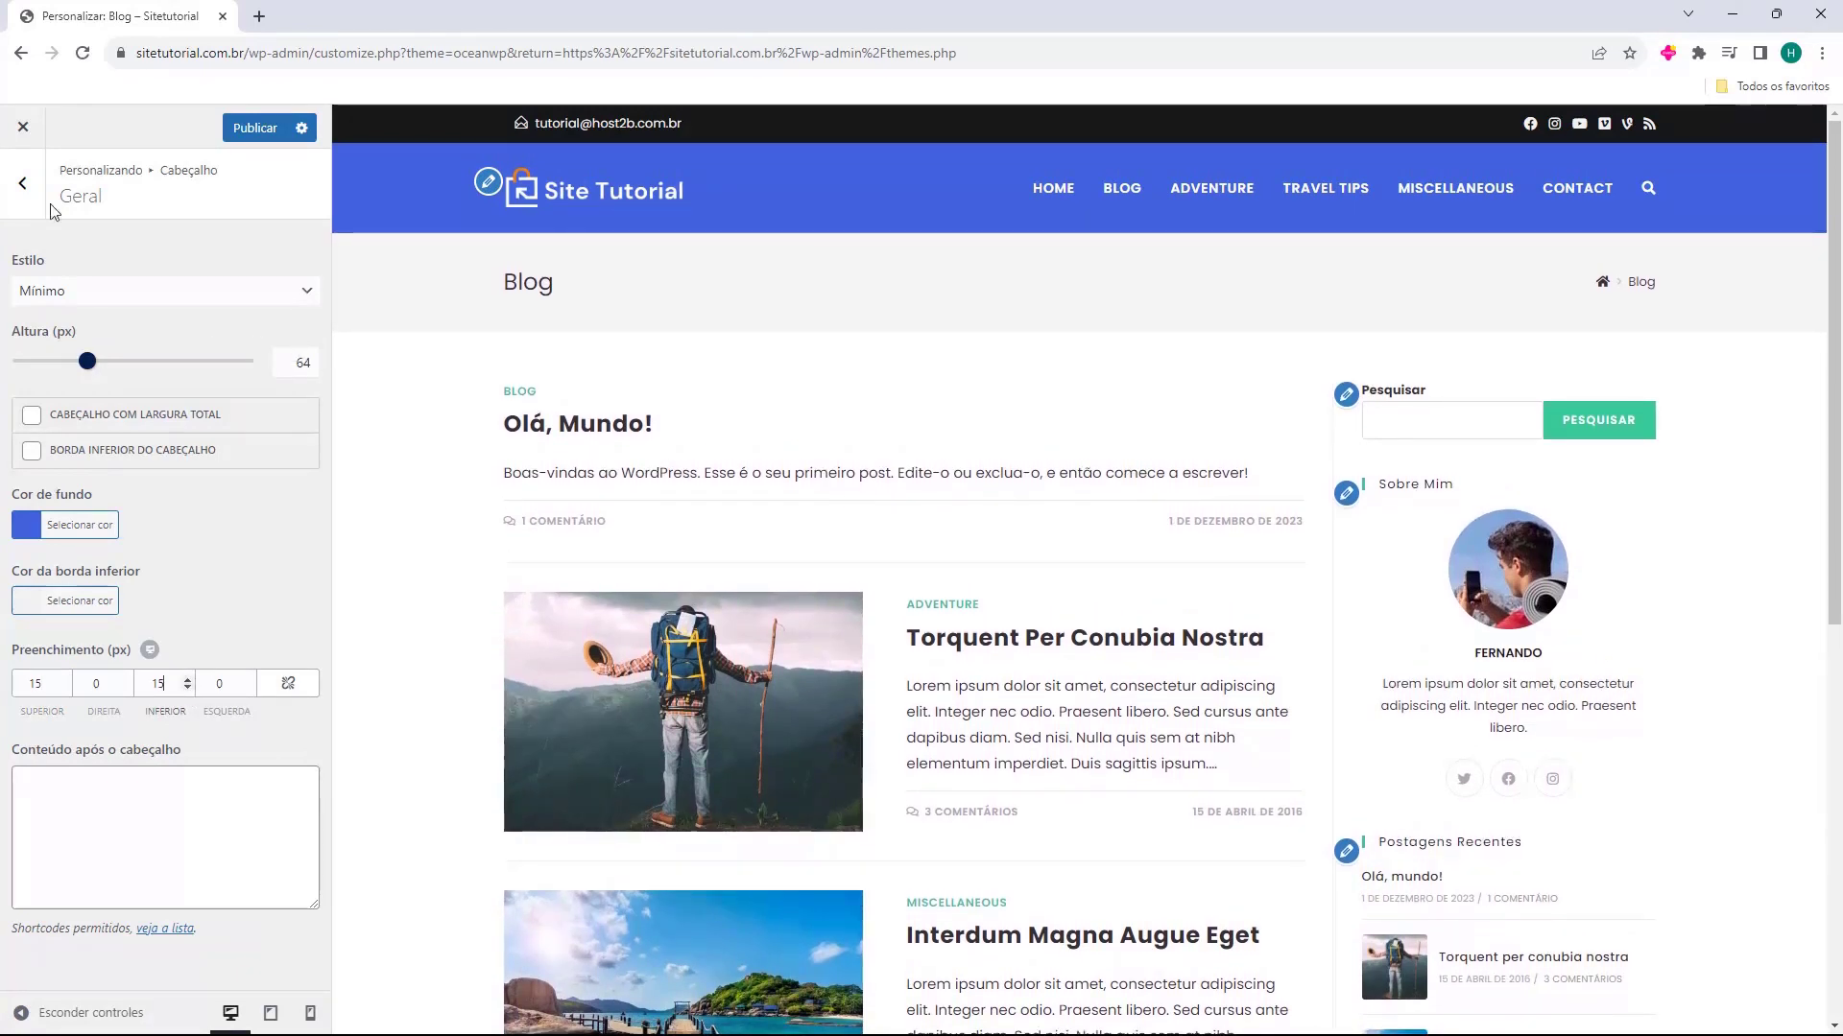
Return to the main customizer options and open the Home page in the preview
left_click(23, 182)
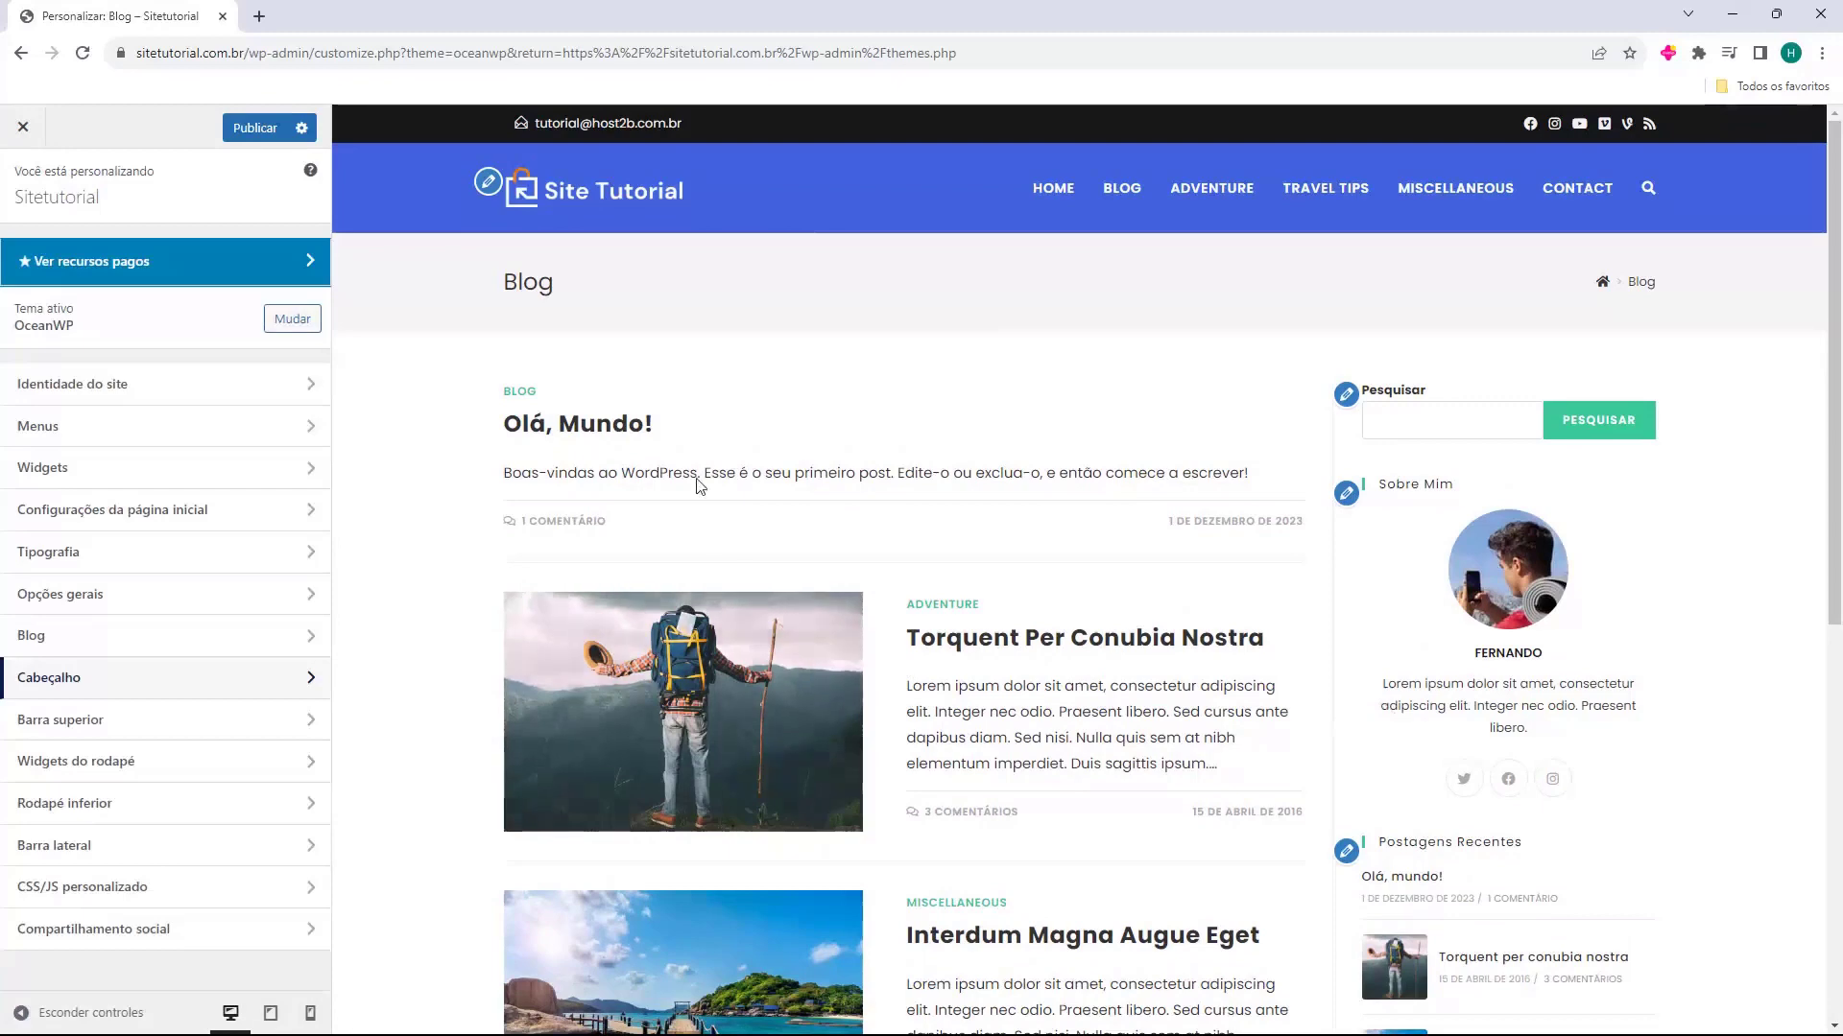
left_click(1053, 189)
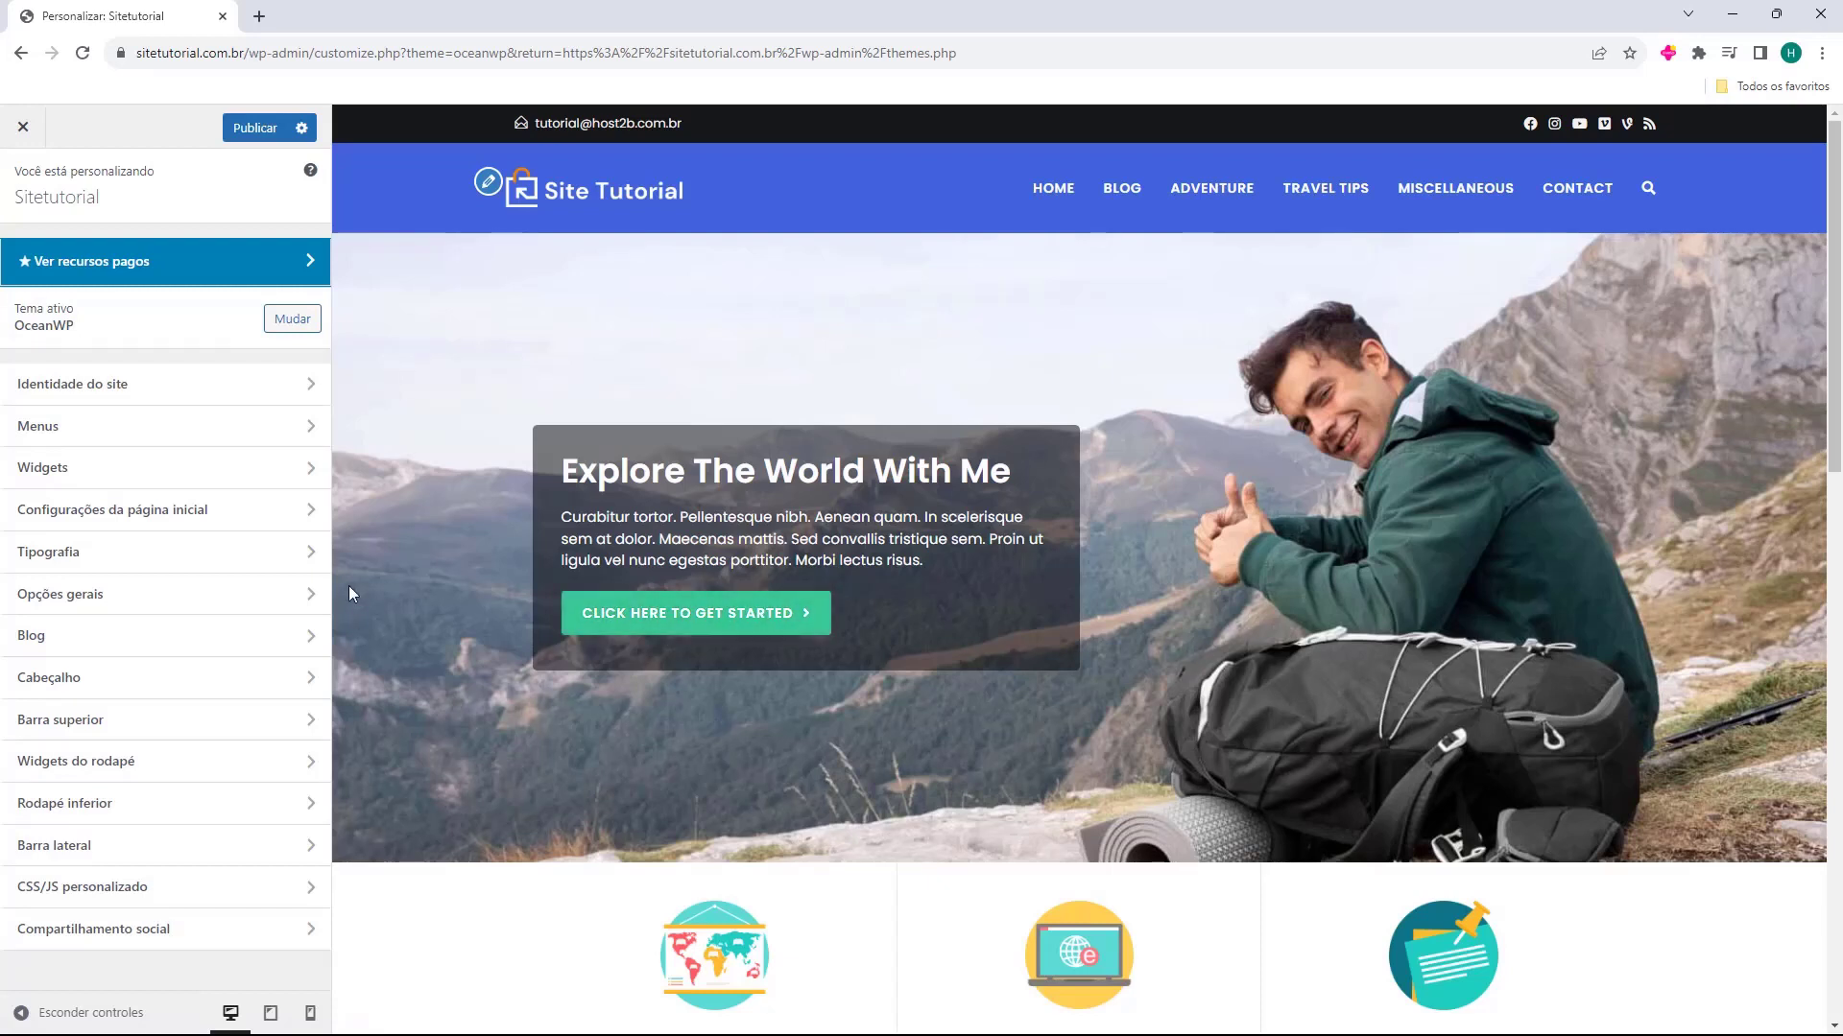
Publish the customizer changes, leave the customizer and open the live site in a new browser tab
left_click(246, 135)
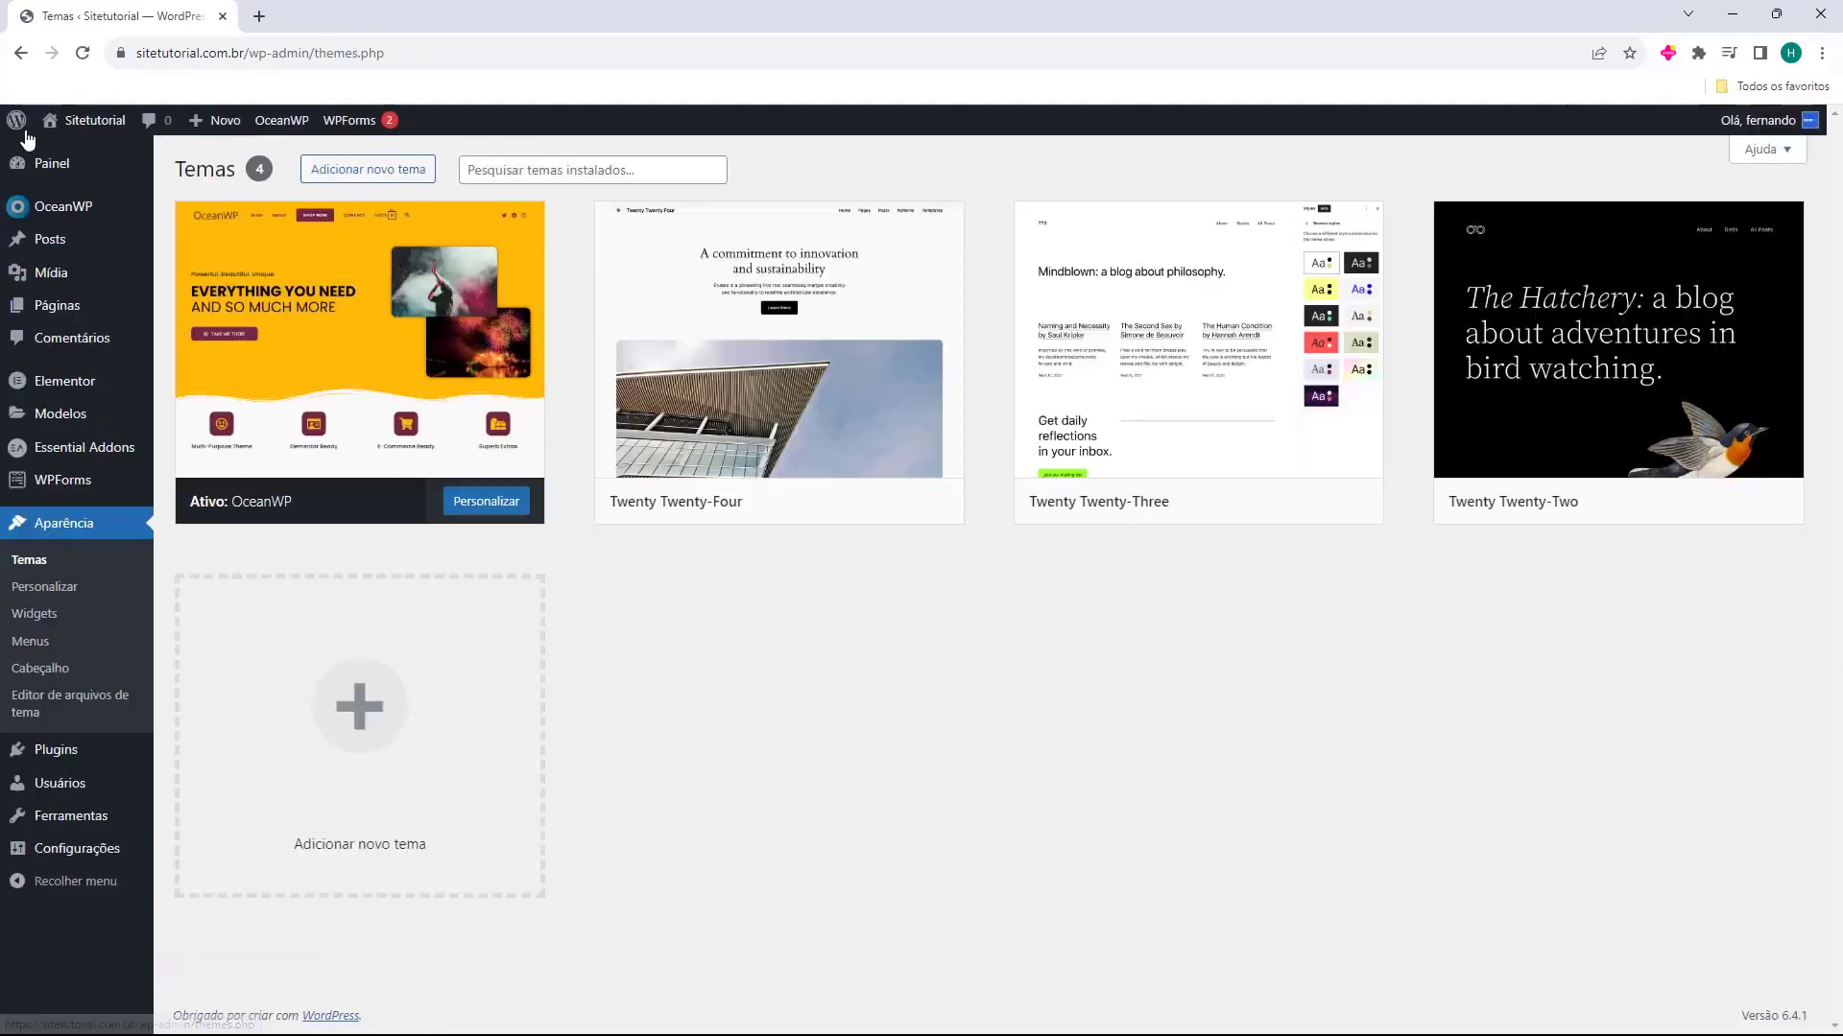
middle_click(72, 124)
left_click(324, 9)
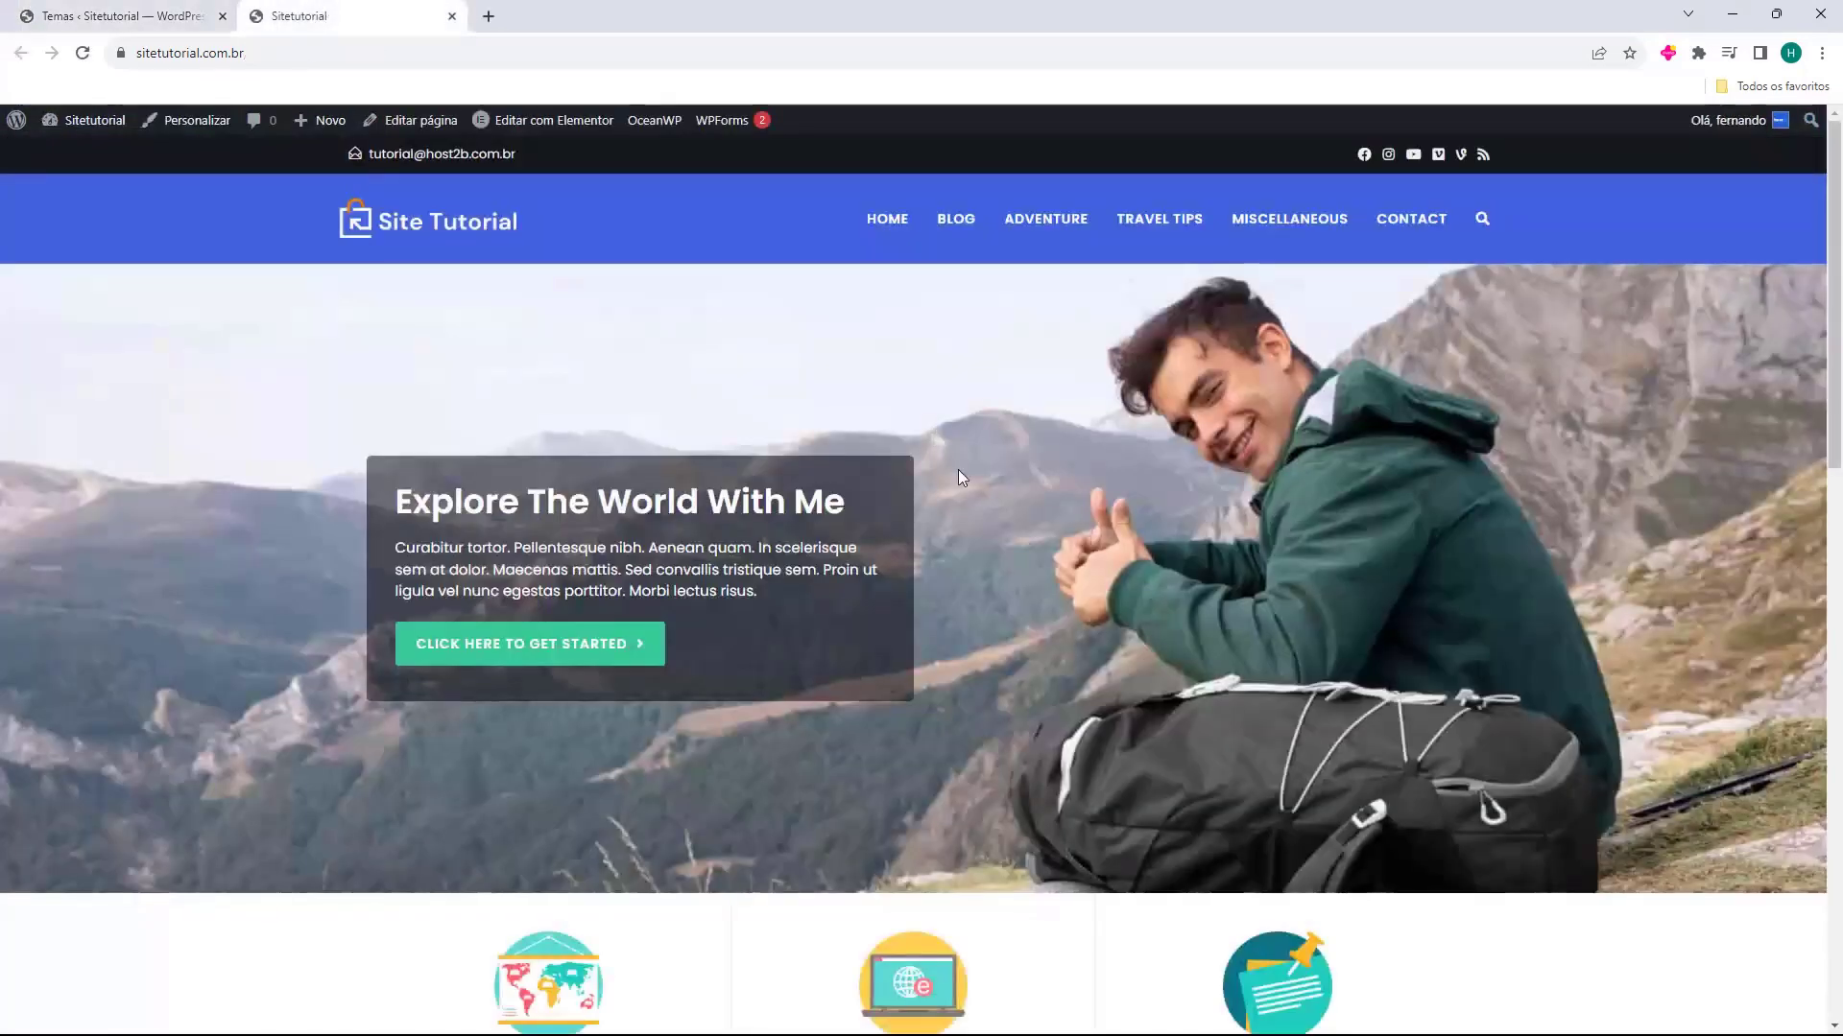
Review the live home page from the header down to the footer
scroll(569, 462, "down", 10)
scroll(569, 461, "down", 5)
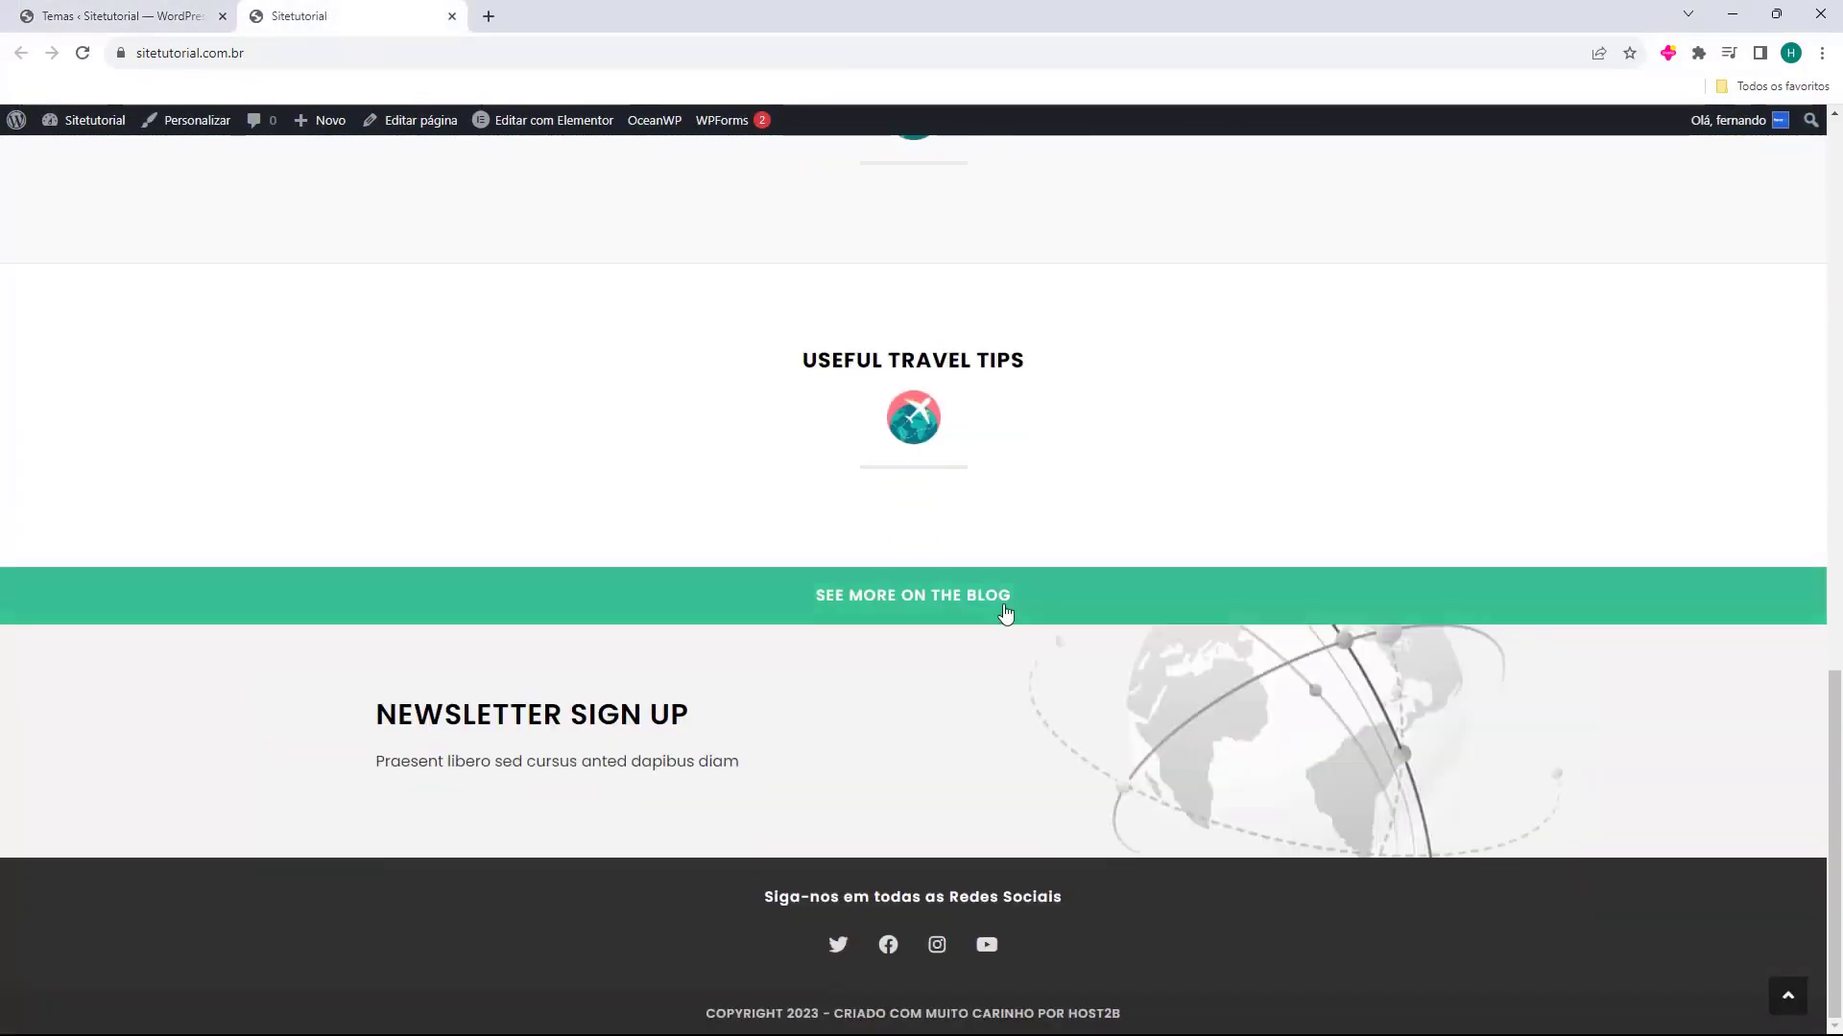
scroll(876, 752, "up", 15)
scroll(687, 643, "up", 1)
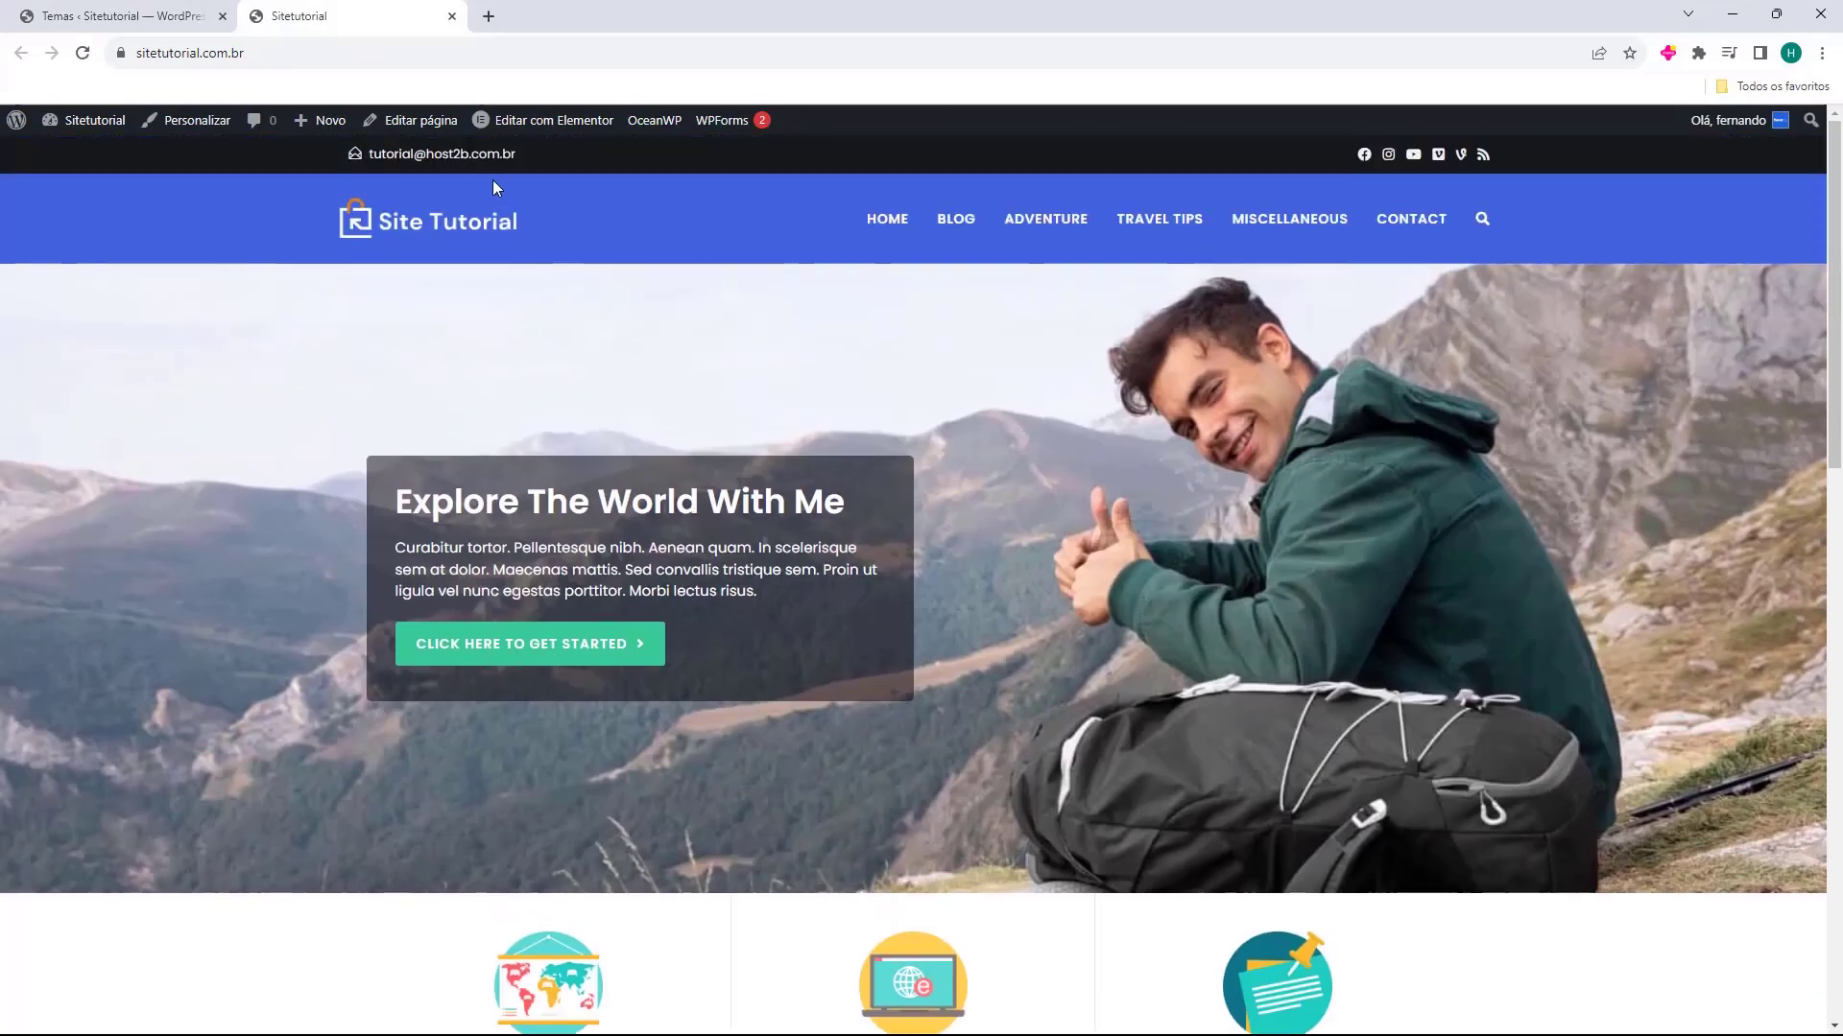
scroll(790, 596, "down", 12)
scroll(966, 683, "up", 15)
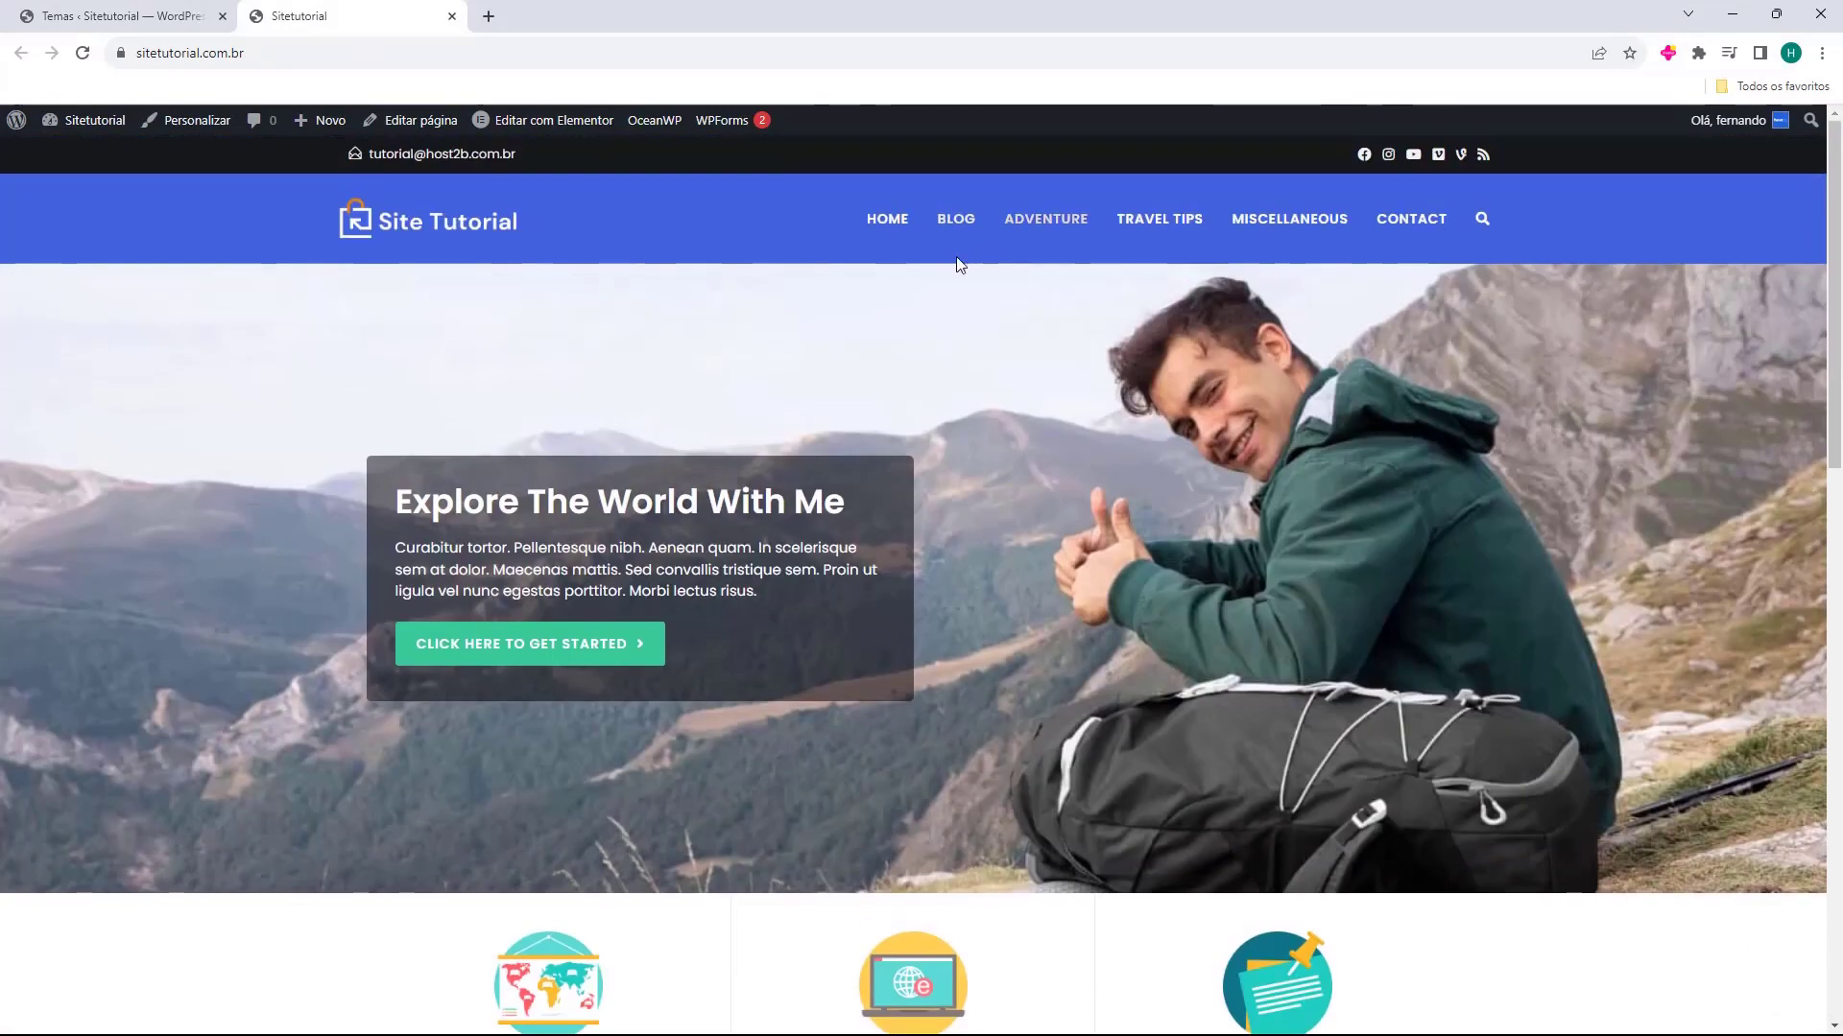
Review the live Blog page's entries, sidebar and footer, and close its browser tab
left_click(956, 219)
scroll(913, 574, "down", 4)
scroll(839, 637, "down", 4)
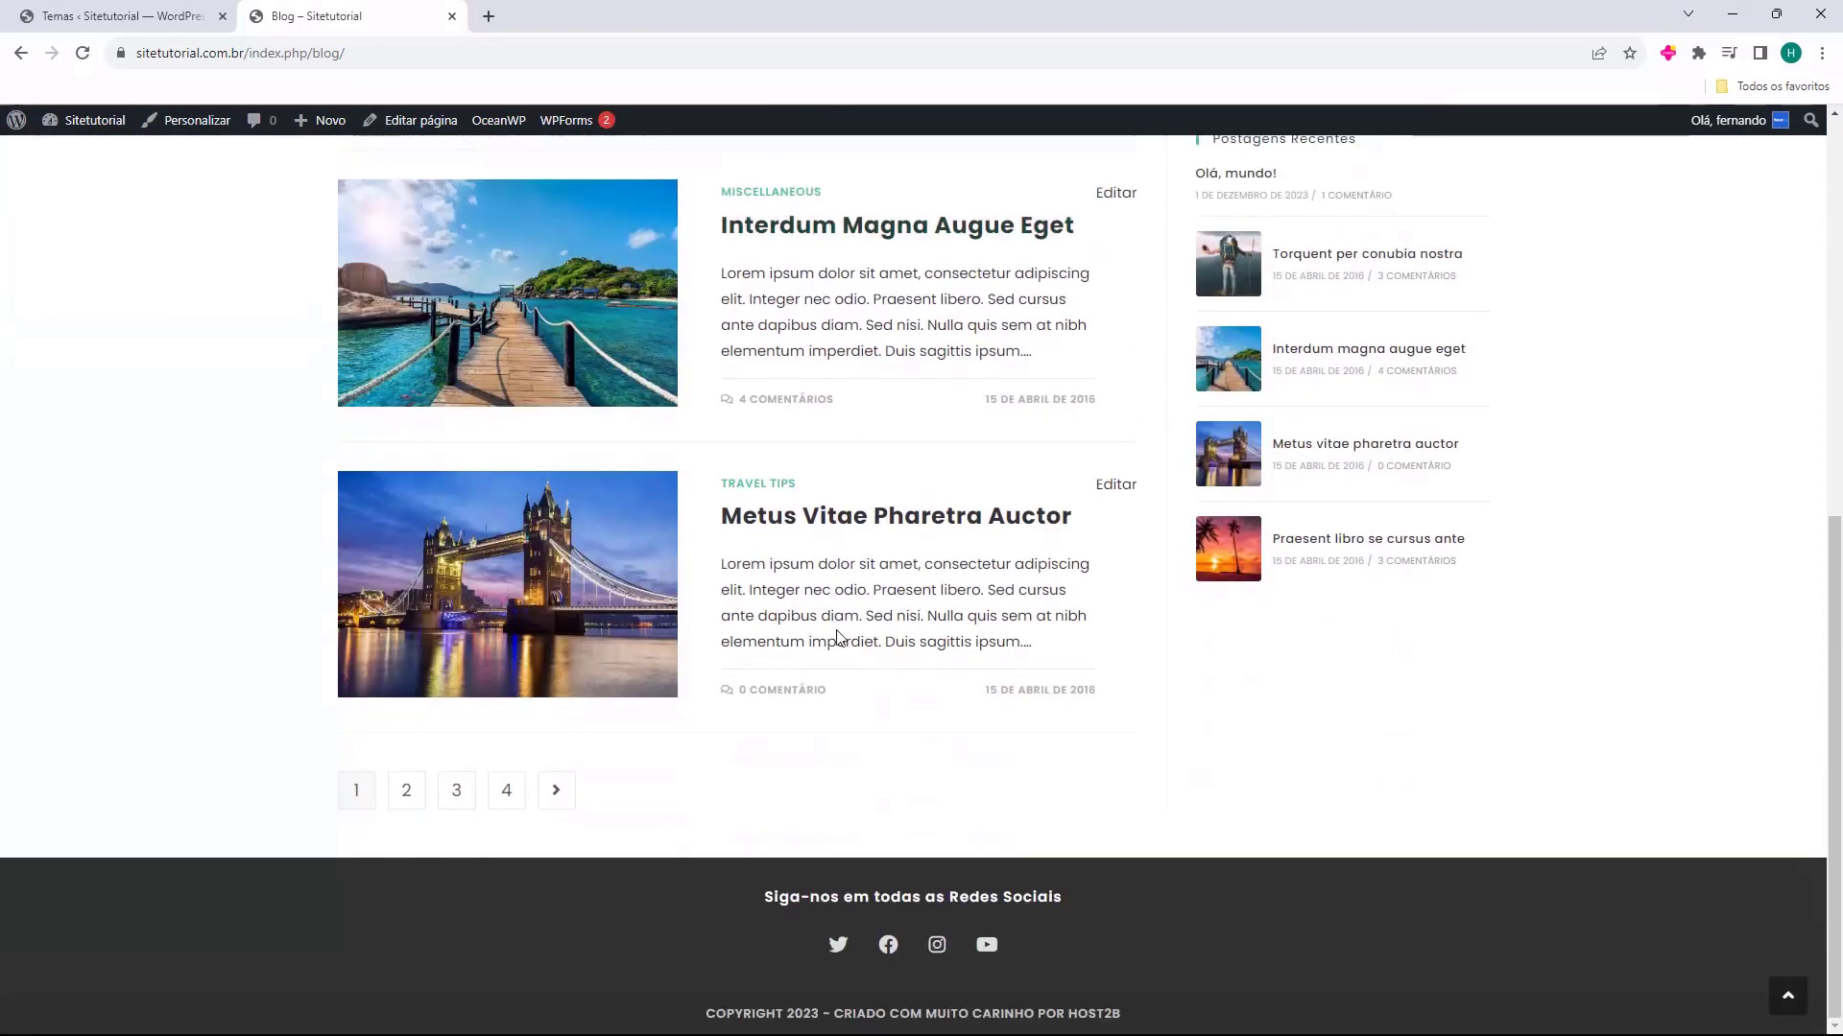
scroll(708, 802, "up", 10)
middle_click(357, 21)
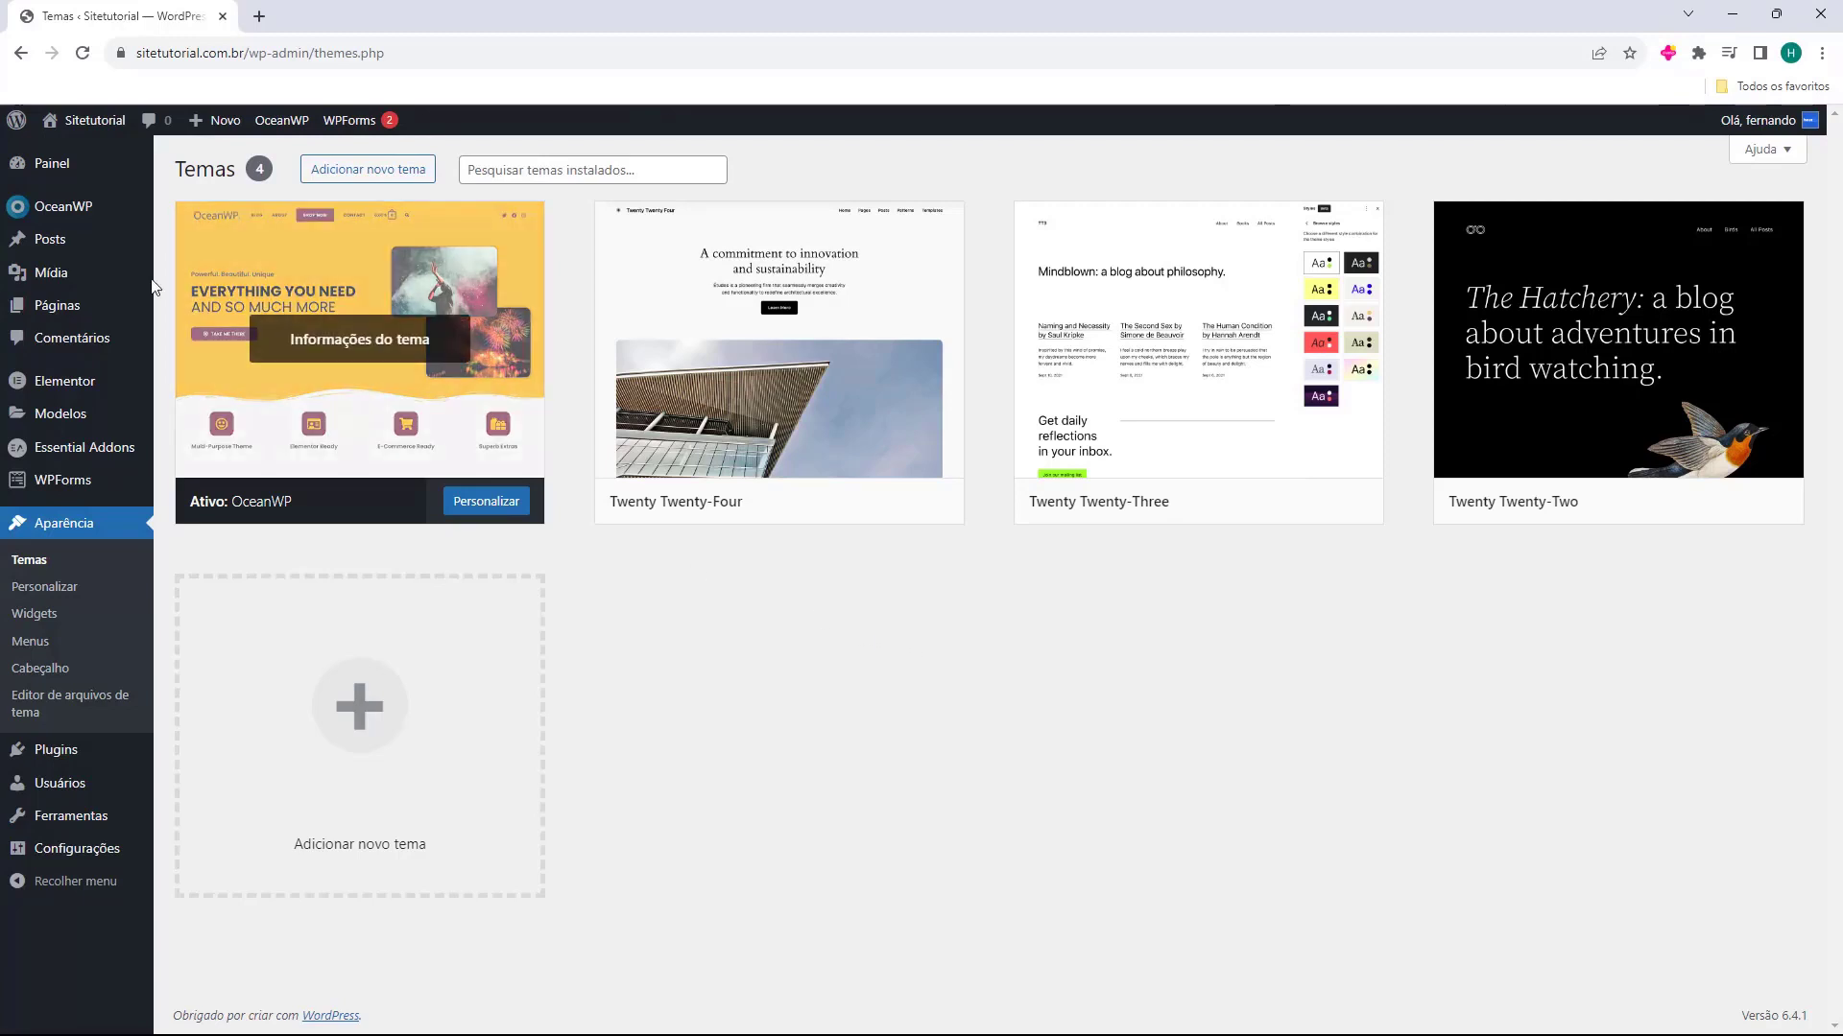
Open the list of all posts and look through the template's existing posts
mouse_move(65, 237)
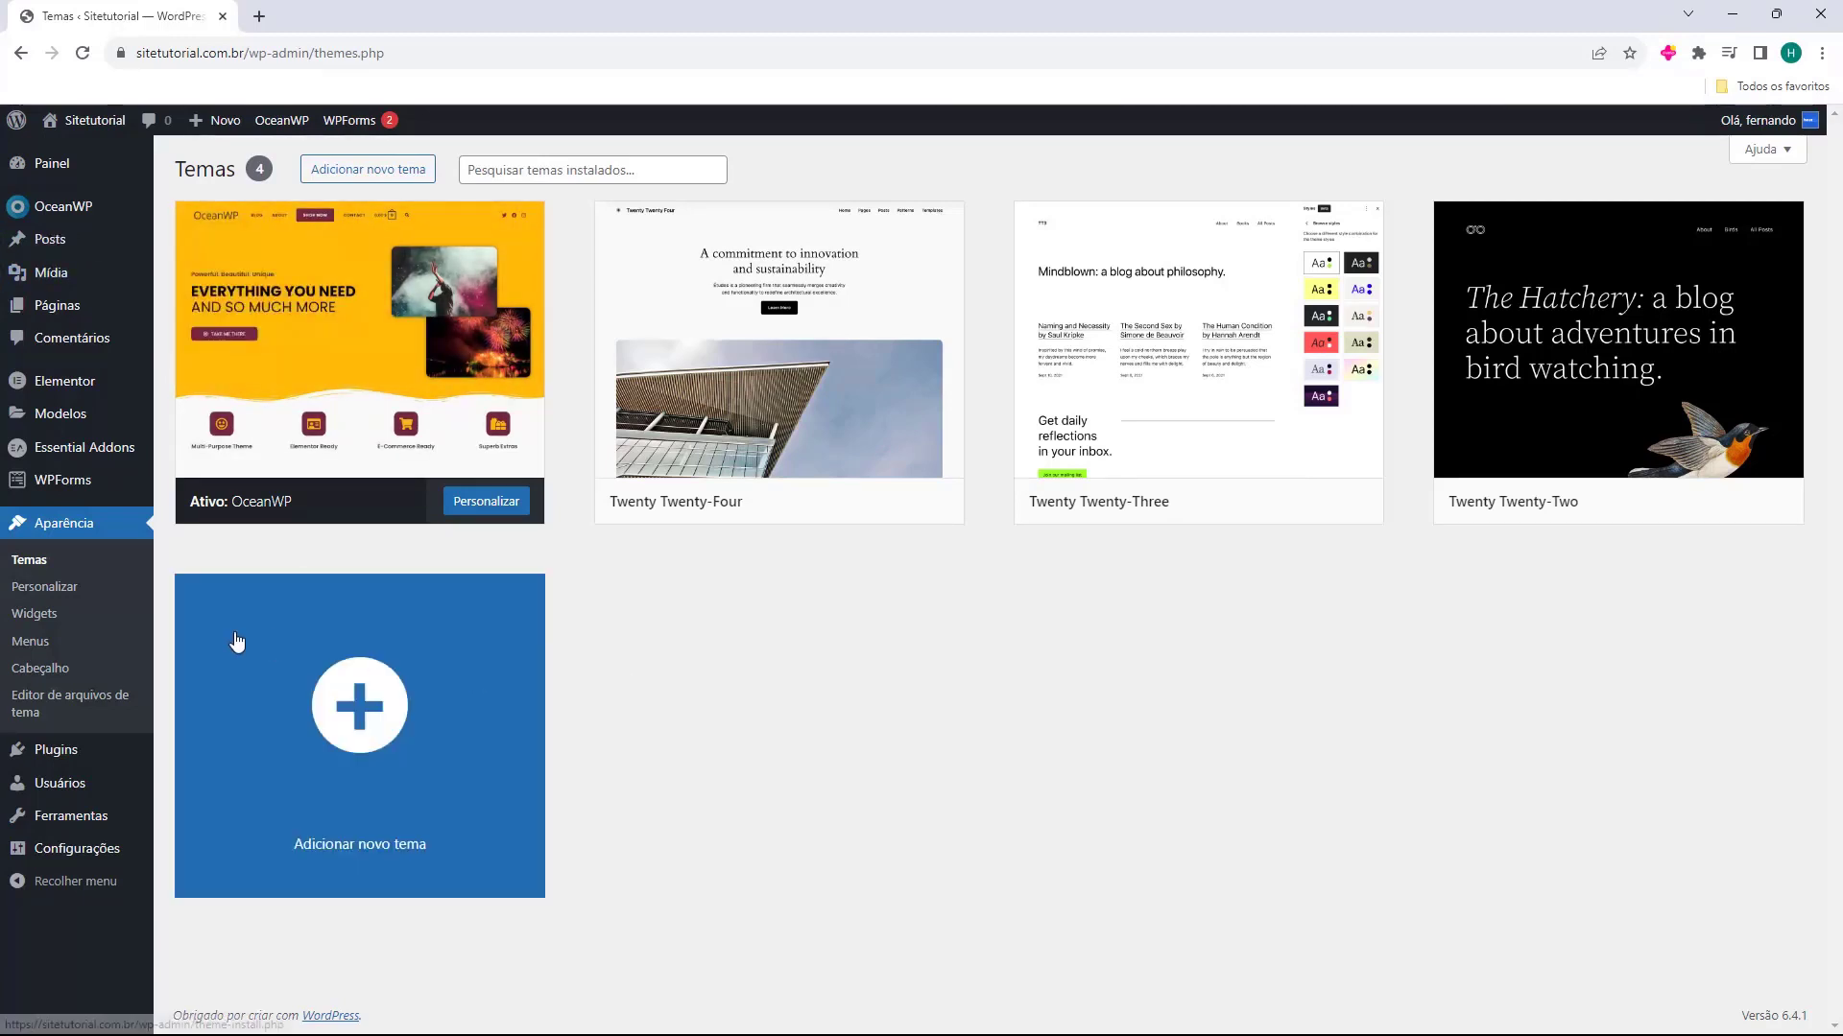
left_click(45, 246)
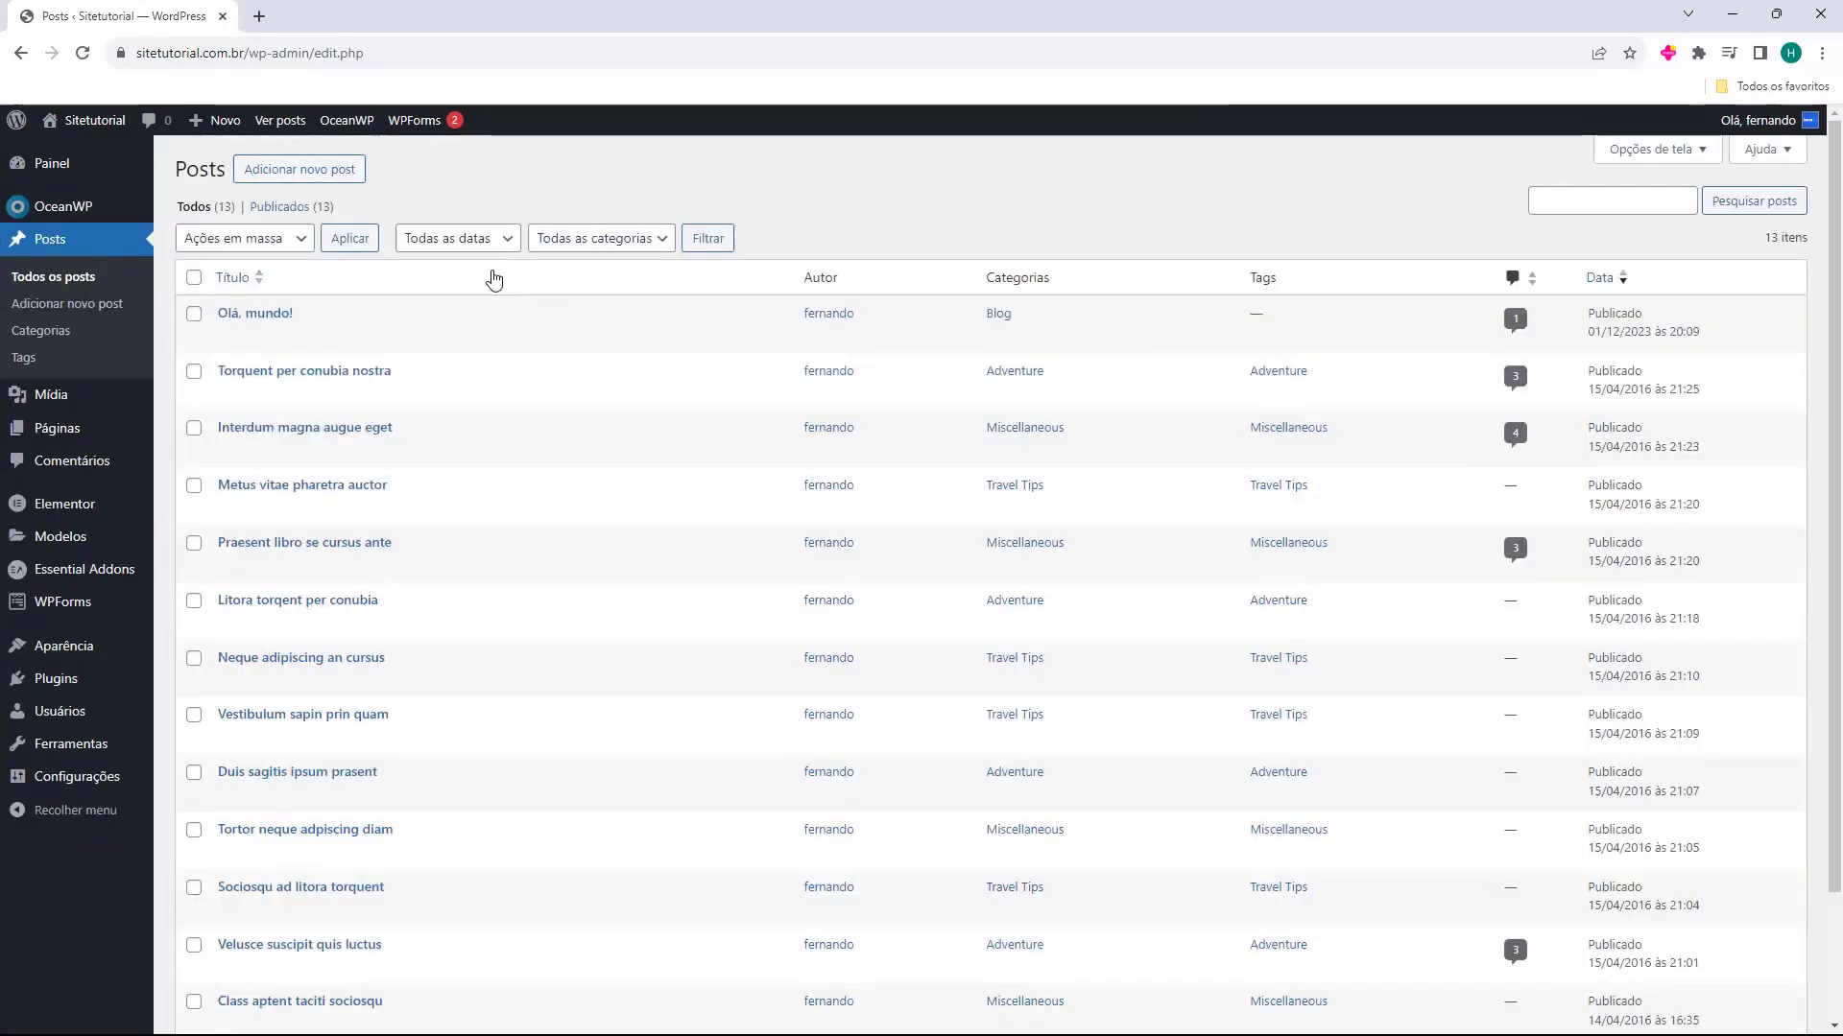
scroll(496, 281, "down", 3)
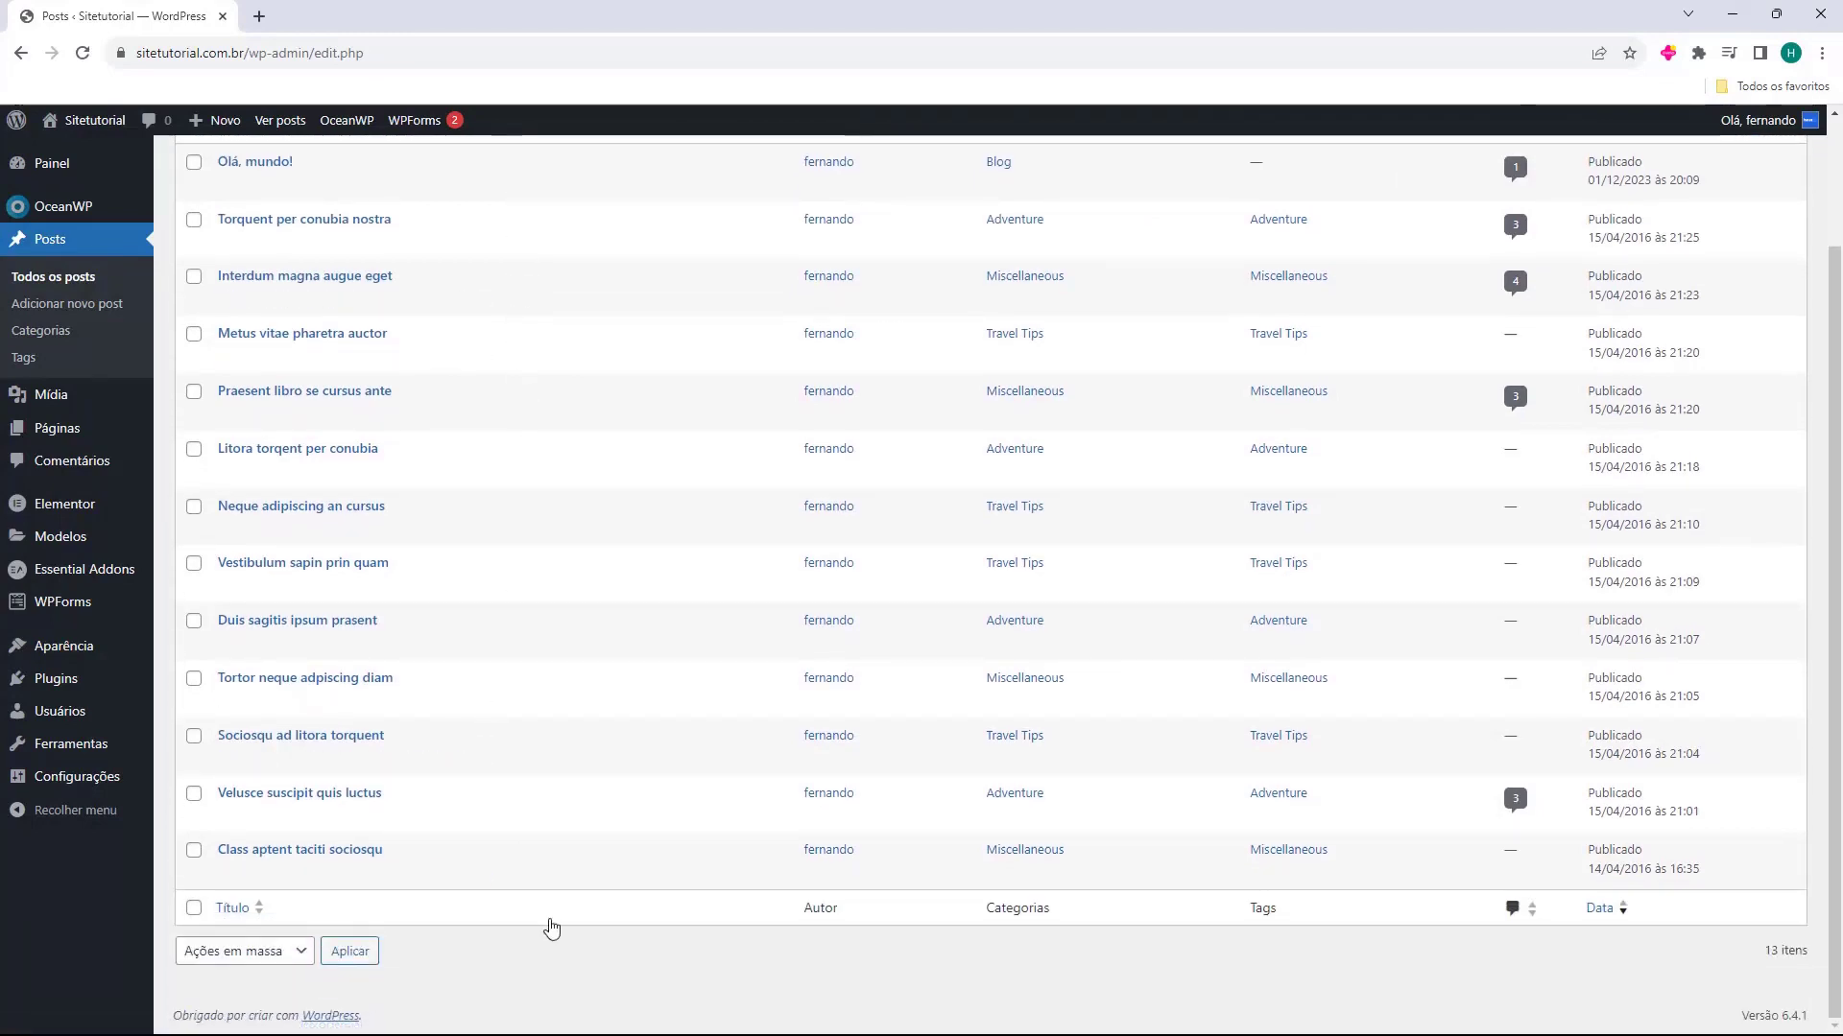
scroll(552, 931, "up", 3)
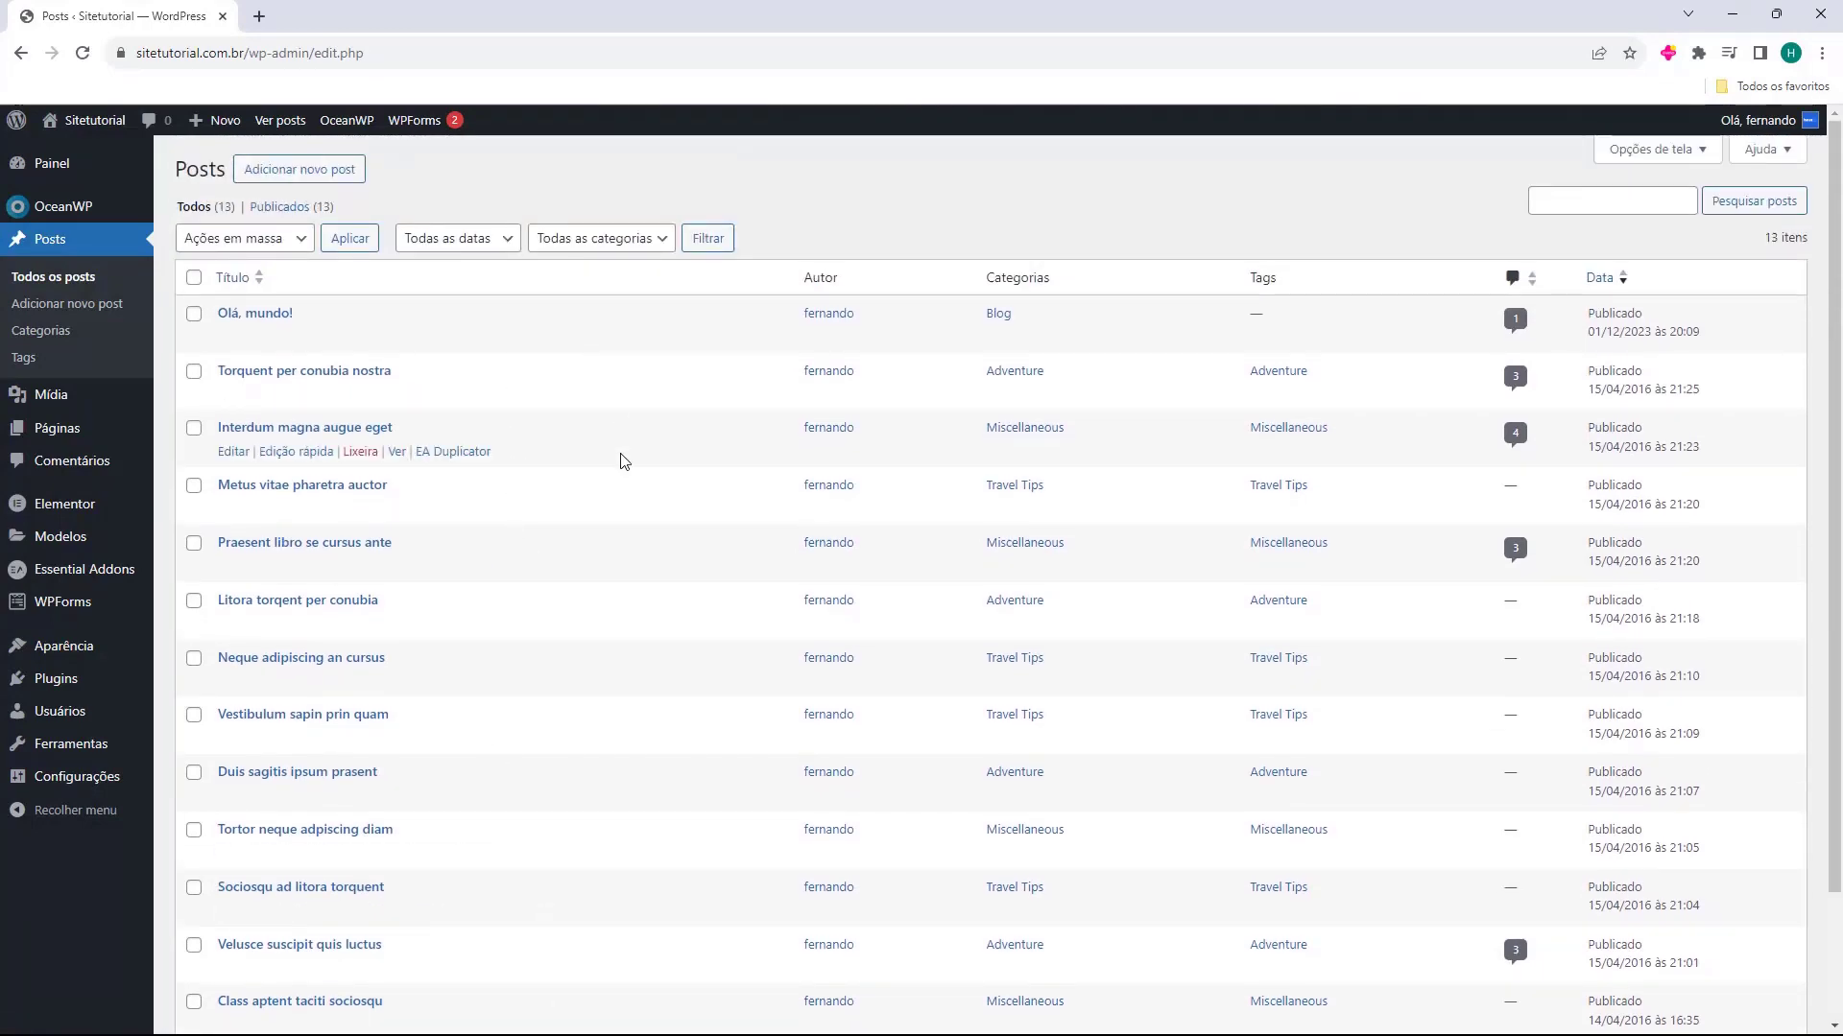
scroll(666, 646, "down", 3)
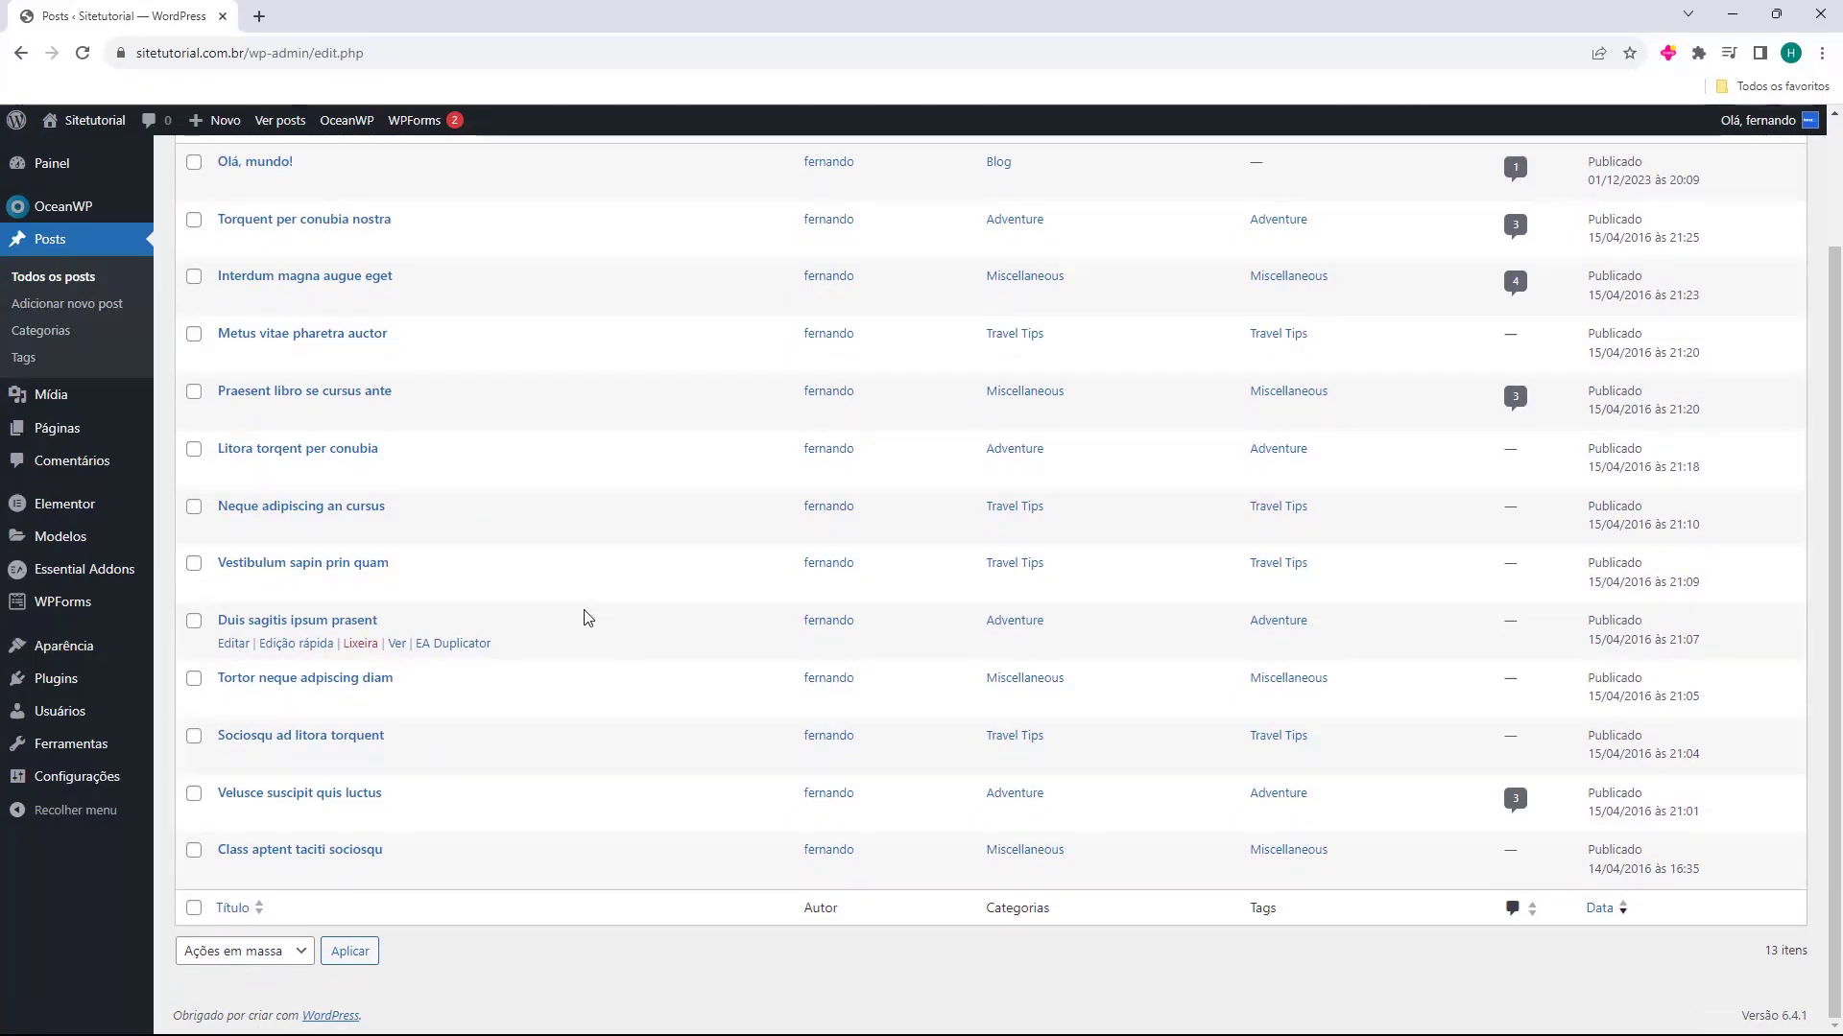
scroll(580, 618, "up", 3)
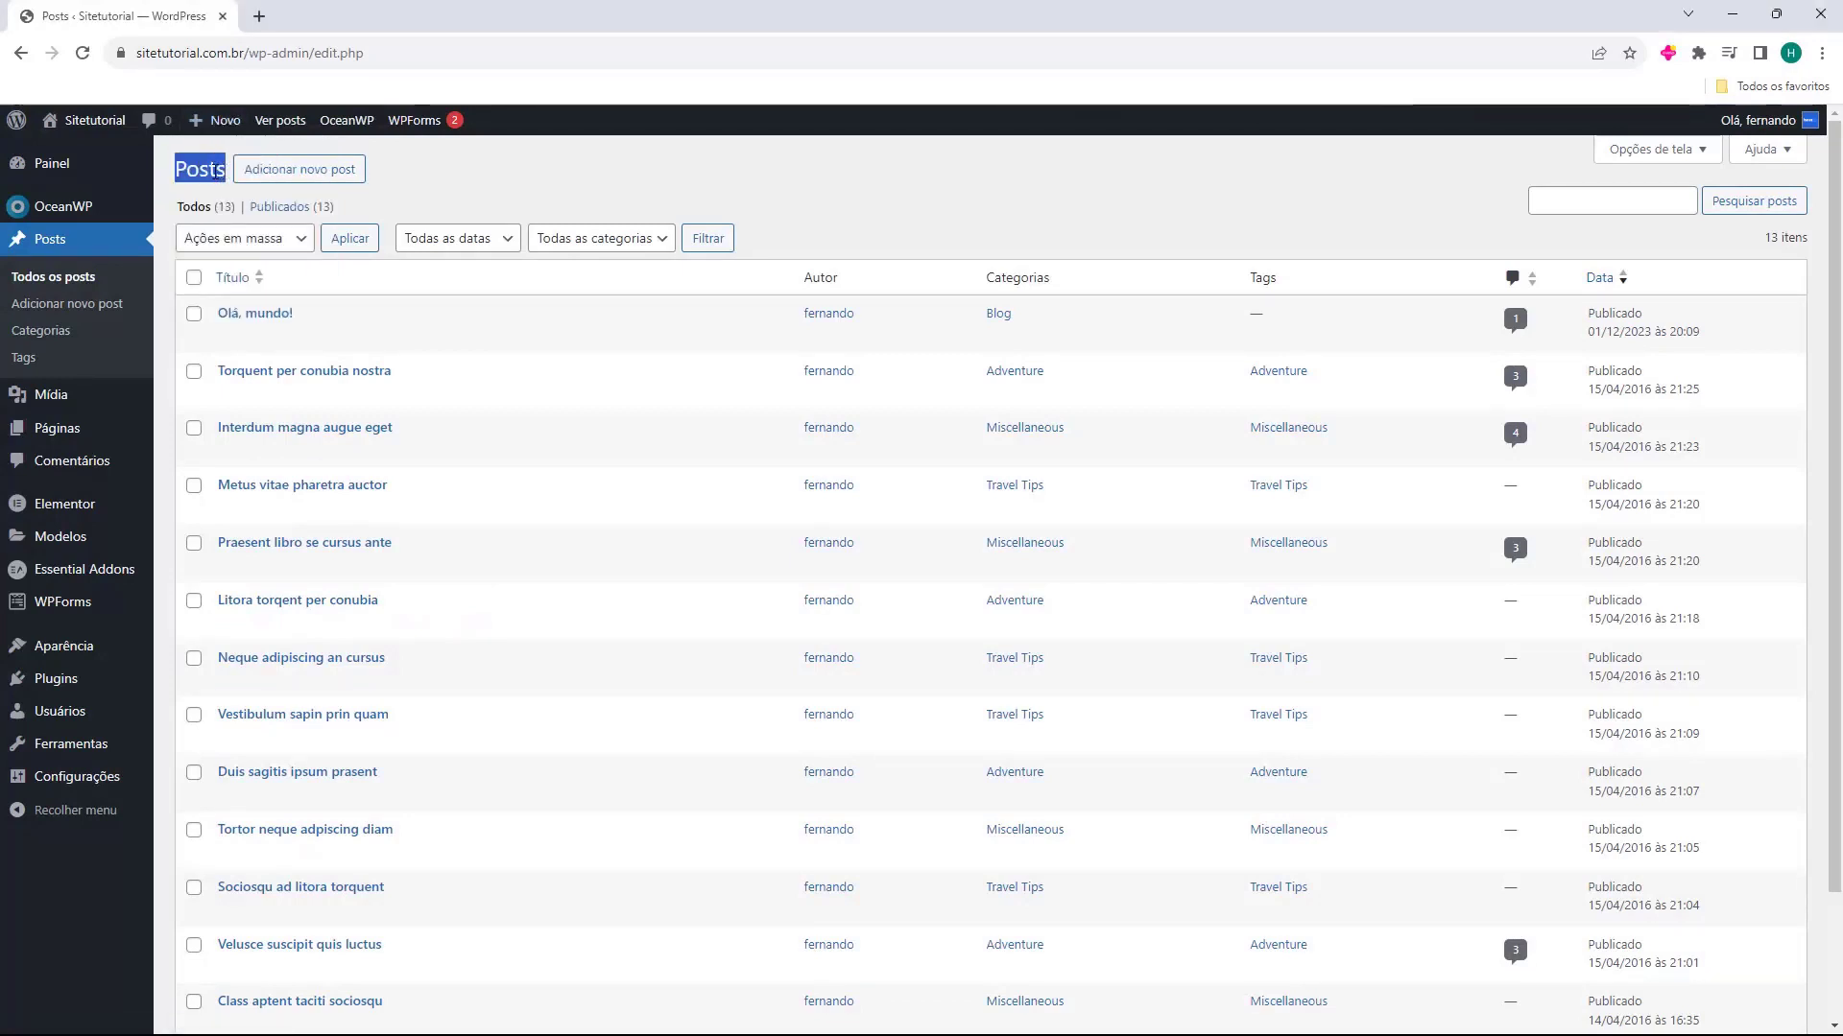
Add a new post titled "Como criar um Blog no WordPress" and place the cursor in its empty first paragraph
left_click(298, 188)
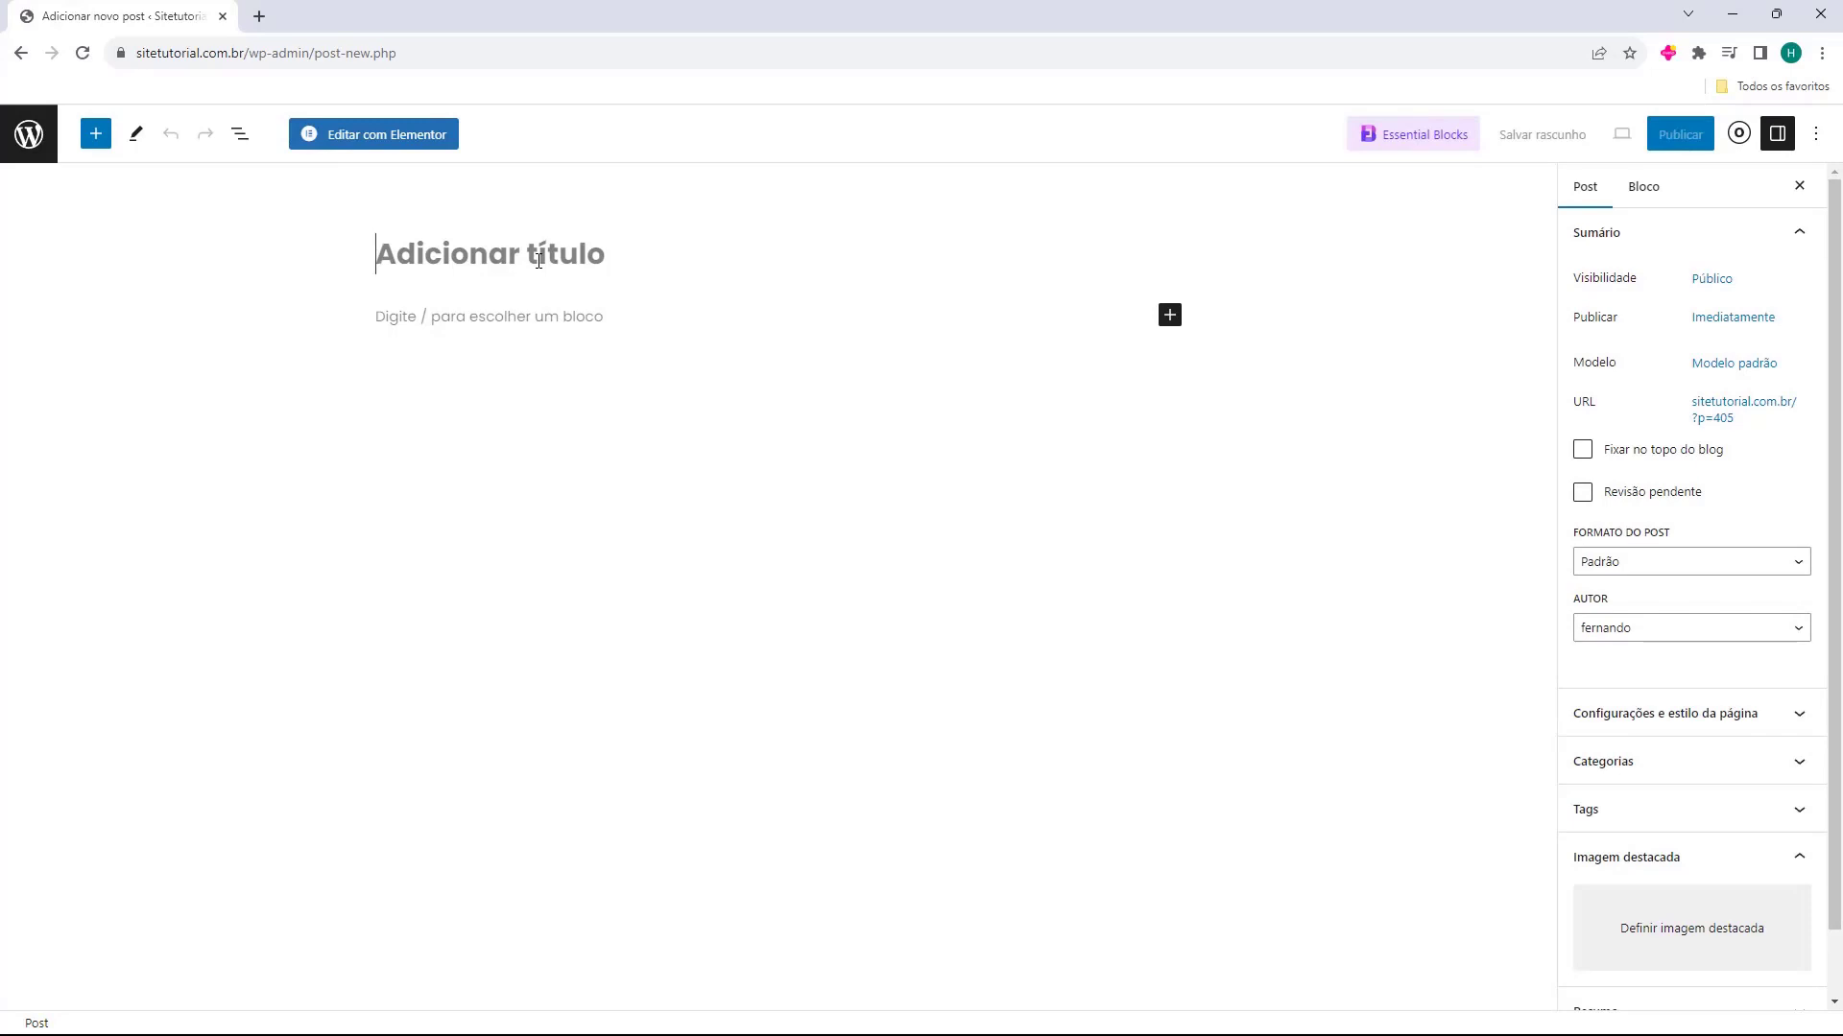
type("Como criar um Blog no WordPress")
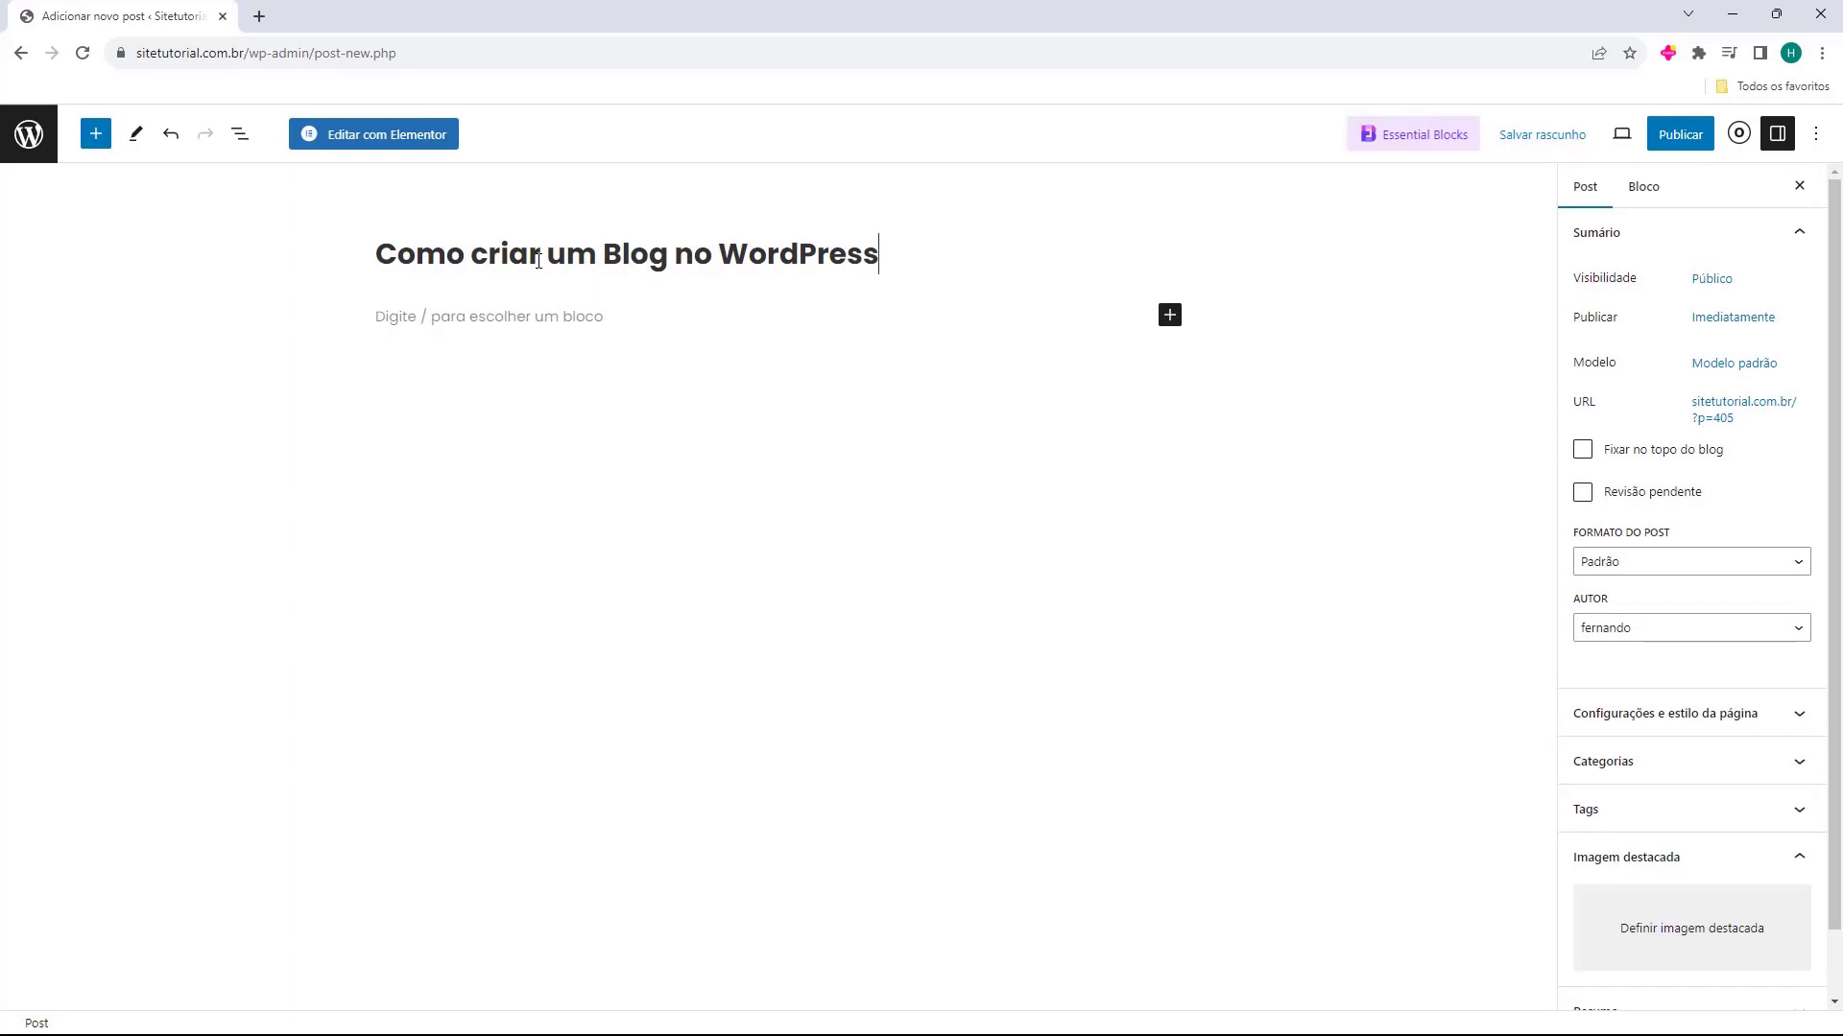
left_click(371, 331)
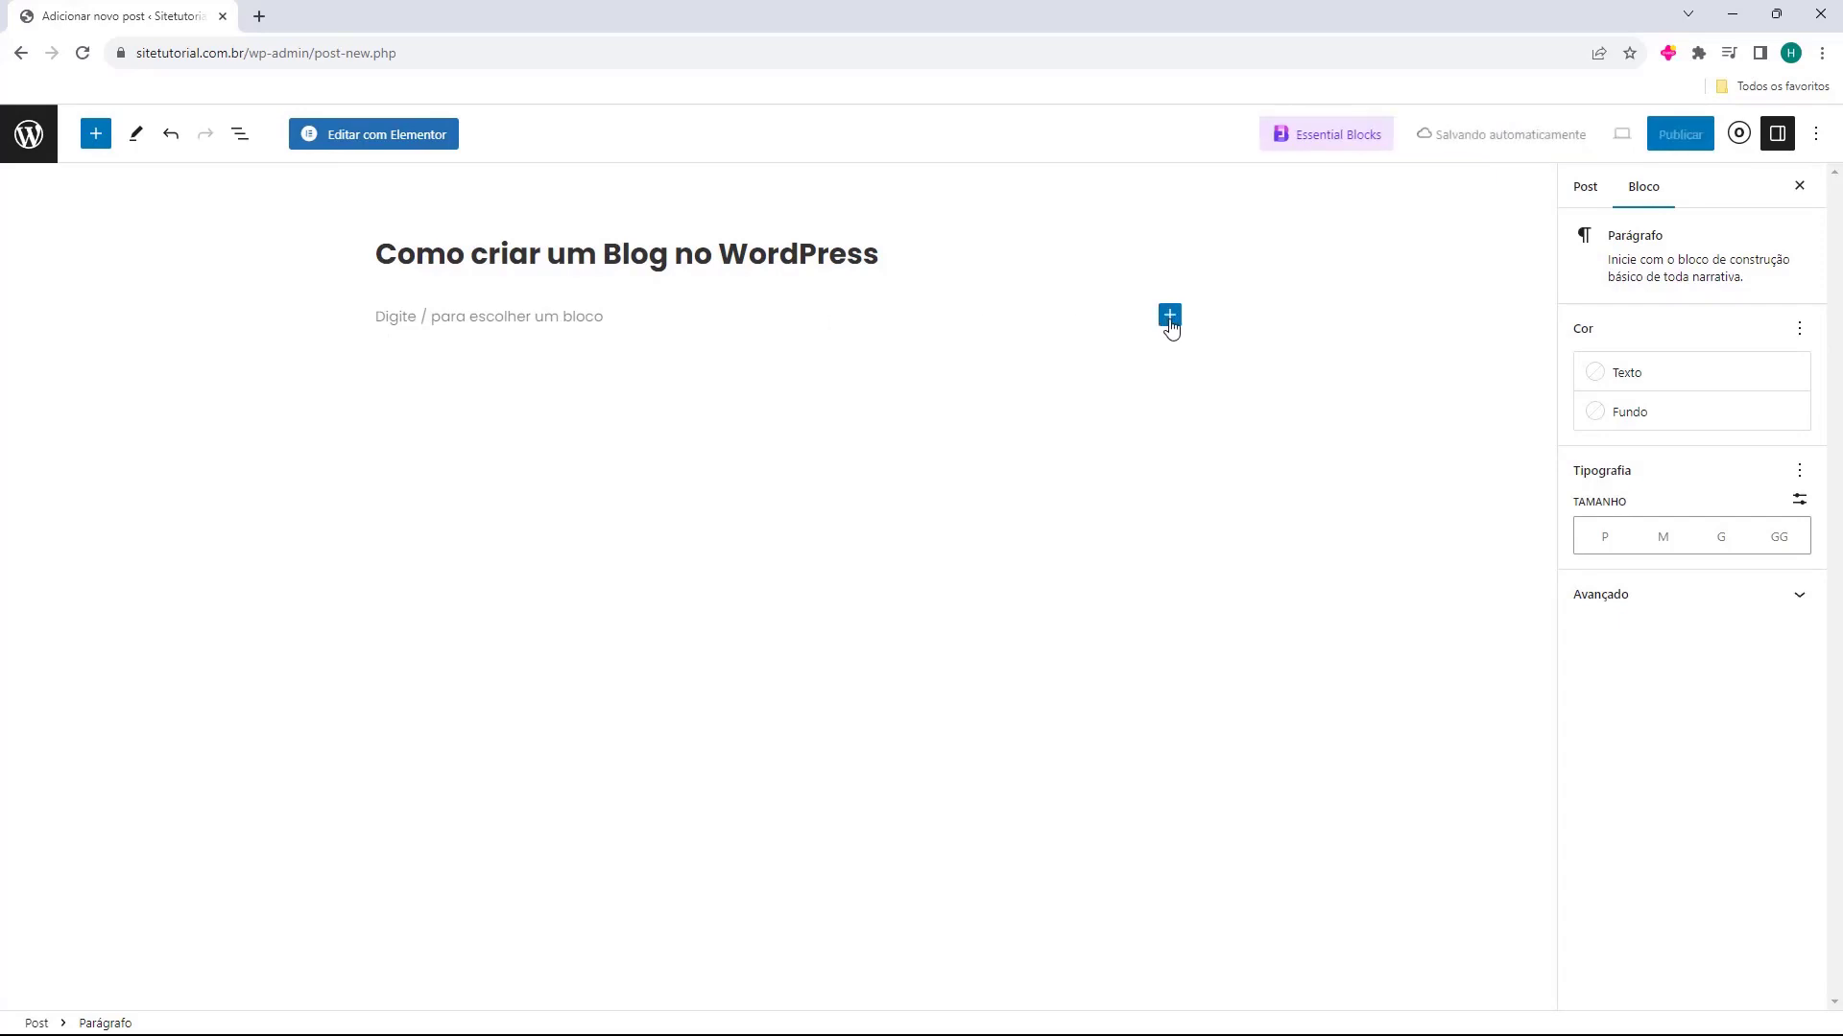
Browse the full block library for the post body, and close it without inserting a block
left_click(1170, 320)
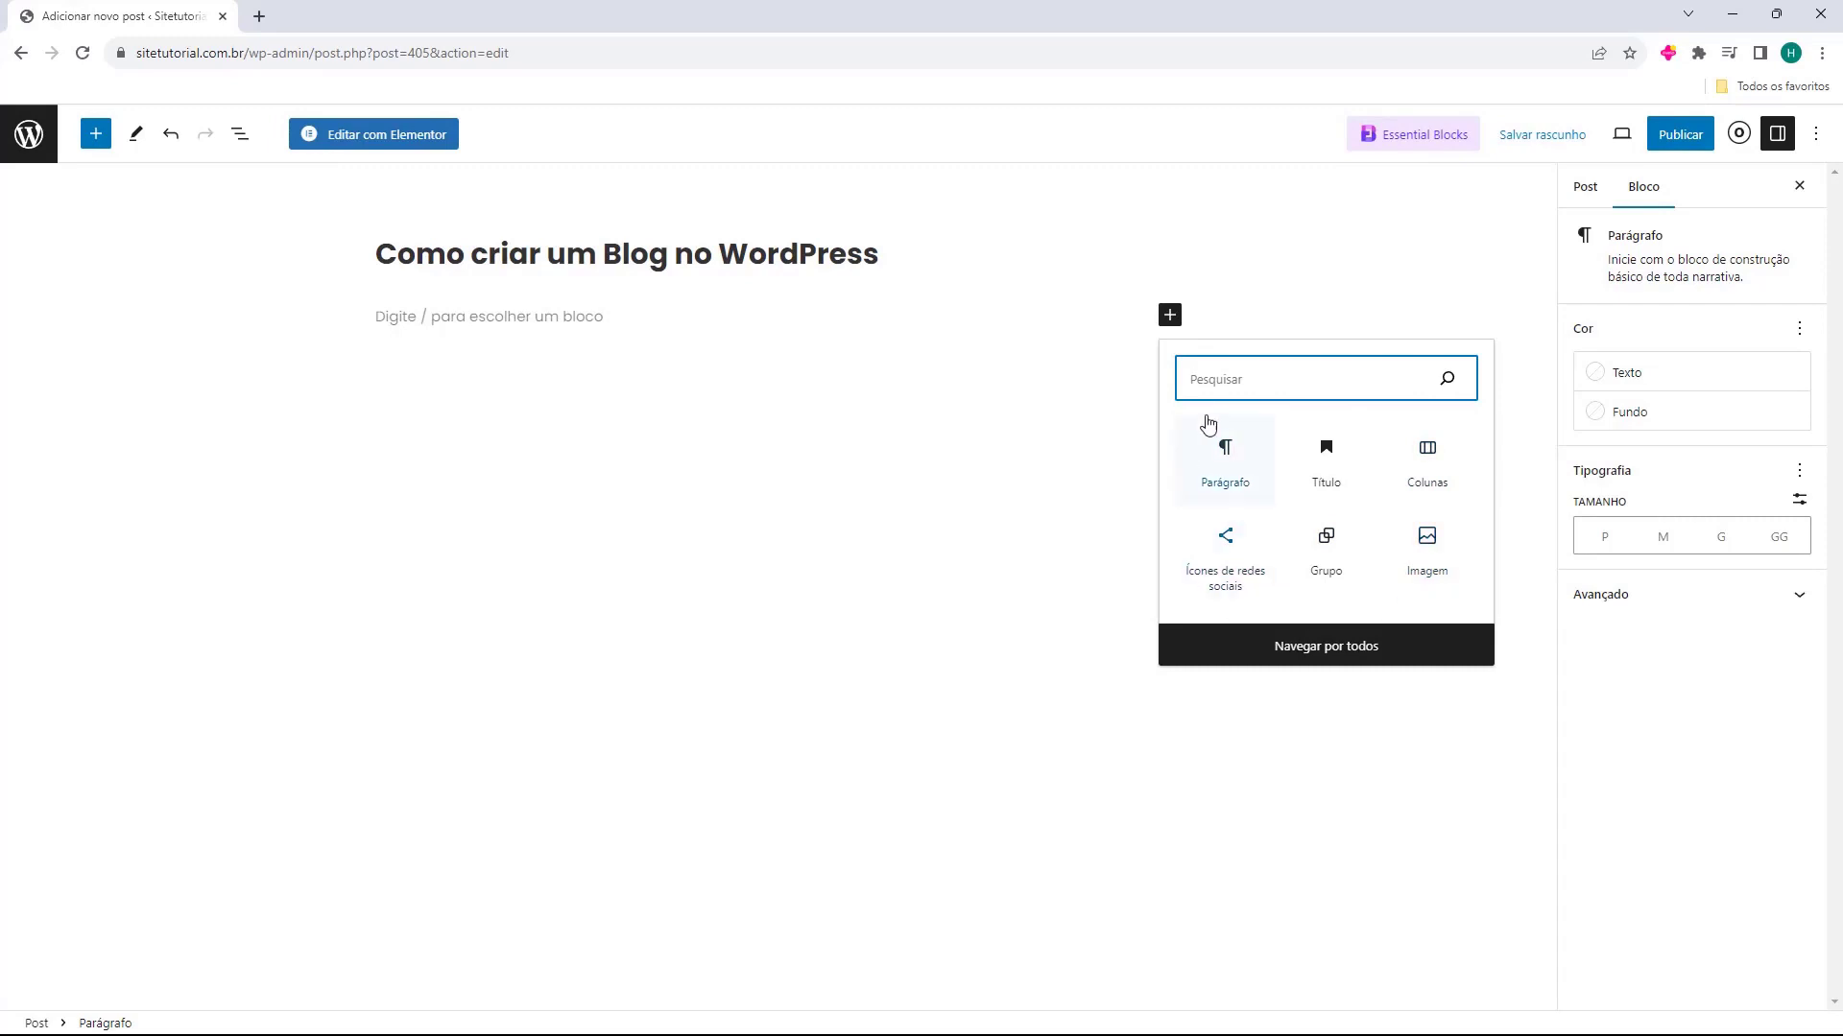
left_click(1326, 656)
scroll(185, 474, "down", 20)
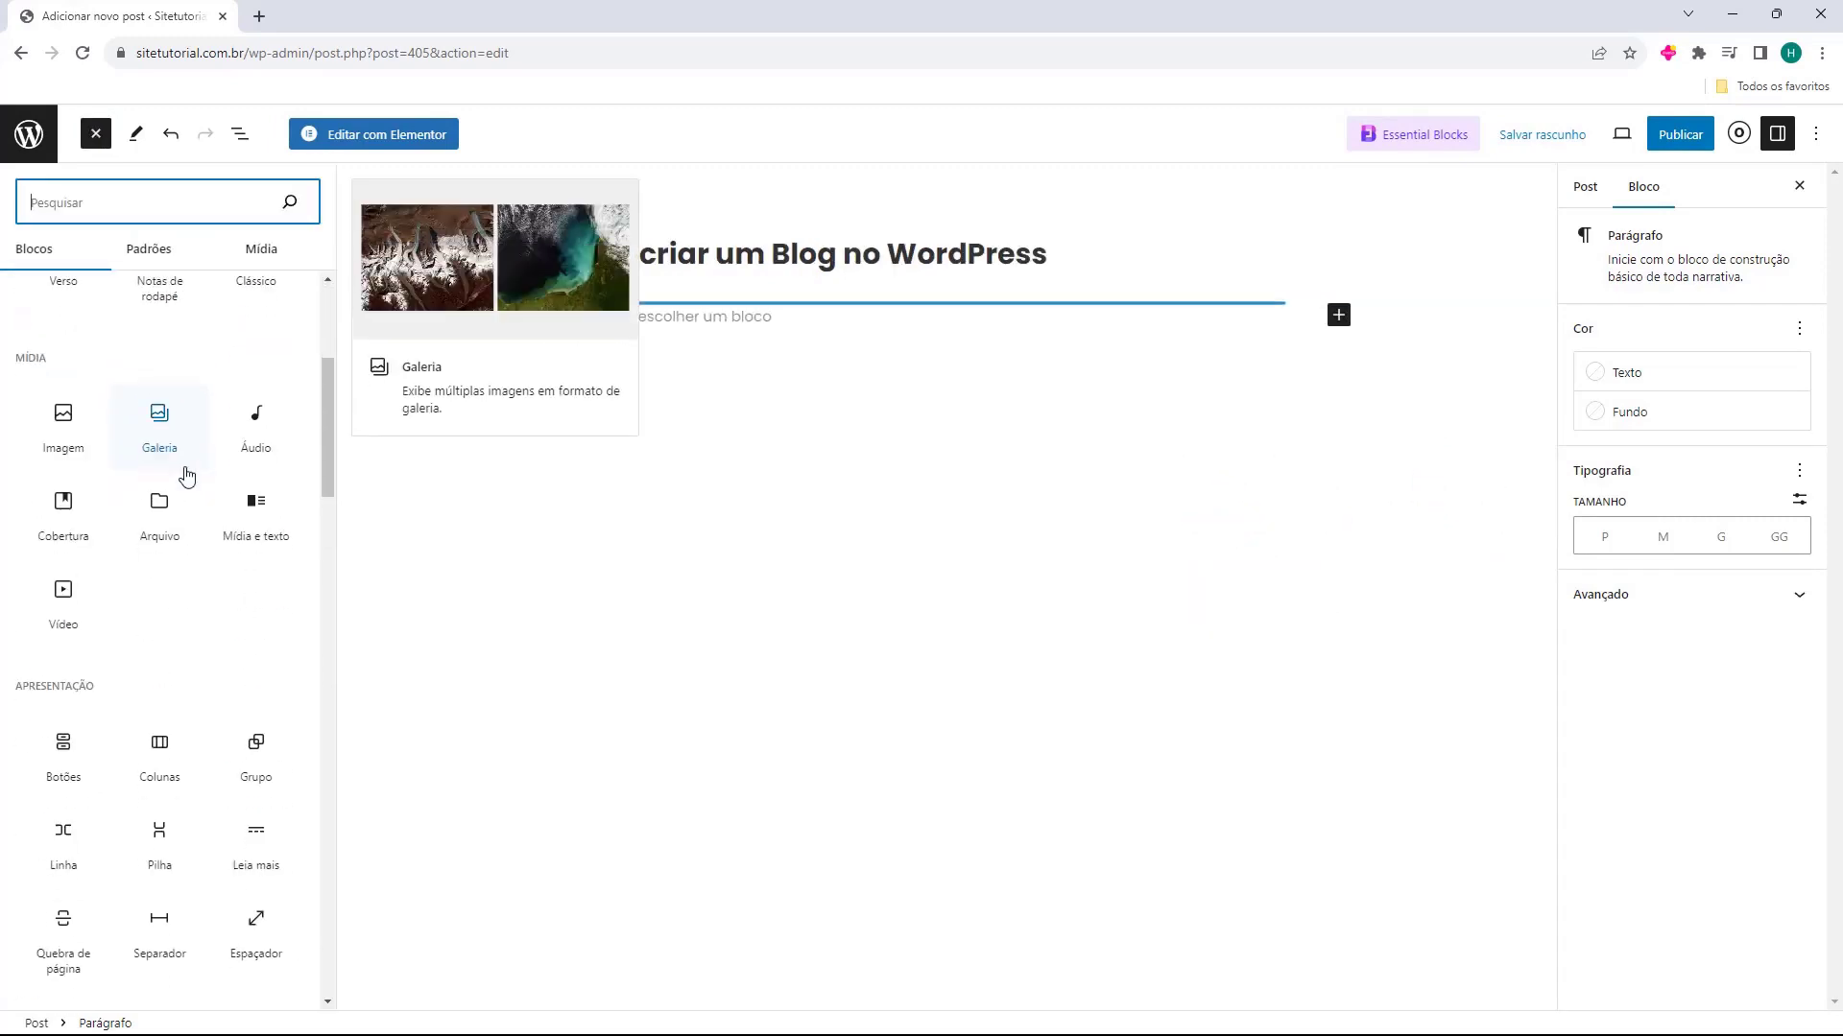
scroll(185, 604, "up", 15)
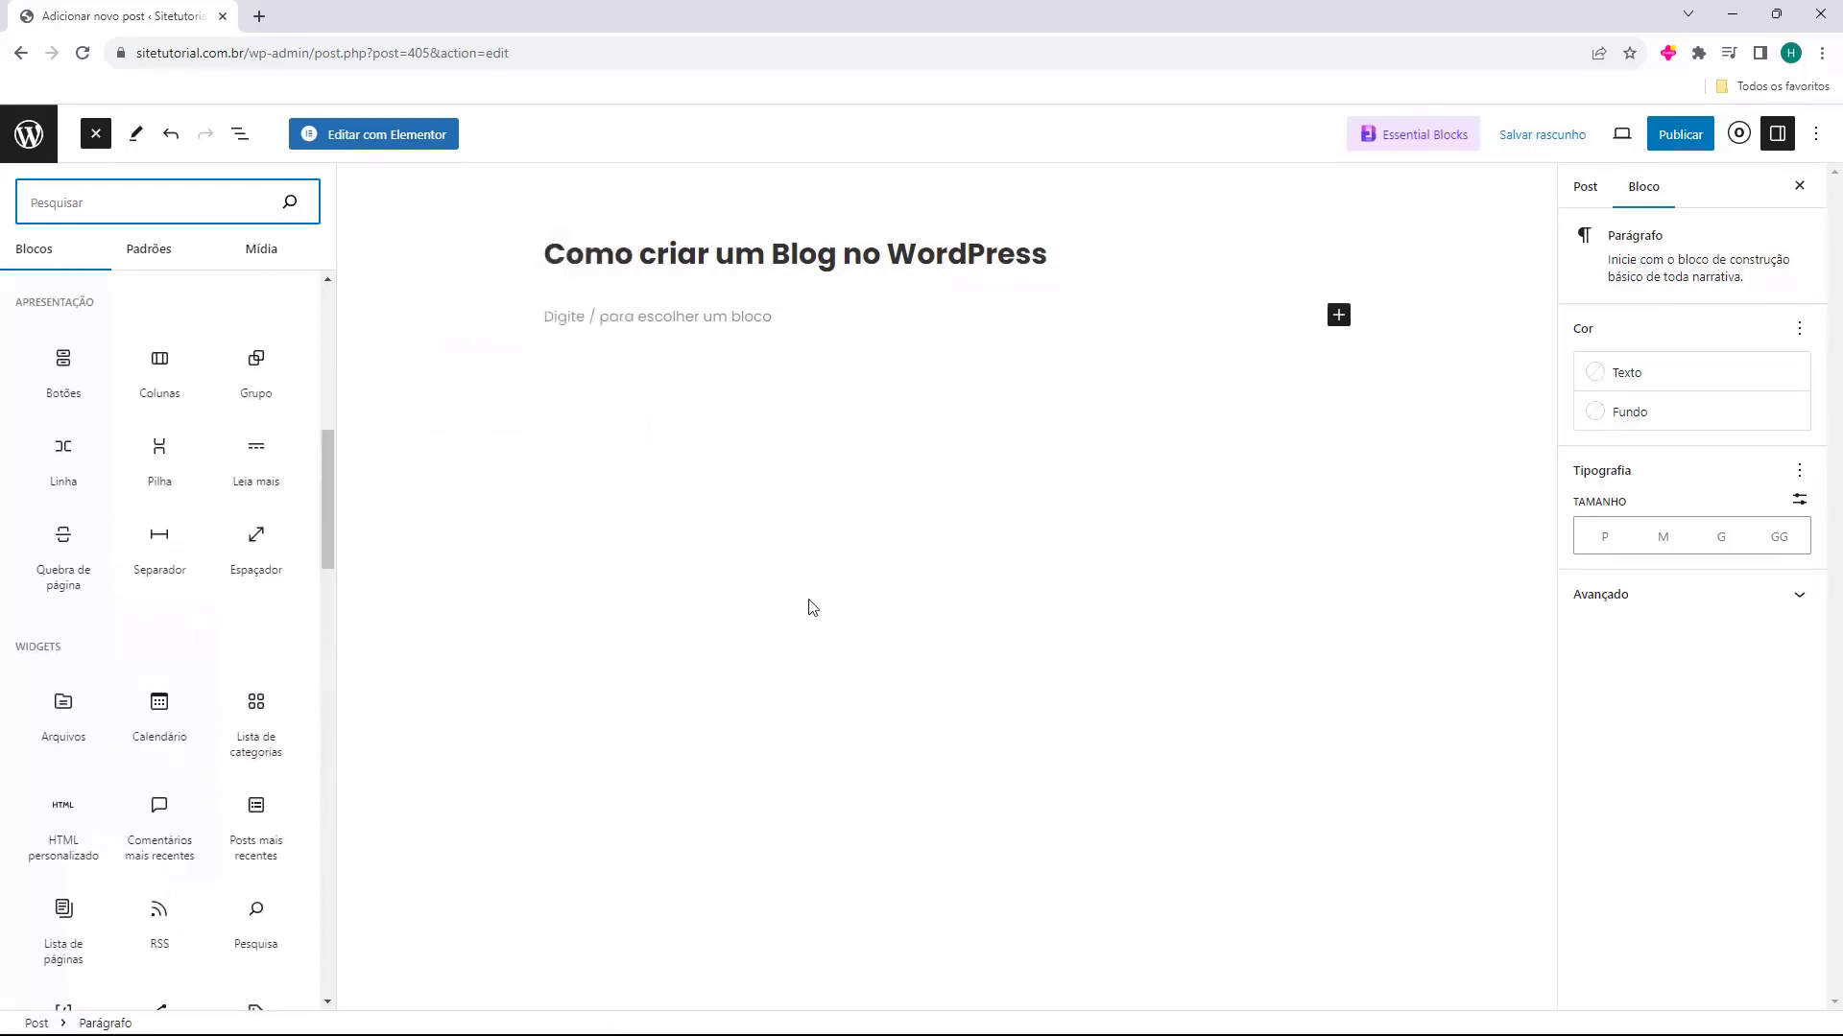
left_click(839, 608)
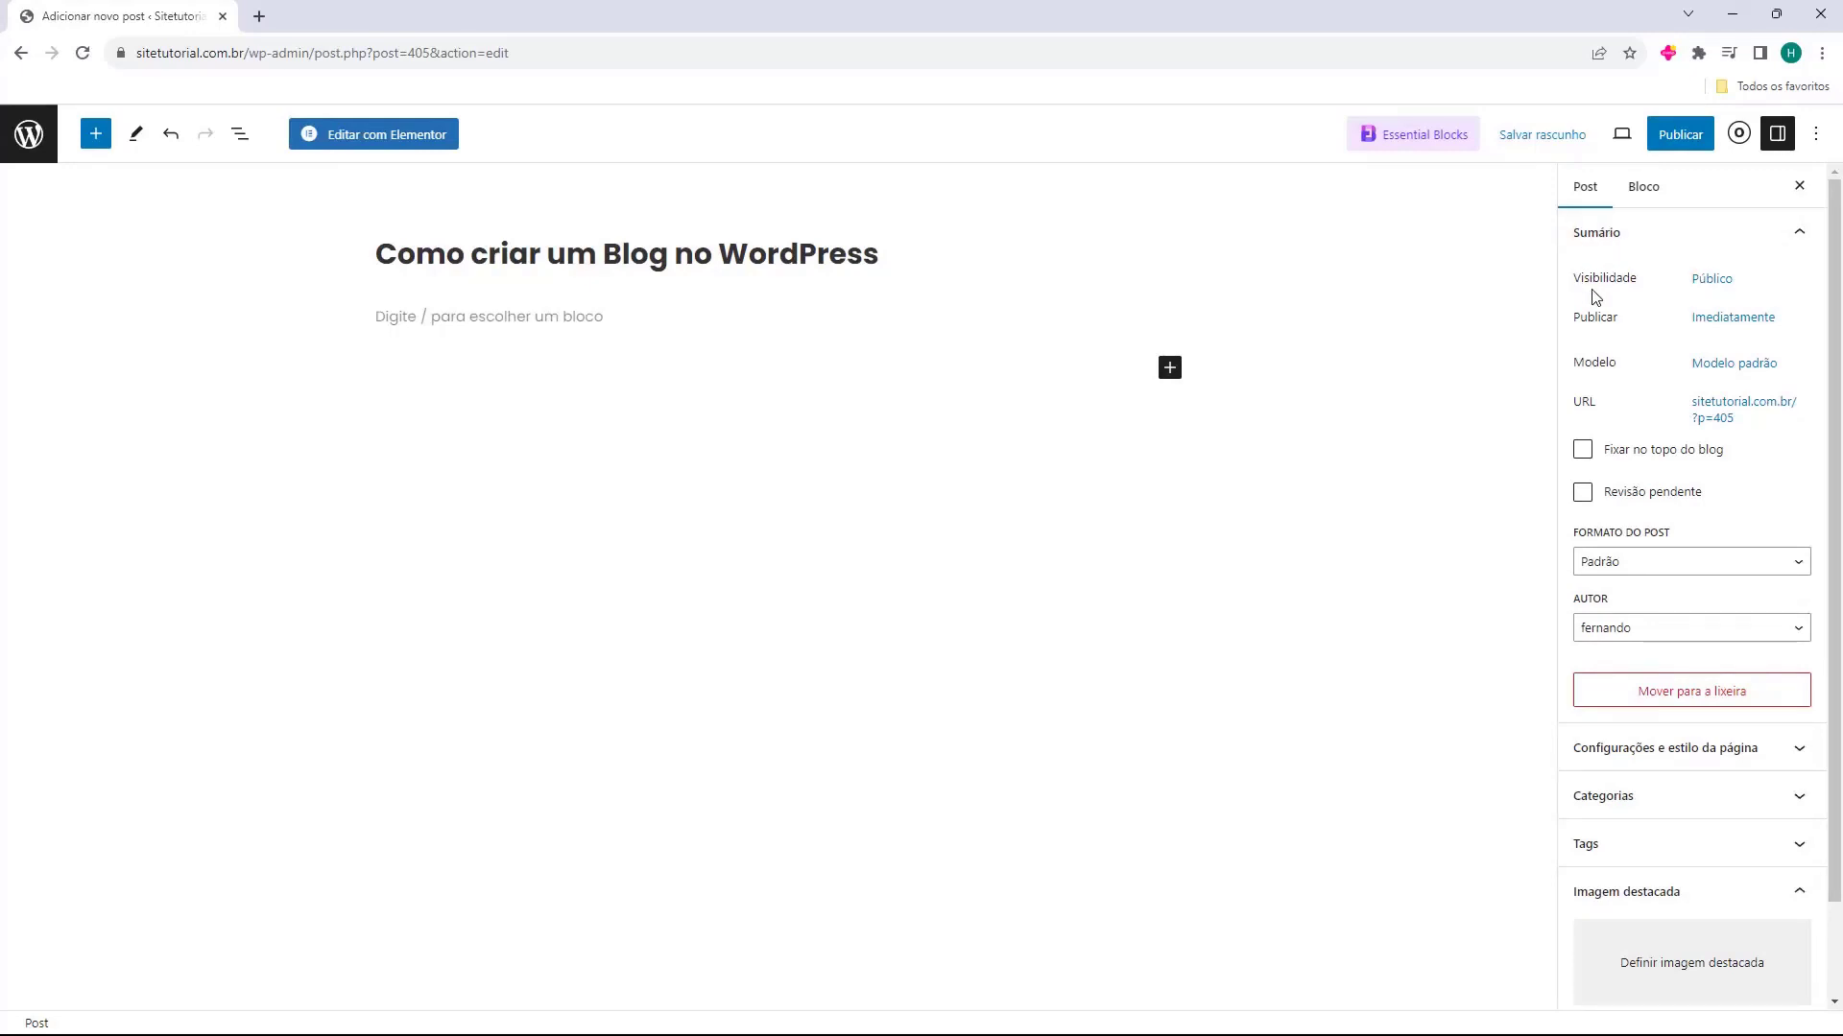
Try the Privado visibility for the post, cancel the private publishing and close the visibility options
left_click(1702, 284)
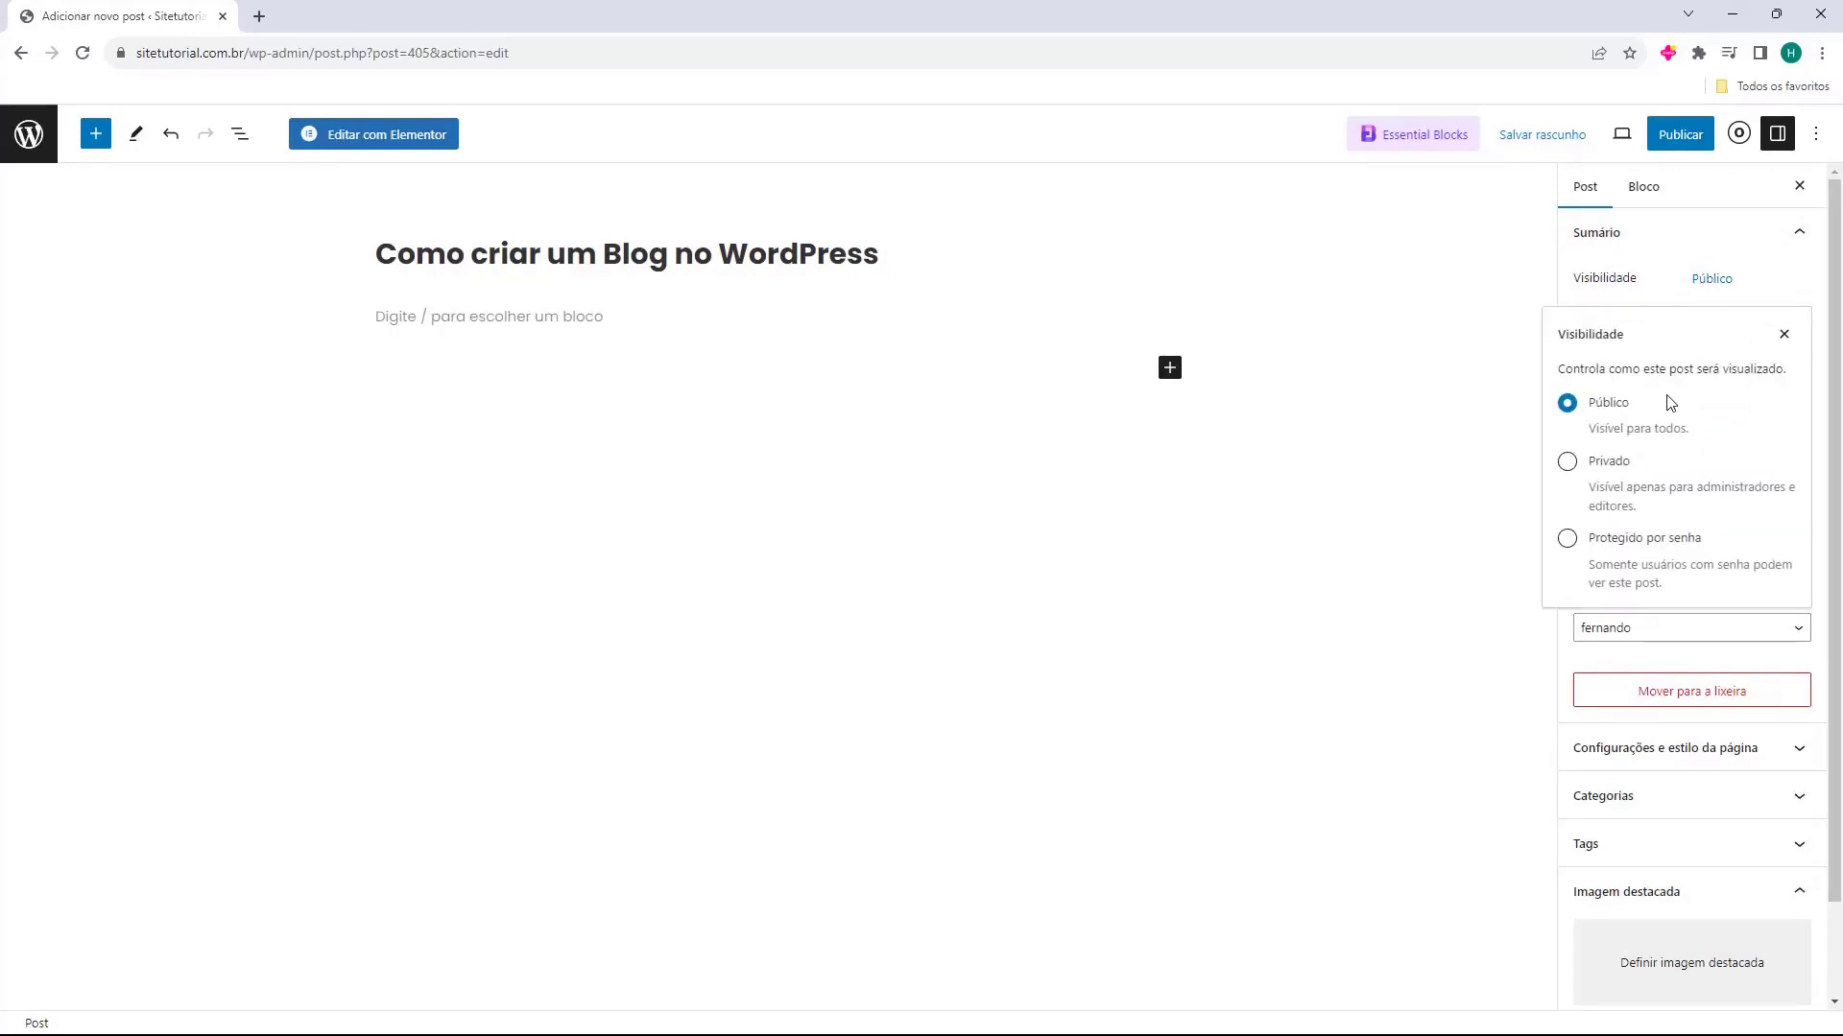
left_click(1784, 336)
left_click(1713, 278)
left_click(1616, 463)
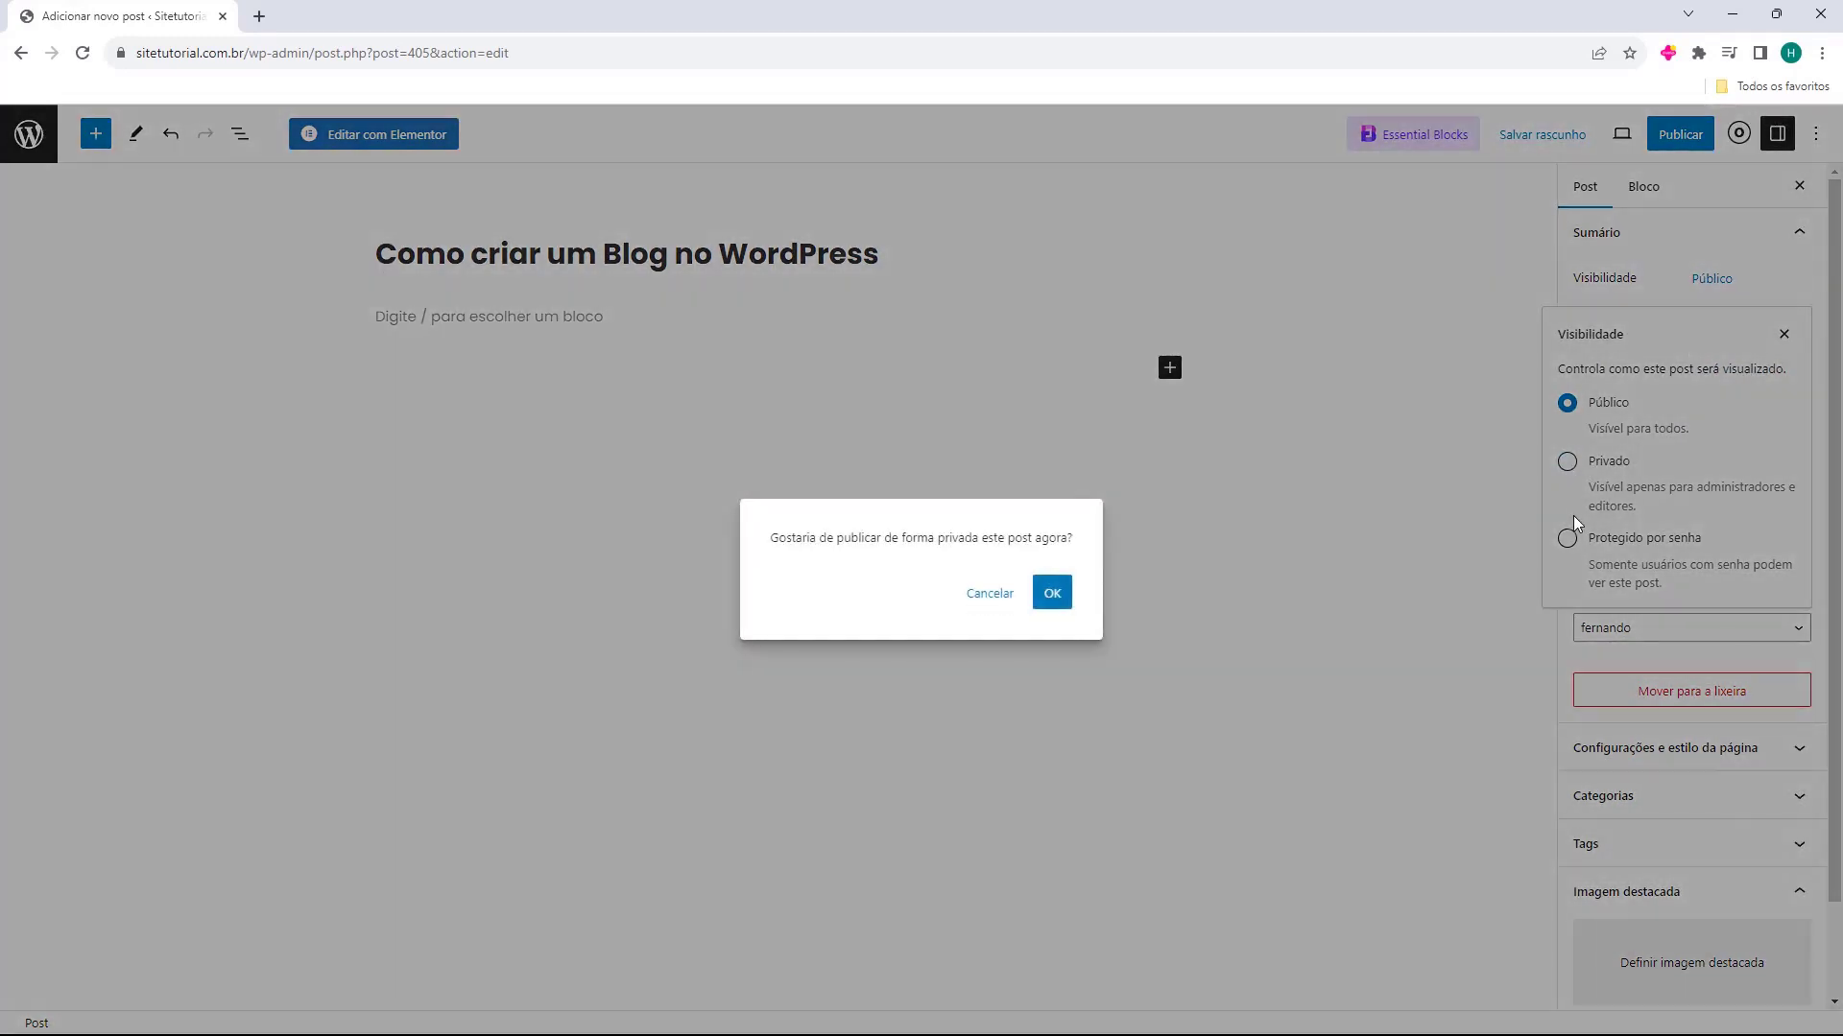
left_click(963, 594)
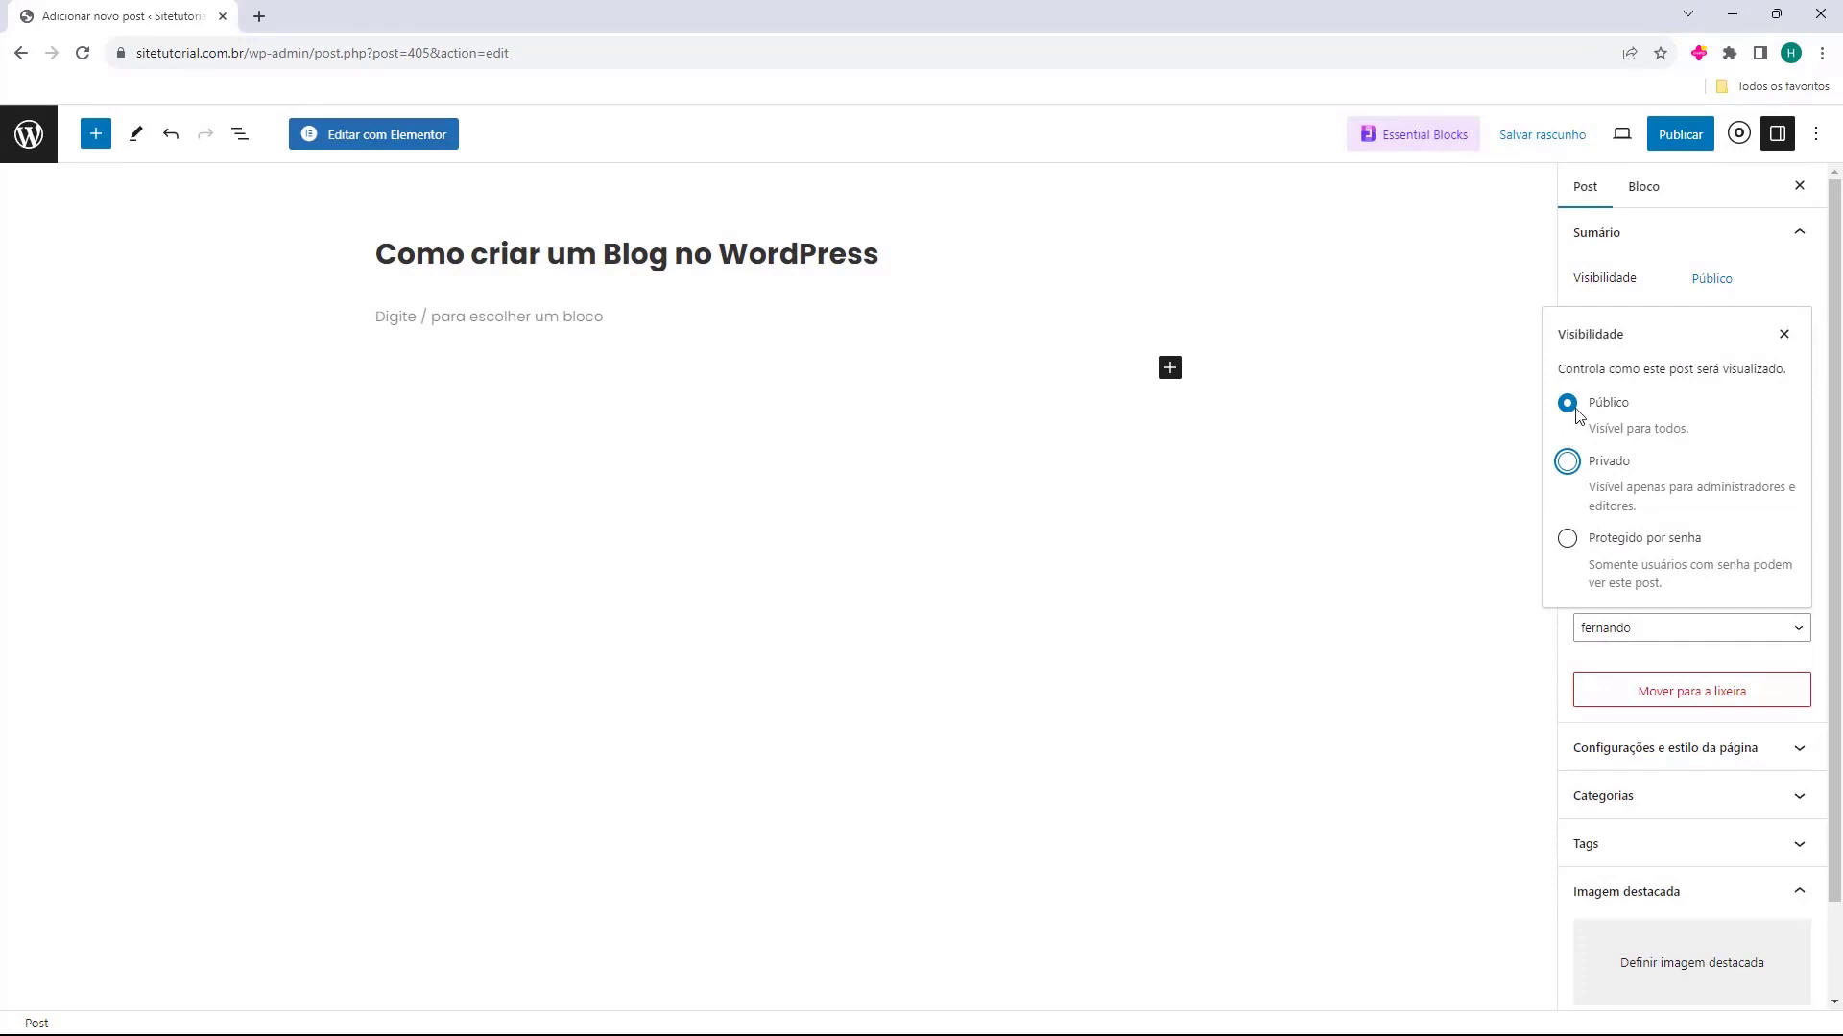
left_click(1781, 342)
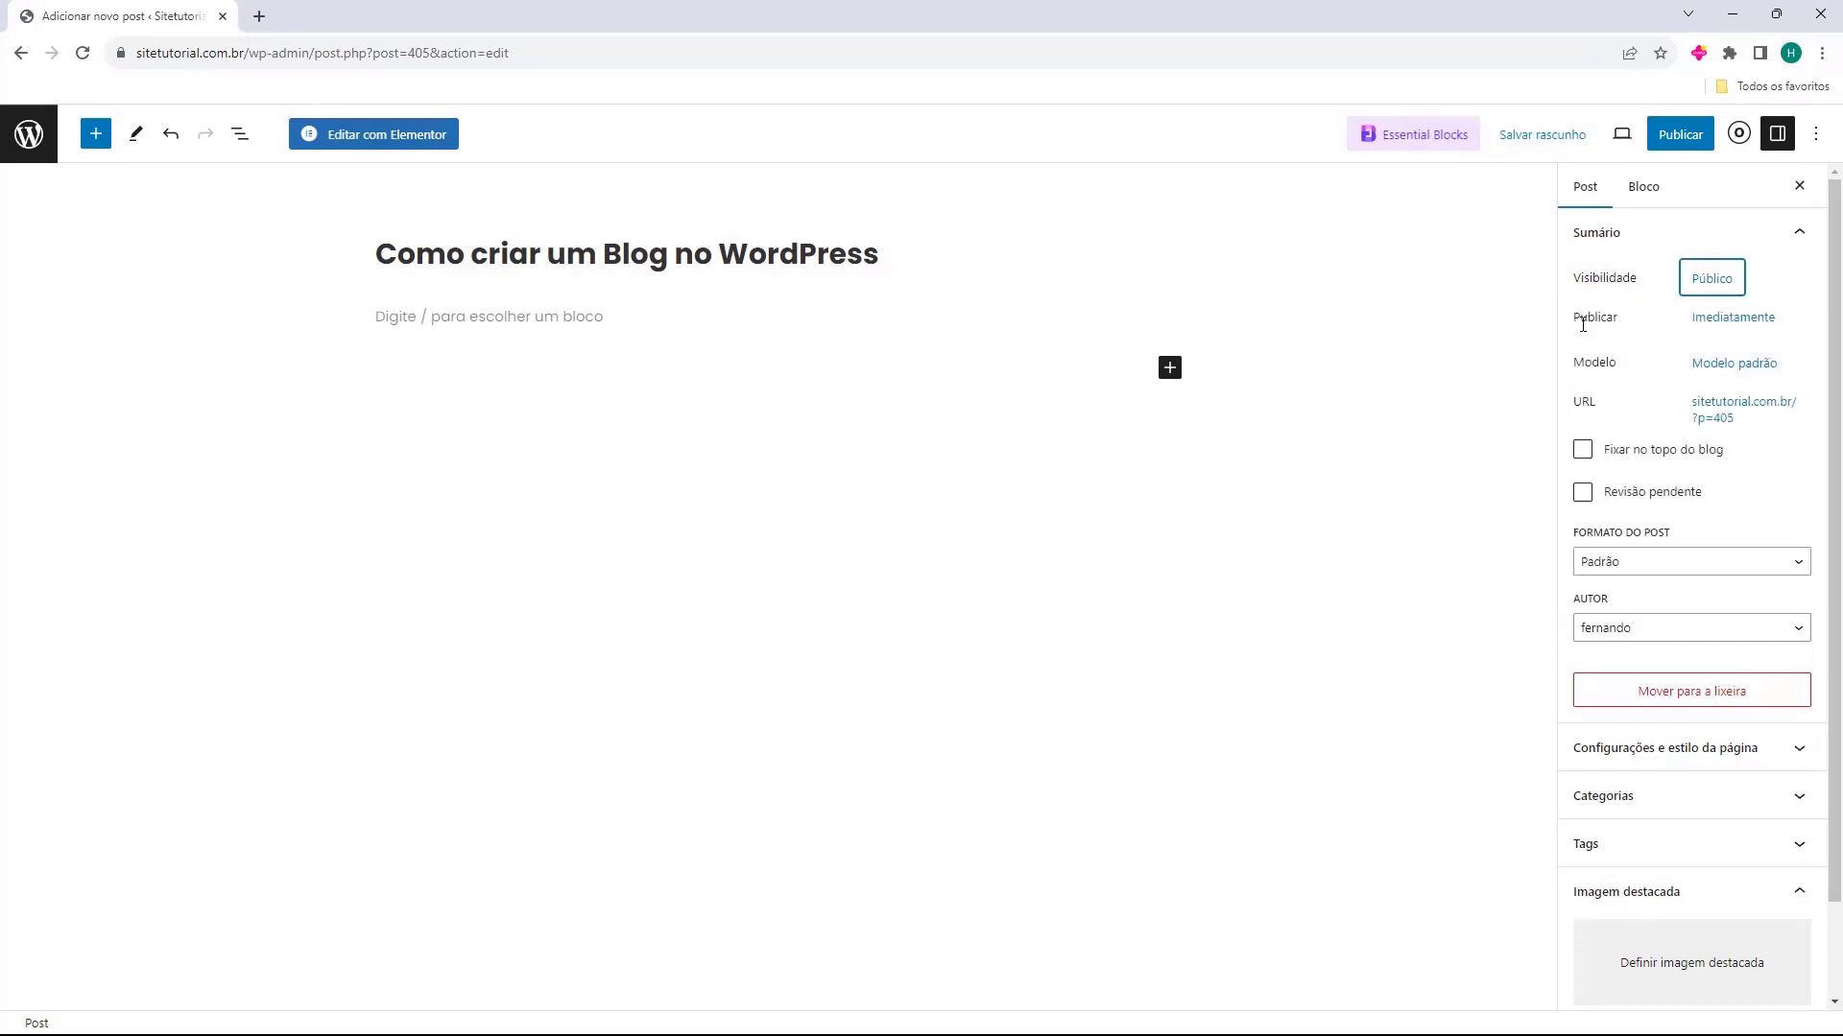
Examine the Modelo choices available for the post and close them without changing the template
left_click_drag(1574, 318, 1628, 372)
left_click(1575, 358)
left_click(1709, 368)
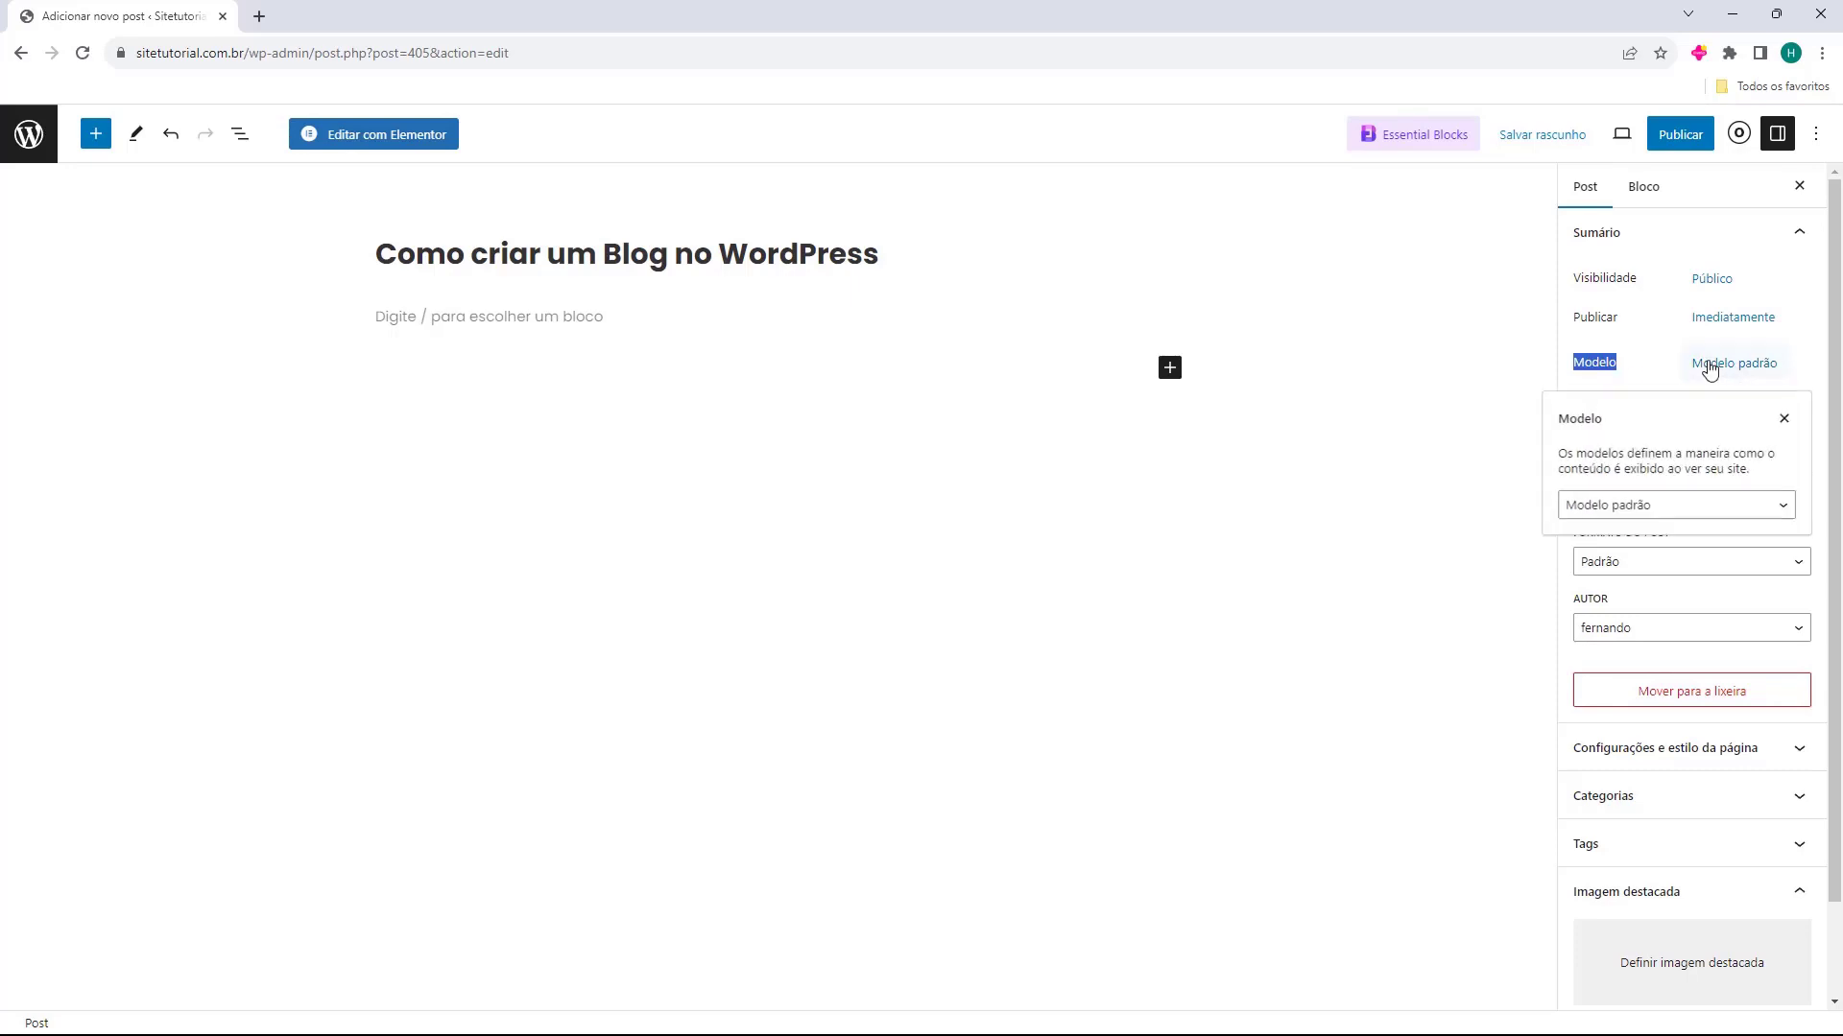
left_click(1643, 506)
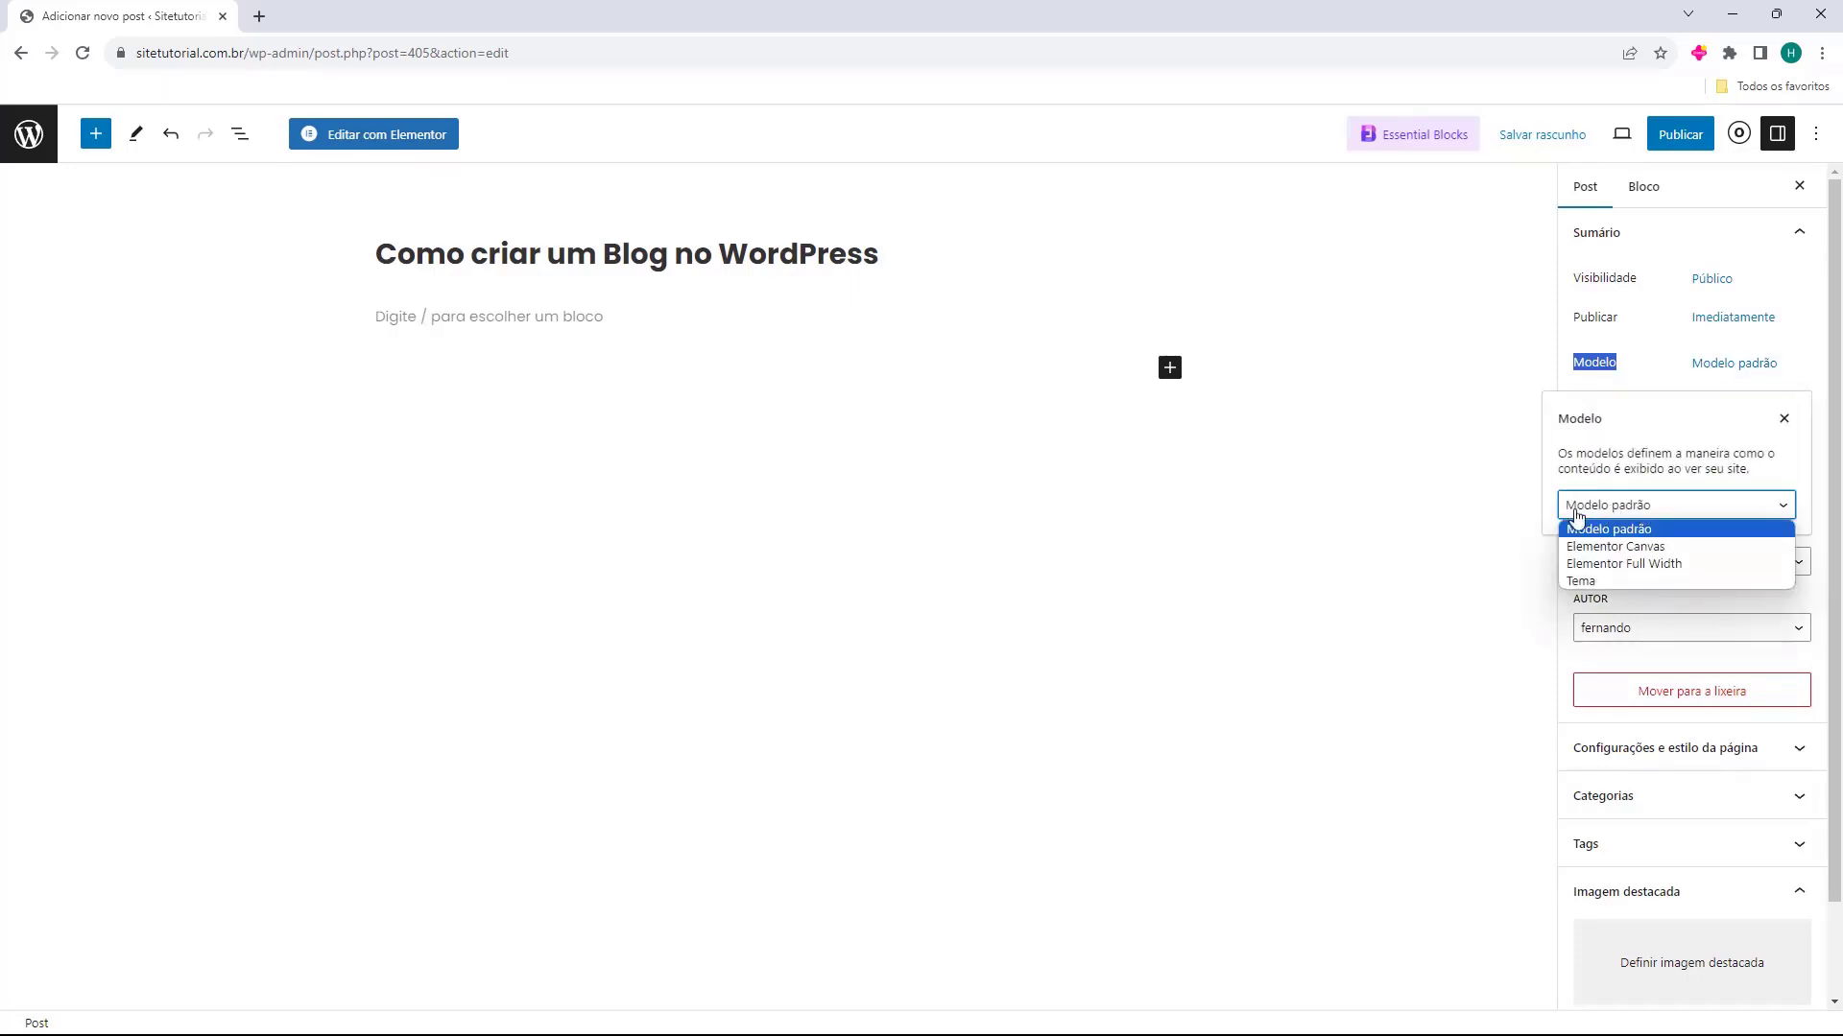
left_click(1782, 423)
left_click(1783, 421)
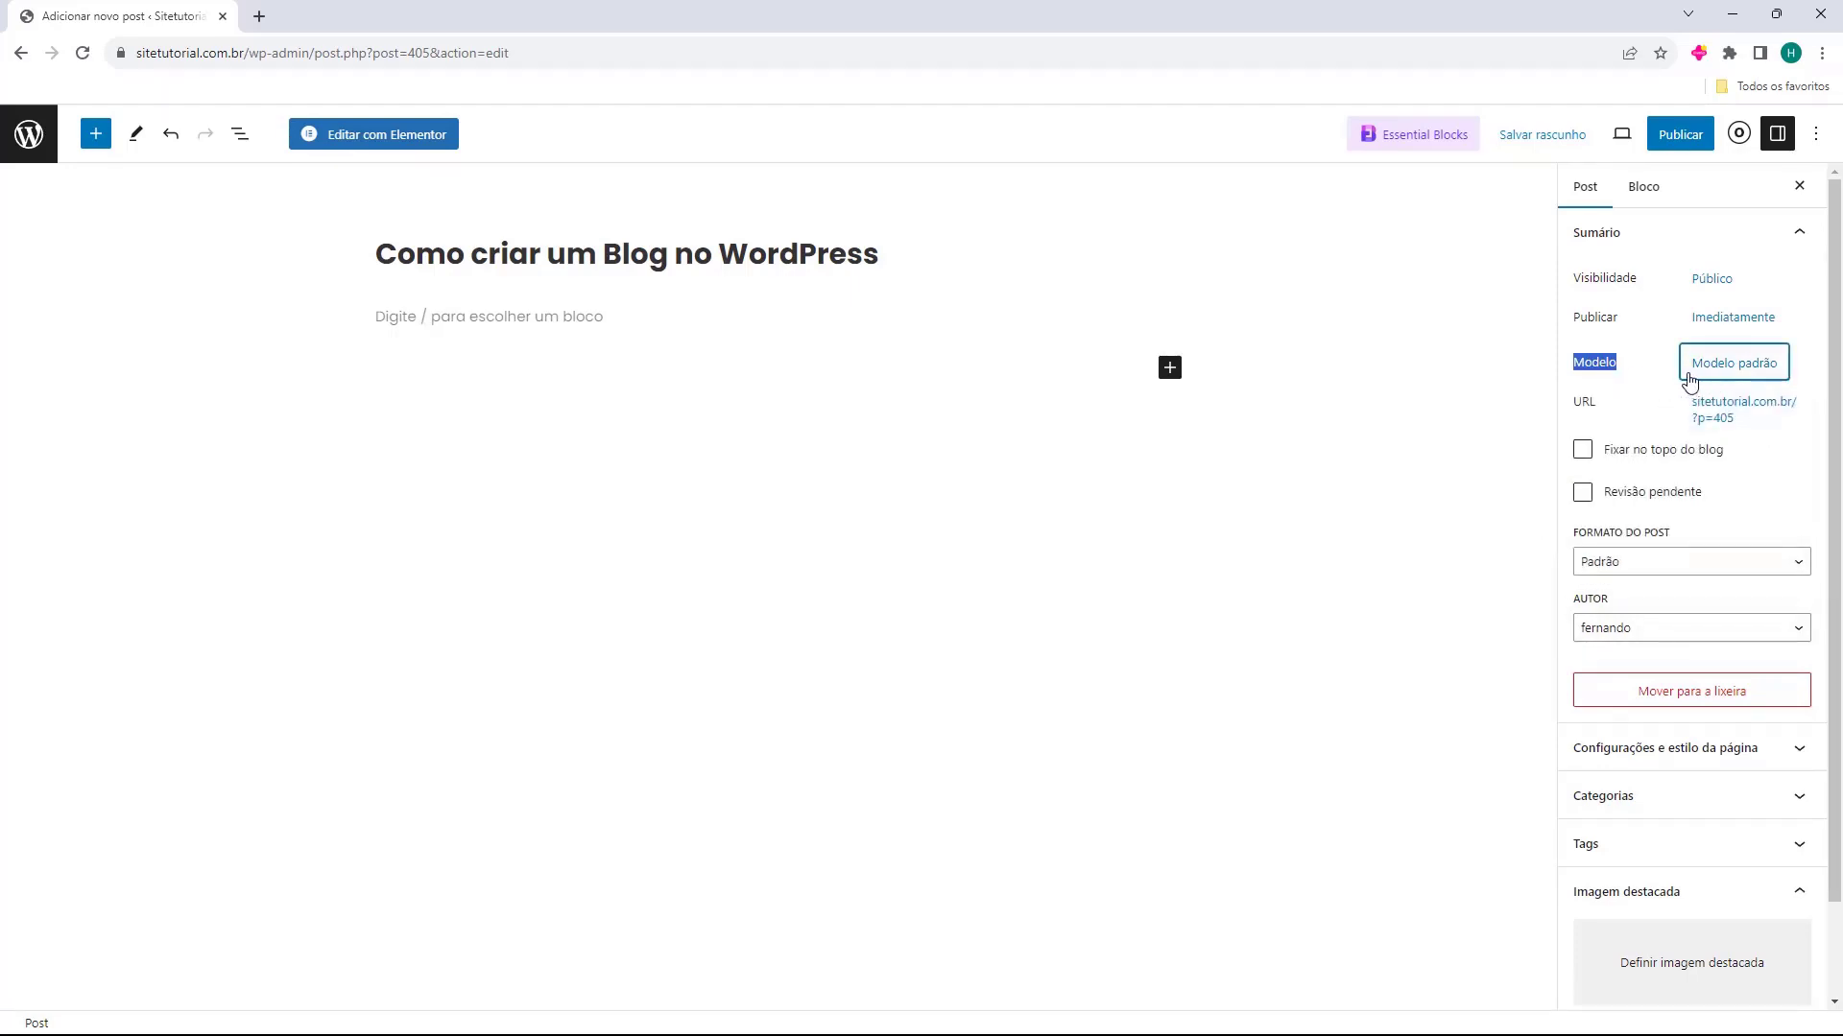
Turn Fixar no topo do blog on and off again, and do the same with Revisão pendente
left_click(1576, 407)
left_click(1582, 450)
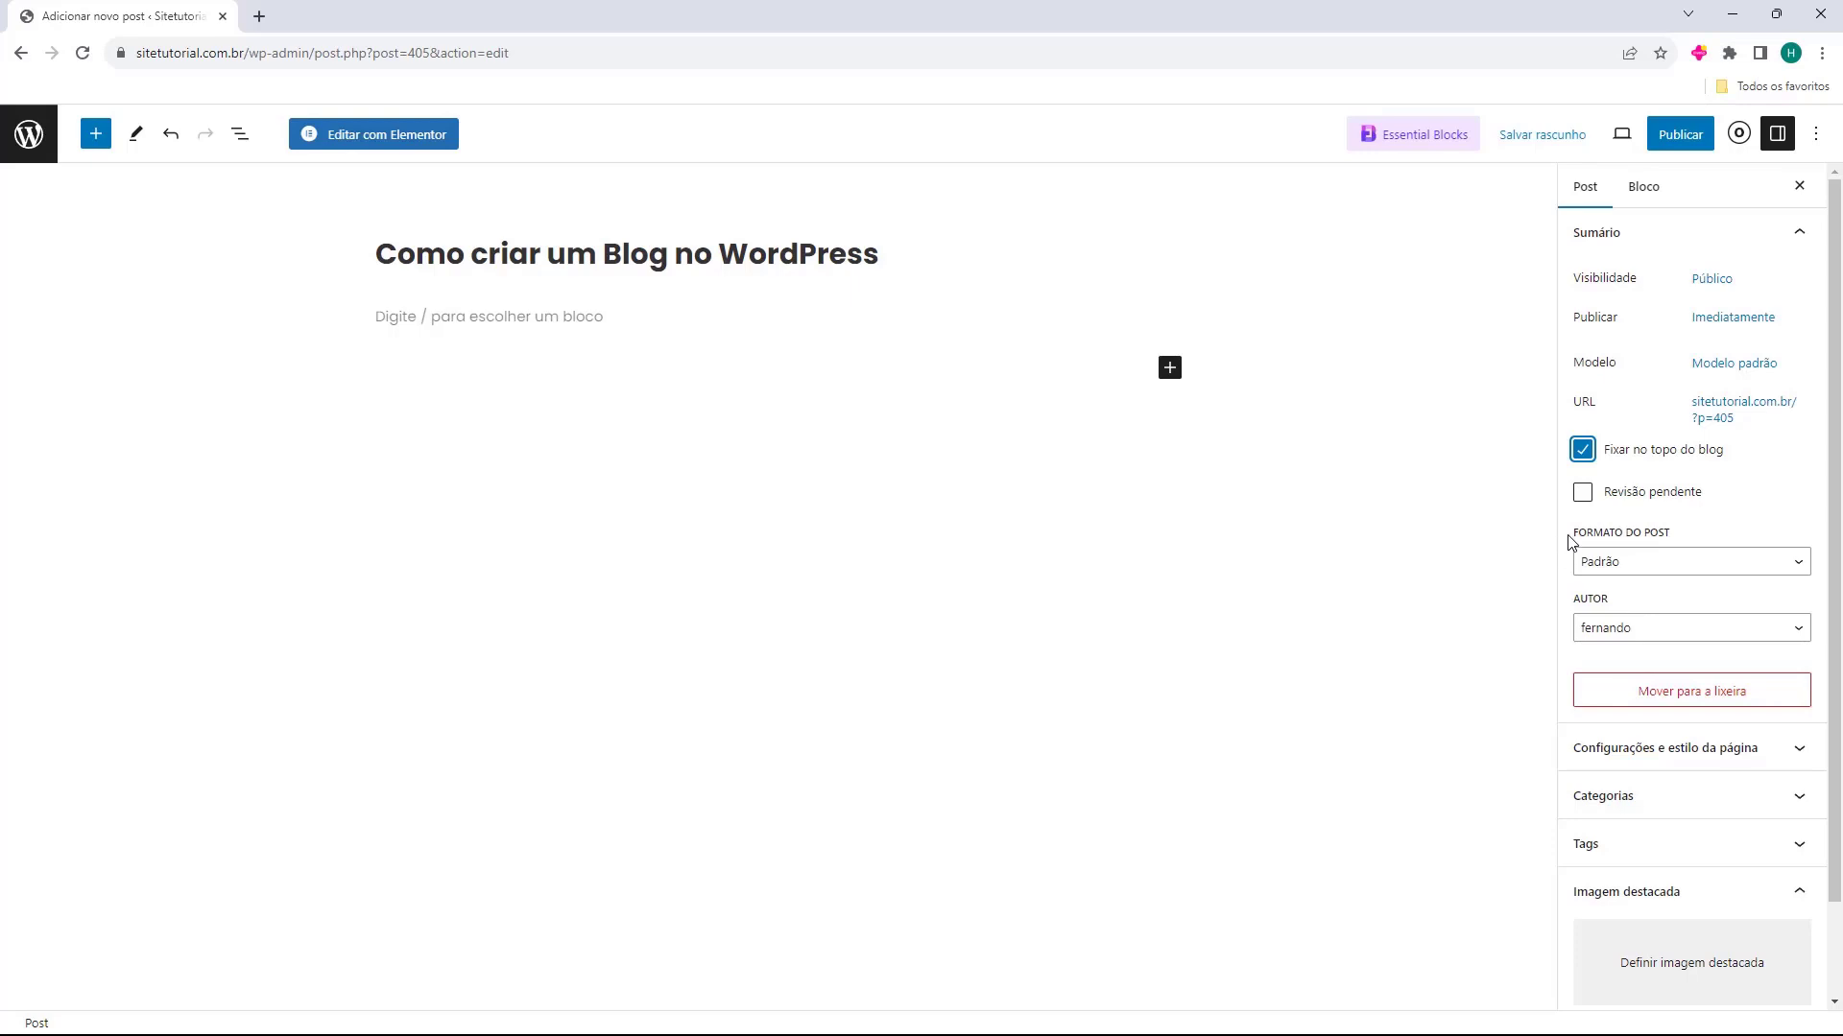
left_click(1581, 449)
left_click(1582, 492)
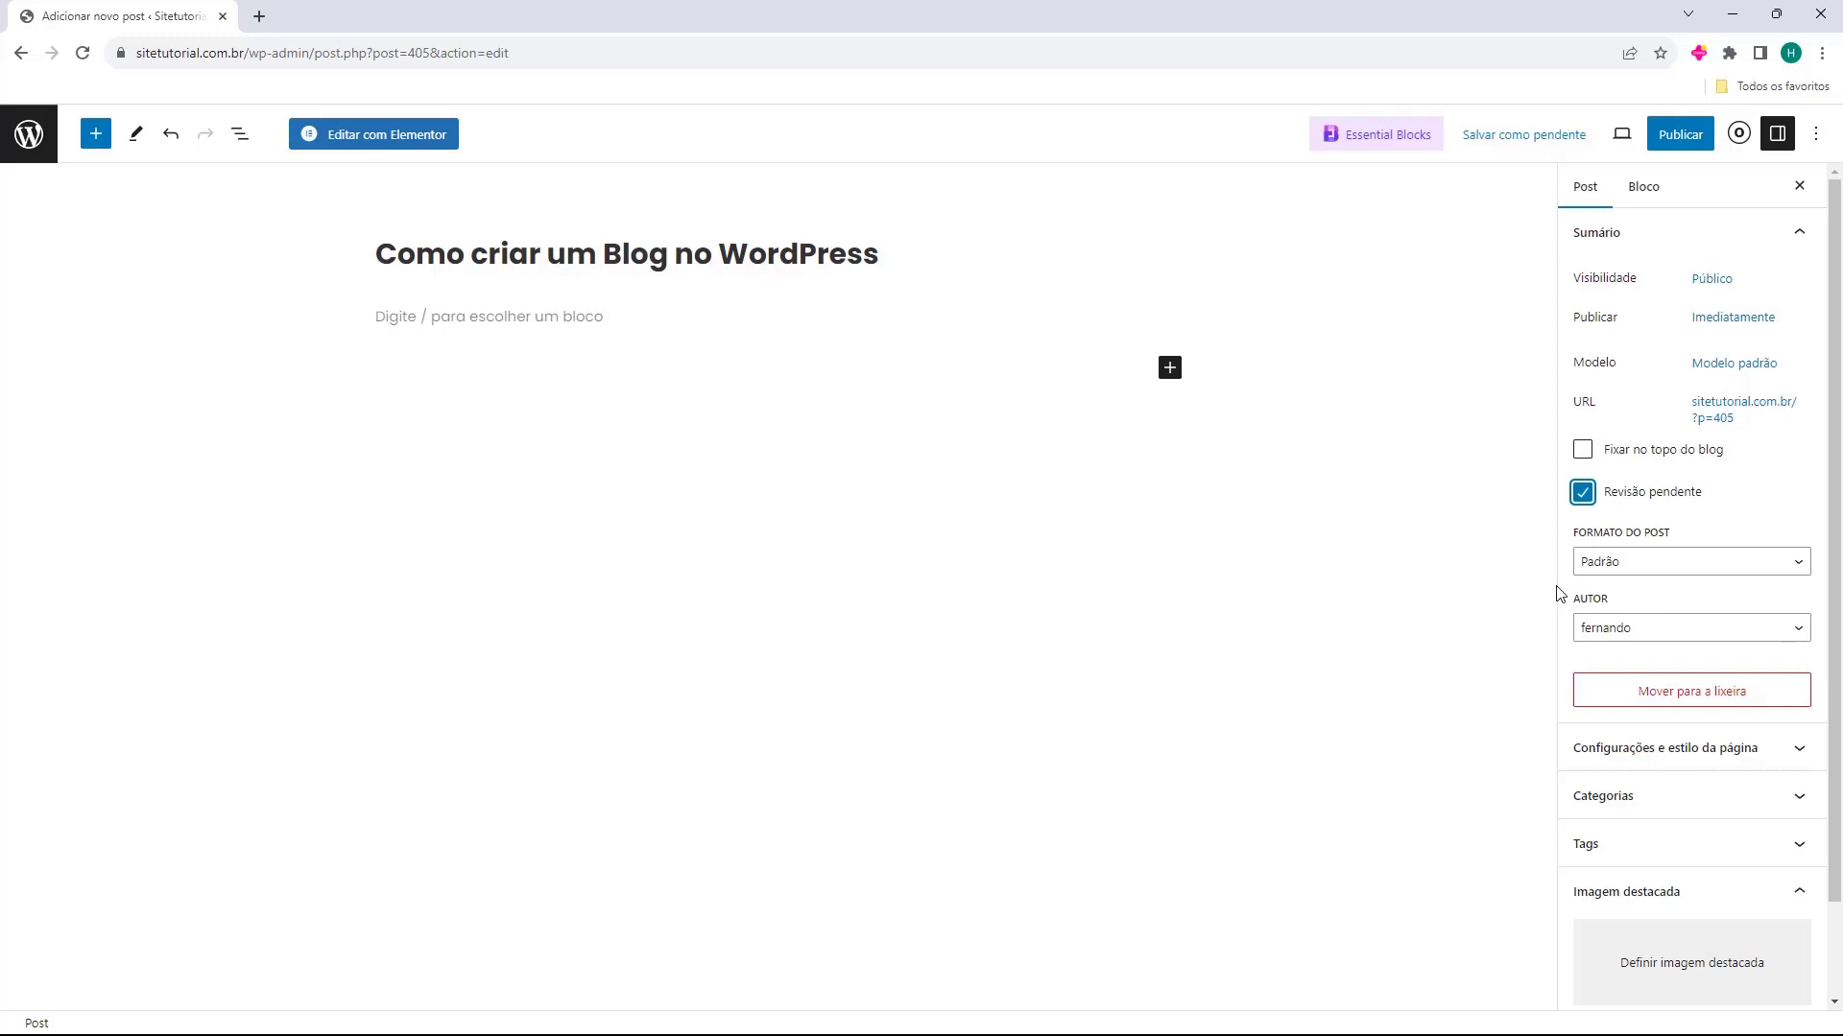
left_click(1582, 499)
Check the post's format setting and the available author choices without changing them
left_click(1576, 536)
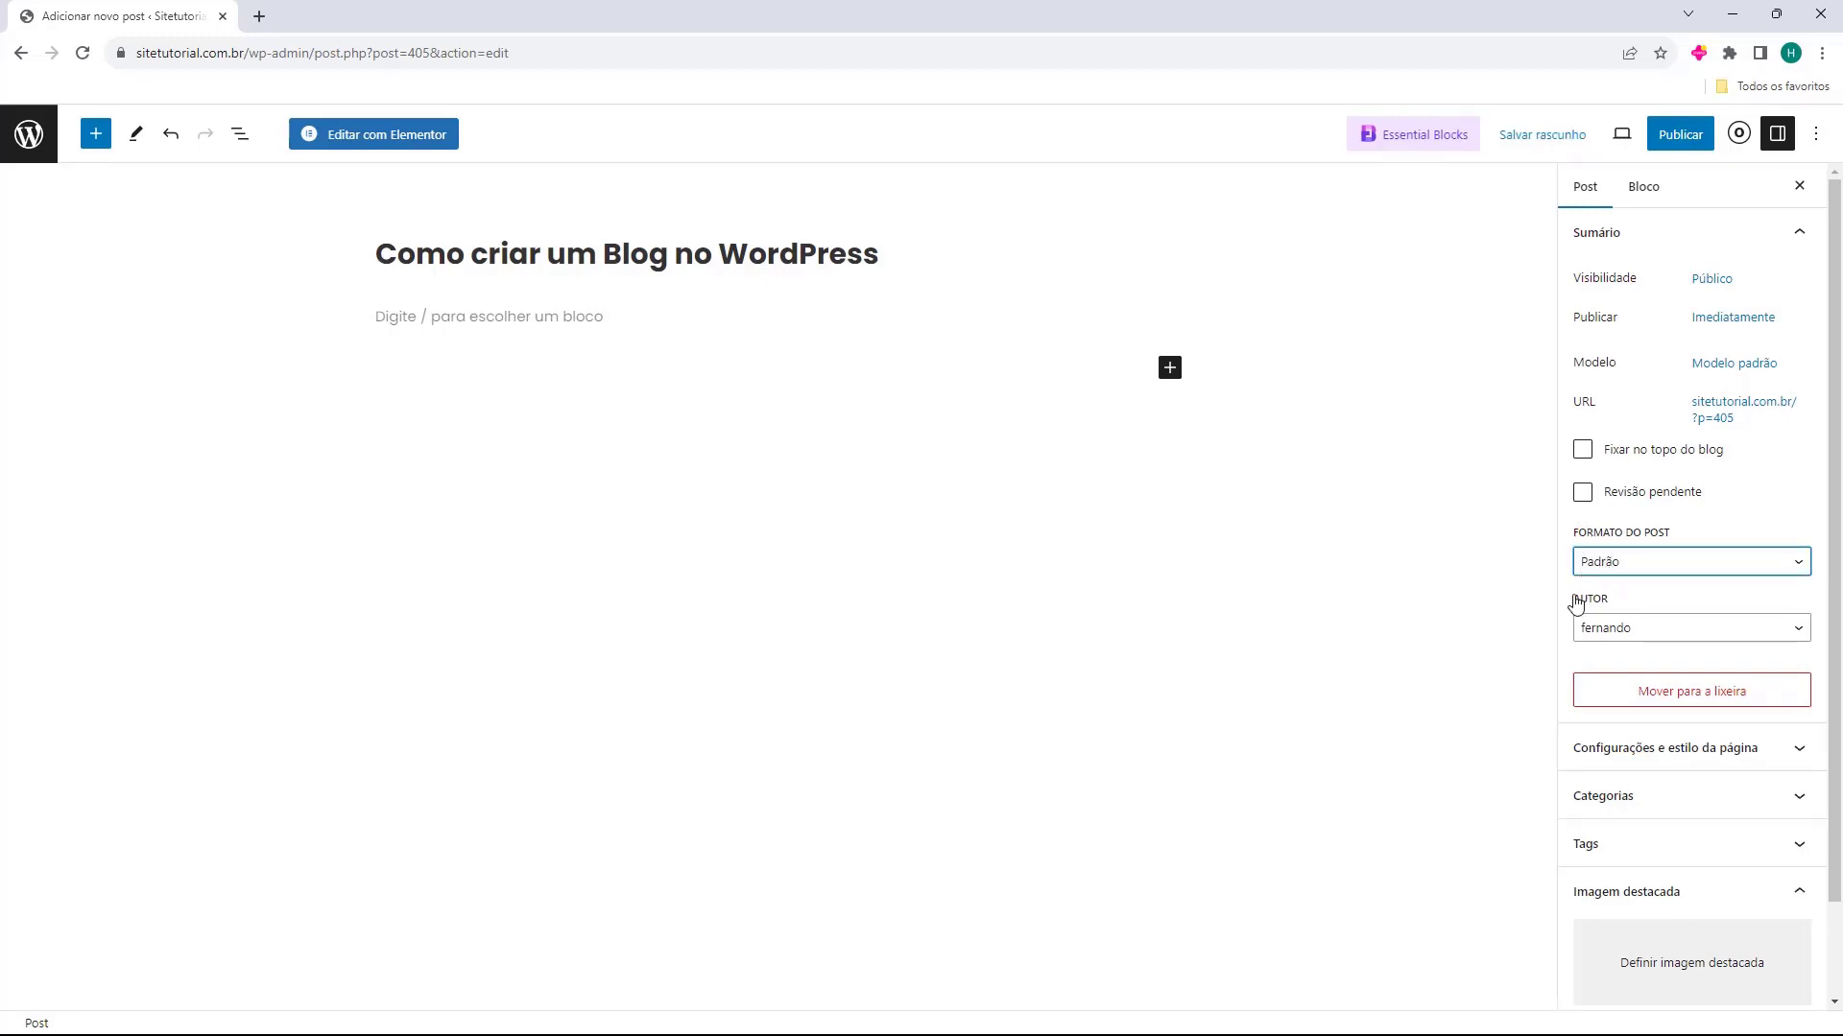
left_click(1583, 631)
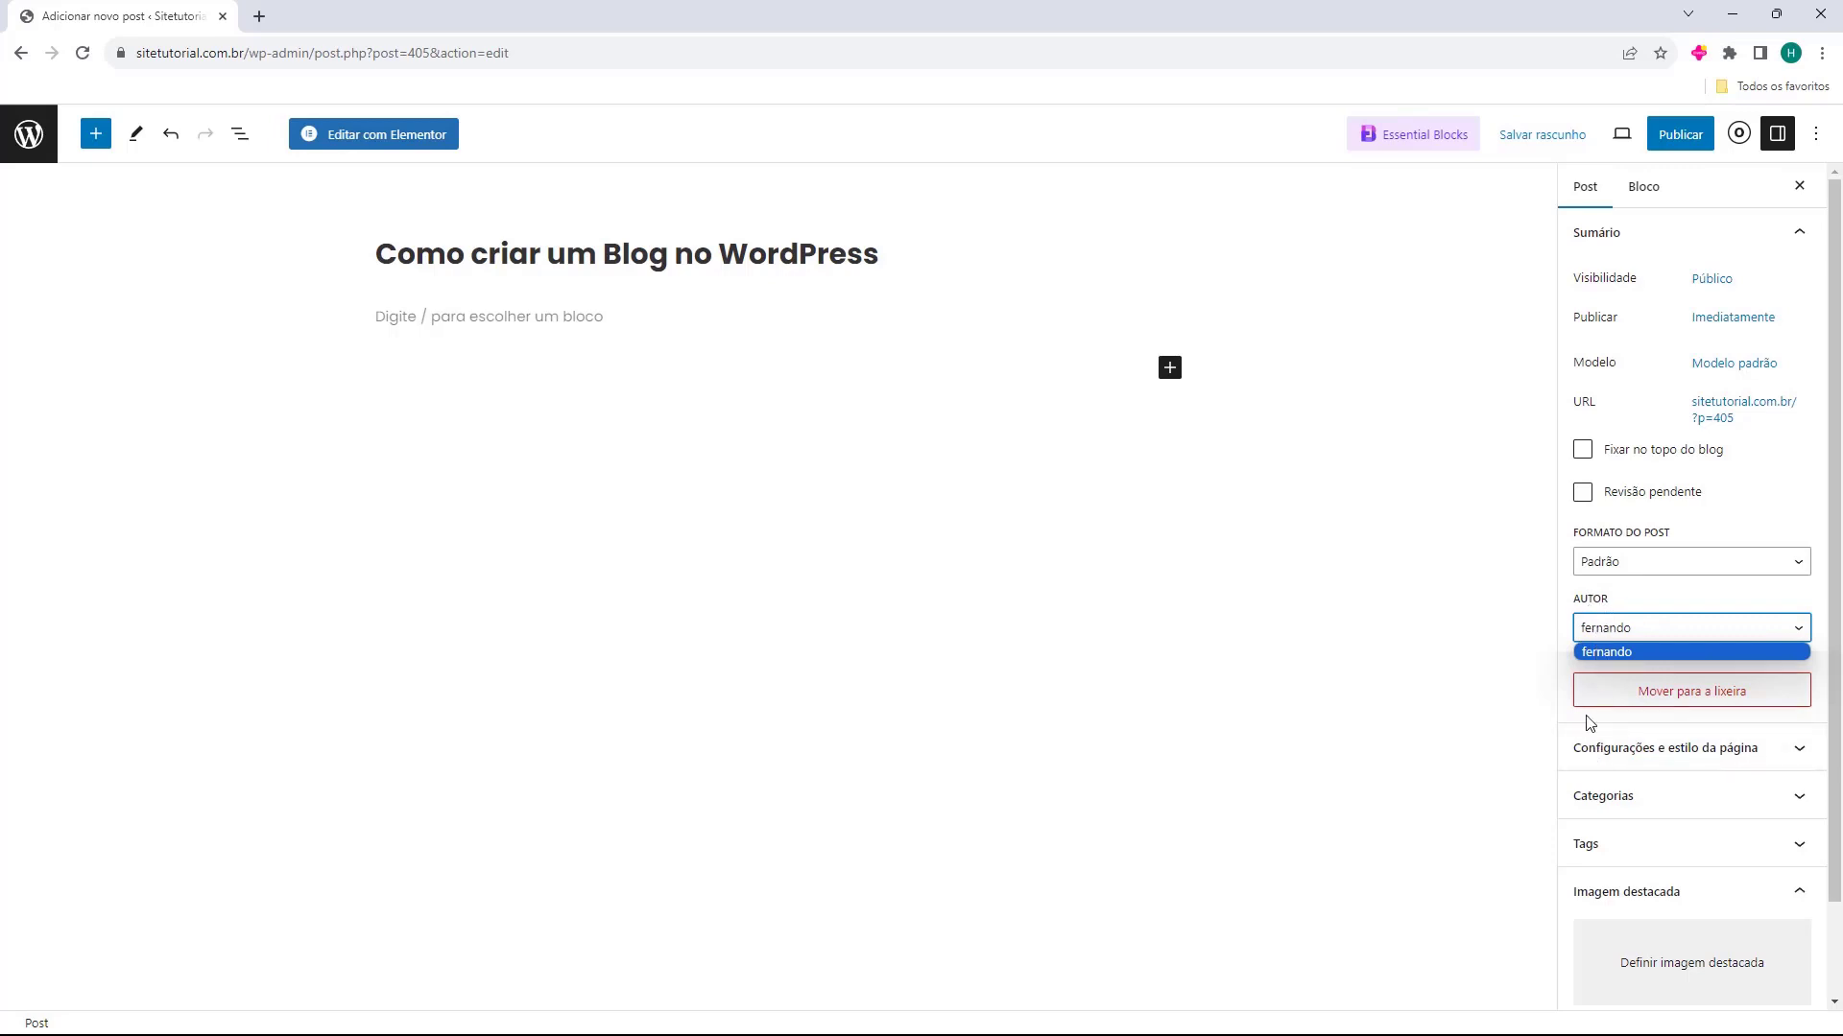
left_click(1593, 624)
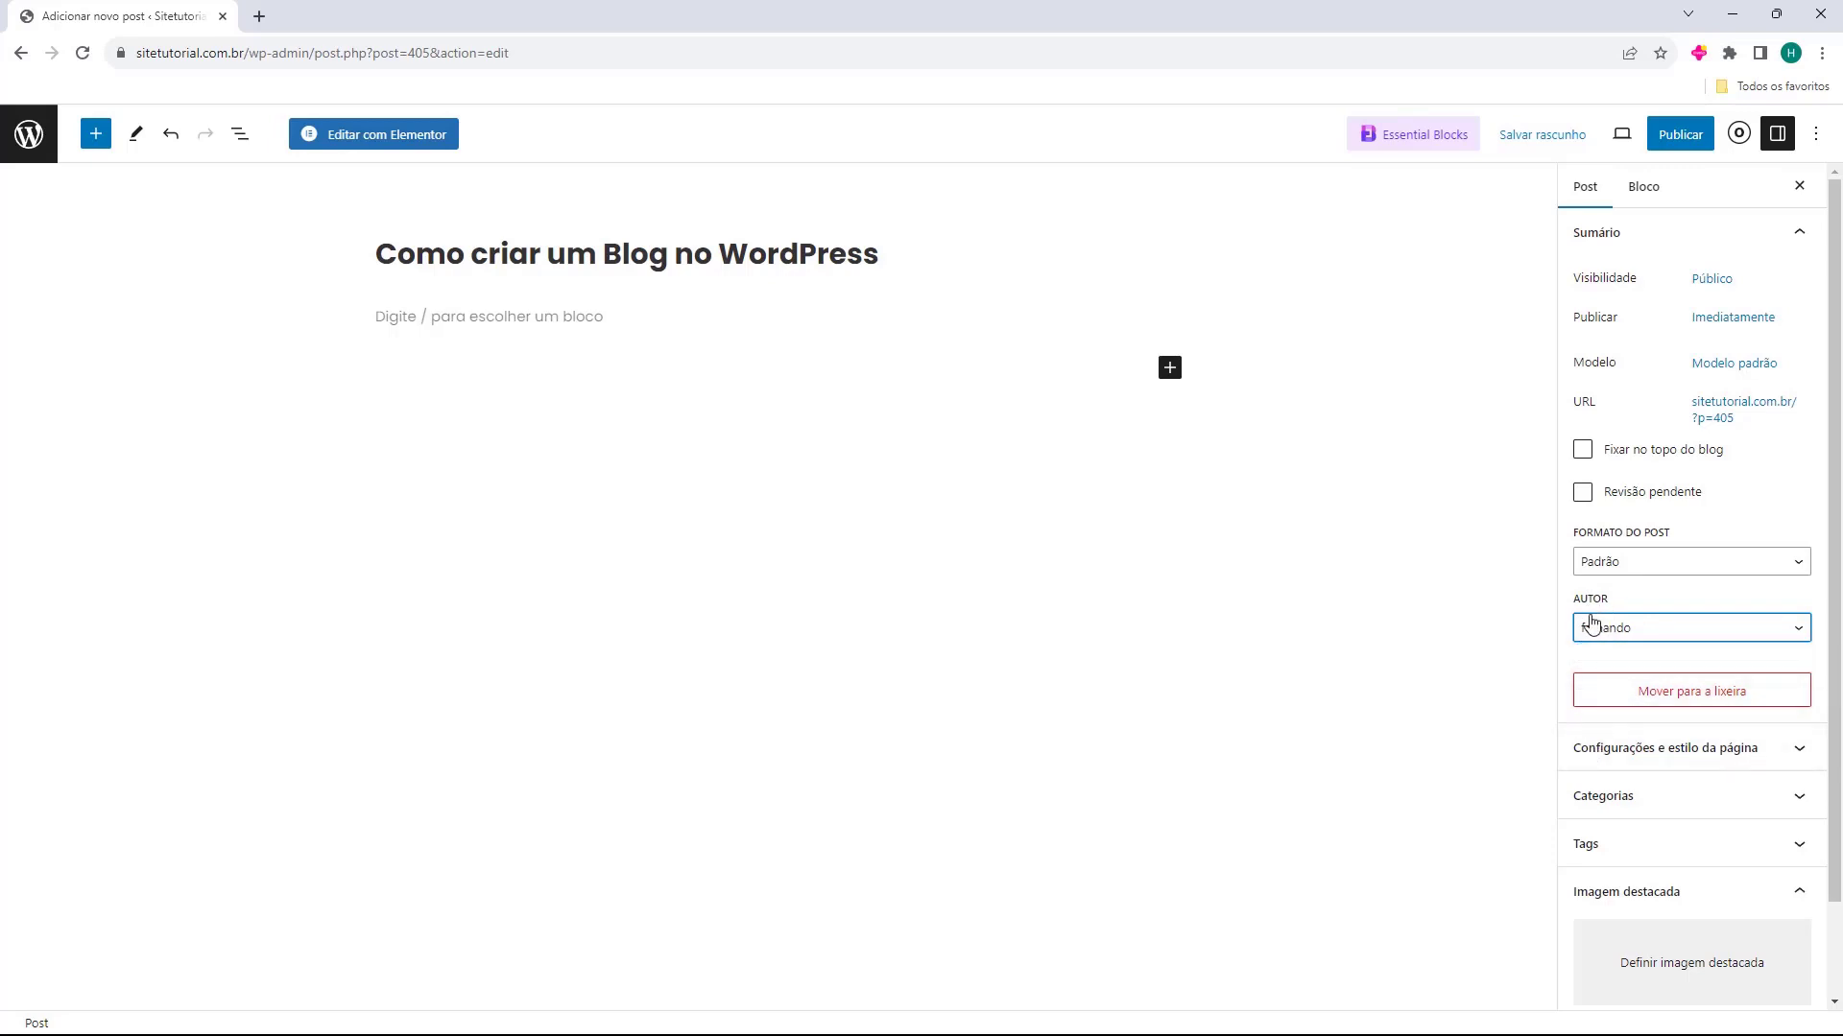
View the post's Configurações e estilo da página section, collapse it and expand Categorias
scroll(1578, 590, "down", 2)
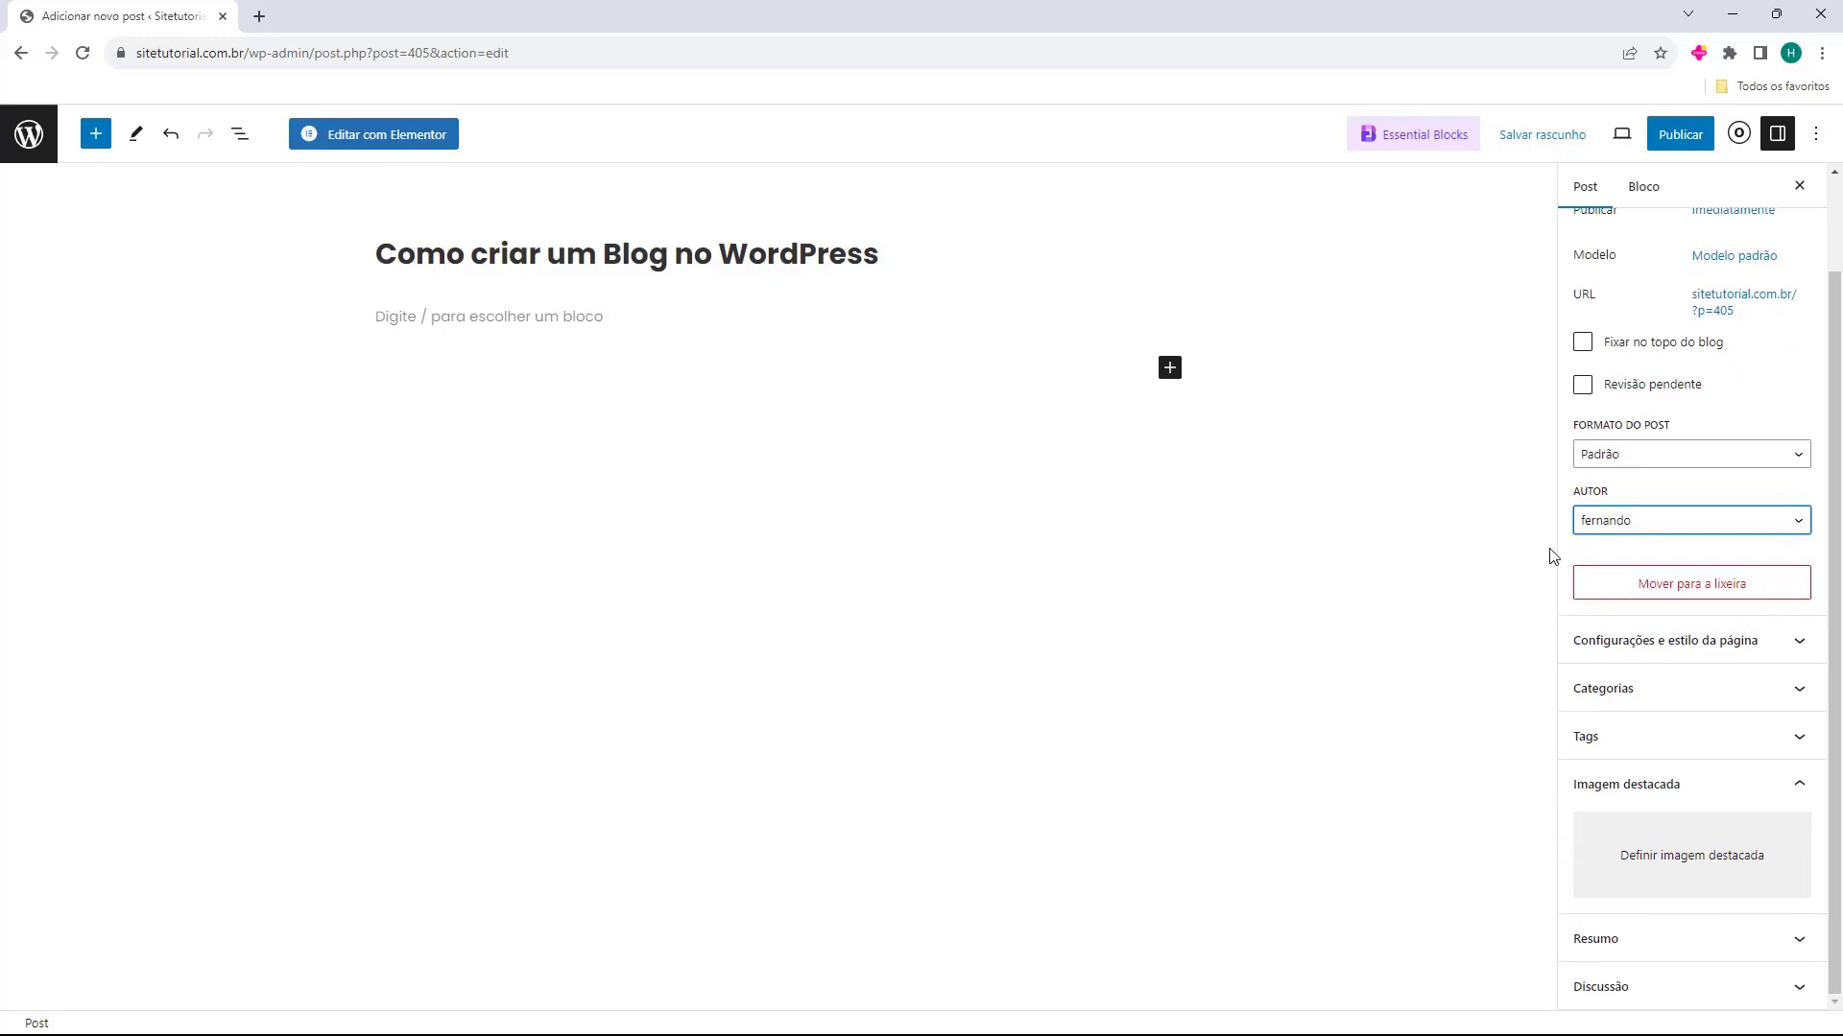
left_click(1596, 645)
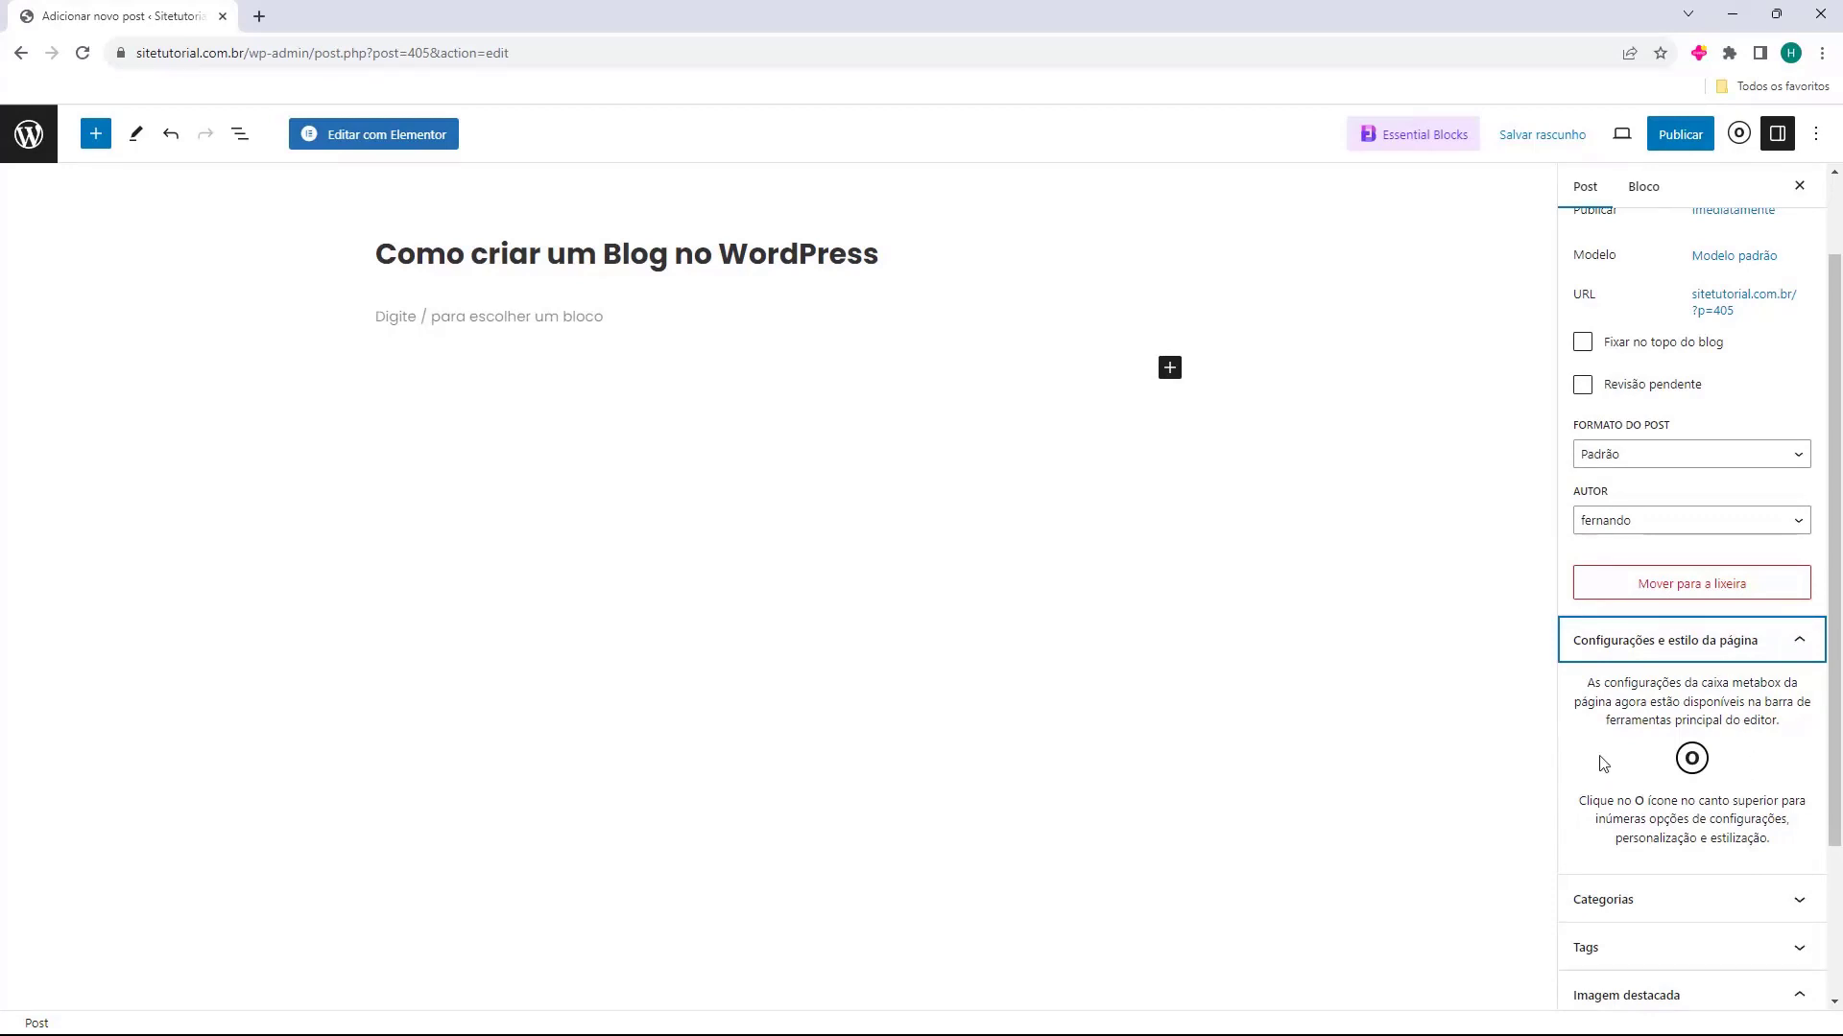
left_click(1678, 650)
left_click(1637, 693)
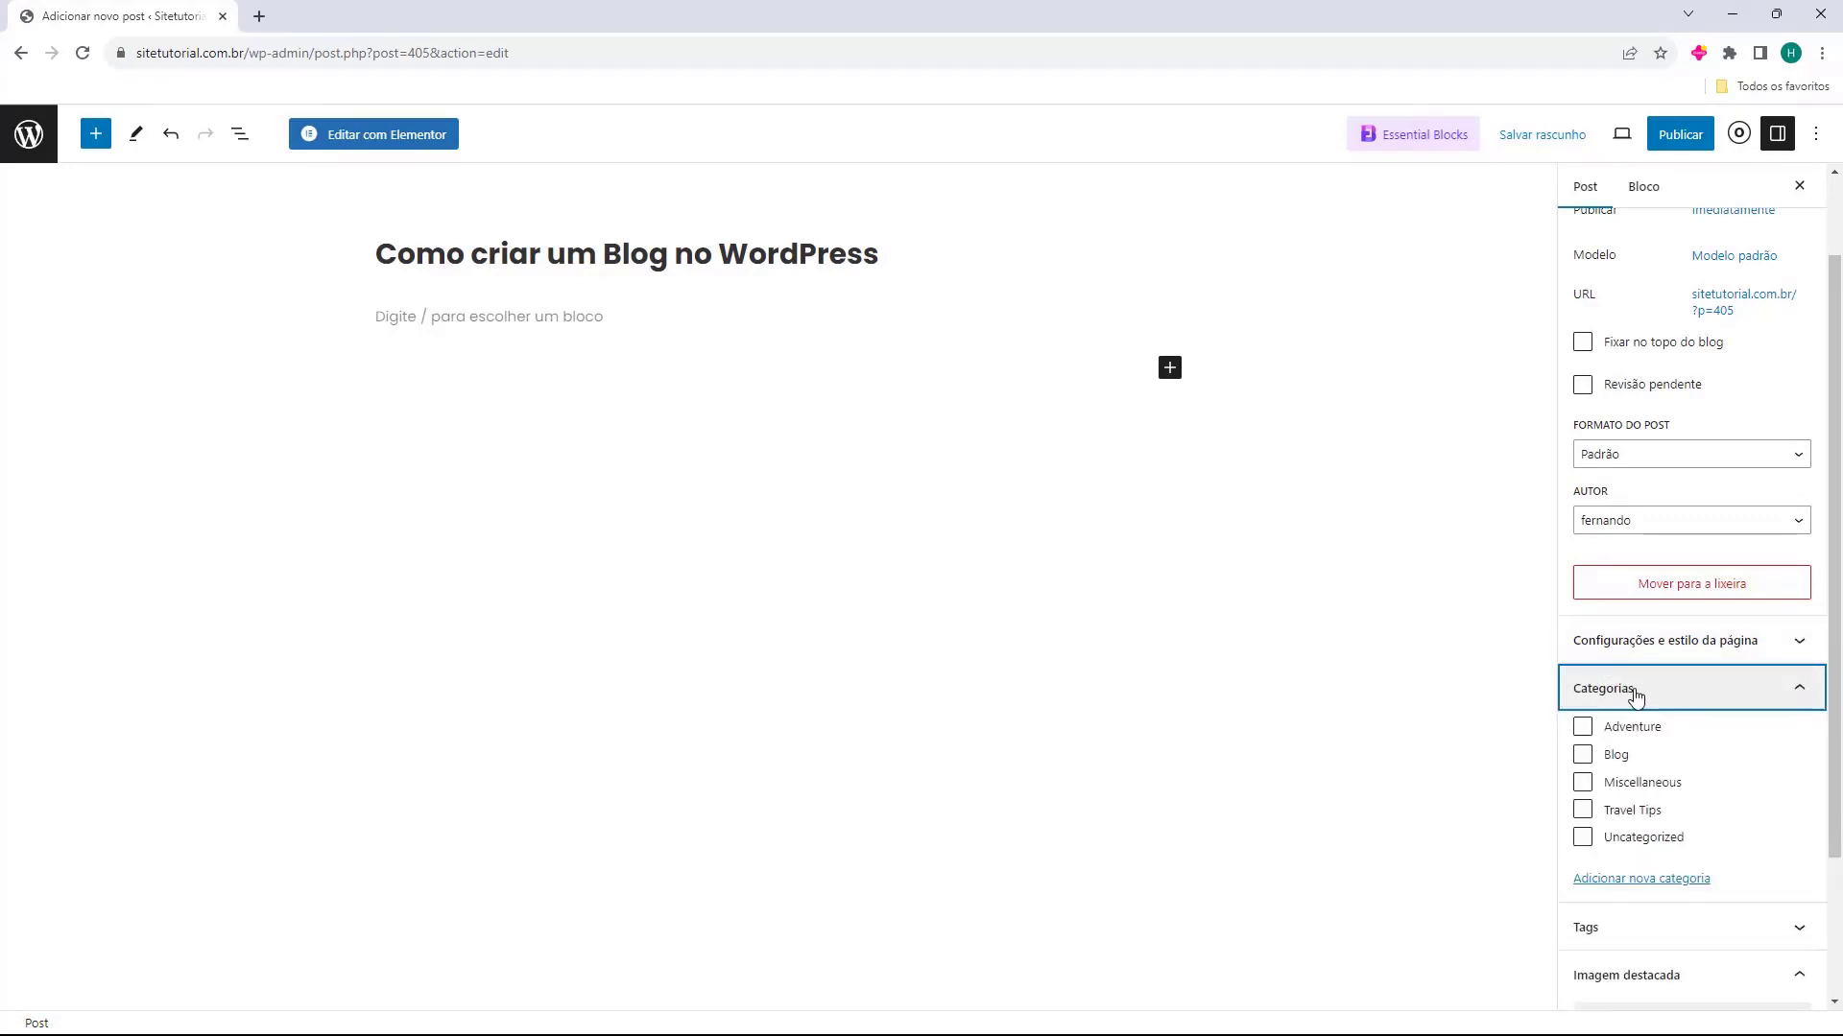
Start a new category for the post and name it WordPress
scroll(1642, 745, "down", 1)
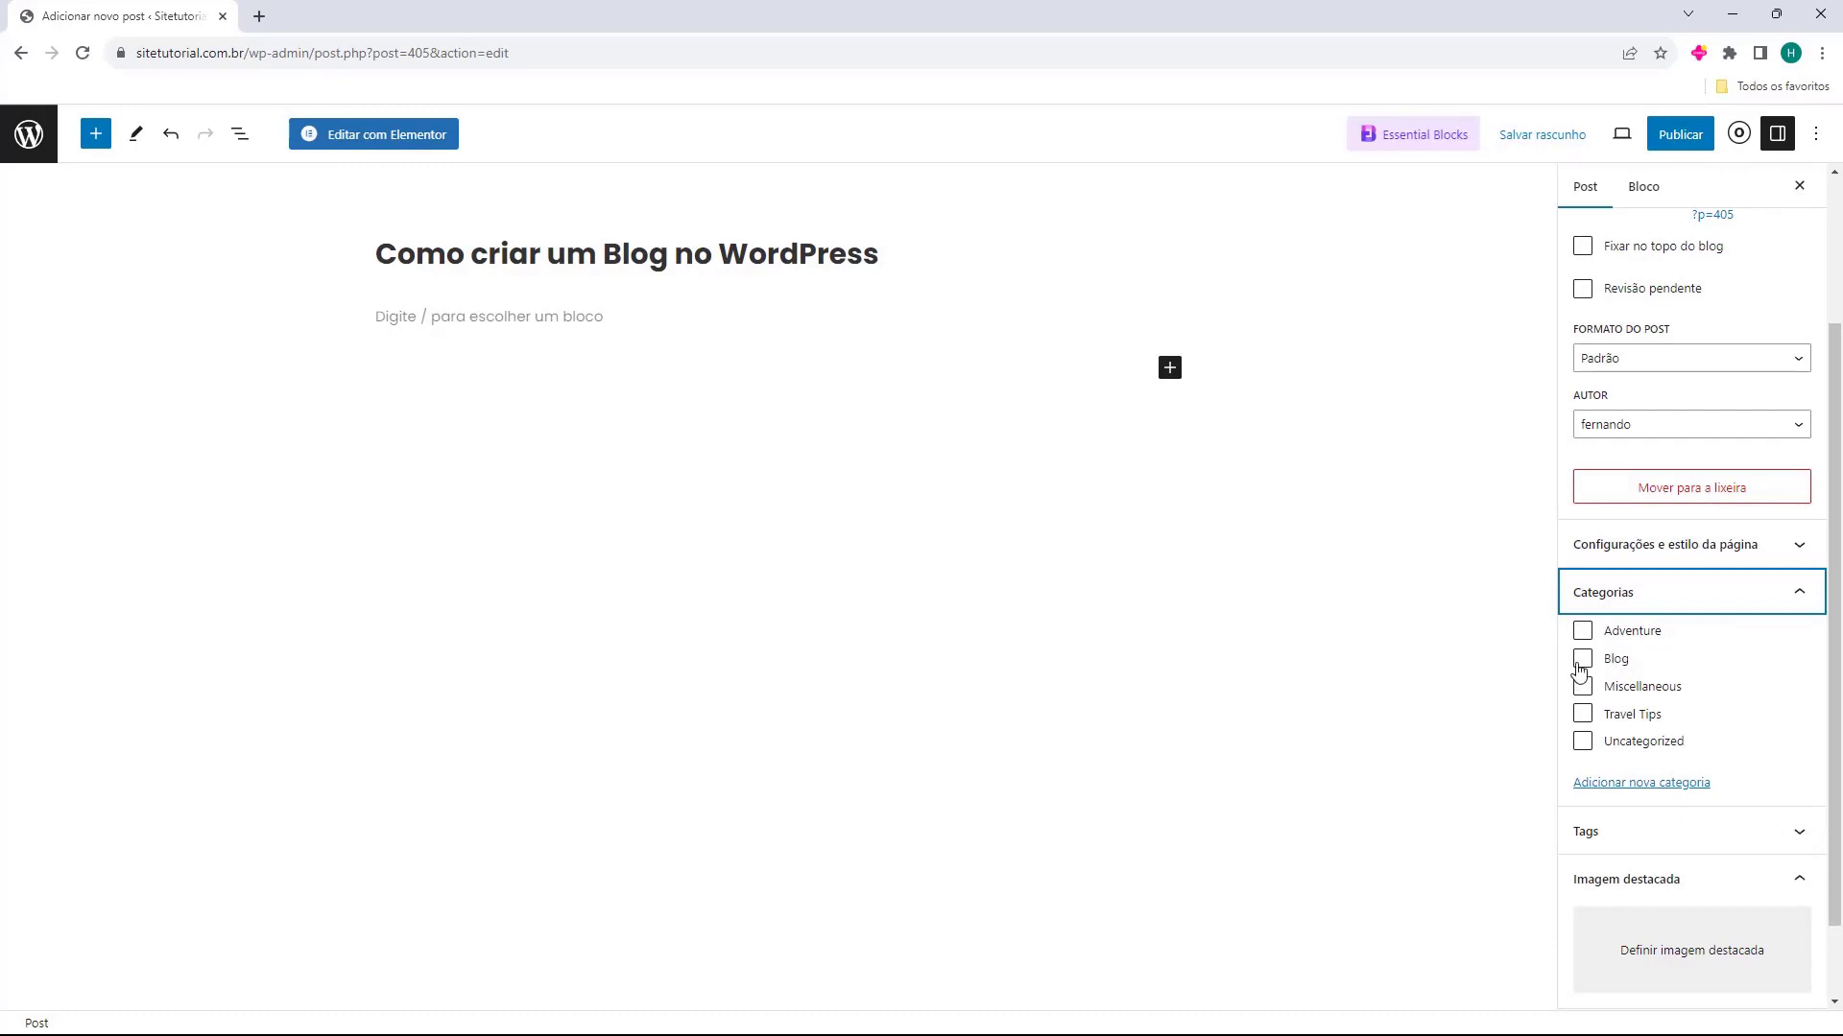
left_click(1640, 793)
scroll(1640, 768, "down", 2)
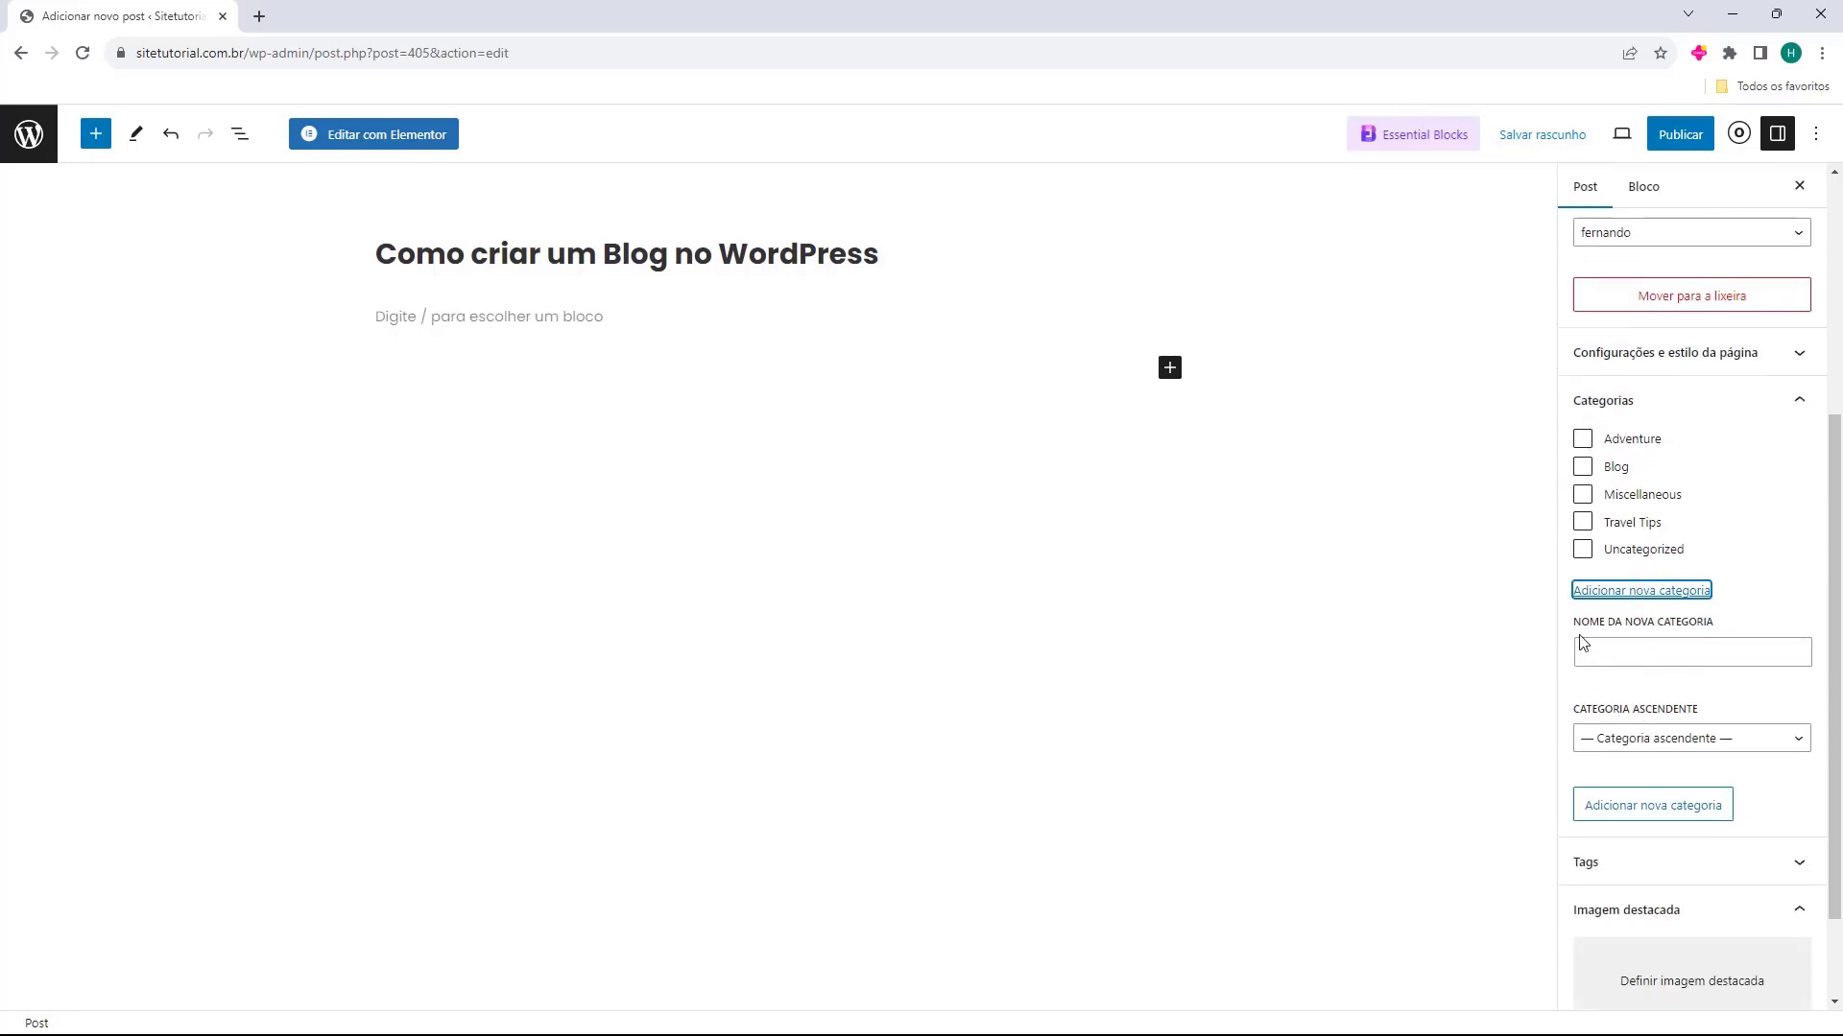
left_click_drag(1573, 633, 1617, 637)
left_click(1629, 650)
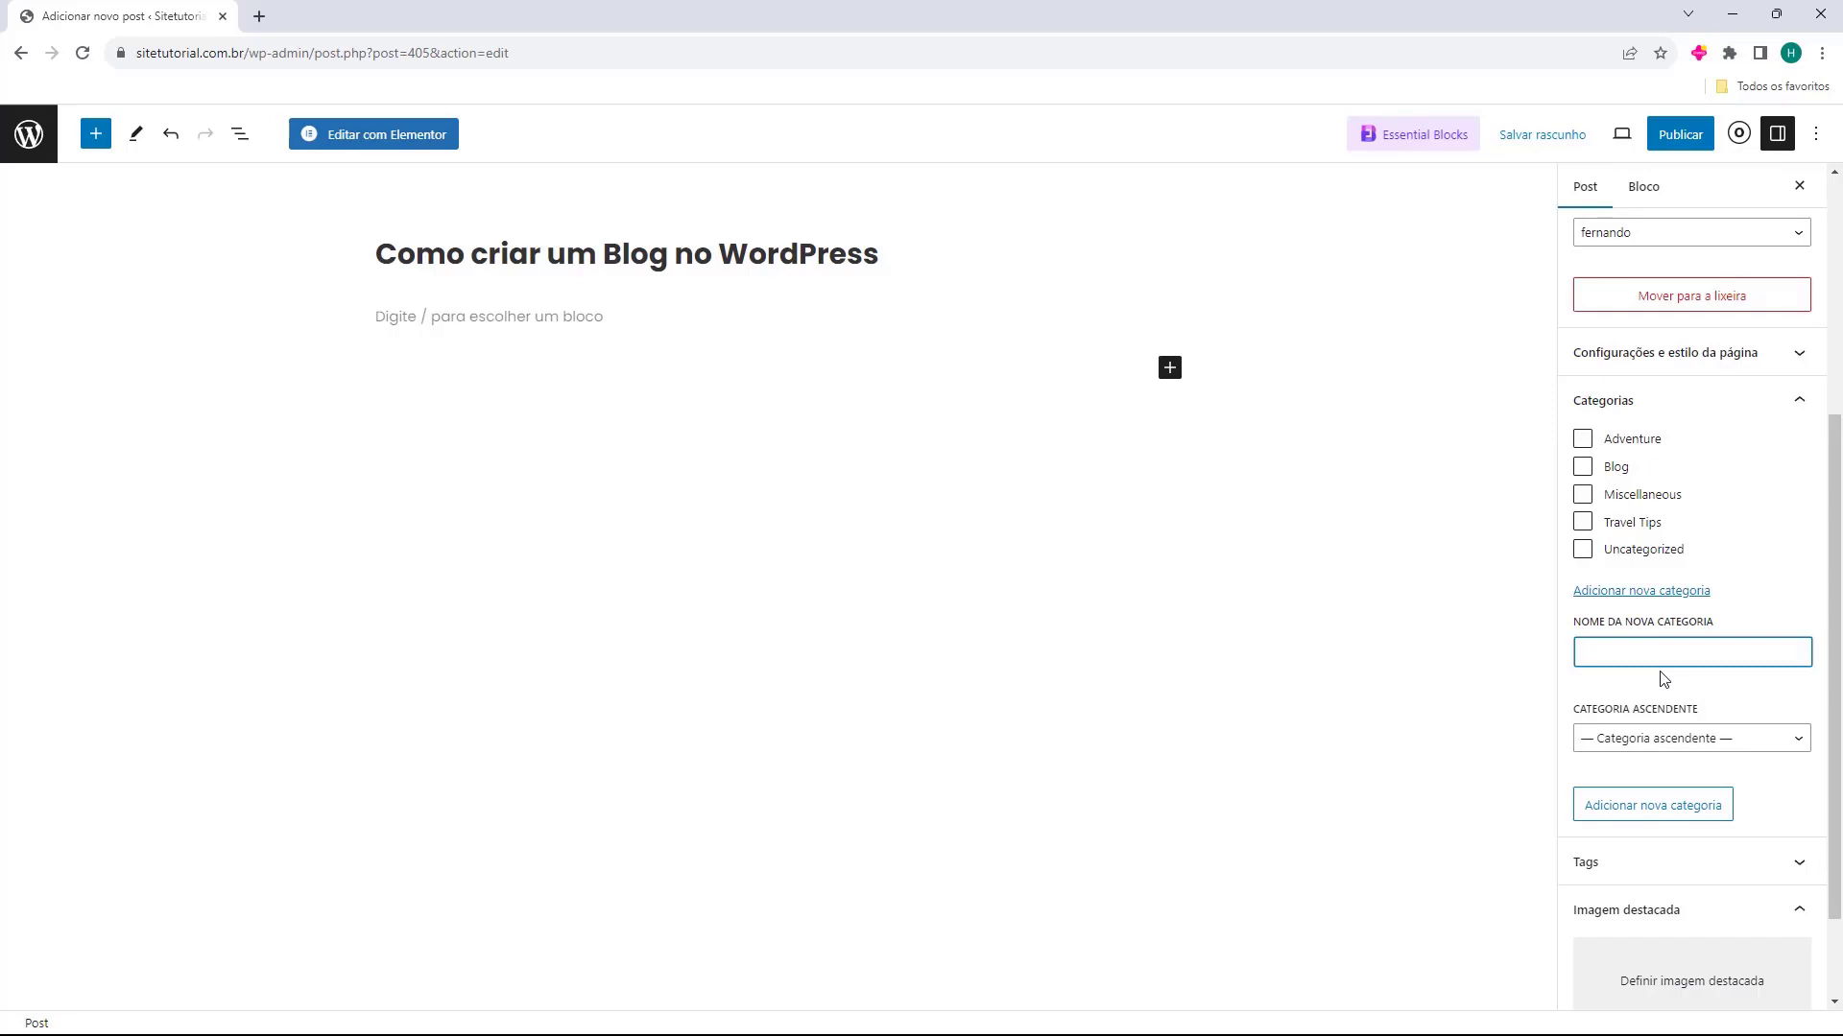
type("WordPress")
left_click_drag(1581, 653, 1674, 654)
left_click(1674, 653)
Add the named category without a parent category and also assign the post to Blog
left_click(1627, 743)
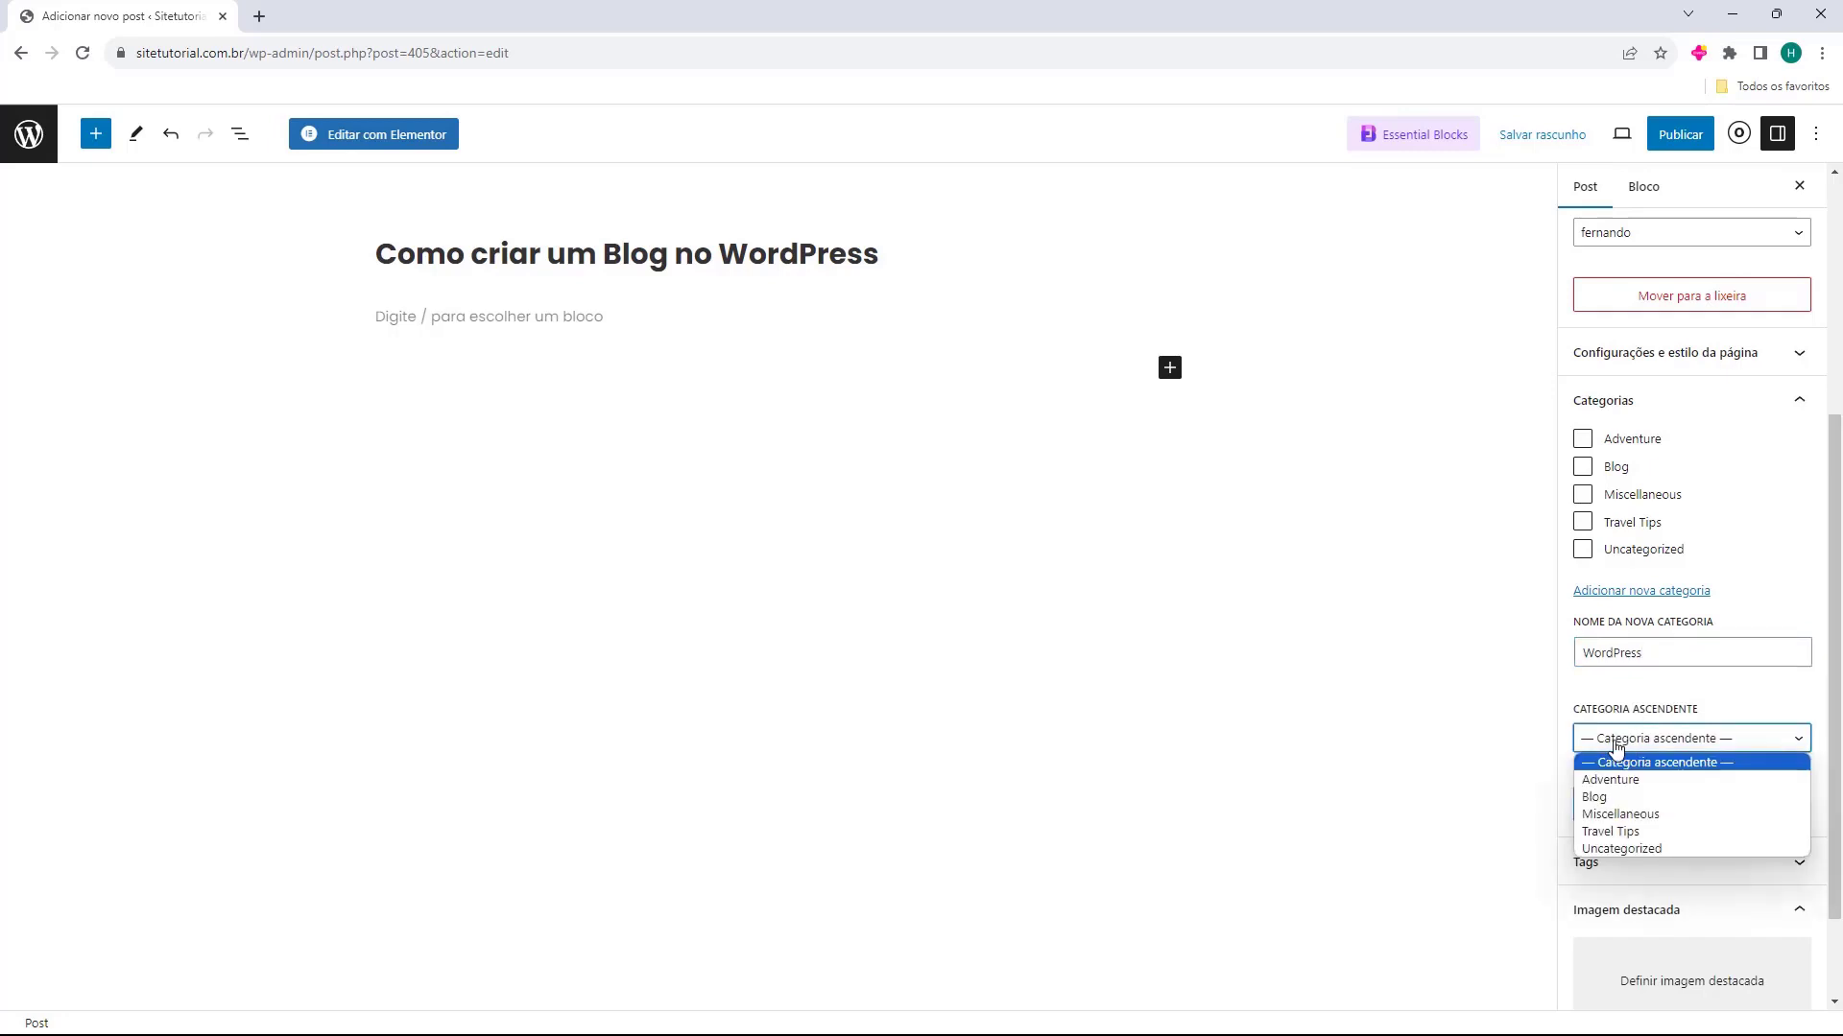
left_click(1670, 746)
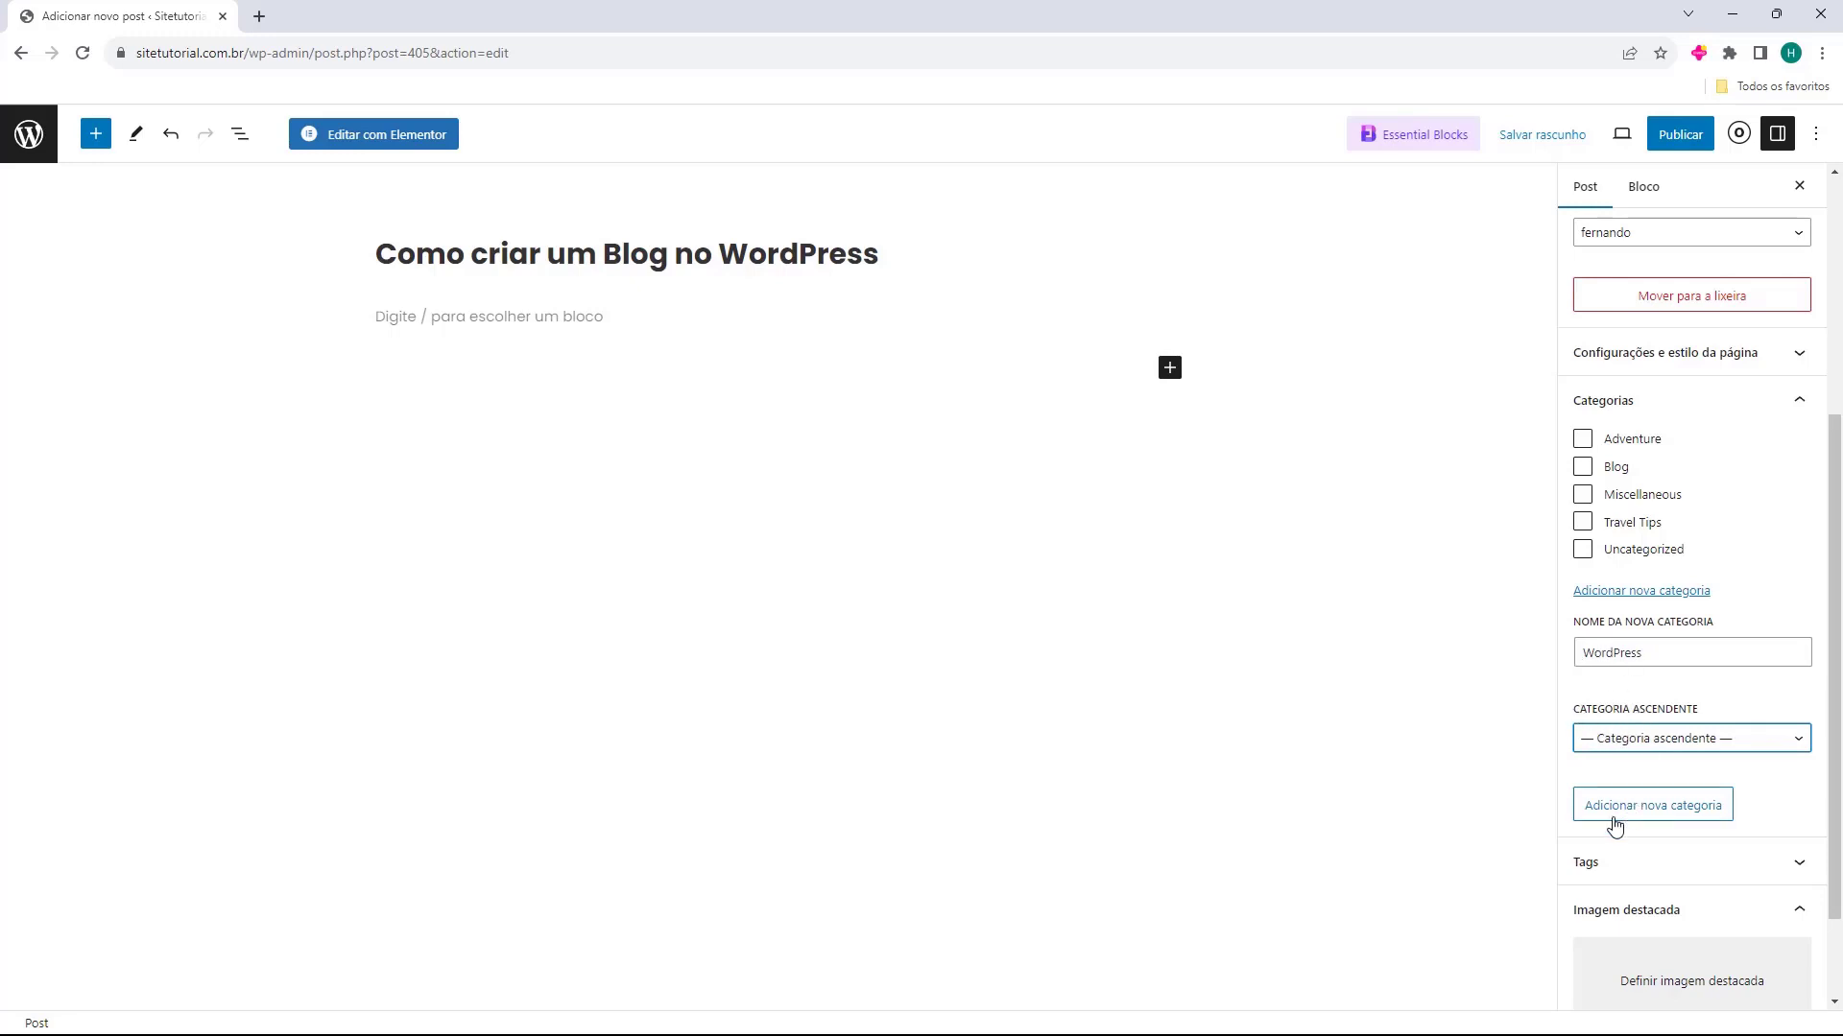
left_click(1657, 811)
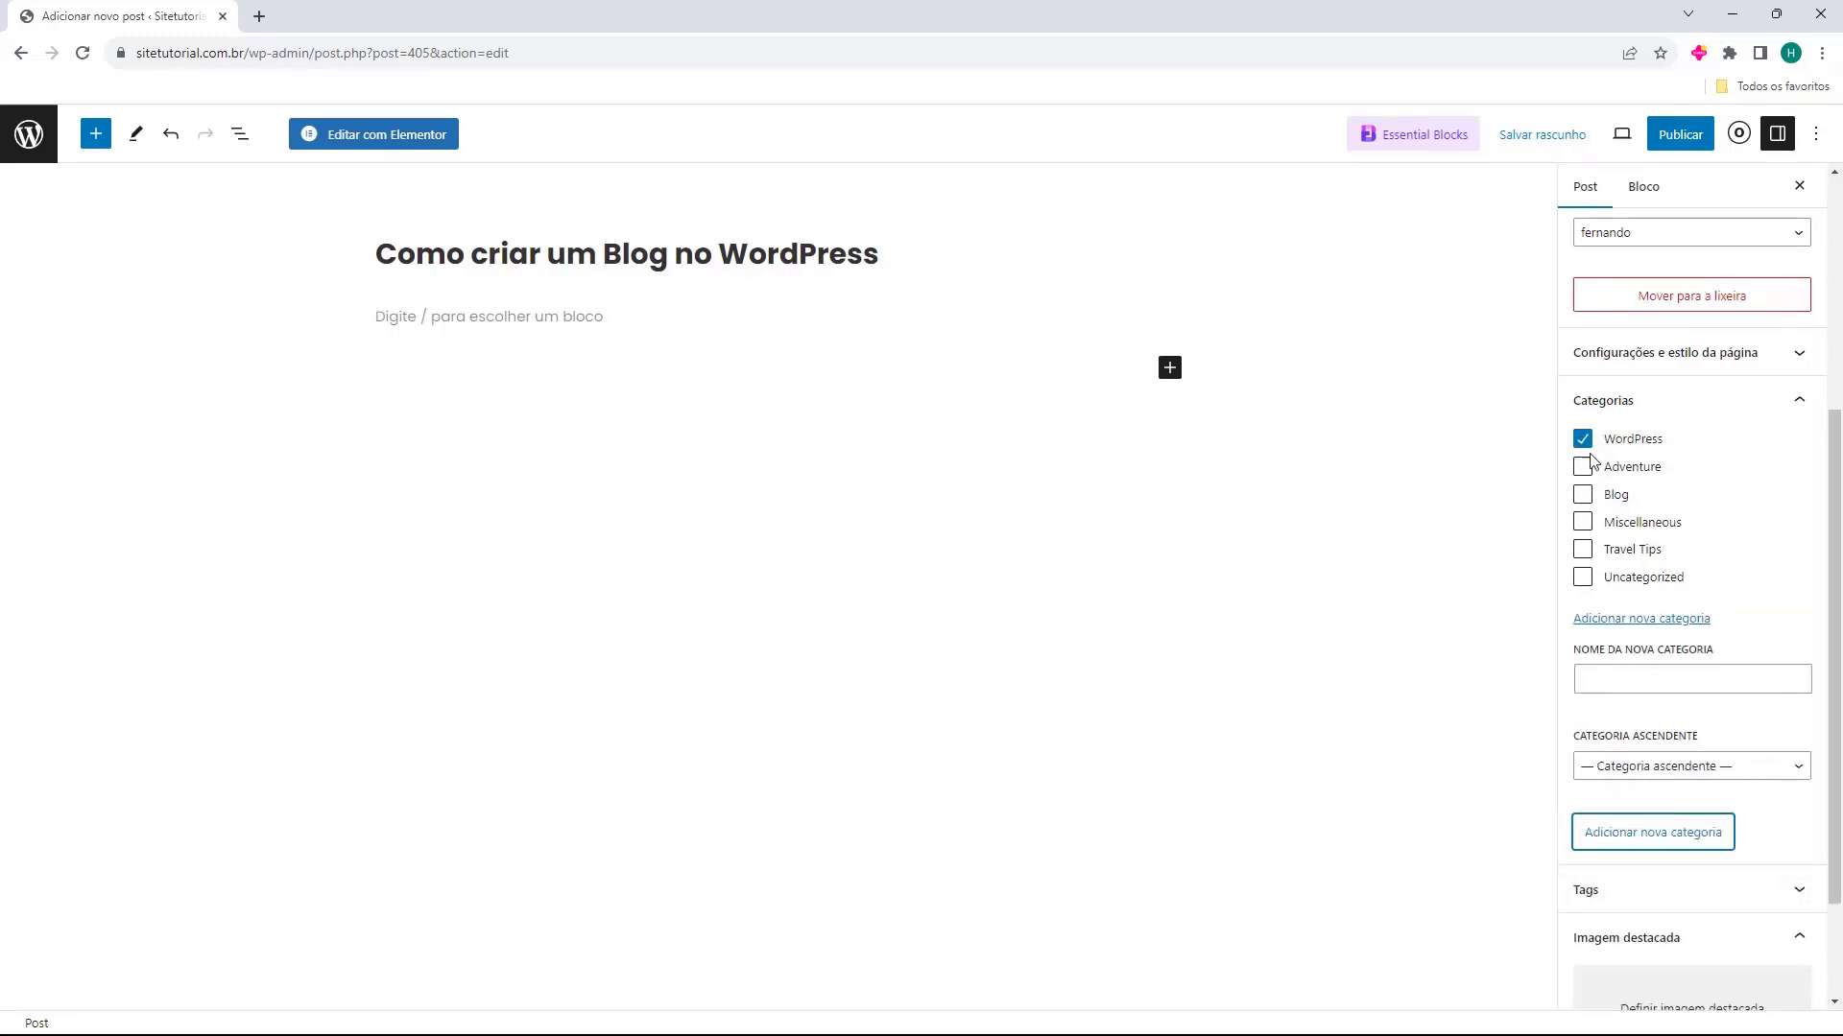
left_click(1582, 496)
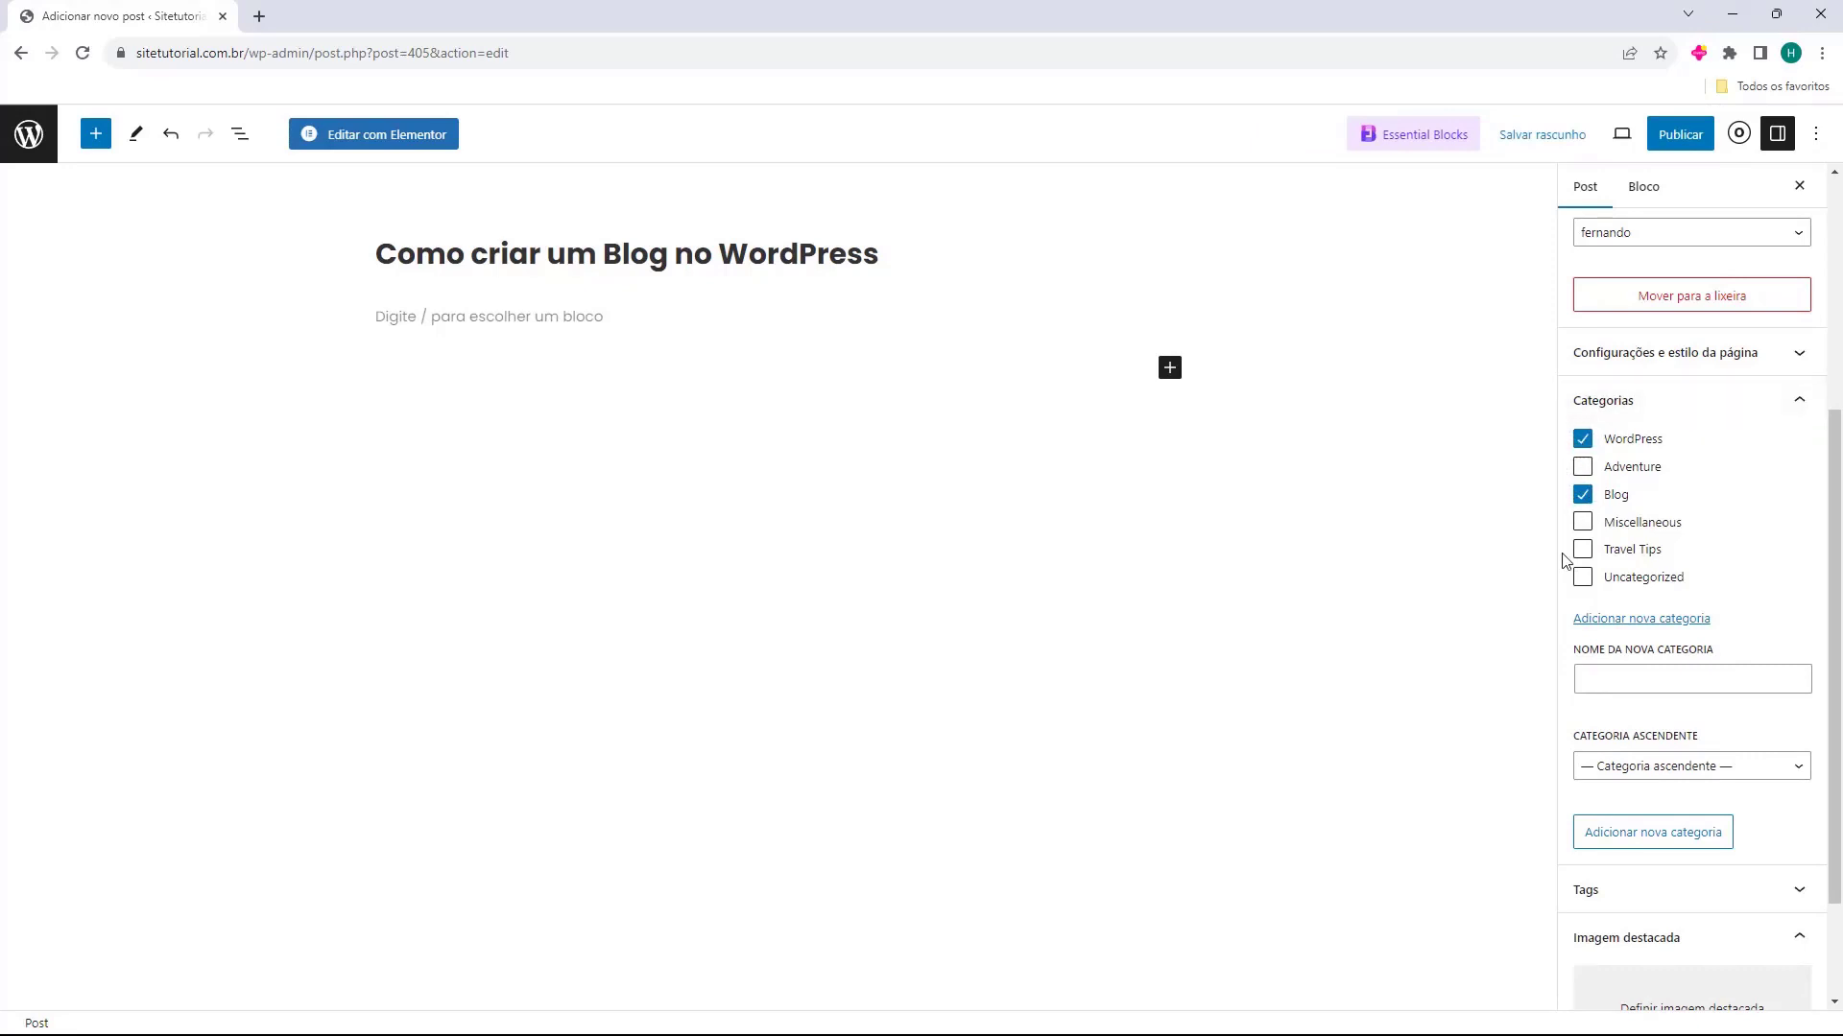
left_click(1627, 401)
Add the tags wordpress, blog wordpress, blog and elementor to the post
left_click(1640, 738)
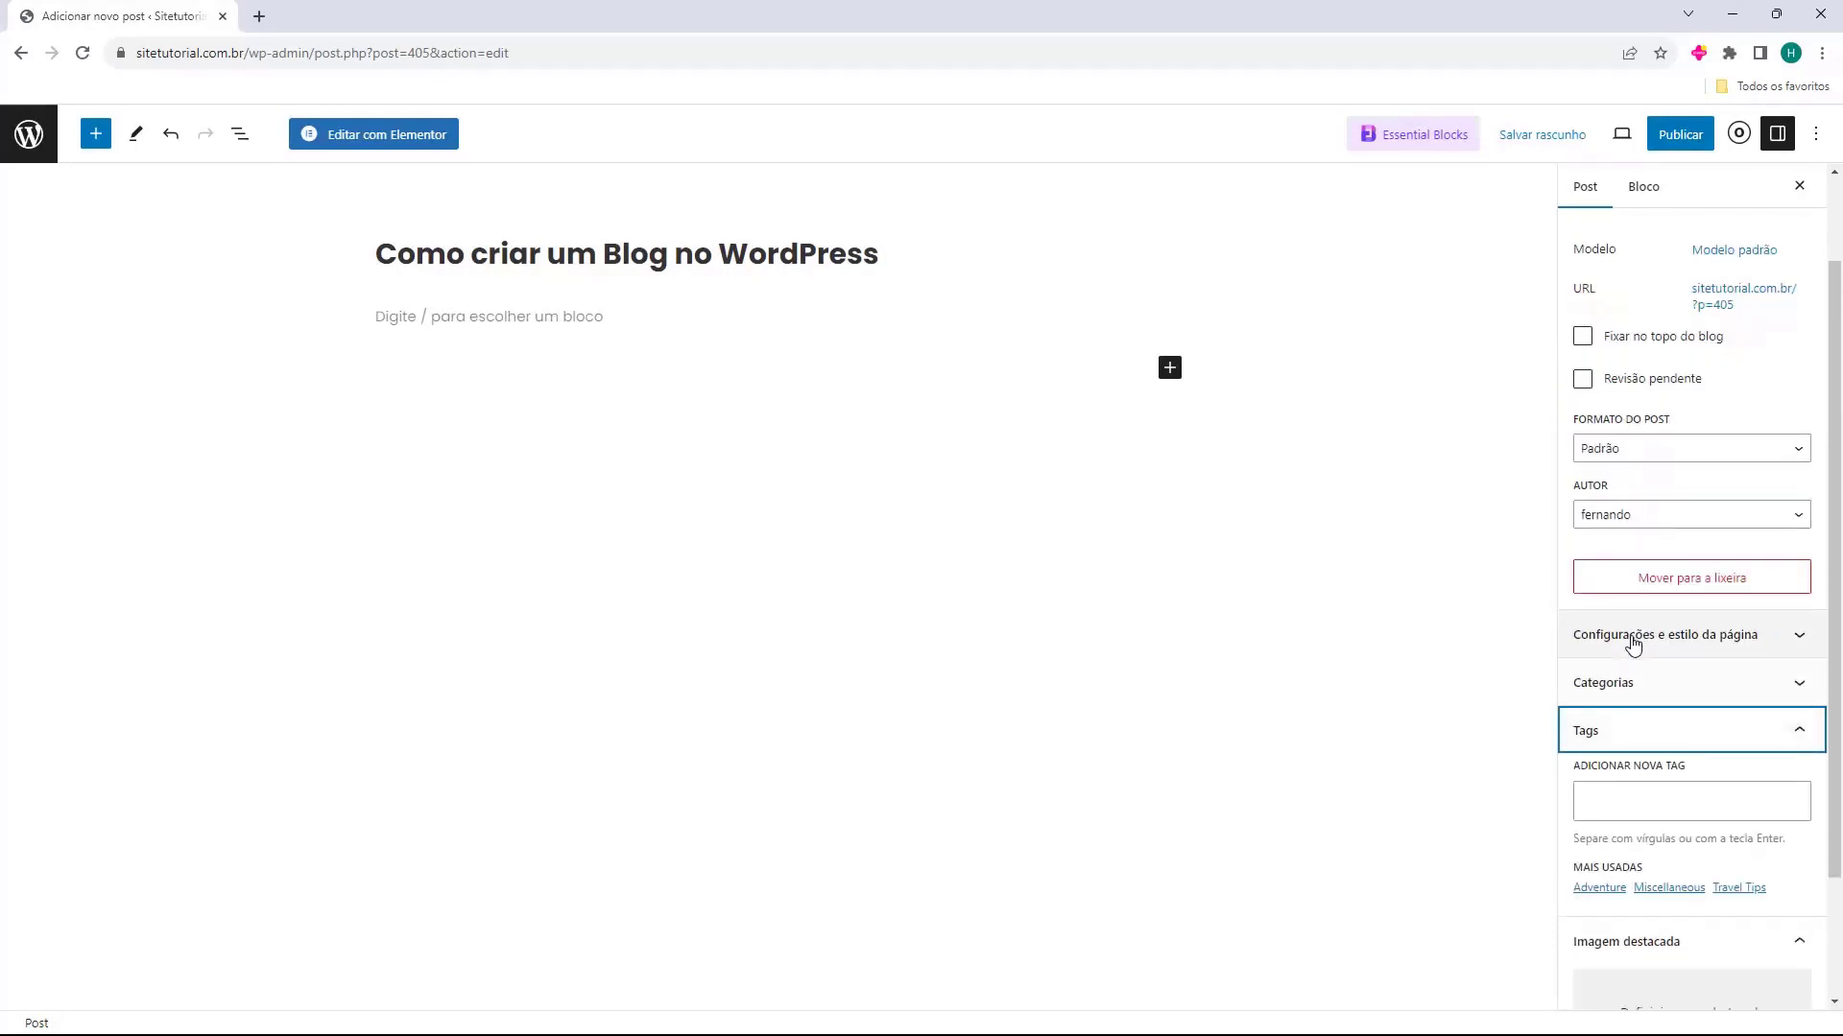
scroll(1637, 643, "down", 2)
left_click(1638, 643)
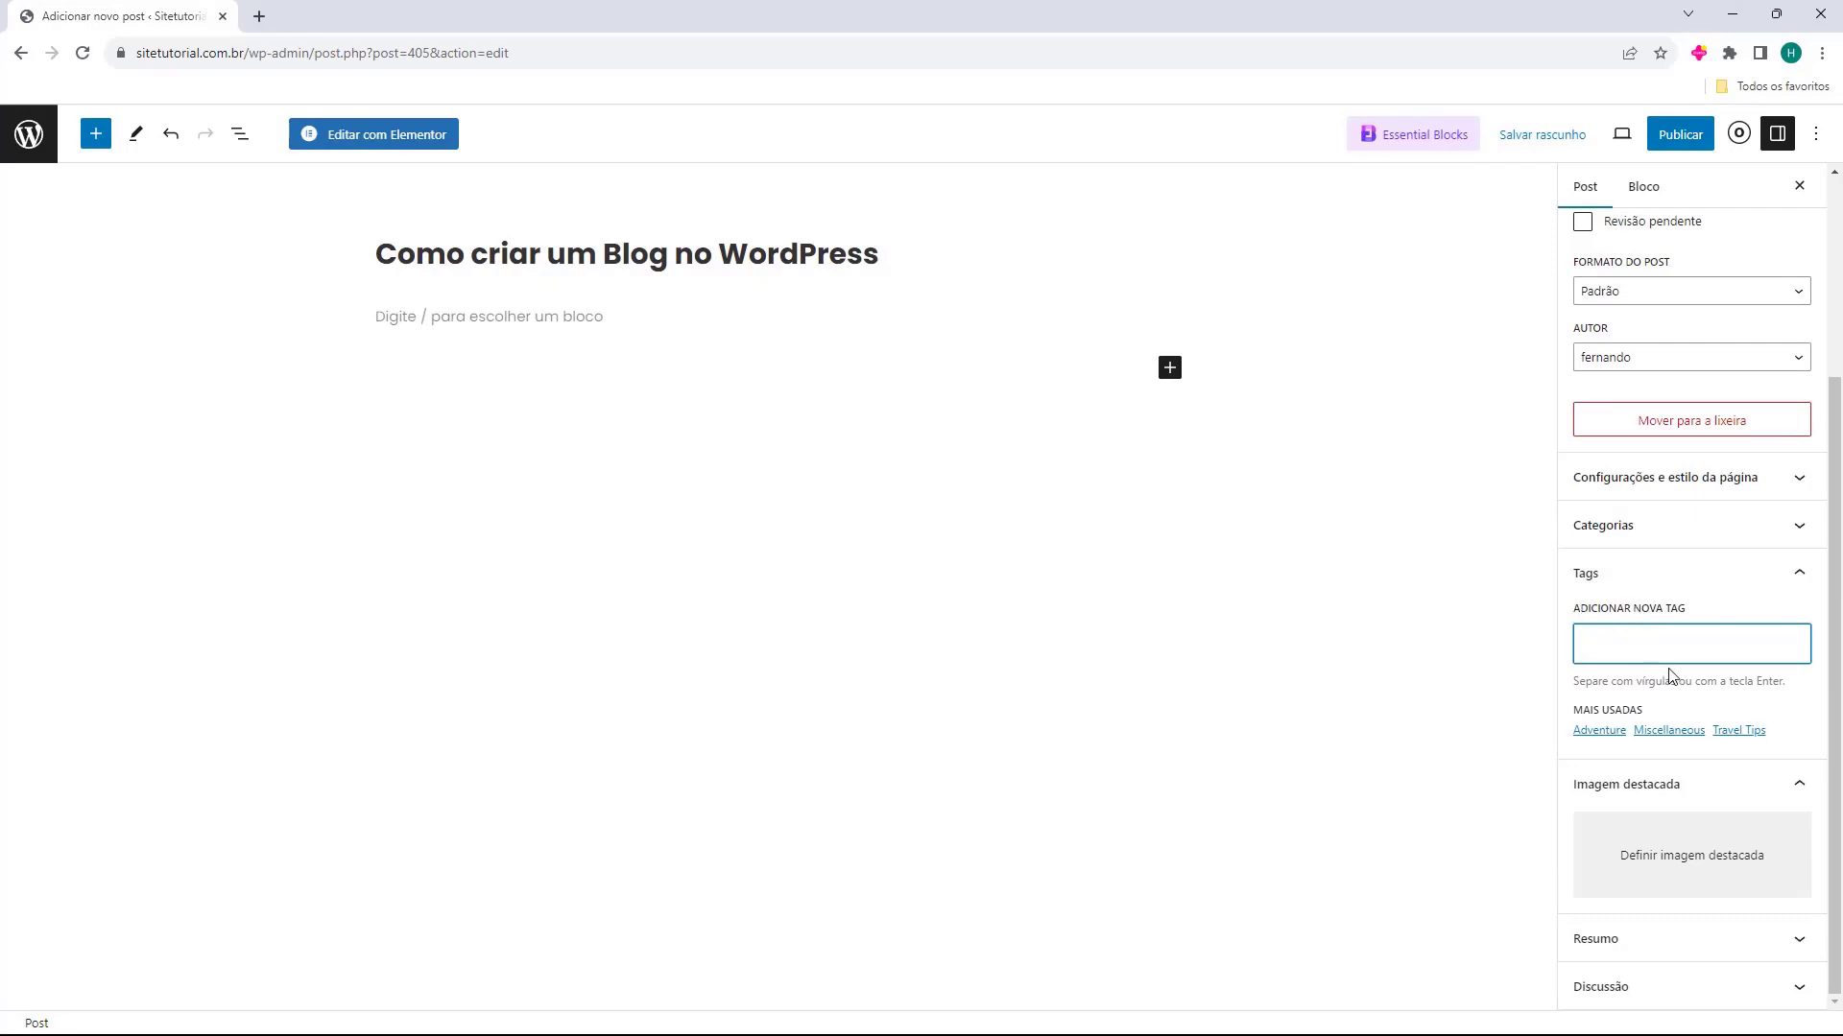
type("wordpress")
key("Return")
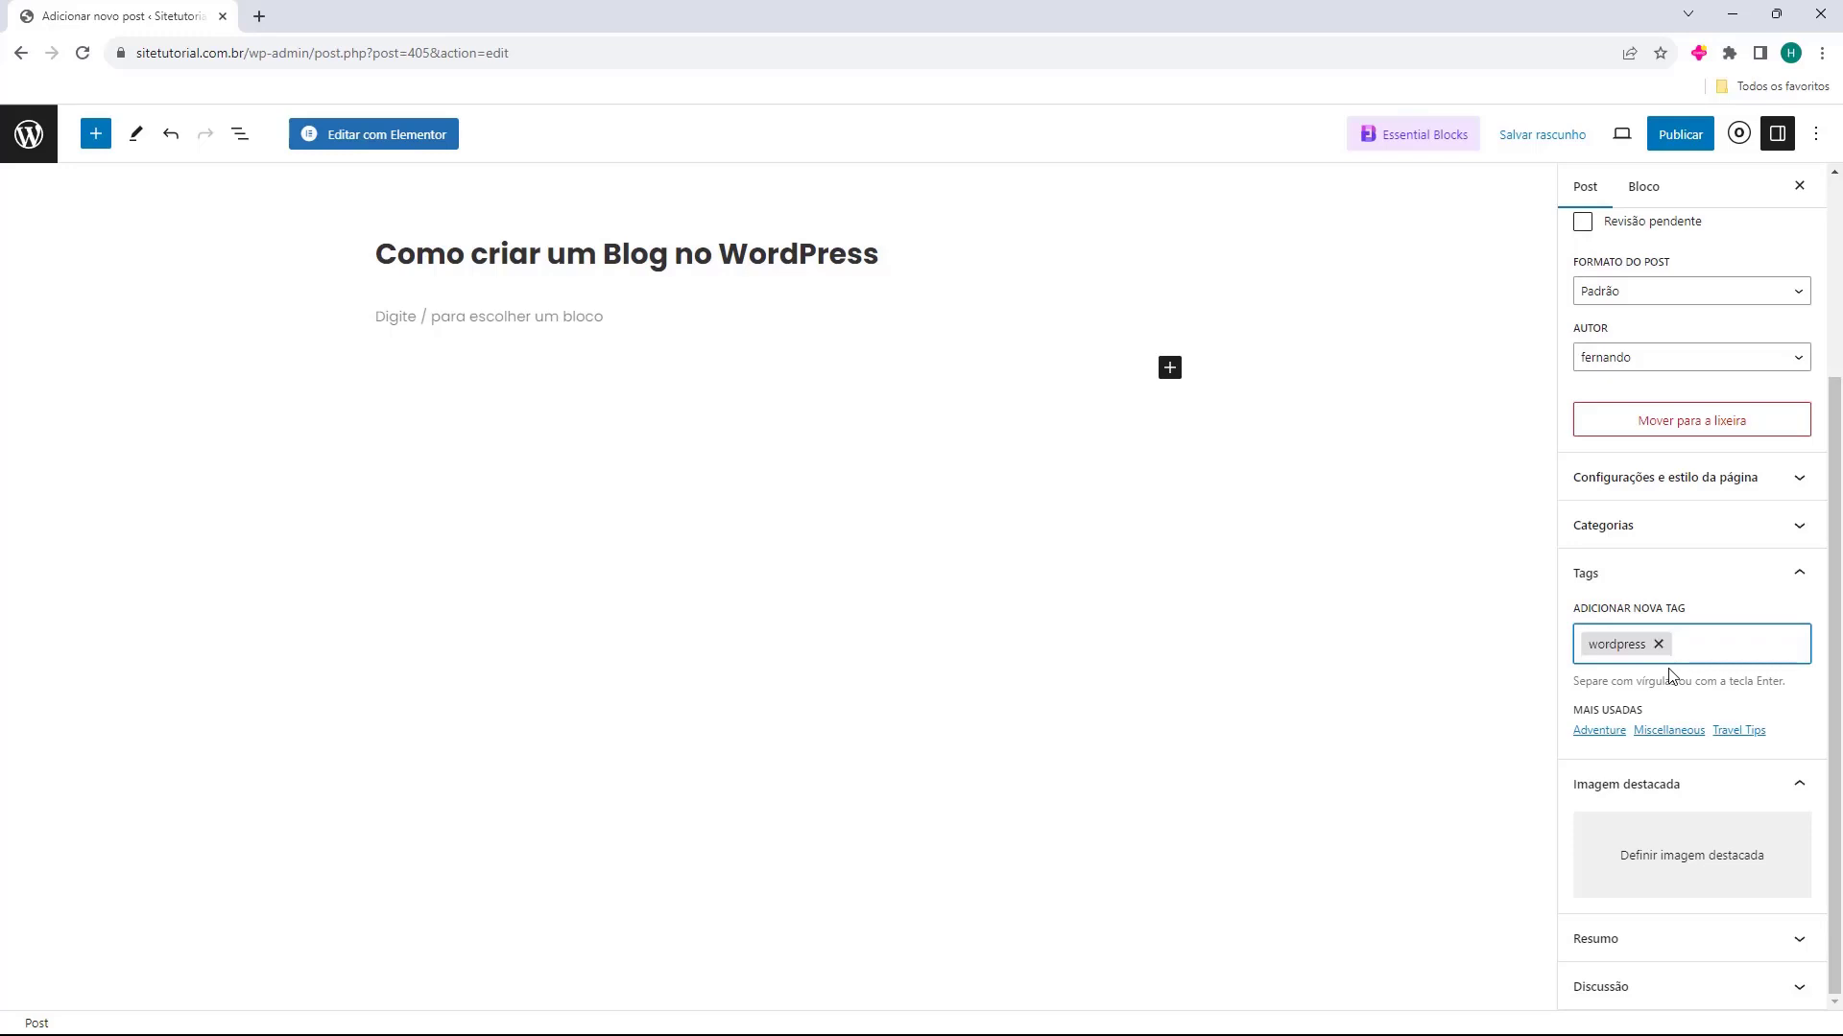
type("blog wordpress")
key("Return")
type("blog")
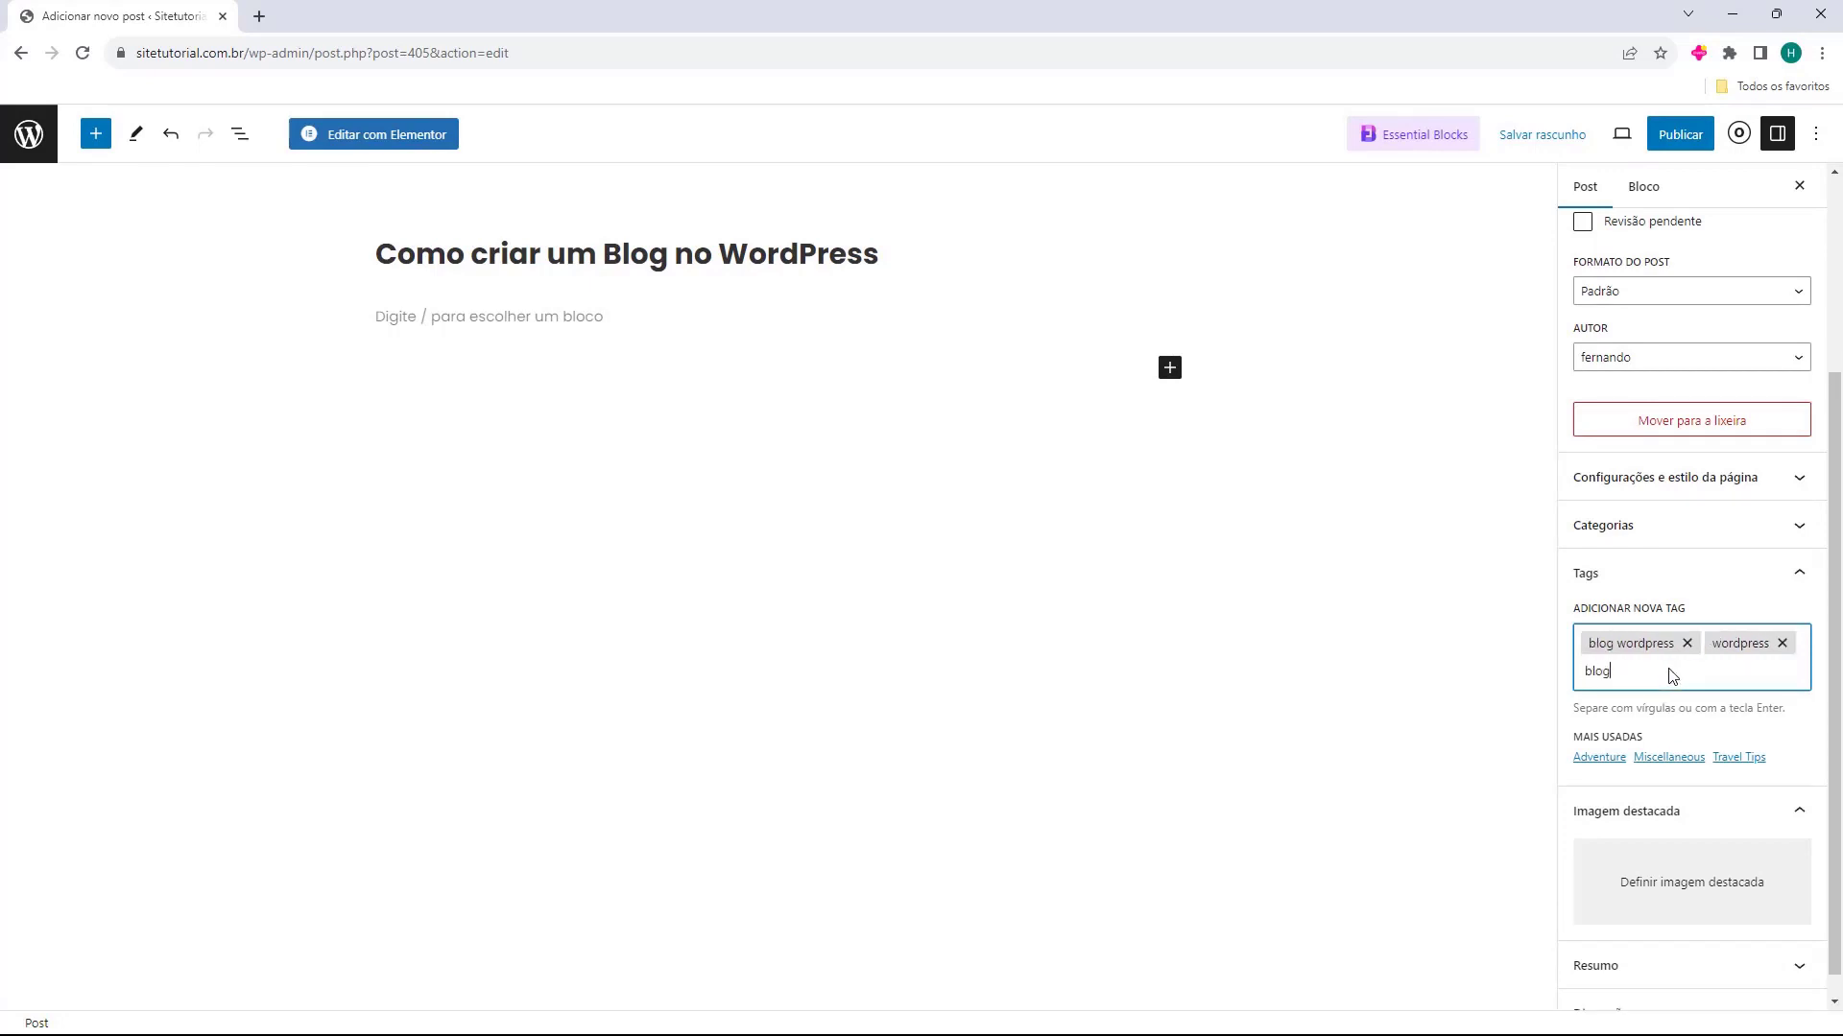
key("Return")
type("elementor")
key("Return")
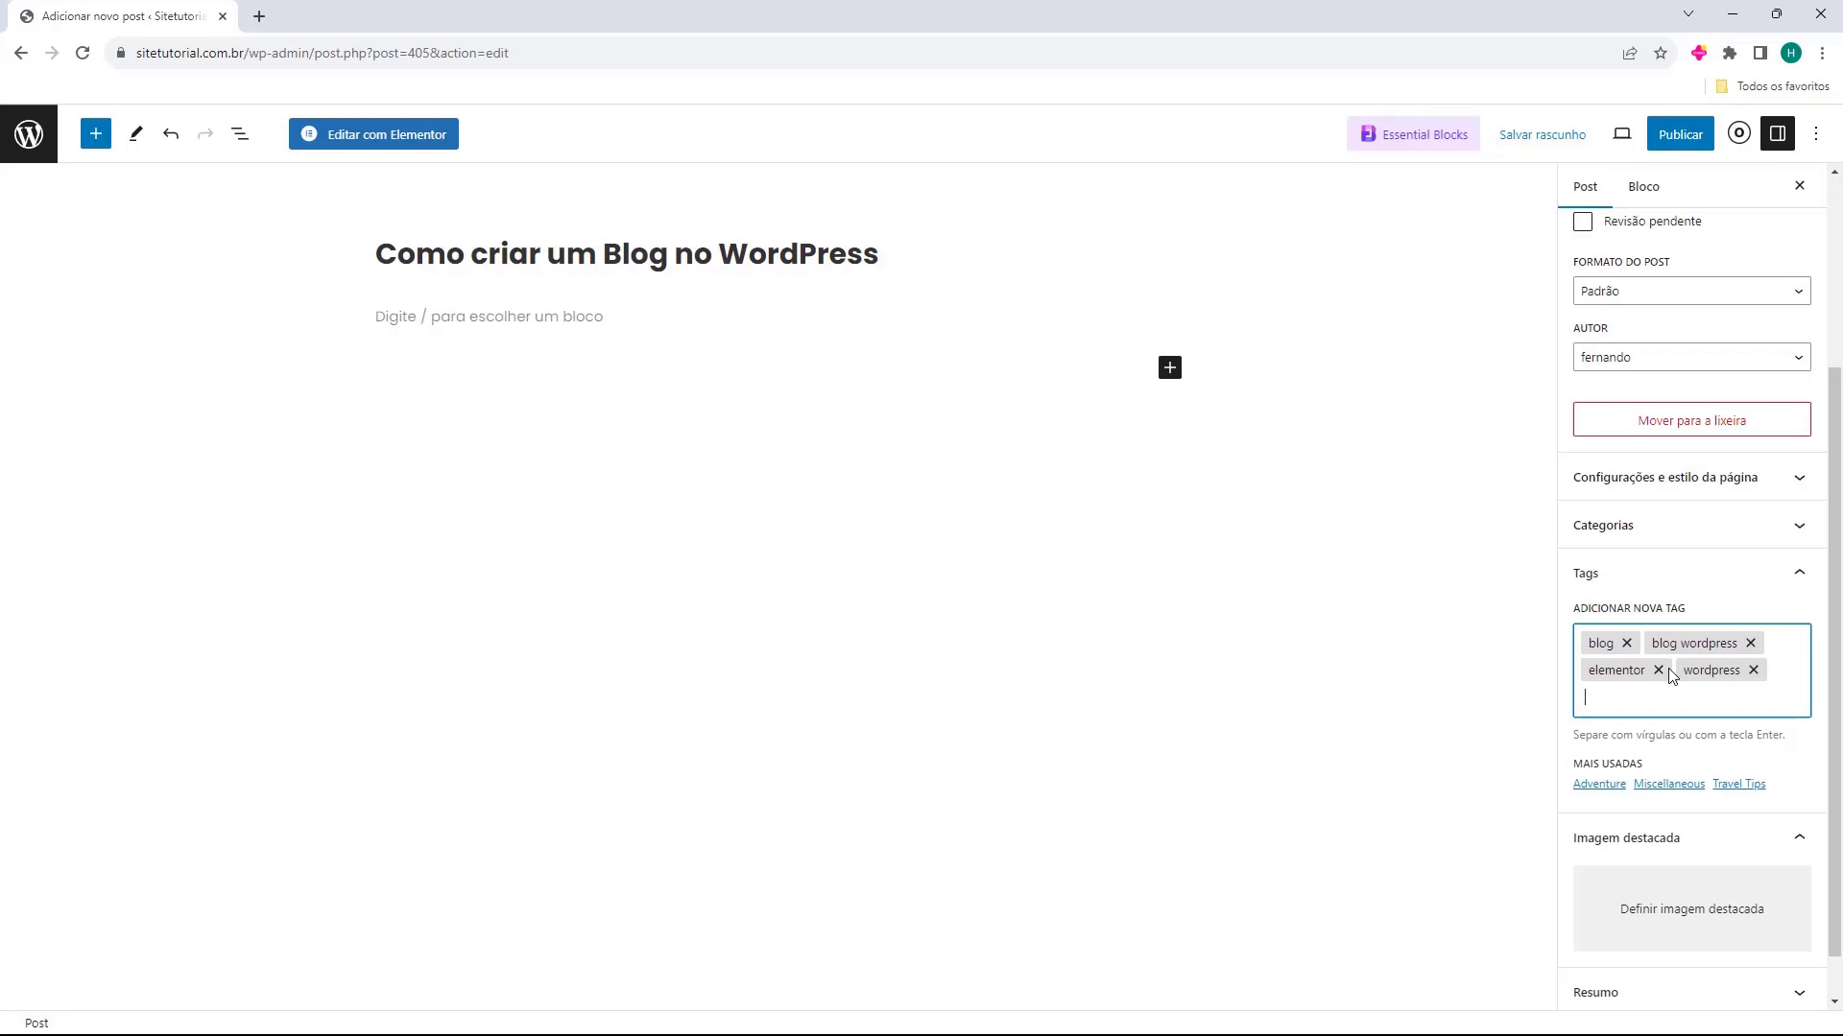
Upload Exemplo.png from the computer and set it as the post's featured image
scroll(1598, 826, "down", 1)
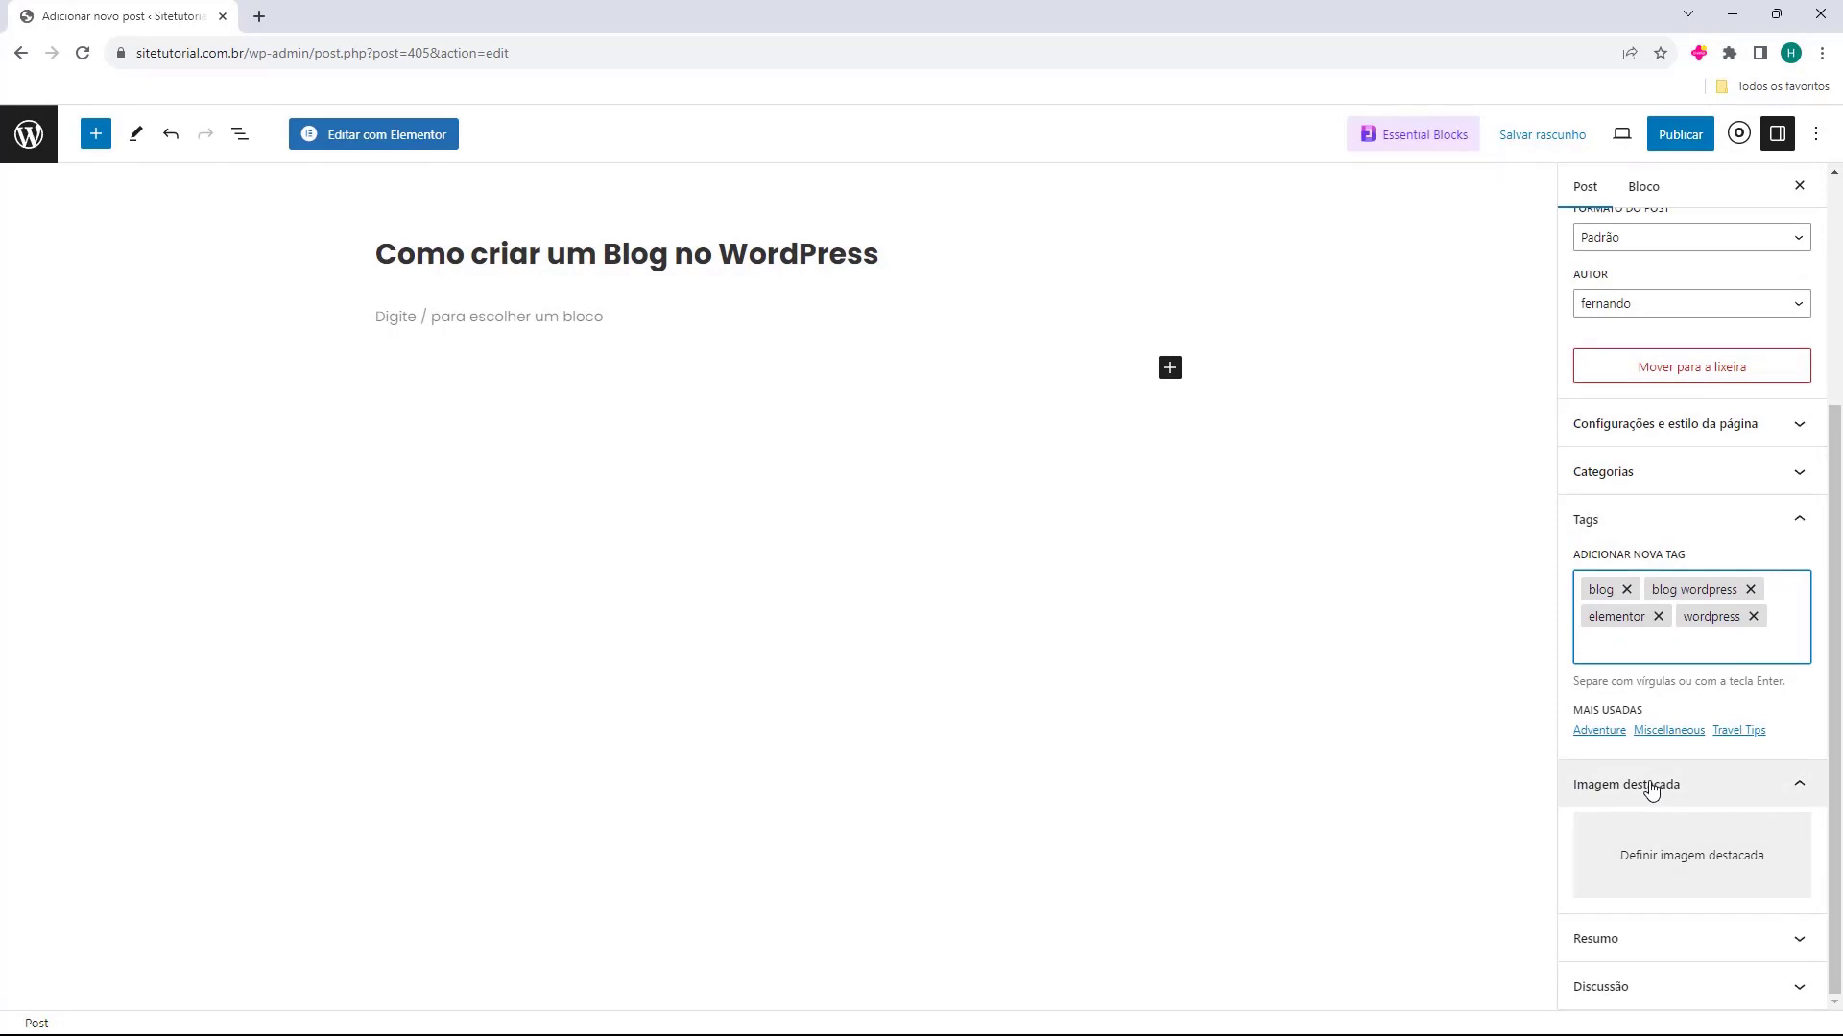
left_click(1644, 864)
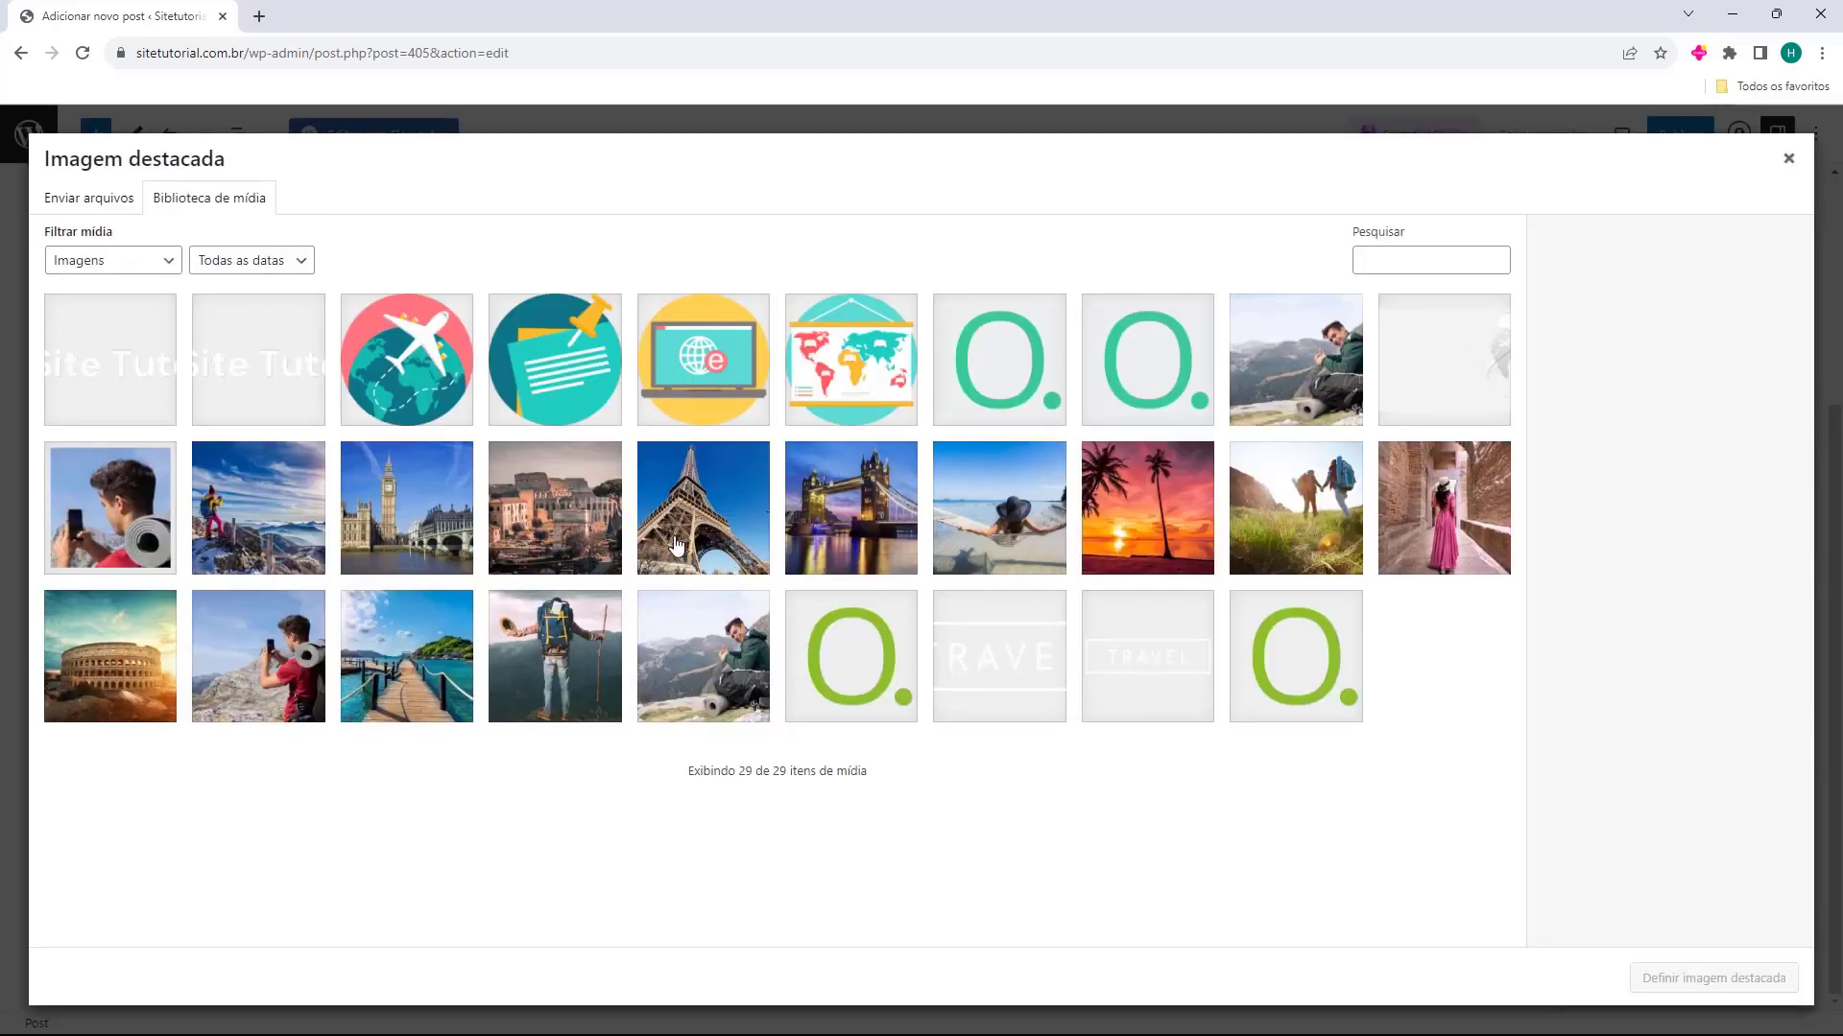
left_click(53, 209)
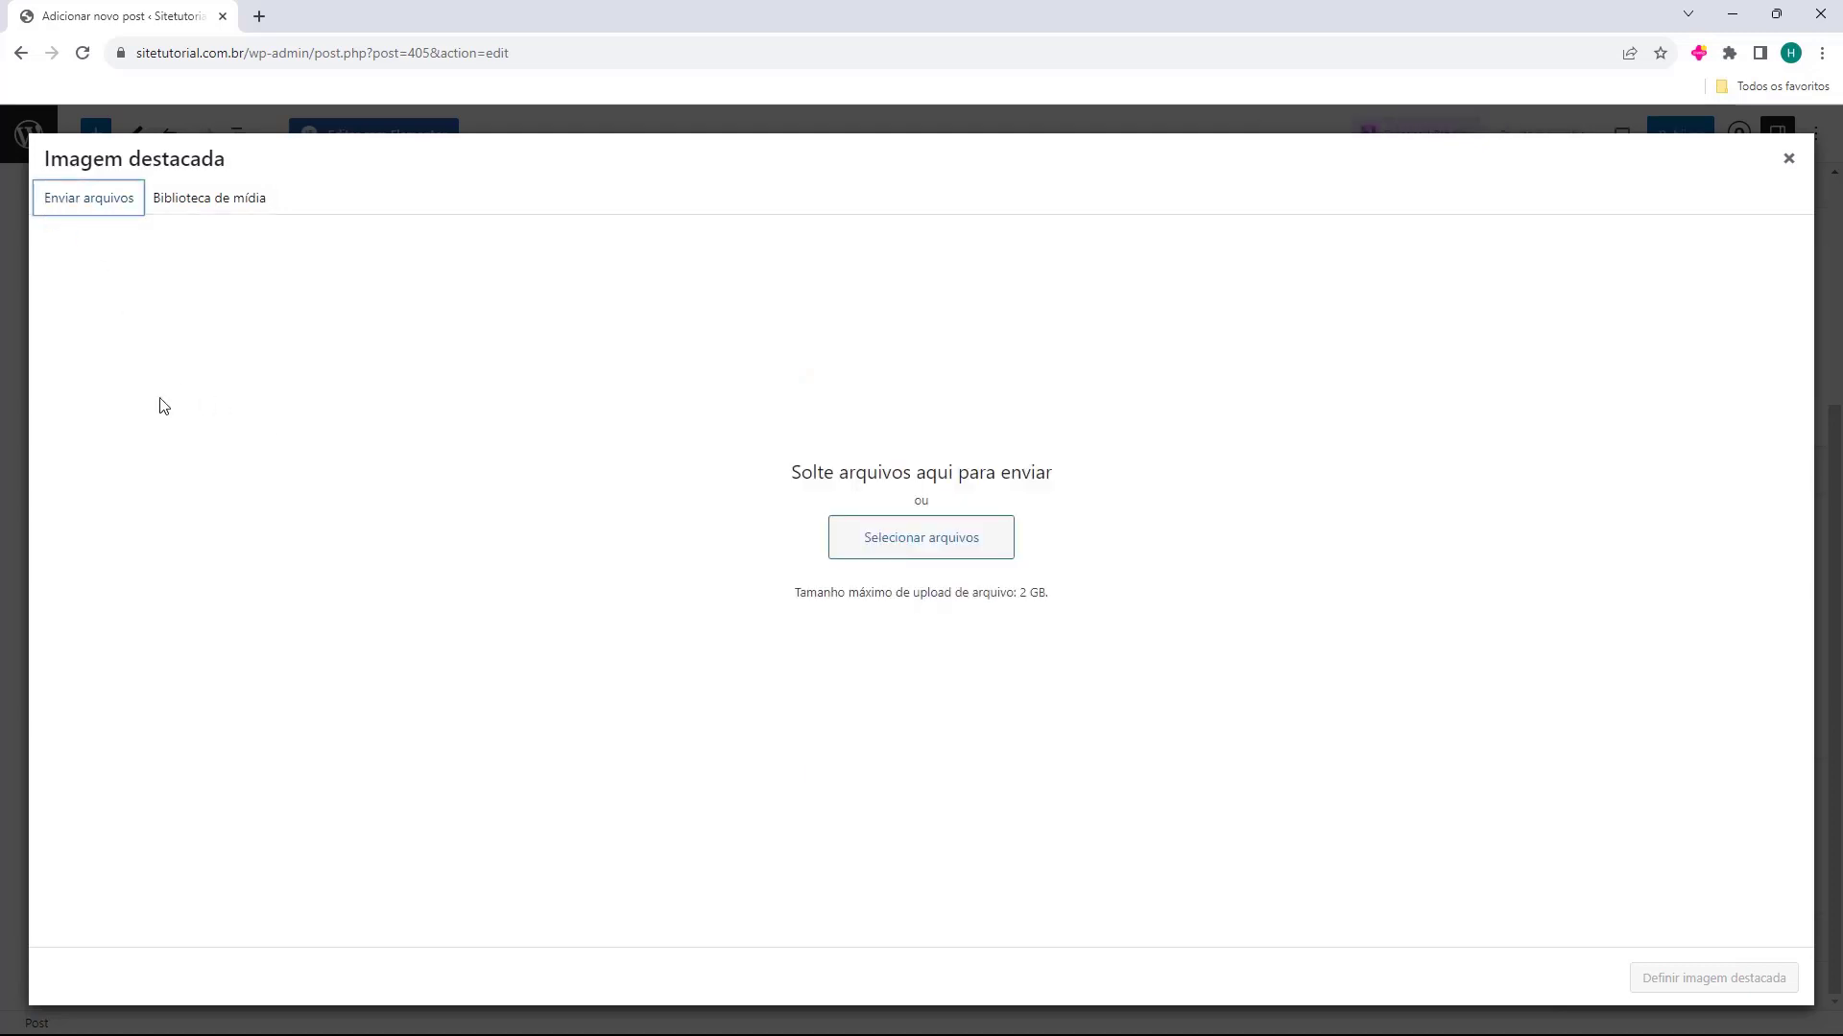
left_click_drag(0, 407, 889, 378)
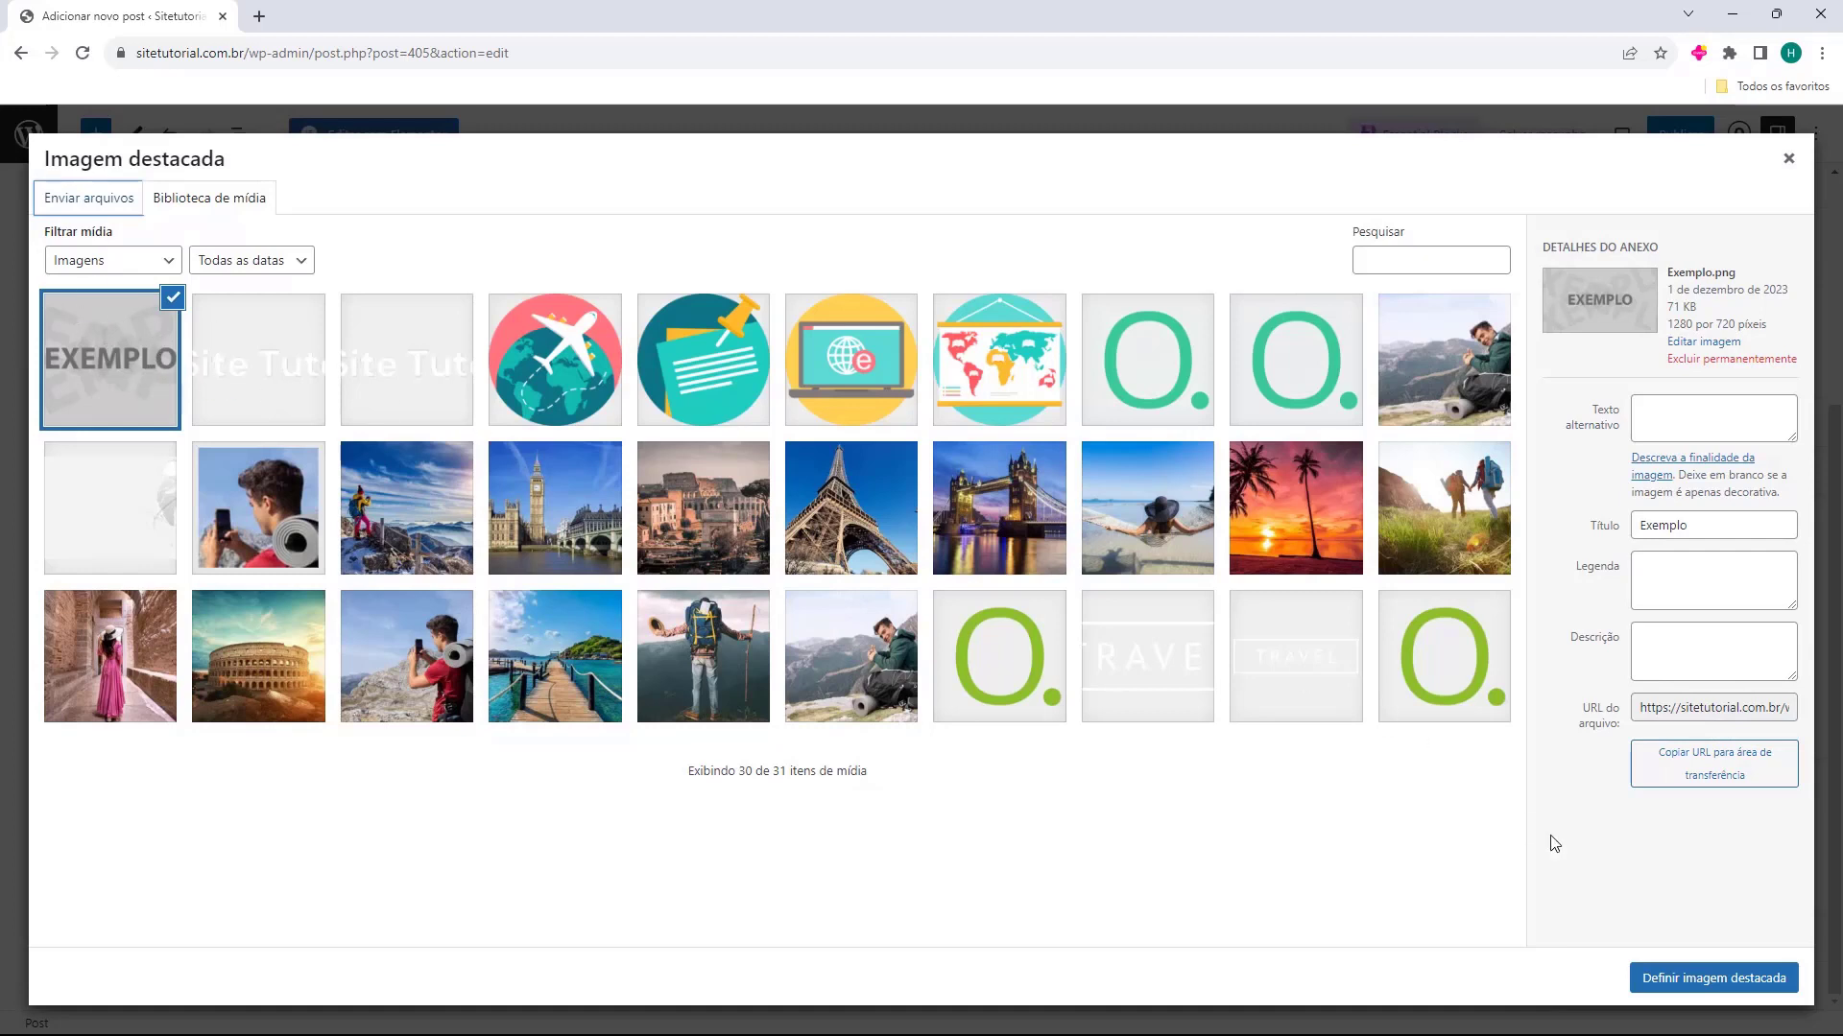
left_click(1672, 986)
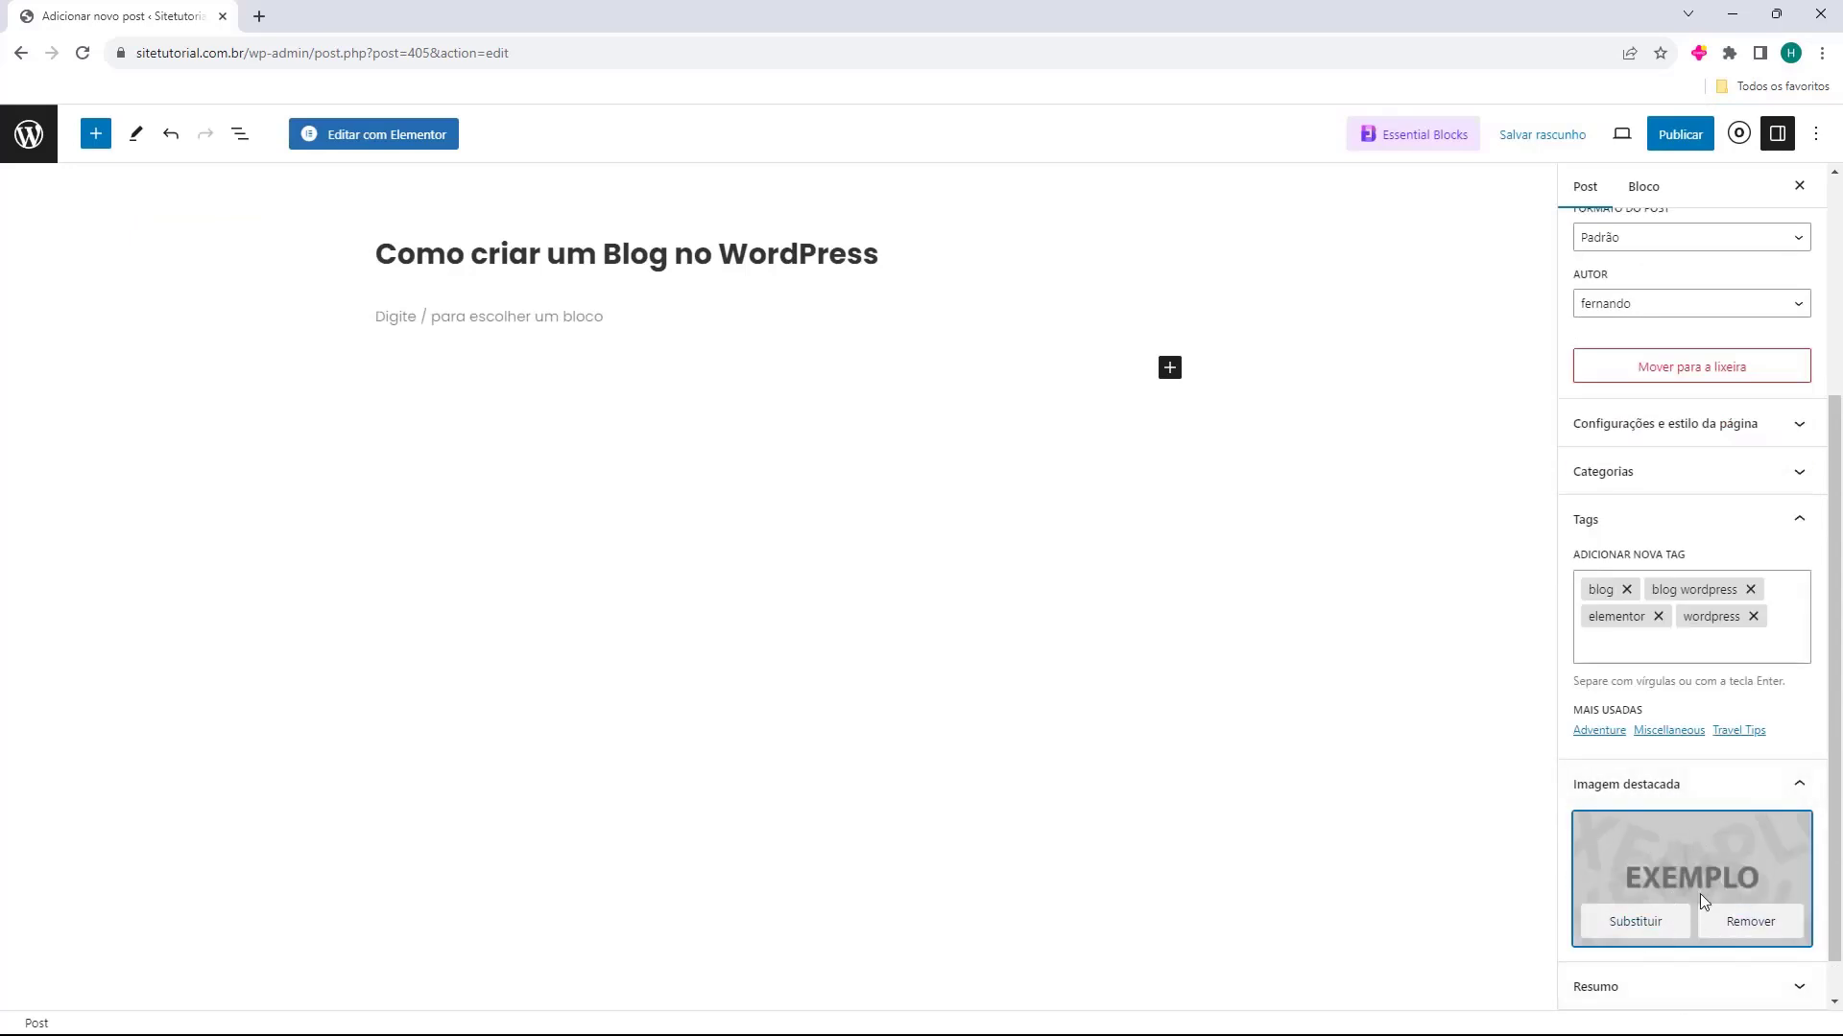
Paste the copied text into the post's optional Resumo field and collapse that section
scroll(1654, 809, "down", 1)
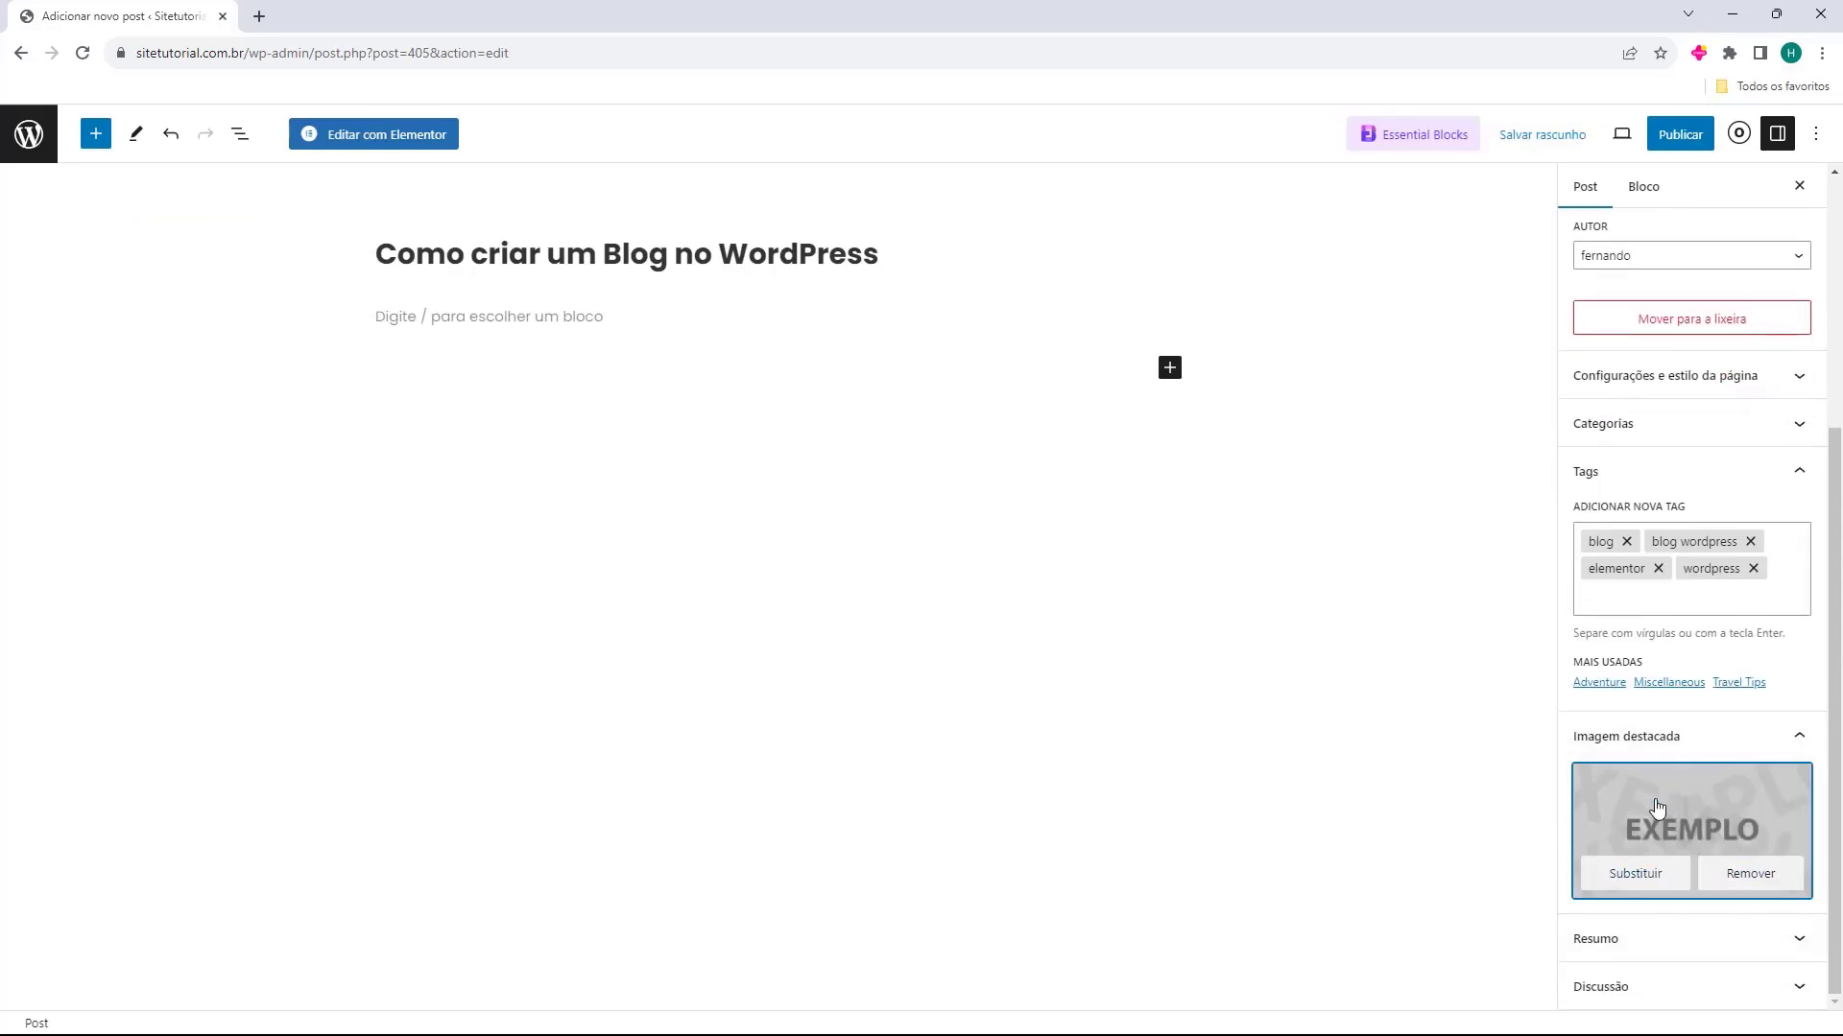
left_click(1632, 950)
left_click(1629, 875)
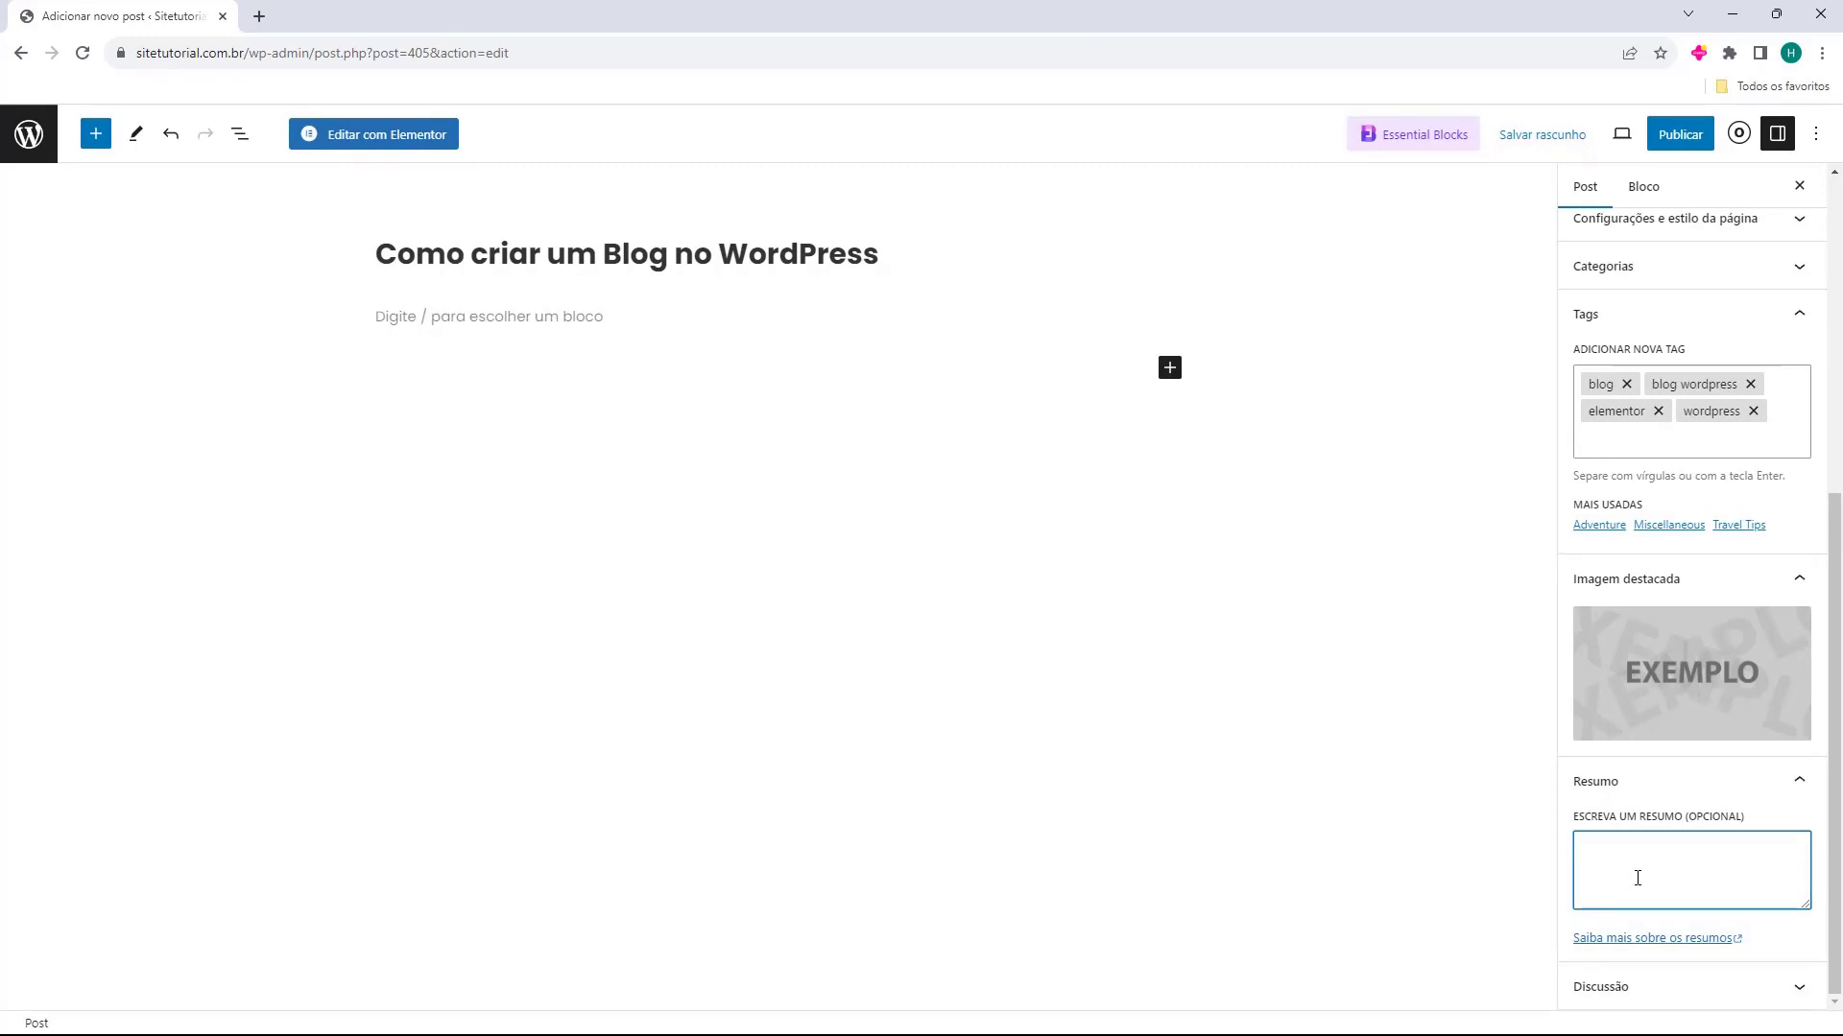
type("Artigo de como criar um blog no WordPress")
left_click(1611, 785)
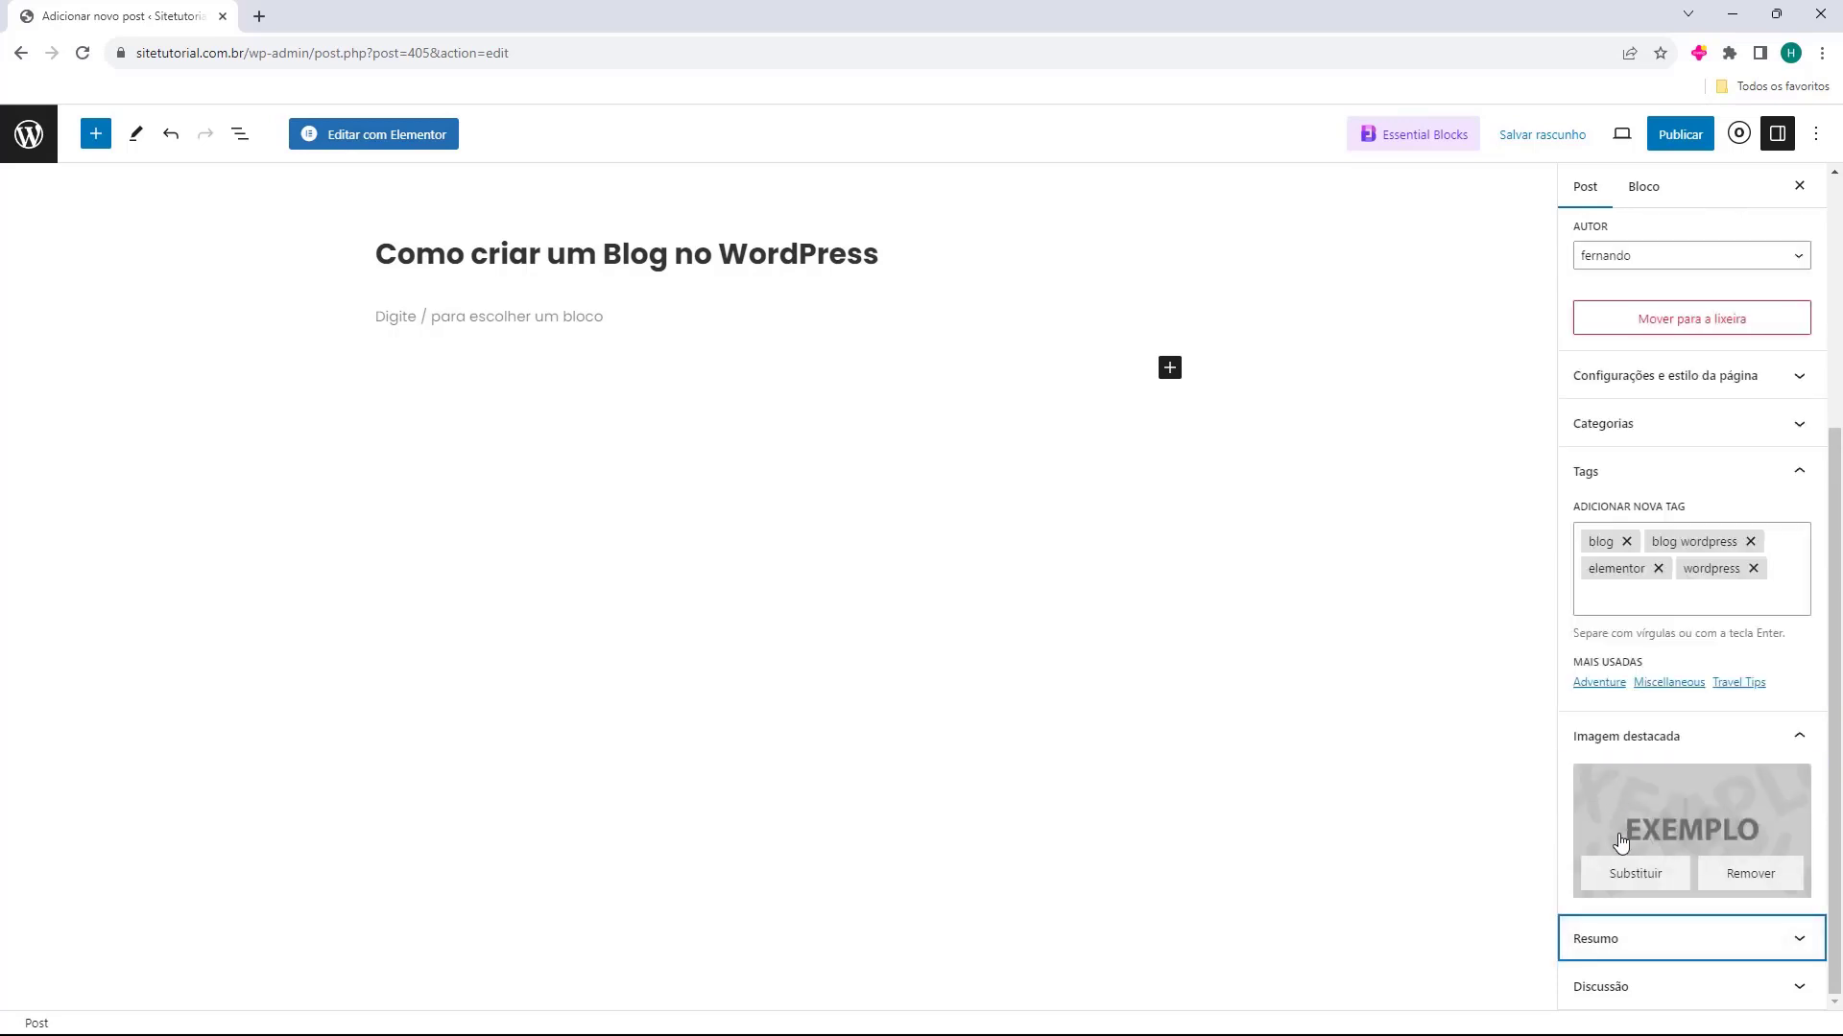
Check the post's Discussão options for comments and pingbacks without changing them, and collapse the section
left_click(1581, 991)
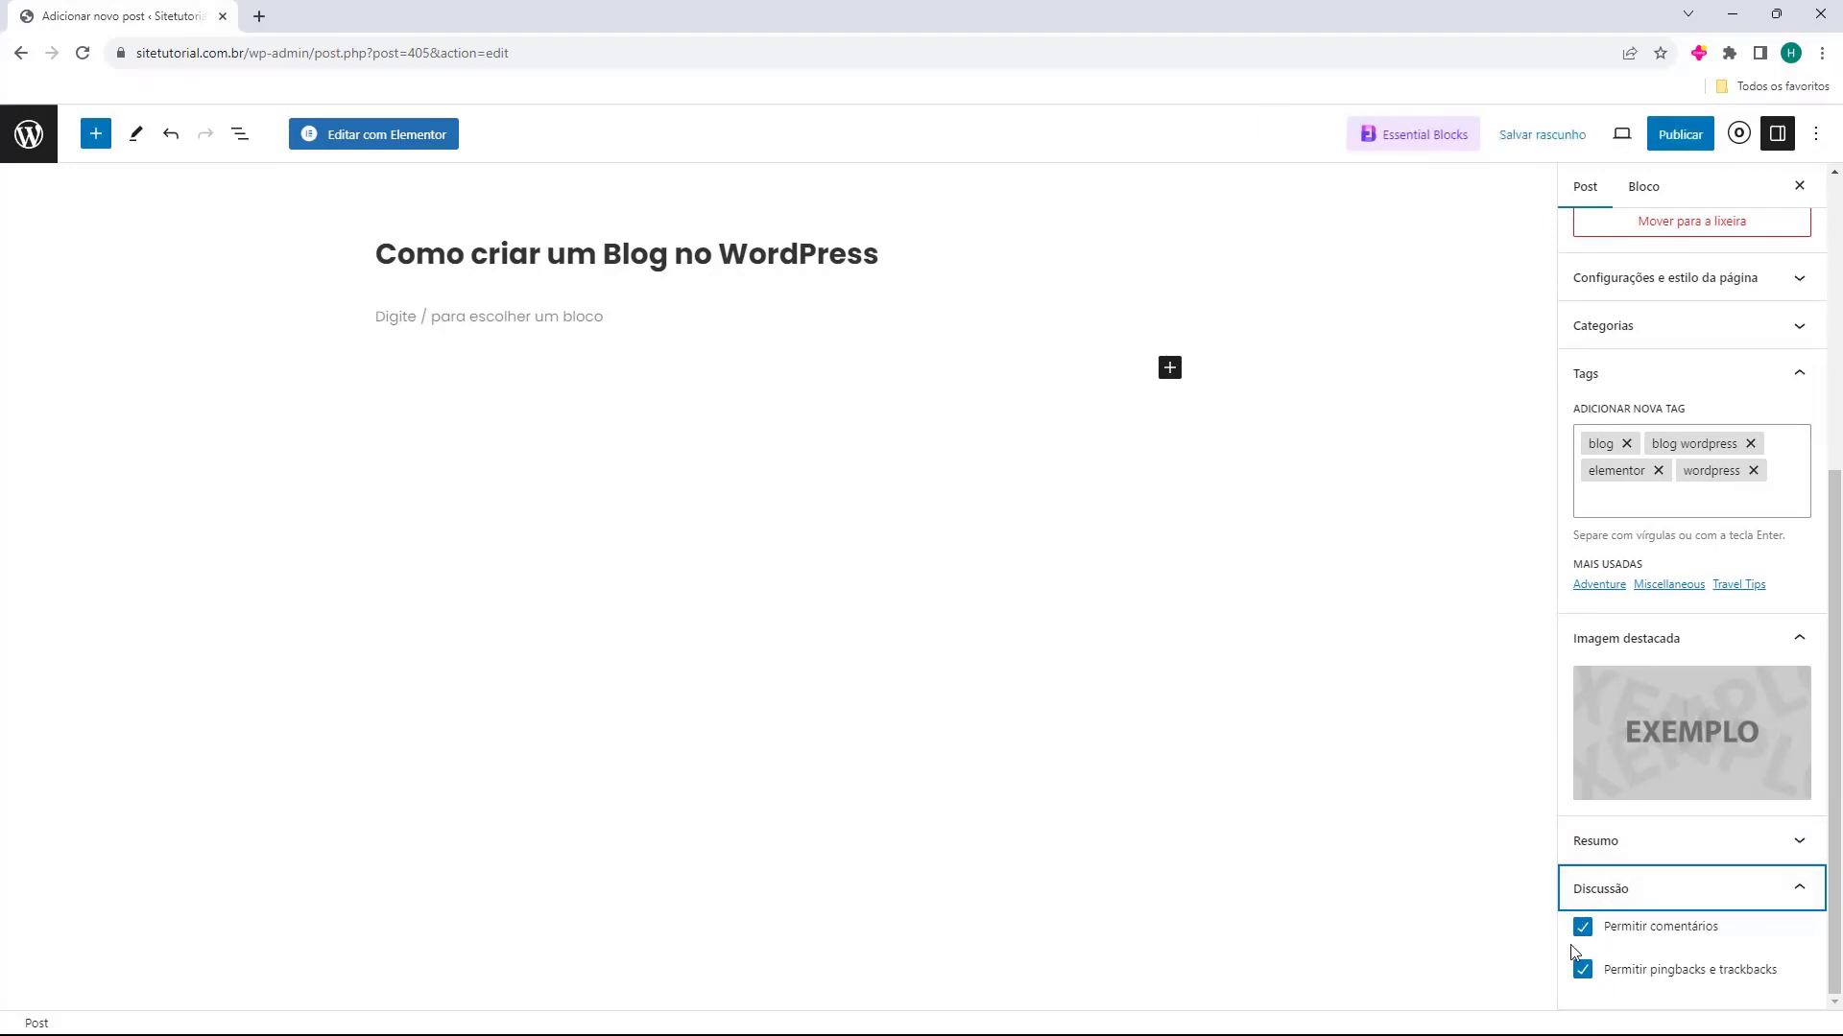
left_click(1581, 894)
scroll(1694, 588, "up", 4)
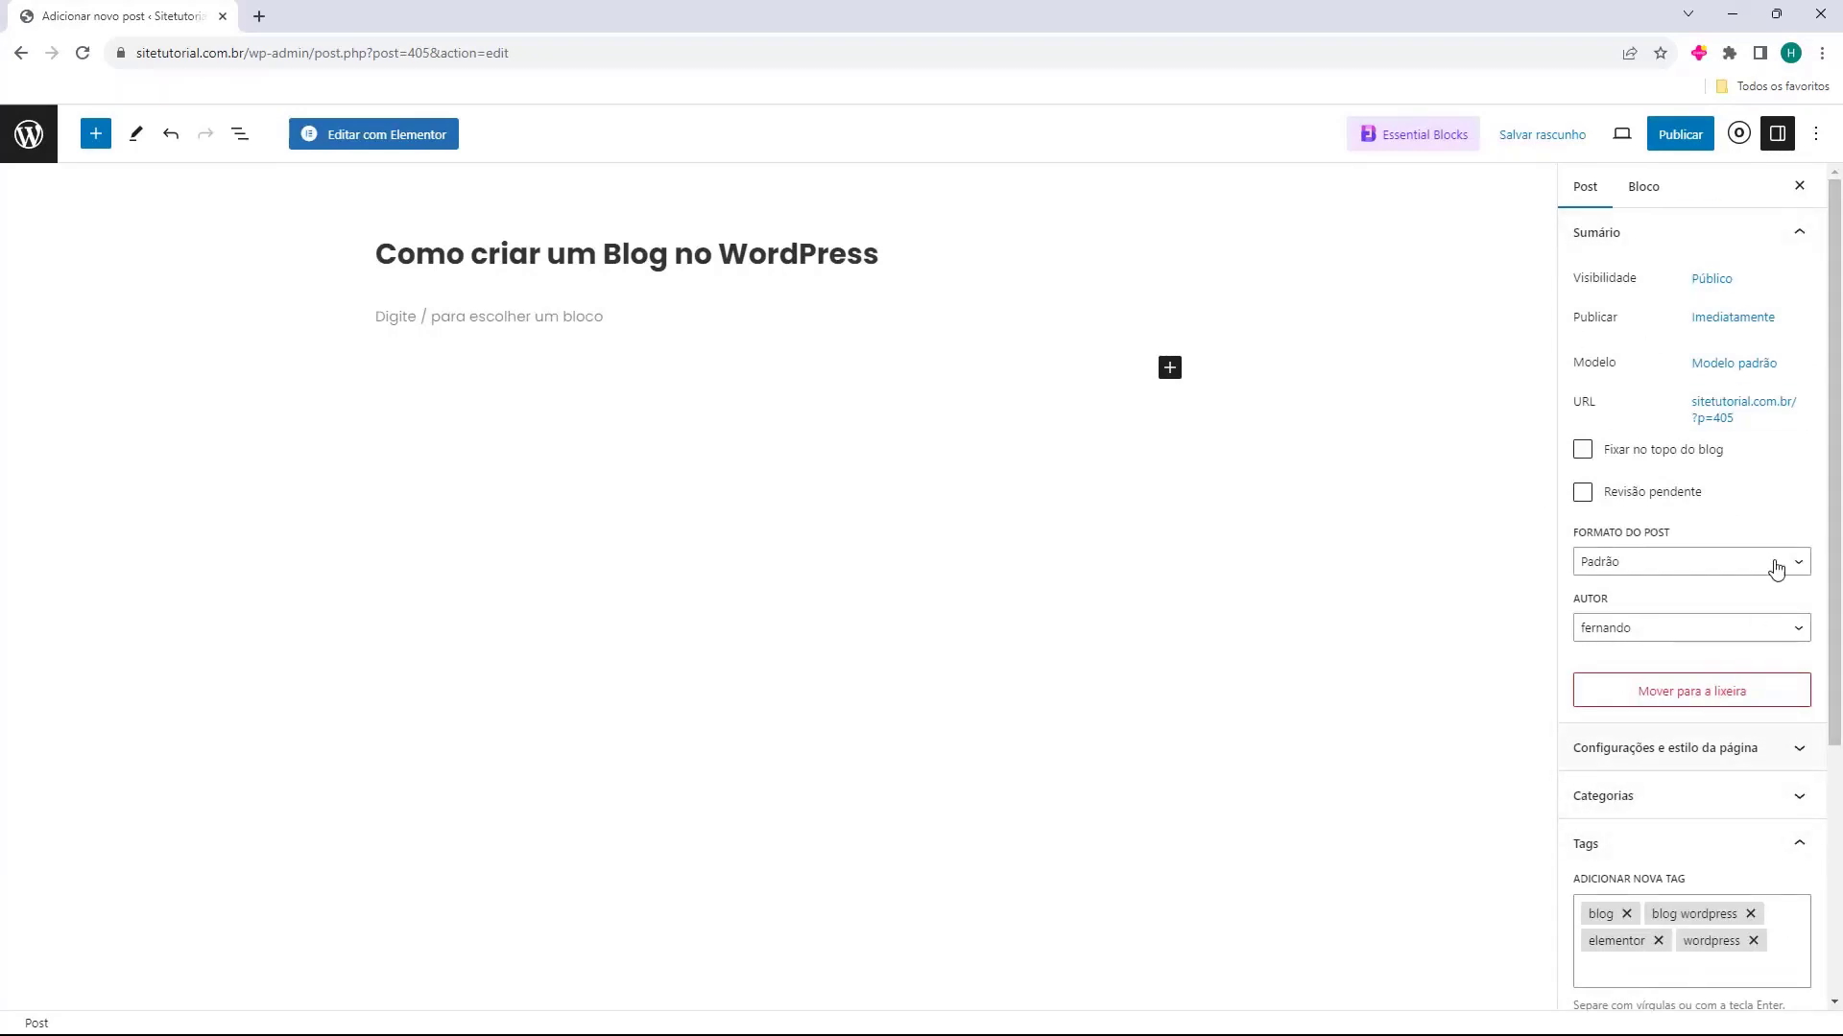
Browse the full block library for the Texto, Mídia and Apresentação blocks, and close it without inserting any
left_click(482, 327)
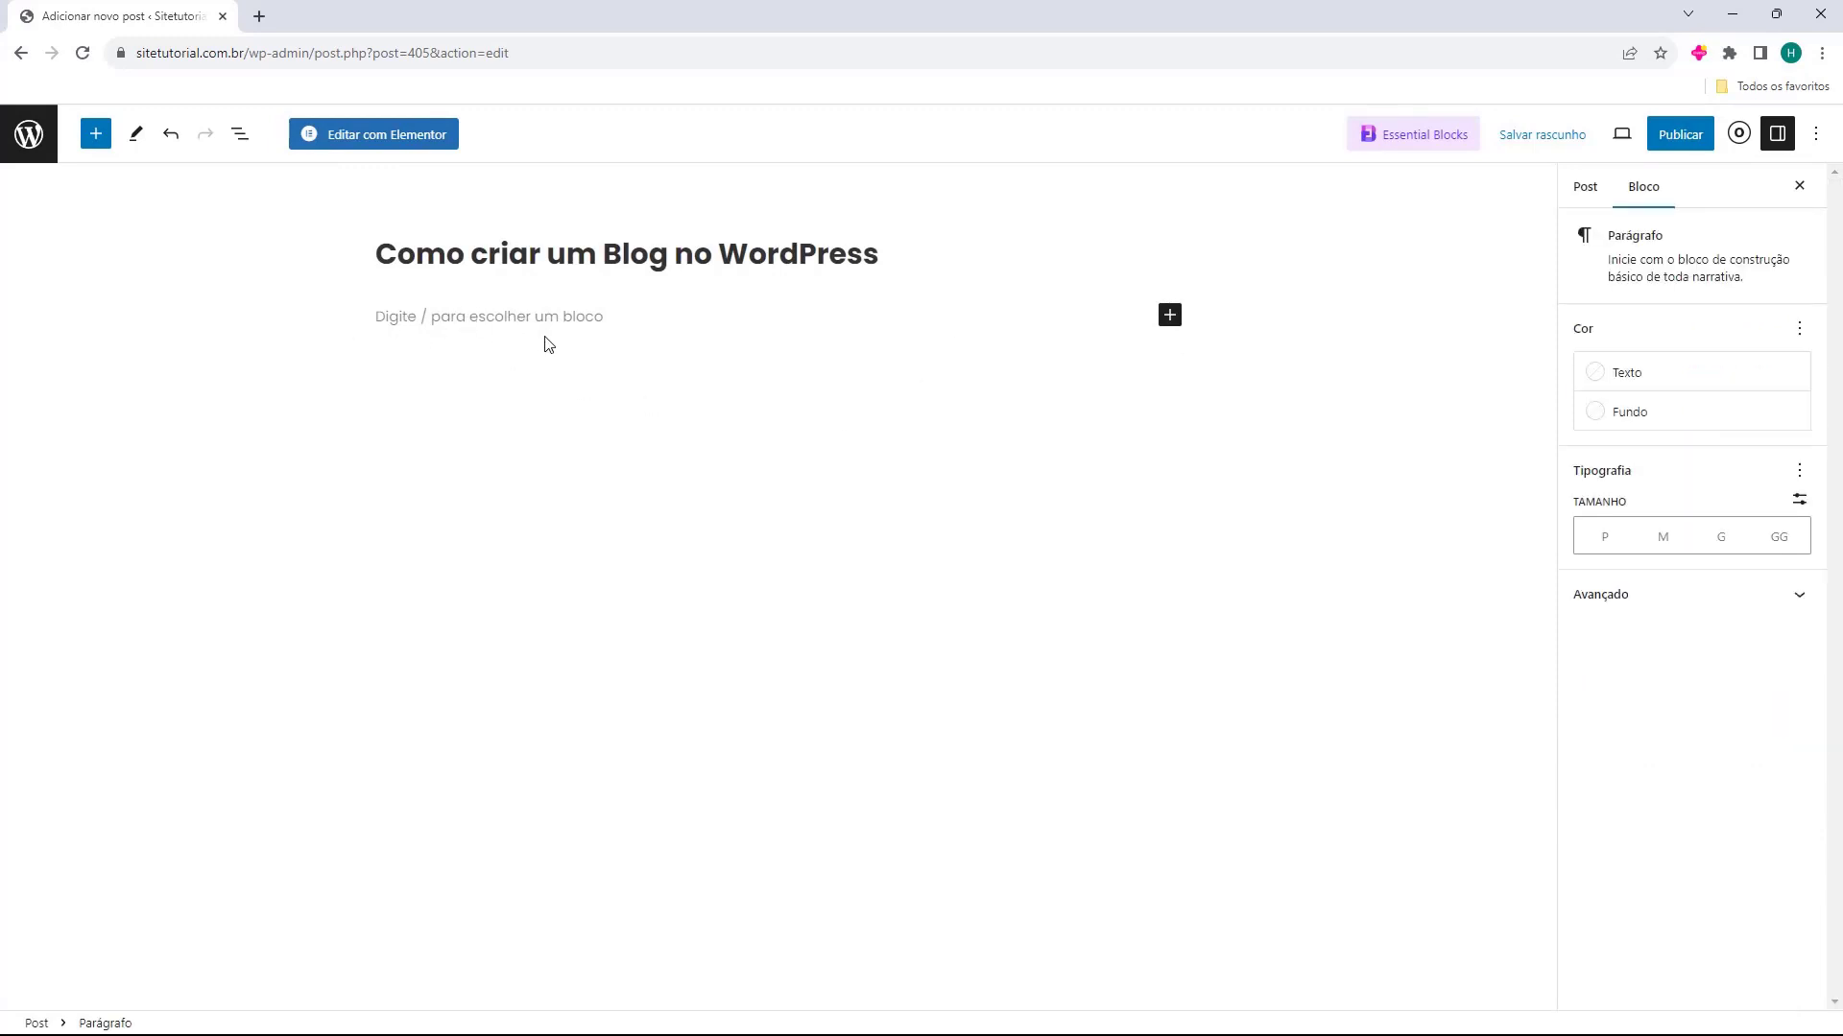
left_click(1170, 315)
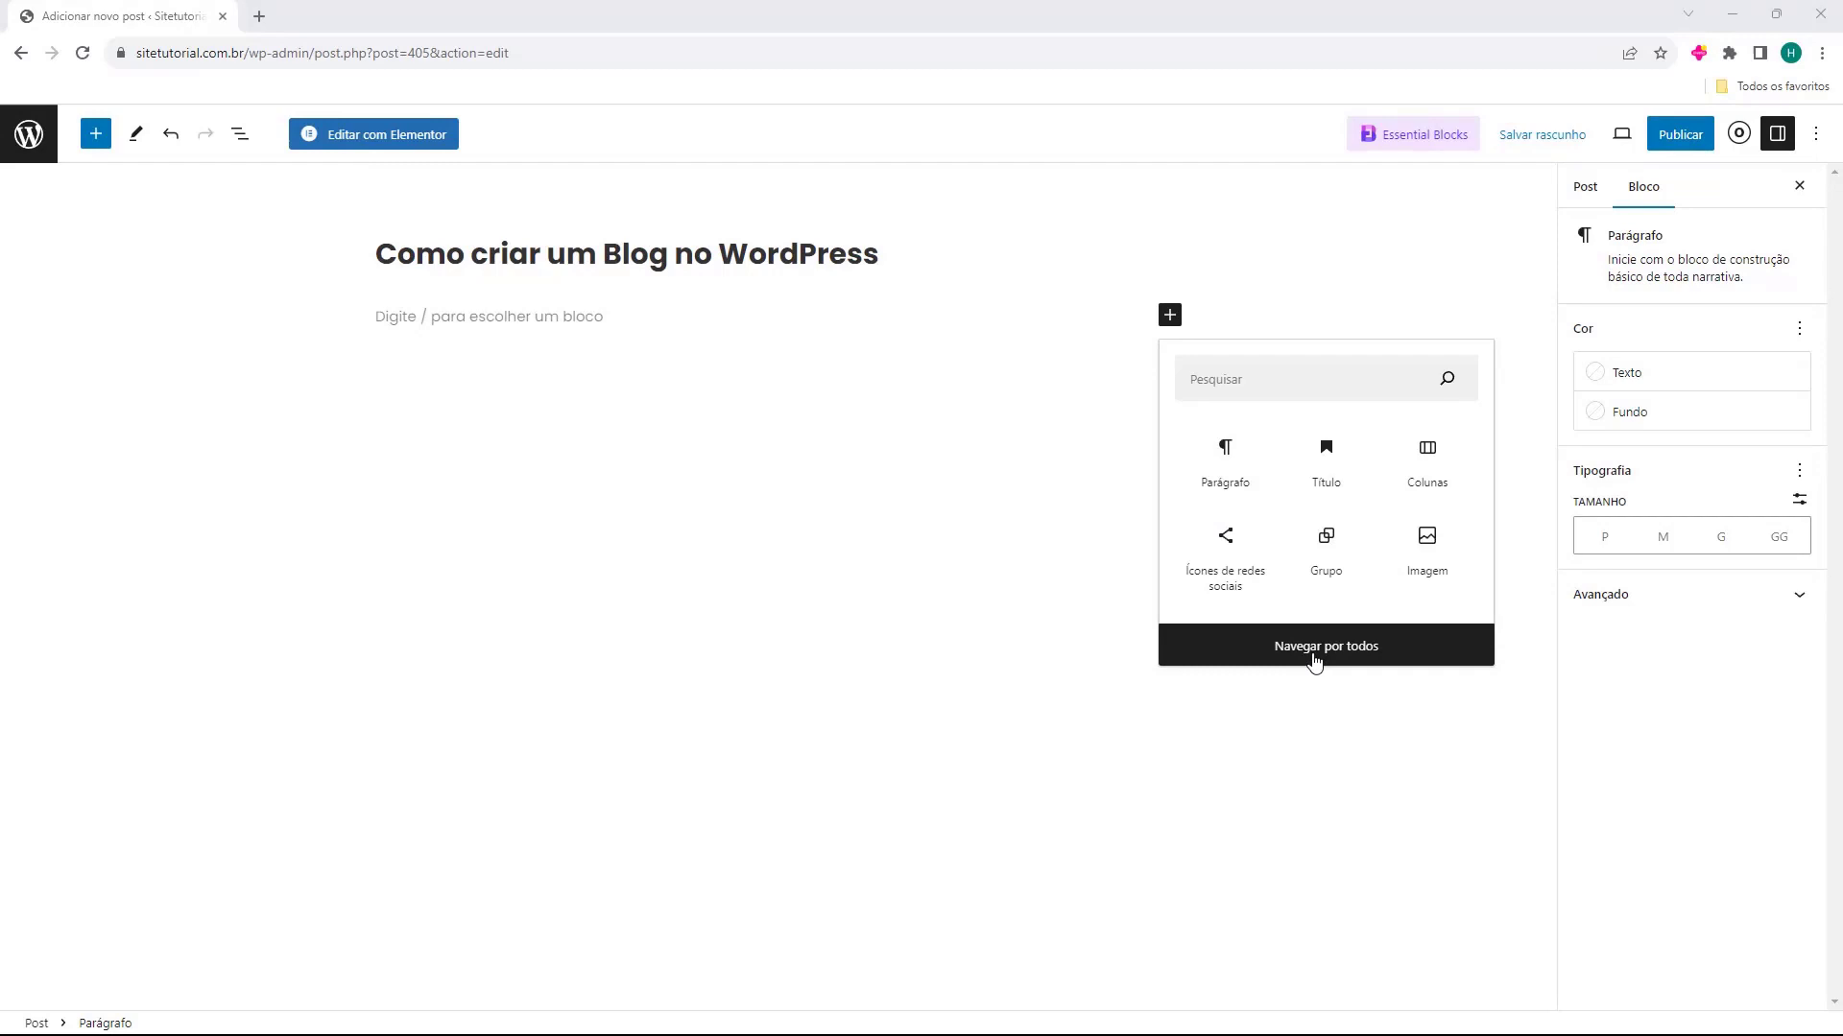
left_click(1314, 662)
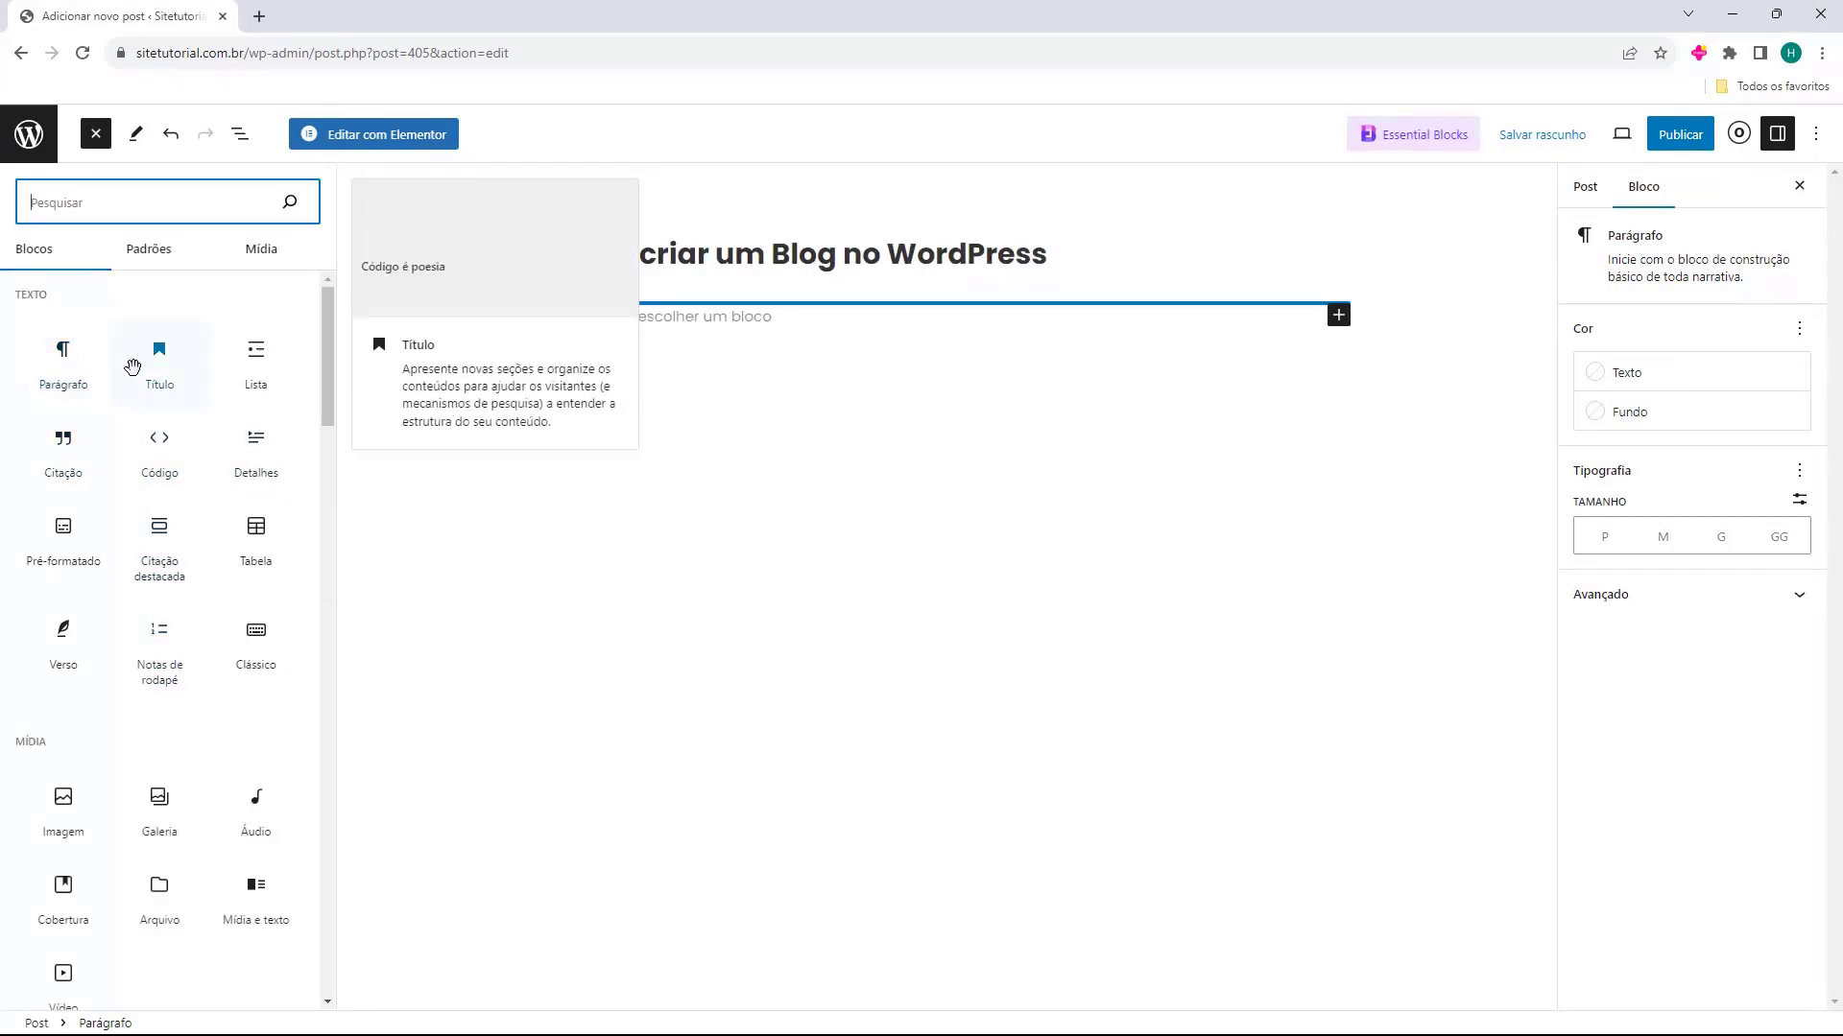
scroll(154, 614, "down", 3)
scroll(156, 609, "up", 3)
scroll(156, 609, "down", 7)
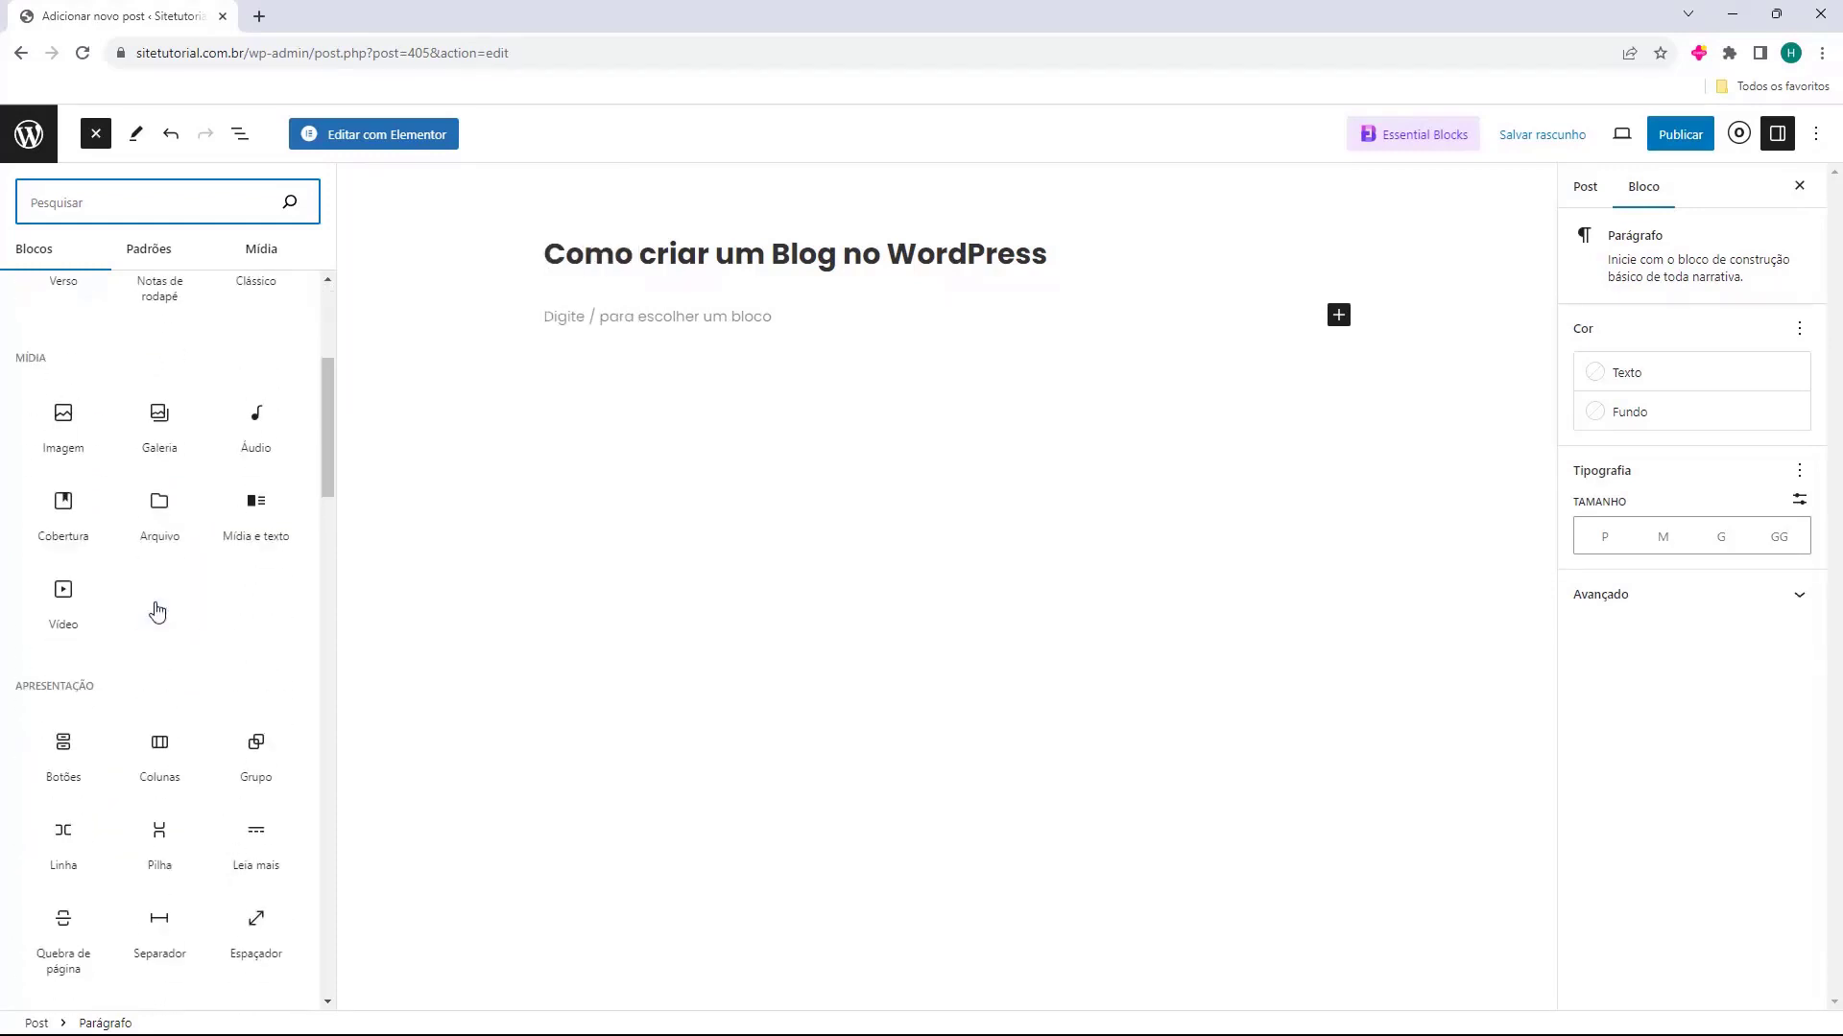
scroll(159, 611, "up", 3)
scroll(160, 610, "up", 5)
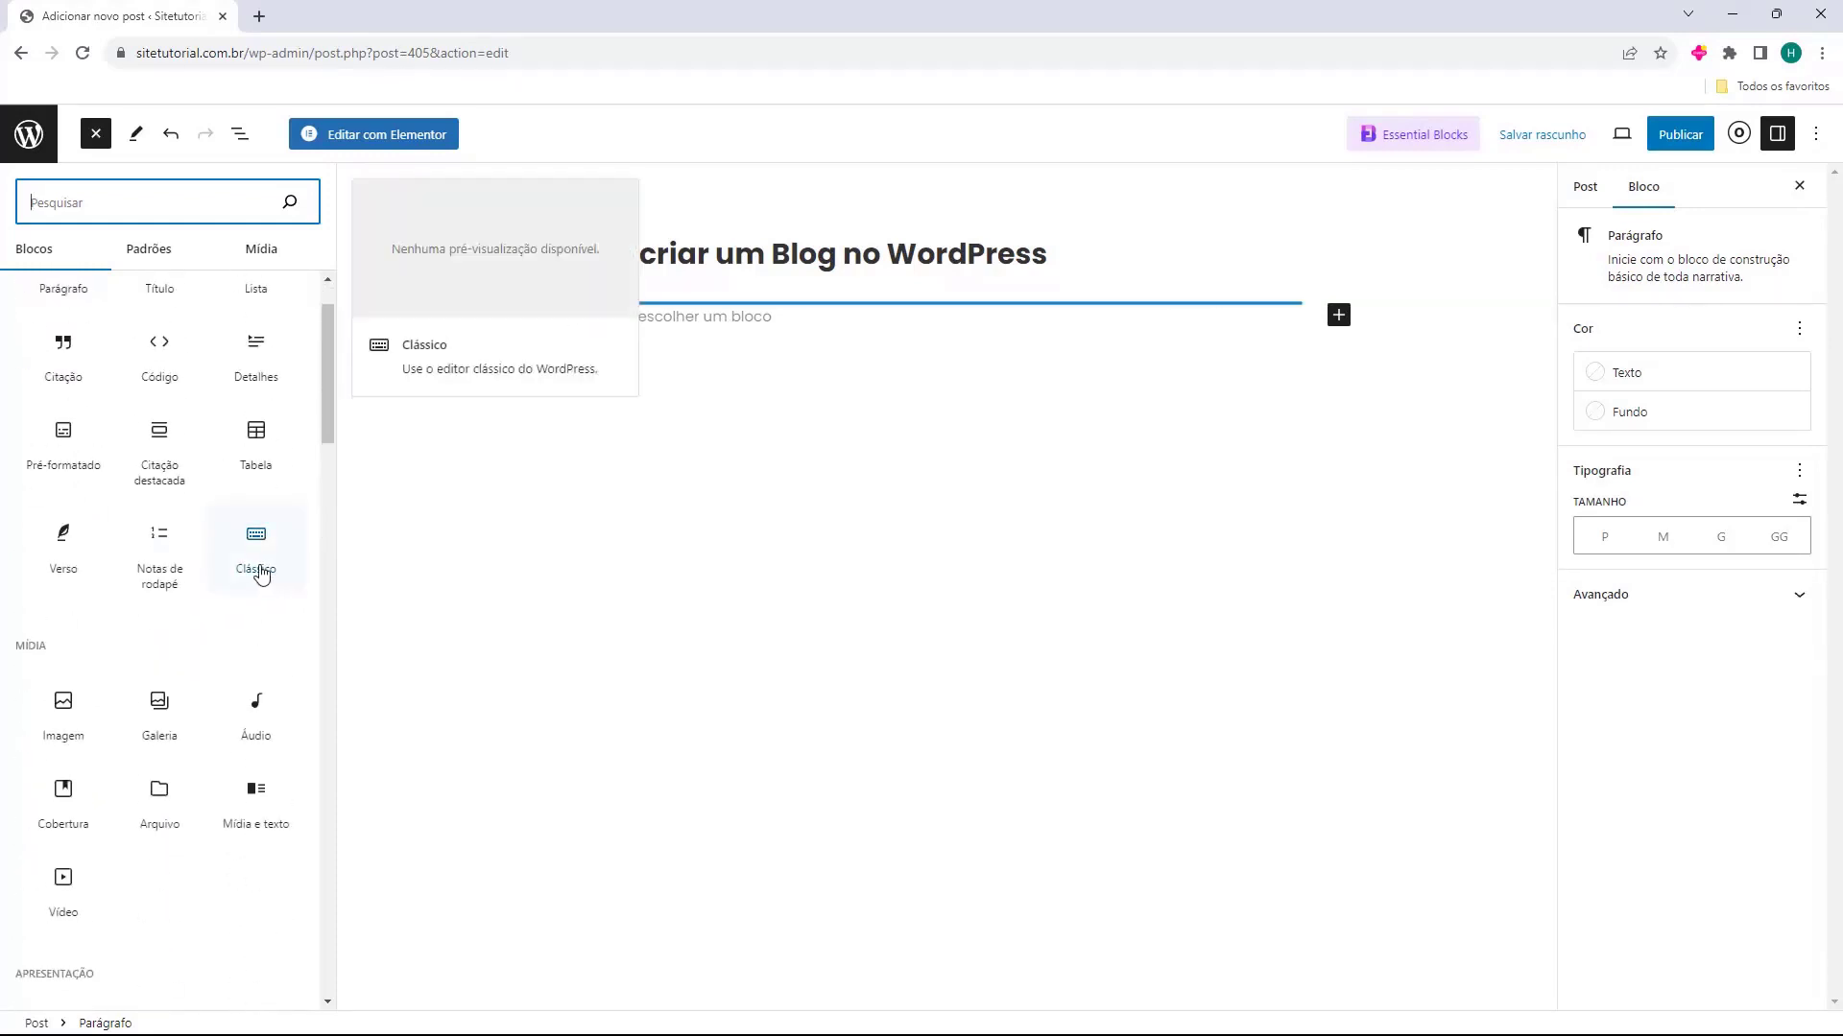
left_click(694, 324)
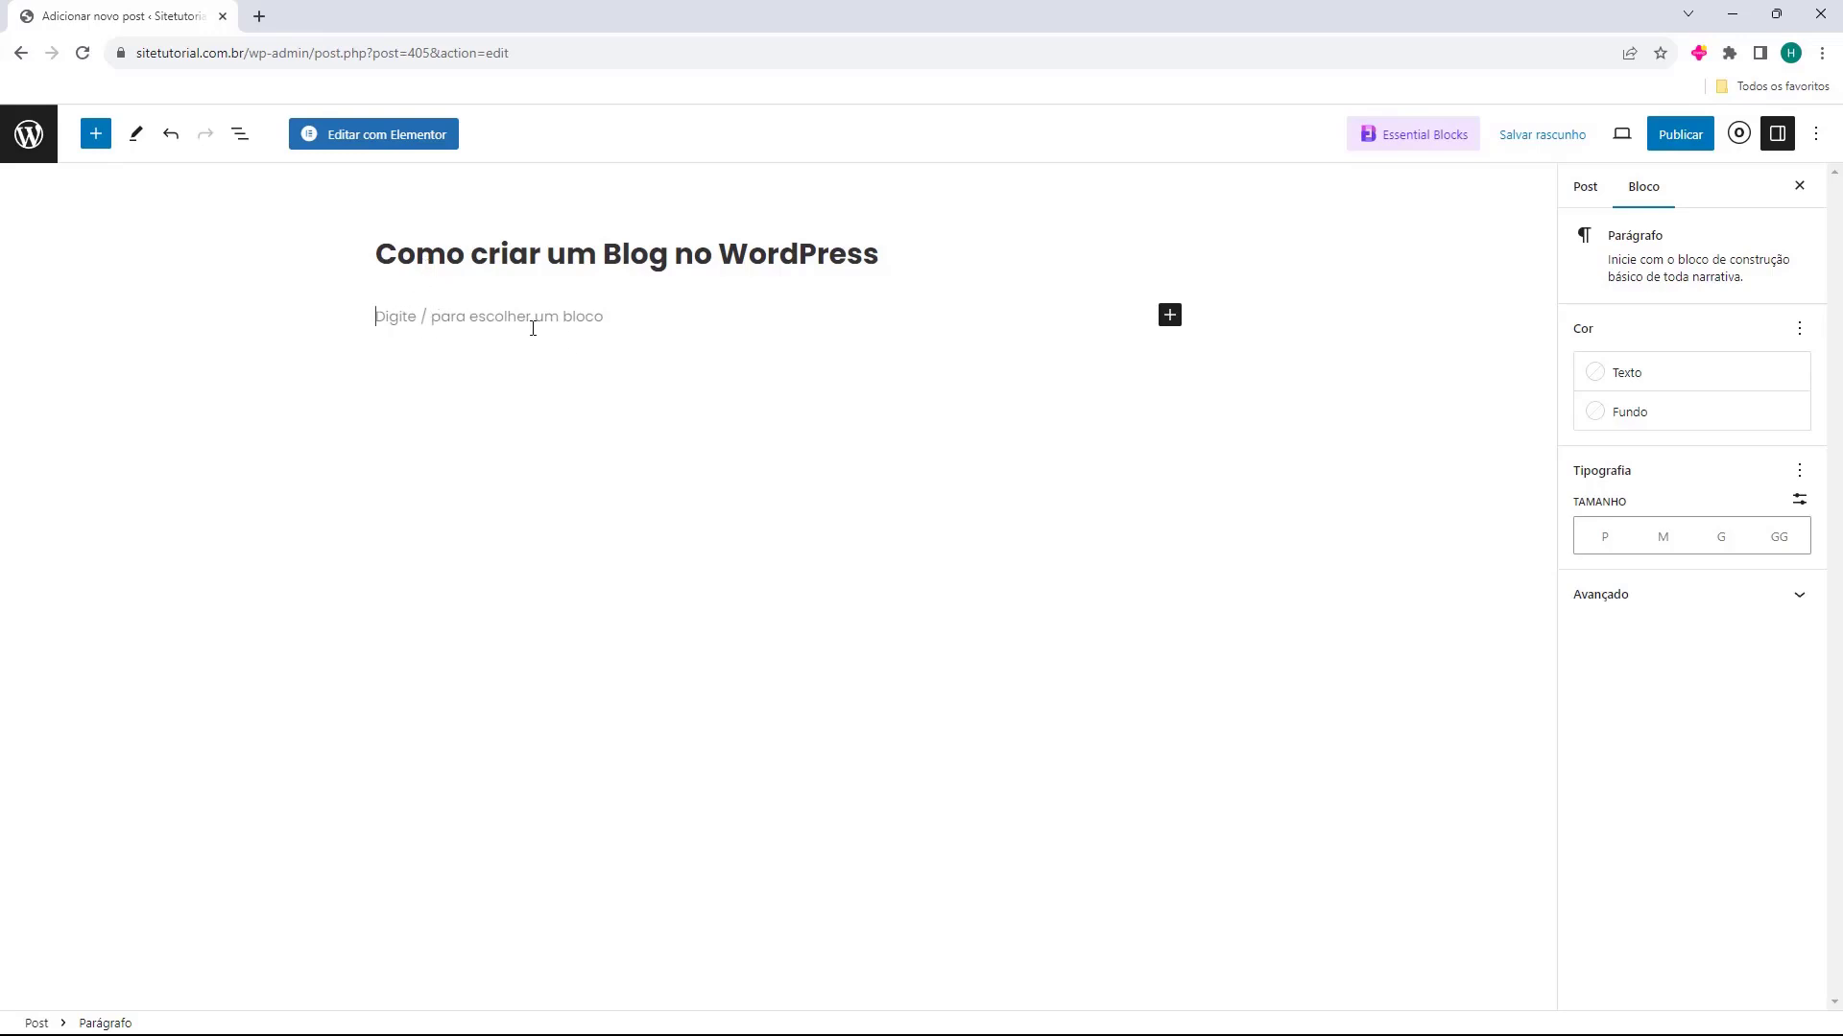
Copy the paragraph beginning "Lorem ipsum dolor sit amet" from the other window and paste it into the post body
key("alt+Tab")
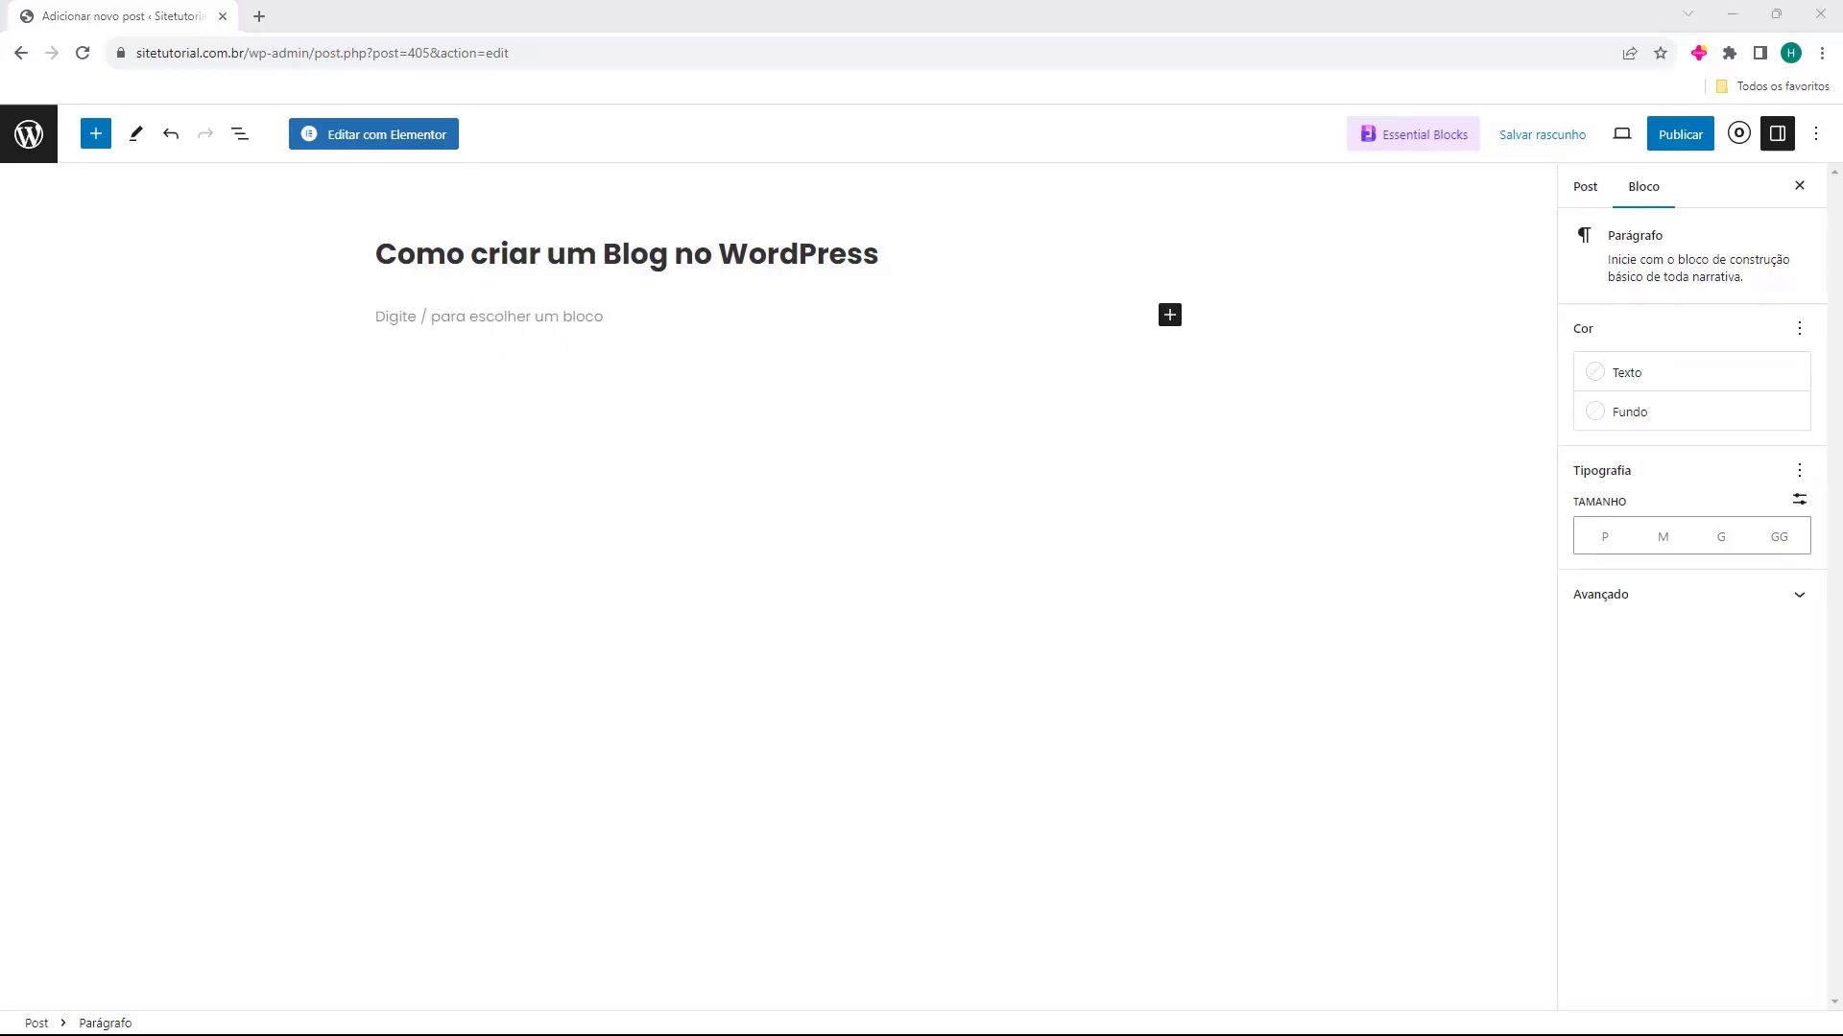
key("alt+Tab")
type("Lorem ipsum dolor sit amet, consectetur adipiscing elit. Nunc quis posuere diam, sit amet molestie enim. Etiam tincidunt mattis nunc, et dapibus augue molestie a. Phasellus lacinia rutrum neque eget malesuada. Proin condimentum sollicitudin condimentum. Aenean efficitur pretium libero. Vestibulum eu dictum tortor. Mauris sit amet odio vulputate, pharetra erat ut, feugiat dui. Curabitur quis nibh ex. Quisque ut facilisis massa. Curabitur pharetra erat et massa tincidunt, a hendrerit augue hendrerit. Lorem ipsum dolor sit amet, consectetur adipiscing elit. Curabitur pulvinar urna vel elit aliquet, at bibendum nisi convallis. Maecenas quis velit a lorem faucibus pretium. Phasellus auctor malesuada eros id tristique.")
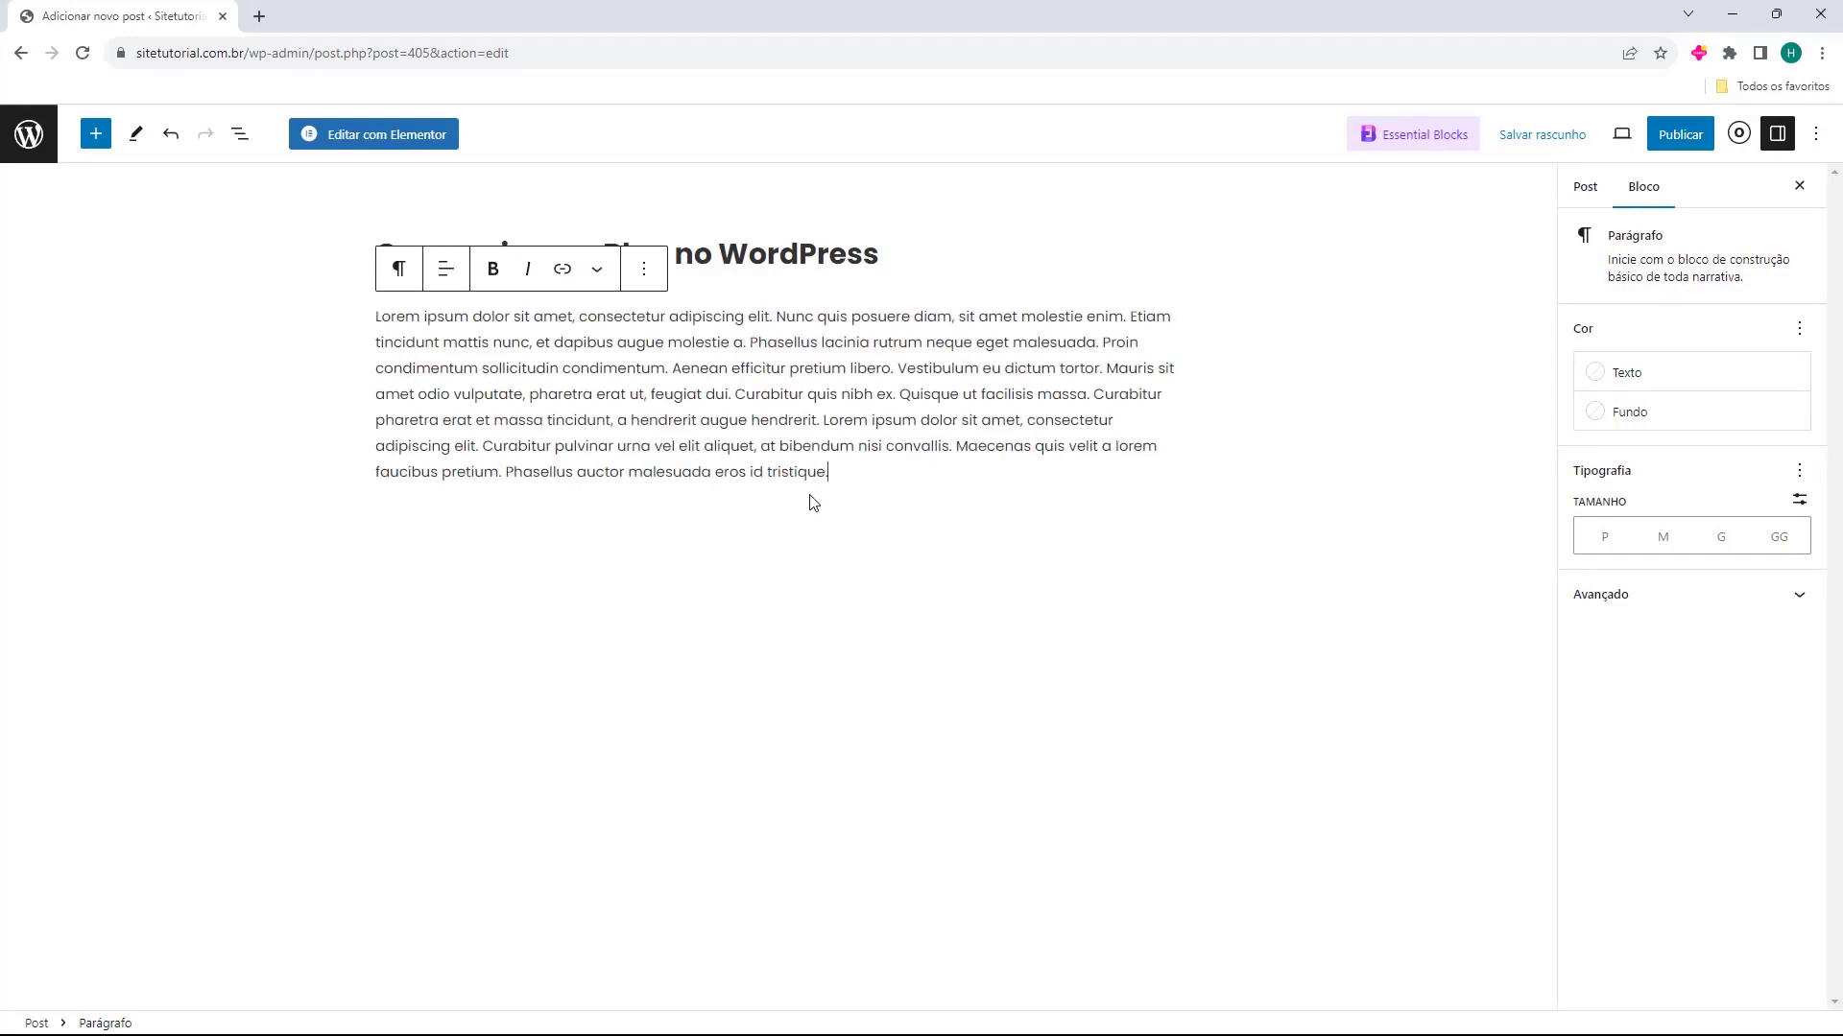
Add a second paragraph below with the text beginning "Cras vulputate pretium tellus", copied from the other window
key("Return")
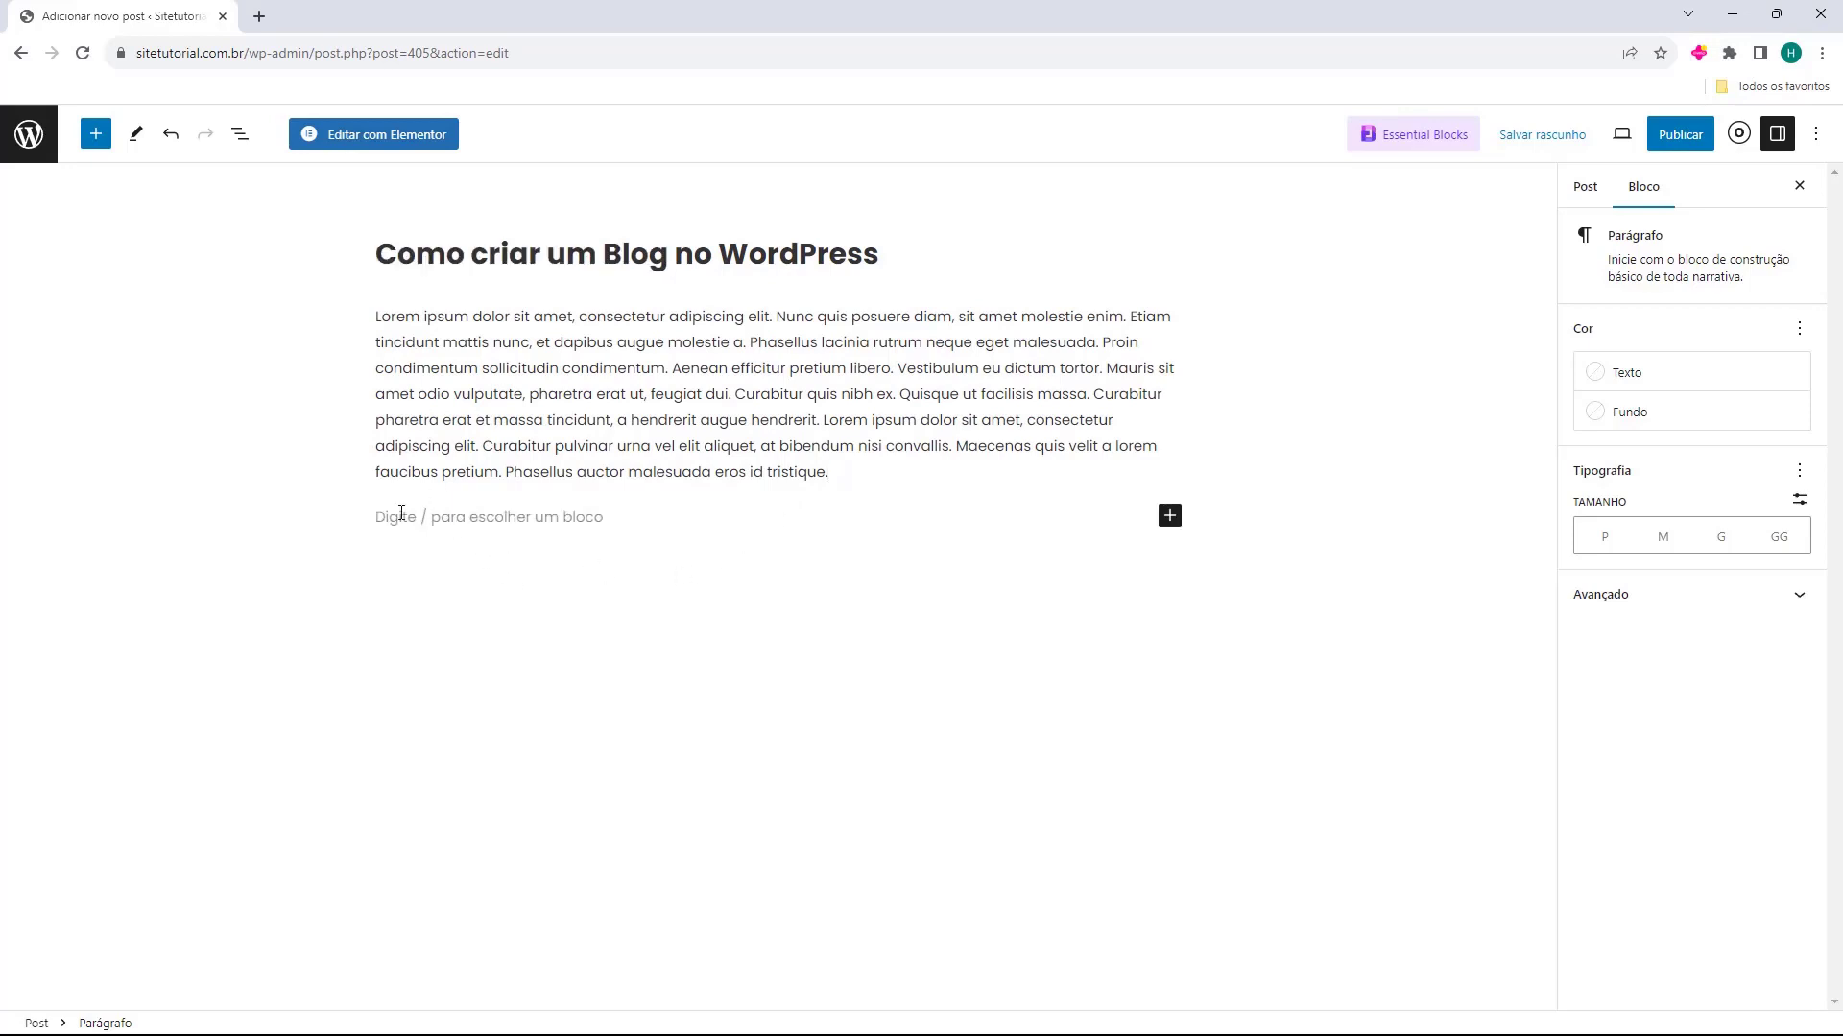
key("alt+Tab")
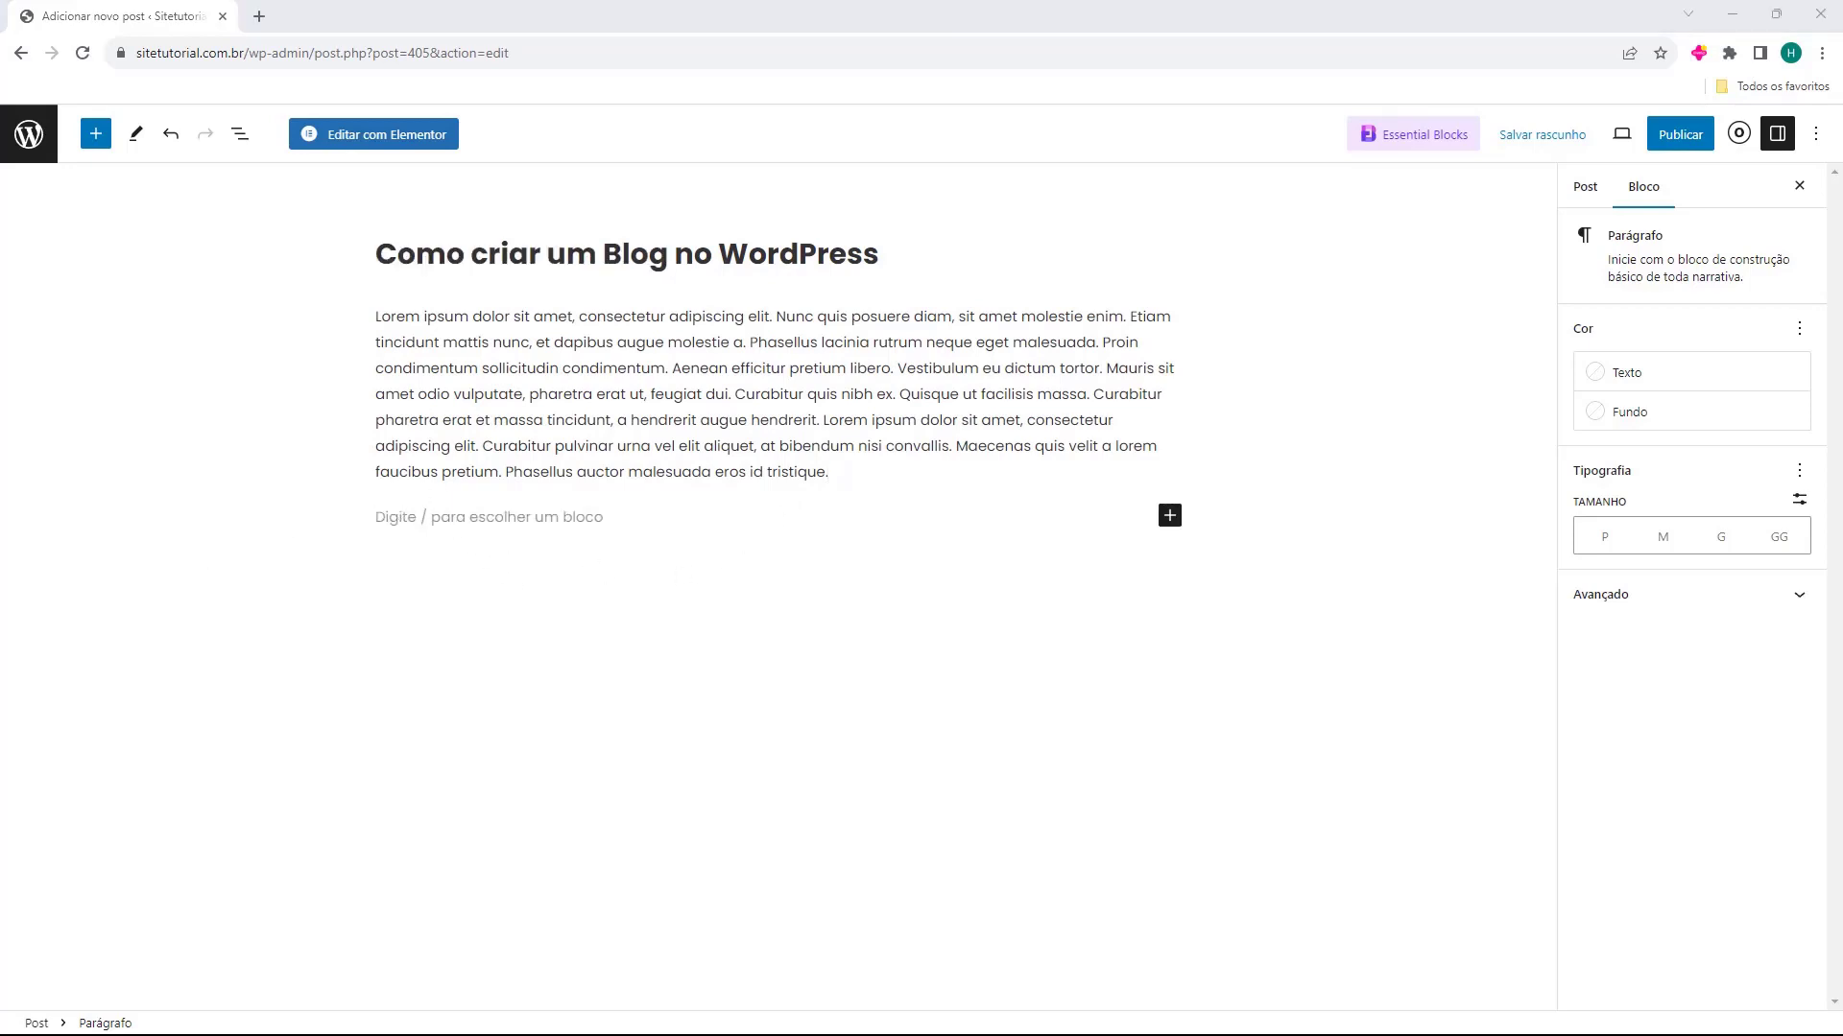
key("alt+Tab")
type("Cras vulputate pretium tellus at scelerisque. Donec non felis tincidunt, cursus arcu eget, sollicitudin turpis. Suspendisse commodo tortor non arcu scelerisque, luctus porttitor lacus auctor. Mauris ac enim felis. Integer bibendum libero leo, quis volutpat libero feugiat quis. Mauris non enim eu leo facilisis ultrices. Etiam nisl leo, cursus ut sodales eu, sagittis id velit. Maecenas at interdum tellus. Donec finibus lectus nec magna venenatis eleifend. Quisque euismod urna vel venenatis lacinia.")
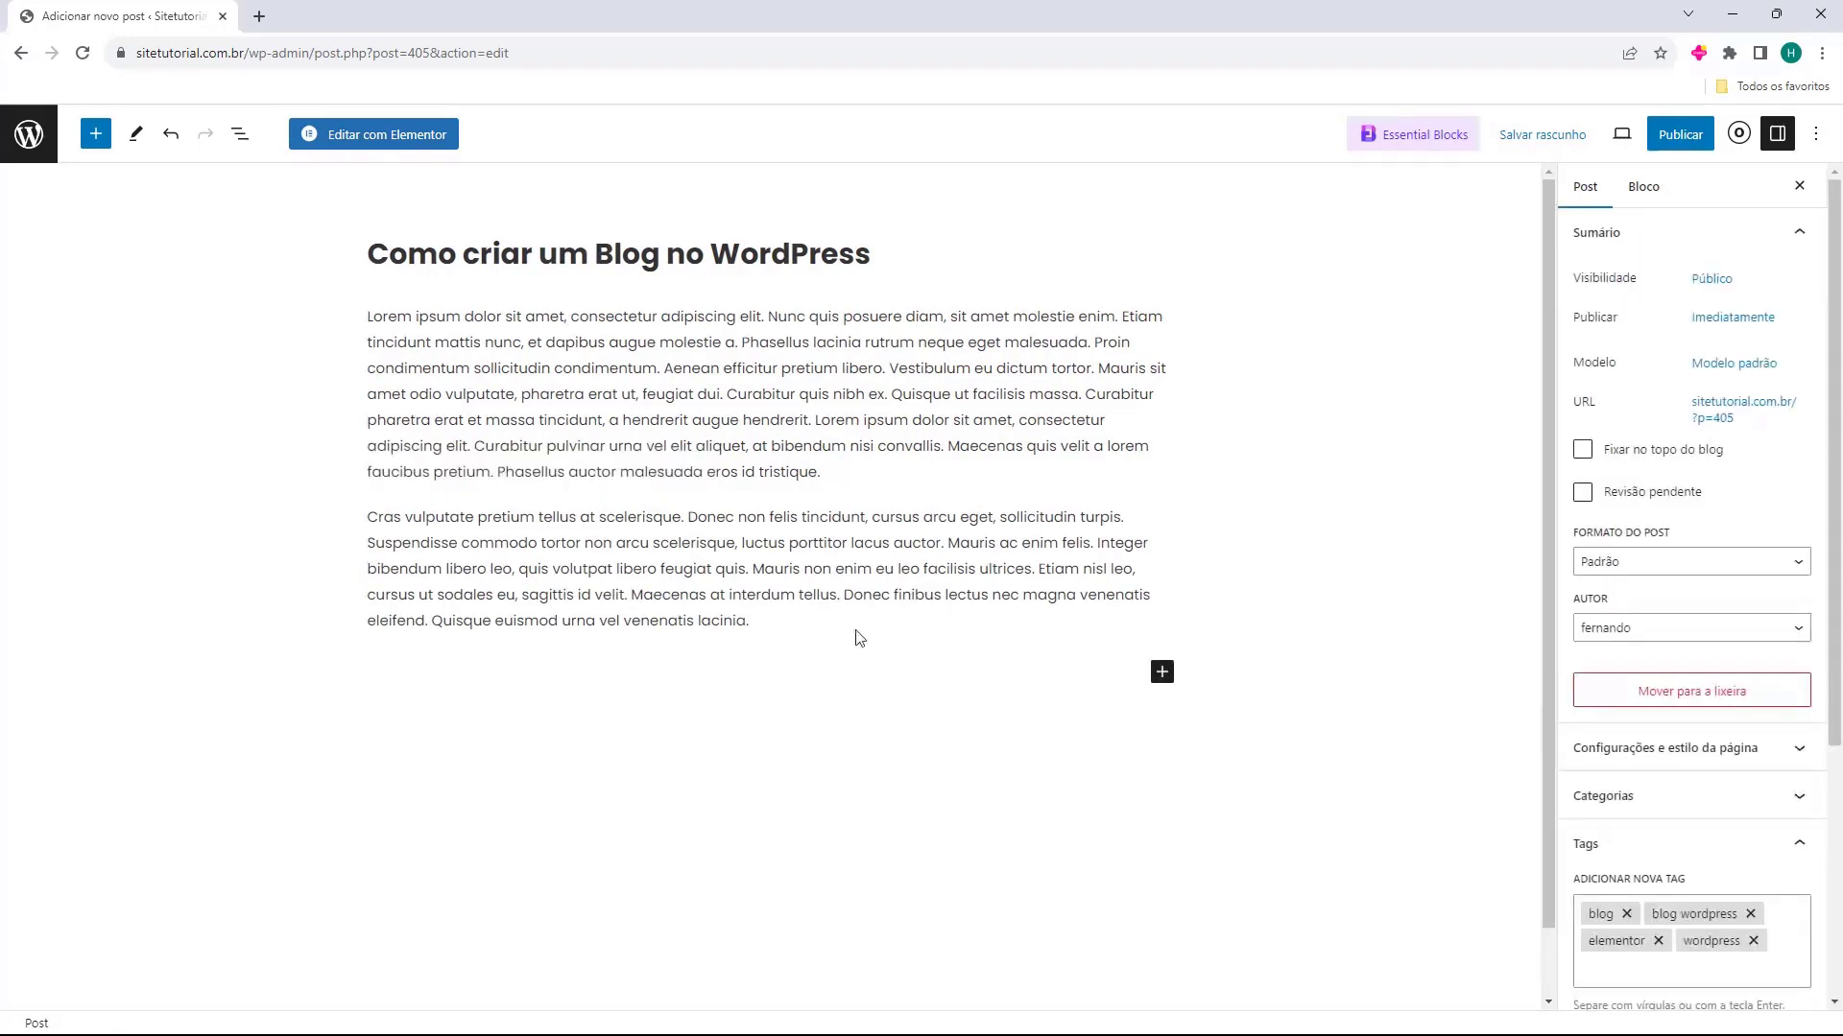
Insert an Imagem block below the second paragraph with Exemplo.png from the media library
key("Return")
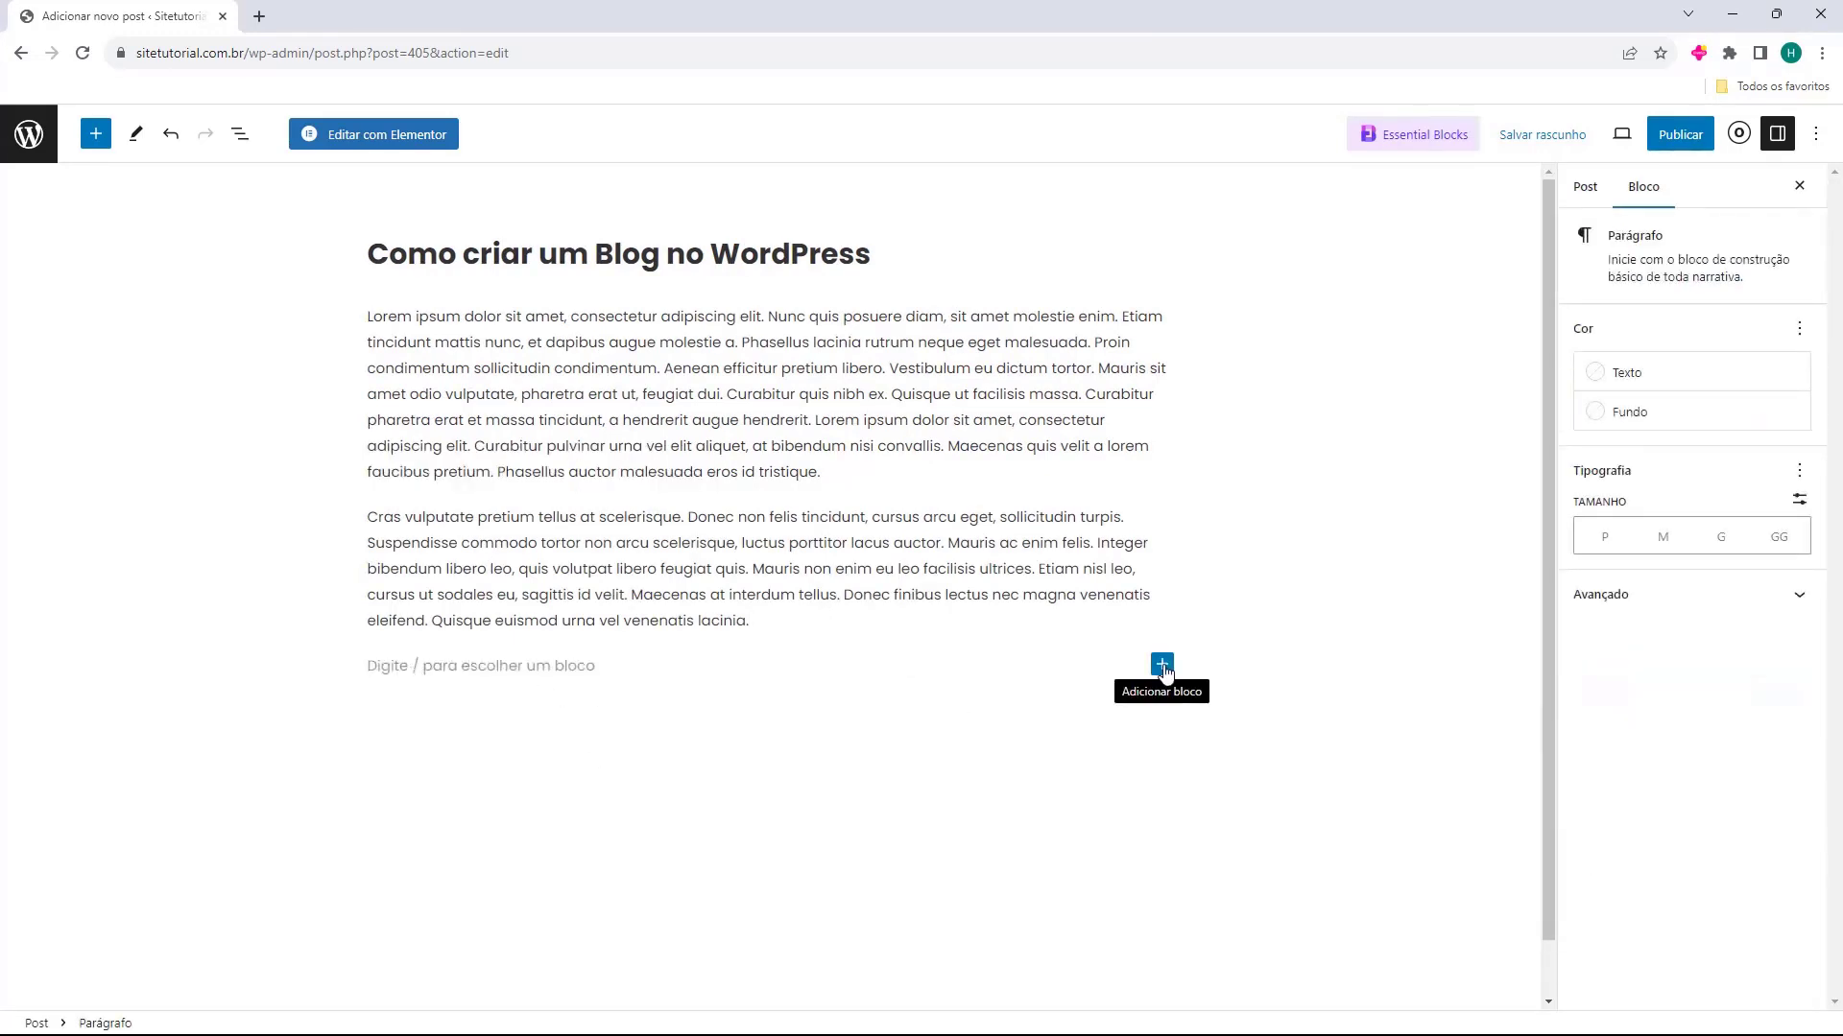
left_click(1162, 665)
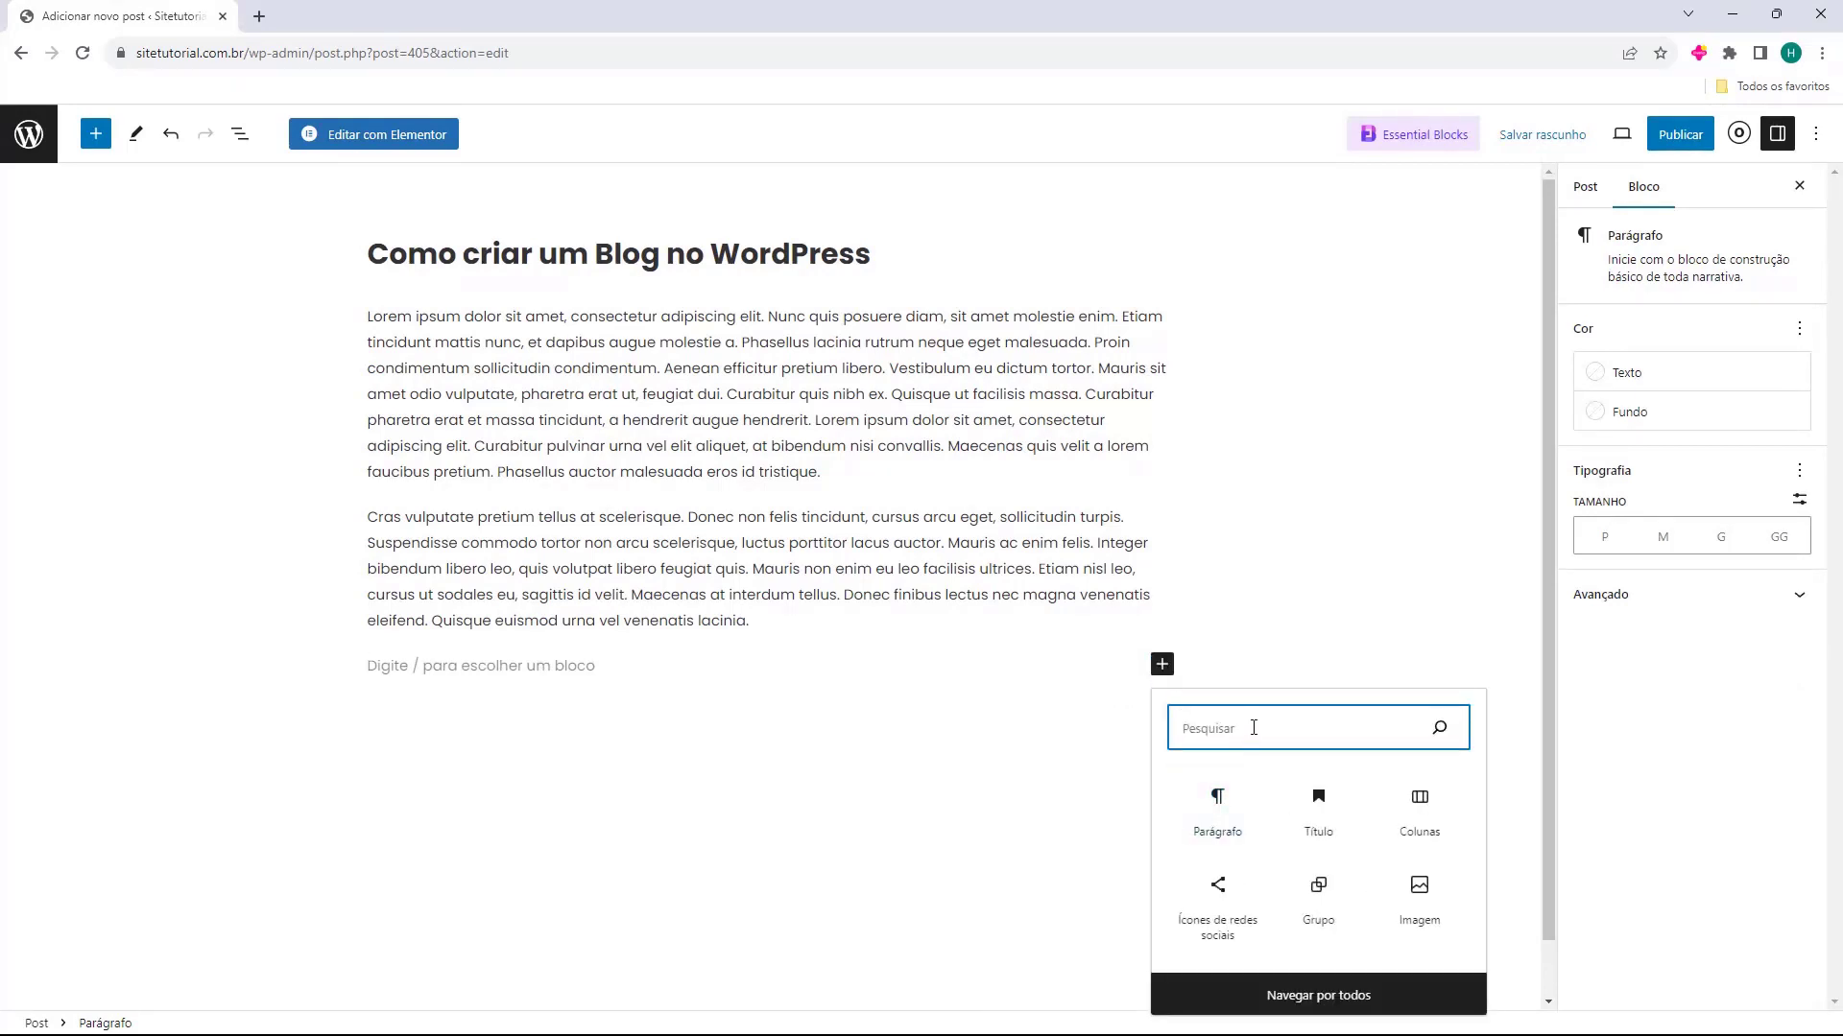
left_click(1418, 897)
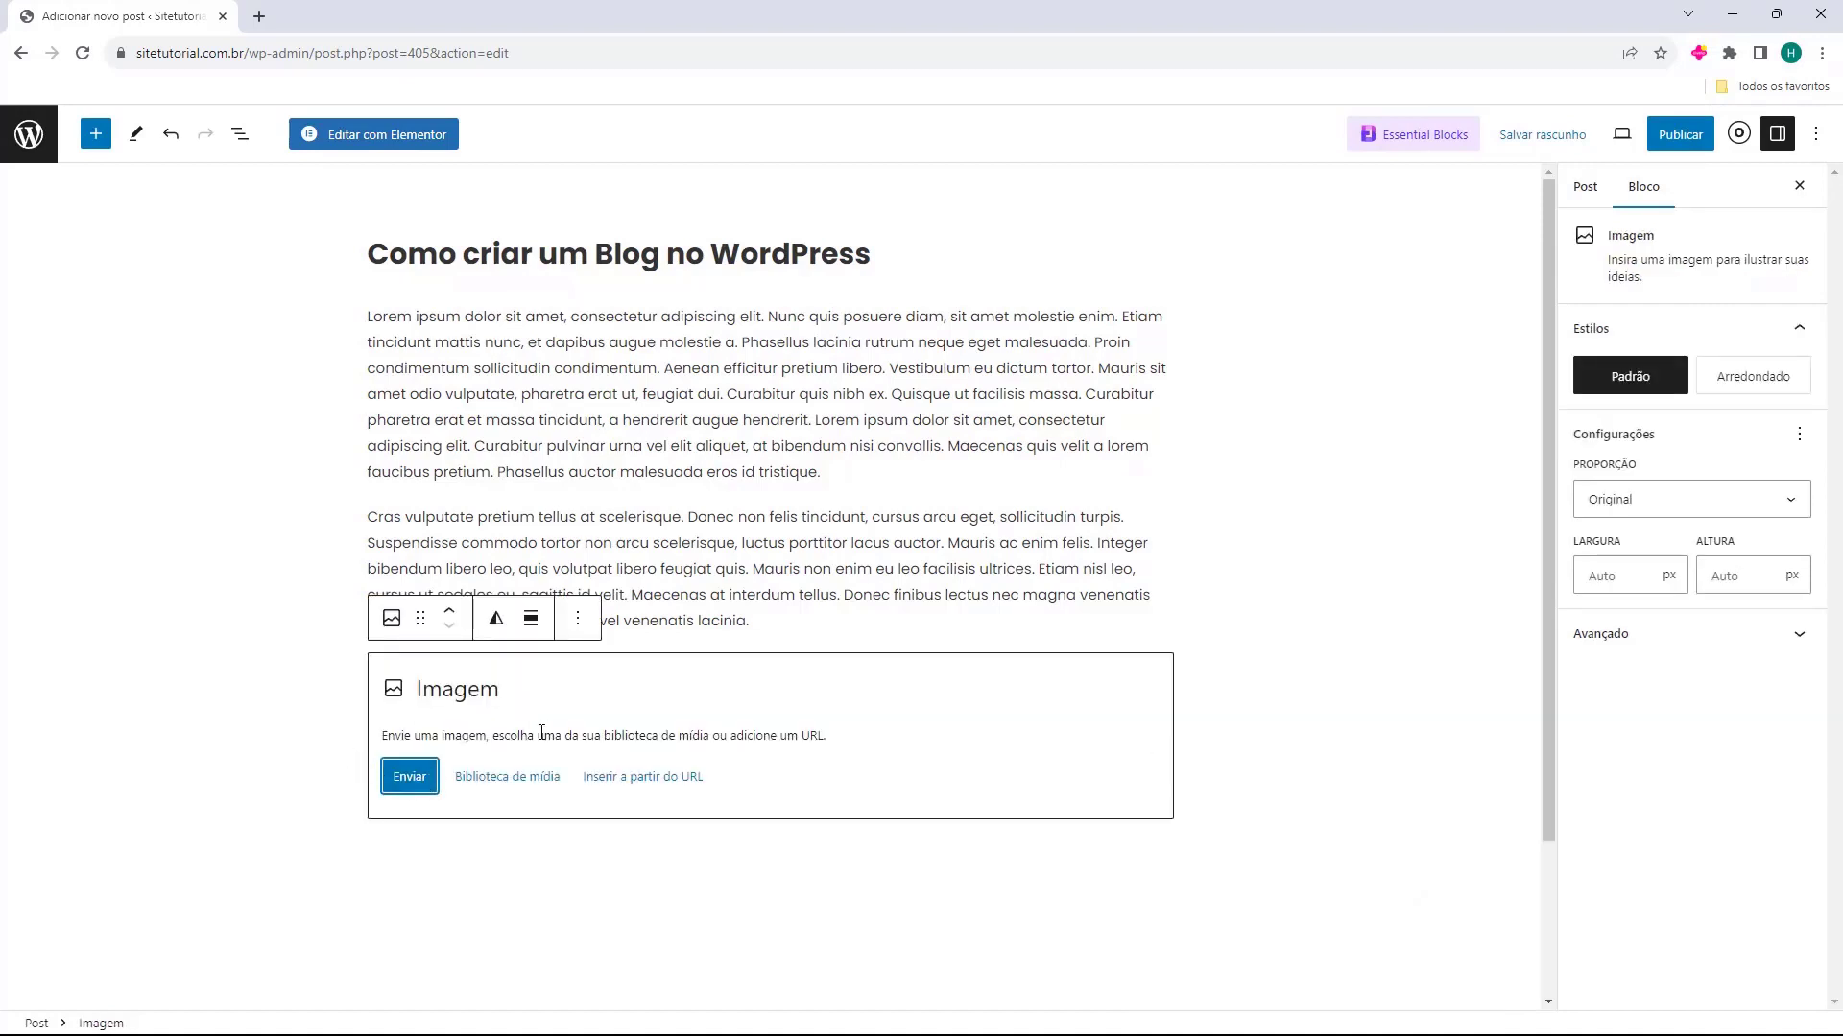
left_click(494, 782)
left_click(113, 379)
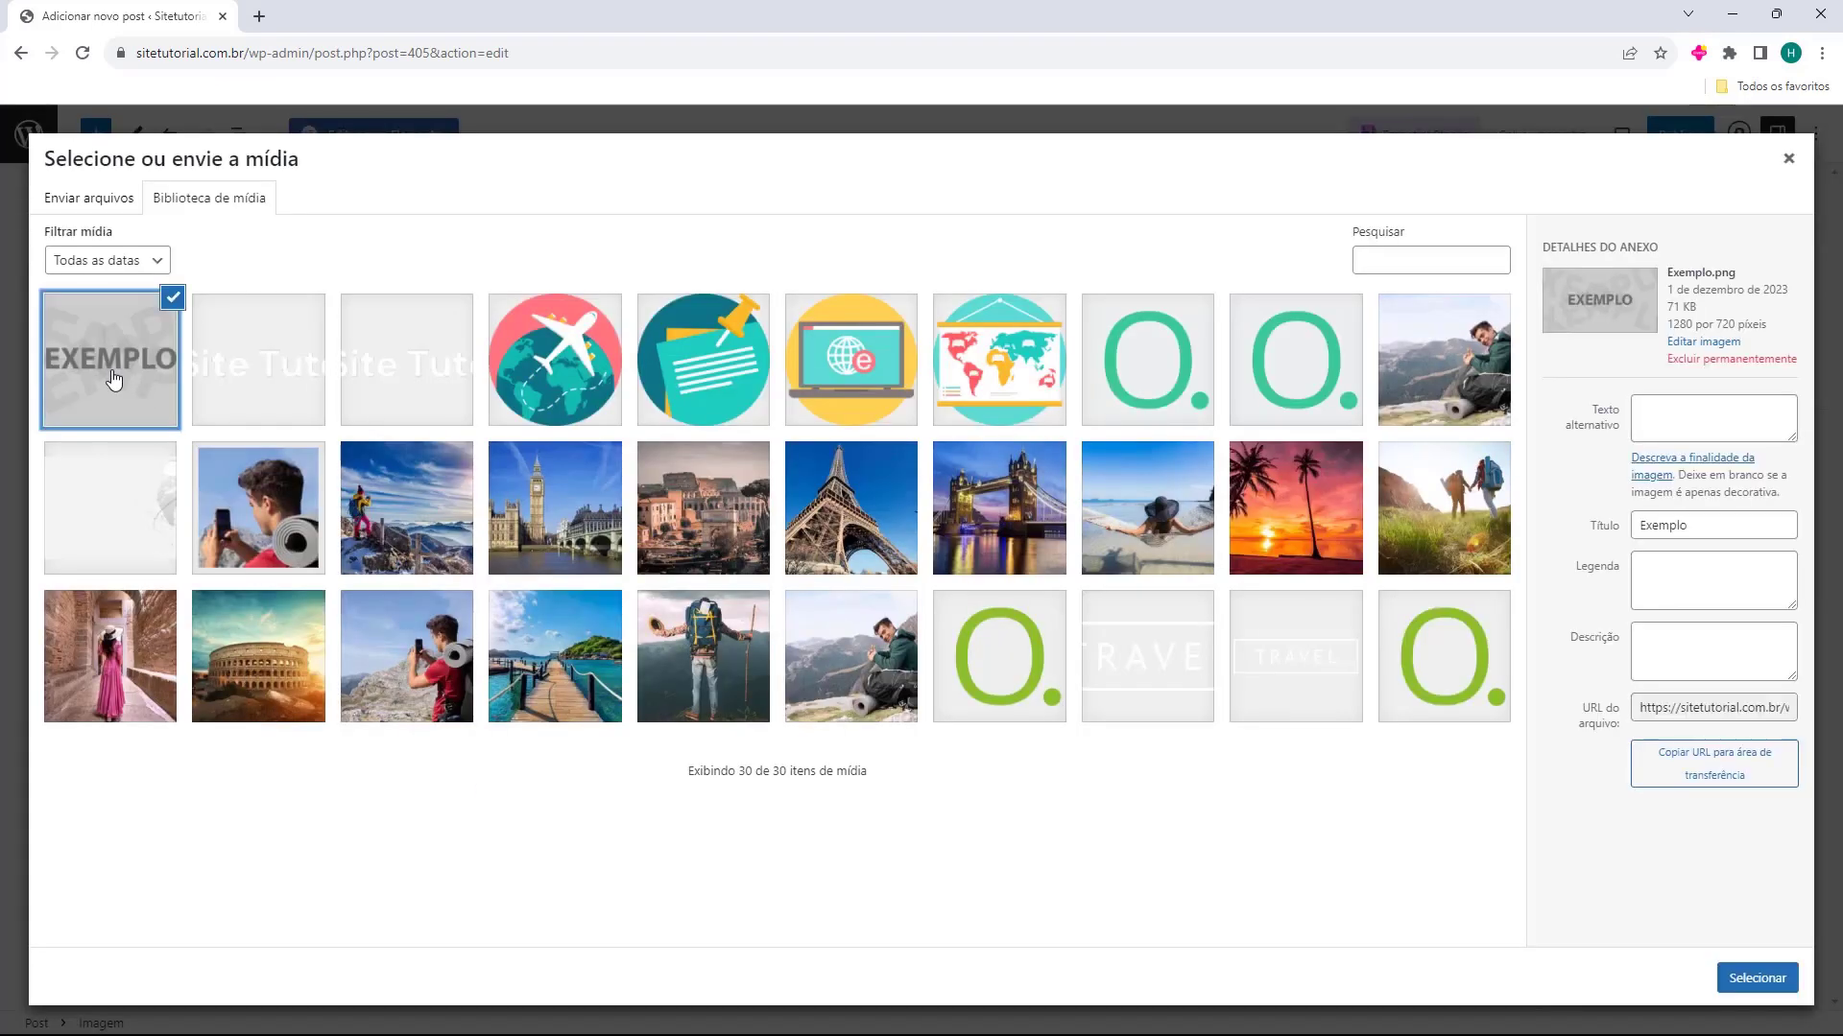
left_click(1756, 979)
Shrink the EXEMPLO image to 388 px wide
scroll(885, 562, "down", 3)
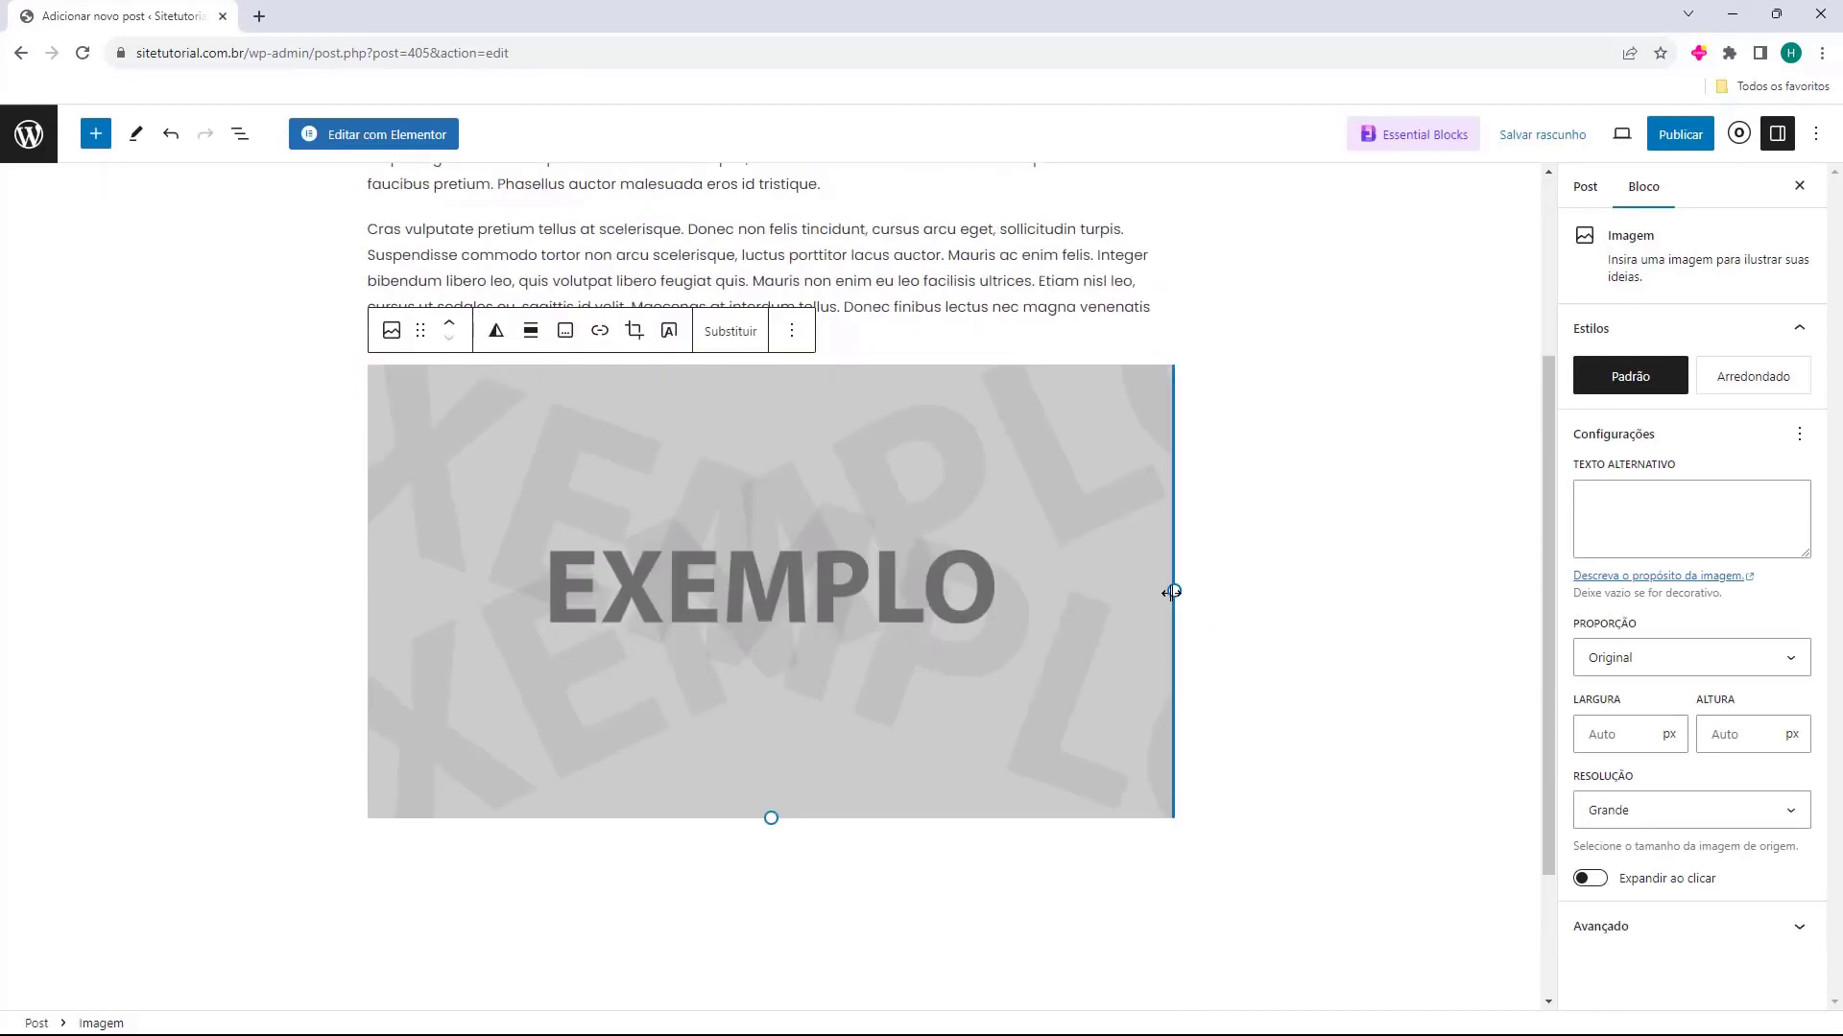
left_click_drag(1172, 592, 740, 523)
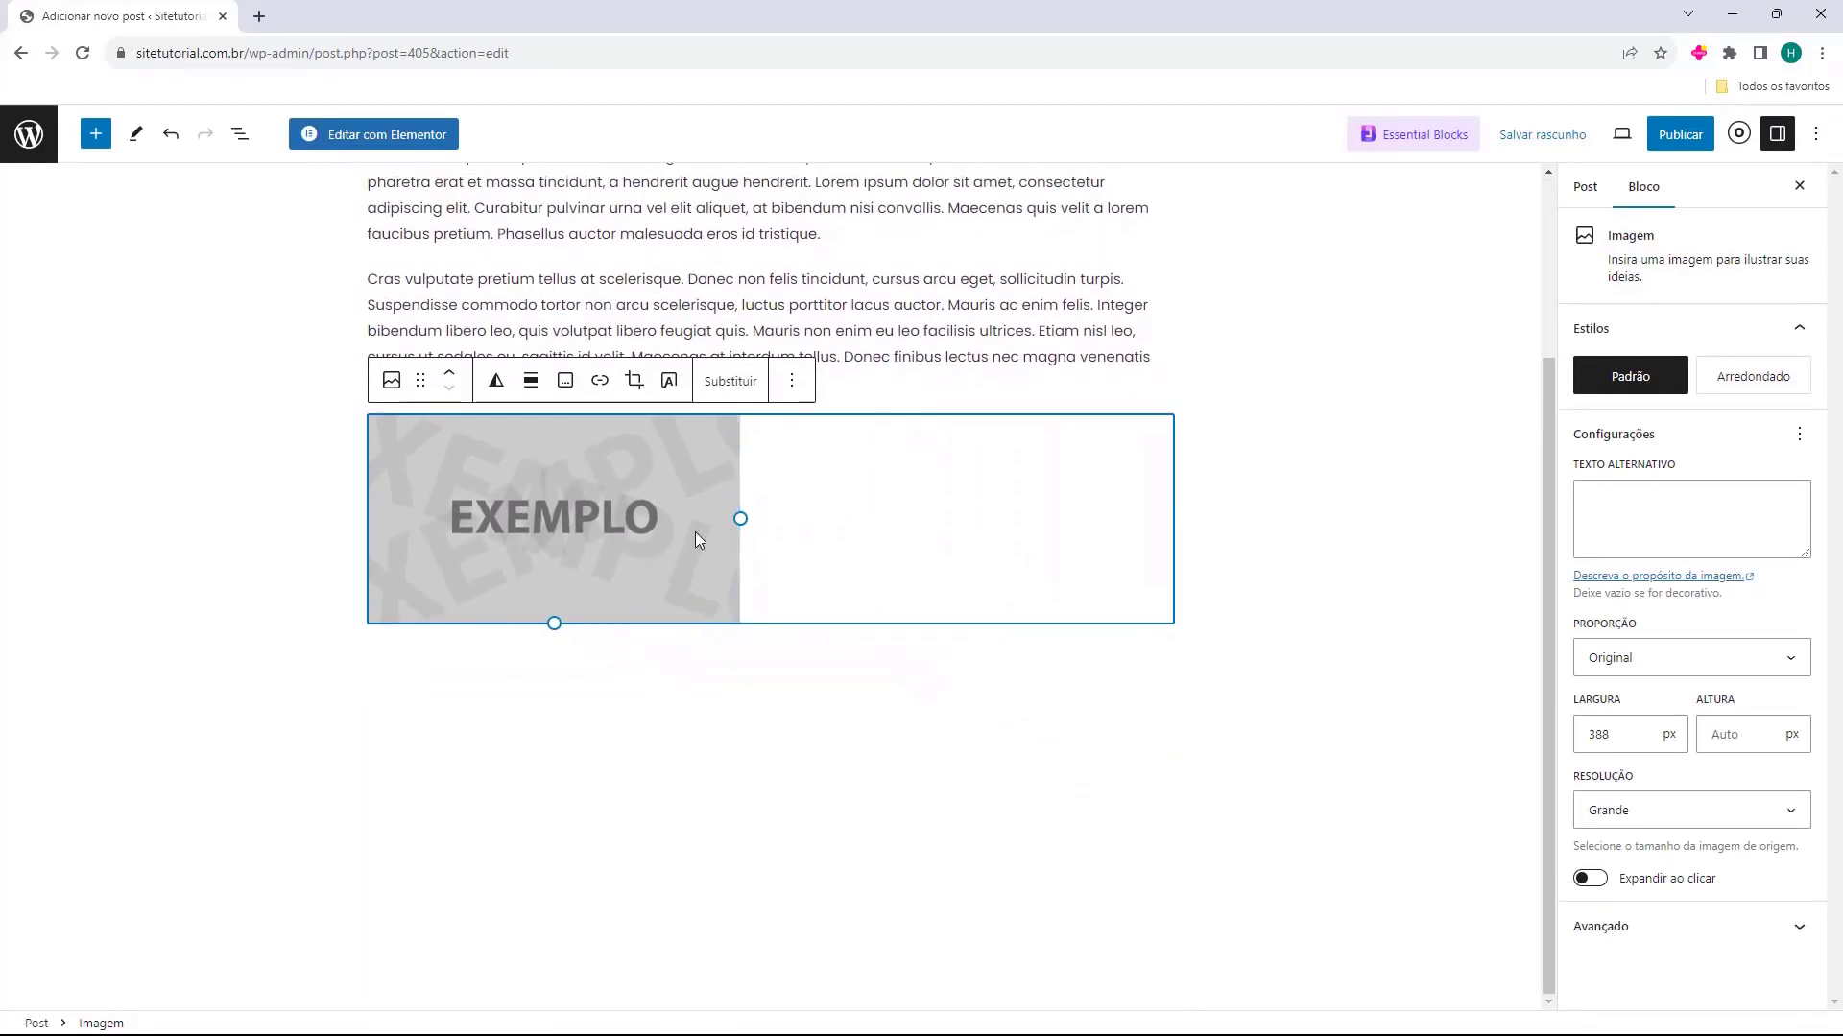
left_click(495, 382)
left_click(495, 384)
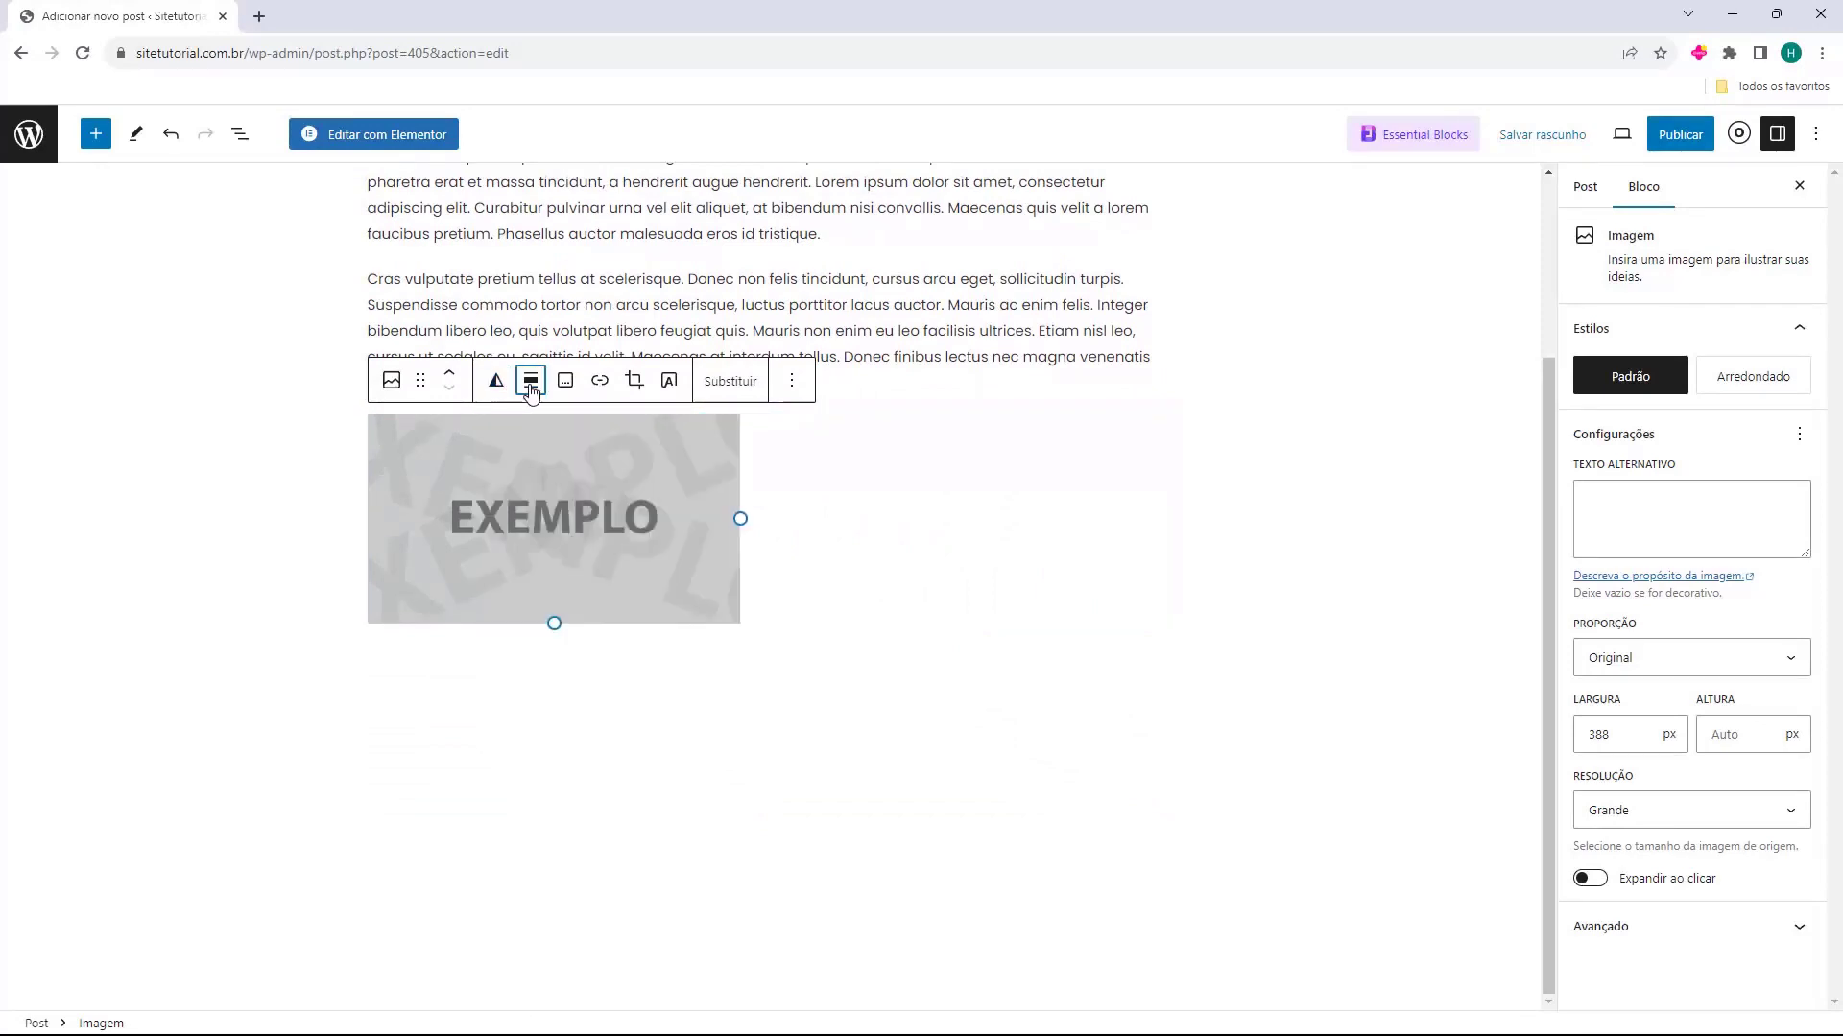
Try the centre, right and left alignments on the EXEMPLO image, and restore it to no alignment
left_click(530, 382)
left_click(599, 510)
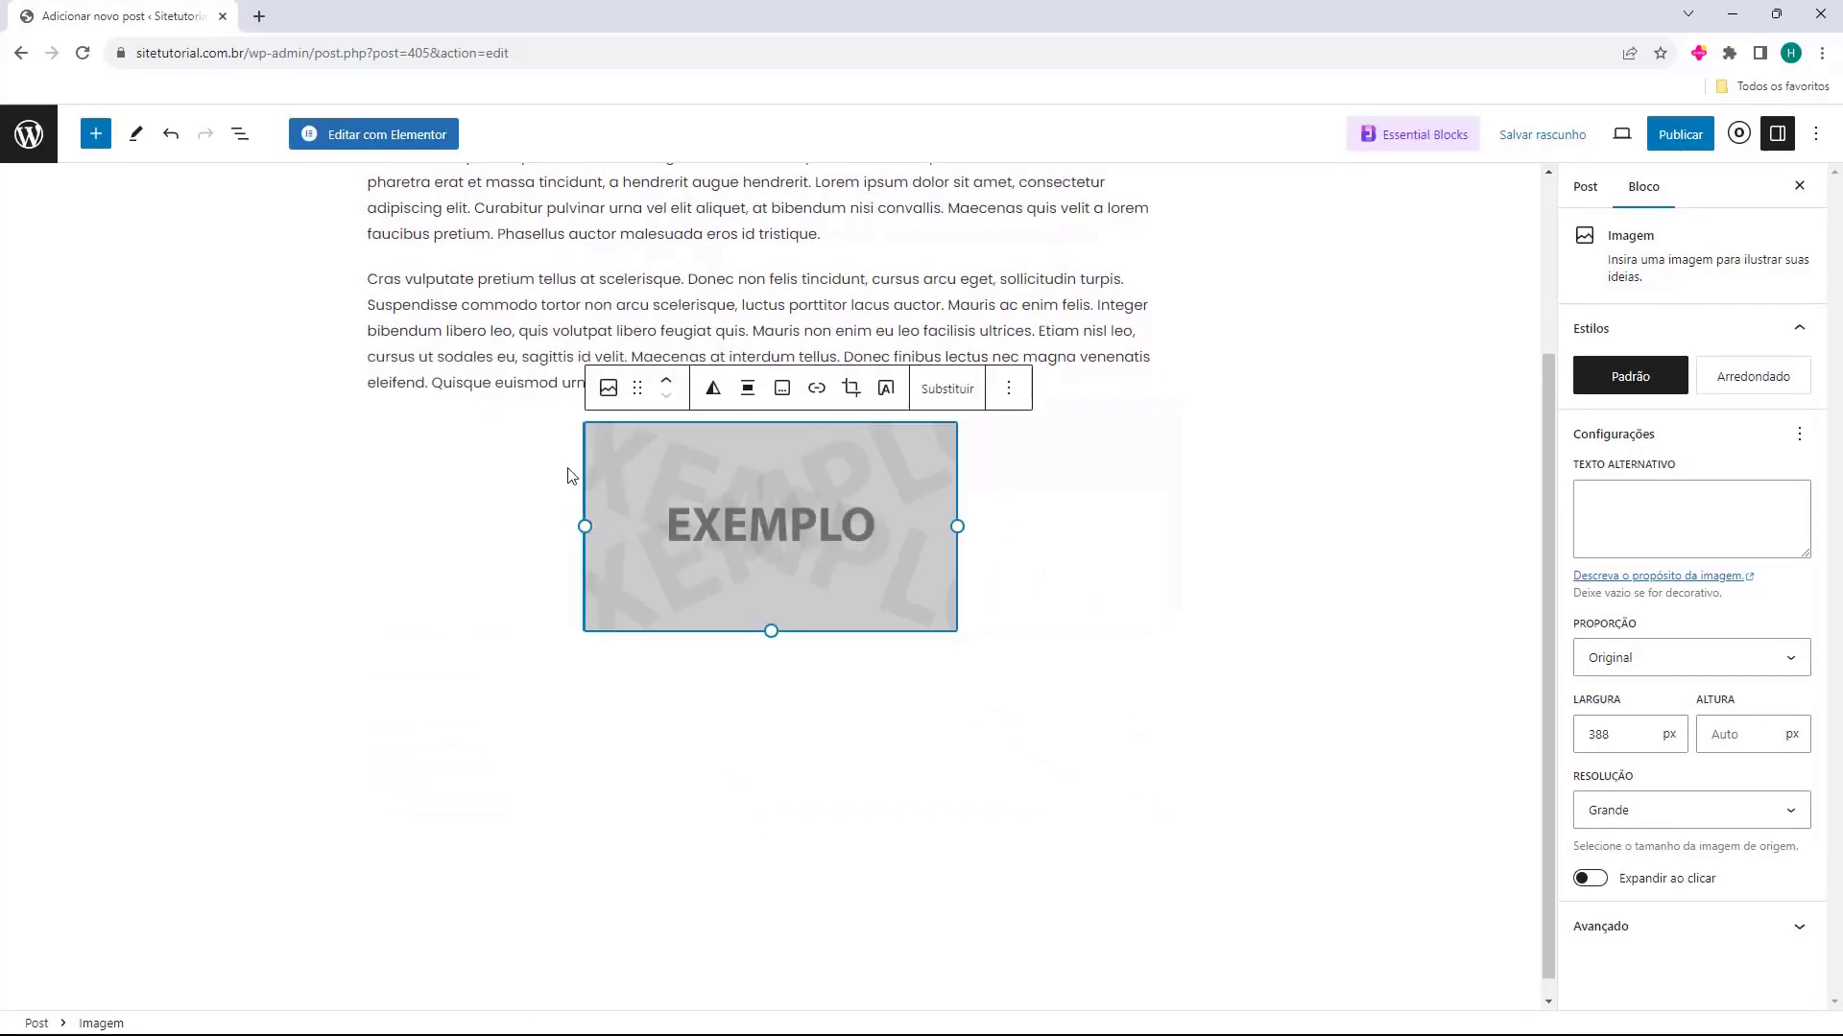
left_click(748, 396)
left_click(806, 555)
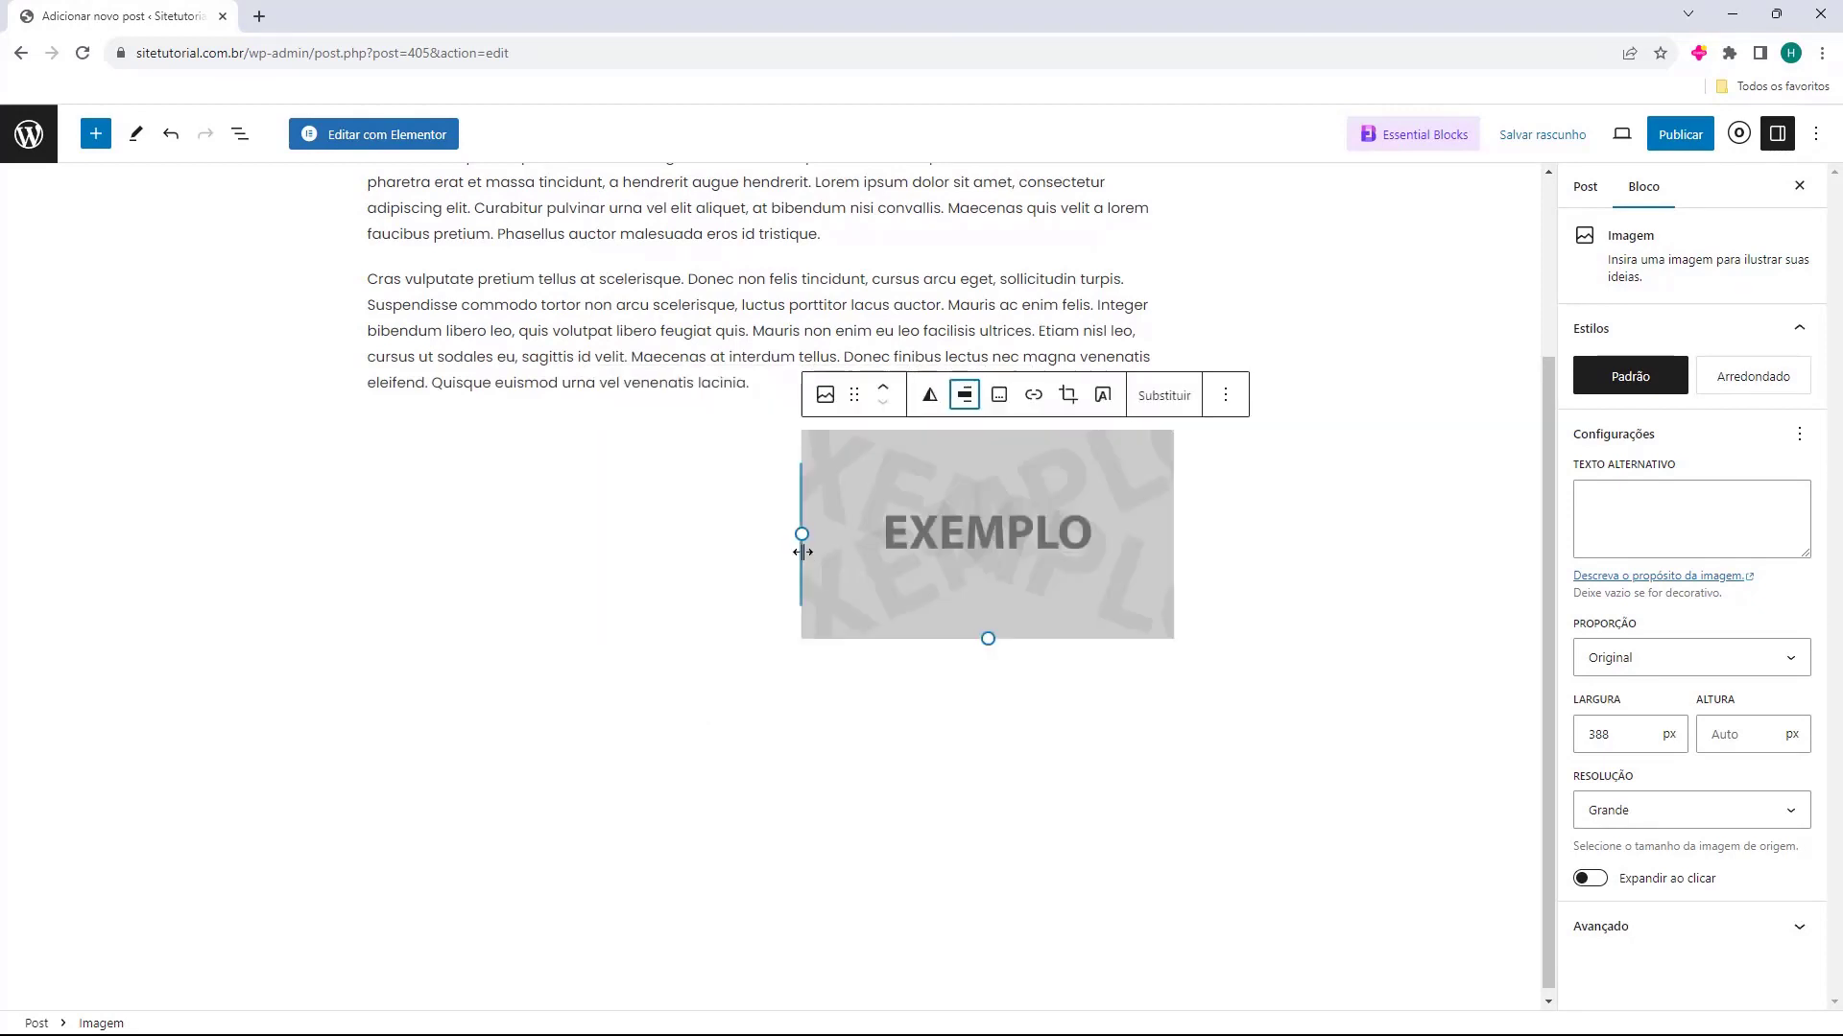
left_click(965, 396)
left_click(1031, 491)
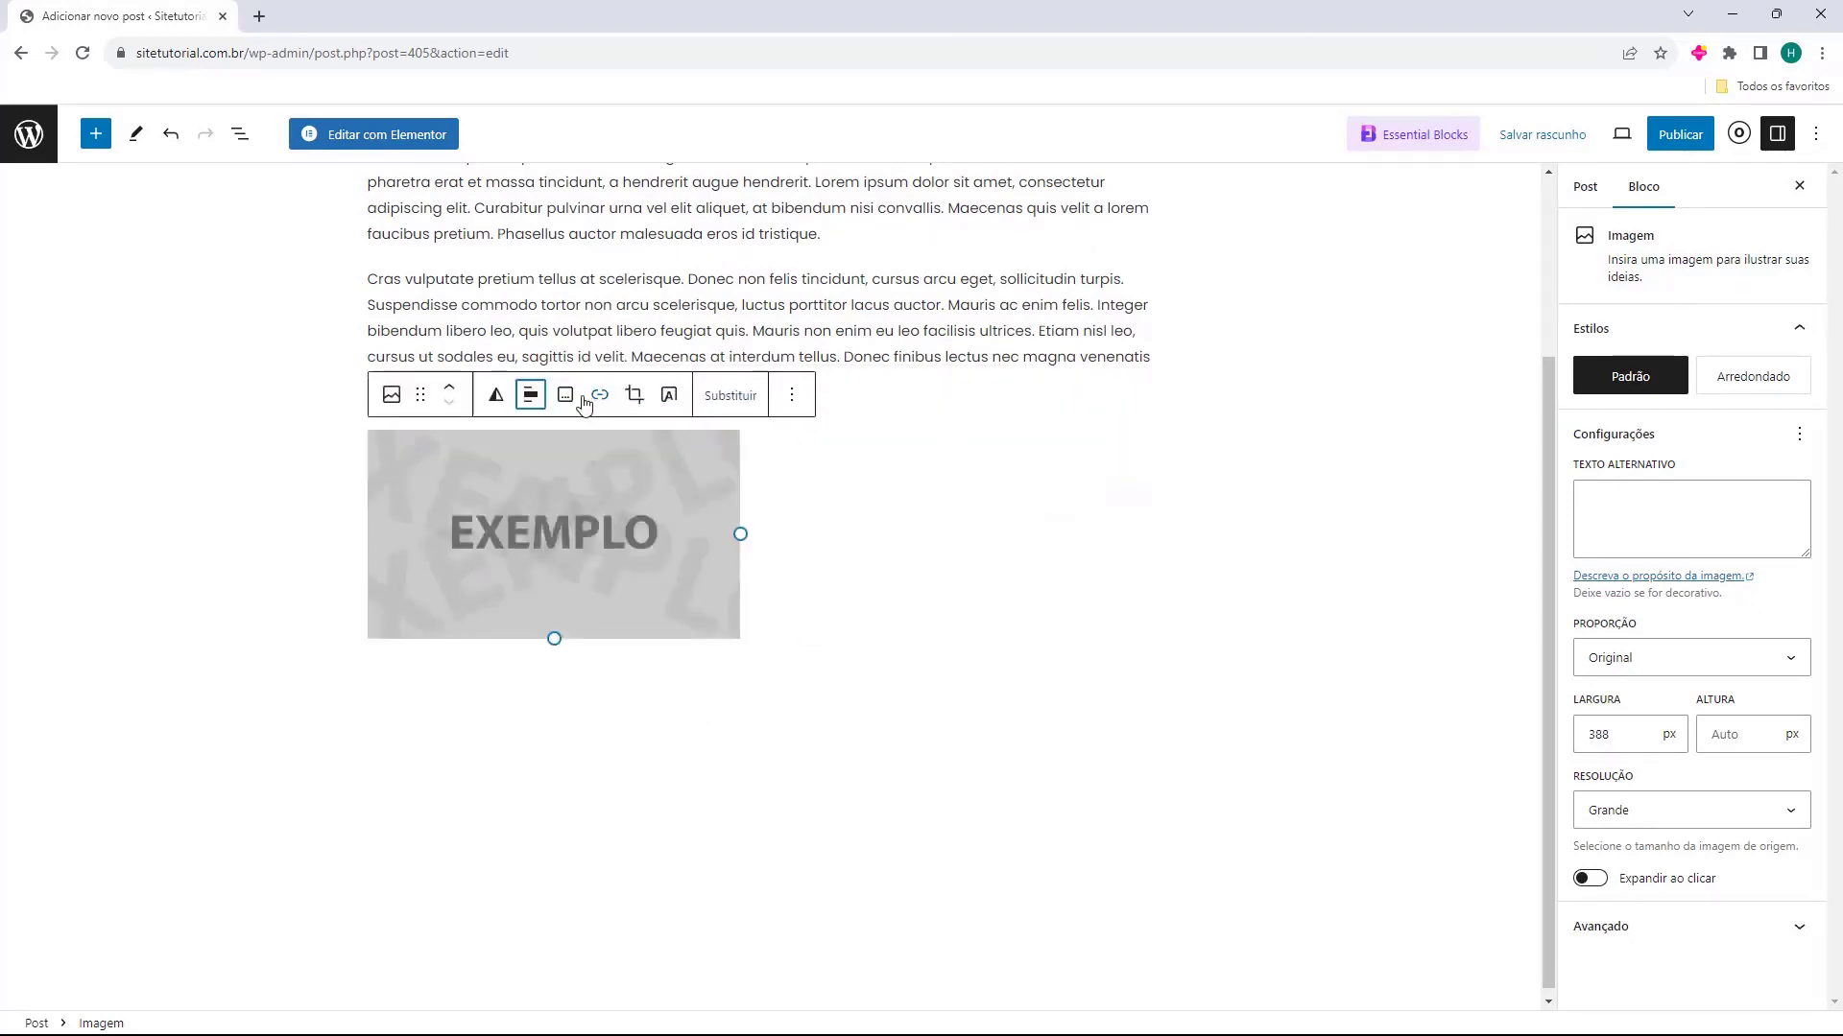
left_click(531, 395)
left_click(574, 457)
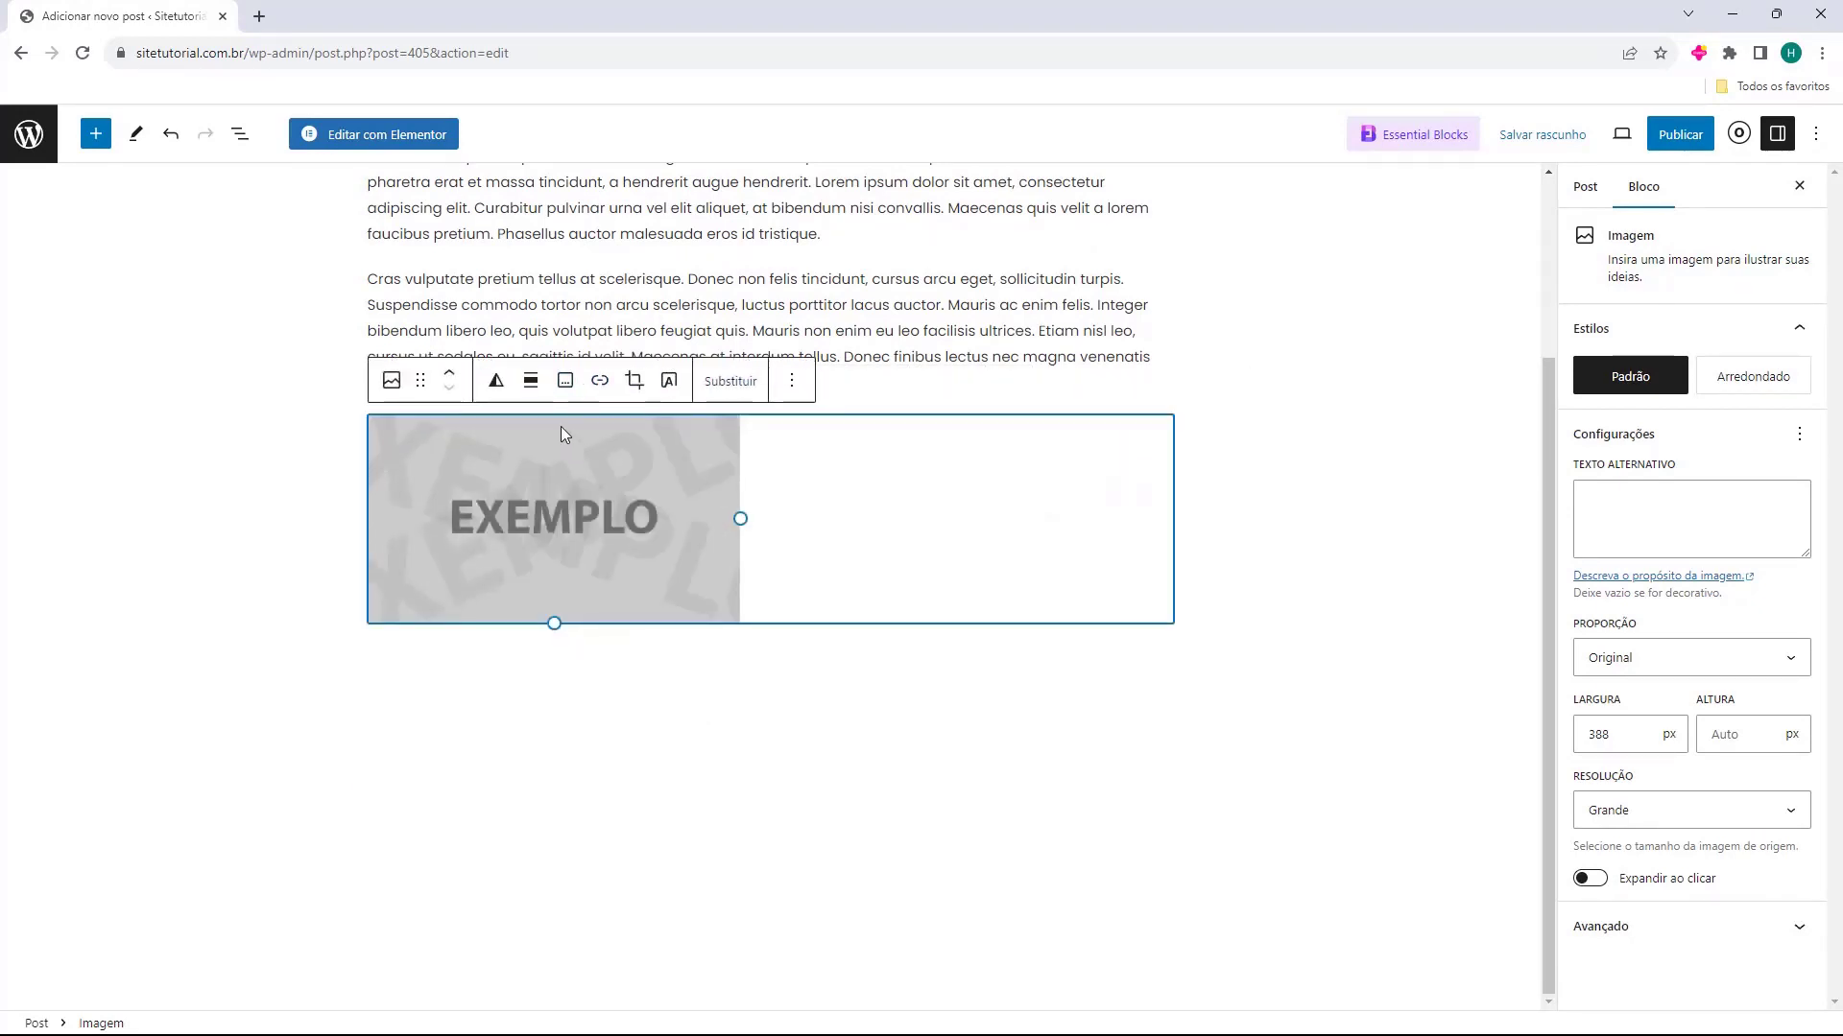
Enlarge the EXEMPLO image and paste a paragraph beginning "Aliquam lobortis condimentum orci" below it
left_click(720, 691)
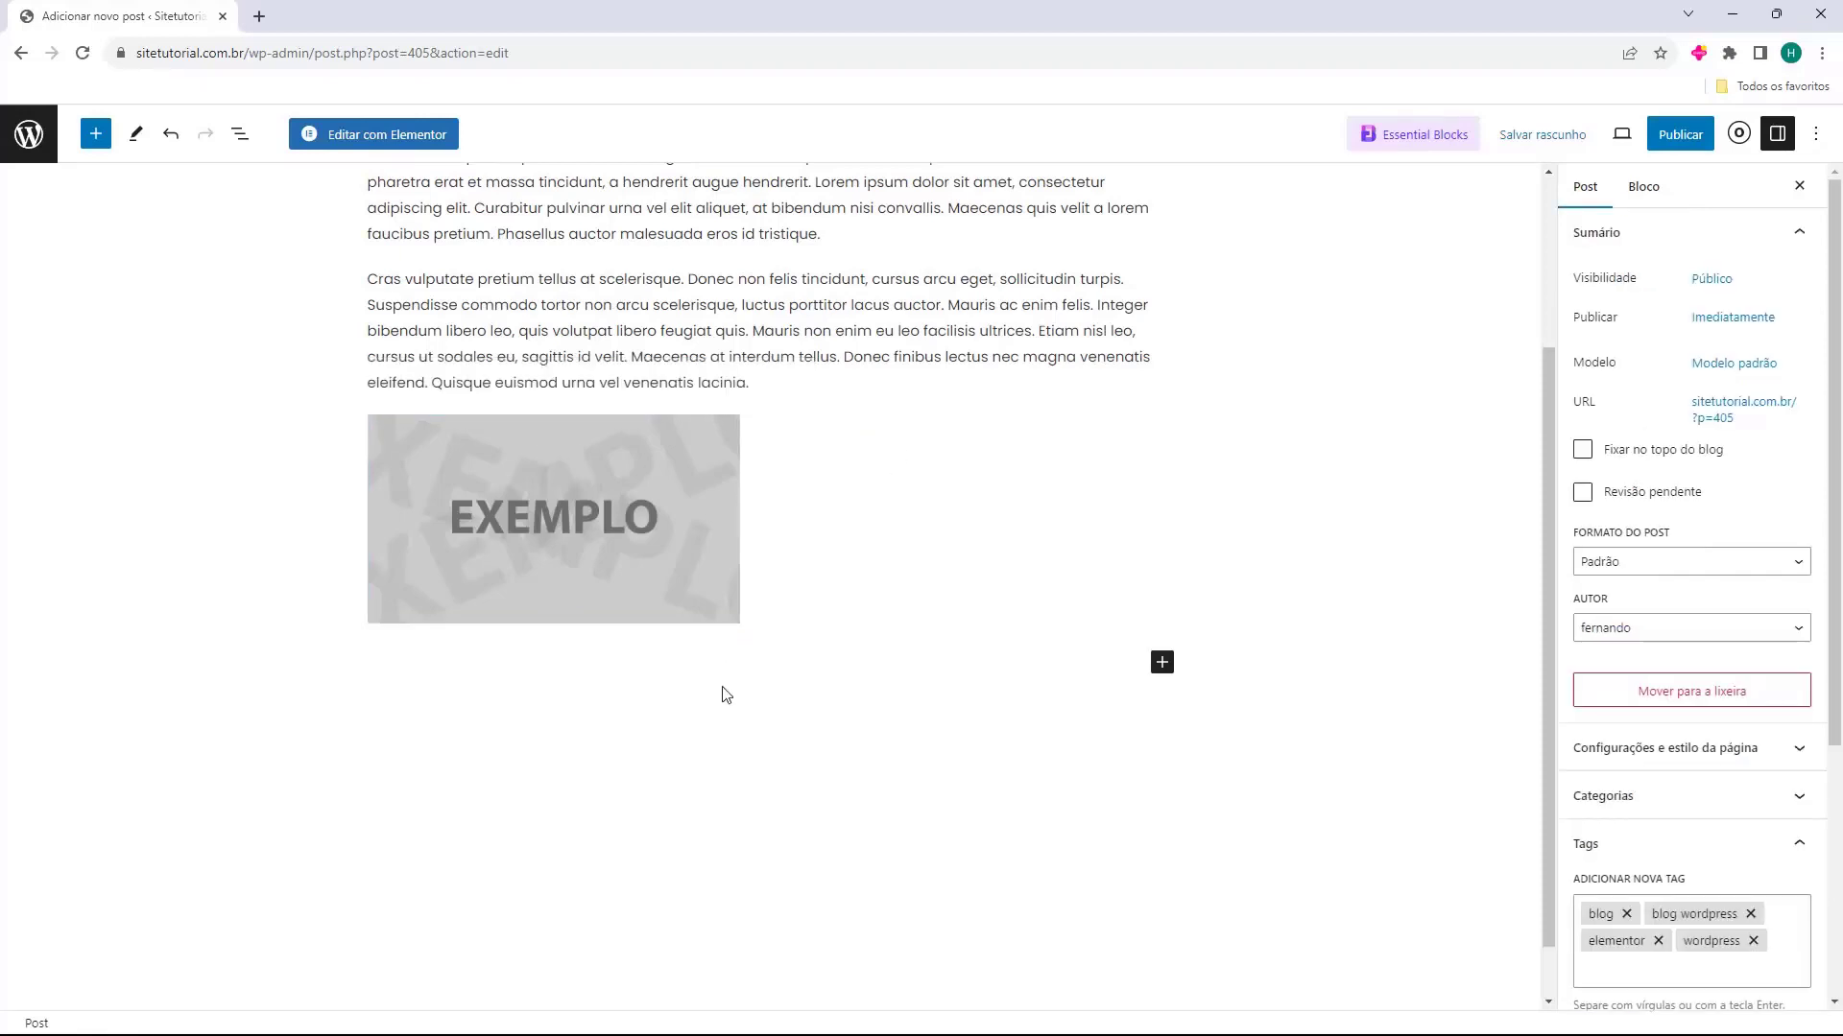
left_click(782, 526)
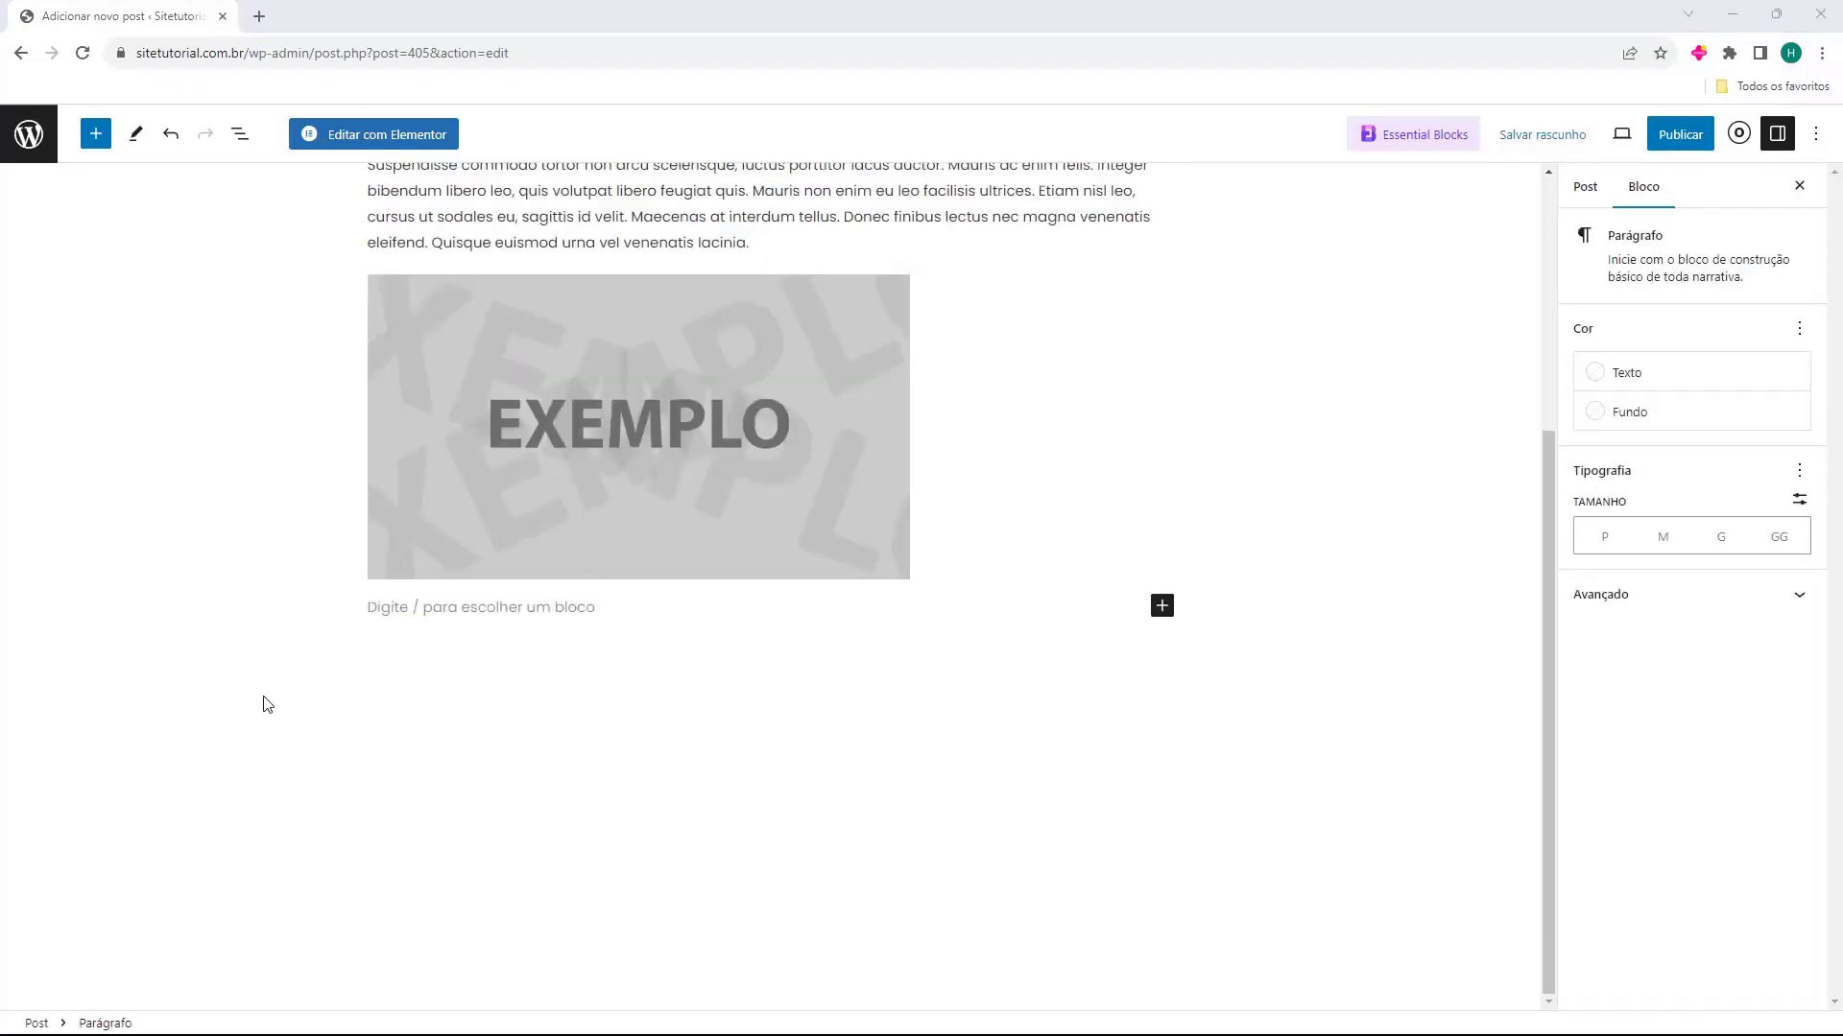
left_click(445, 608)
type("Aliquam lobortis condimentum orci ut dapibus. Ut in tempor augue, id lobortis turpis. Nam a pulvinar risus, quis posuere nulla. Donec scelerisque fringilla lorem, ac posuere arcu venenatis non. Nullam interdum cursus purus, non posuere leo imperdiet a. Sed lacus leo, maximus a ultrices a, placerat vel dui. Nam at ipsum est.")
left_click(242, 606)
Add a Título block below the last paragraph with the pasted text "Lorem Ipsum"
scroll(255, 616, "up", 5)
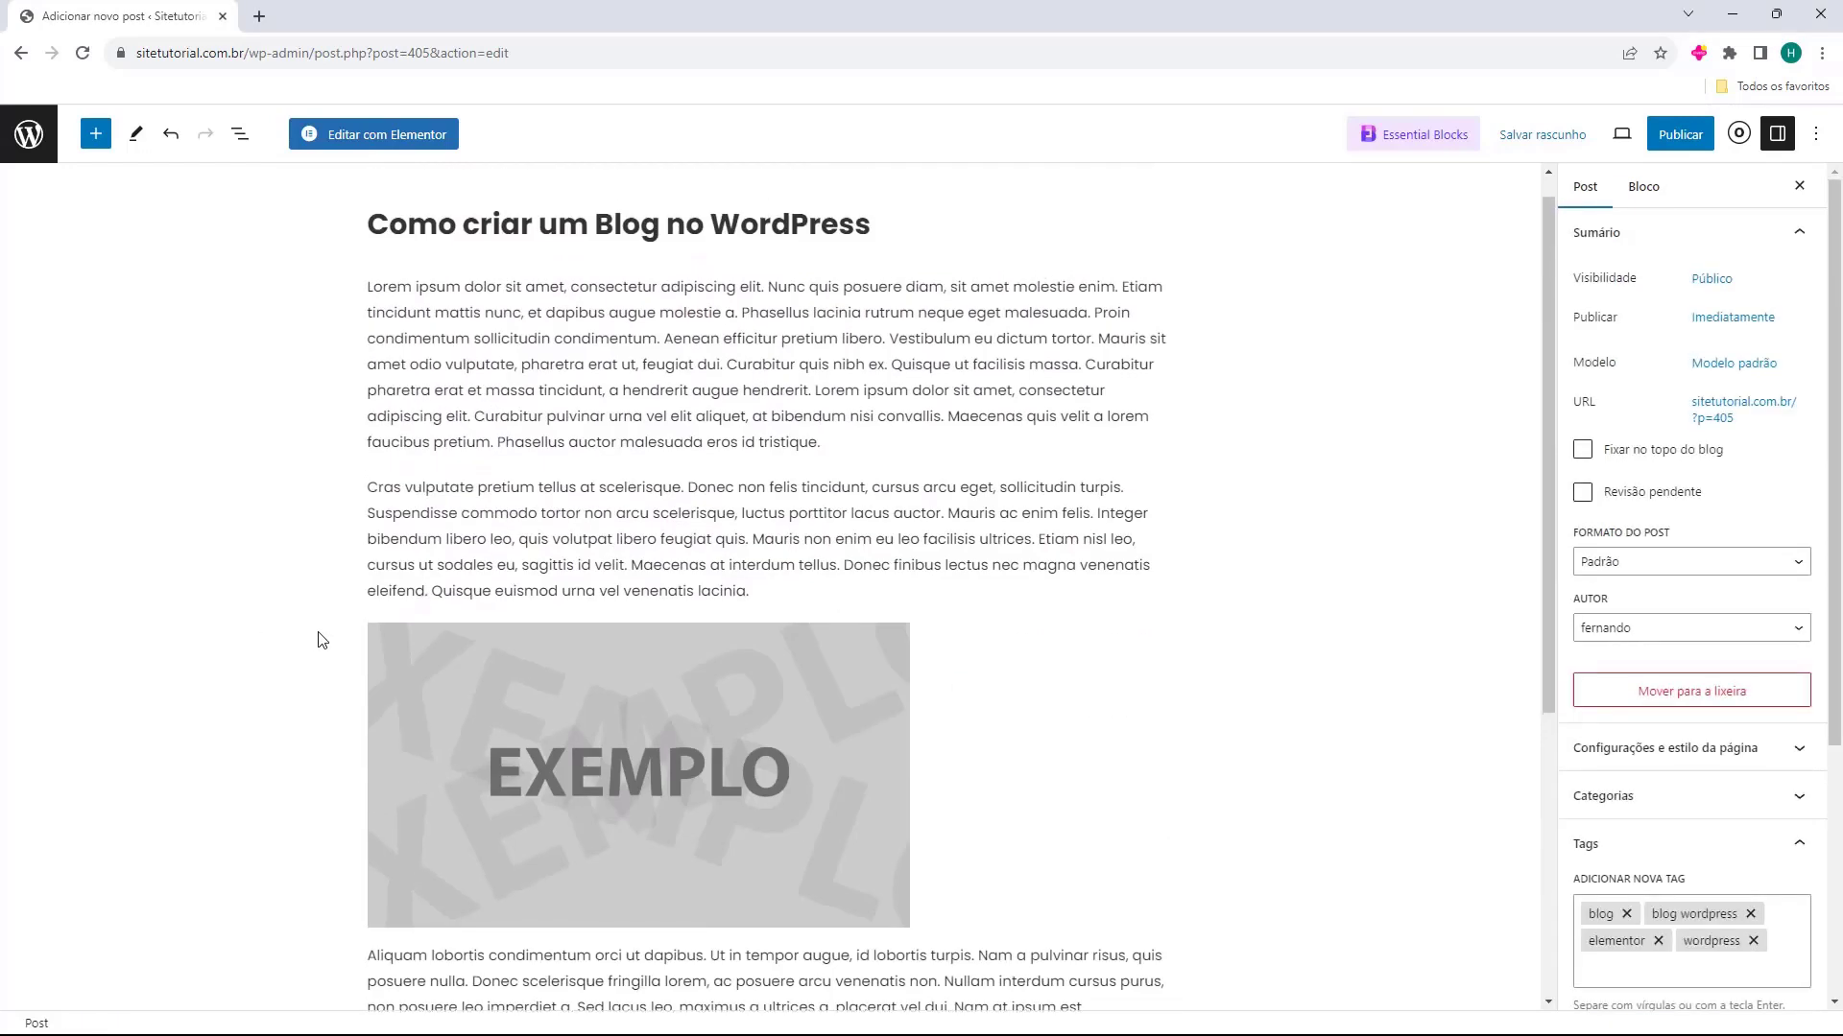
scroll(350, 609, "down", 1)
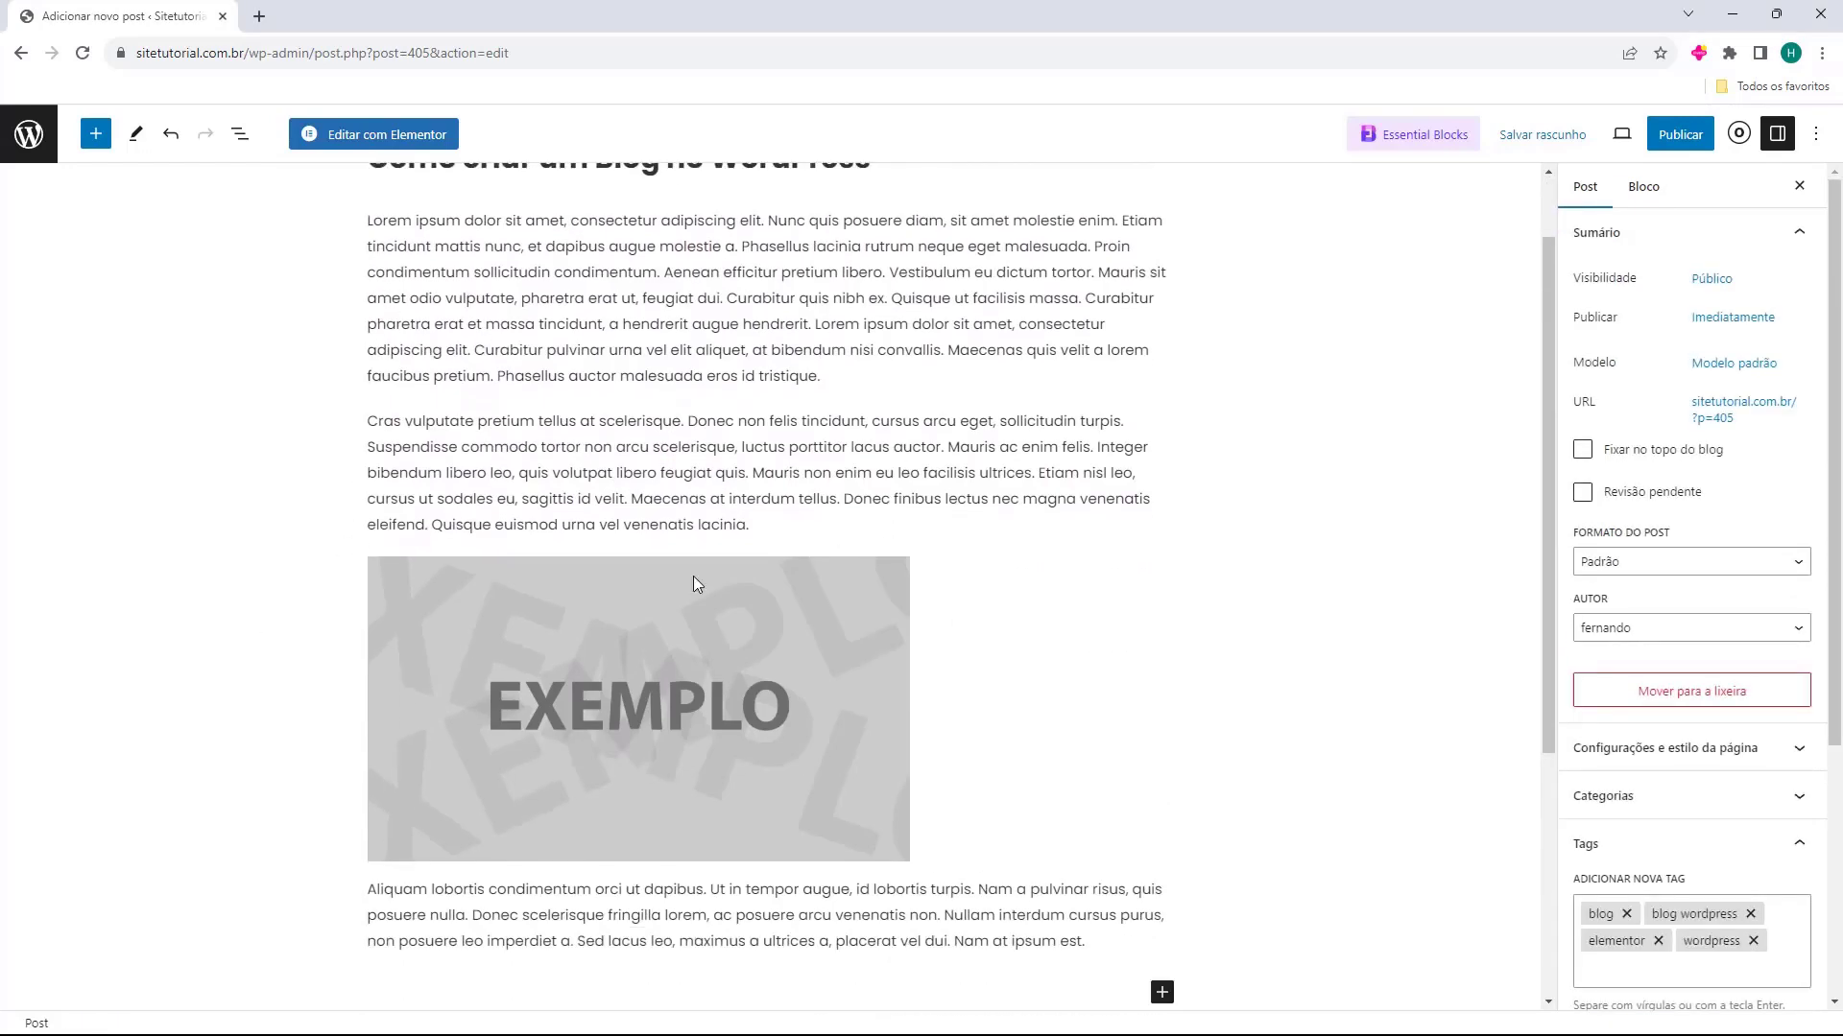
scroll(576, 584, "down", 1)
scroll(444, 633, "down", 2)
left_click(1098, 711)
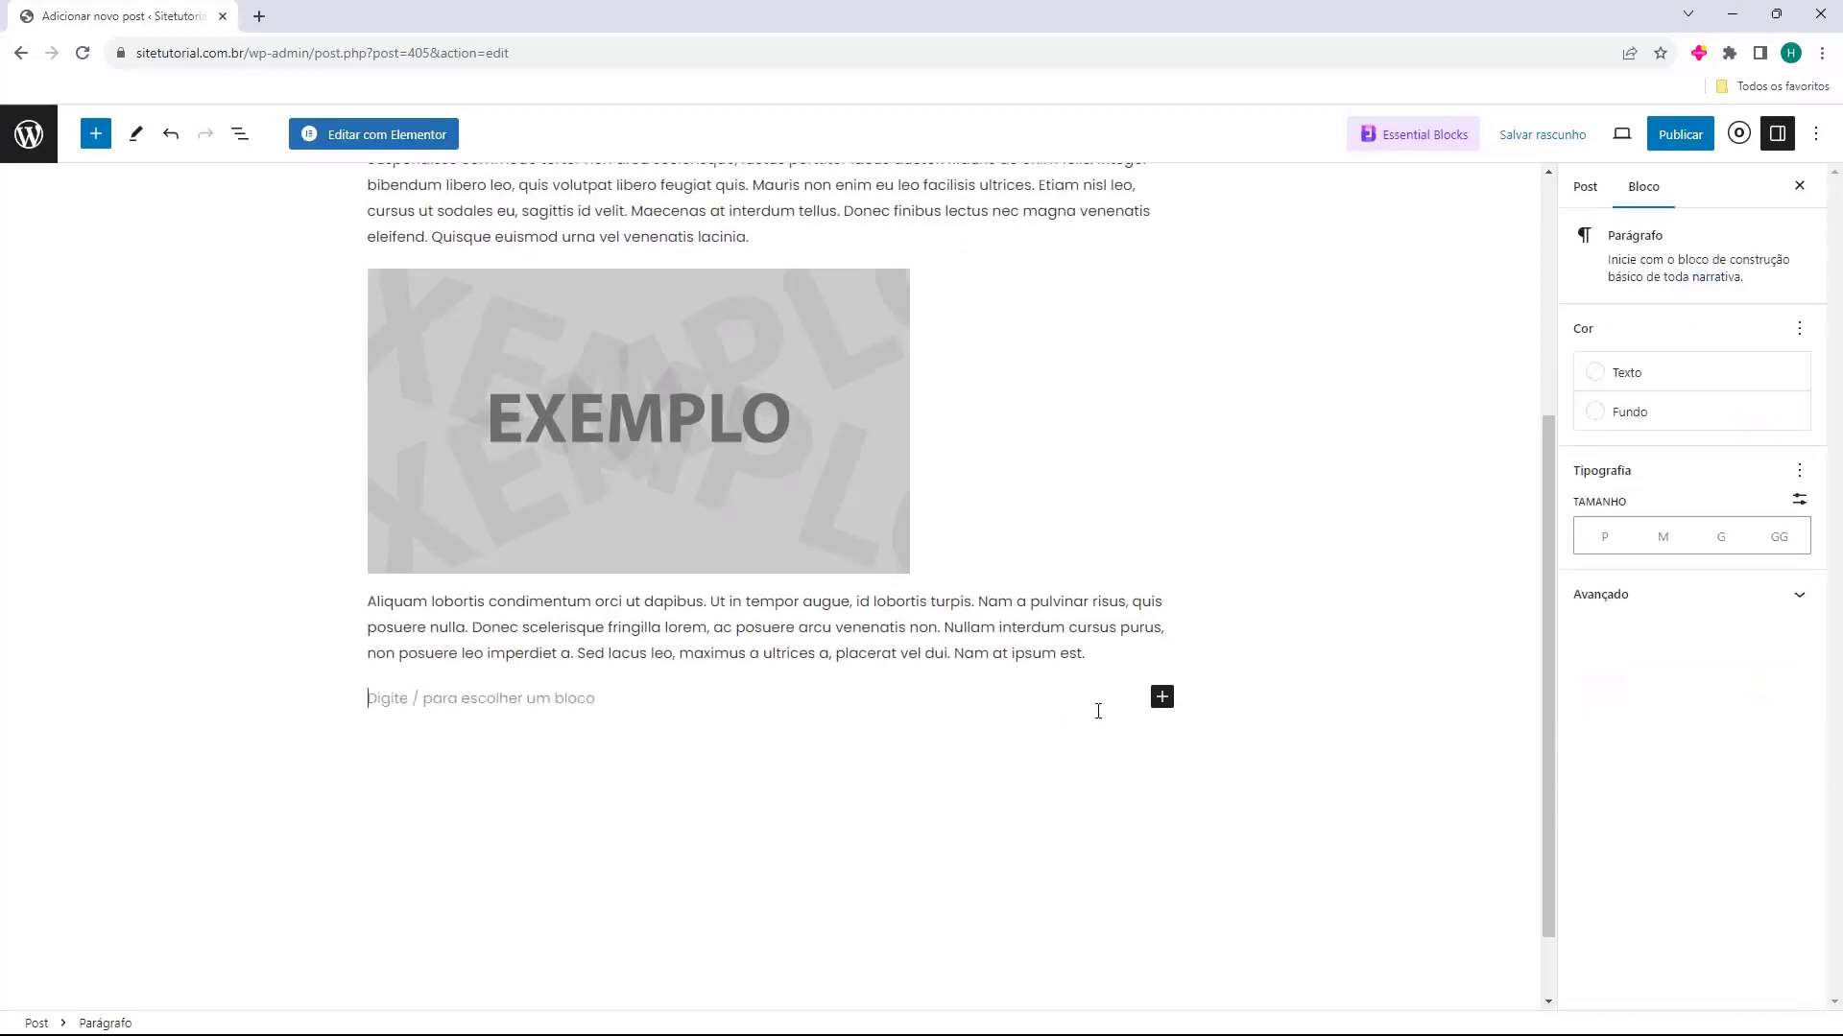
left_click(1163, 698)
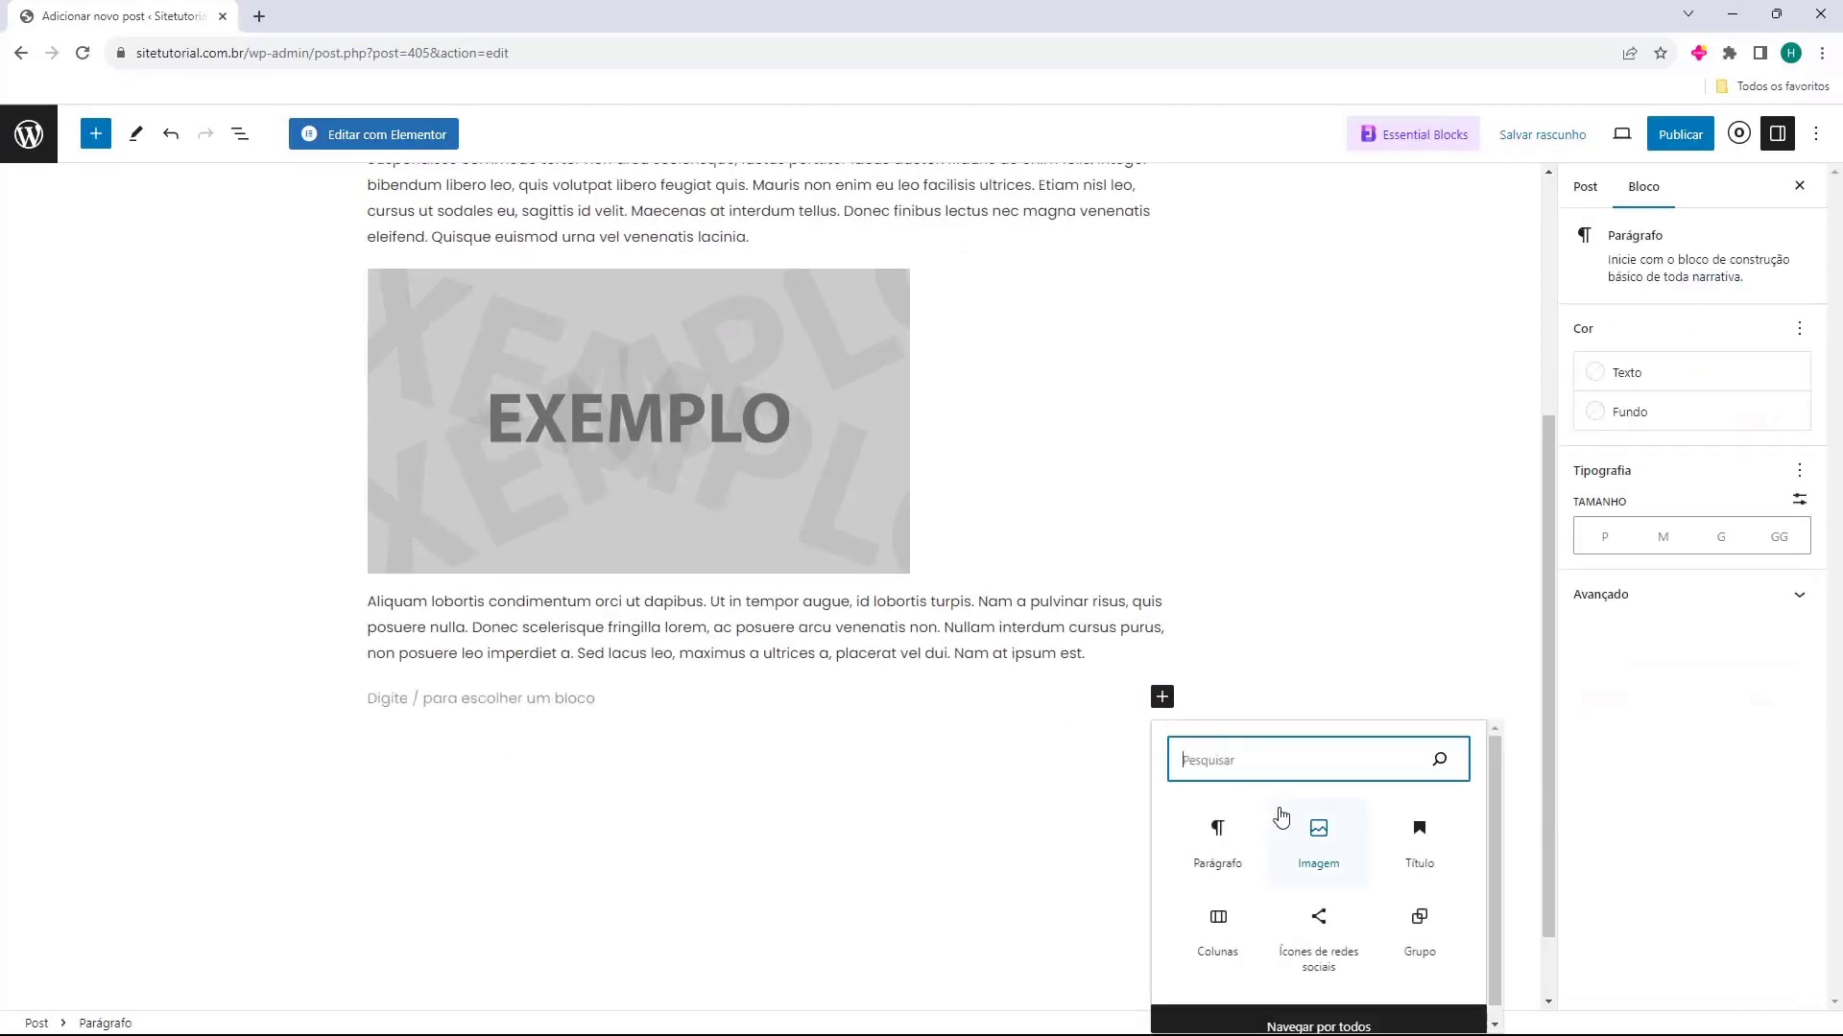
left_click(1425, 847)
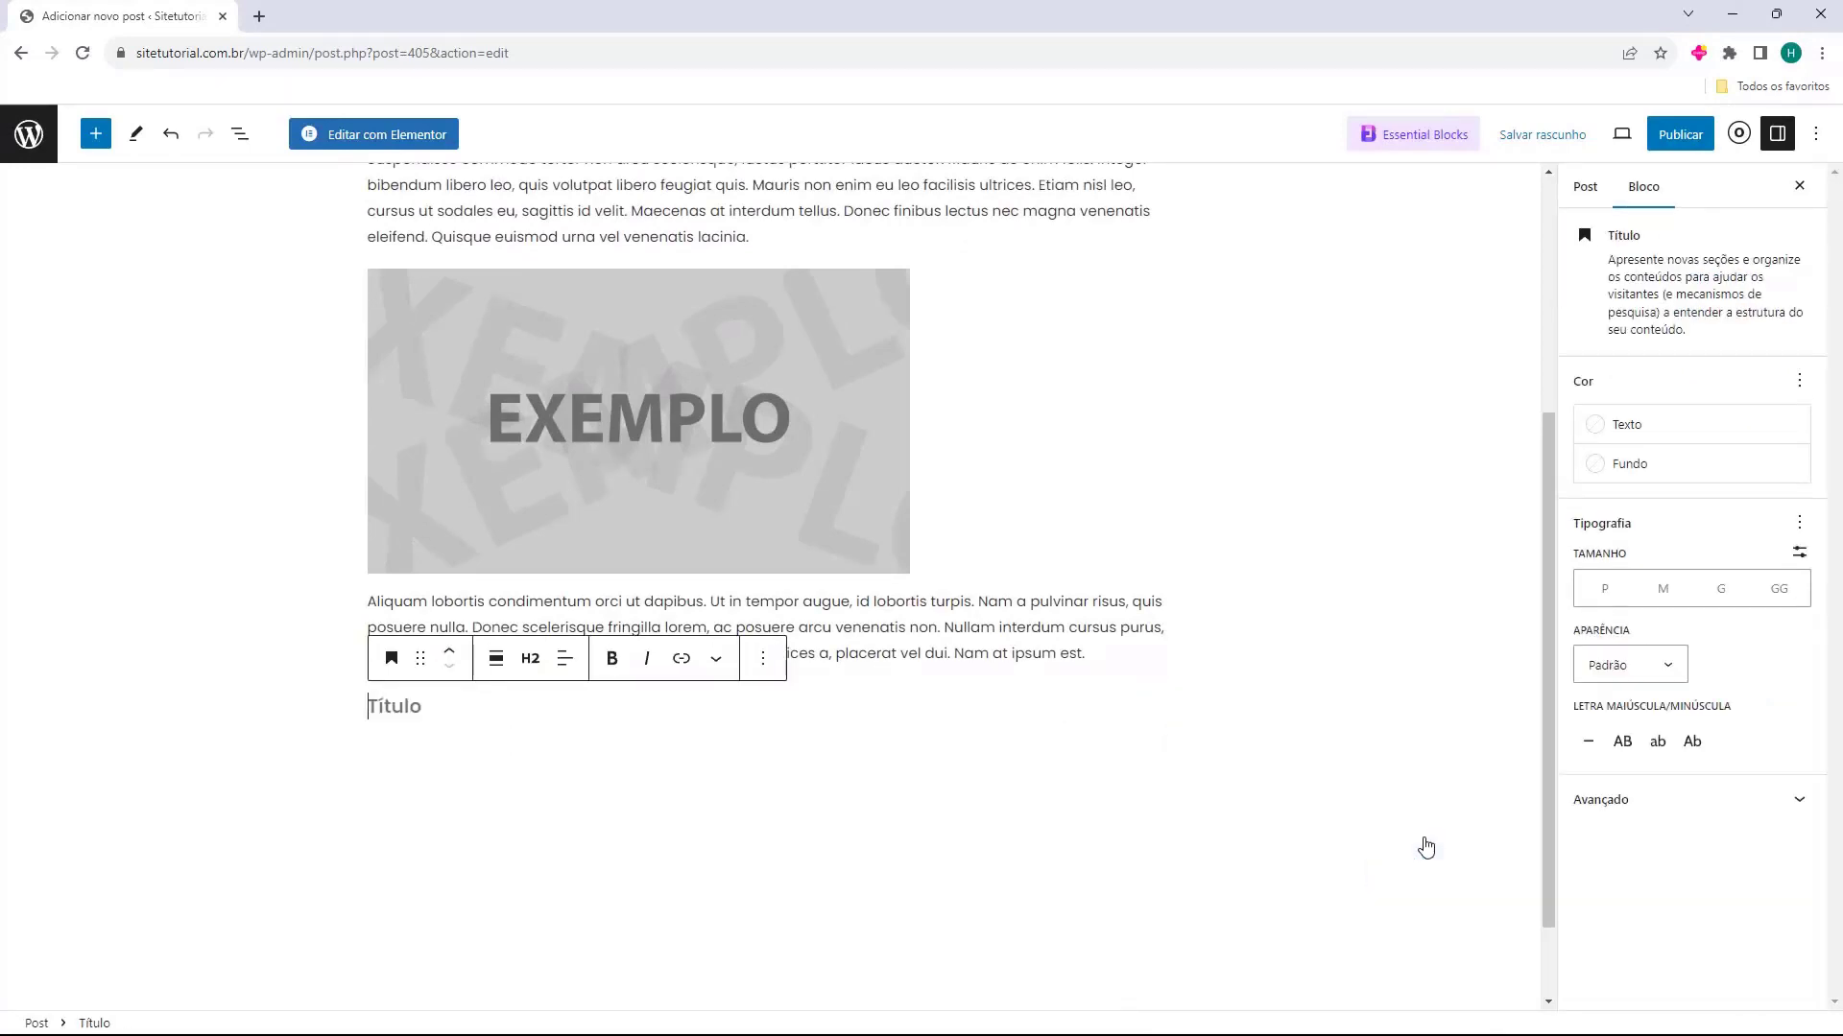
type("Lorem Ipsum")
left_click(389, 785)
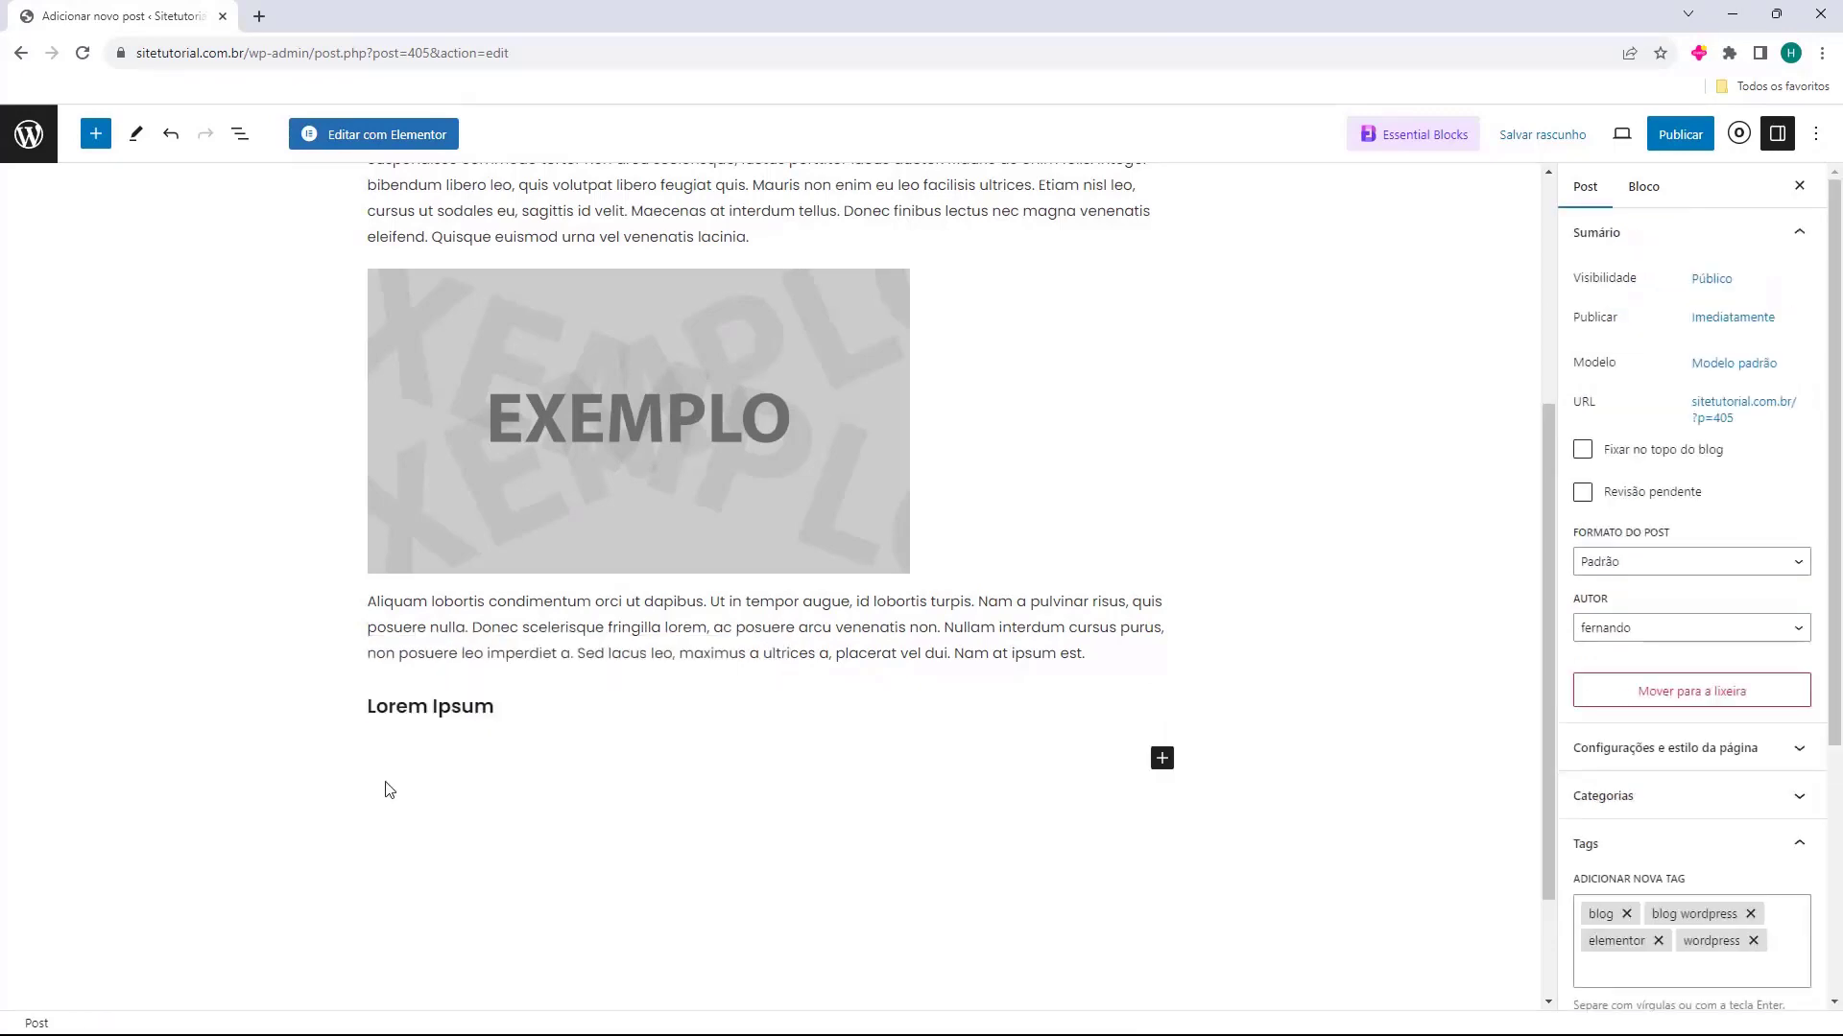
Set the "Lorem Ipsum" heading to level H1 and repeat the "Aliquam lobortis" paragraph below it
triple_click(448, 705)
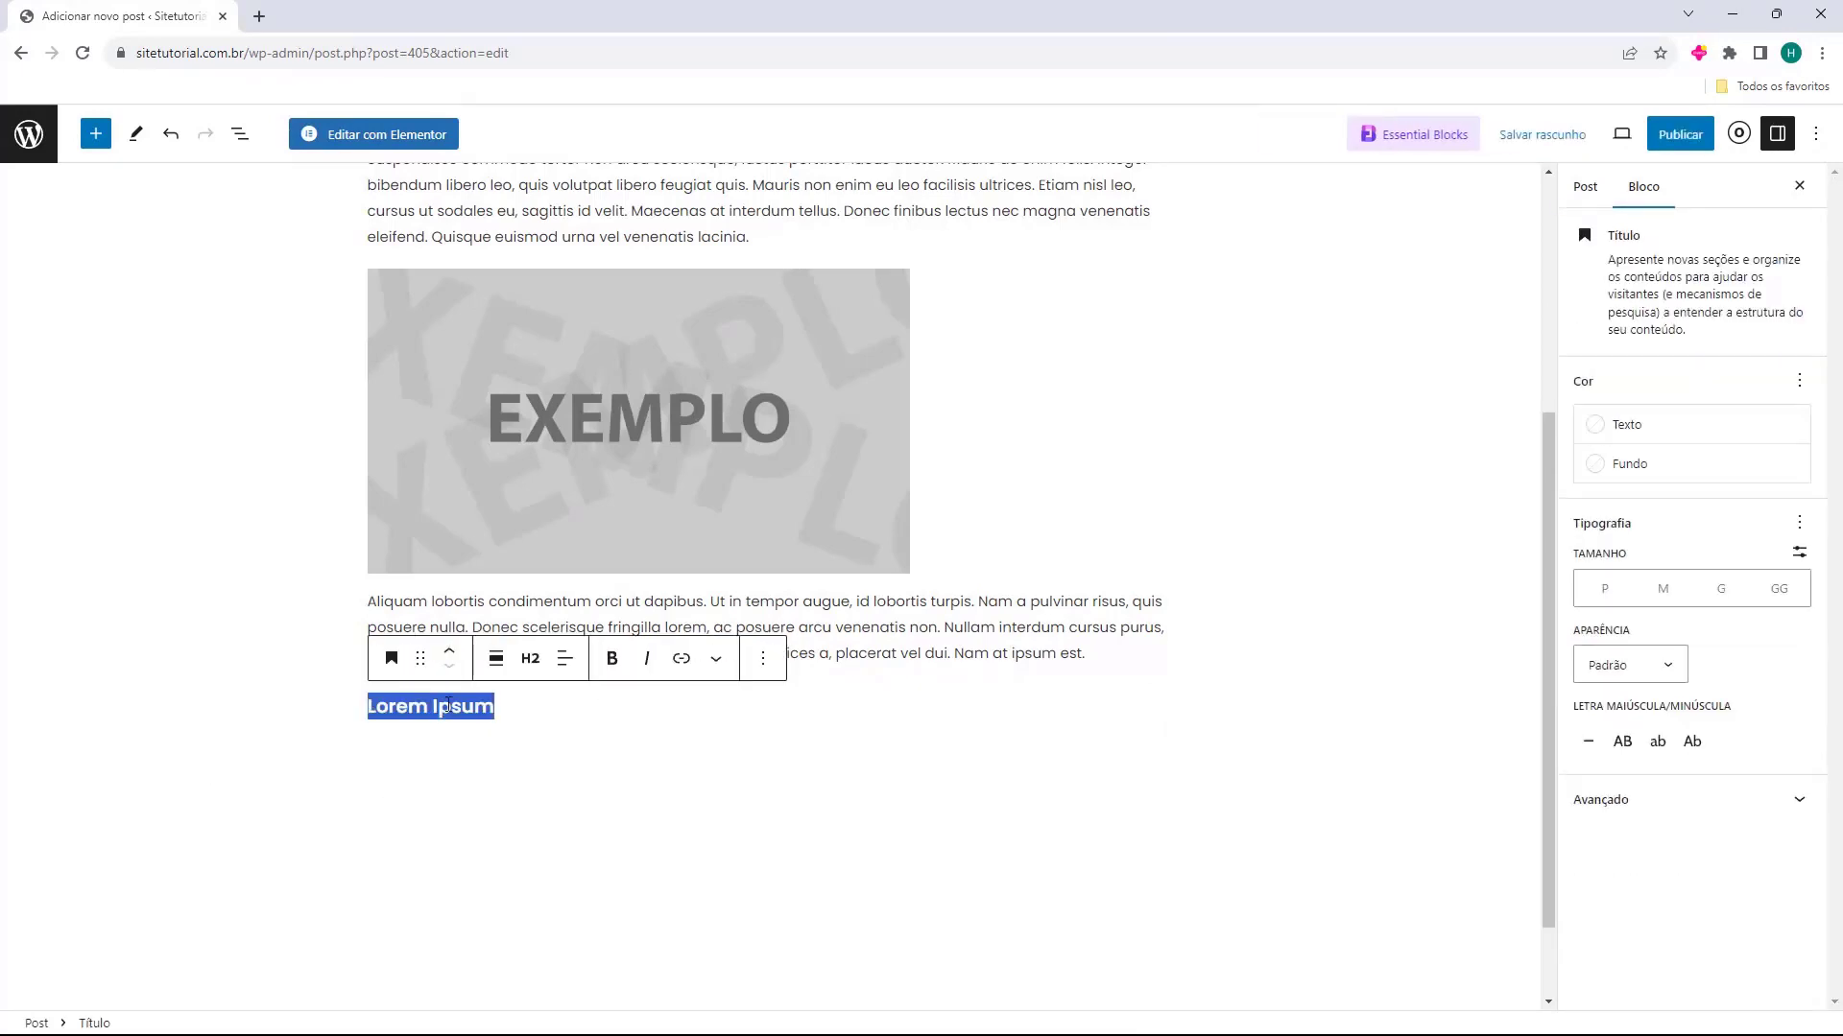
left_click(533, 667)
left_click(537, 718)
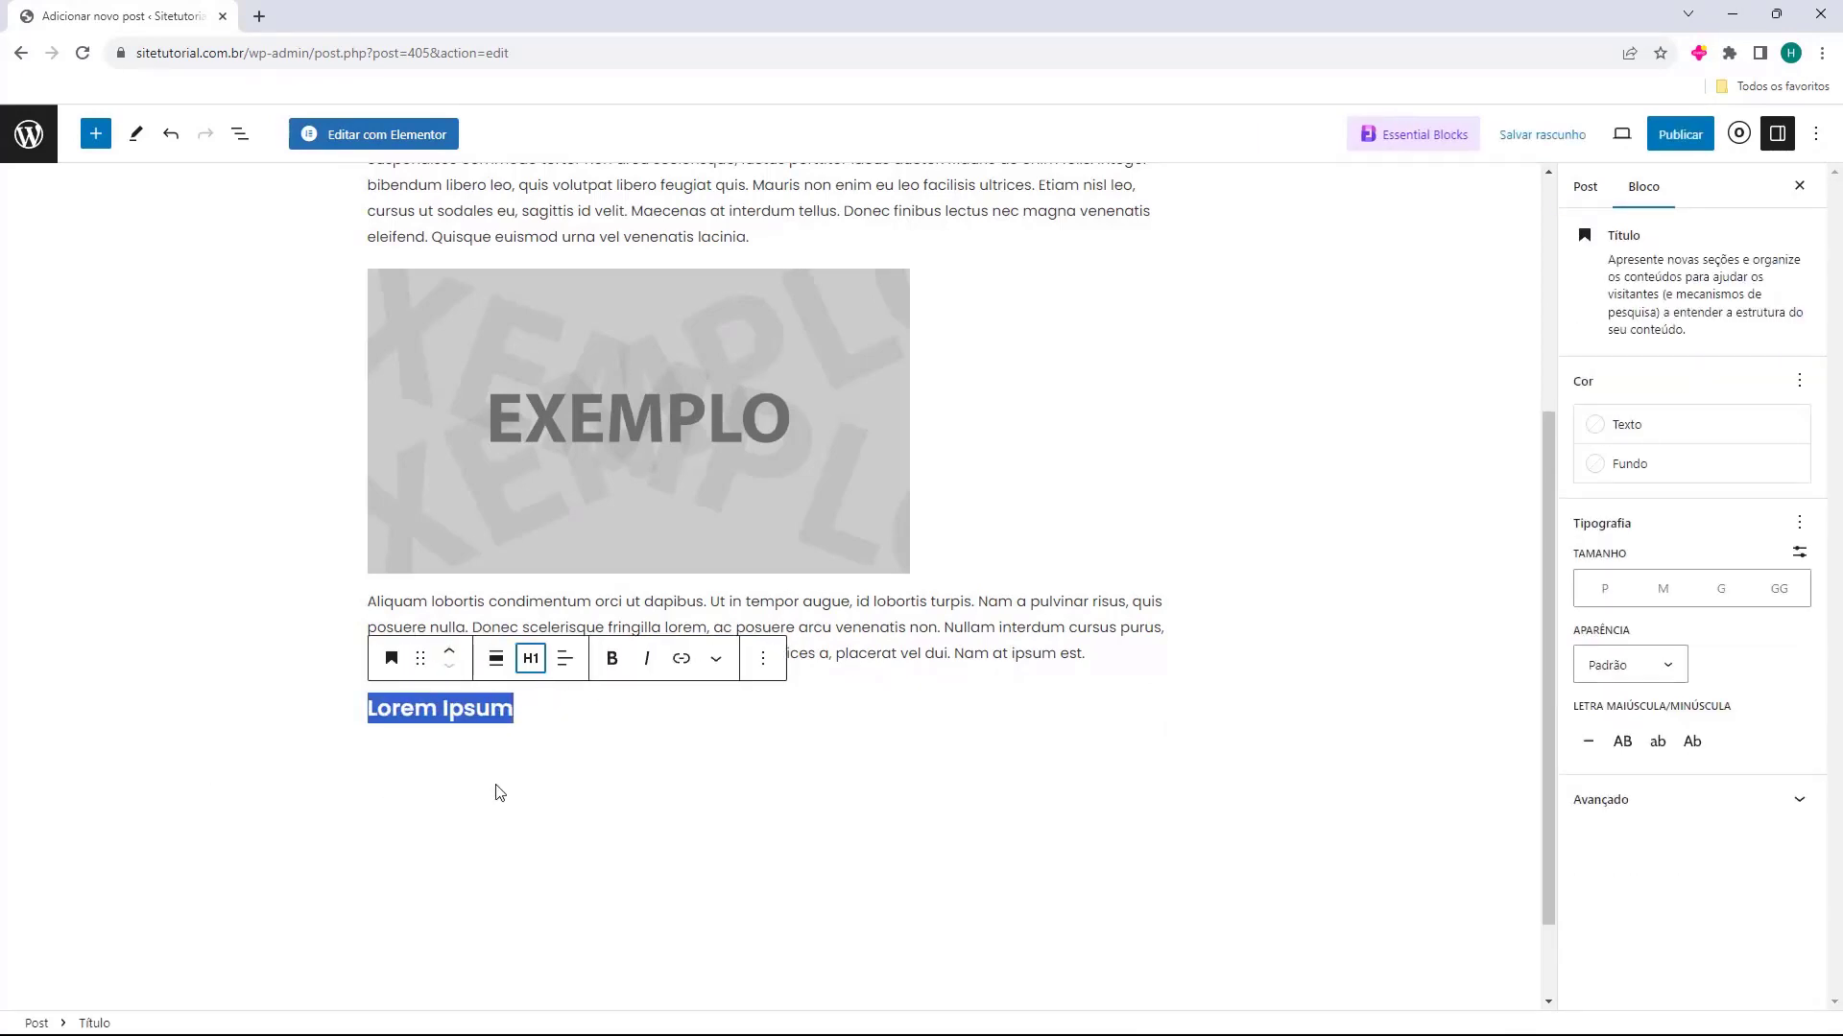
left_click(498, 790)
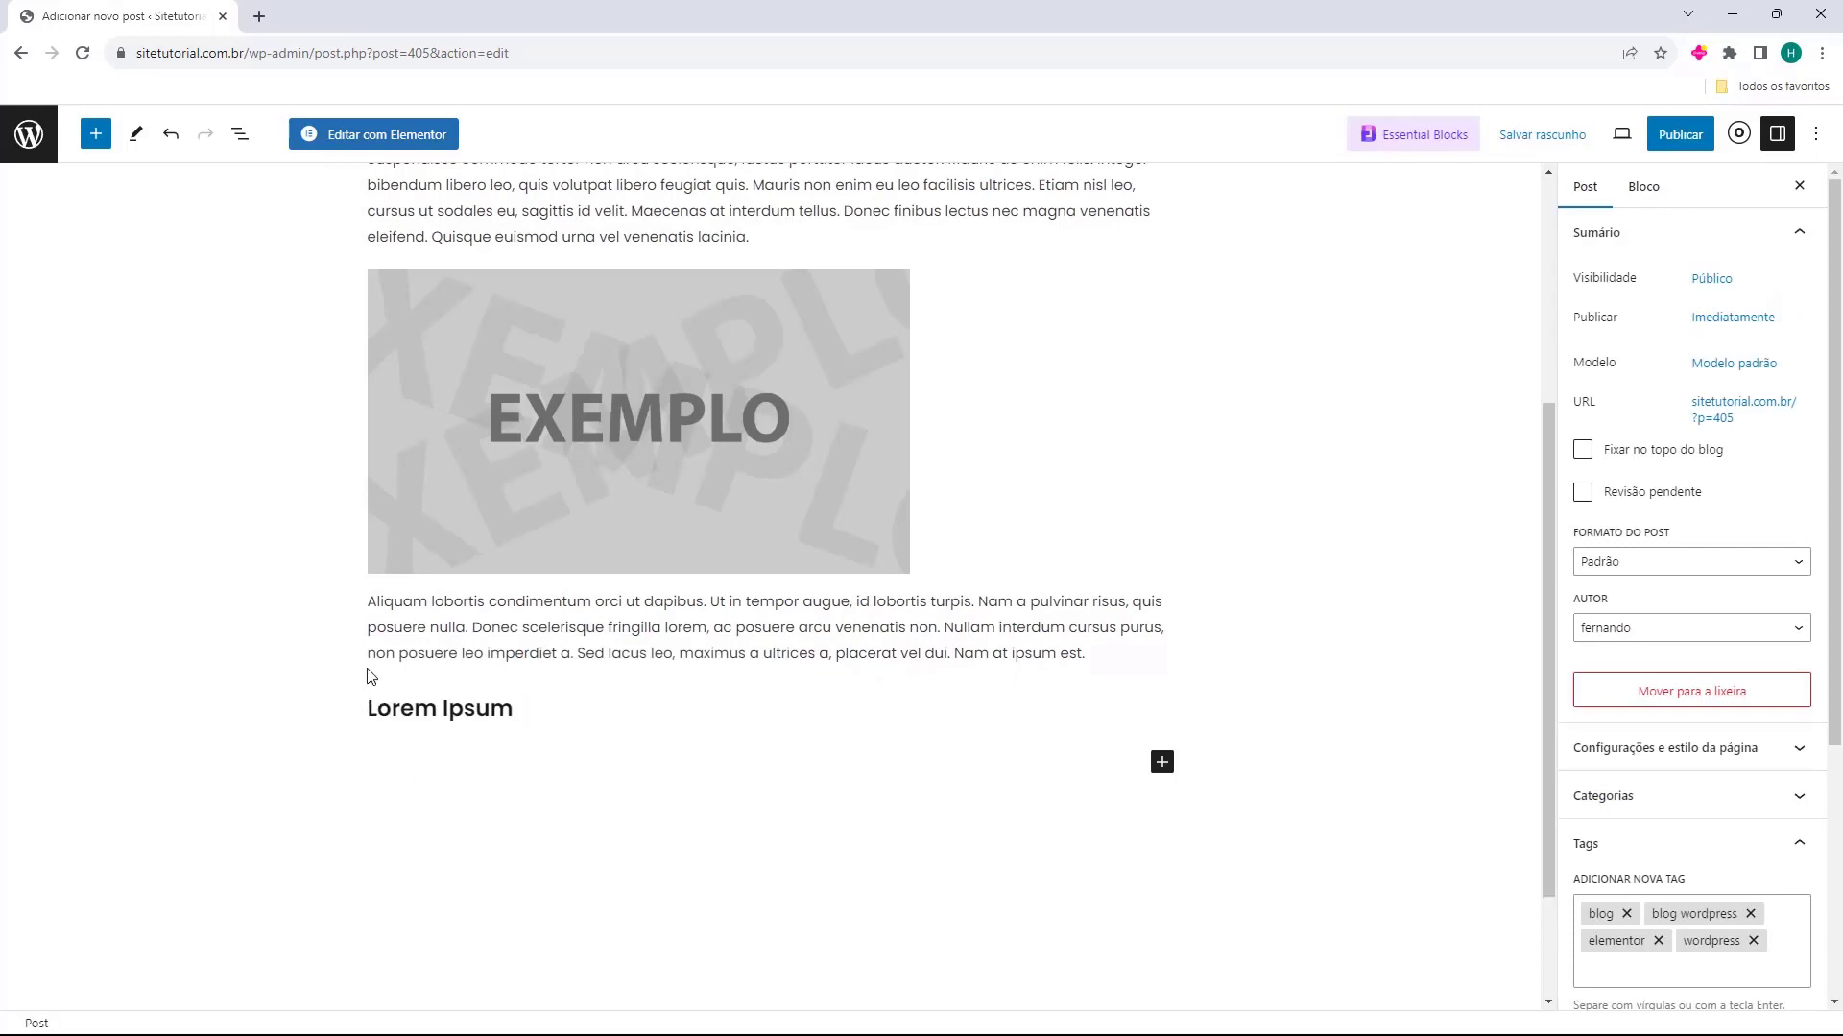
scroll(515, 691, "up", 2)
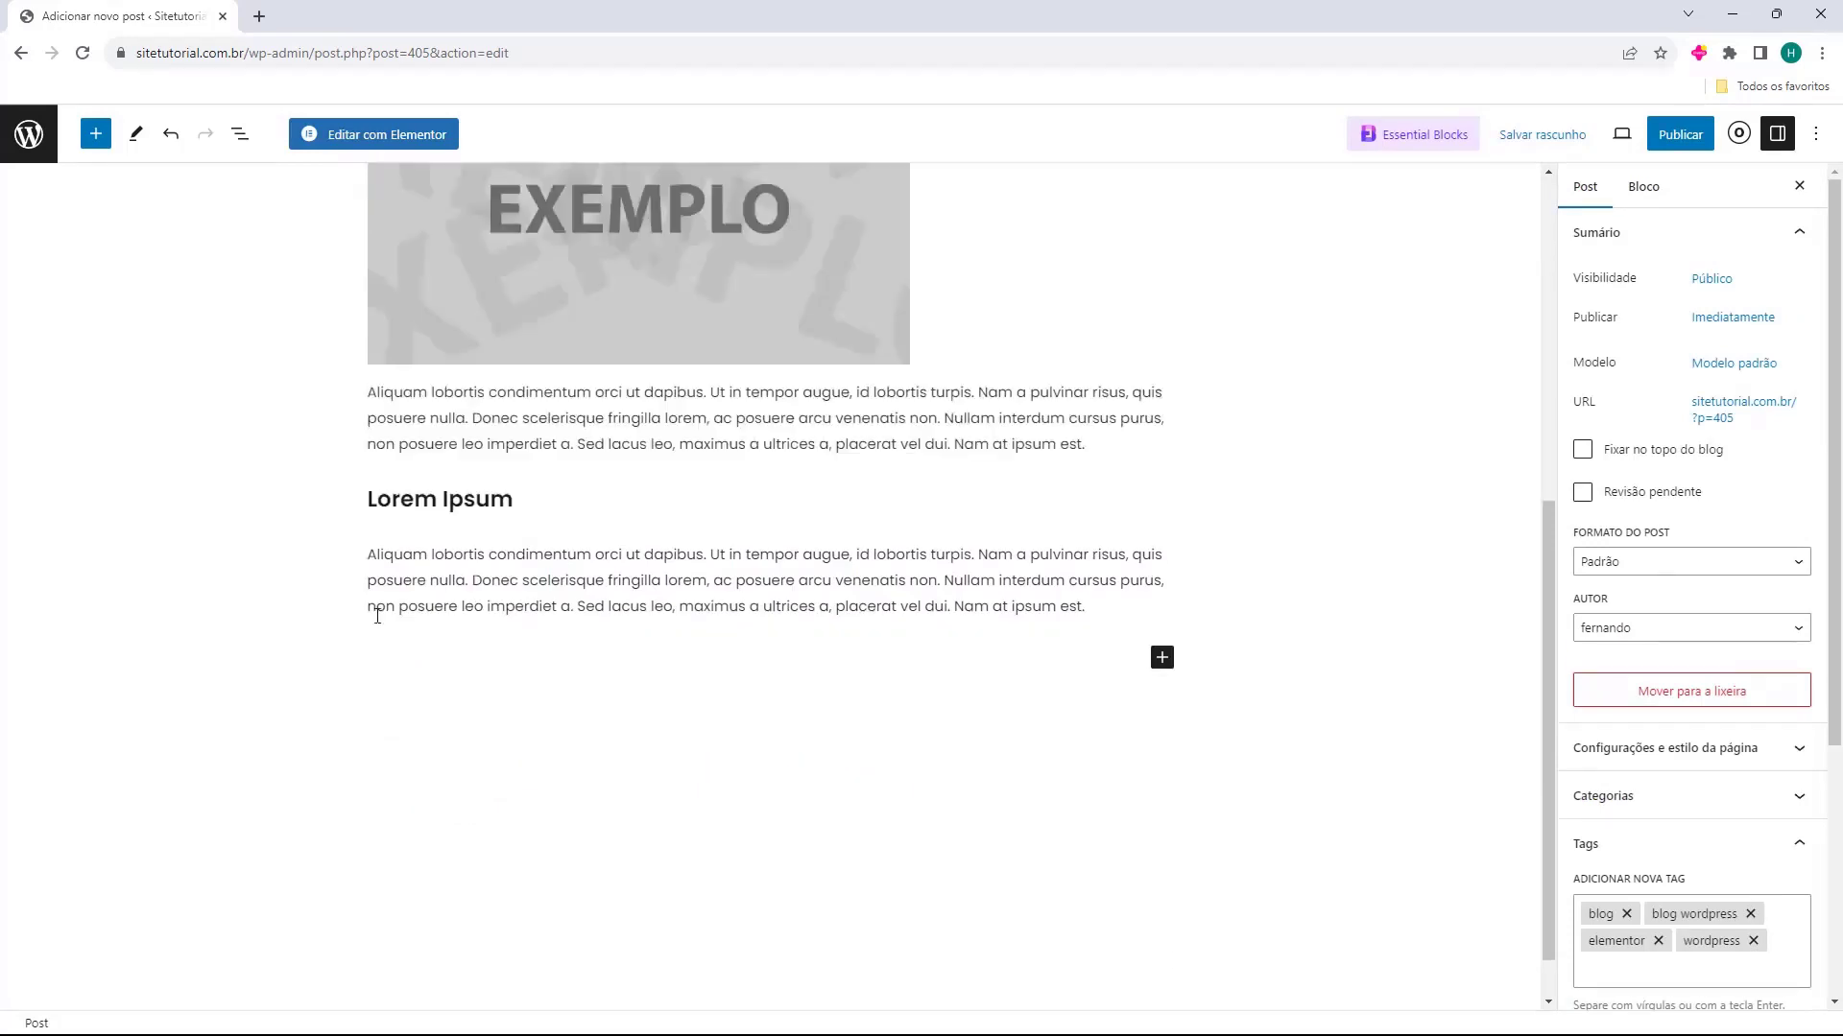
scroll(432, 619, "up", 2)
scroll(659, 650, "down", 3)
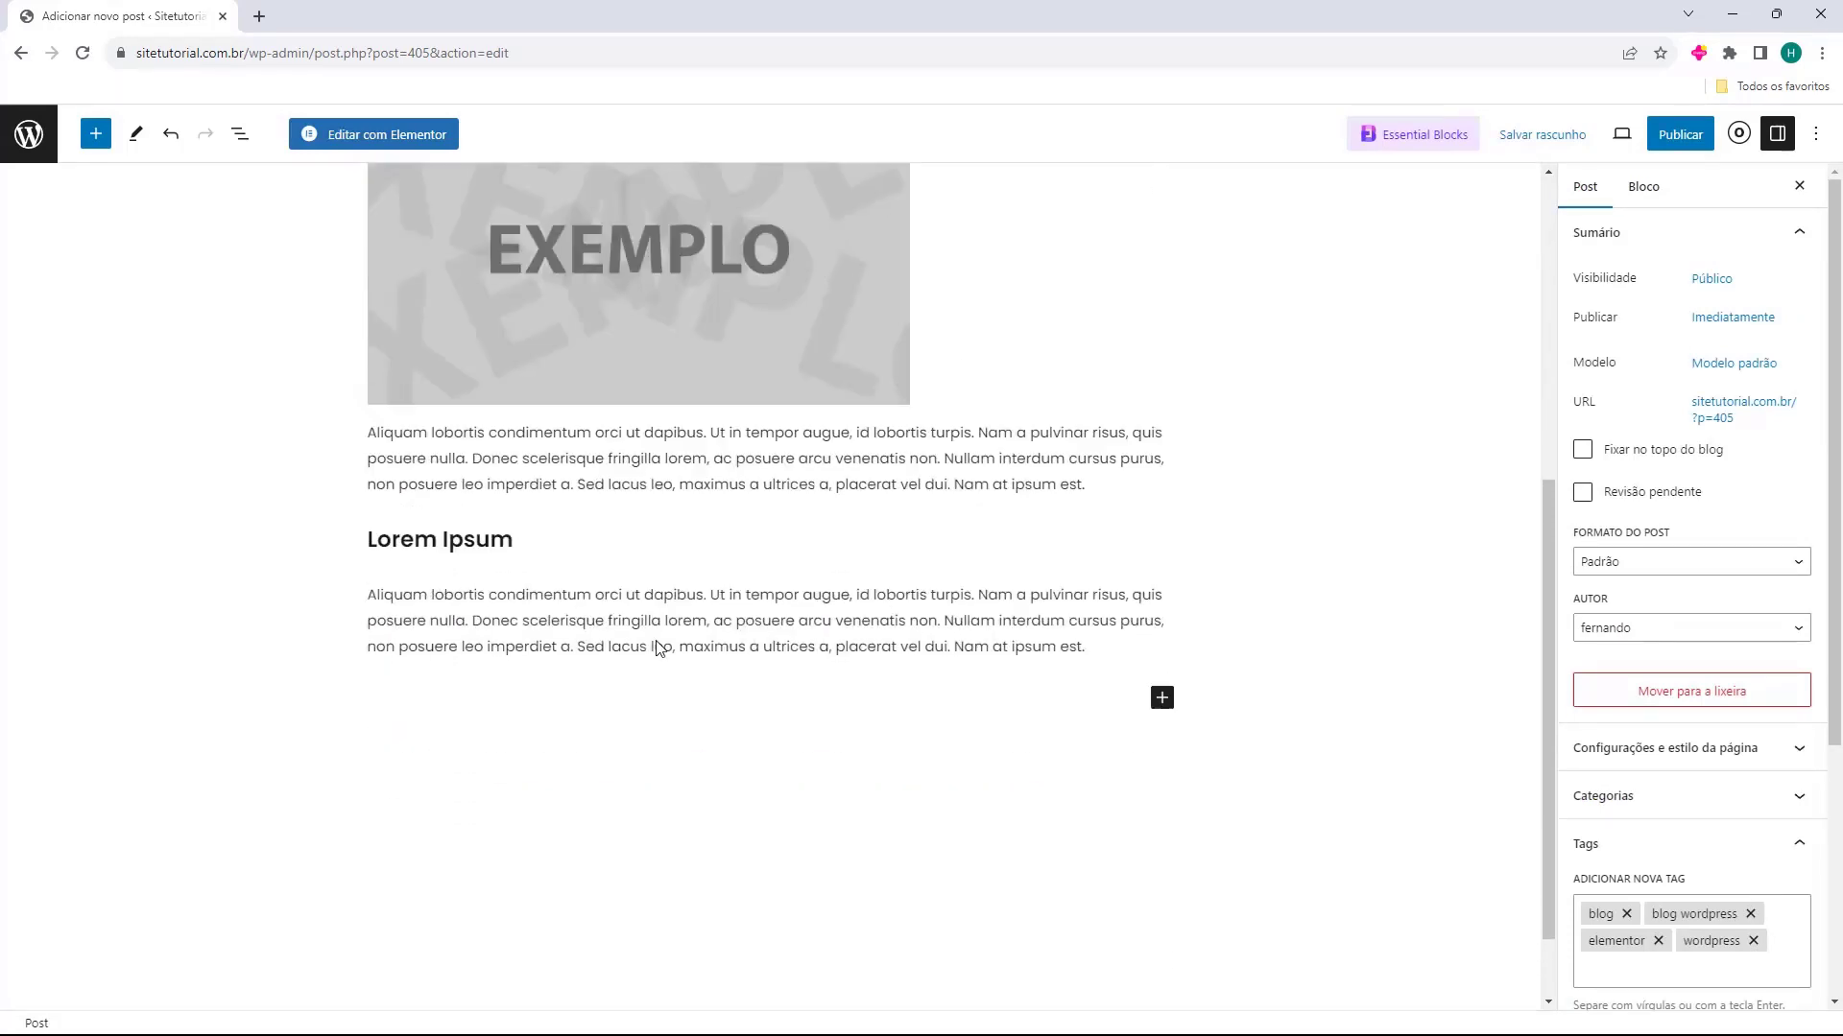
left_click(736, 590)
left_click(1161, 604)
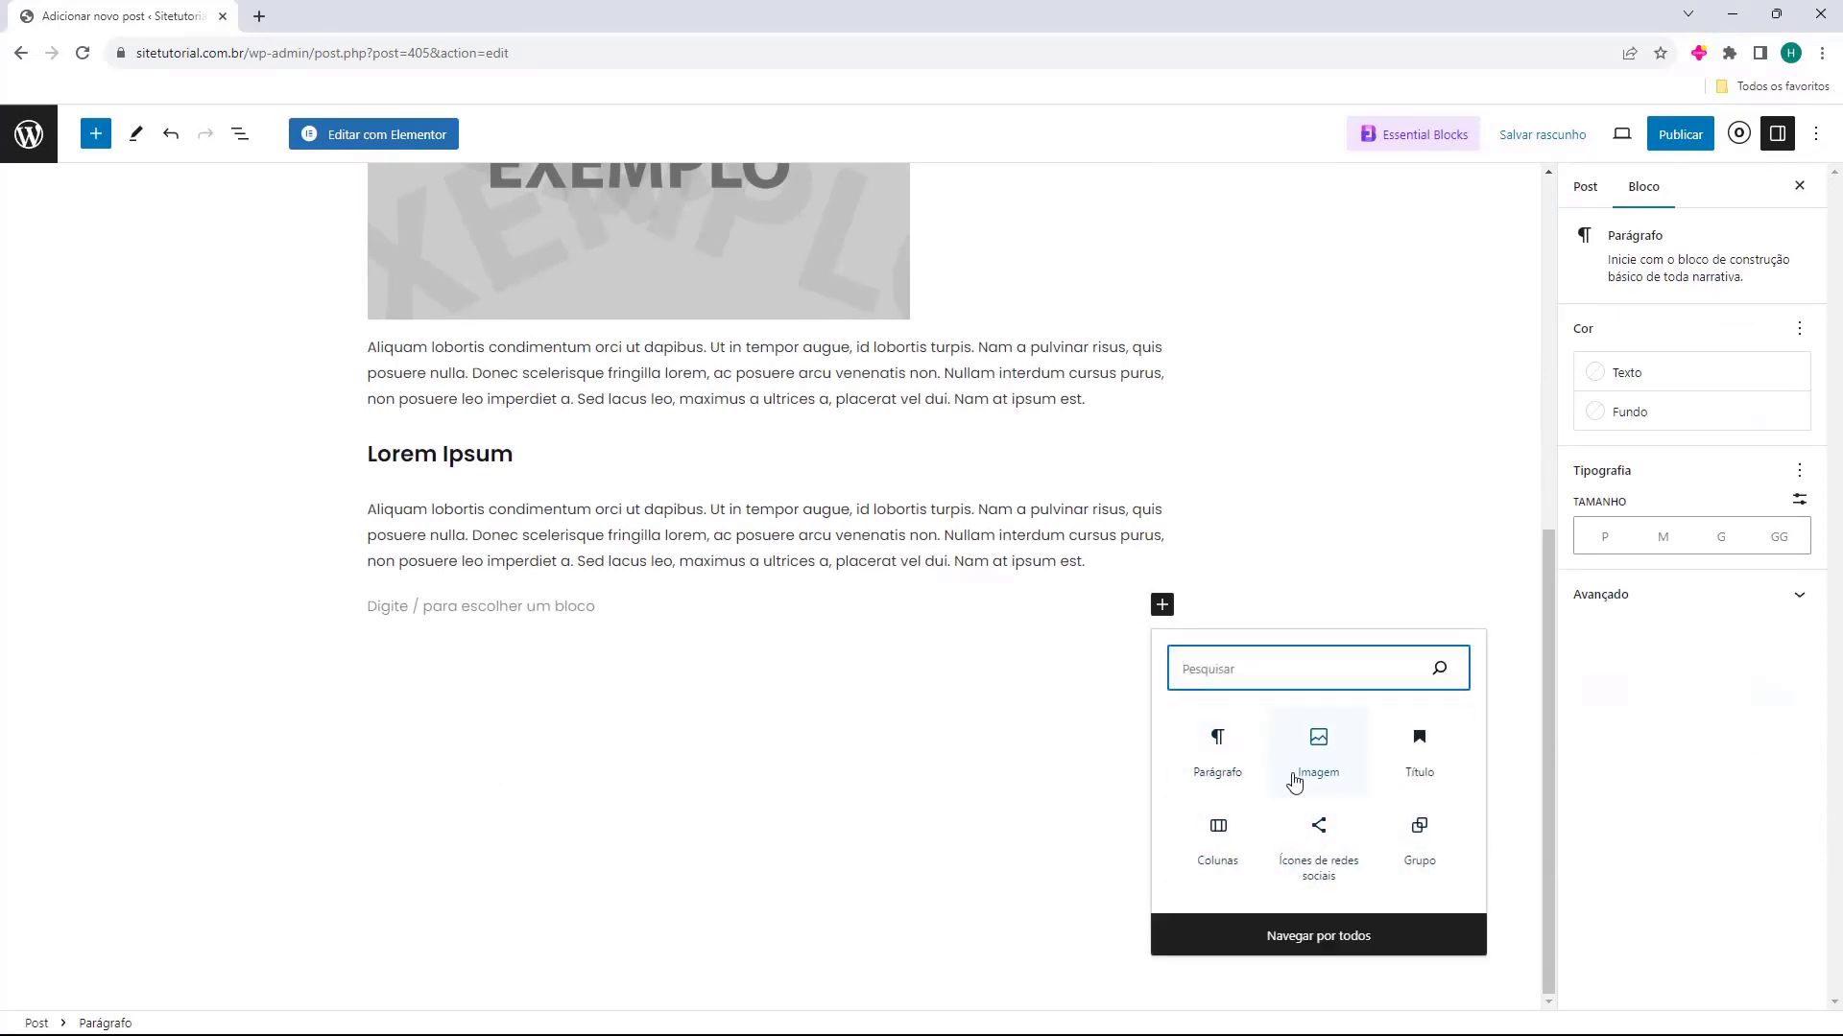
type("video")
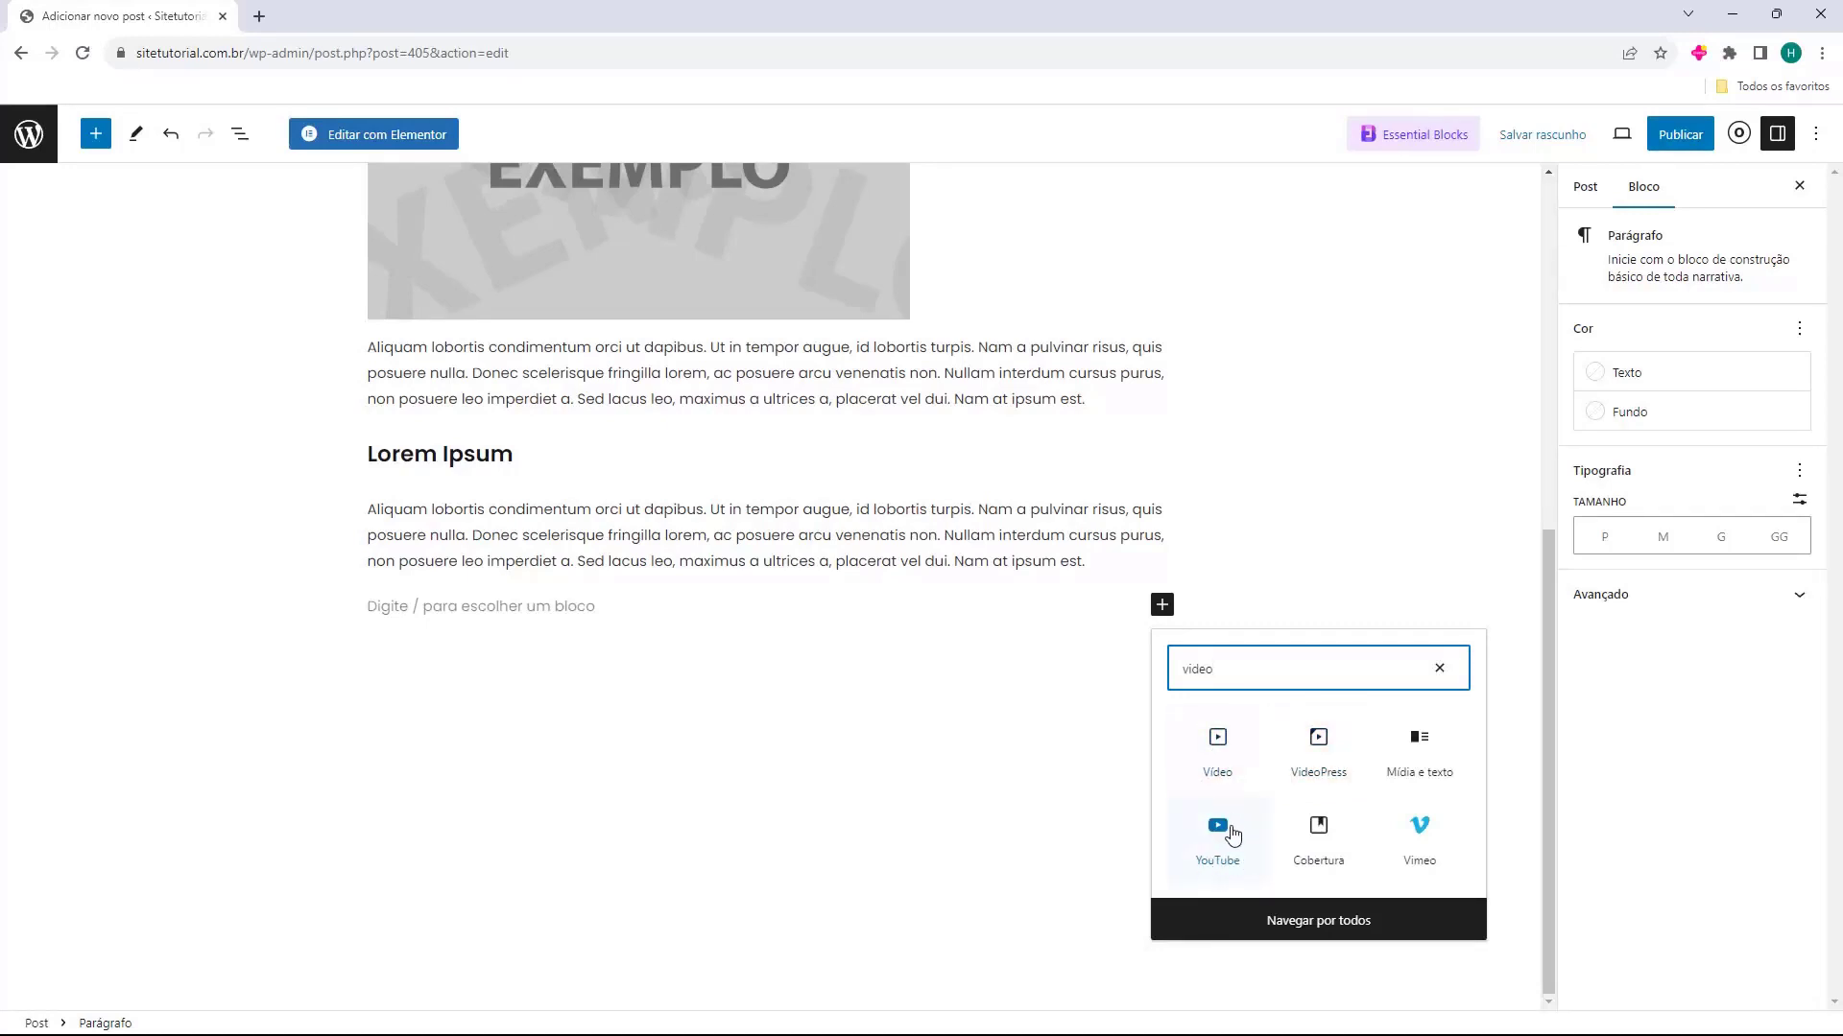
left_click(1211, 831)
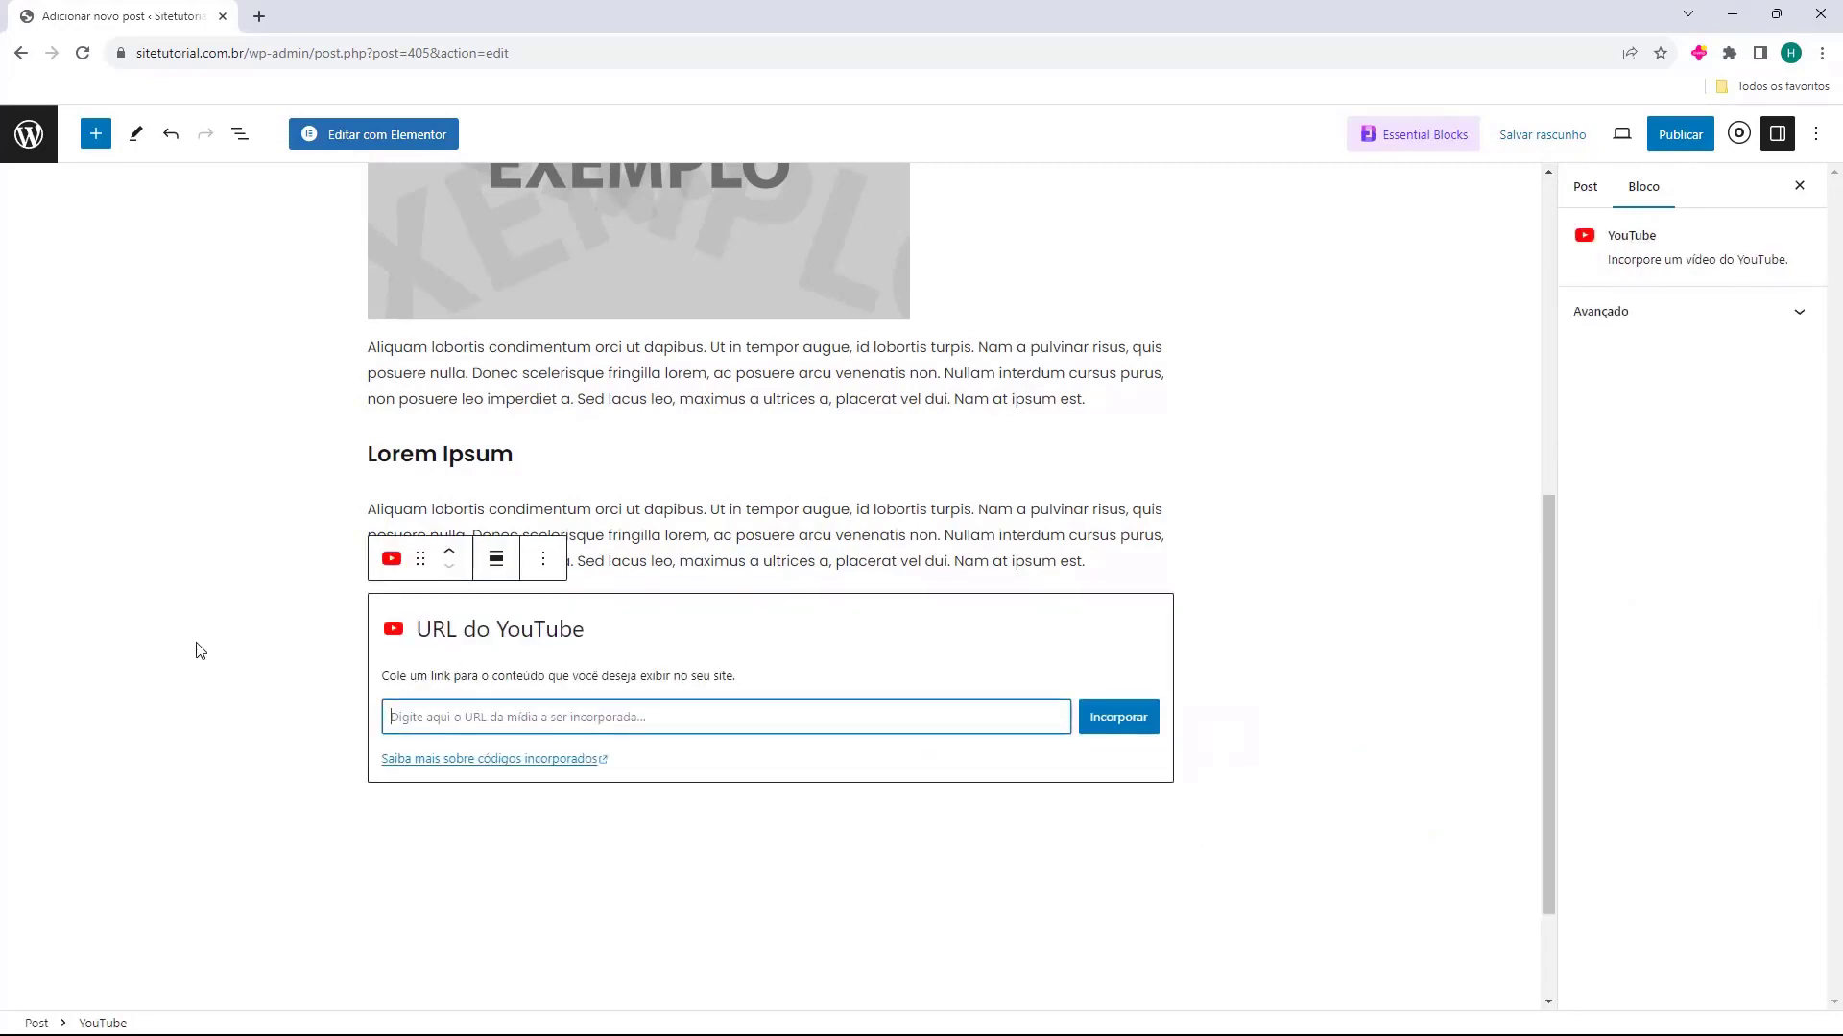
type("https://www.youtube.com/watch?v=T3WOuRP9sRs")
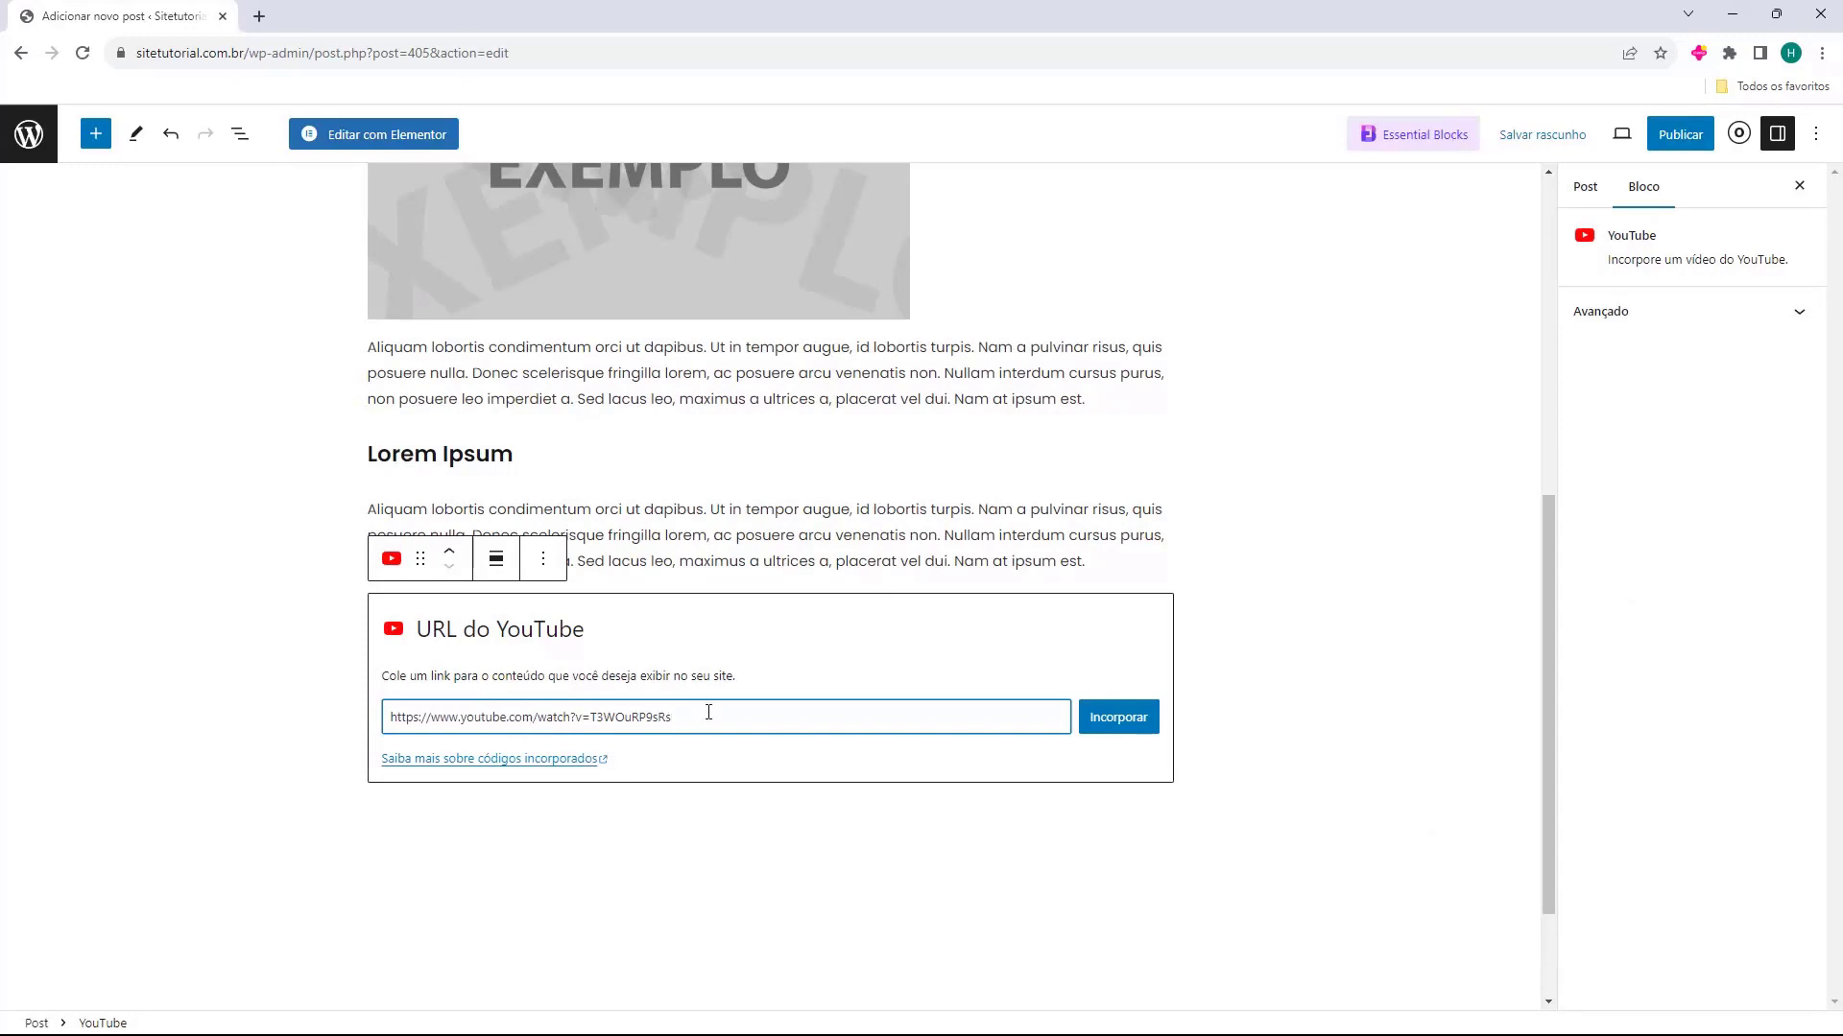
left_click(1104, 717)
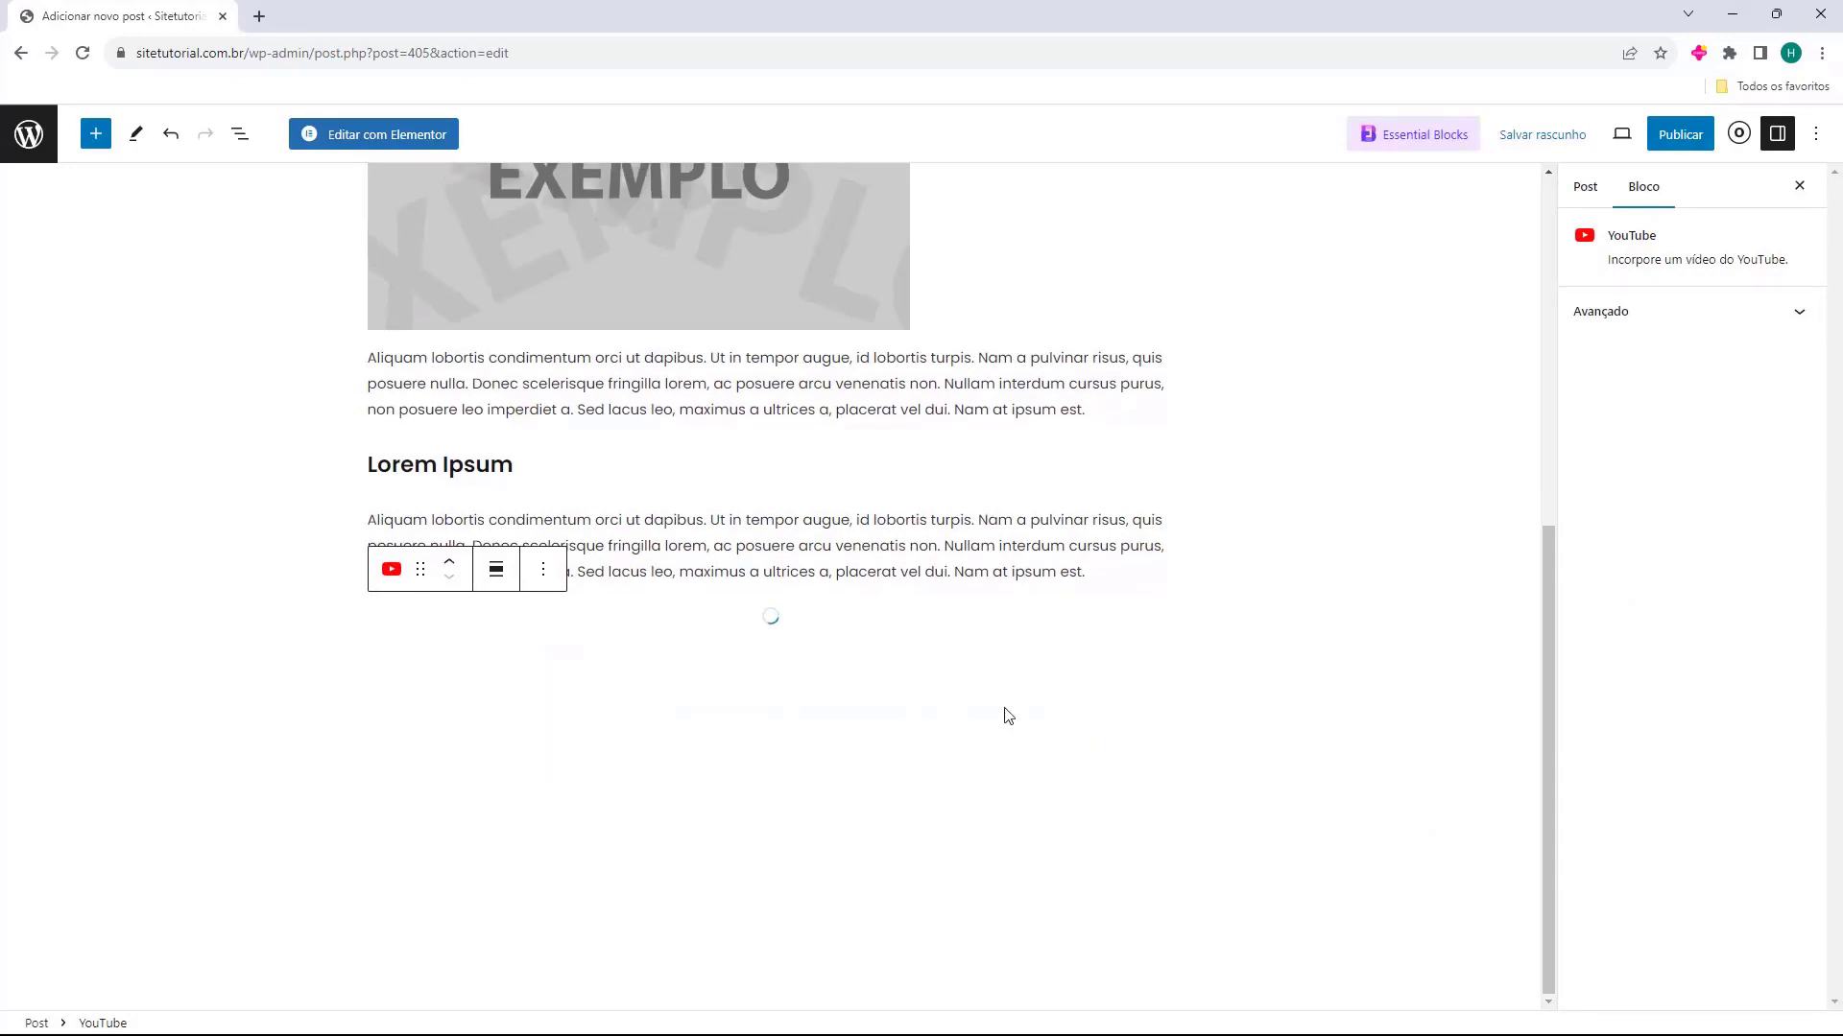
scroll(1138, 601, "down", 2)
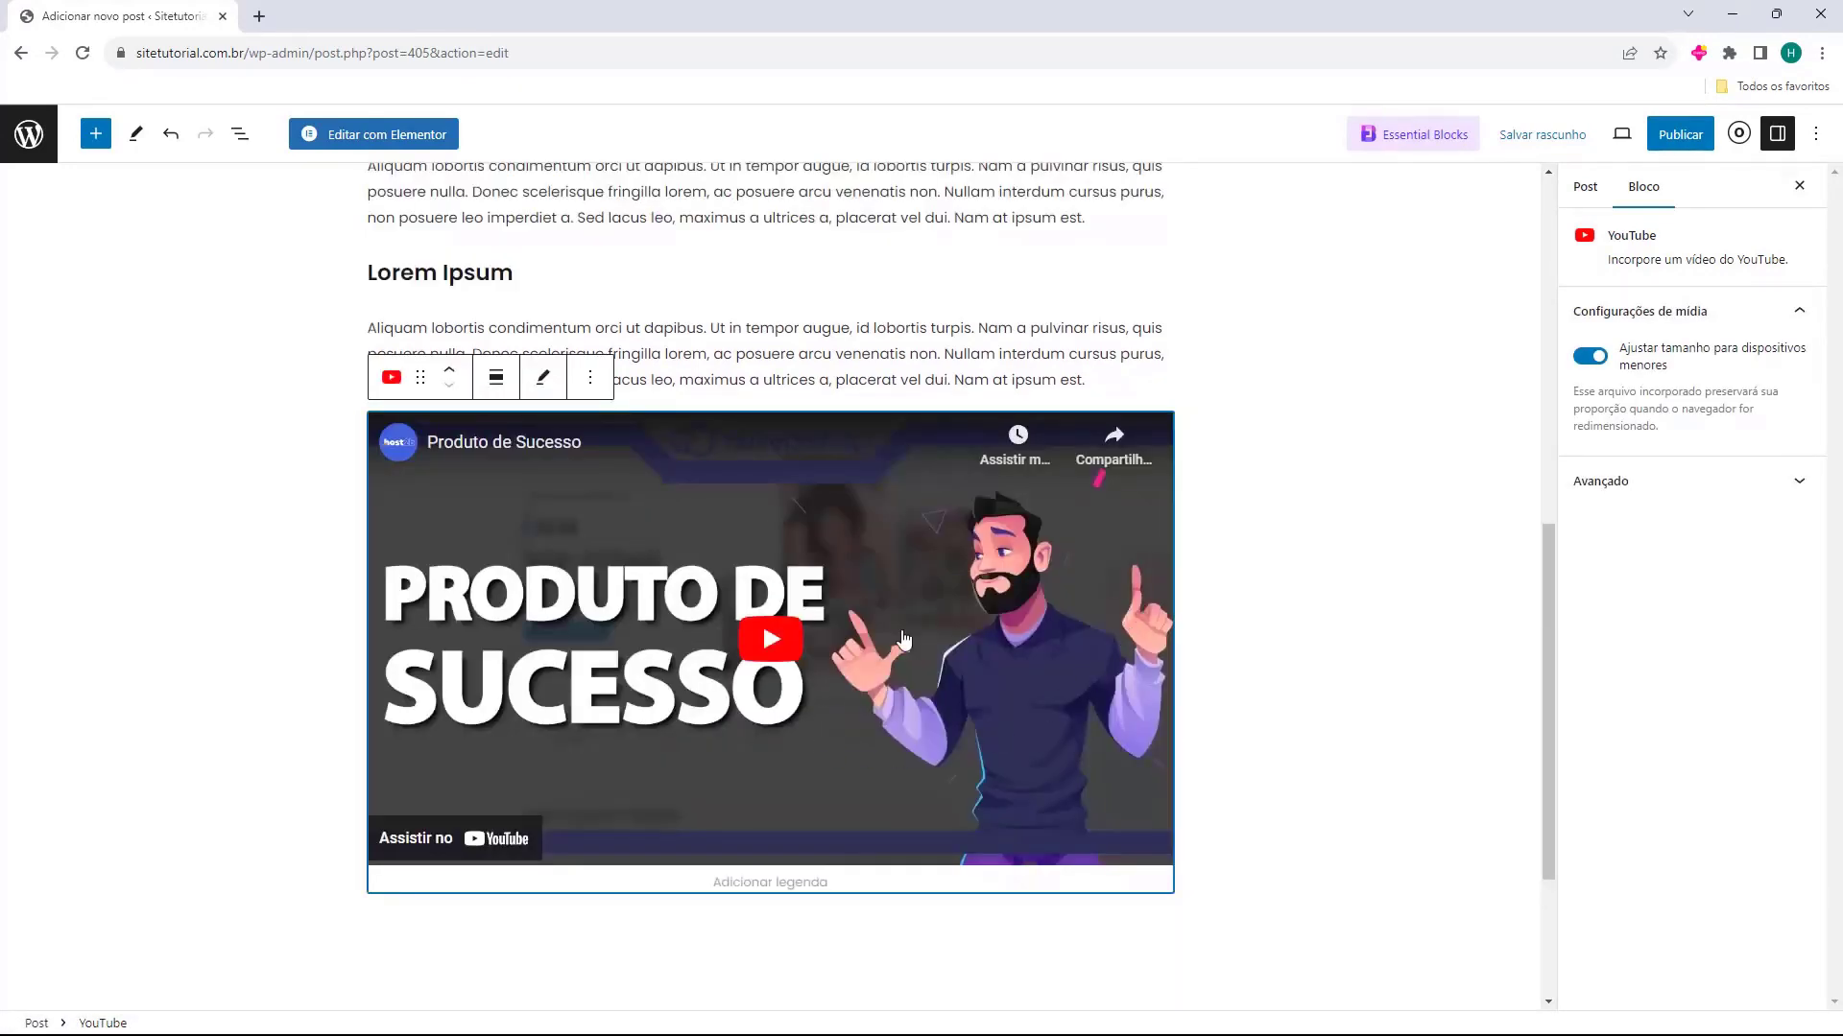
left_click(1392, 677)
left_click(527, 711)
left_click(1428, 782)
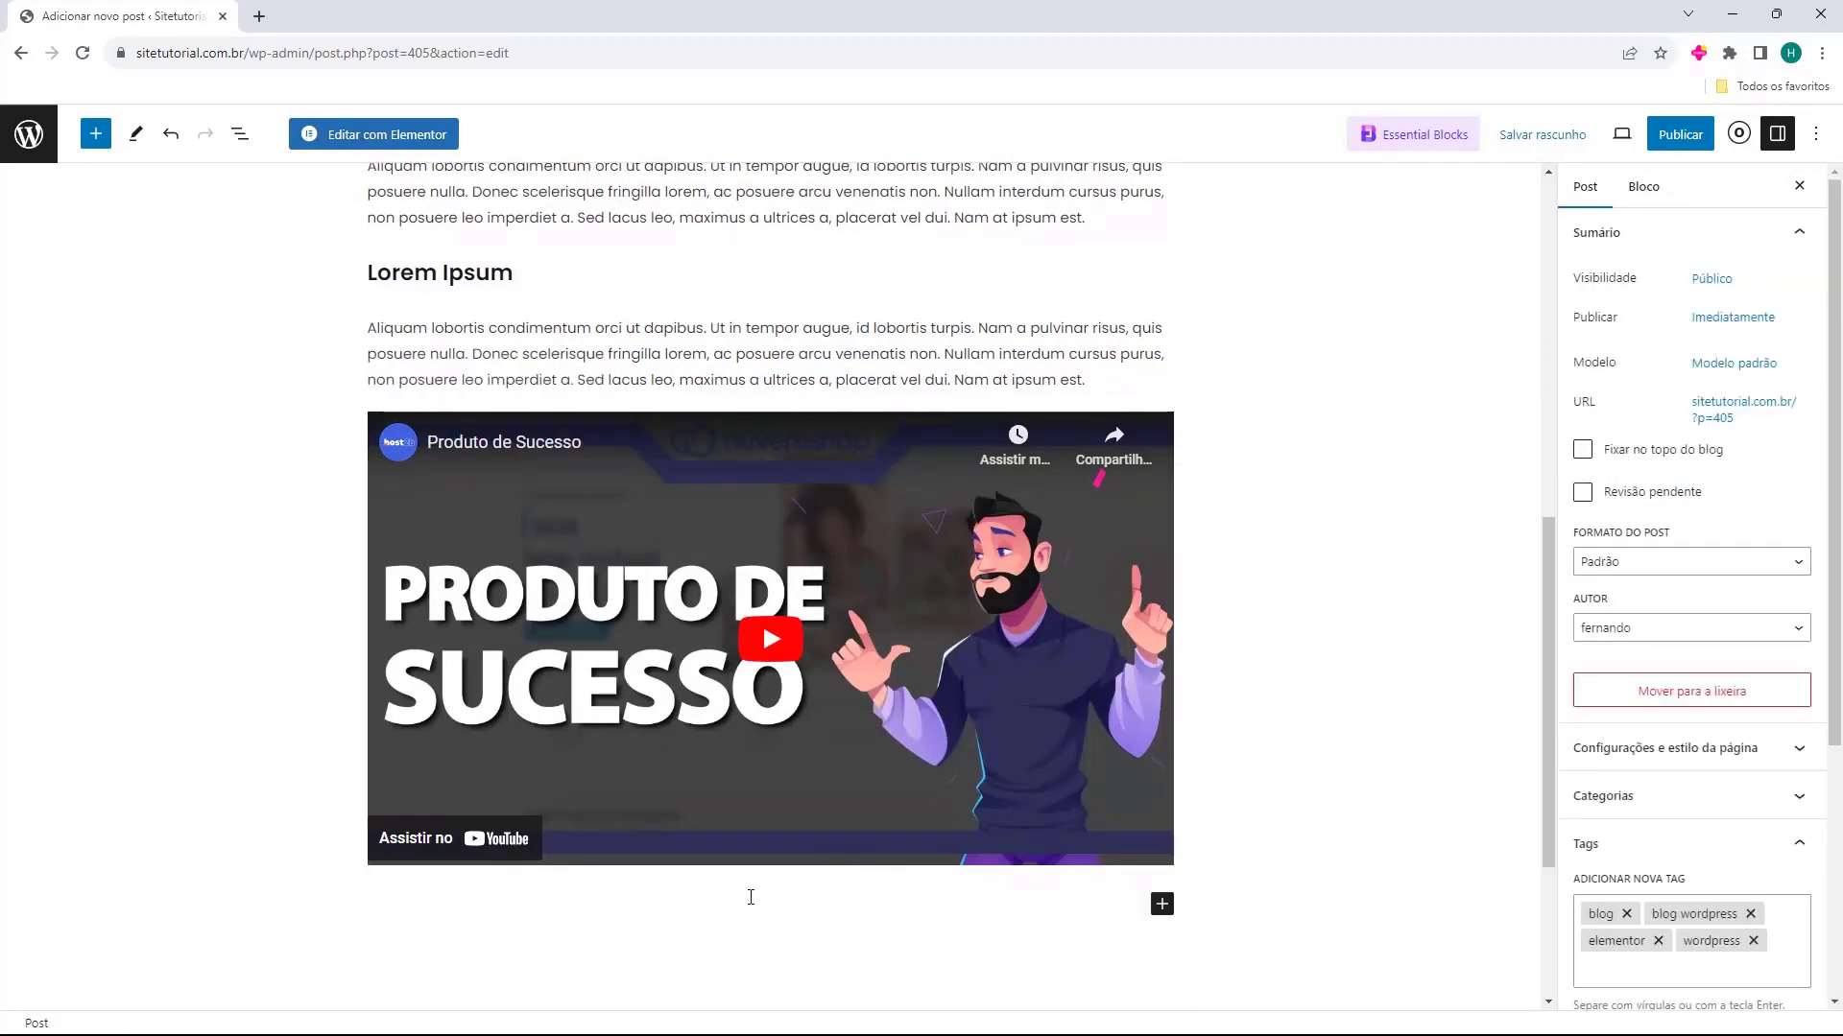
Insert a Colunas block with the 50 / 50 layout below the video
scroll(1223, 693, "down", 2)
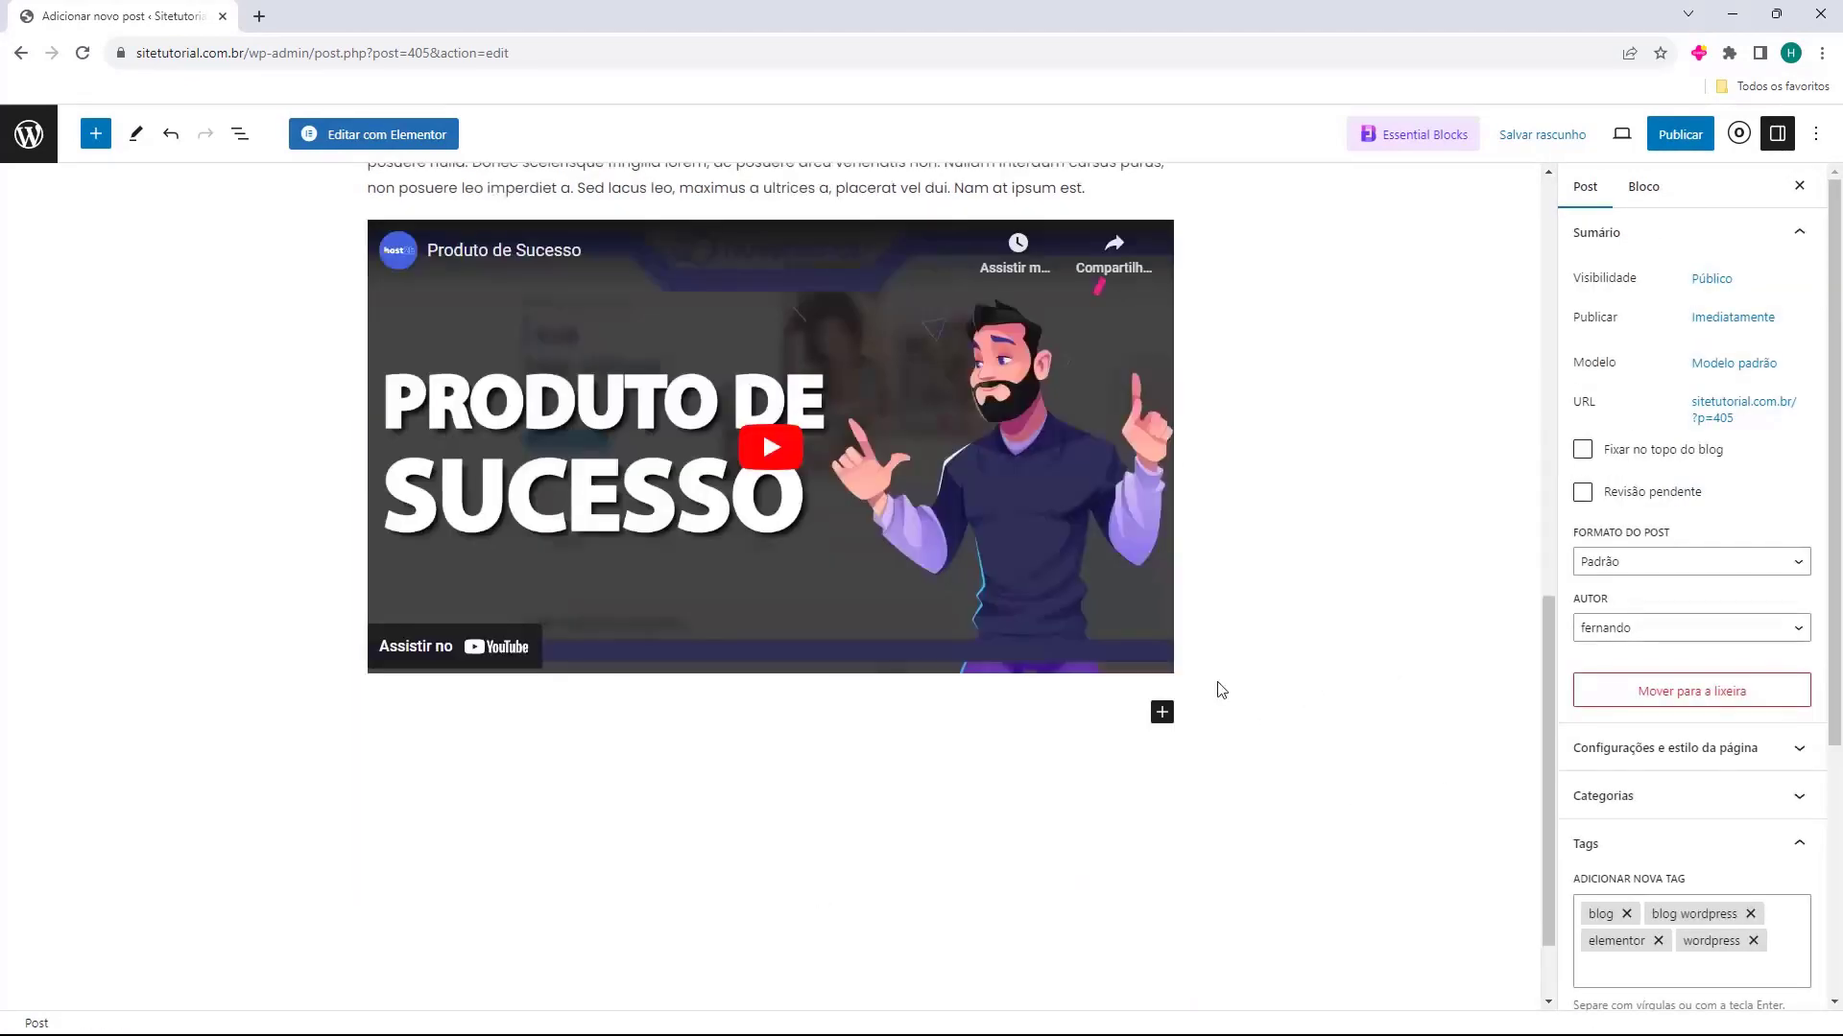
left_click(902, 703)
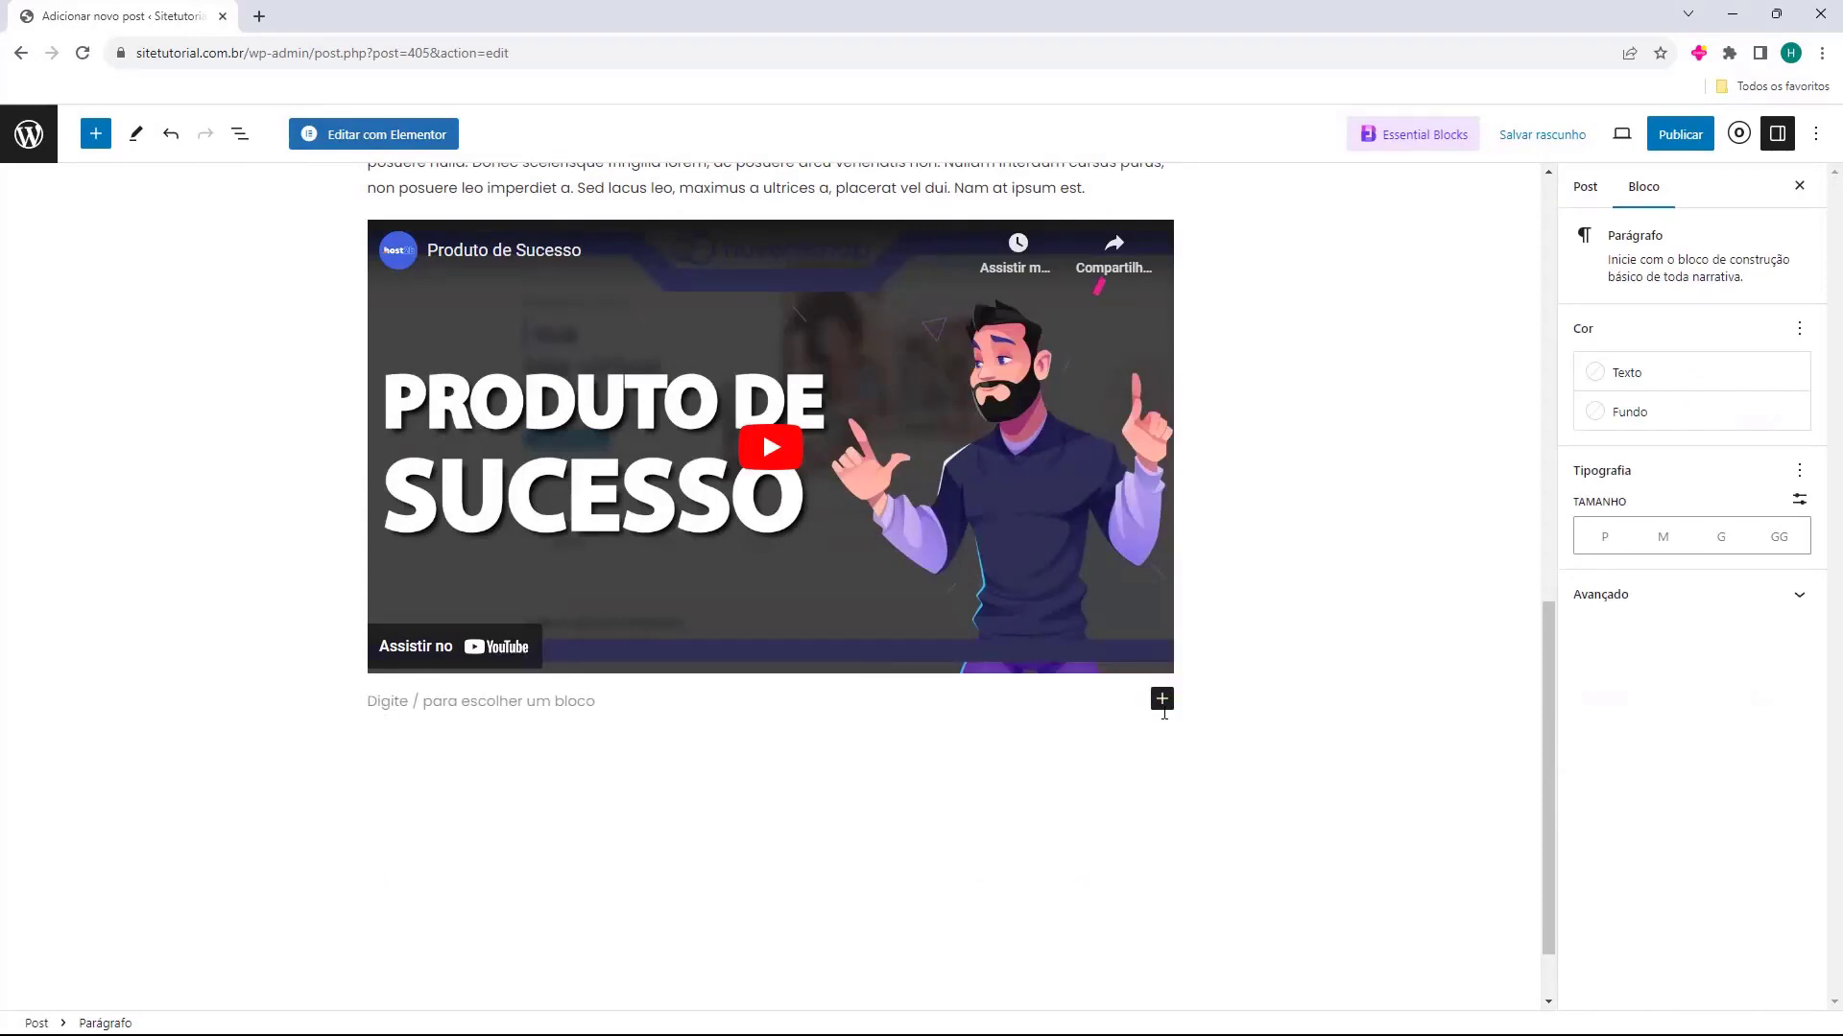
left_click(1162, 701)
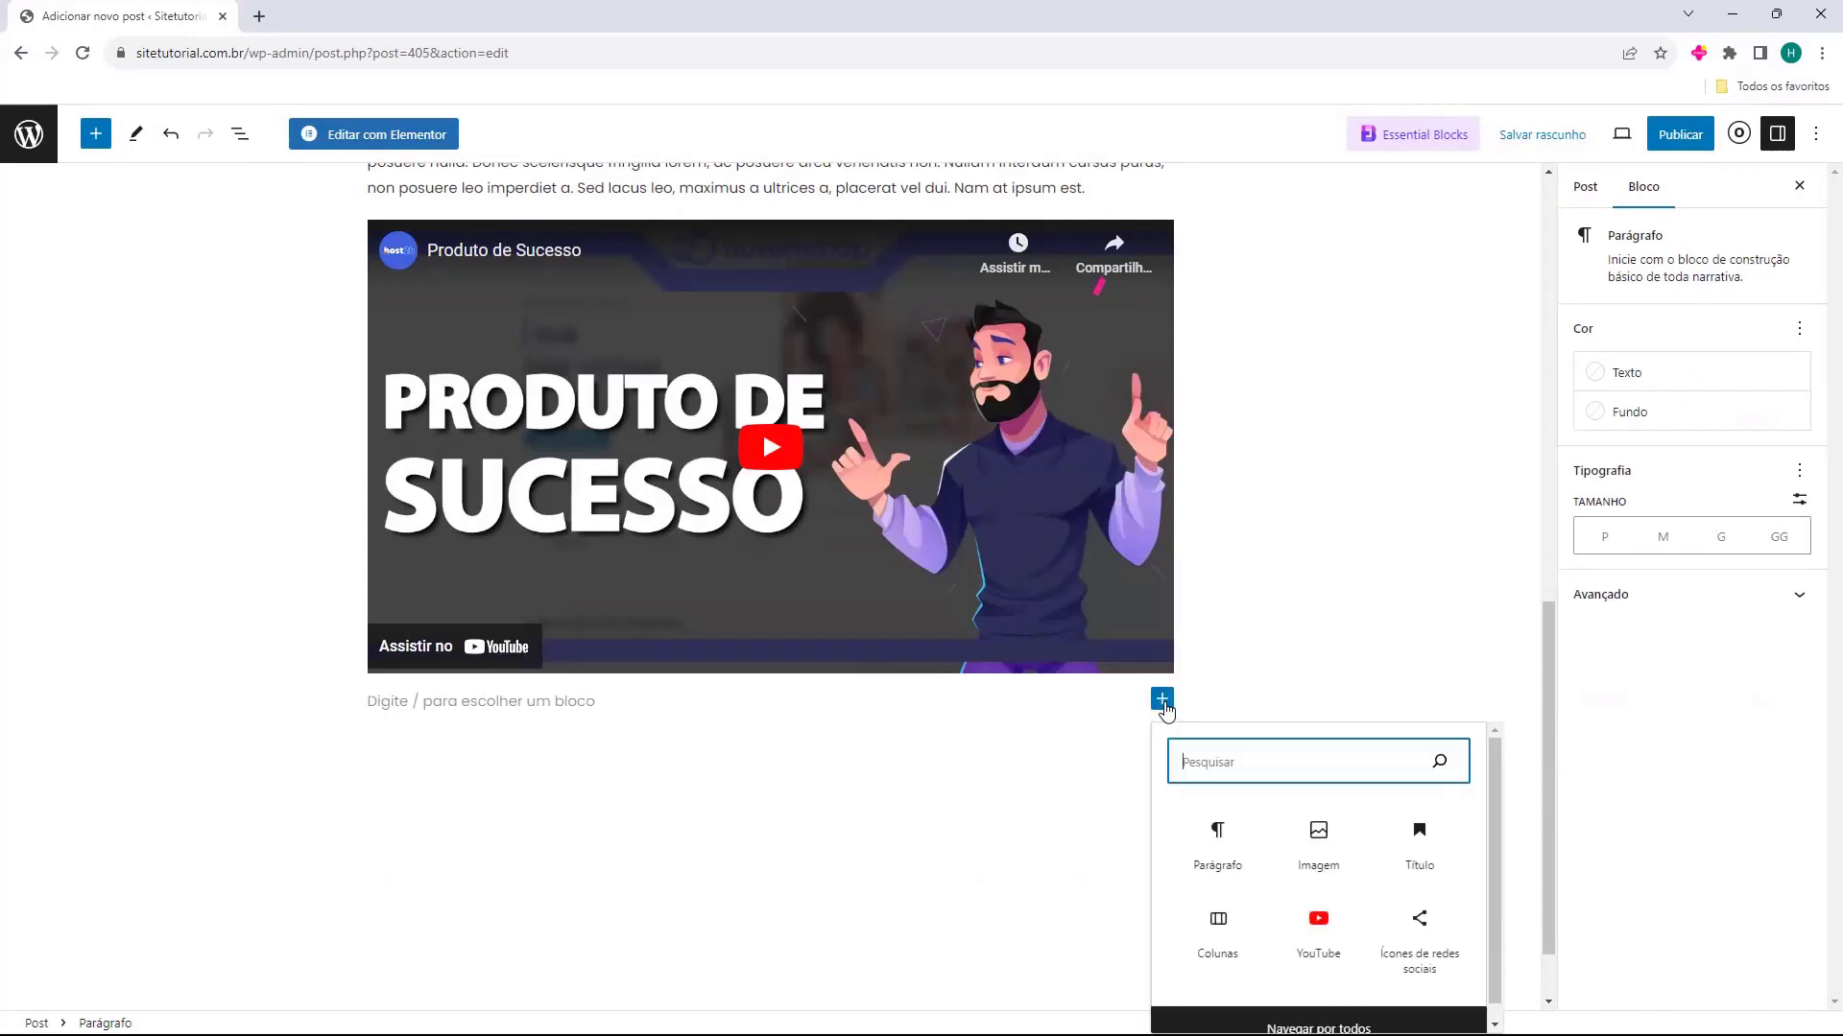
left_click(1214, 926)
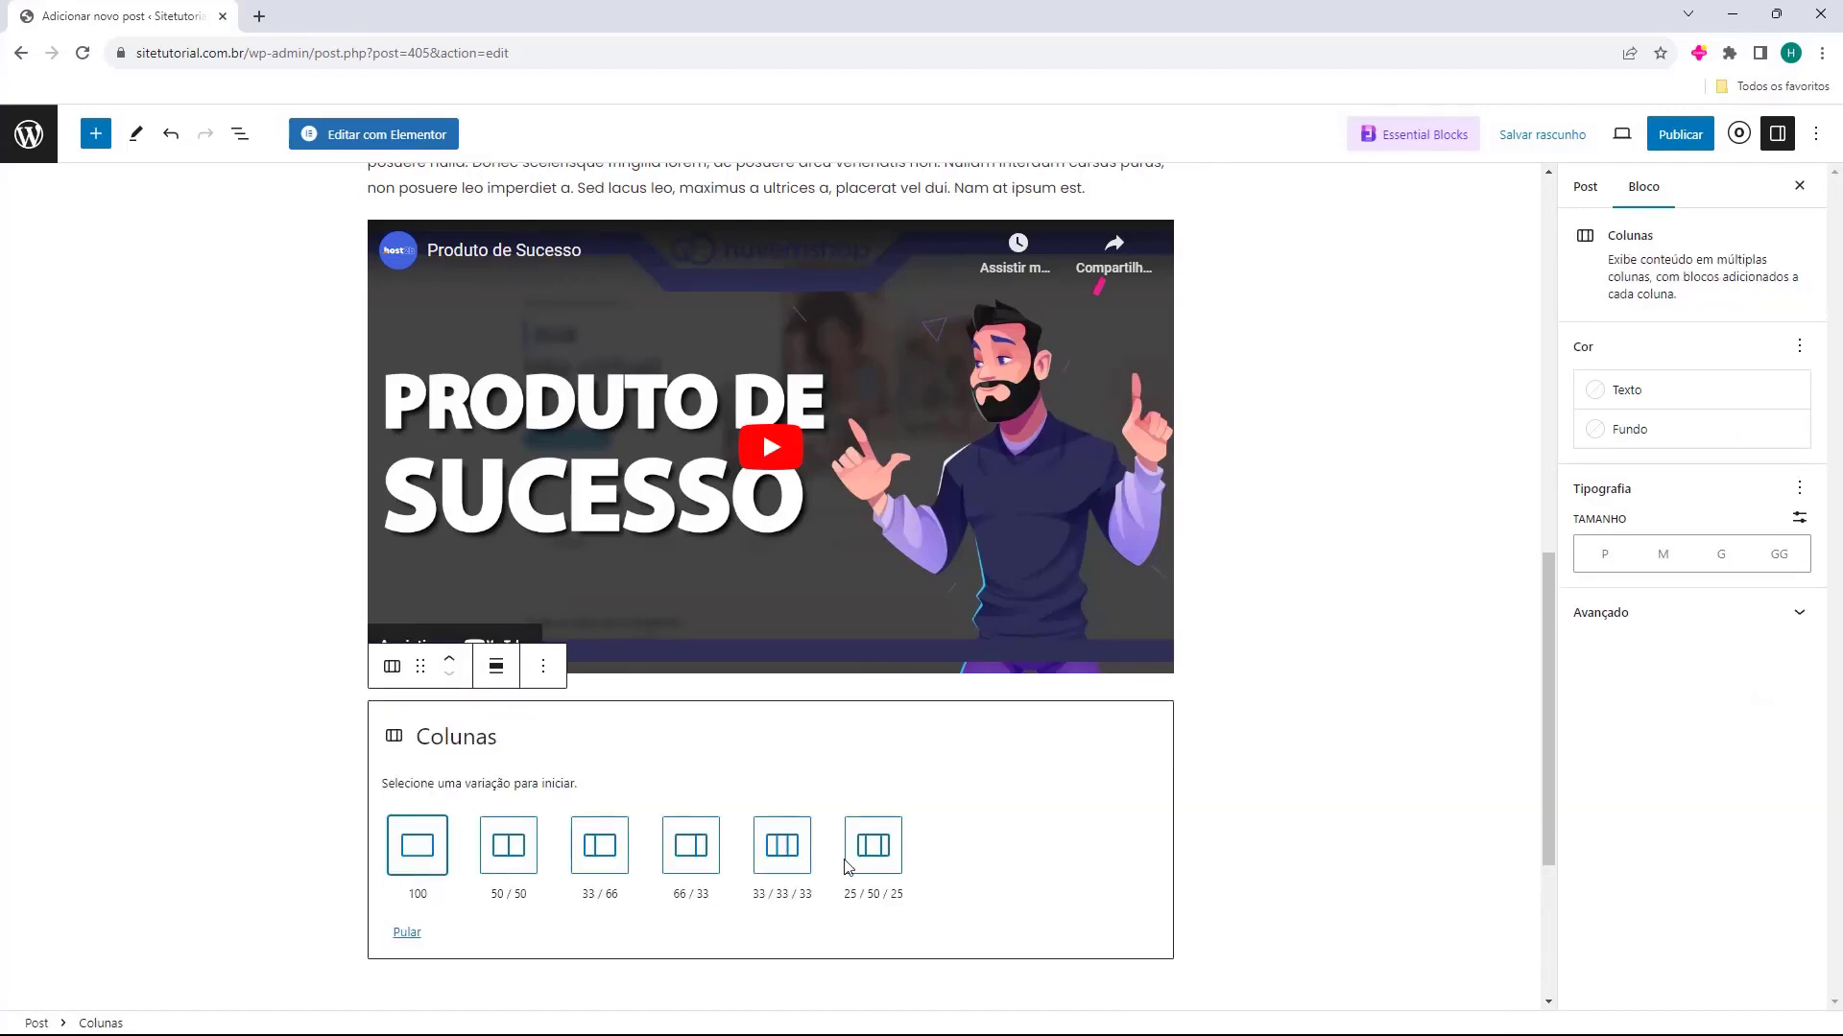
left_click(516, 857)
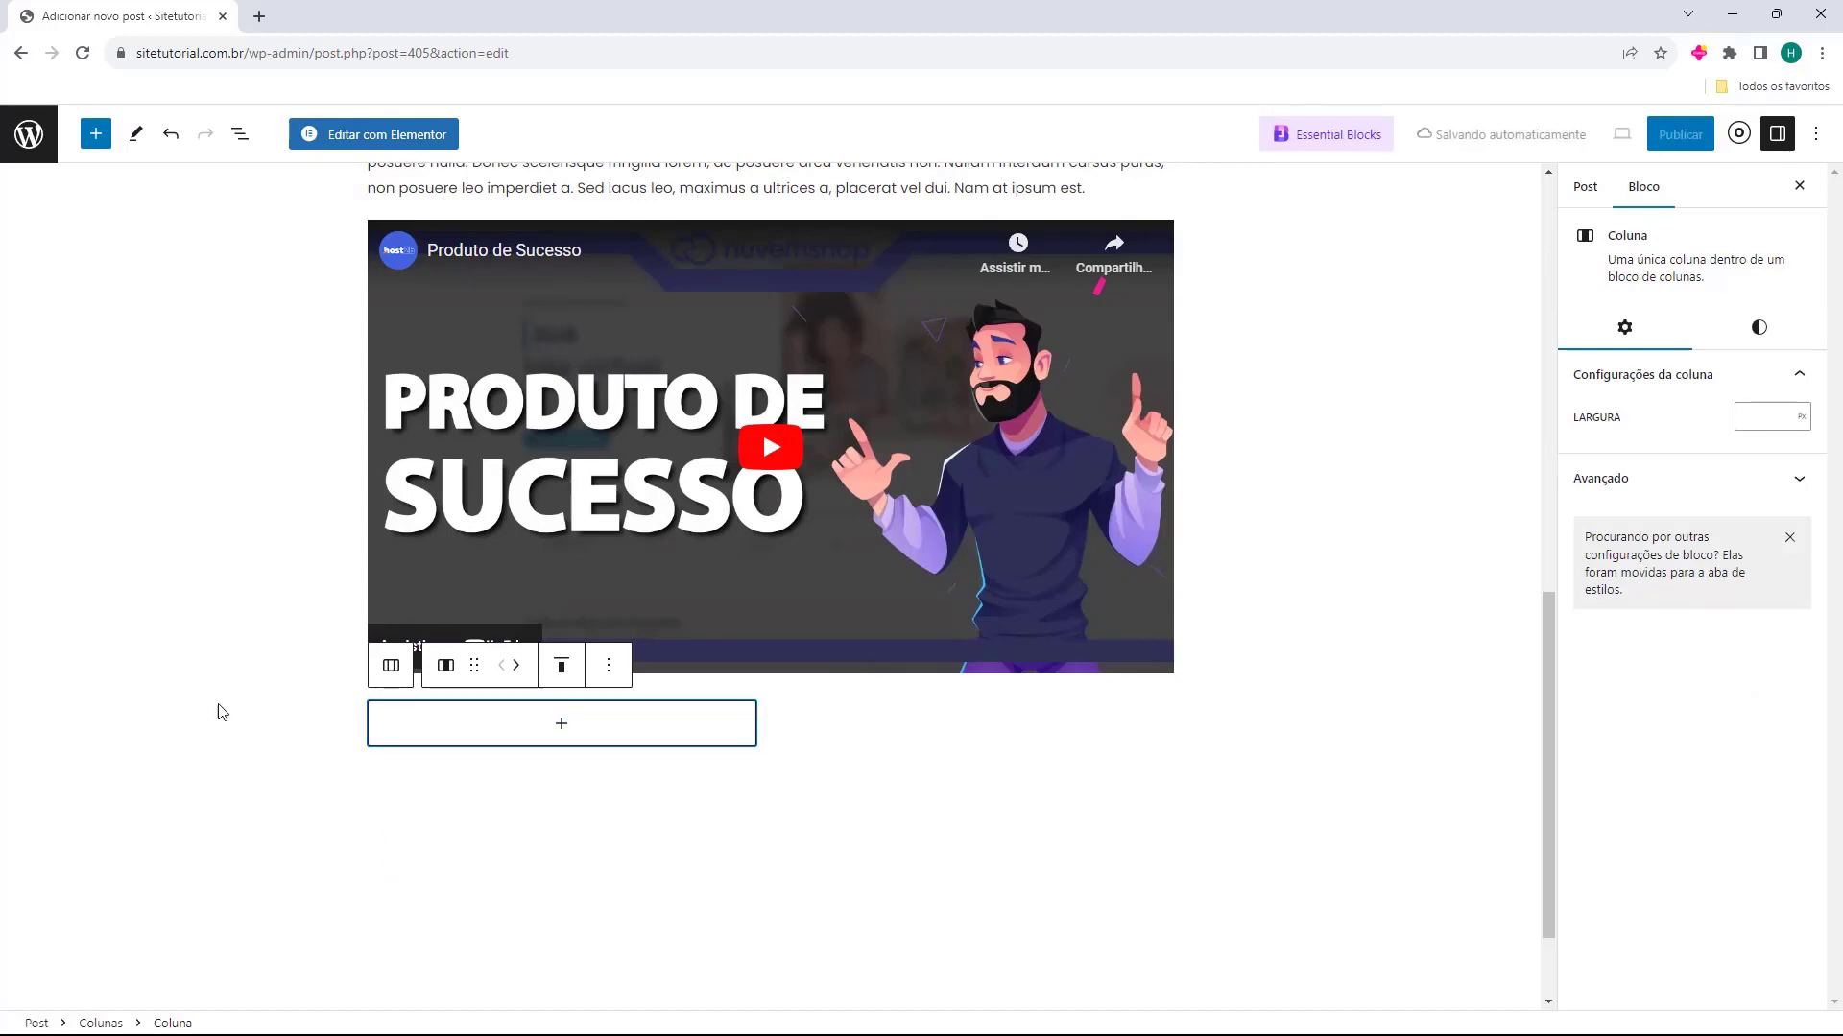
Add a paragraph block with the pasted "Cras vulputate pretium" text to the first column below the video
left_click(564, 724)
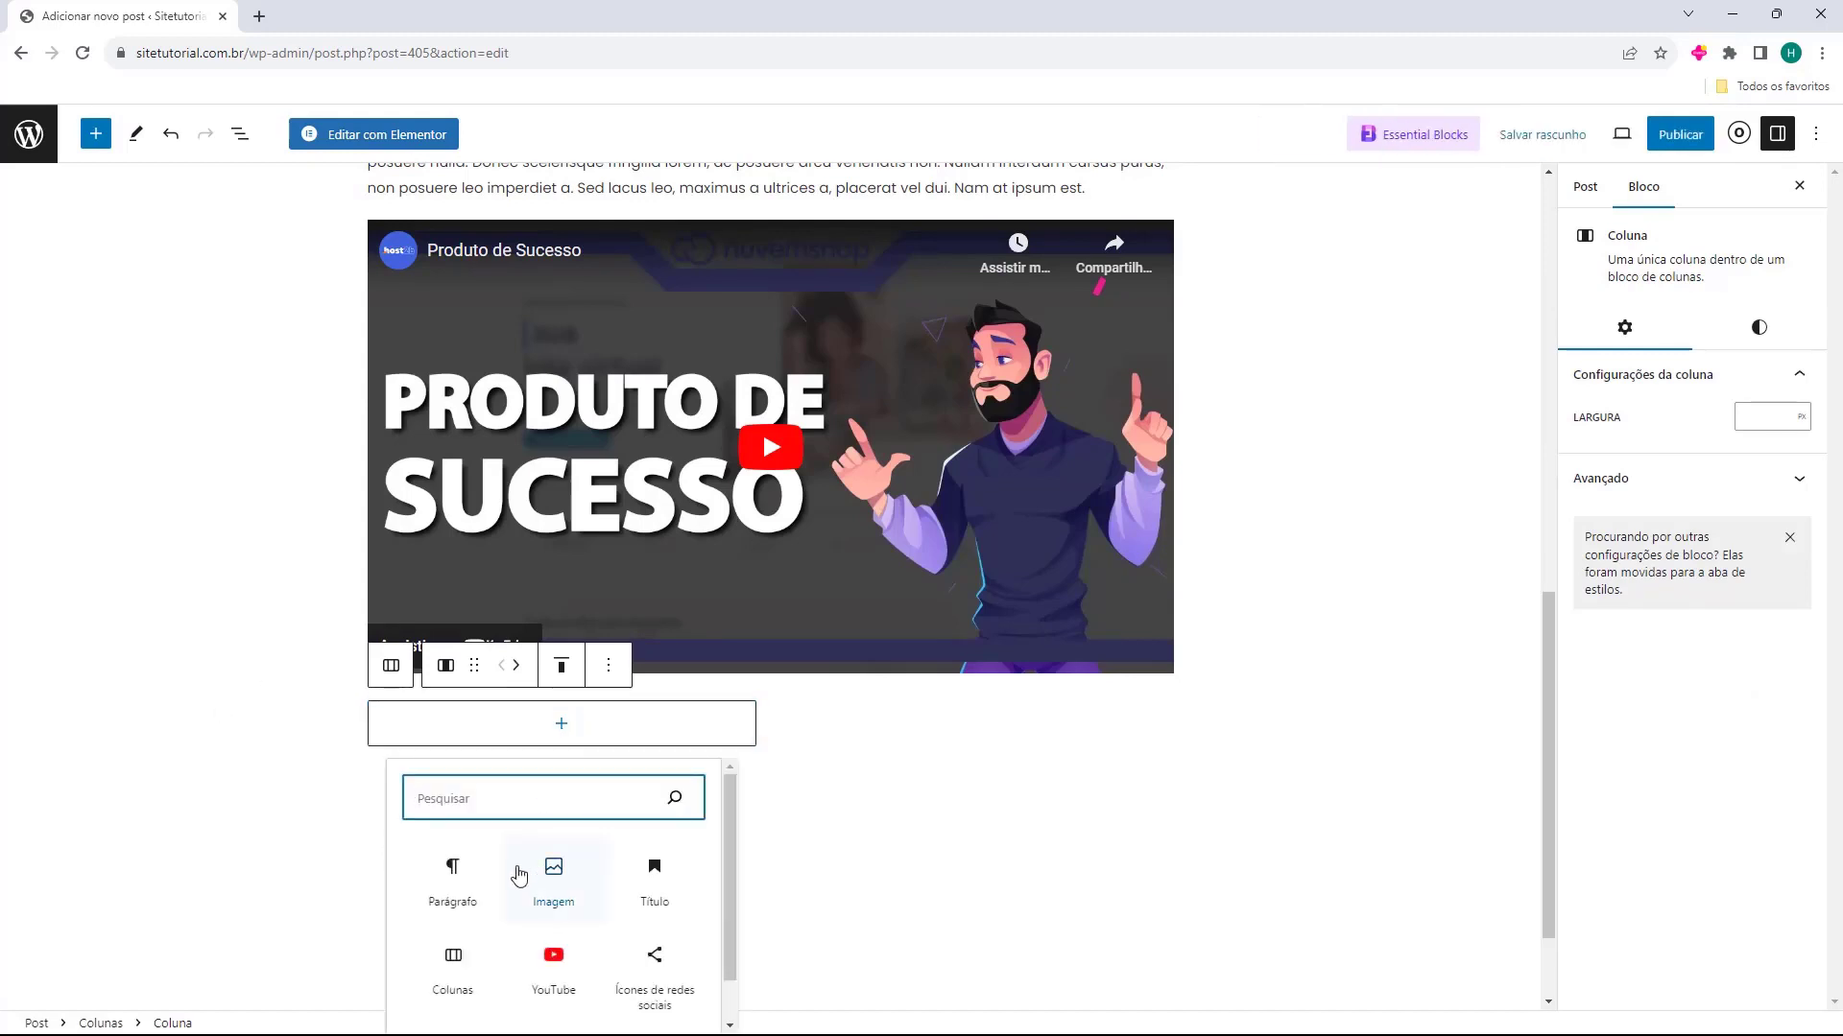
left_click(449, 909)
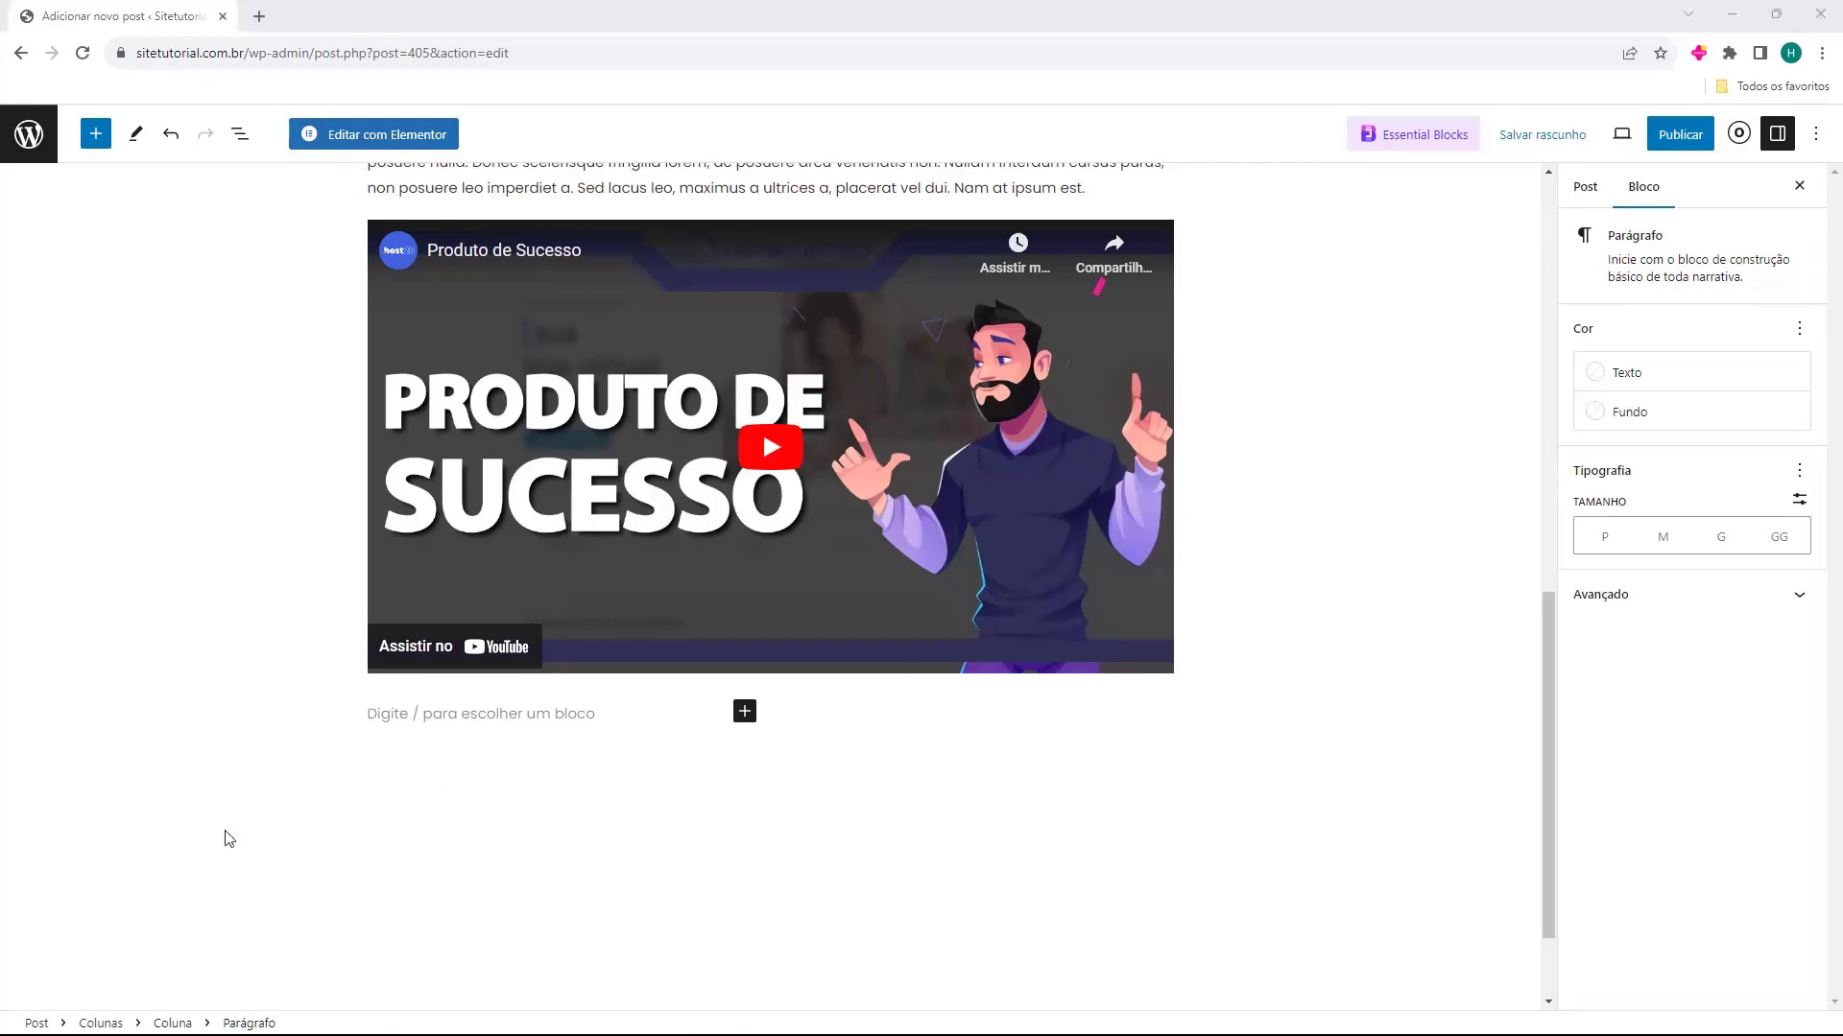
left_click(544, 724)
type("Cras vulputate pretium tellus at scelerisque. Donec non felis tincidunt, cursus arcu eget, sollicitudin turpis. Suspendisse commodo tortor non arcu scelerisque, luctus porttitor lacus auctor. Mauris ac enim felis. Integer bibendum libero leo, quis volutpat libero feugiat quis. Mauris non enim eu leo facilisis ultrices. Etiam nisl leo, cursus ut sodales eu, sagittis id velit. Maecenas at interdum tellus. Donec finibus lectus nec magna venenatis eleifend. Quisque euismod urna vel venenatis lacinia.")
Fill the second column with a paragraph block containing the pasted "Lorem ipsum dolor sit amet" text
left_click(947, 574)
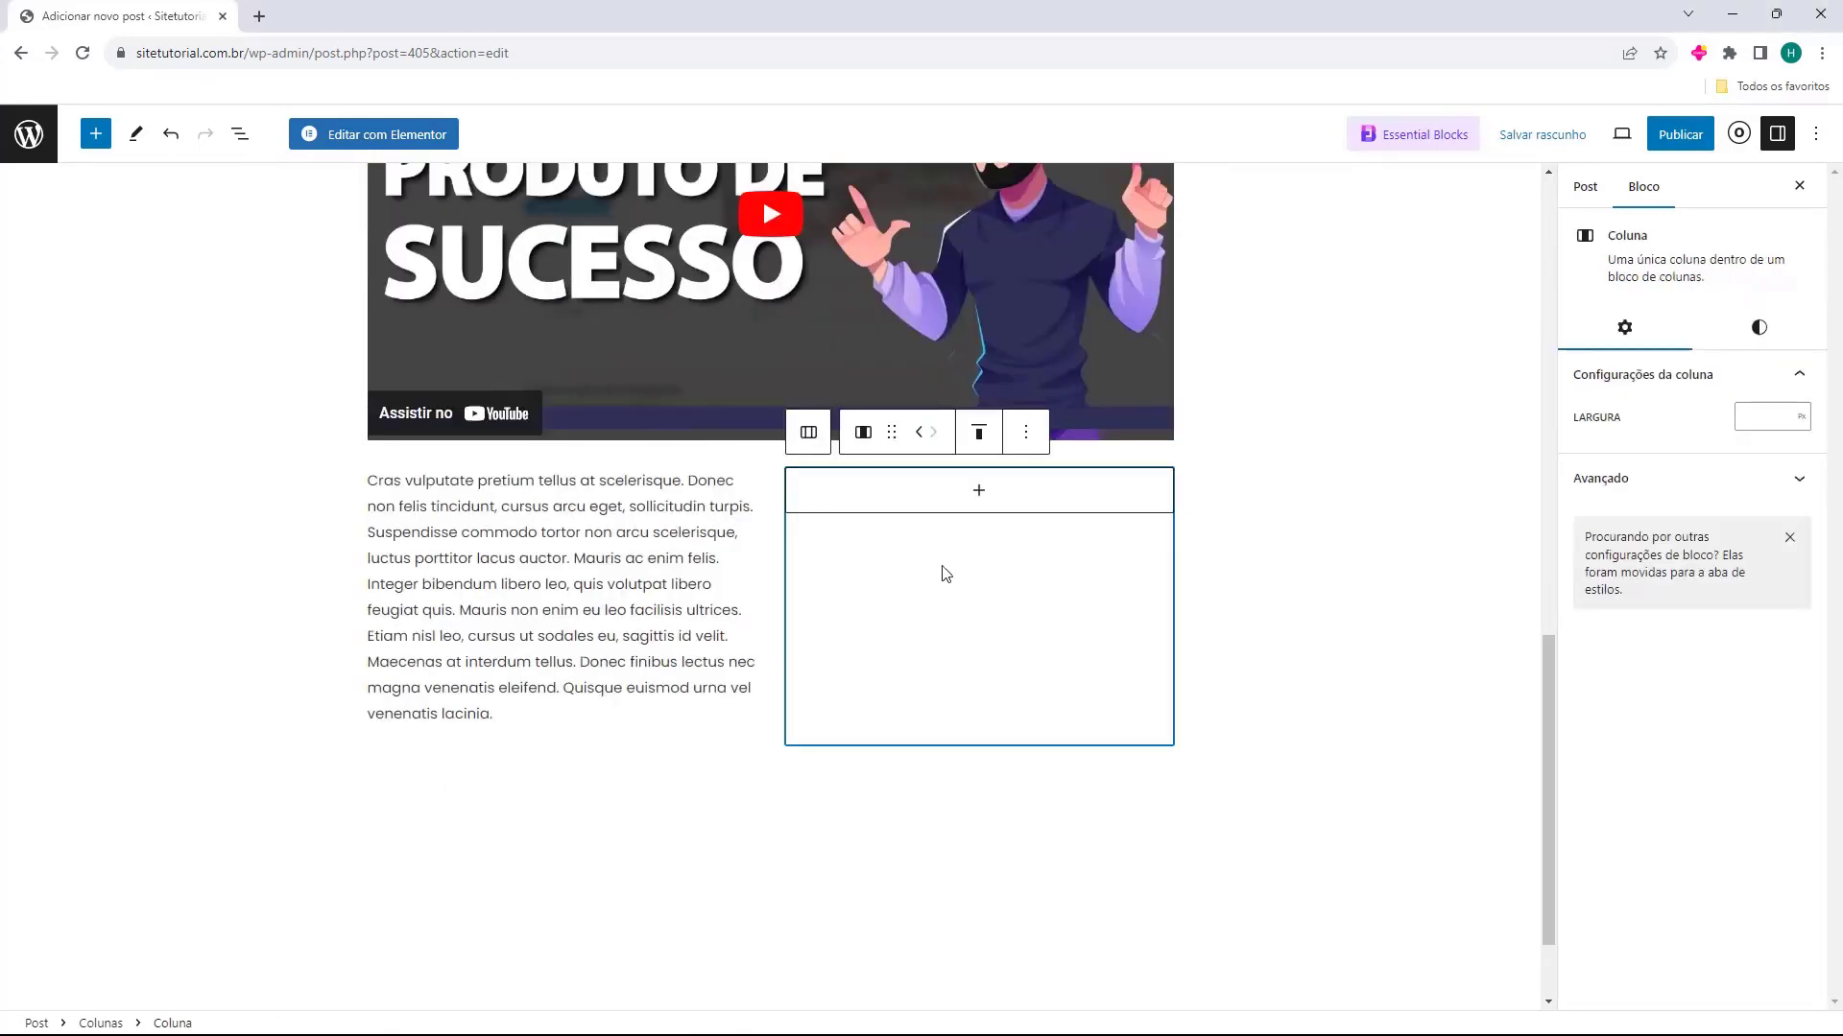
left_click(978, 492)
left_click(881, 635)
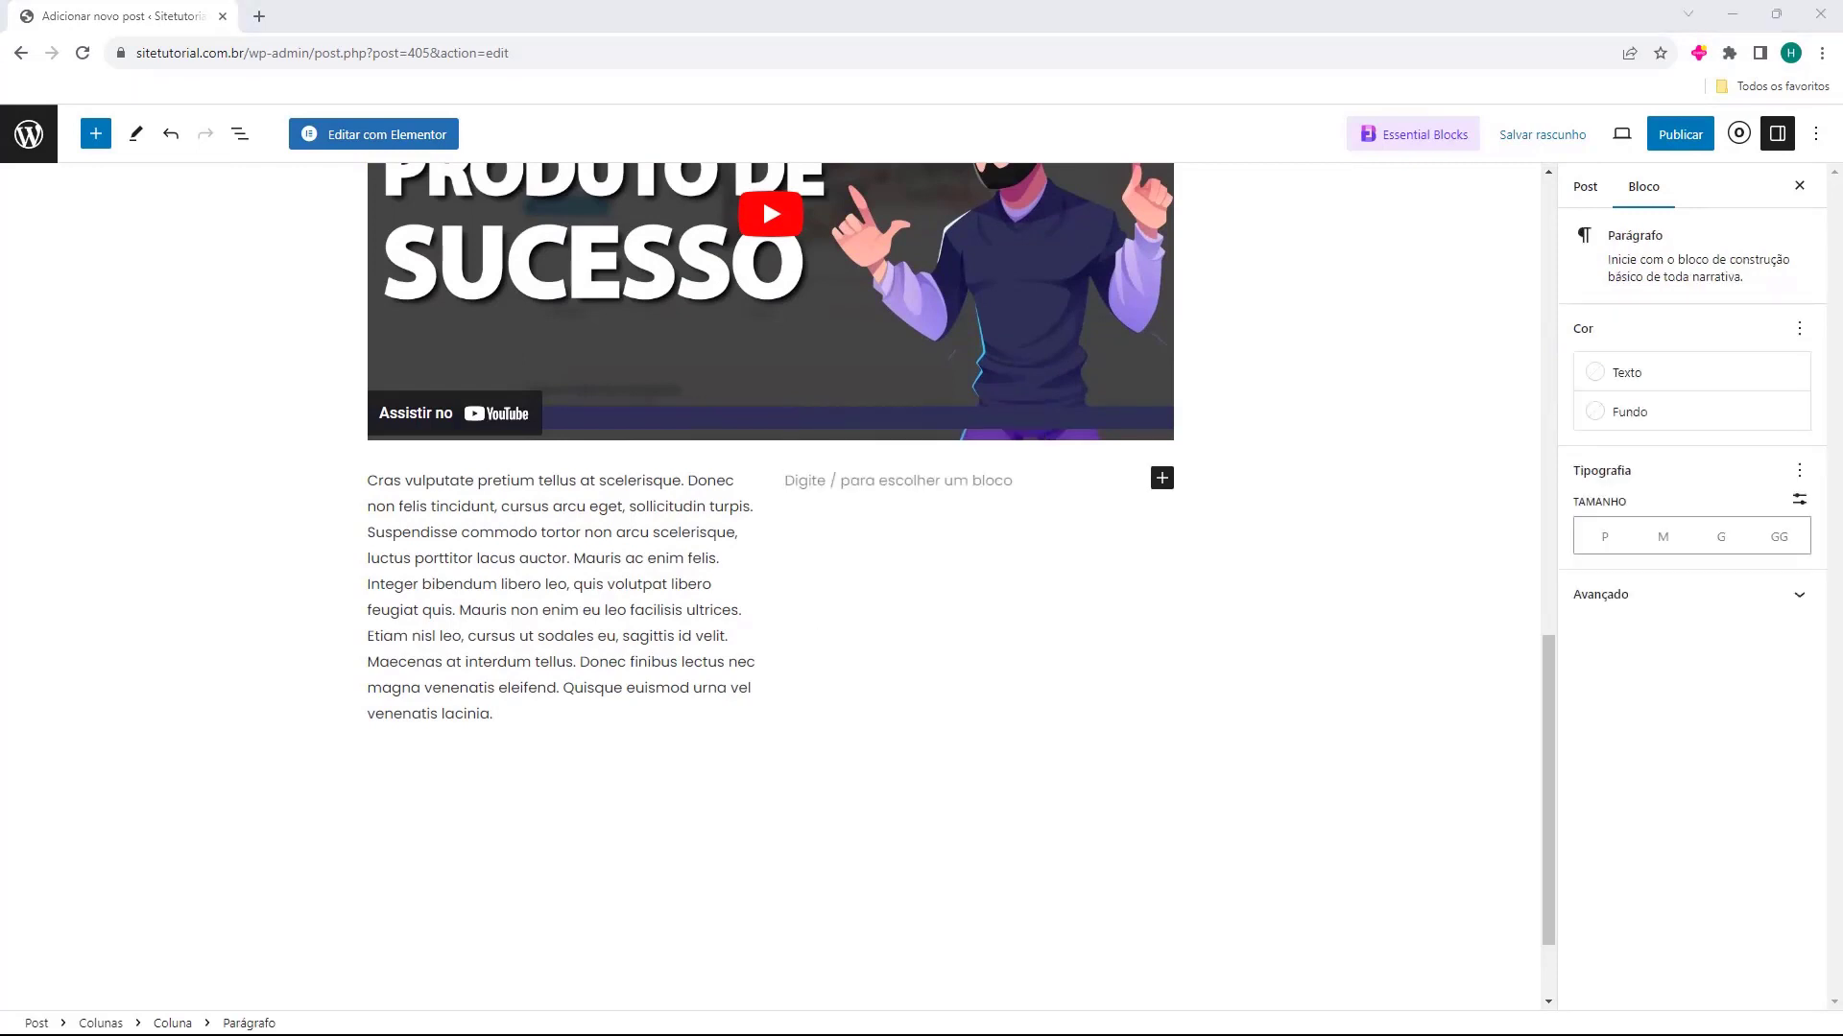
type("Lorem ipsum dolor sit amet, consectetur adipiscing elit. Nunc quis posuere diam, sit amet molestie enim. Etiam tincidunt mattis nunc, et dapibus augue molestie a. Phasellus lacinia rutrum neque eget malesuada. Proin condimentum sollicitudin condimentum. Aenean efficitur pretium libero. Vestibulum eu dictum tortor. Mauris sit amet odio vulputate, pharetra erat ut, feugiat dui. Curabitur quis nibh ex. Quisque ut facilisis massa. Curabitur pharetra erat et massa tincidunt, a hendrerit augue hendrerit. Lorem ipsum dolor sit amet, consectetur adipiscing elit. Curabitur pulvinar urna vel elit aliquet, at bibendum nisi convallis. Maecenas quis velit a lorem faucibus pretium. Phasellus auctor malesuada eros id tristique.")
left_click(639, 739)
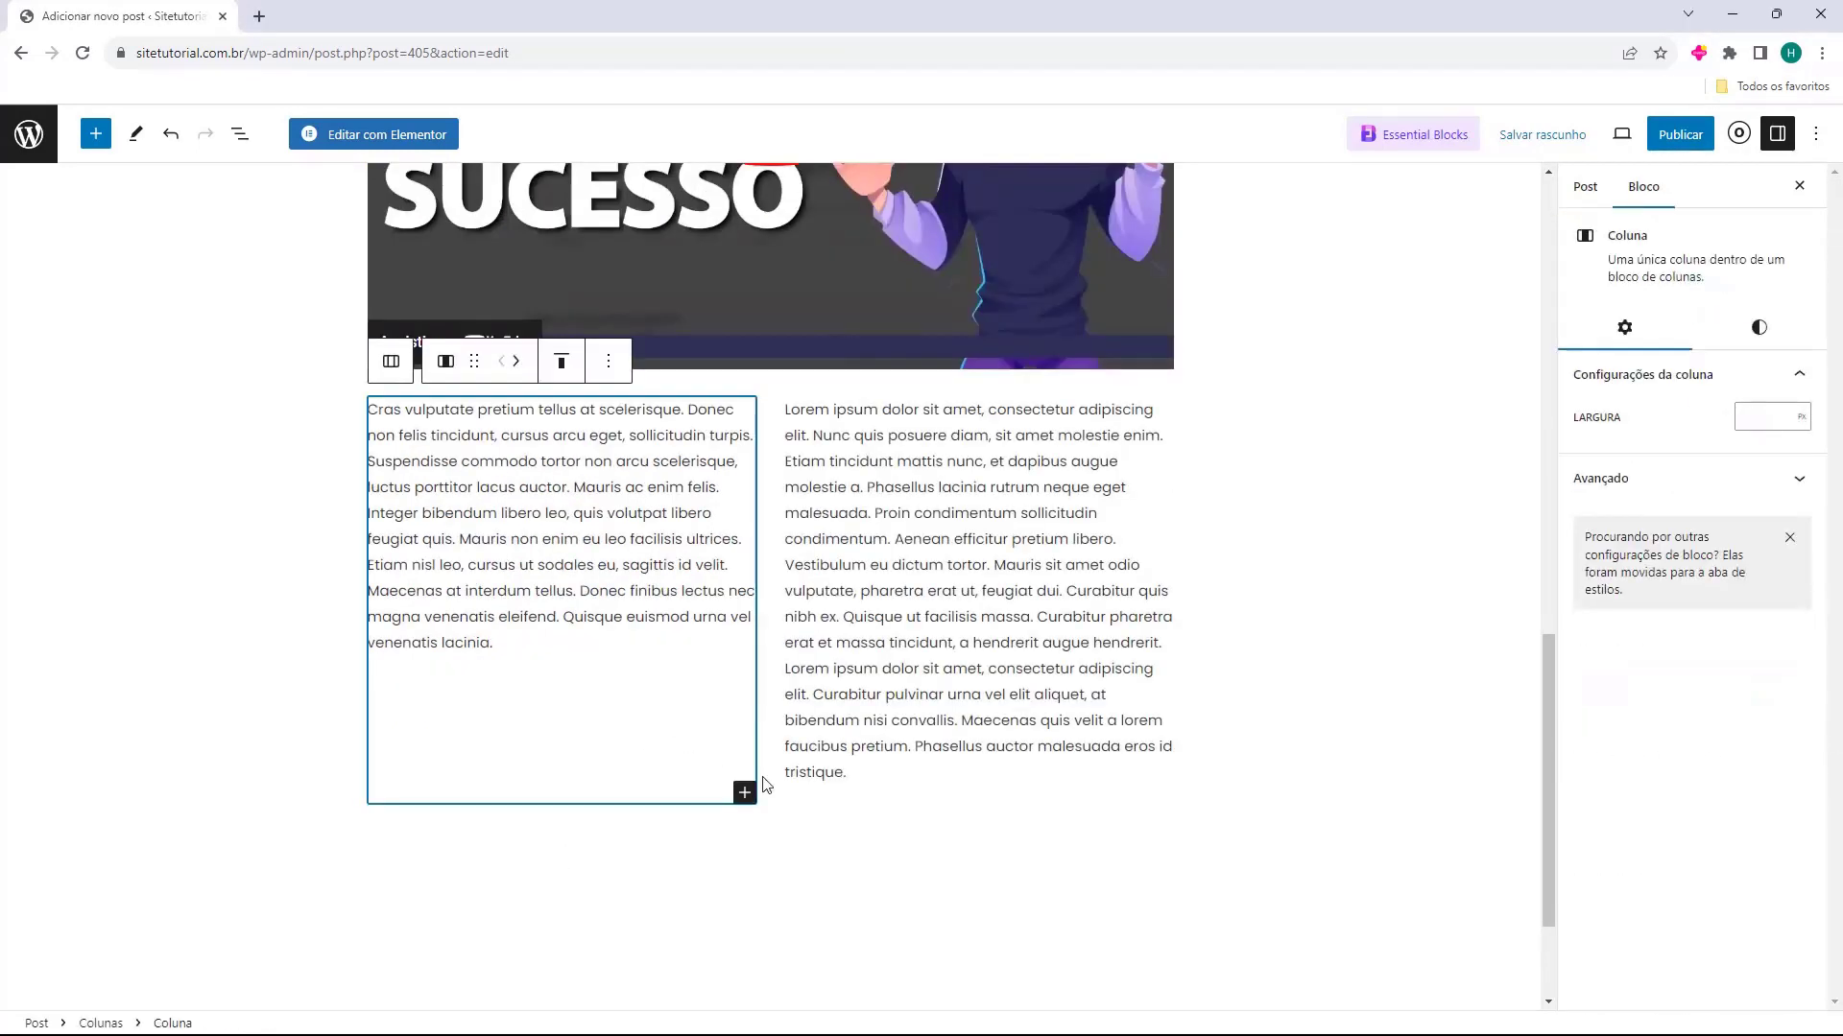
left_click(848, 795)
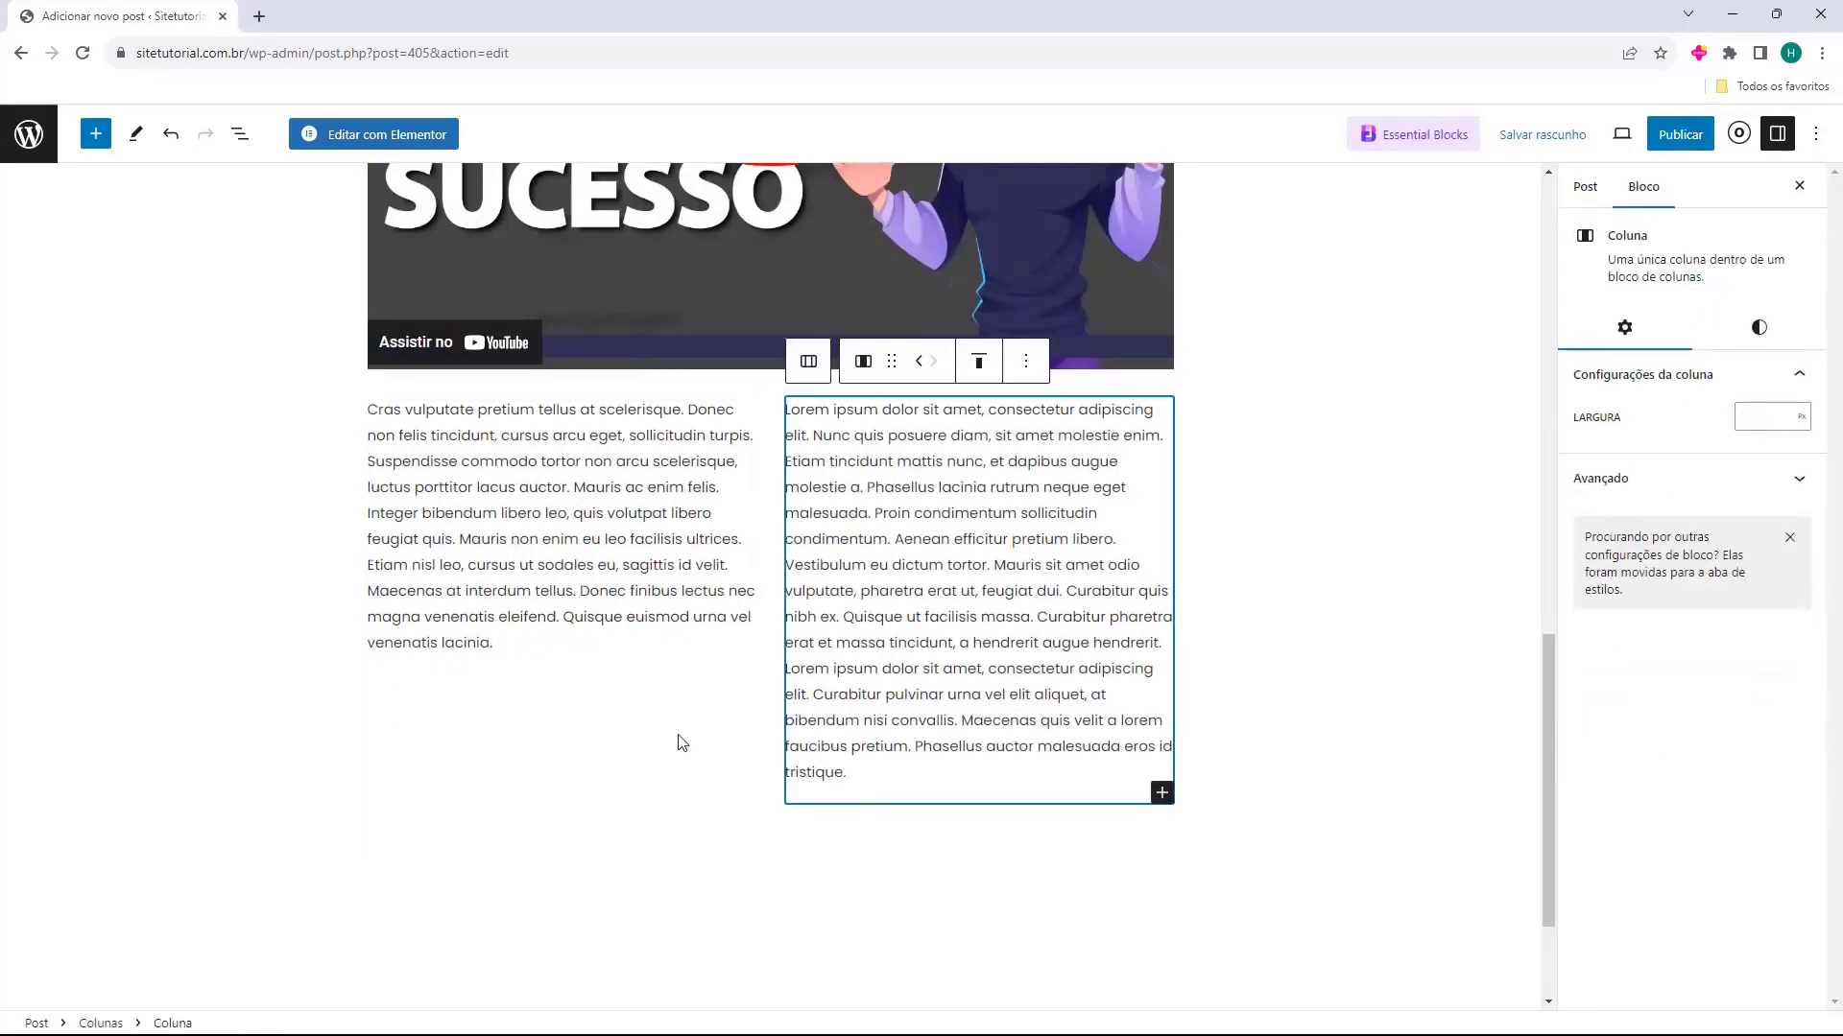
left_click(664, 727)
left_click(745, 793)
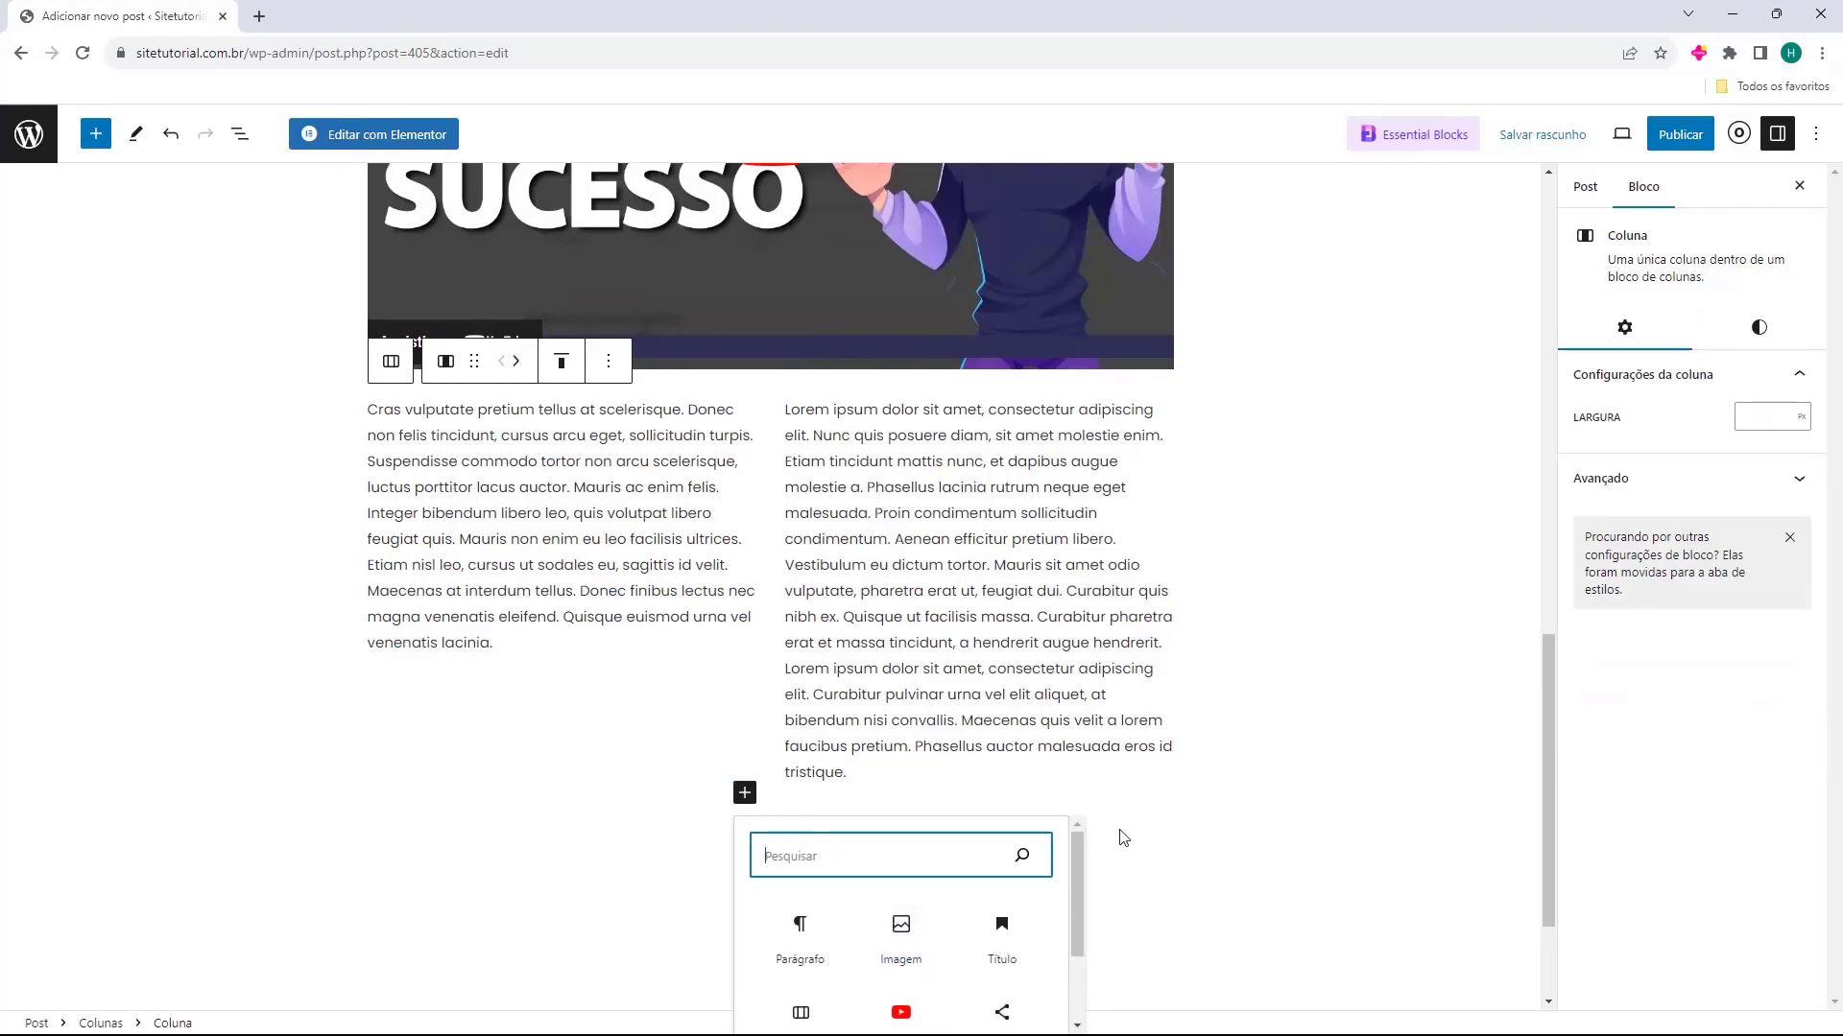
left_click(1311, 747)
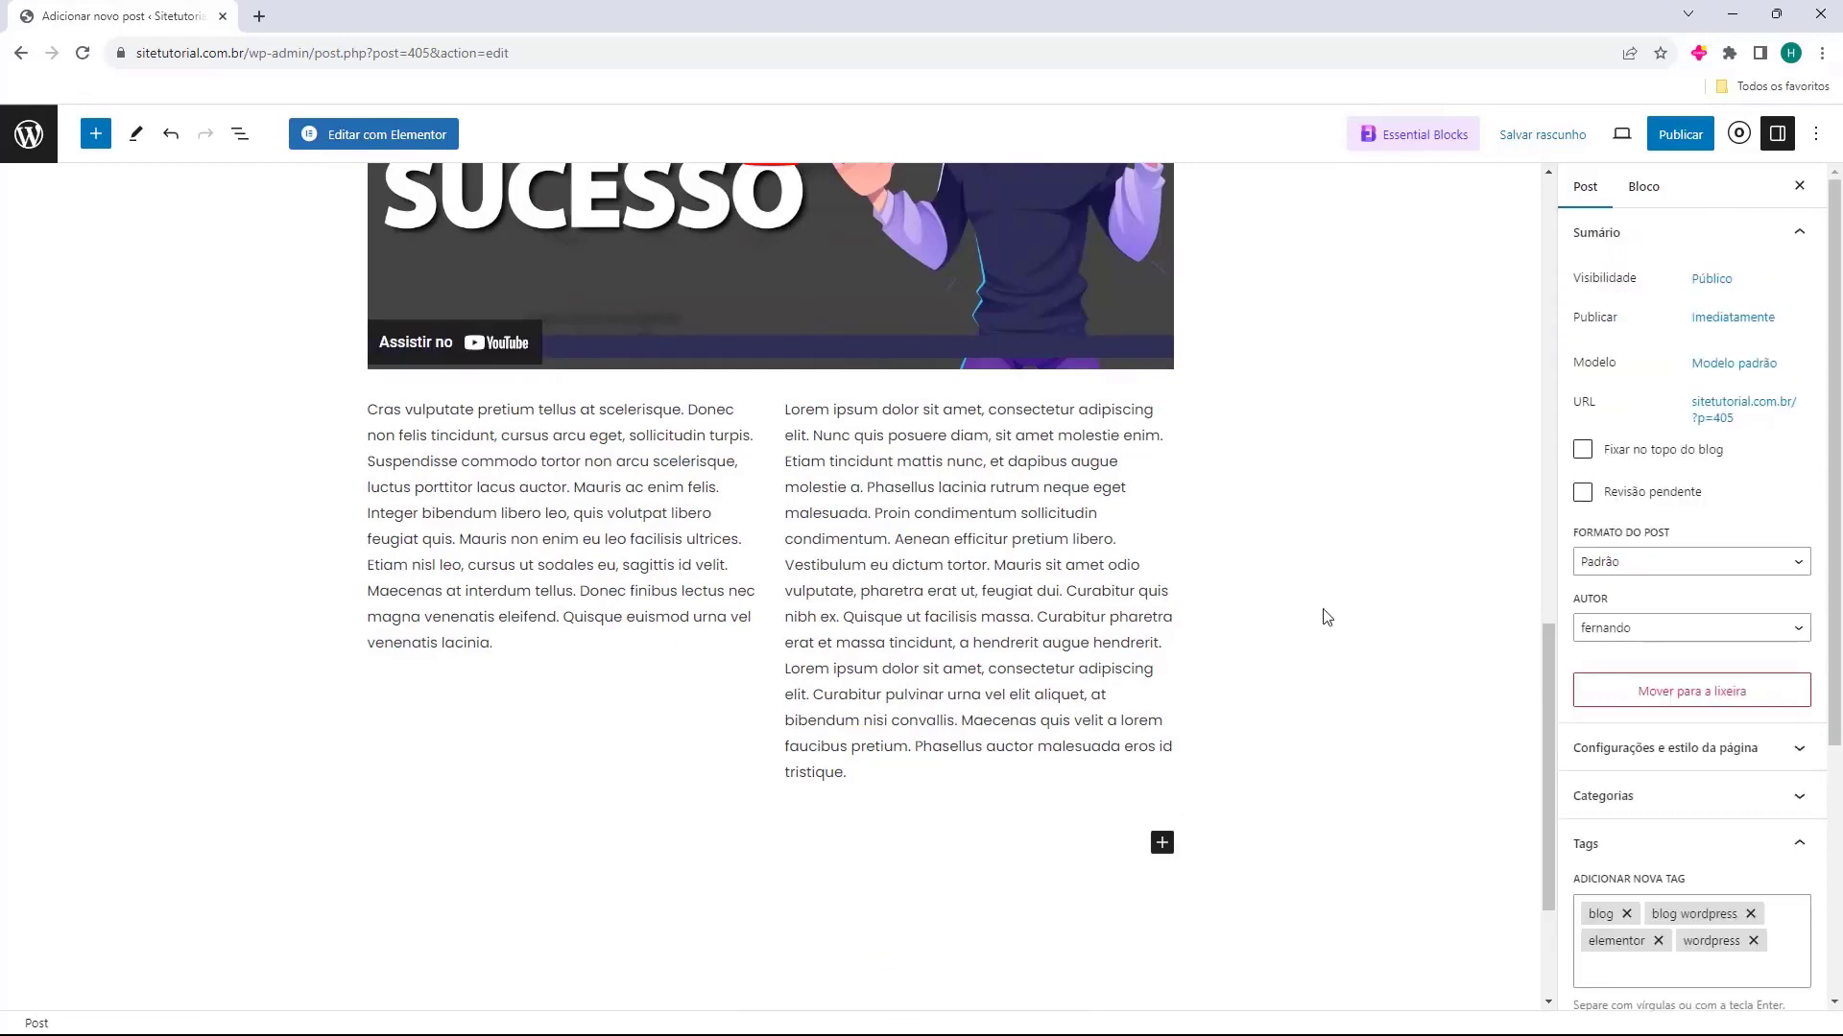
left_click(780, 734)
left_click(727, 744)
left_click(827, 678)
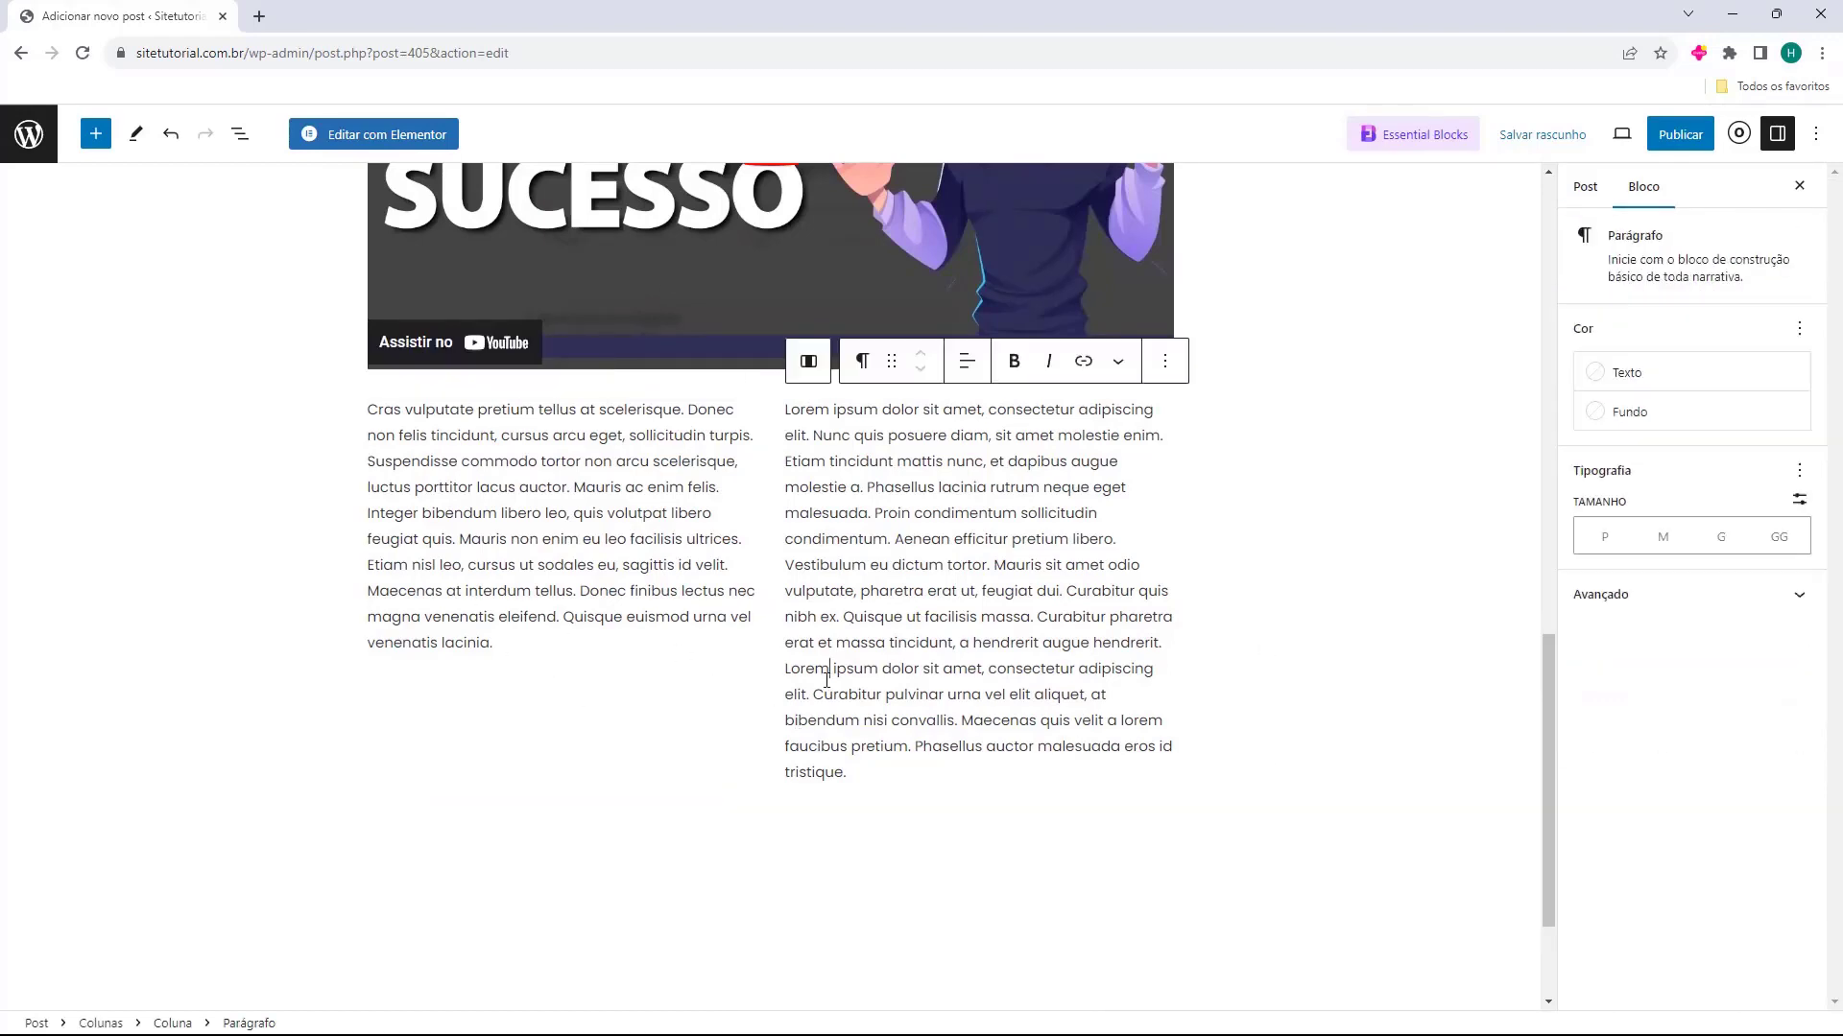
left_click(1469, 646)
Check the whole "Como criar um Blog no WordPress" post and publish it immediately with public visibility
scroll(1242, 682, "up", 15)
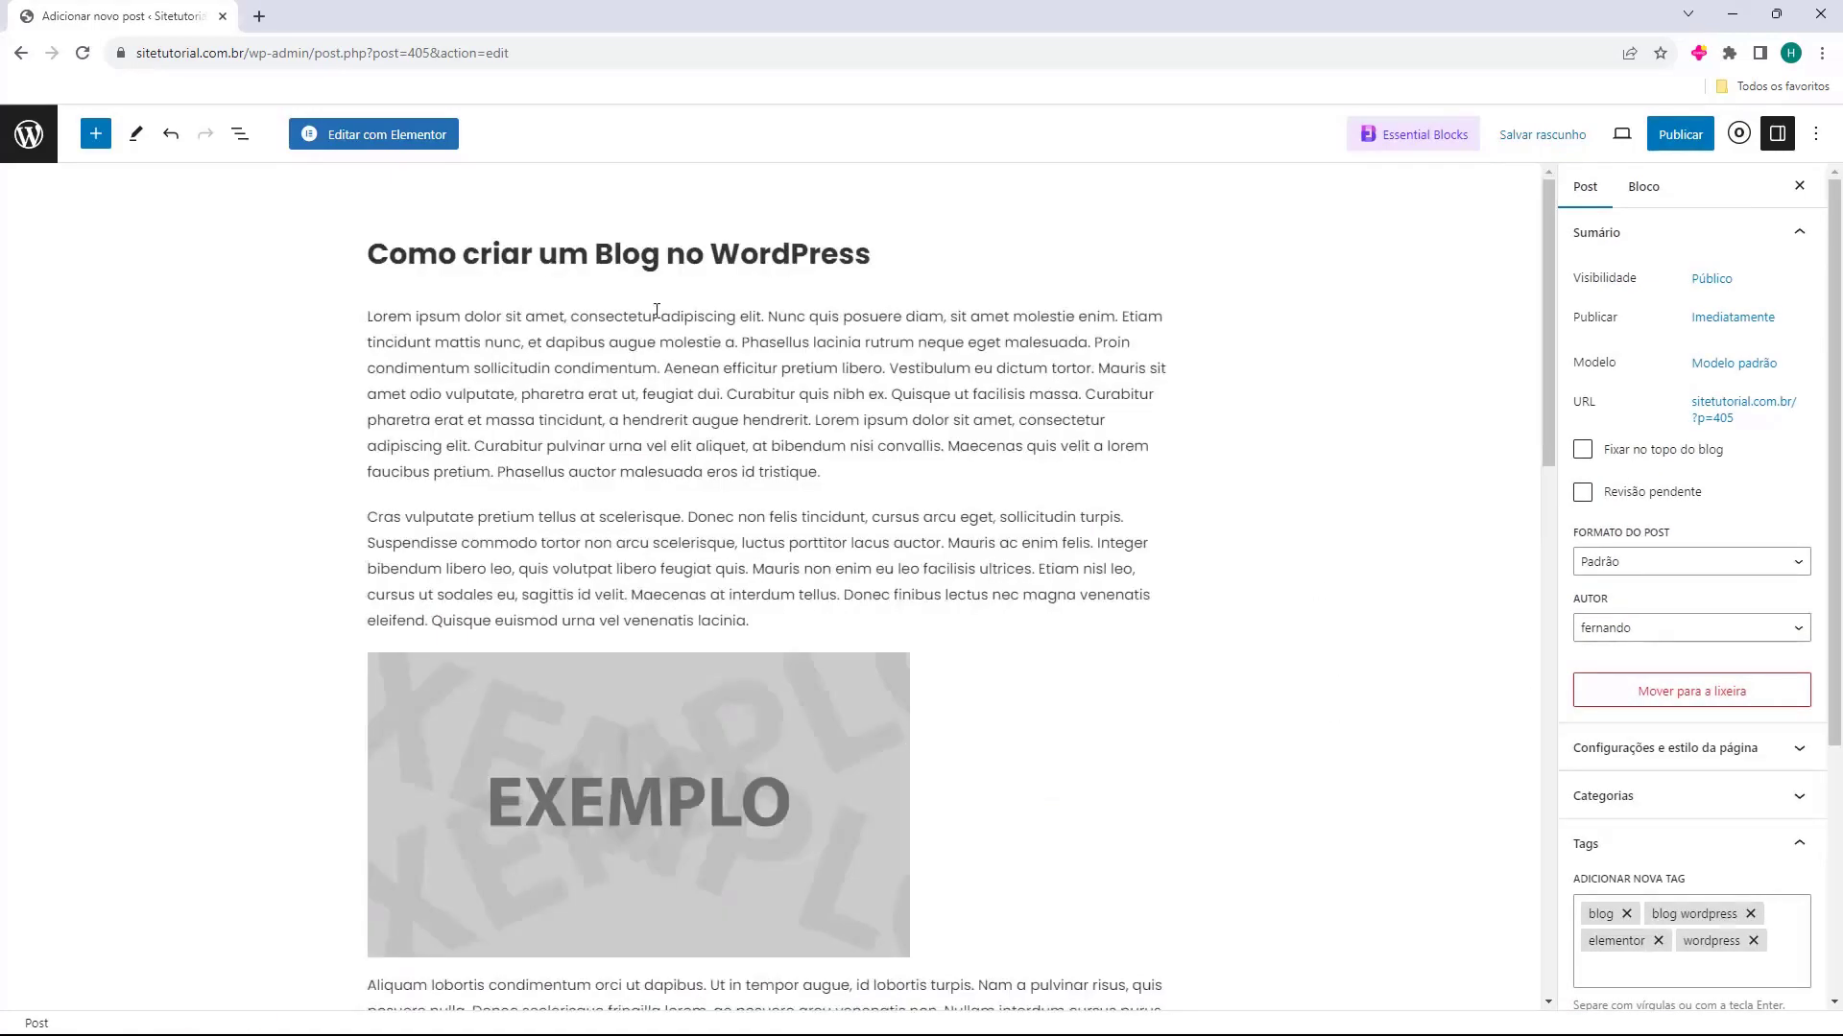
scroll(353, 615, "down", 15)
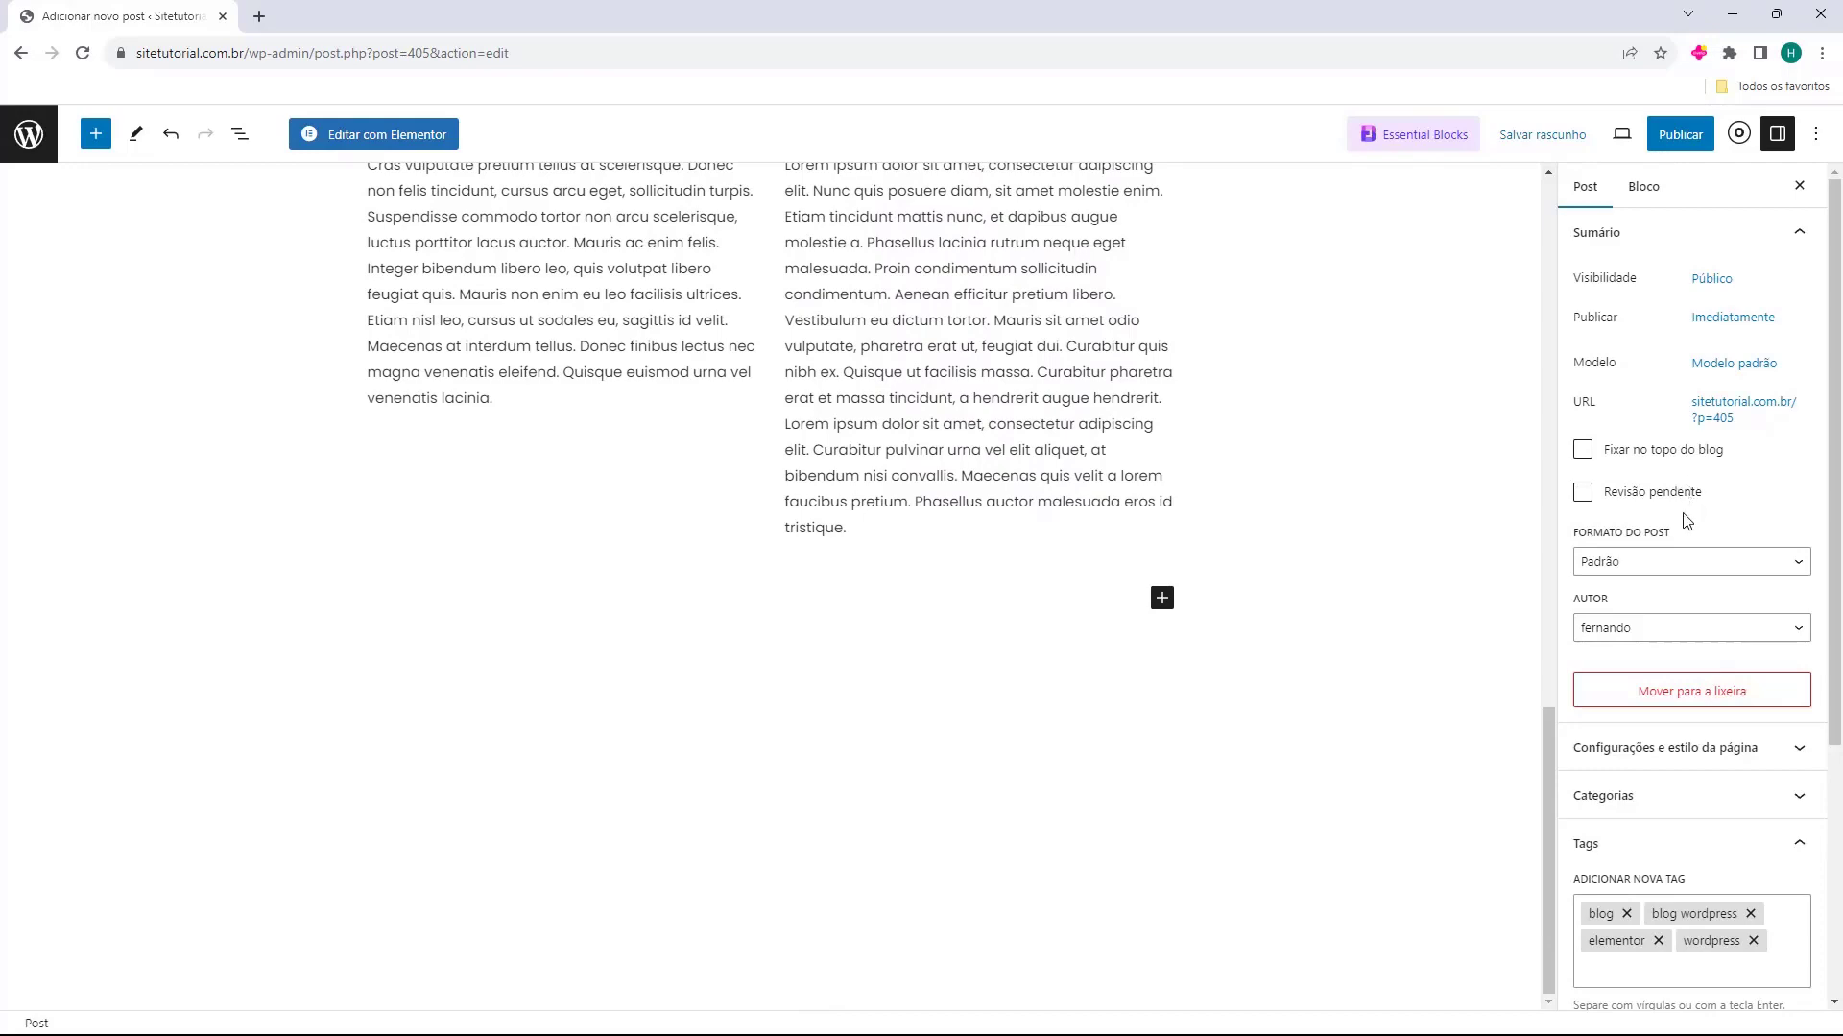
scroll(1061, 526, "up", 15)
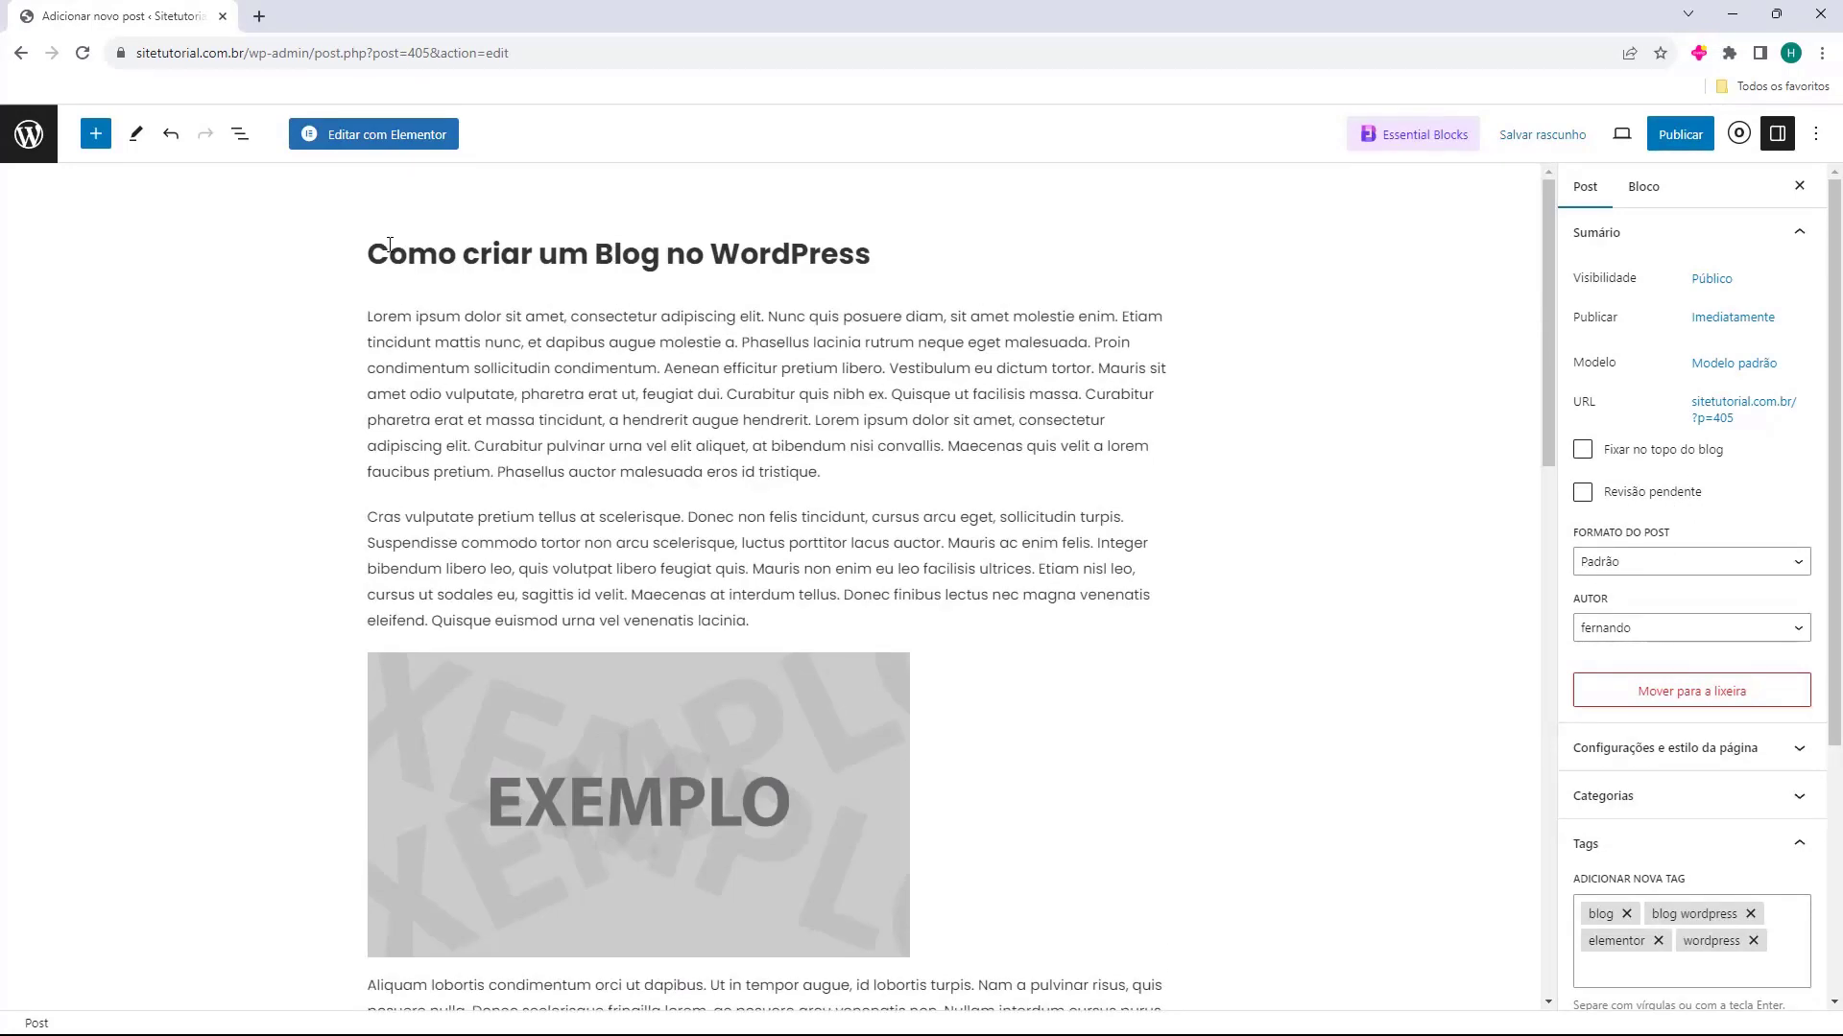
left_click(1668, 138)
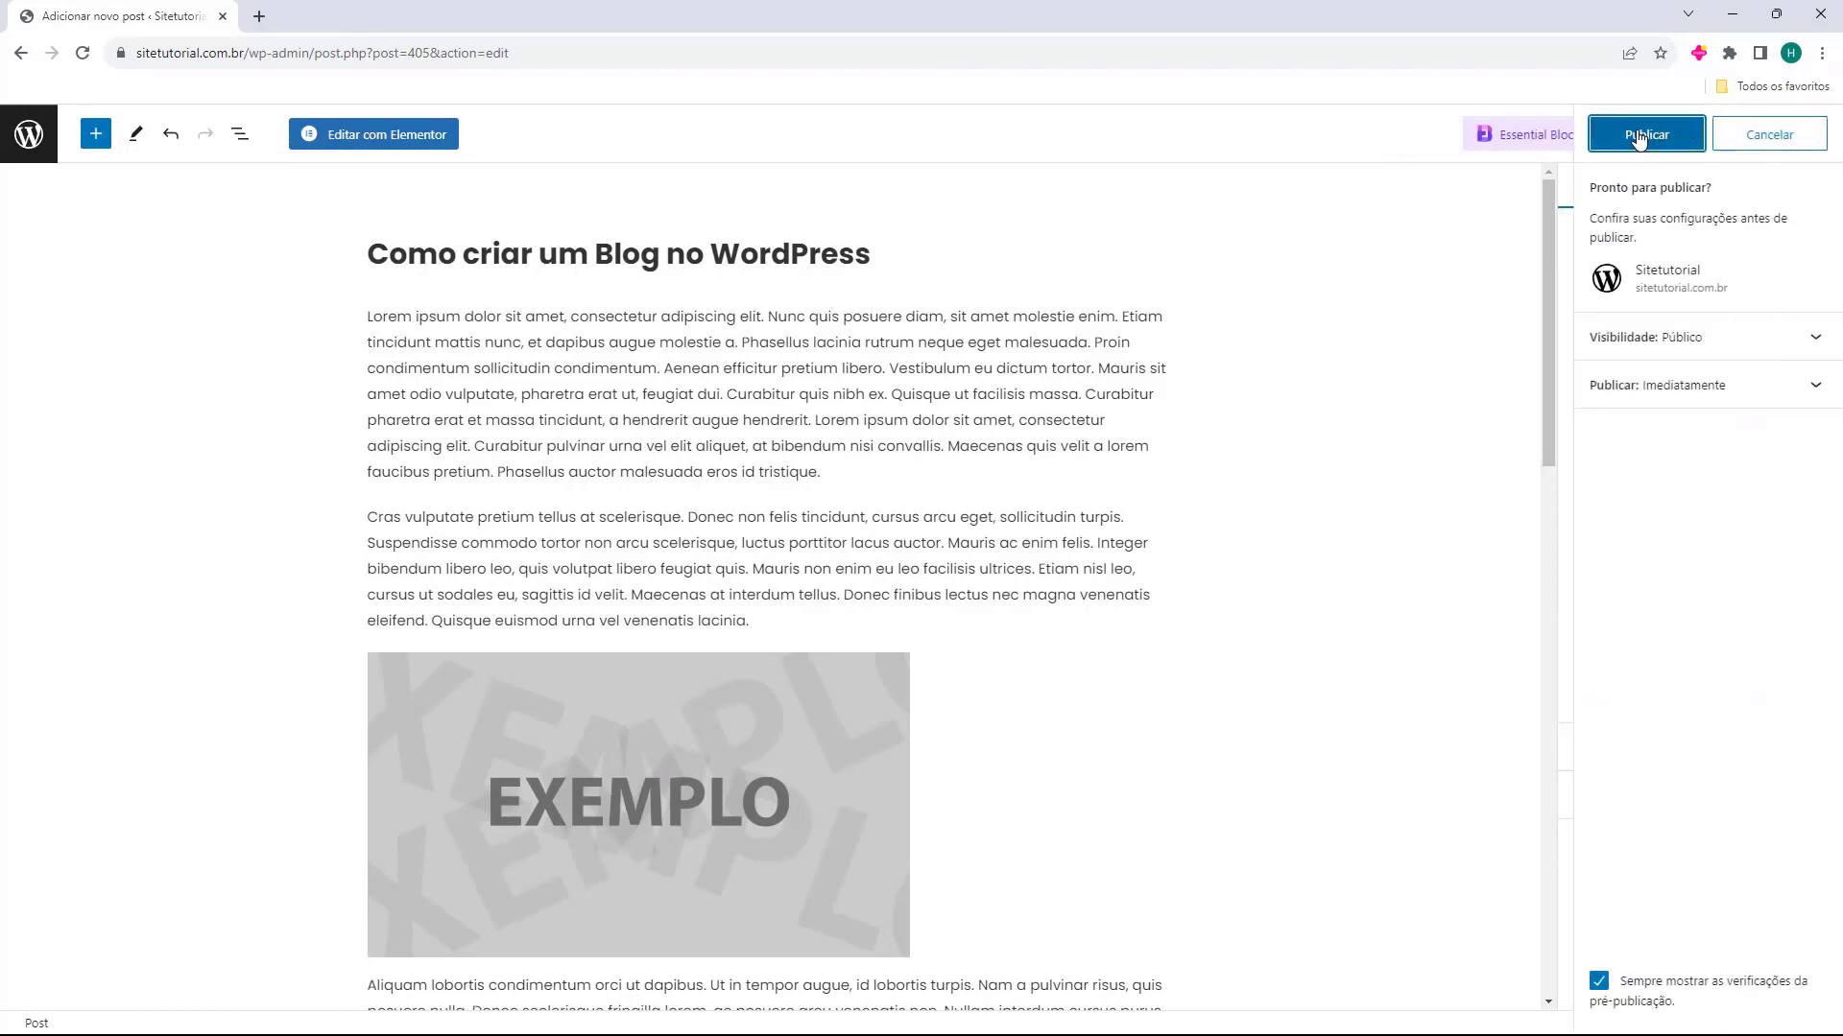
left_click(1639, 139)
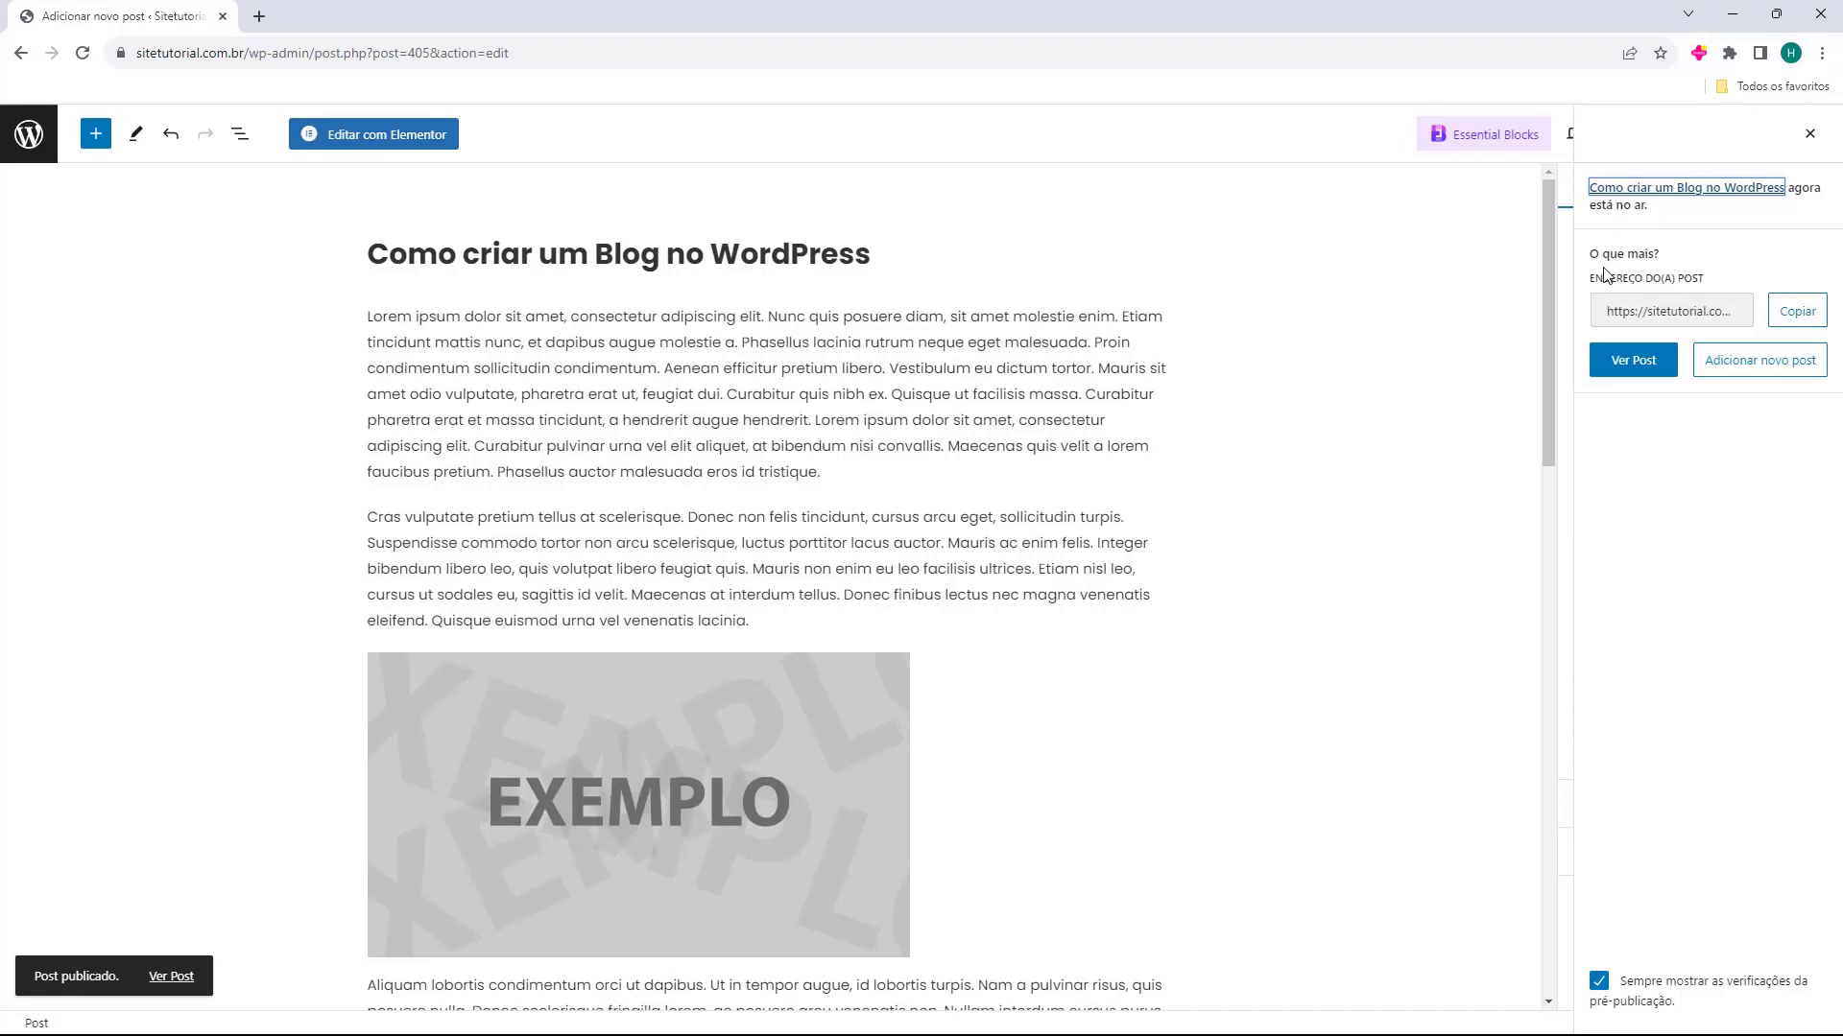
Open the published post on the site and review its text, images, video, columns, tags and sharing section
left_click(1632, 360)
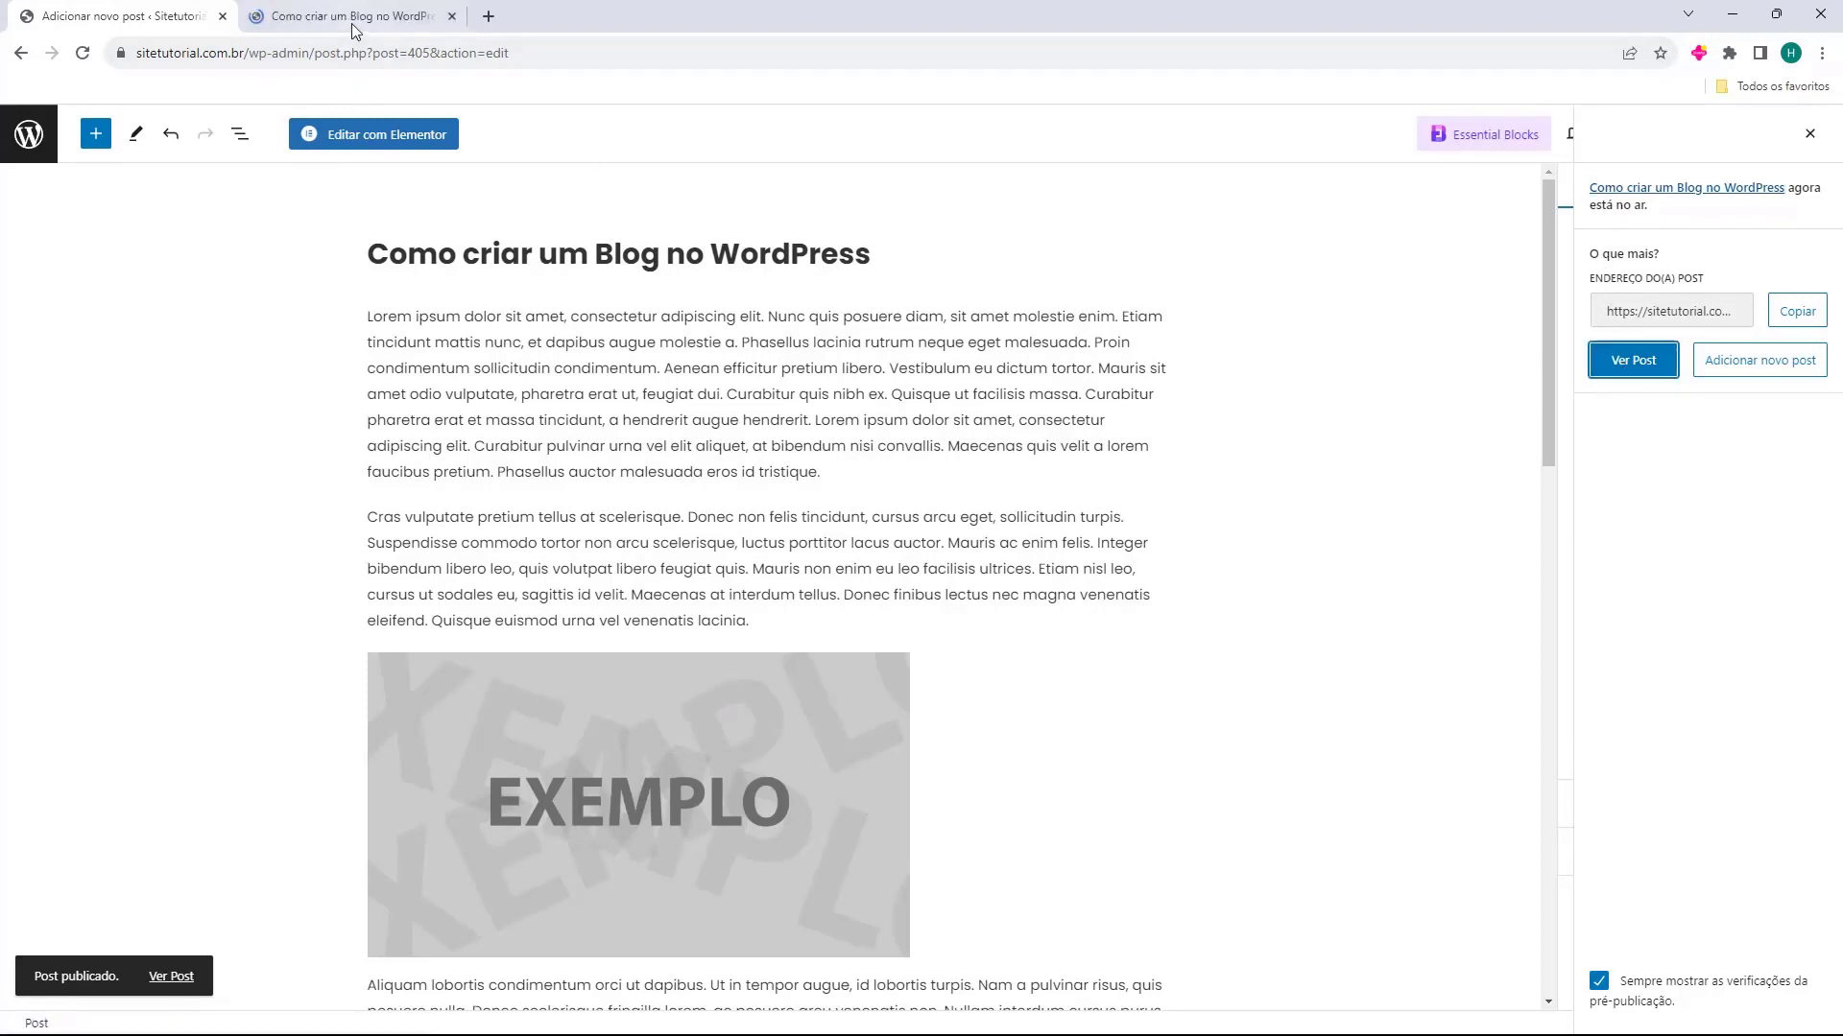
left_click(352, 19)
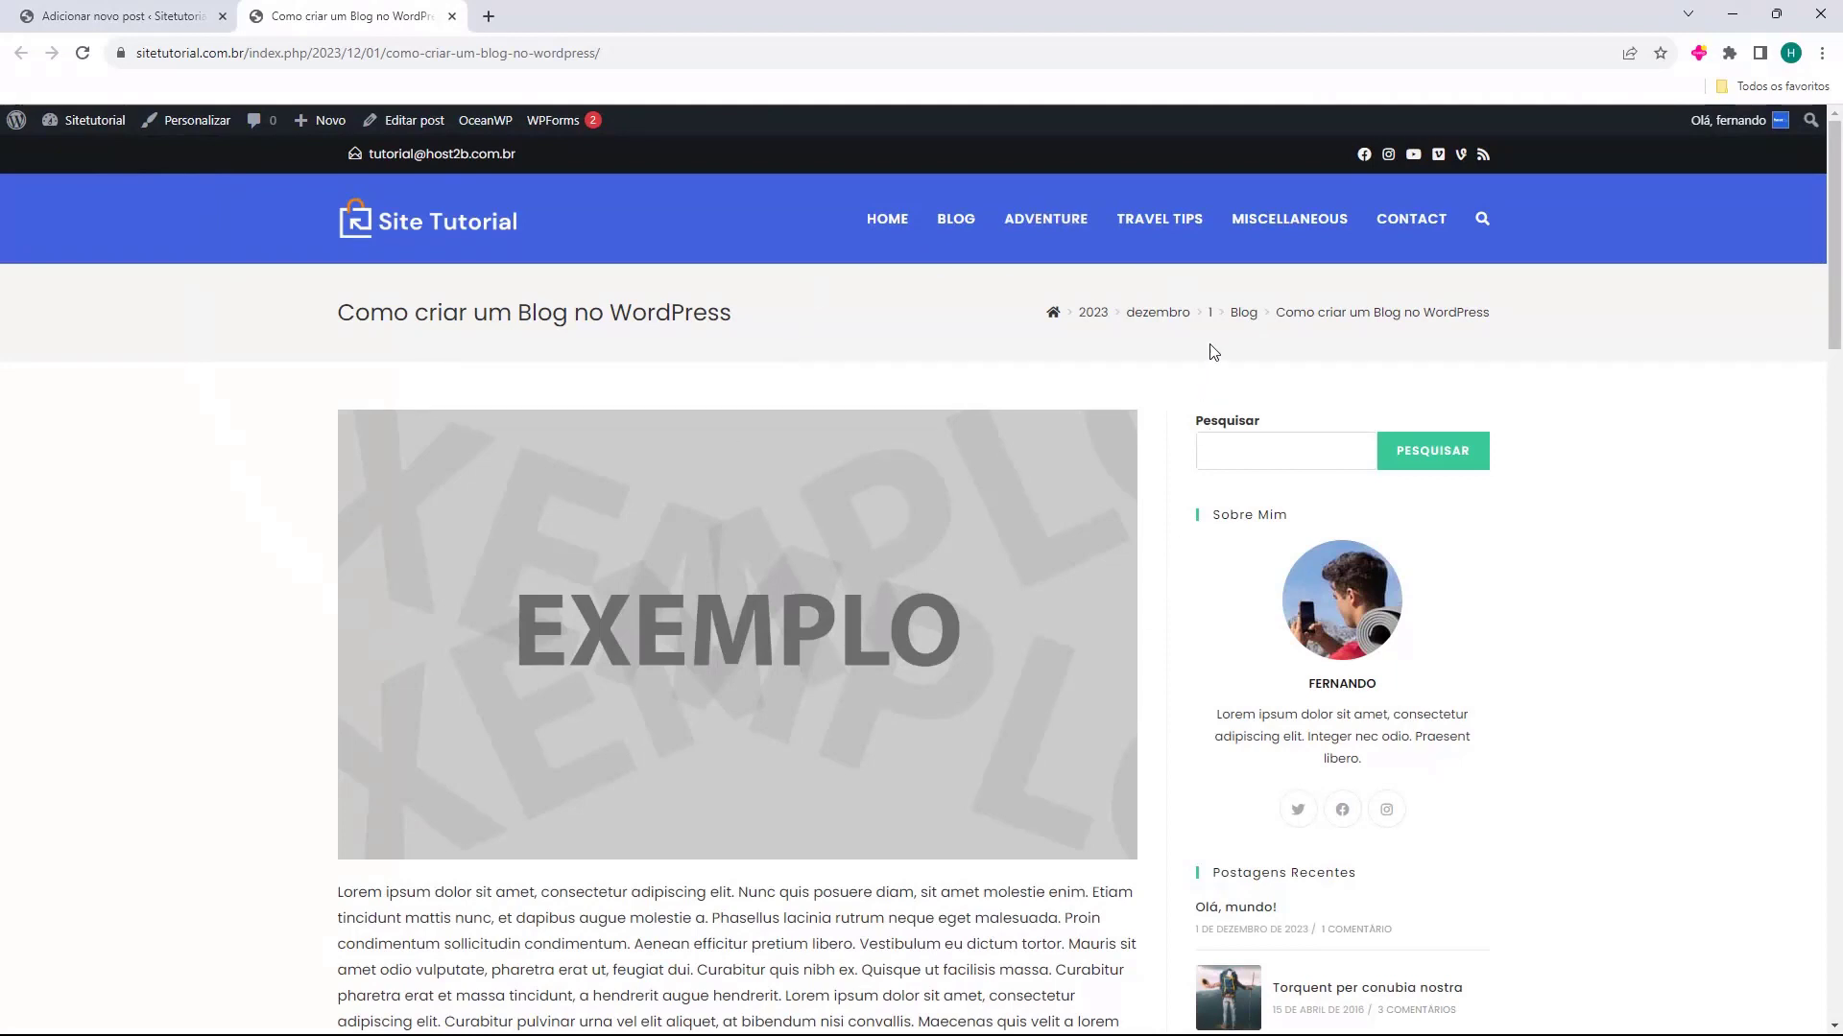
scroll(646, 253, "down", 1)
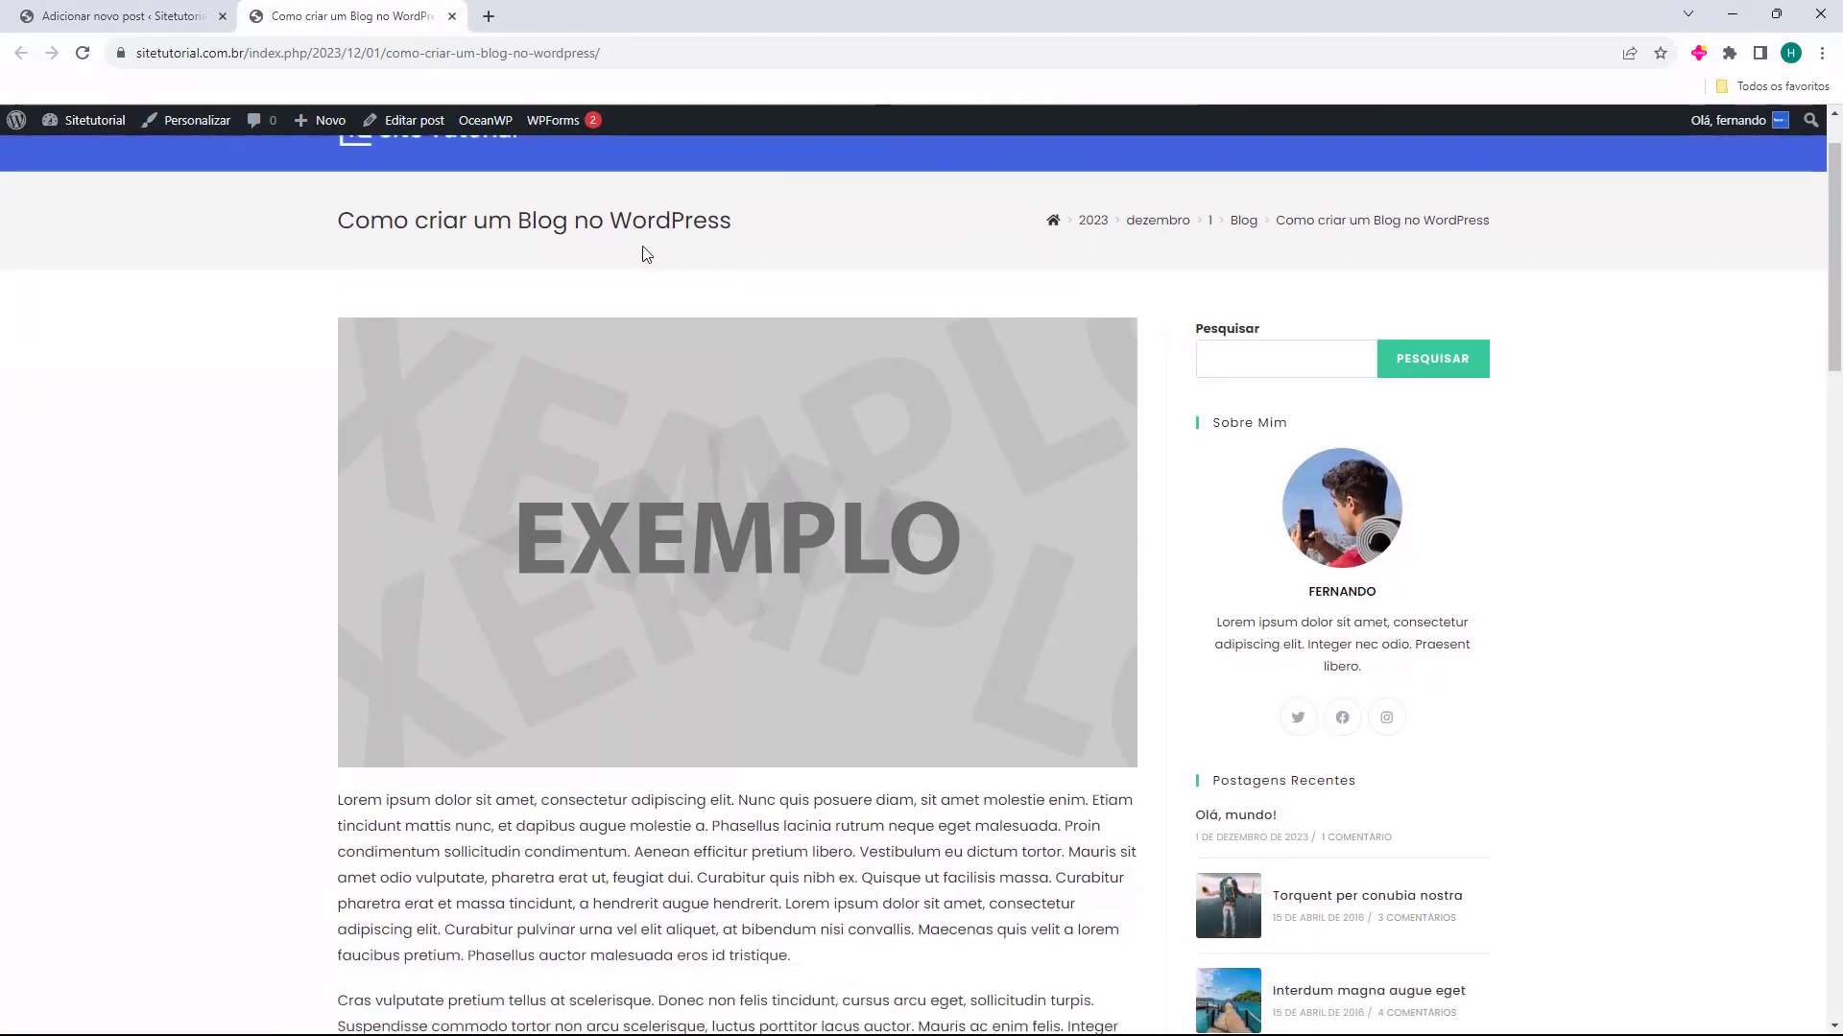
scroll(646, 253, "down", 9)
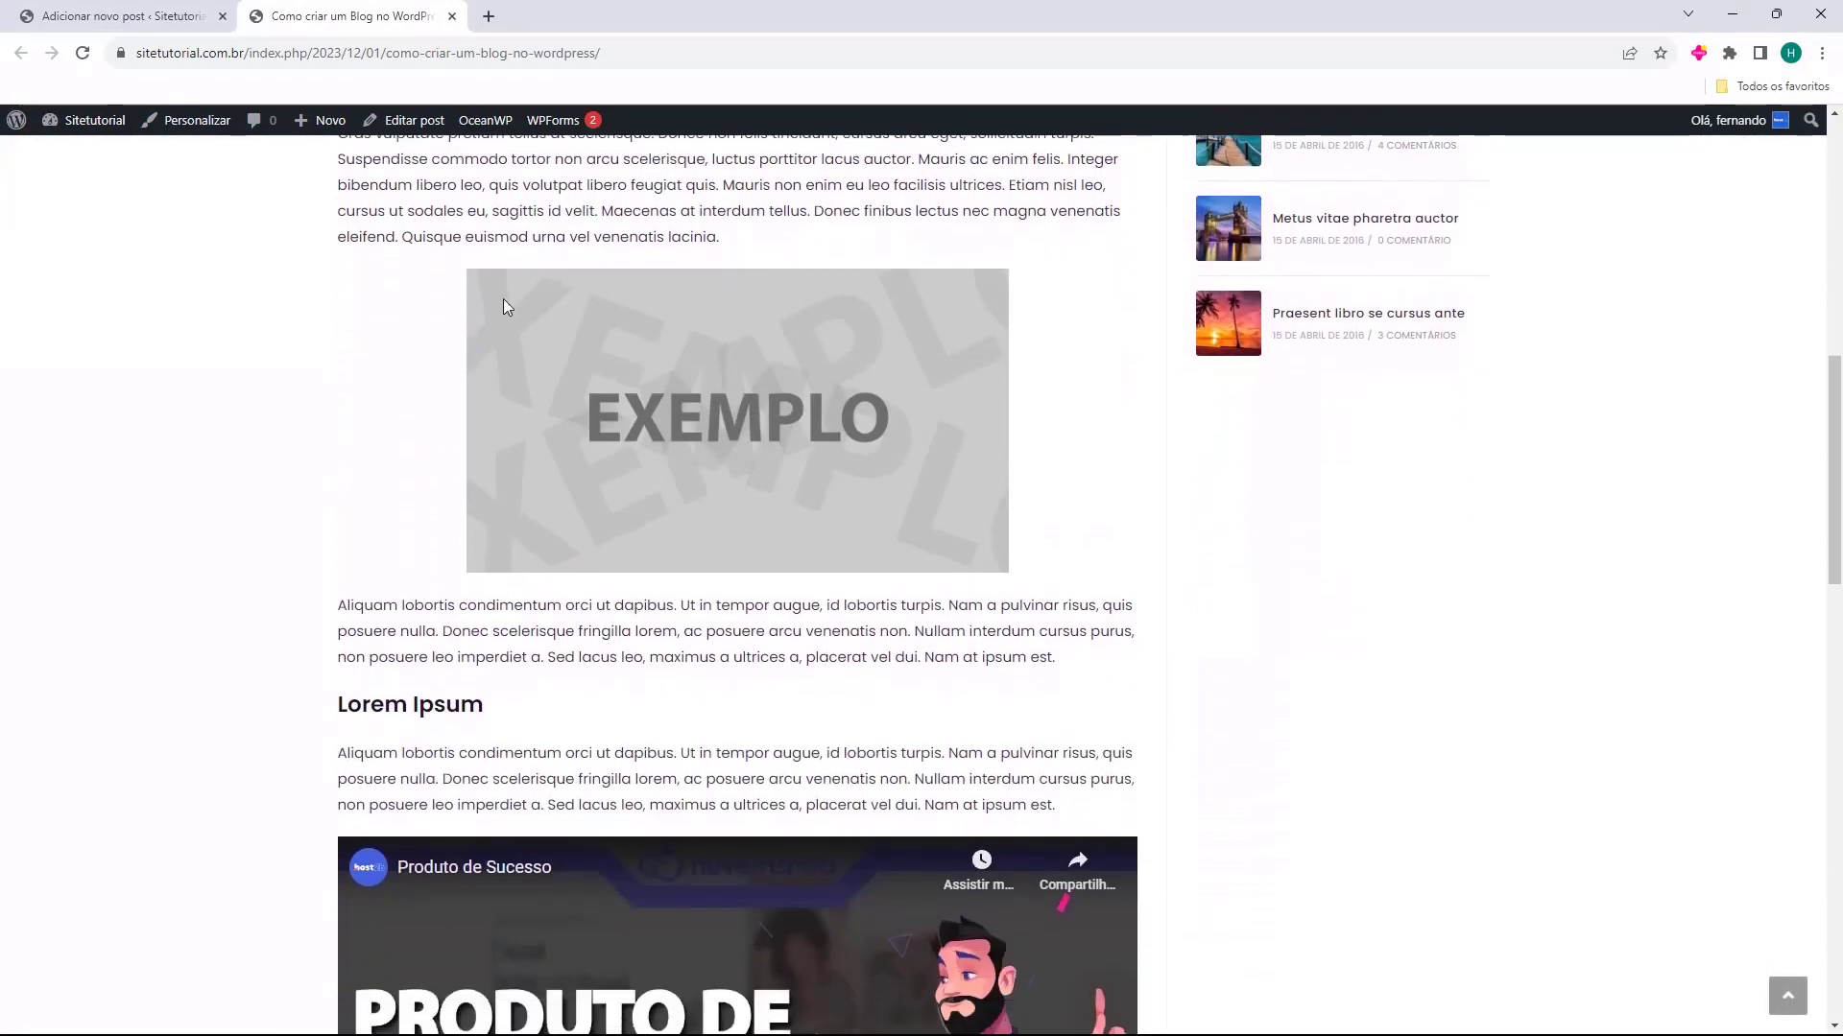
scroll(505, 305, "down", 11)
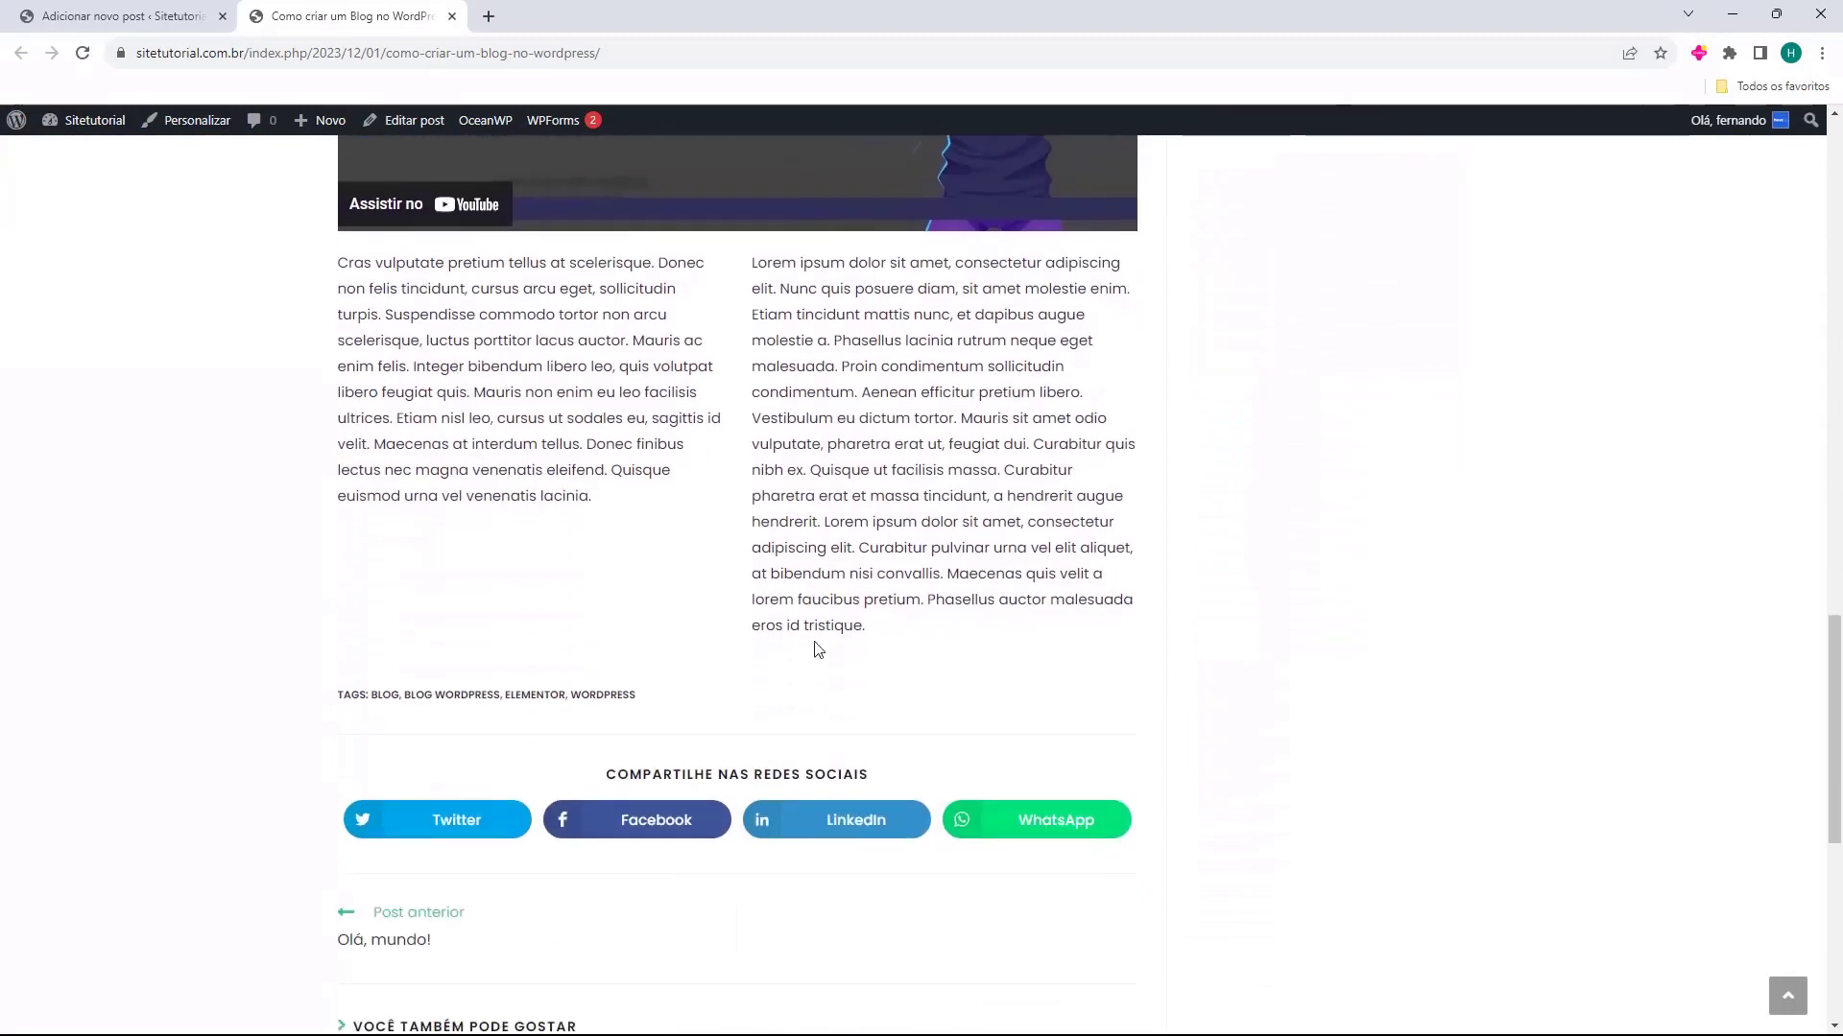
scroll(700, 538, "down", 1)
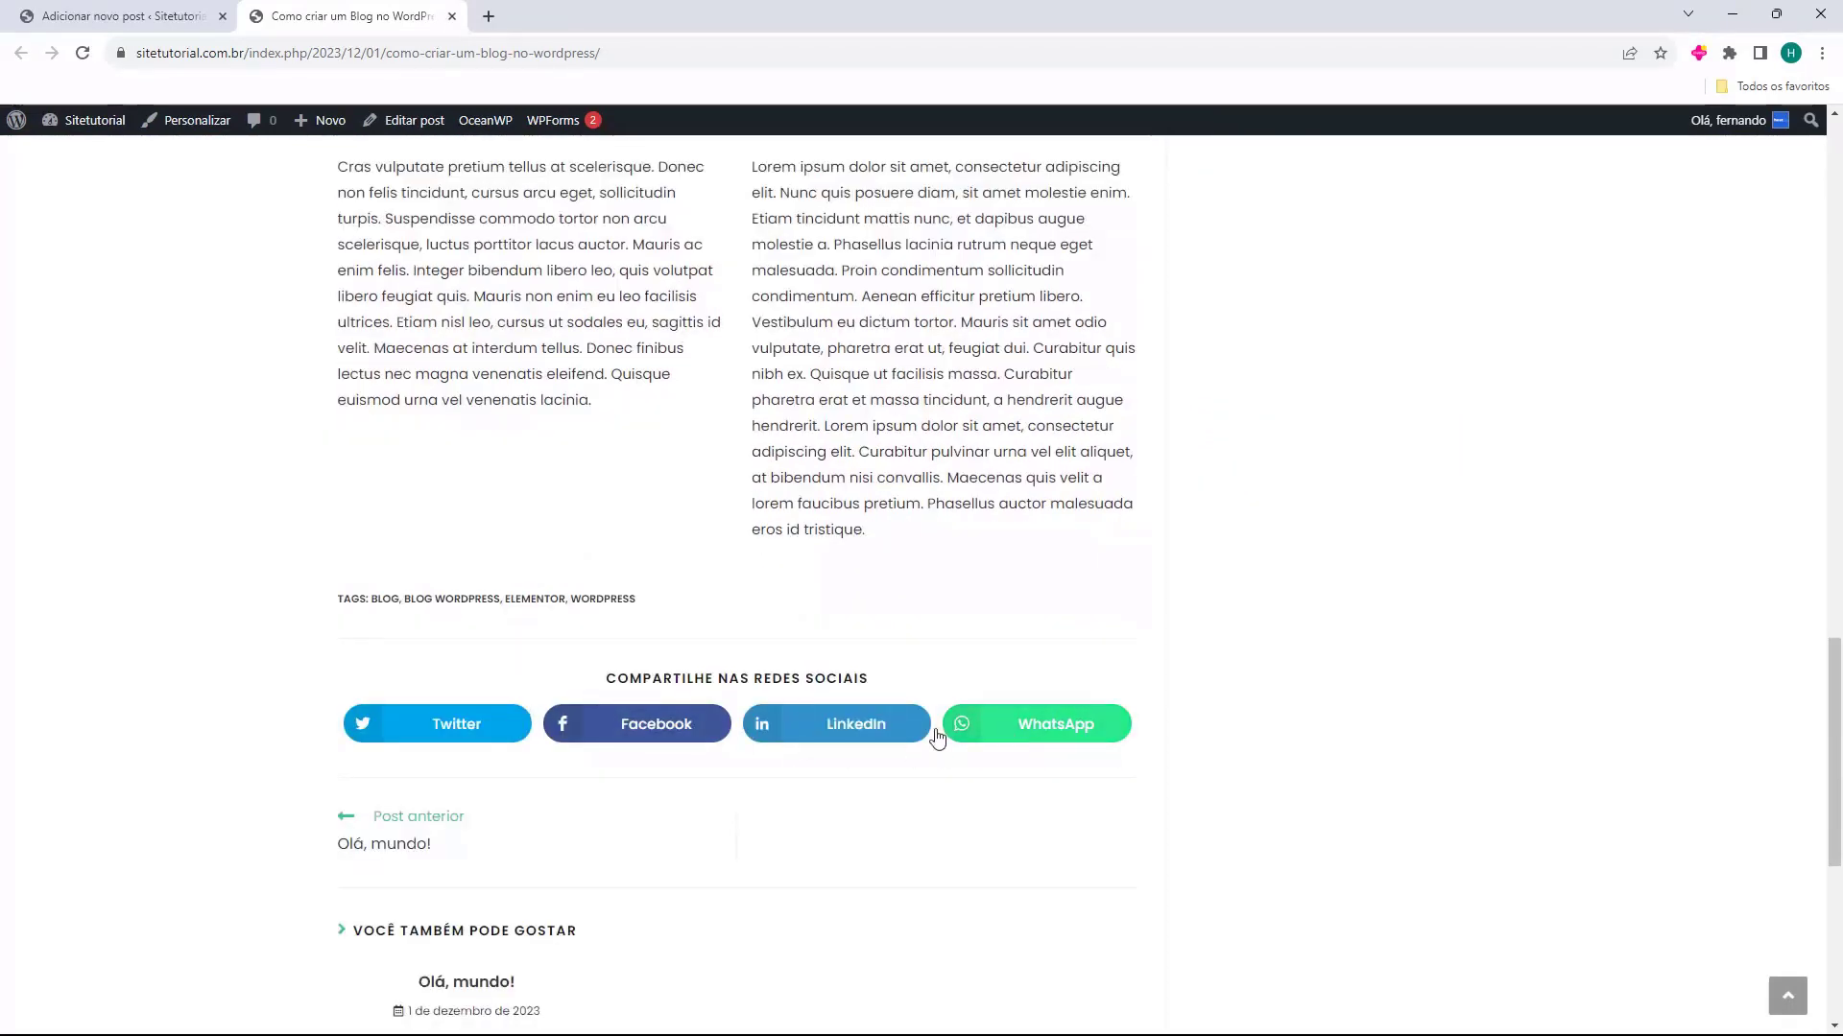
scroll(576, 729, "down", 2)
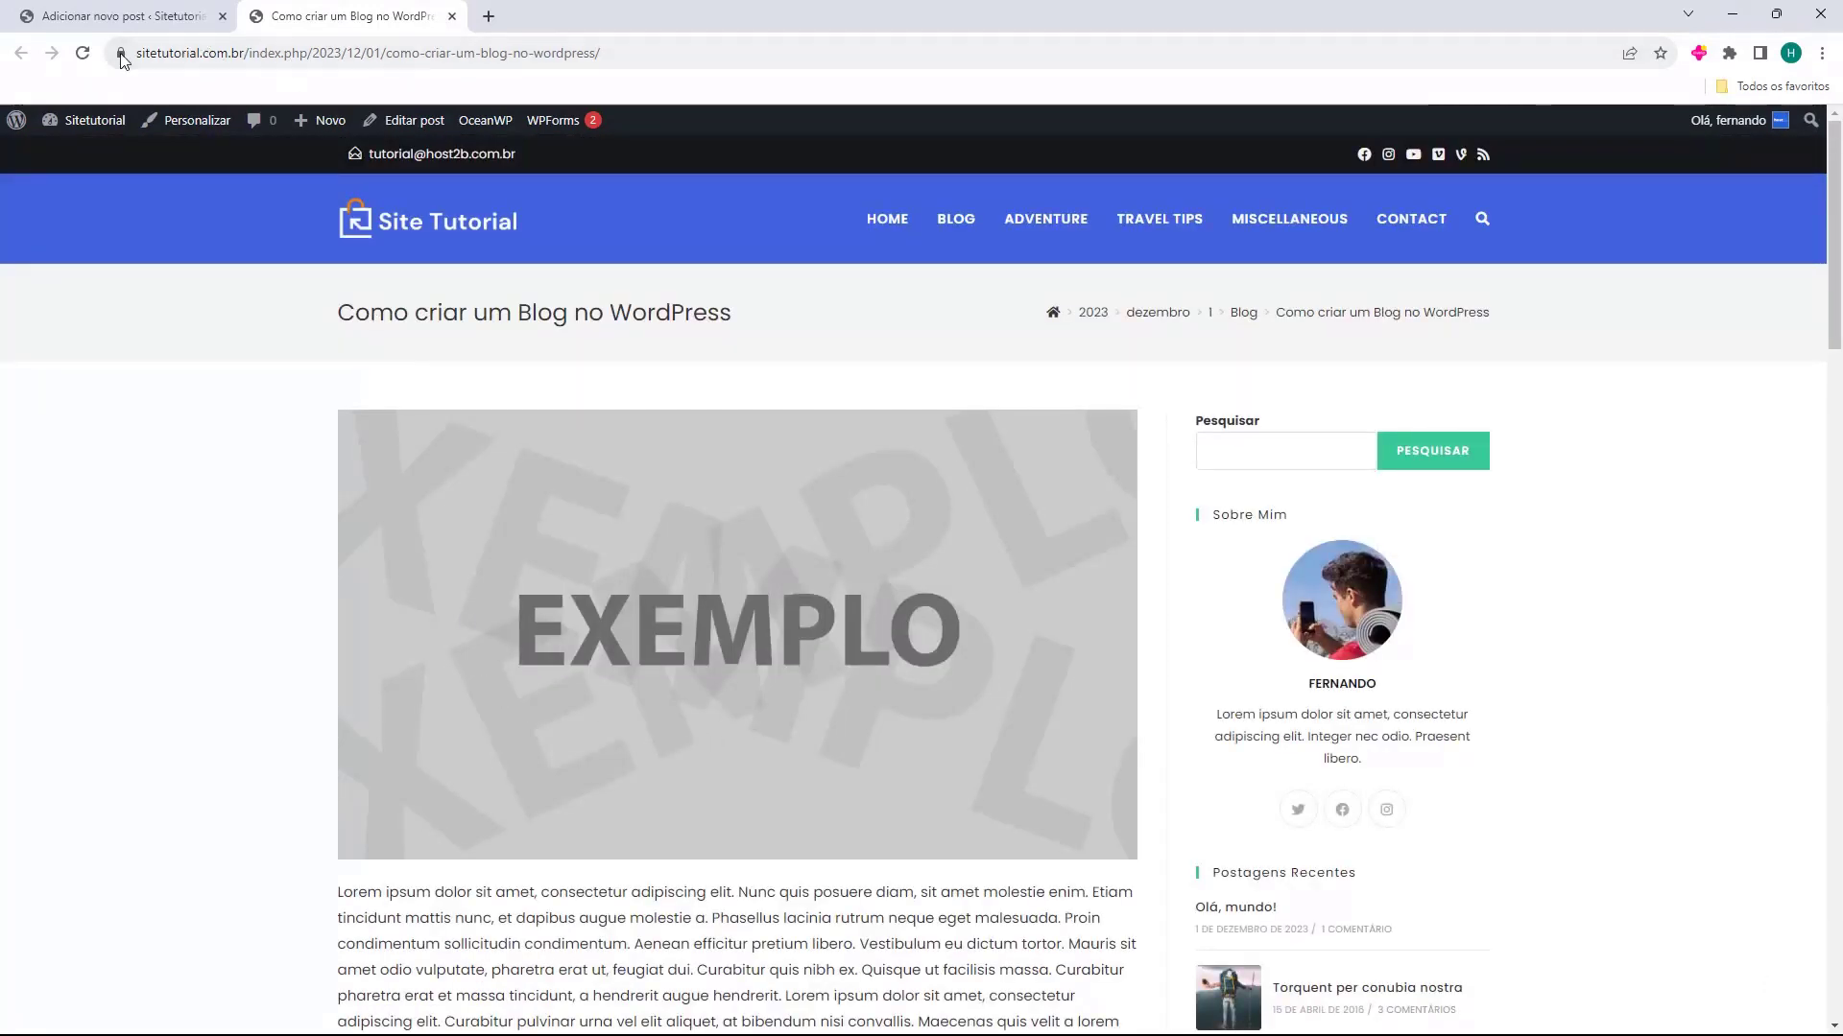
Examine the structure of the published post's URL, from the domain through the date to the post name
left_click_drag(137, 55, 192, 55)
left_click(286, 55)
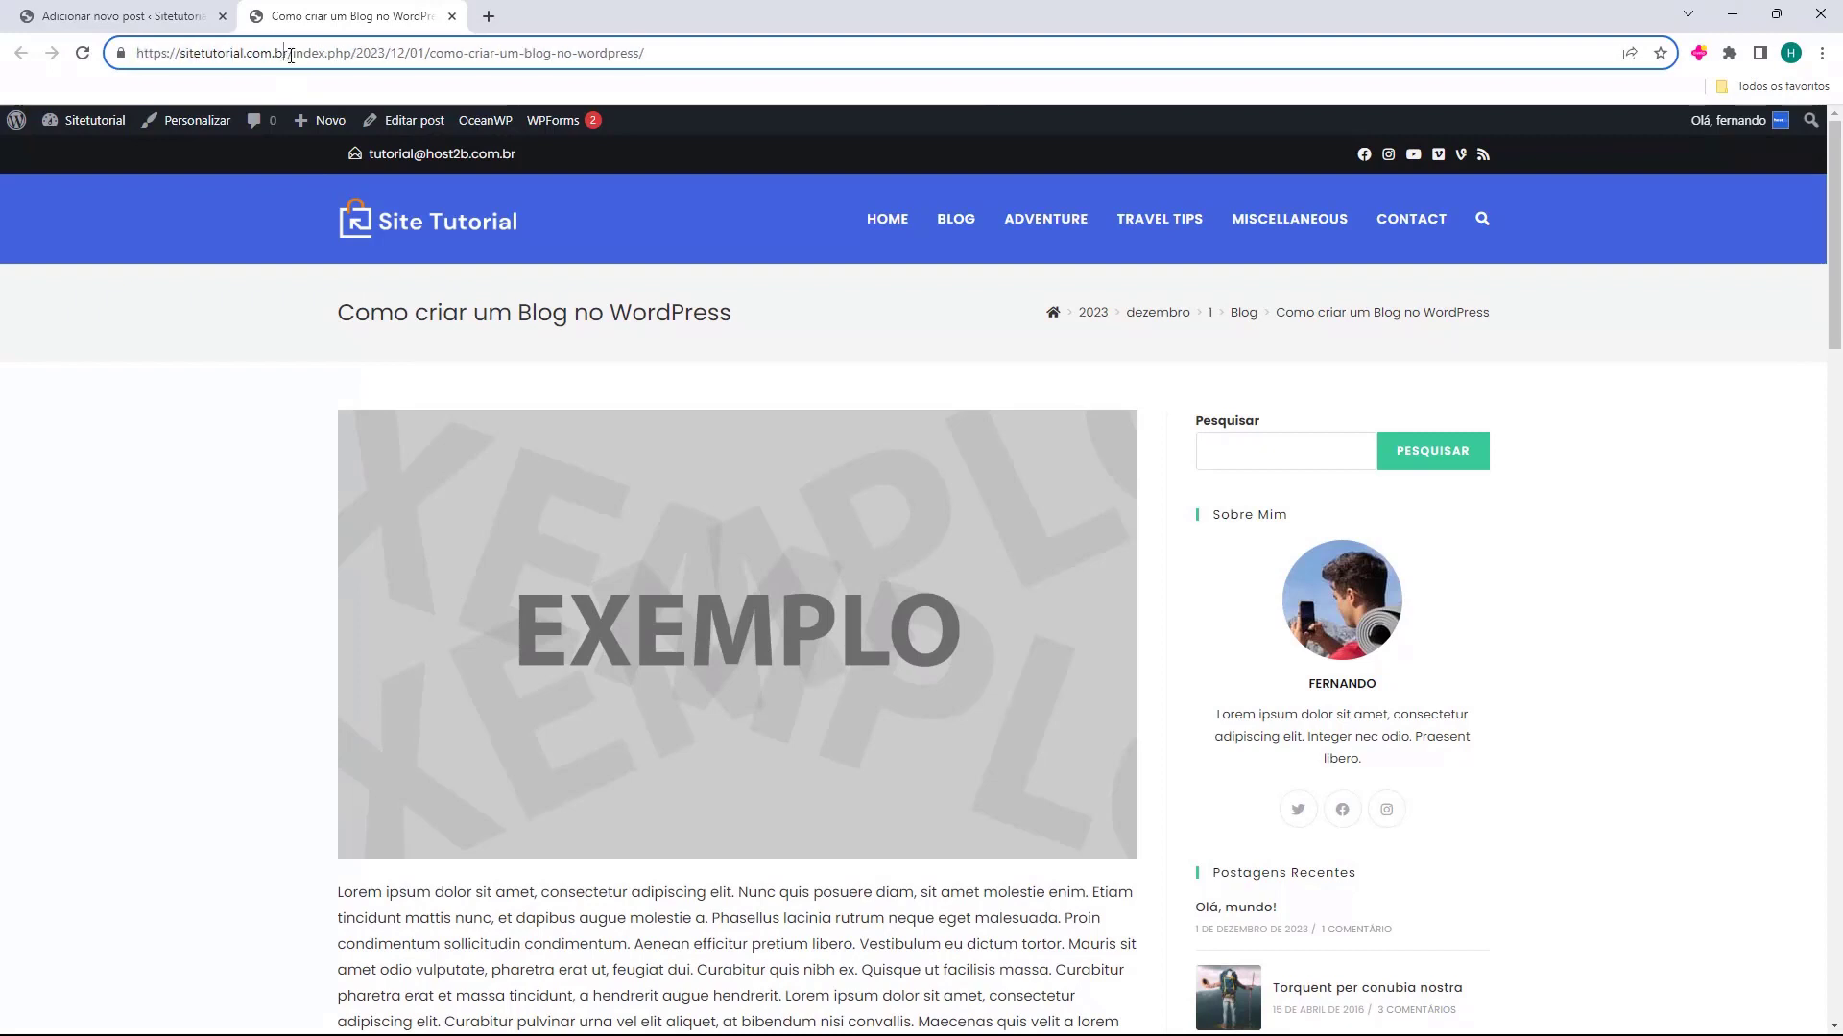
left_click_drag(360, 53, 727, 88)
left_click(657, 58)
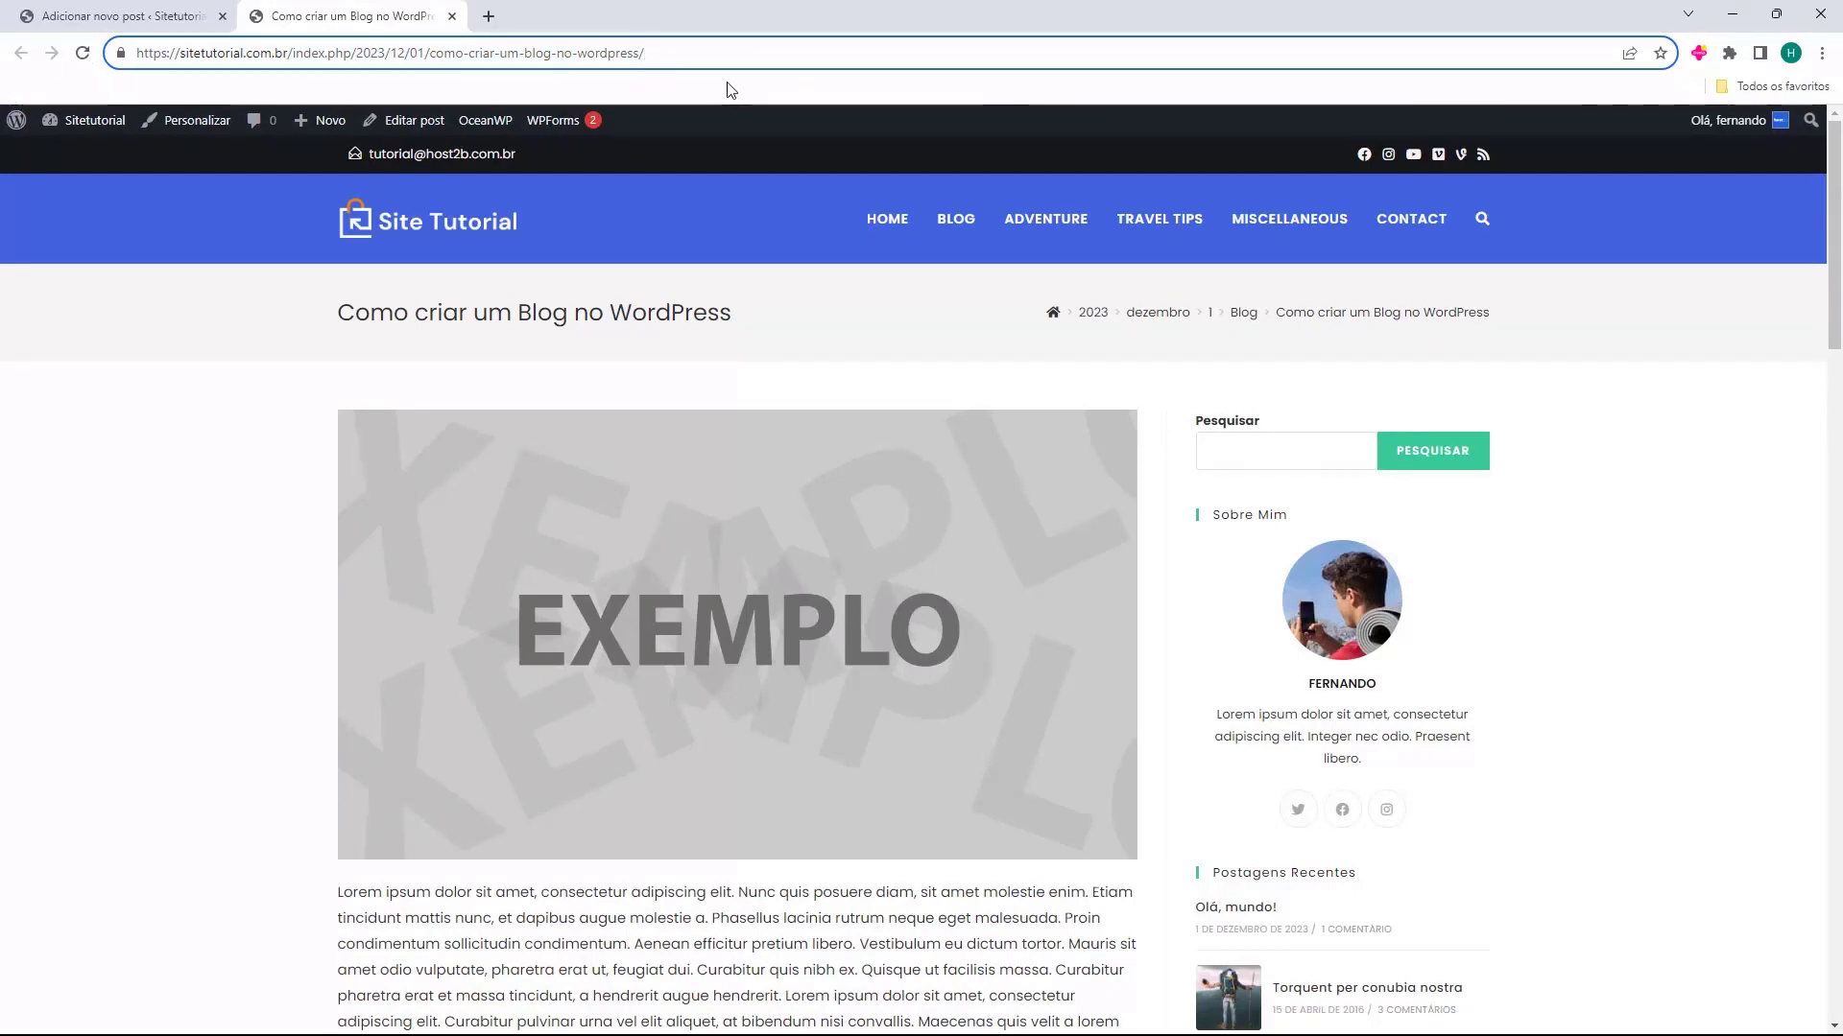
left_click_drag(721, 63, 247, 80)
left_click(325, 47)
Leave the post editor for the WordPress dashboard and open the Links permanentes settings
left_click(163, 13)
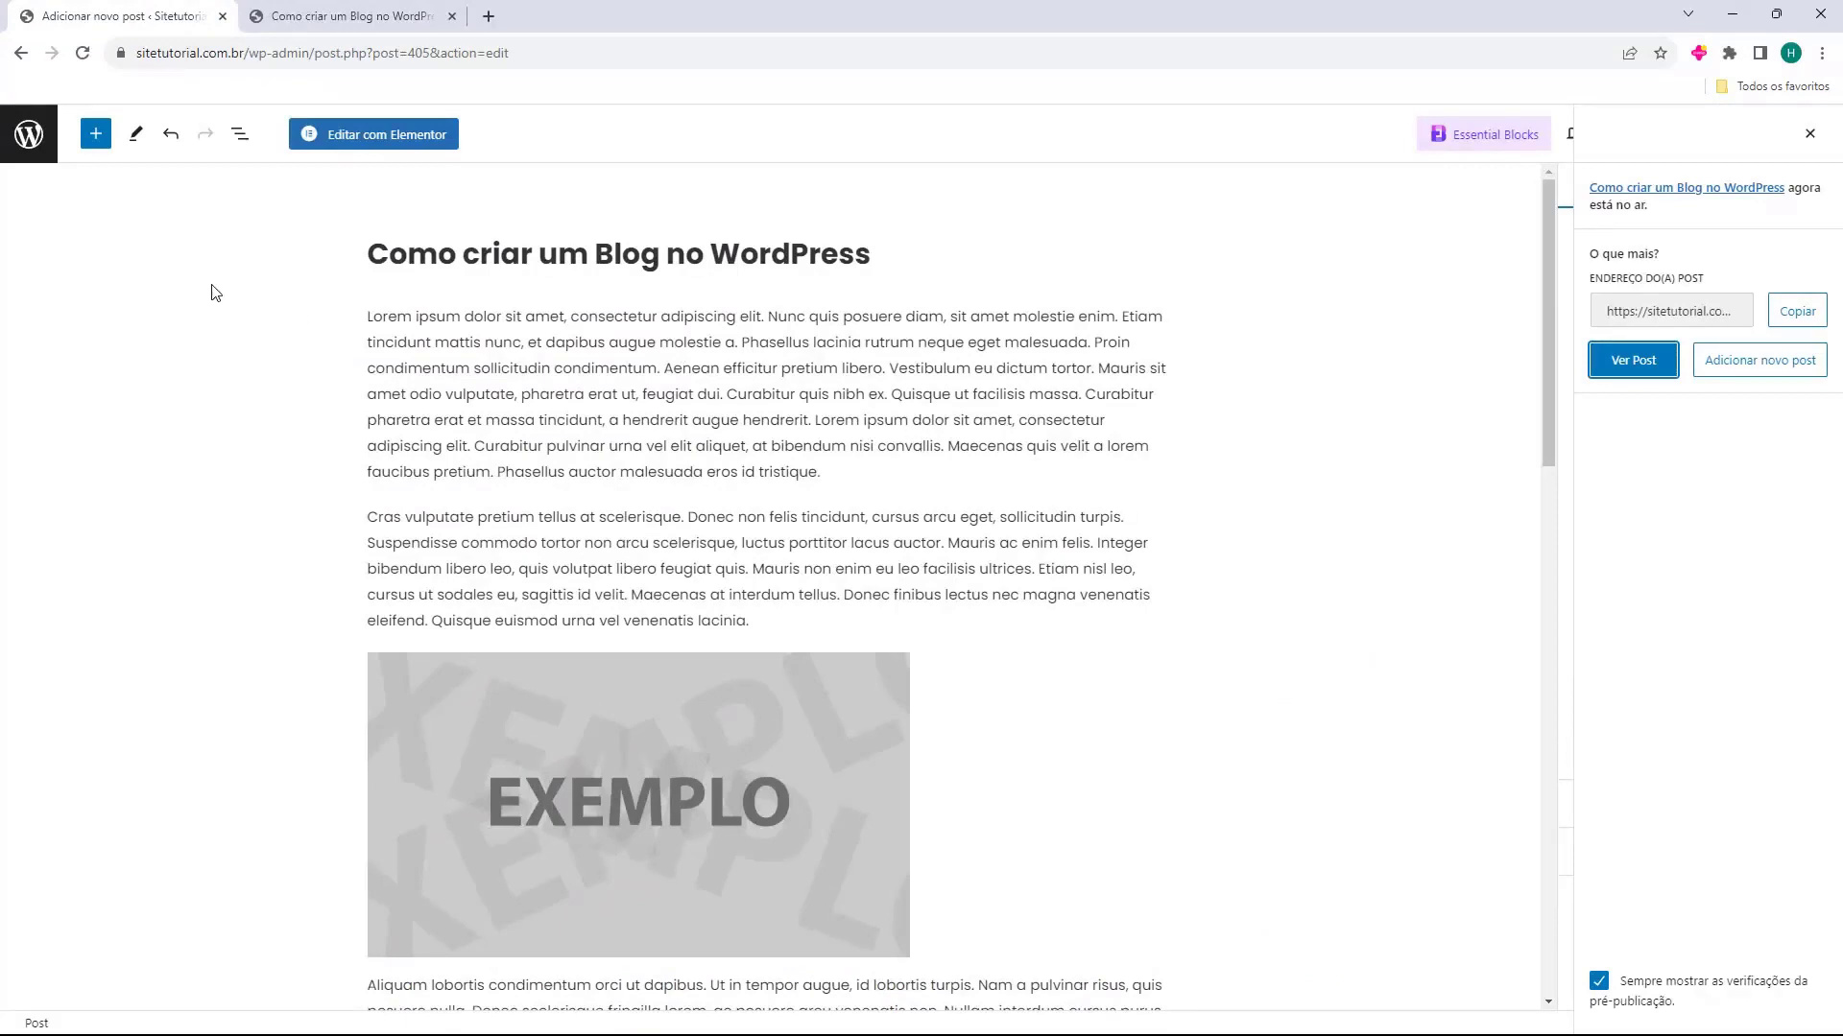
left_click(29, 136)
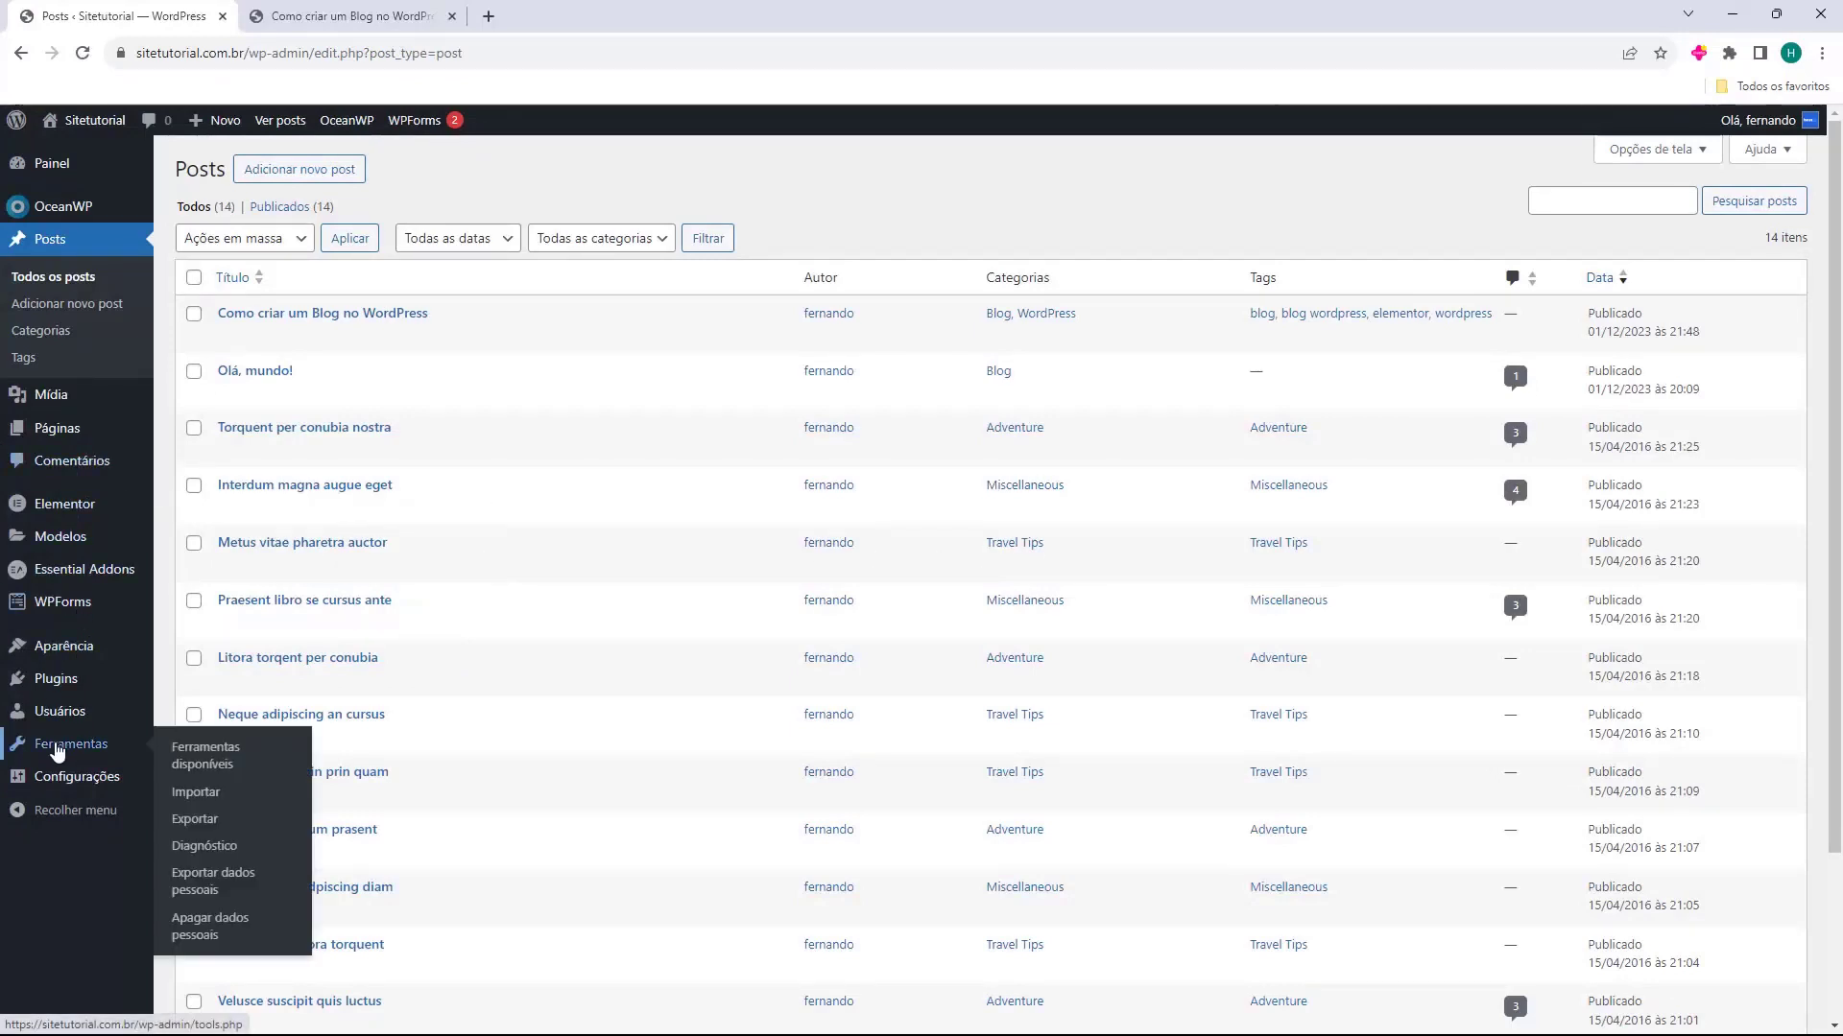
mouse_move(58, 784)
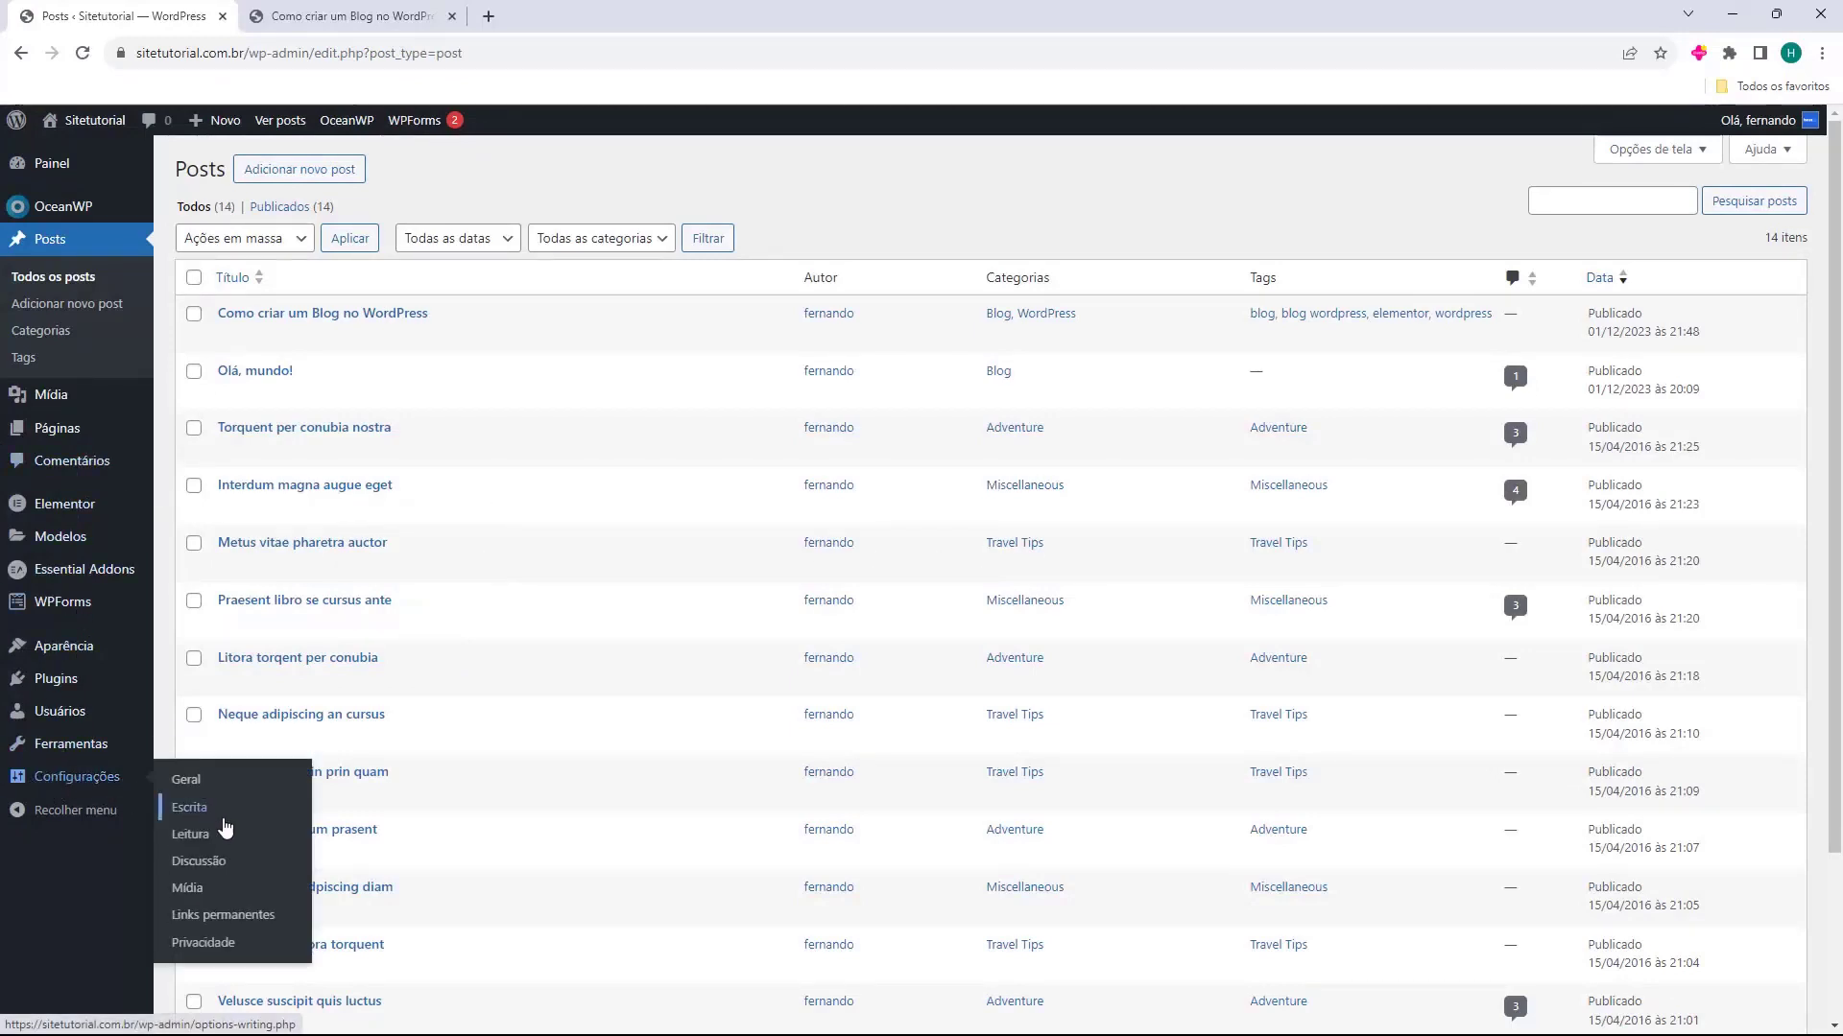
left_click(224, 919)
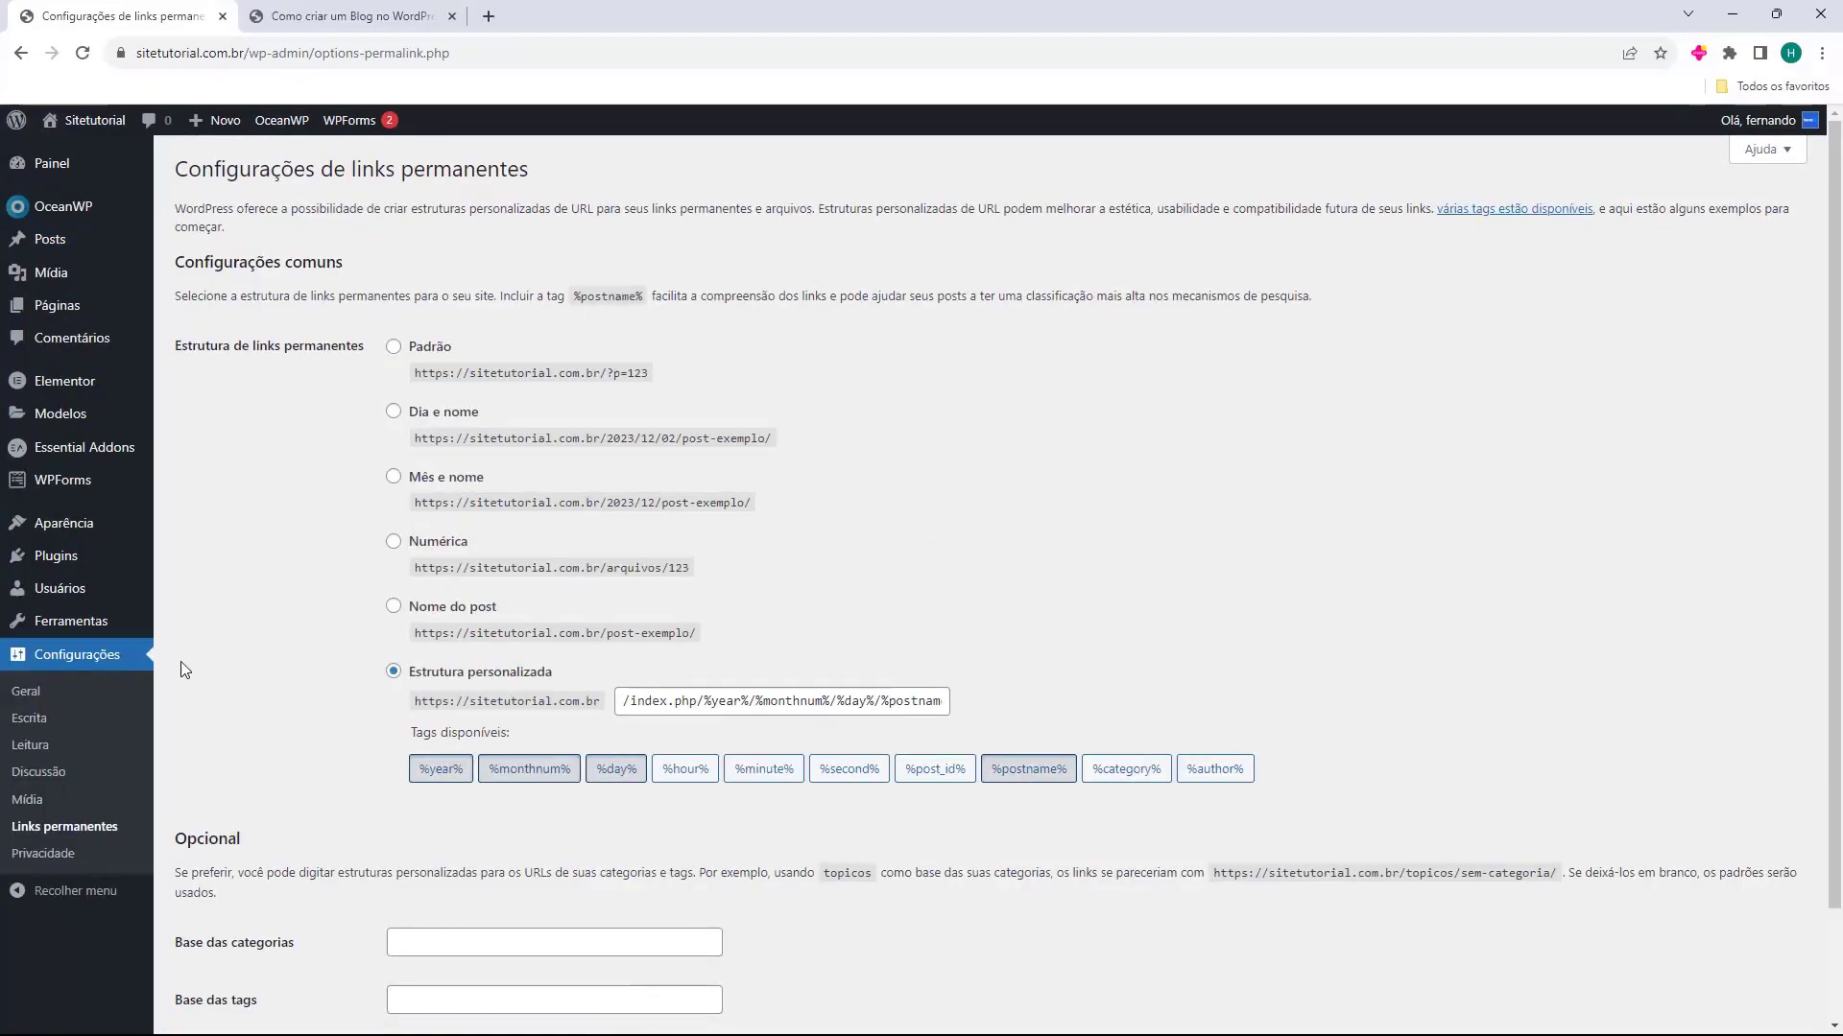
Set the permalink structure to "Nome do post" and save the changes
left_click_drag(192, 345, 262, 343)
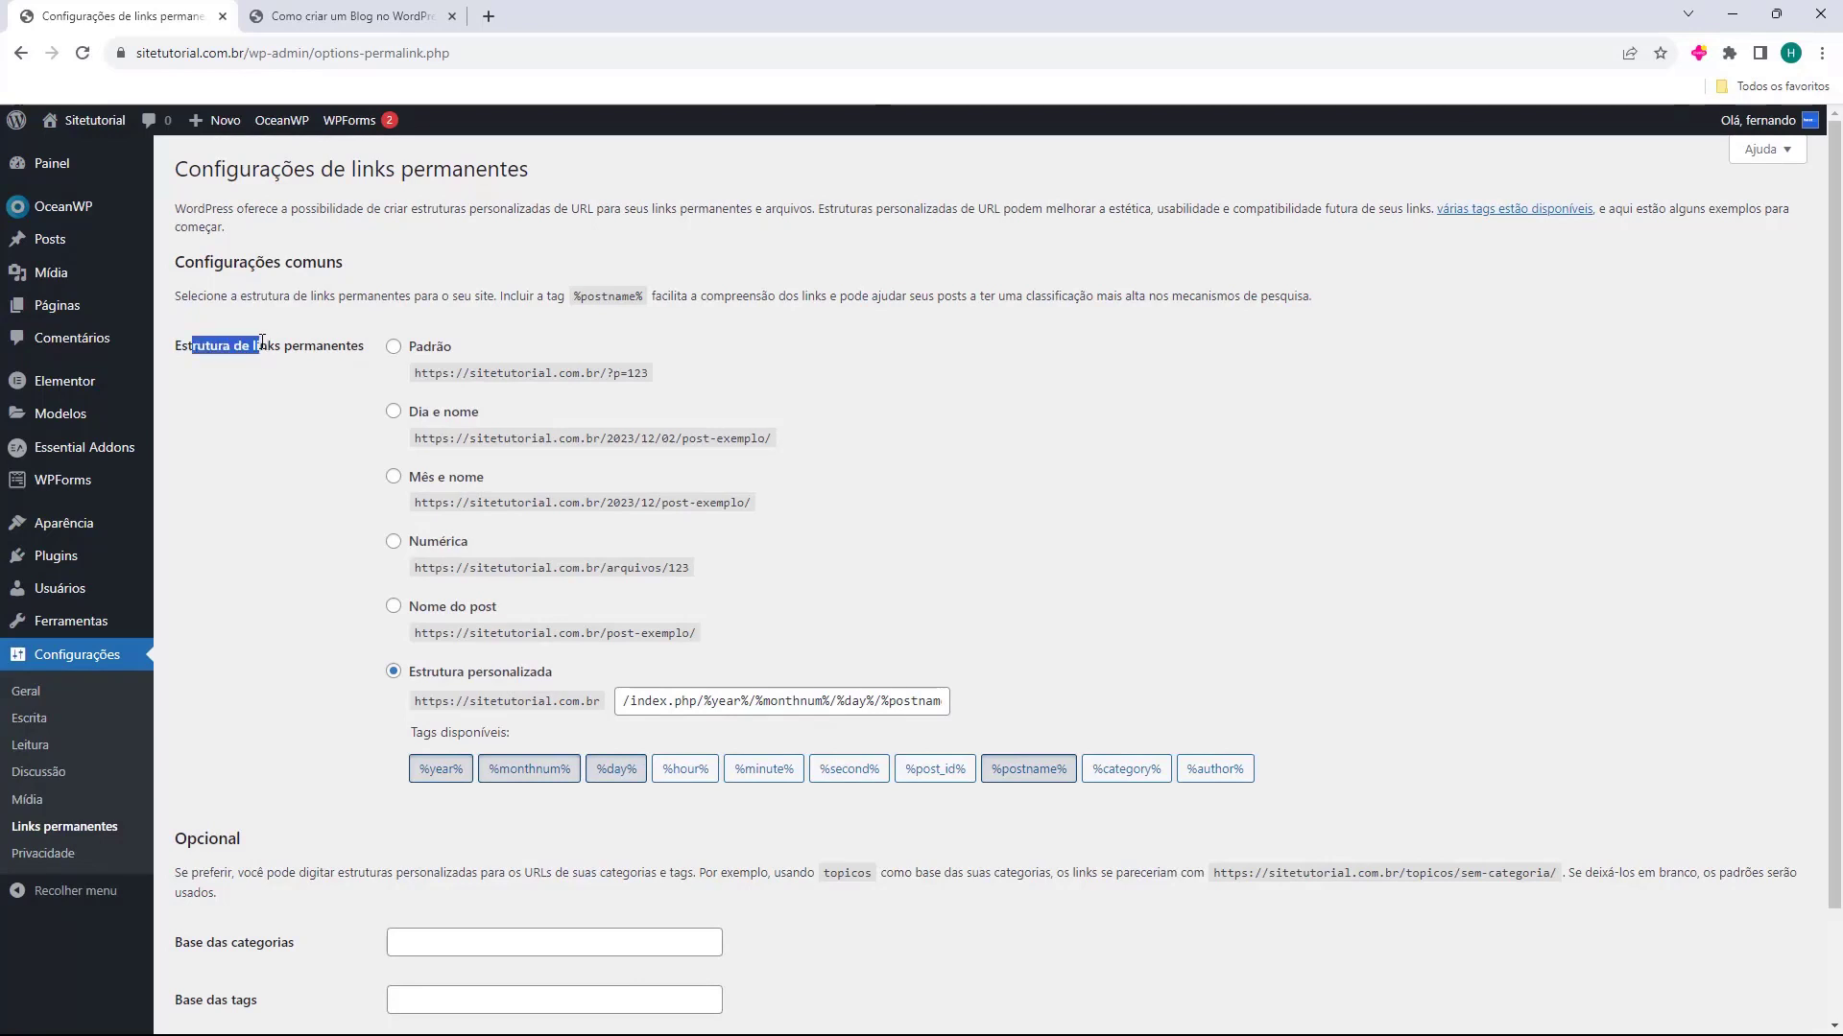
left_click(261, 374)
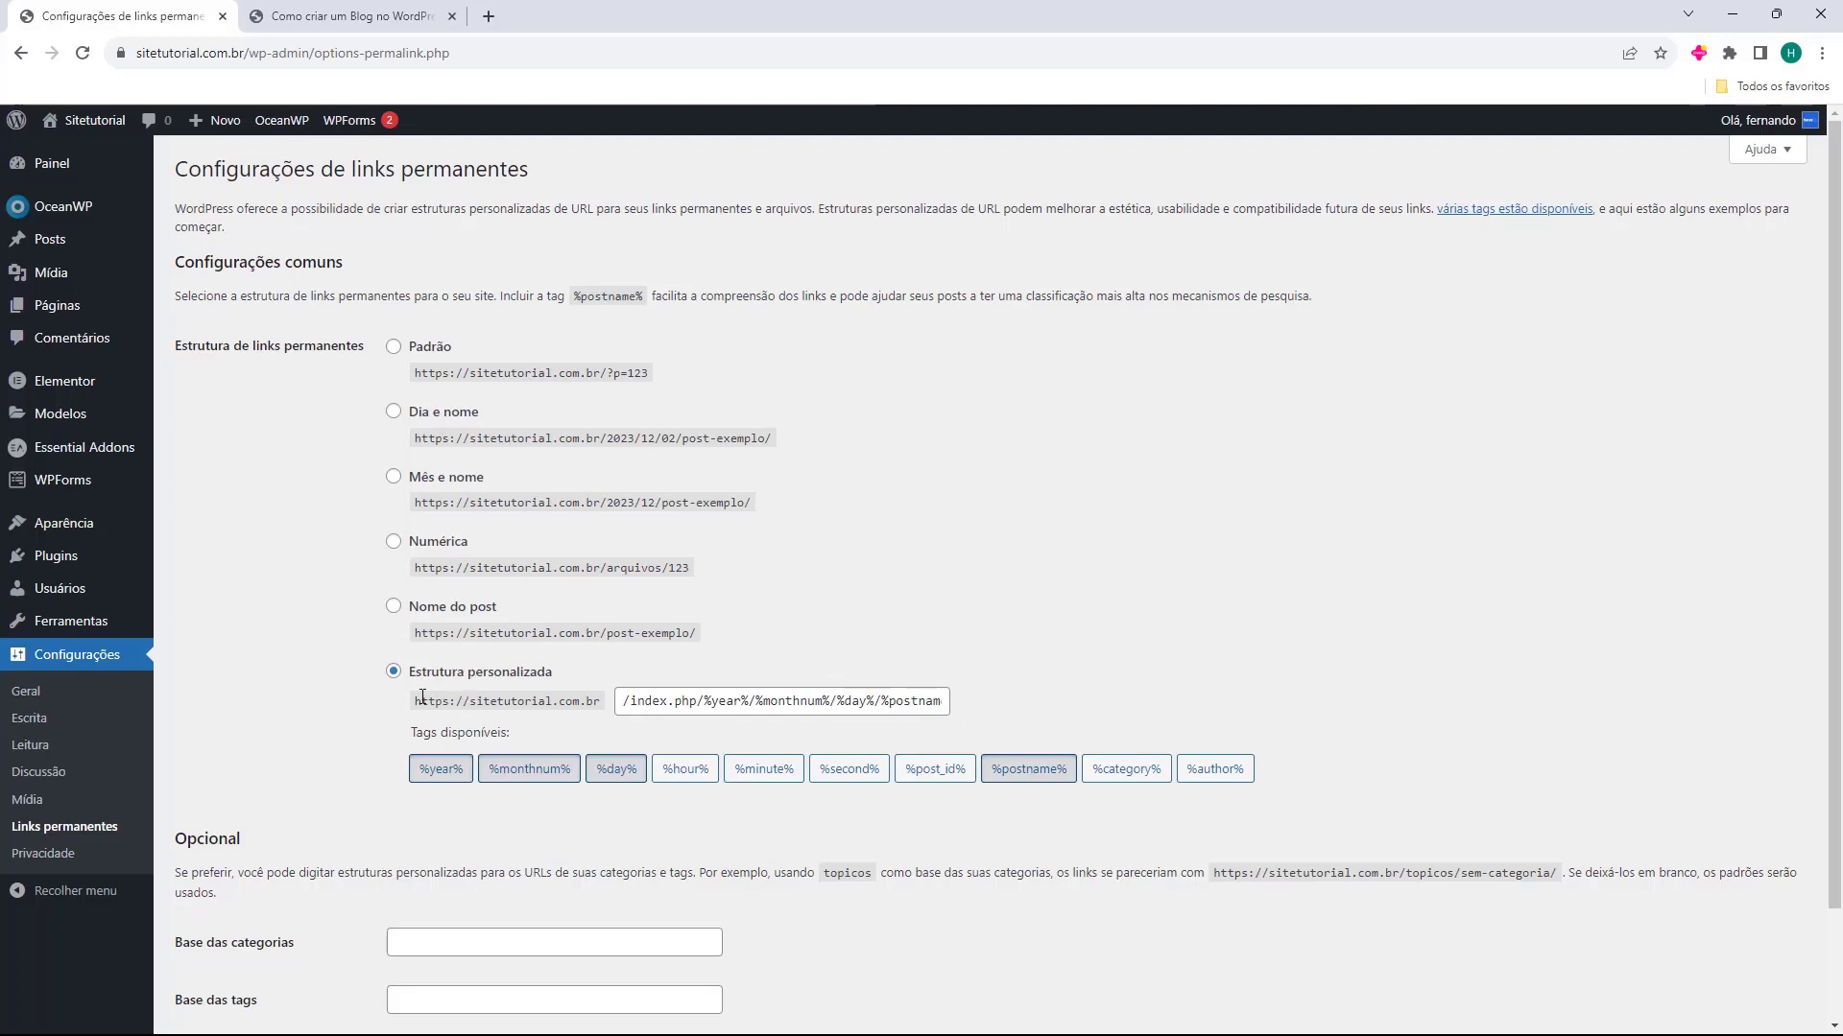
left_click(393, 607)
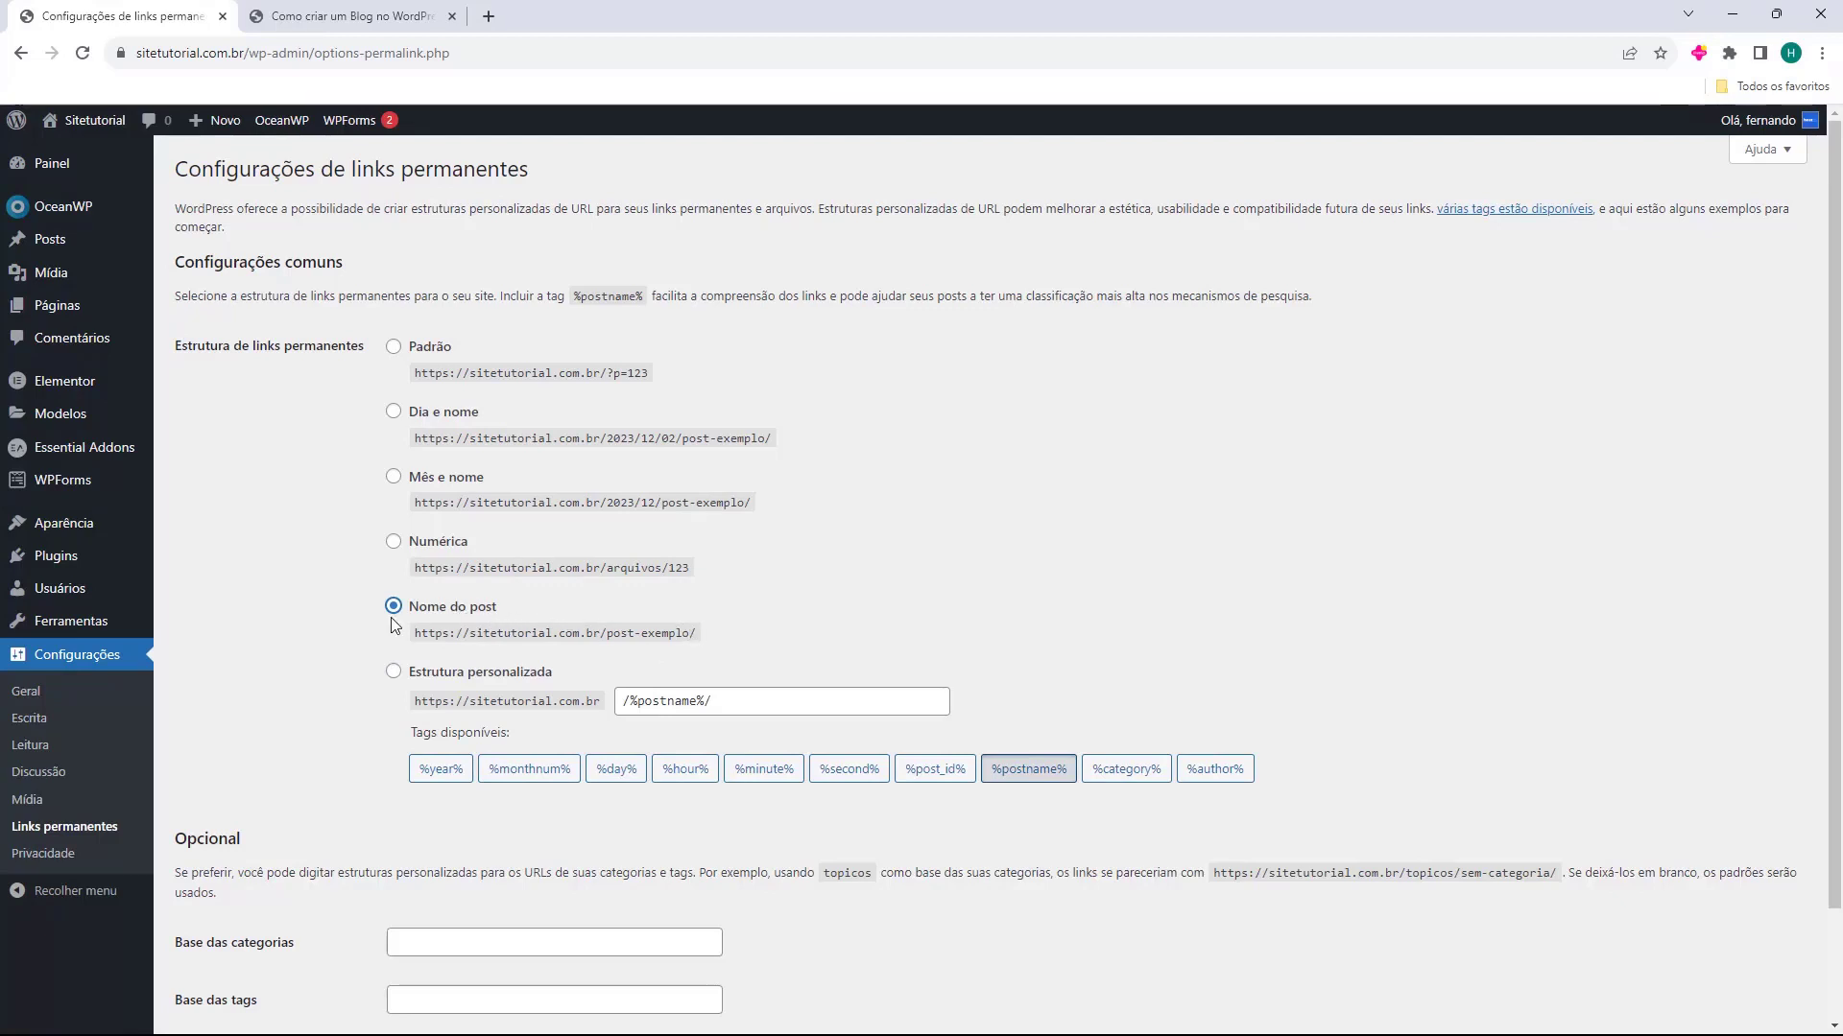
scroll(355, 480, "down", 2)
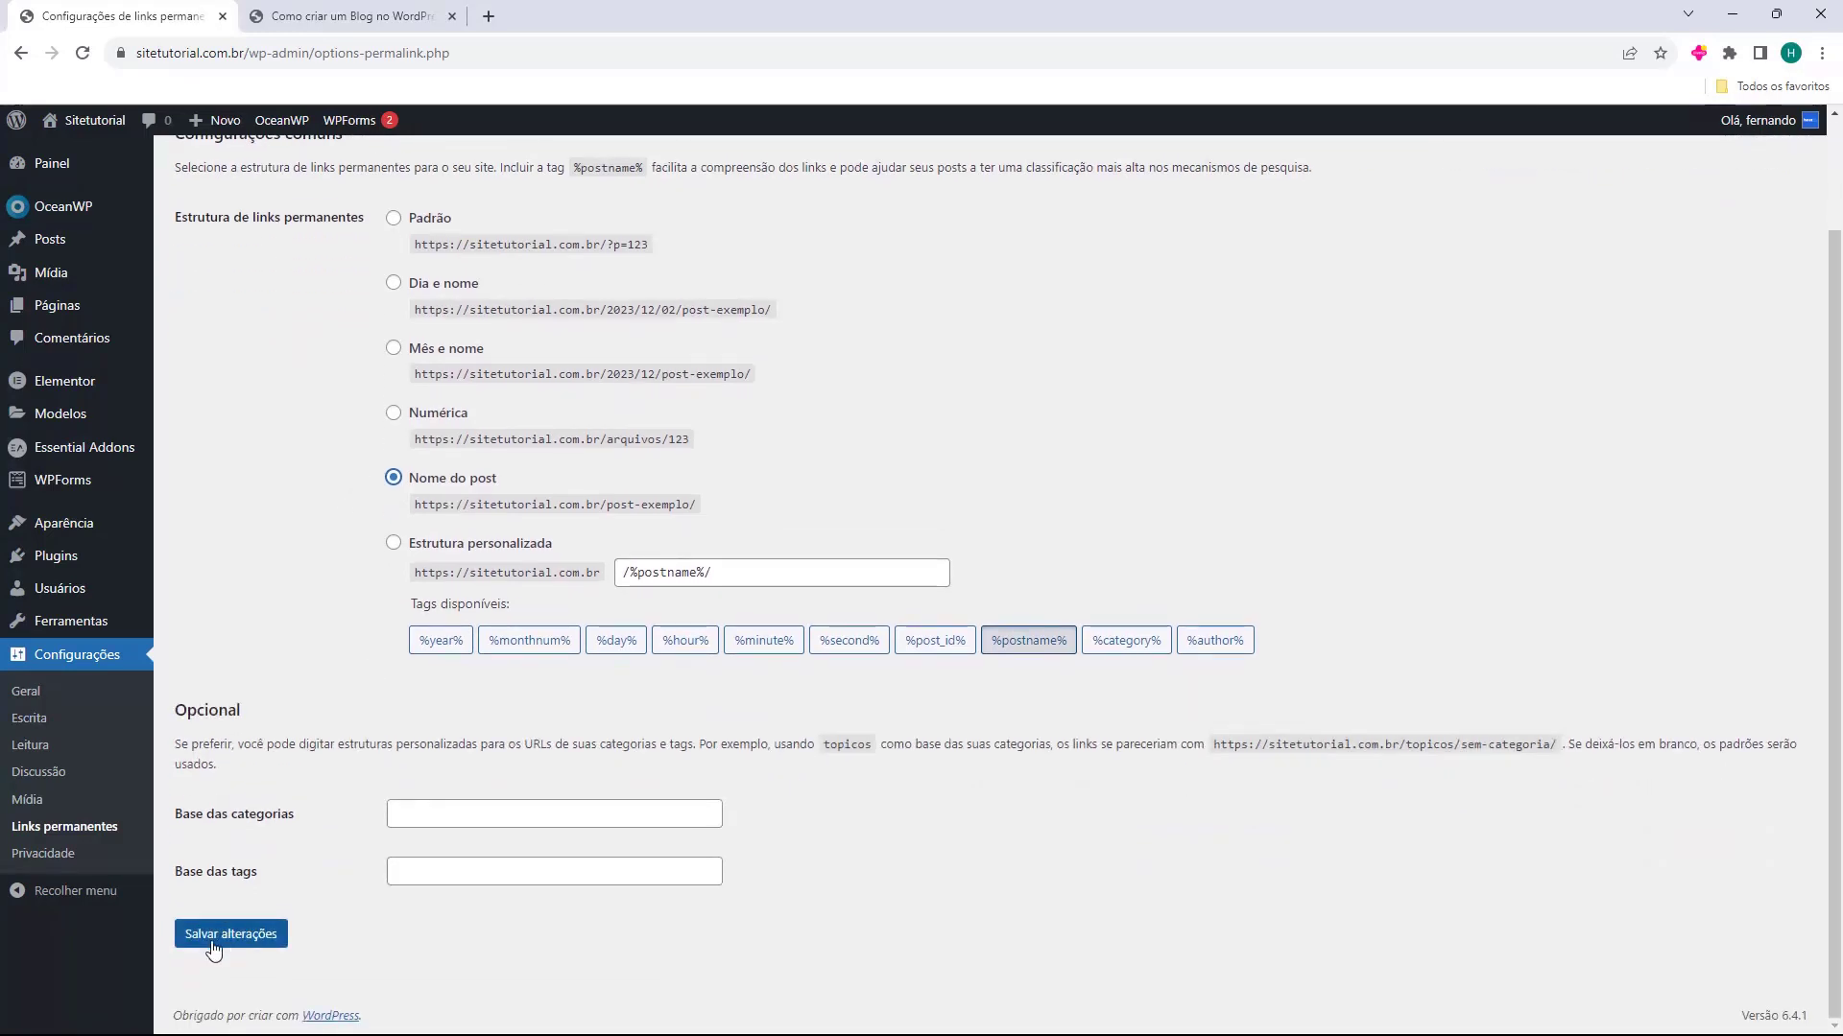
left_click(247, 946)
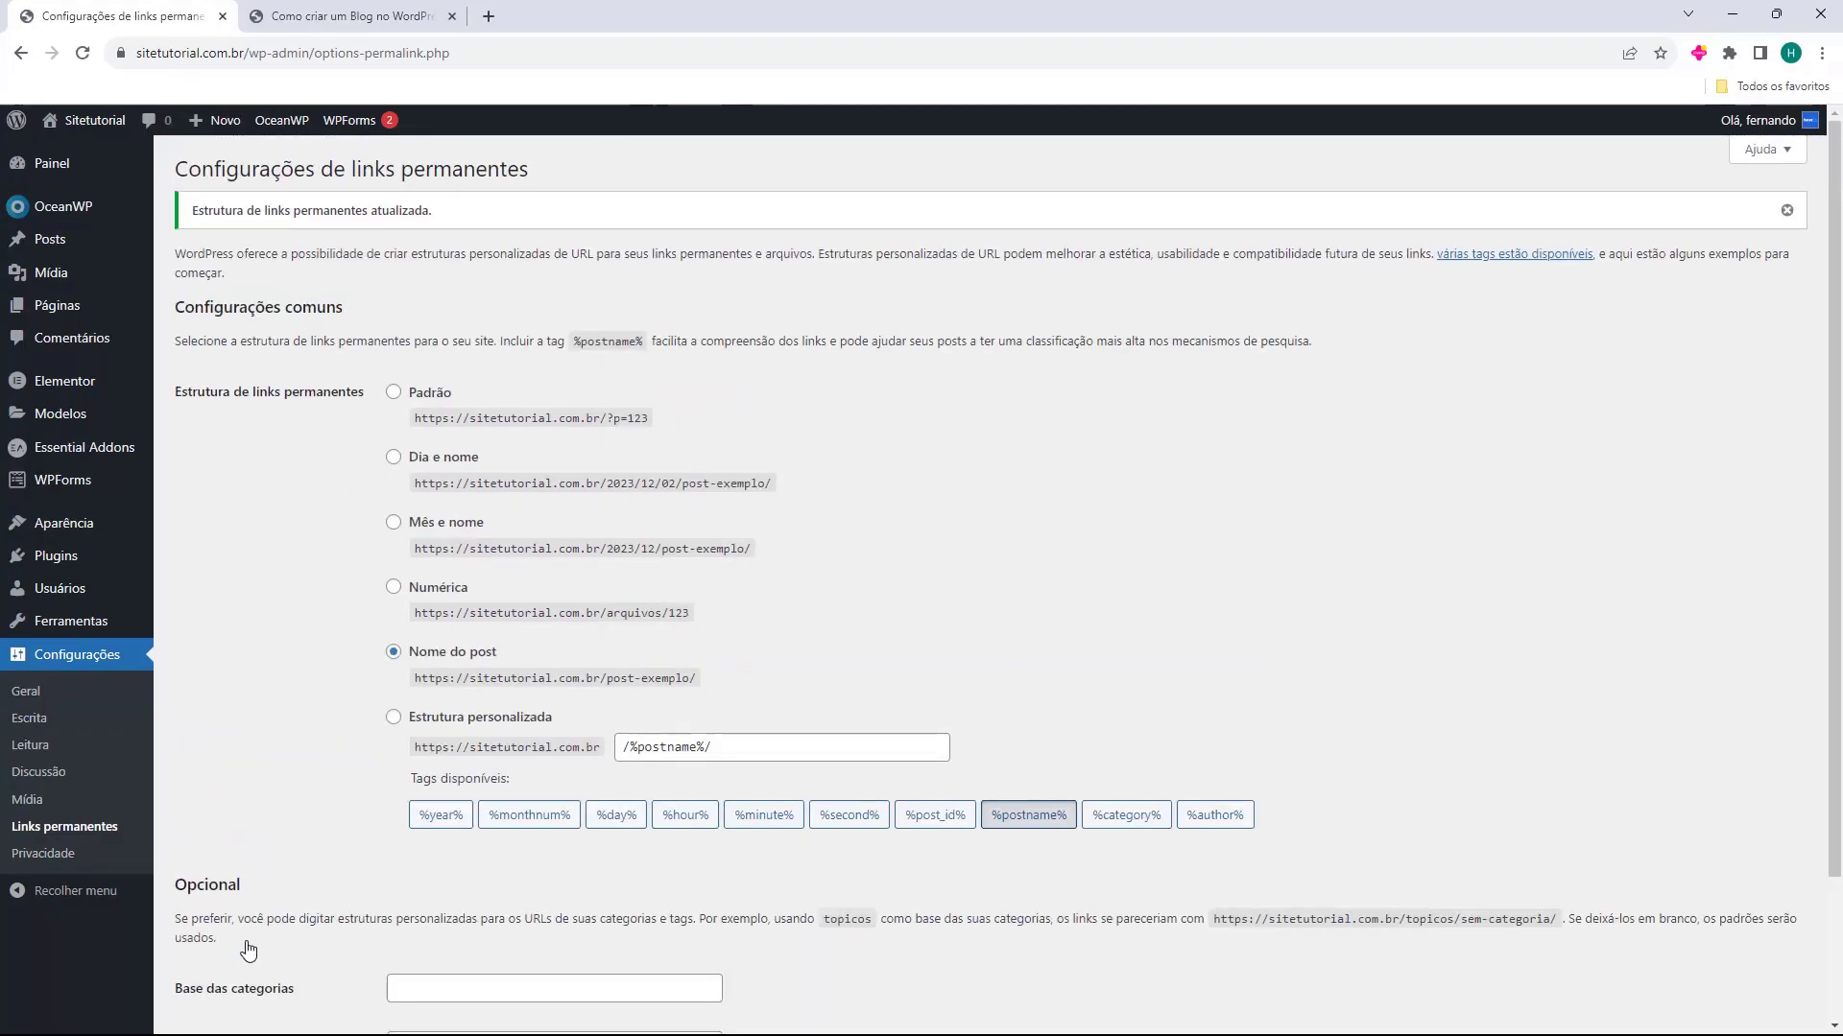
Reload the published post at its old dated address, check the URL, and open the site's Blog page
left_click(351, 16)
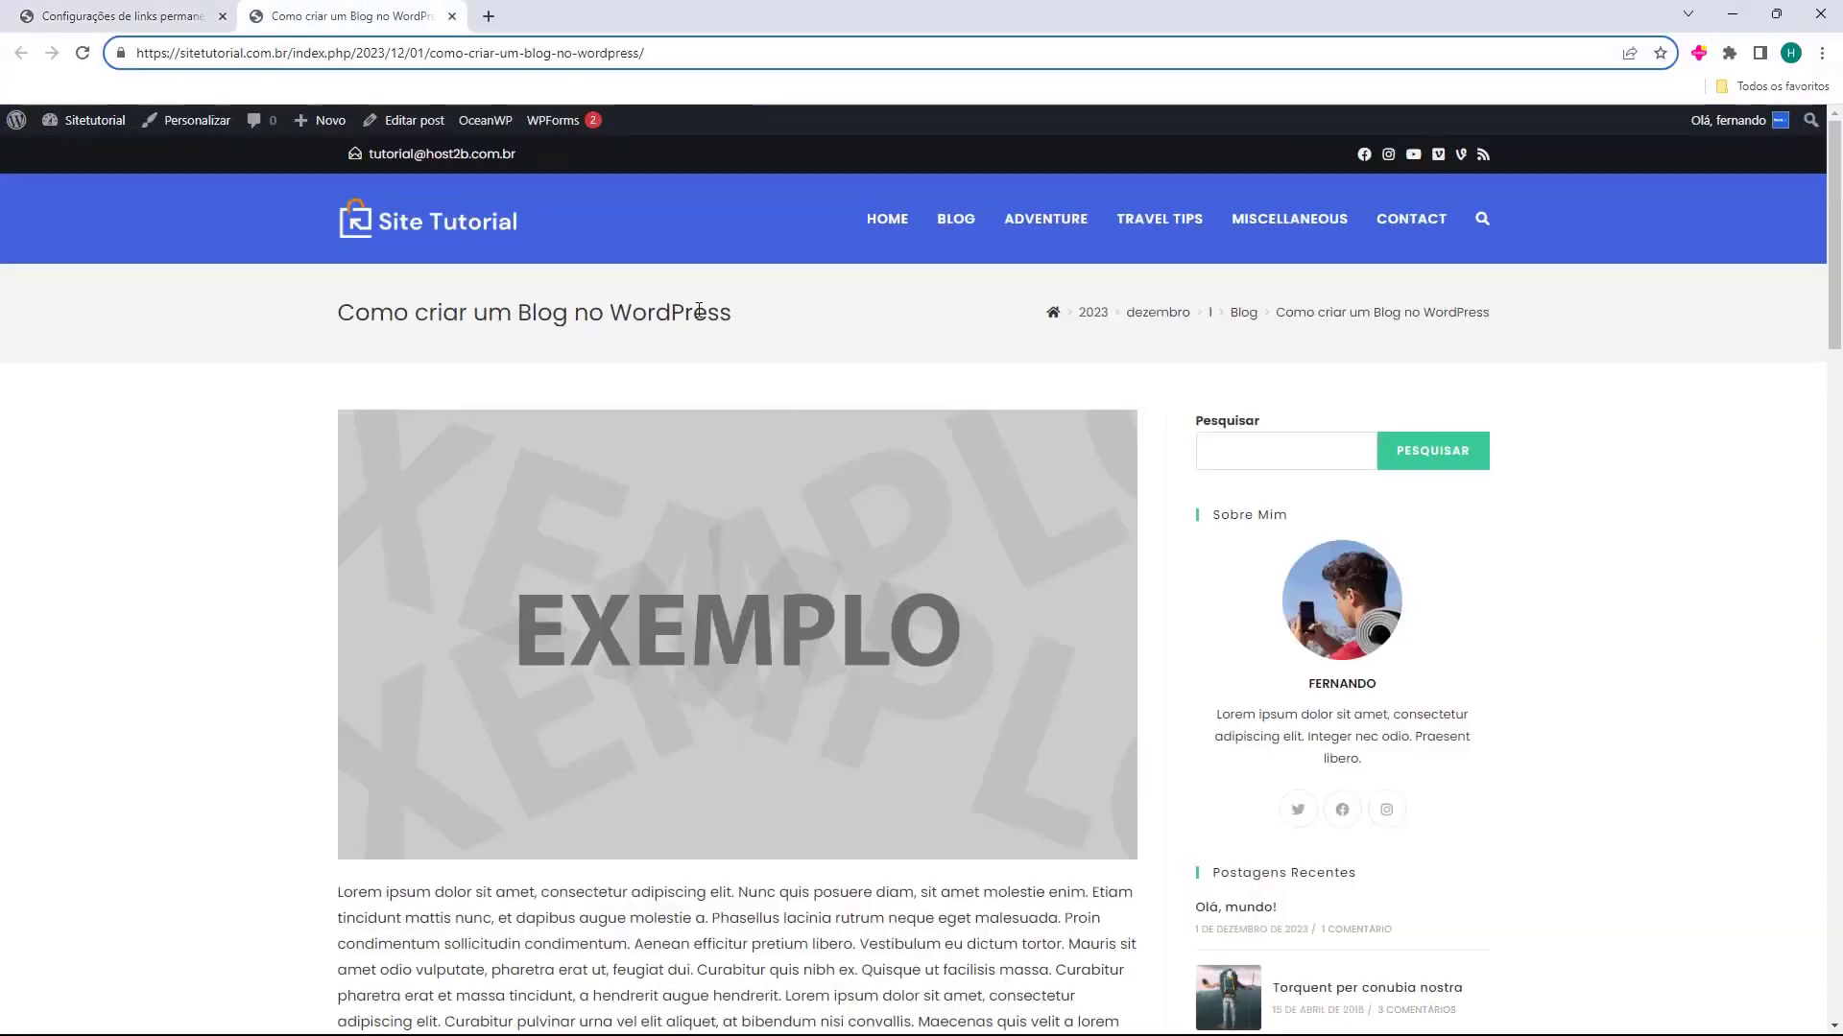
left_click(82, 52)
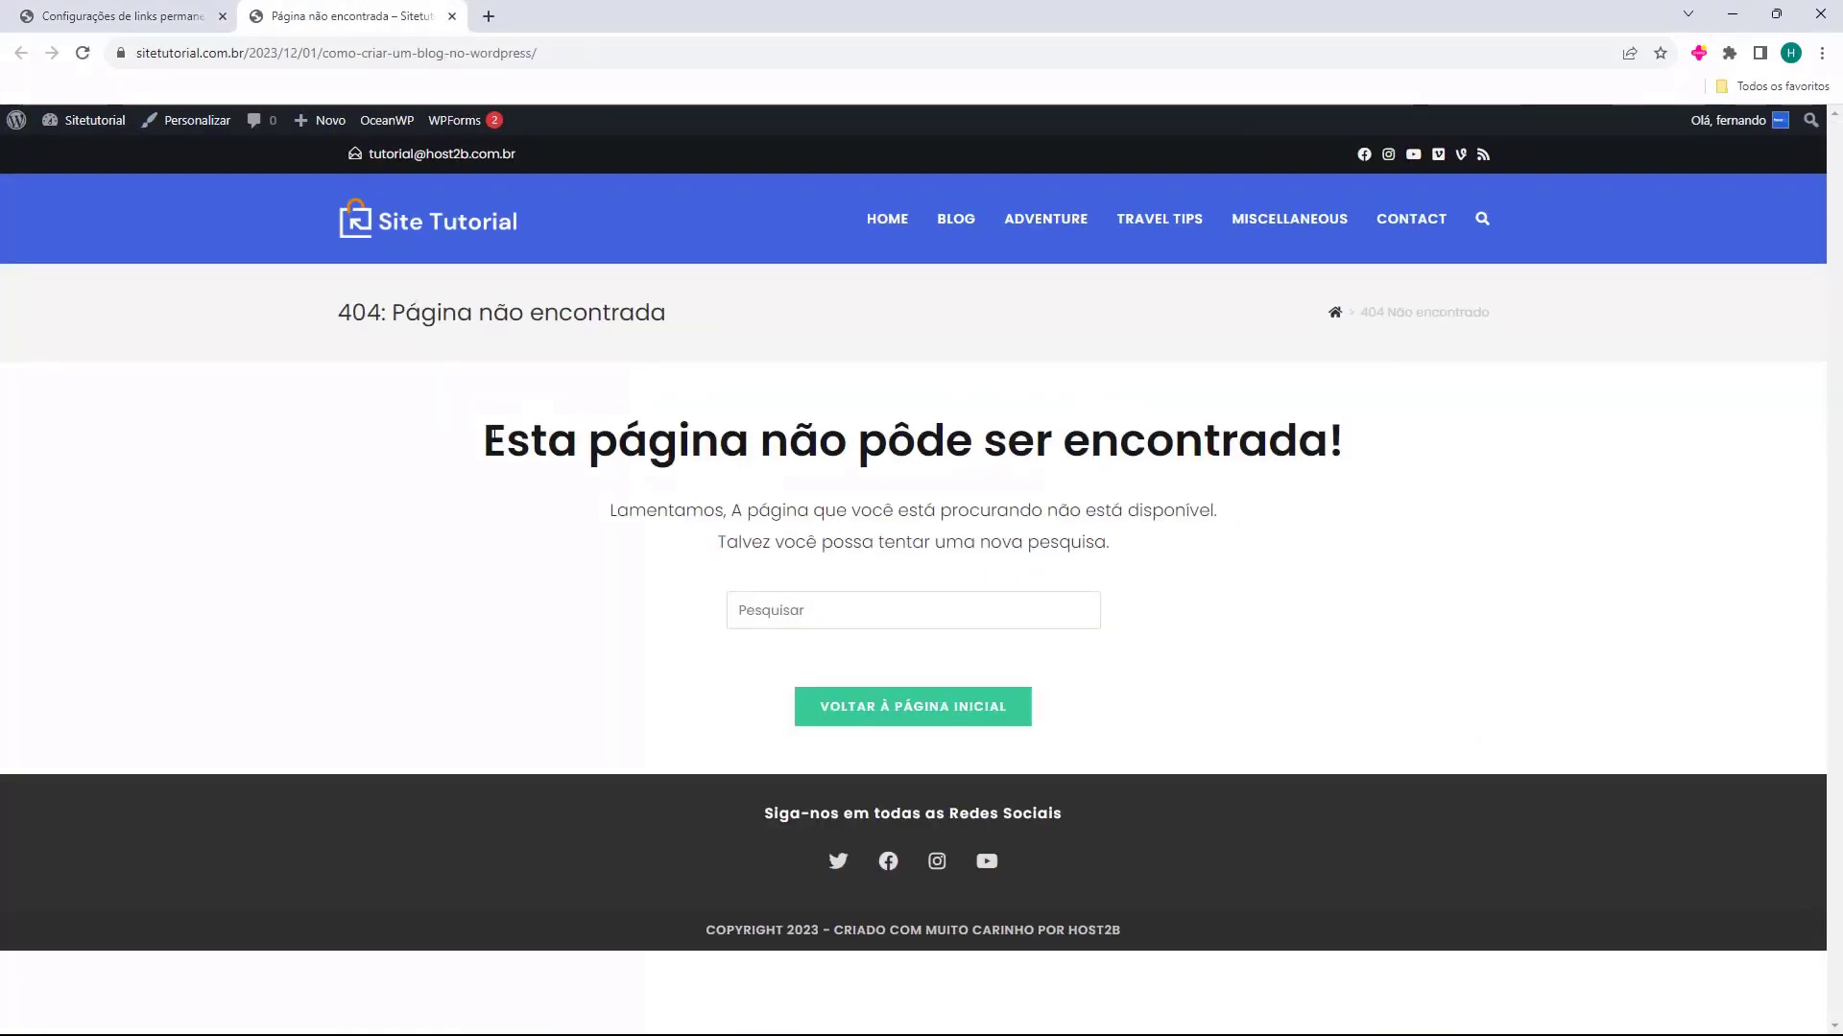
left_click_drag(470, 451, 1163, 444)
left_click(1100, 444)
double_click(211, 63)
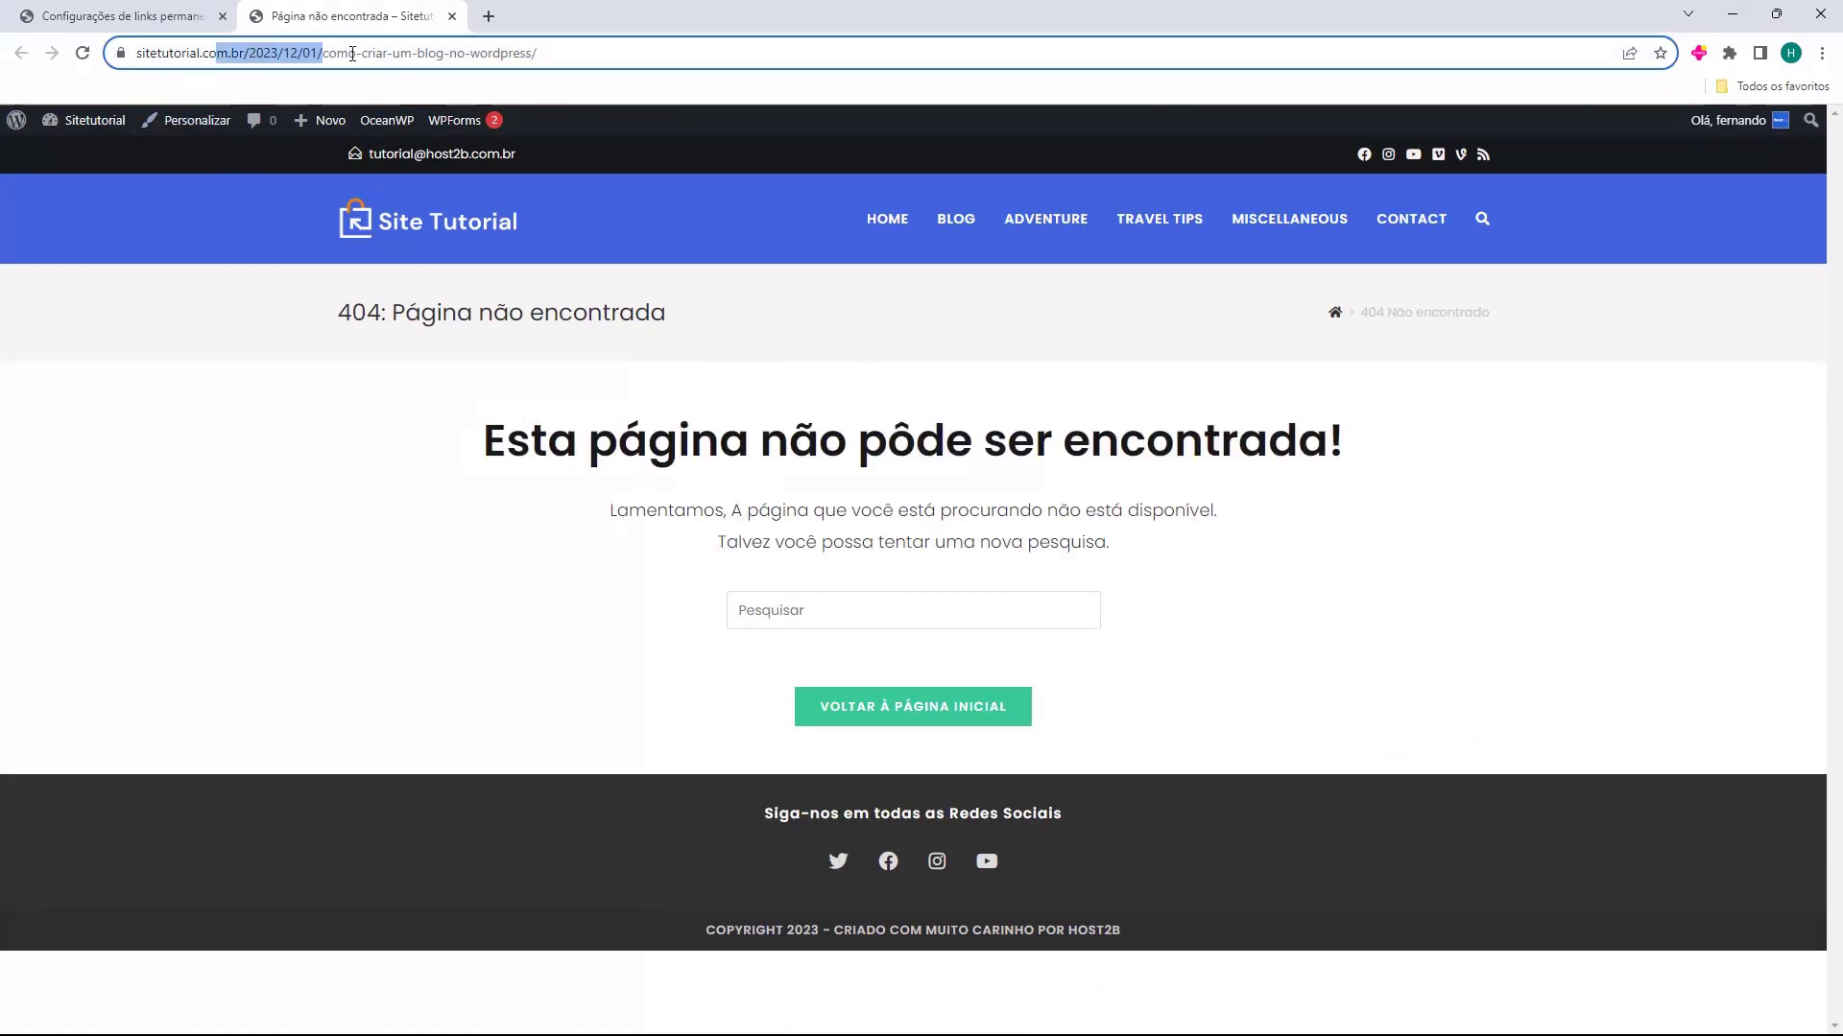
left_click(958, 240)
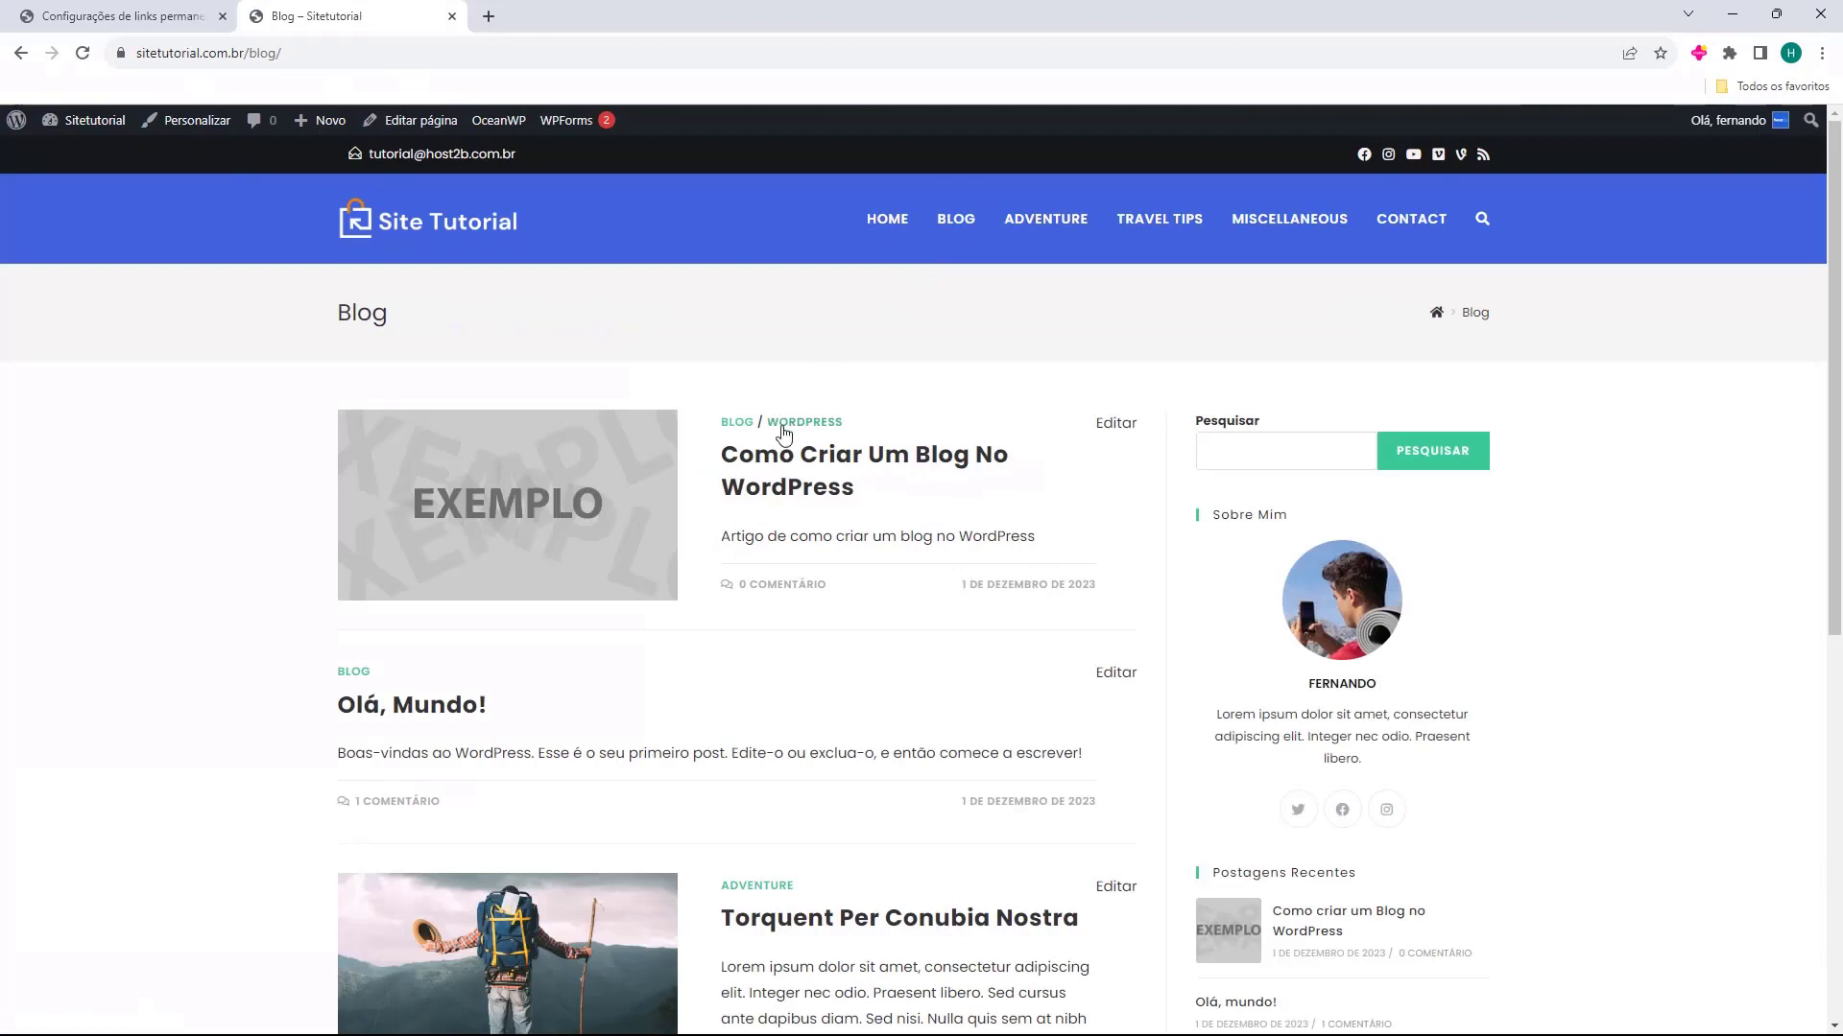
Open the post "Como criar um Blog no WordPress" from the Blog page and check its URL after the domain
left_click(755, 471)
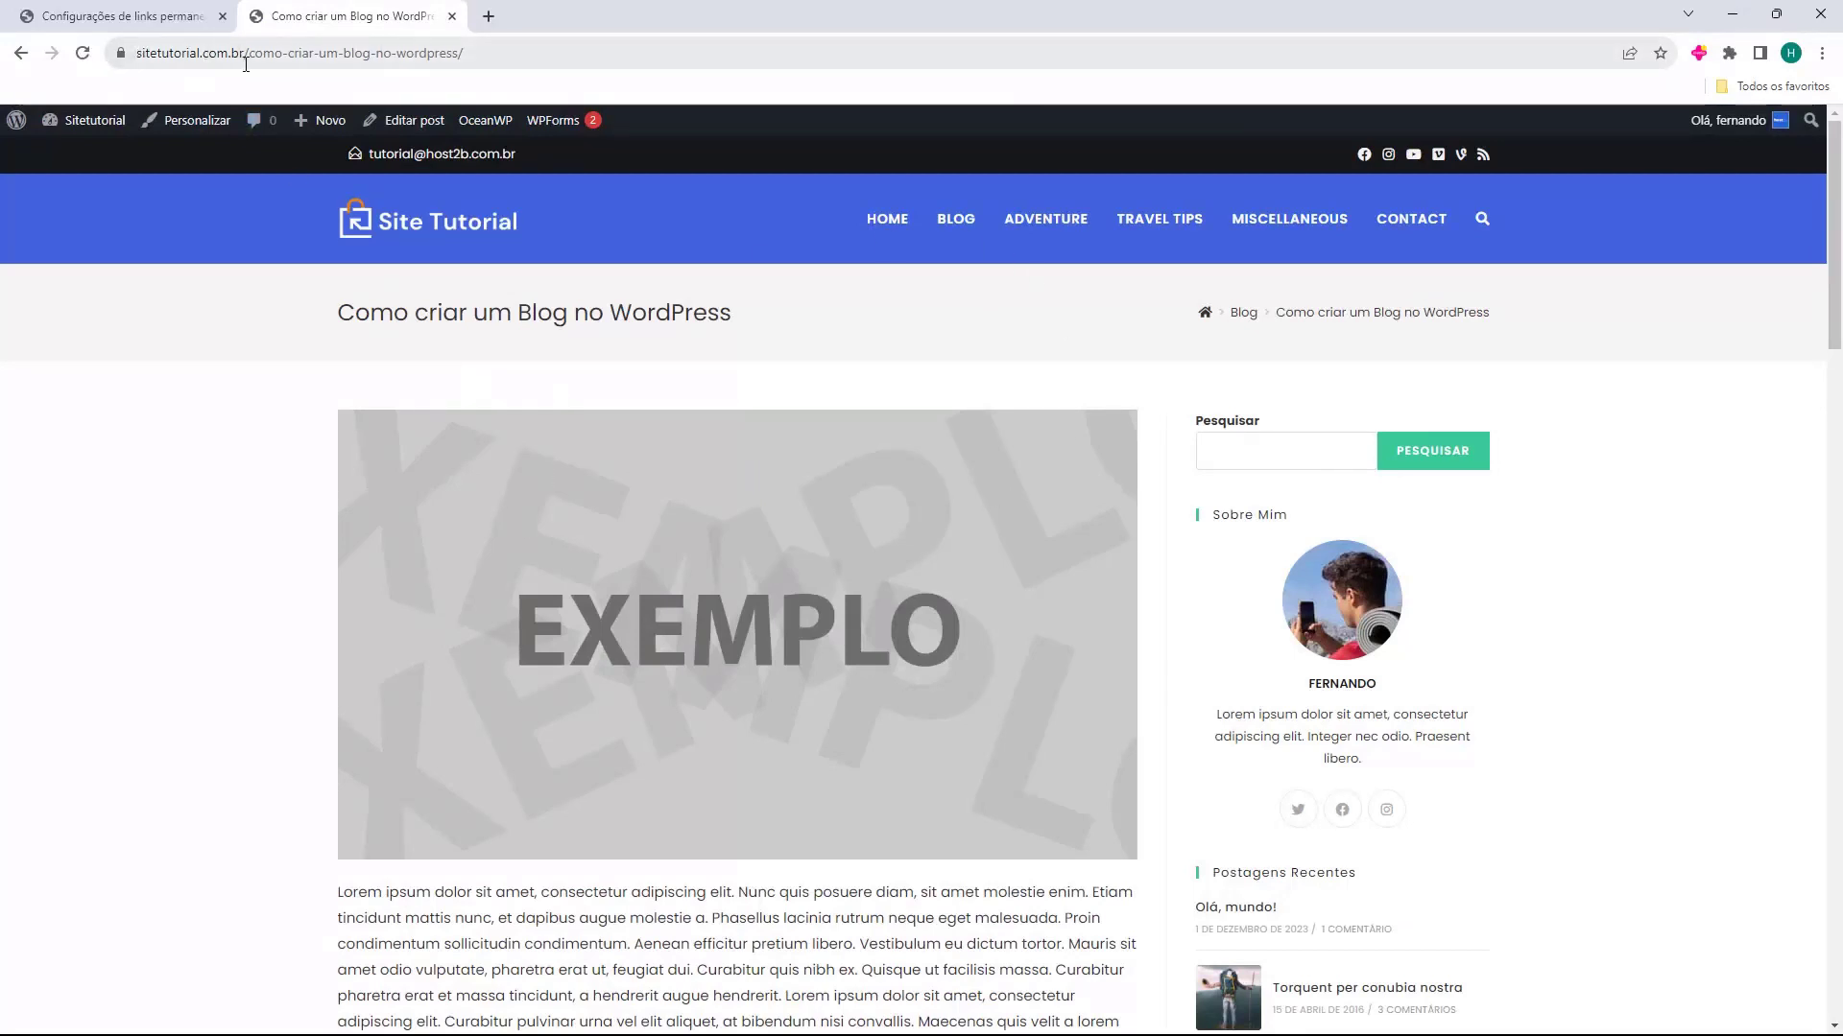
left_click_drag(396, 59, 343, 63)
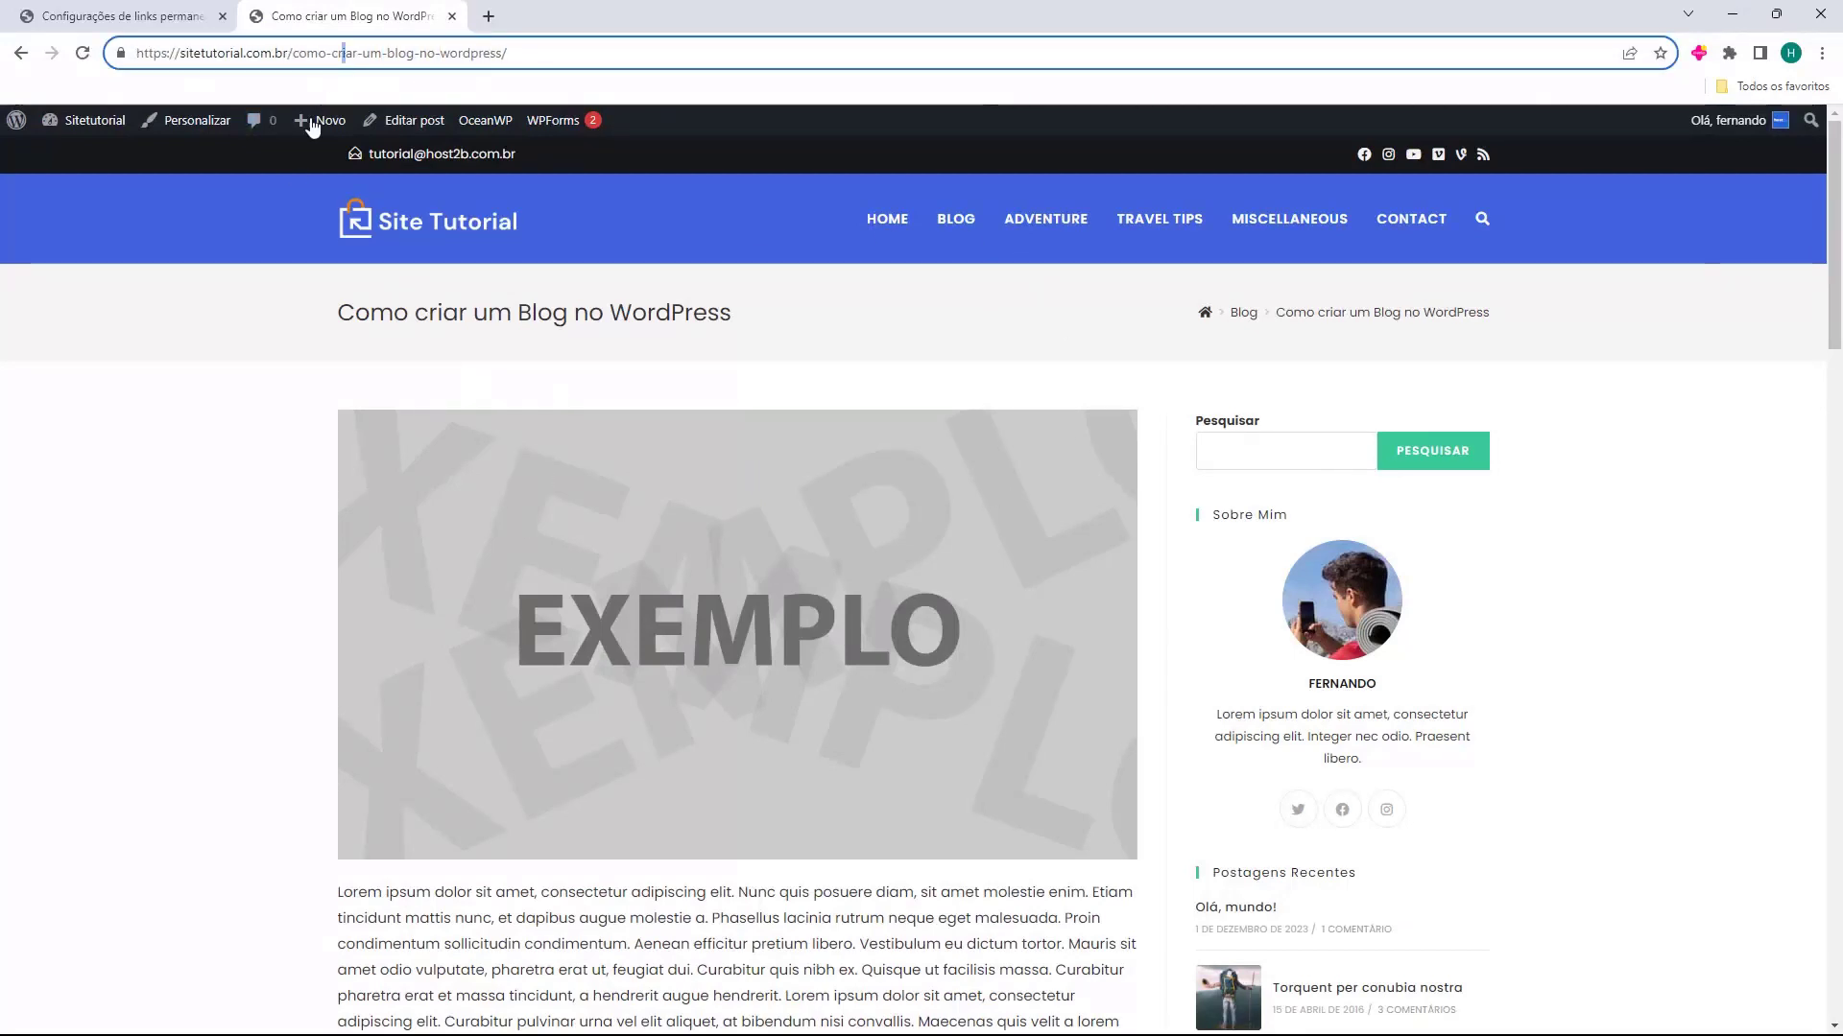
left_click(262, 427)
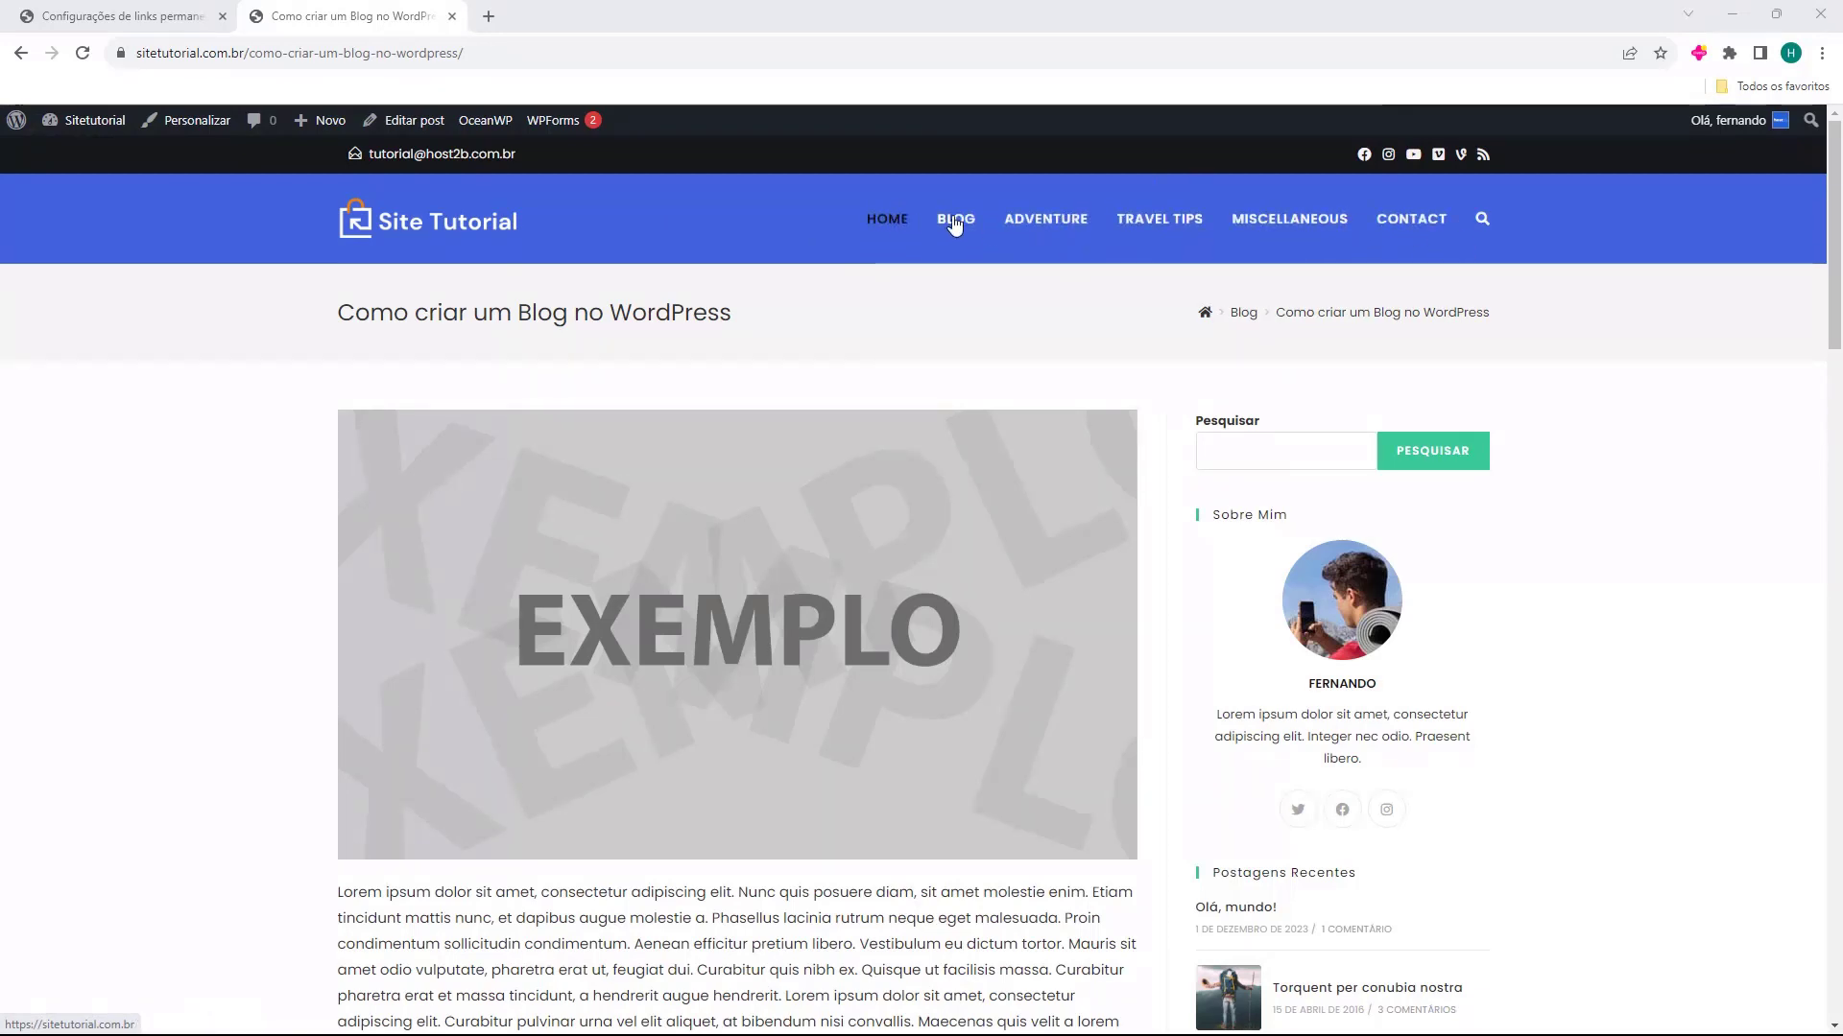
Open the site's home page and look through its sections from the hero banner down to the newsletter area
left_click(888, 230)
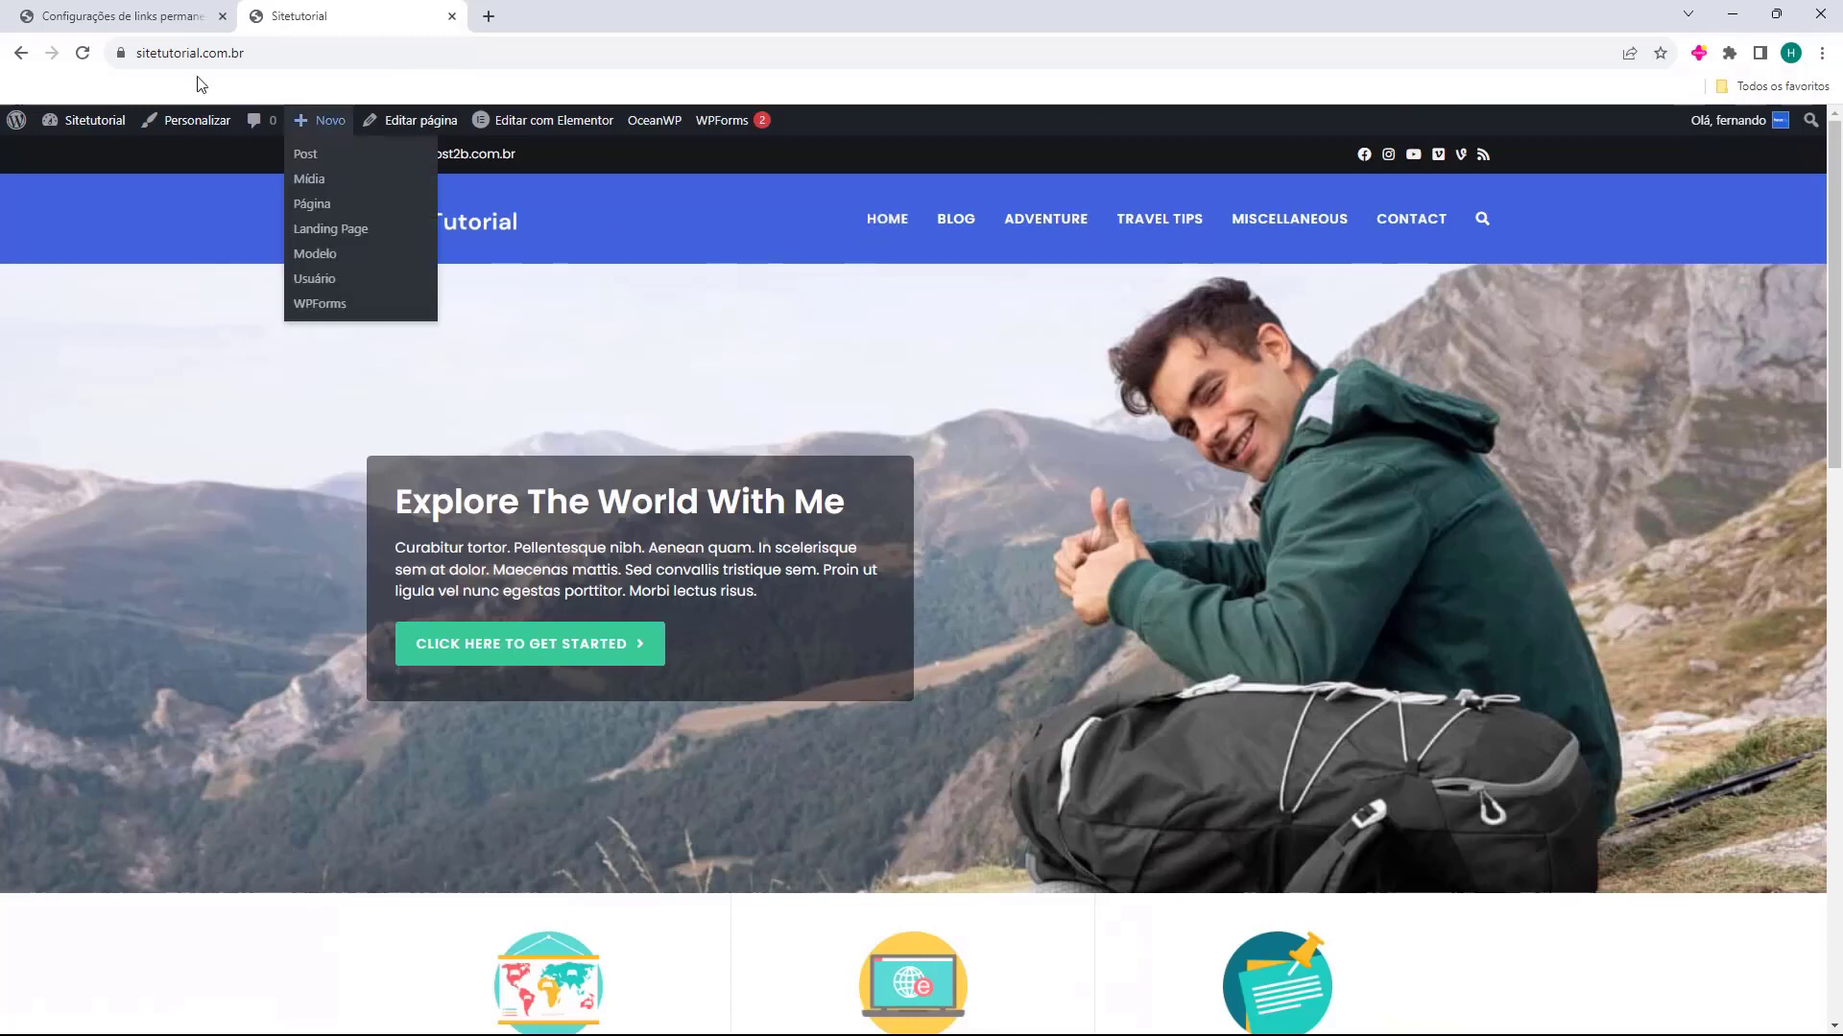
scroll(867, 329, "down", 10)
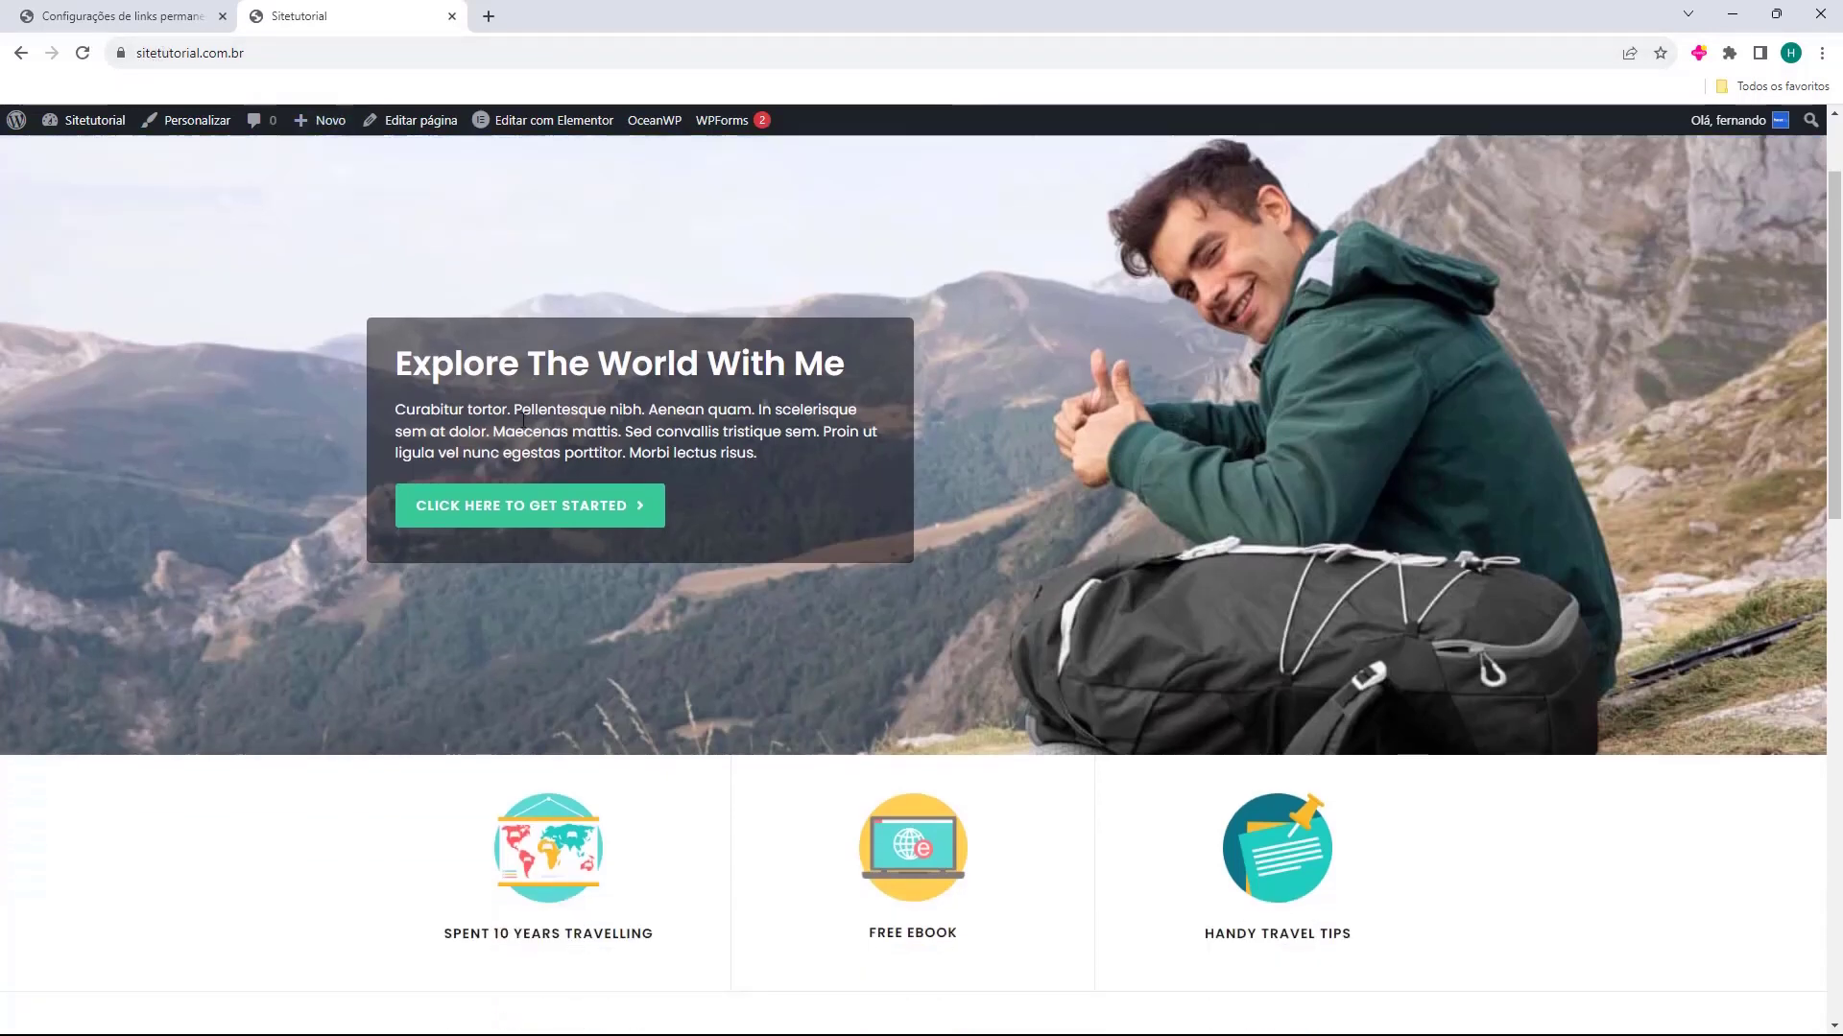
scroll(1020, 325, "down", 5)
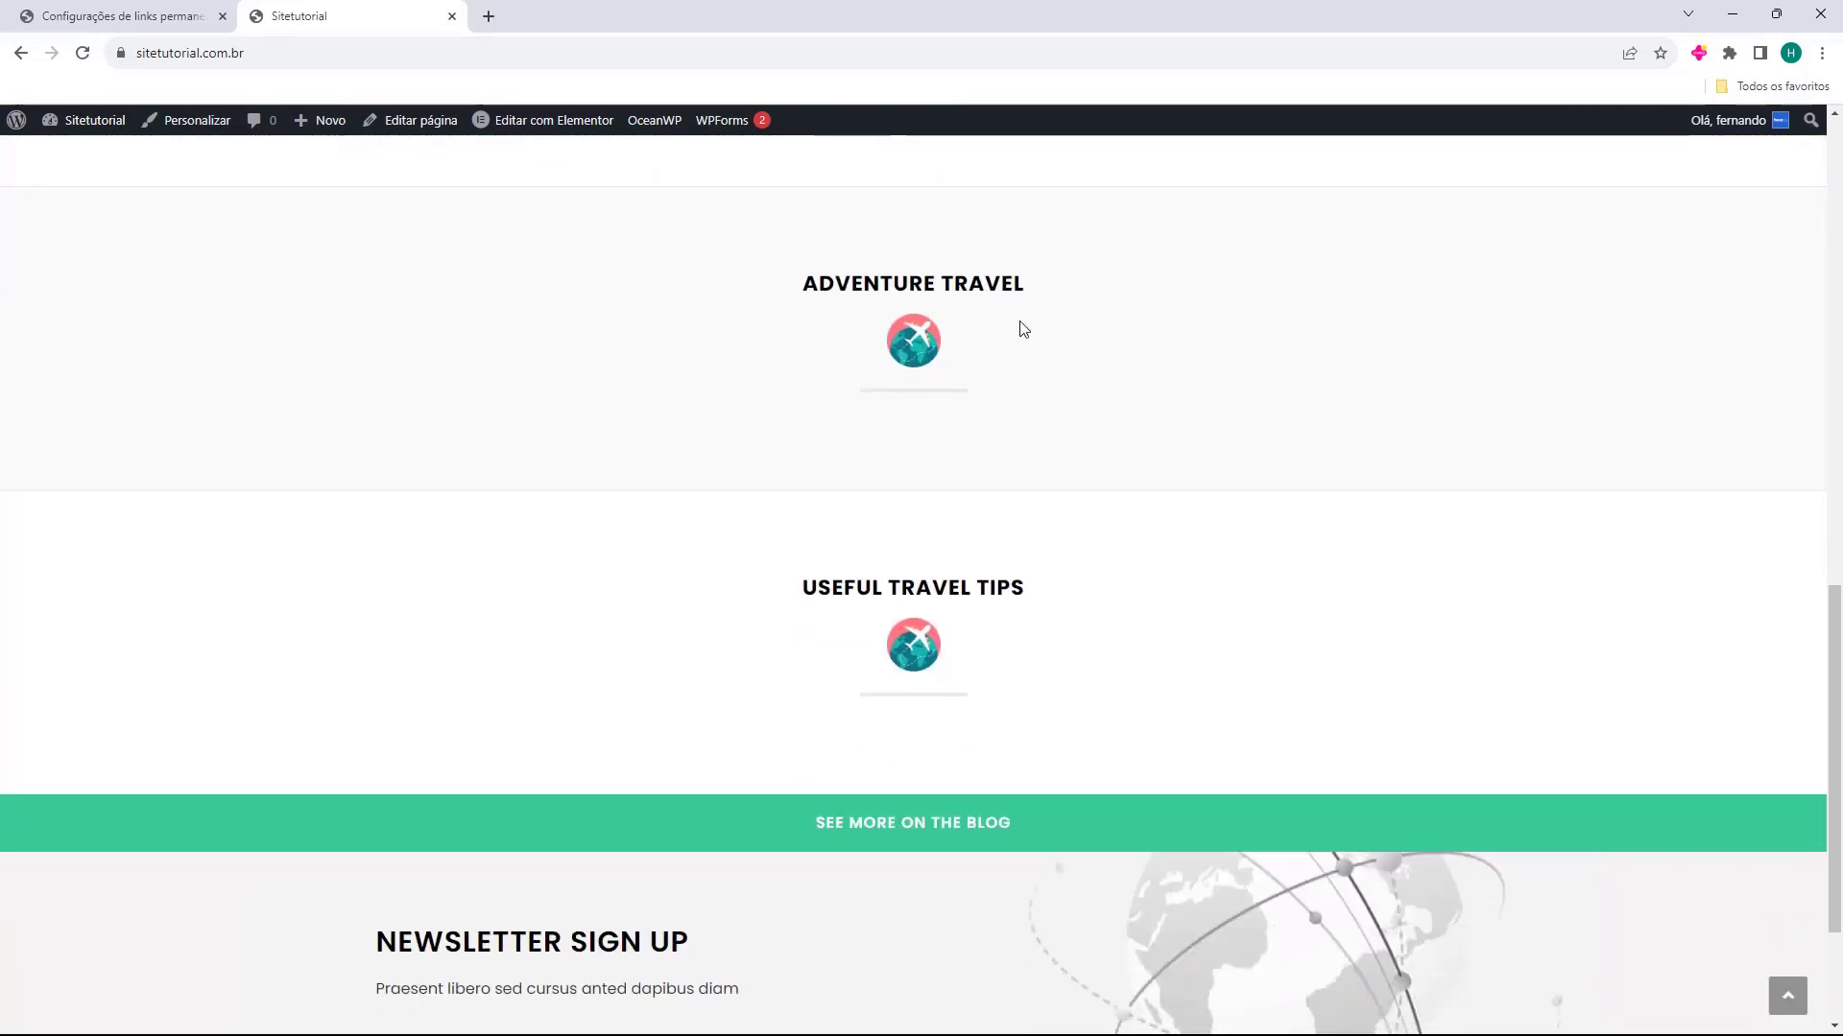
scroll(863, 624, "up", 15)
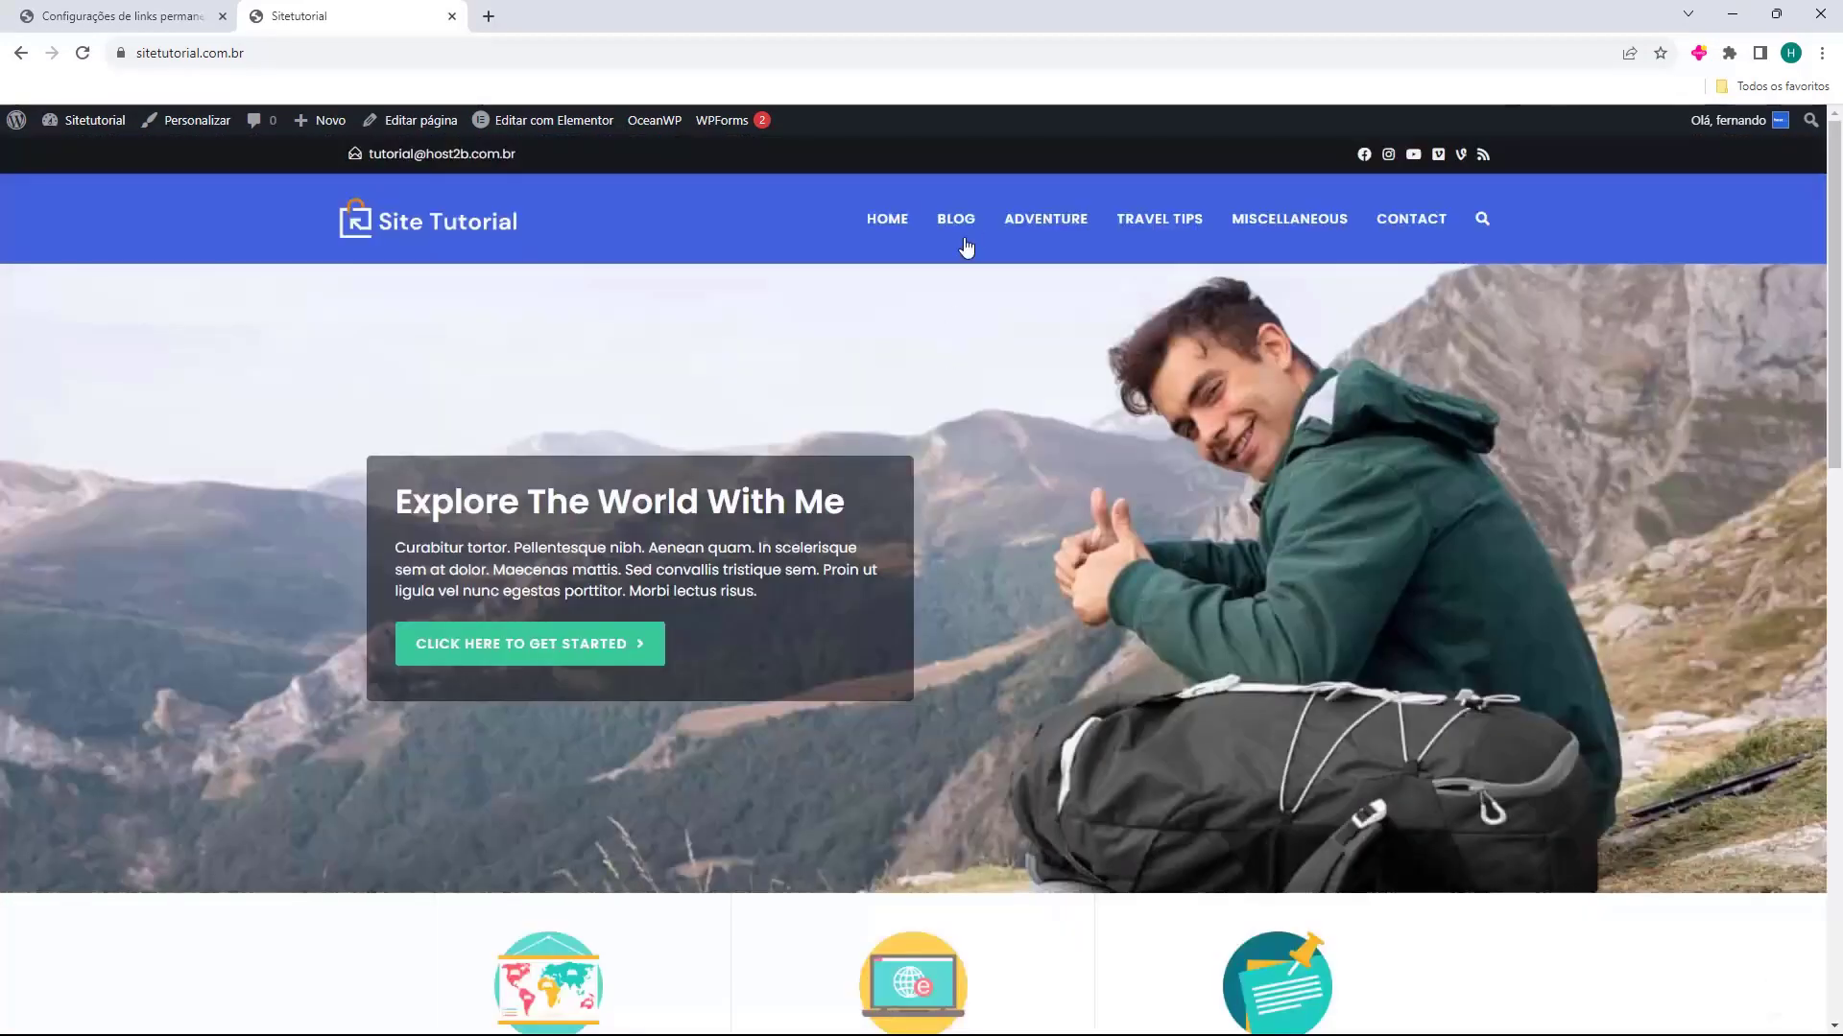
Visit the Adventure, Travel Tips and Miscellaneous category pages of the site
left_click(1028, 216)
left_click(1167, 224)
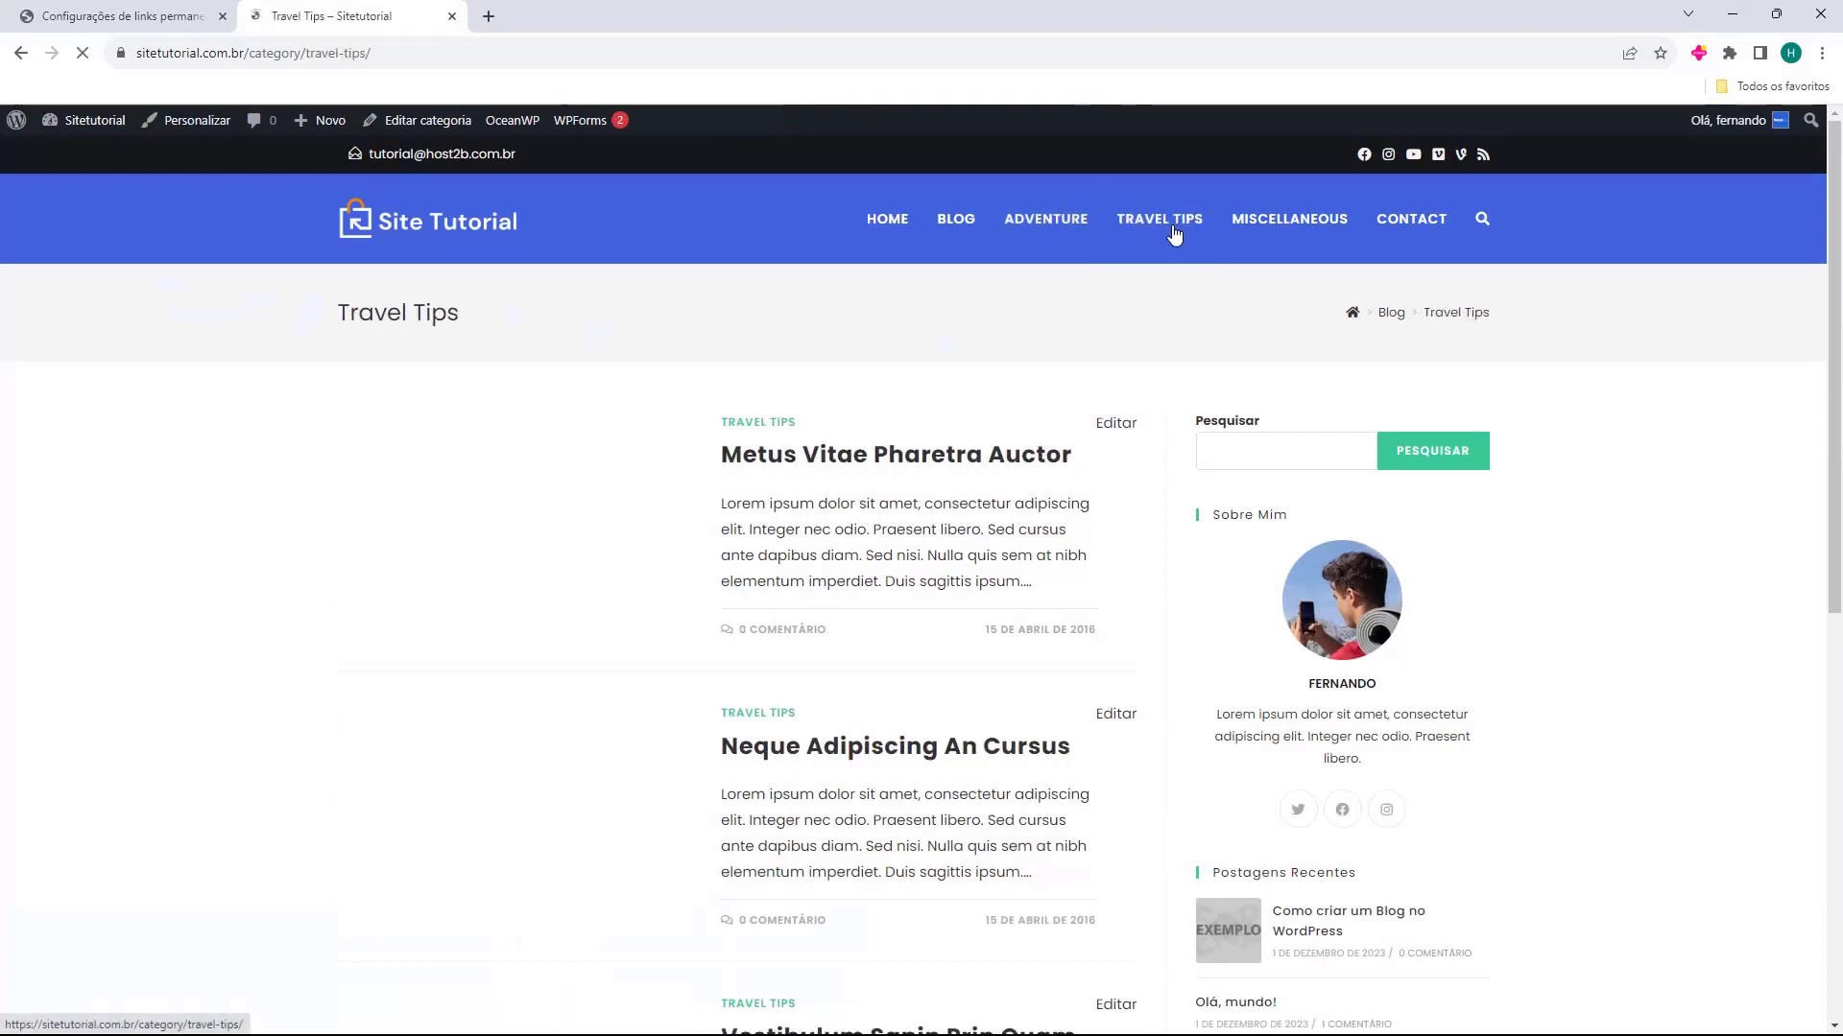
left_click(1262, 231)
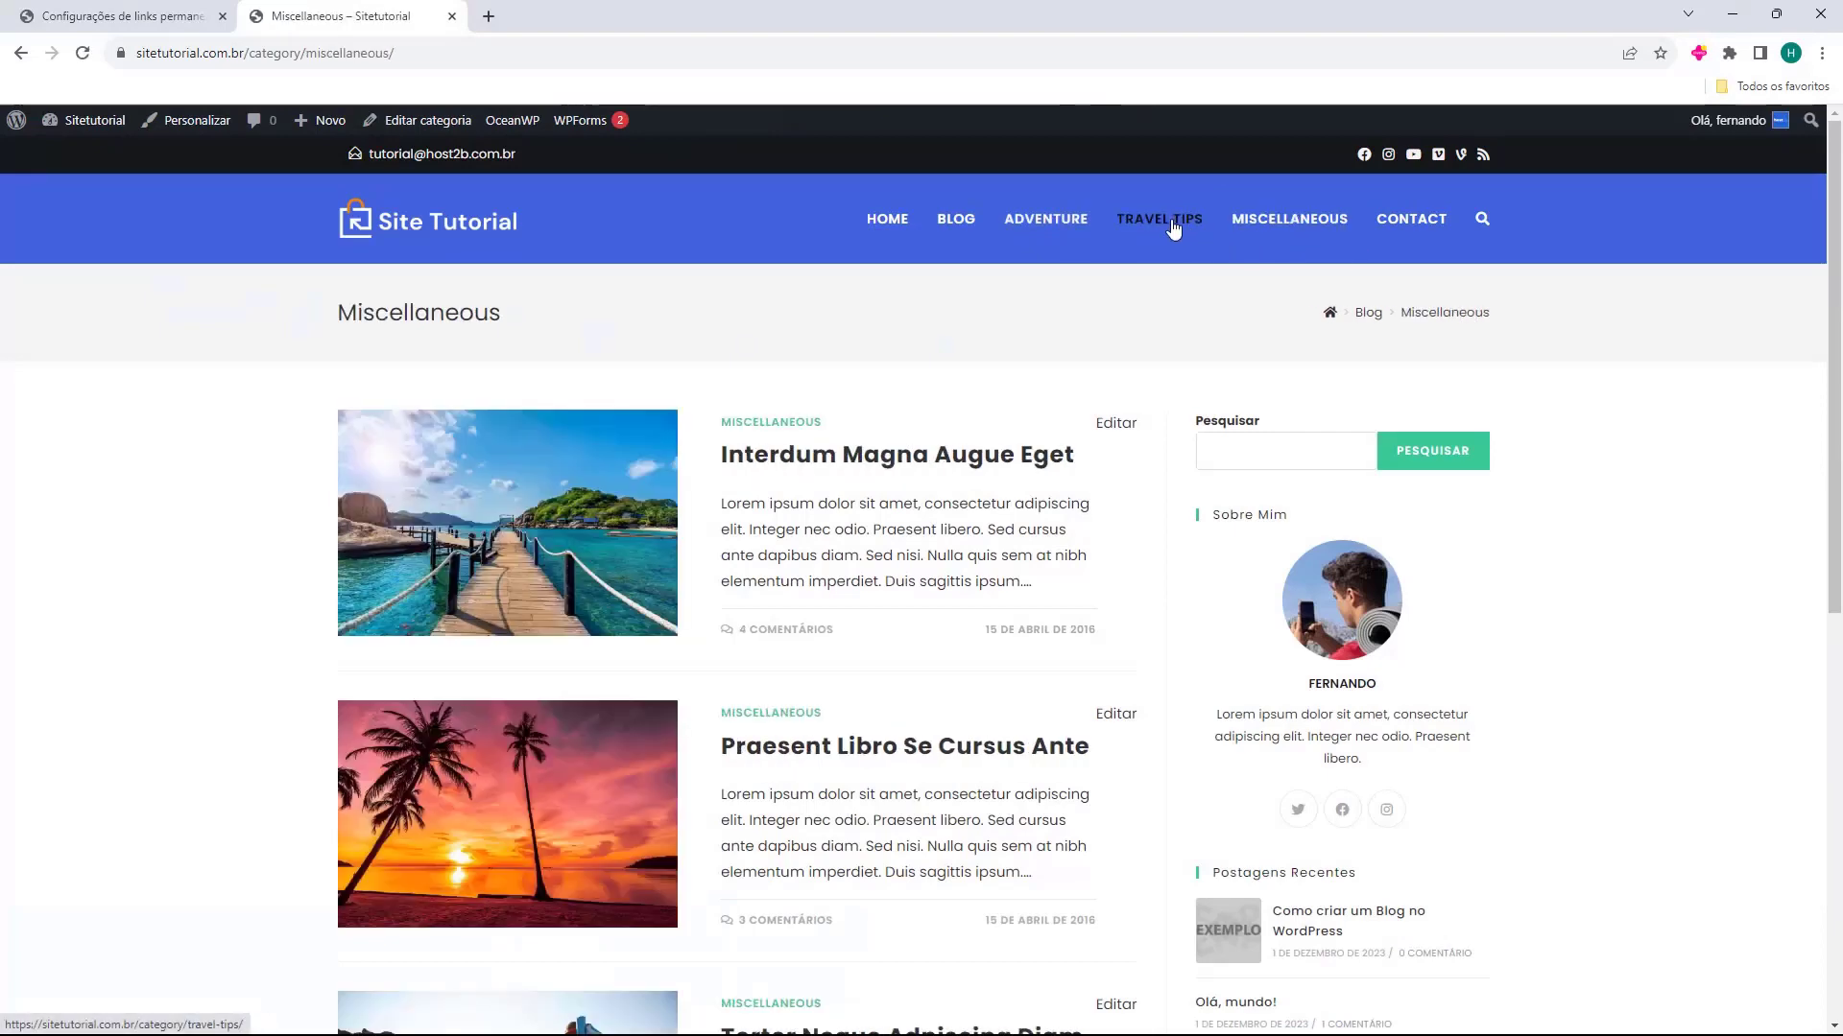
left_click(1170, 226)
left_click(1079, 232)
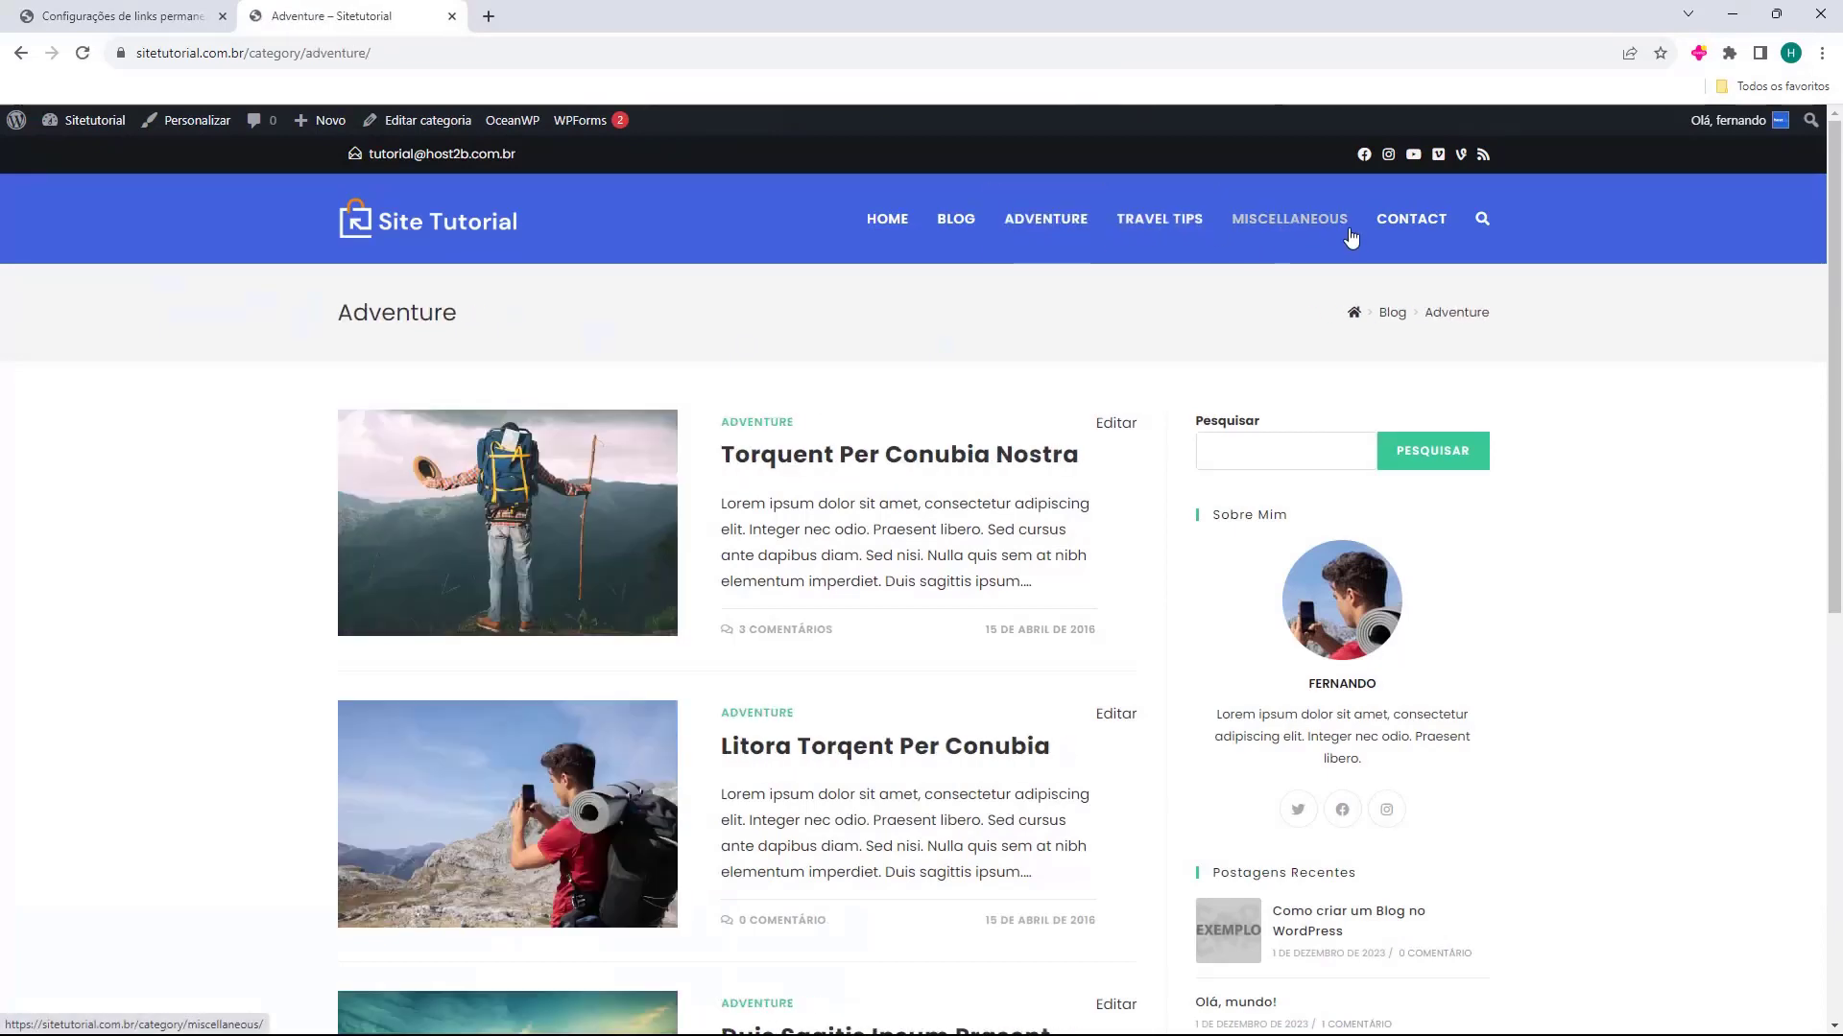
Open the site's Contact page and look over its map and contact sections
left_click(1411, 225)
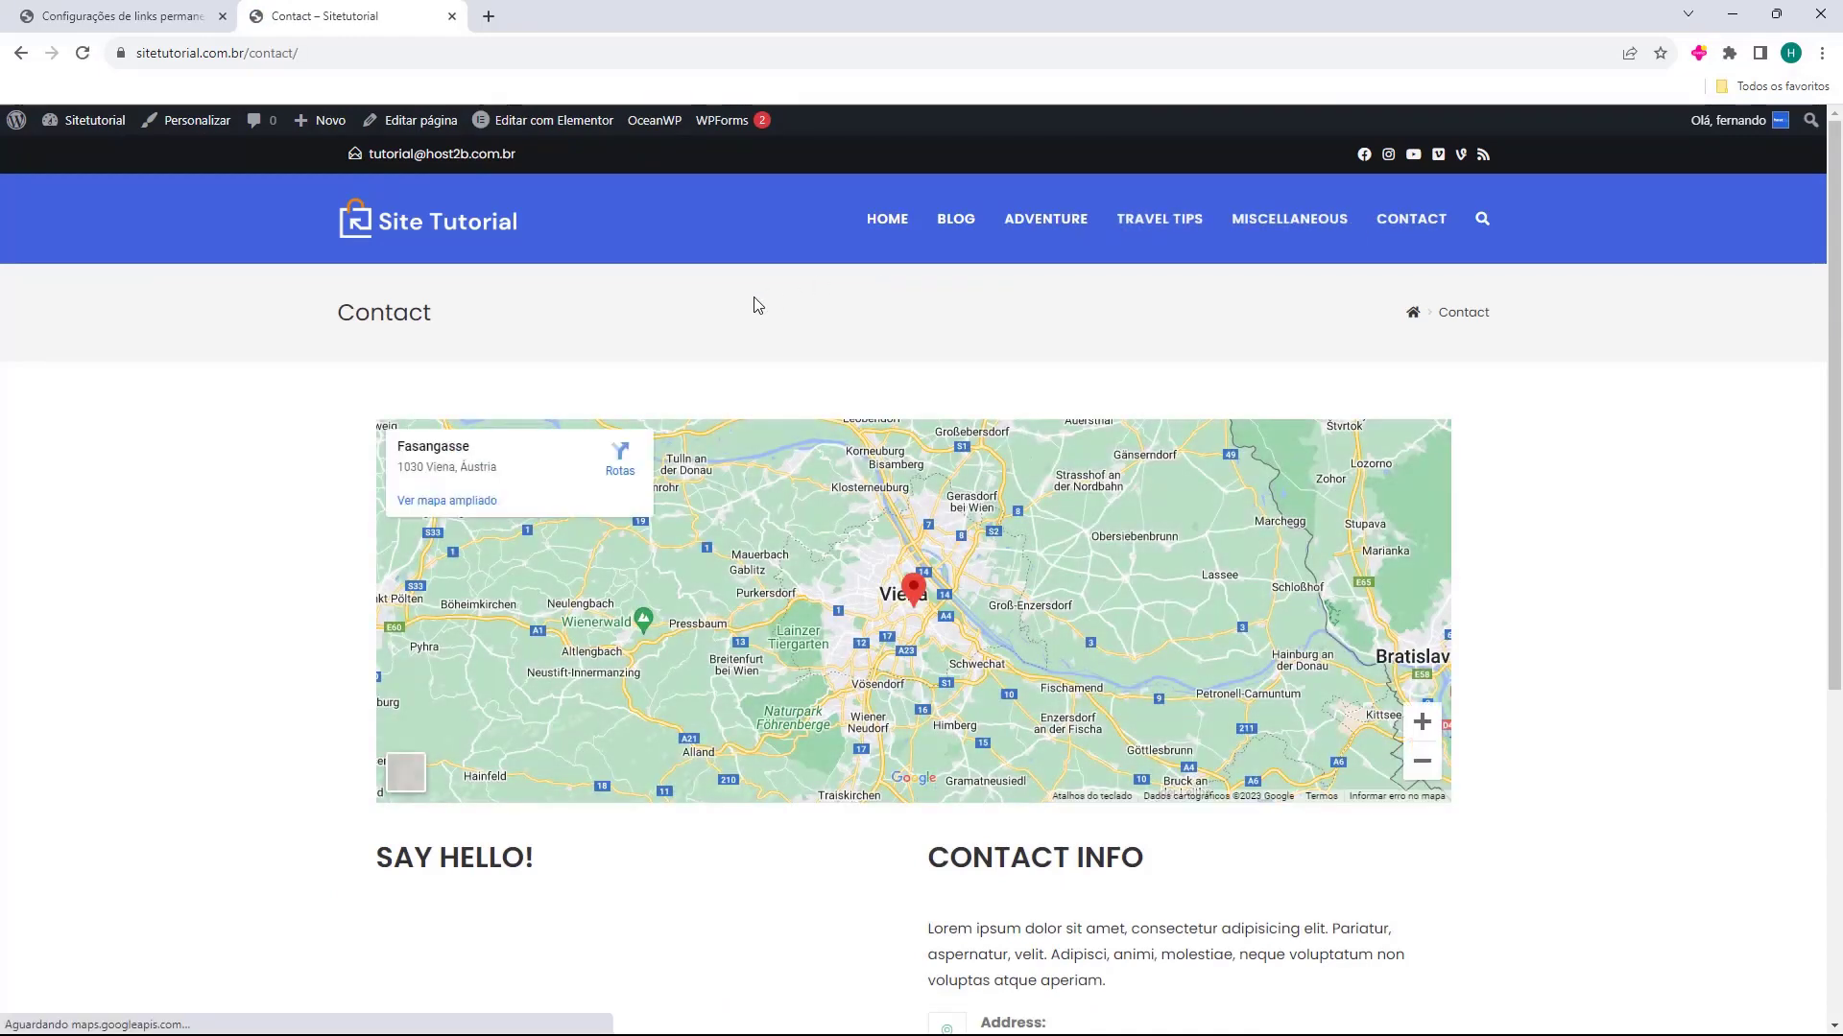
scroll(910, 348, "down", 3)
scroll(910, 347, "down", 3)
scroll(810, 752, "up", 6)
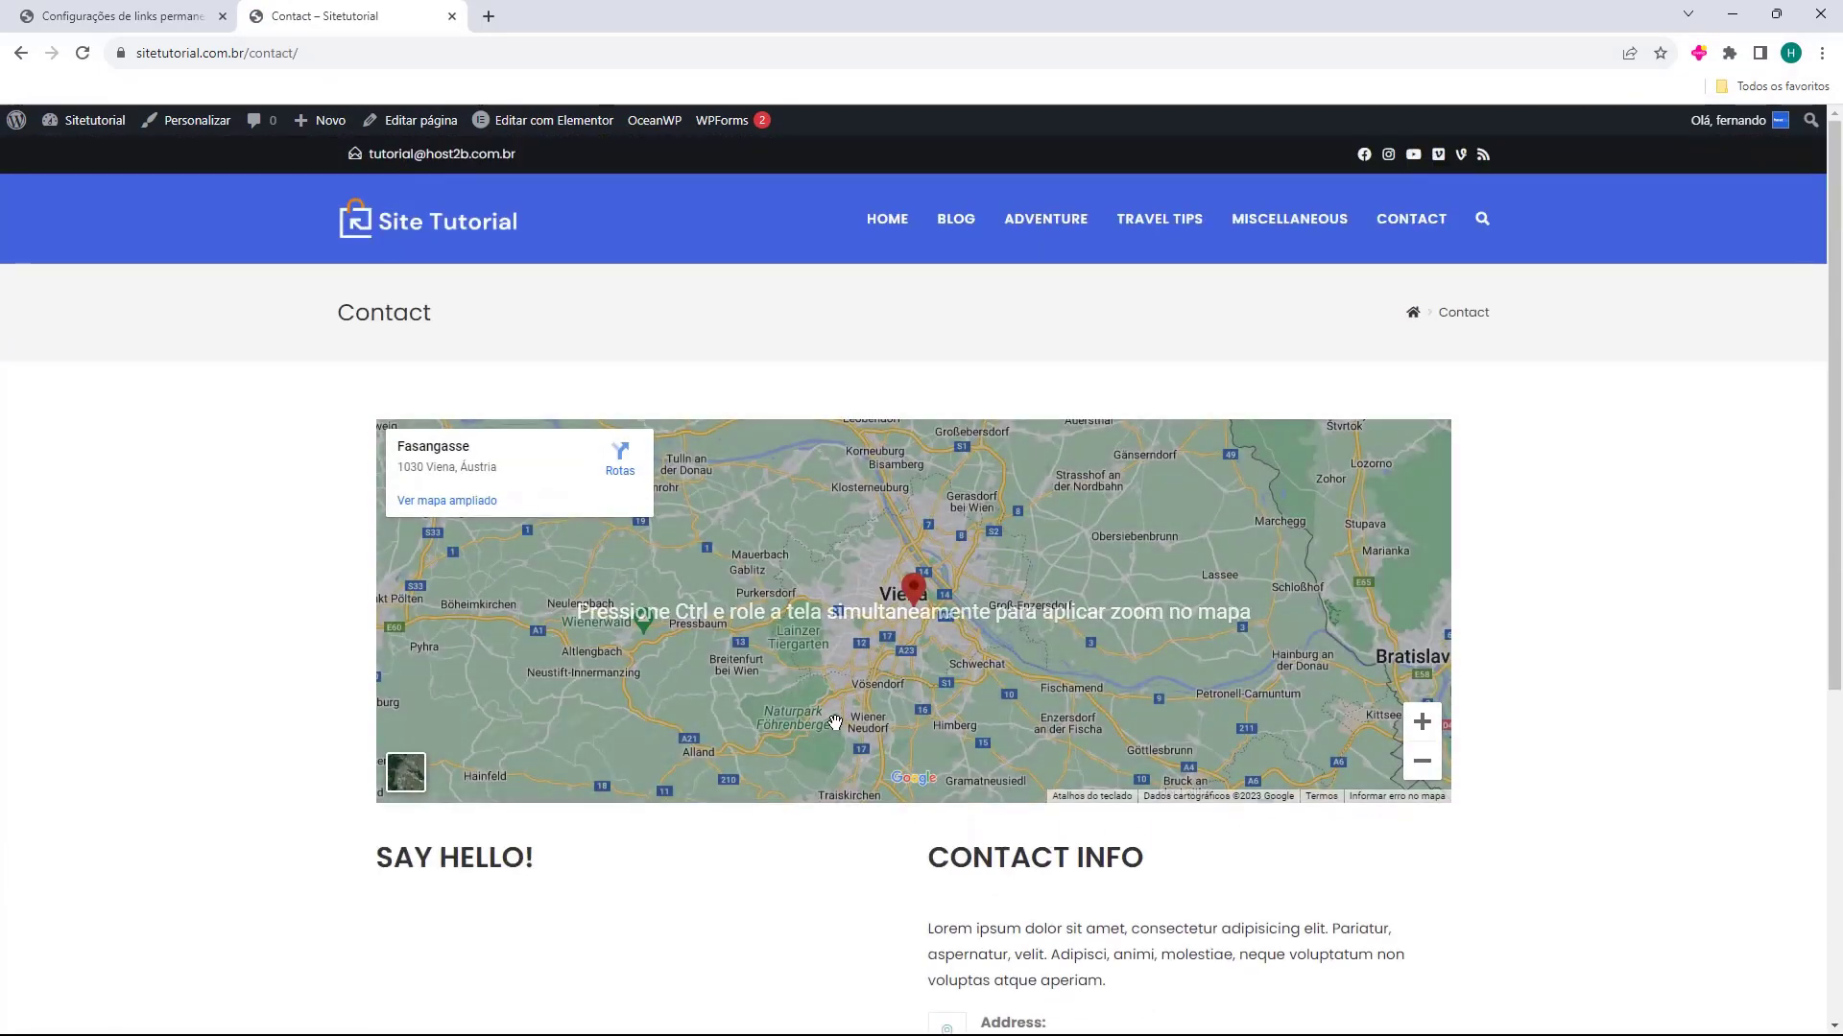
Switch between the Home and Contact pages, and inspect the Newsletter Sign Up section near the home page's footer
left_click(873, 230)
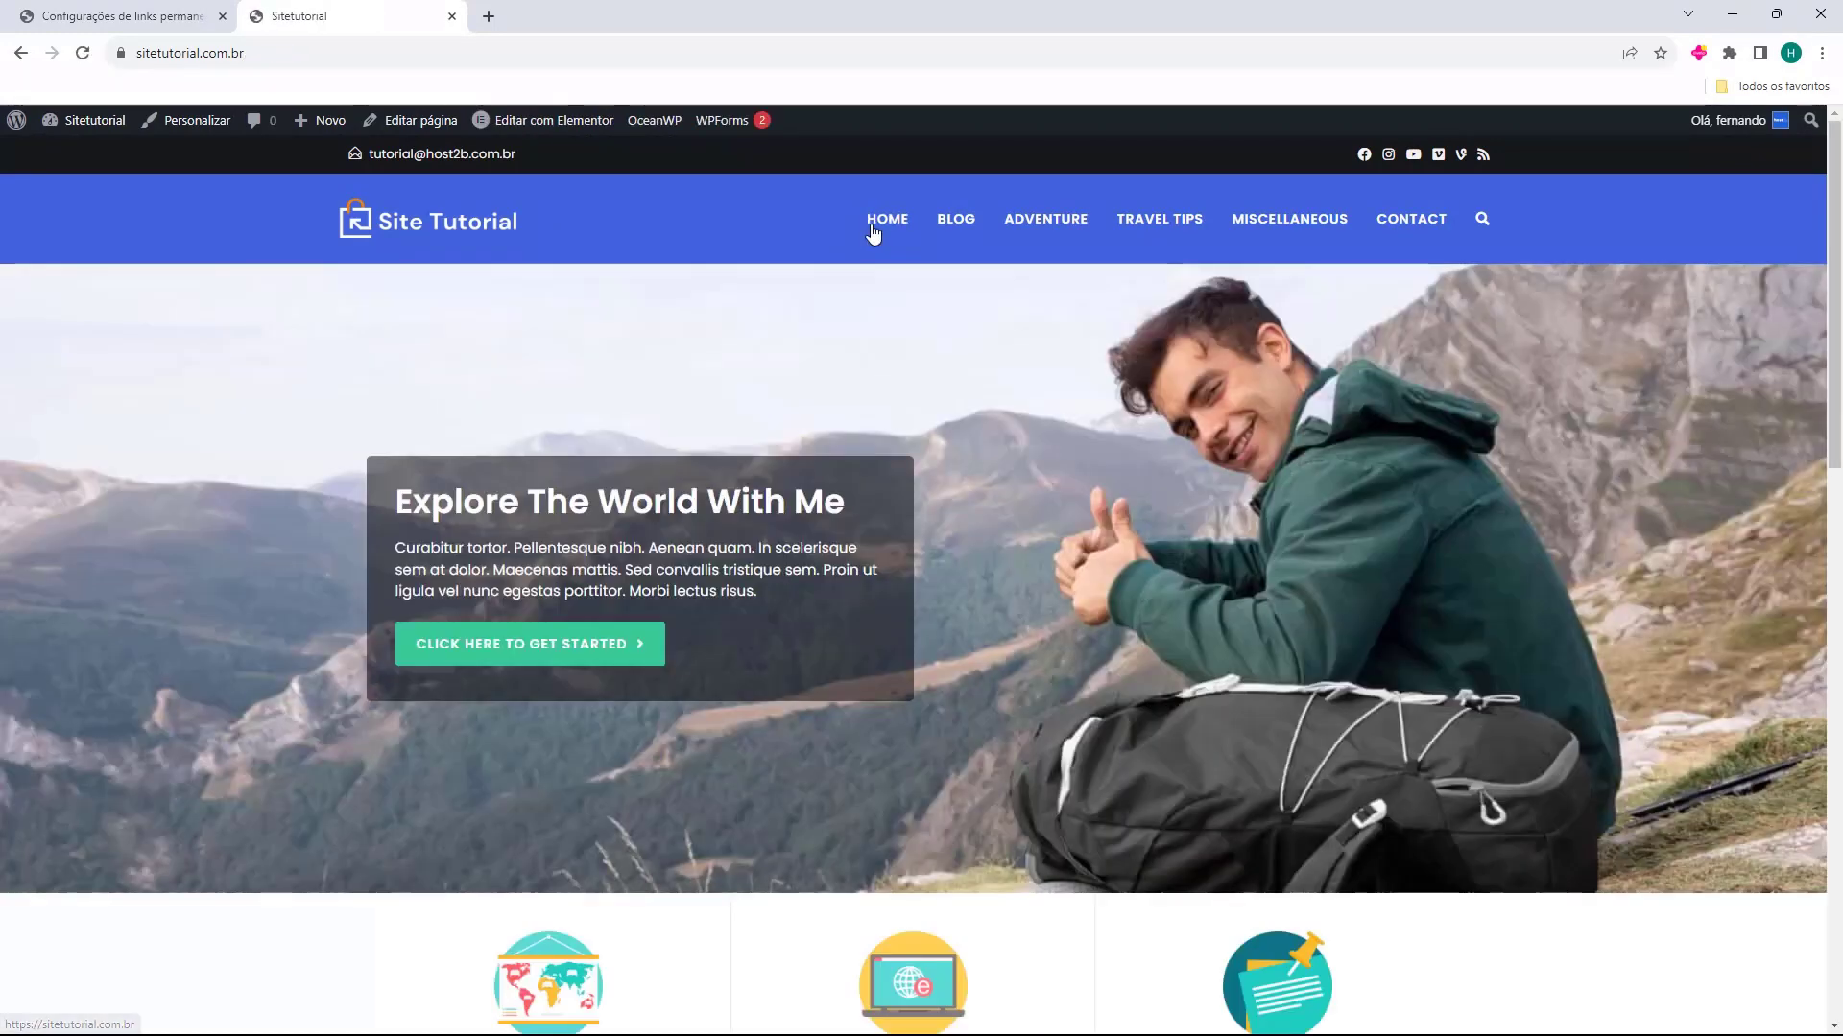
left_click(1412, 220)
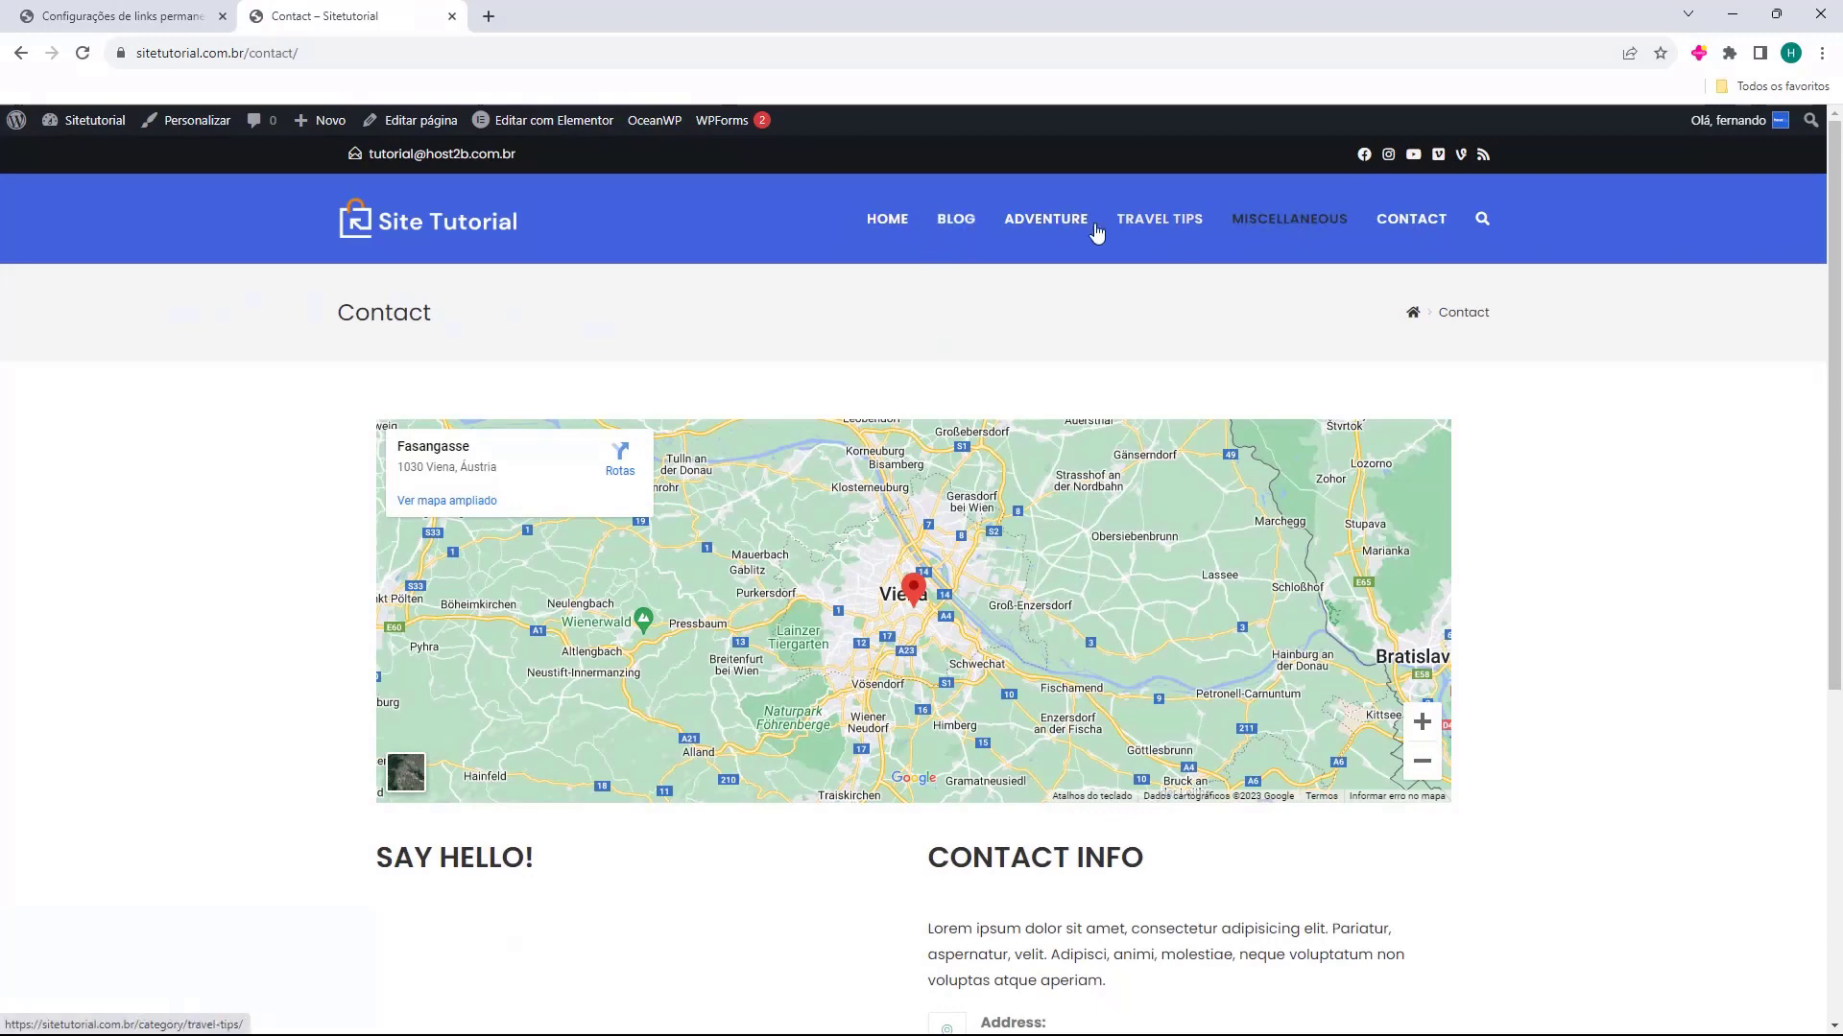
left_click(892, 222)
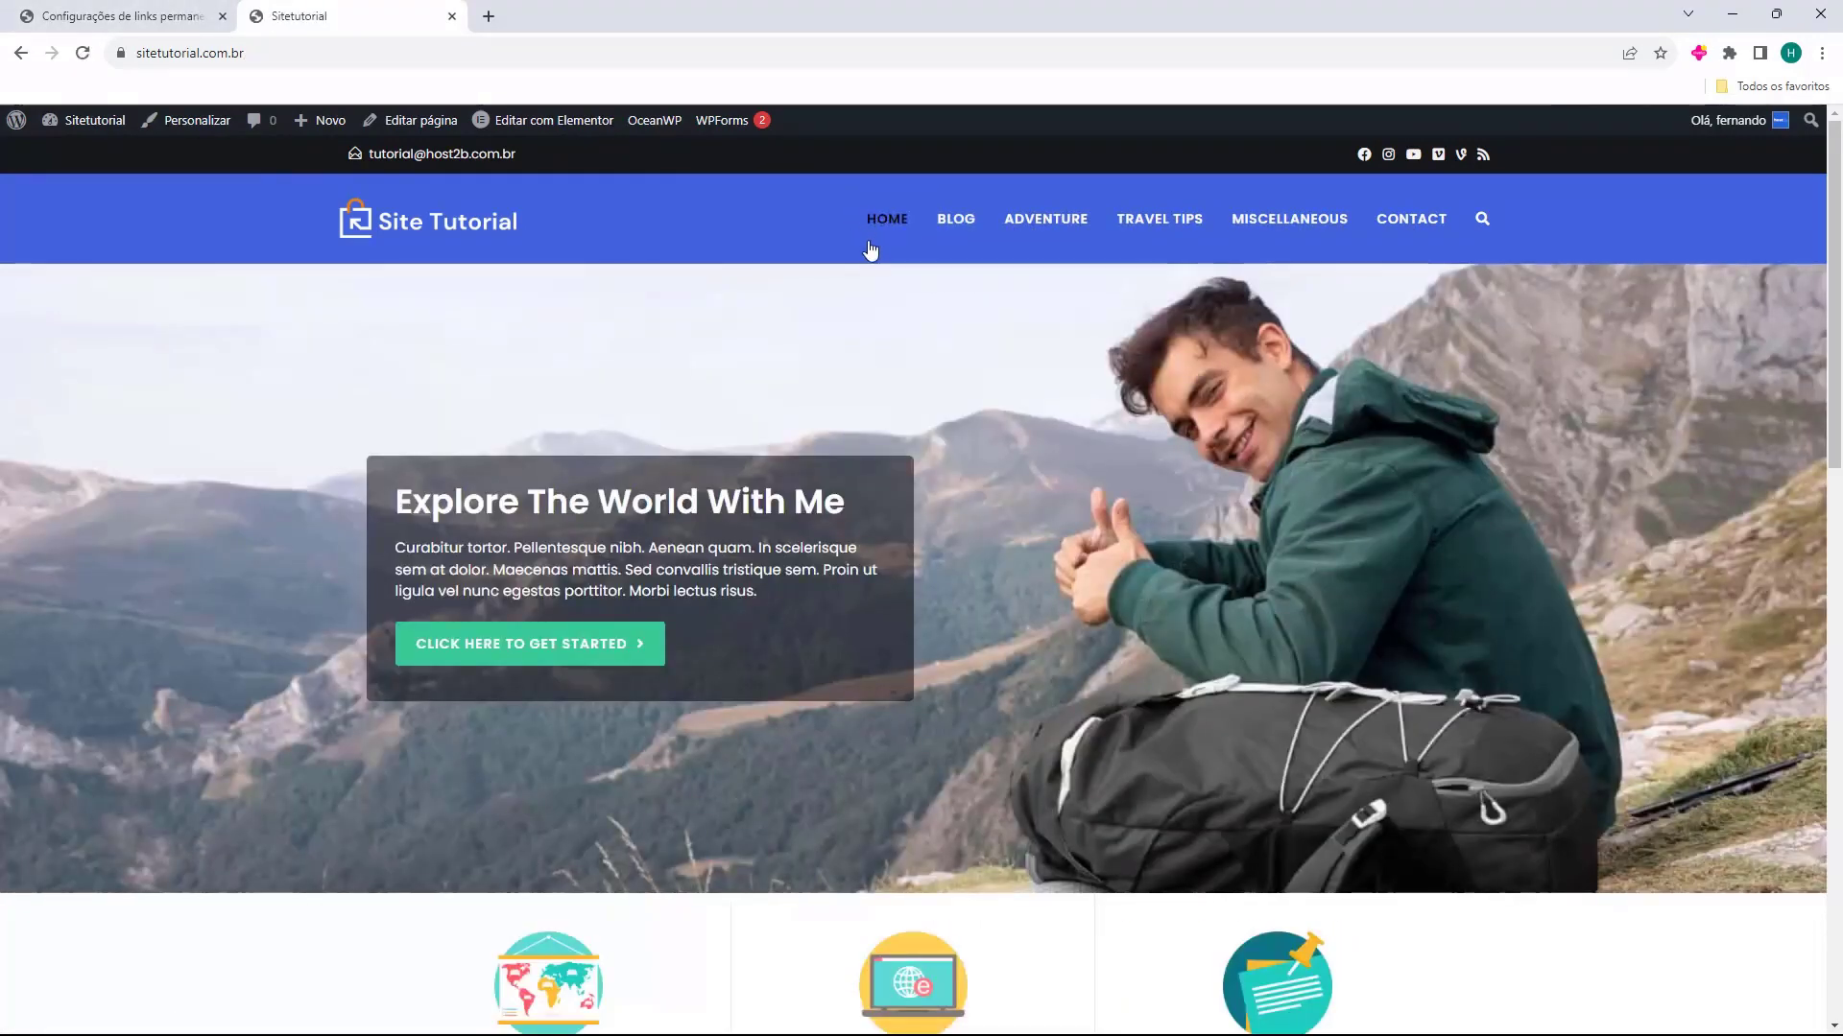
scroll(868, 345, "down", 15)
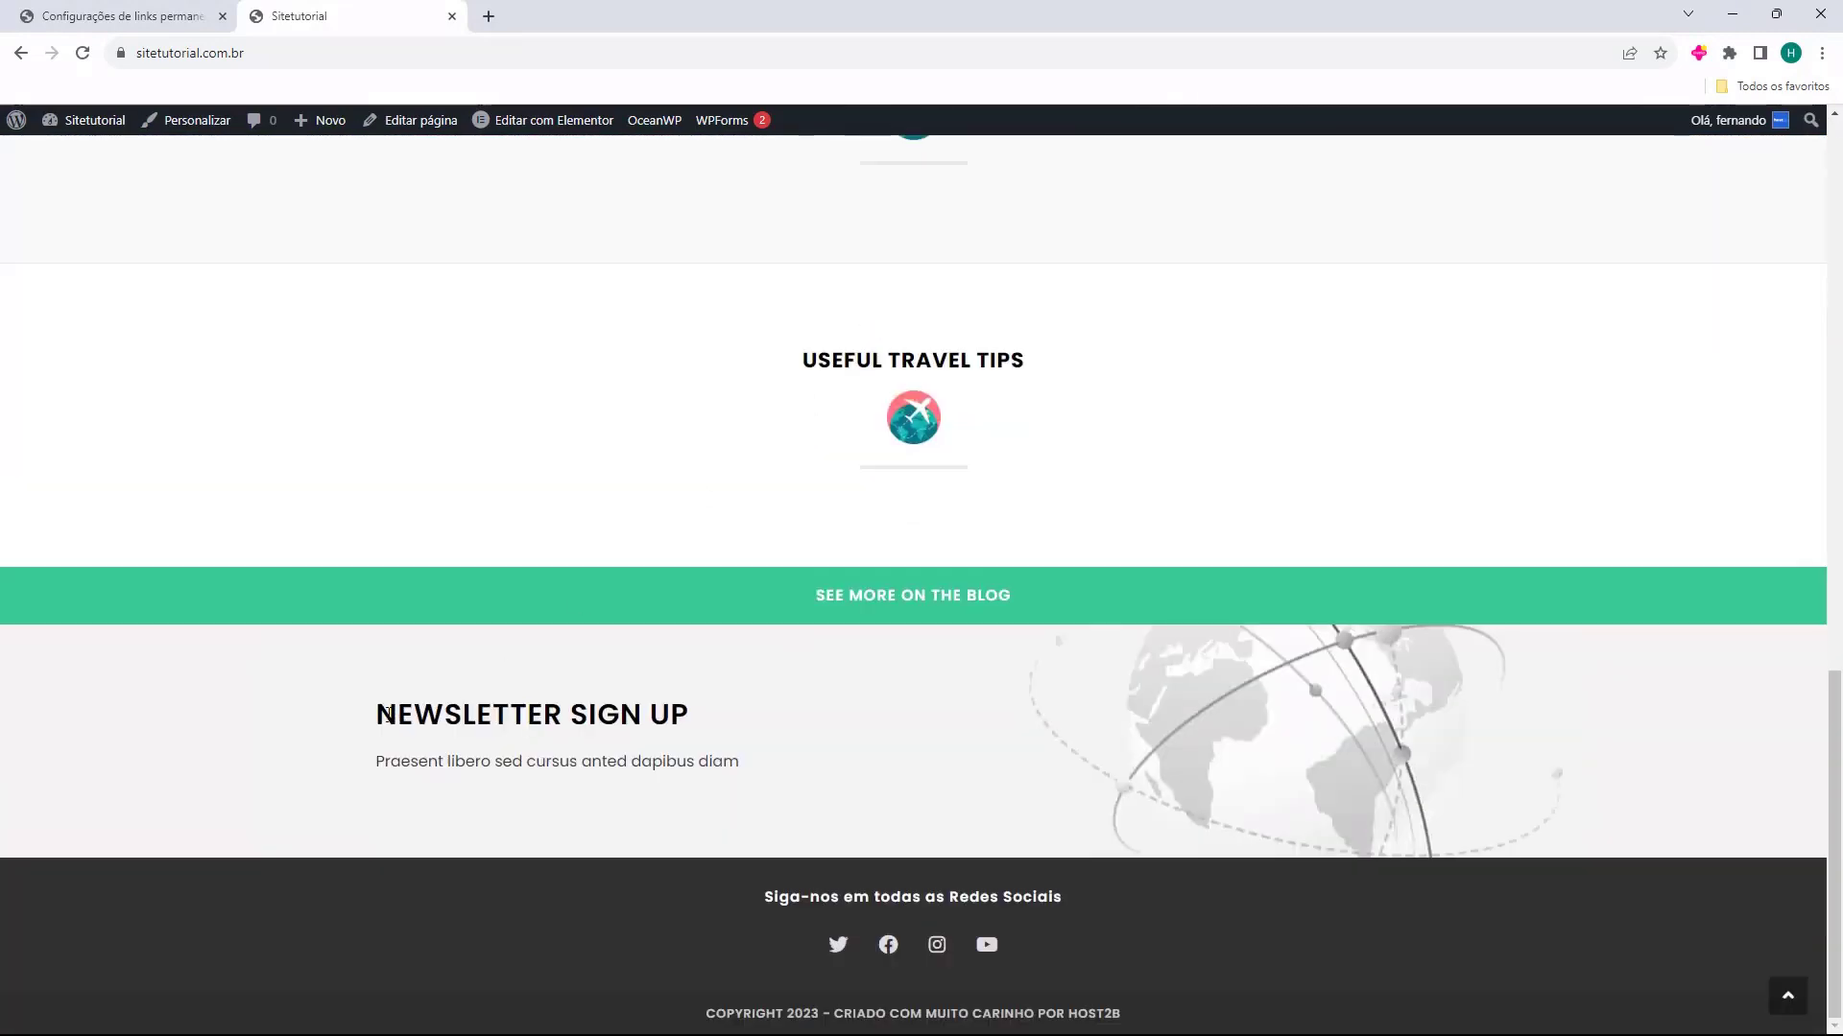
left_click_drag(385, 715, 676, 717)
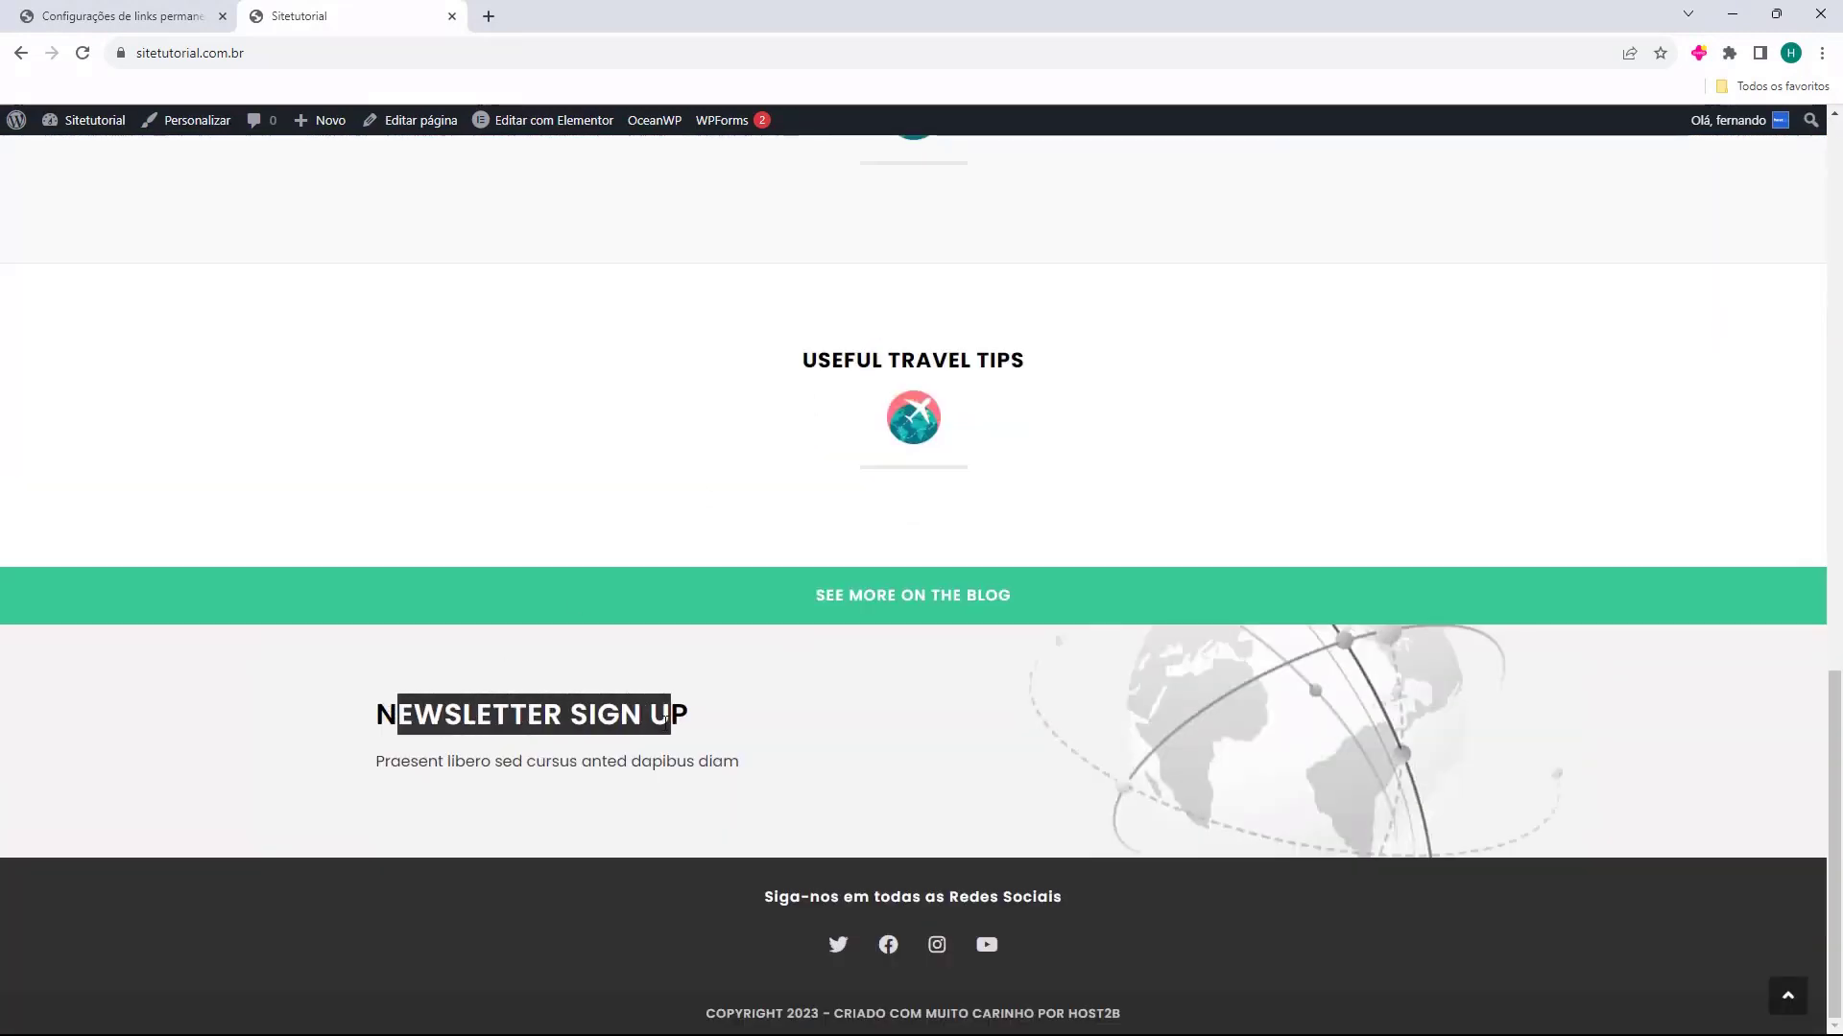
left_click(921, 706)
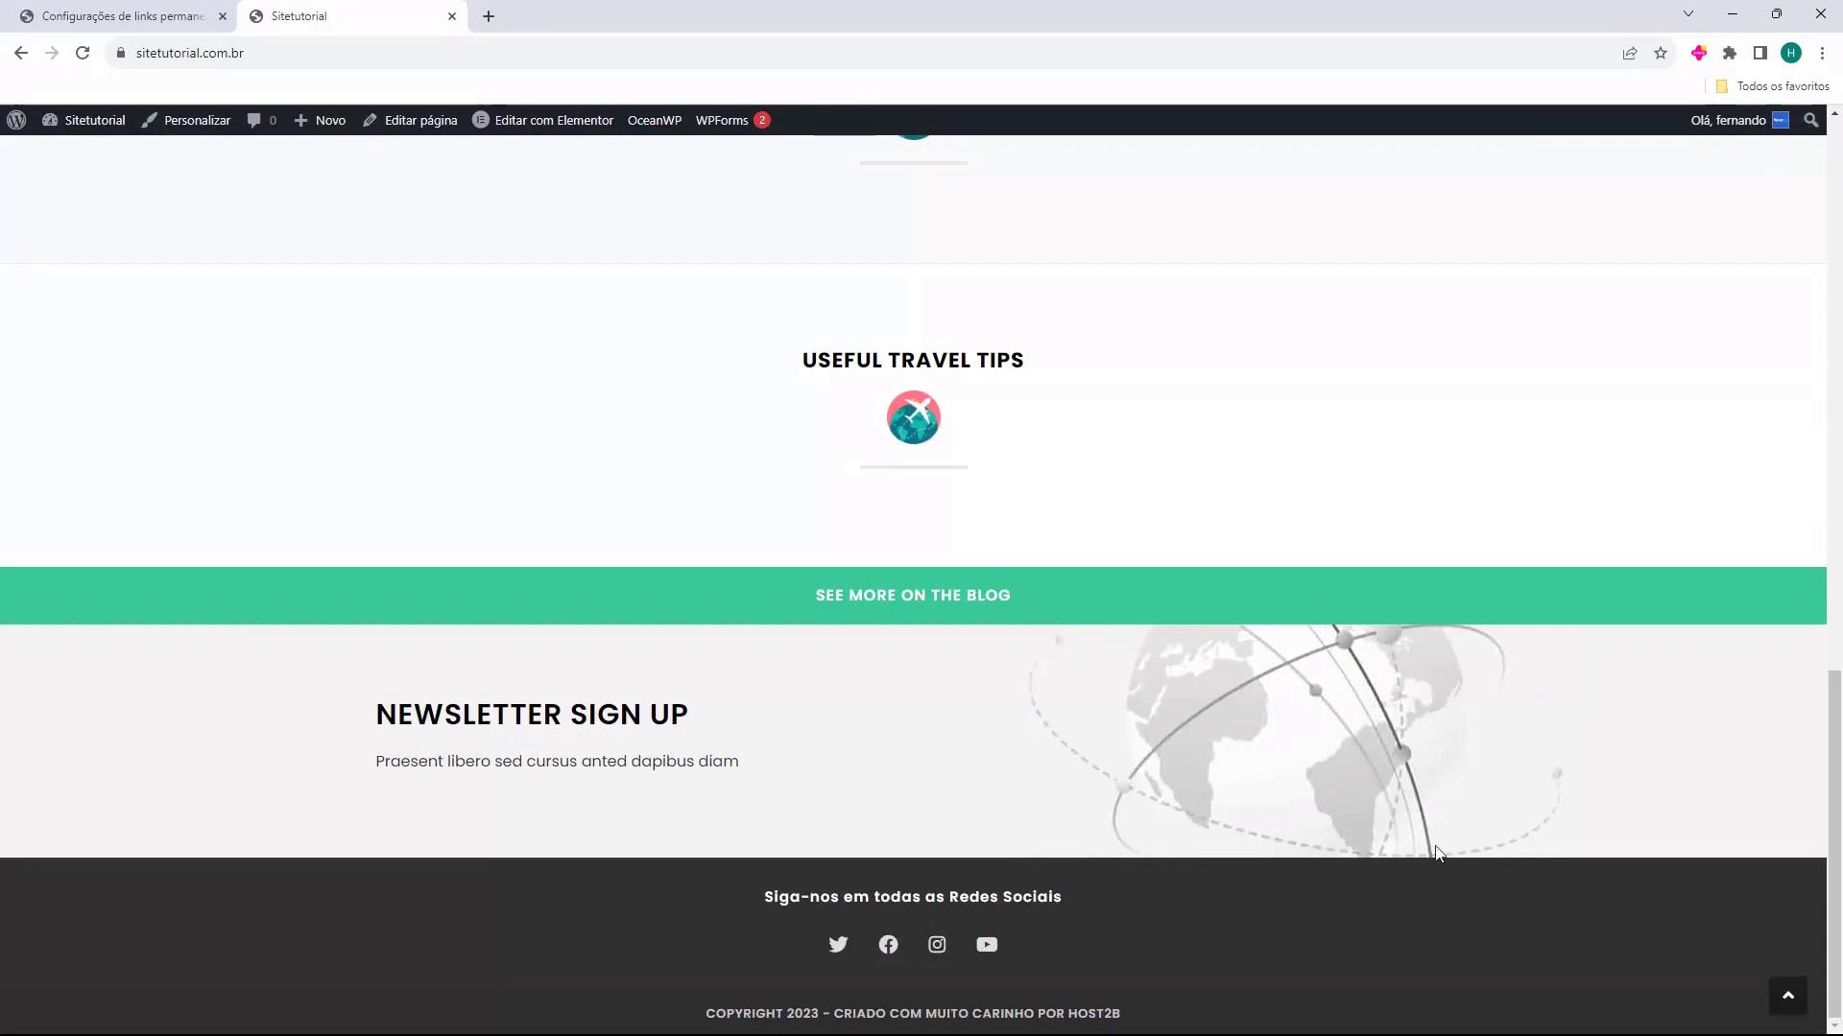
scroll(998, 730, "up", 15)
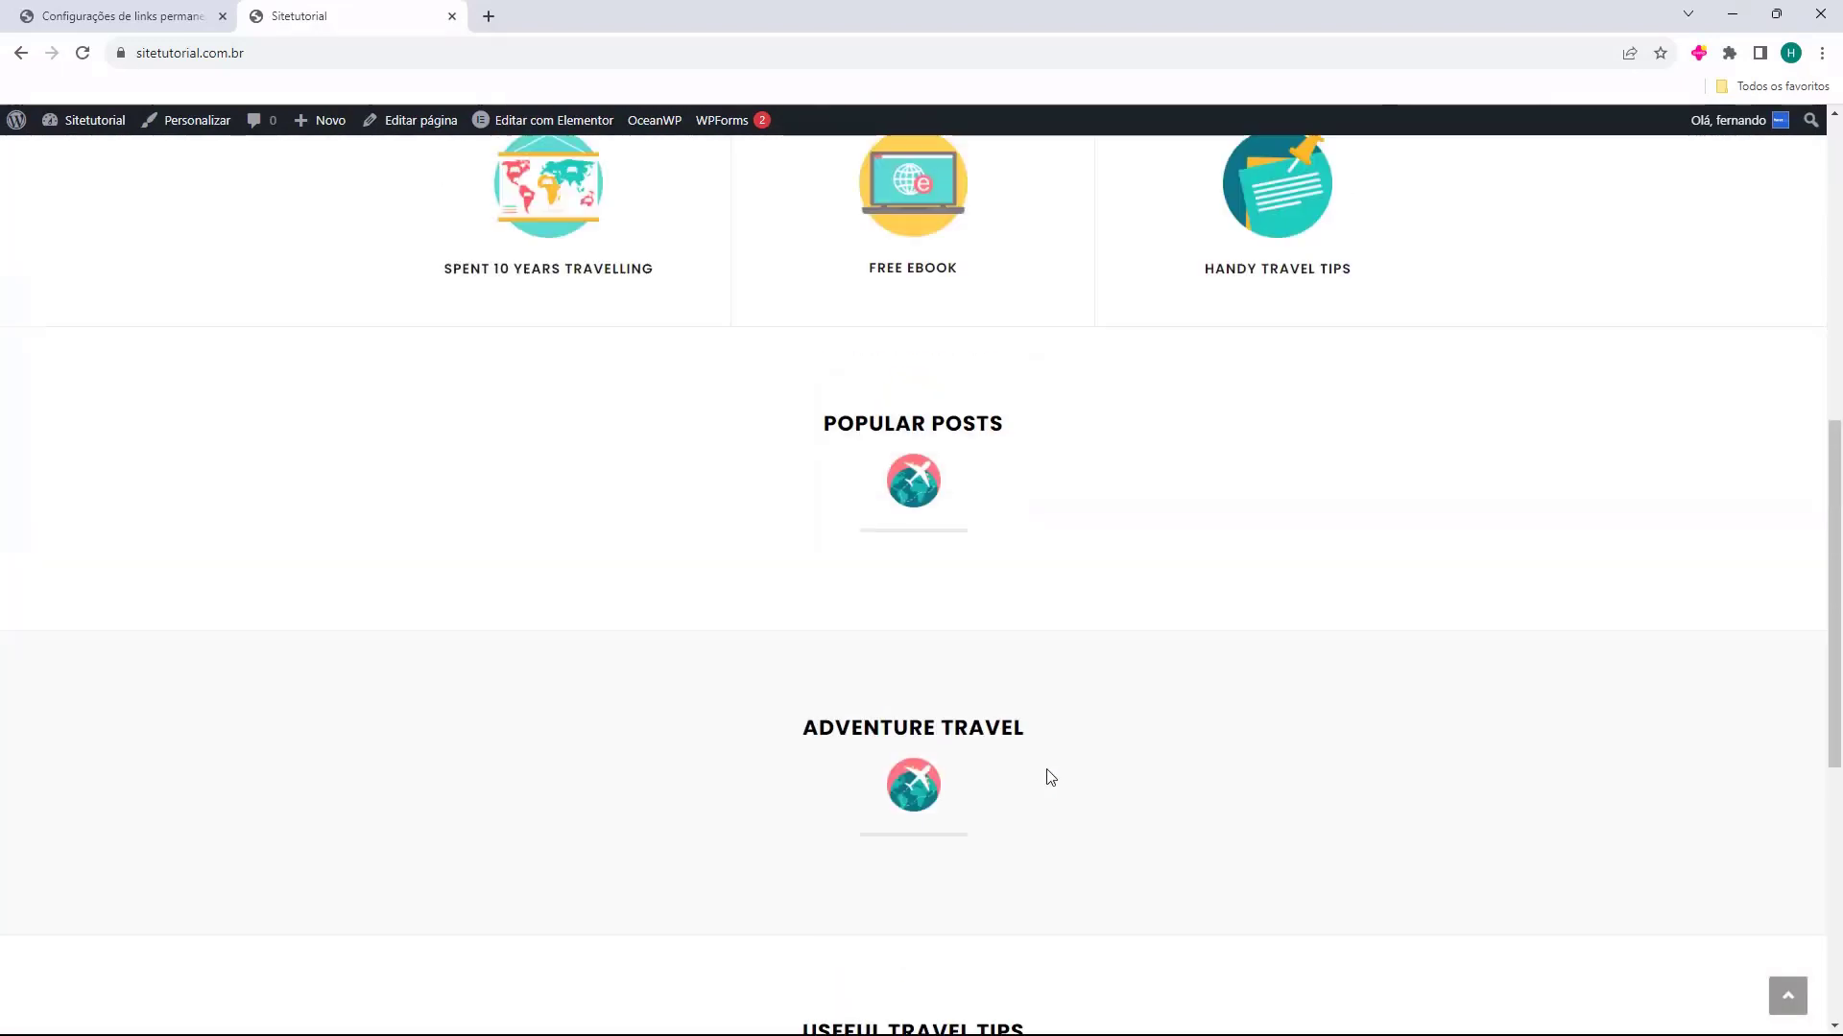
Examine the Contact page's Say Hello! section, map, contact info and social links
left_click(1408, 221)
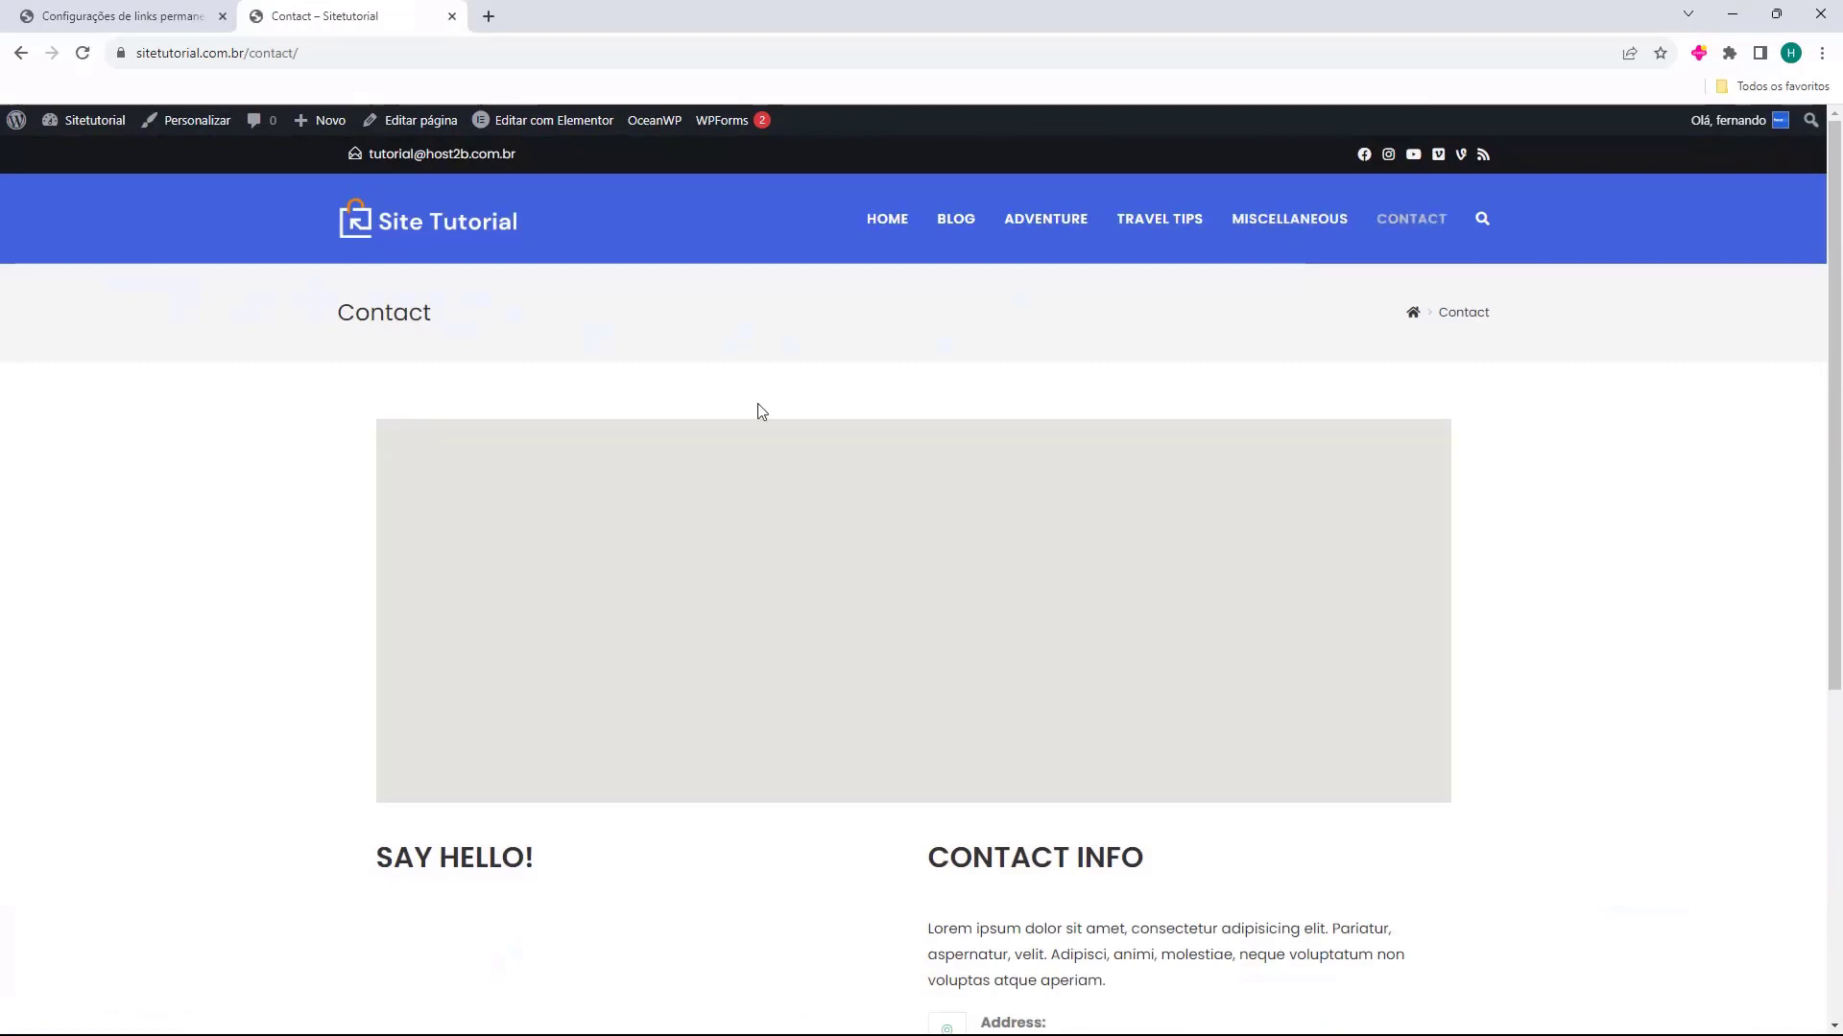
scroll(838, 521, "down", 4)
left_click_drag(377, 477, 491, 482)
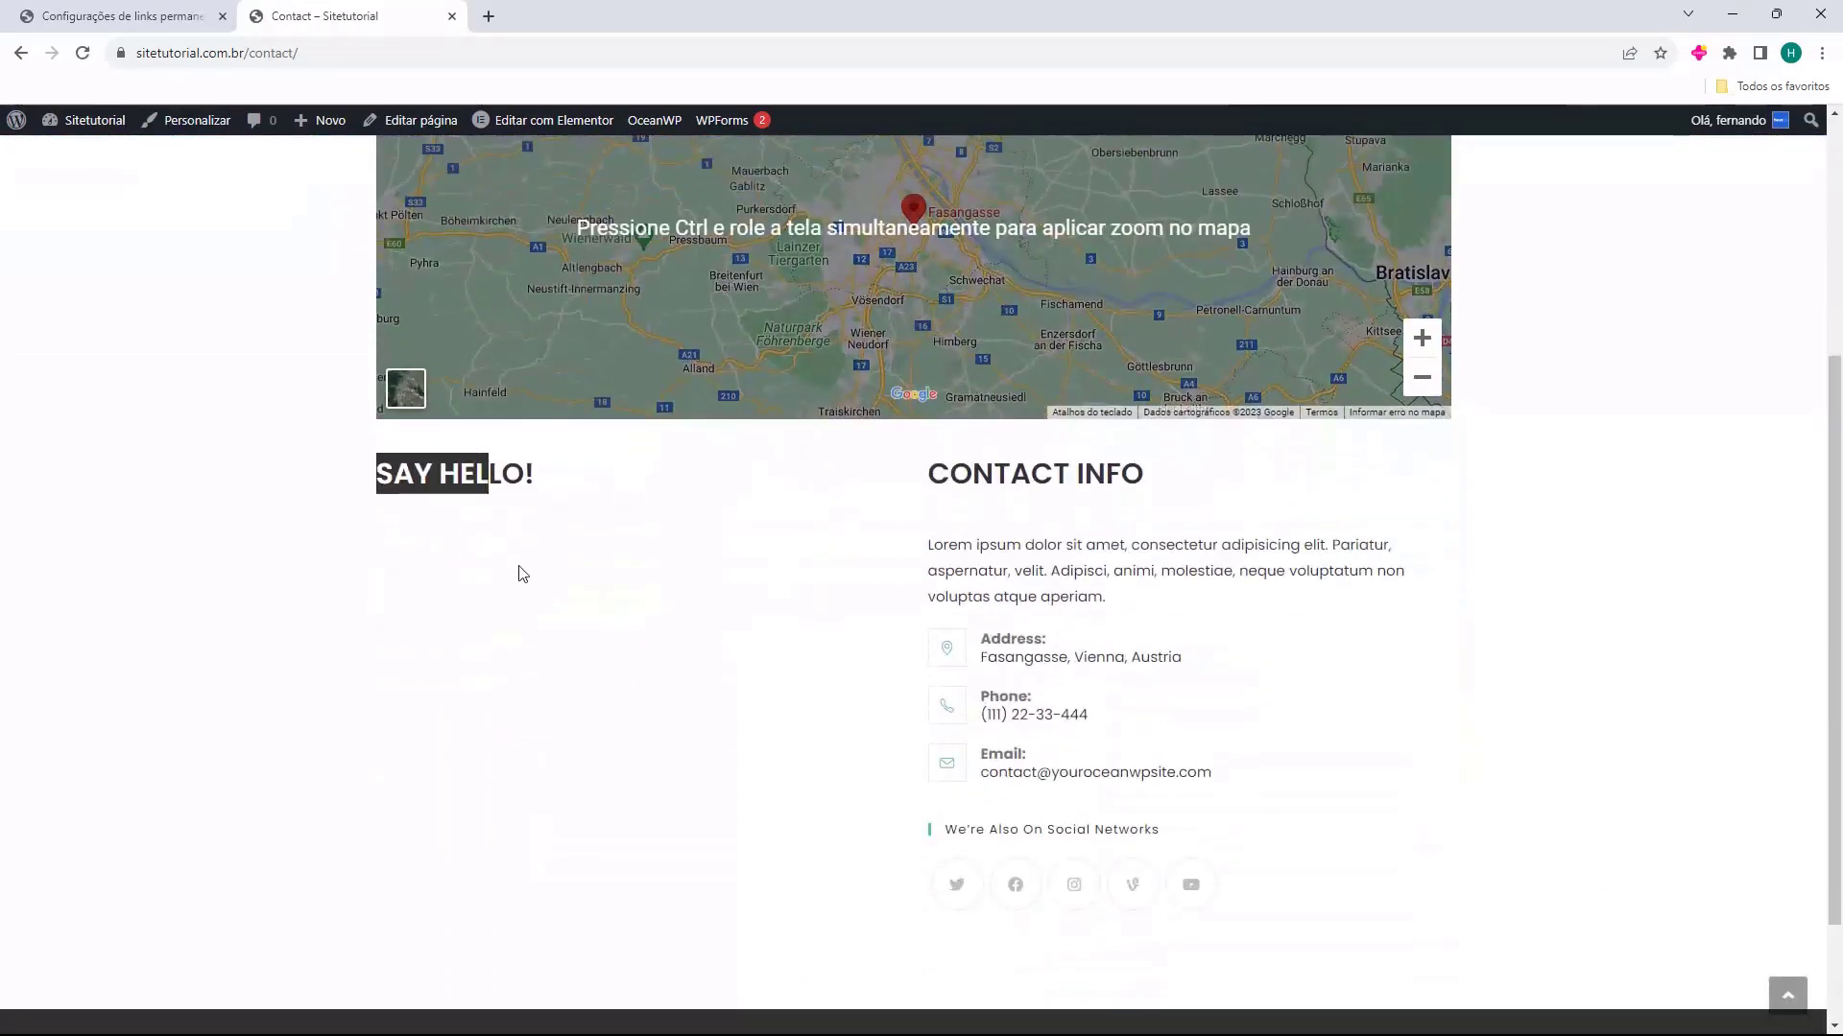
left_click(520, 568)
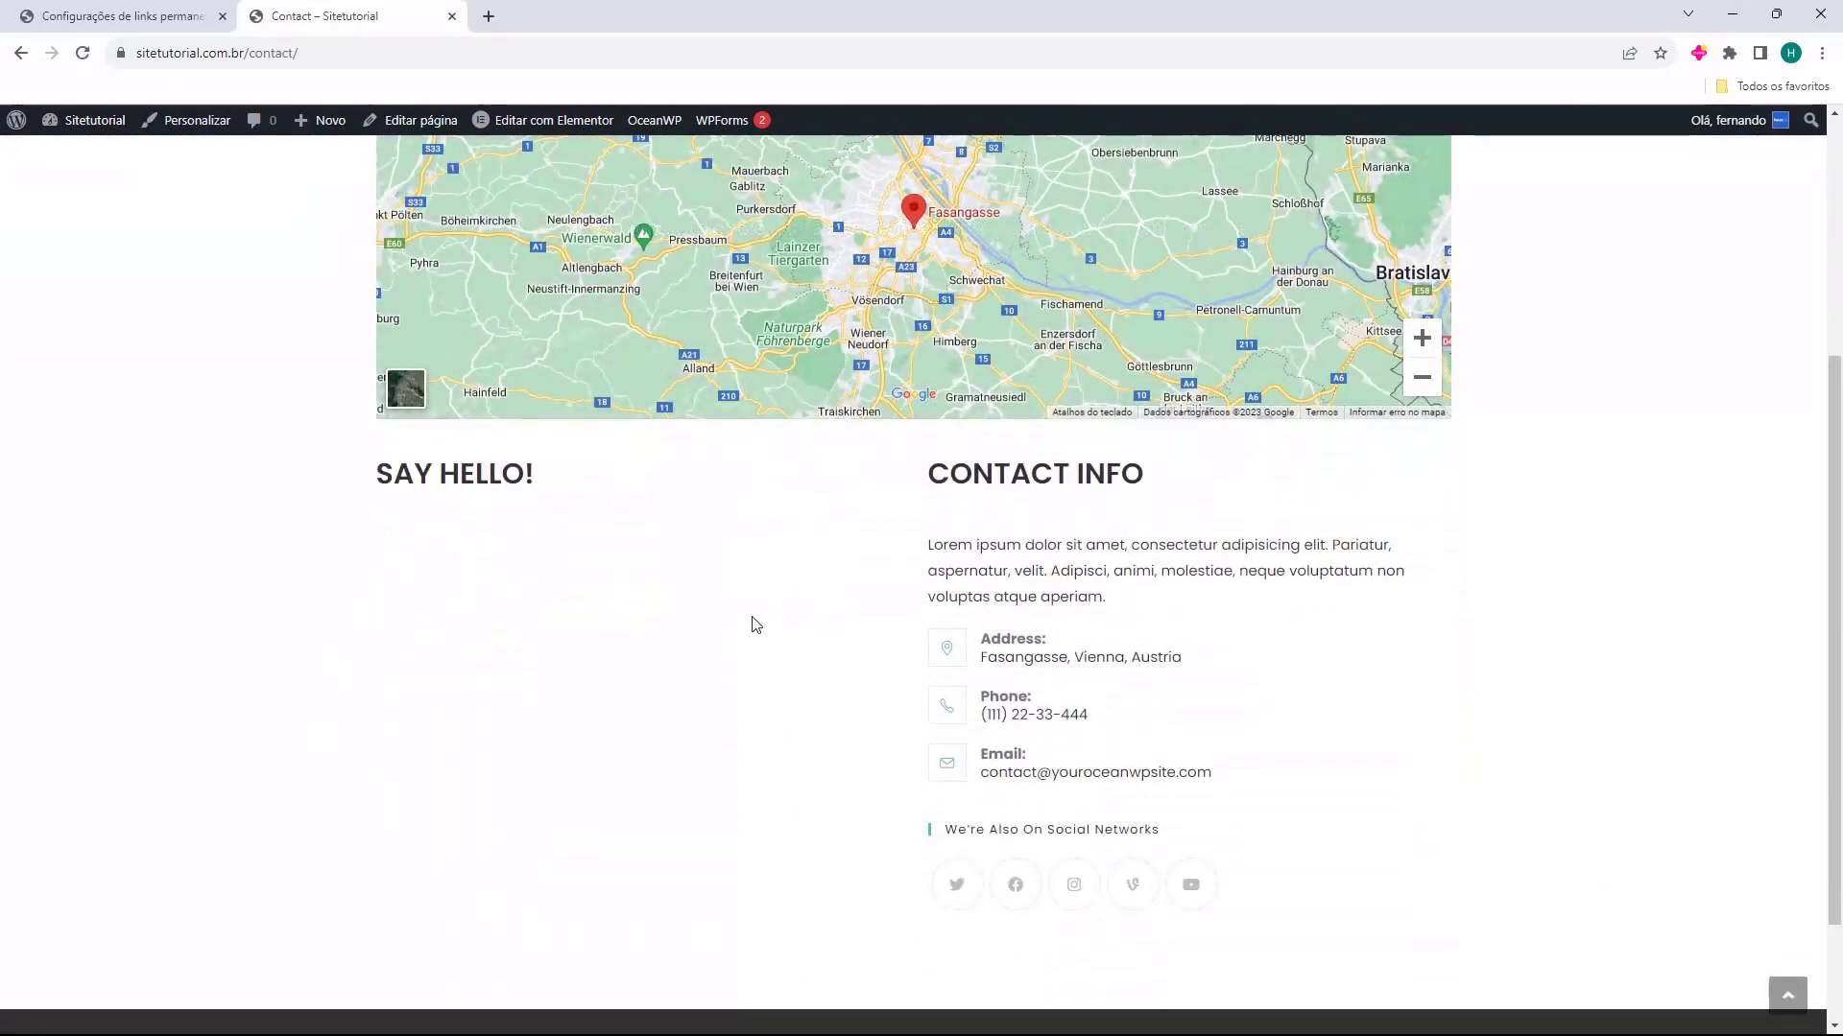
scroll(437, 722, "up", 4)
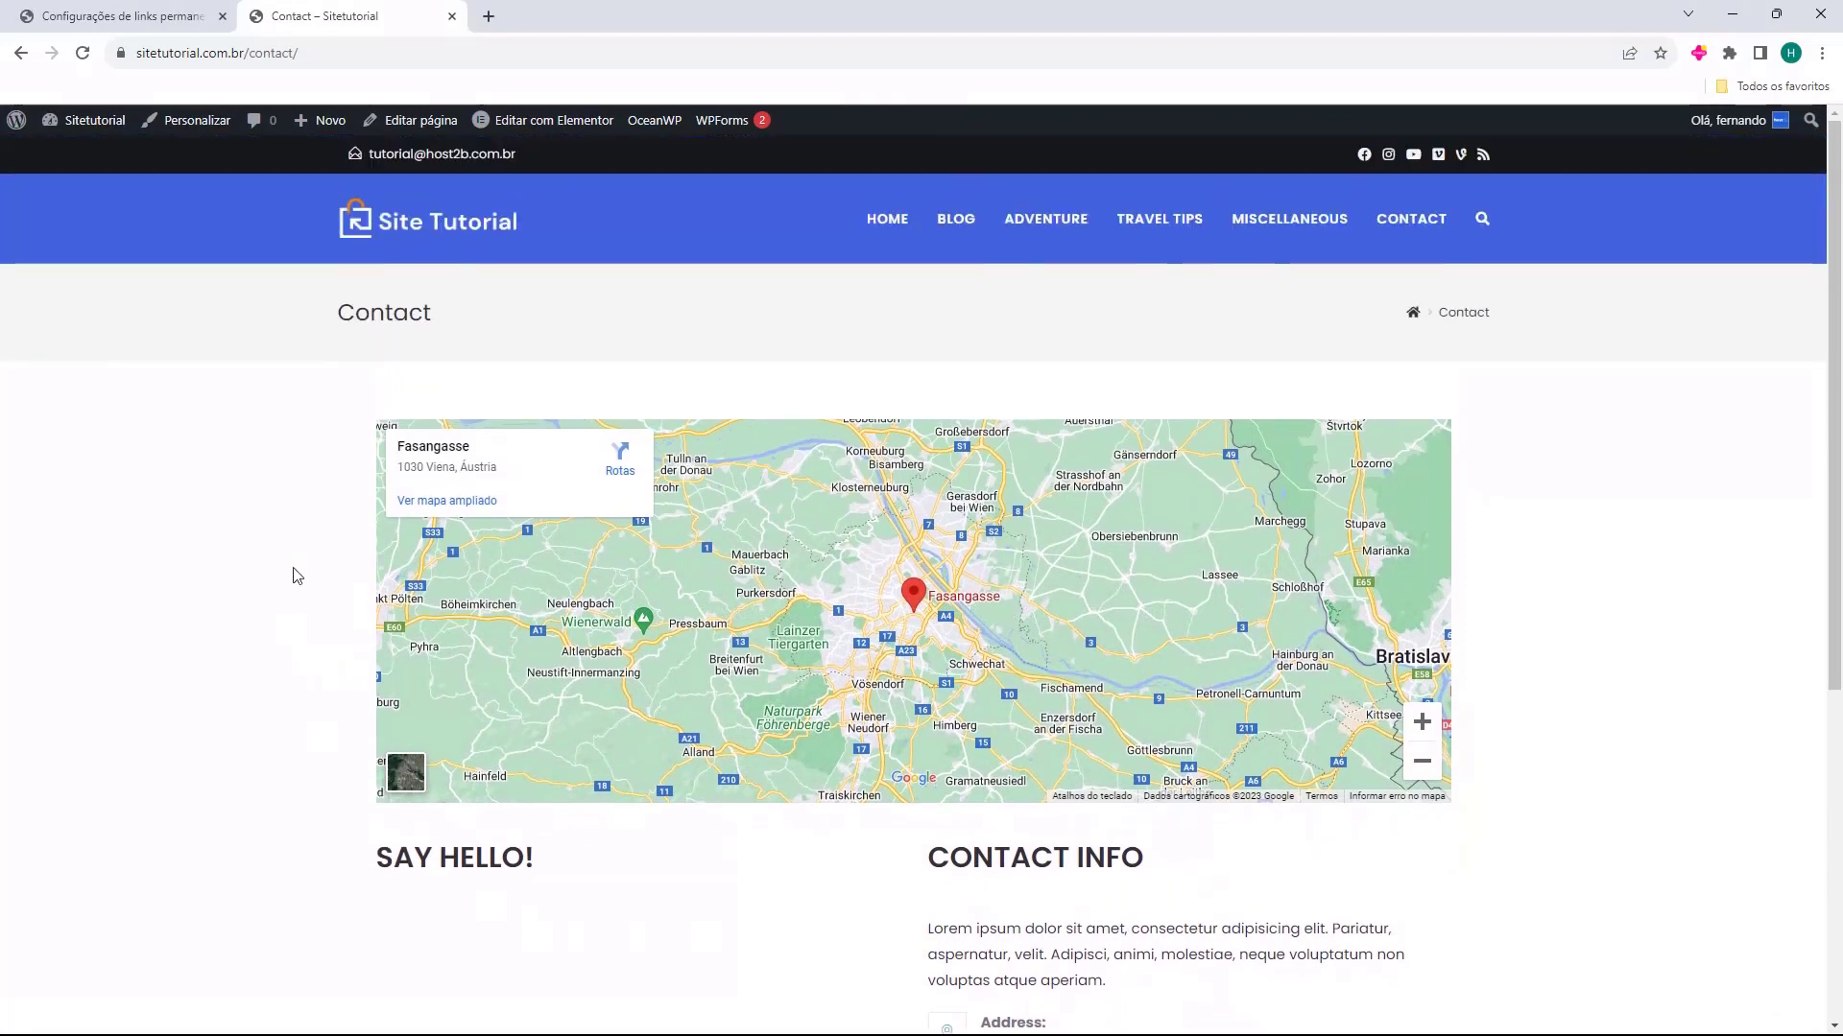
scroll(1074, 827, "down", 1)
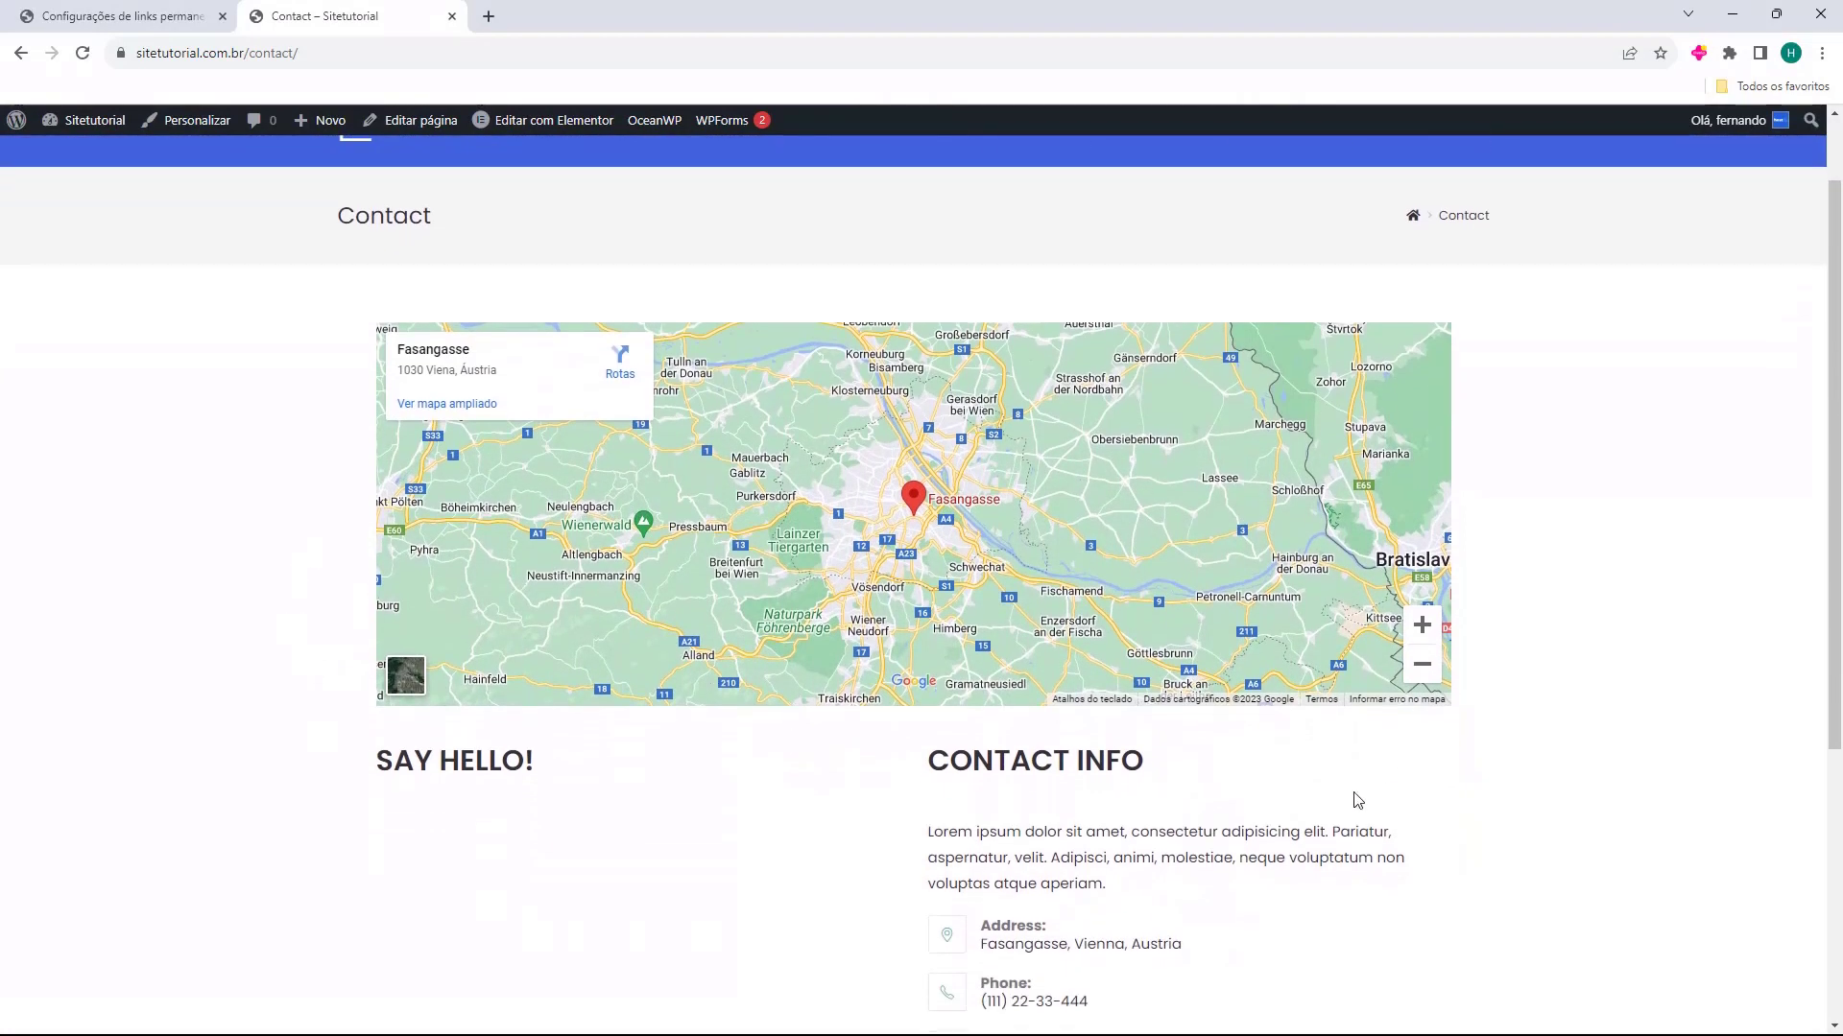
scroll(1353, 802, "down", 4)
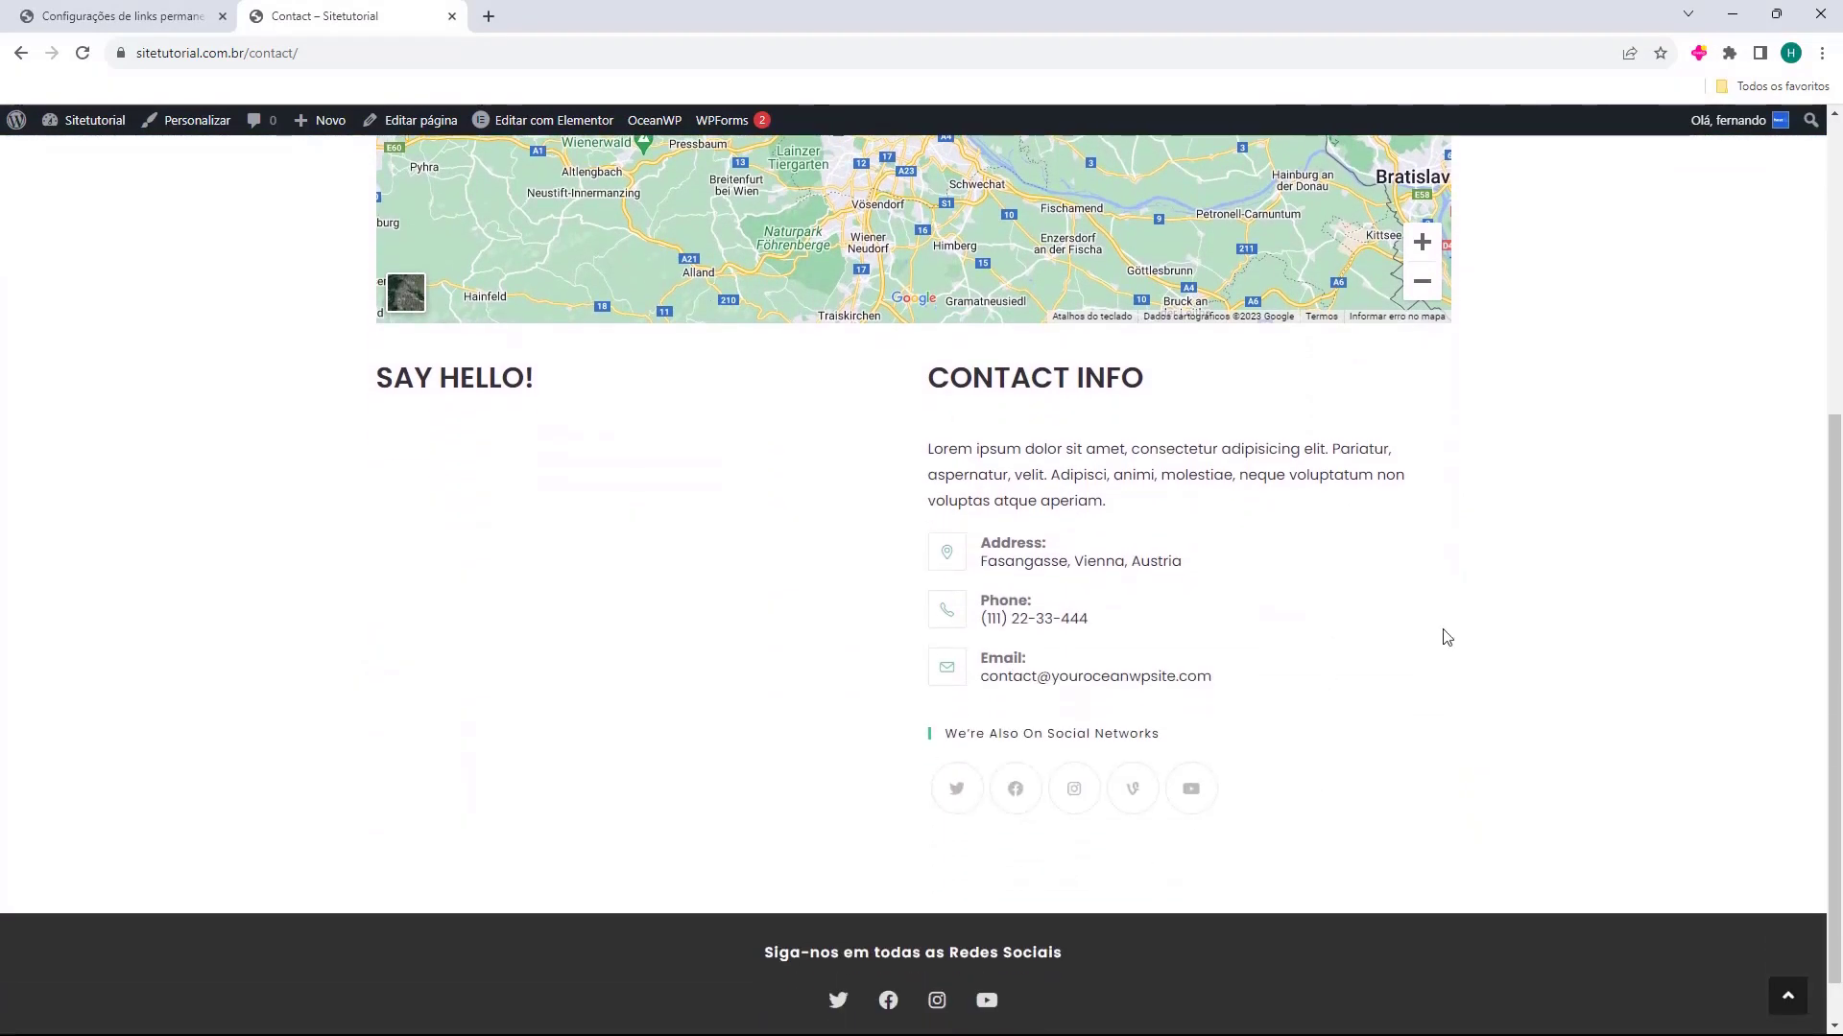
scroll(1060, 846, "up", 3)
scroll(1060, 846, "up", 2)
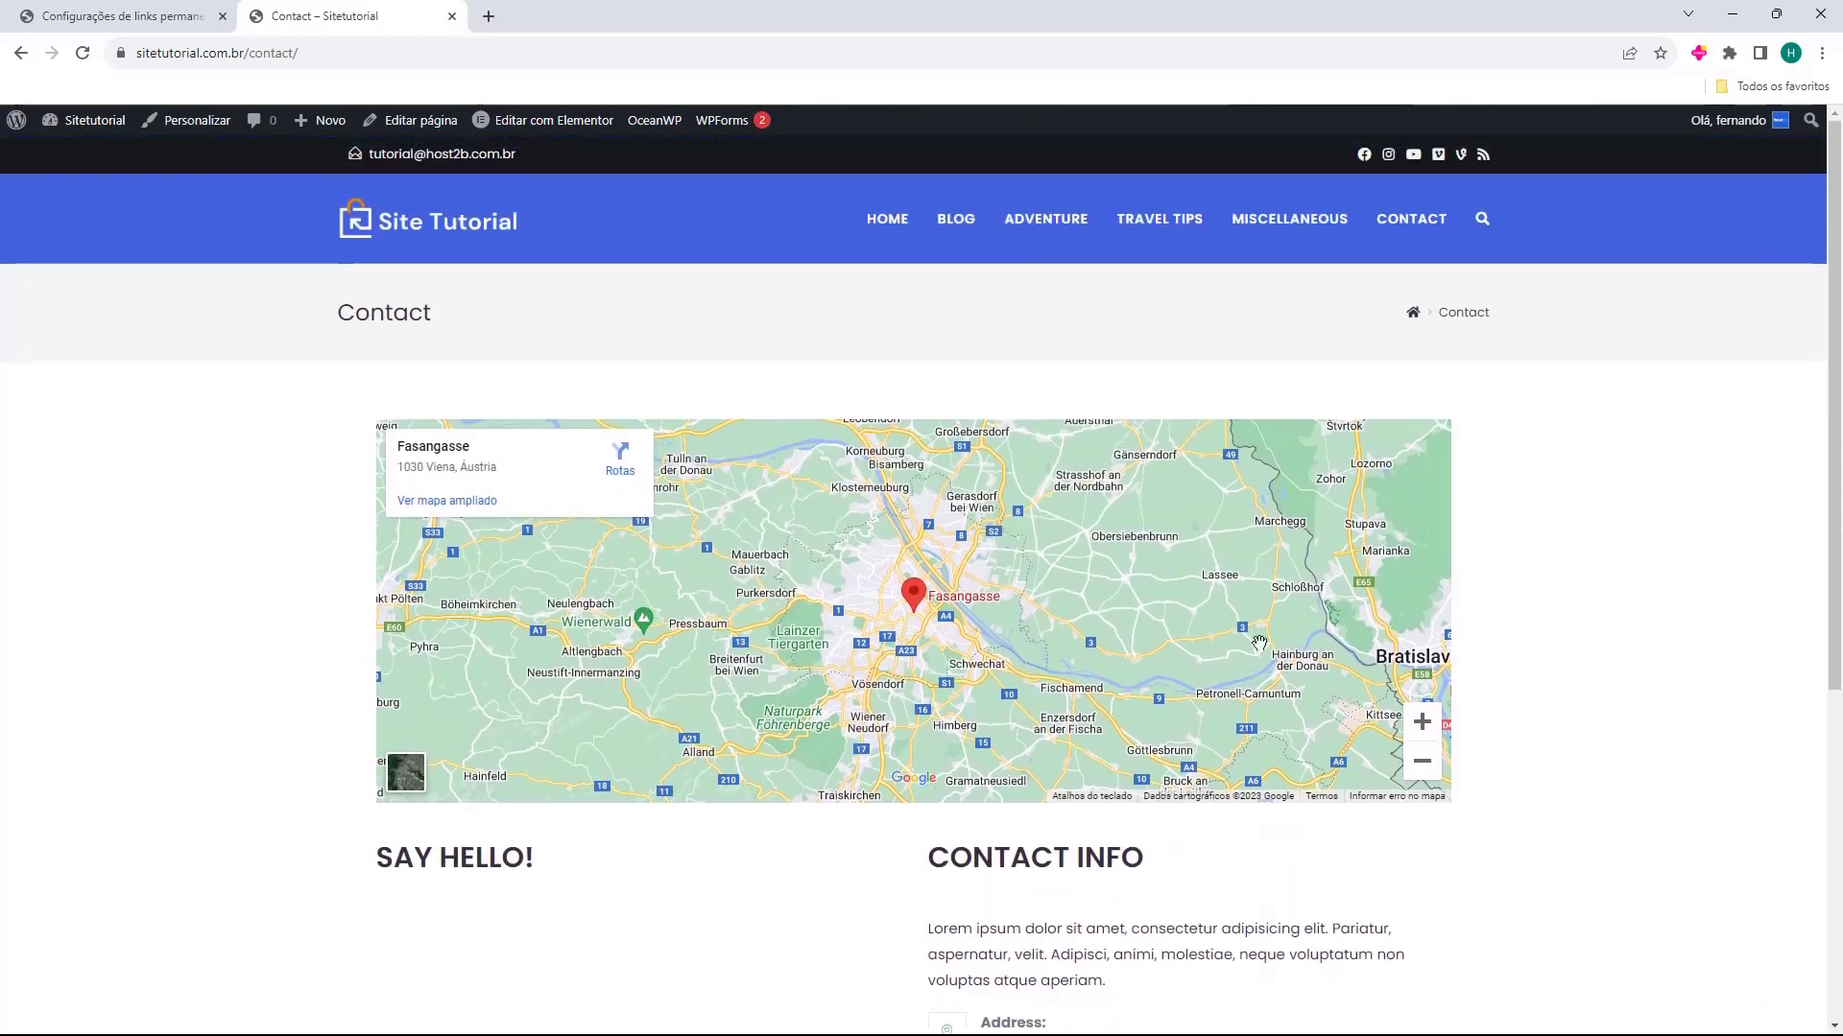
Return to the home page and review the Popular Posts, Adventure Travel and Useful Travel Tips sections
left_click(879, 228)
scroll(773, 445, "down", 2)
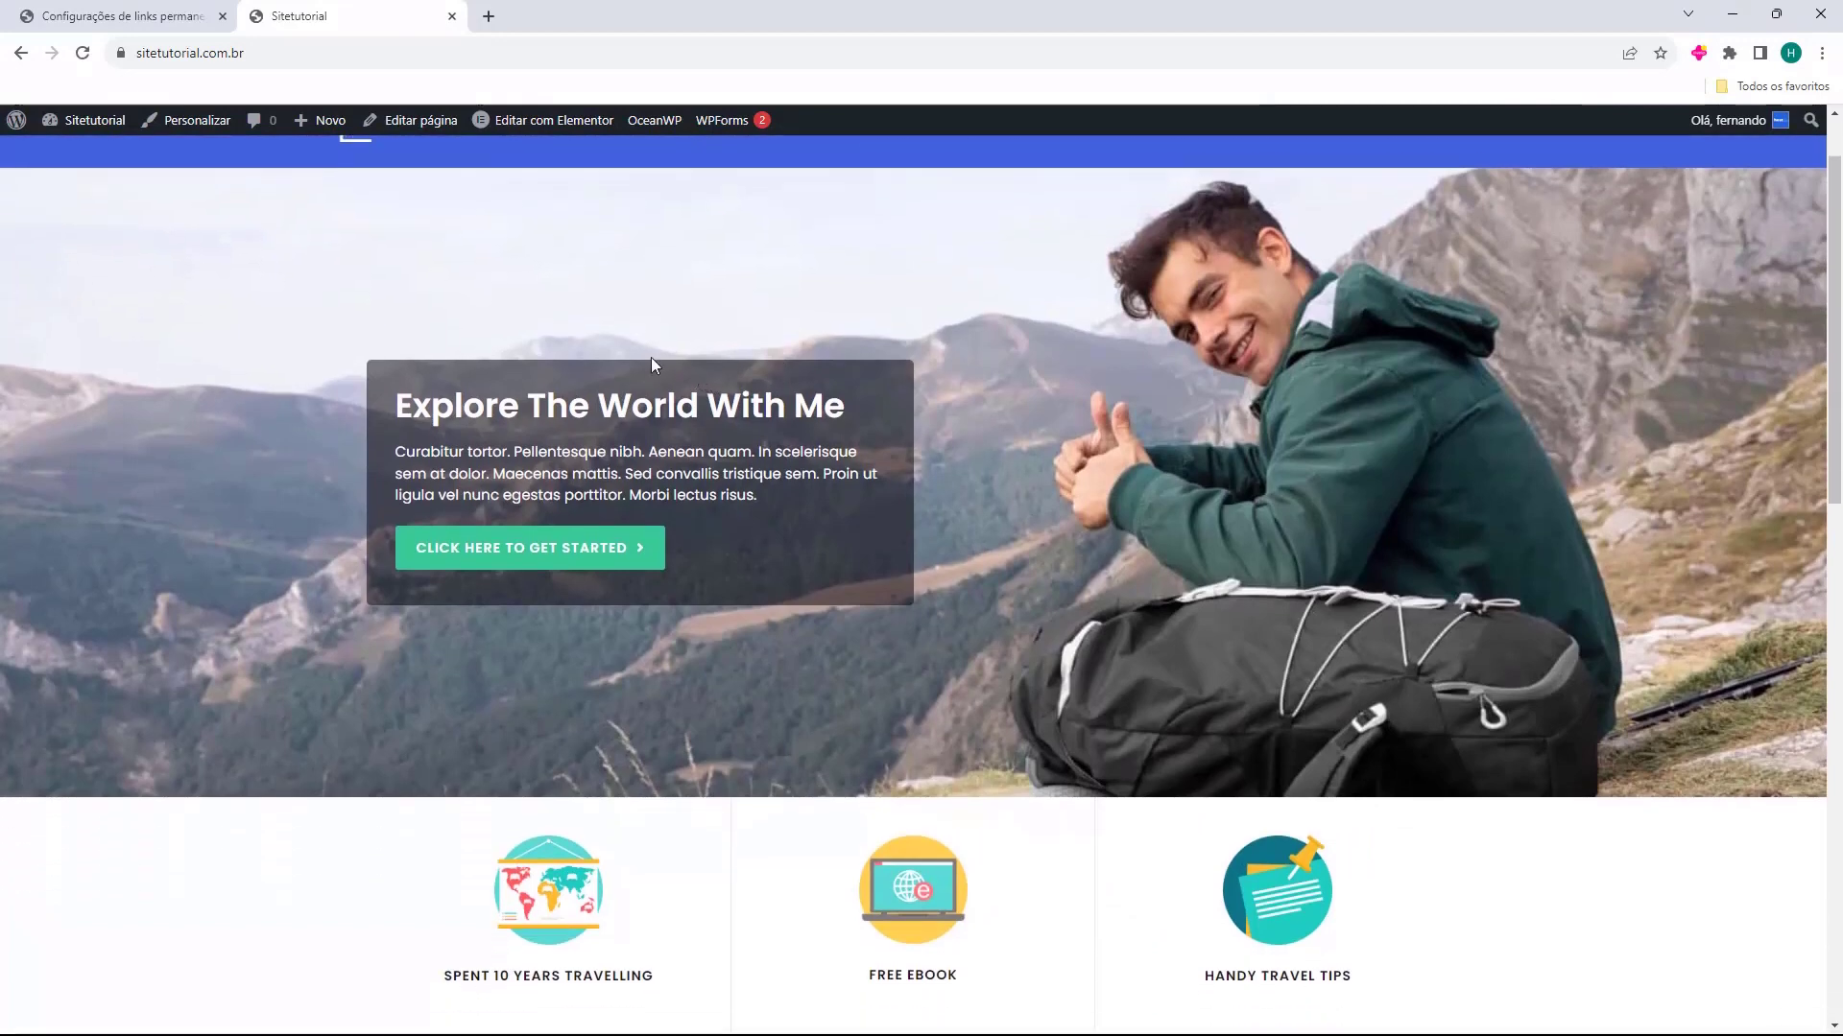
scroll(400, 407, "down", 1)
scroll(399, 414, "down", 3)
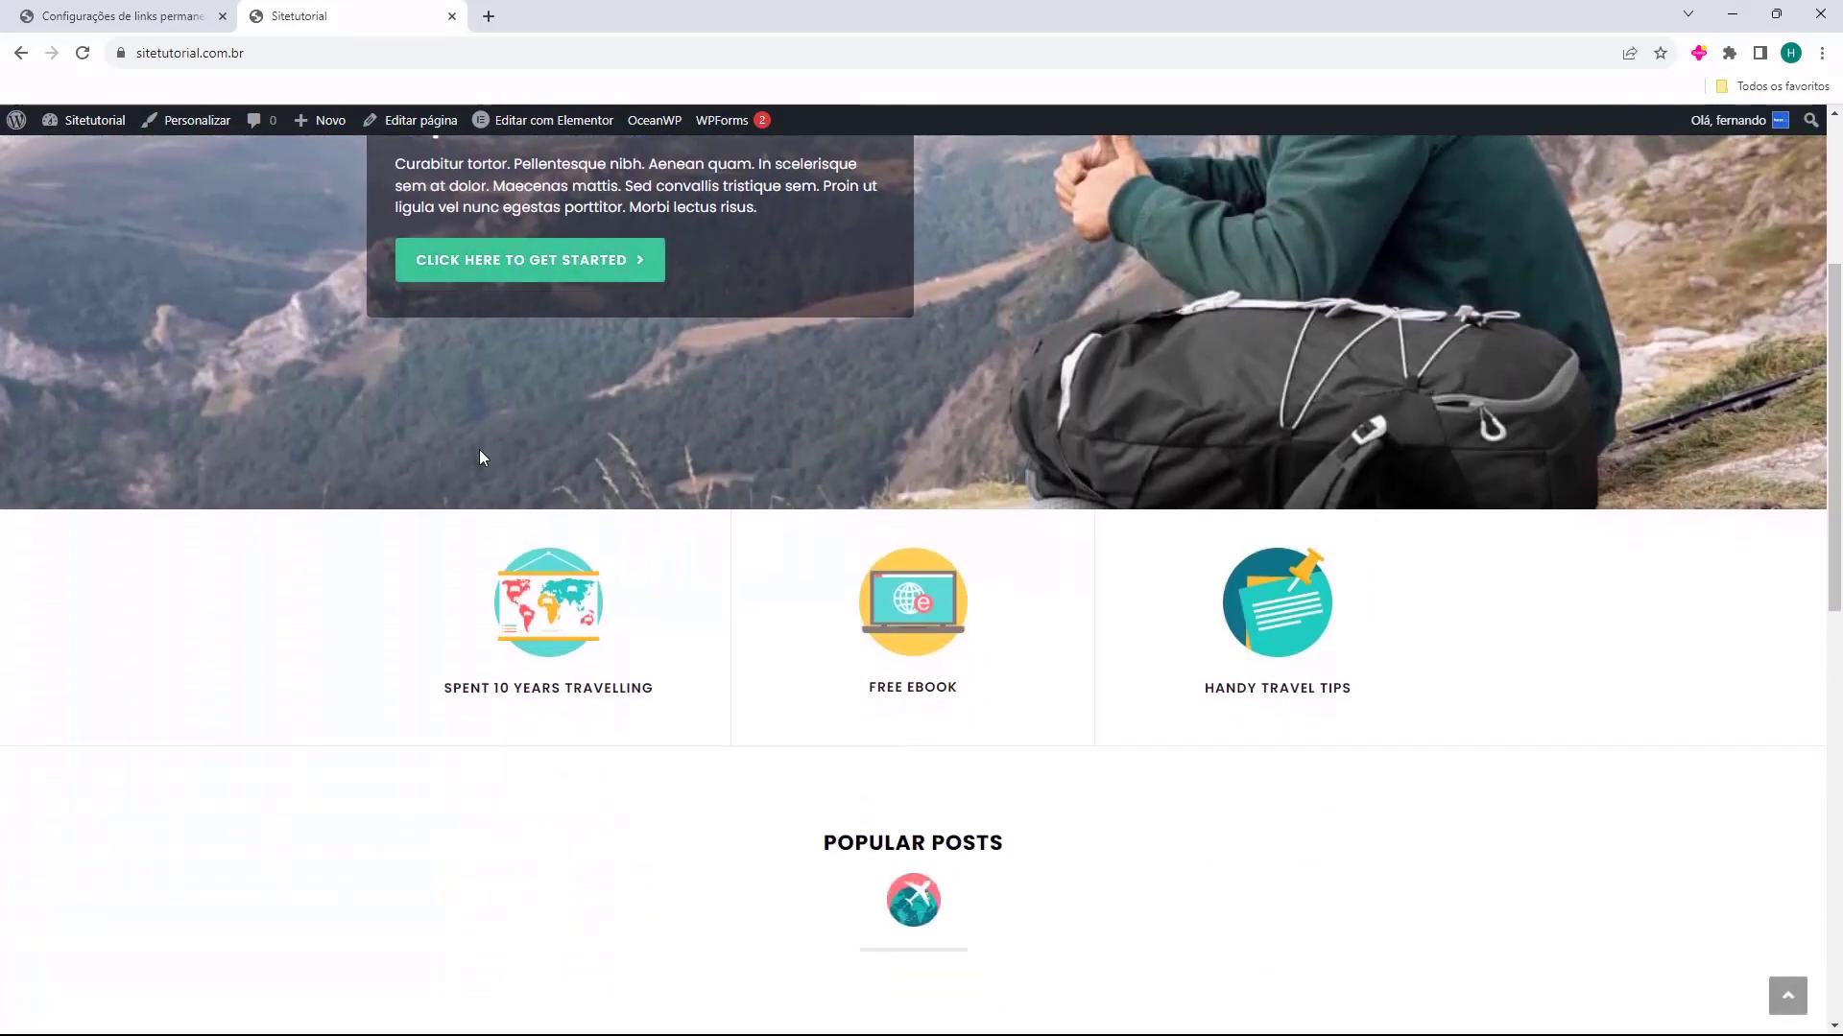
scroll(1086, 737, "down", 8)
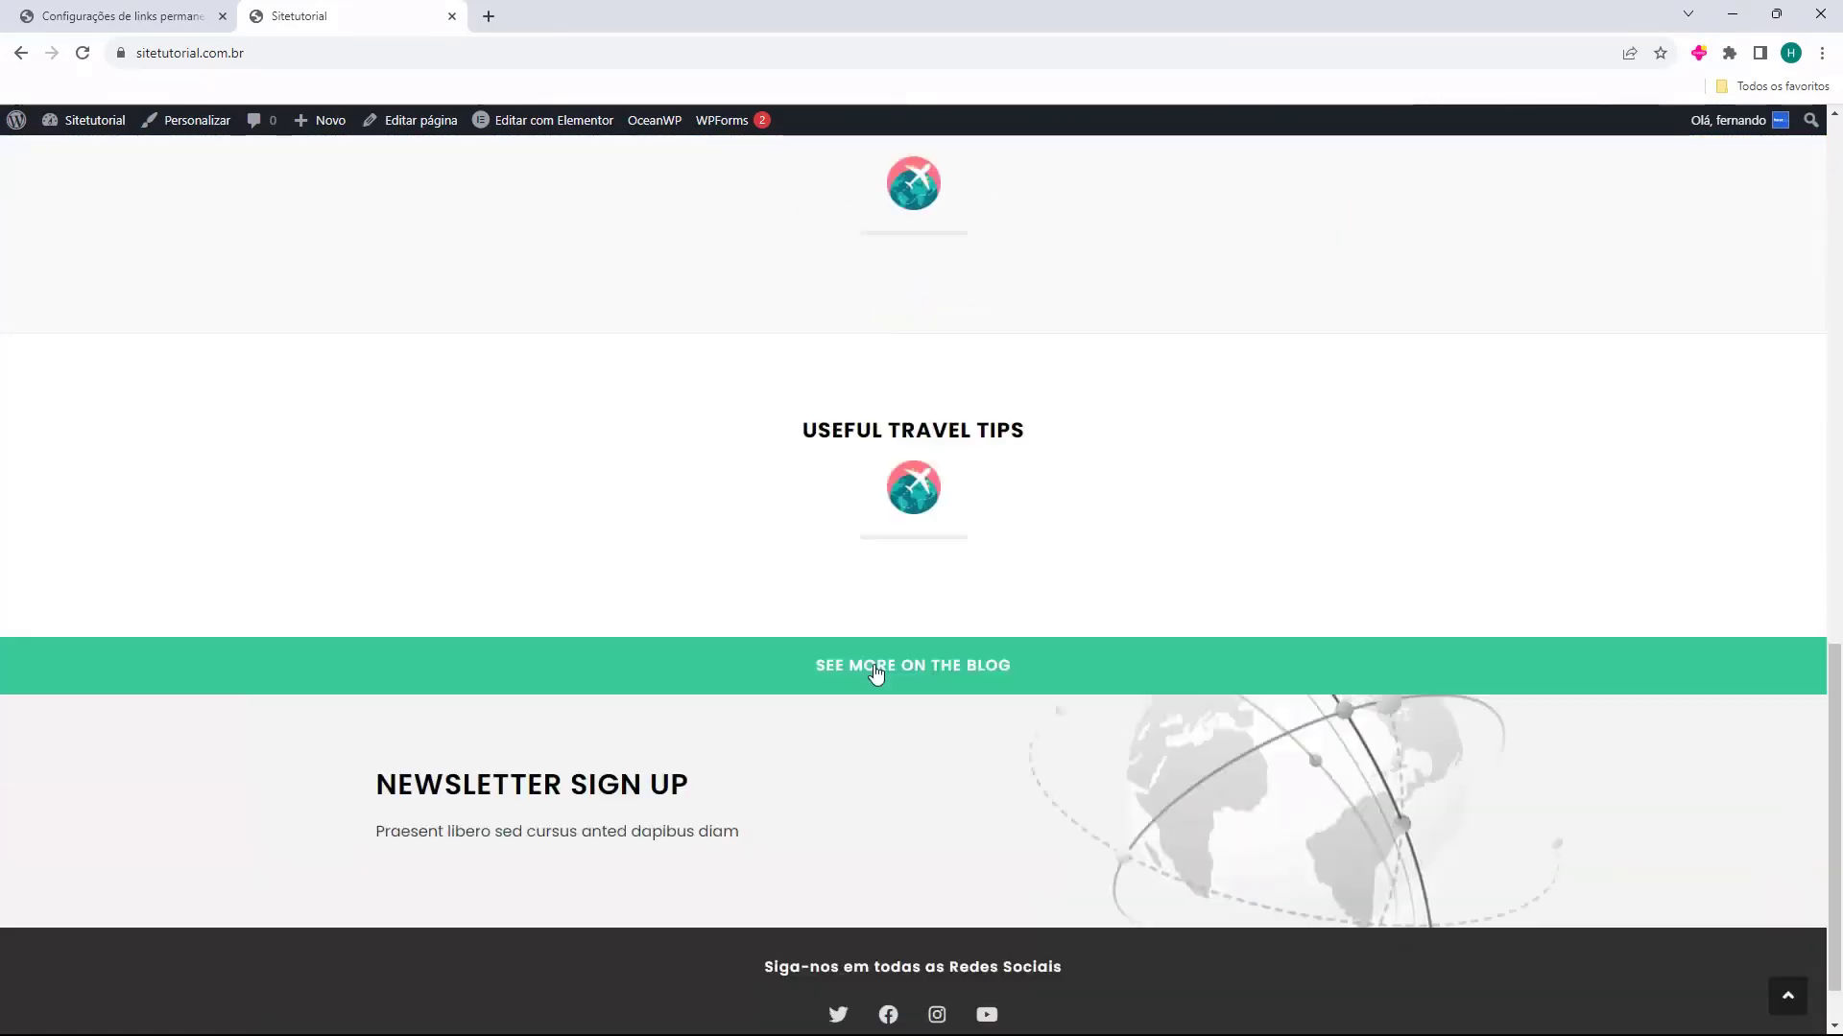
scroll(1119, 716, "up", 15)
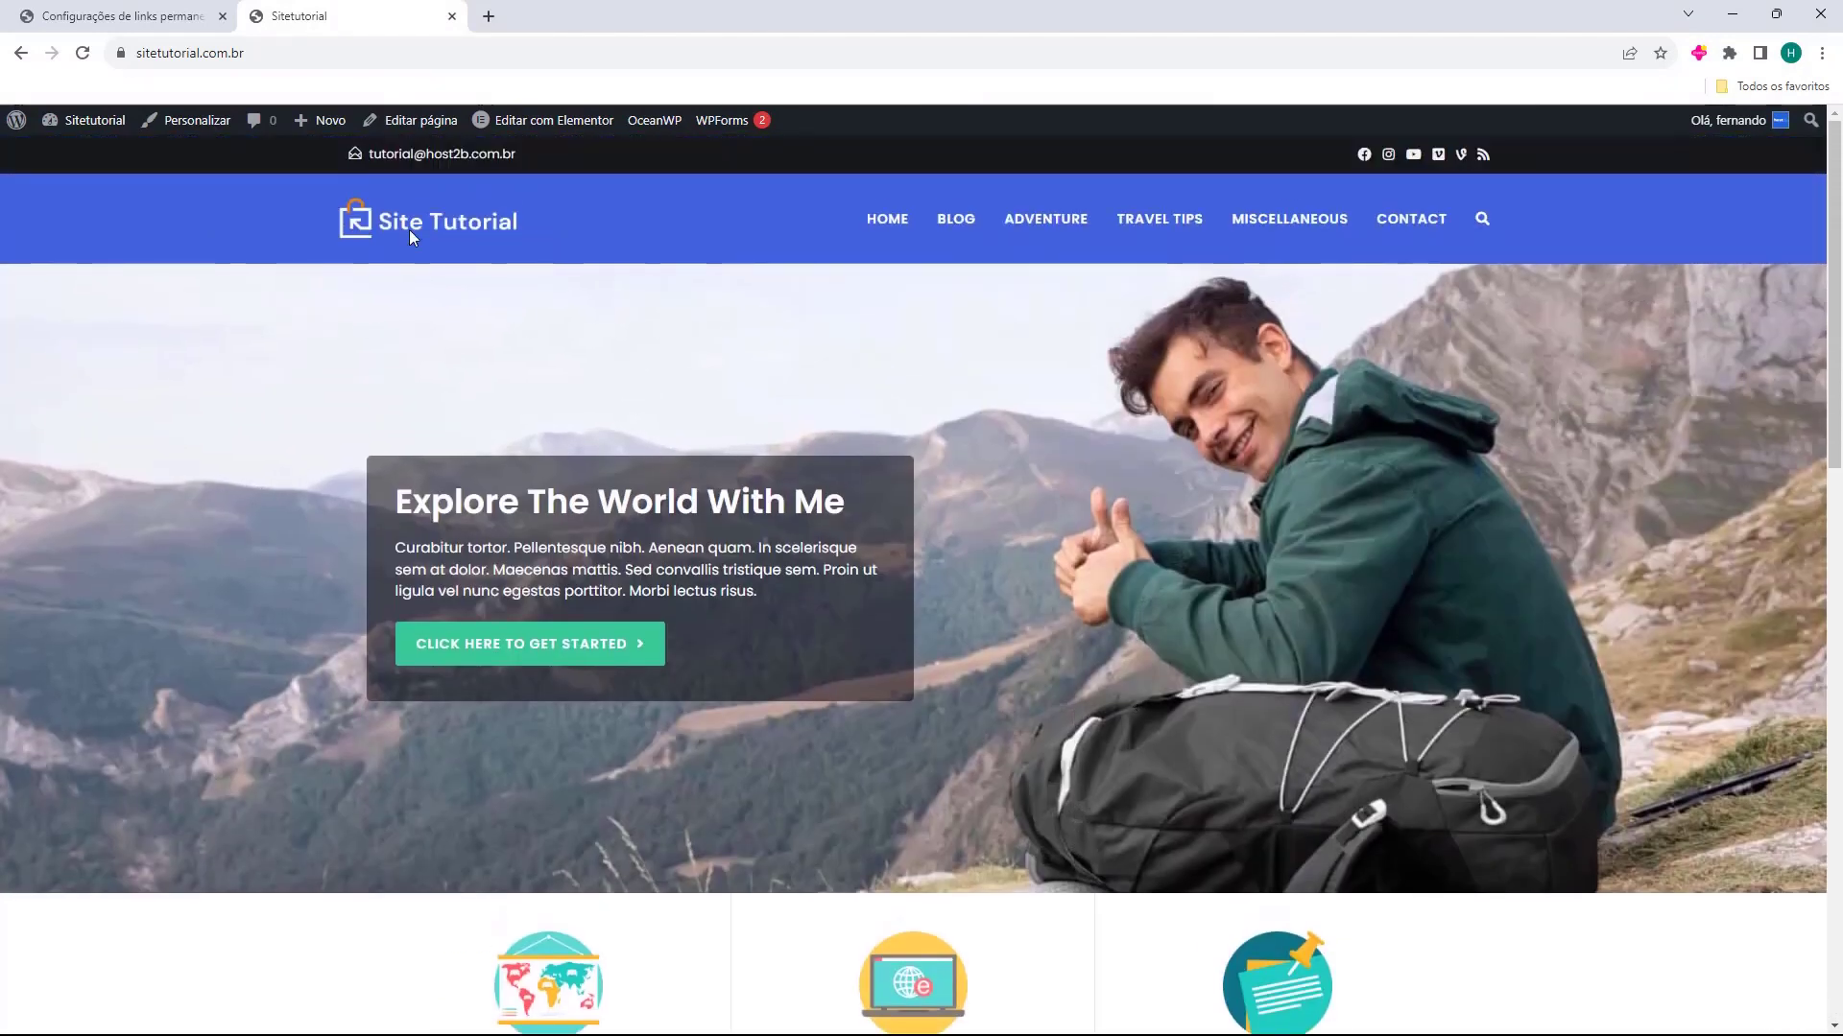
Close the site's tab, open the WPForms forms overview from the WordPress dashboard, and dismiss the Calculations addon notification
left_click(125, 16)
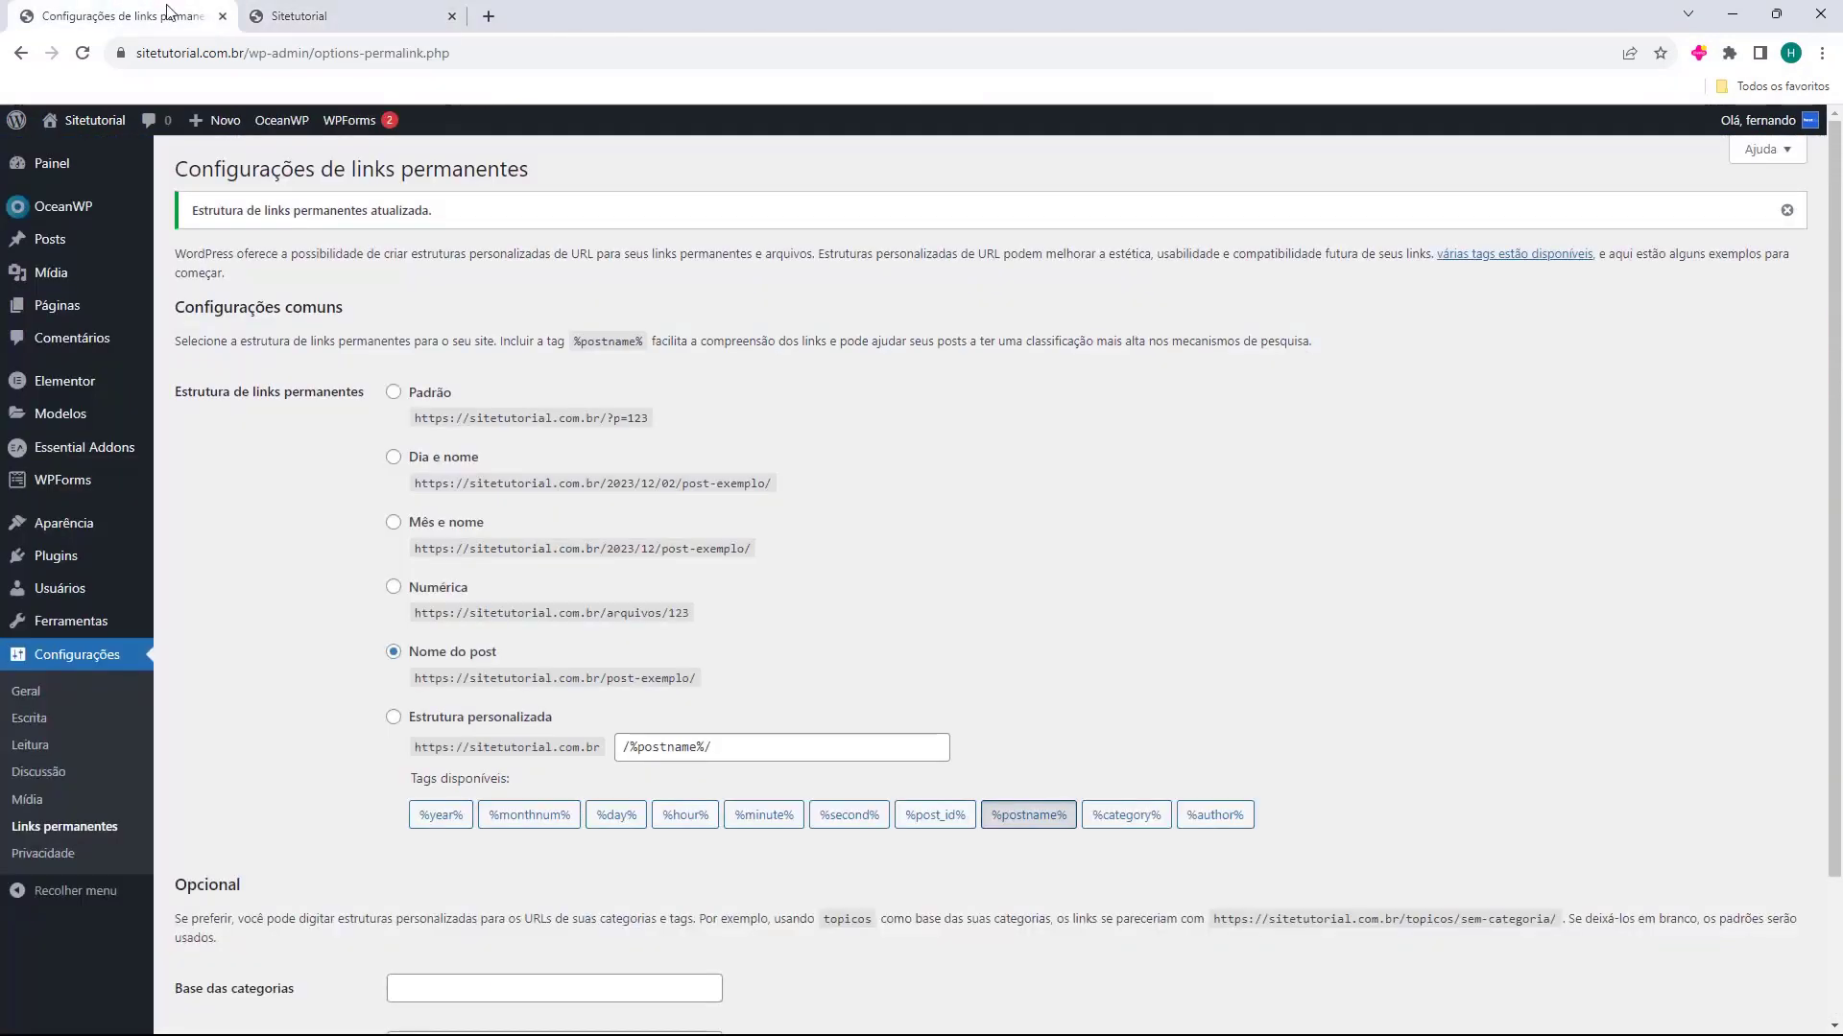
middle_click(309, 15)
left_click(45, 175)
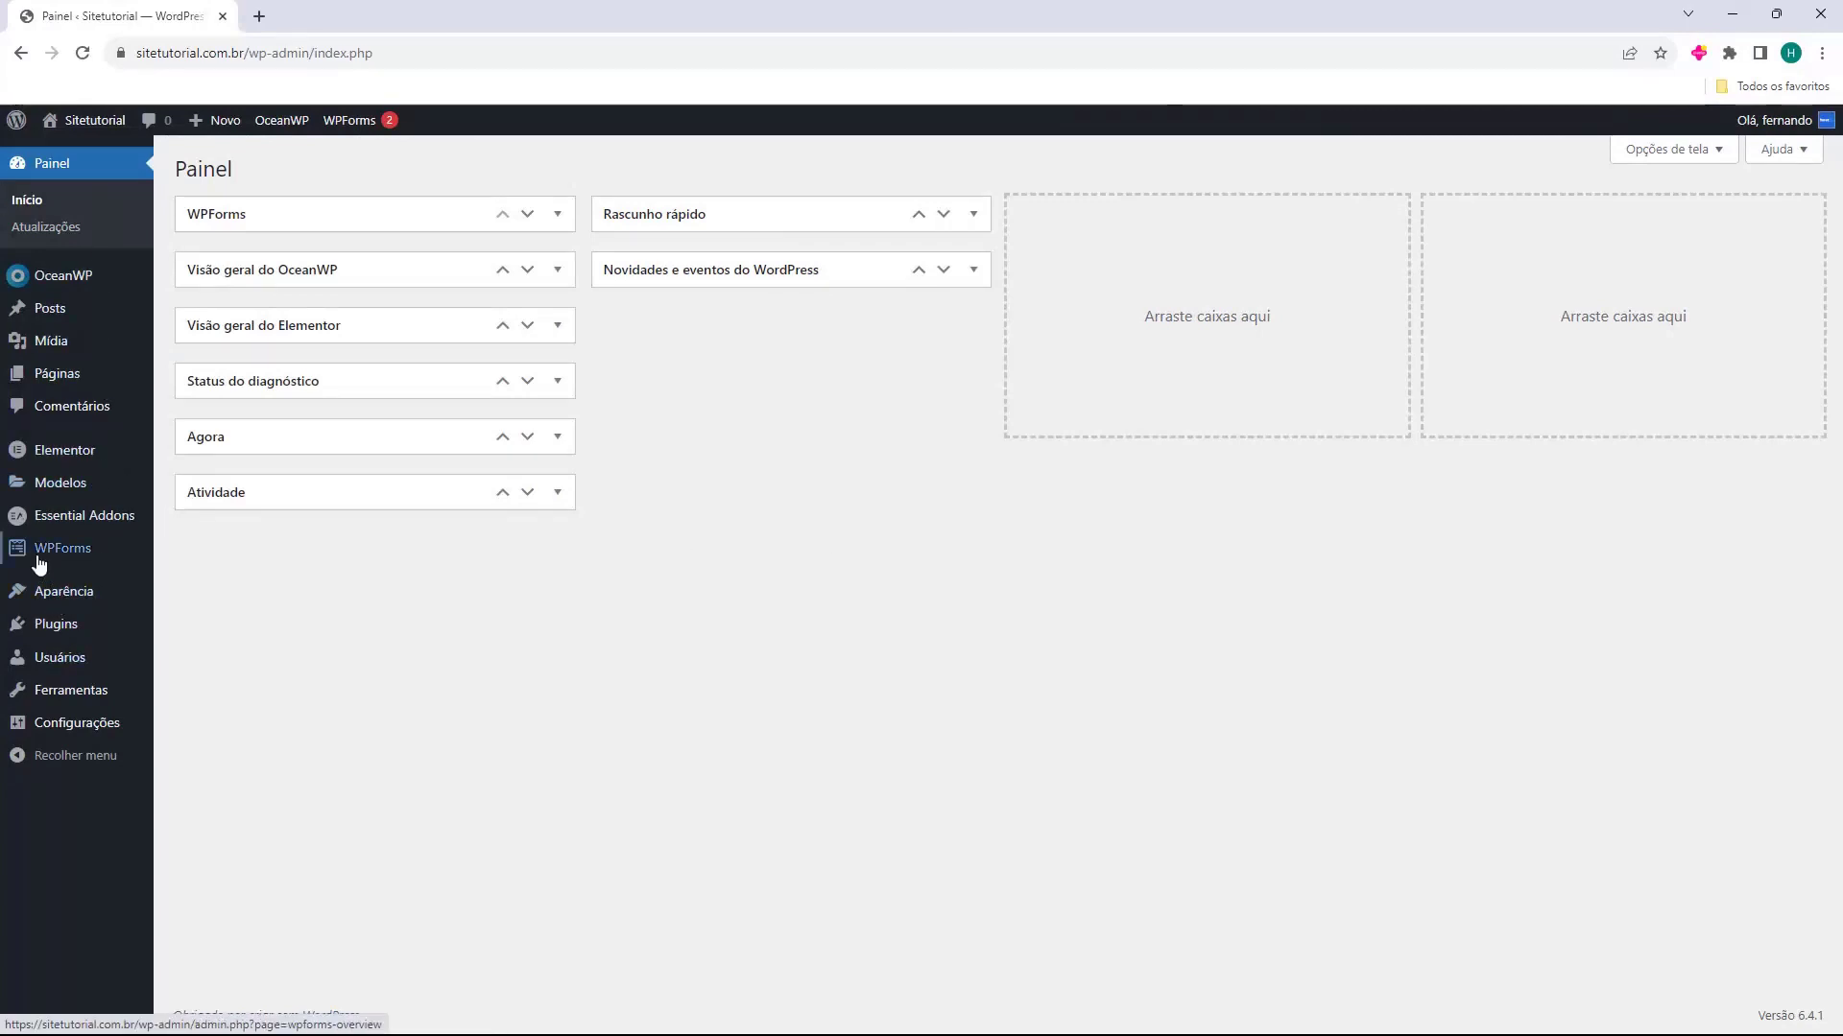
mouse_move(64, 562)
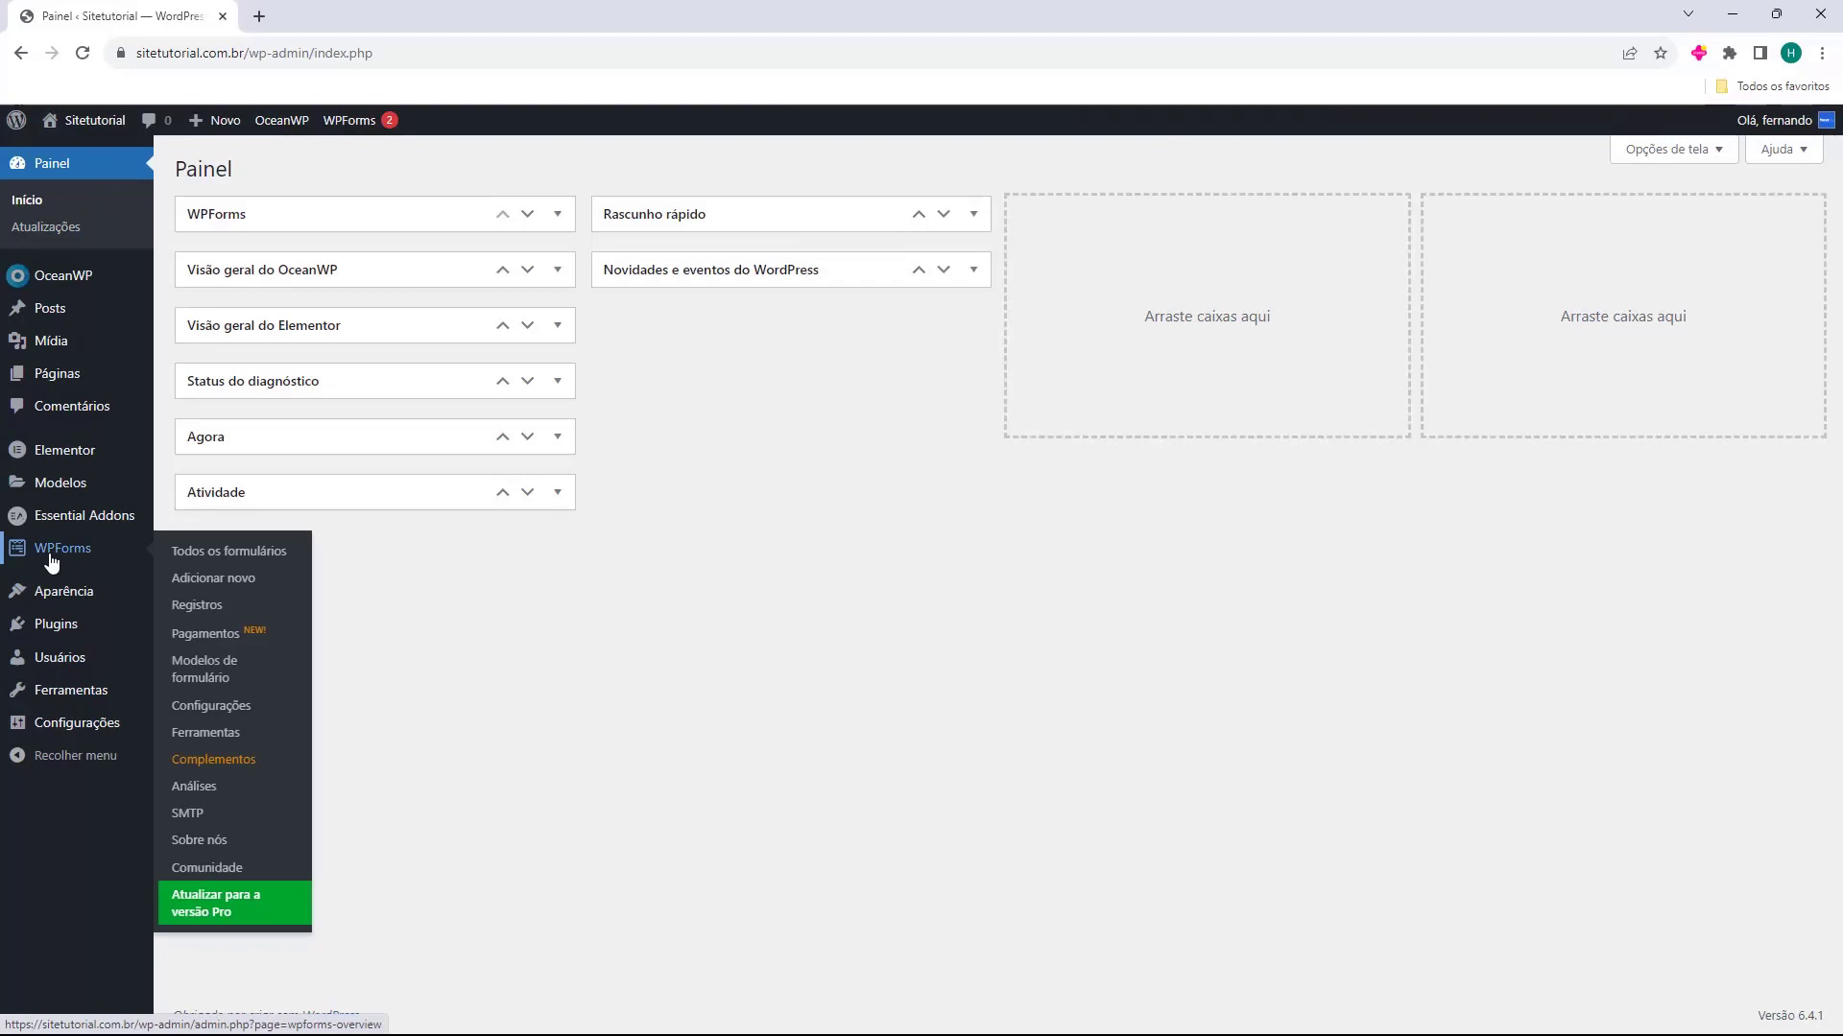
left_click(64, 563)
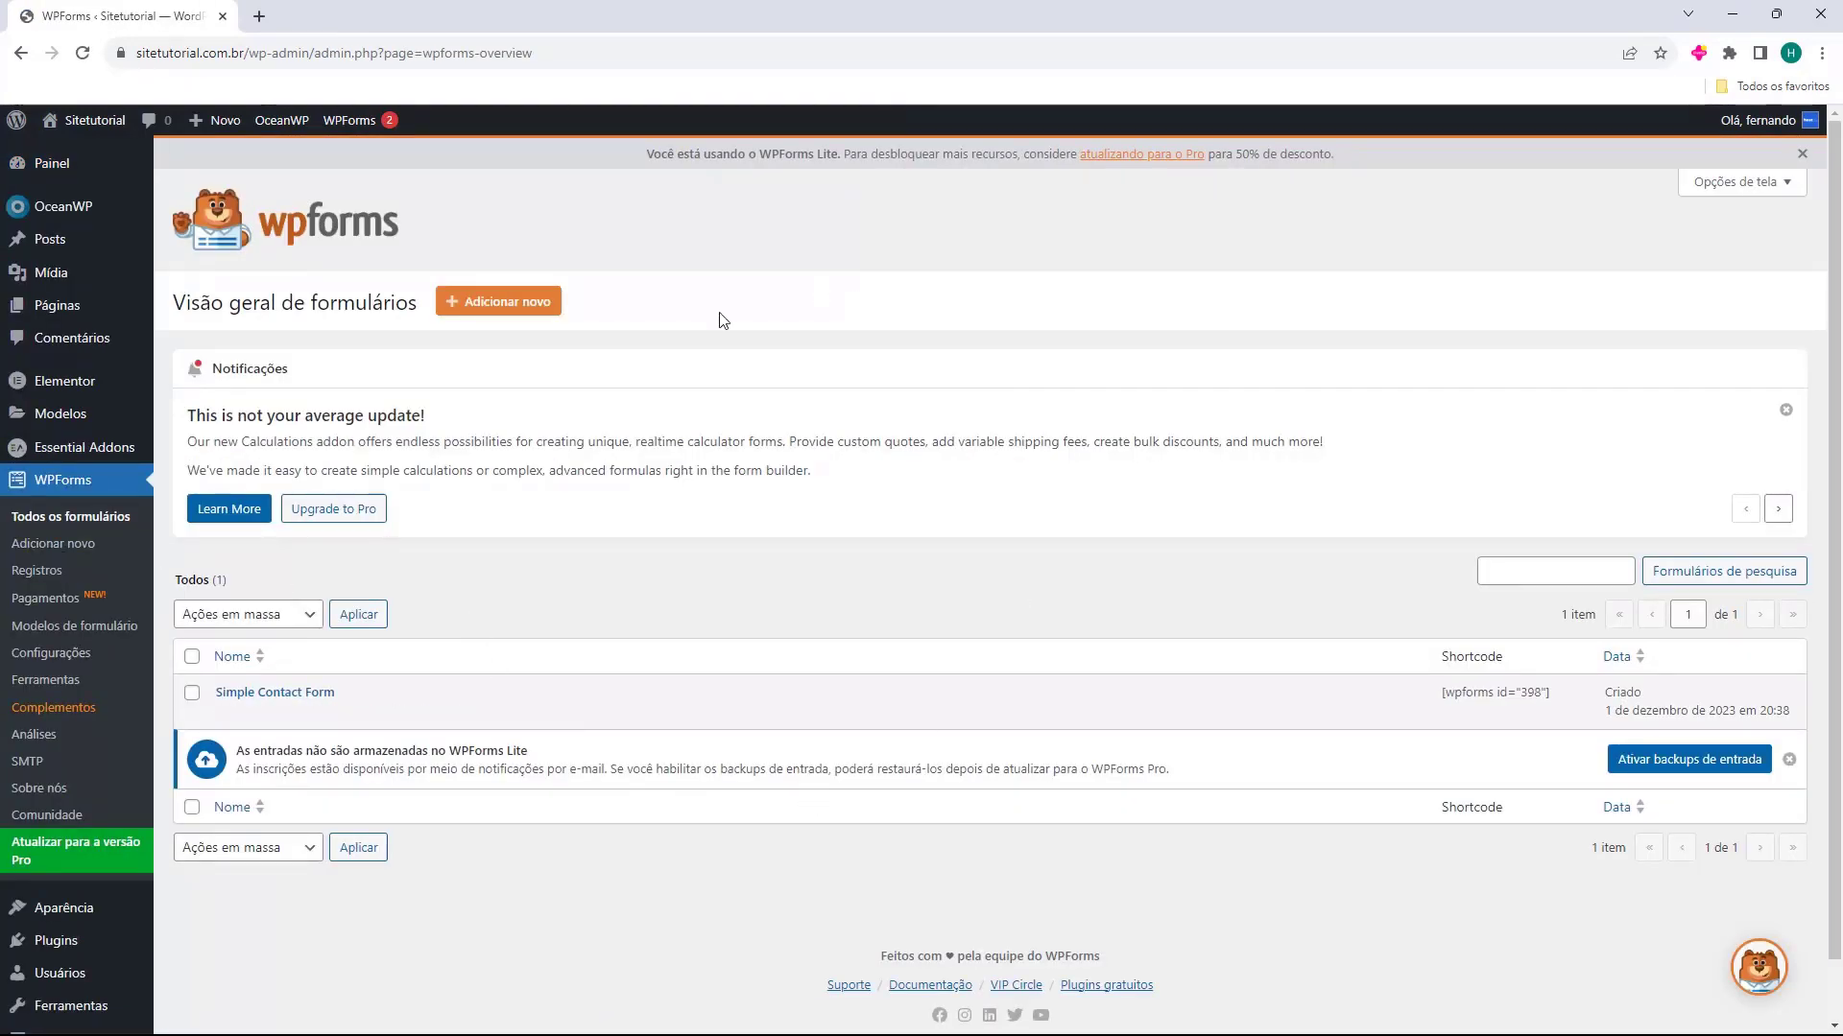
mouse_move(848, 722)
left_click(1786, 411)
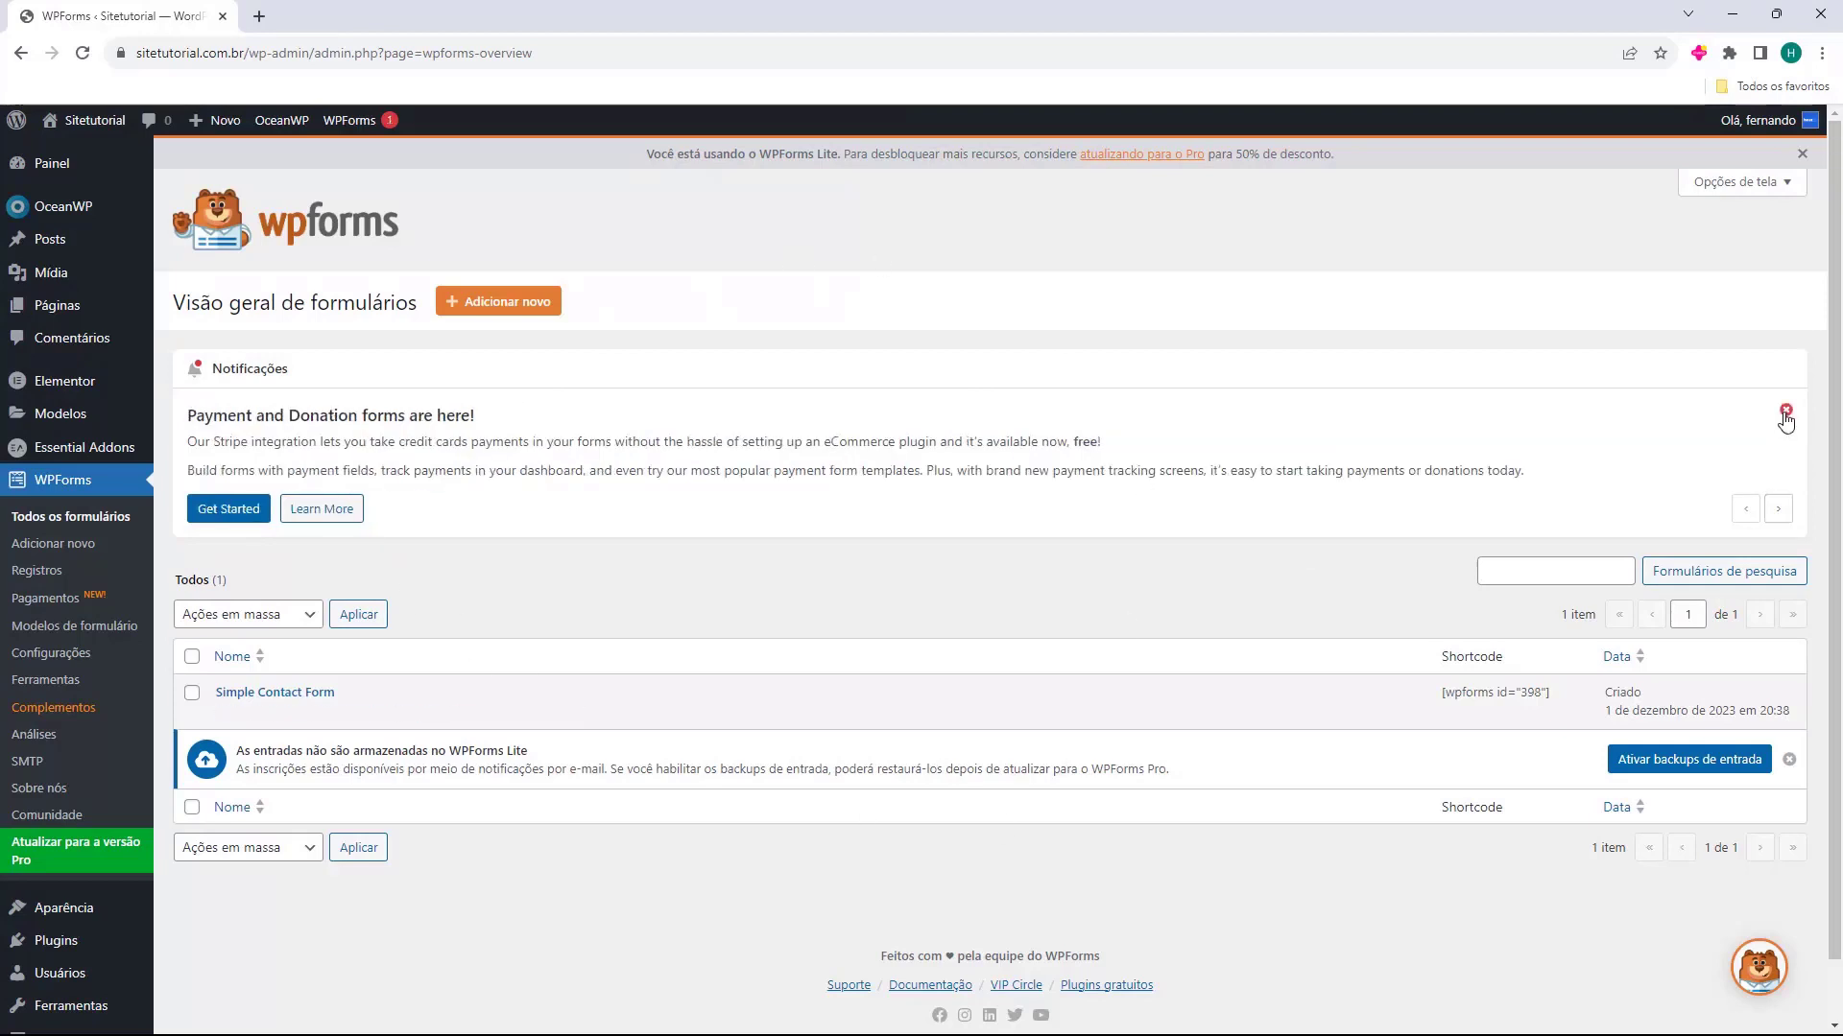
Dismiss the Payment and Donation forms notification and start a new form named "Formulario de Contato"
left_click(1786, 411)
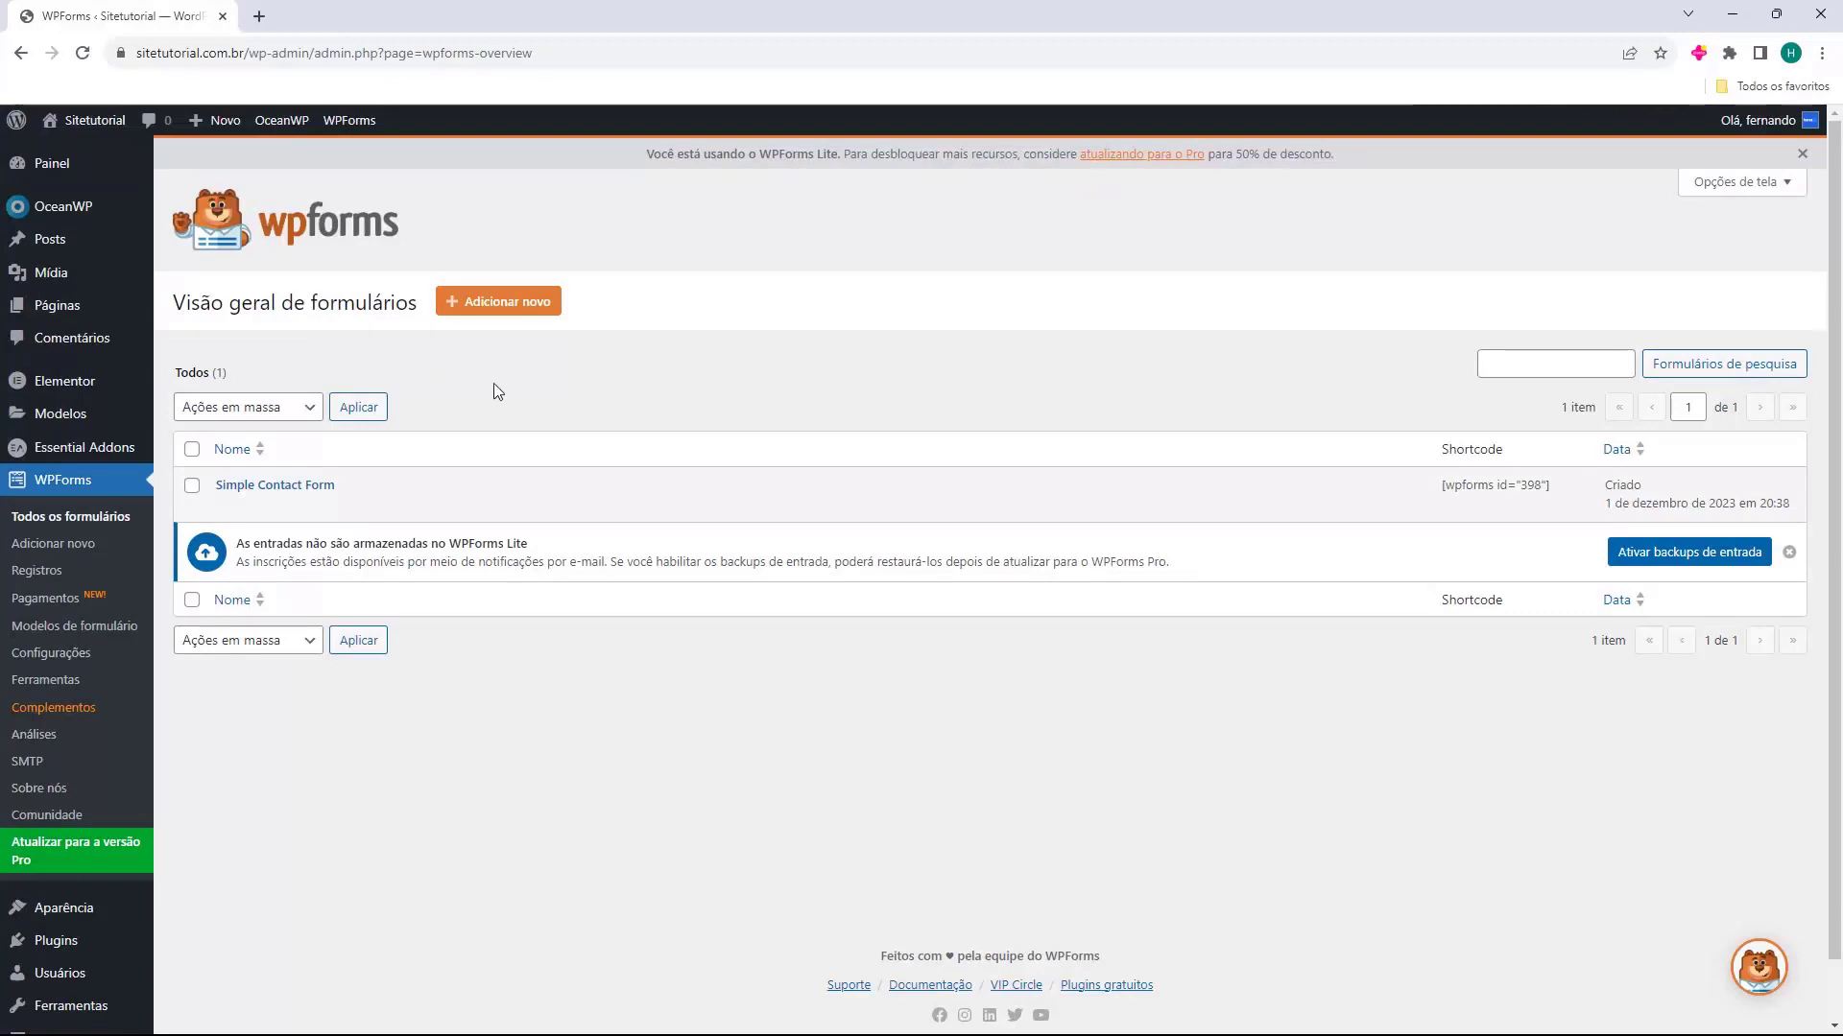
left_click(498, 304)
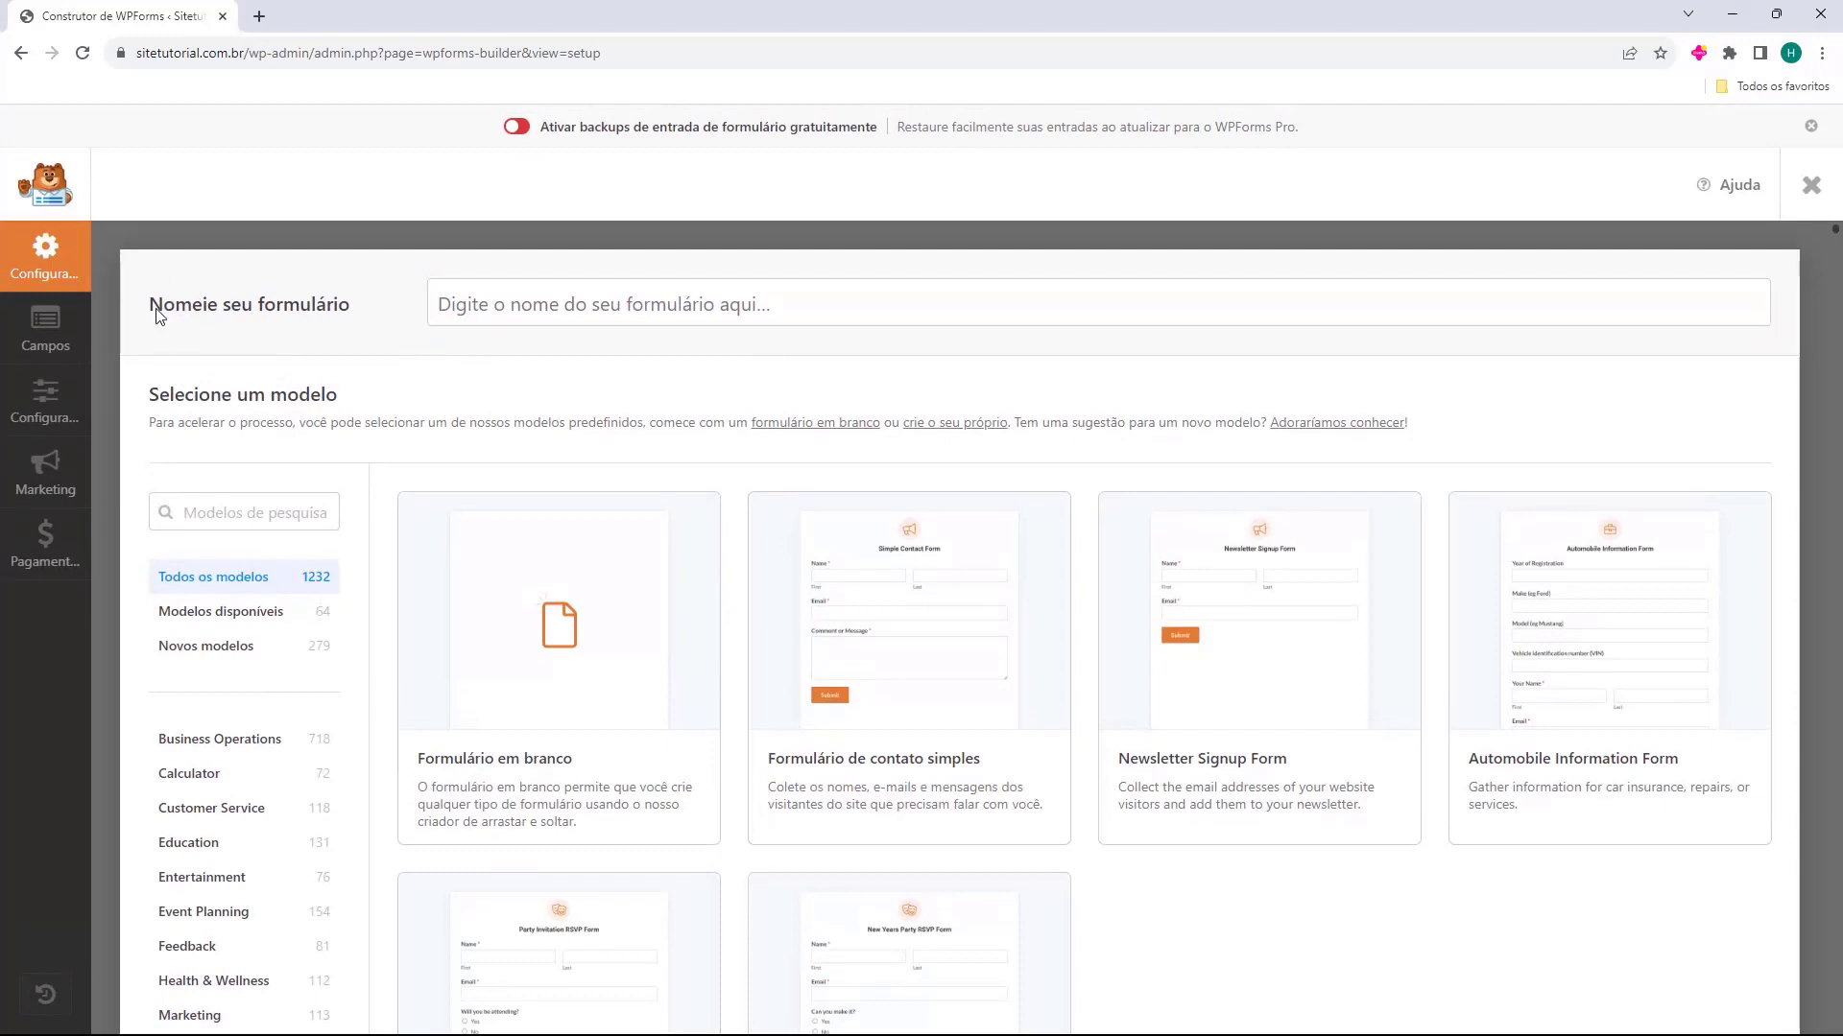
double_click(159, 307)
left_click(596, 304)
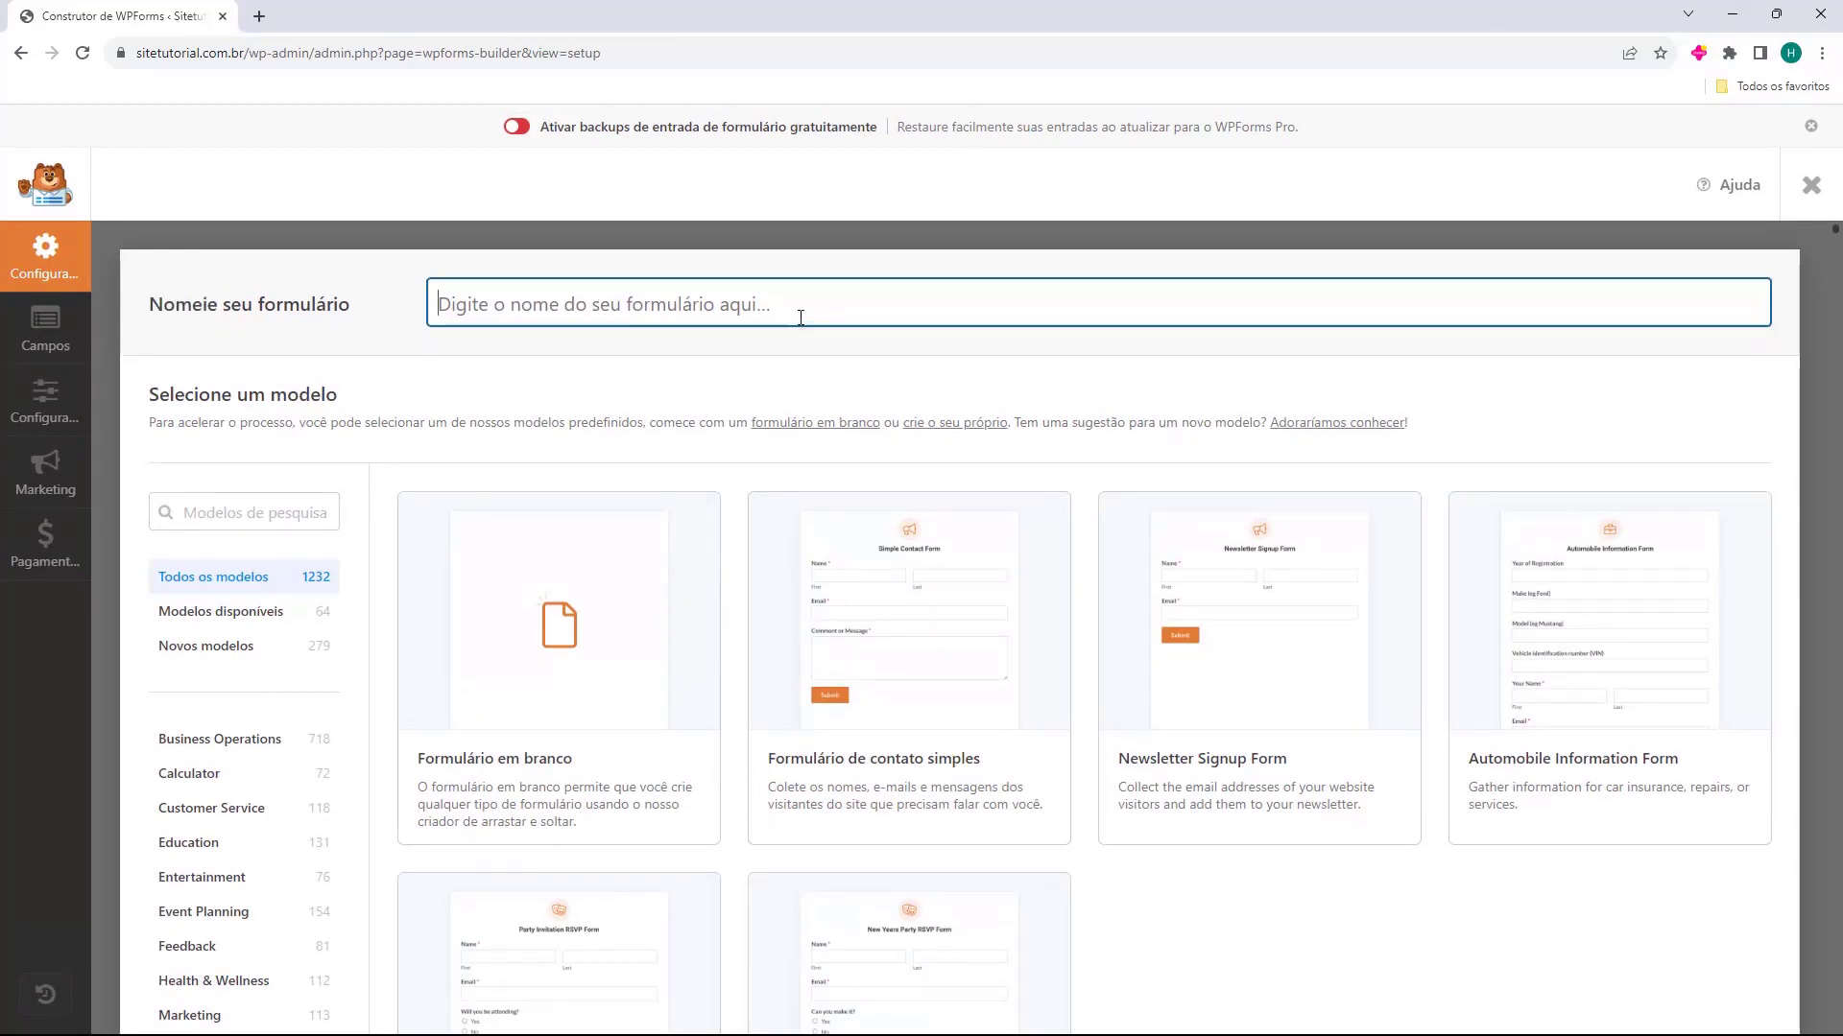
type("Formulario de Contato")
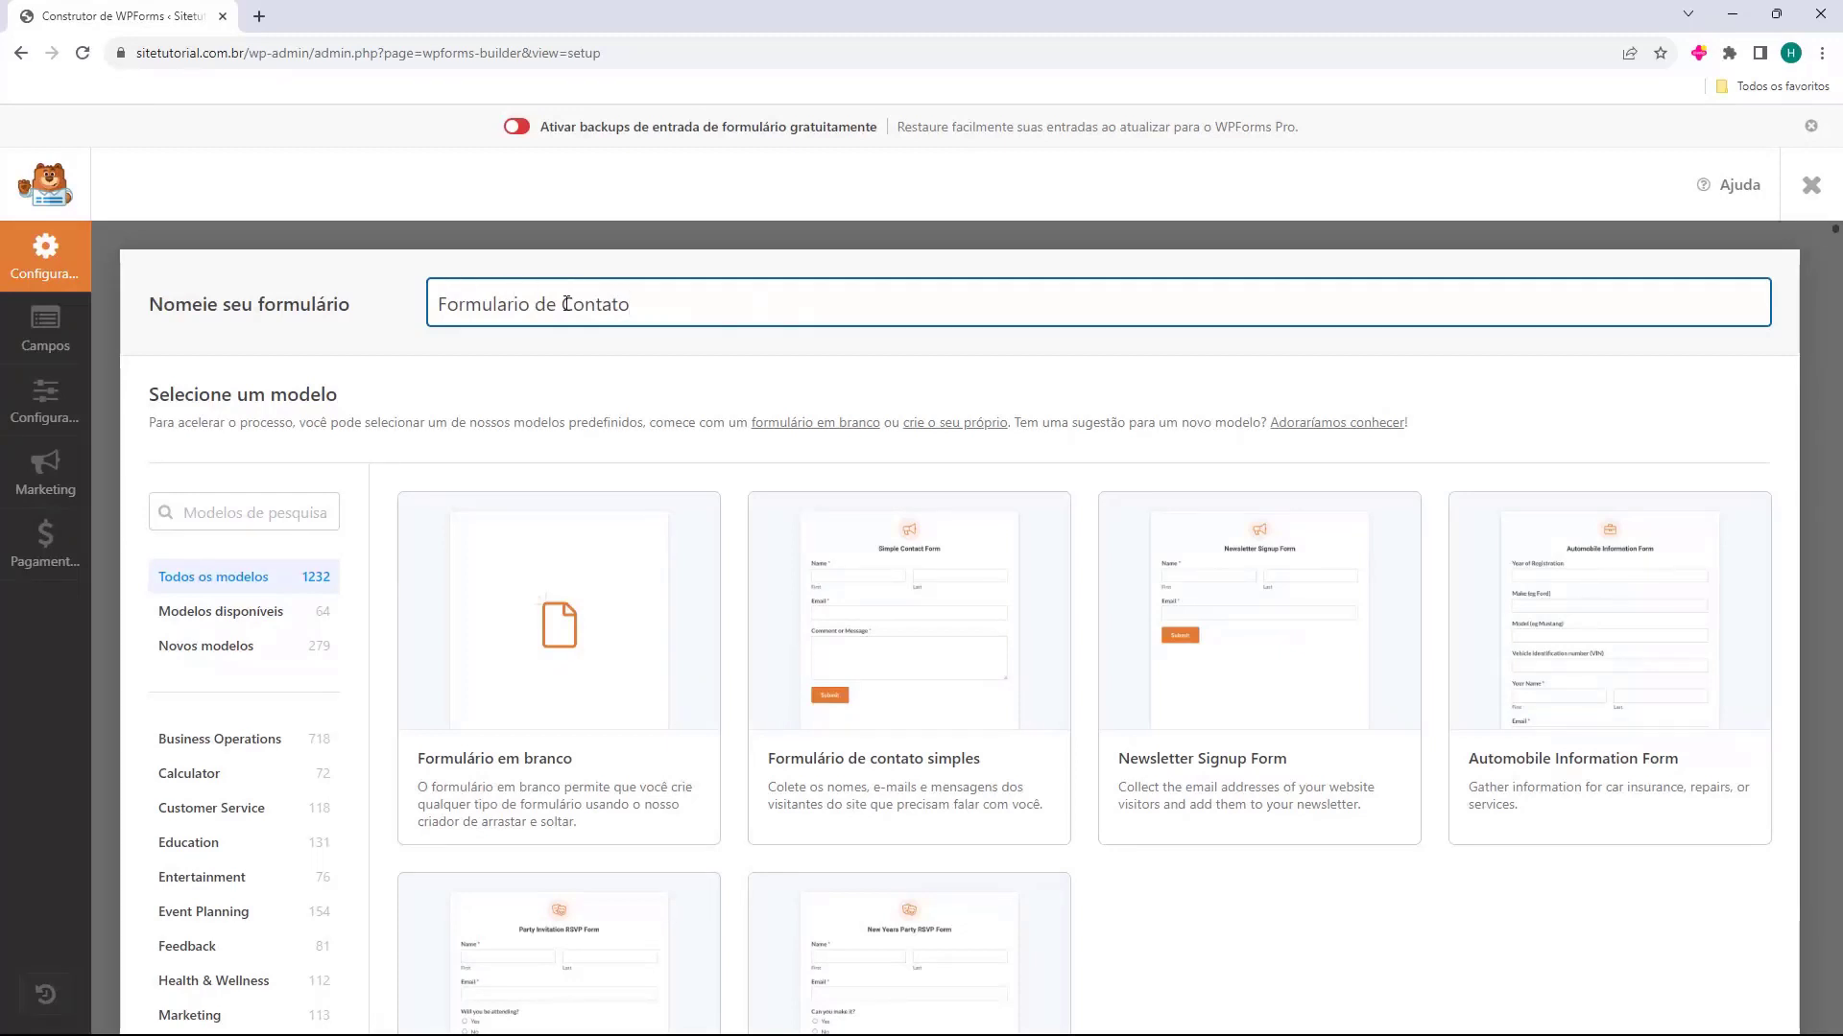
Create the form from the "Formulário de contato simples" template
scroll(502, 391, "down", 2)
mouse_move(485, 388)
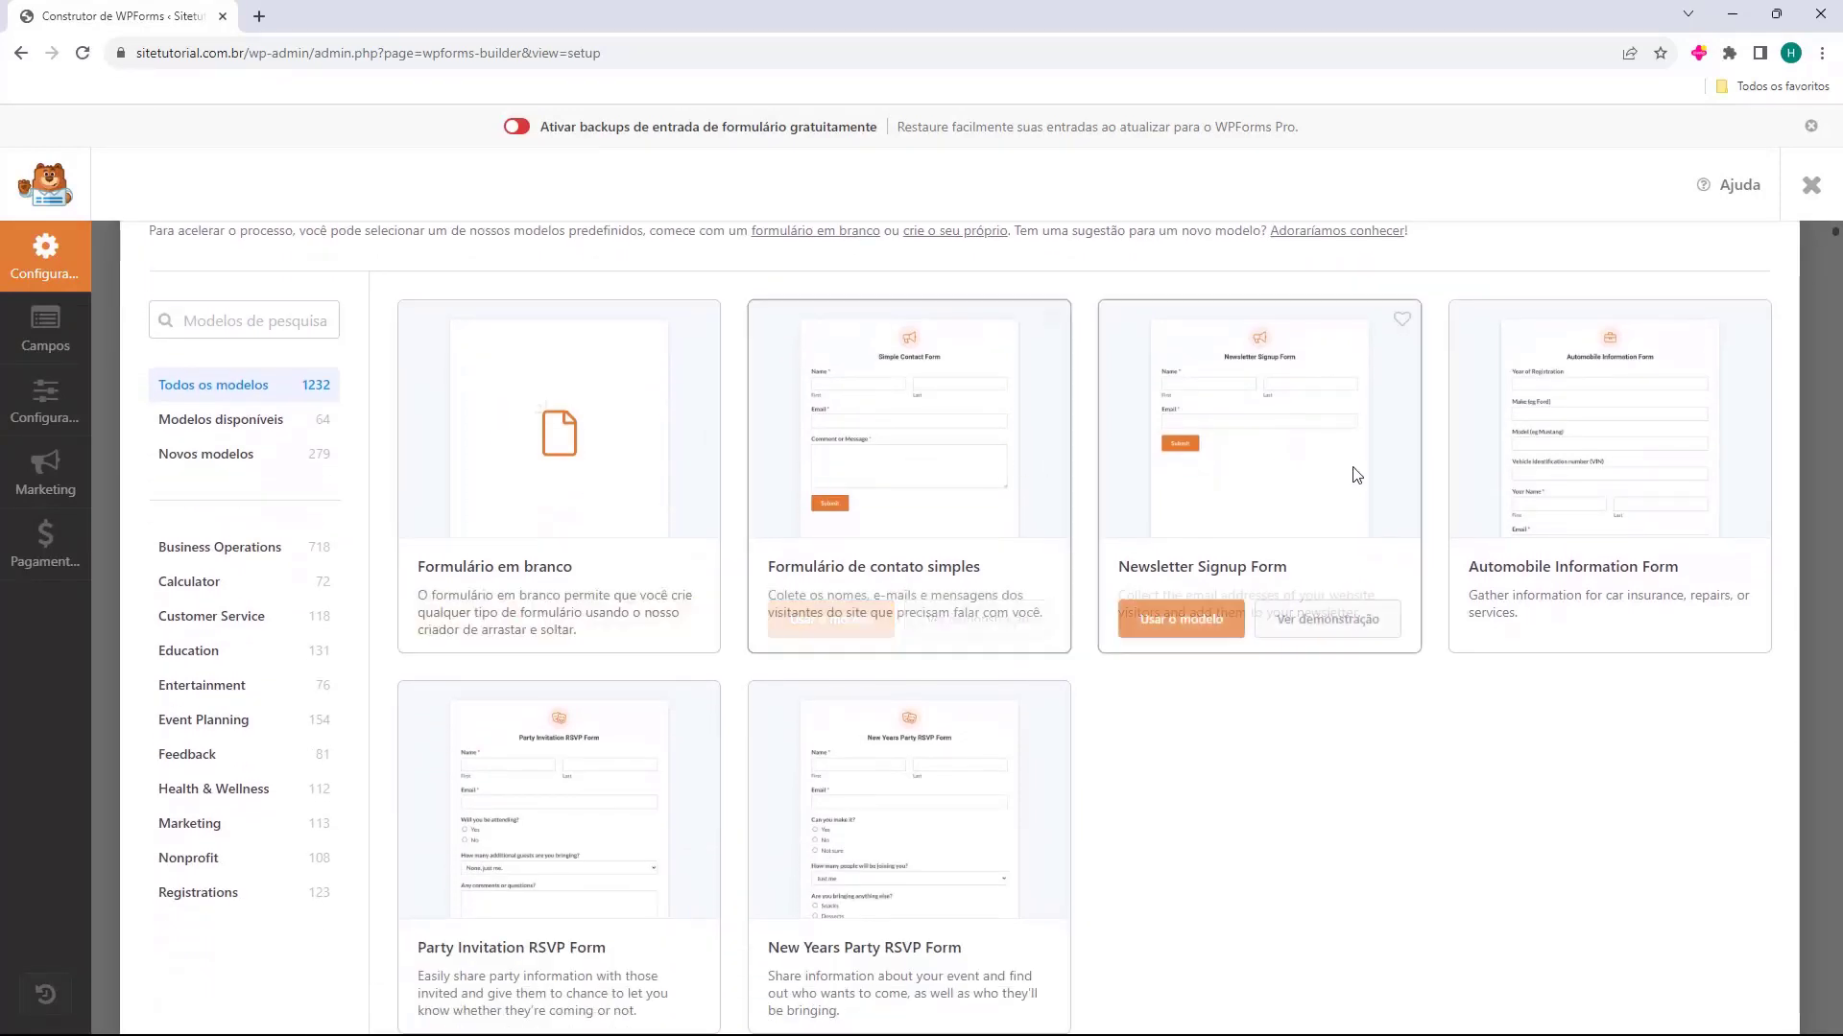
mouse_move(863, 793)
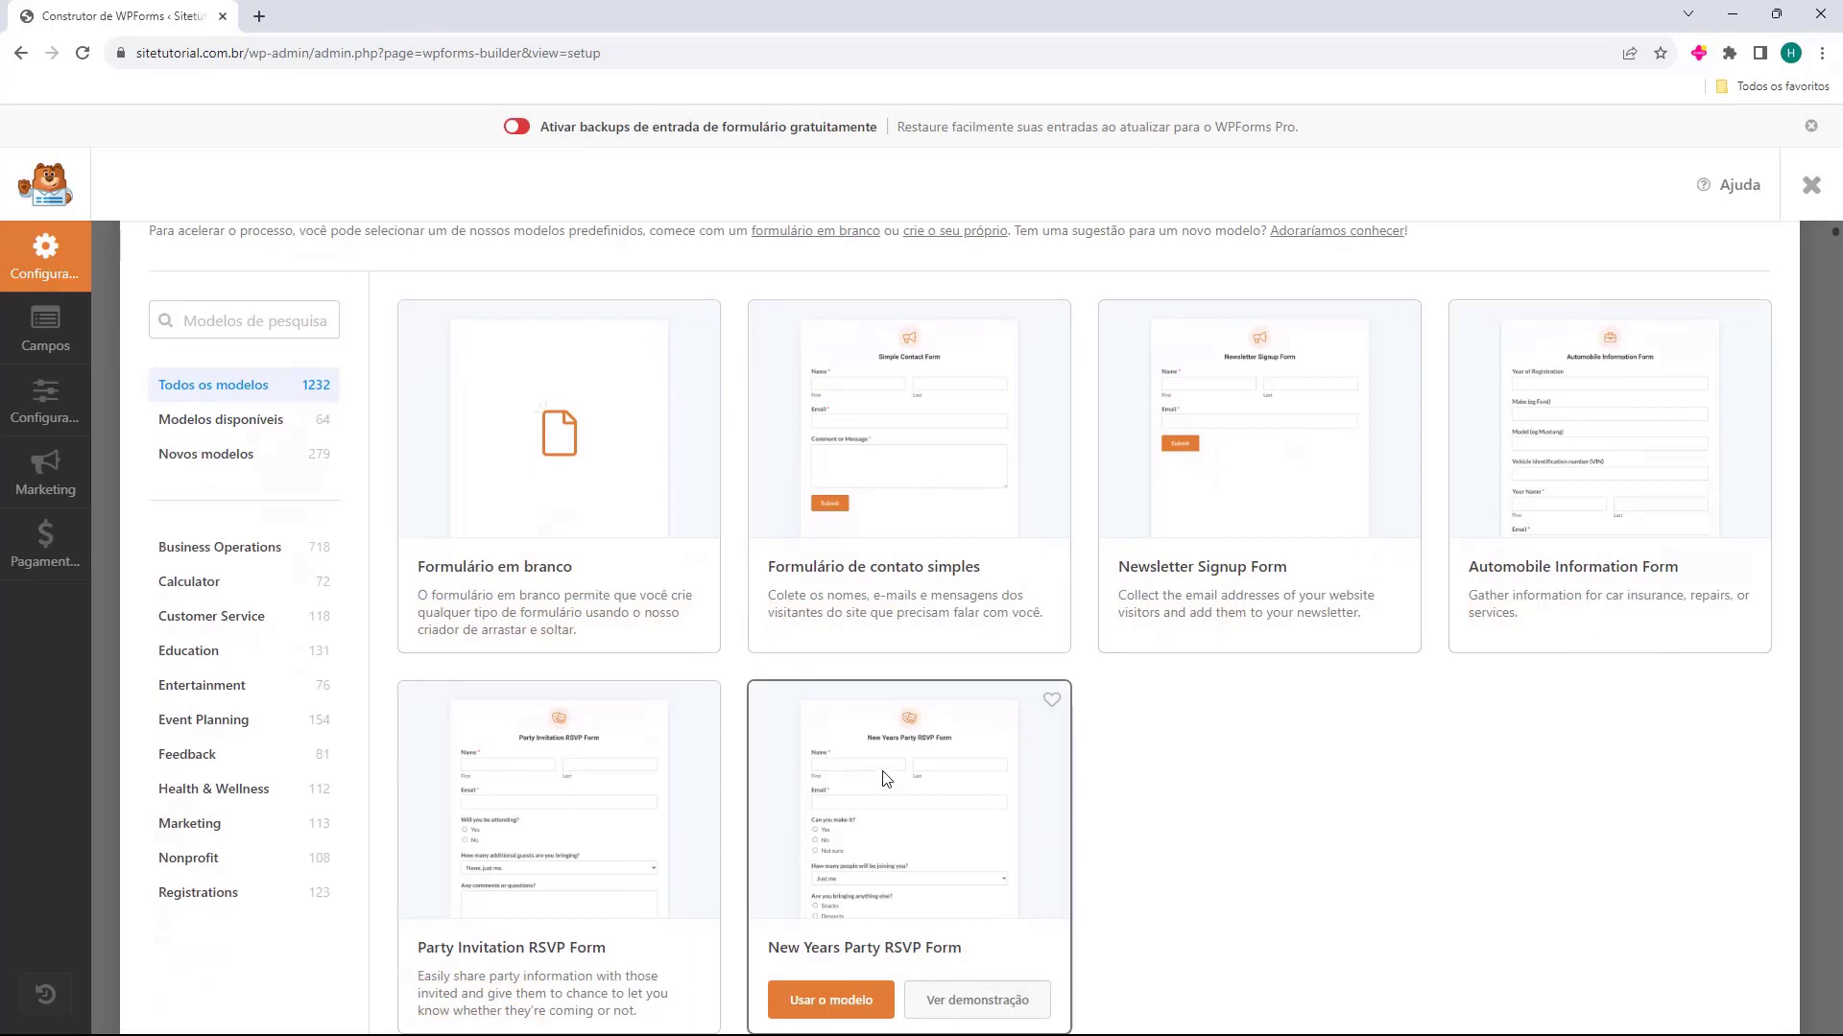
mouse_move(843, 391)
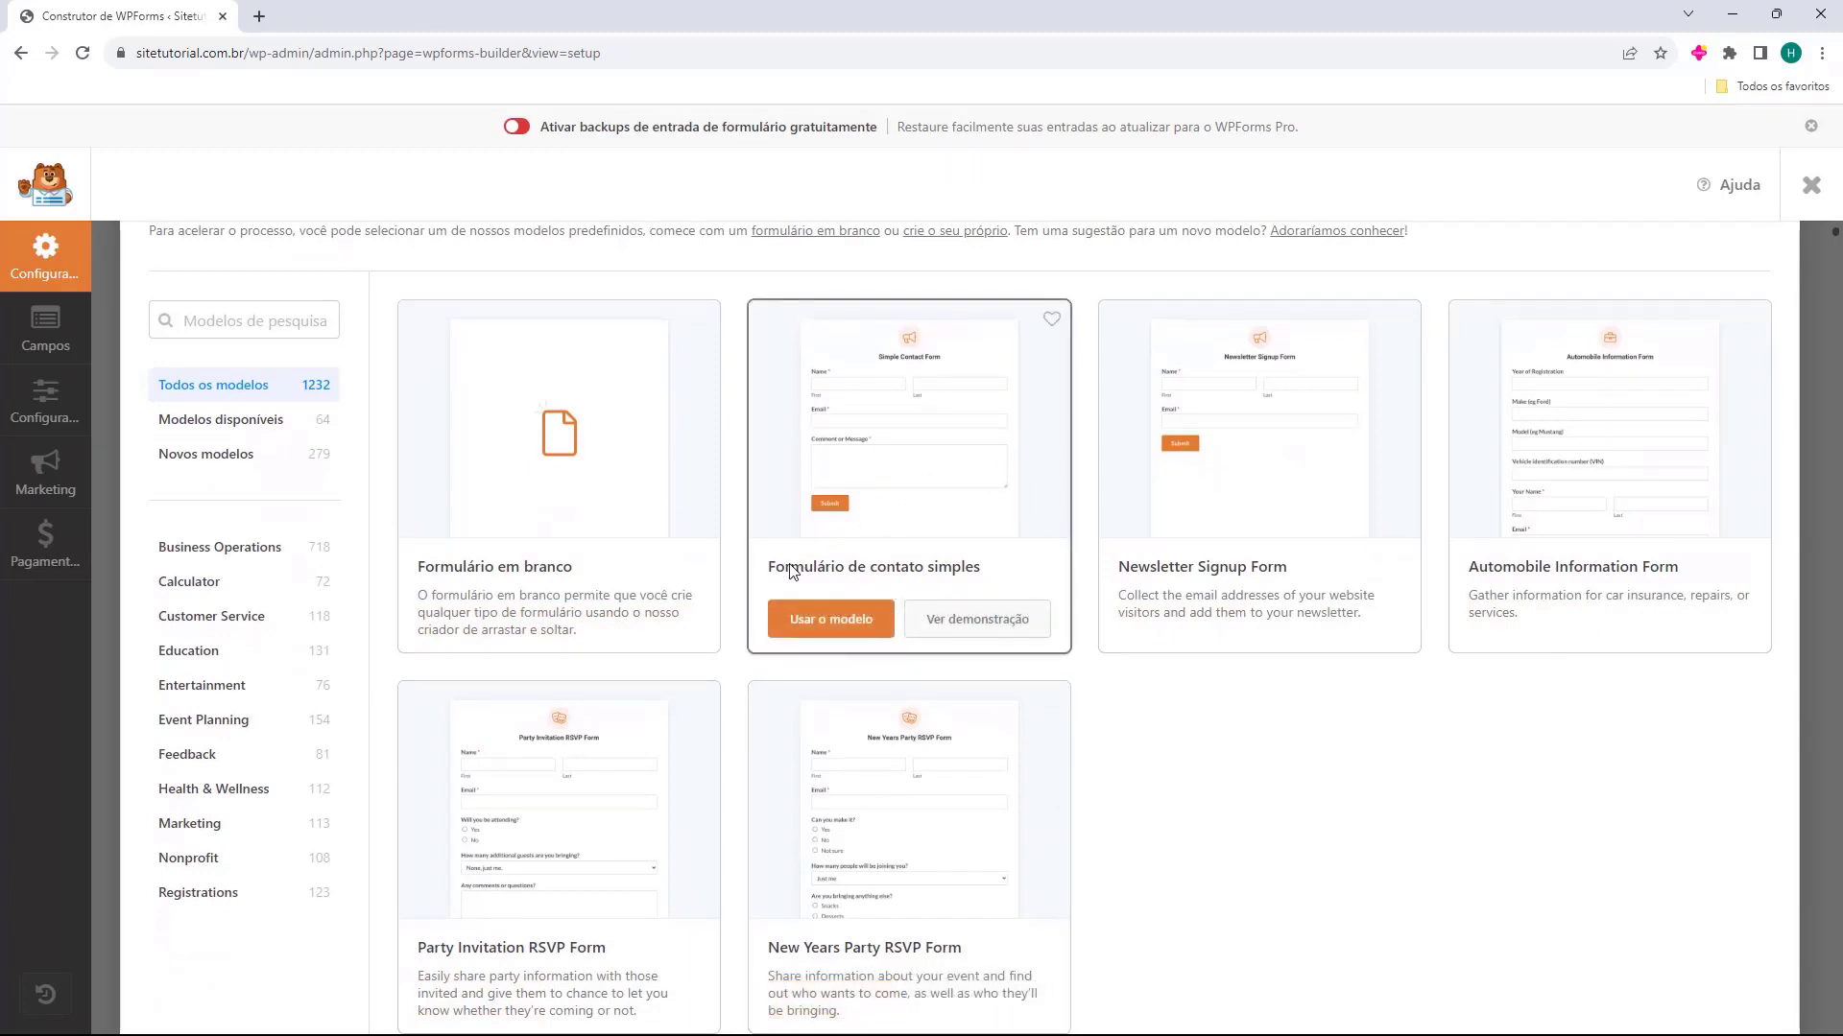
left_click(822, 629)
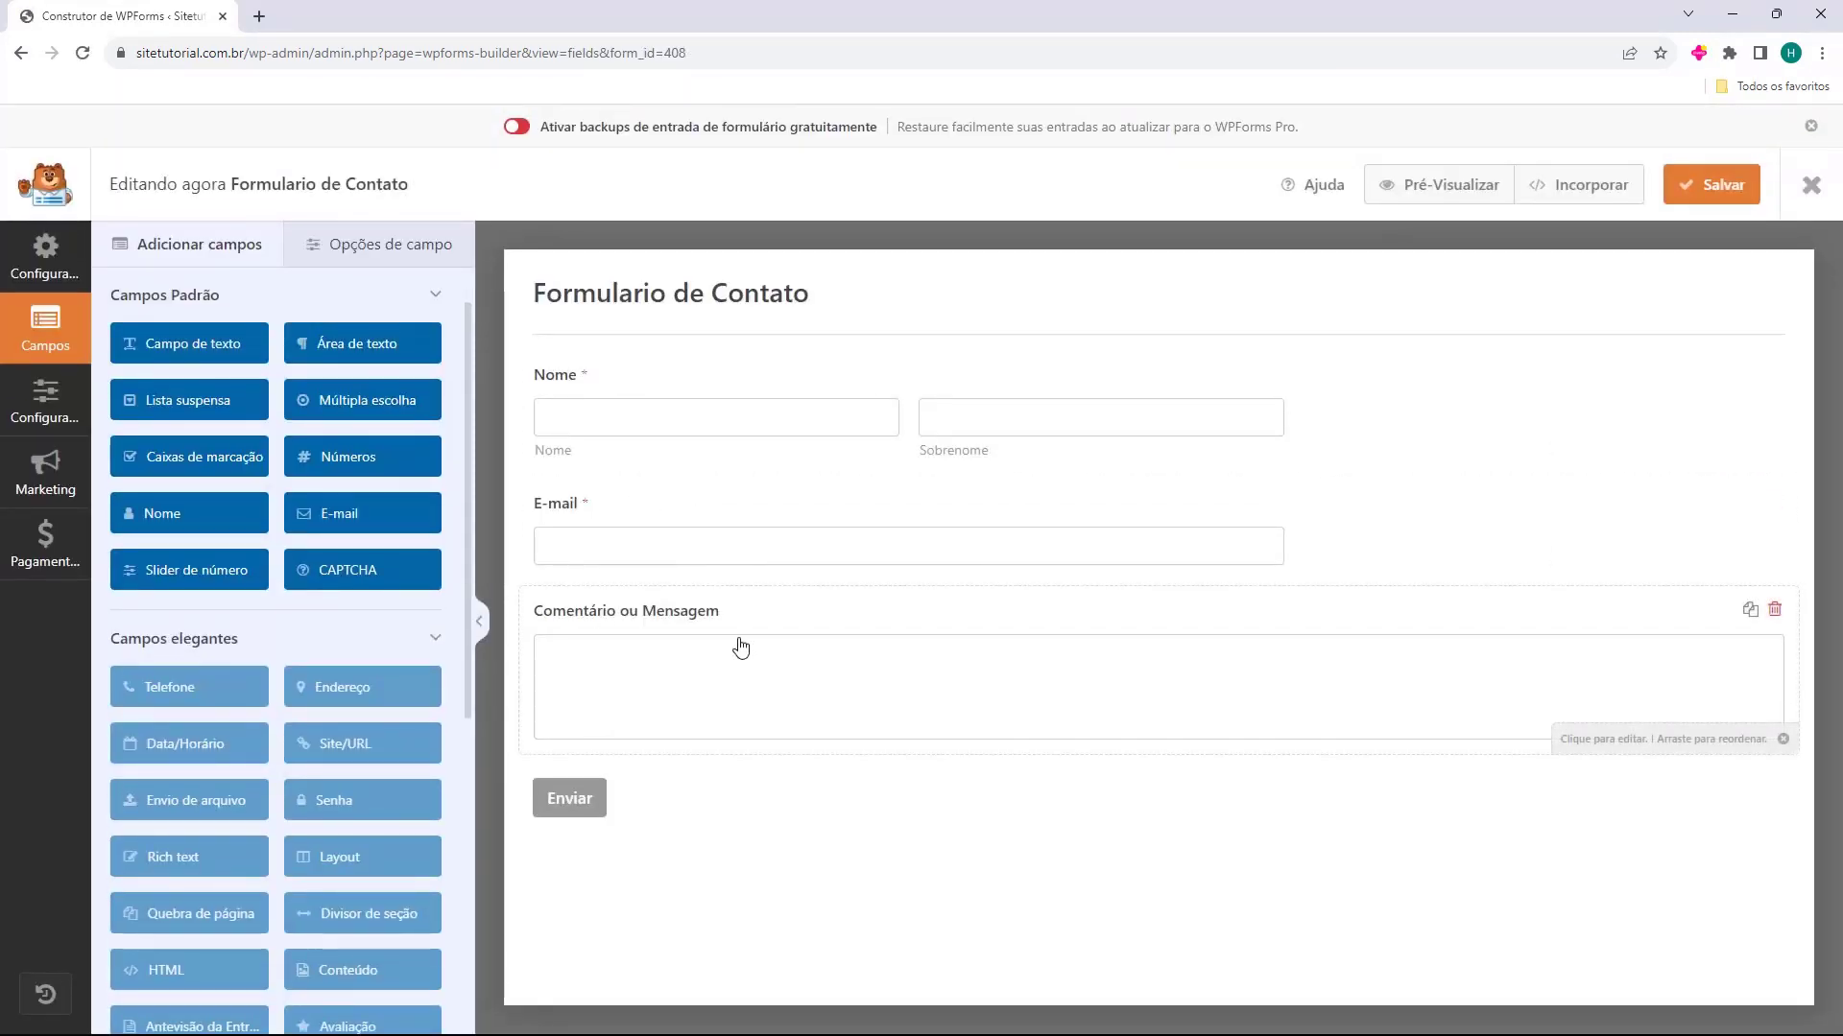
Shorten the label of the form's comment text area to "Mensagem"
left_click(700, 626)
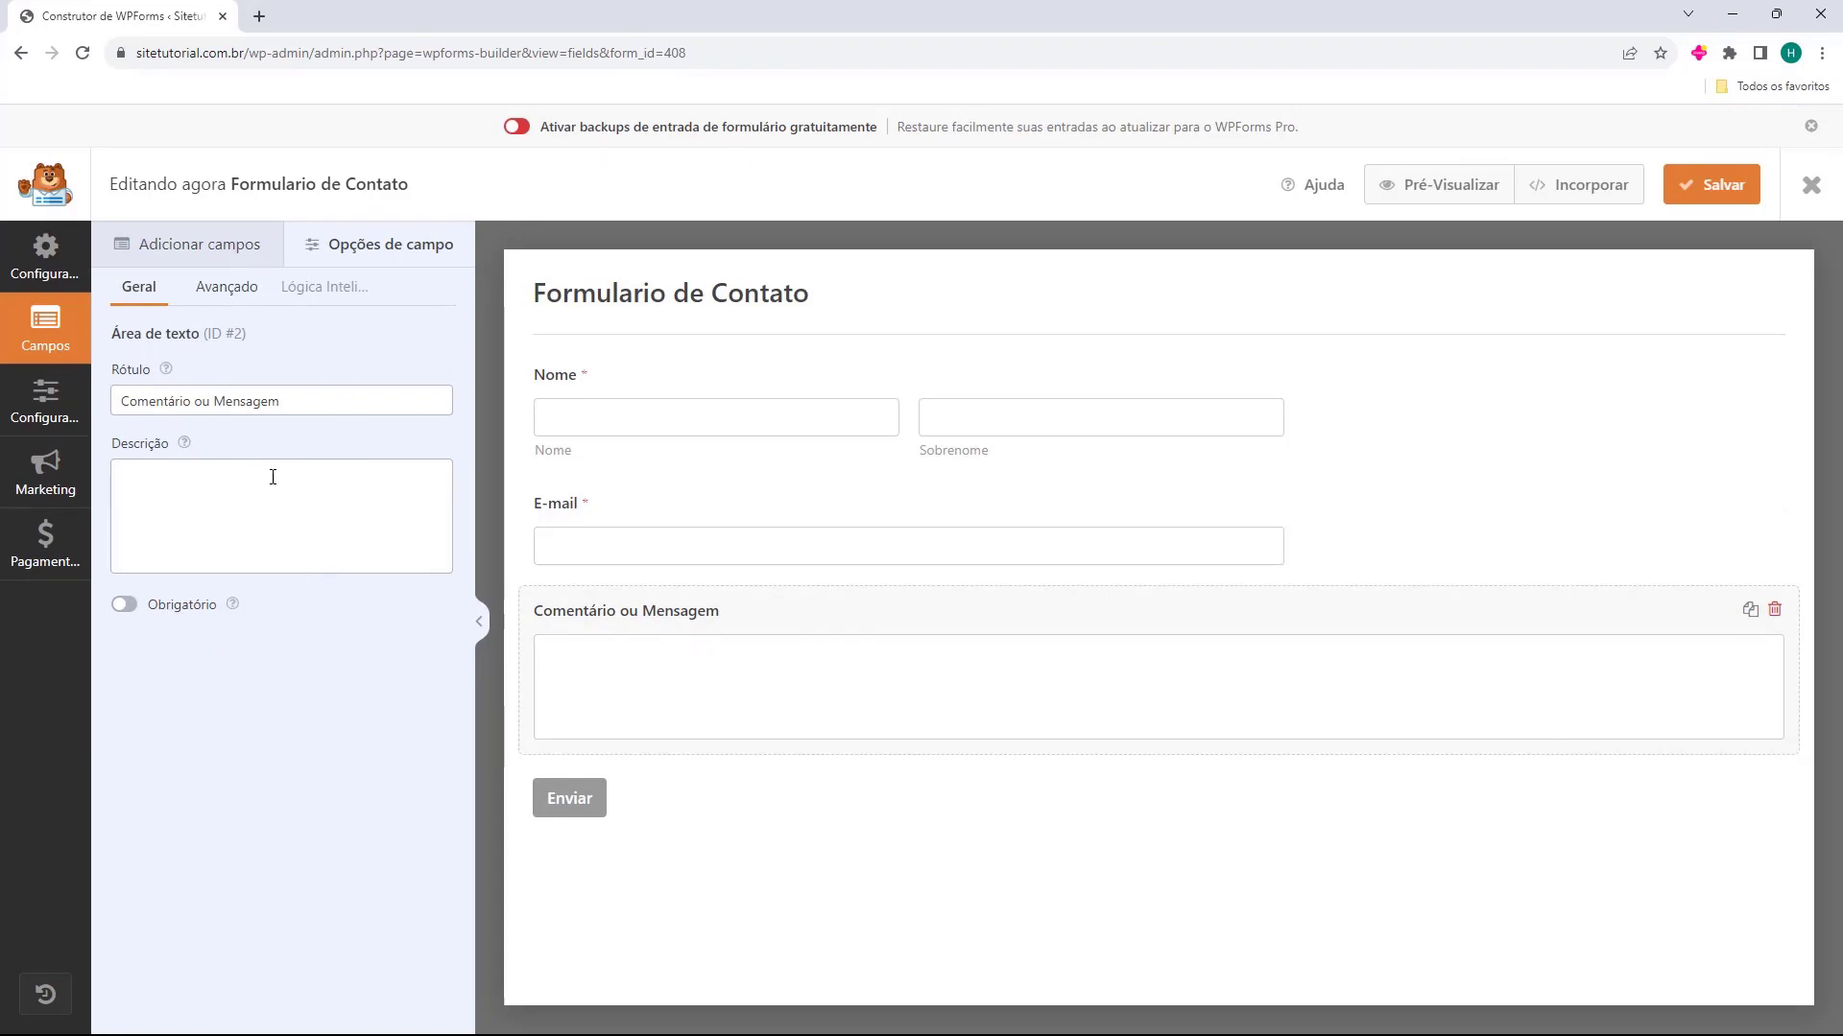
left_click(156, 404)
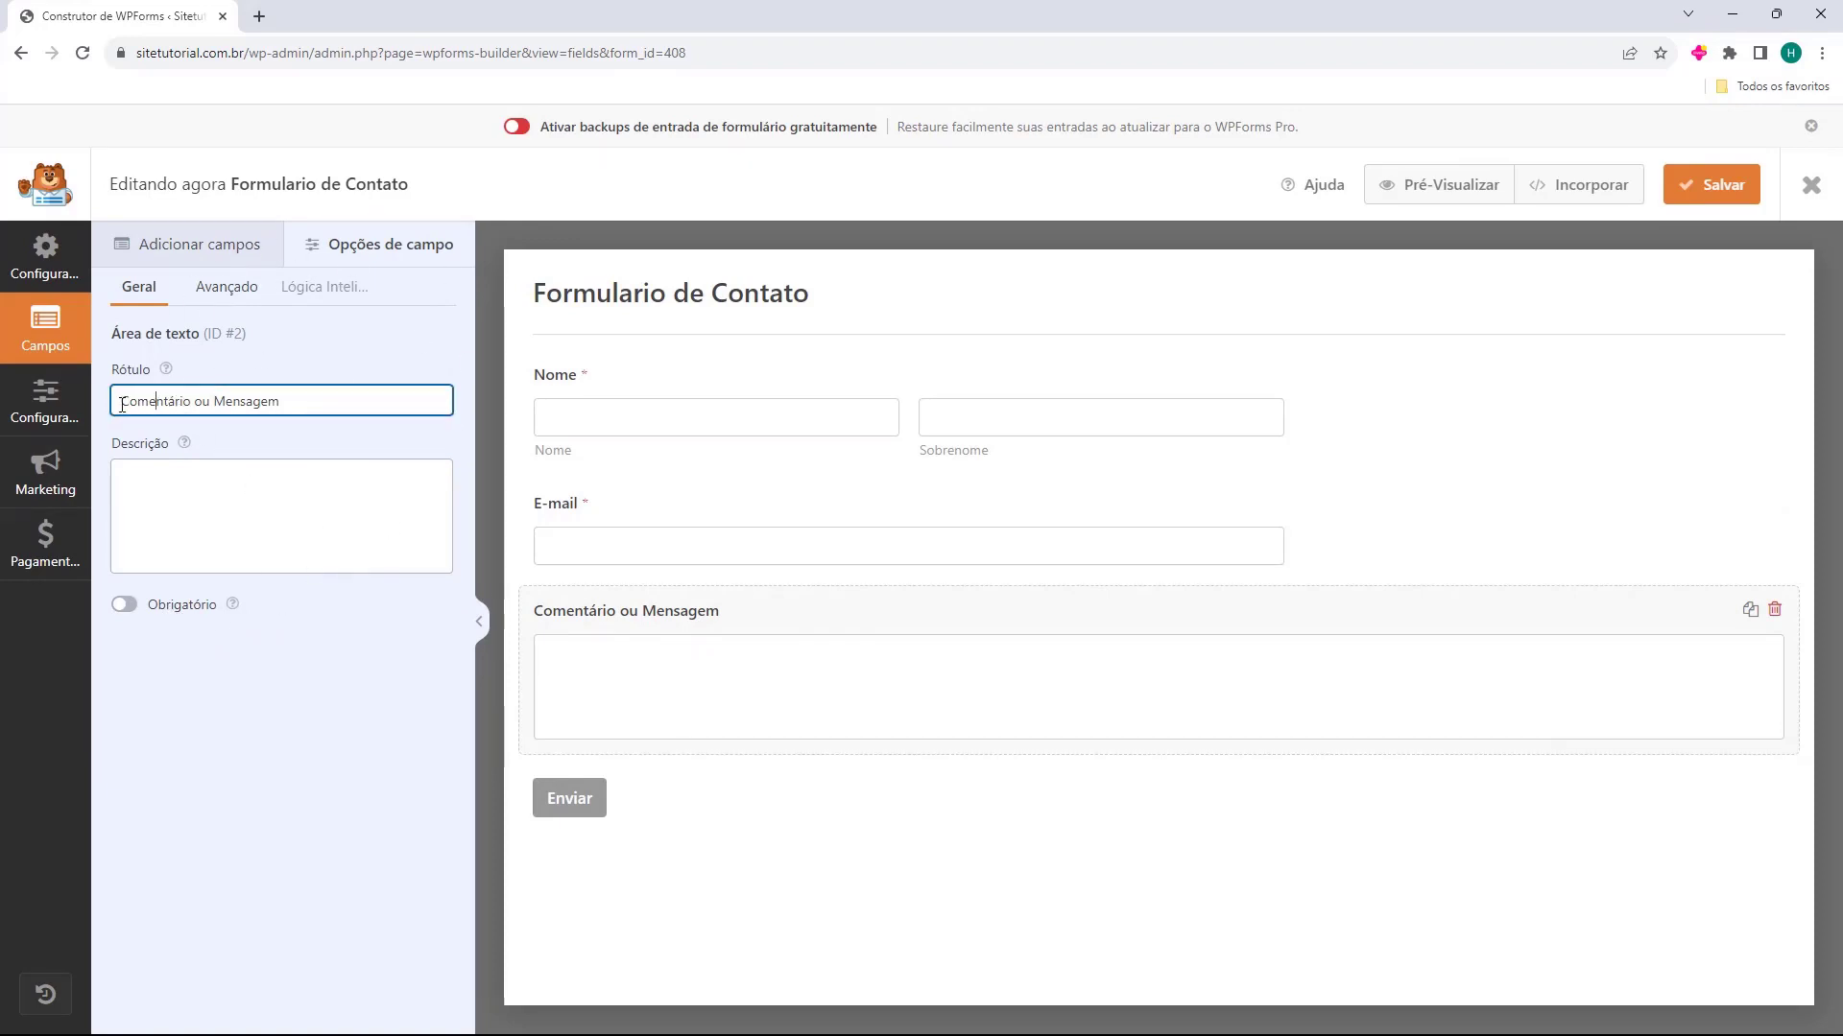
left_click_drag(214, 404, 118, 404)
key("BackSpace")
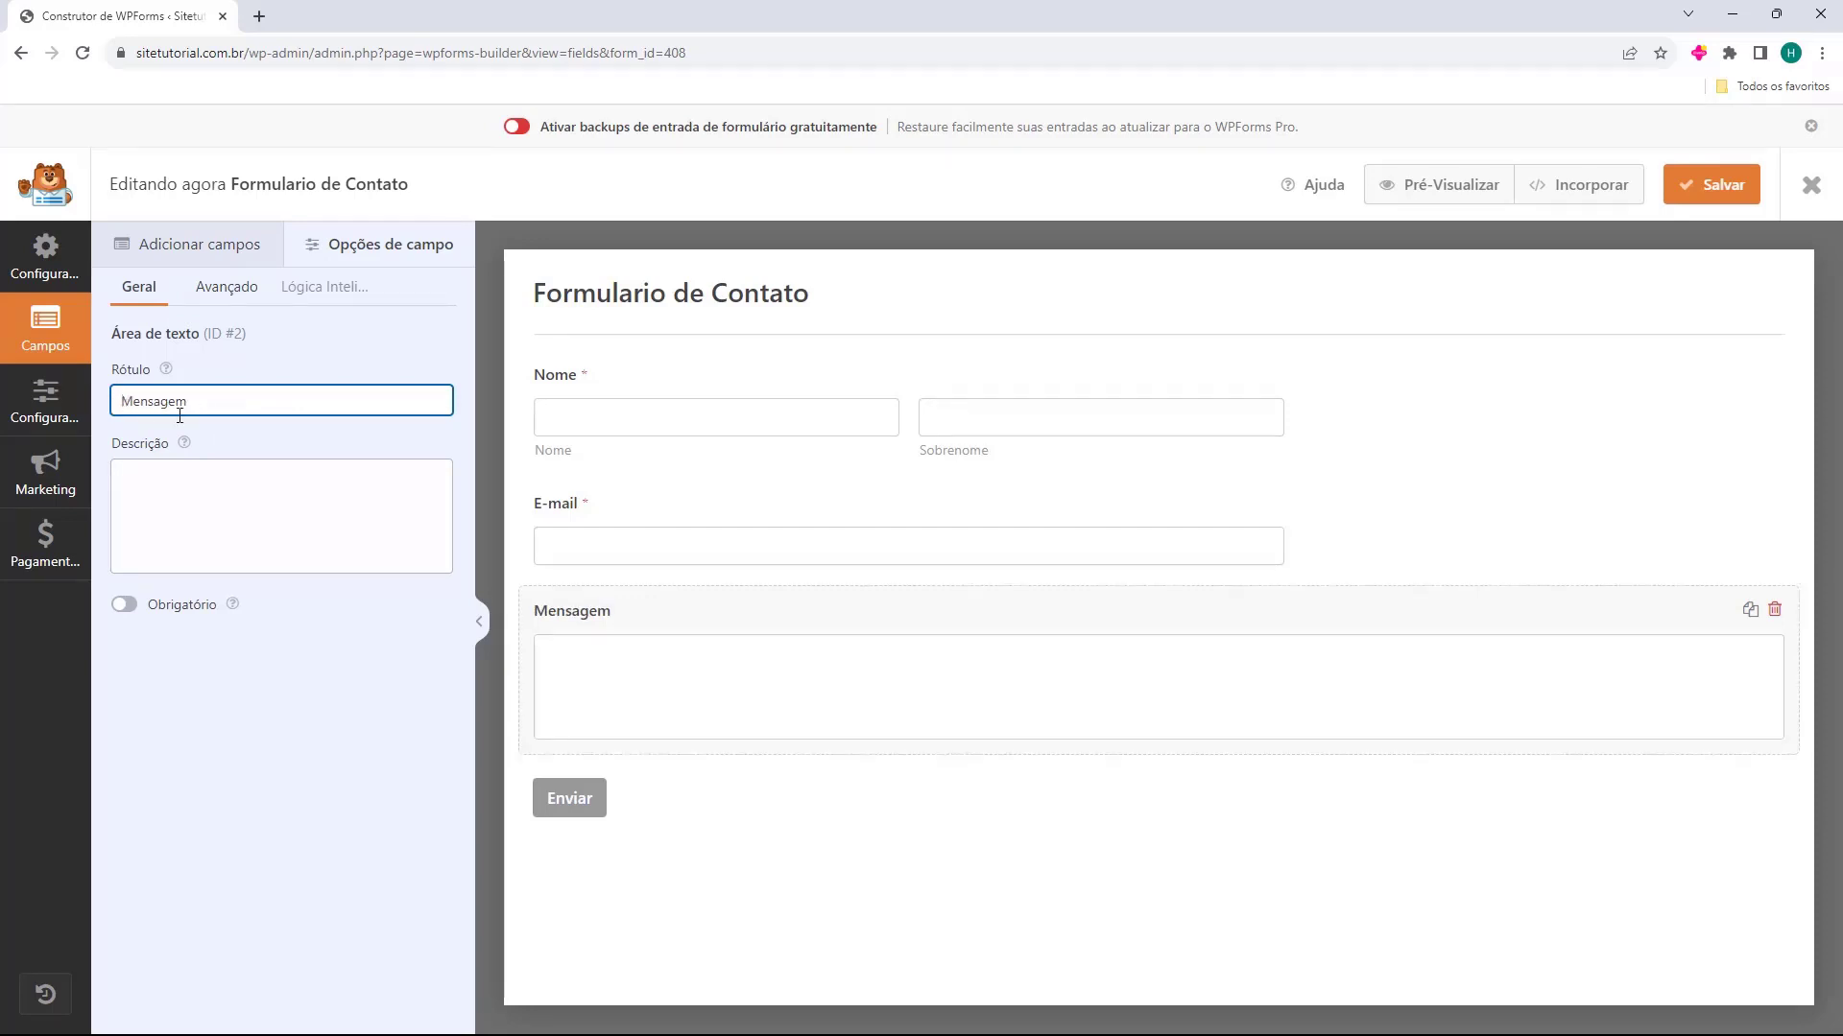
left_click(641, 647)
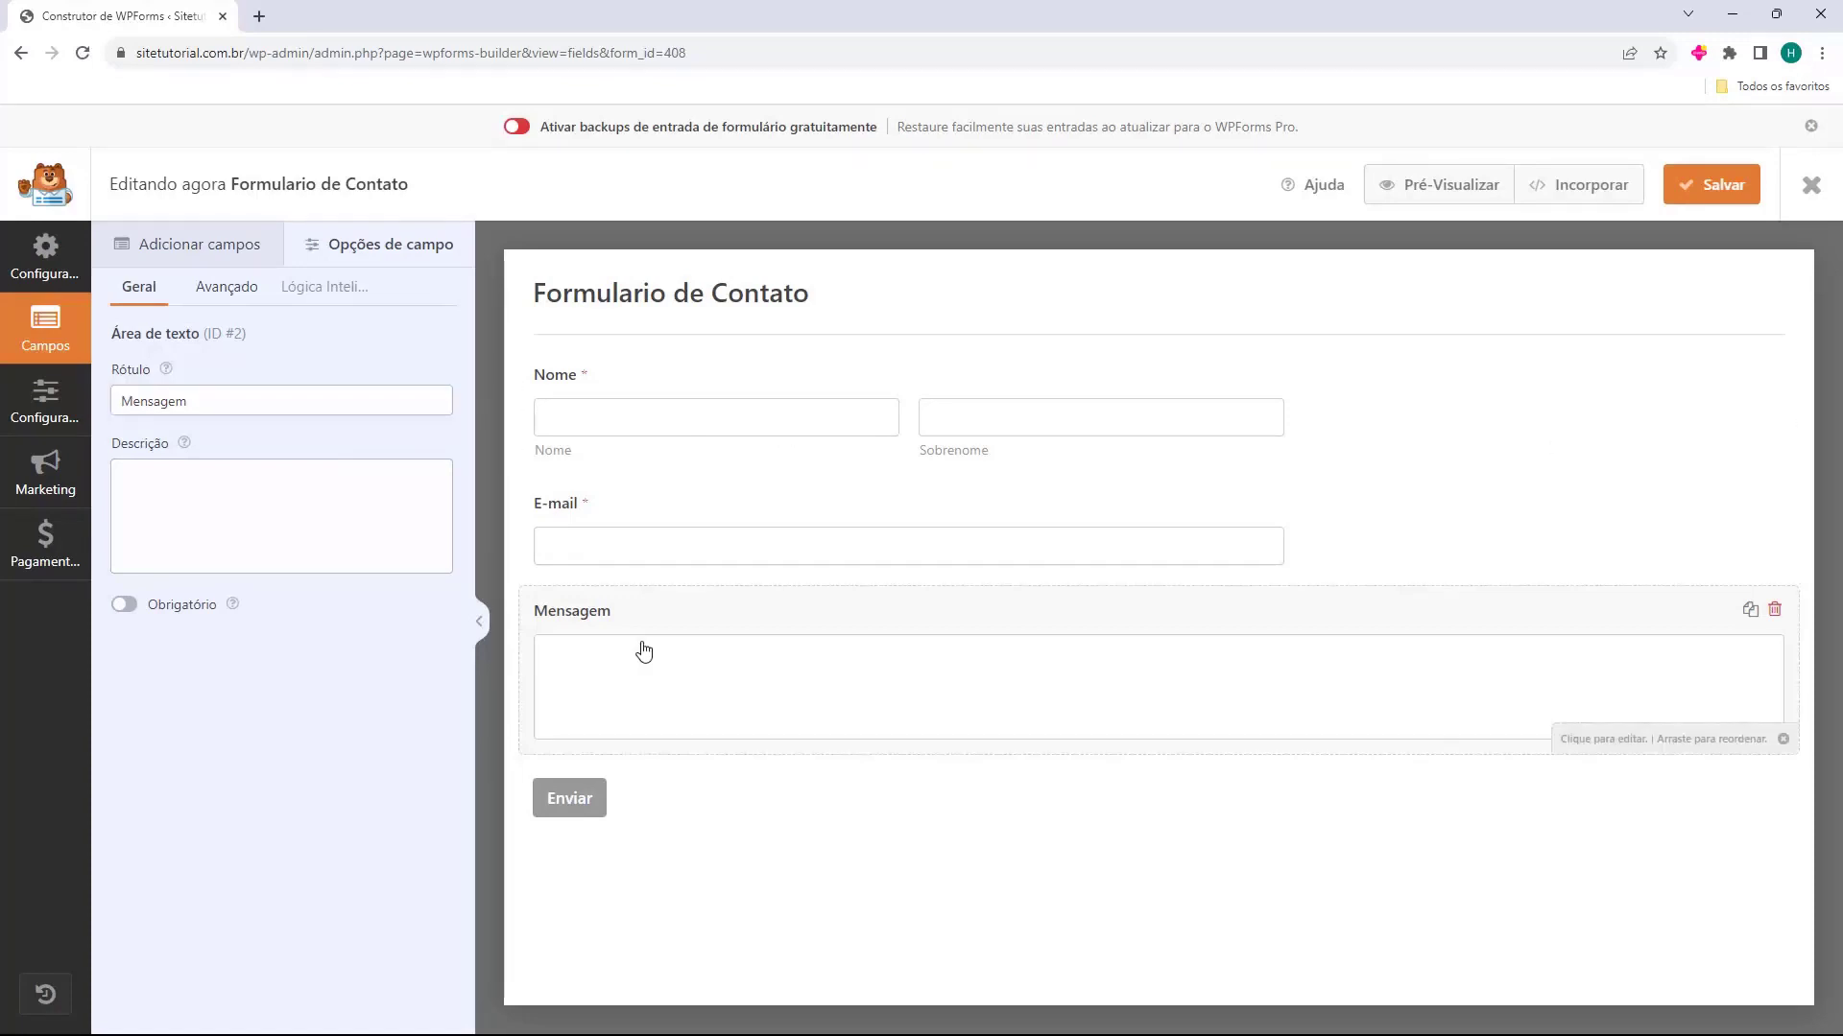
Set the contact form's Nome field format to Simples
left_click(569, 391)
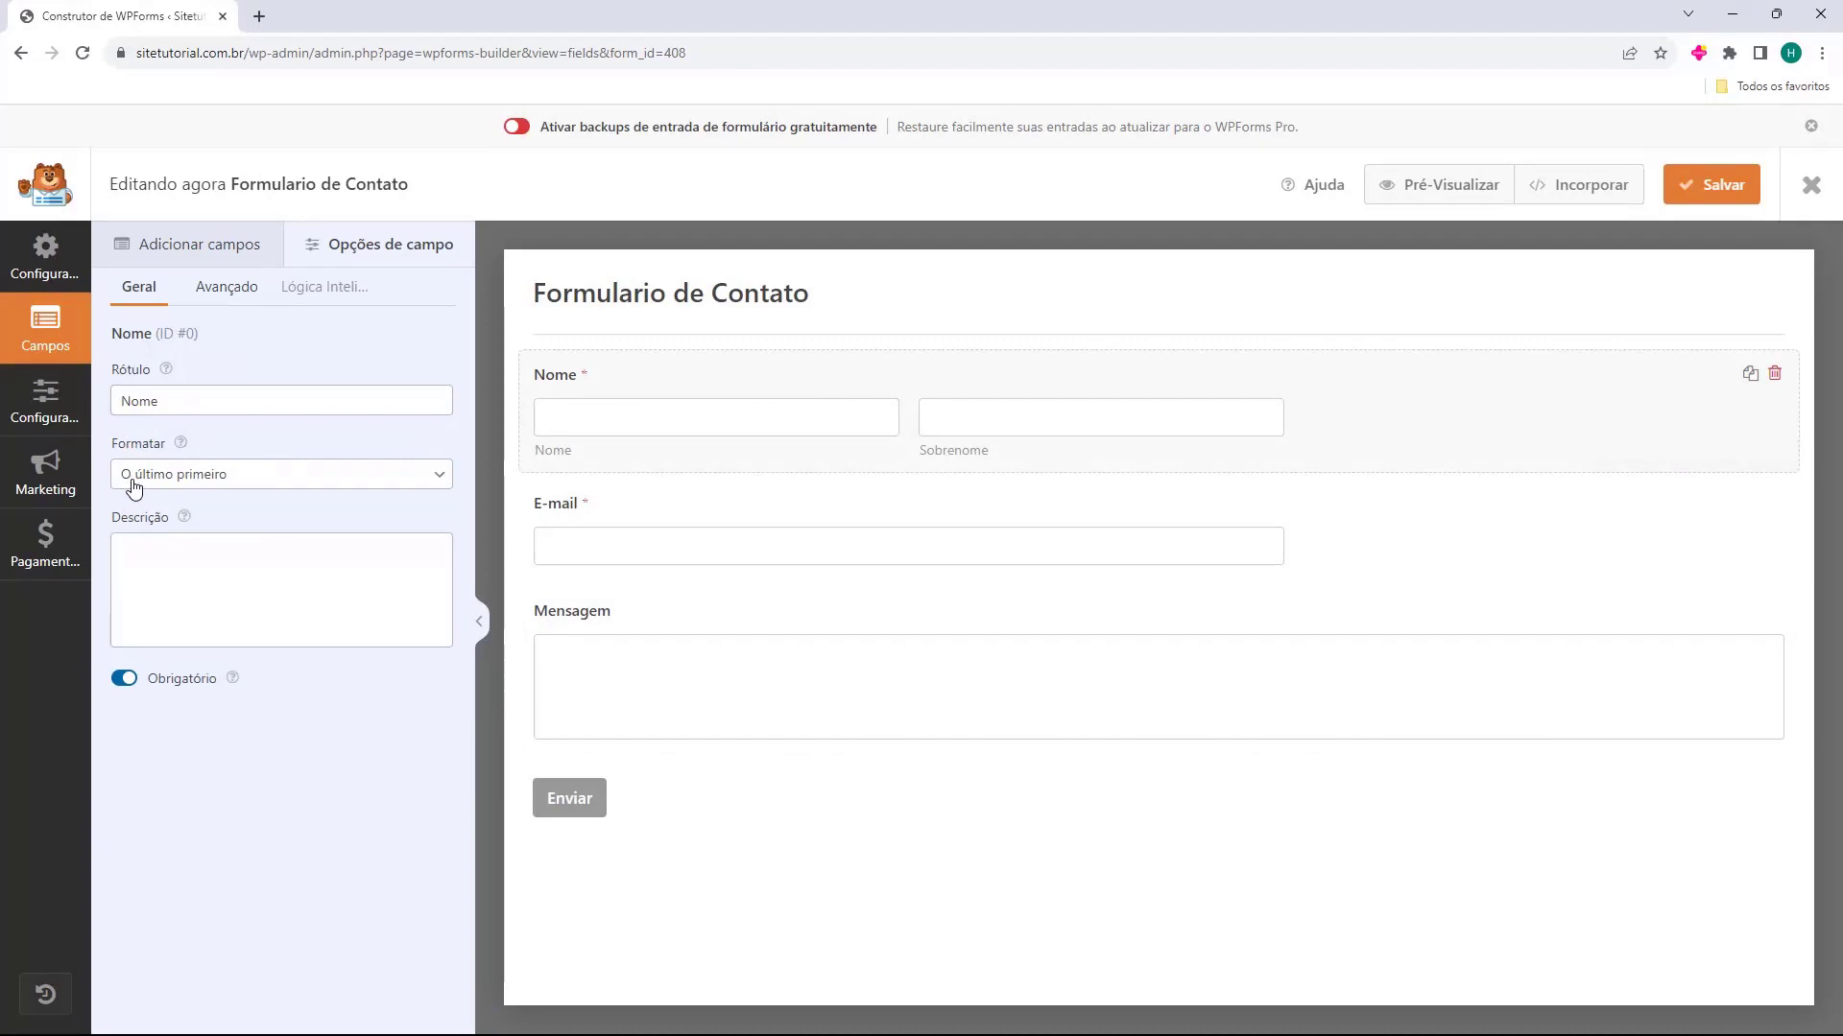
left_click(176, 486)
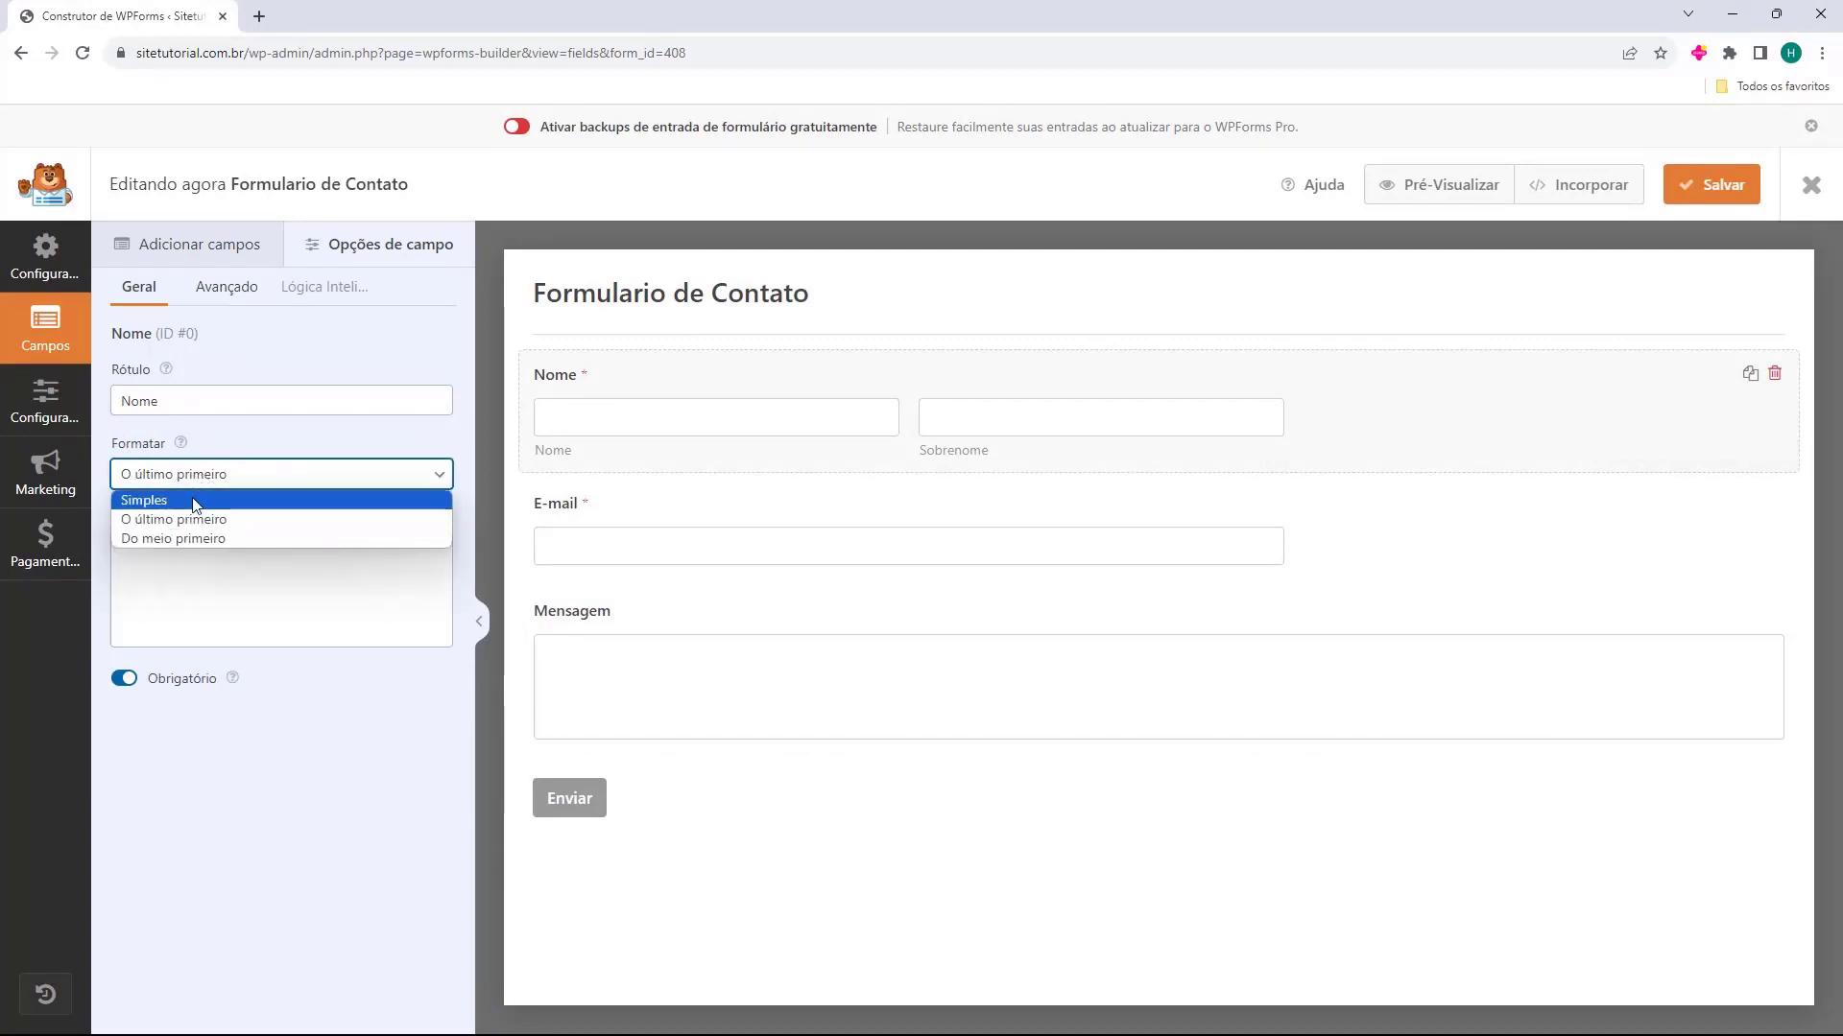
left_click(196, 494)
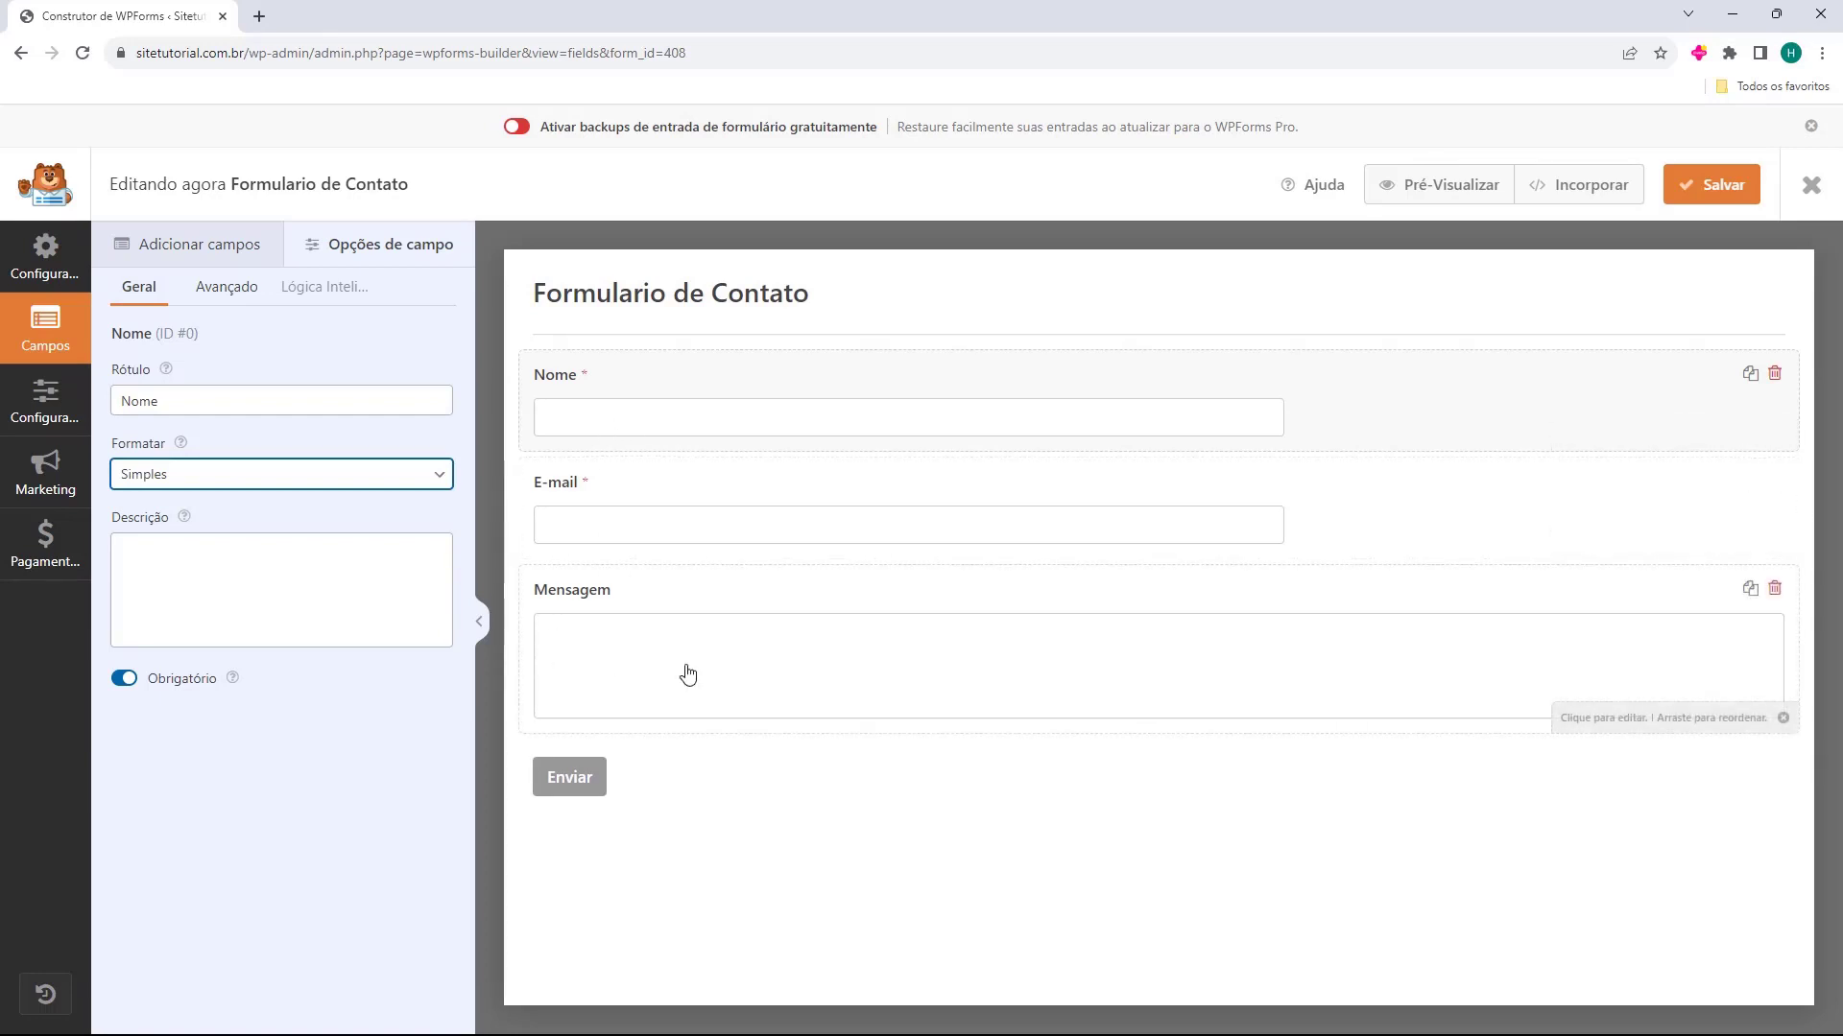
left_click(700, 773)
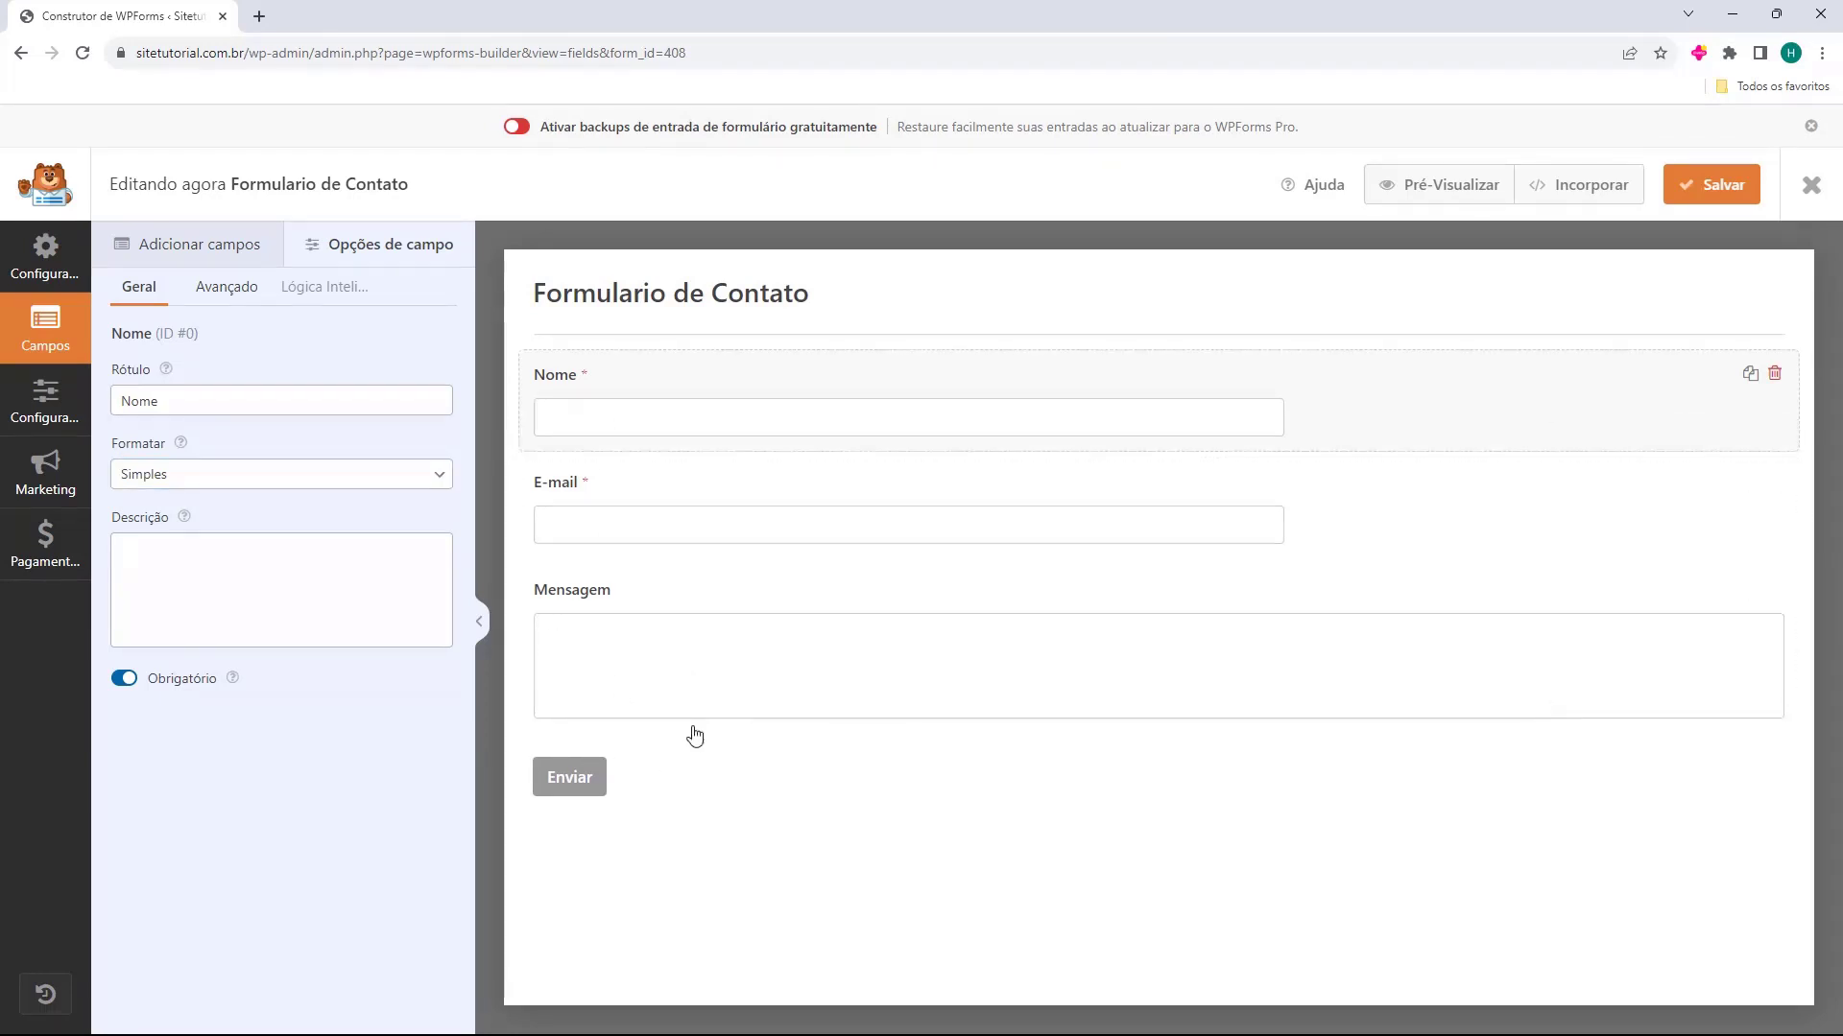
Save the contact form and exit the form builder to the forms overview
left_click(1695, 197)
left_click(1810, 187)
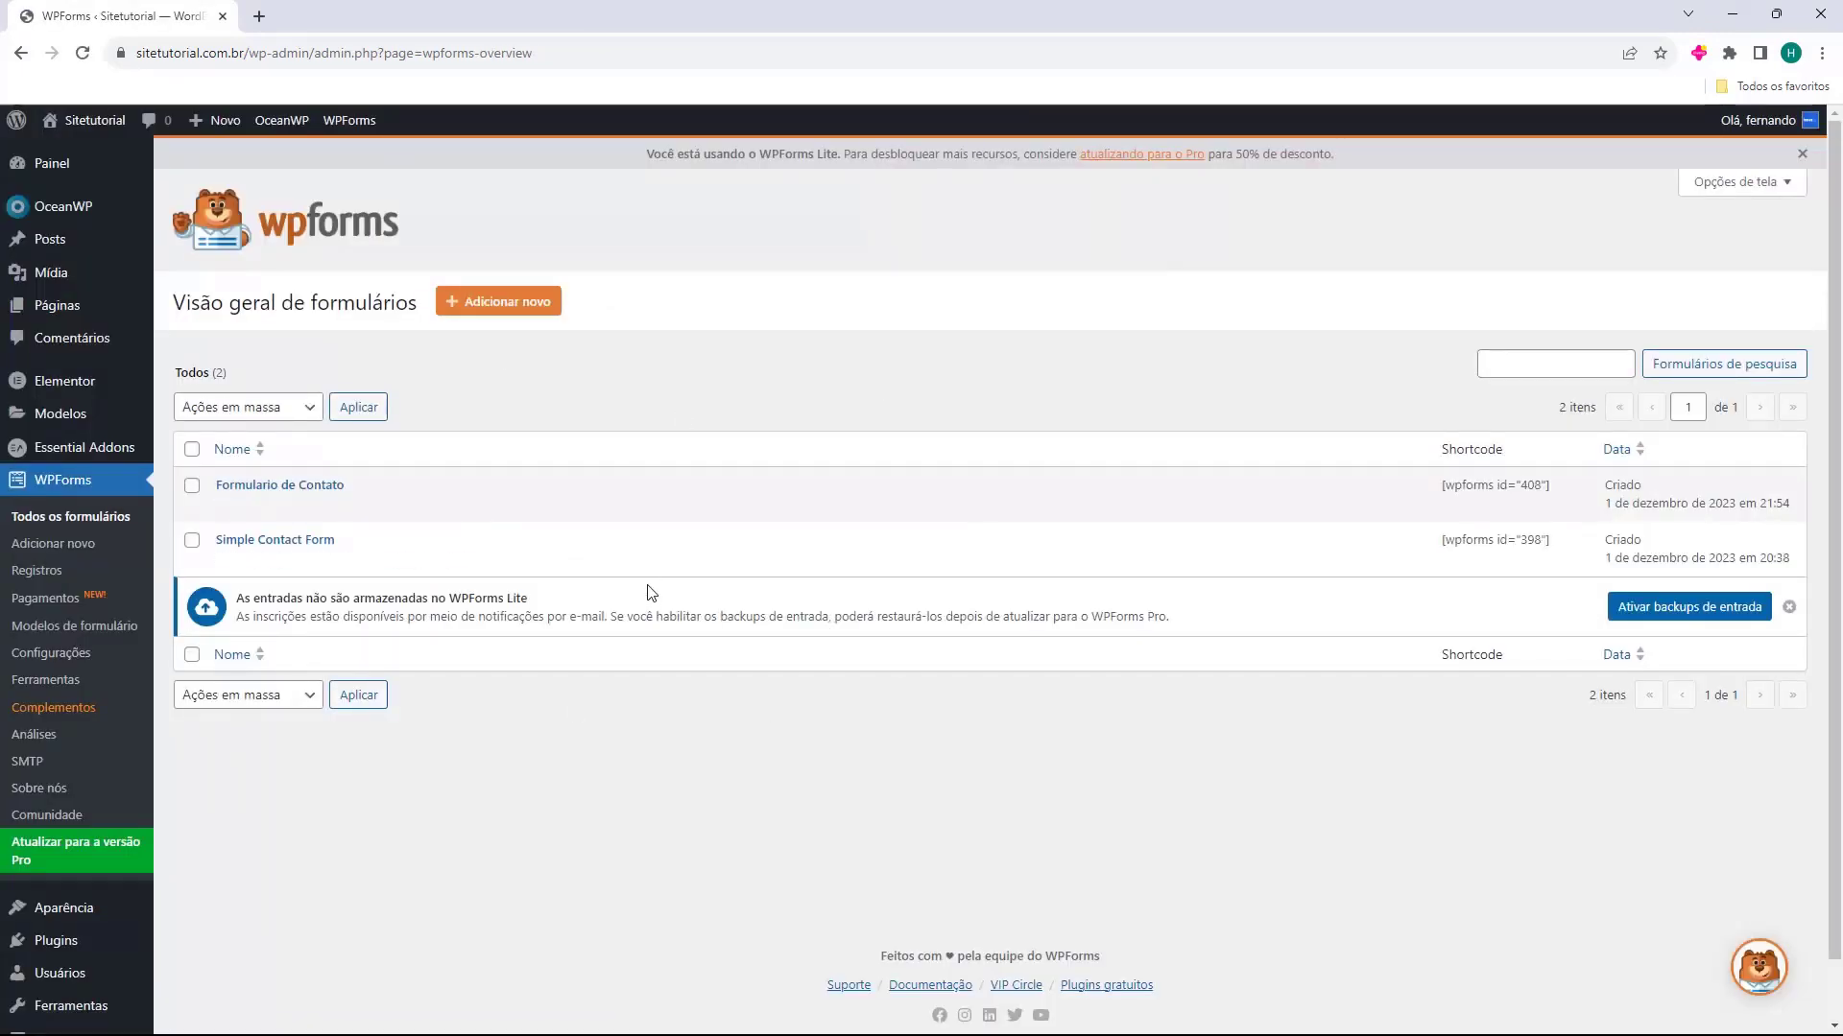
mouse_move(256, 486)
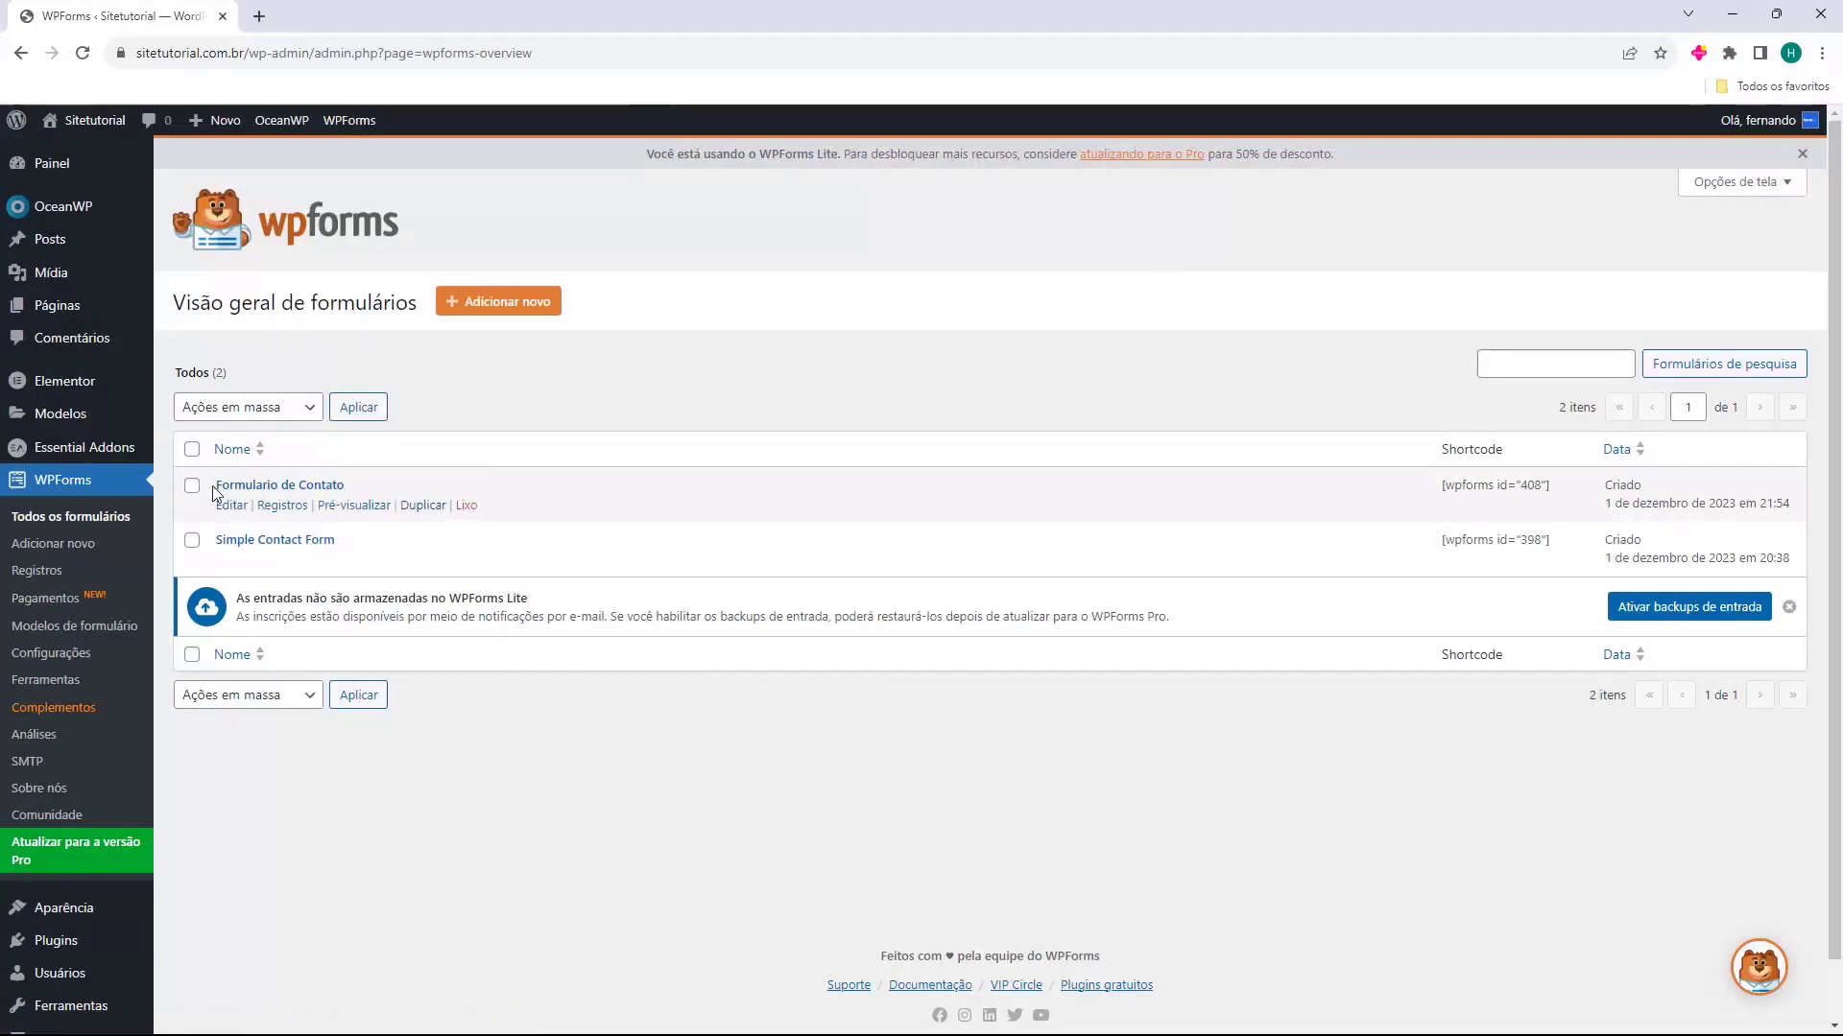
left_click_drag(212, 488, 374, 489)
left_click(391, 485)
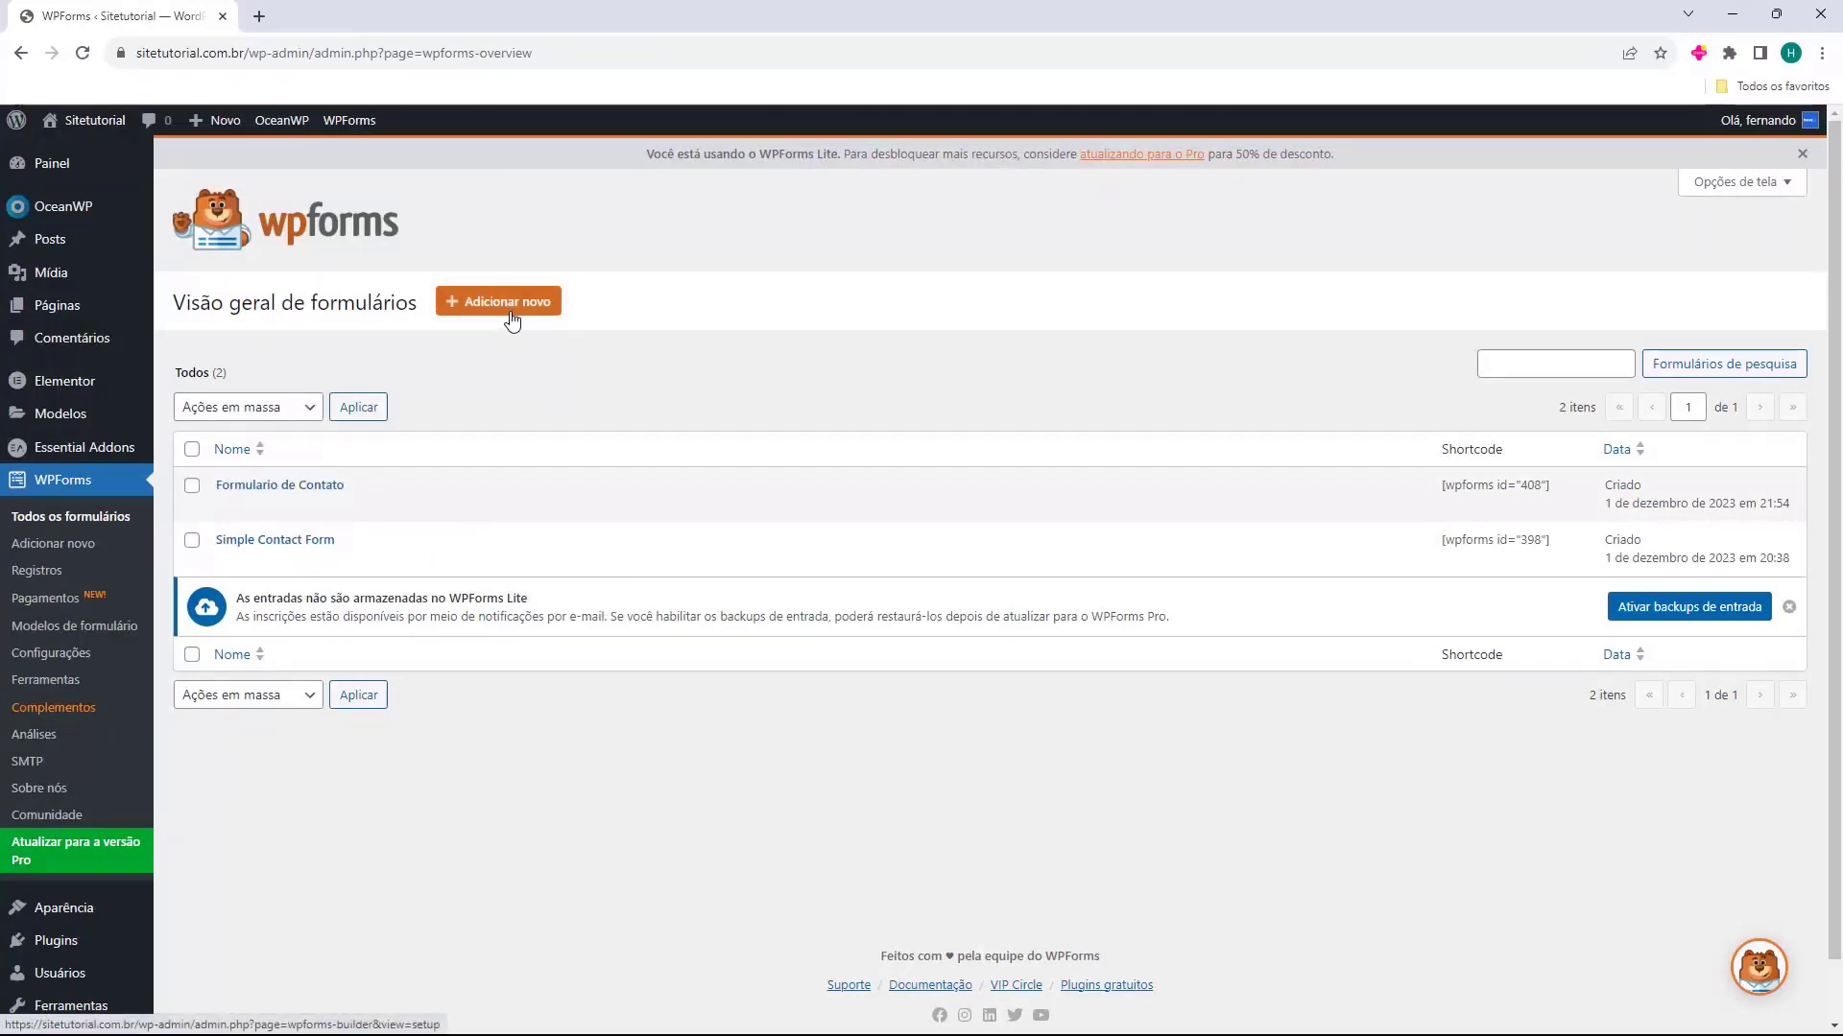
Add another form named "Newsletter" based on the Newsletter Signup Form template
left_click(499, 311)
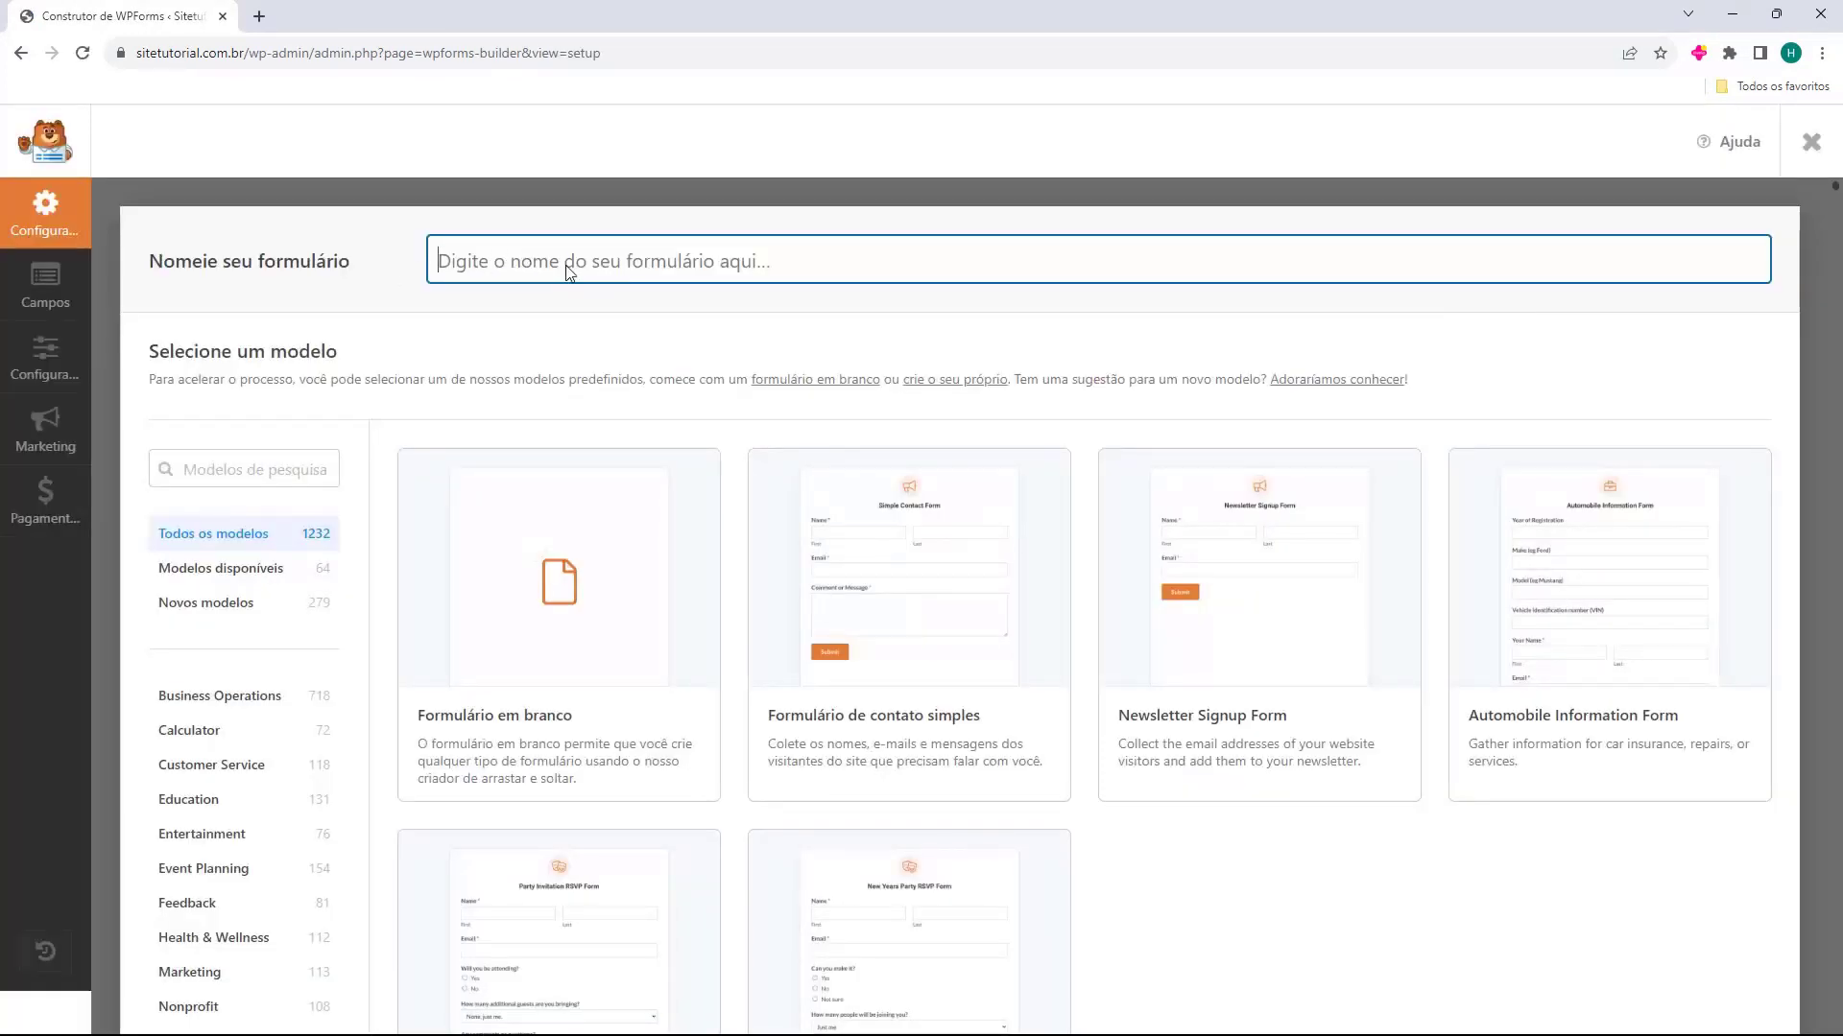
type("Newsletter")
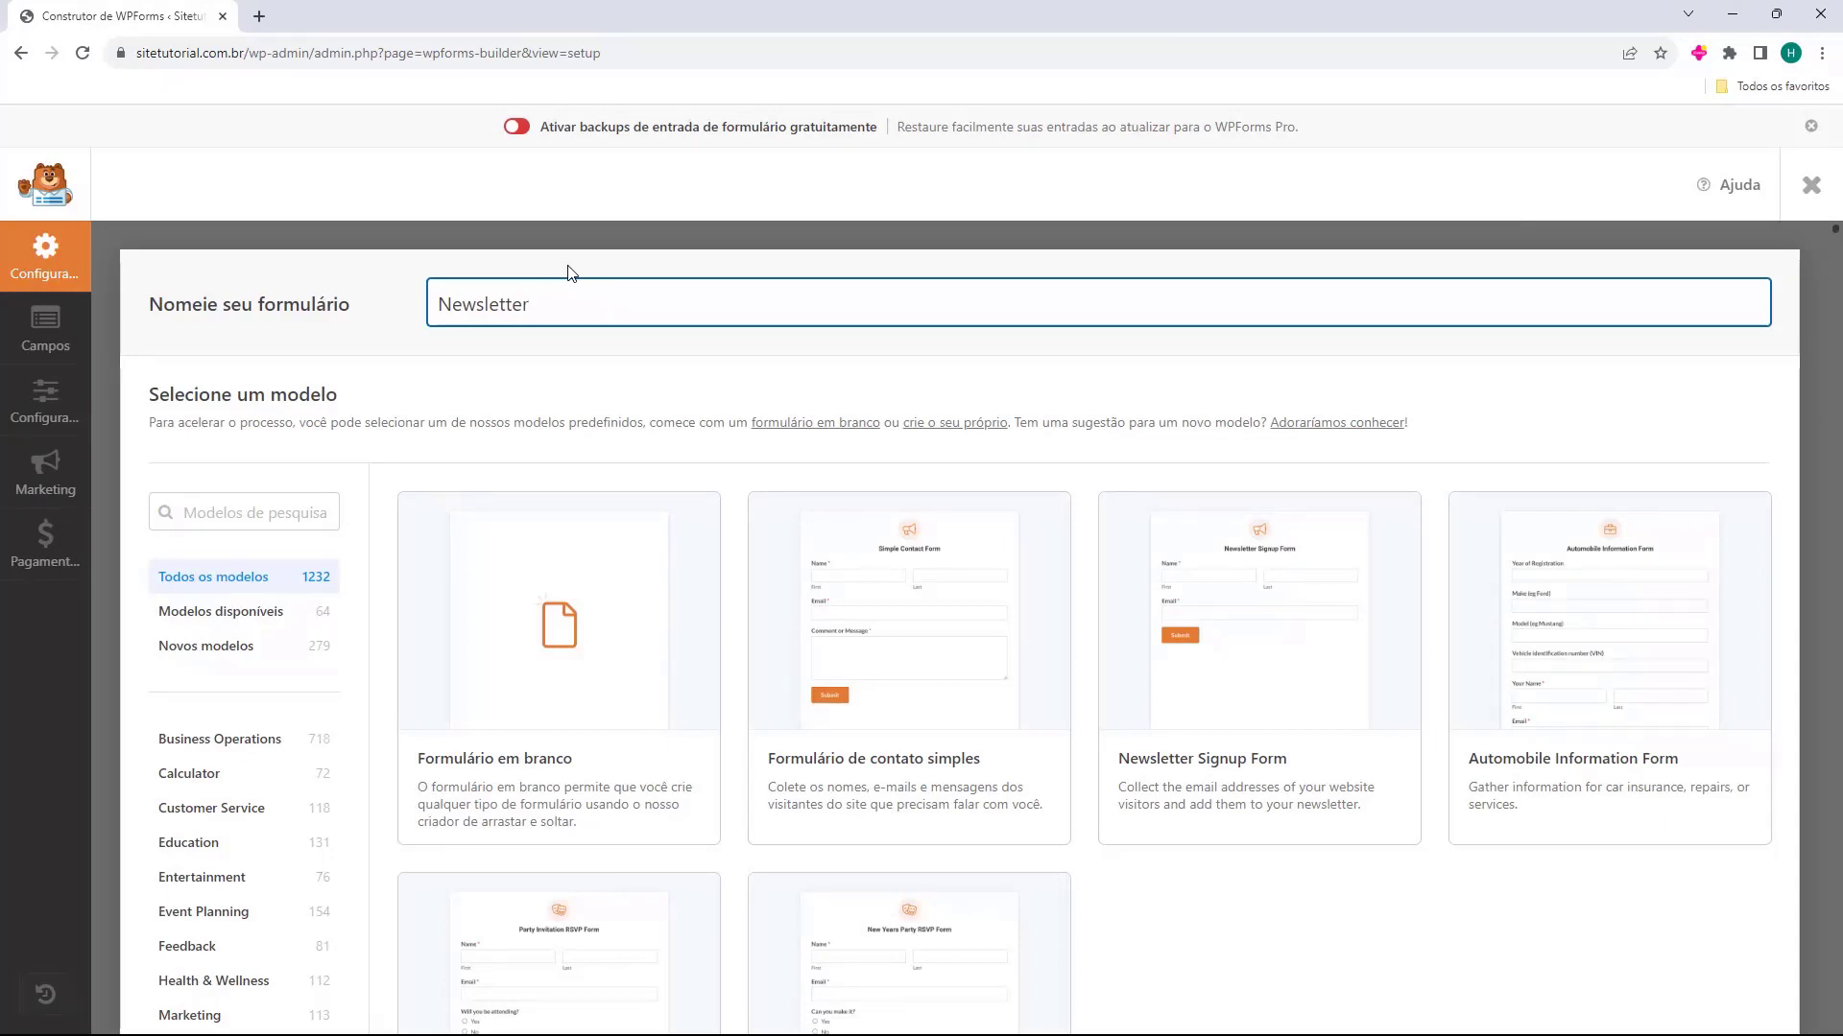
scroll(531, 354, "down", 1)
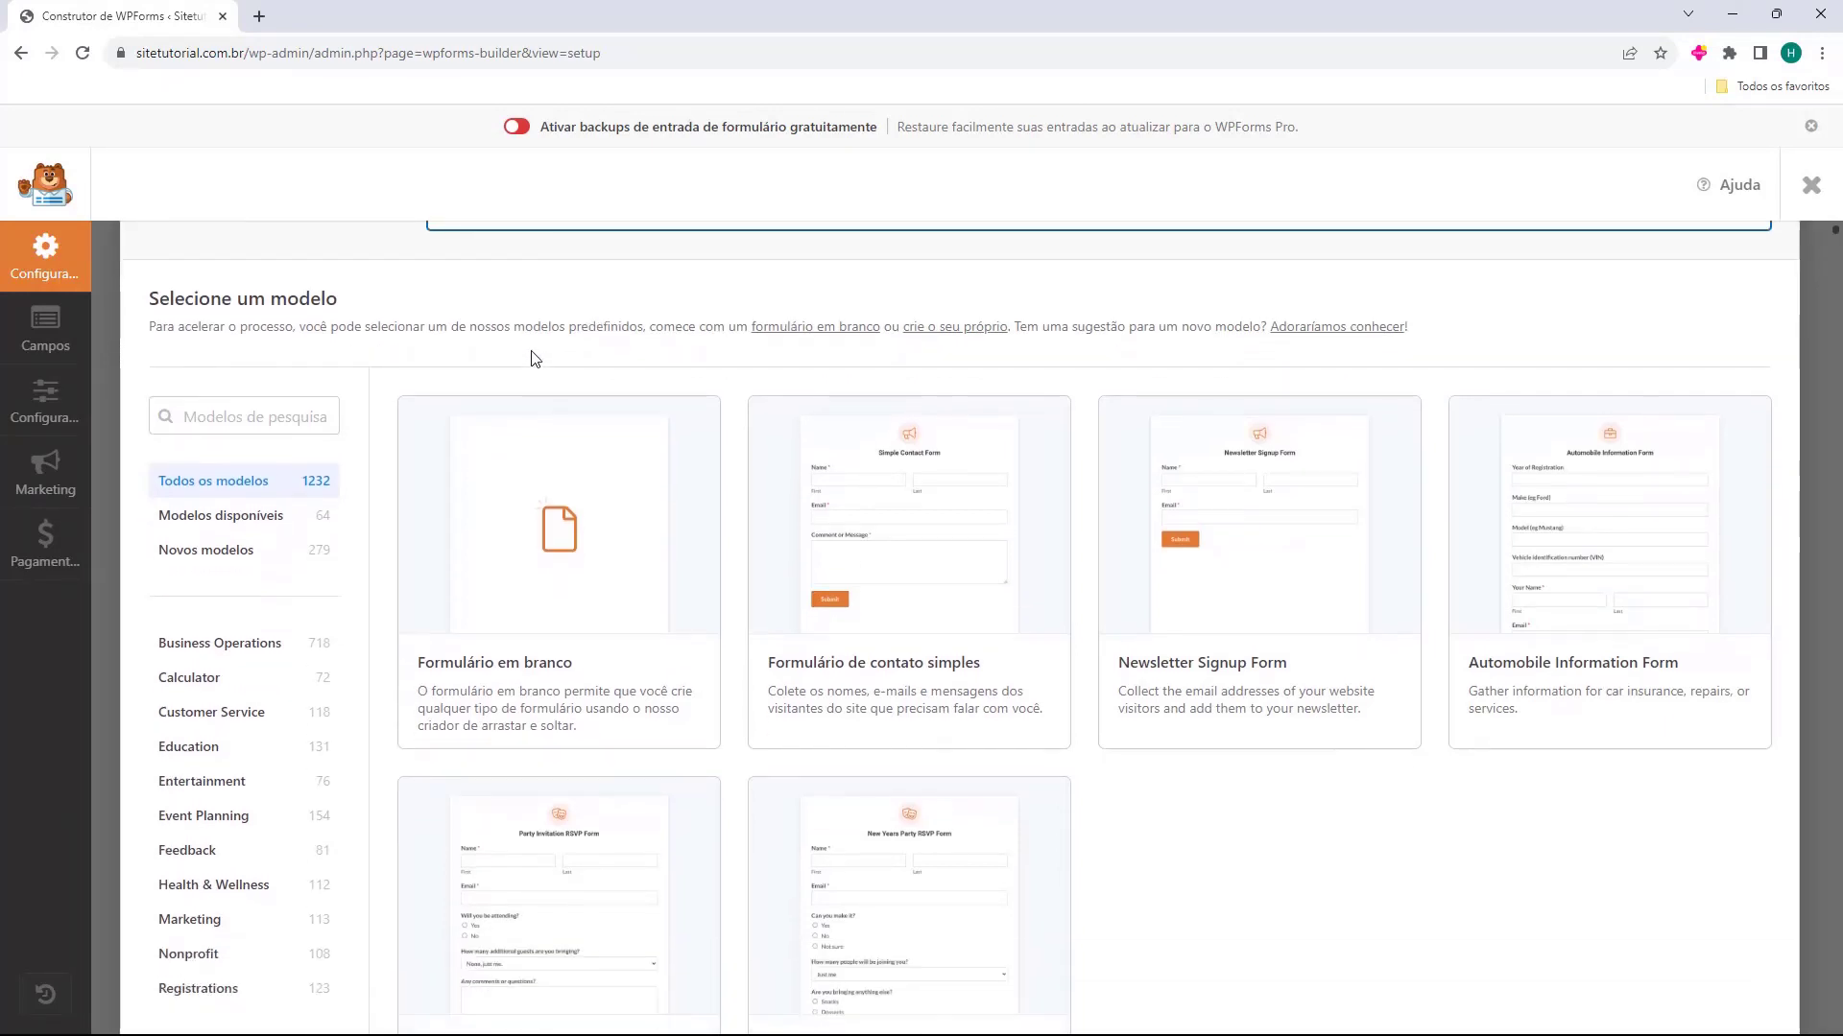
mouse_move(1147, 677)
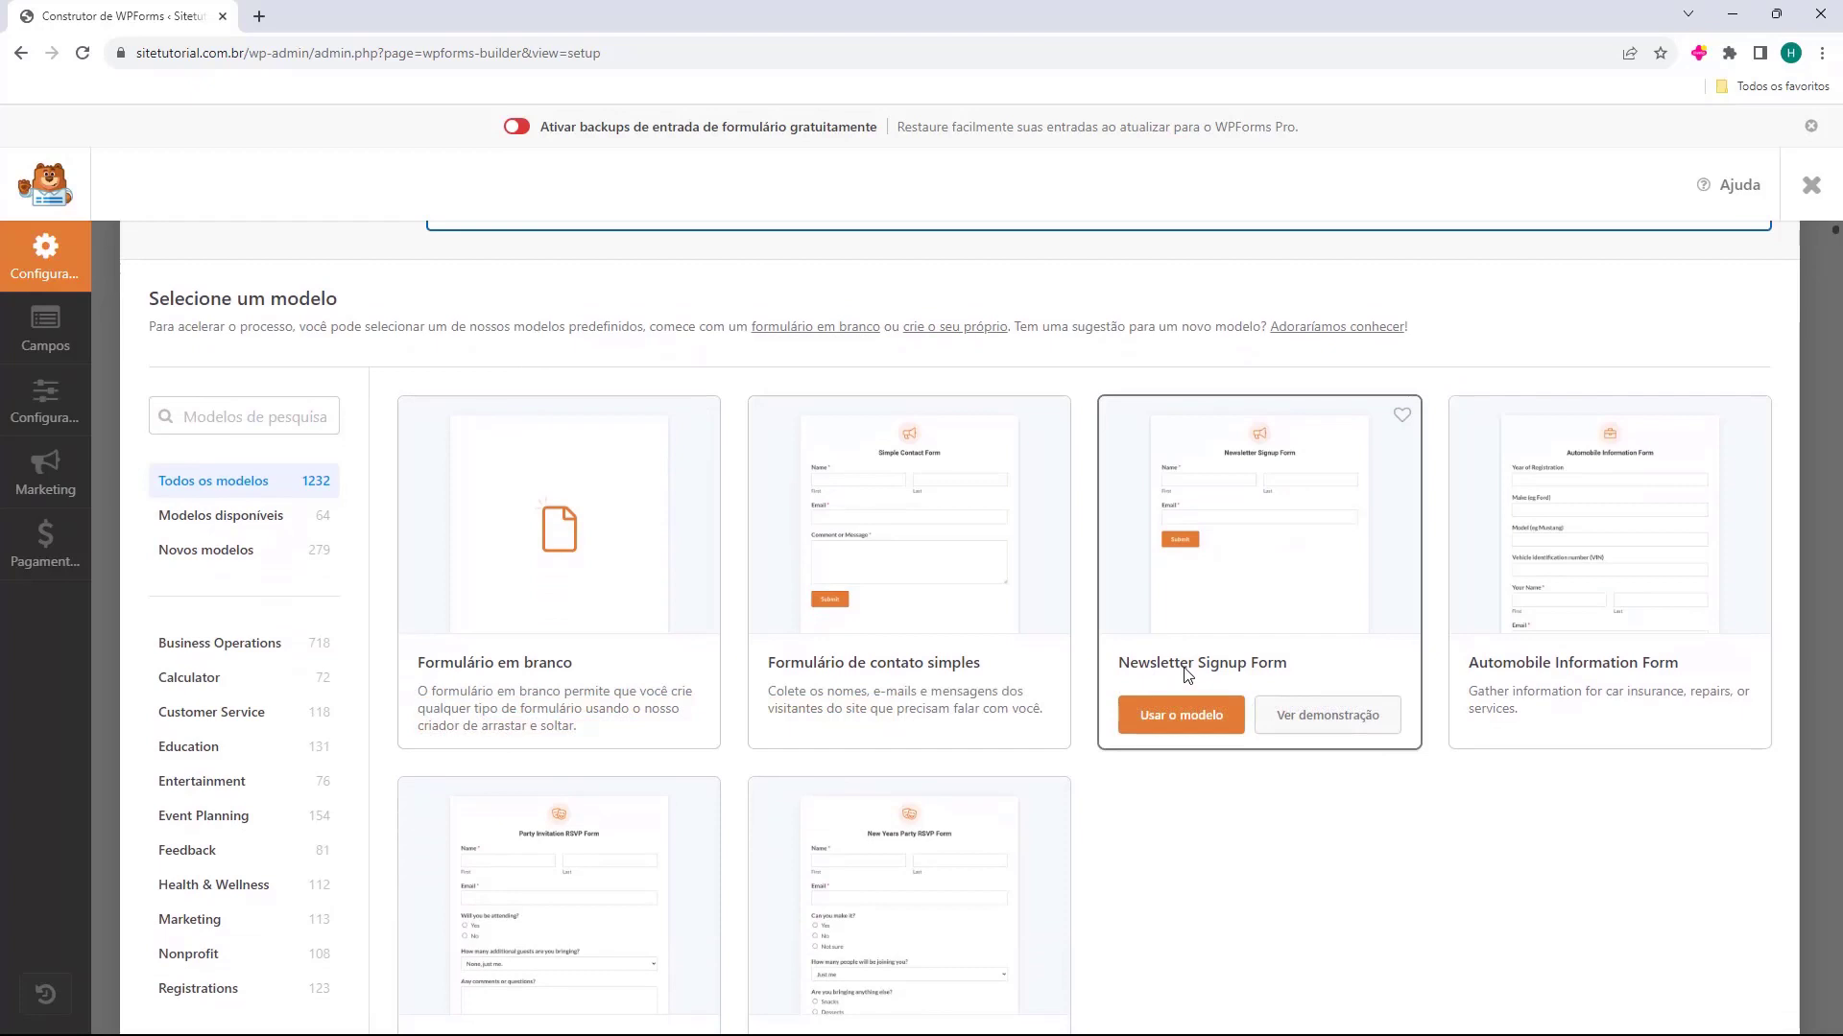
left_click(1187, 726)
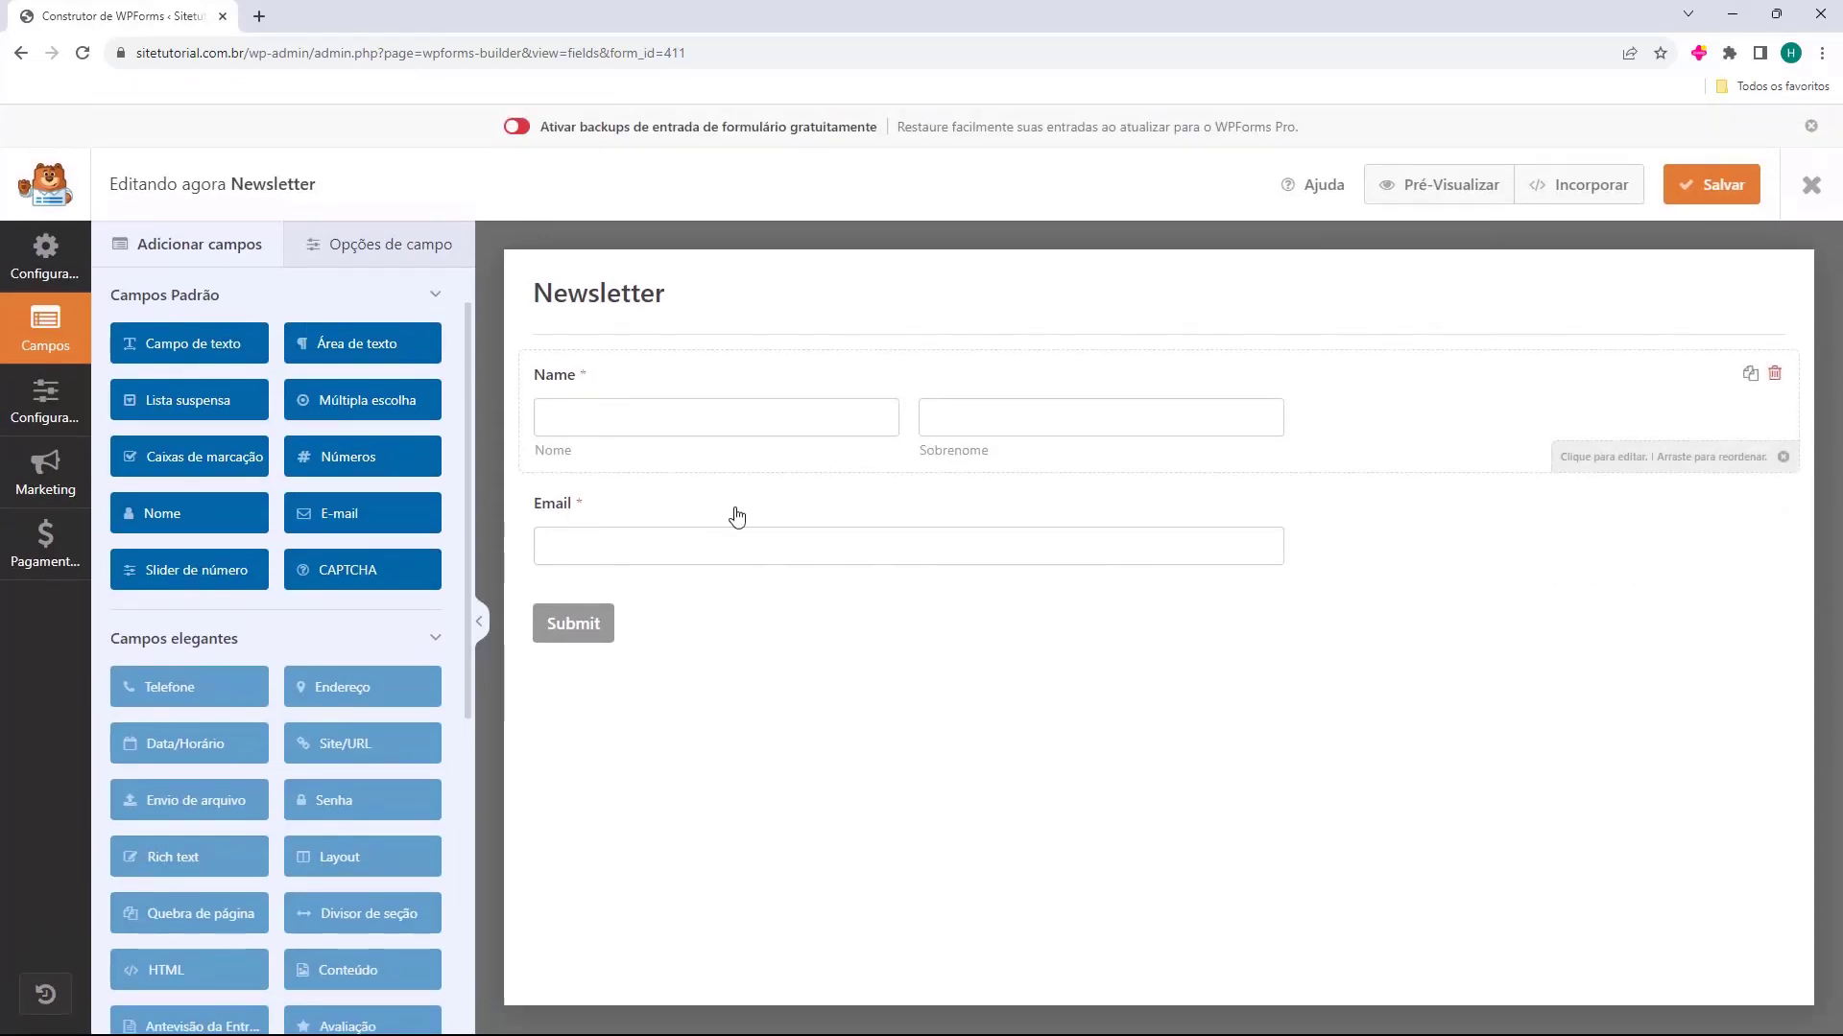
Set the newsletter form's Name field format to Simples and select the Email field
left_click(629, 395)
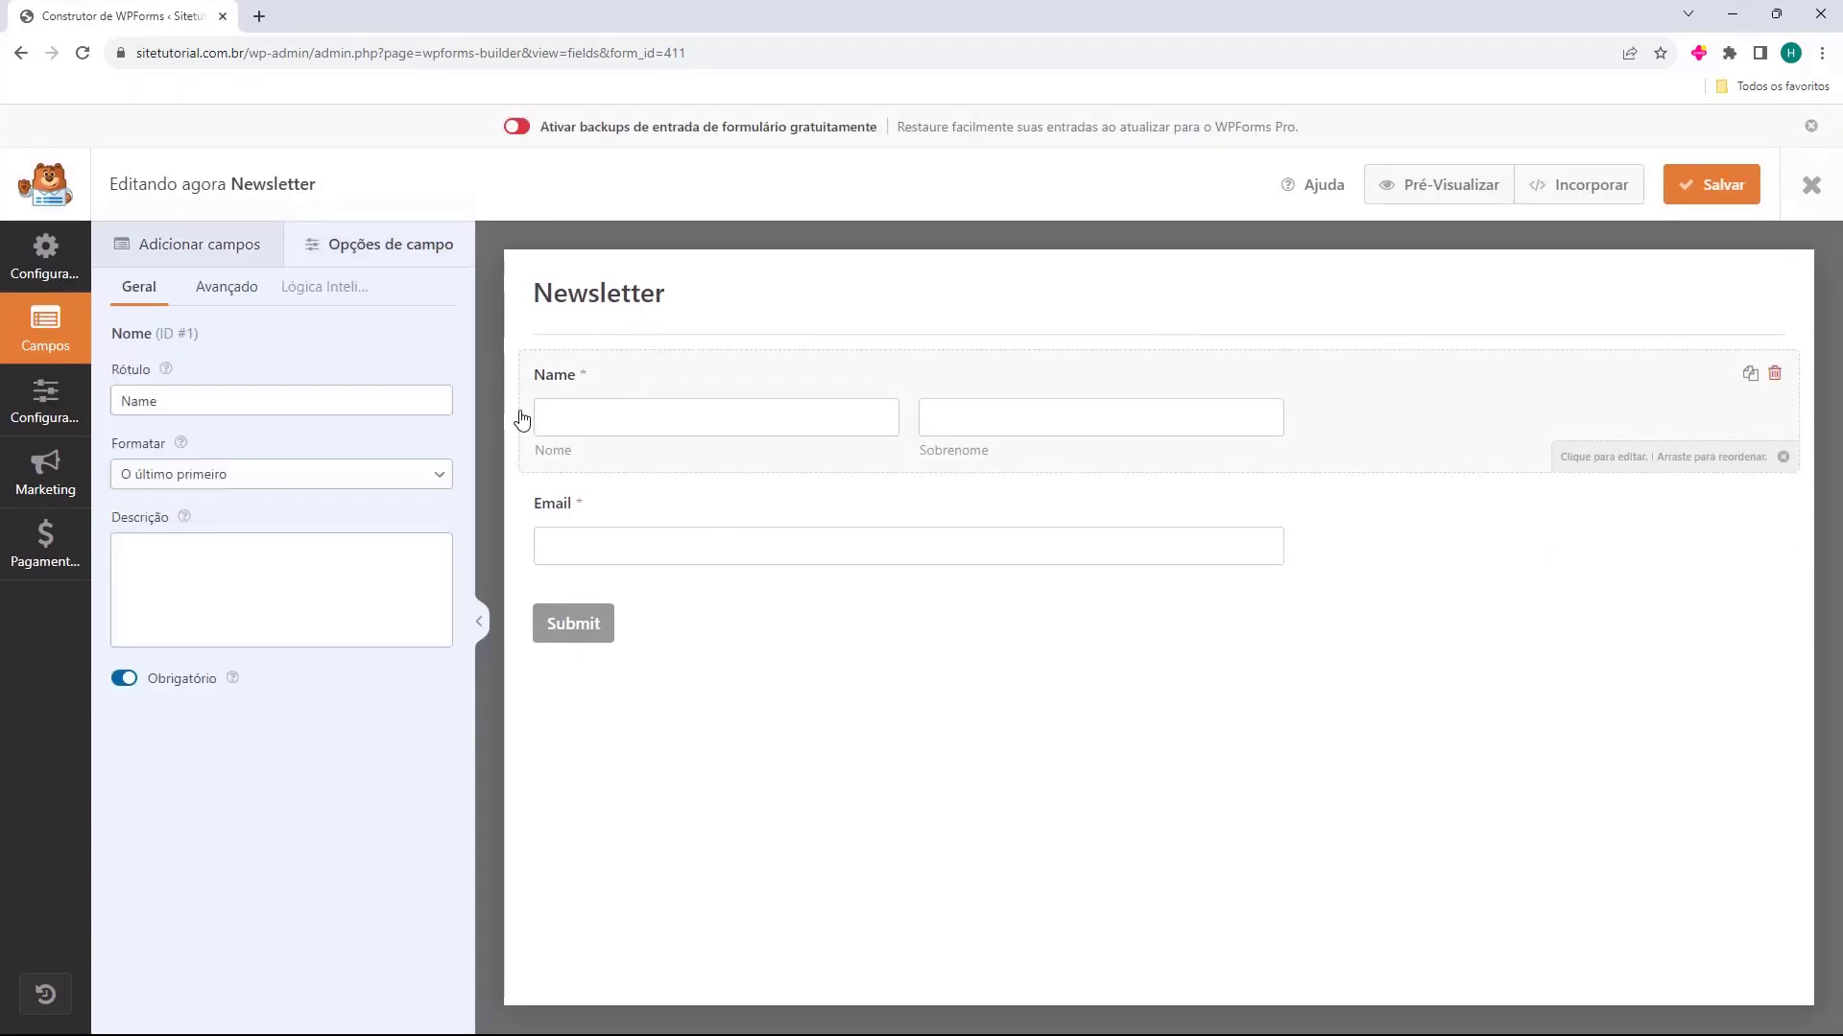
left_click(156, 476)
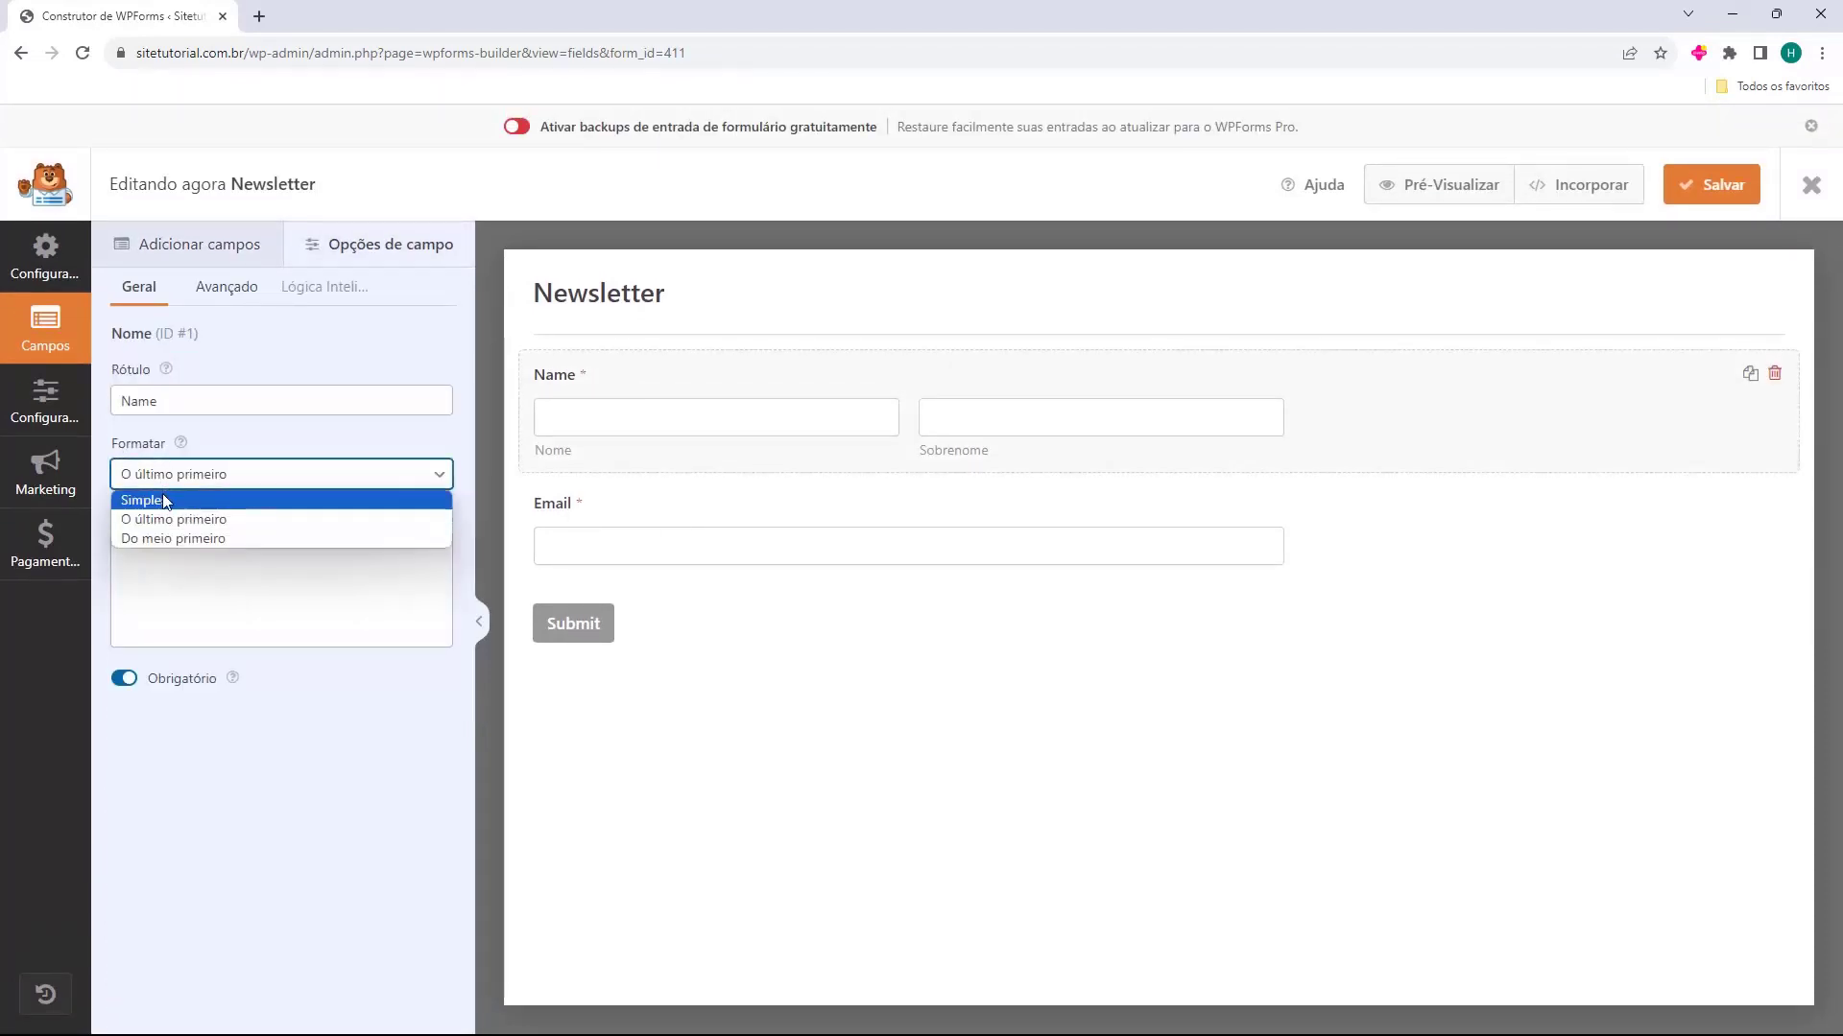
left_click(163, 493)
left_click(659, 497)
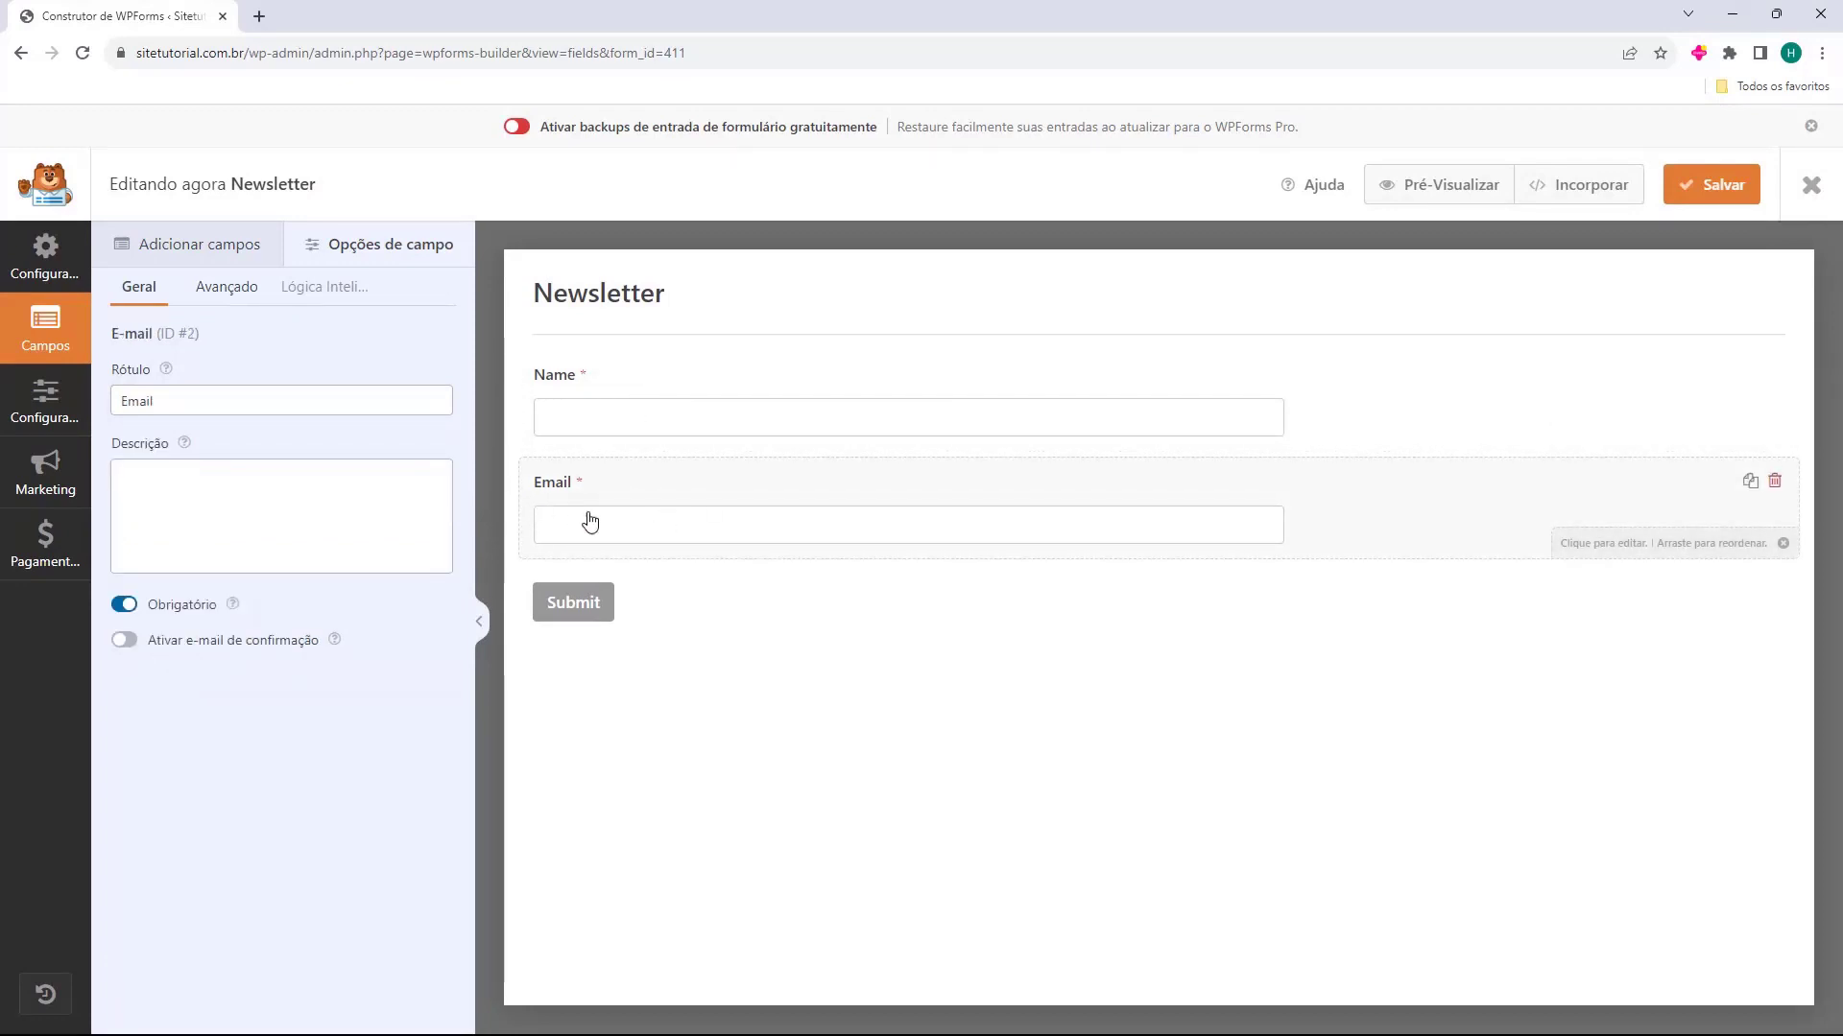
Open the Newsletter form's submit button settings and set the button text to "Enviar"
left_click(588, 613)
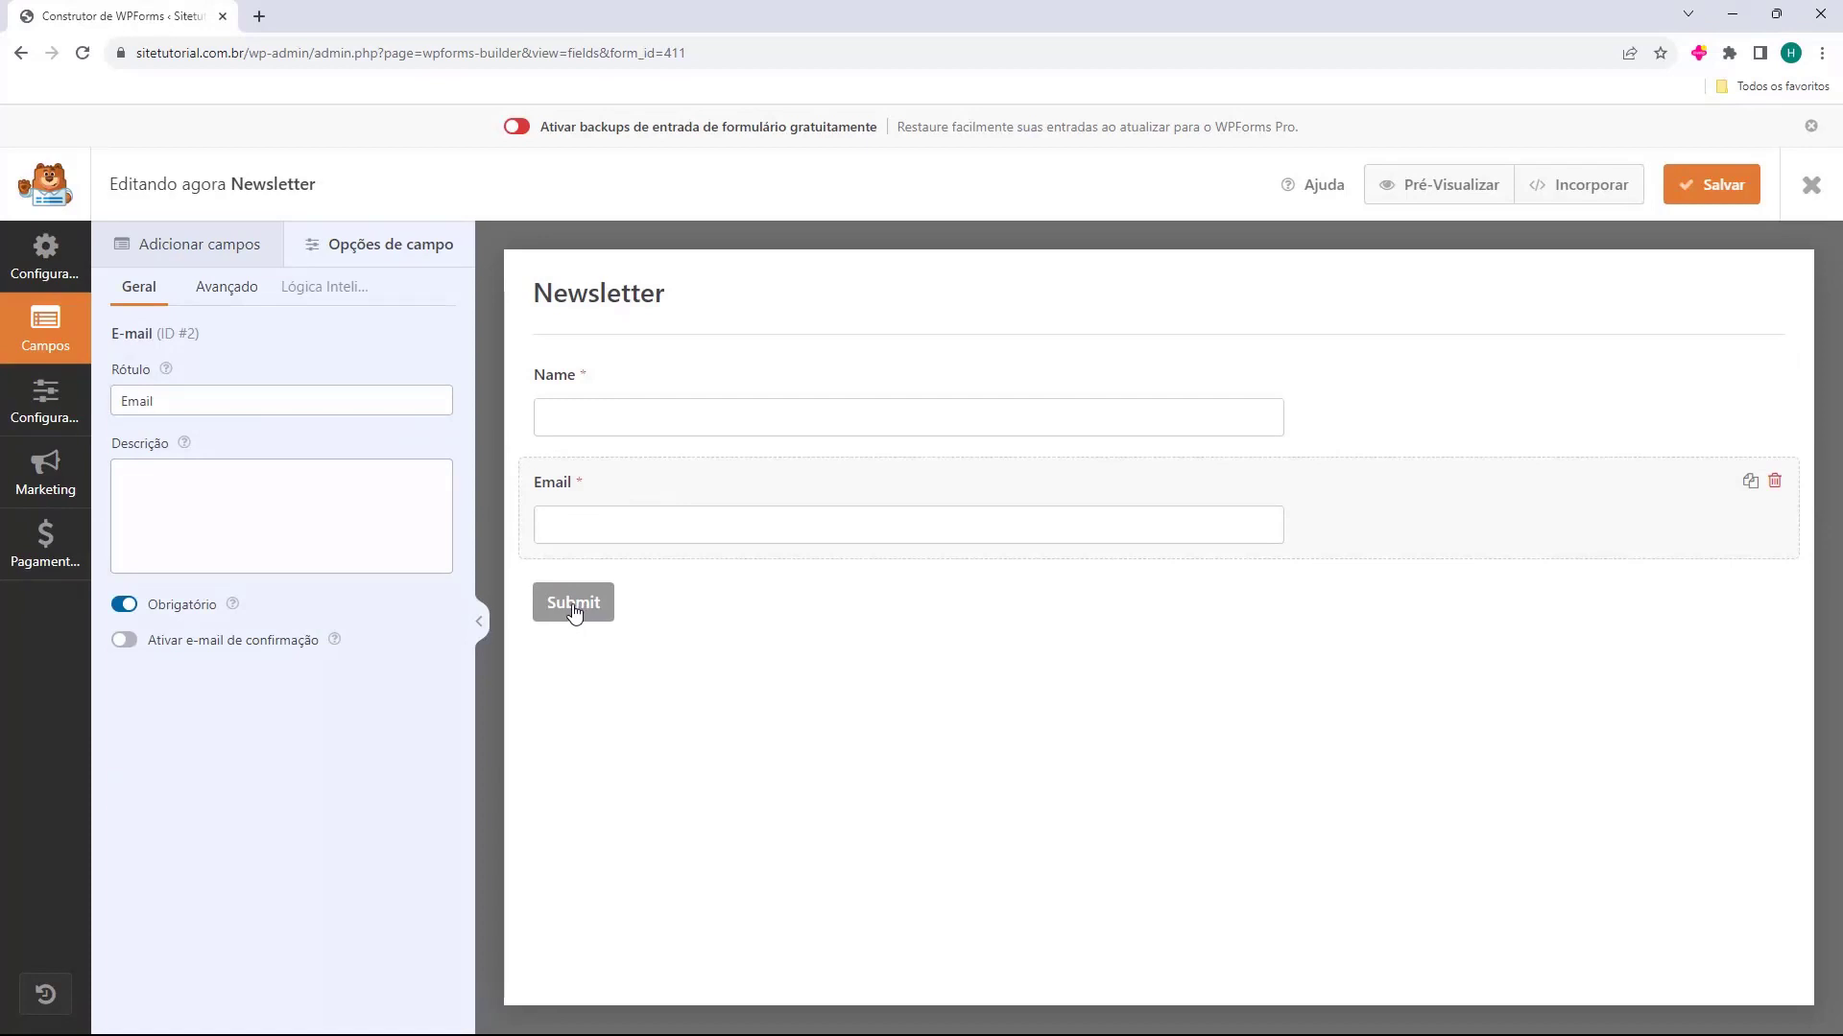
left_click(576, 612)
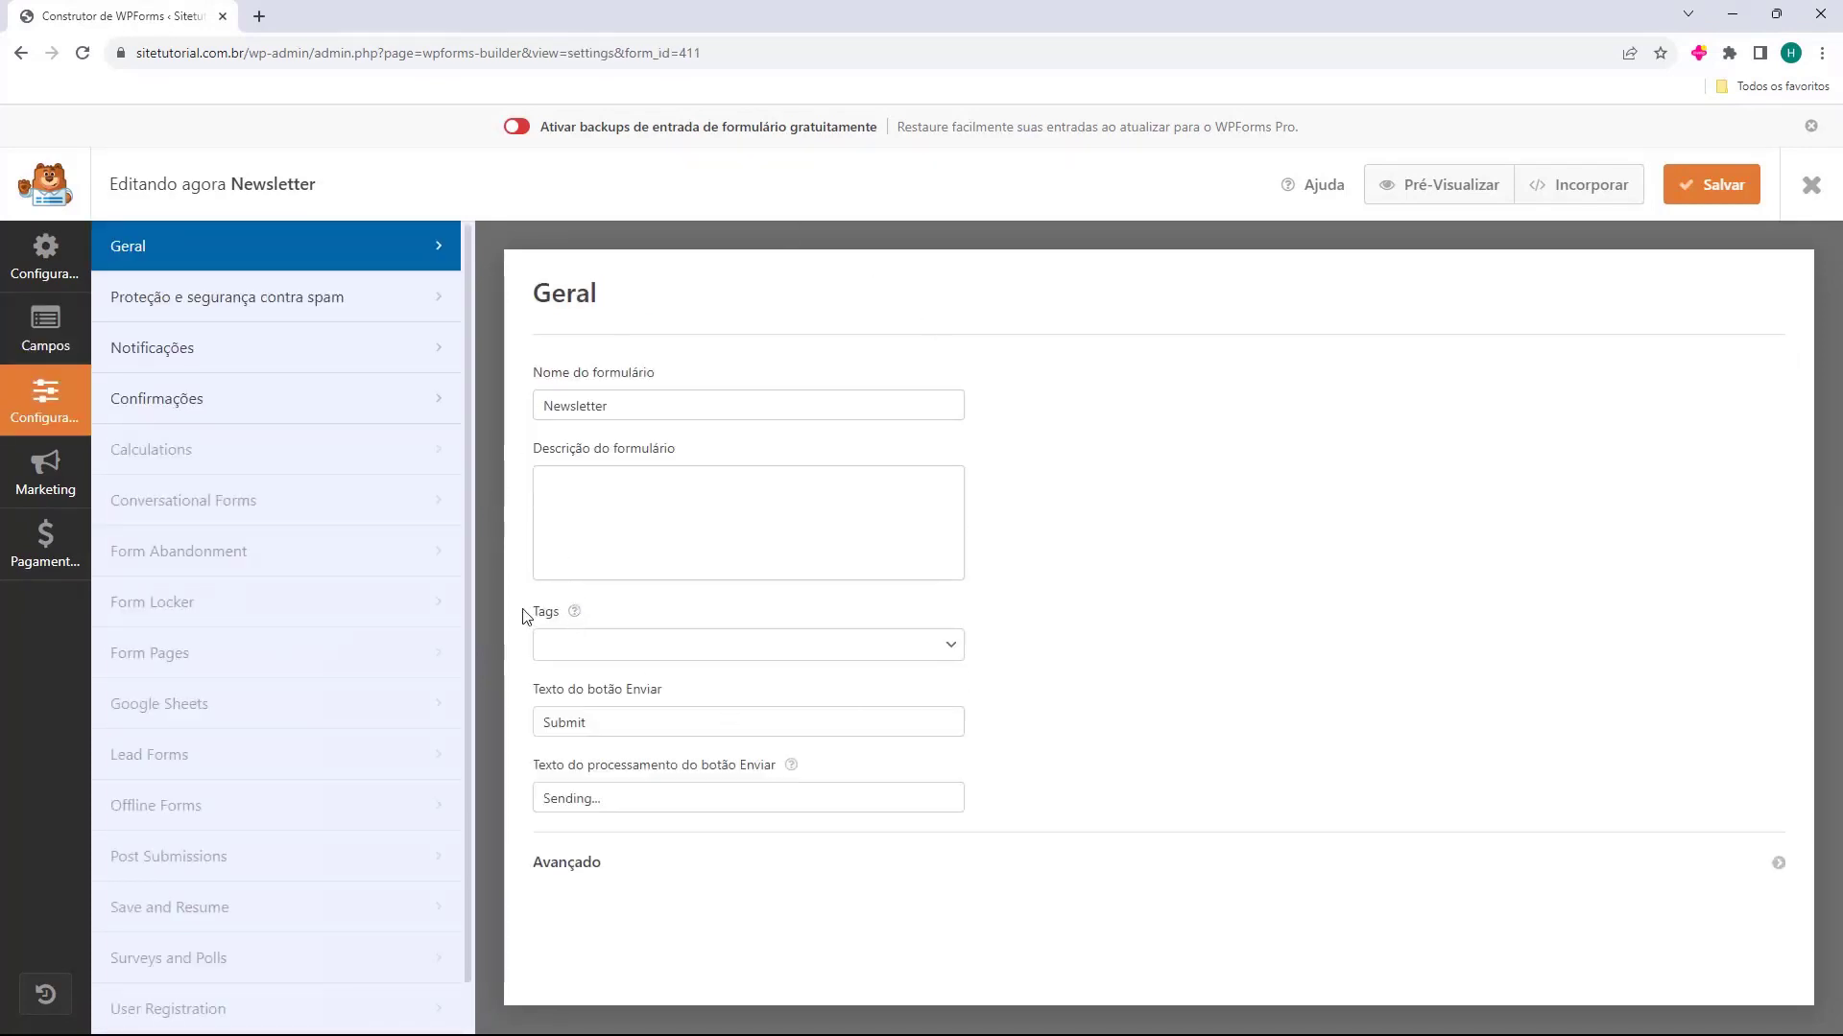
left_click_drag(535, 698, 571, 703)
left_click(560, 722)
double_click(612, 728)
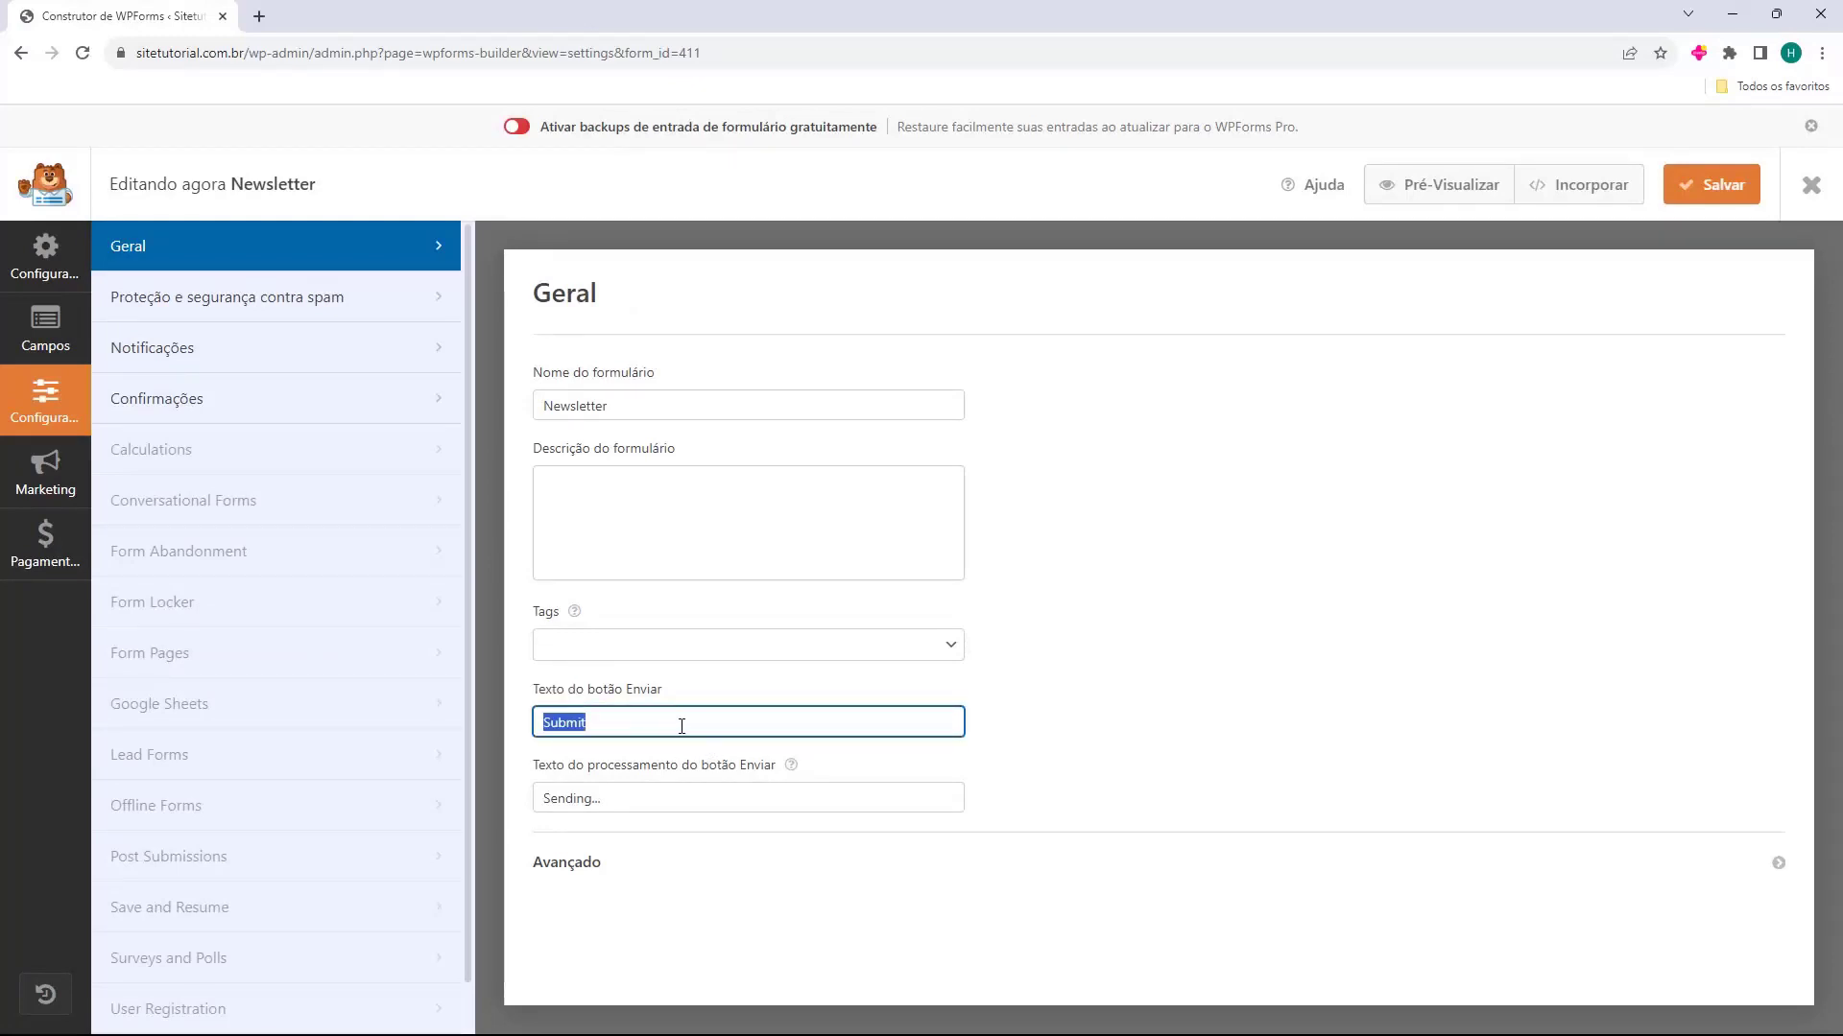
type("Enviar")
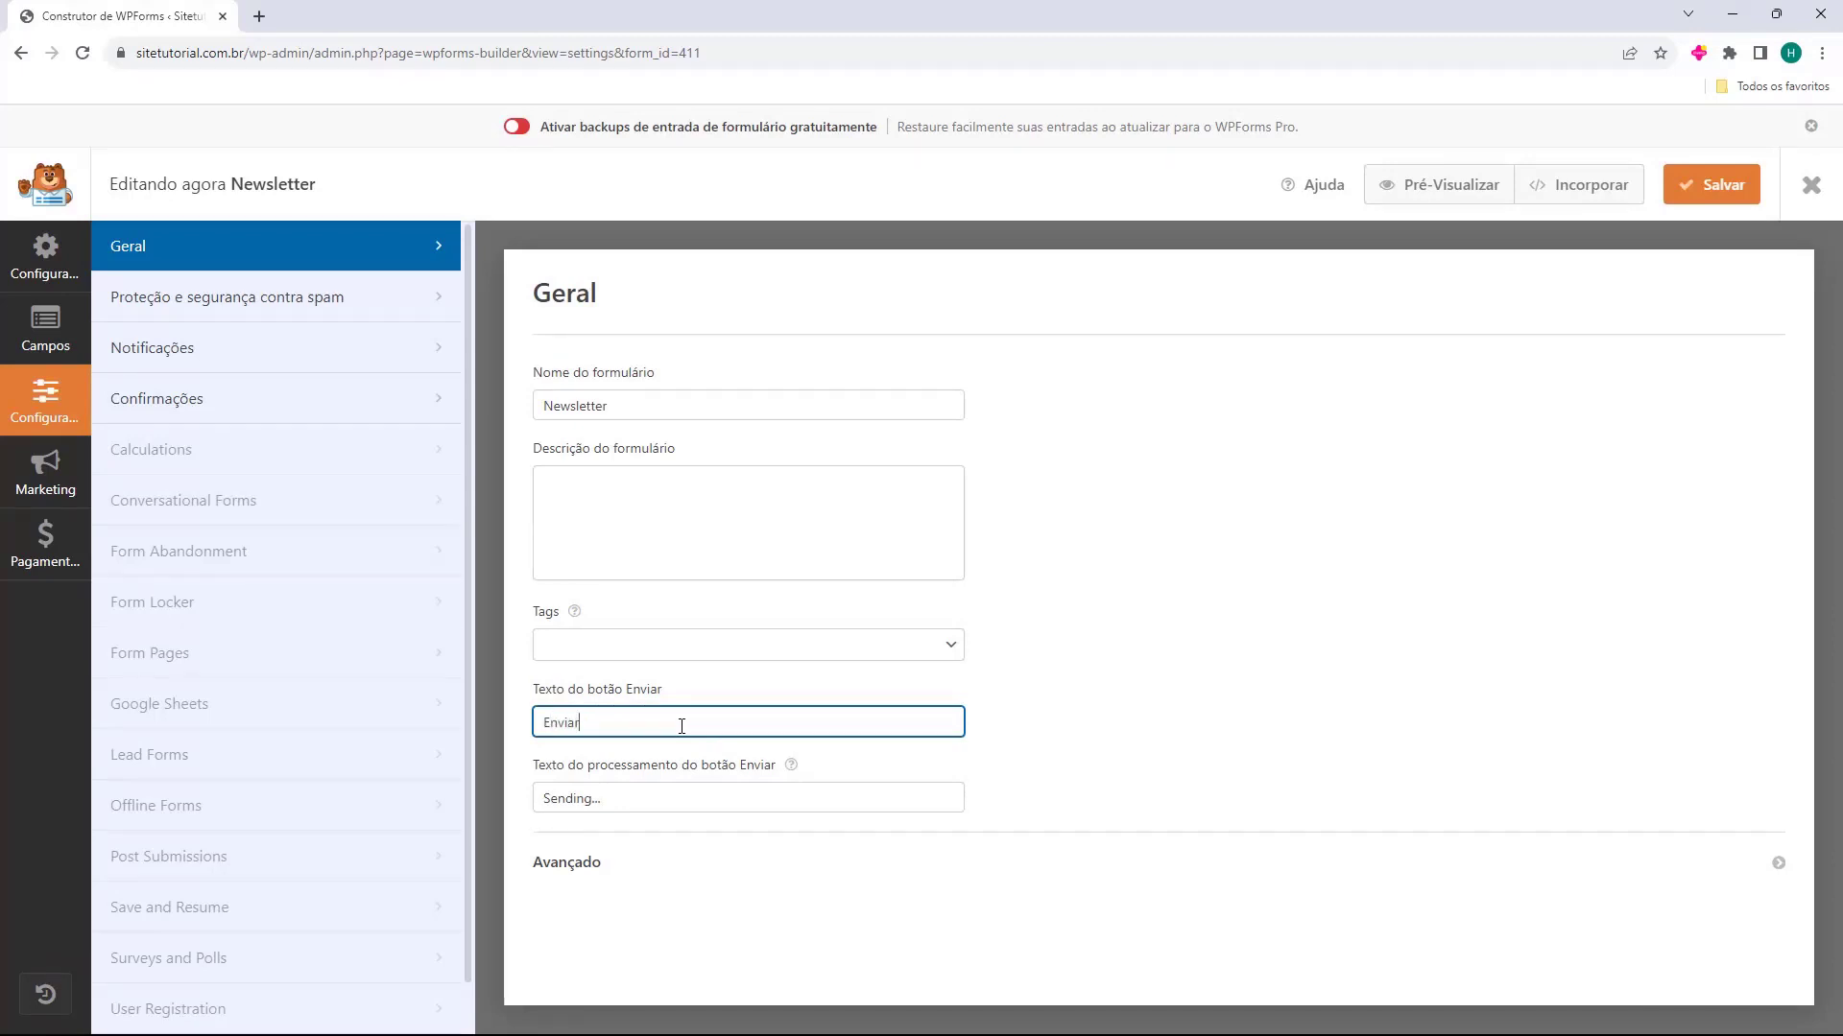
Set the submit button's processing text to "Enviando..."
left_click(650, 795)
left_click_drag(651, 795, 556, 814)
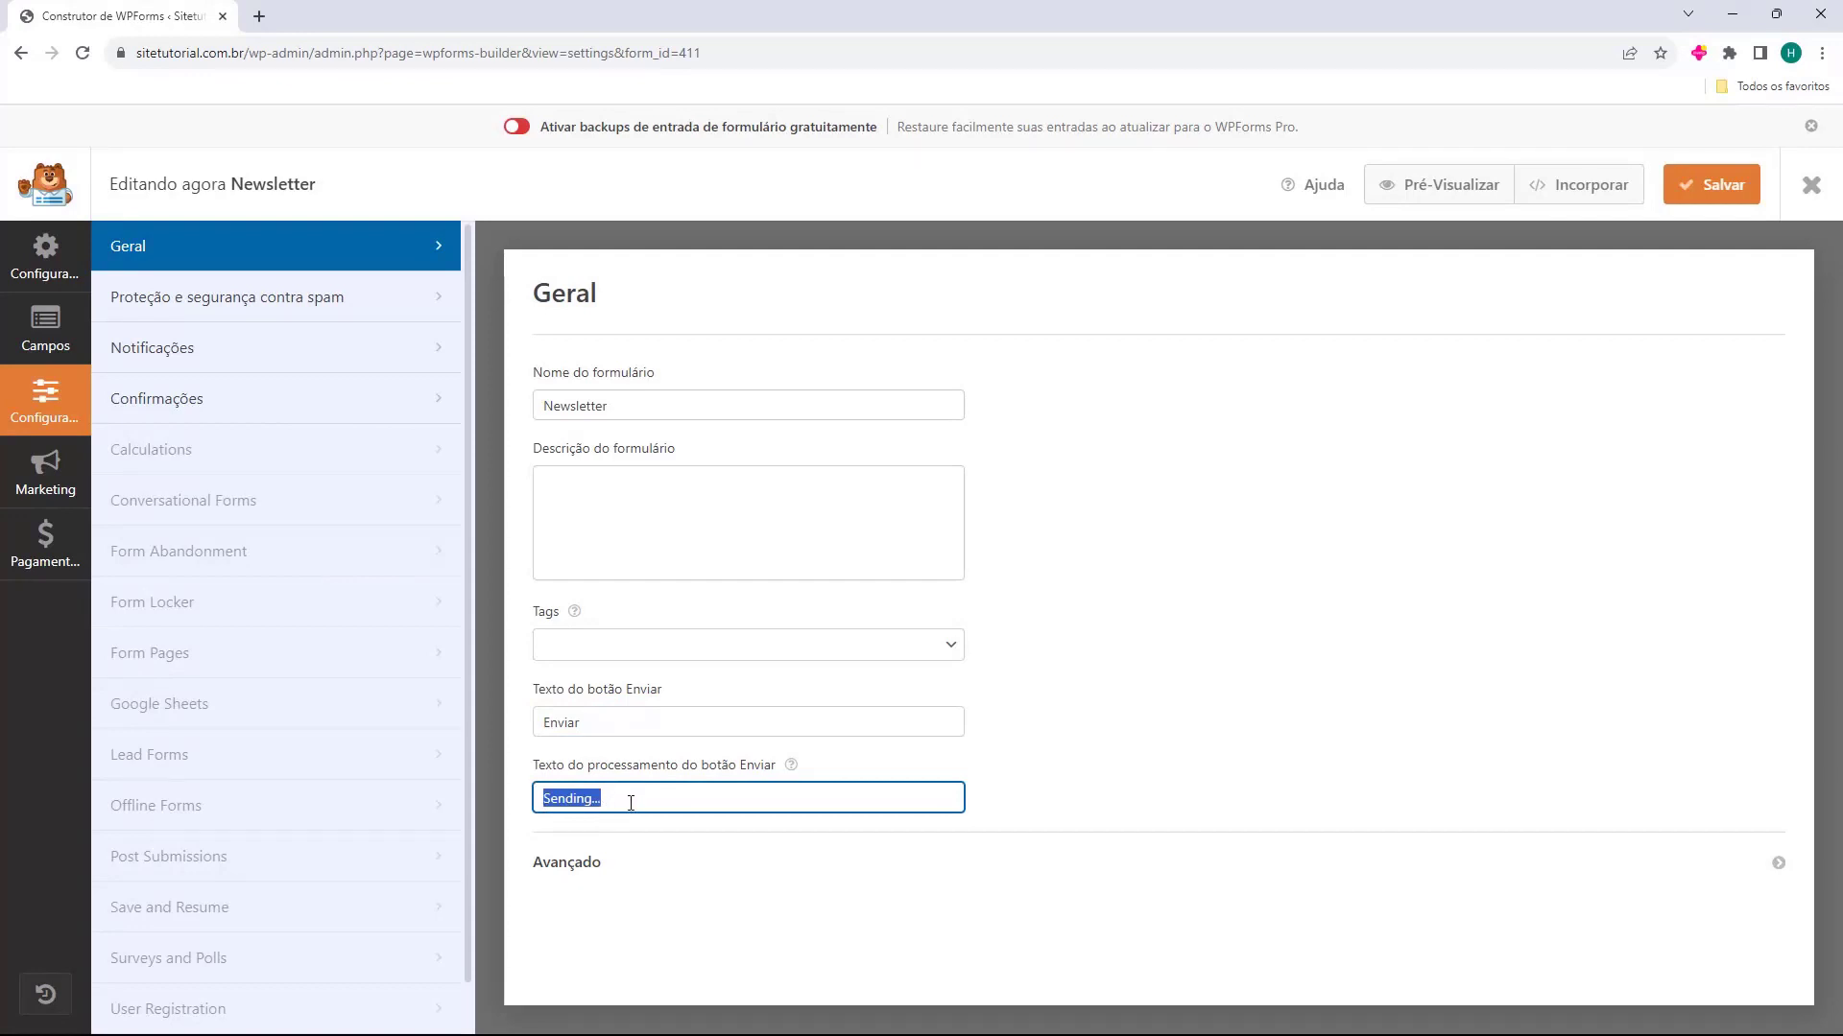
type("Enviando...")
Save the Newsletter form and leave the form builder for the forms overview
left_click(17, 263)
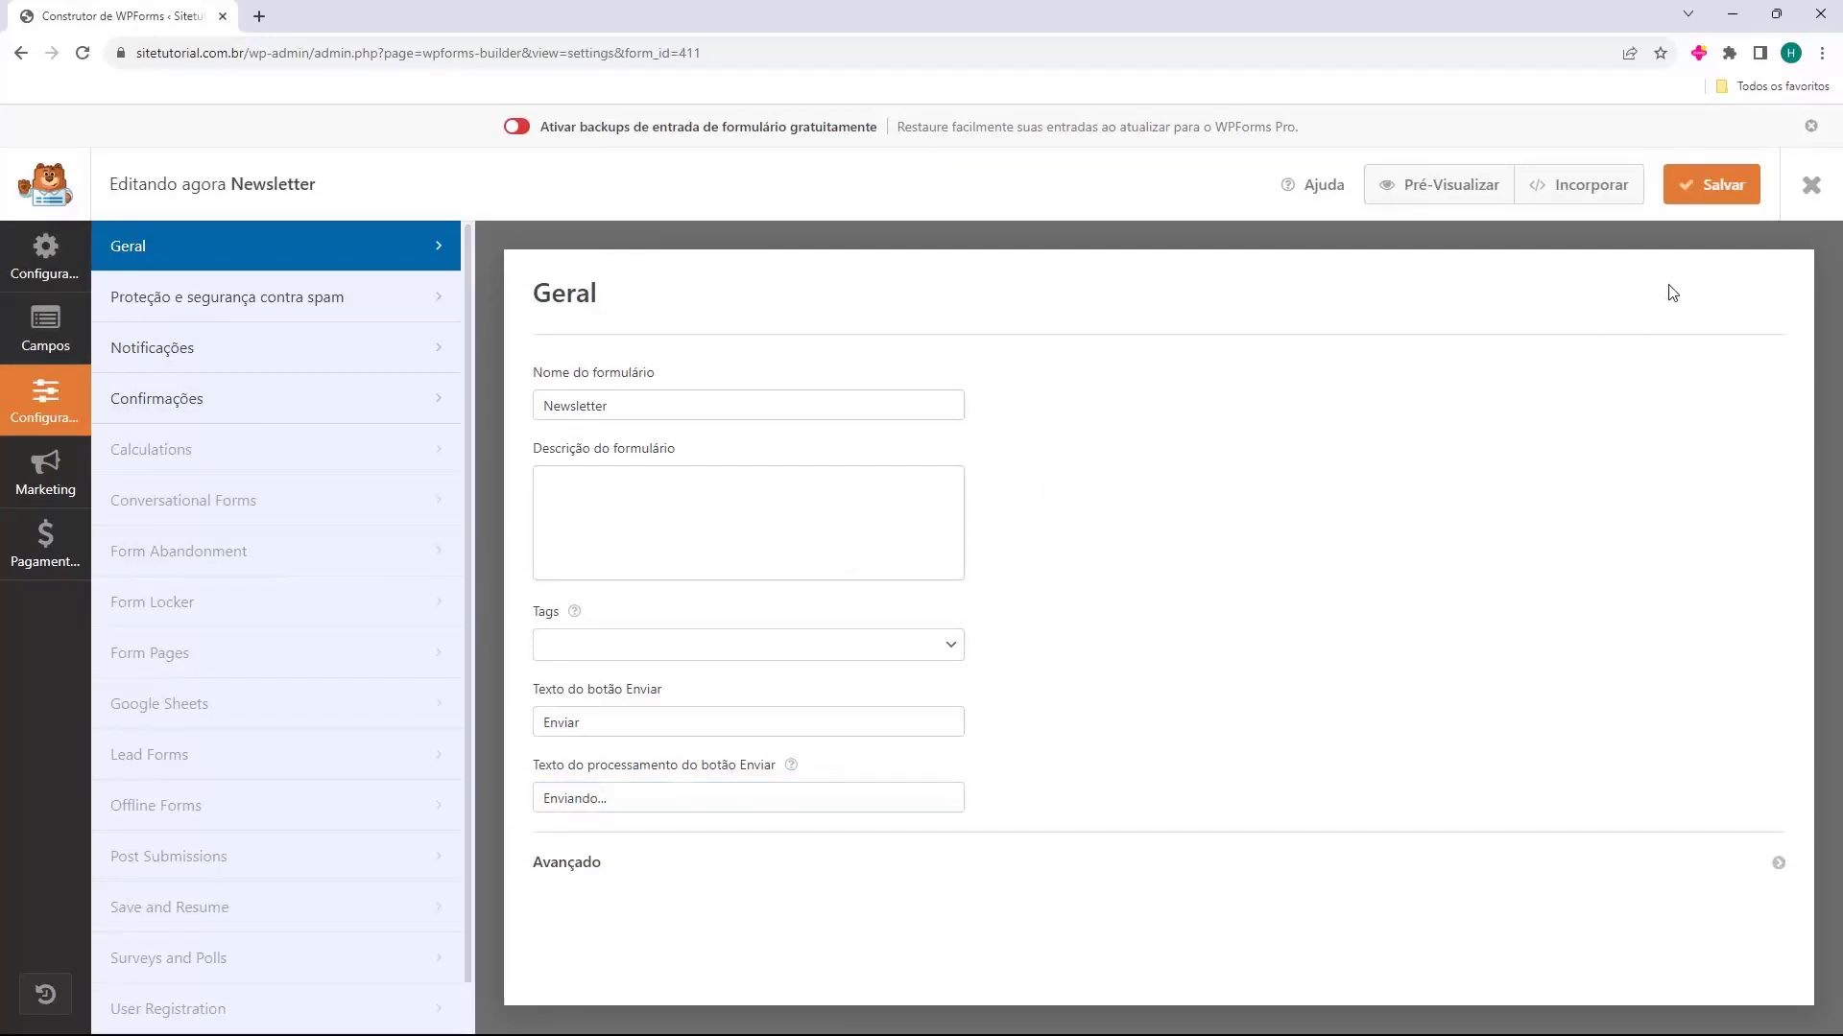
left_click(1726, 194)
left_click(1811, 187)
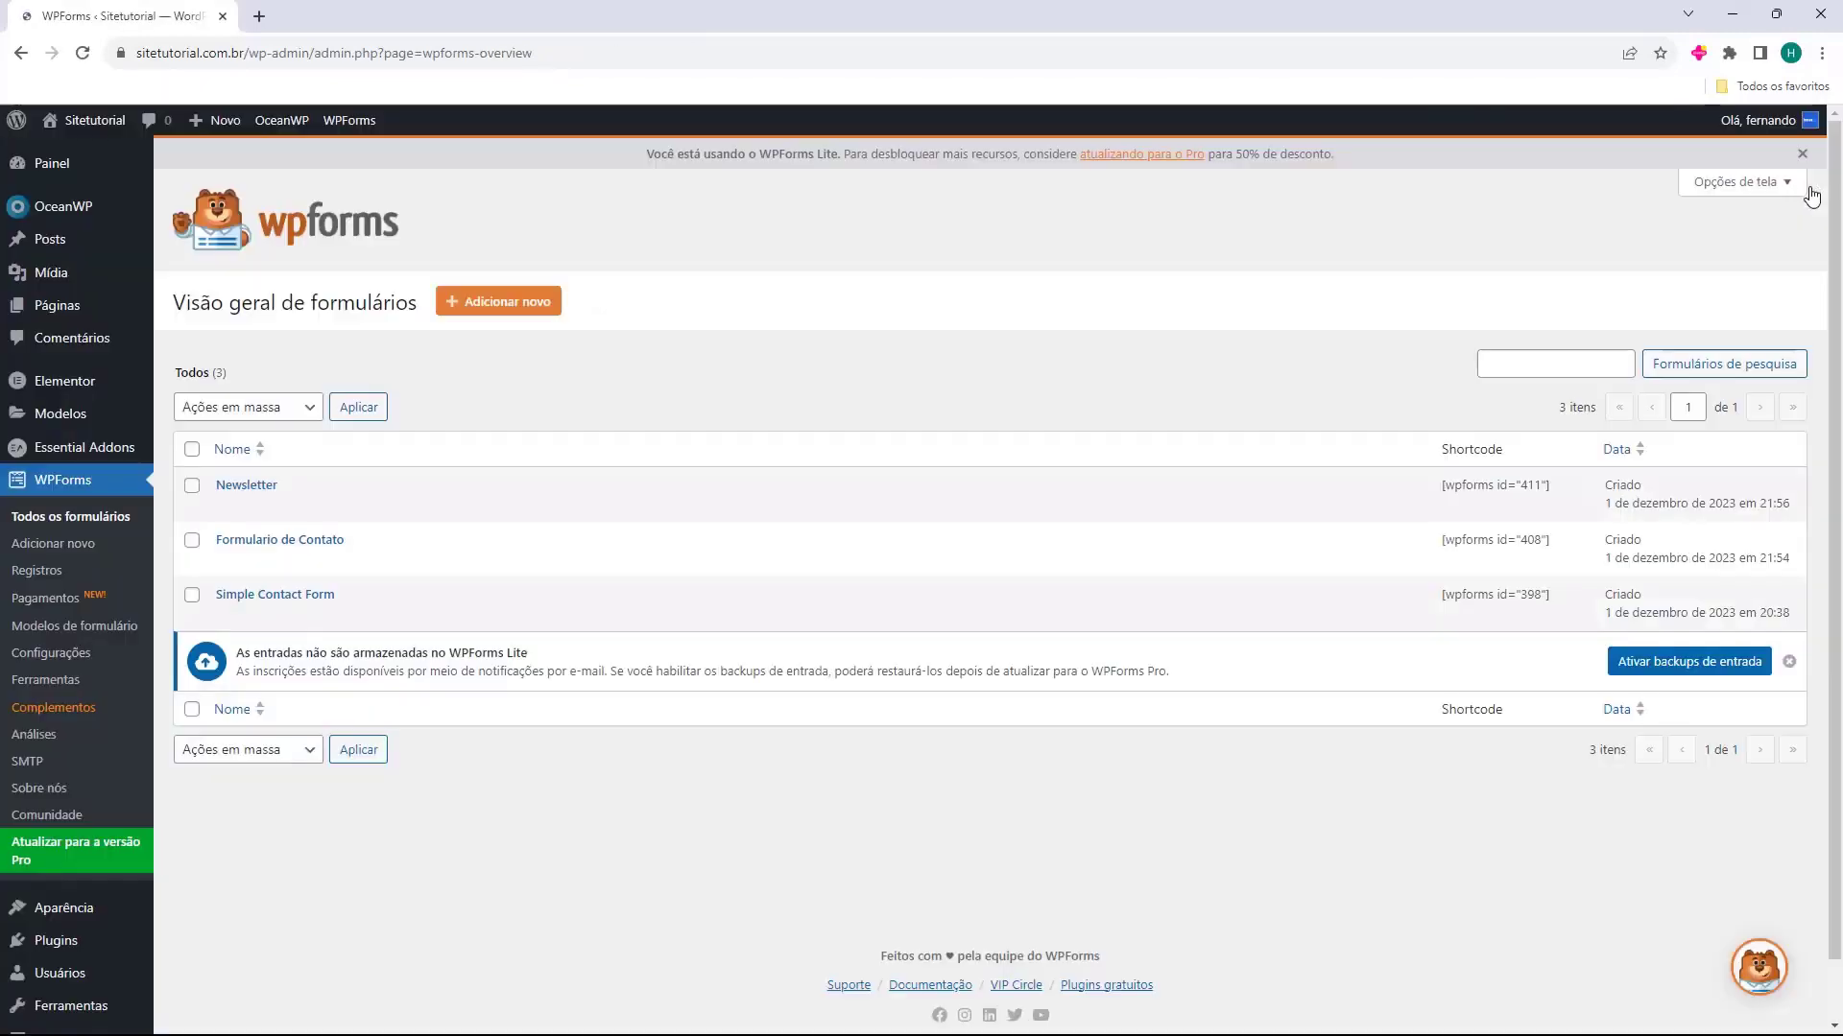
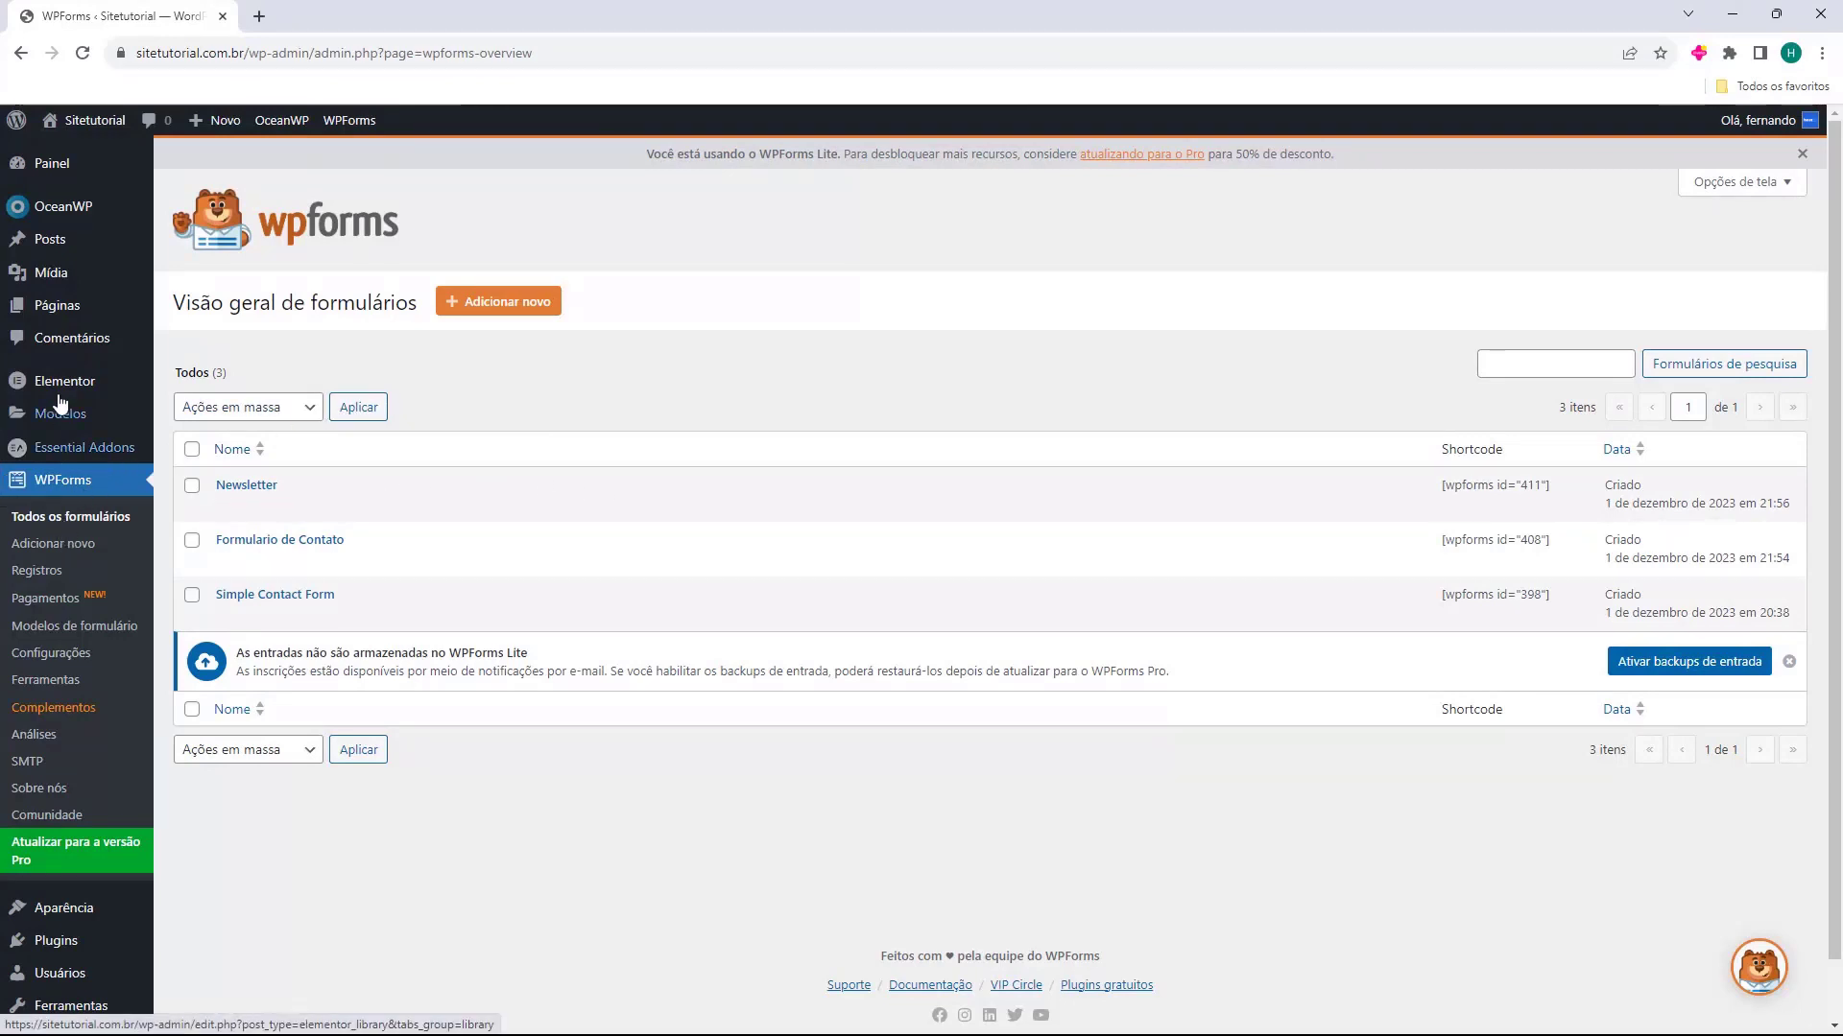
Open the list of all site pages, review its entries, and view the Blog page in a new tab, then close that tab
mouse_move(49, 317)
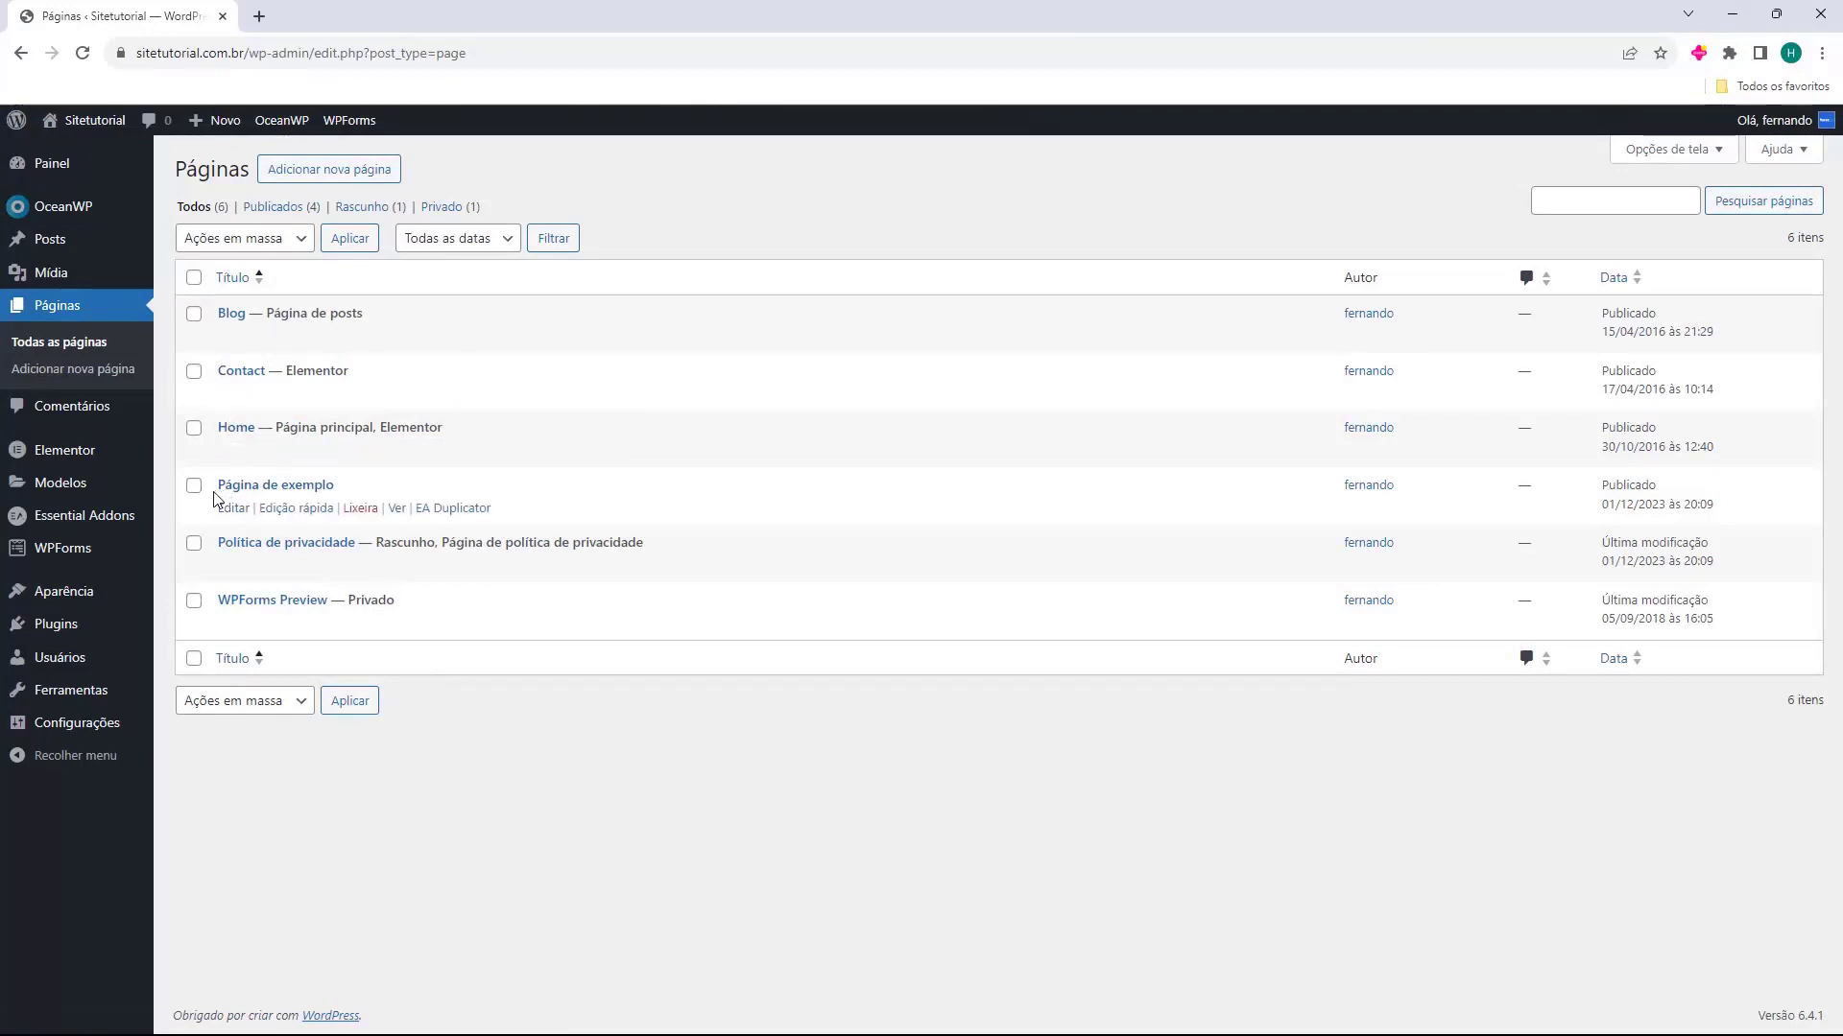
left_click_drag(215, 490, 362, 491)
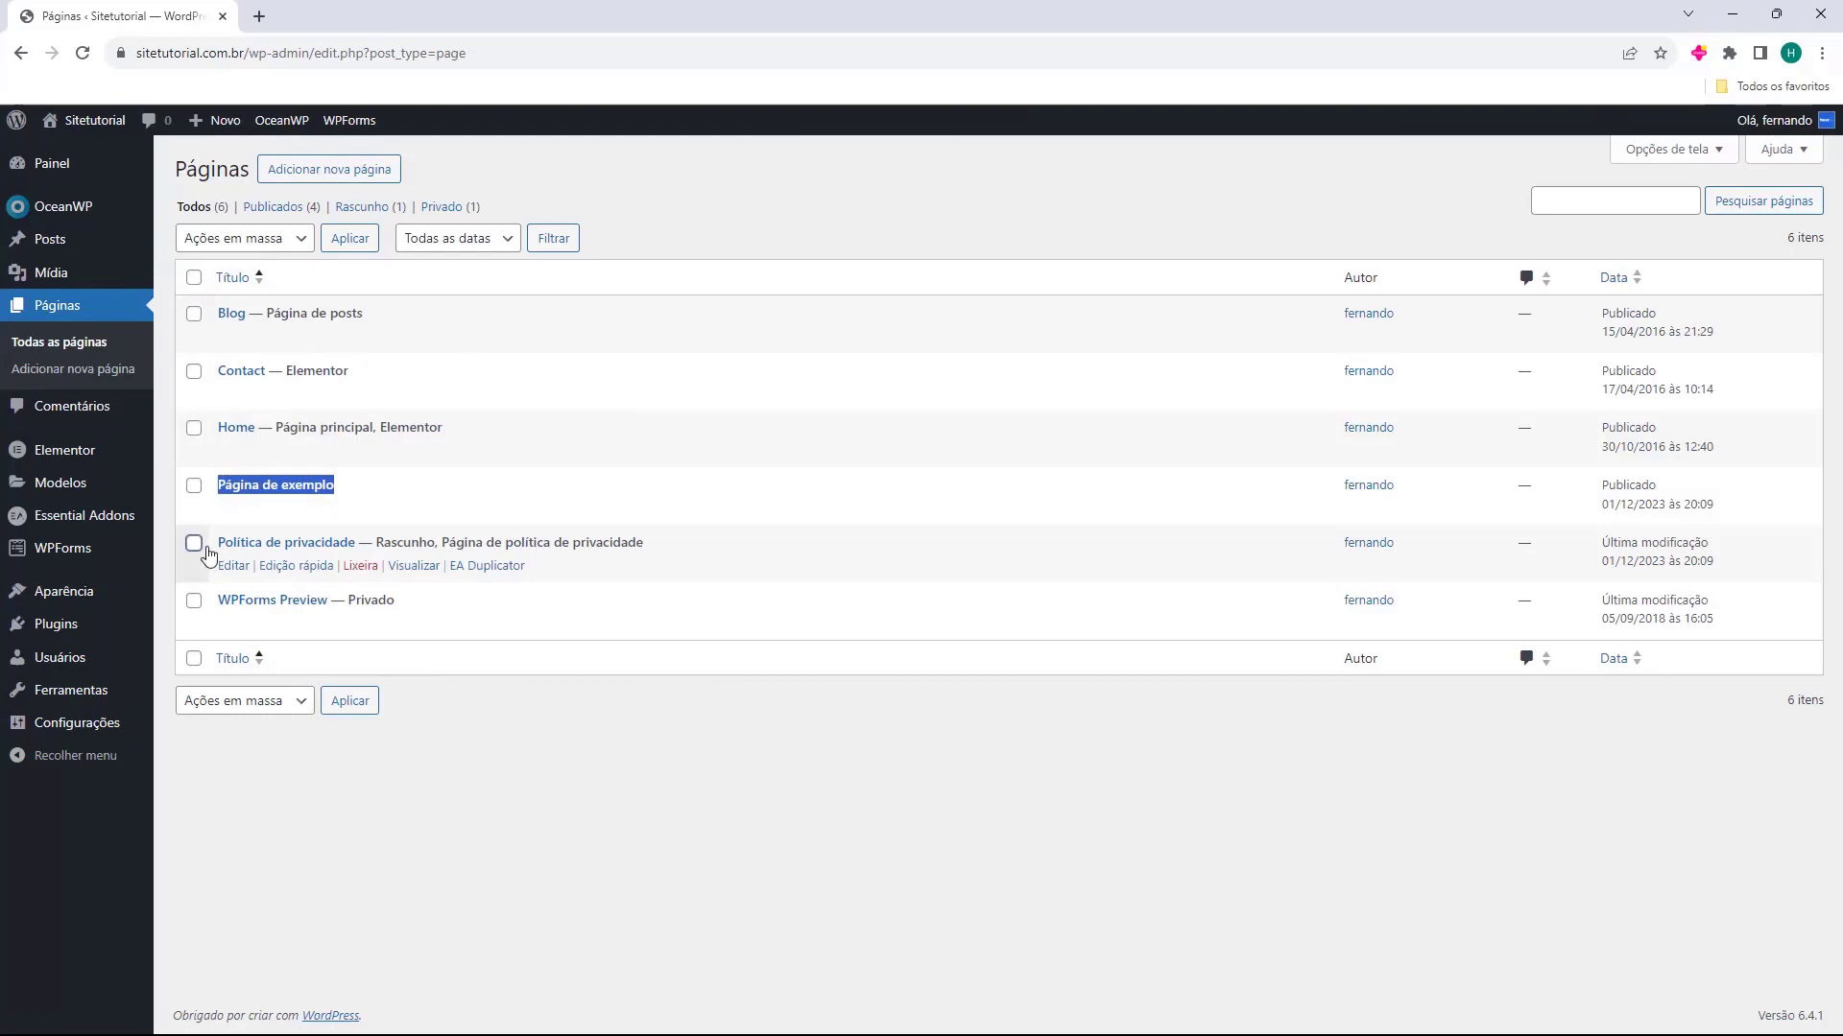
left_click_drag(216, 547, 355, 545)
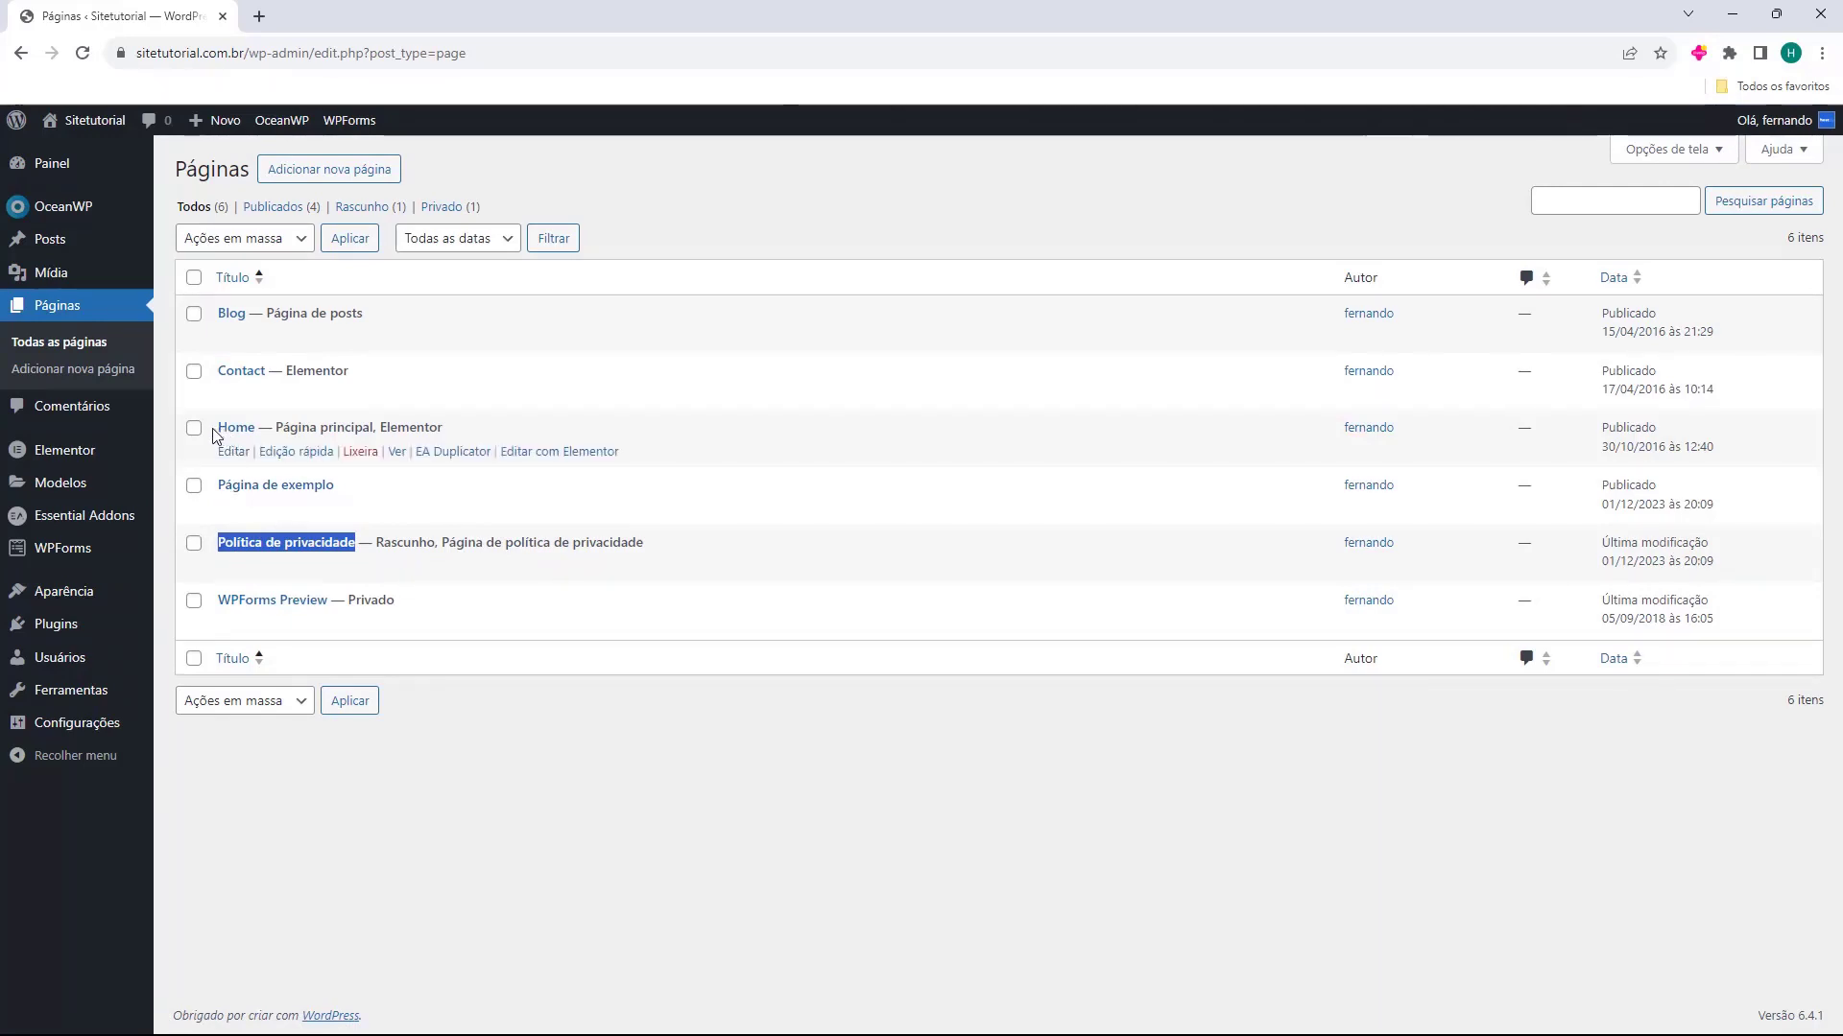
left_click_drag(219, 428, 240, 315)
left_click(216, 317)
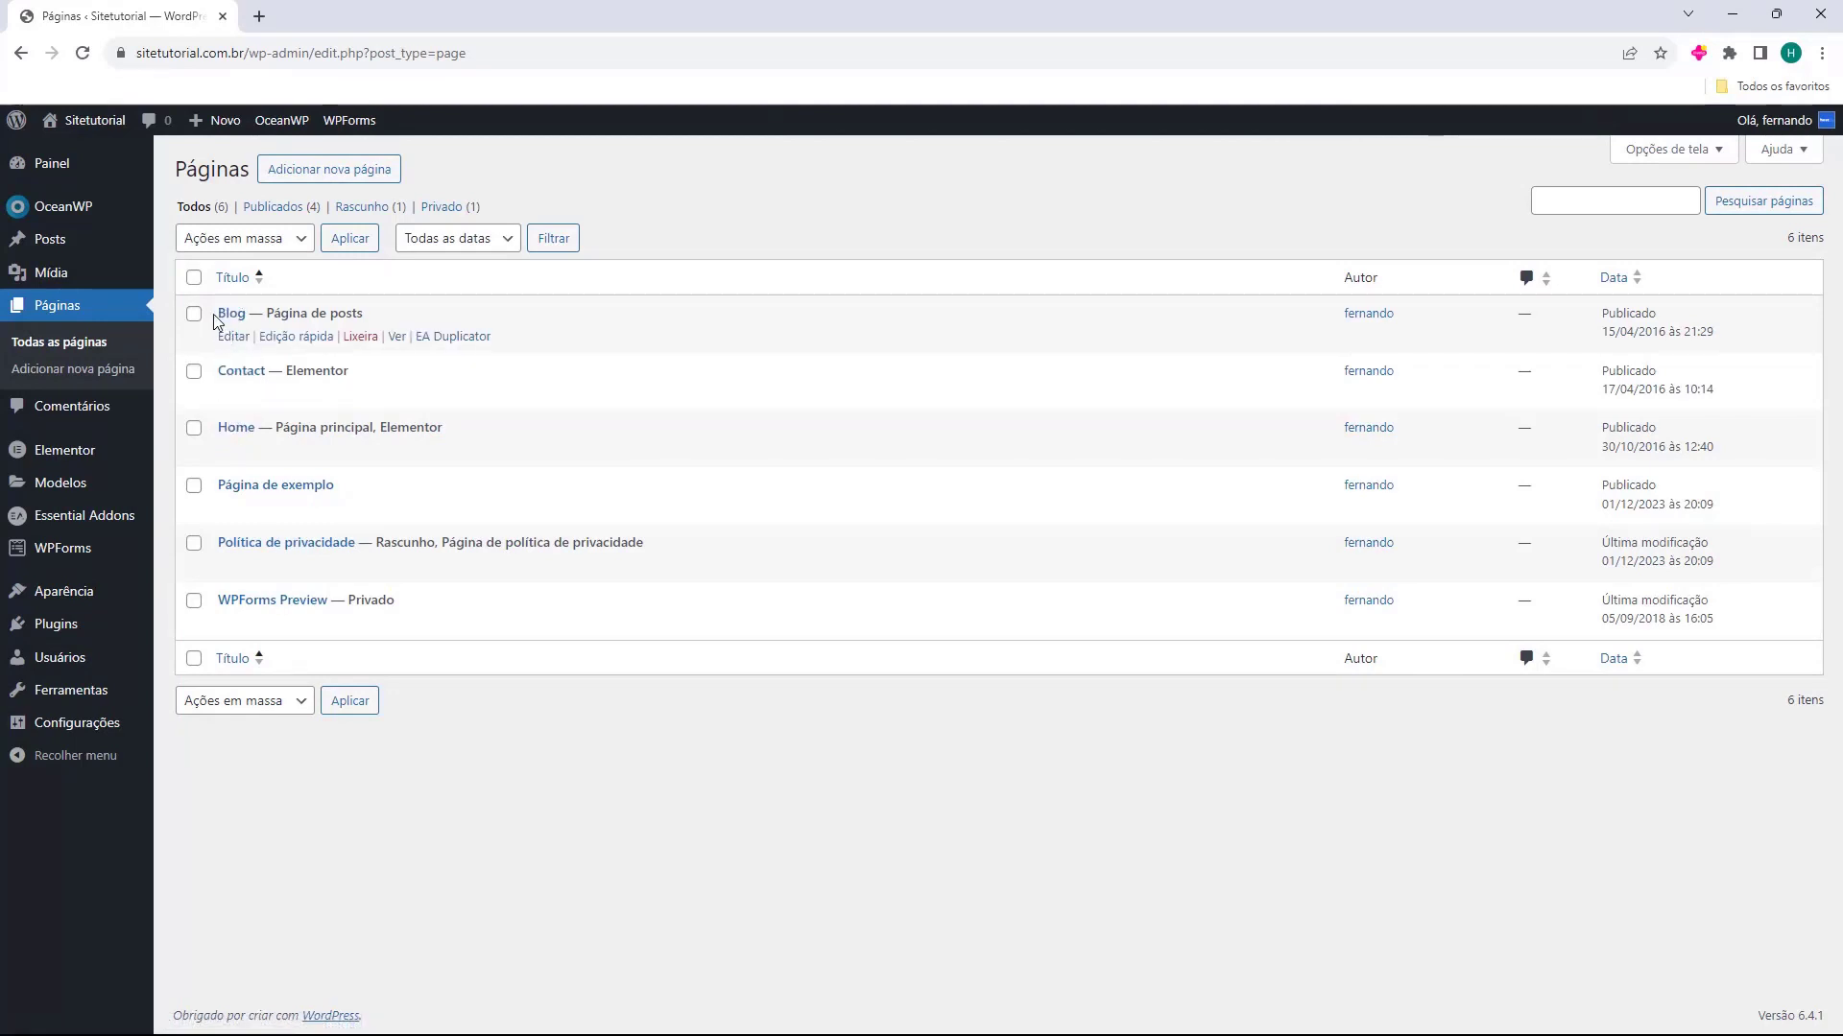
middle_click(396, 338)
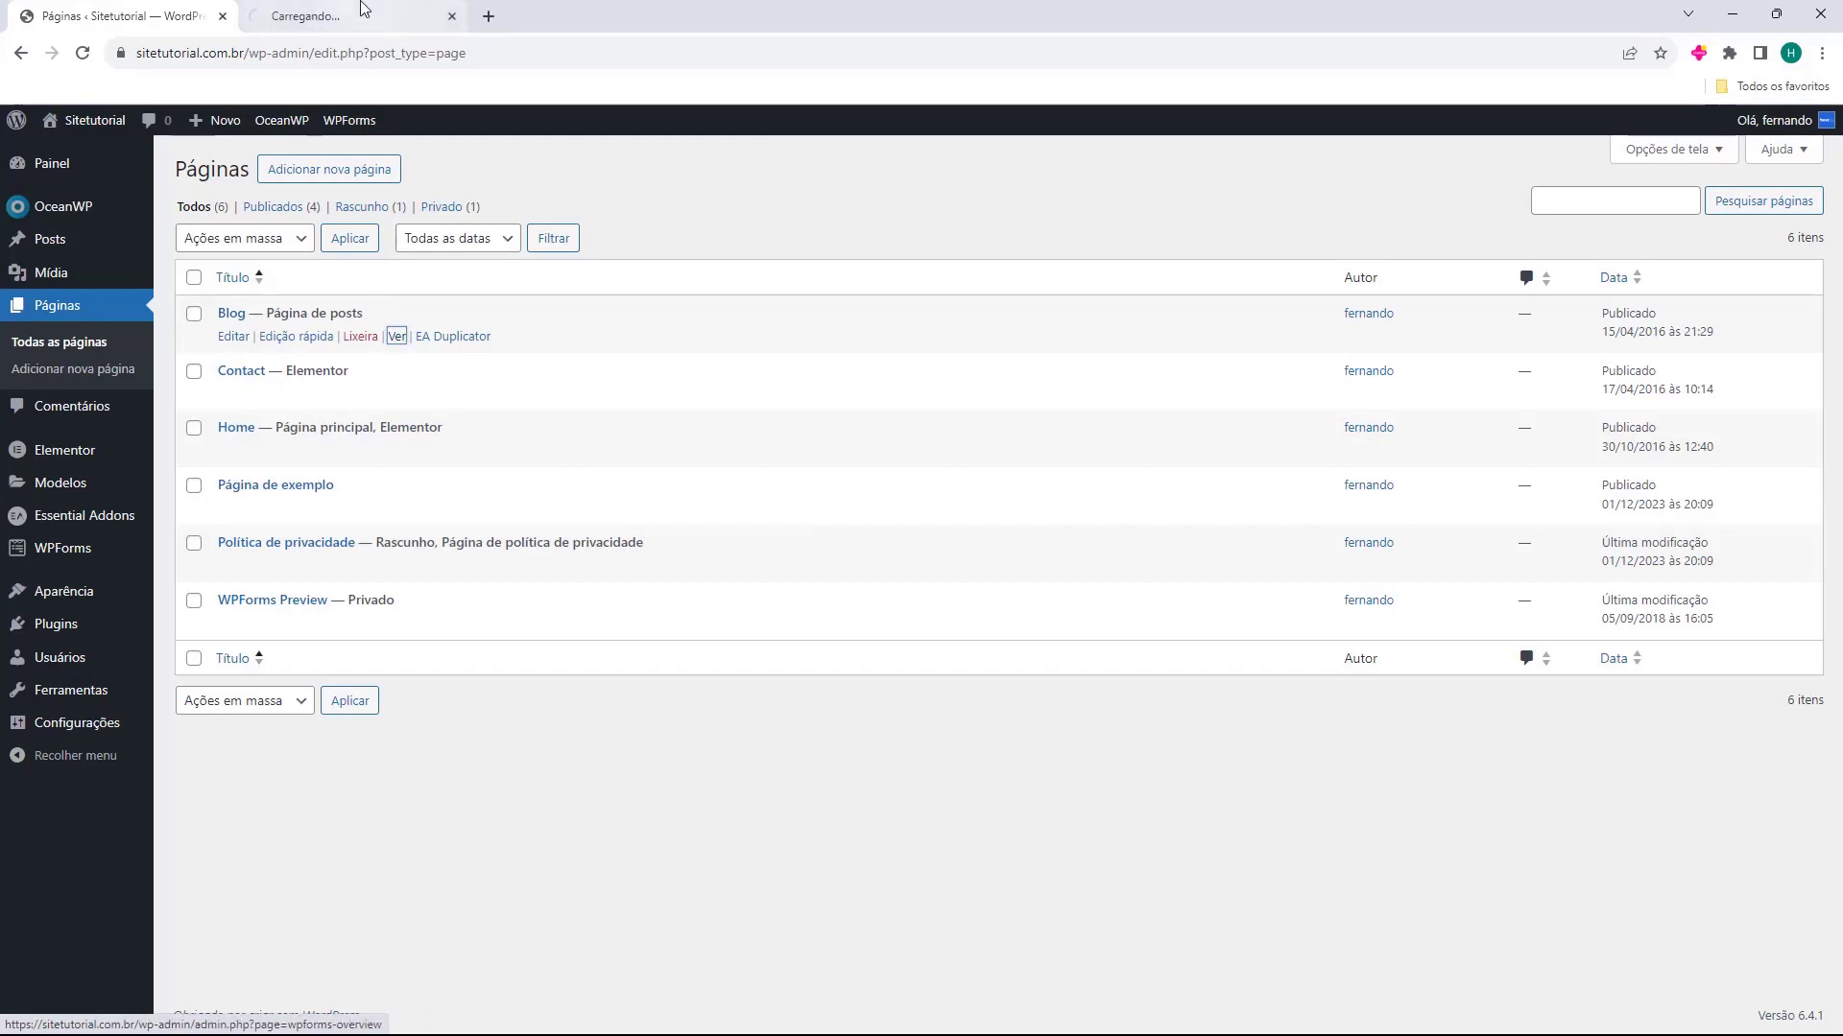
left_click(355, 15)
middle_click(369, 9)
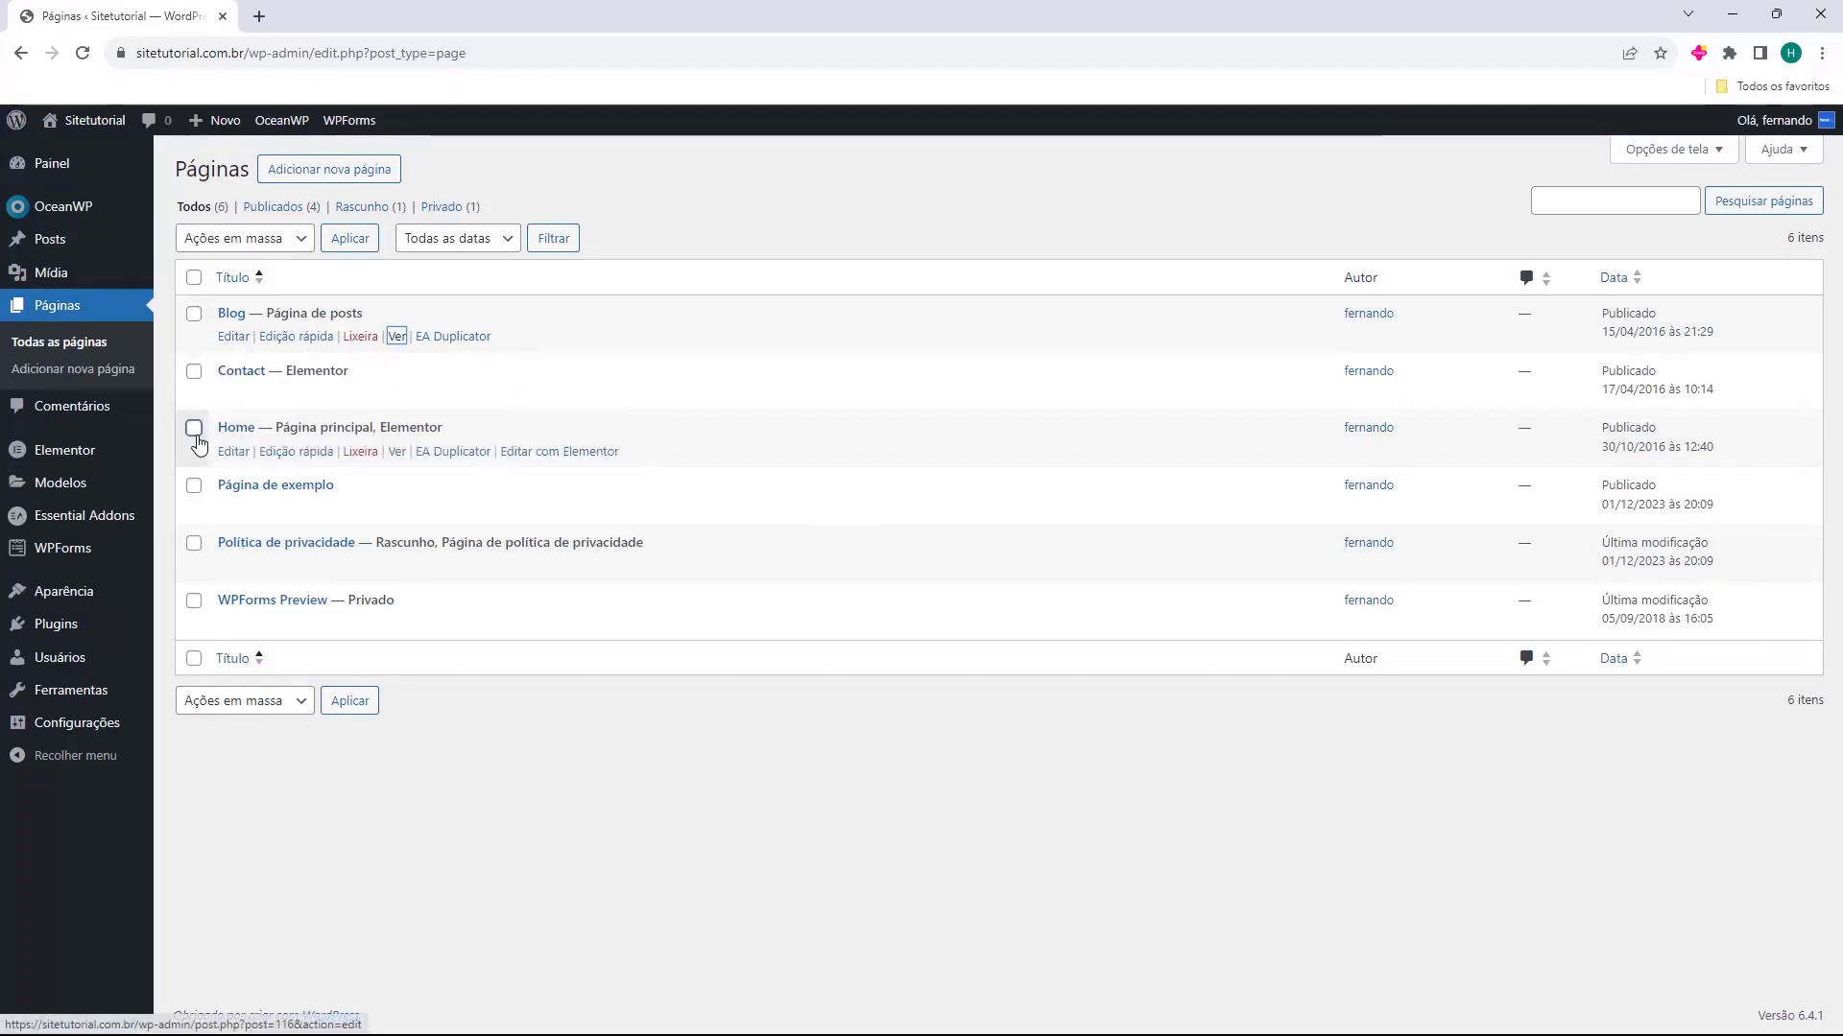
Move the pages Página de exemplo, Política de privacidade and WPForms Preview to the trash, and check the trashed pages before returning to the full list
left_click(193, 486)
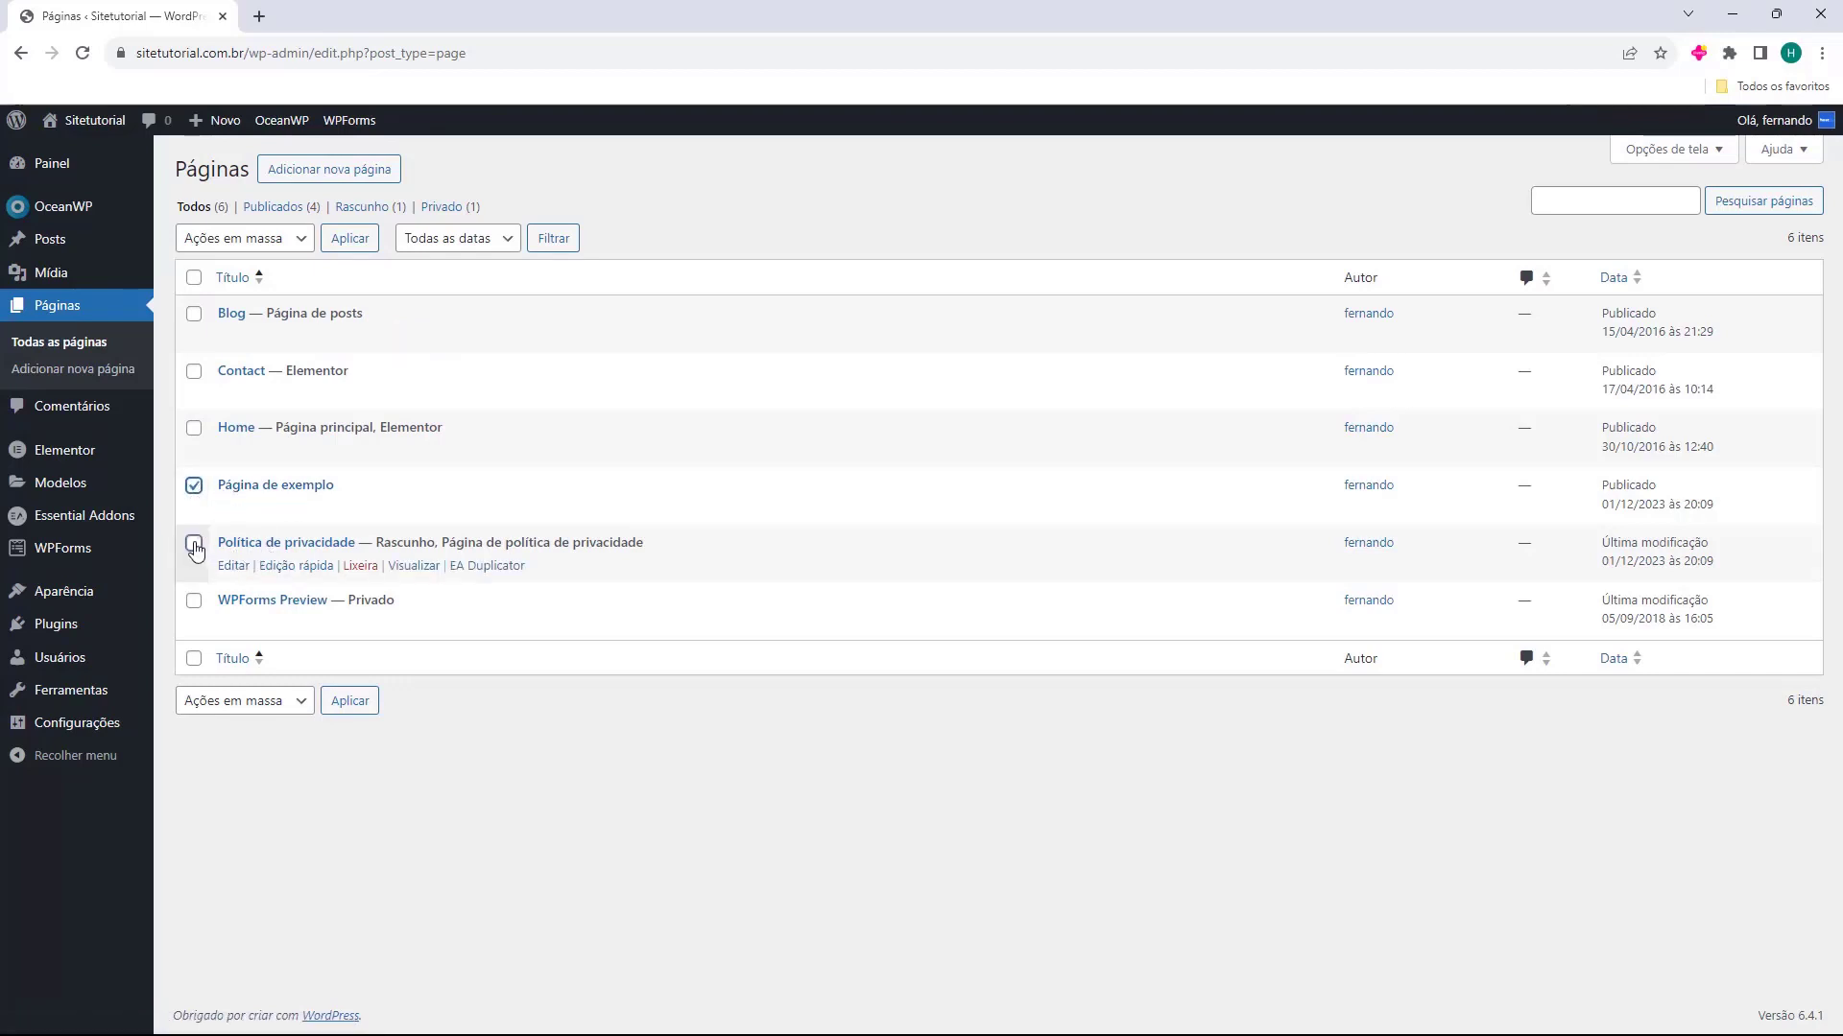
left_click(194, 544)
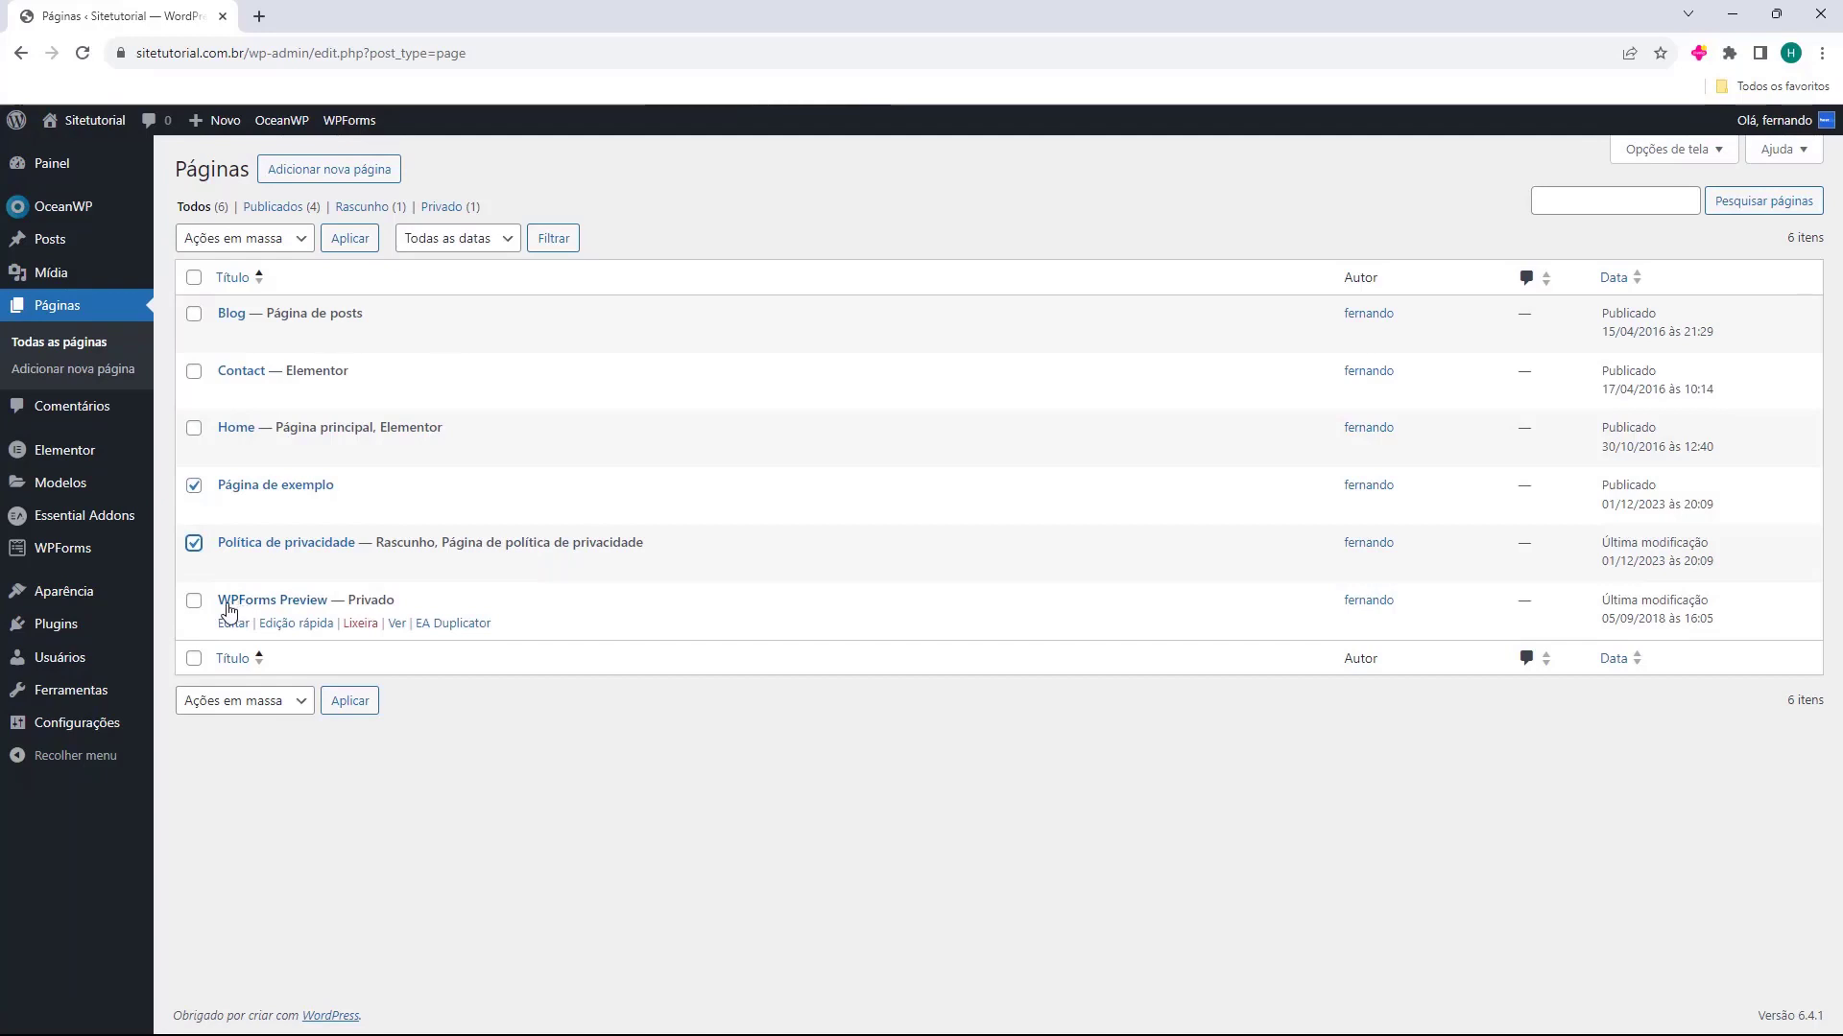
left_click(194, 600)
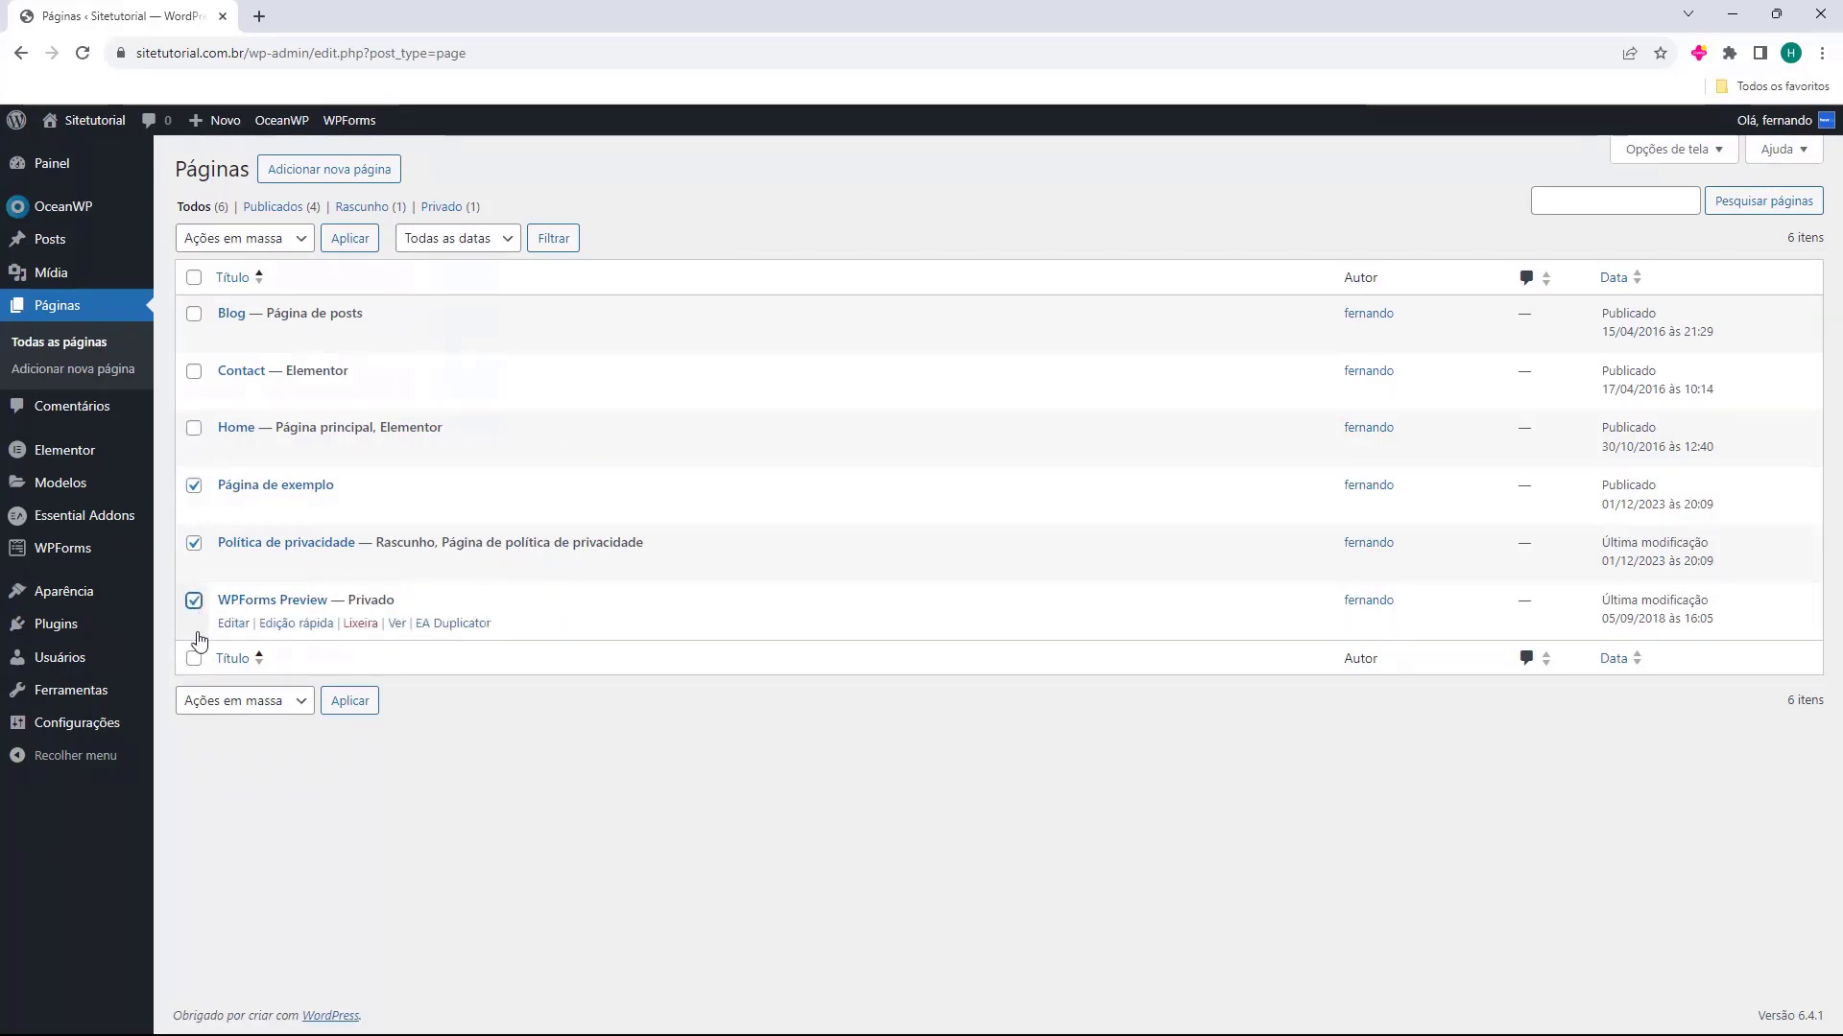
left_click(194, 540)
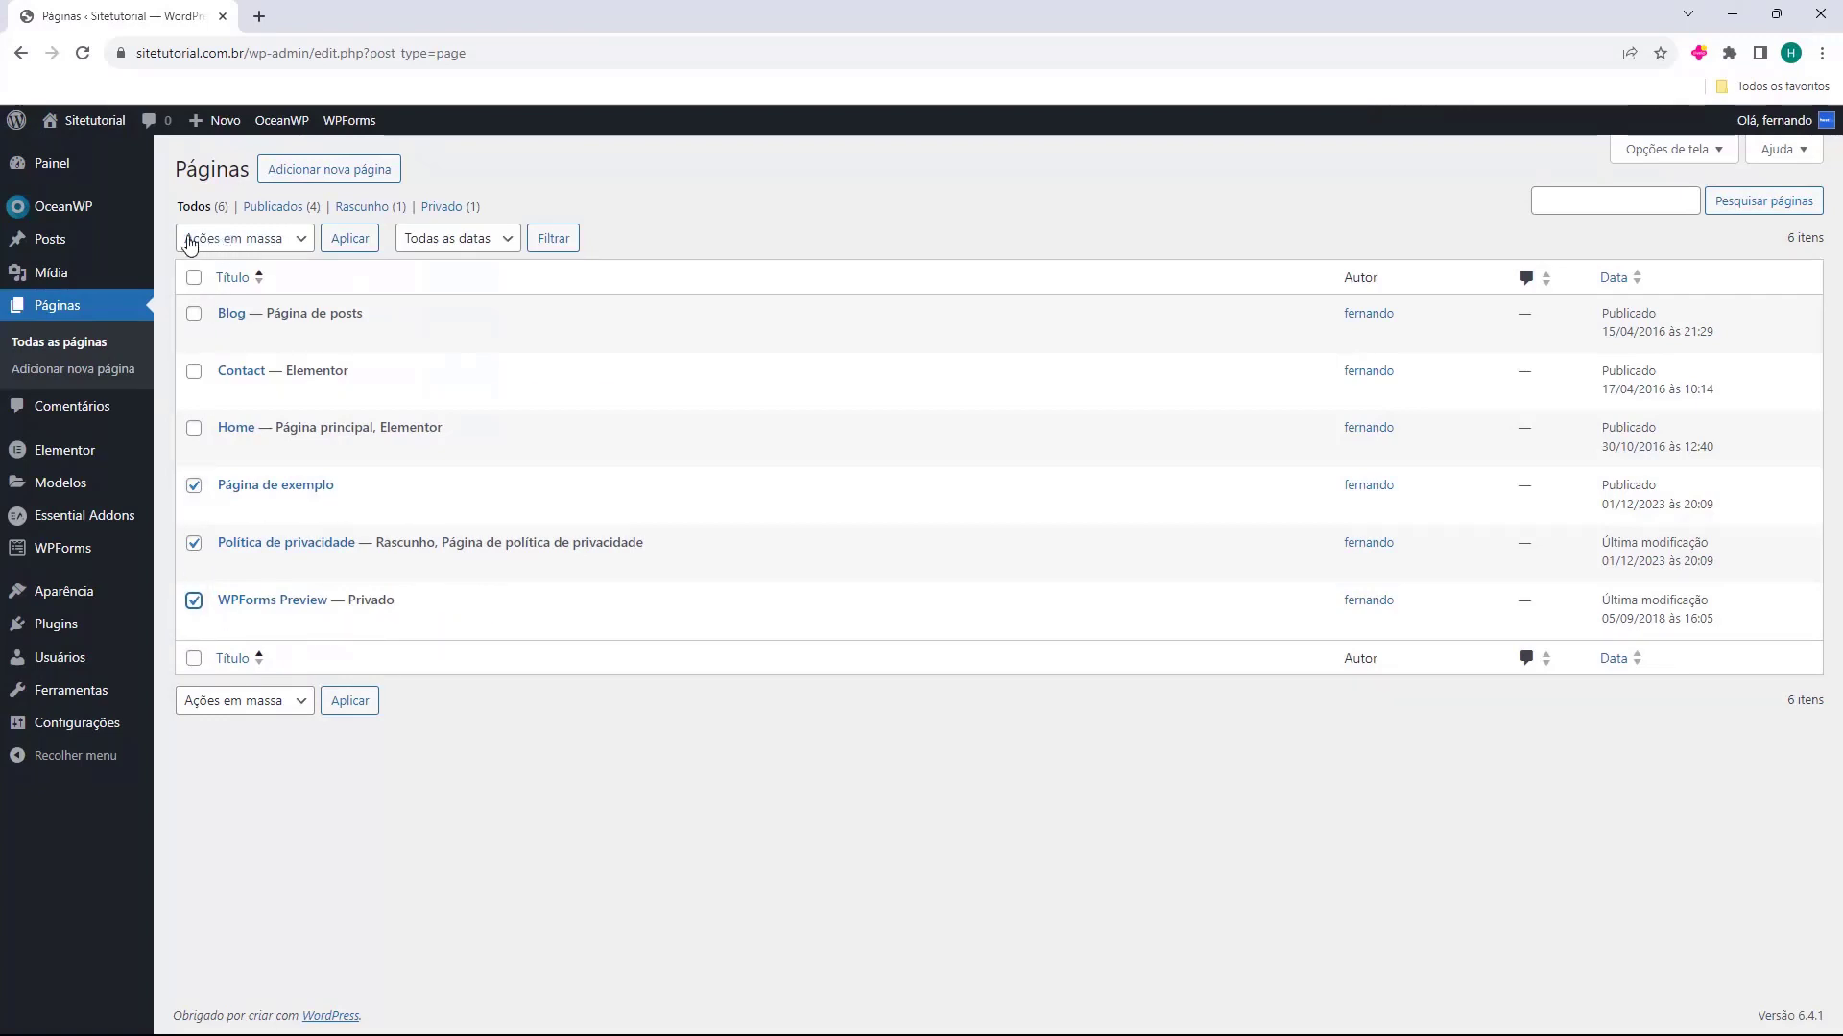
left_click(217, 246)
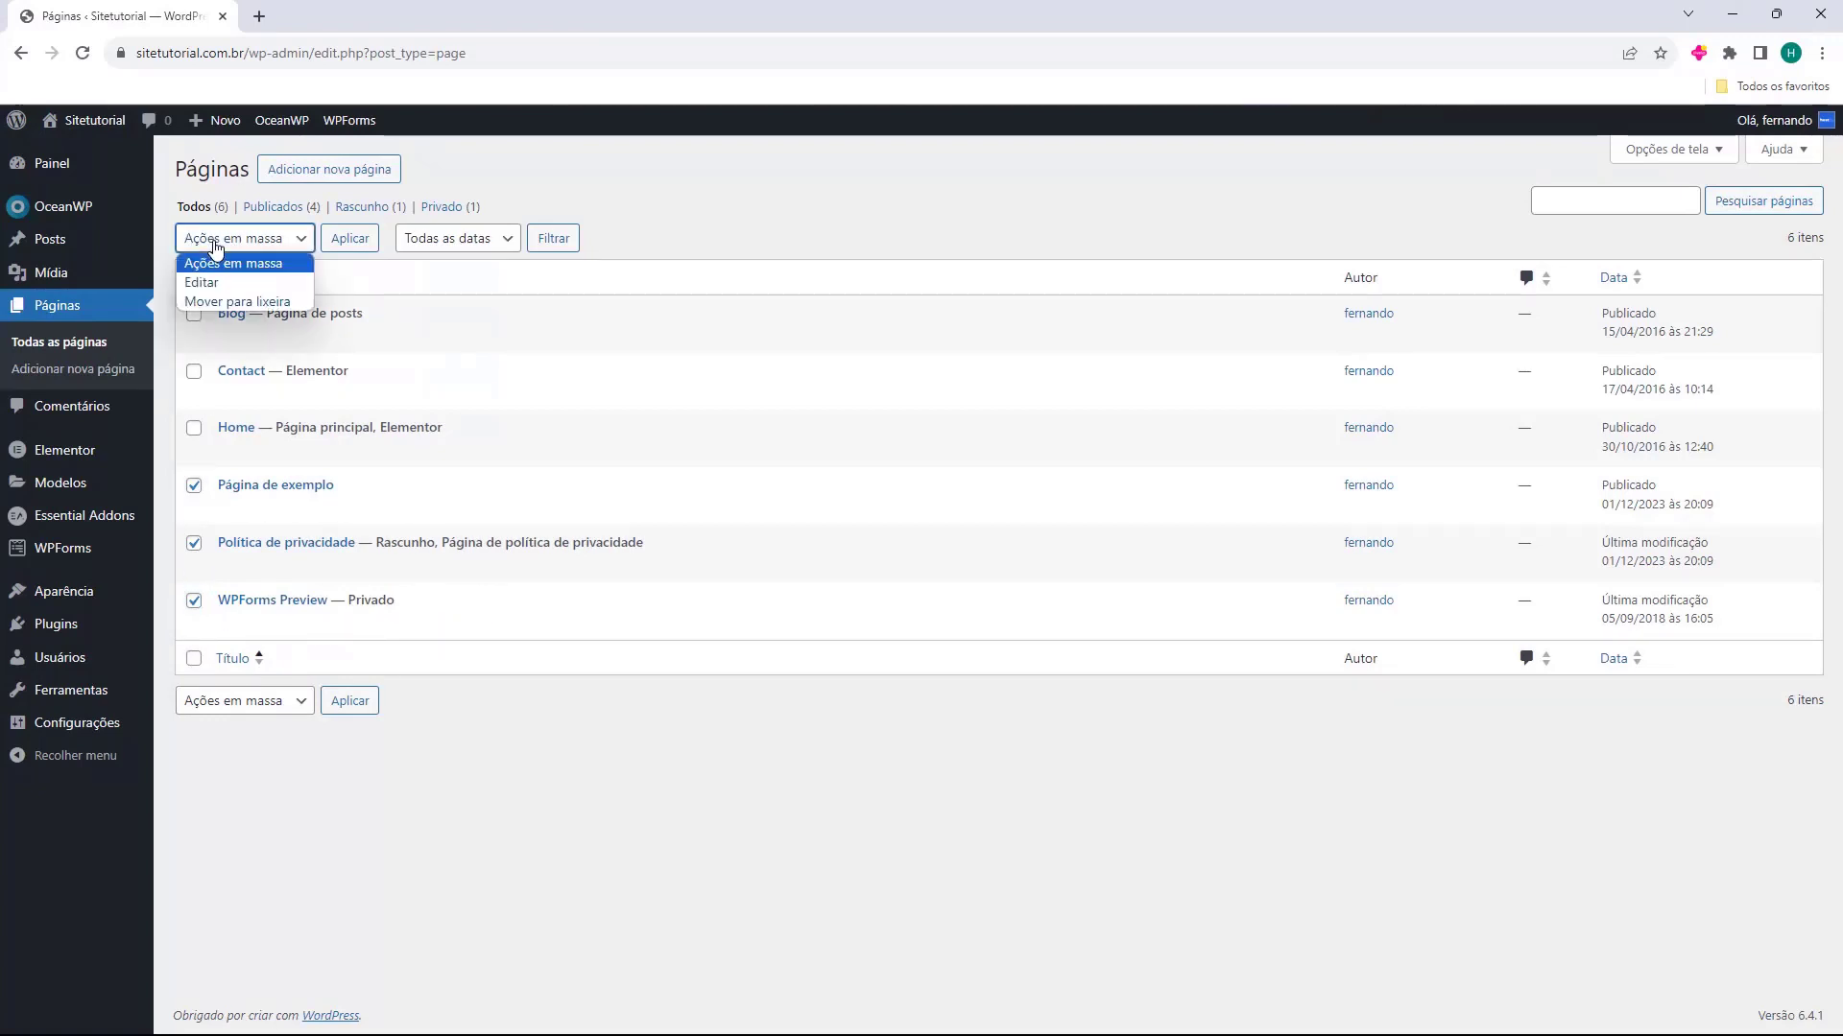
left_click(223, 302)
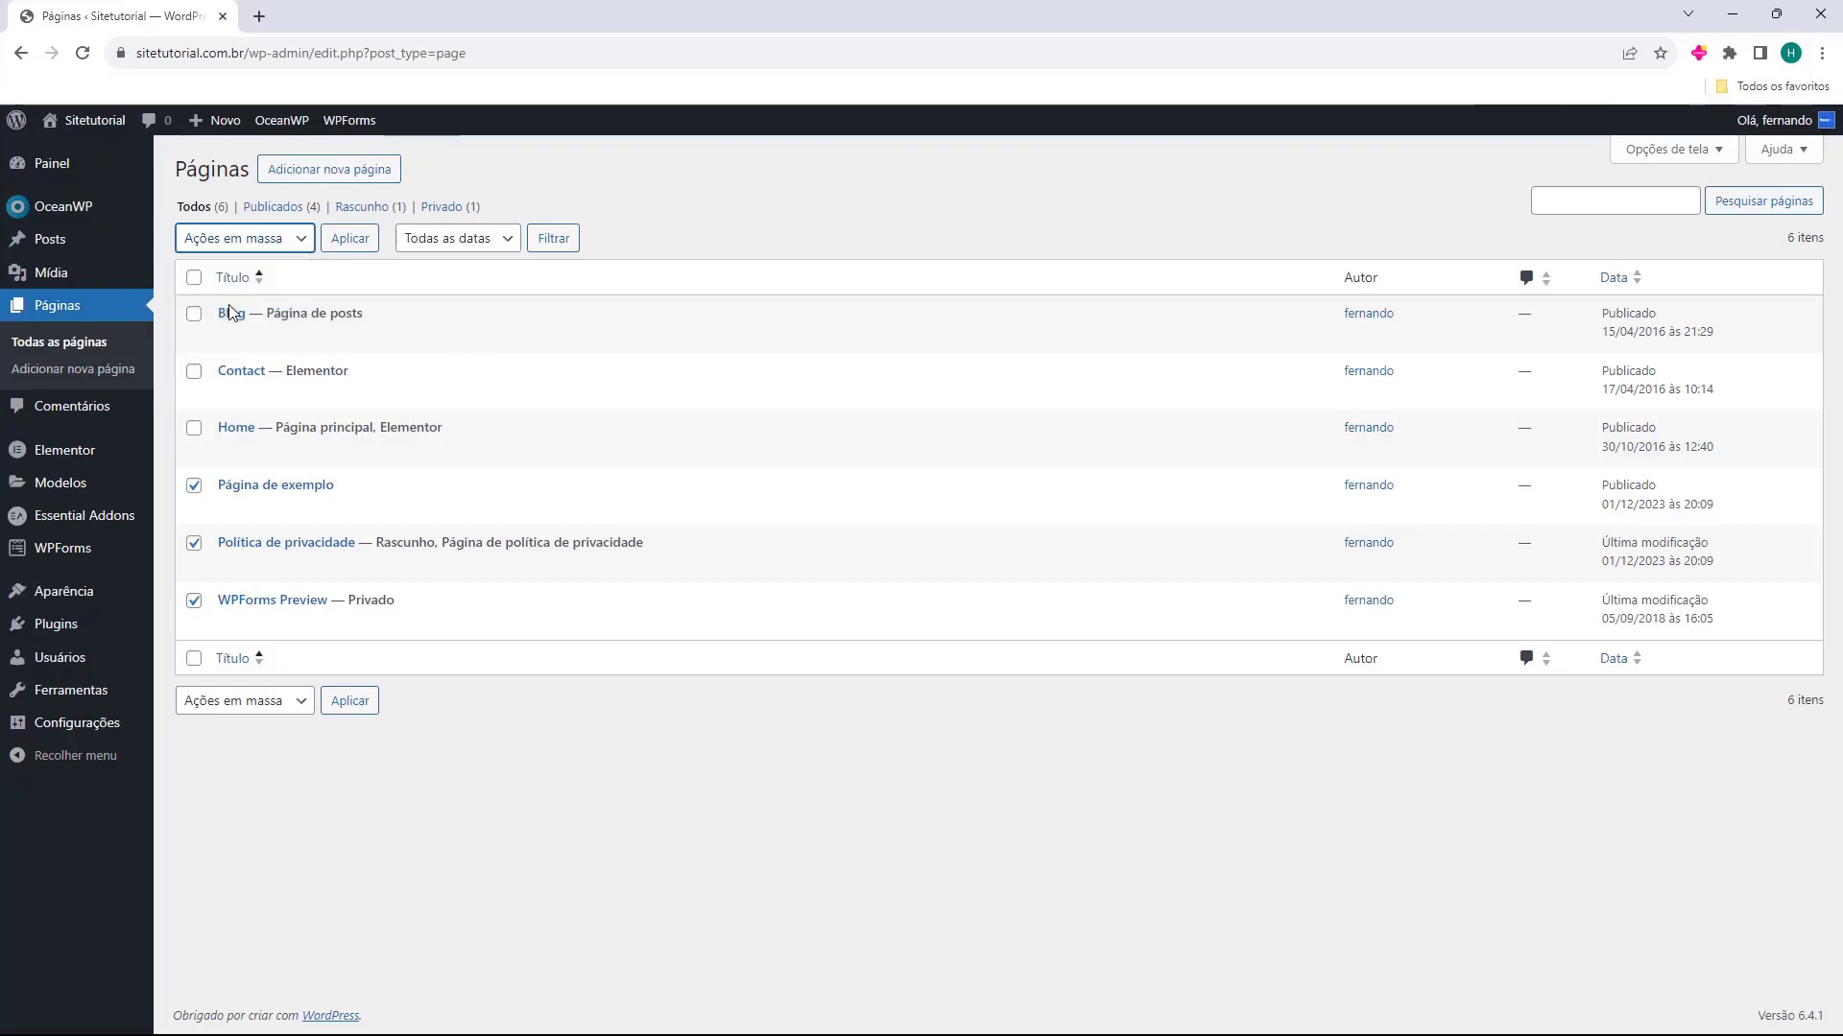
left_click(360, 243)
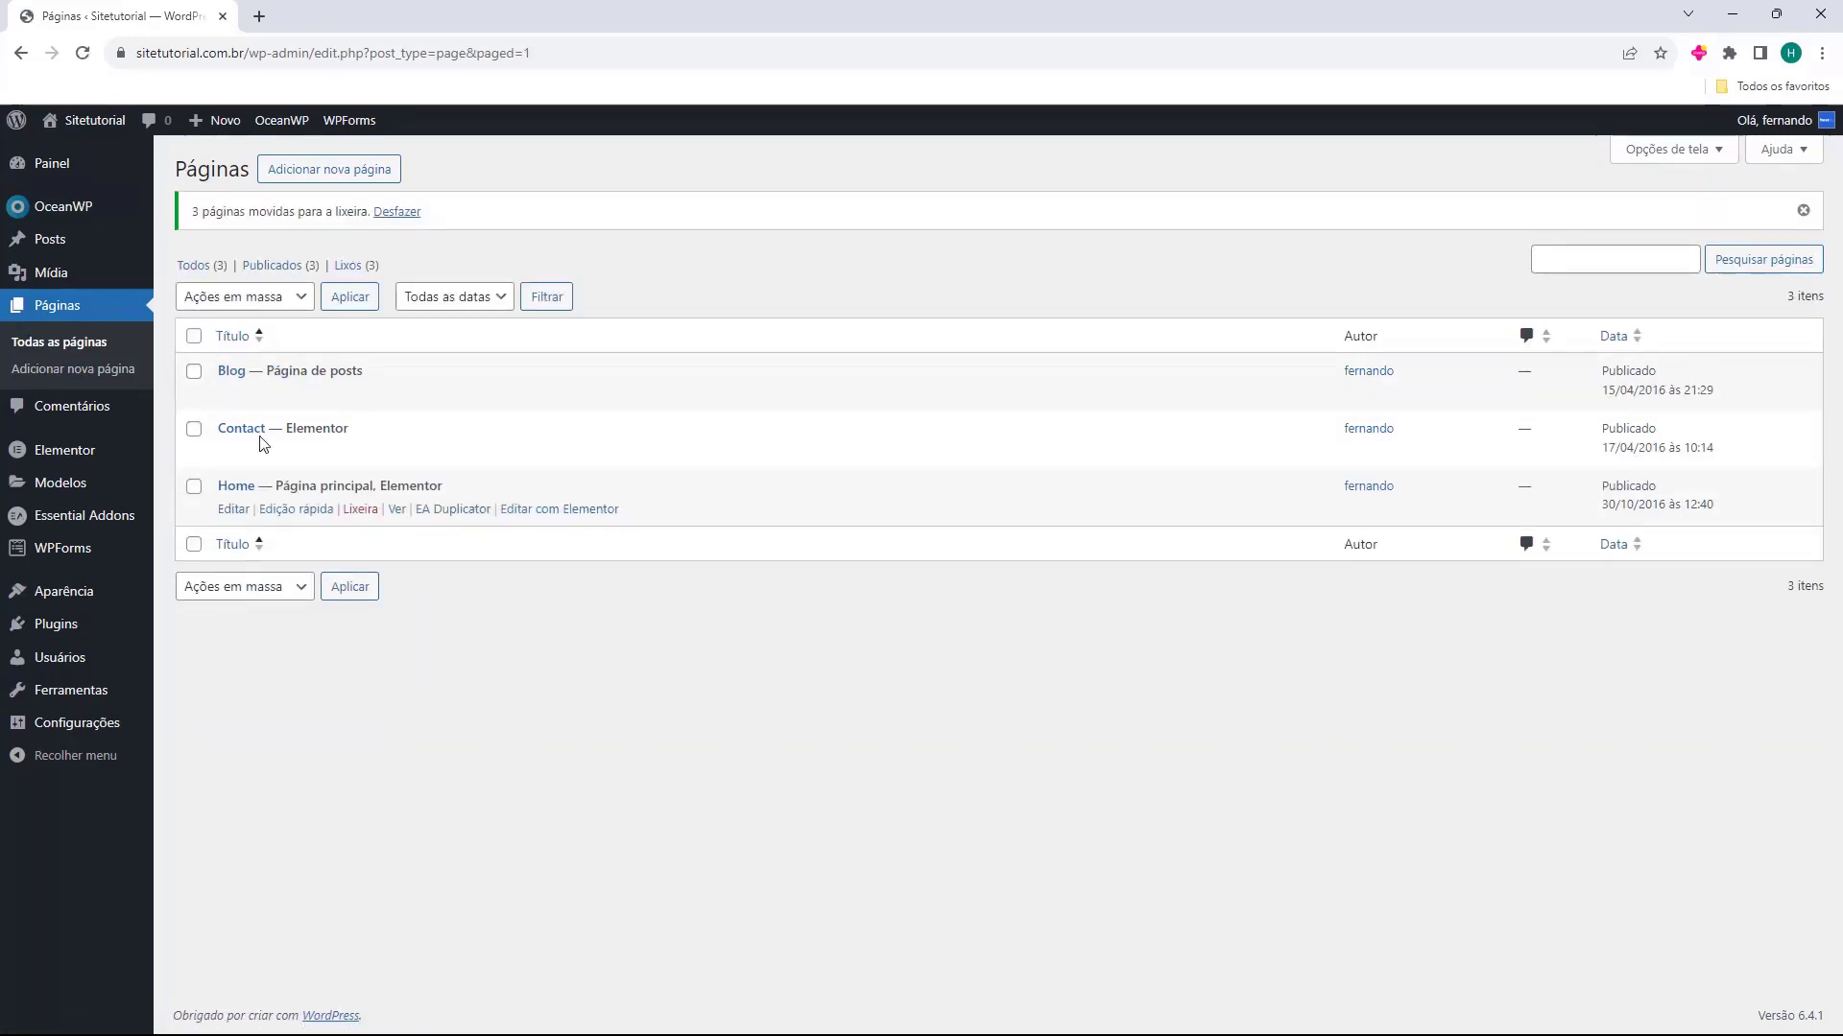
left_click(350, 265)
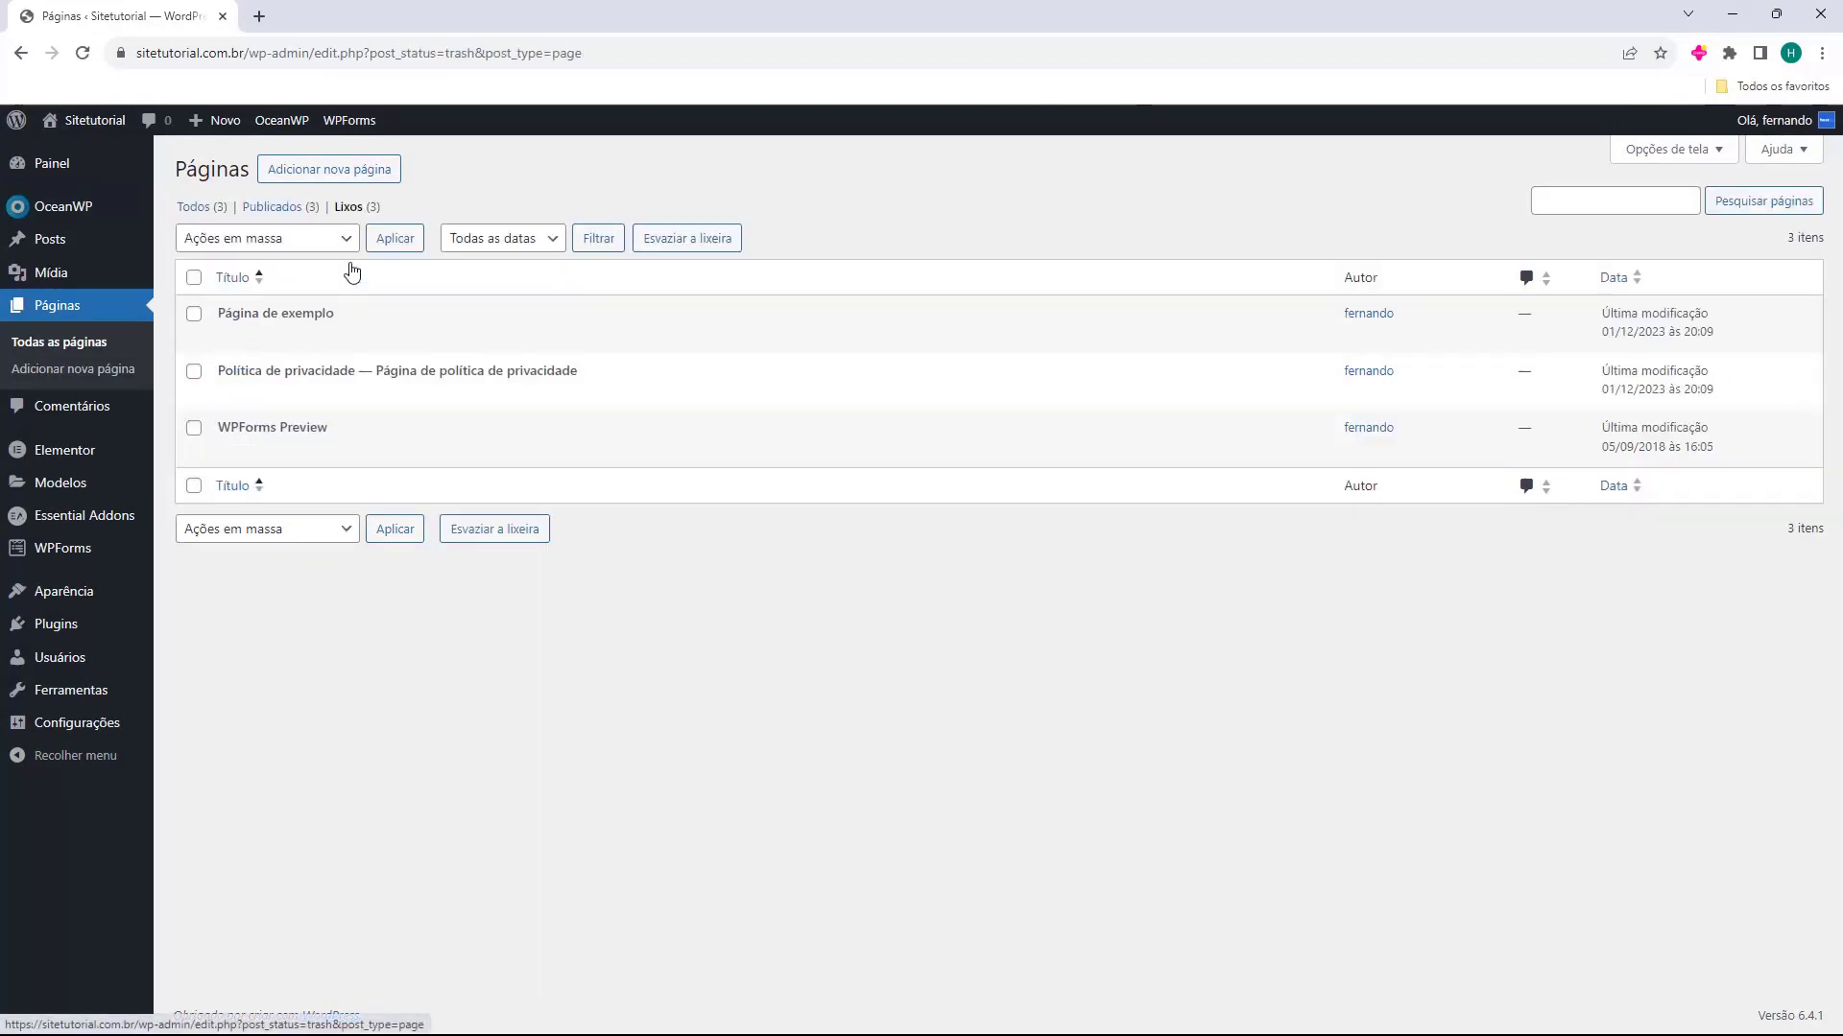
left_click(213, 206)
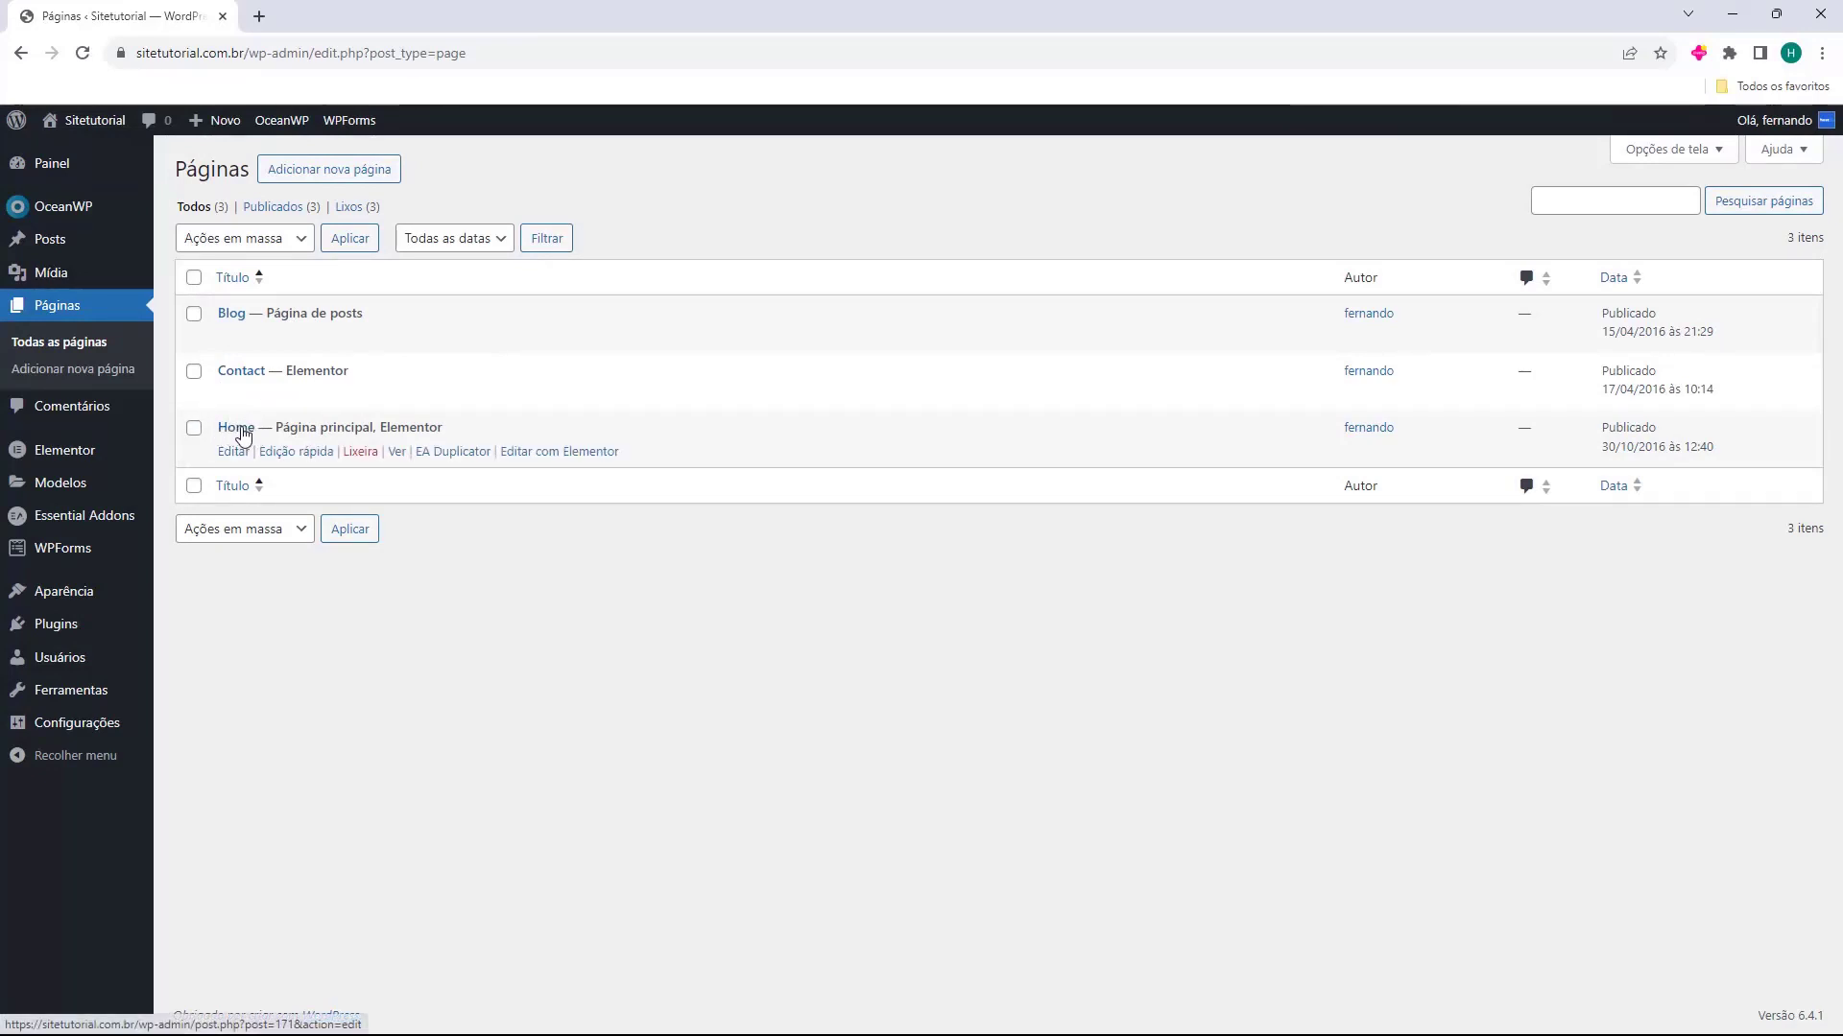
Quick-edit the Home page, setting its title to "Inicio" and its slug to "inicio", and update it
left_click(310, 452)
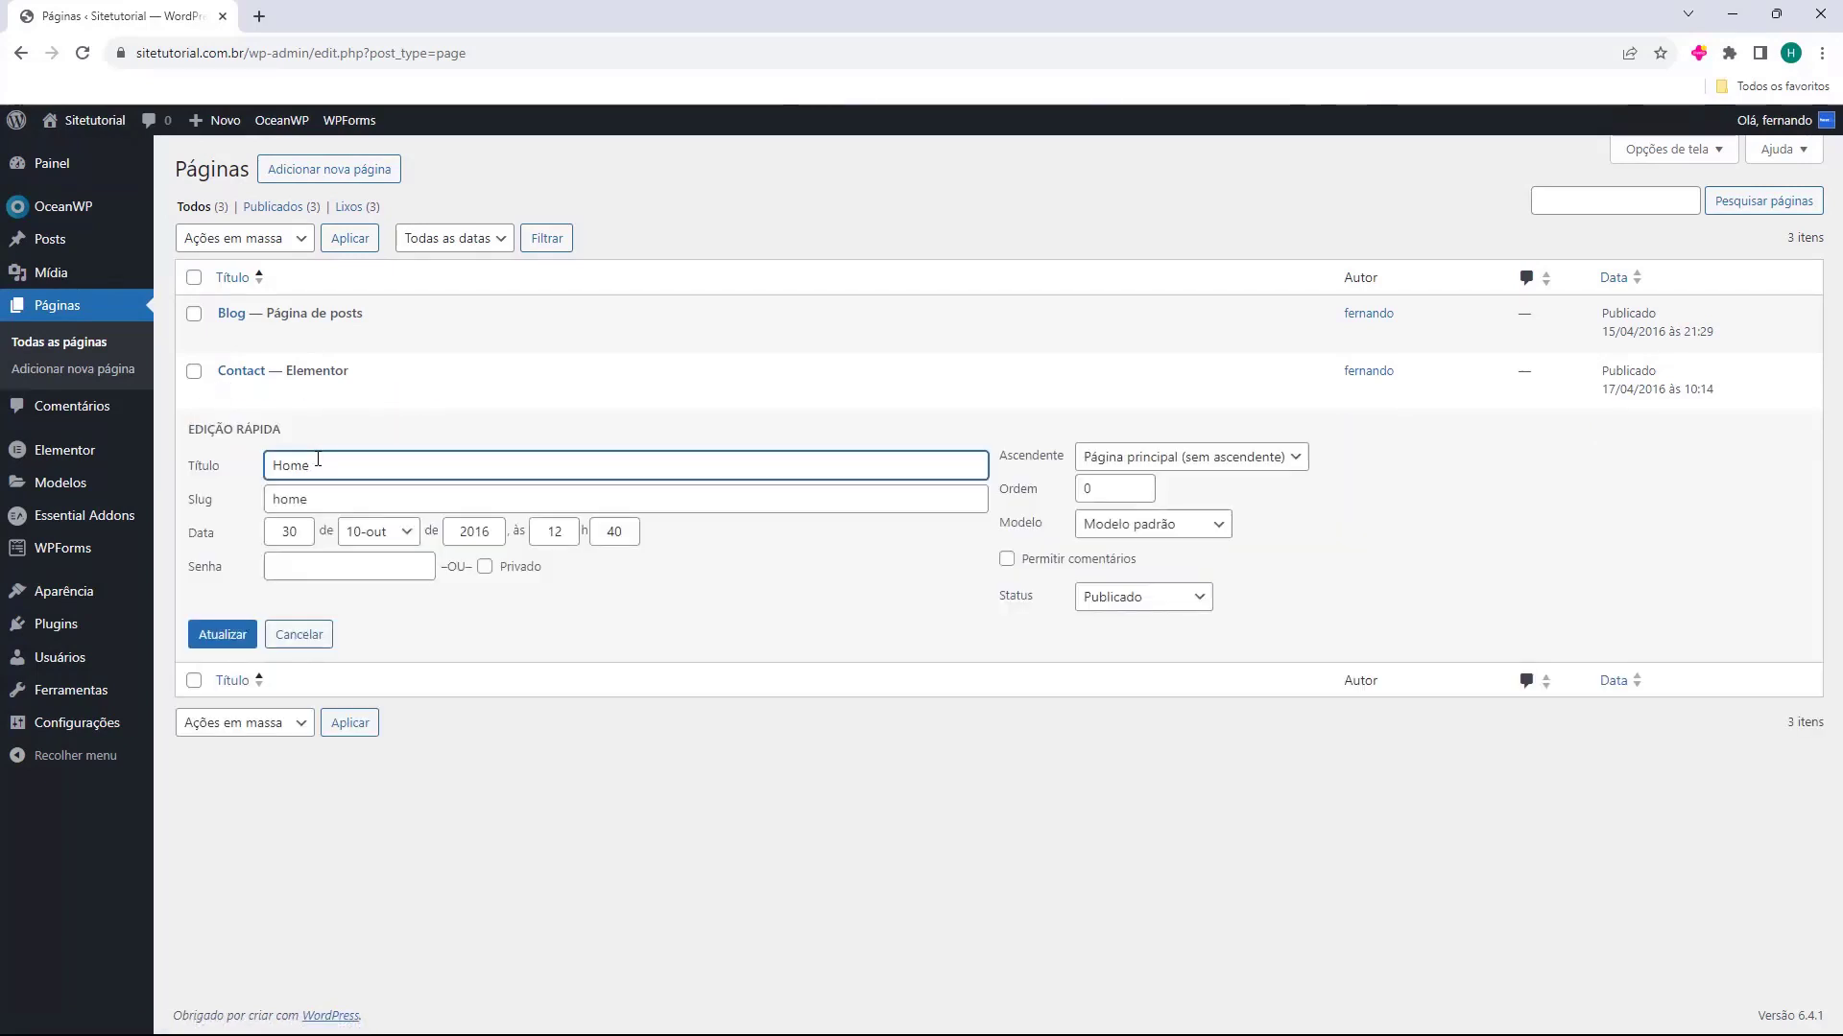
left_click_drag(317, 459, 193, 477)
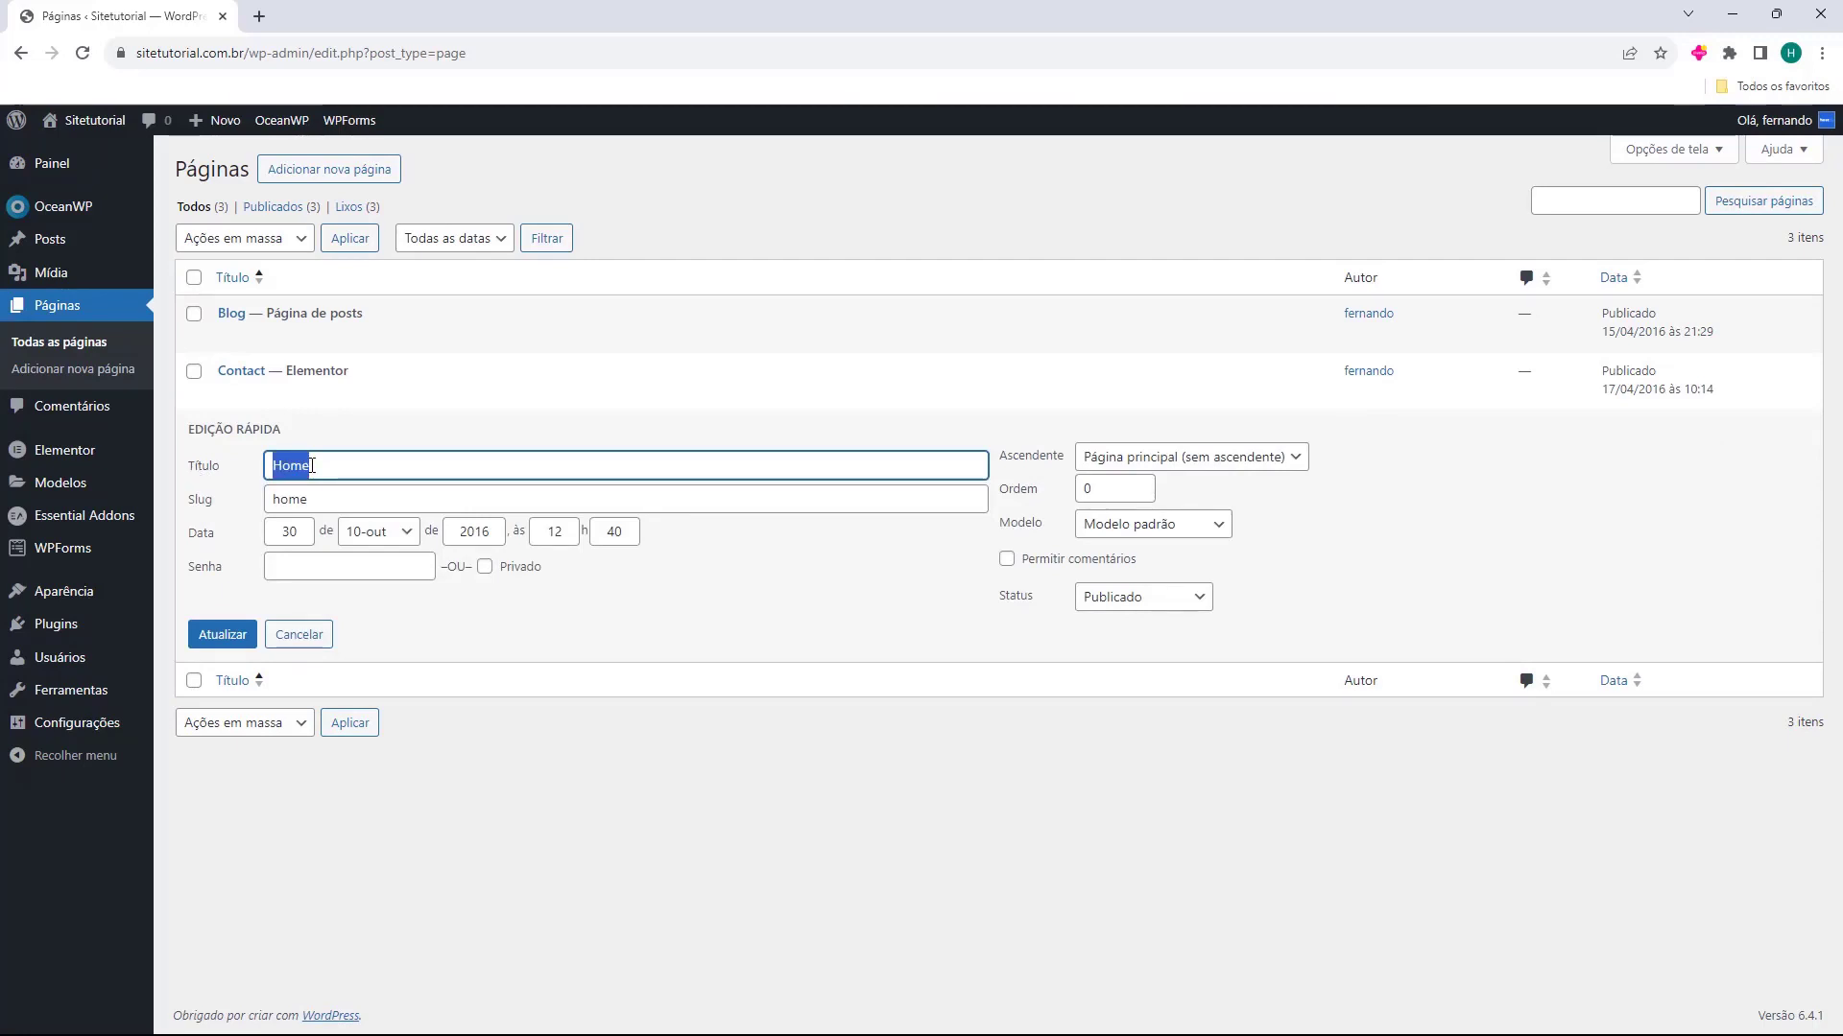
type("Inicio")
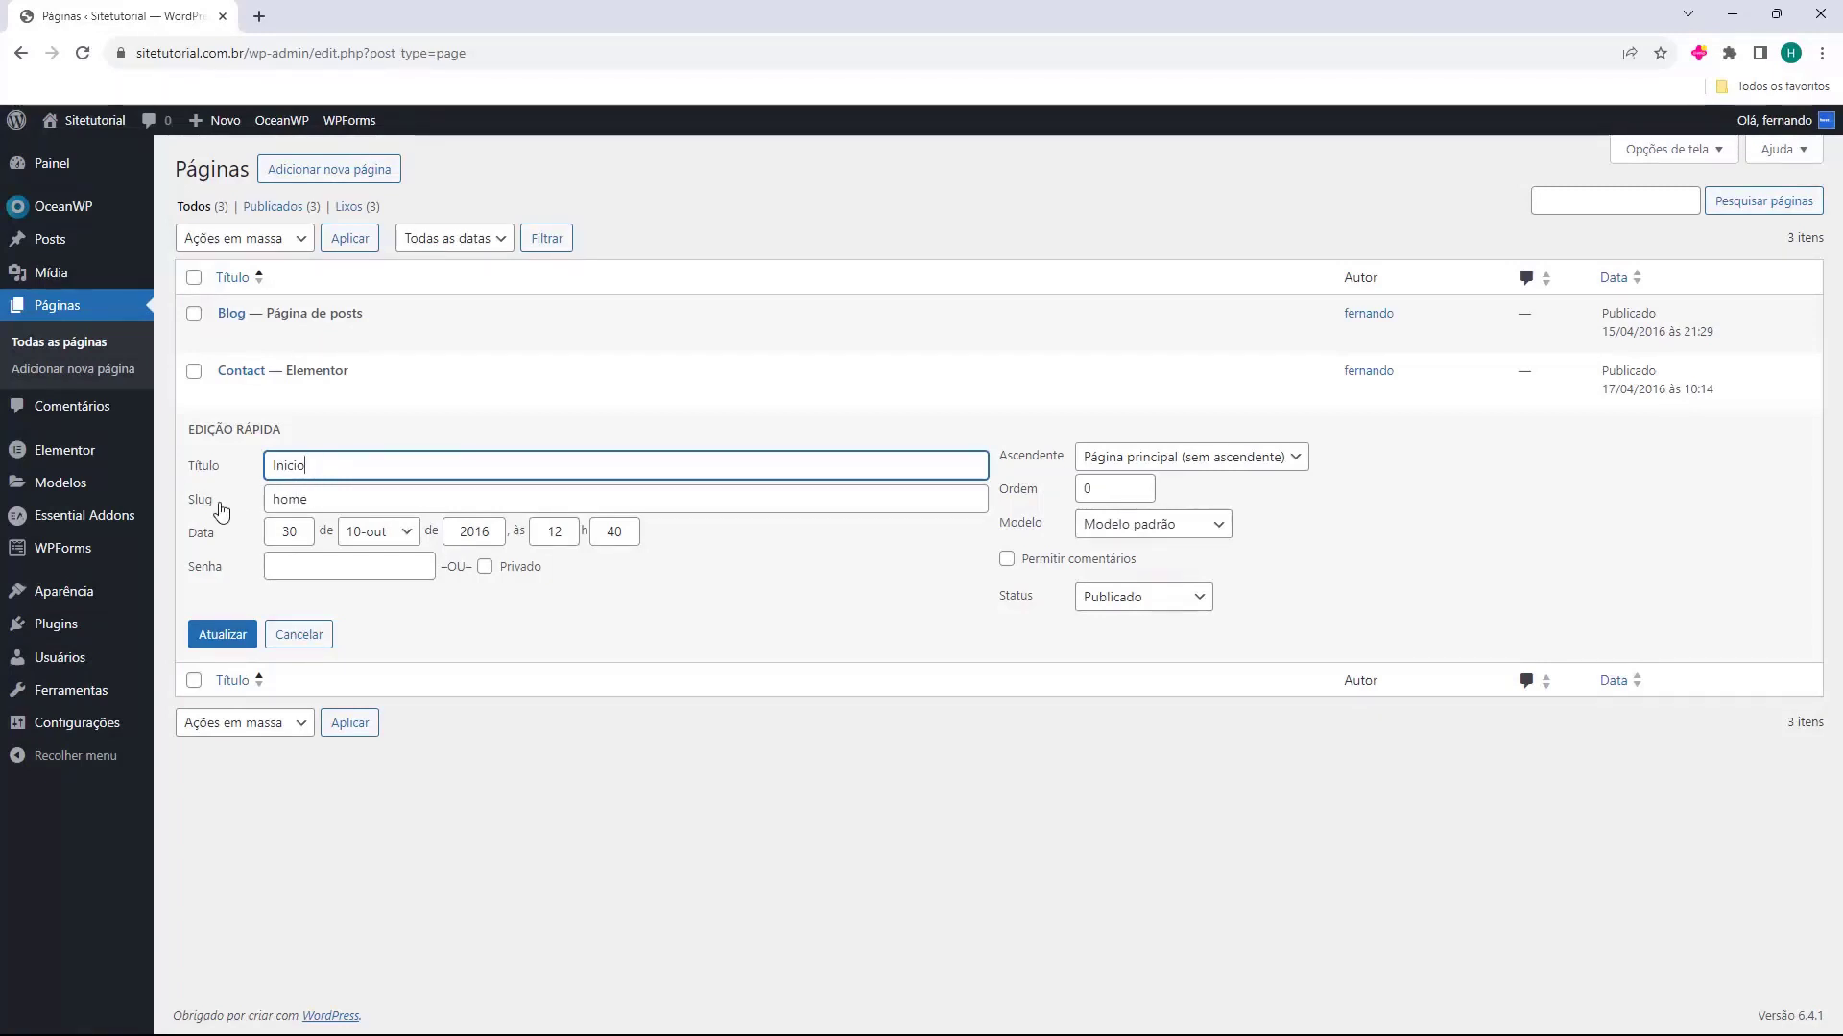
double_click(337, 509)
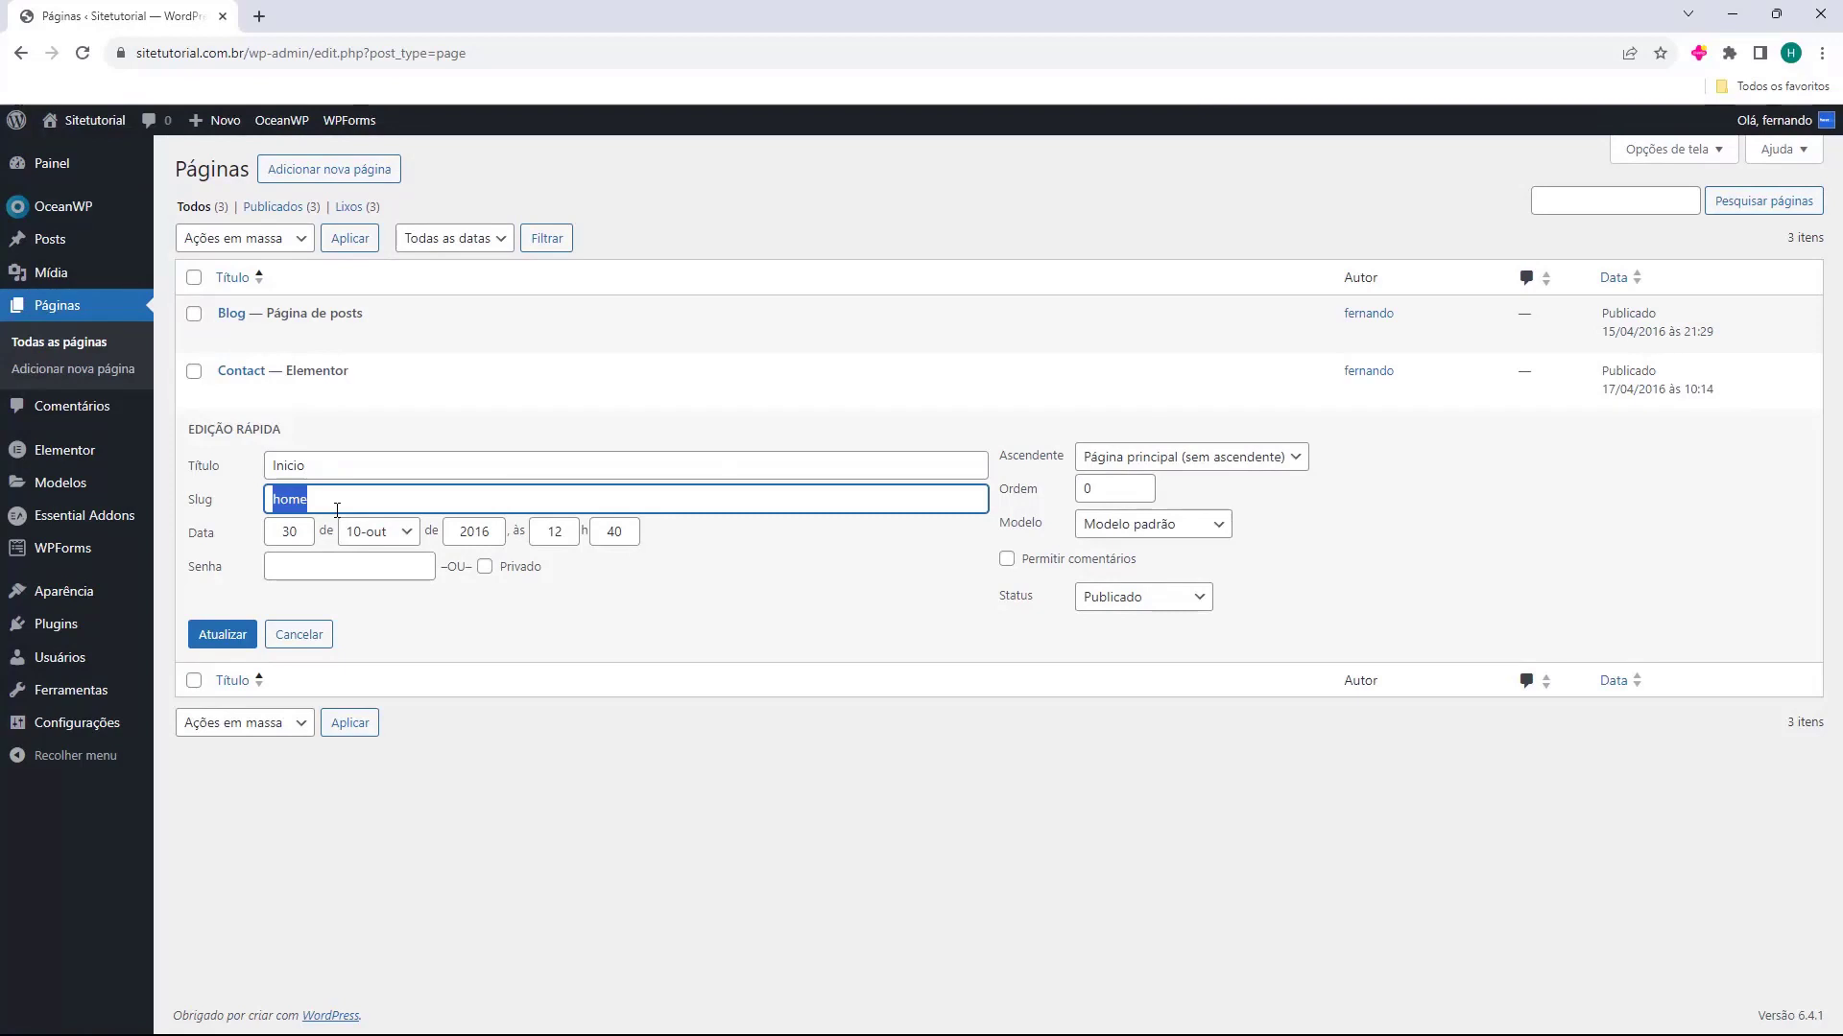
type("inicio")
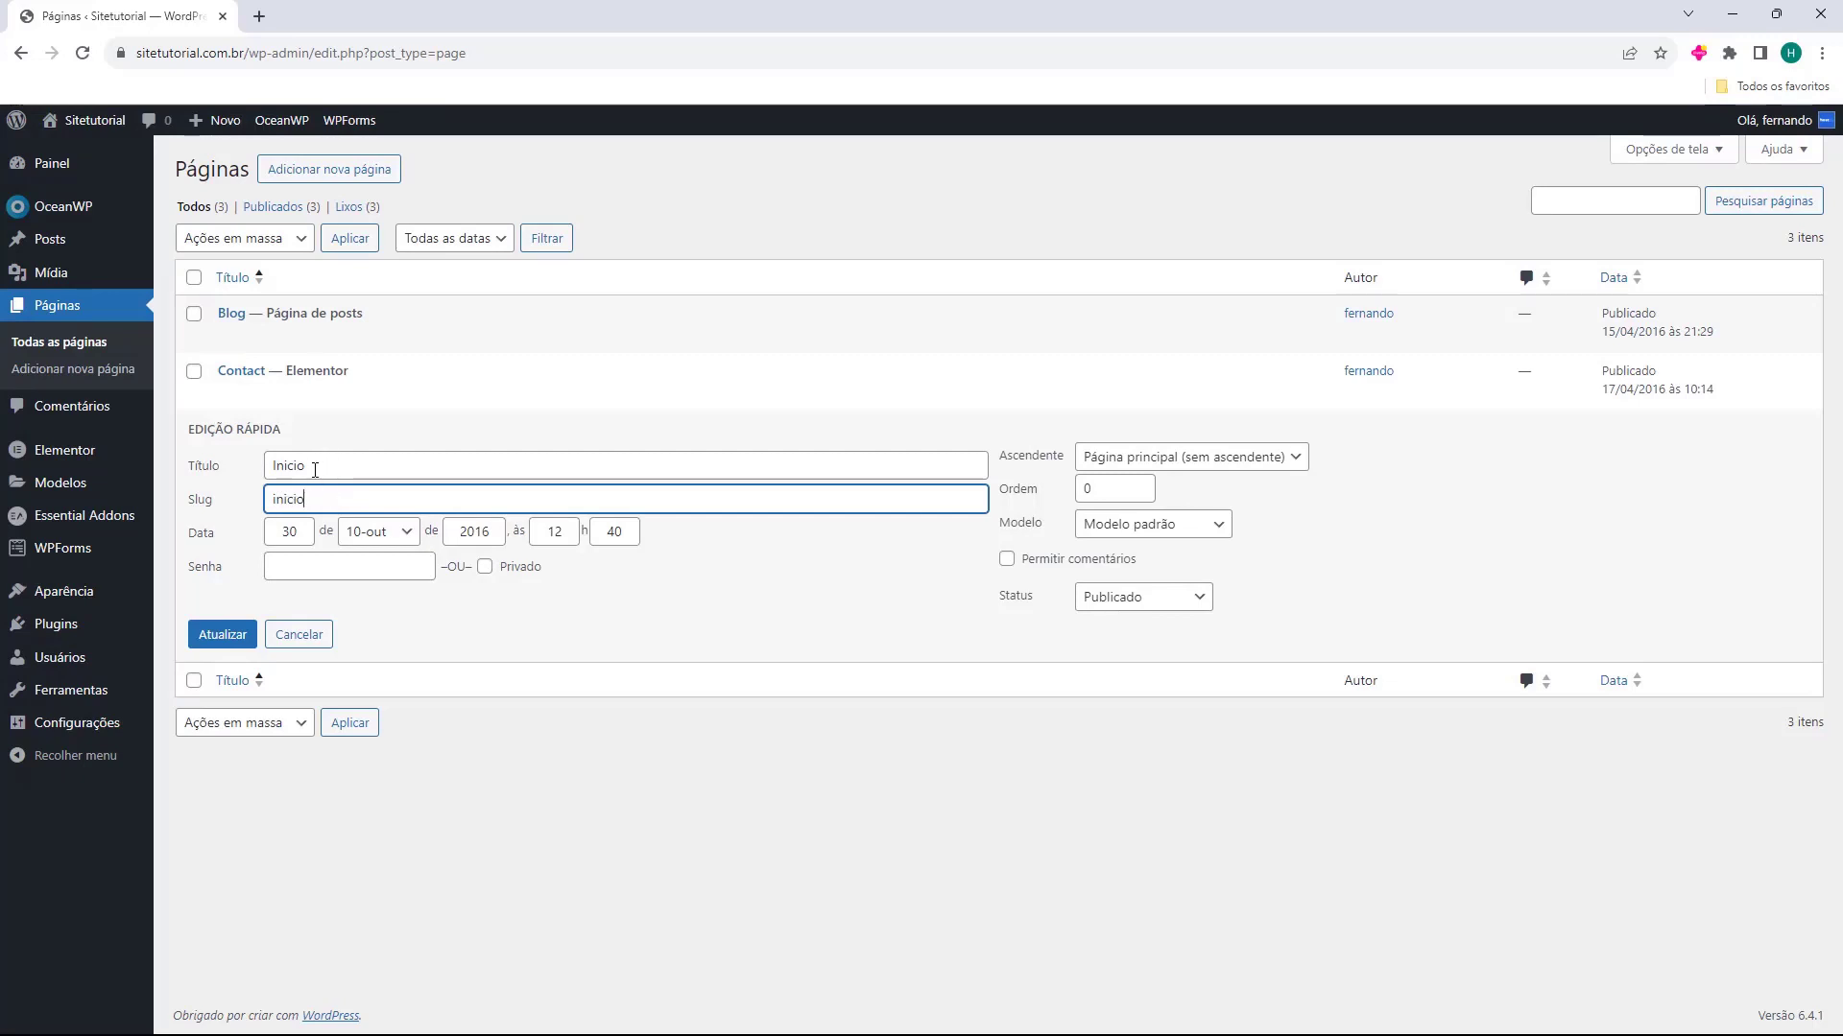
left_click(220, 644)
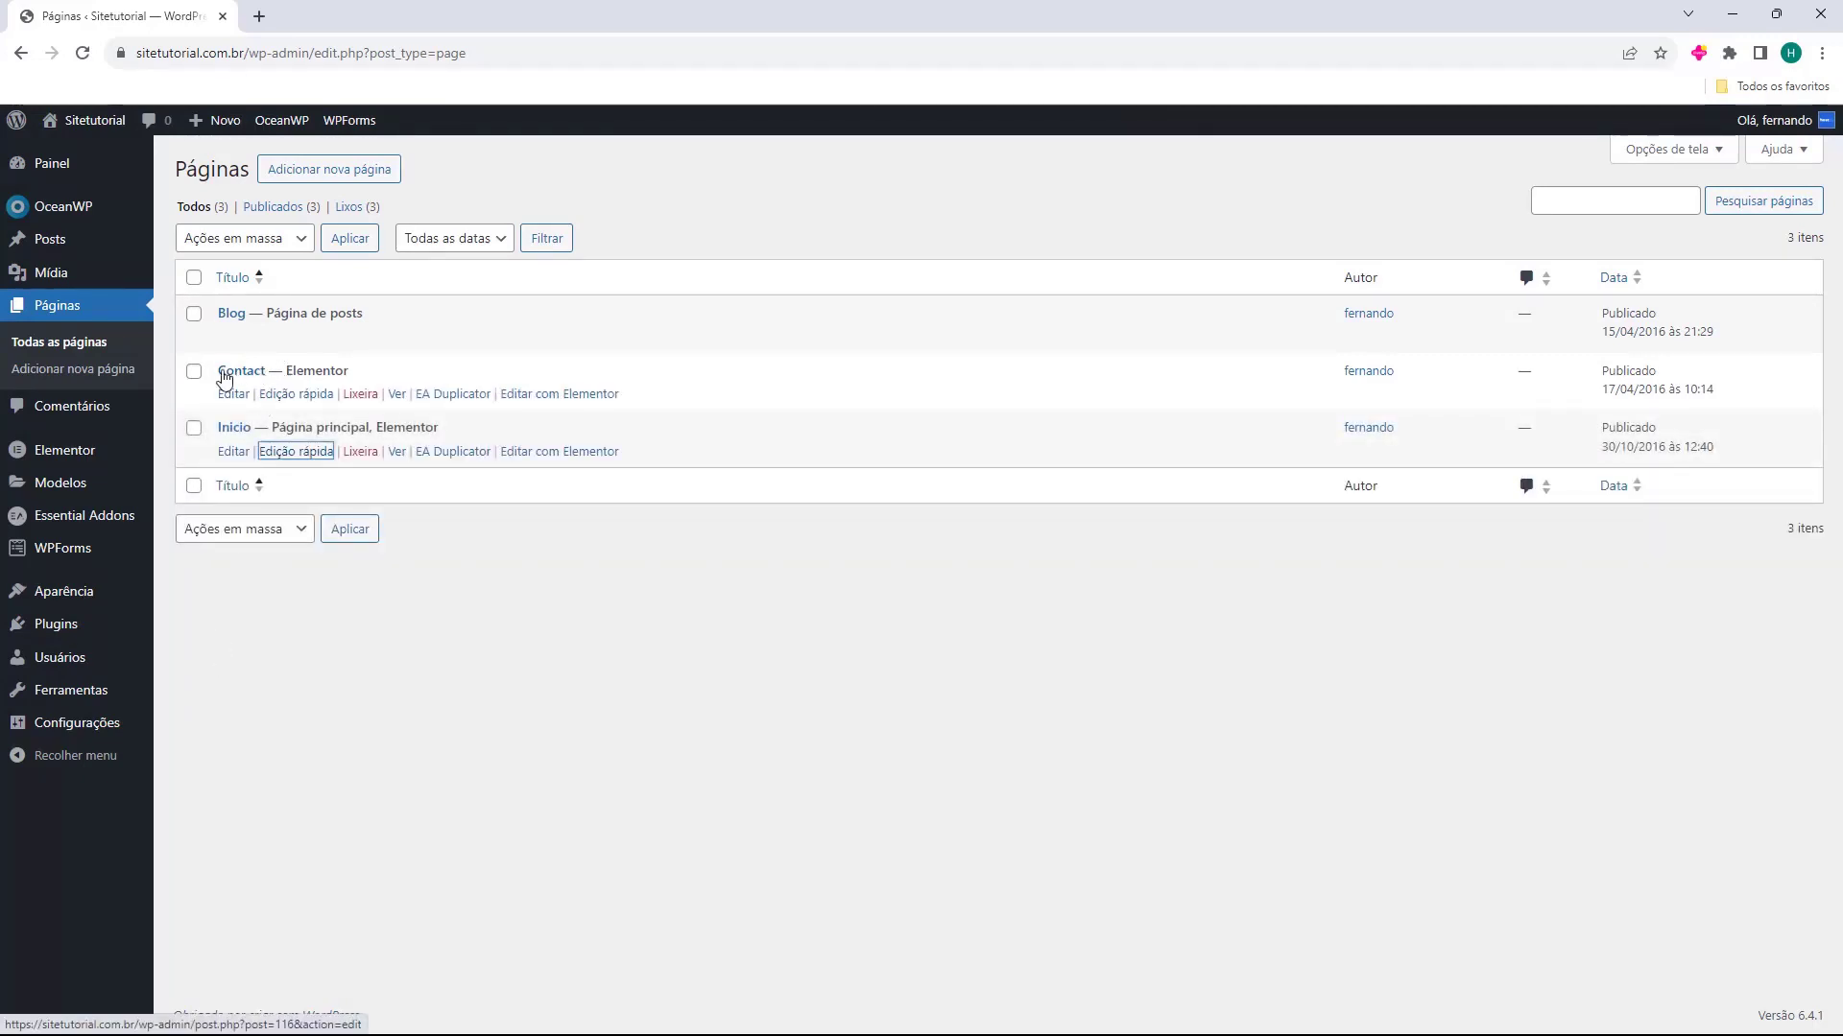
Quick-edit the Contact page, setting its title to "Entre em contato" and clearing its slug, and update it
left_click(284, 396)
left_click_drag(266, 409, 371, 421)
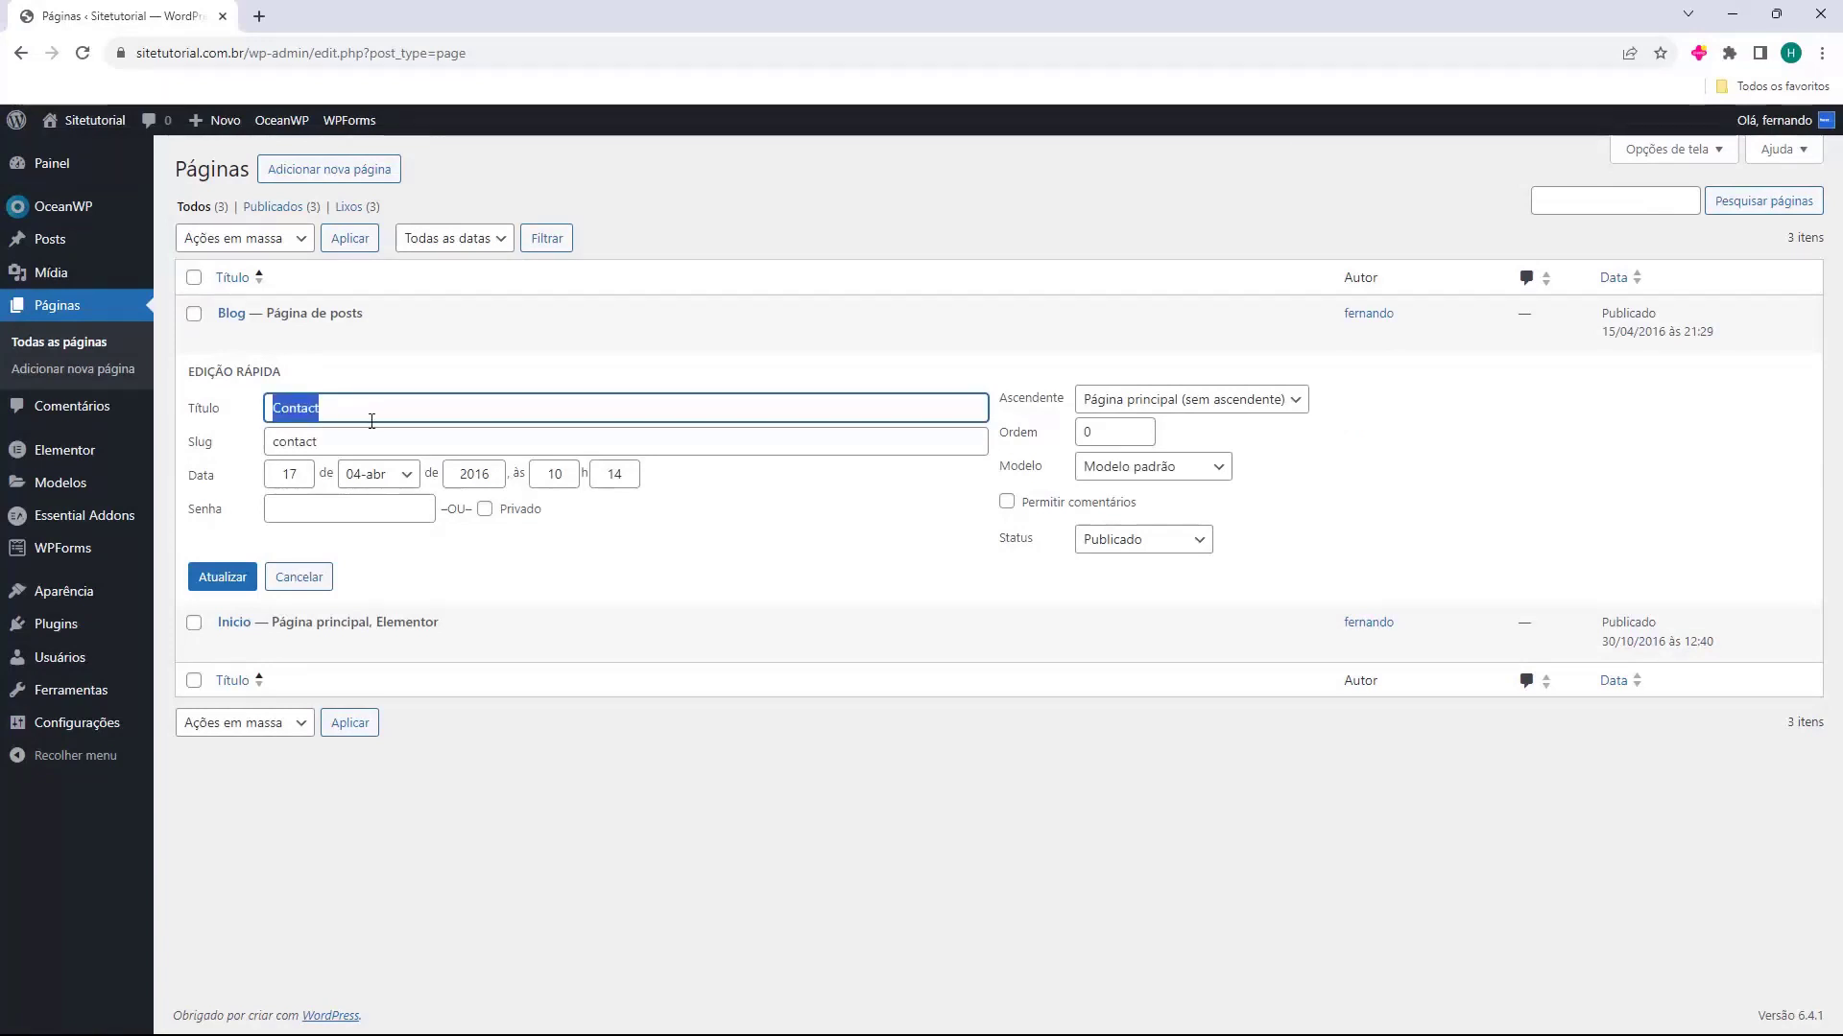
type("Entre em contato")
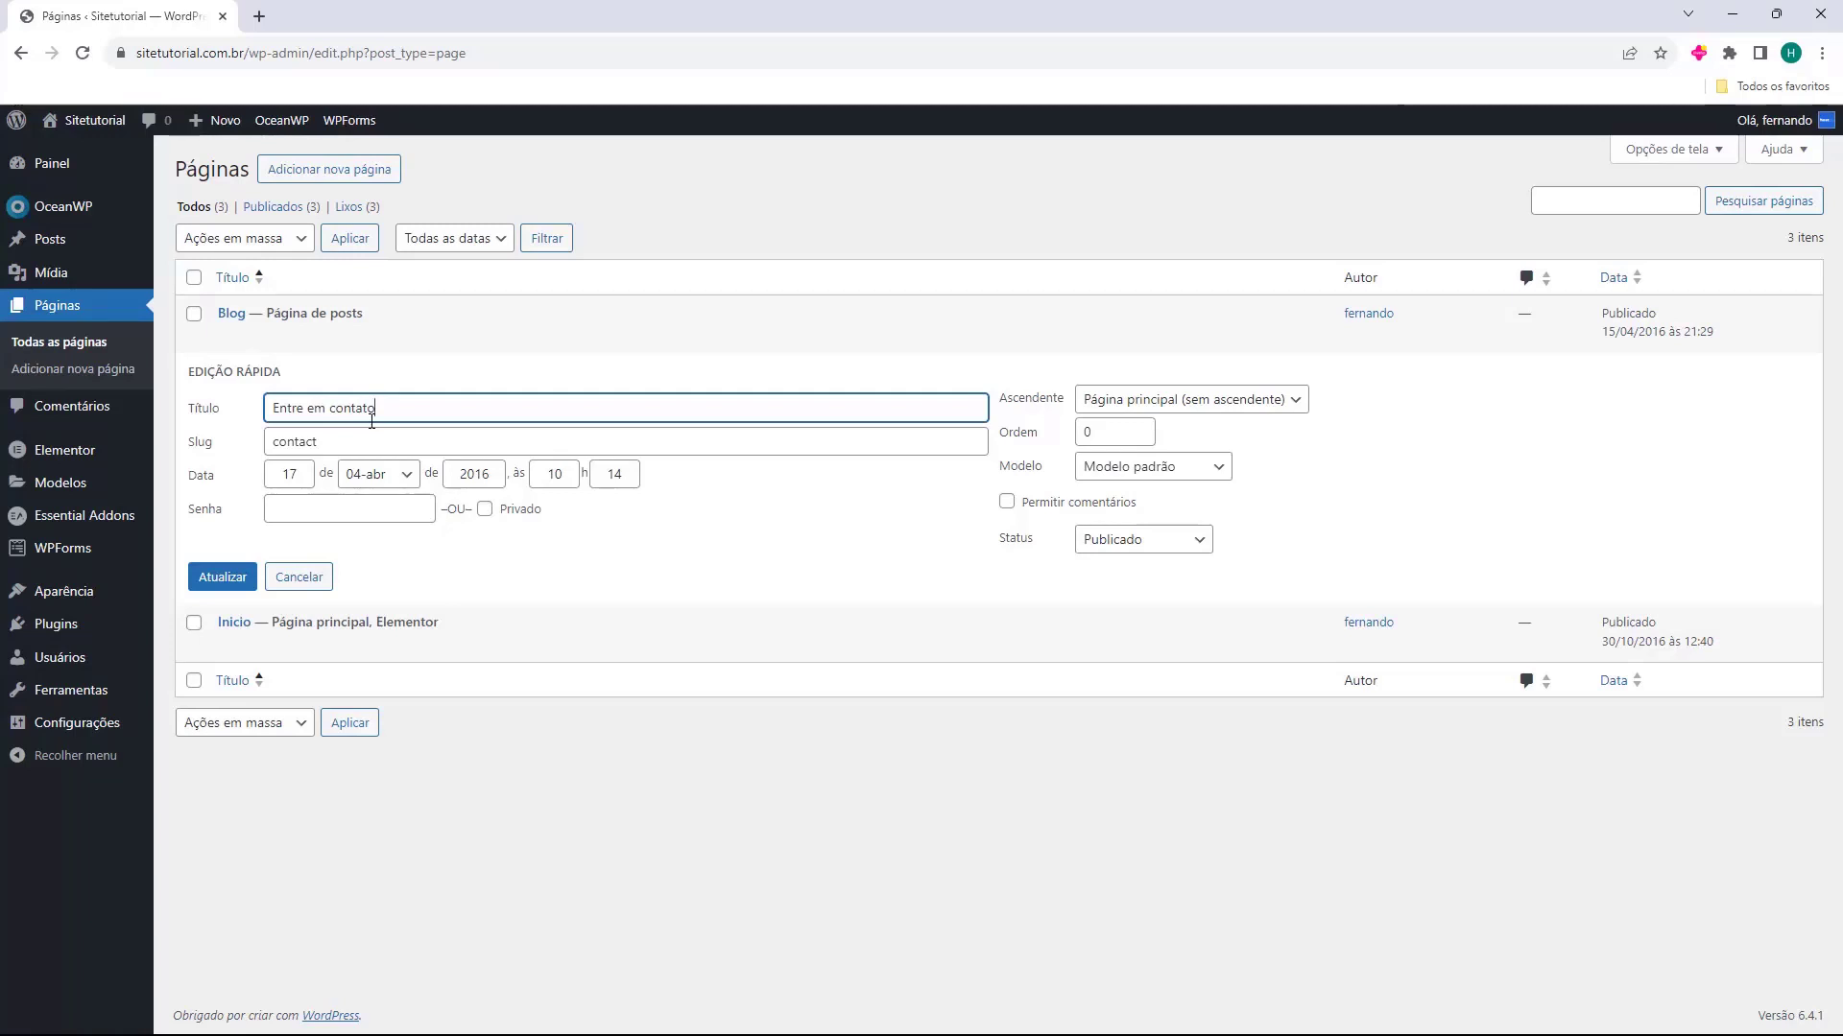
left_click(307, 443)
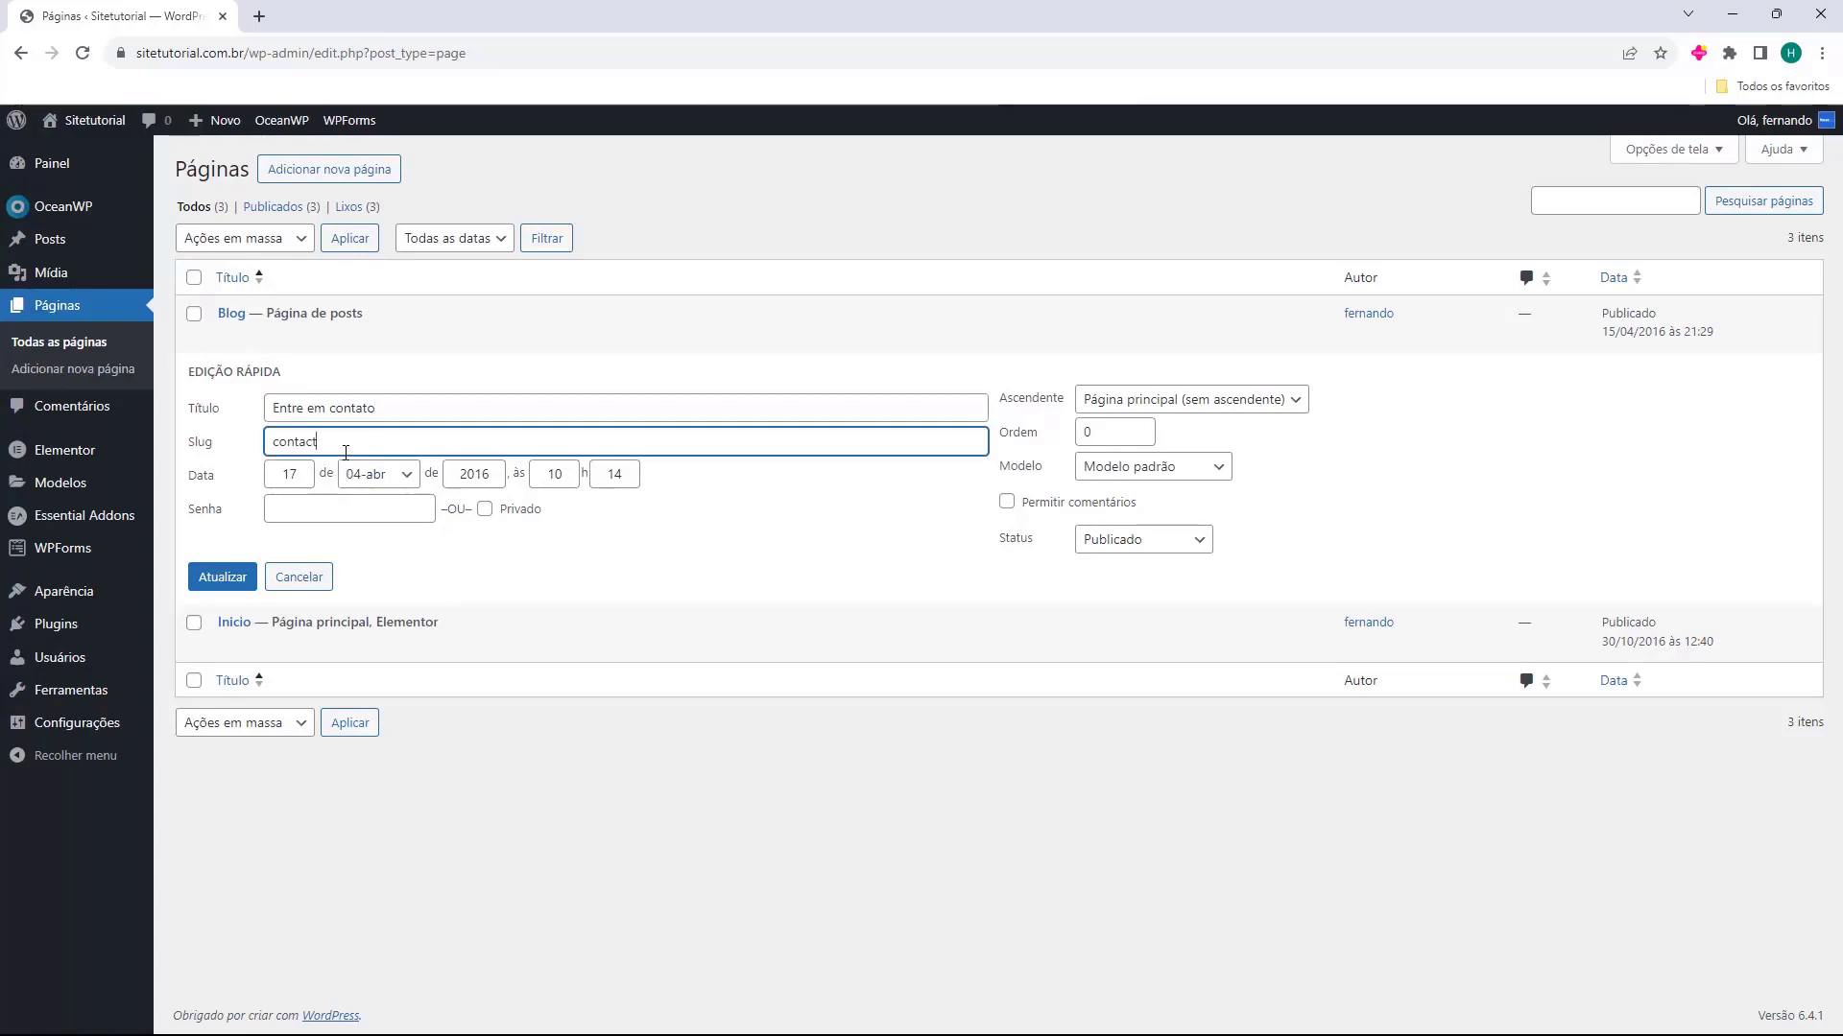
double_click(278, 439)
key("BackSpace")
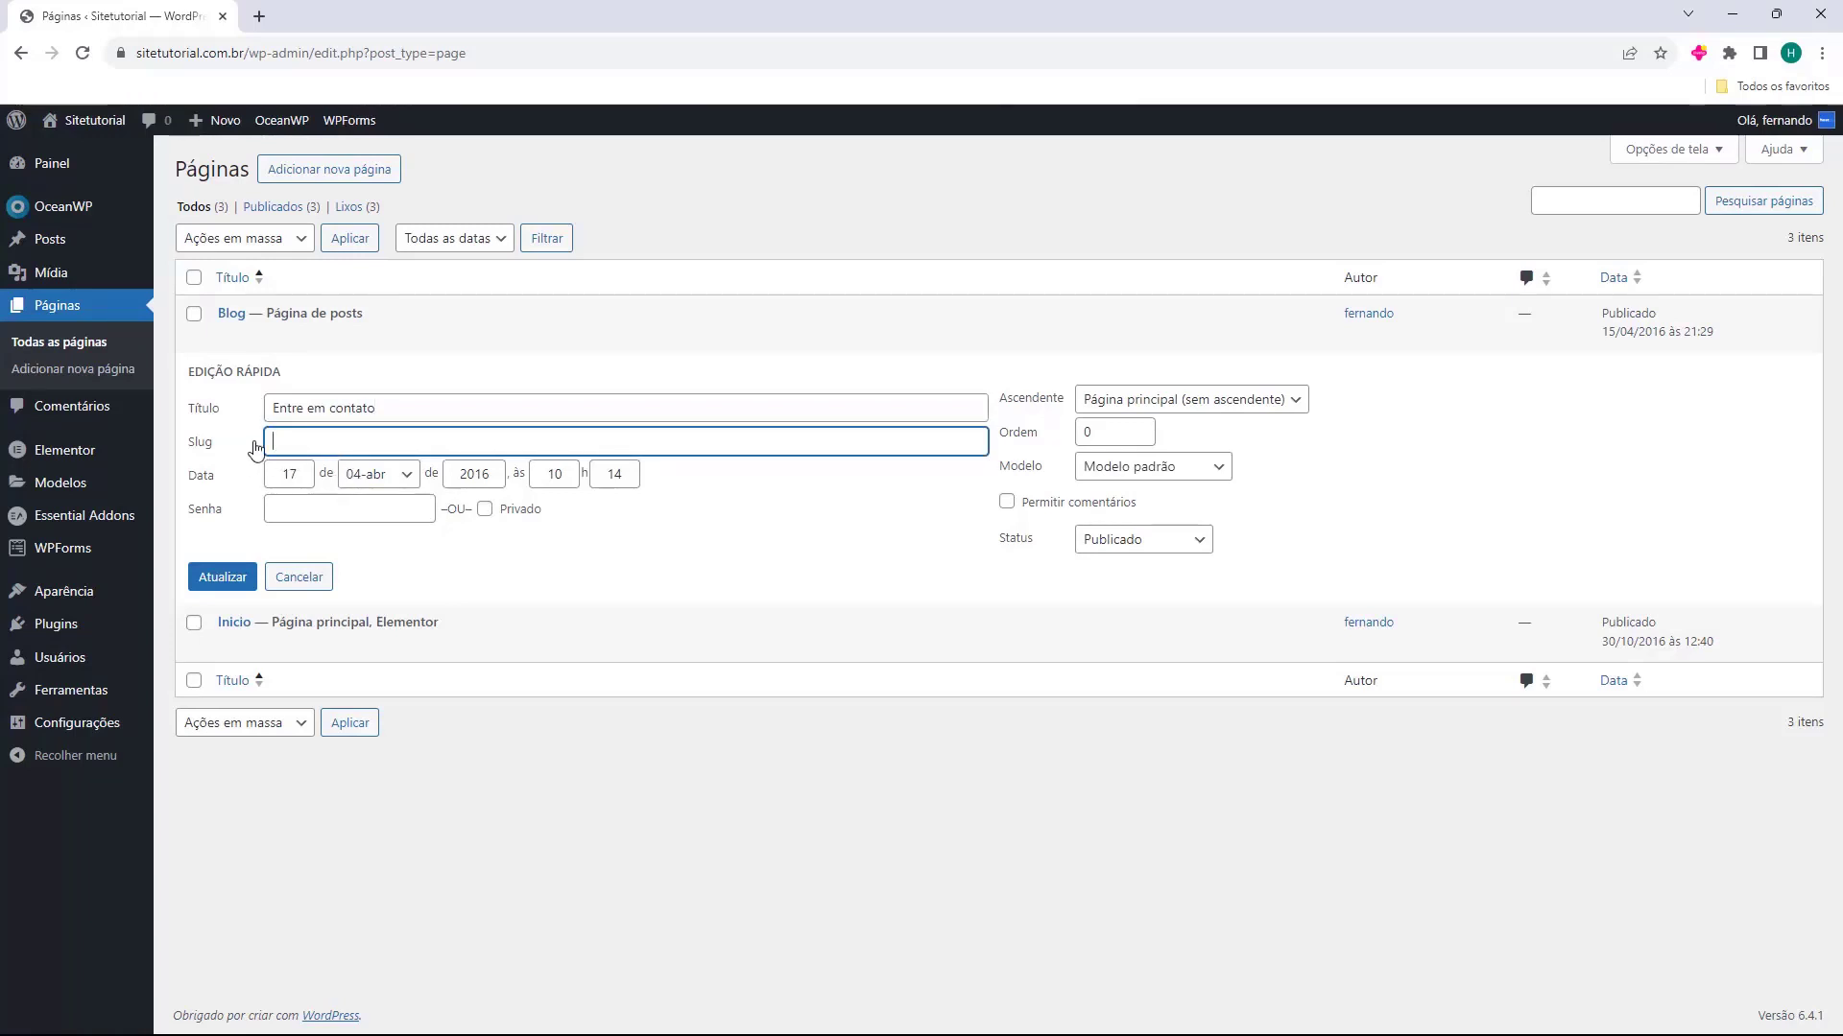
left_click(215, 580)
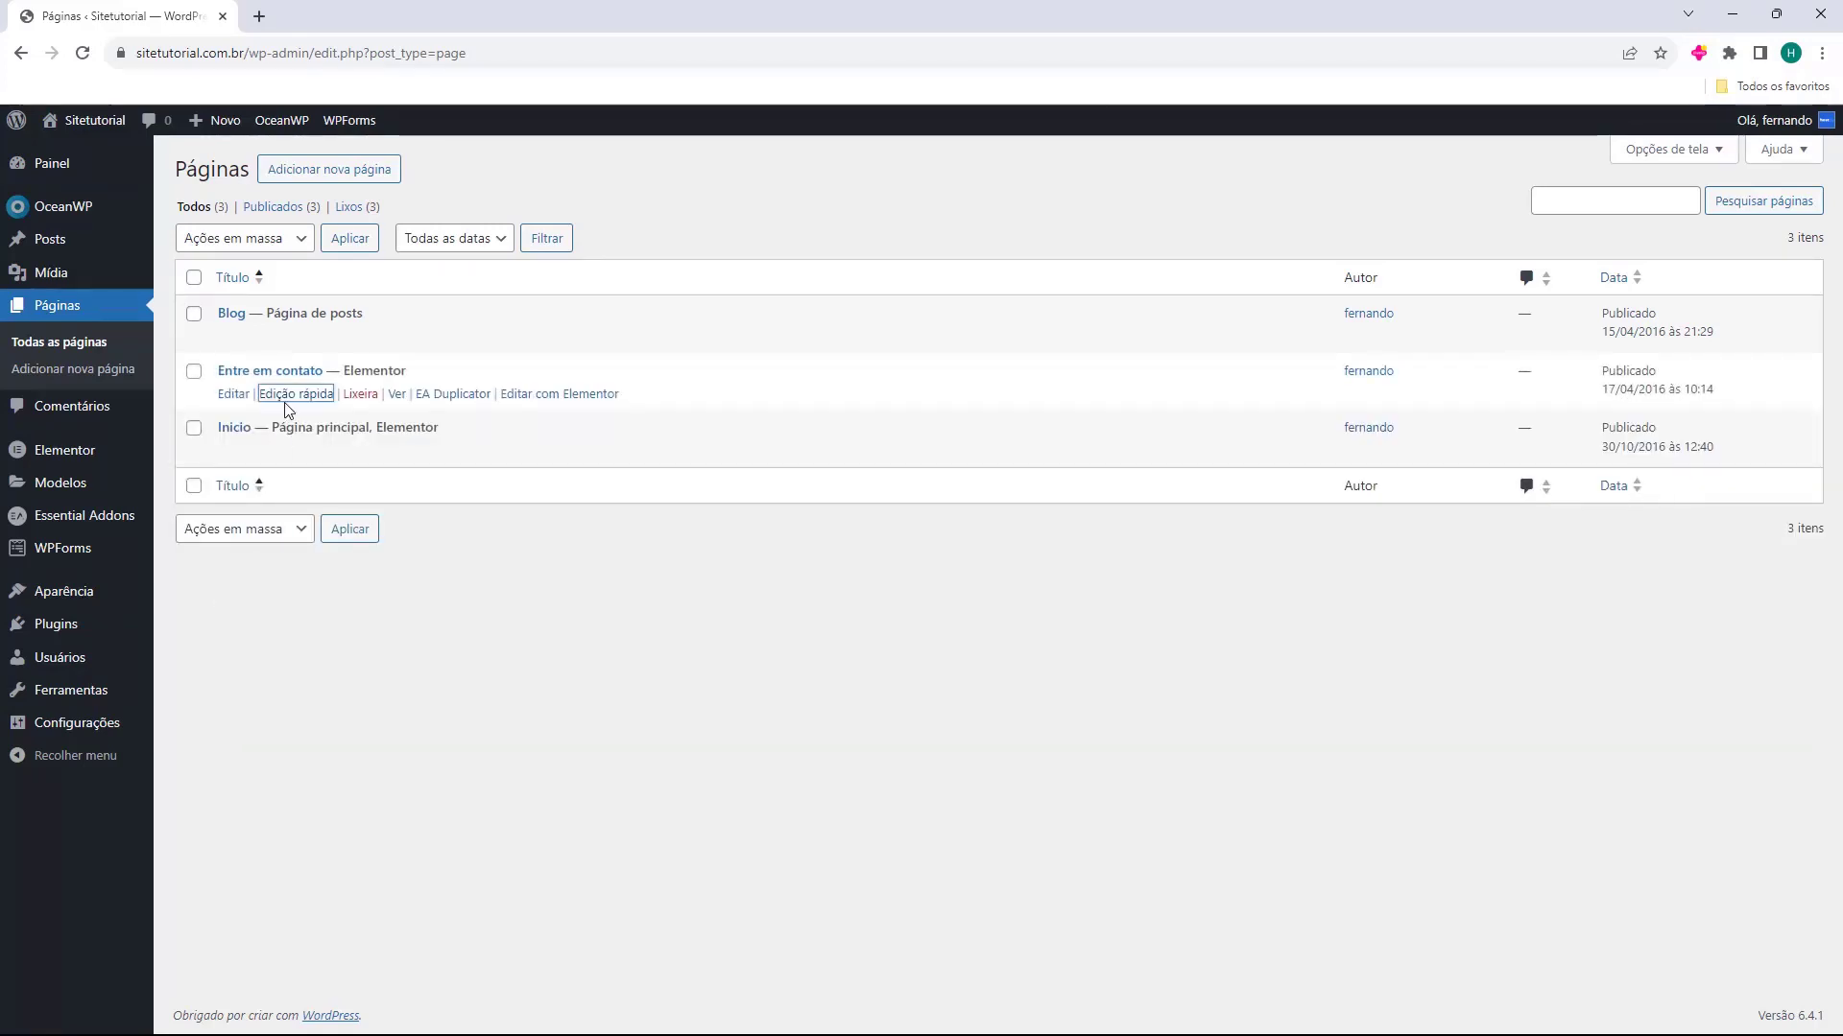
Check the slug of the "Entre em contato" page in quick edit and close it without changes
left_click(293, 394)
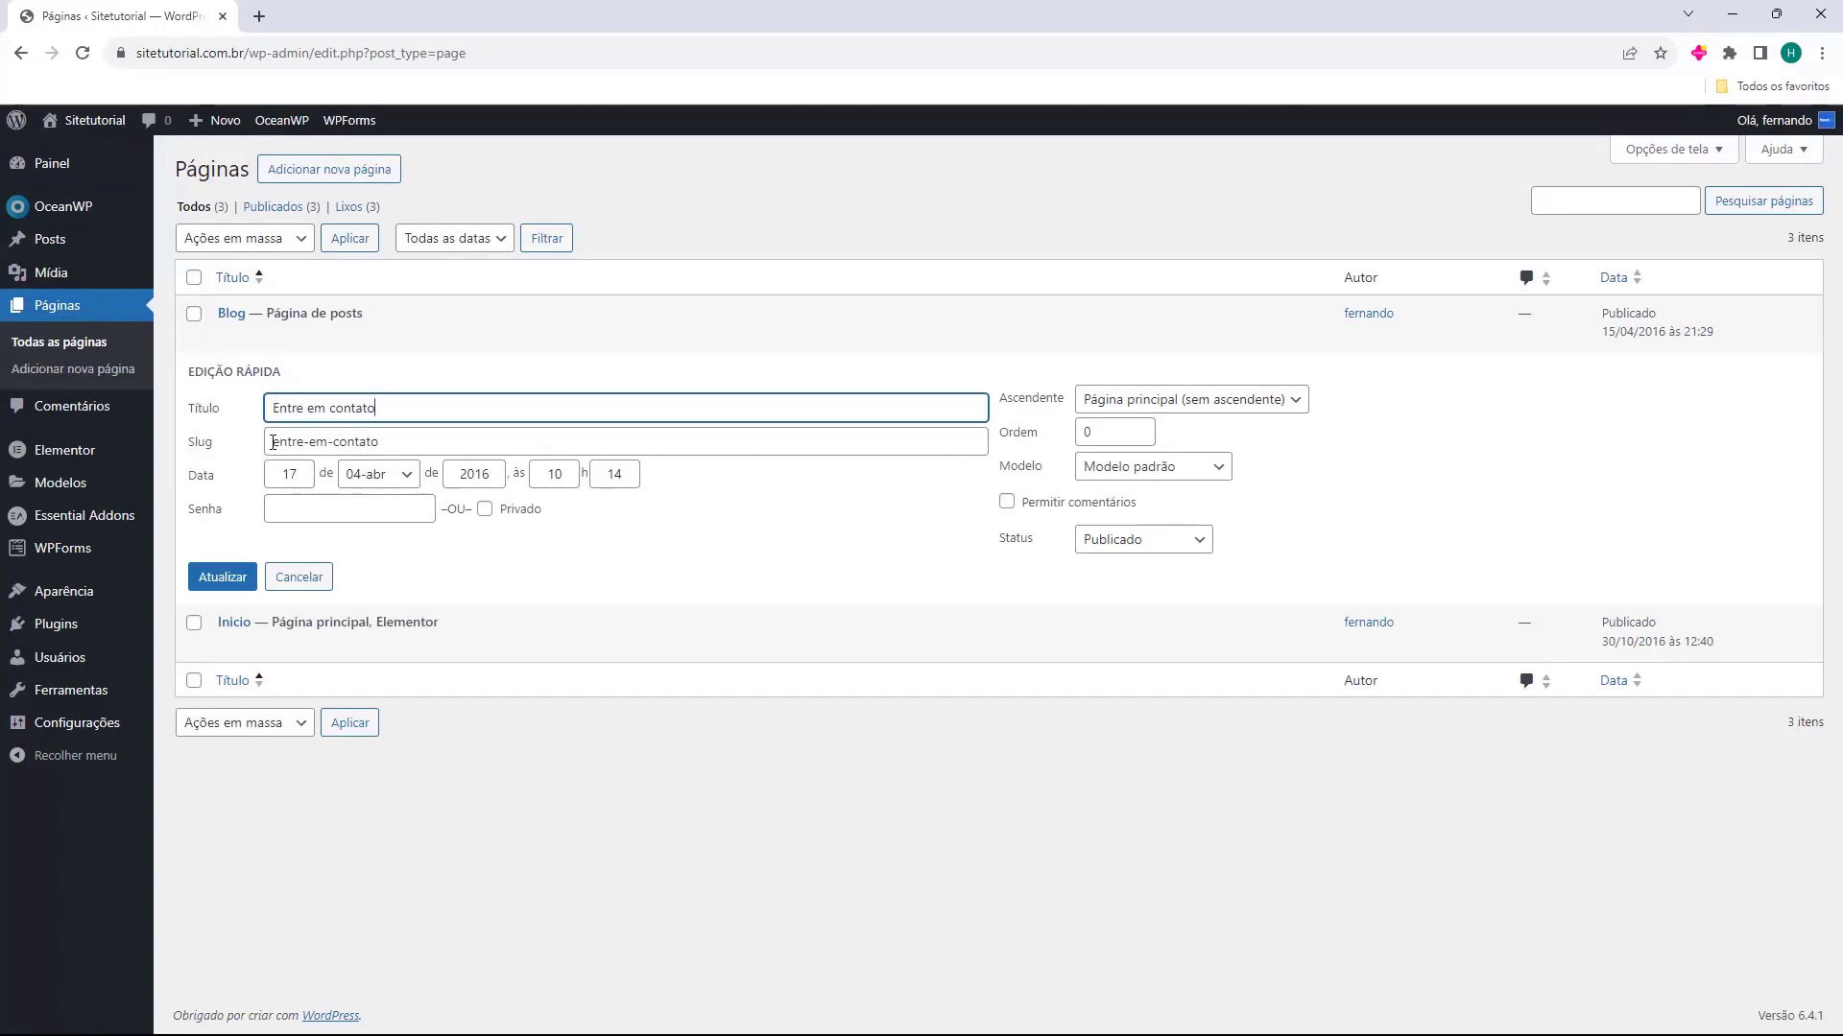
left_click_drag(272, 443, 466, 440)
left_click(467, 440)
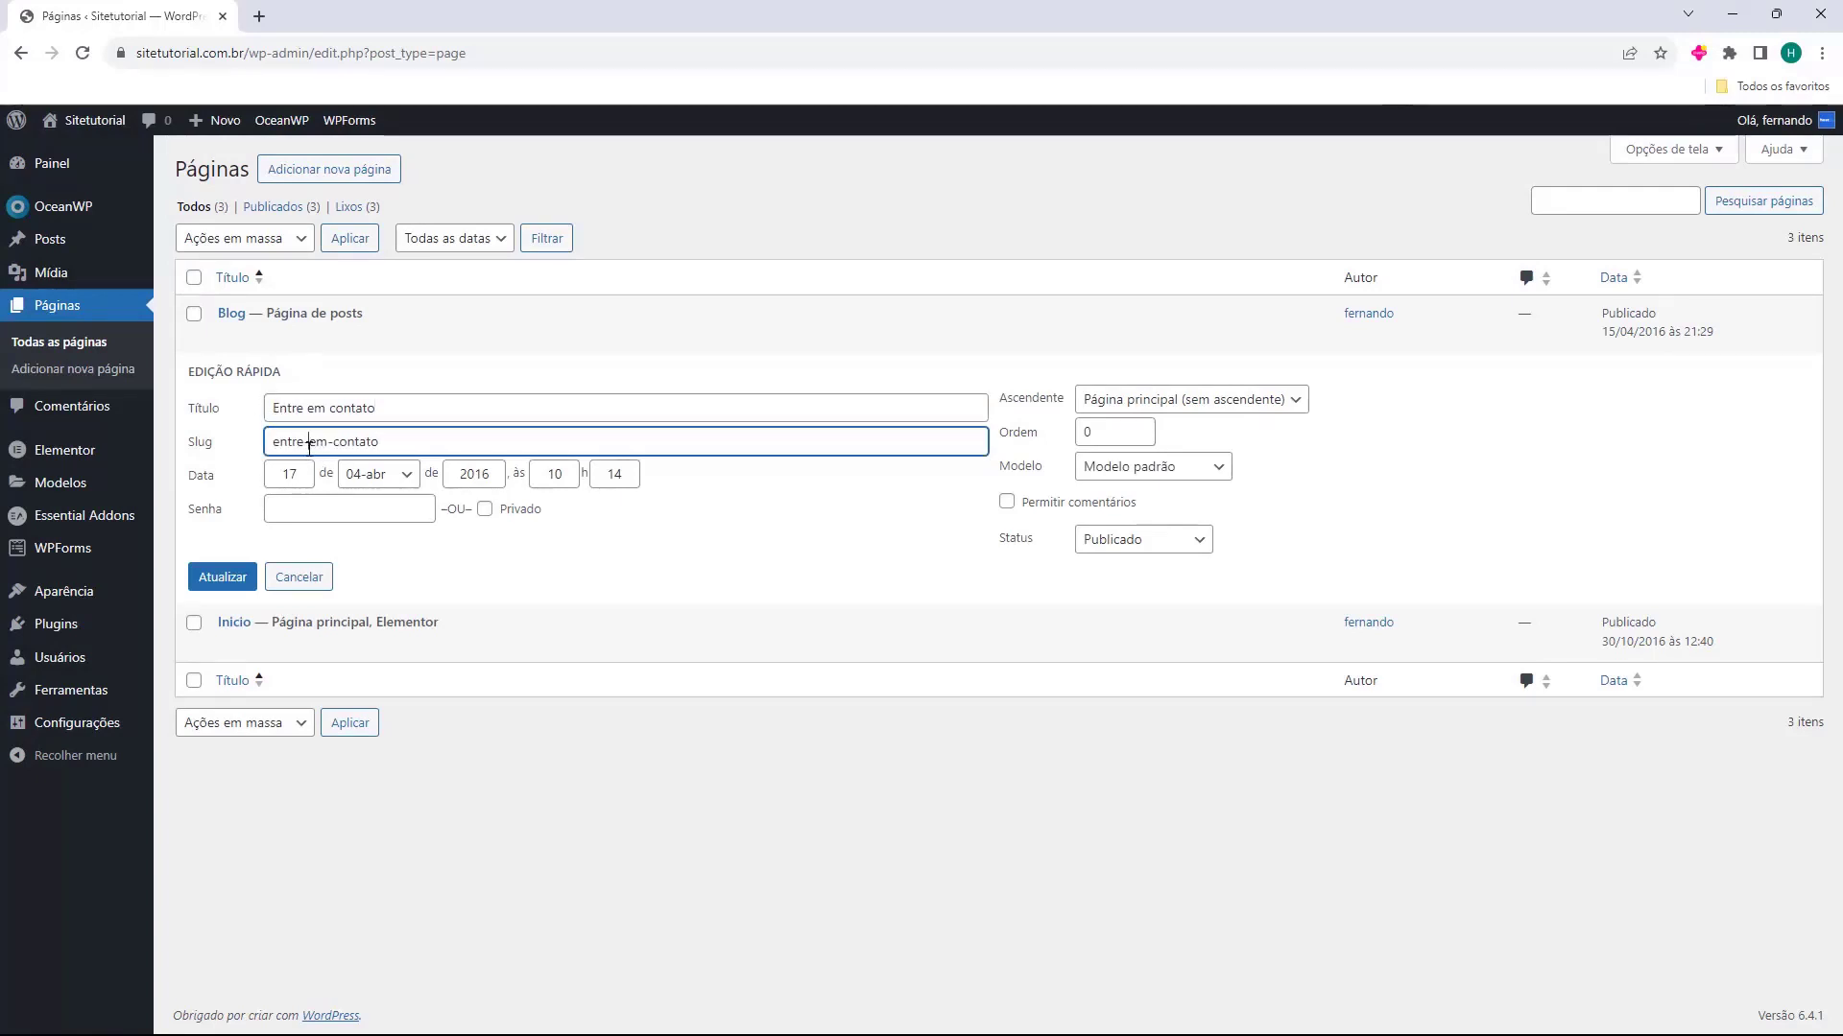
double_click(277, 444)
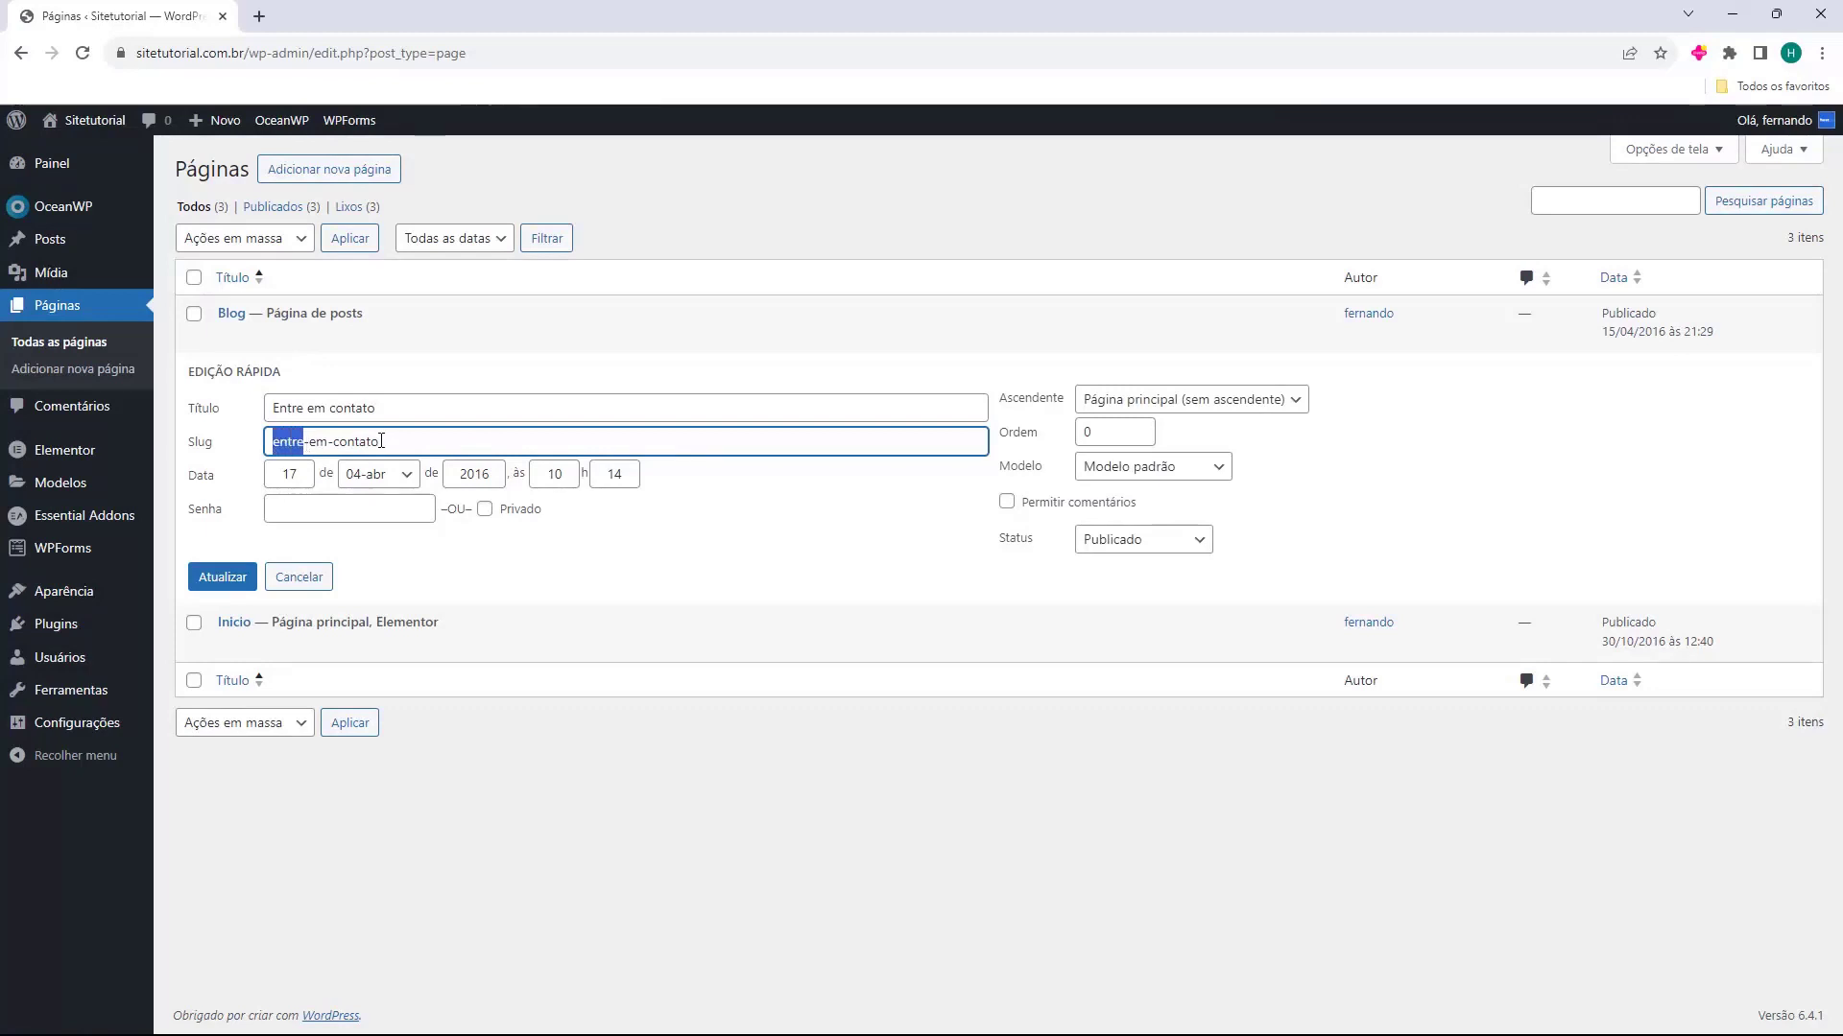
key("Escape")
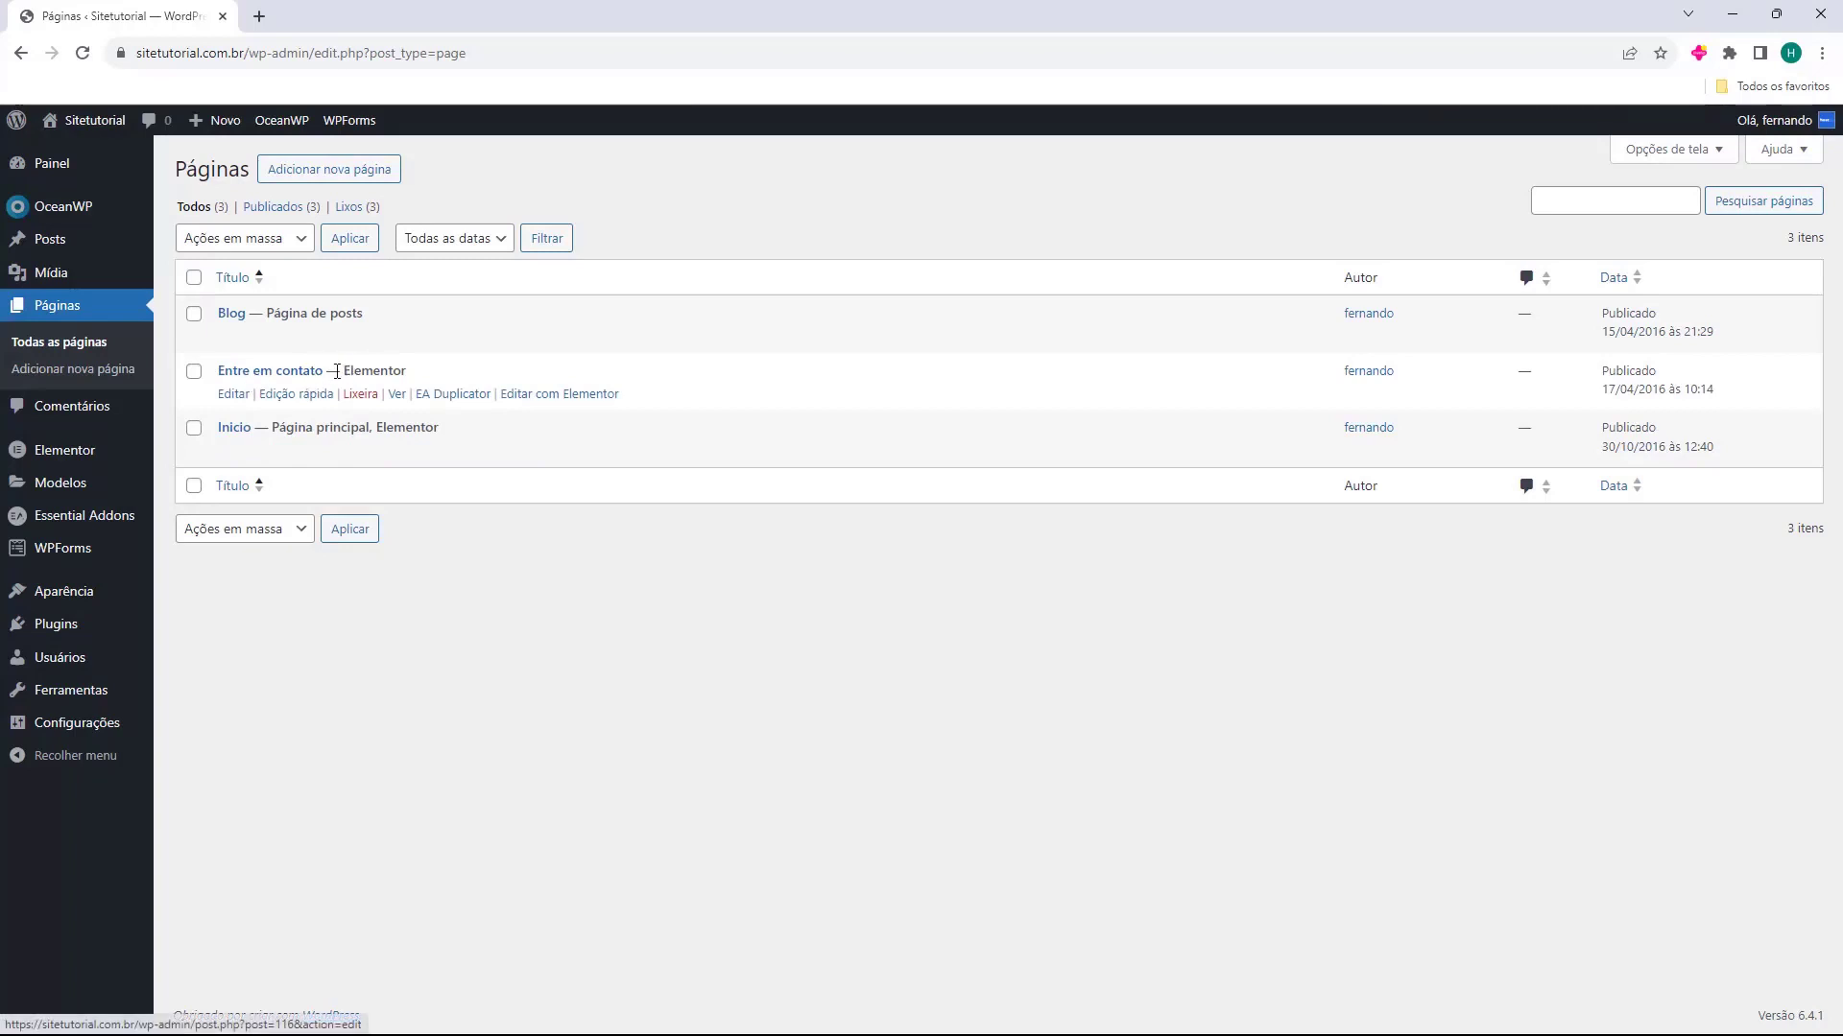
Open the "Entre em contato" page for editing in a new tab and switch to that tab
left_click_drag(347, 371, 407, 372)
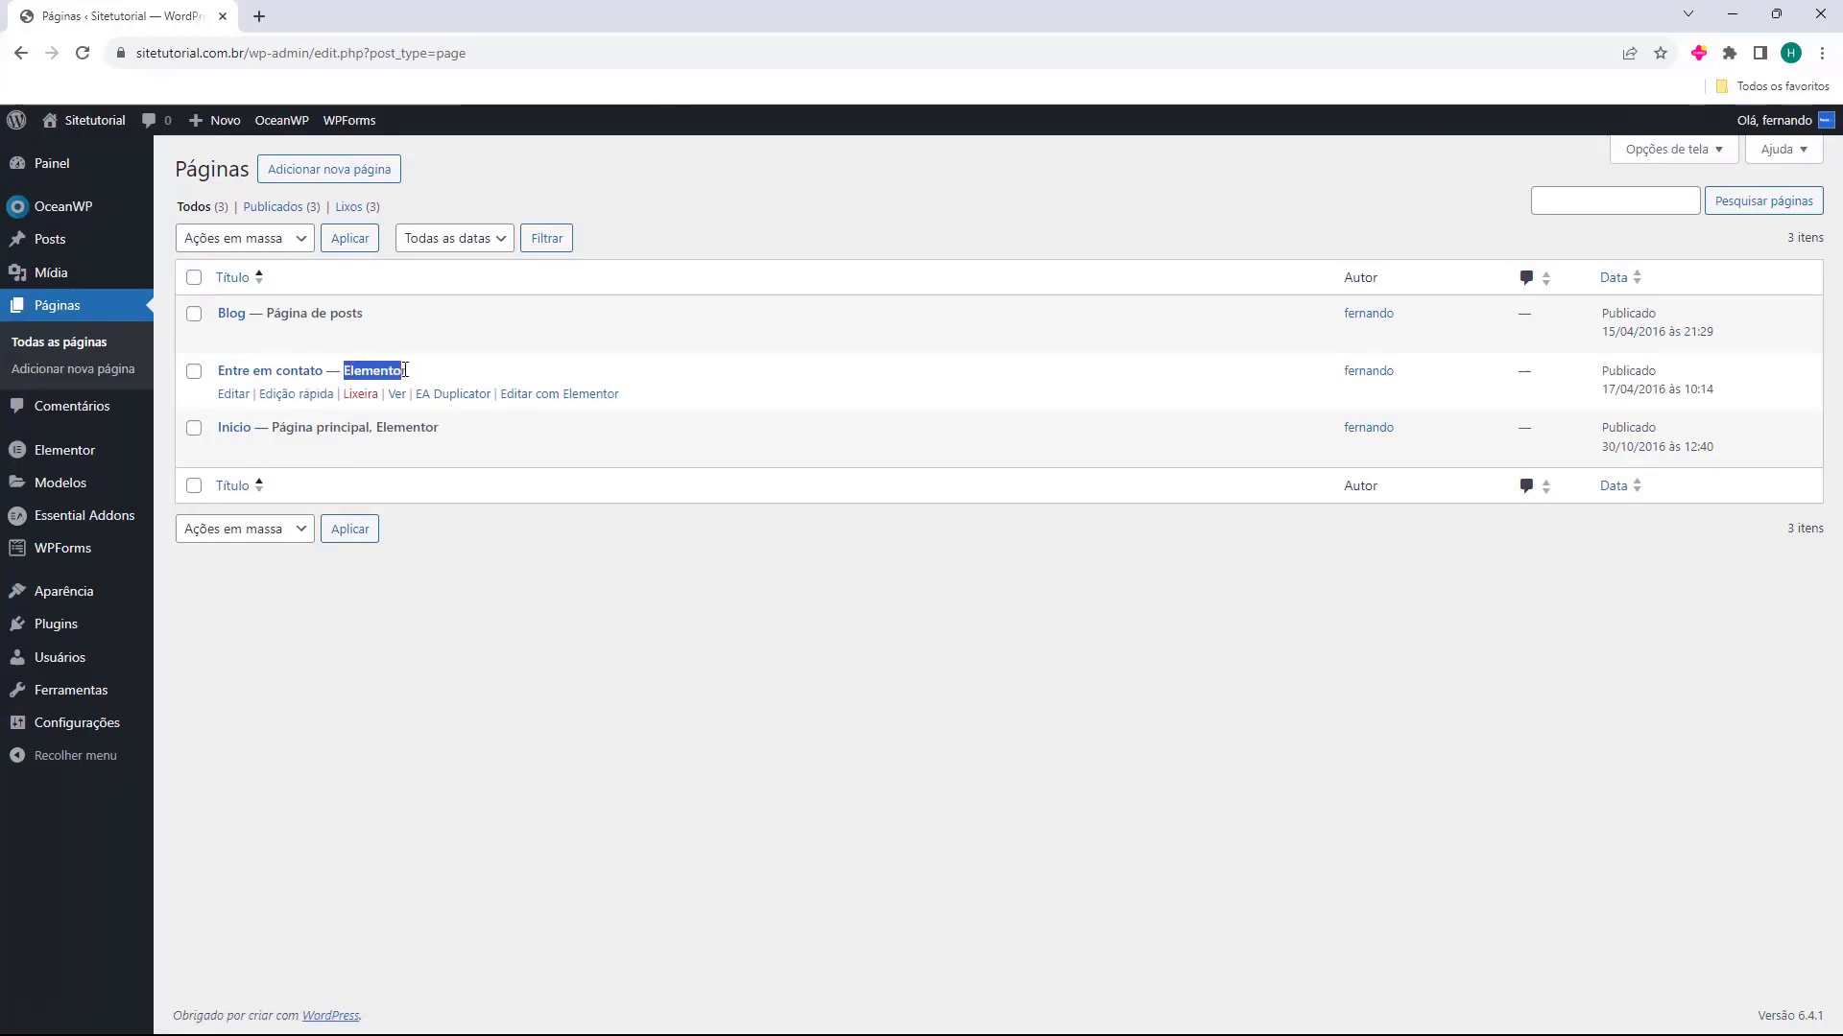
left_click(418, 377)
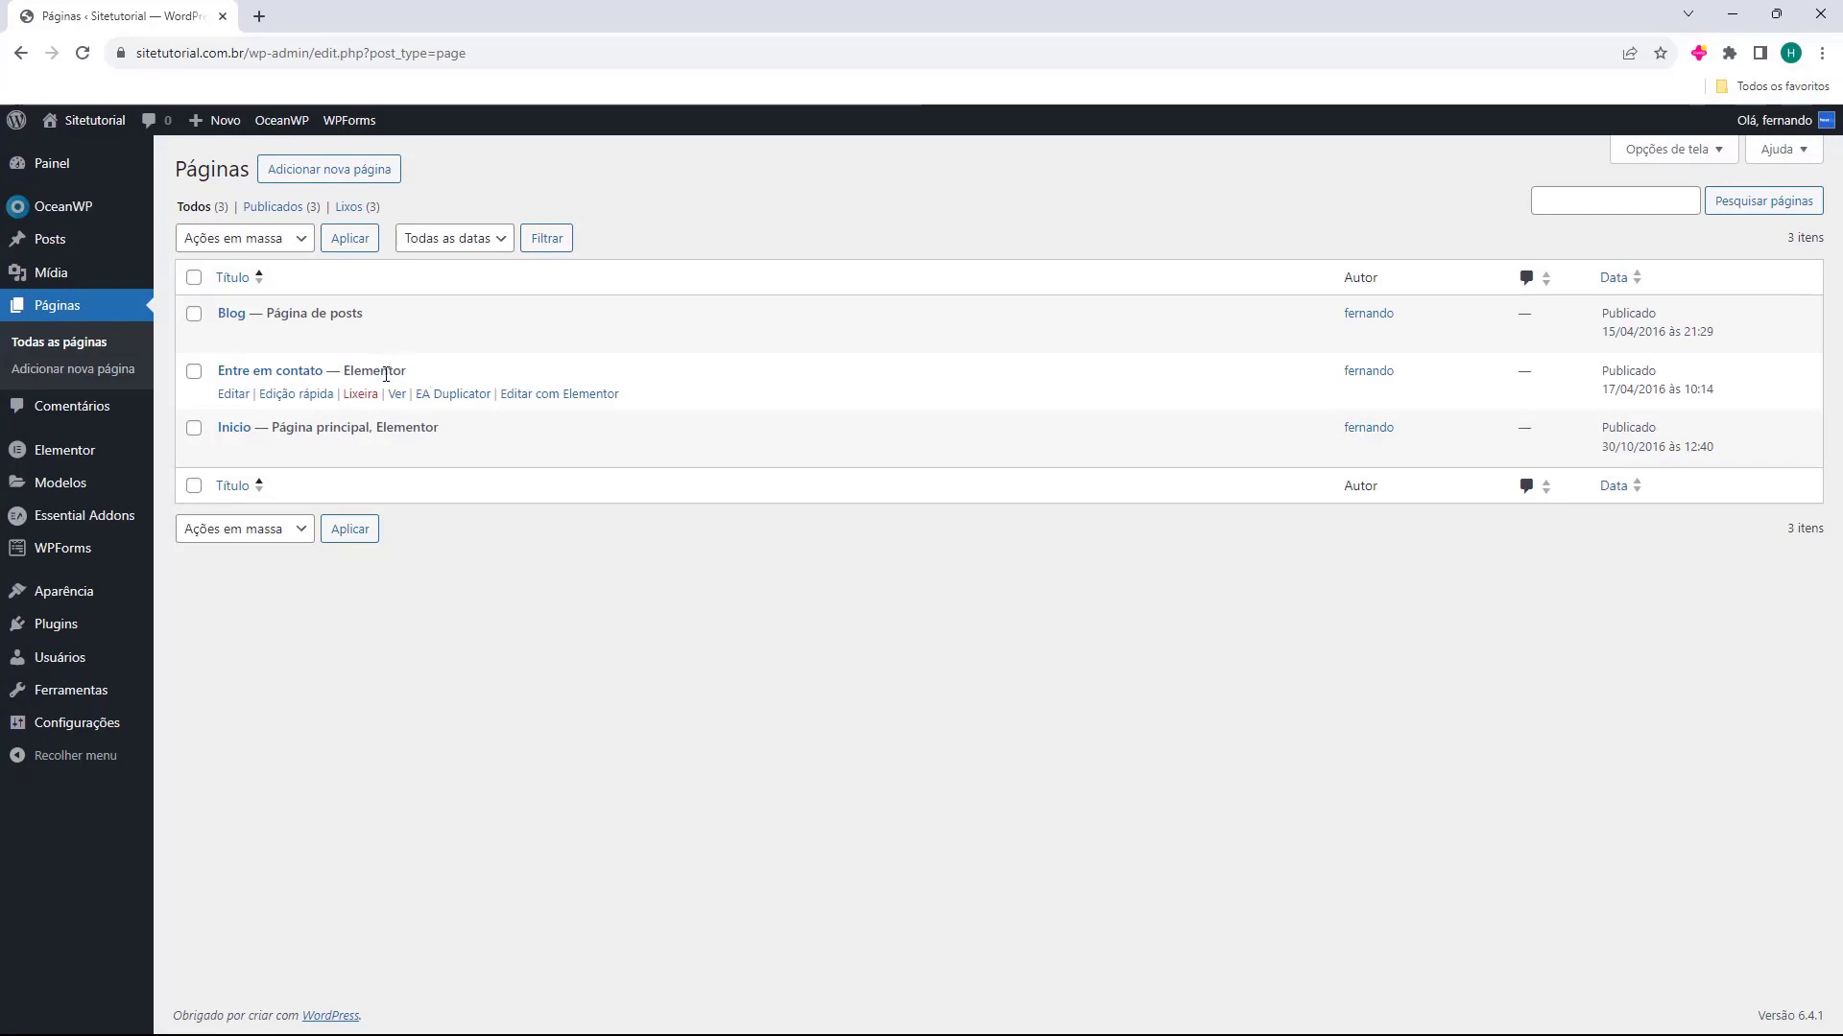
double_click(376, 371)
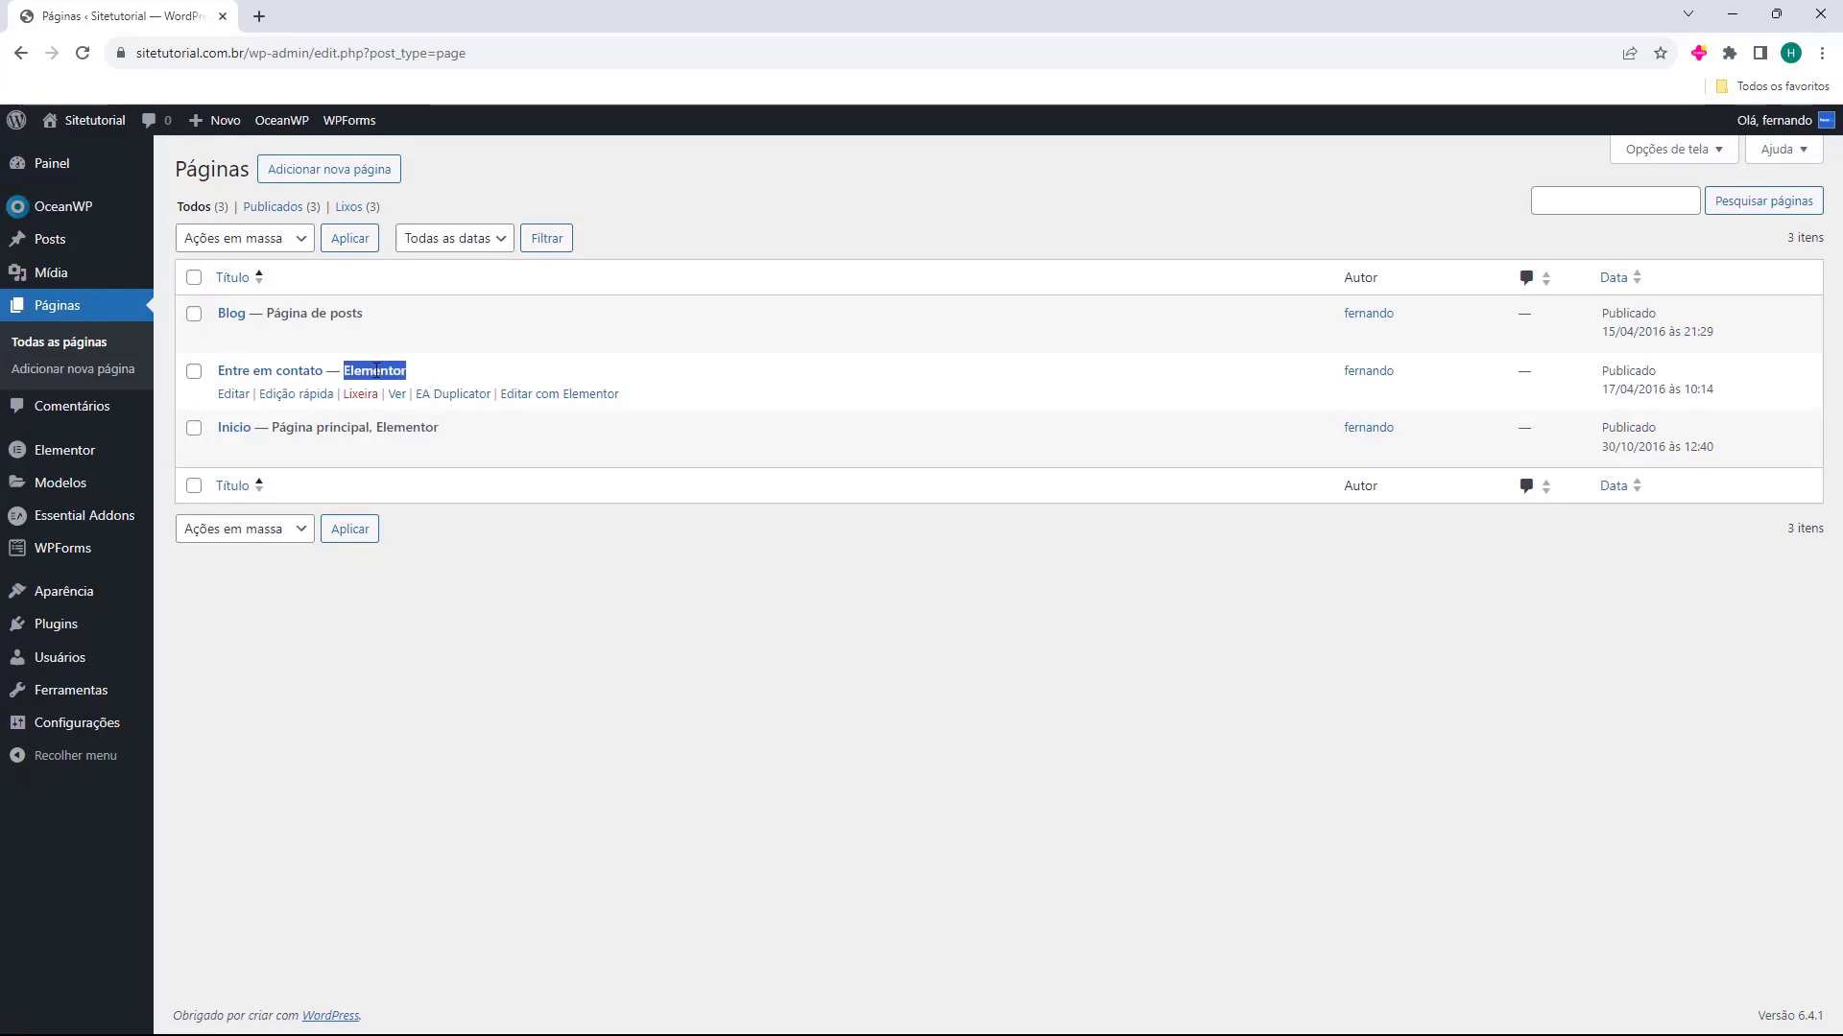
middle_click(232, 404)
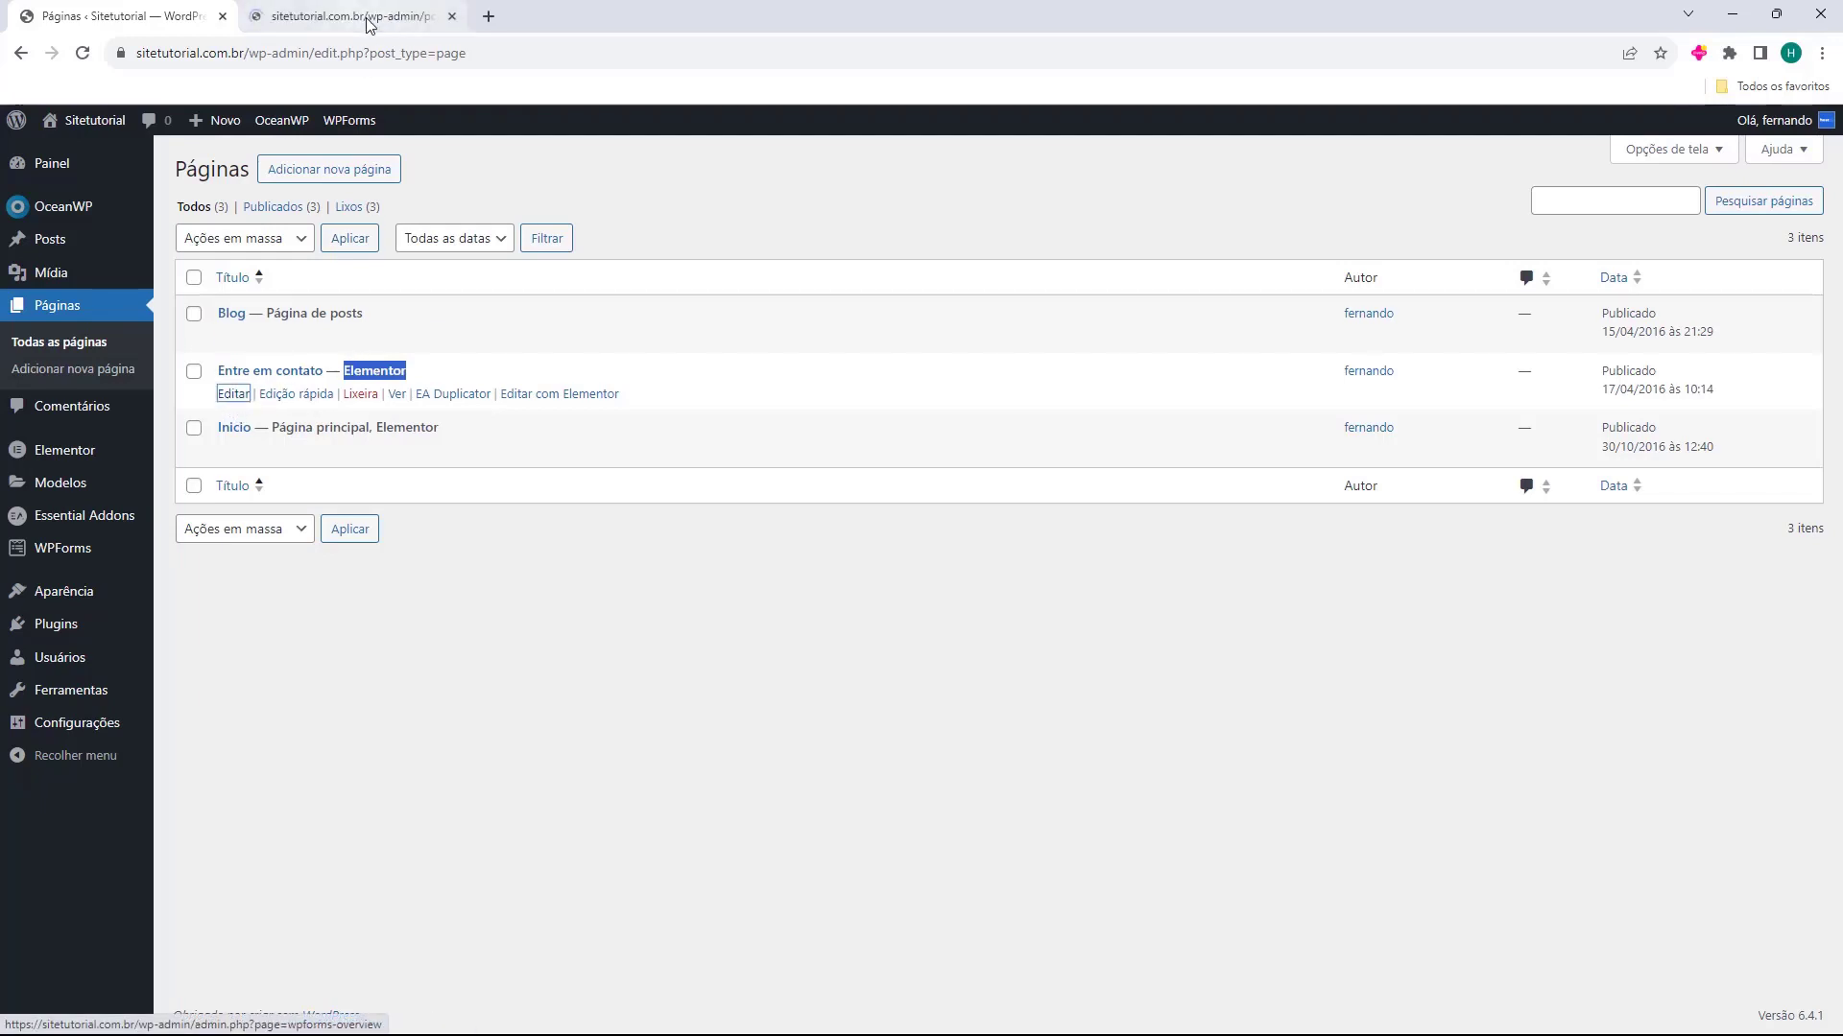
left_click(361, 23)
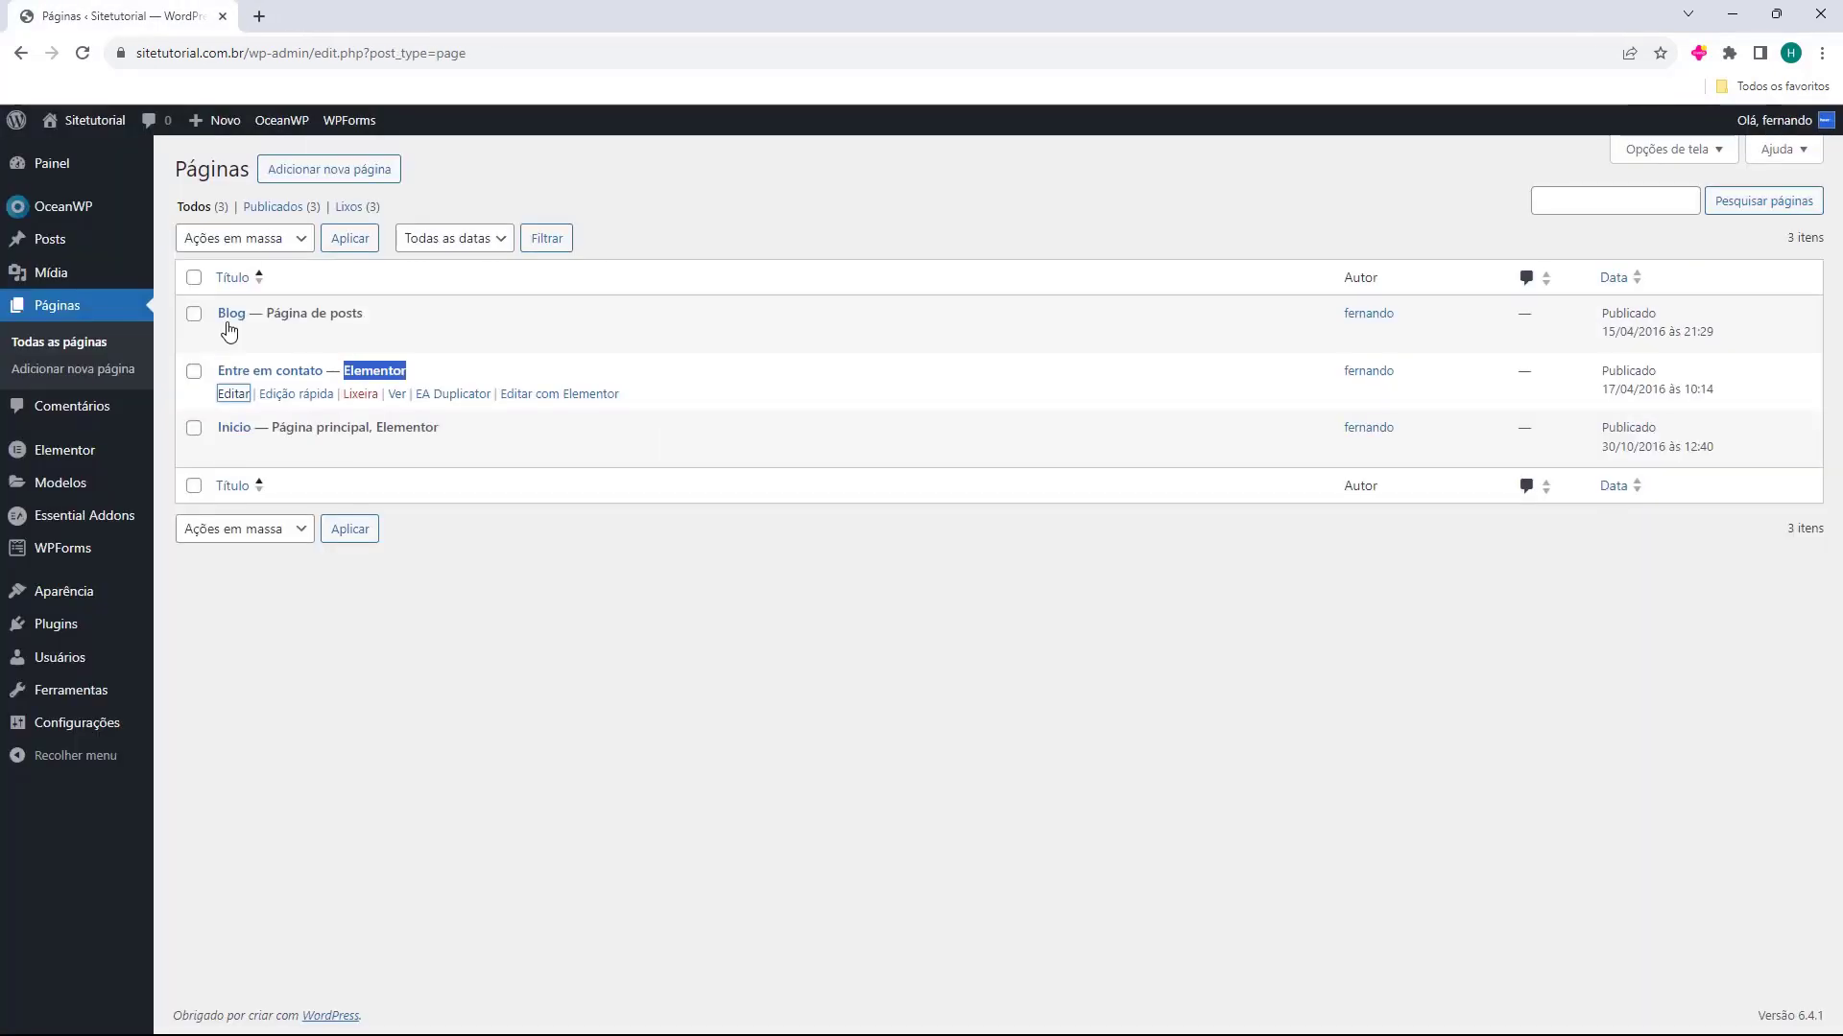
Close the block editor tab, open the "Entre em contato" page in Elementor and dismiss the notifications pop-up
middle_click(375, 19)
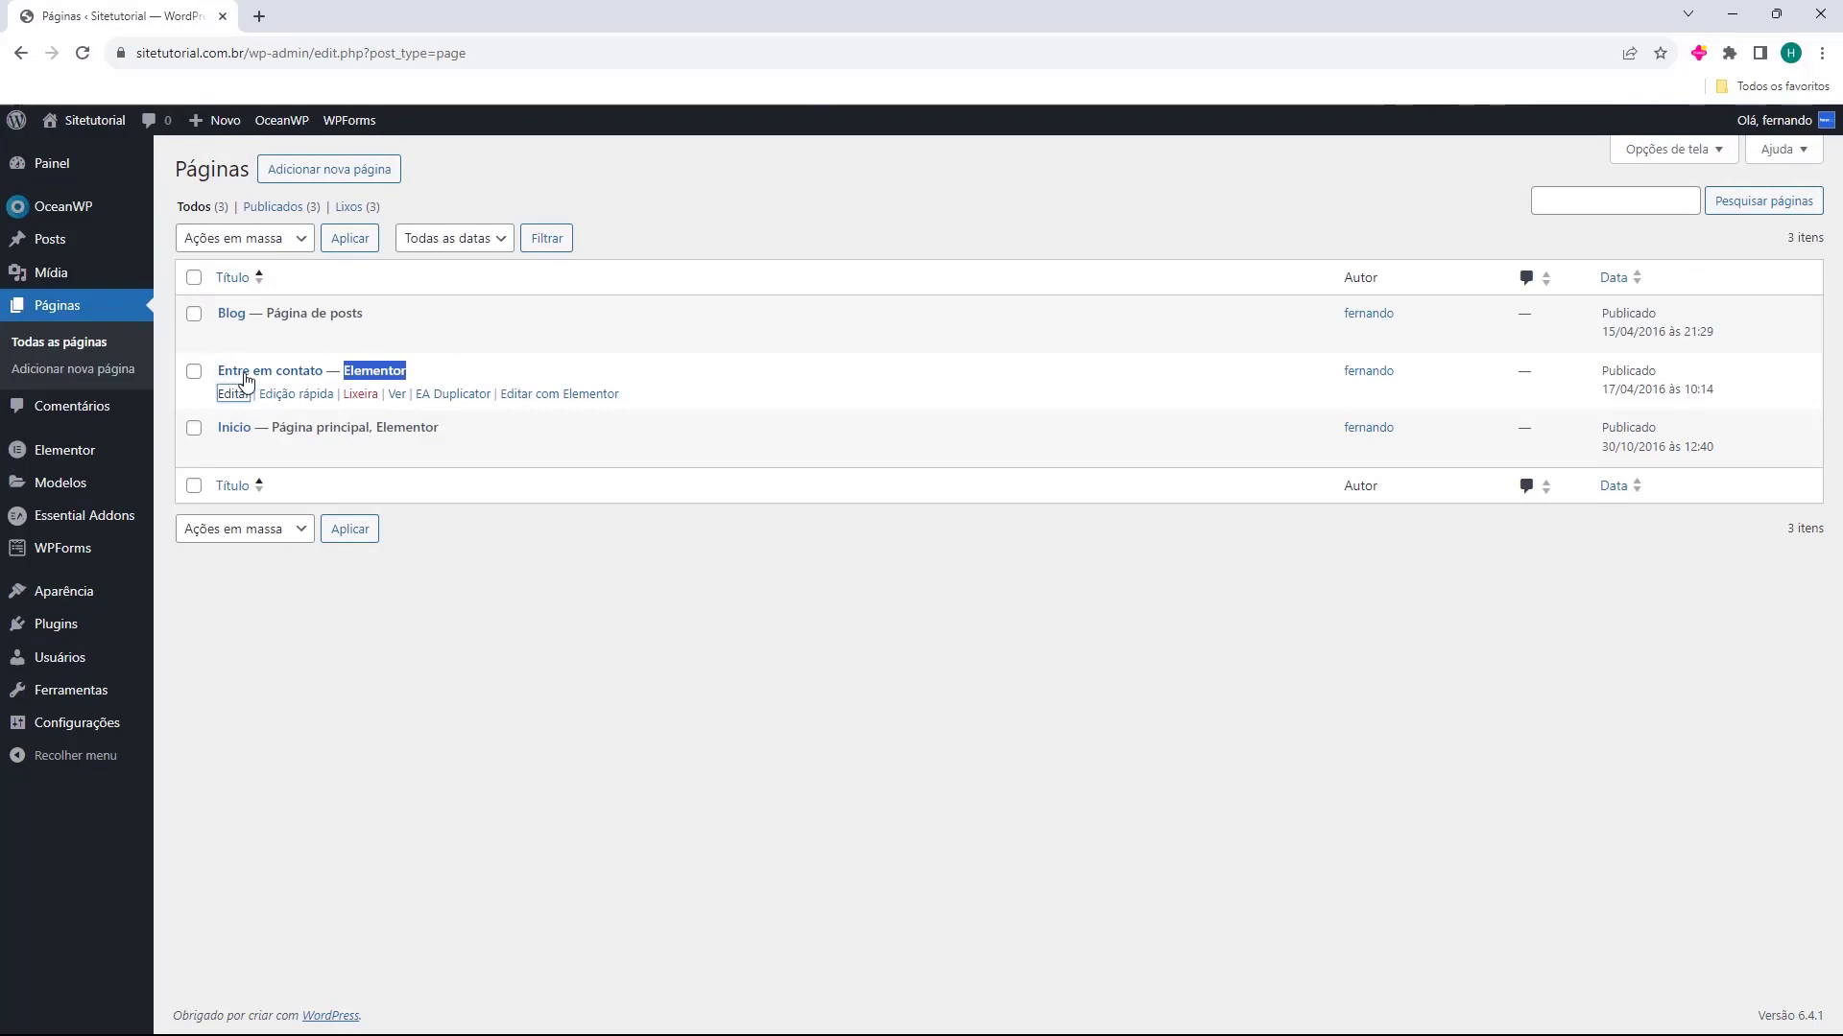
left_click(539, 406)
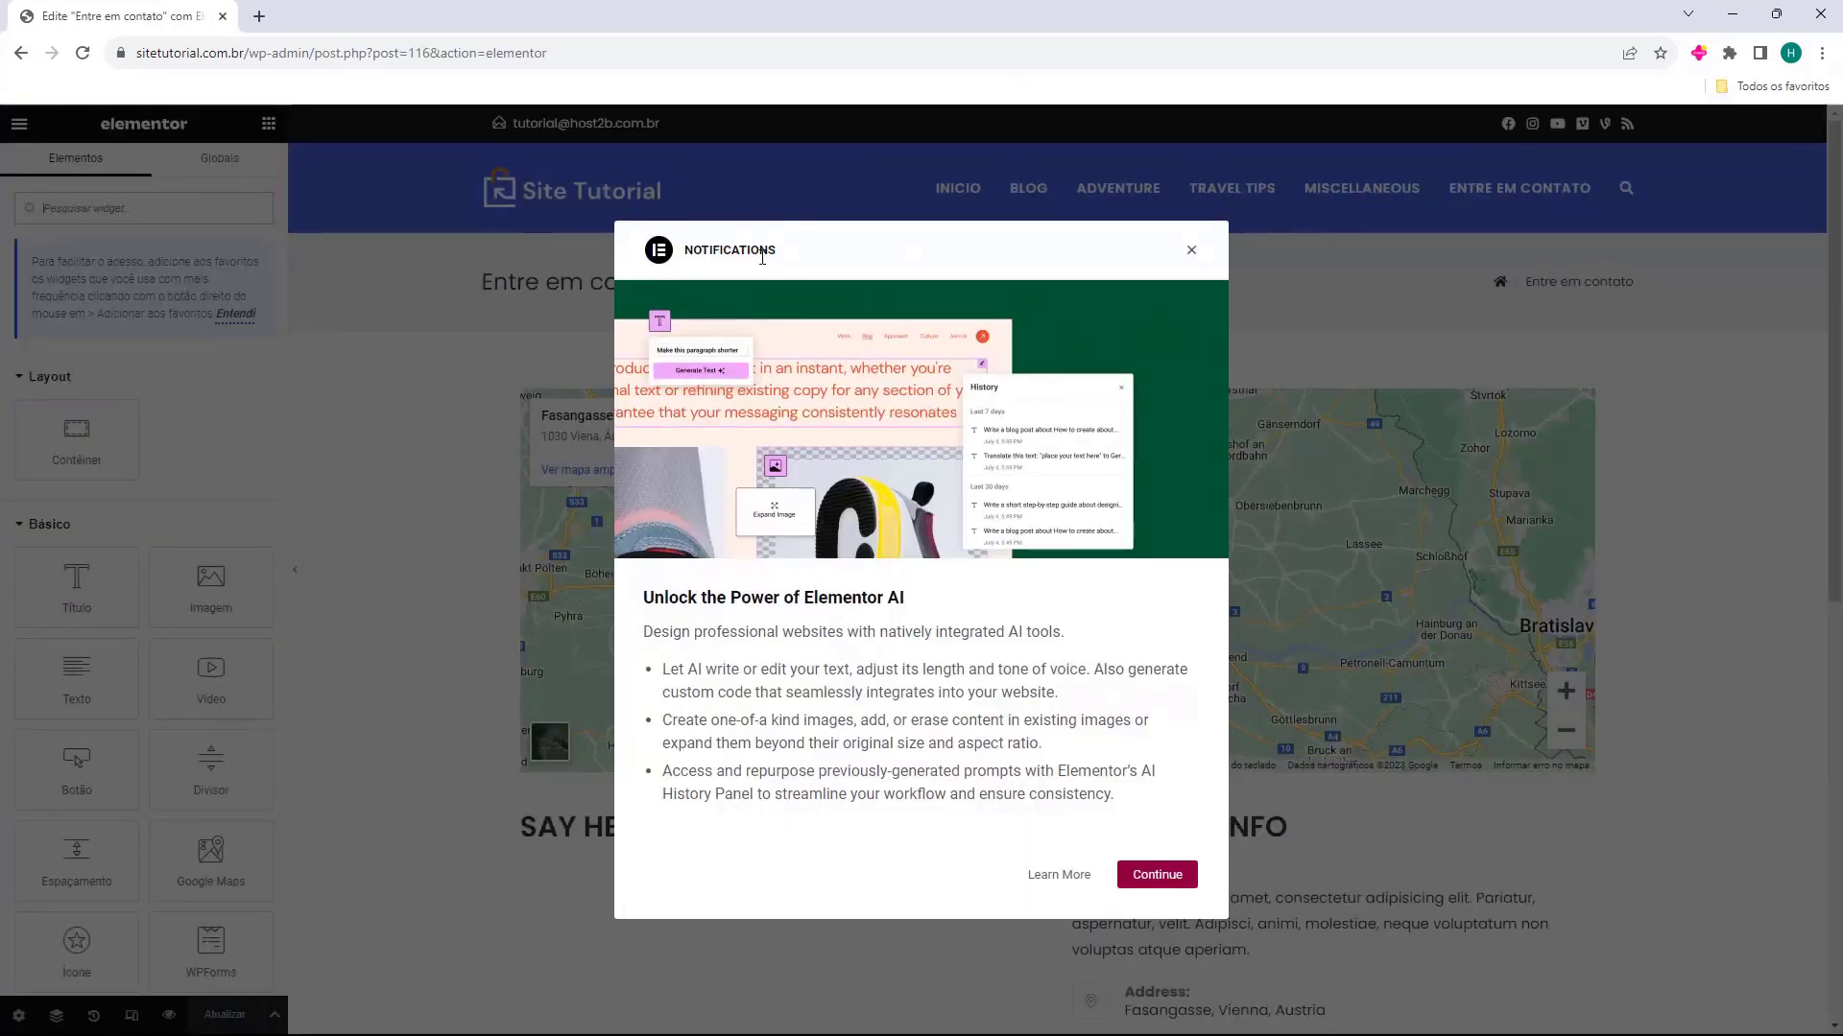
left_click(1191, 254)
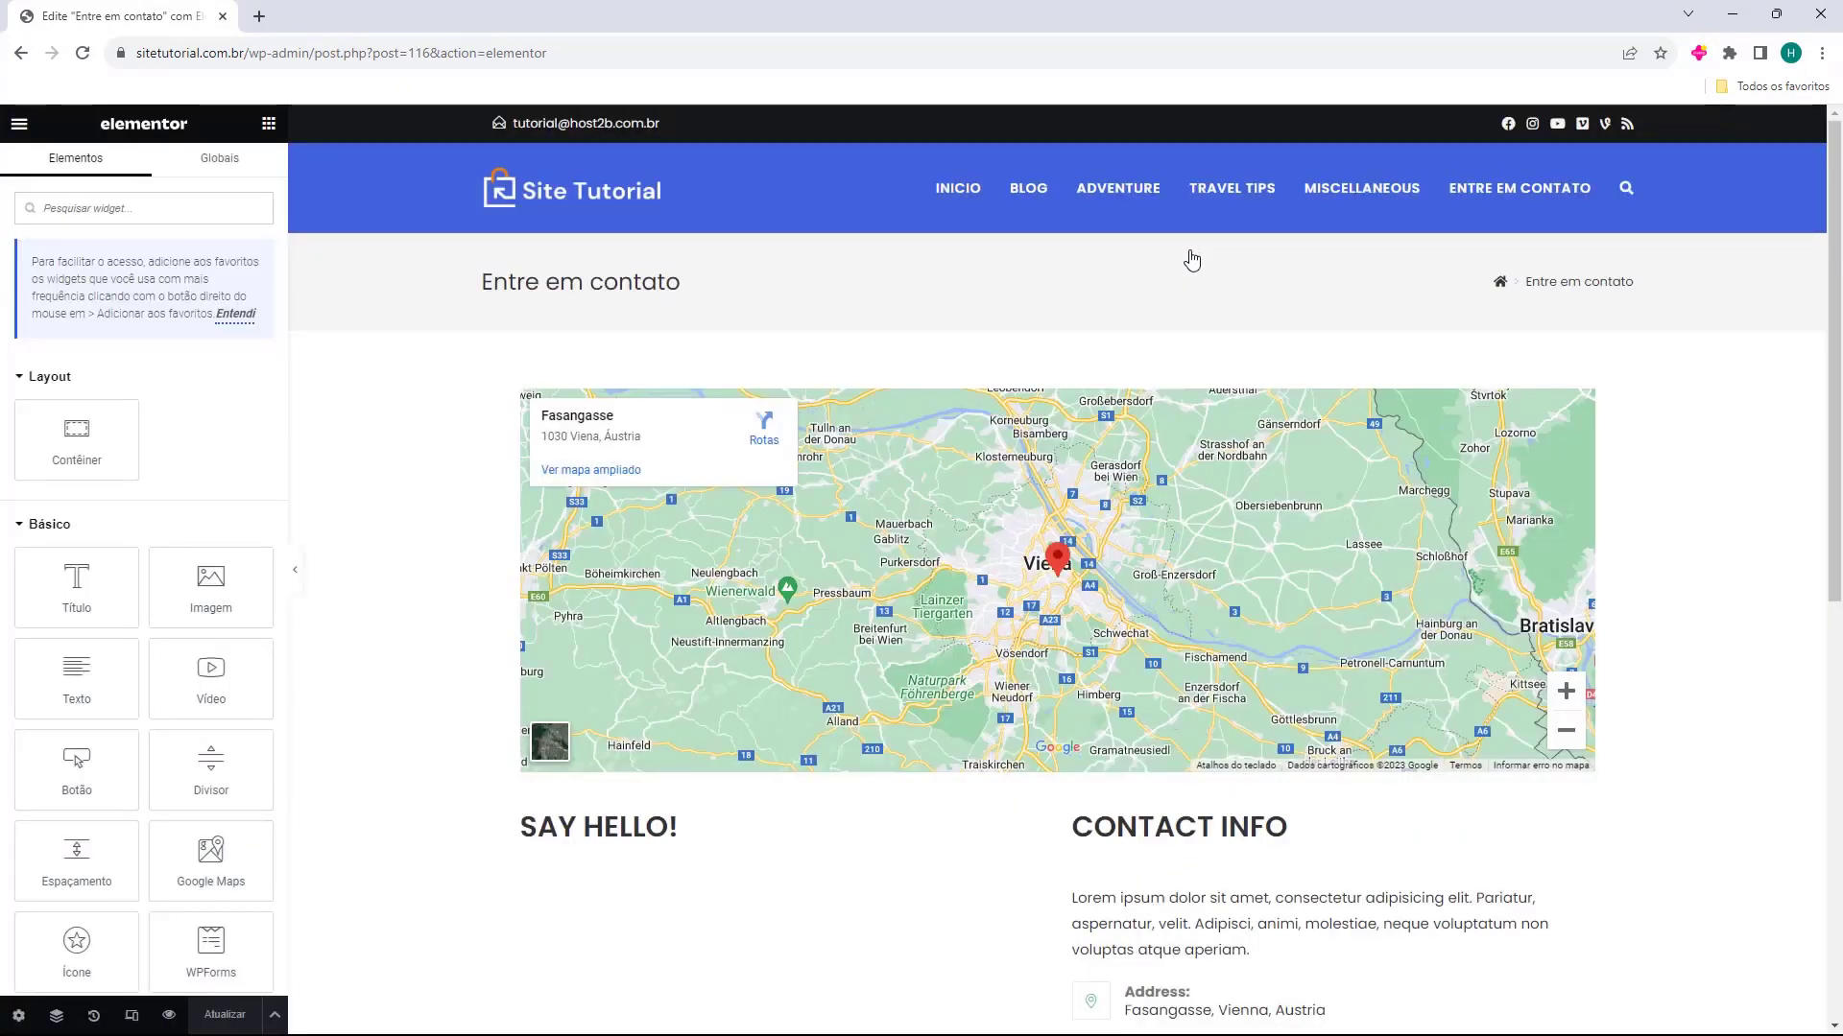
Look over the contact page's layout from header to footer and dismiss the tip about favorite widgets
scroll(472, 518, "down", 8)
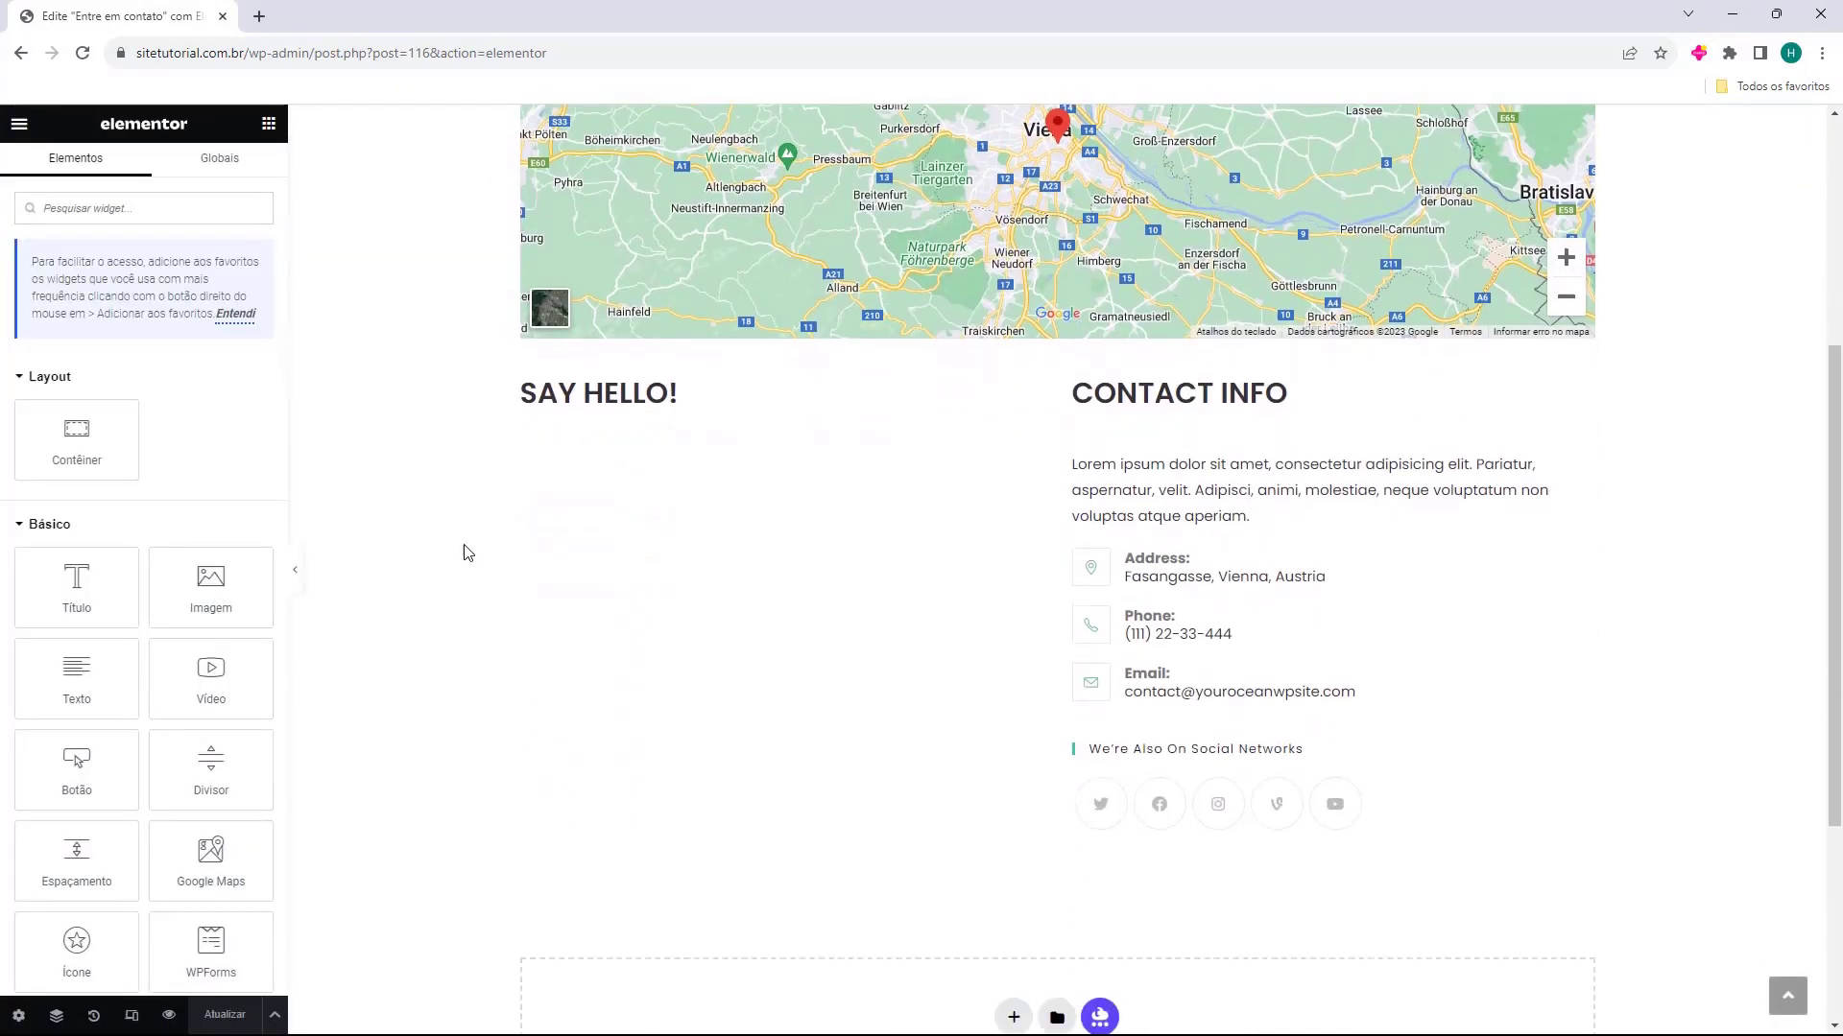
scroll(472, 533, "up", 10)
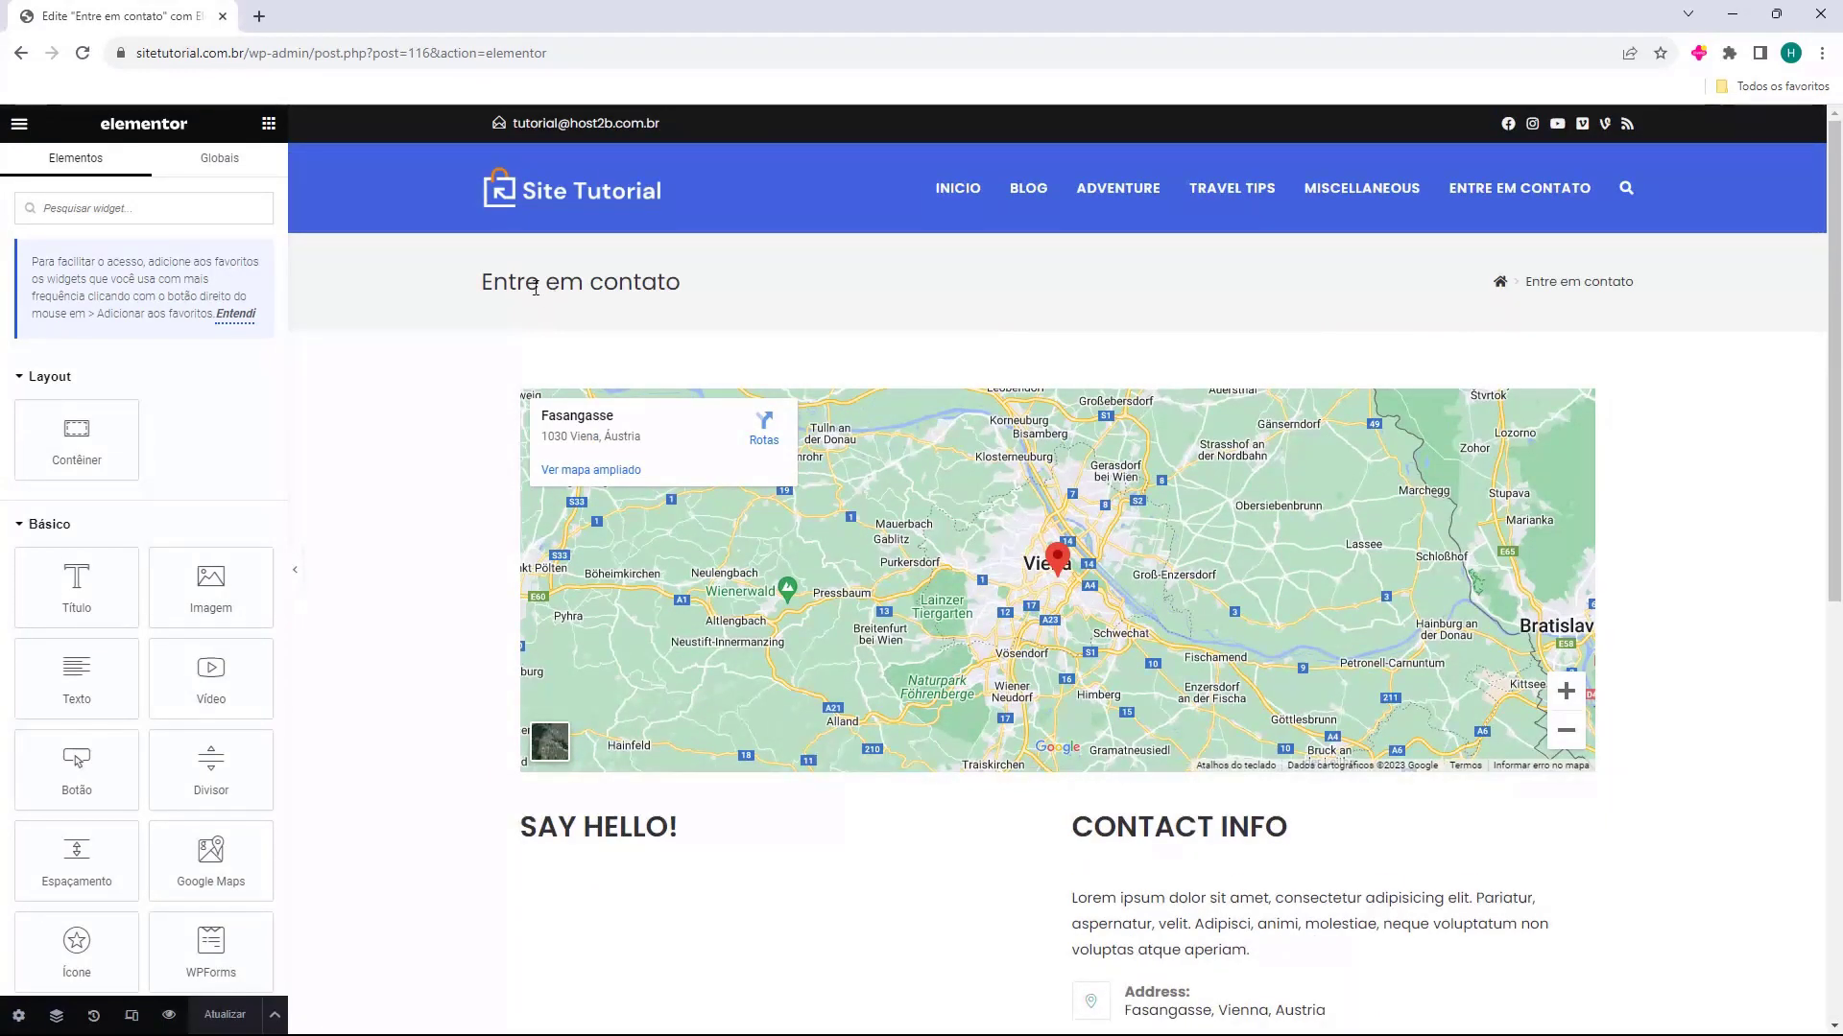
scroll(808, 307, "down", 8)
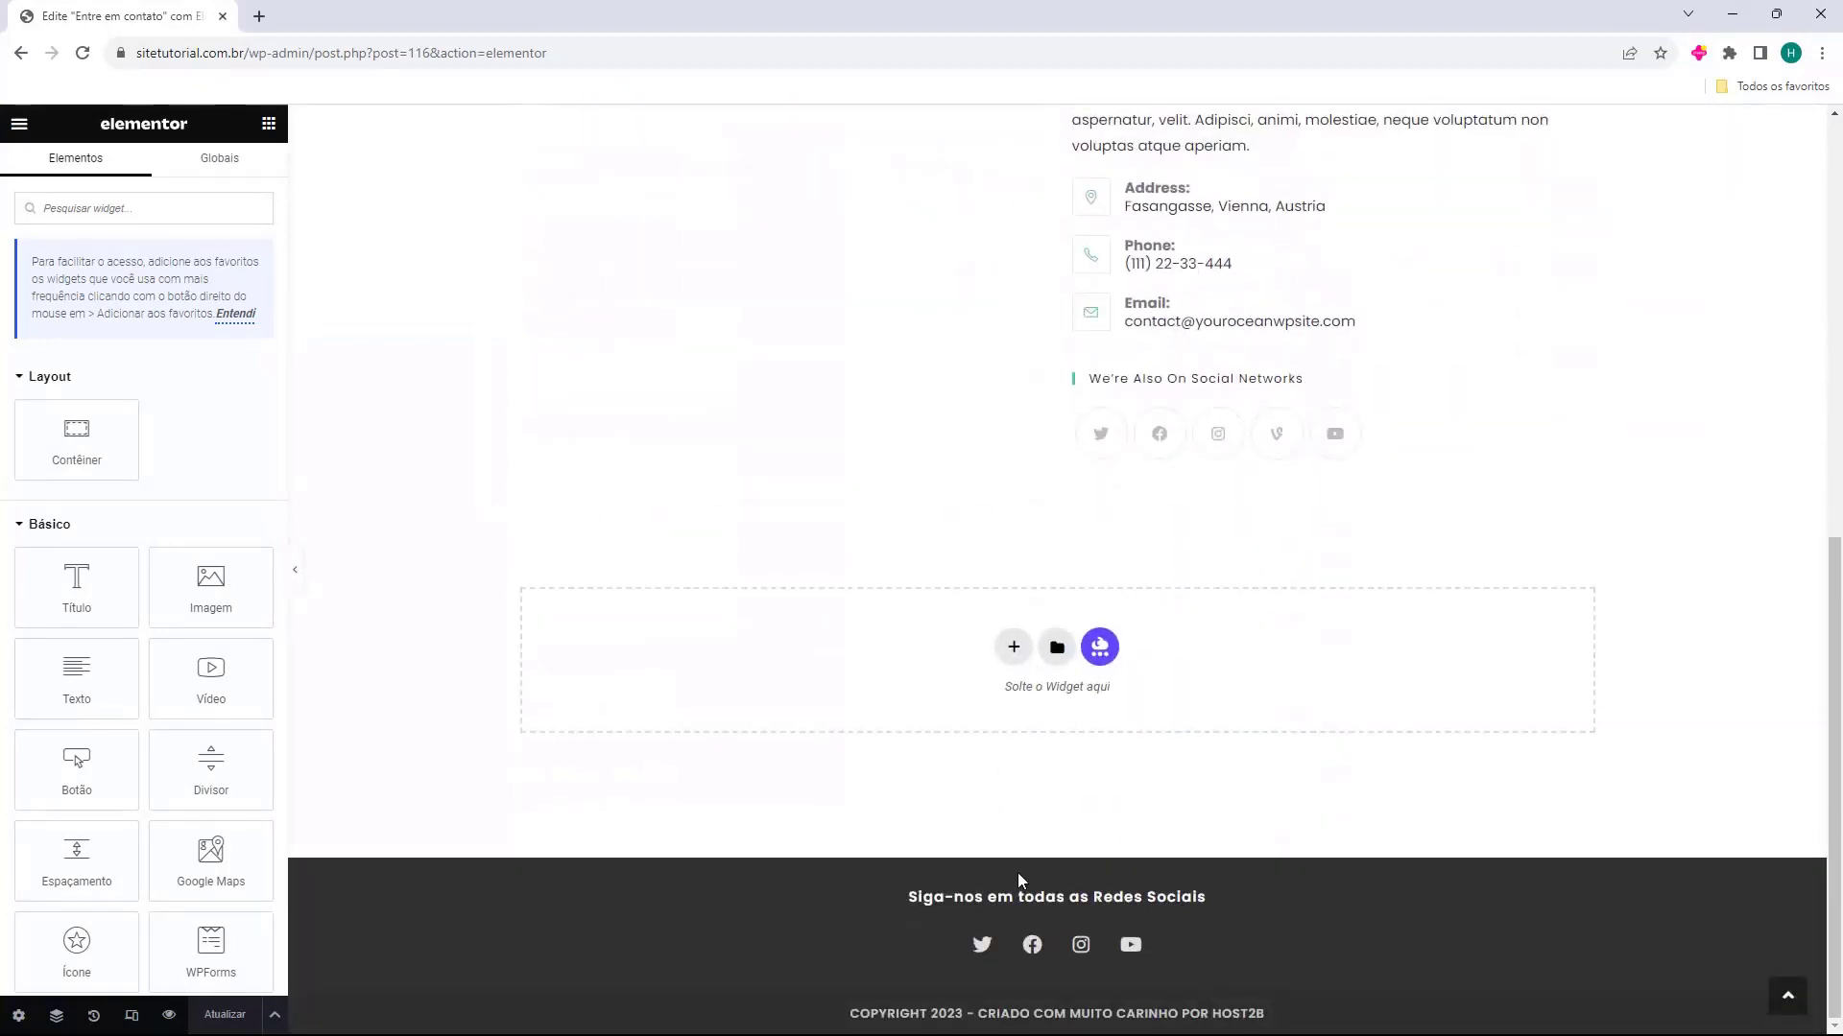
scroll(1100, 792, "up", 7)
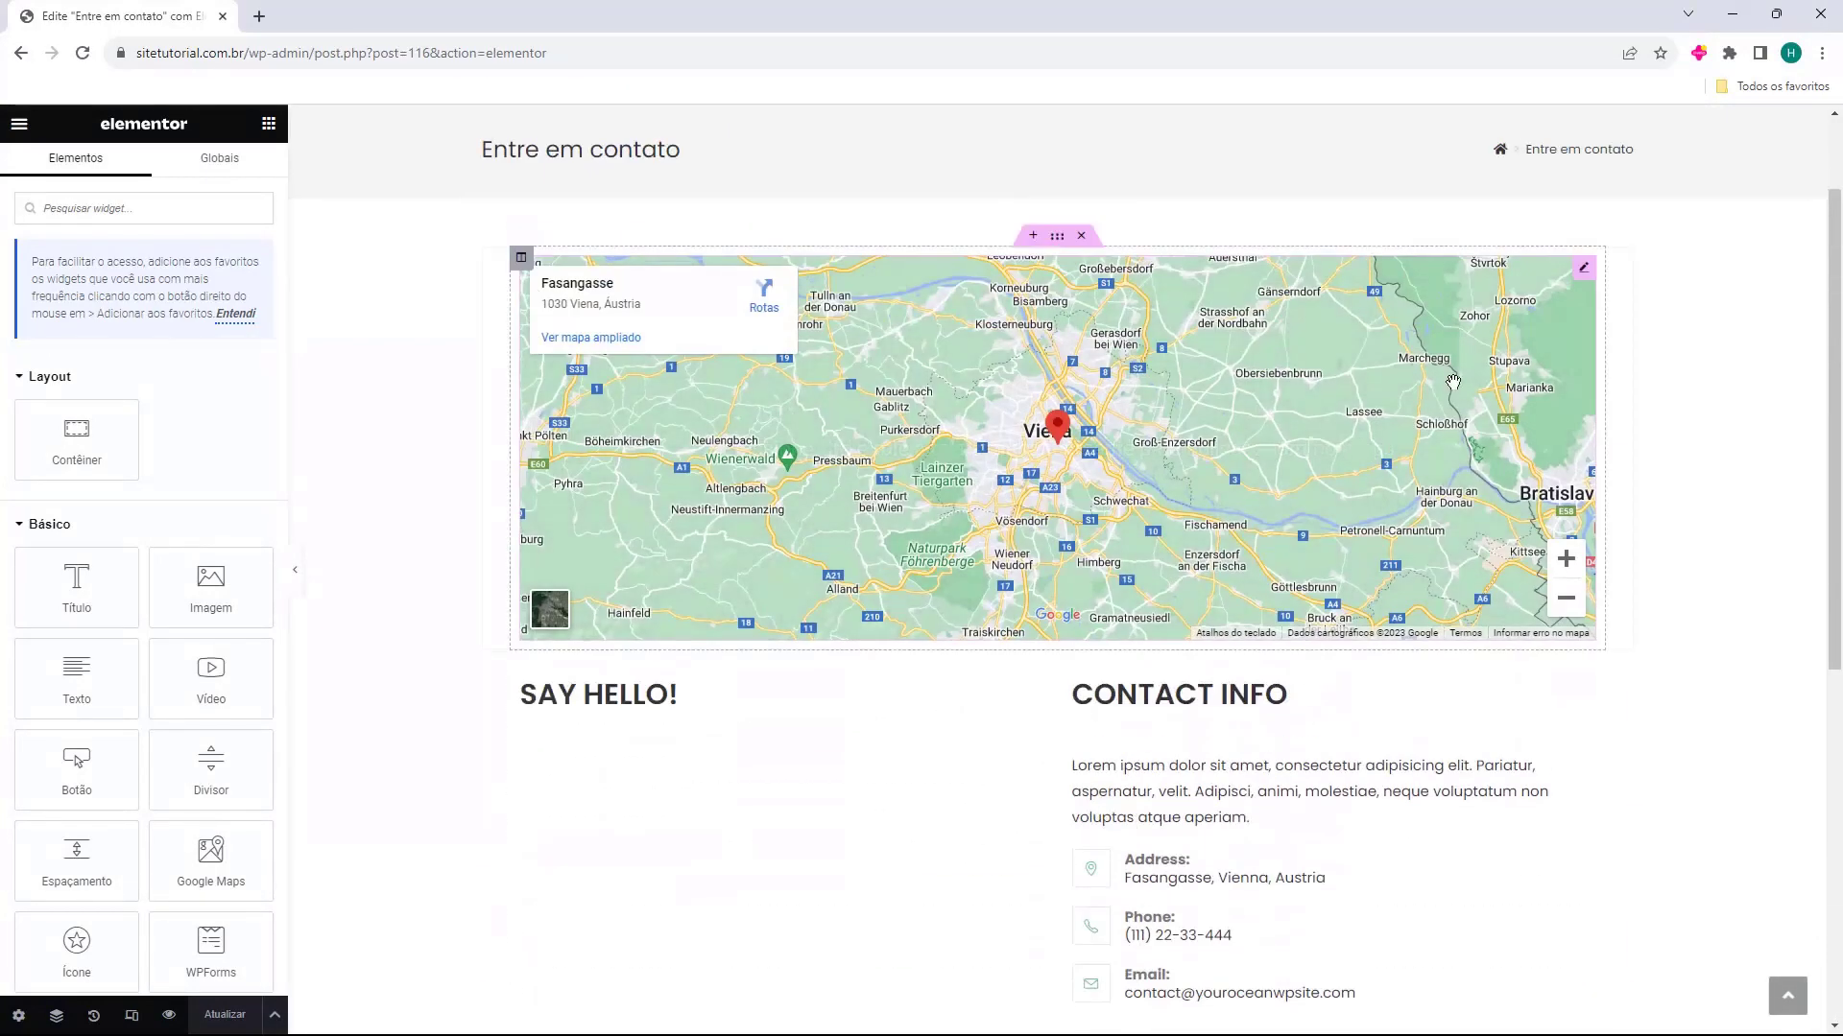
scroll(1020, 703, "up", 3)
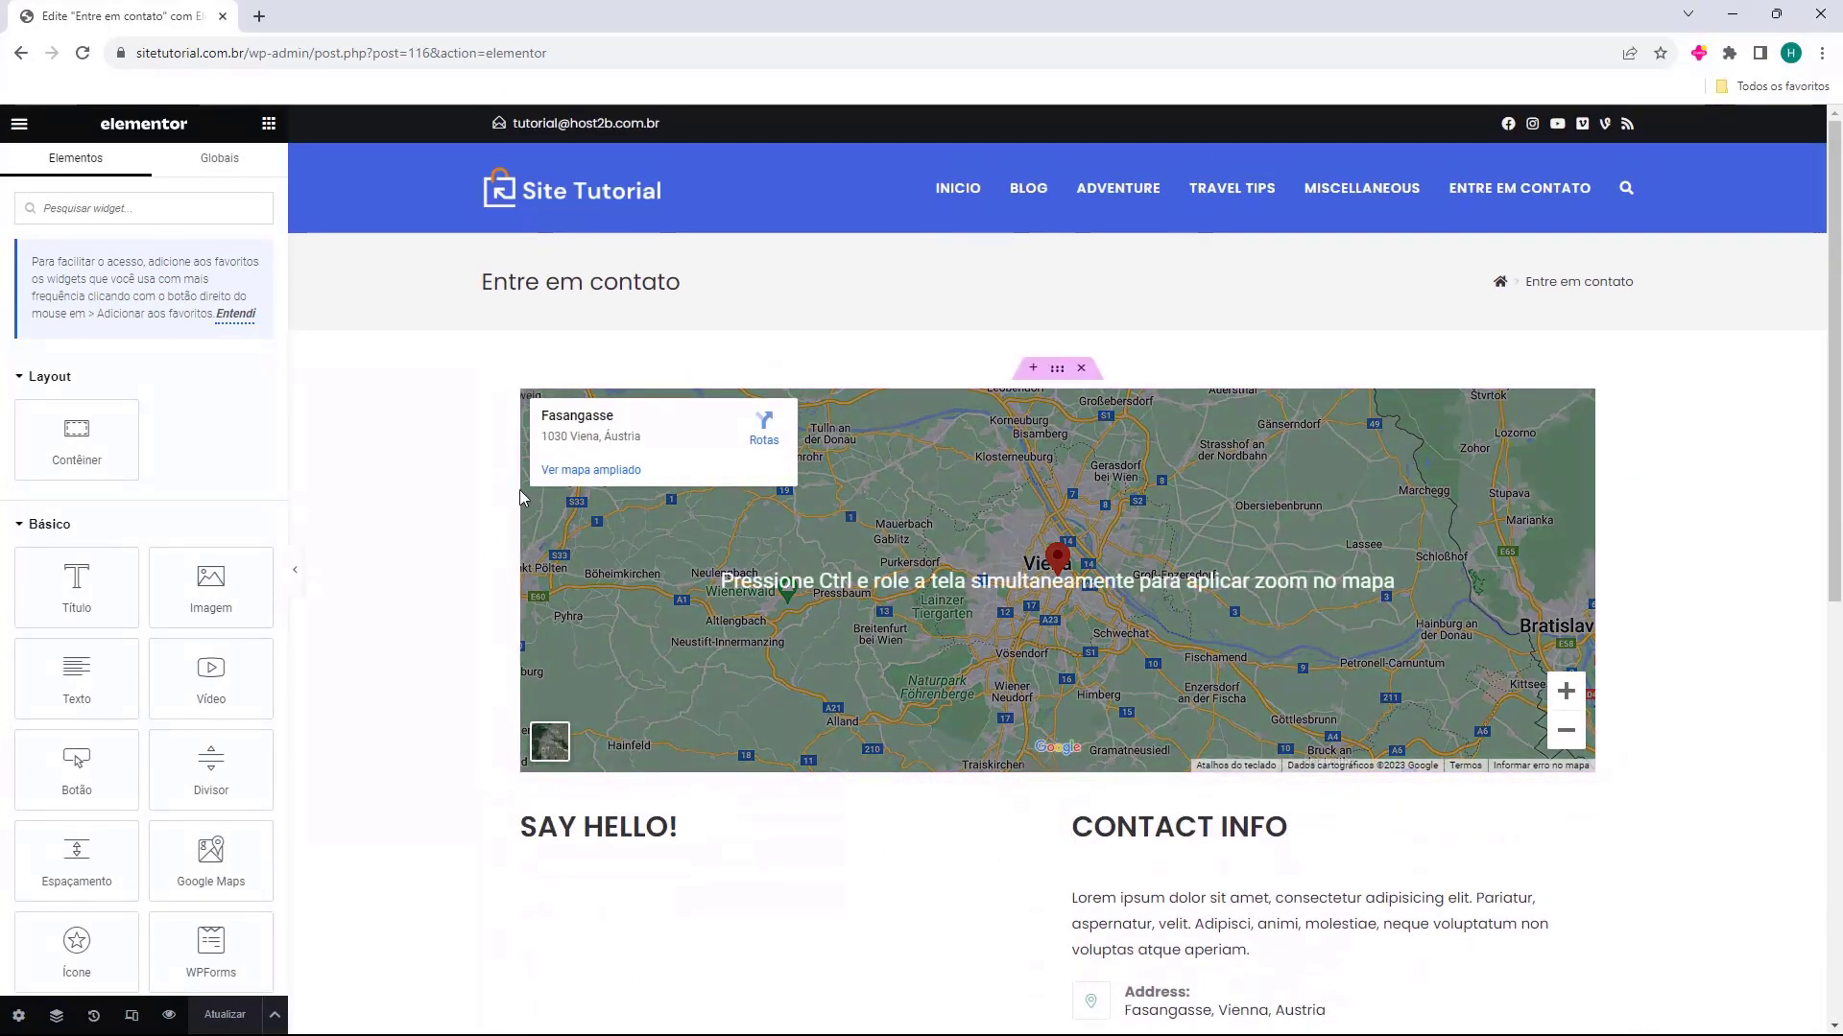
left_click(236, 314)
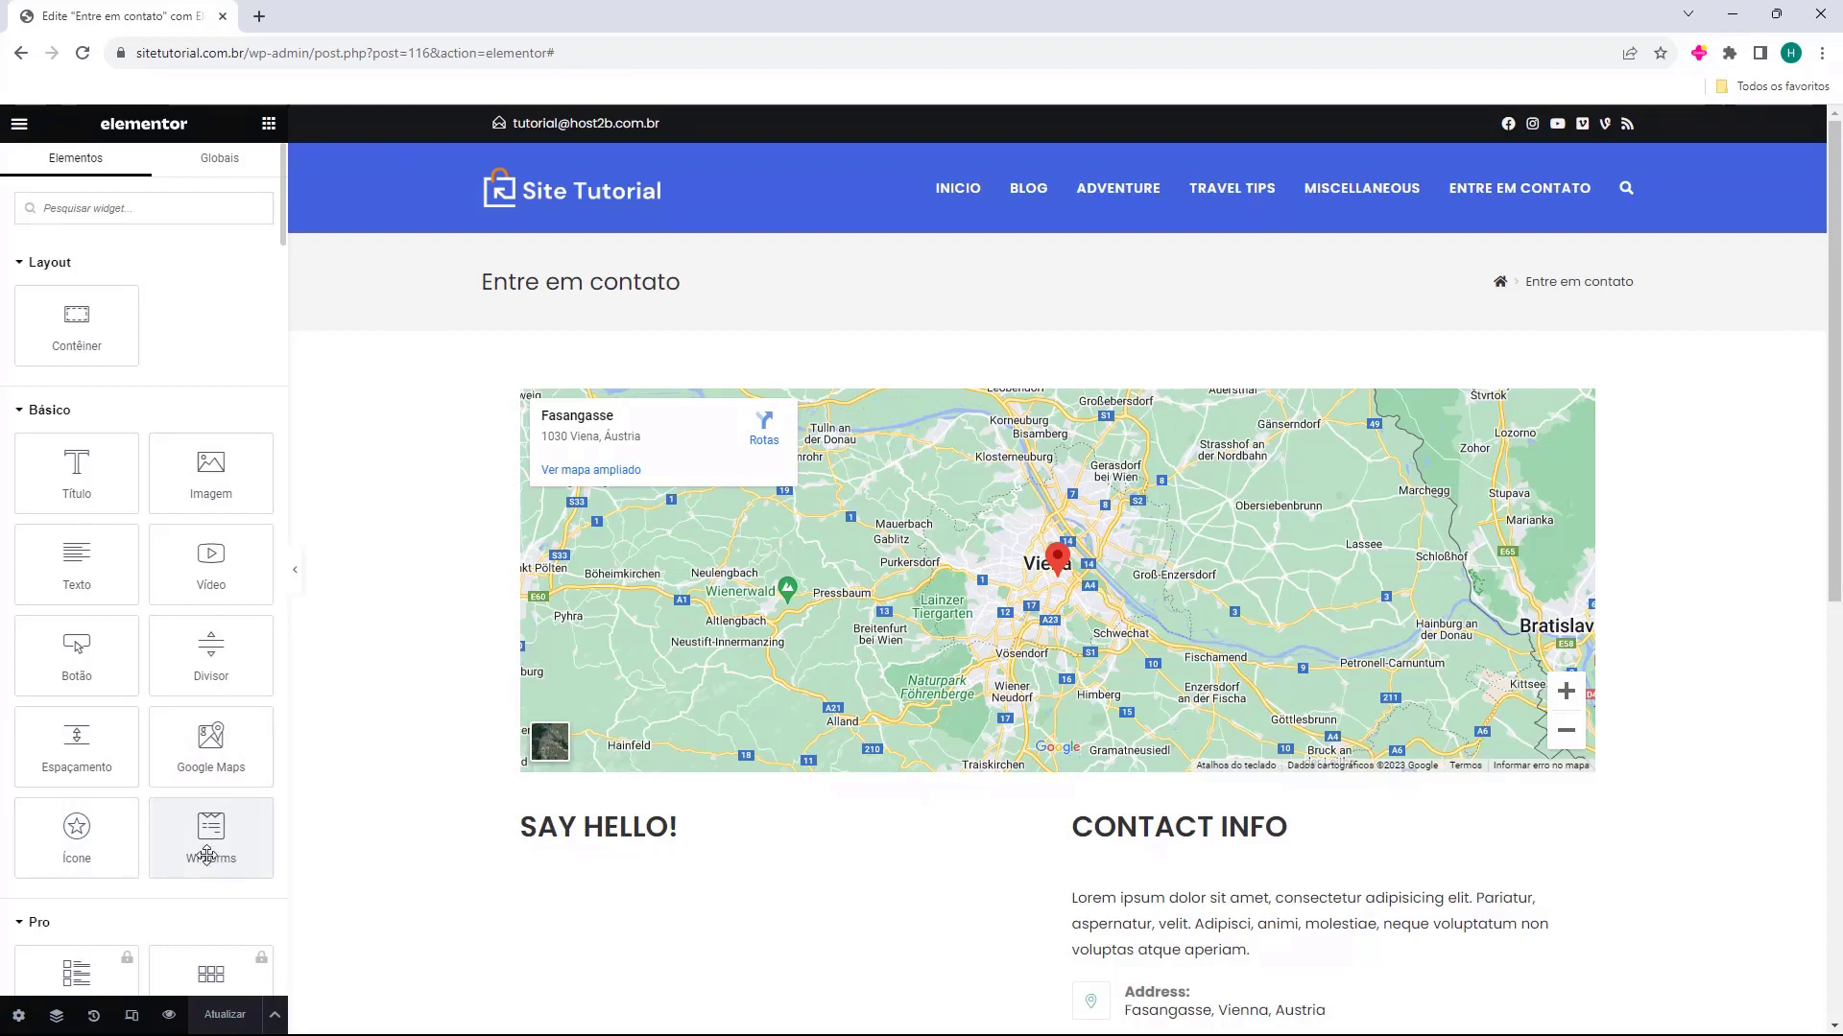
Browse the locked widgets of the Pro category in the widget list and collapse that category
scroll(144, 576, "down", 2)
scroll(139, 550, "down", 3)
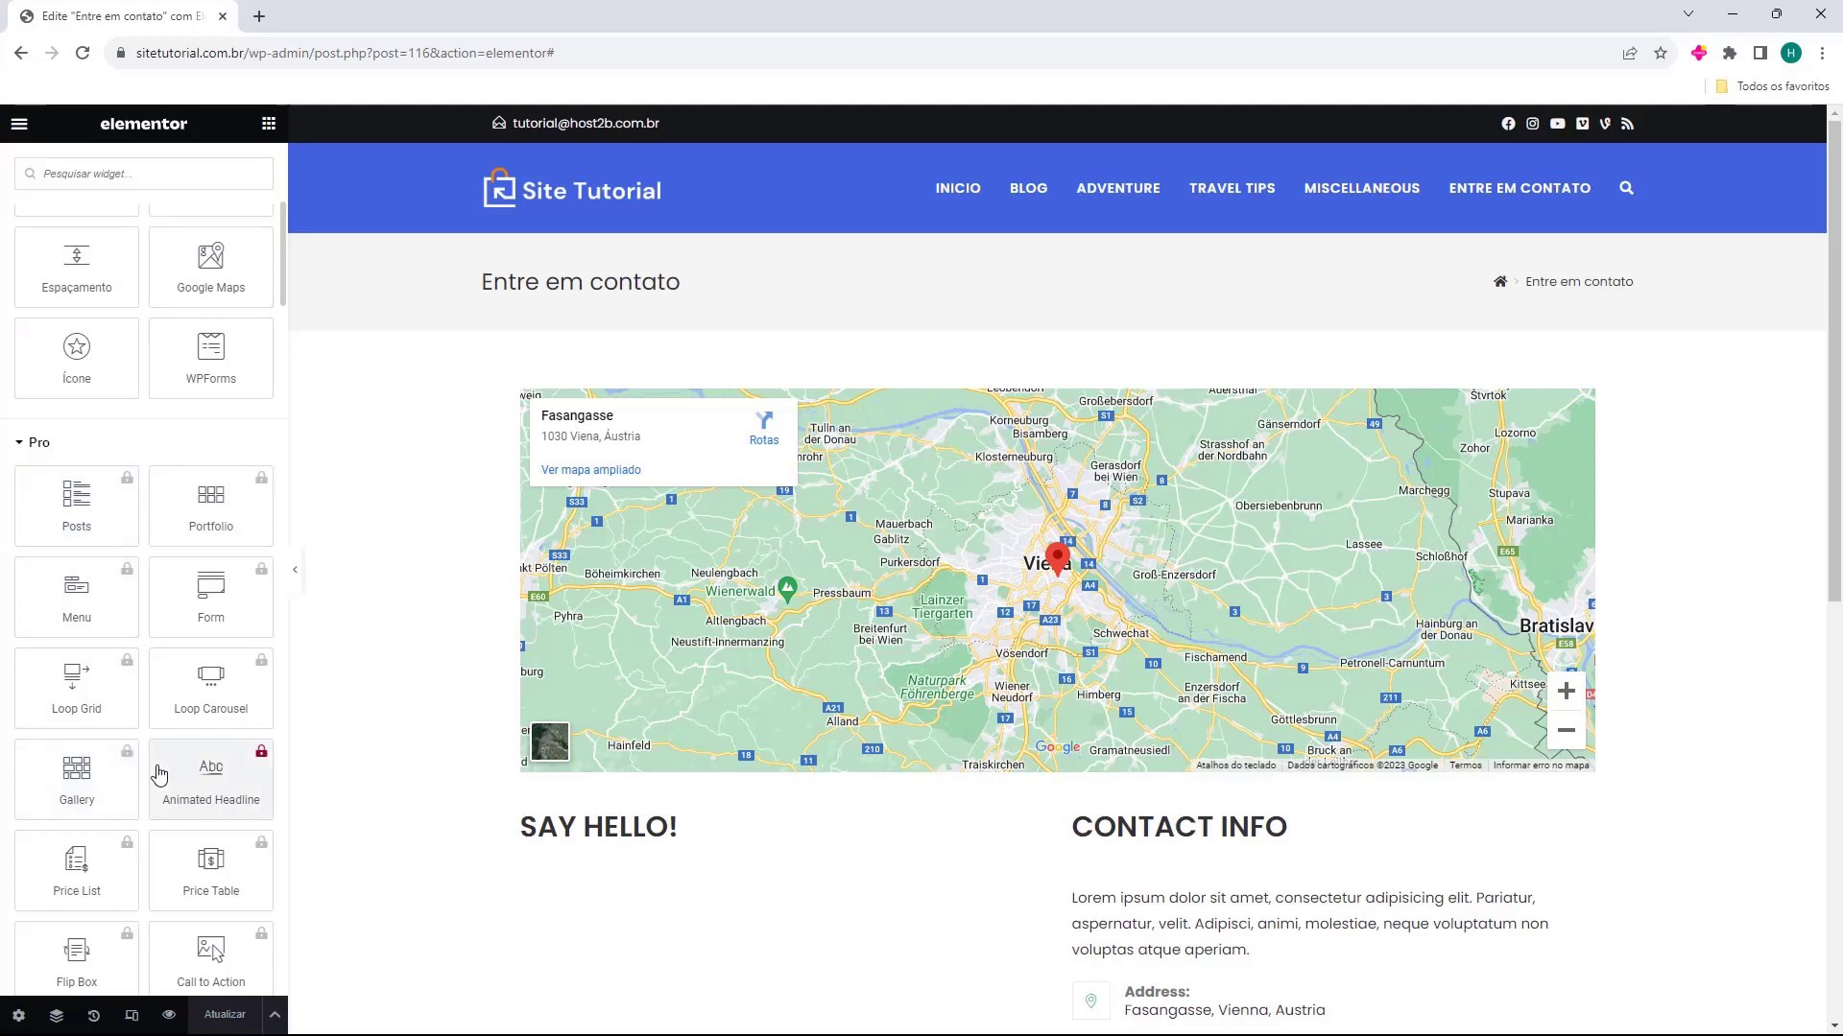
scroll(63, 691, "down", 4)
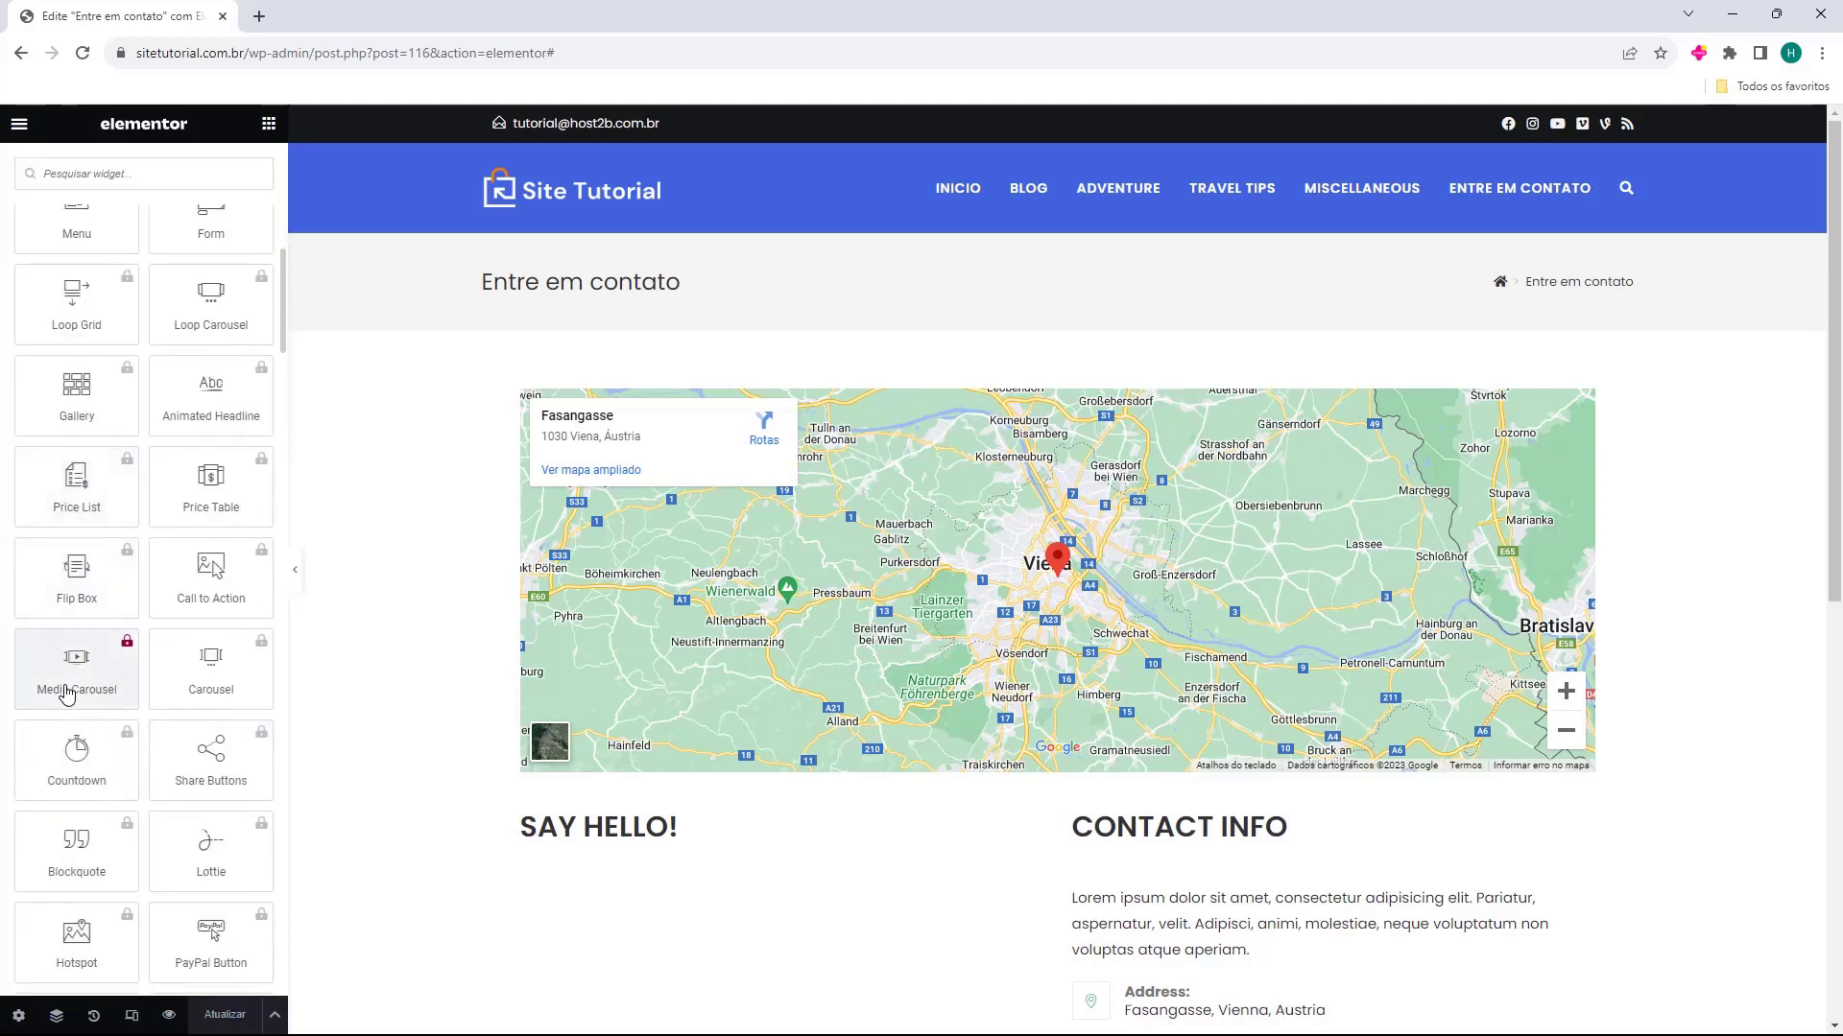
scroll(66, 693, "up", 3)
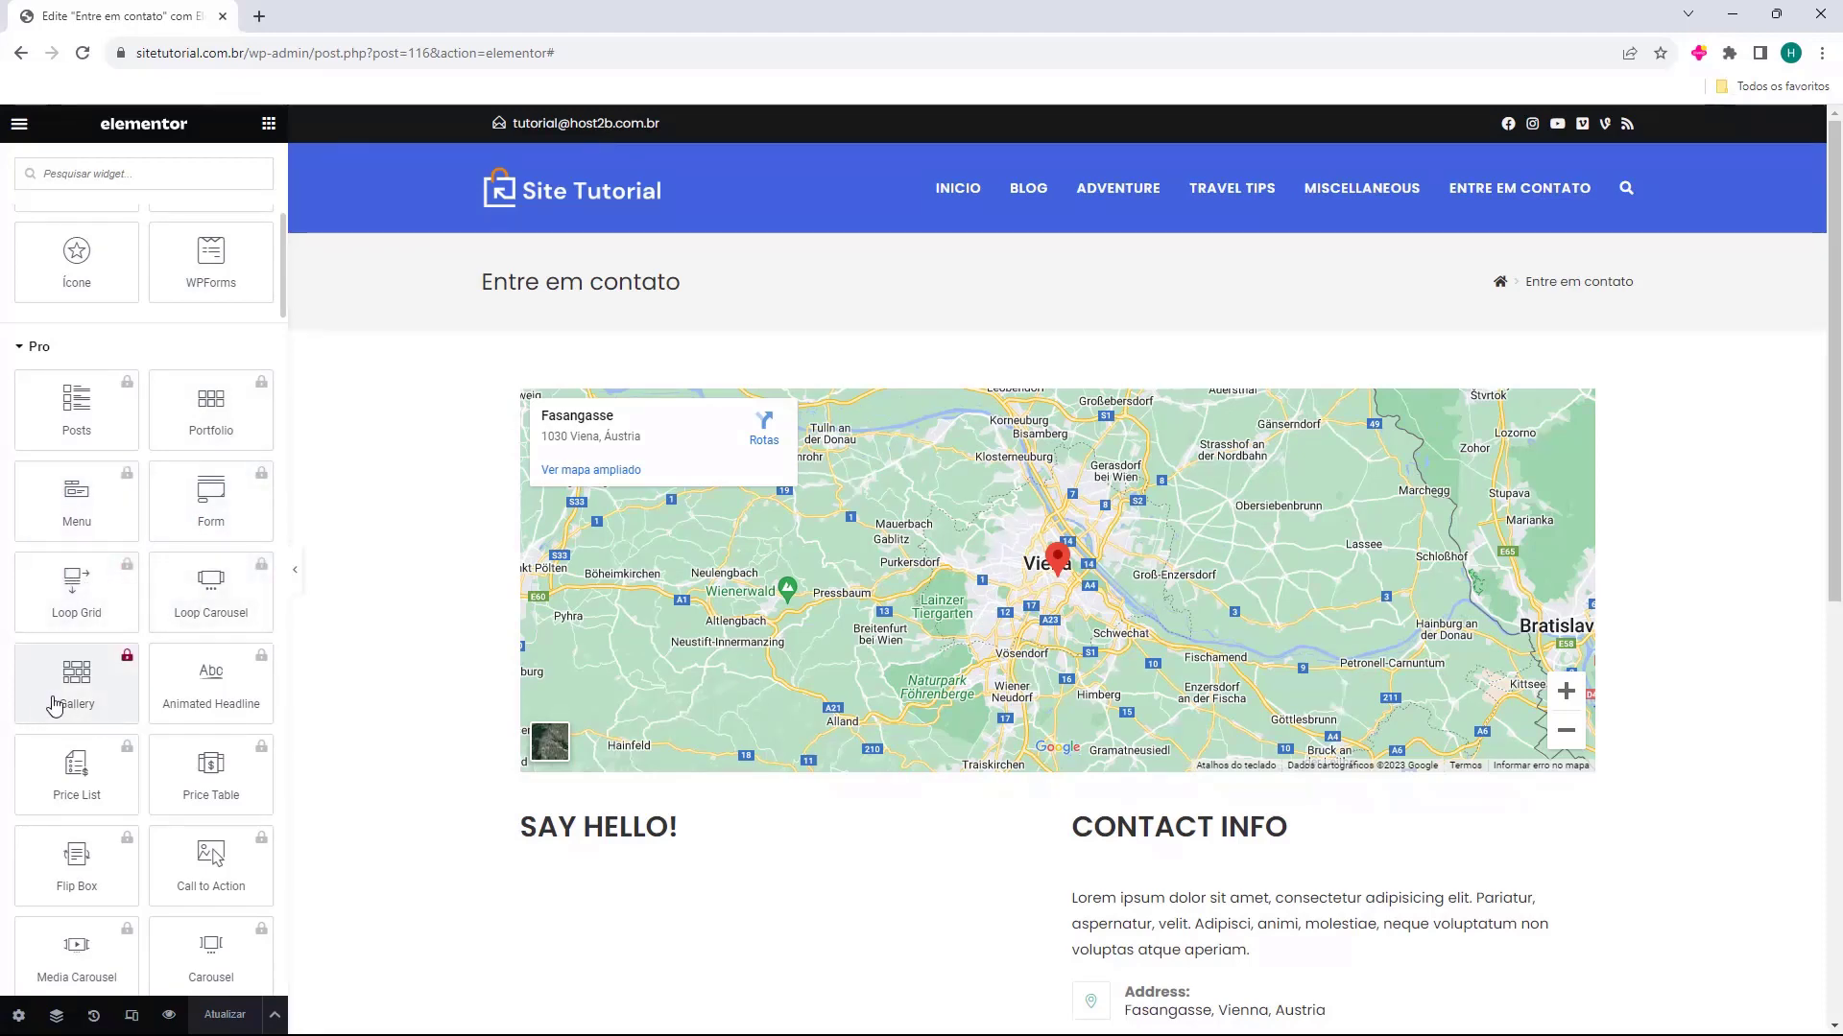
scroll(122, 632, "down", 3)
scroll(122, 631, "down", 9)
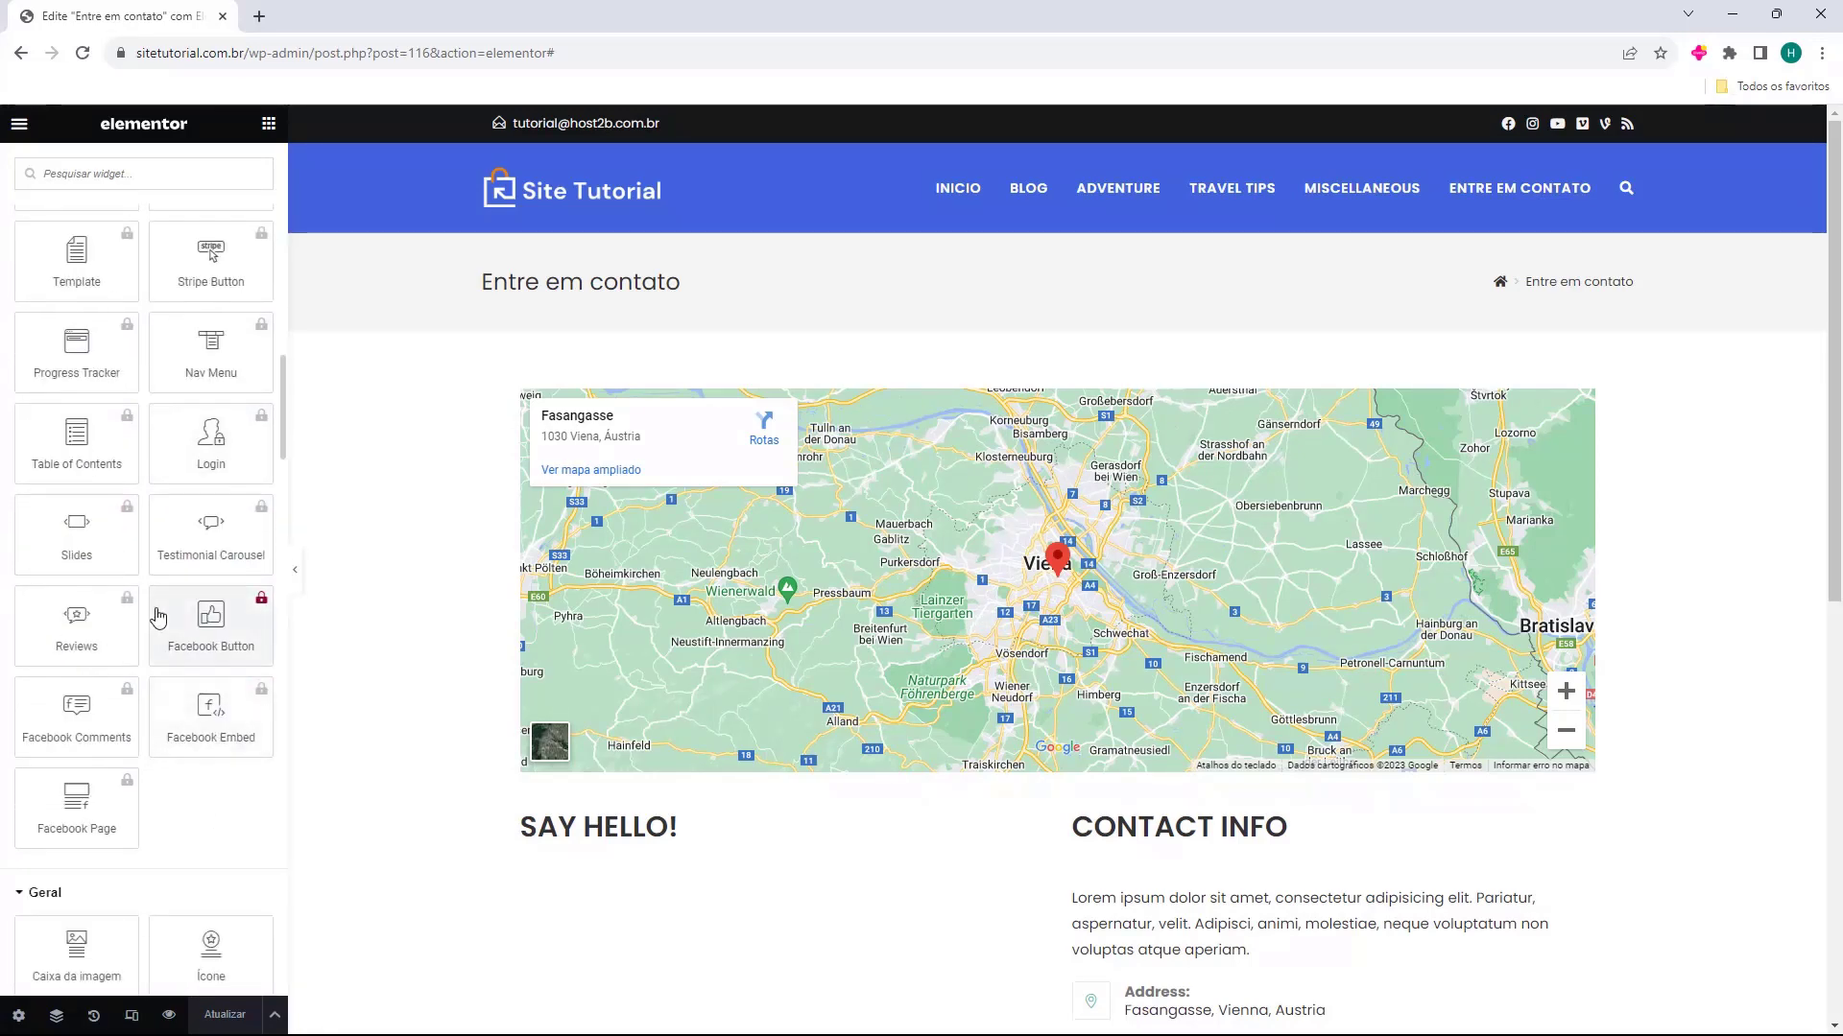
scroll(153, 763, "up", 15)
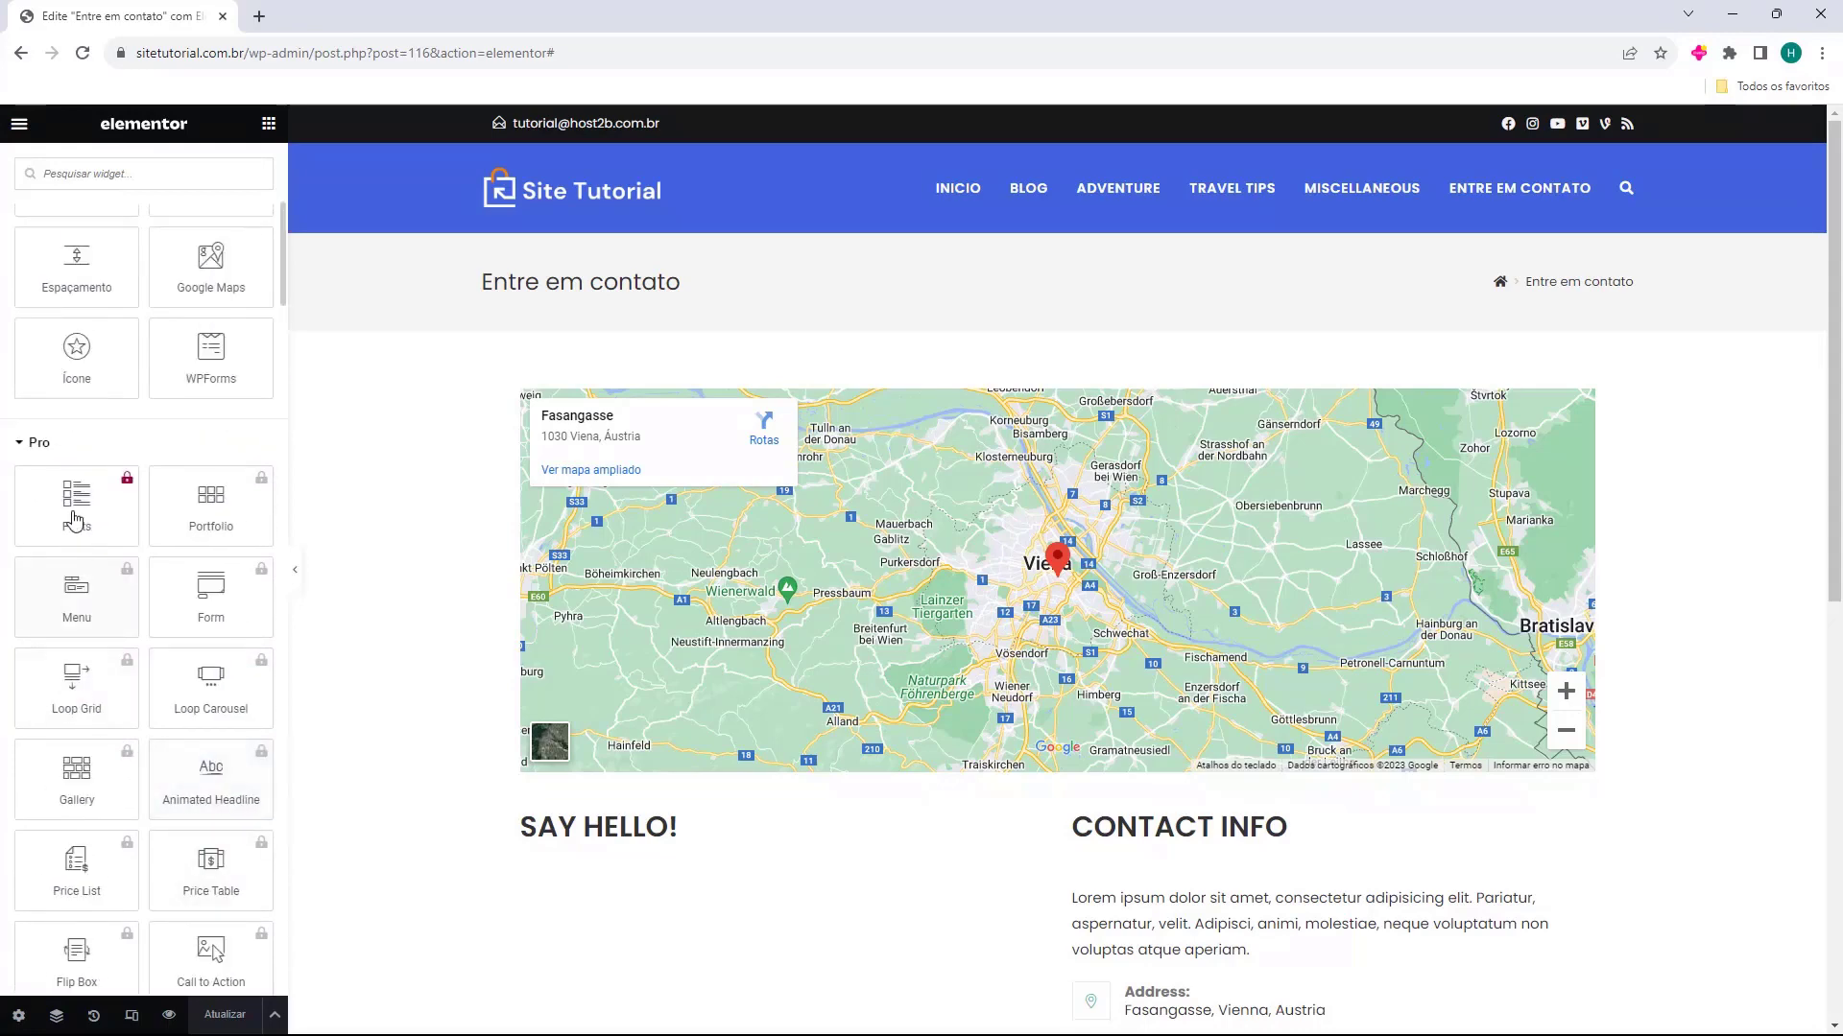
left_click(33, 455)
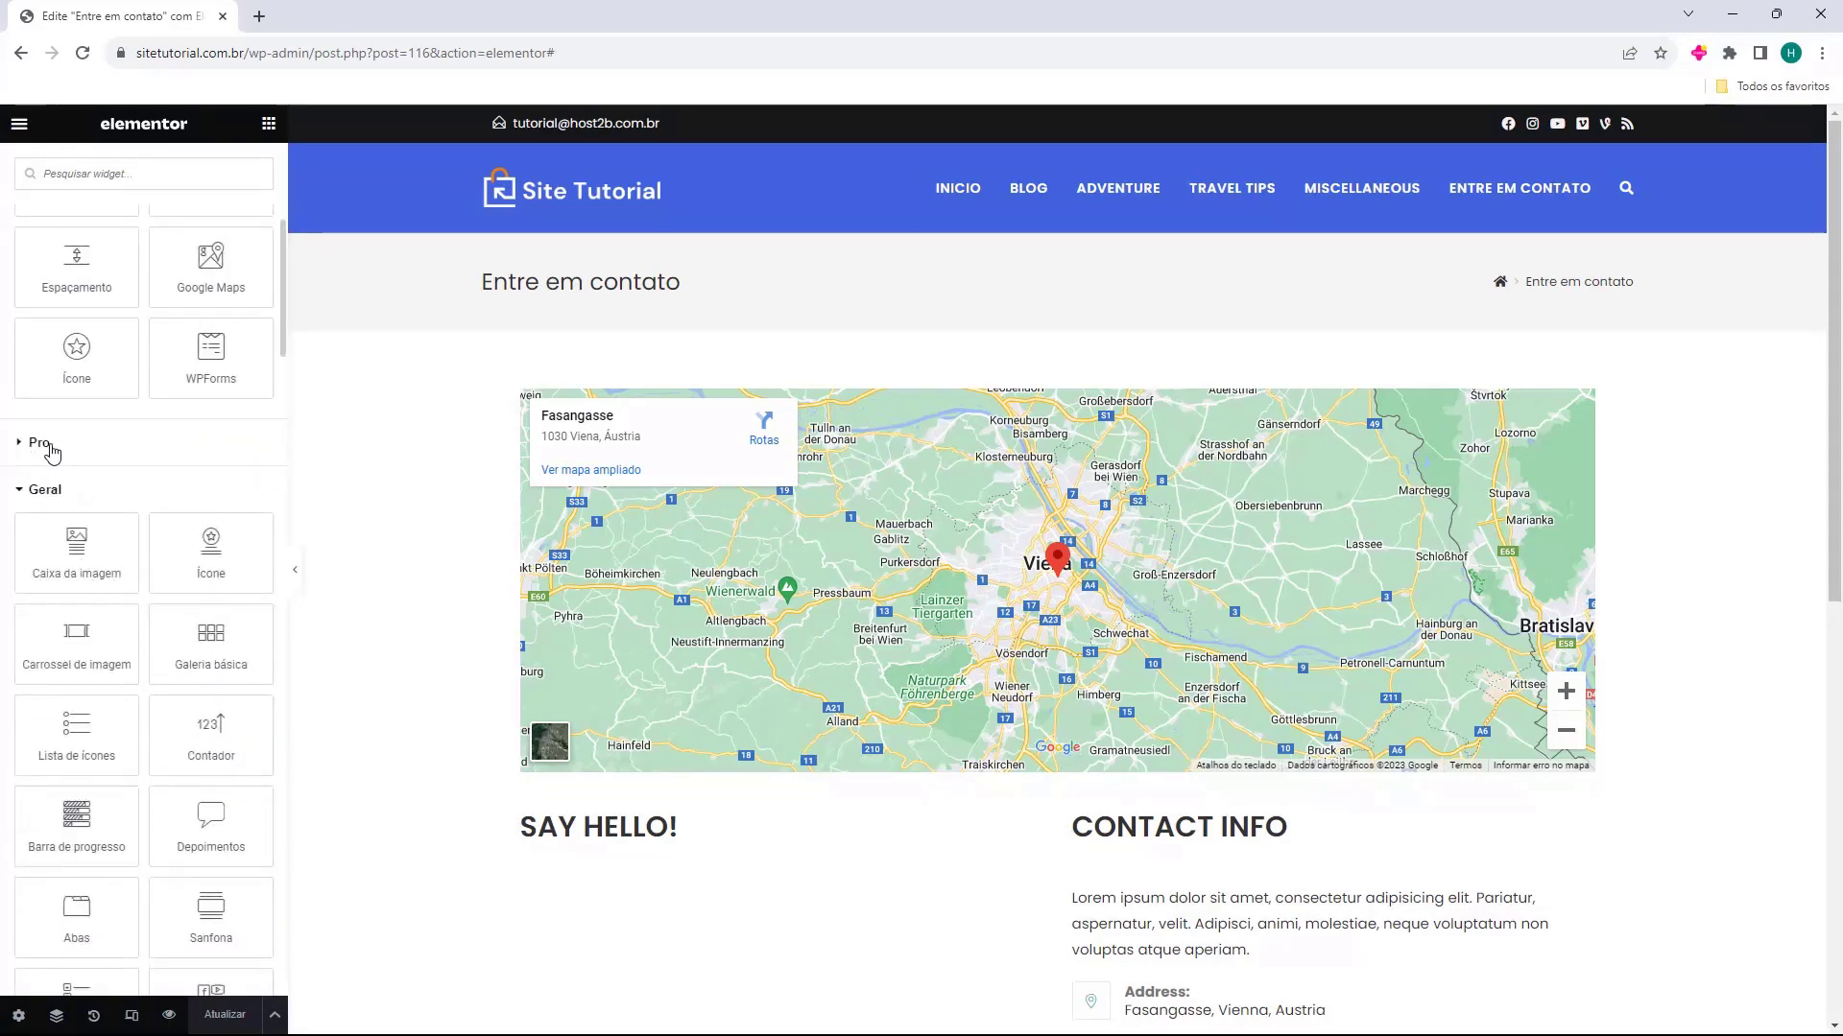
Browse the Geral widgets and briefly expand and collapse the Site, Individual and WooCommerce widget categories
scroll(53, 453, "down", 1)
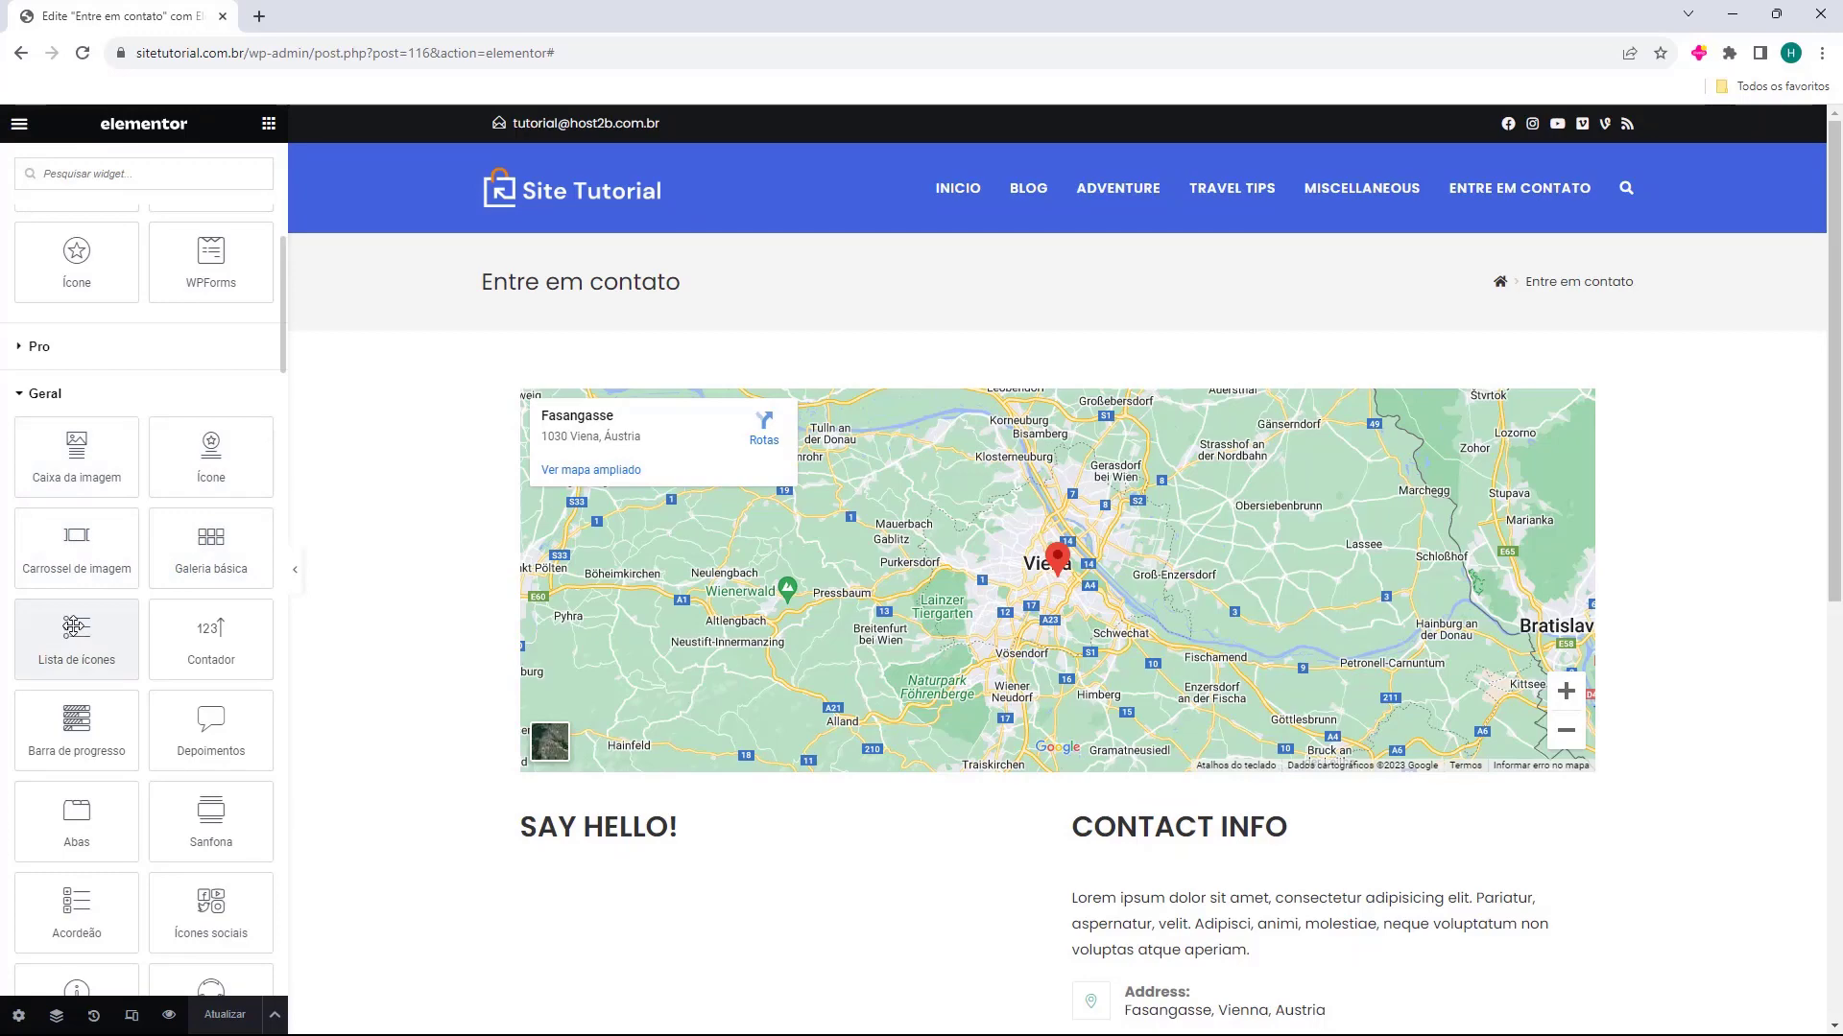
scroll(74, 627, "down", 8)
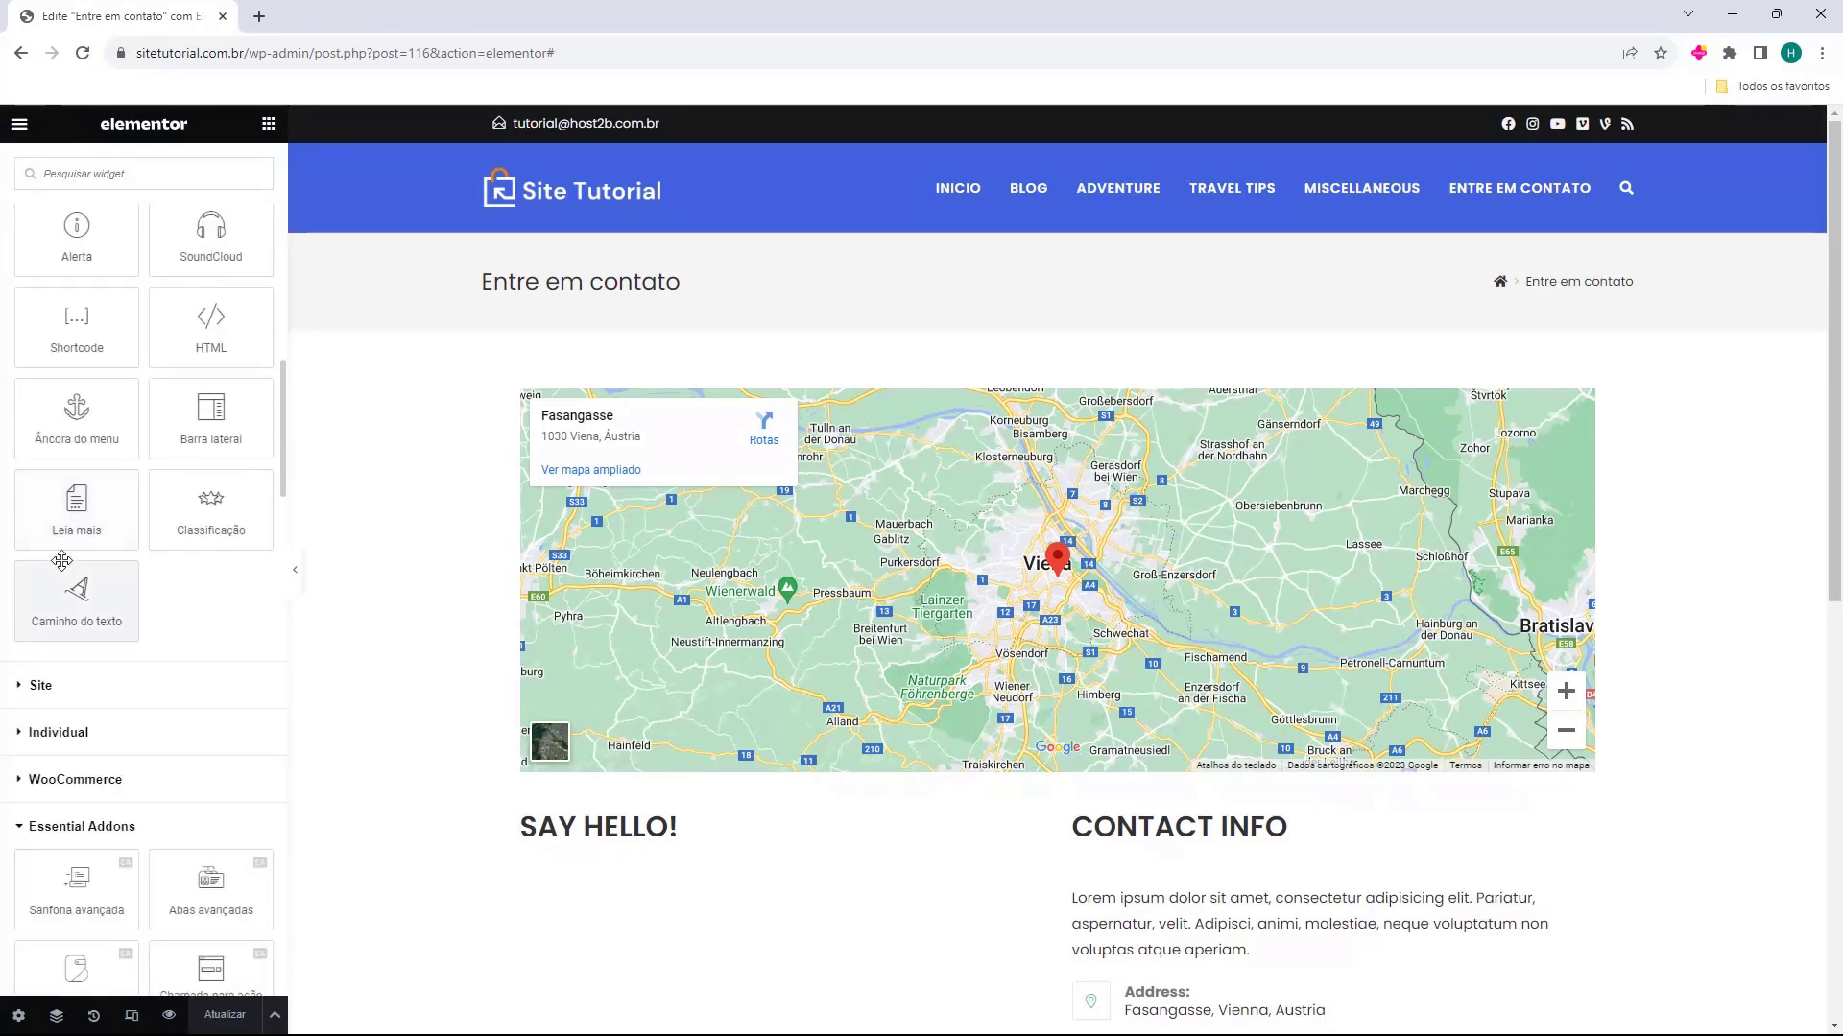
scroll(52, 537, "down", 2)
left_click(43, 497)
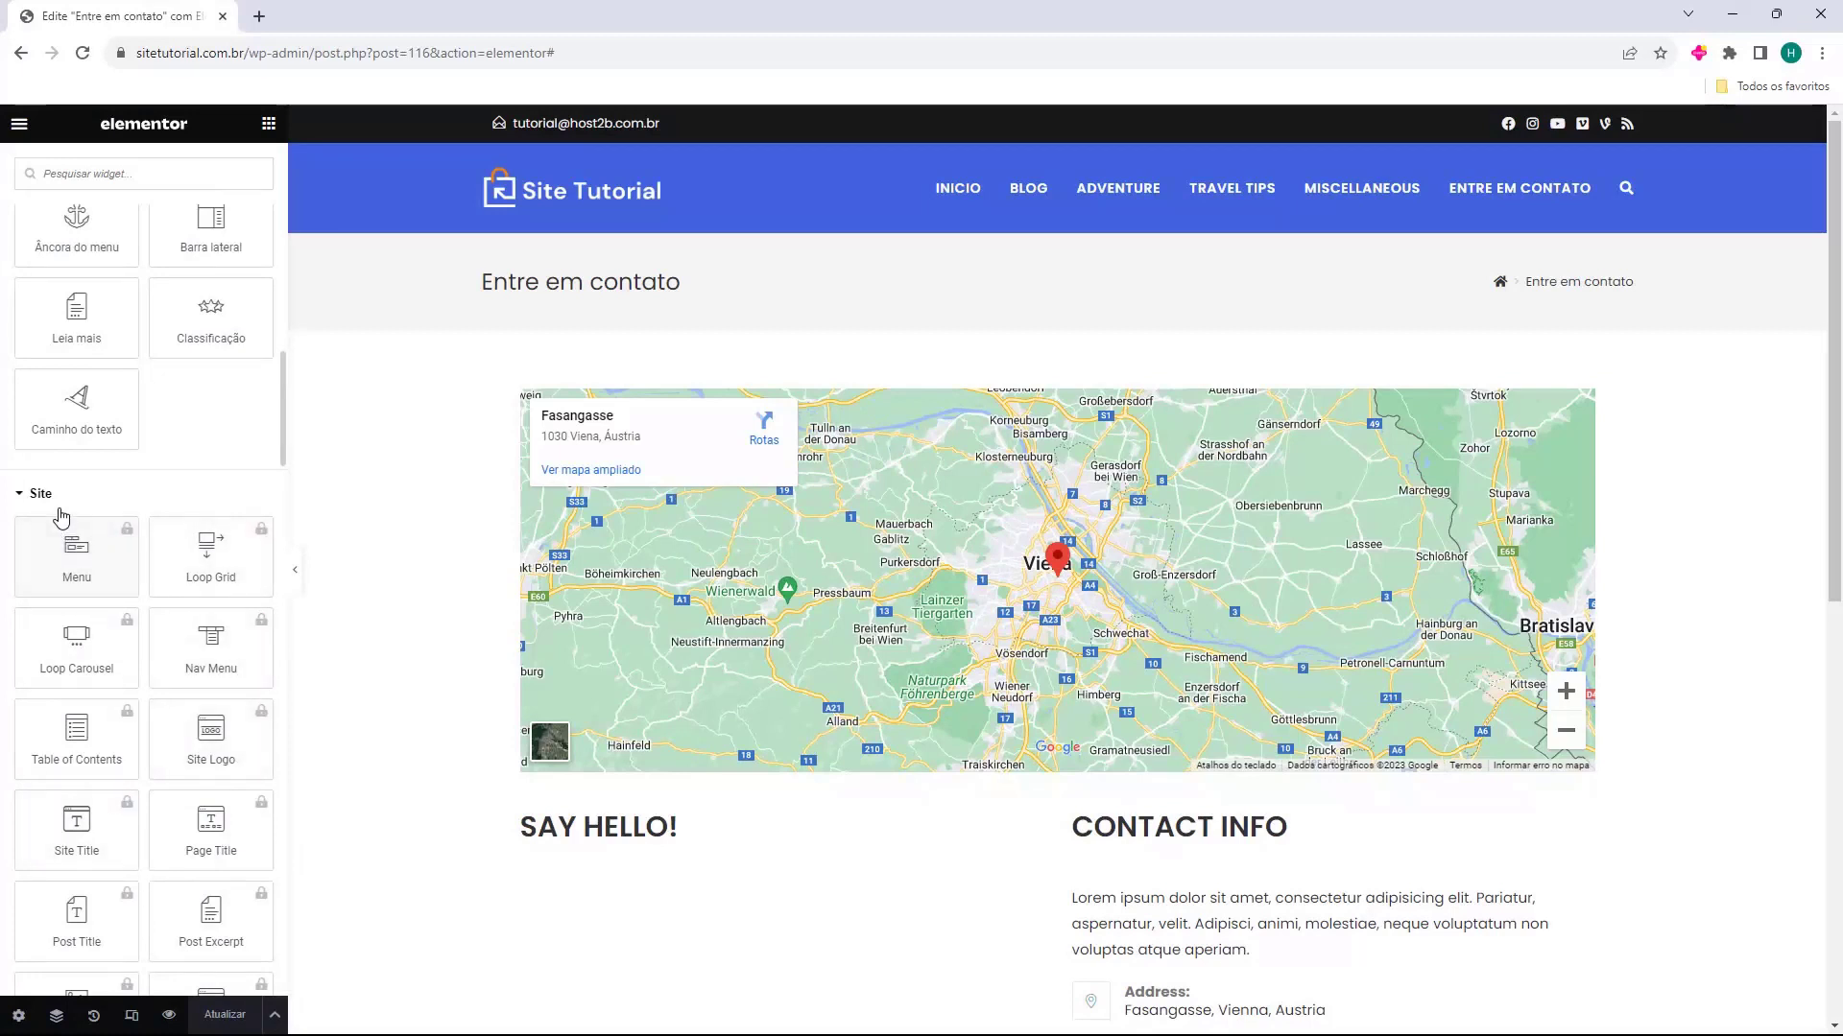
left_click(48, 495)
left_click(54, 539)
left_click(53, 539)
left_click(60, 590)
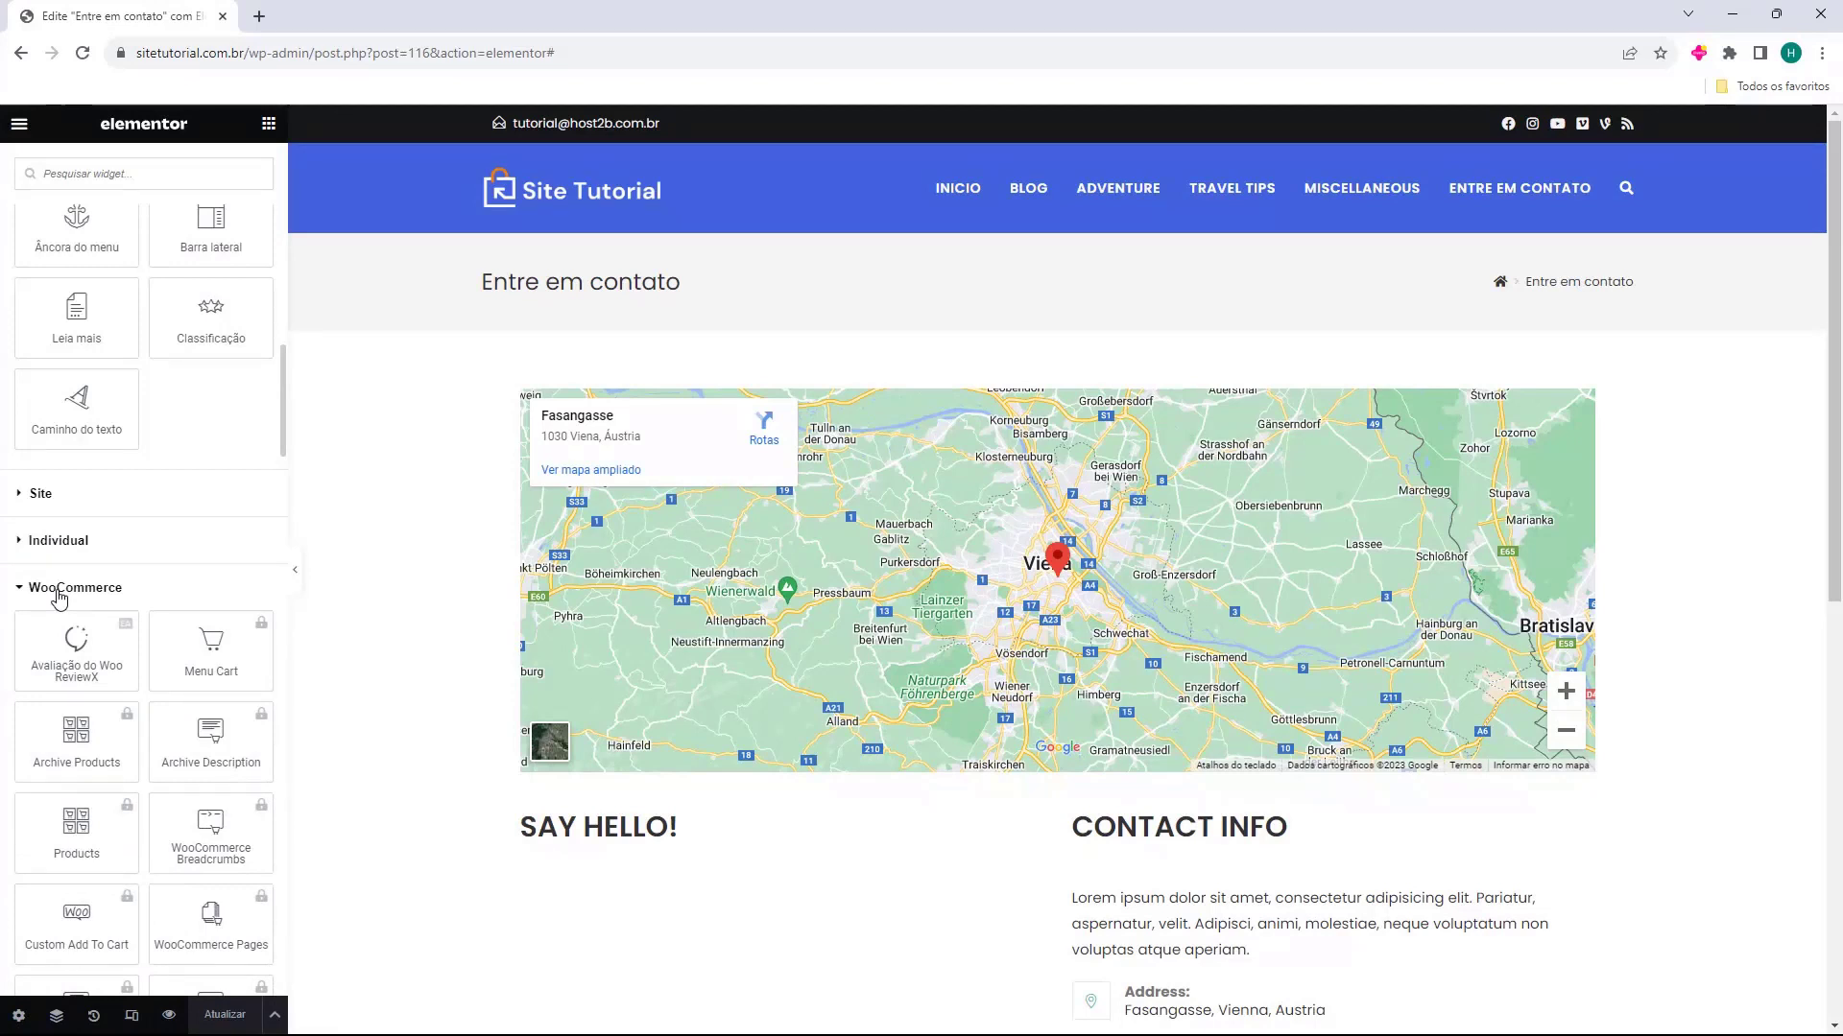
left_click(59, 590)
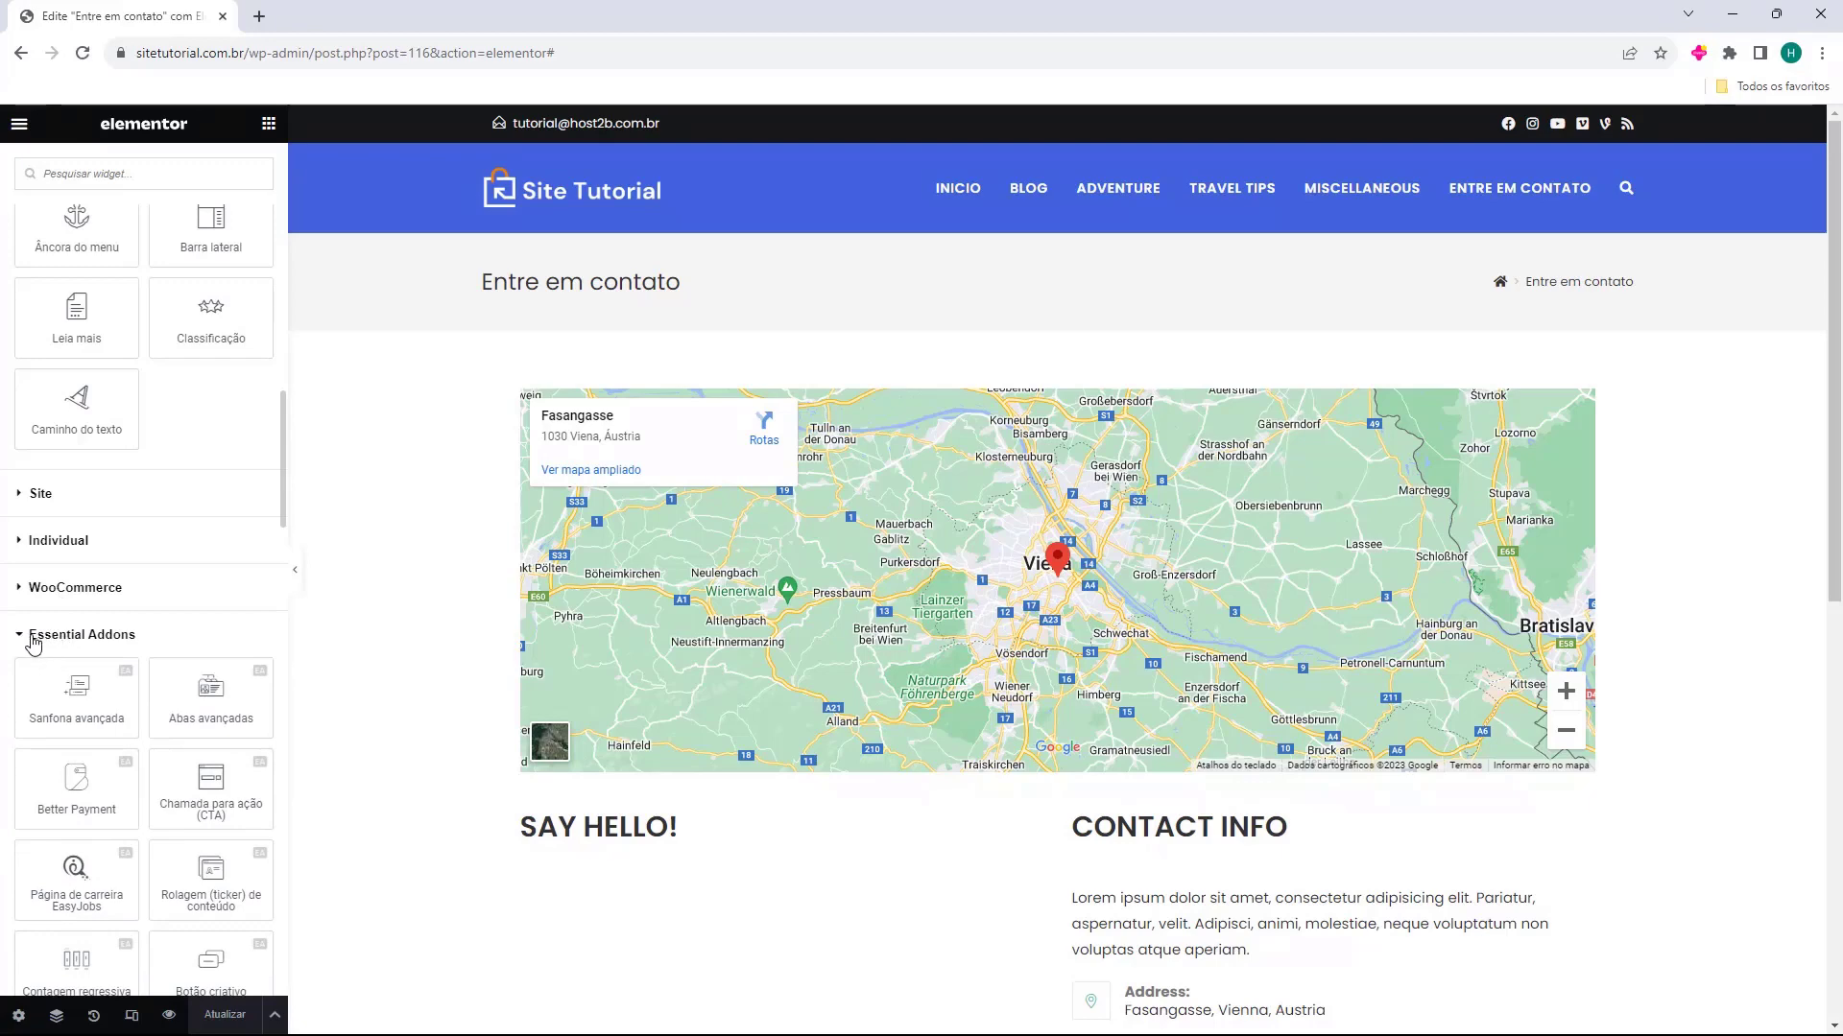
Examine the widgets offered in the Essential Addons category, including the locked ones
scroll(125, 650, "down", 4)
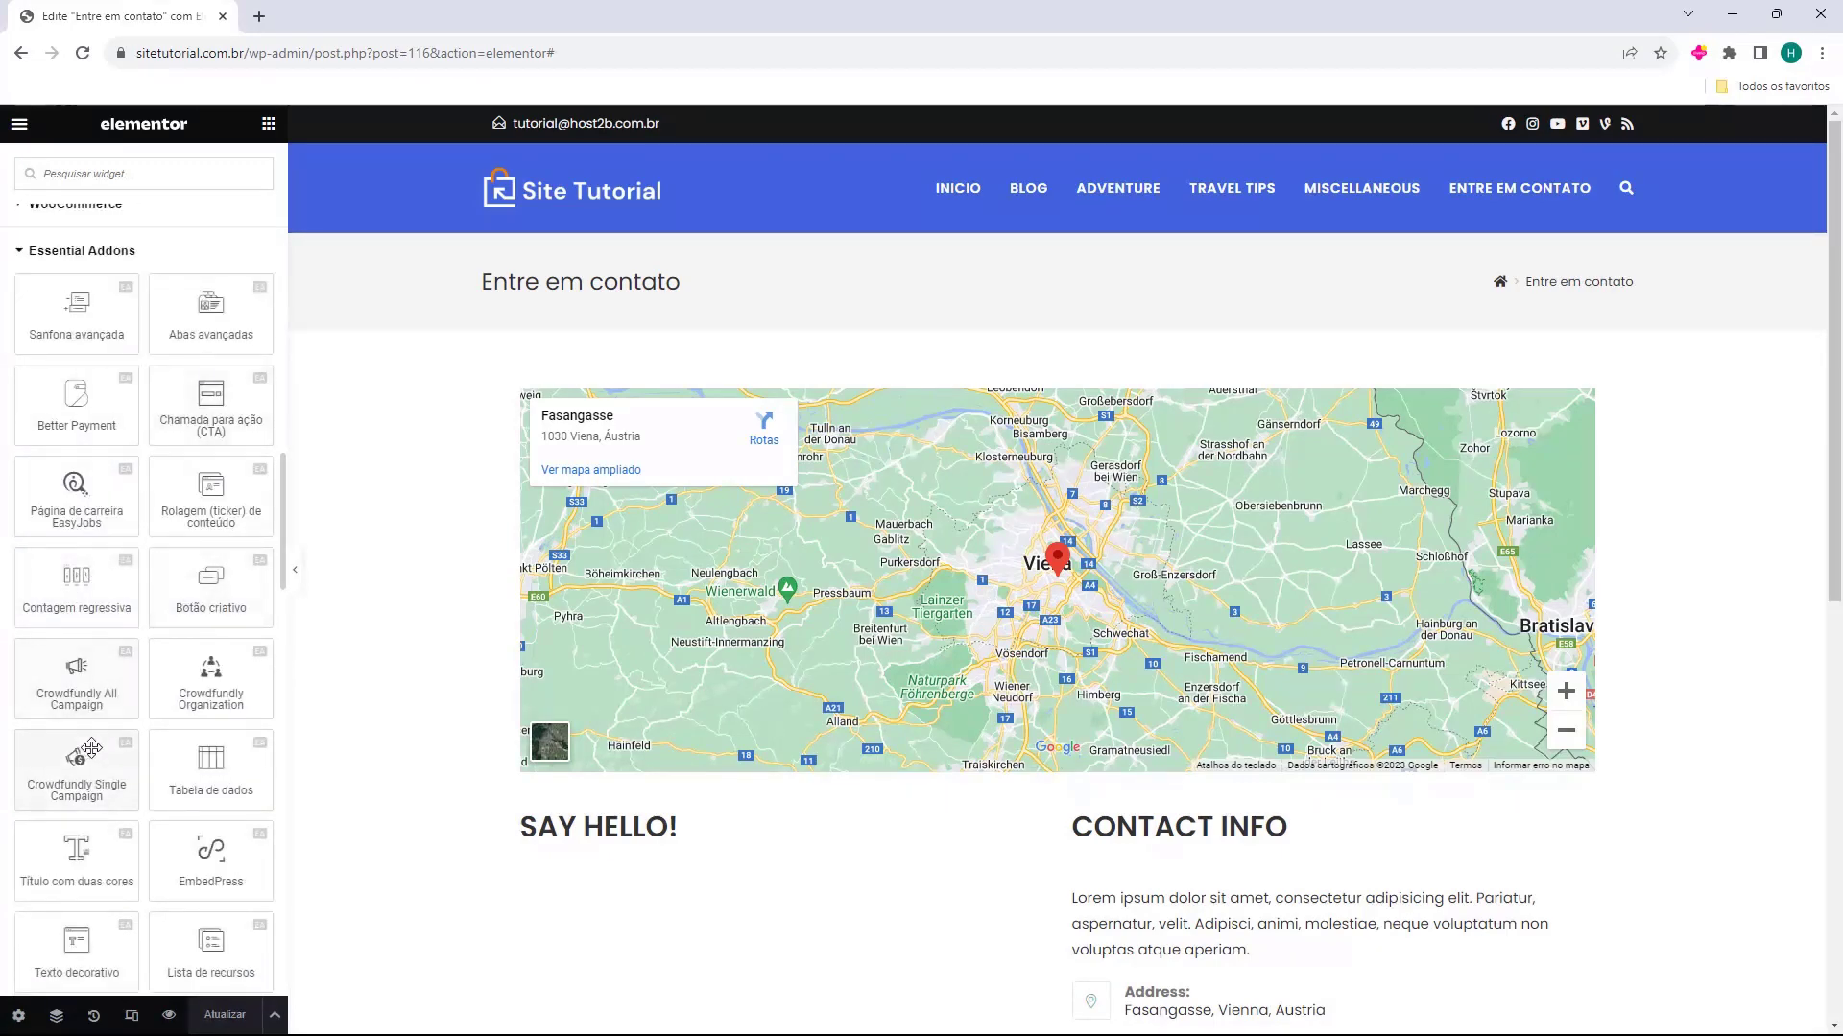
scroll(149, 583, "down", 2)
scroll(96, 586, "down", 6)
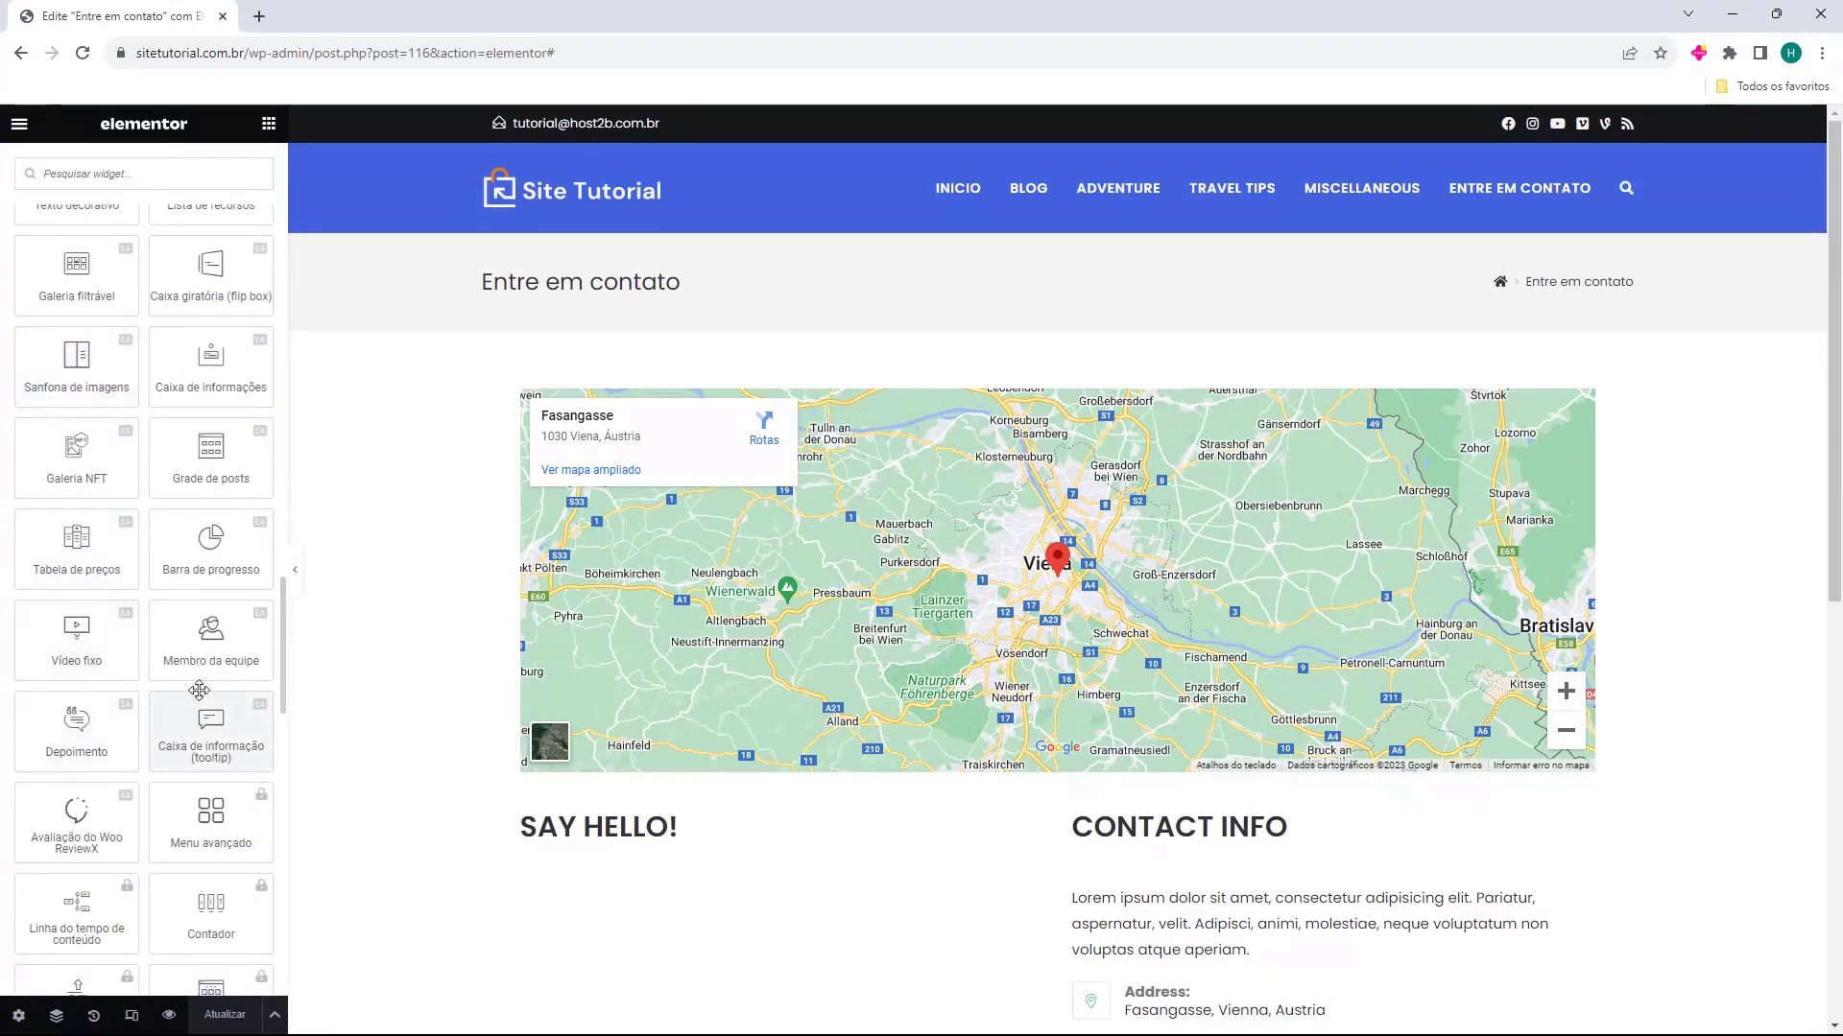
scroll(163, 608, "up", 2)
scroll(144, 331, "up", 4)
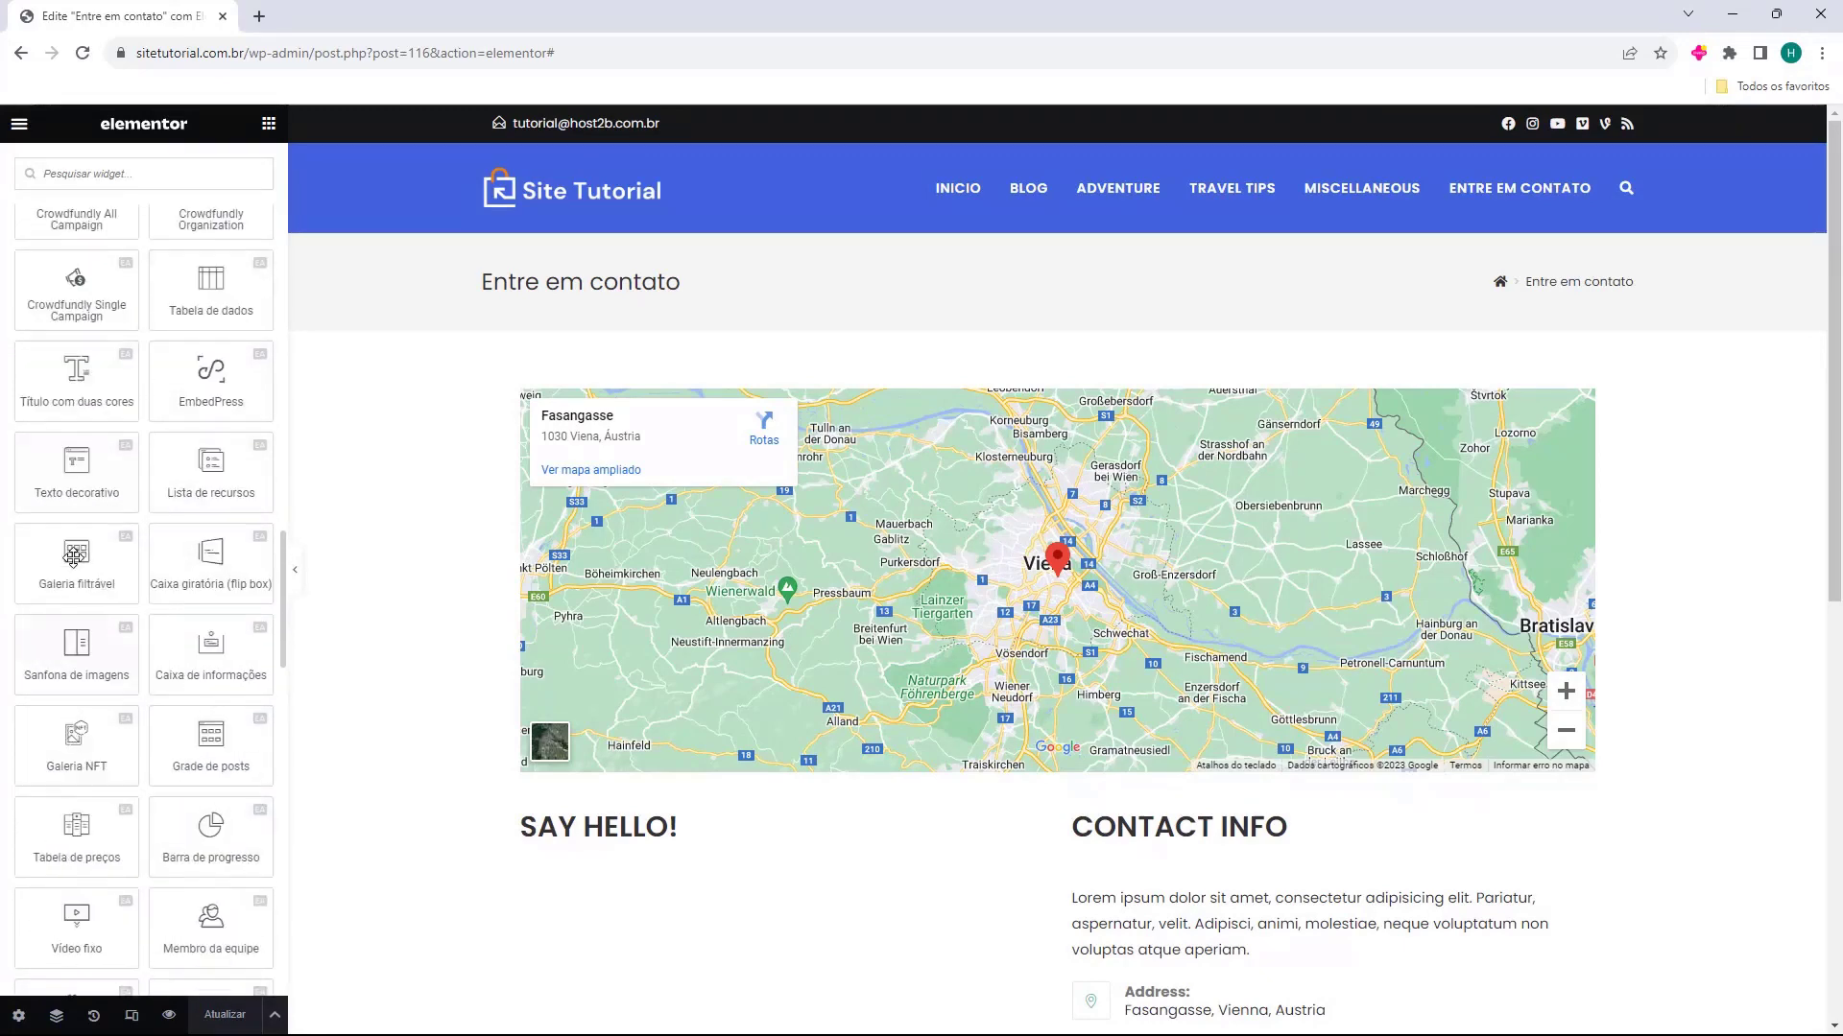
scroll(132, 341, "down", 8)
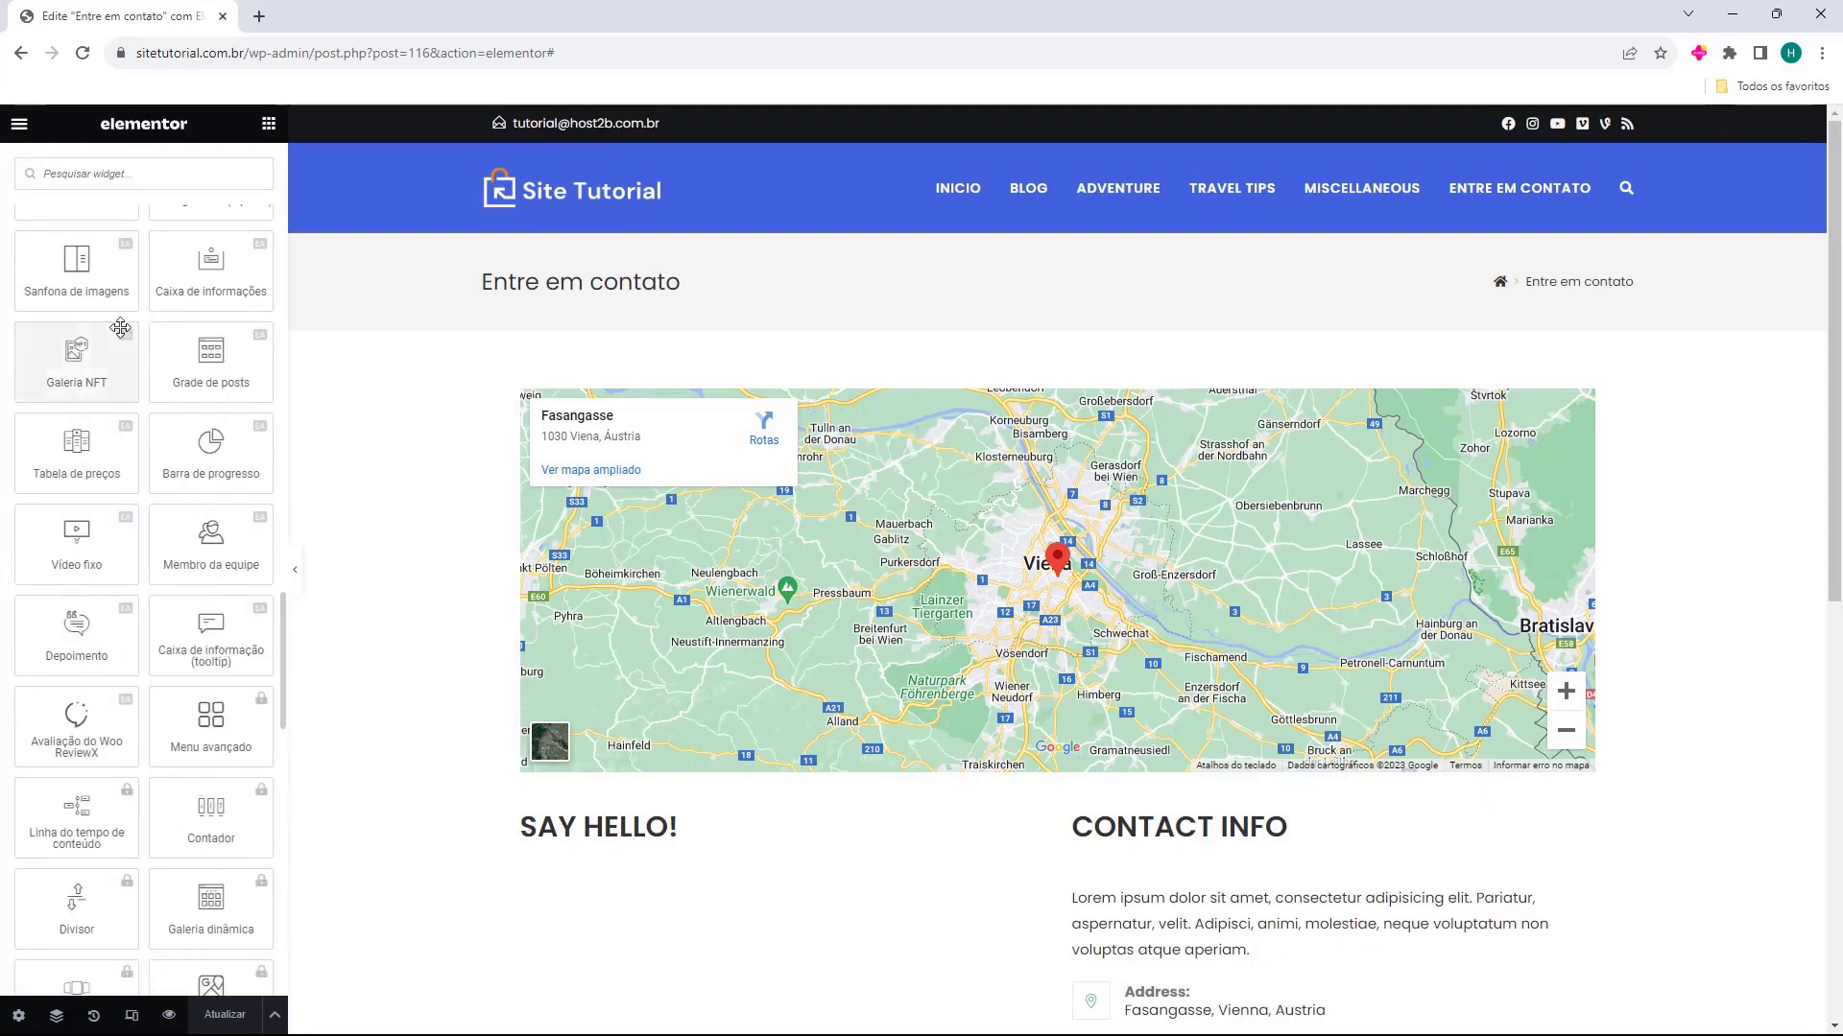
scroll(195, 823, "down", 3)
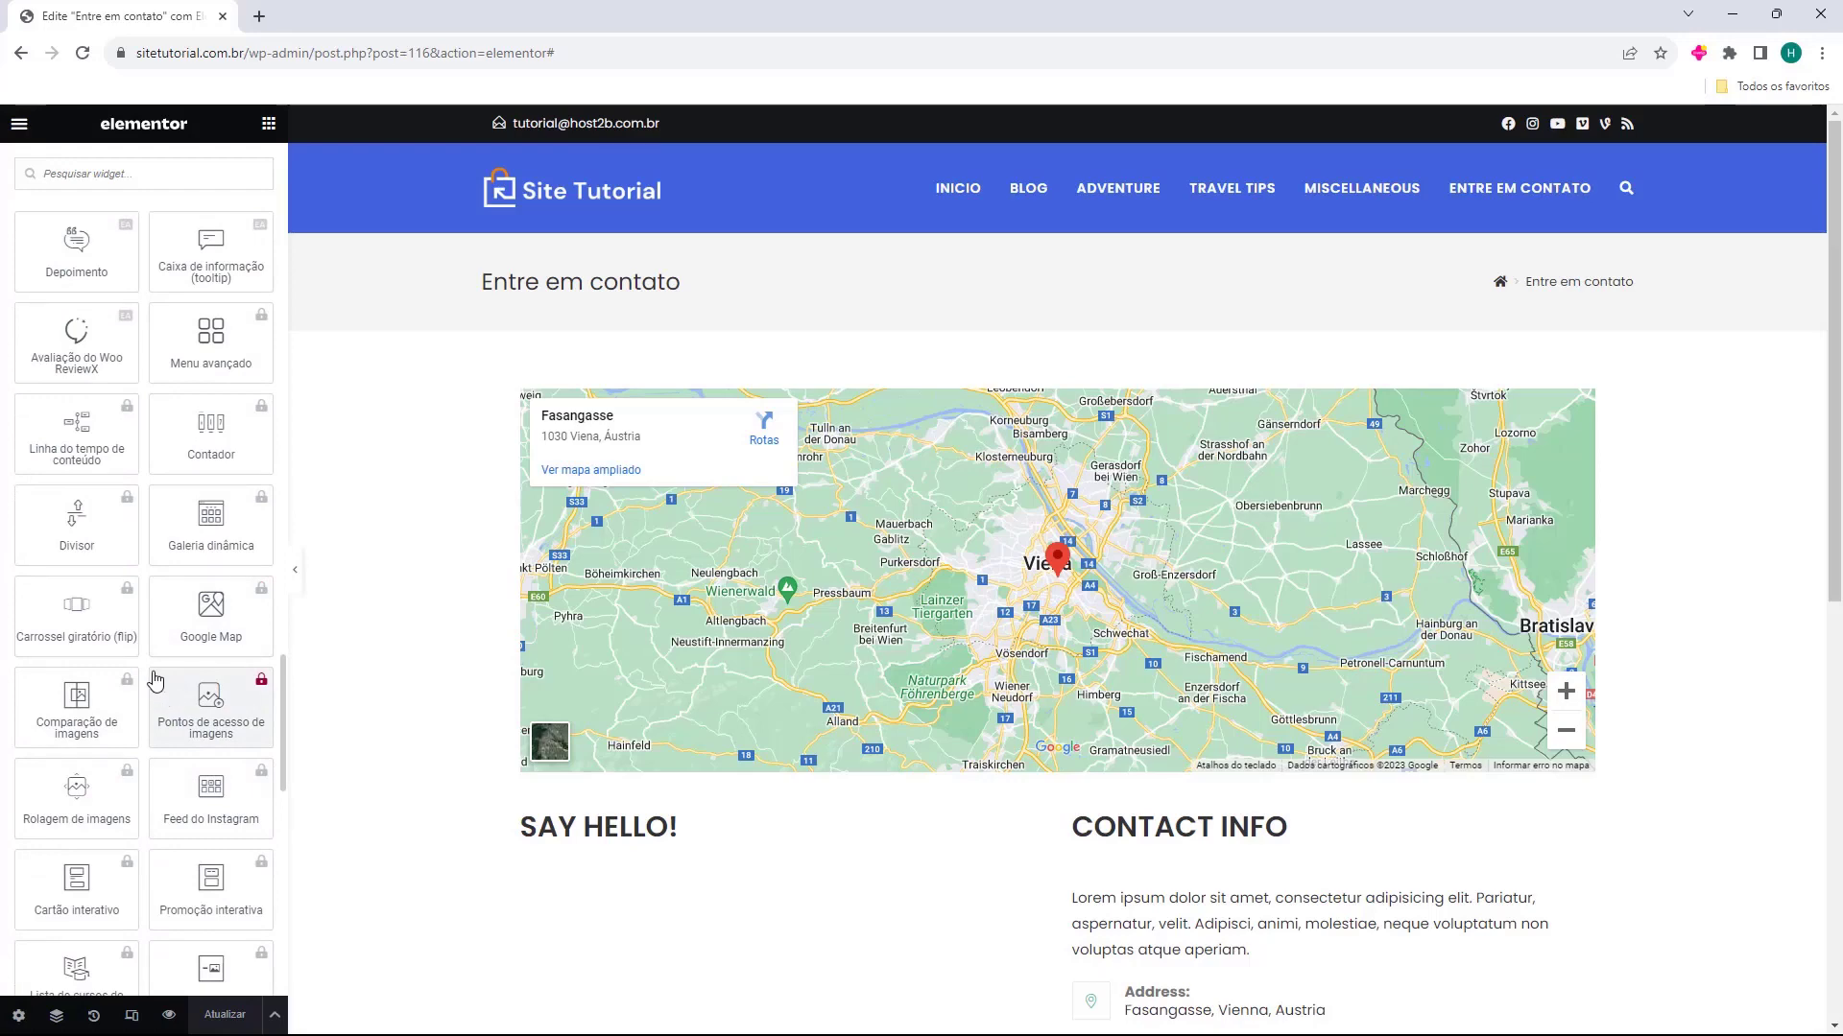
scroll(156, 682, "down", 5)
scroll(156, 681, "down", 8)
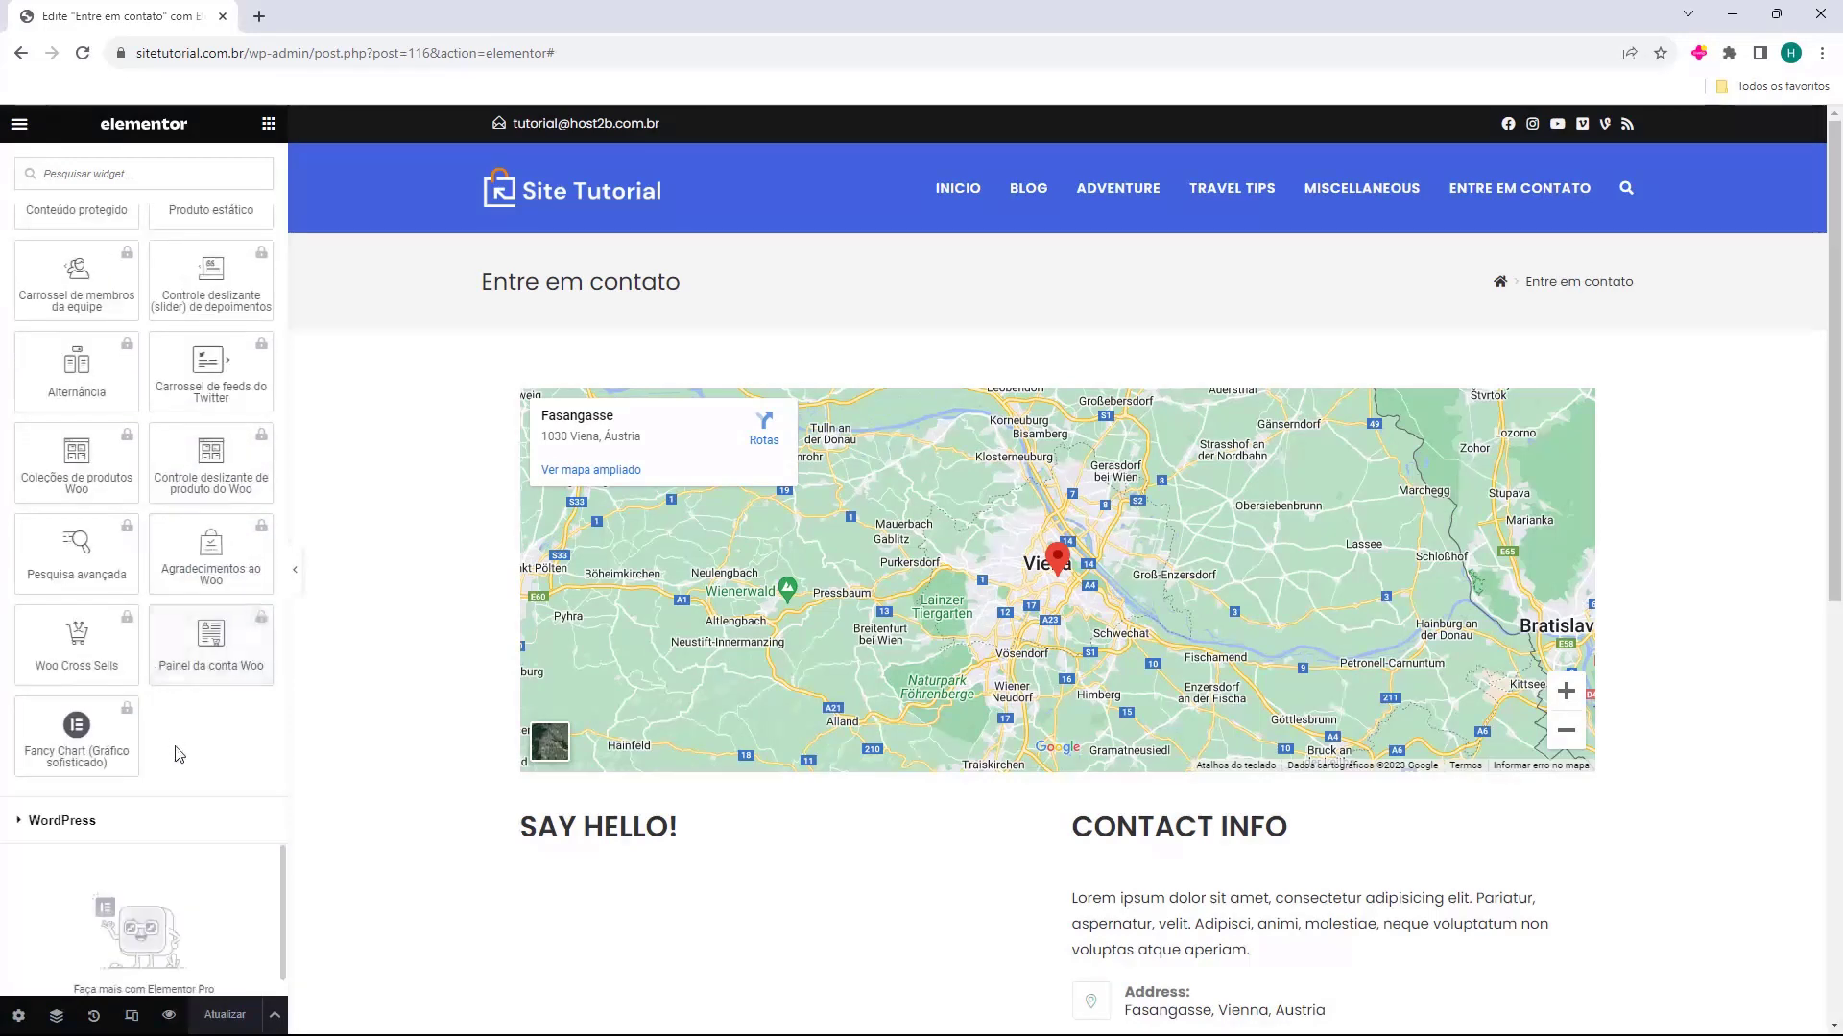
scroll(159, 597, "down", 15)
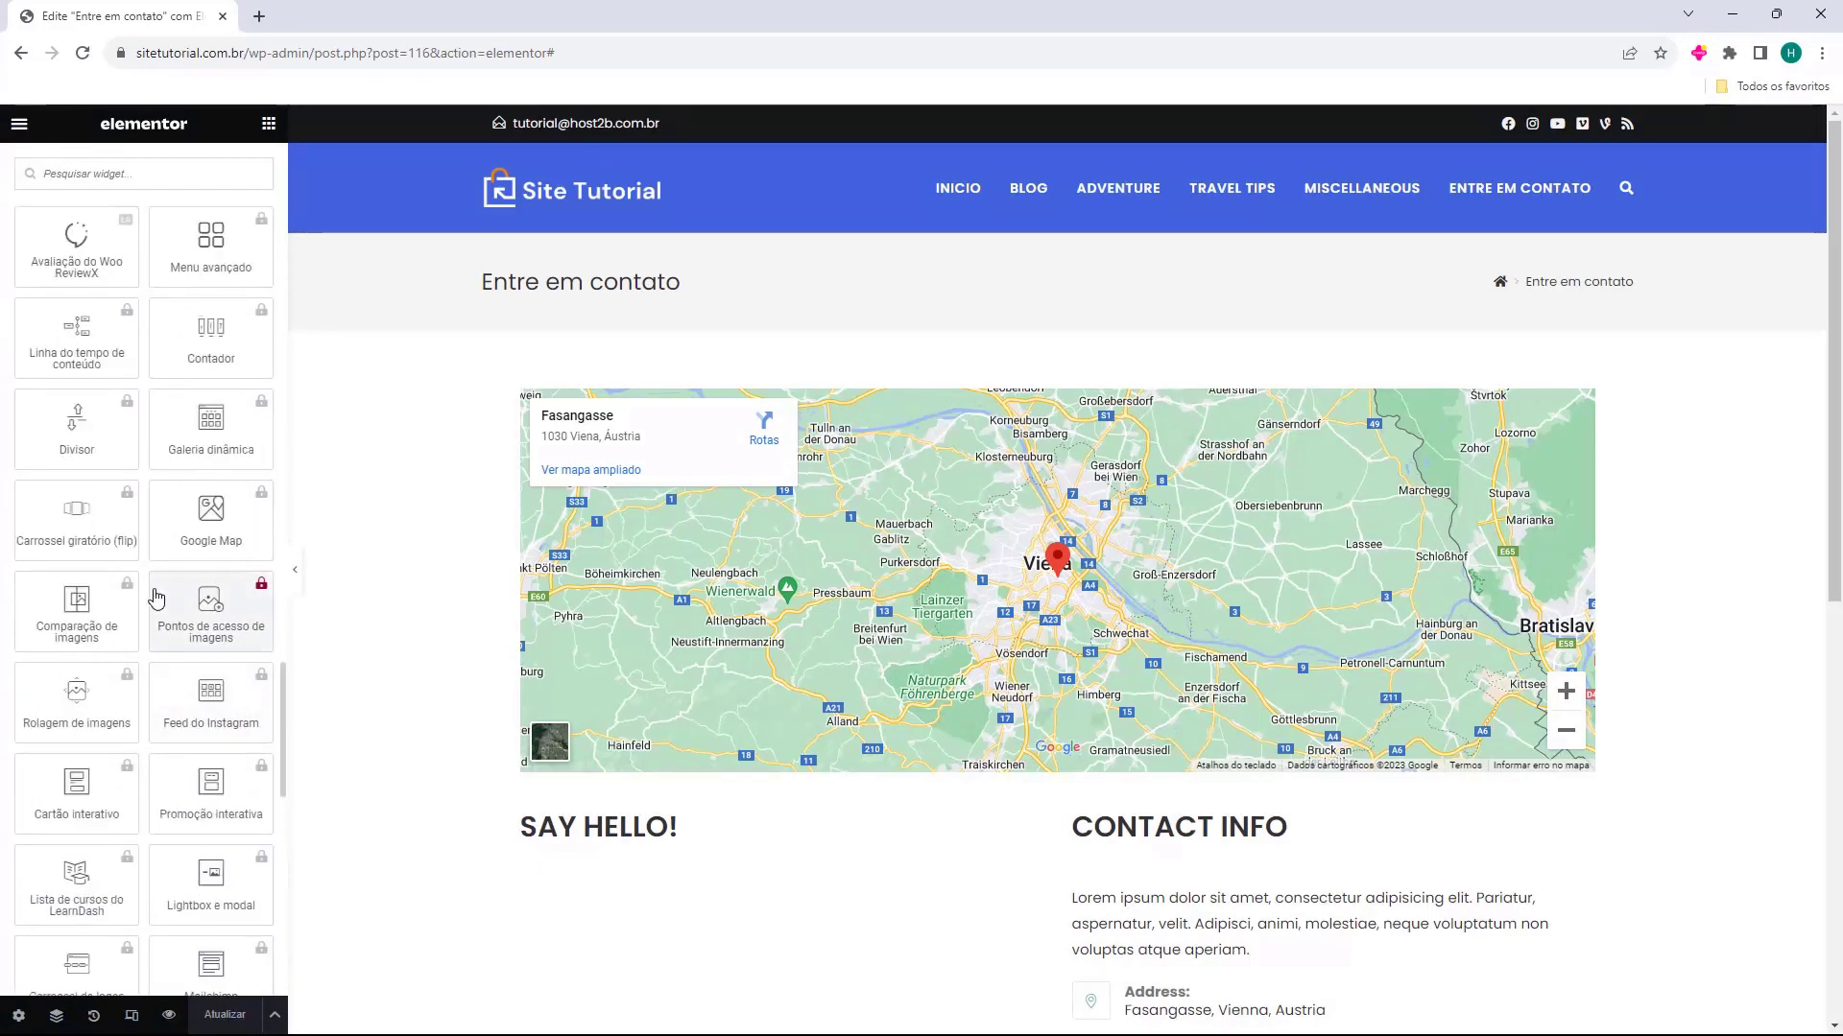
scroll(151, 600, "up", 20)
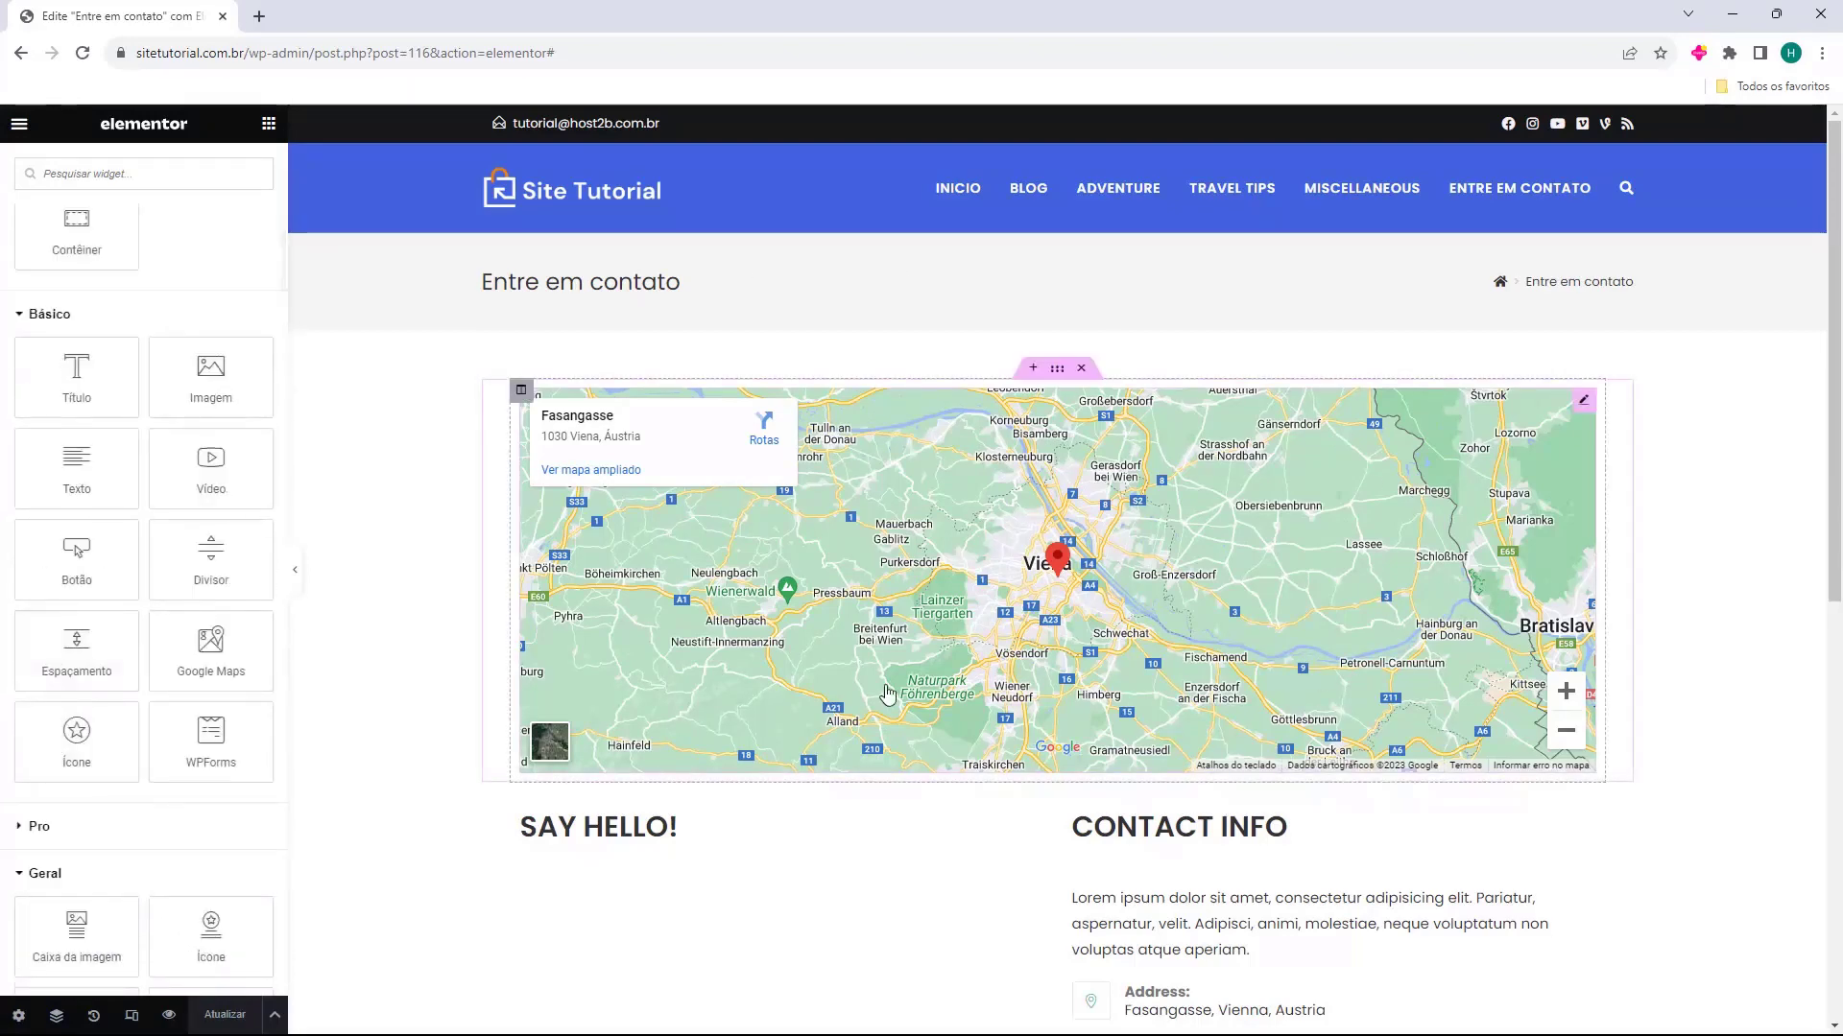
Inspect the Google Maps widget's location setting and delete the section containing the map from the contact page
scroll(1072, 485, "down", 2)
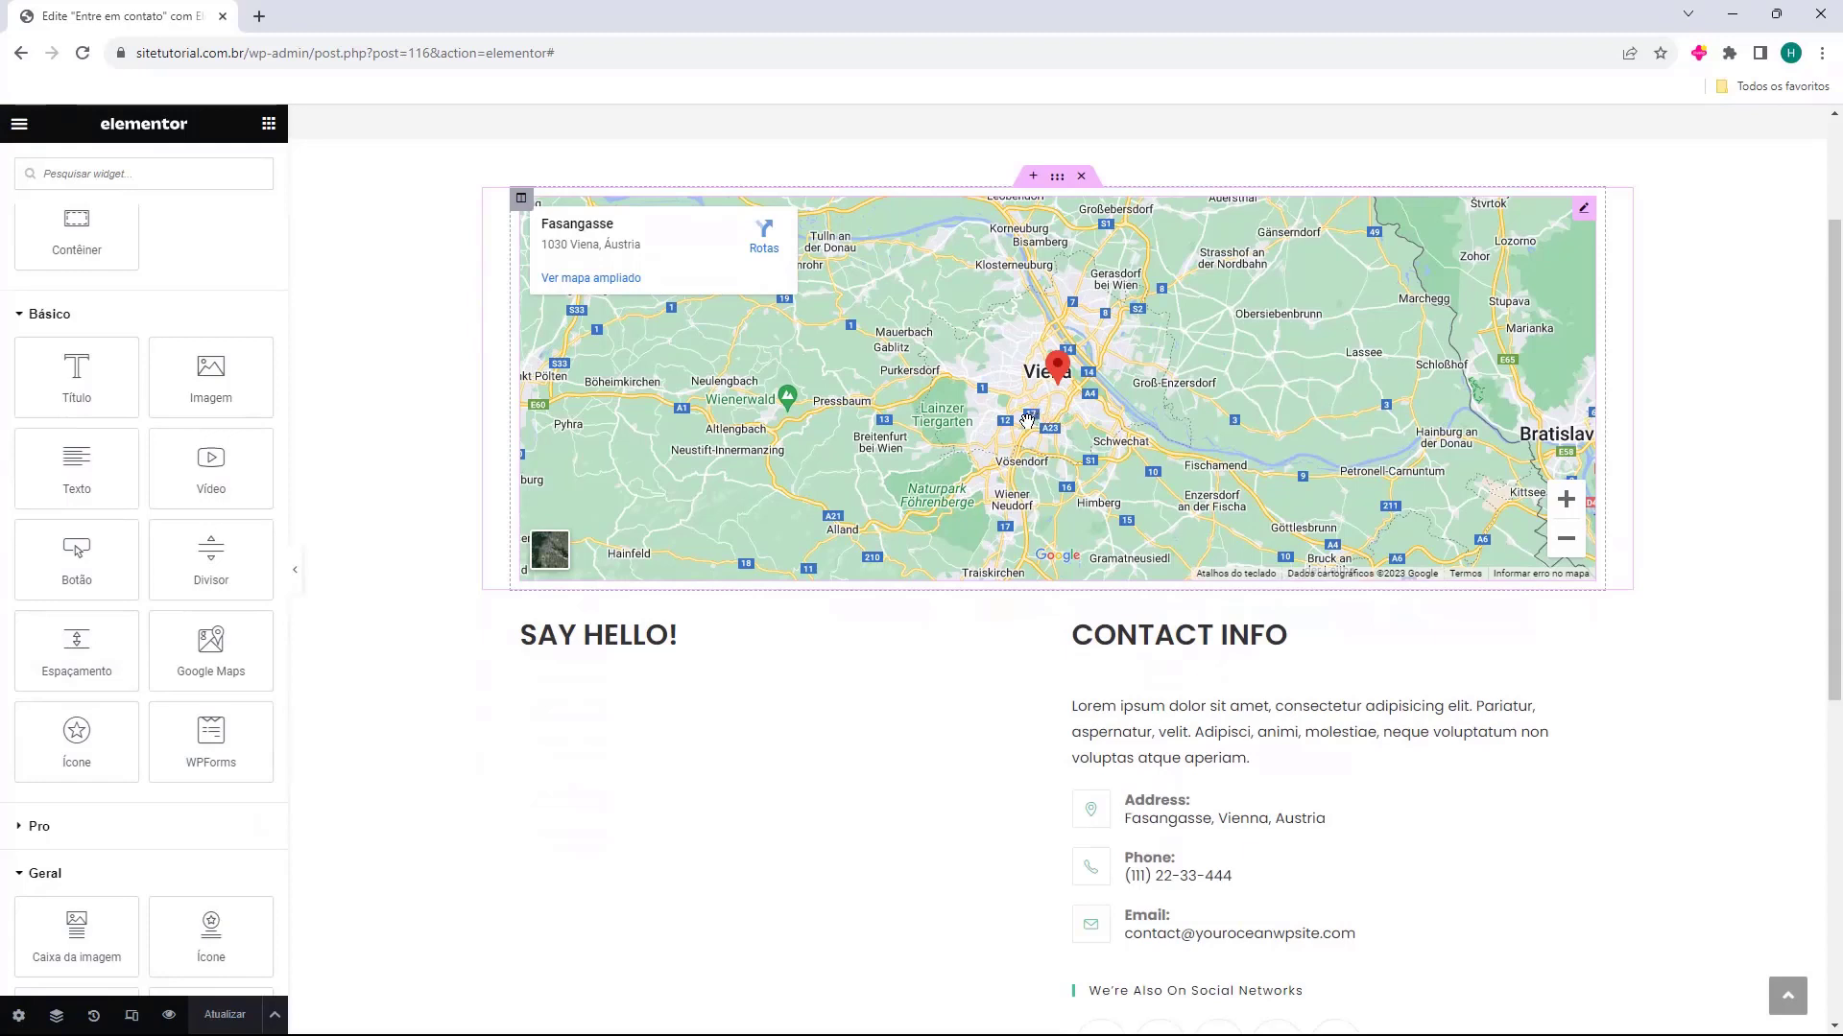
left_click(1092, 394)
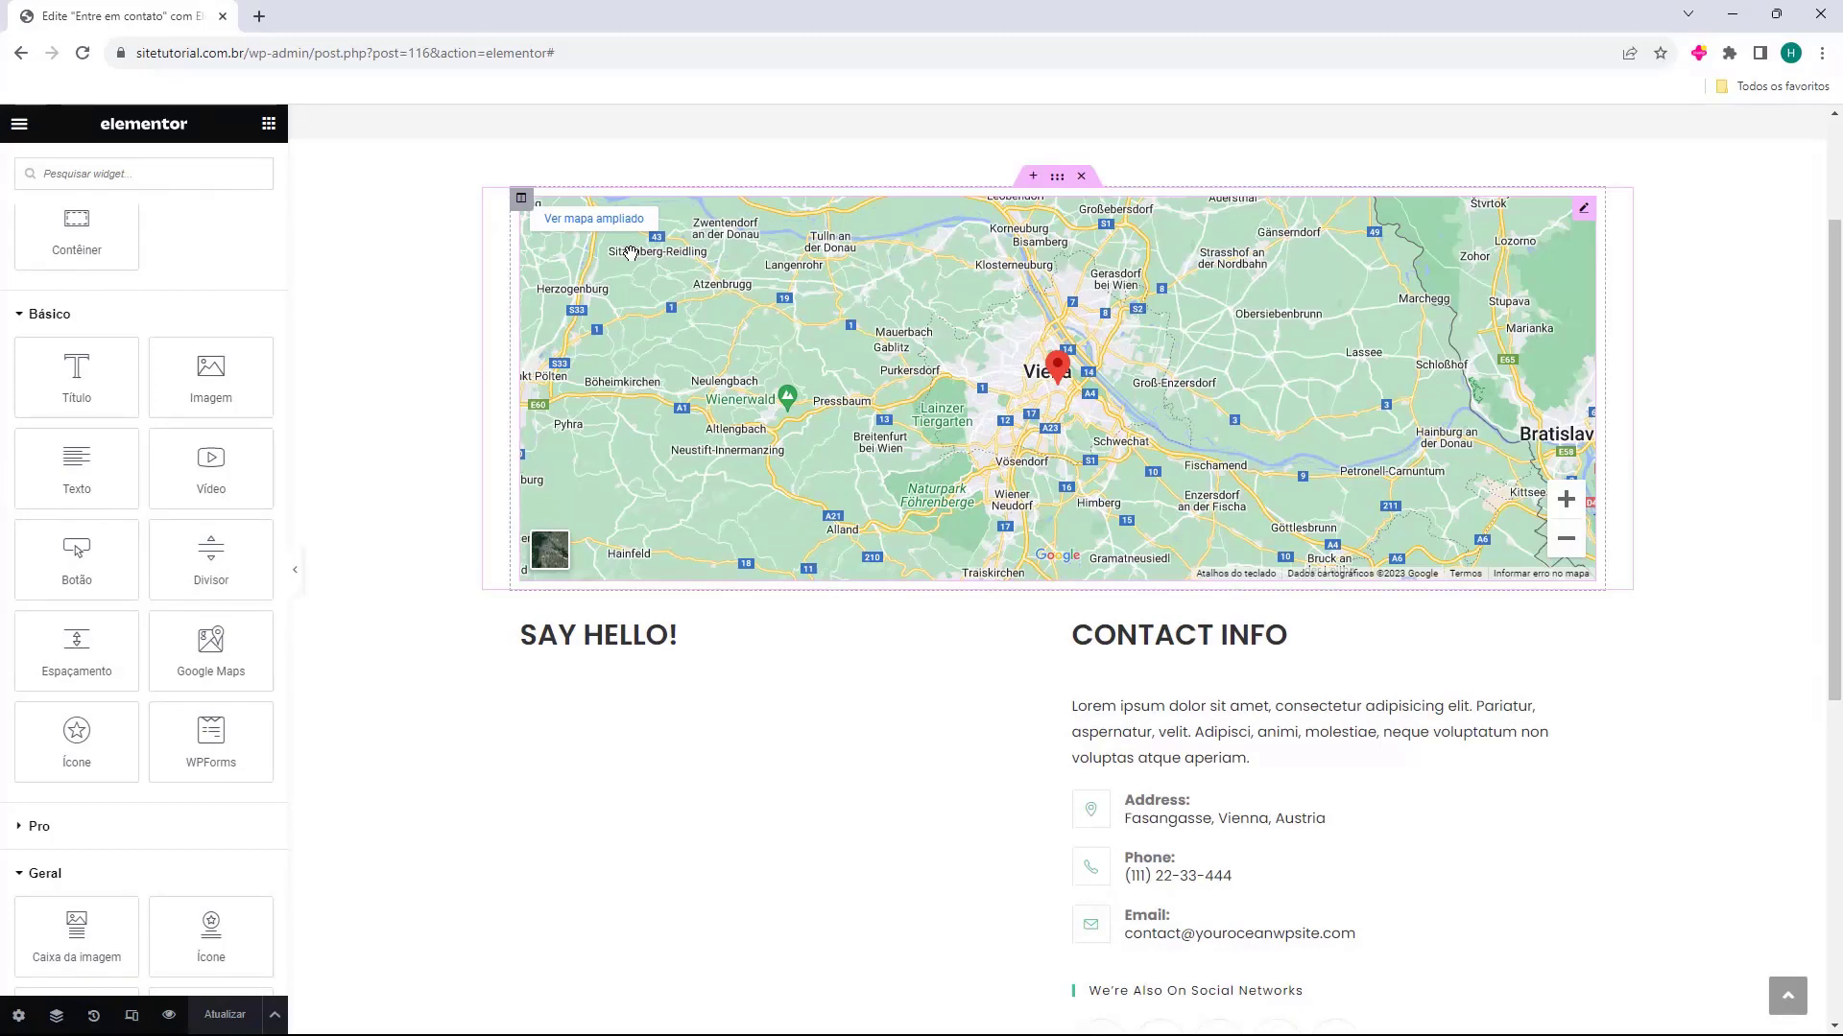
scroll(806, 381, "up", 2)
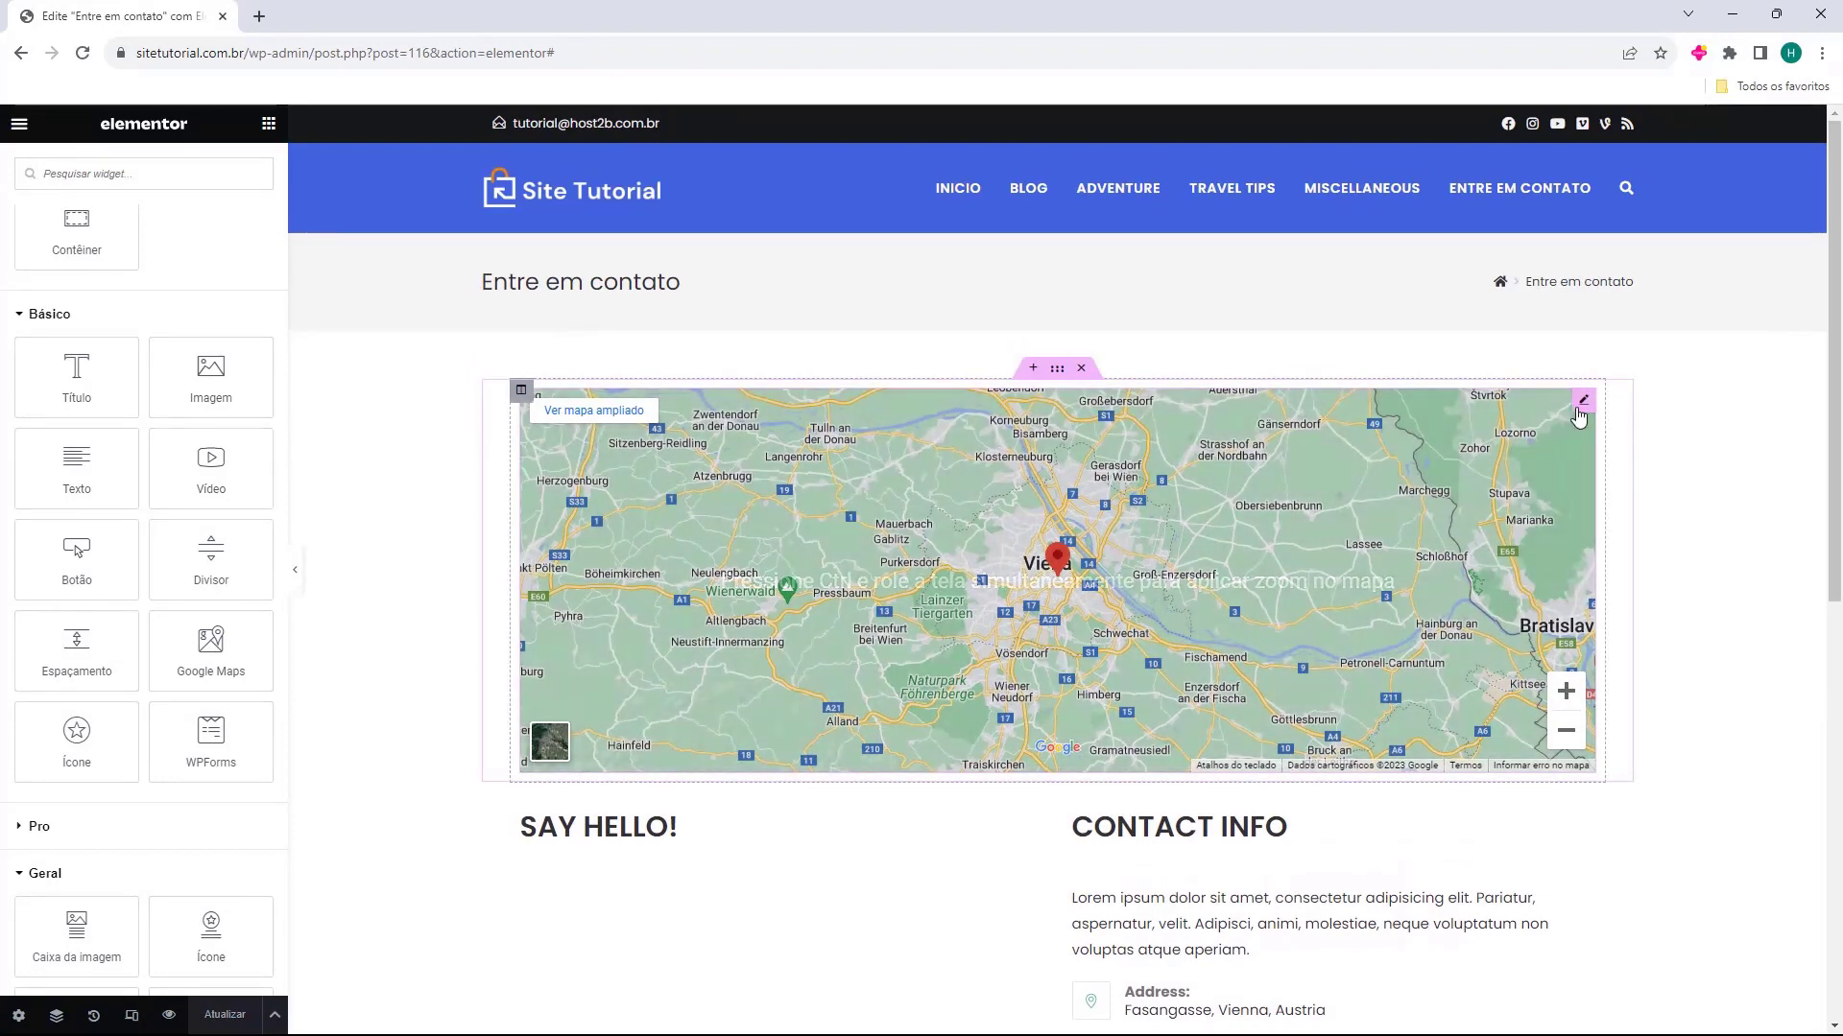
left_click(1585, 402)
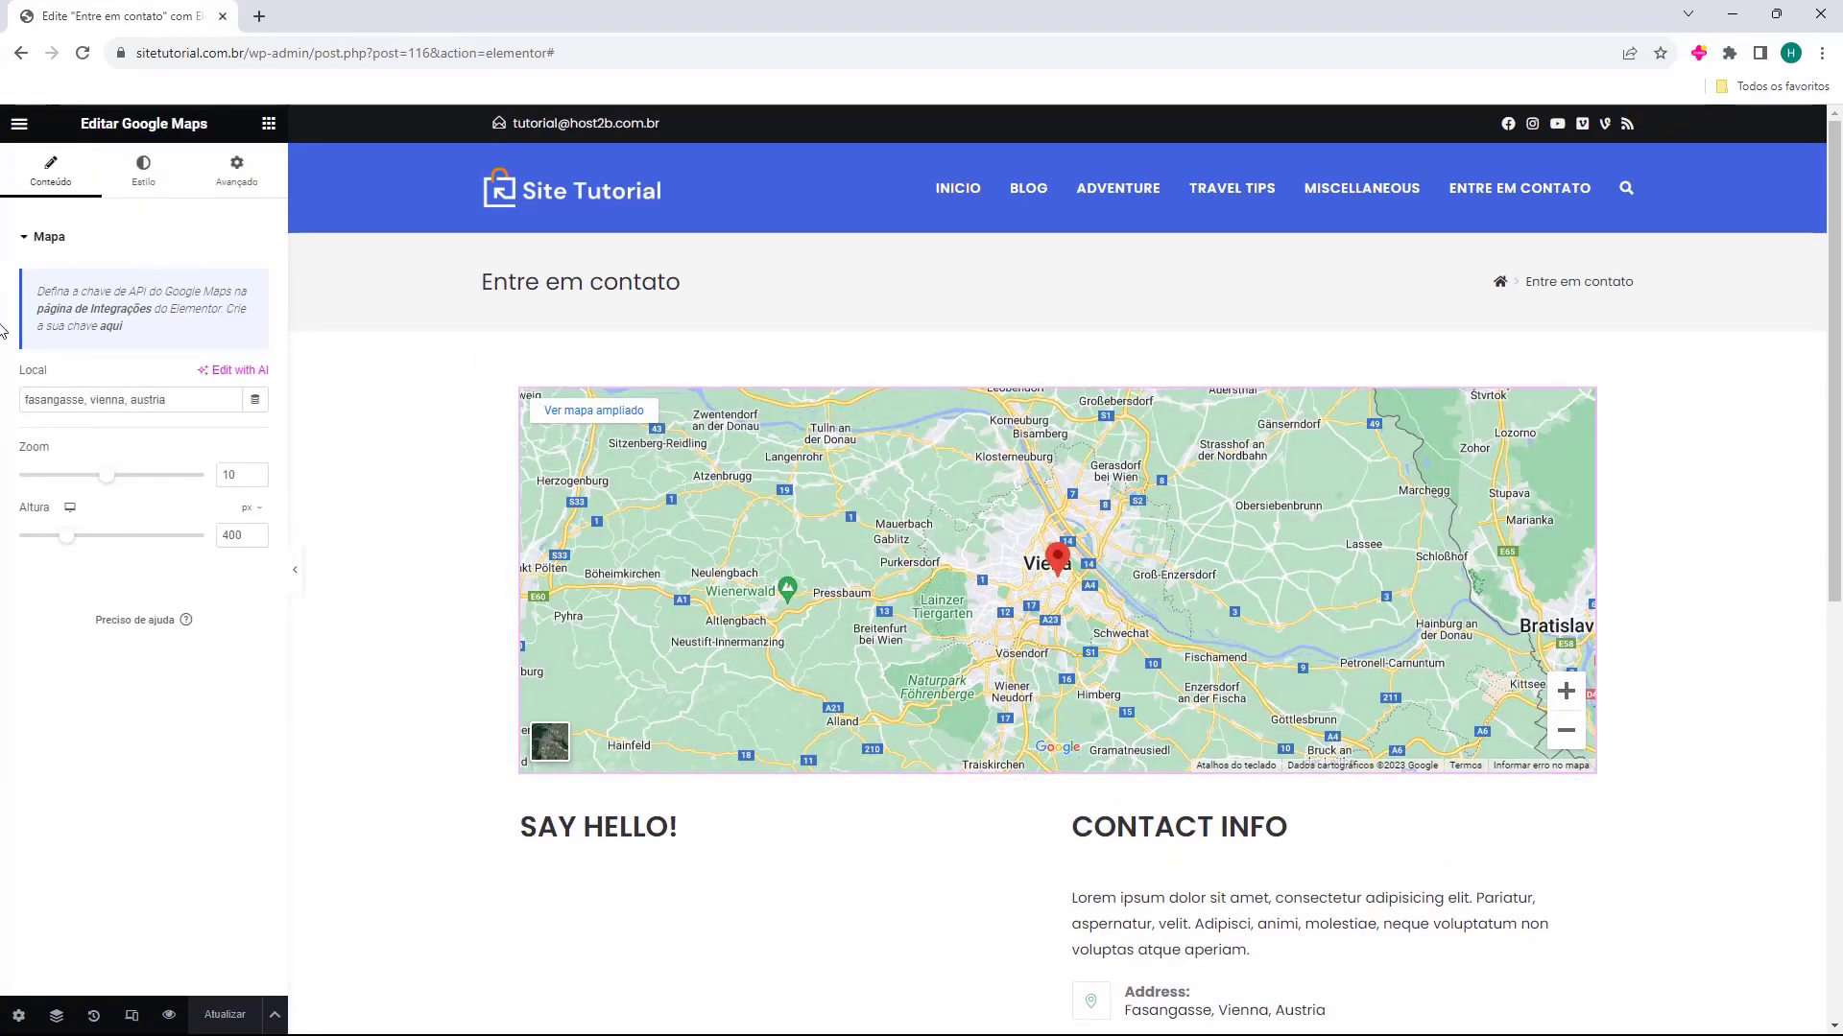
left_click_drag(21, 399, 195, 407)
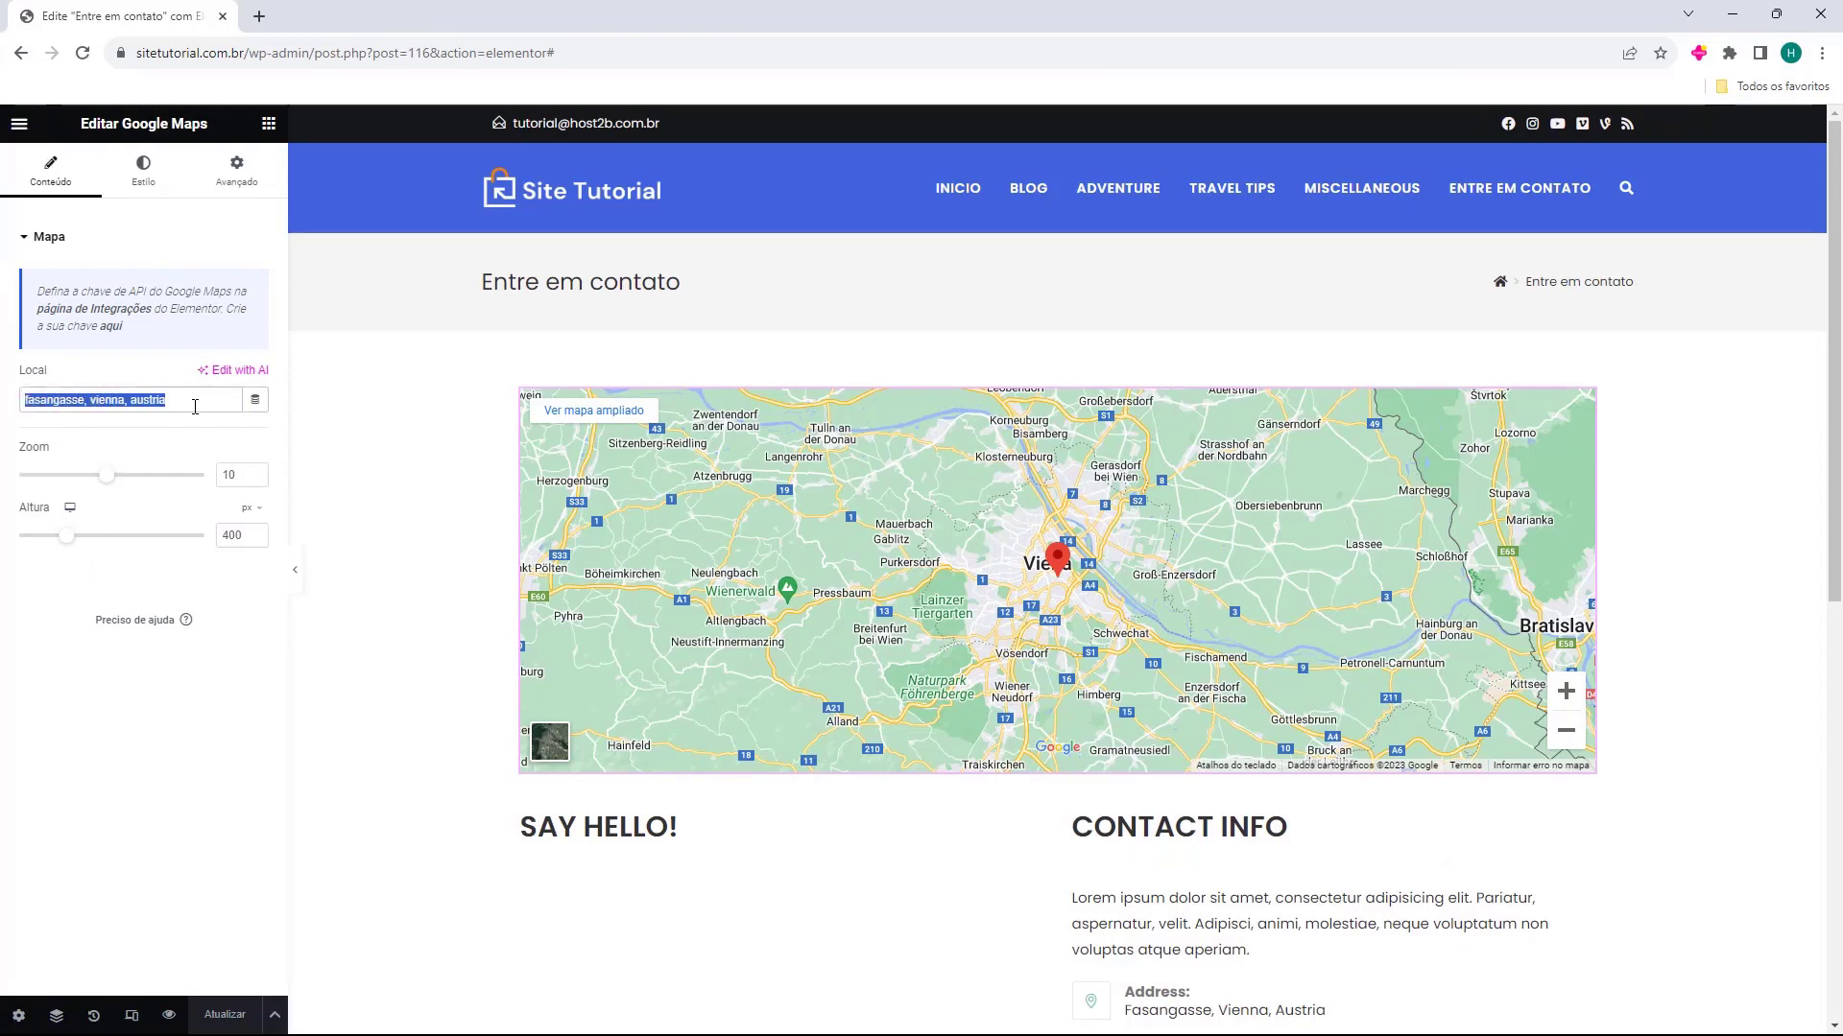
left_click(881, 537)
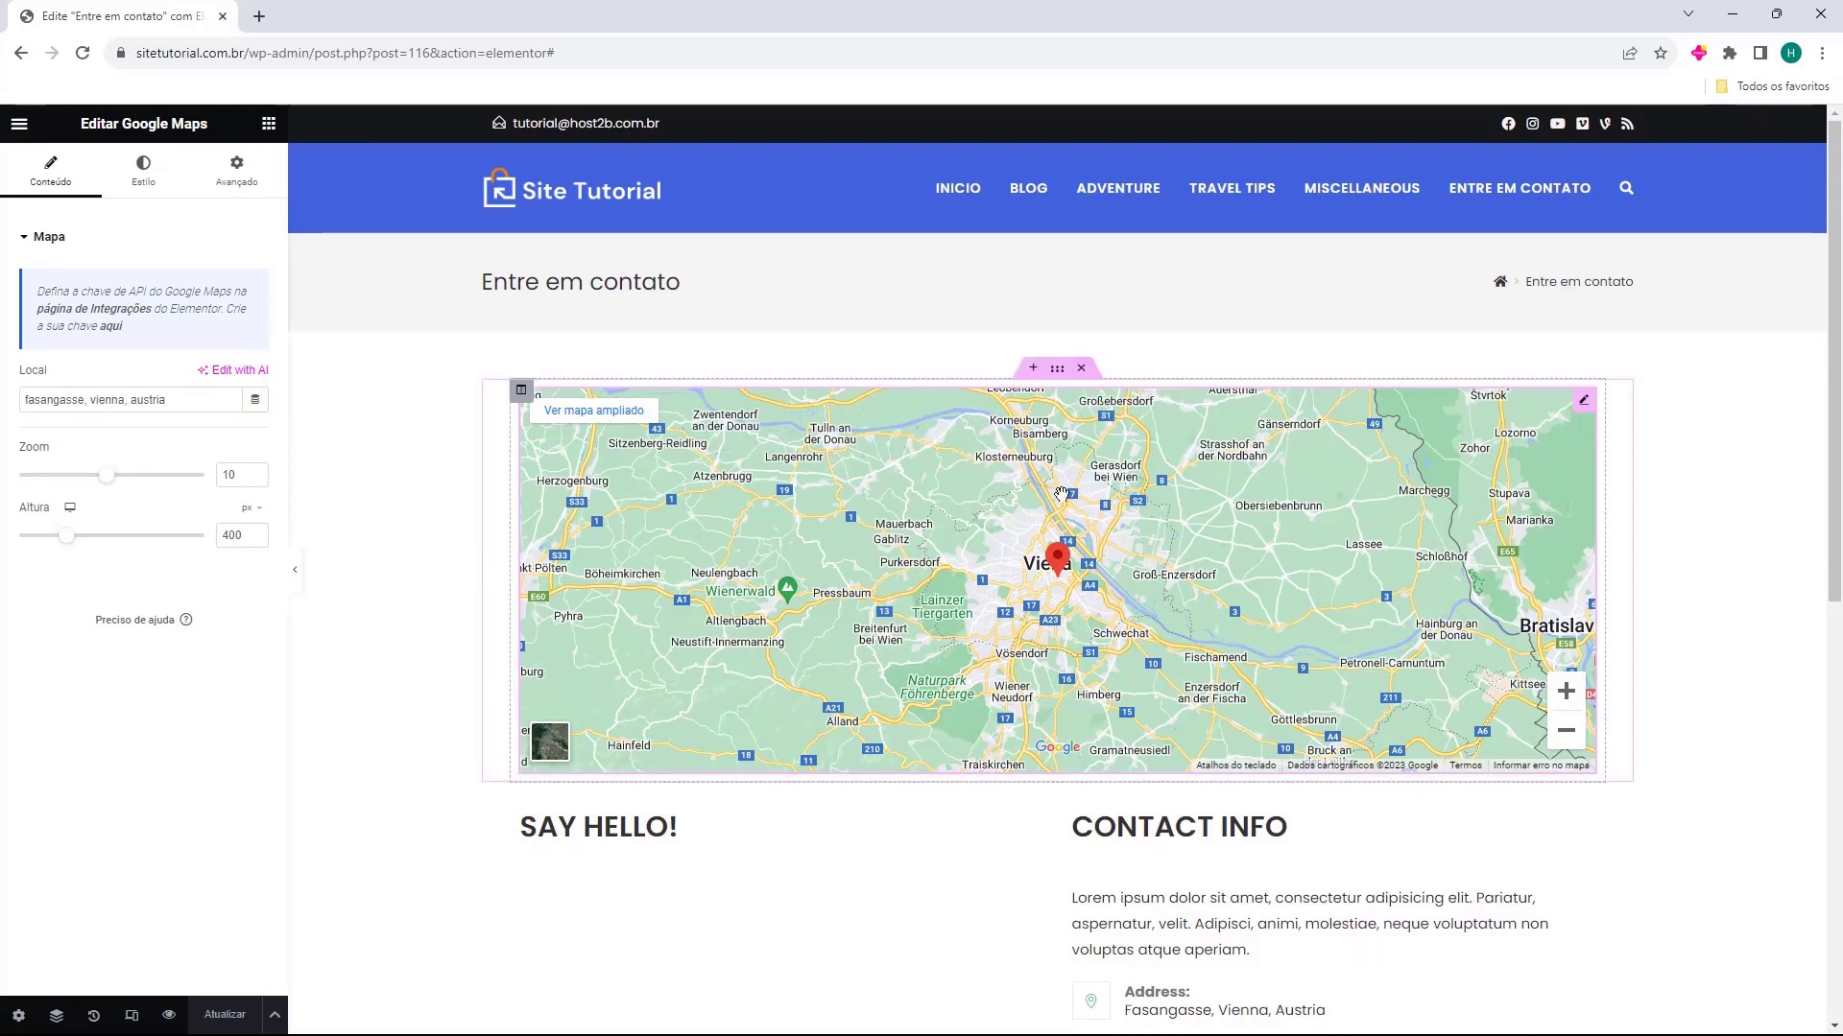
left_click(1081, 369)
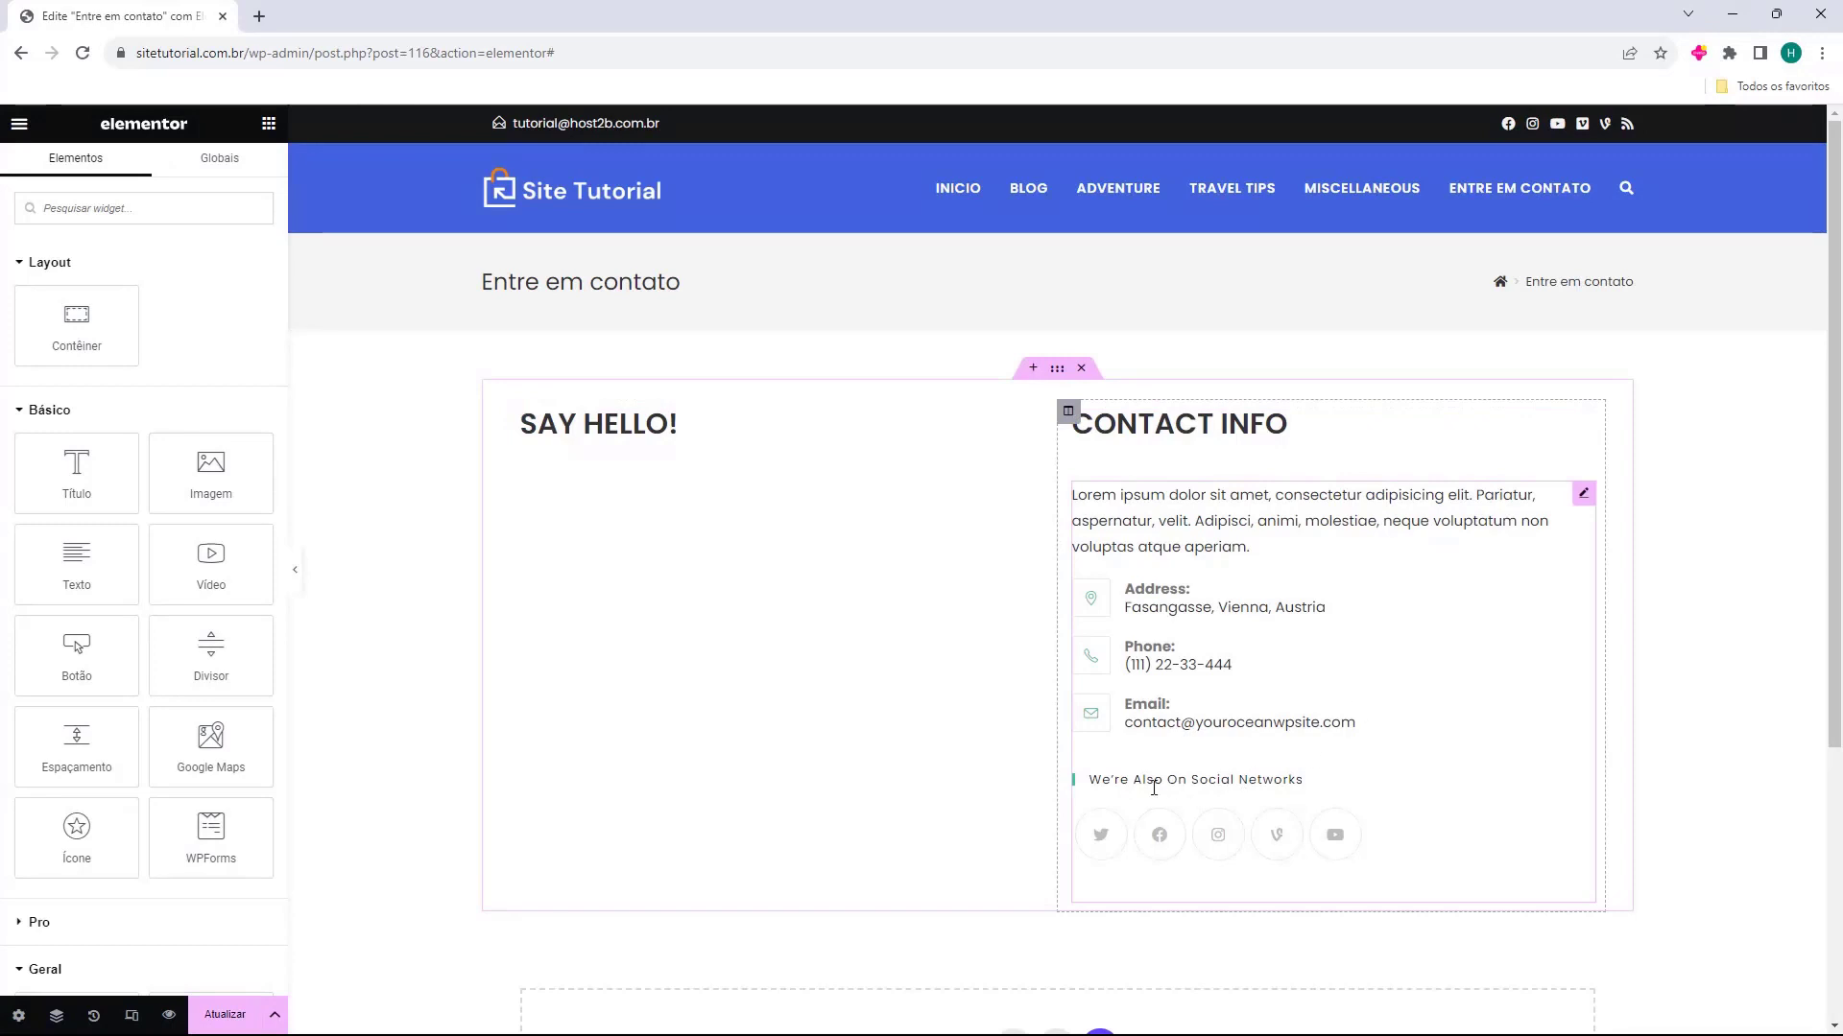
Replace the "Say Hello!" heading text with "Formulário de contato"
left_click(543, 428)
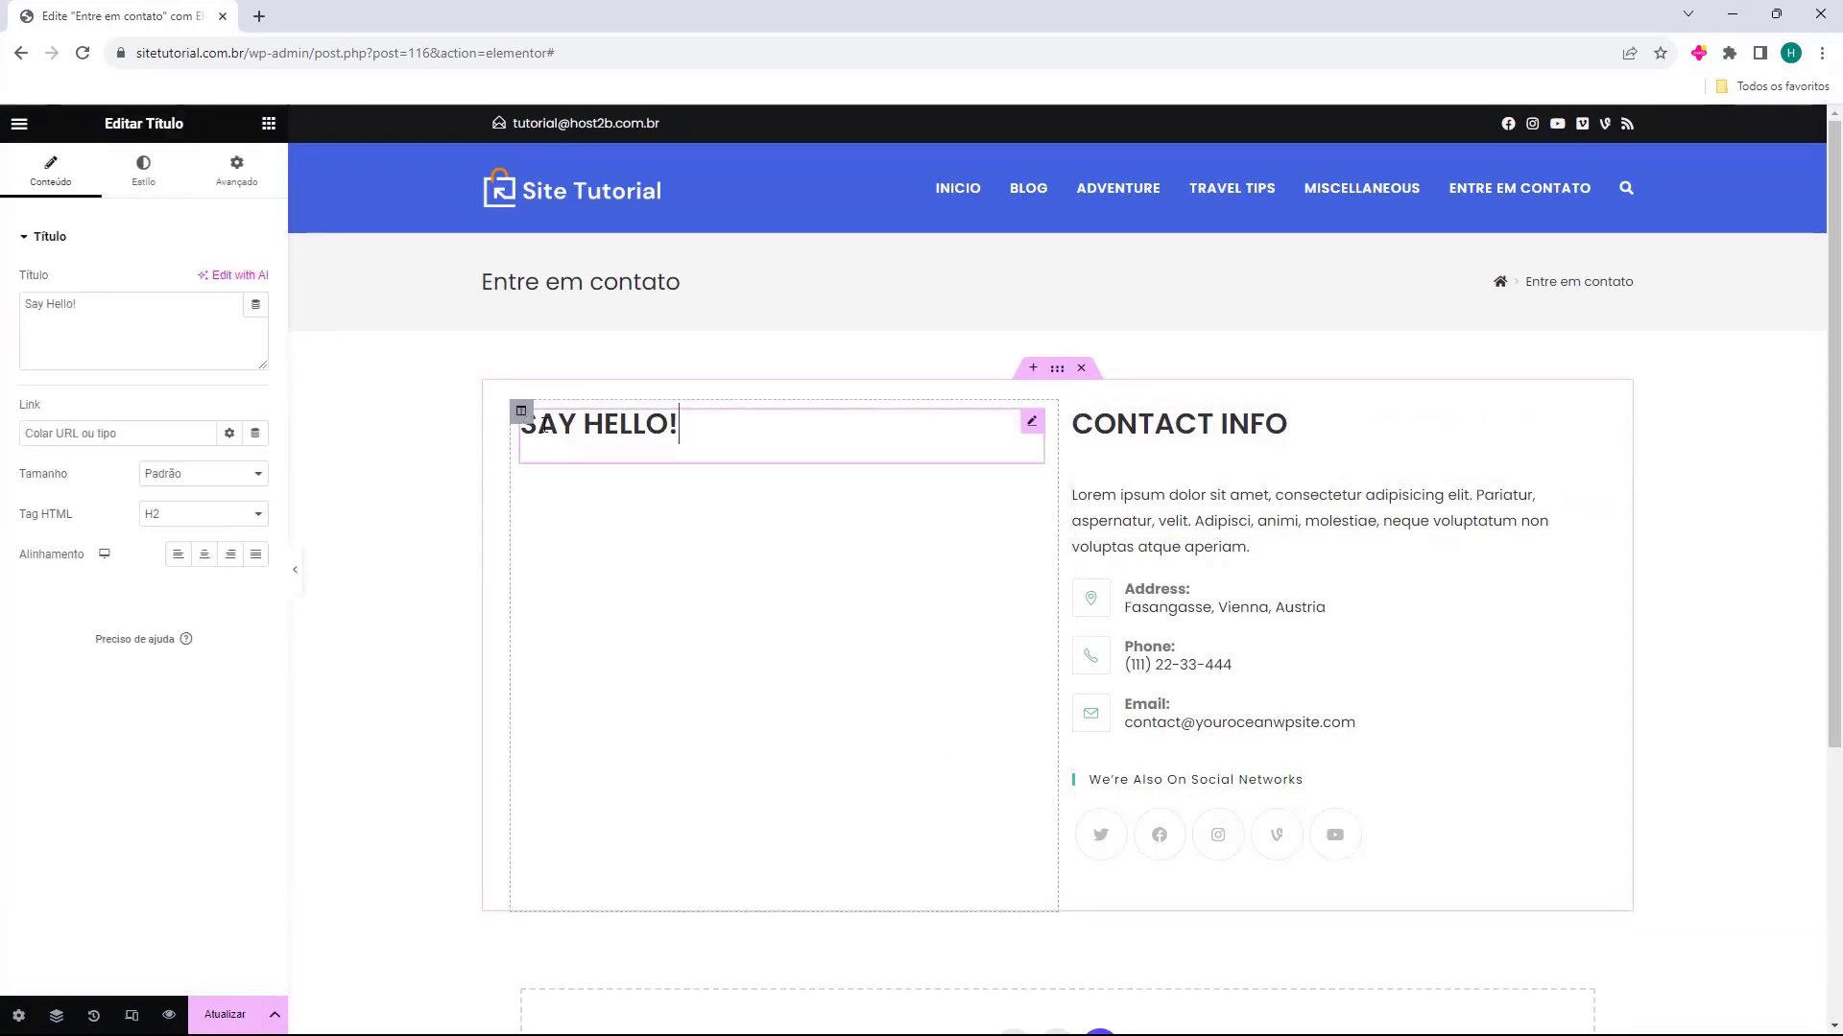
left_click(1145, 461)
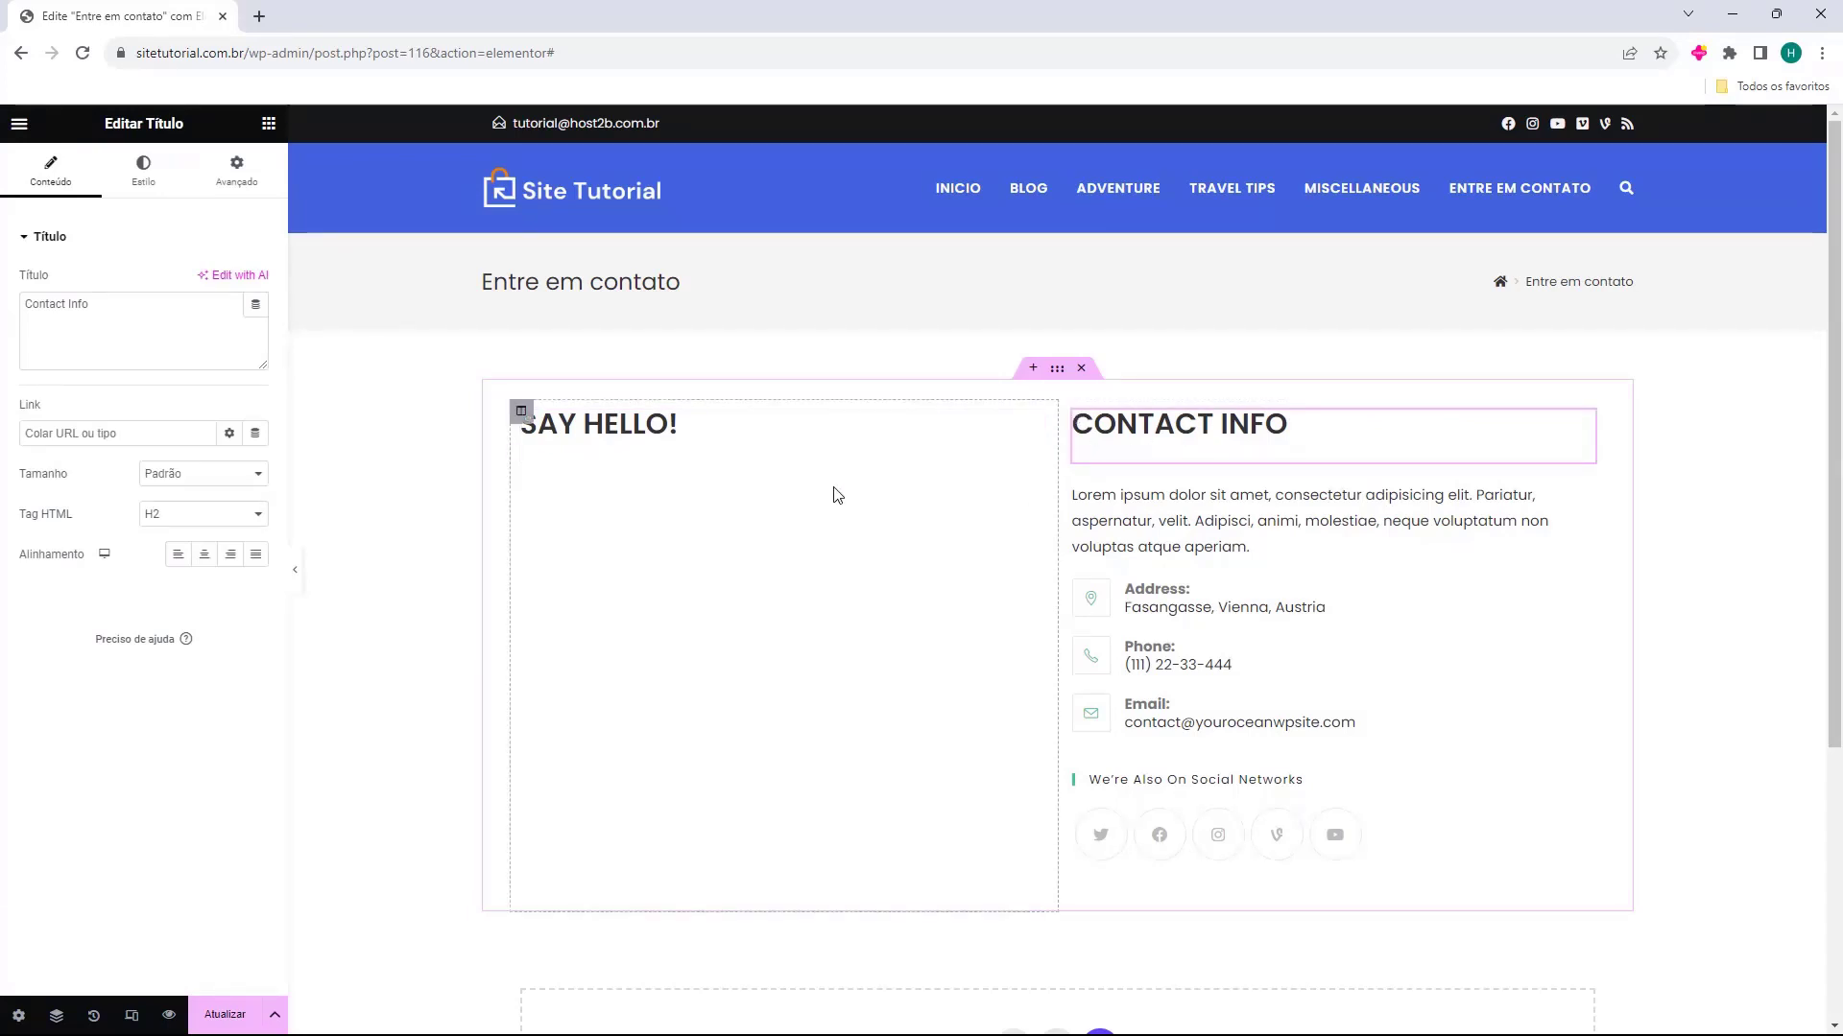
left_click_drag(1112, 436, 1198, 445)
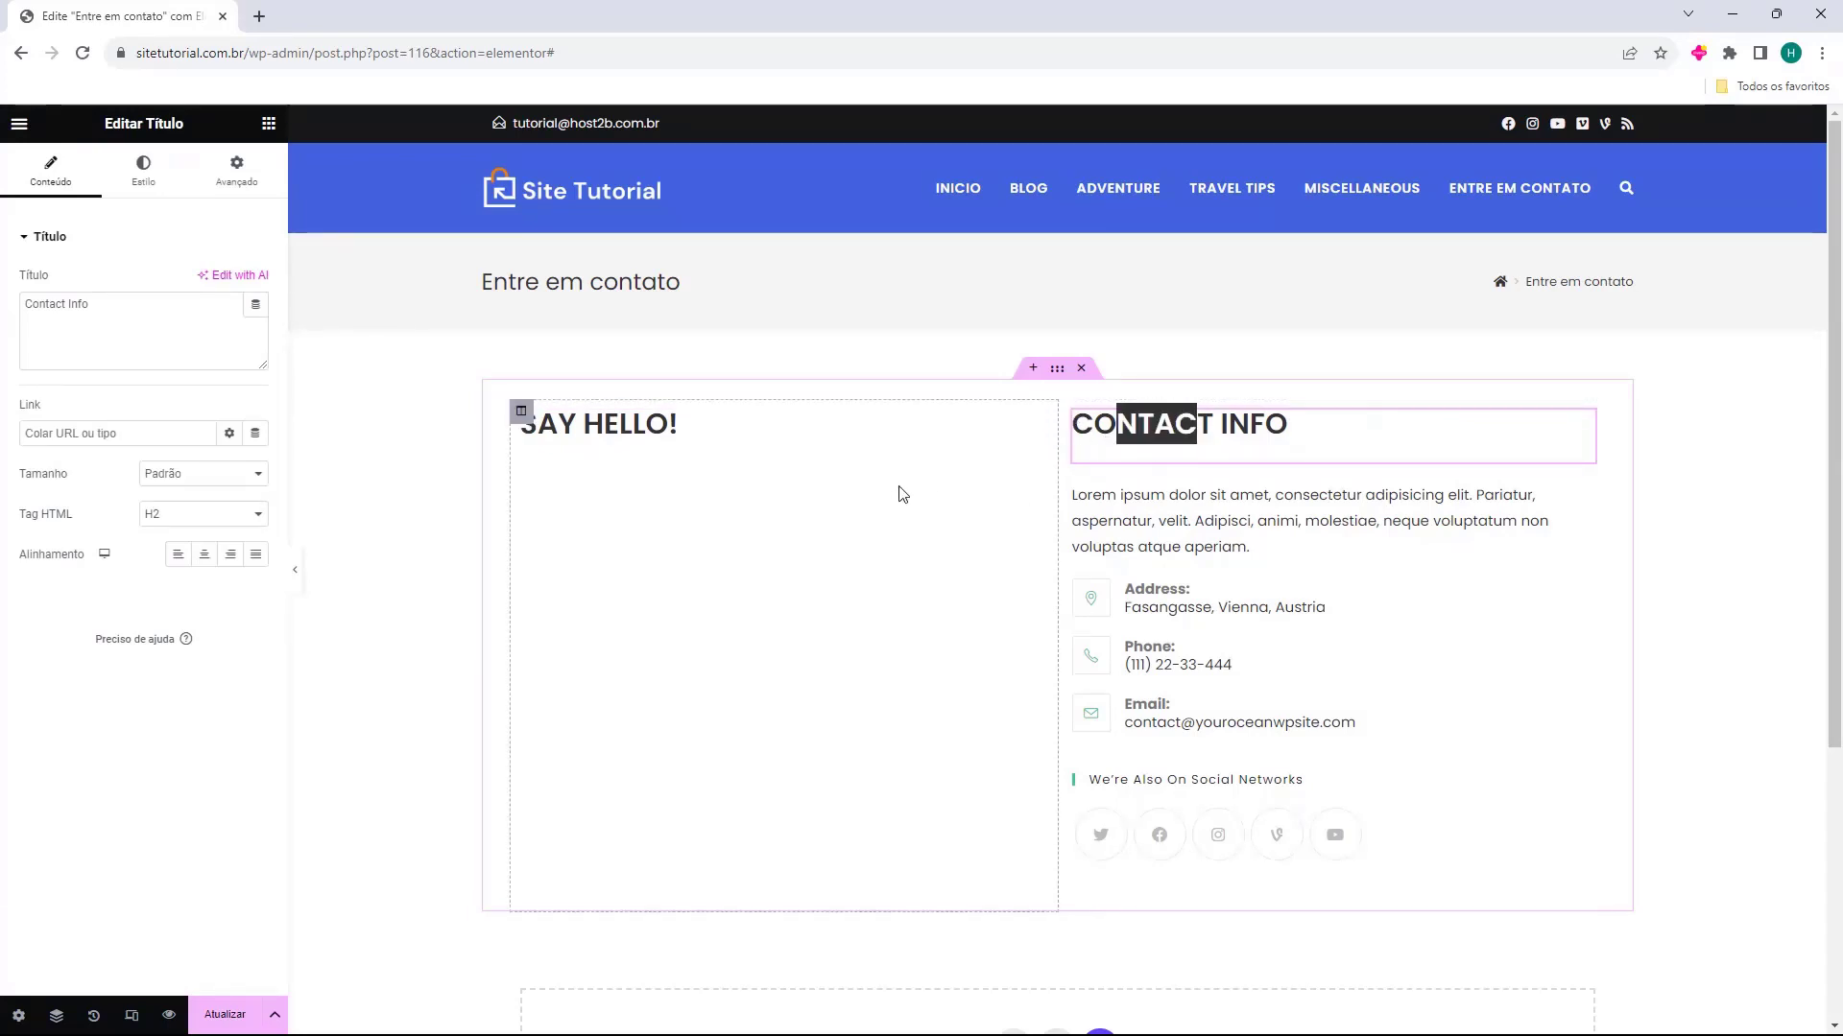
left_click(868, 494)
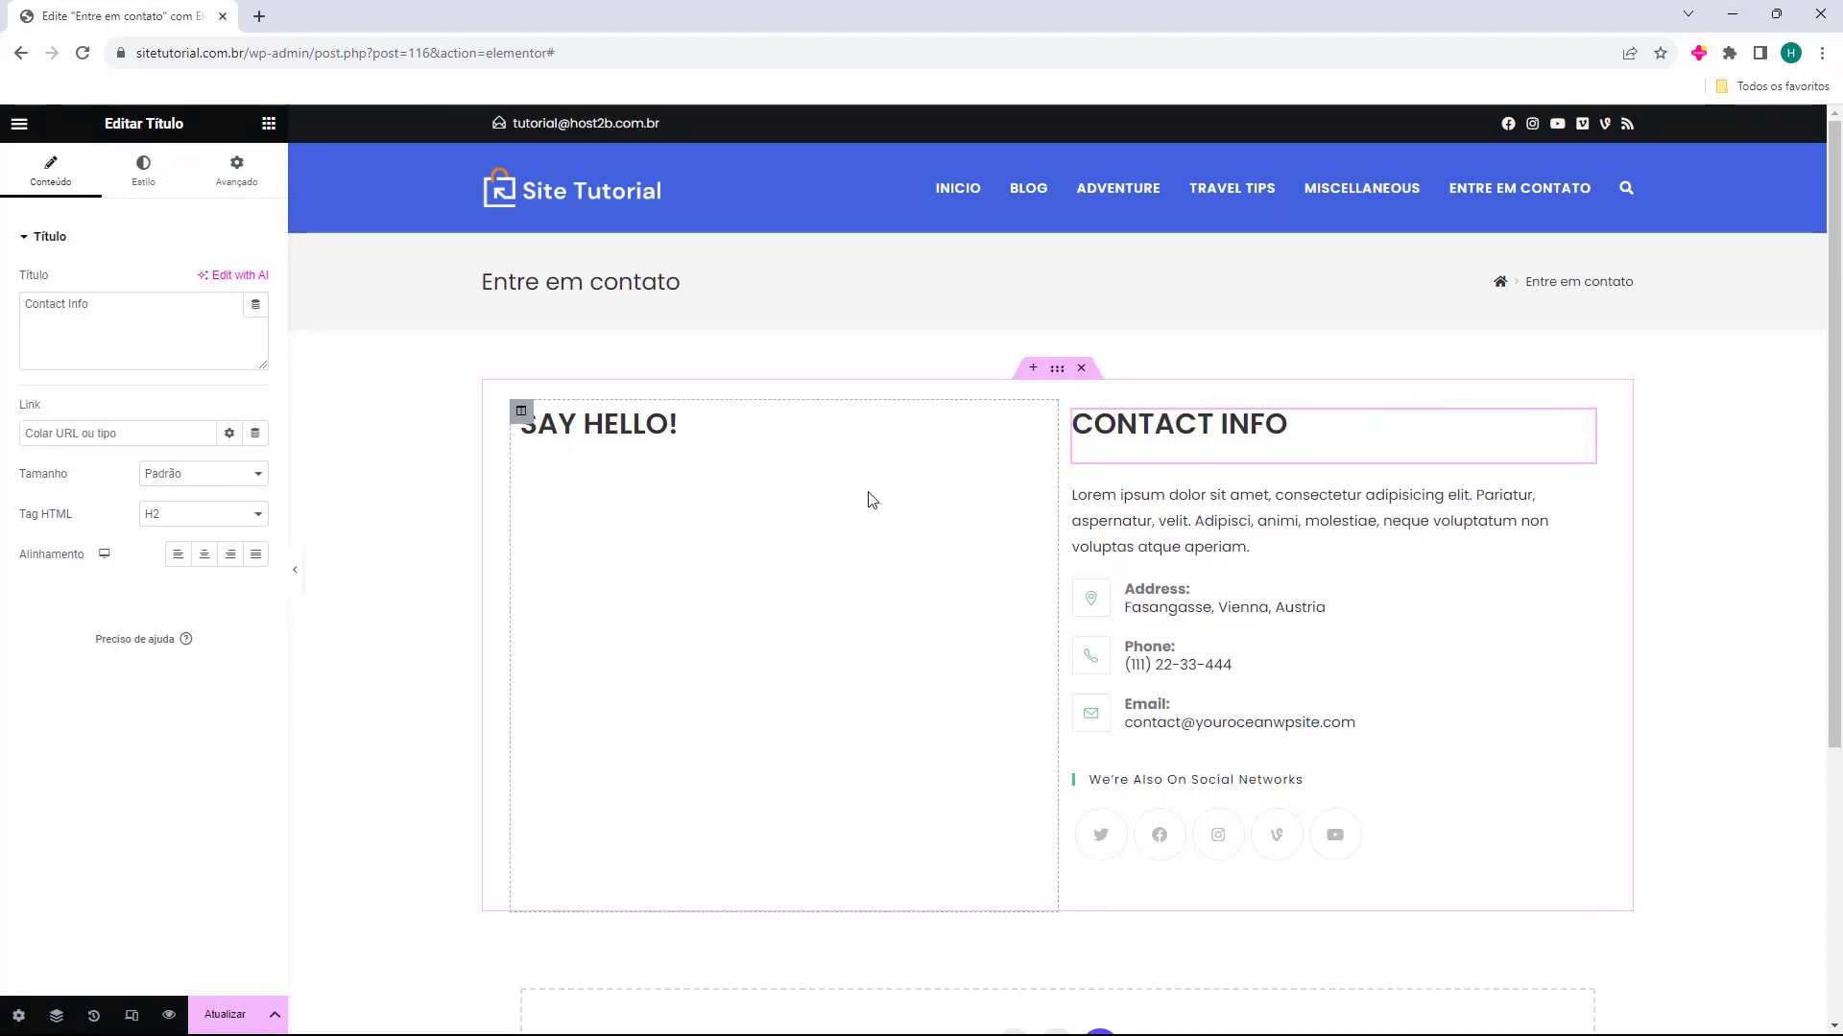
left_click(626, 436)
triple_click(564, 438)
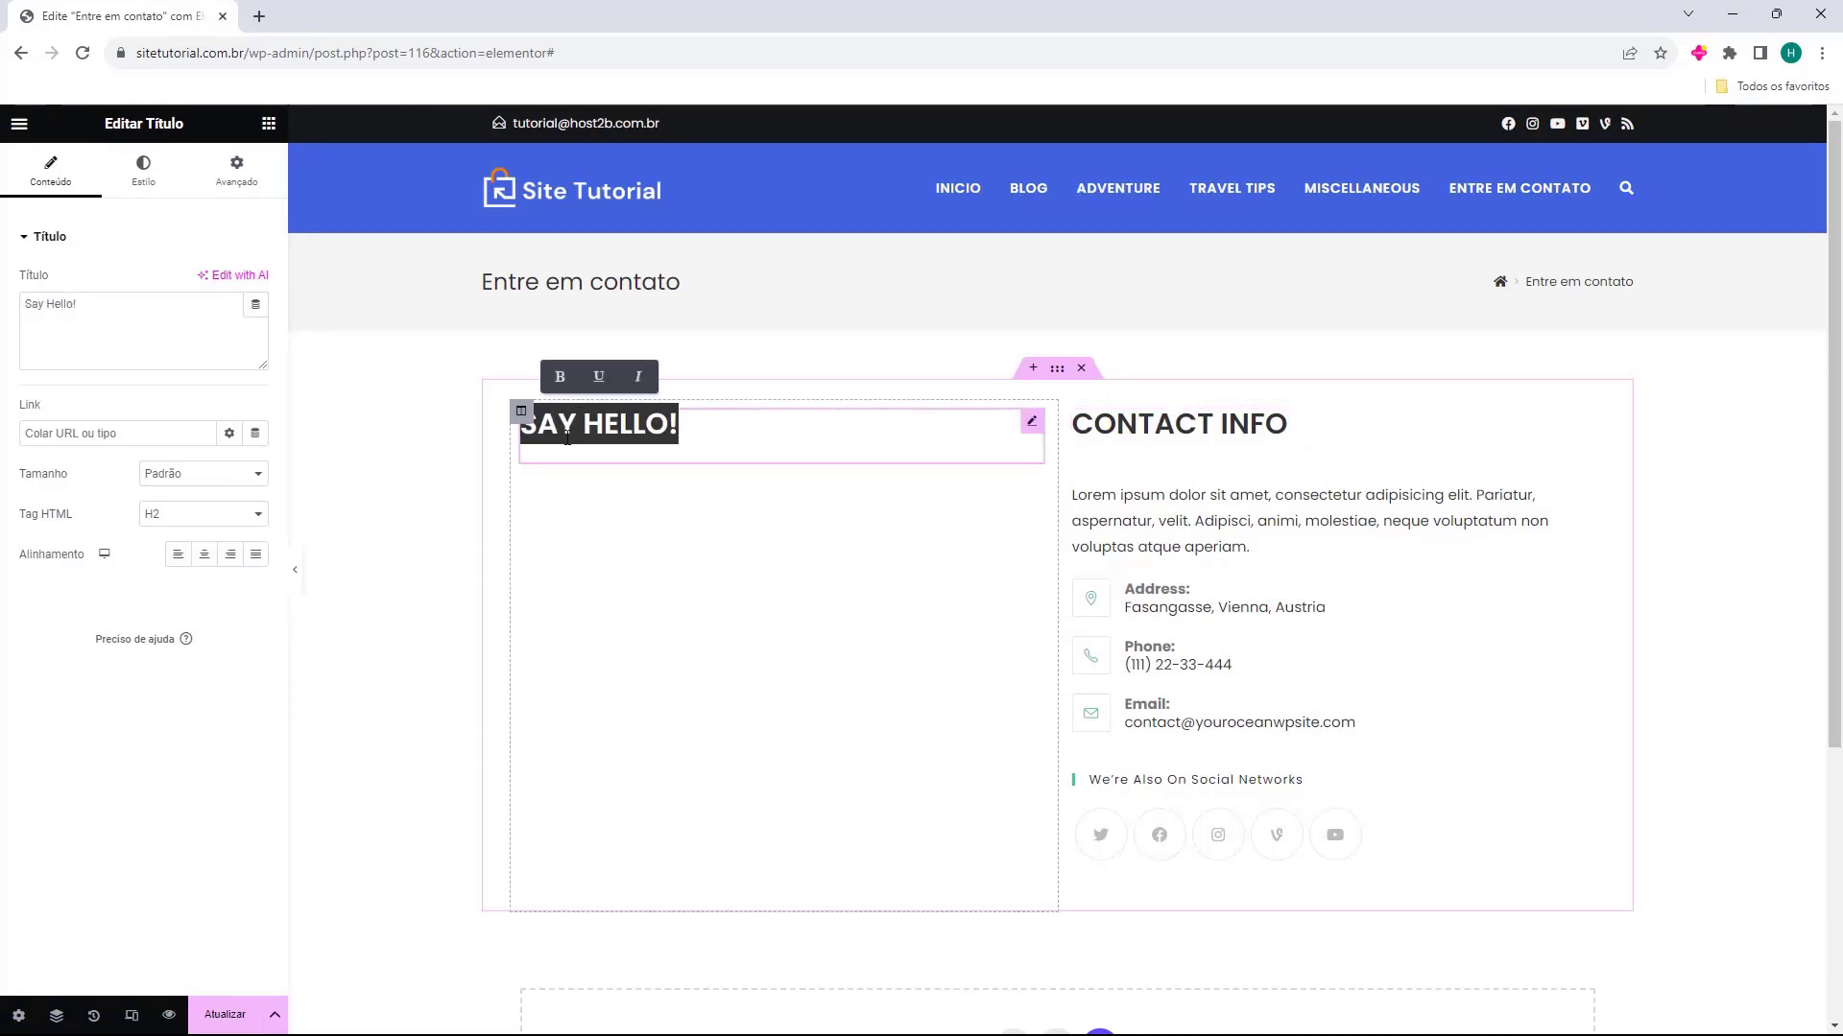
left_click(658, 514)
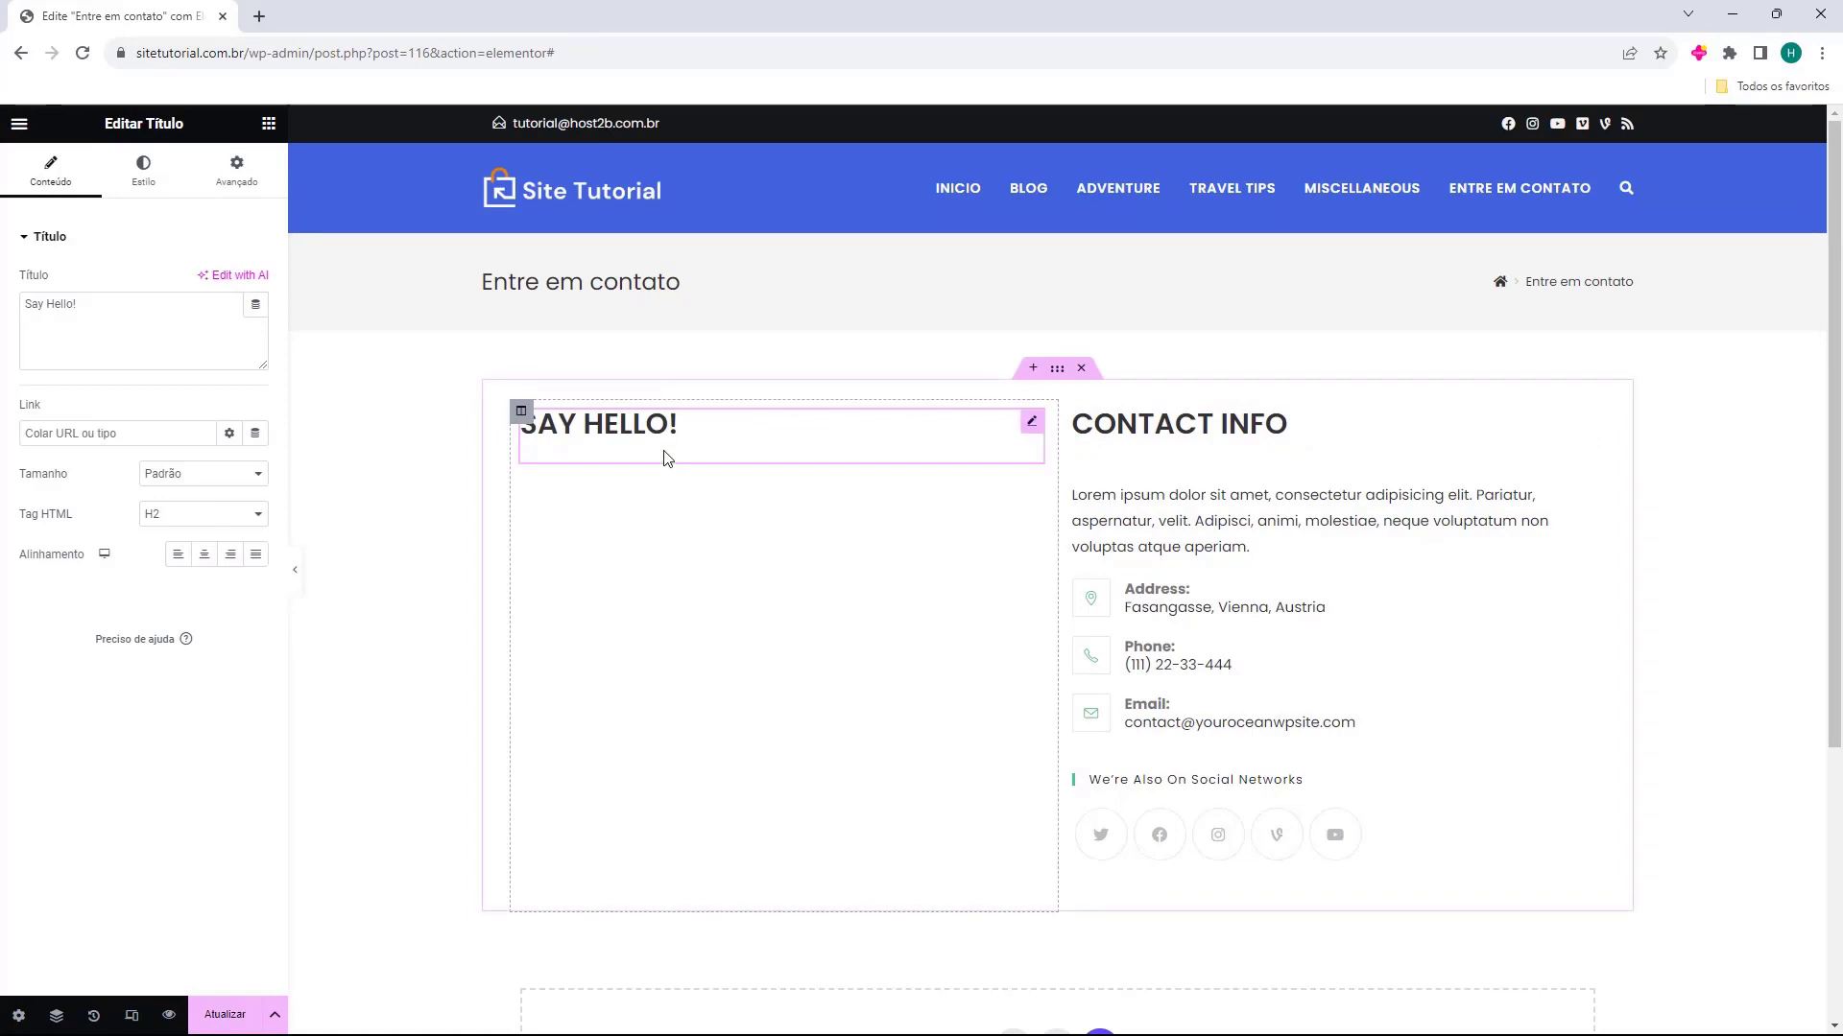
triple_click(74, 302)
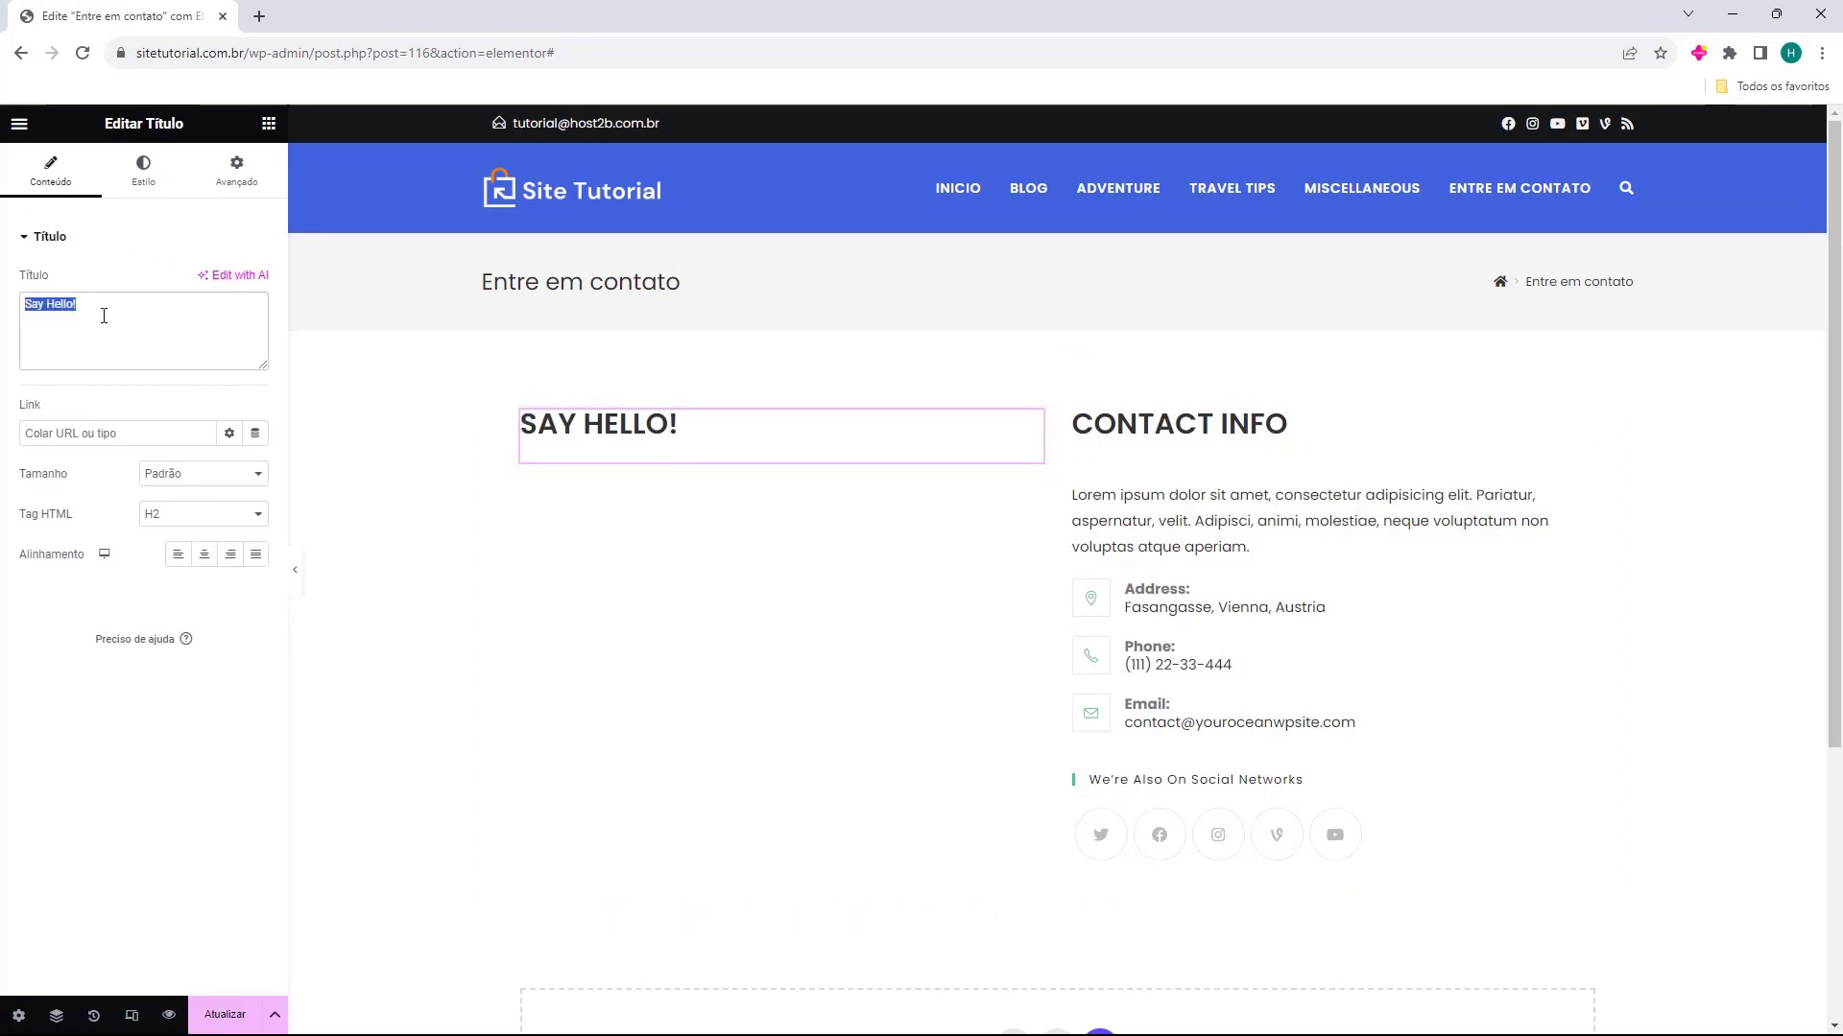
key("BackSpace")
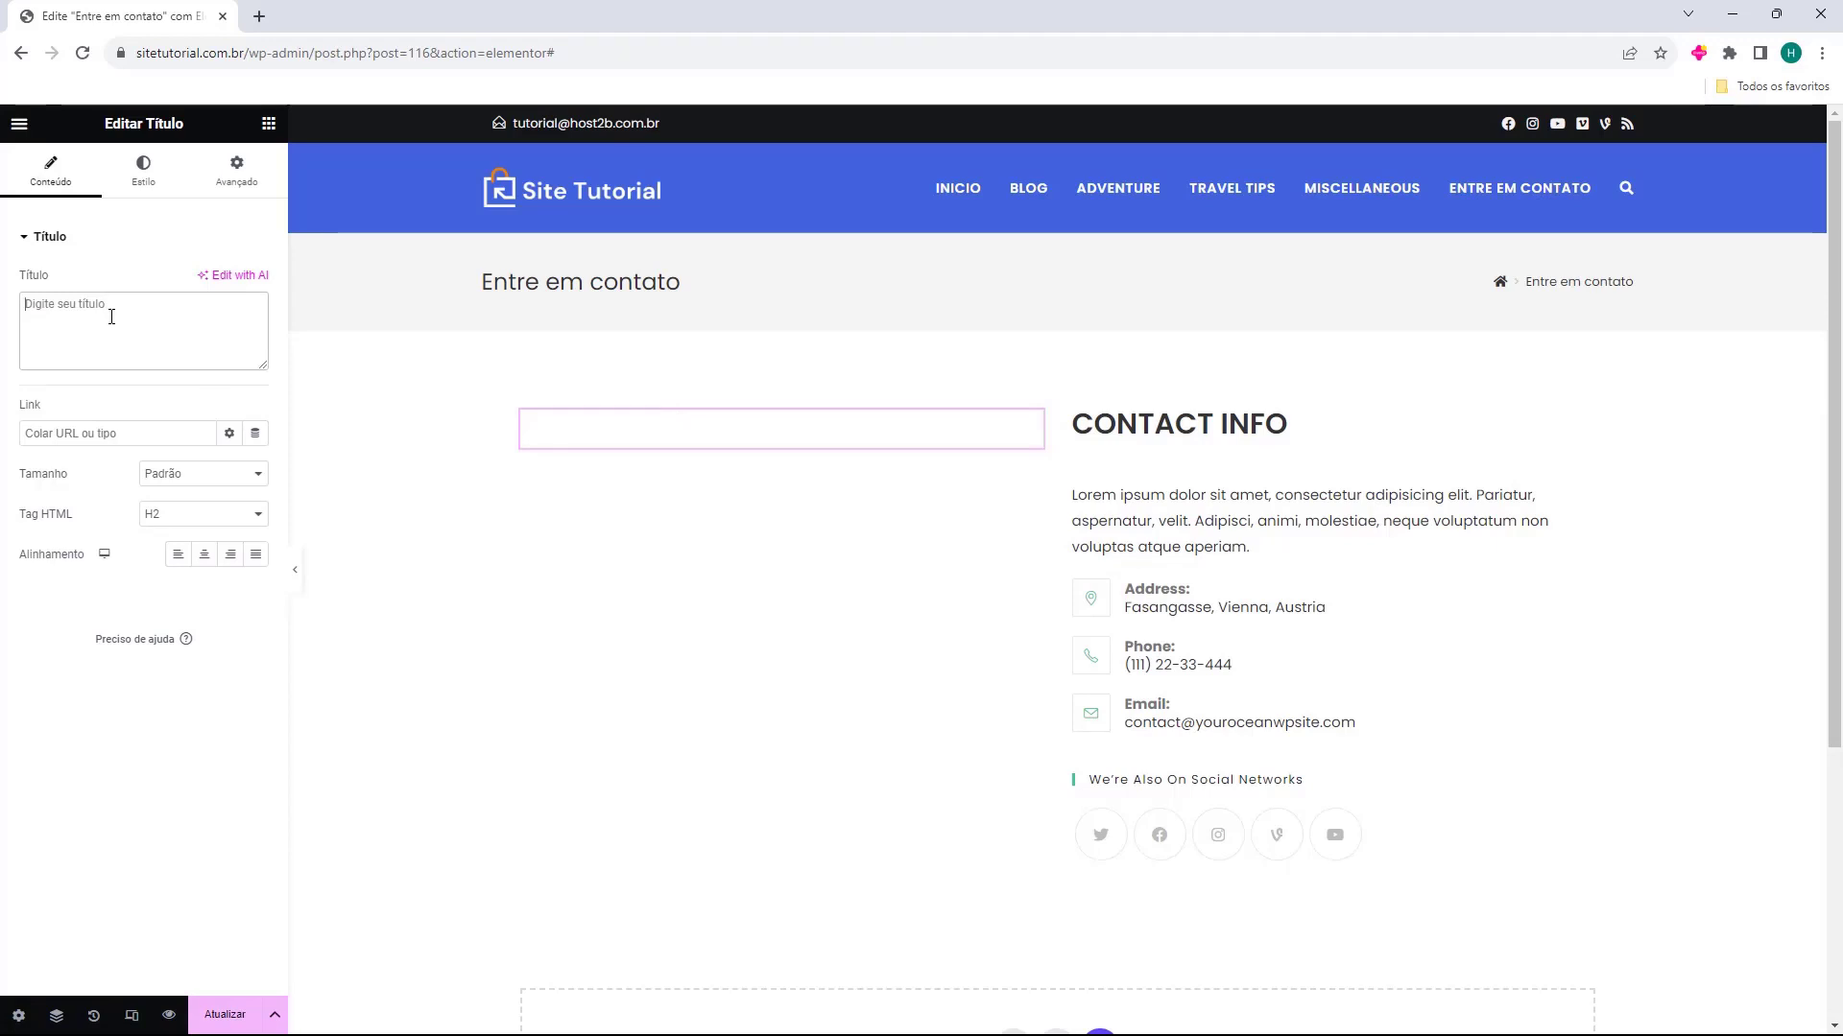
type("Formulário de contato")
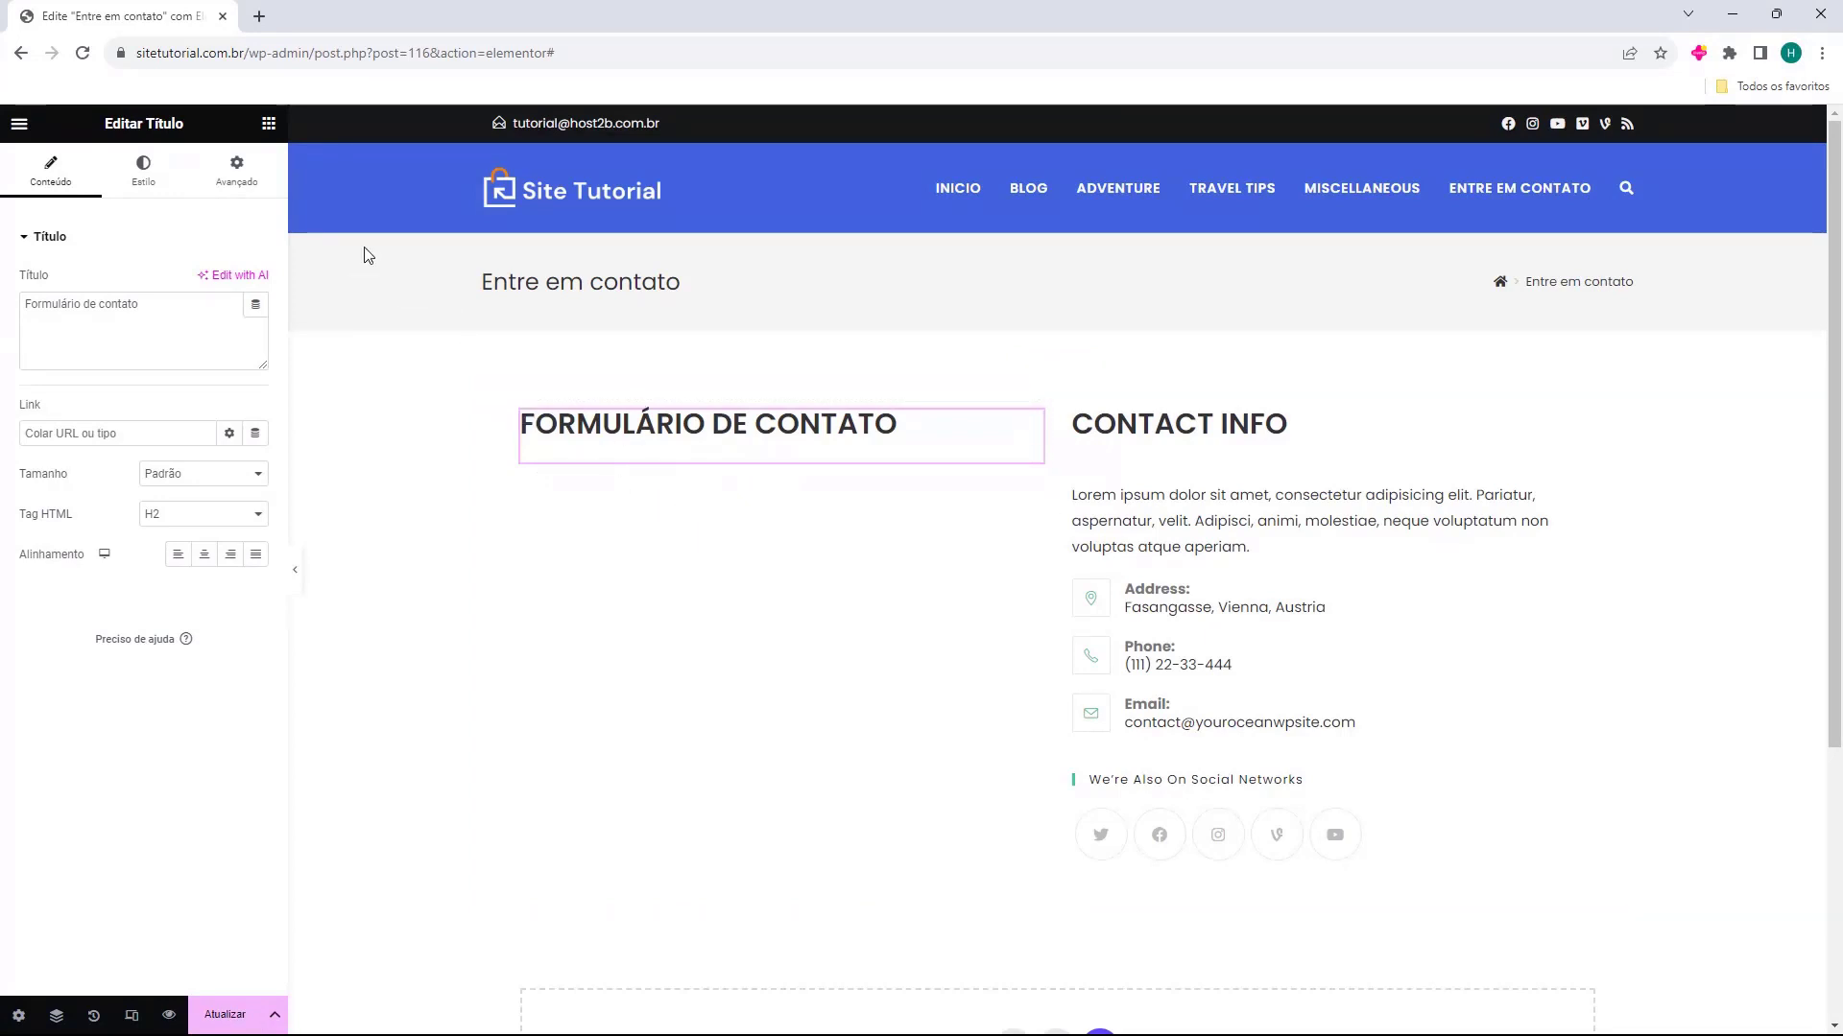
Add a WPForms widget below the "Formulário de contato" heading and select the "Formulario de Contato" form for it
left_click(269, 125)
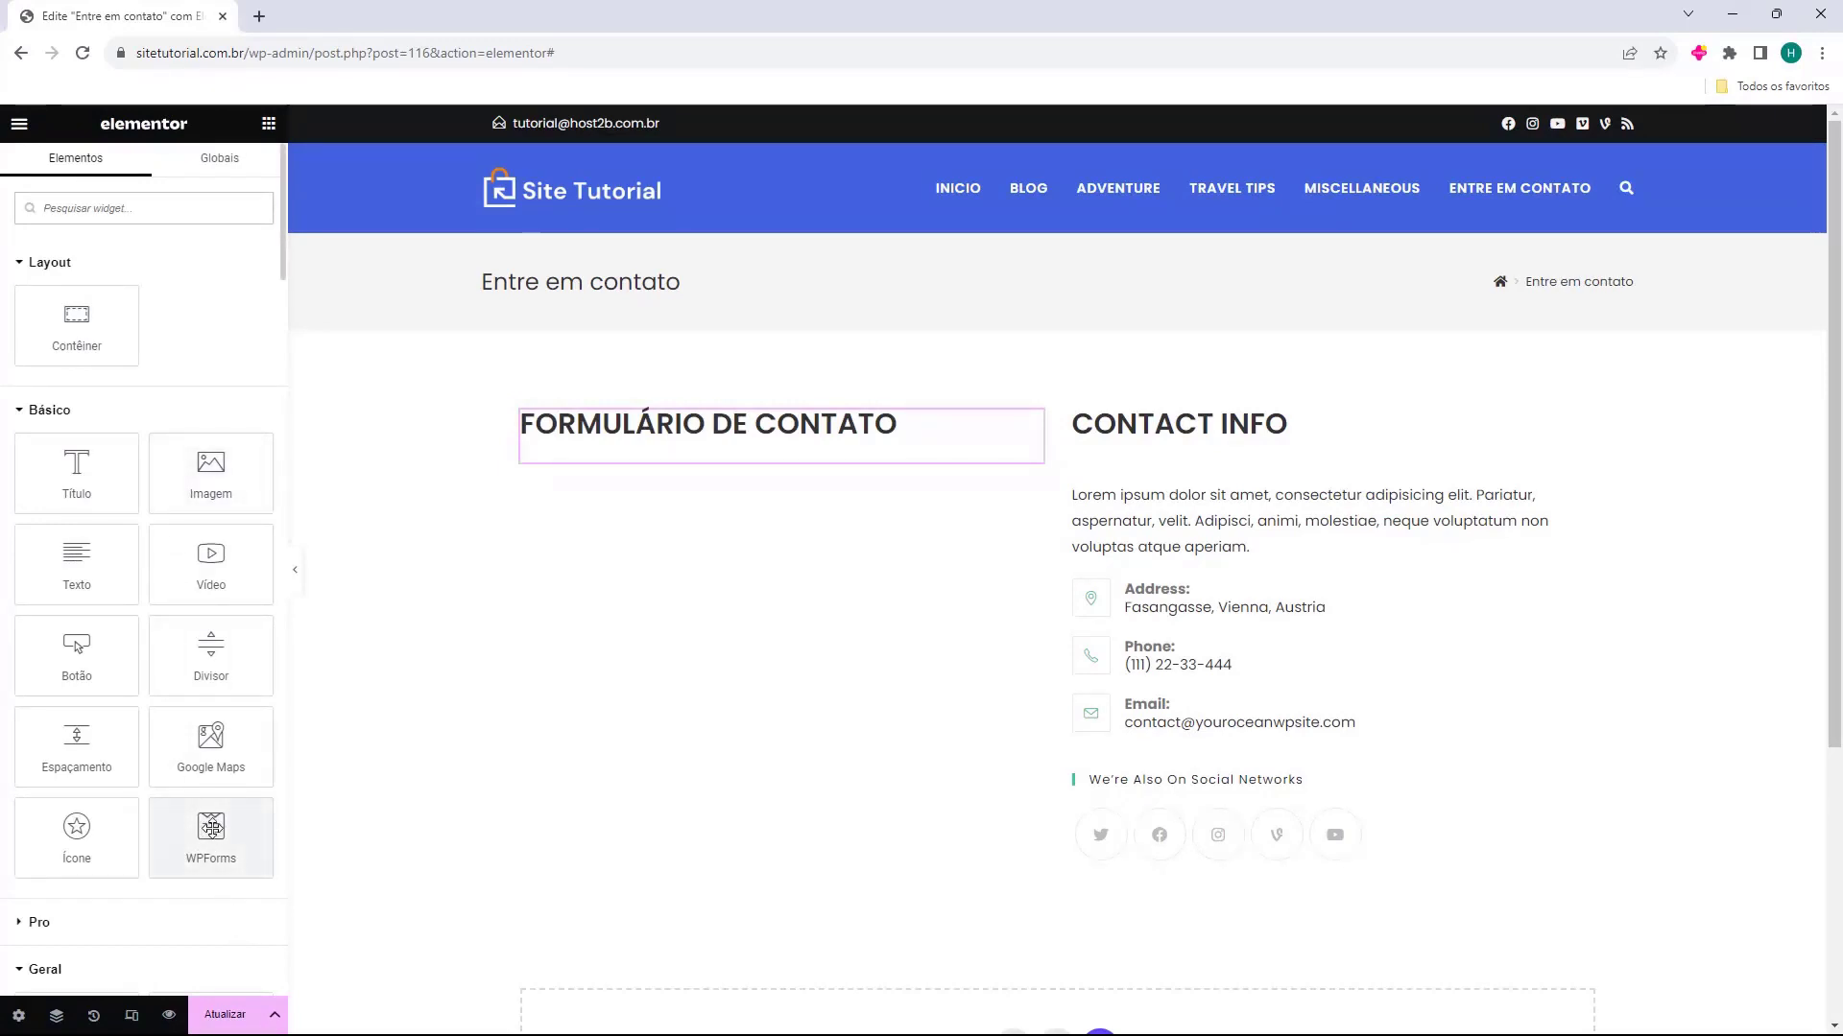
left_click_drag(202, 834, 668, 461)
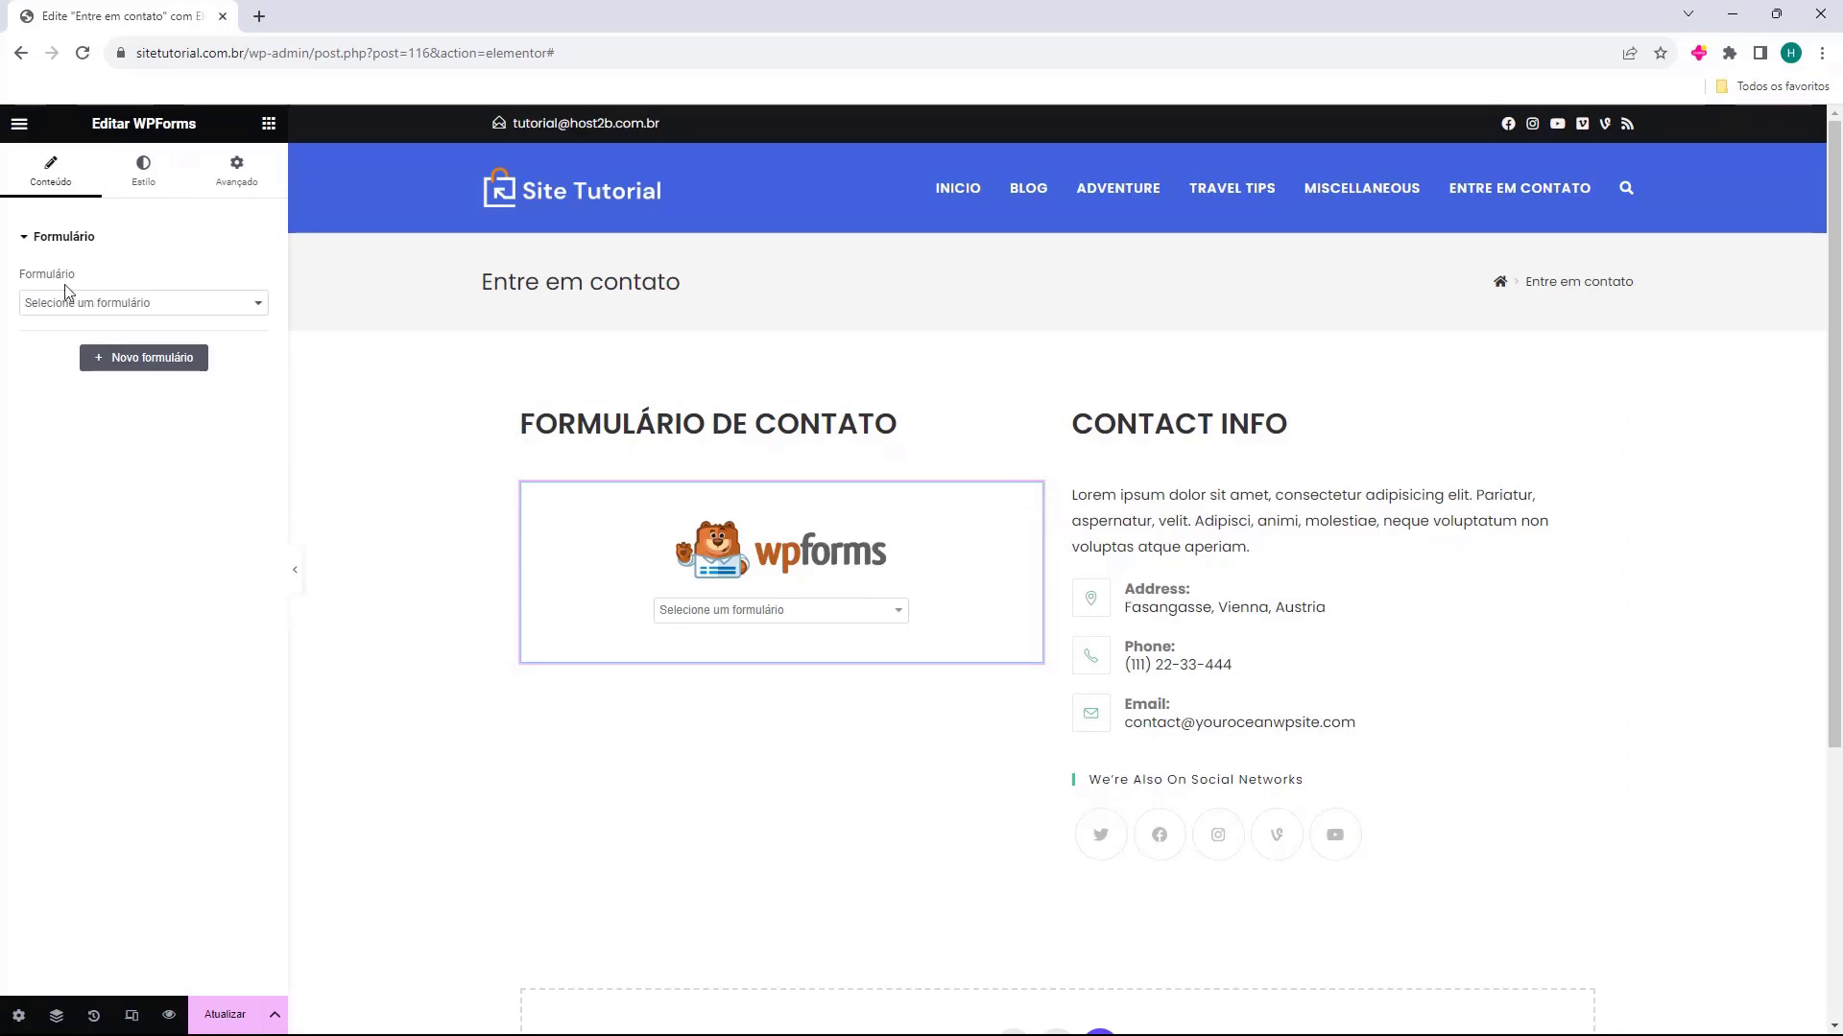
left_click_drag(20, 278, 54, 277)
left_click(41, 303)
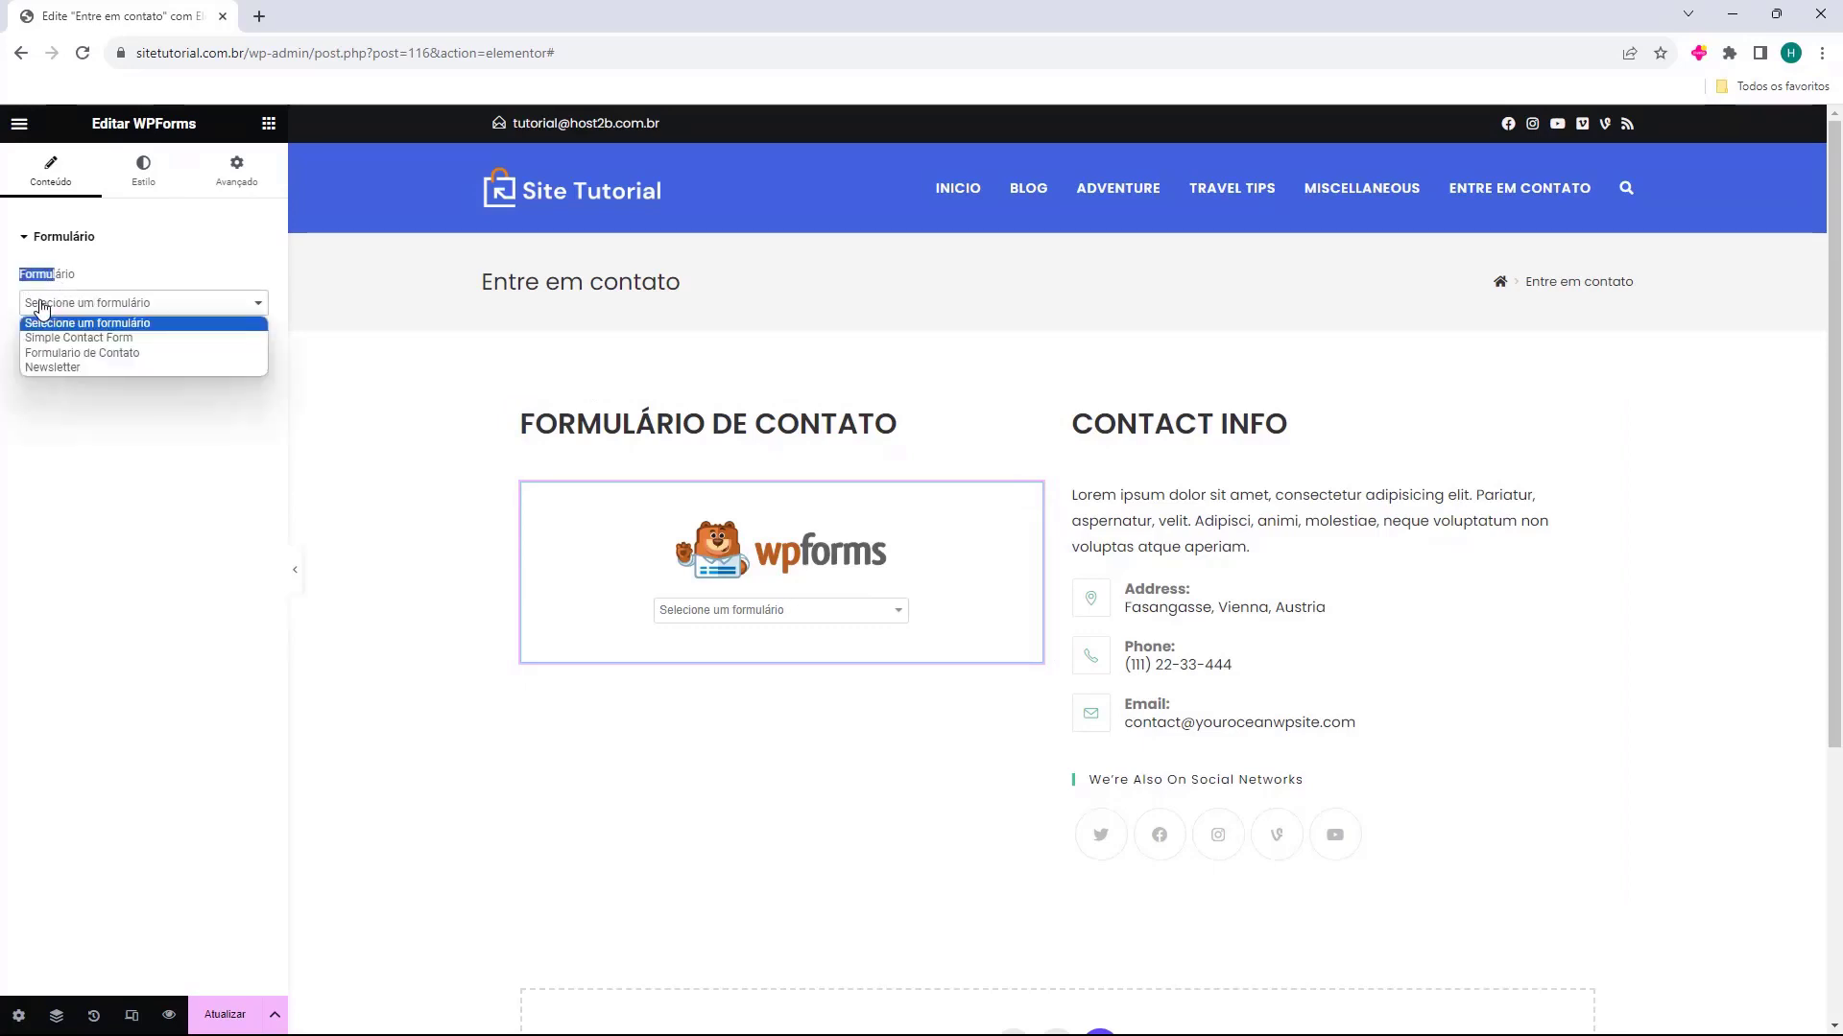
left_click(57, 353)
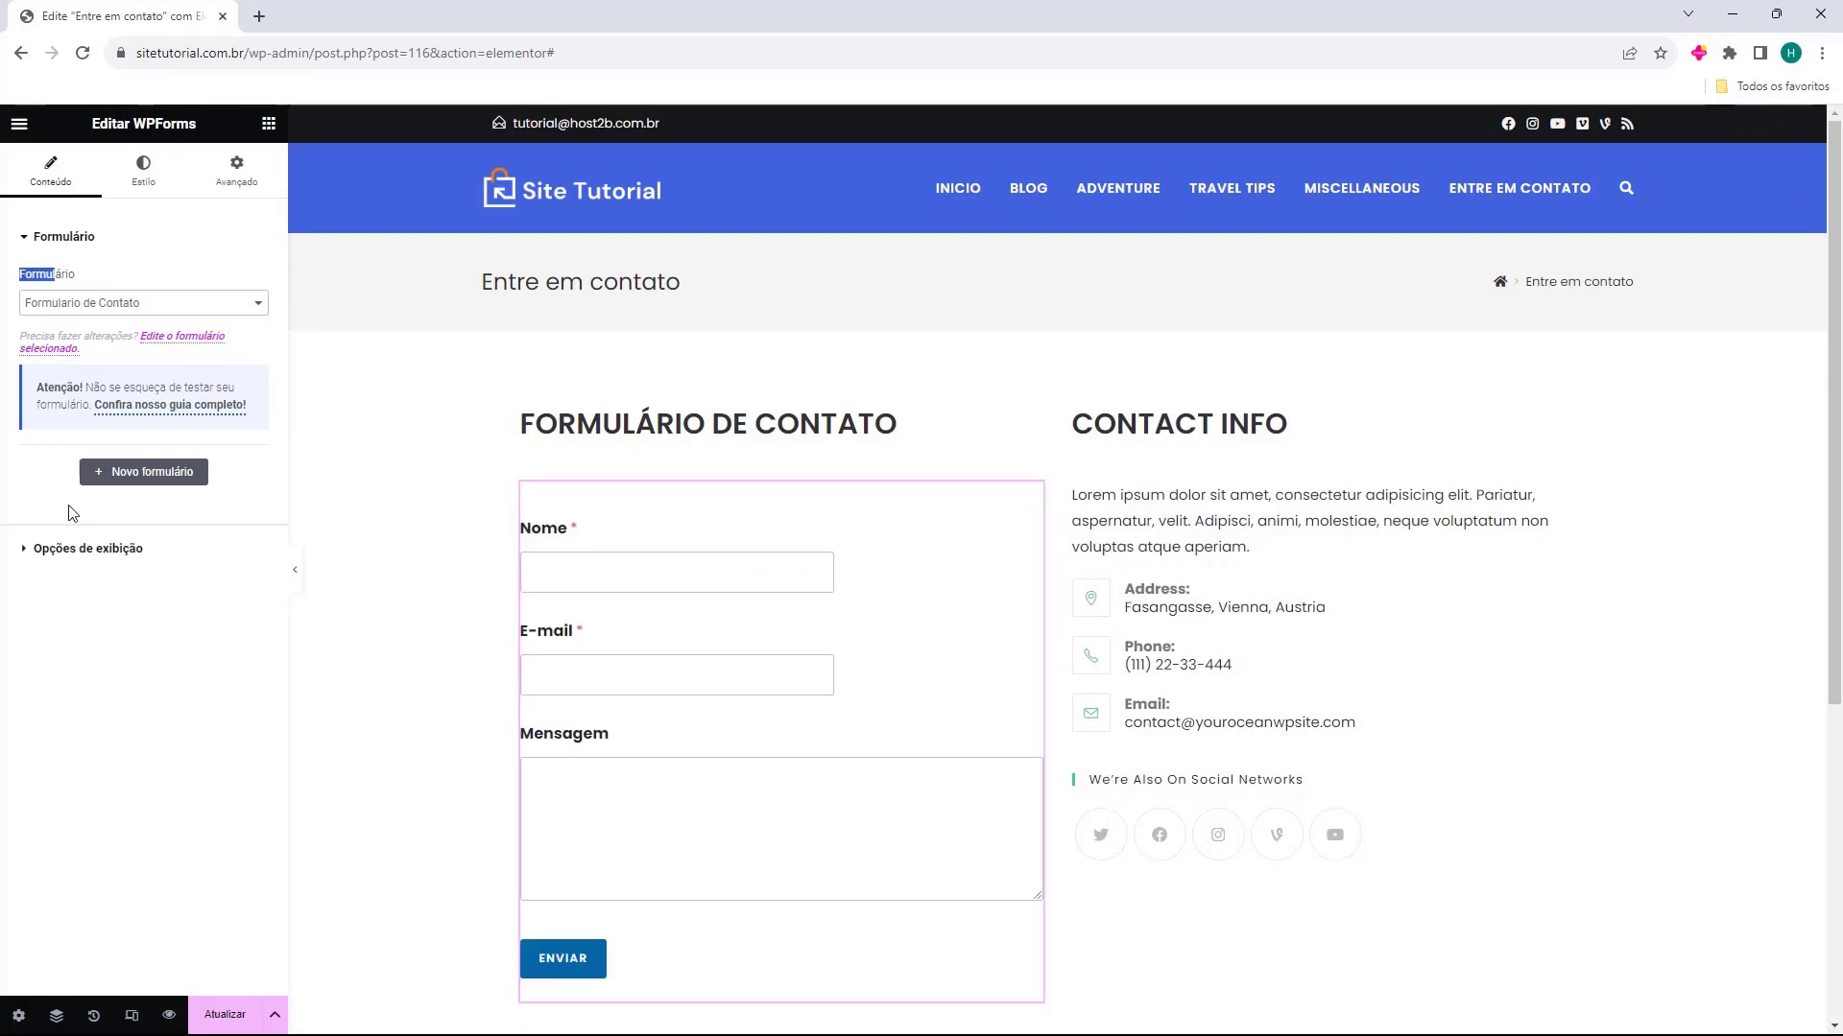
left_click(447, 602)
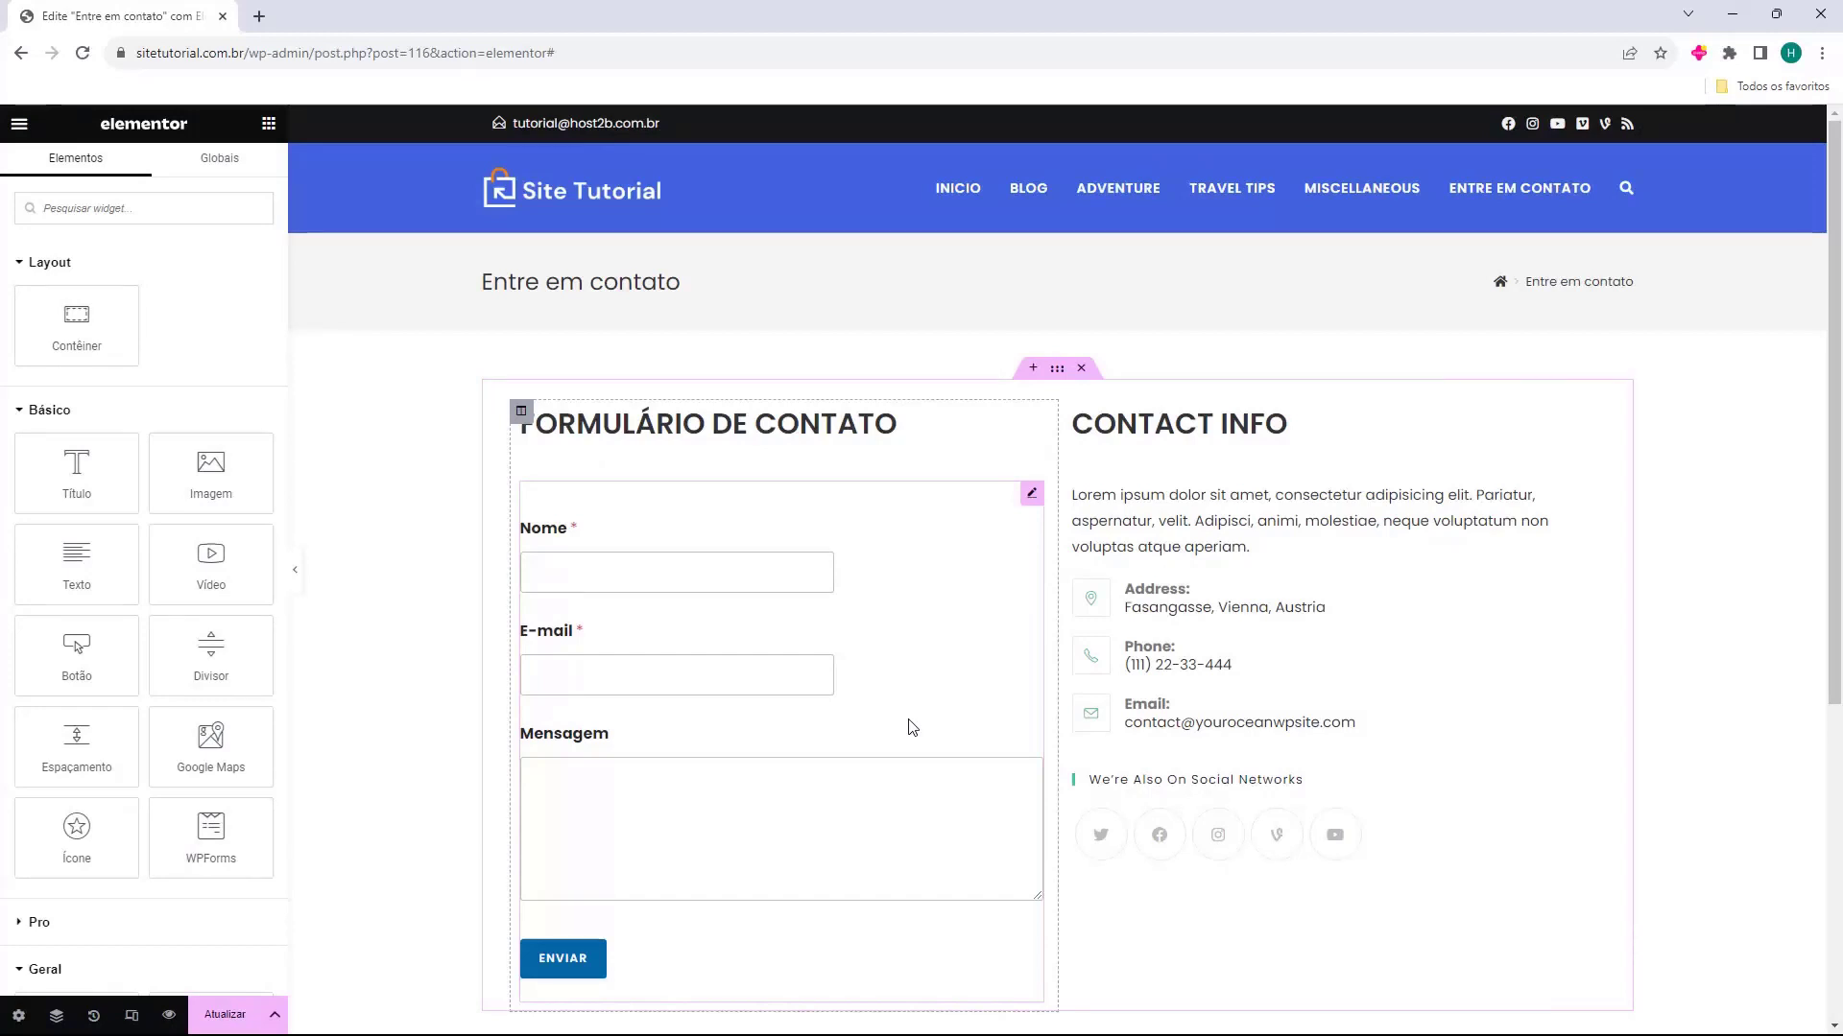
Replace the "Contact Info" heading text with "Informações de Contato"
scroll(856, 645, "down", 3)
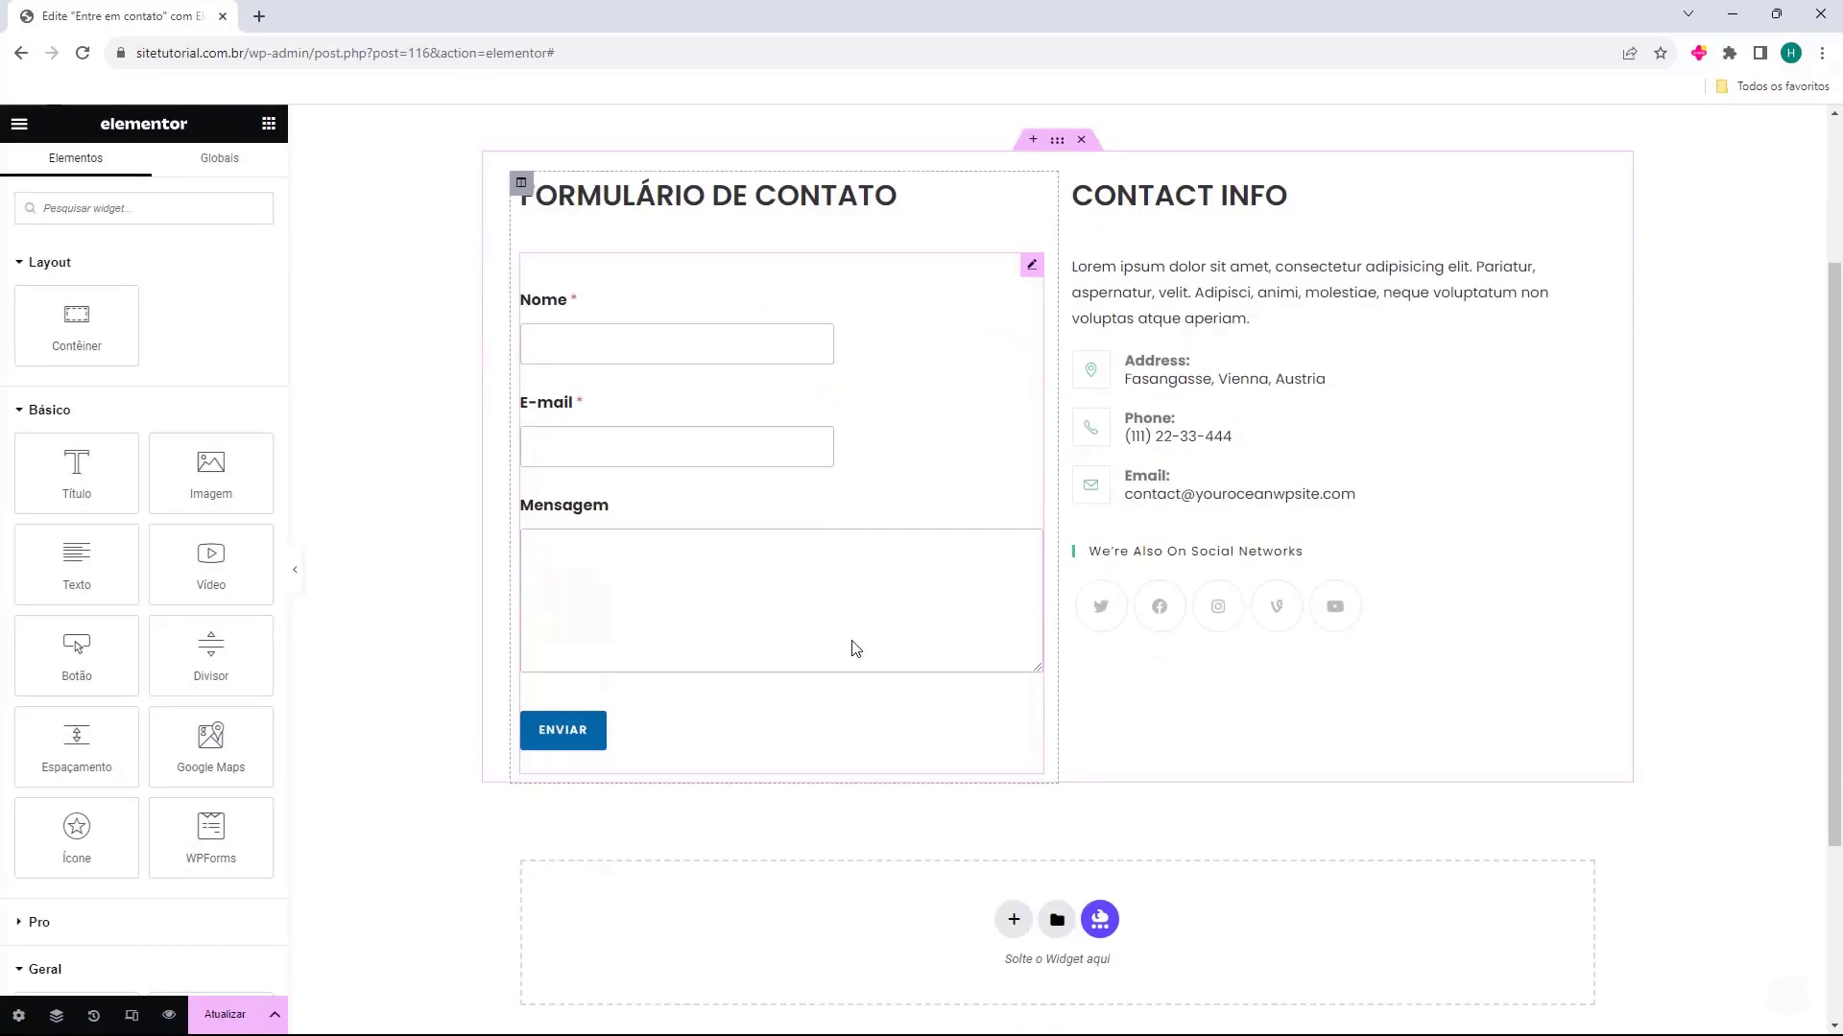
scroll(1131, 573, "up", 2)
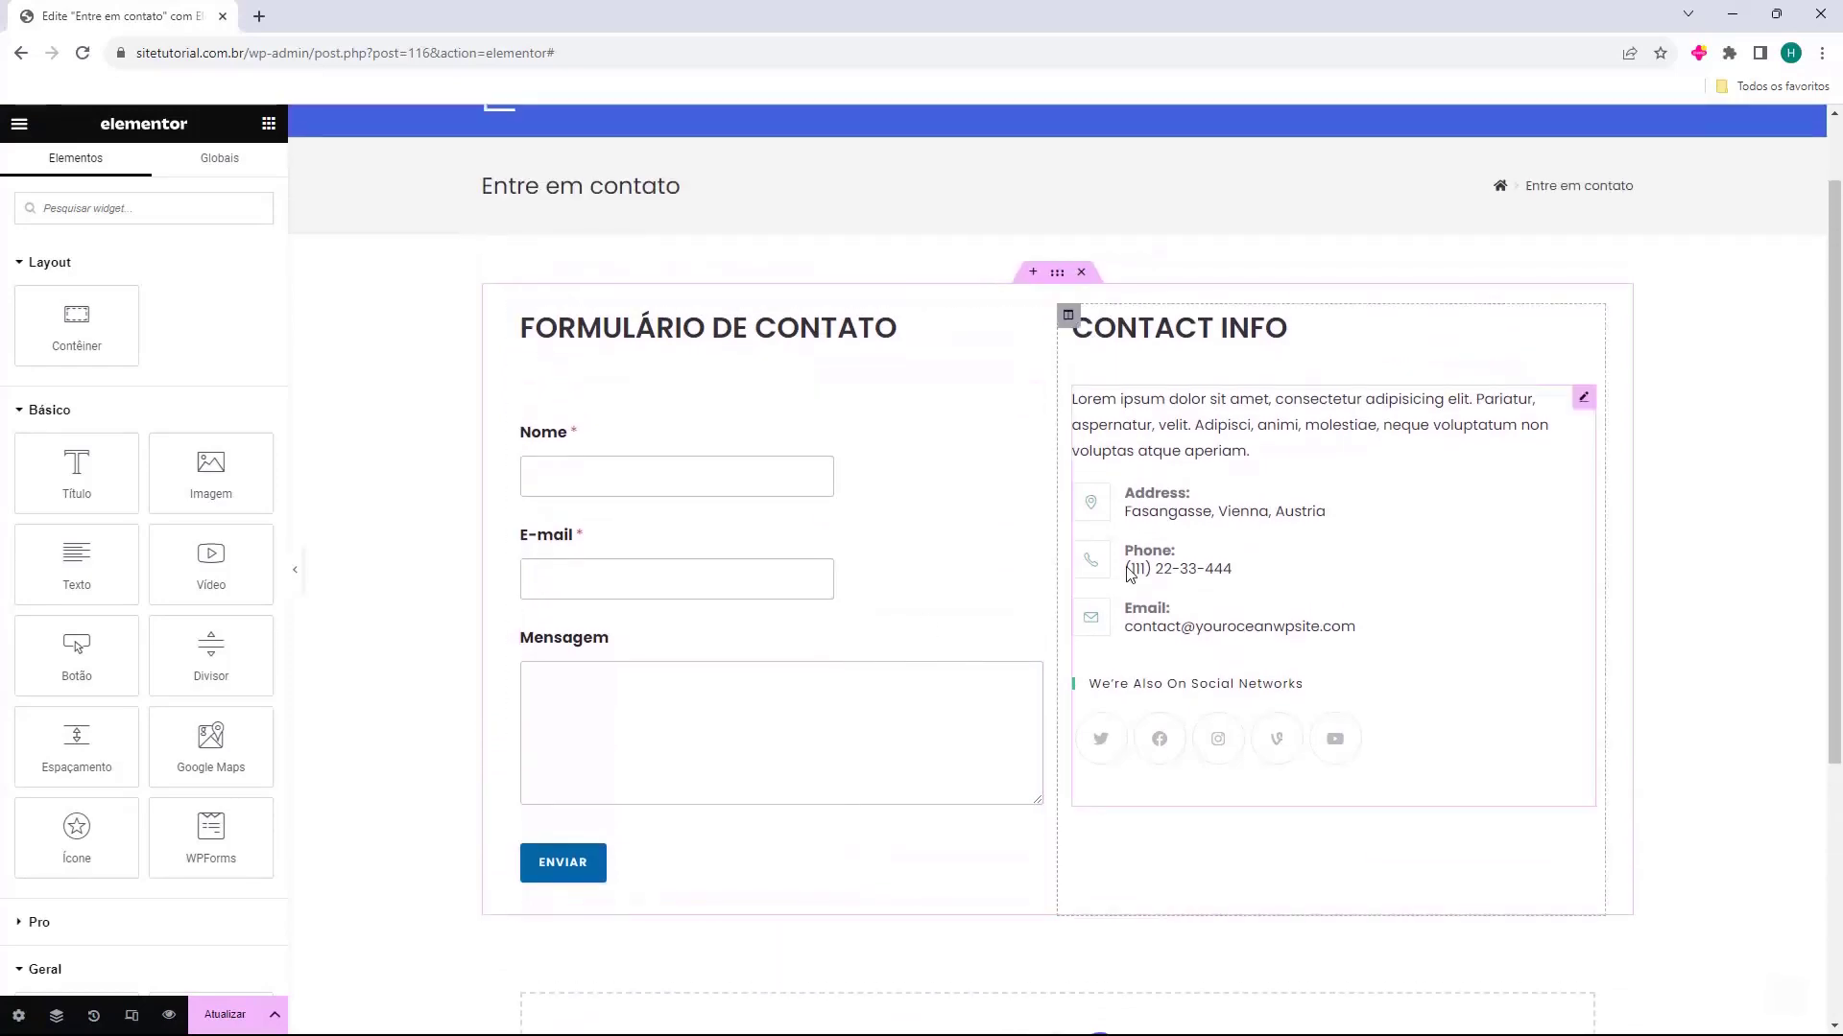
left_click(1155, 332)
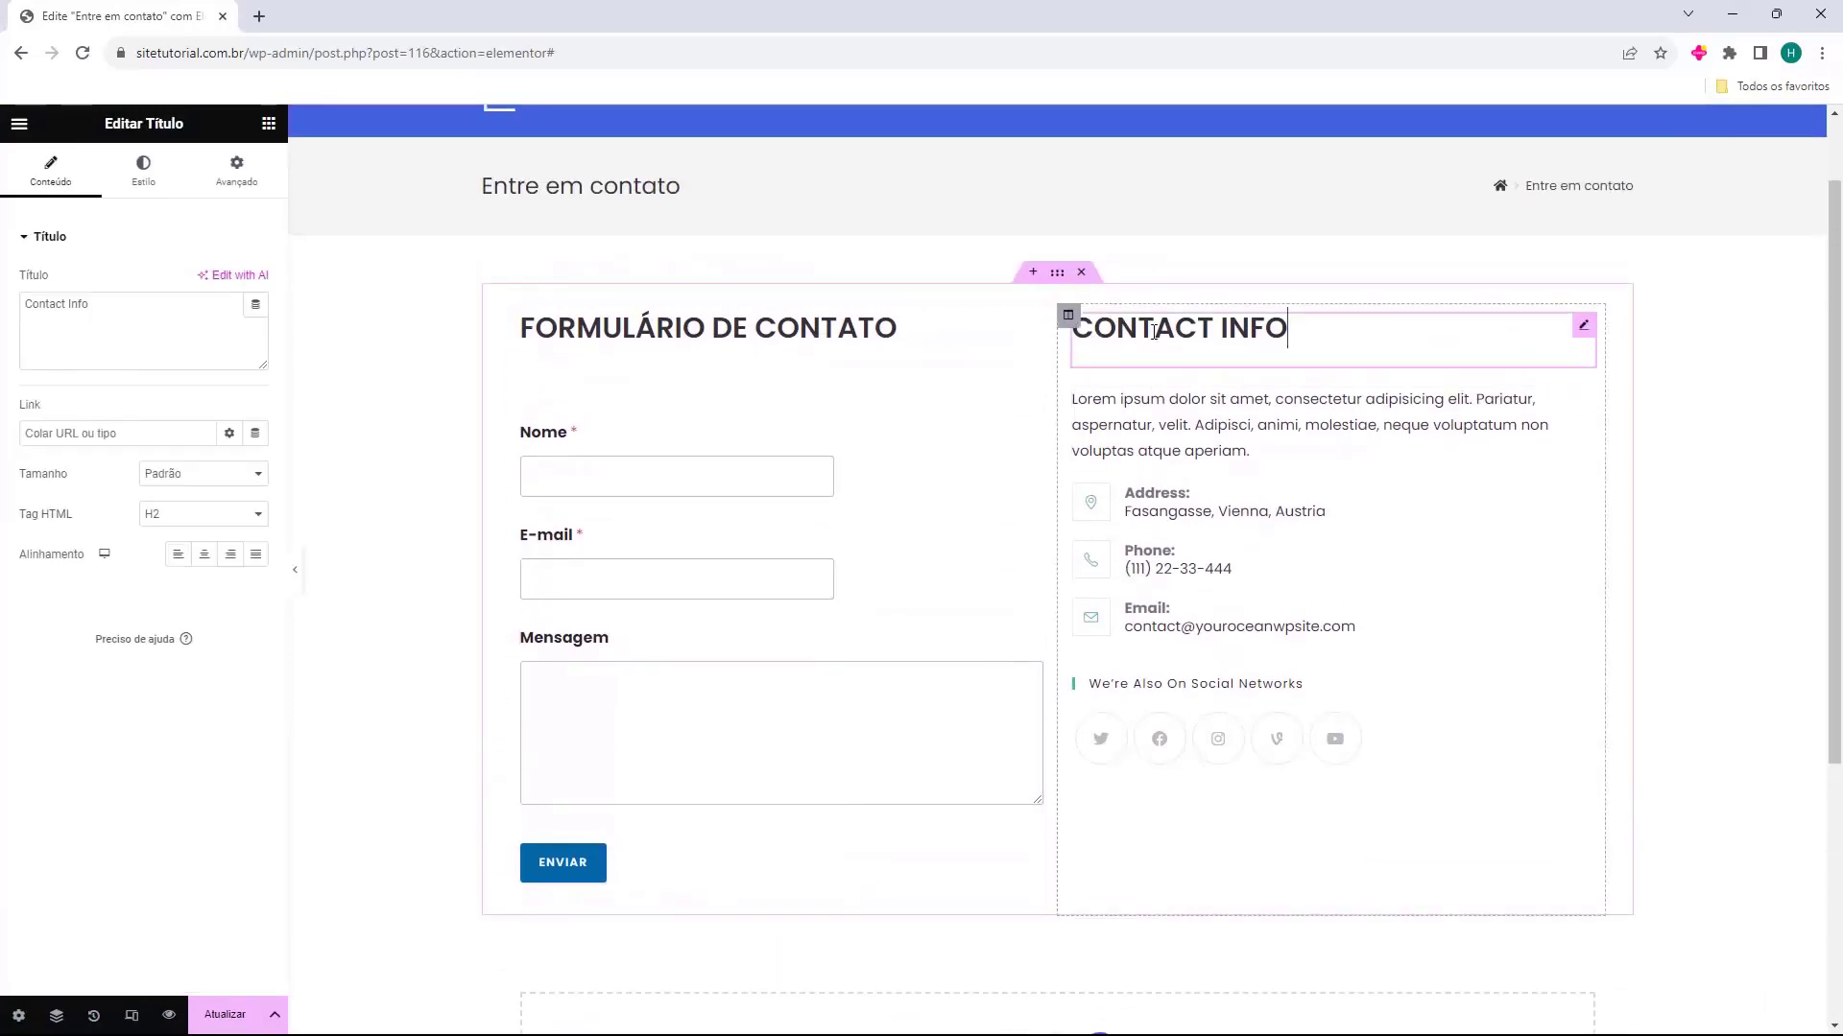
triple_click(92, 321)
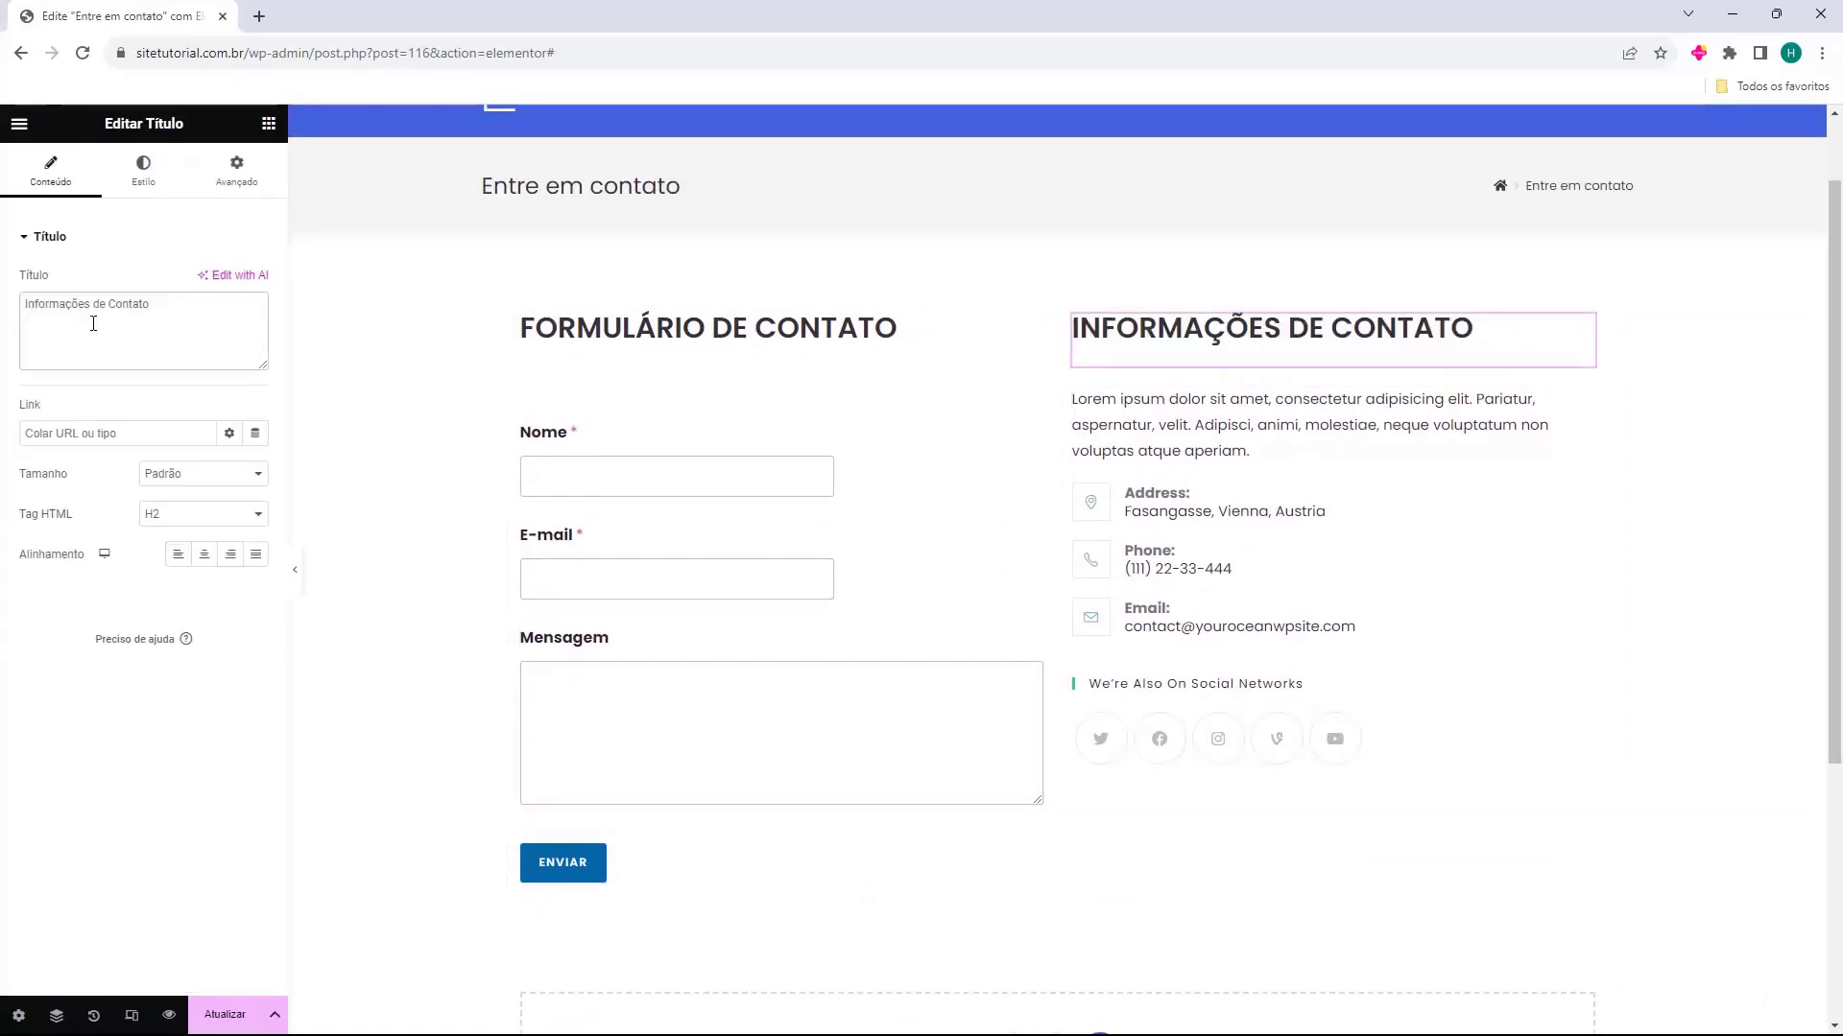
left_click(1305, 408)
left_click(1217, 340)
Inspect the sidebar options of the widget below the "Informações de Contato" heading, keeping Contact Page selected
left_click(1163, 442)
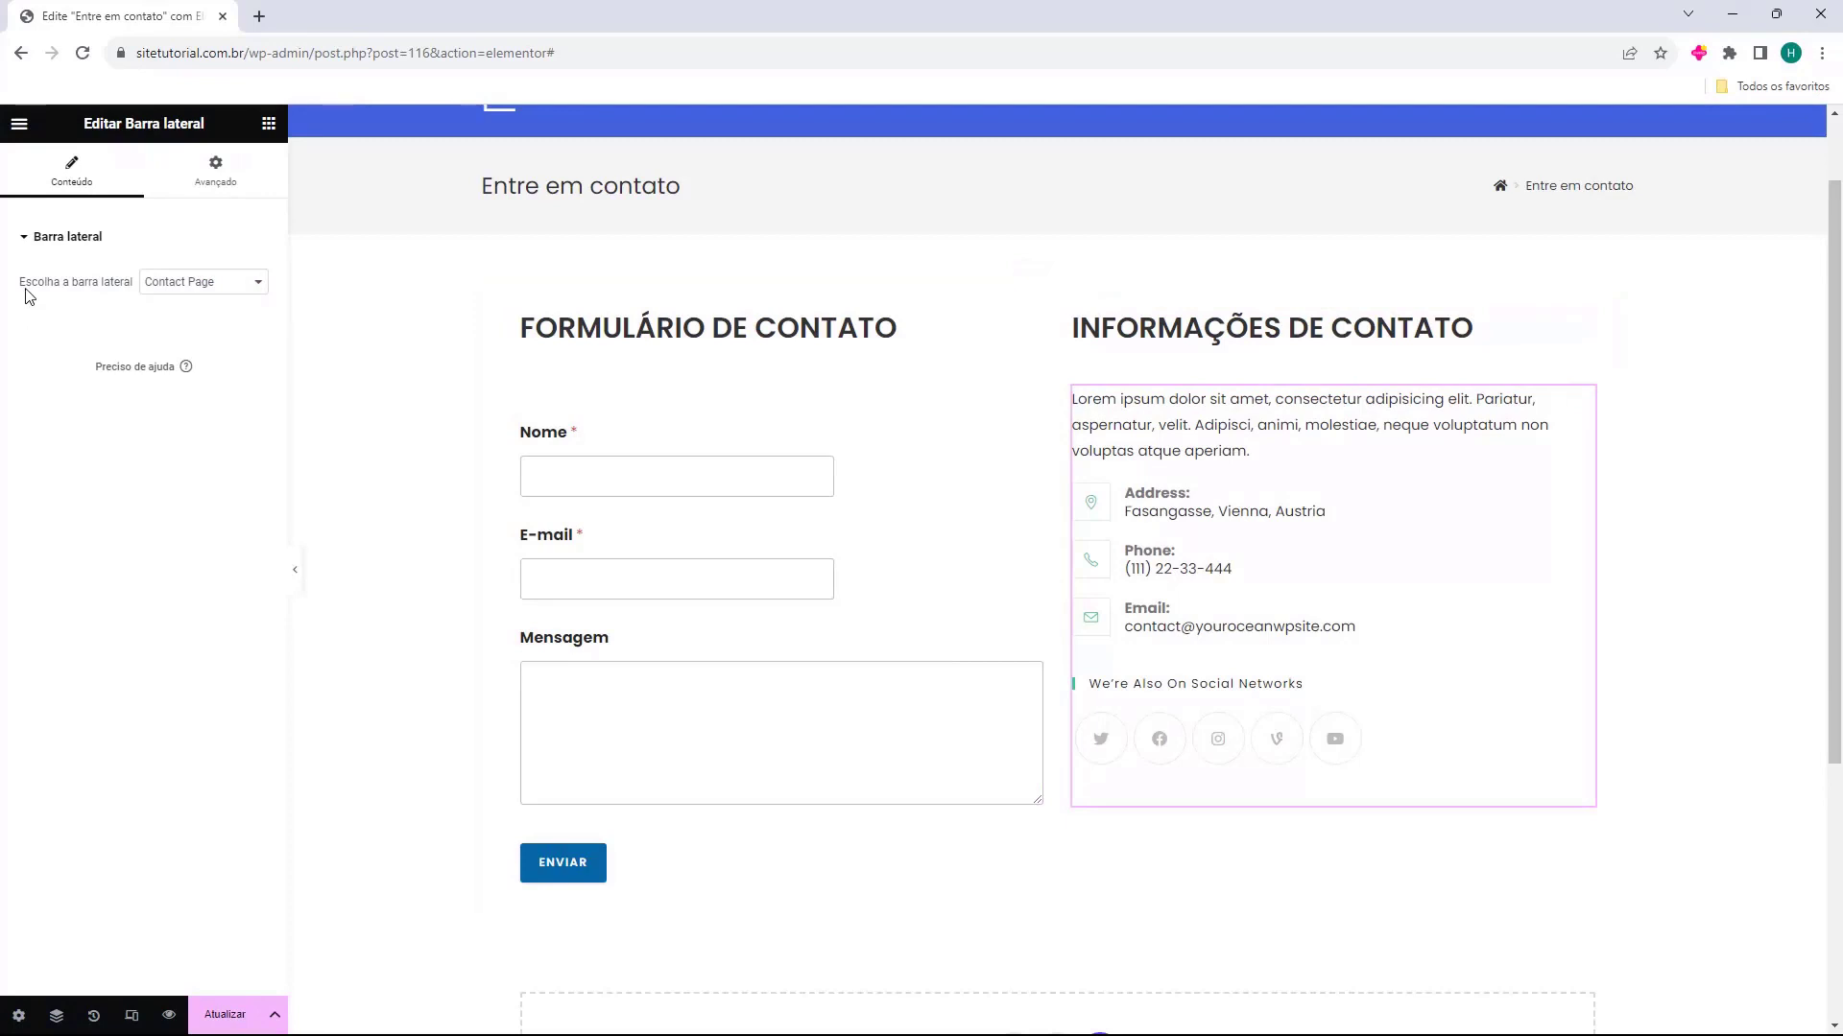
left_click_drag(26, 295, 85, 288)
left_click(204, 282)
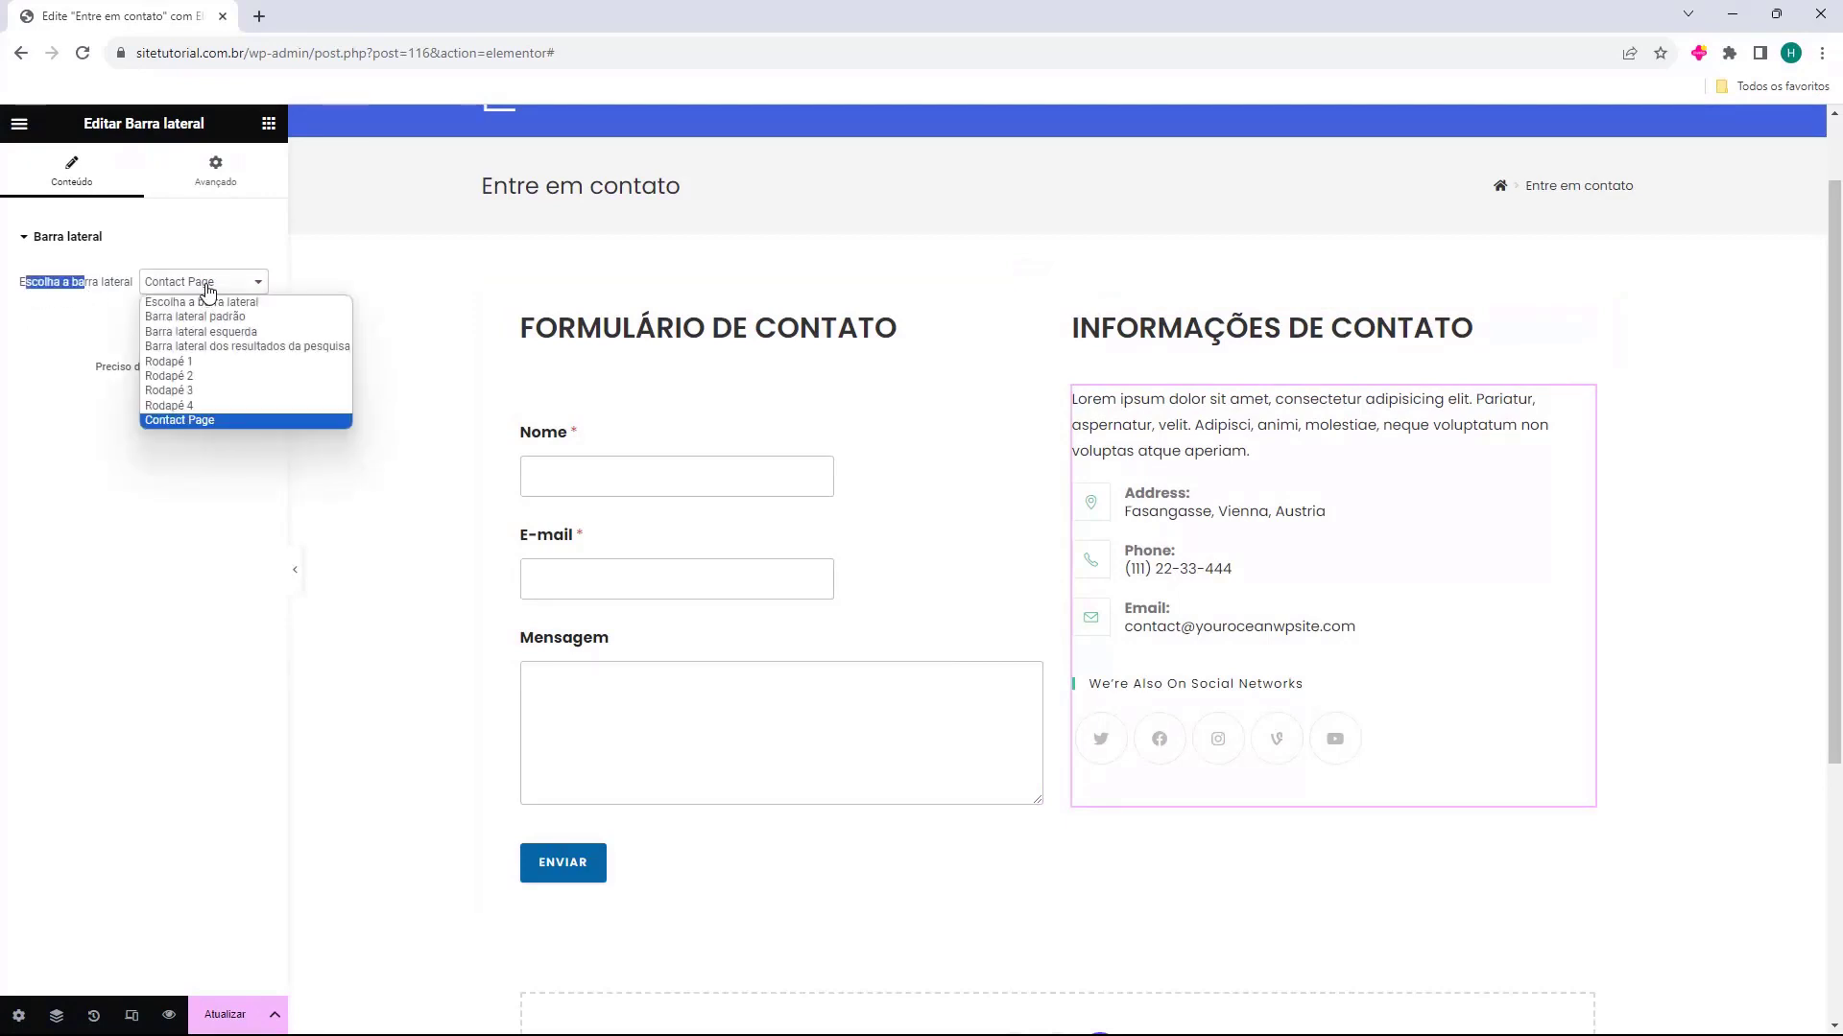
left_click(196, 421)
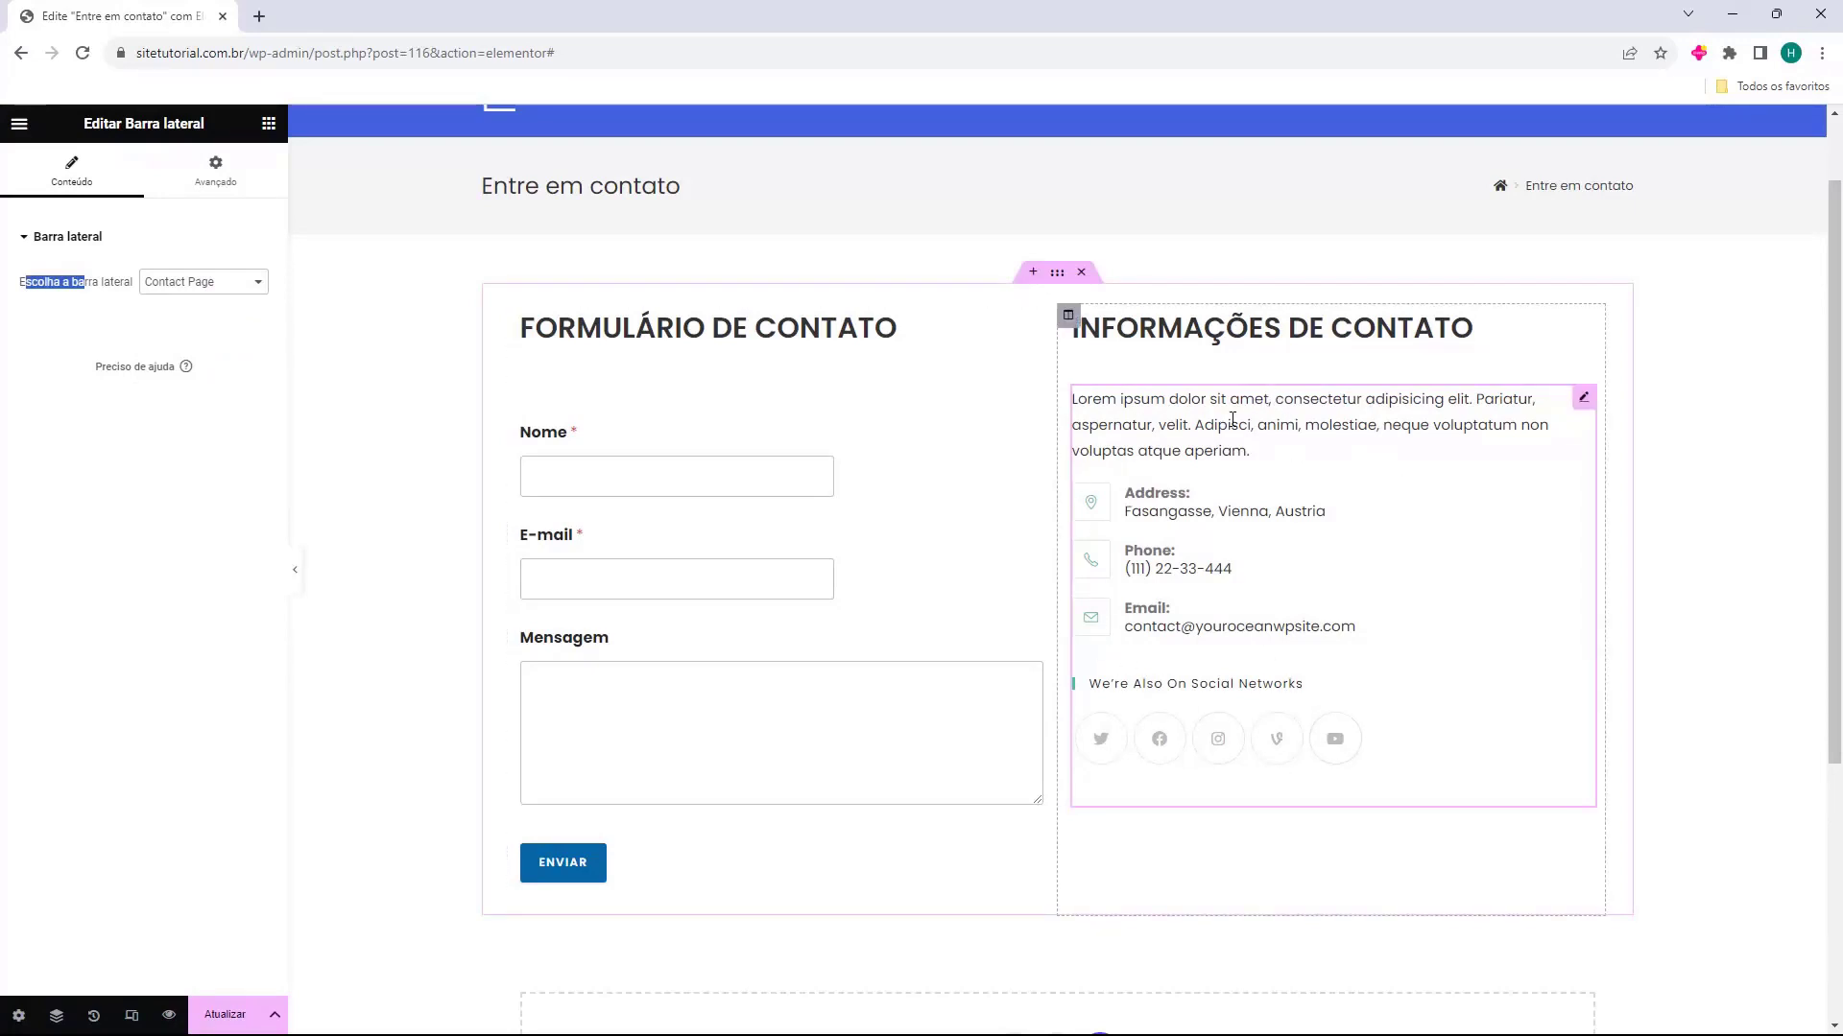
Add a text widget below the sidebar widget in the contact information column and fill it with a Lorem ipsum paragraph
left_click(268, 123)
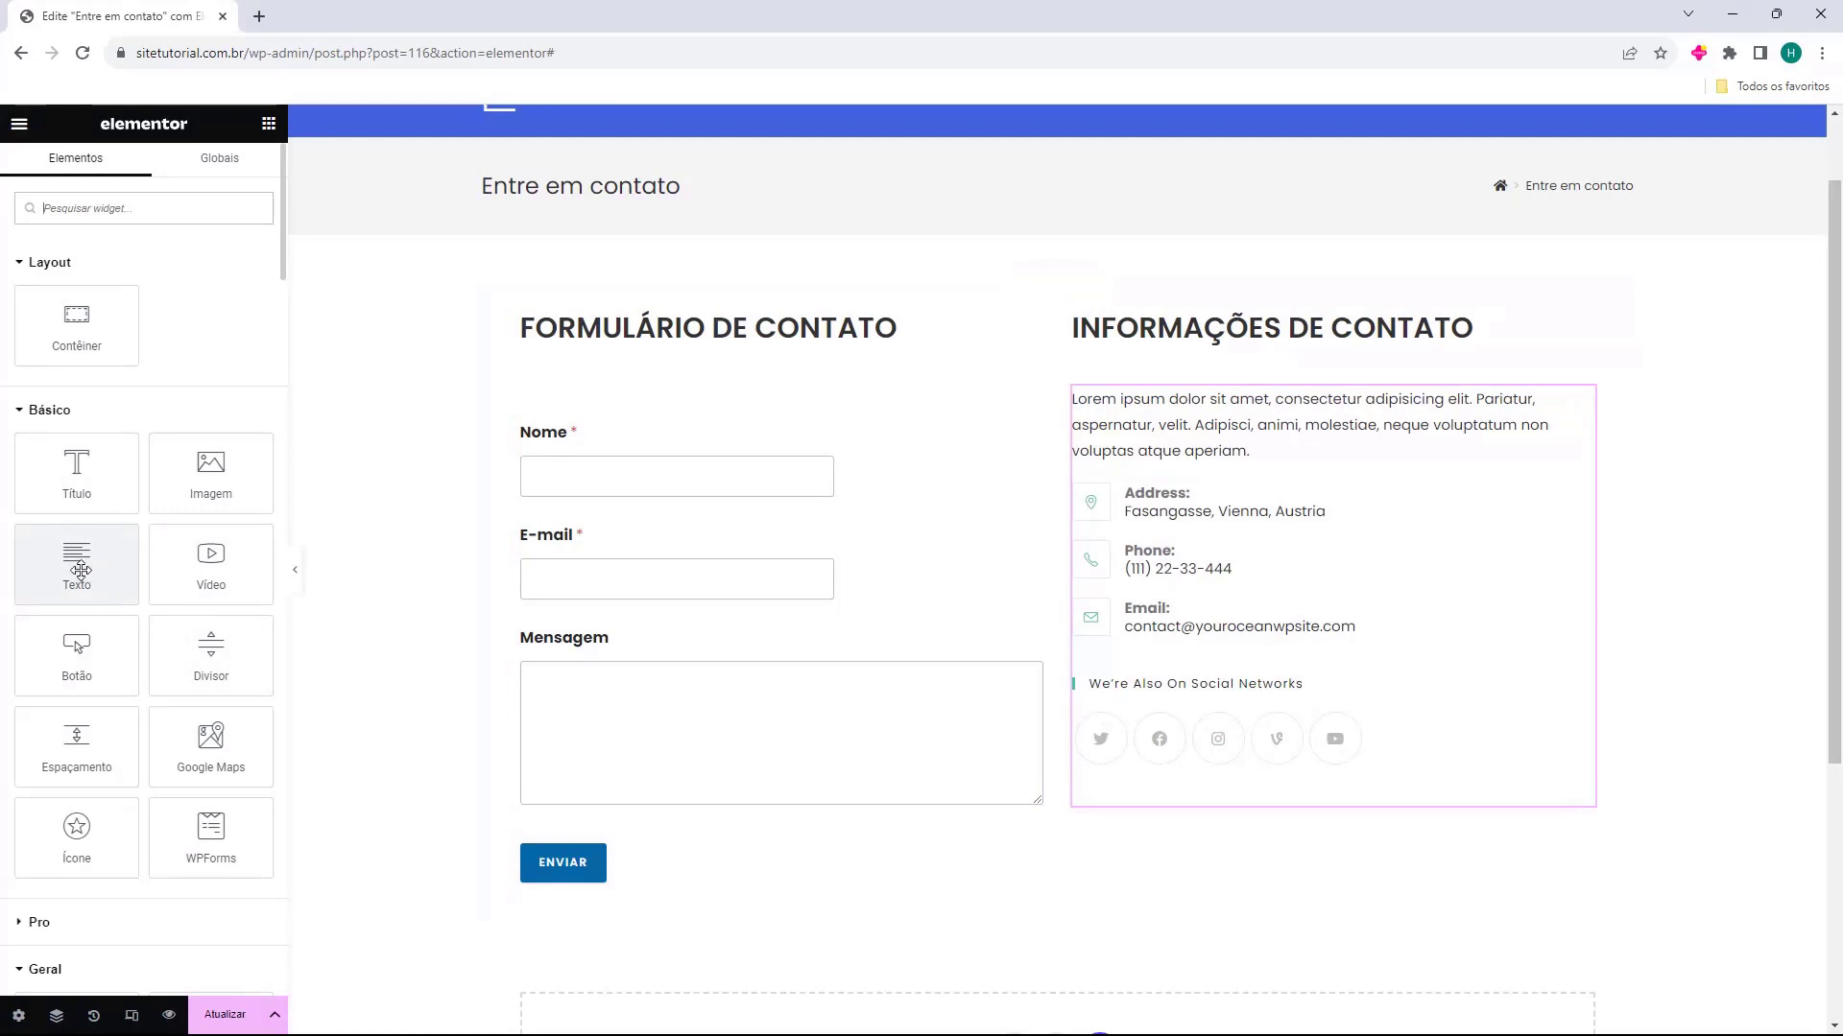
left_click_drag(77, 564, 1179, 807)
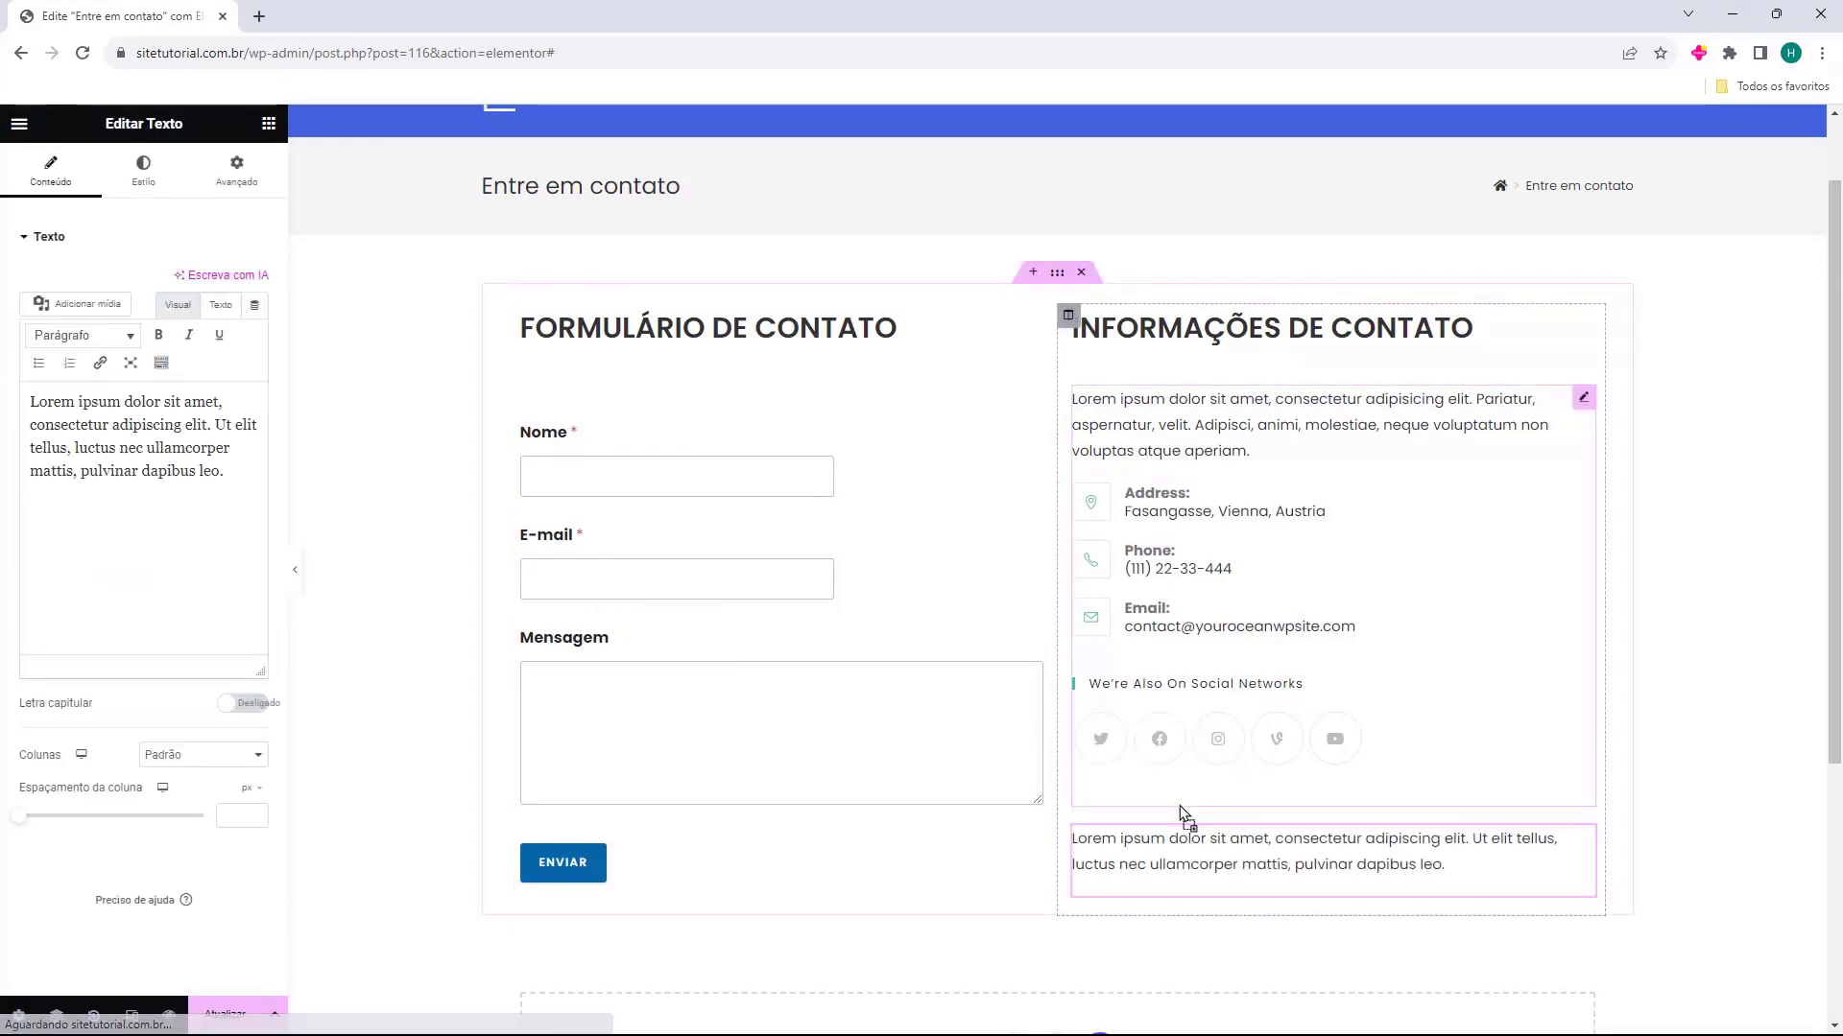
scroll(1182, 729, "down", 2)
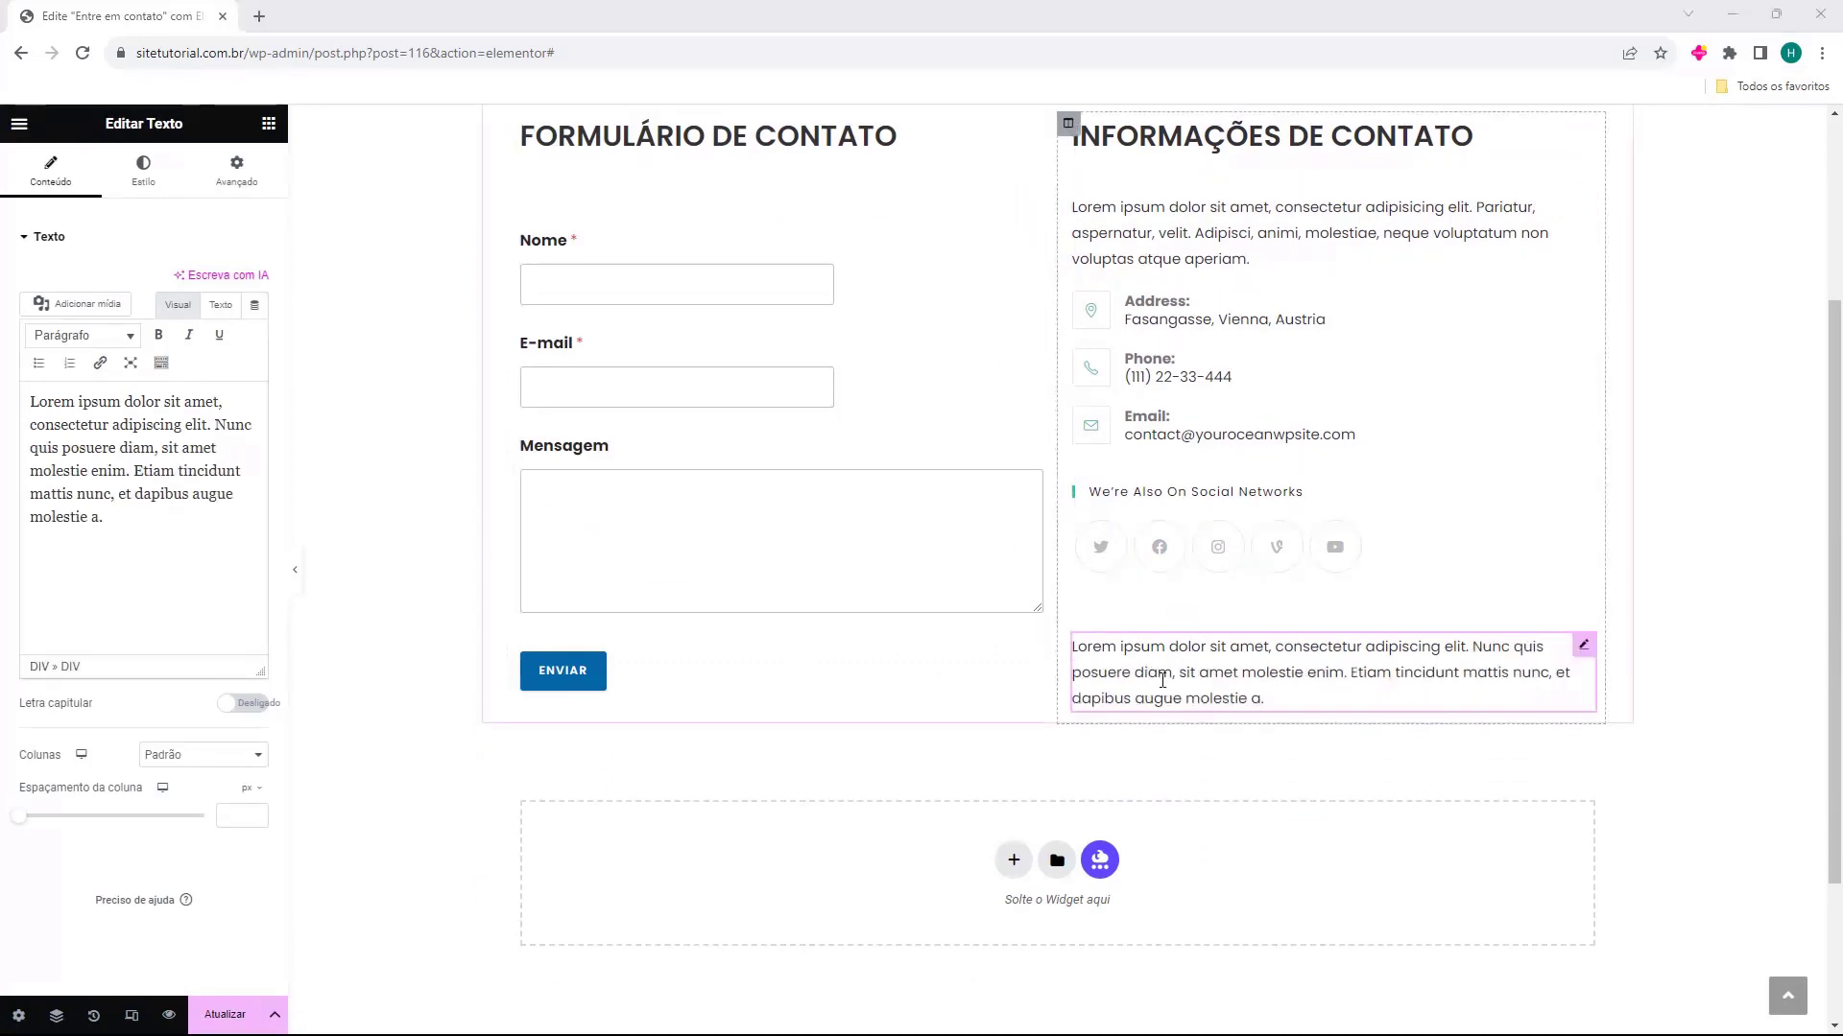
Add a second text widget below the Lorem ipsum paragraph and replace its placeholder with "Endereço:" and the street address beneath it
left_click(269, 122)
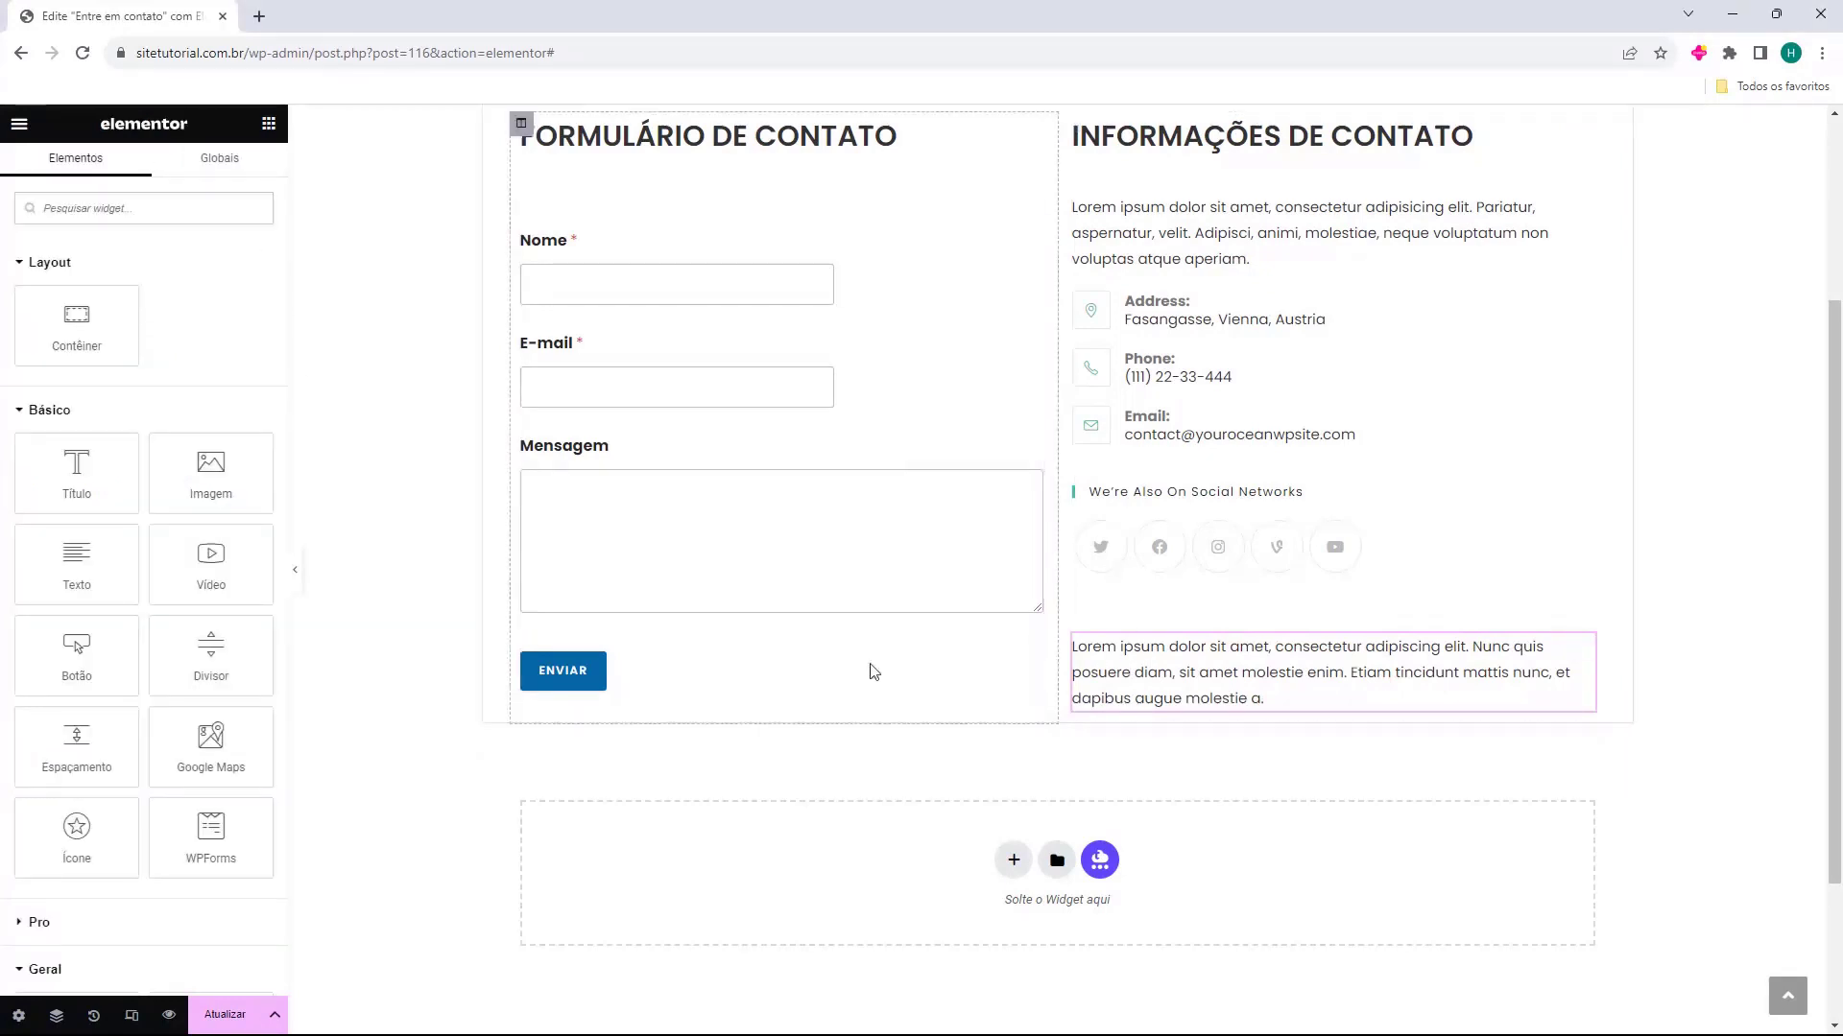
left_click_drag(75, 555, 1137, 708)
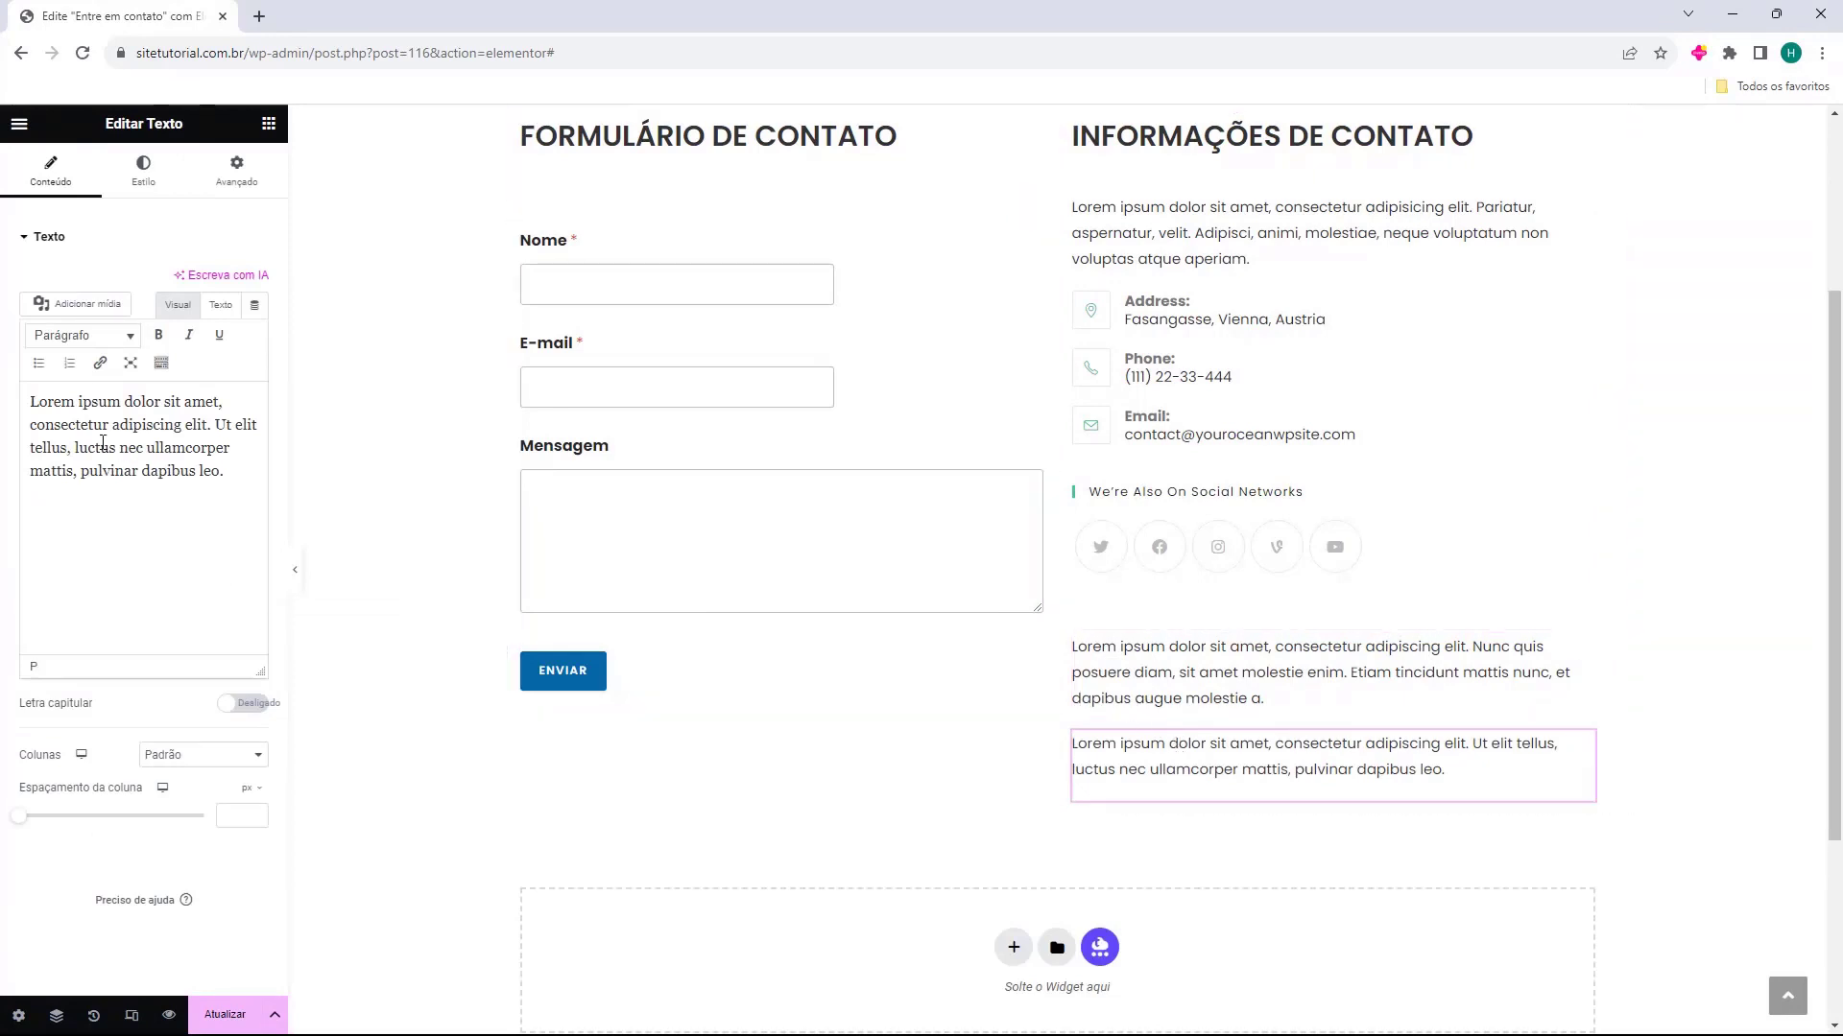
triple_click(55, 420)
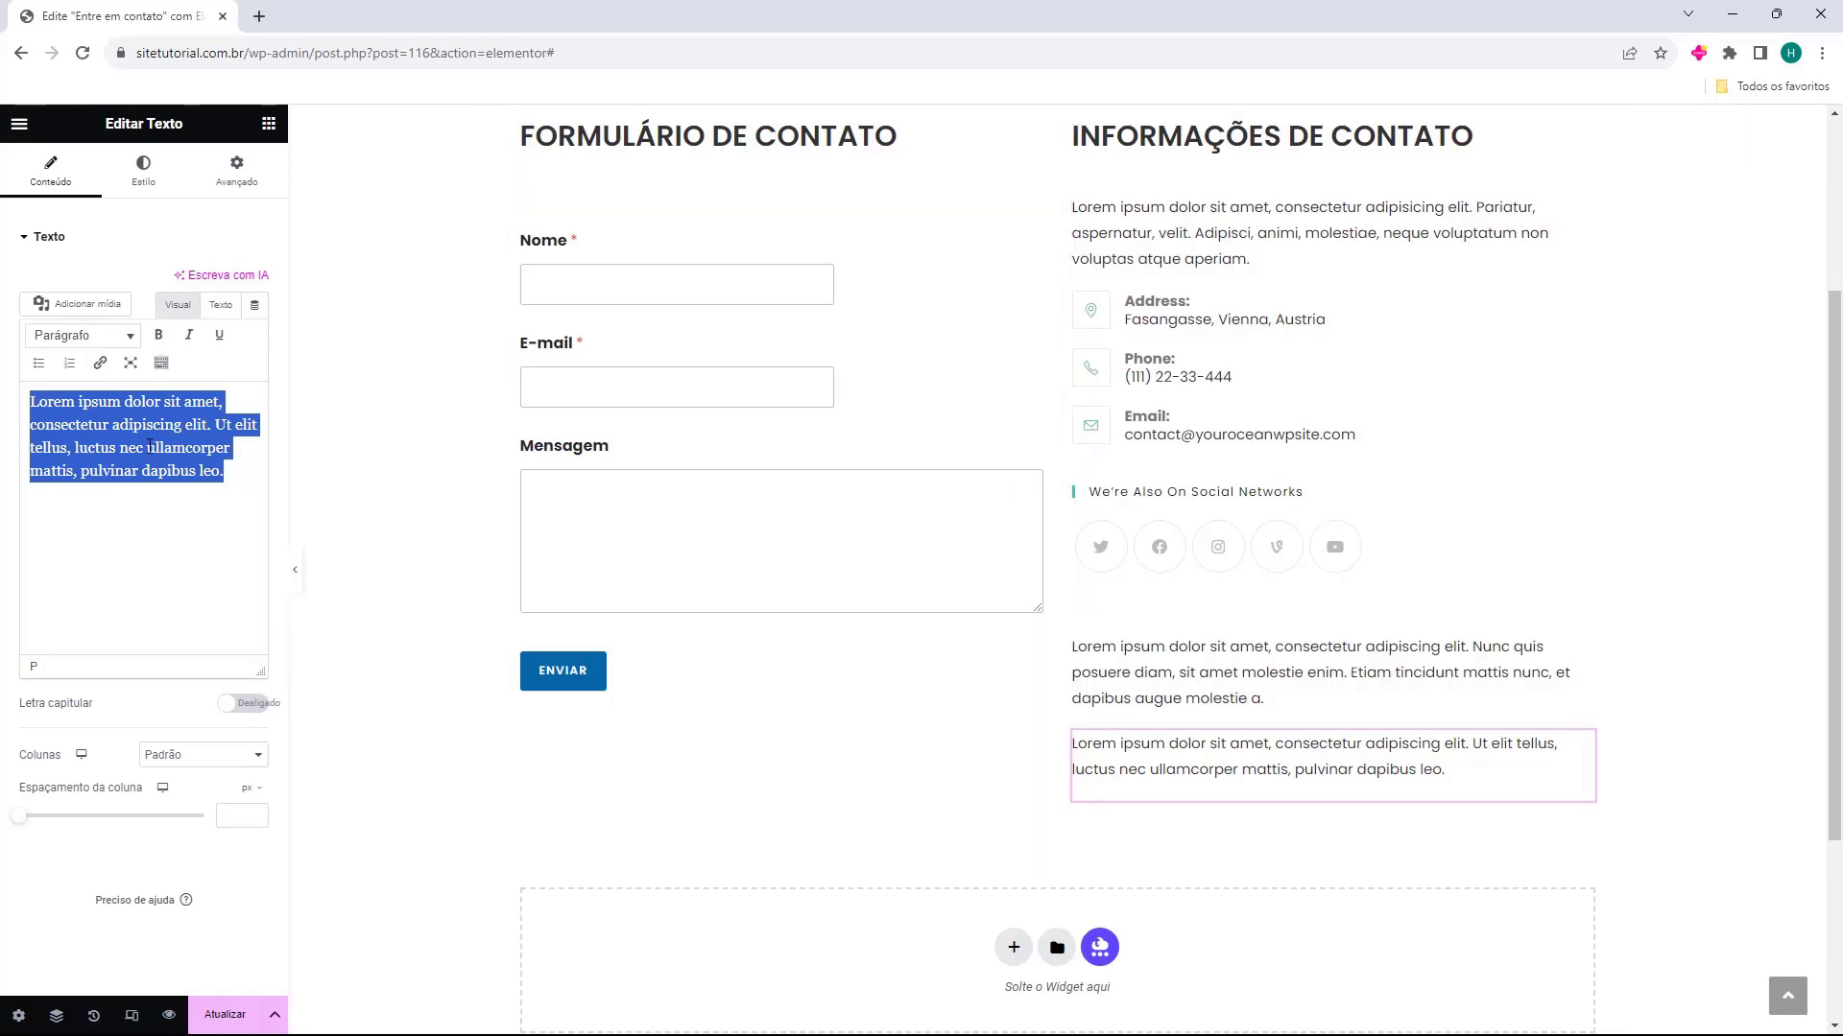
key("BackSpace")
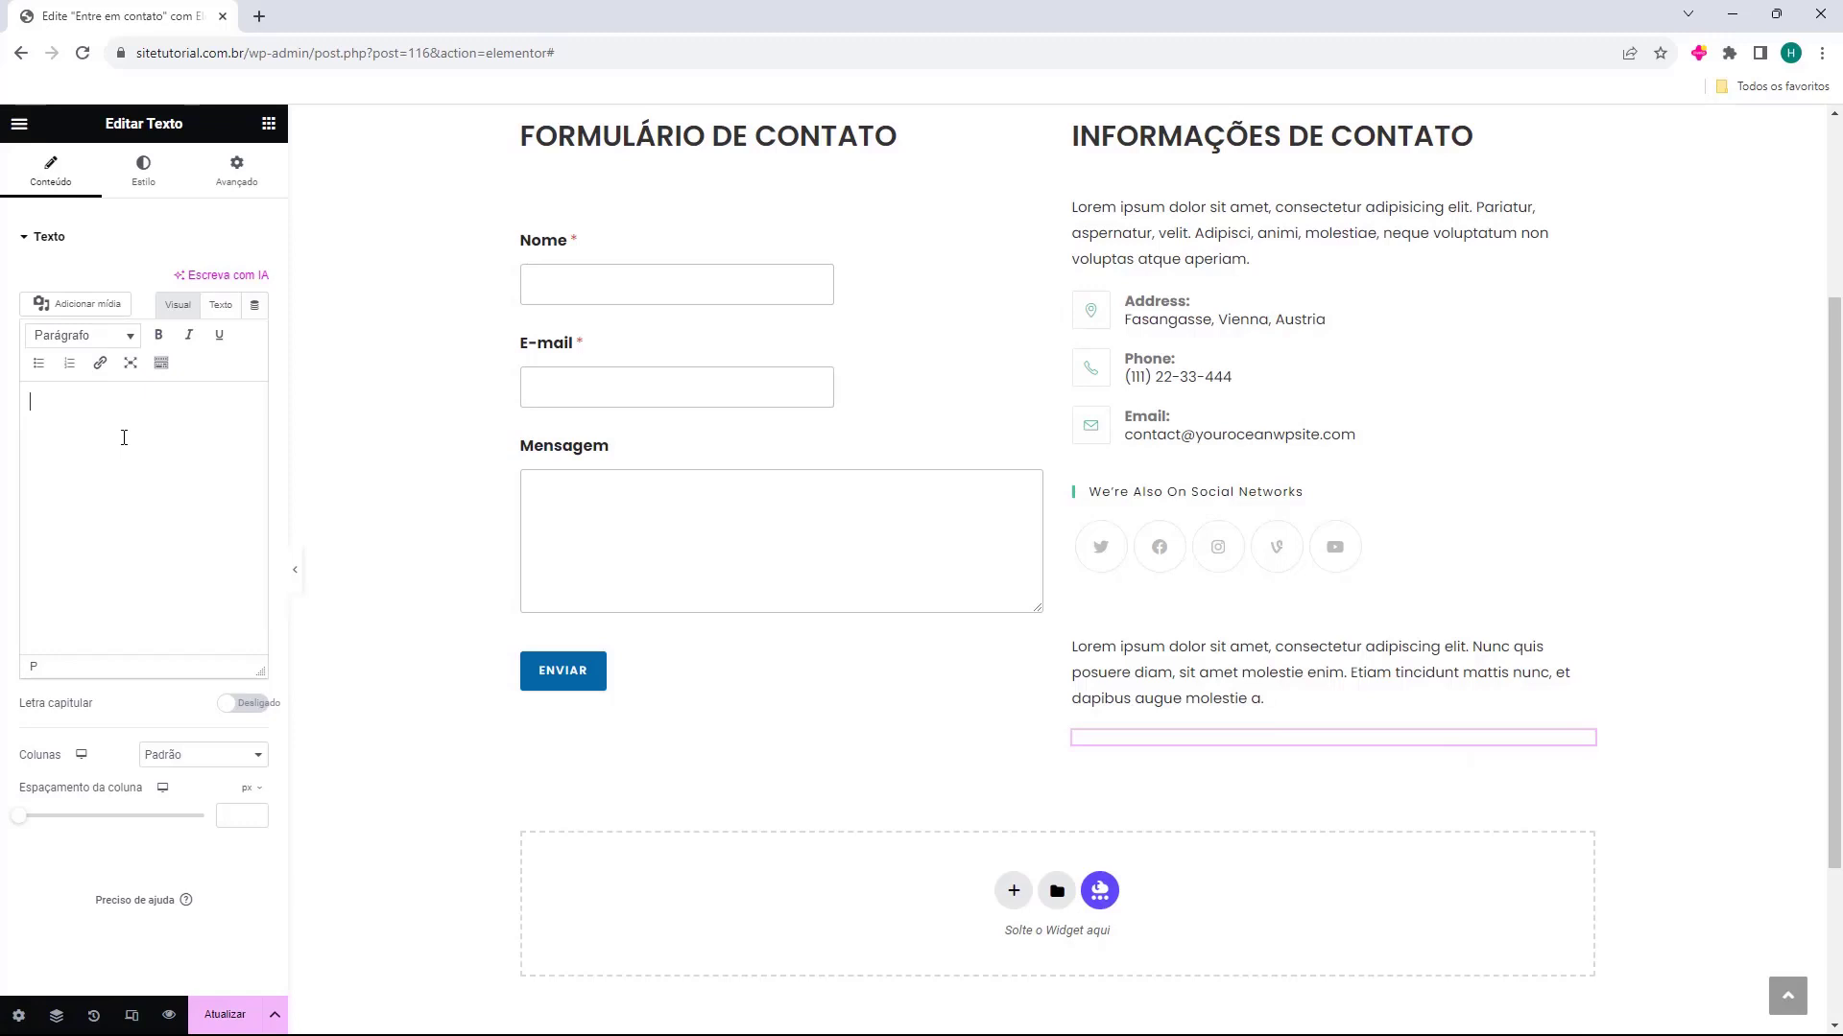
type("E")
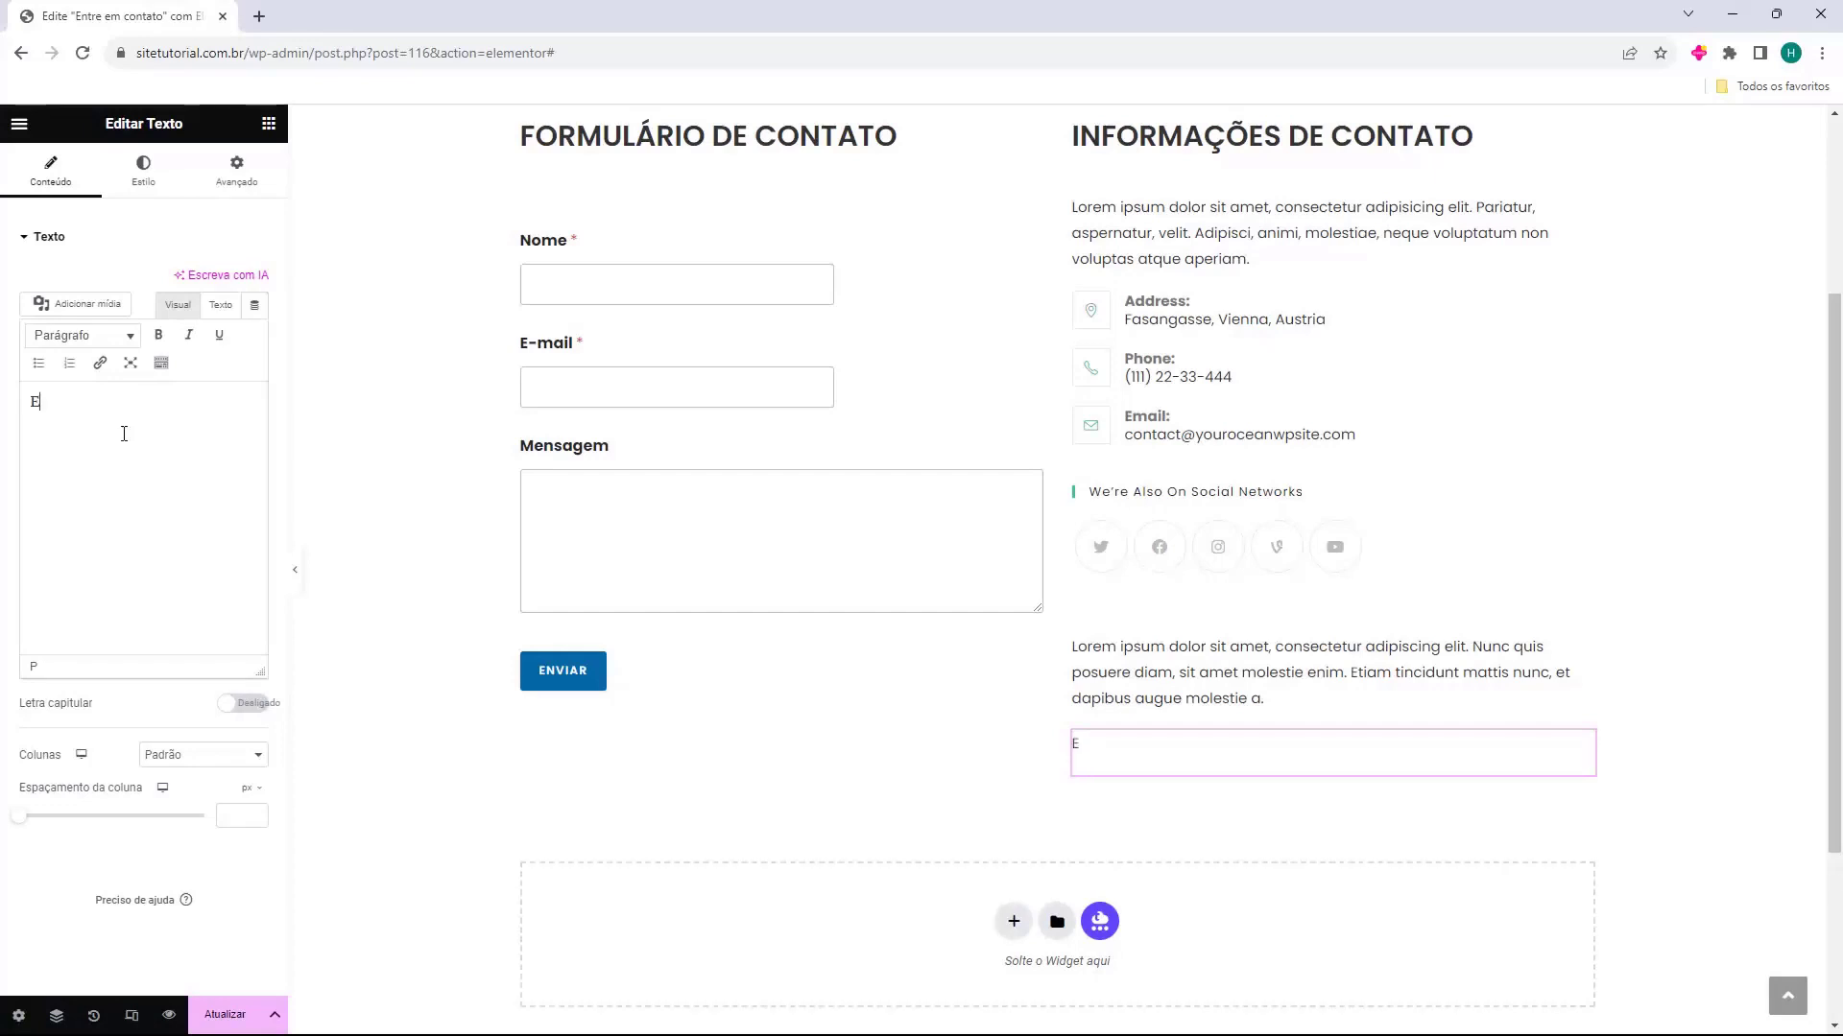
type("ndereço:")
key("Return")
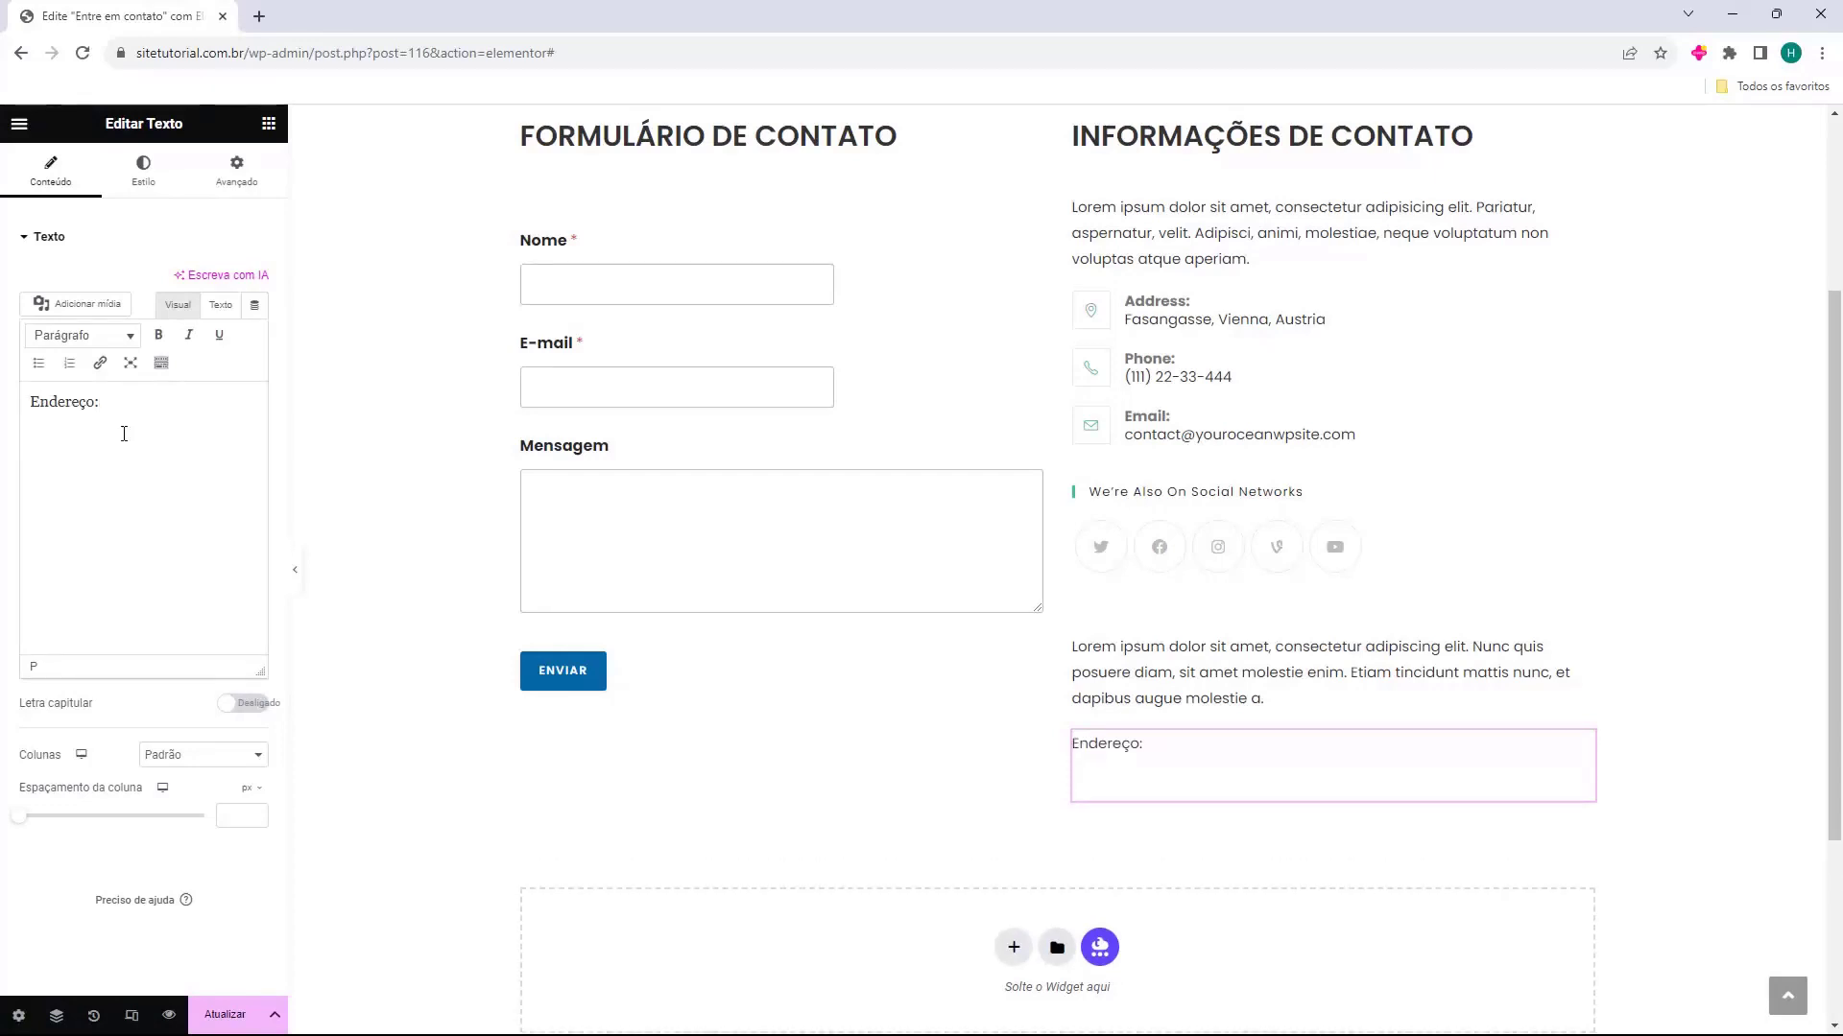
type("Rua Fernando, 123 - São Paulo, SP")
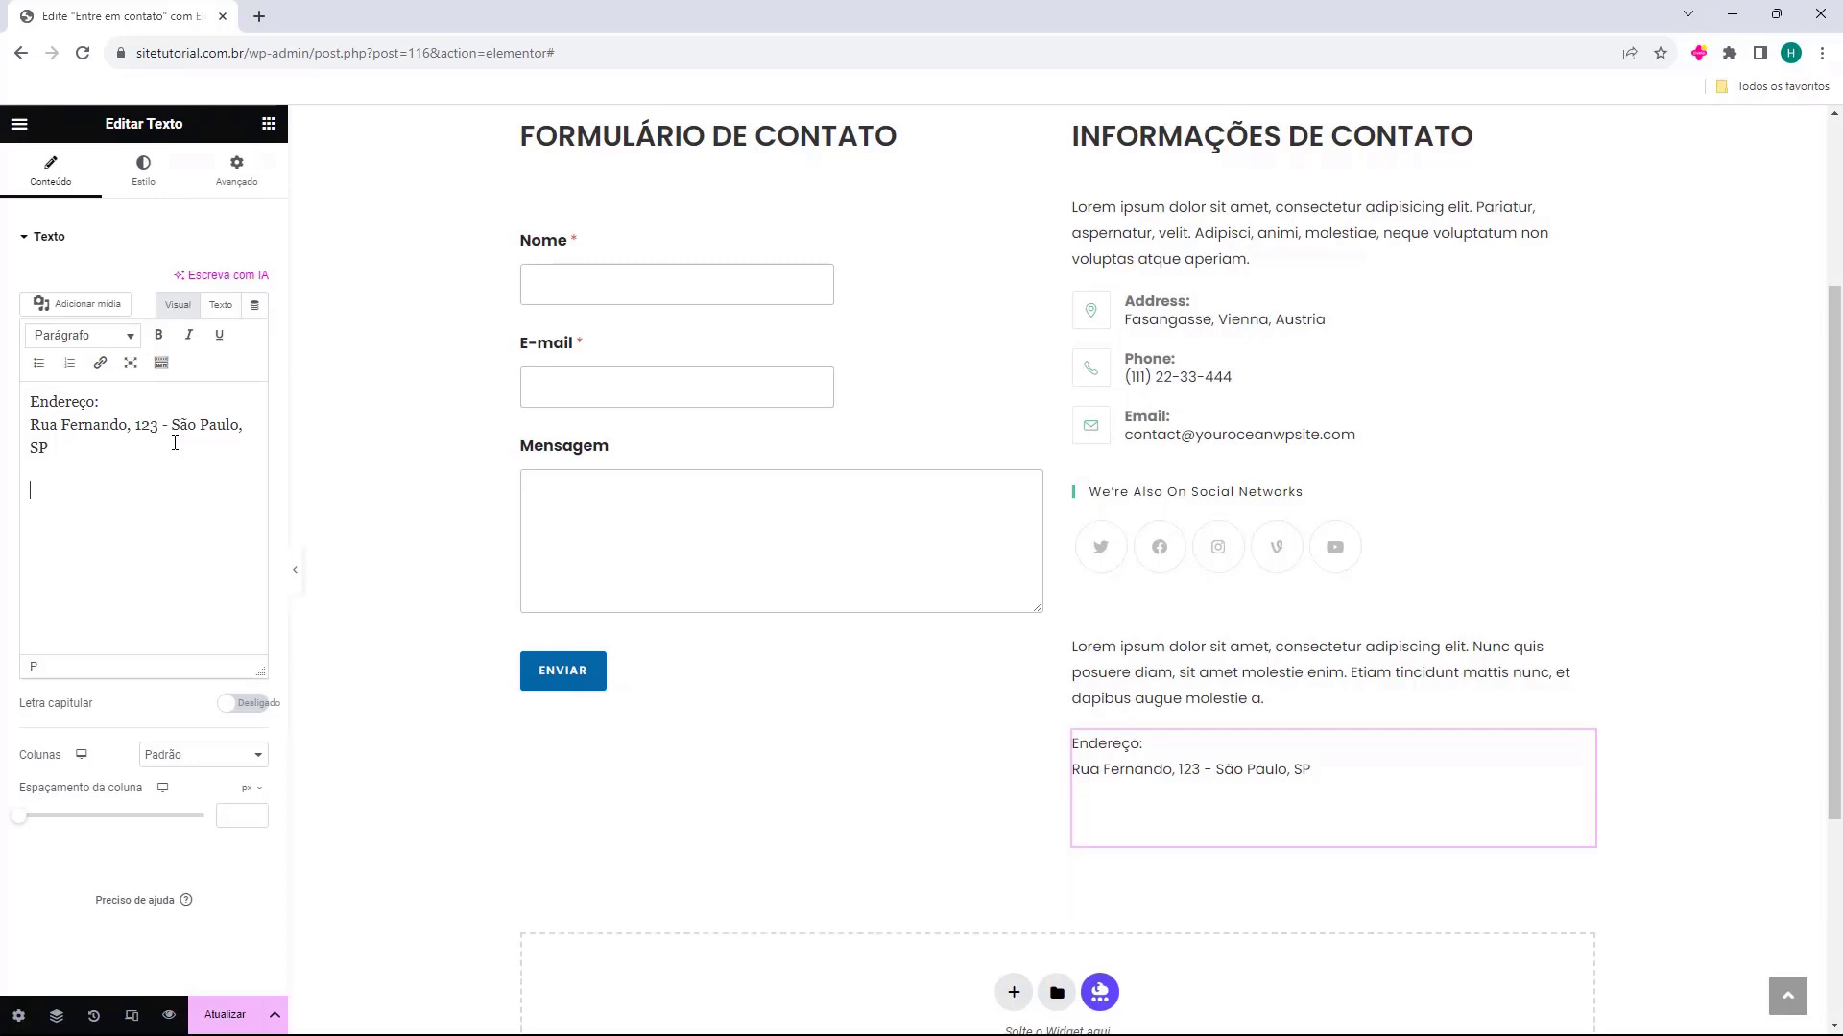
Add "Telefone:" with the phone number and "E-mail:" with the contact e-mail below the address in the text widget
type("Telefone:")
key("Return")
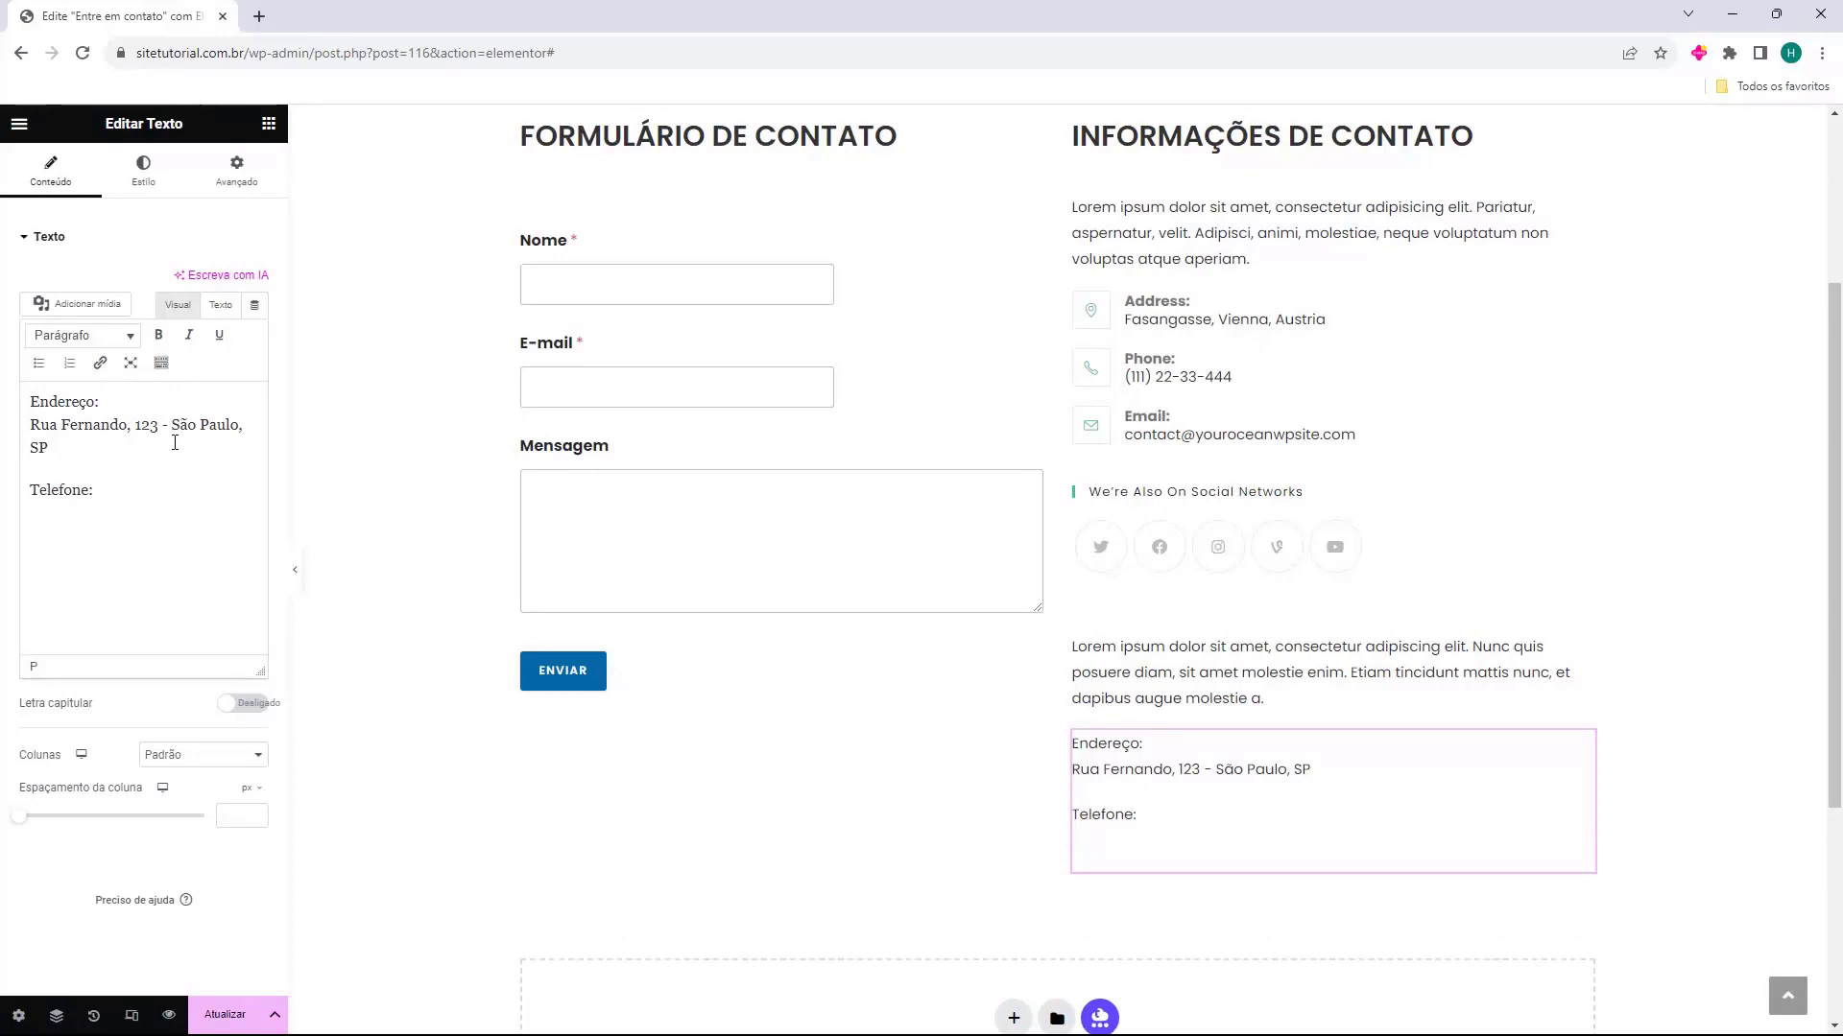
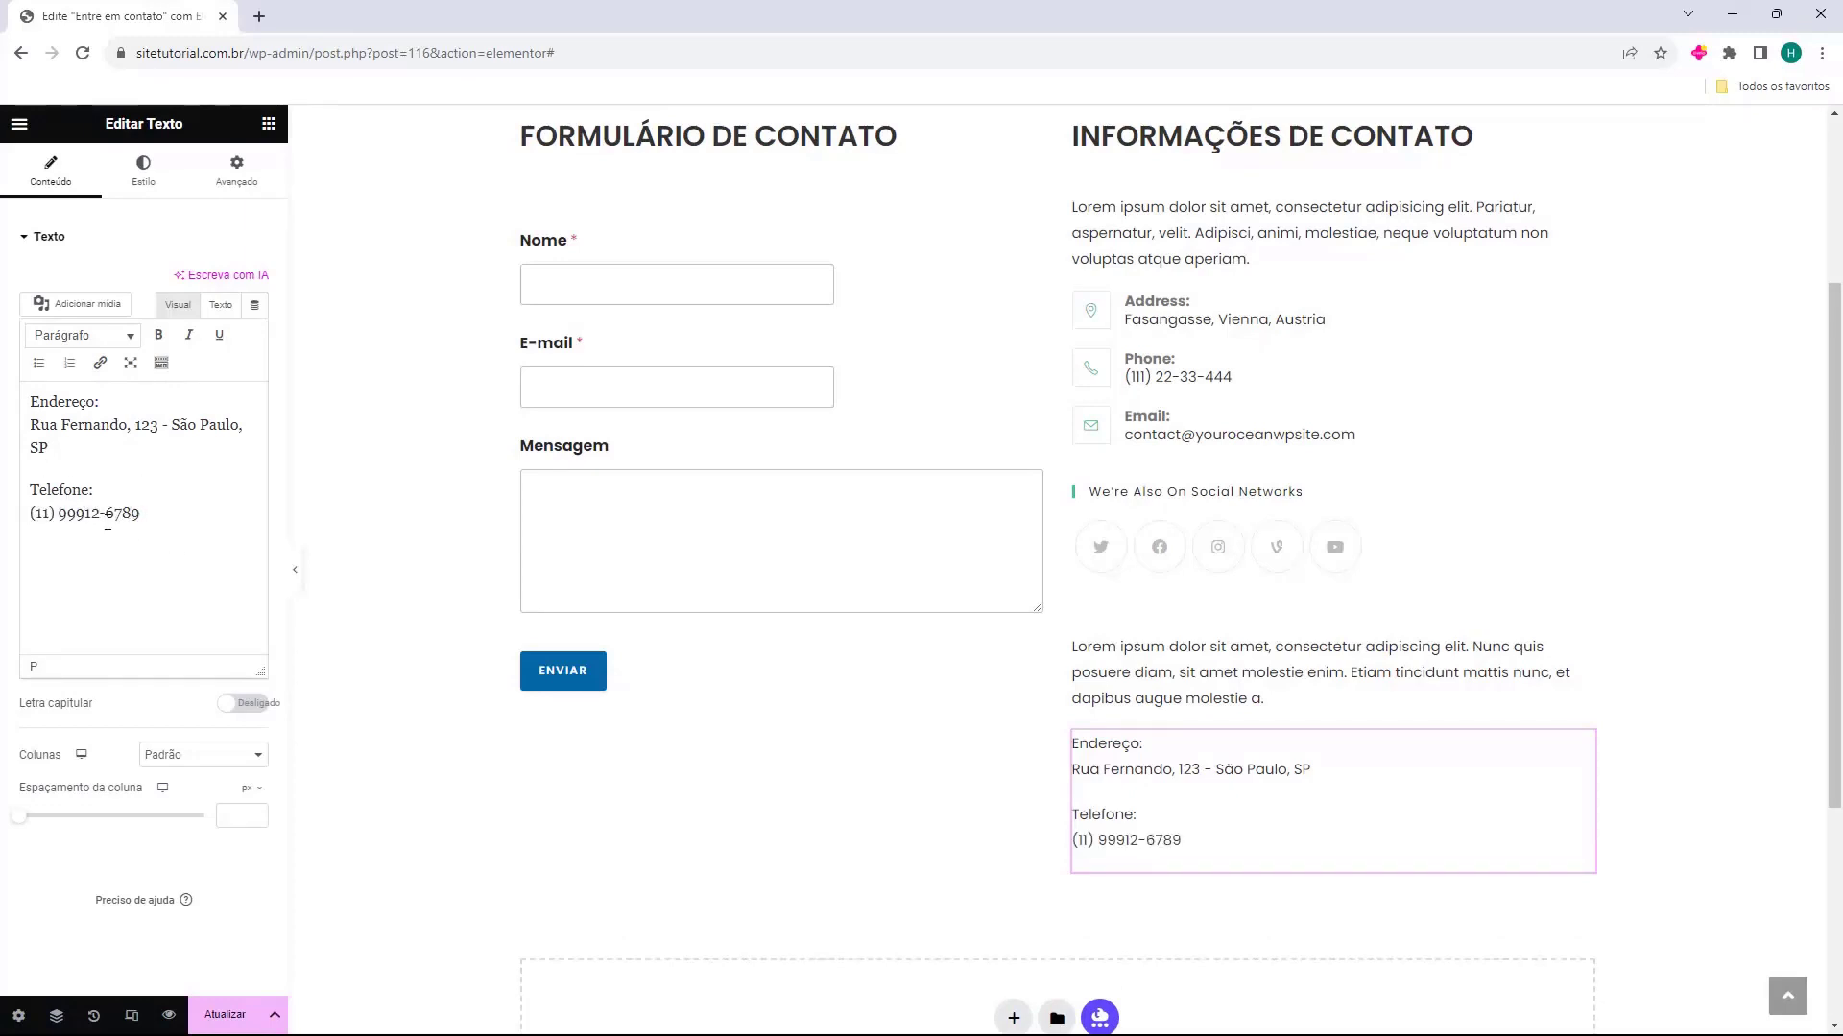
key("Return")
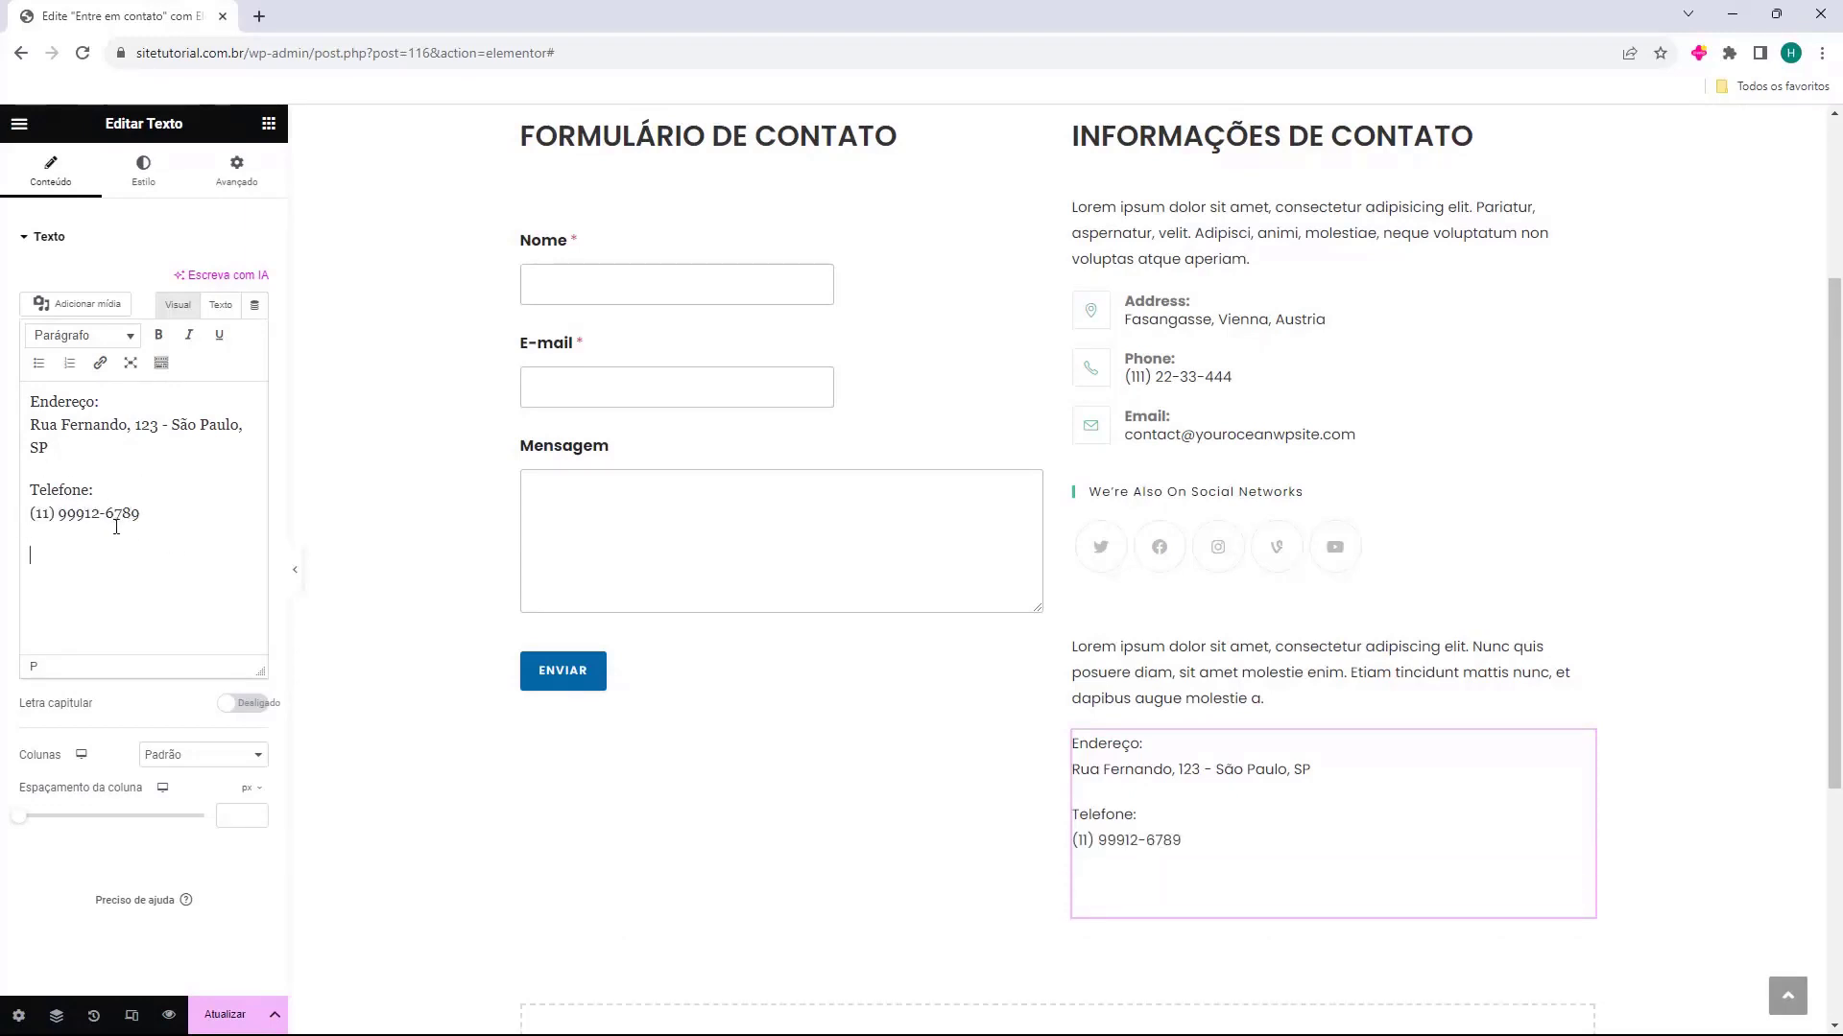
type("E-mail:")
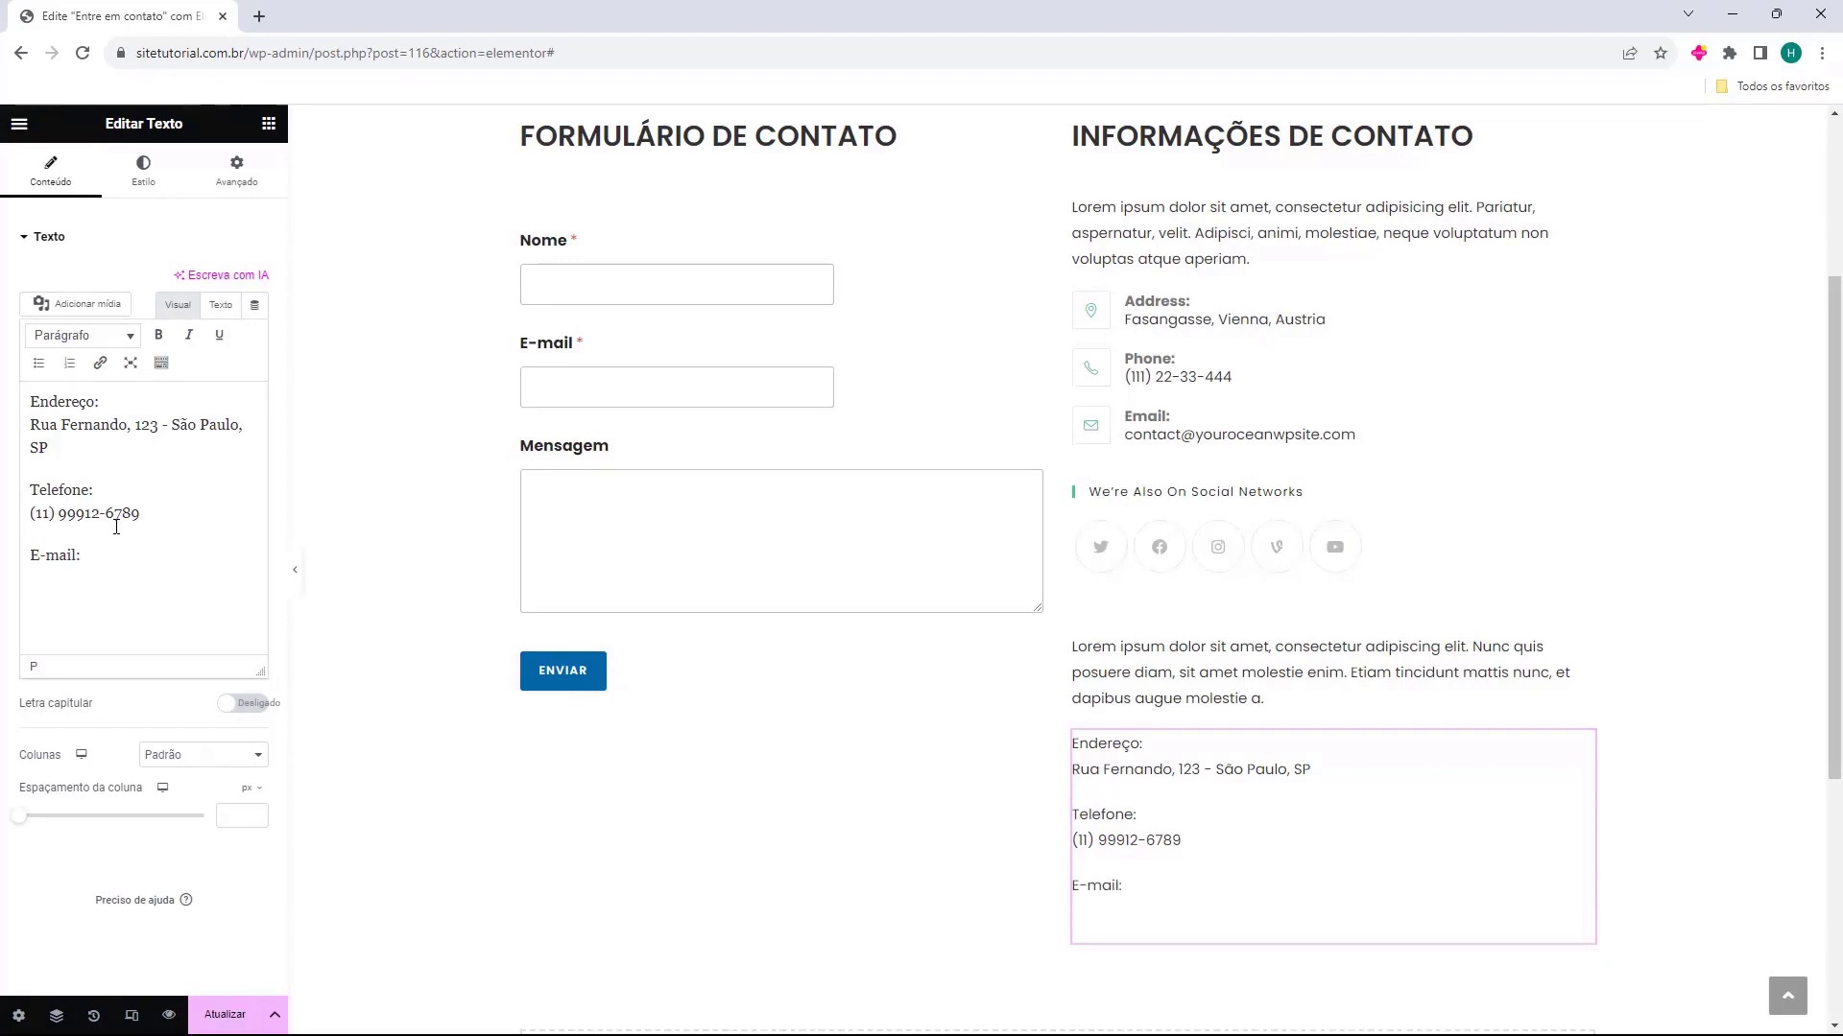
key("ctrl+v")
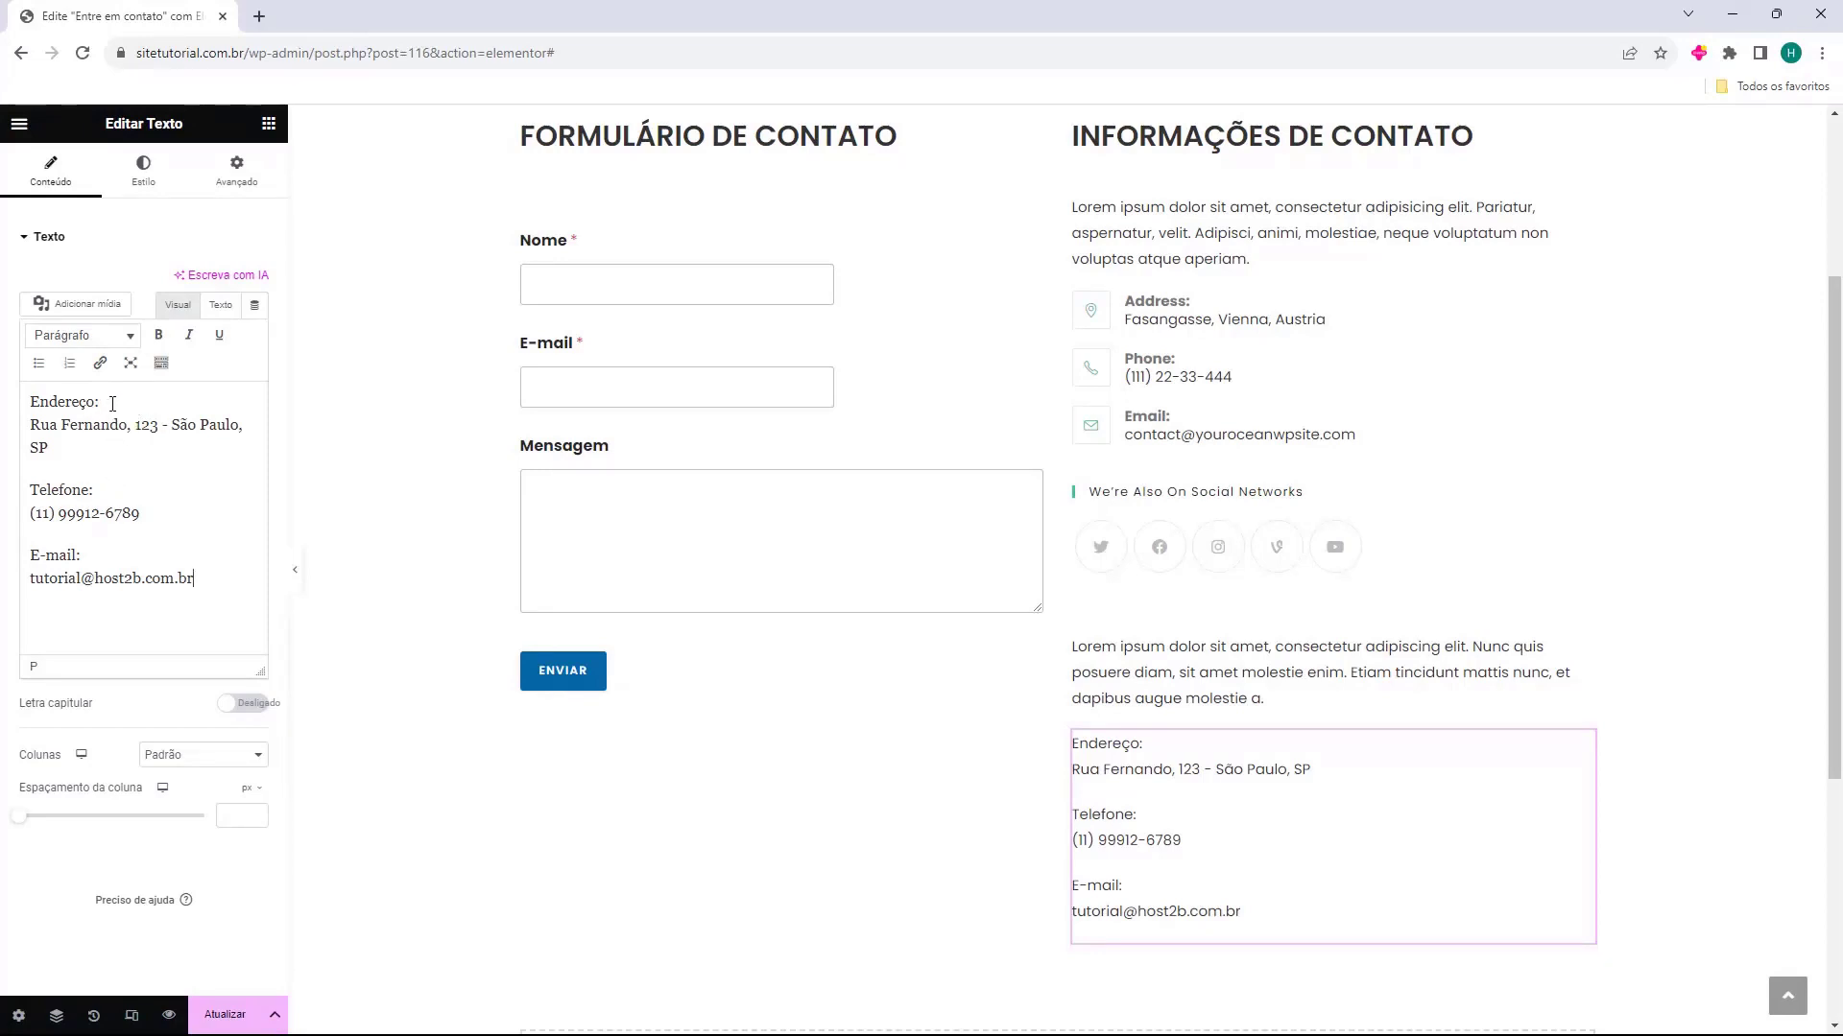
Make the "Endereço:", "Telefone:" and "E-mail:" labels bold in the contact details text widget
left_click_drag(113, 403, 26, 397)
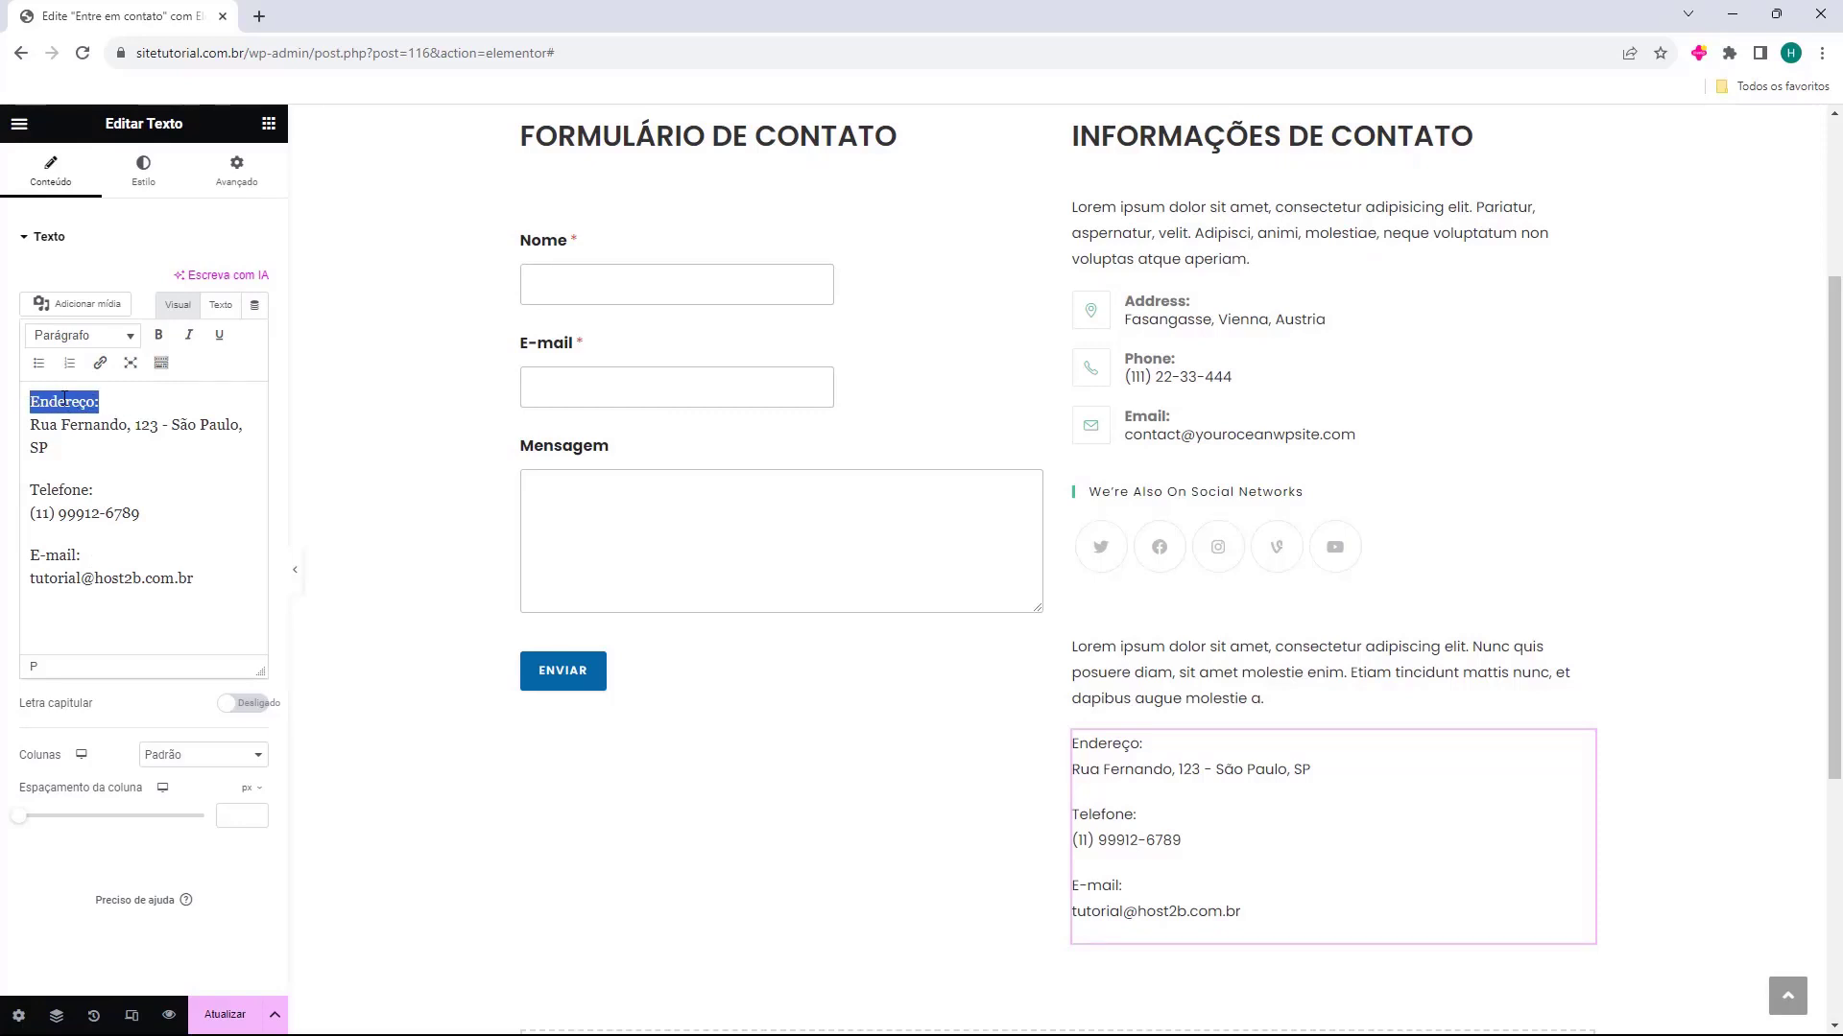
left_click(158, 335)
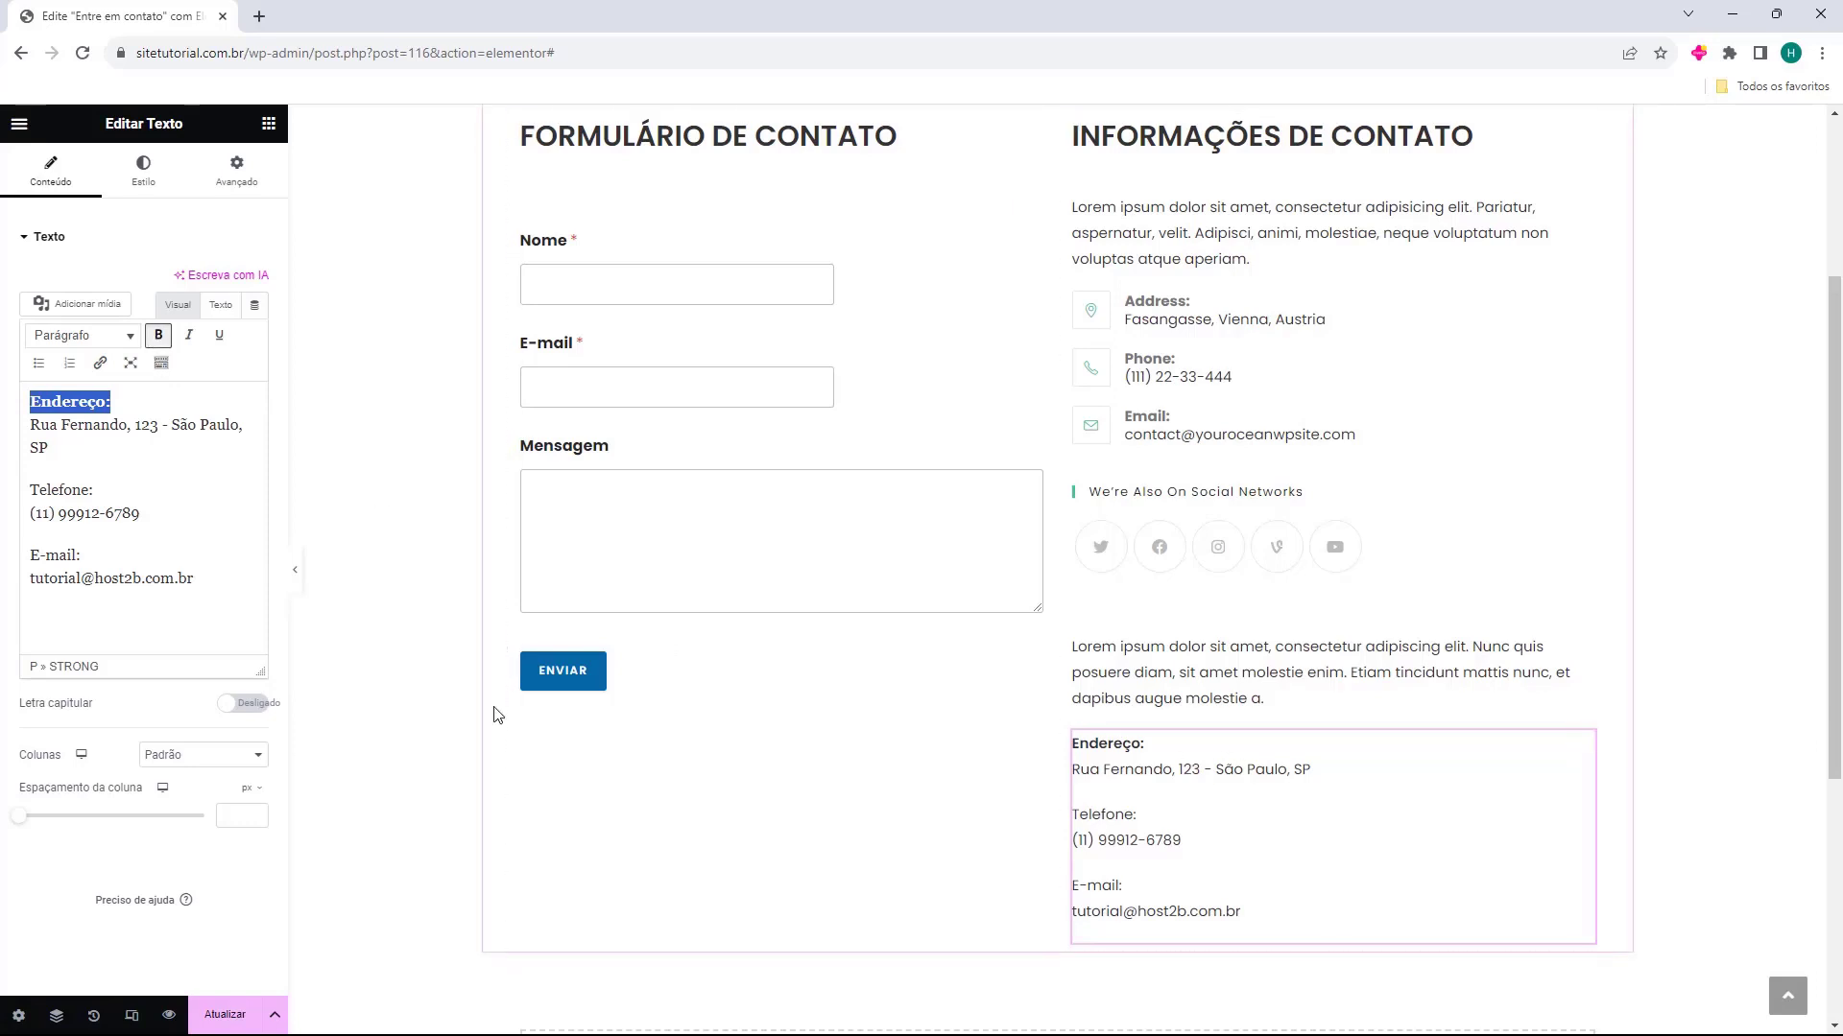
left_click_drag(94, 490, 28, 491)
left_click(158, 336)
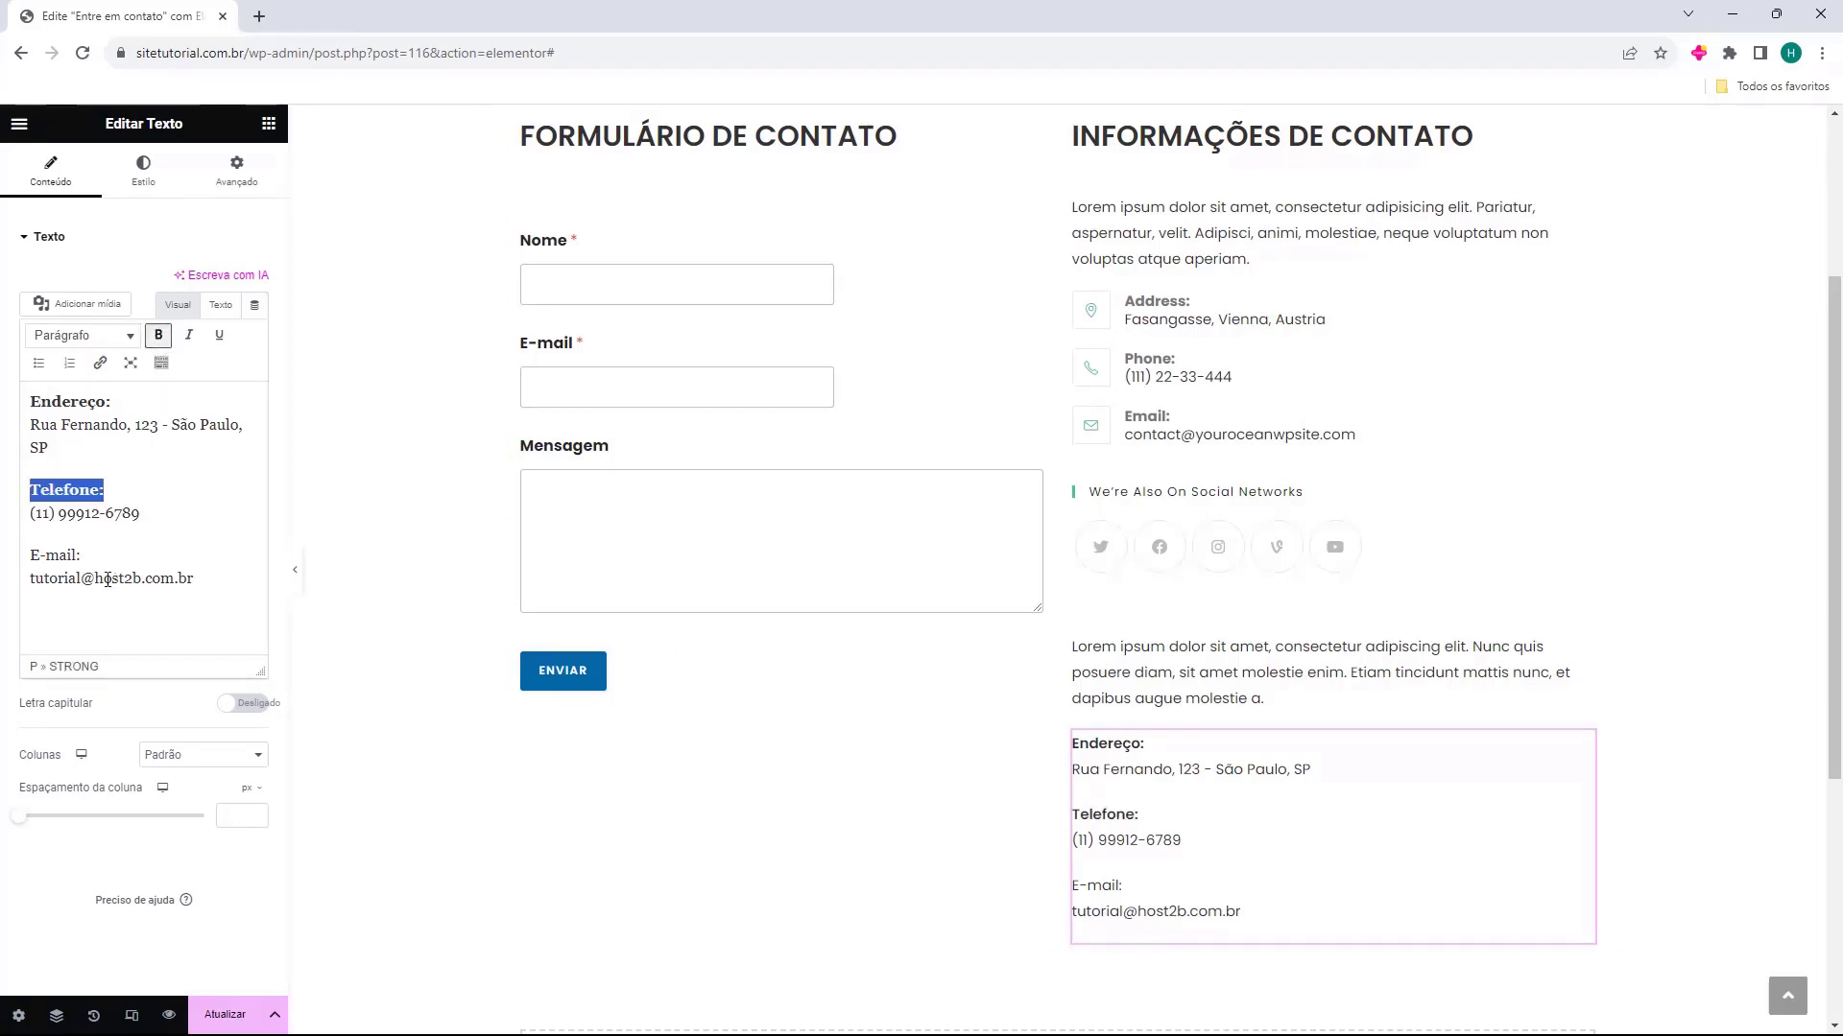
left_click_drag(81, 556, 27, 556)
left_click(158, 336)
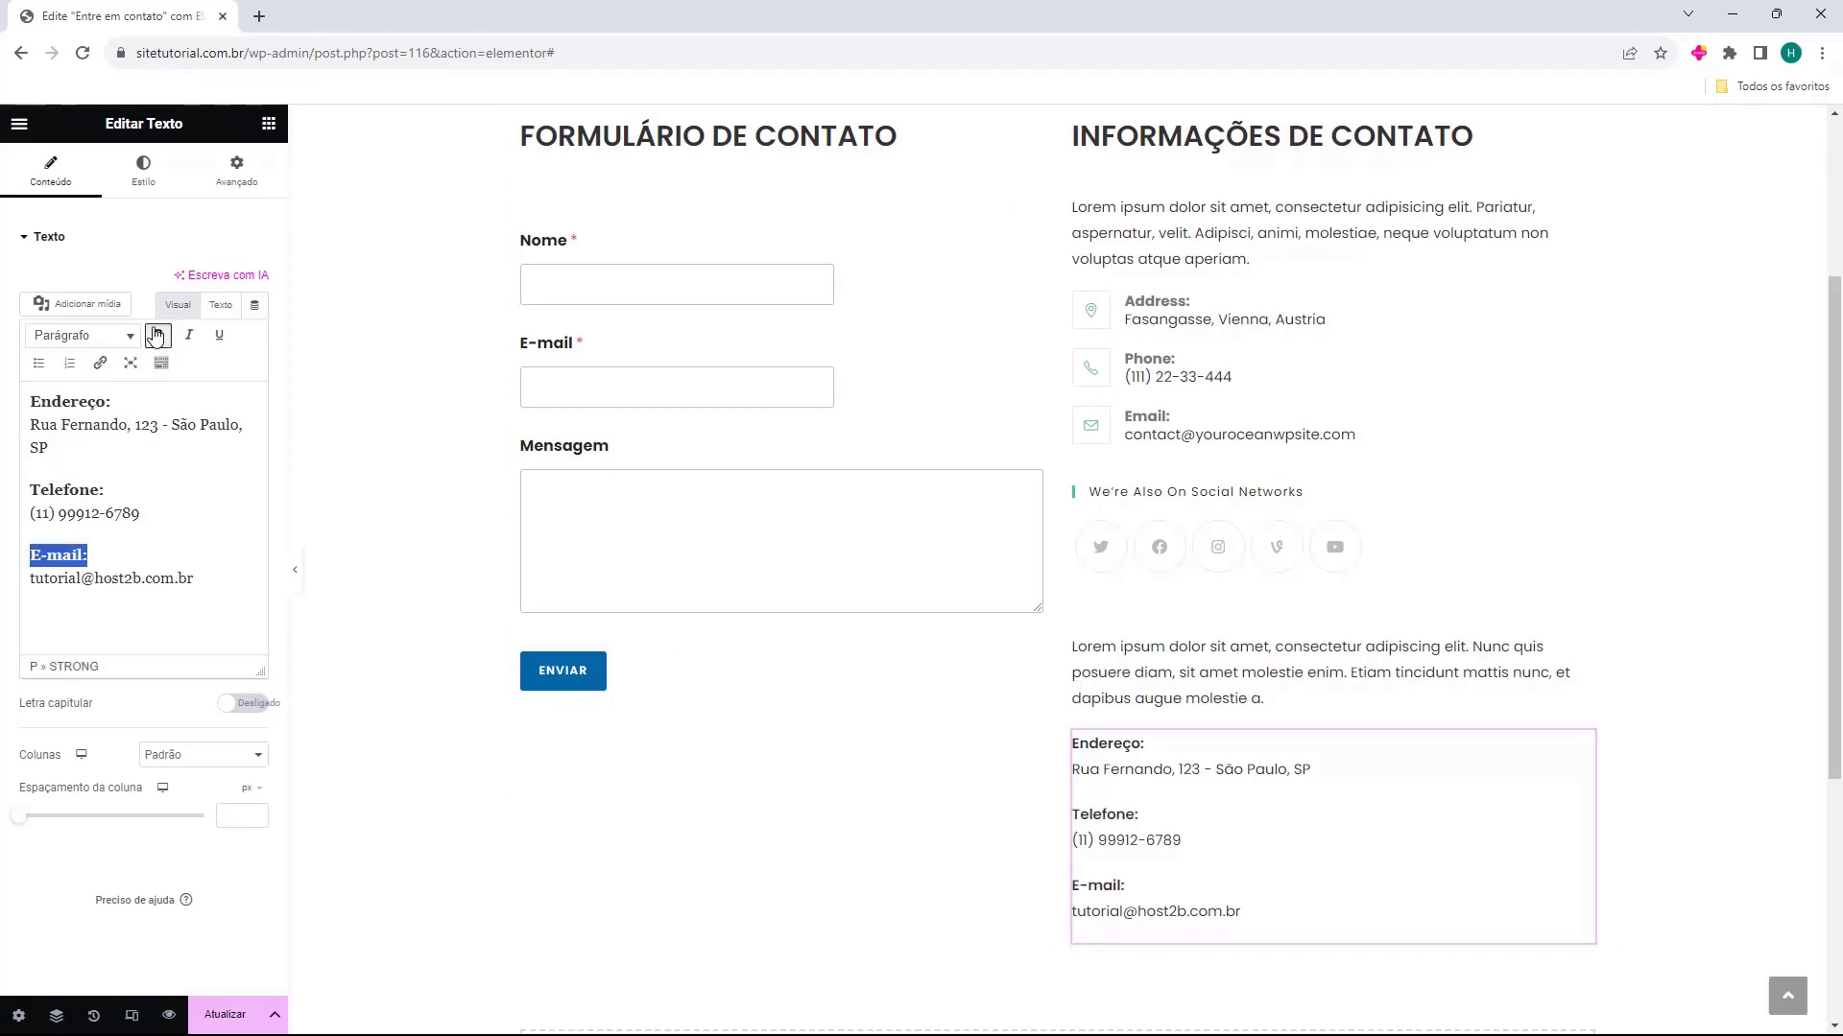
left_click(51, 579)
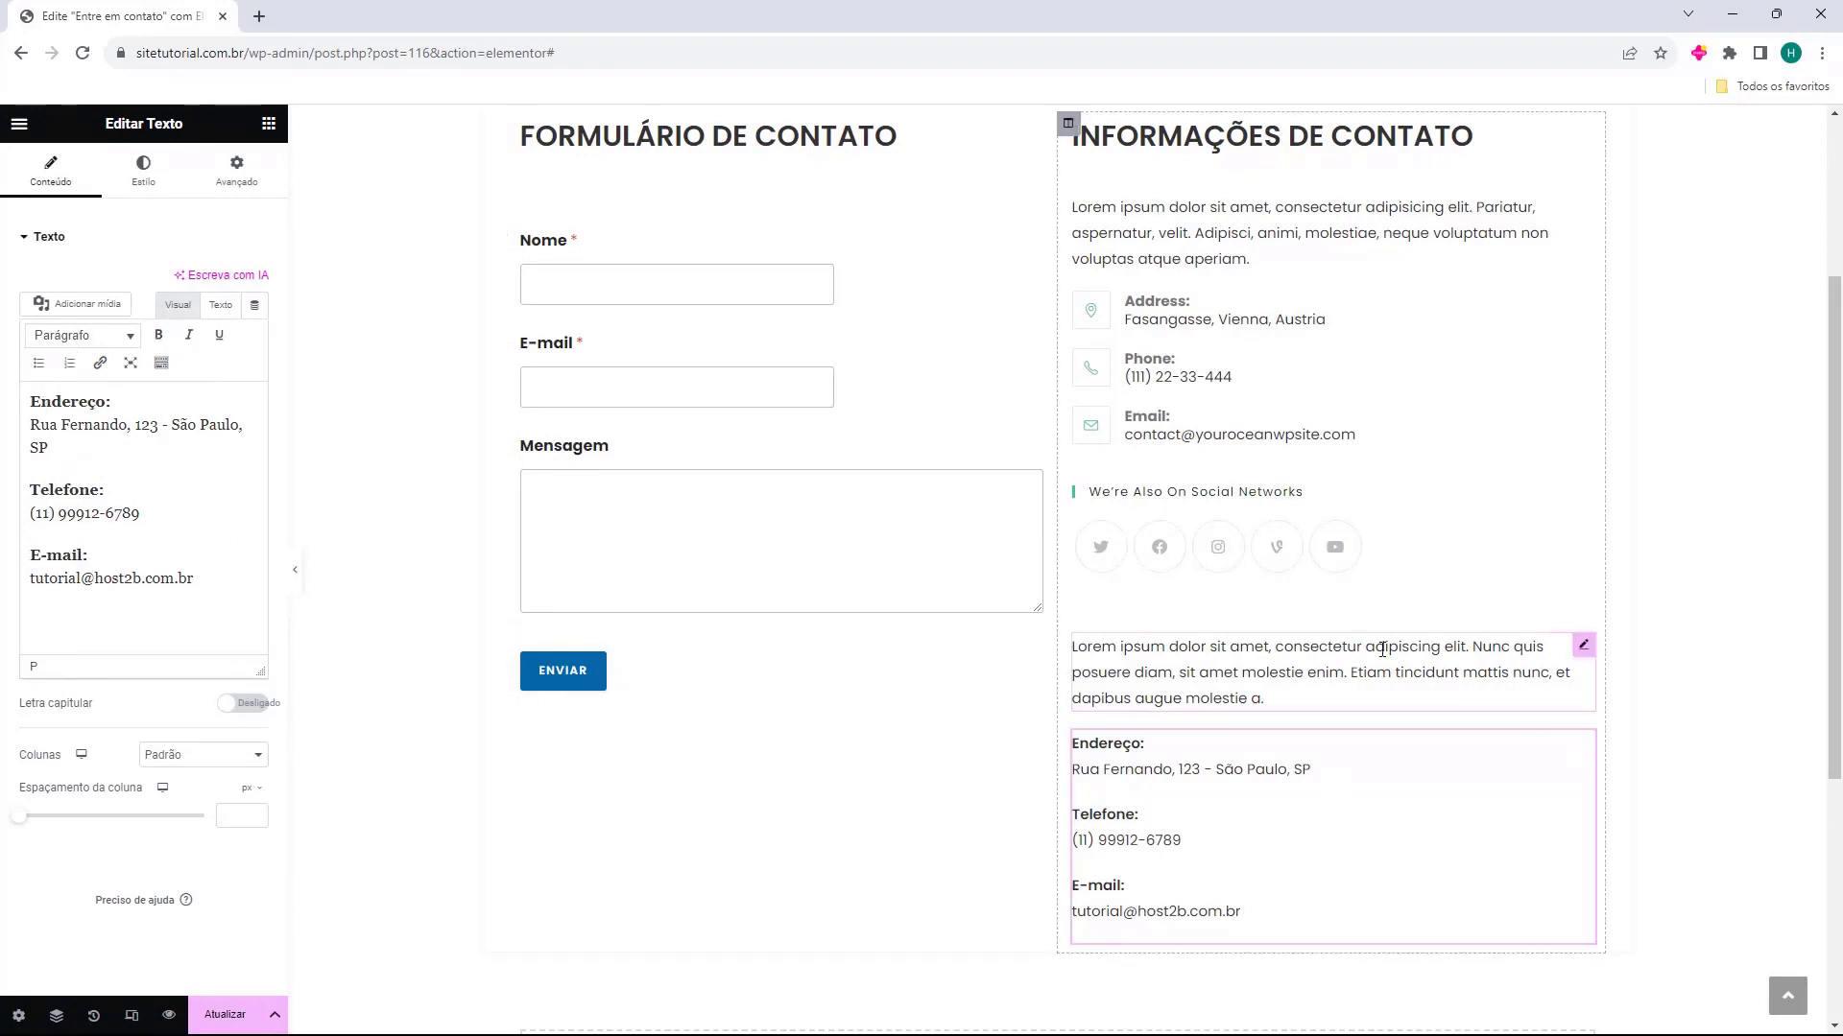
Add an Ícones sociais widget directly below the contact details text in the contact information column
scroll(1386, 774, "down", 2)
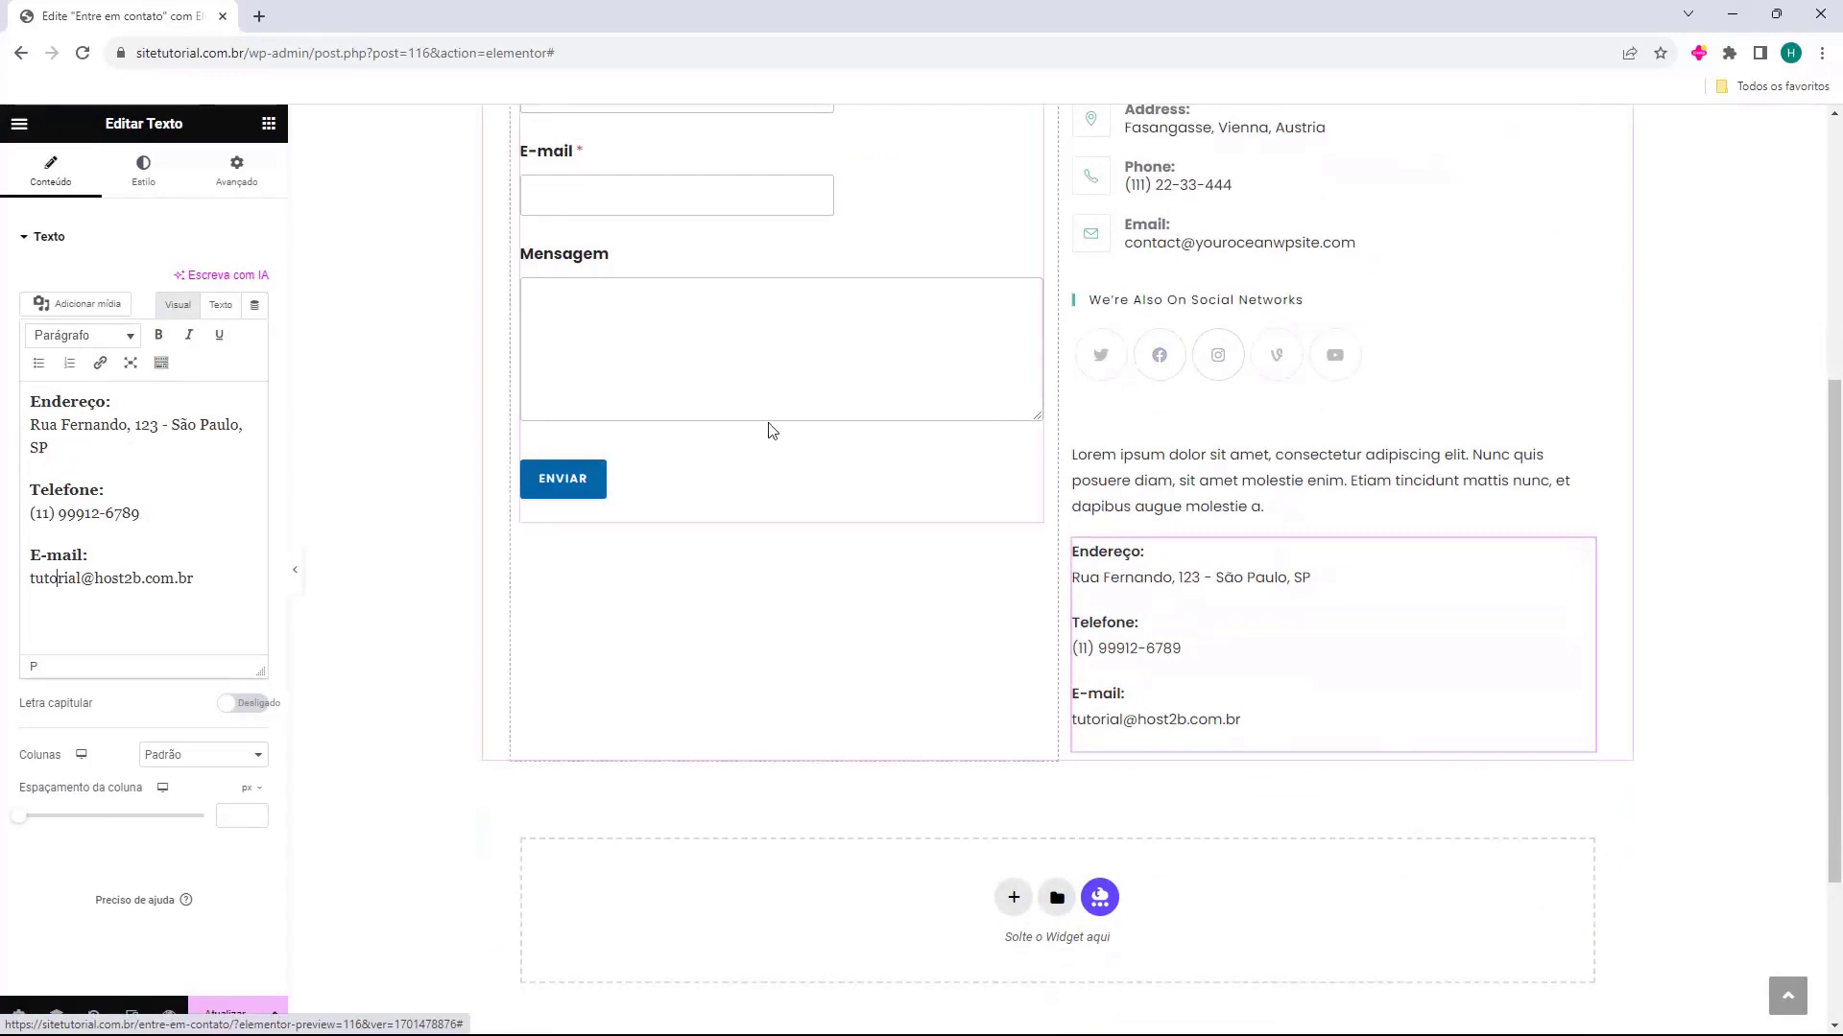
left_click(269, 124)
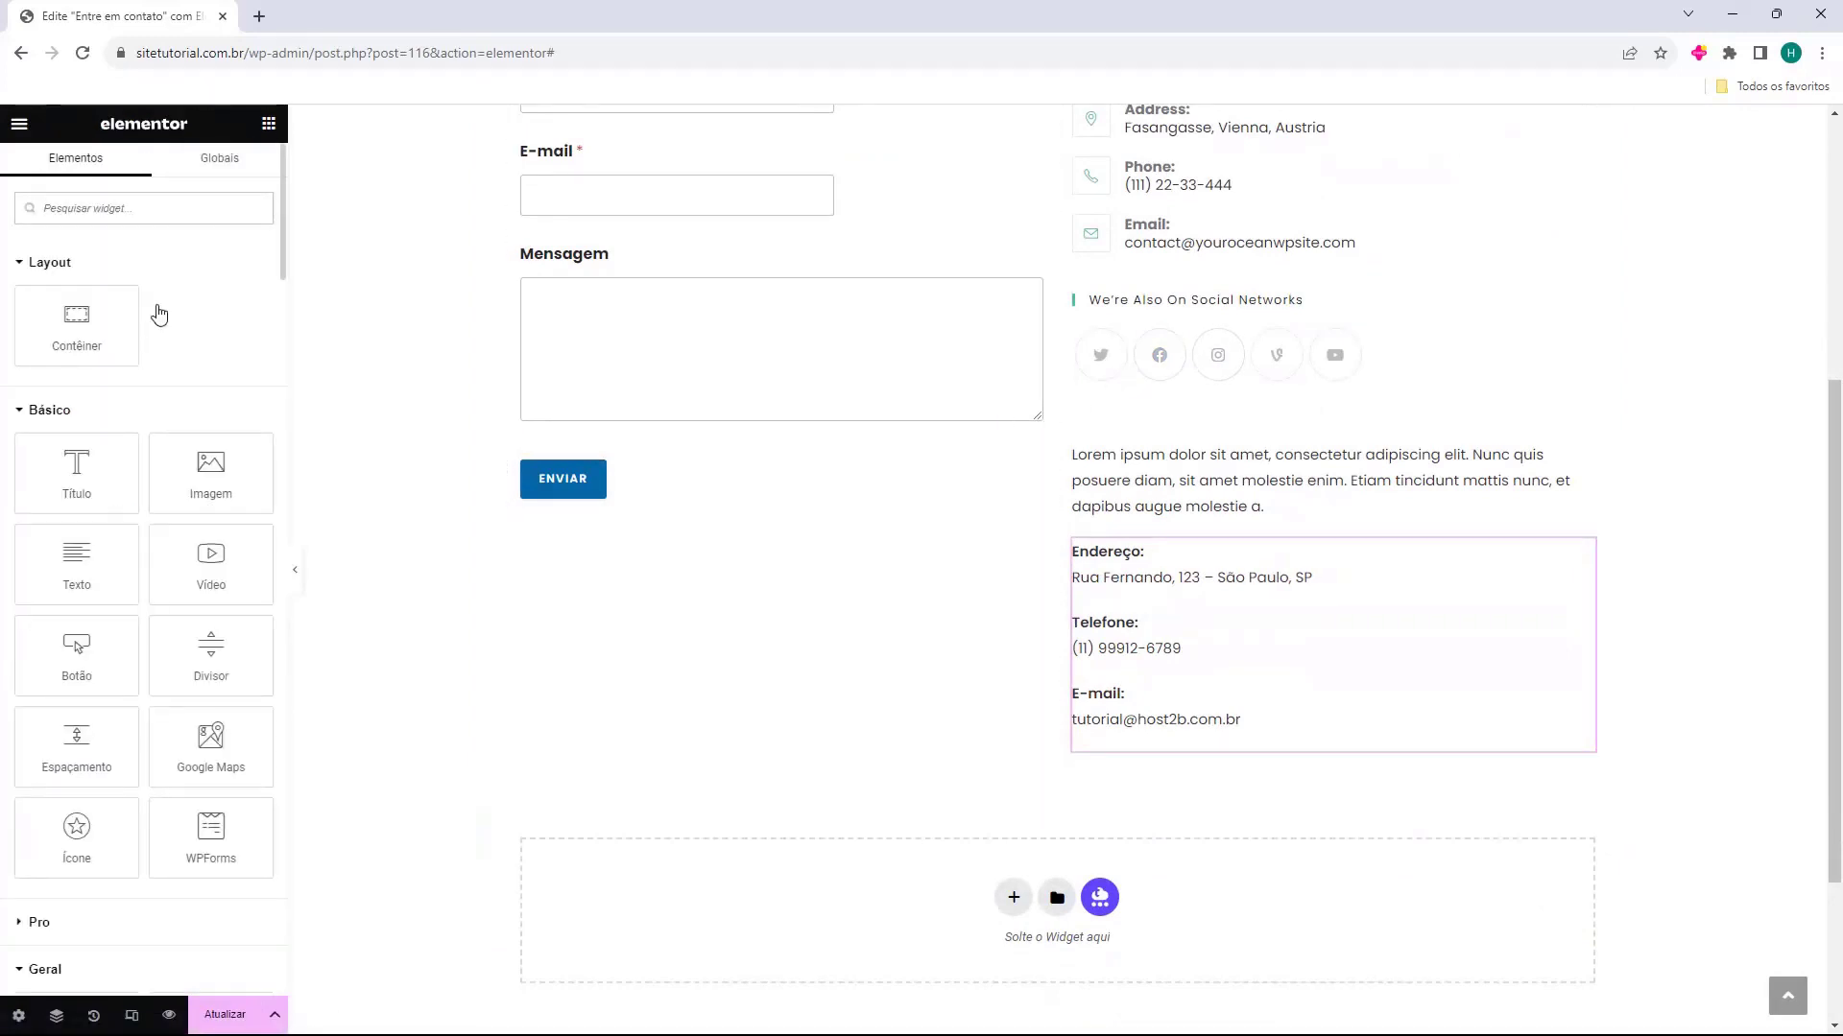
scroll(156, 313, "down", 8)
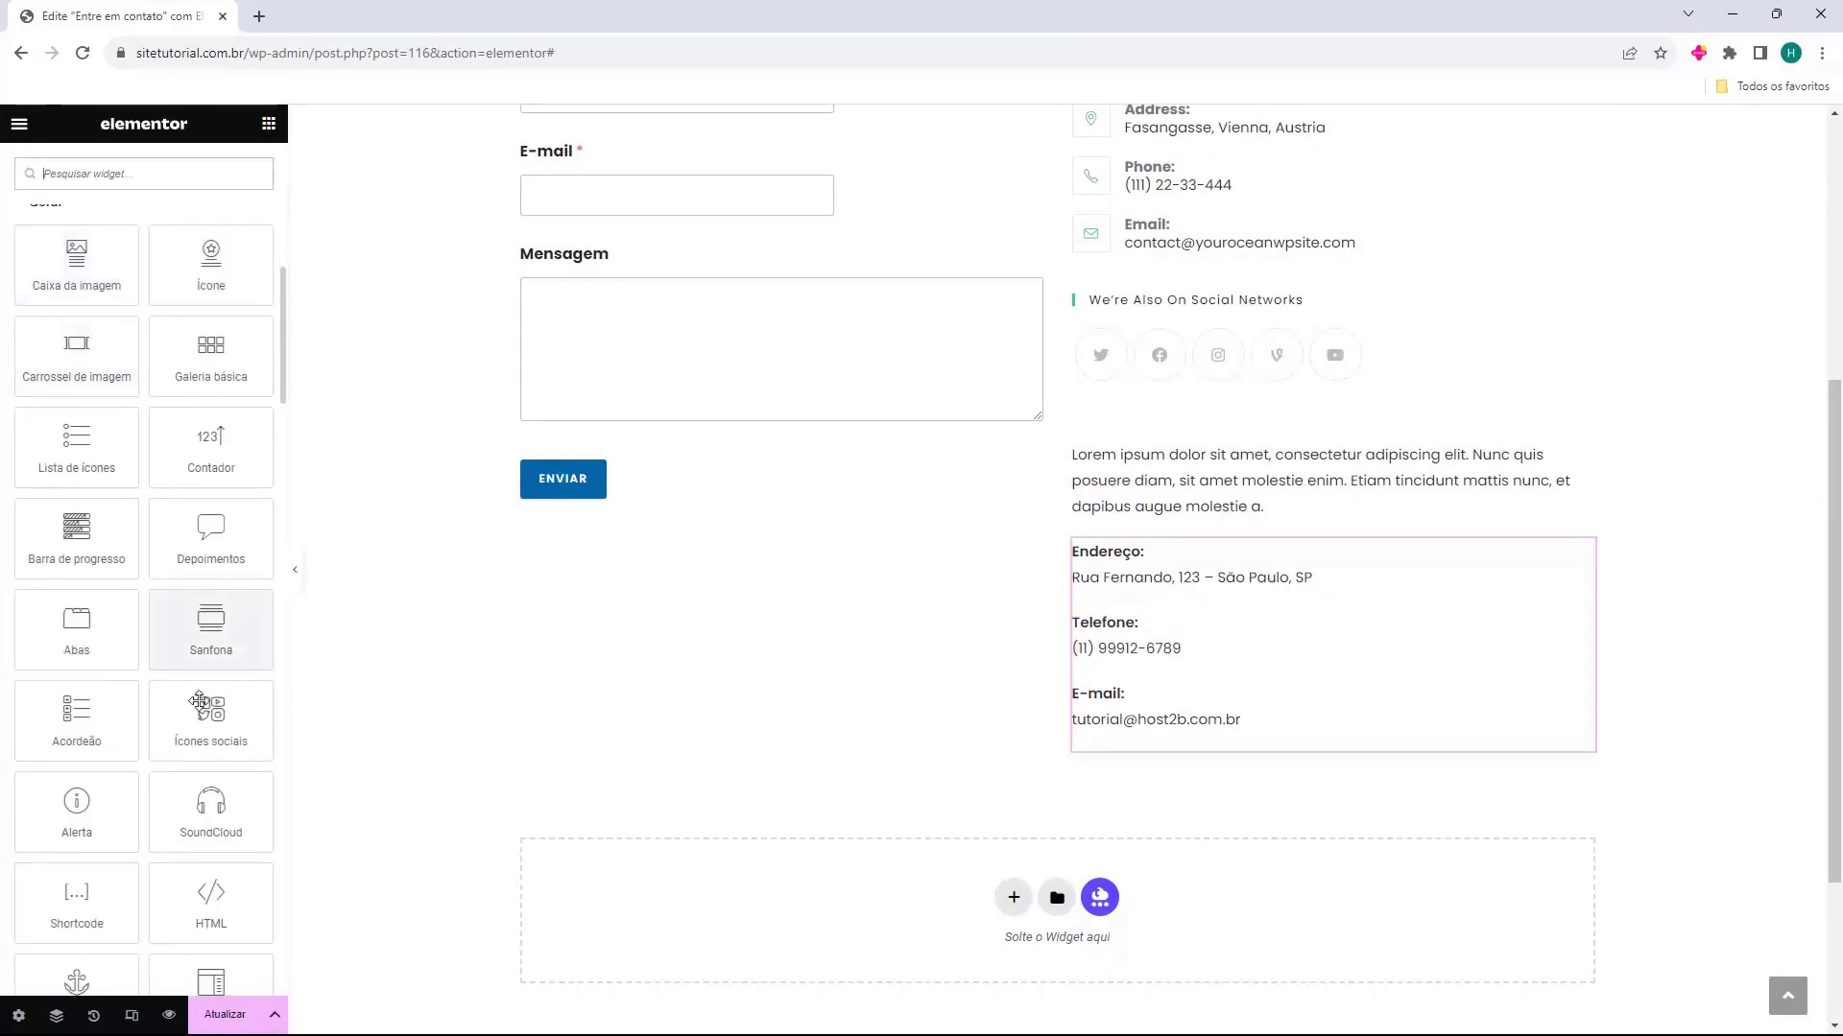
left_click_drag(202, 715, 1131, 742)
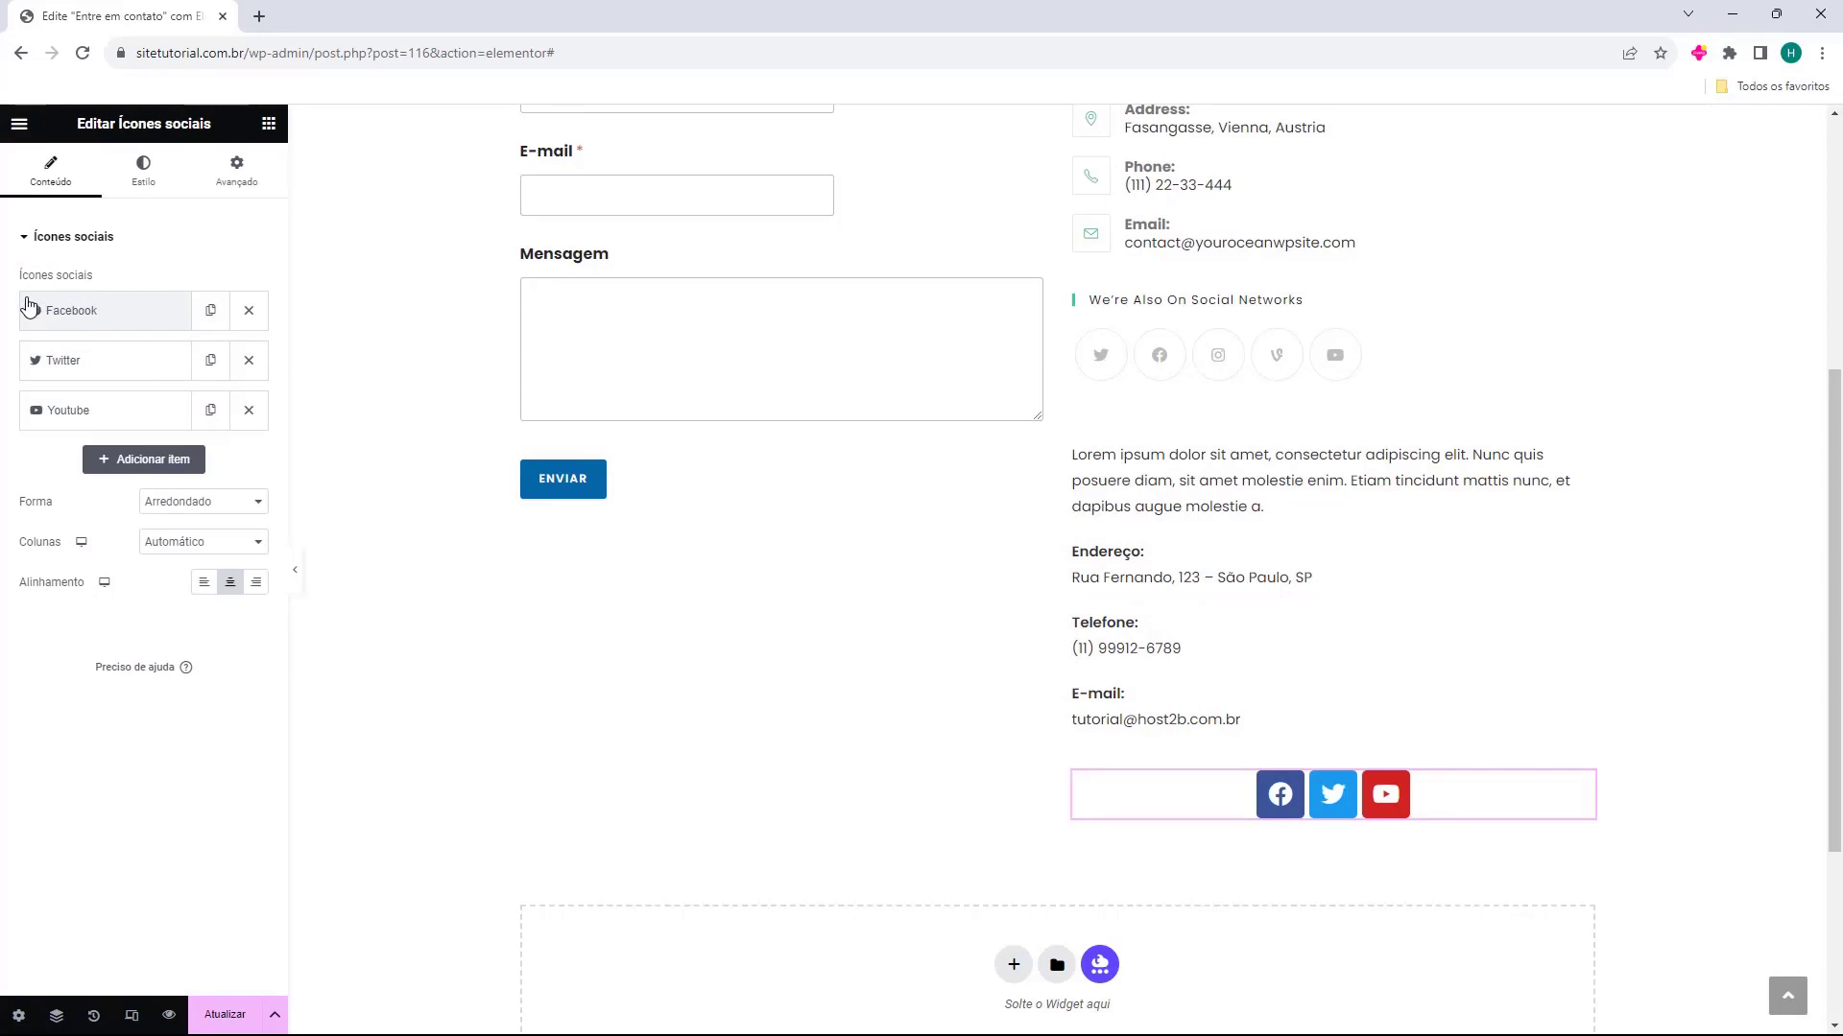
Inspect the icon, link and colour options of the Facebook, Twitter and Youtube items in the social icons widget
left_click_drag(21, 278, 103, 279)
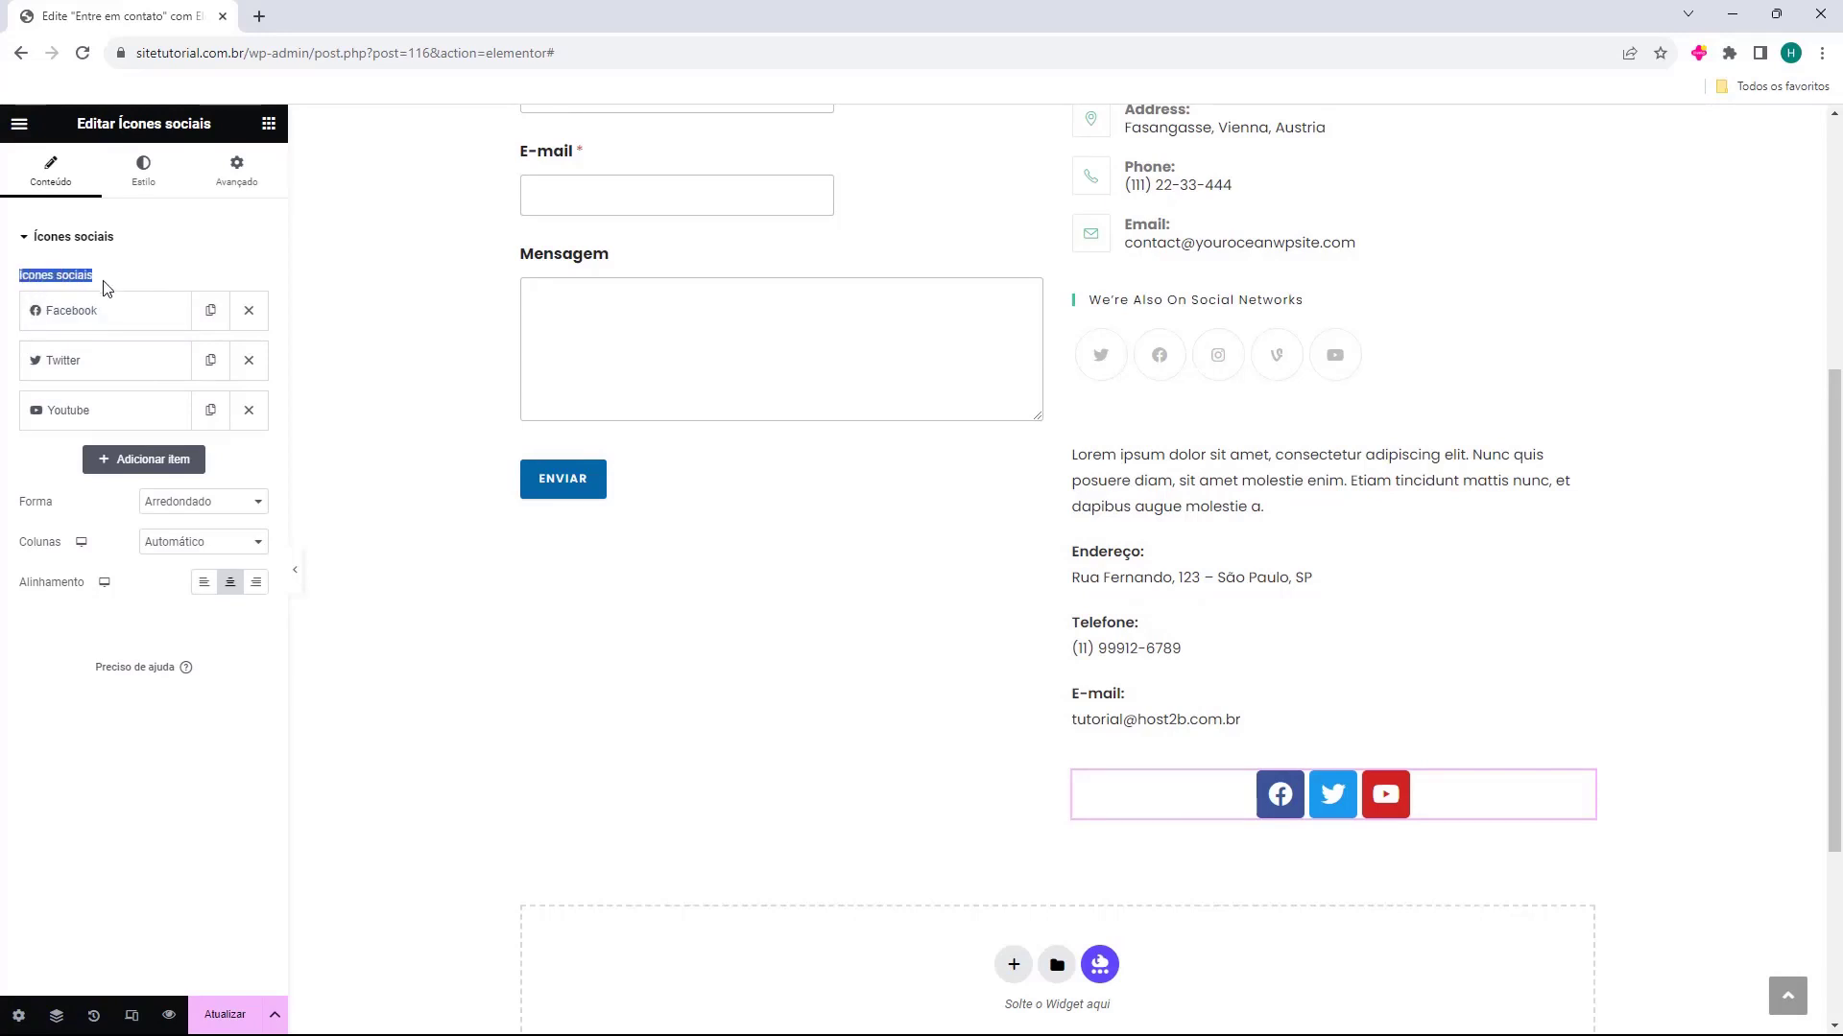
left_click(100, 282)
left_click(41, 312)
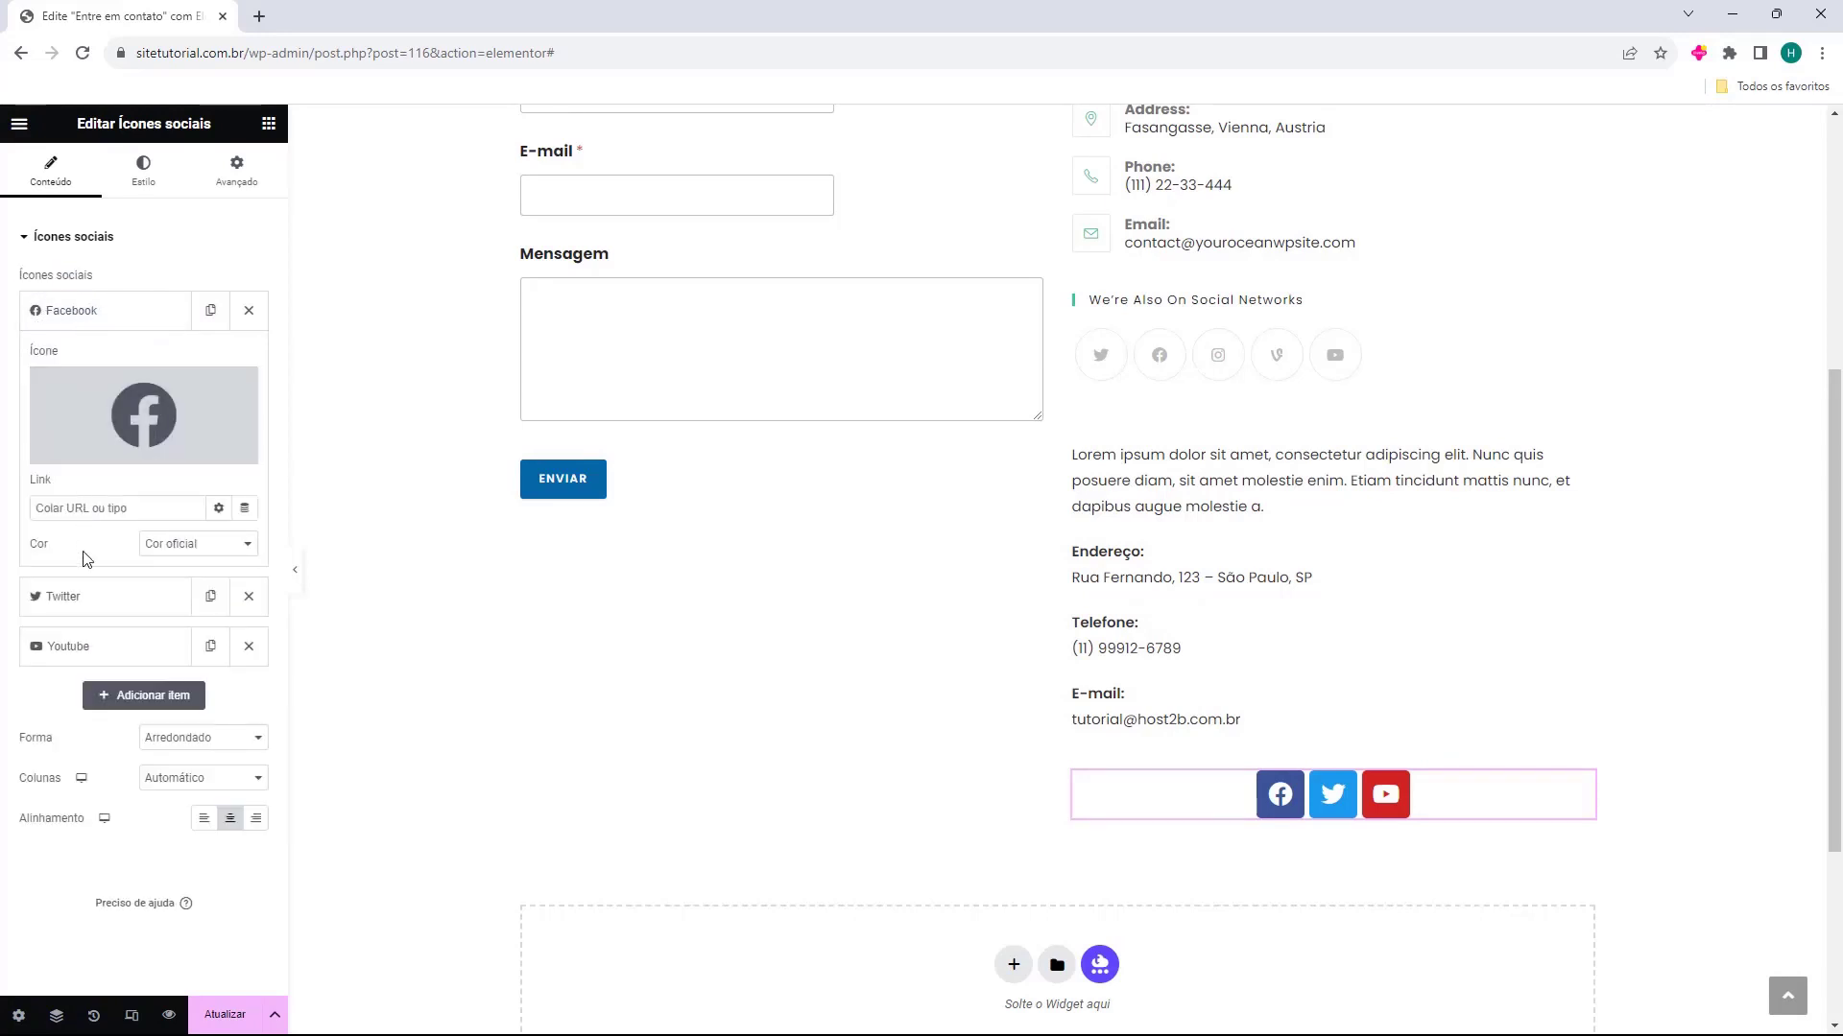
left_click(85, 596)
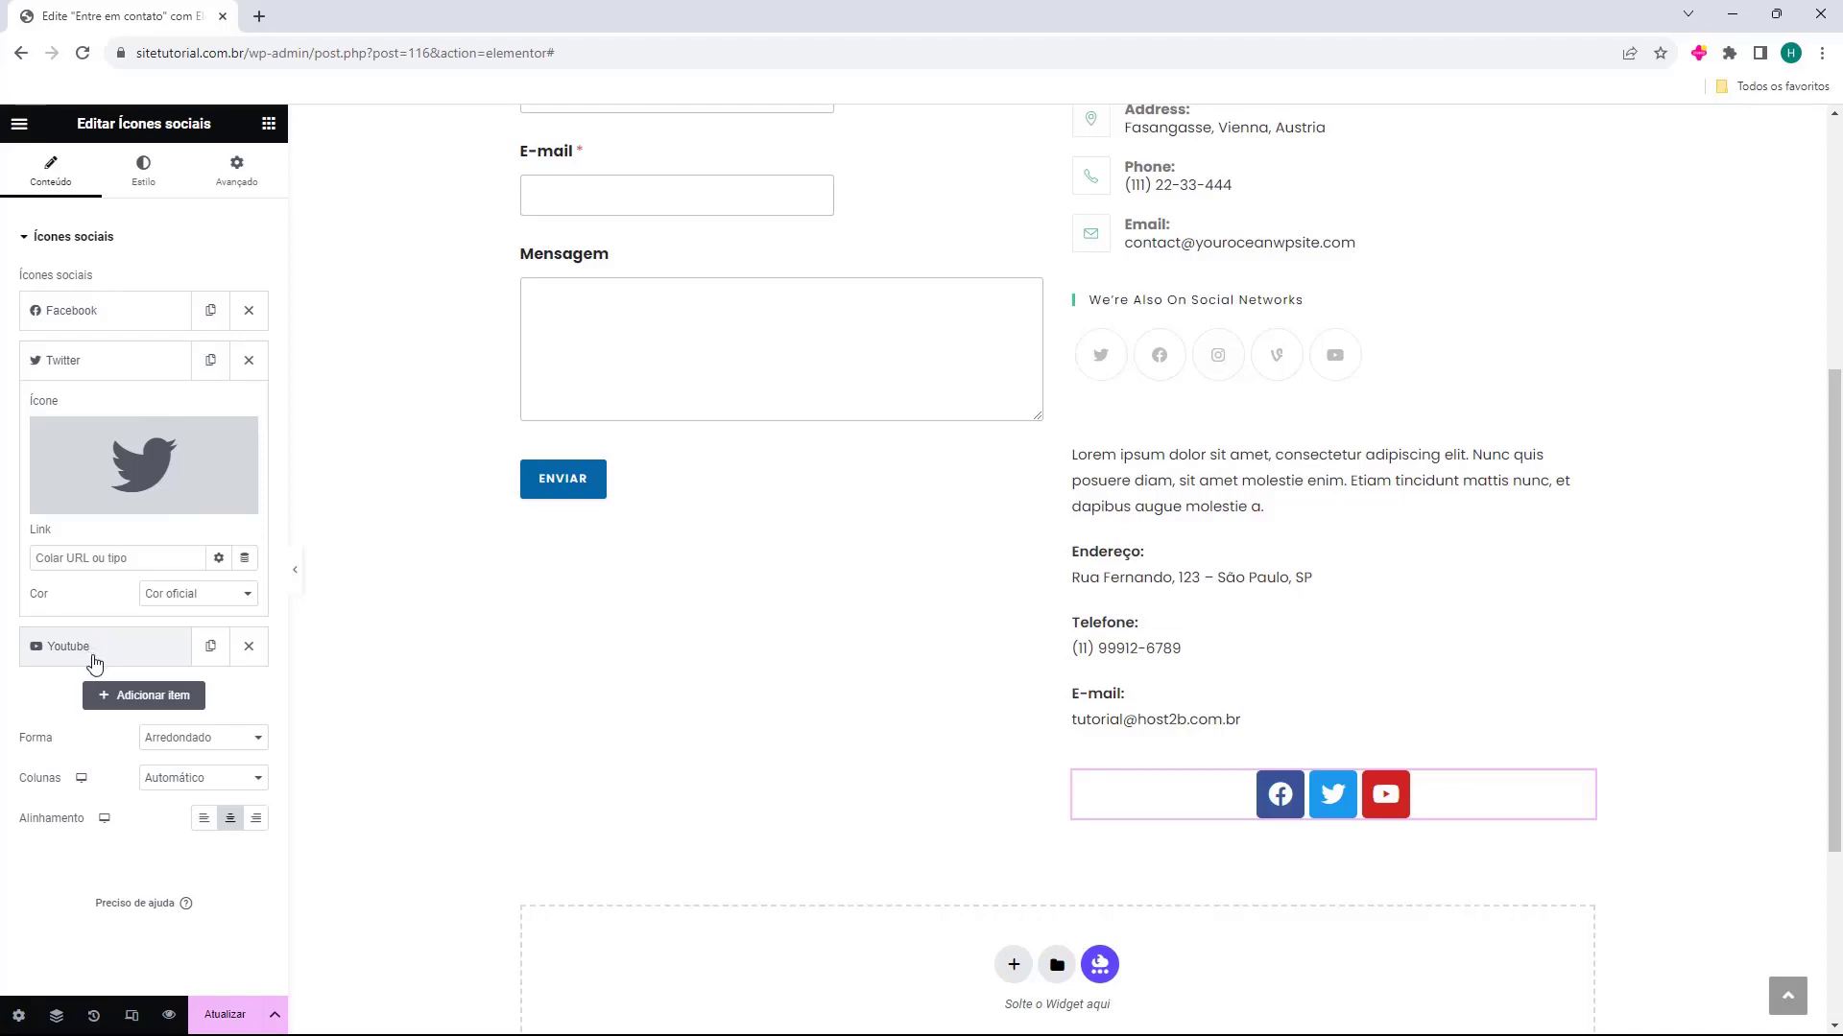
left_click(89, 659)
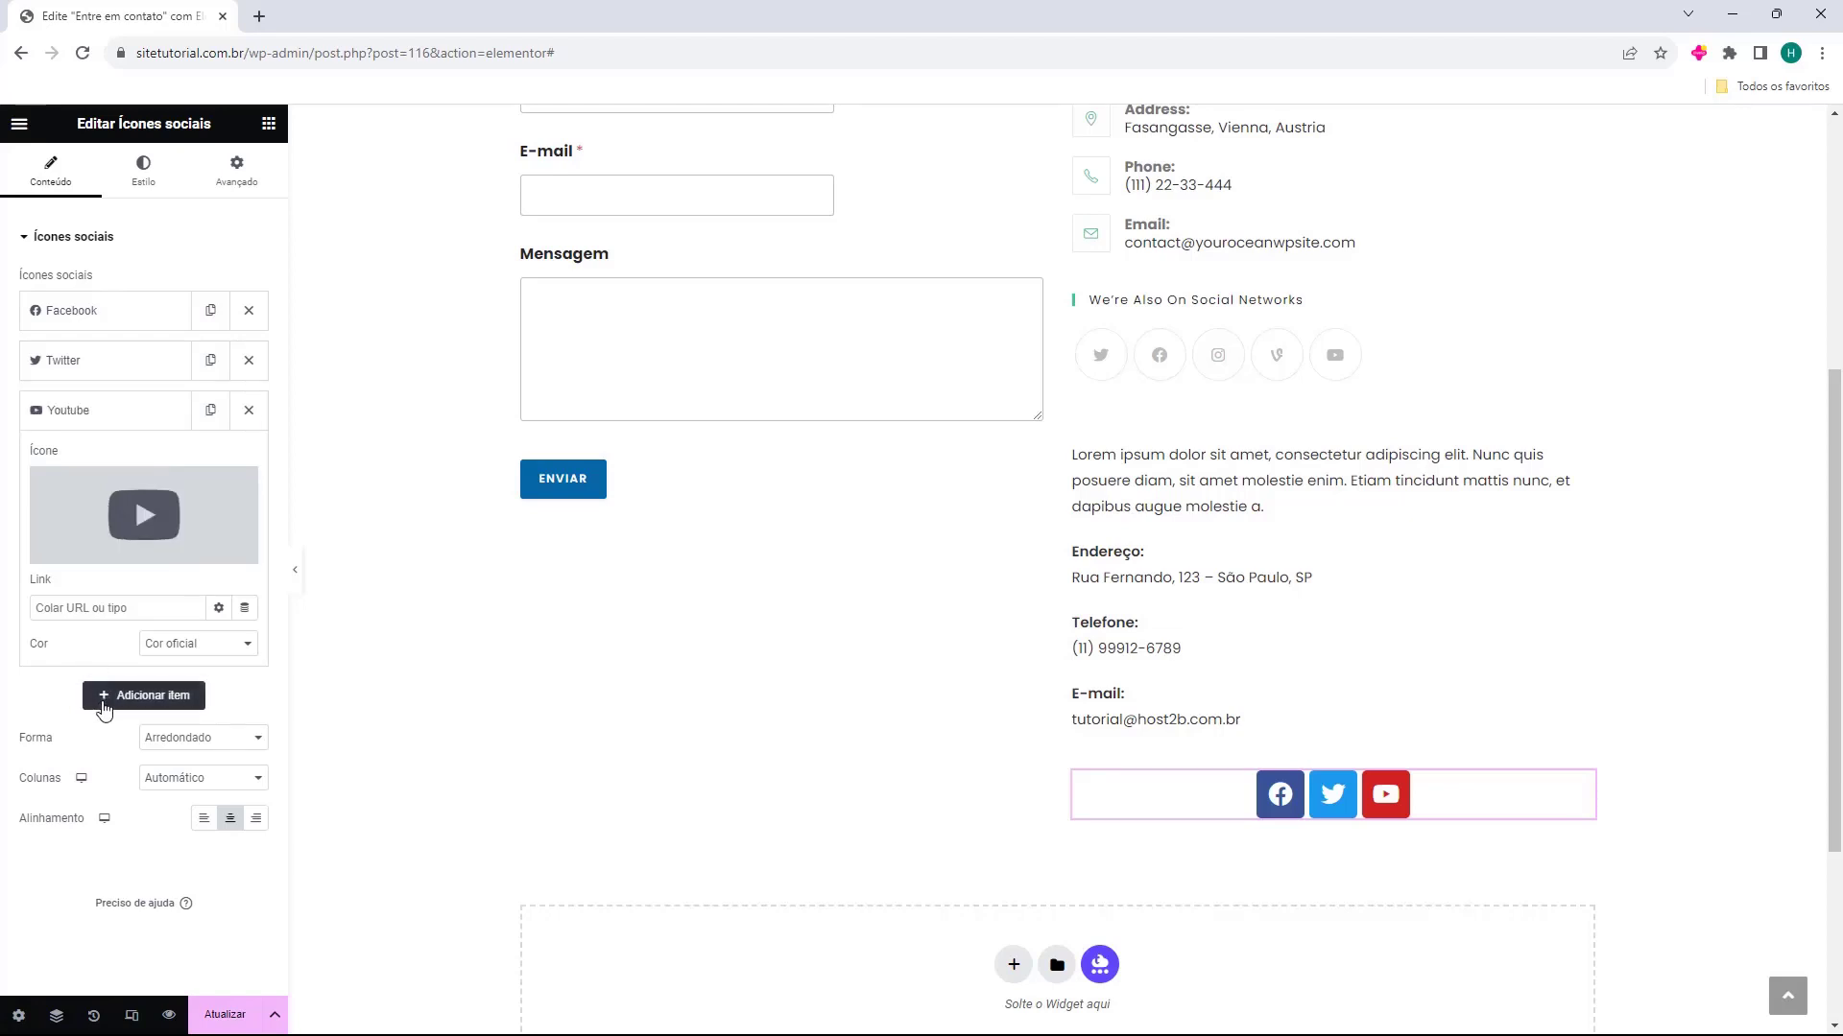
Add a fourth item to the social icons widget and give it the Instagram icon from the icon library
left_click(101, 701)
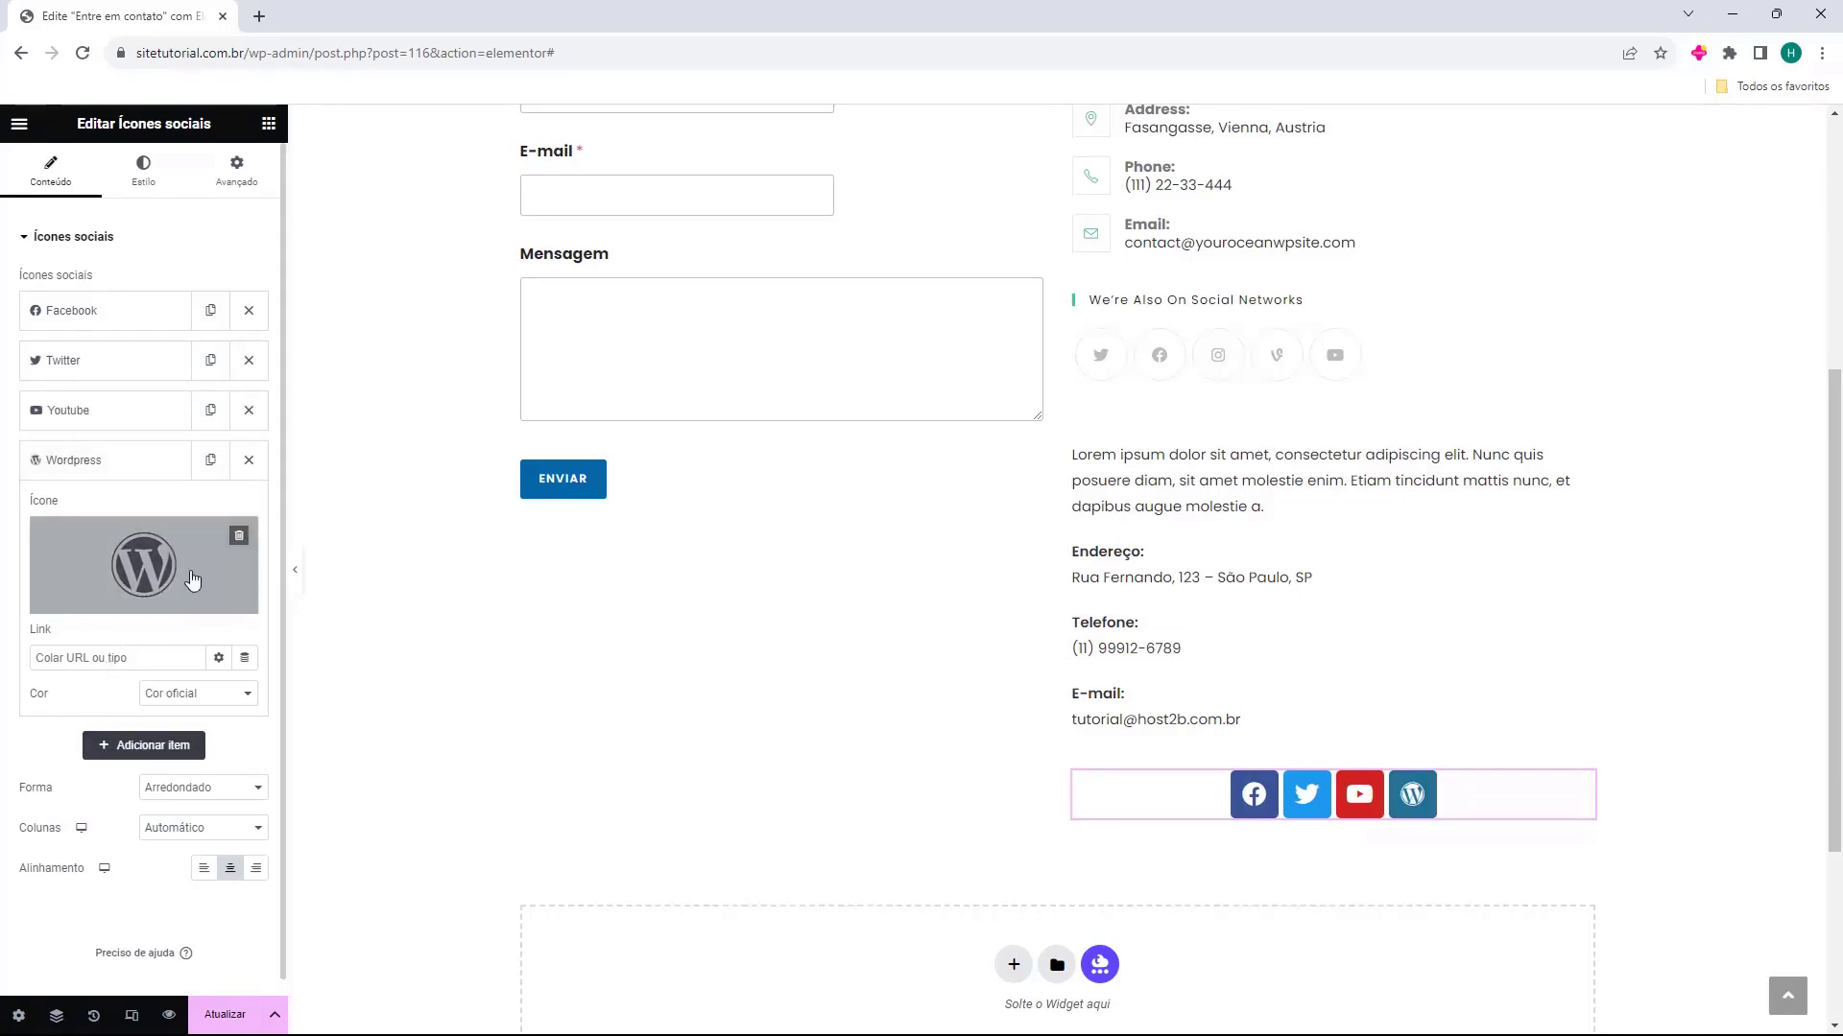
left_click(146, 563)
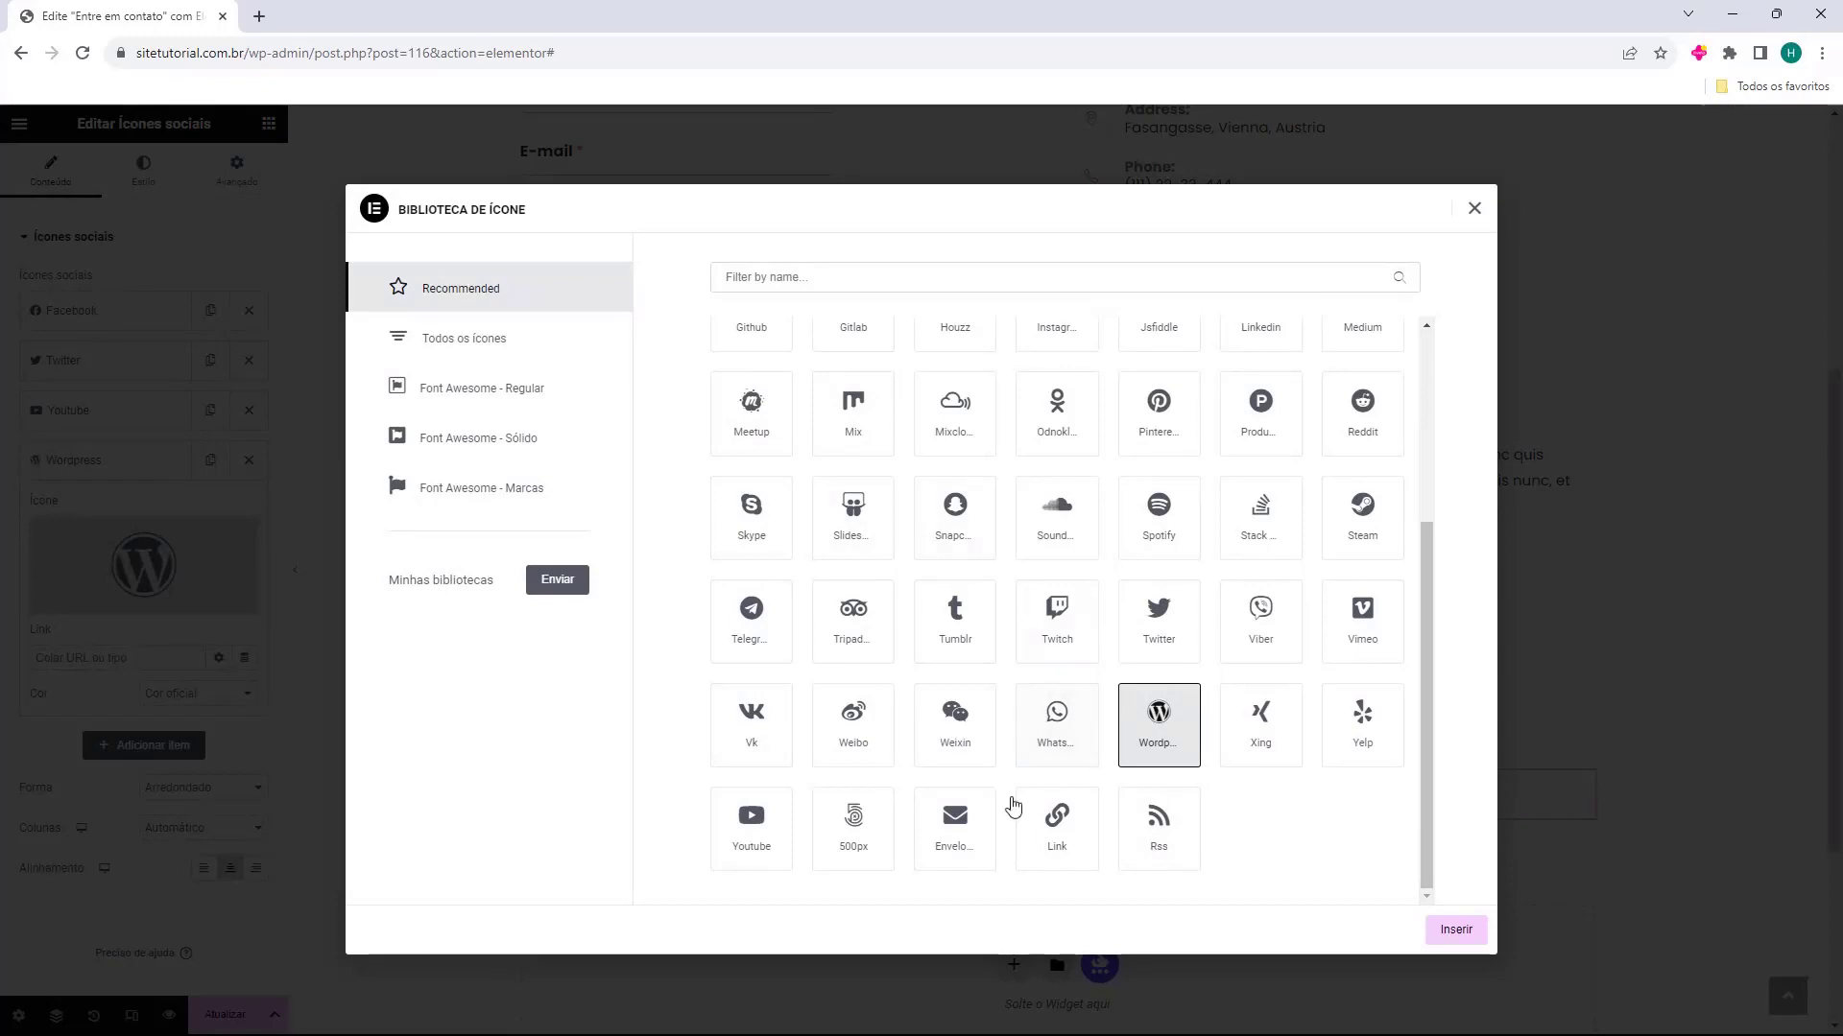
scroll(815, 734, "up", 3)
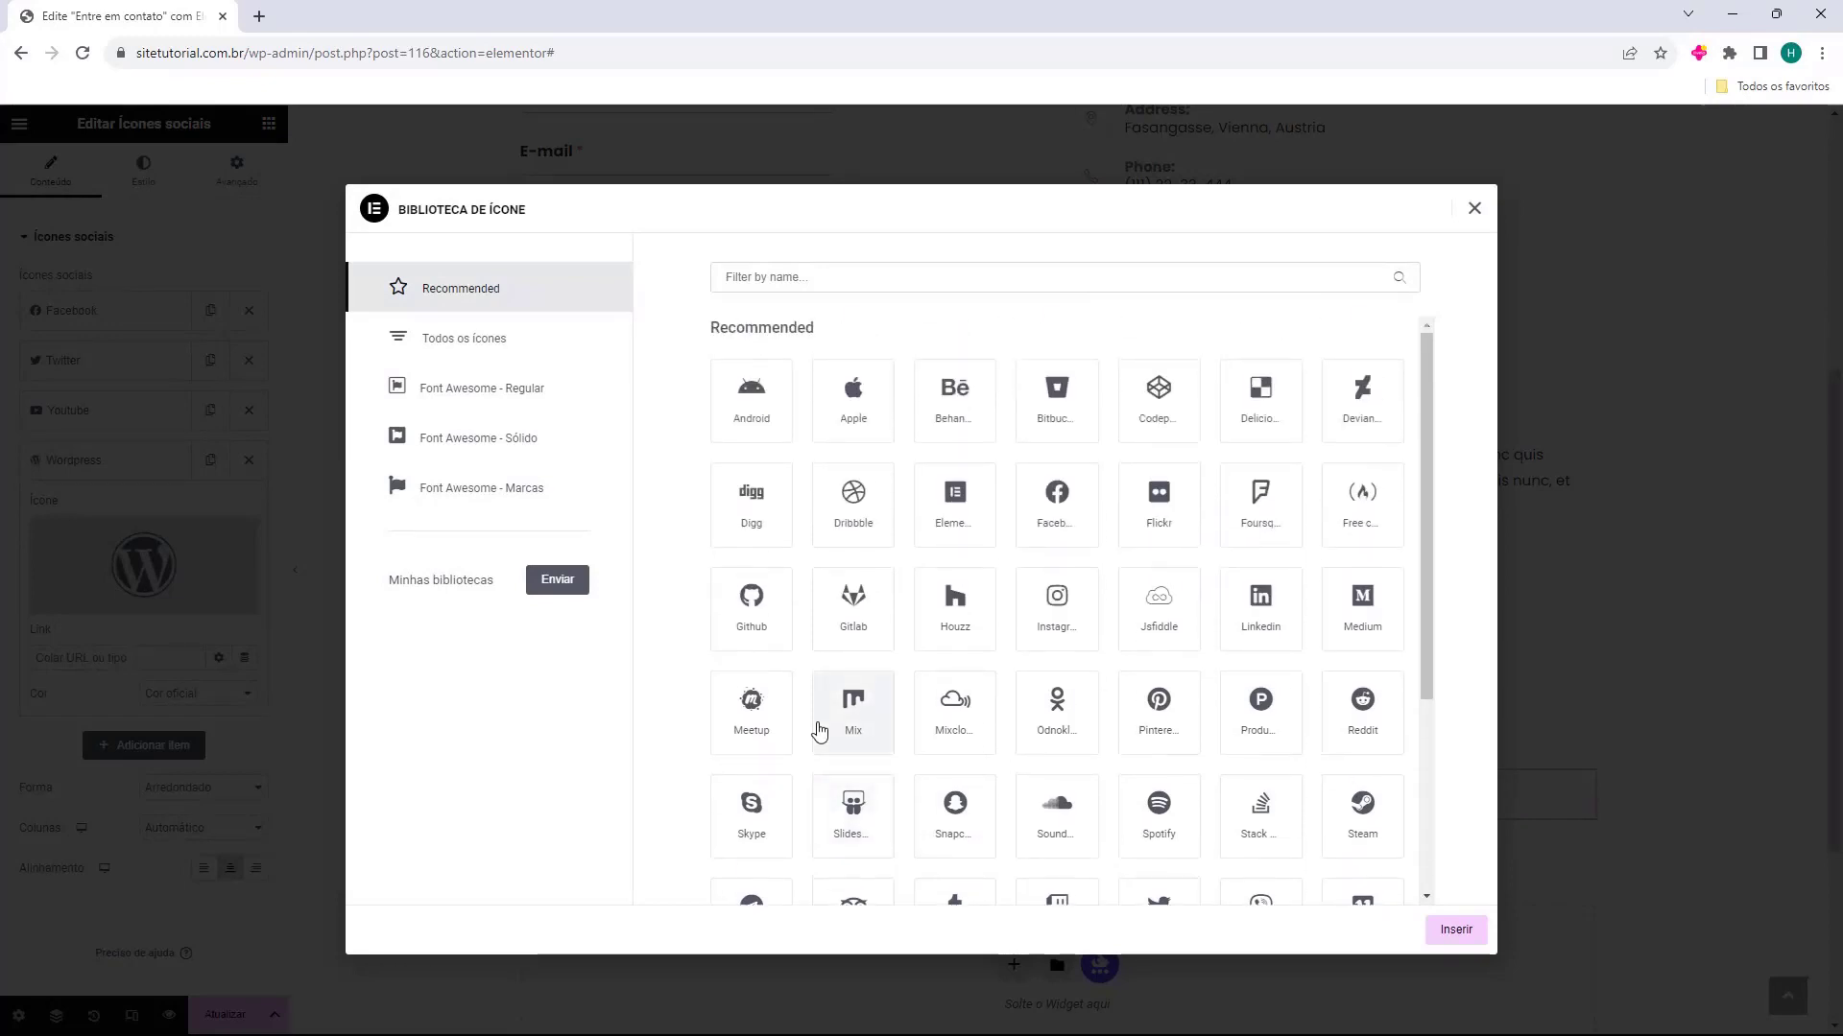
left_click(1044, 602)
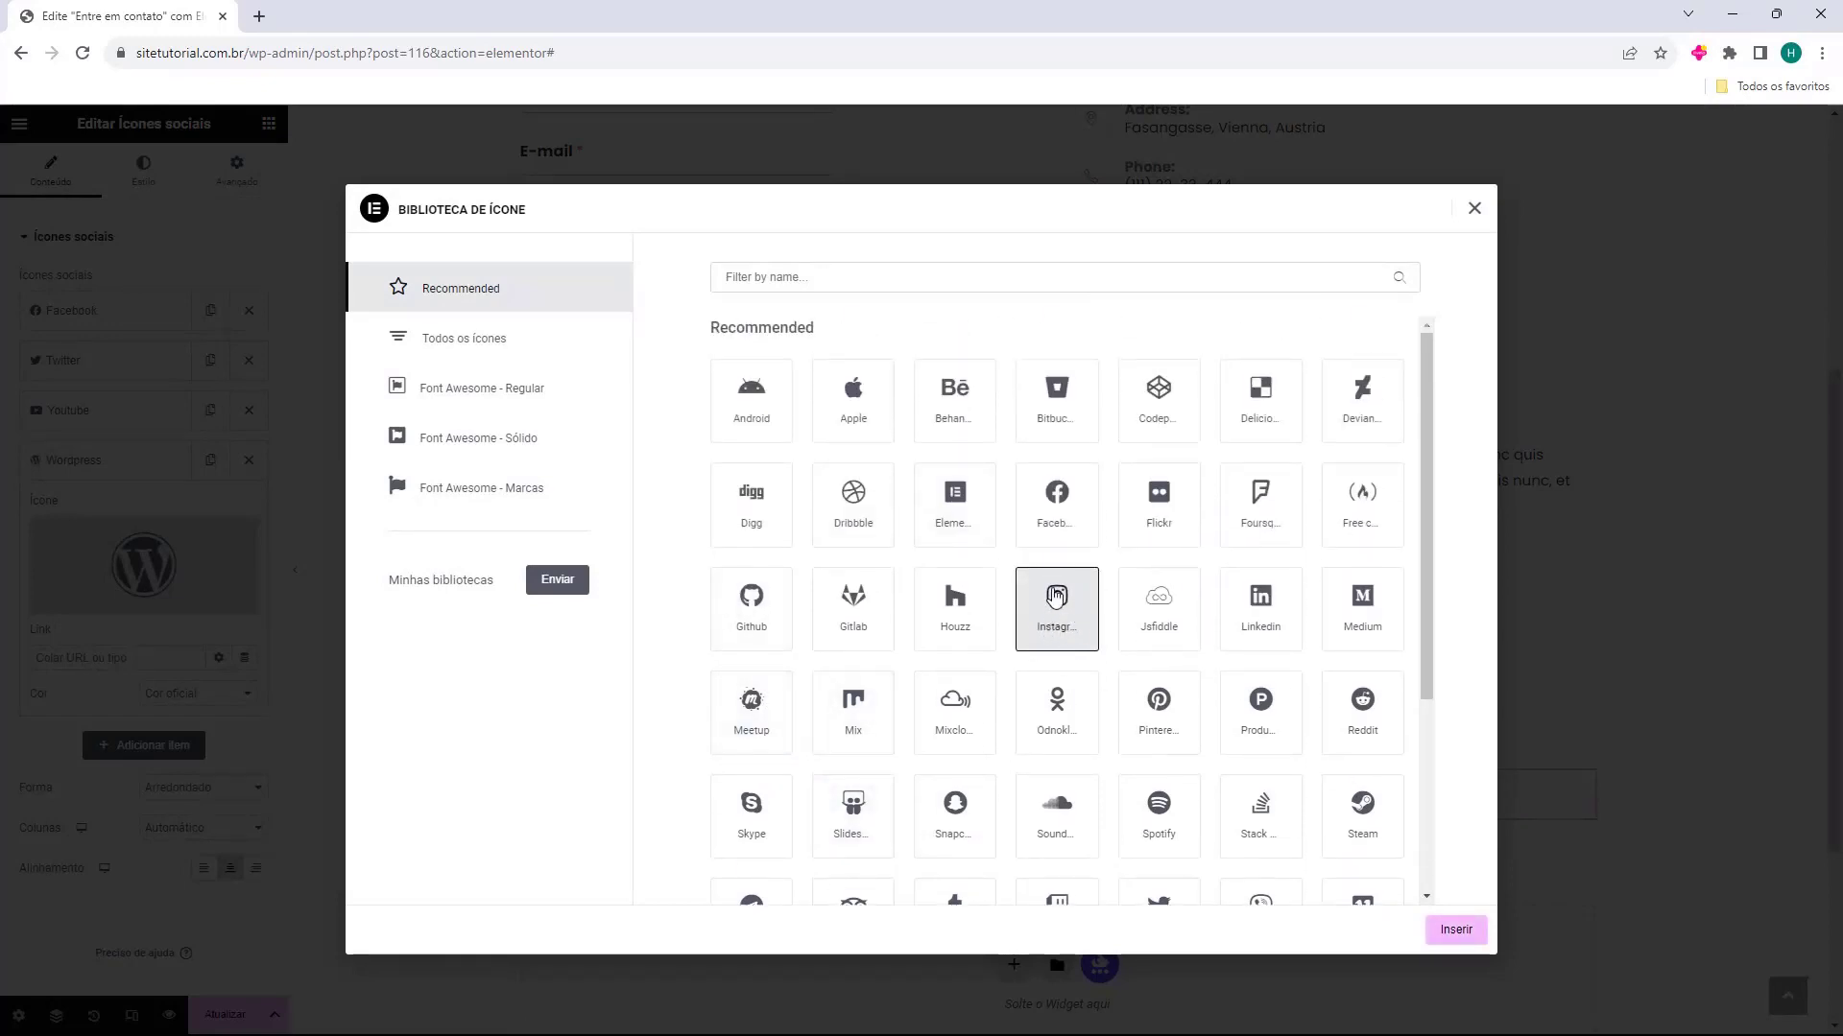
left_click(1458, 931)
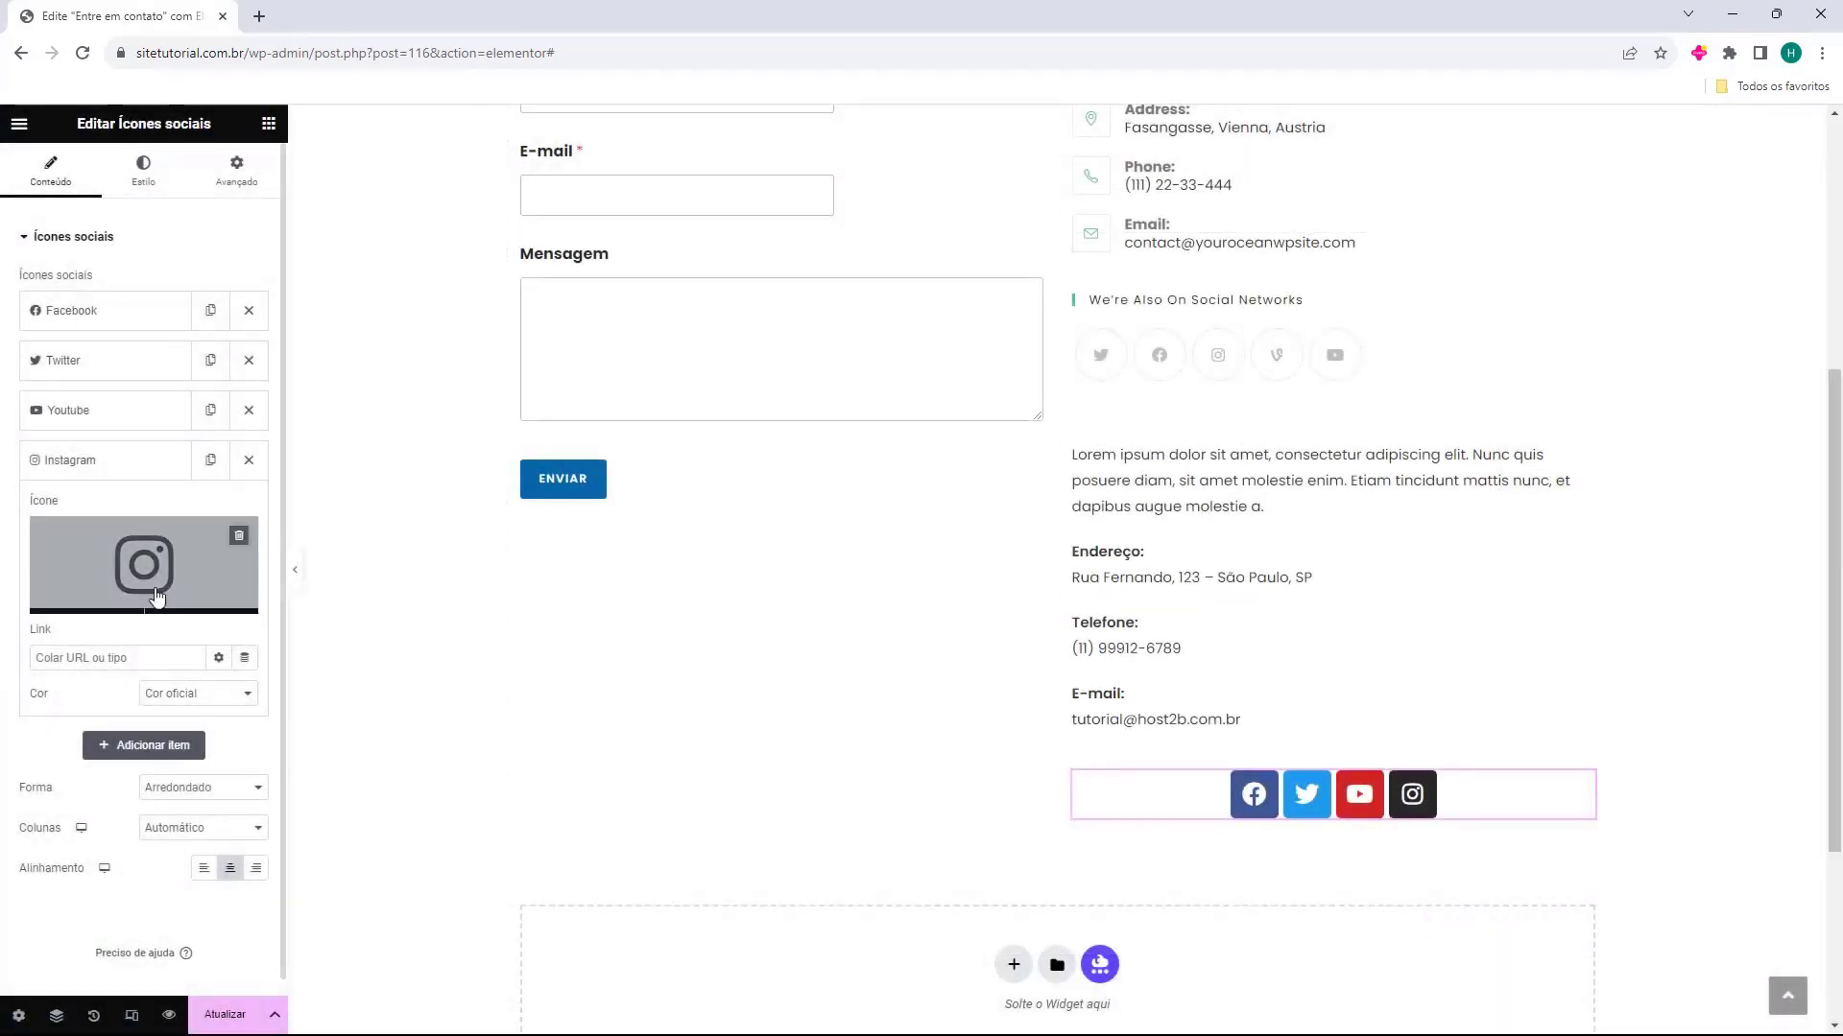
Switch the Facebook item's colour to Personalizar and set its primary colour to black
left_click(108, 310)
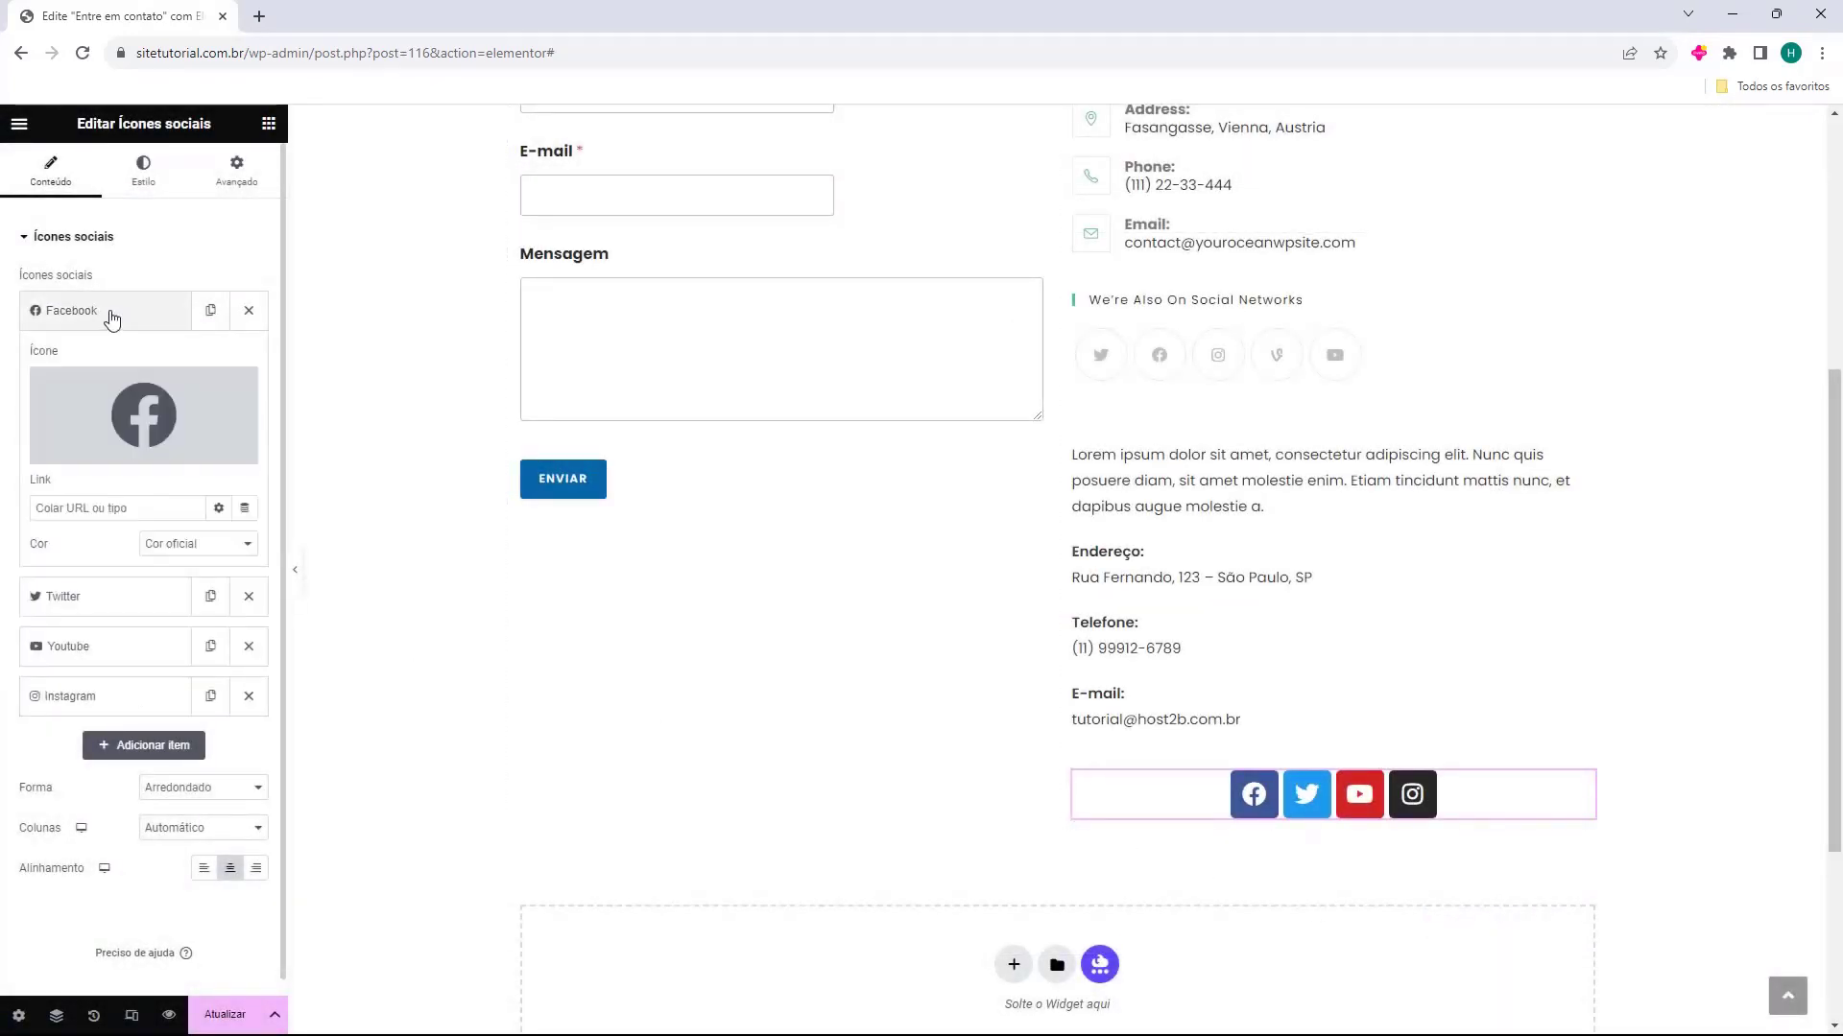
left_click_drag(30, 487, 64, 489)
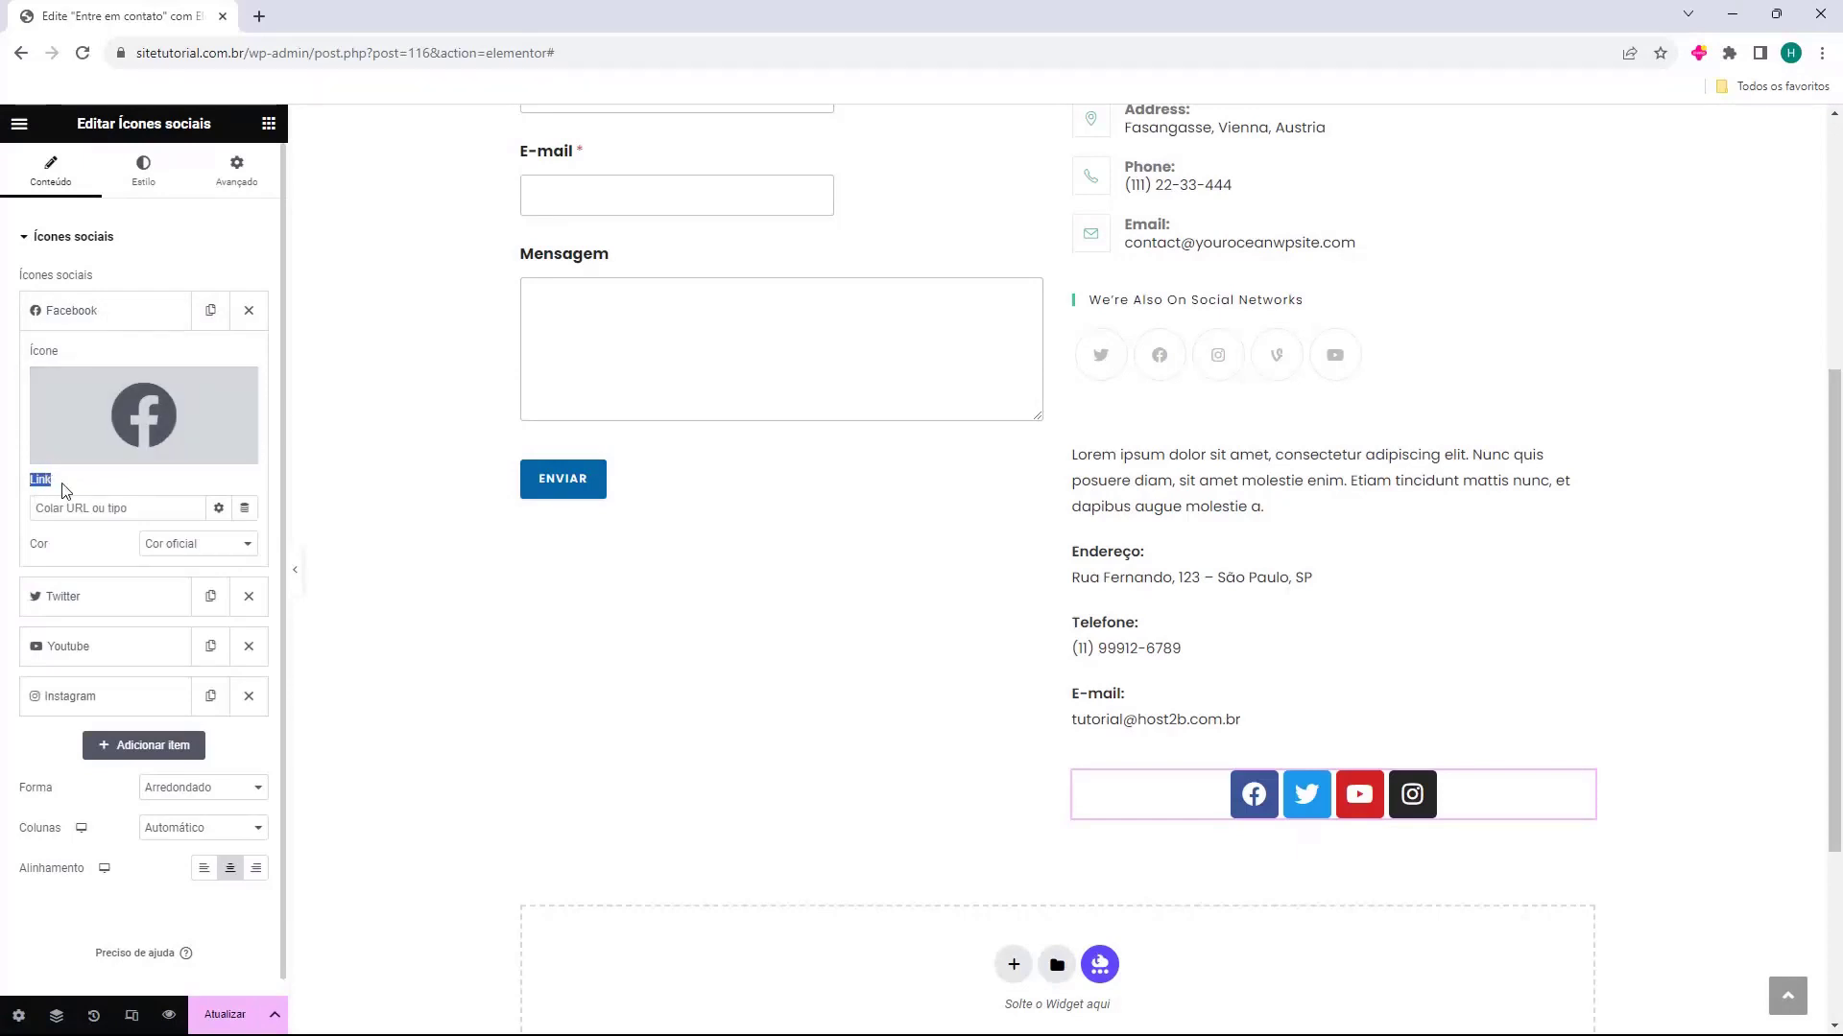
left_click(70, 488)
left_click(166, 550)
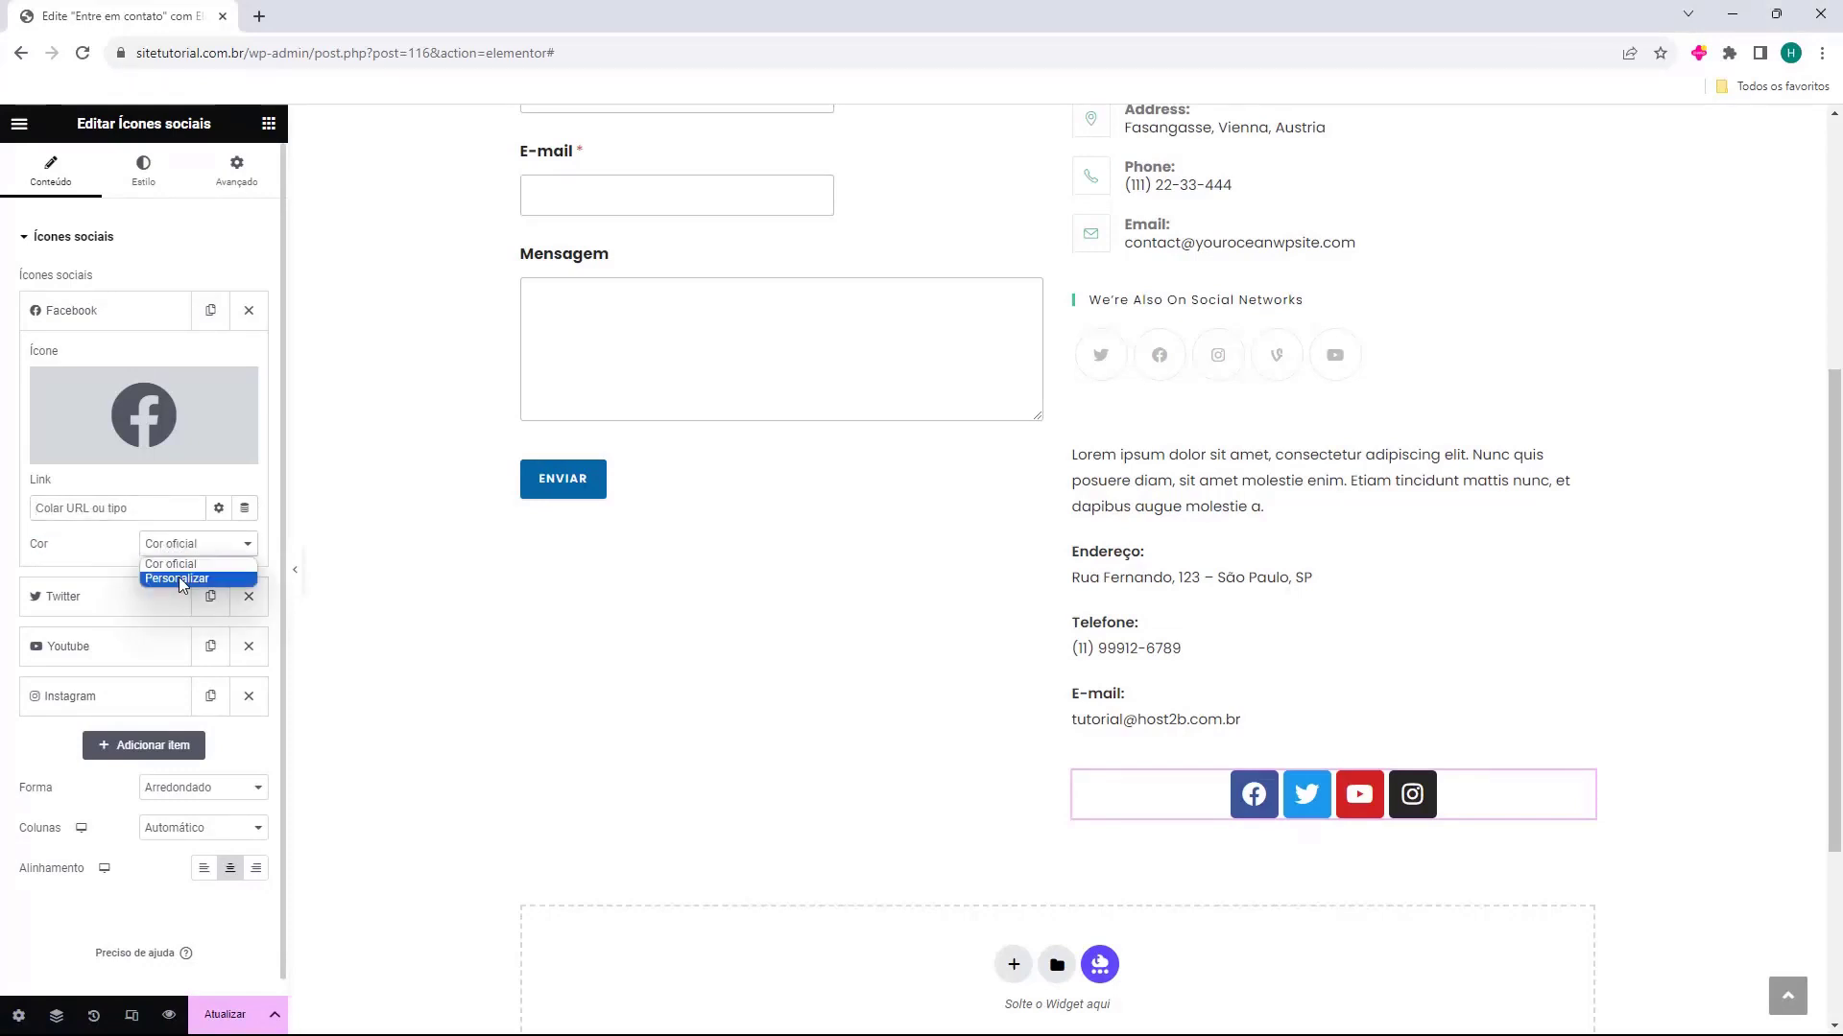
left_click(181, 579)
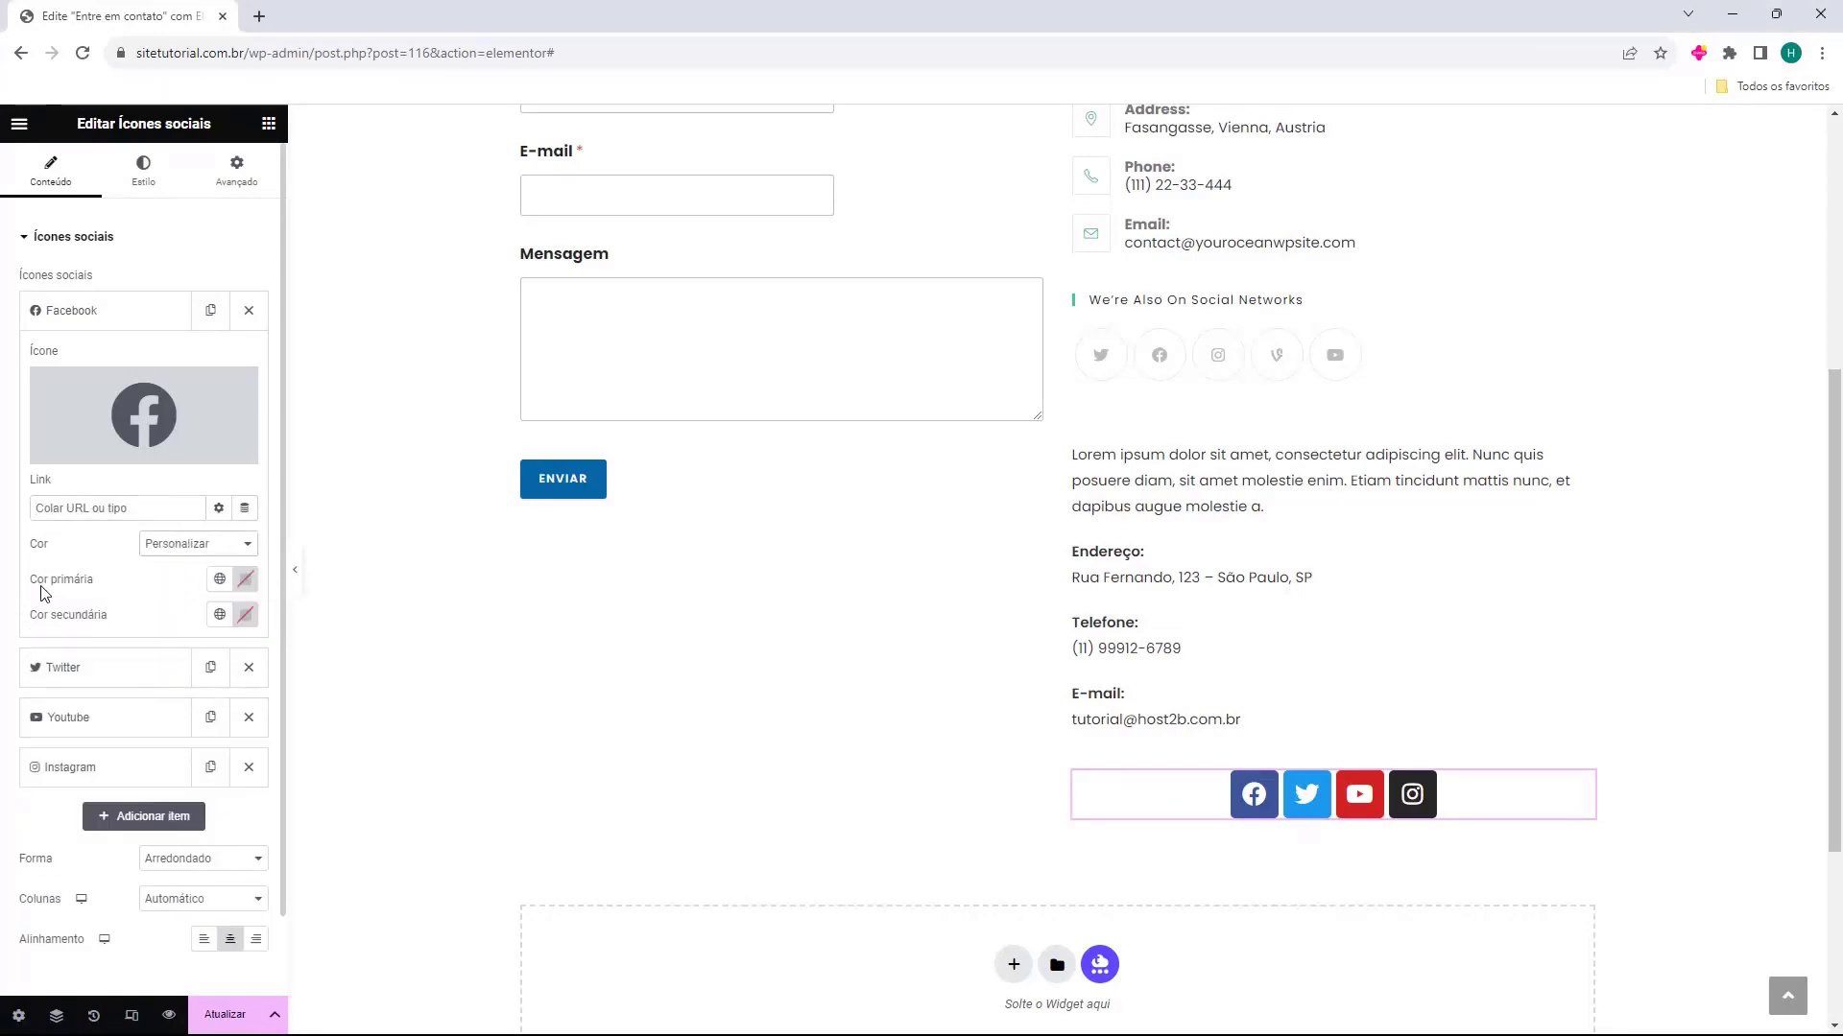
left_click_drag(41, 587, 132, 586)
left_click(247, 588)
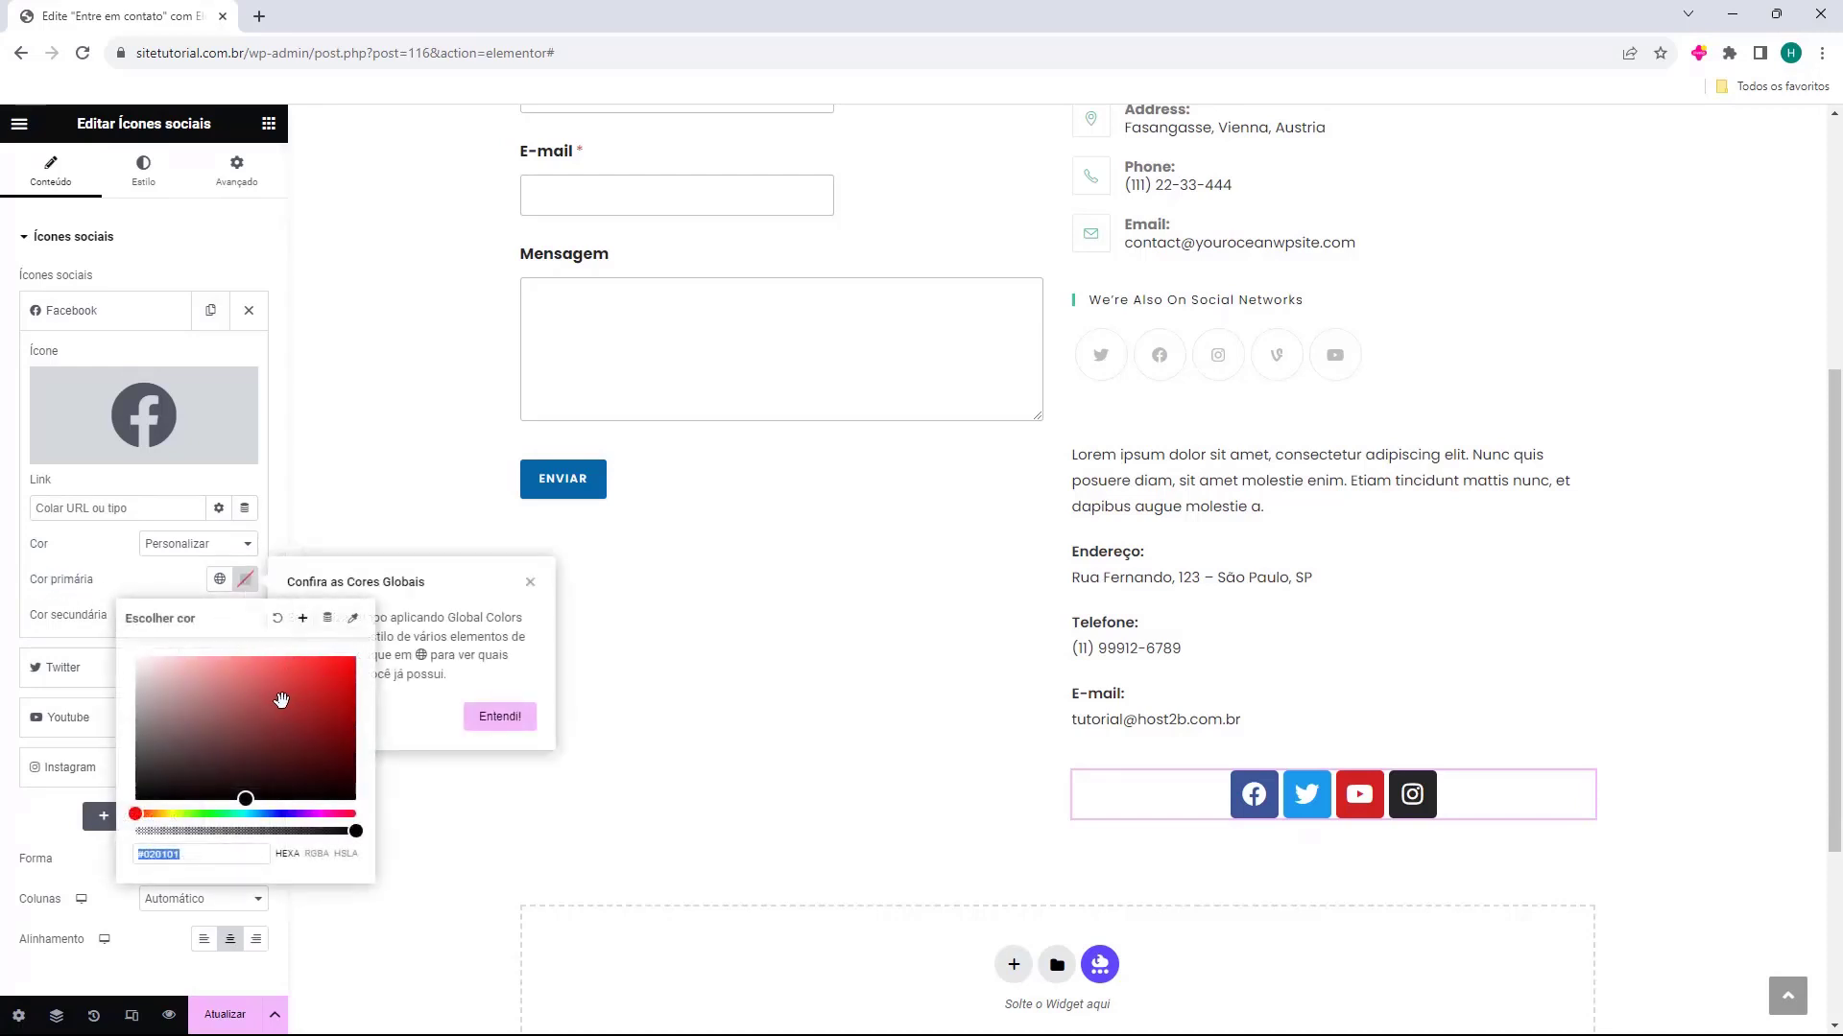
mouse_move(281, 701)
left_mouse_down()
mouse_move(290, 672)
mouse_move(214, 759)
mouse_move(351, 689)
mouse_move(261, 758)
mouse_move(351, 746)
mouse_move(355, 800)
left_mouse_up()
left_click(70, 619)
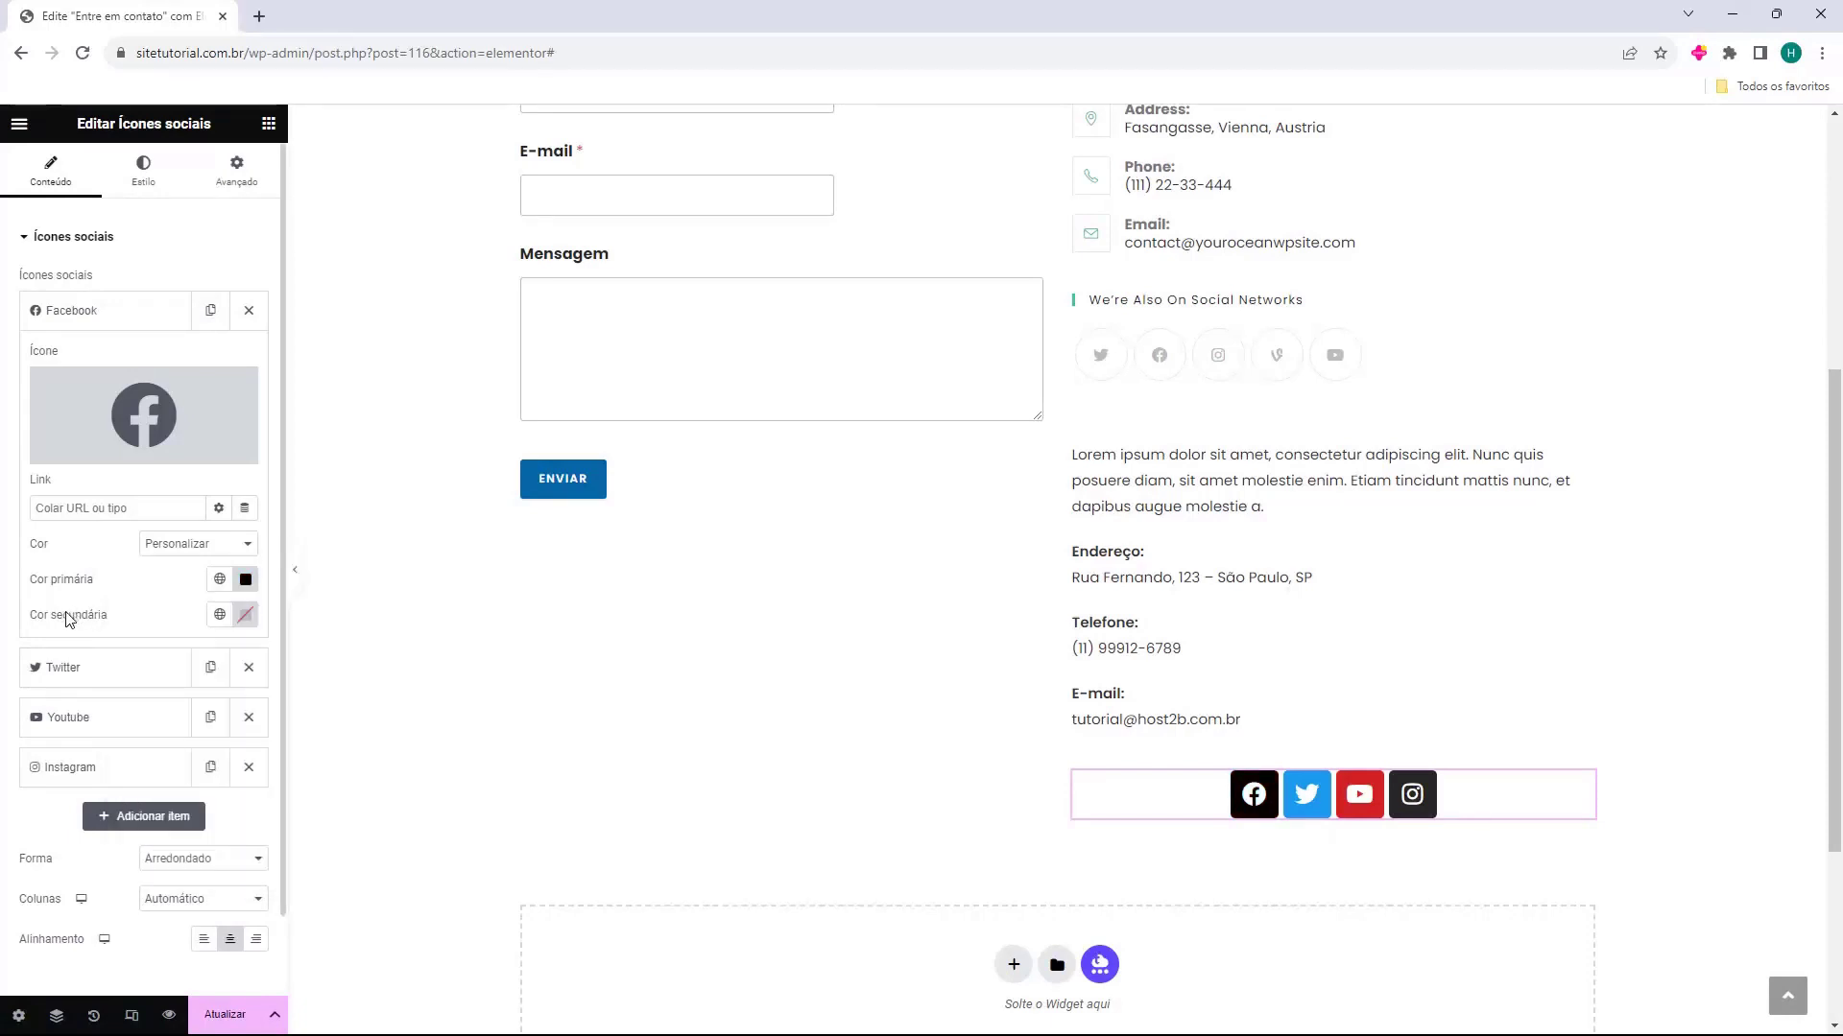
Set the Facebook item's secondary colour to white (#FFFFFF)
left_click(246, 615)
mouse_move(214, 734)
left_mouse_down()
mouse_move(227, 708)
mouse_move(328, 692)
mouse_move(122, 695)
left_mouse_up()
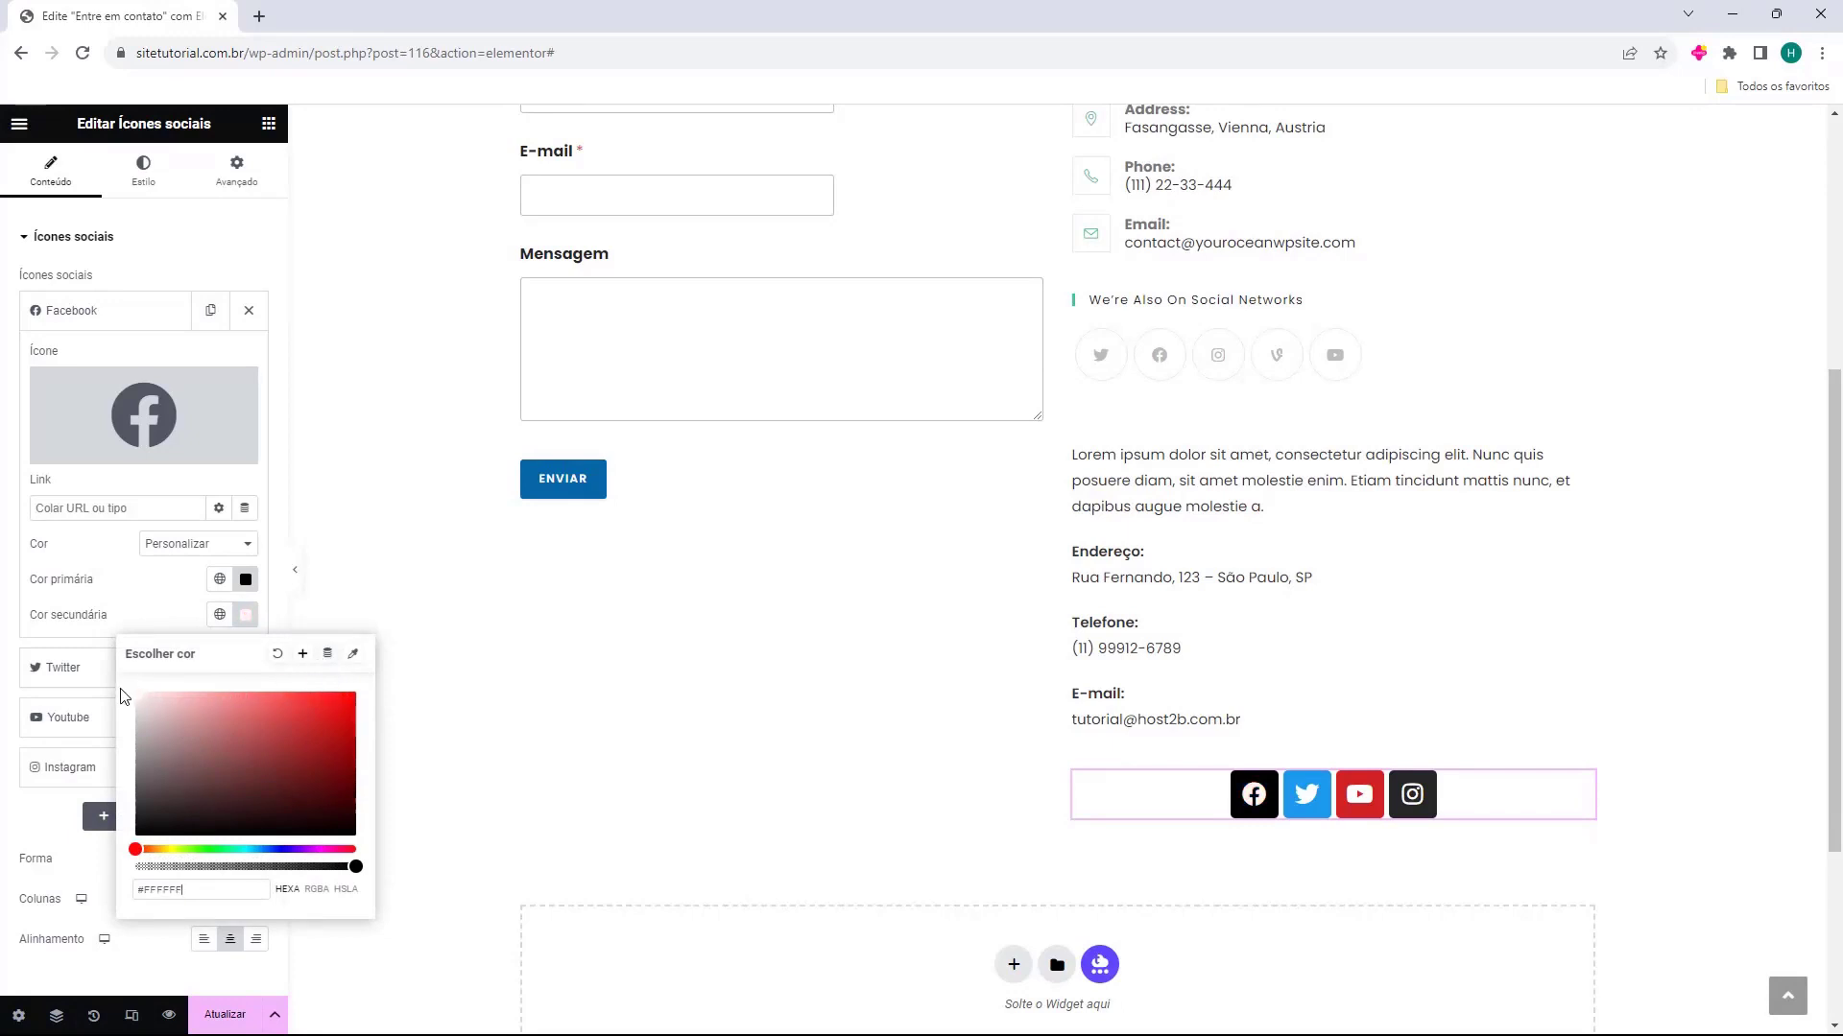
left_click(139, 622)
Switch the Twitter item's colour to Personalizar without choosing individual colours, and collapse the item
left_click(63, 666)
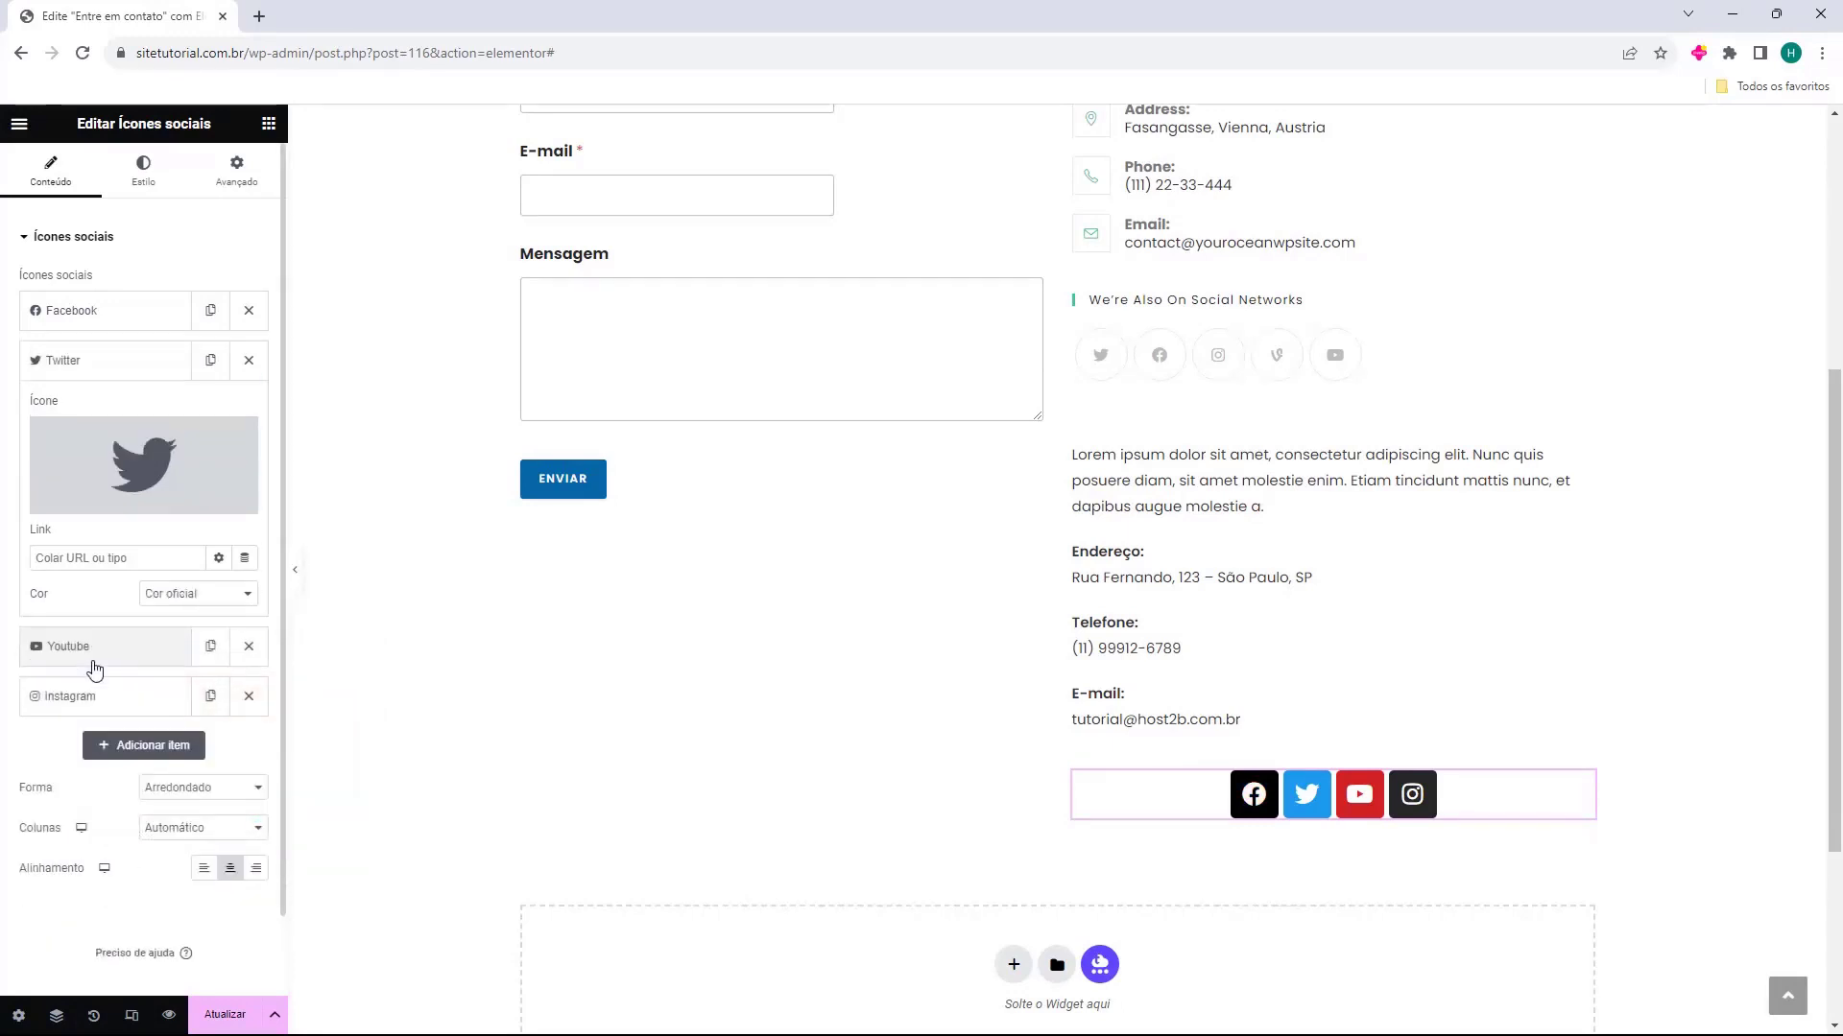
left_click(175, 587)
left_click(158, 618)
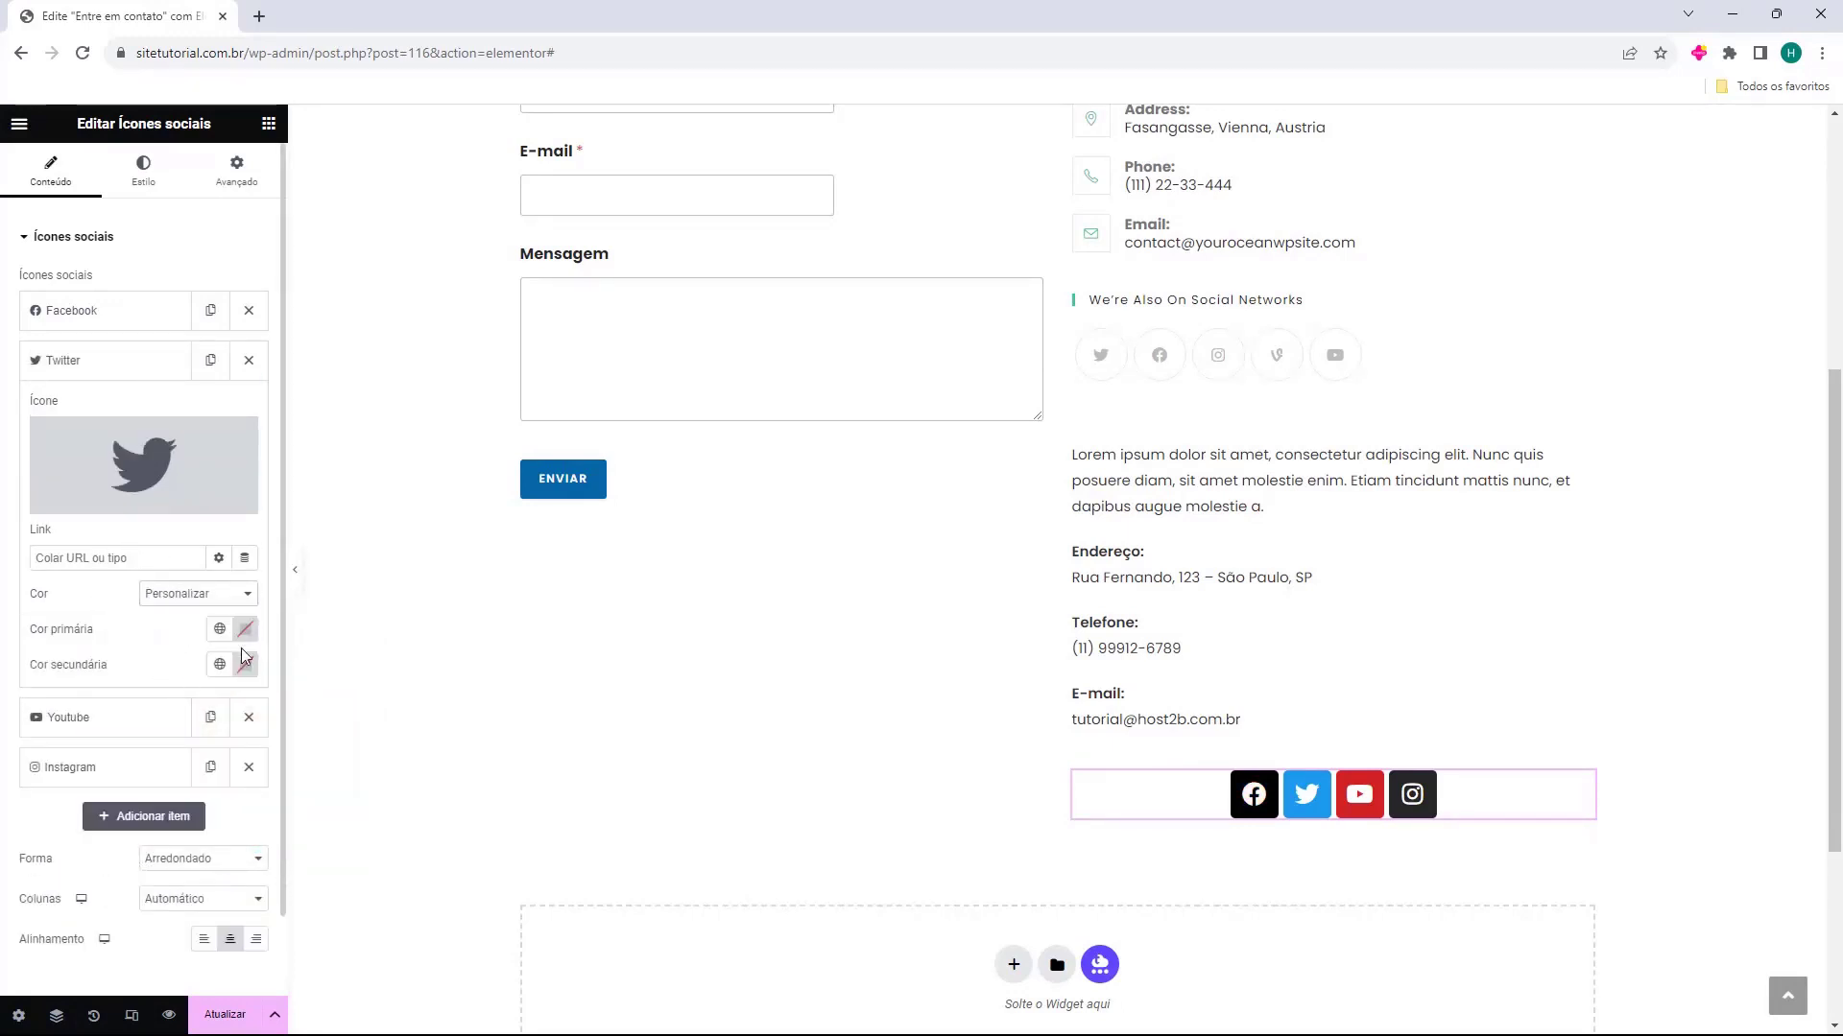
left_click(113, 372)
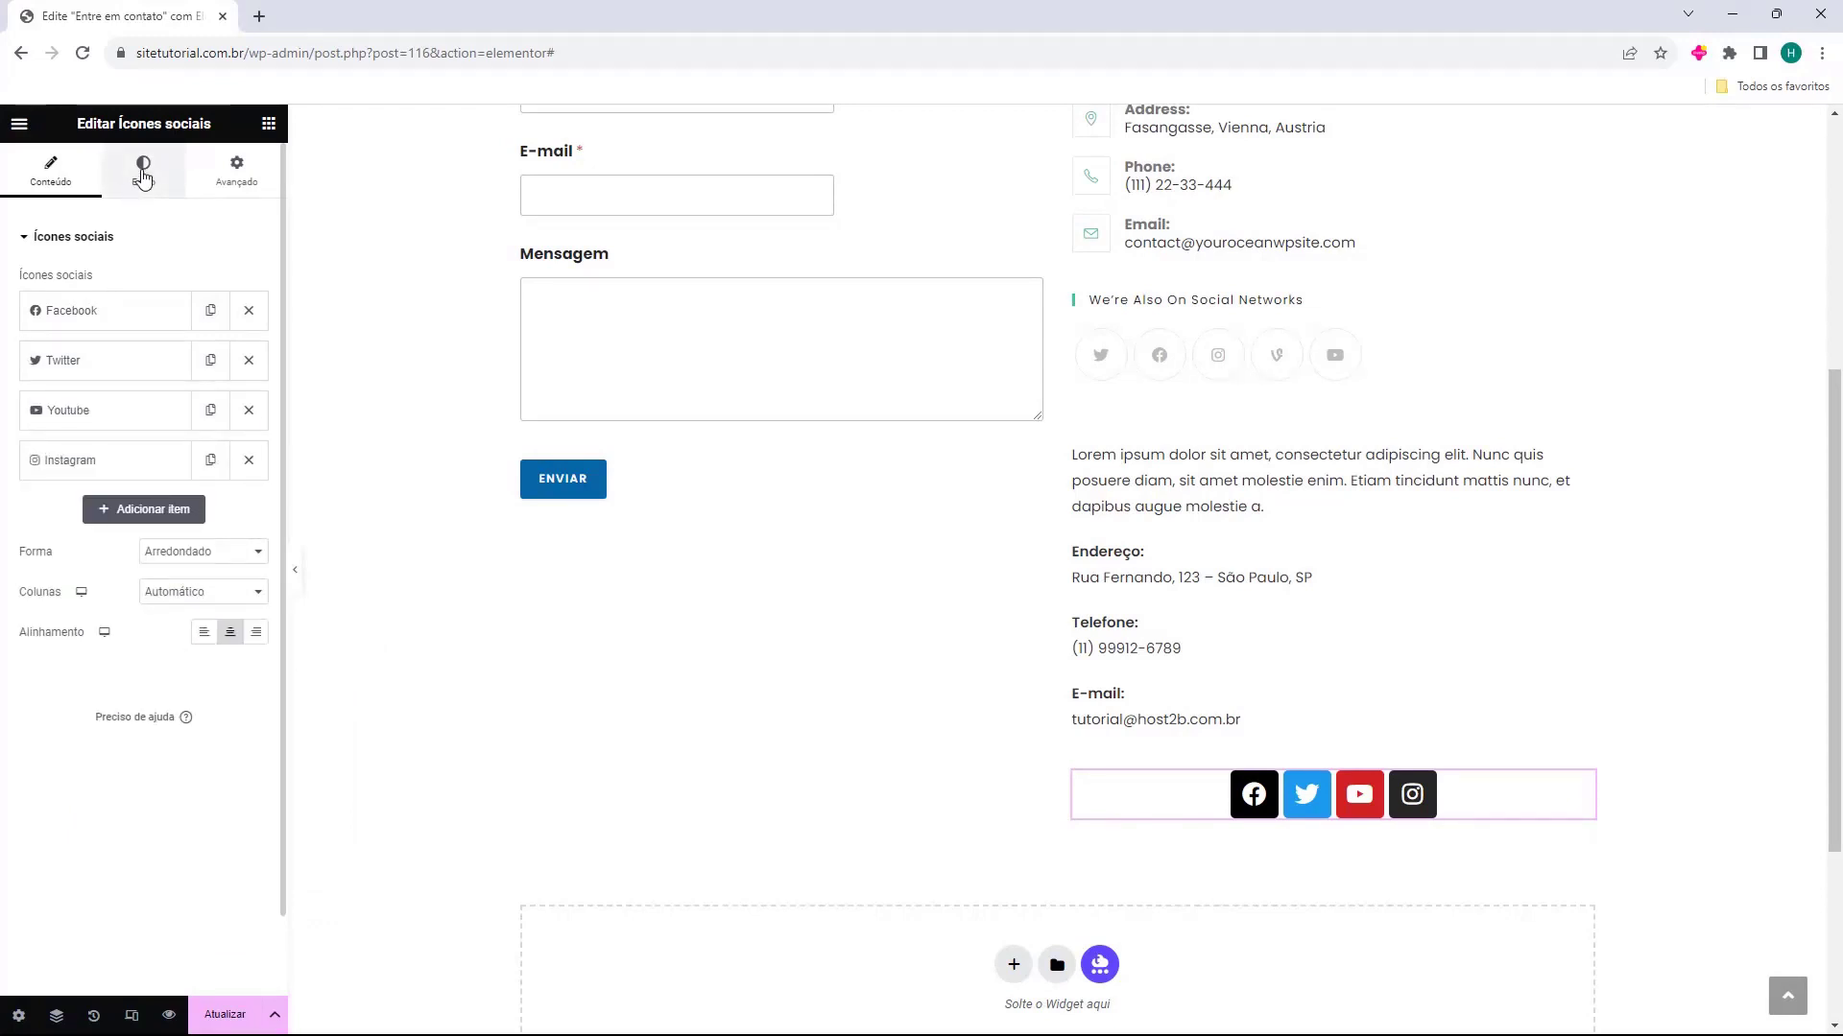
Set the whole social icons widget's colour style to Personalizar, with black as primary and white (#FFFFFF) as secondary colour
left_click(143, 171)
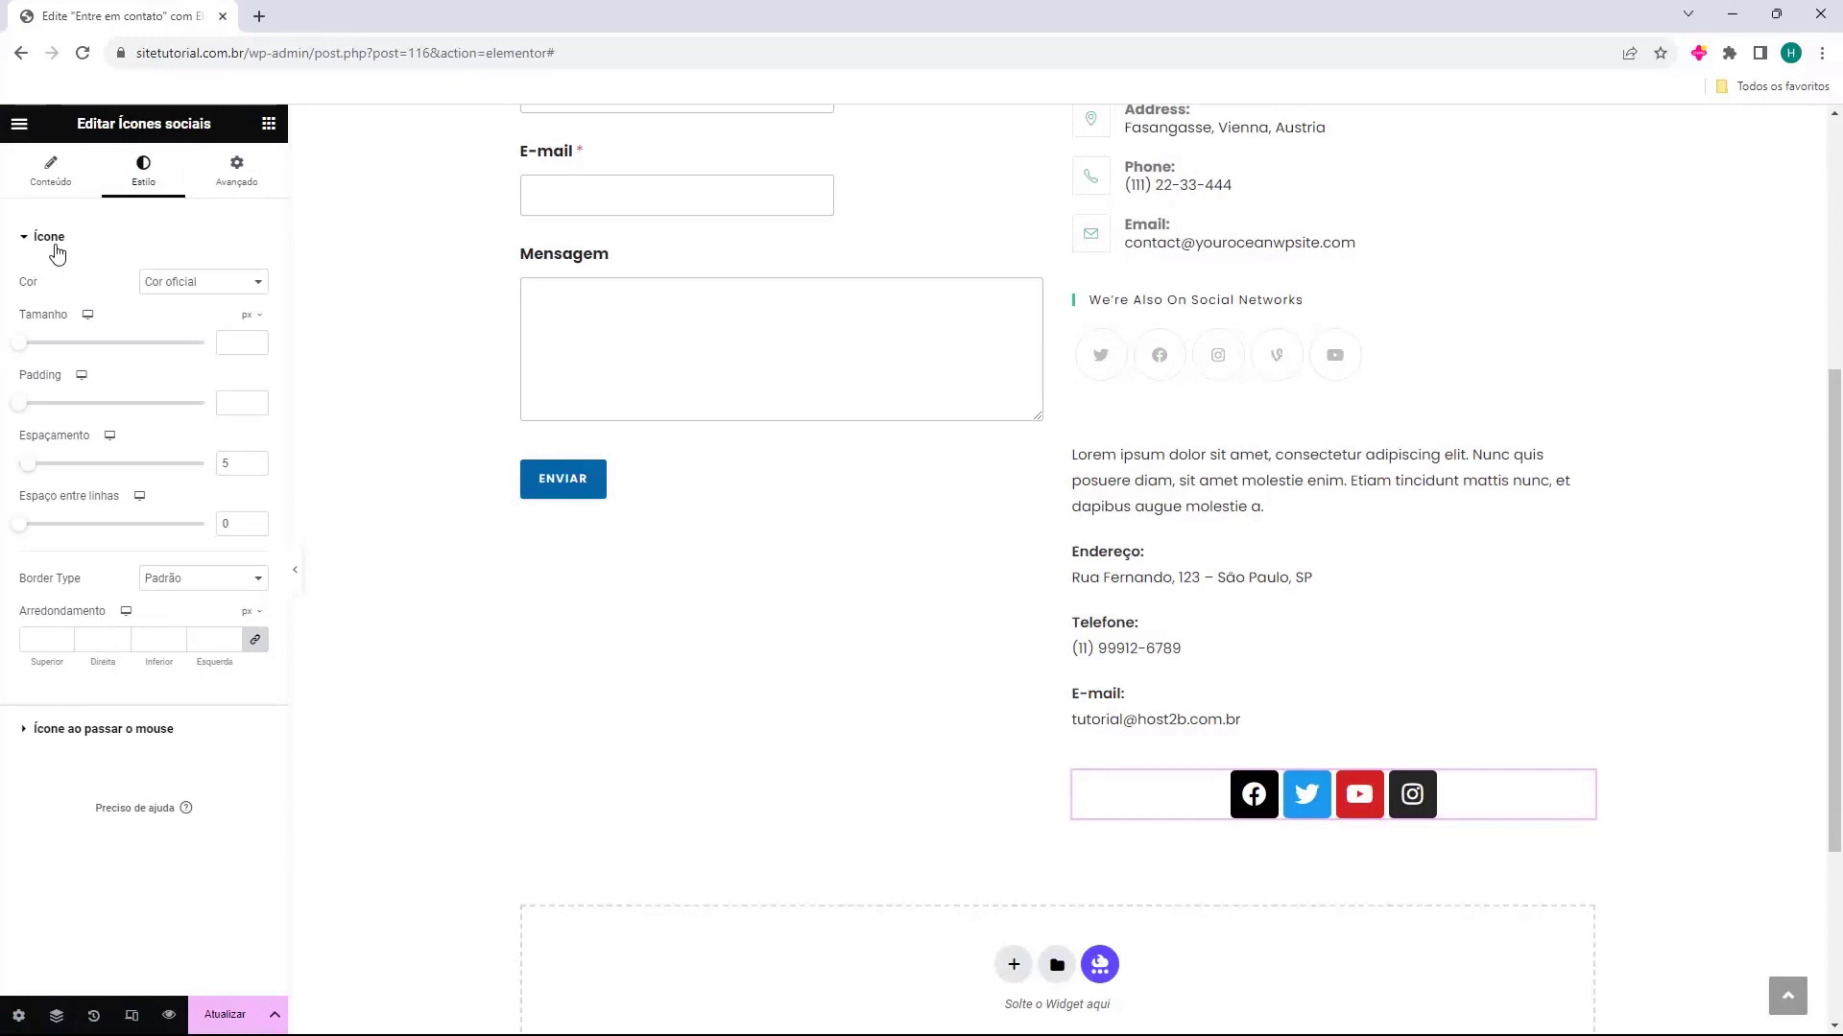
left_click(191, 287)
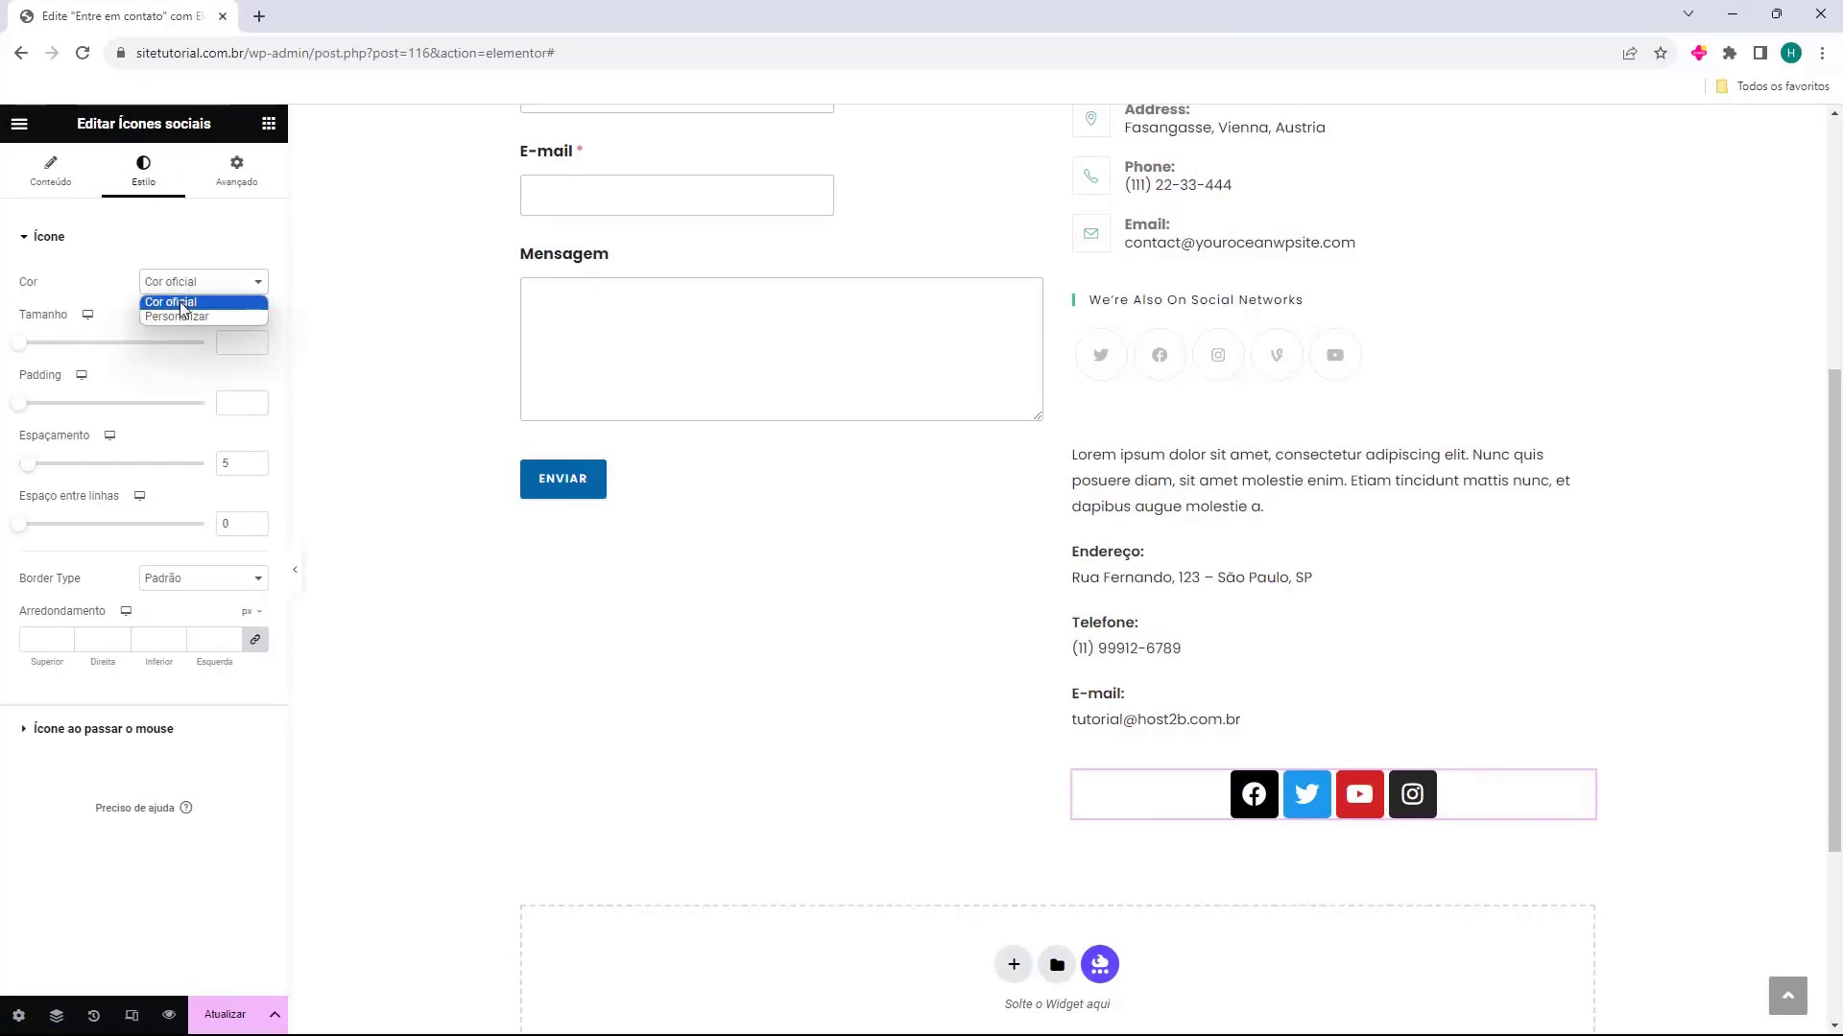
left_click(165, 318)
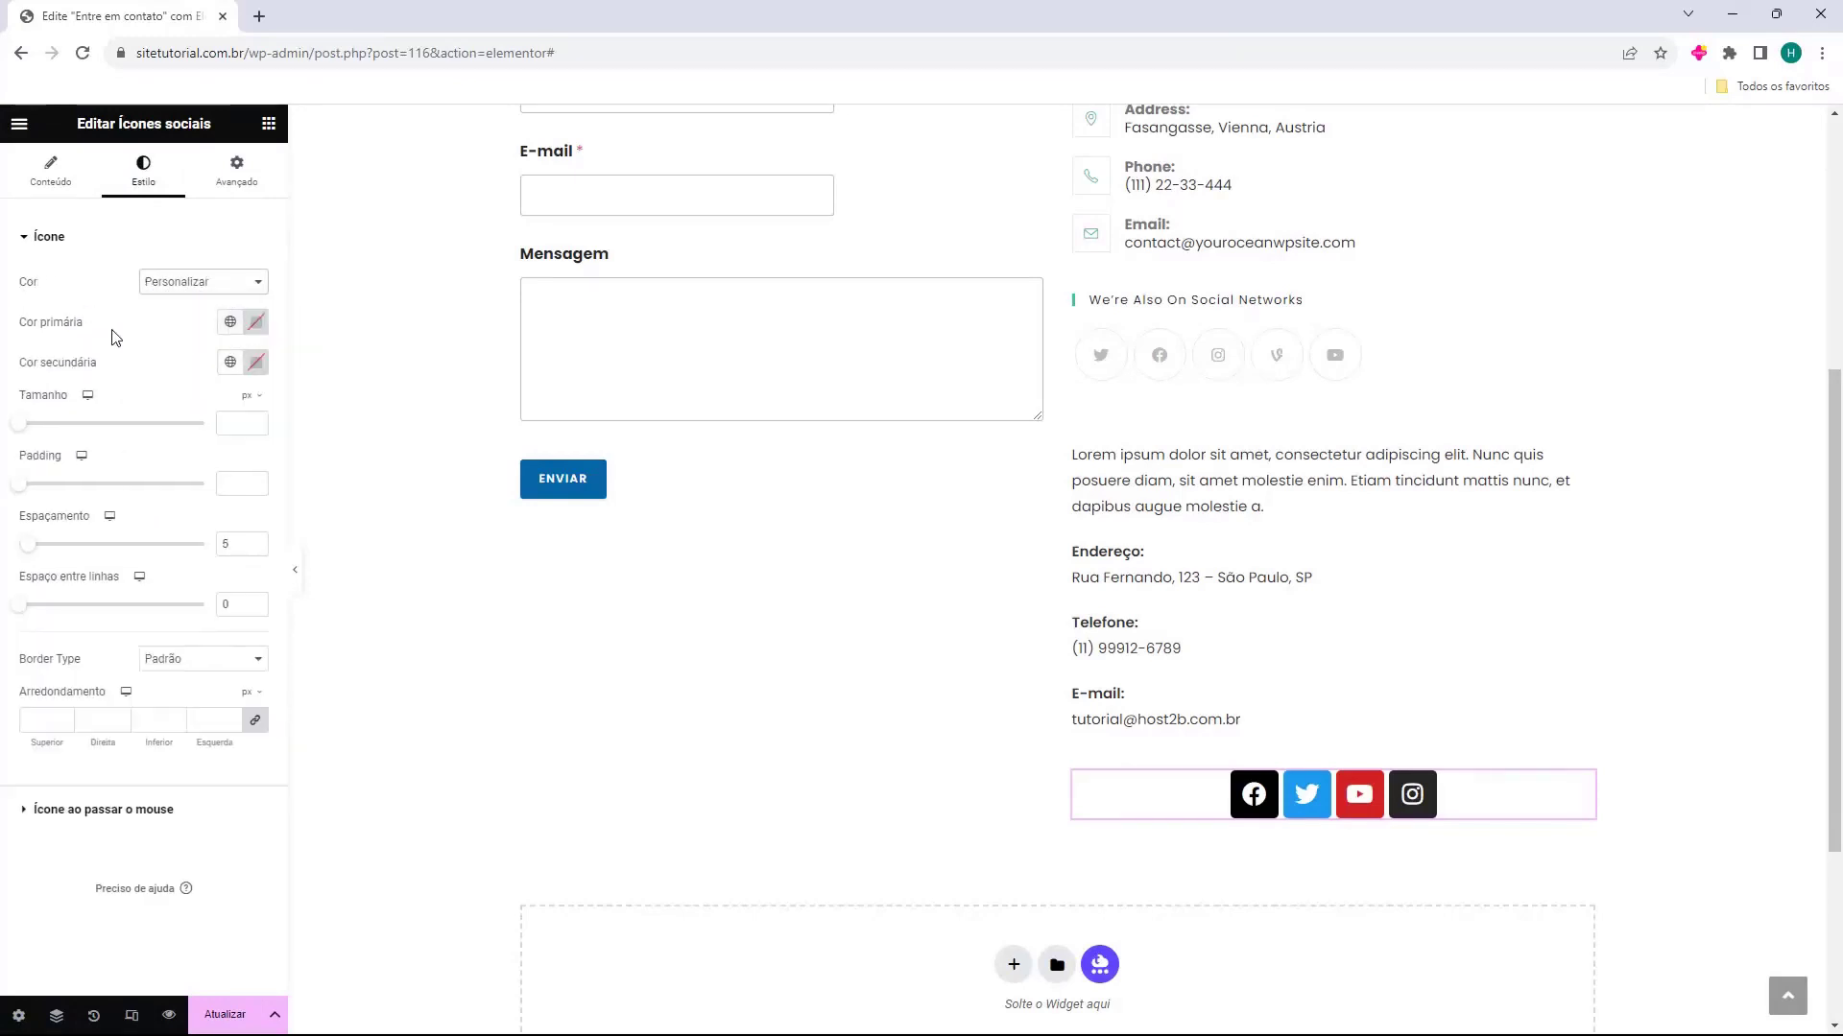
left_click(254, 323)
left_click(146, 542)
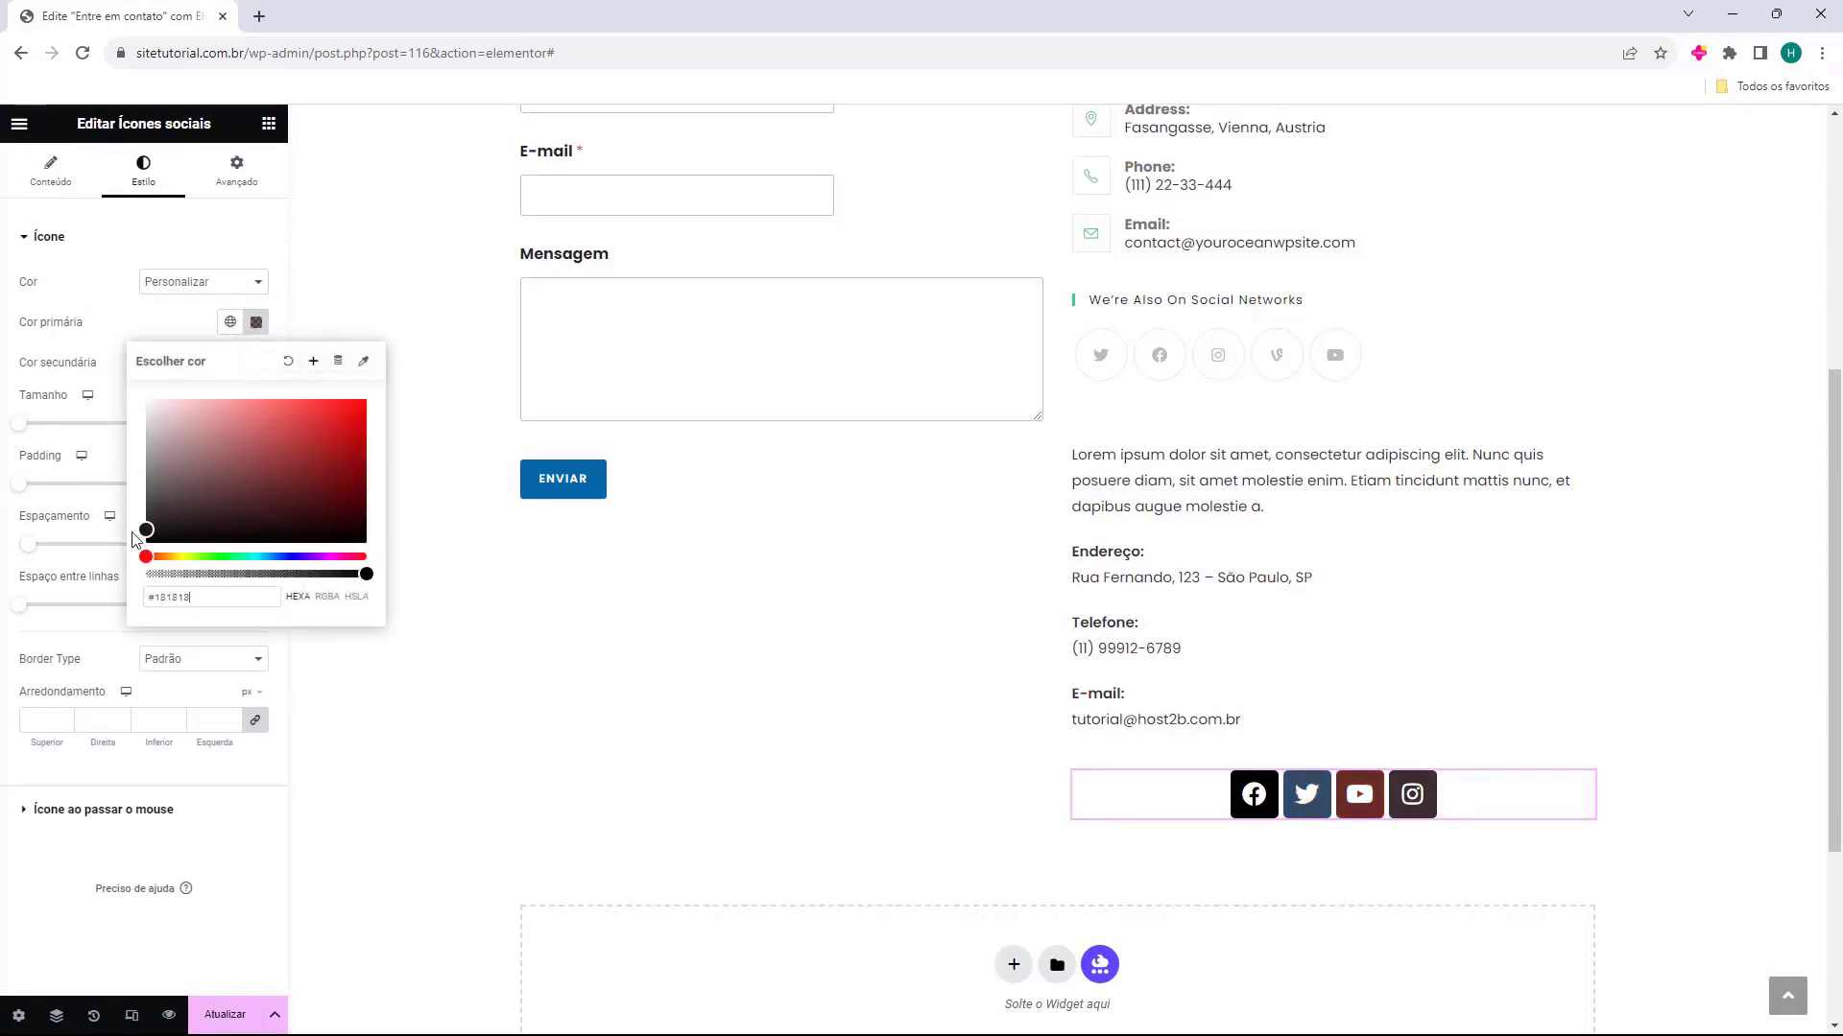
left_click(96, 334)
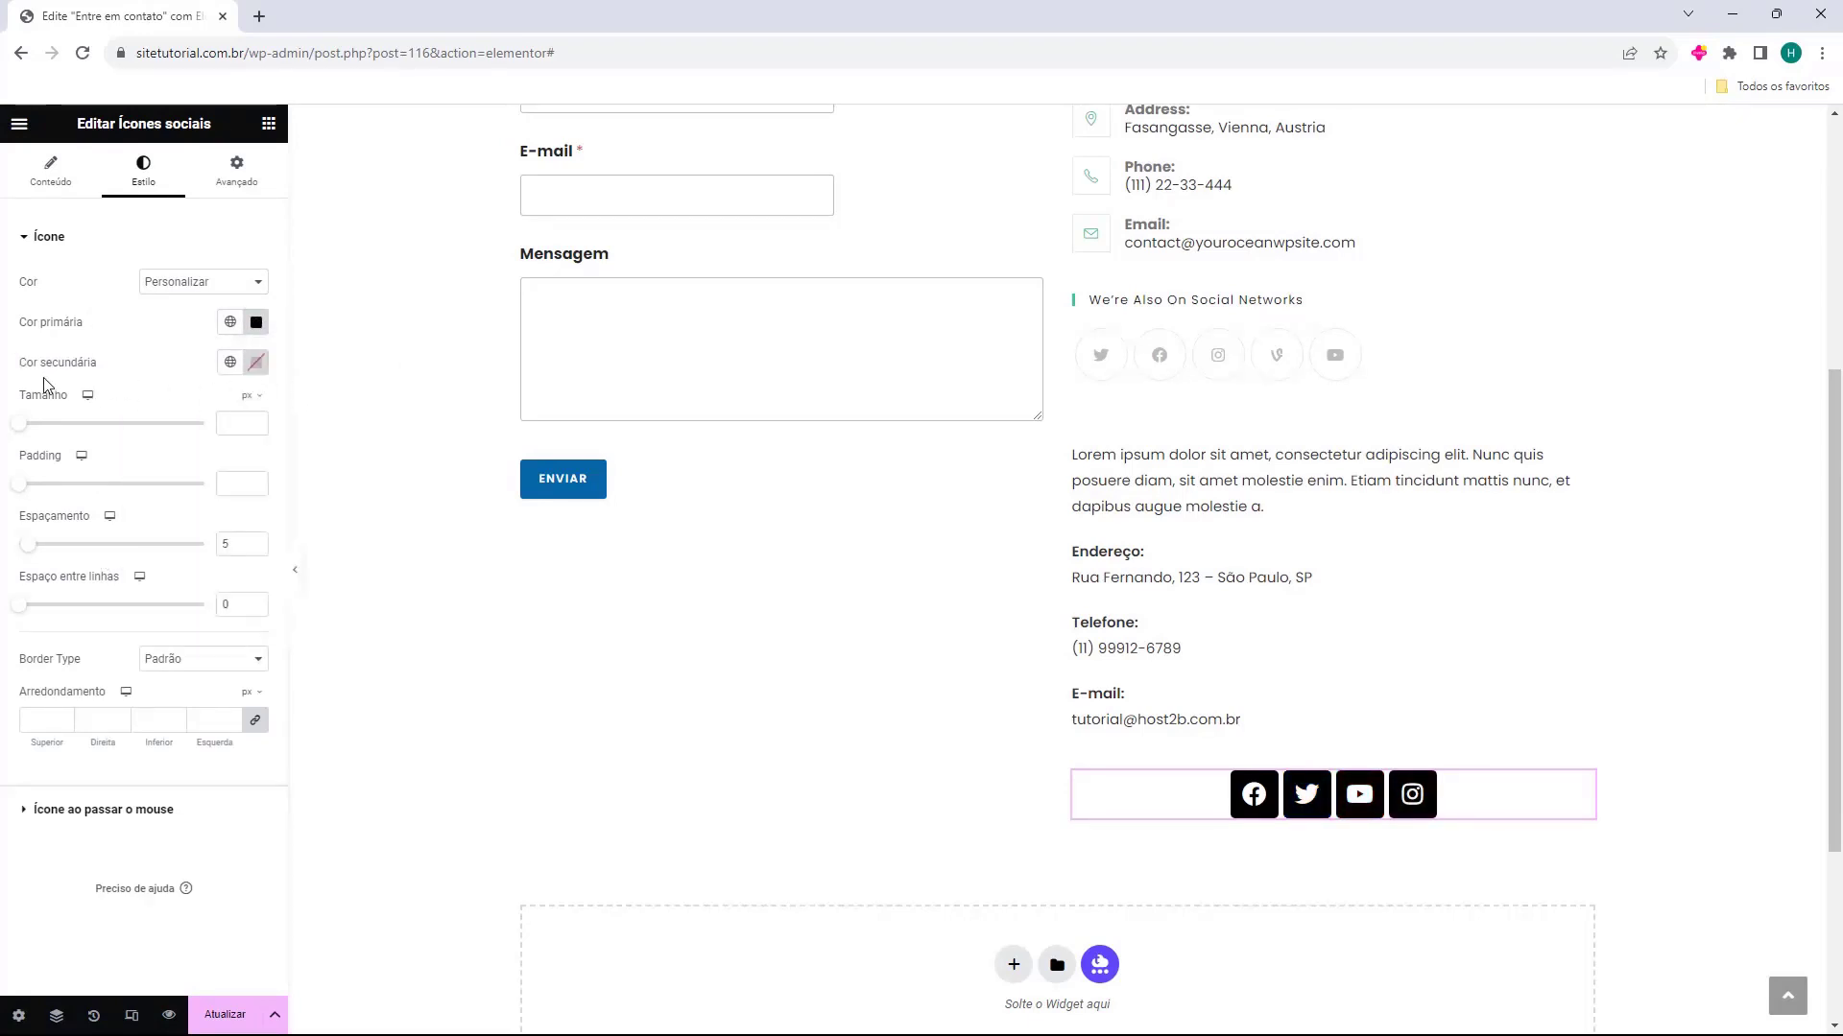
left_click(255, 362)
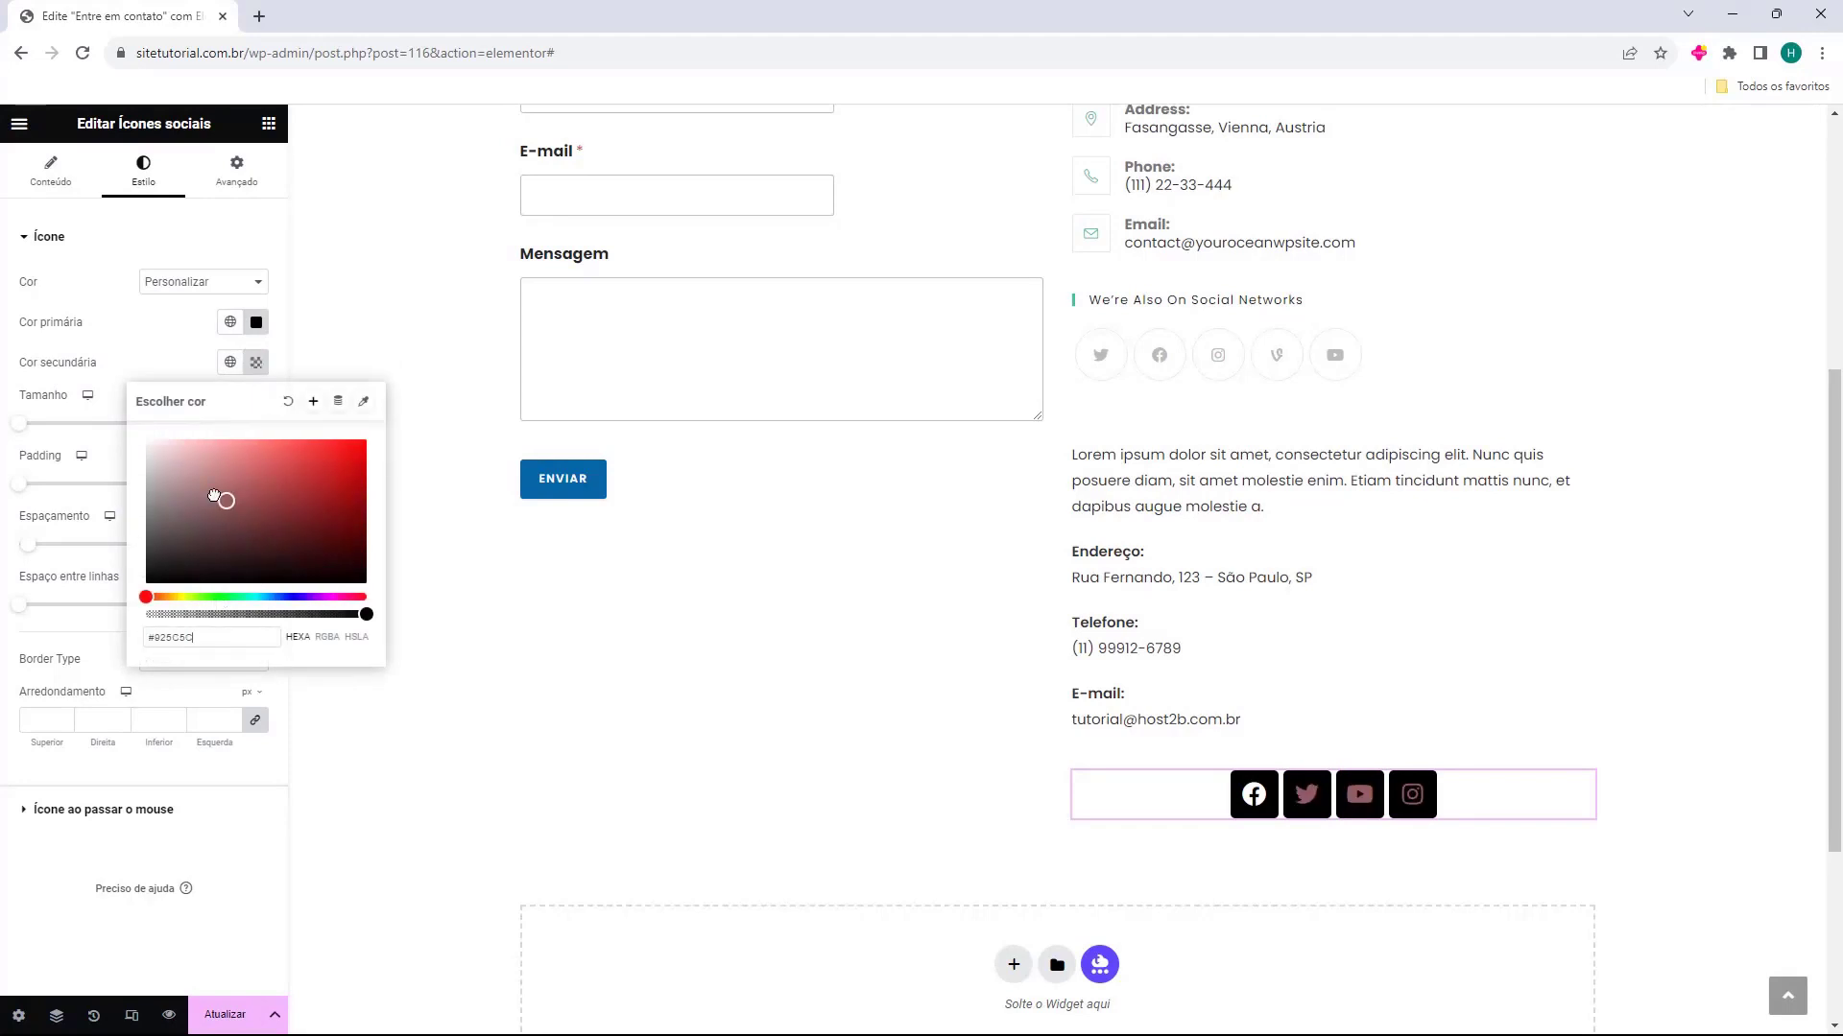
left_click(131, 339)
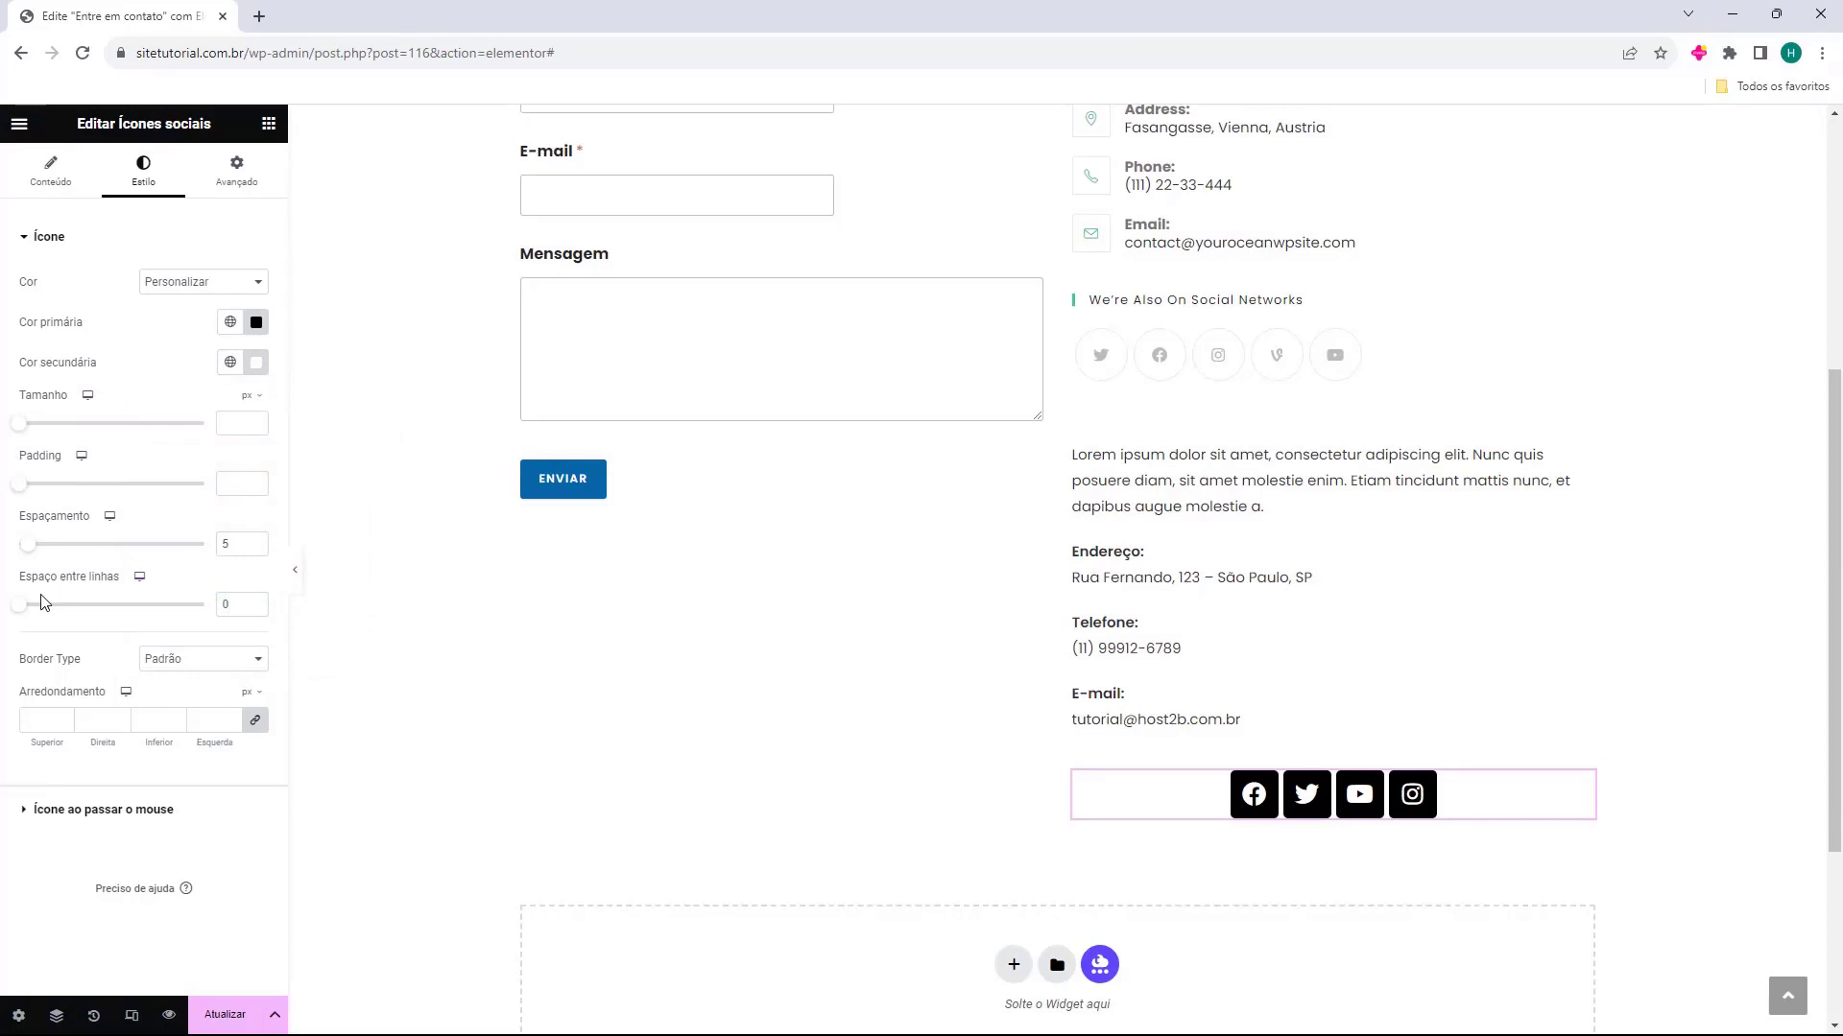
Set the shape of the contact page's social icons to Círculo
left_click(55, 173)
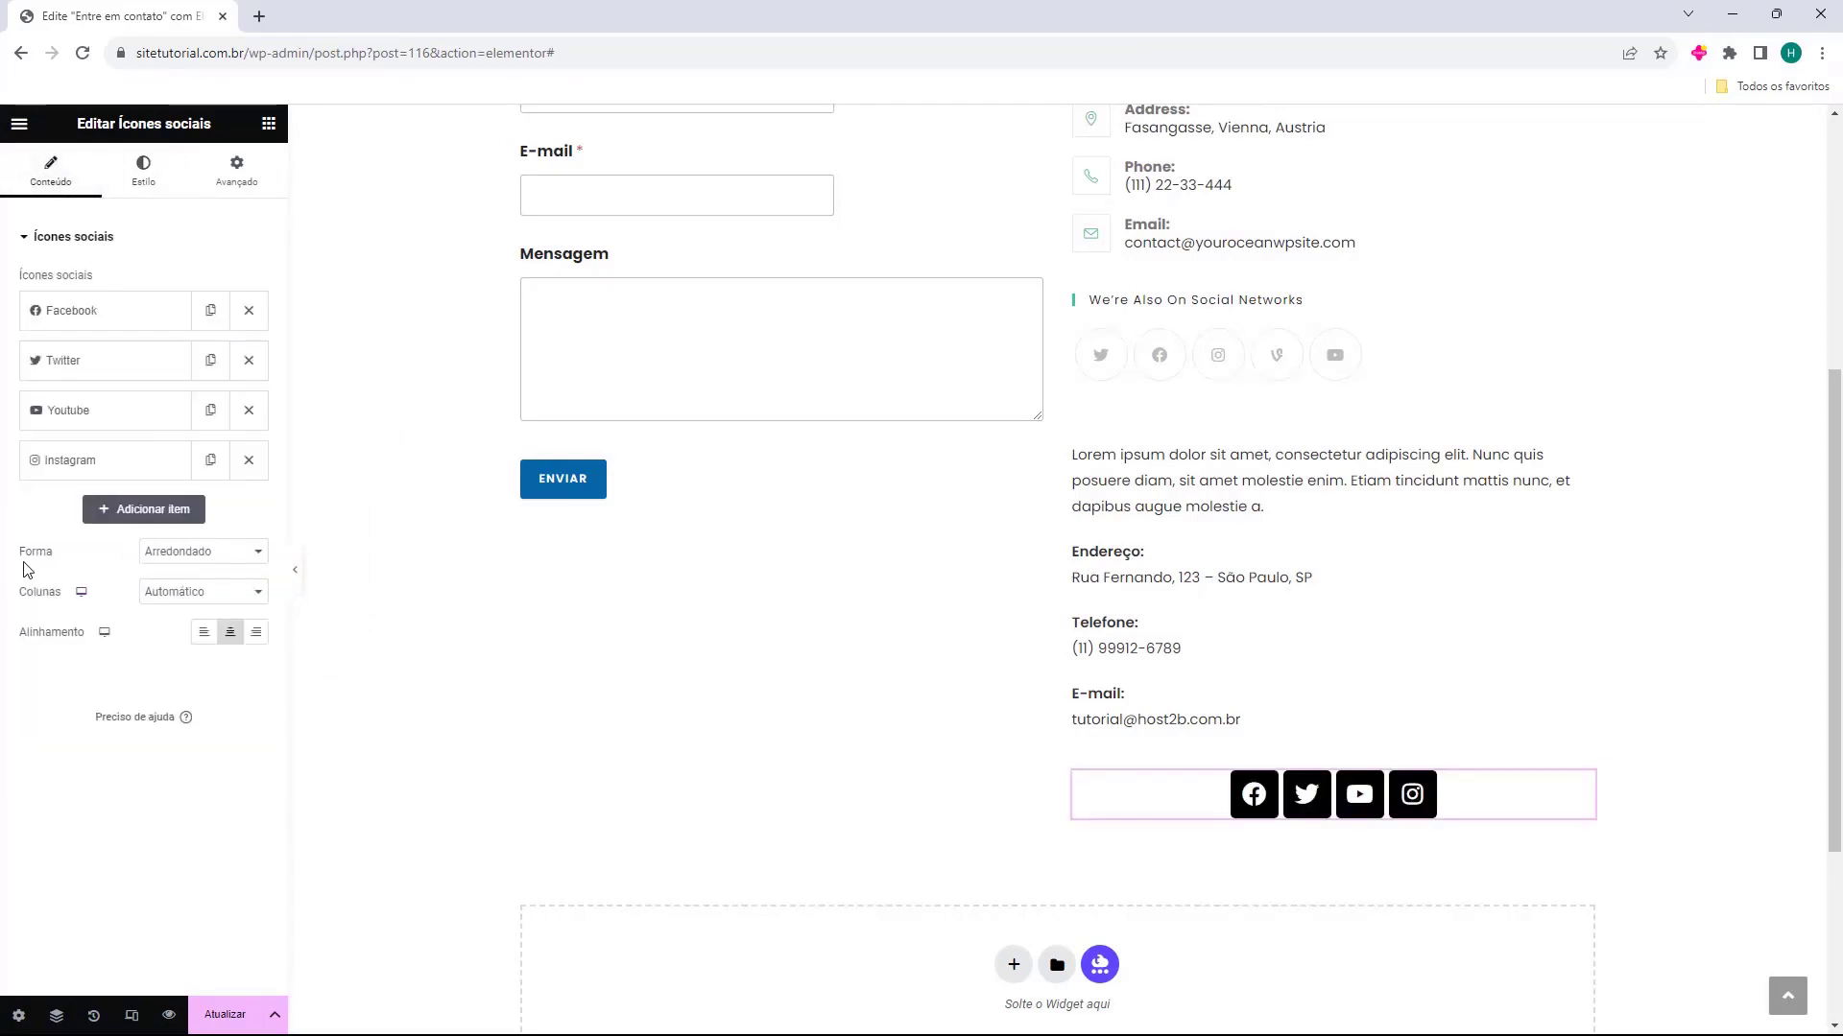
left_click(222, 556)
left_click(216, 585)
left_click(217, 552)
left_click(191, 601)
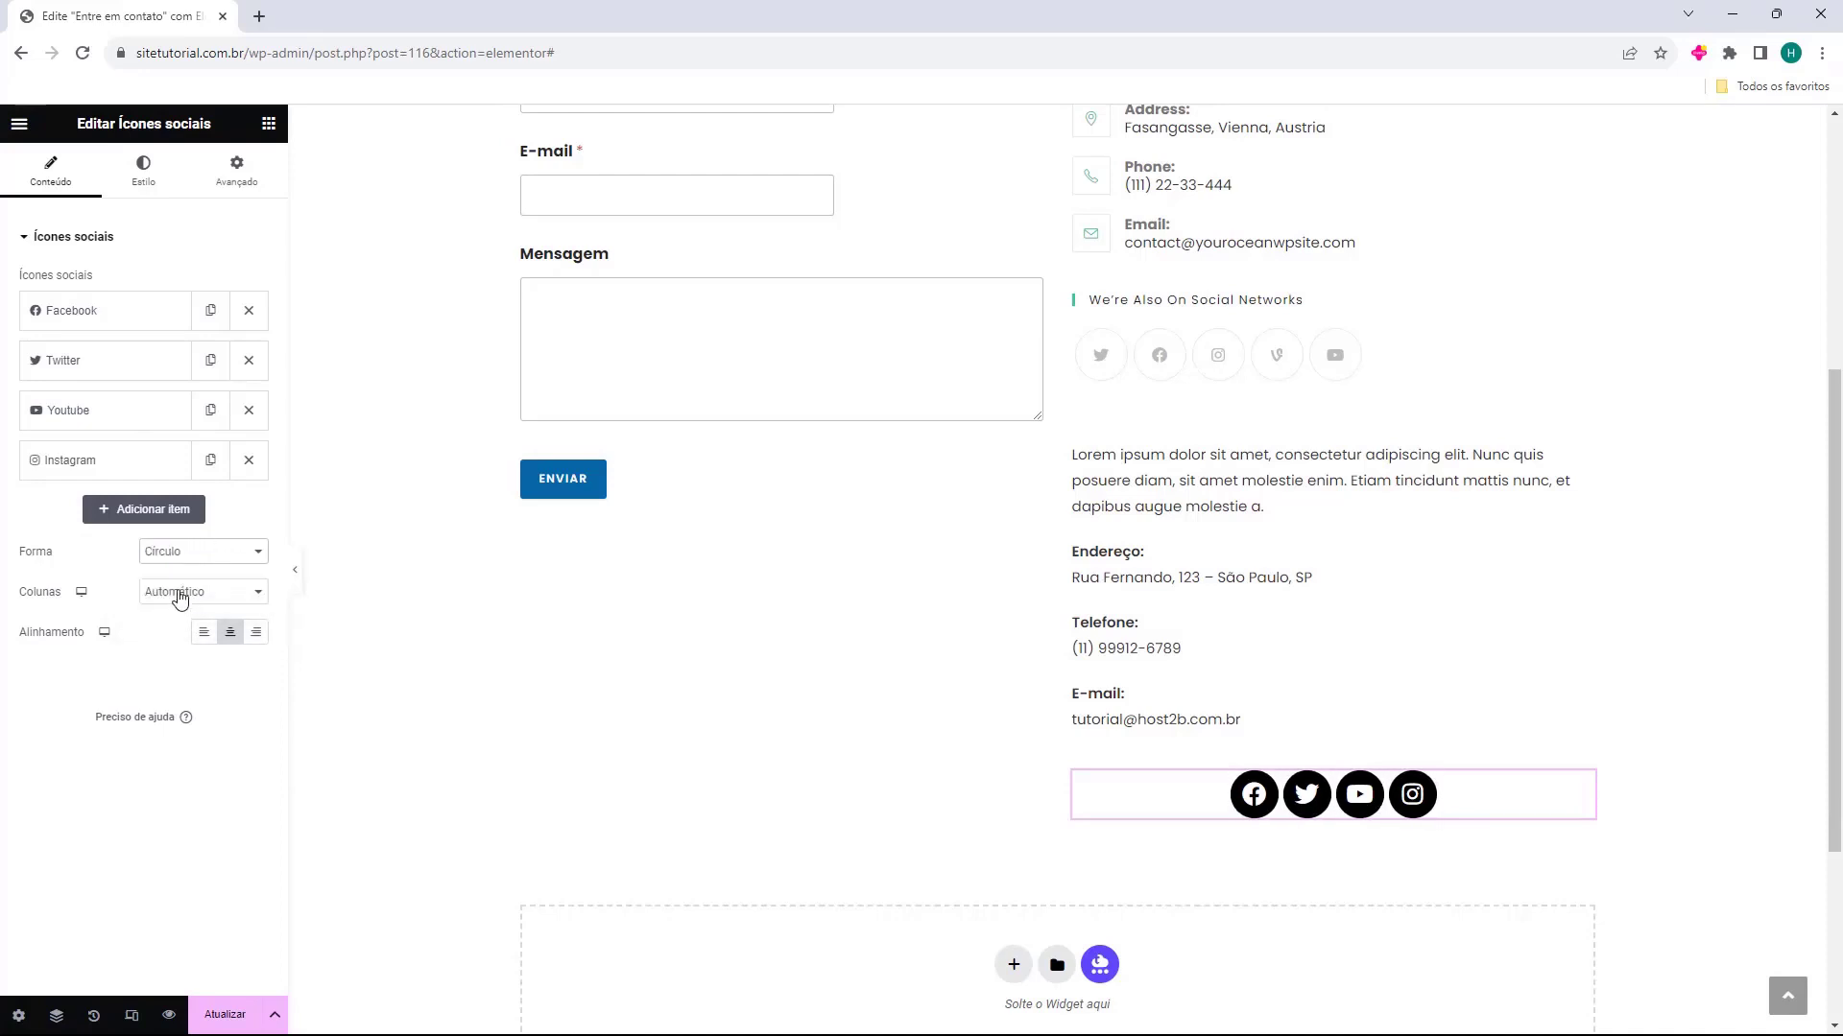
Try arranging the social icons in 1 and 2 columns, and set the columns back to Automático
left_click(192, 601)
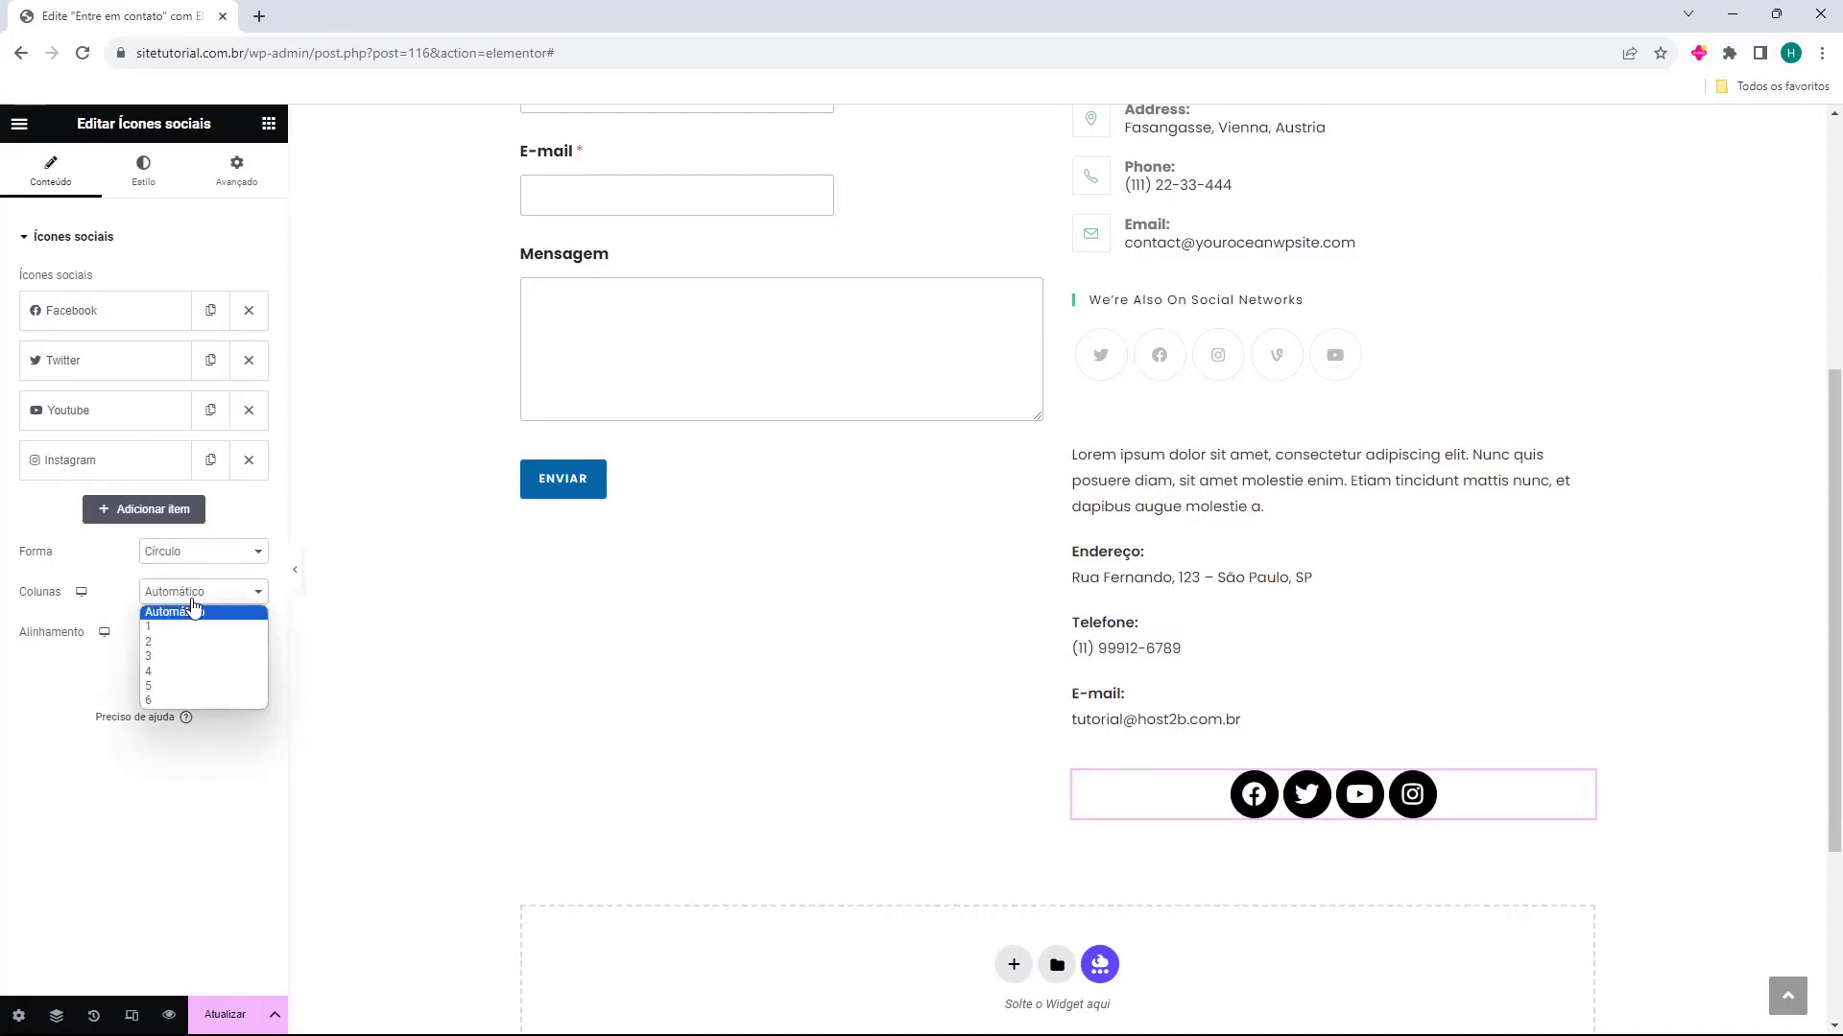
left_click(190, 624)
left_click(191, 597)
left_click(189, 641)
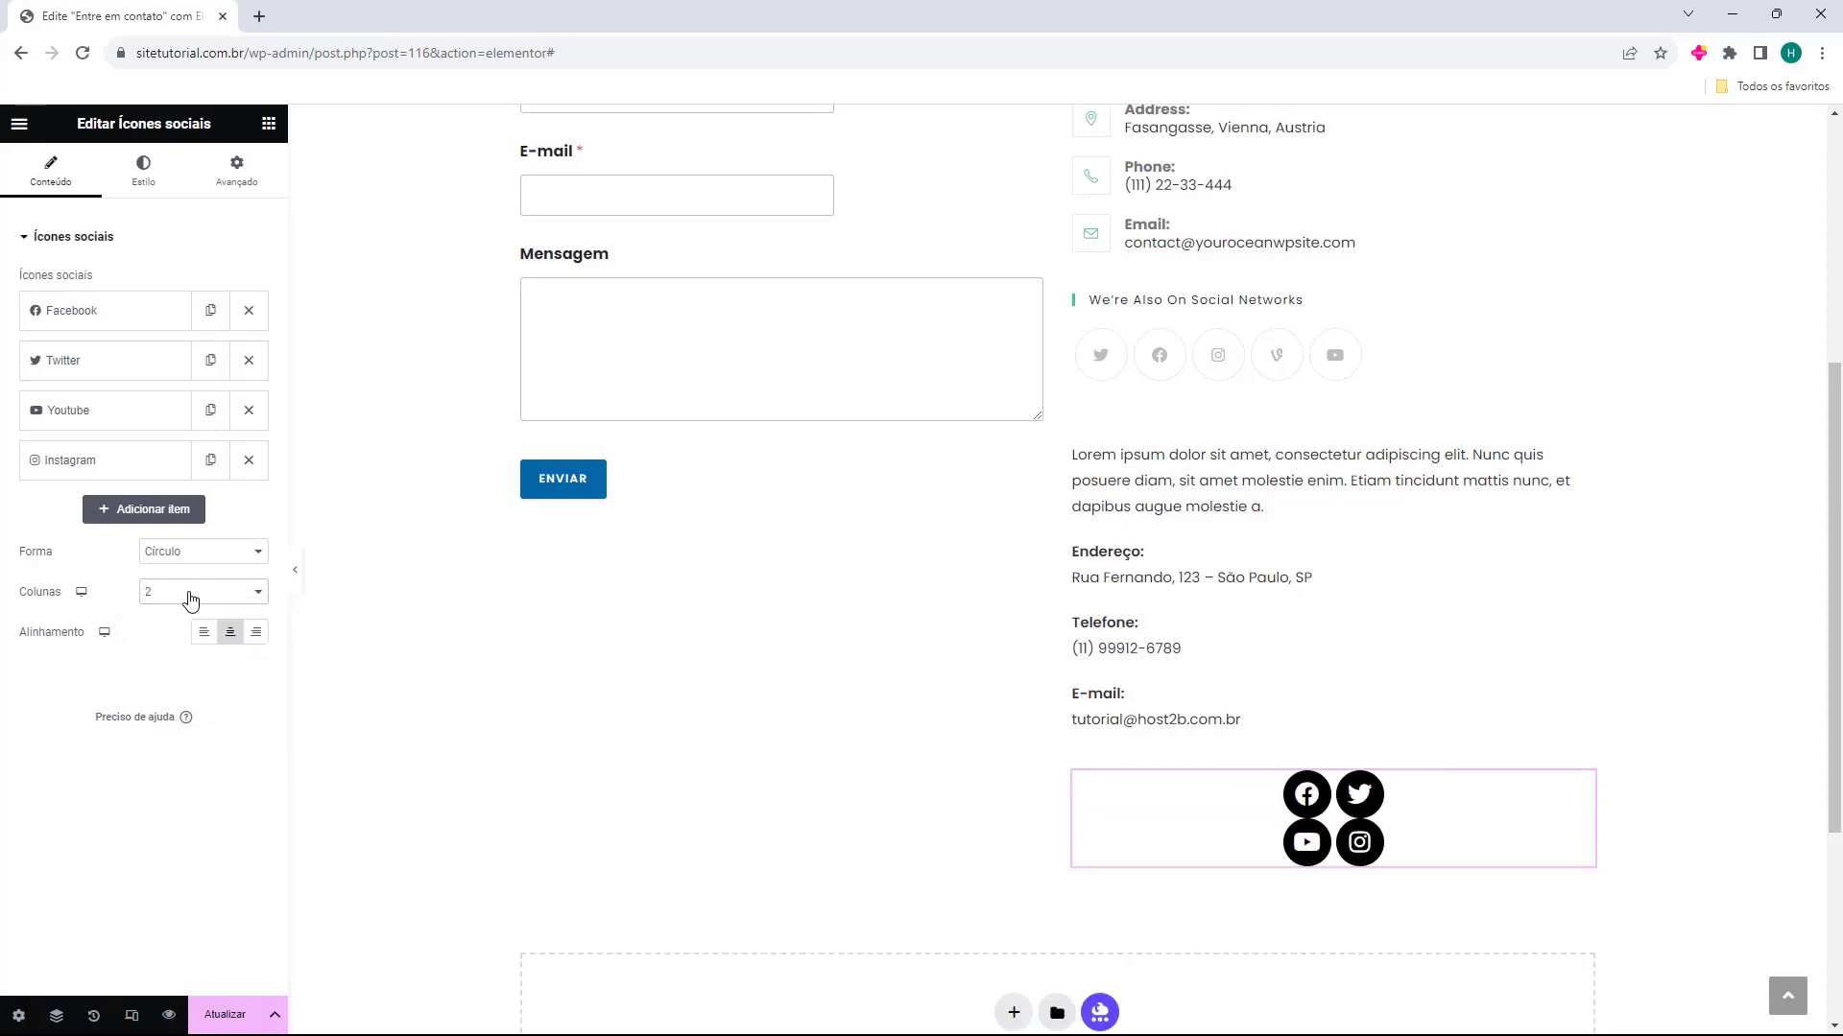
left_click(191, 595)
left_click(189, 611)
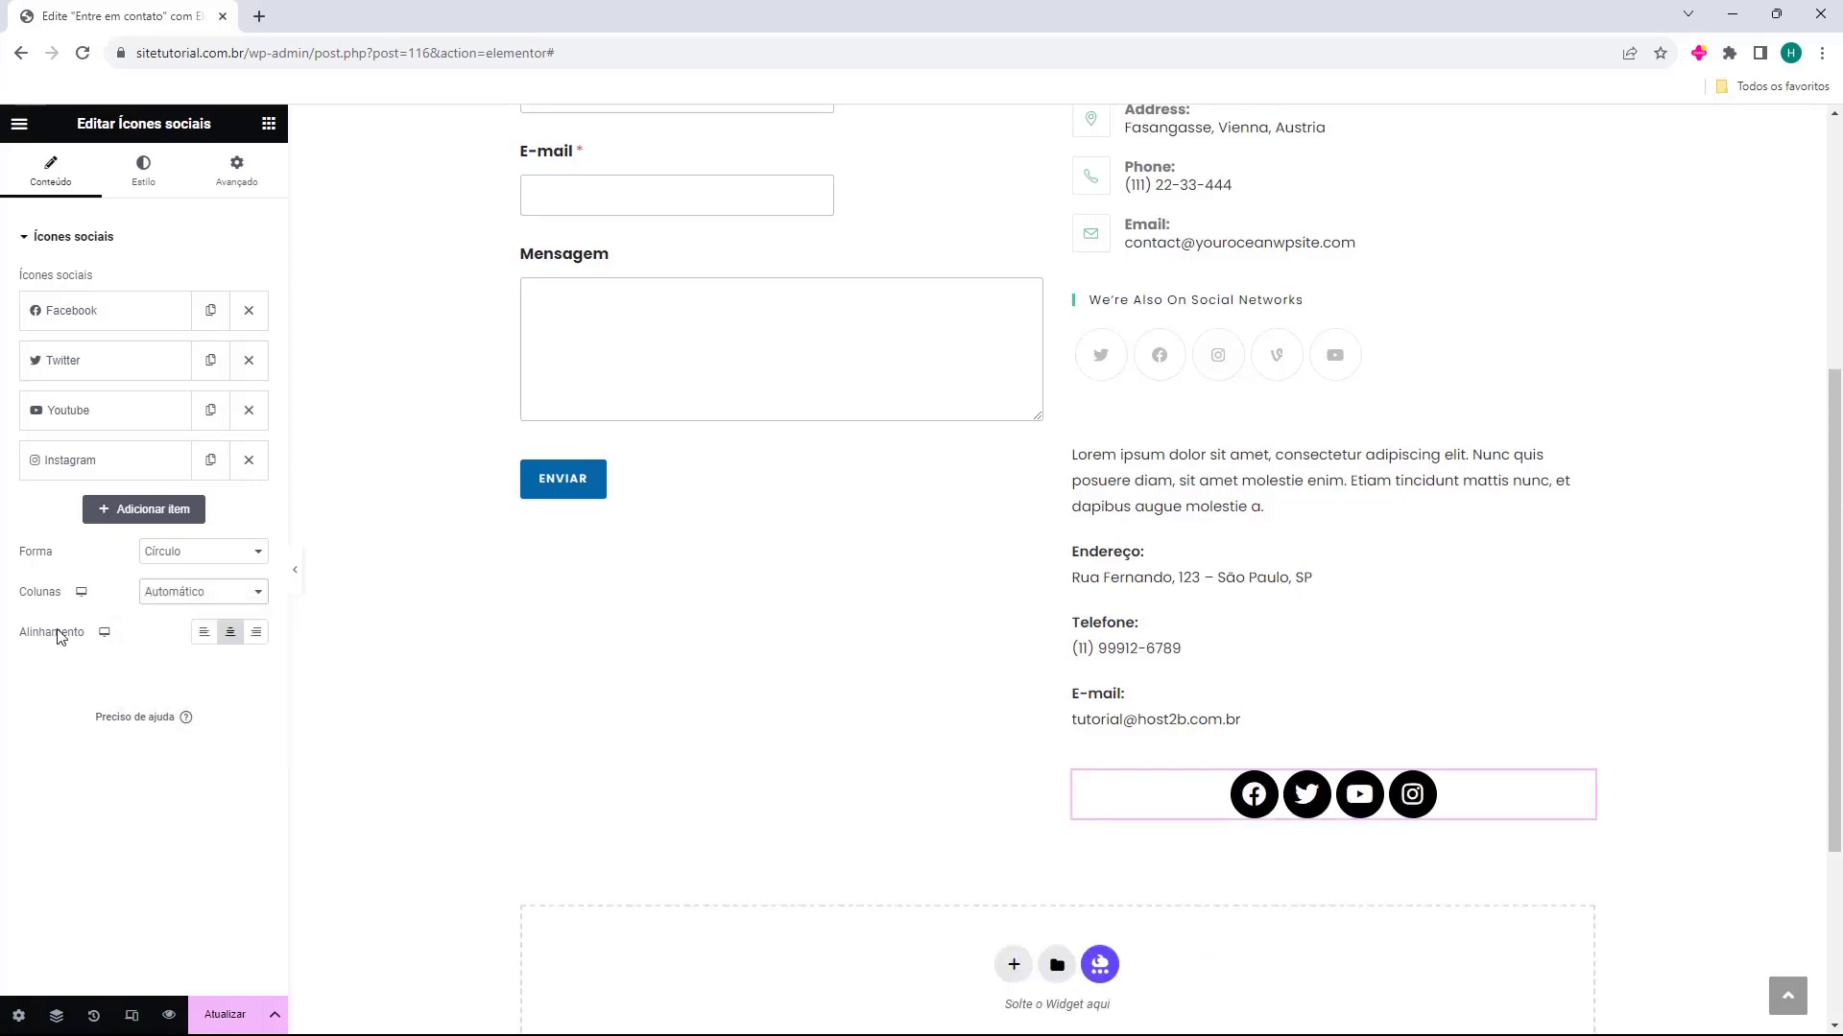
Left-align the social icons and delete the old Contact Page sidebar widget beneath the Informações de Contato heading
left_click(202, 634)
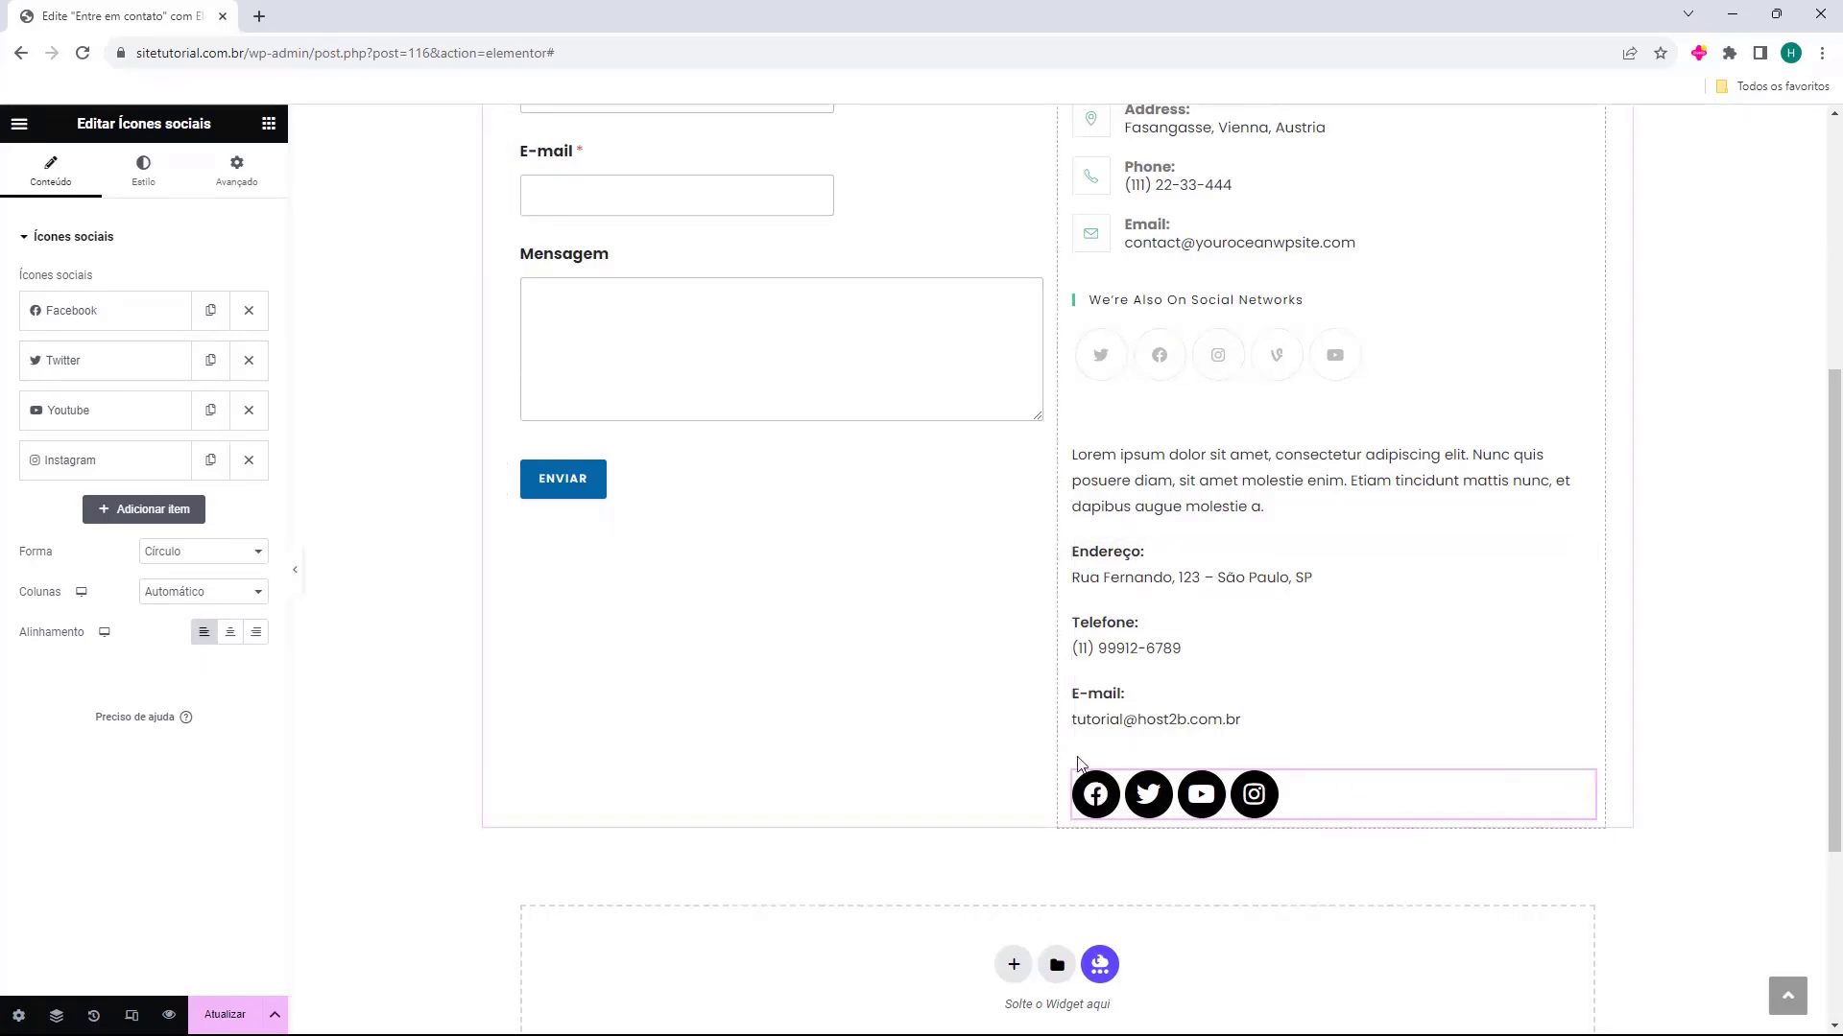
scroll(1252, 503, "up", 4)
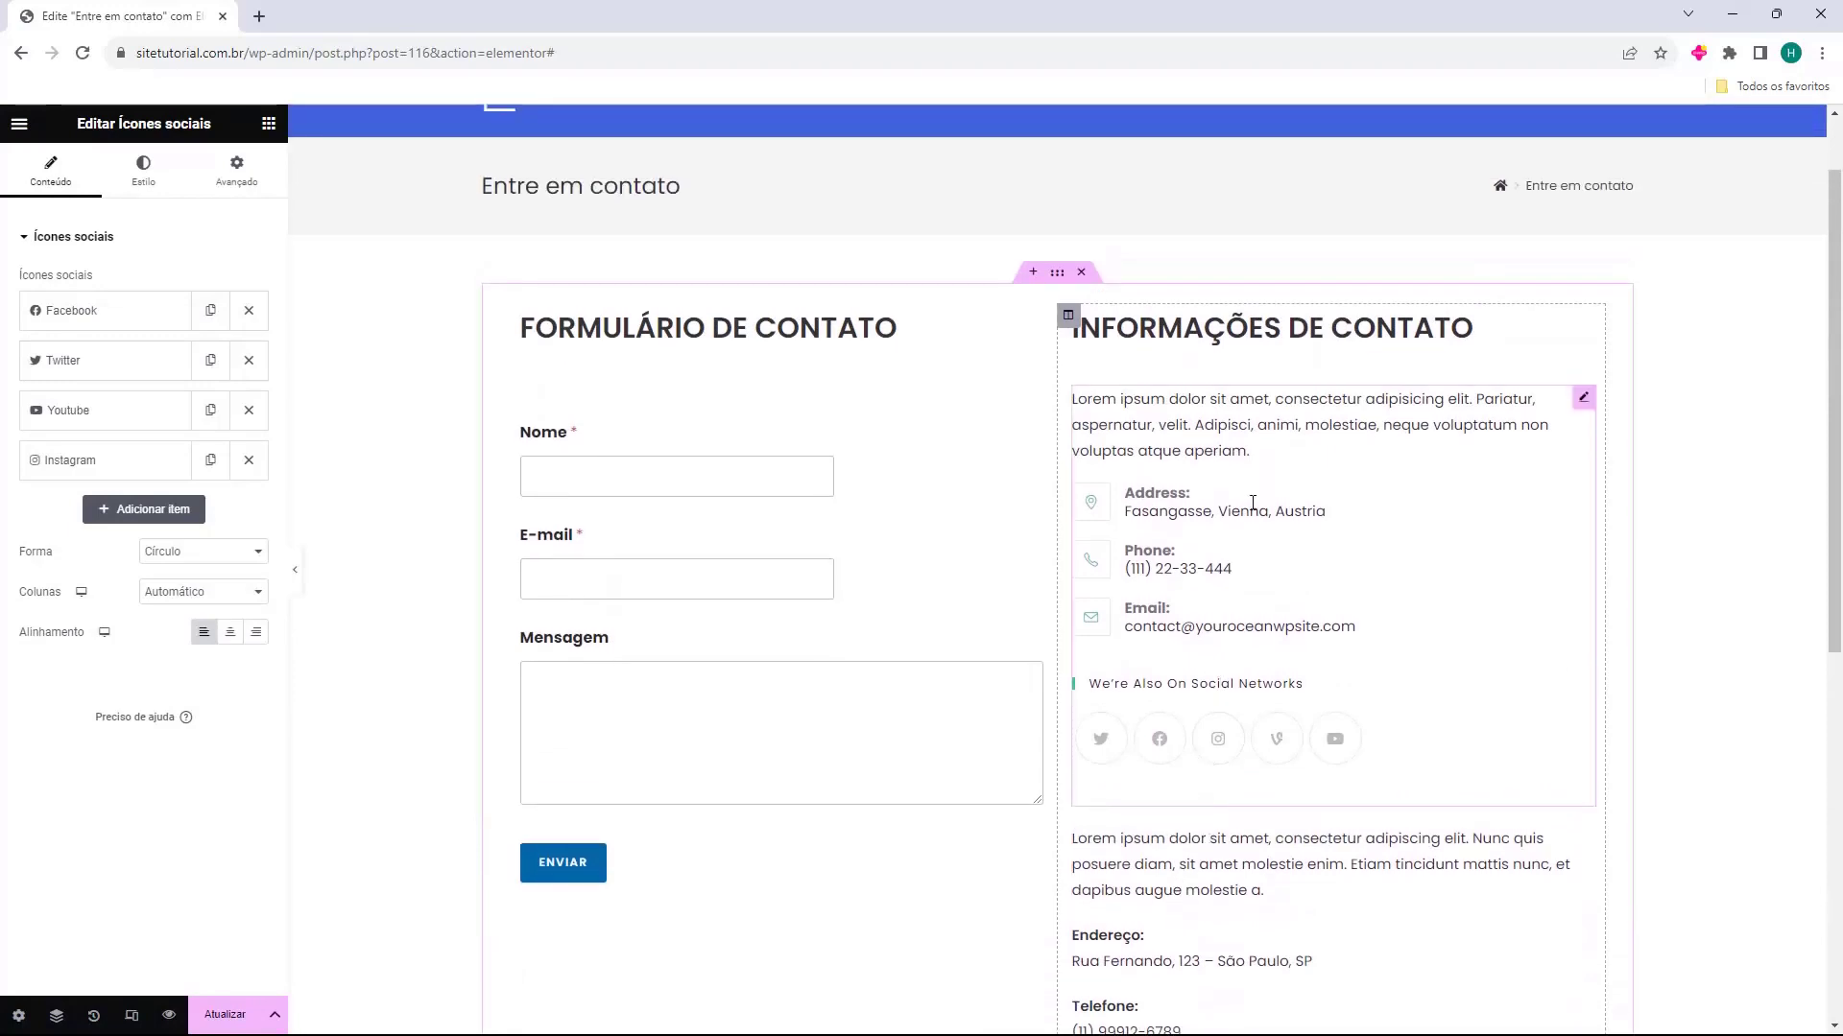
left_click(1253, 503)
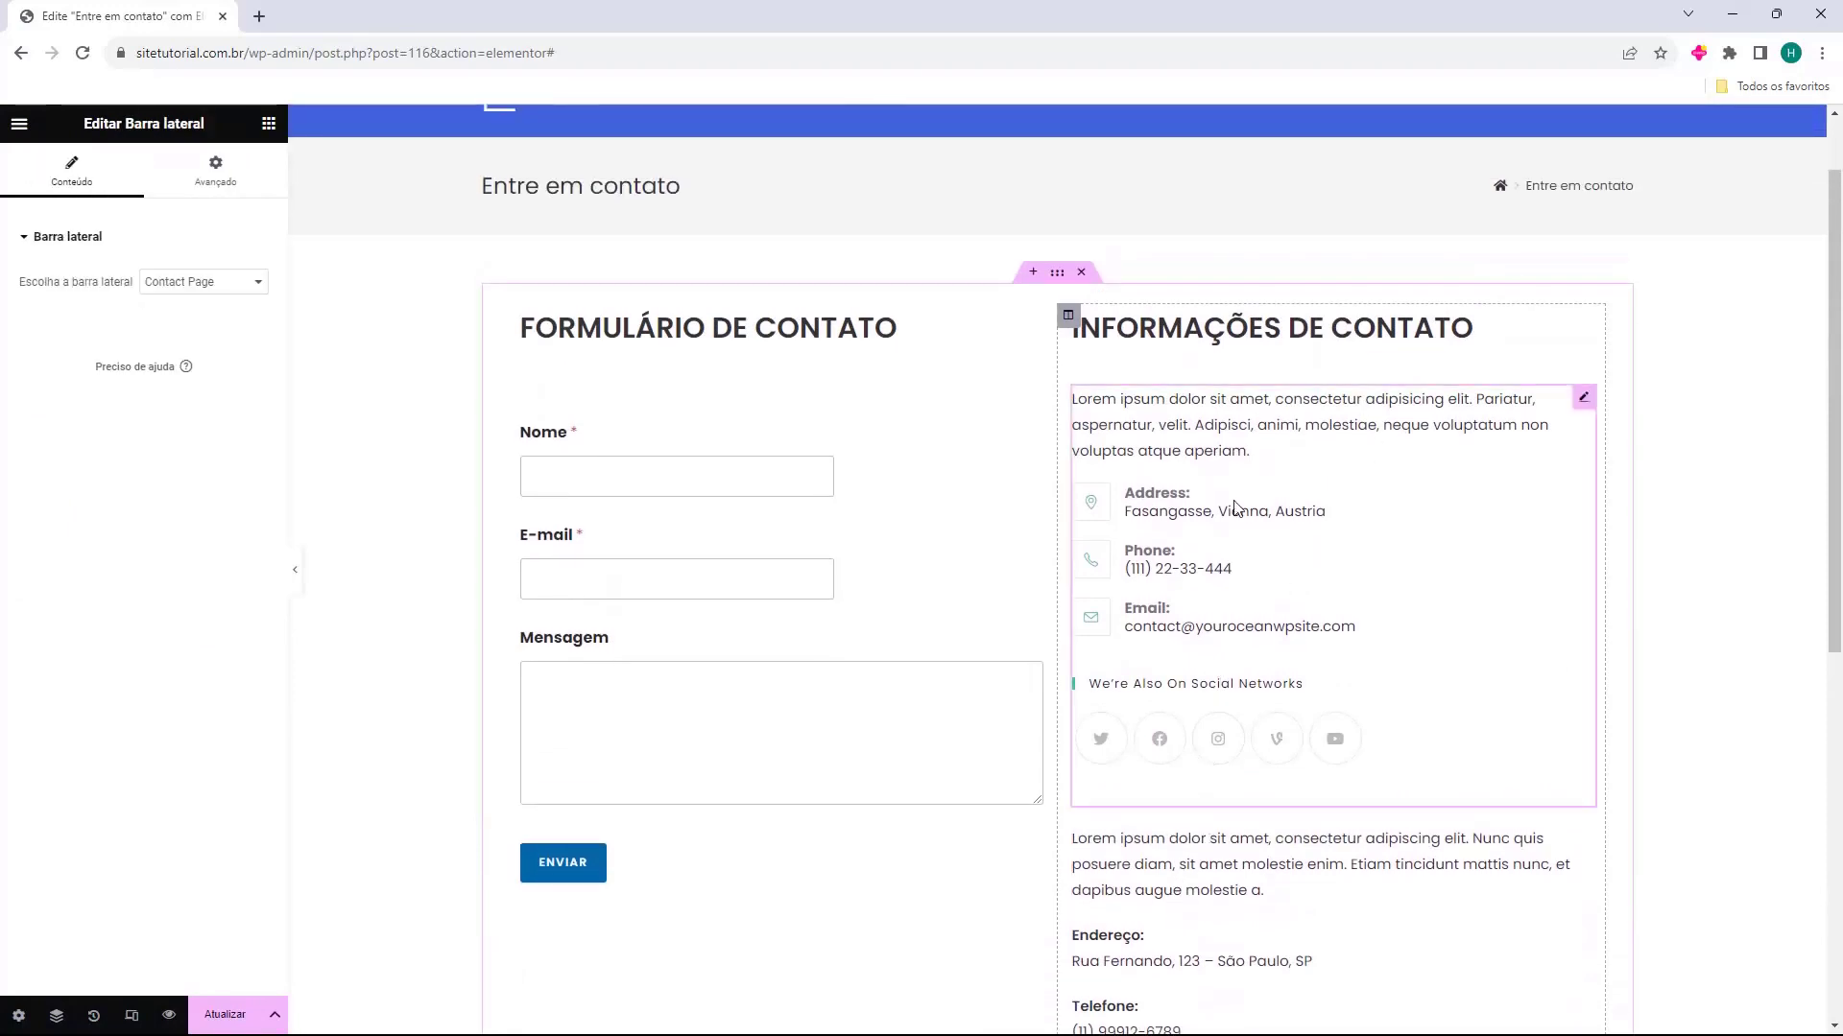
key("Delete")
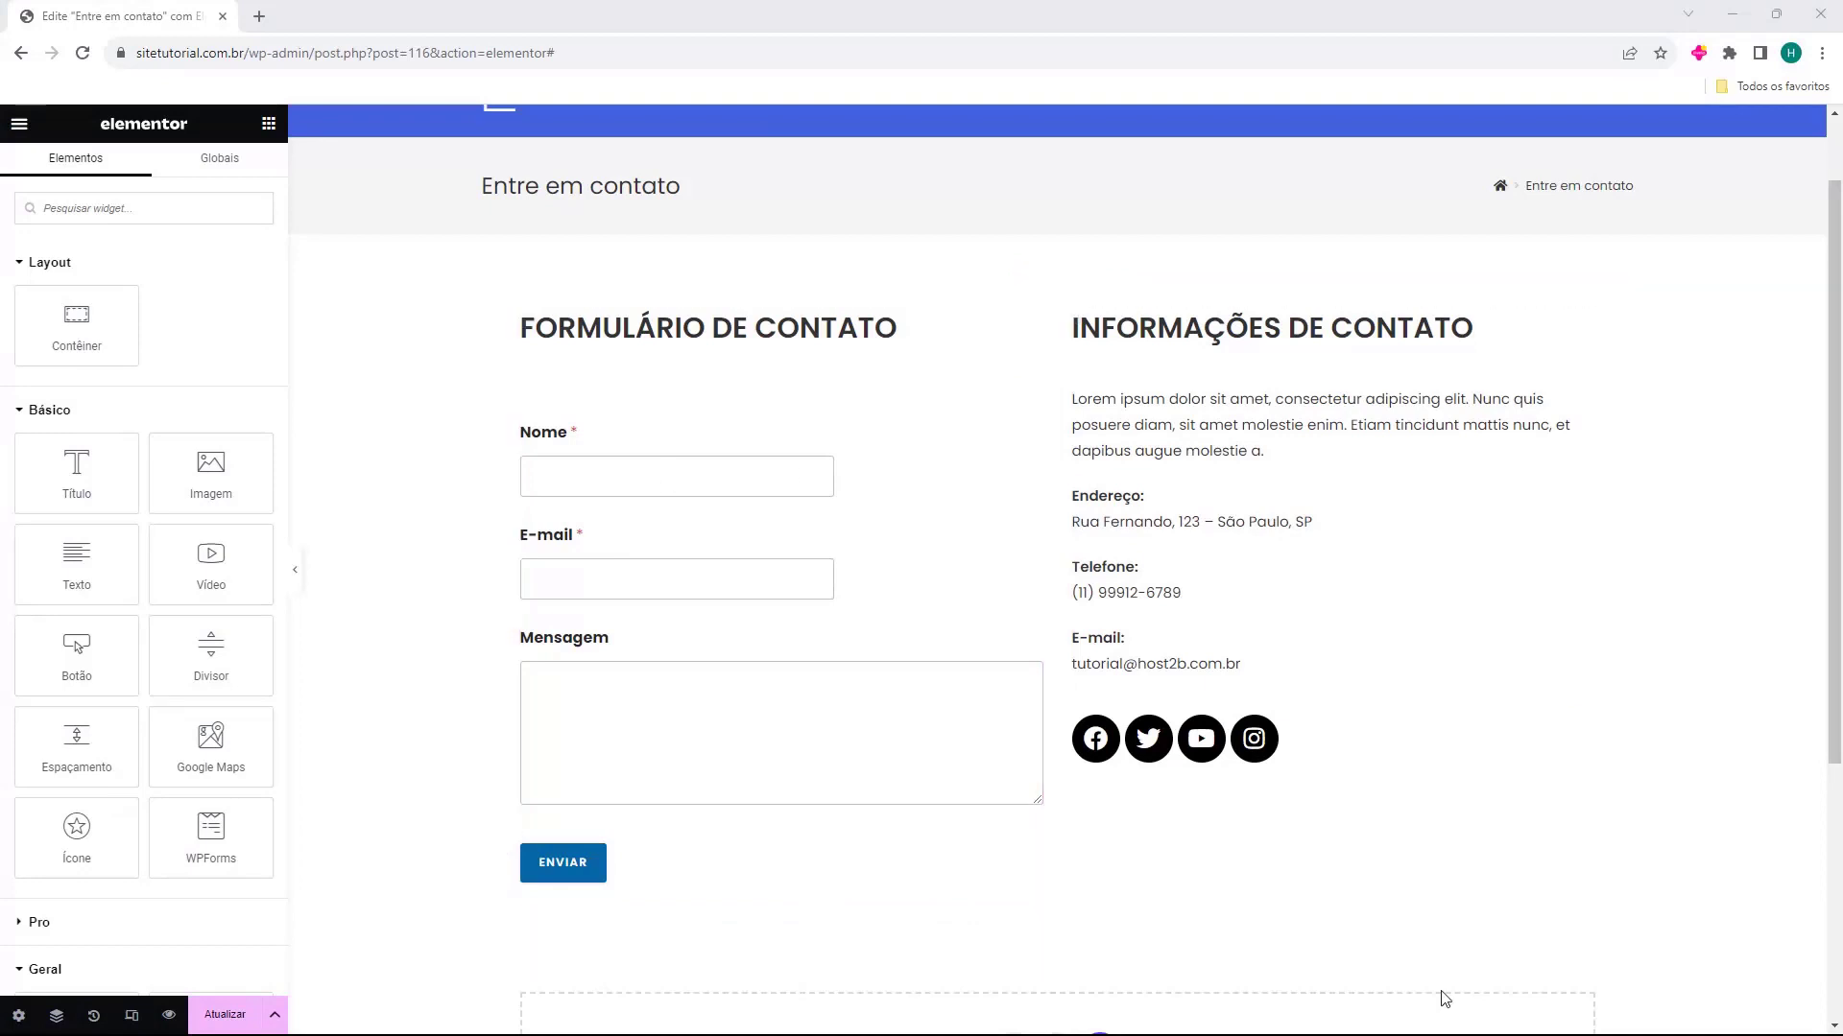
Check the finished contact page layout and update the page
scroll(1151, 830, "down", 4)
scroll(1118, 747, "up", 5)
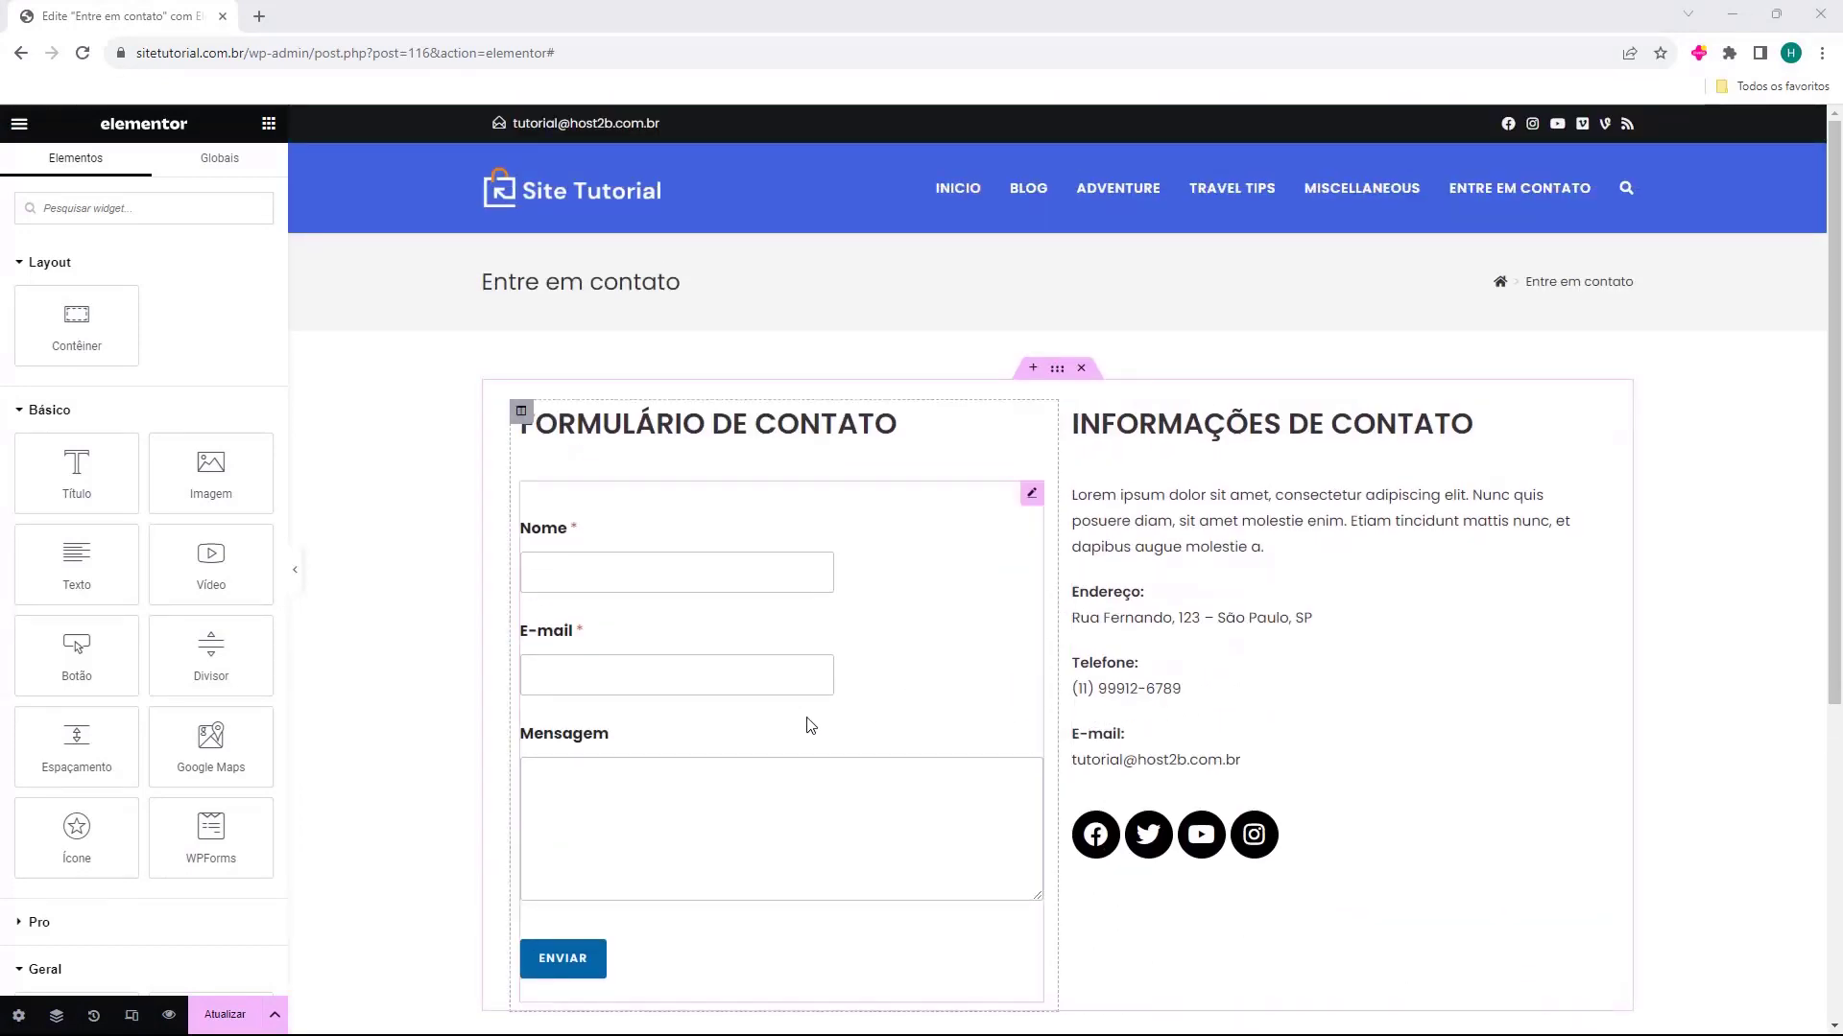
left_click(219, 1017)
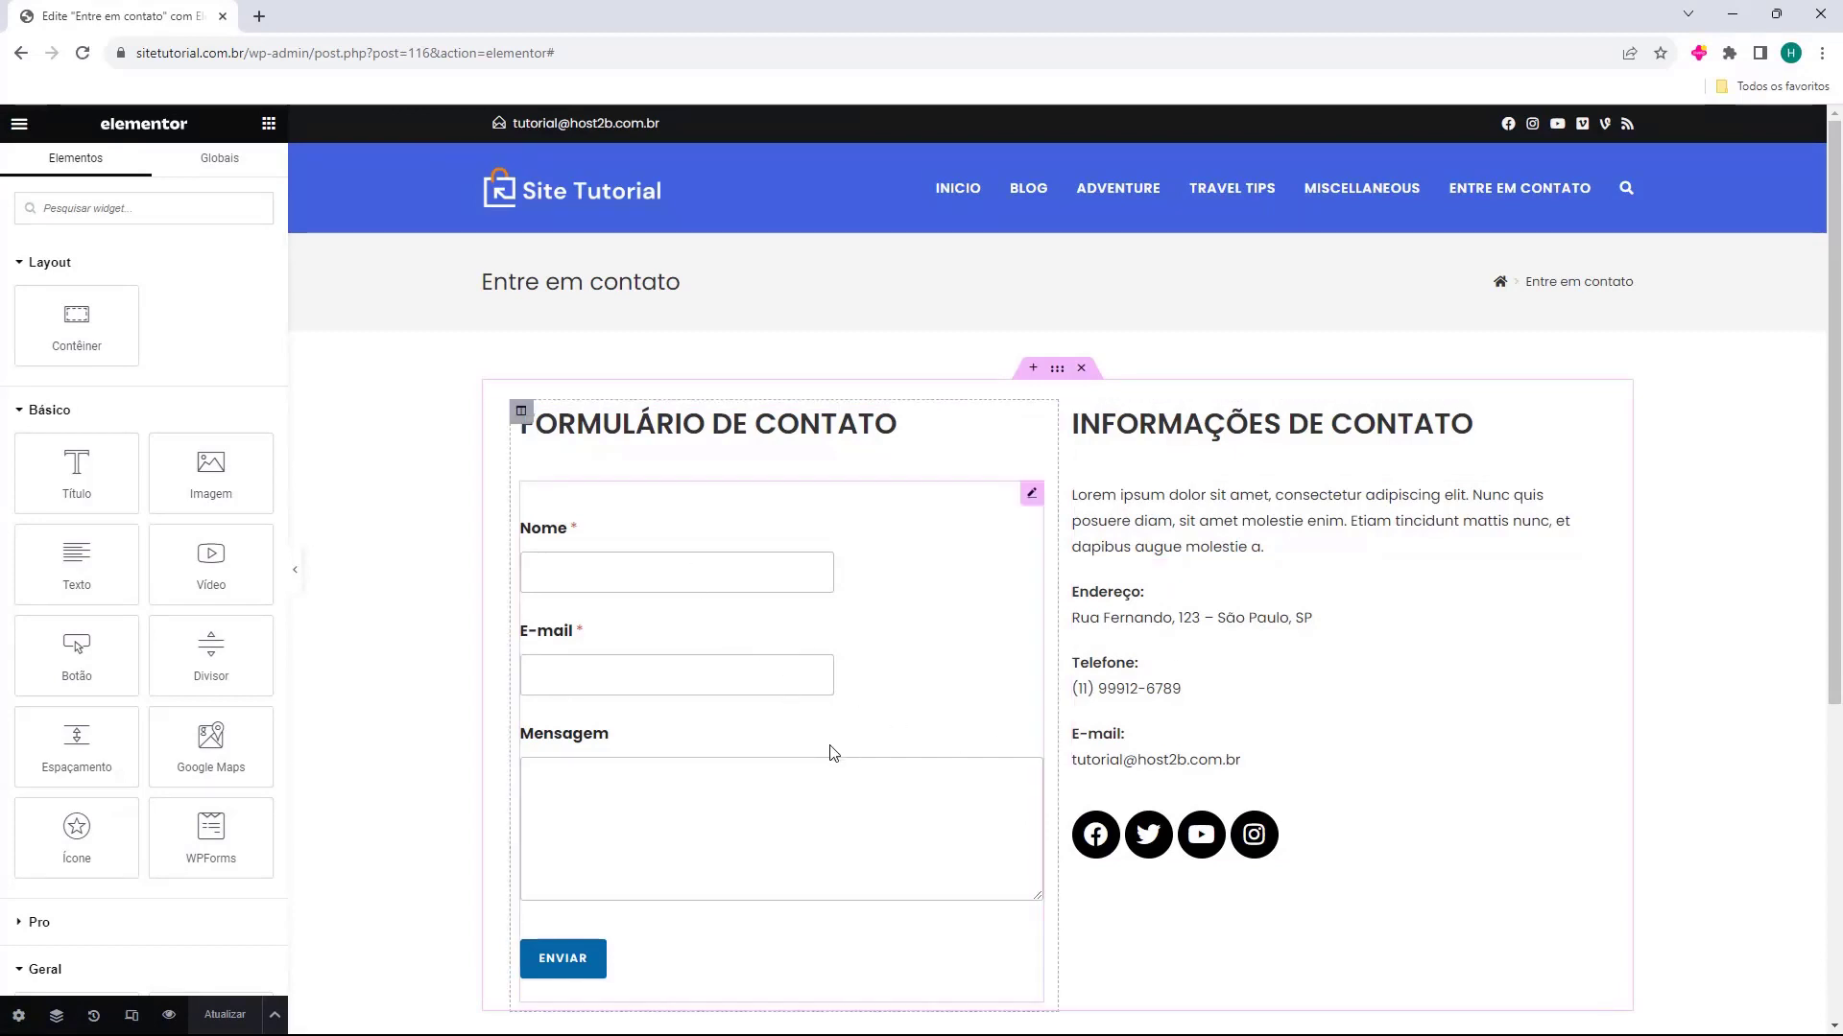
Exit the Elementor editor to the WordPress dashboard, applying Painel WP as the exit destination
left_click(17, 126)
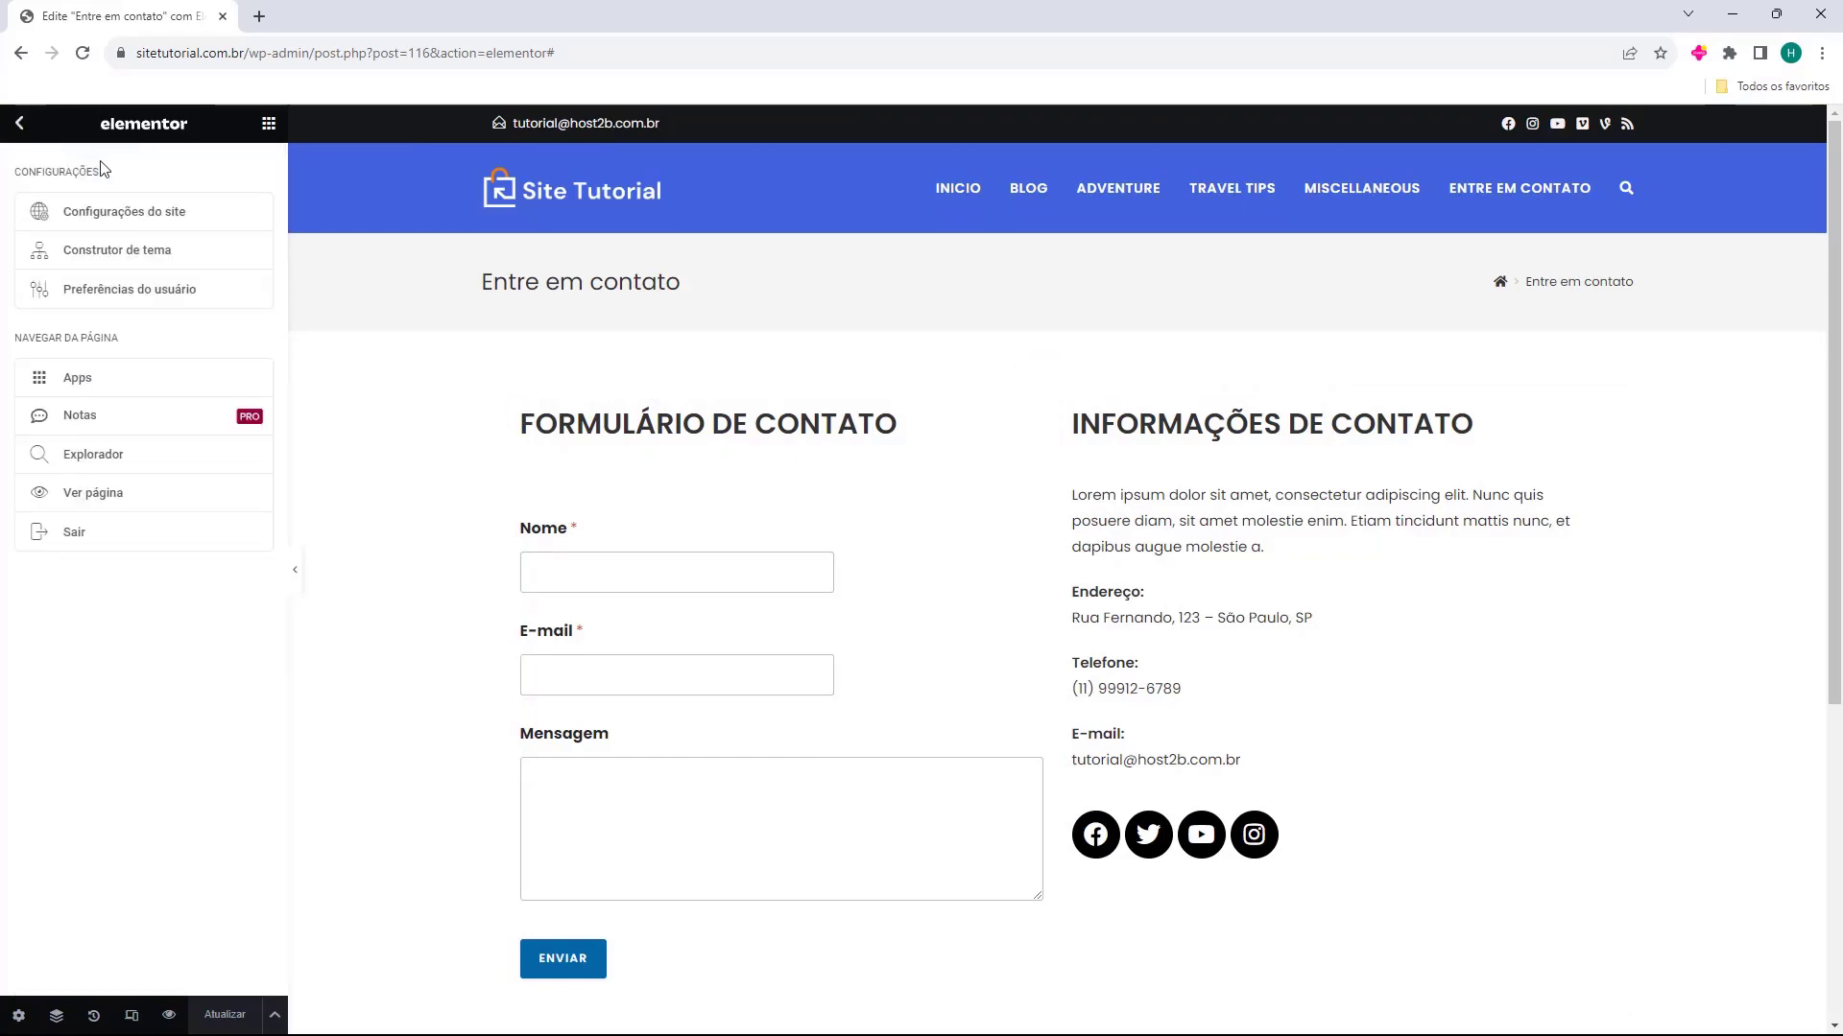
left_click(76, 547)
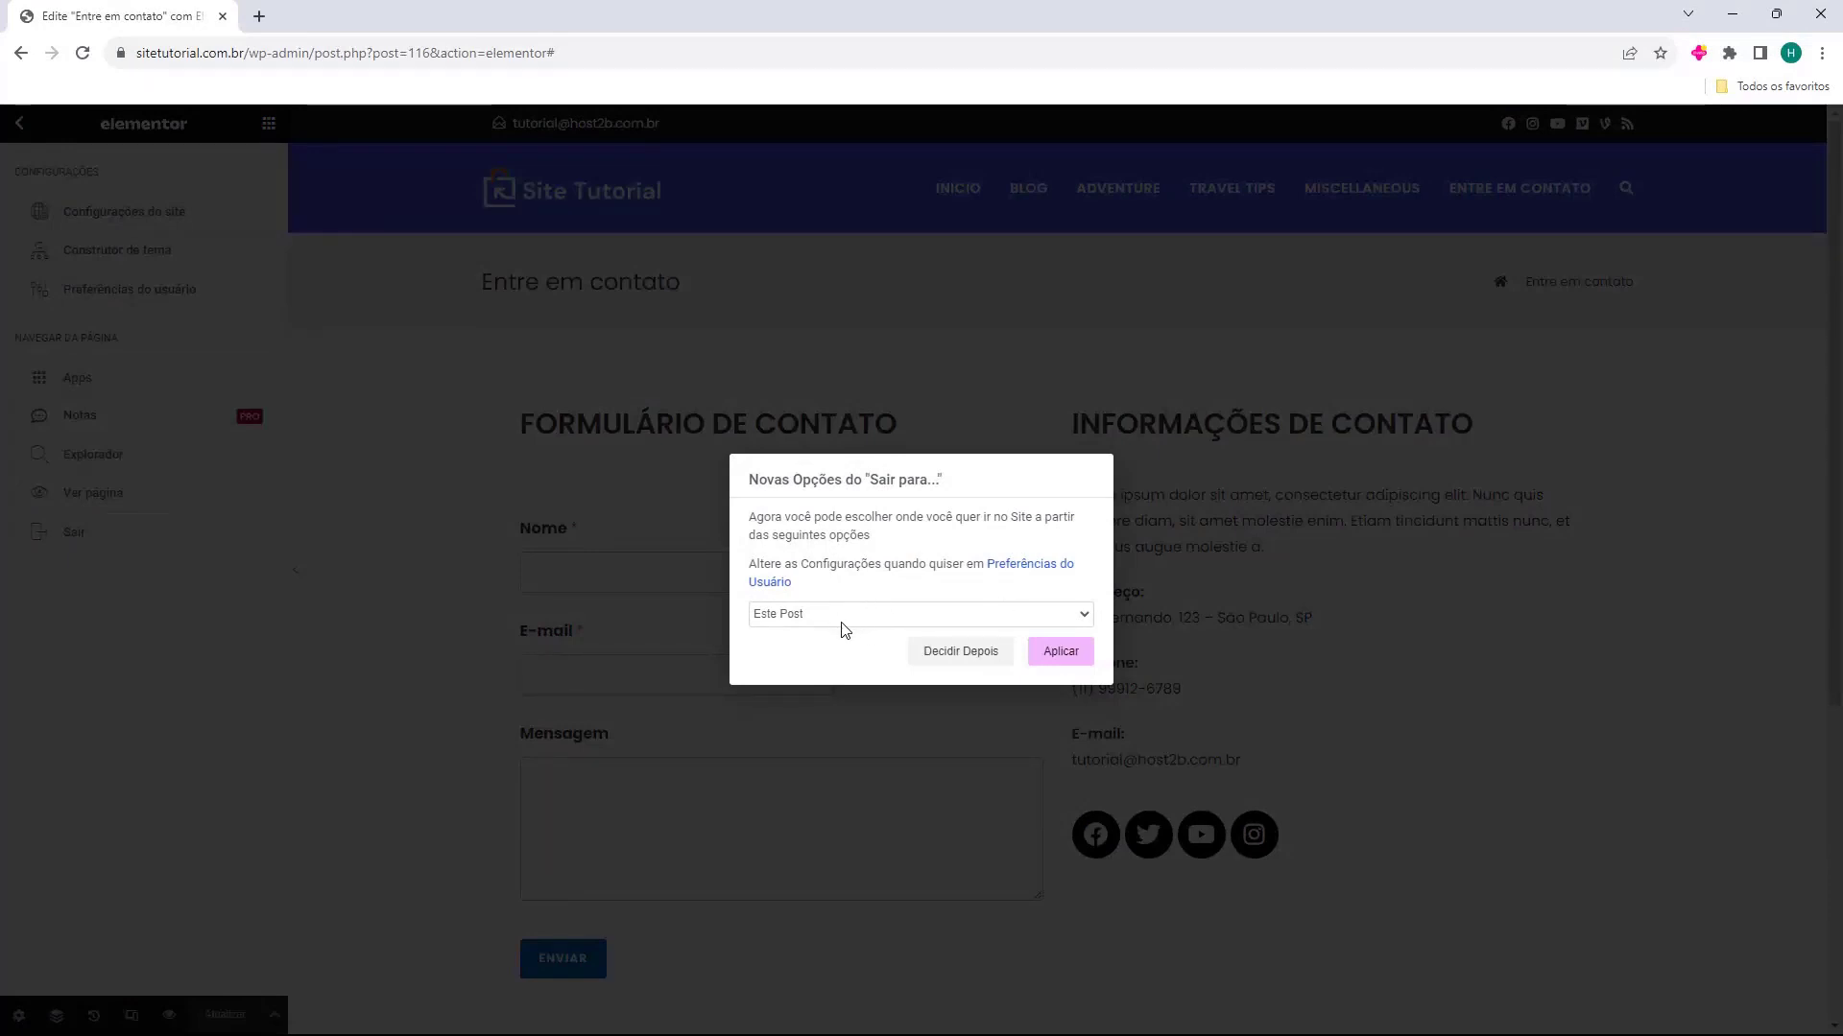
left_click(783, 621)
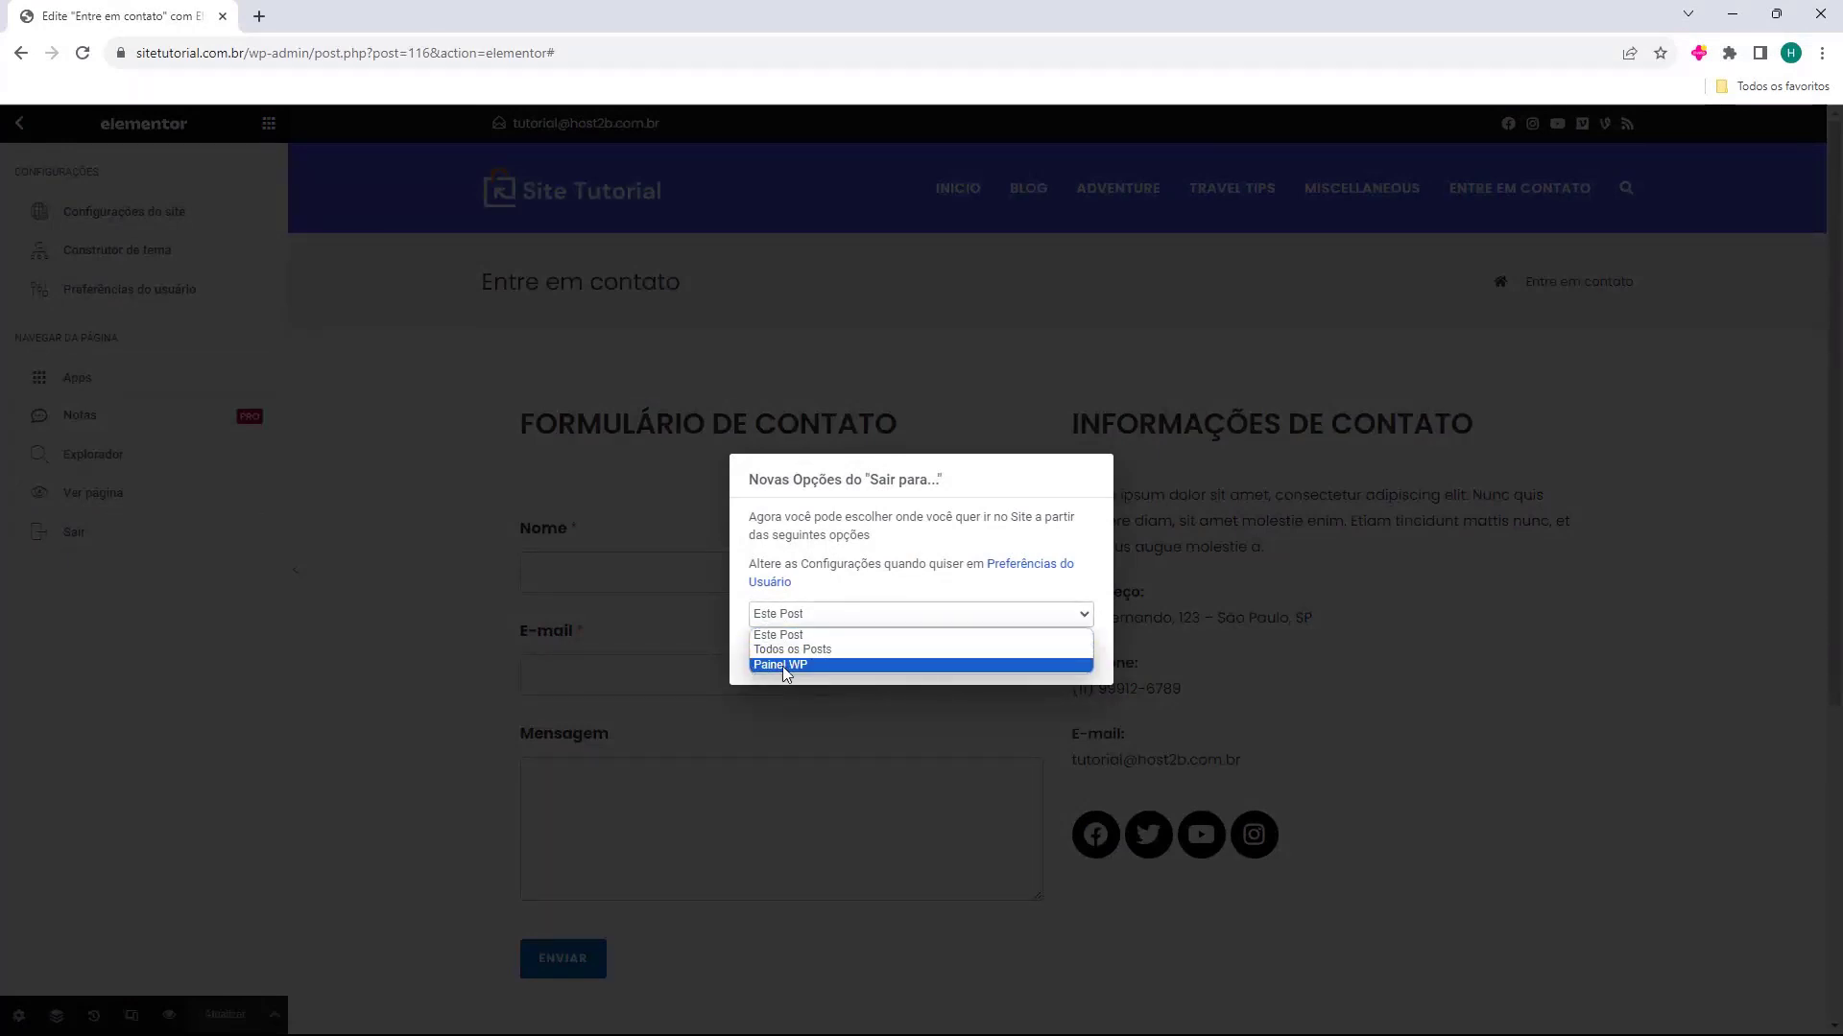
left_click(781, 666)
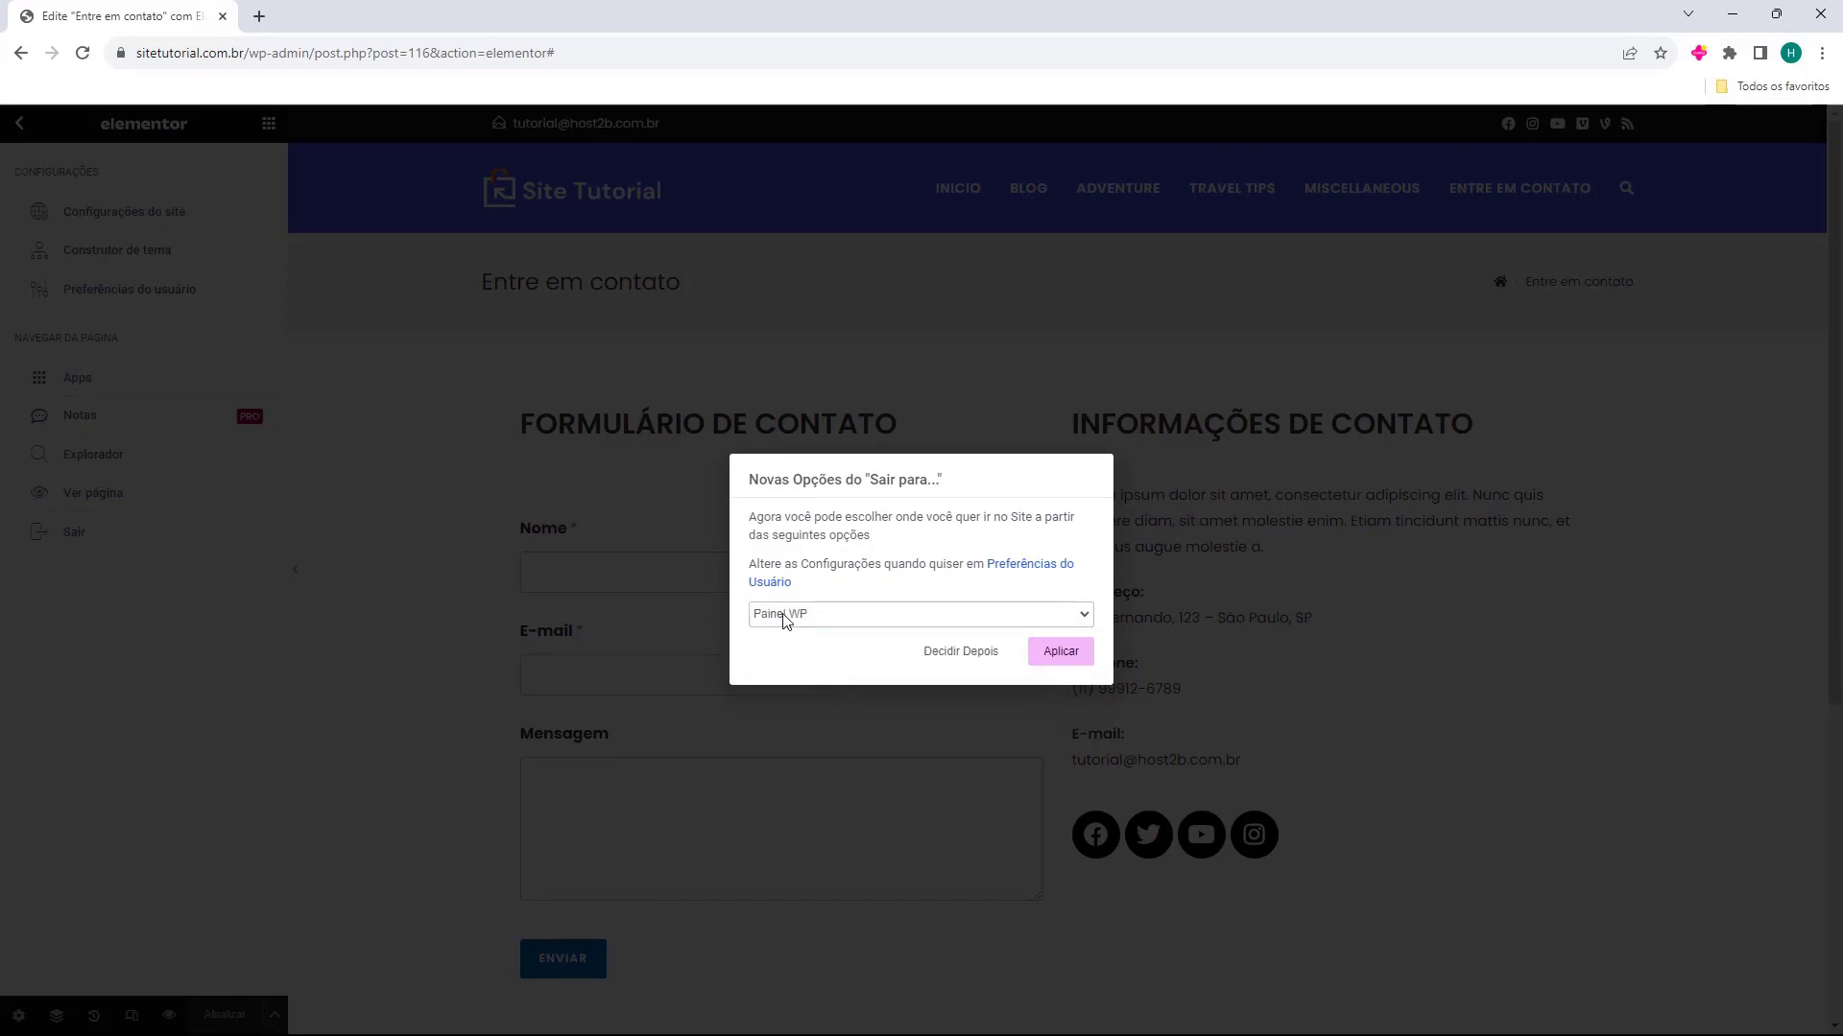
left_click(1058, 658)
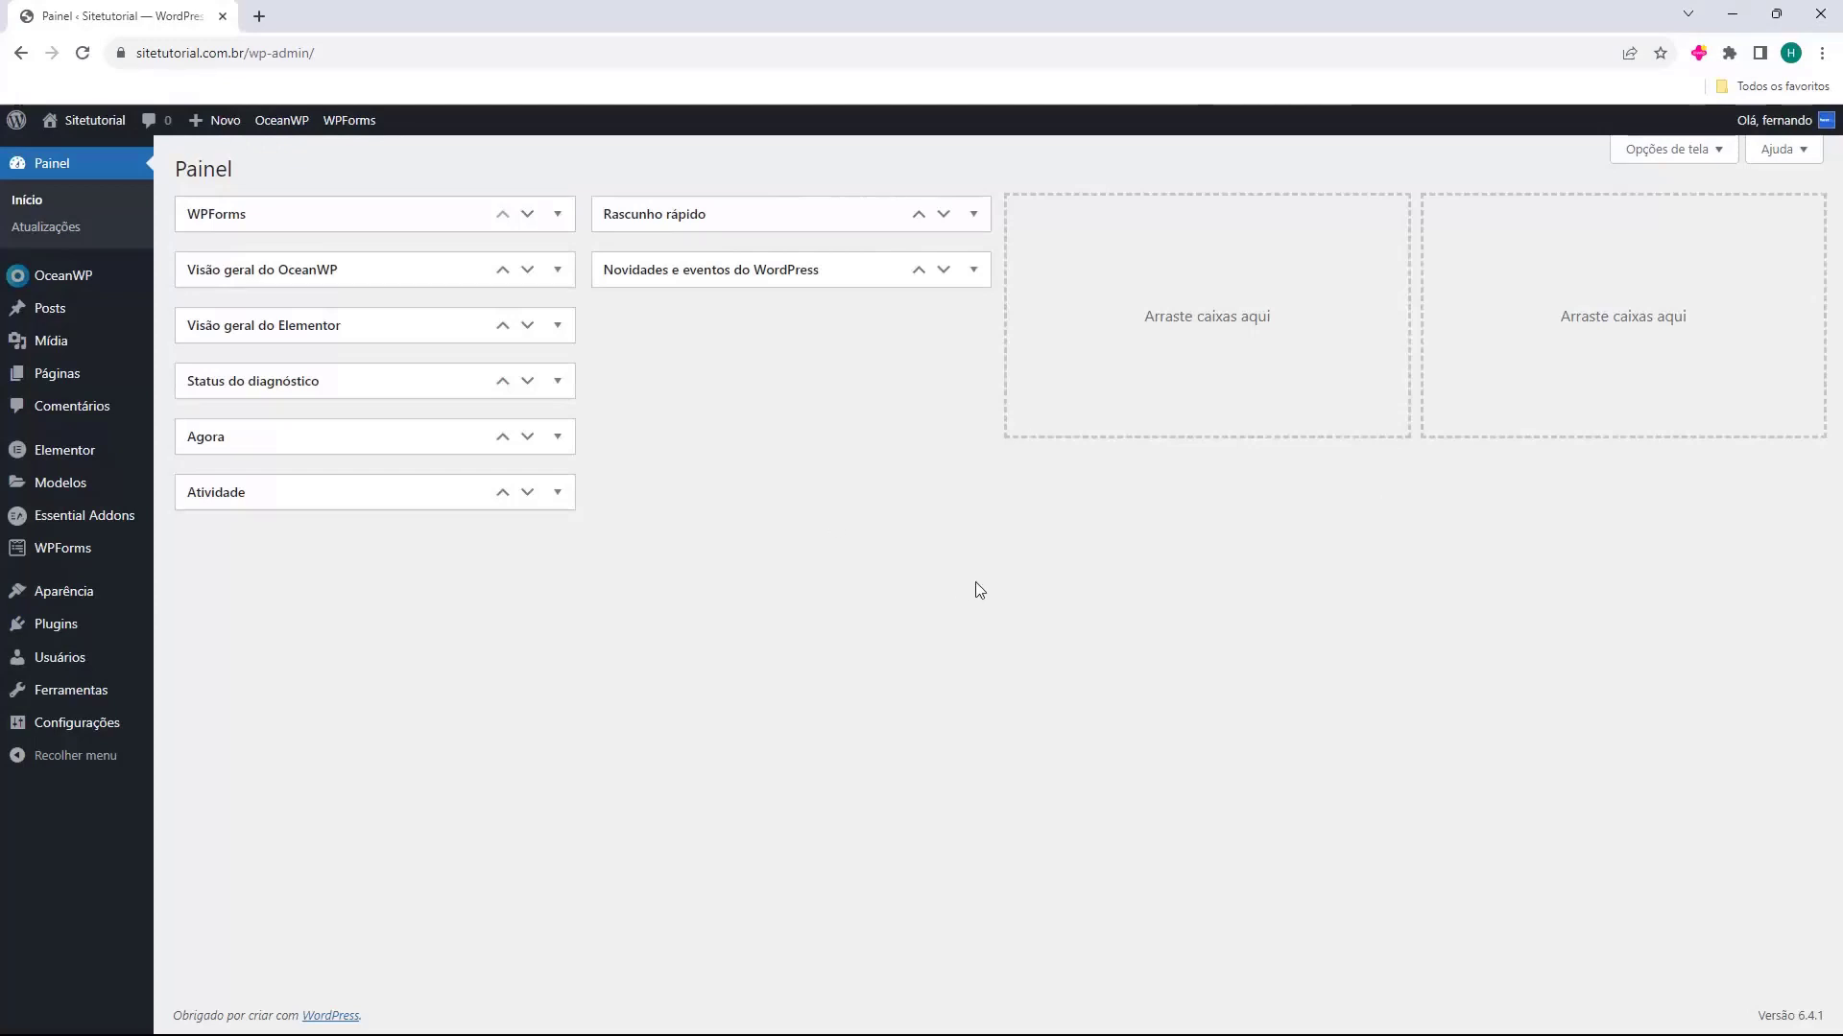
View the live site in a new browser tab, checking the Entre em contato page and the Inicio page
mouse_move(94, 122)
middle_click(88, 155)
left_click(344, 16)
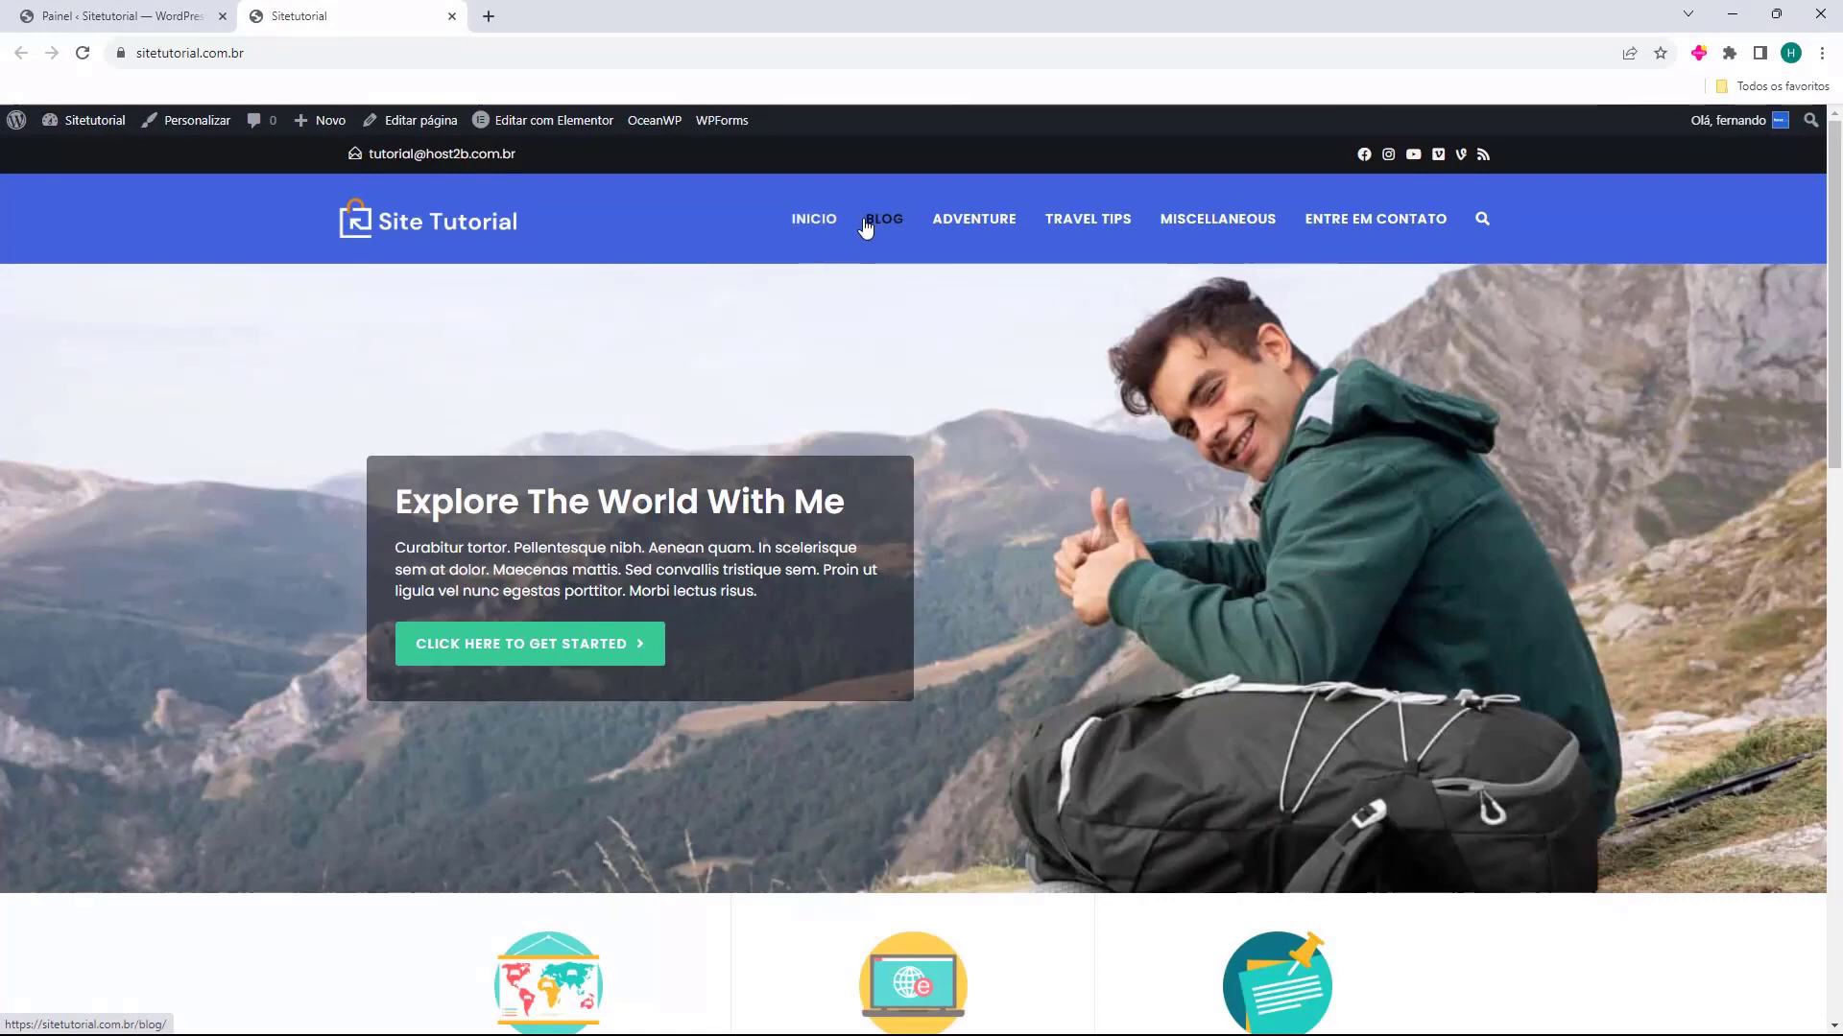
left_click(1376, 234)
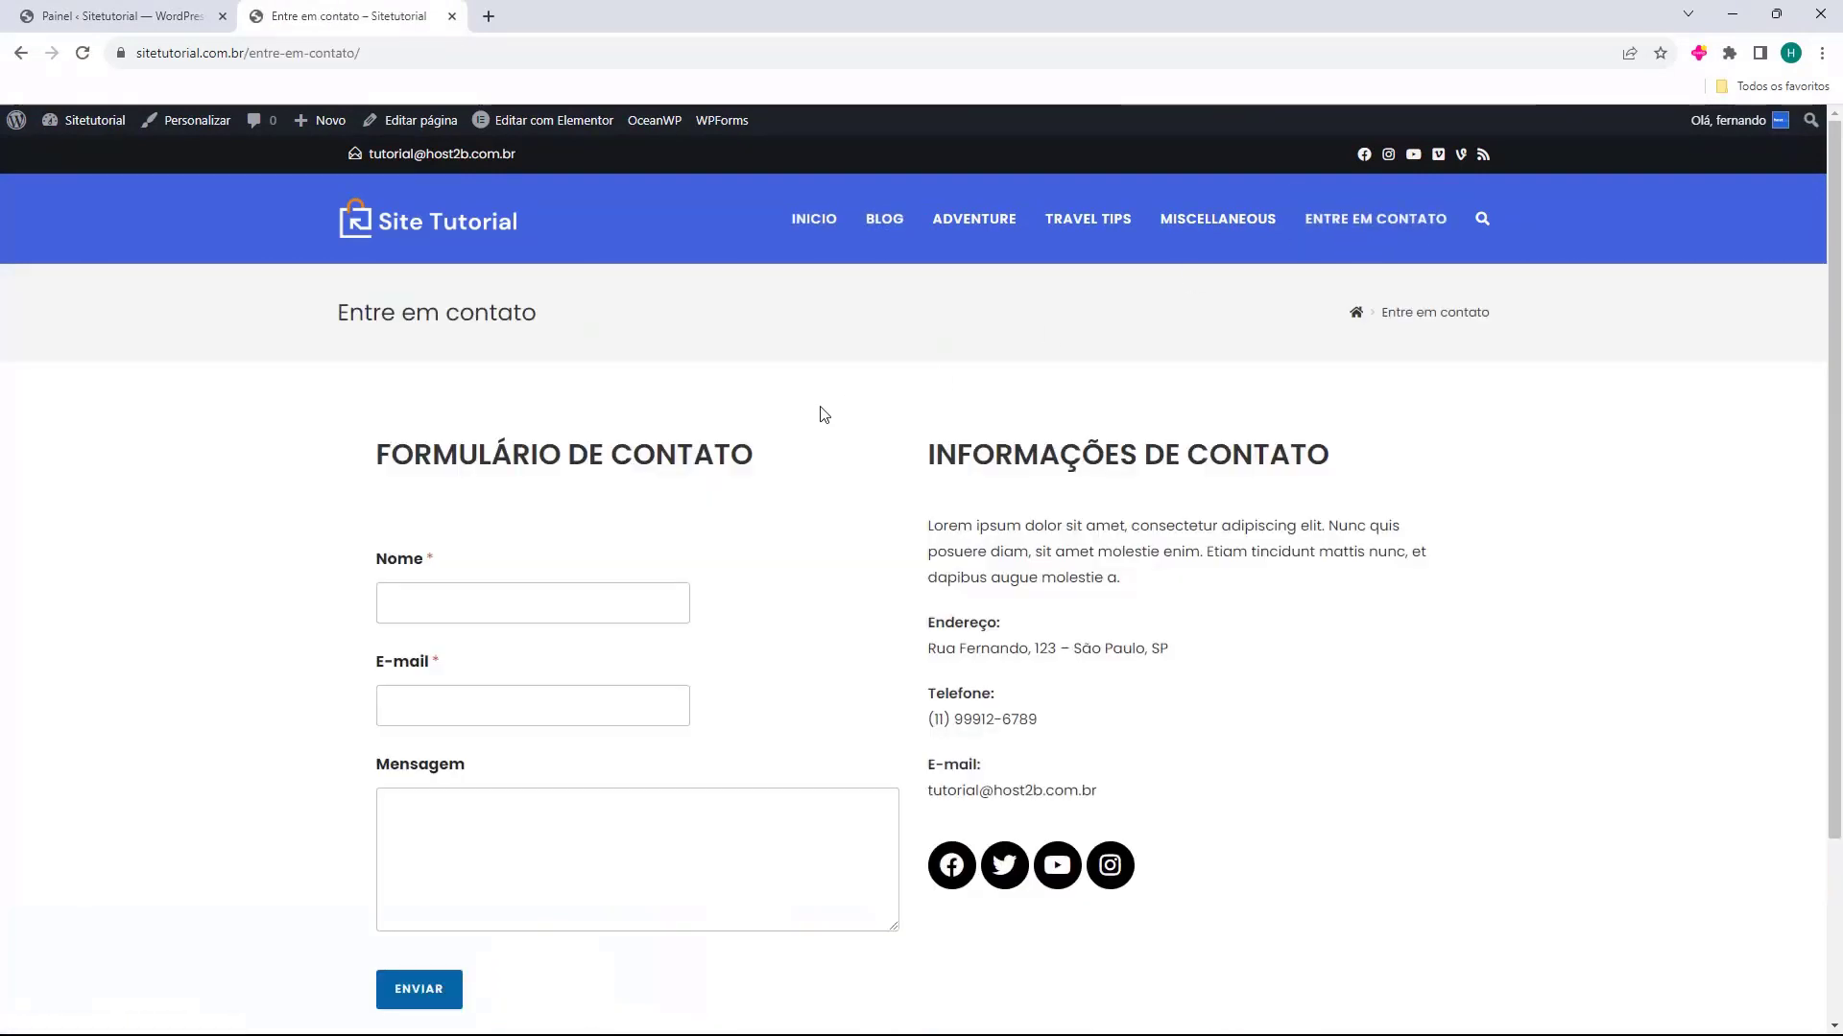
scroll(785, 420, "down", 2)
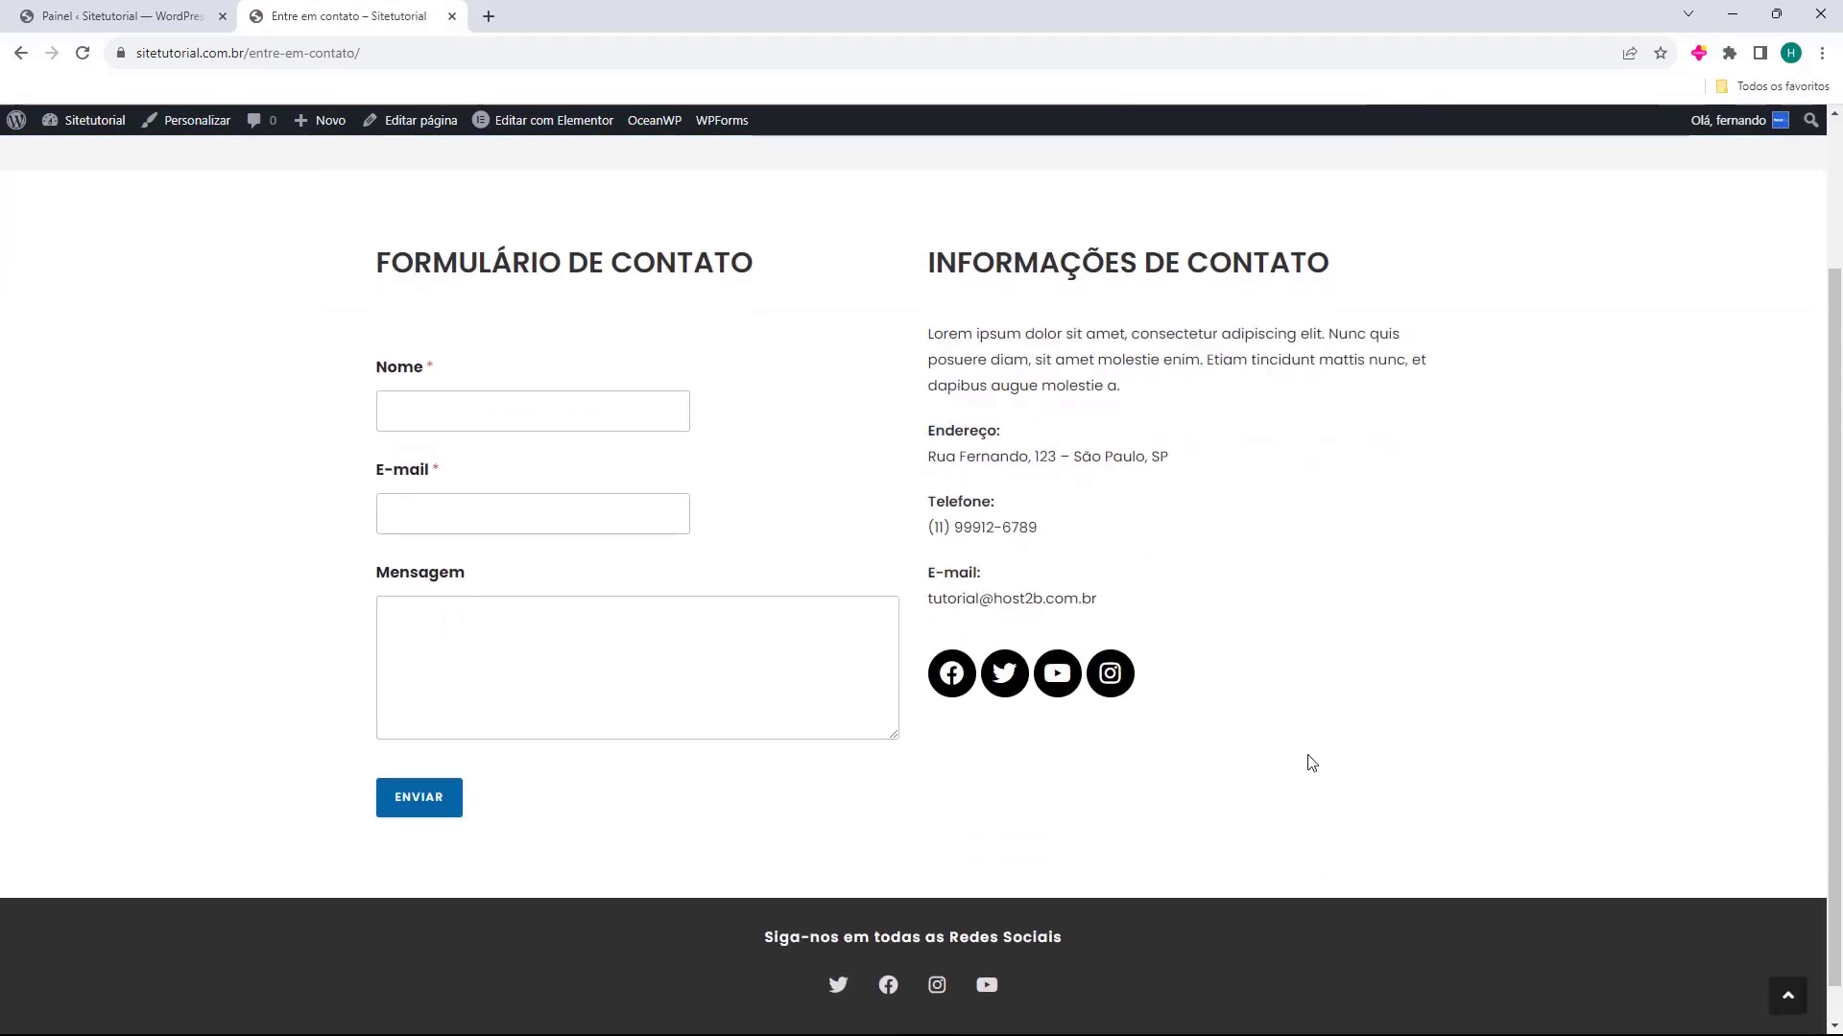
scroll(958, 490, "up", 2)
left_click(816, 219)
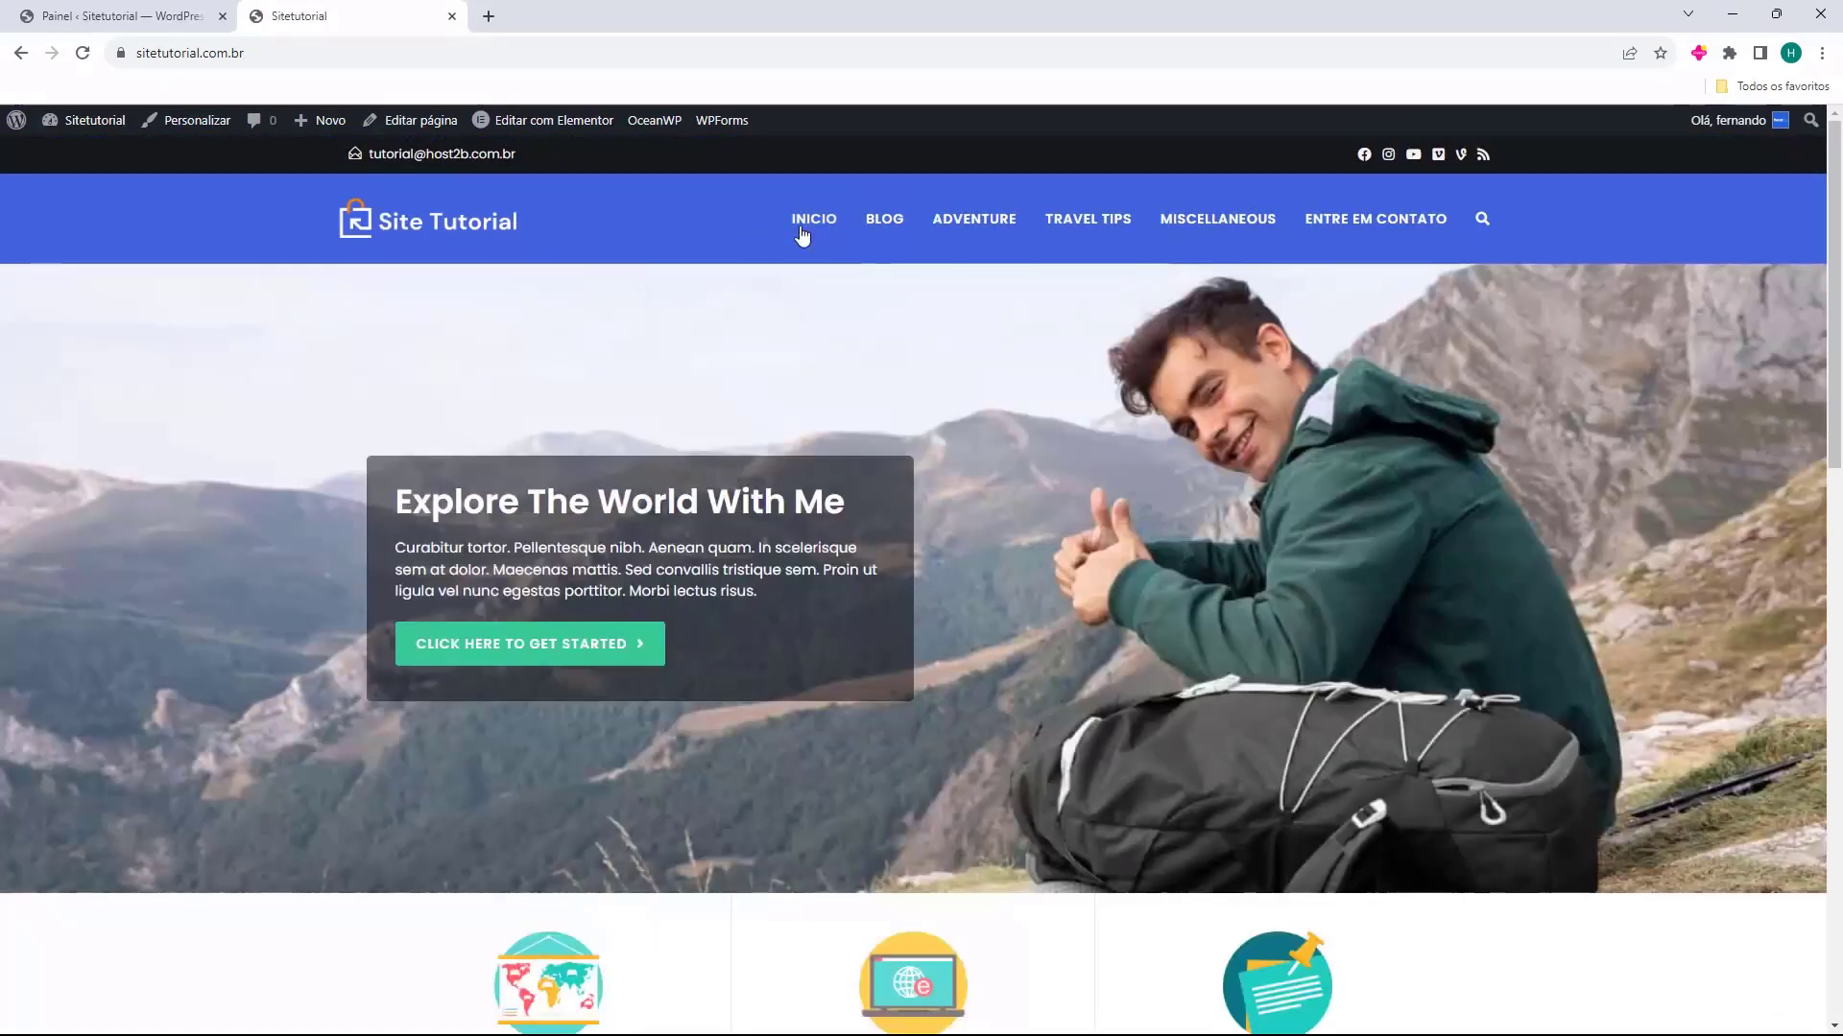
Open the Inicio page from the WordPress page list in Elementor and look over its sections down to the footer
left_click(155, 19)
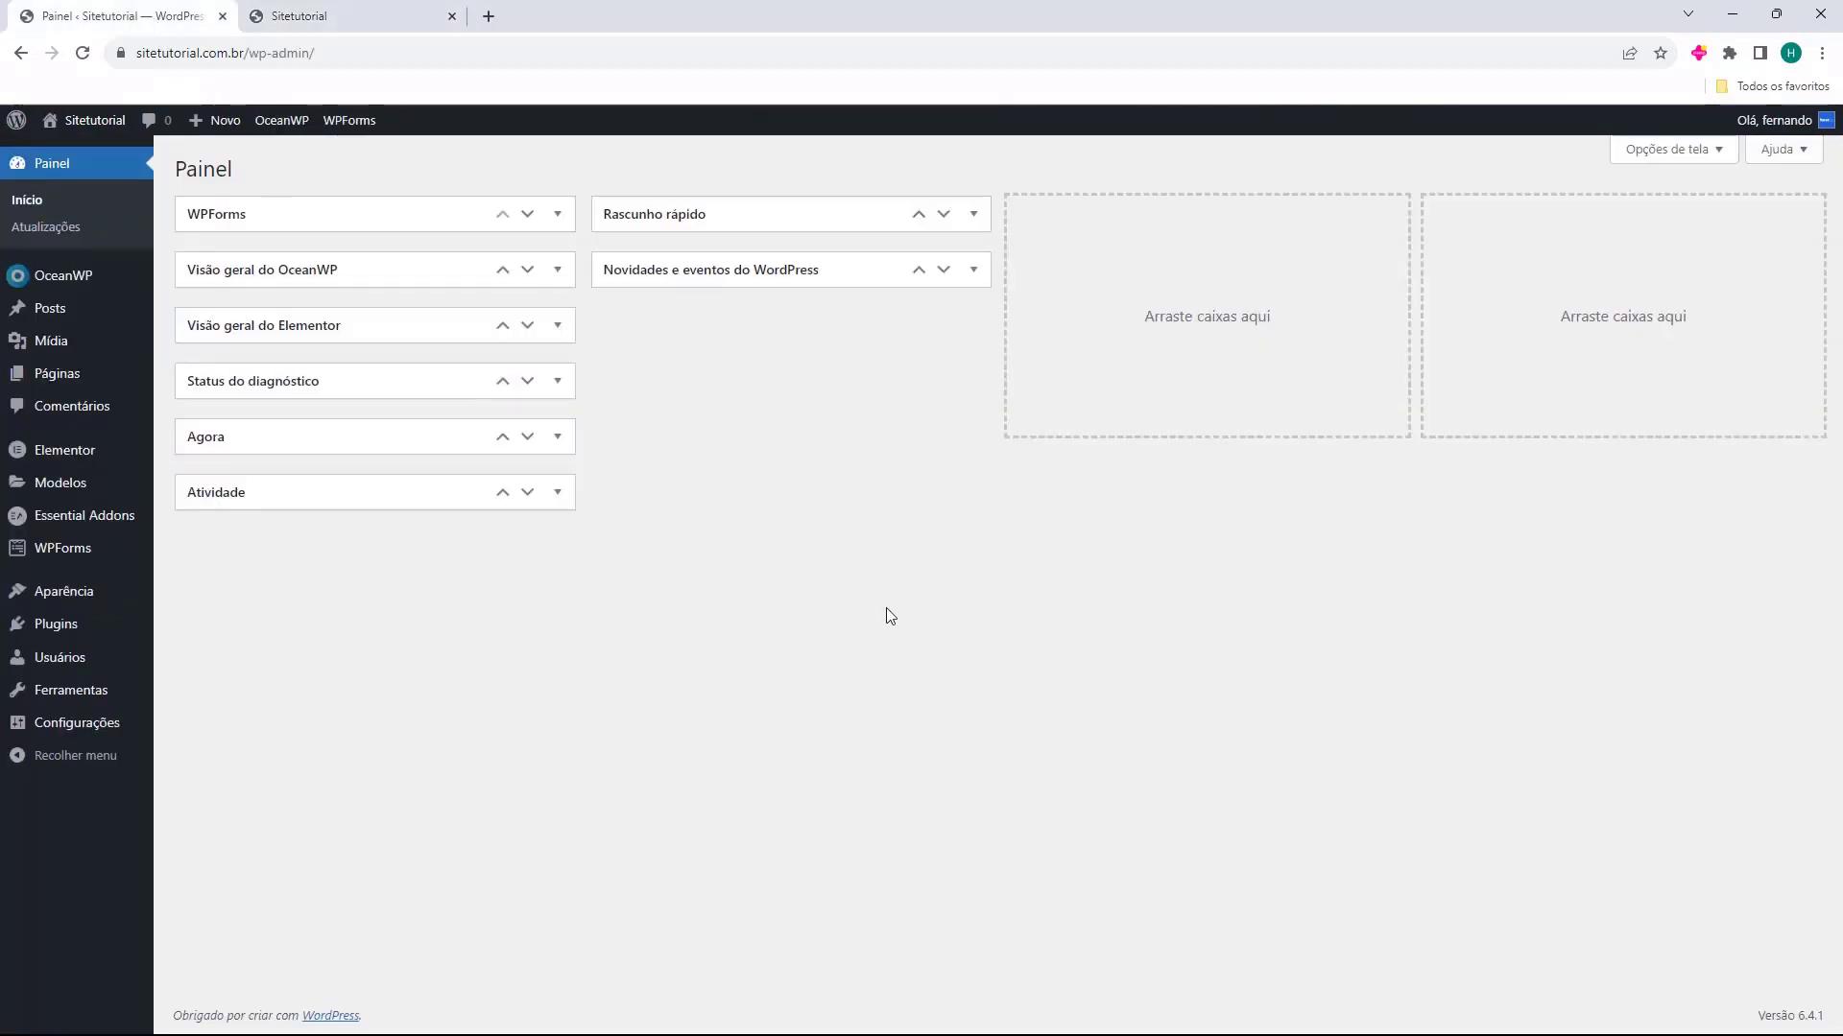
mouse_move(45, 379)
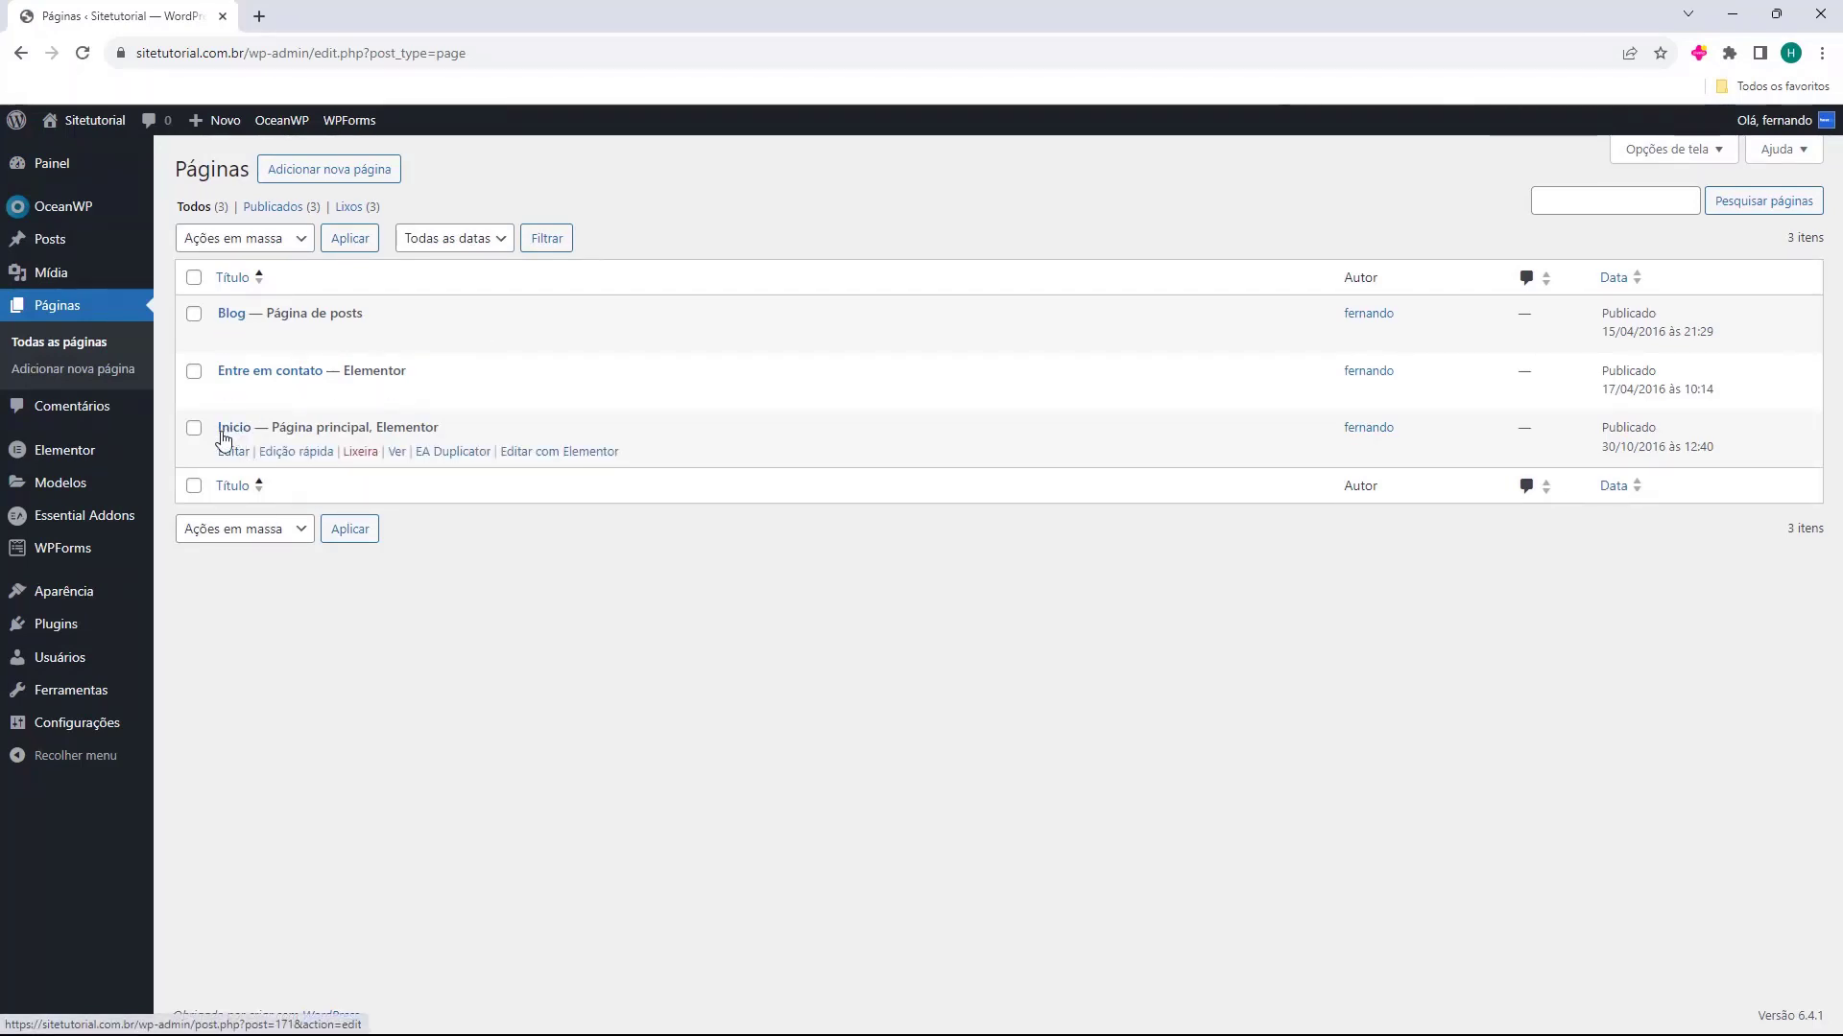
left_click(533, 455)
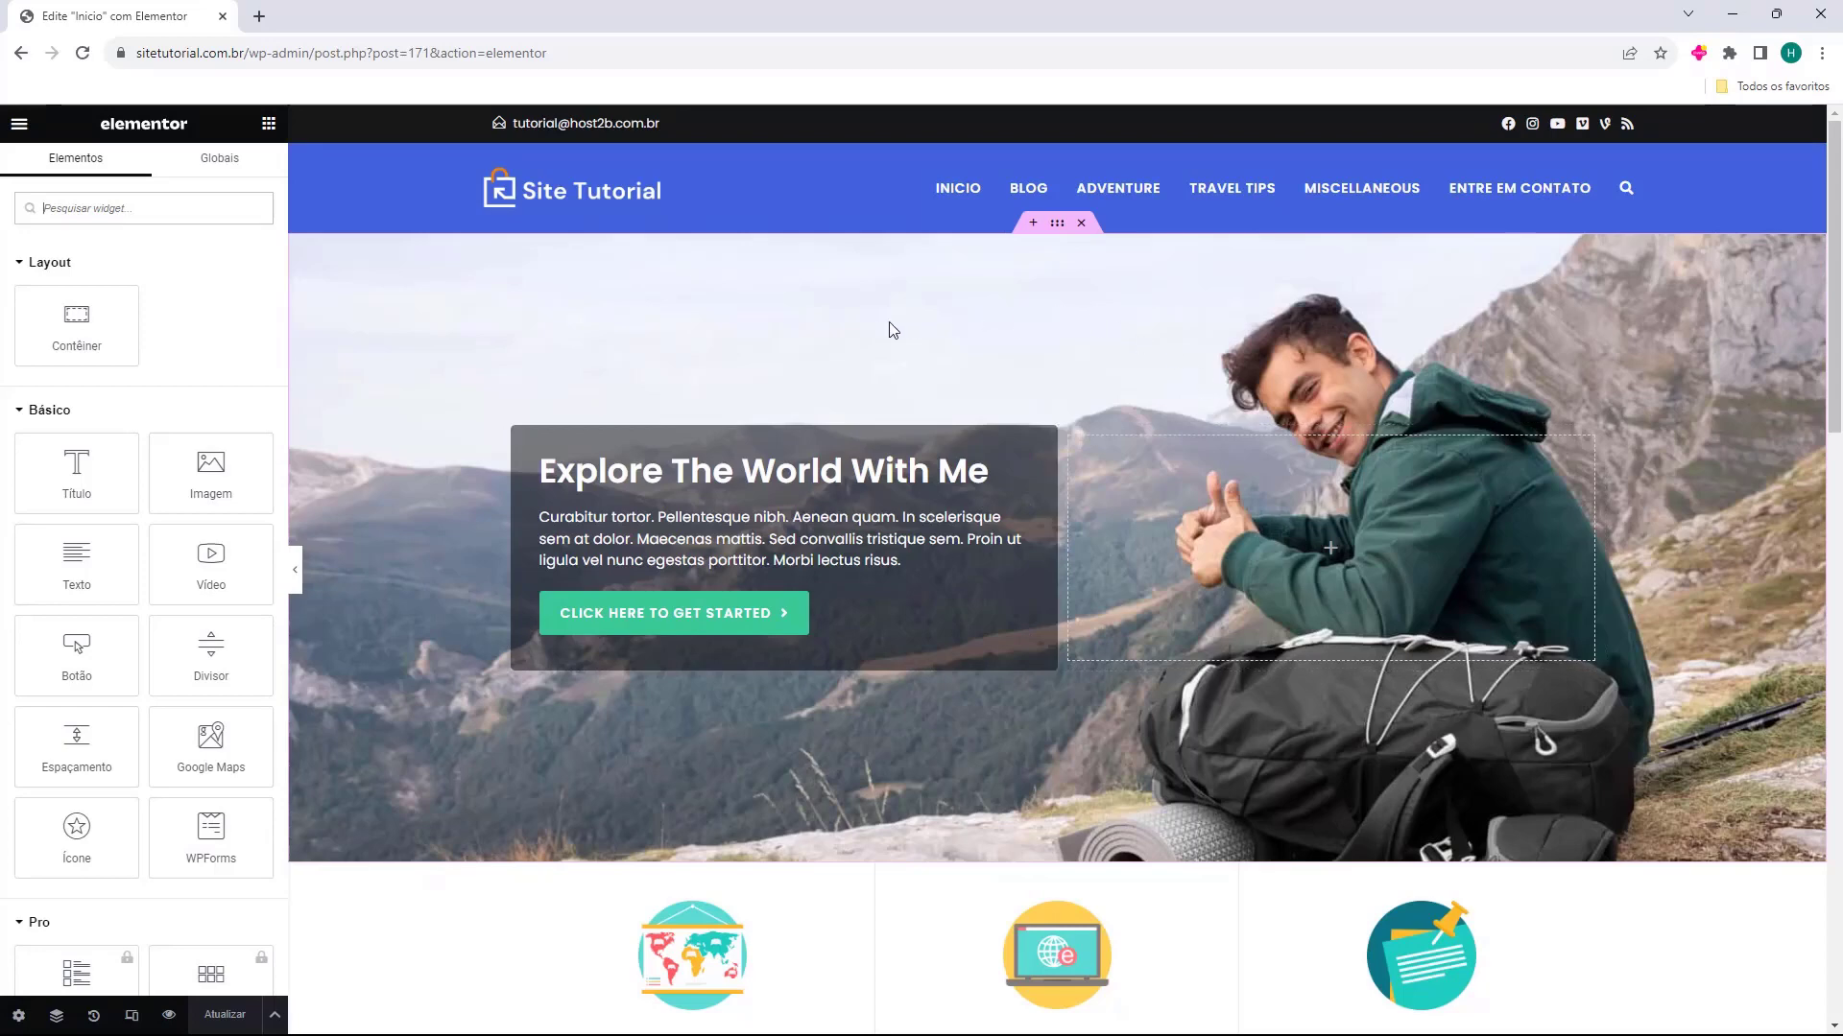
scroll(849, 300, "down", 8)
scroll(822, 358, "down", 8)
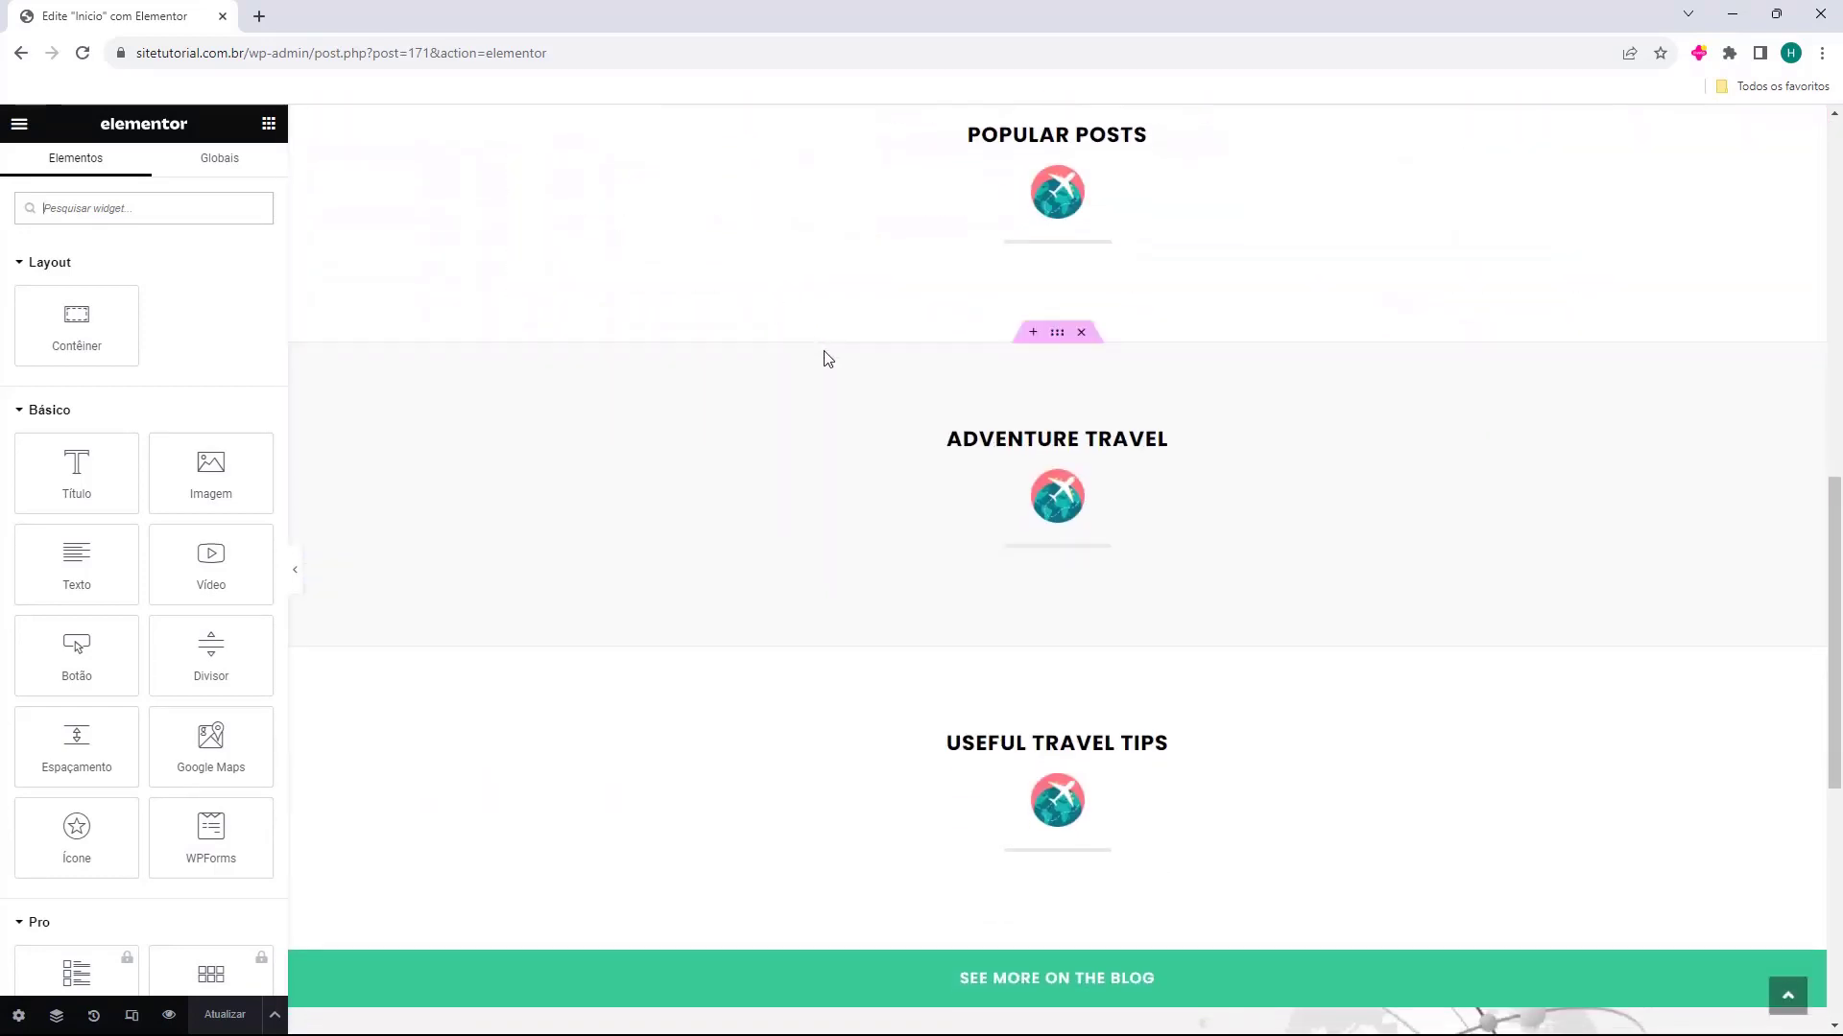
scroll(916, 720, "up", 16)
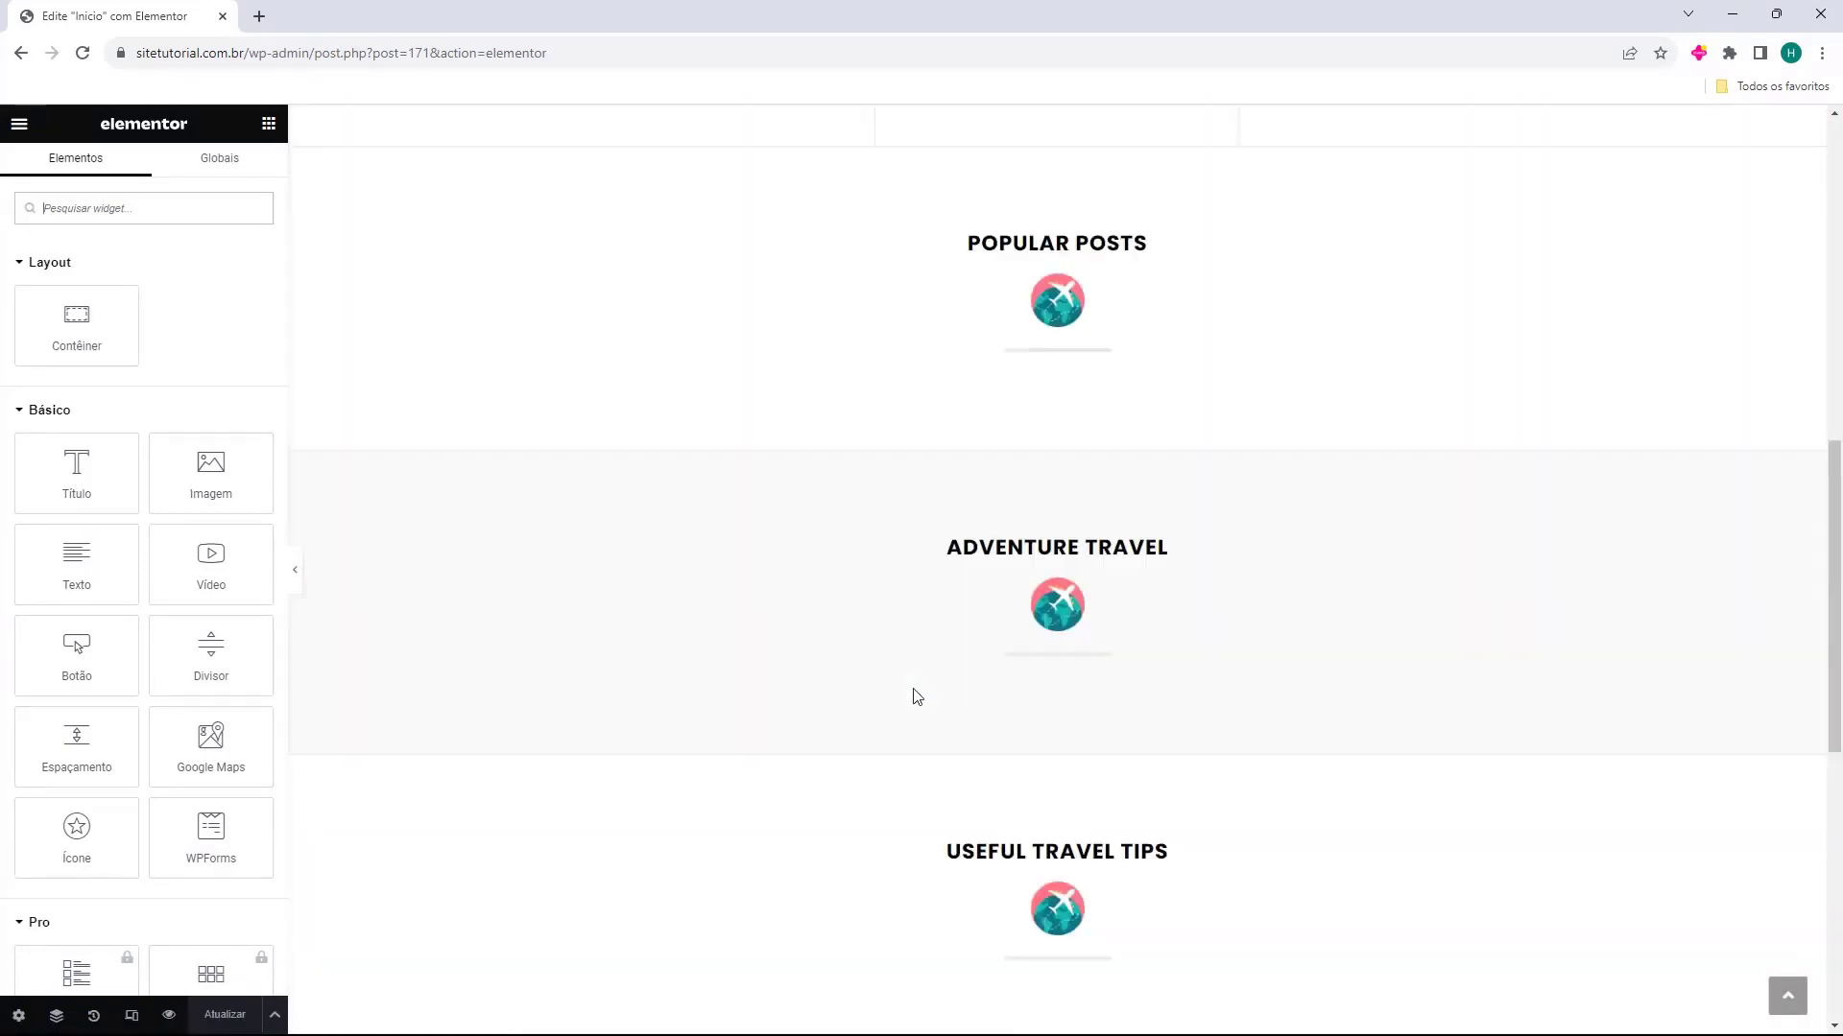
scroll(970, 313, "down", 18)
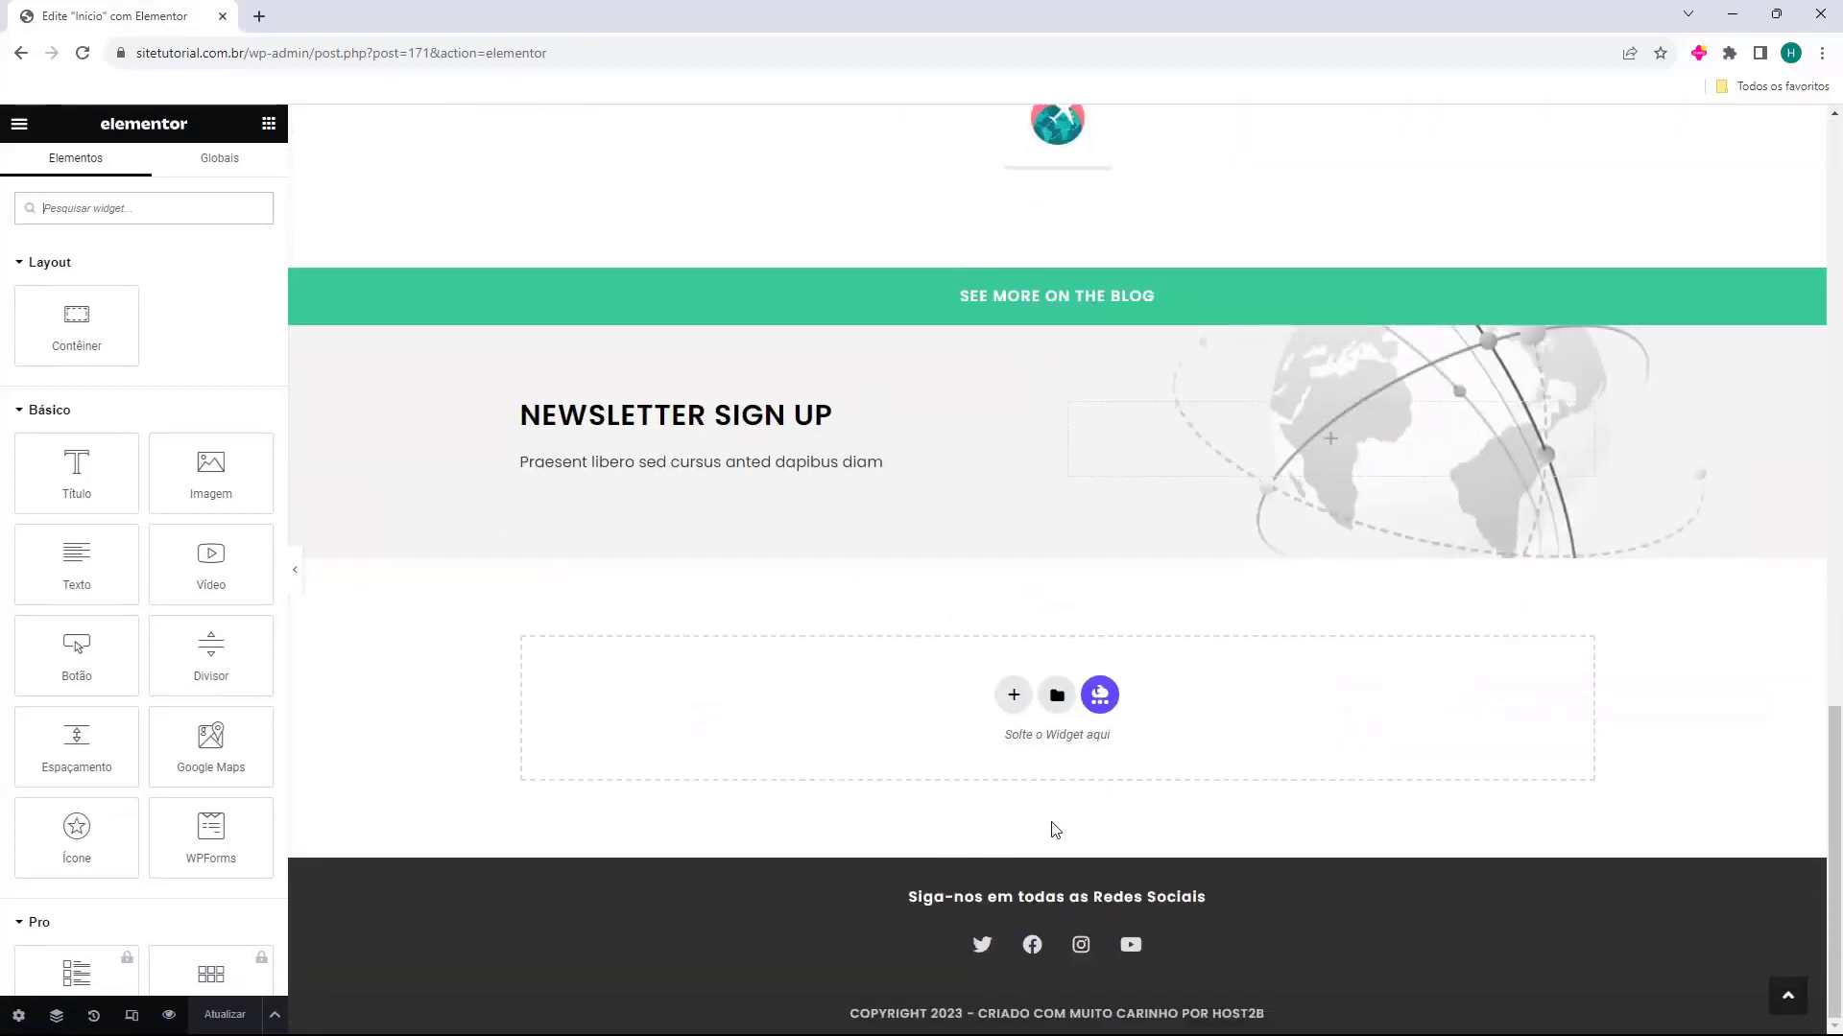
scroll(1148, 736, "up", 13)
scroll(1200, 809, "up", 5)
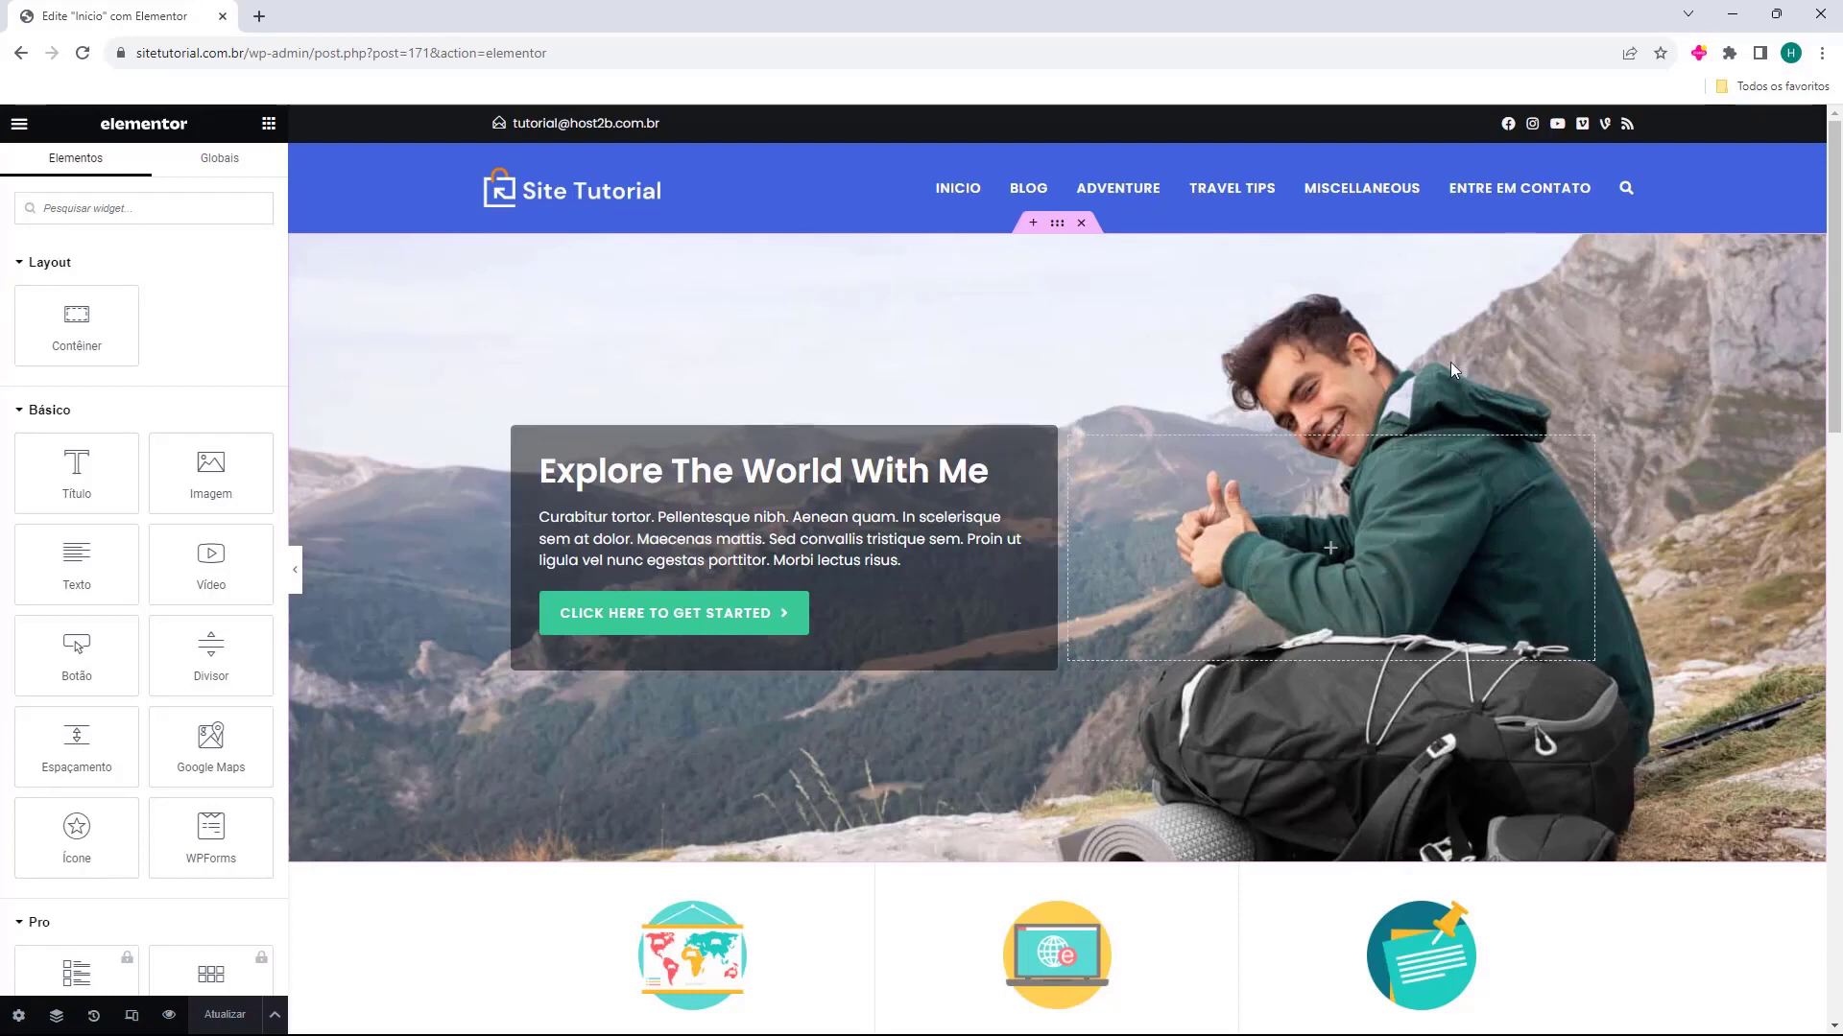
Replace the home page hero section's background image with the Colosseum picture travel-blog-4.jpg from the media library
left_click(1056, 223)
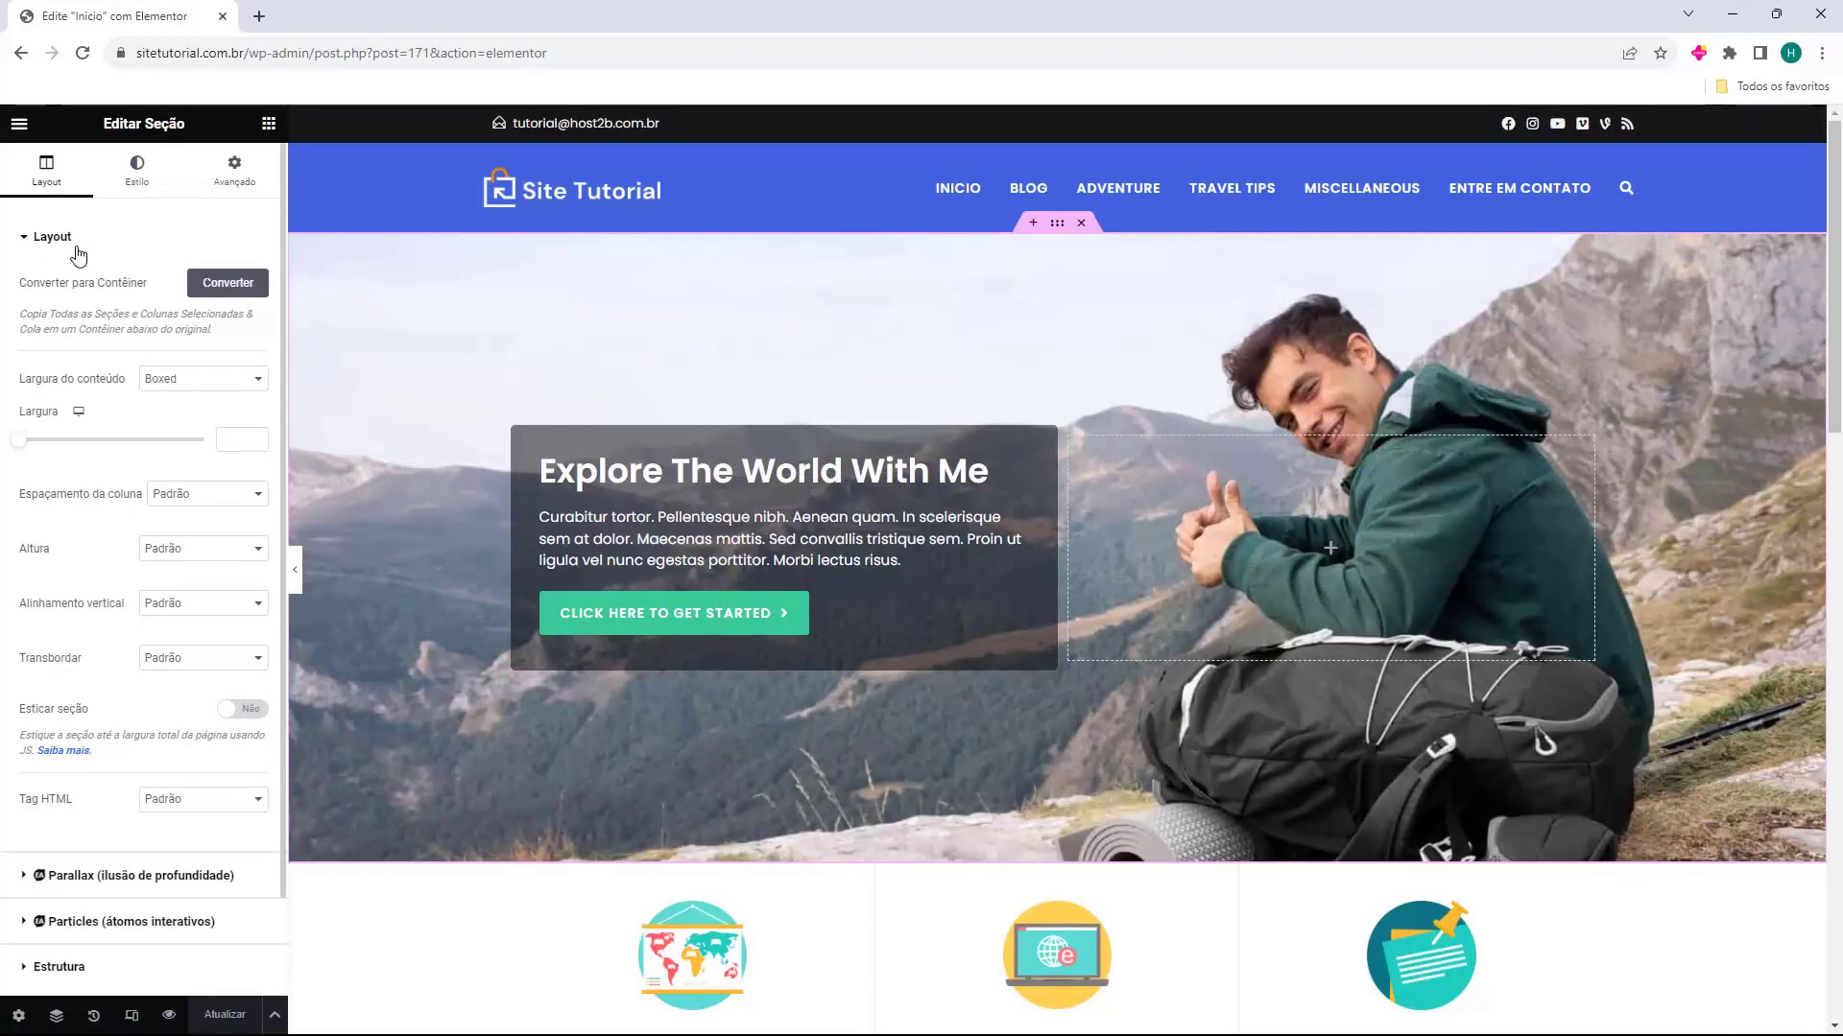
left_click(135, 186)
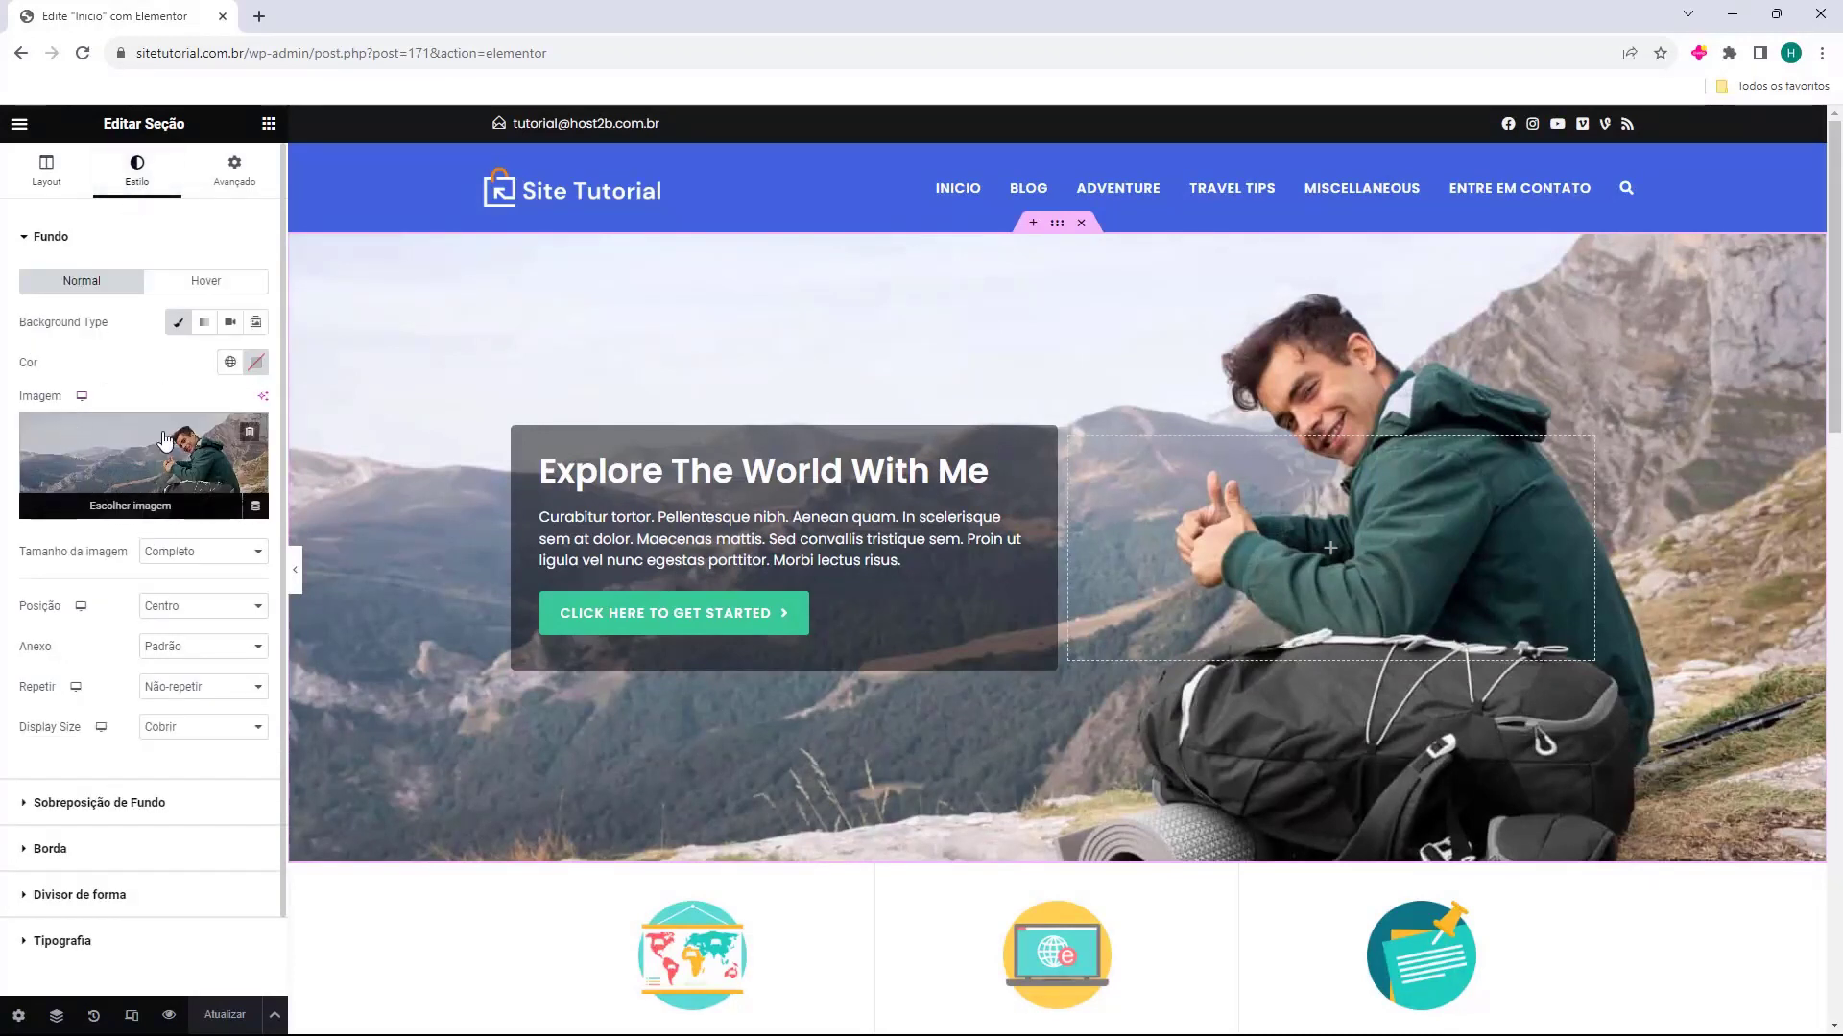
left_click(77, 449)
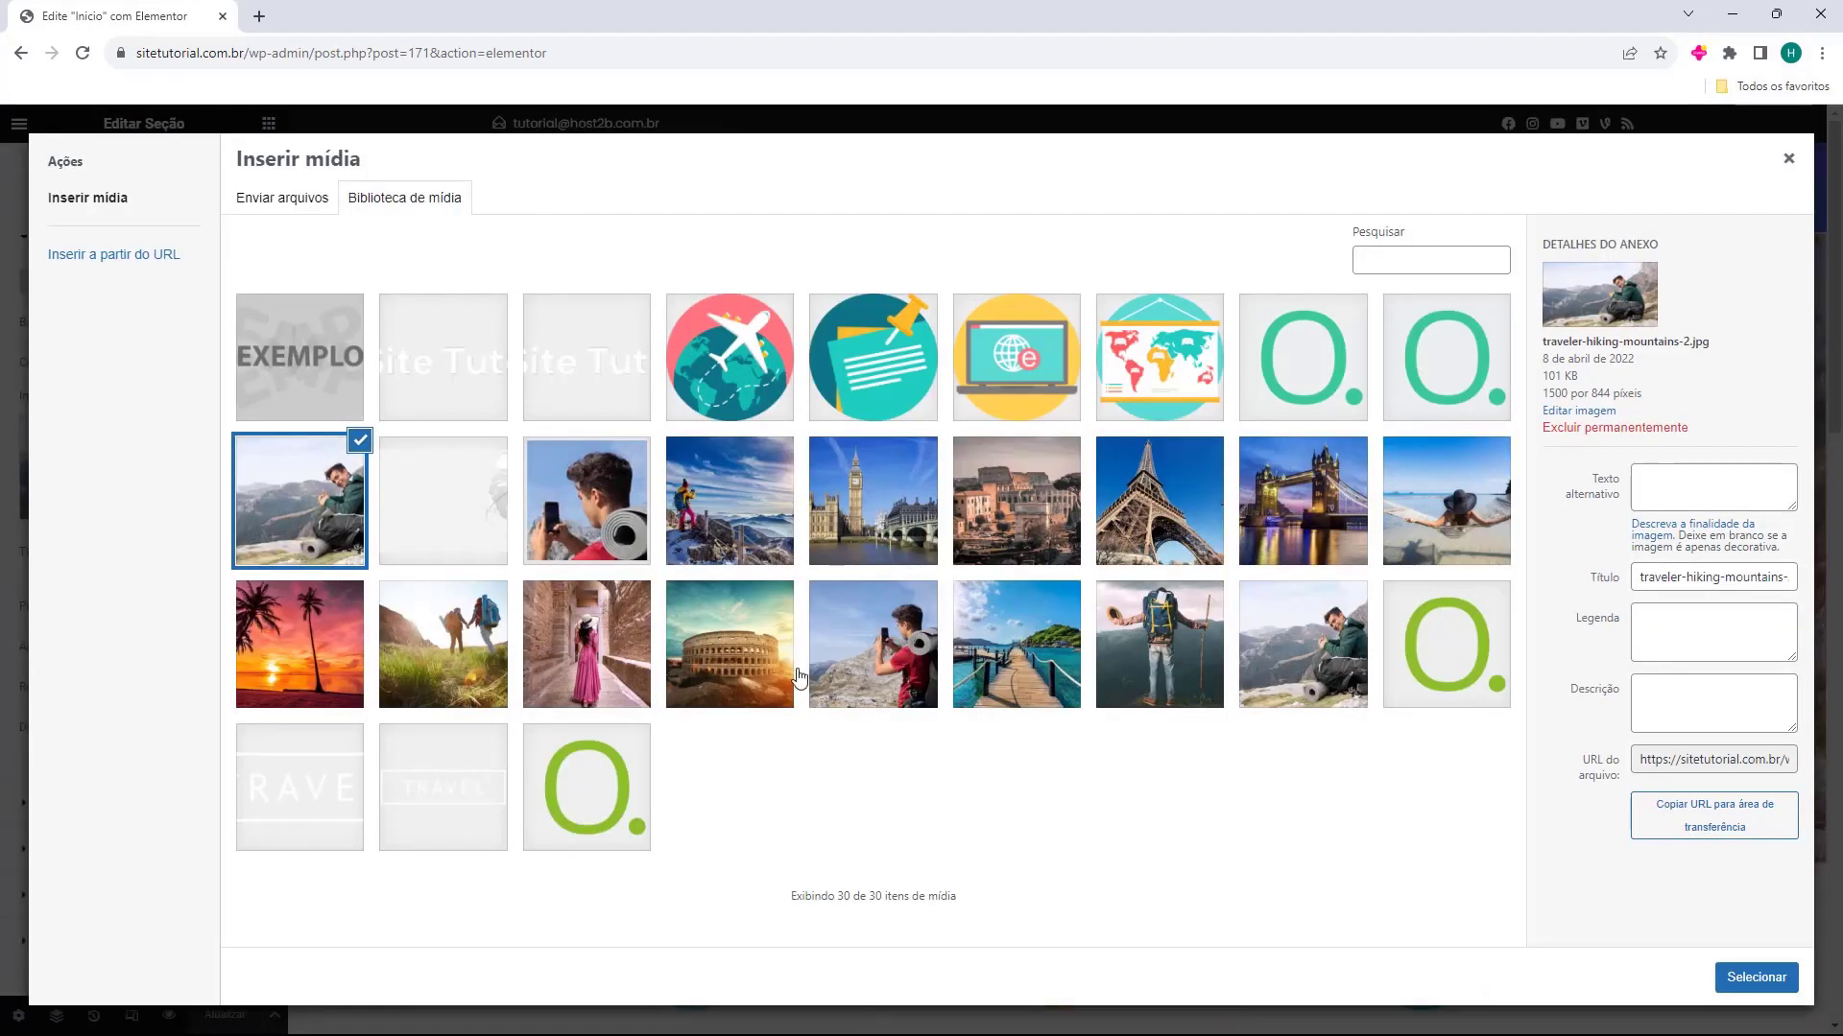
left_click(761, 662)
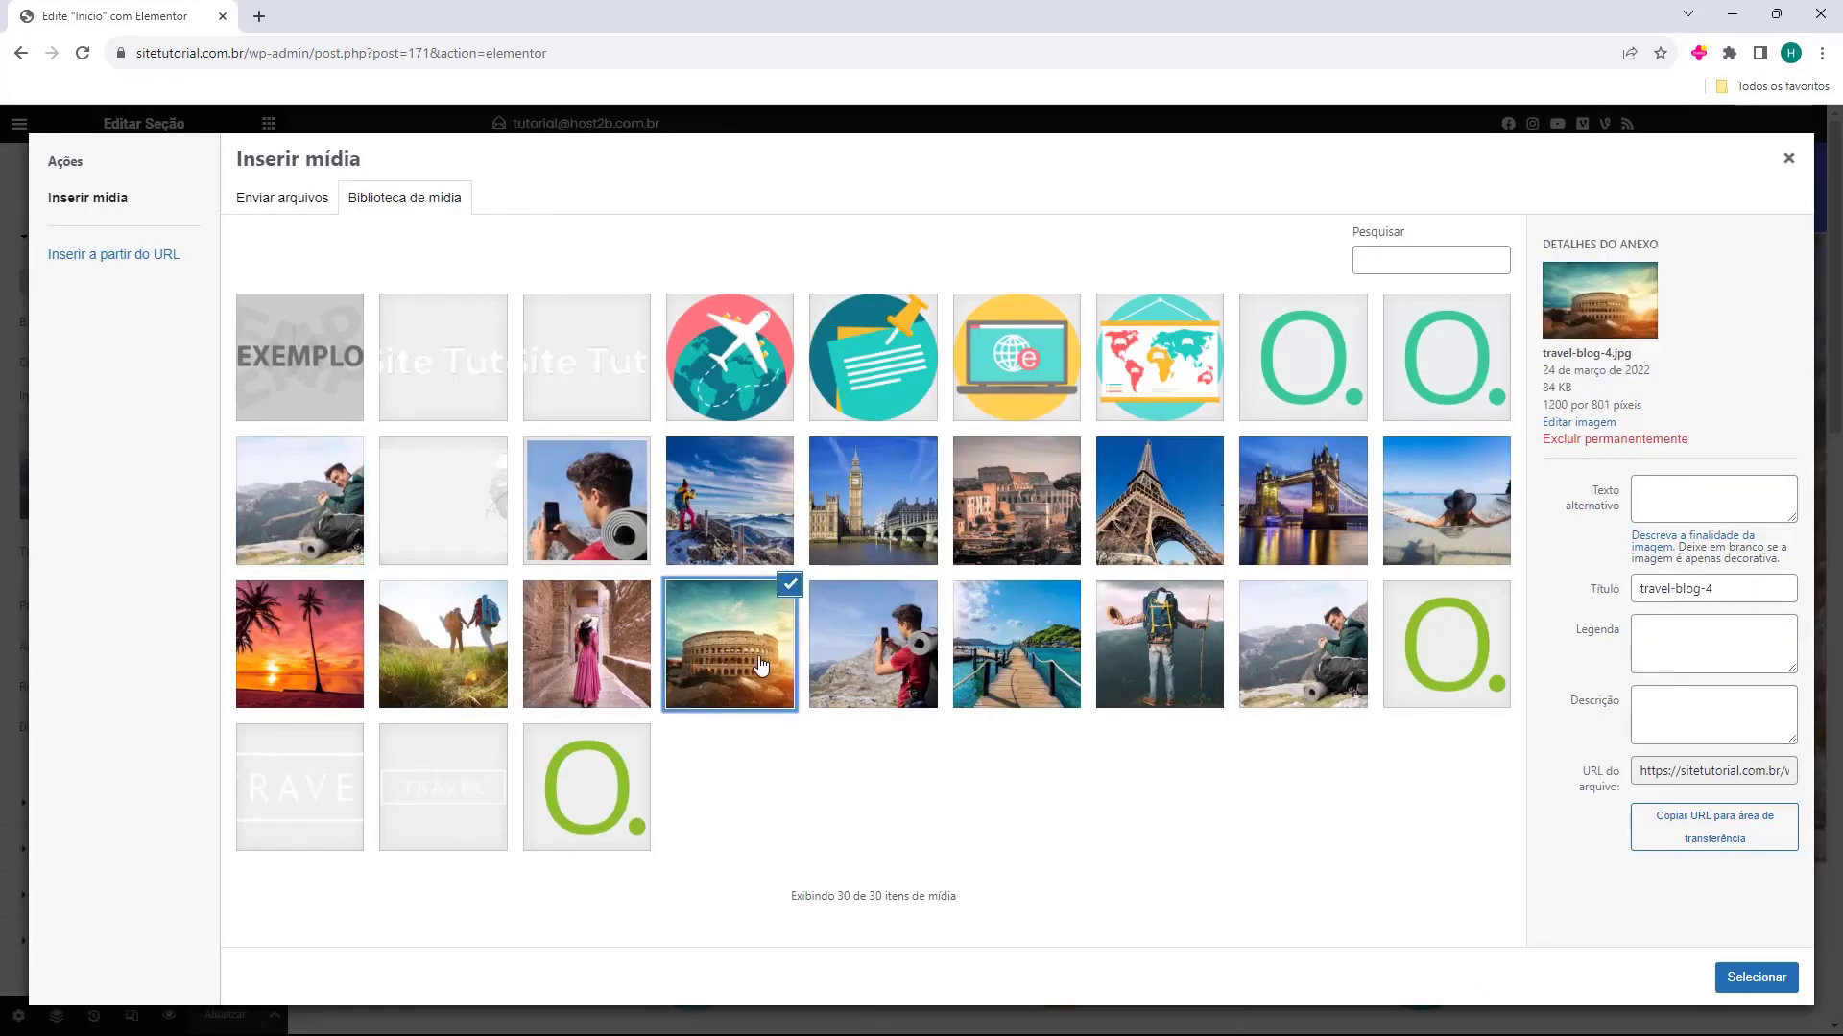
left_click(1766, 979)
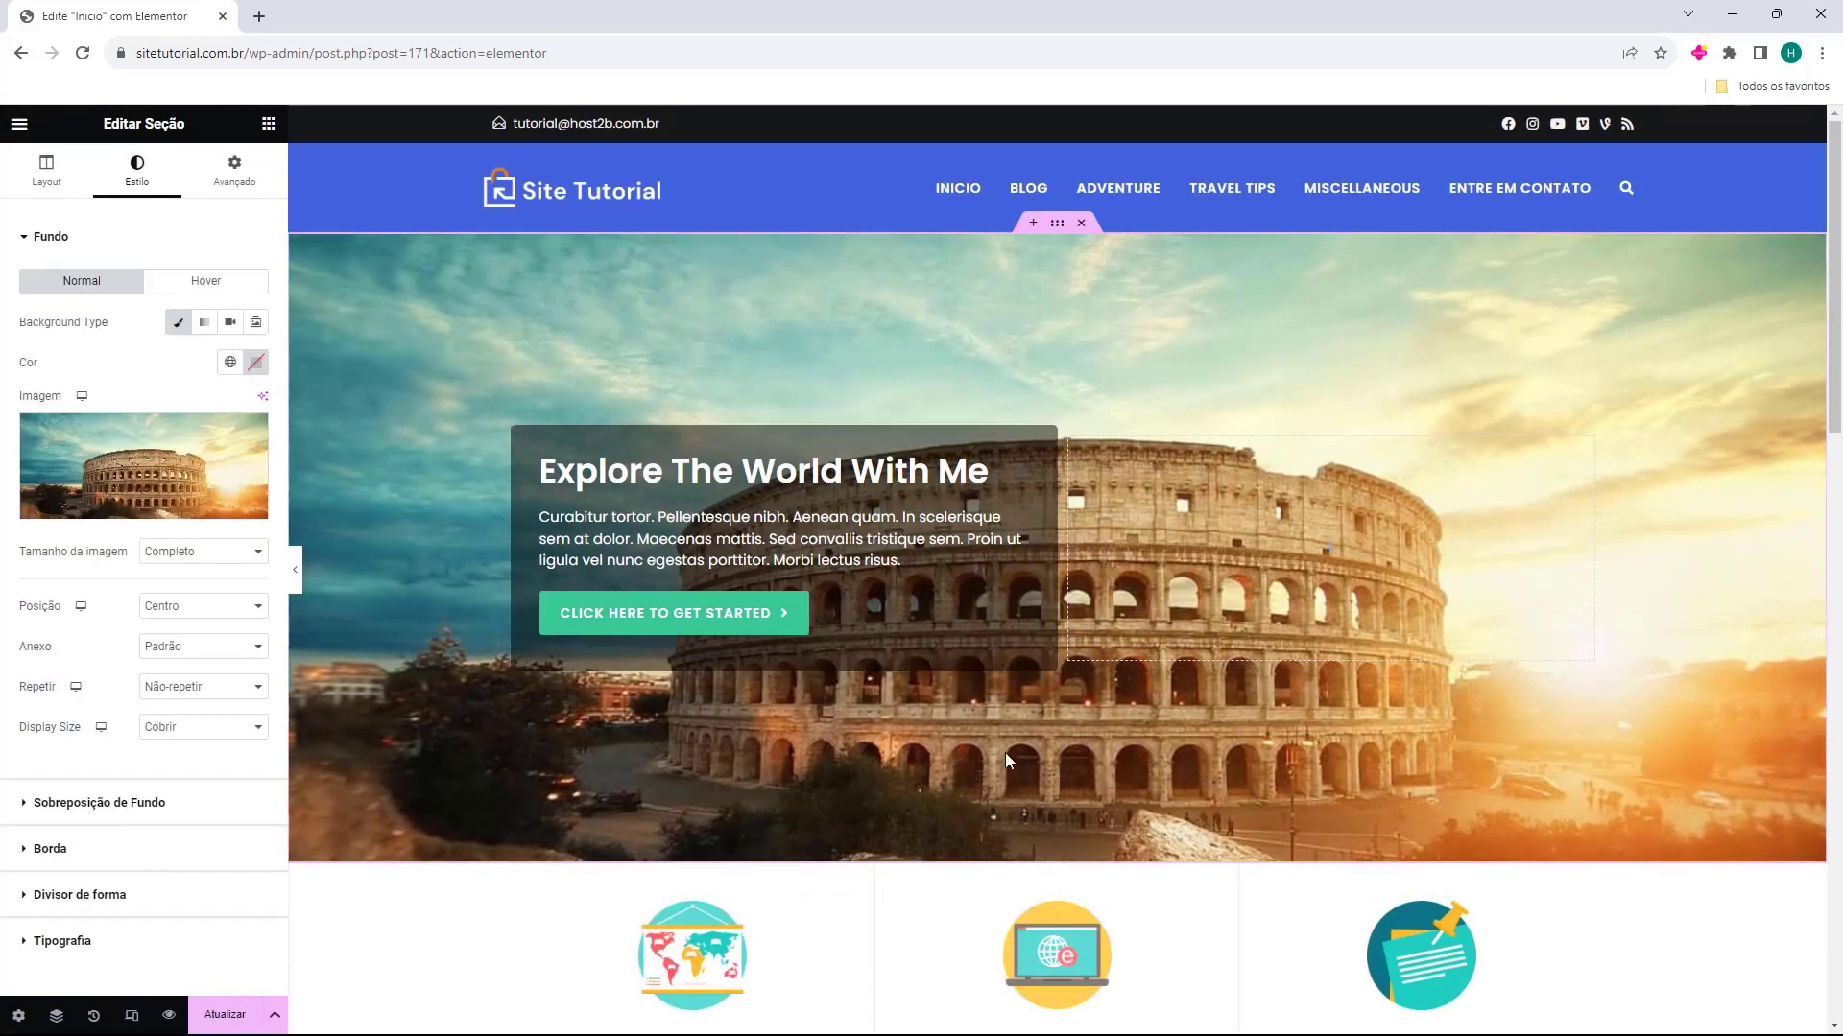
Restore traveler-hiking-mountains-2.jpg as the hero section's background image and return to the widget list
left_click(92, 485)
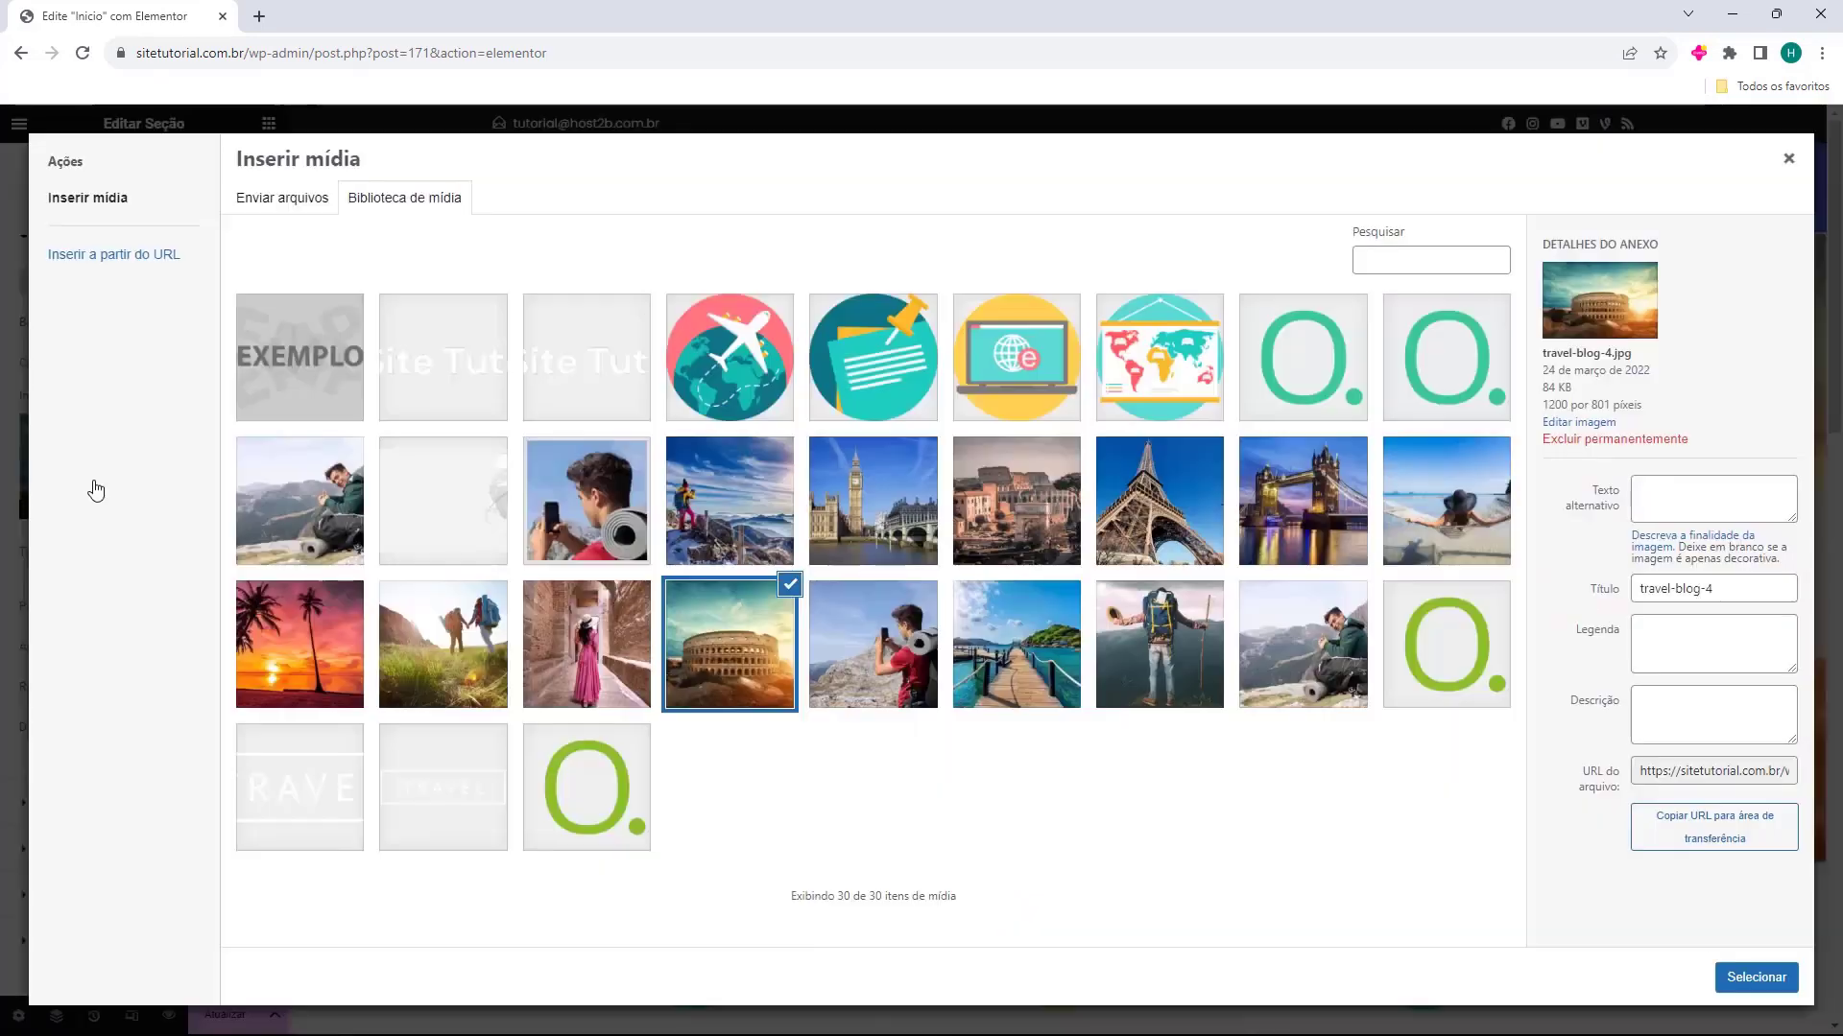
left_click(306, 504)
left_click(1727, 978)
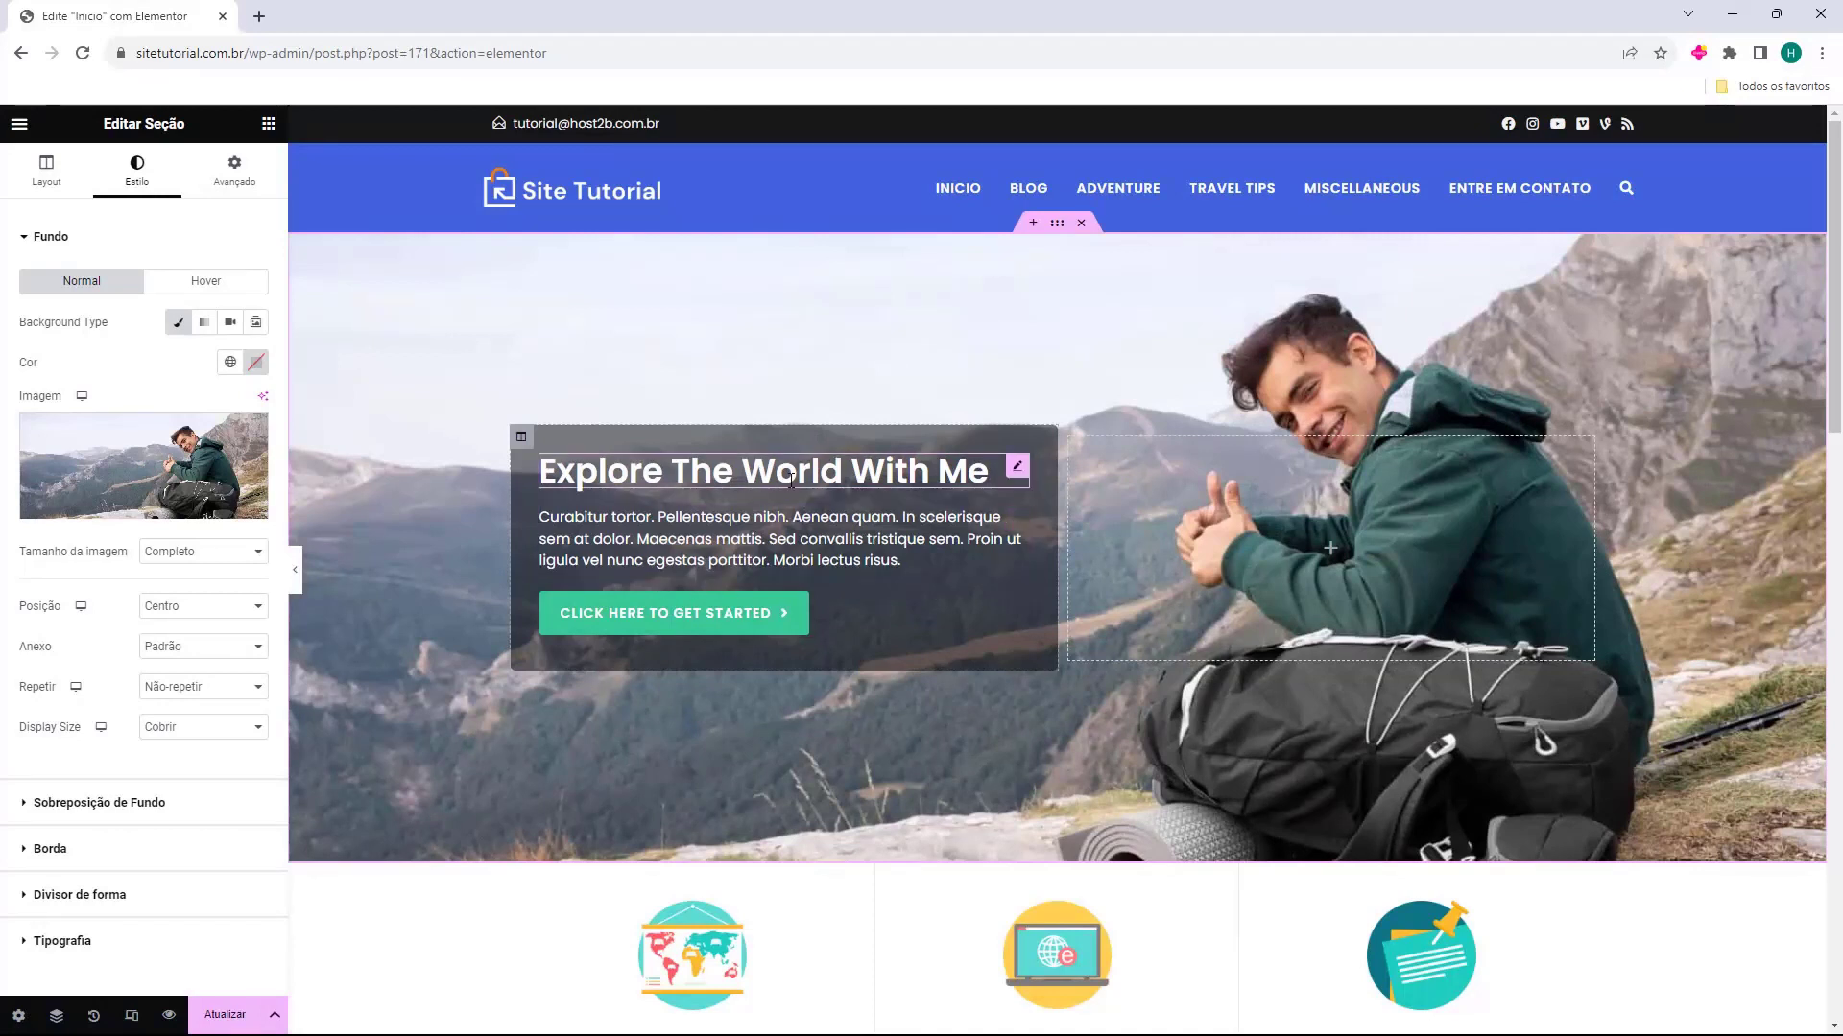
left_click(268, 124)
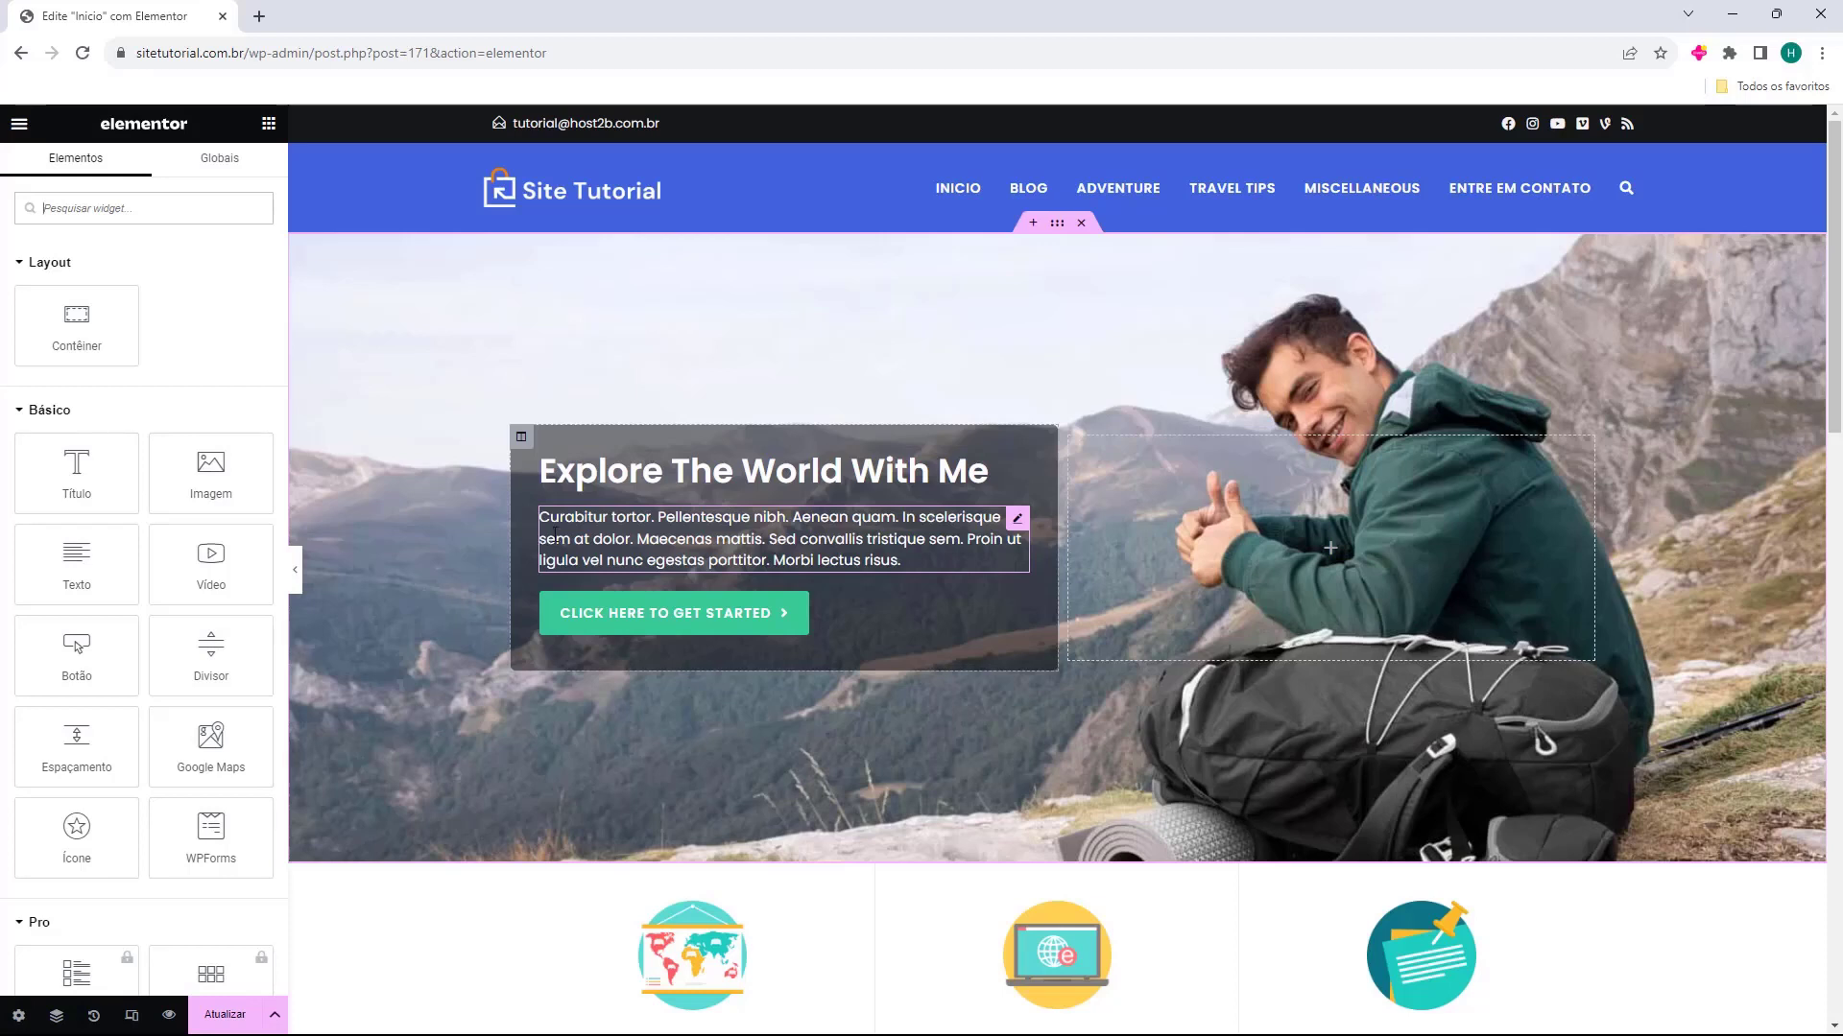
Replace the hero section's heading text with "Crie seu site Hoje"
left_click(585, 483)
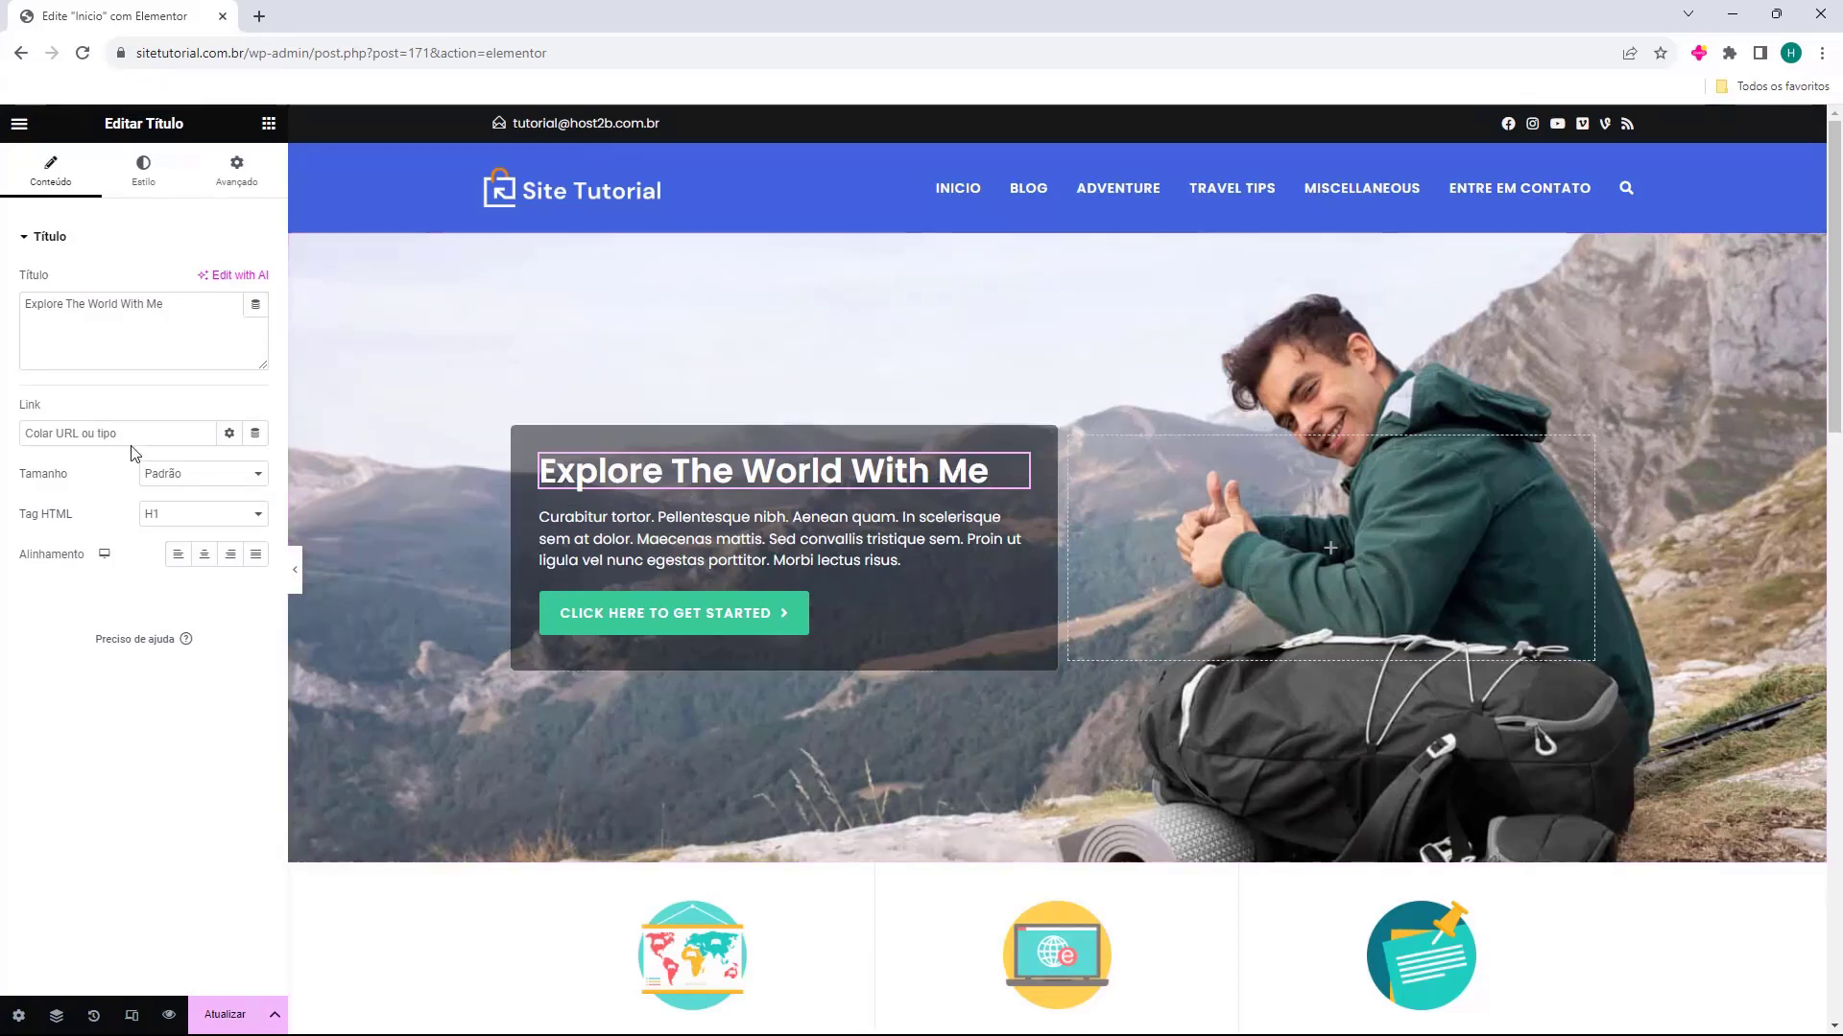
triple_click(143, 348)
type("Crie seu site Hoje")
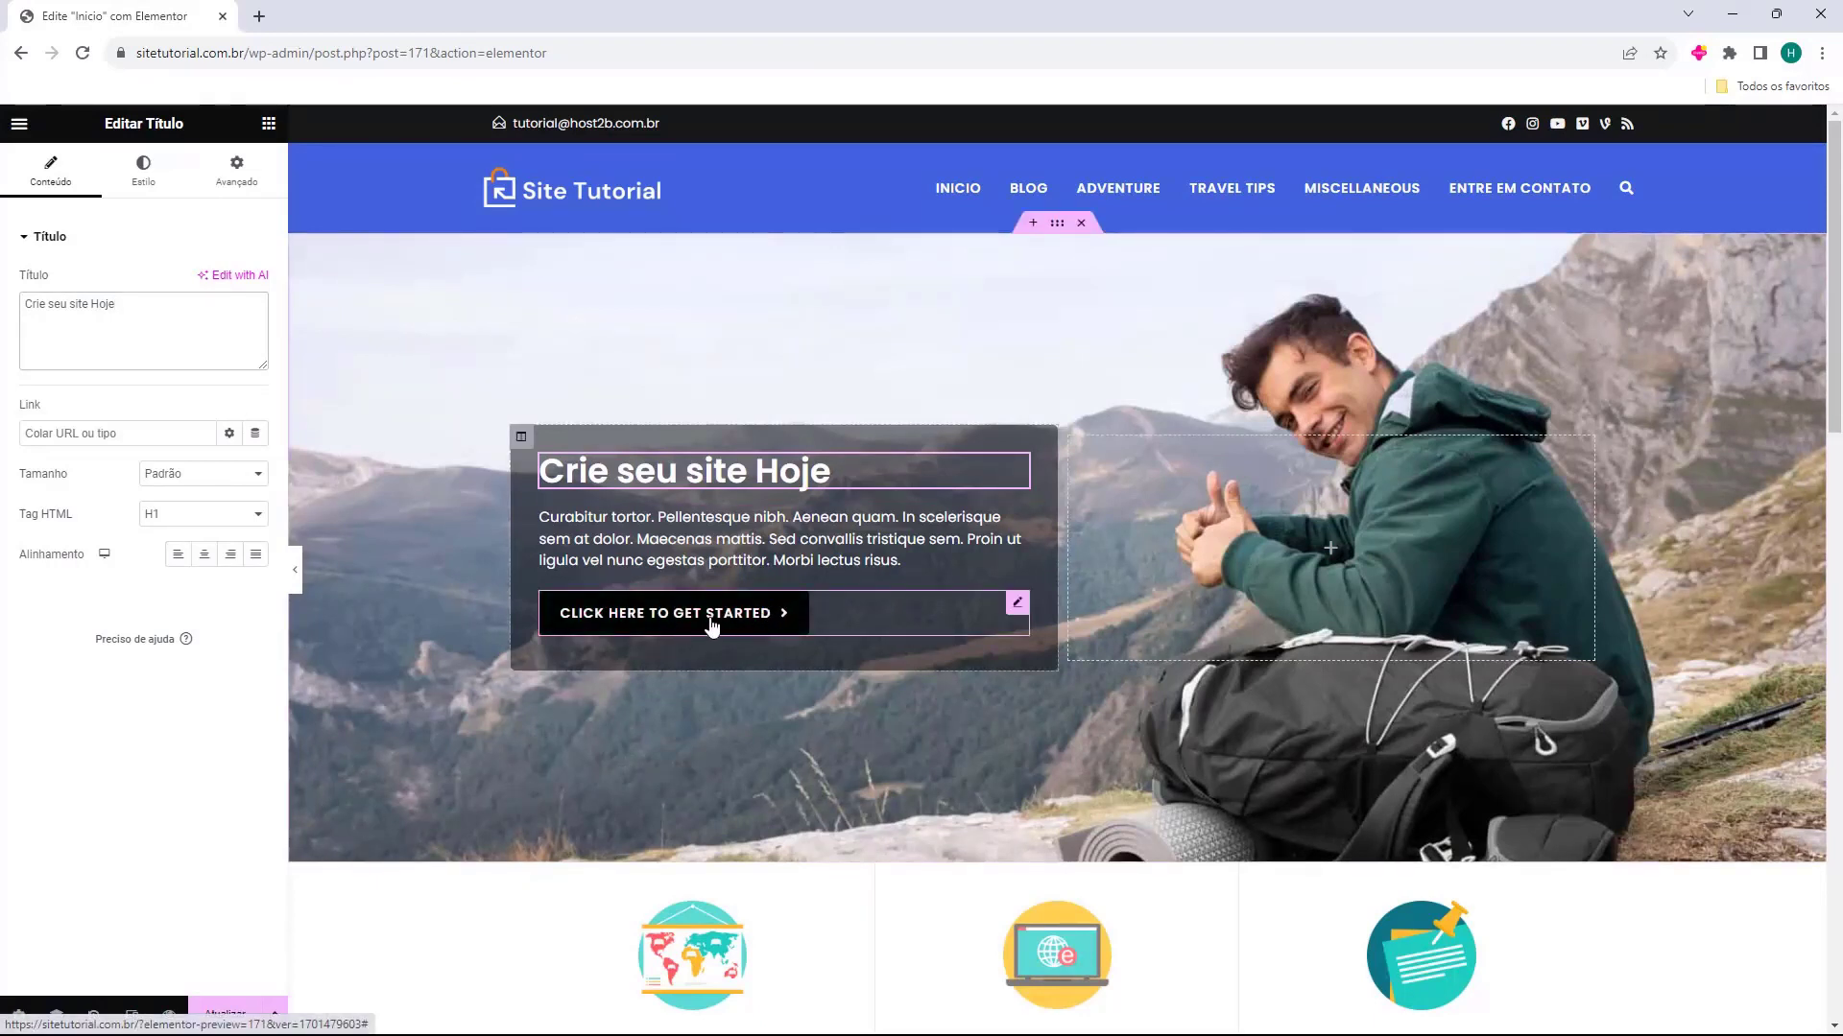
left_click(620, 629)
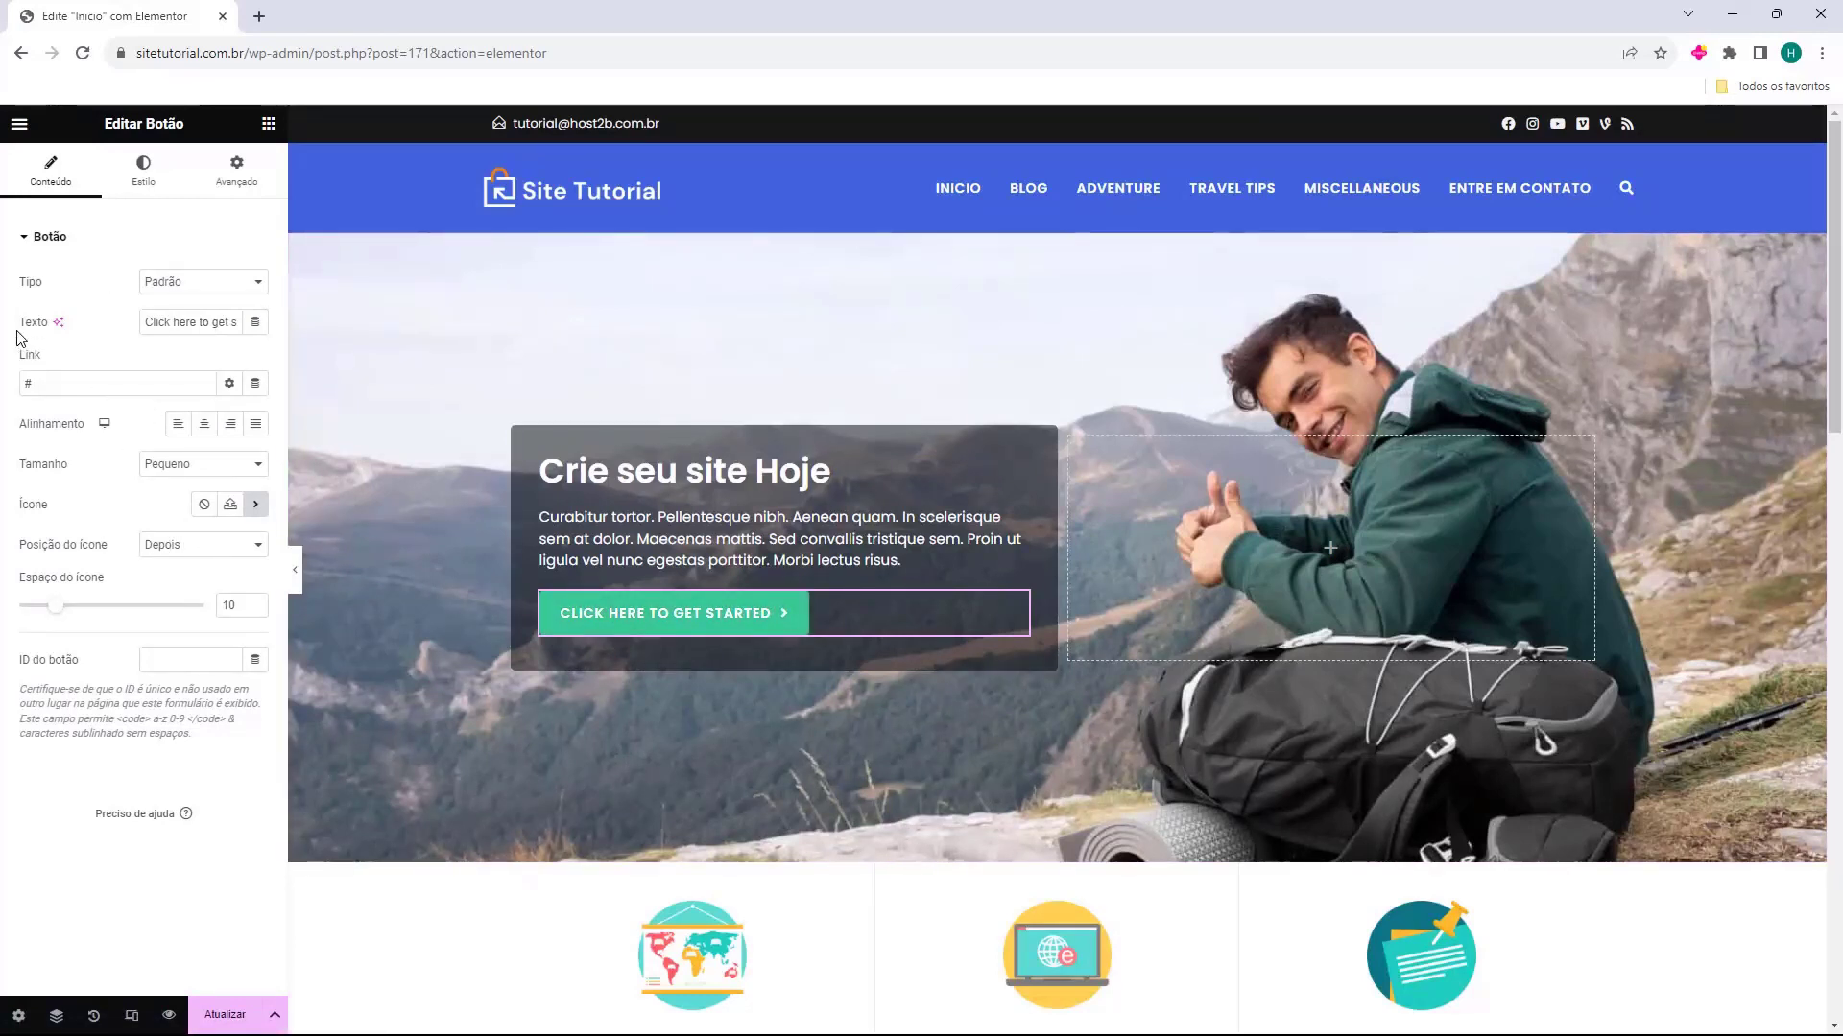
triple_click(201, 331)
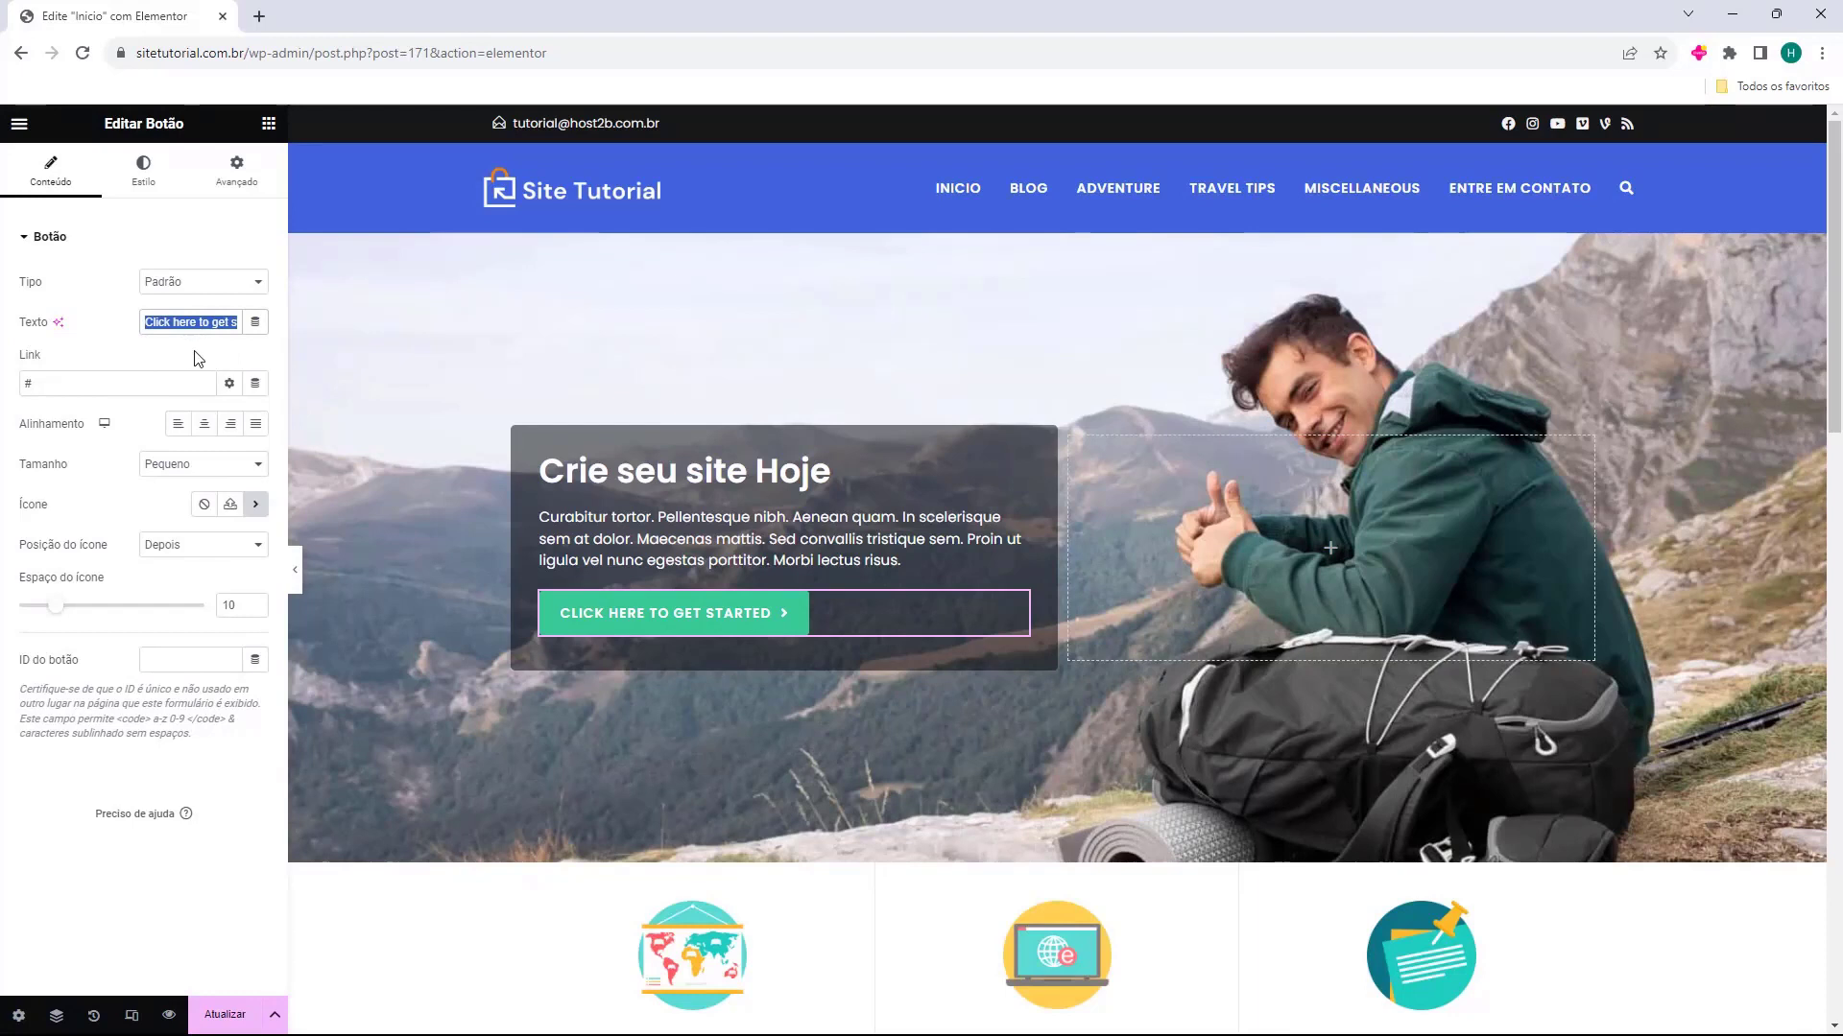
key("BackSpace")
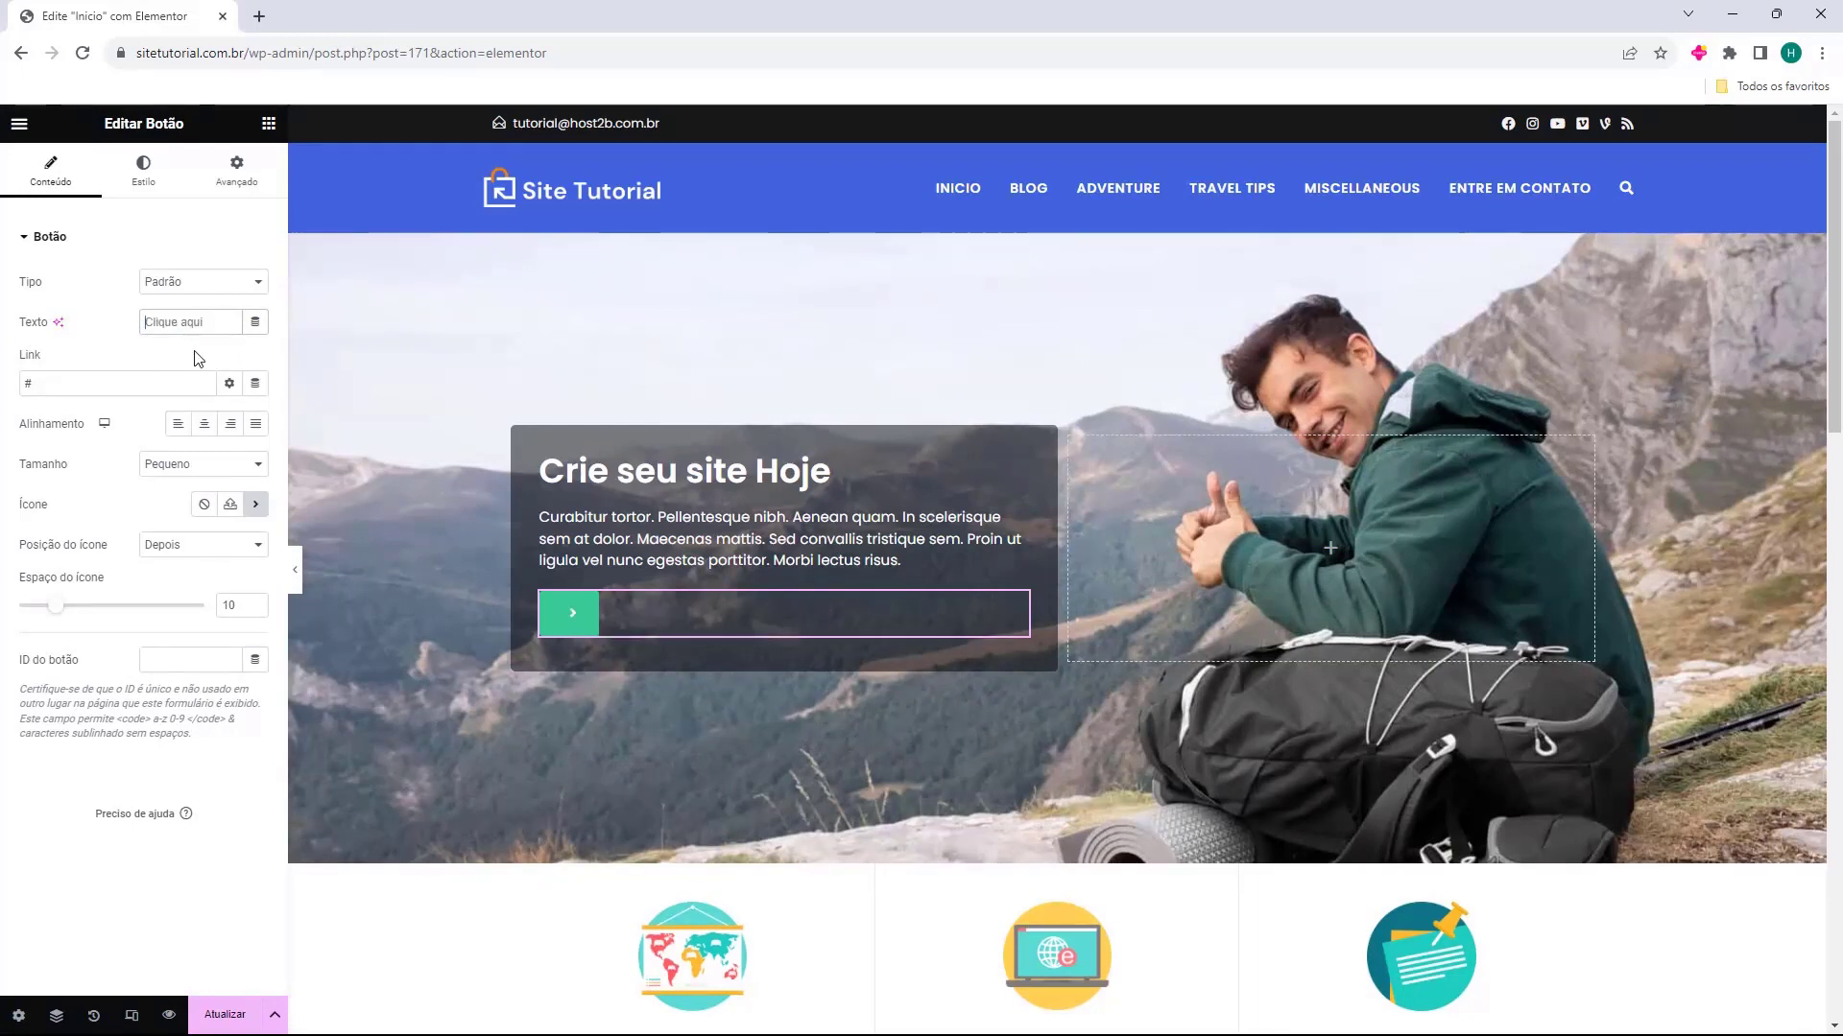
type("Acesse nosso blog")
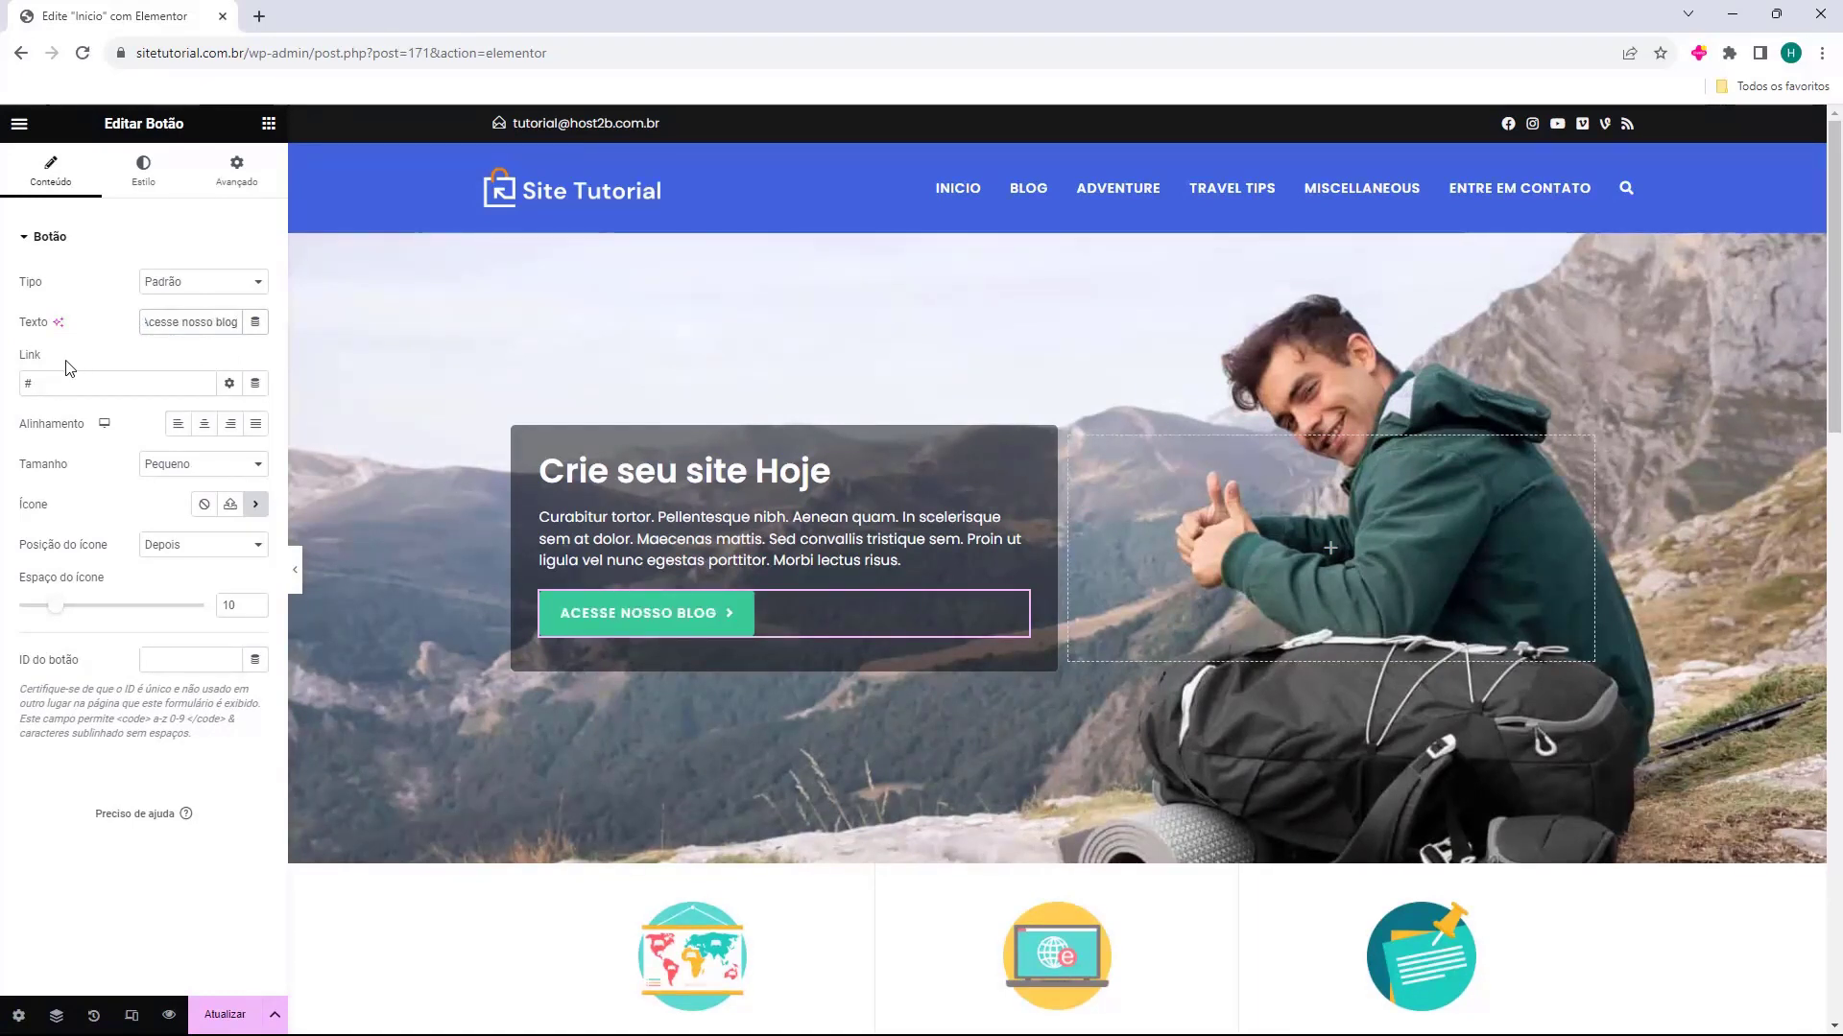
left_click_drag(34, 382, 13, 386)
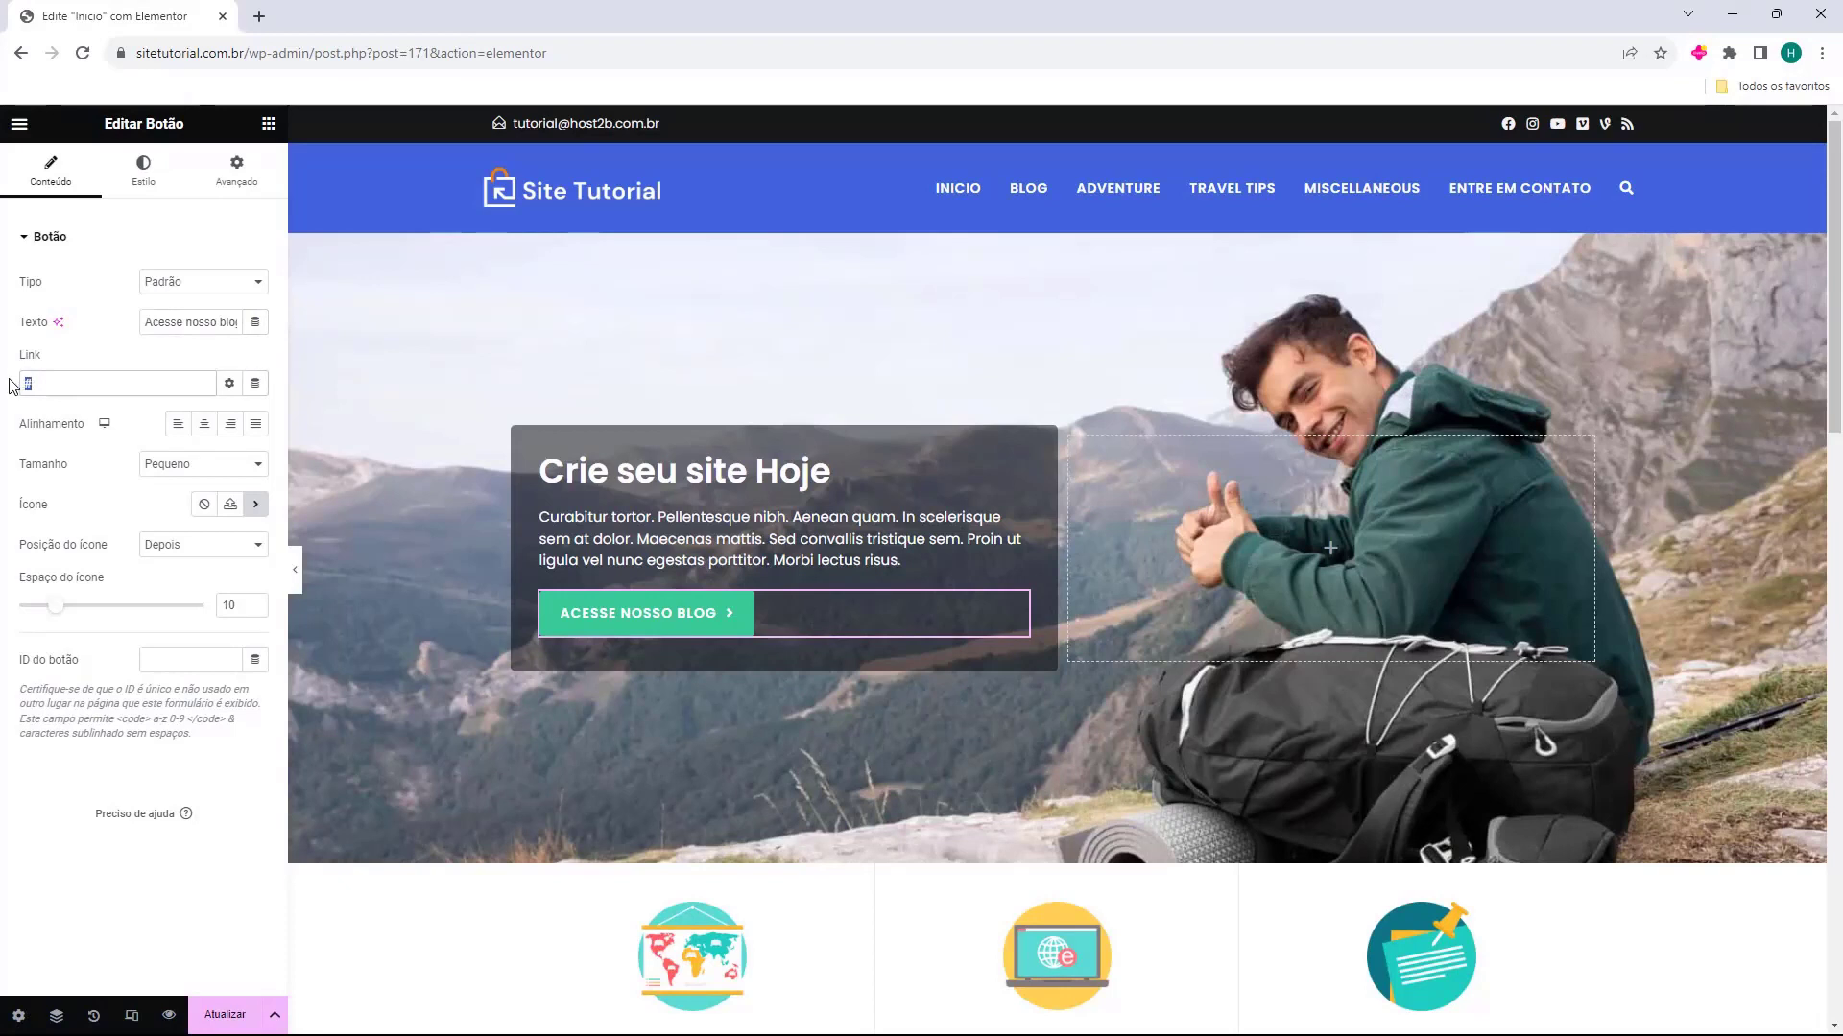
type("https://sitetutorial.com.br/blog")
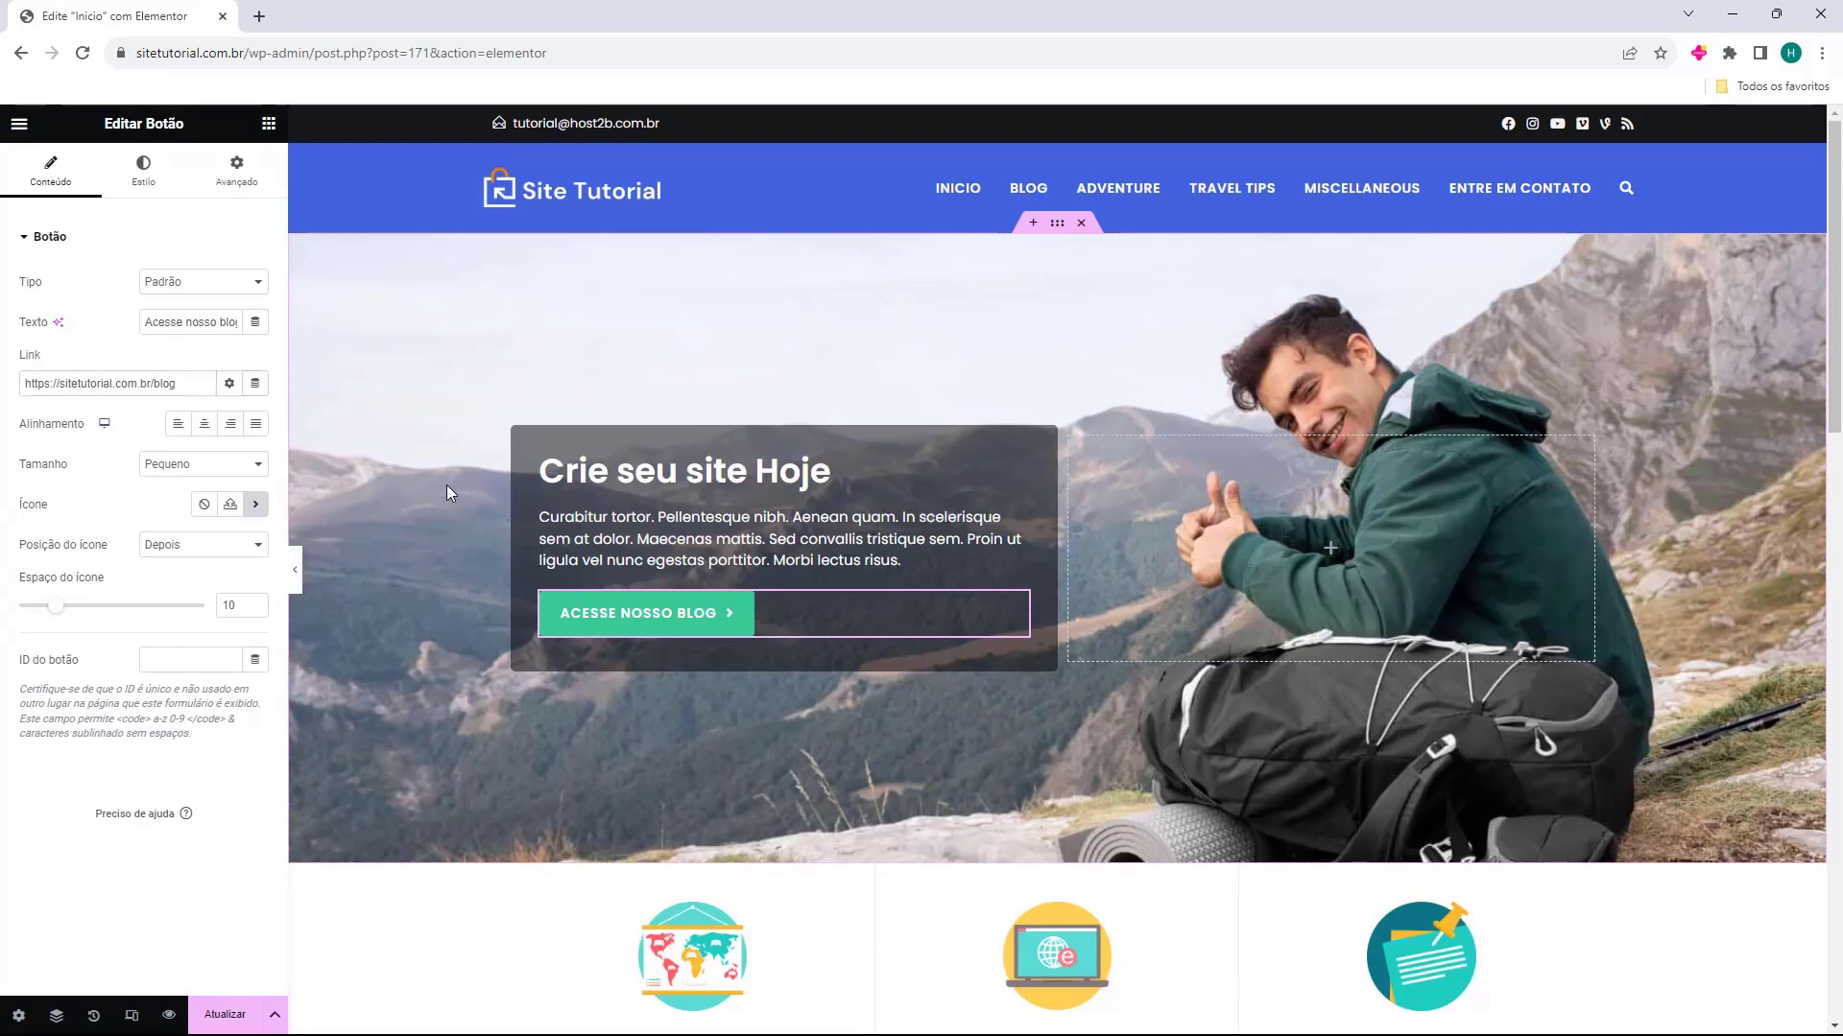
Examine the image, title and description settings of the three image boxes below the hero section
scroll(429, 405, "down", 4)
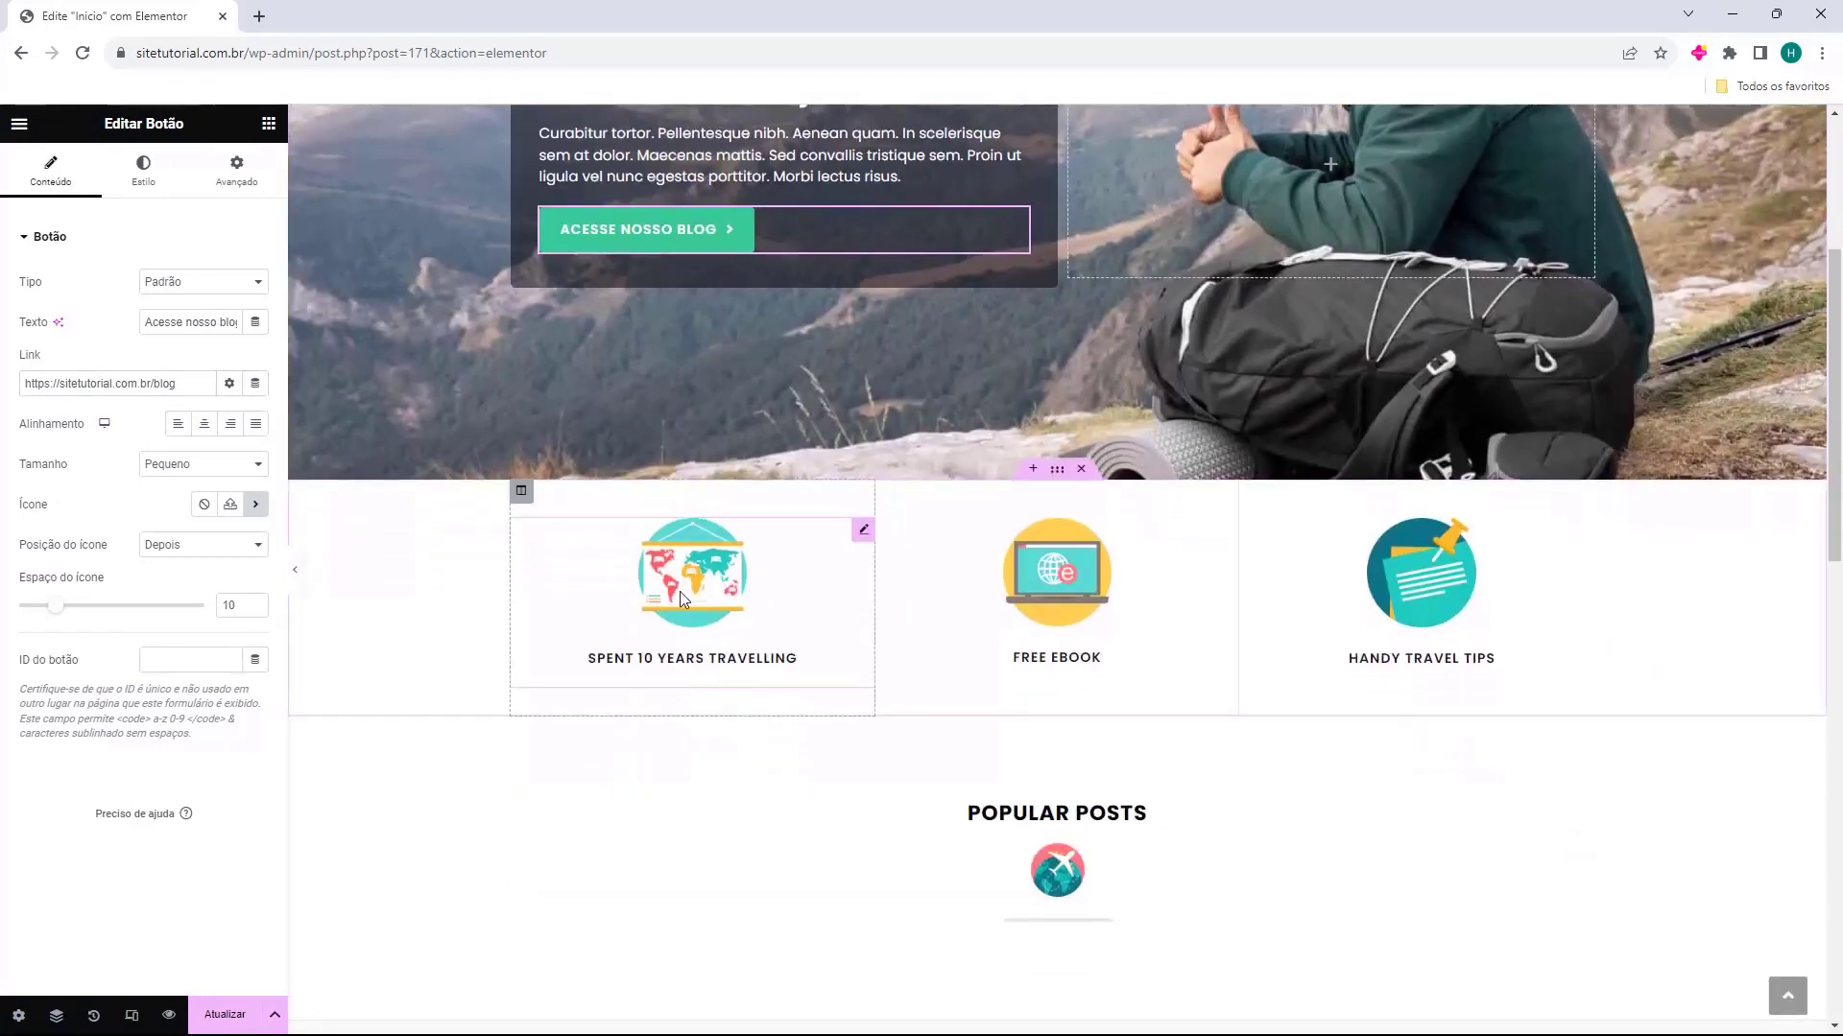
left_click(679, 591)
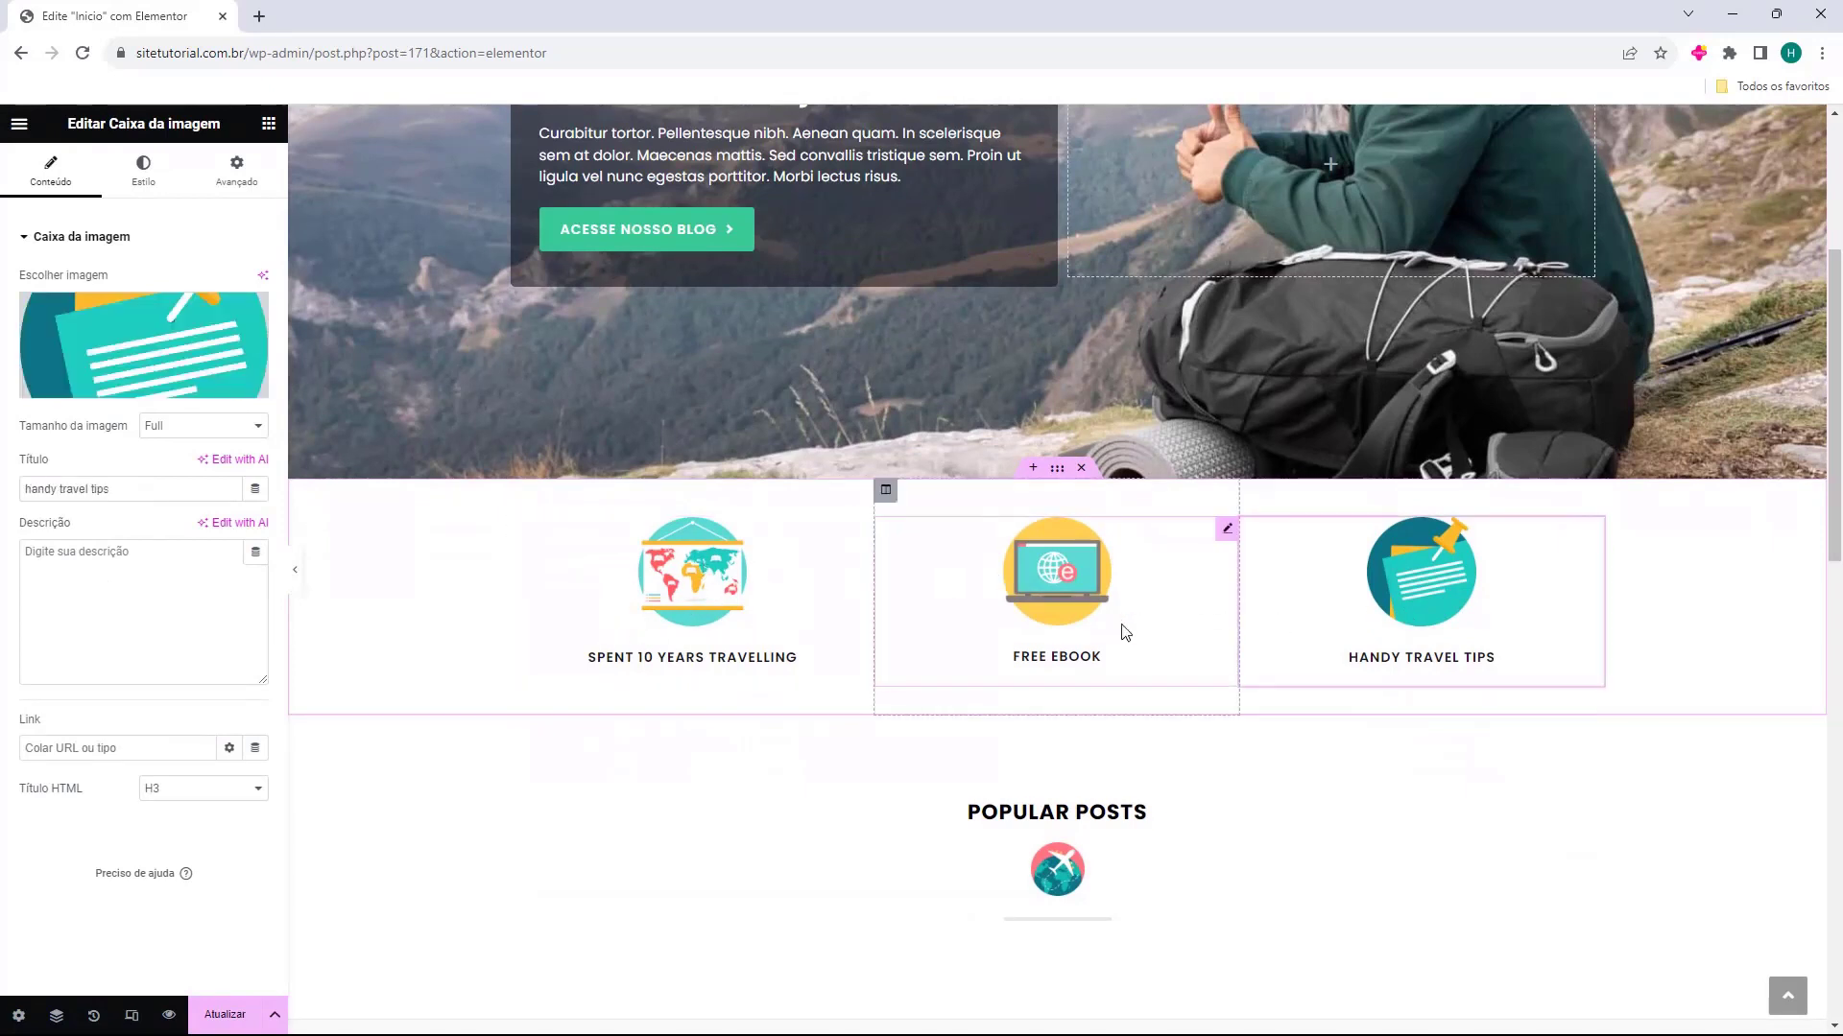
left_click(705, 598)
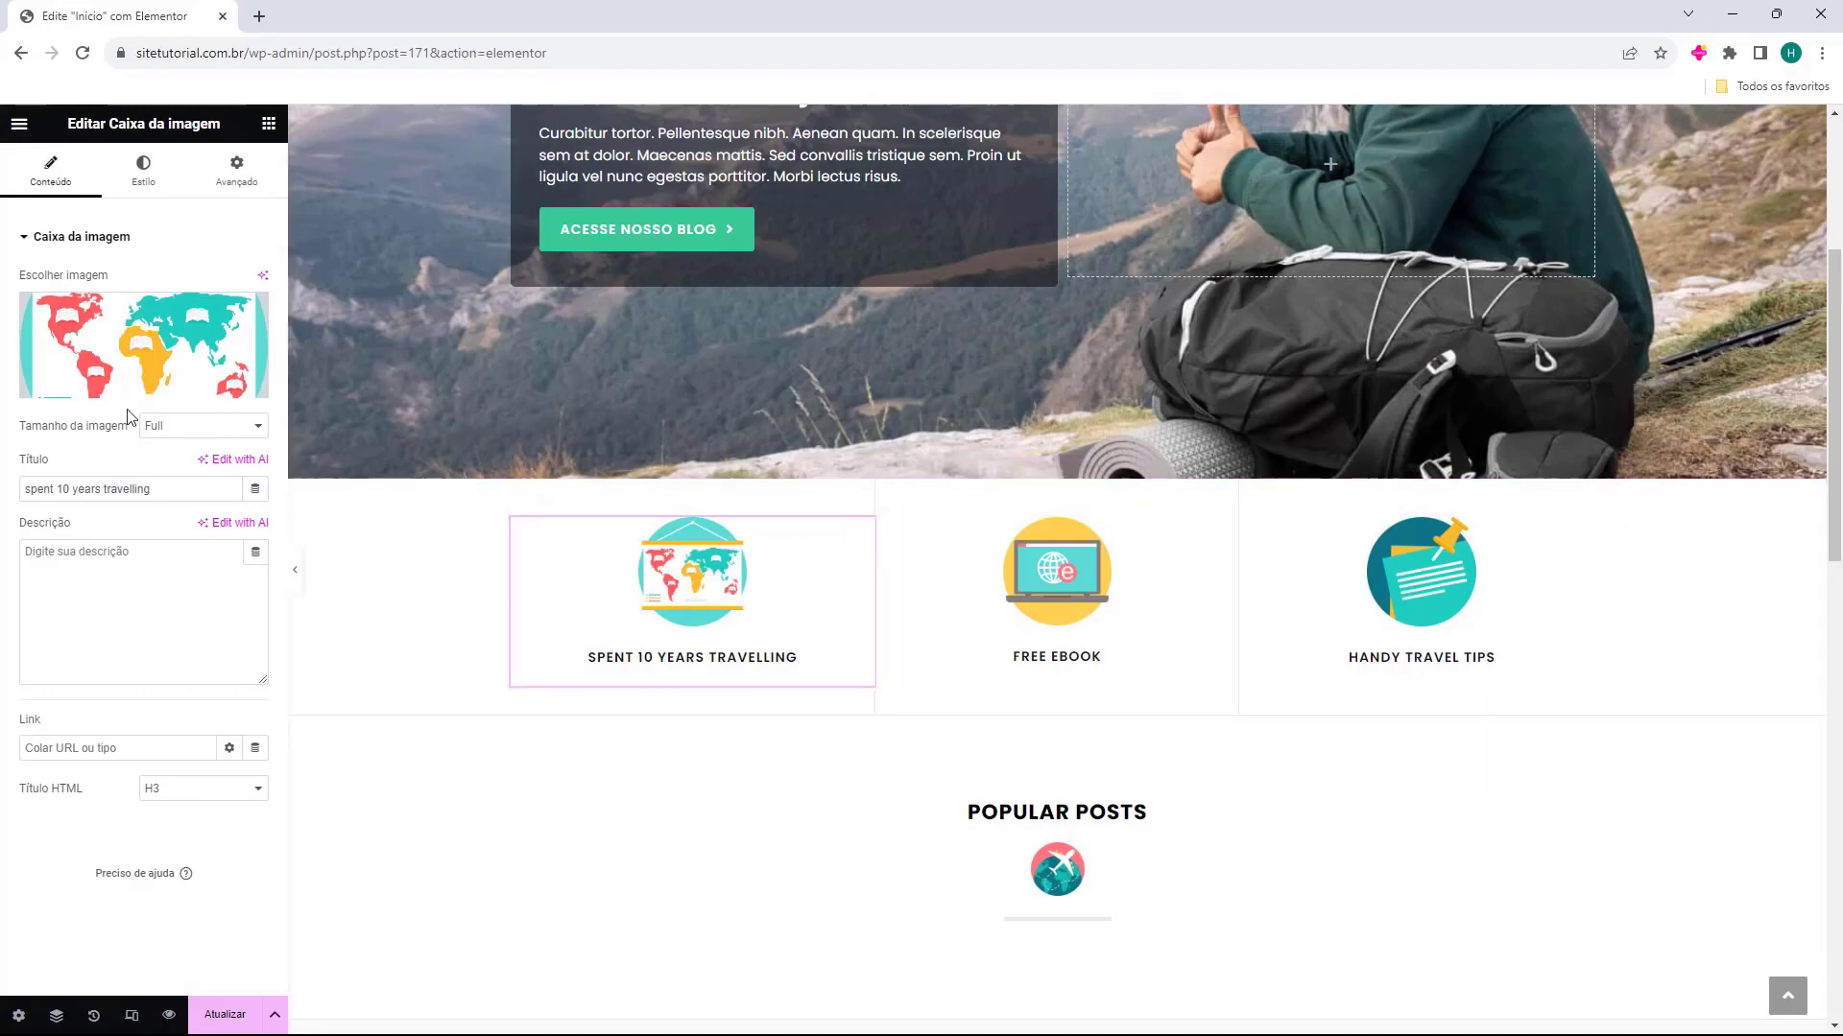
mouse_move(62, 316)
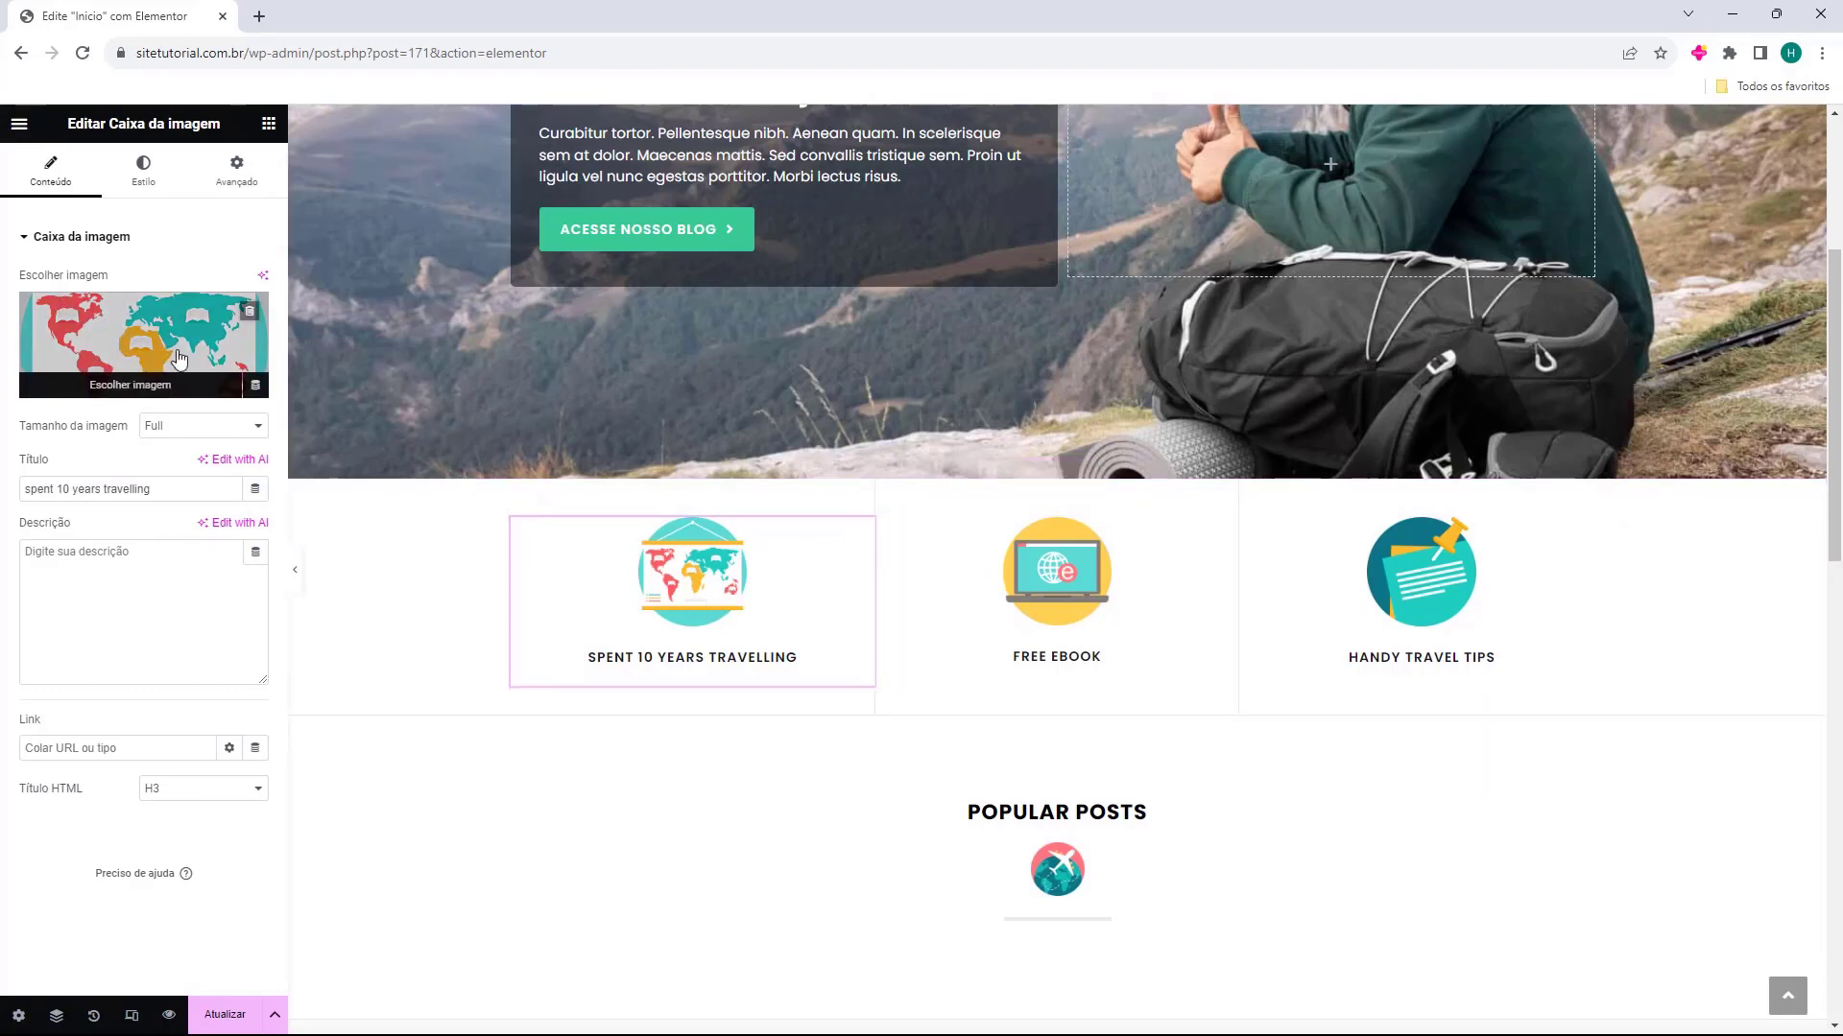
left_click_drag(30, 490, 183, 500)
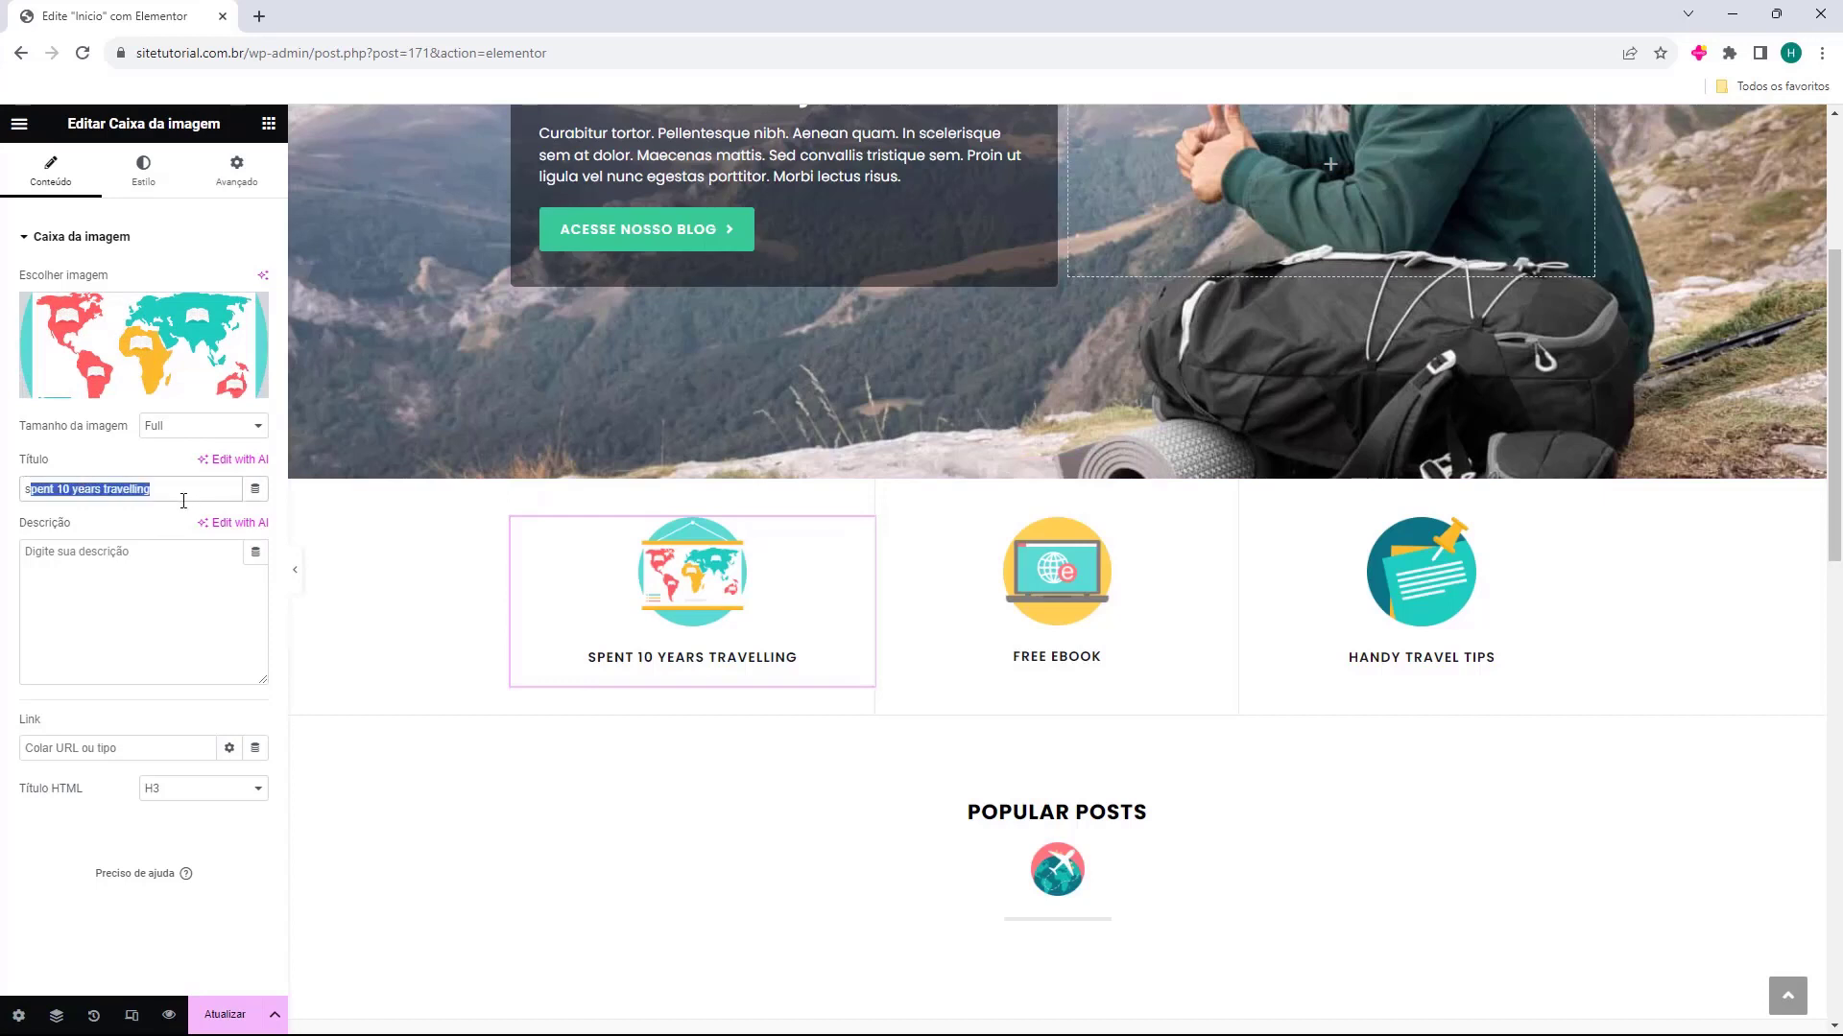
left_click(64, 583)
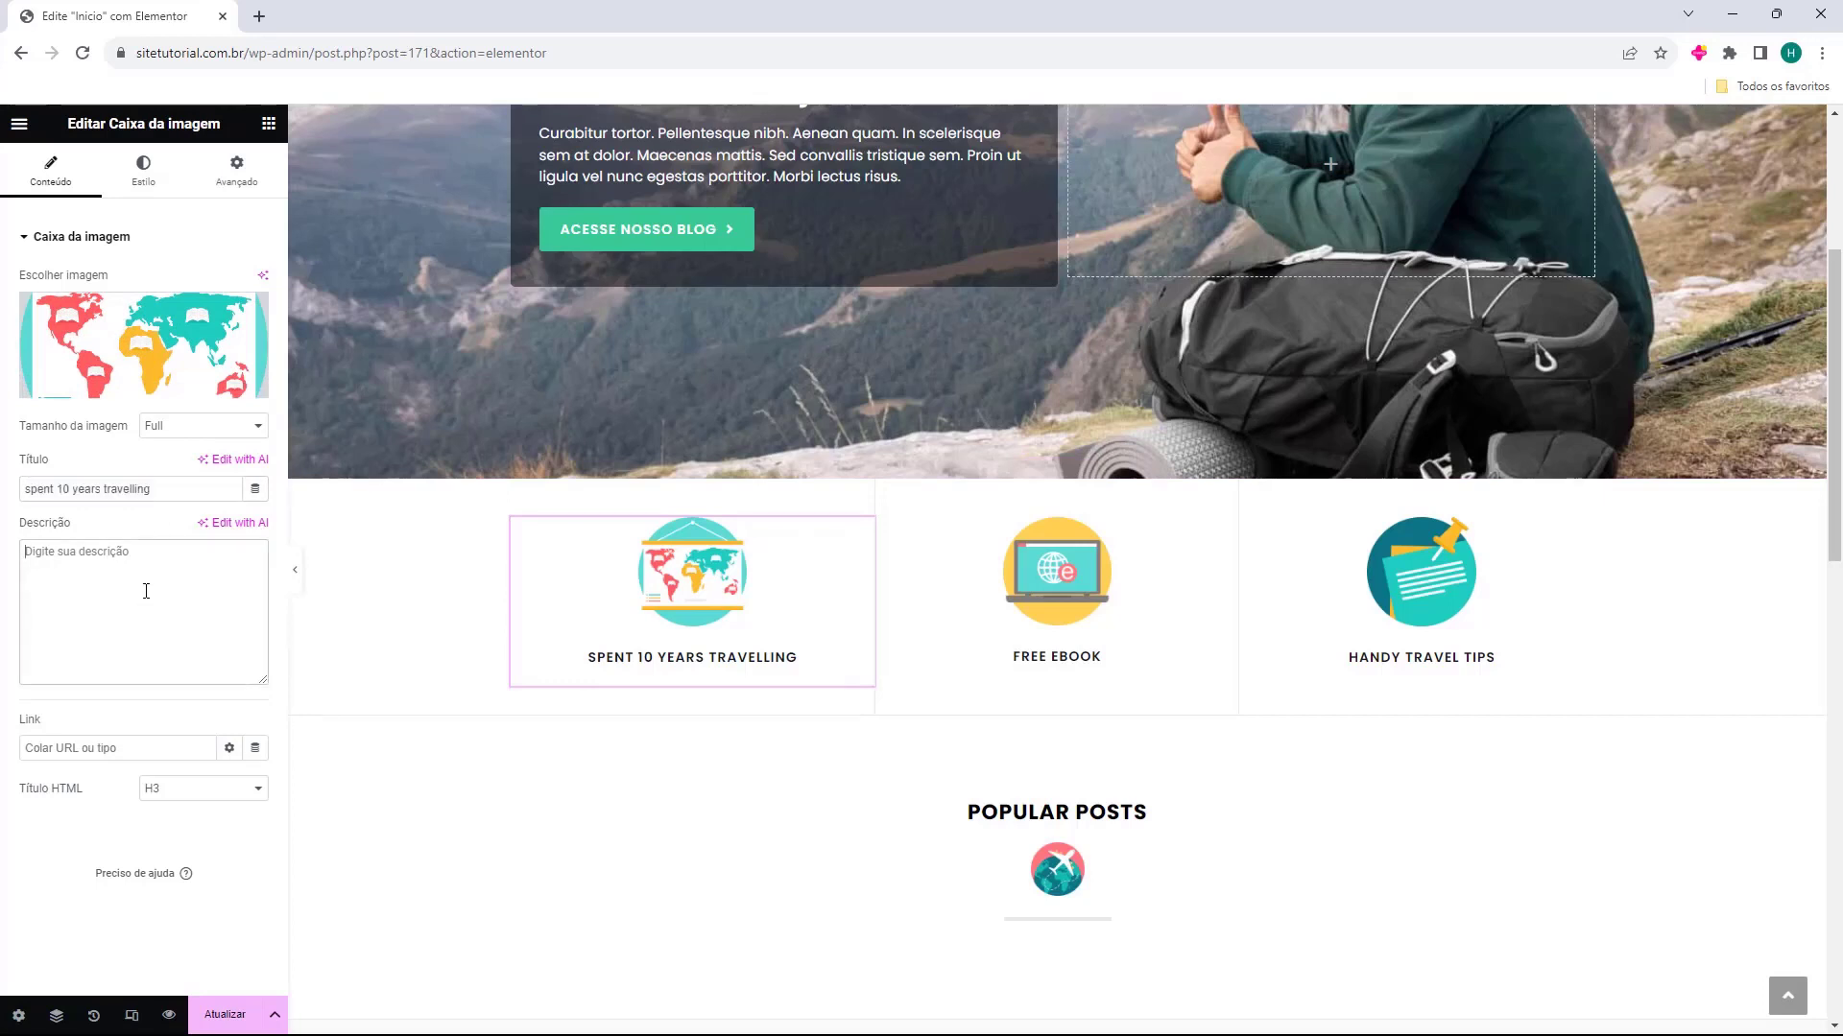
left_click(1042, 597)
left_click(1420, 595)
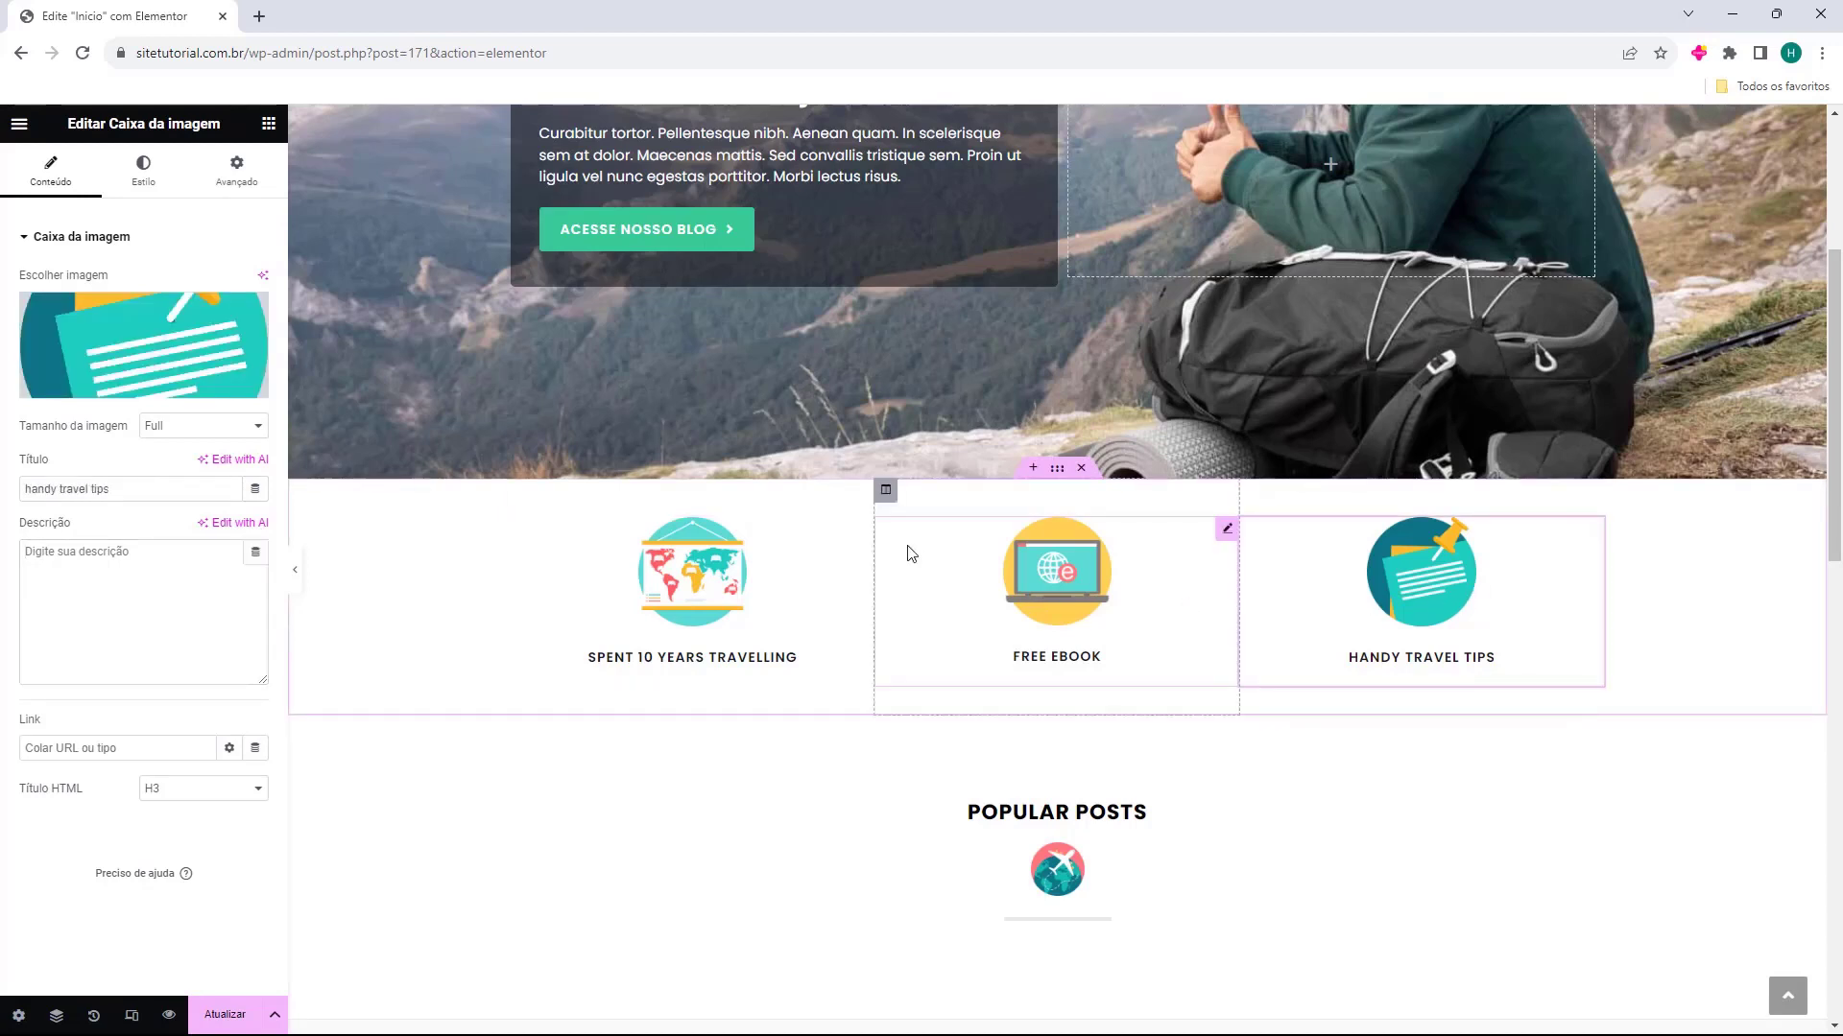
Delete the globe image under the Popular Posts heading and change the heading text to "Postagem Populares"
scroll(905, 547, "down", 1)
scroll(723, 691, "down", 2)
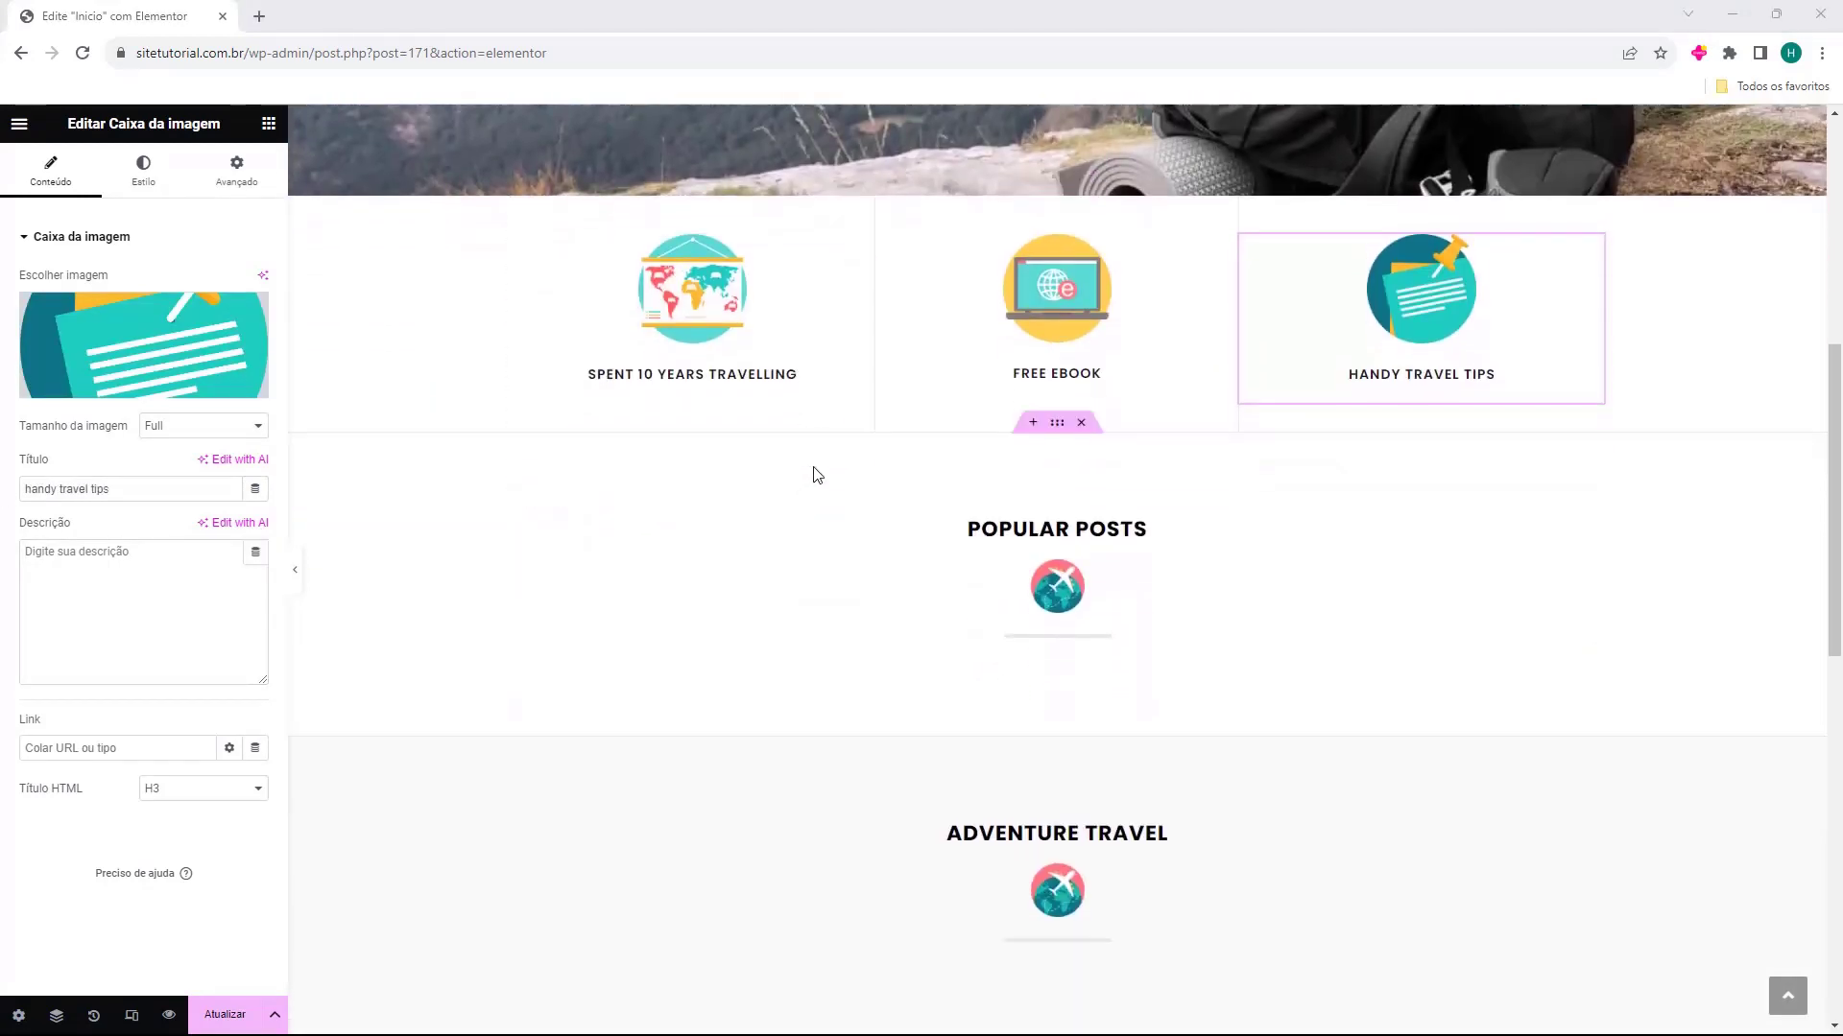
left_click(1056, 582)
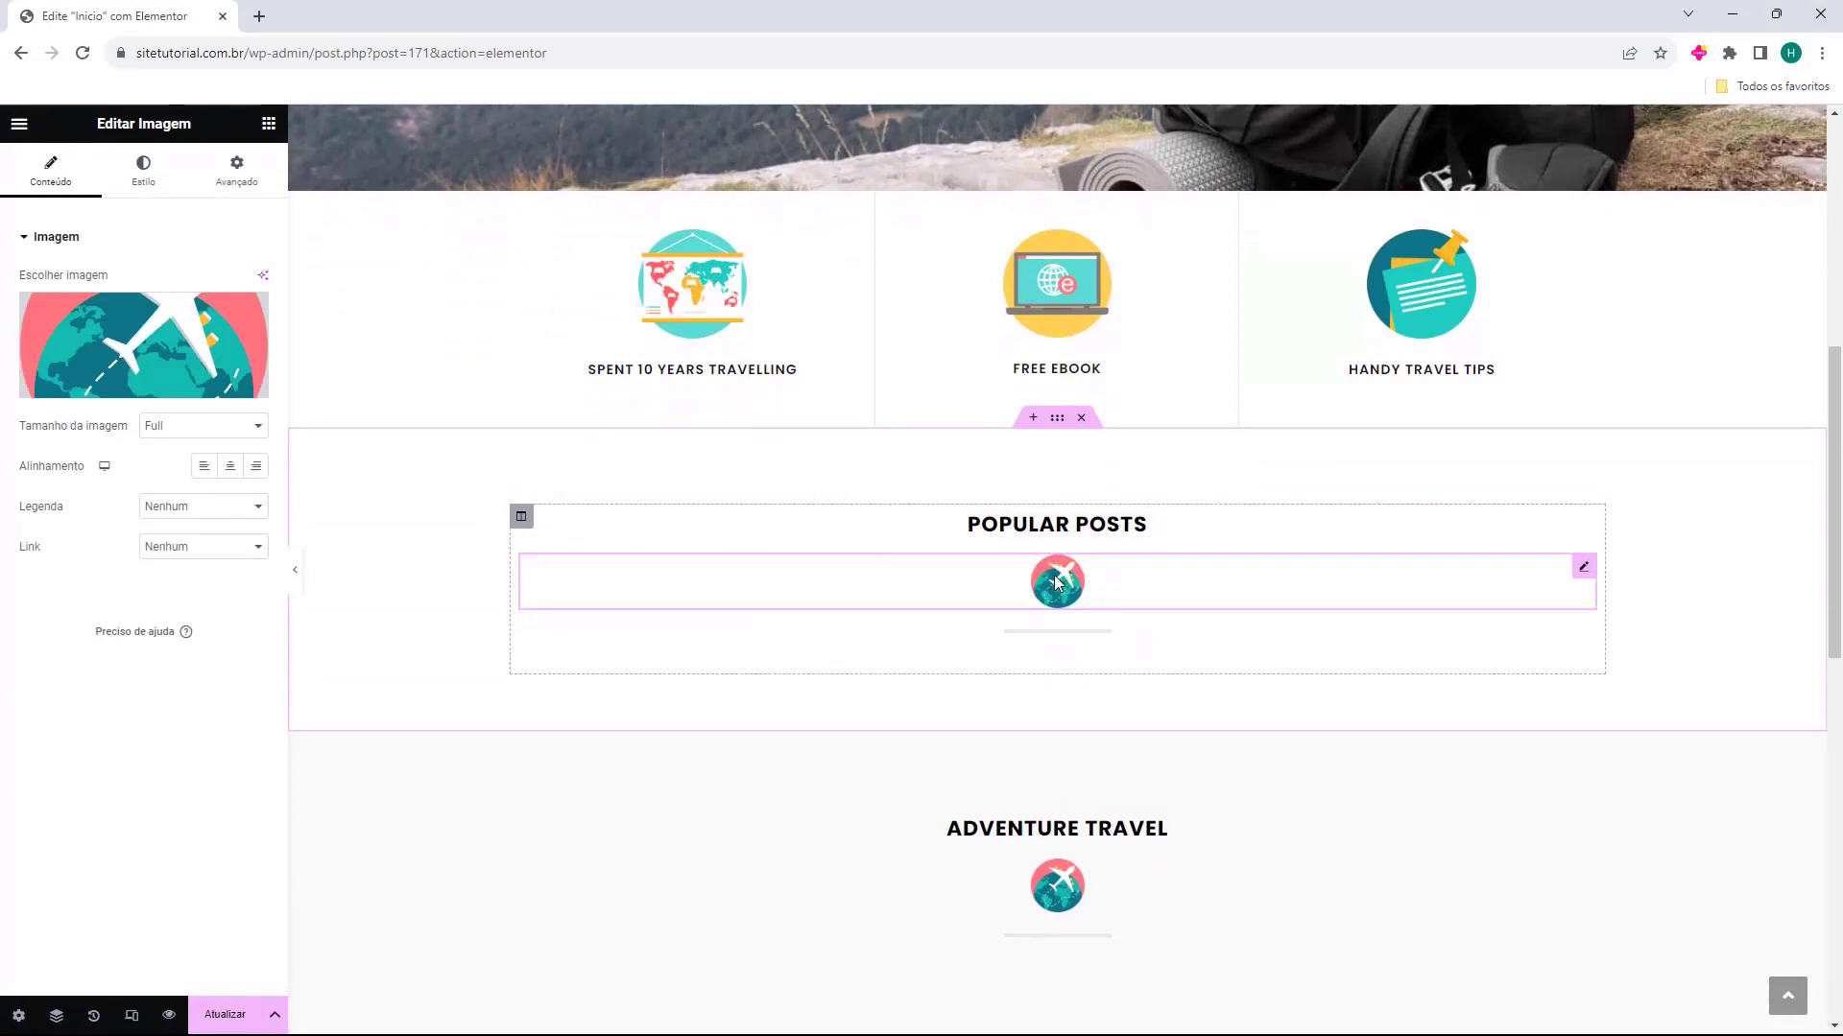
key("Delete")
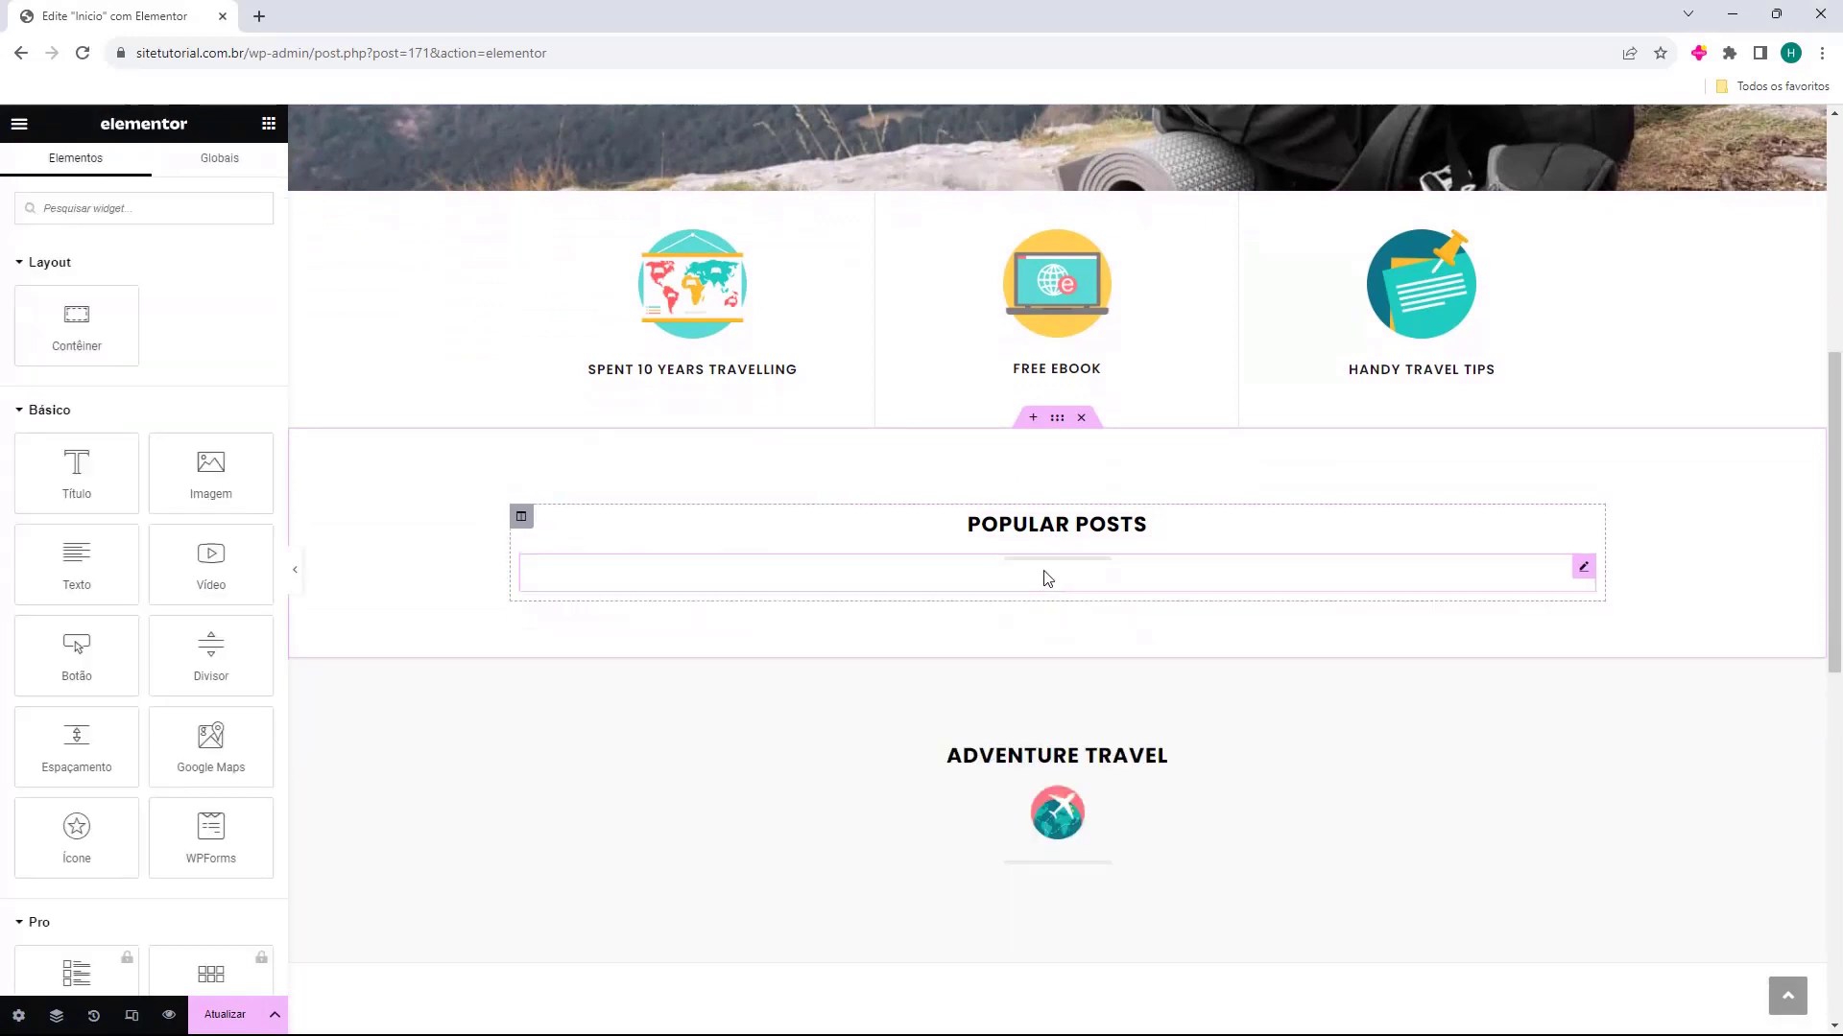
left_click(1015, 536)
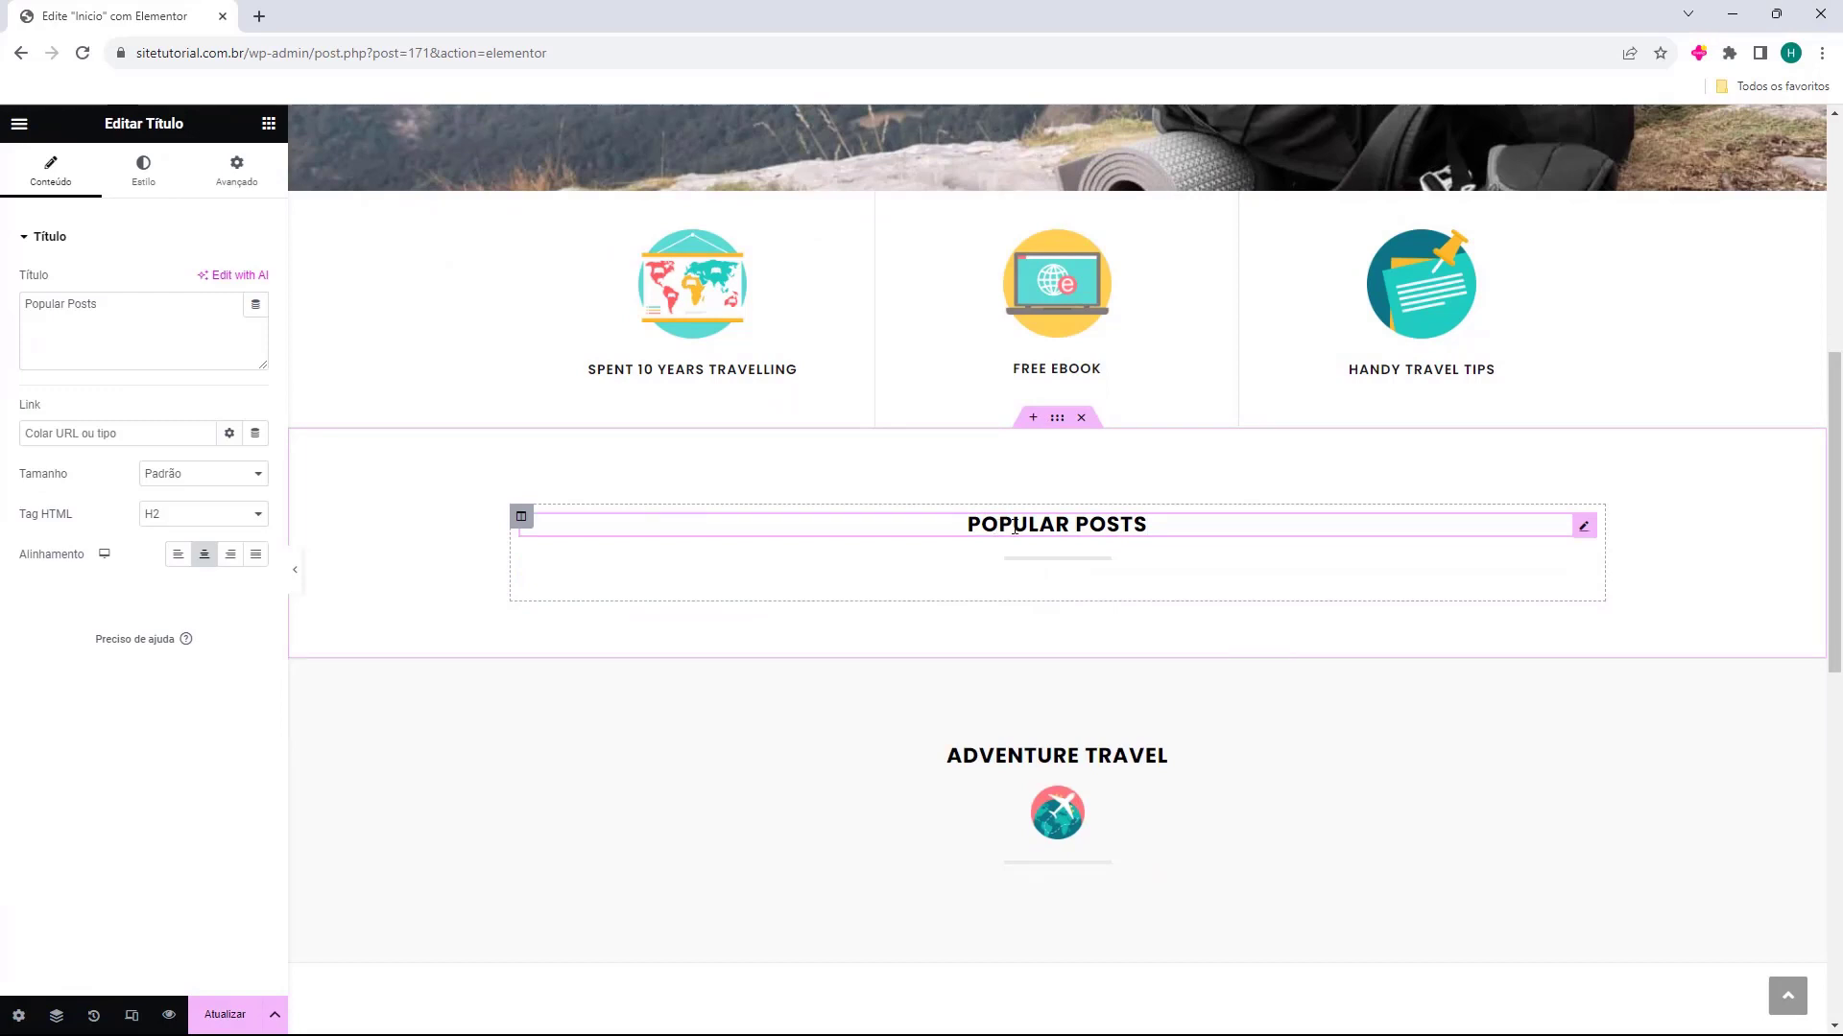
triple_click(141, 343)
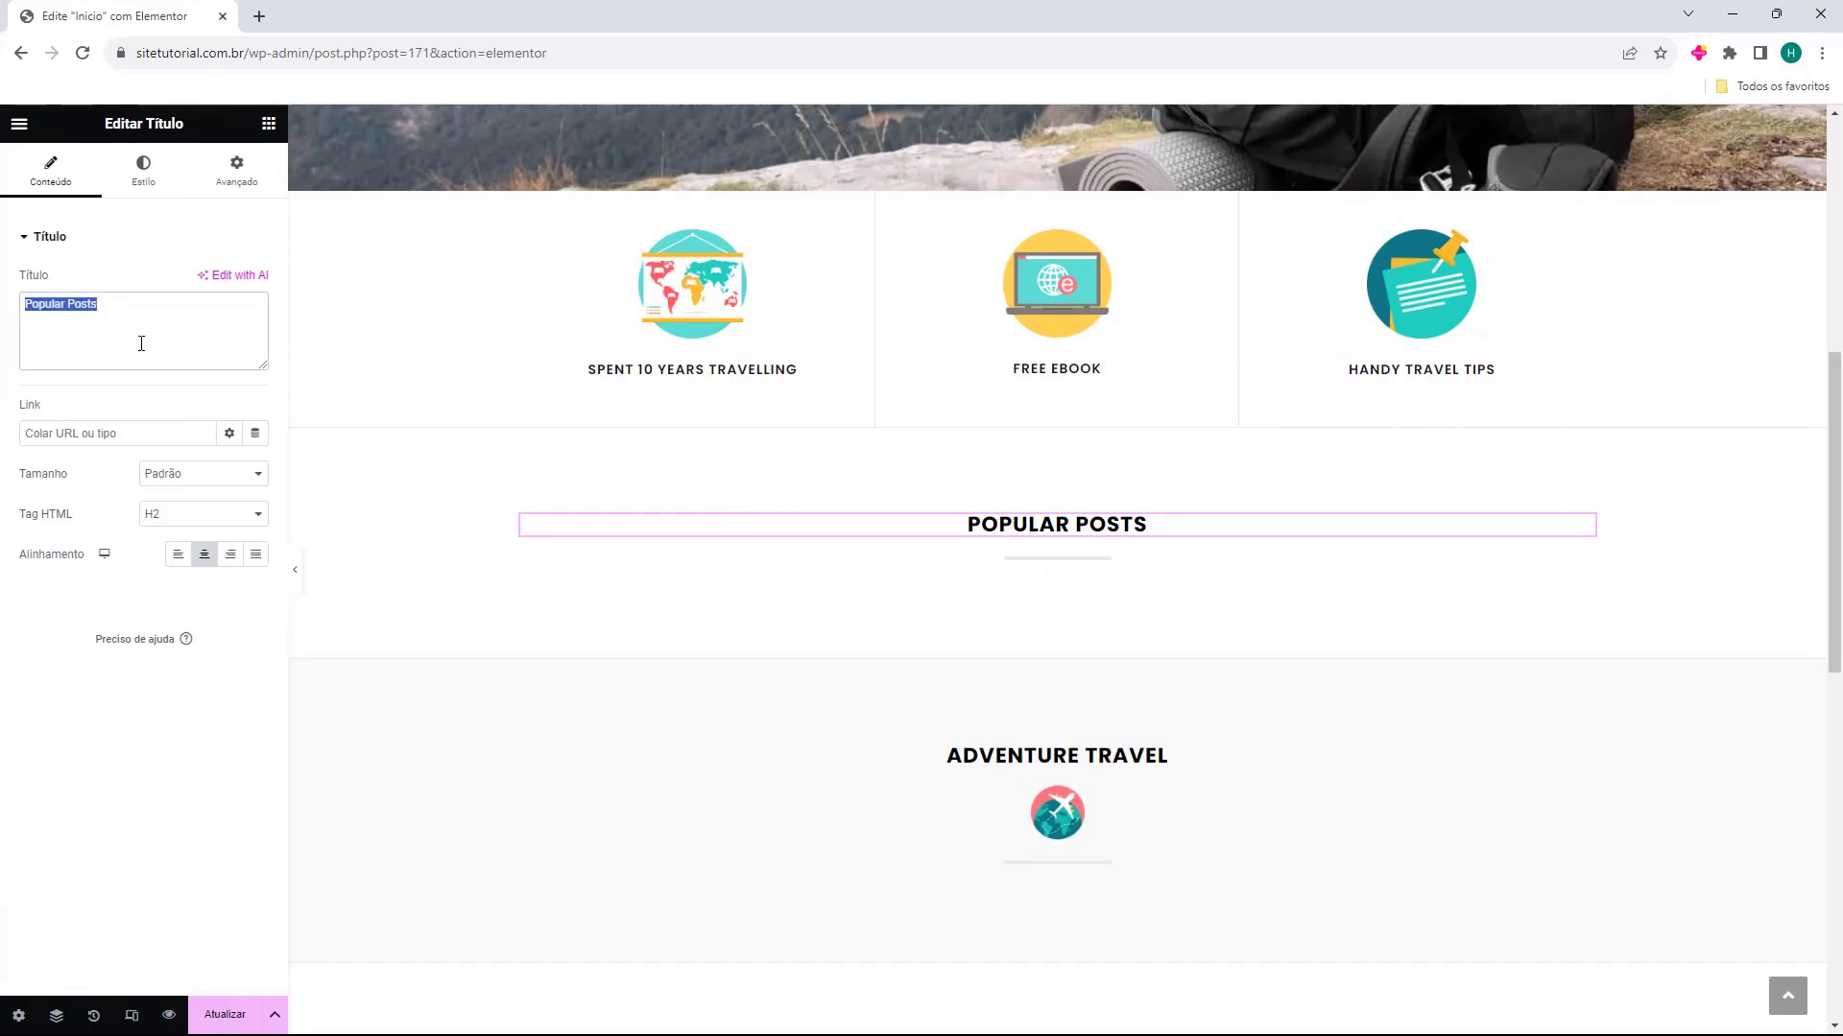
type("Postagem Populares")
Find the Grade de posts widget by searching for "post" and place it below the divider in the Postagem Populares section
left_click(1027, 572)
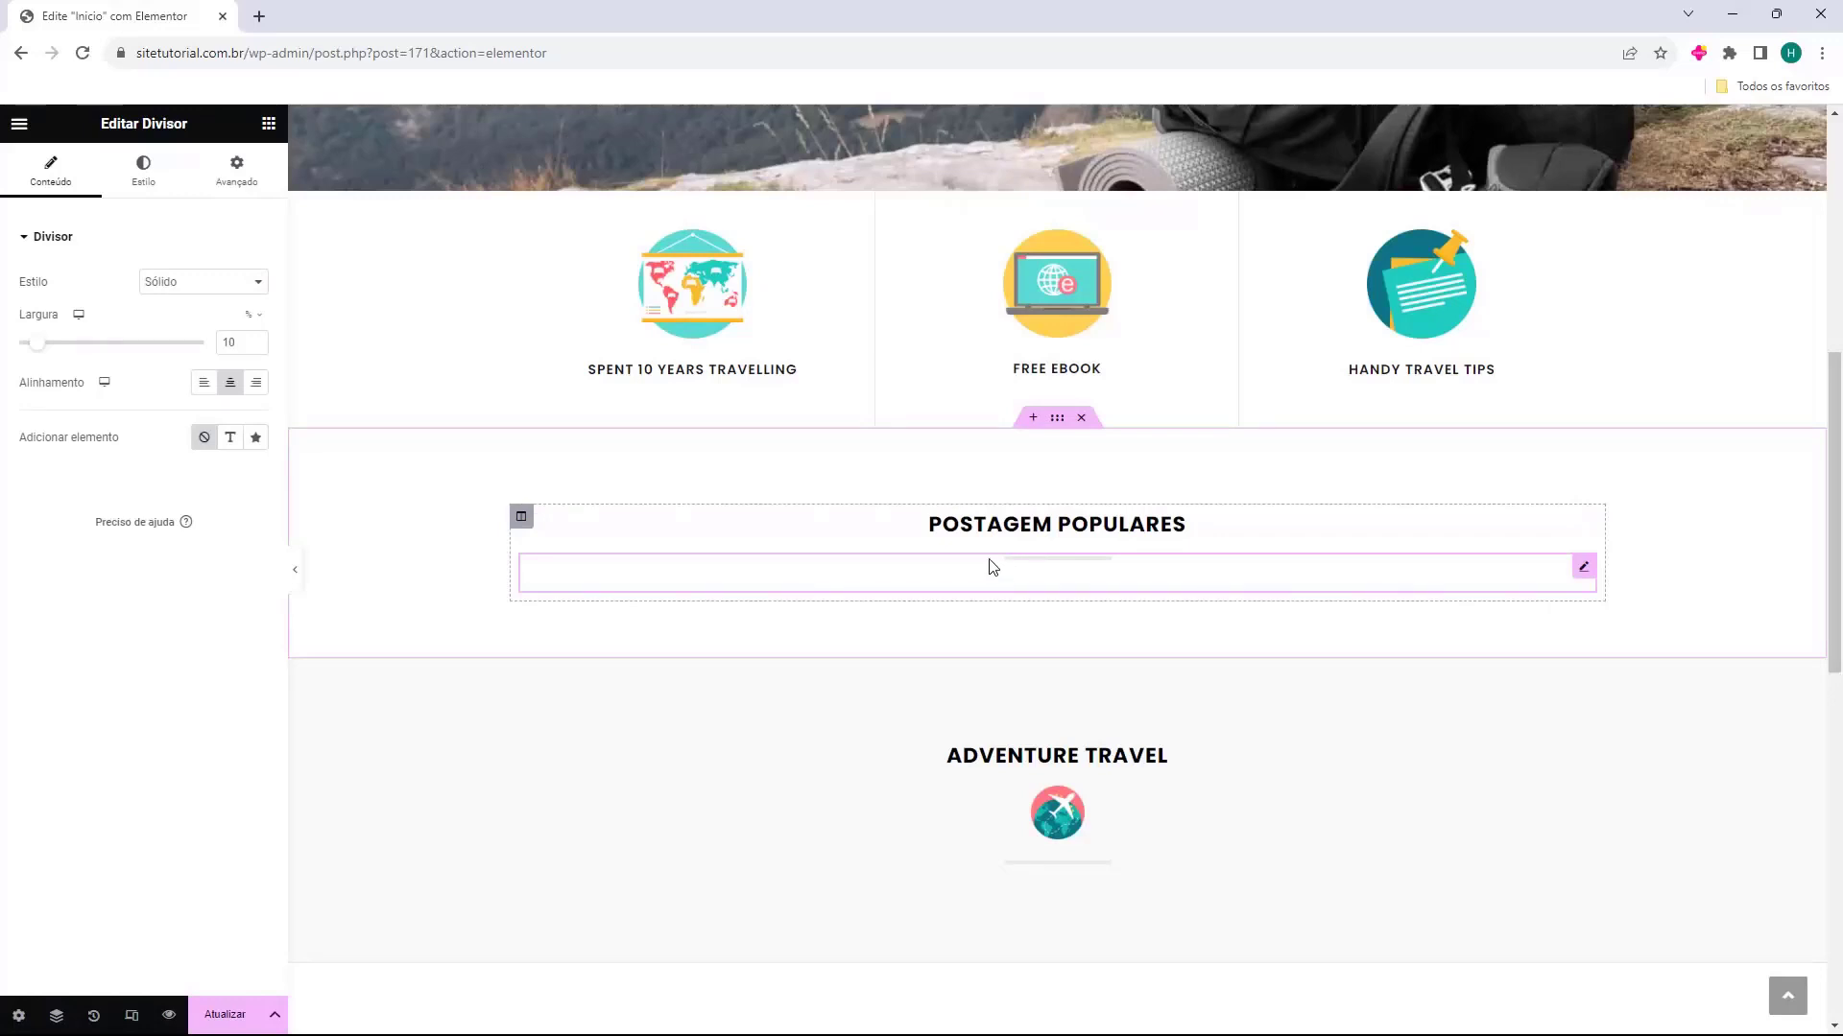
left_click(269, 125)
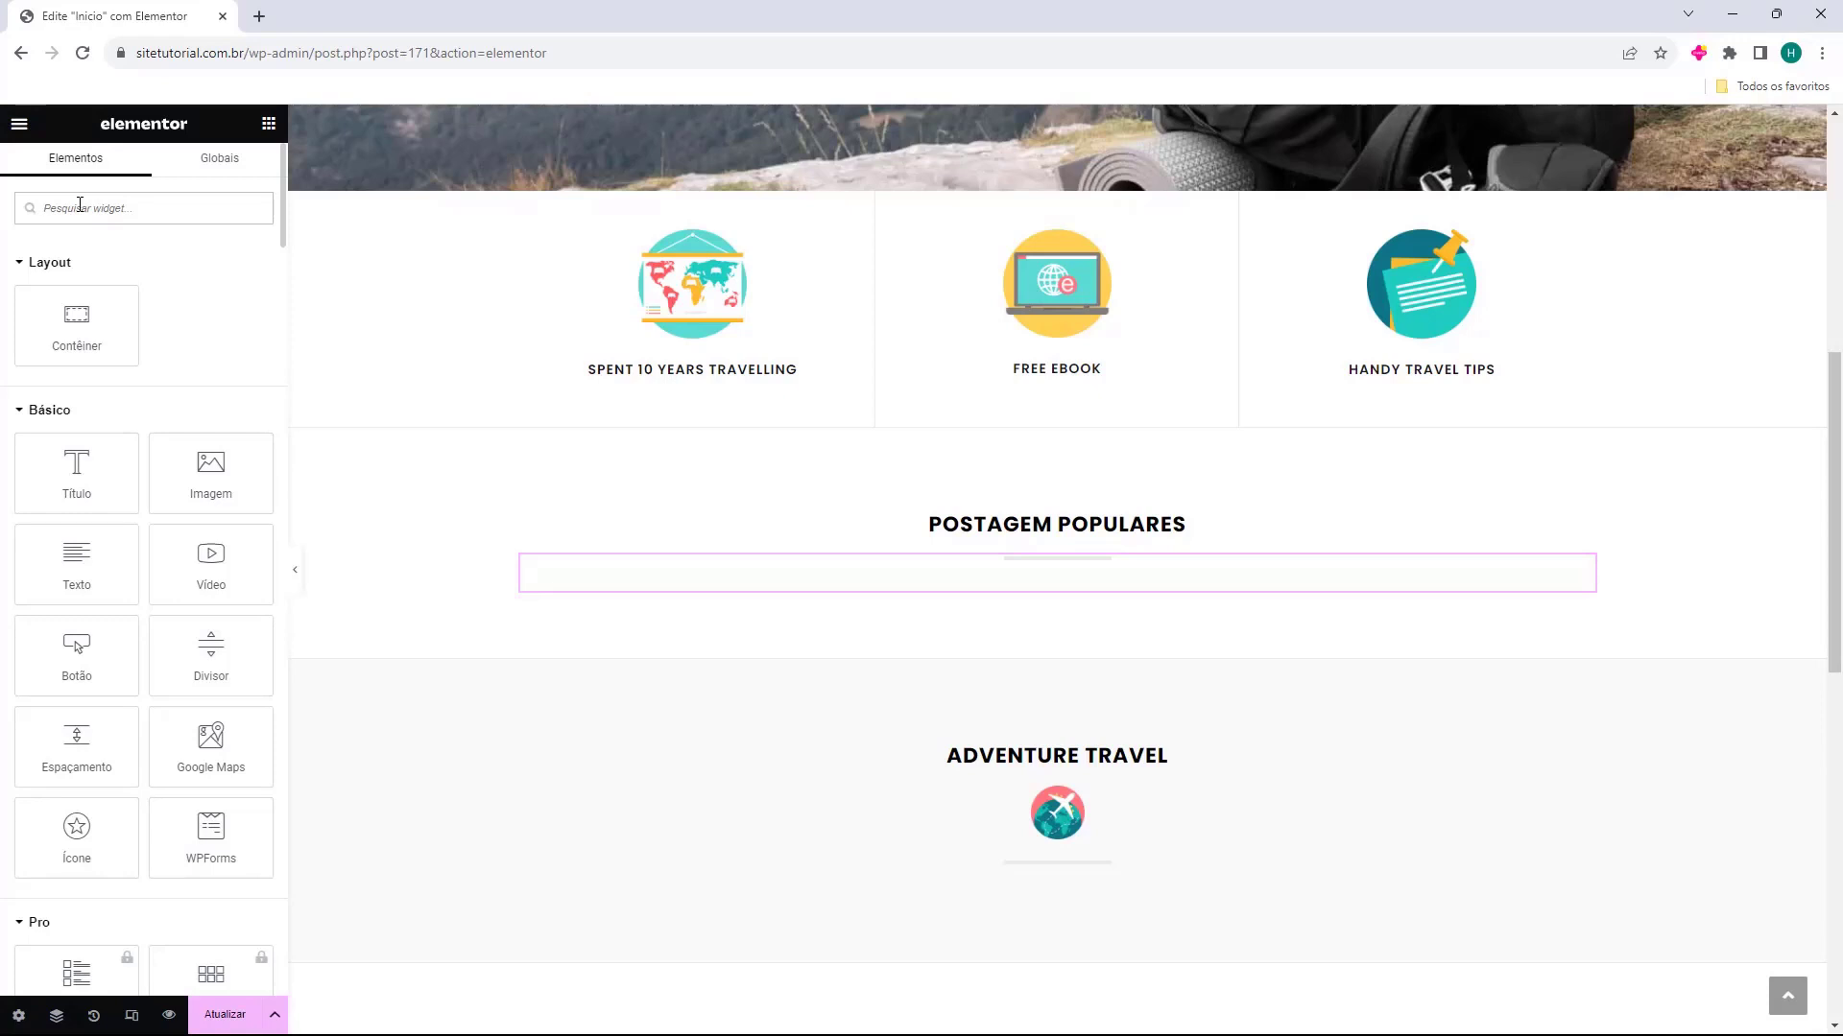
type("post")
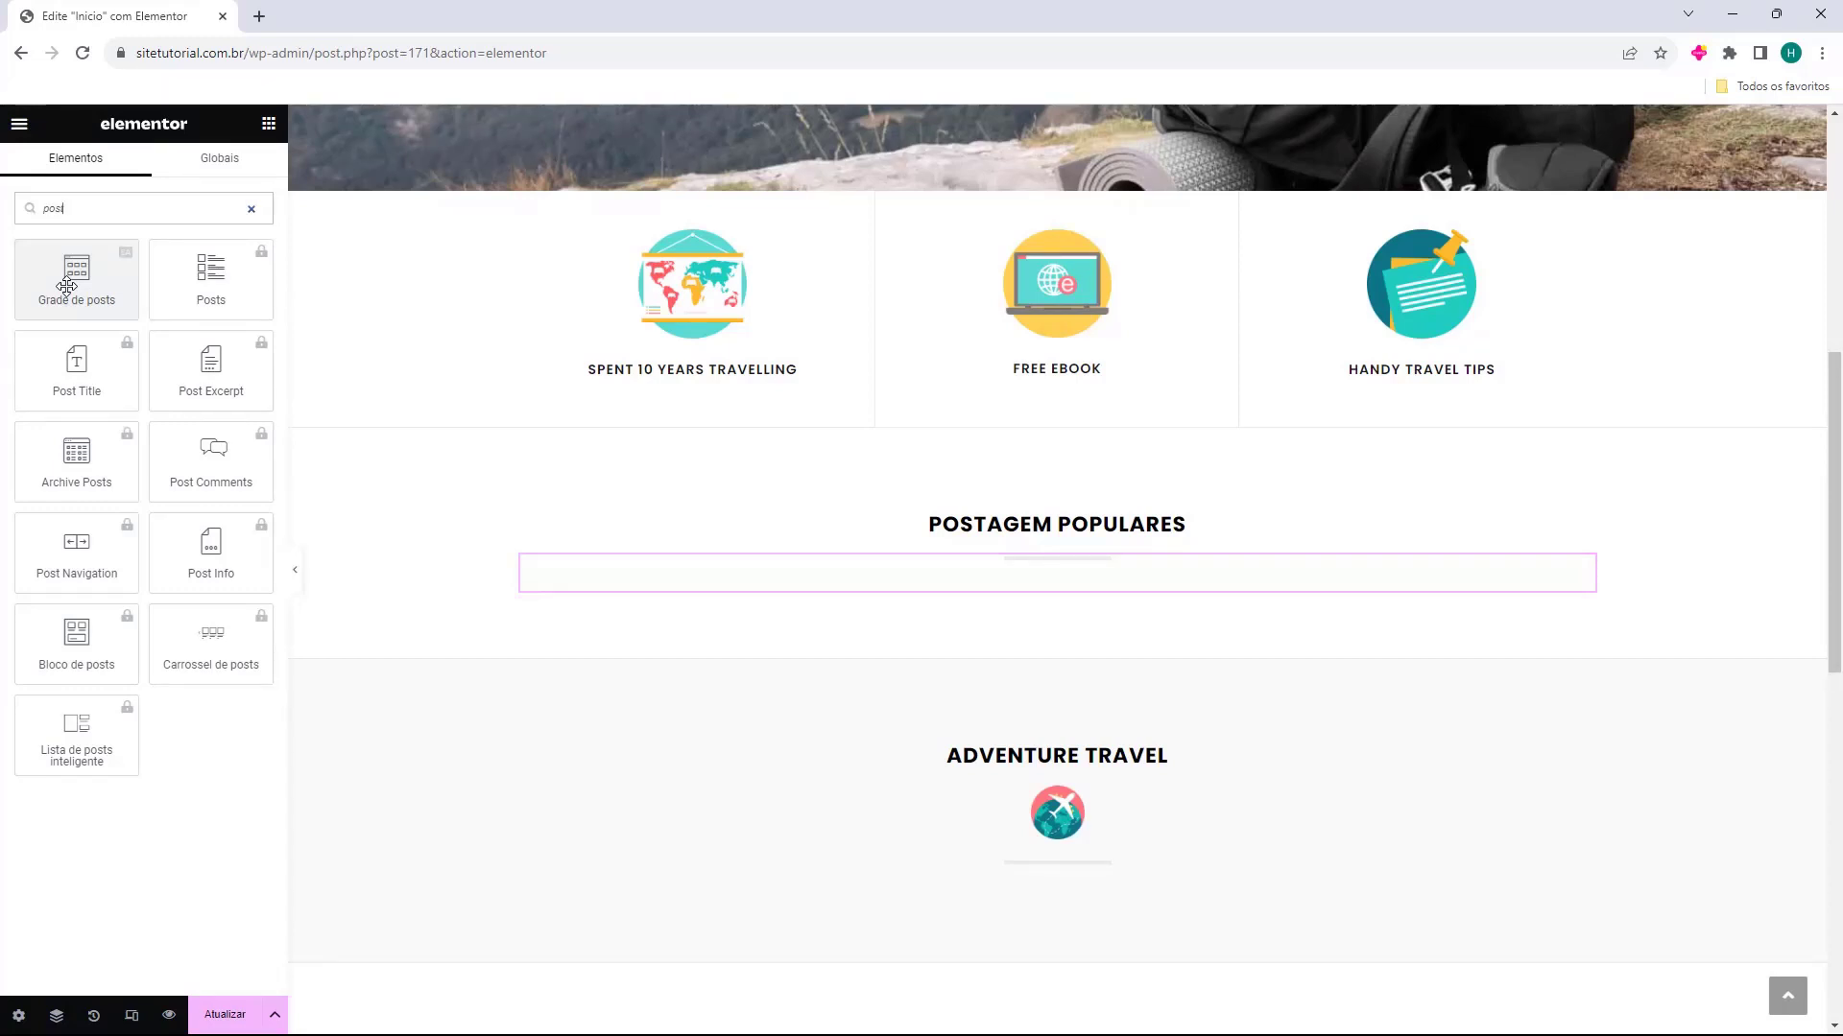
left_click_drag(66, 286, 980, 589)
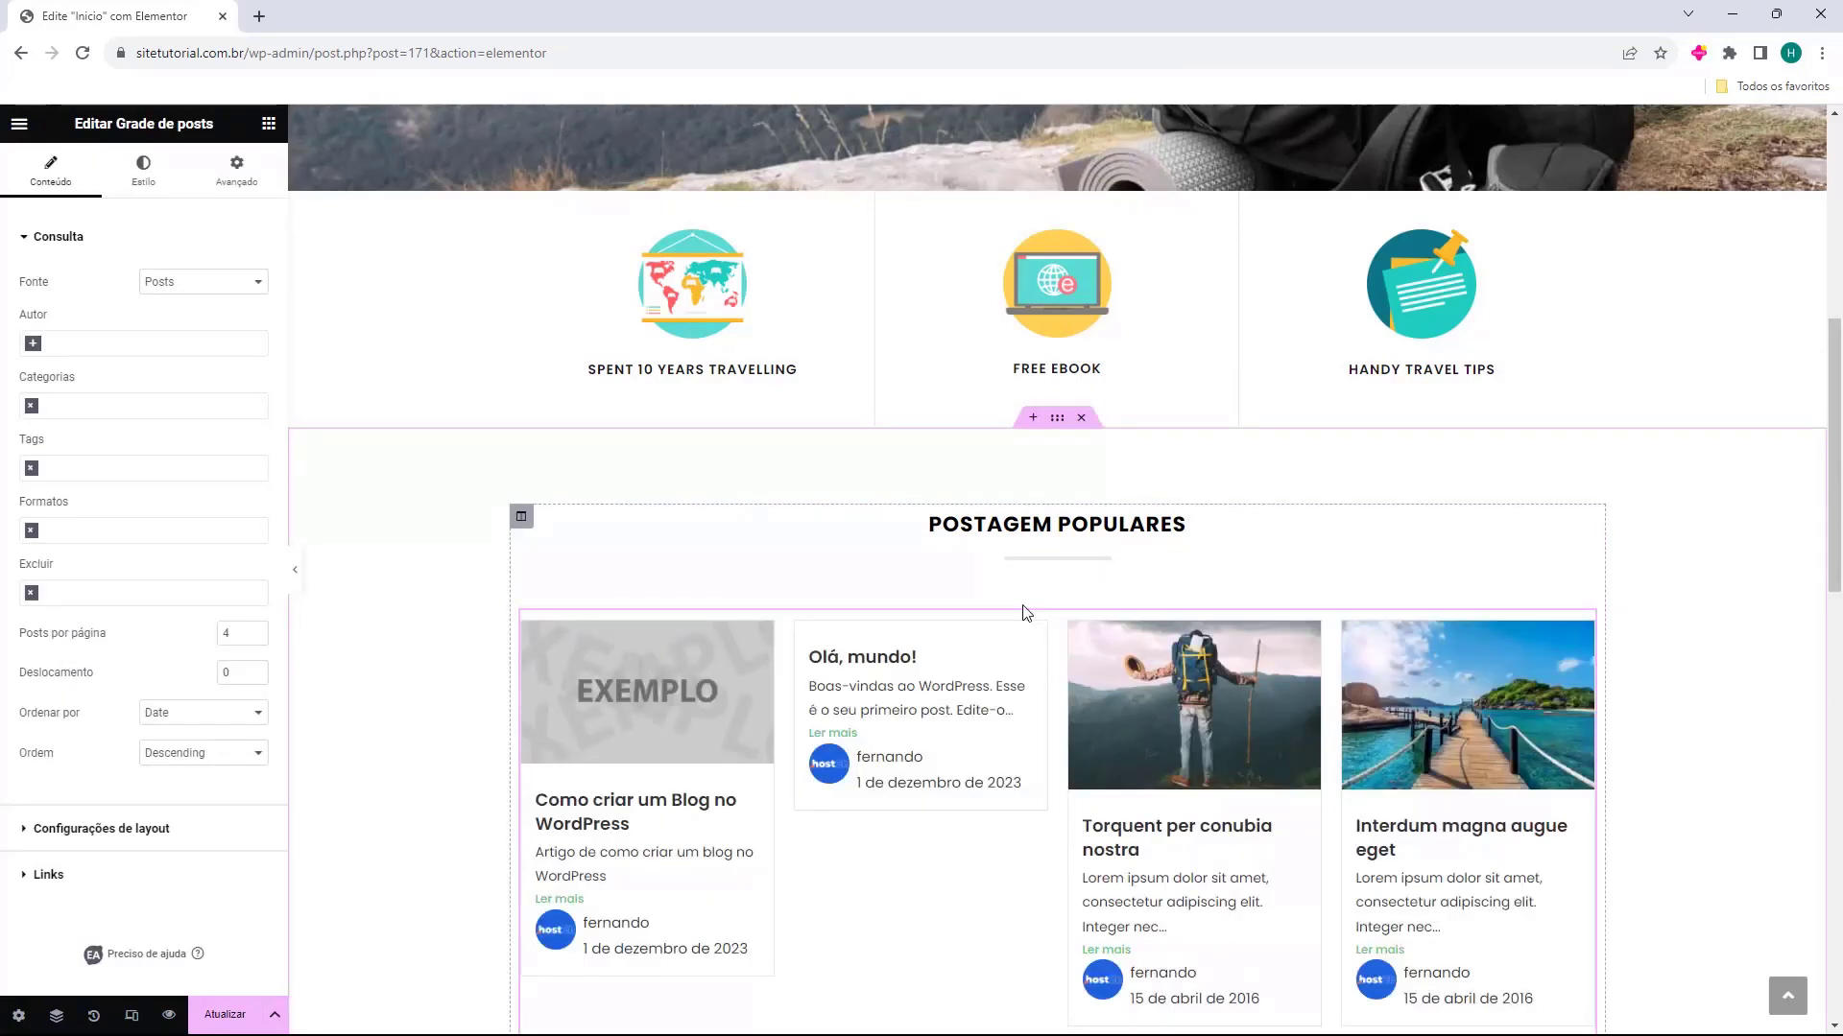
scroll(1026, 613, "down", 1)
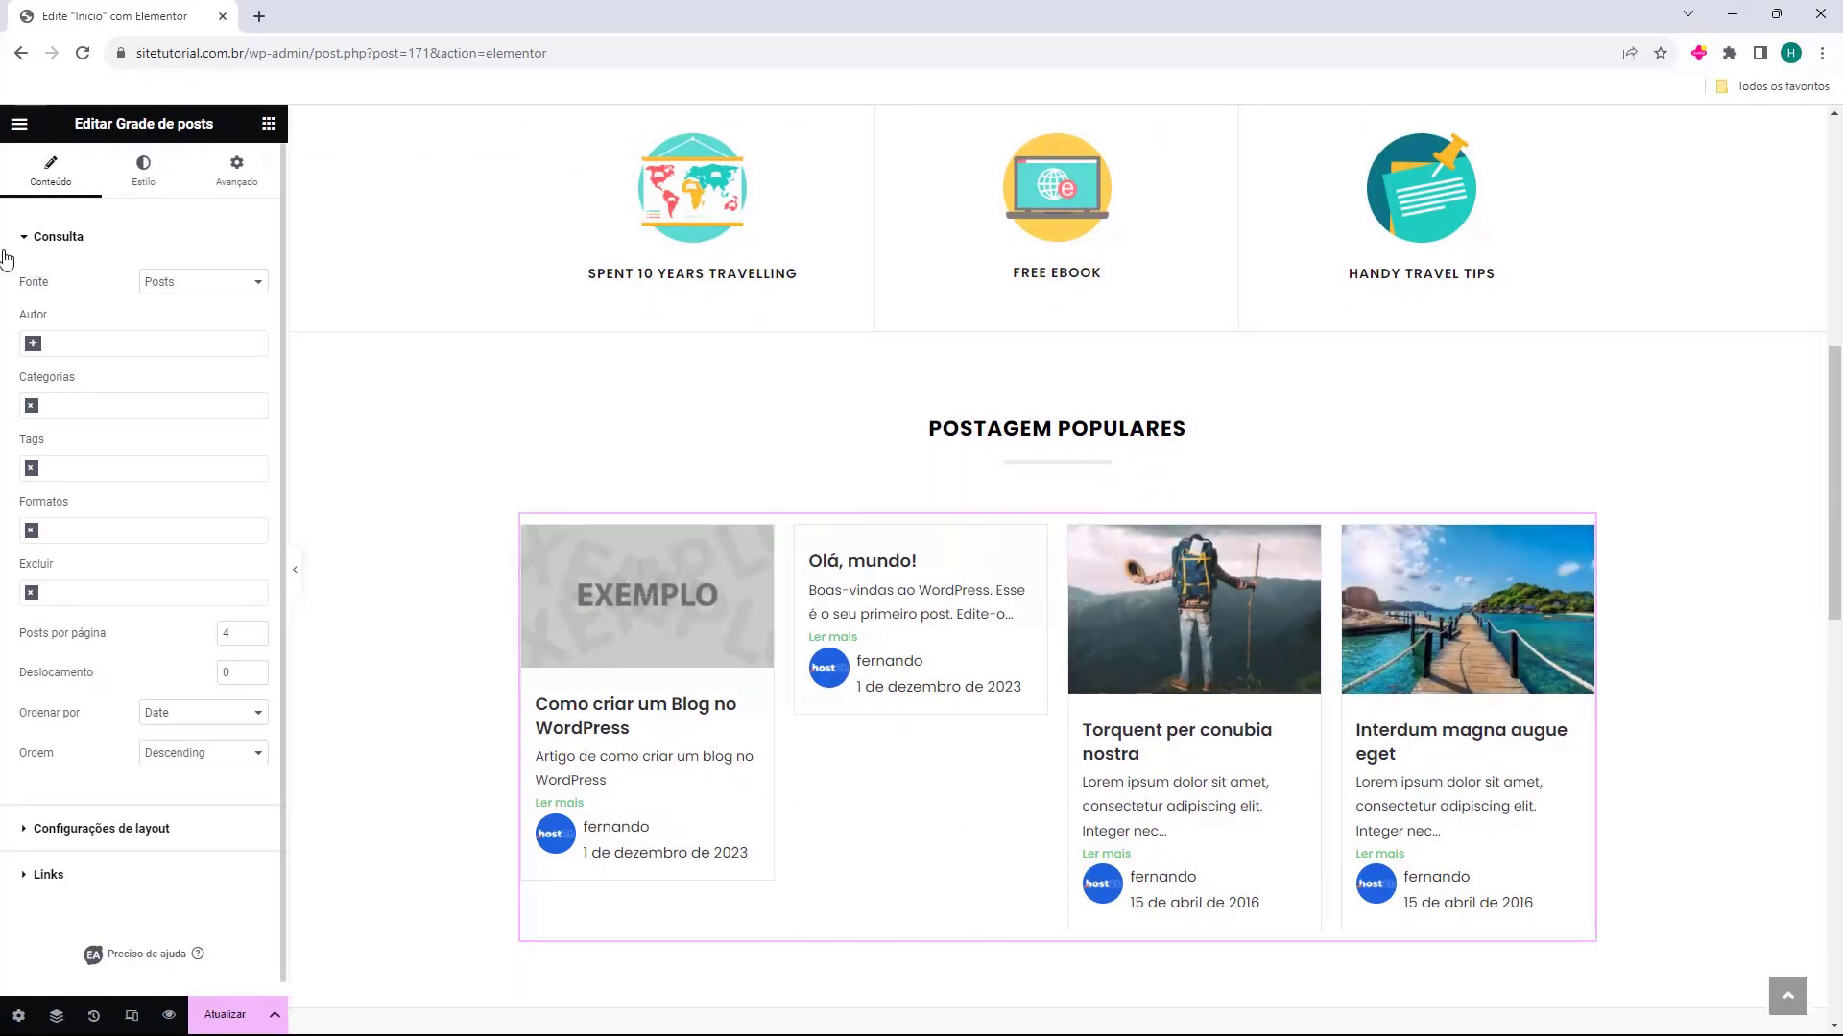
Try Páginas and Landing Pages as the post grid's source and return it to Posts
double_click(34, 286)
left_click(223, 288)
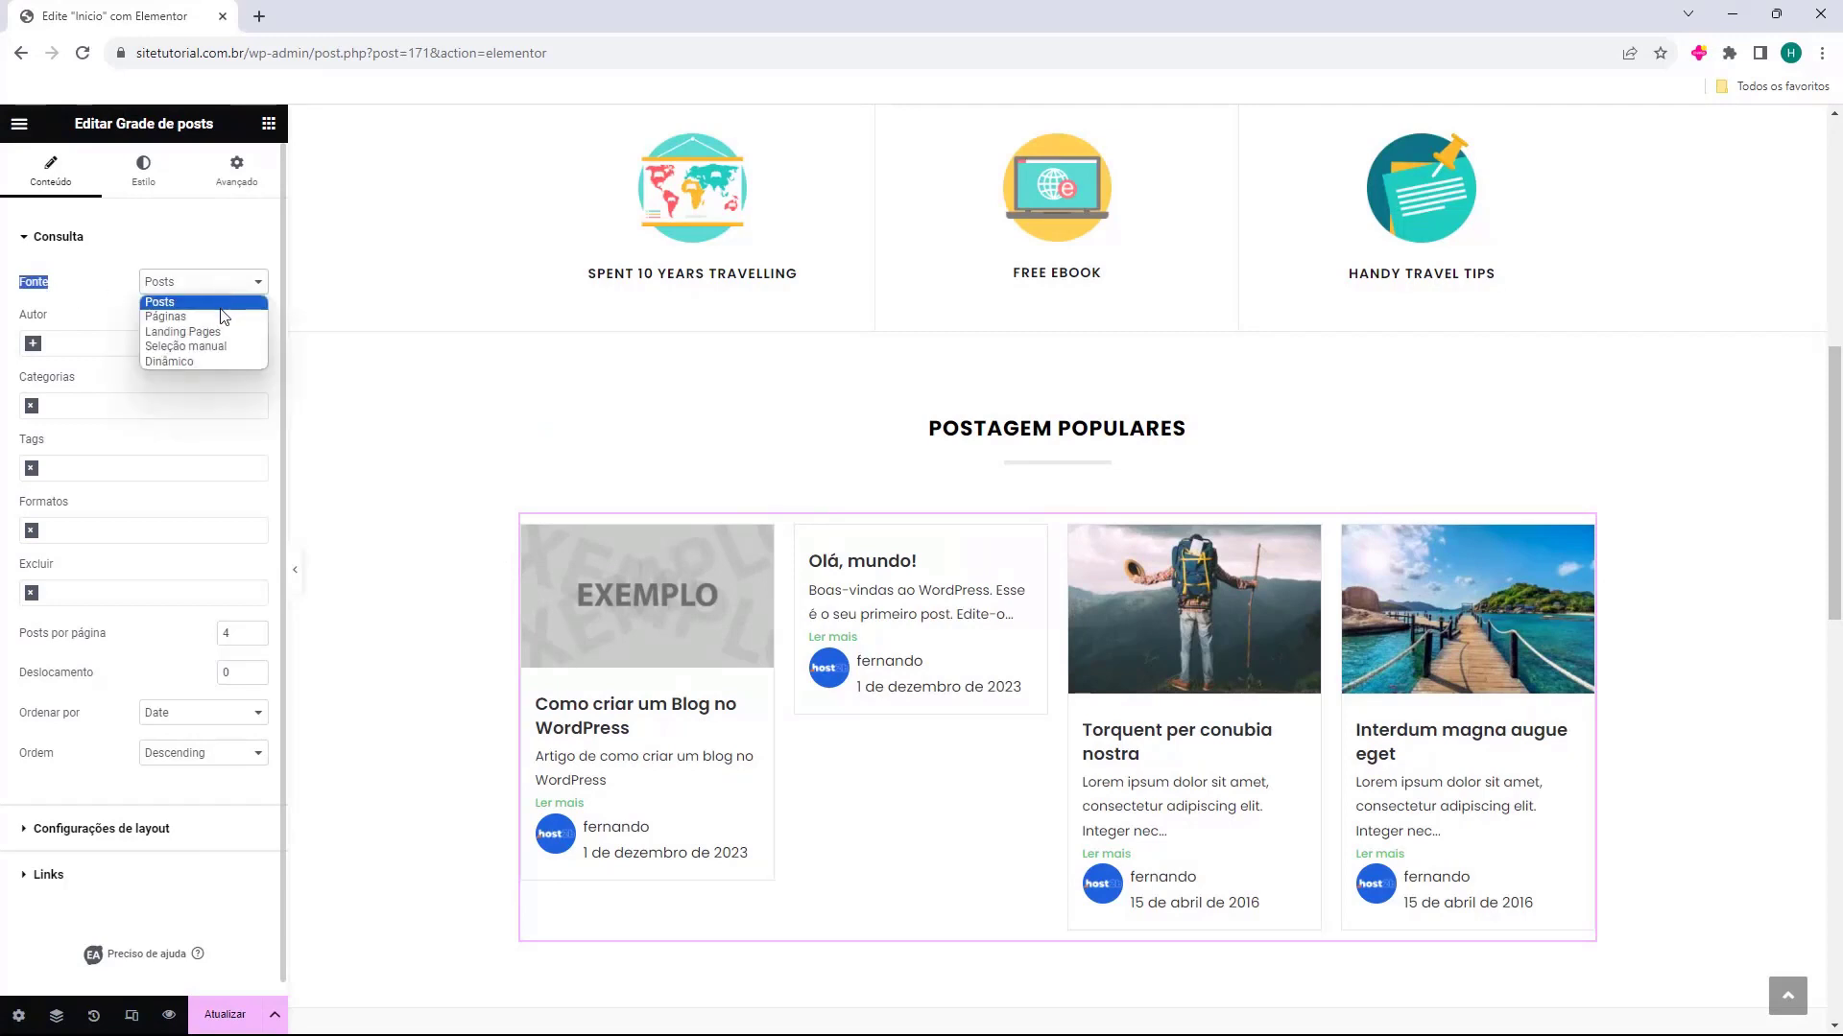
left_click(222, 316)
left_click(233, 290)
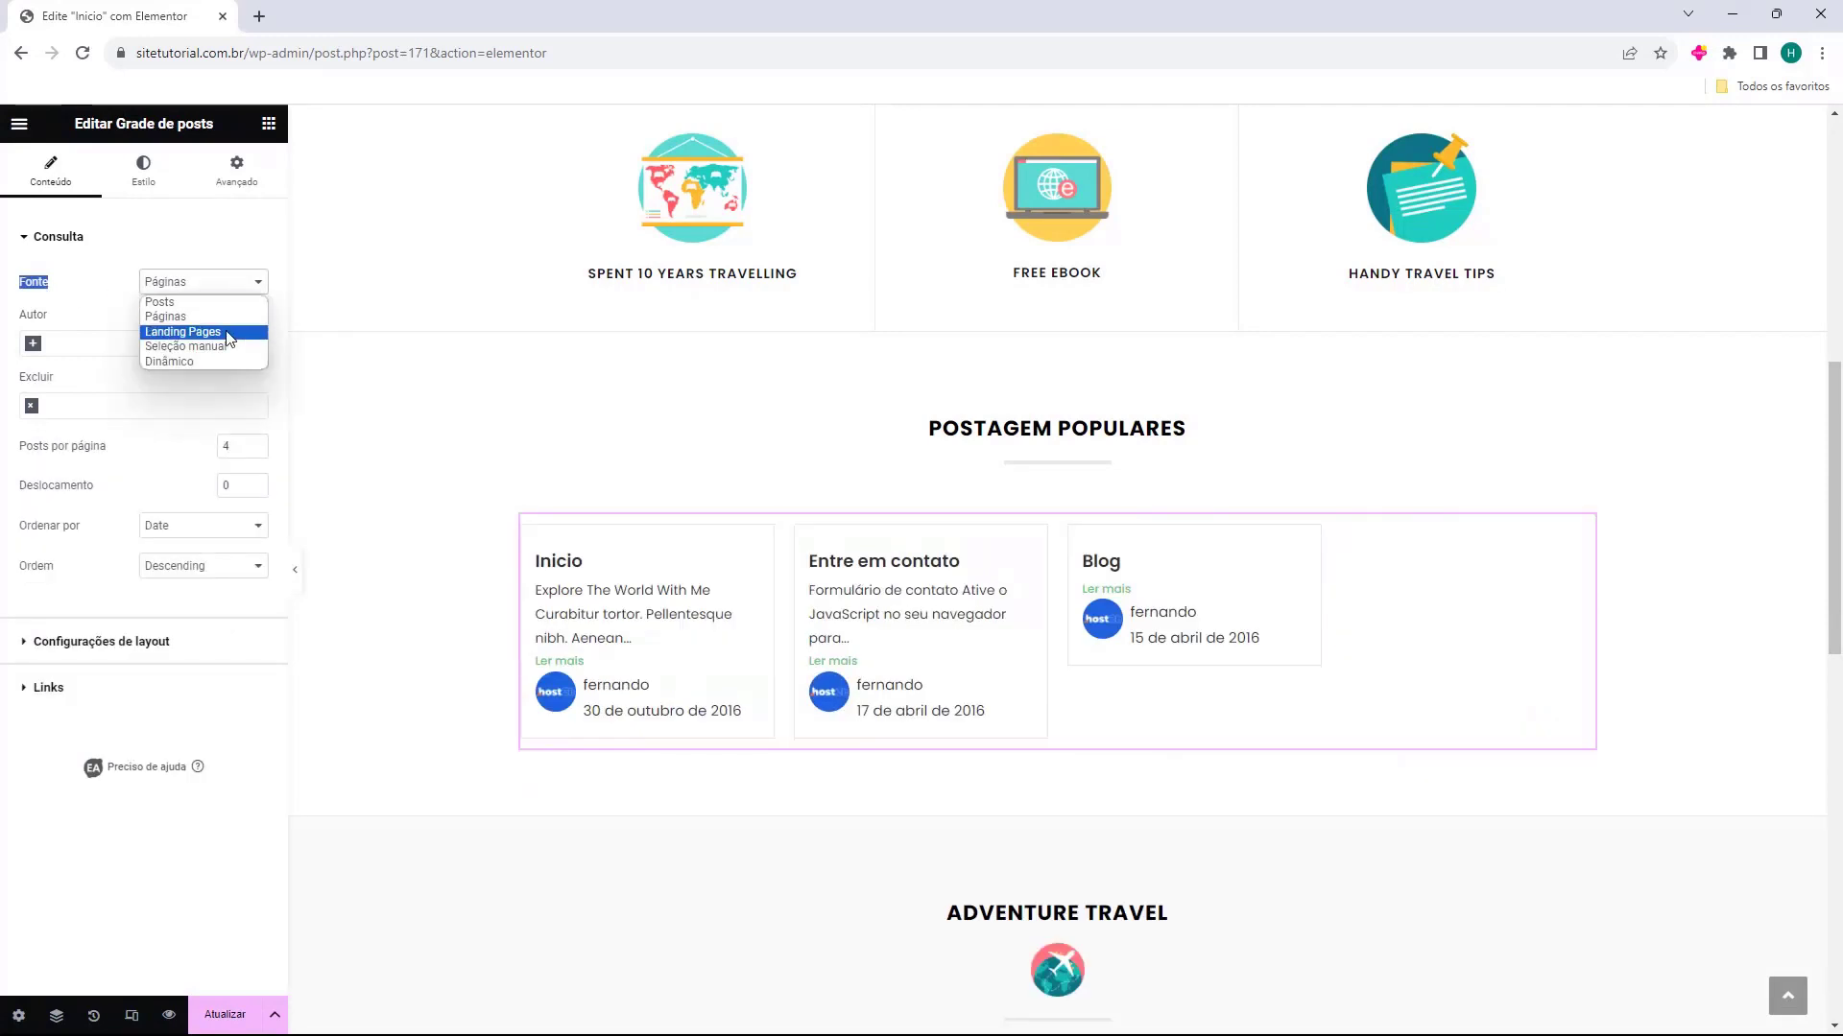
left_click(228, 332)
left_click(237, 285)
left_click(231, 303)
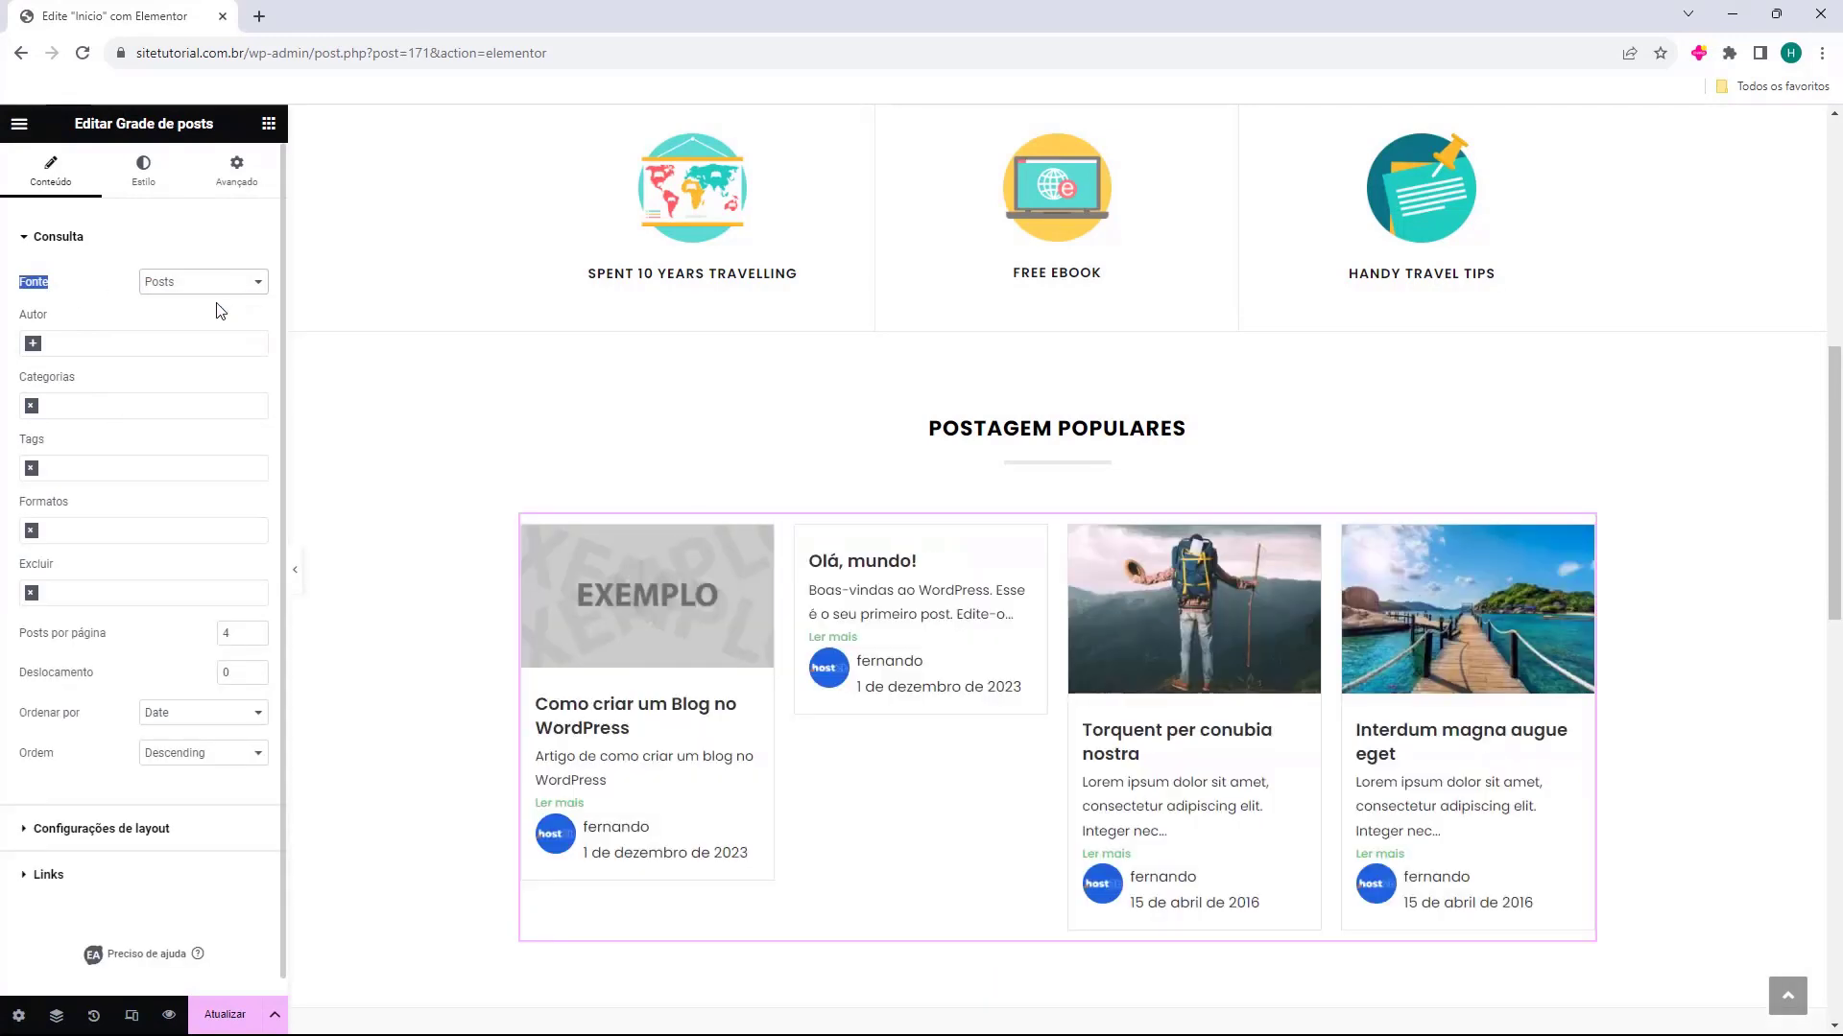
Try filtering the post grid by the site's author and remove that author filter
left_click(36, 347)
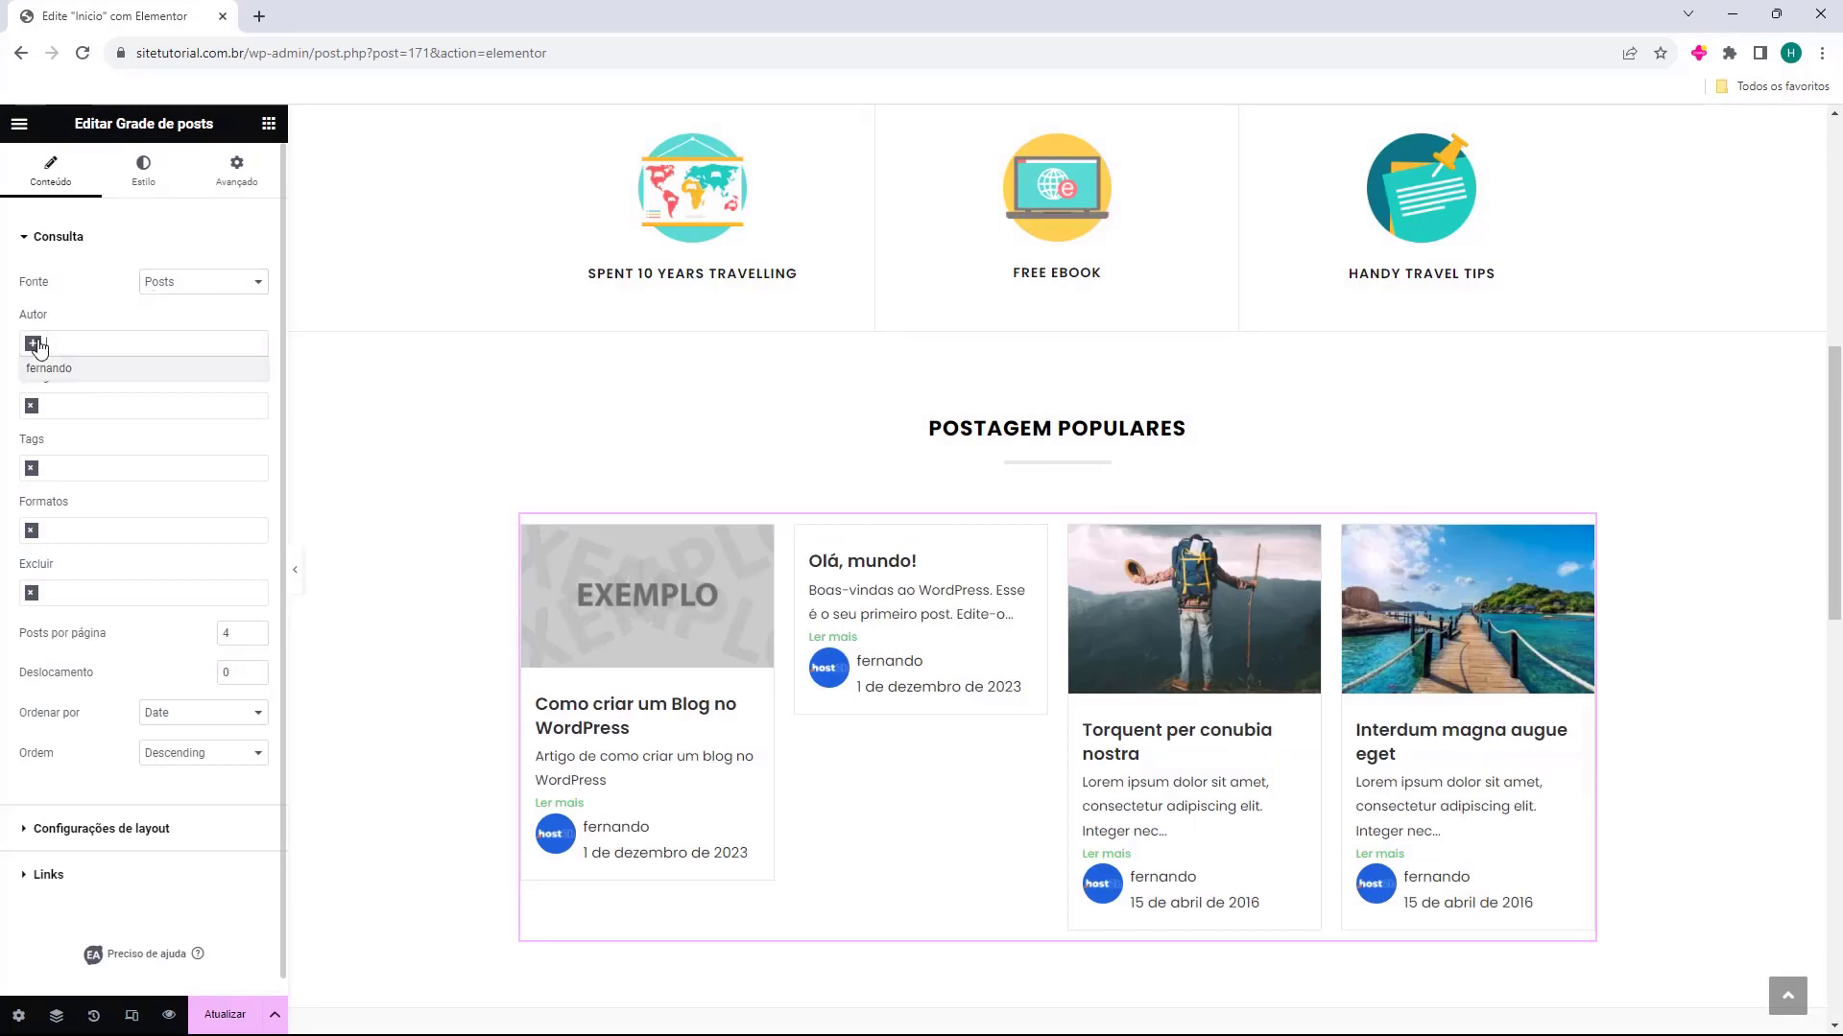
left_click(52, 367)
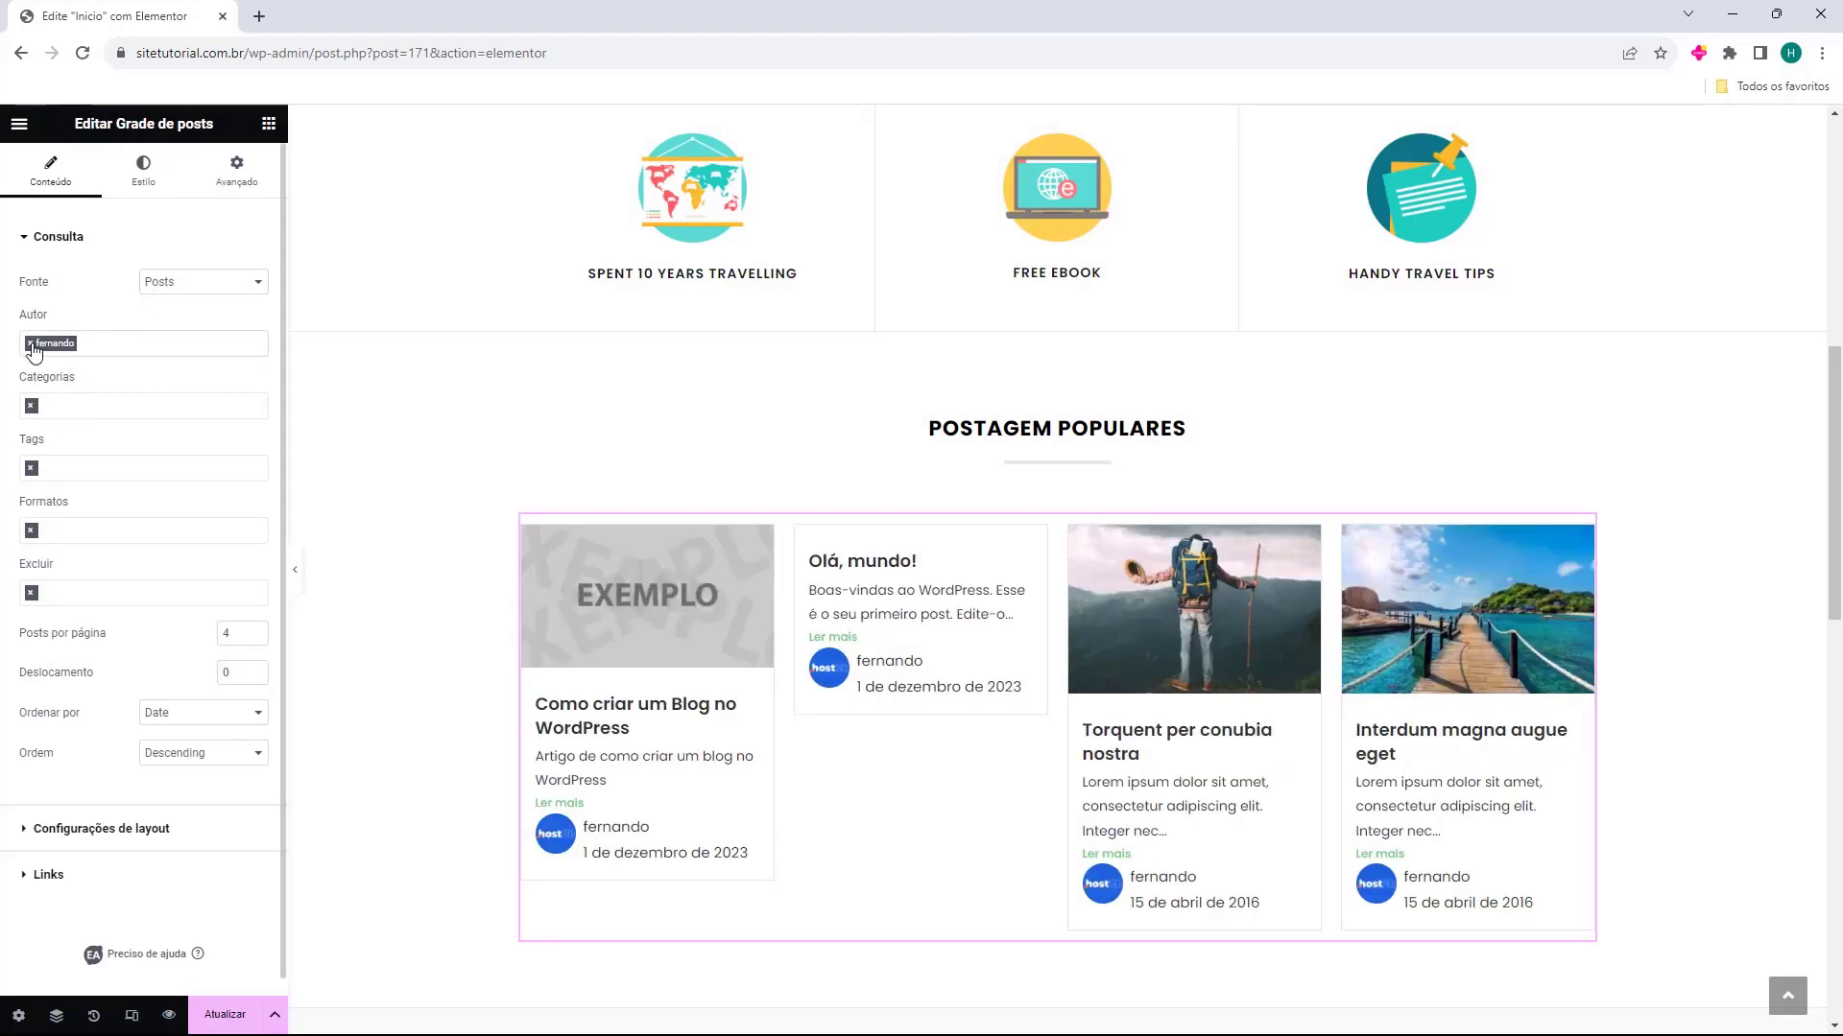
left_click(31, 345)
Filter the post grid by the WordPress category
left_click(32, 408)
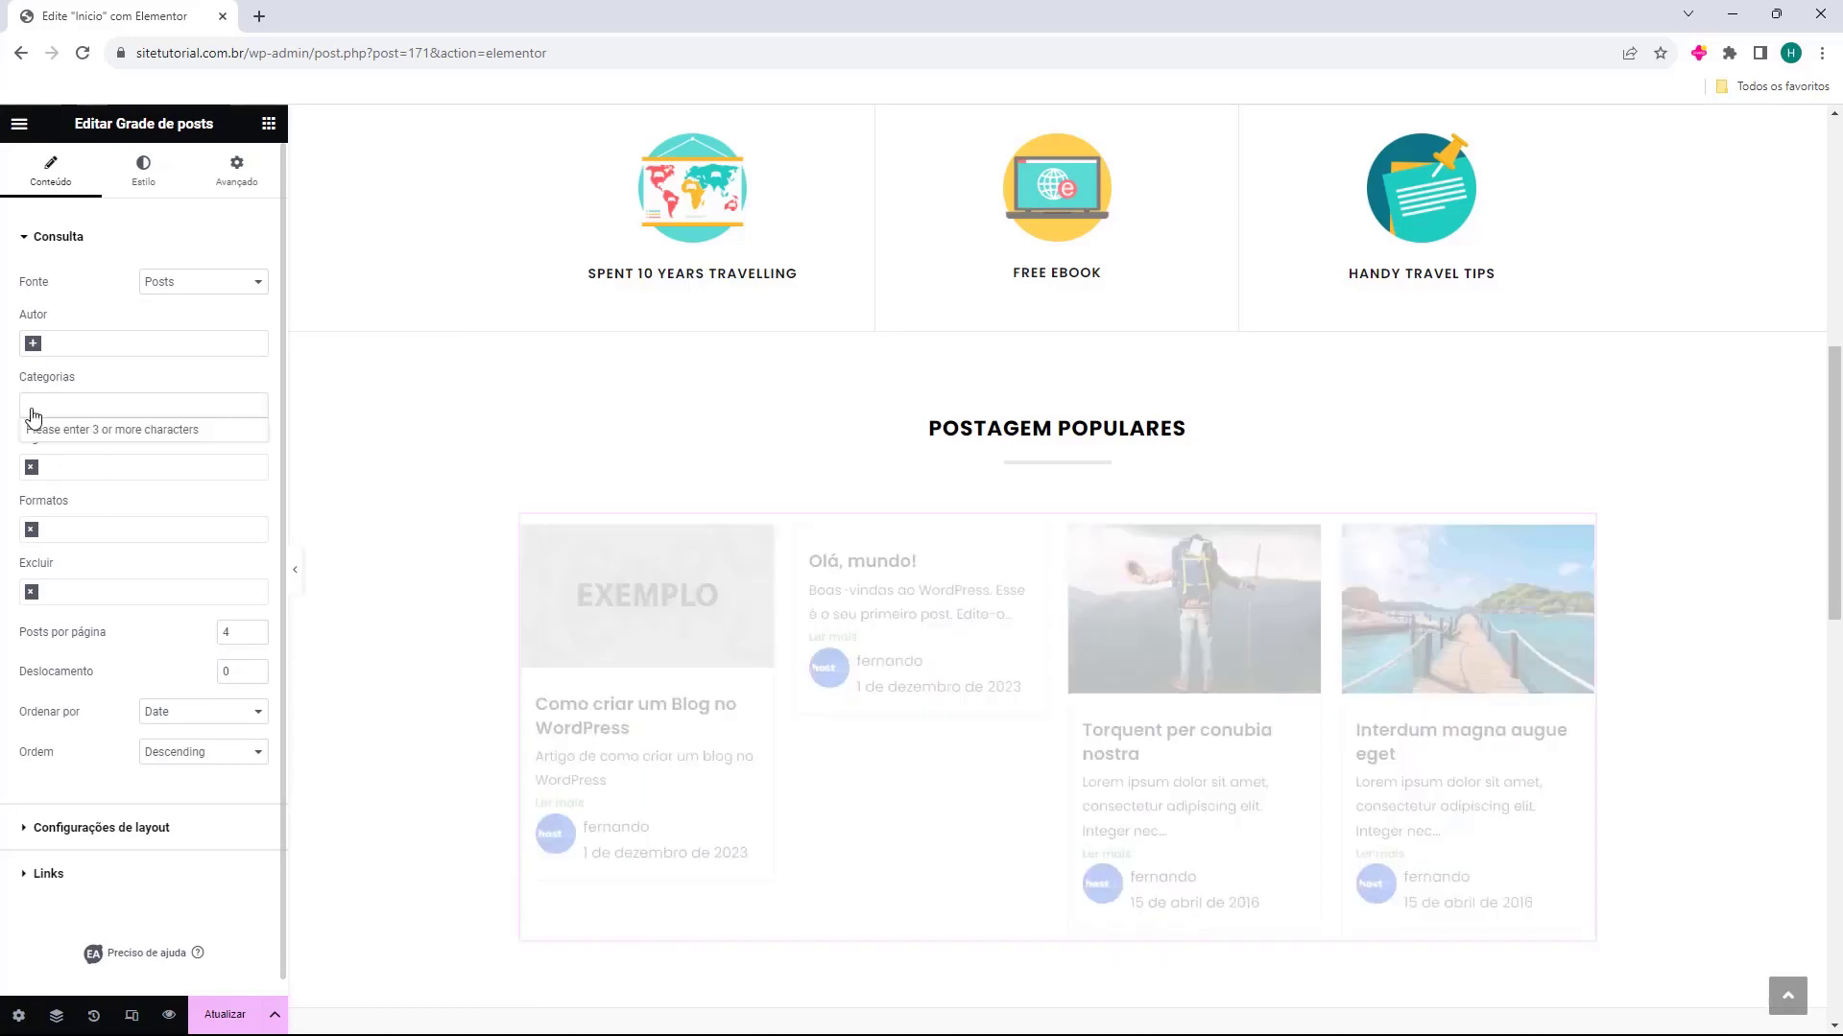
left_click(65, 398)
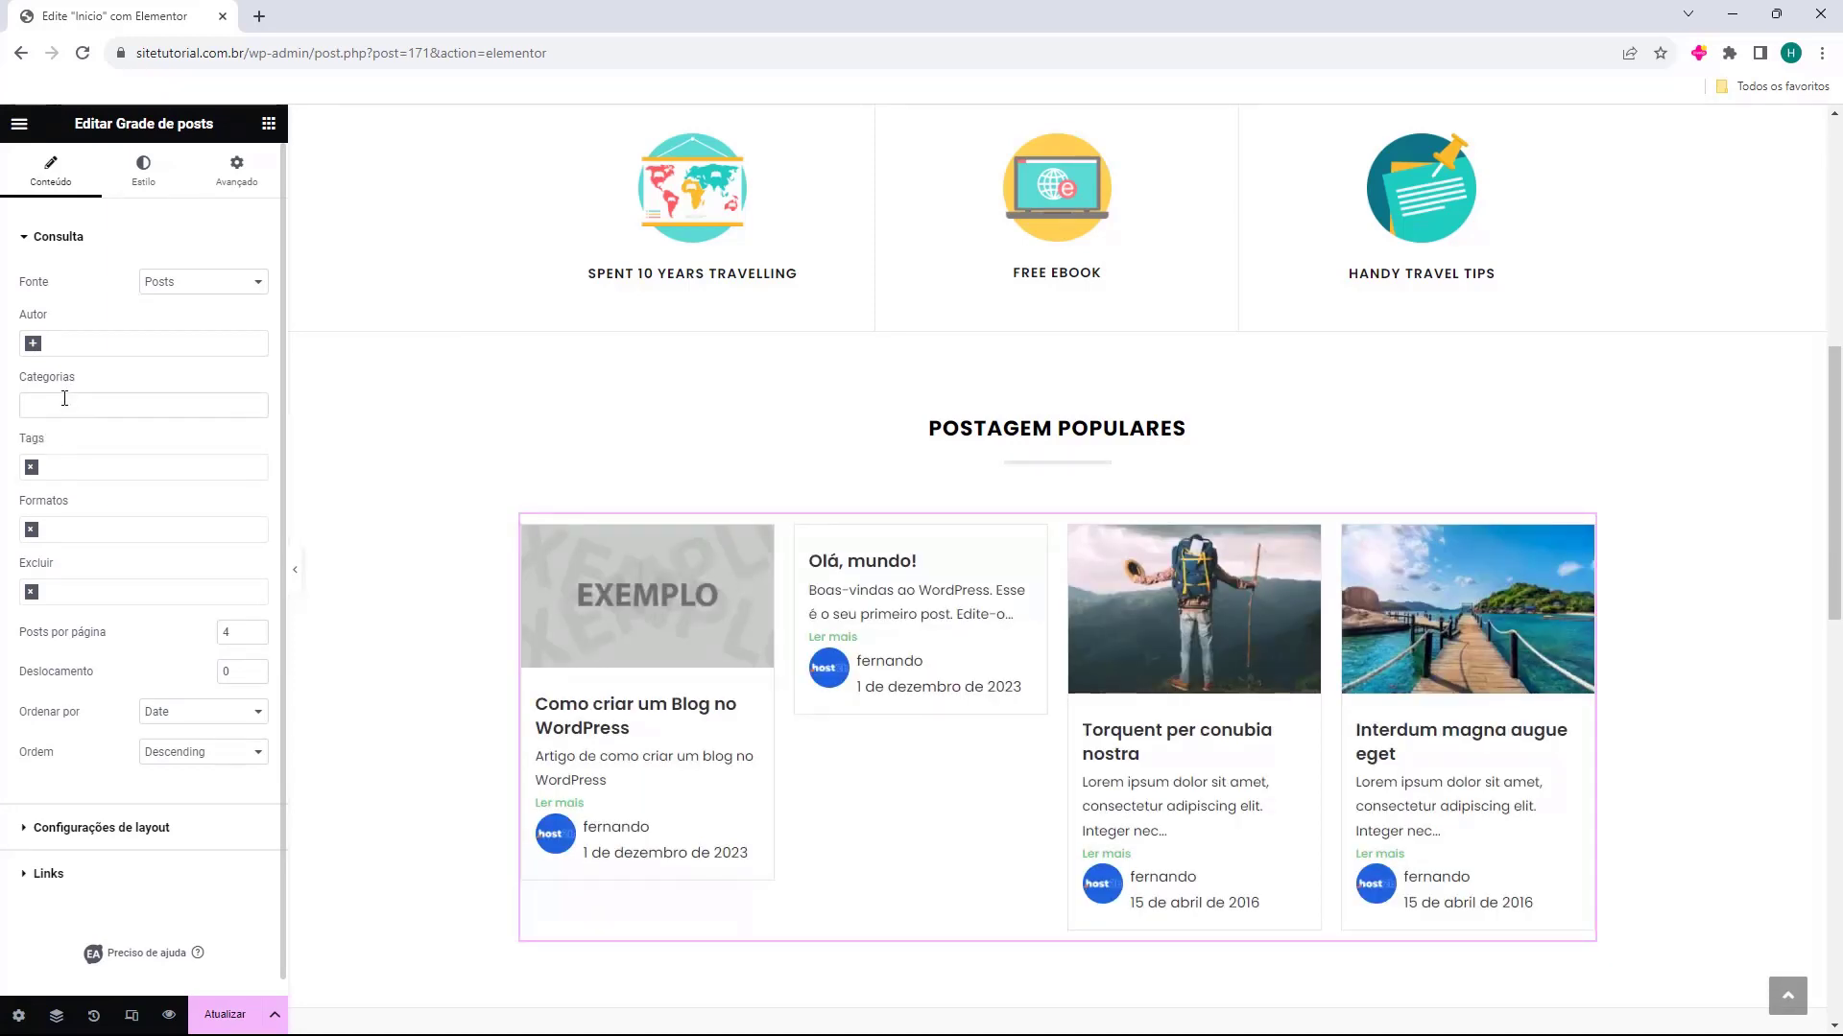
type("wor")
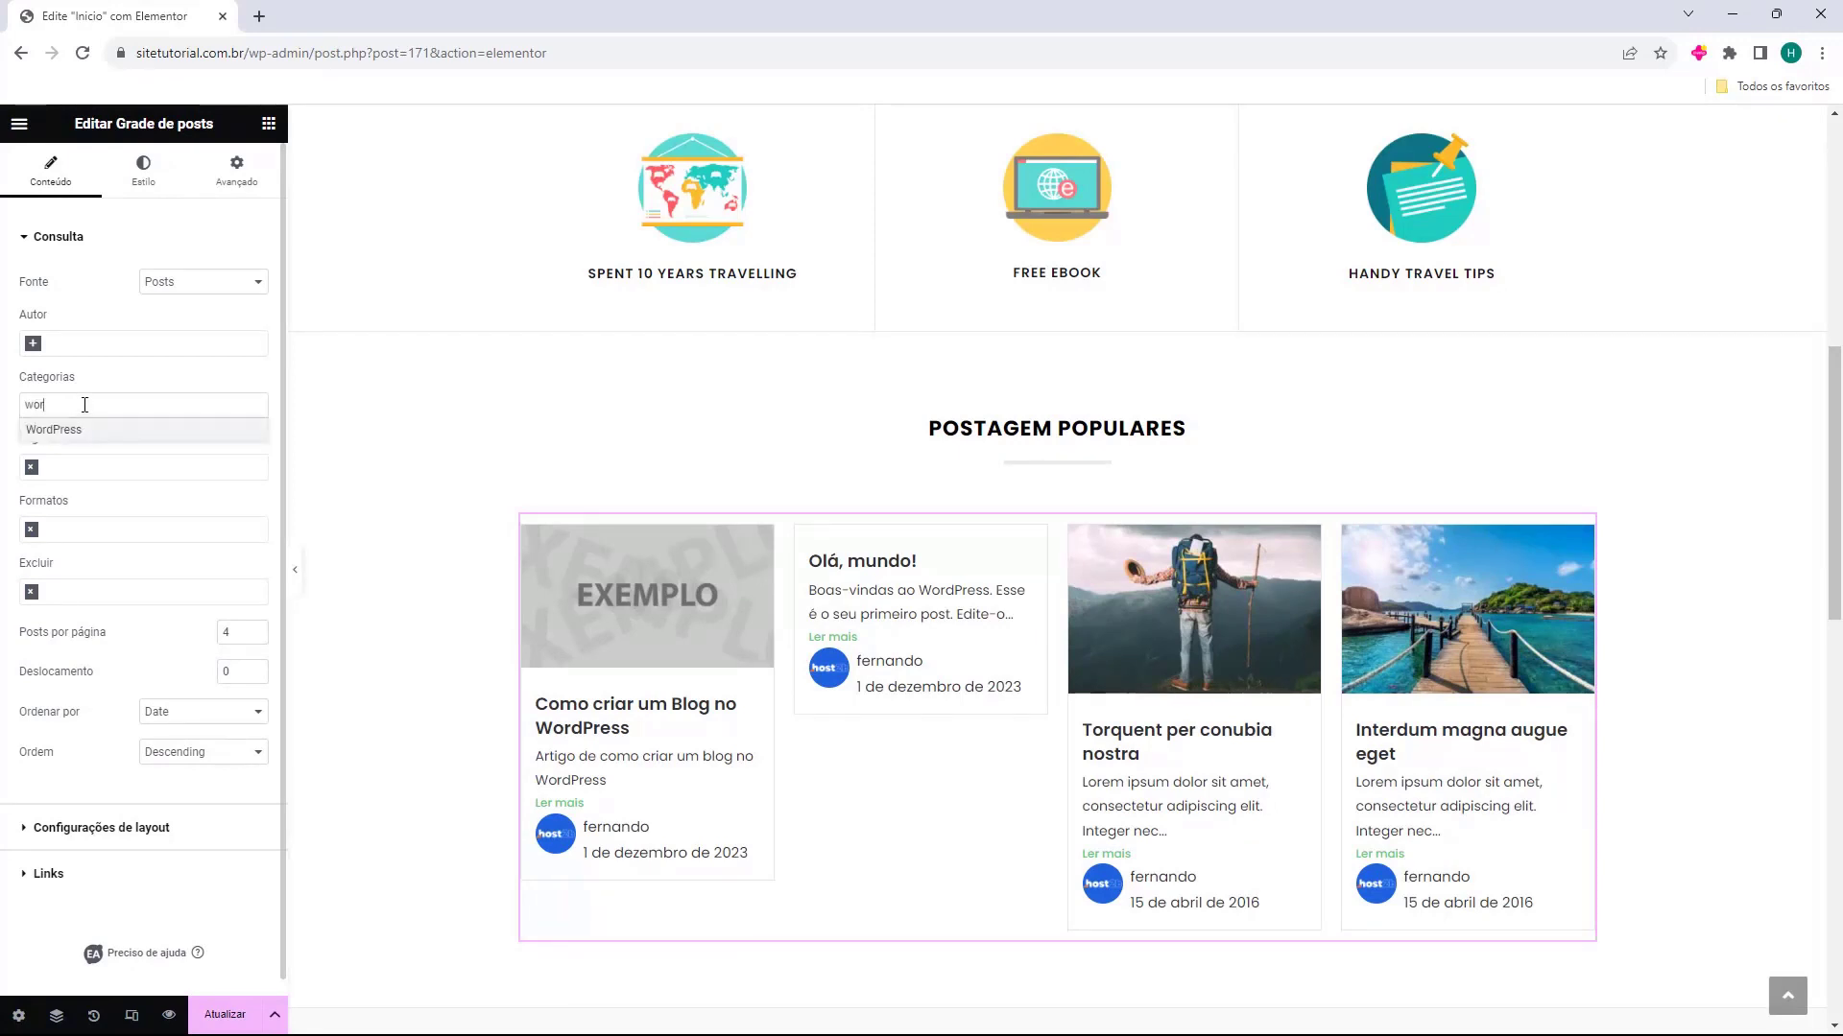
left_click(62, 432)
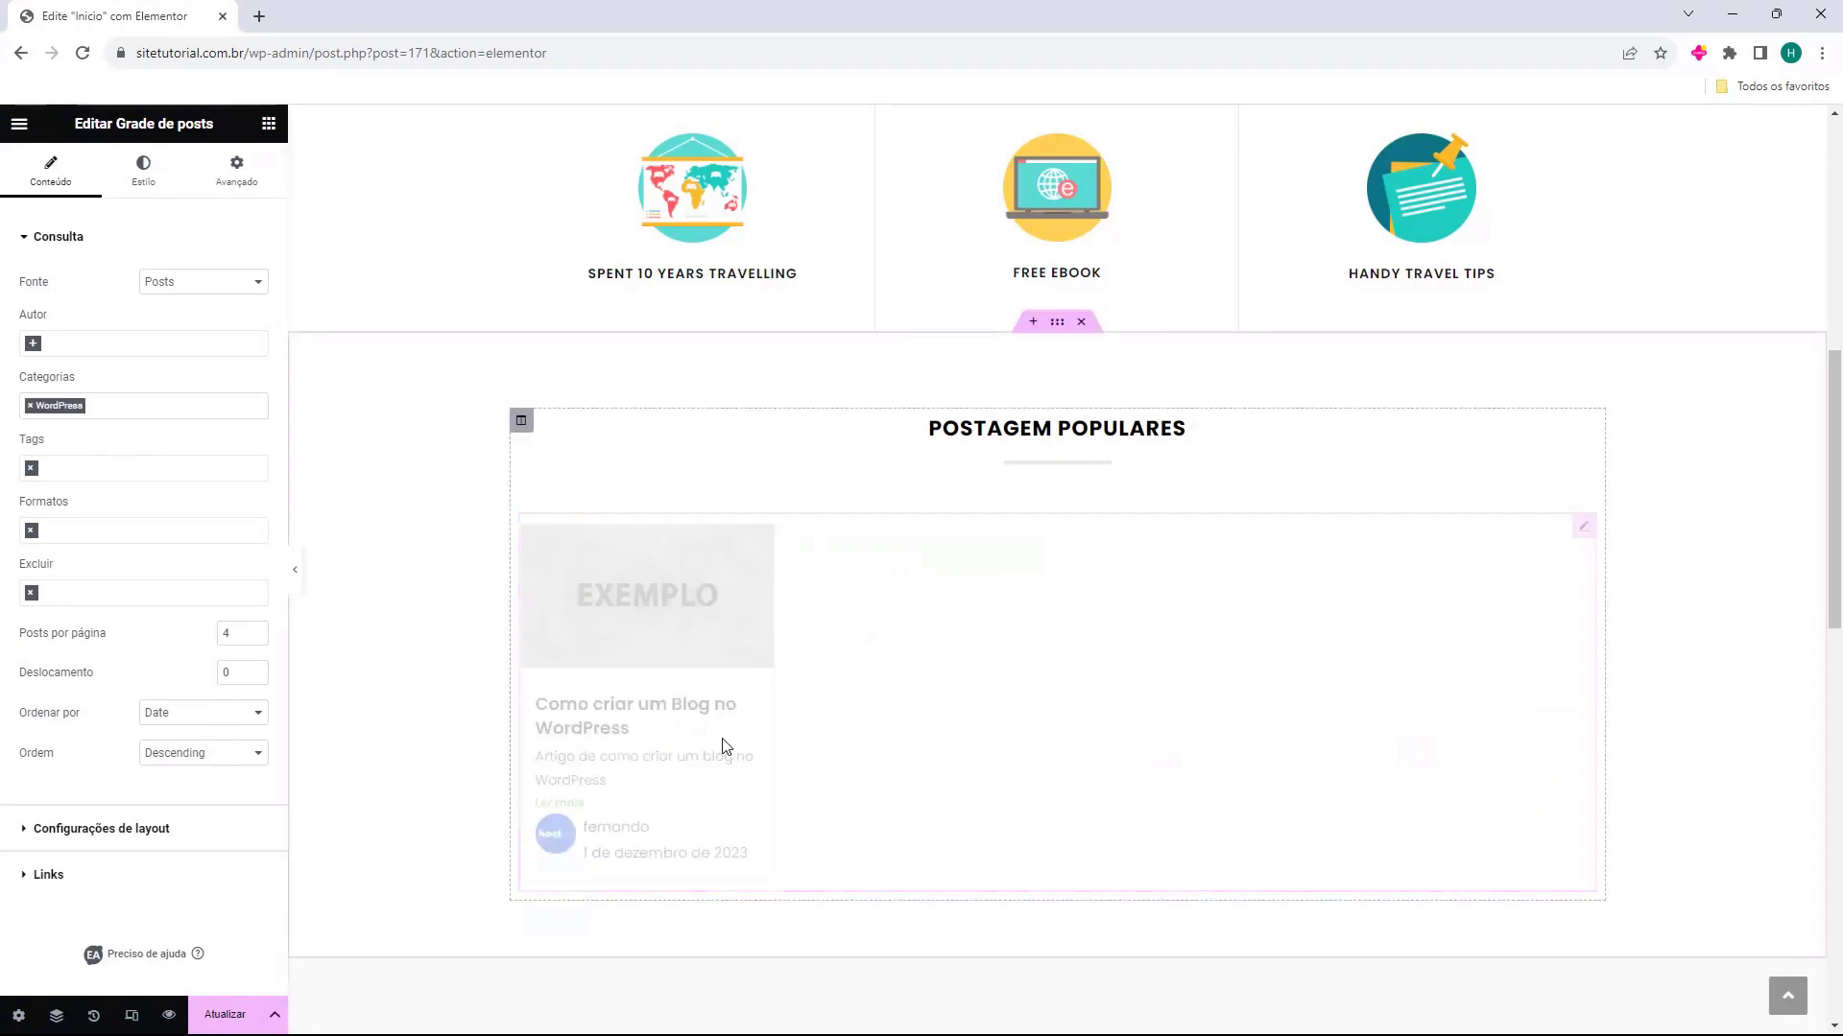
scroll(747, 710, "down", 1)
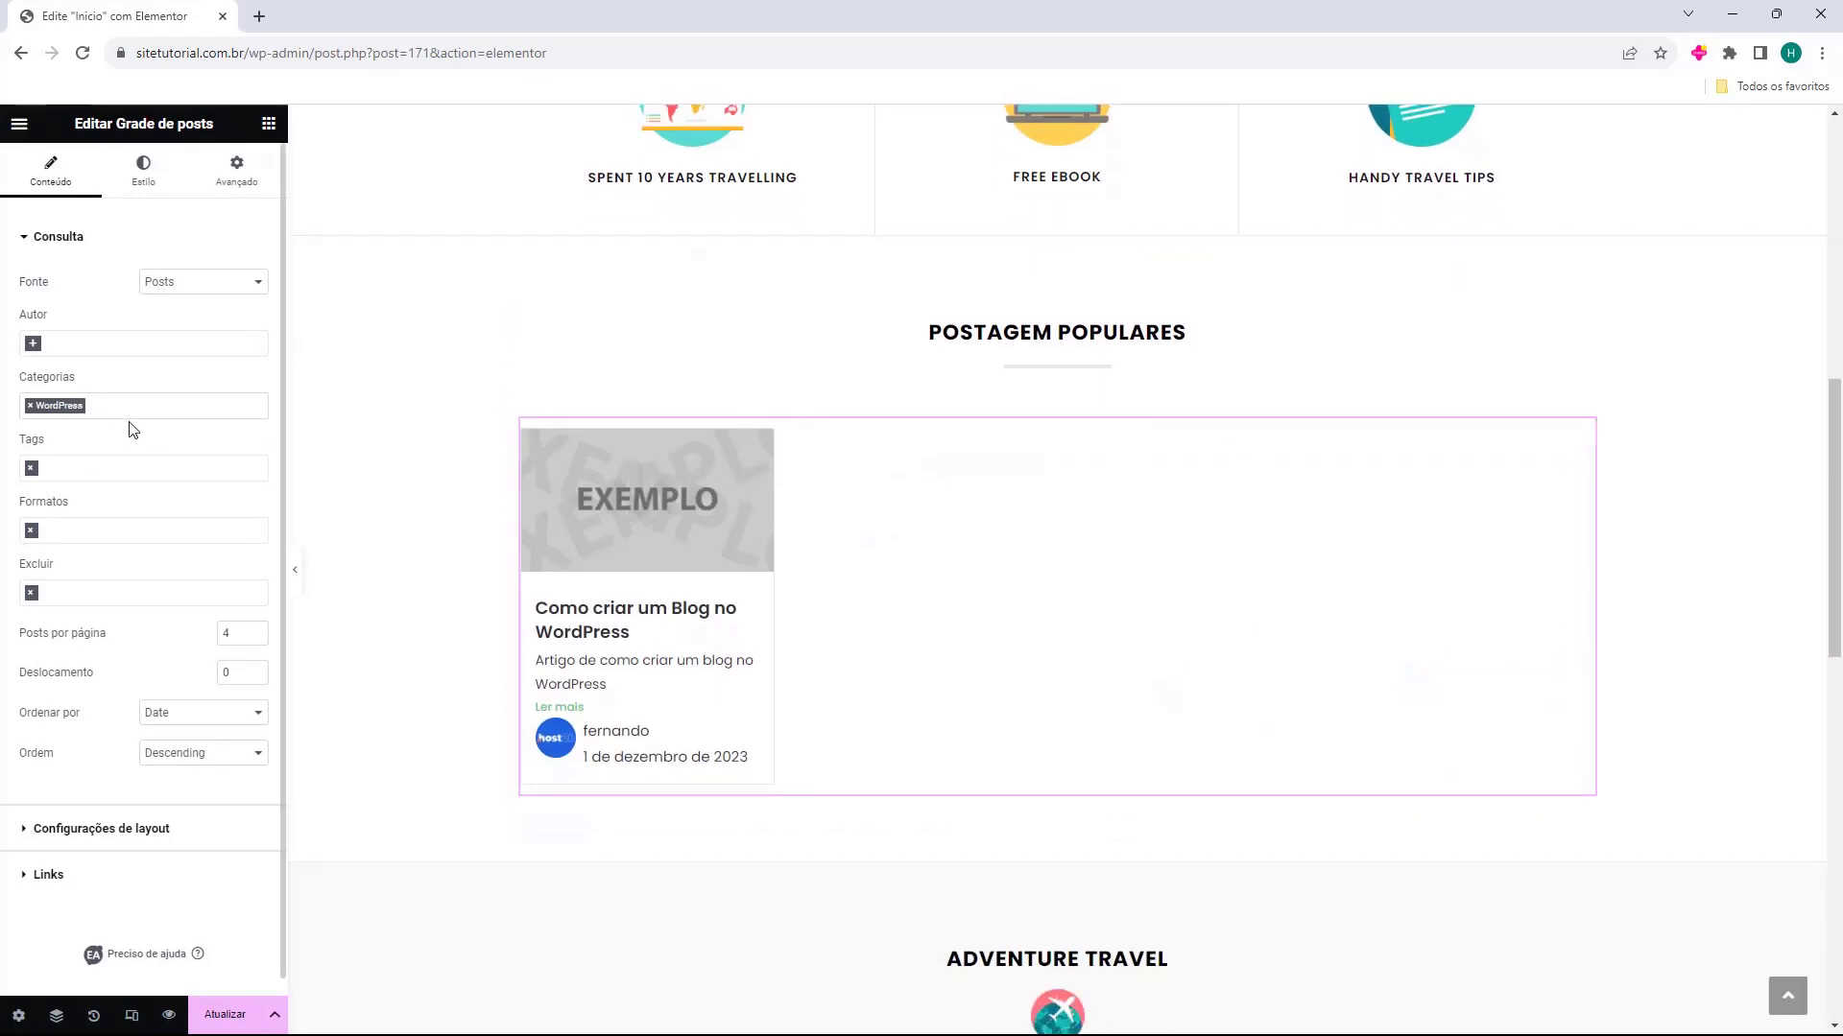
Remove the WordPress category filter from the post grid and exclude the post "Olá, mundo!"
left_click(30, 405)
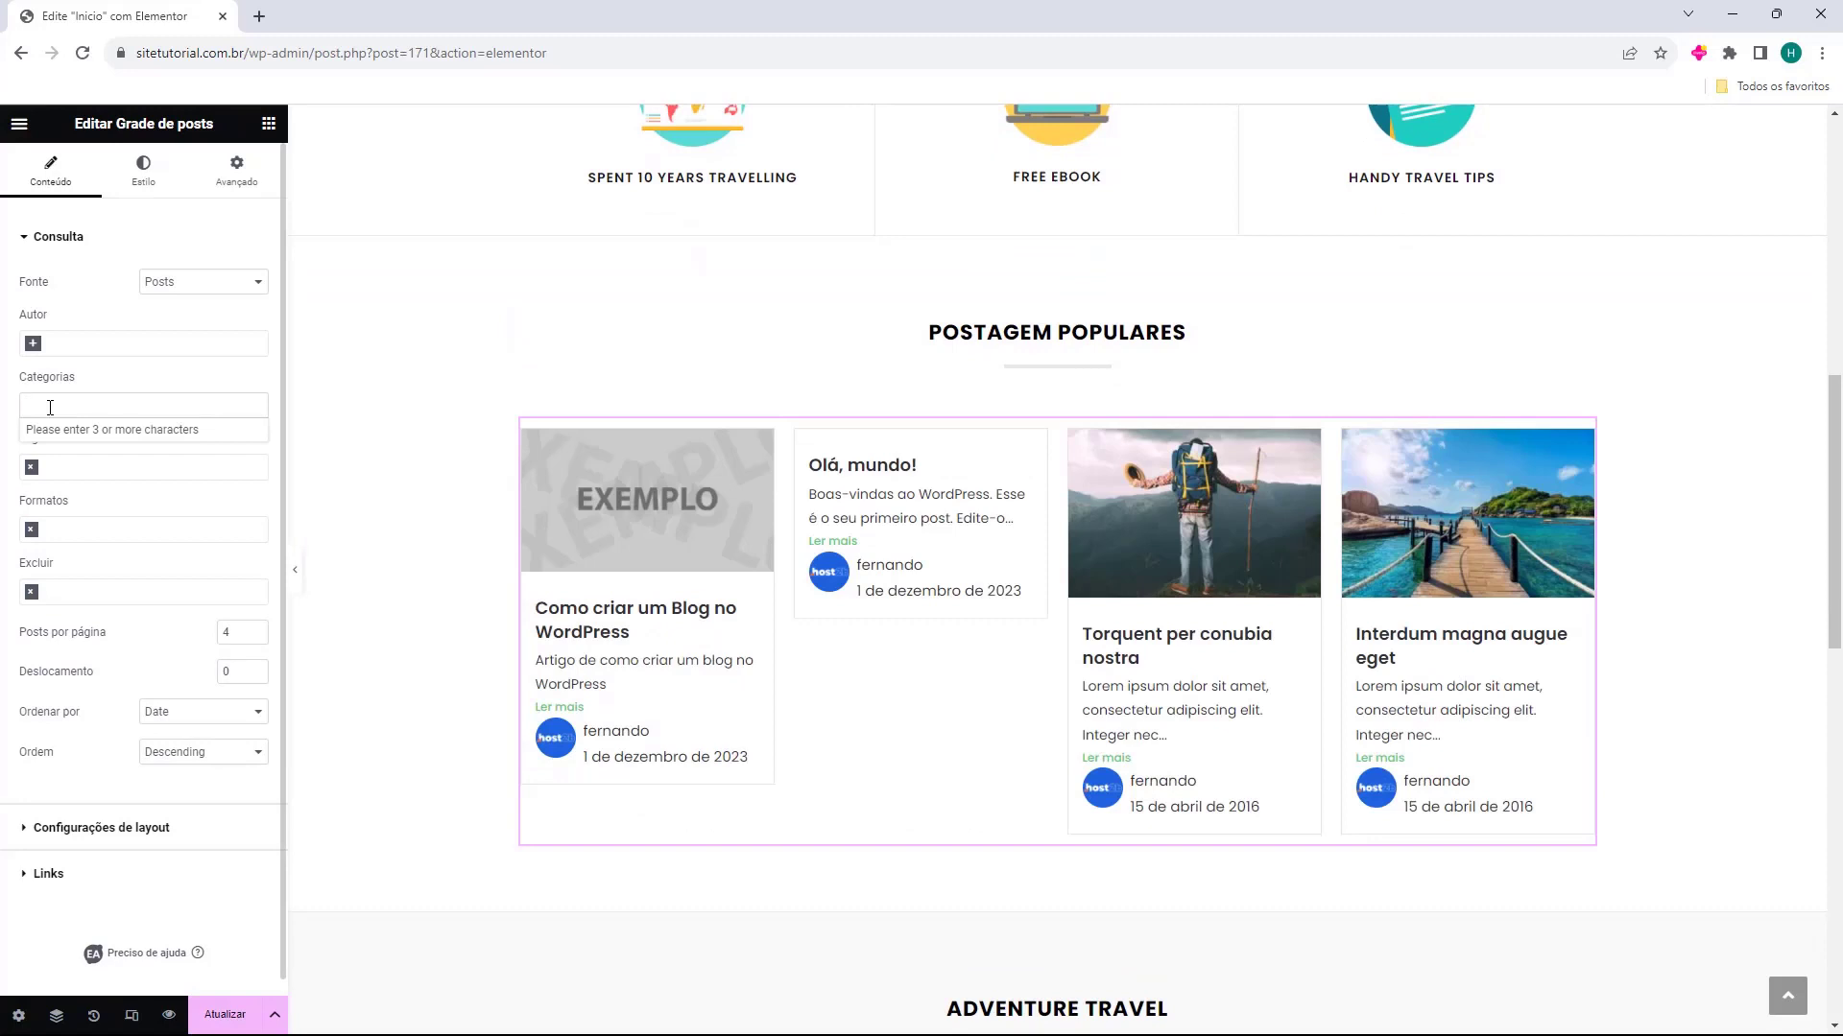
left_click(128, 384)
left_click(108, 587)
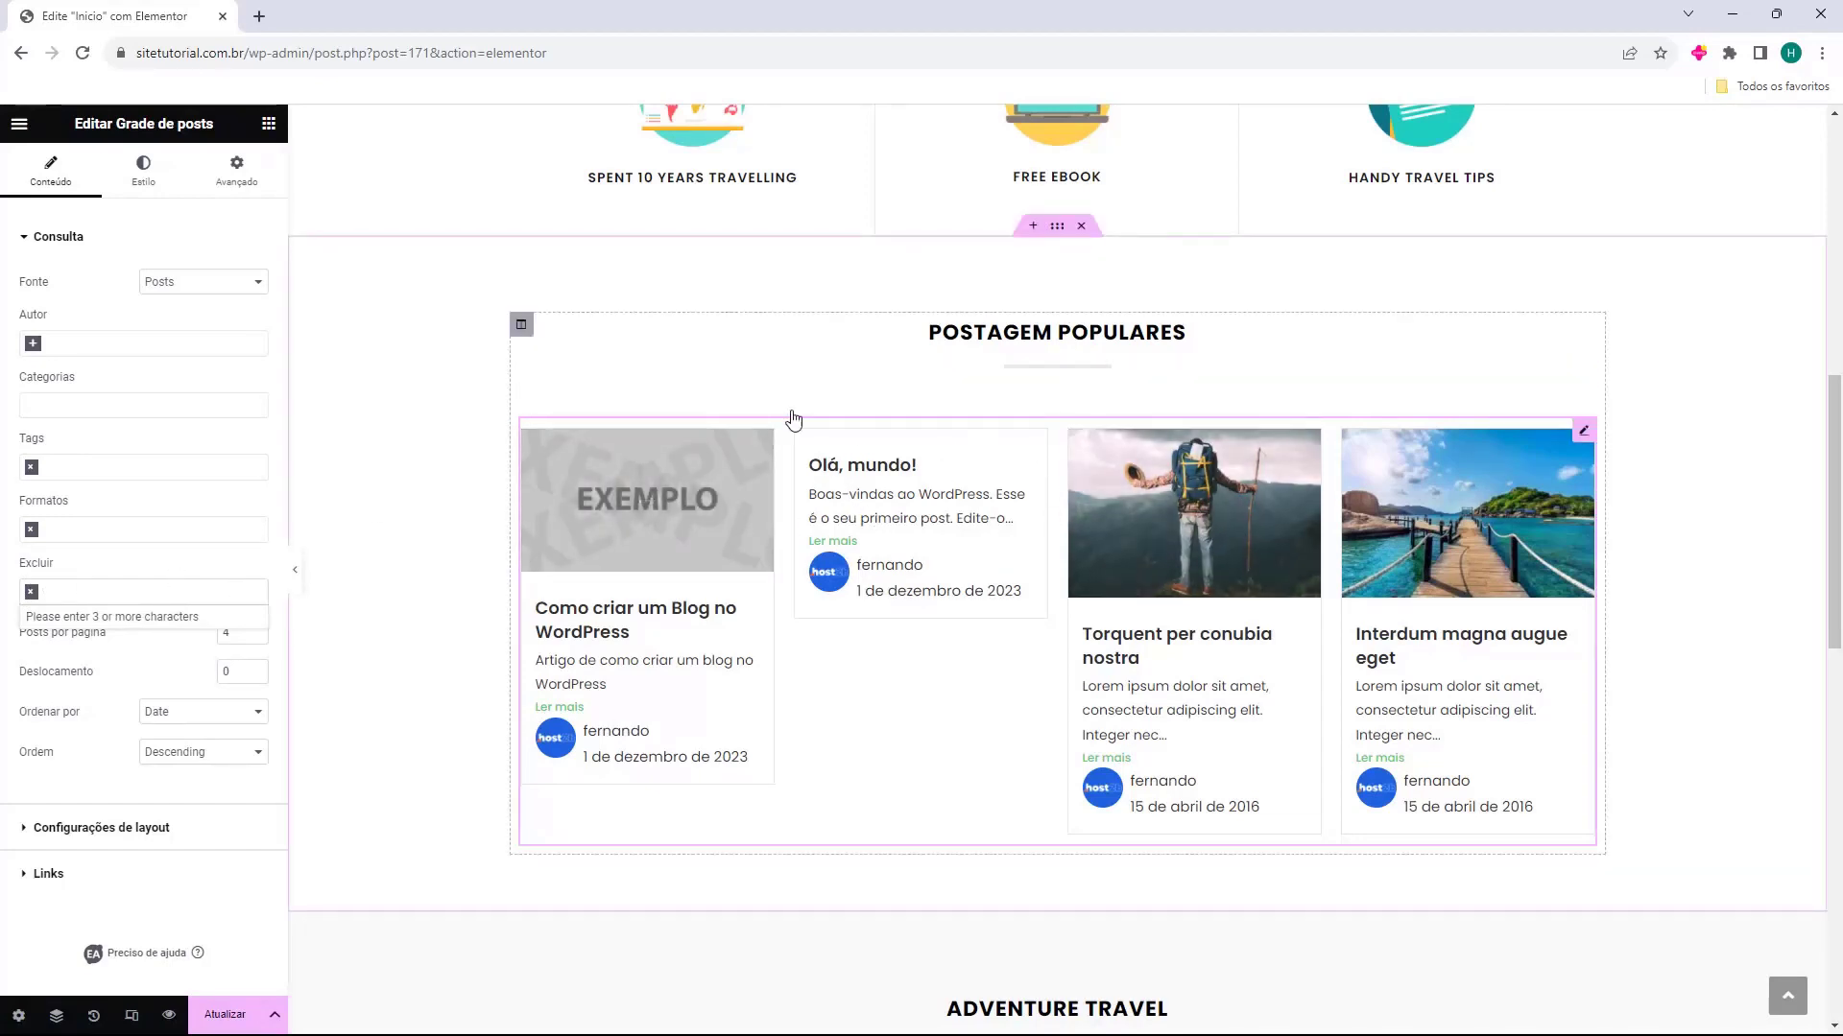
type("olá")
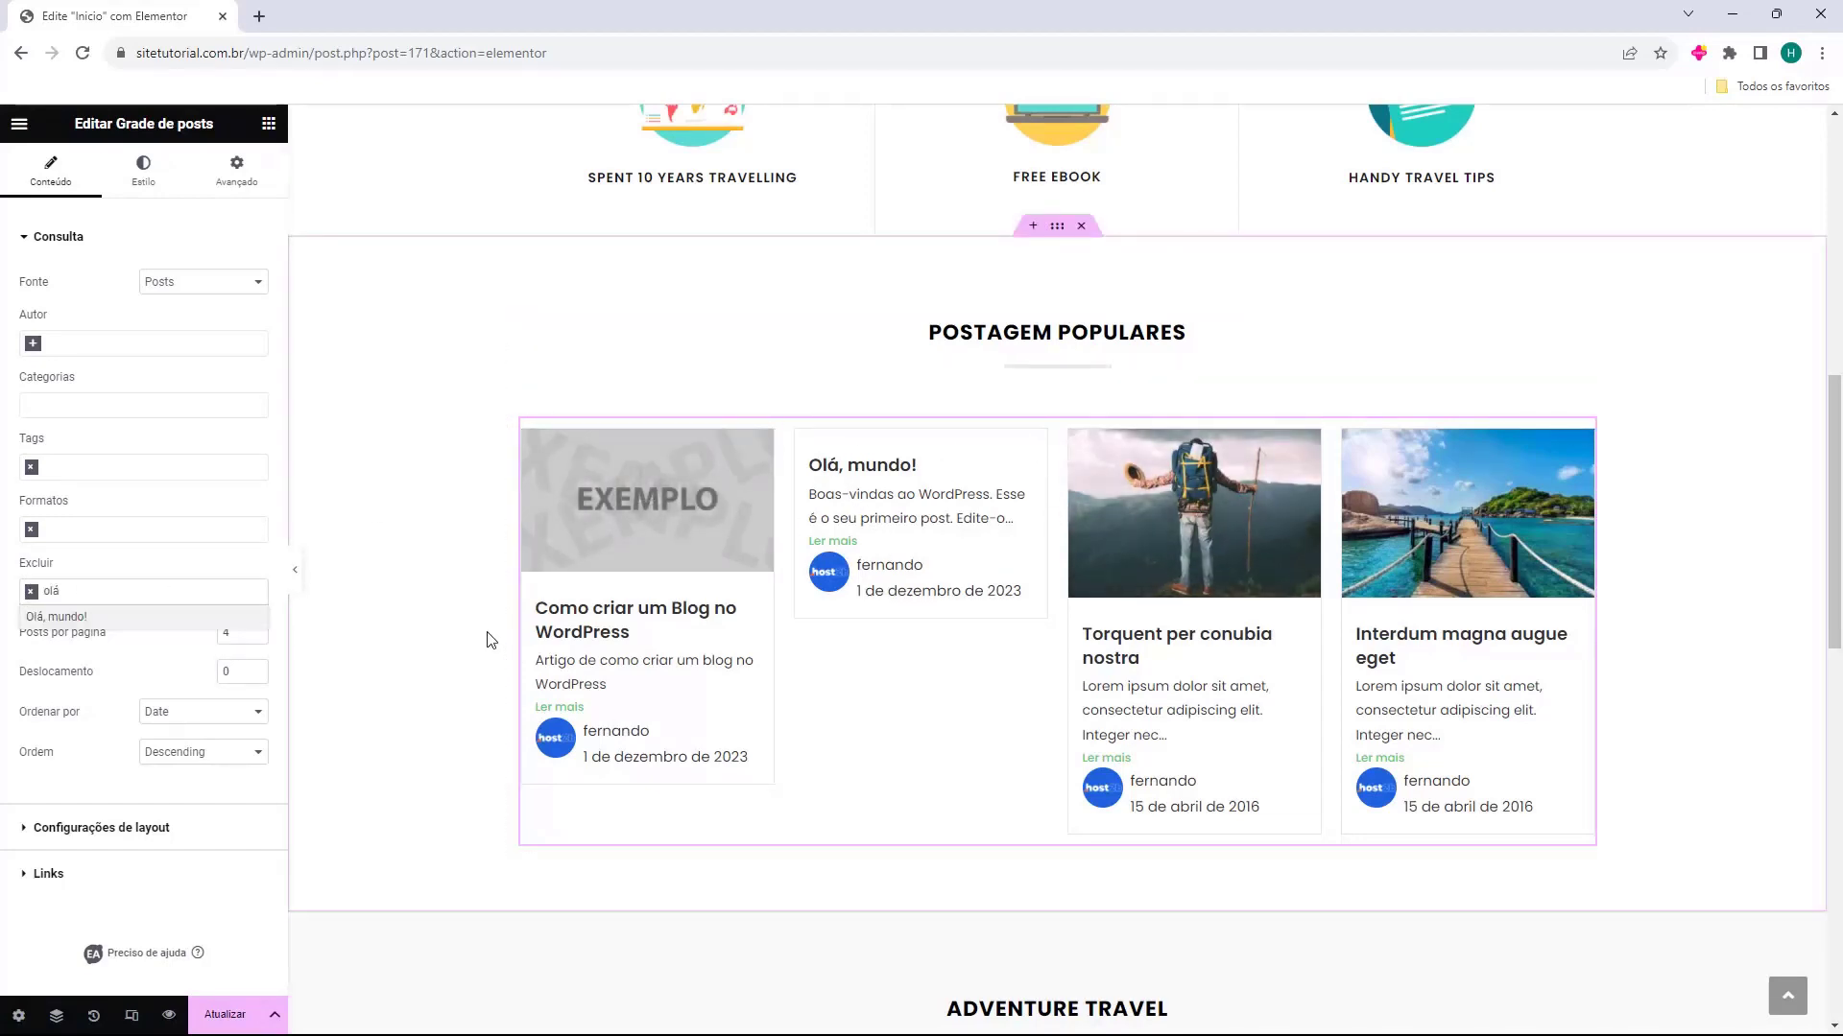
left_click(94, 621)
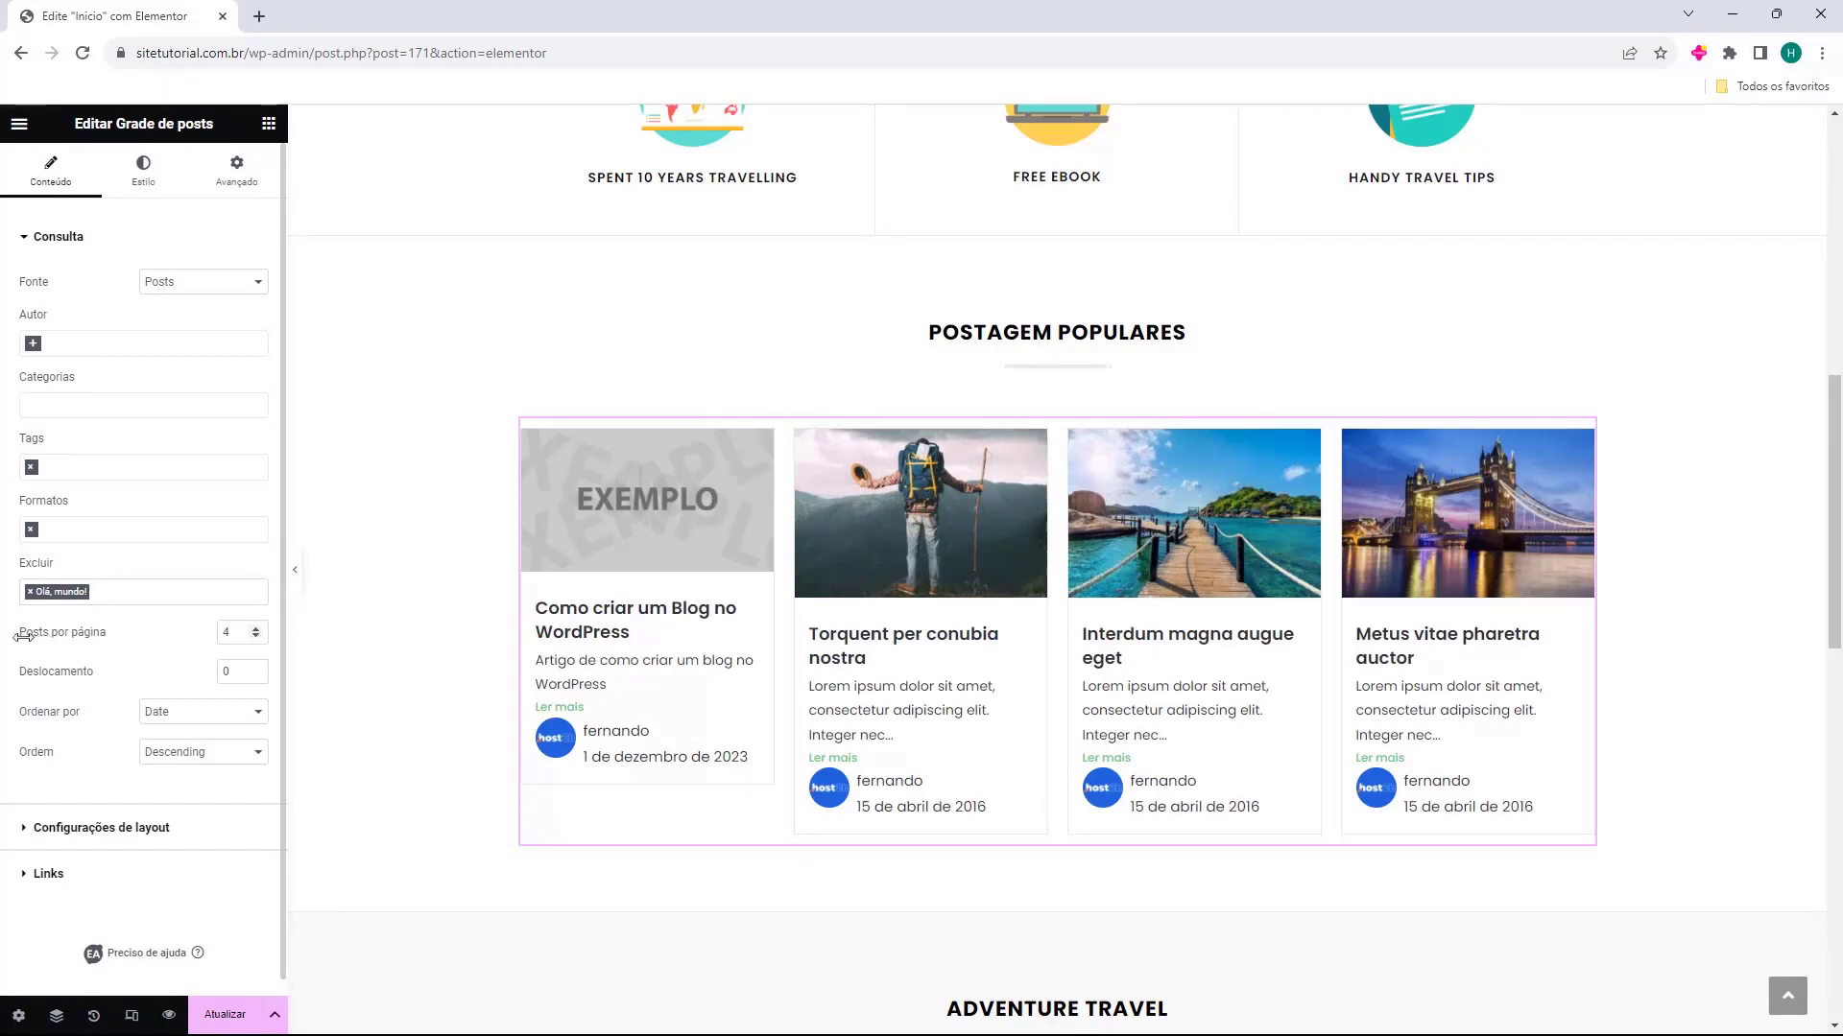
Try different numbers of posts per page in the post grid and set it to 5
left_click(256, 631)
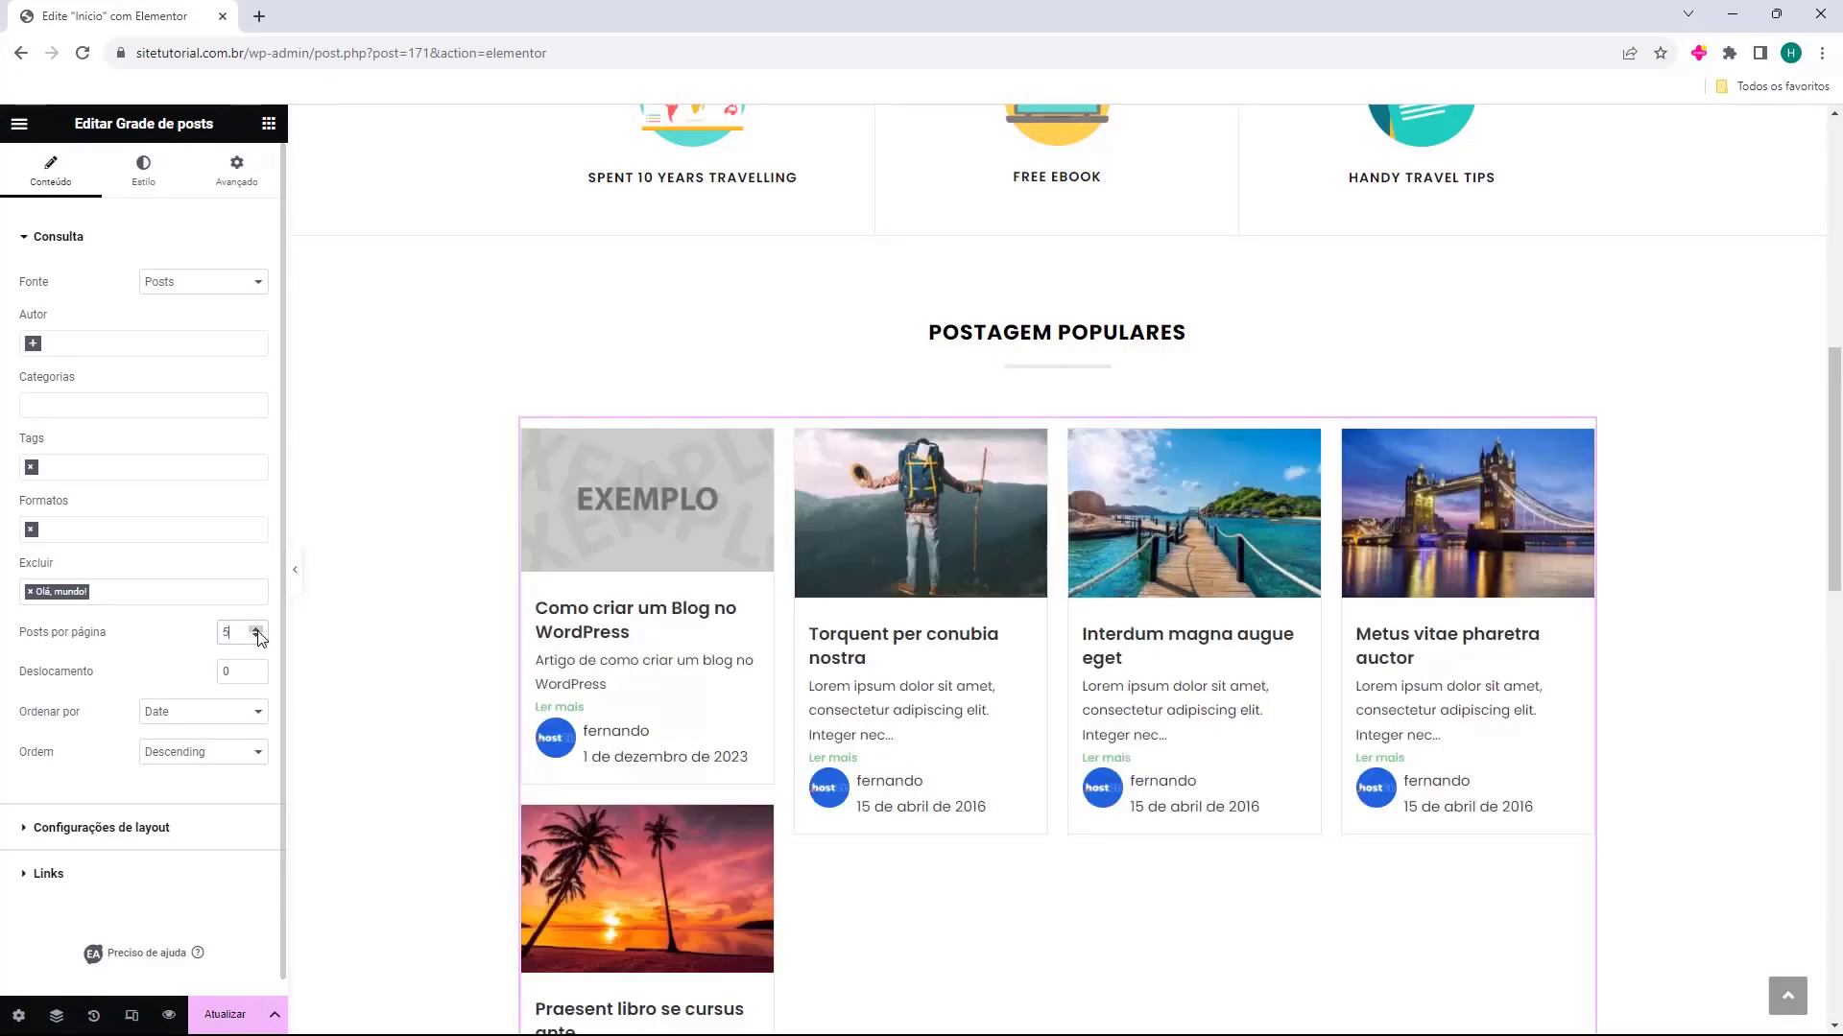
left_click(256, 637)
left_click(256, 632)
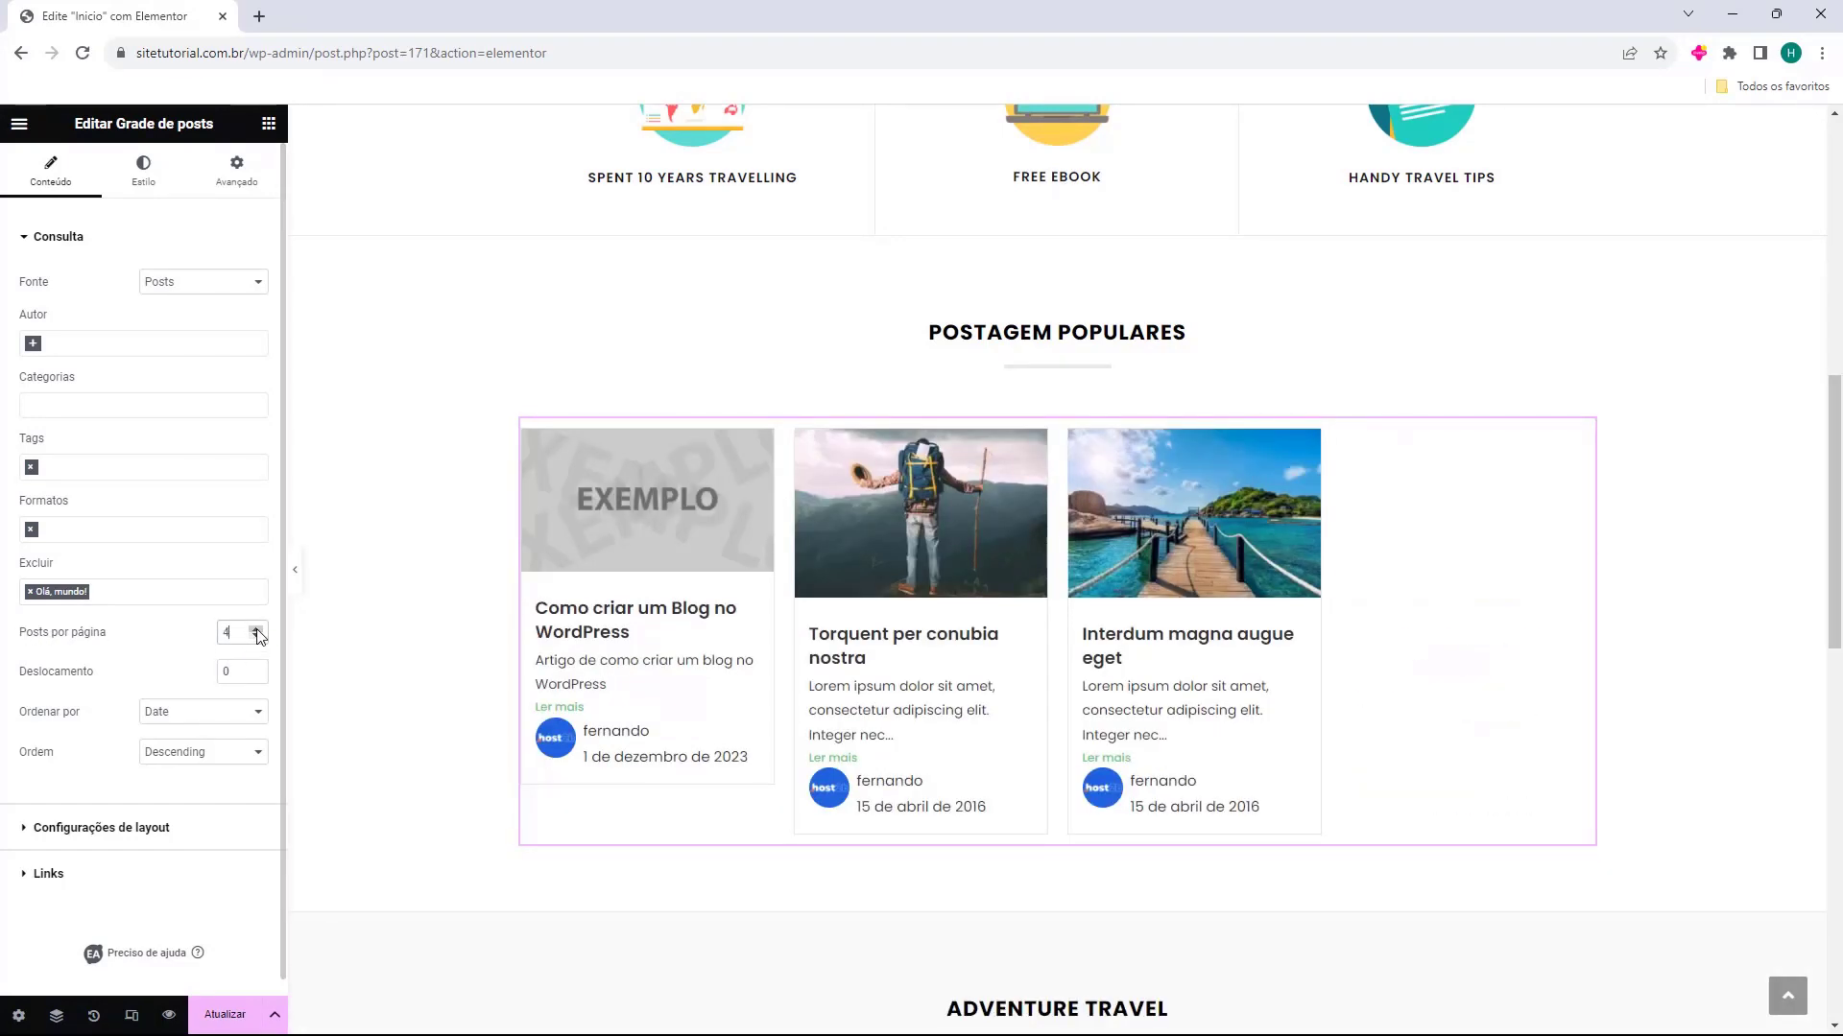
left_click(256, 630)
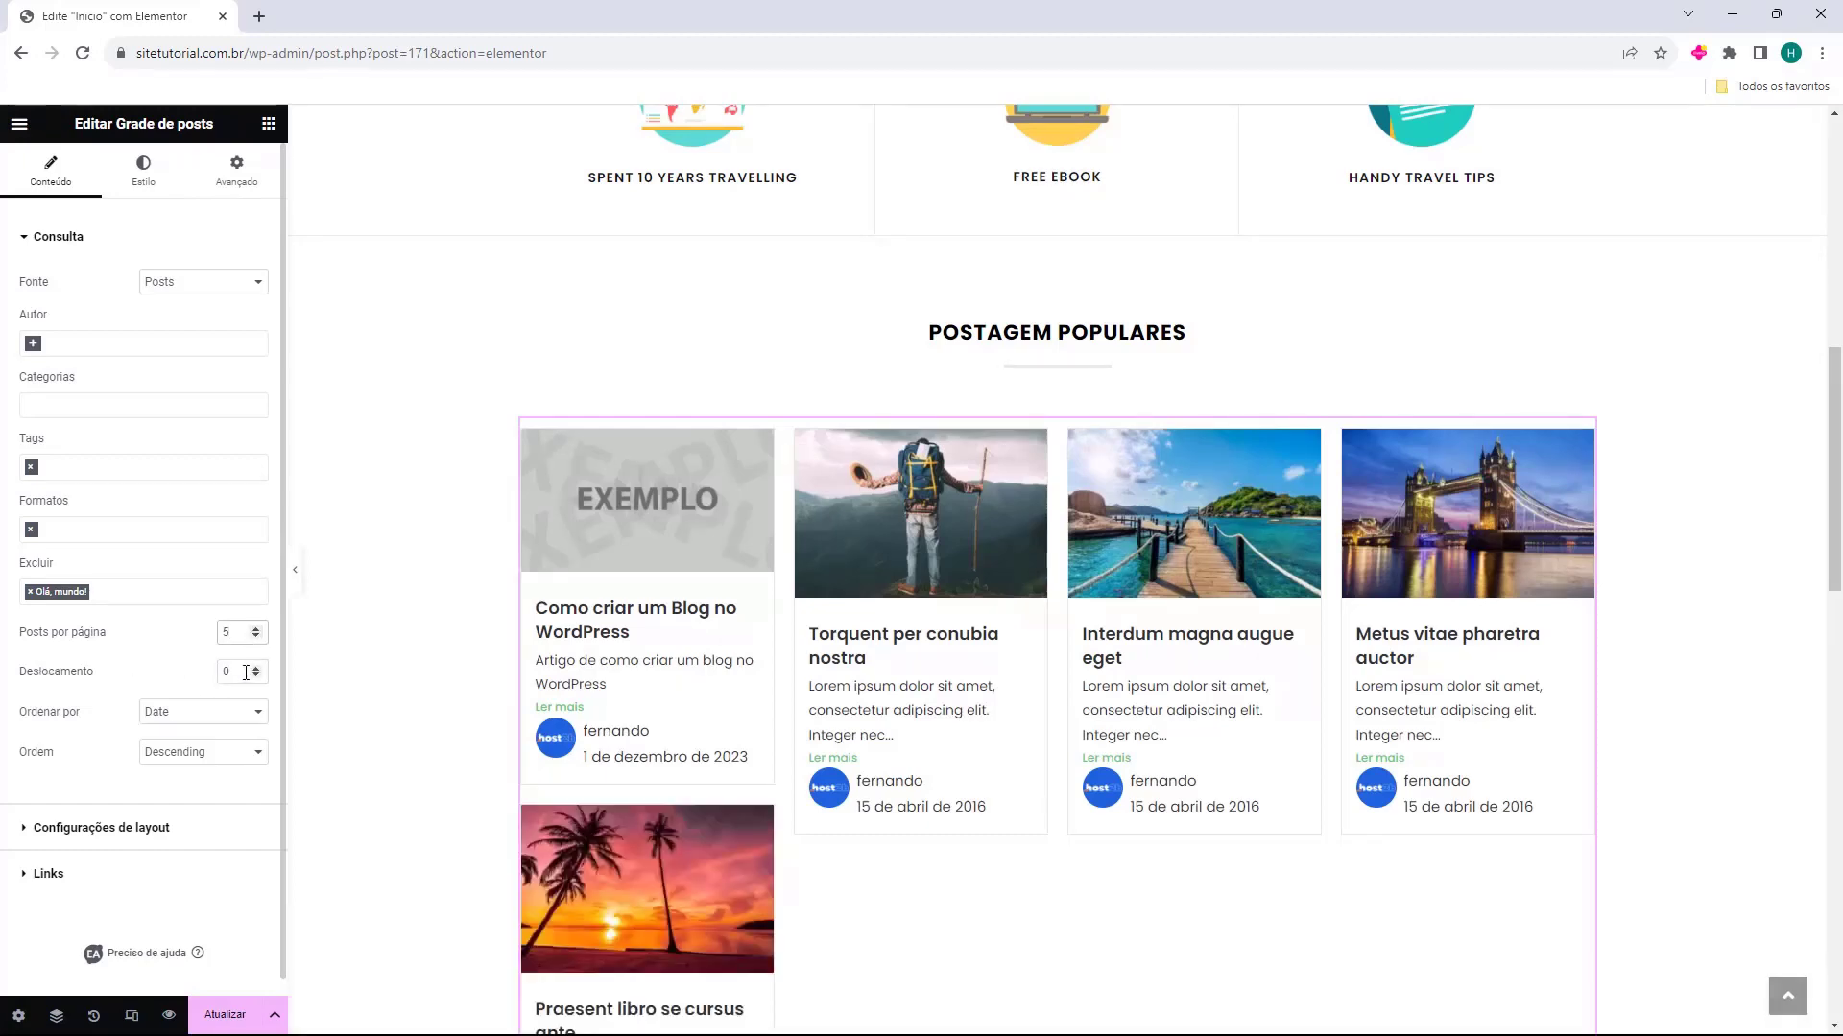
Try an offset of 2 for the post grid and return it to 0
left_click(256, 669)
left_click(257, 668)
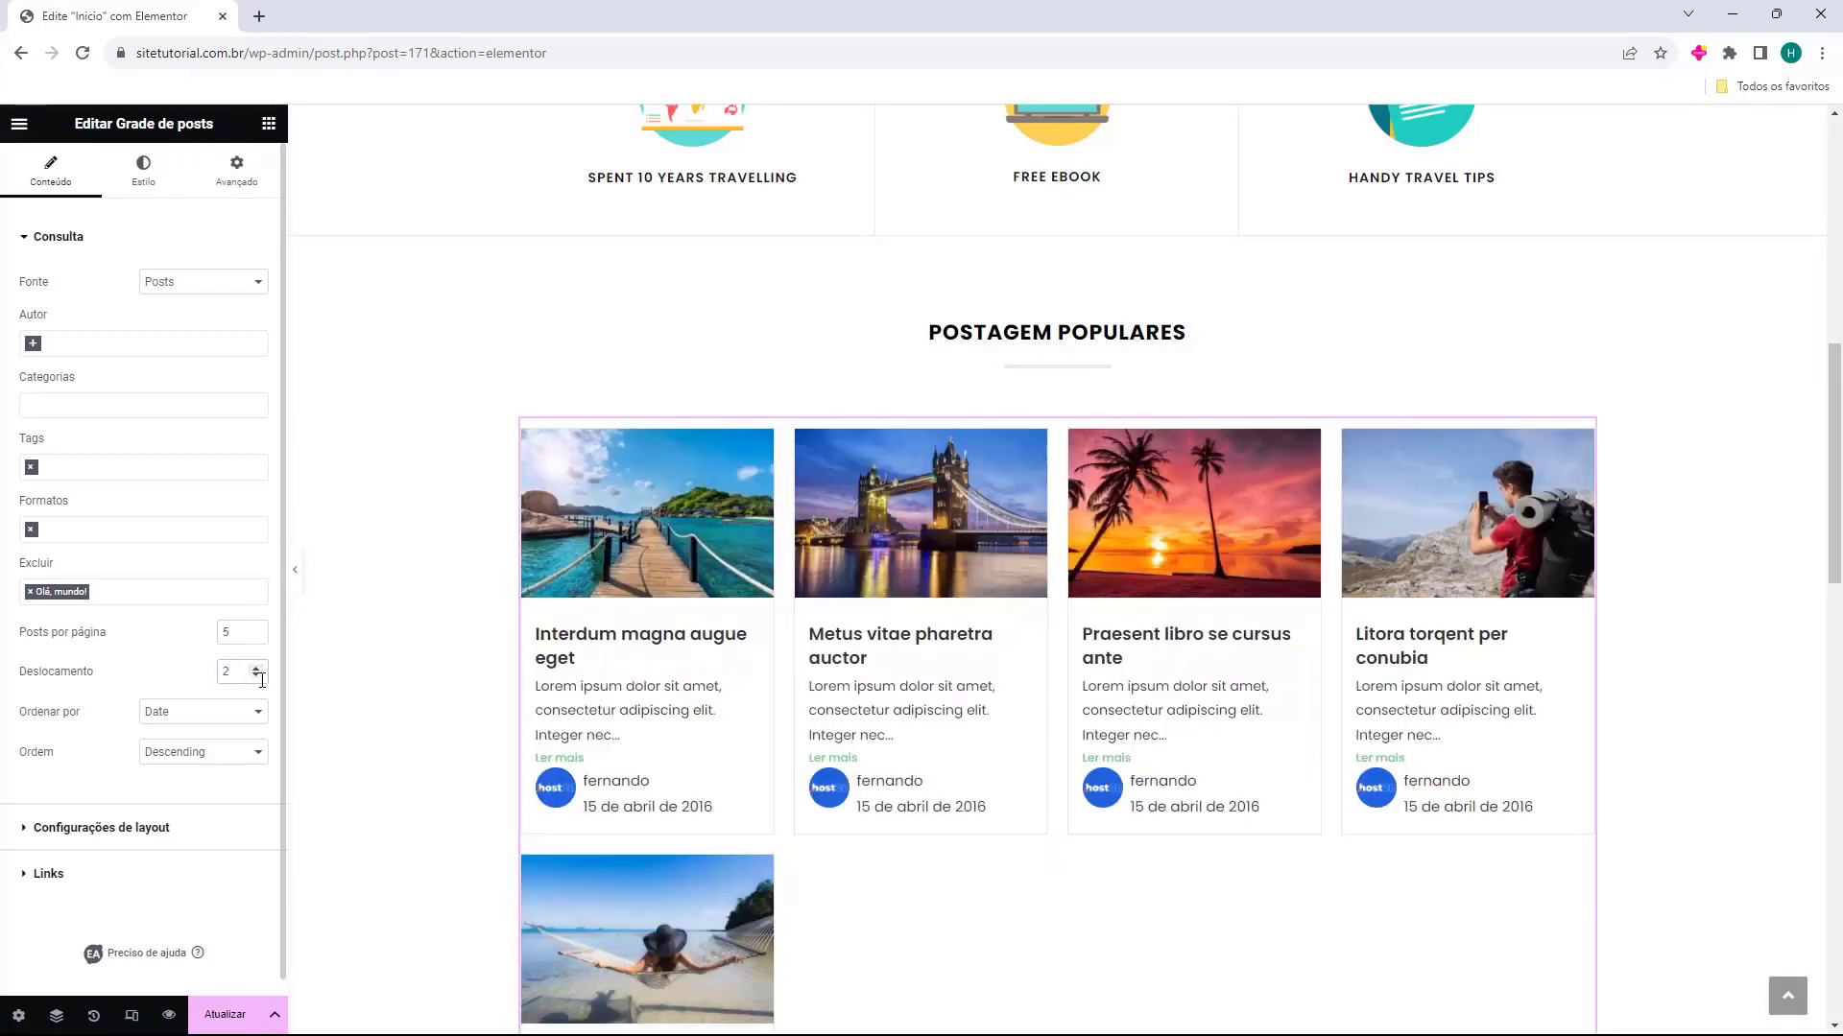
left_click(258, 677)
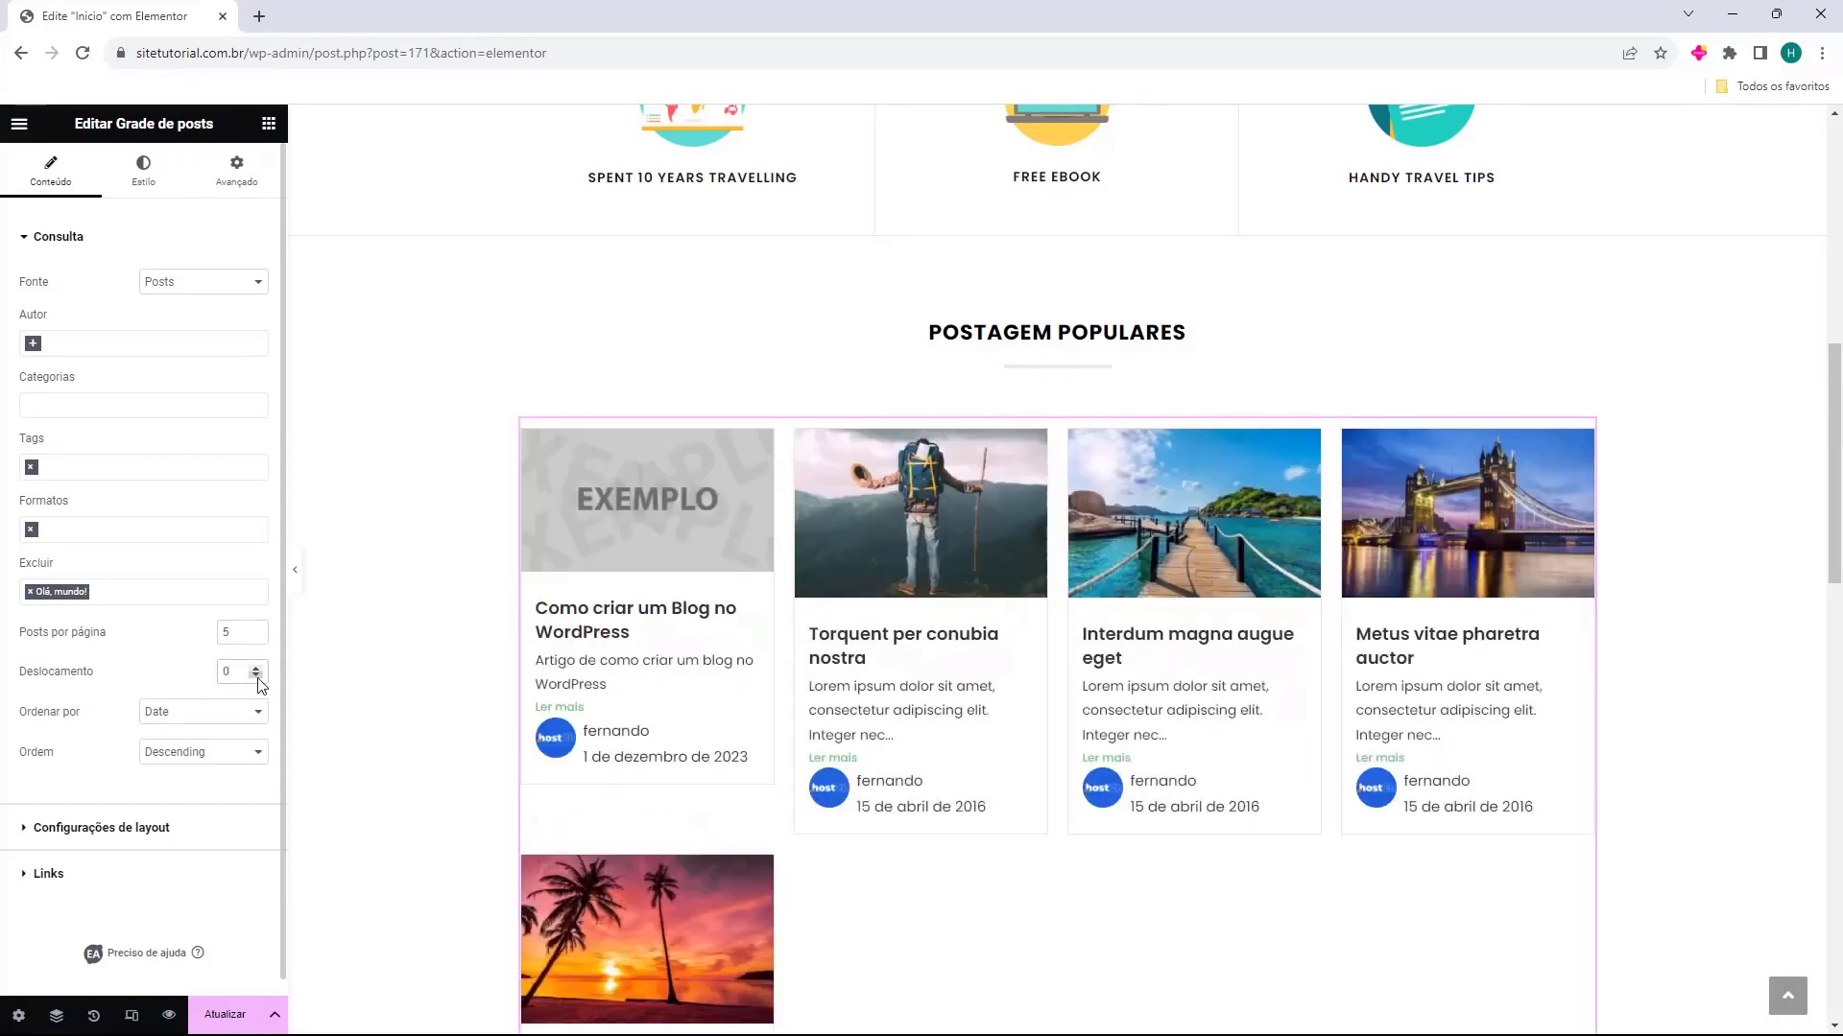
Open the choices for what the post grid is ordered by
left_click(154, 722)
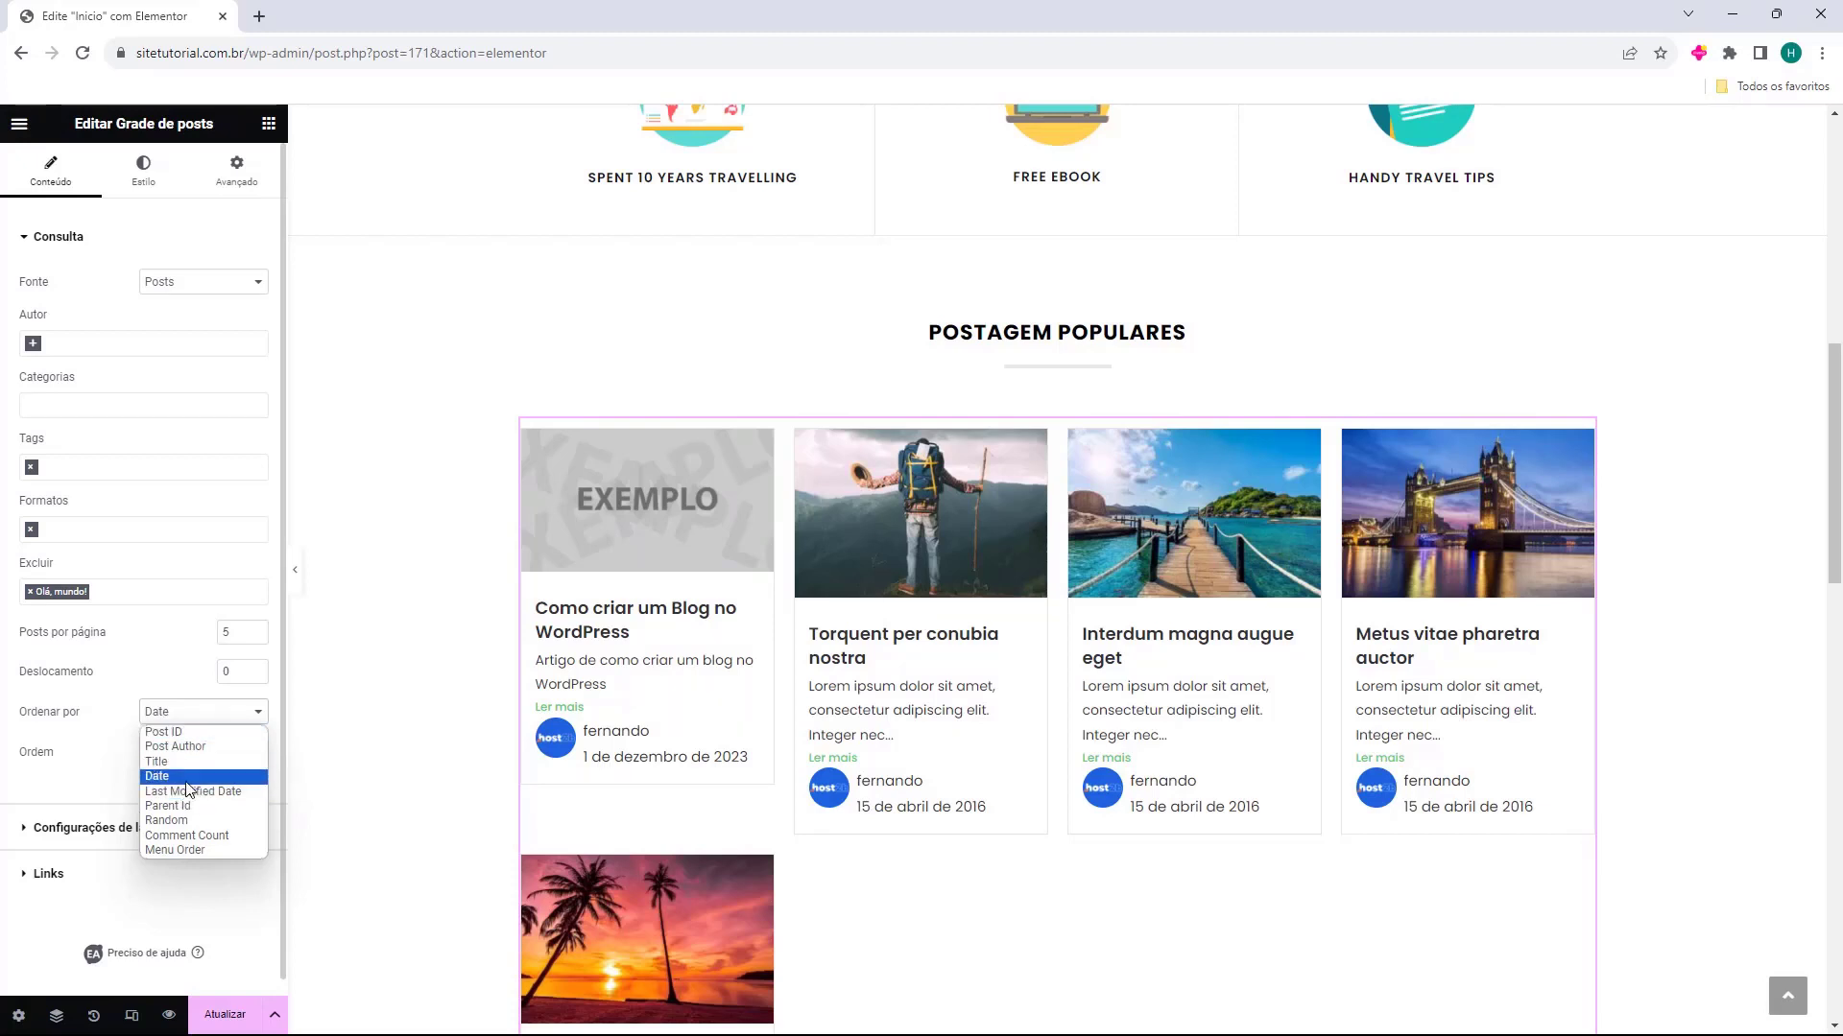
Order the post grid by Comment Count, after trying the Random and Last Modified Date orderings
left_click(217, 836)
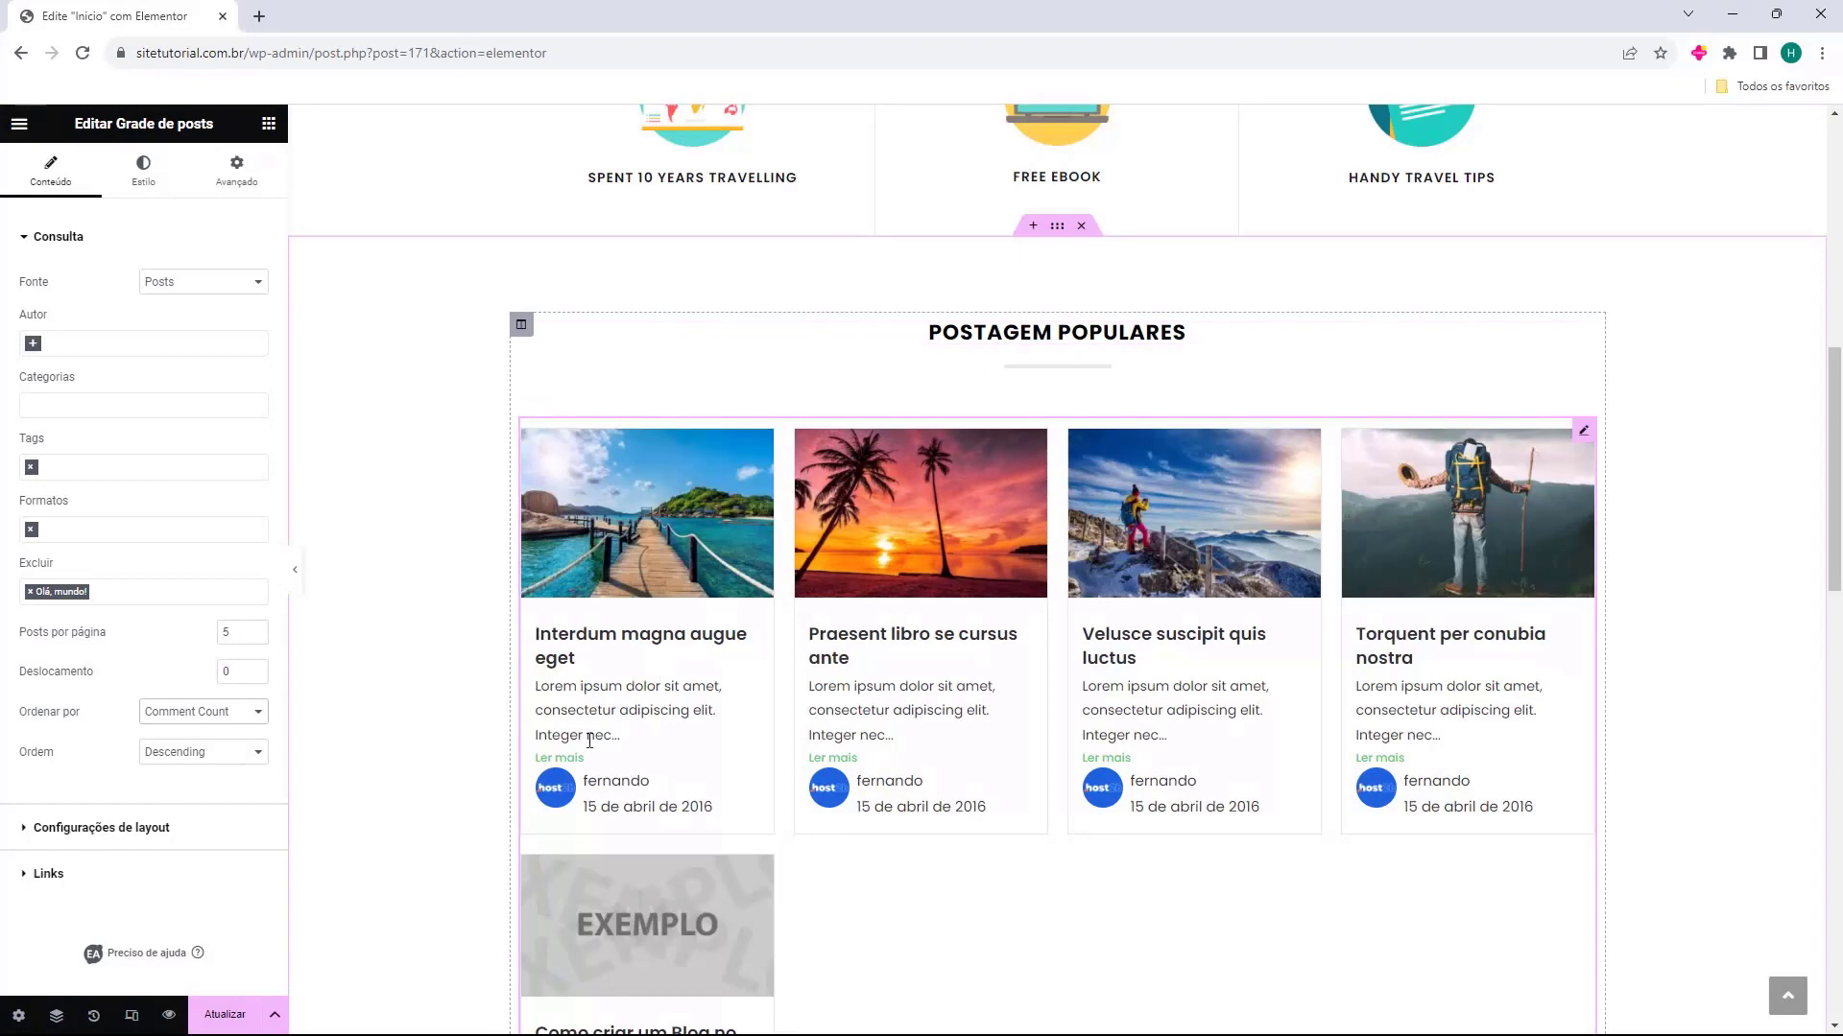
left_click(235, 714)
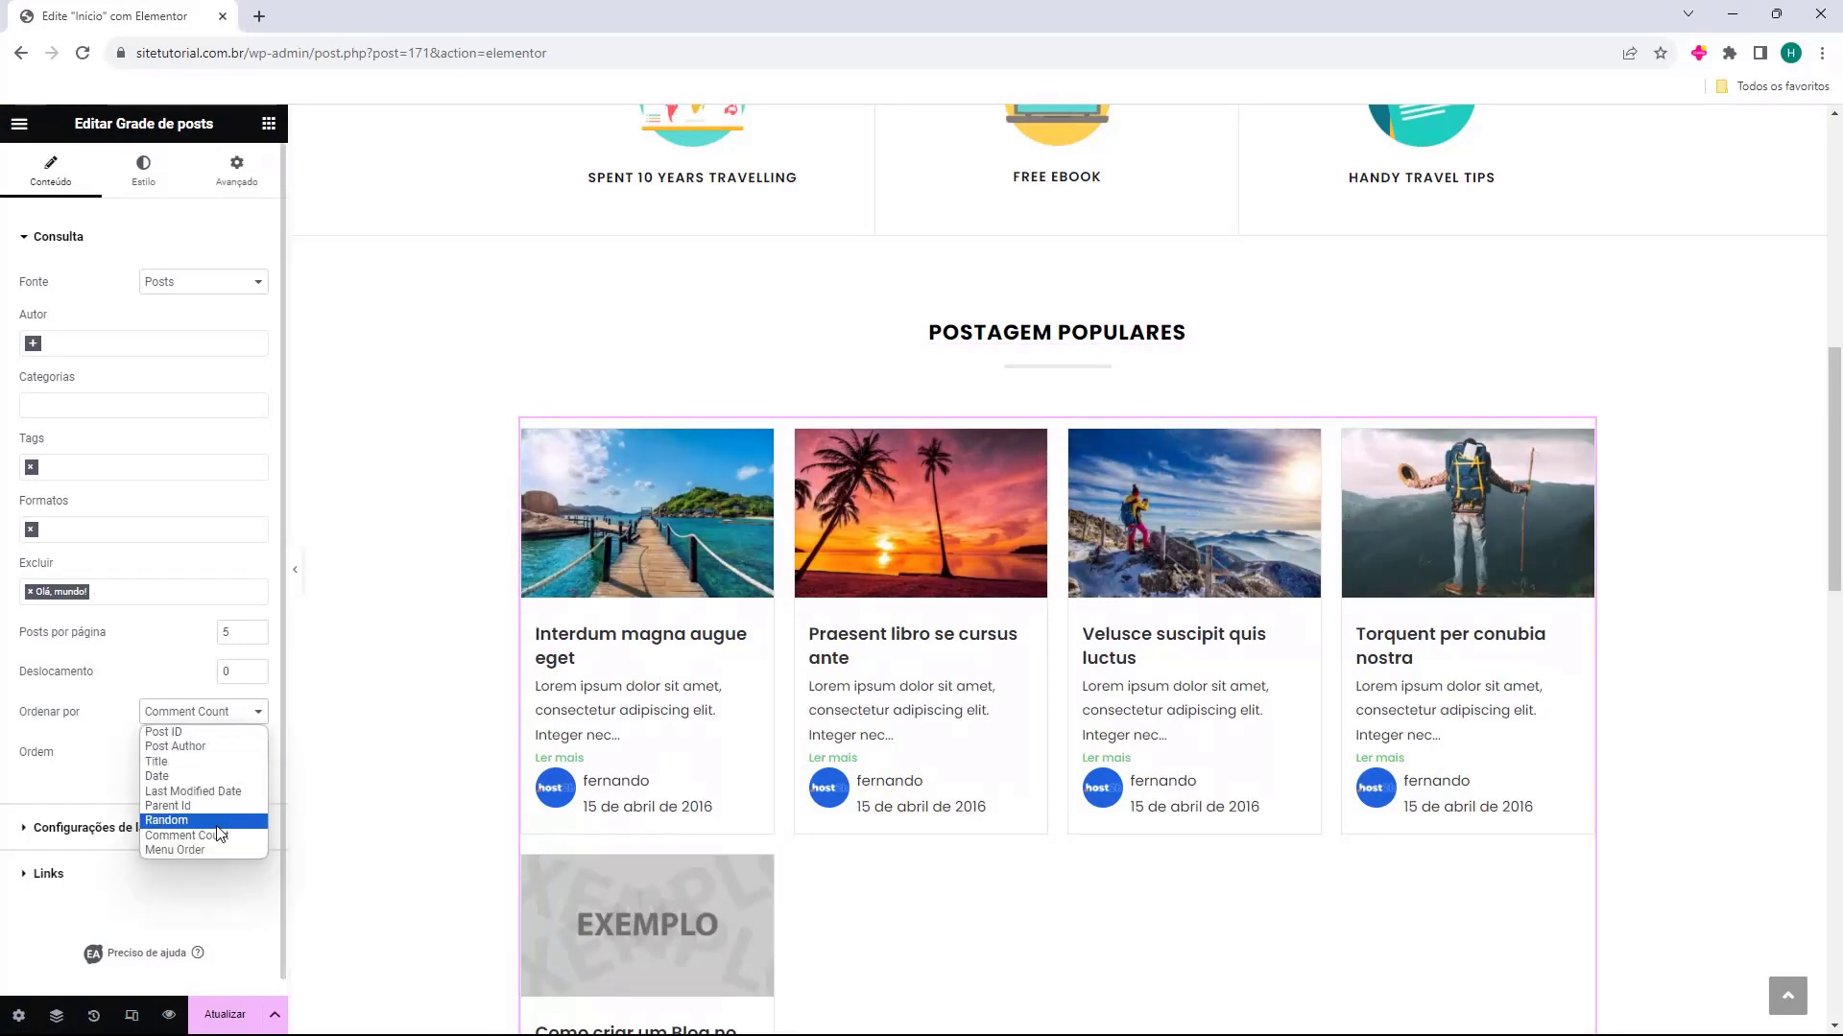
left_click(220, 822)
left_click(242, 677)
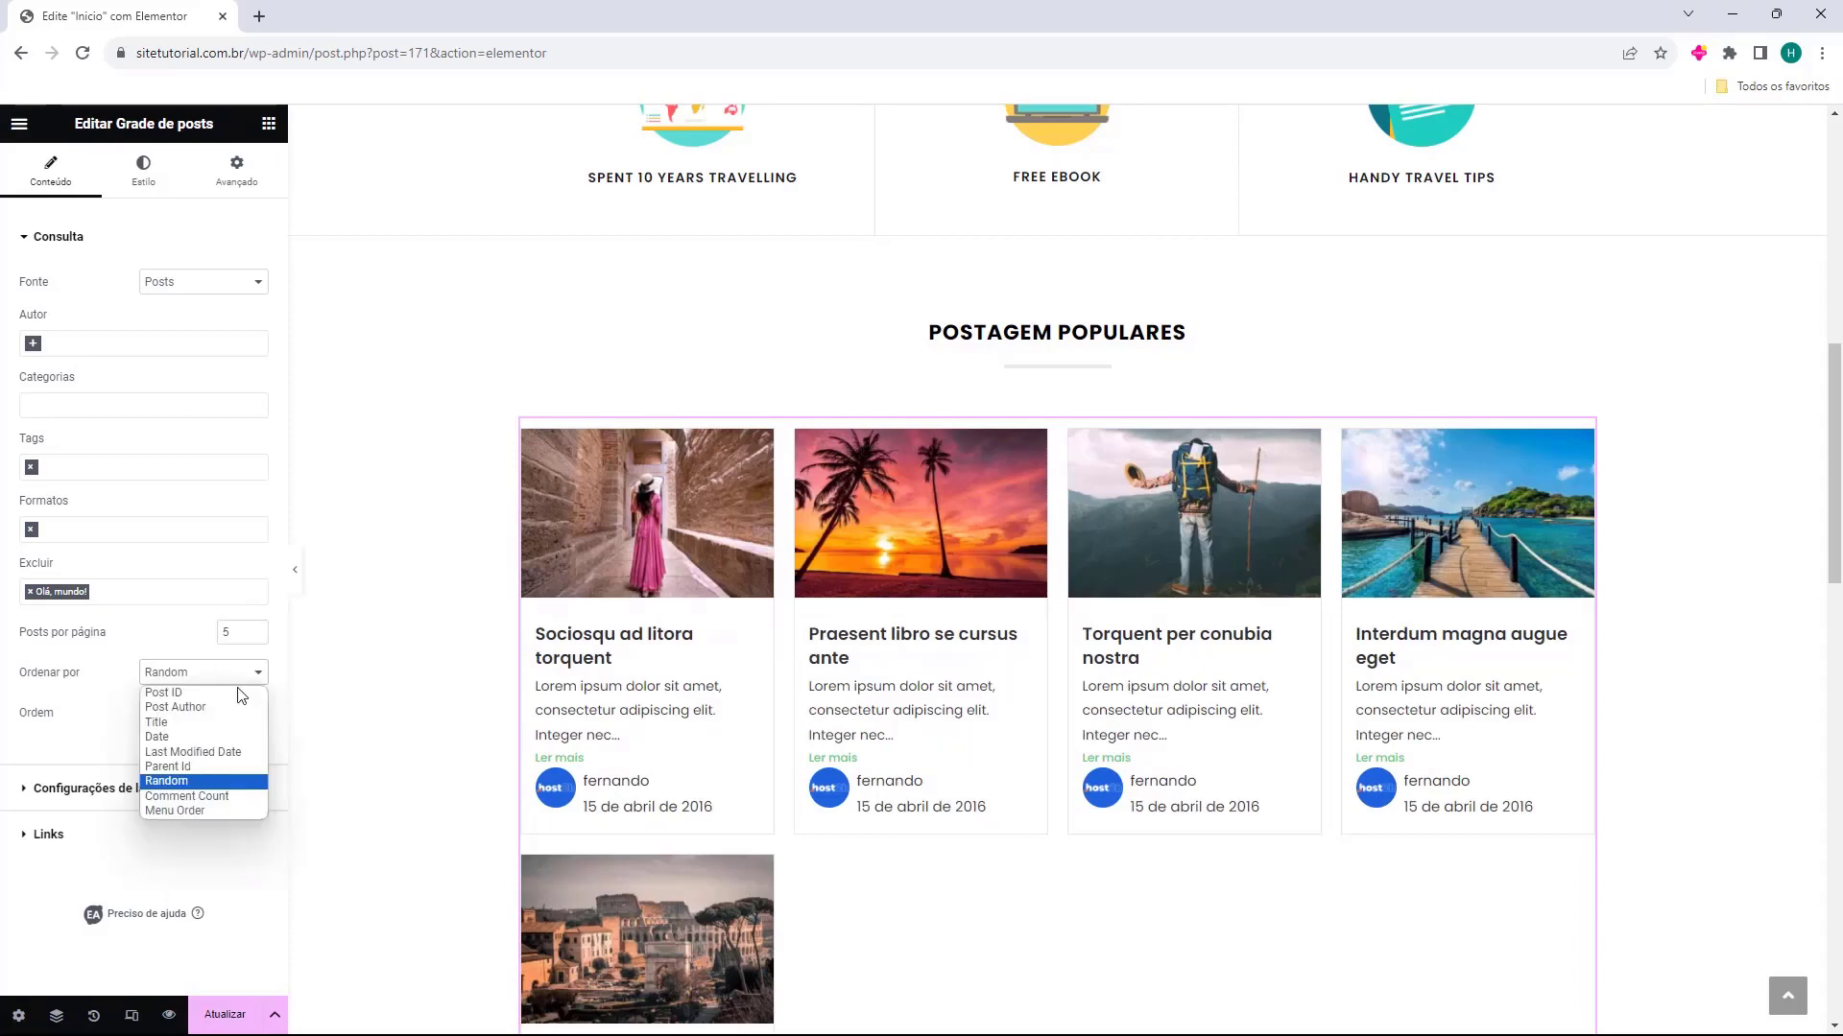
left_click(234, 755)
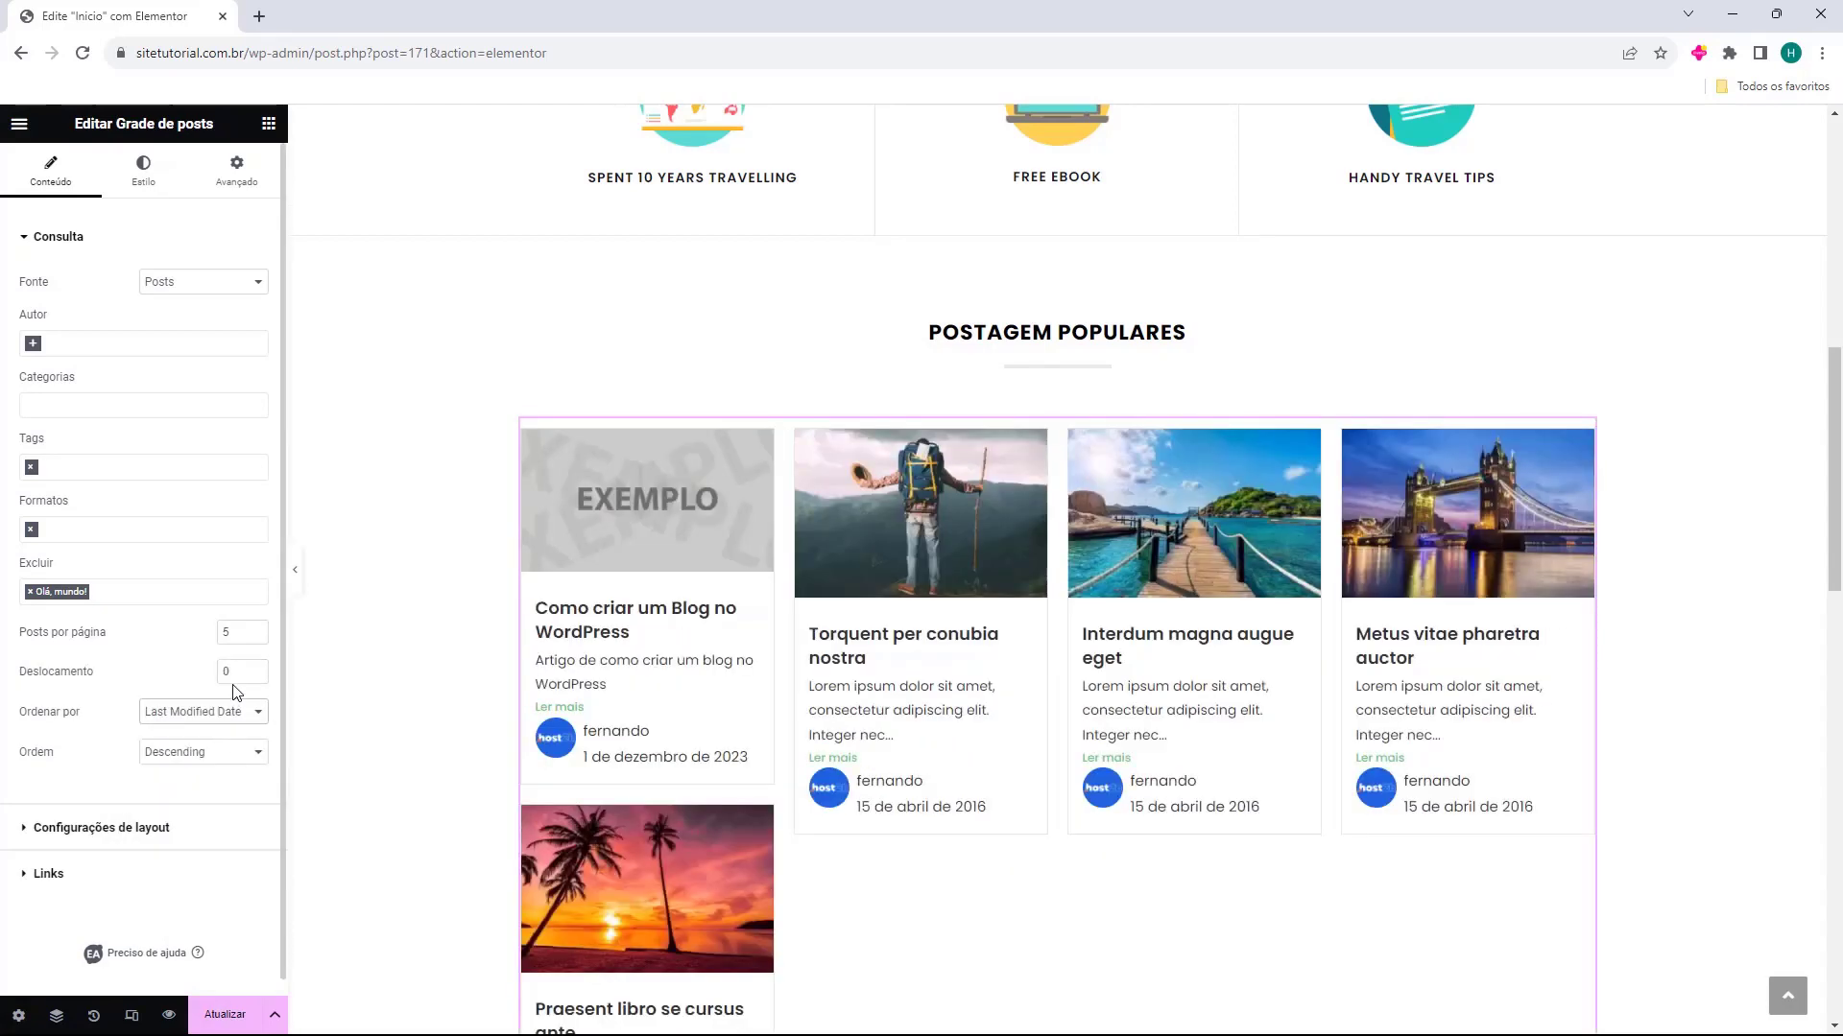
left_click(226, 712)
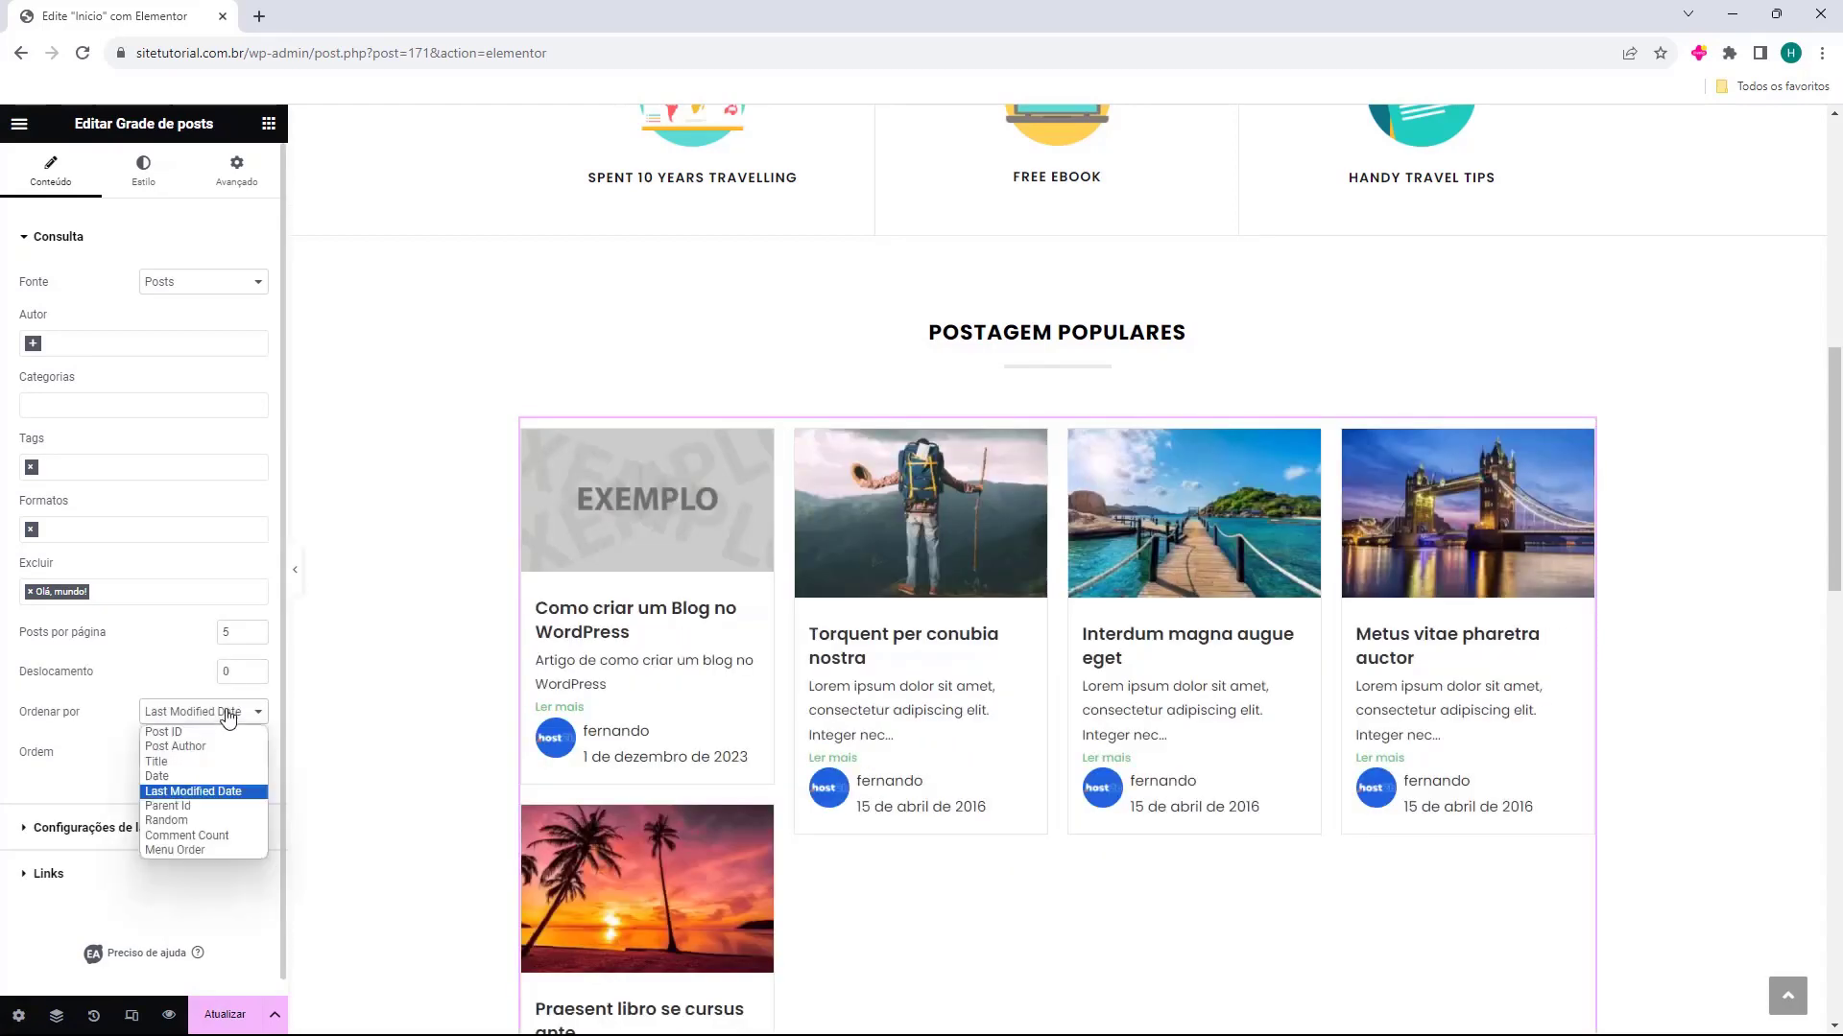
left_click(203, 842)
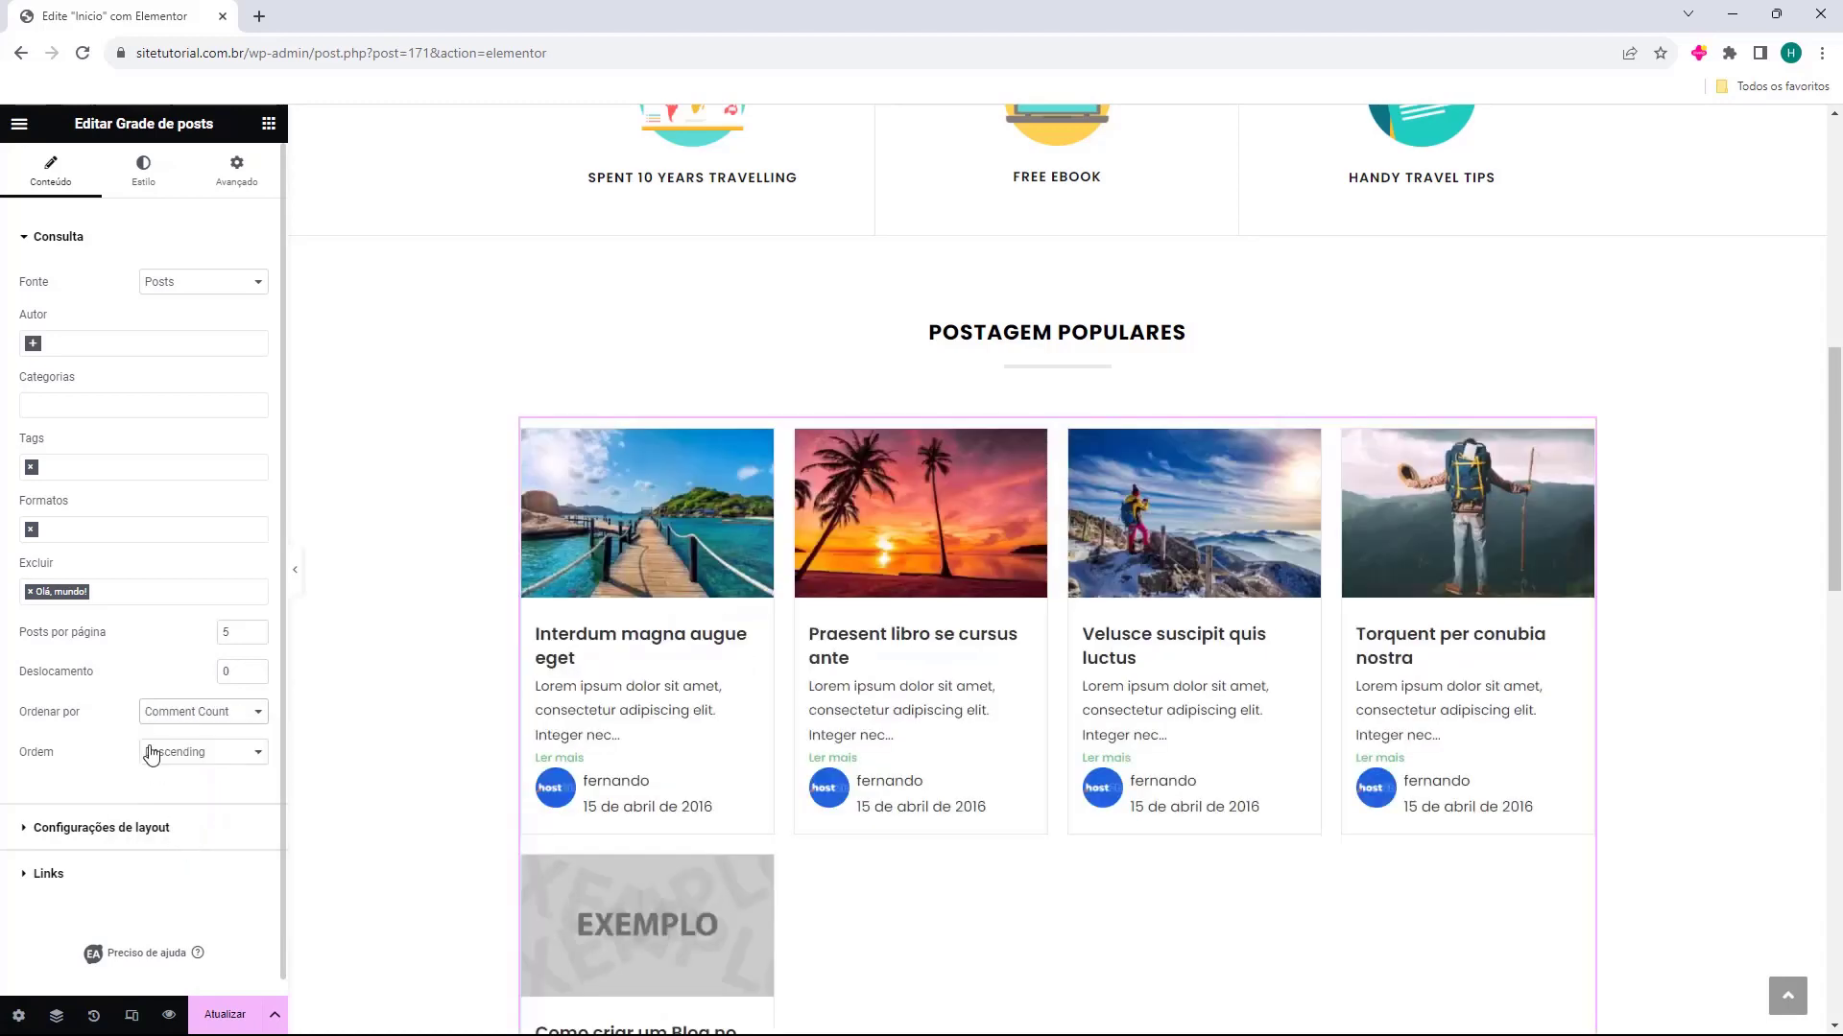
Try the Ascending order for the posts and return it to Descending
scroll(146, 727, "down", 1)
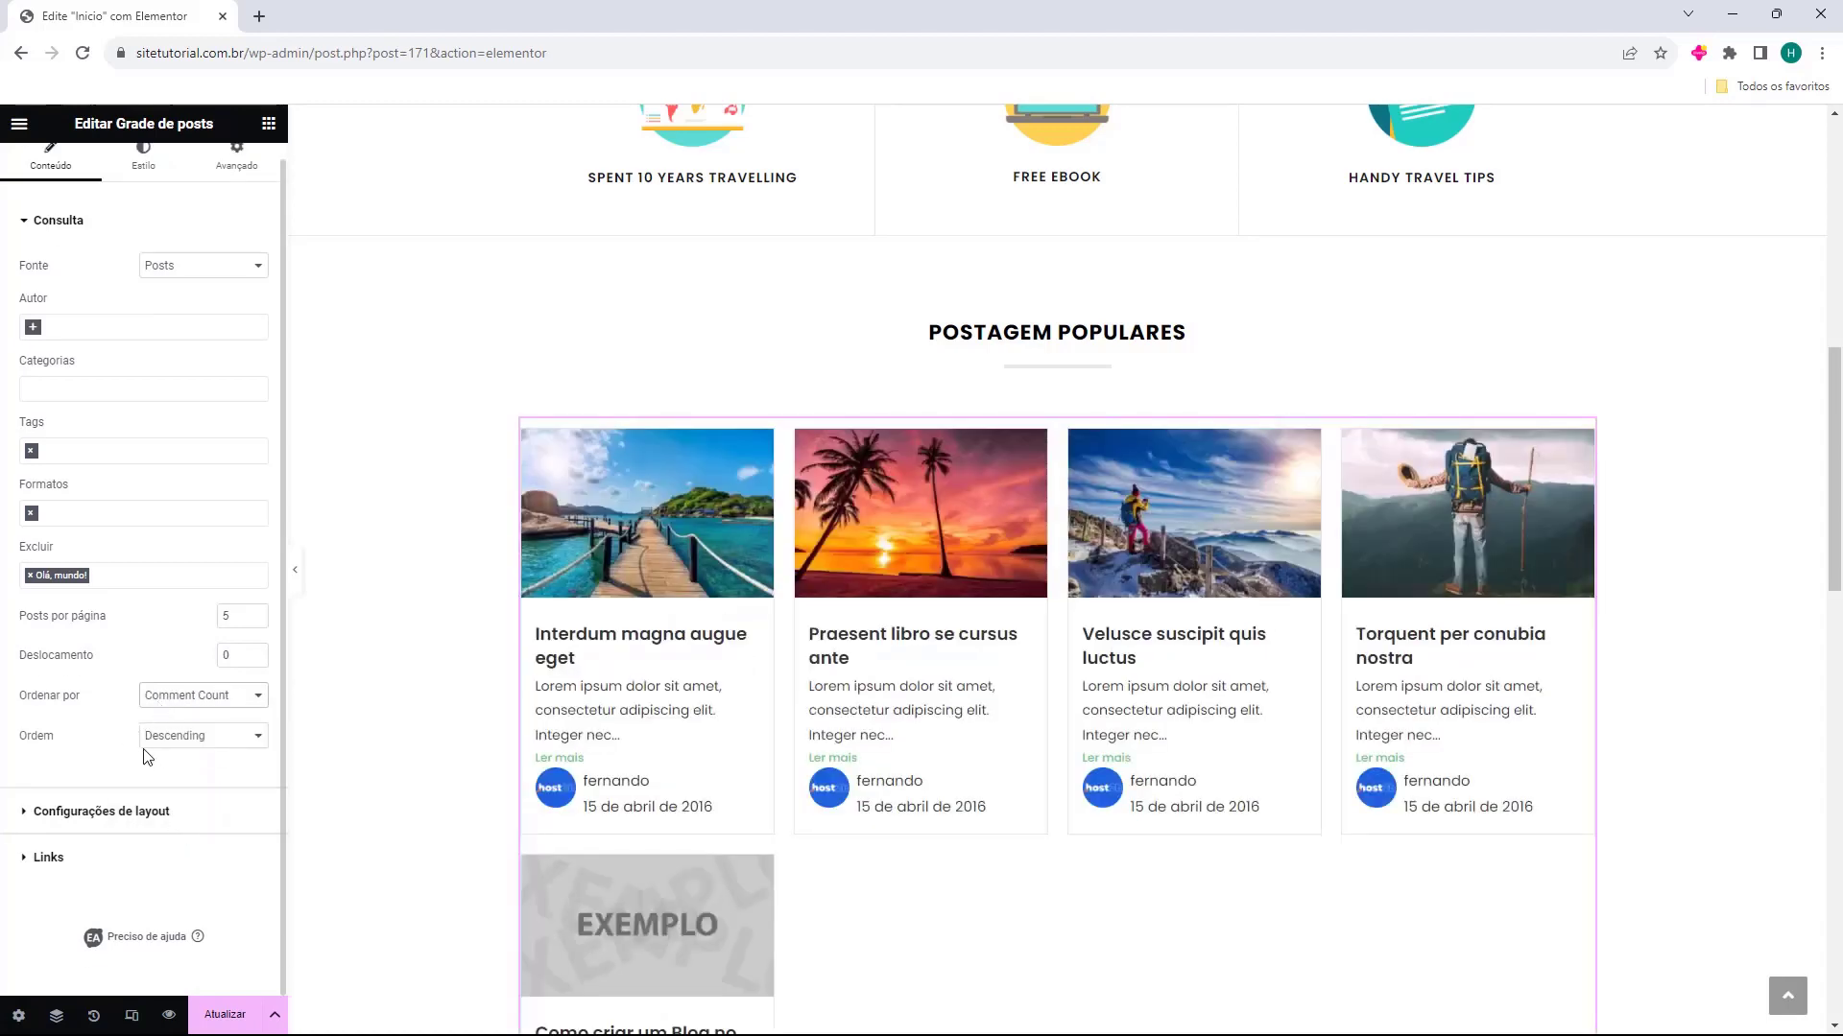
left_click(163, 736)
left_click(204, 756)
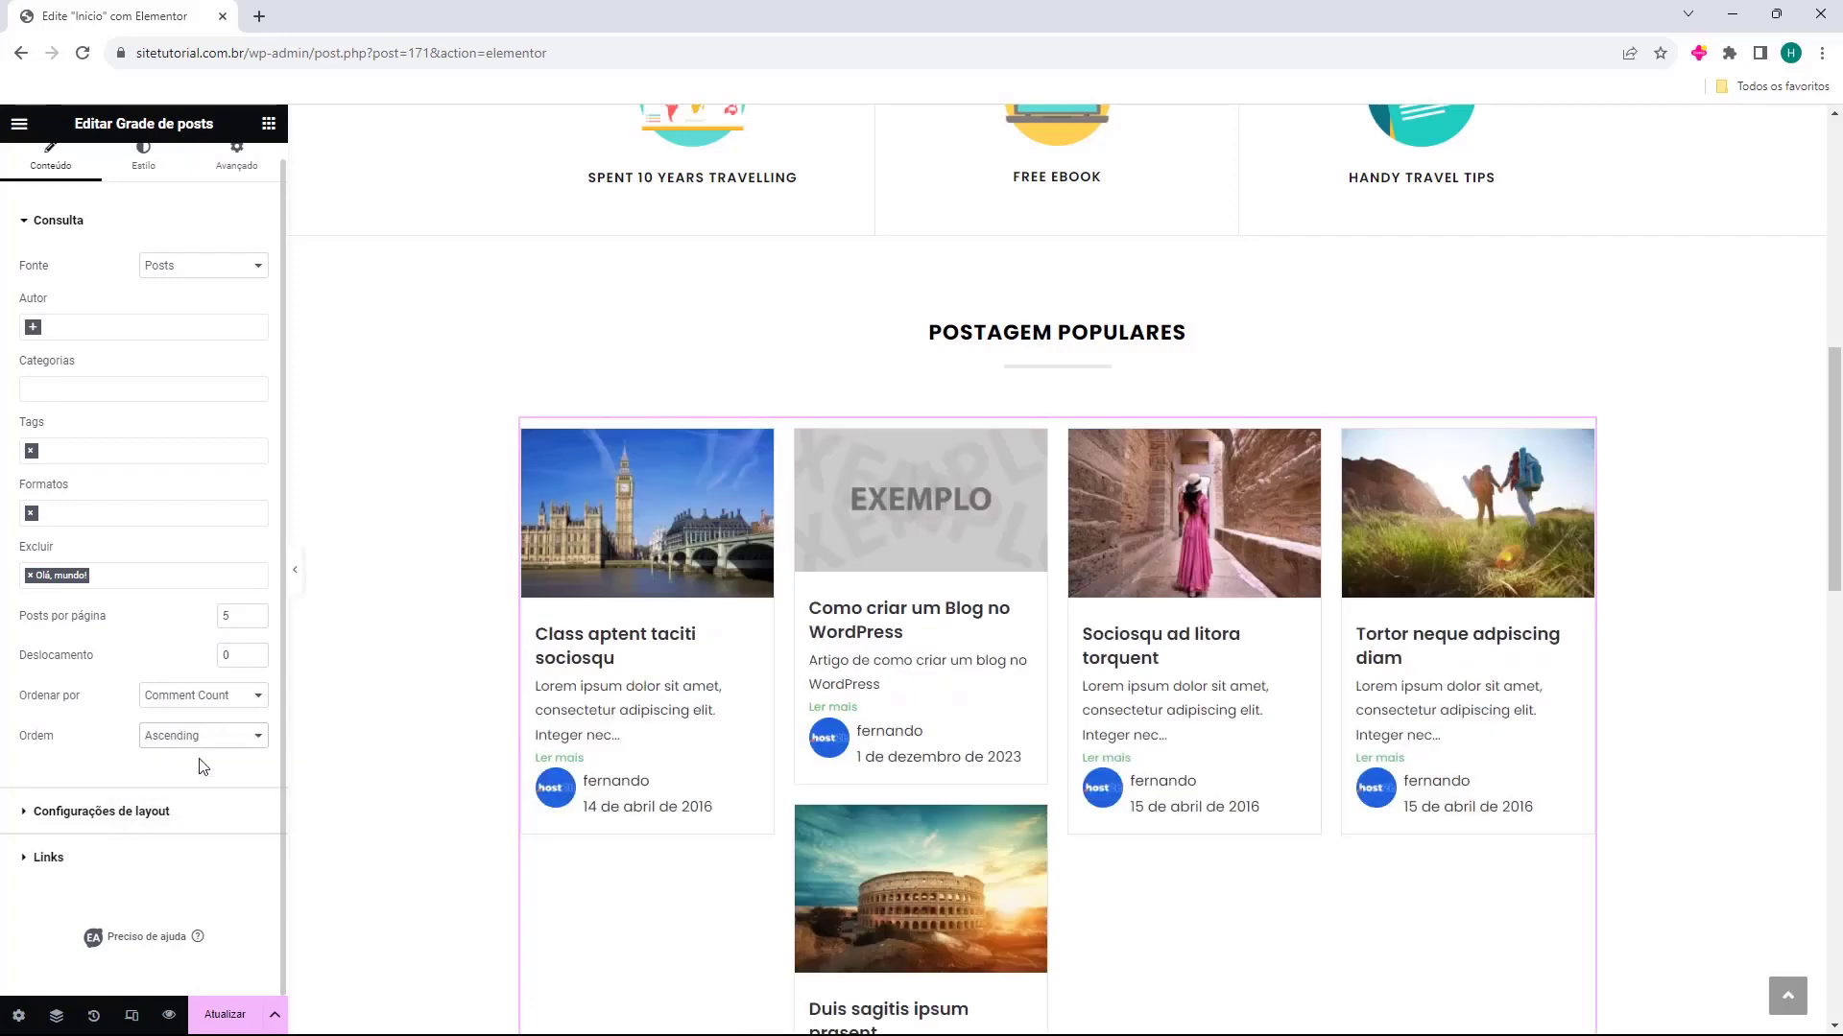
left_click(192, 736)
left_click(168, 772)
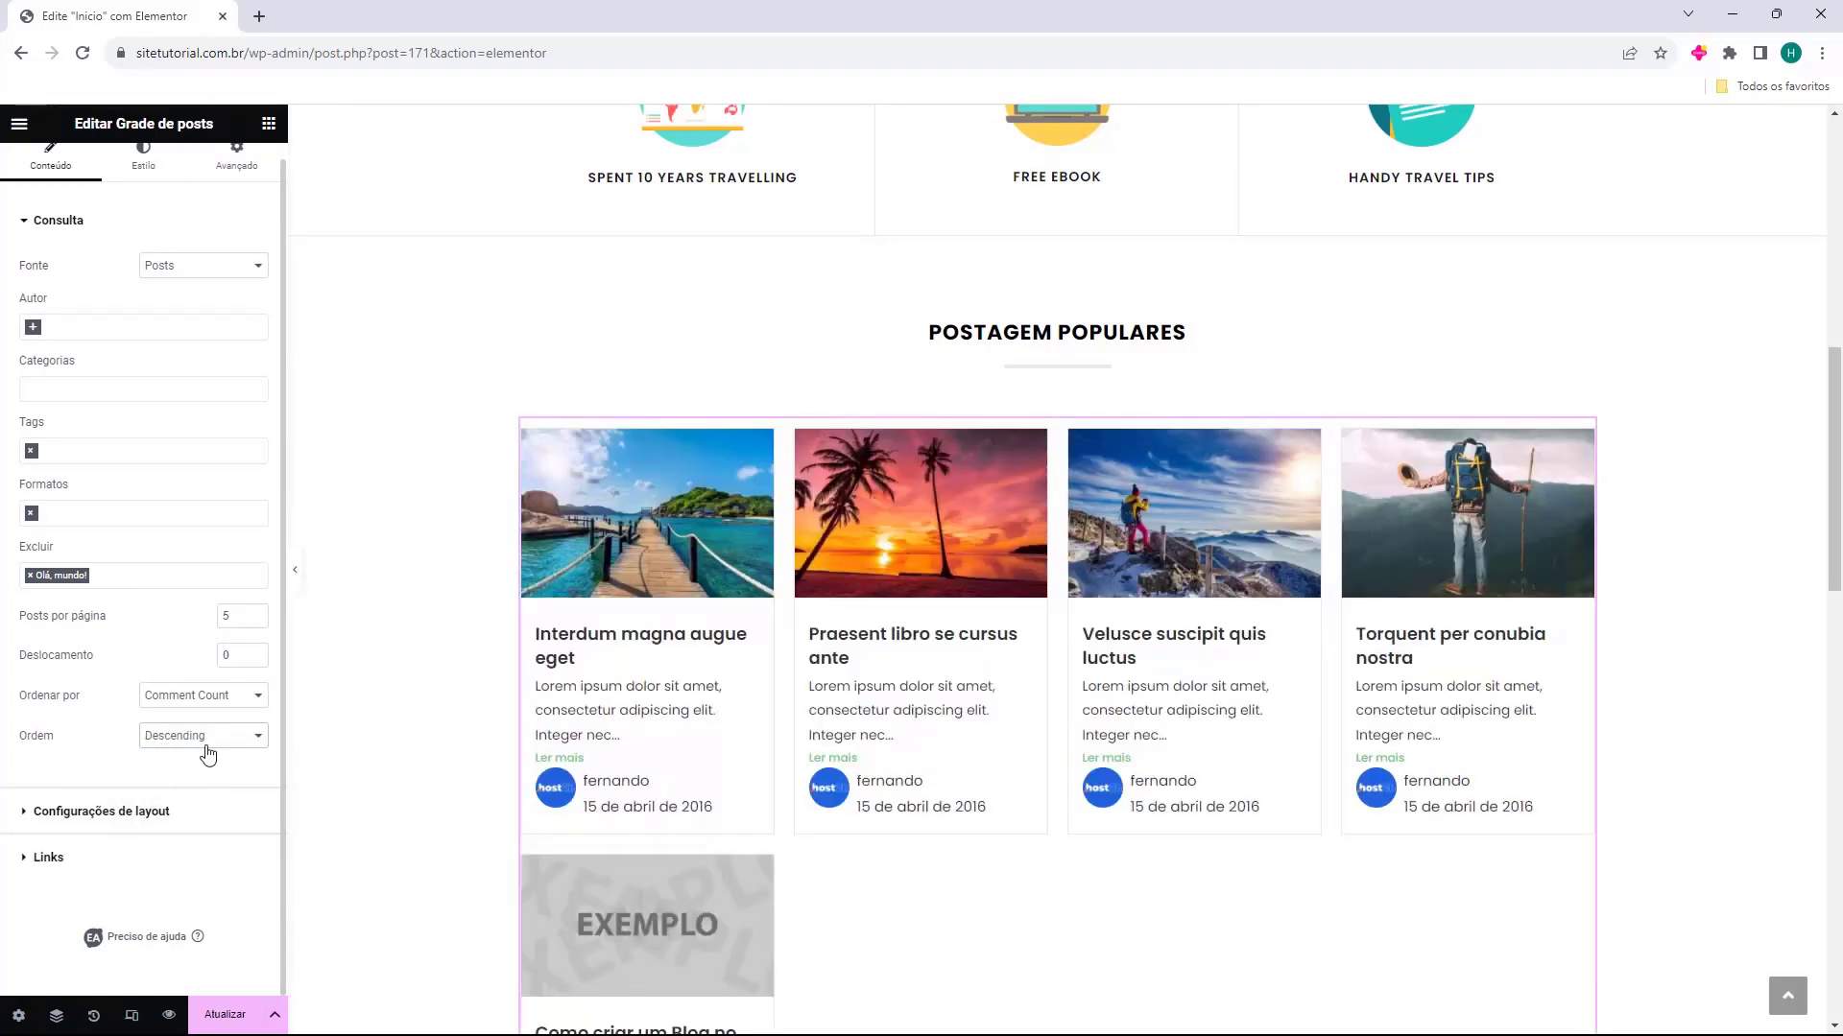
Set the post grid's posts per page to 4
scroll(1505, 648, "down", 2)
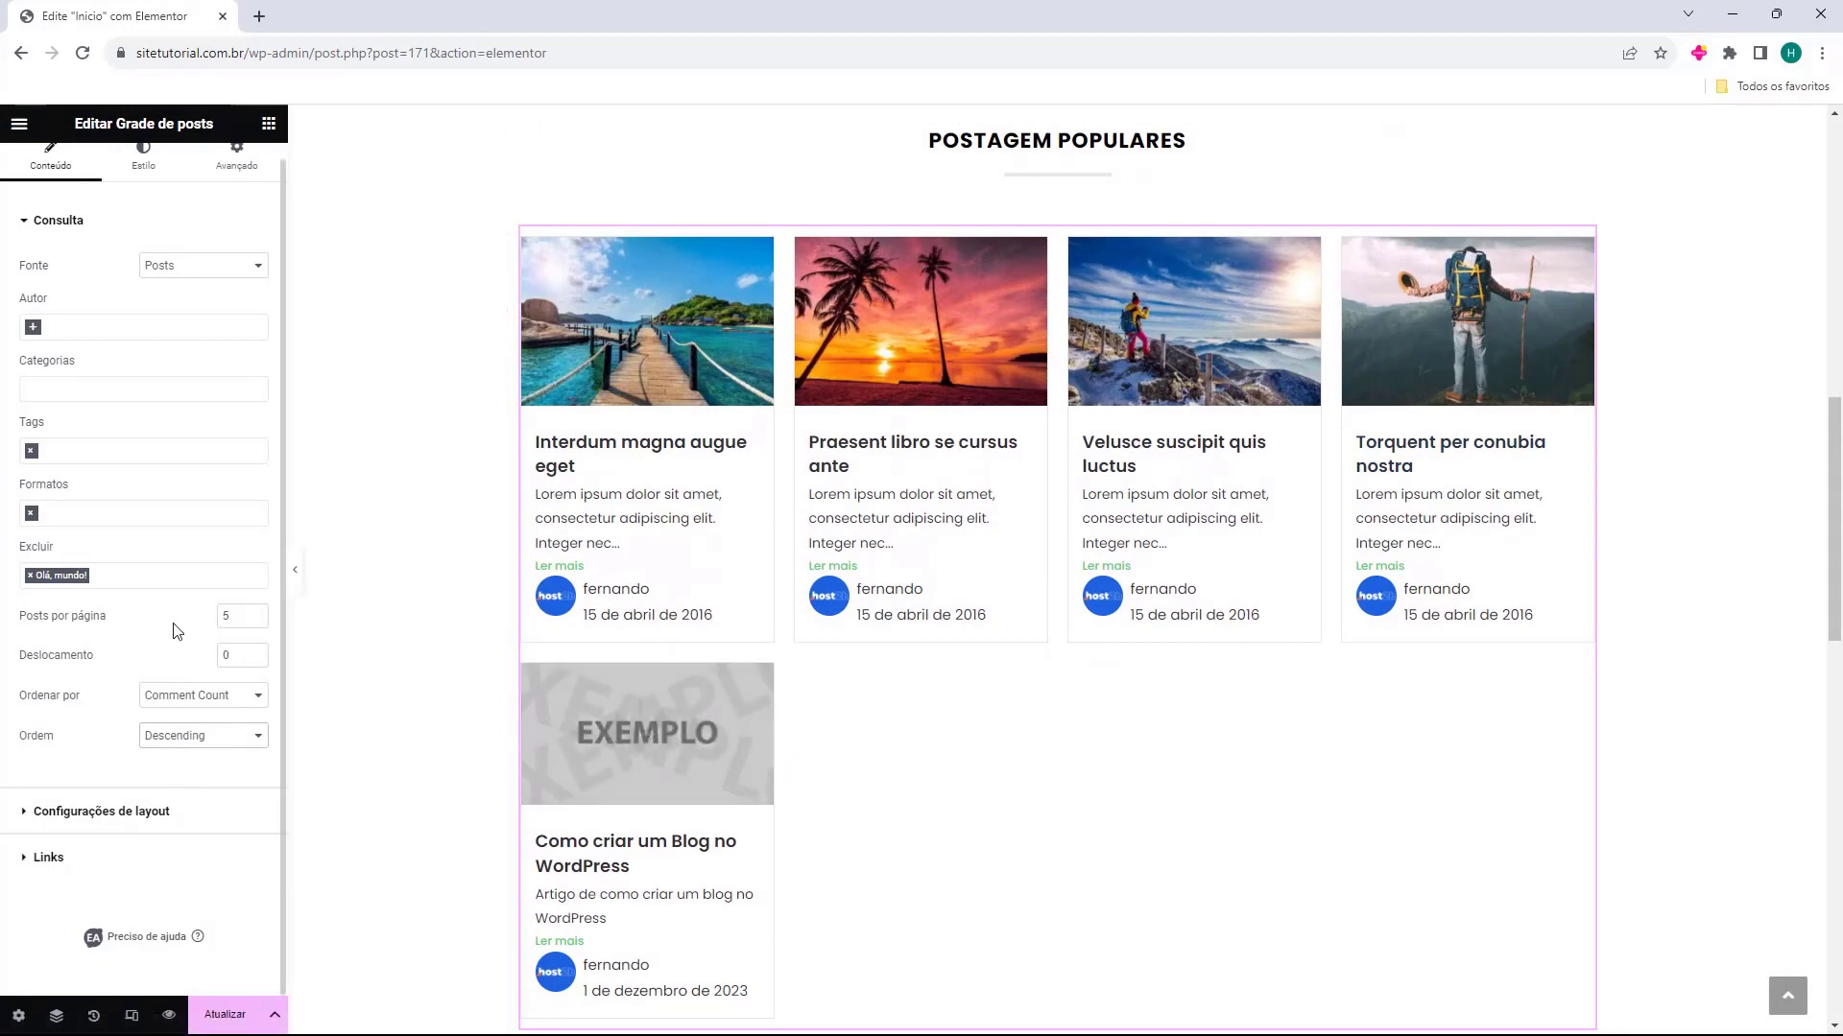
left_click(256, 620)
left_click(256, 620)
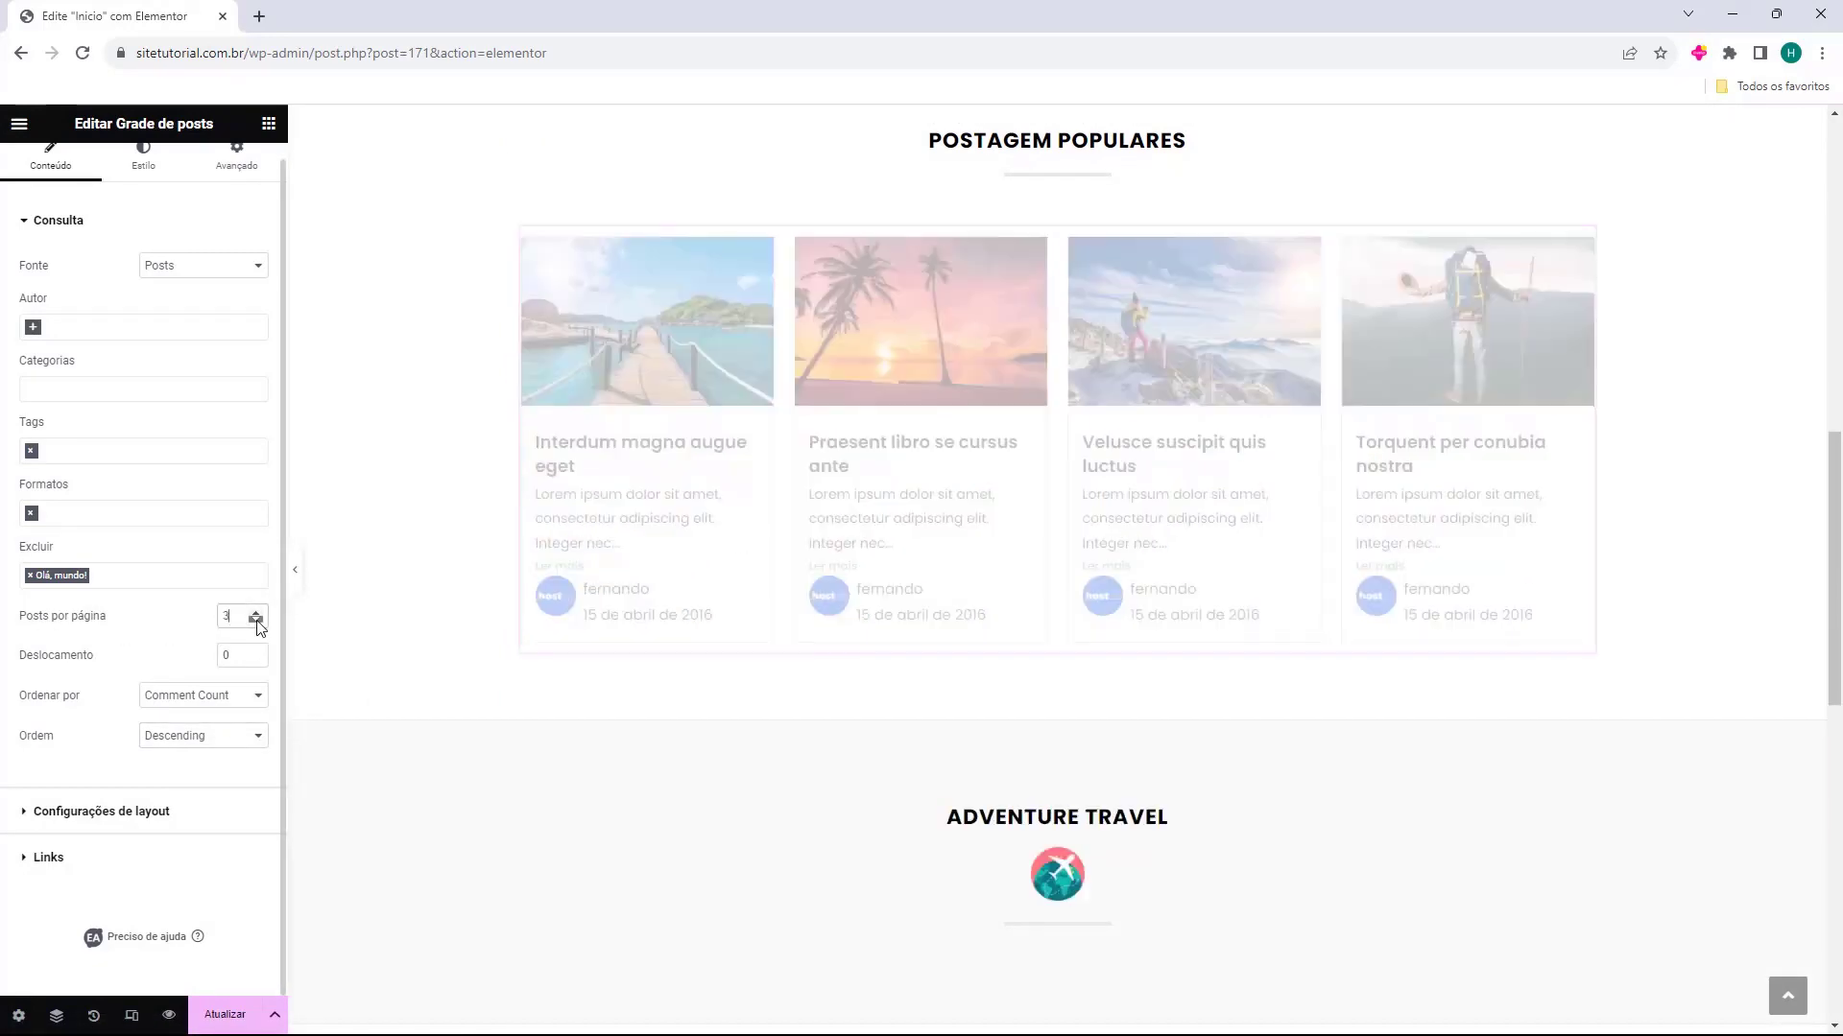
left_click(256, 613)
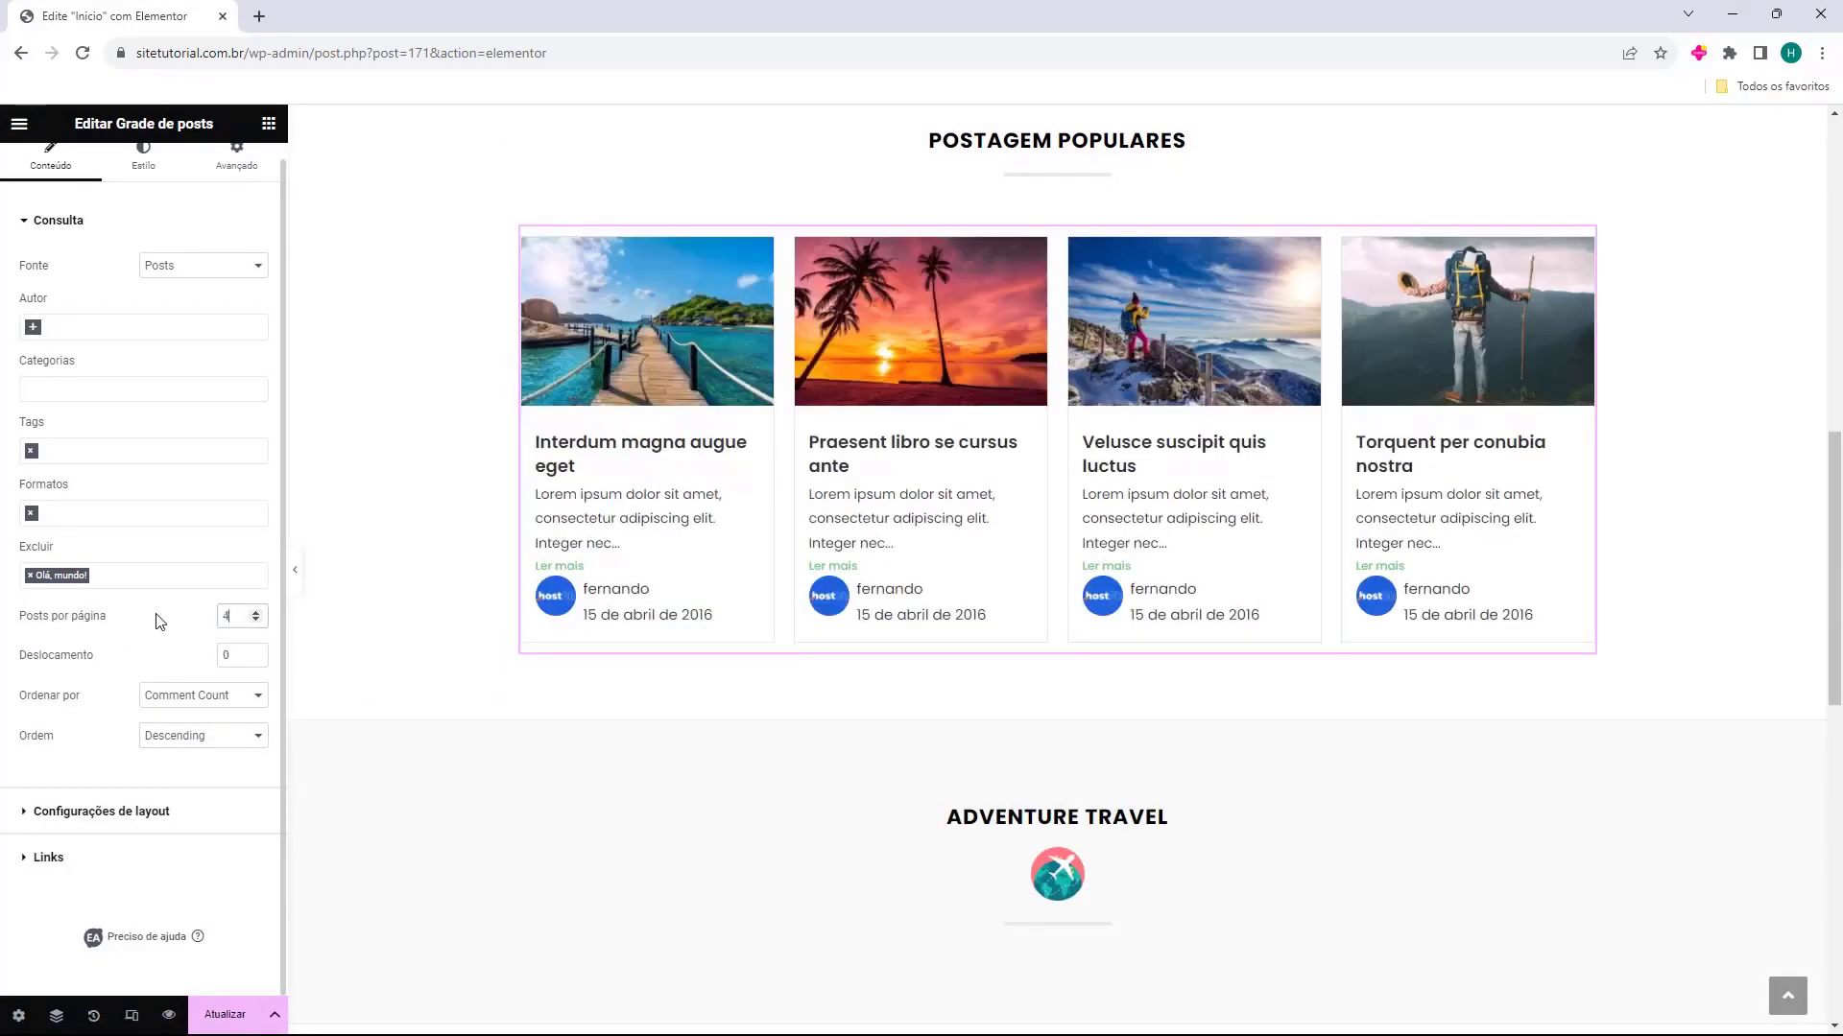
In the layout settings, keep the Default (Lite) template and set the post grid to 3 columns
left_click(50, 813)
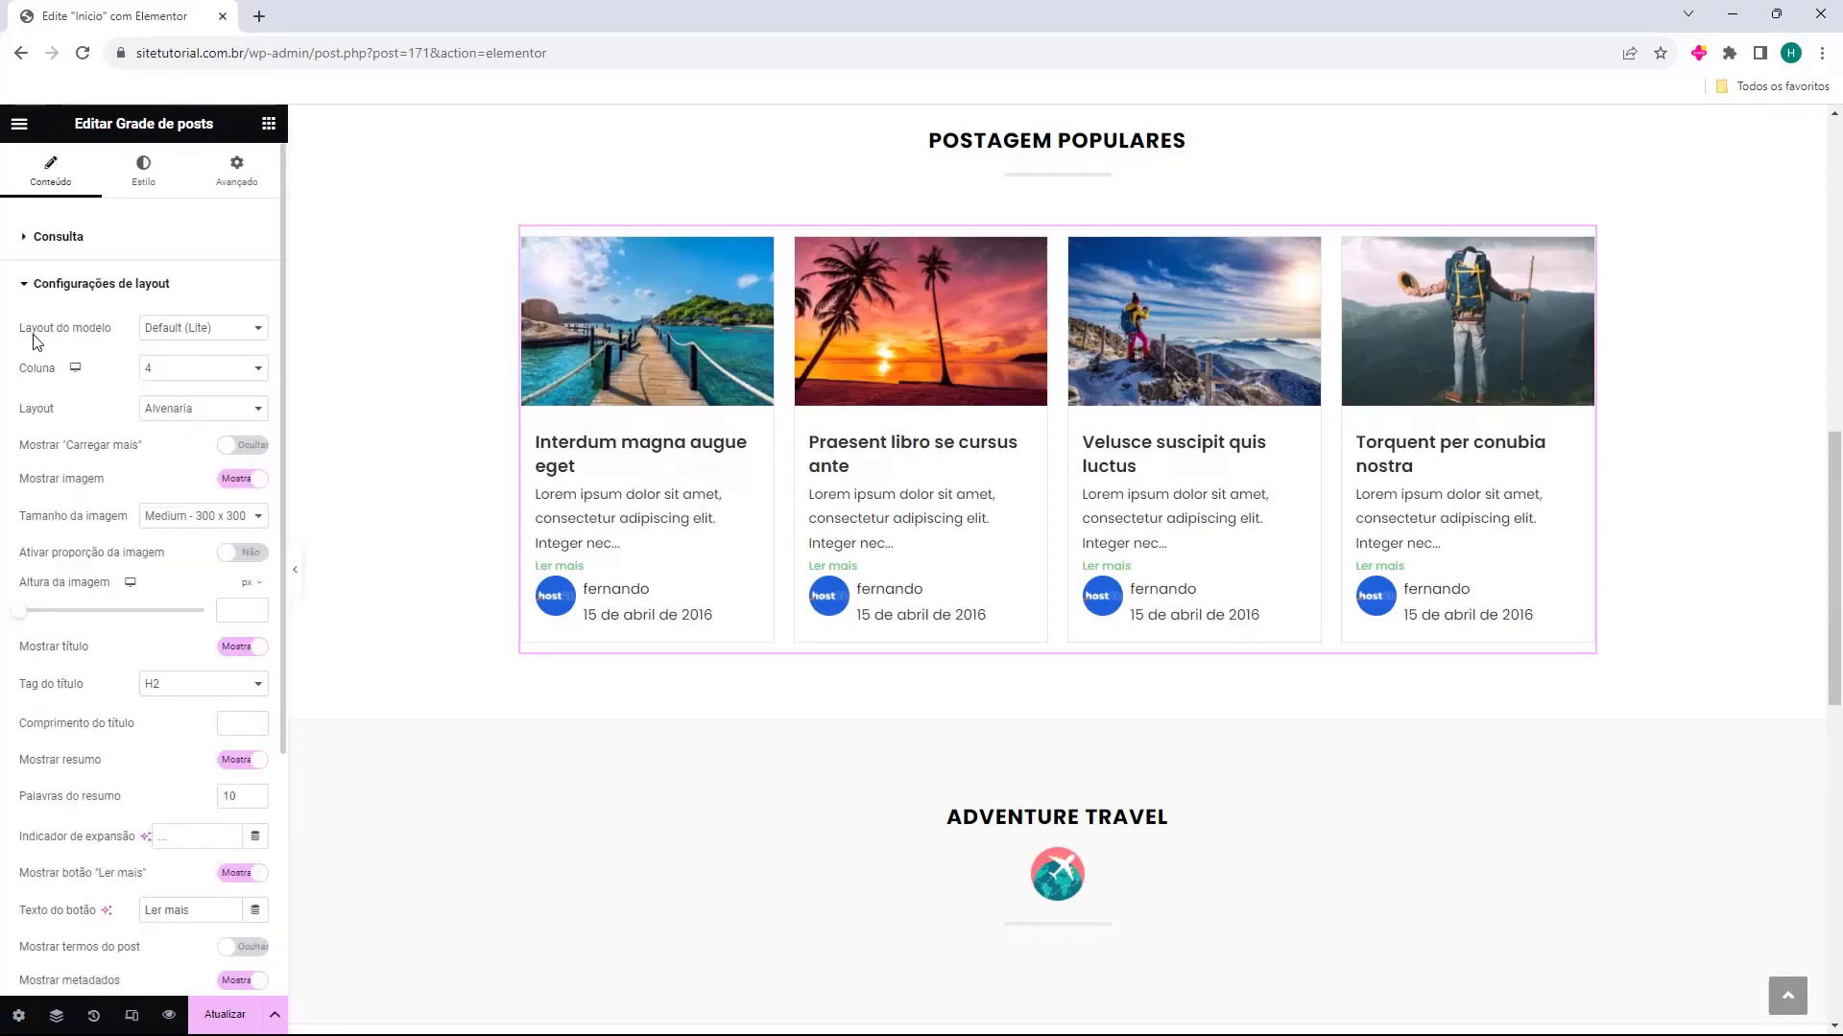
left_click(169, 342)
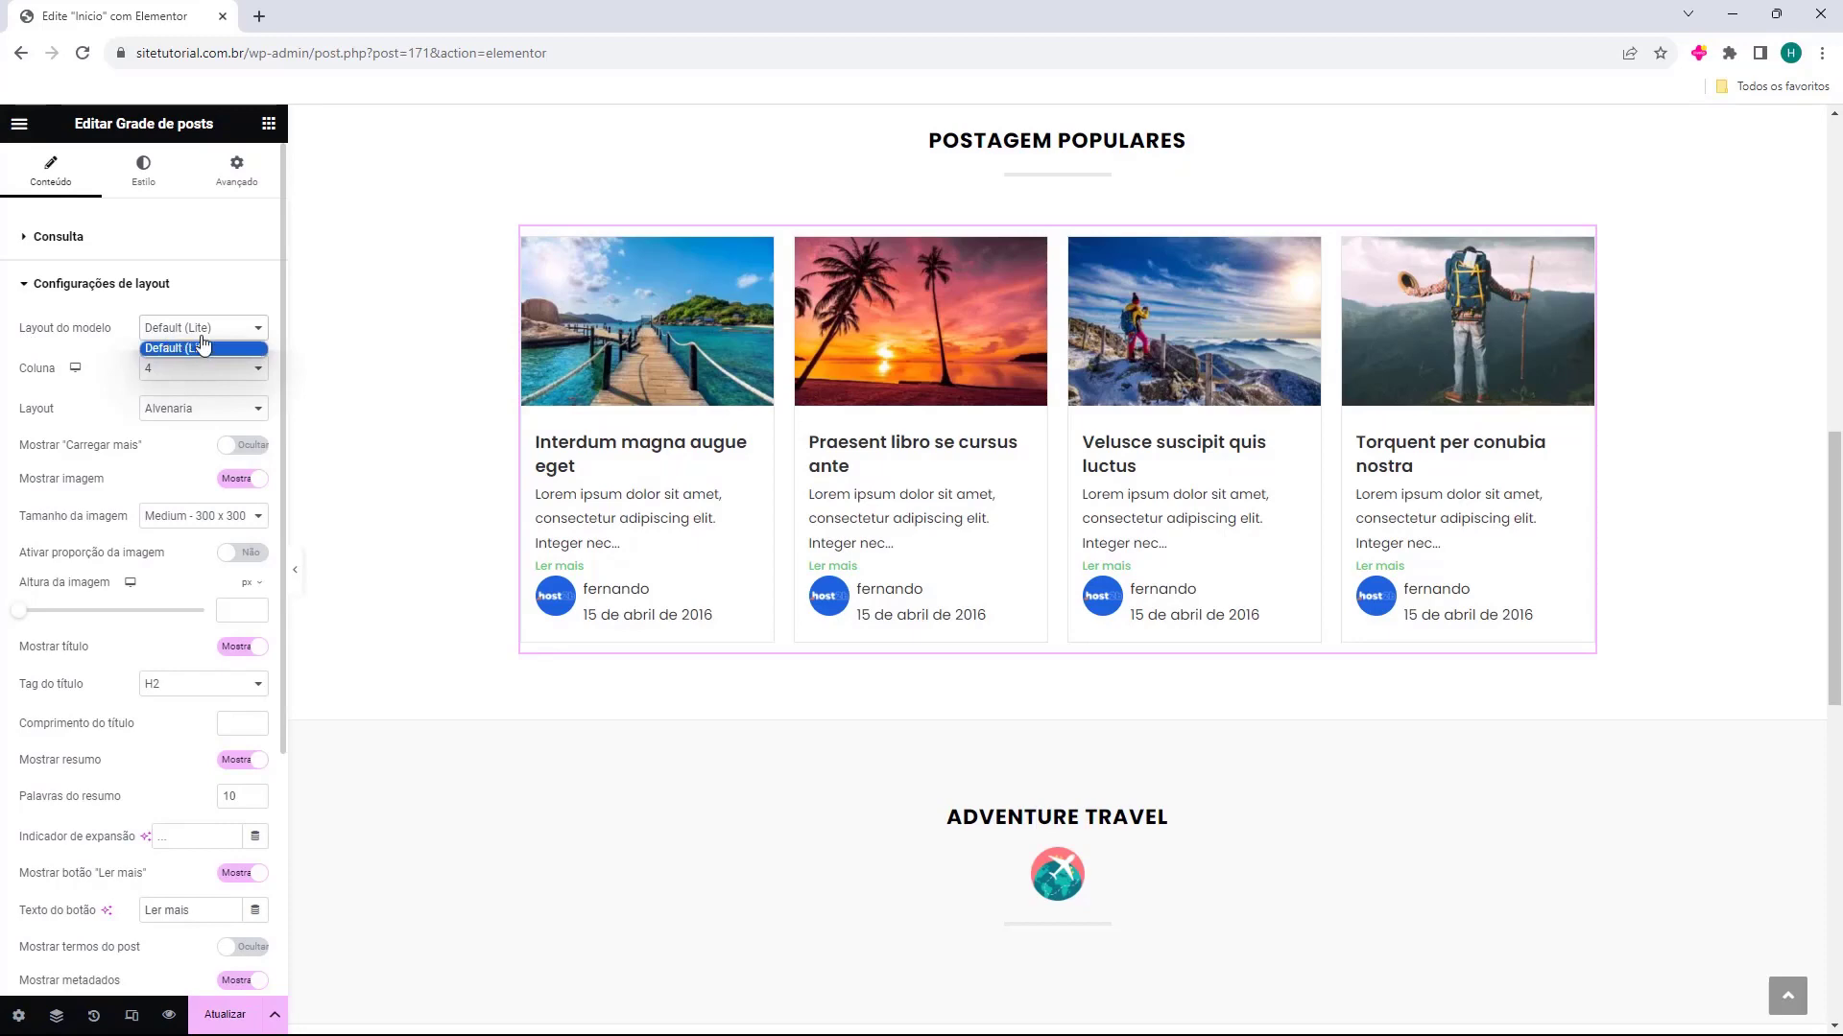
left_click(188, 345)
left_click(197, 371)
left_click(197, 419)
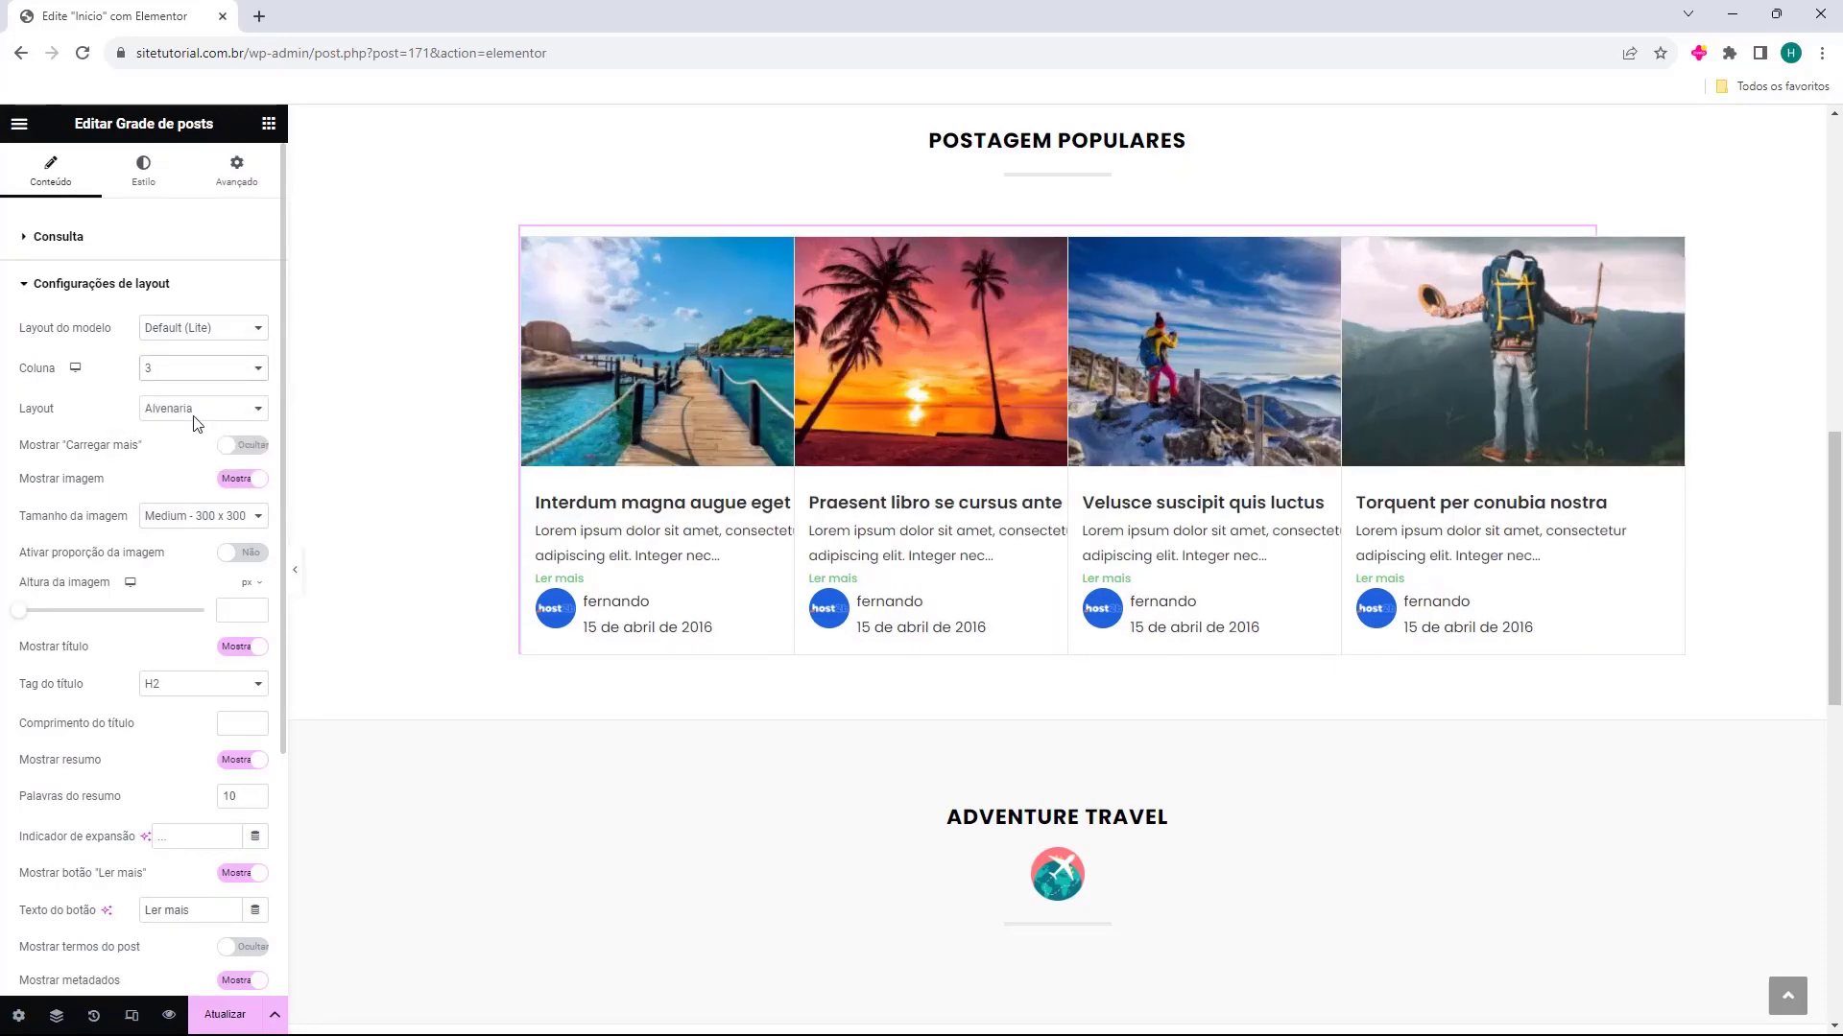
left_click(223, 374)
left_click(185, 418)
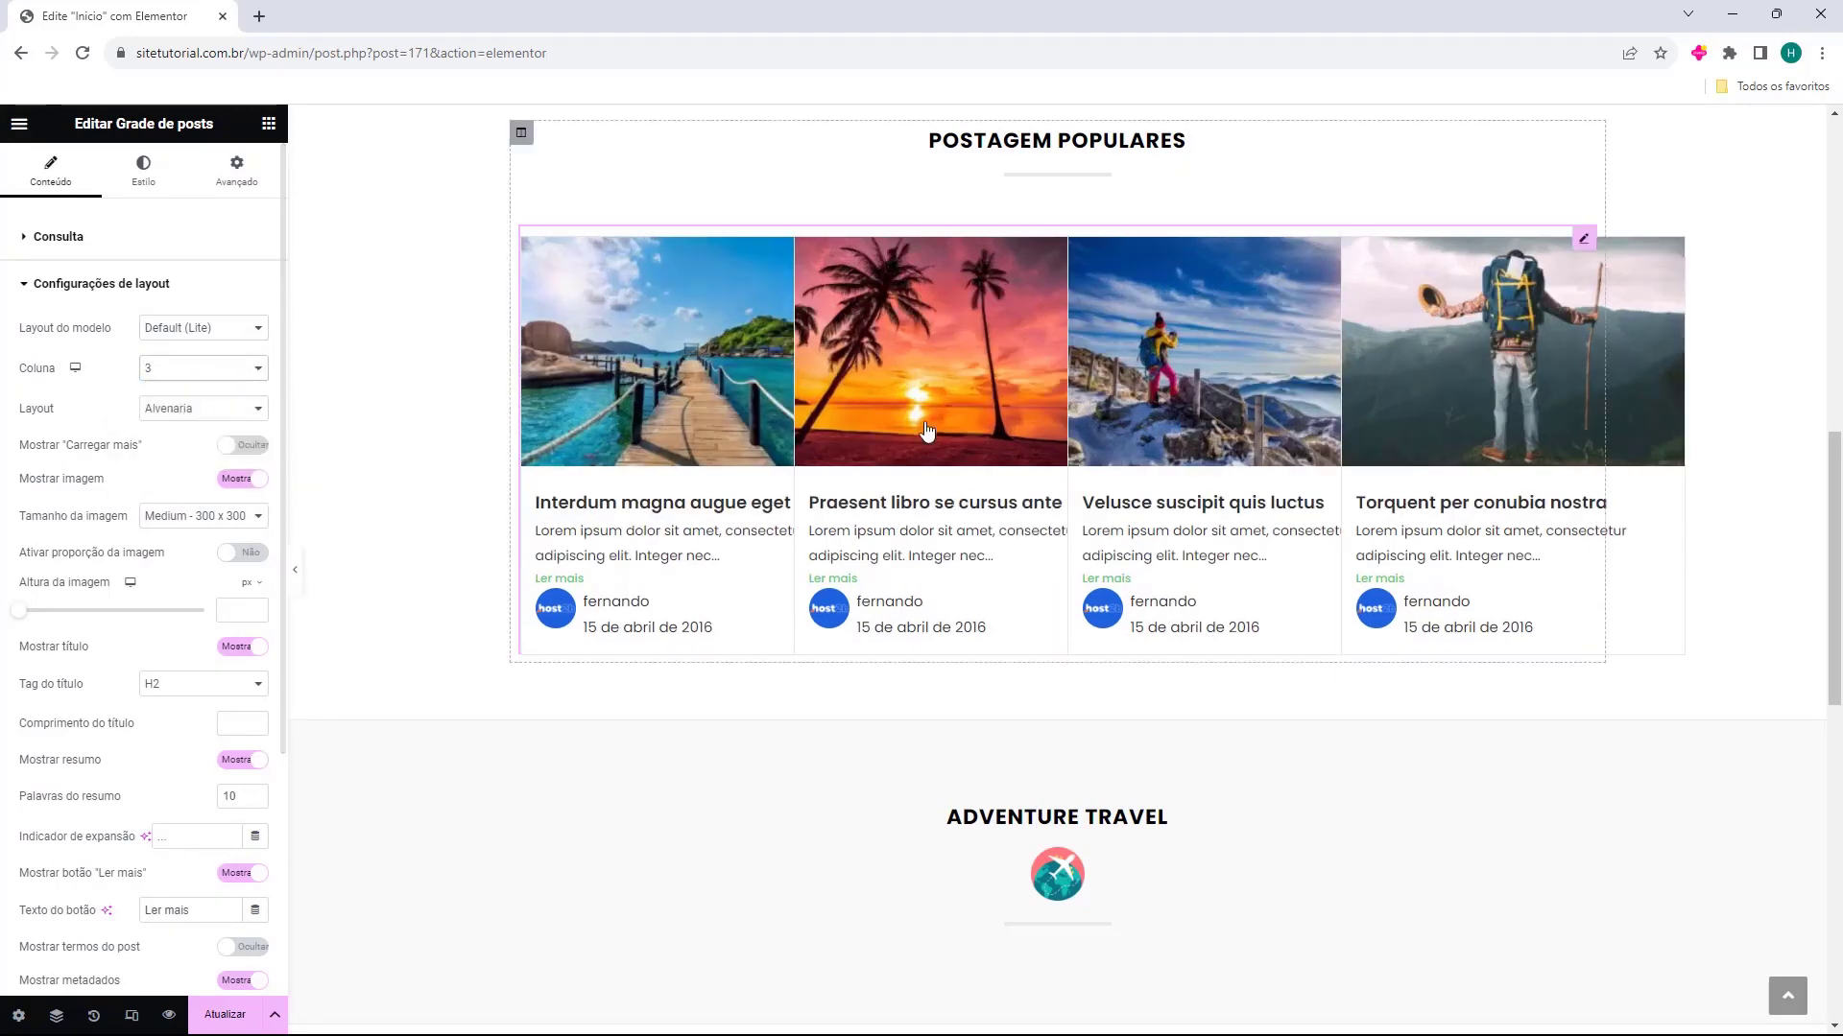
Try the "Carregar mais" option and grids of 1 and 5 columns, returning to 3 columns with the option off
left_click(240, 446)
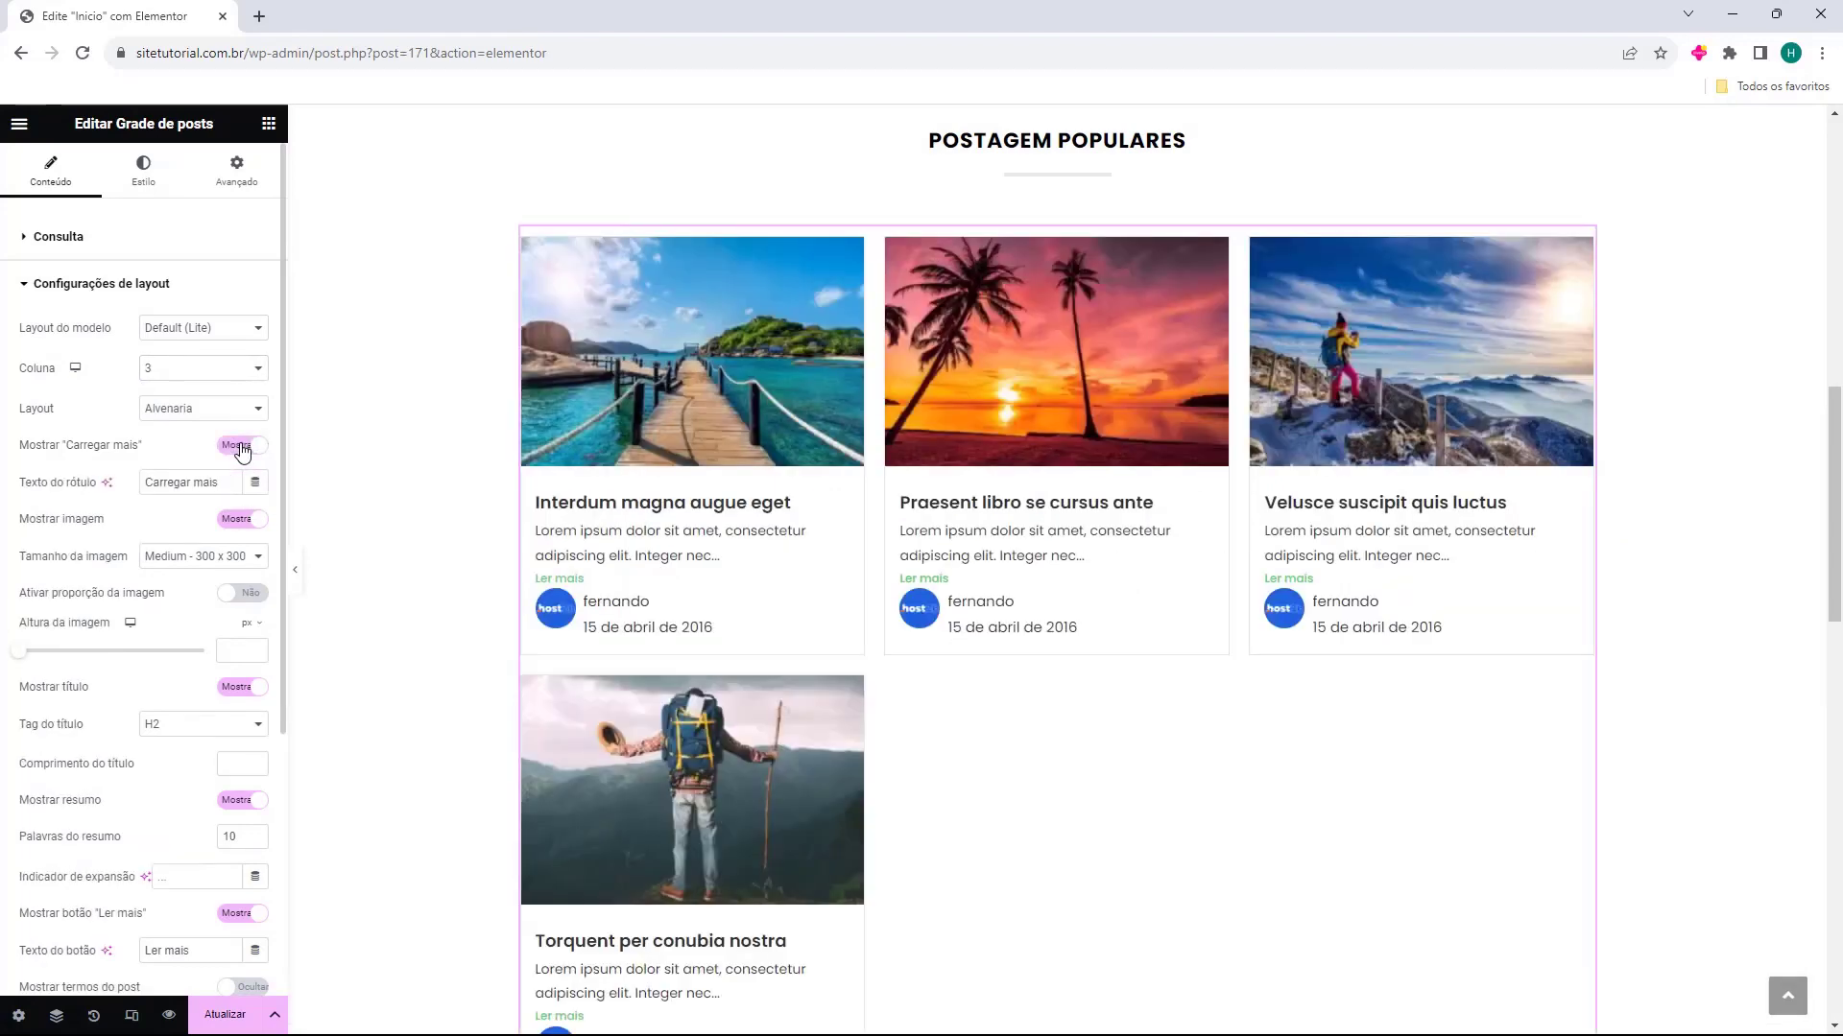
left_click(240, 449)
left_click(193, 374)
left_click(193, 389)
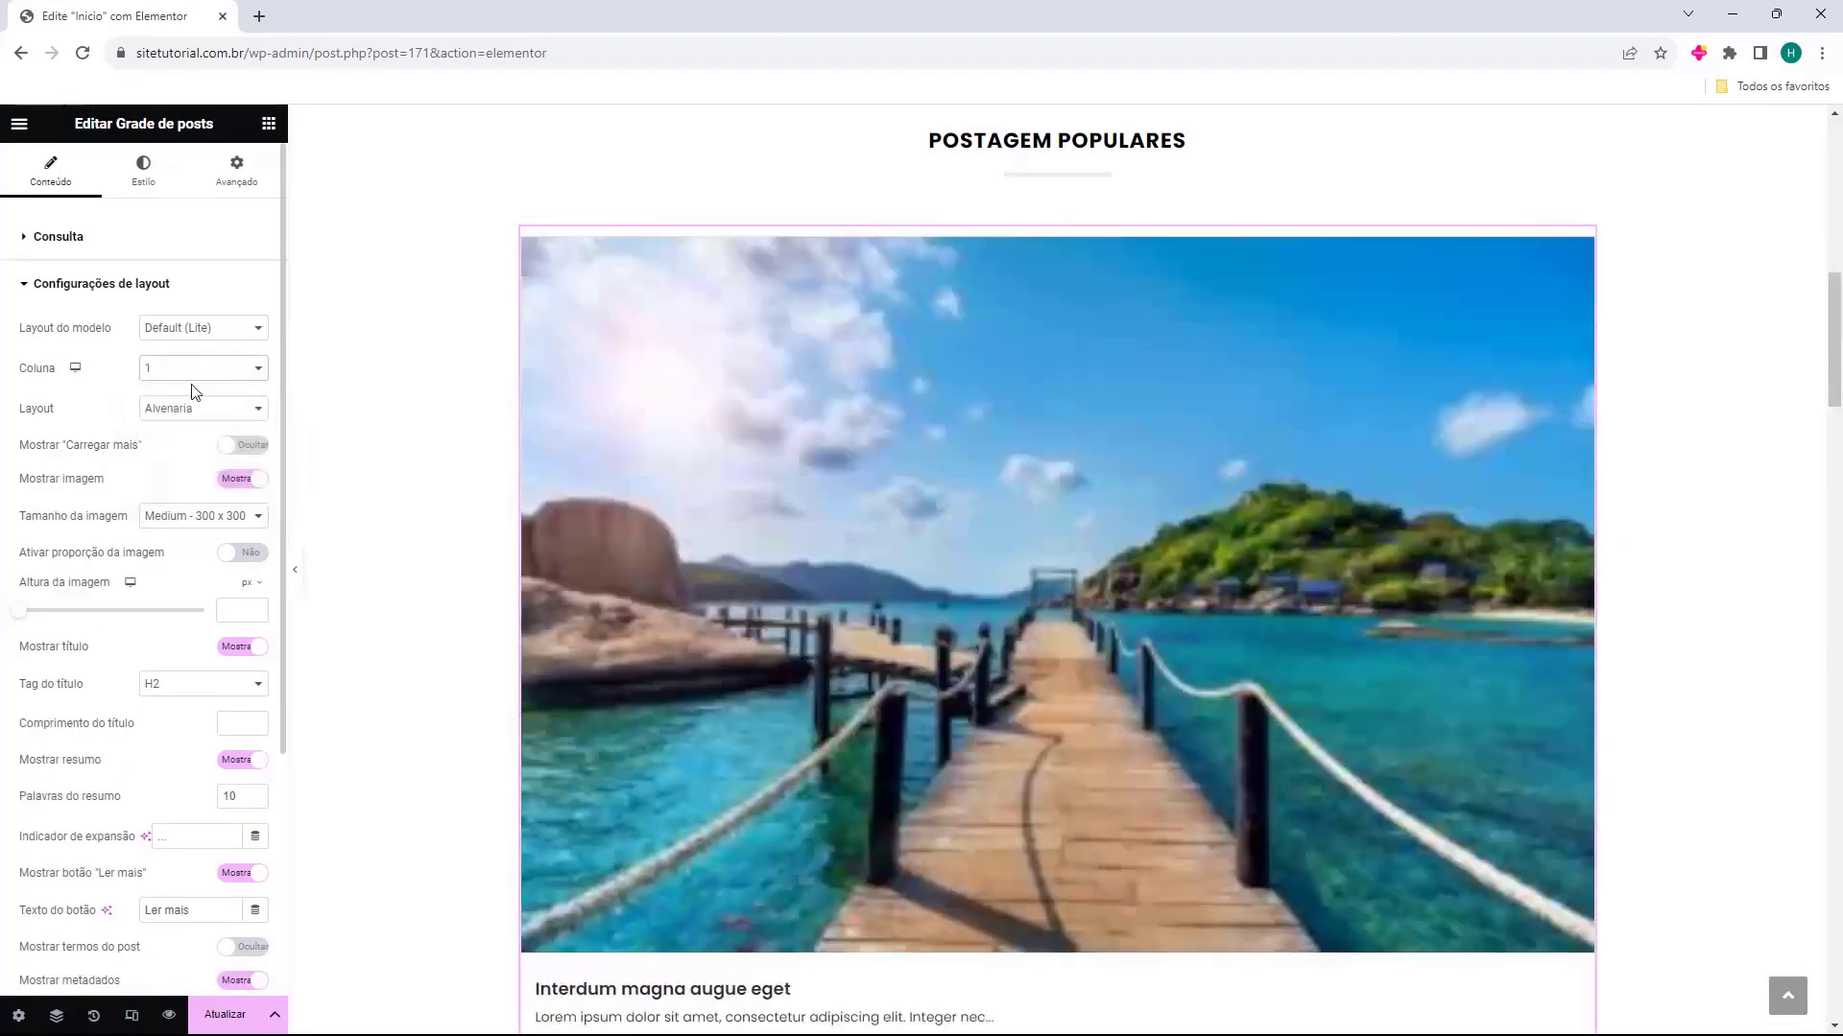
left_click(198, 376)
left_click(177, 418)
left_click(193, 382)
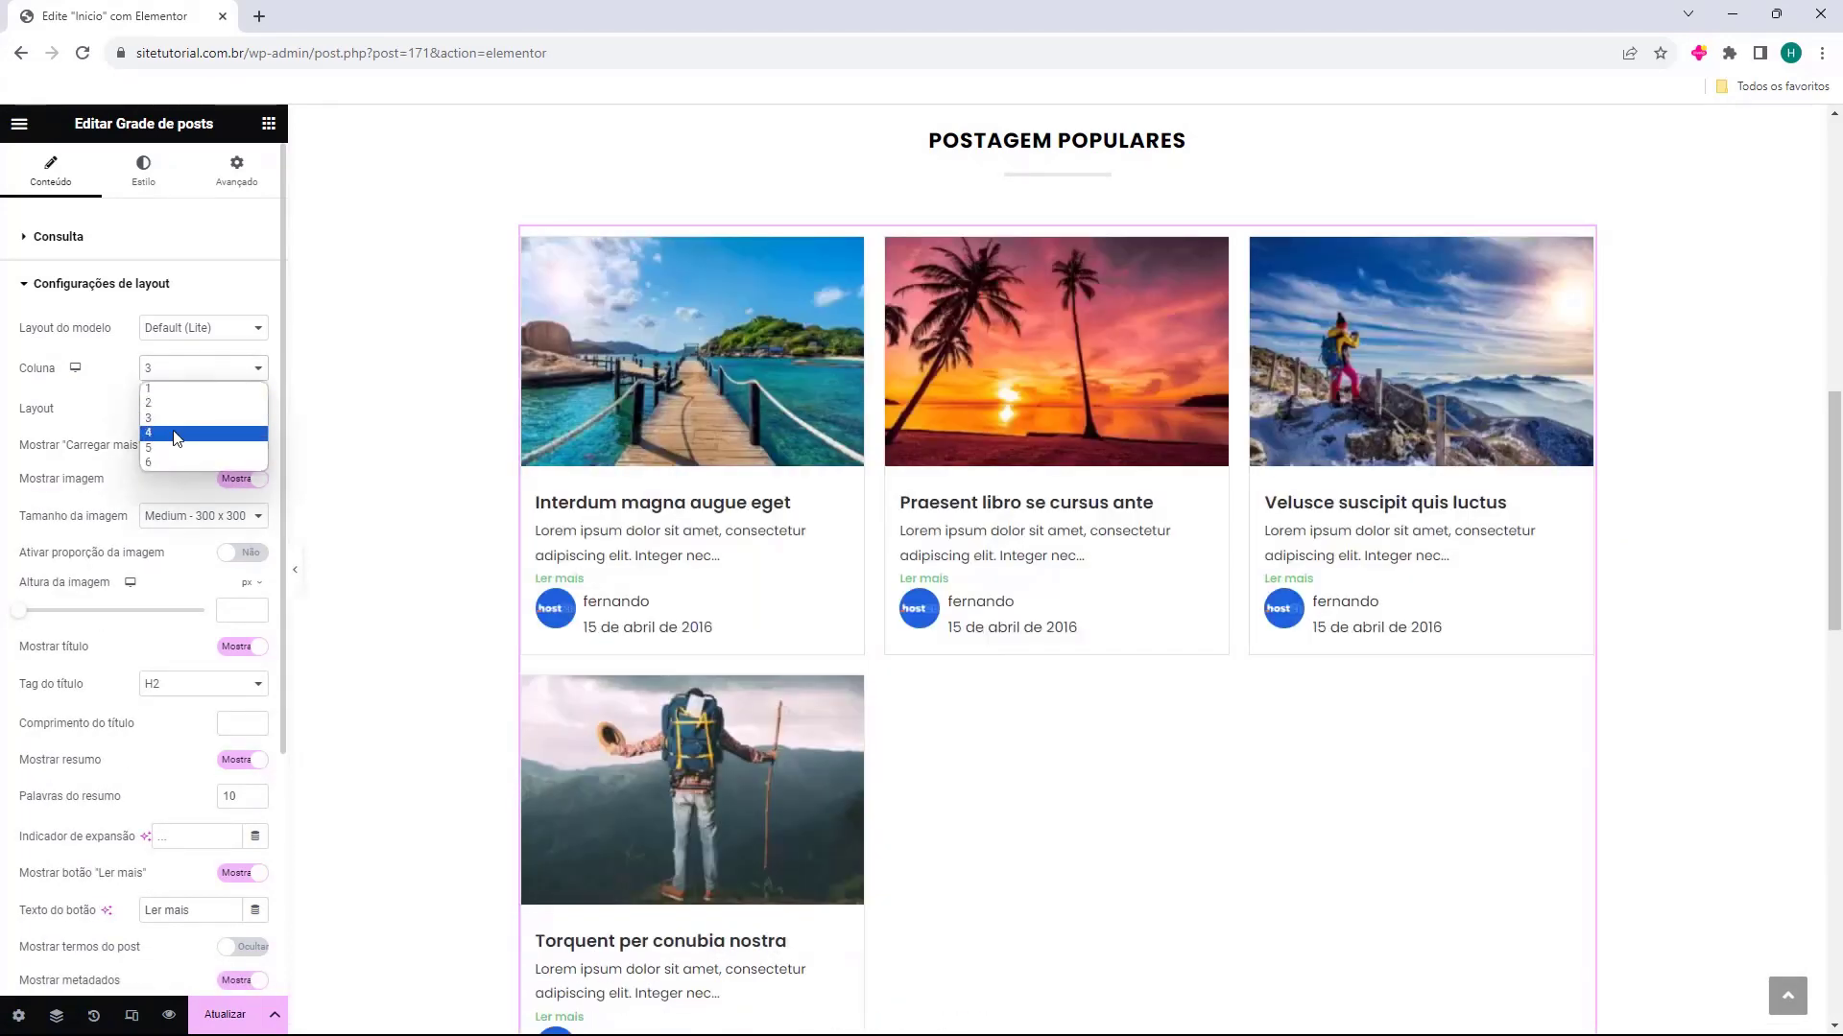
left_click(165, 450)
left_click(198, 375)
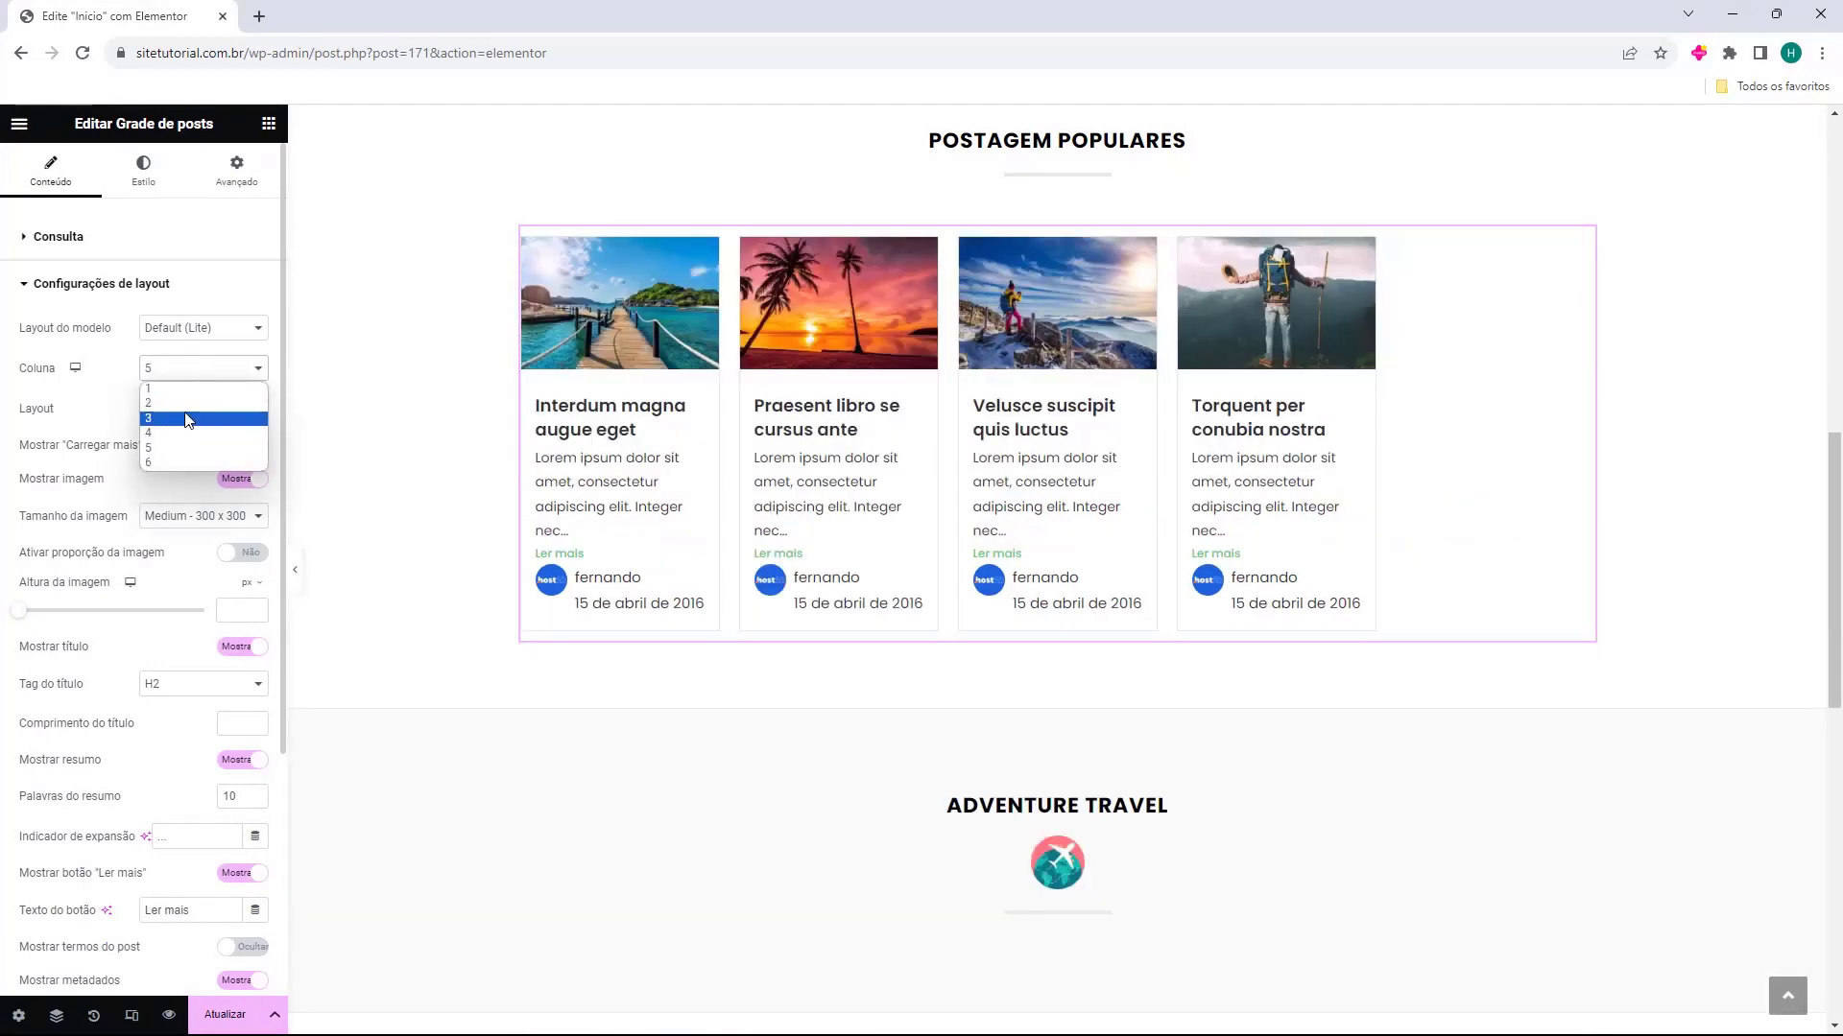
left_click(196, 417)
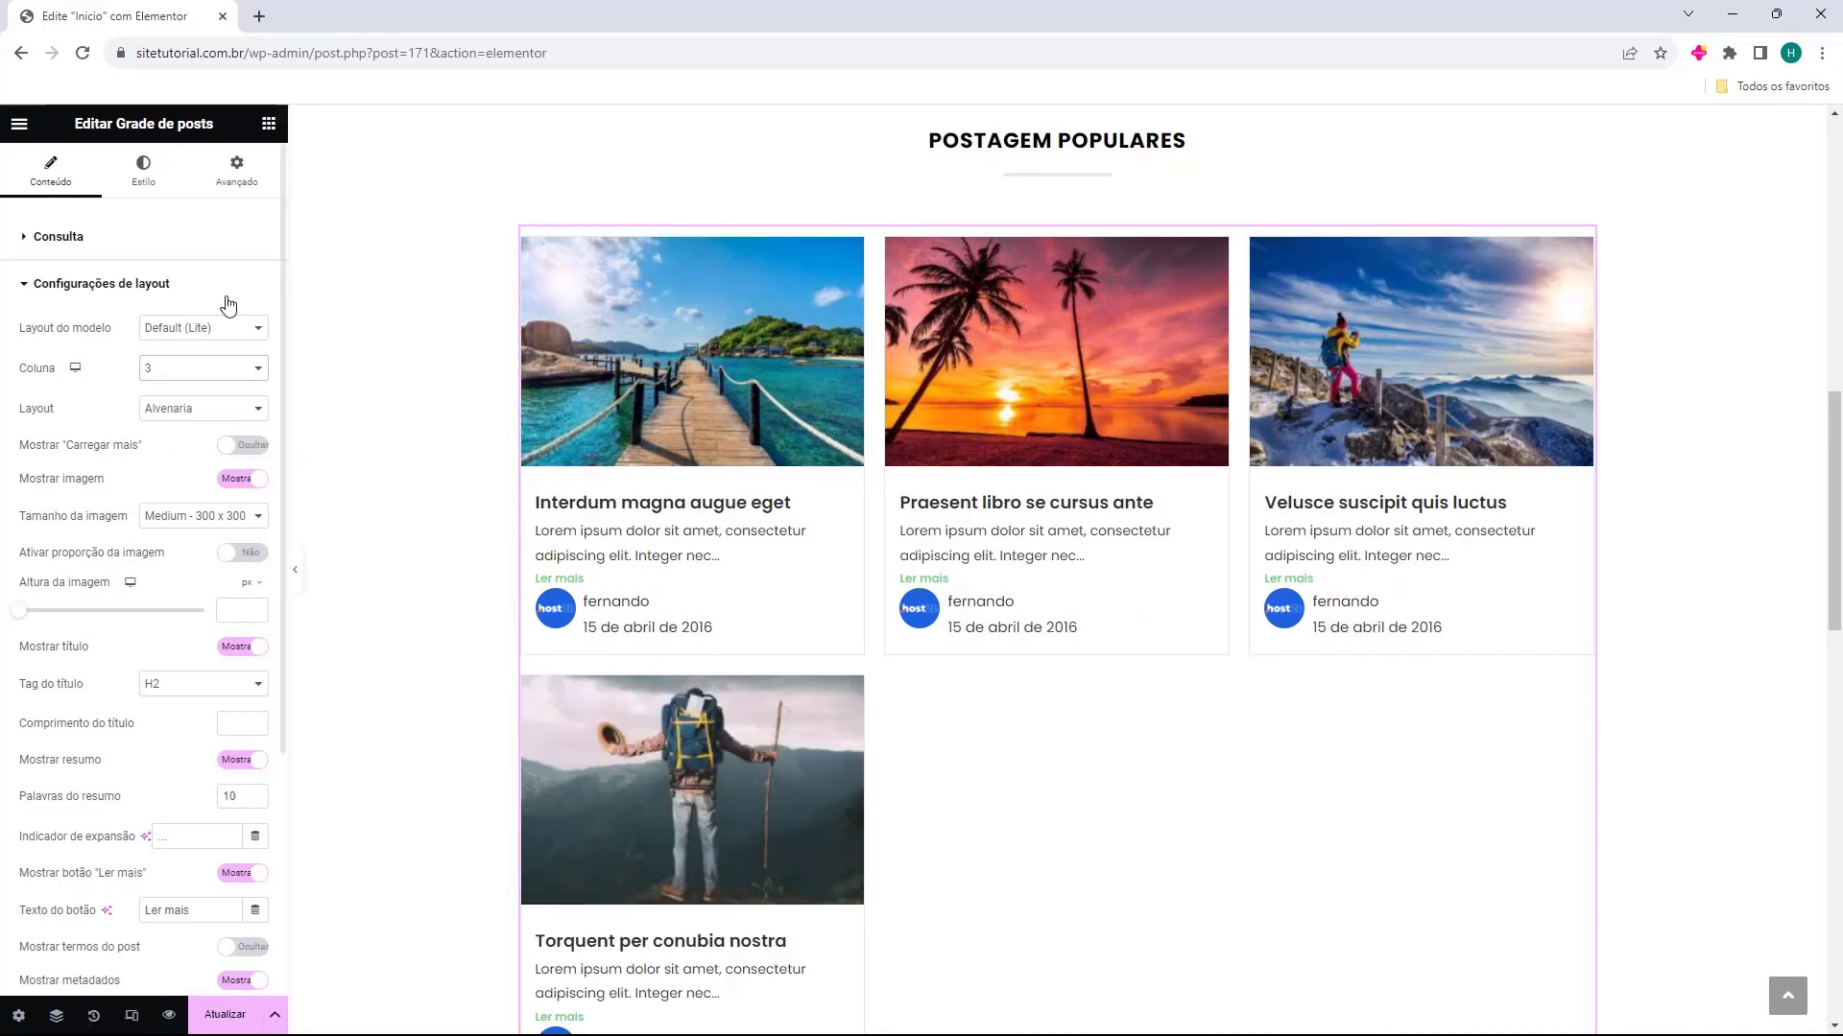
Set the number of posts per page in the query settings to 3
left_click(67, 236)
left_click(255, 637)
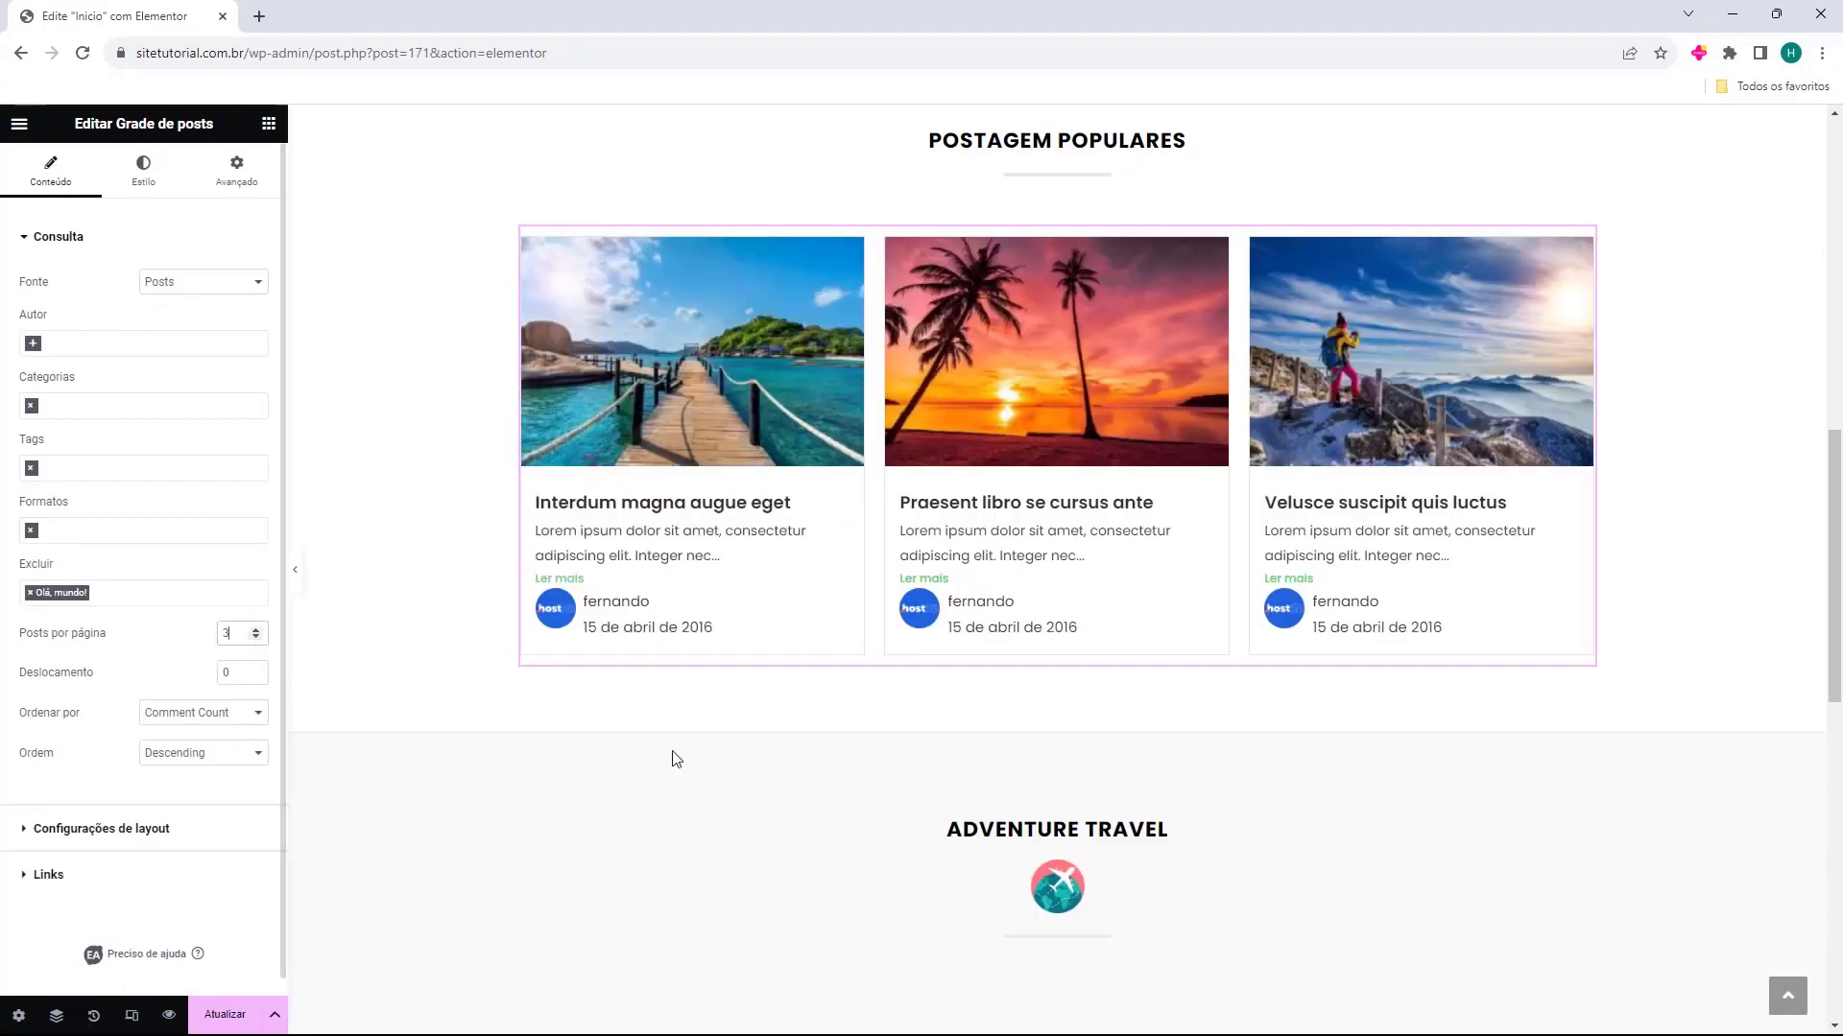
Try the Grade layout for the post grid and switch back to Alvenaria
left_click(119, 829)
left_click(182, 409)
left_click(168, 428)
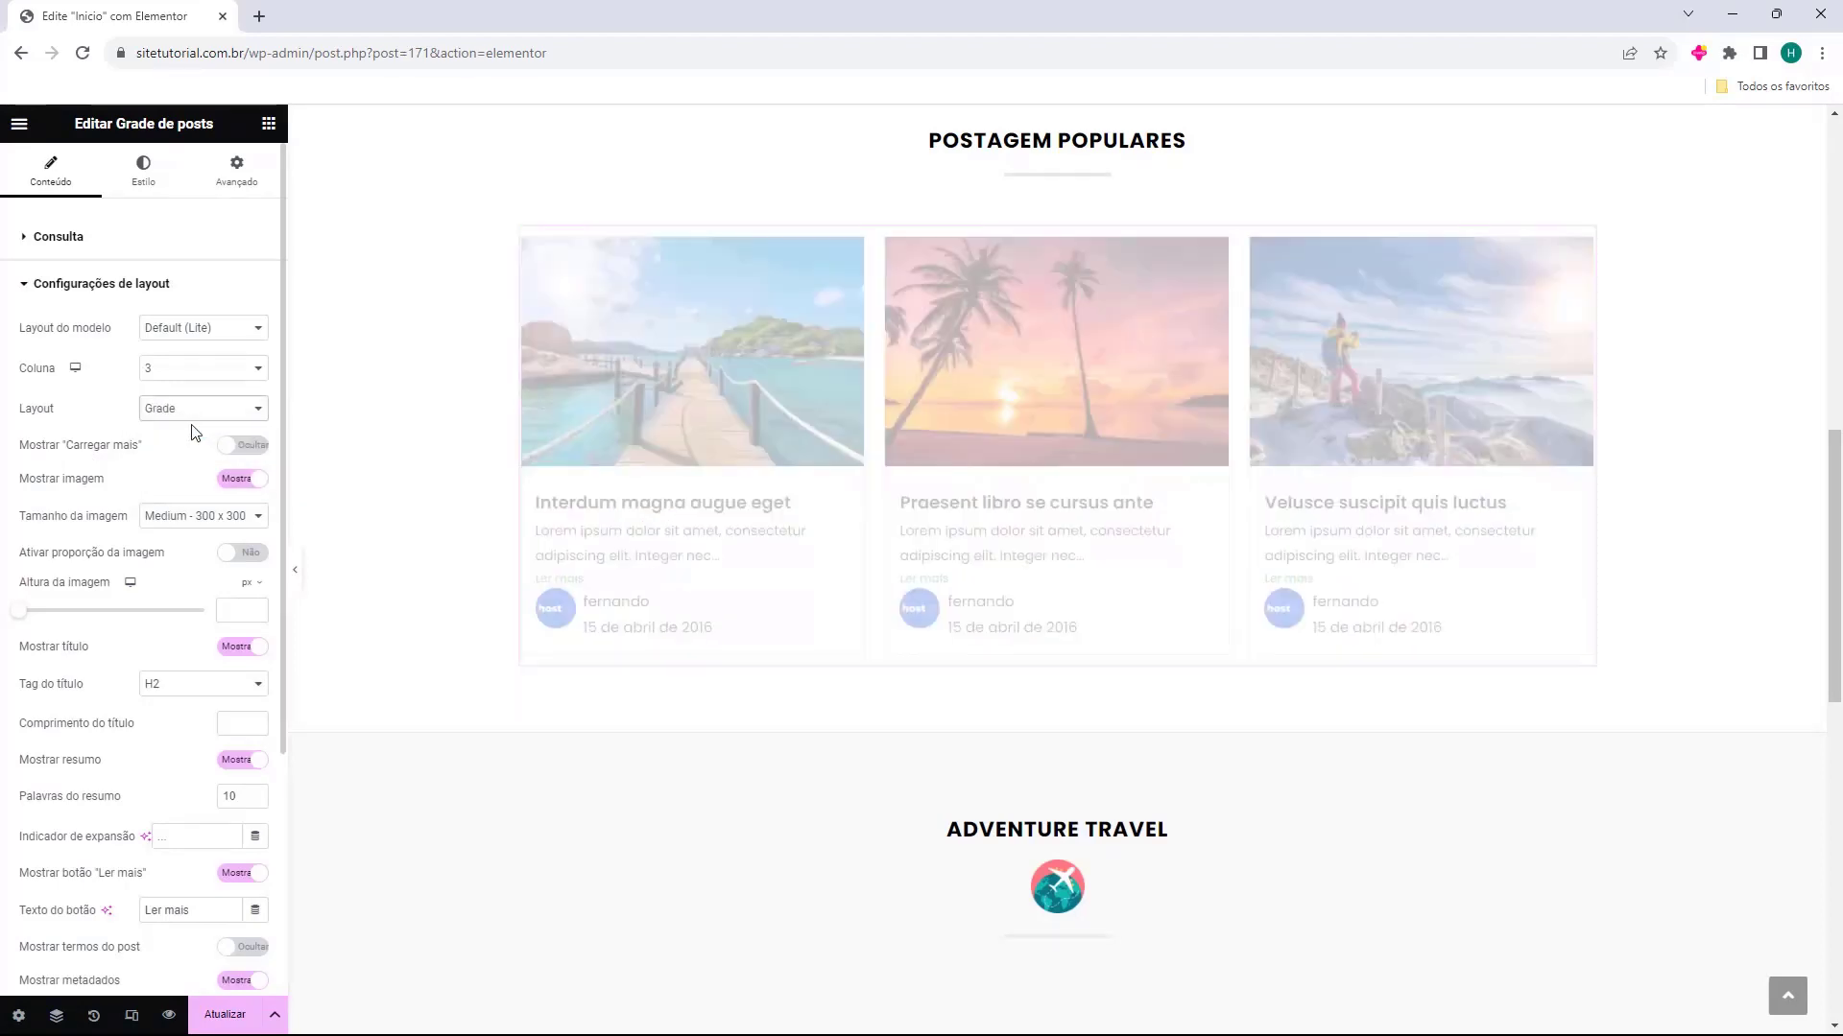
left_click(198, 410)
left_click(198, 441)
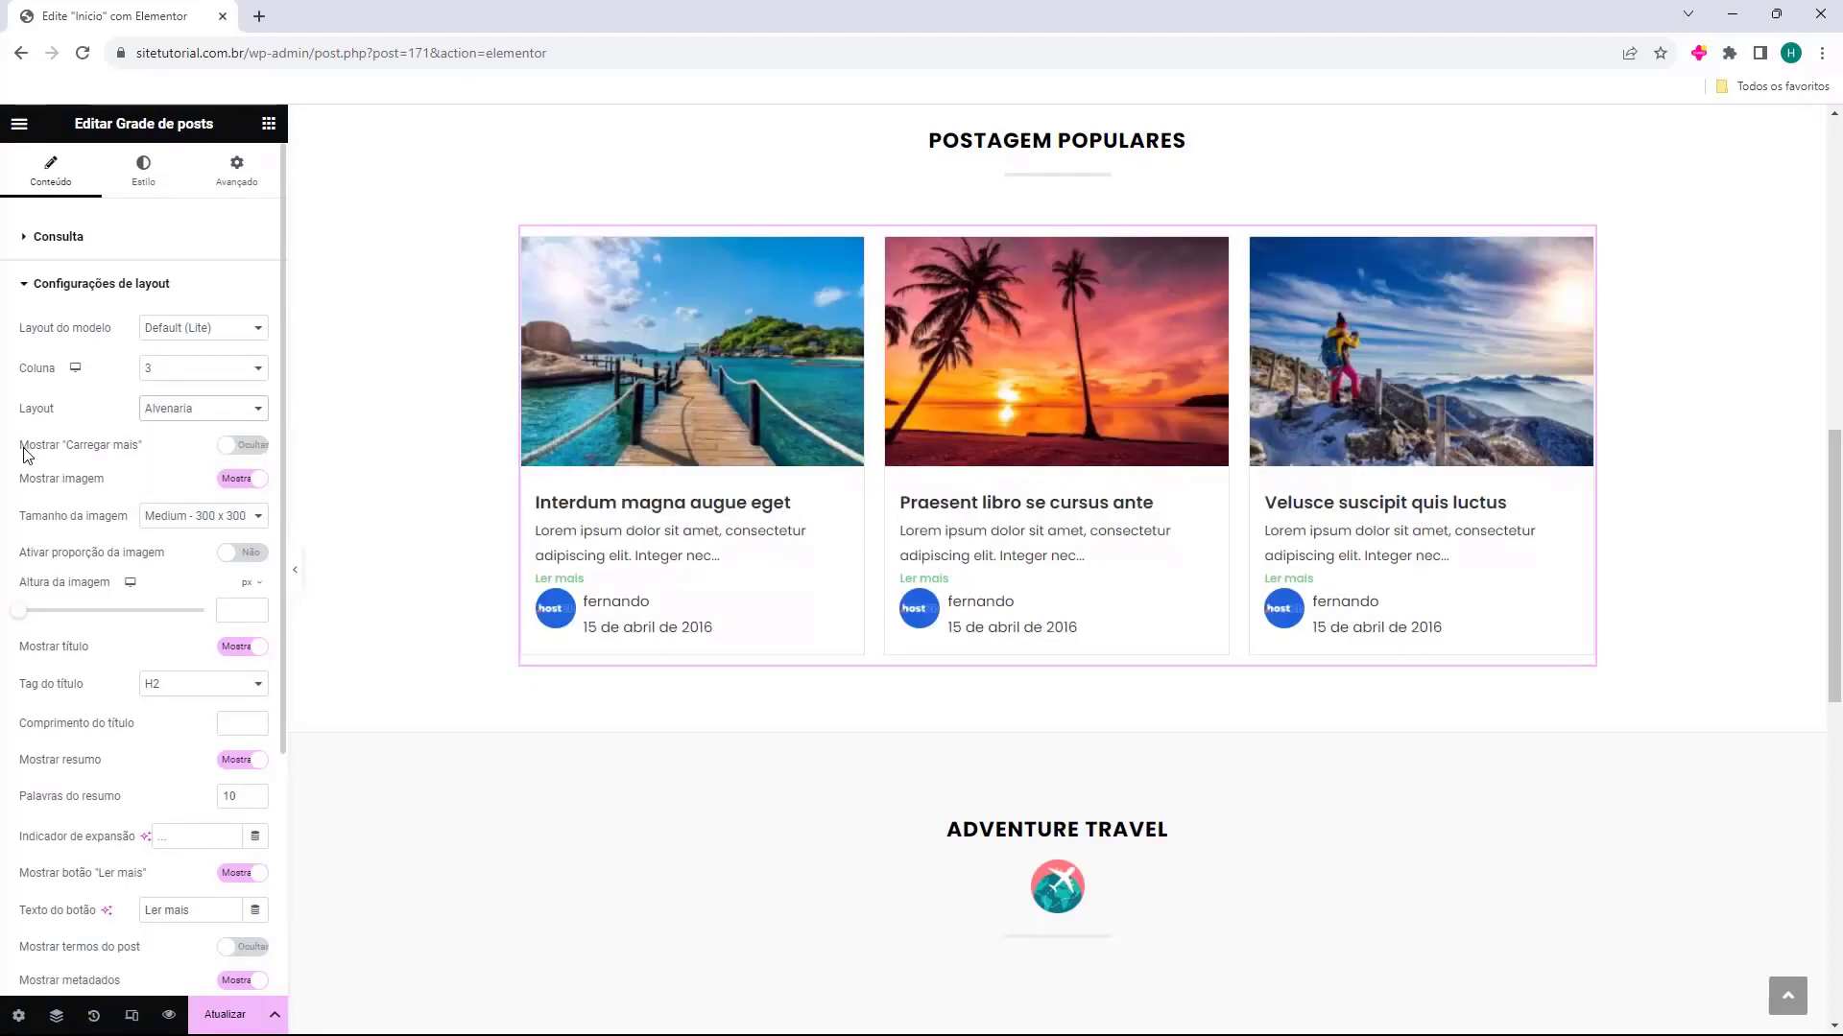
Try showing the "Carregar mais" button and hiding the post images, restoring both options
left_click(96, 449)
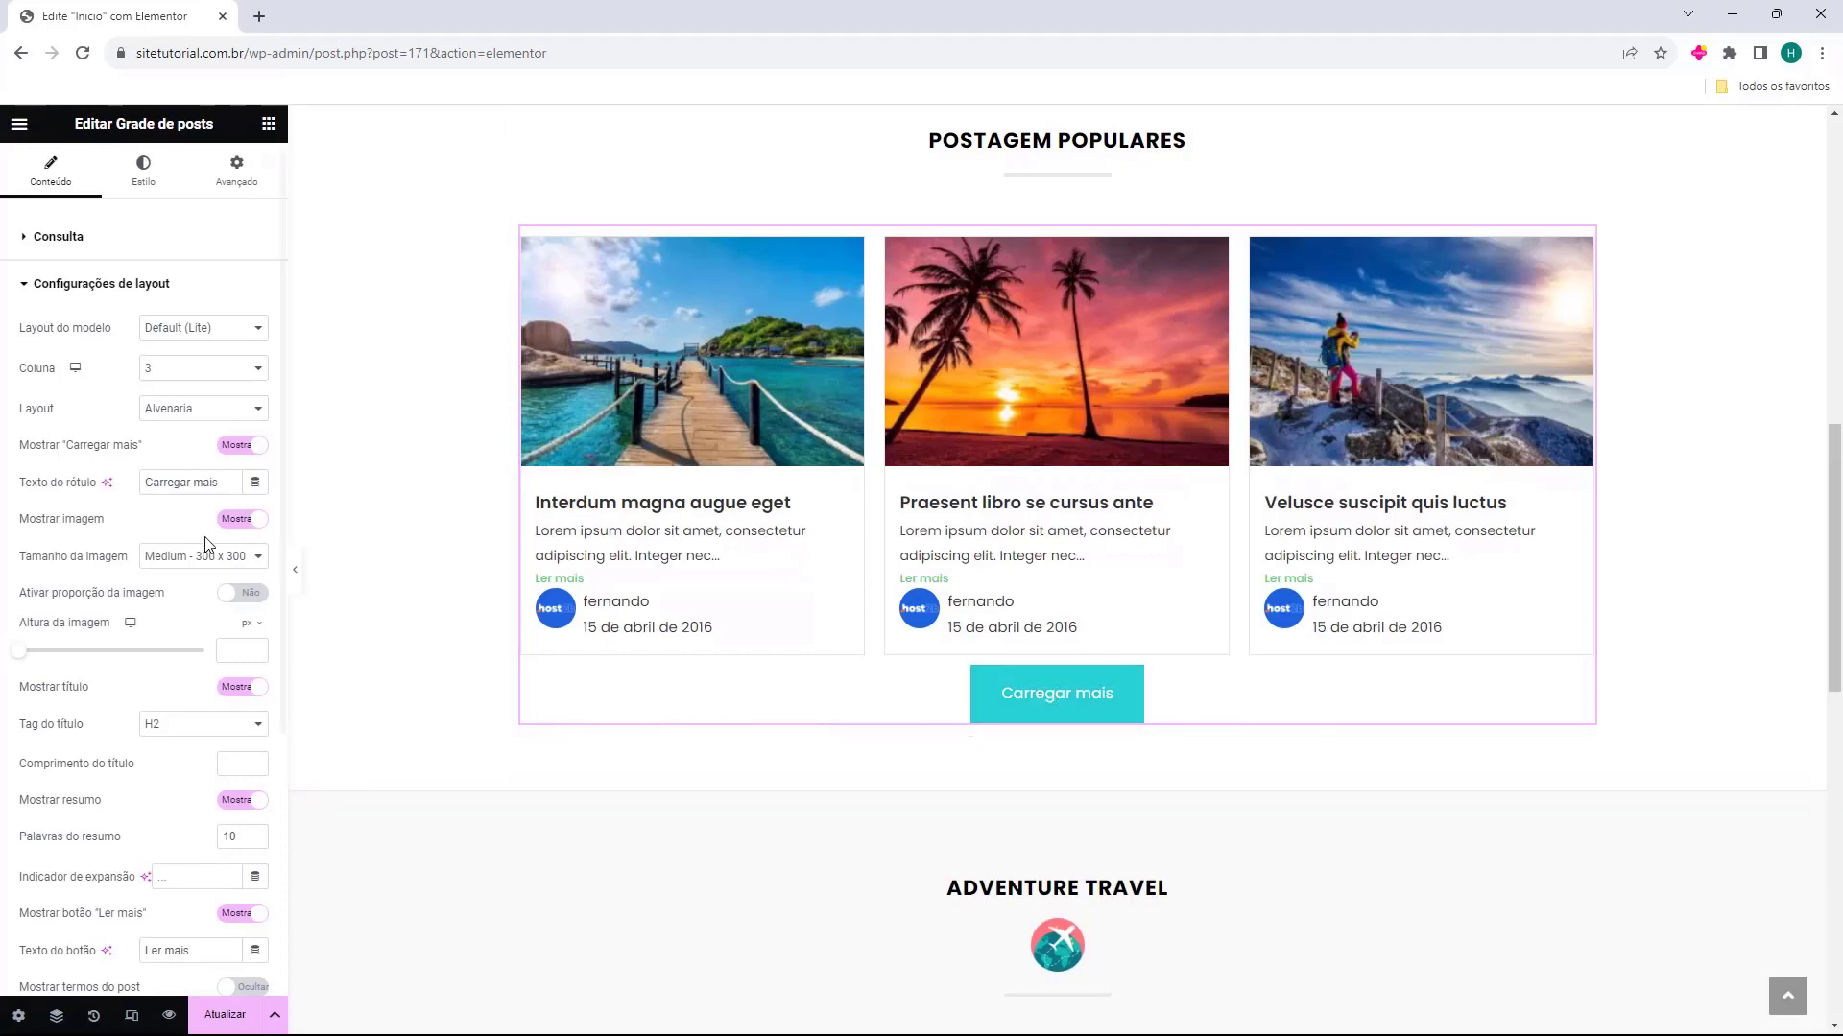
left_click(77, 451)
left_click(41, 484)
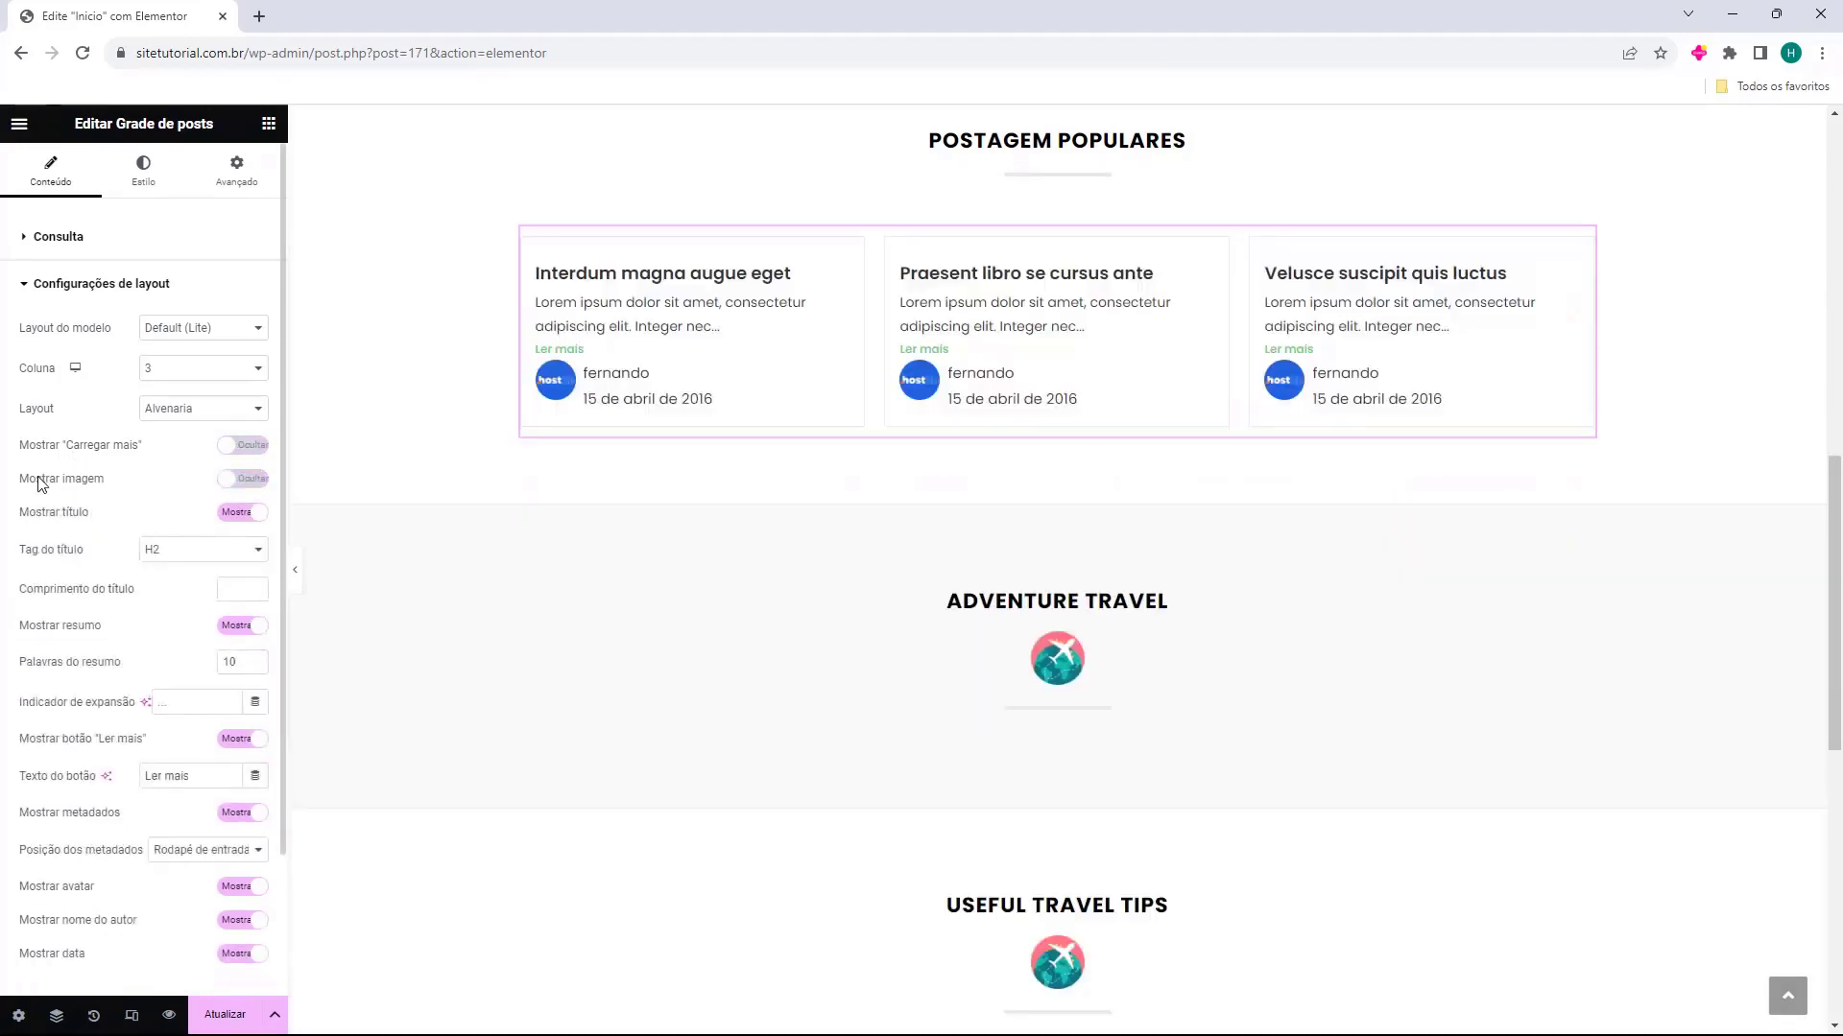
left_click(41, 484)
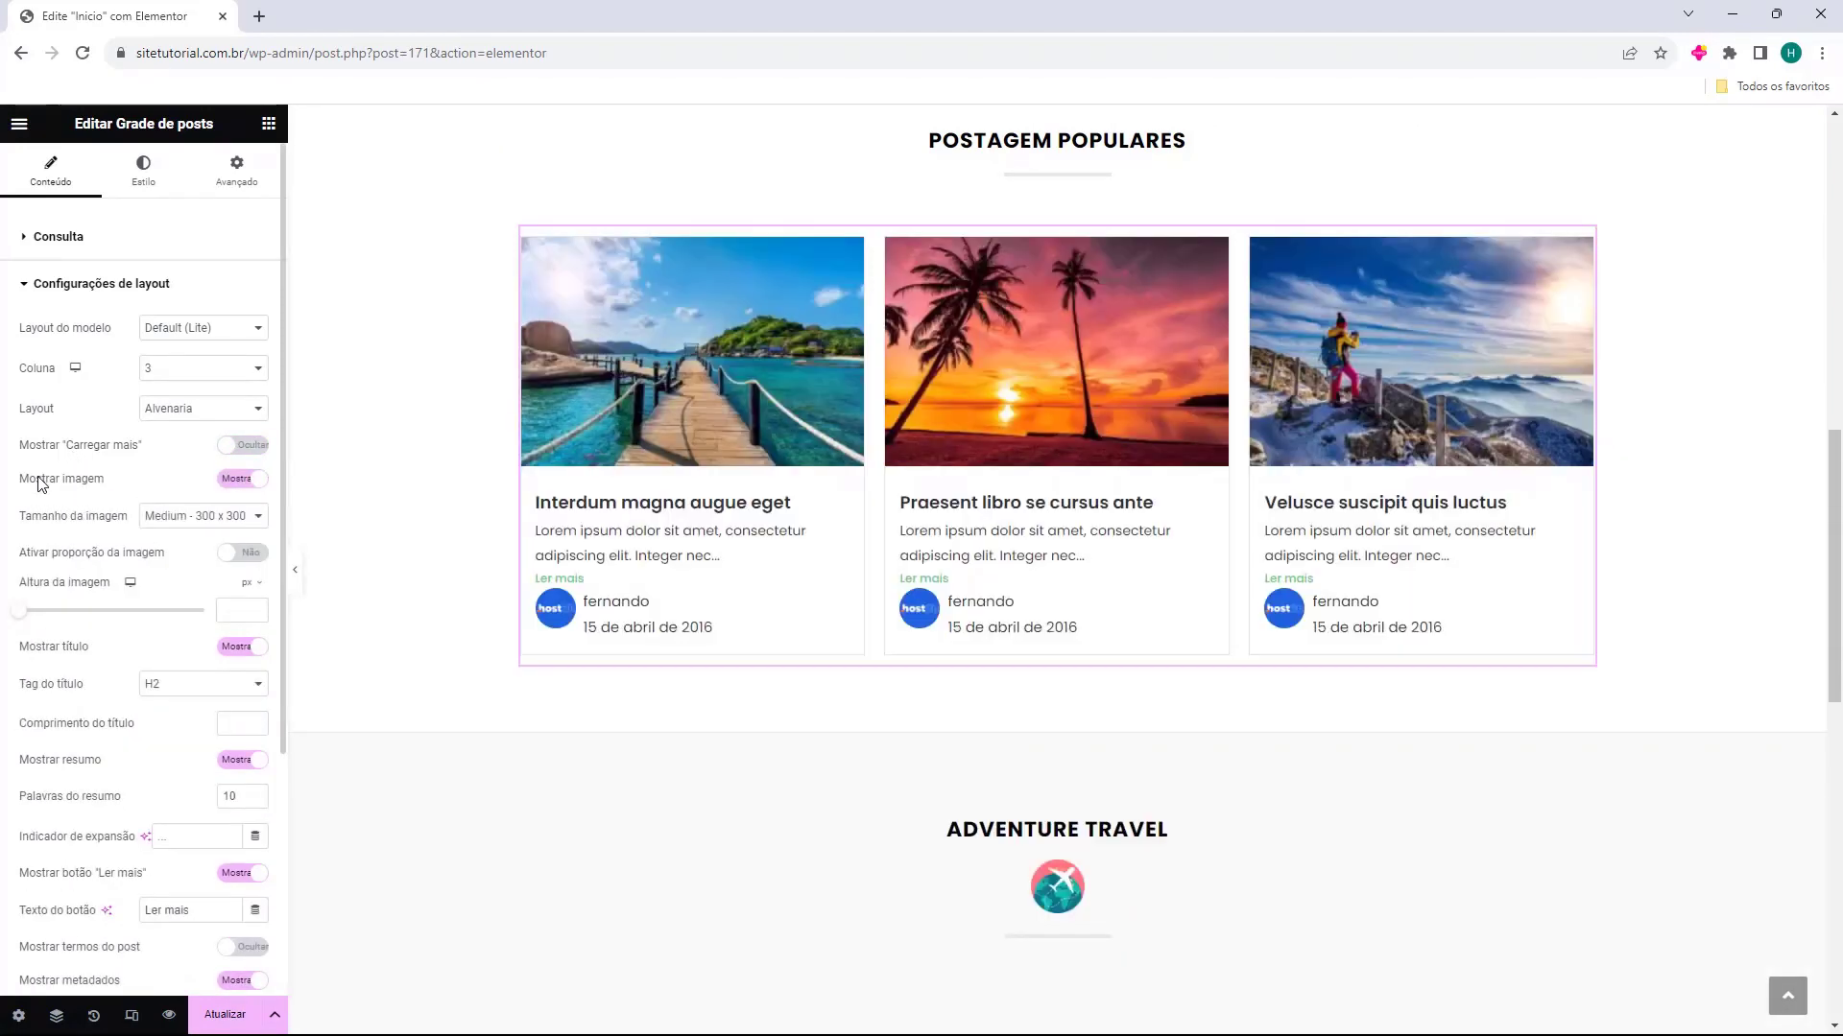
Try toggling the image proportion and the post title display, restoring both options
left_click(24, 554)
left_click(26, 555)
left_click(48, 653)
left_click(52, 650)
Set the post title length to 4
scroll(52, 651, "down", 1)
scroll(53, 604, "down", 1)
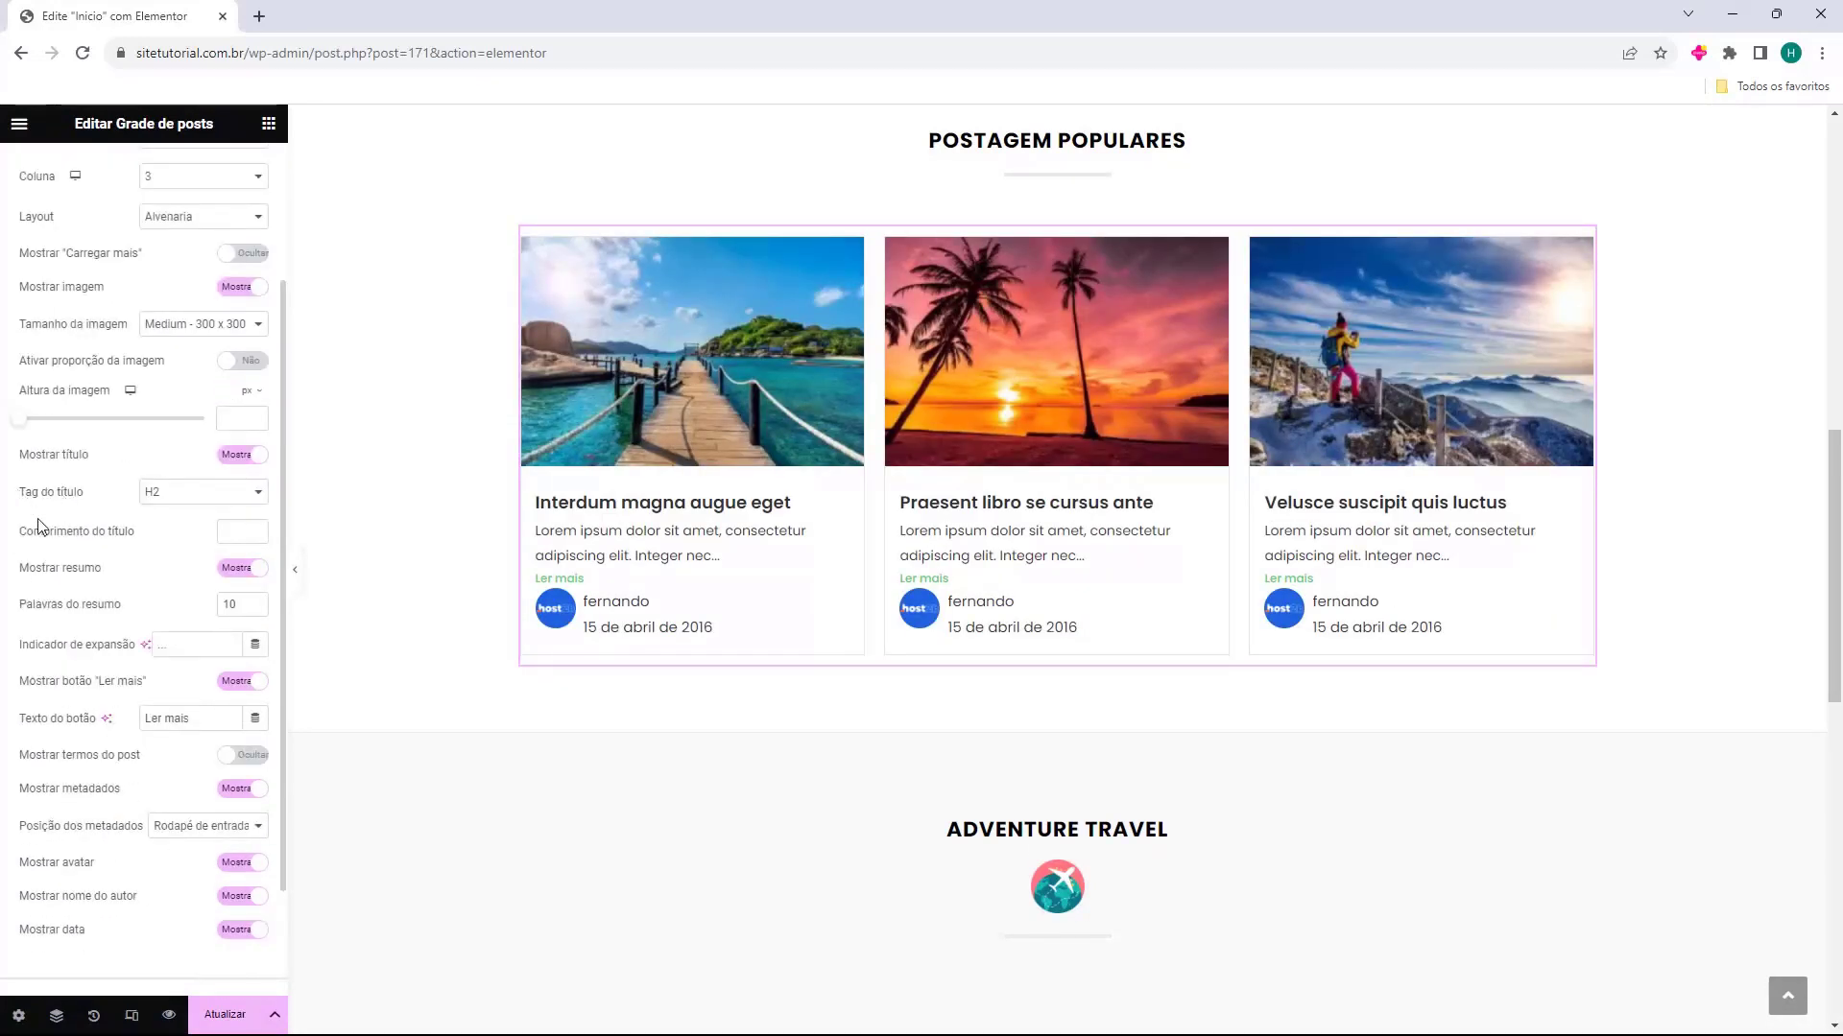
left_click(256, 529)
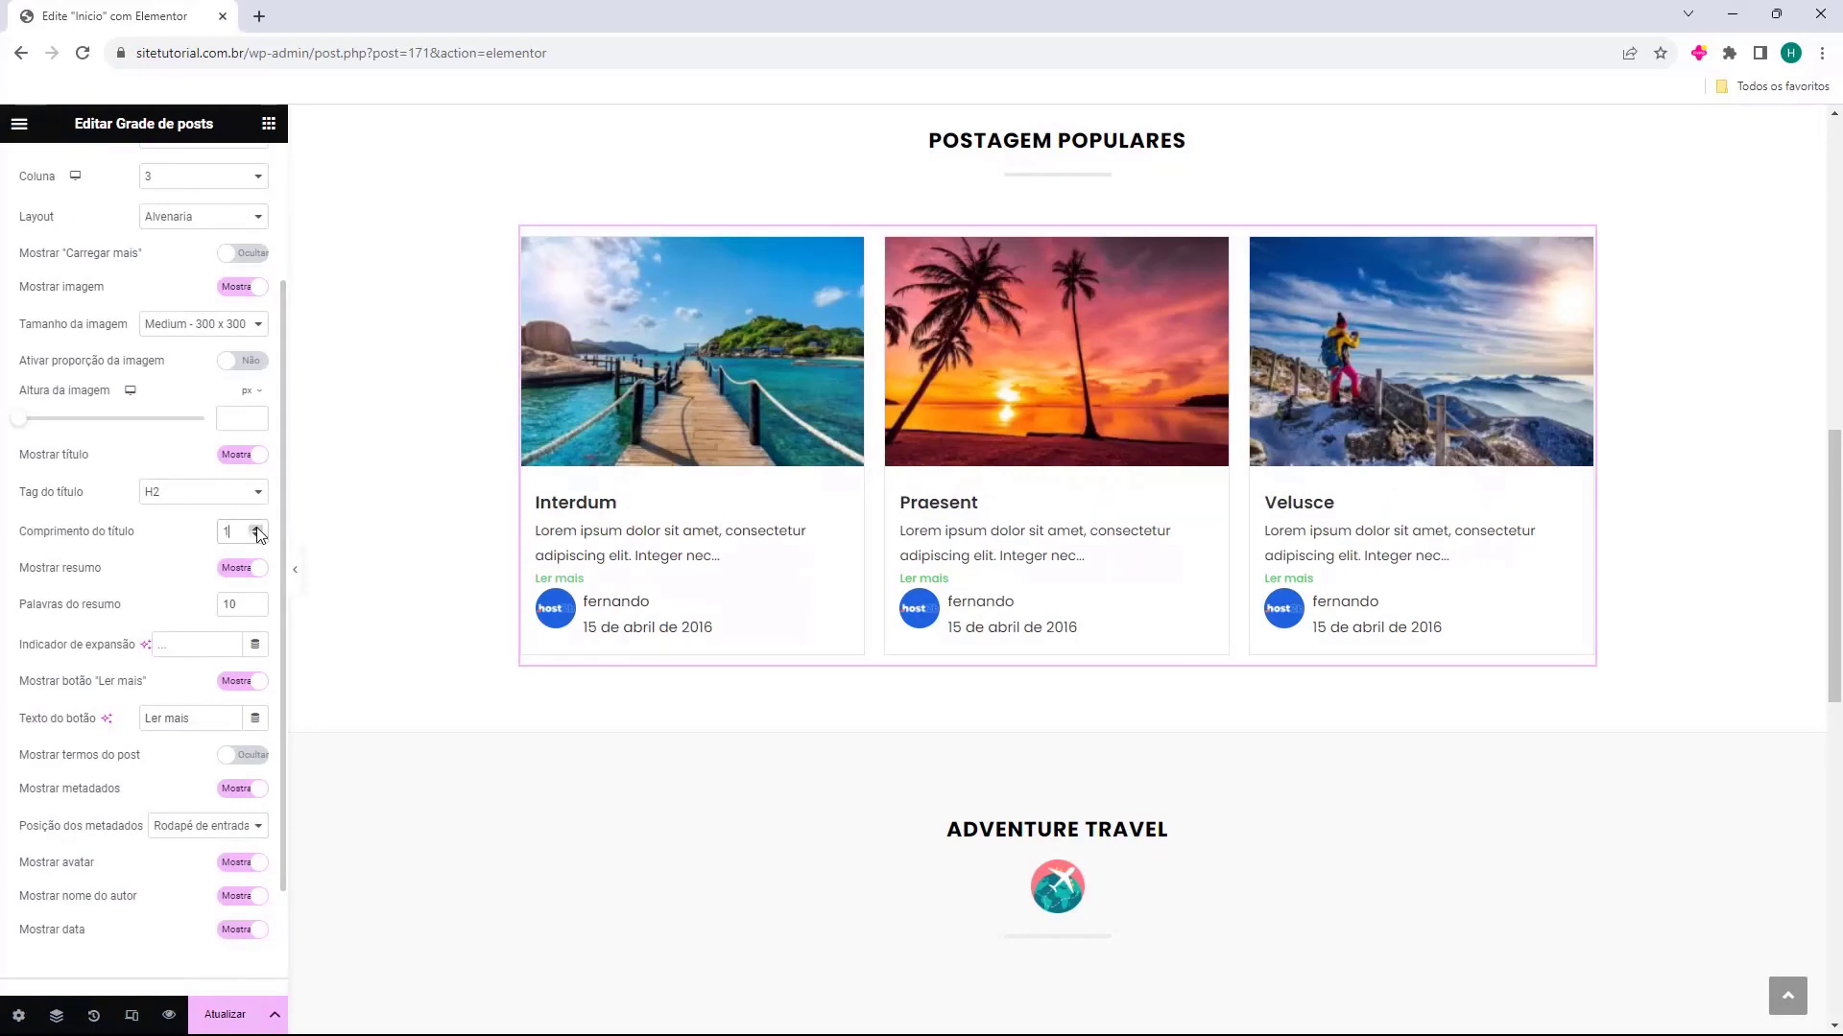
left_click(256, 529)
left_click(256, 529)
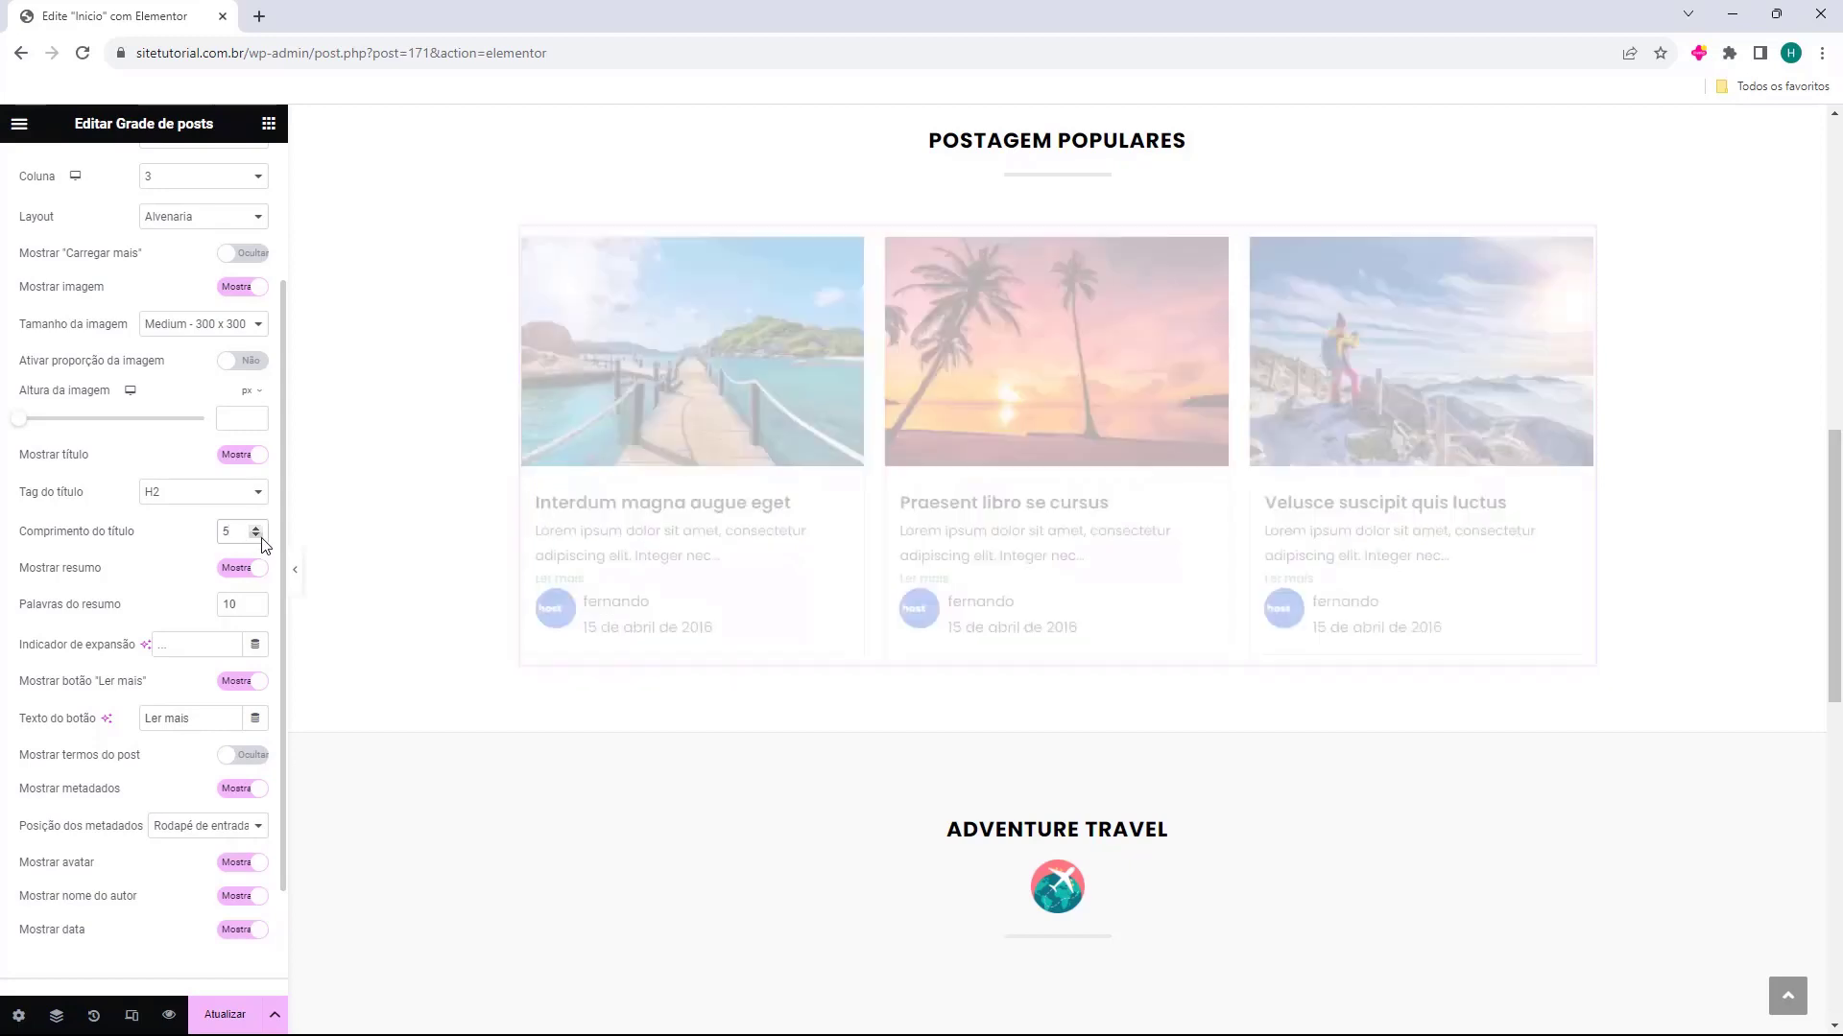
left_click(257, 535)
Try hiding the post excerpt and the "Ler mais" button, restoring both to shown
left_click(237, 569)
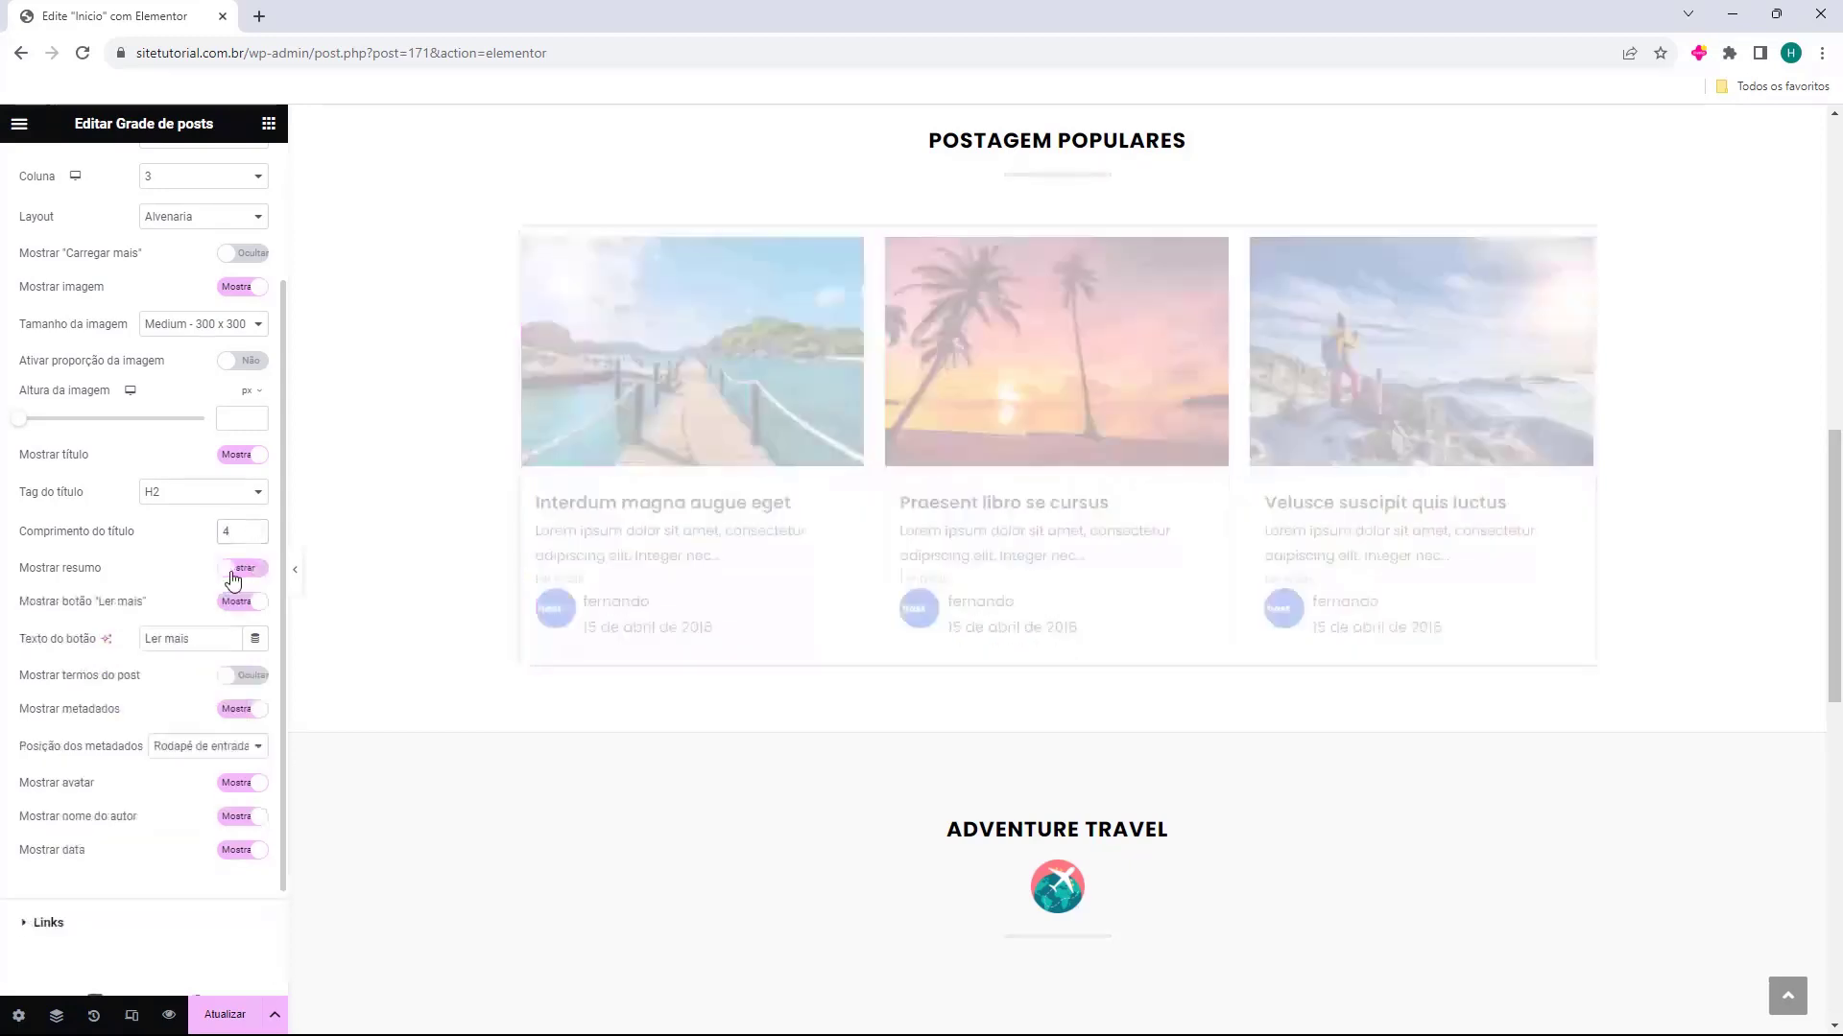
left_click(234, 574)
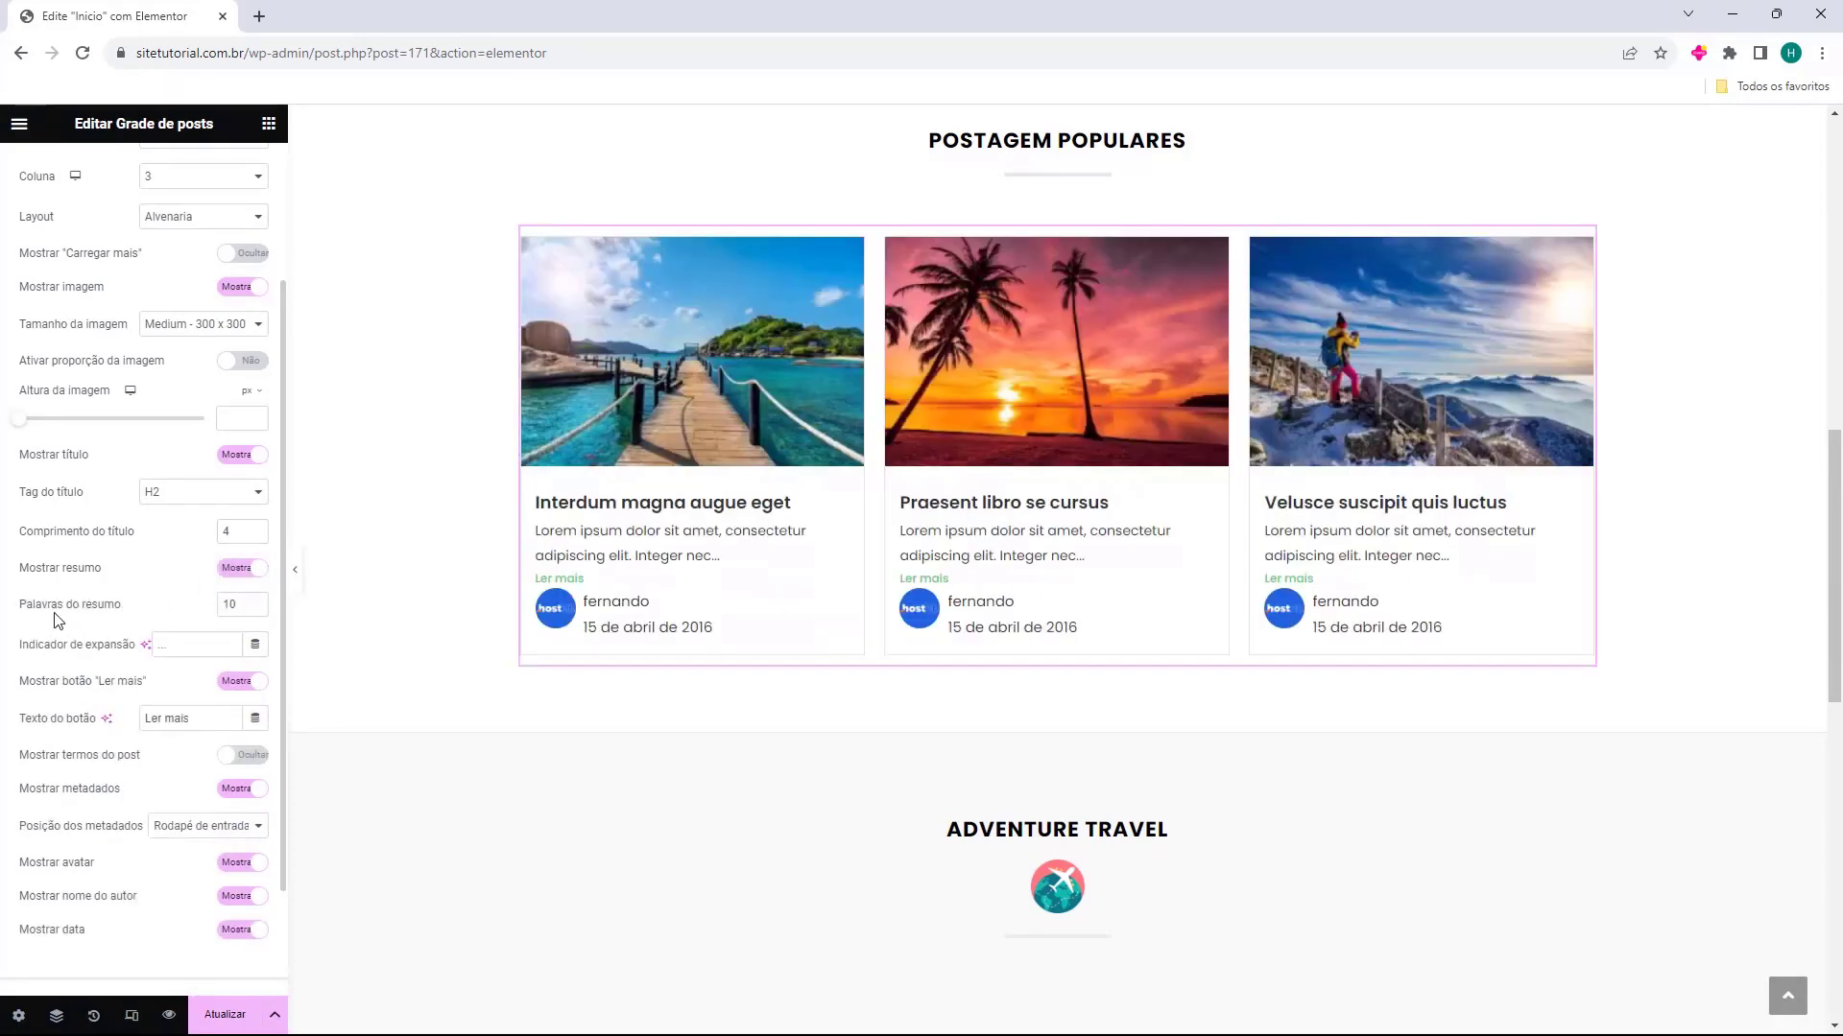
scroll(48, 614, "down", 1)
left_click(227, 589)
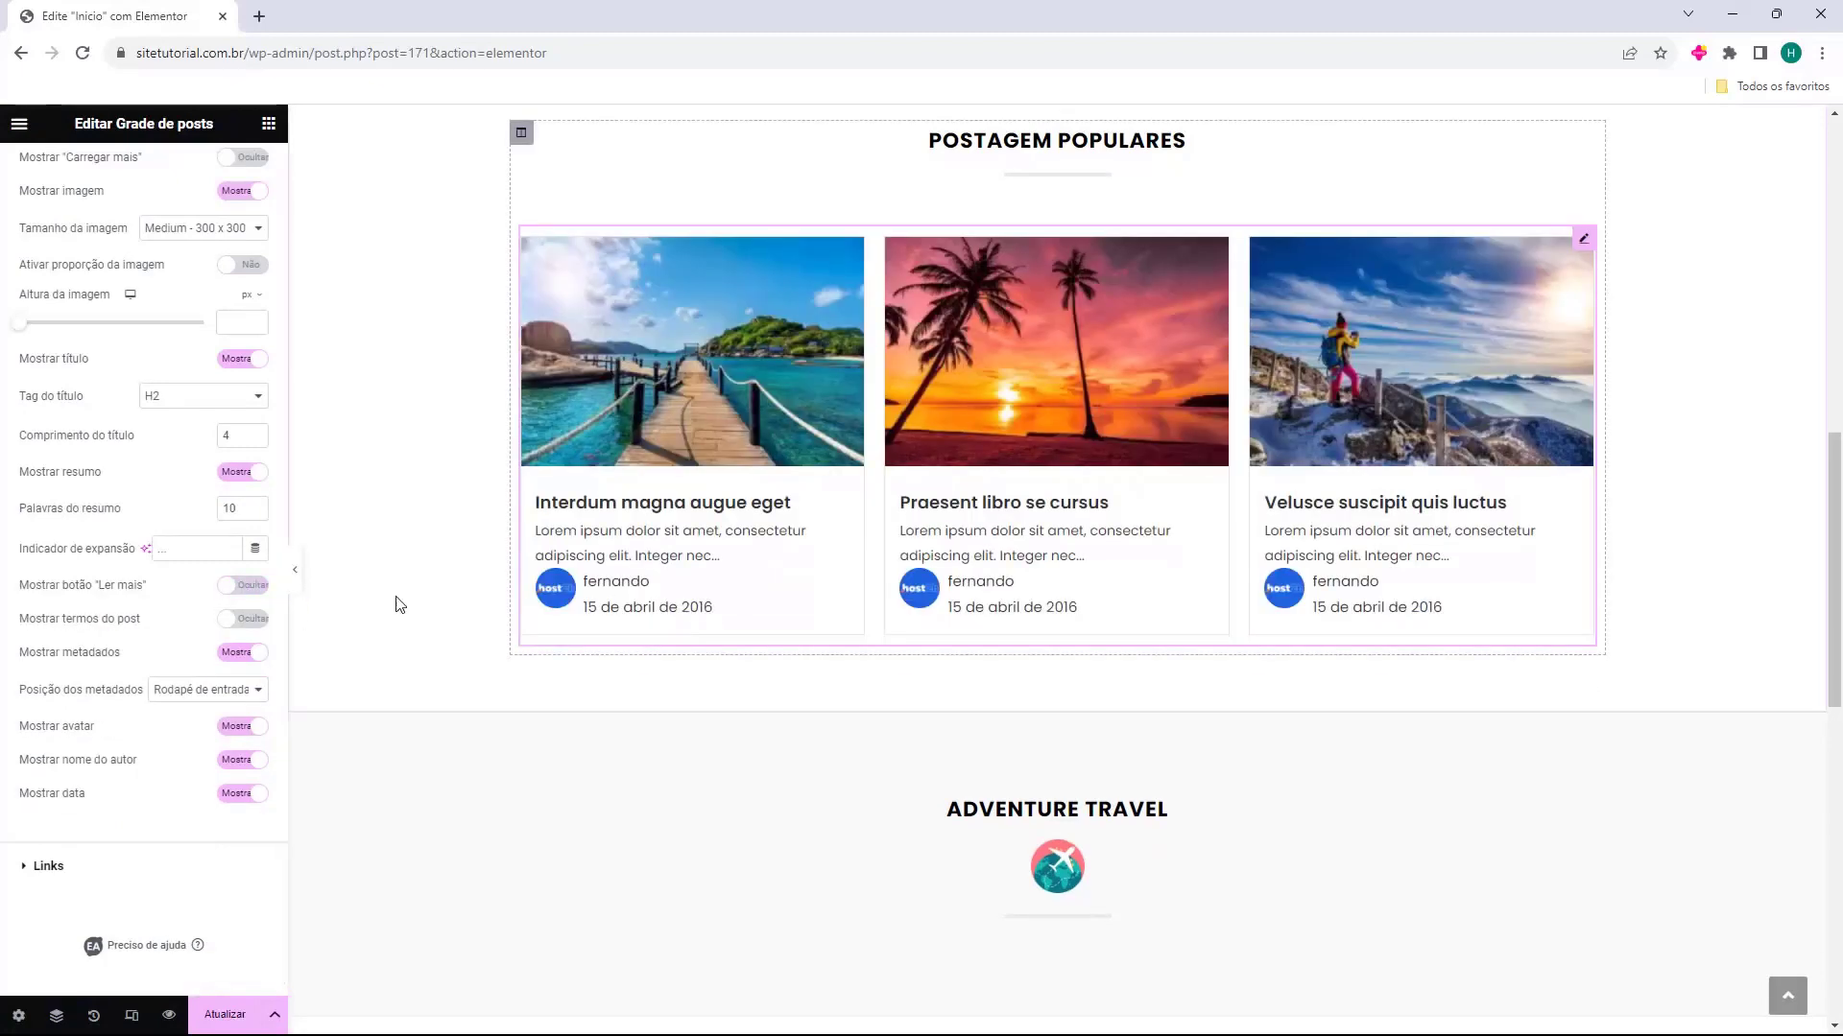
left_click(240, 588)
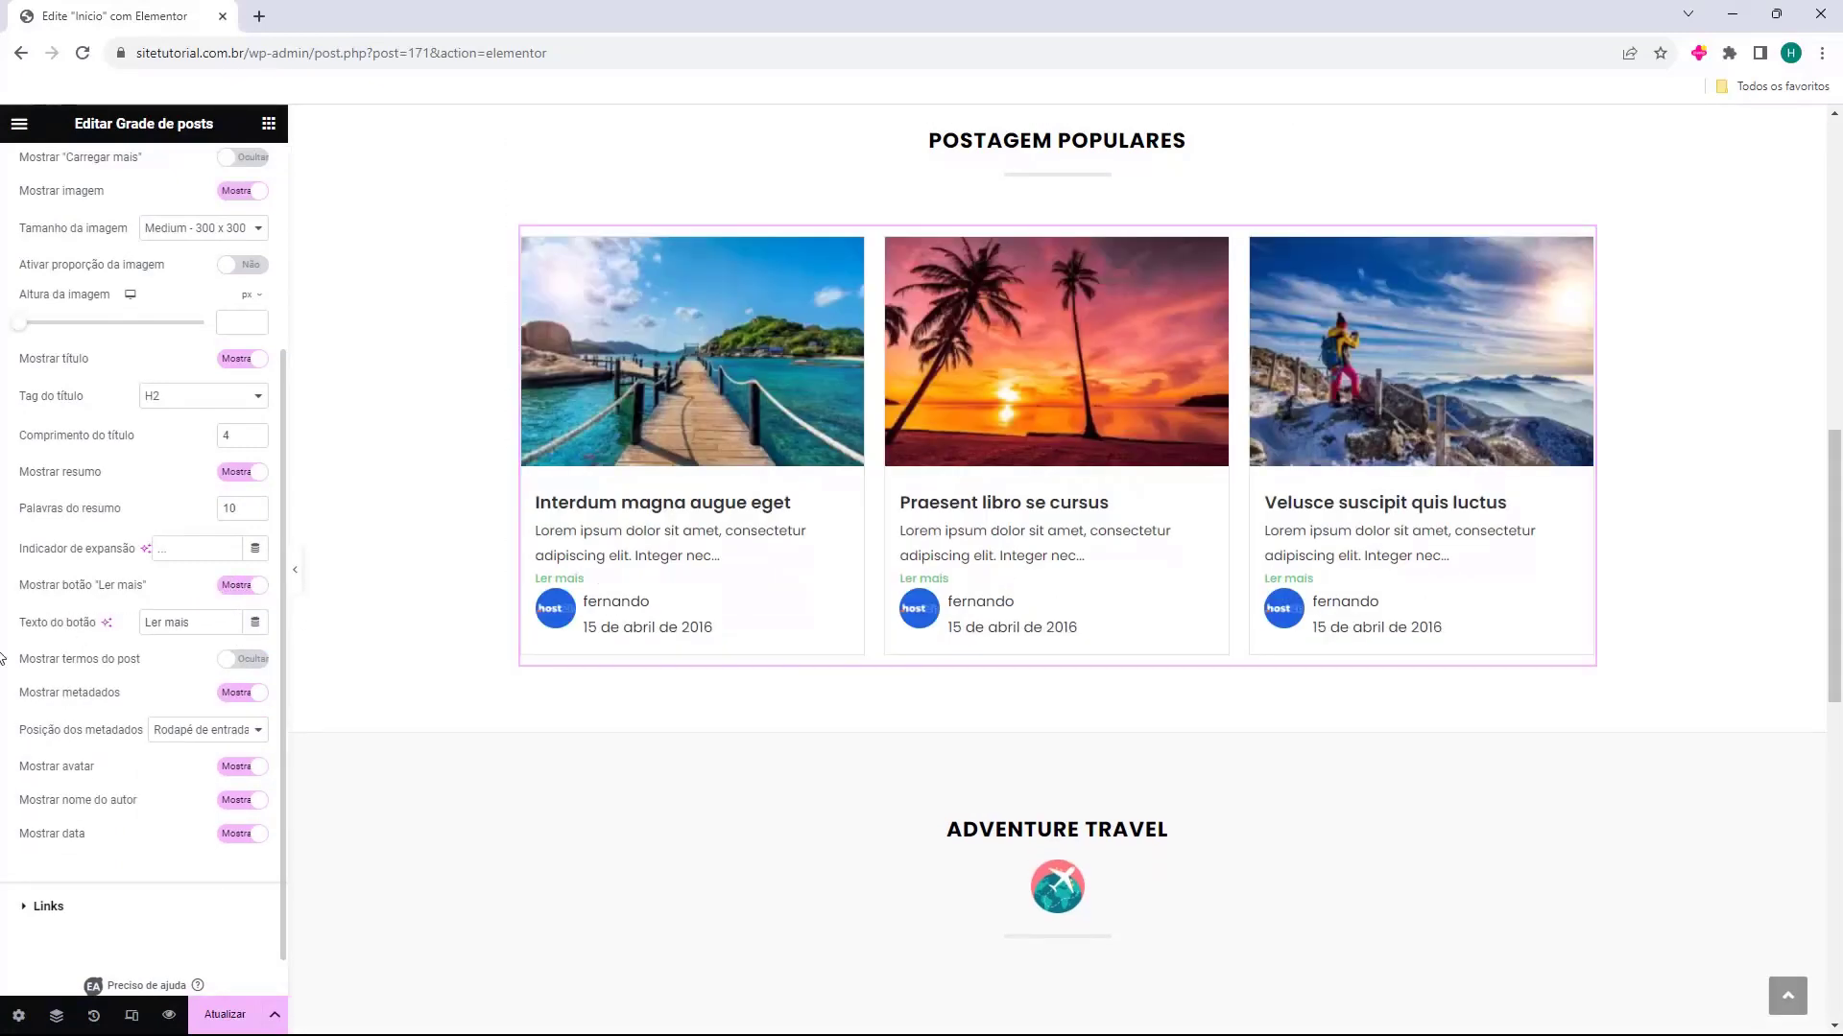
Enable the display of post terms in the grid
left_click(234, 662)
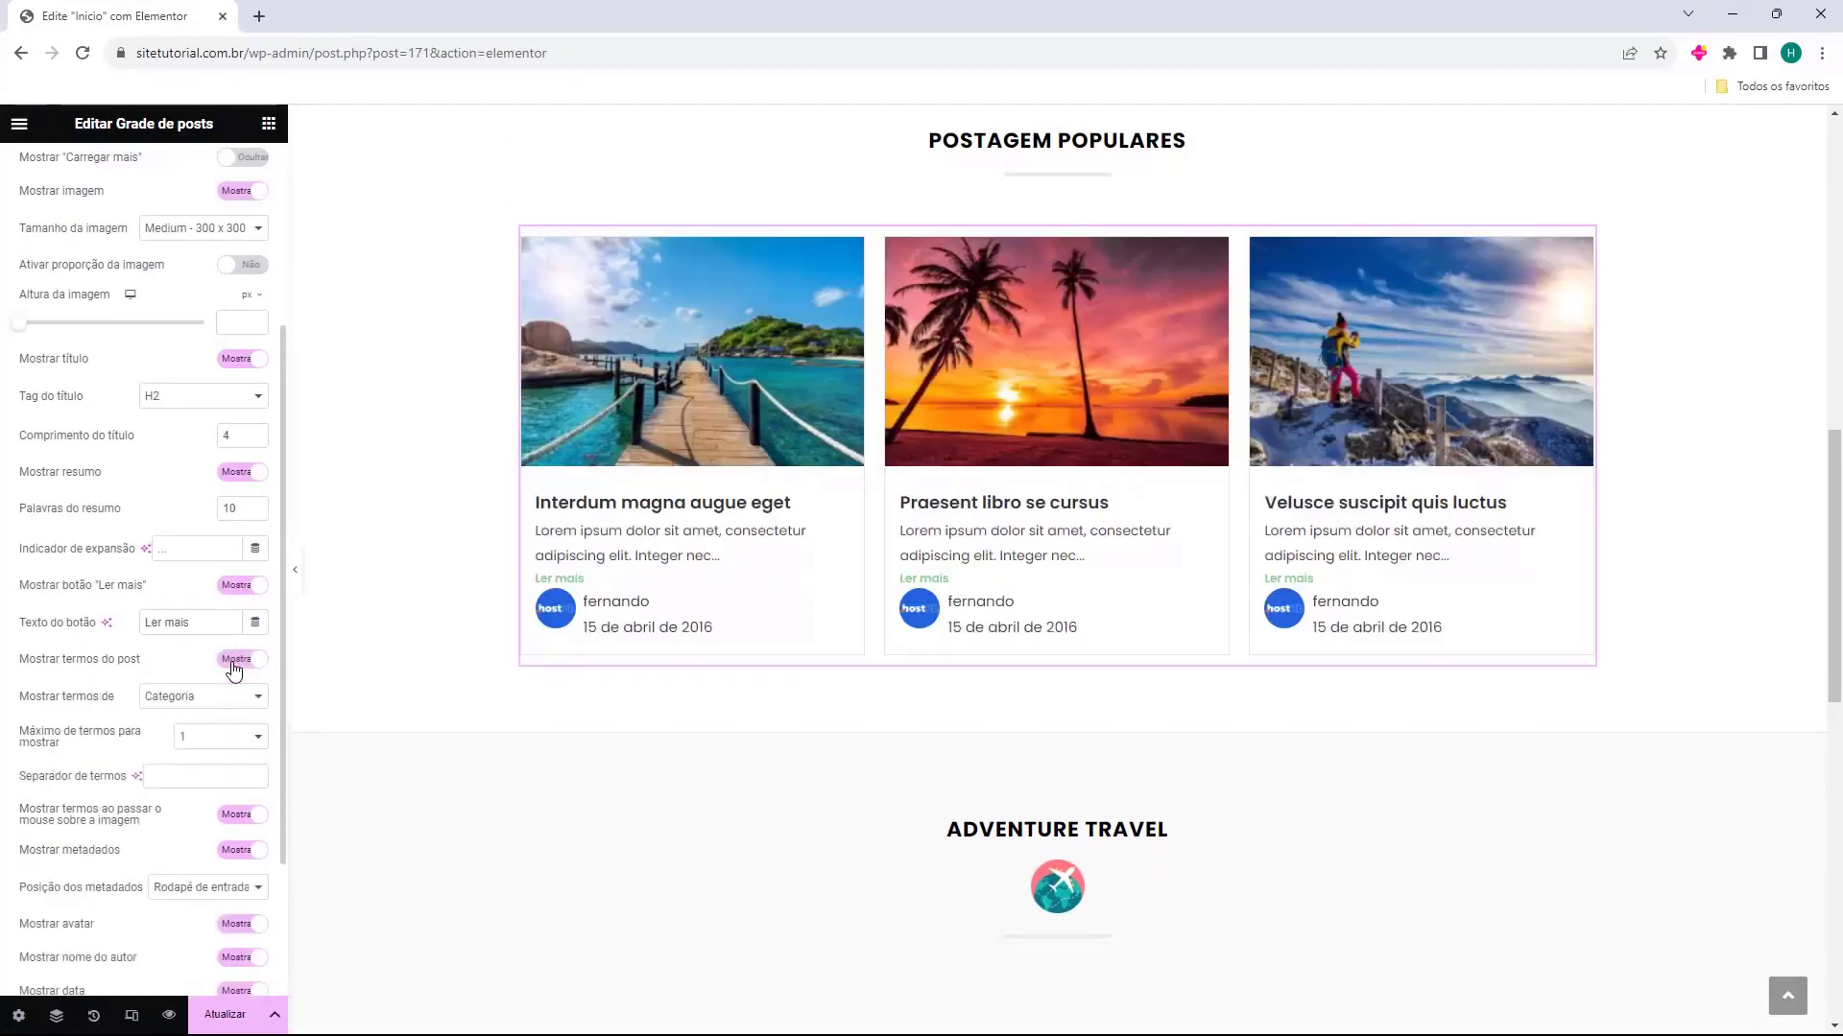
Hide the post terms in the popular posts grid and try switching its metadata off and back on
left_click(234, 662)
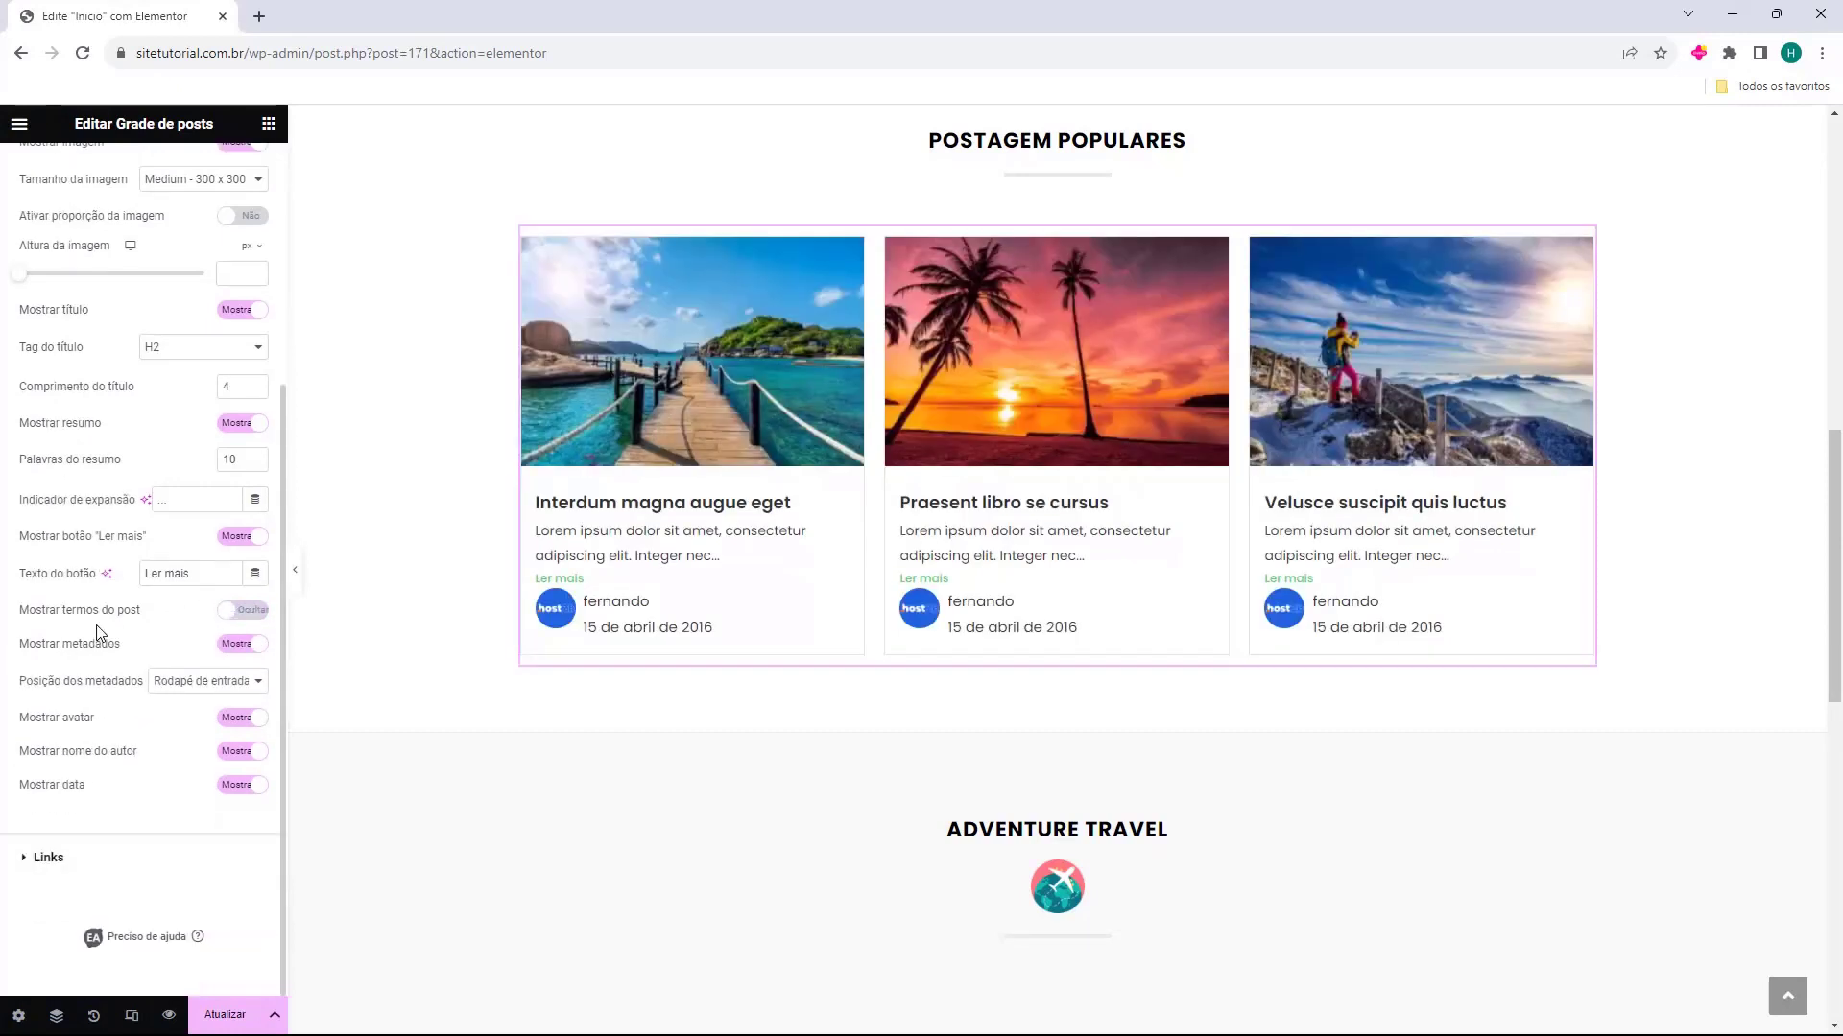
left_click(222, 649)
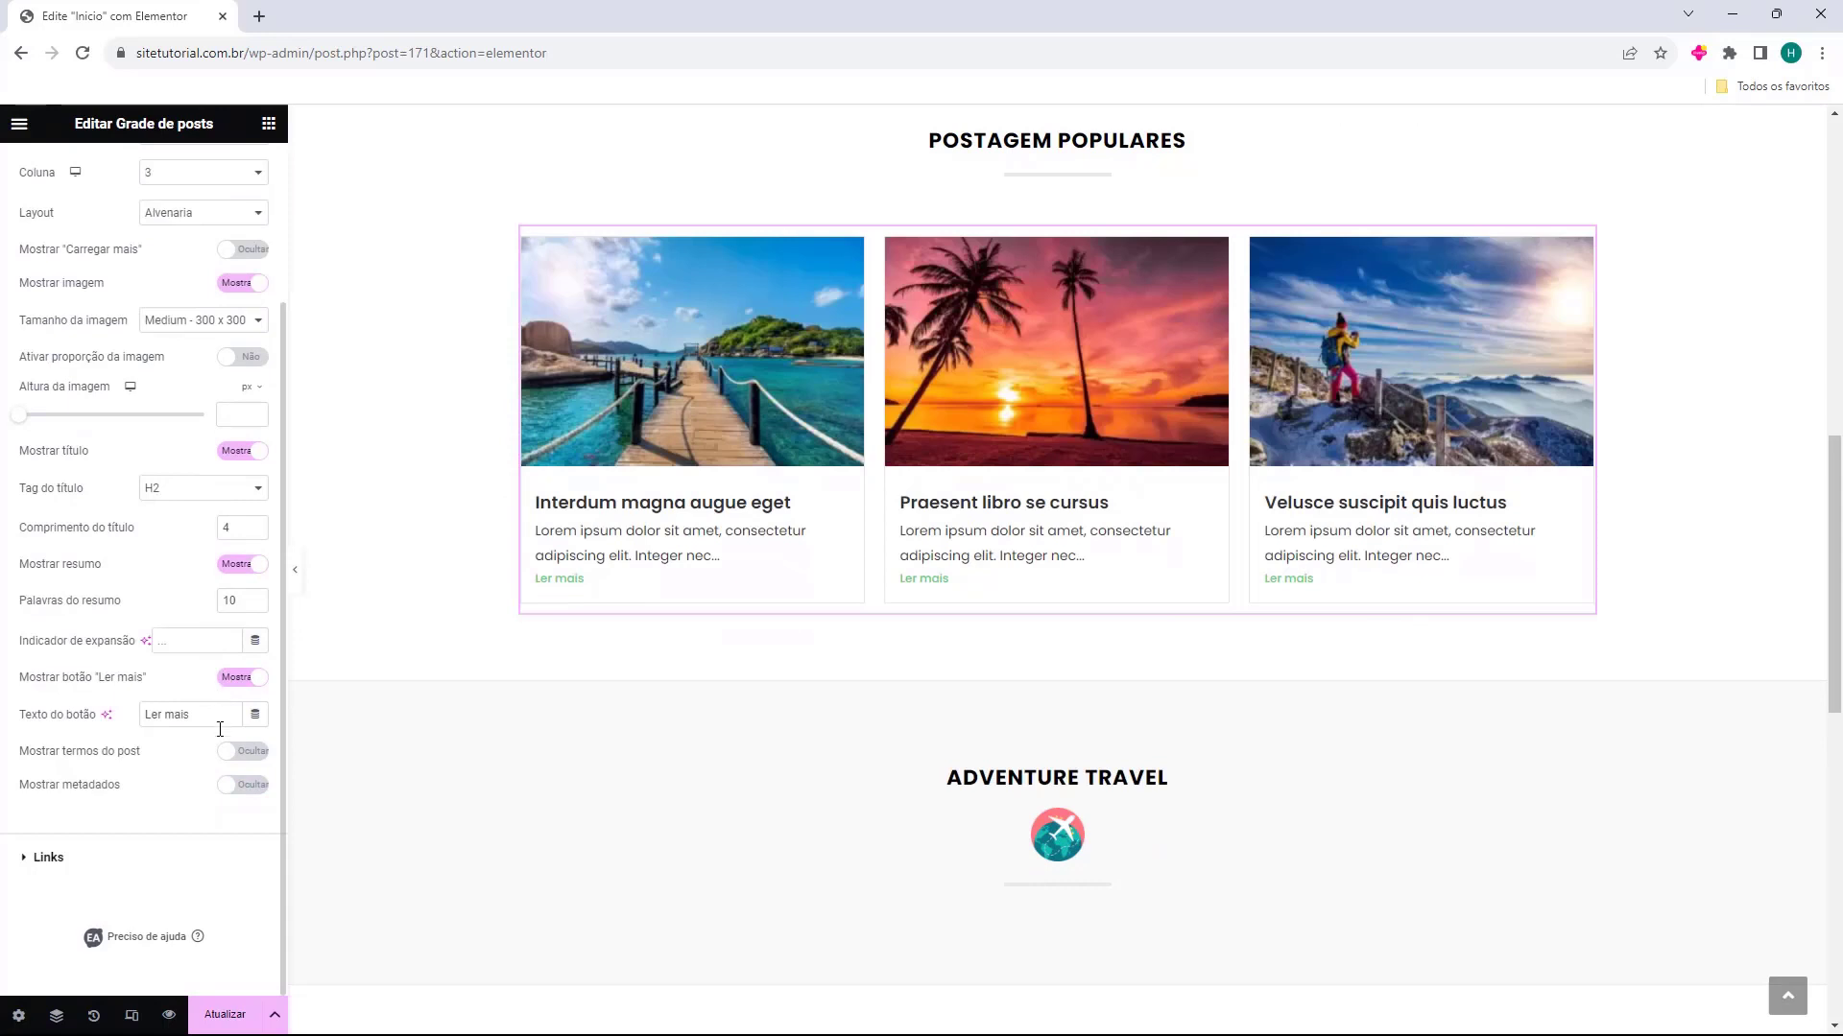
left_click(240, 783)
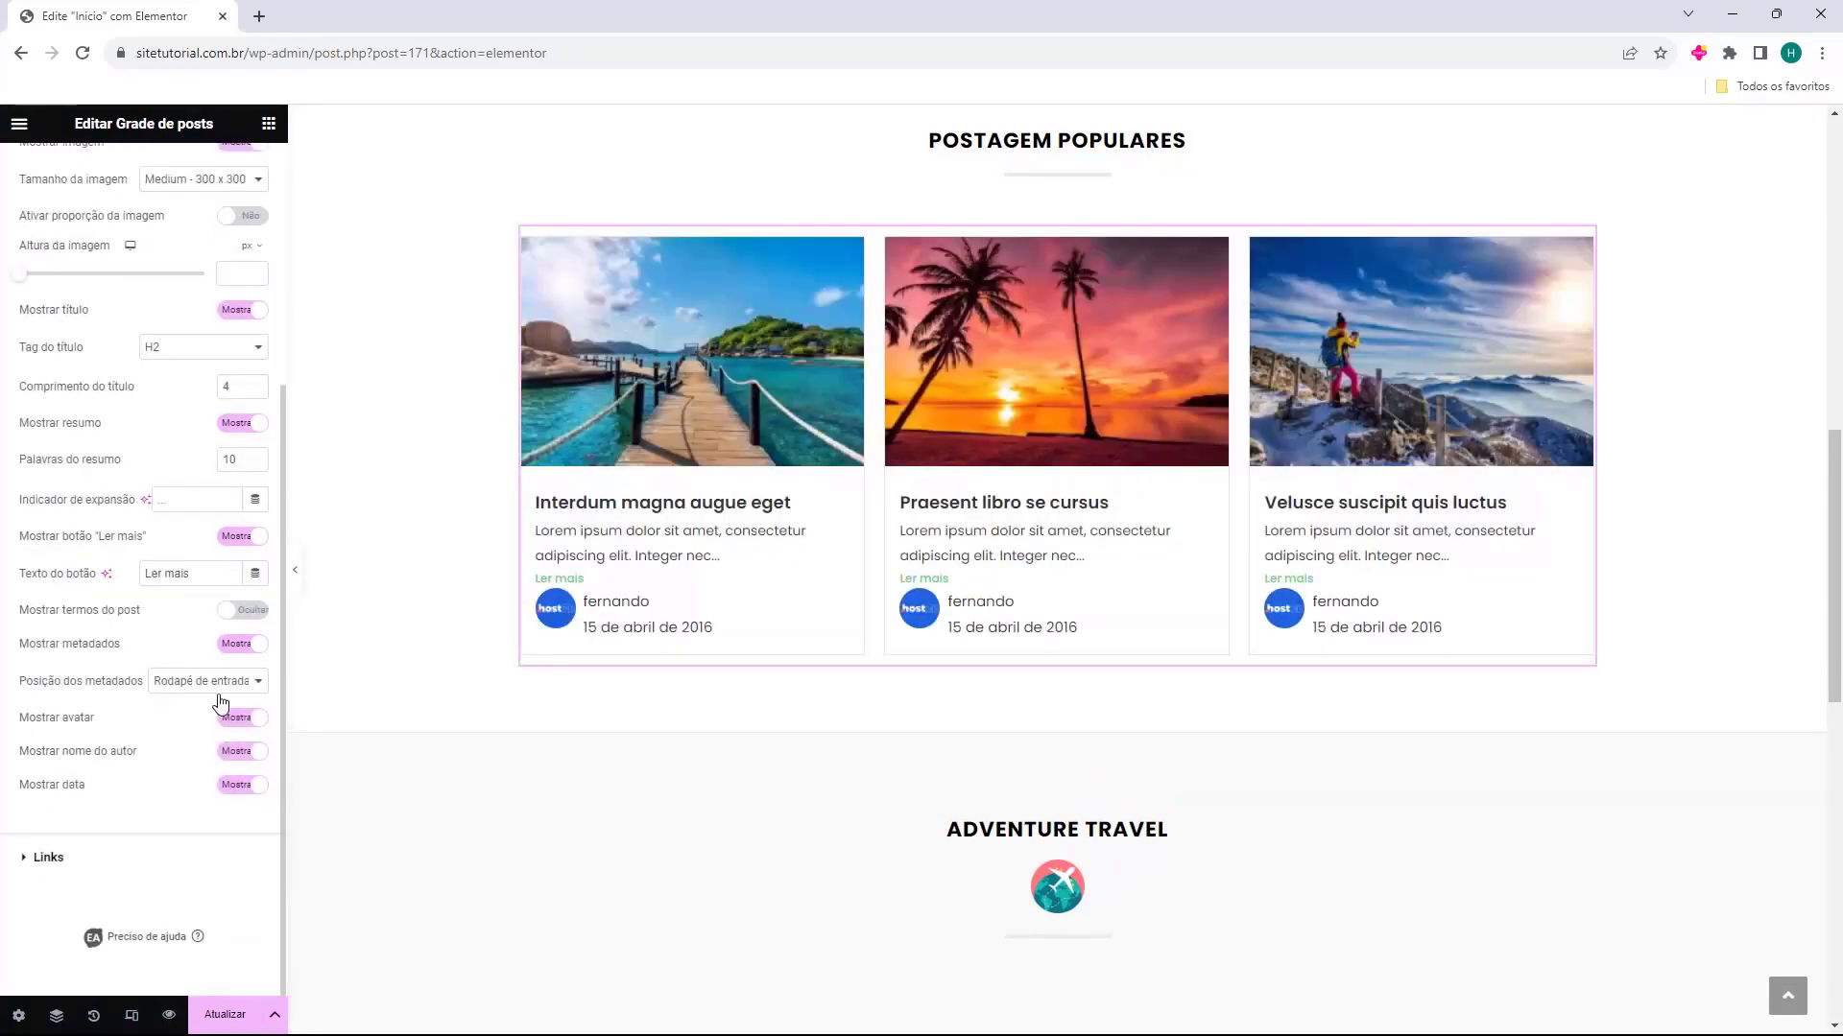
Try placing the post metadata in the entry header and restore the "Rodapé de entrada" position
left_click(223, 683)
left_click(223, 697)
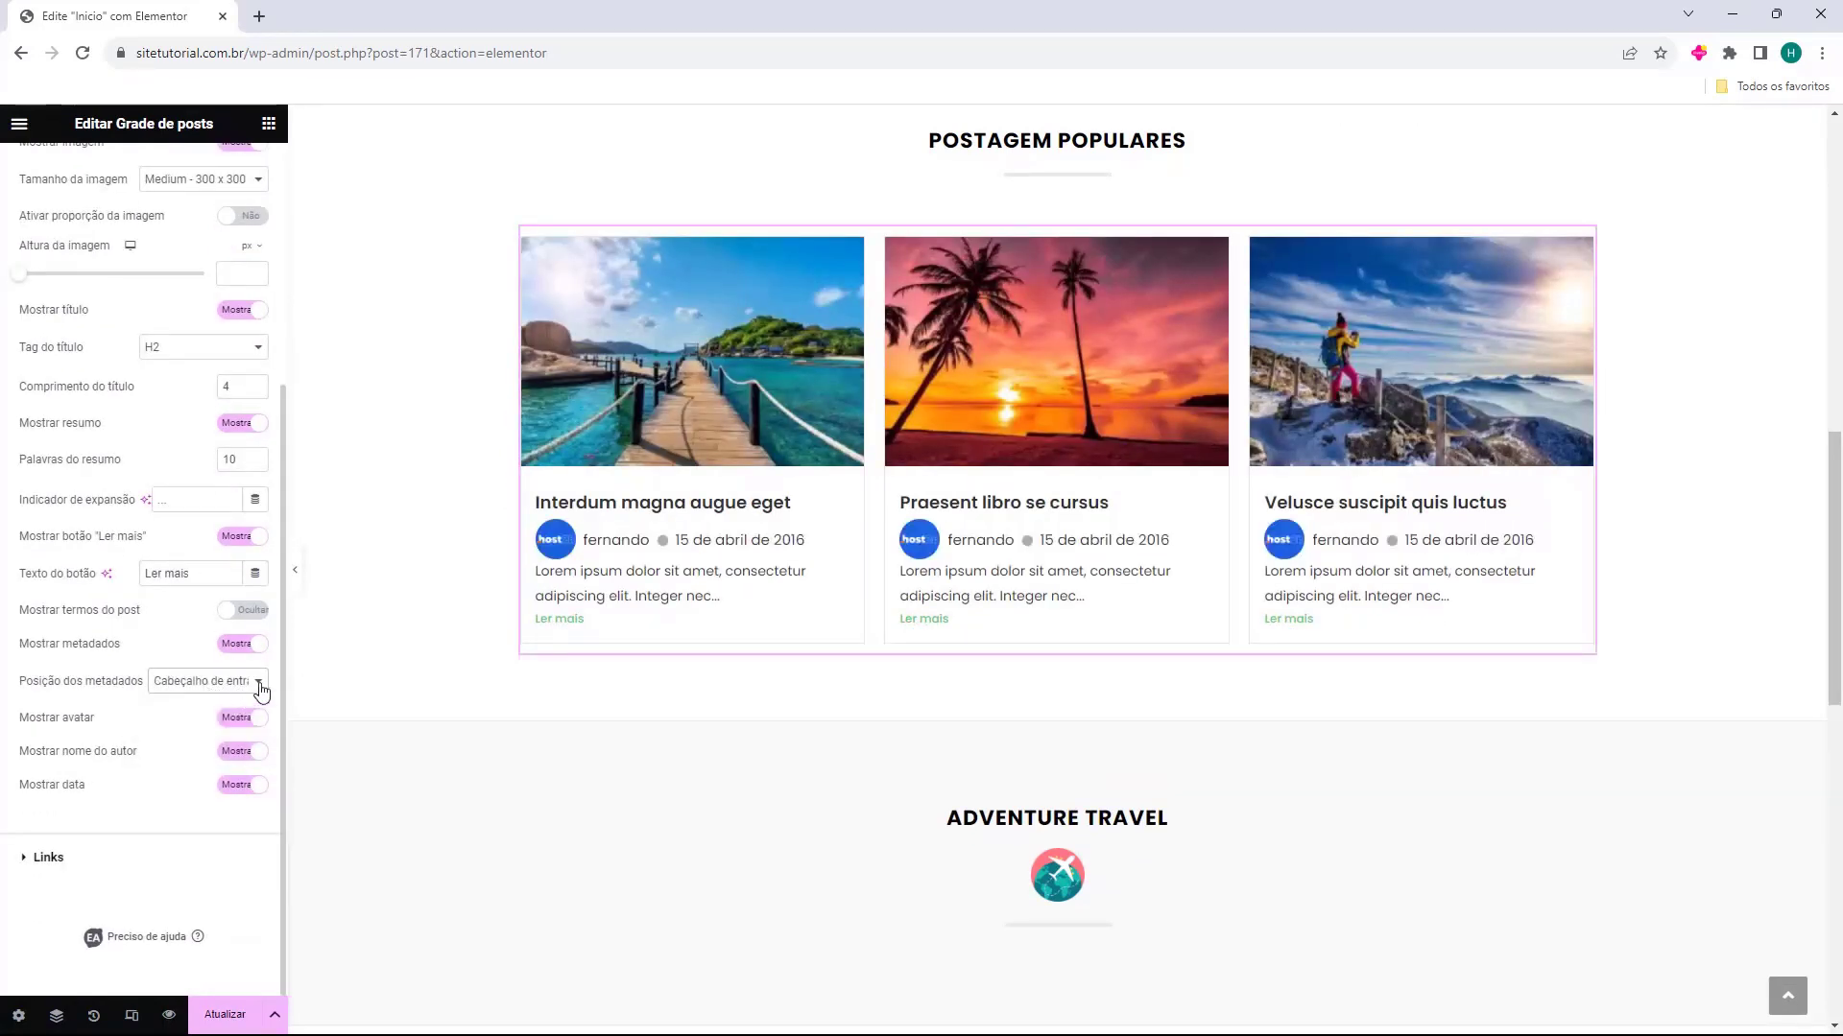
left_click(212, 682)
left_click(199, 716)
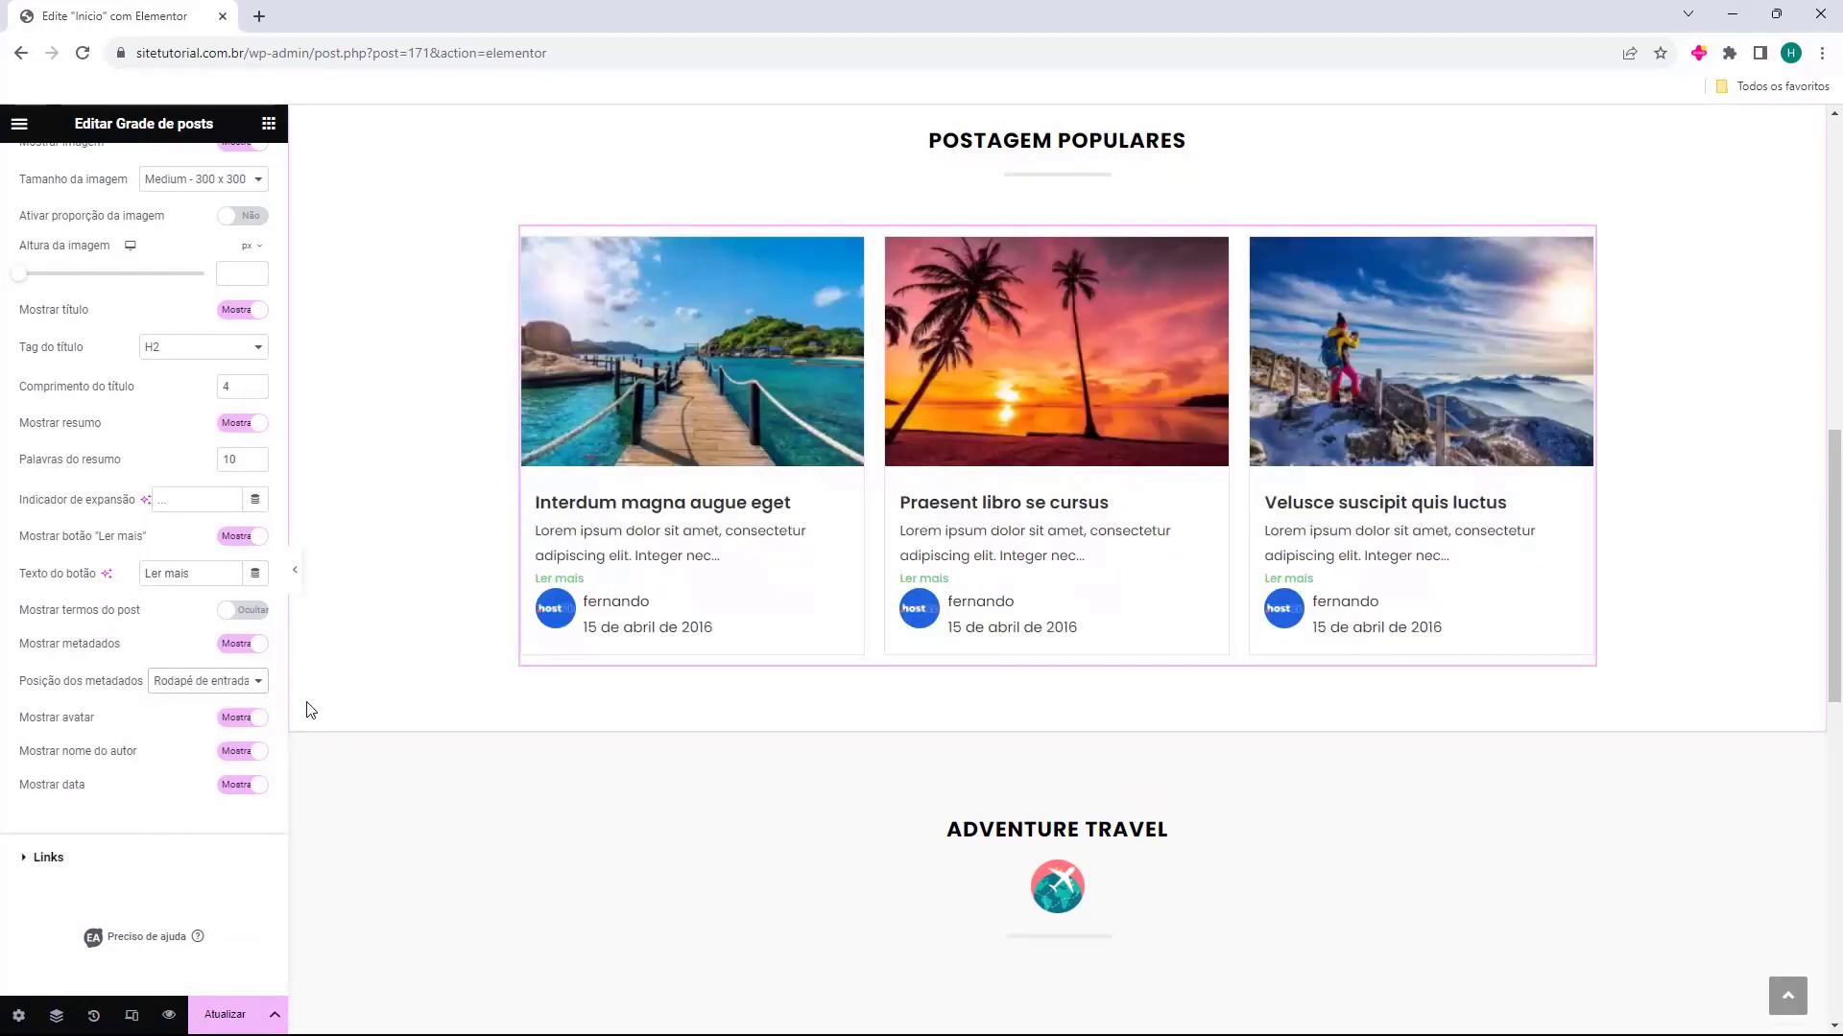
Try the avatar, author name and date options individually and hide the popular posts grid's metadata altogether
left_click(235, 719)
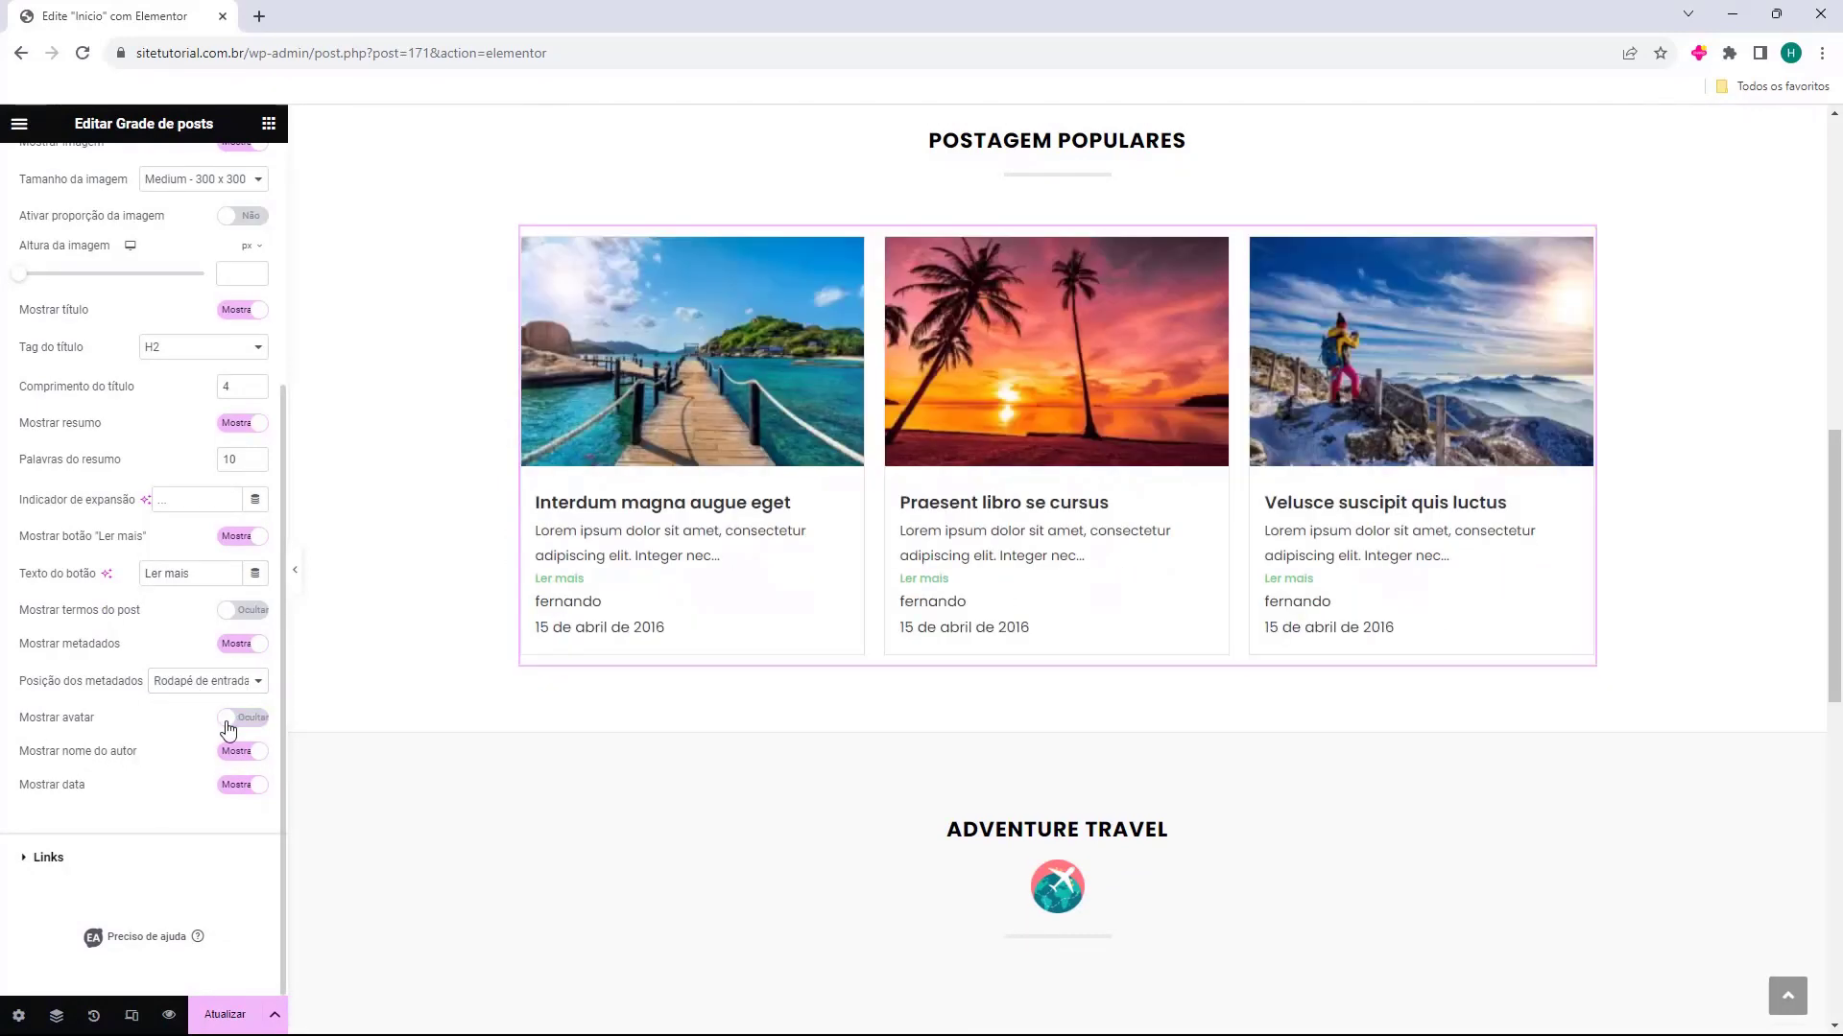
left_click(238, 756)
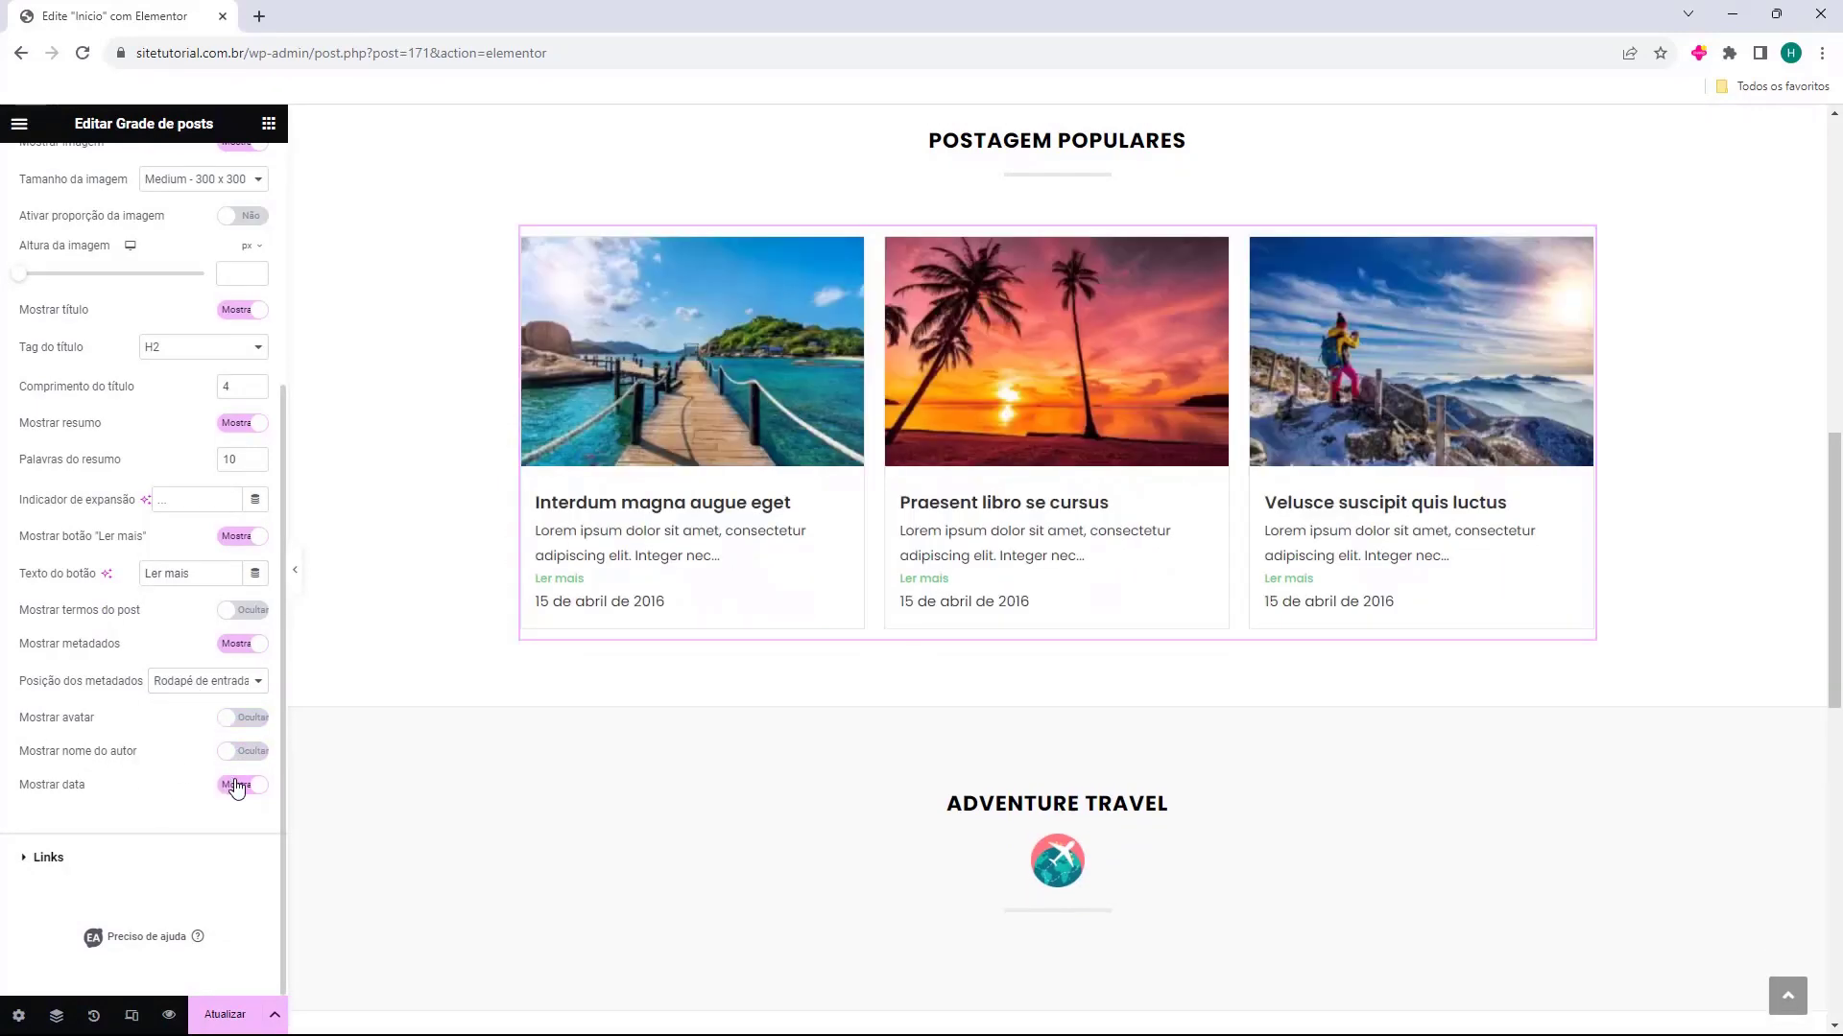
left_click(240, 784)
left_click(240, 753)
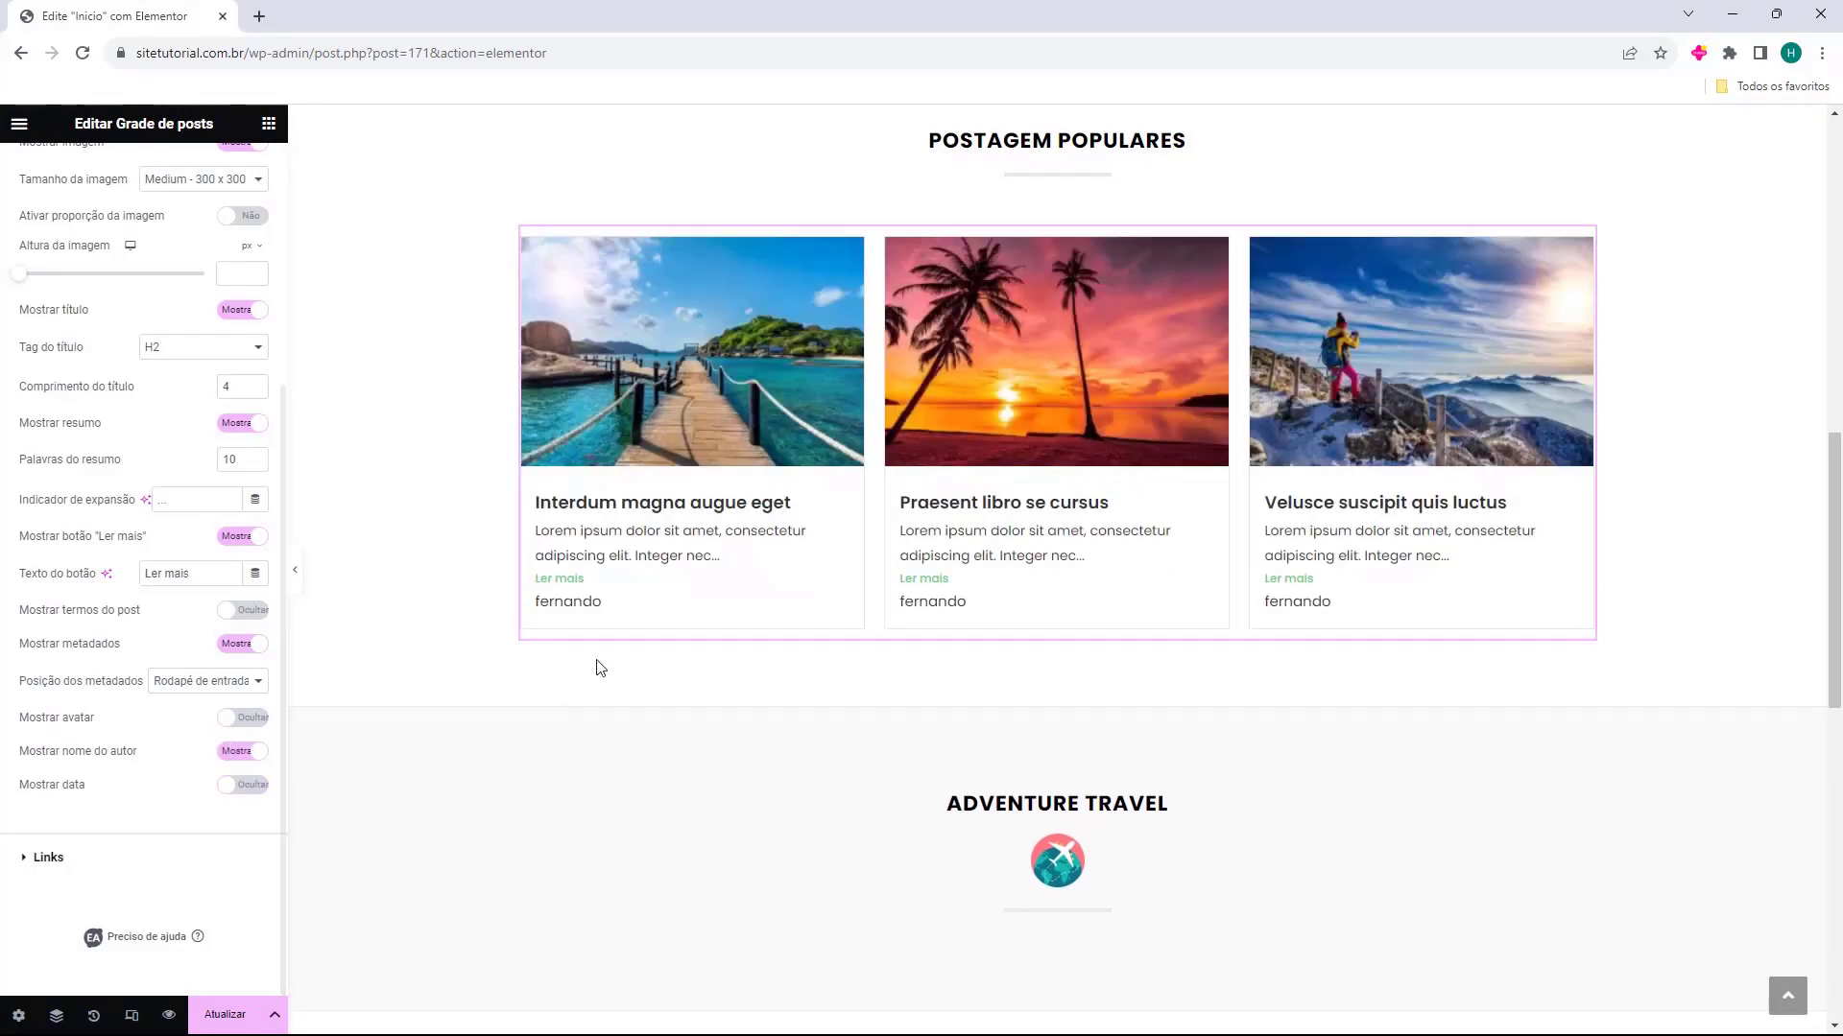
left_click(234, 743)
left_click(234, 722)
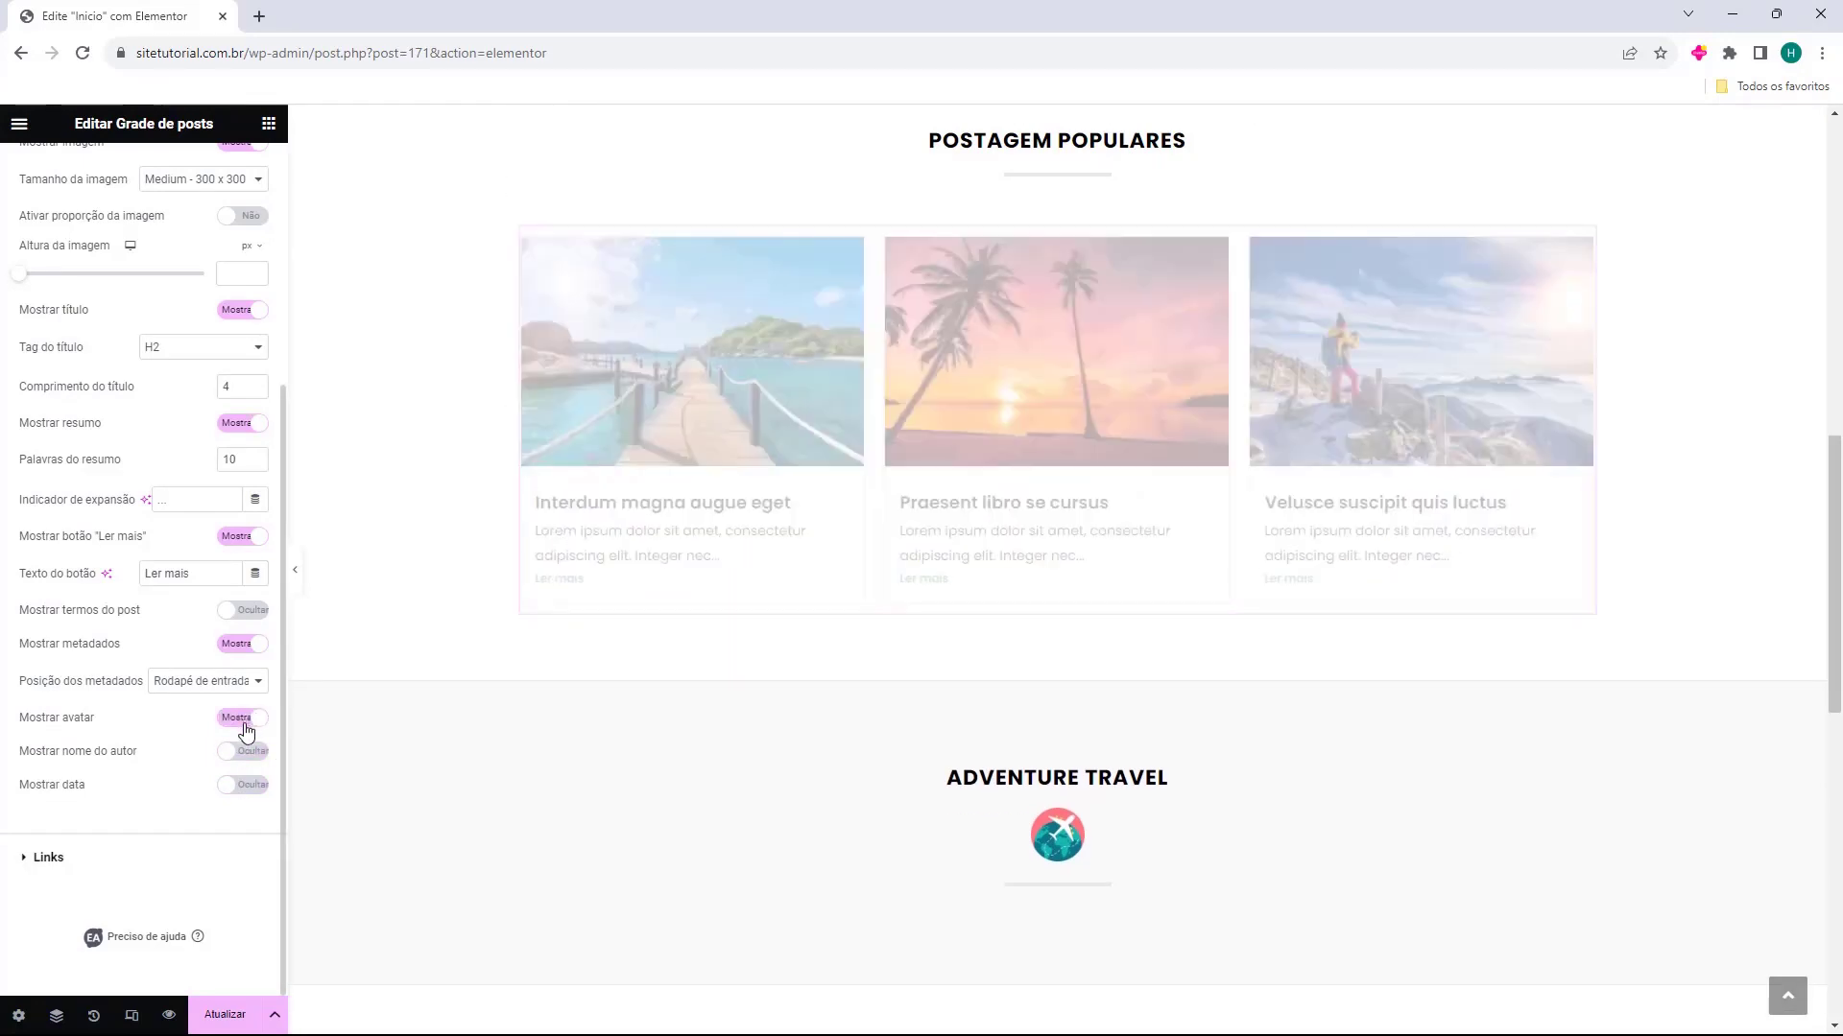
left_click(238, 644)
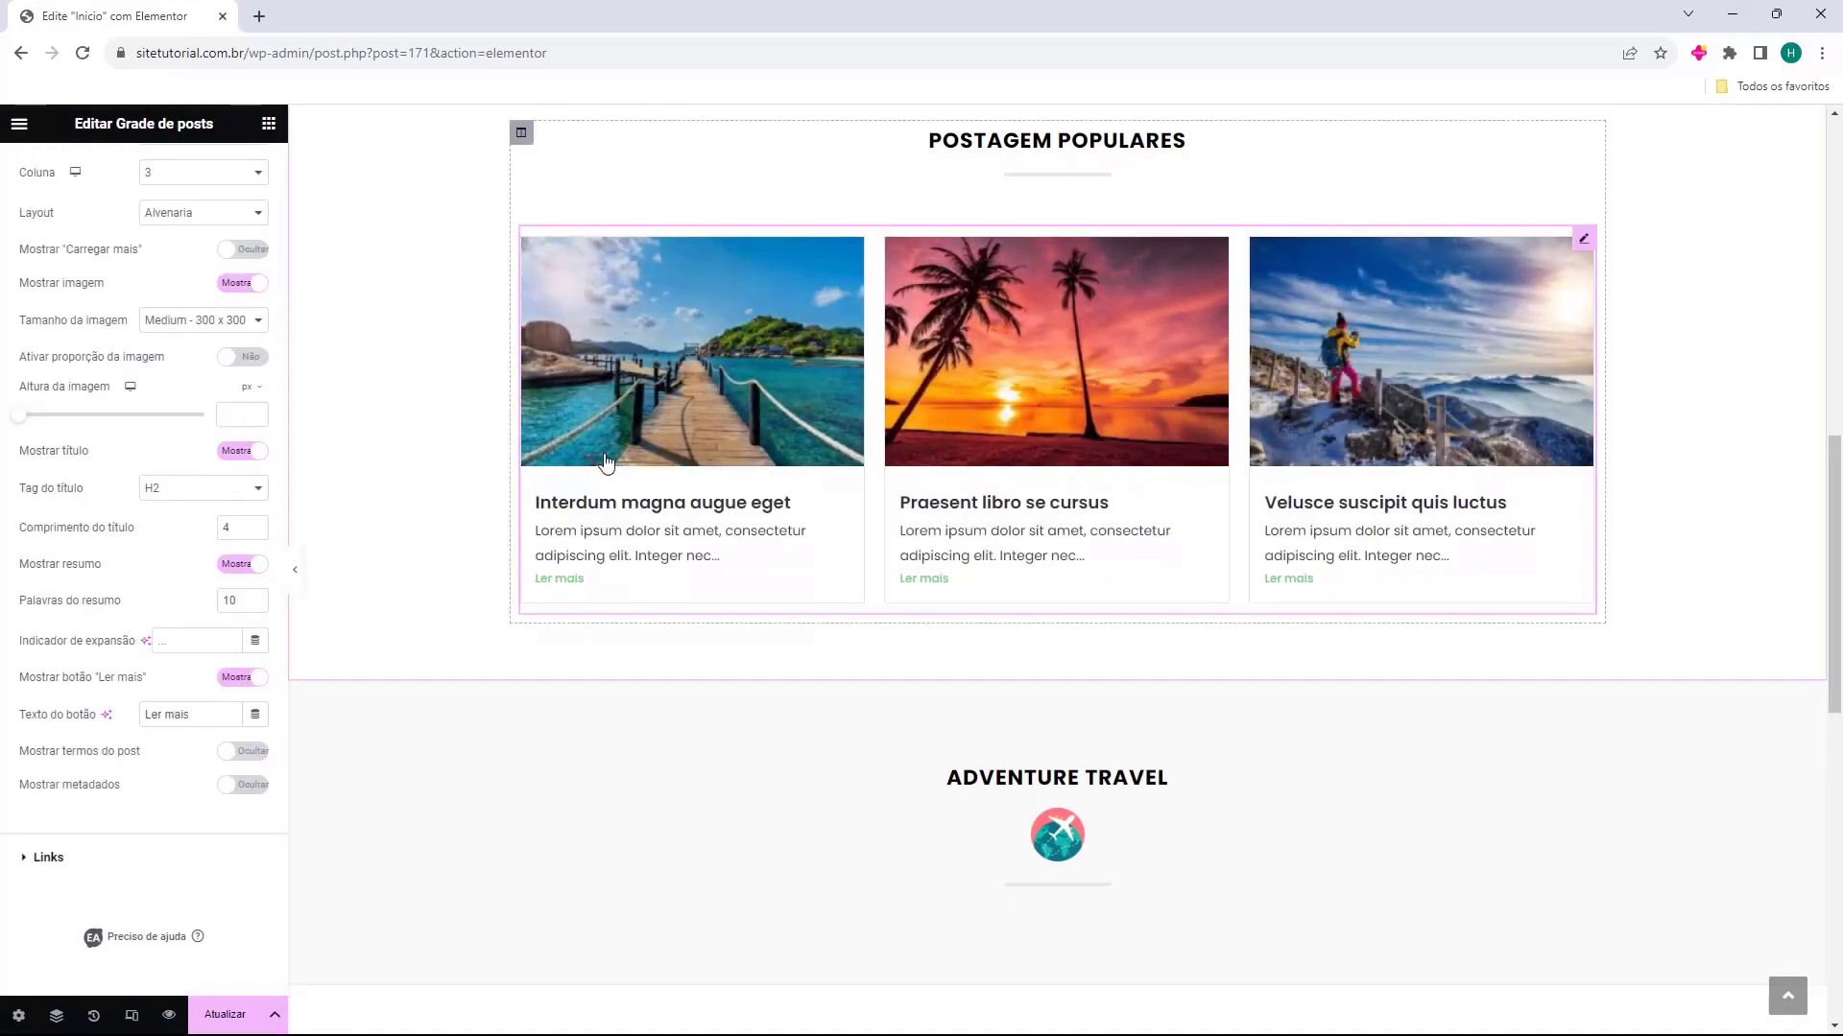
Examine the popular posts grid and the Adventure Travel and Useful Travel Tips sections below it
scroll(458, 617, "up", 3)
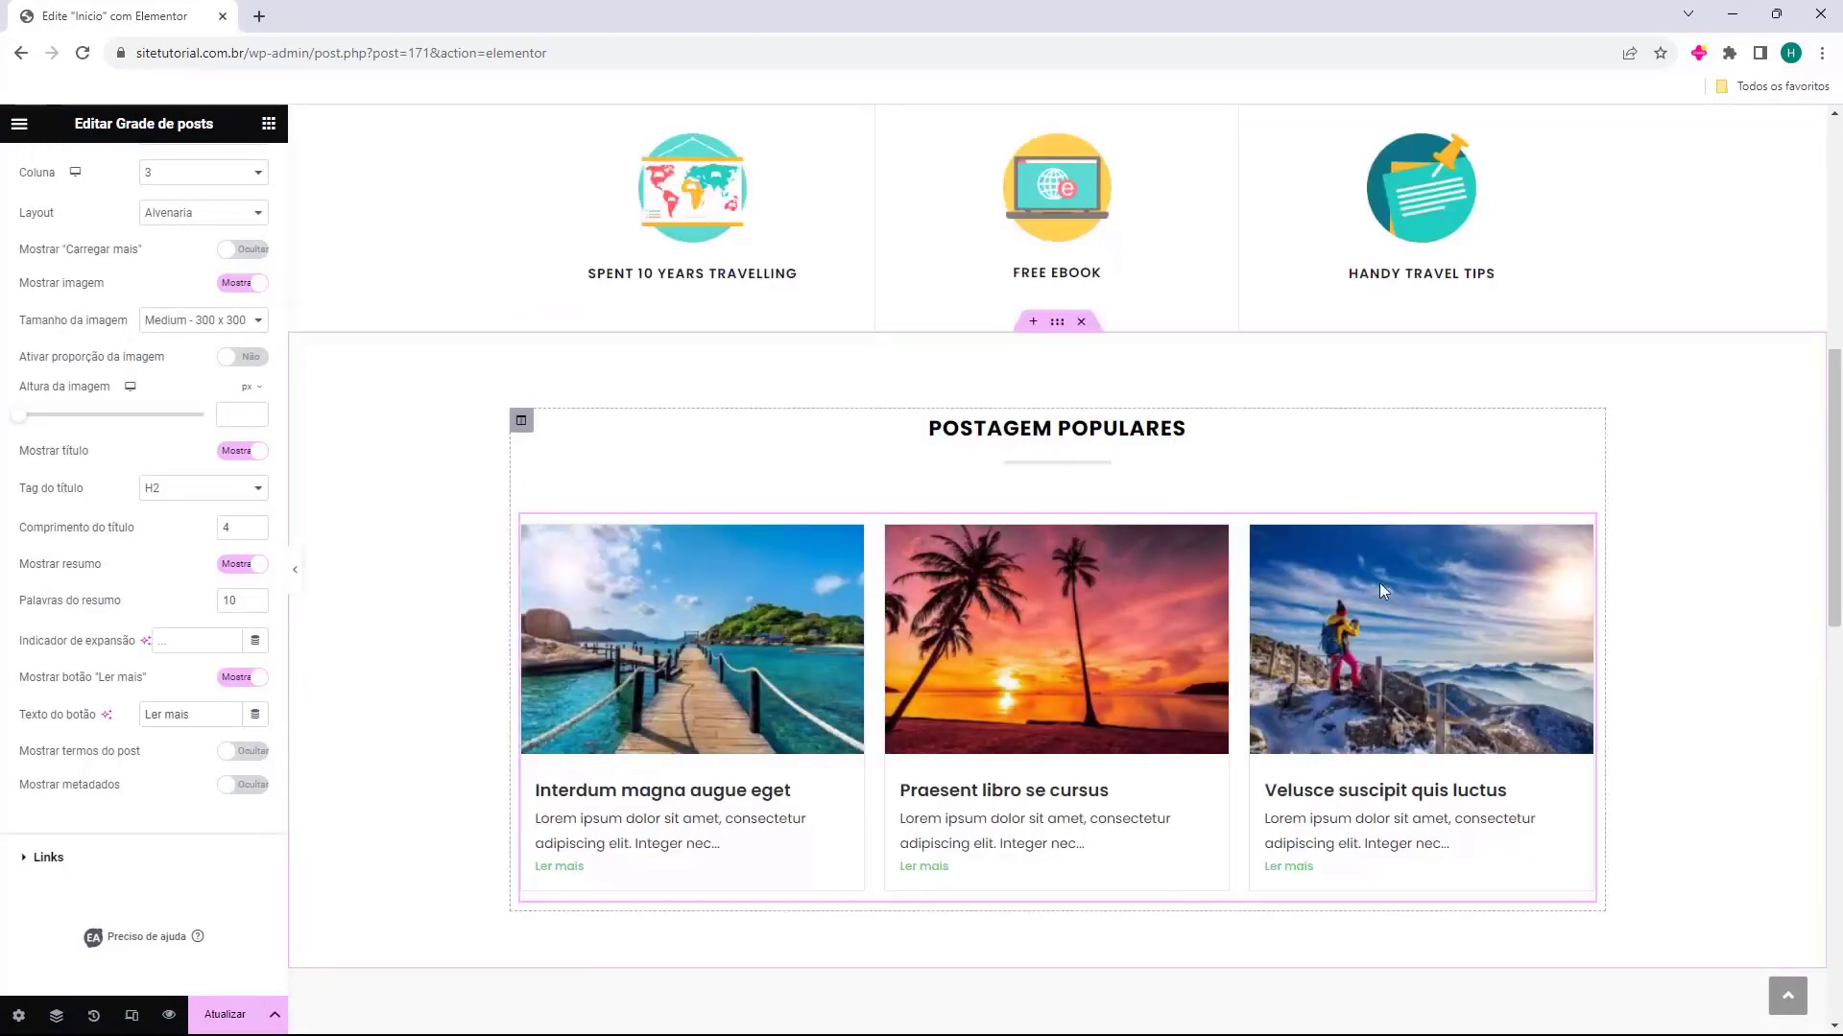
scroll(460, 615, "down", 1)
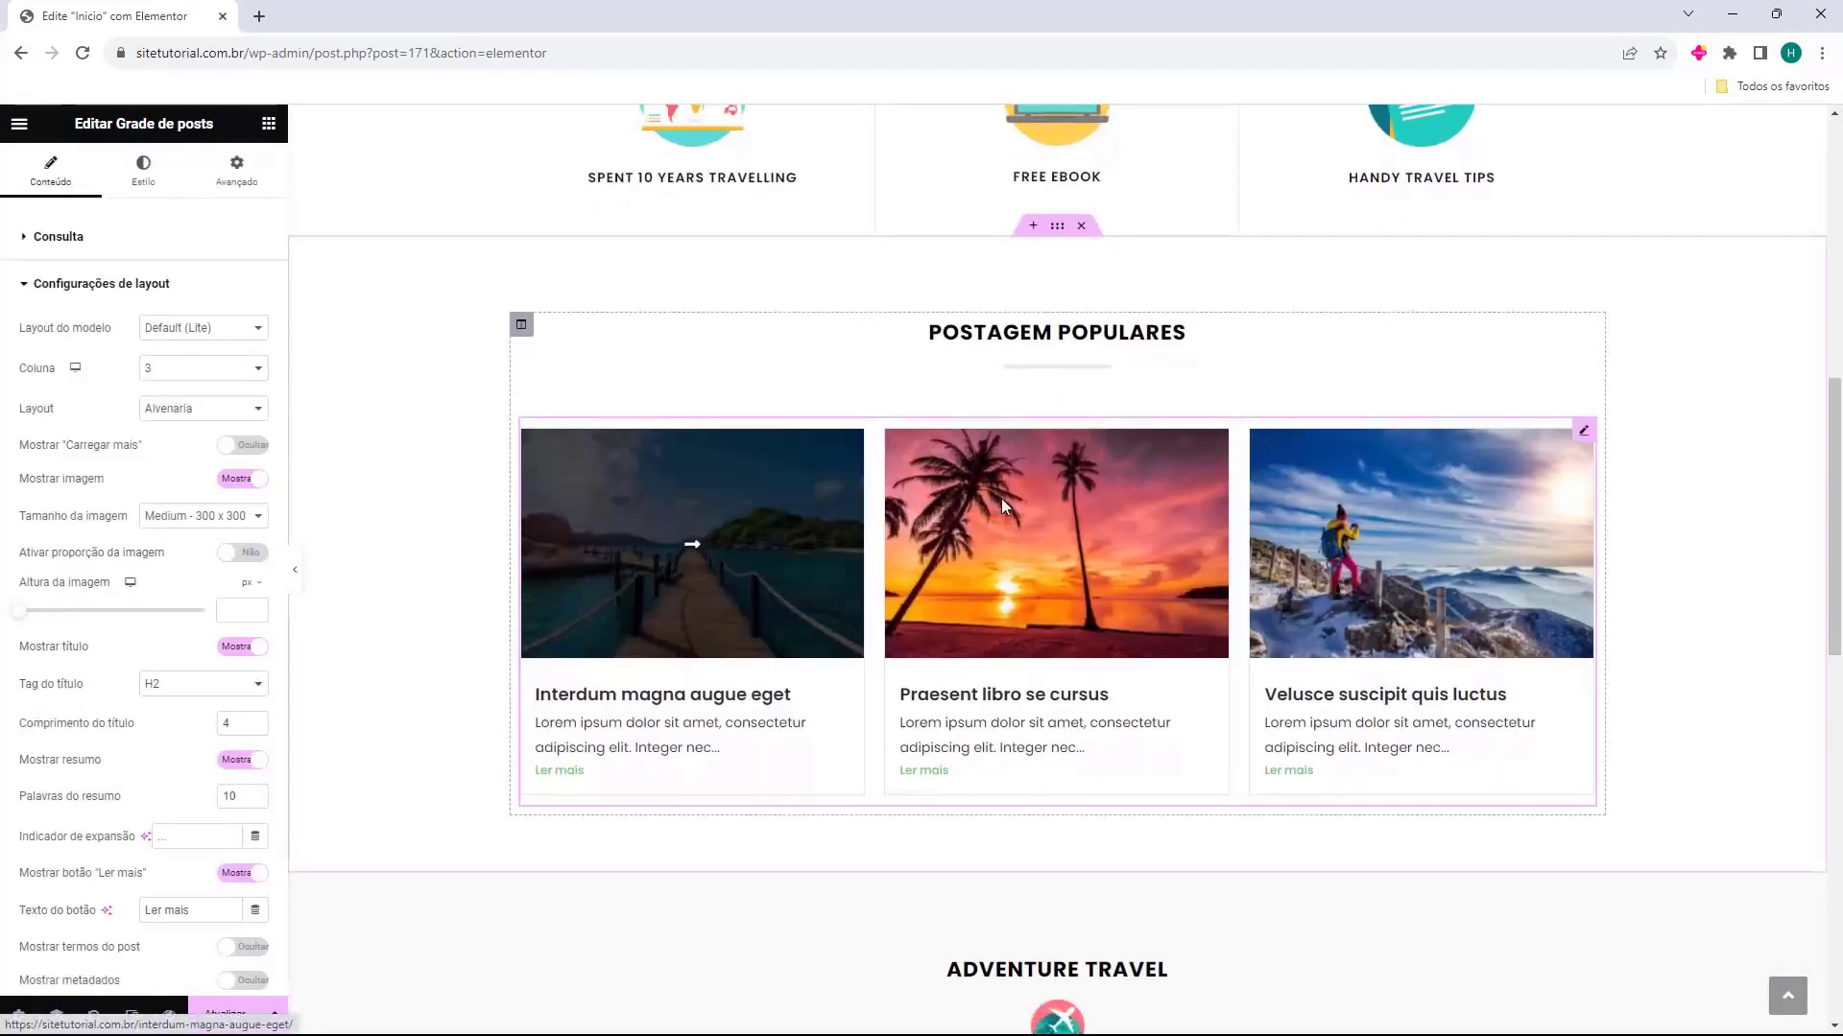
scroll(1396, 587, "down", 4)
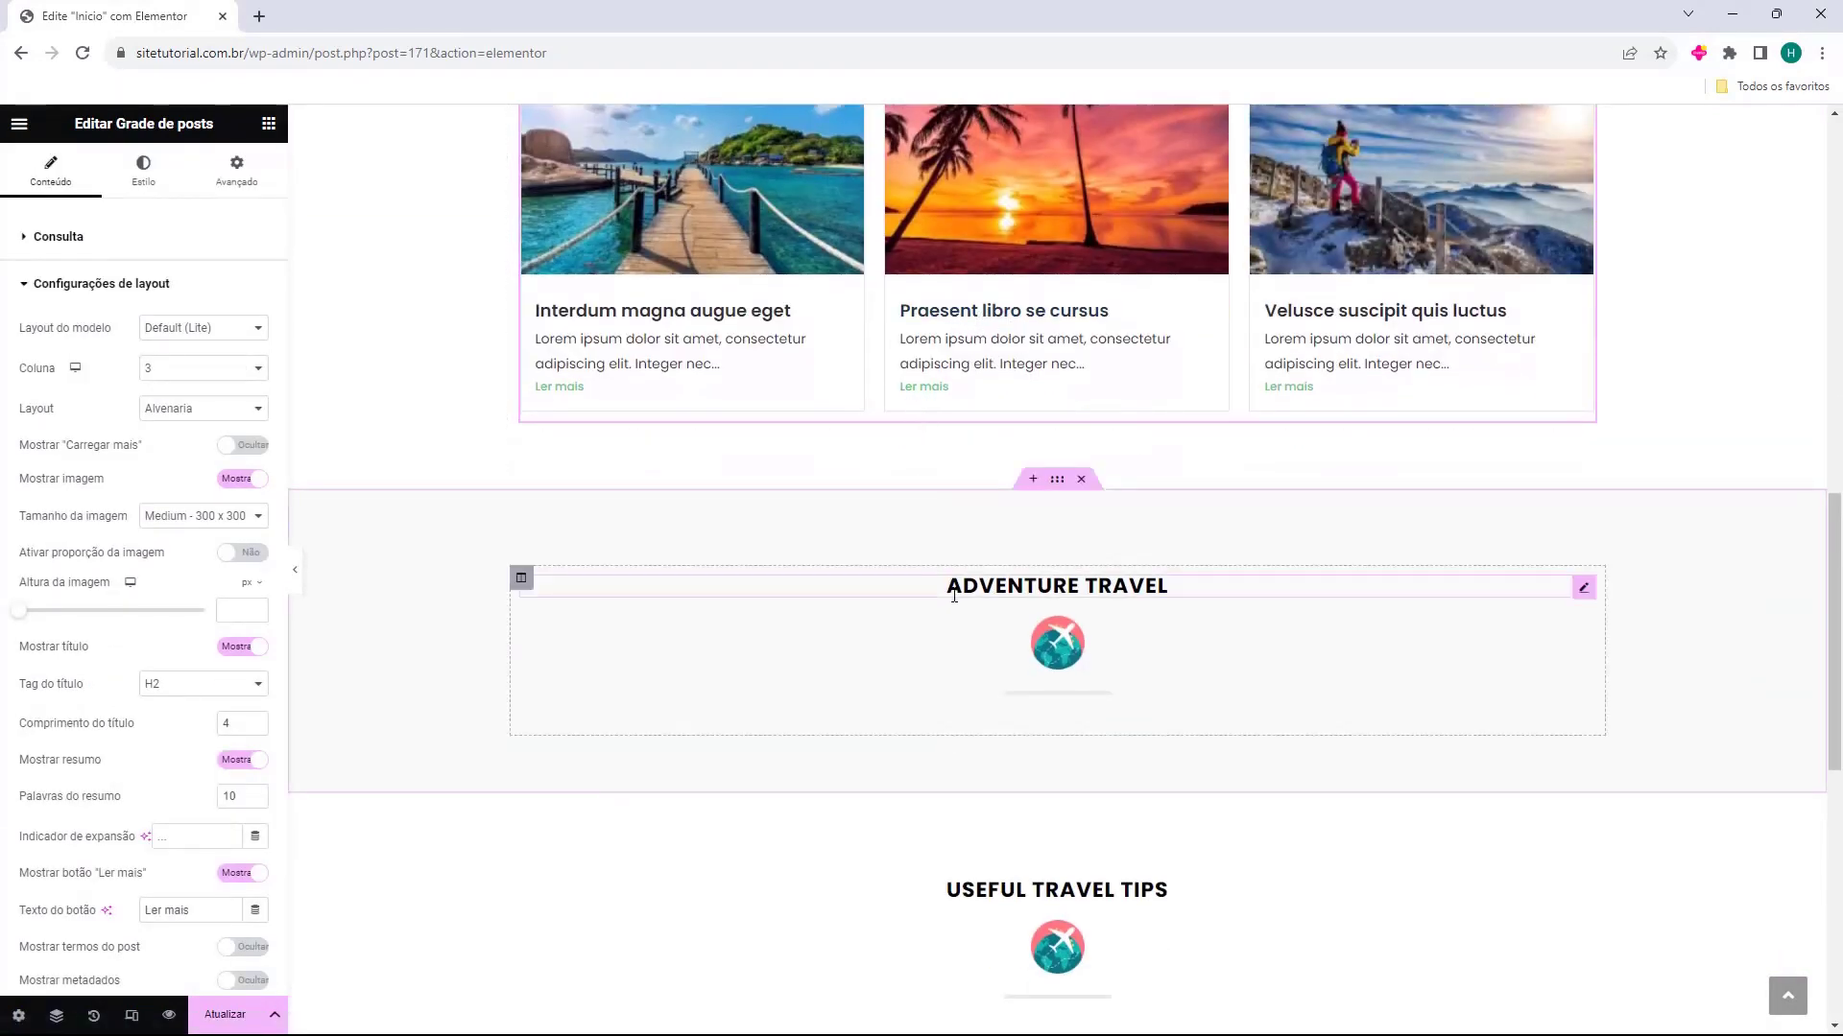
scroll(1043, 595, "down", 1)
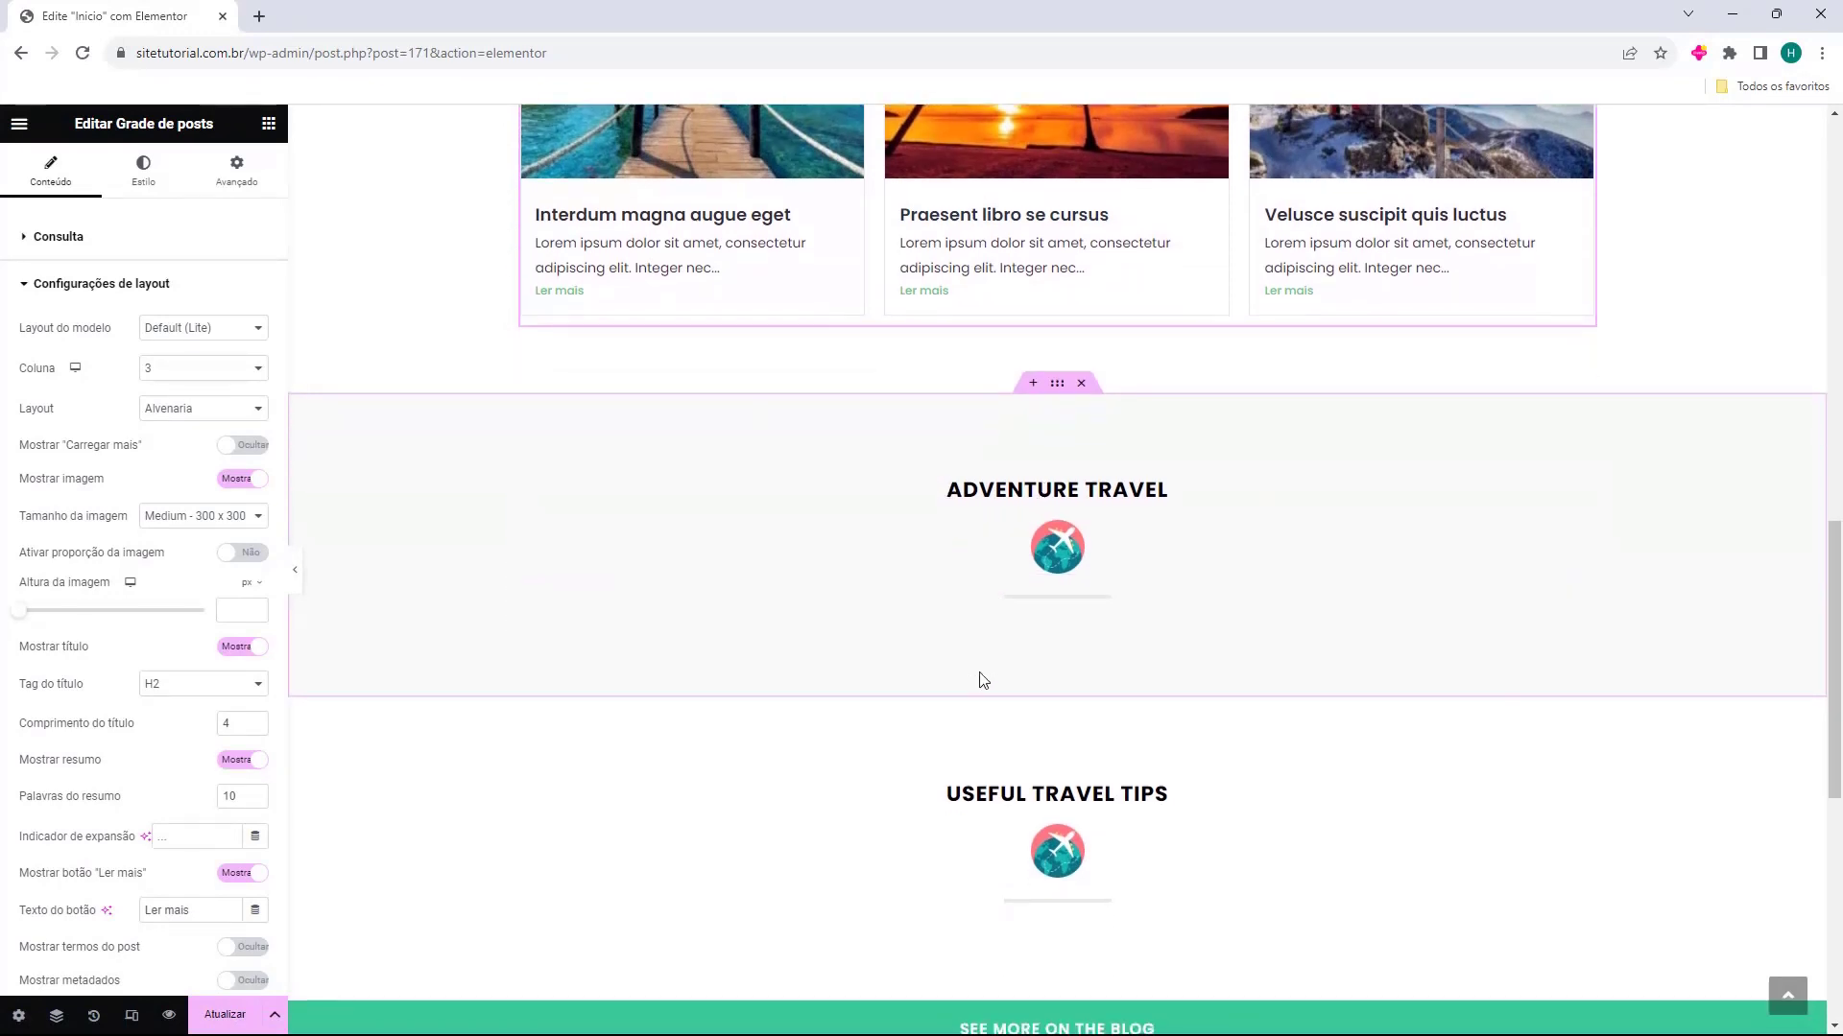
scroll(1059, 792, "up", 1)
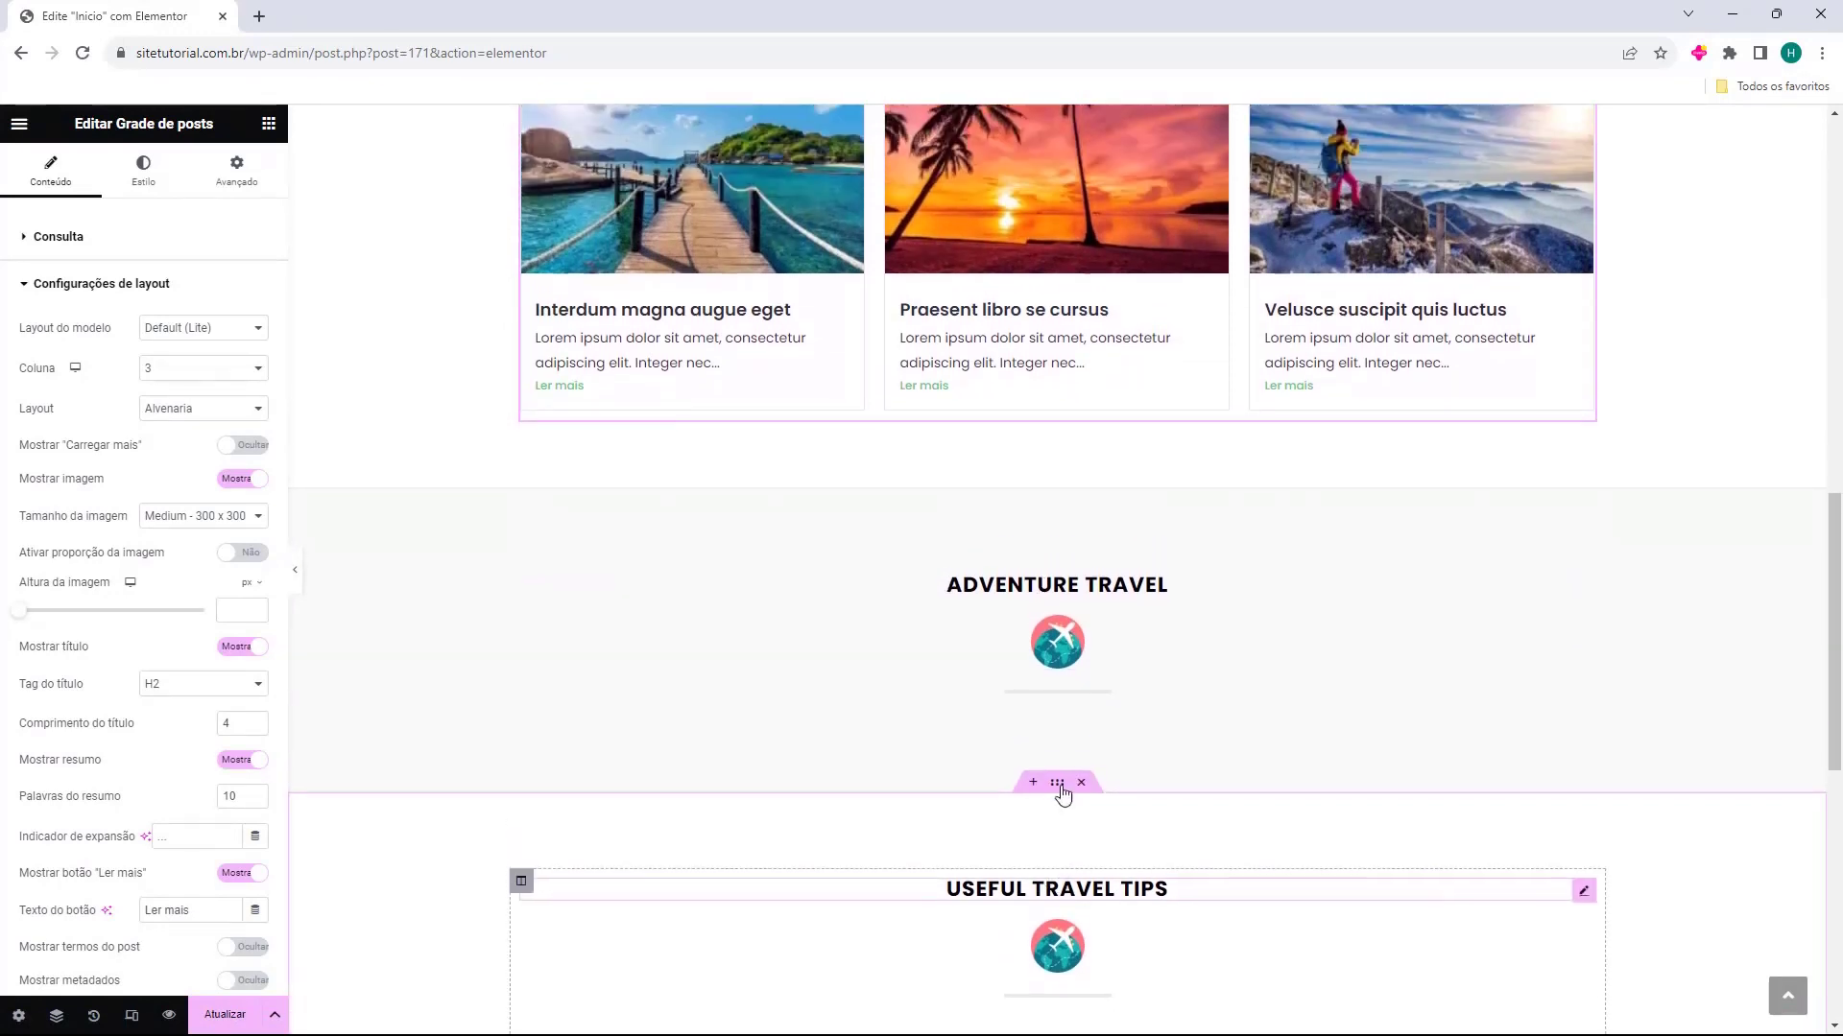
scroll(1056, 671, "up", 3)
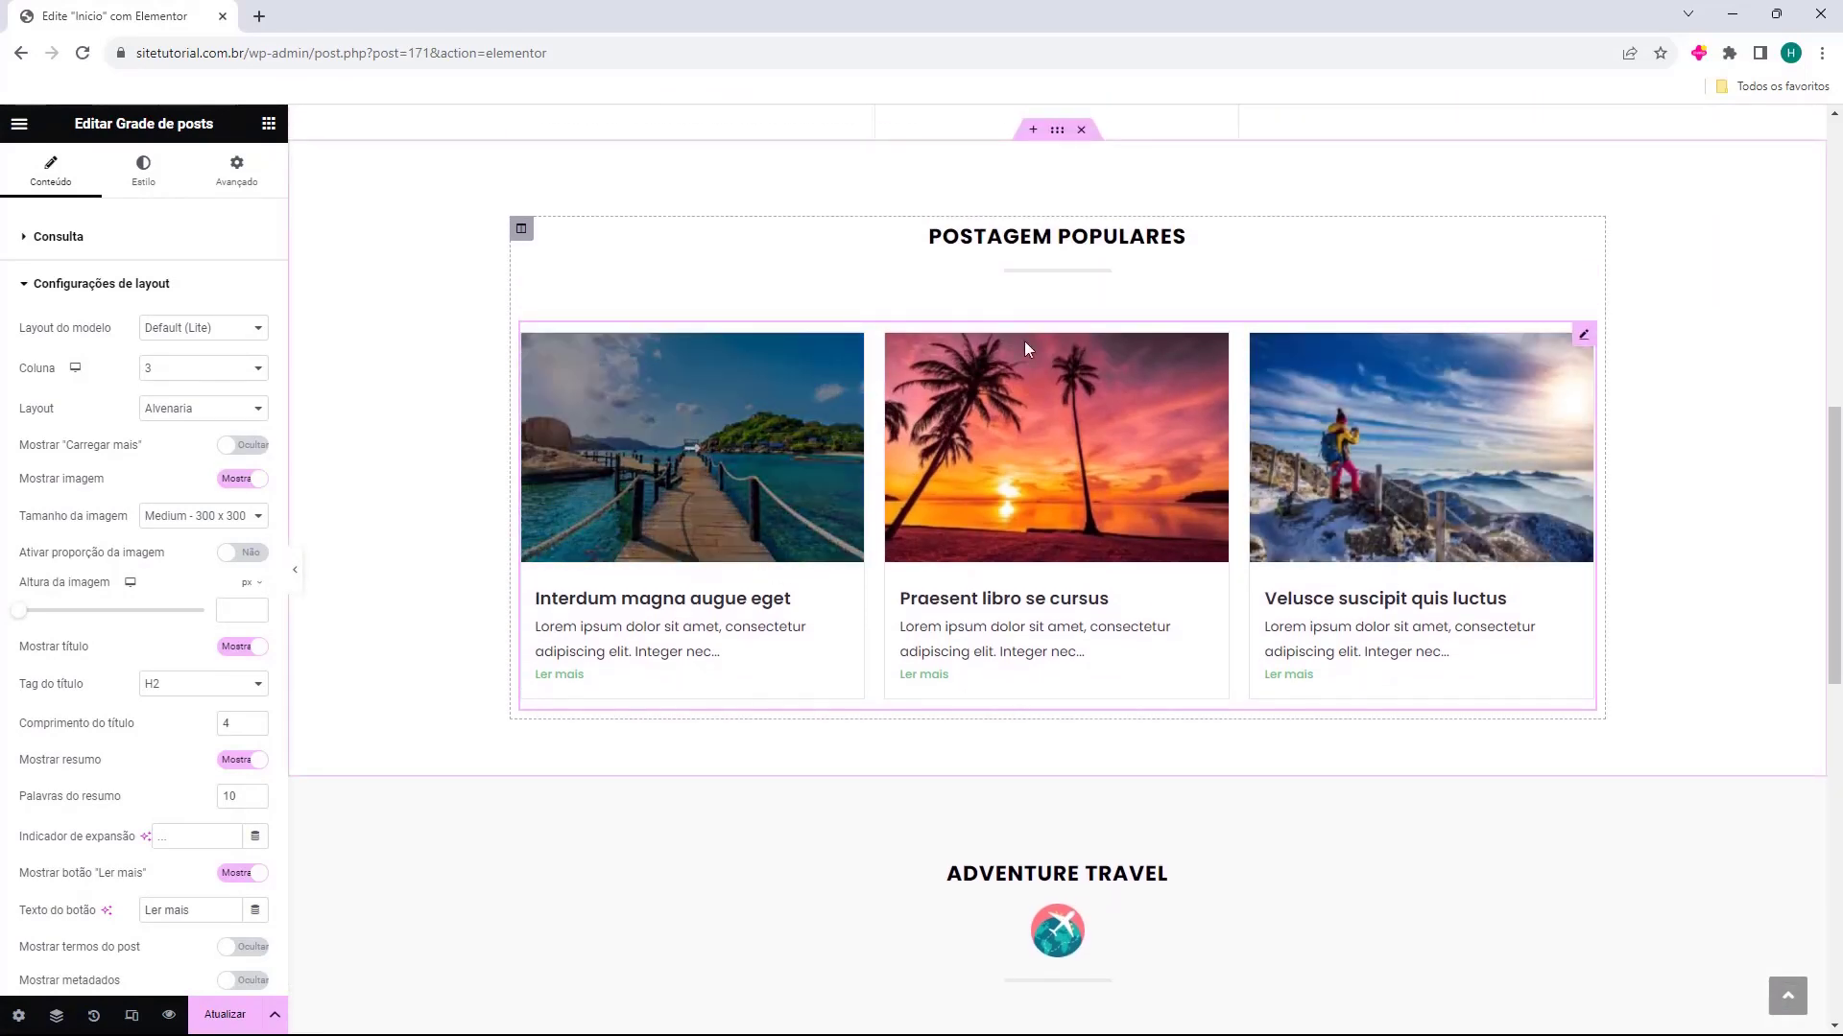
scroll(867, 583, "down", 2)
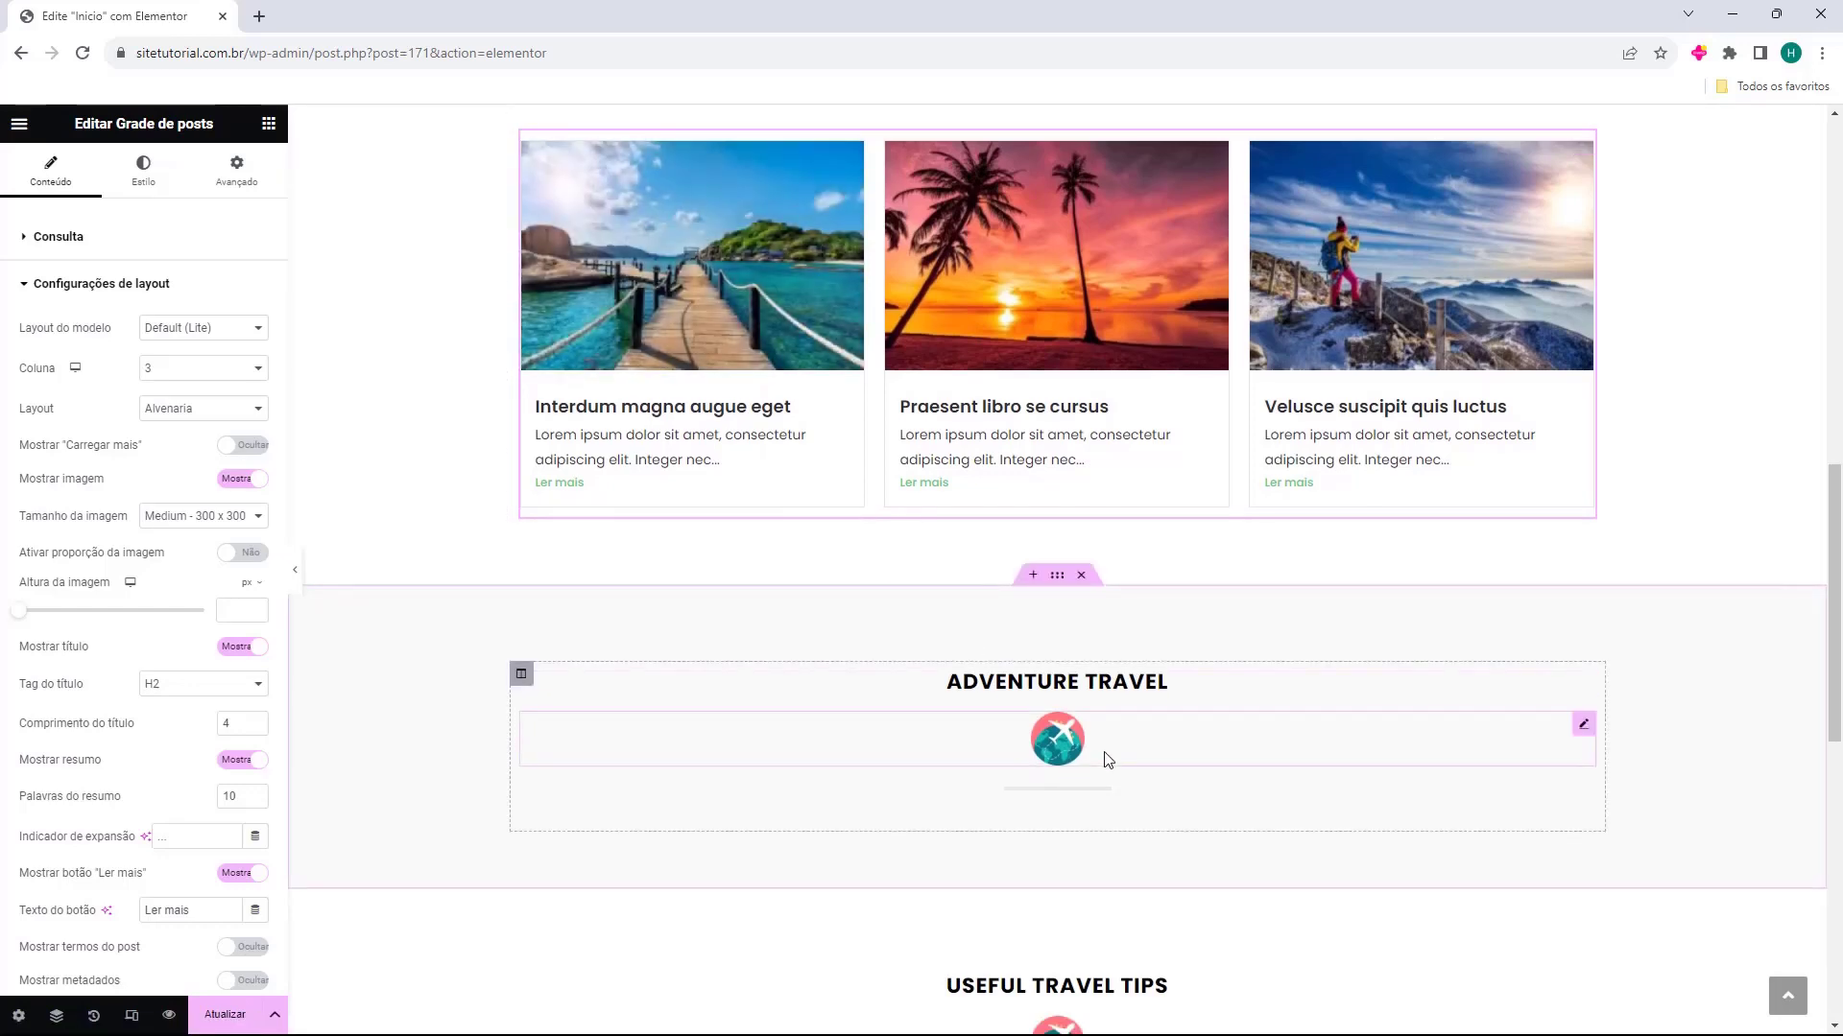
scroll(1330, 511, "up", 1)
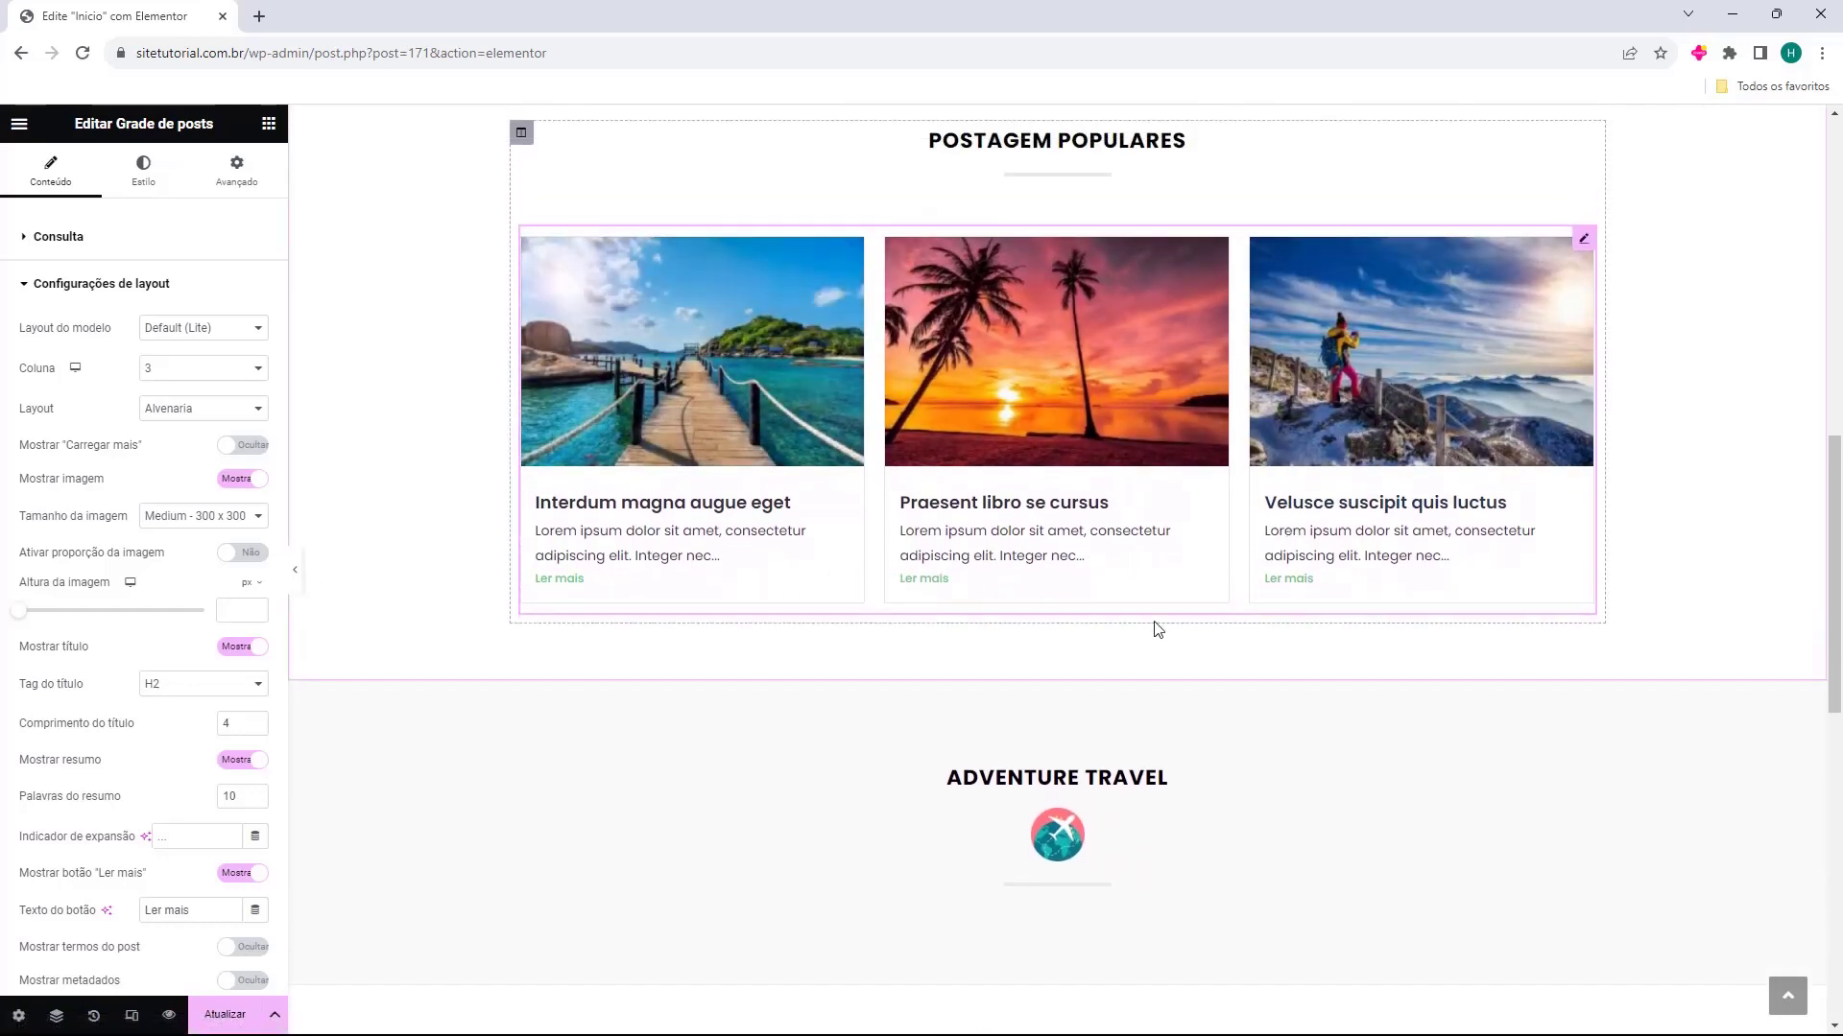
Duplicate the popular posts grid and move the copy below the divider in the Adventure Travel section
left_click(1027, 613)
scroll(1027, 612, "up", 1)
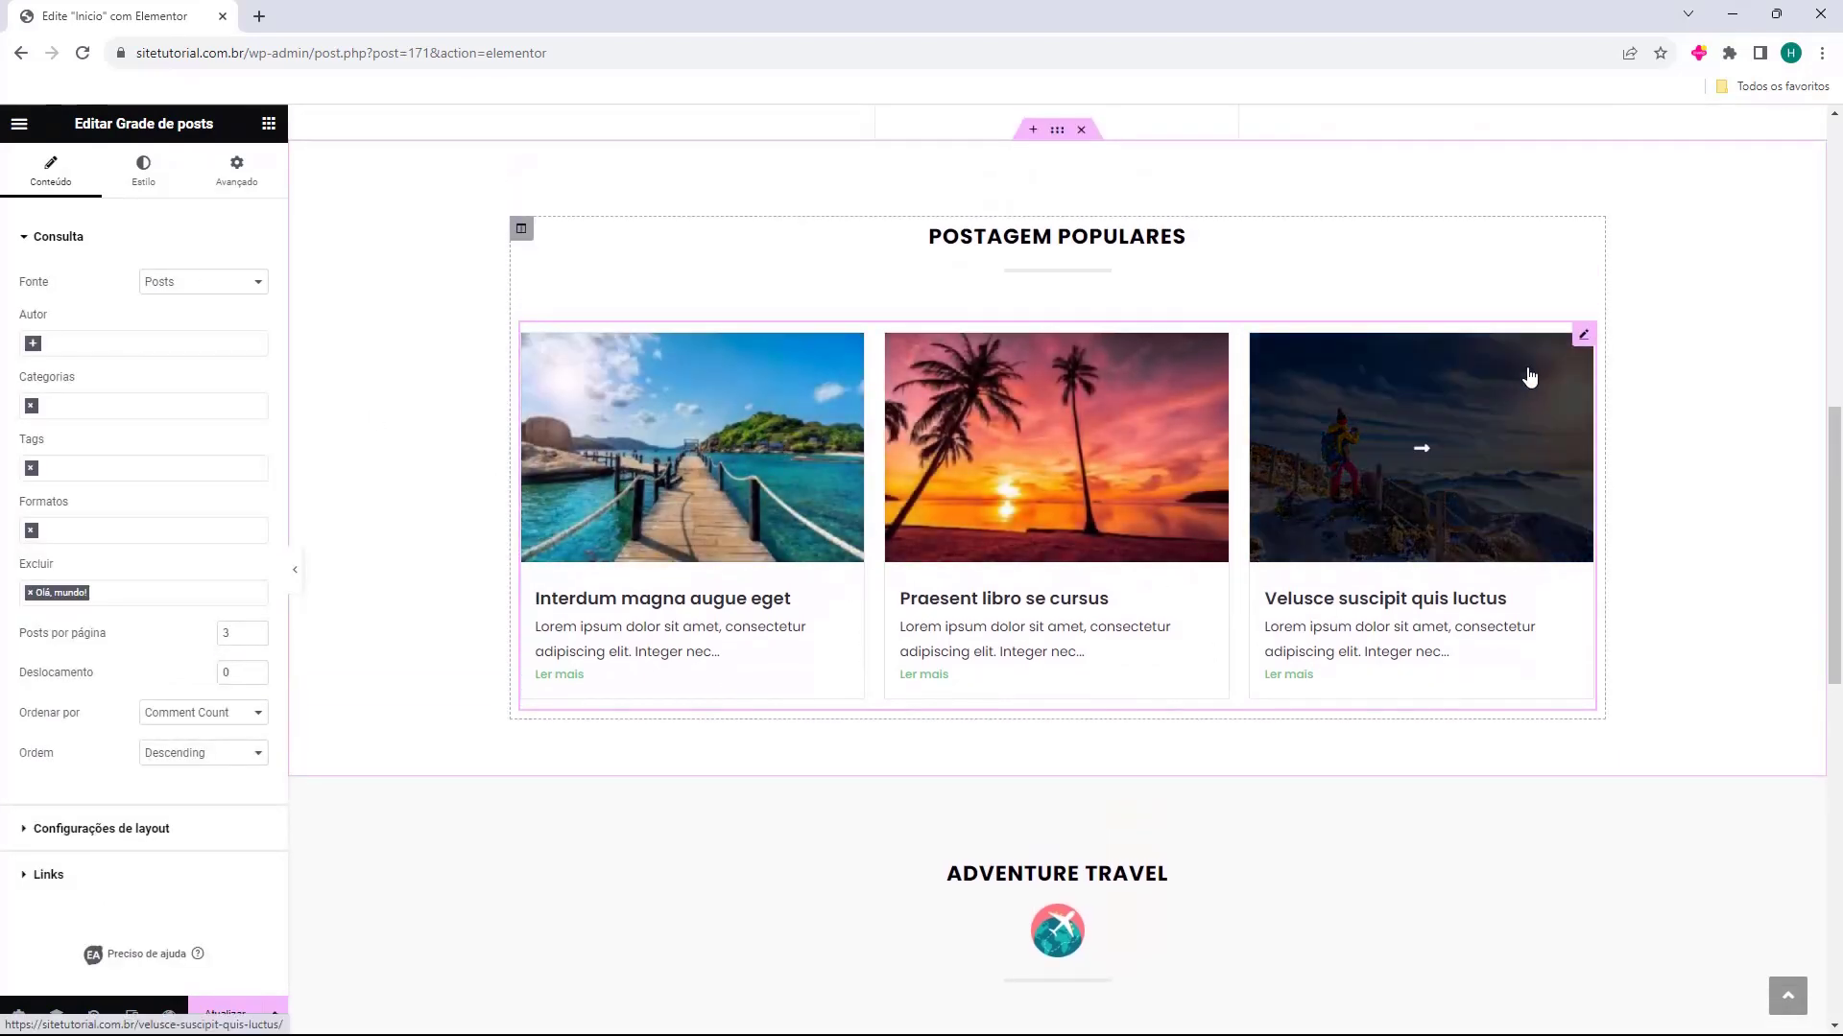
left_click(1586, 337)
right_click(1586, 341)
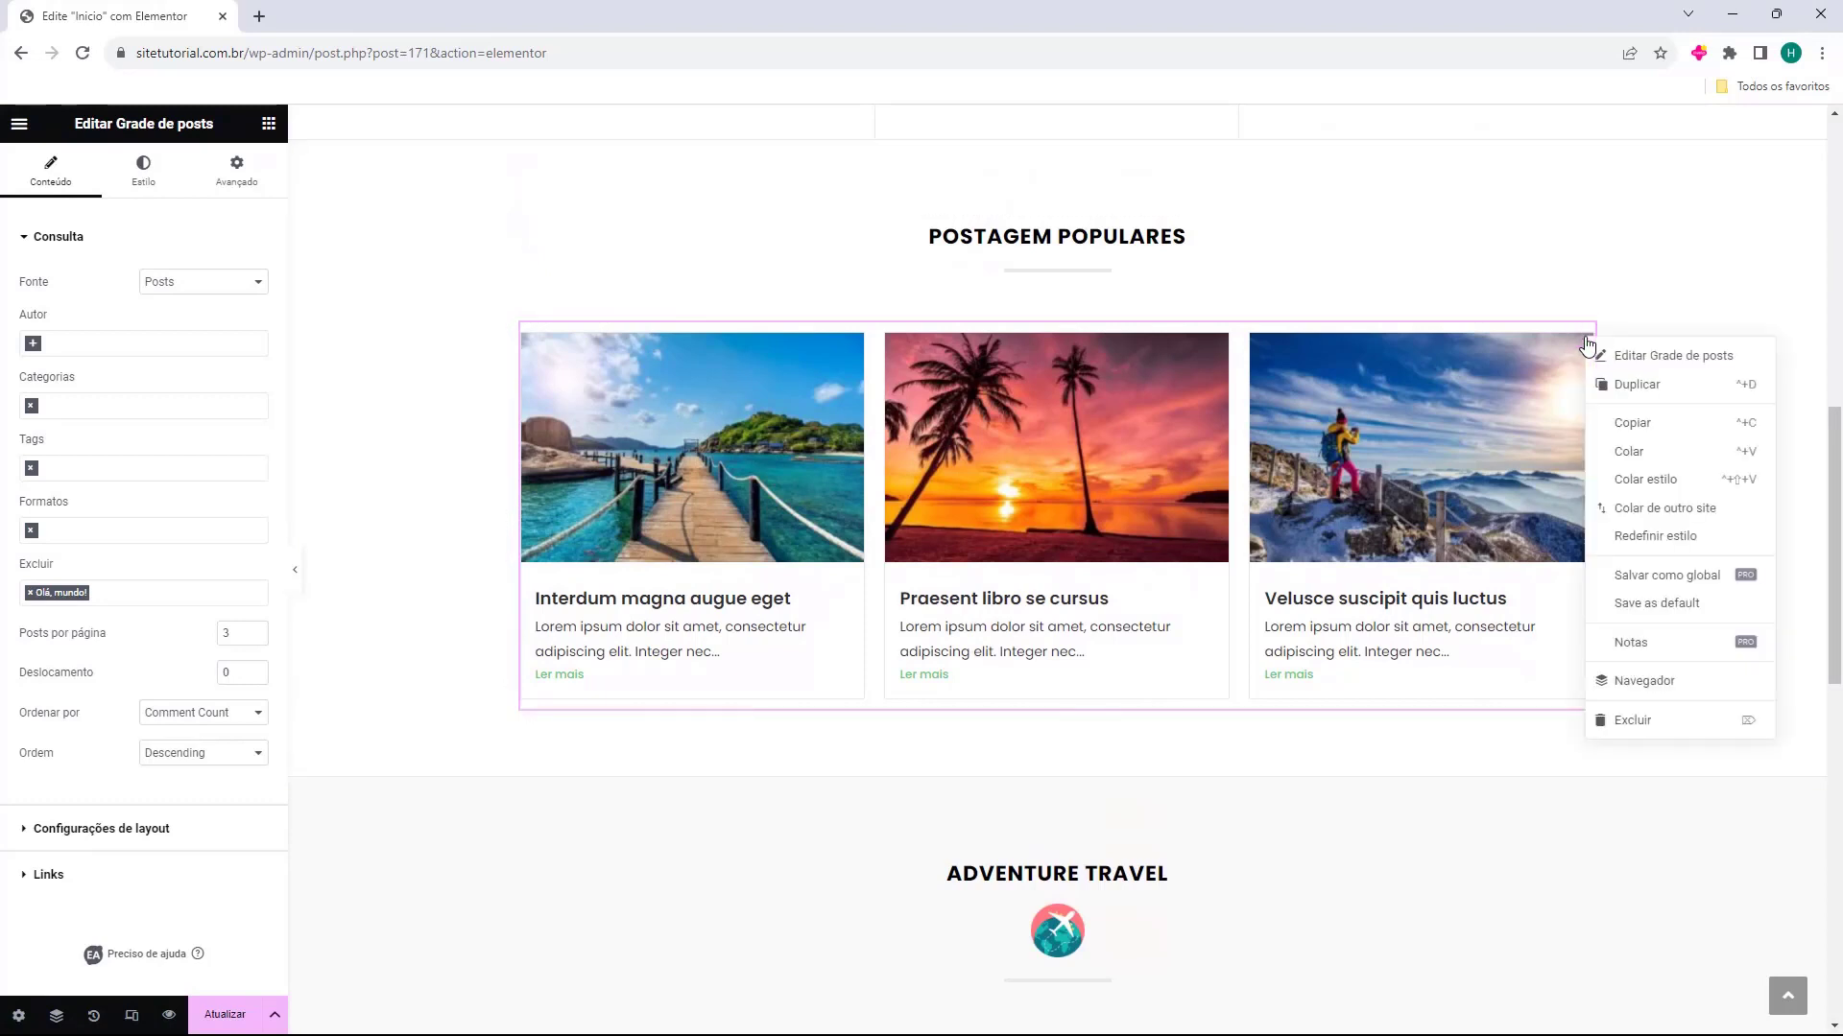
left_click(1620, 399)
scroll(1135, 534, "down", 3)
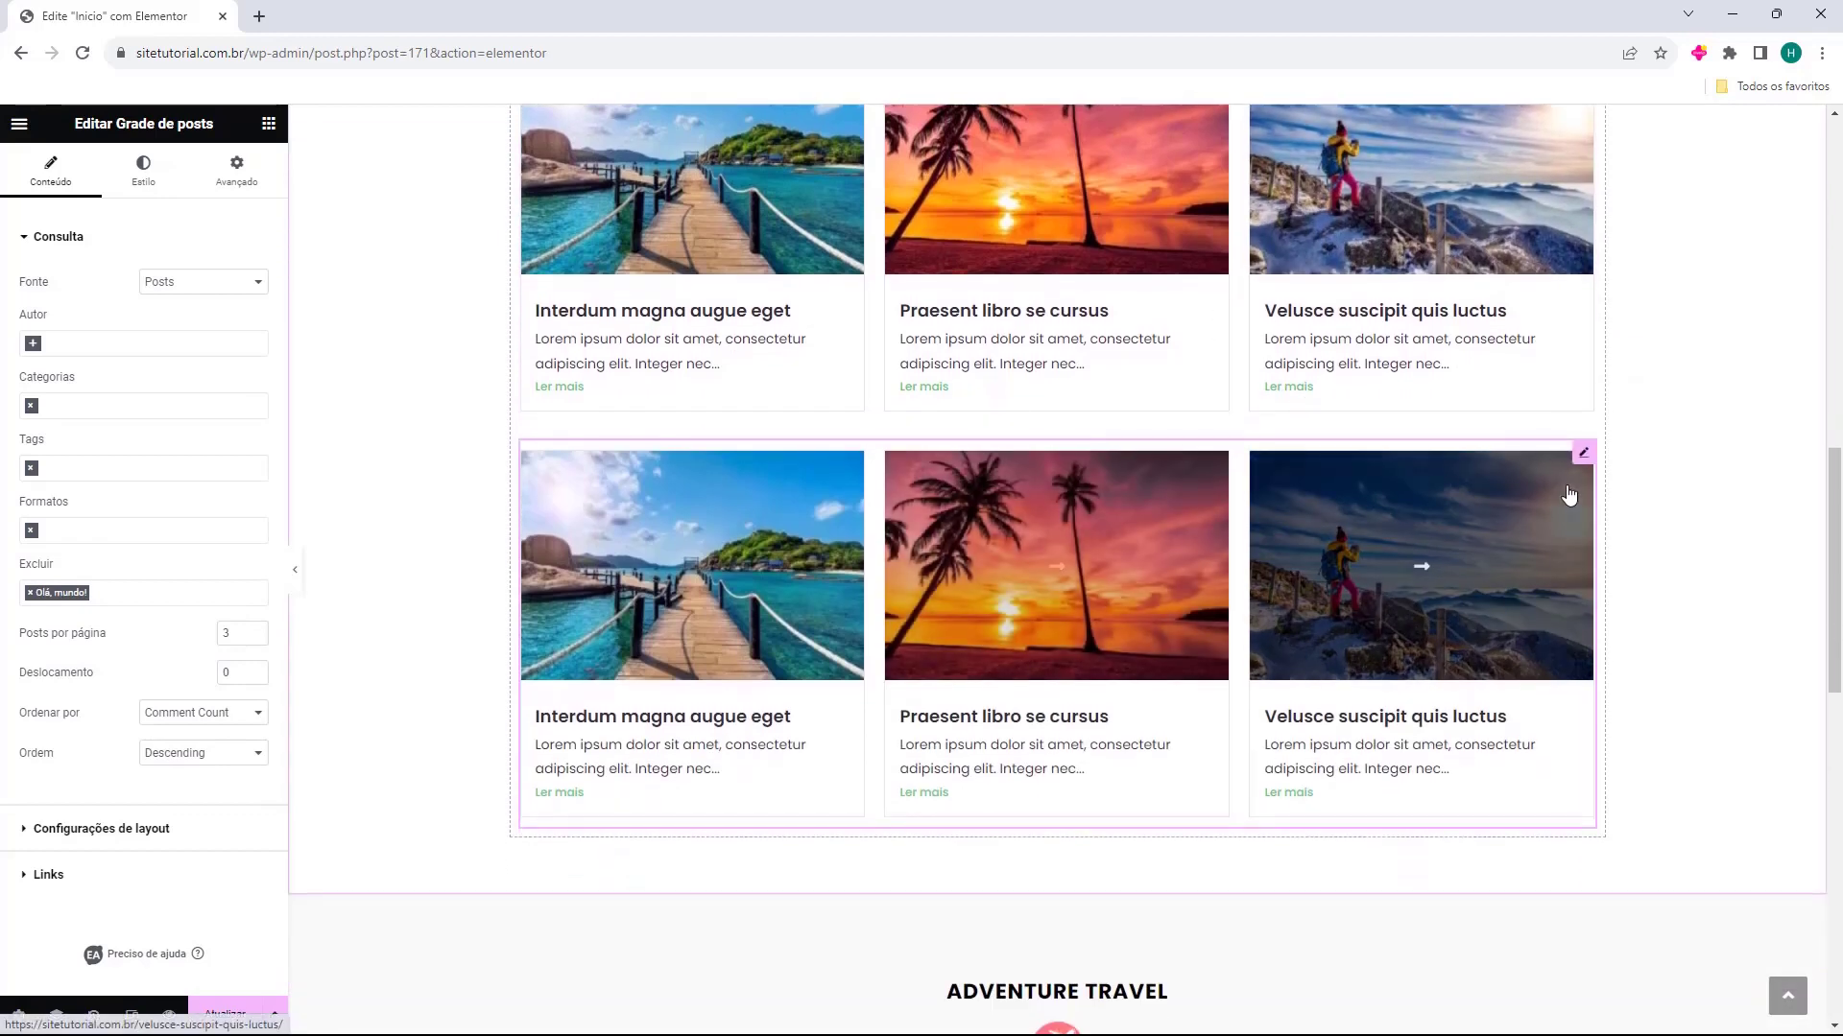
scroll(1518, 355, "down", 2)
left_click_drag(1581, 262, 1161, 550)
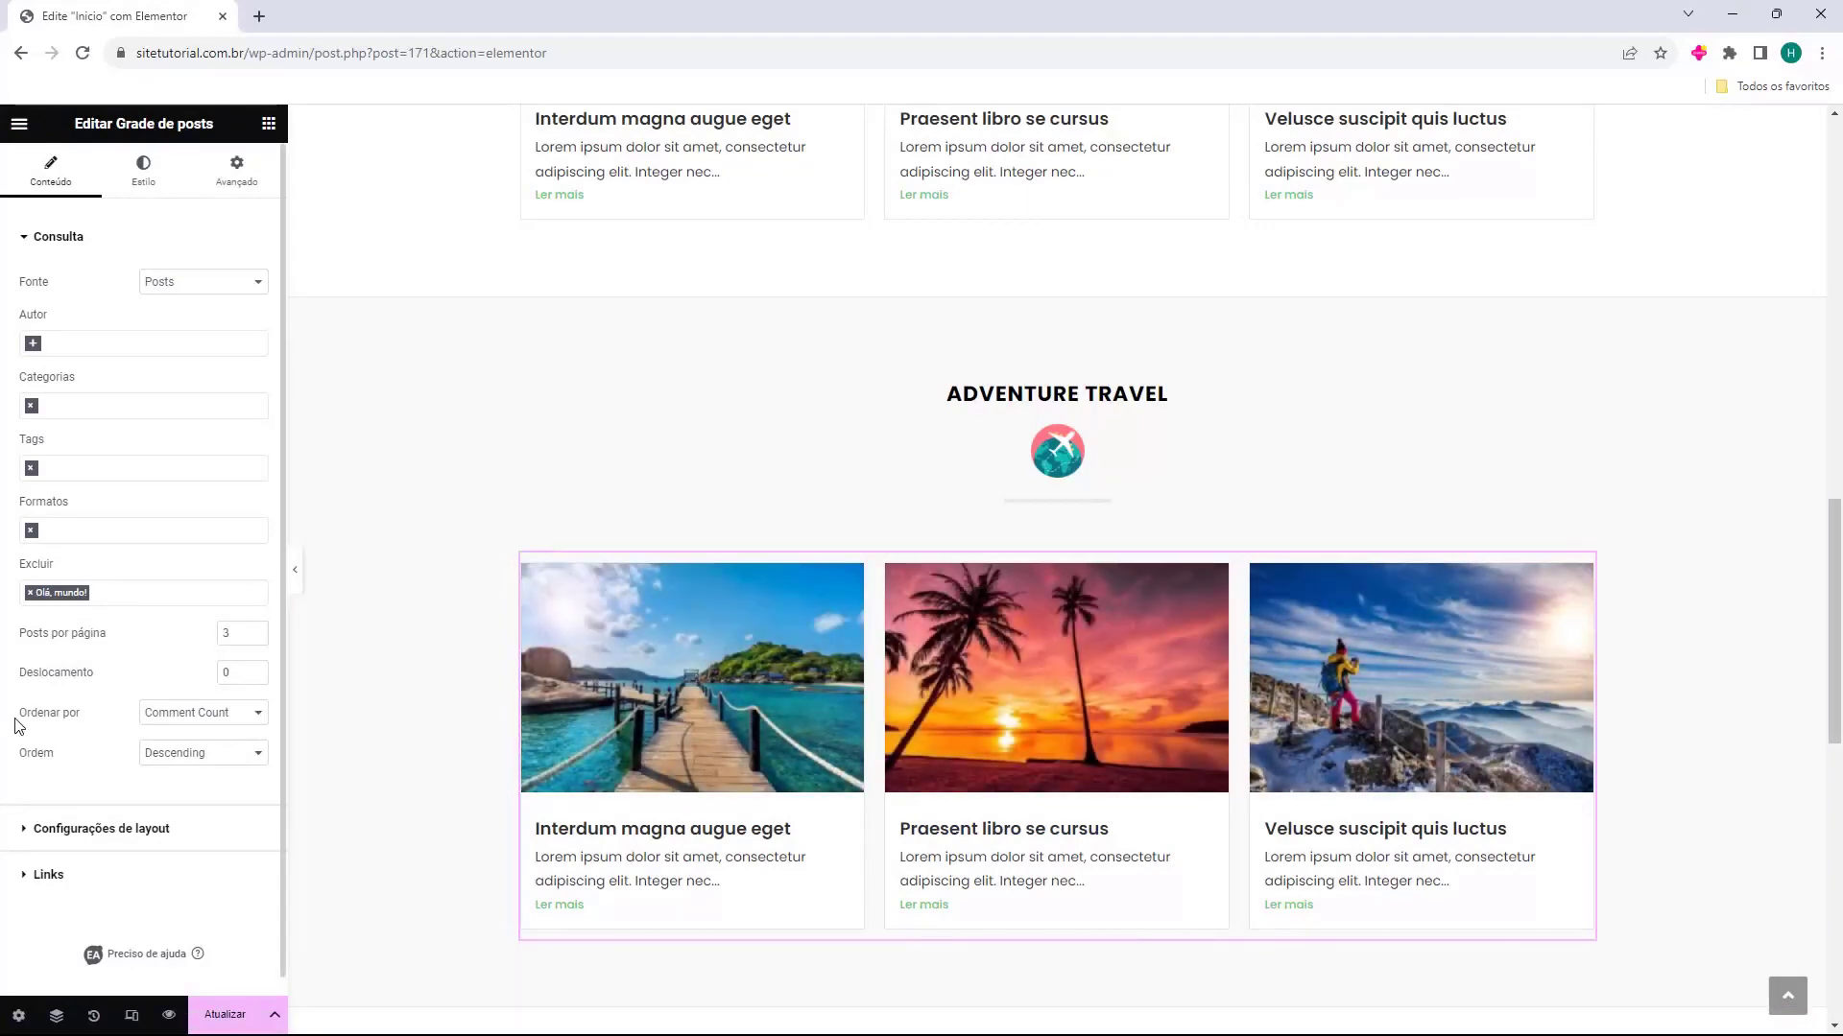
Order the Adventure Travel section's post grid by Date and filter it to the Adventure category
left_click(185, 712)
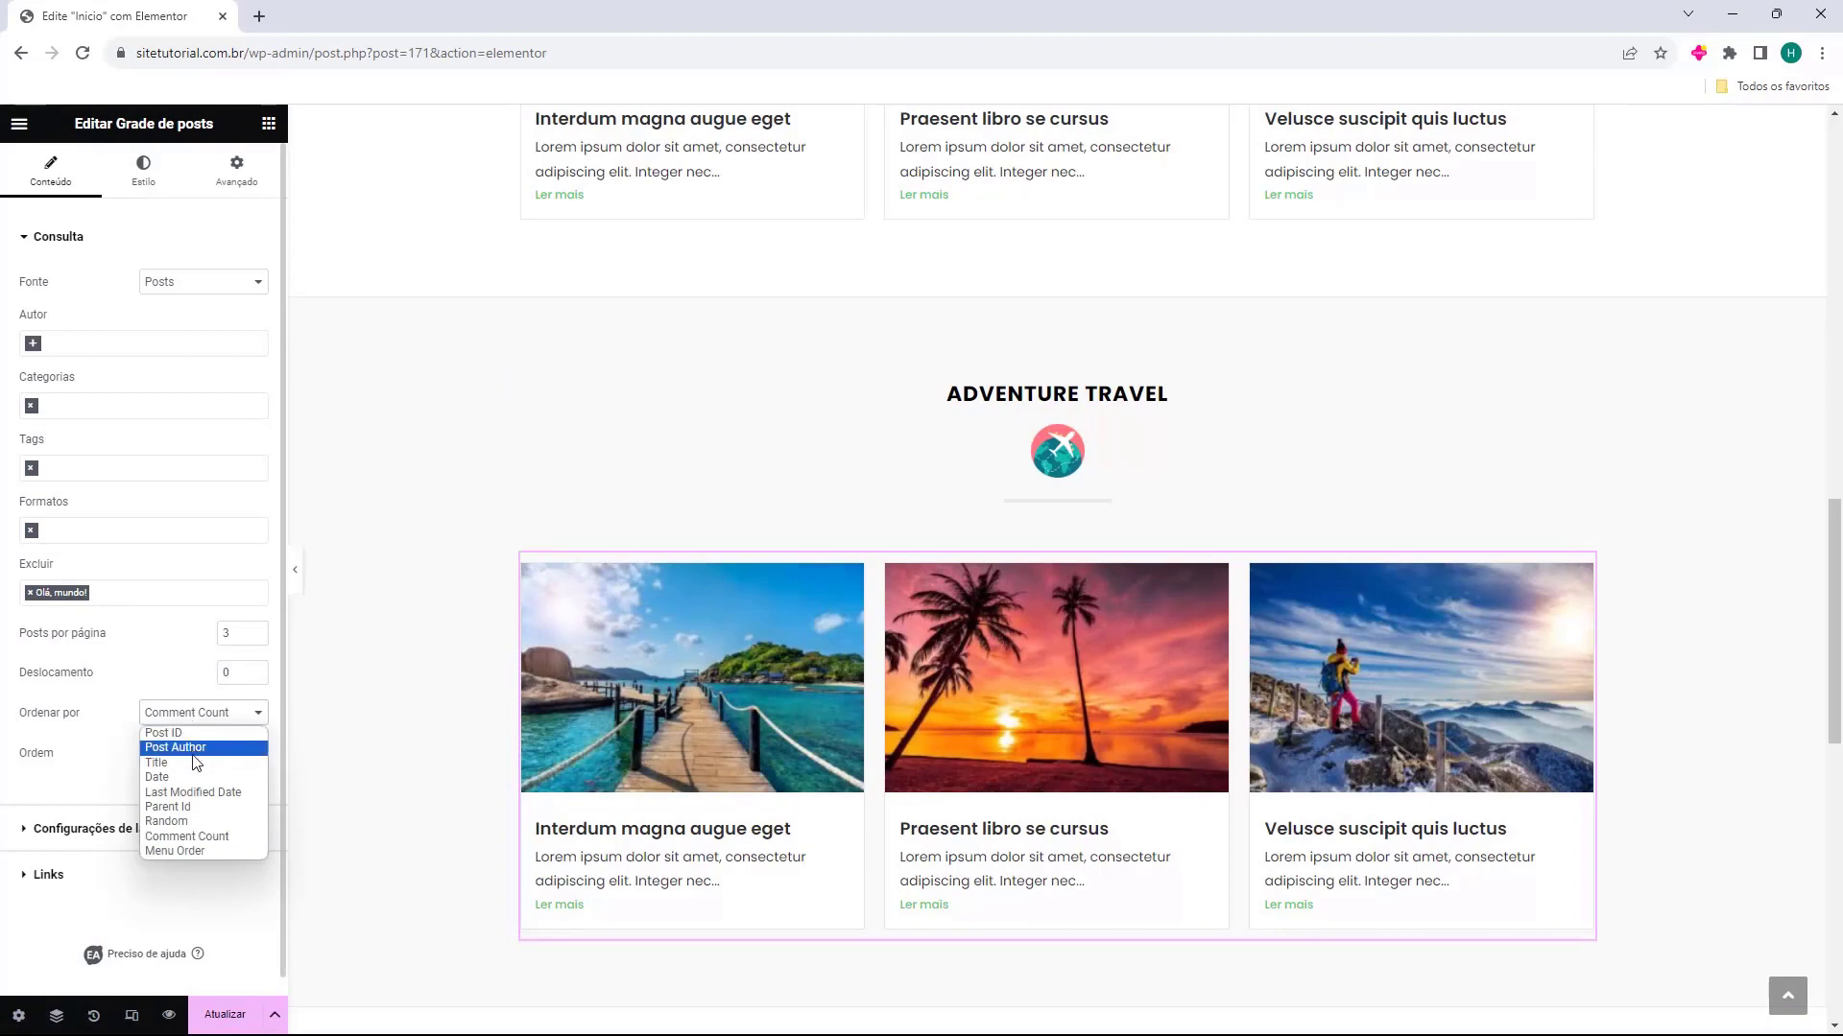
left_click(198, 776)
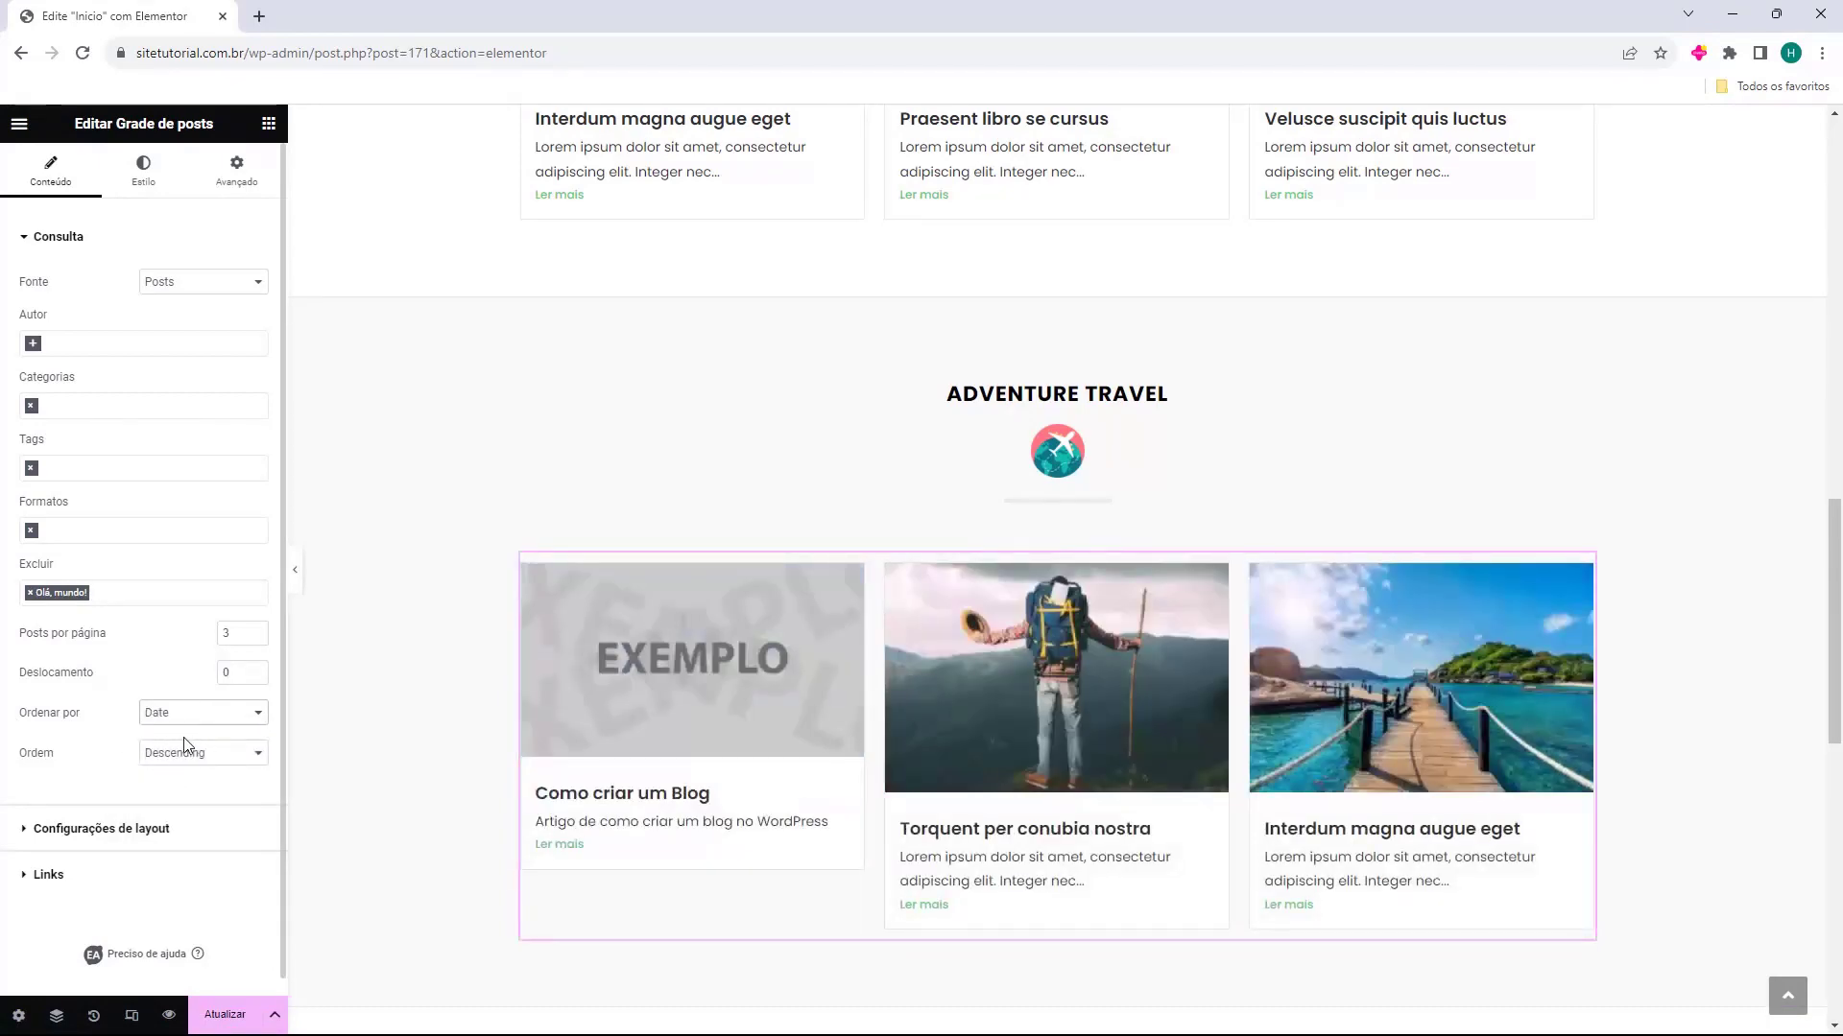
left_click(66, 408)
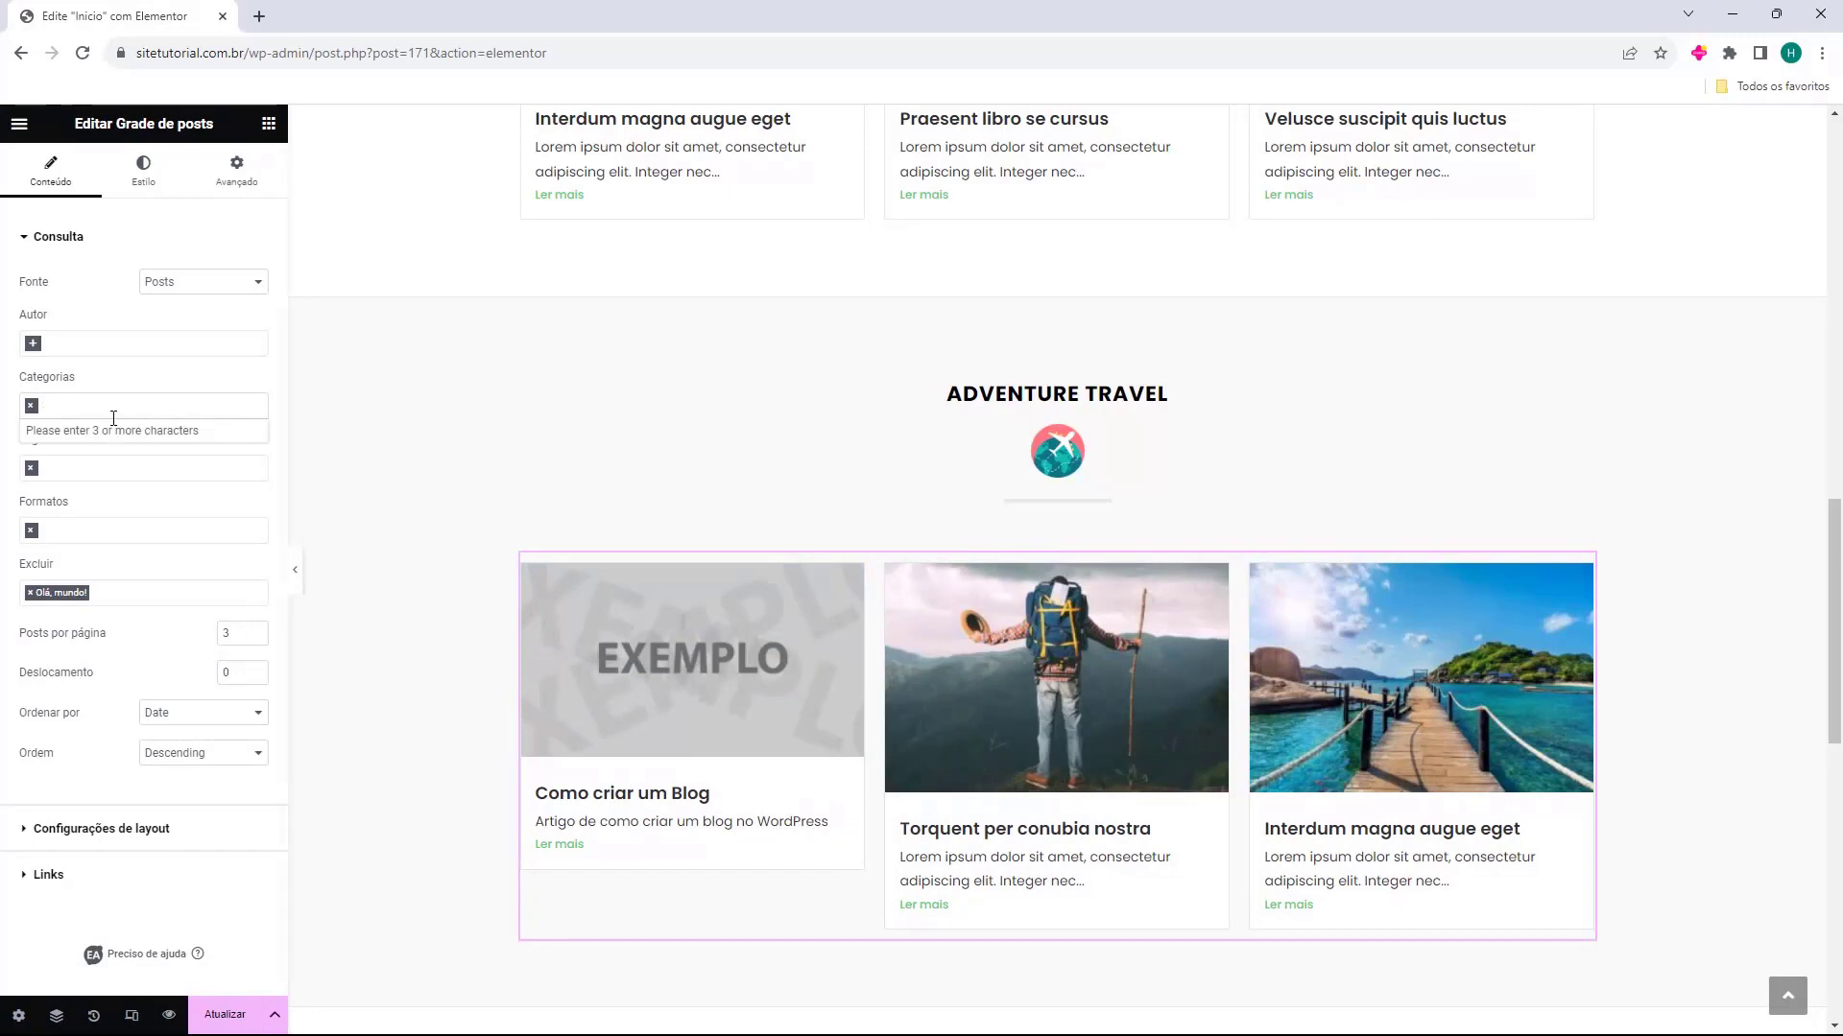
type("adv")
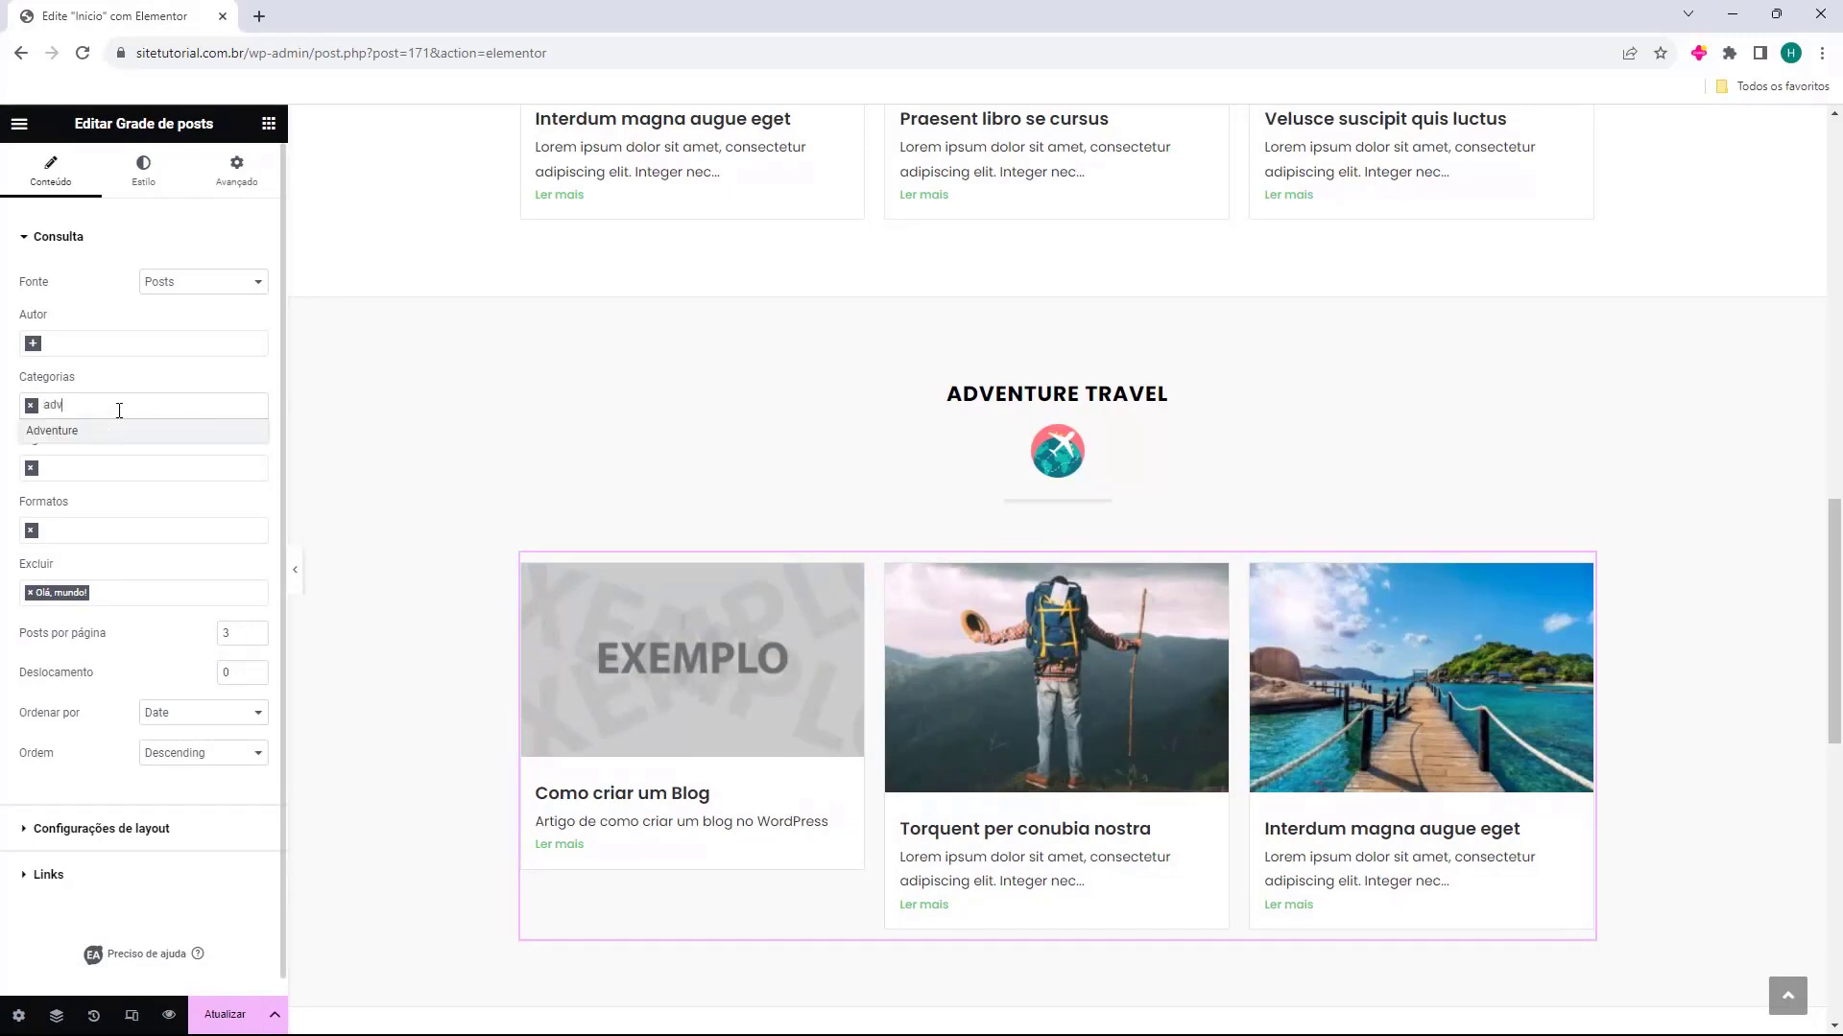
left_click(105, 432)
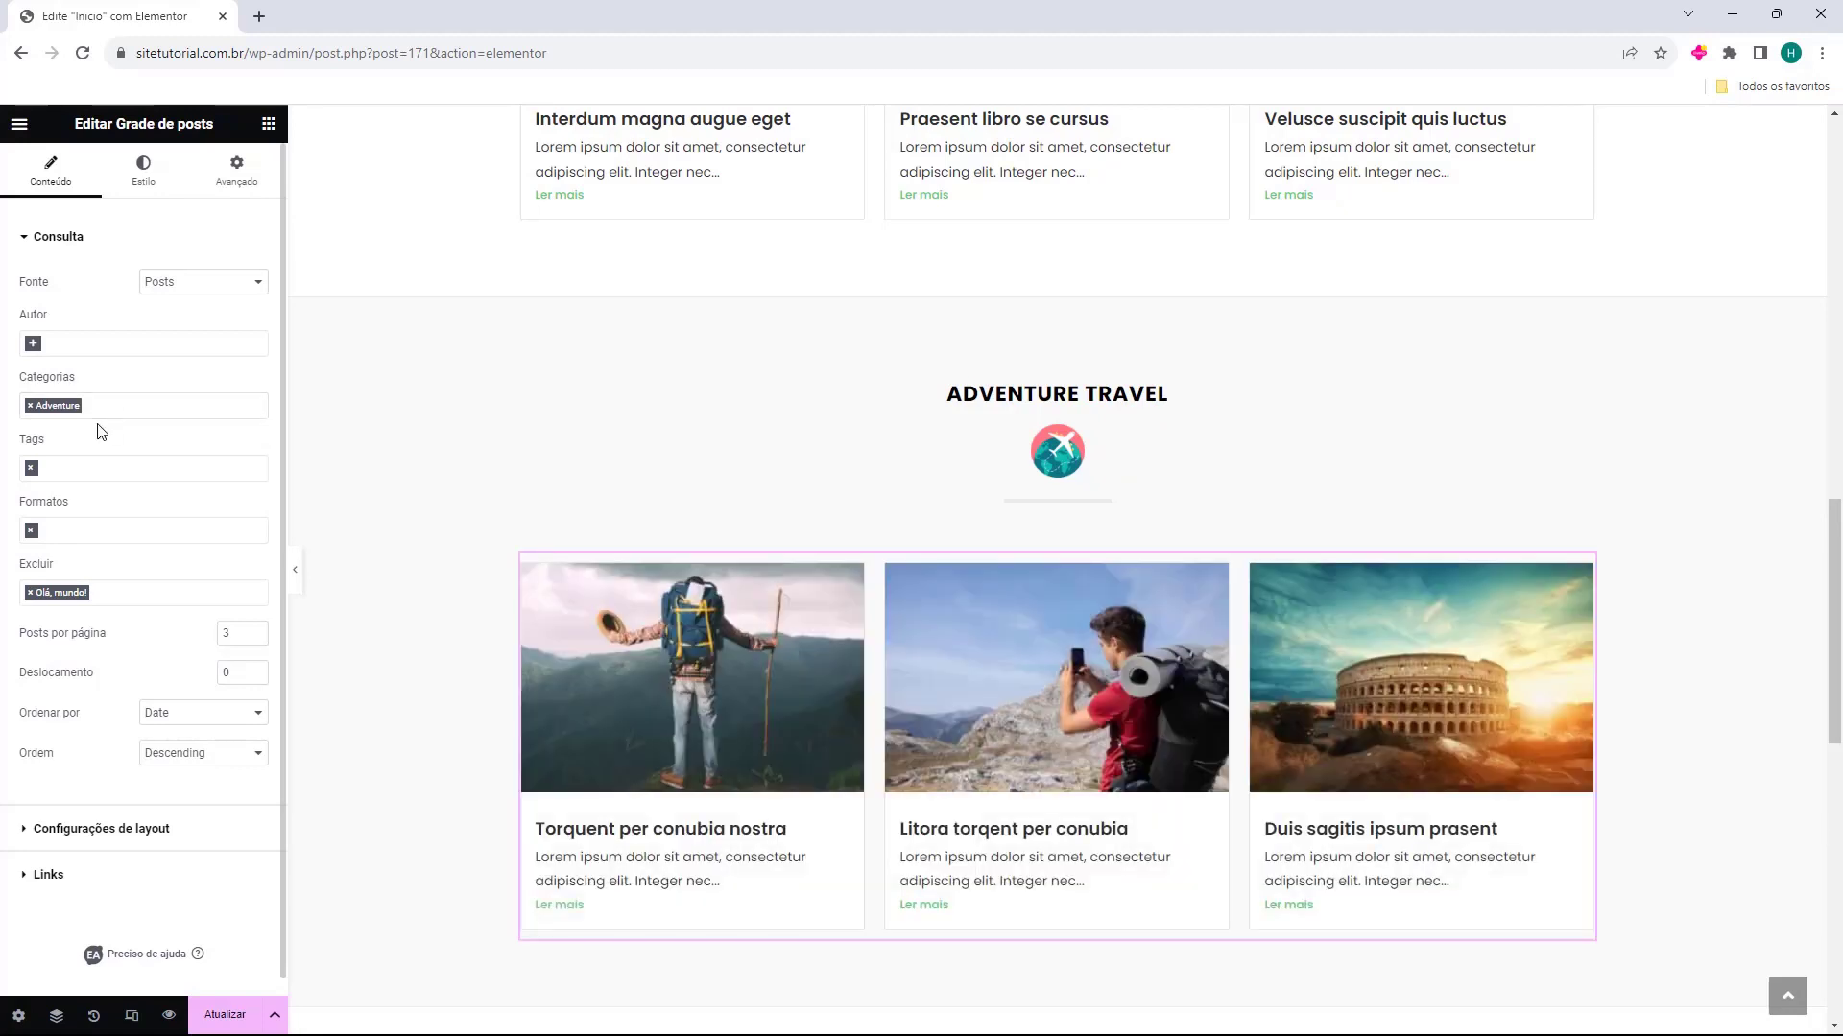
Delete the globe image from the Adventure Travel section and change its heading to "Tutoriais de WordPress"
left_click(1103, 469)
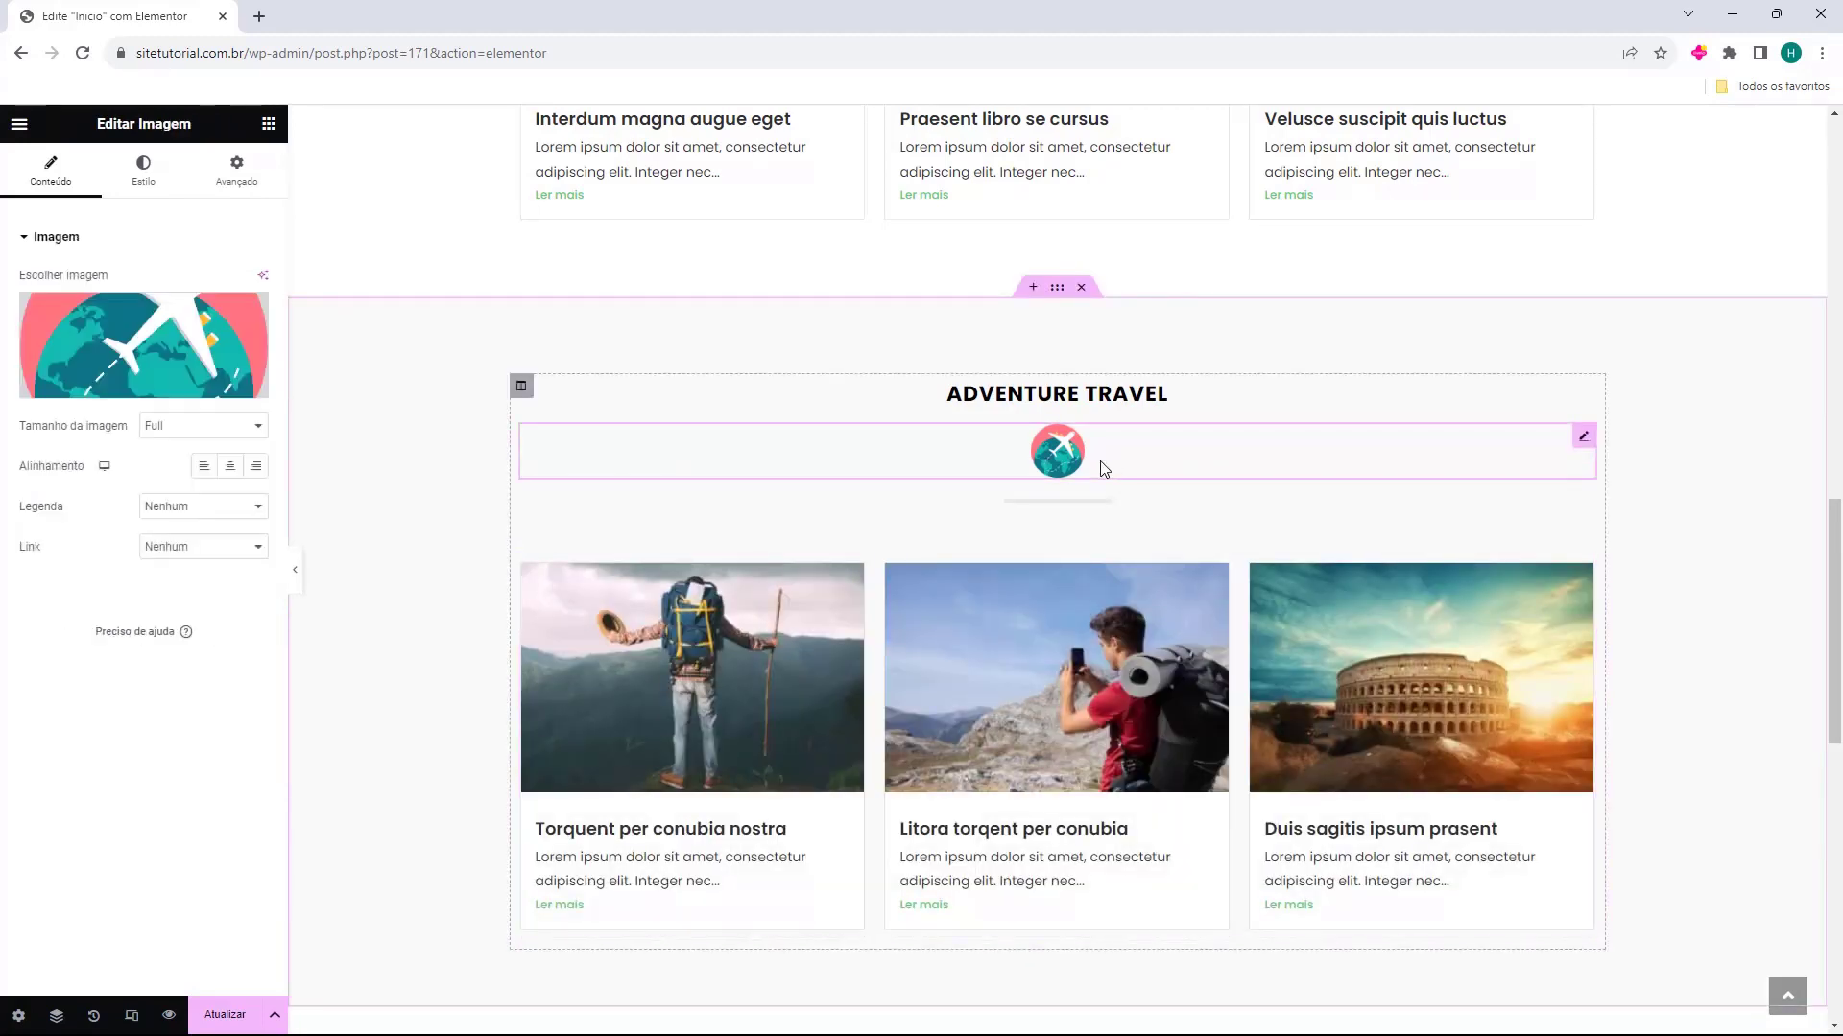
key("Delete")
left_click(1166, 394)
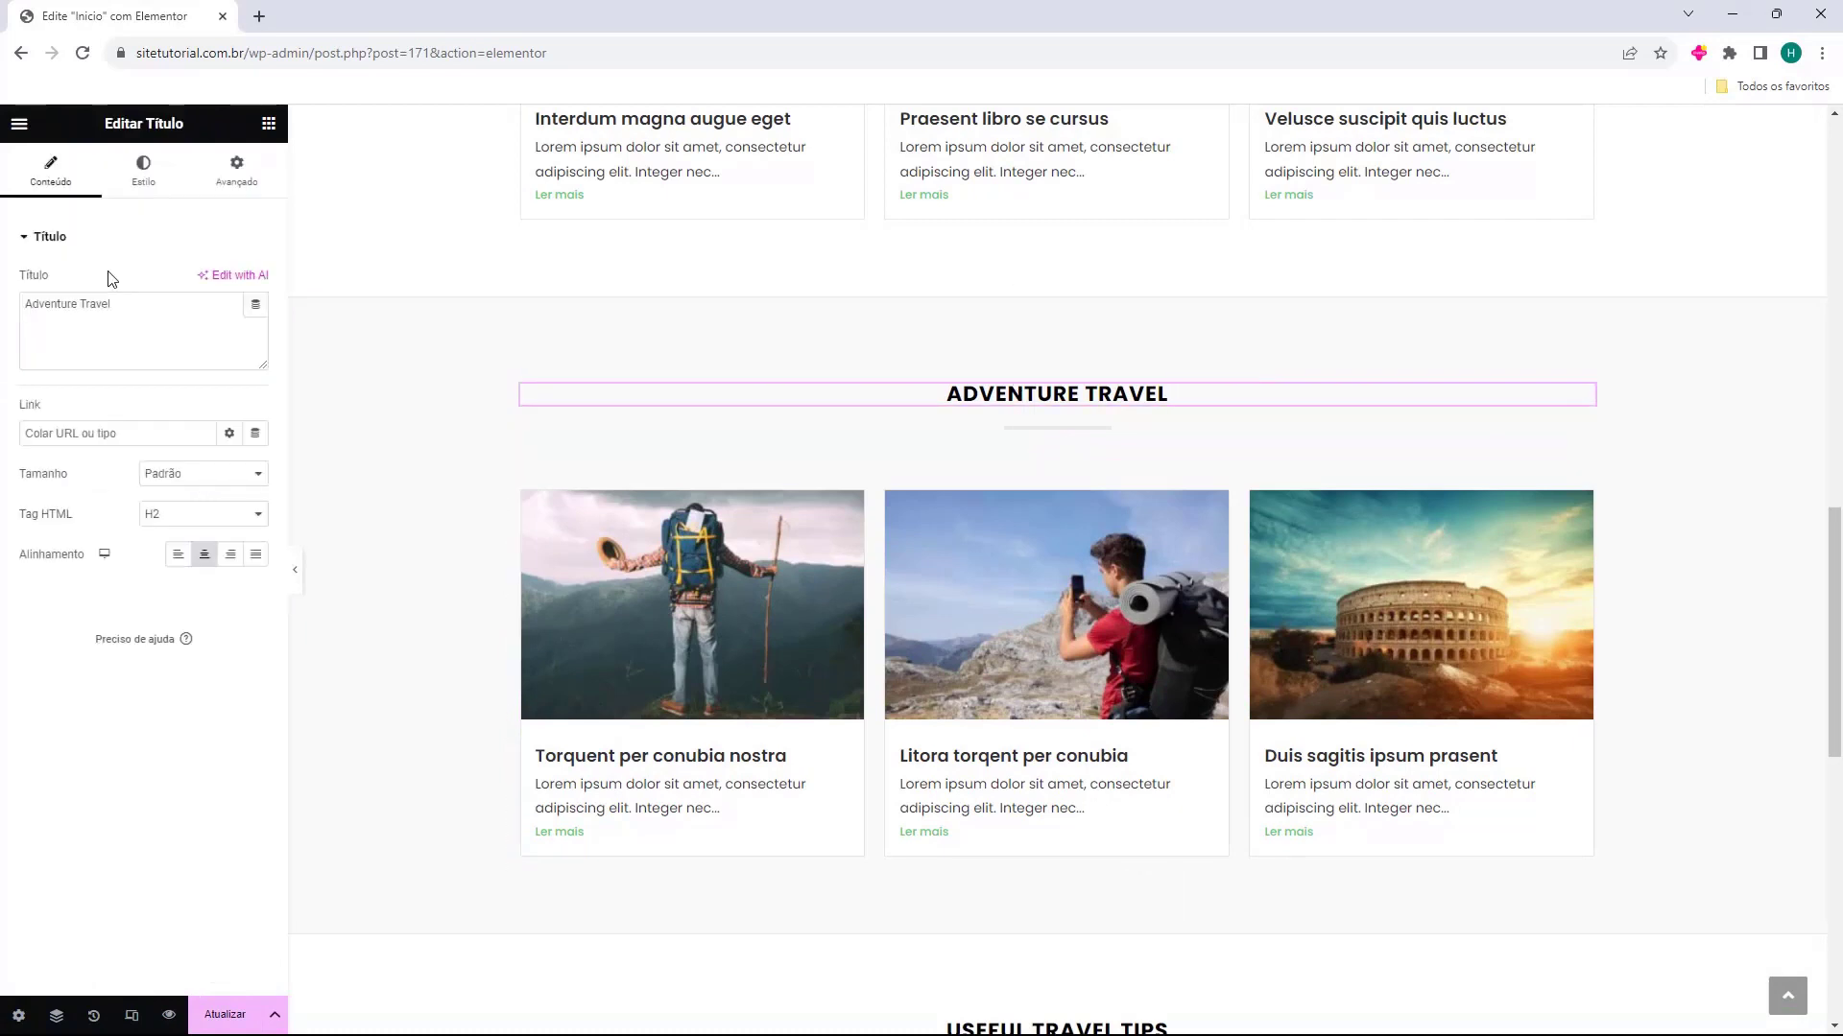
triple_click(147, 310)
type("Tutoriais de WordPress")
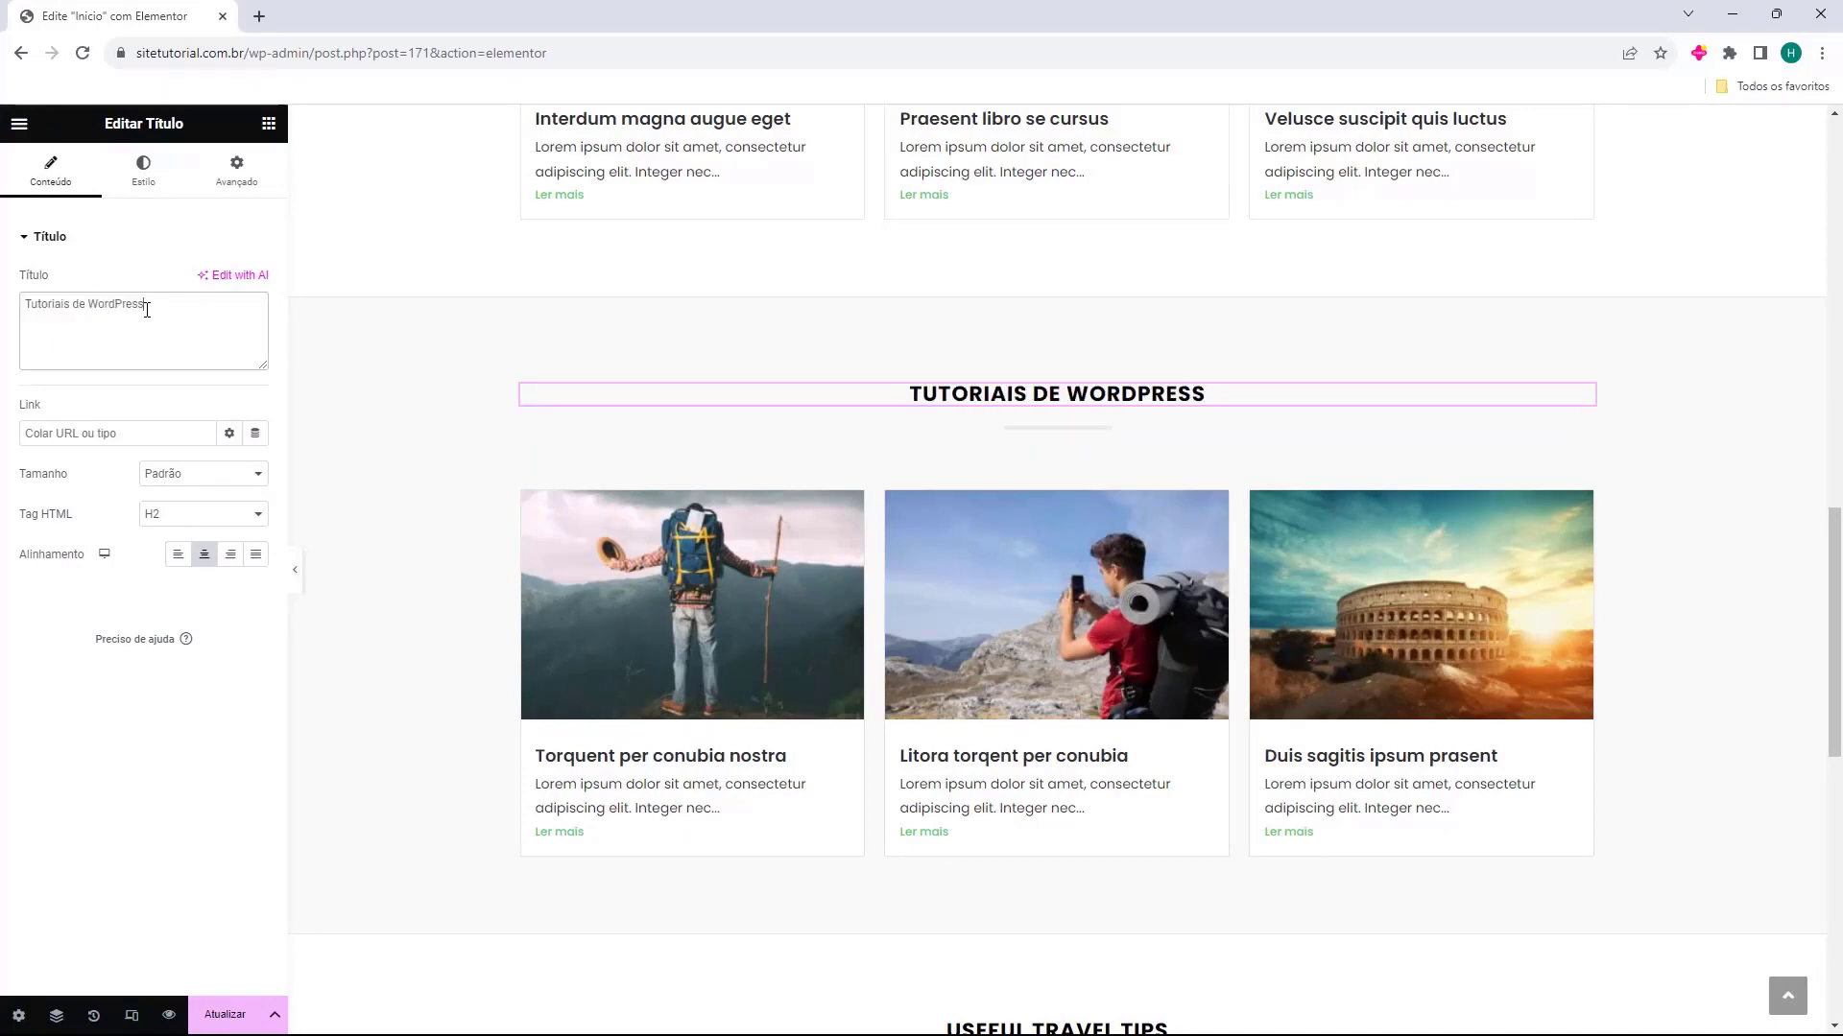
Delete the globe image under the Useful Travel Tips heading
scroll(1221, 288, "down", 6)
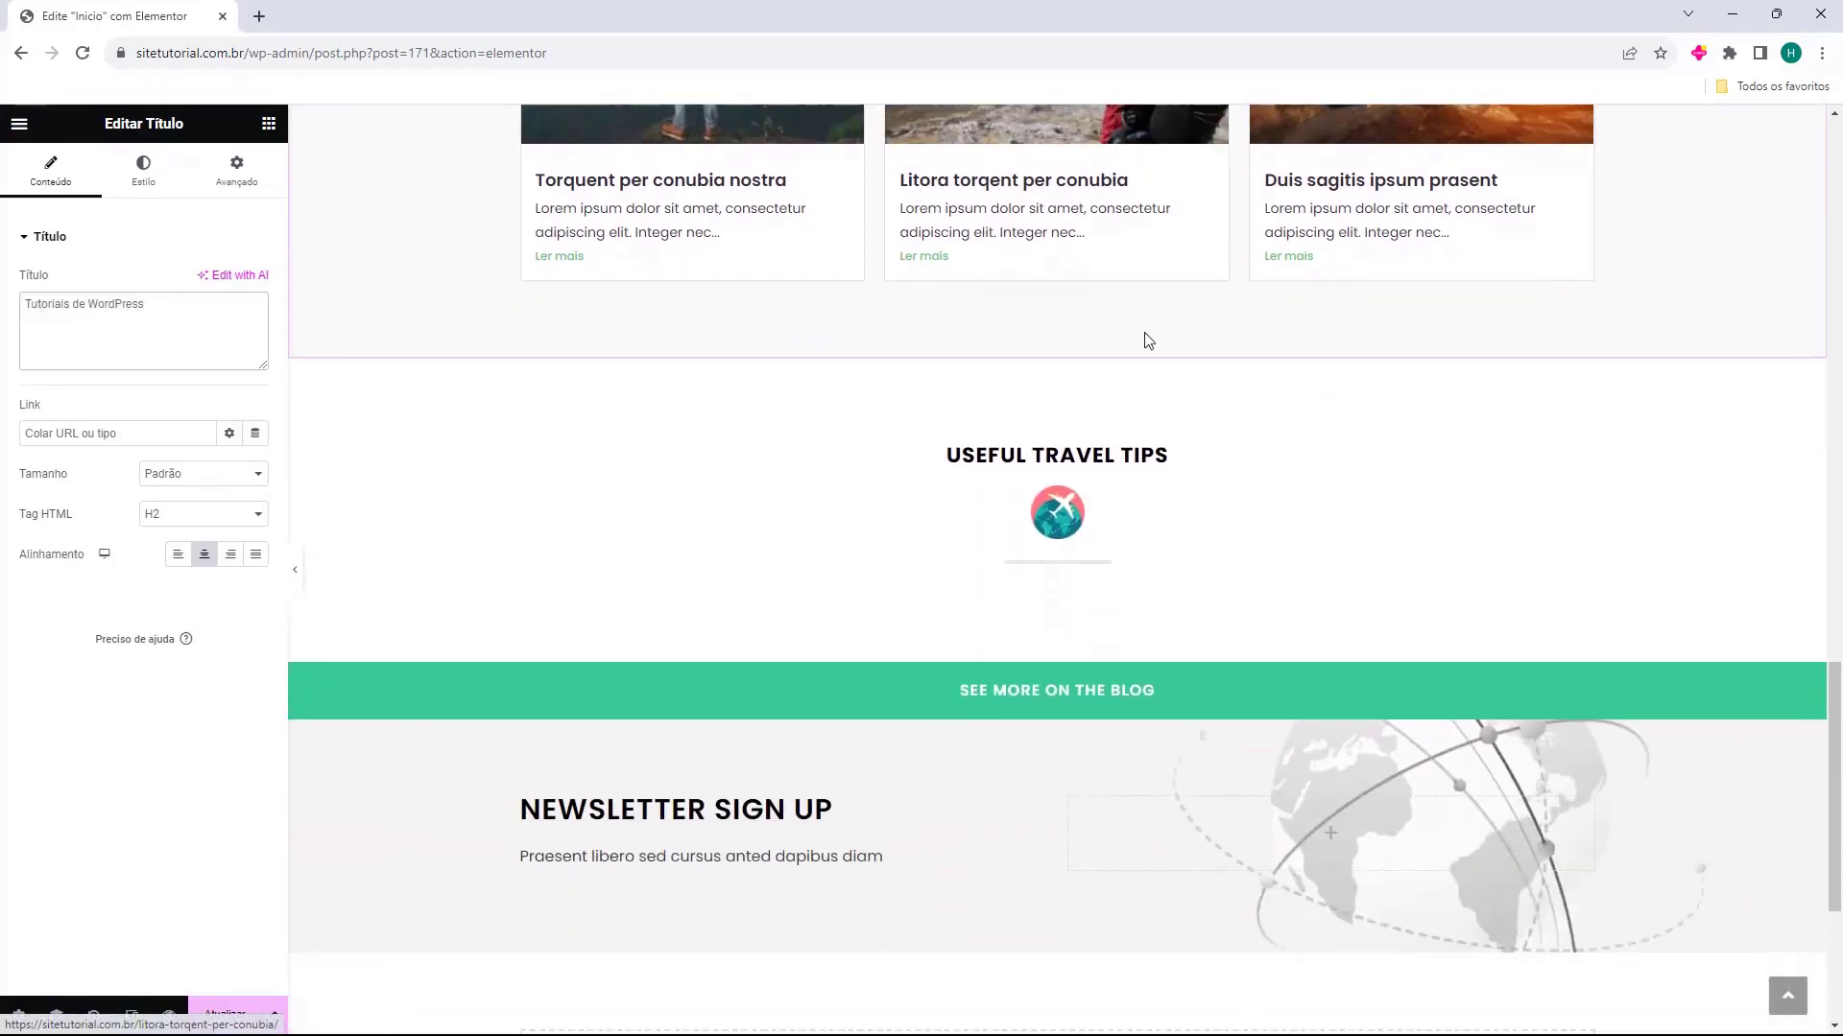
left_click(1049, 522)
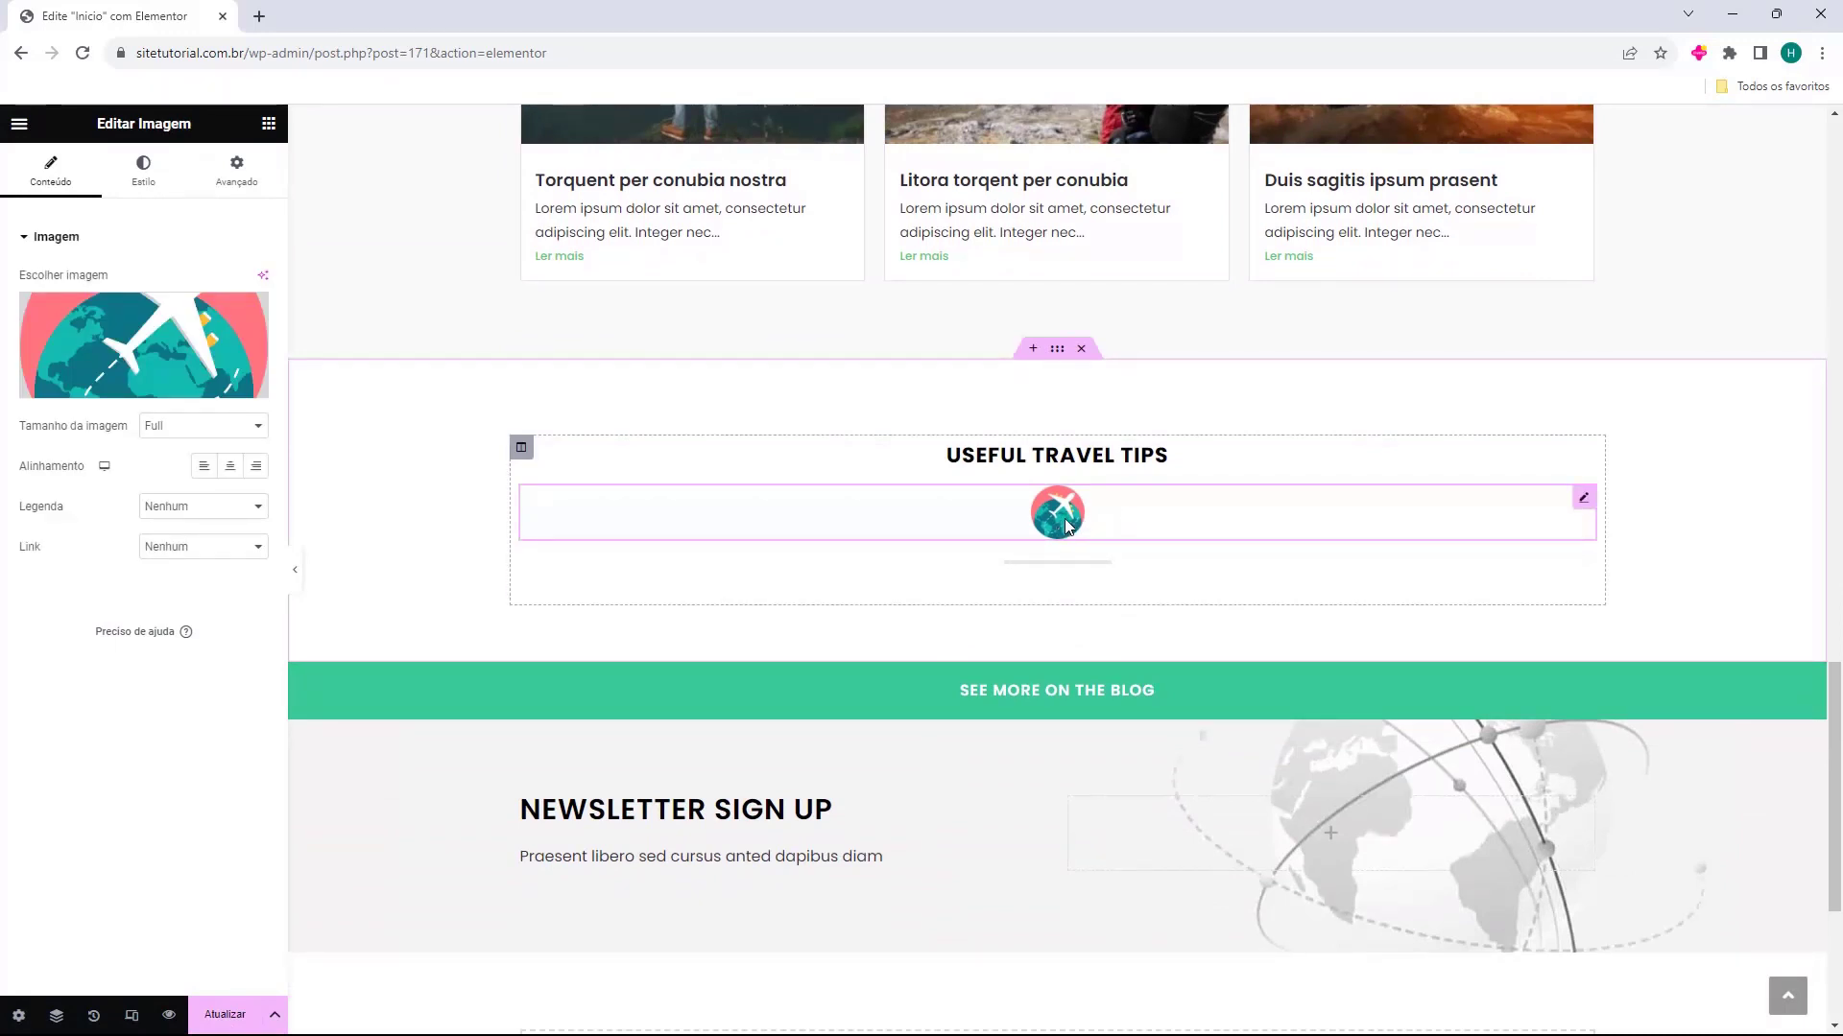
key("Delete")
Duplicate the post grid of the "Tutoriais de WordPress" section and move the copy below the Useful Travel Tips divider
scroll(1065, 522, "up", 4)
right_click(1574, 303)
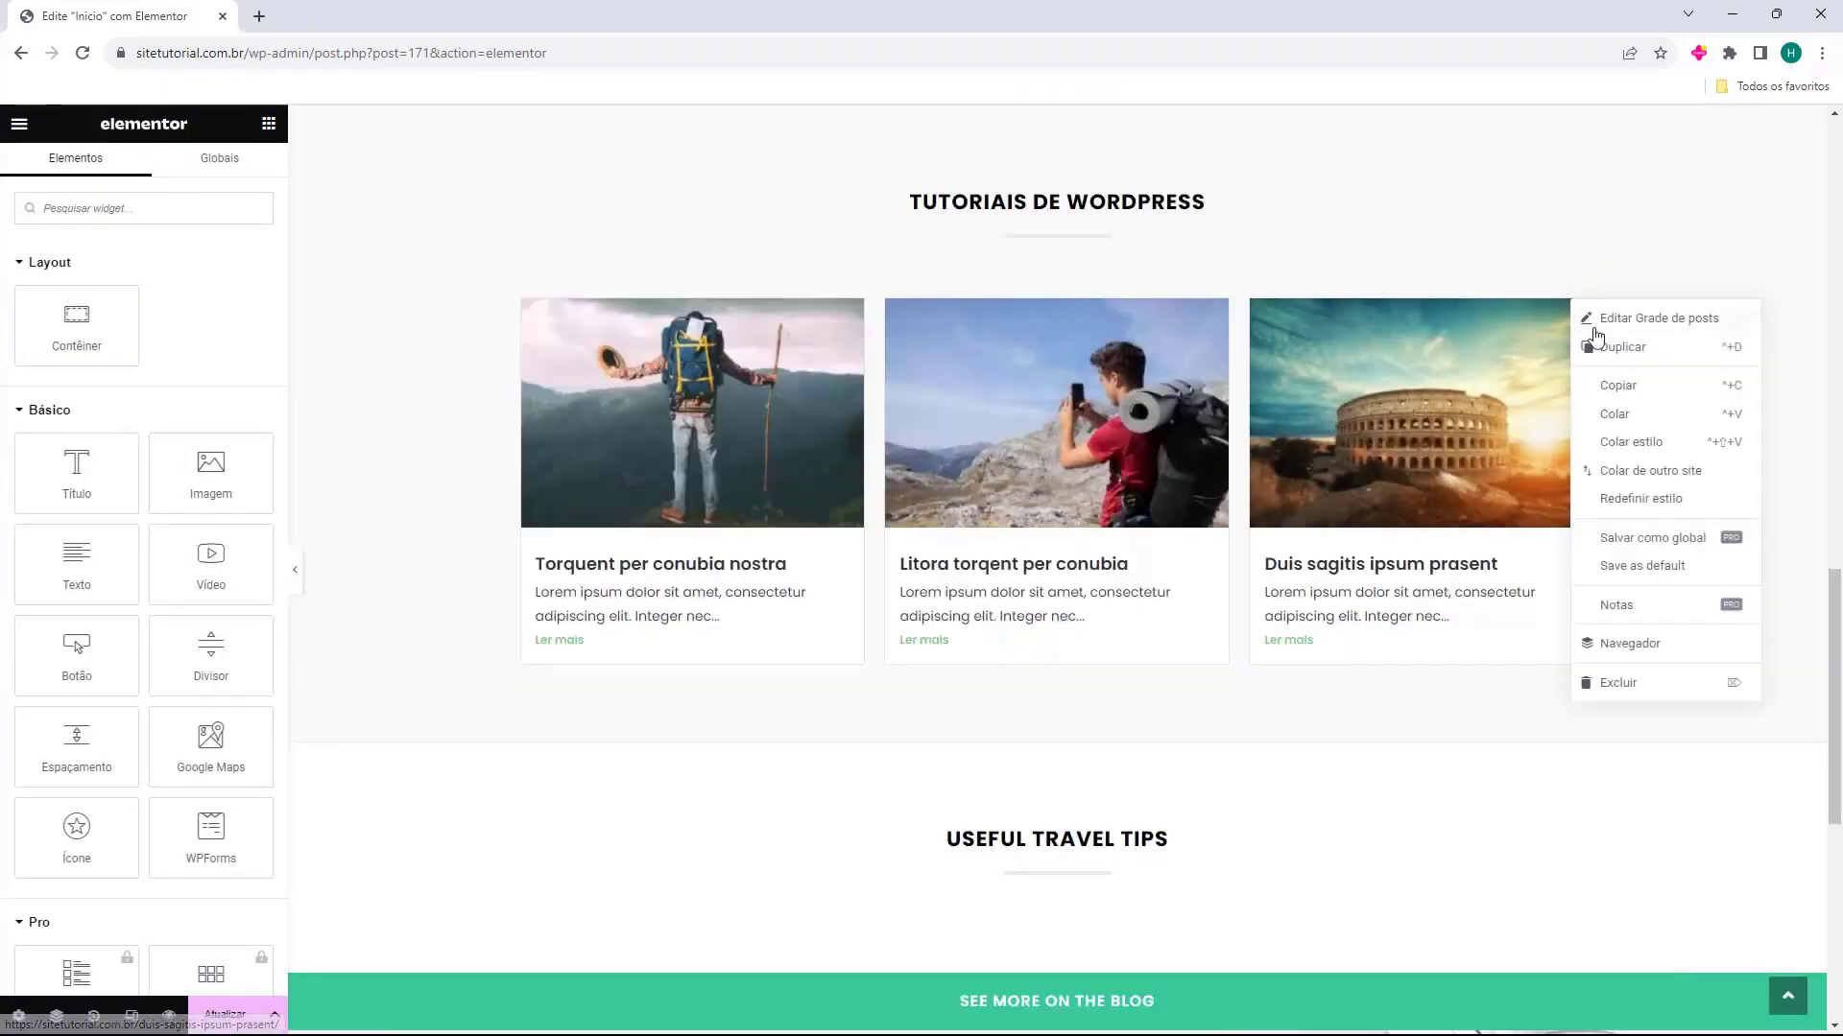
left_click(1612, 347)
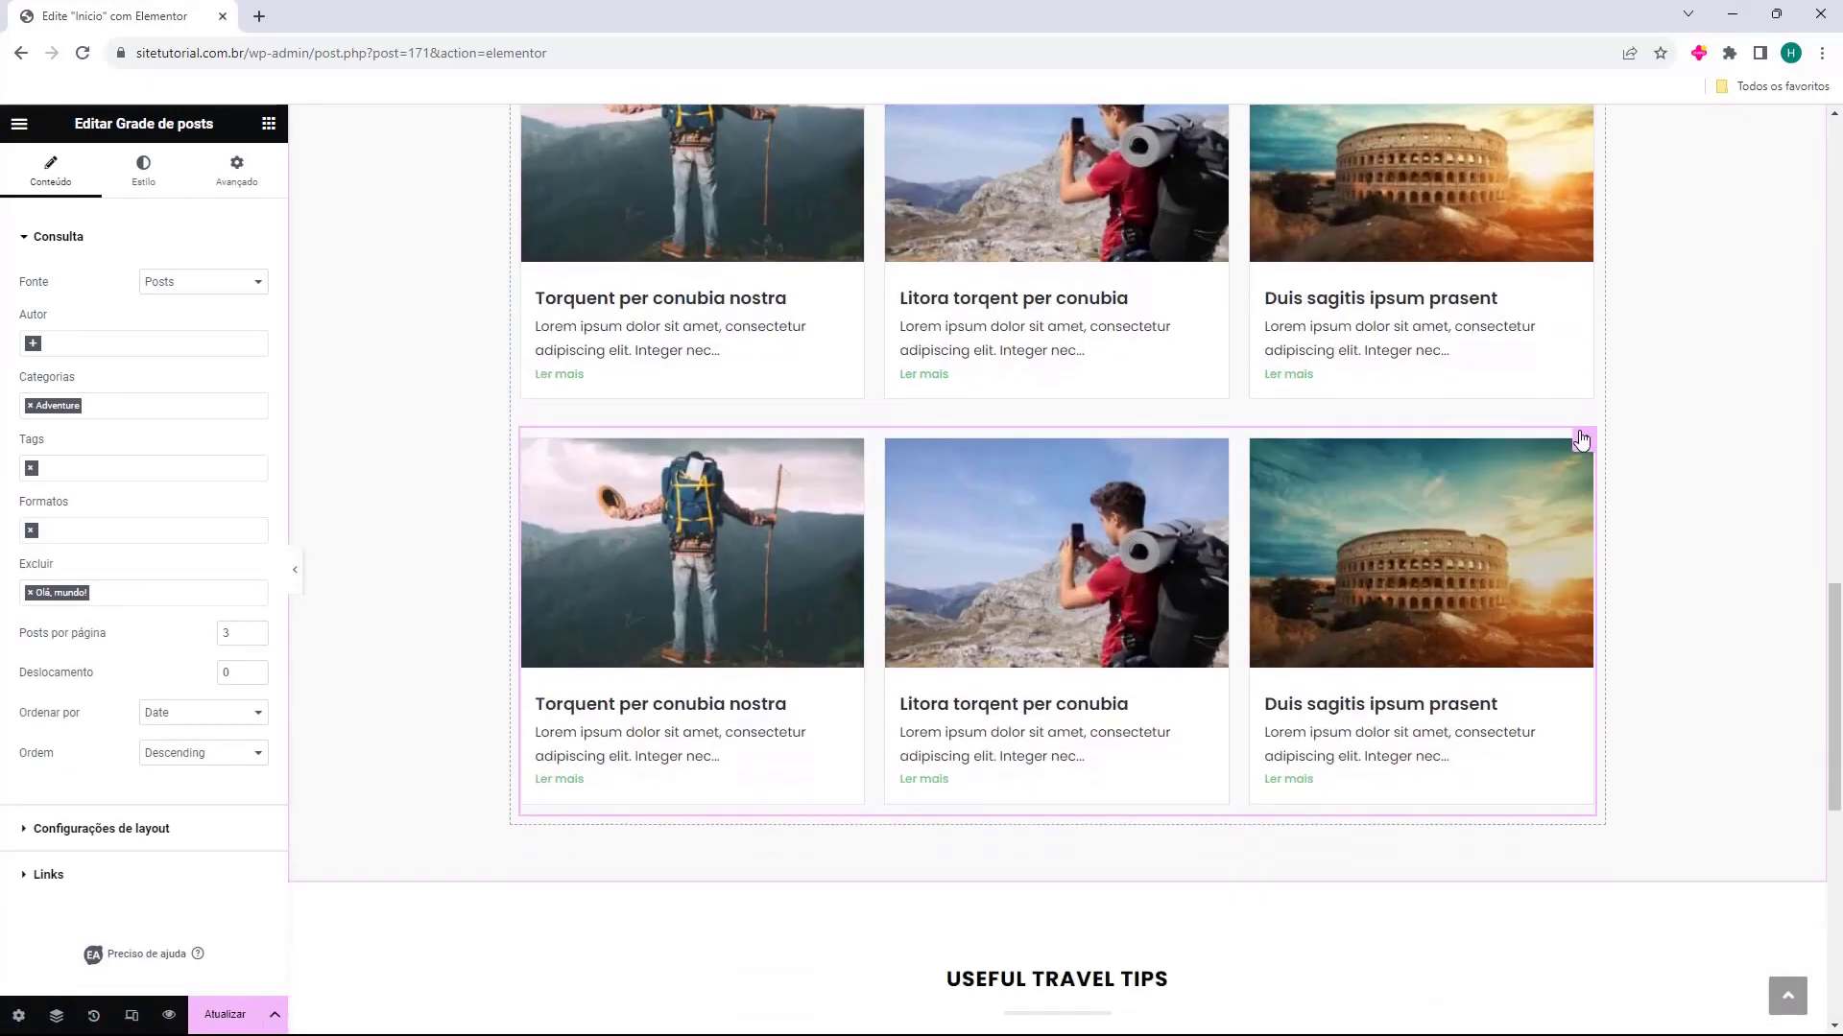
scroll(1582, 440, "down", 1)
left_click_drag(1584, 323, 1050, 523)
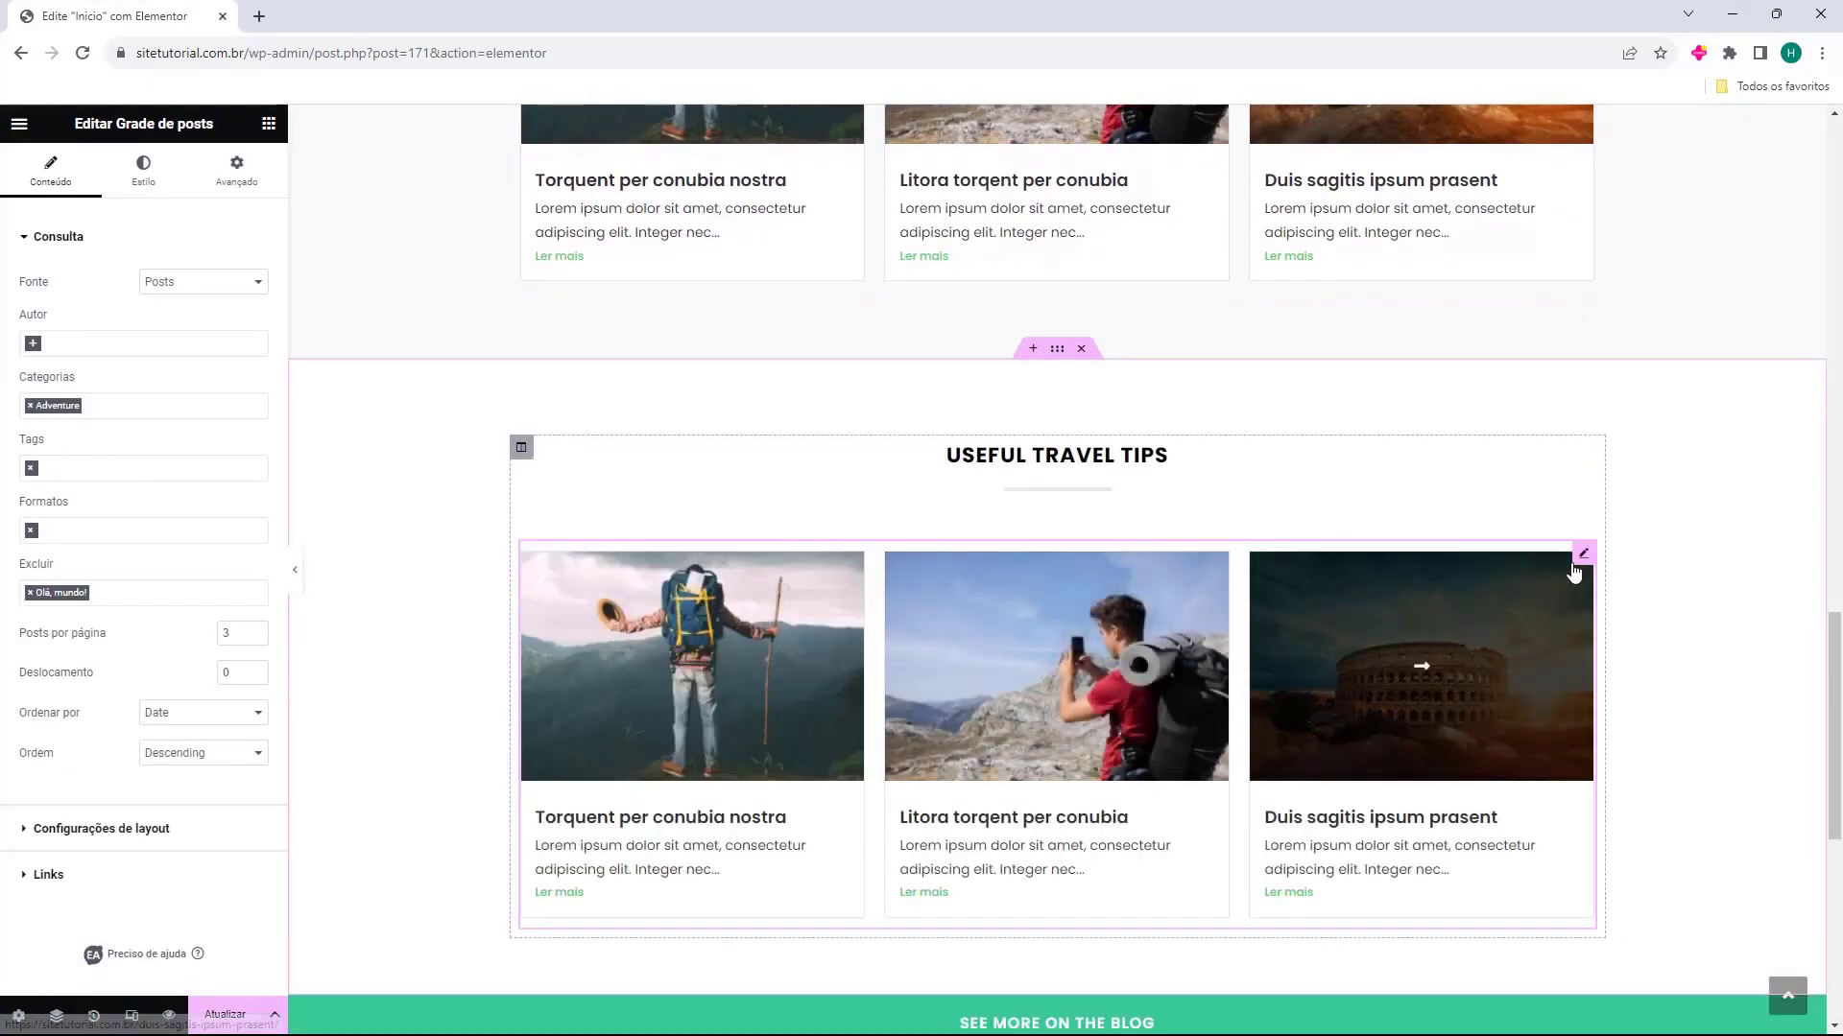
Remove the Adventure category filter from the Useful Travel Tips post grid and enable its "Carregar mais" button
left_click(29, 408)
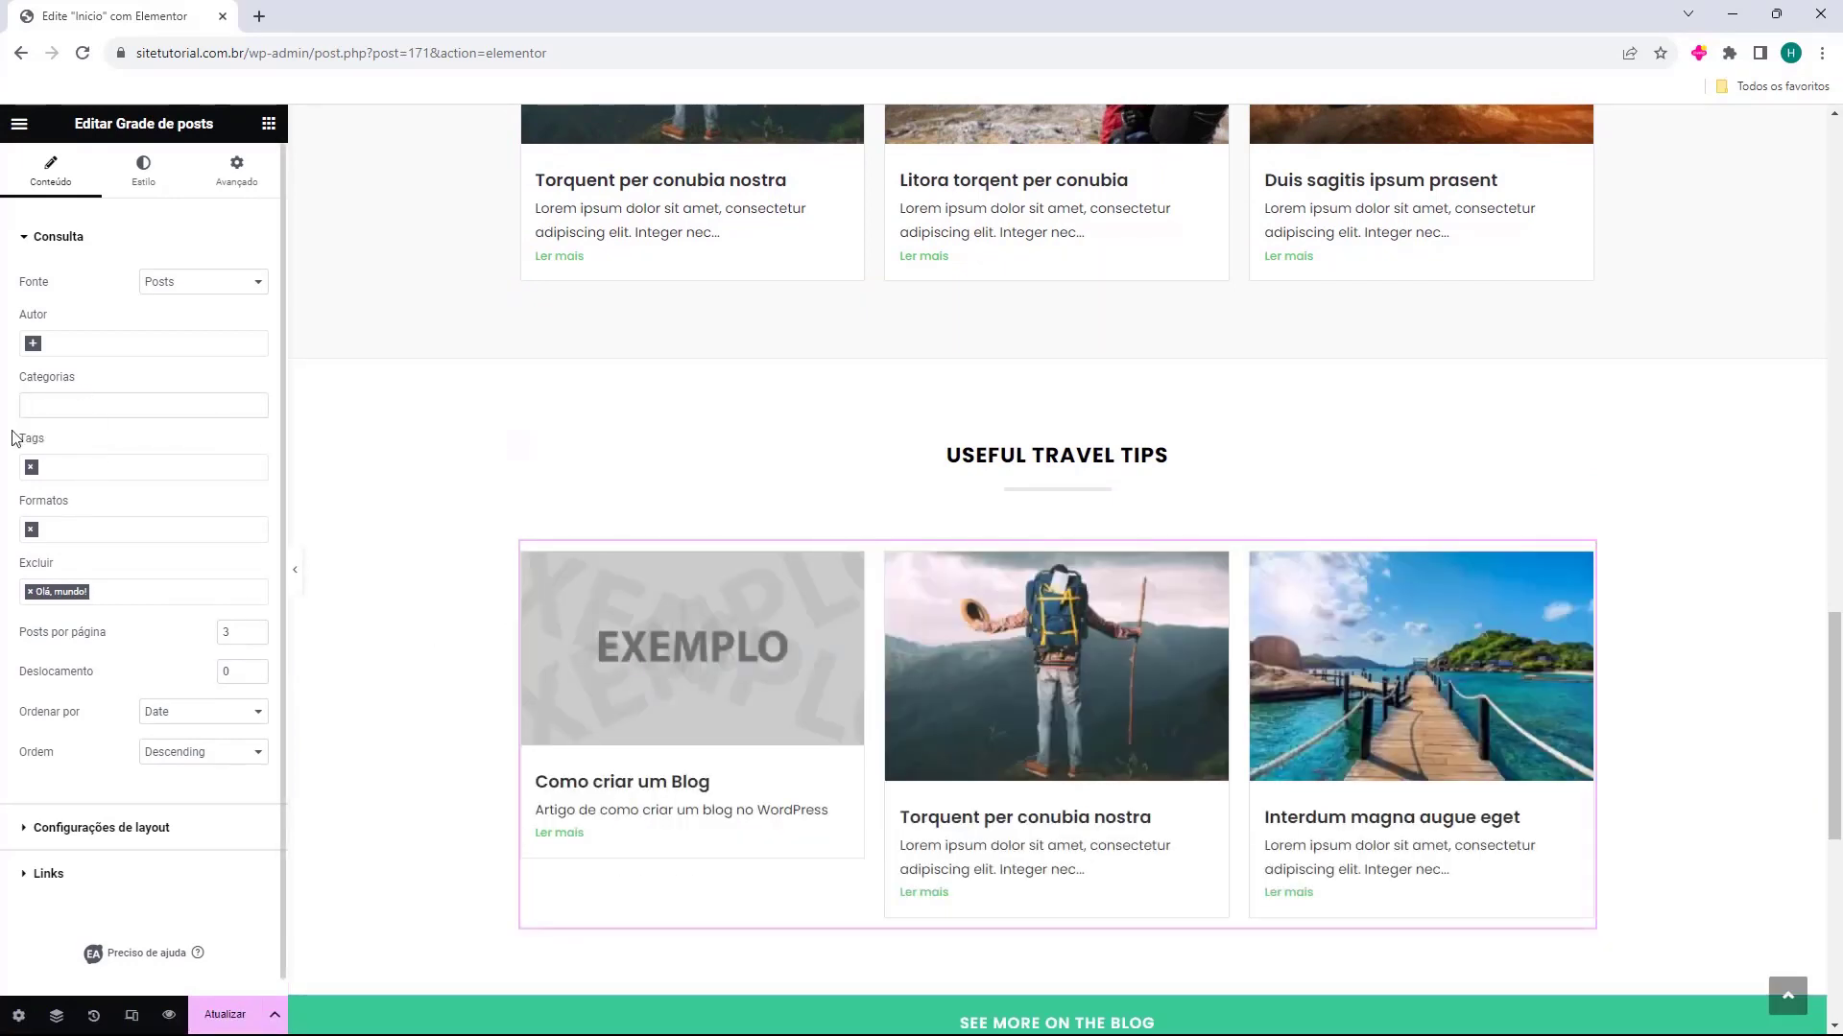
scroll(119, 433, "down", 1)
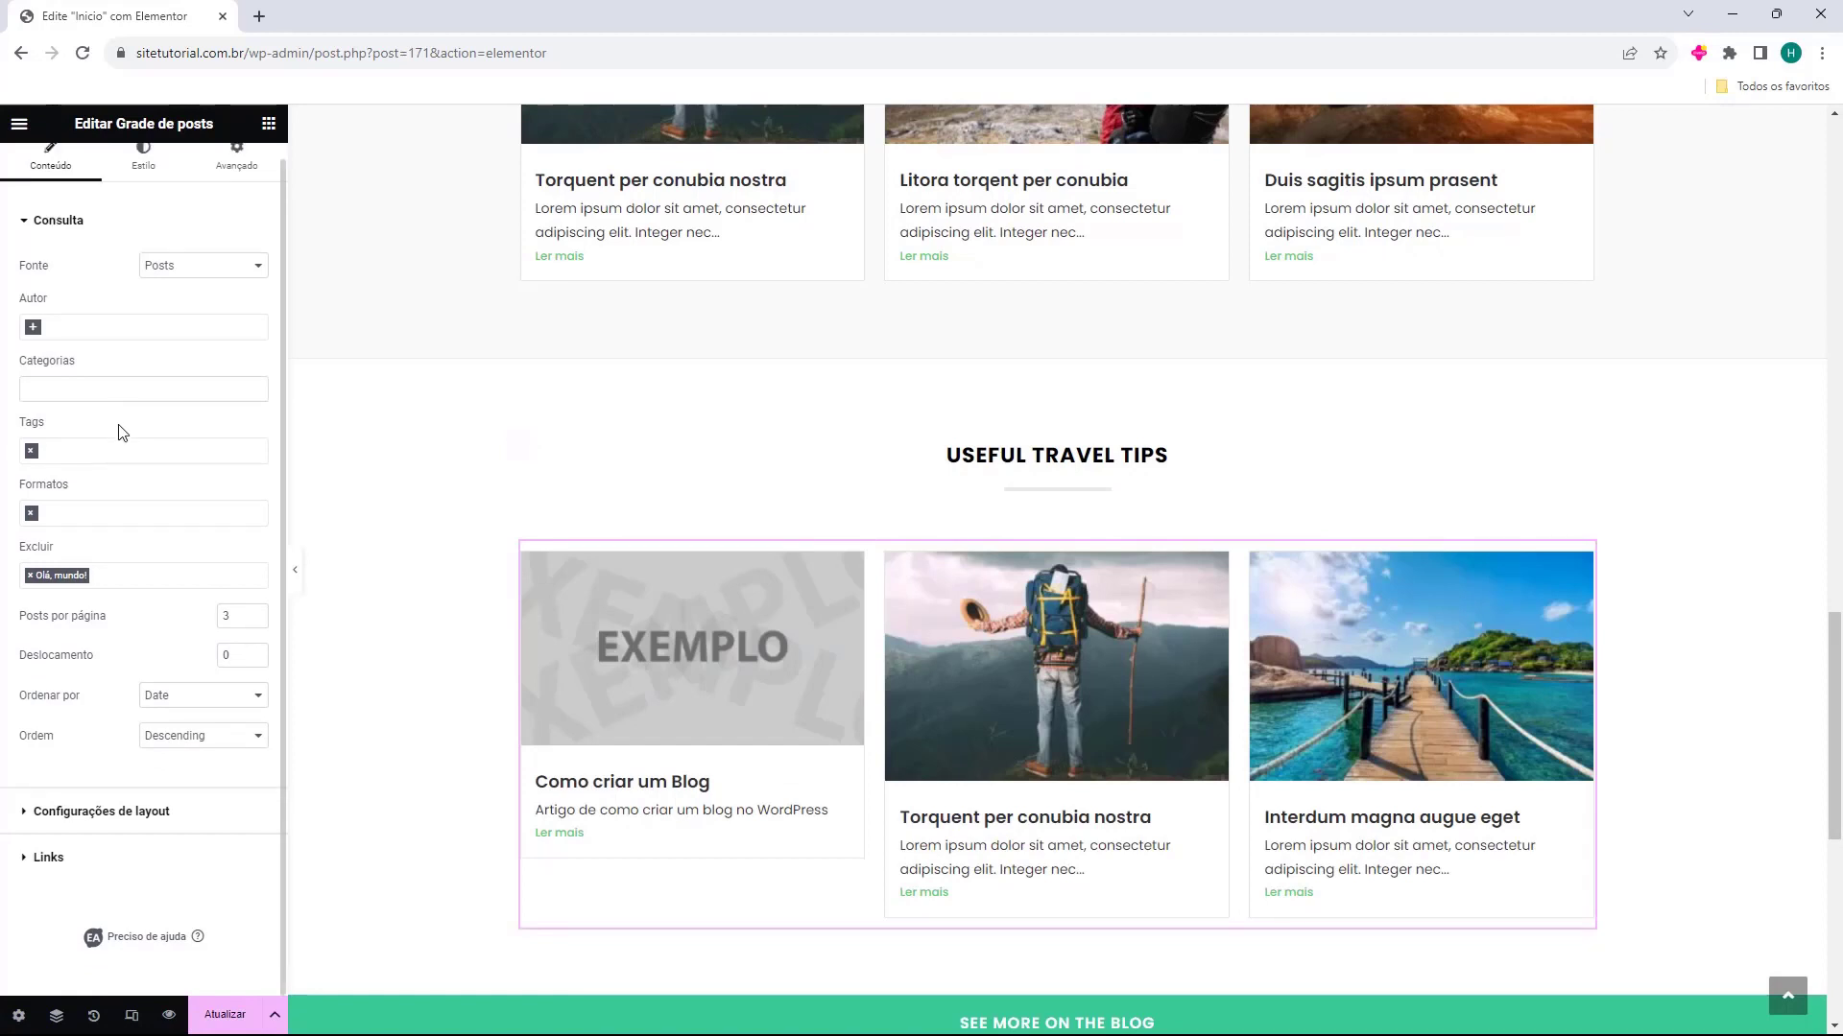
left_click(139, 812)
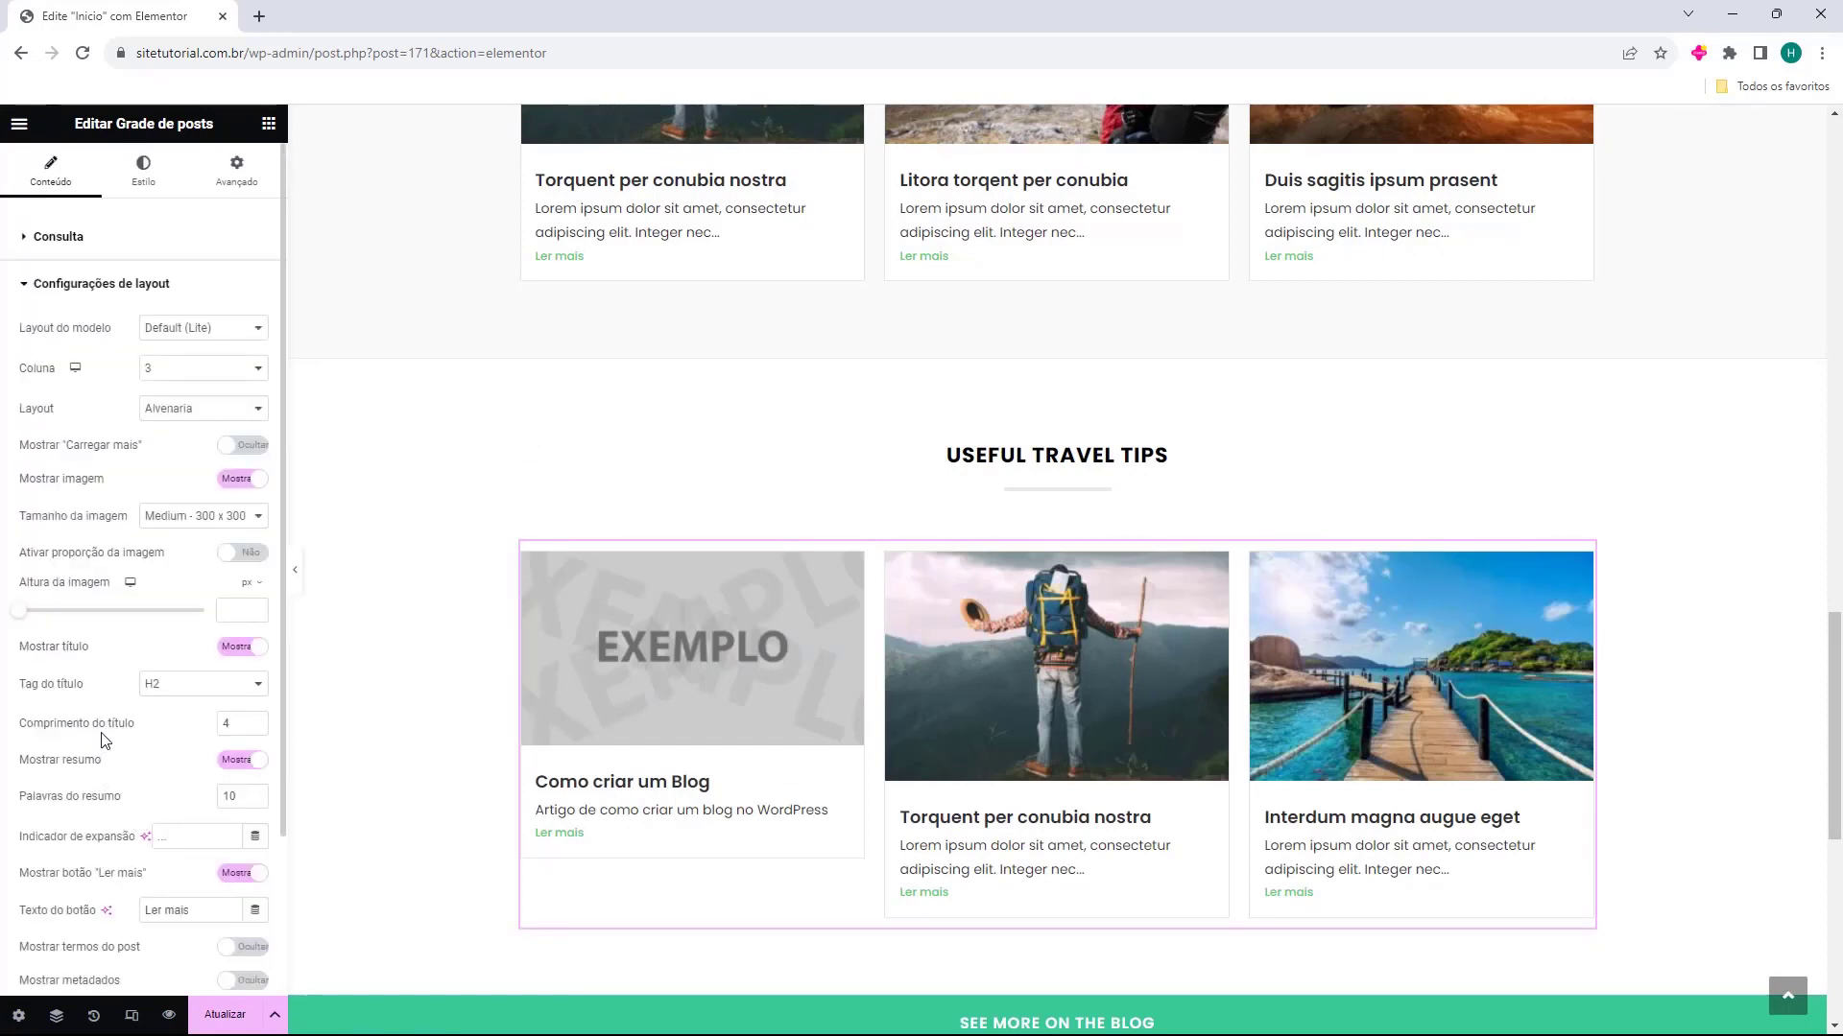
left_click(223, 447)
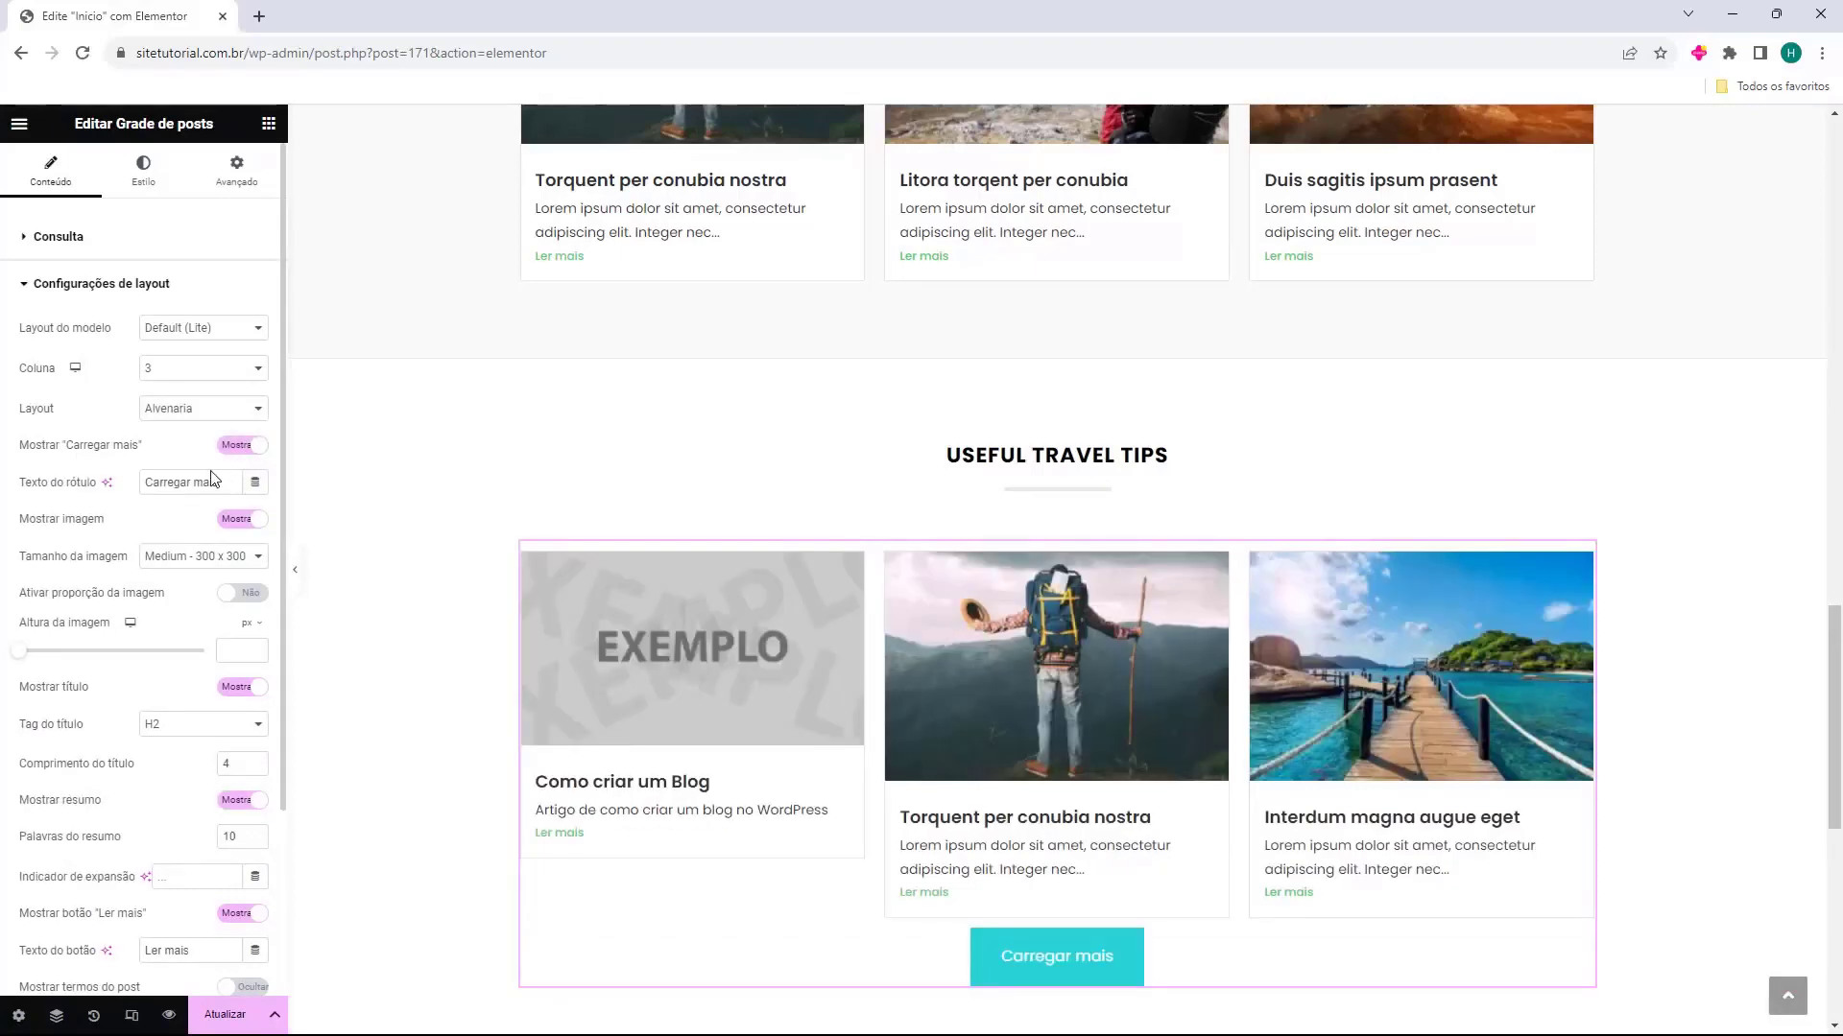
Change the "Useful Travel Tips" heading to "Todas as Postagens"
left_click(1162, 455)
triple_click(159, 336)
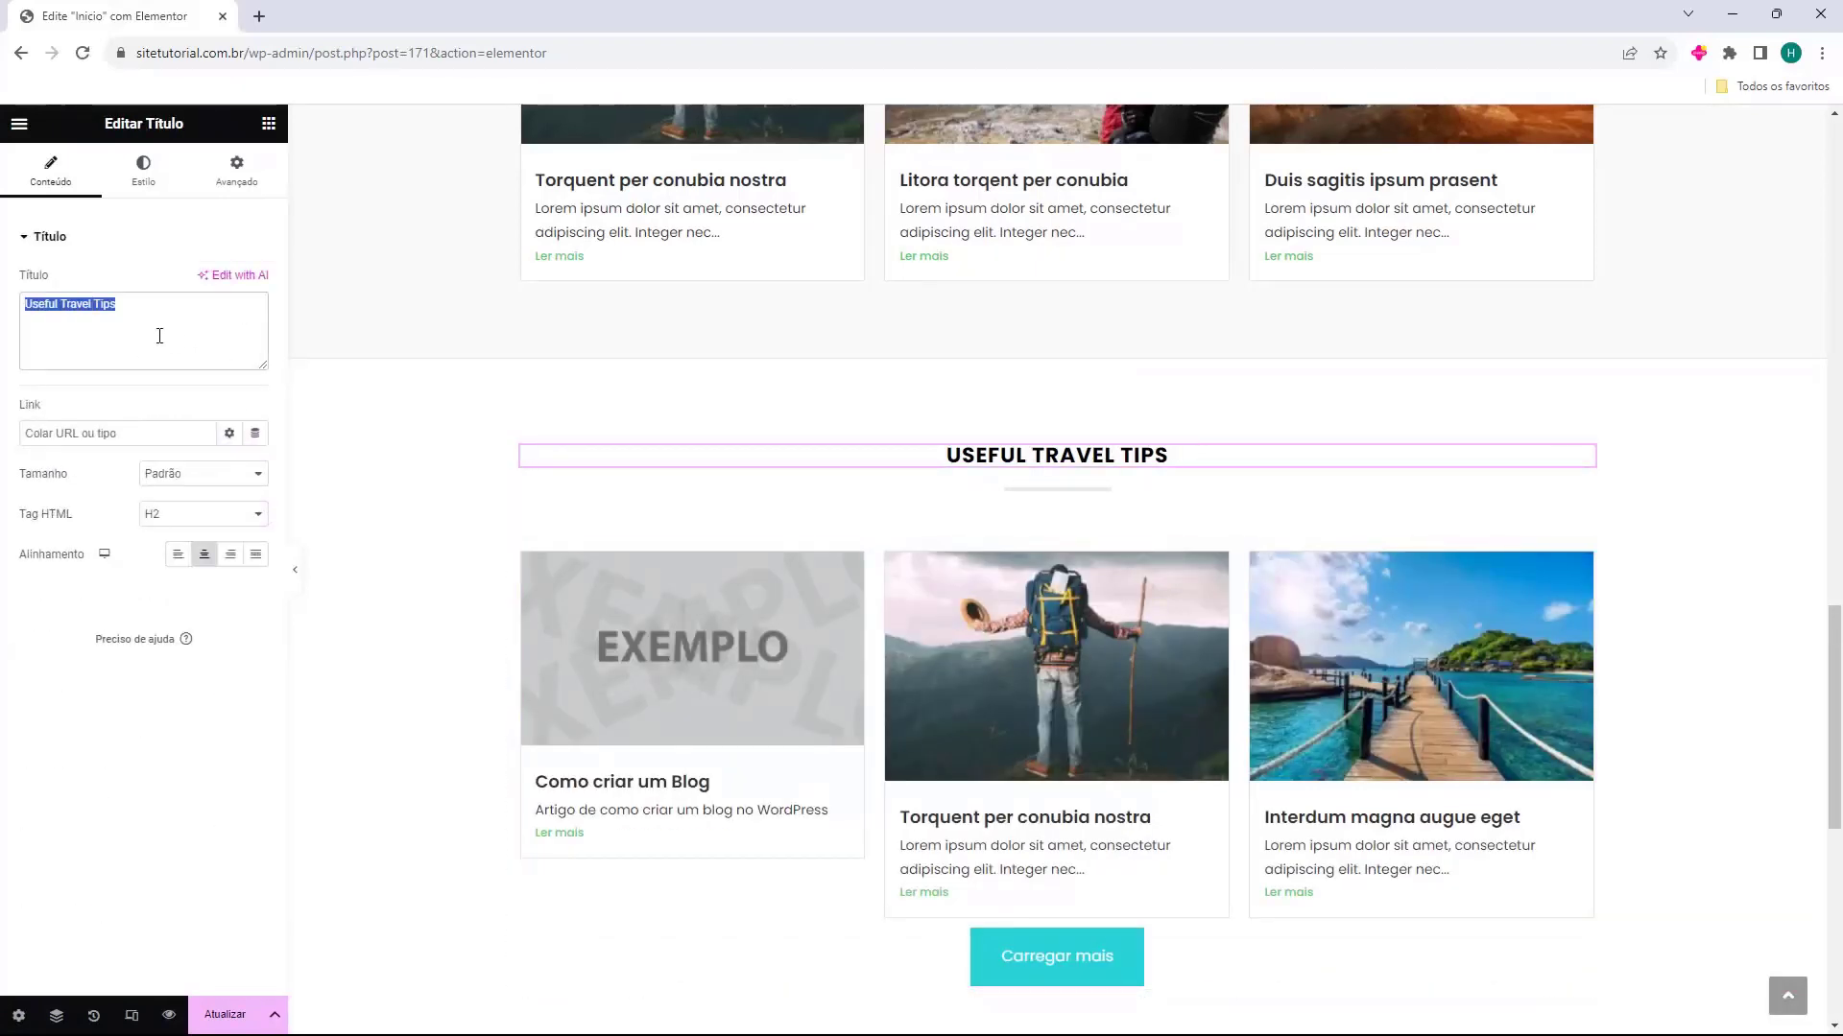
type("Todas as Postagens")
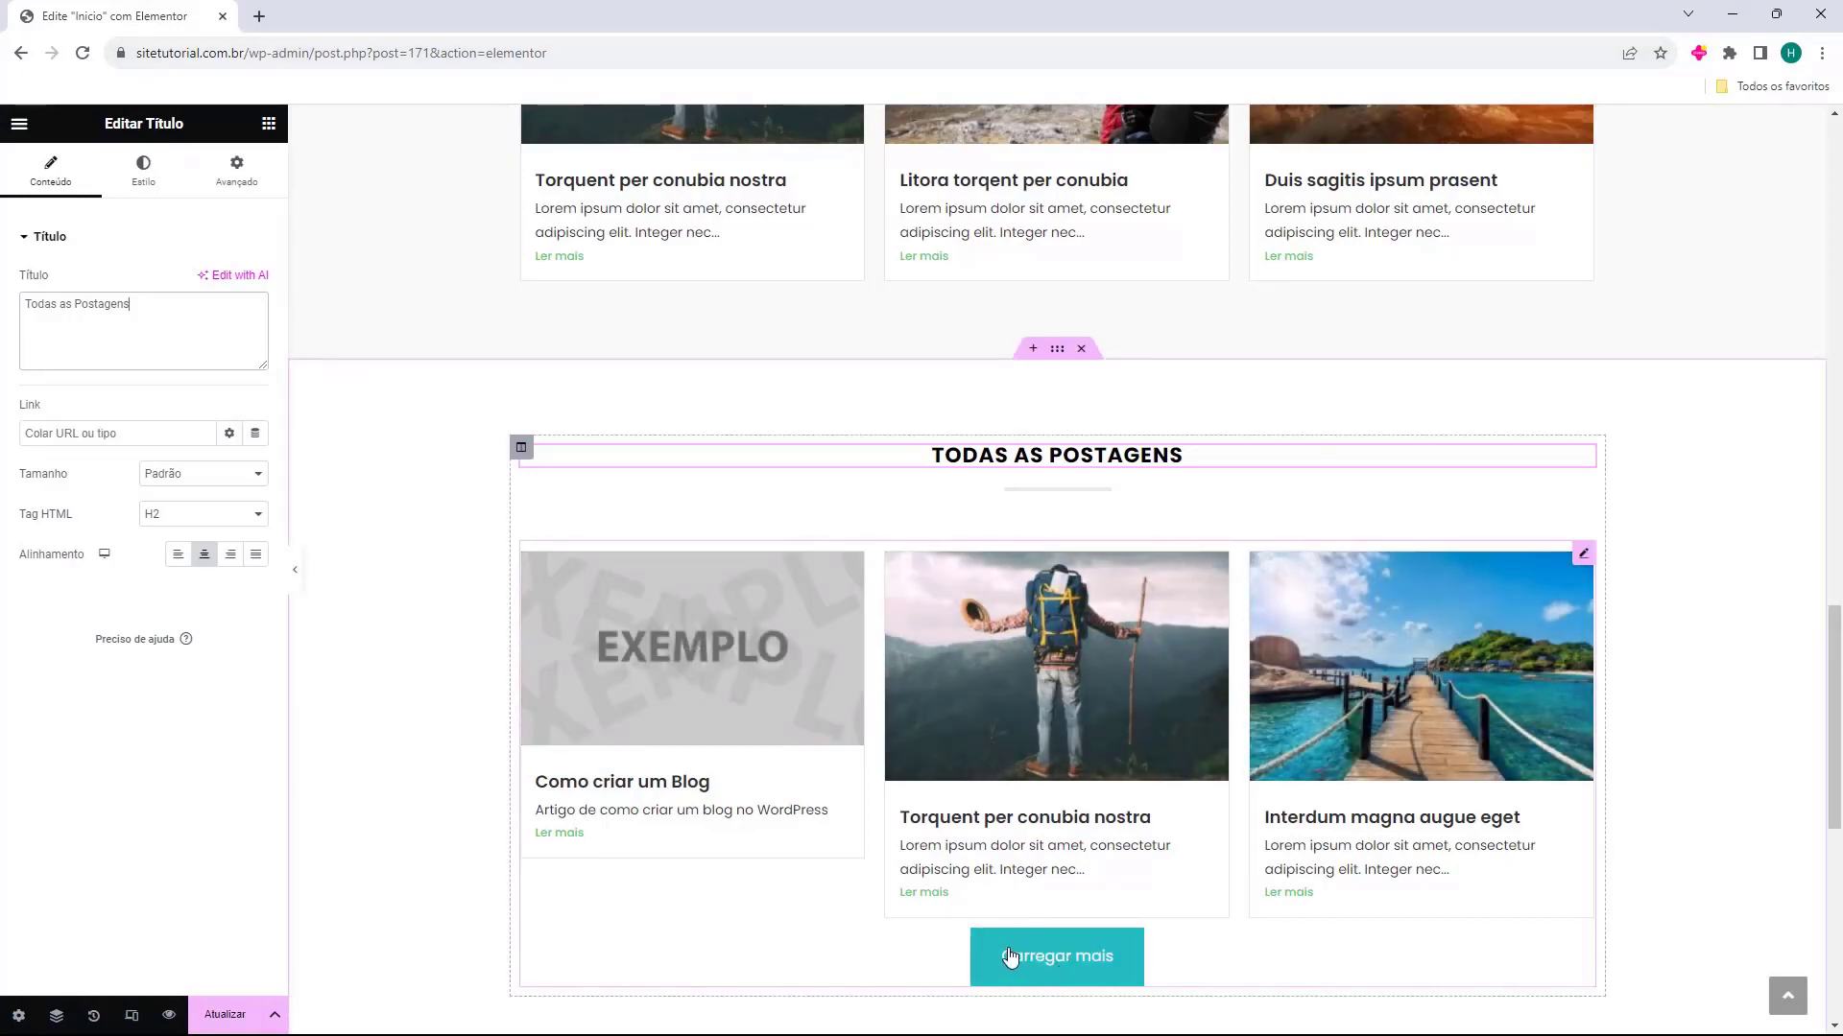
scroll(1010, 957, "down", 2)
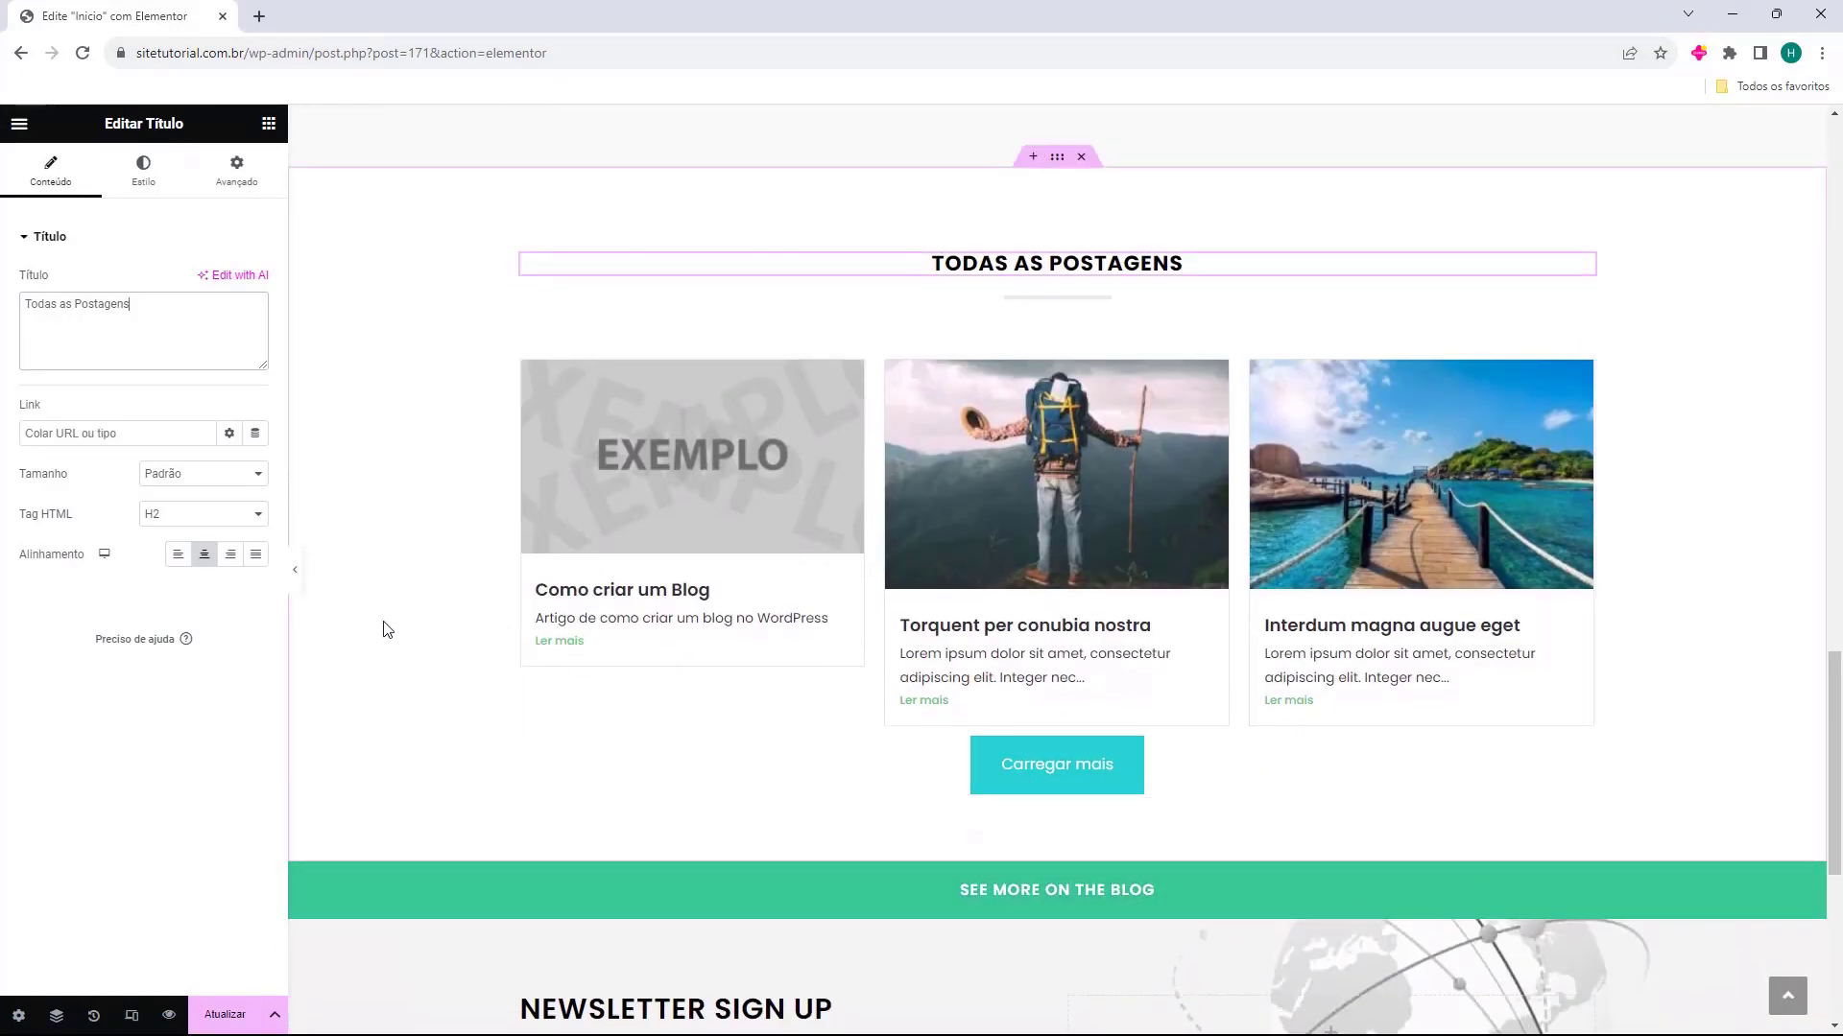
Try the Estilo dois and Estilo três styles on the "Todas as Postagens" post grid and return it to Padrão
left_click(1148, 688)
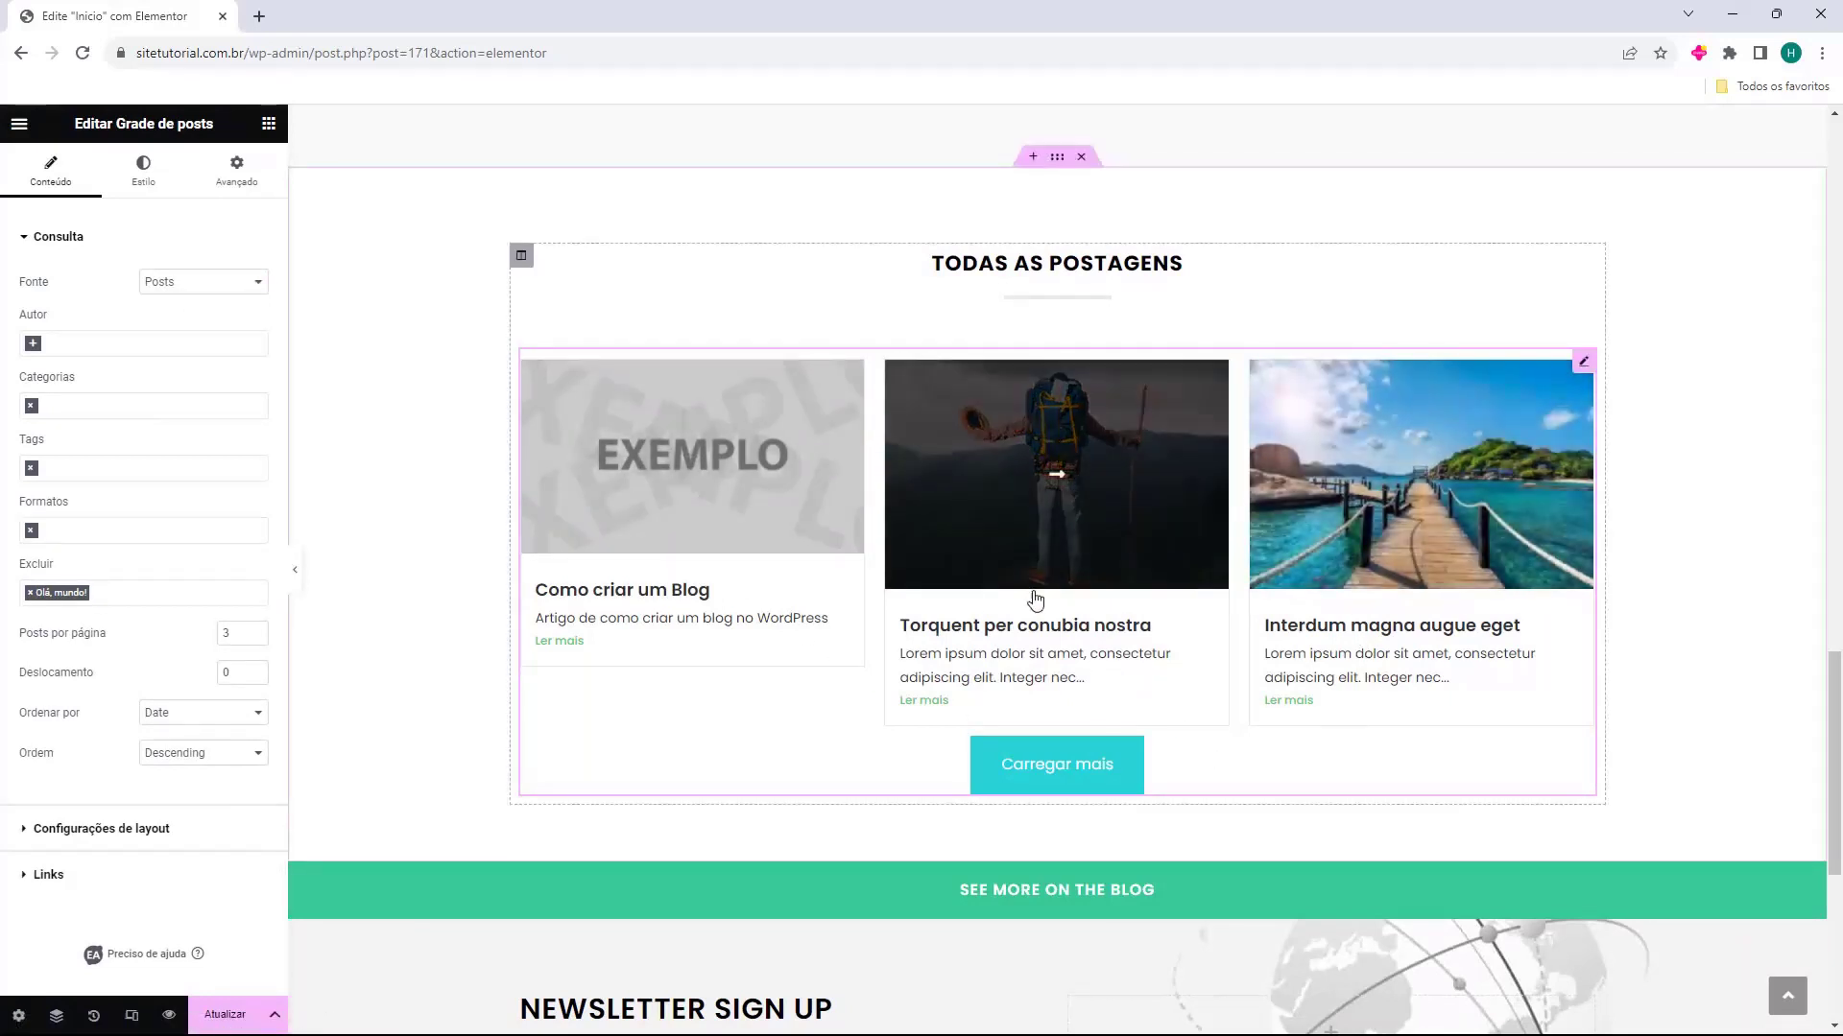
left_click(144, 174)
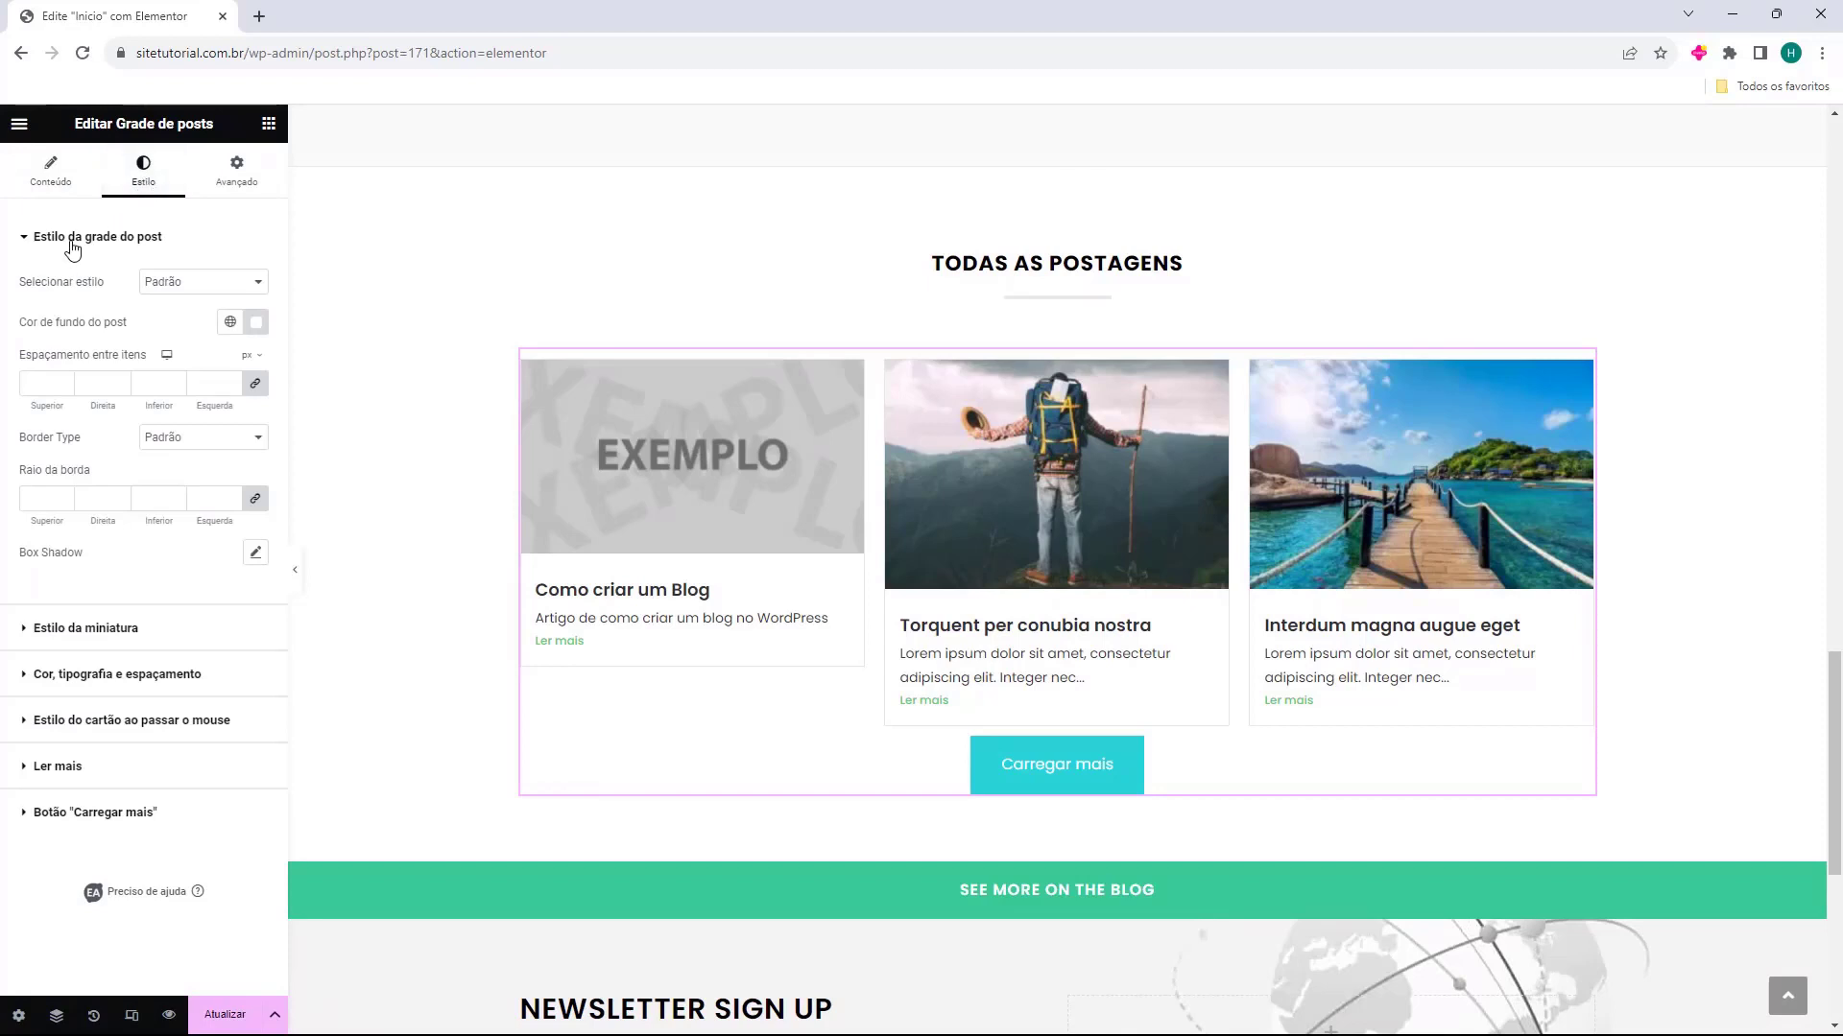
left_click(168, 283)
left_click(171, 316)
left_click(178, 282)
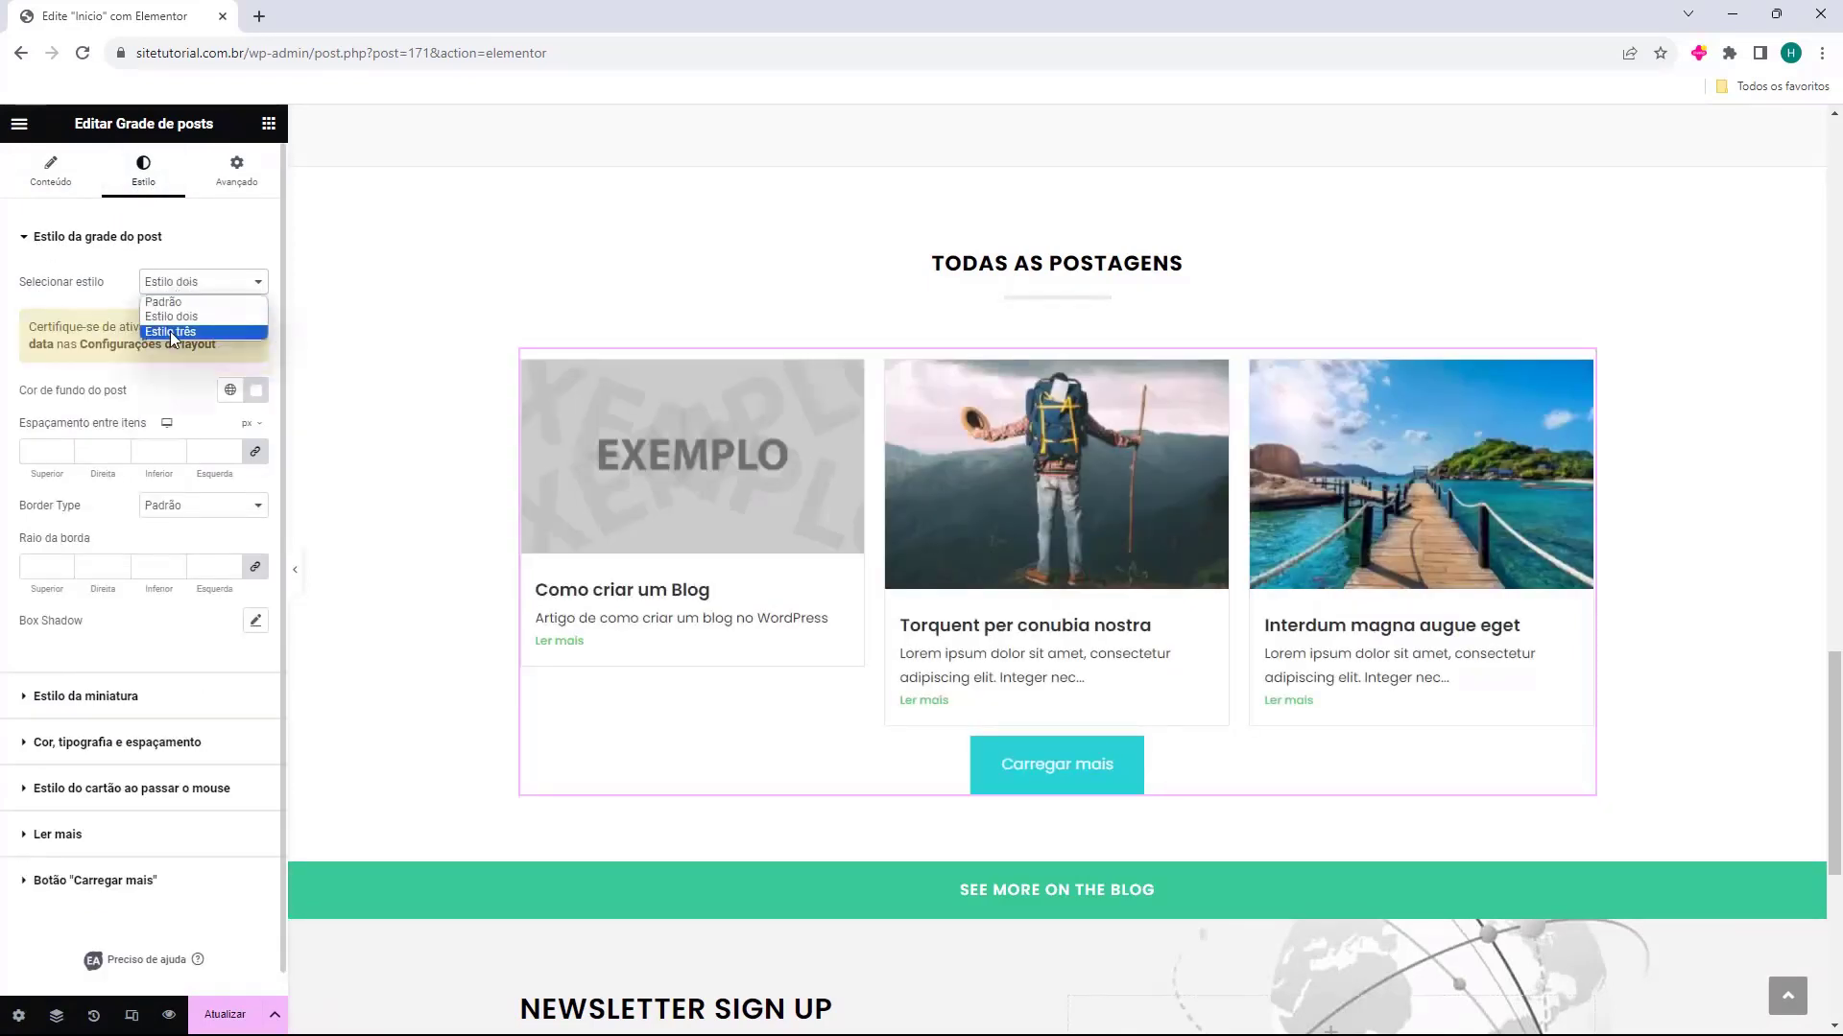
left_click(171, 333)
left_click(183, 282)
left_click(187, 302)
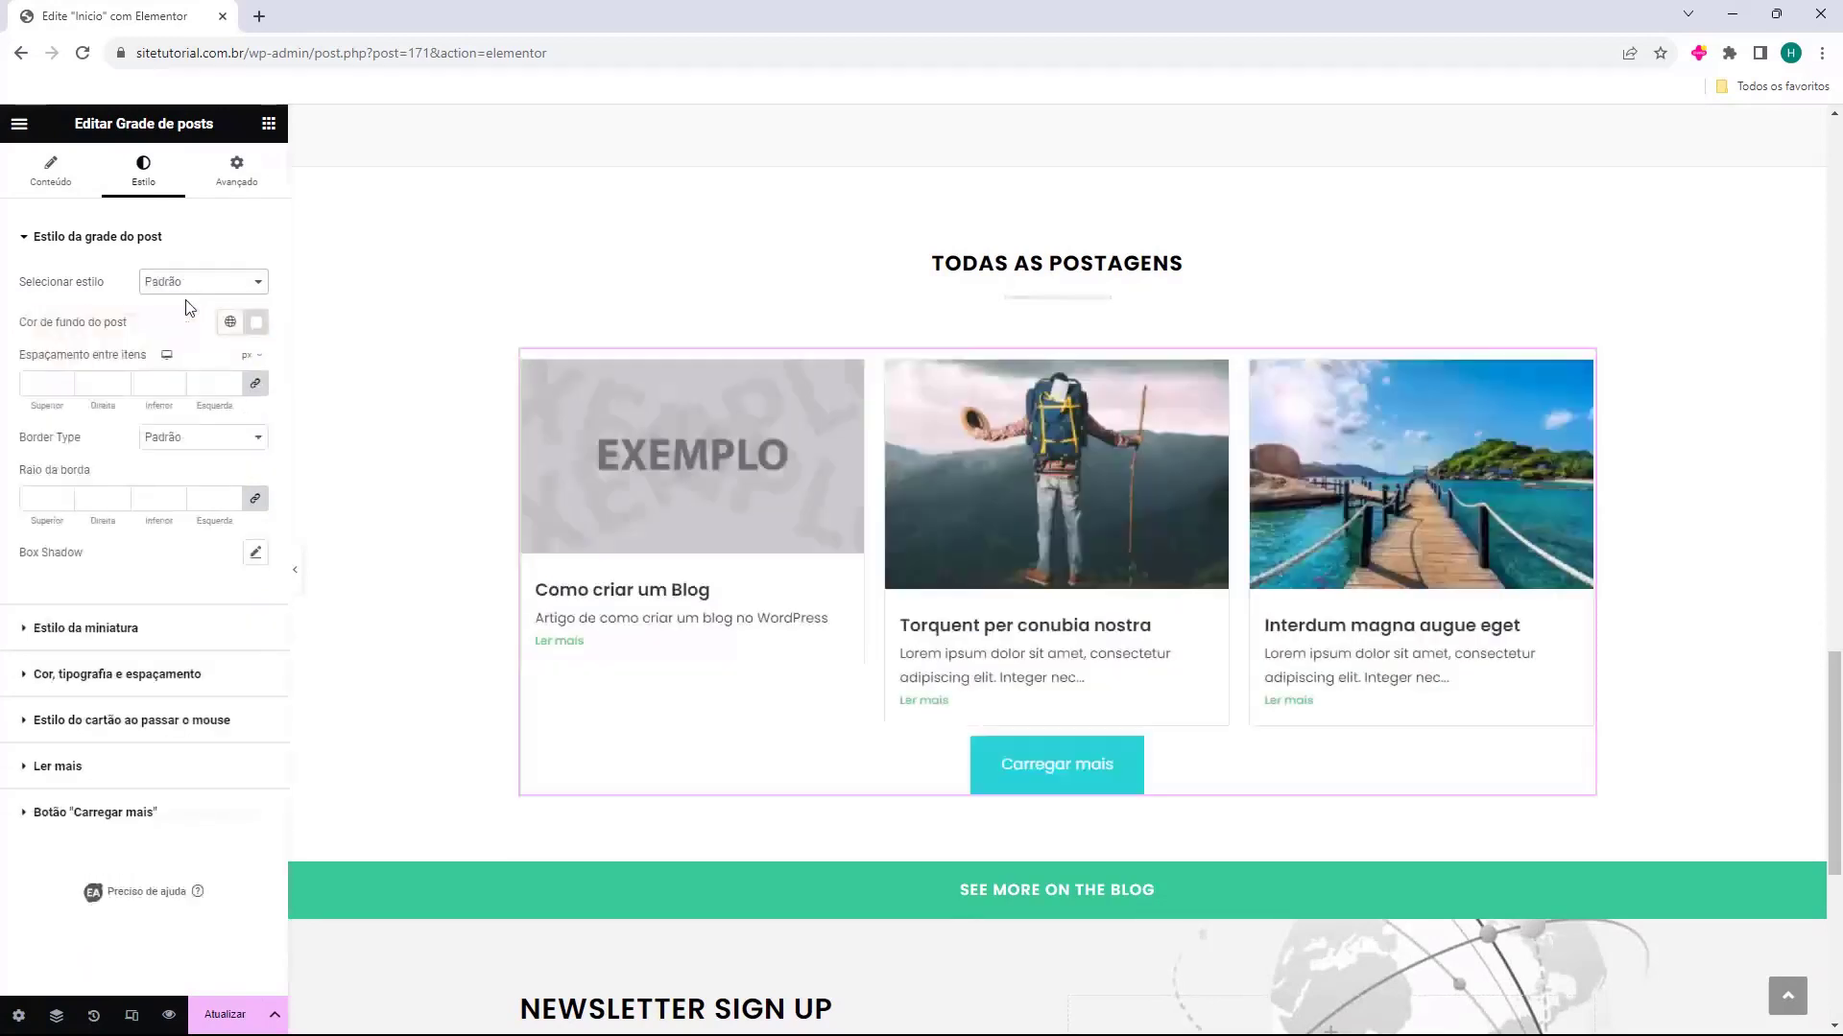
Try a muted reddish-brown background colour on the grid's posts and reset it
left_click_drag(17, 327, 159, 331)
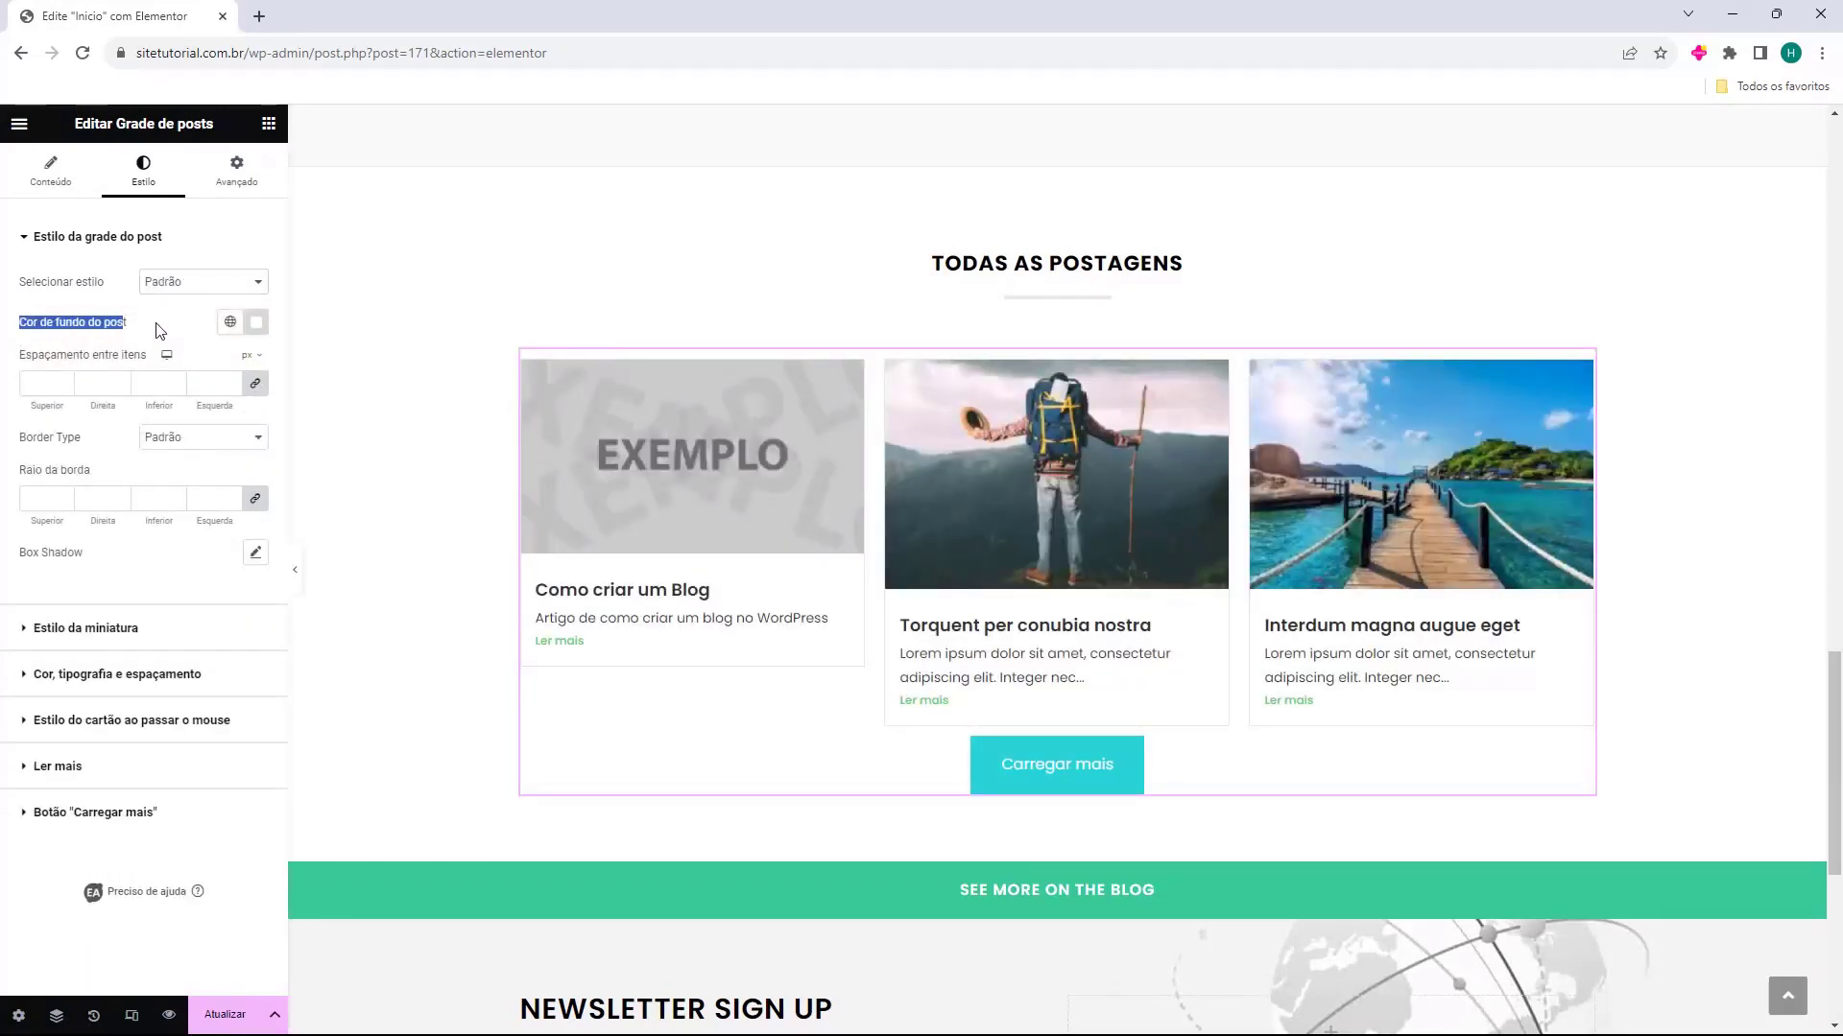
left_click(256, 324)
left_click_drag(281, 473, 261, 393)
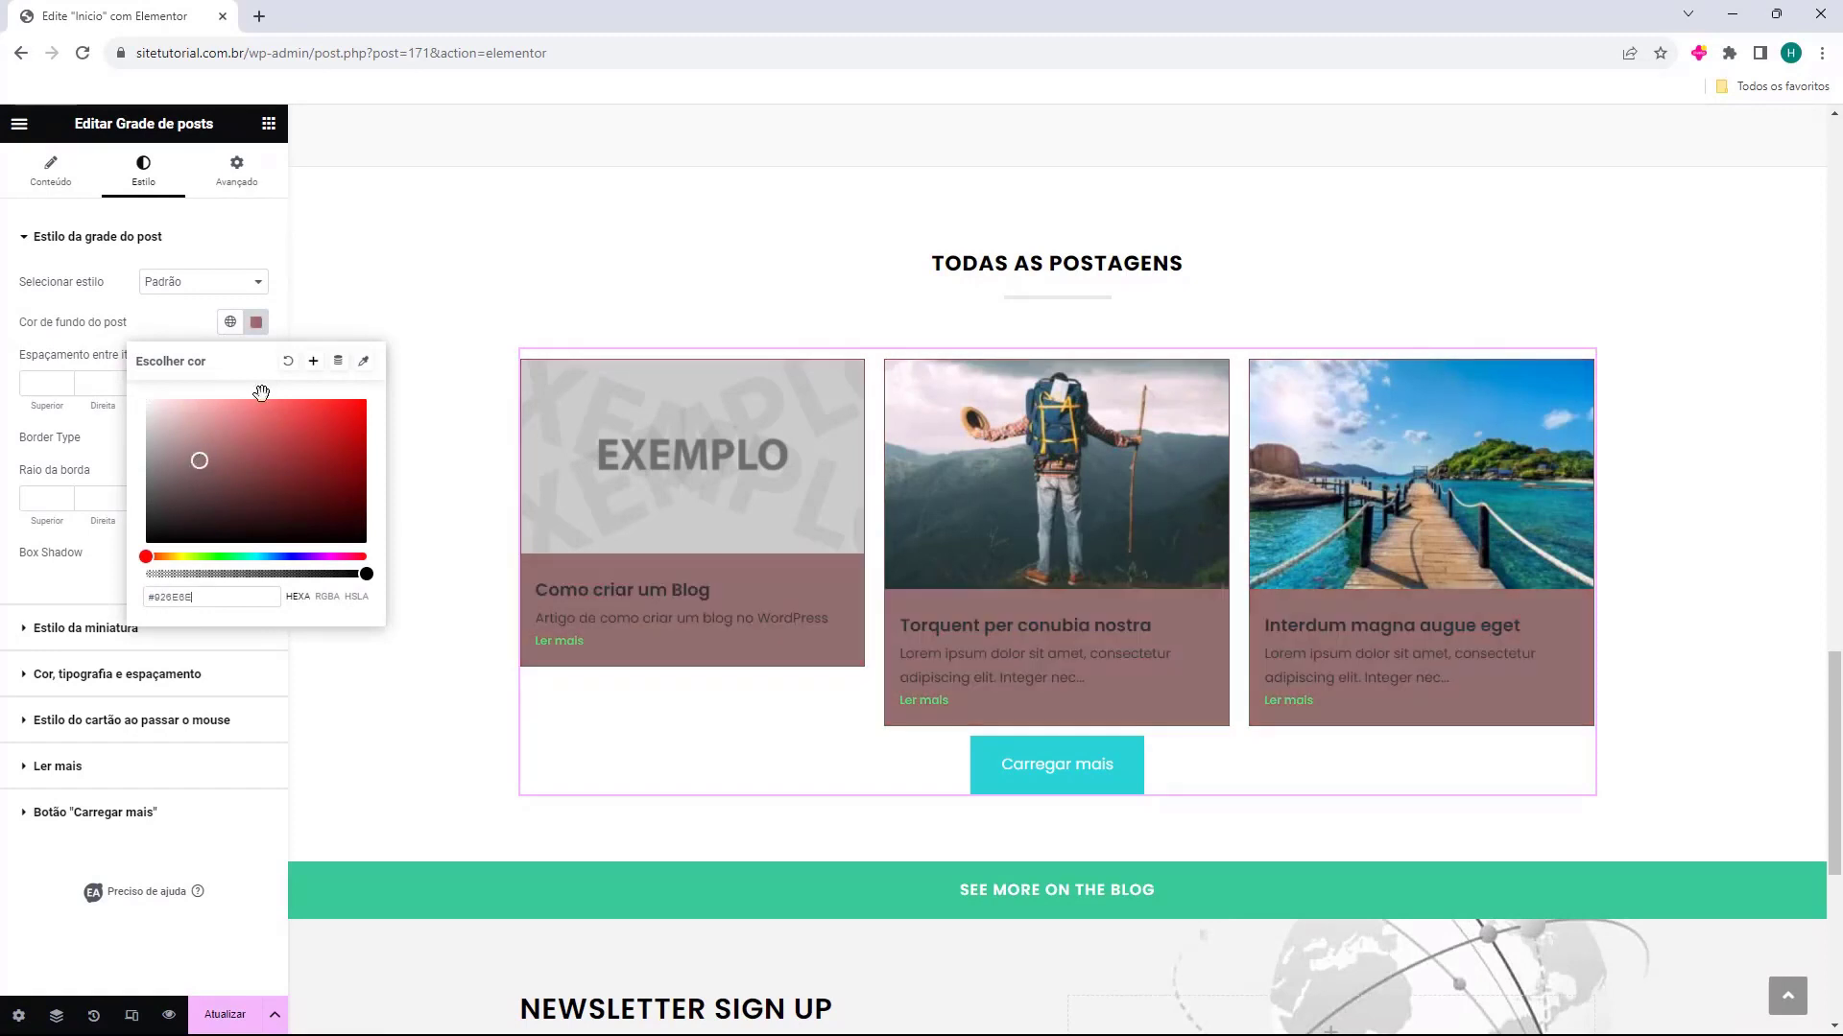
left_click(288, 362)
Try a spacing of 5 px between the grid's items on all sides and clear it
left_click(88, 385)
left_click(65, 381)
left_click(64, 381)
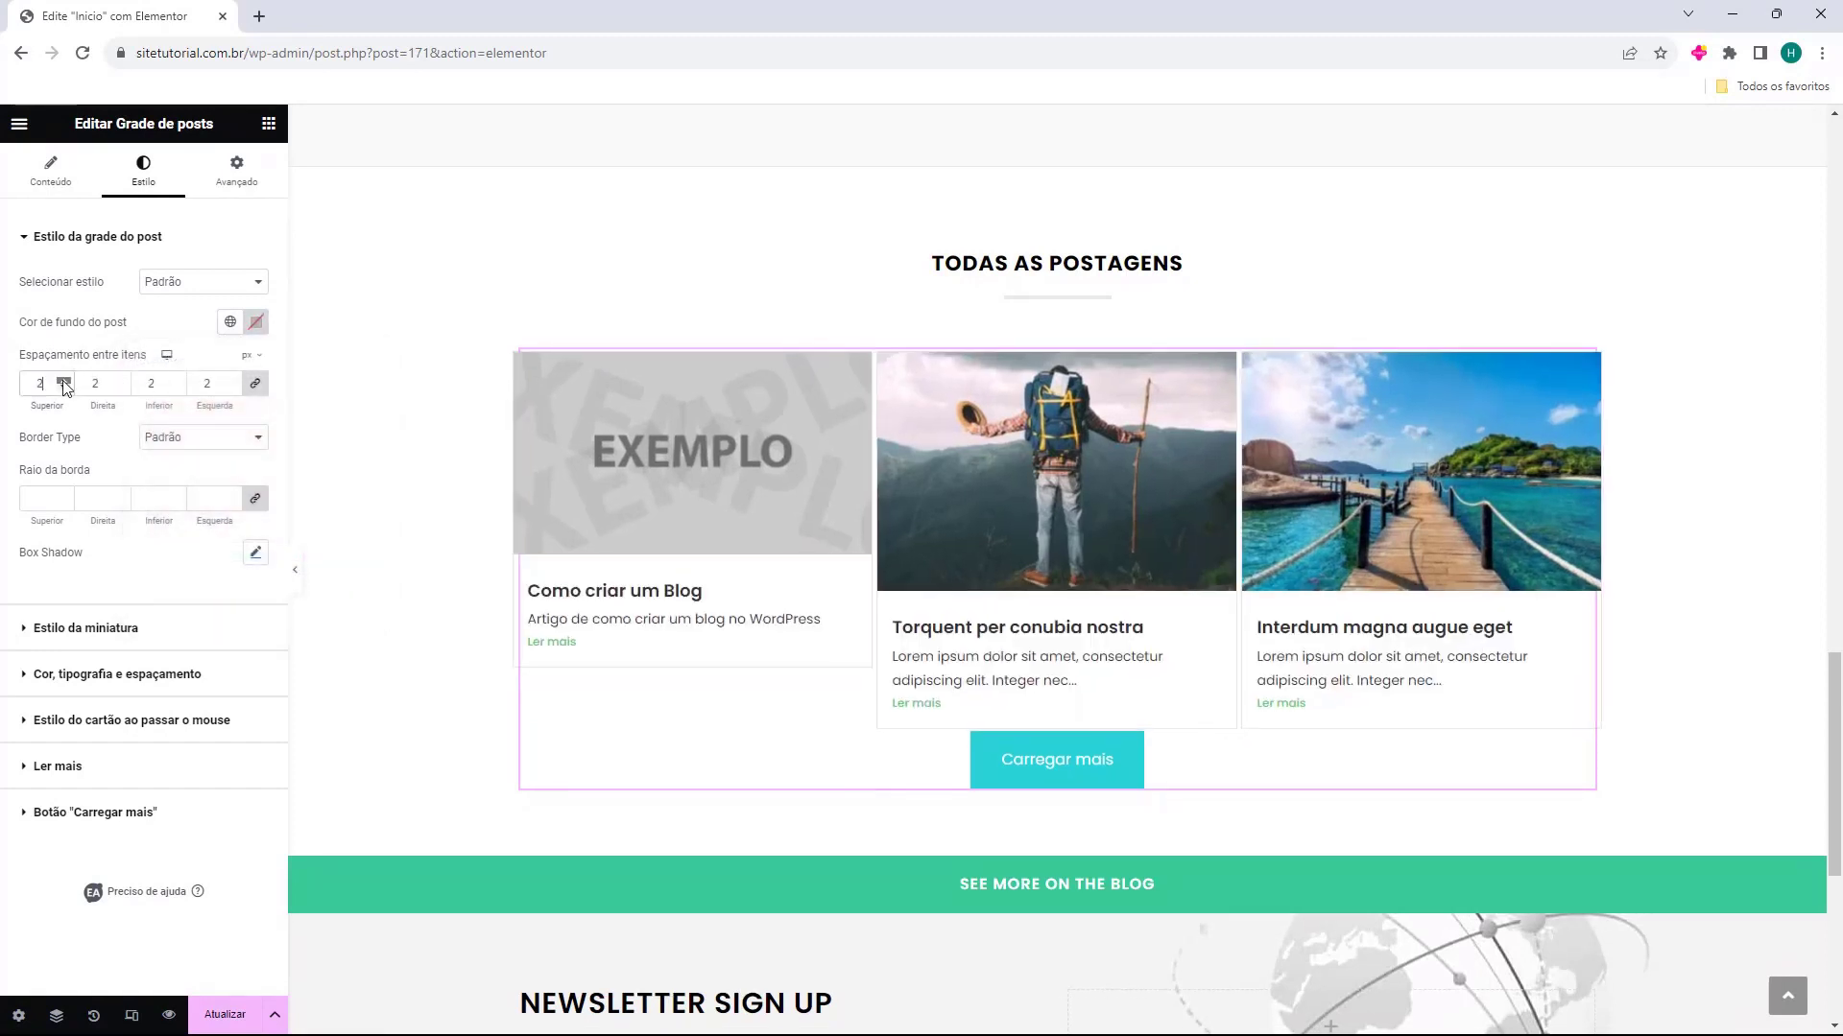
left_click(64, 381)
left_click(64, 381)
left_click(64, 381)
left_click(64, 381)
left_click(66, 389)
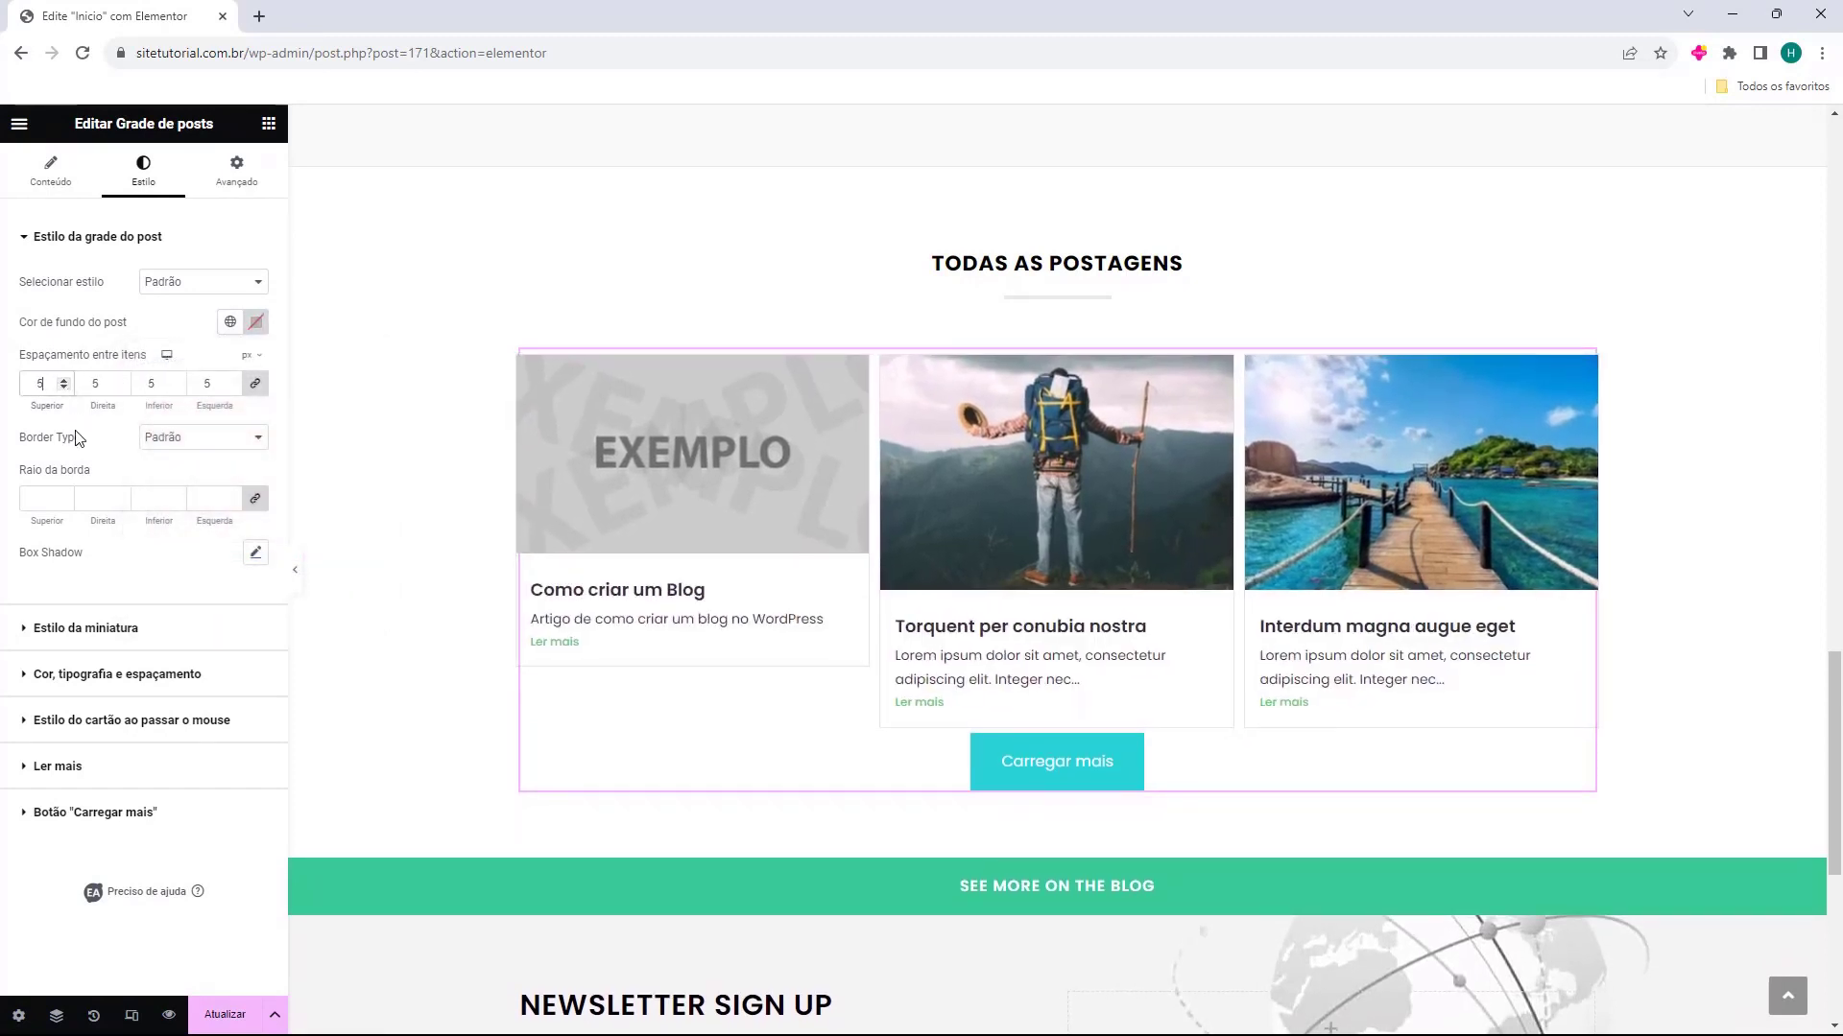
key("BackSpace")
left_click_drag(27, 442, 52, 442)
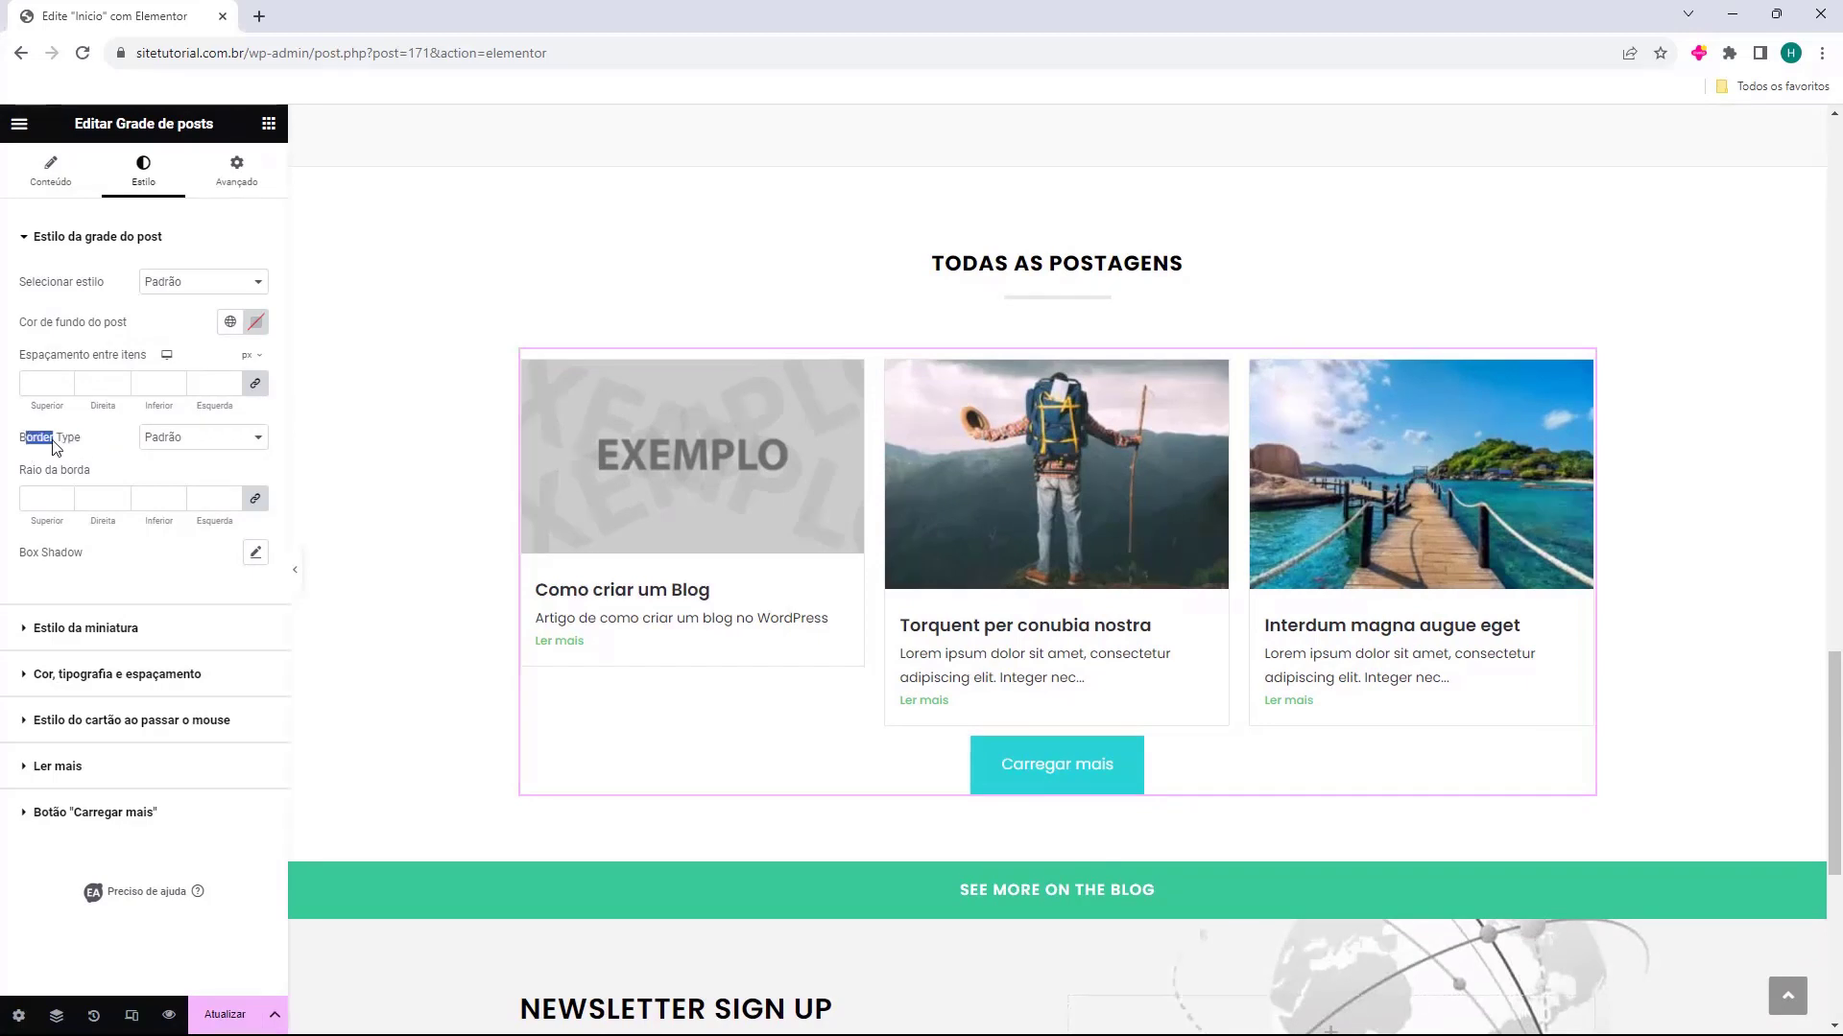
Try the Sólido and Duplo border types with a wider border on the post cards and return to Padrão
left_click(153, 437)
left_click(192, 487)
left_click(202, 446)
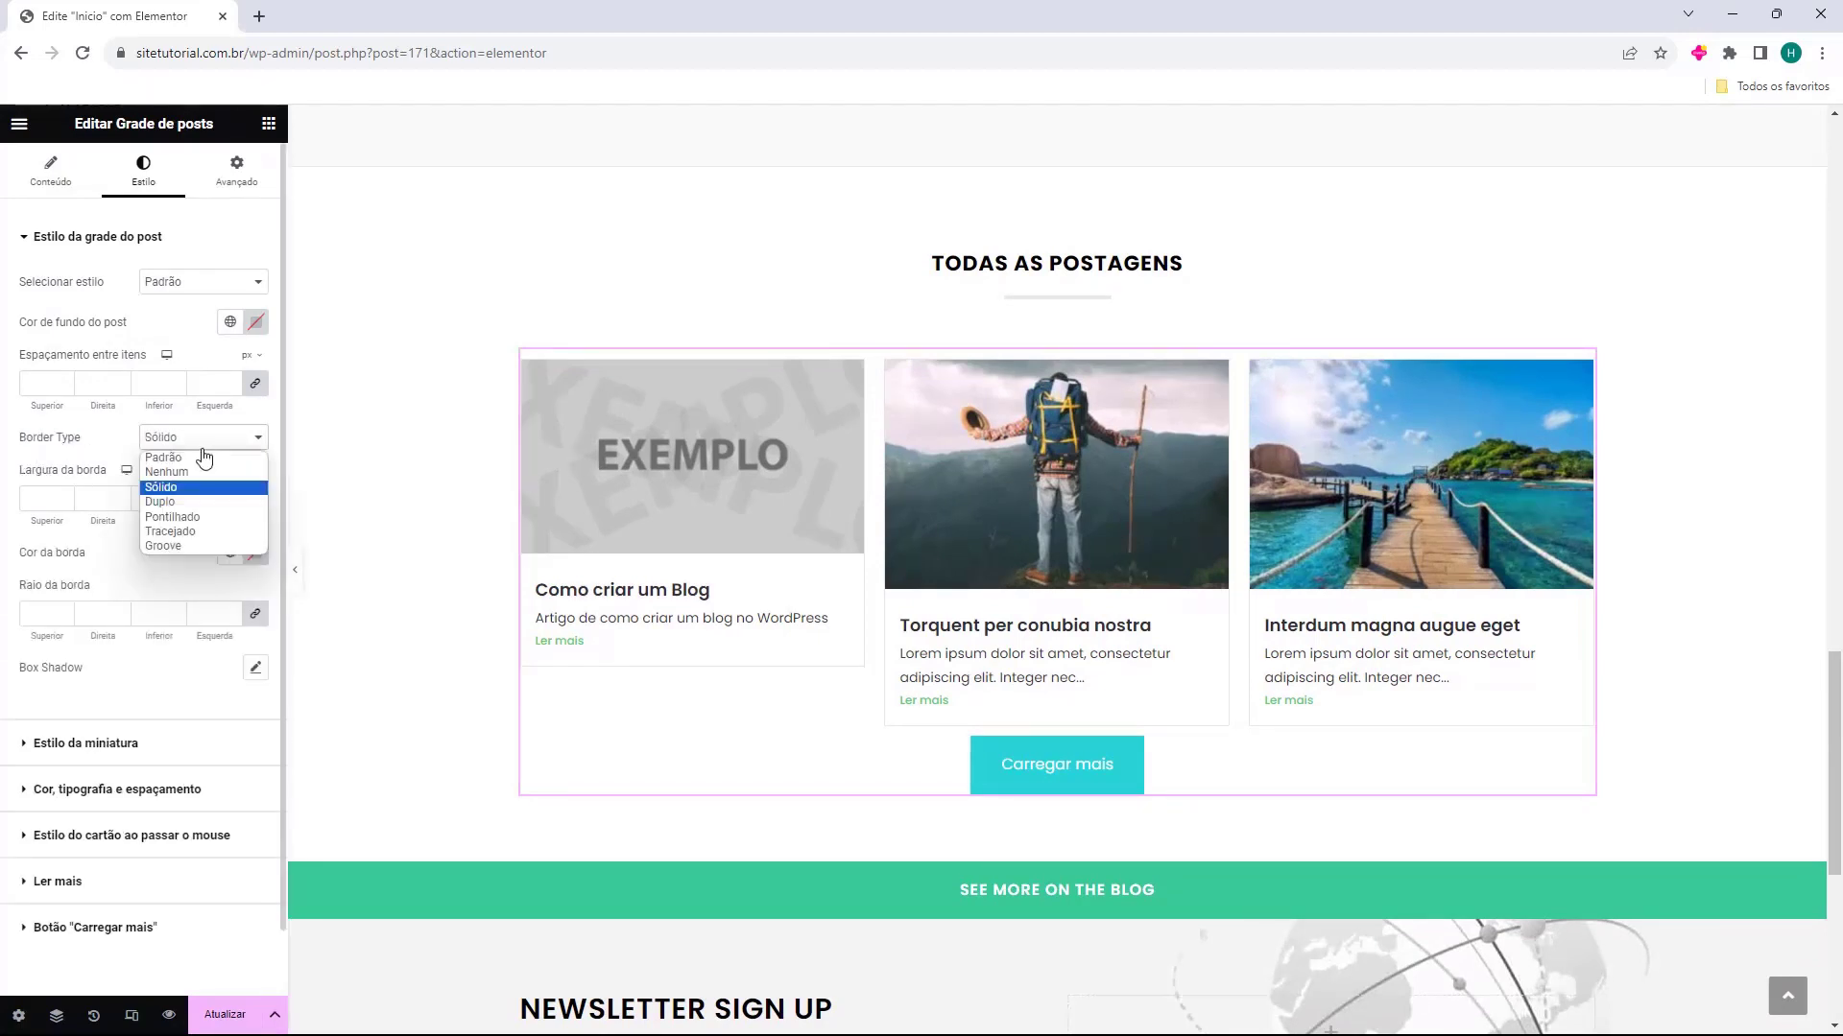
left_click(195, 503)
left_click(60, 497)
left_click(60, 496)
left_click(60, 497)
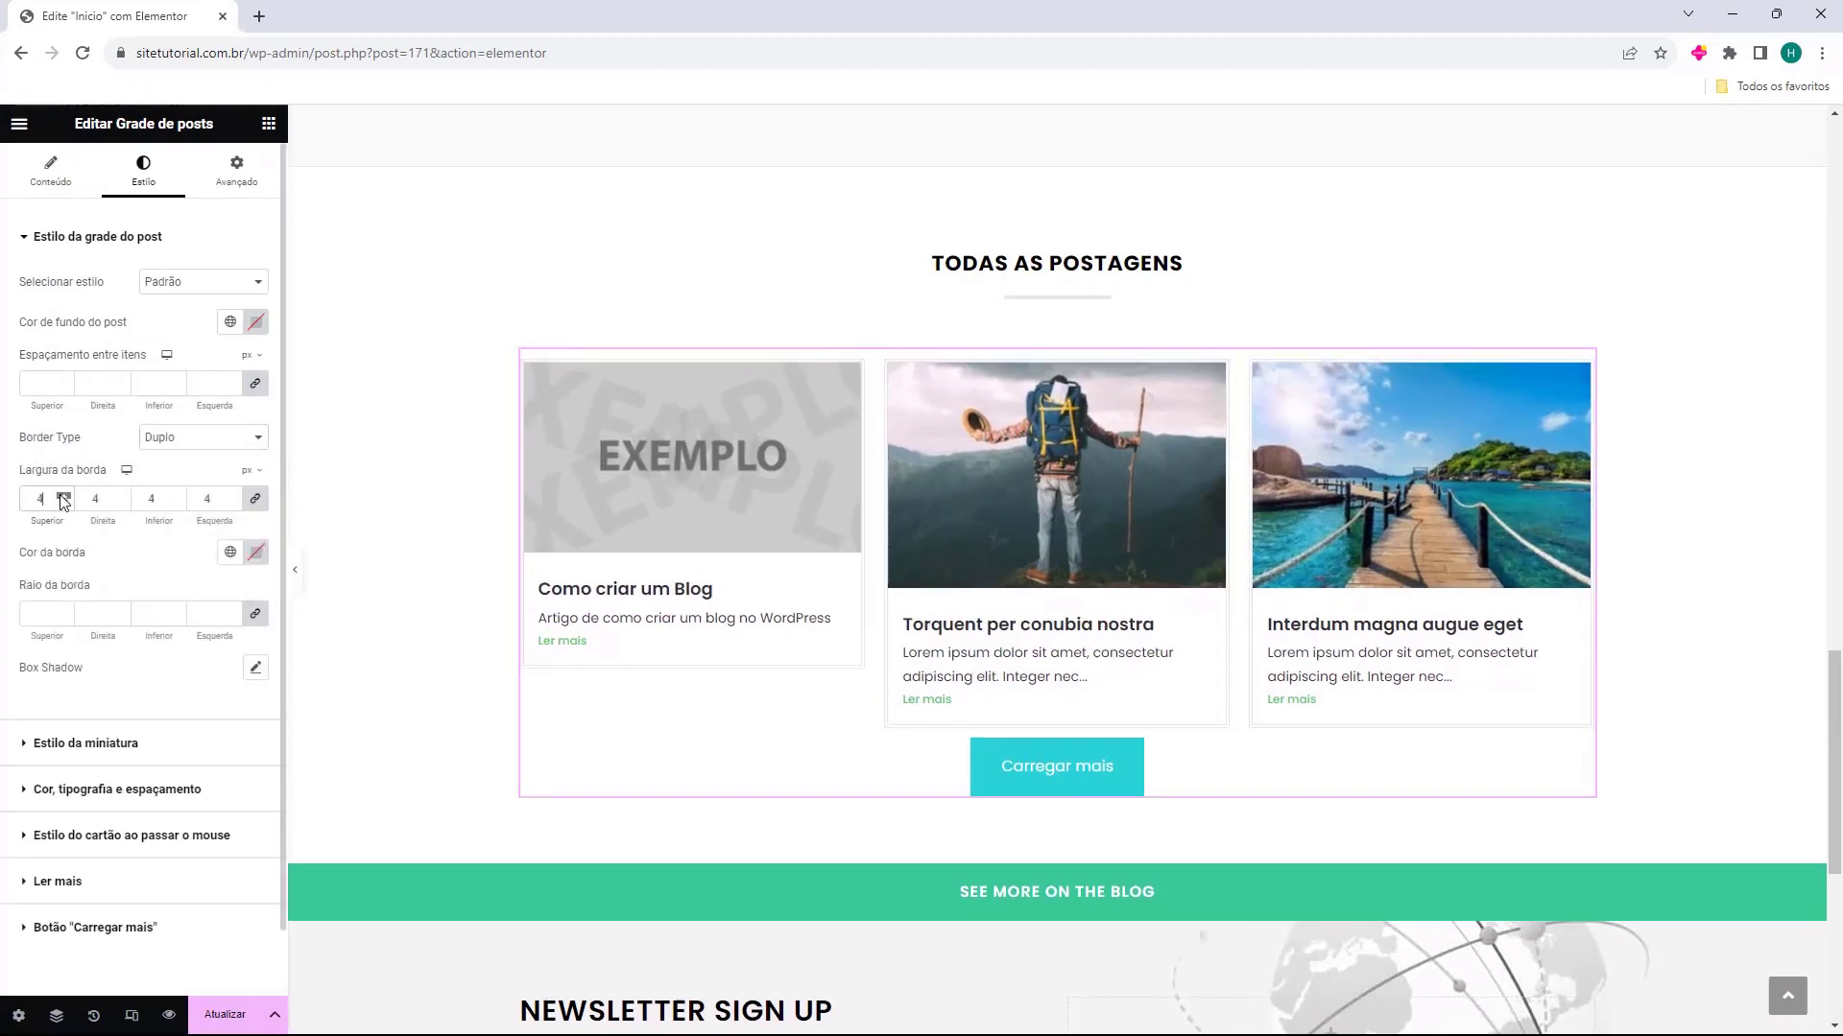
left_click(60, 496)
left_click(60, 496)
left_click(61, 496)
left_click(61, 496)
left_click(61, 496)
left_click(192, 438)
left_click(165, 457)
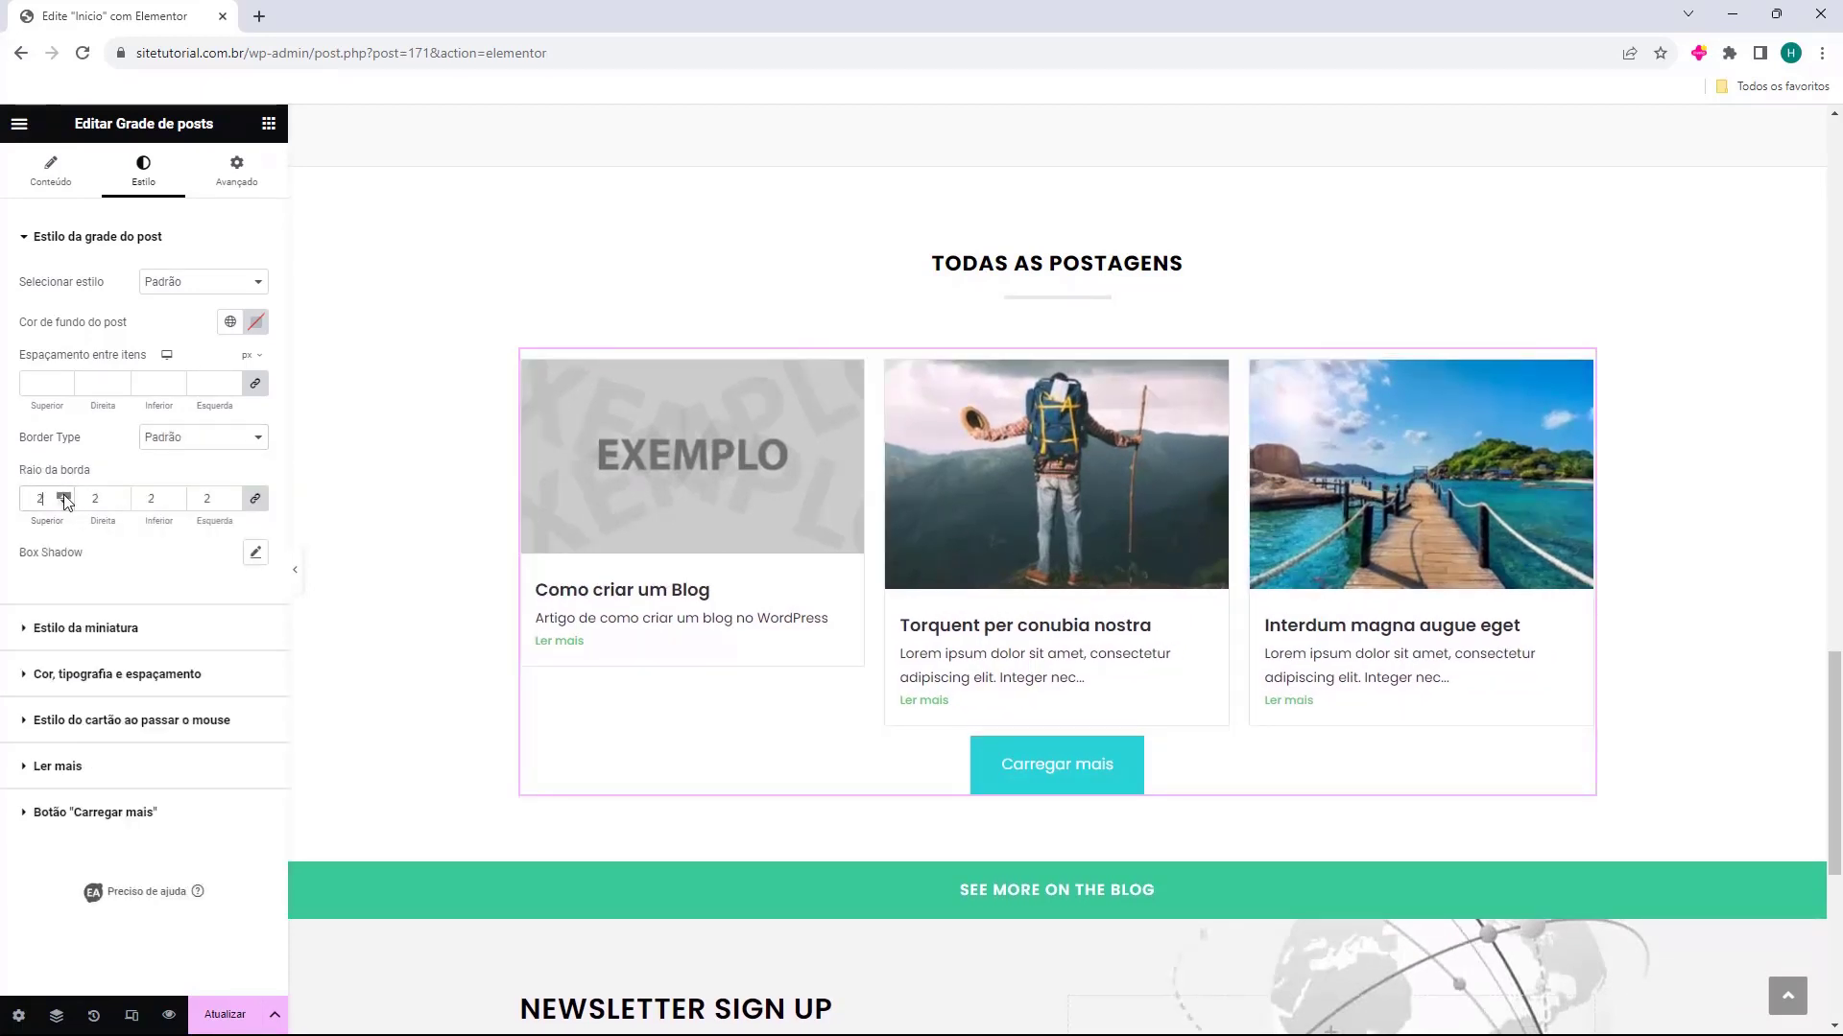
Round the corners of the grid's post cards and set the radius of their thumbnails to 20 px
left_click(63, 493)
type("12")
left_click(63, 495)
left_click(38, 626)
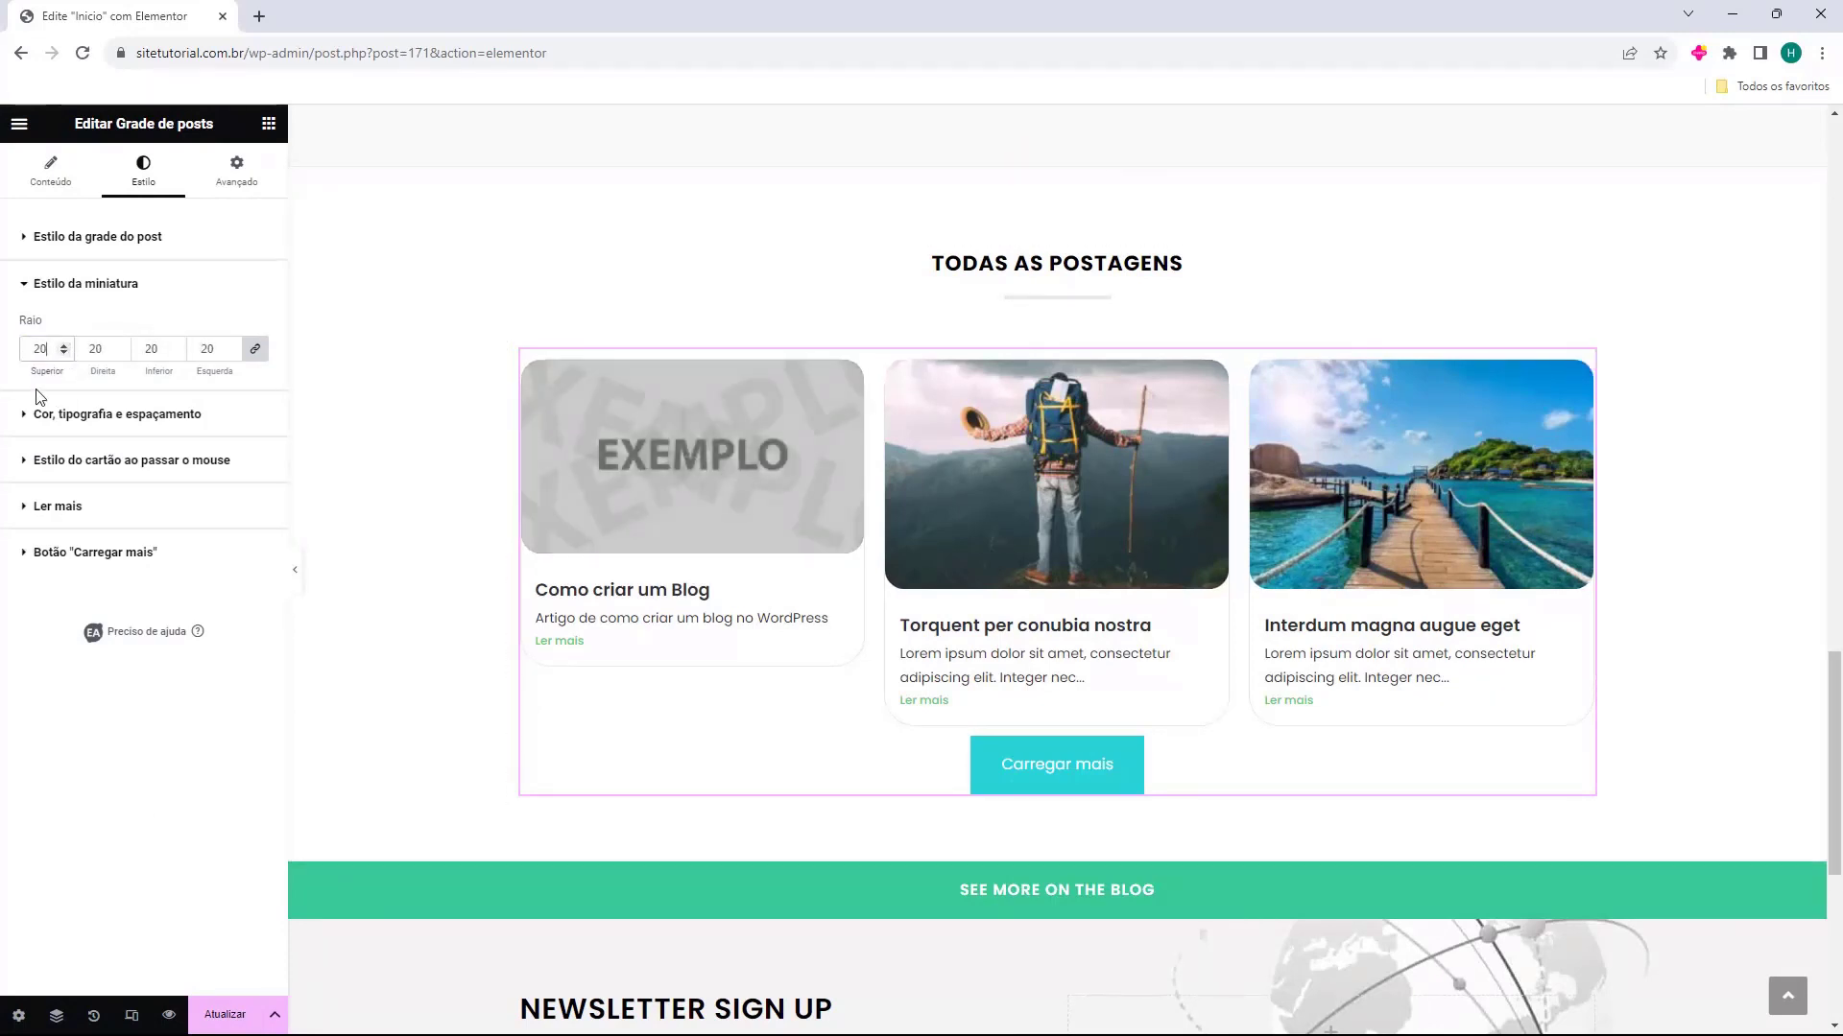
Examine the grid's remaining style options for typography and spacing, card hover, the "Ler mais" link and the "Carregar mais" button
left_click(52, 414)
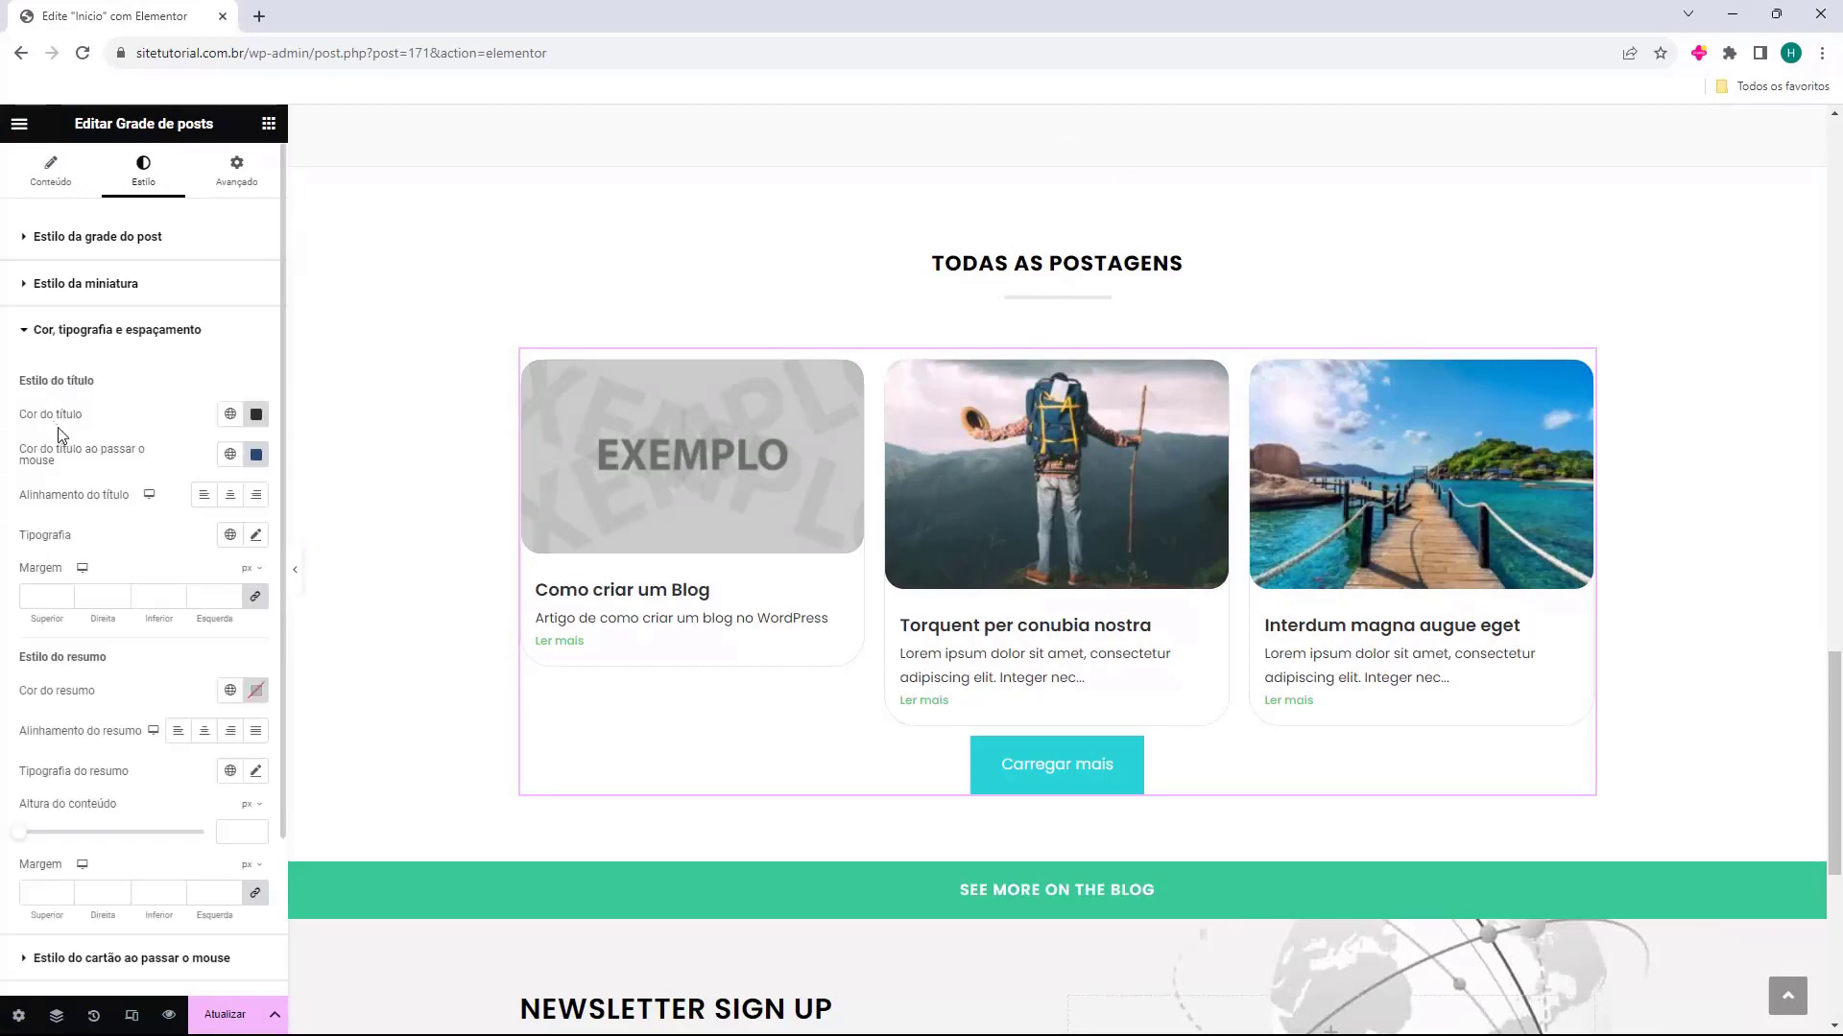
left_click(105, 332)
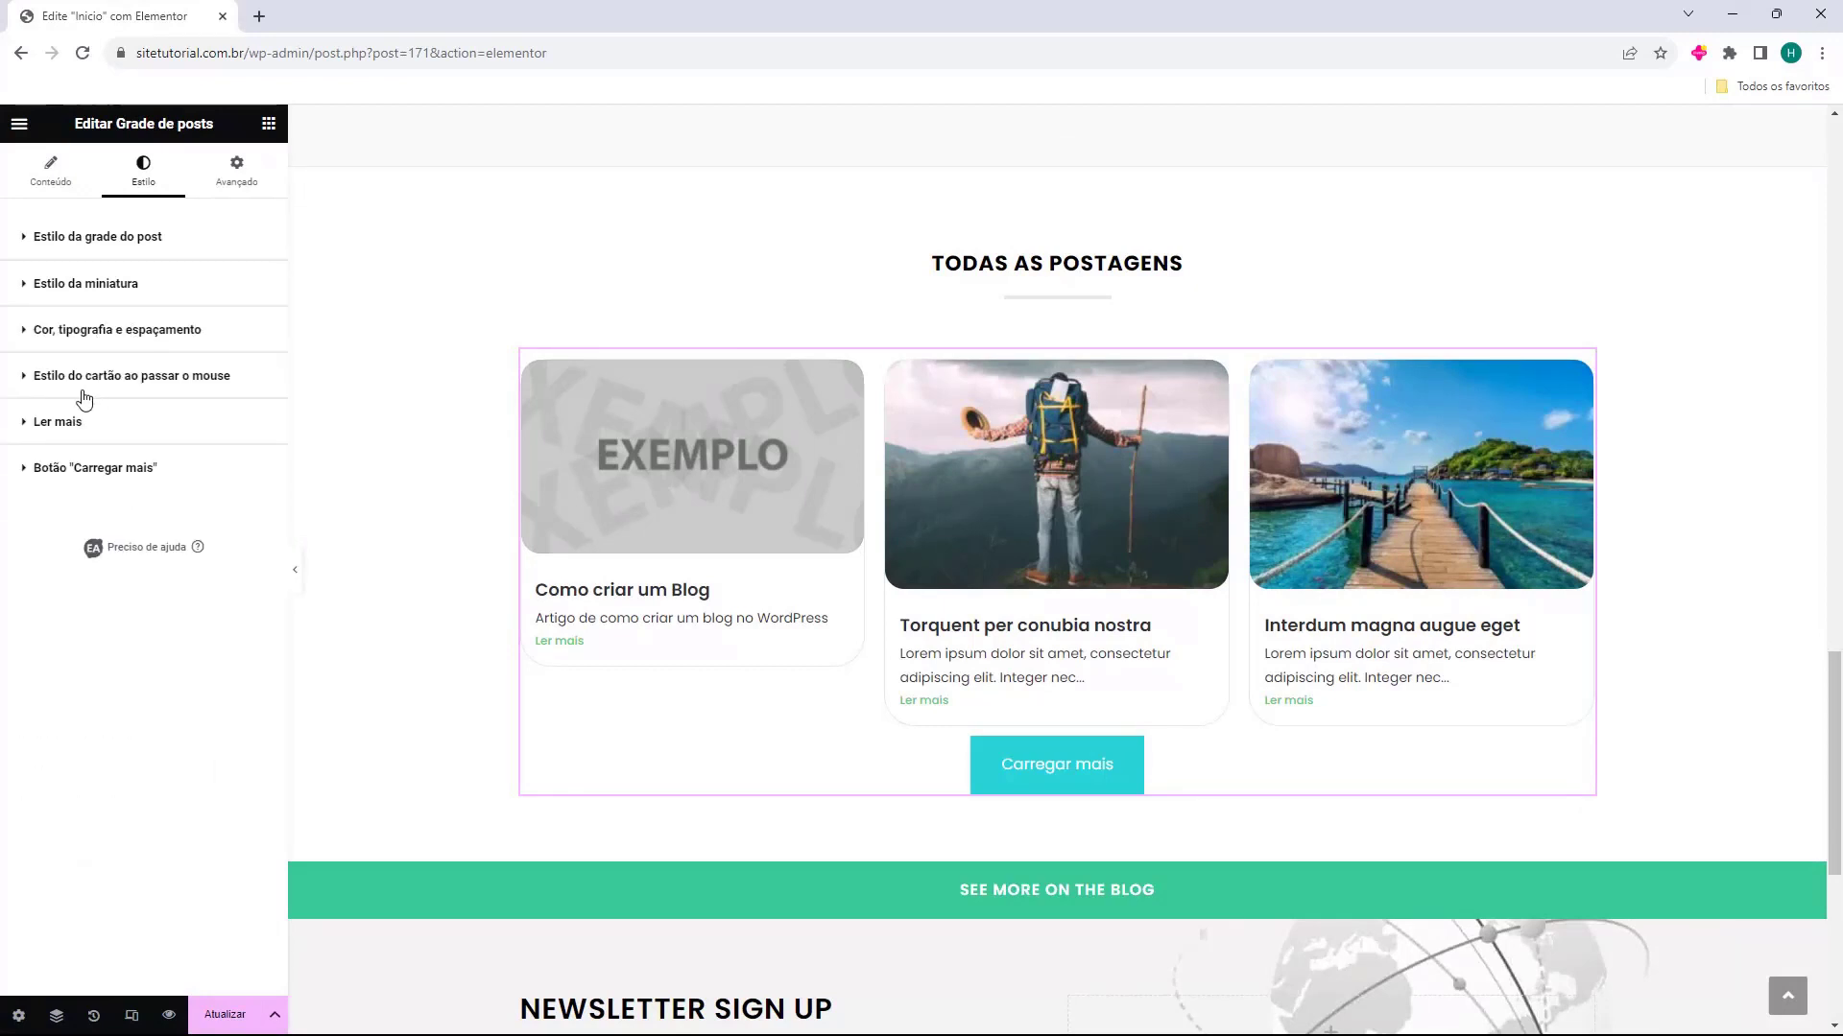
left_click(85, 379)
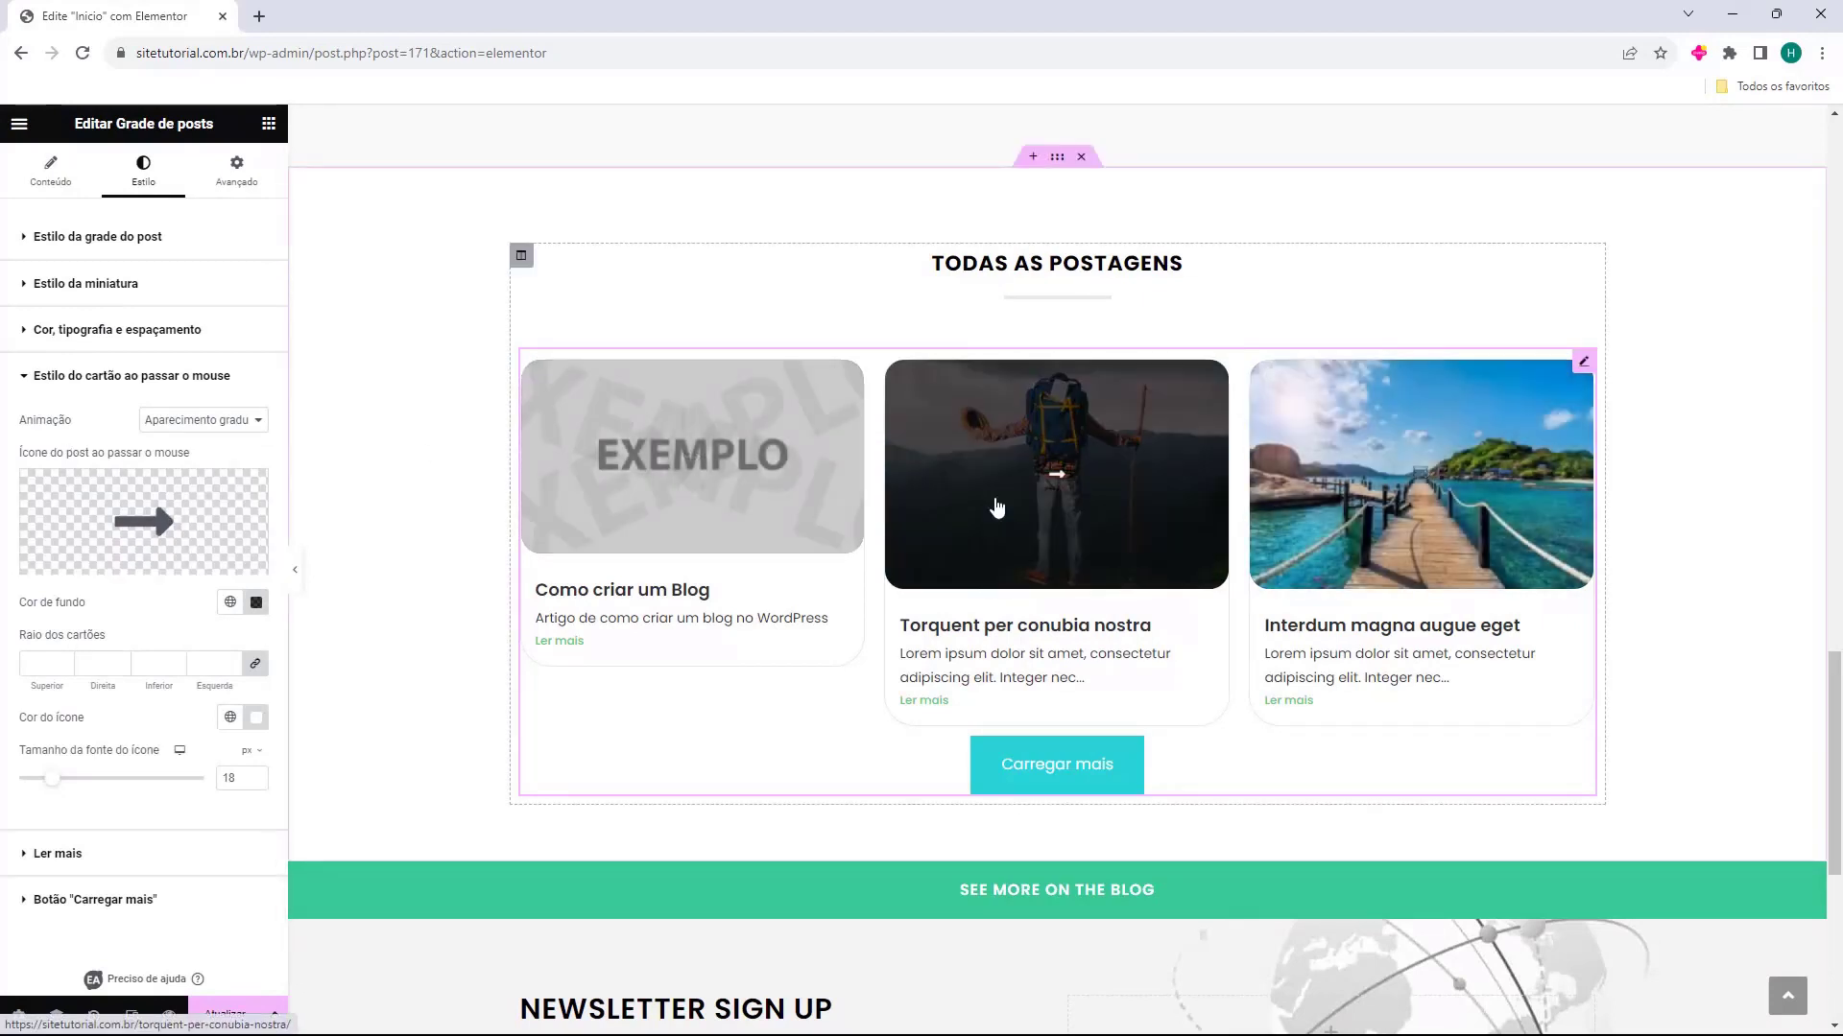
mouse_move(112, 469)
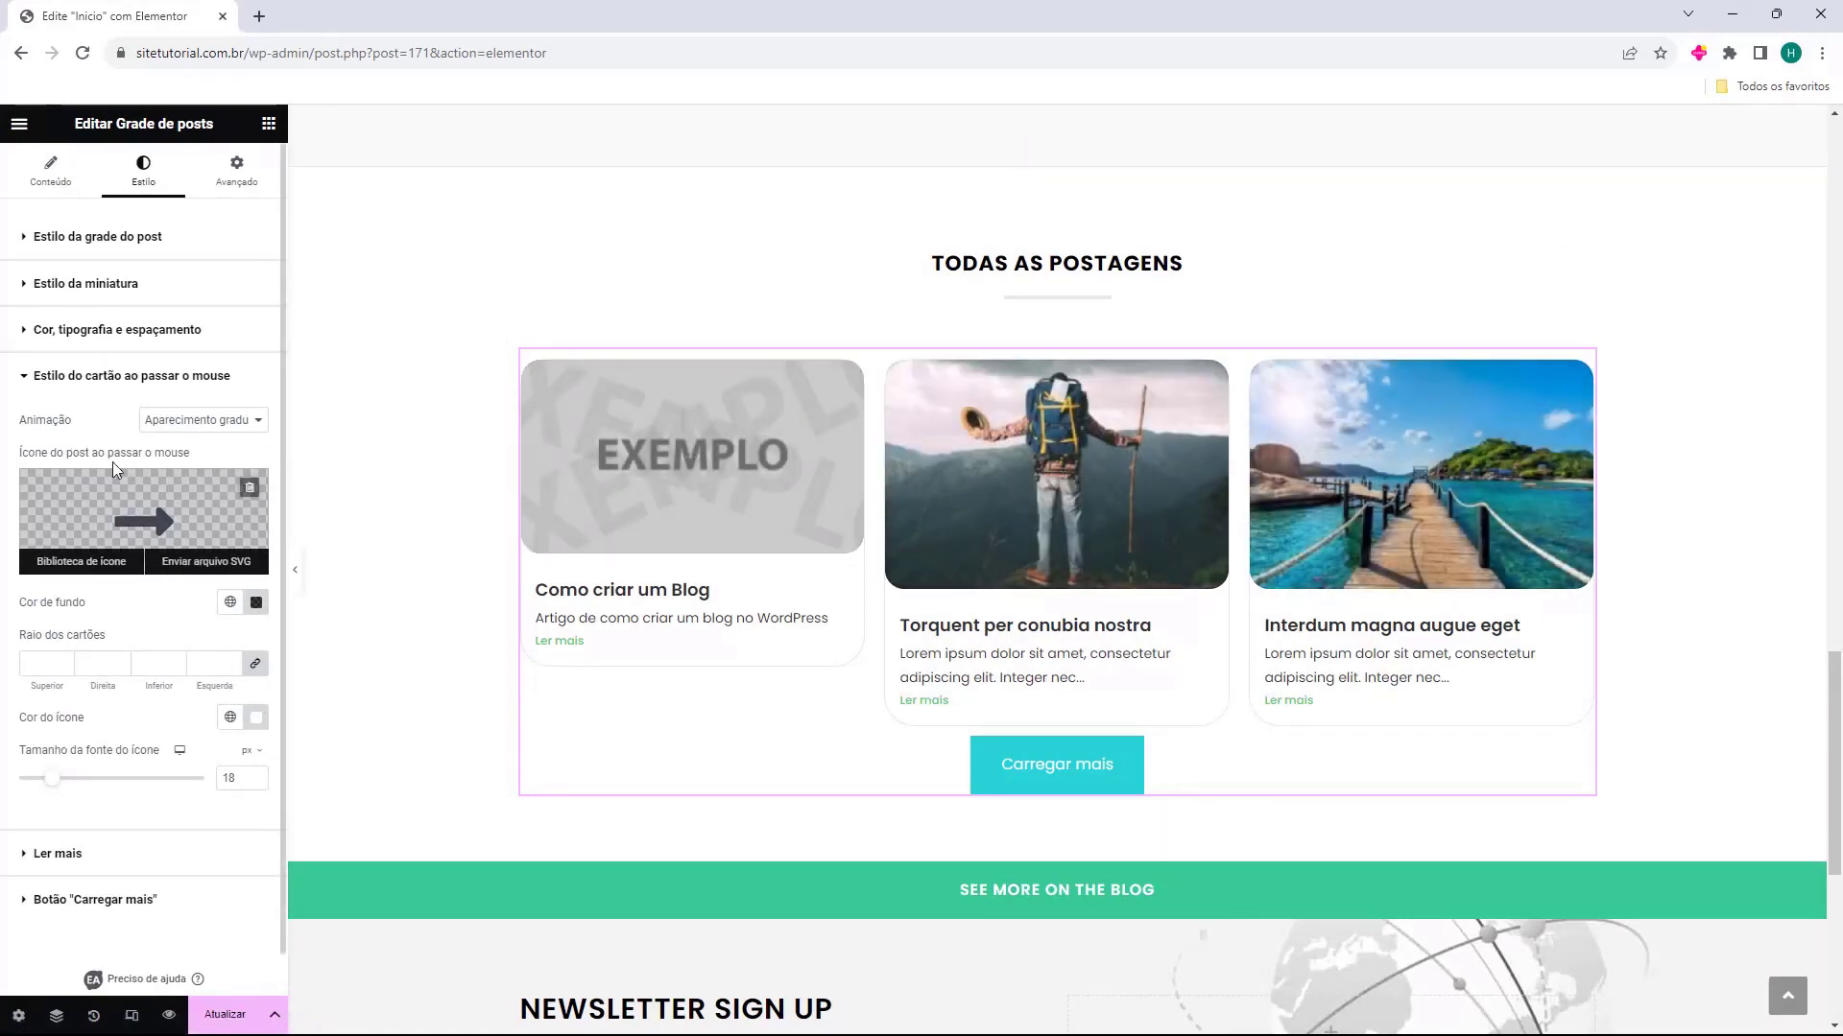
left_click(72, 384)
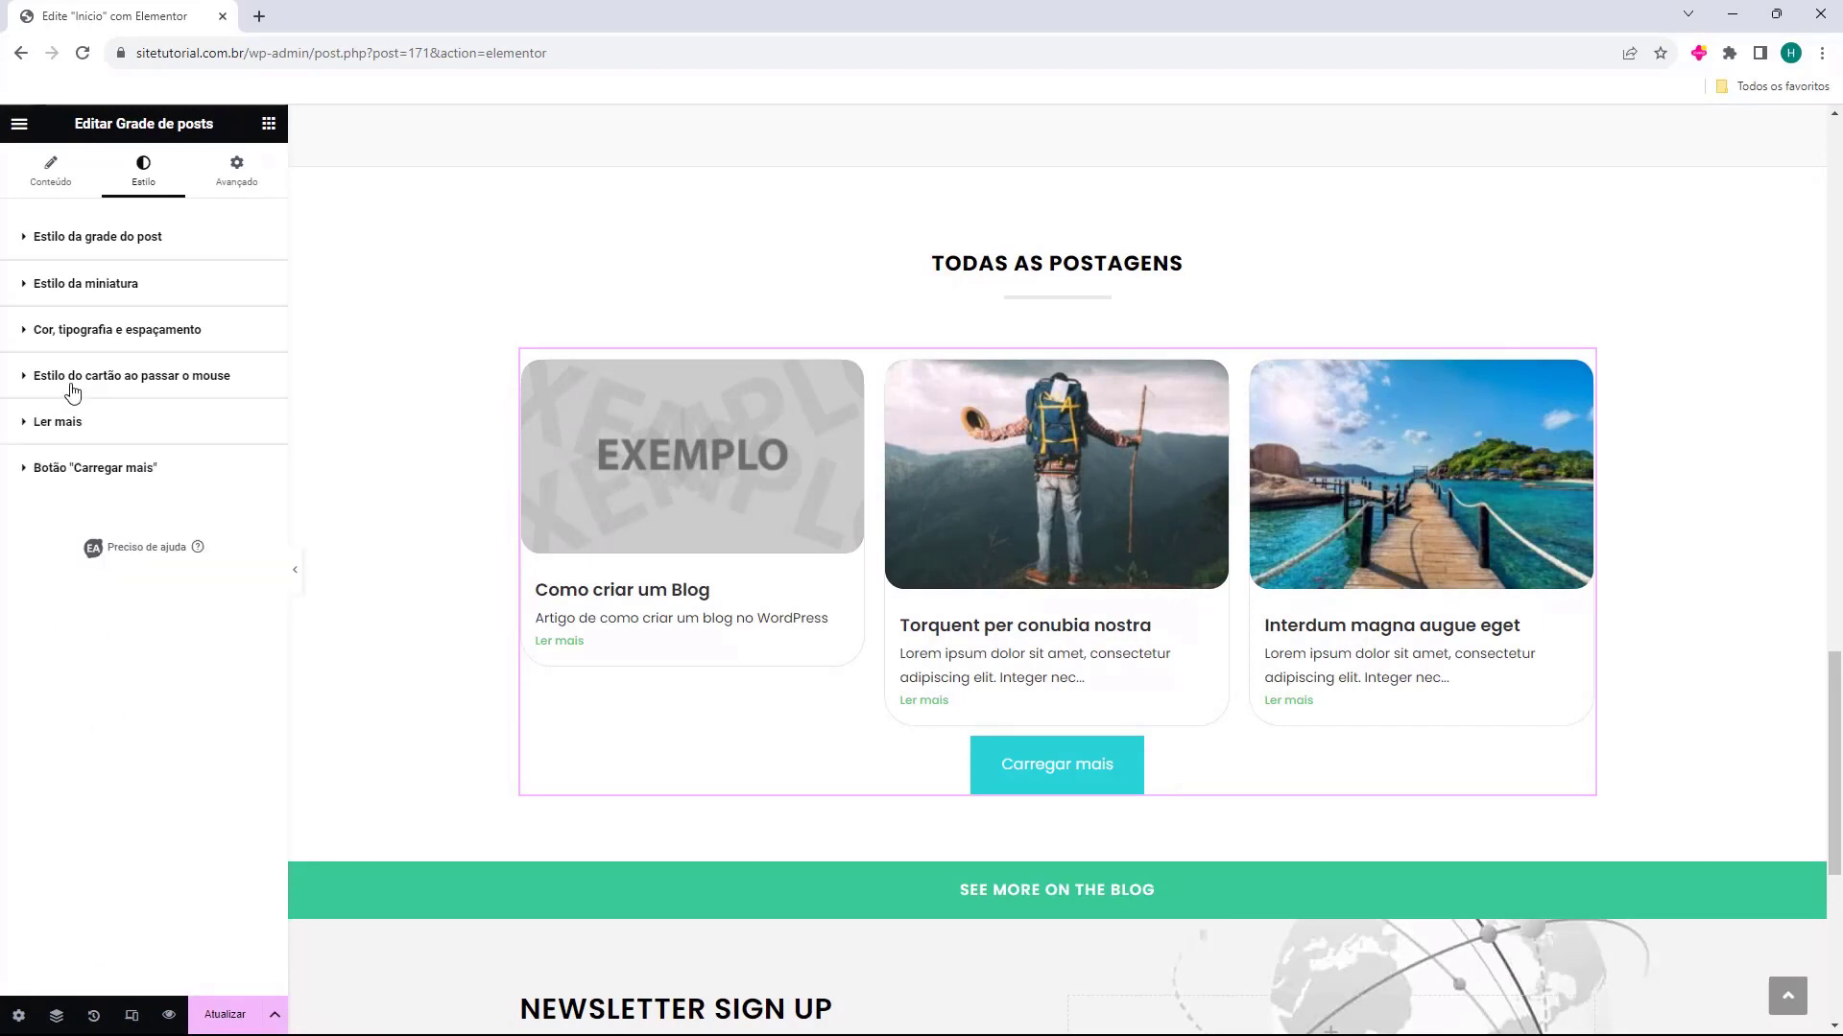
left_click(72, 427)
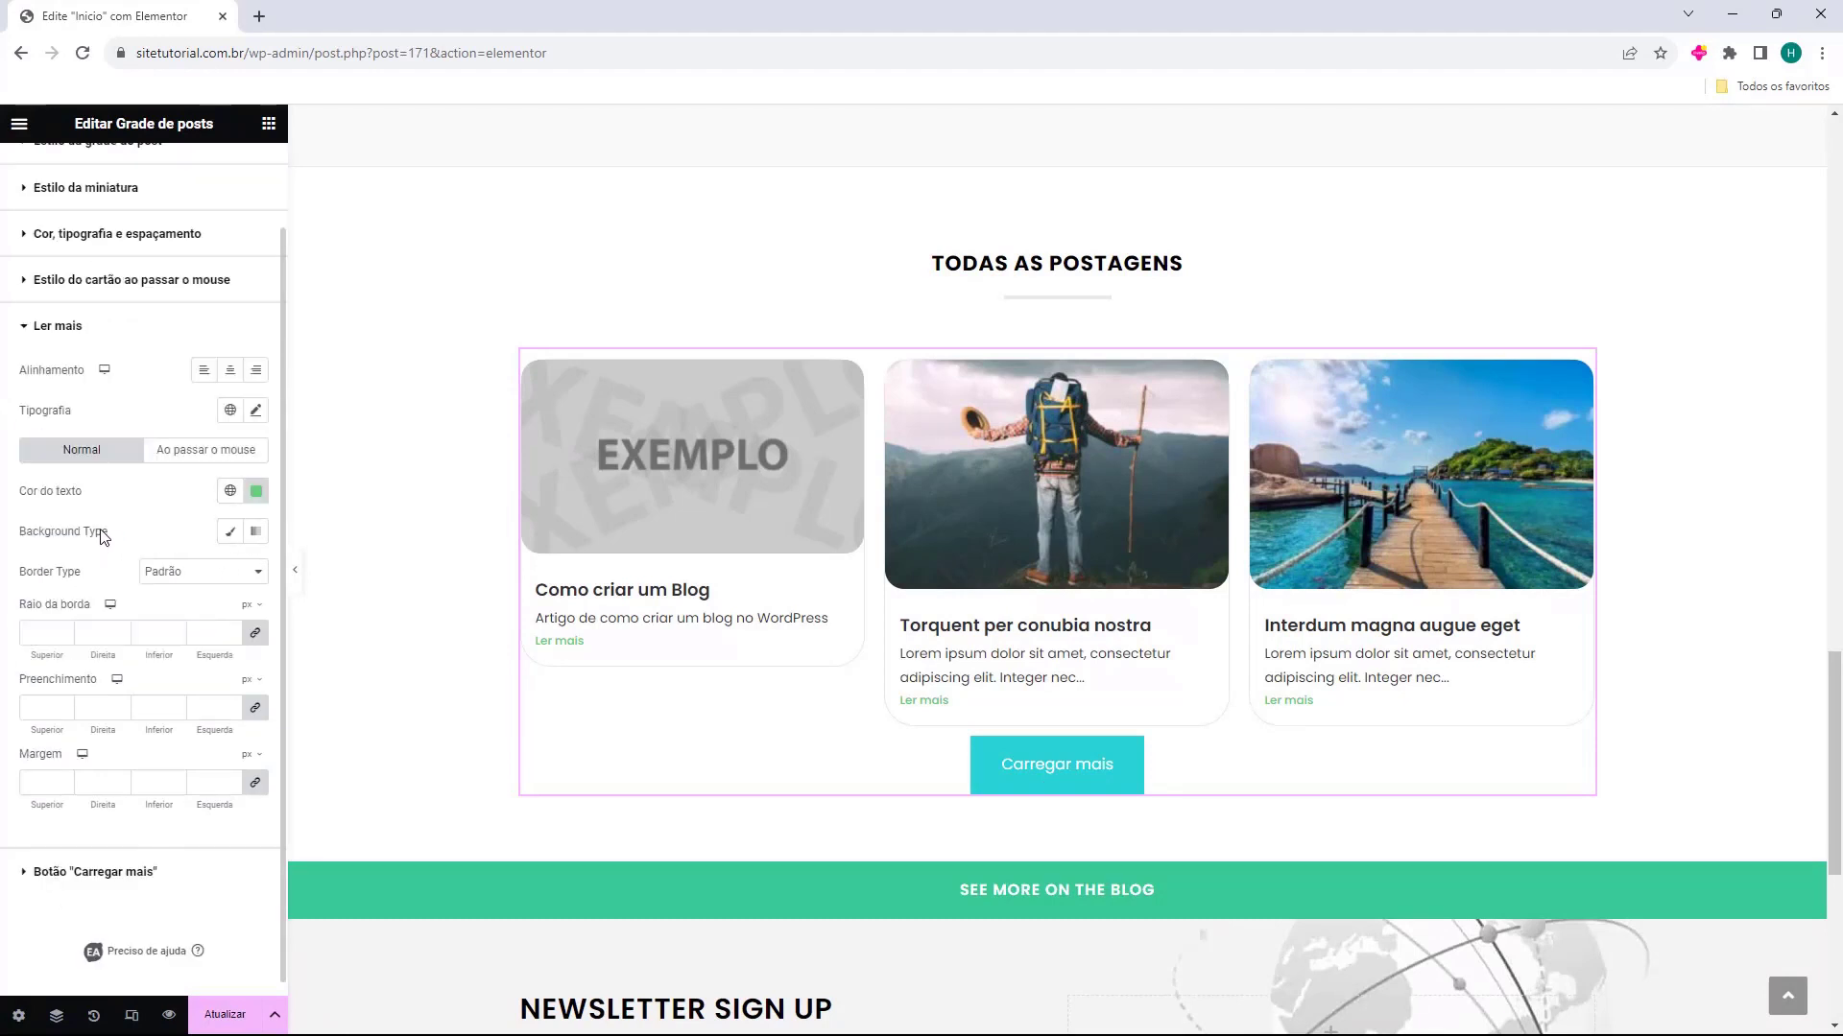
left_click(60, 422)
left_click(59, 468)
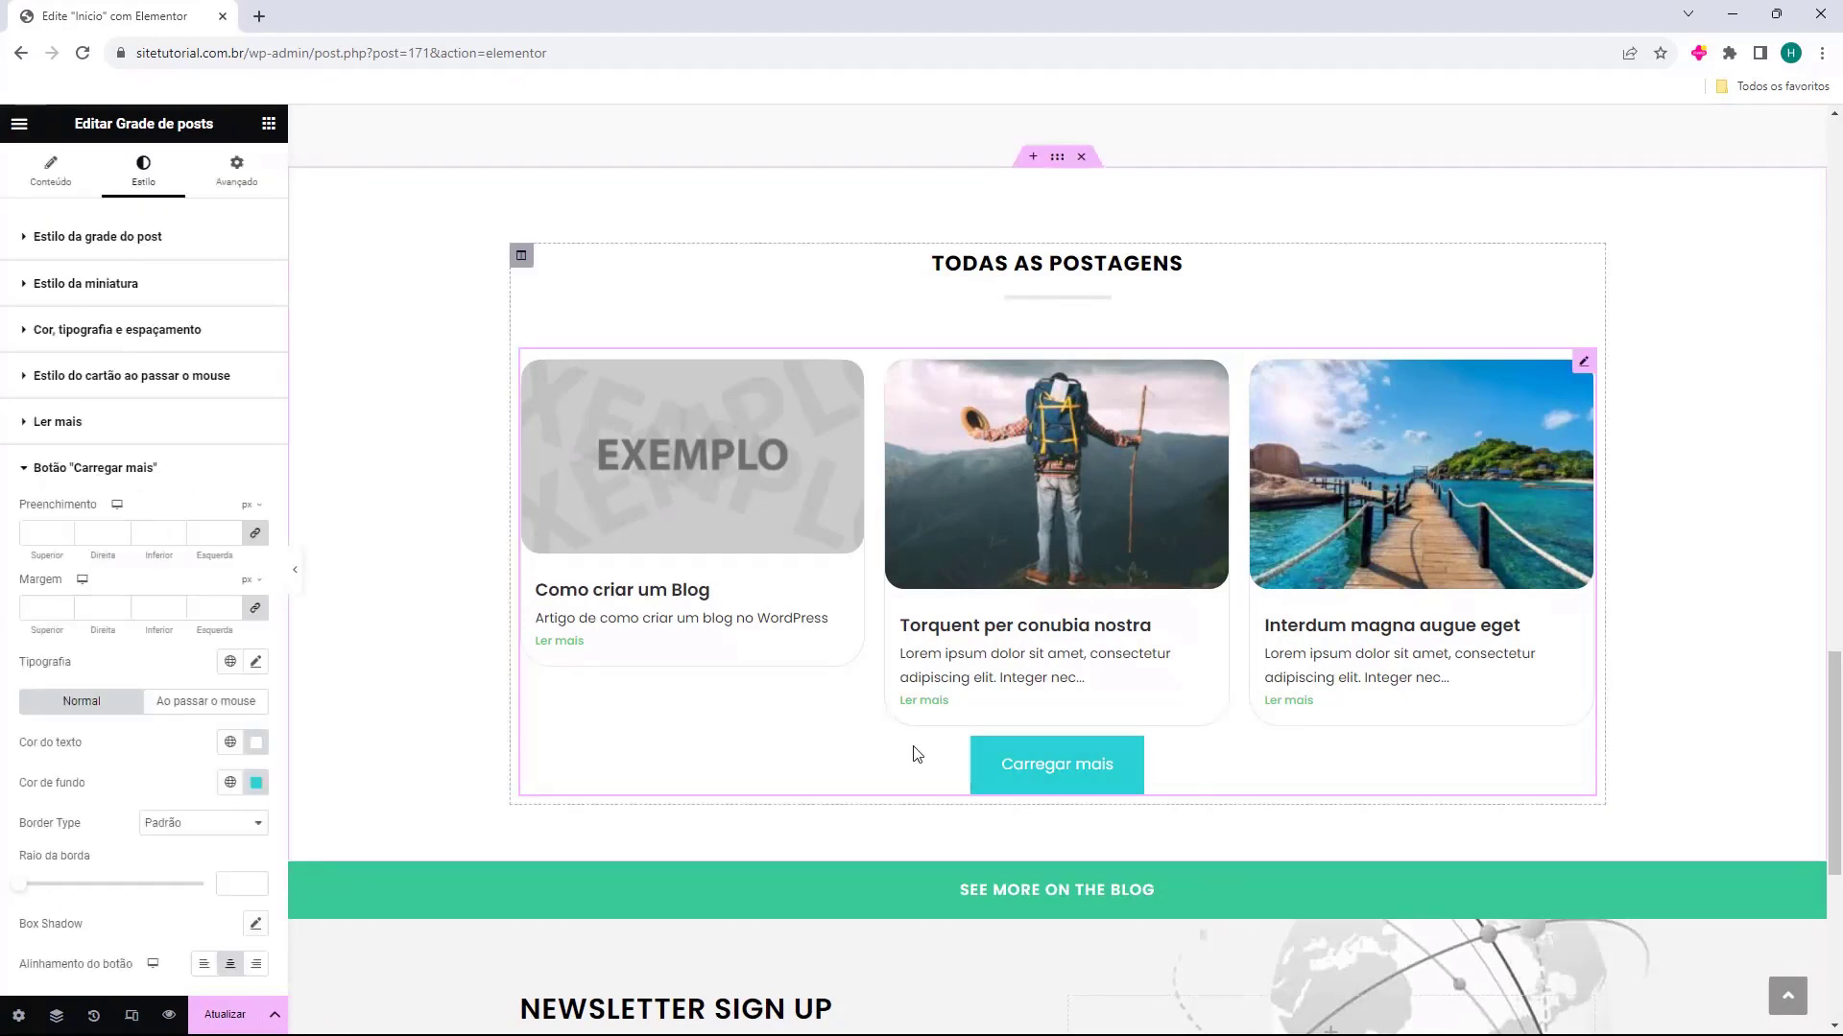
left_click(87, 433)
left_click(82, 427)
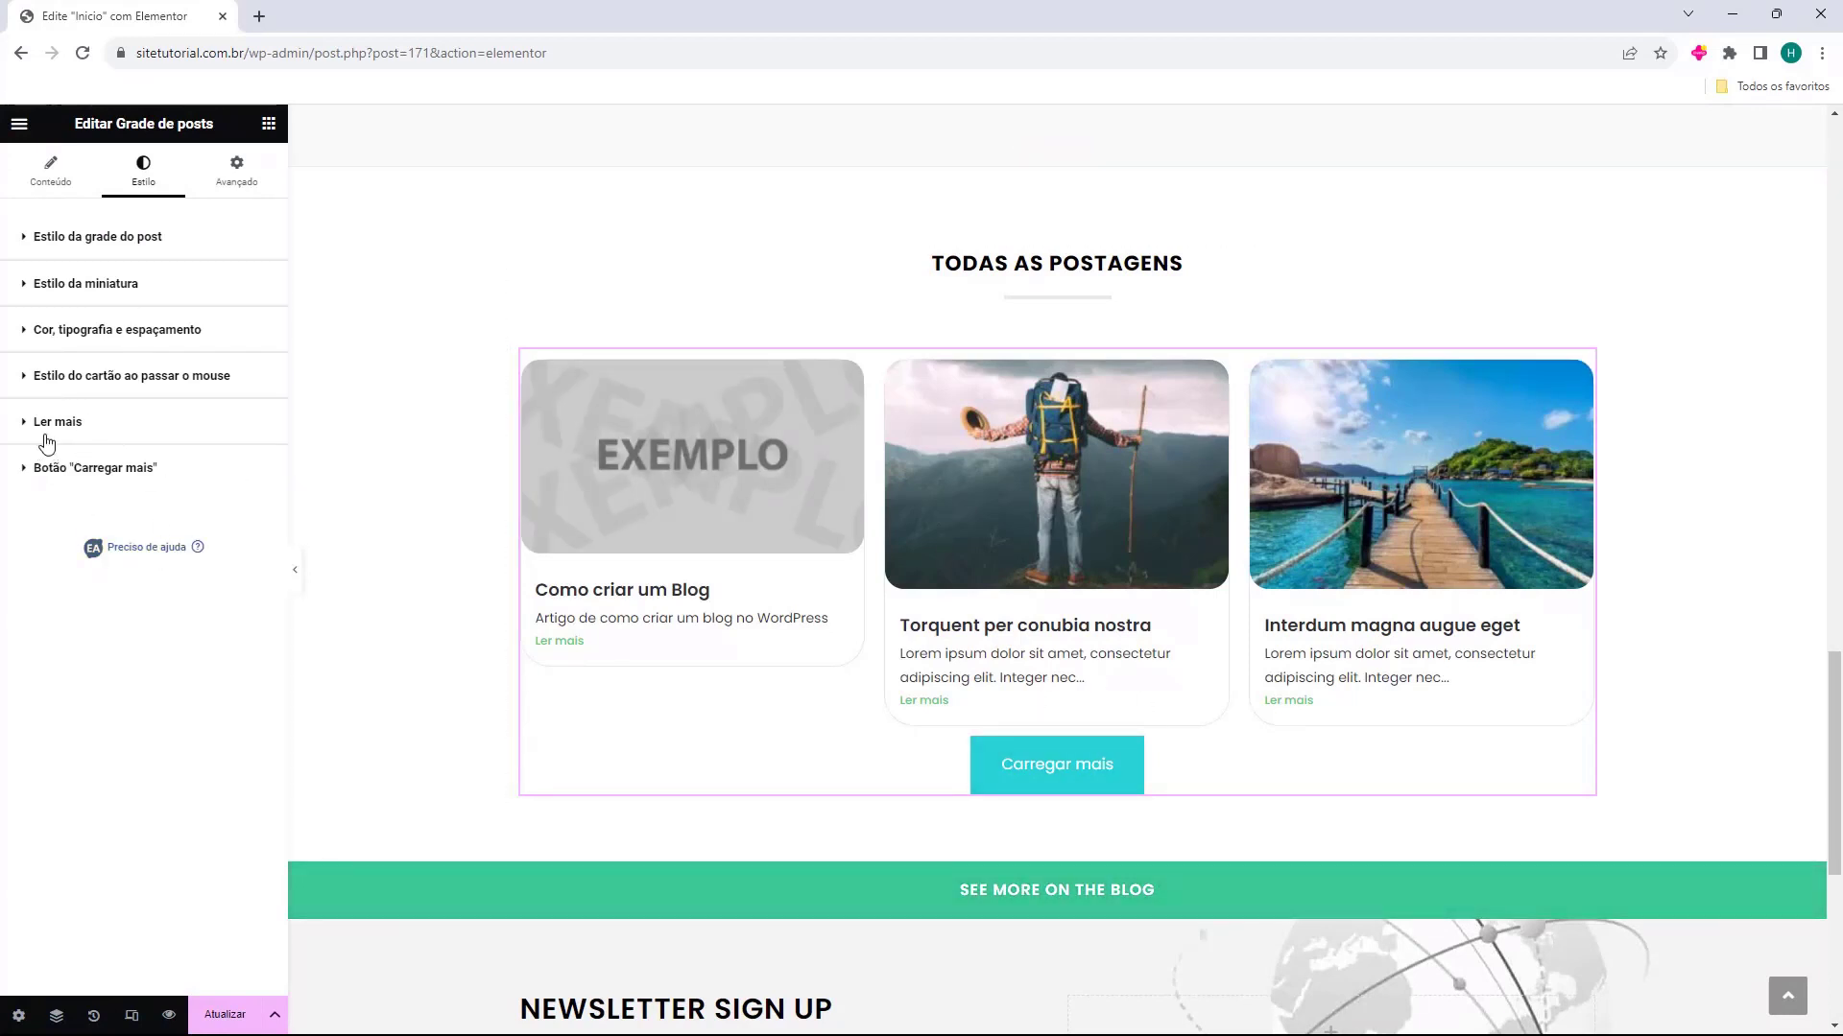
Delete the "See More On The Blog" button below the "Todas as Postagens" section
left_click(987, 422)
scroll(998, 538, "down", 3)
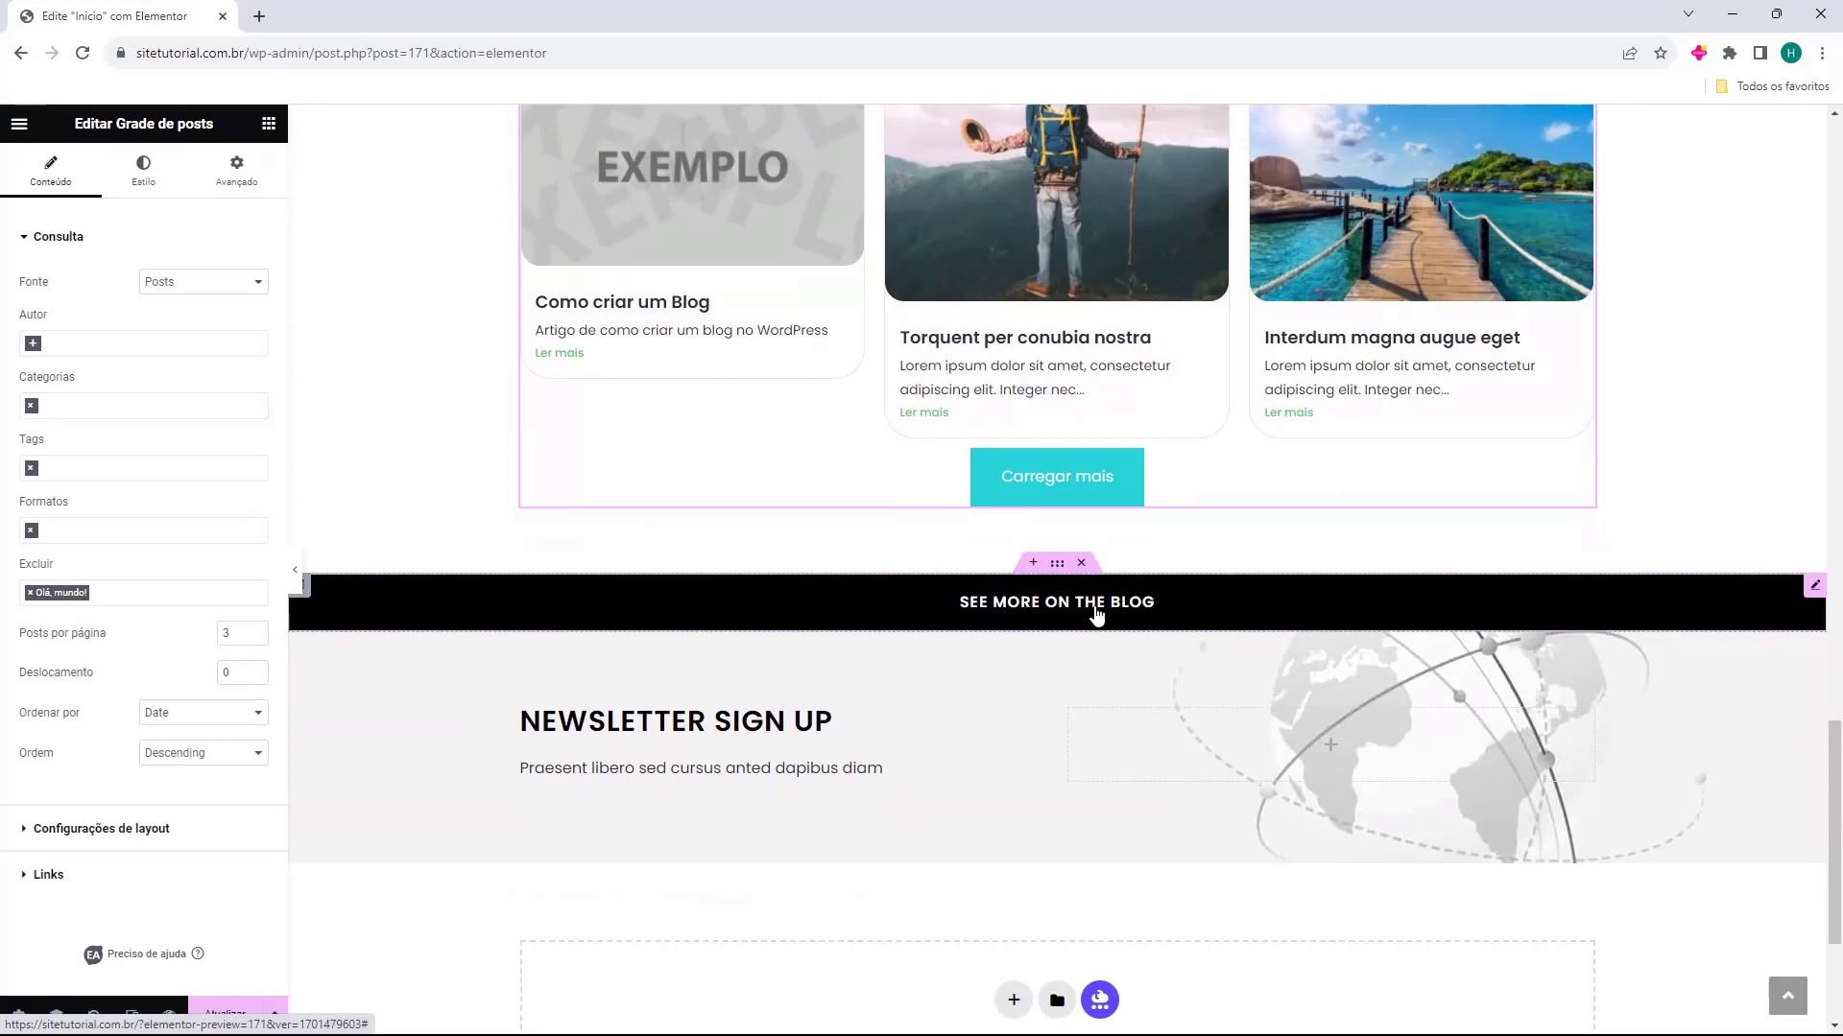
left_click(1174, 611)
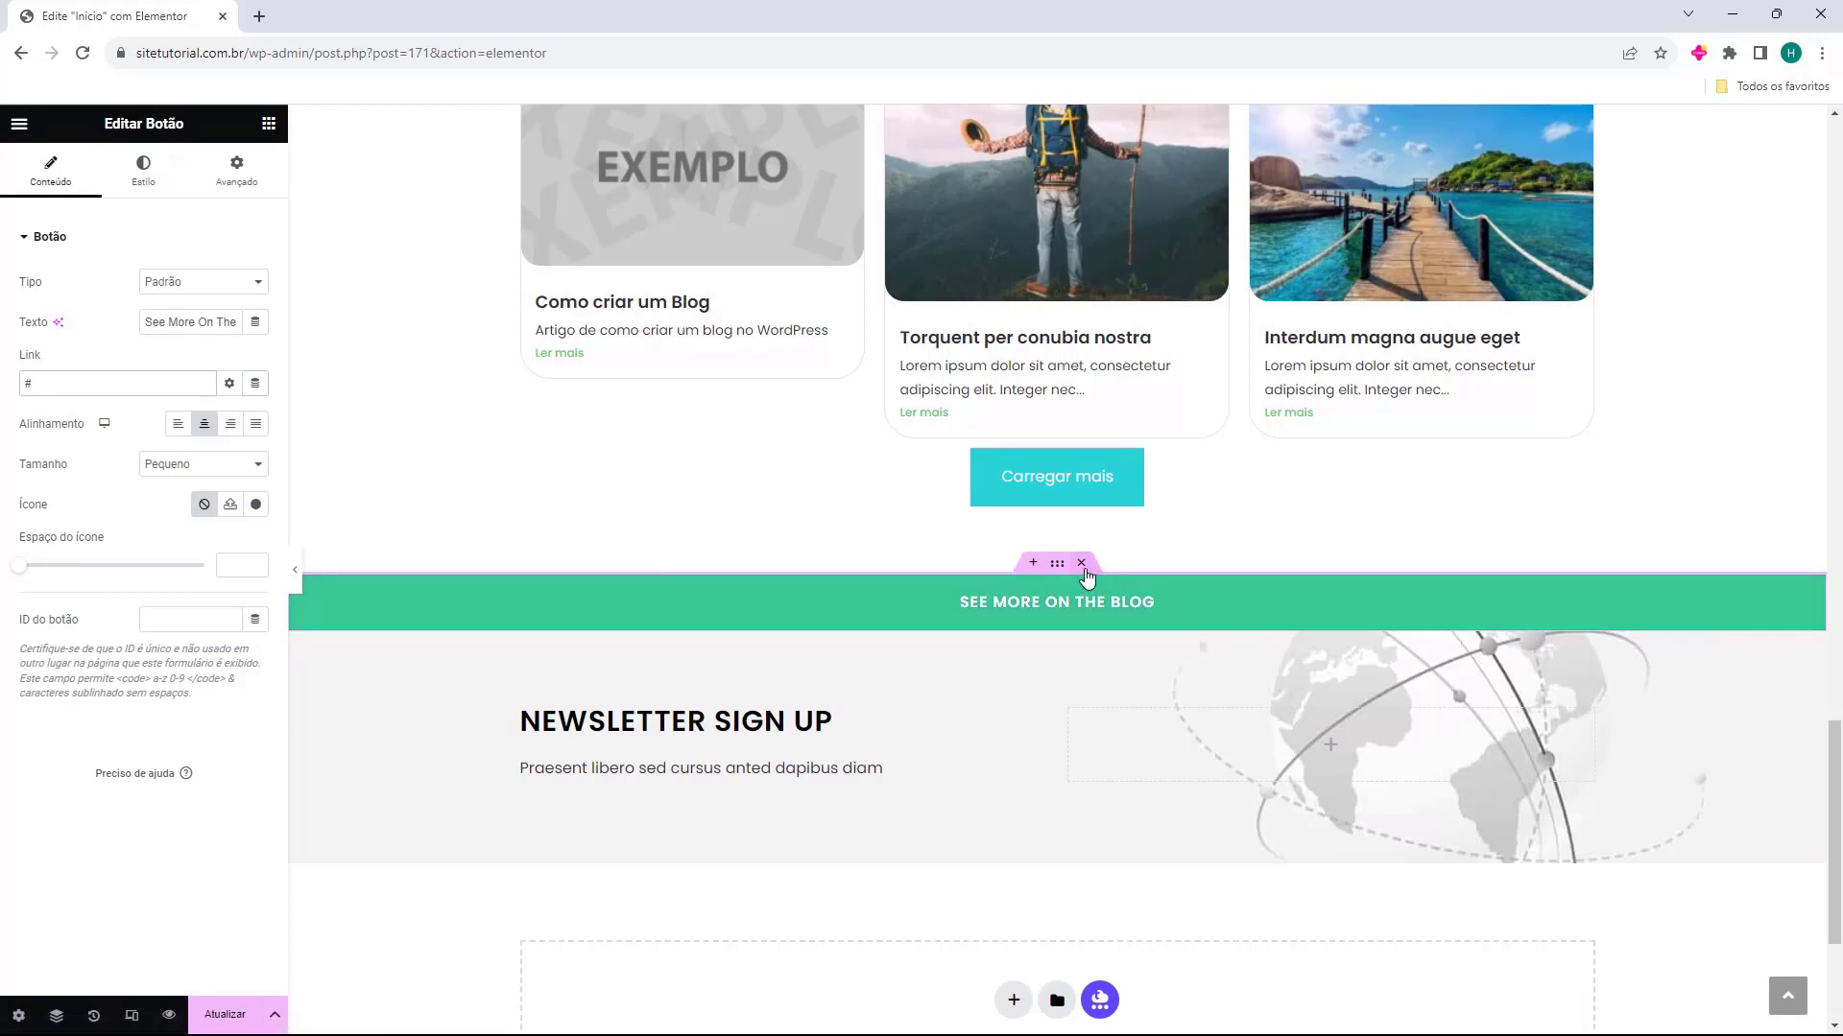
key("Delete")
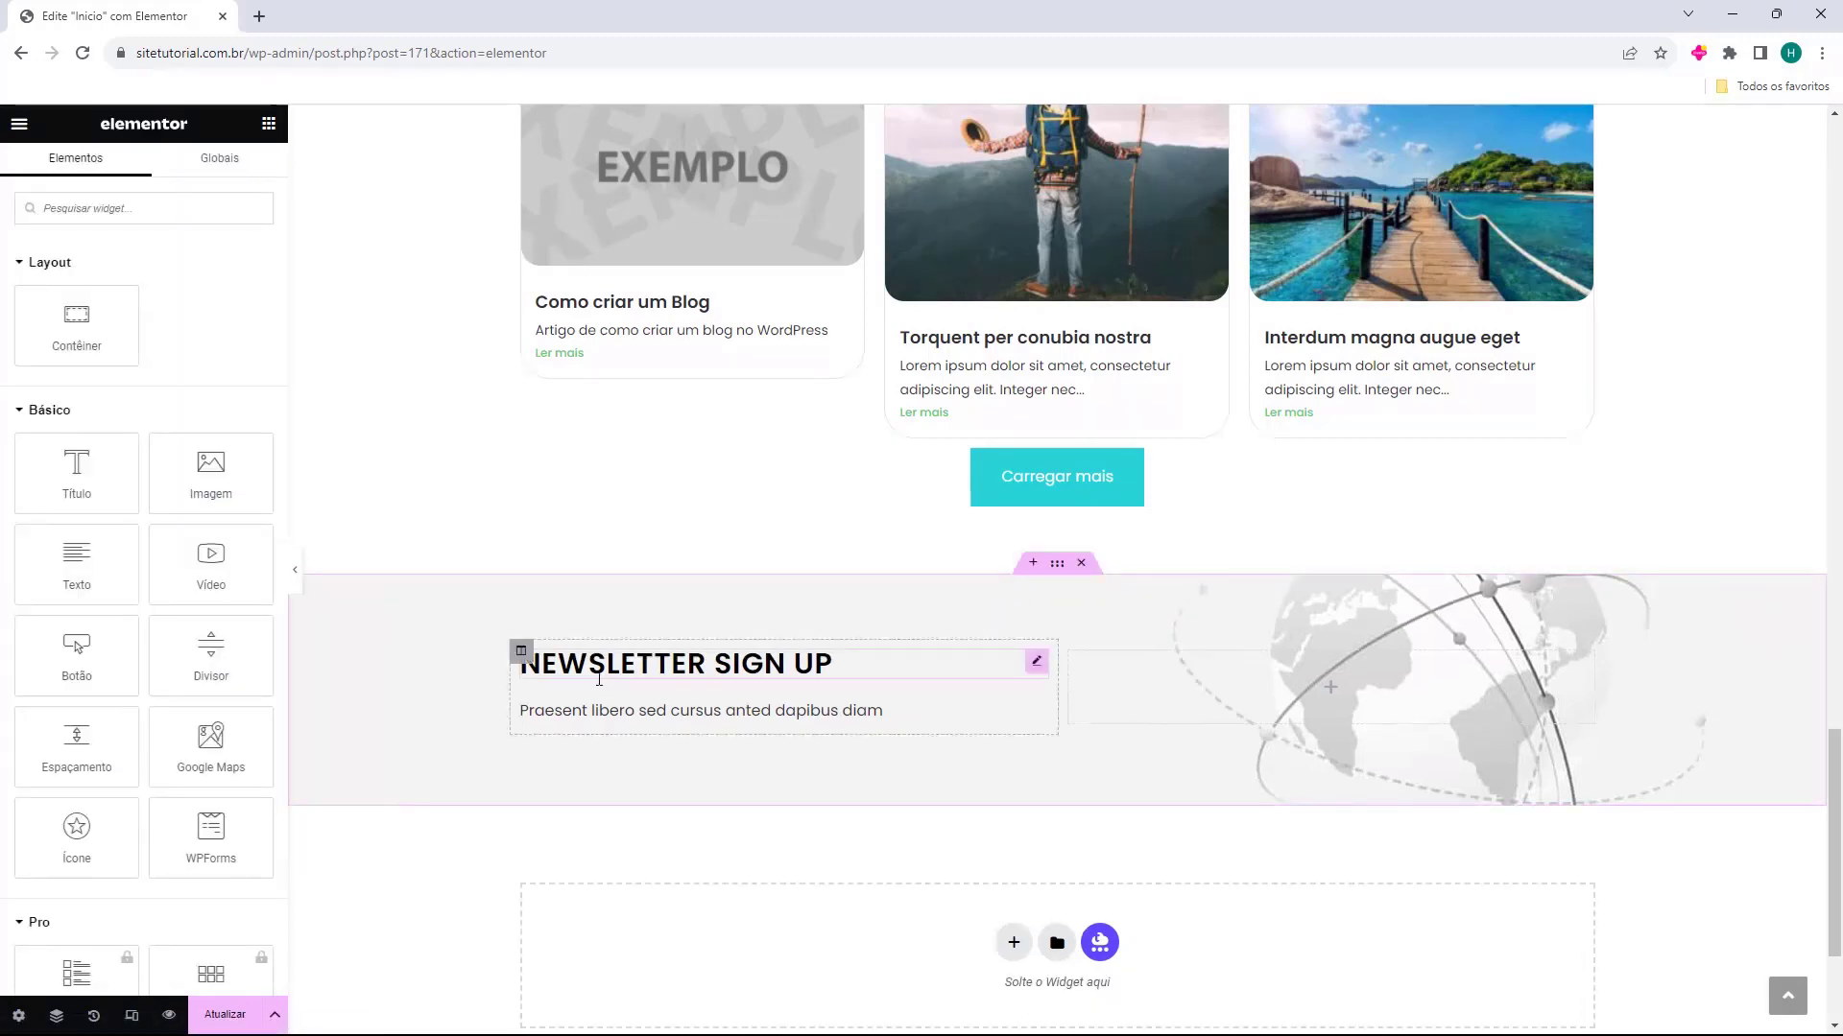
Change the "Newsletter Sign Up" heading to "Inscreva-se na Newsletter" and open the description text below it for editing
left_click(853, 676)
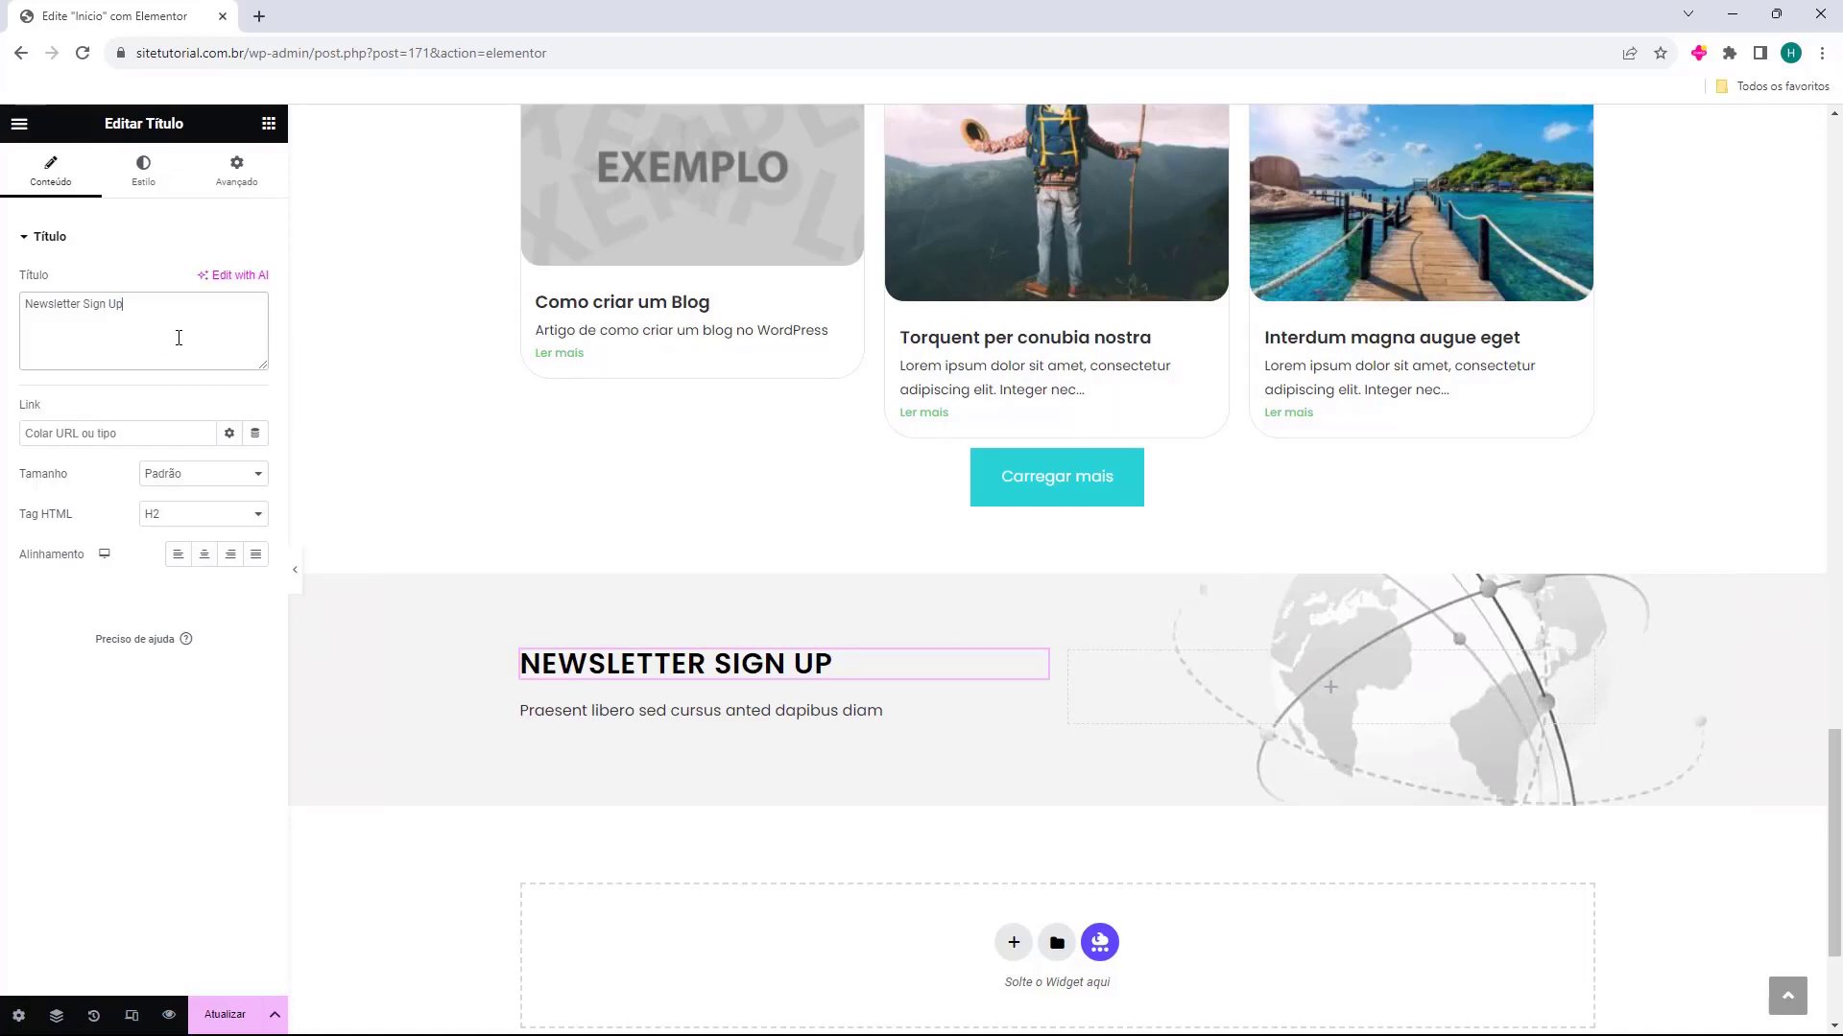
key("BackSpace")
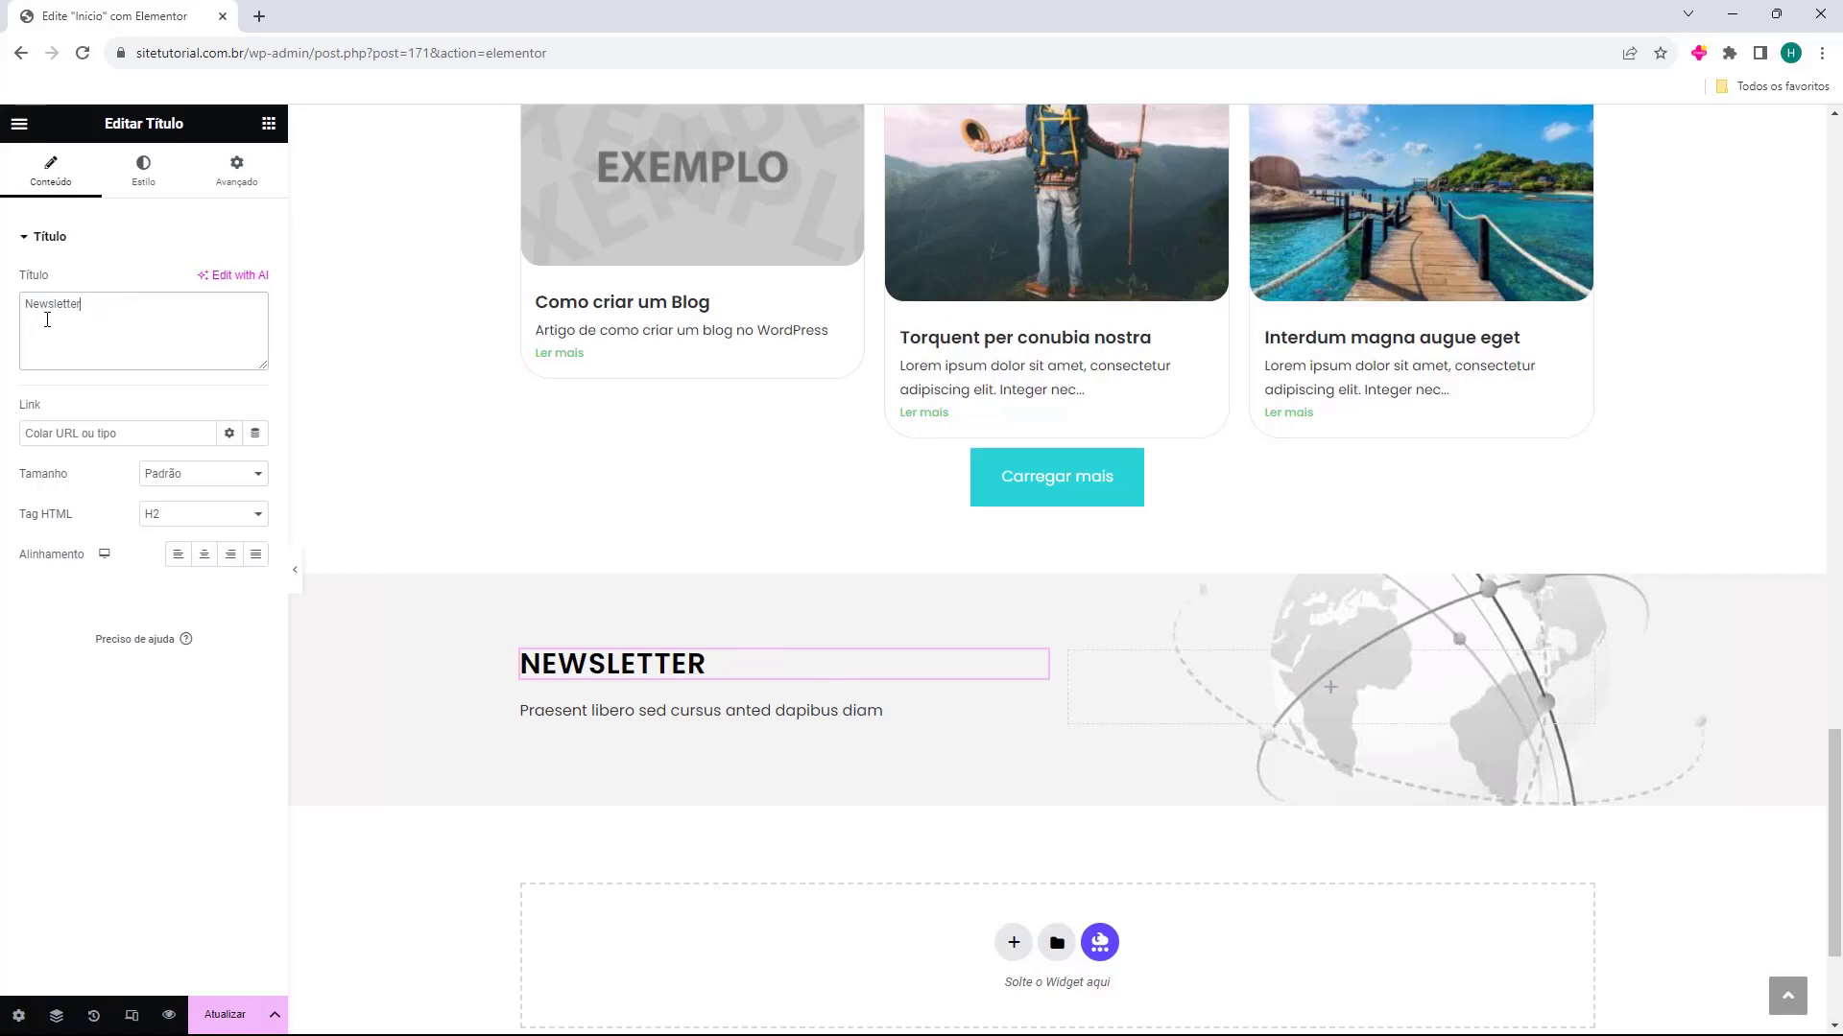
type("Inscreva-se na")
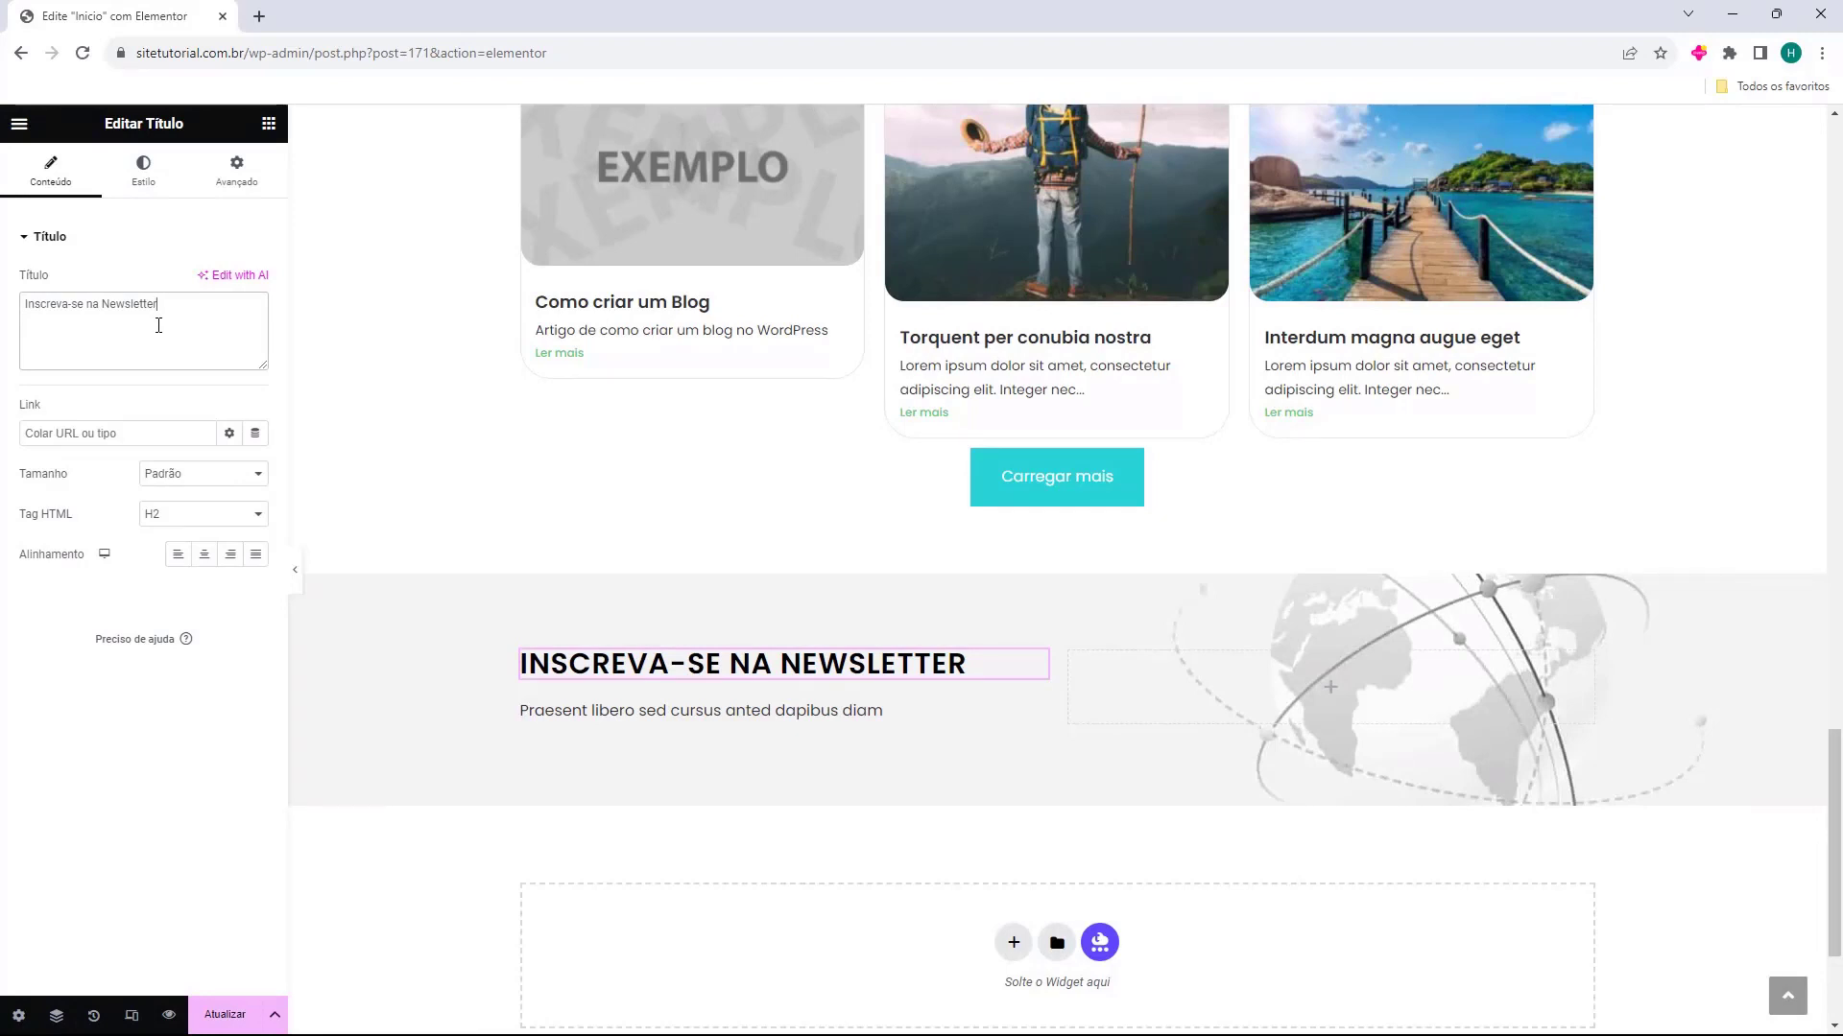
left_click(672, 712)
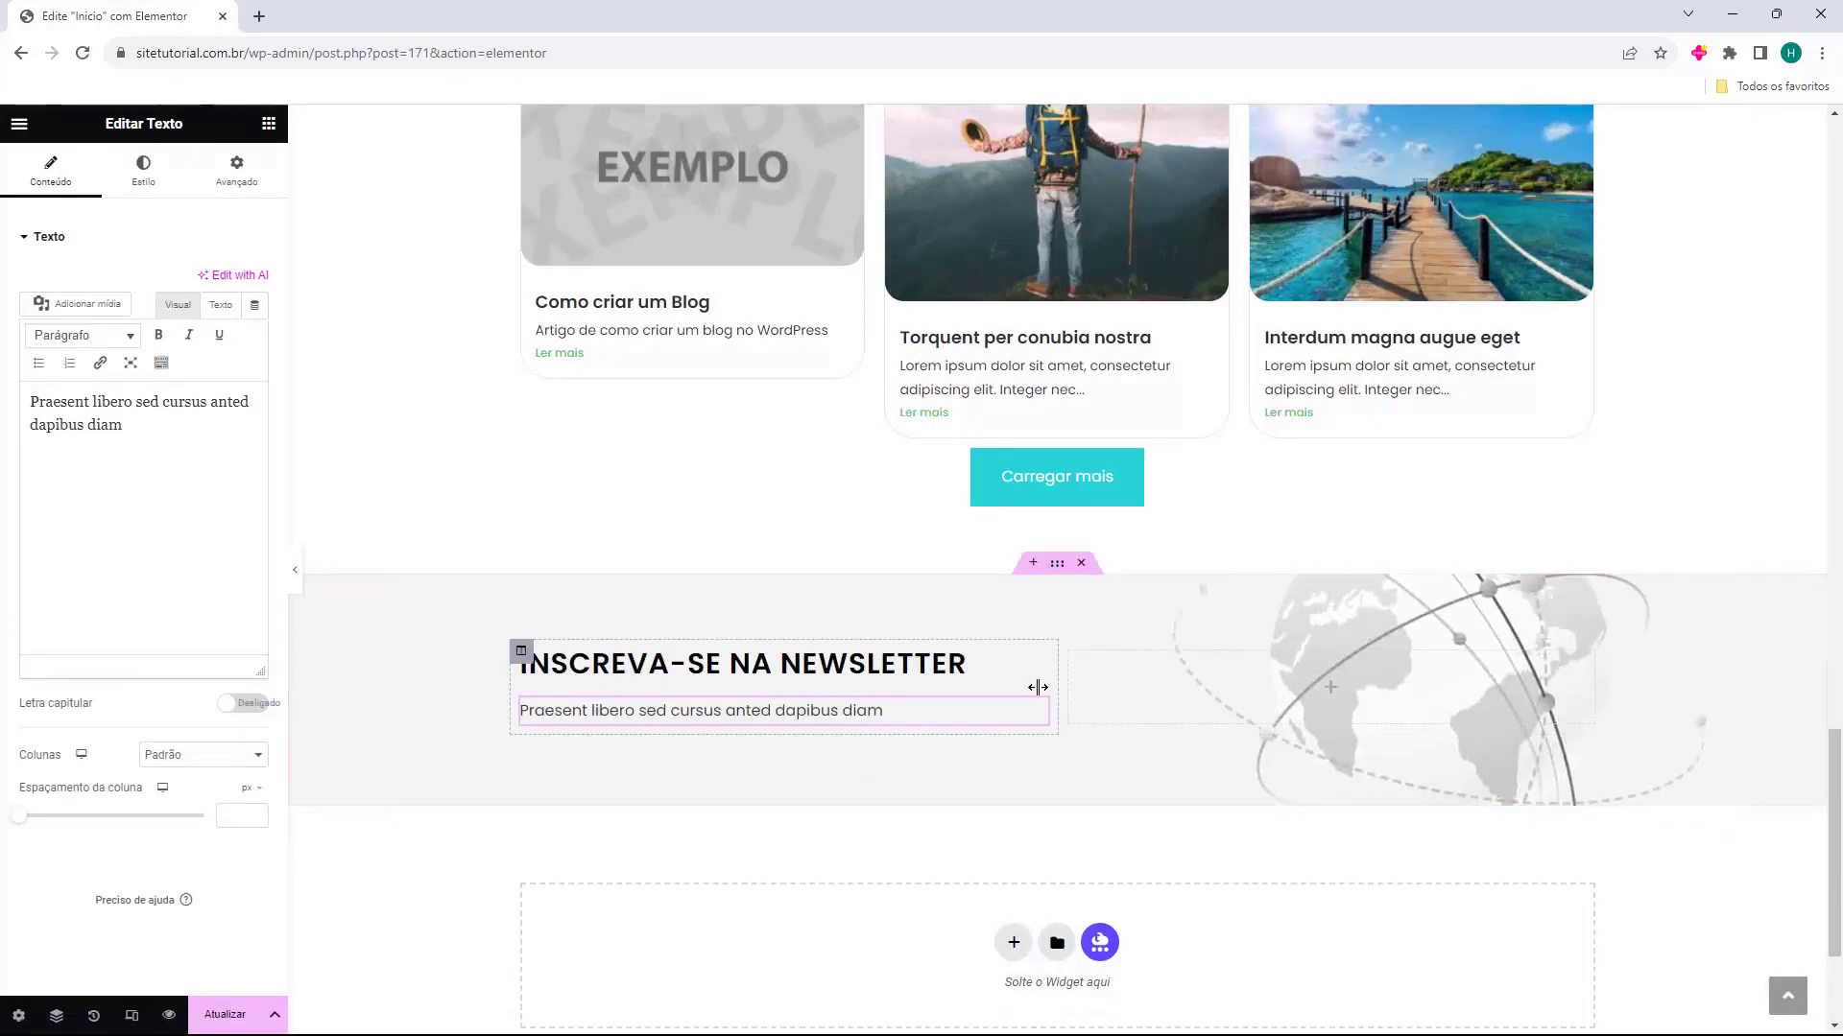
Add a WPForms widget to the empty column beside the newsletter heading and assign the Newsletter form to it
left_click(270, 124)
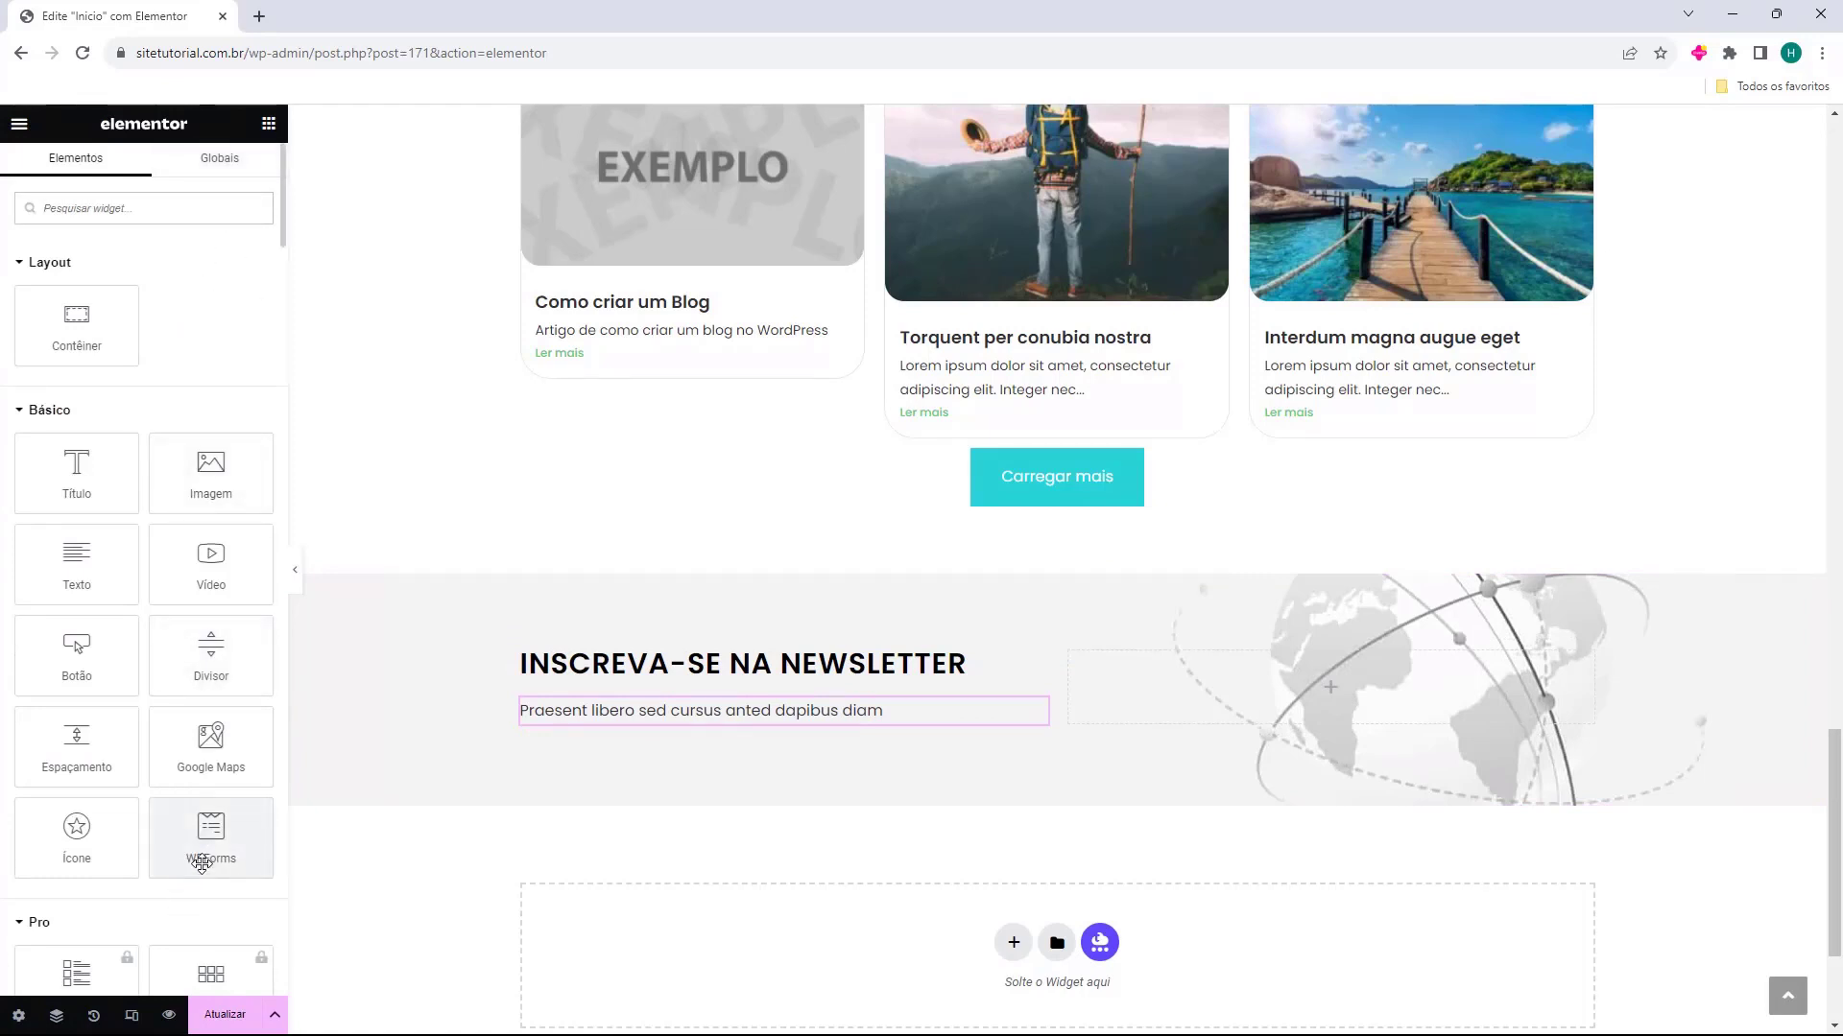
left_click_drag(202, 864, 1238, 711)
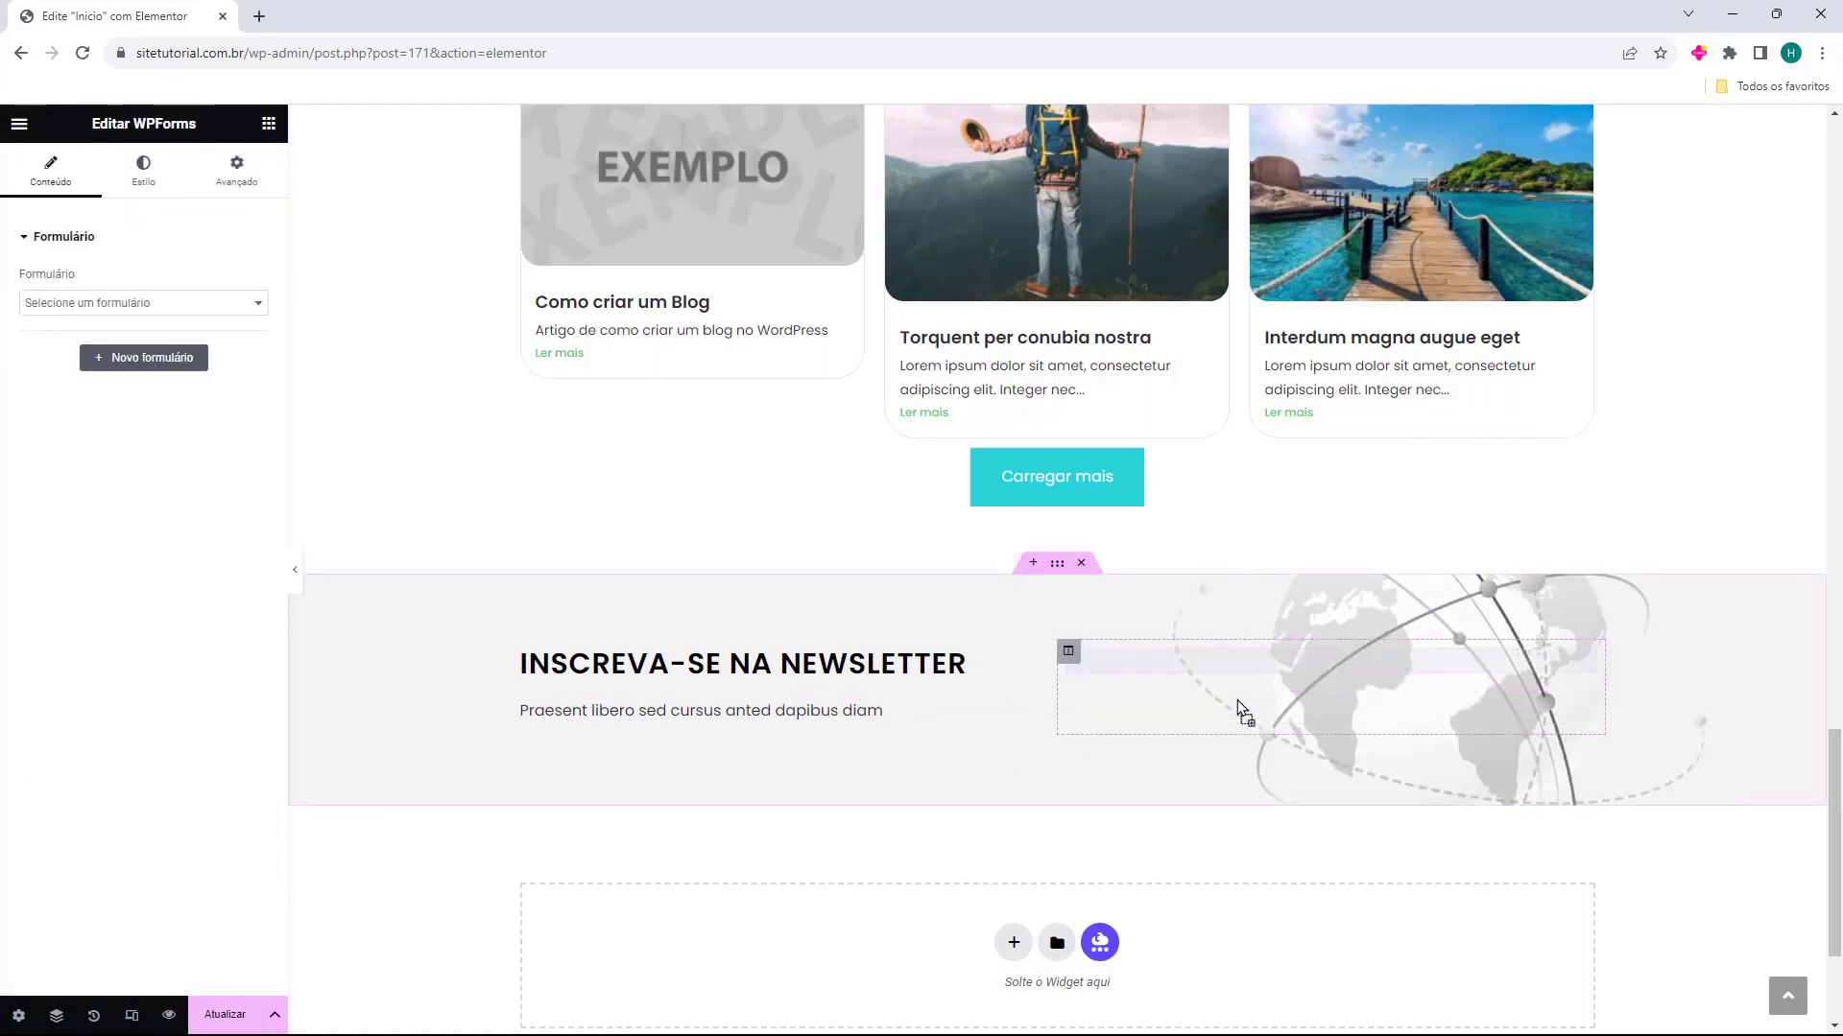
left_click(126, 304)
left_click(100, 365)
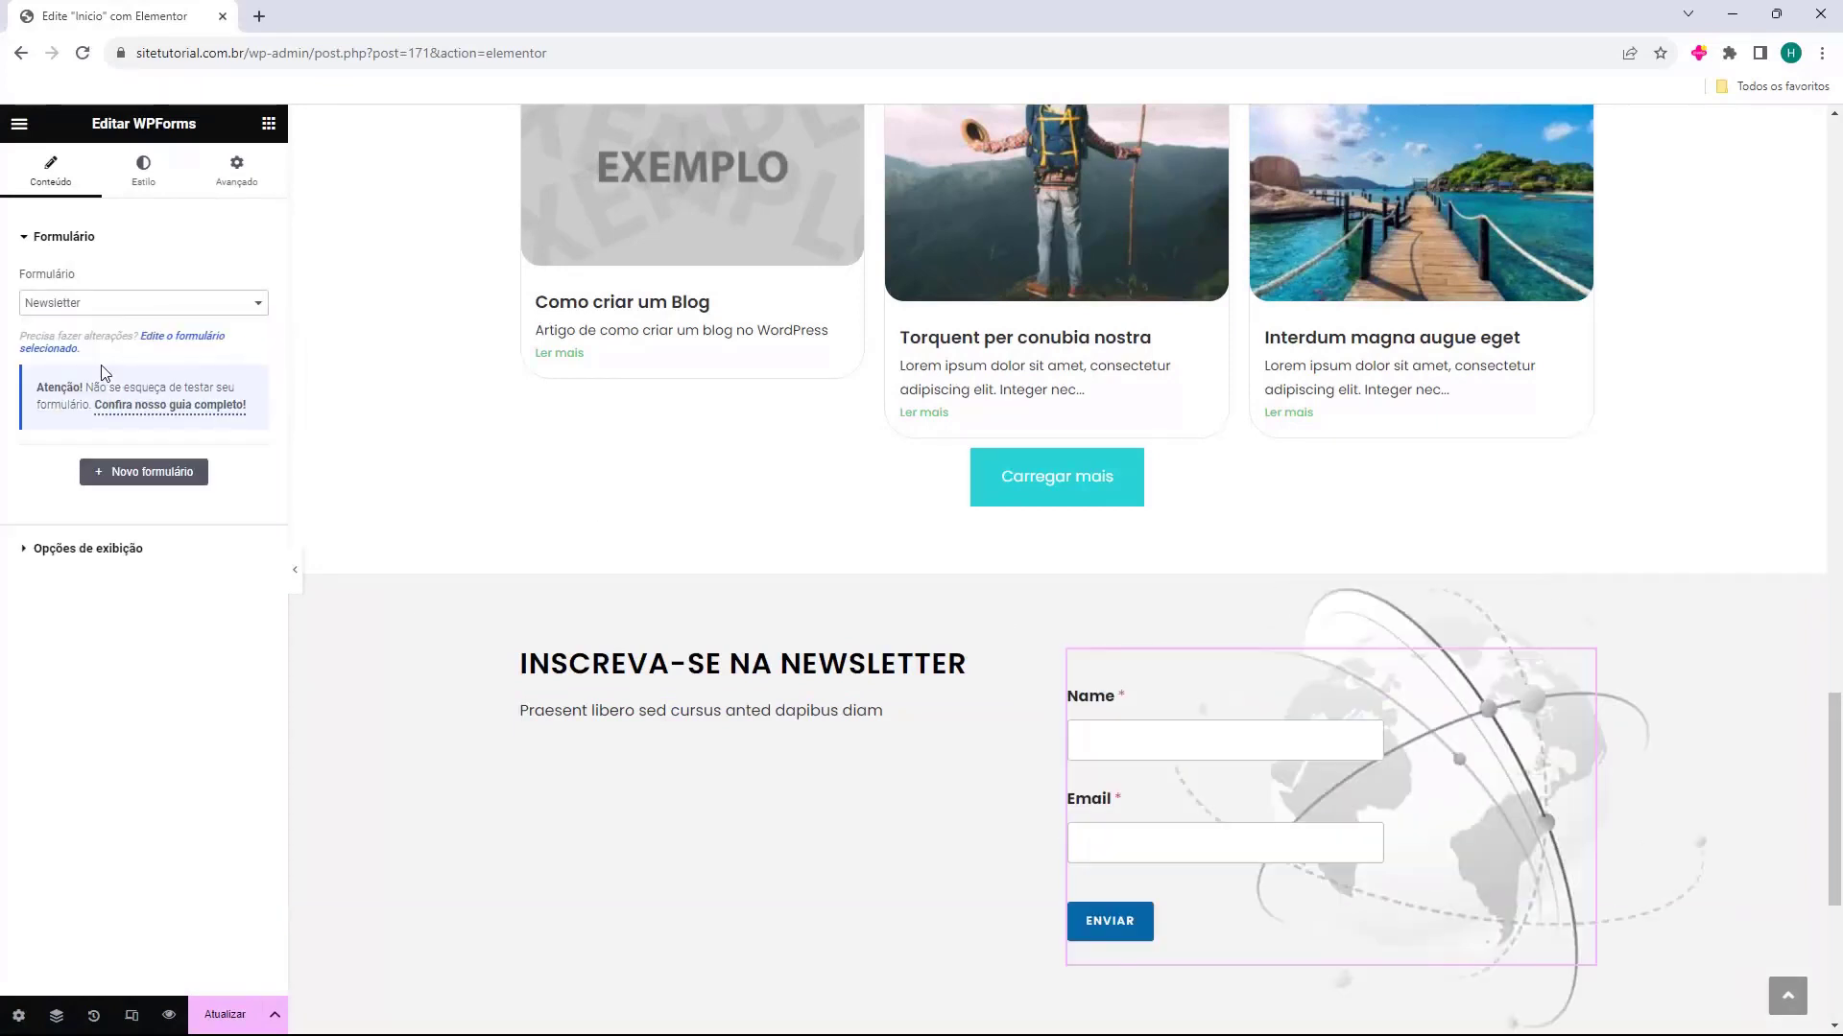
Check the form widget's display options and delete the widget from the newsletter section
left_click(87, 548)
scroll(1283, 732, "down", 2)
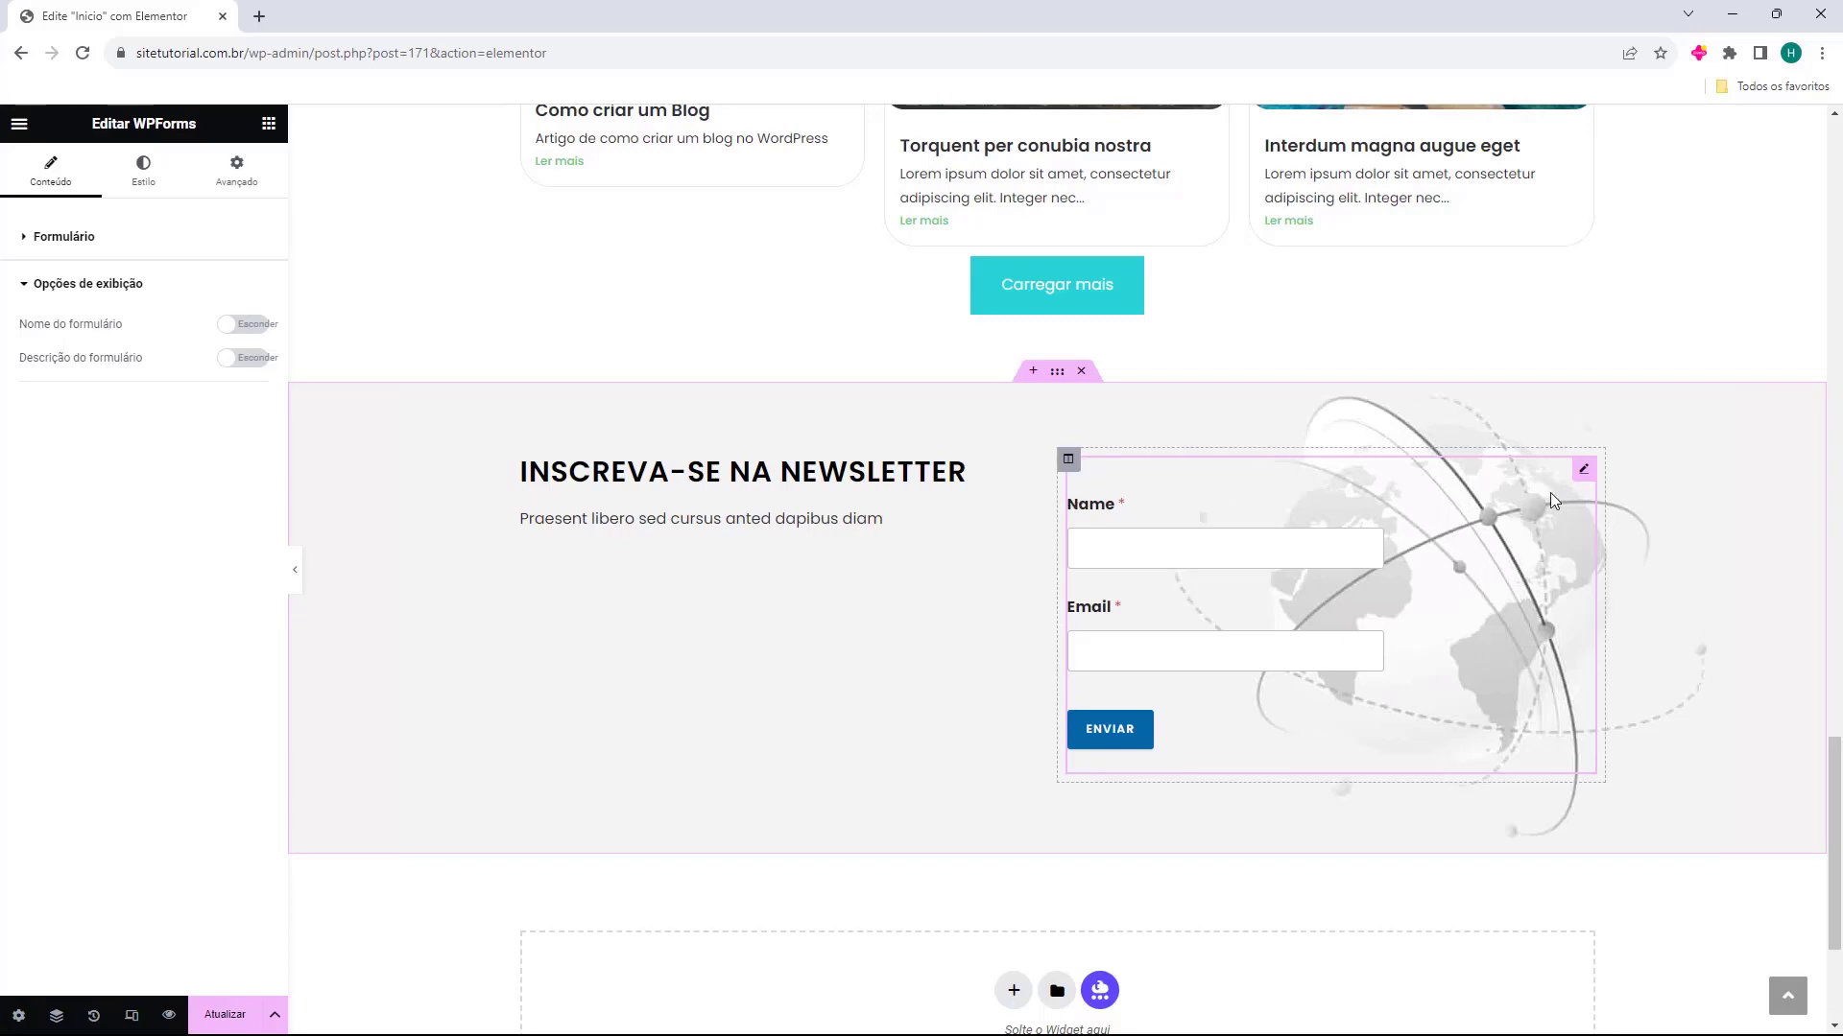
key("Delete")
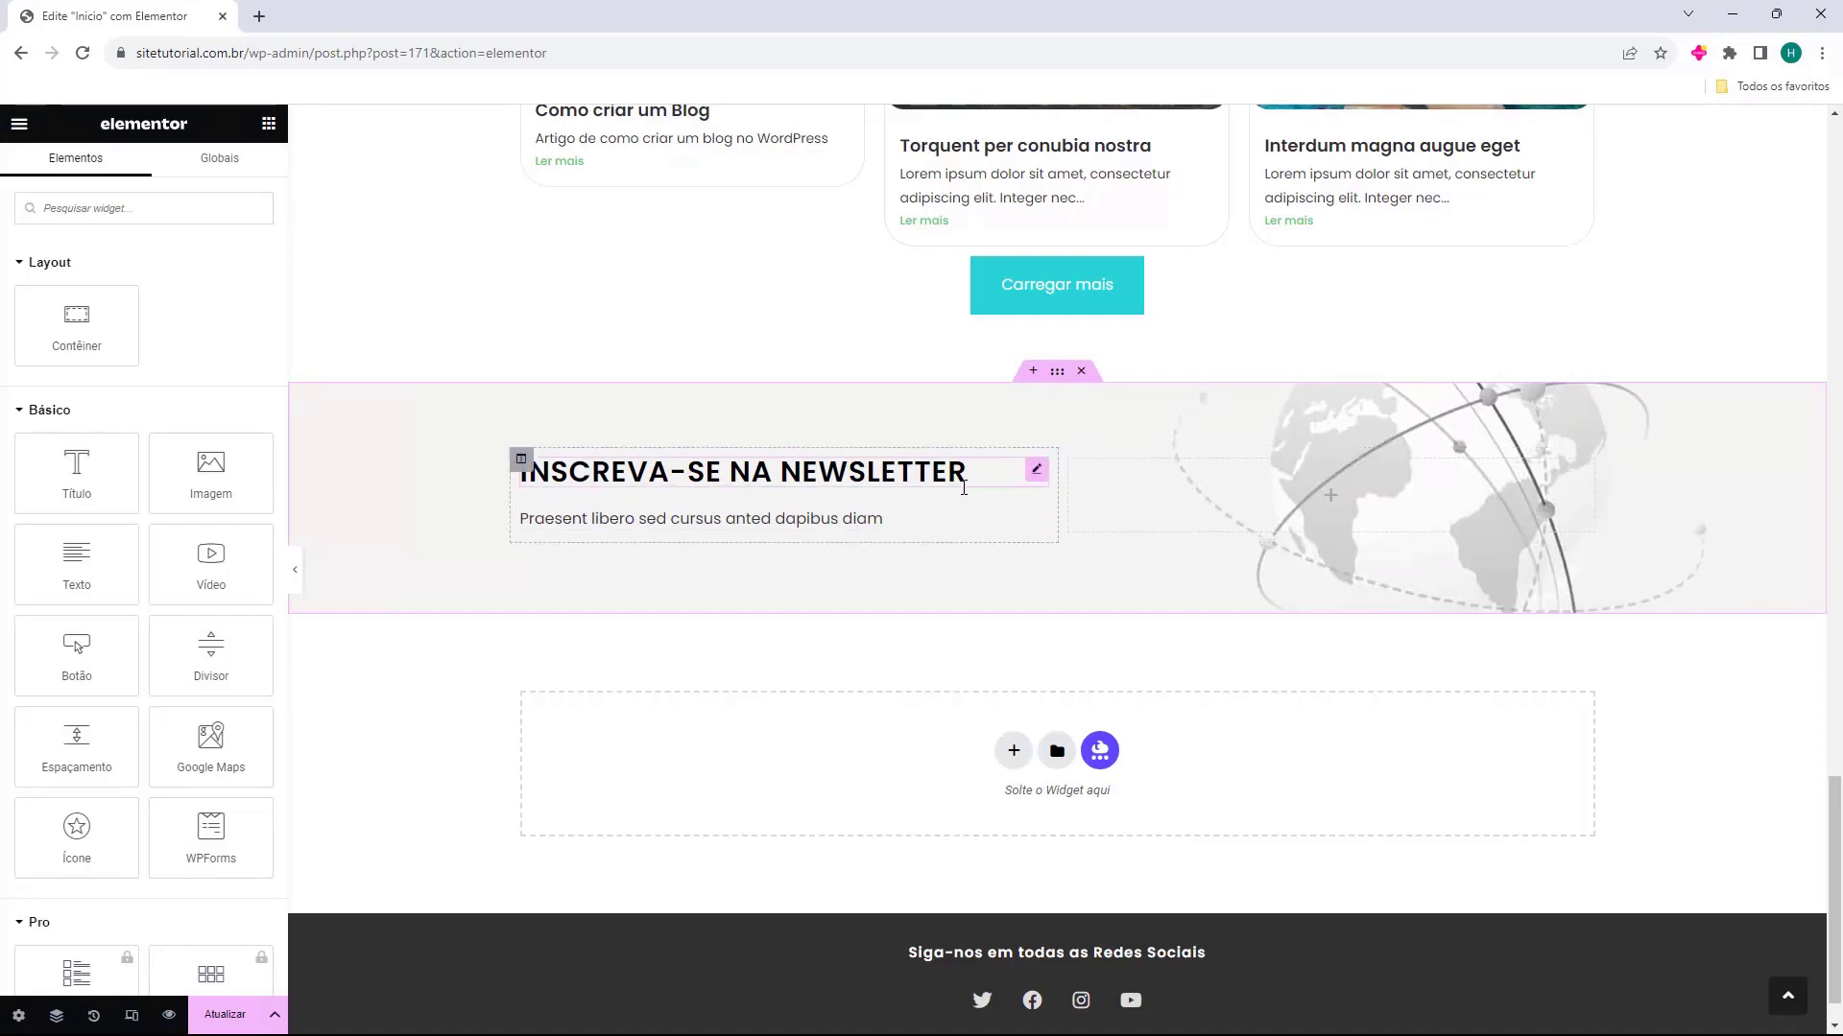
Save the home page changes and exit the Elementor editor to the WordPress dashboard
scroll(1116, 761, "up", 5)
scroll(1116, 761, "up", 20)
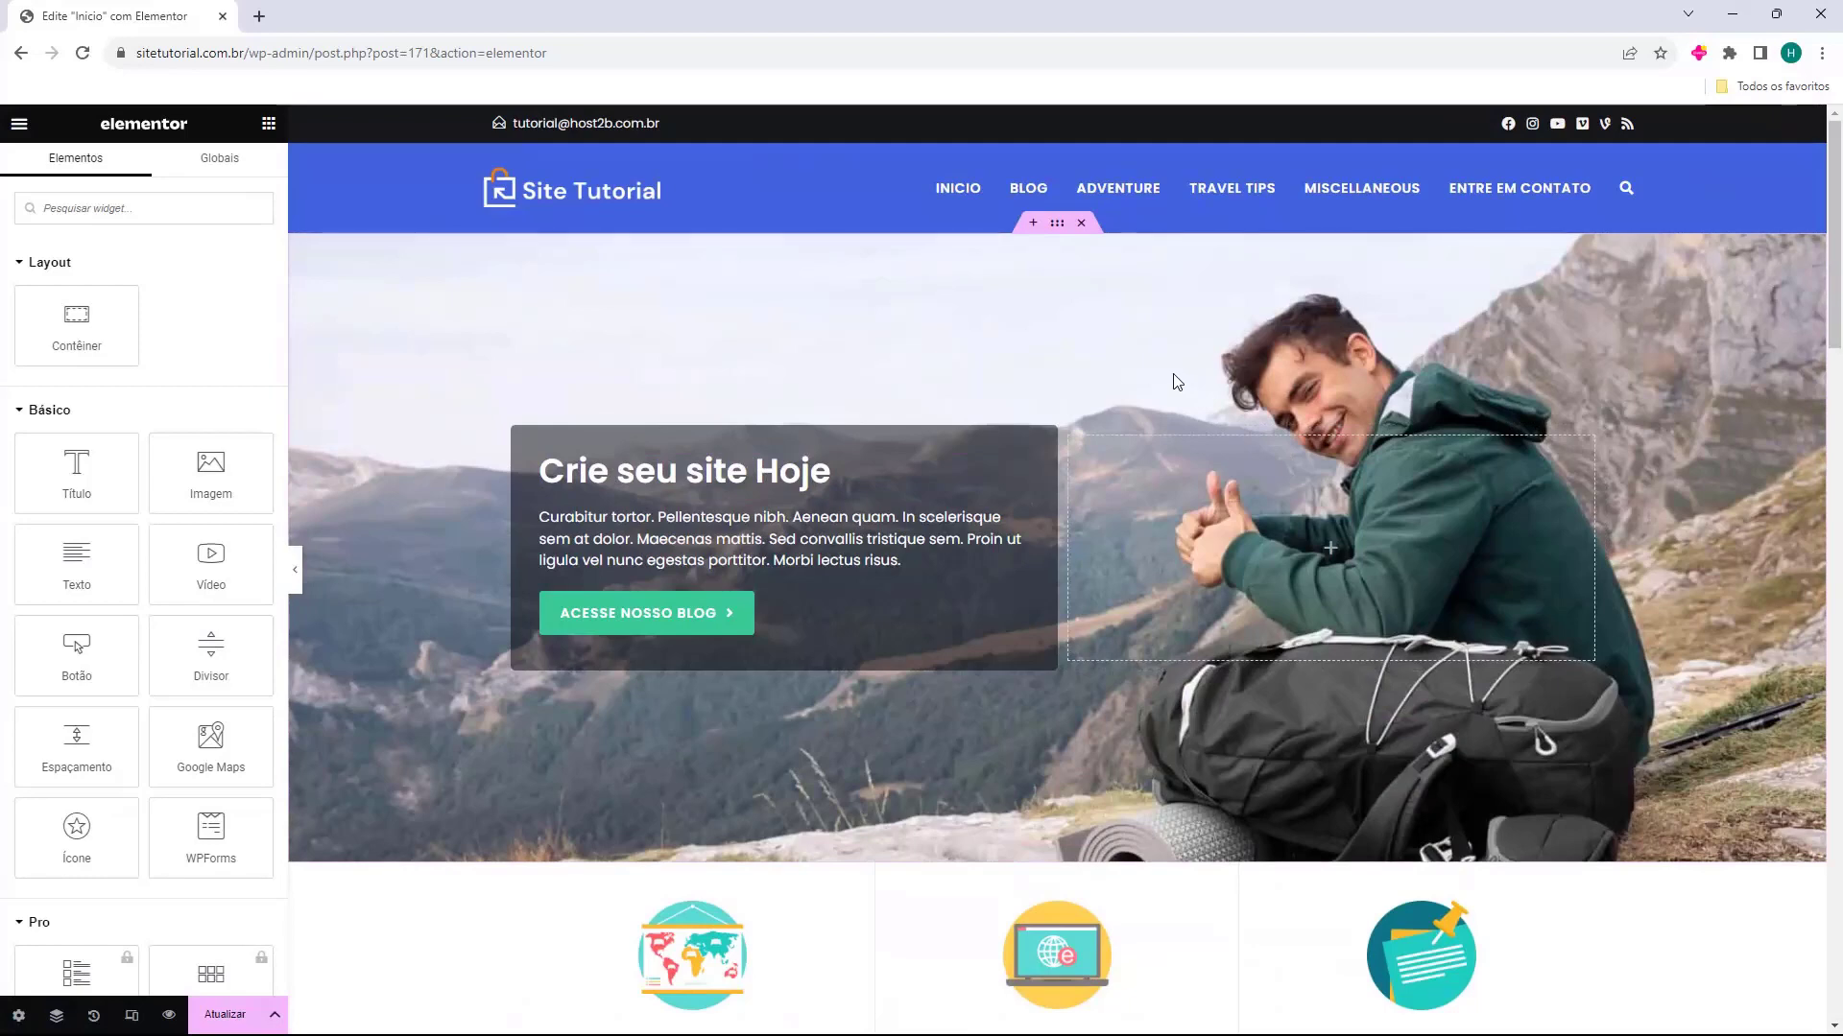
left_click(224, 1020)
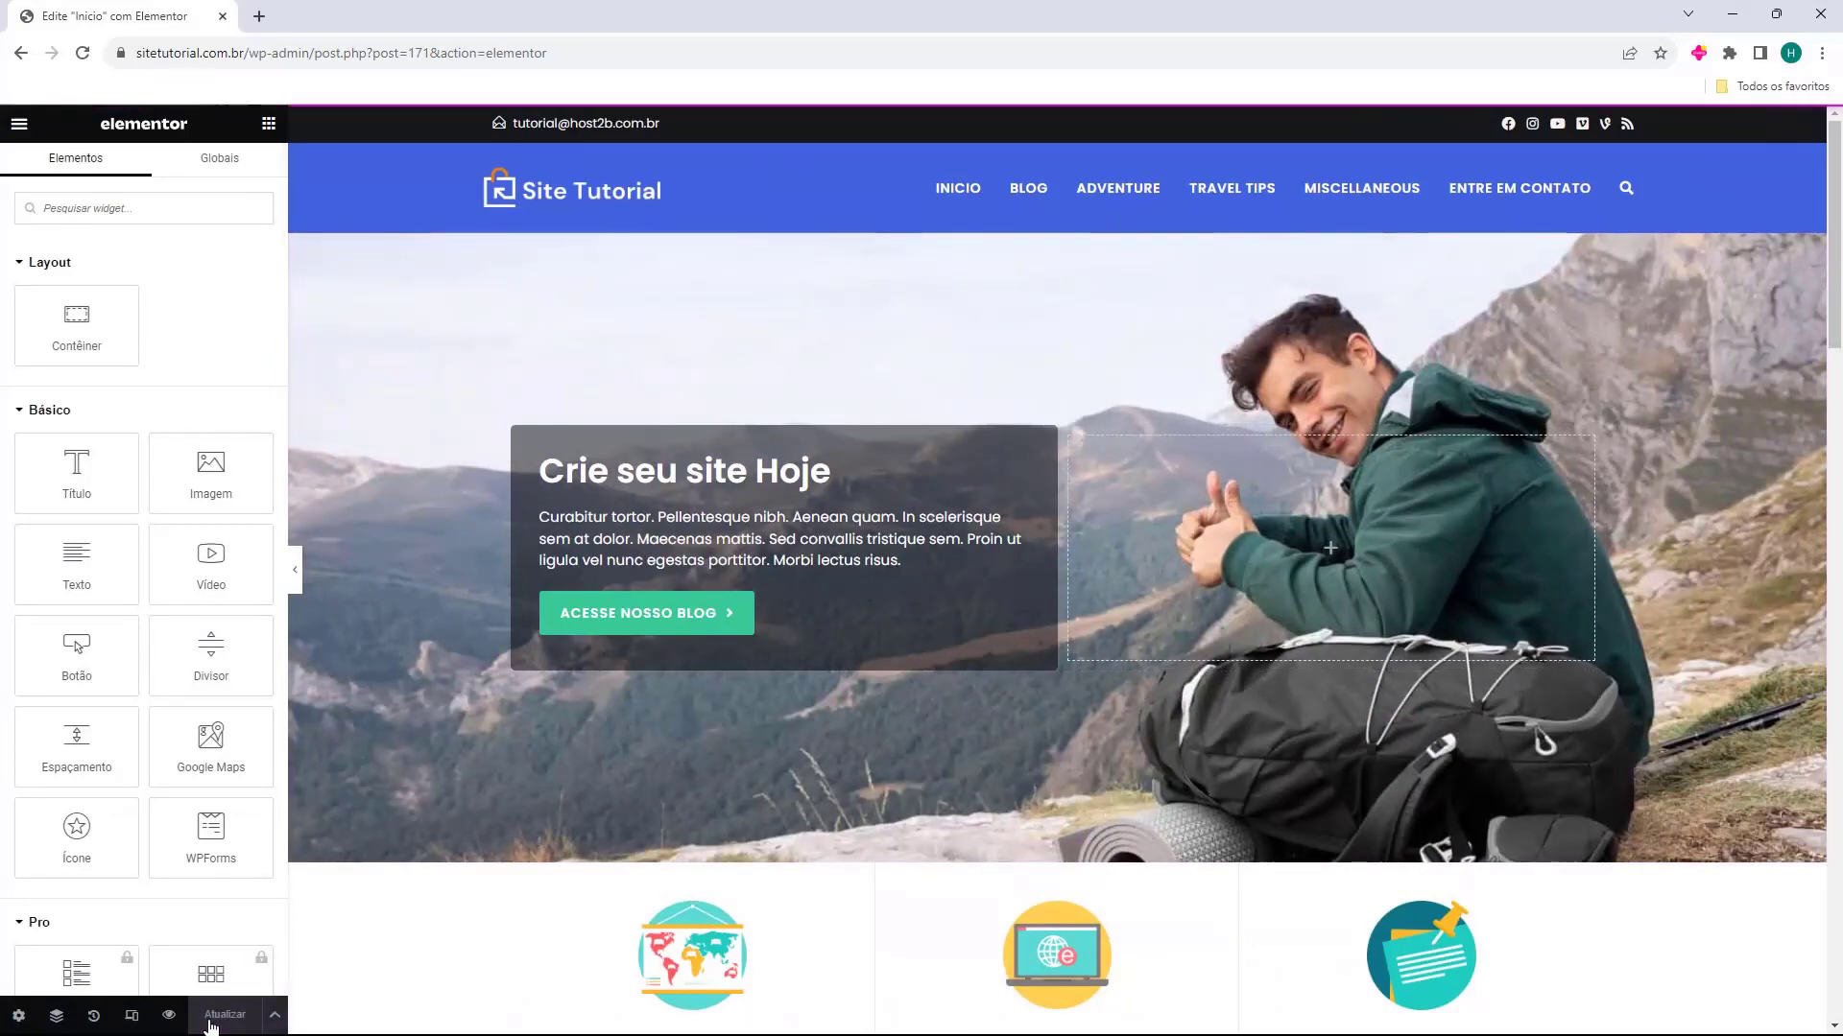
scroll(646, 527, "down", 6)
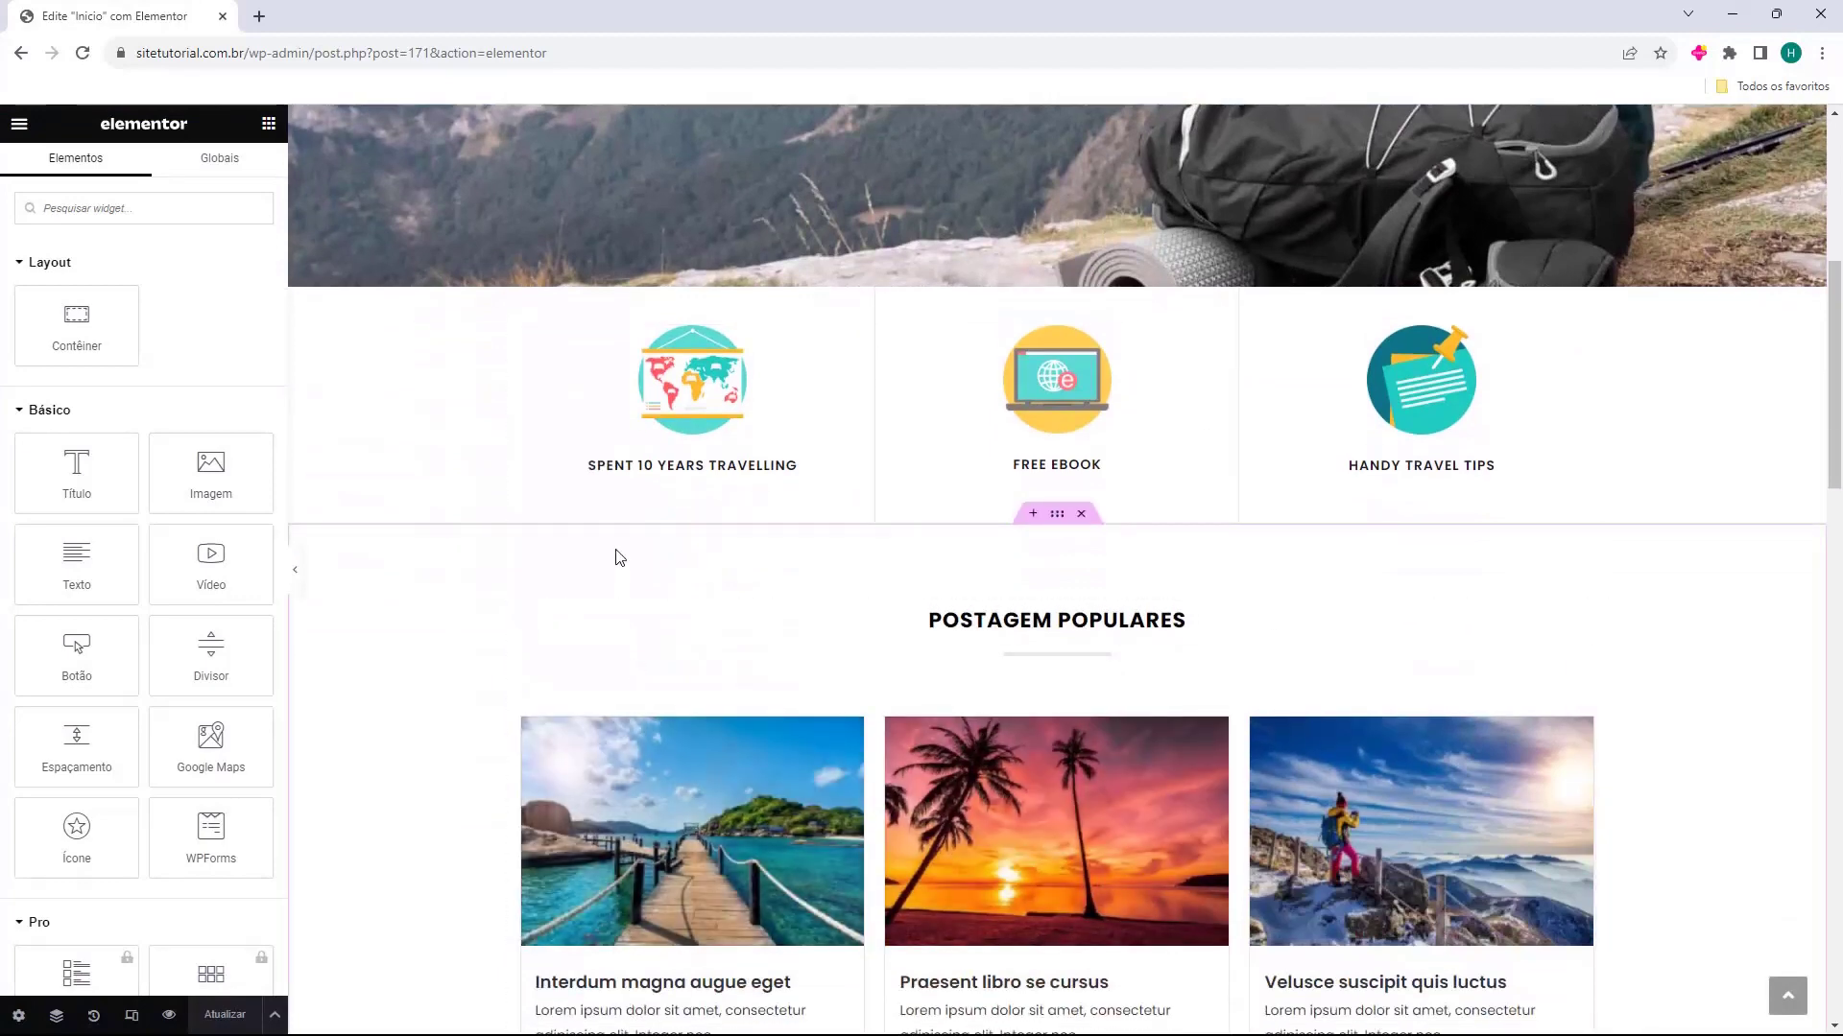
scroll(617, 555, "up", 6)
left_click(15, 123)
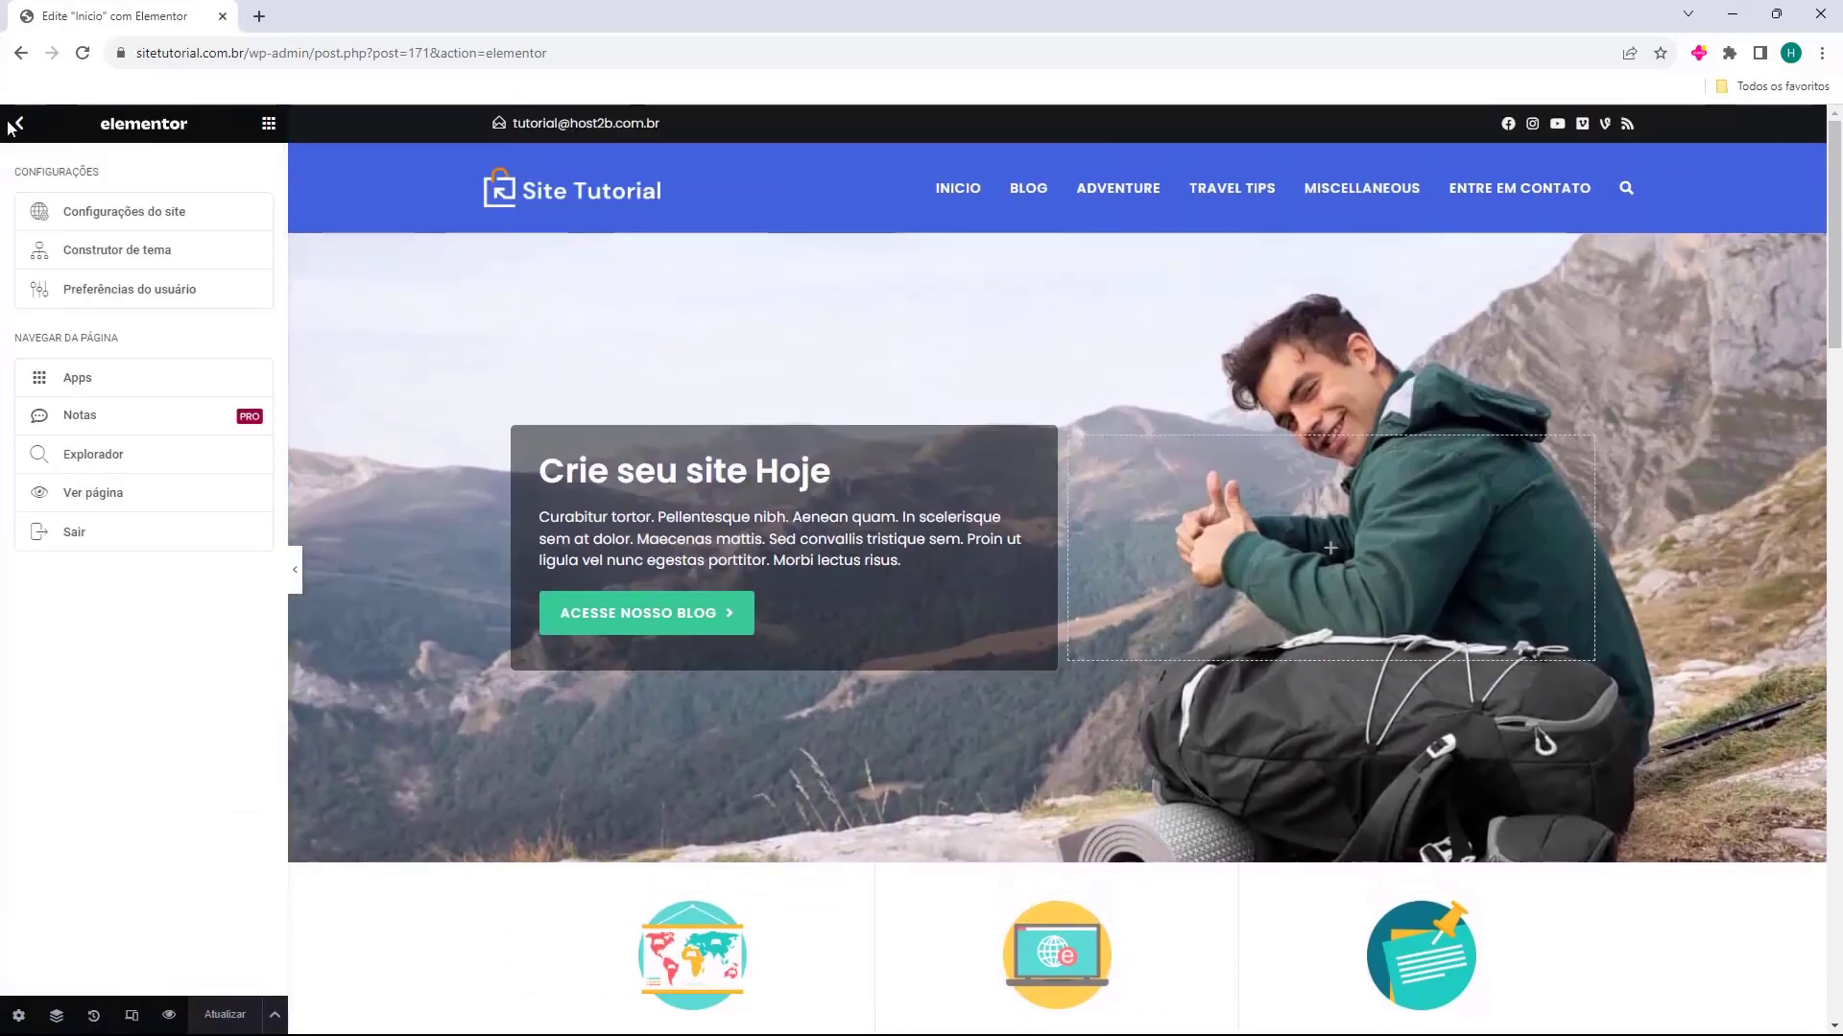
left_click(59, 534)
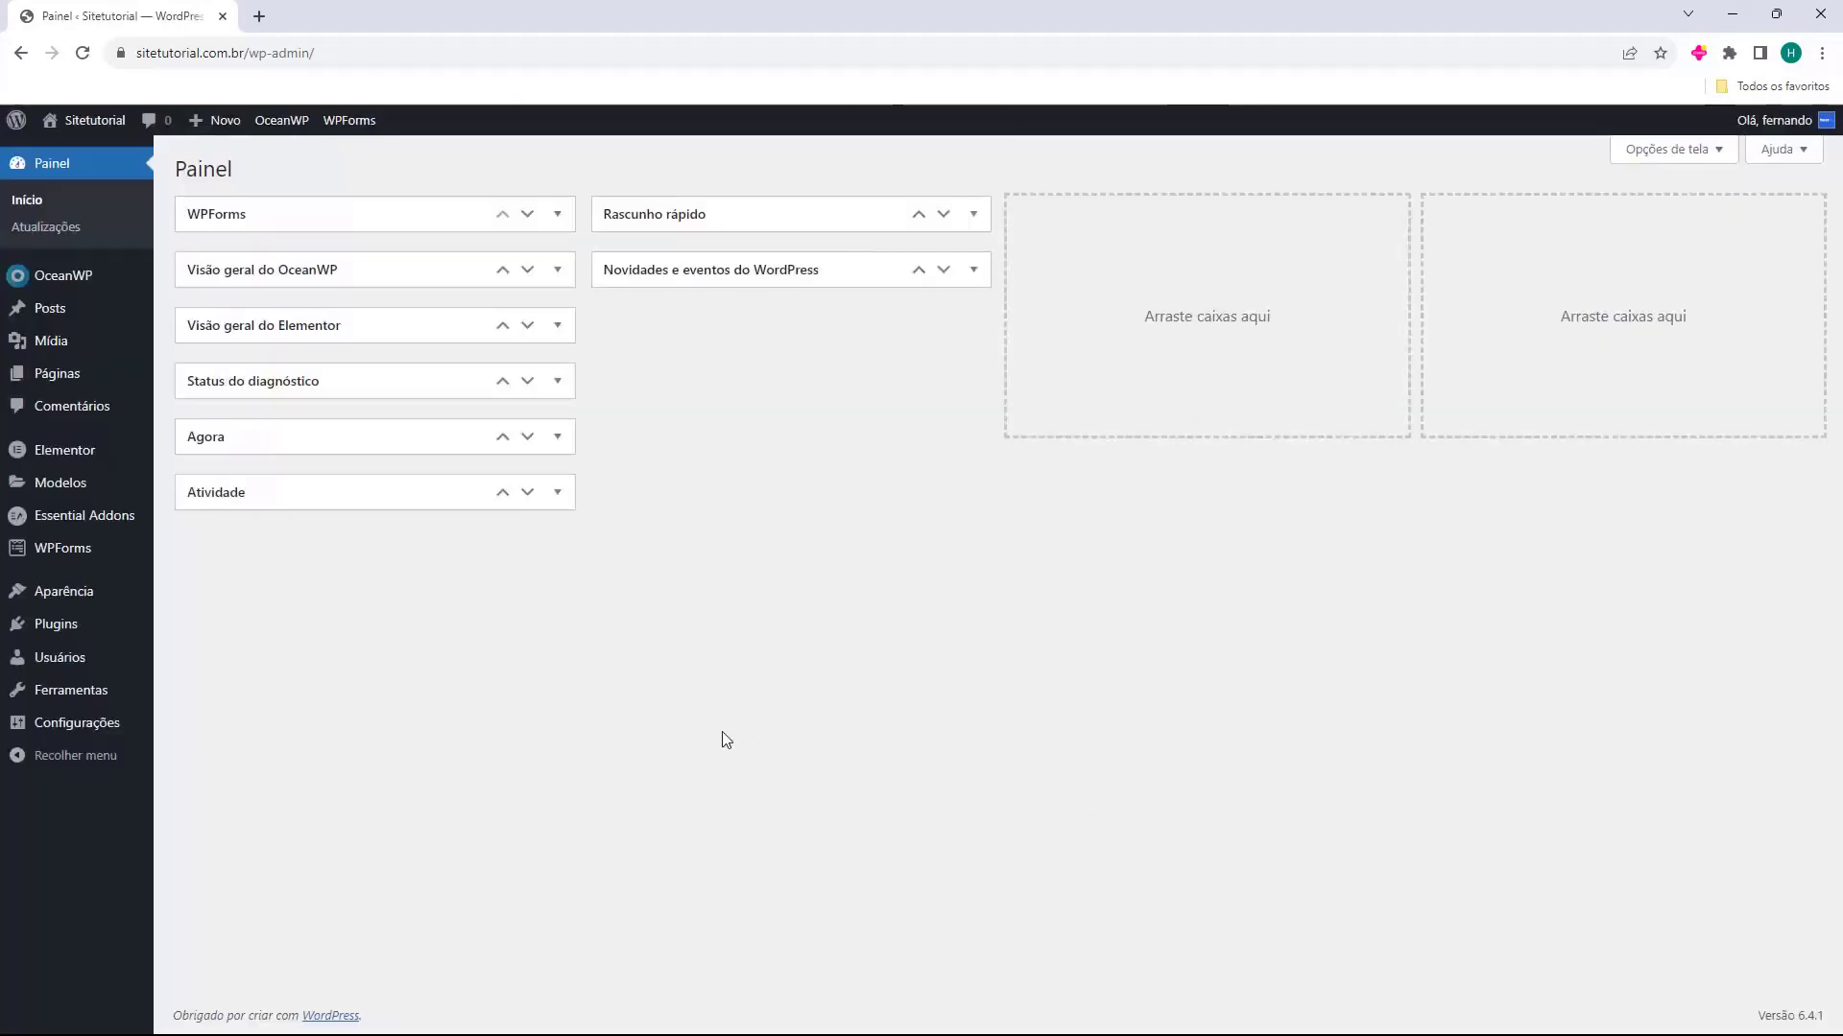
Open the live site in a new tab and examine the home page's sections and post grids
mouse_move(91, 151)
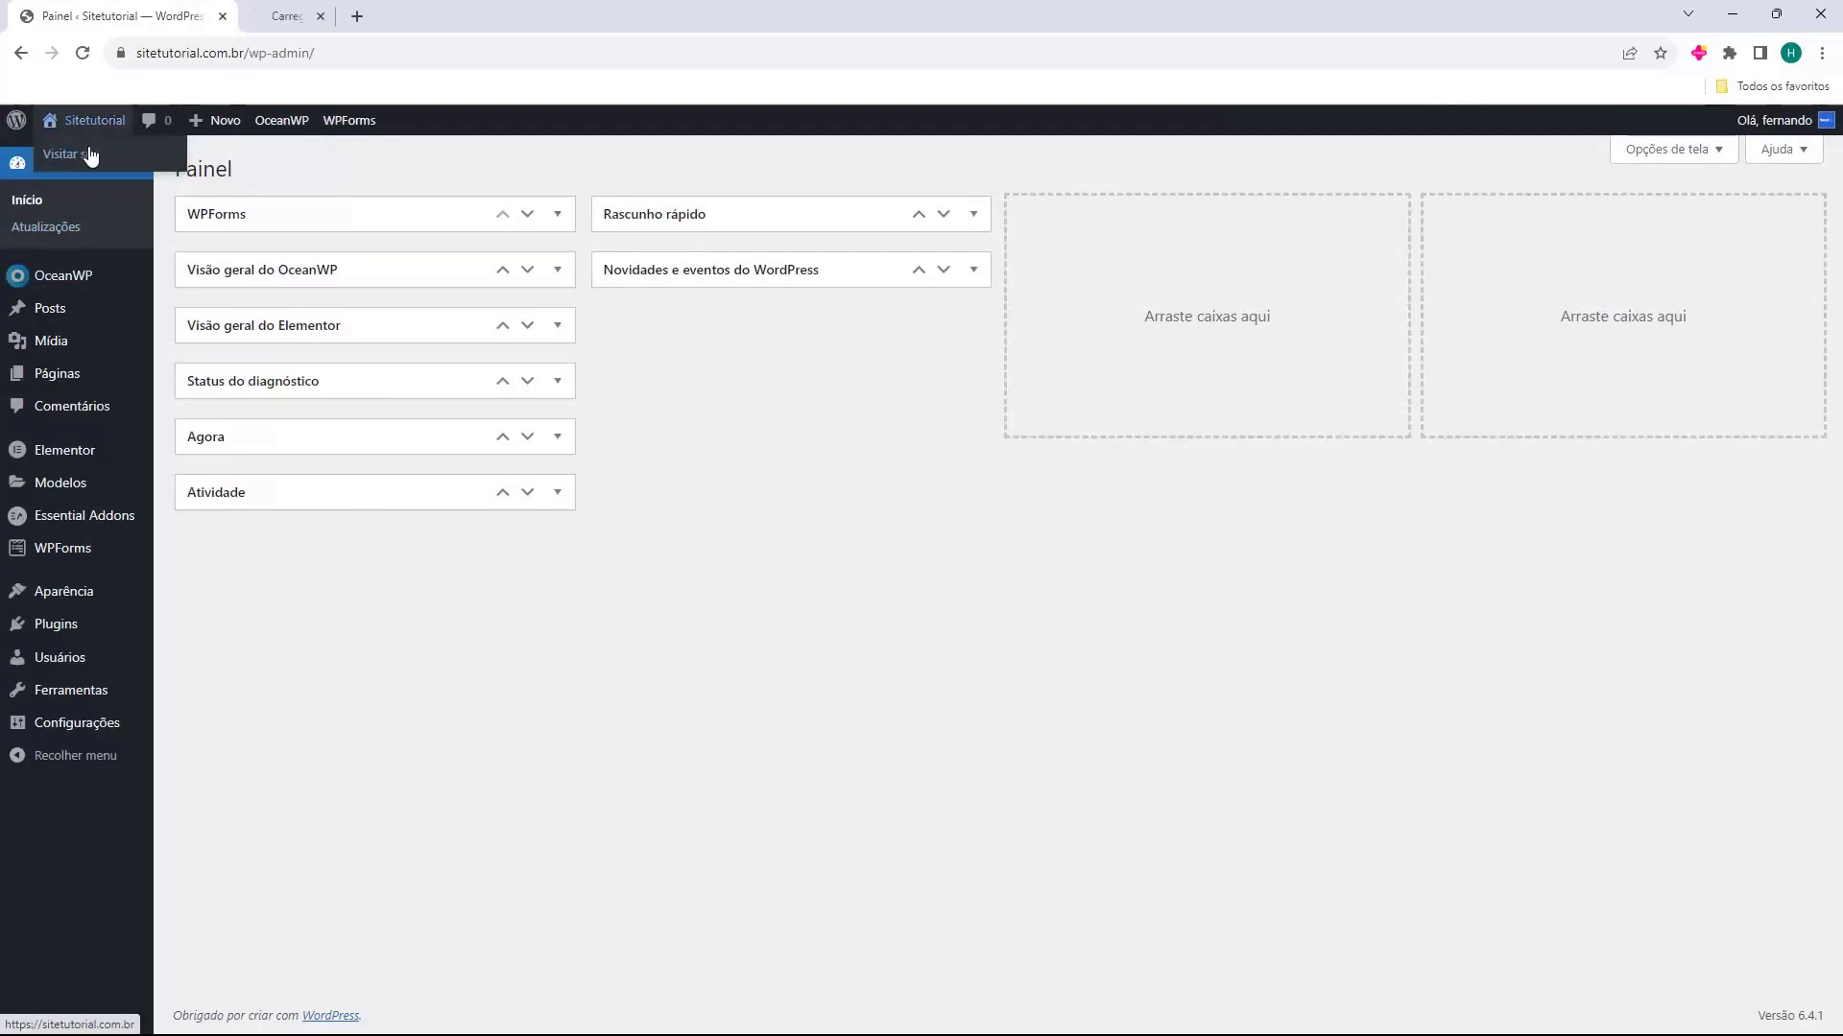
scroll(1027, 483, "down", 5)
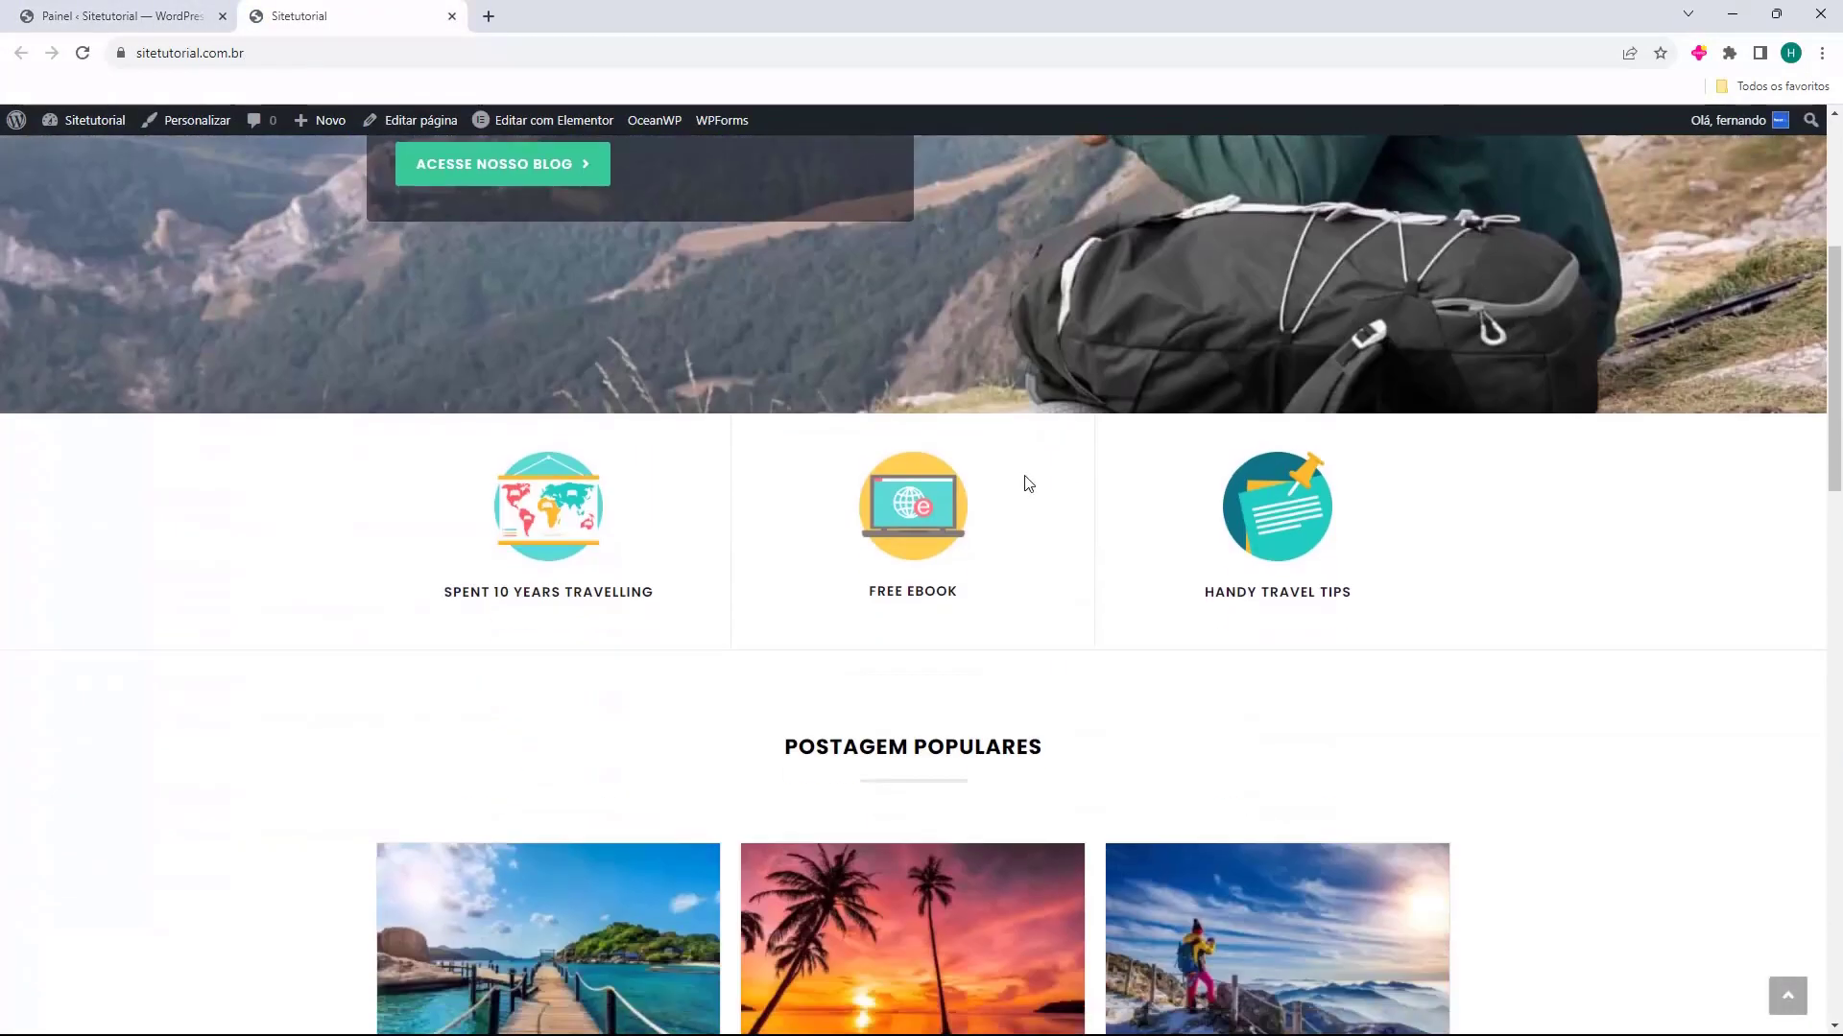
scroll(1027, 482, "down", 14)
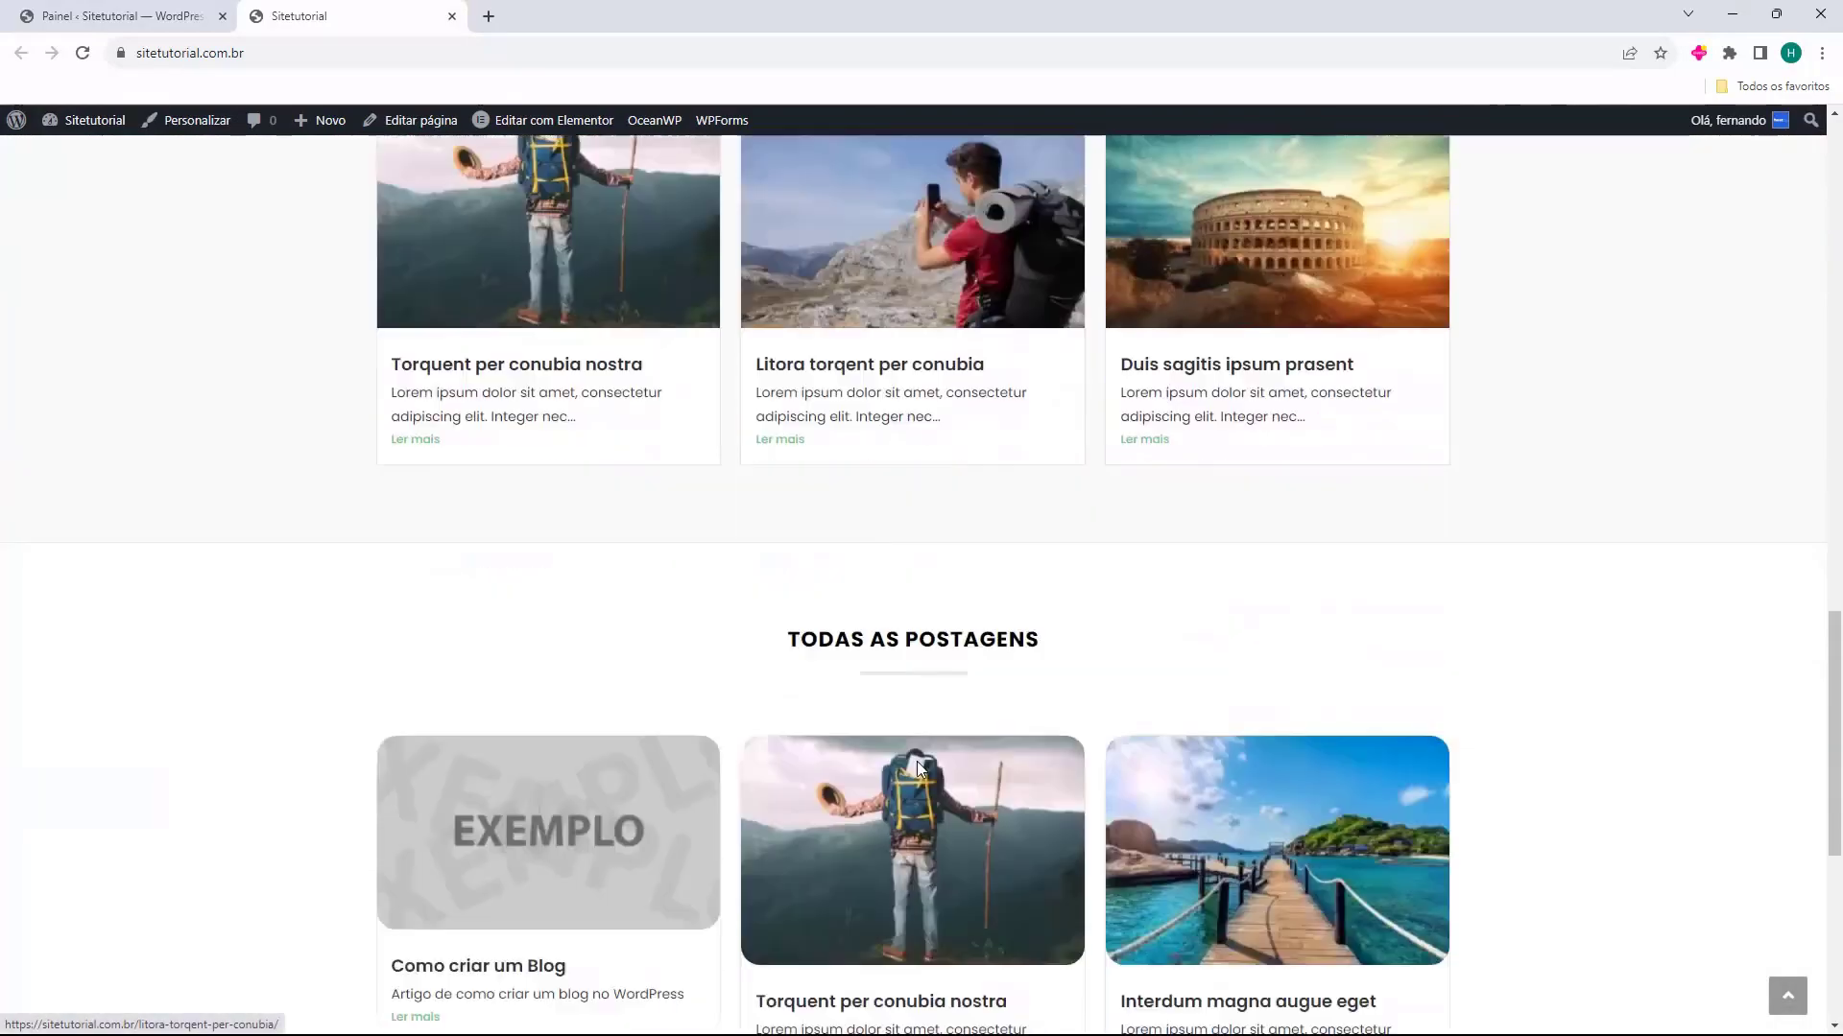
scroll(919, 767, "down", 6)
scroll(798, 810, "up", 18)
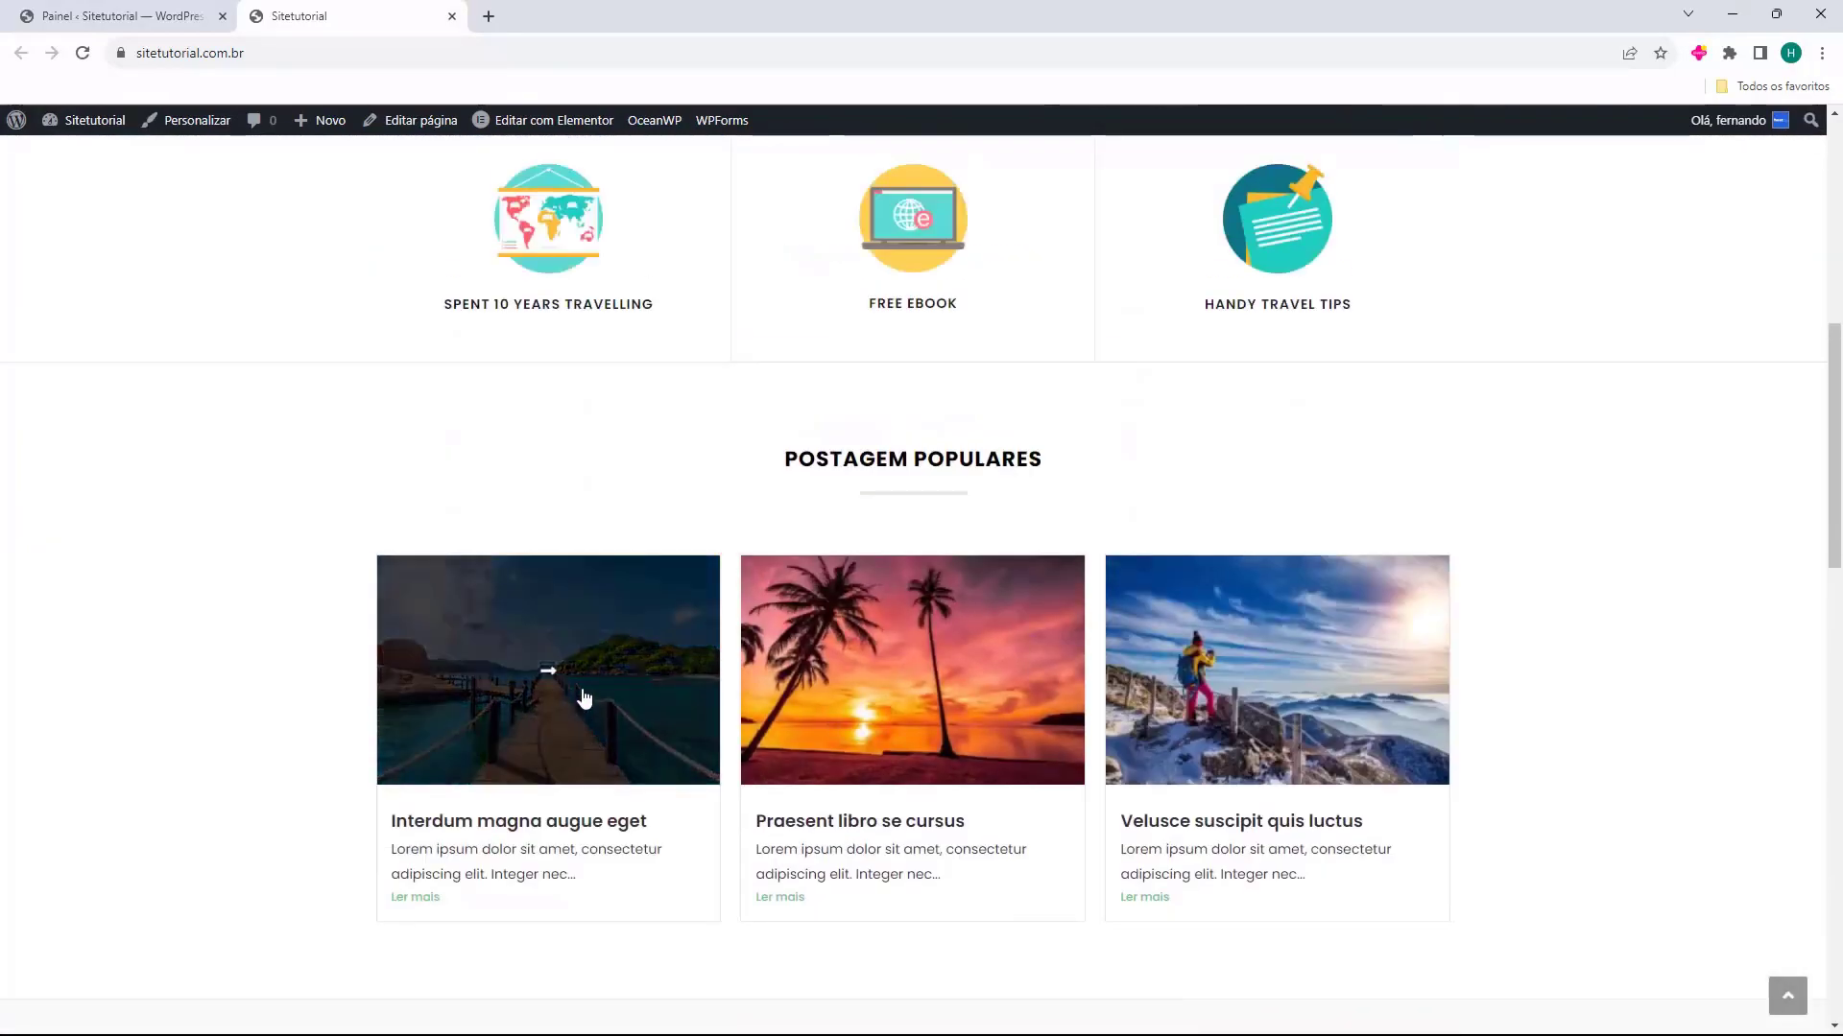
View the "Interdum magna augue eget" post from the "Postagem Populares" section and return to the home page
left_click(584, 699)
scroll(753, 428, "down", 15)
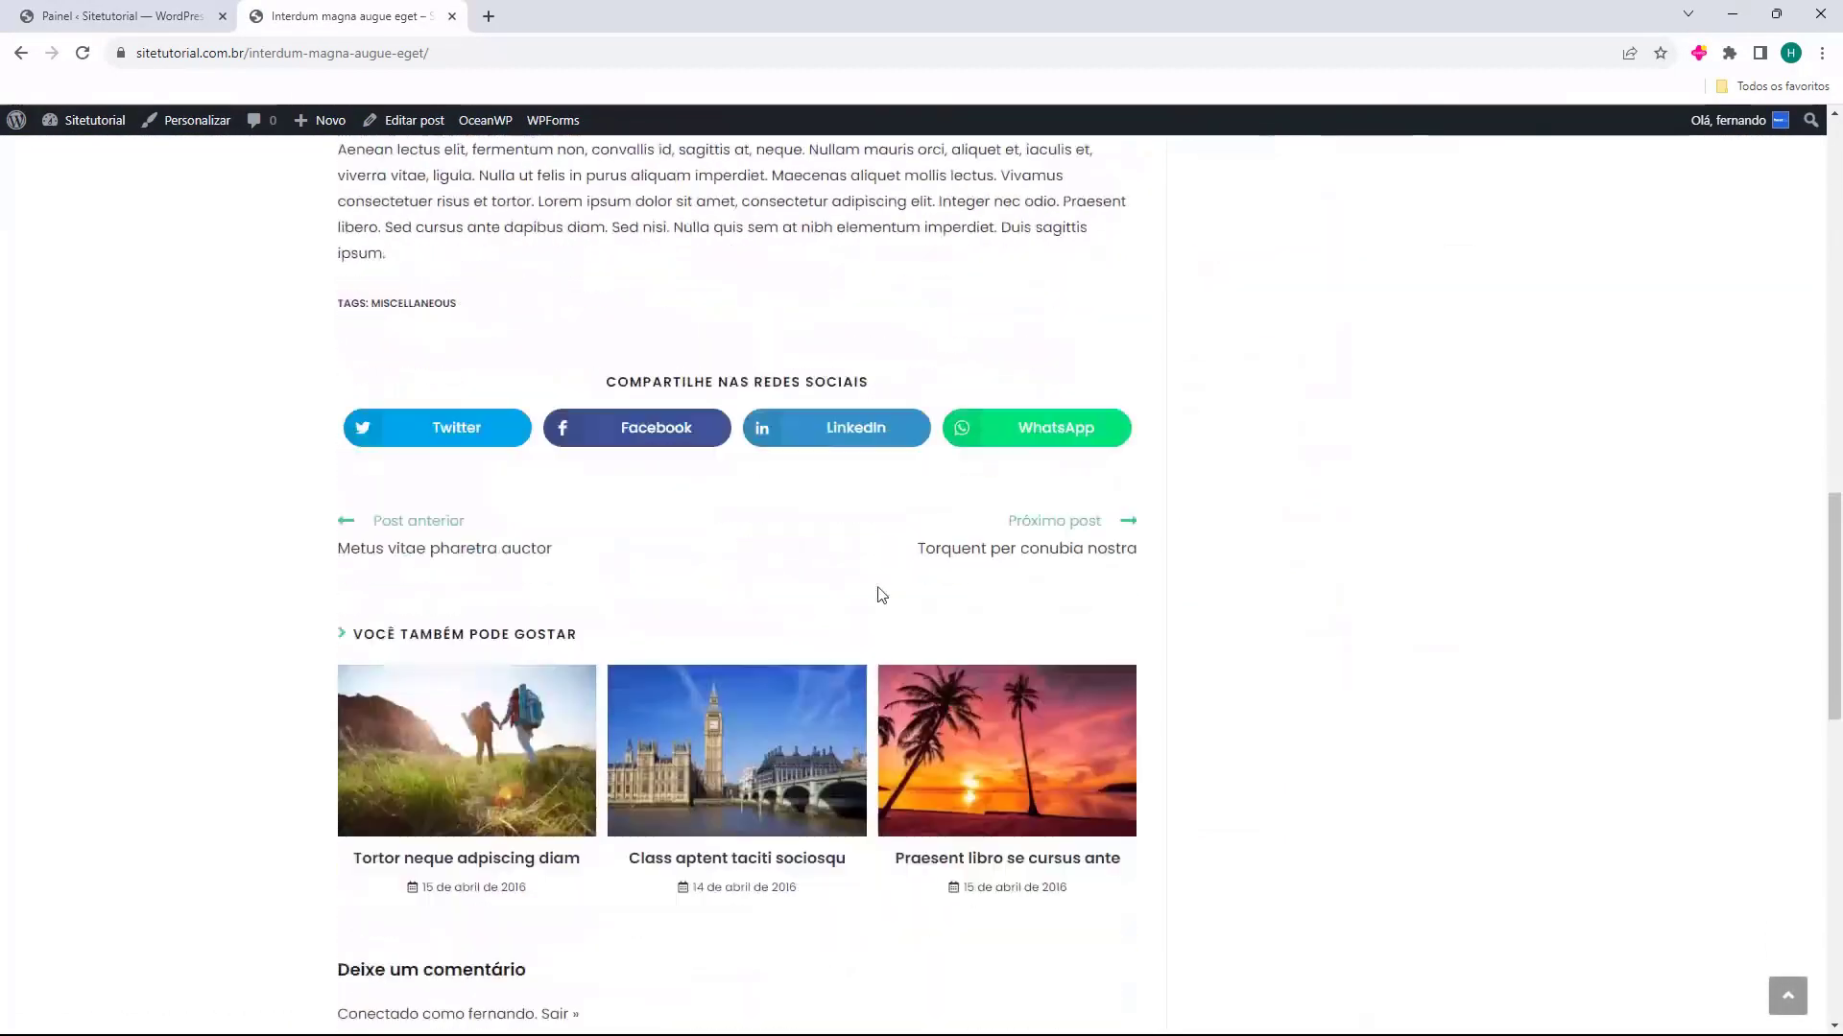
scroll(881, 595, "up", 15)
left_click(428, 221)
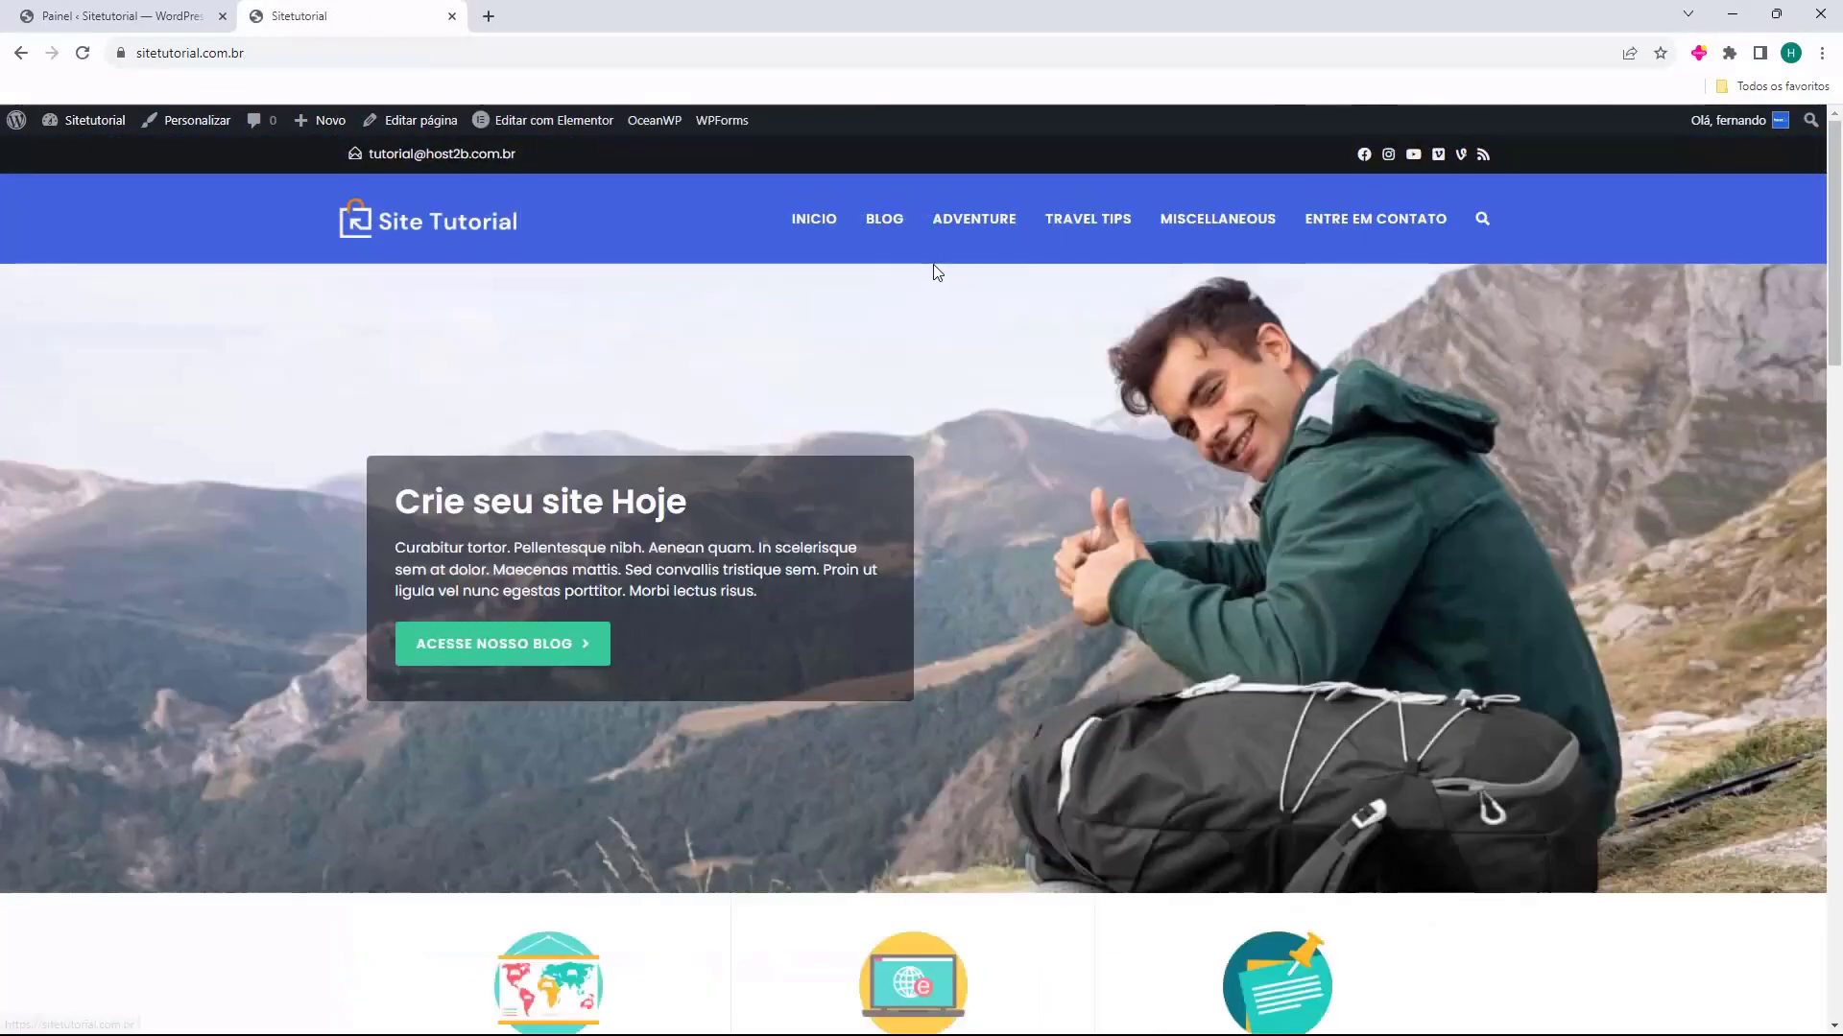
Test the navigation link to the Blog page and the home page's "Acesse Nosso Blog" button
left_click(888, 230)
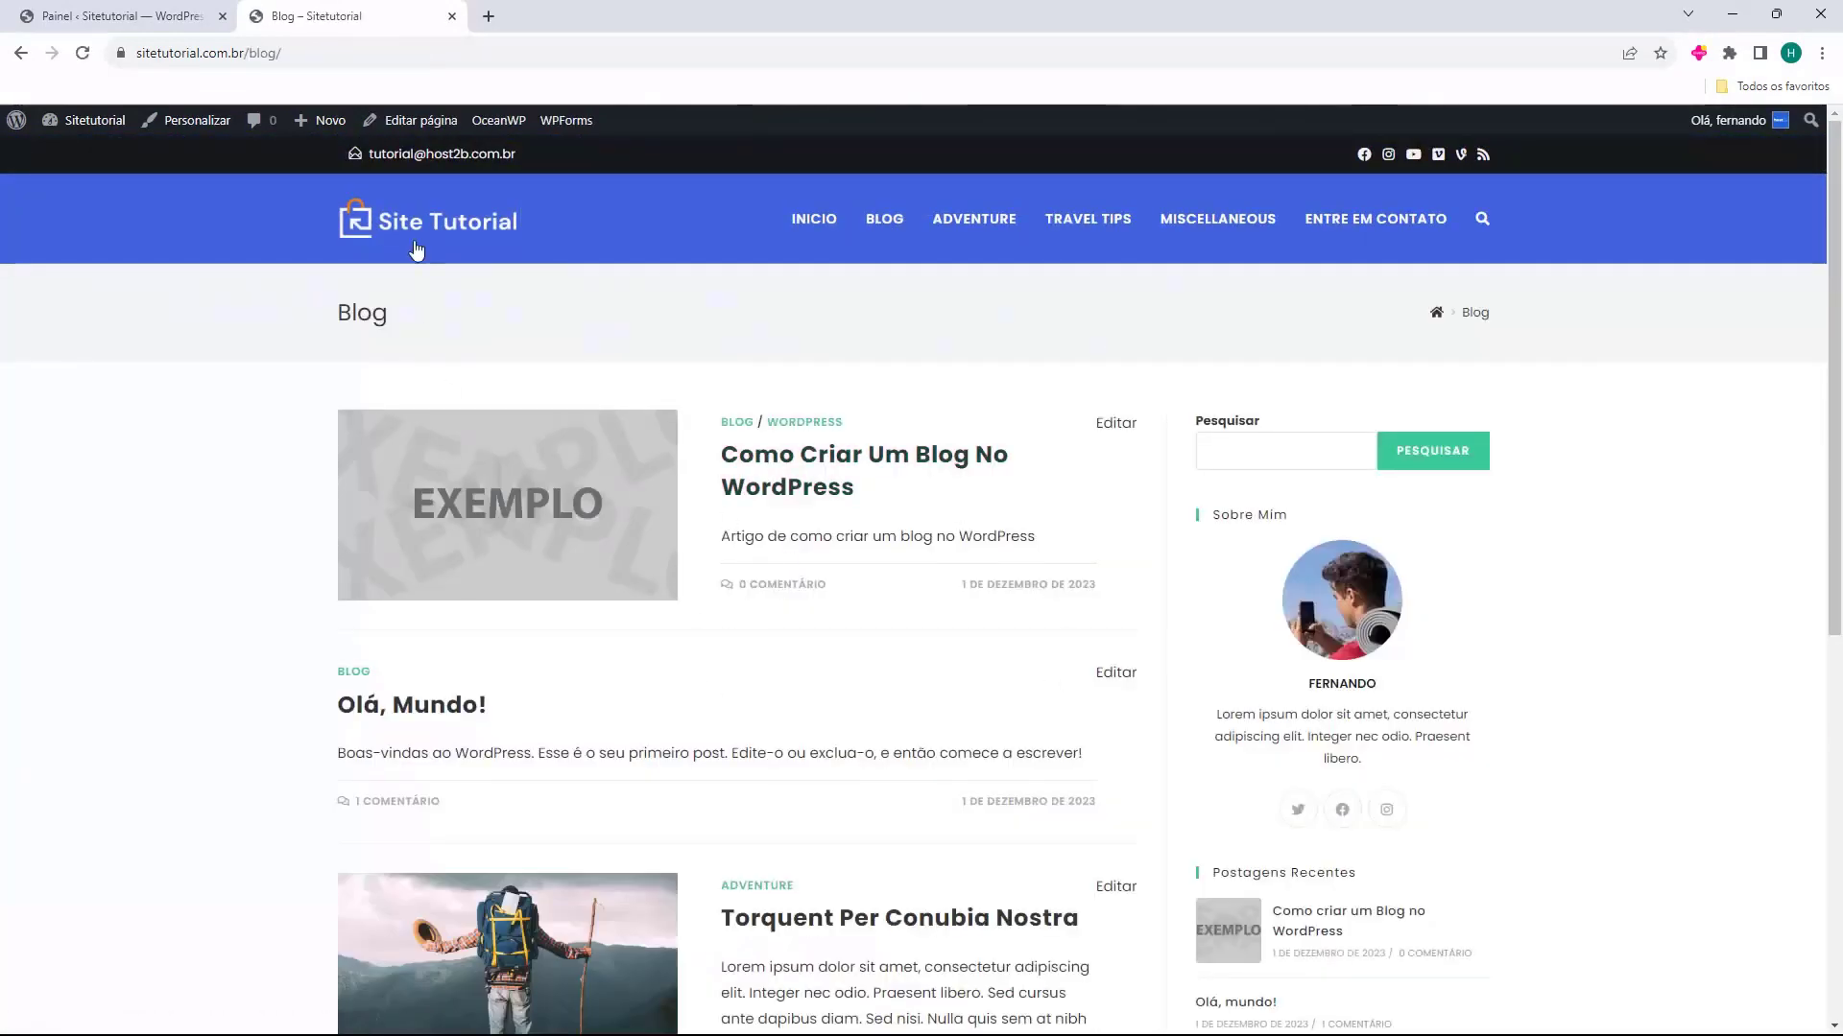
left_click(415, 247)
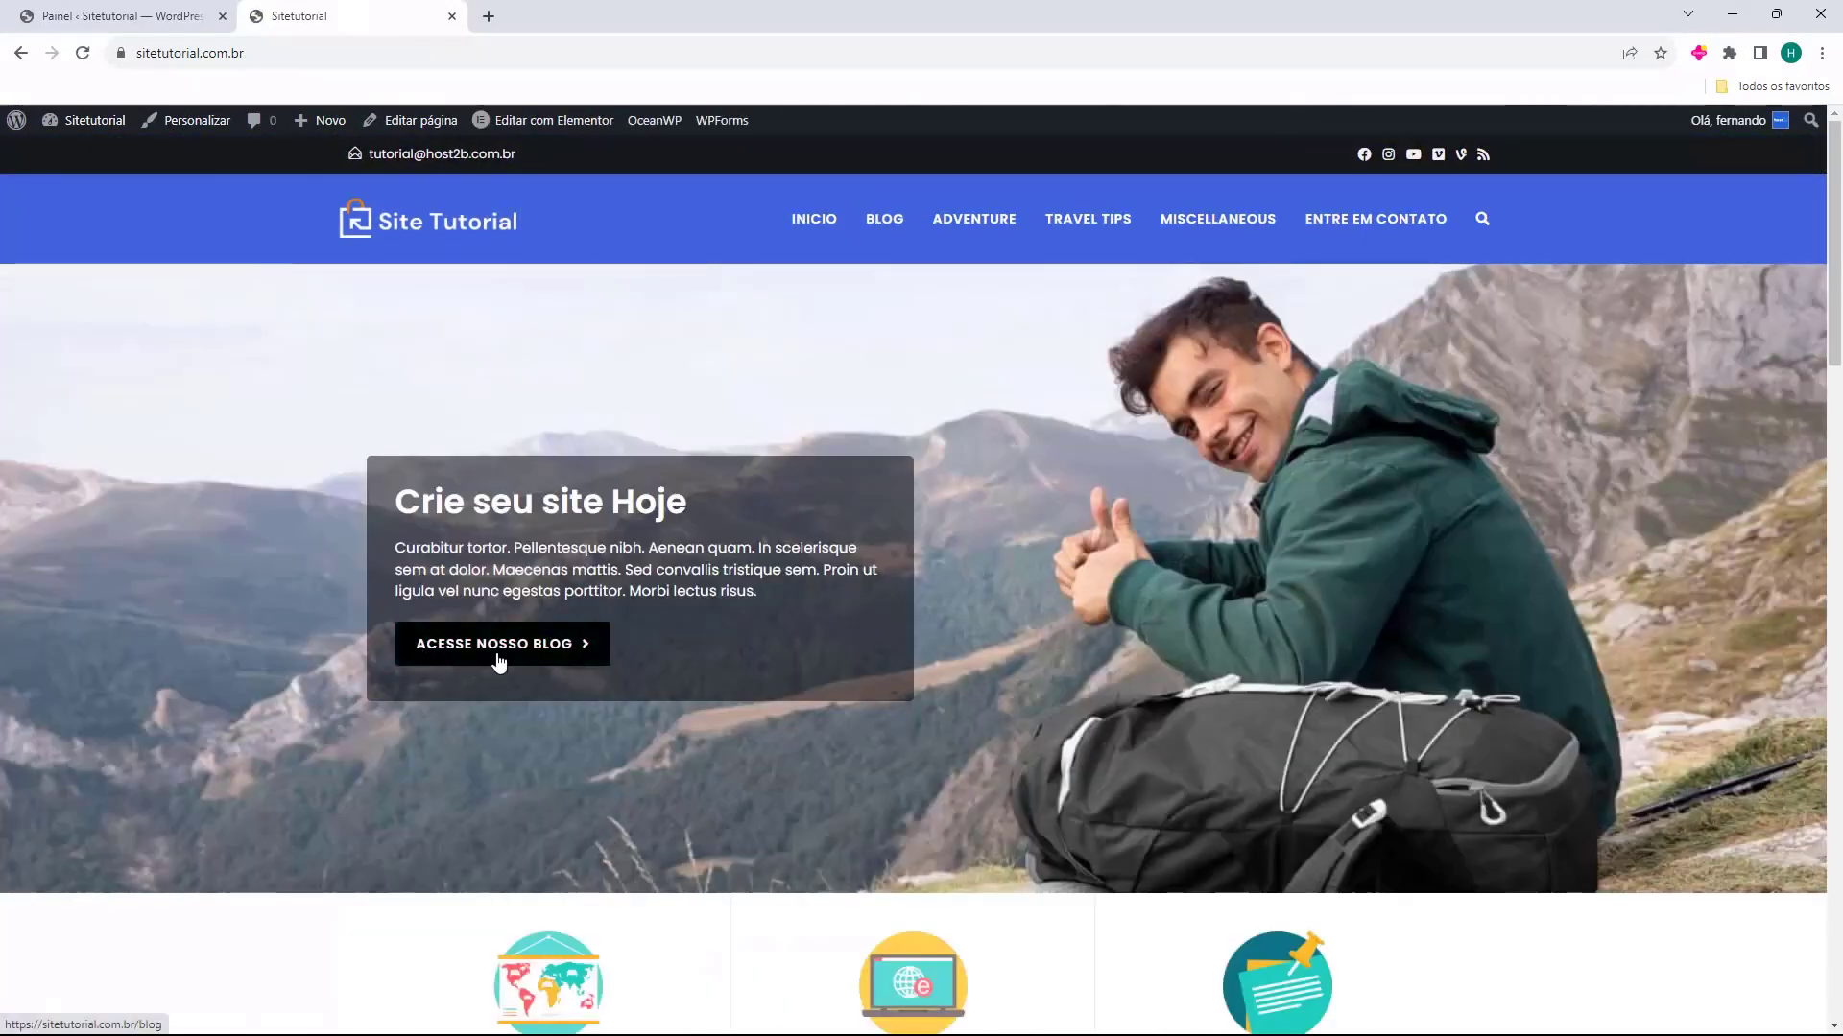
left_click(499, 662)
Examine the blog's post list, its recent posts sidebar and page 2, and return to the home page
scroll(638, 461, "down", 3)
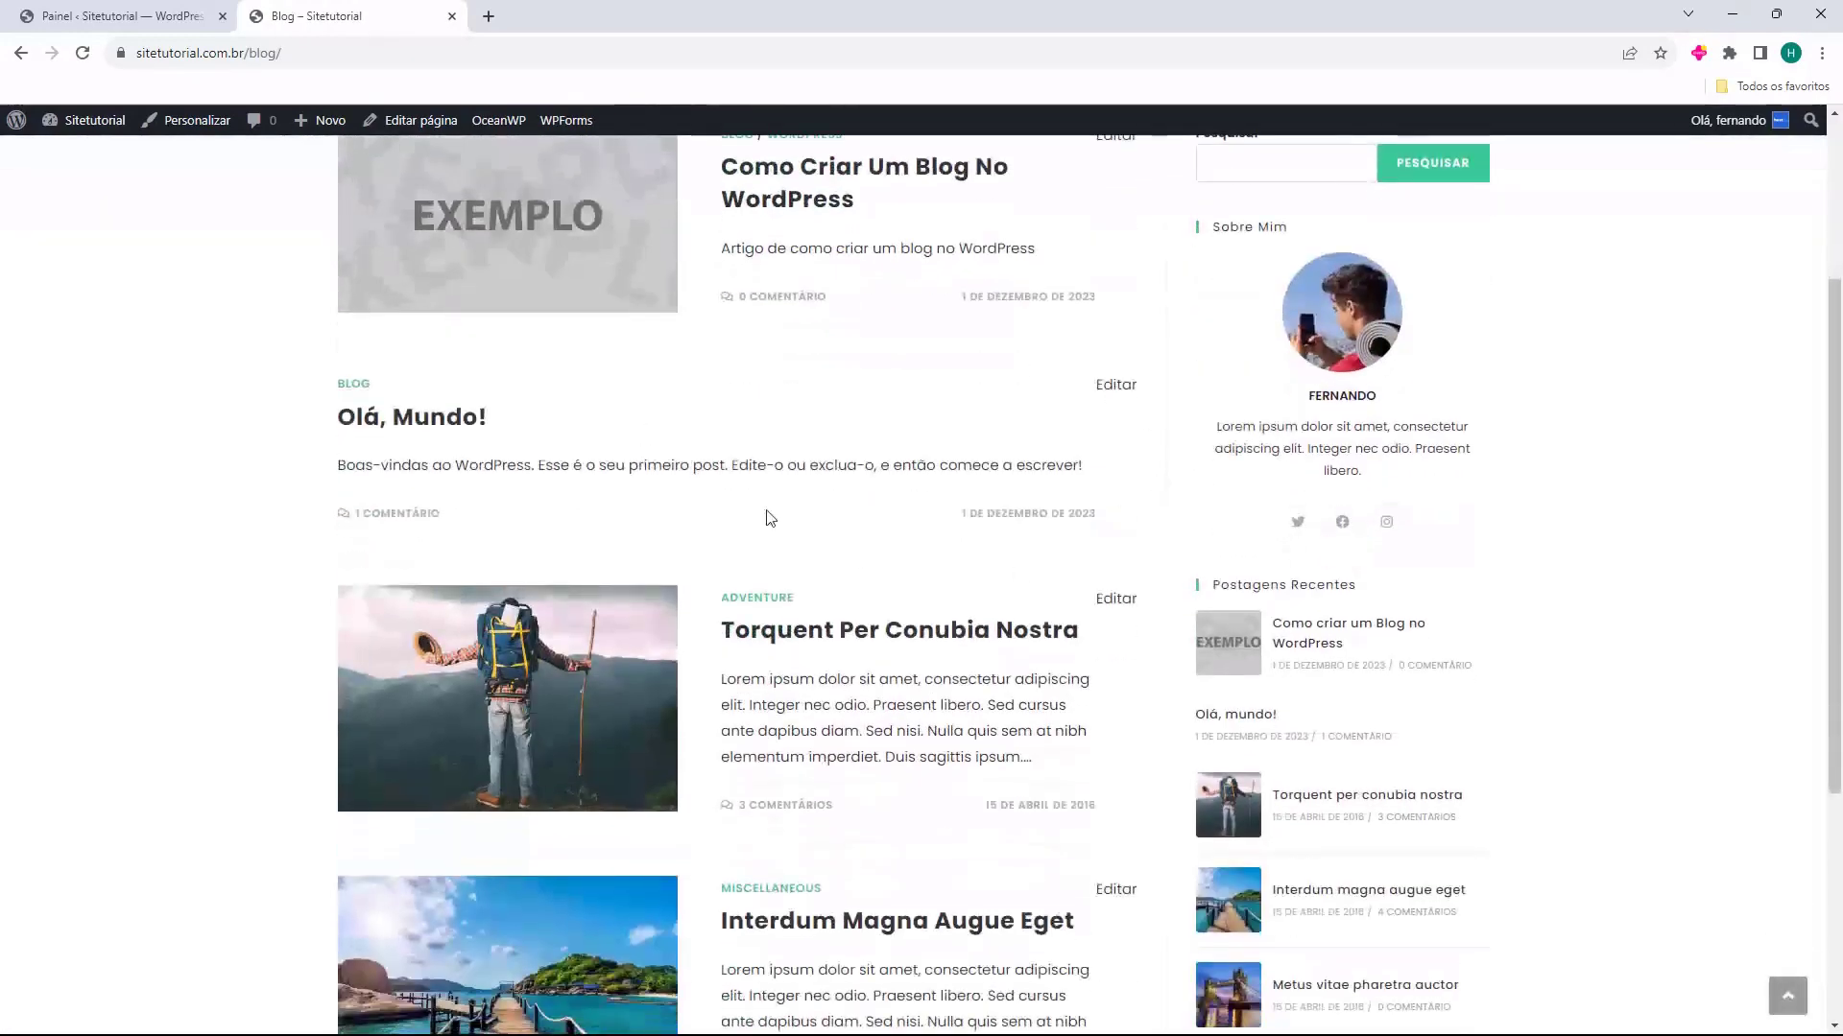
scroll(960, 470, "down", 1)
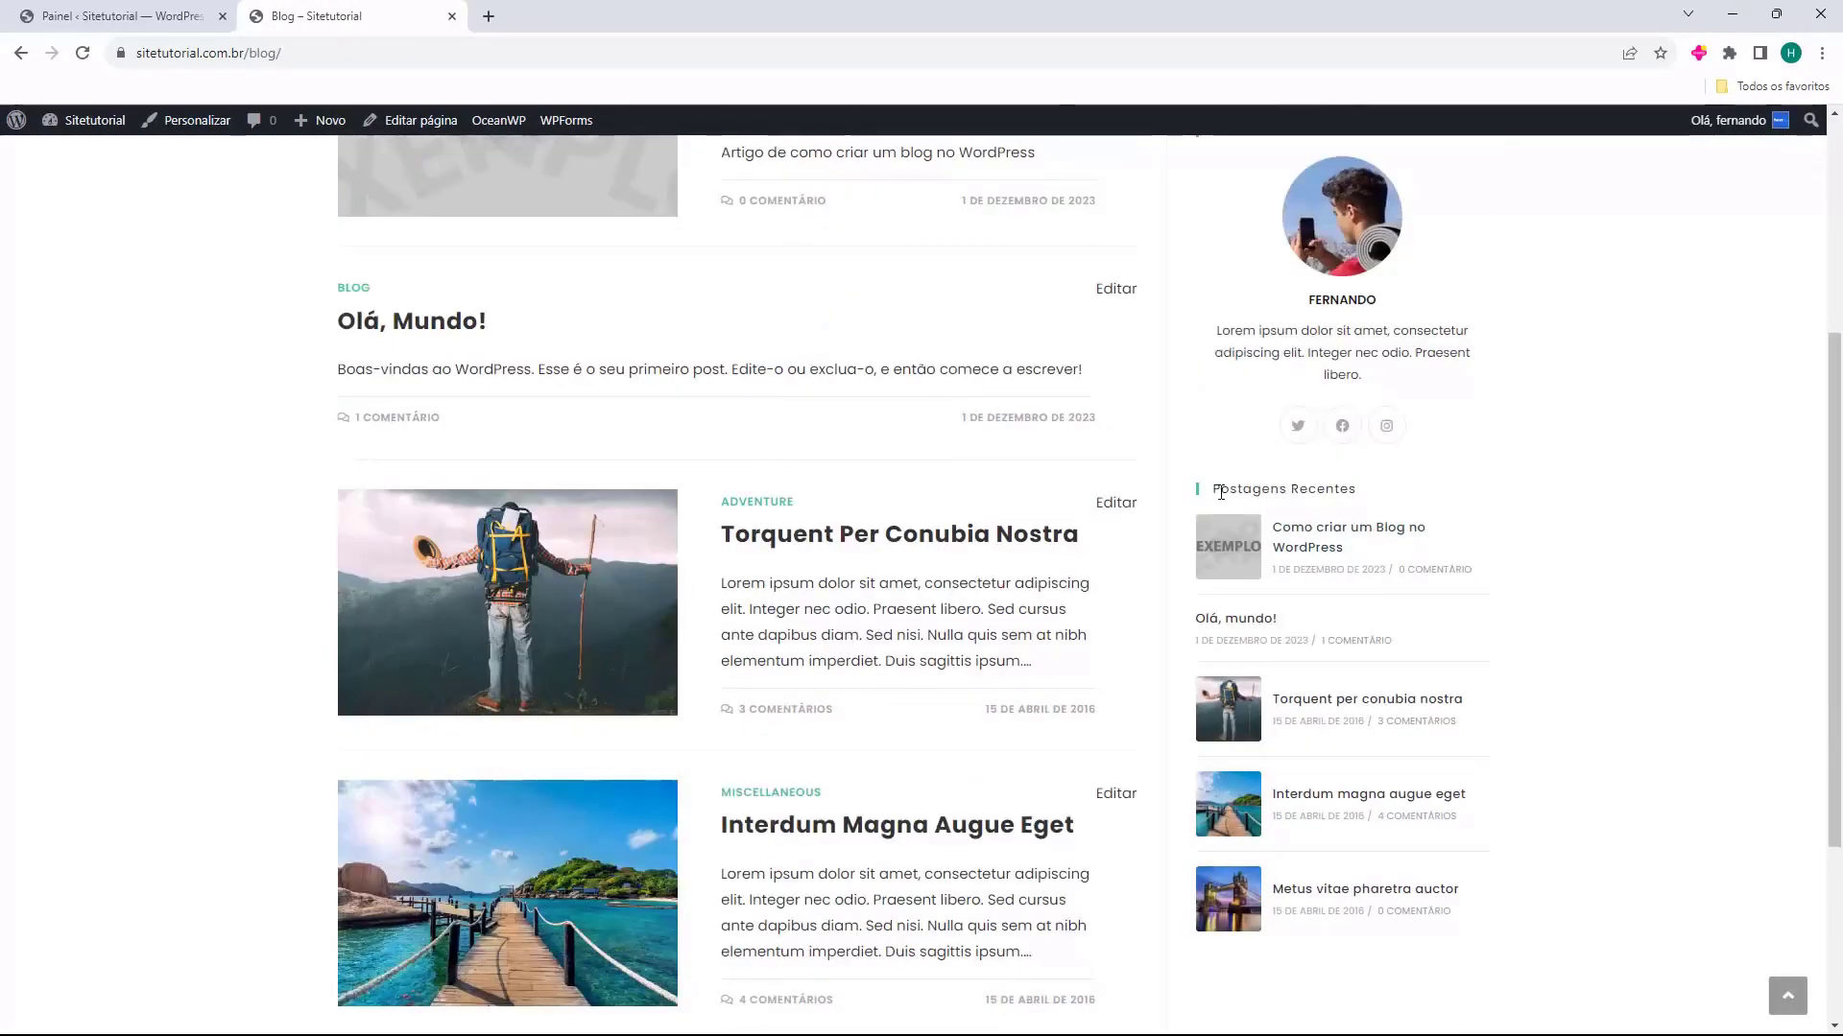
left_click_drag(1220, 492, 1316, 492)
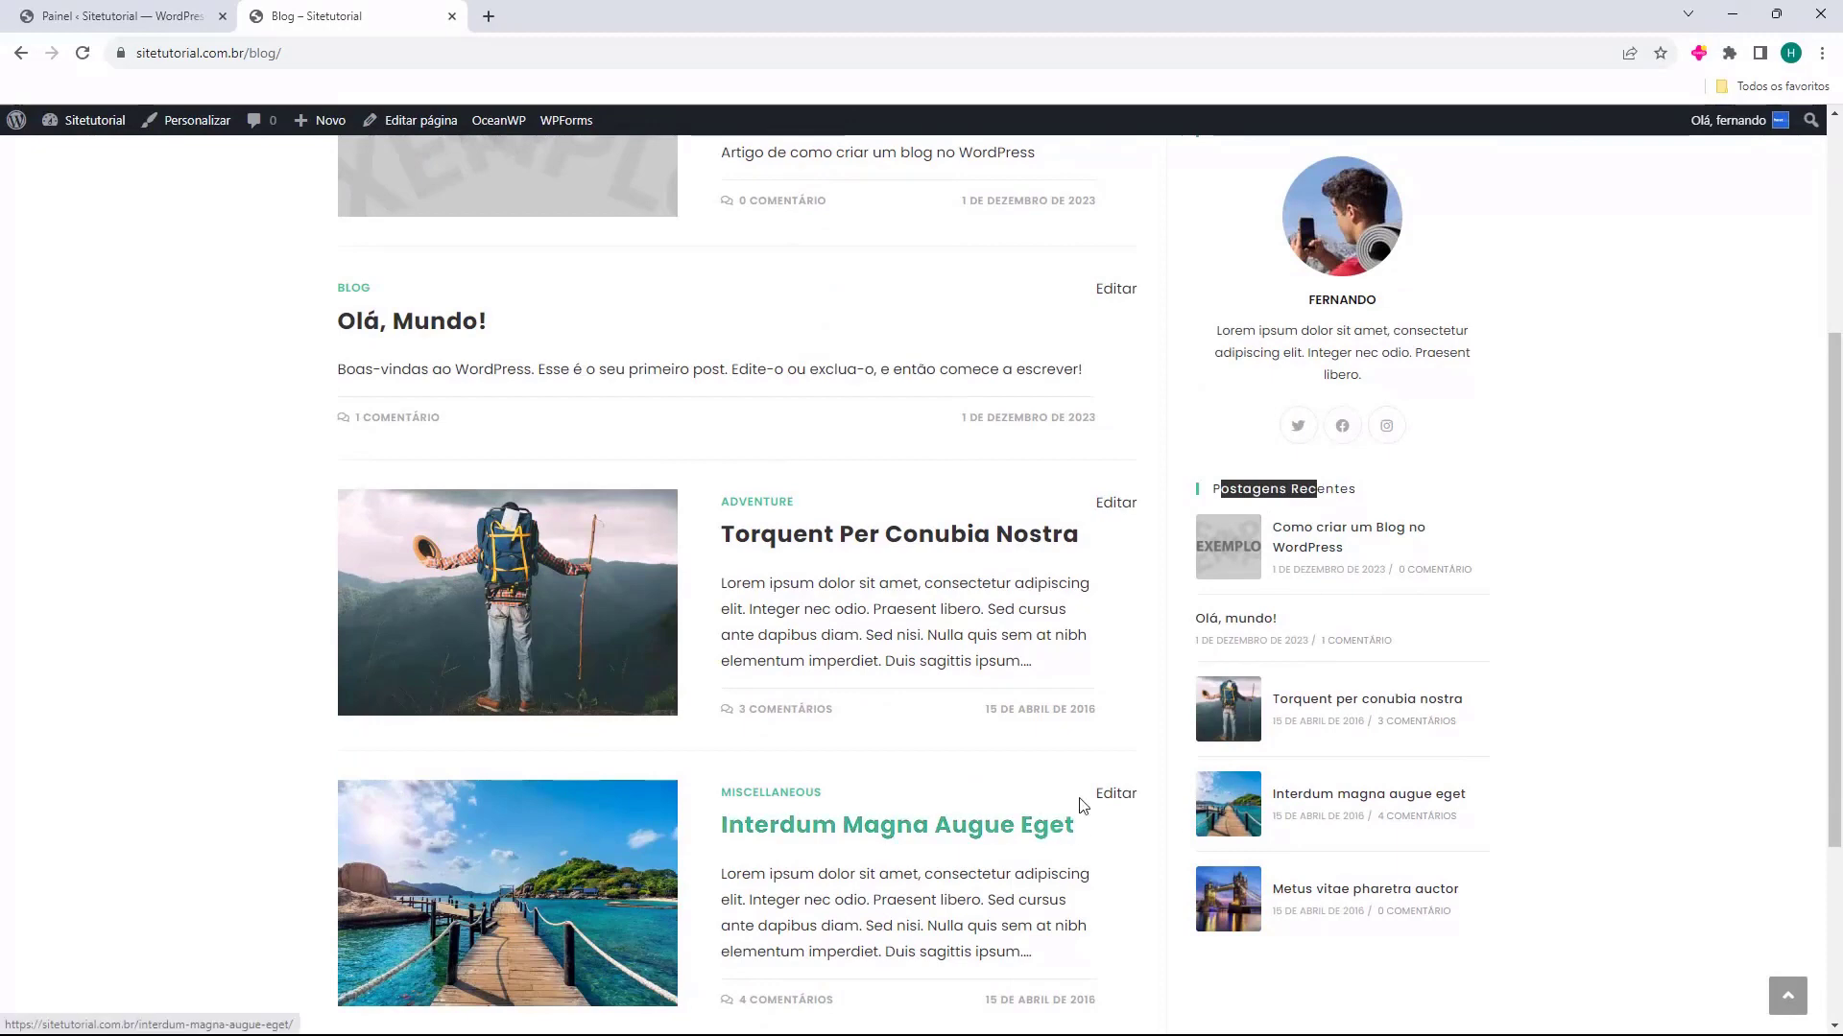
scroll(403, 793, "down", 4)
left_click(403, 793)
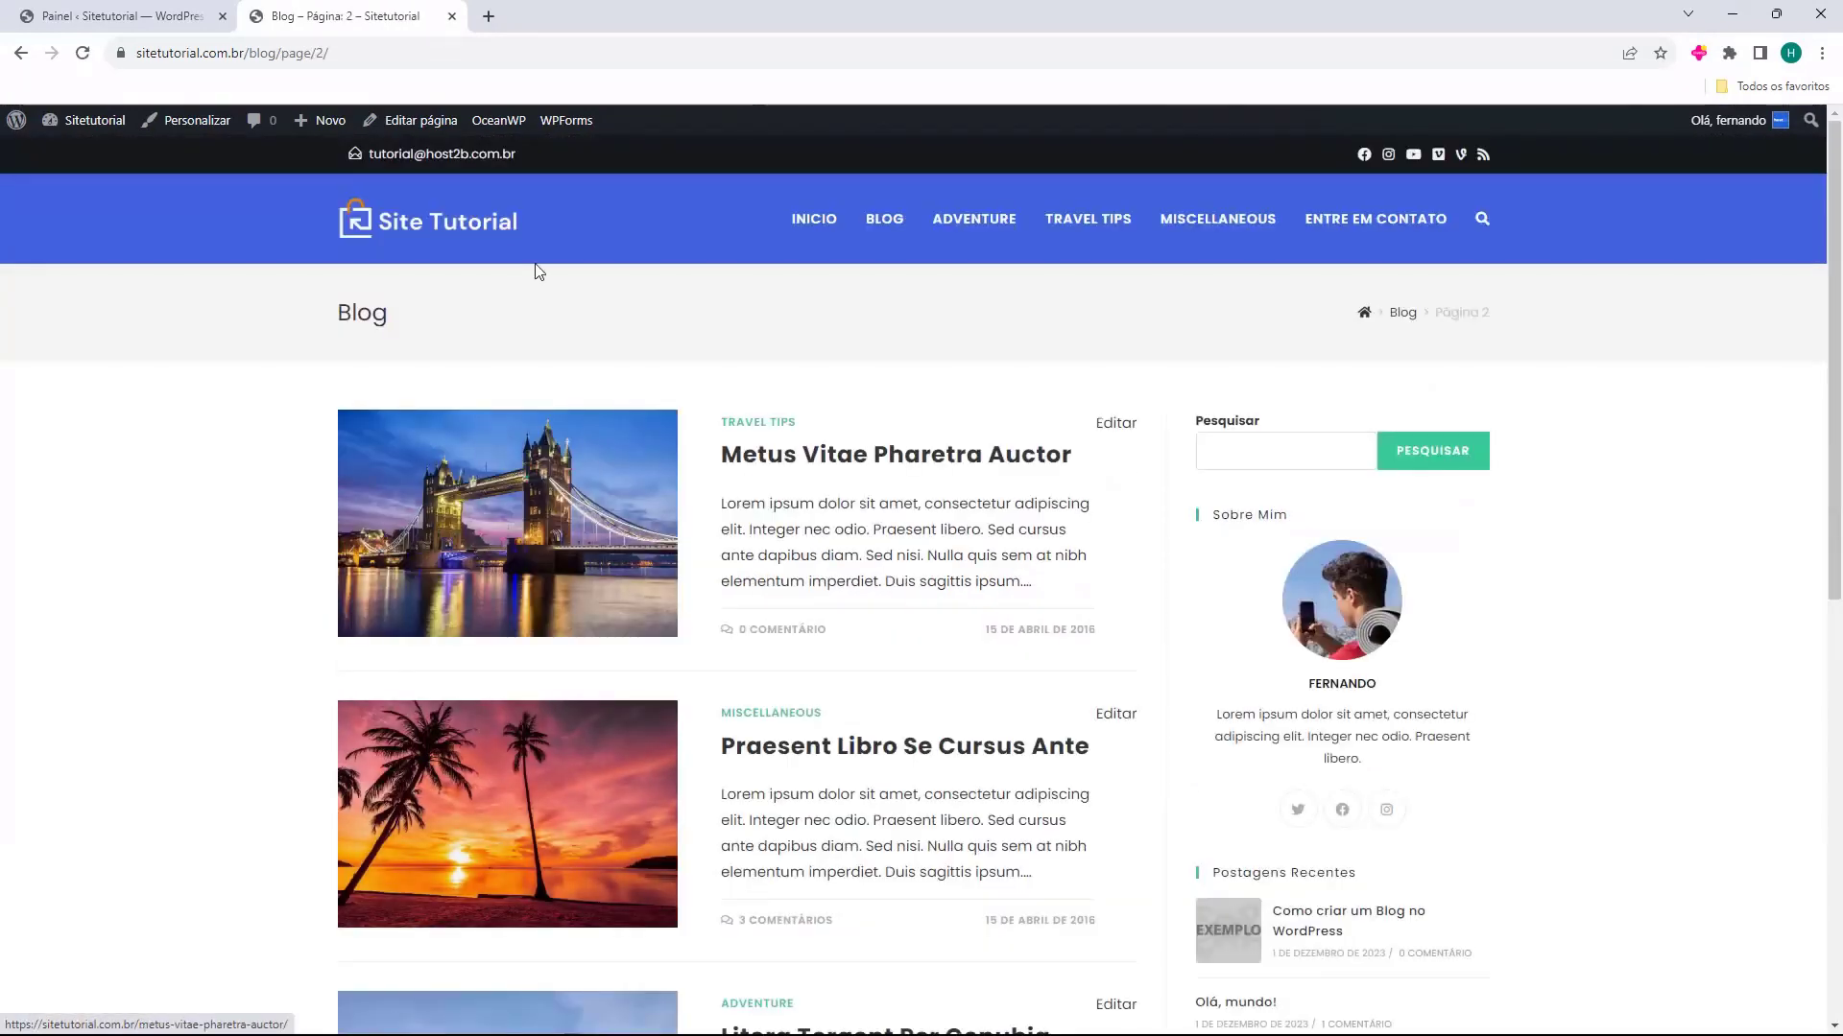
left_click(488, 229)
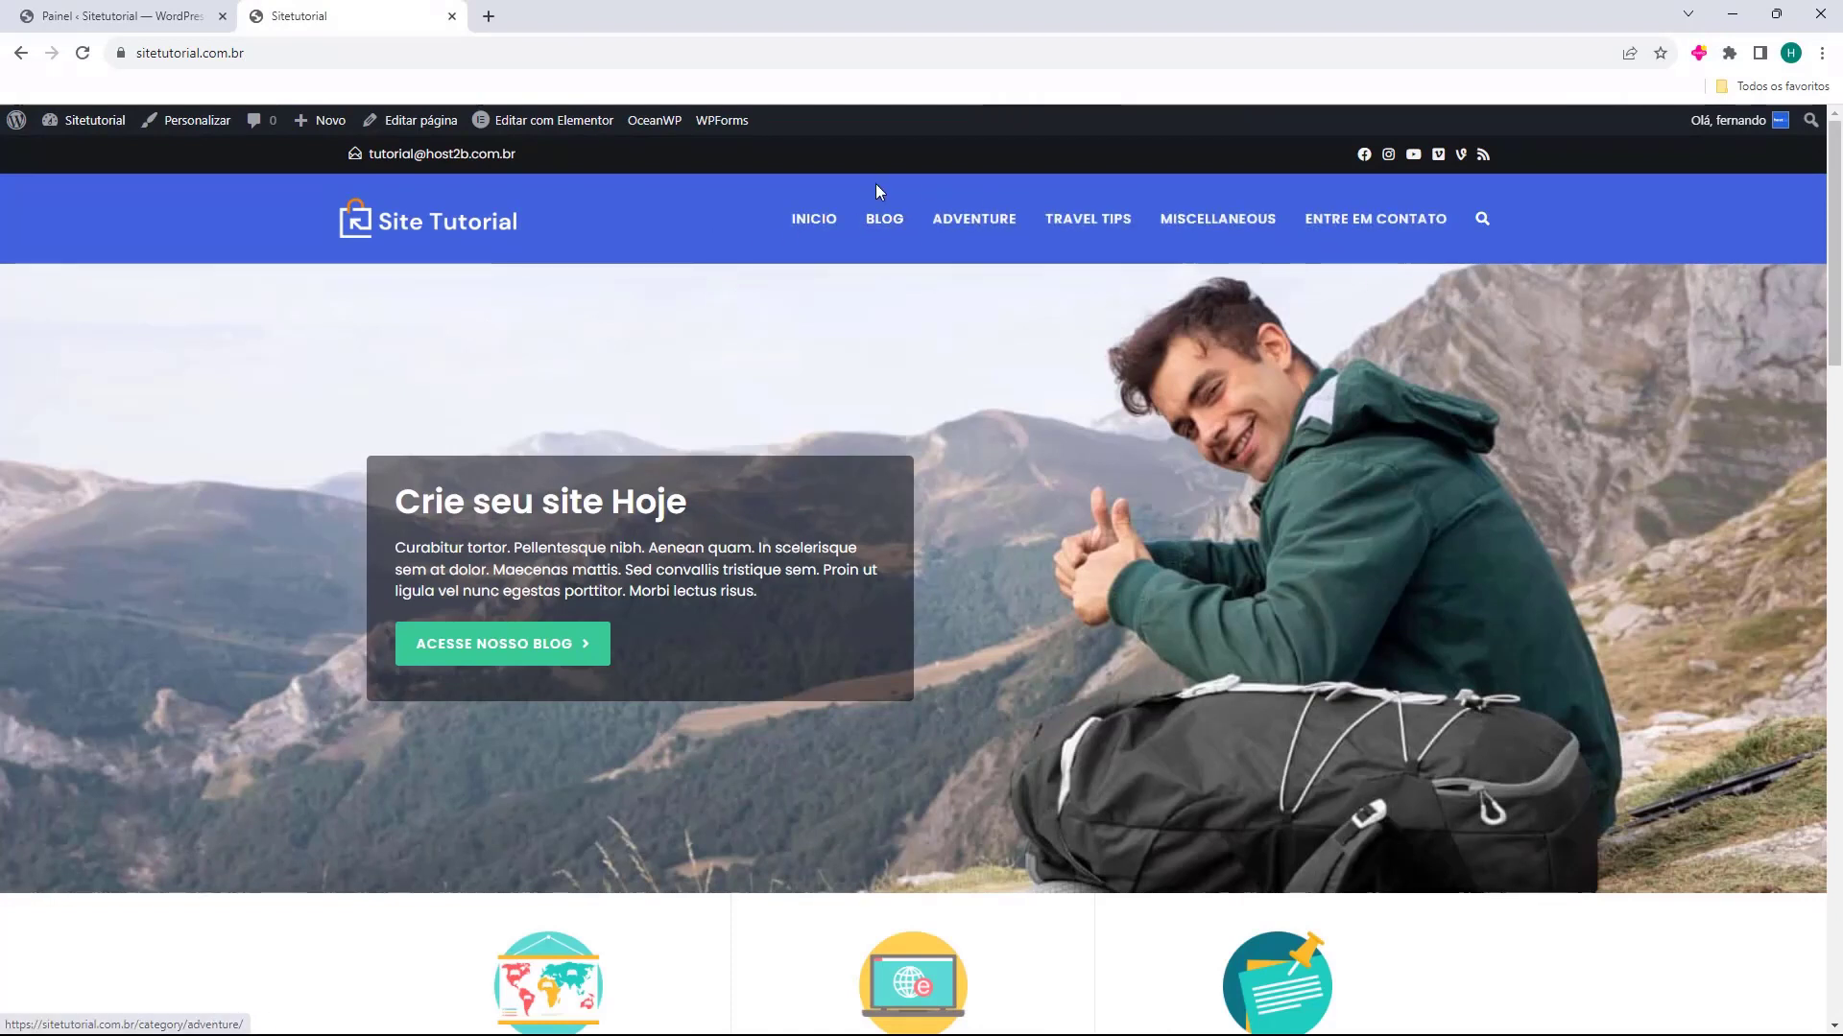
Switch back to the WordPress dashboard and open the Menus settings of the site's appearance
left_click(143, 16)
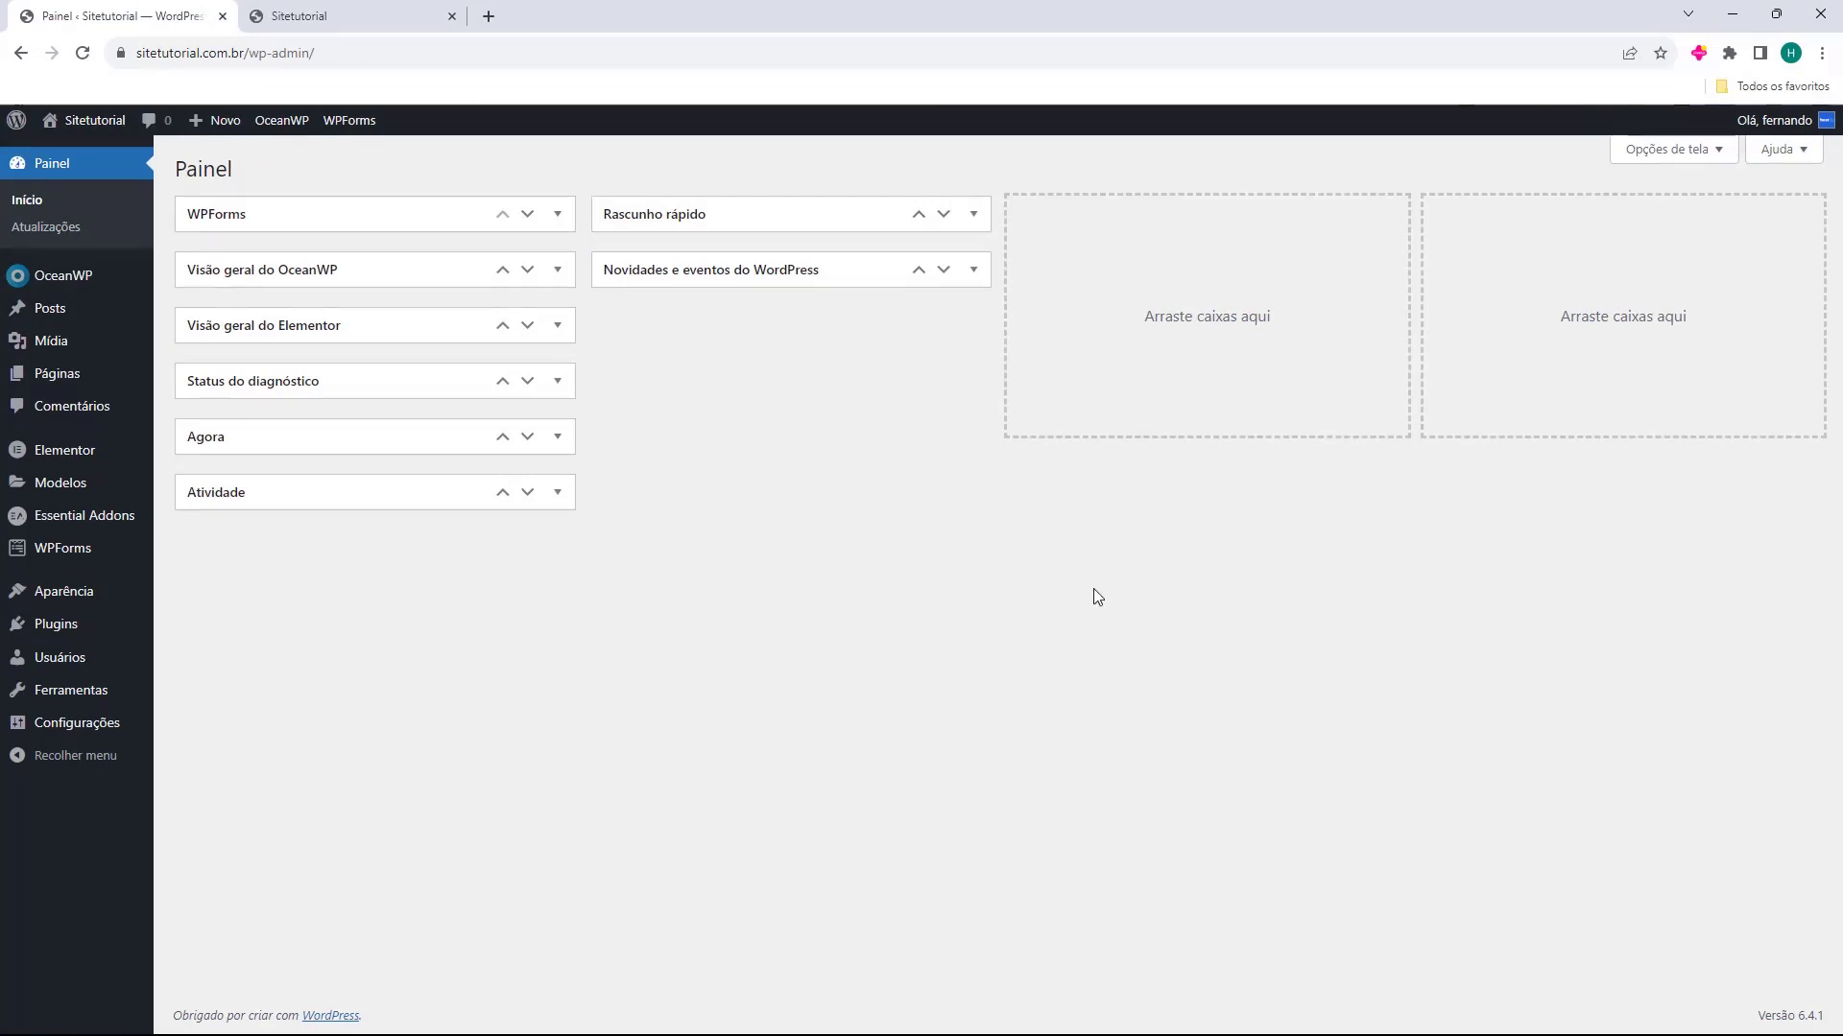
left_click(50, 605)
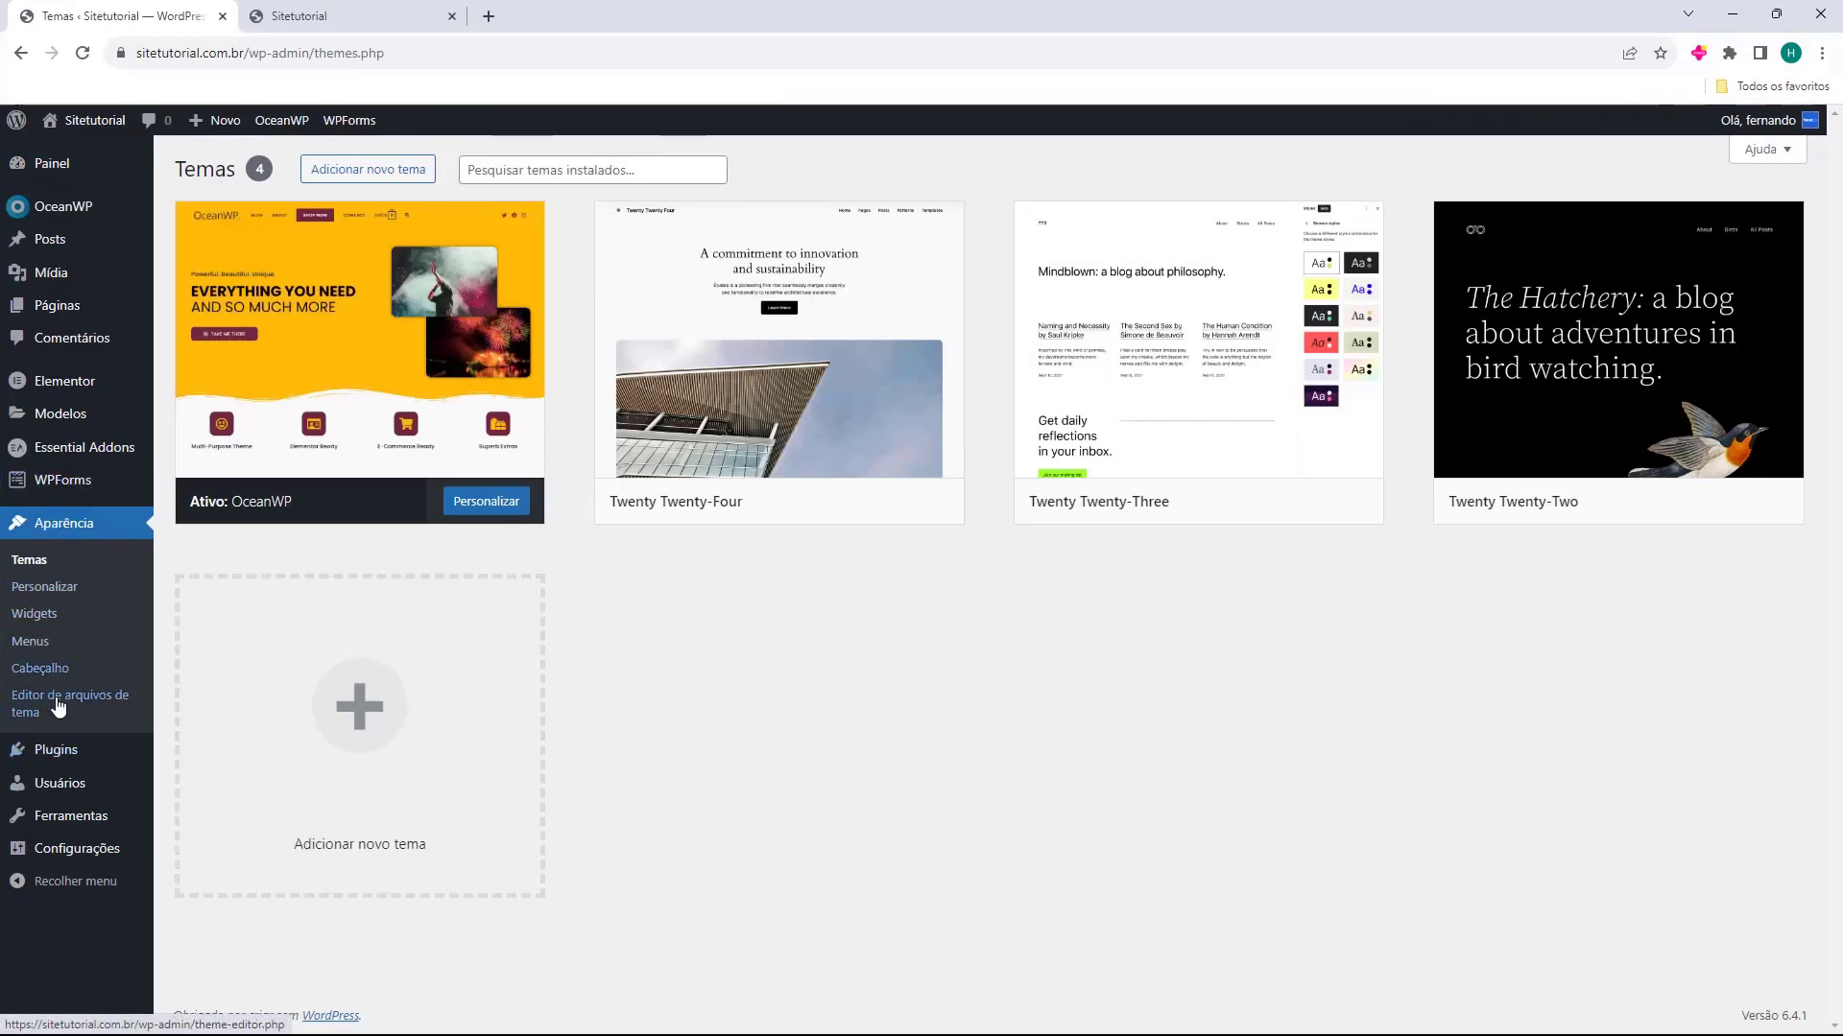
left_click(36, 649)
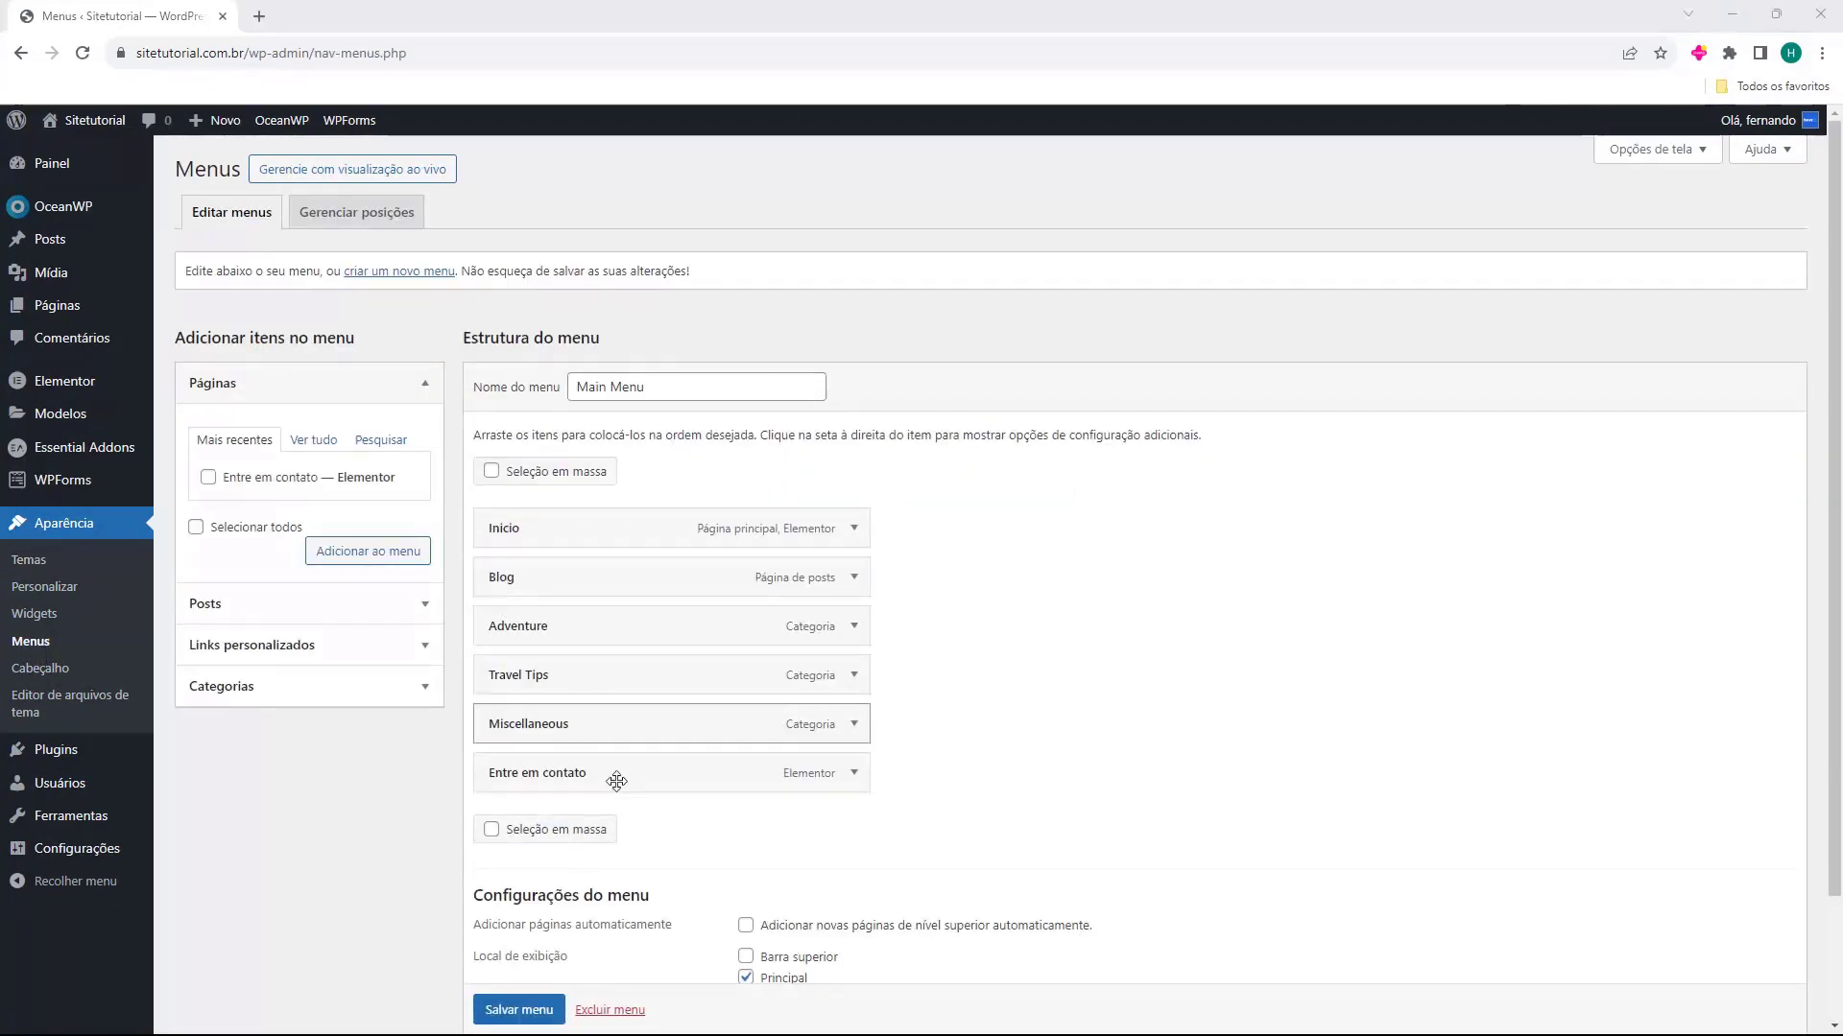
Examine the structure of the Main Menu and its display location settings
left_click_drag(464, 337, 582, 338)
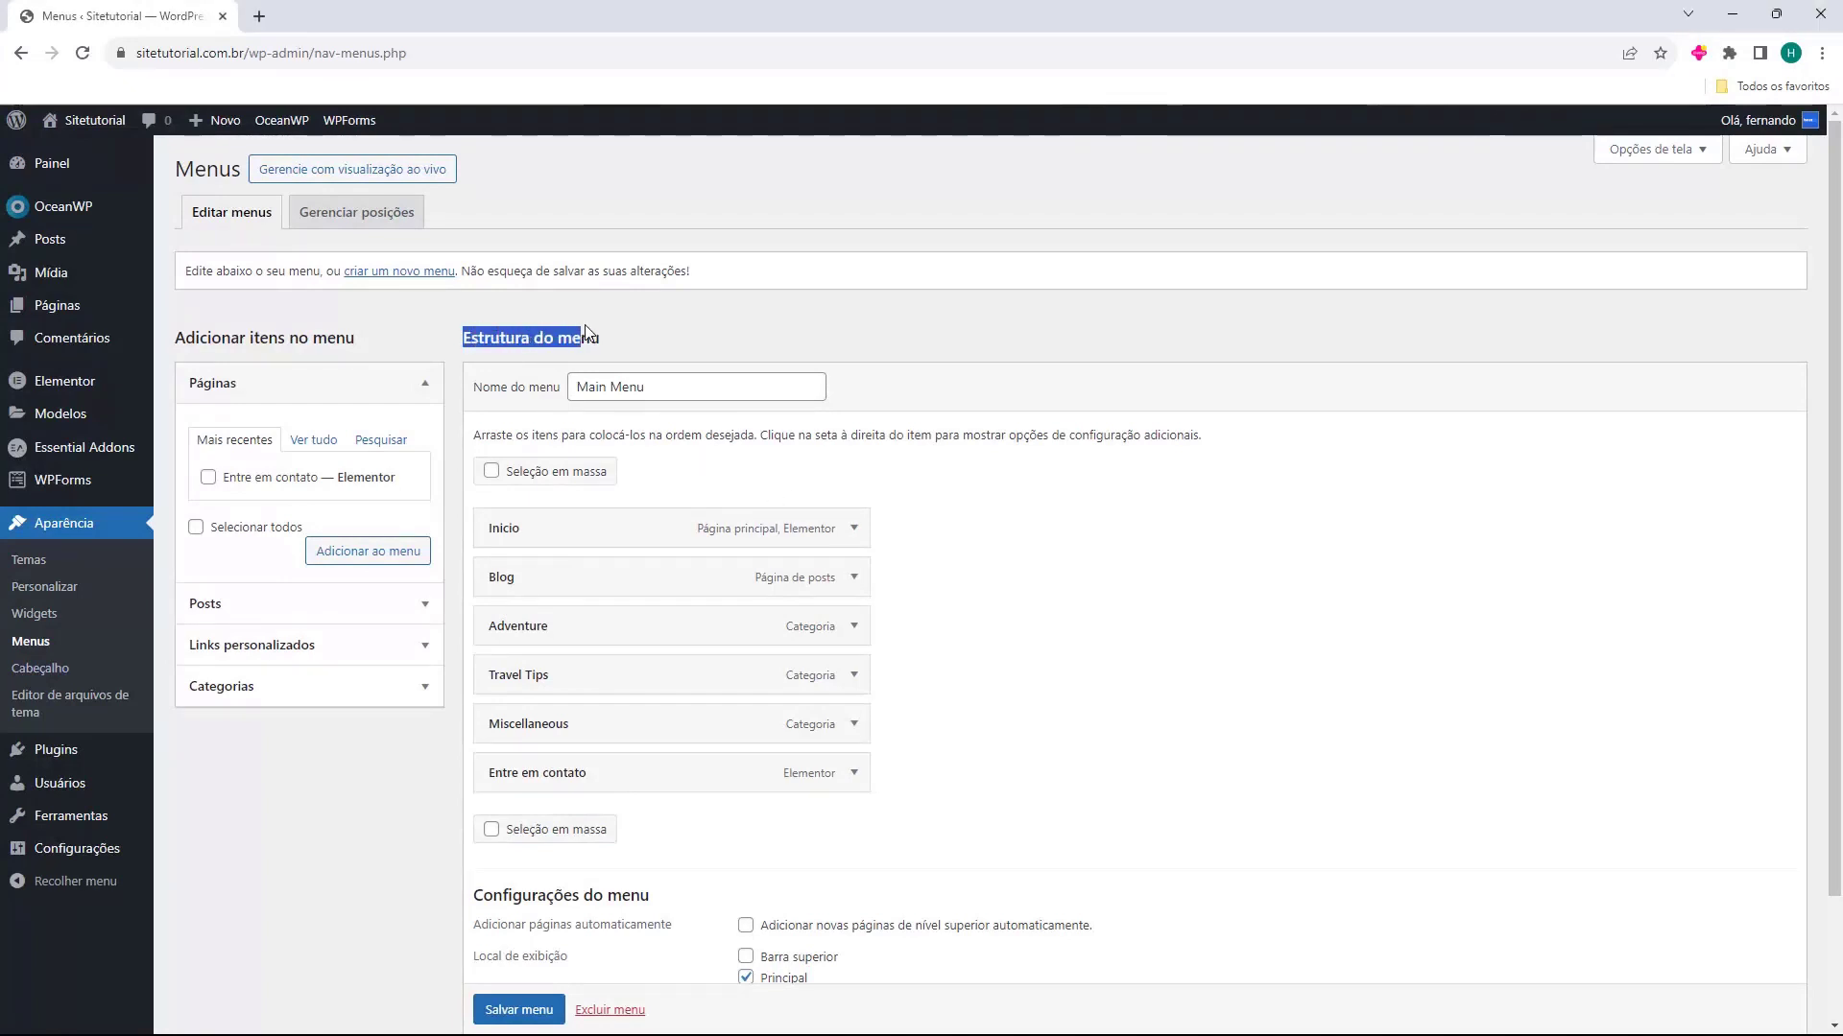
left_click(578, 342)
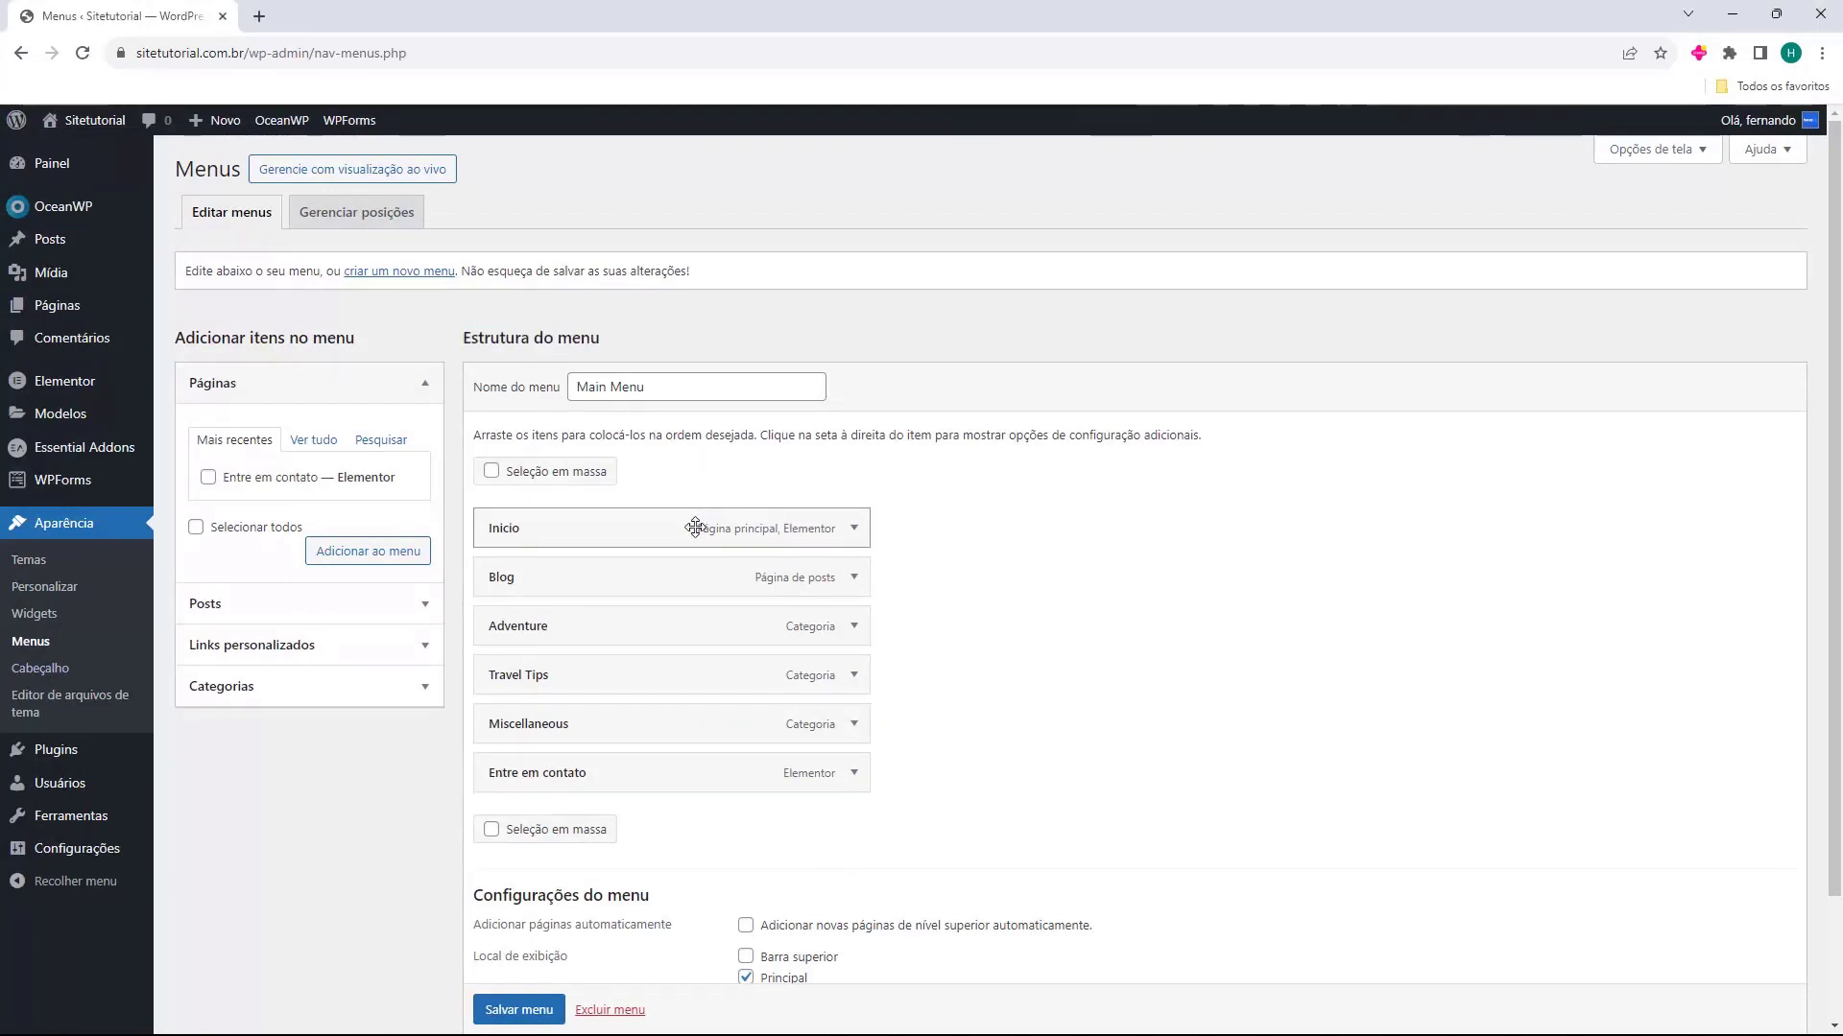
scroll(667, 543, "down", 1)
scroll(670, 539, "up", 1)
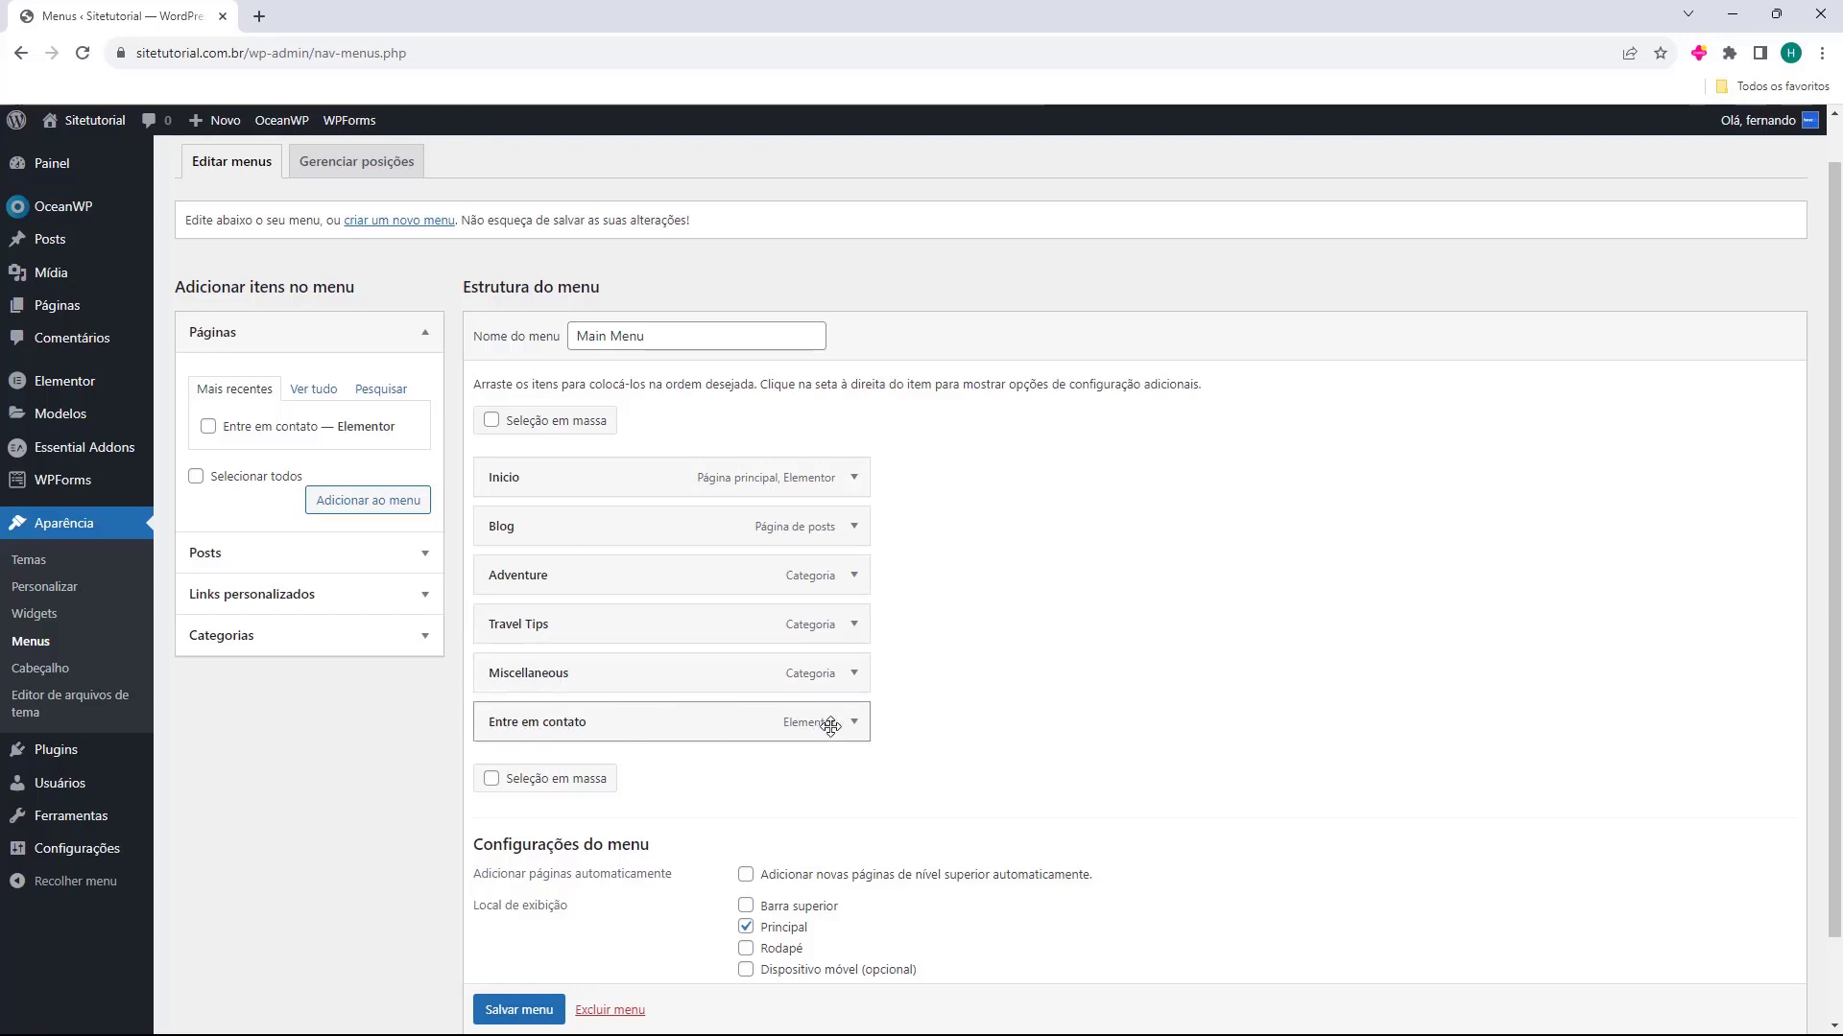
Inspect the Adventure menu item's navigation label and other options, and collapse its settings
left_click(853, 577)
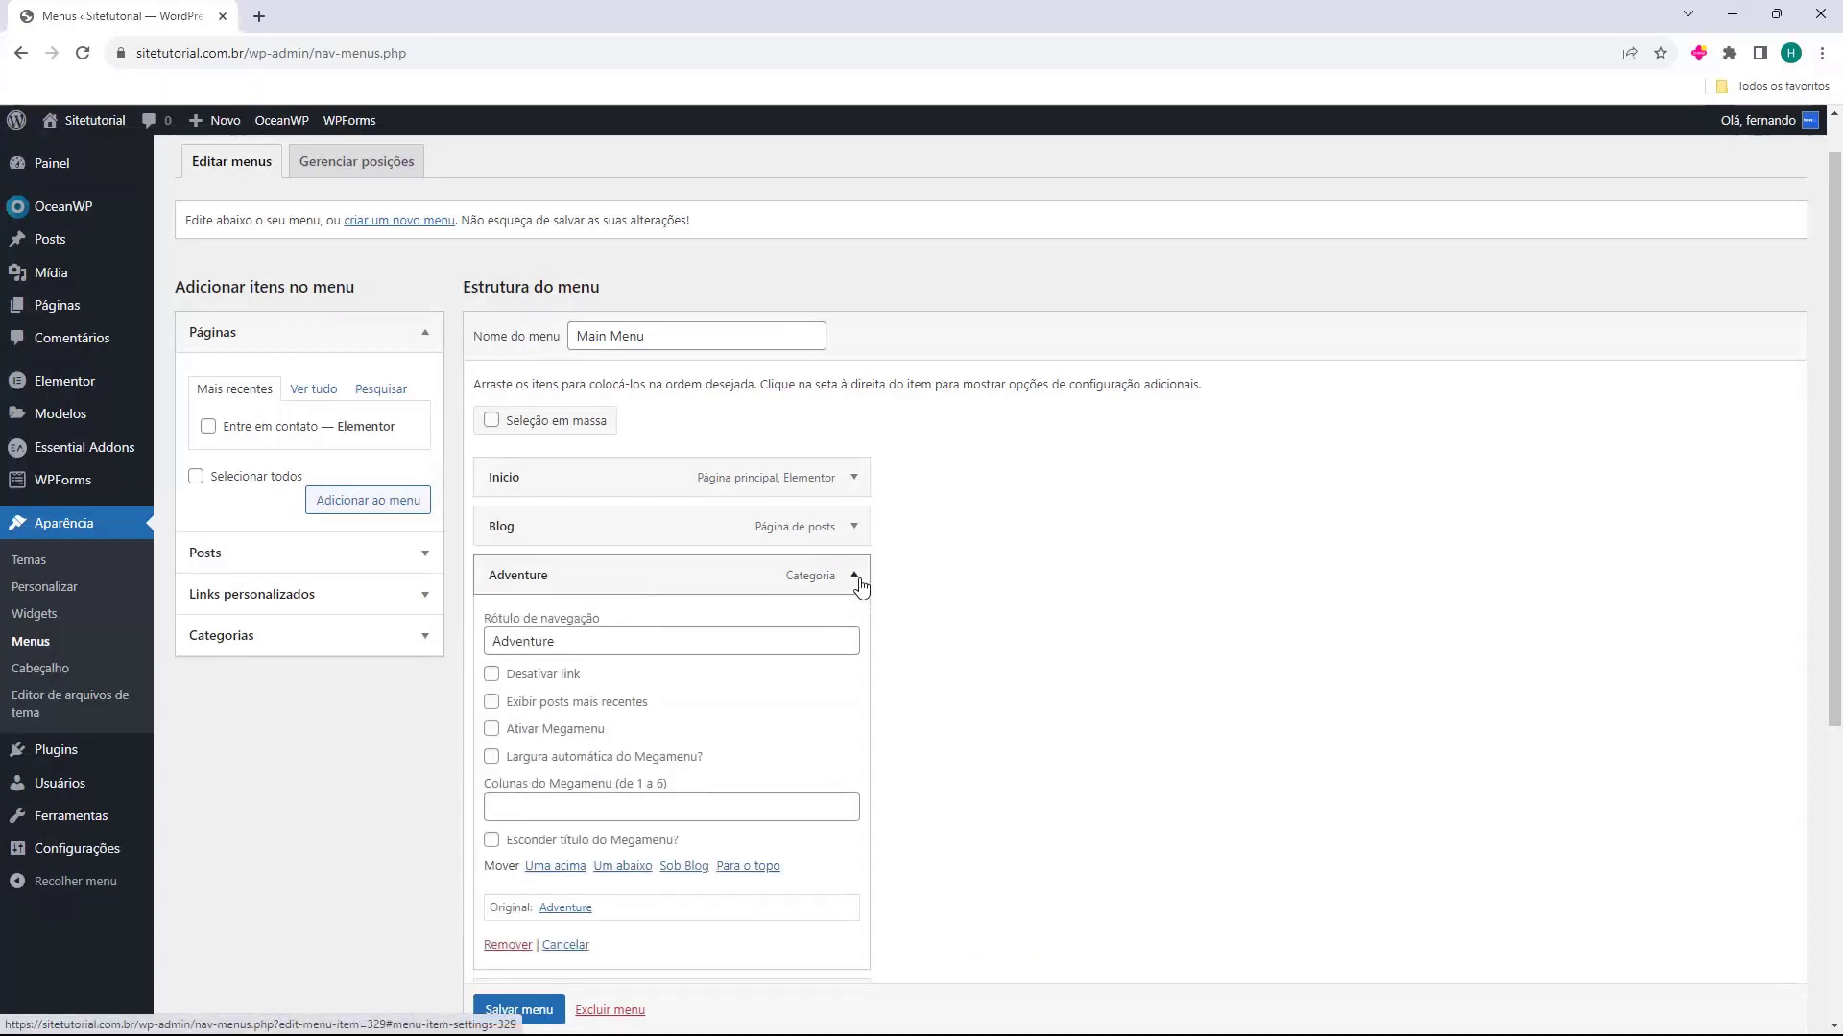
scroll(796, 583, "down", 1)
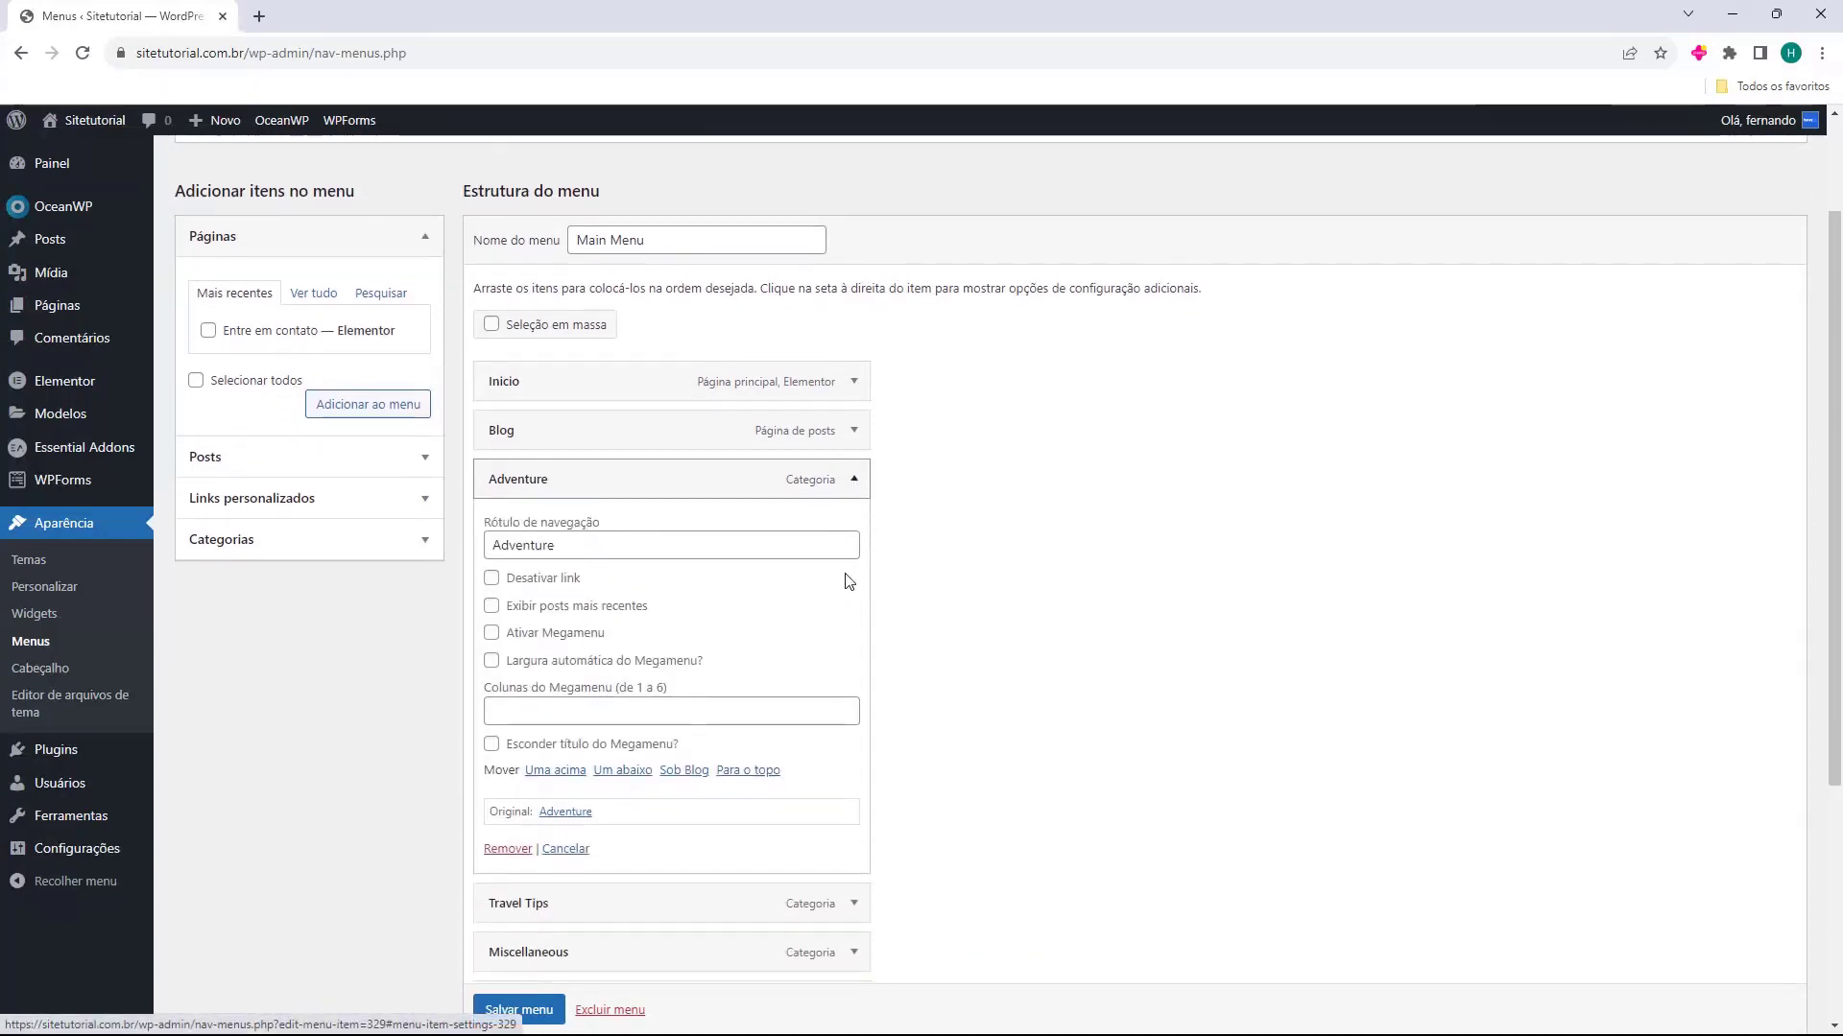
double_click(598, 535)
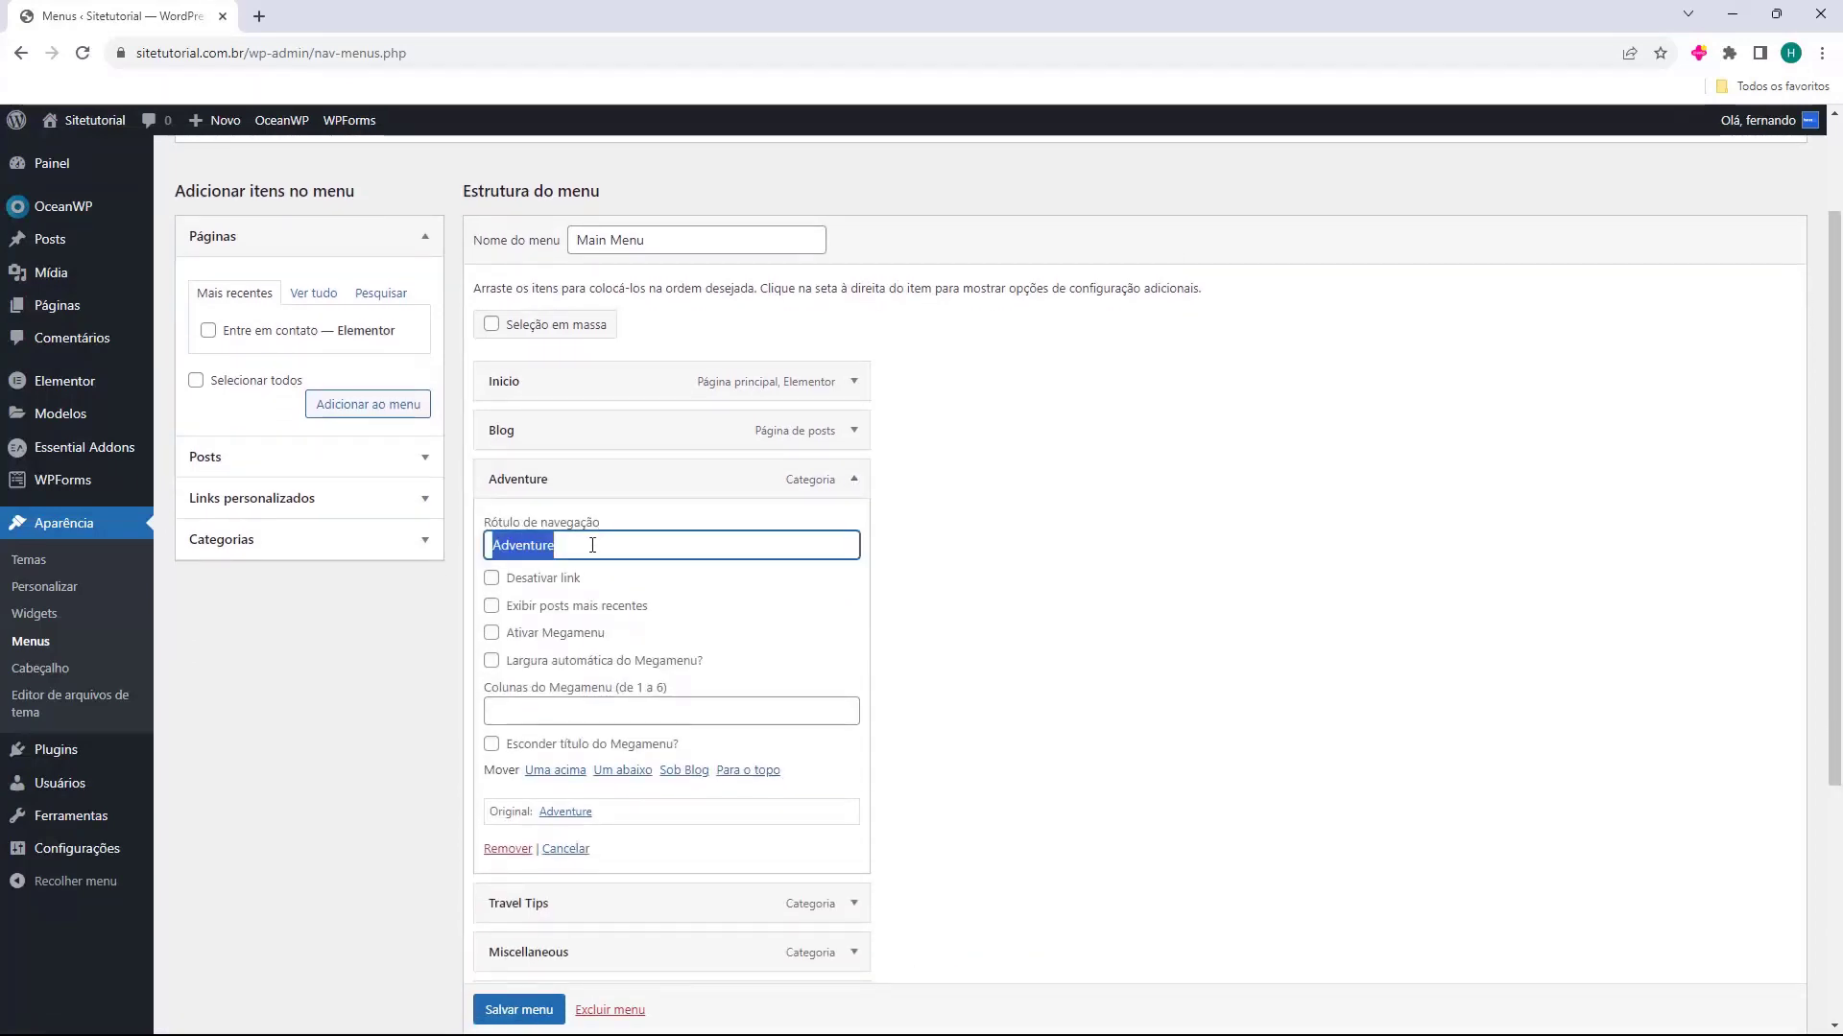
left_click(847, 487)
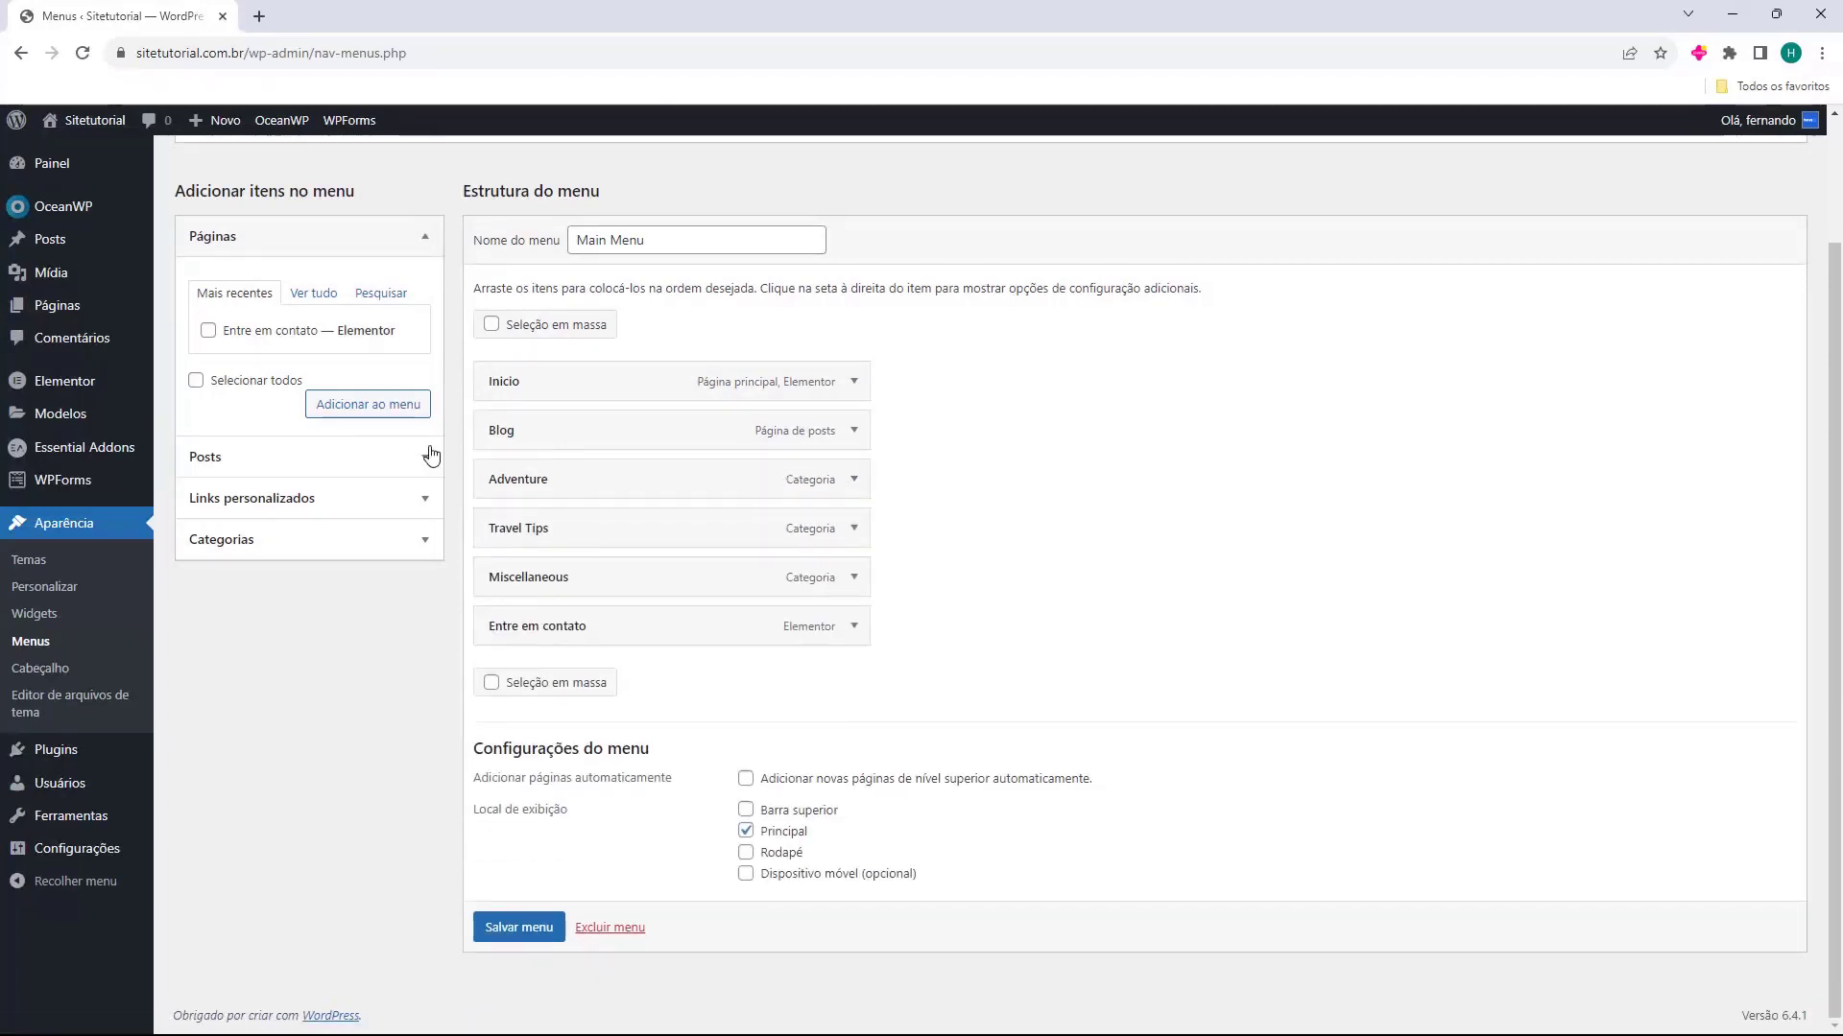
Examine the pages, posts and custom link fields available for adding items to the menu
left_click(215, 246)
left_click(215, 245)
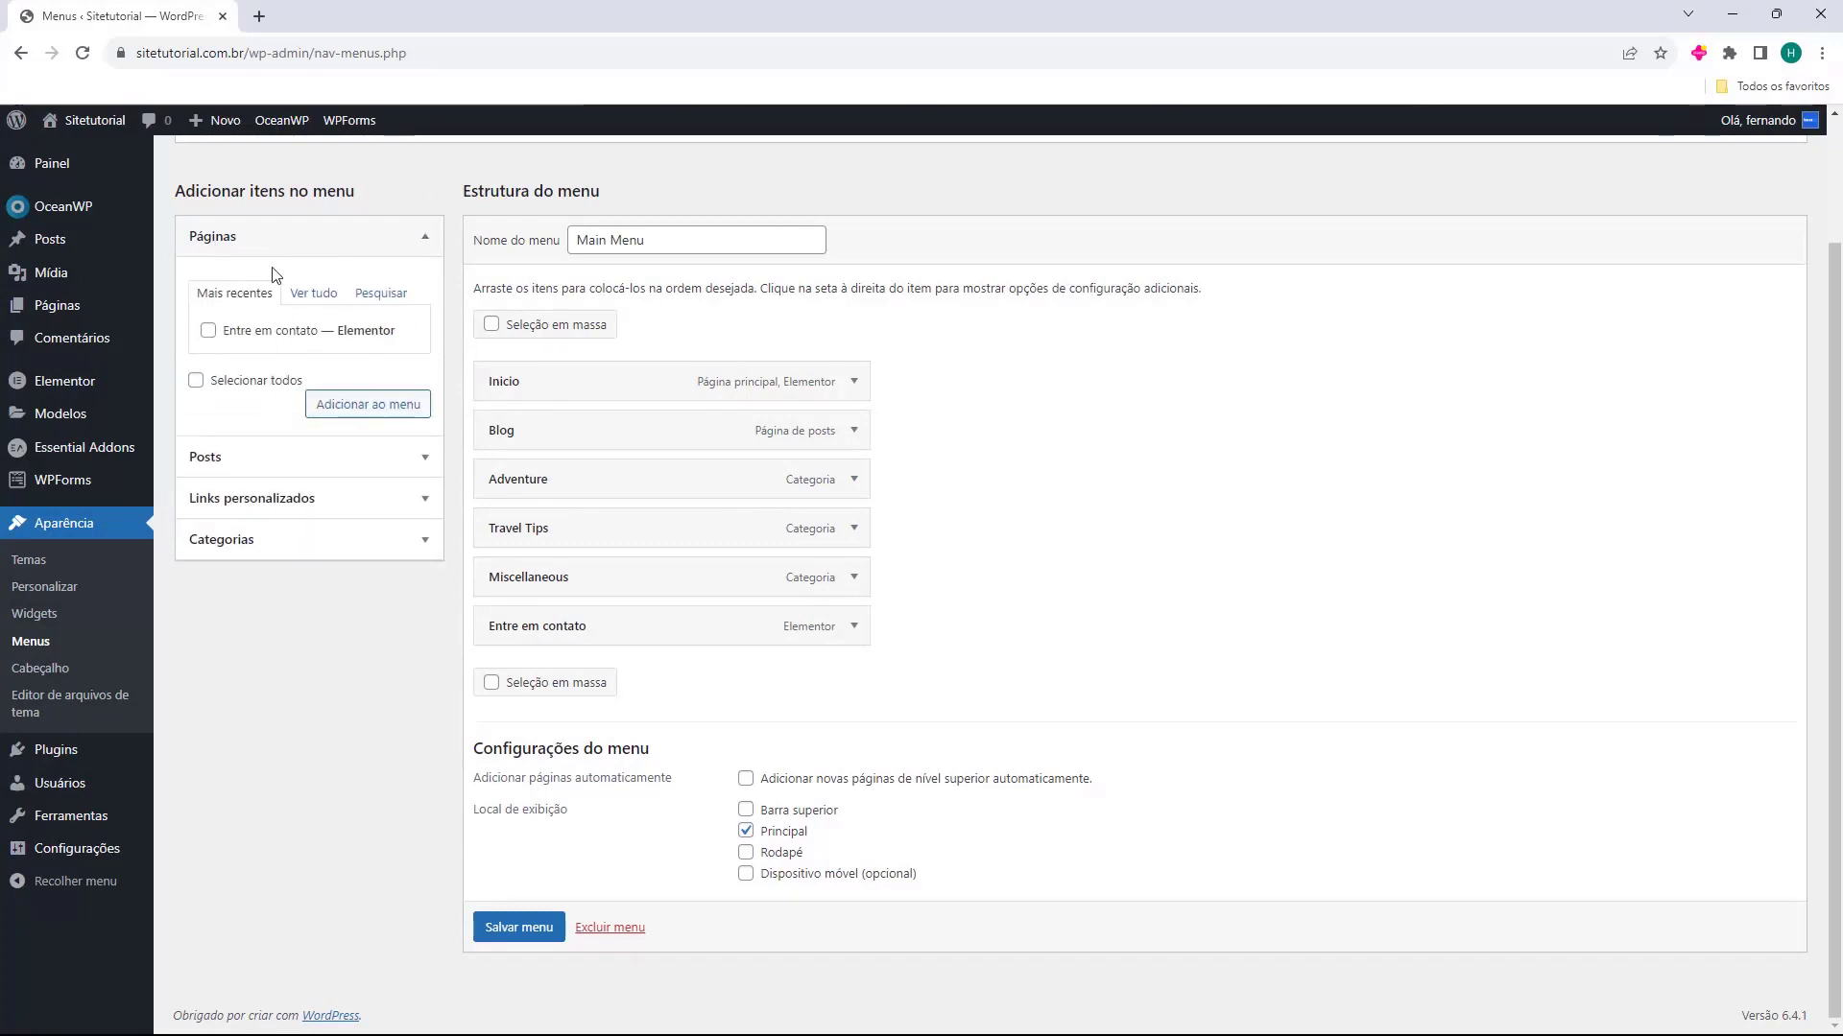
left_click(259, 455)
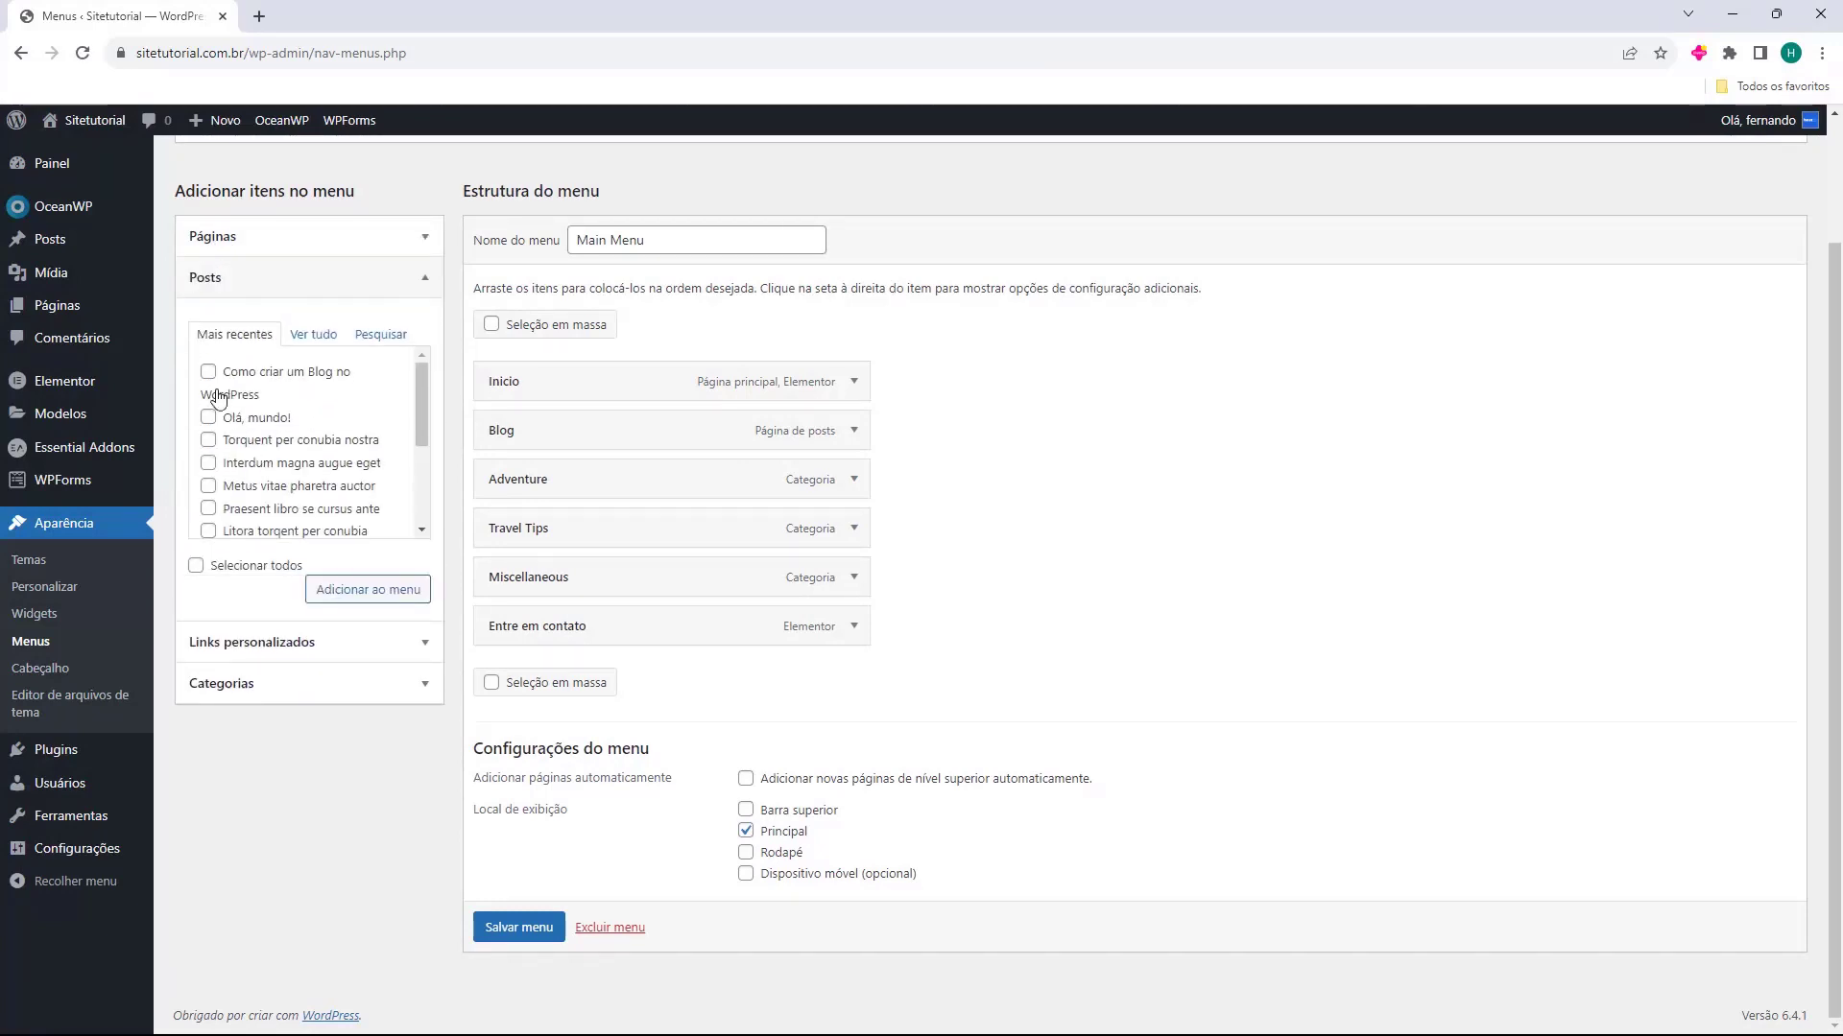
scroll(249, 422, "down", 3)
scroll(273, 439, "up", 3)
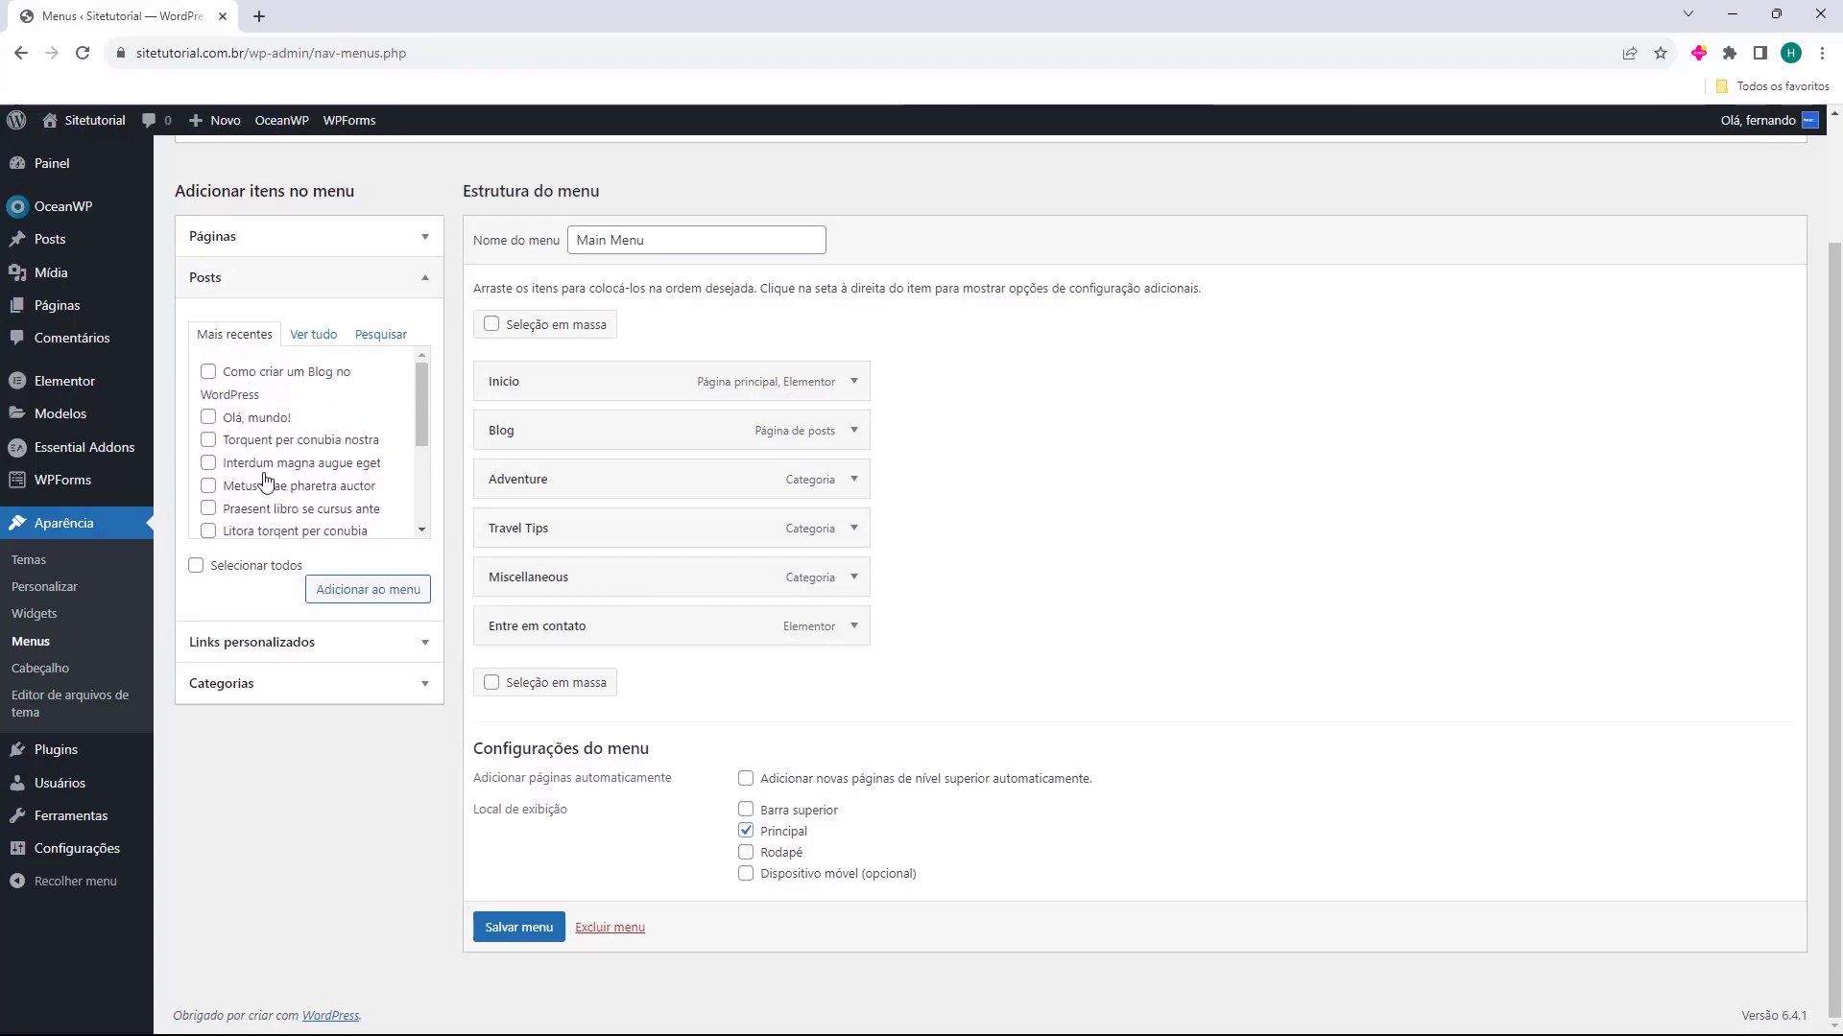
left_click(272, 293)
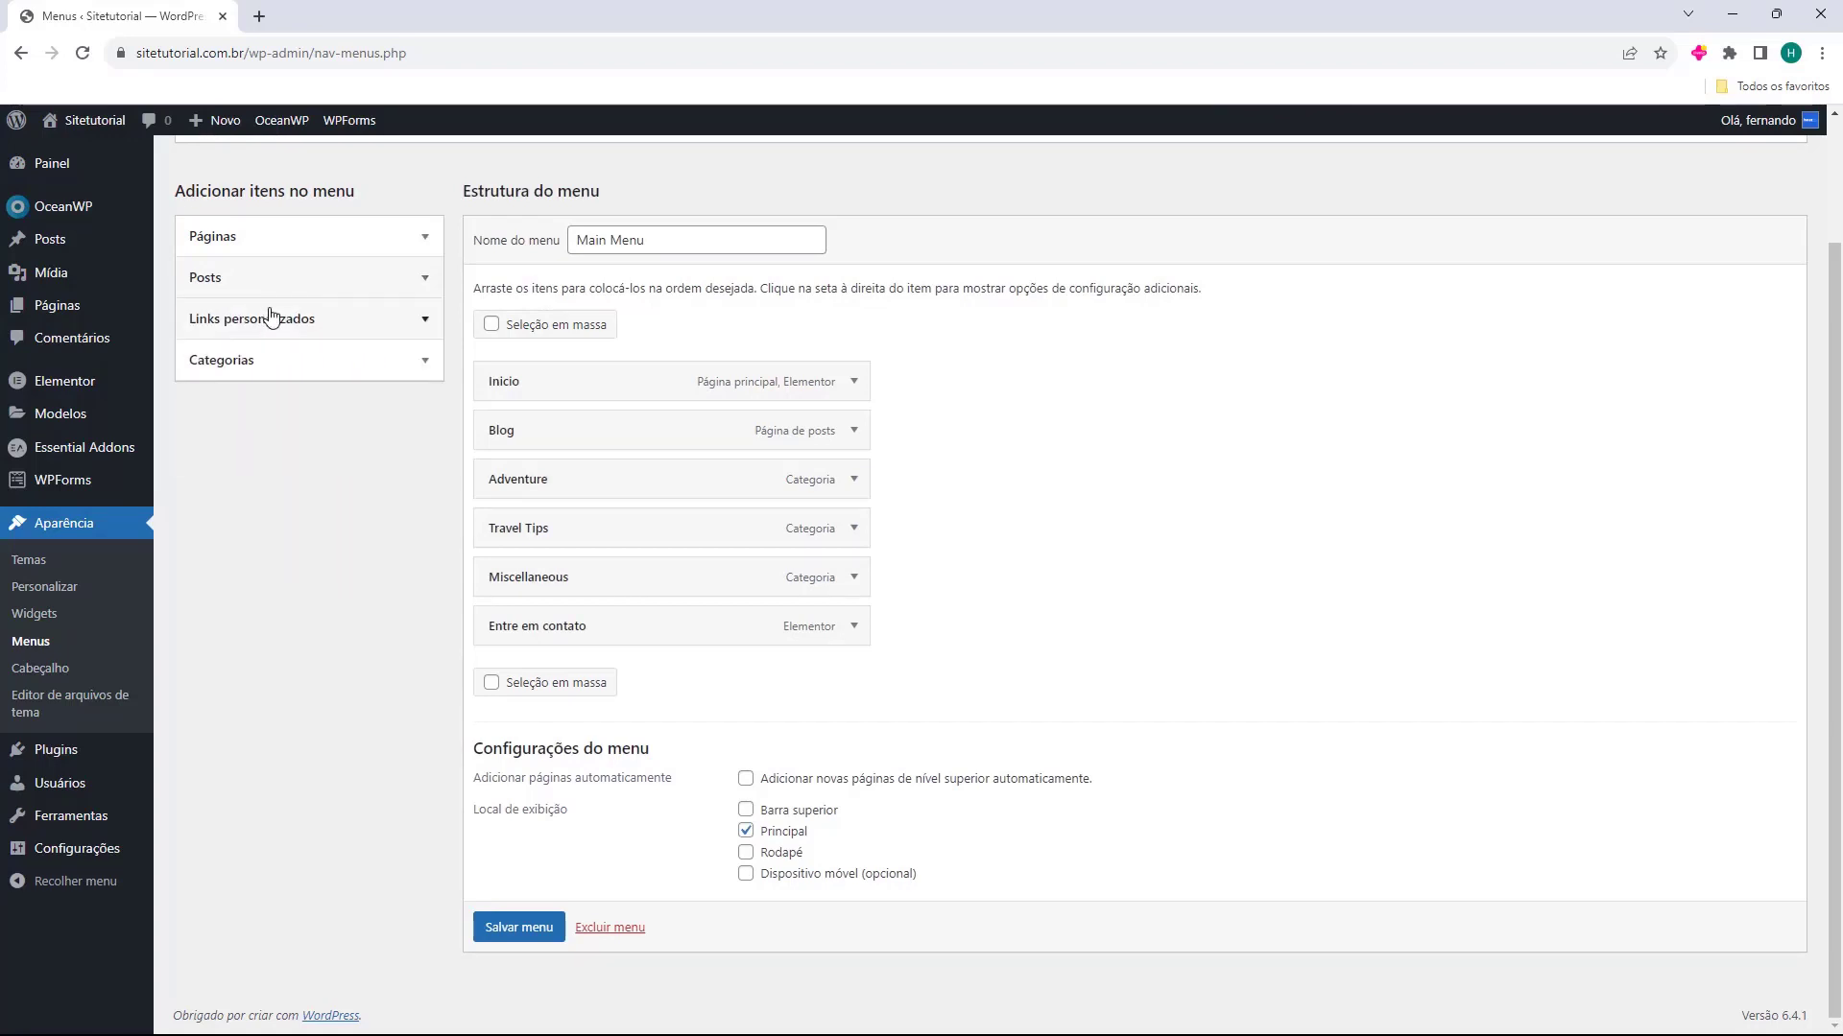
left_click(247, 322)
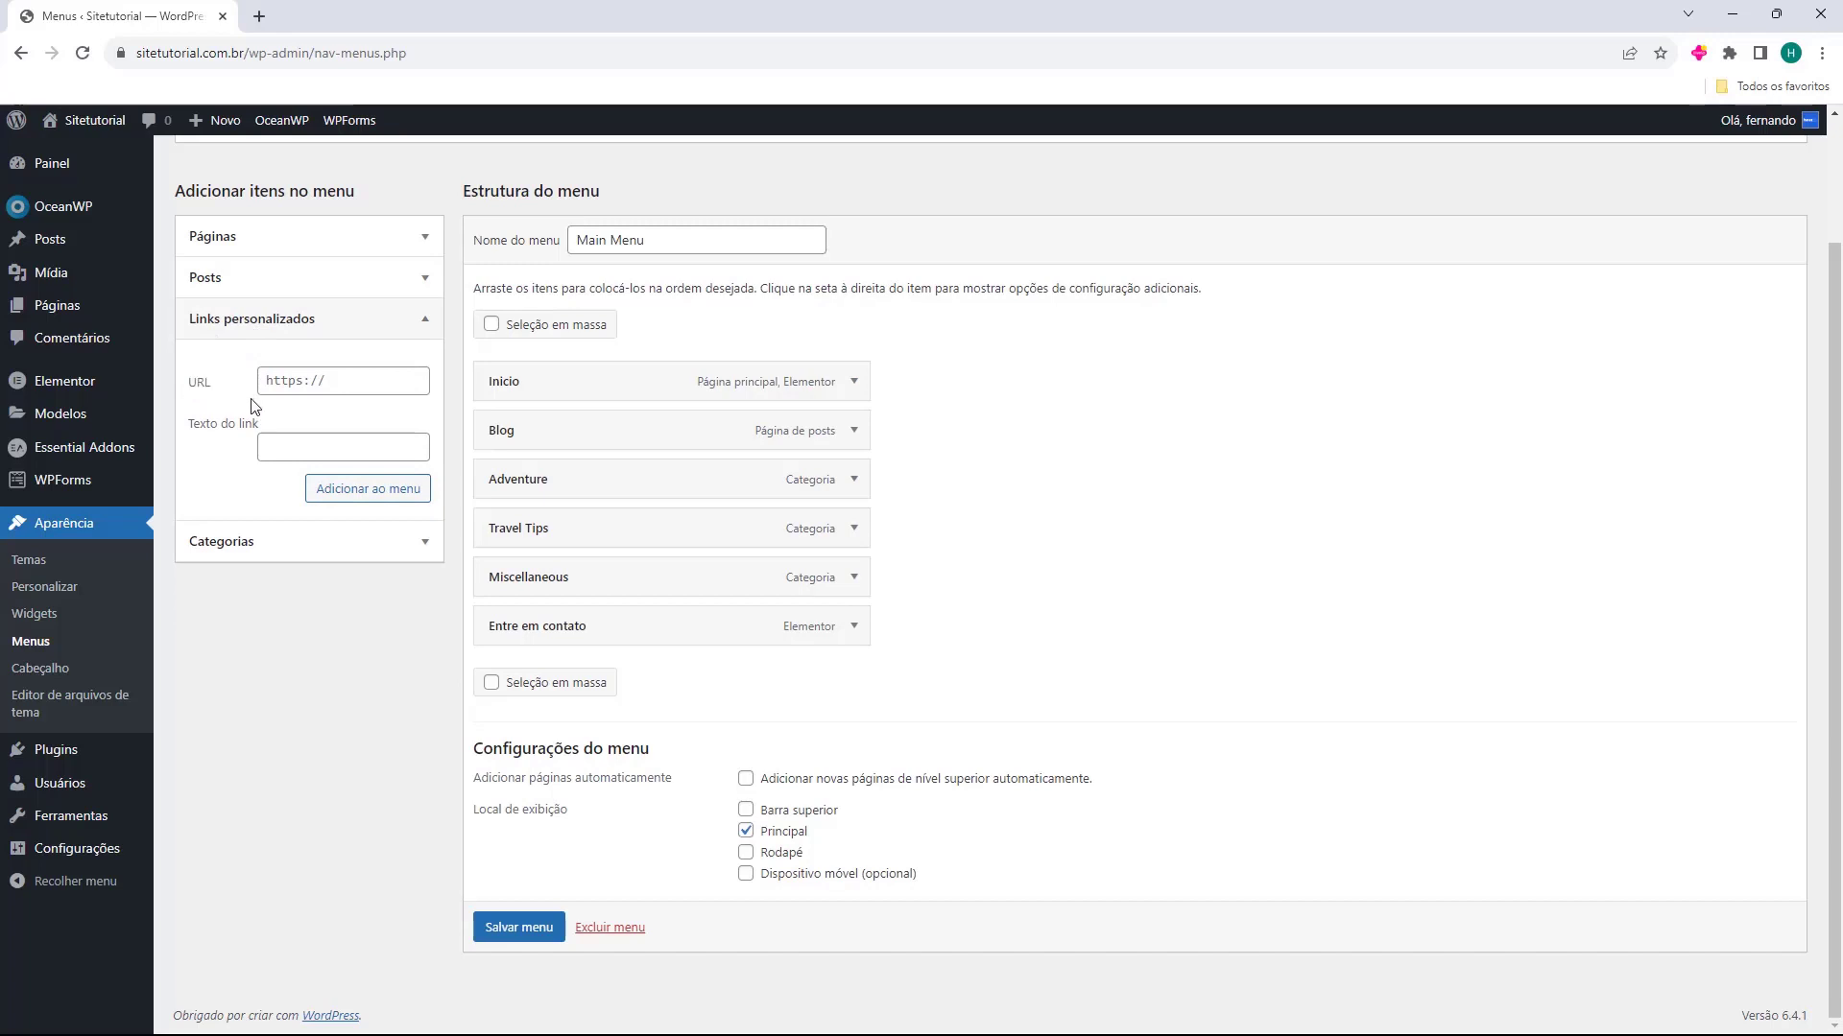
left_click(335, 392)
left_click(256, 446)
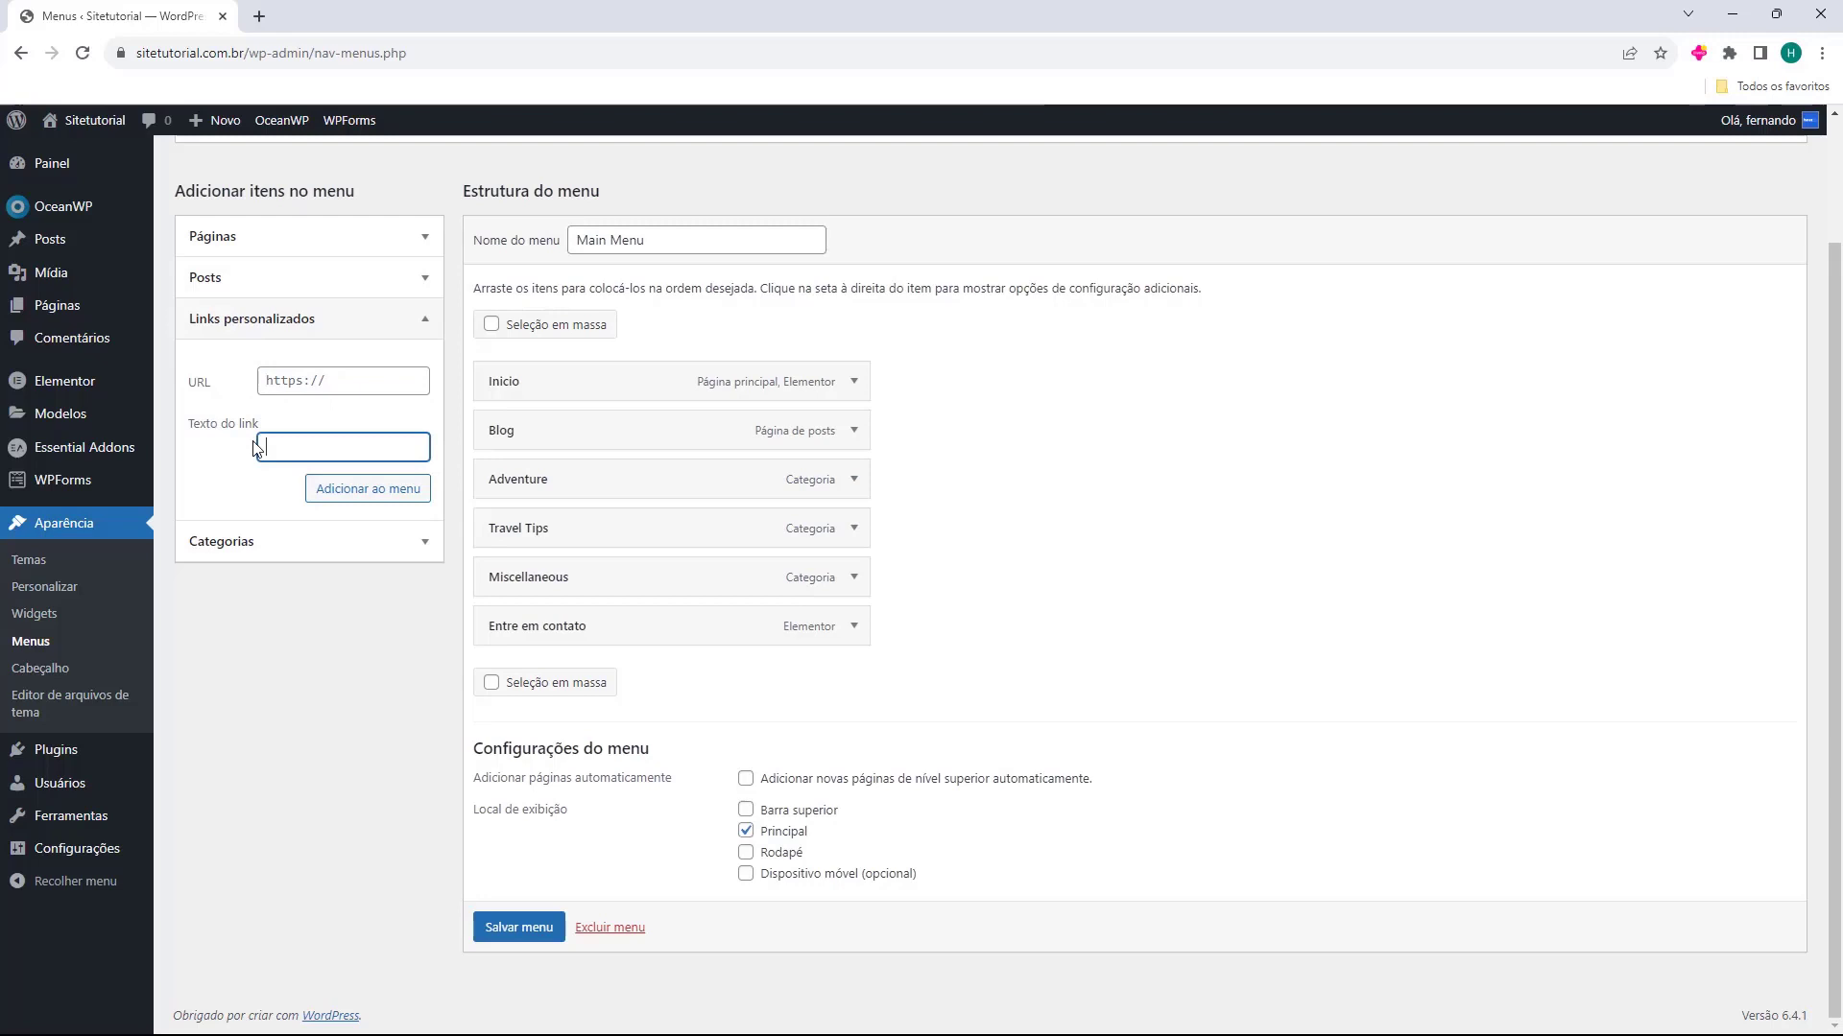
Add the WordPress category to the Main Menu and place it directly below the Blog item
left_click(221, 543)
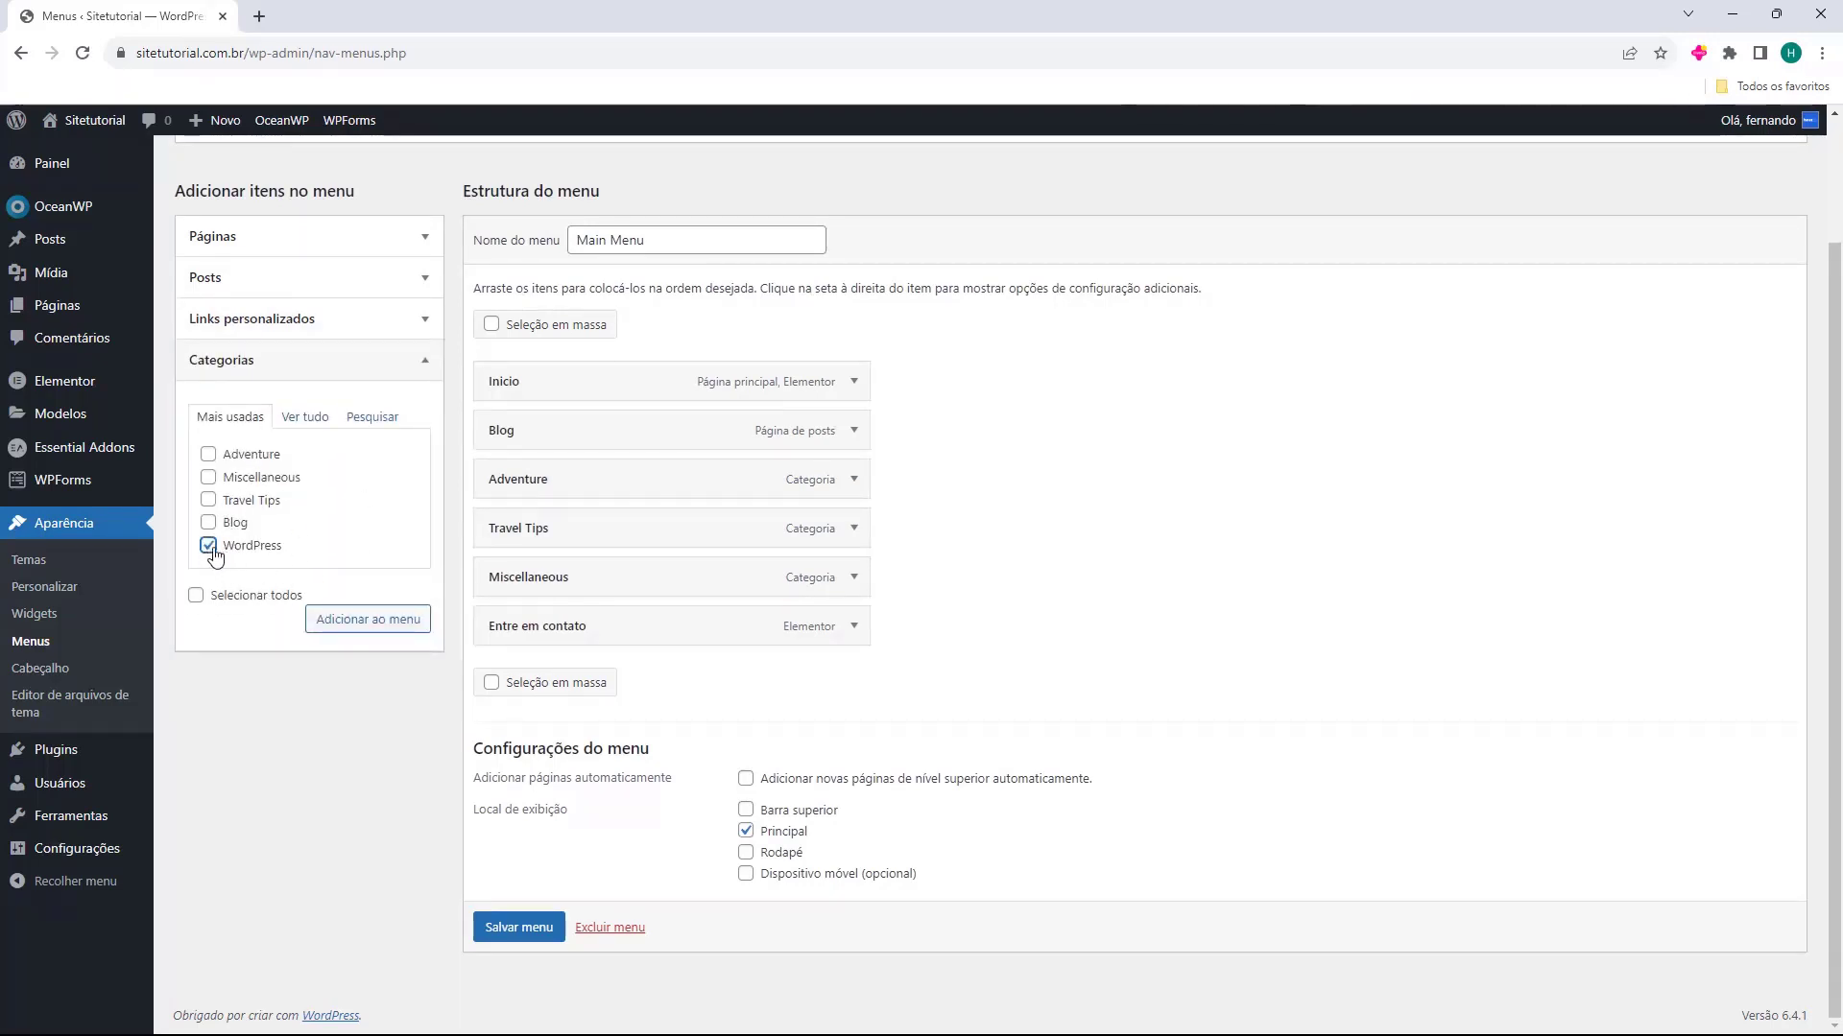
left_click(357, 633)
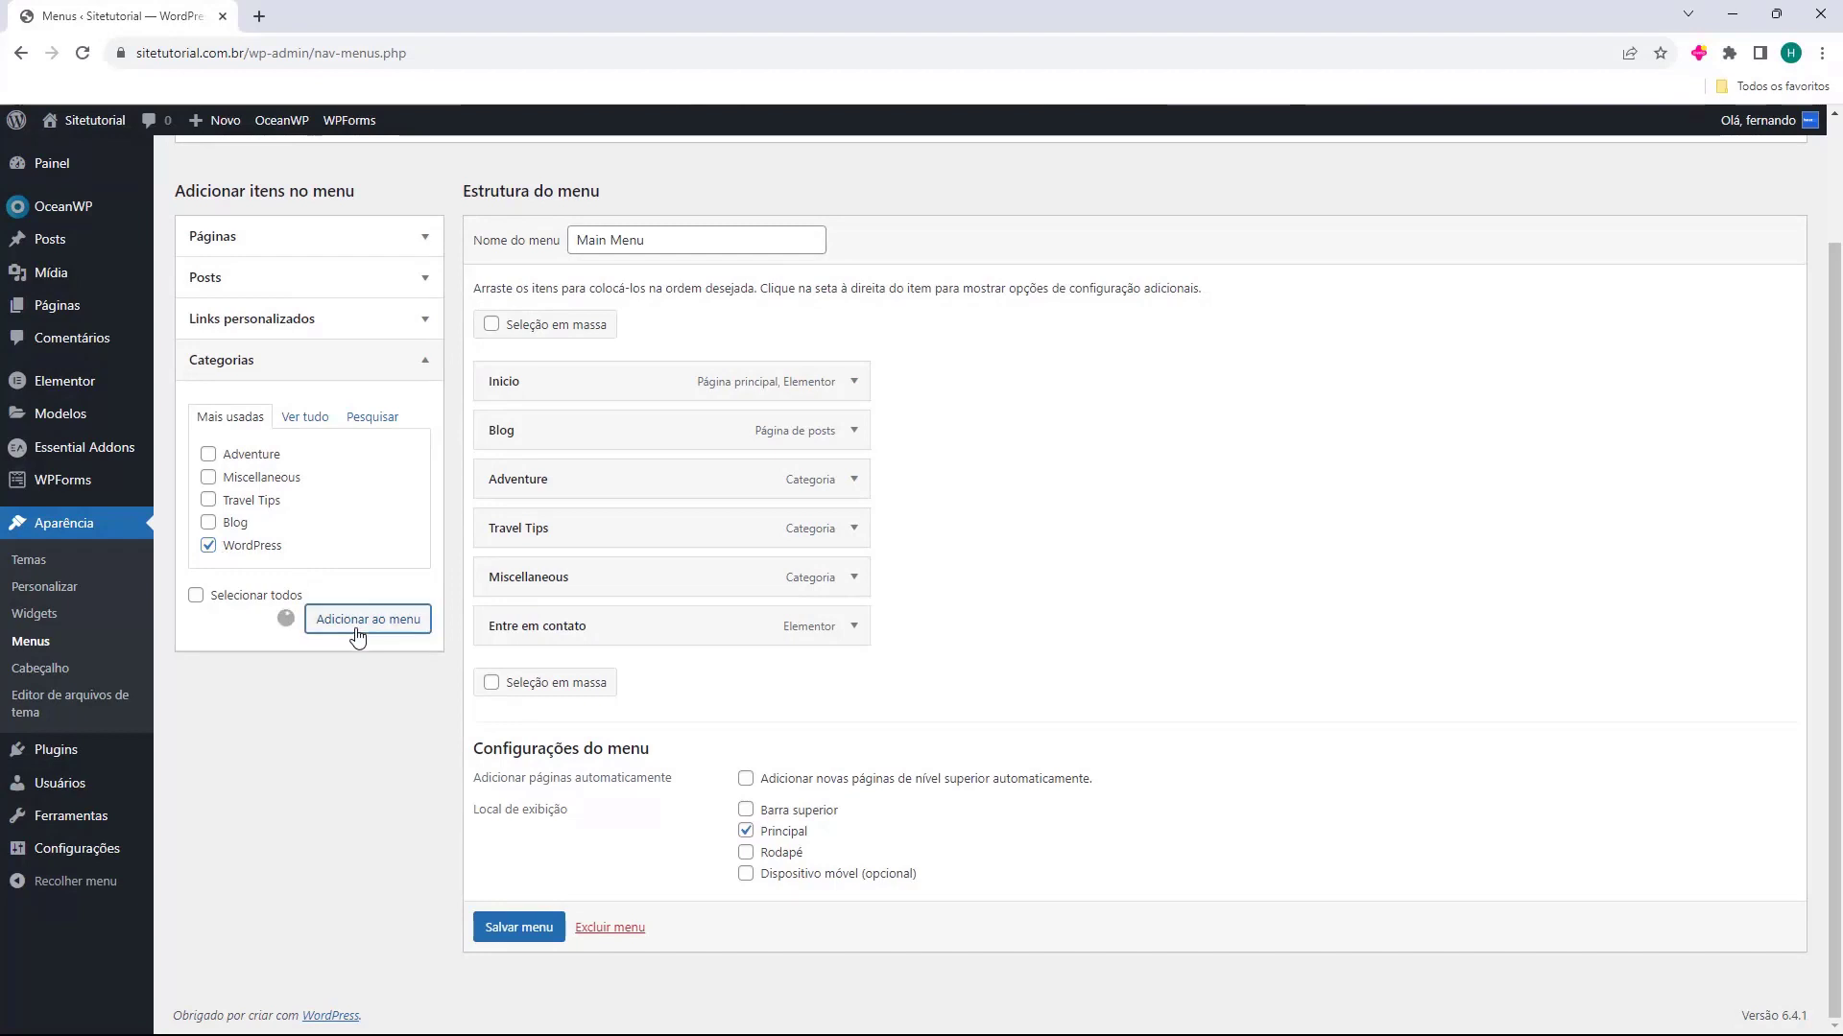
left_click_drag(582, 677, 566, 483)
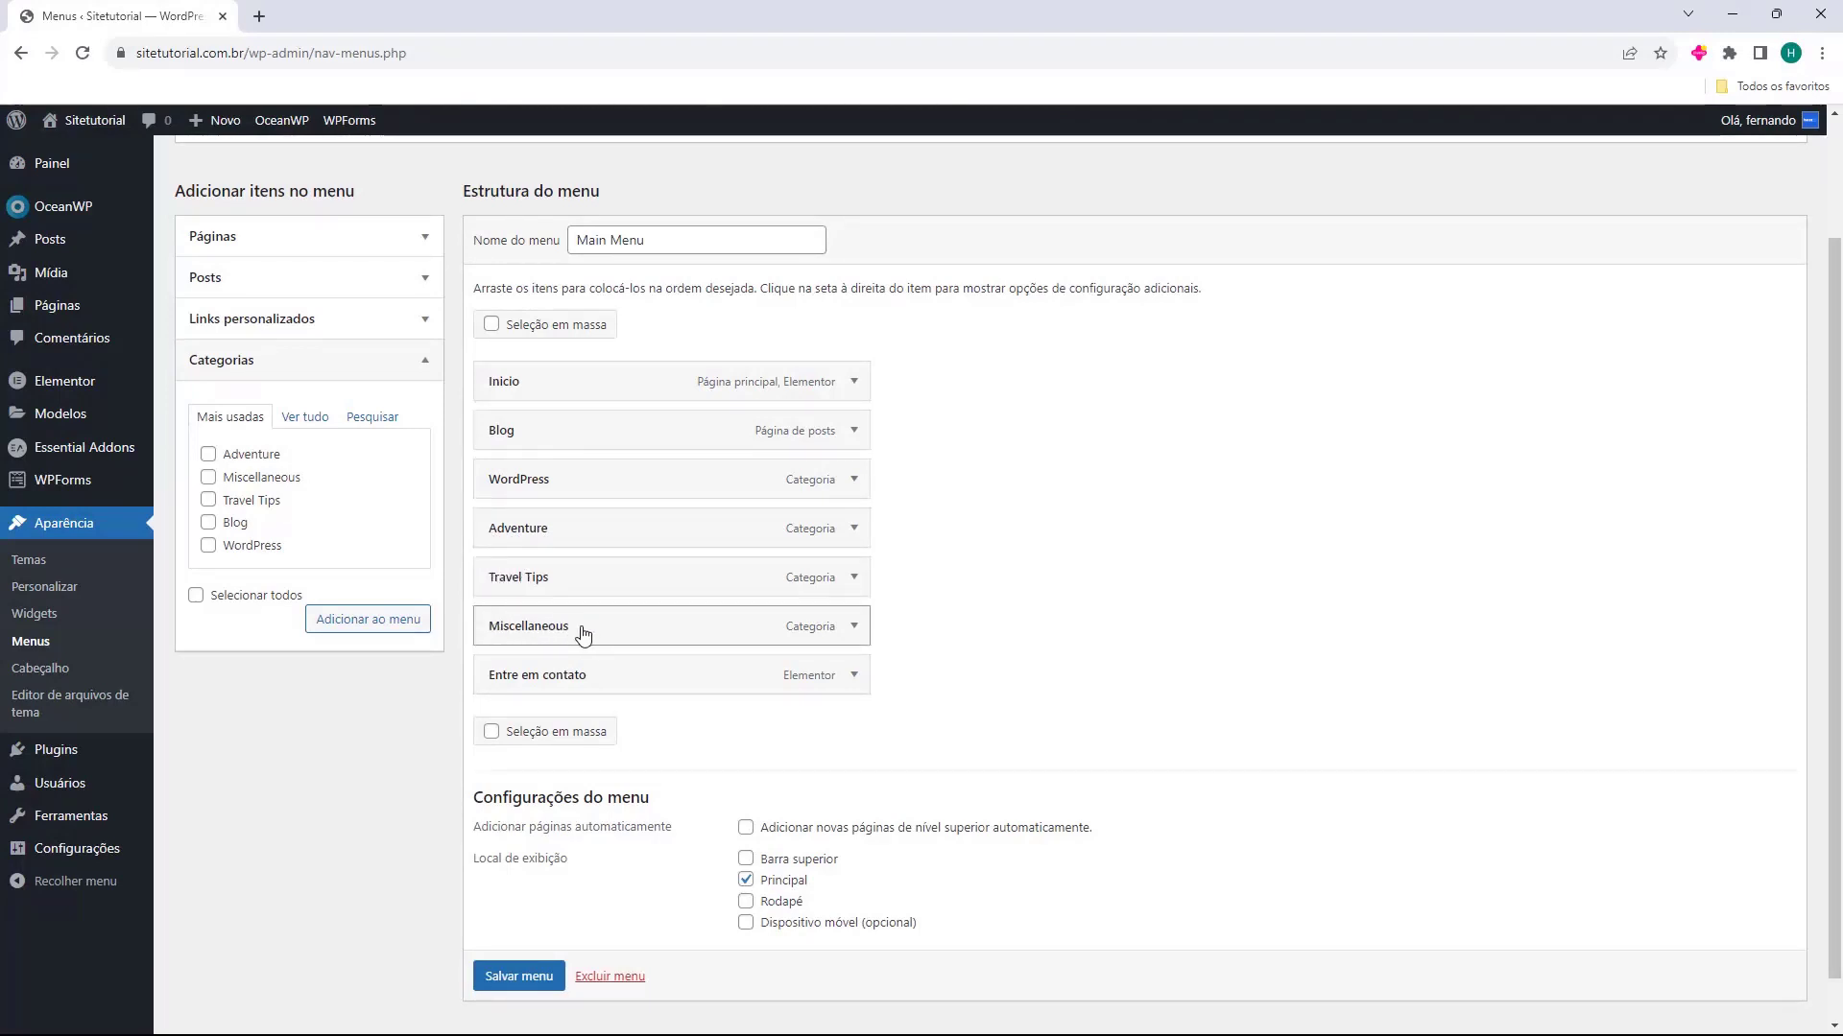
Nest Adventure and Travel Tips as subitems of Blog, and Miscellaneous as a subitem of Adventure
left_click_drag(538, 540, 561, 504)
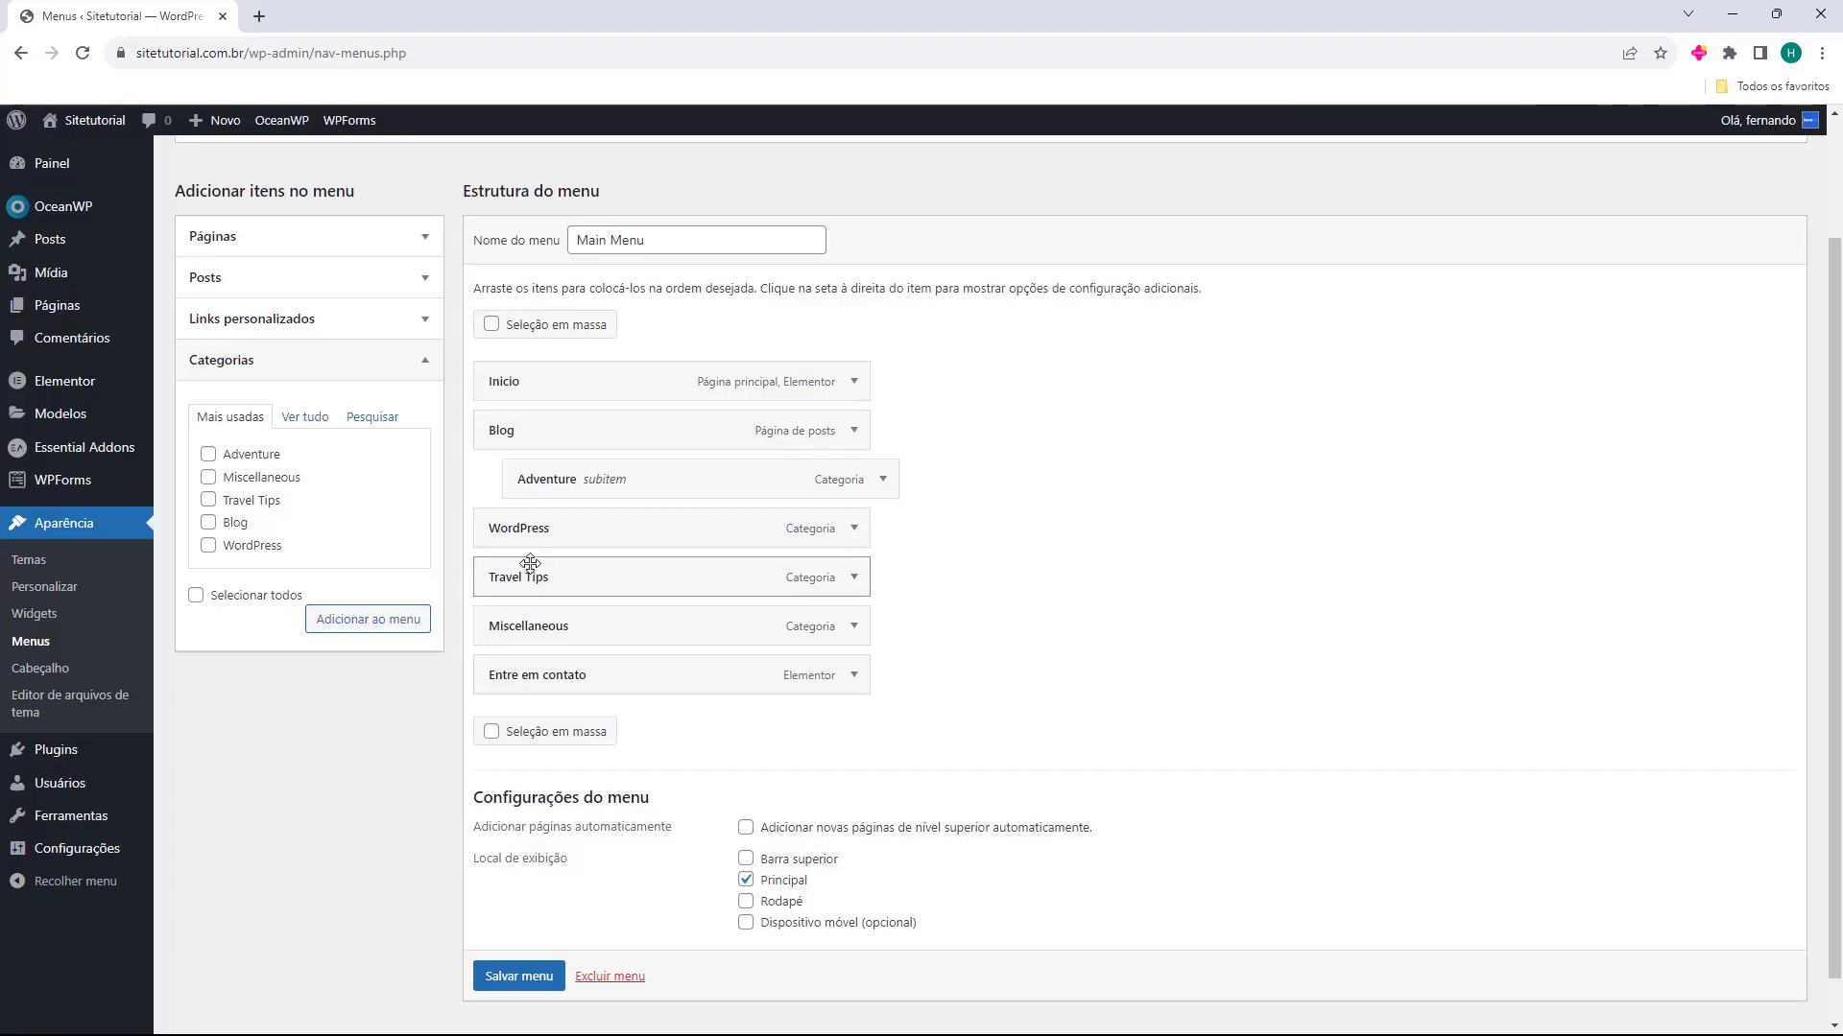
left_click_drag(527, 576, 534, 536)
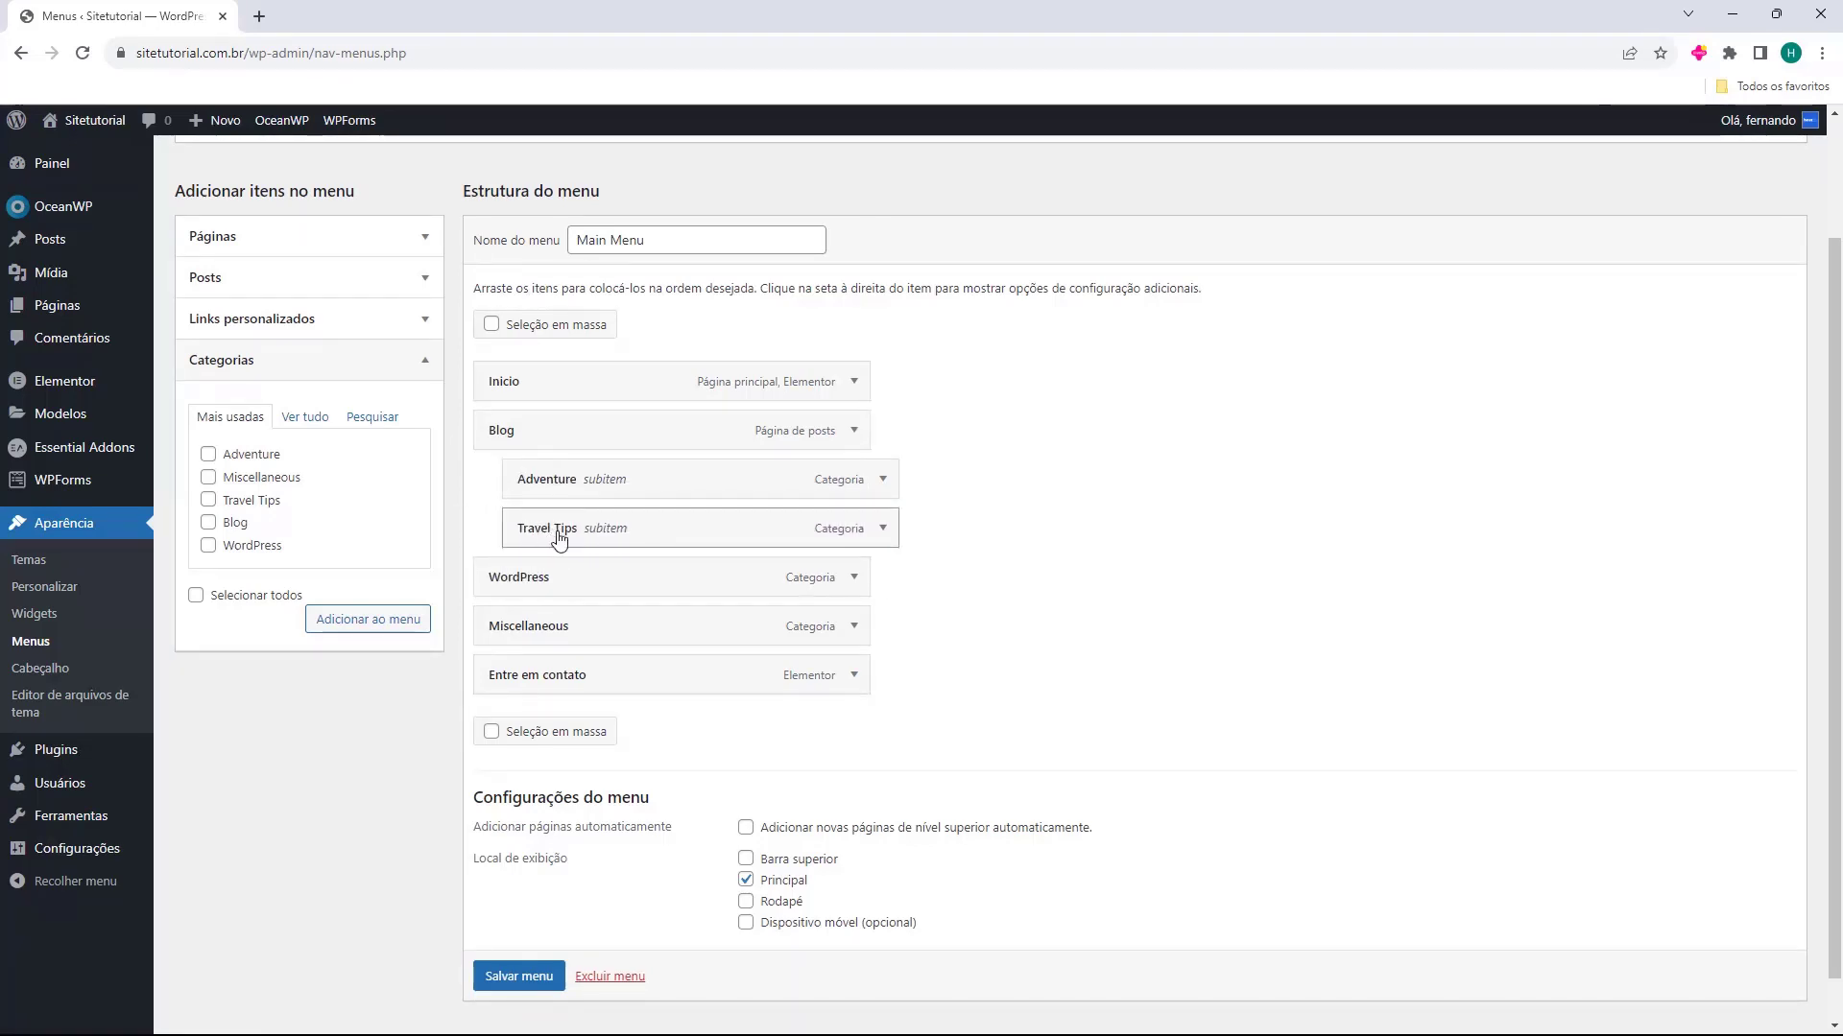
left_click_drag(532, 633, 571, 536)
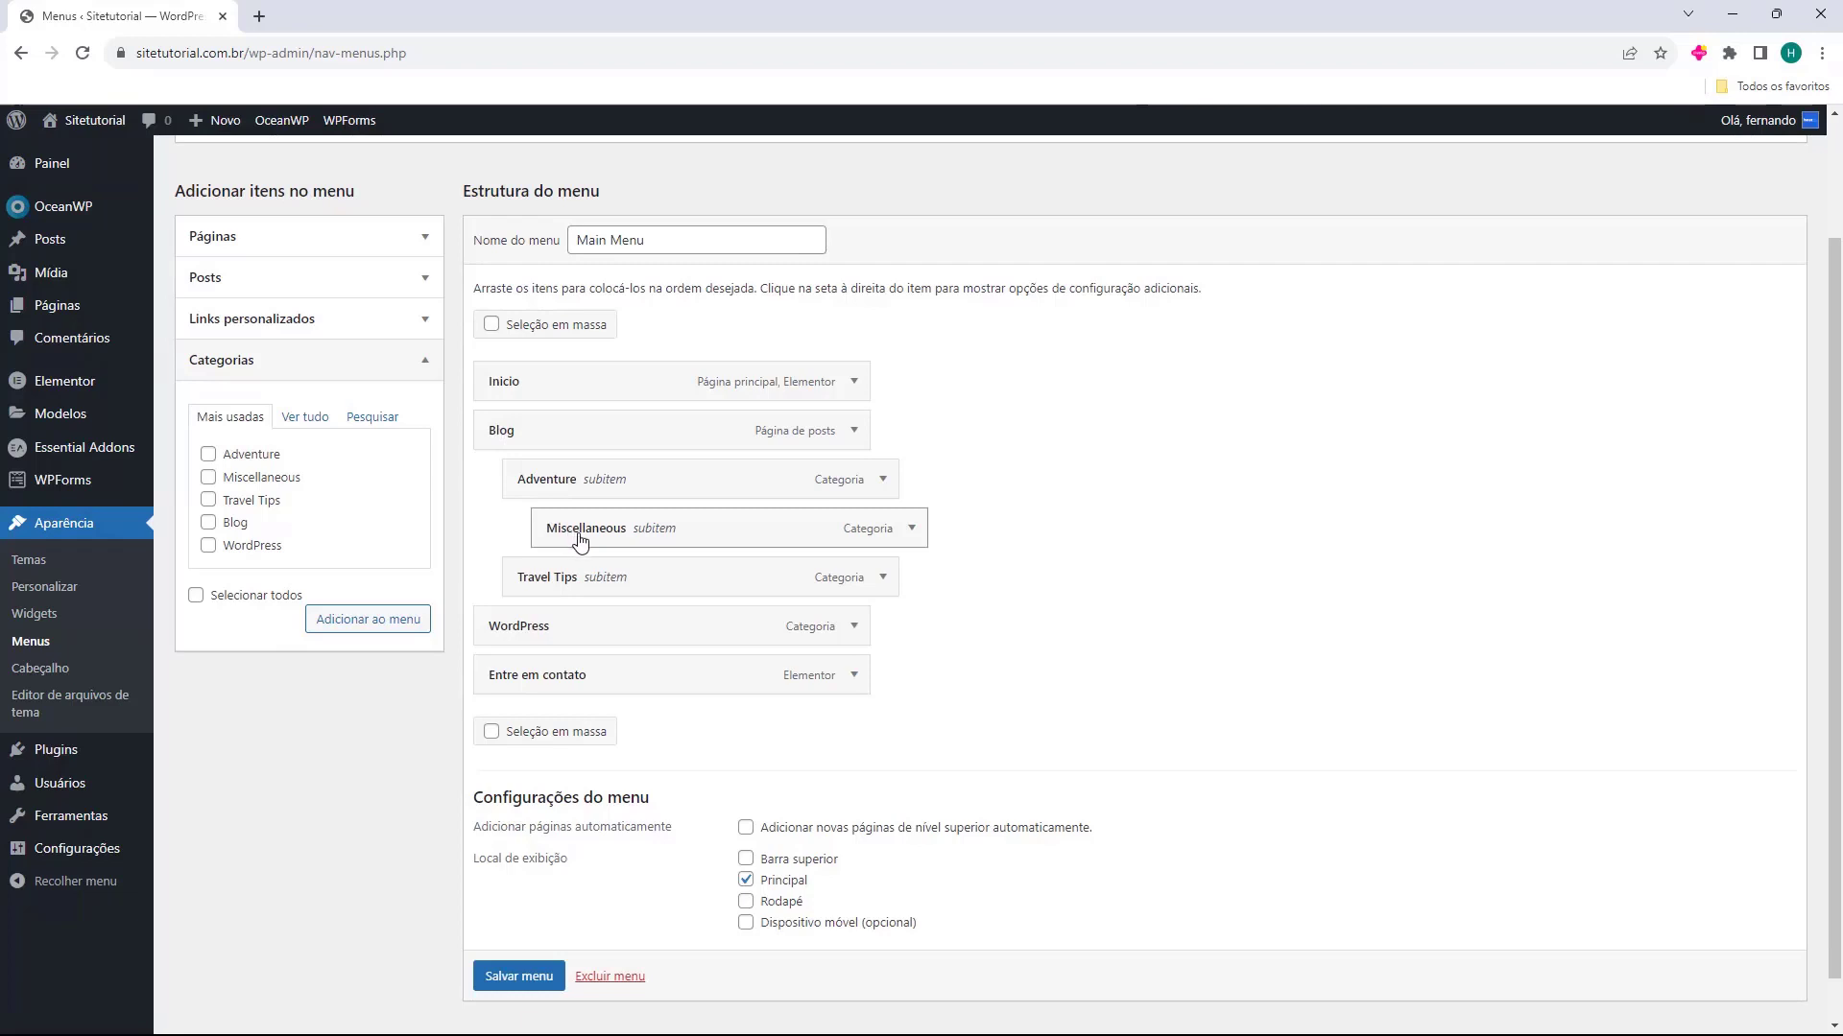
left_click_drag(547, 622, 658, 552)
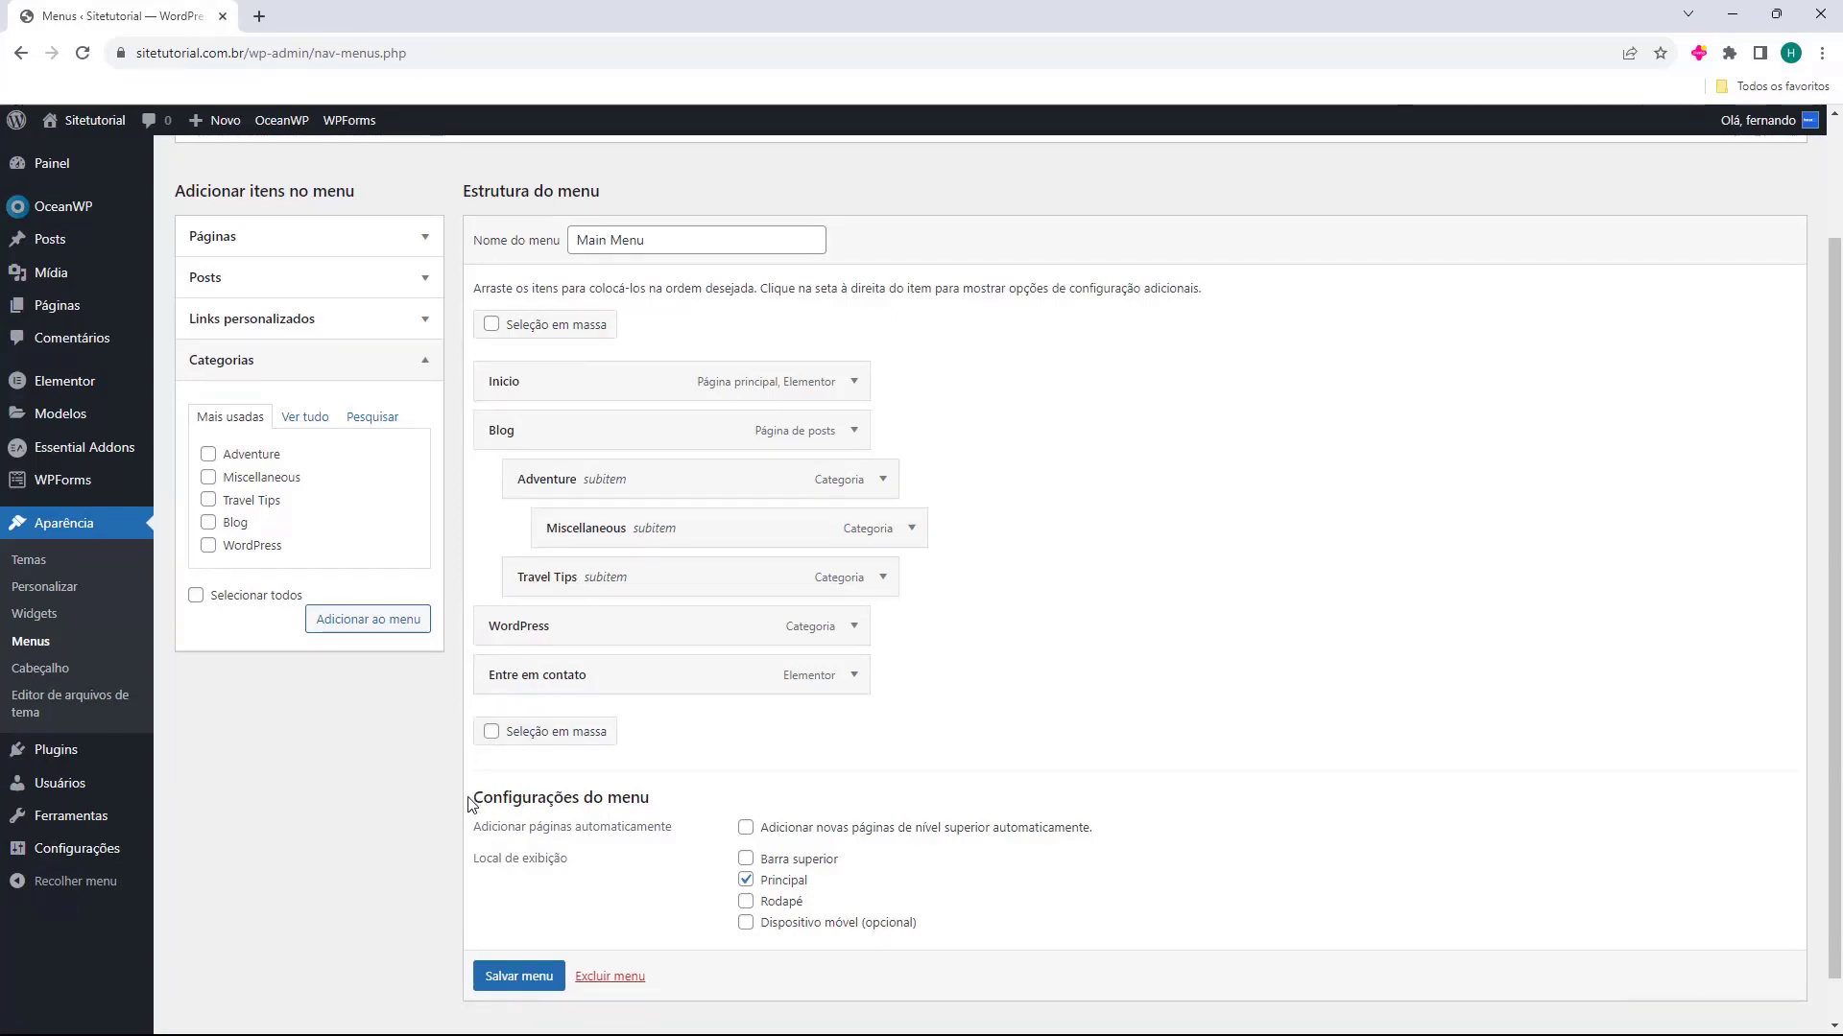
Review the menu's display location settings, save the Main Menu and check its name field
left_click_drag(470, 804, 585, 796)
left_click(588, 795)
left_click_drag(480, 860, 515, 860)
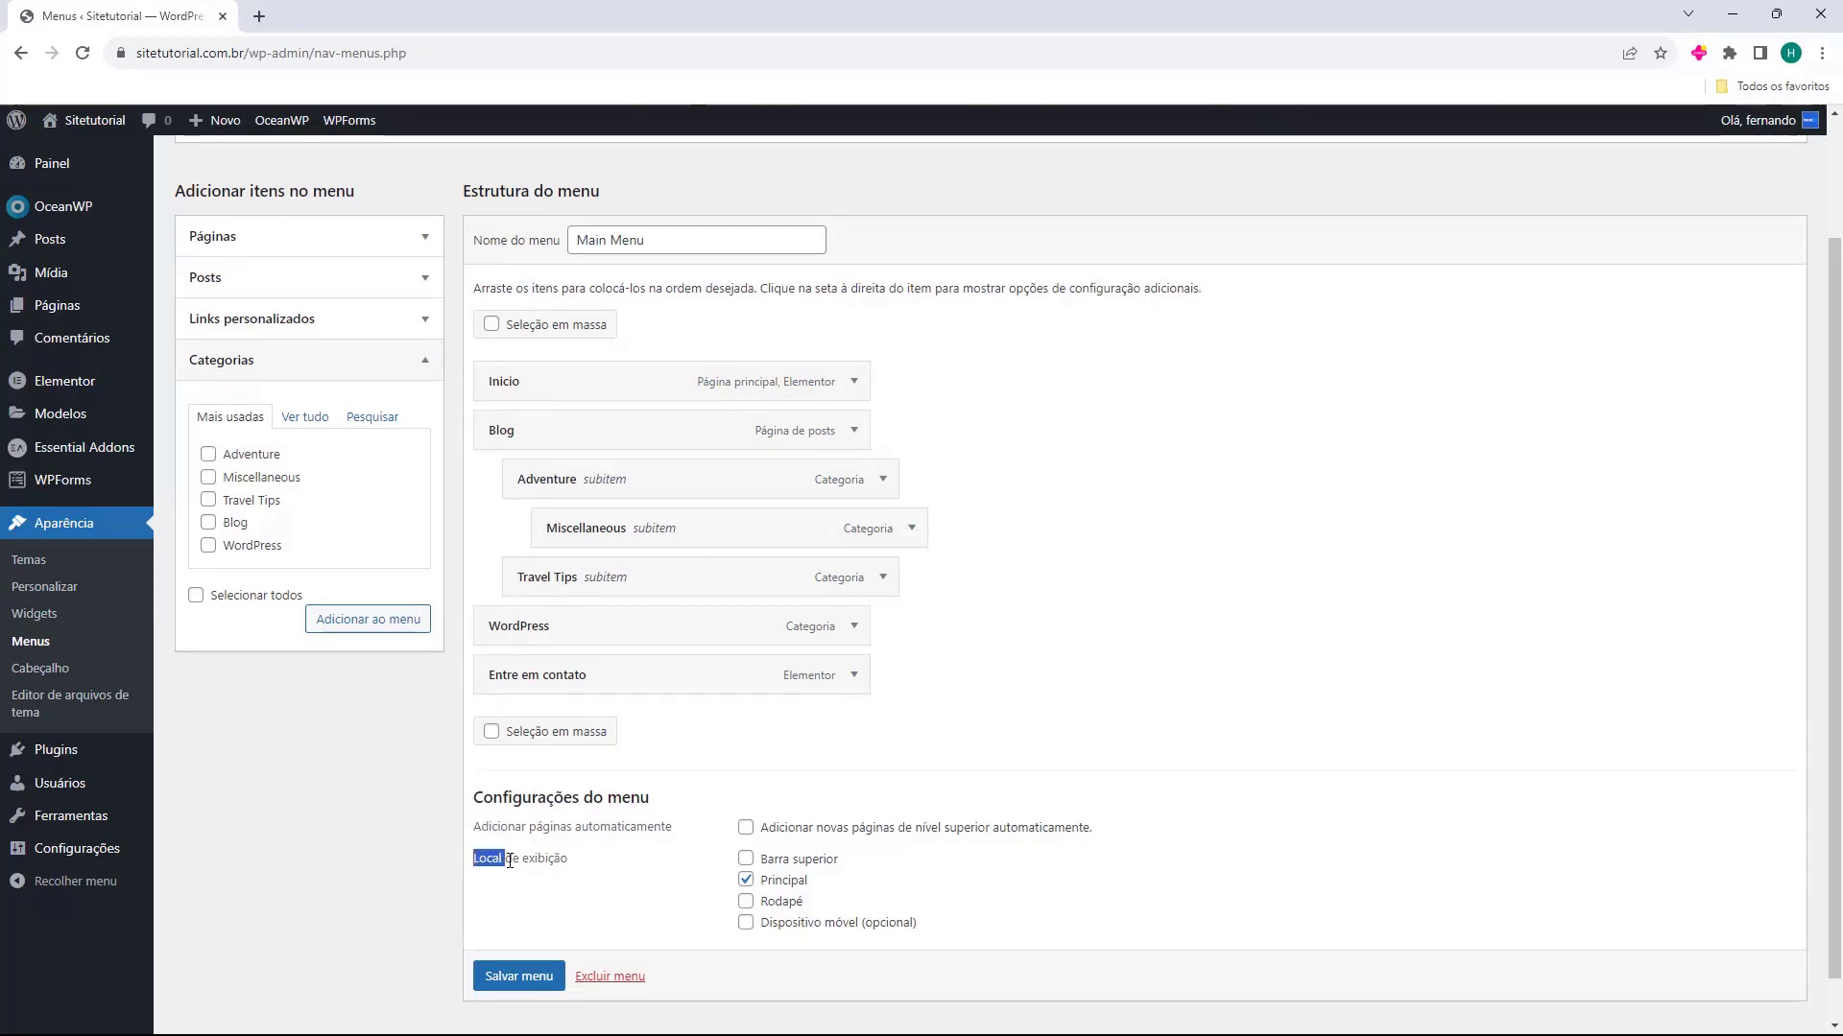
left_click(676, 876)
scroll(503, 974, "down", 1)
left_click(503, 969)
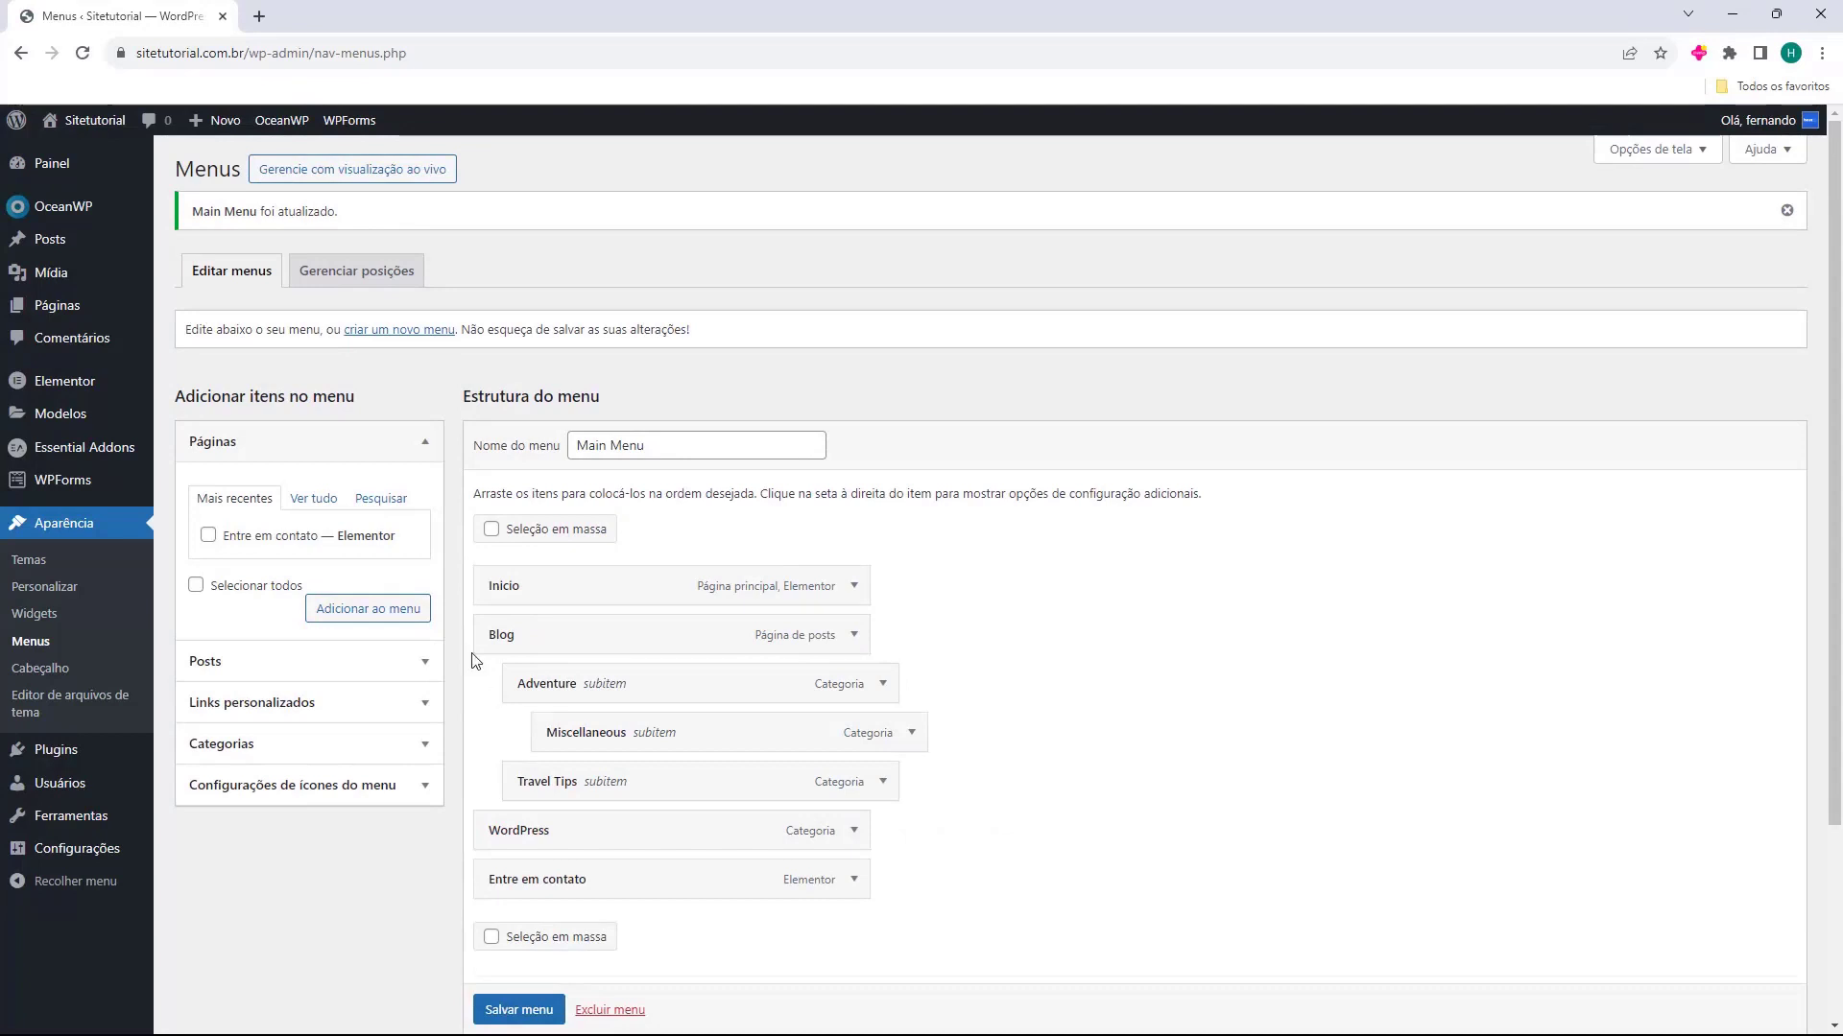
left_click_drag(475, 447, 557, 460)
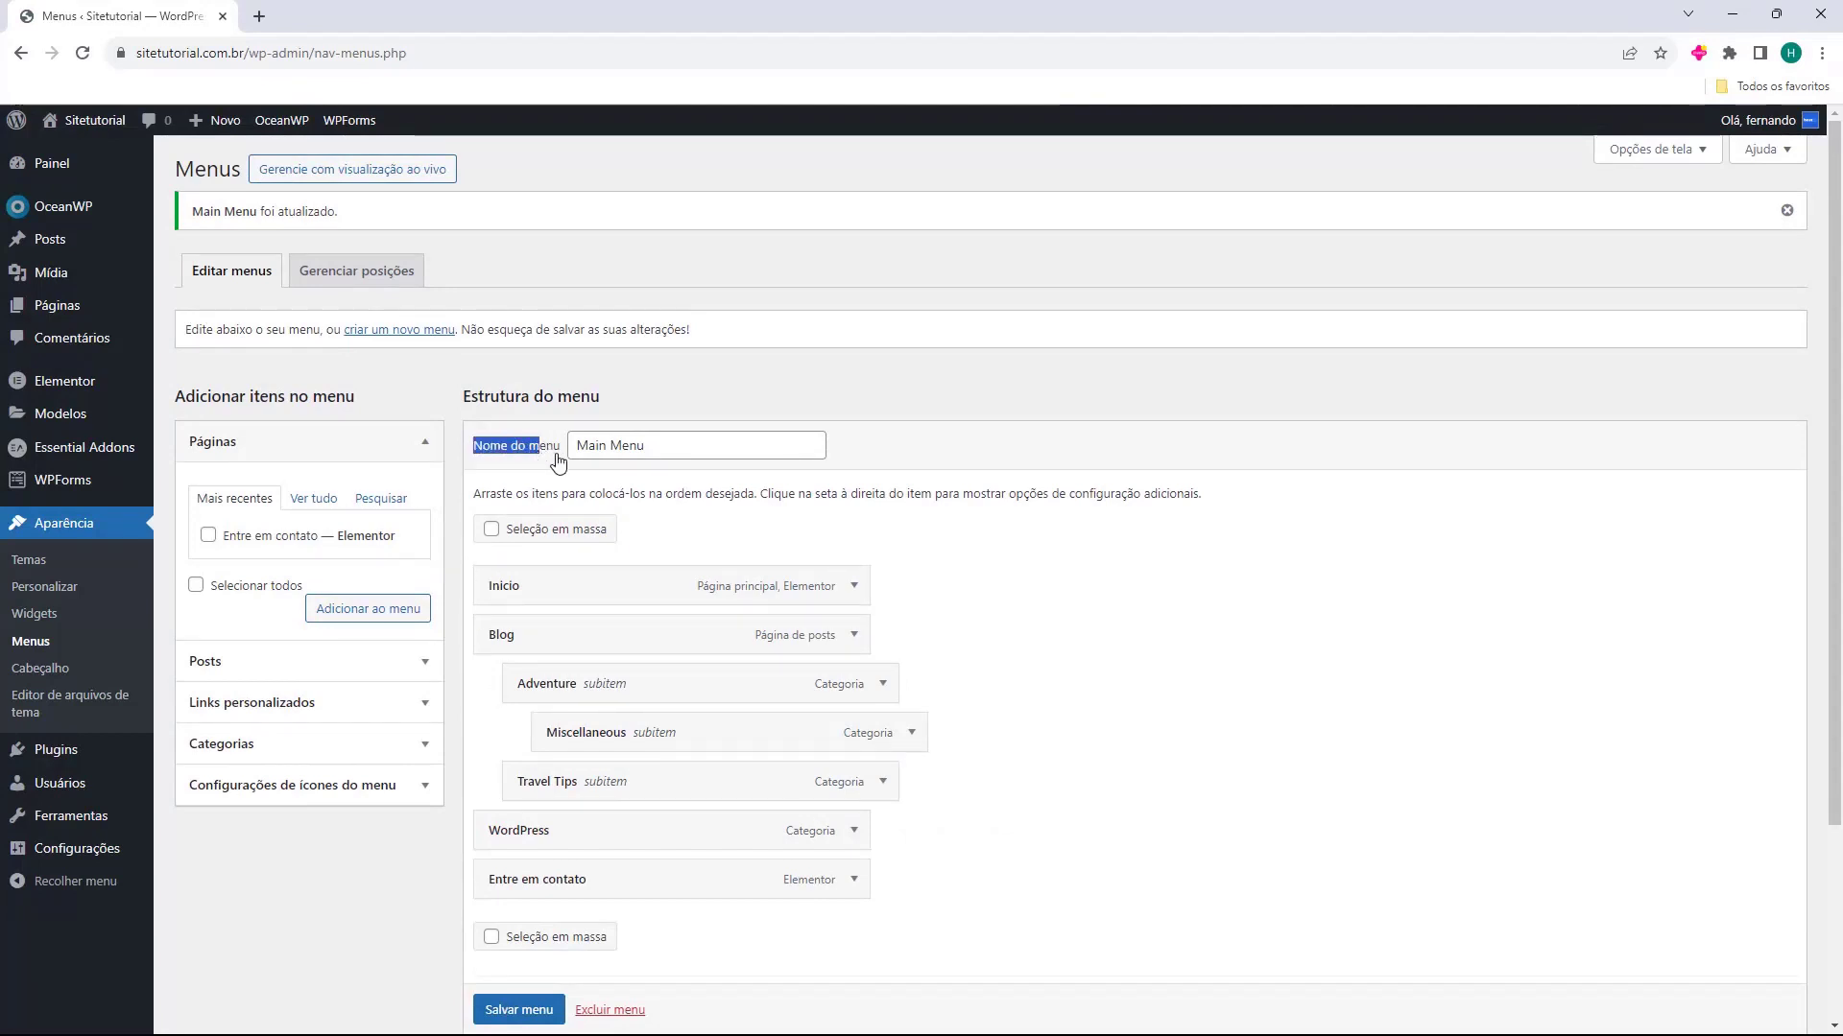
left_click(576, 448)
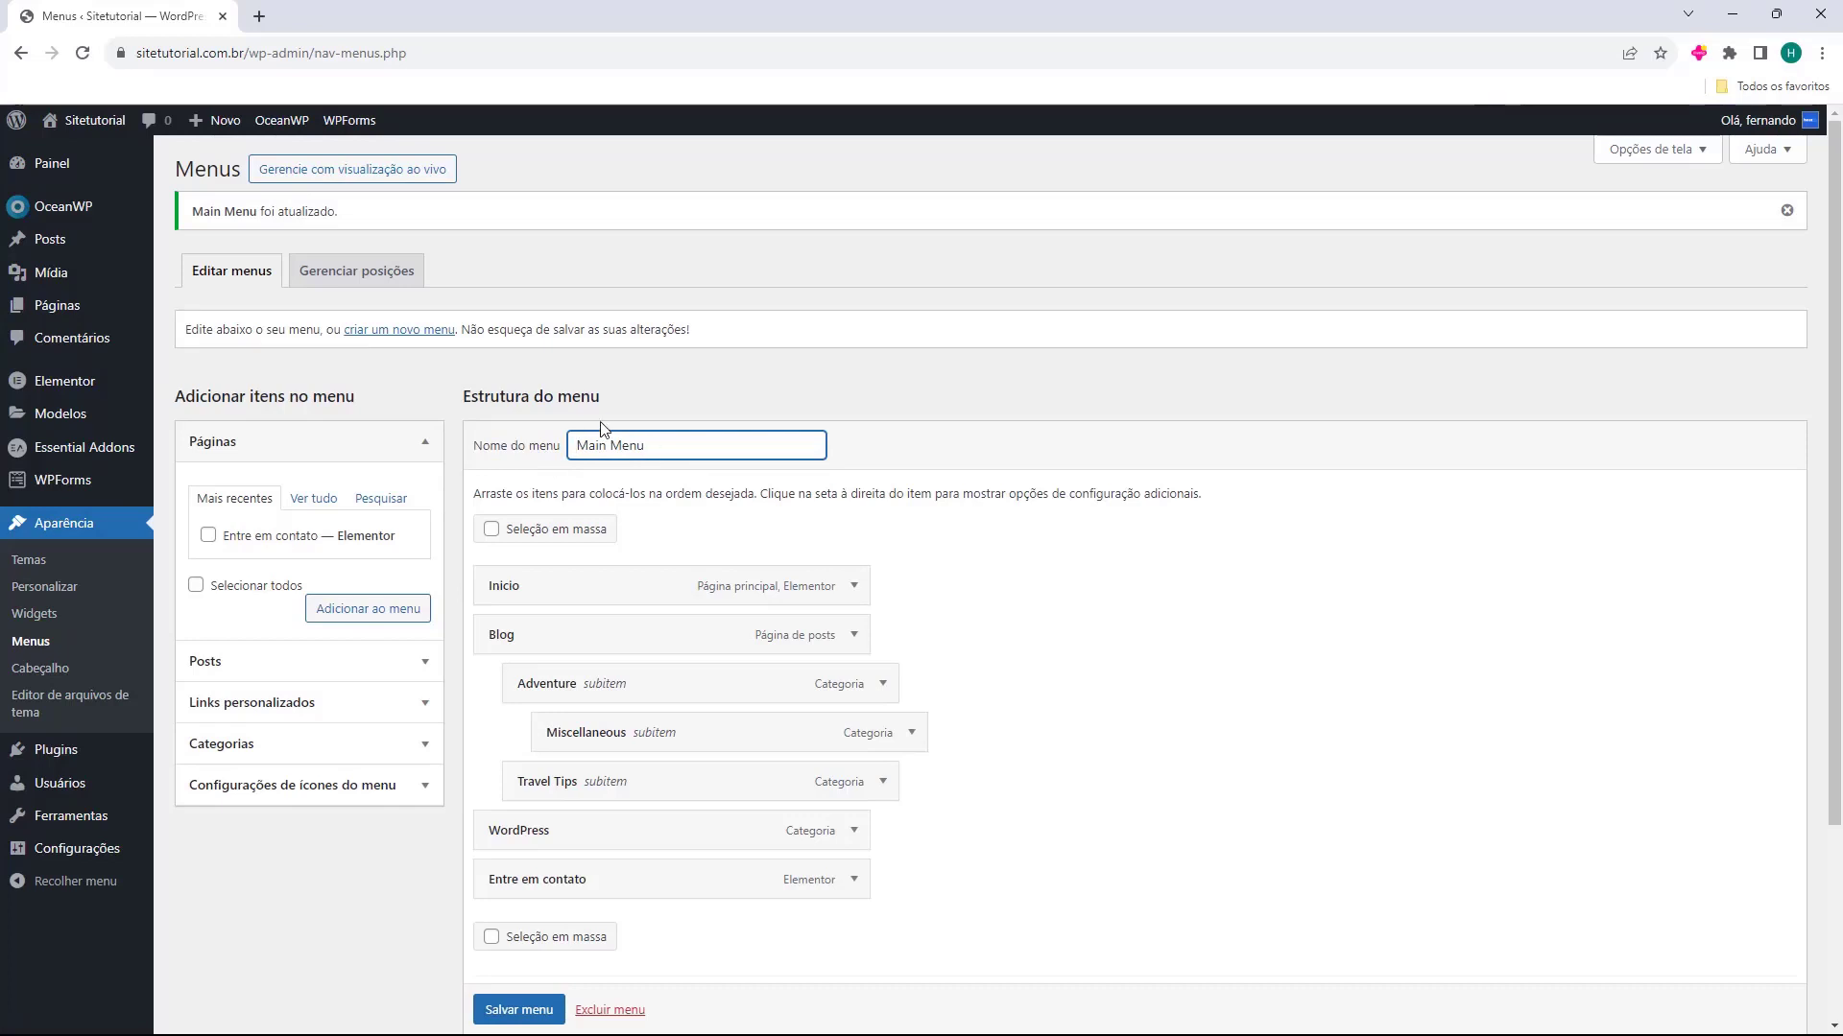
Open the live site in a new tab and check the Blog submenu, Adventure and WordPress links, ending on the home page
left_click(95, 156)
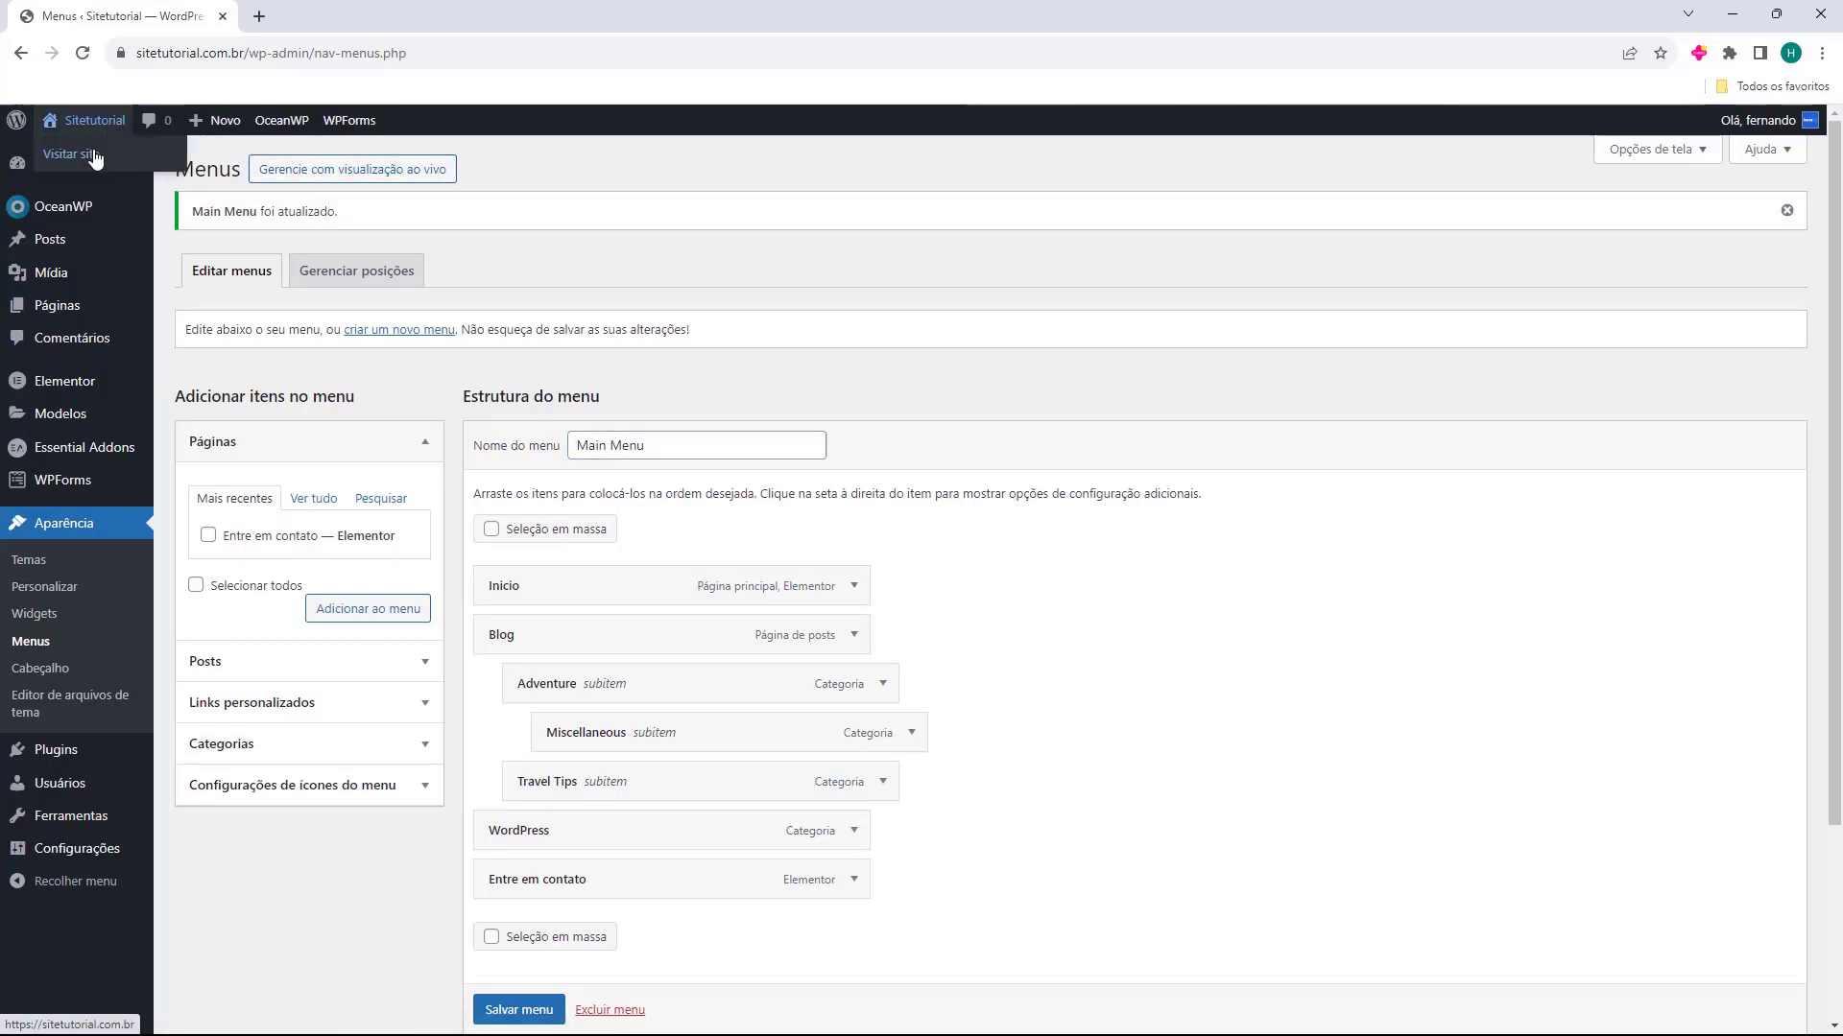
left_click(330, 19)
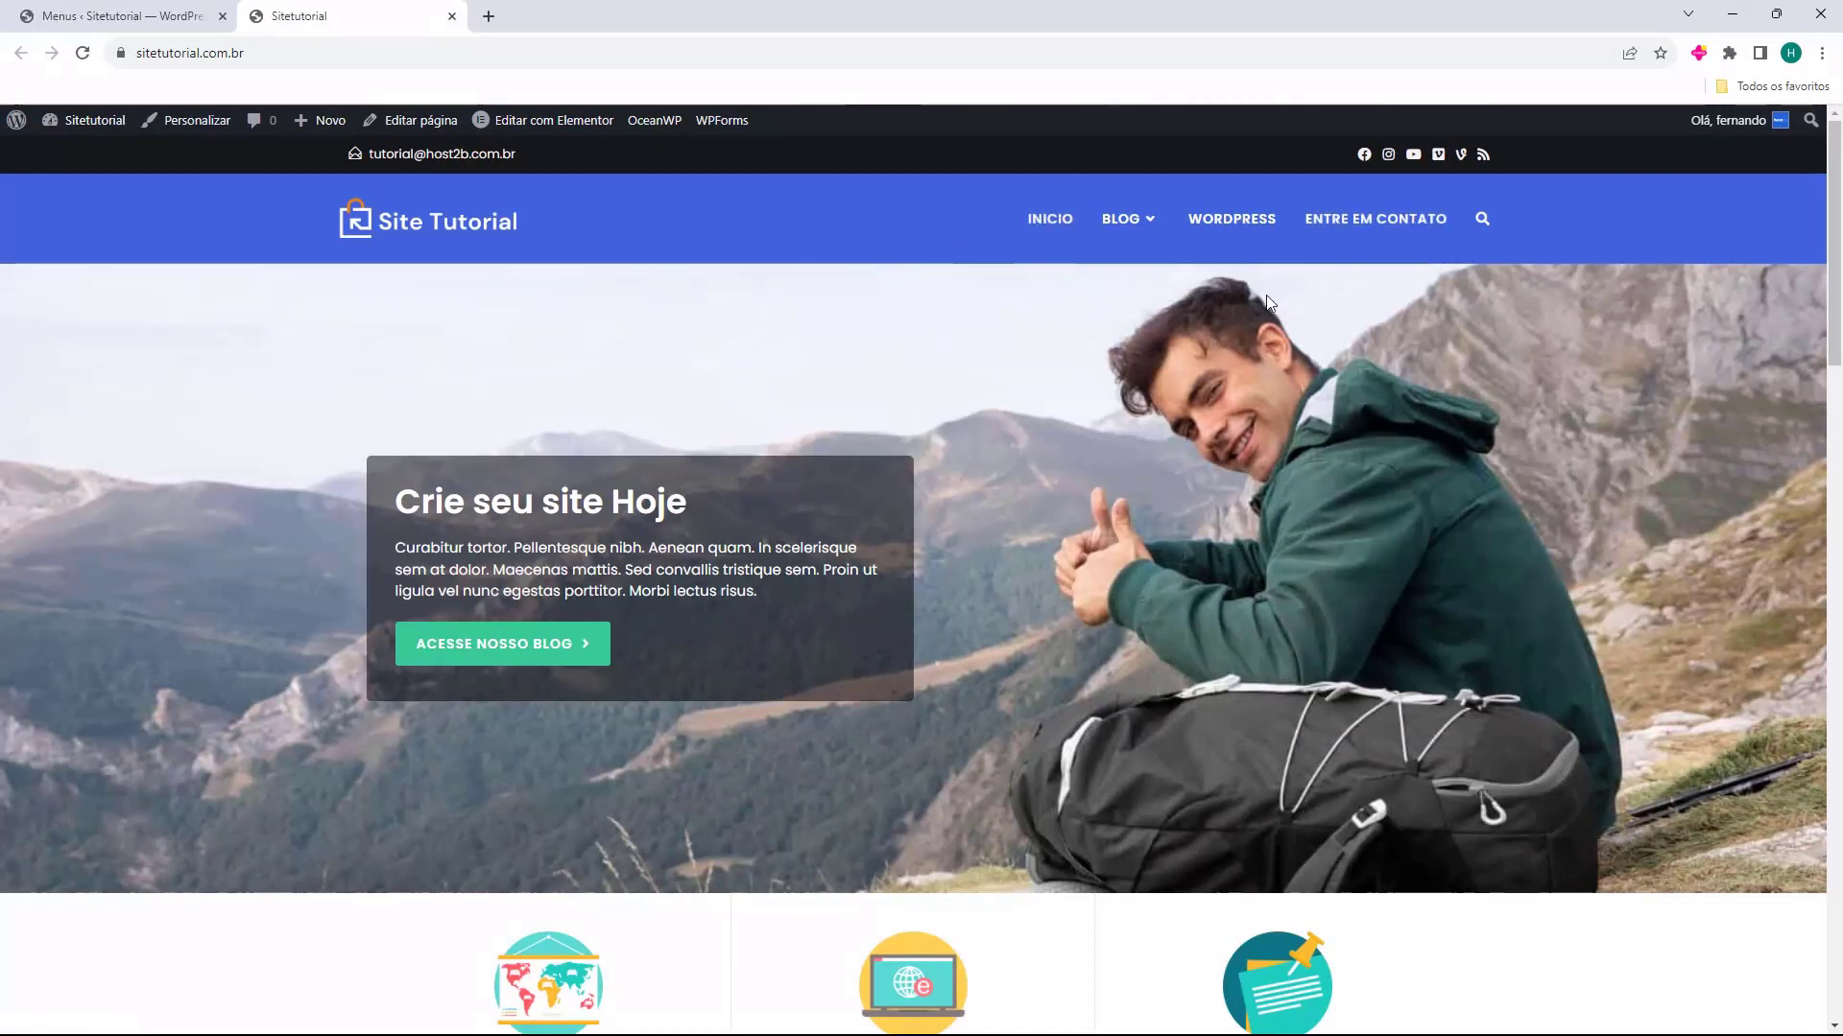
mouse_move(1136, 229)
mouse_move(1132, 273)
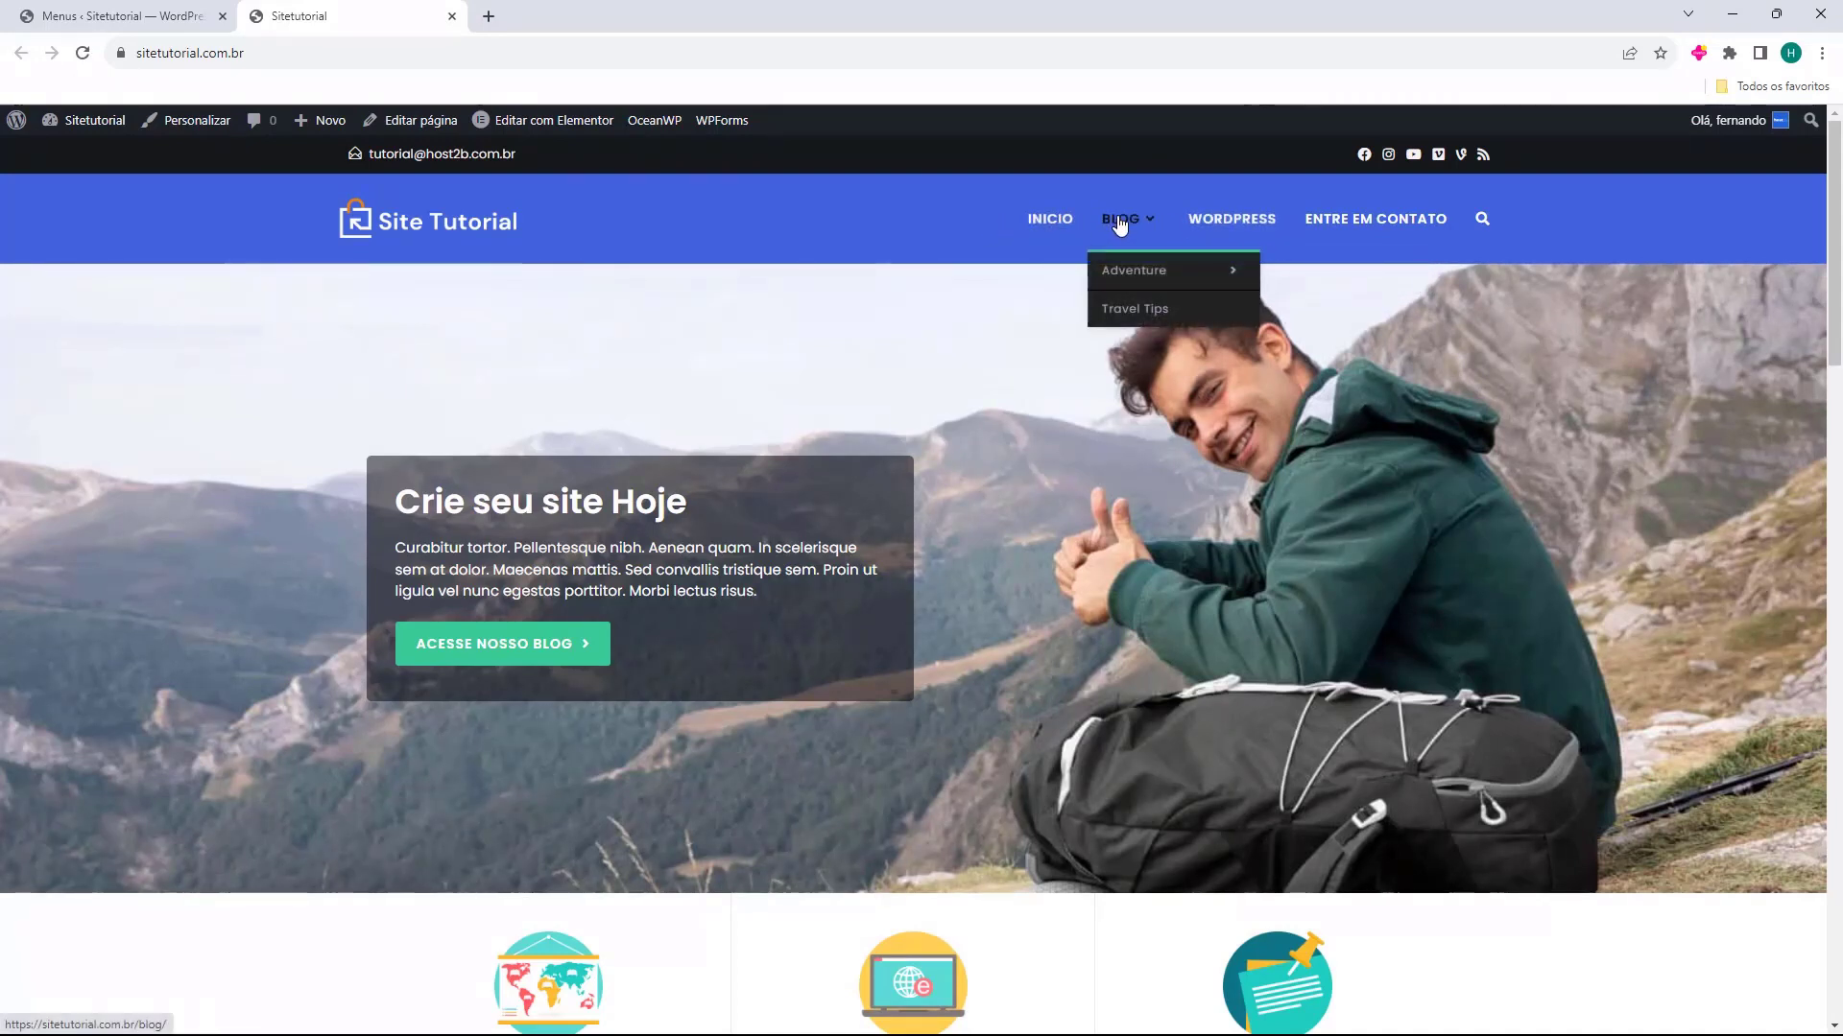
left_click(1133, 272)
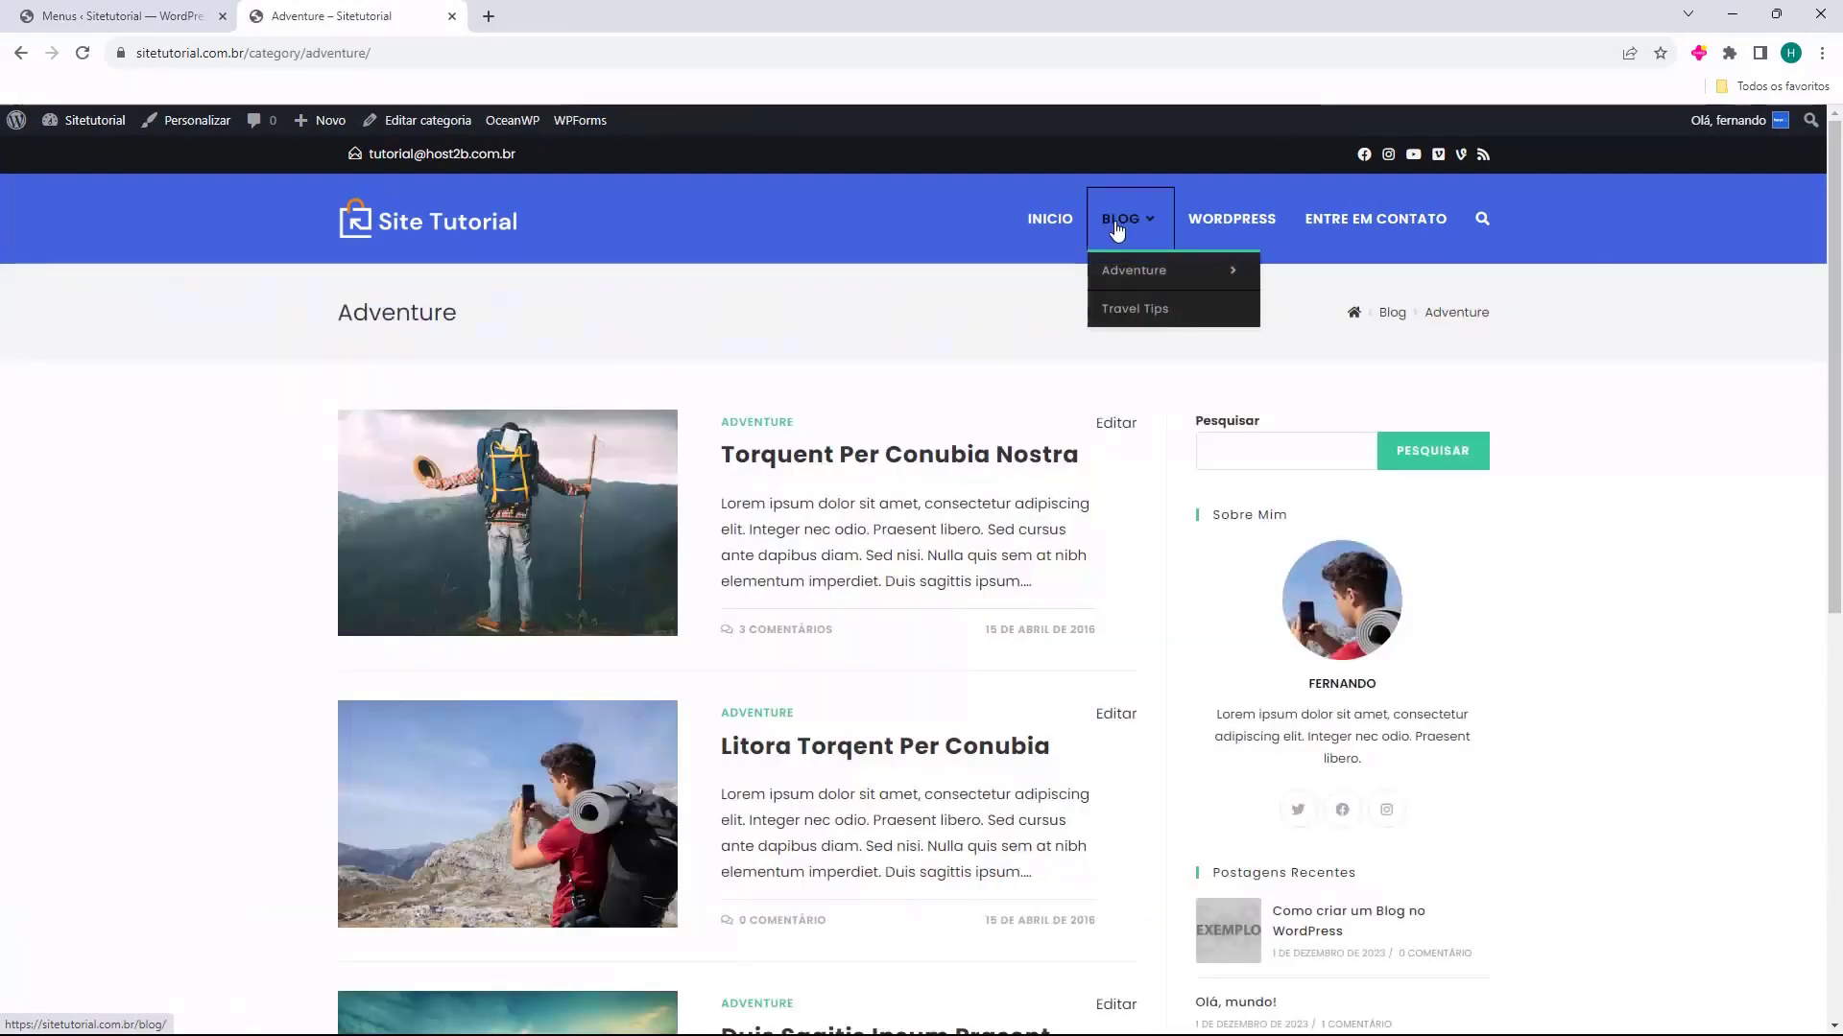
left_click(1116, 223)
left_click(1232, 221)
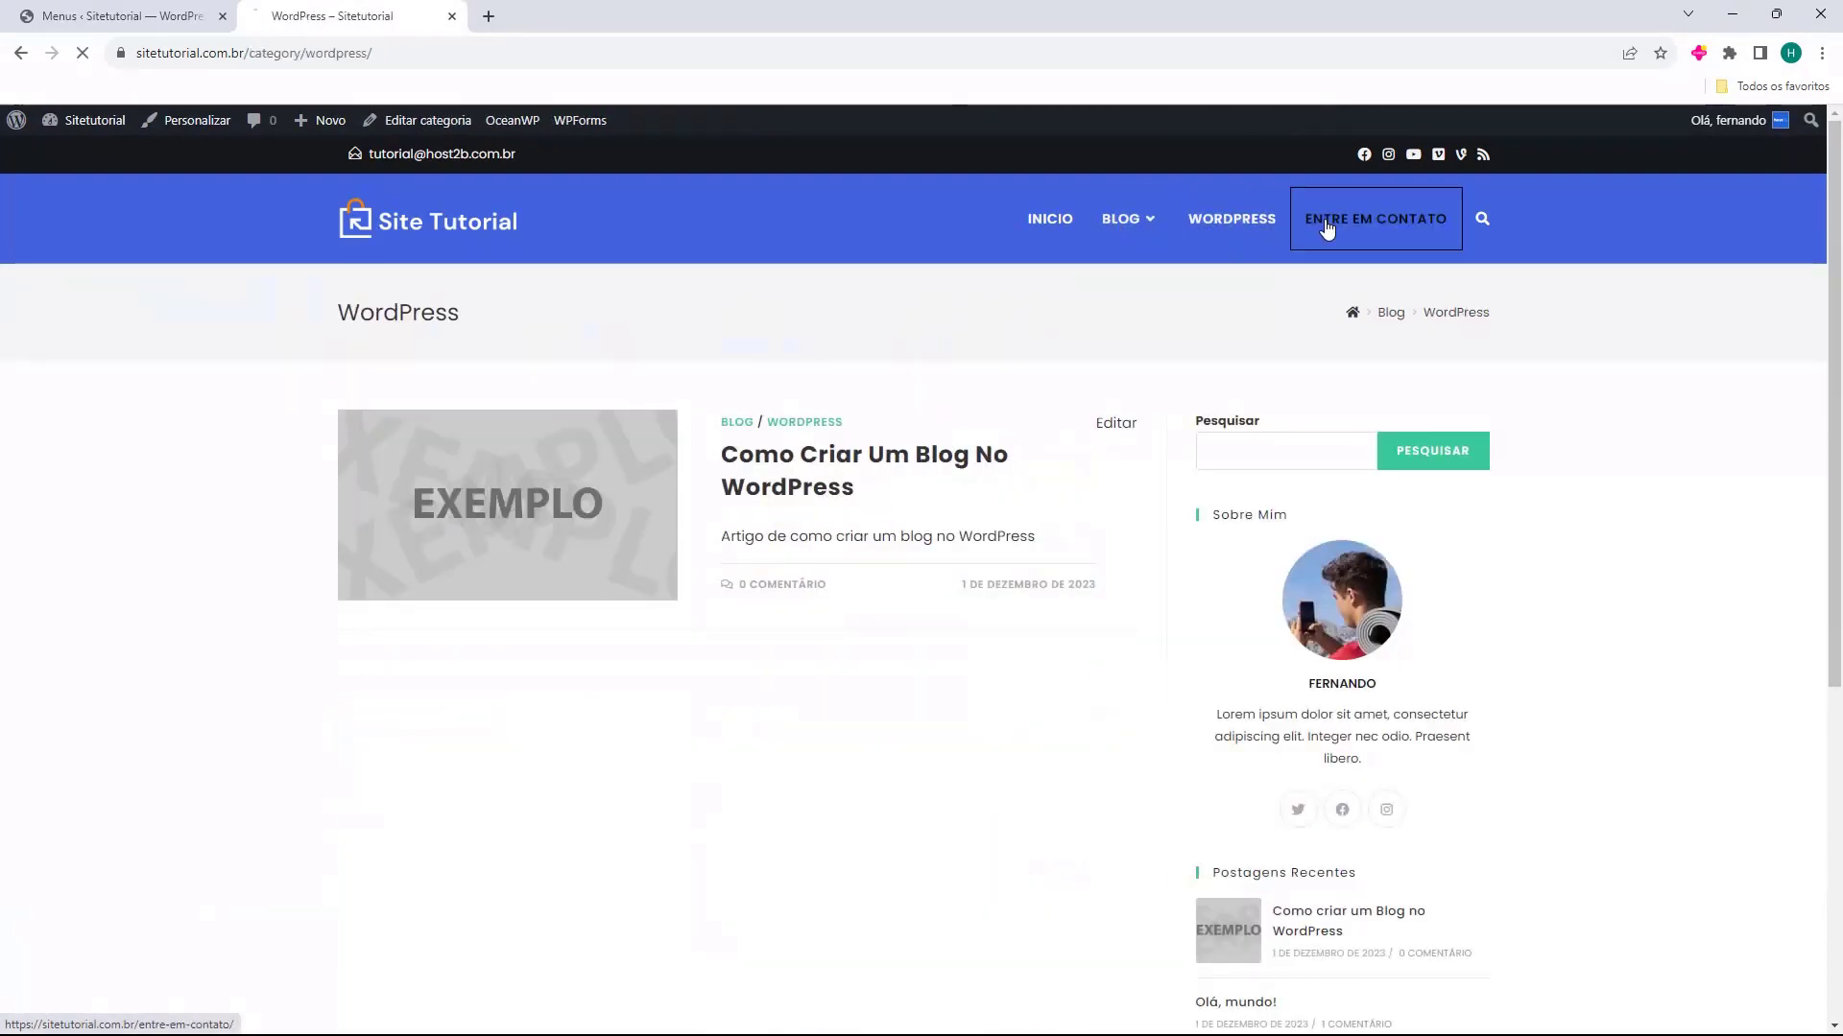
left_click(1050, 222)
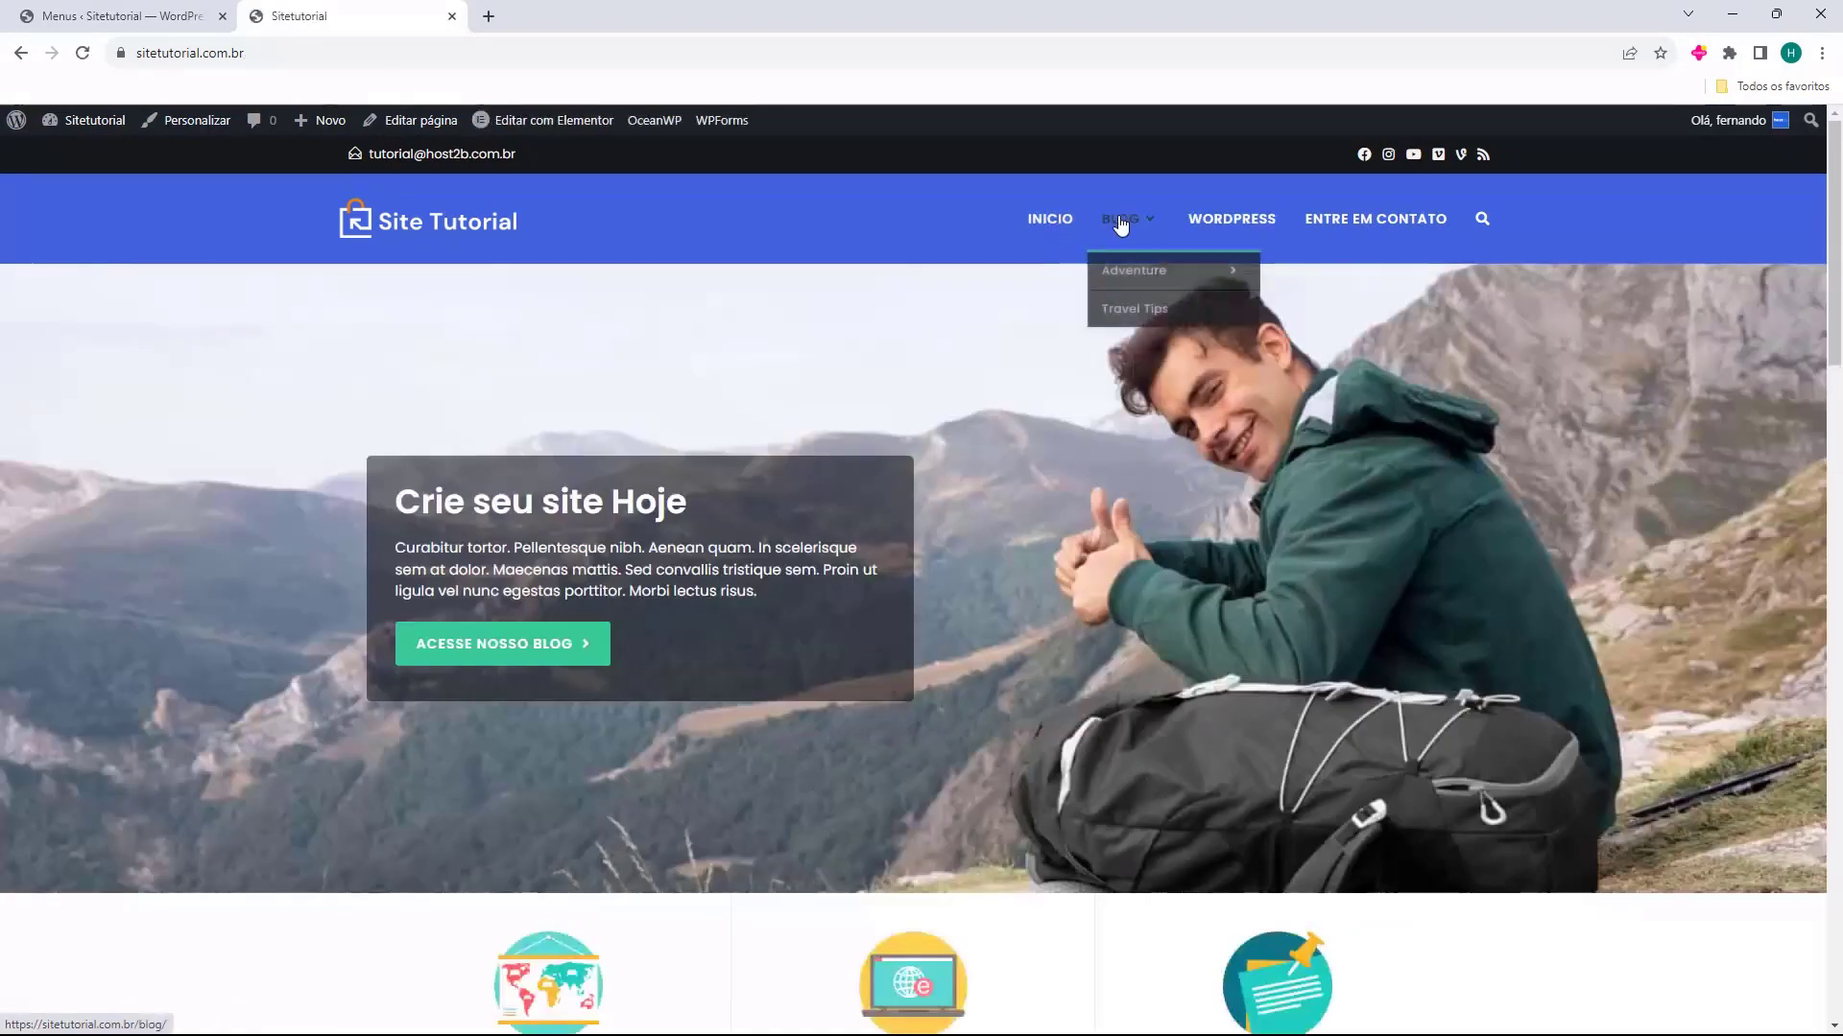
Check the Blog page and its Adventure and Travel Tips submenu links, and return to the home page
left_click(1121, 223)
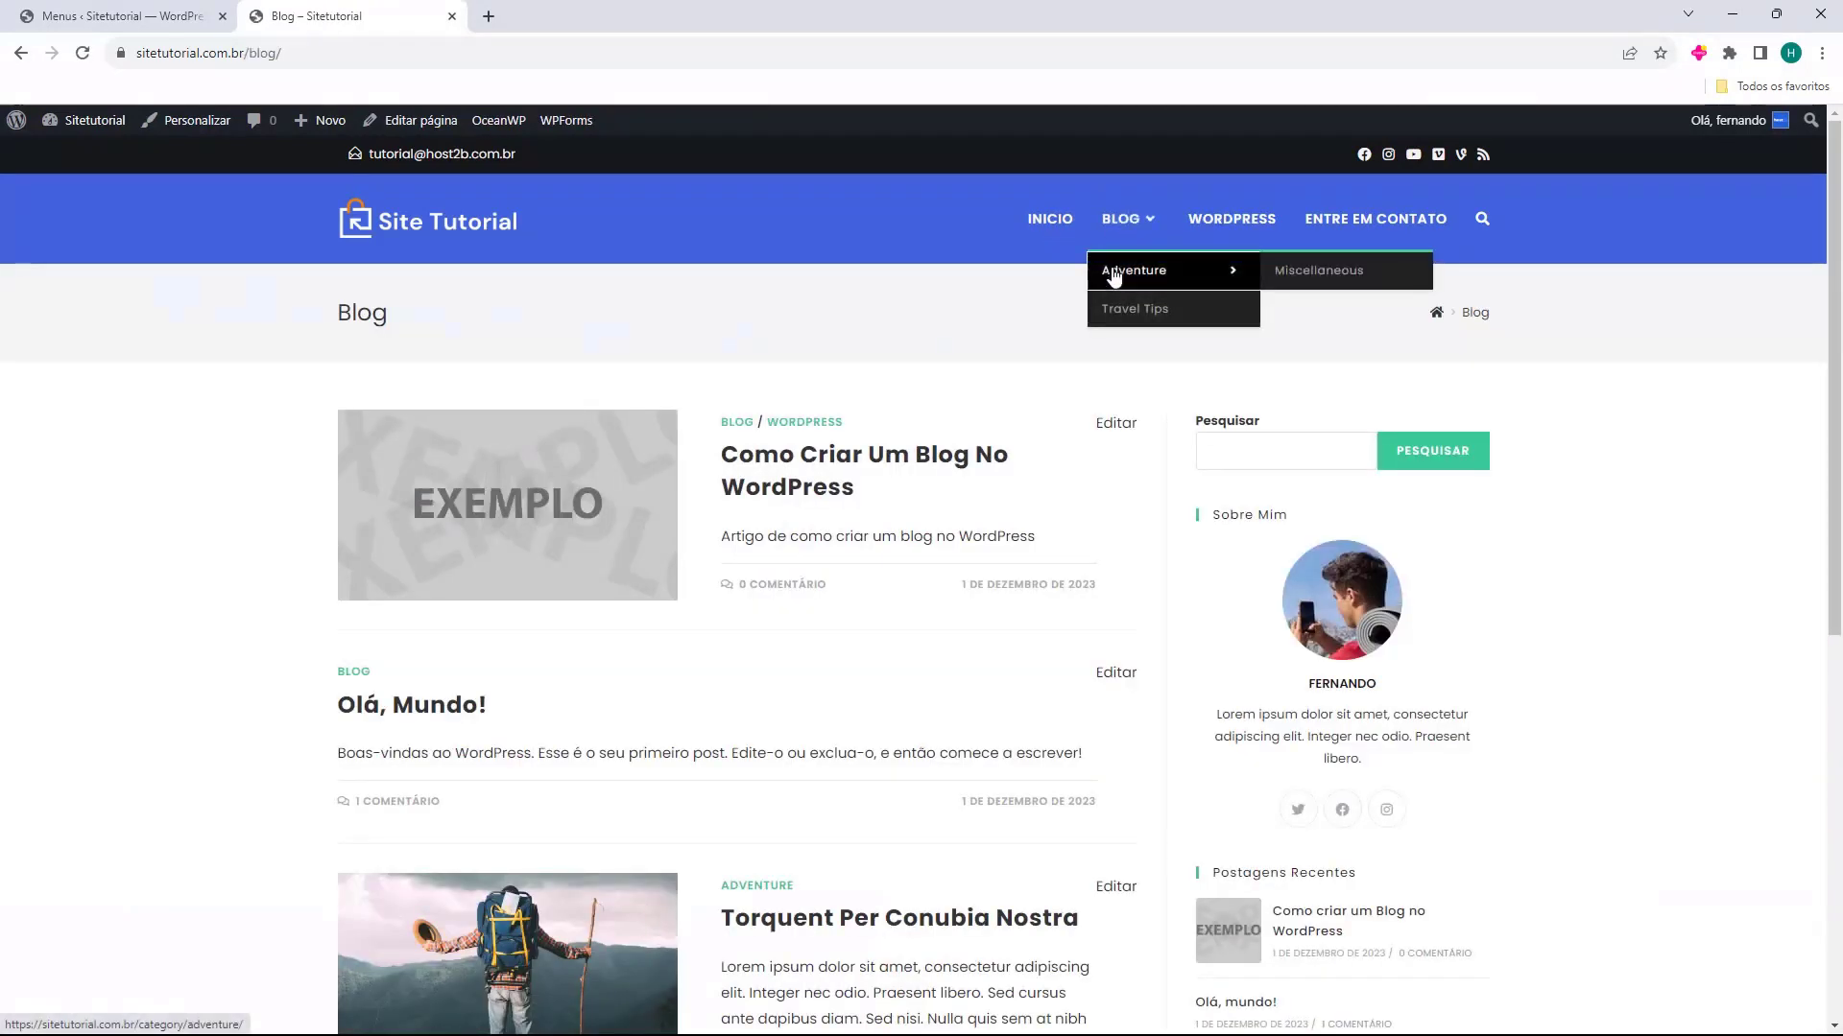
left_click(1113, 275)
mouse_move(1114, 235)
left_click(1130, 308)
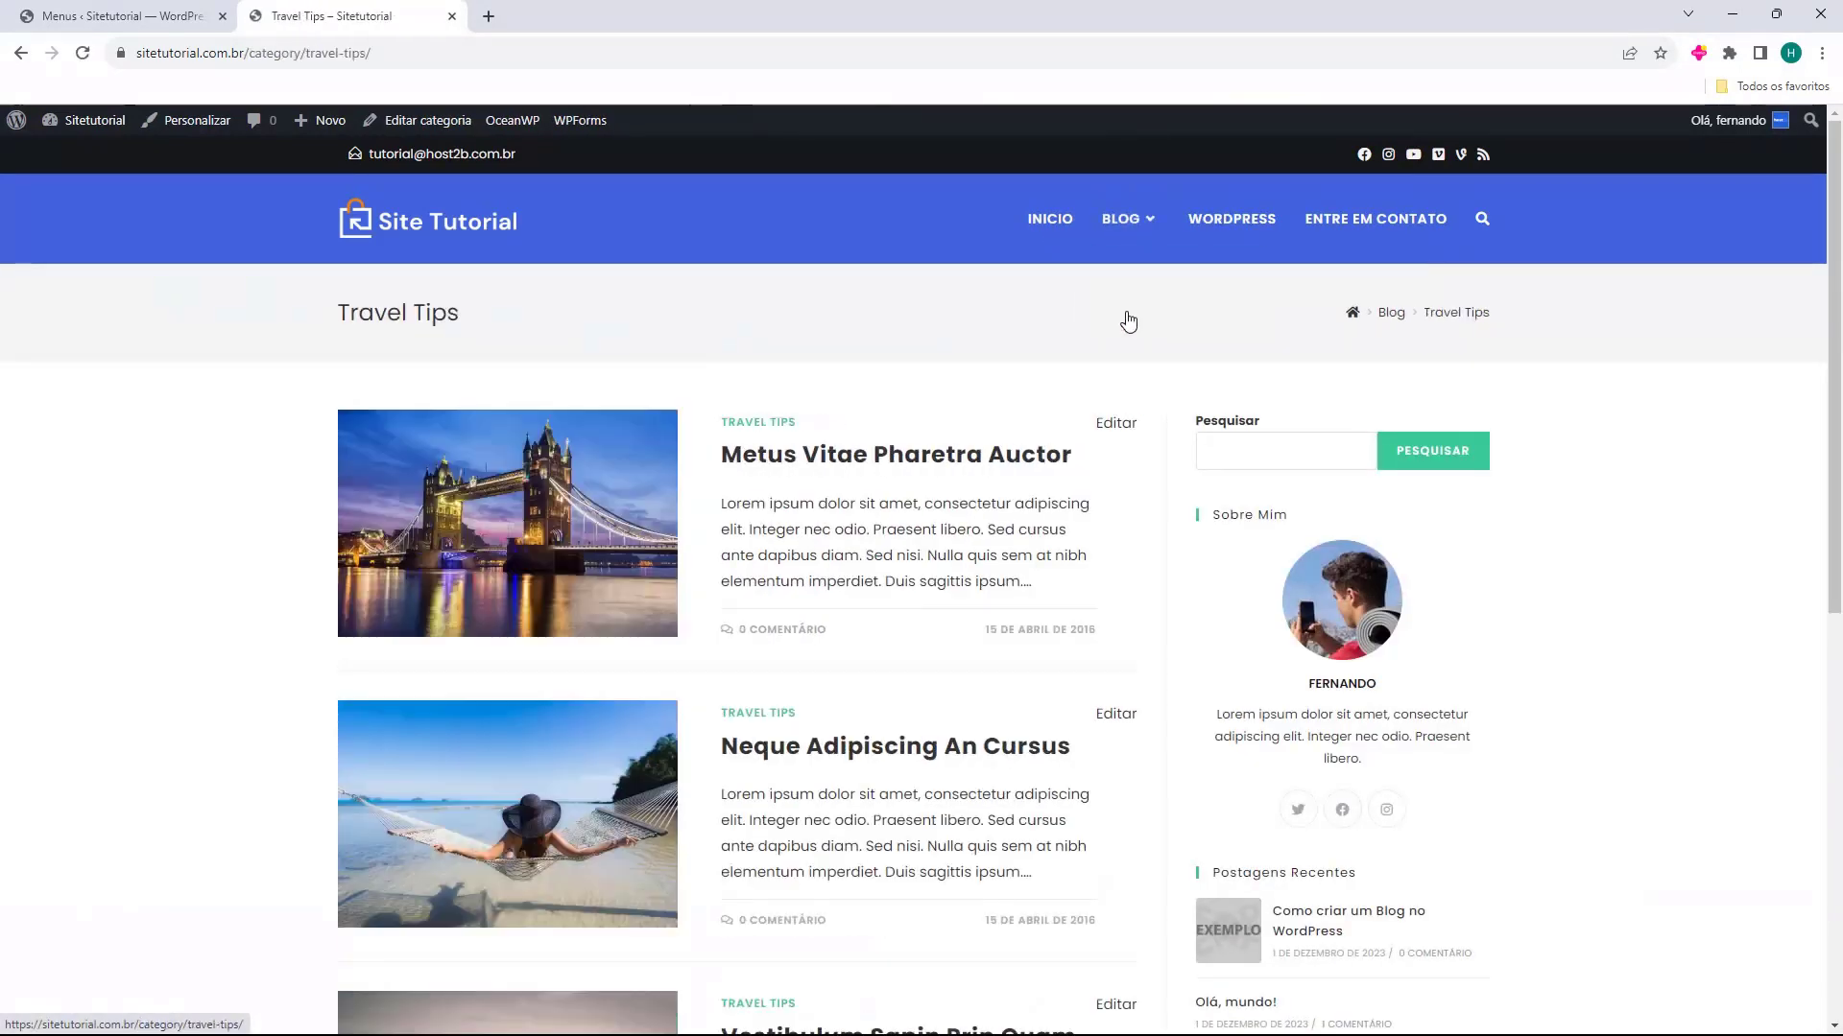
left_click(1047, 225)
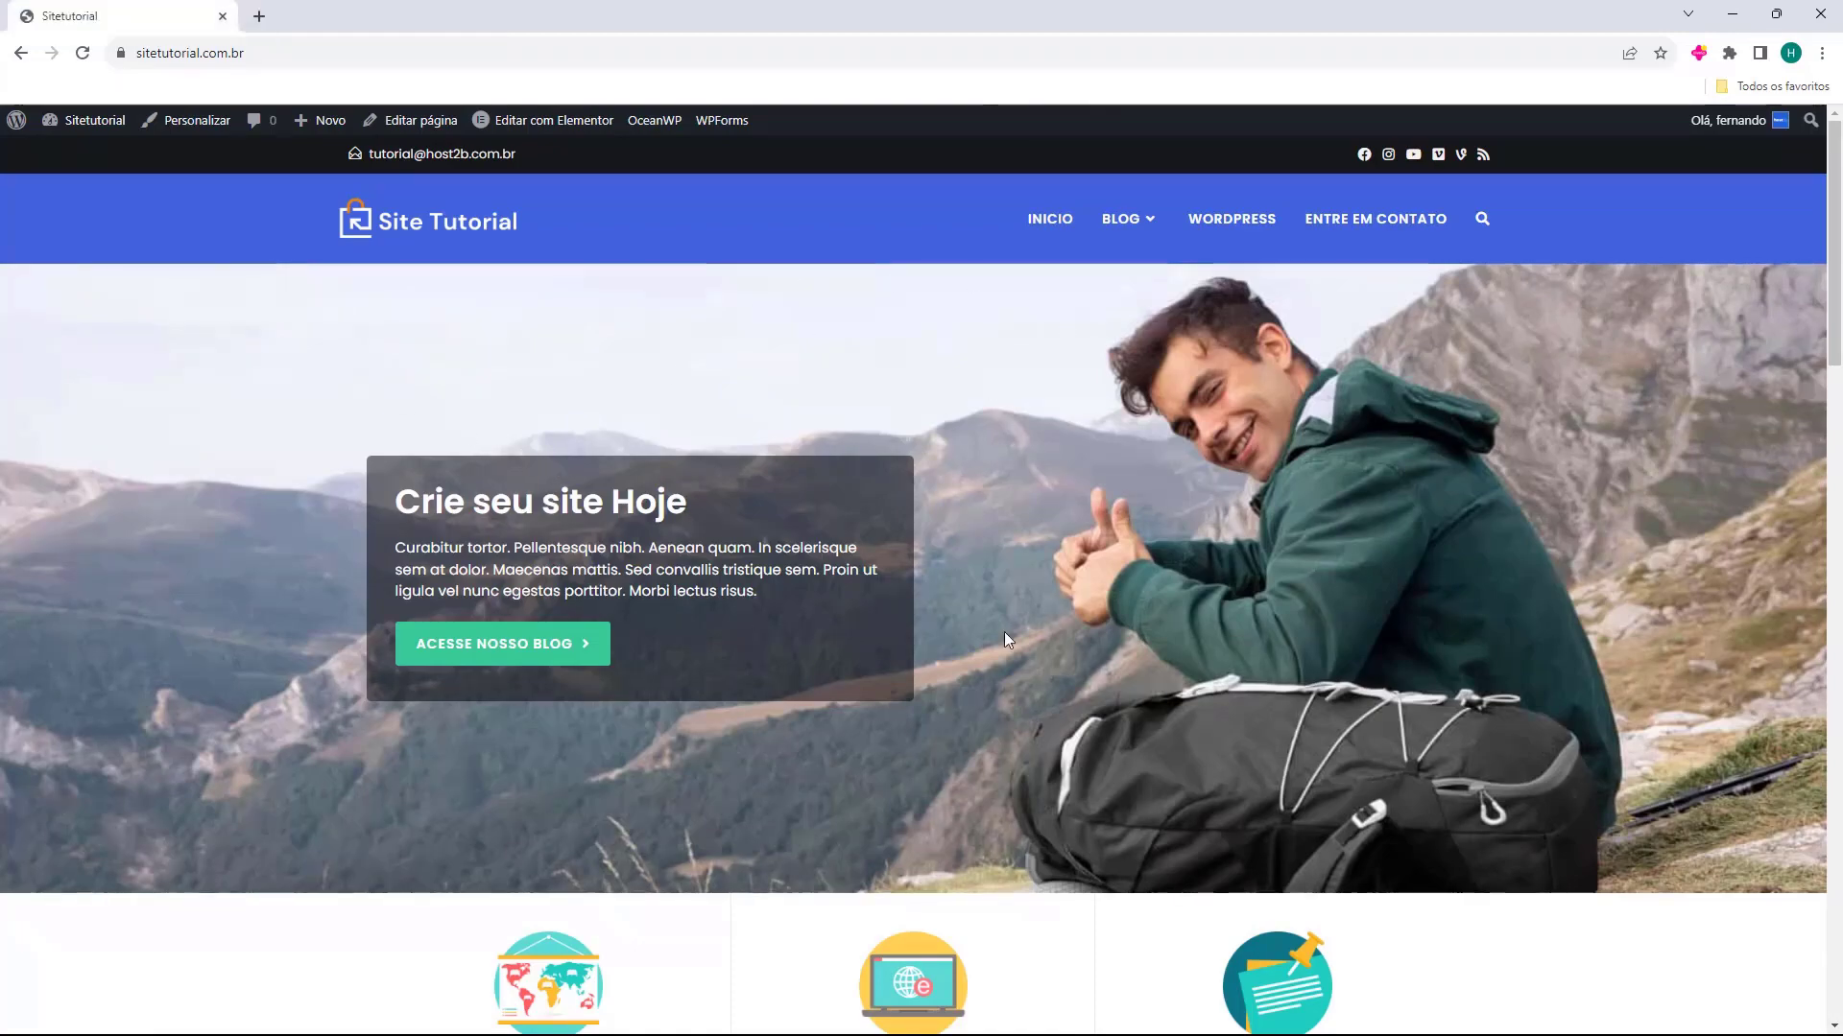
Look through the whole home page down to its footer and return to the top
scroll(958, 246, "down", 4)
scroll(1091, 326, "down", 15)
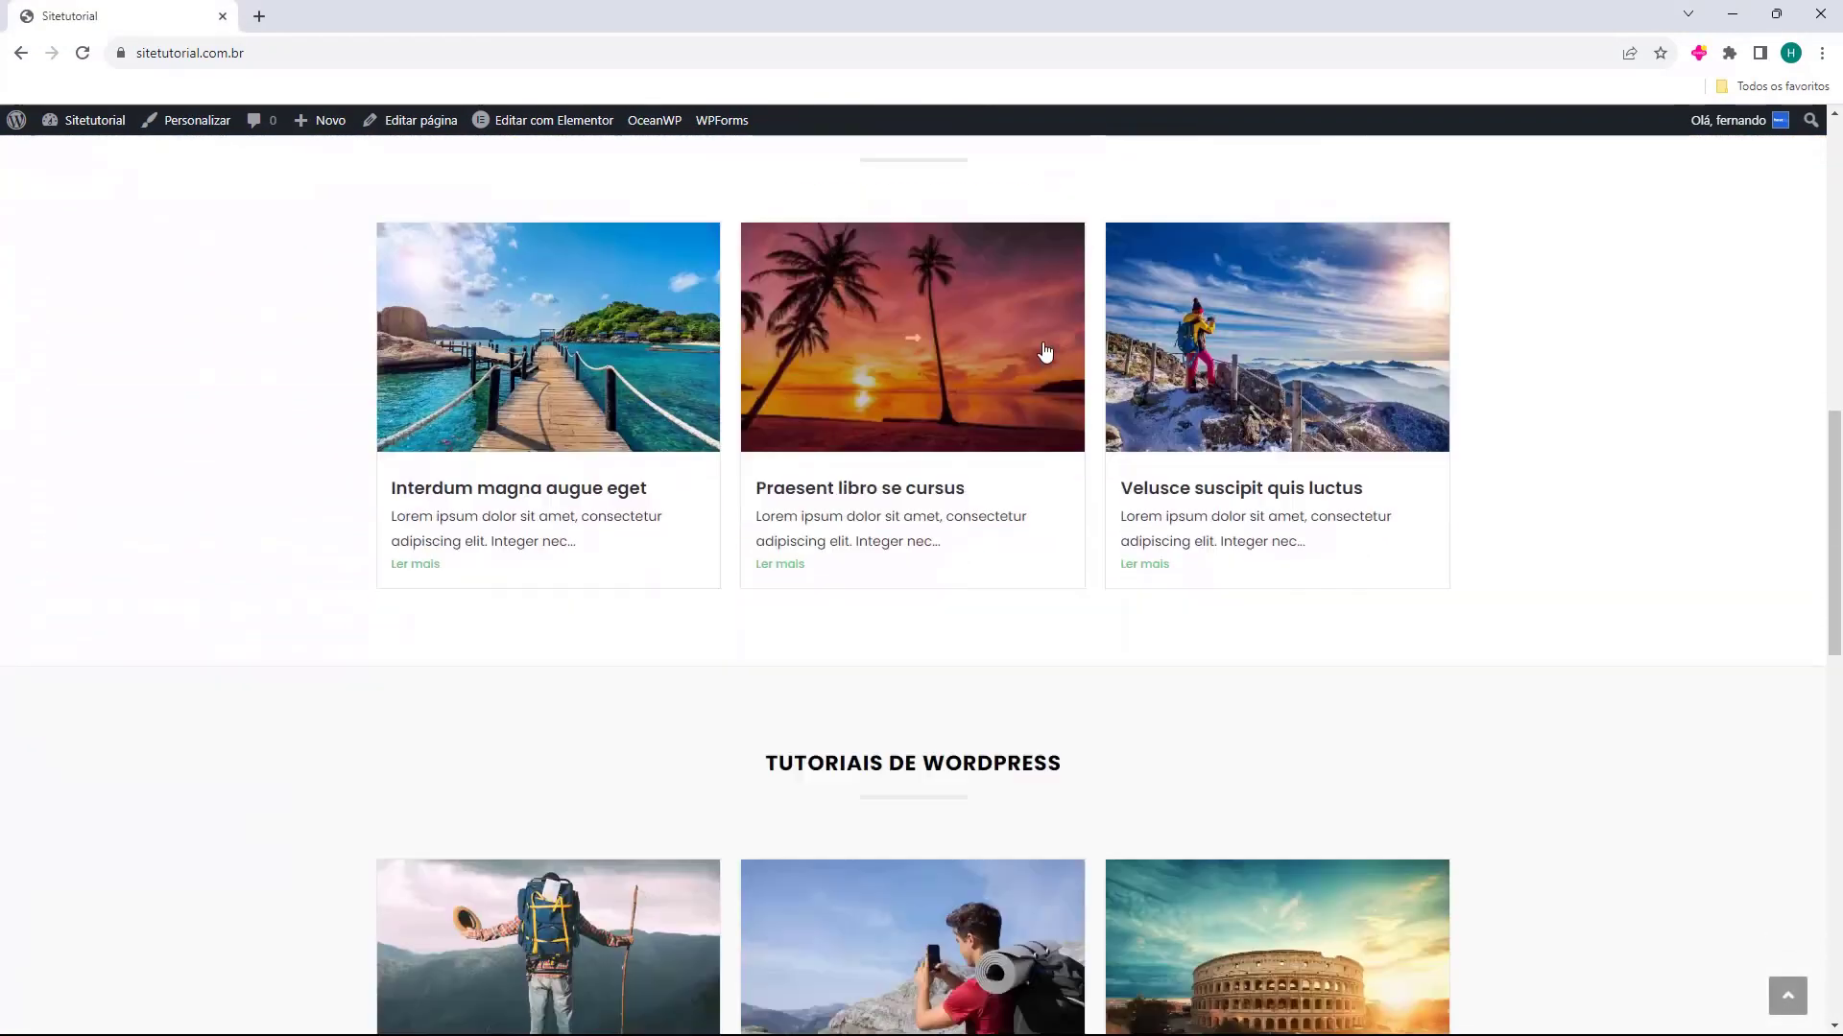
scroll(1028, 352, "down", 5)
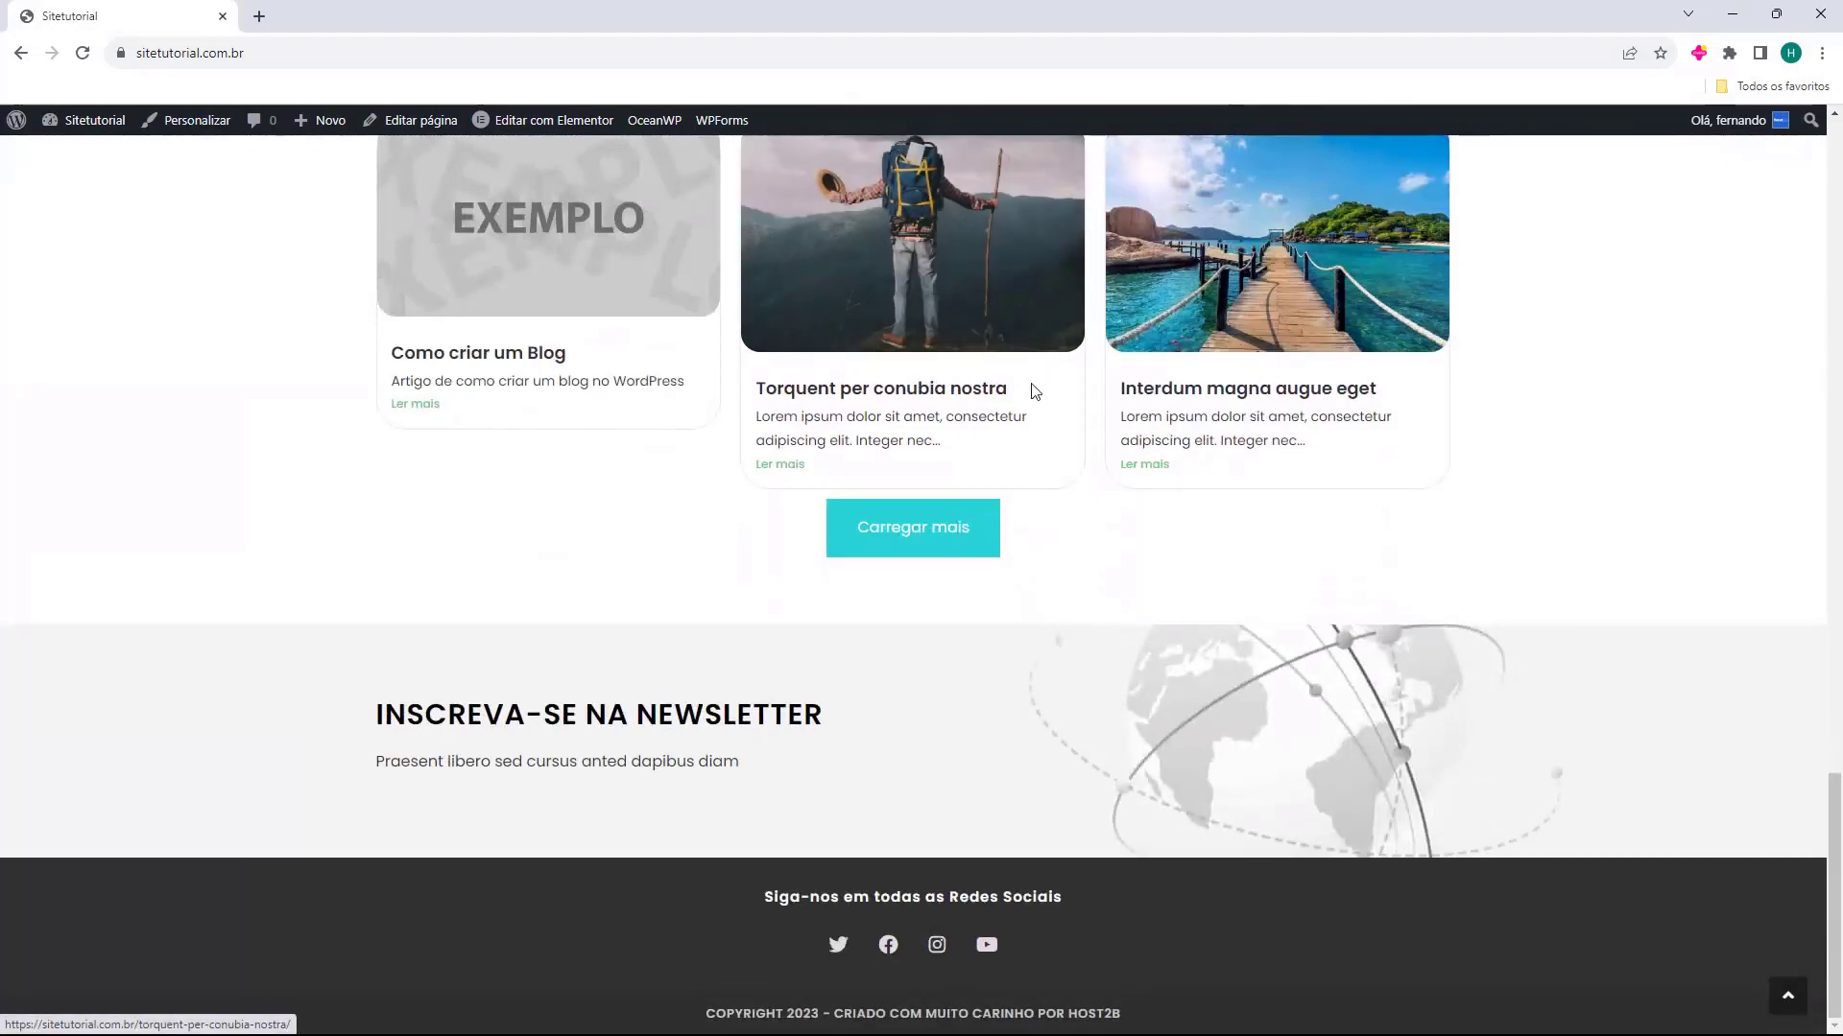
scroll(1036, 461, "up", 8)
scroll(1044, 463, "up", 15)
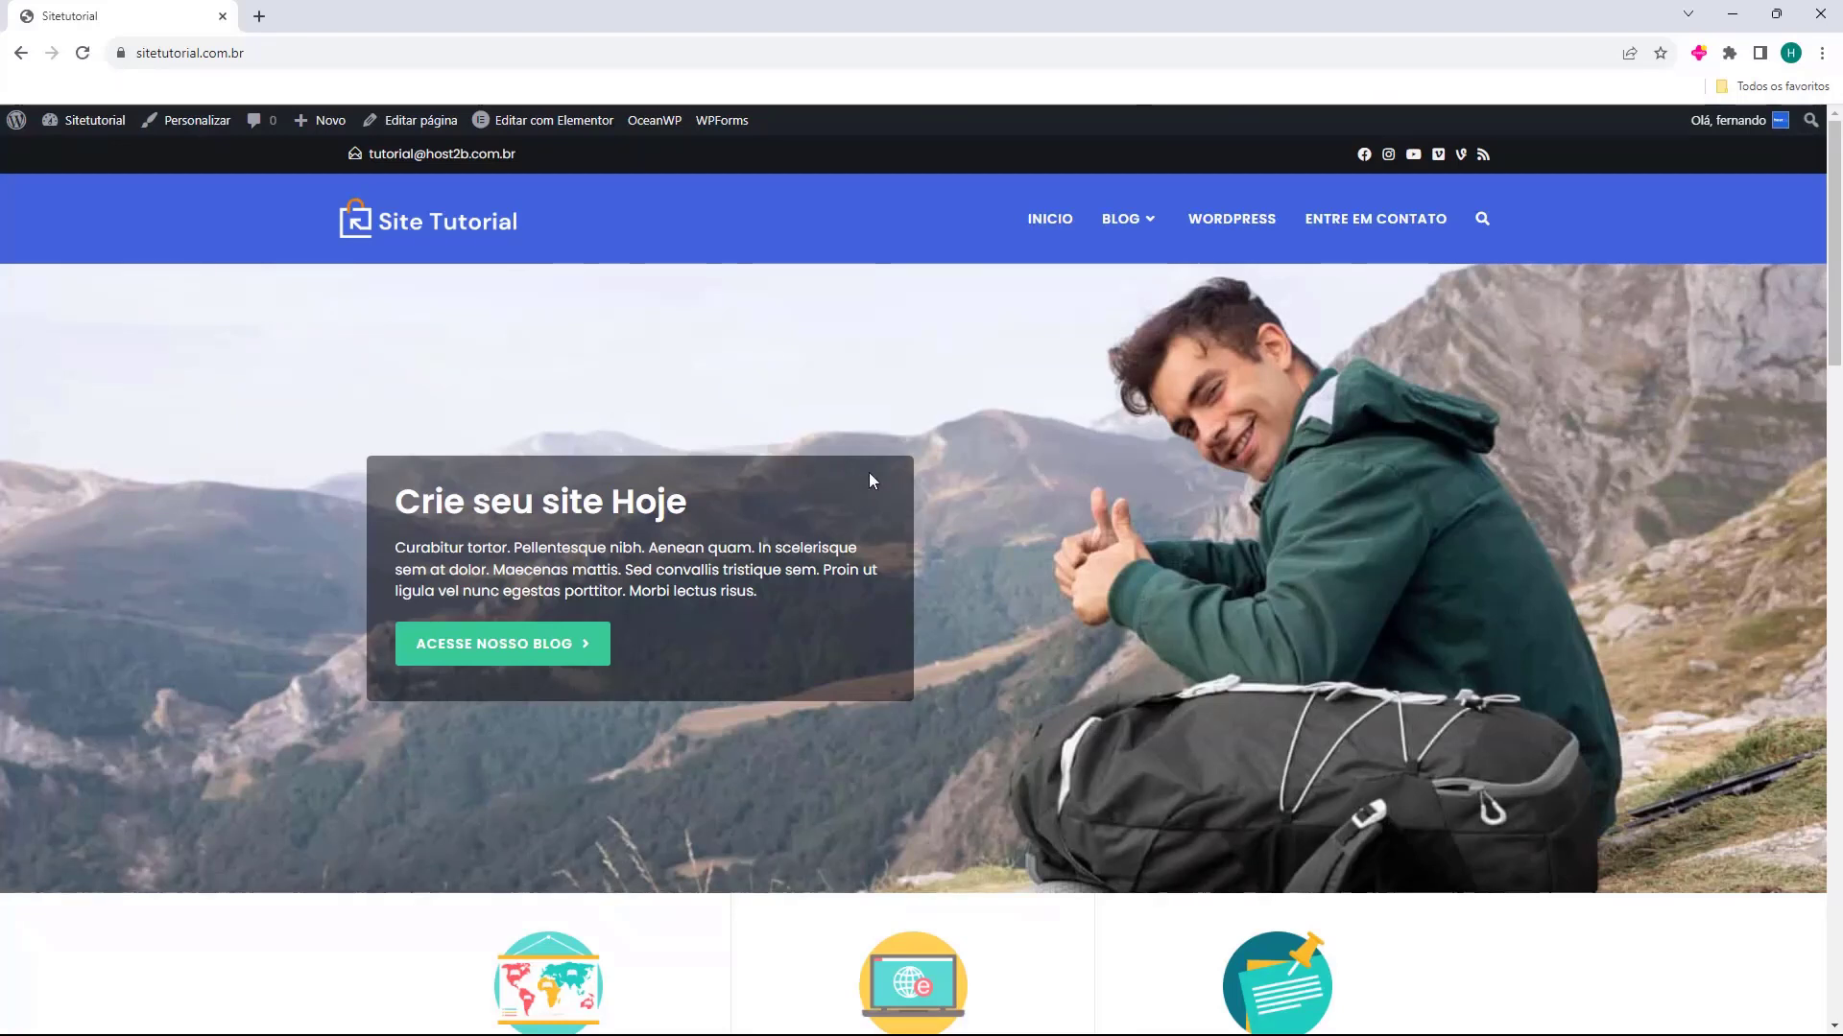
Open the blog post "Como criar um Blog no WordPress", look through its content and return to the home page
left_click(1115, 227)
left_click(914, 453)
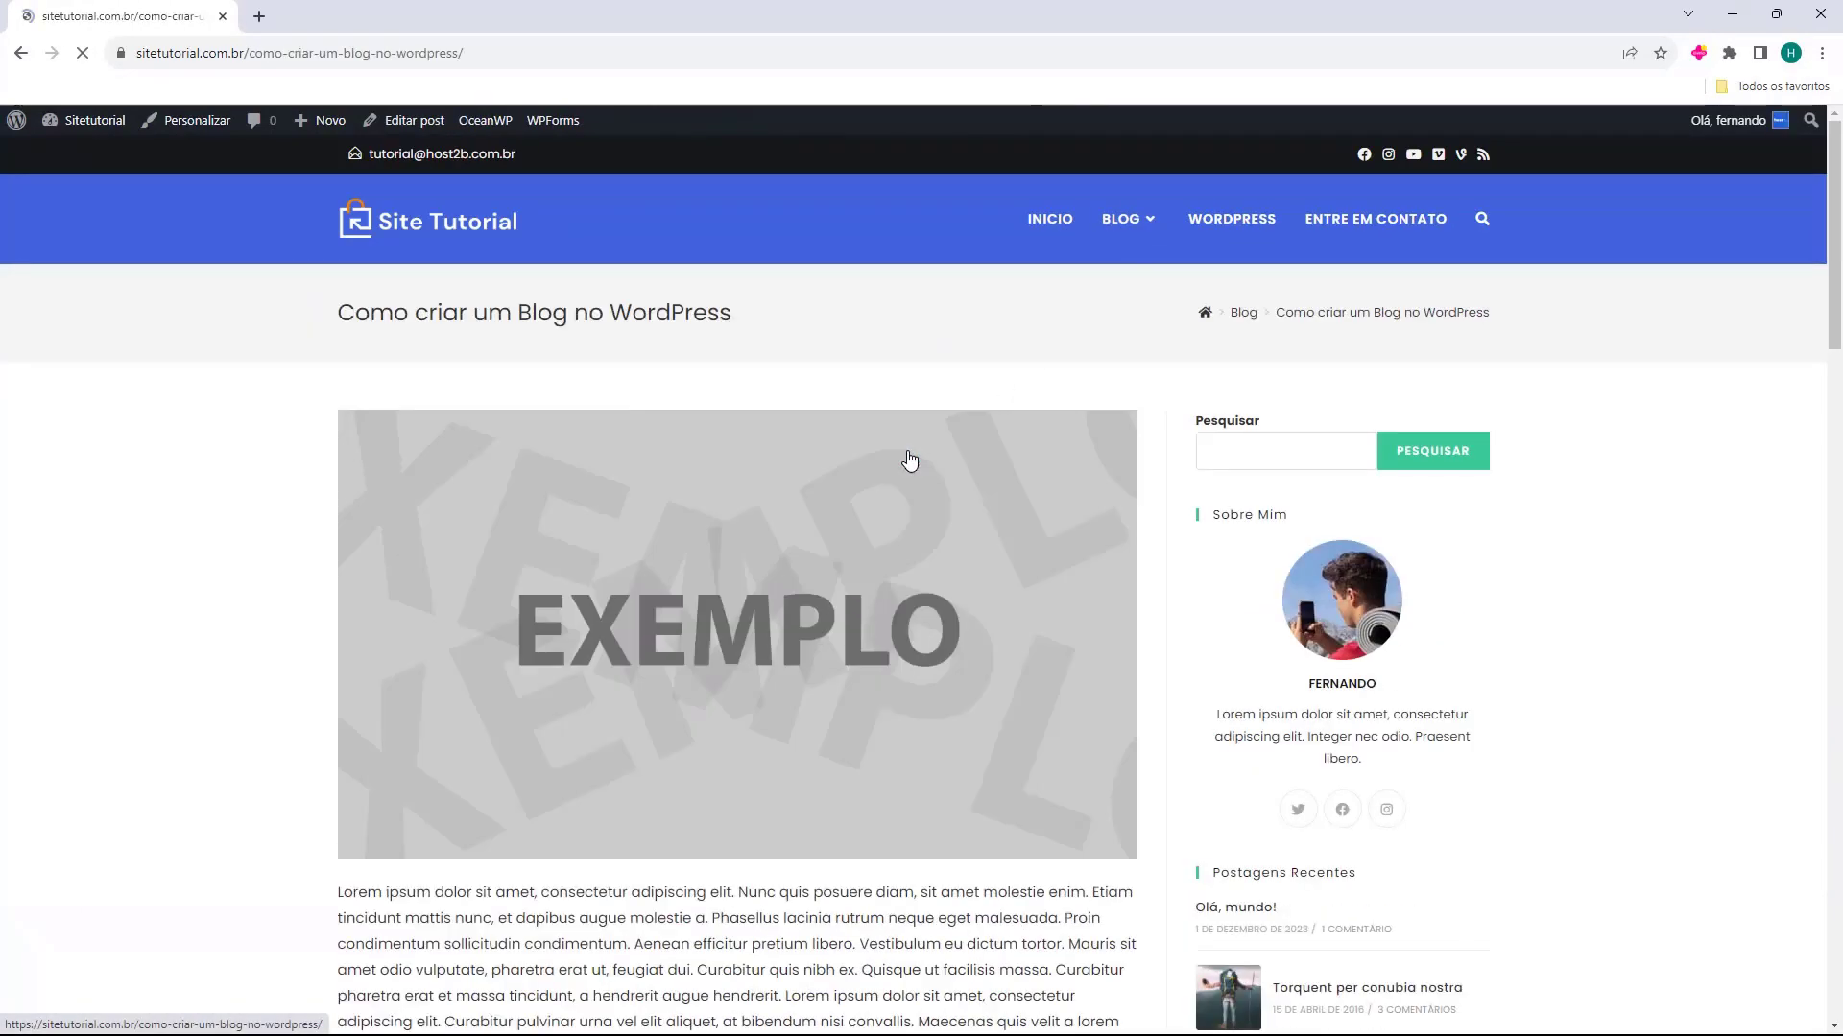
scroll(908, 443, "down", 5)
scroll(908, 443, "down", 5)
scroll(908, 444, "up", 10)
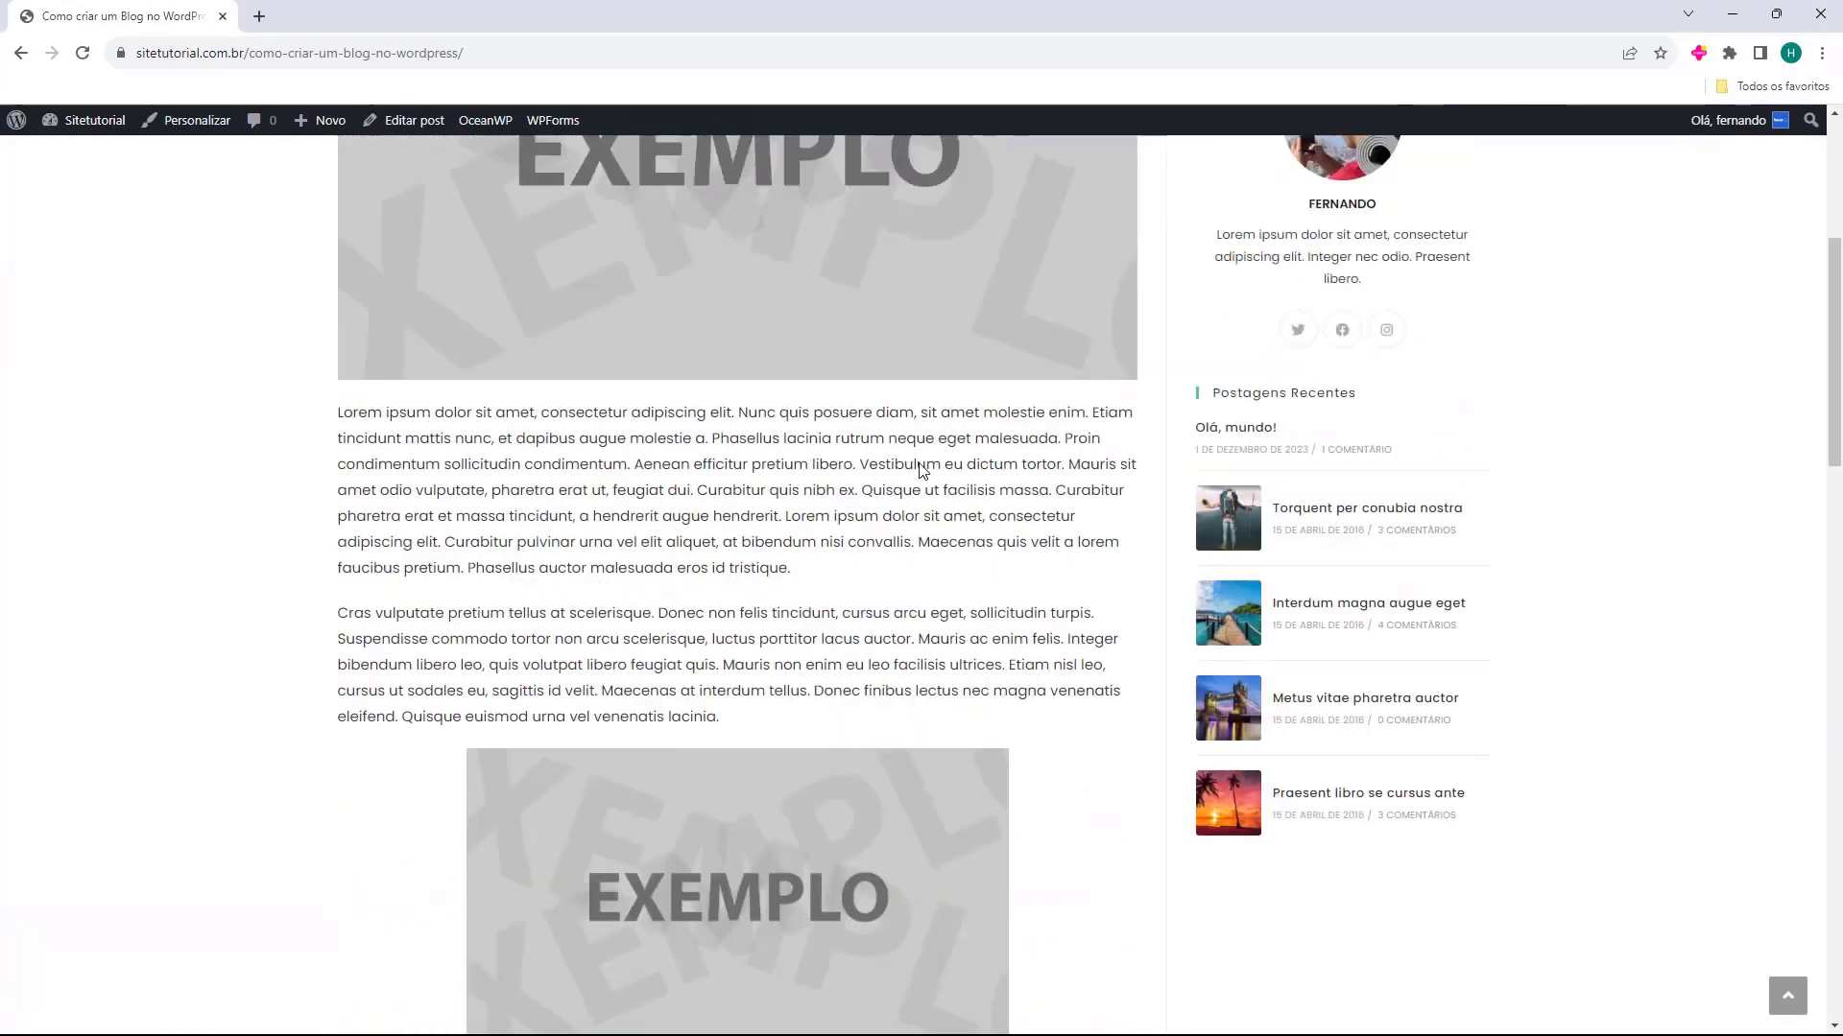
left_click(480, 223)
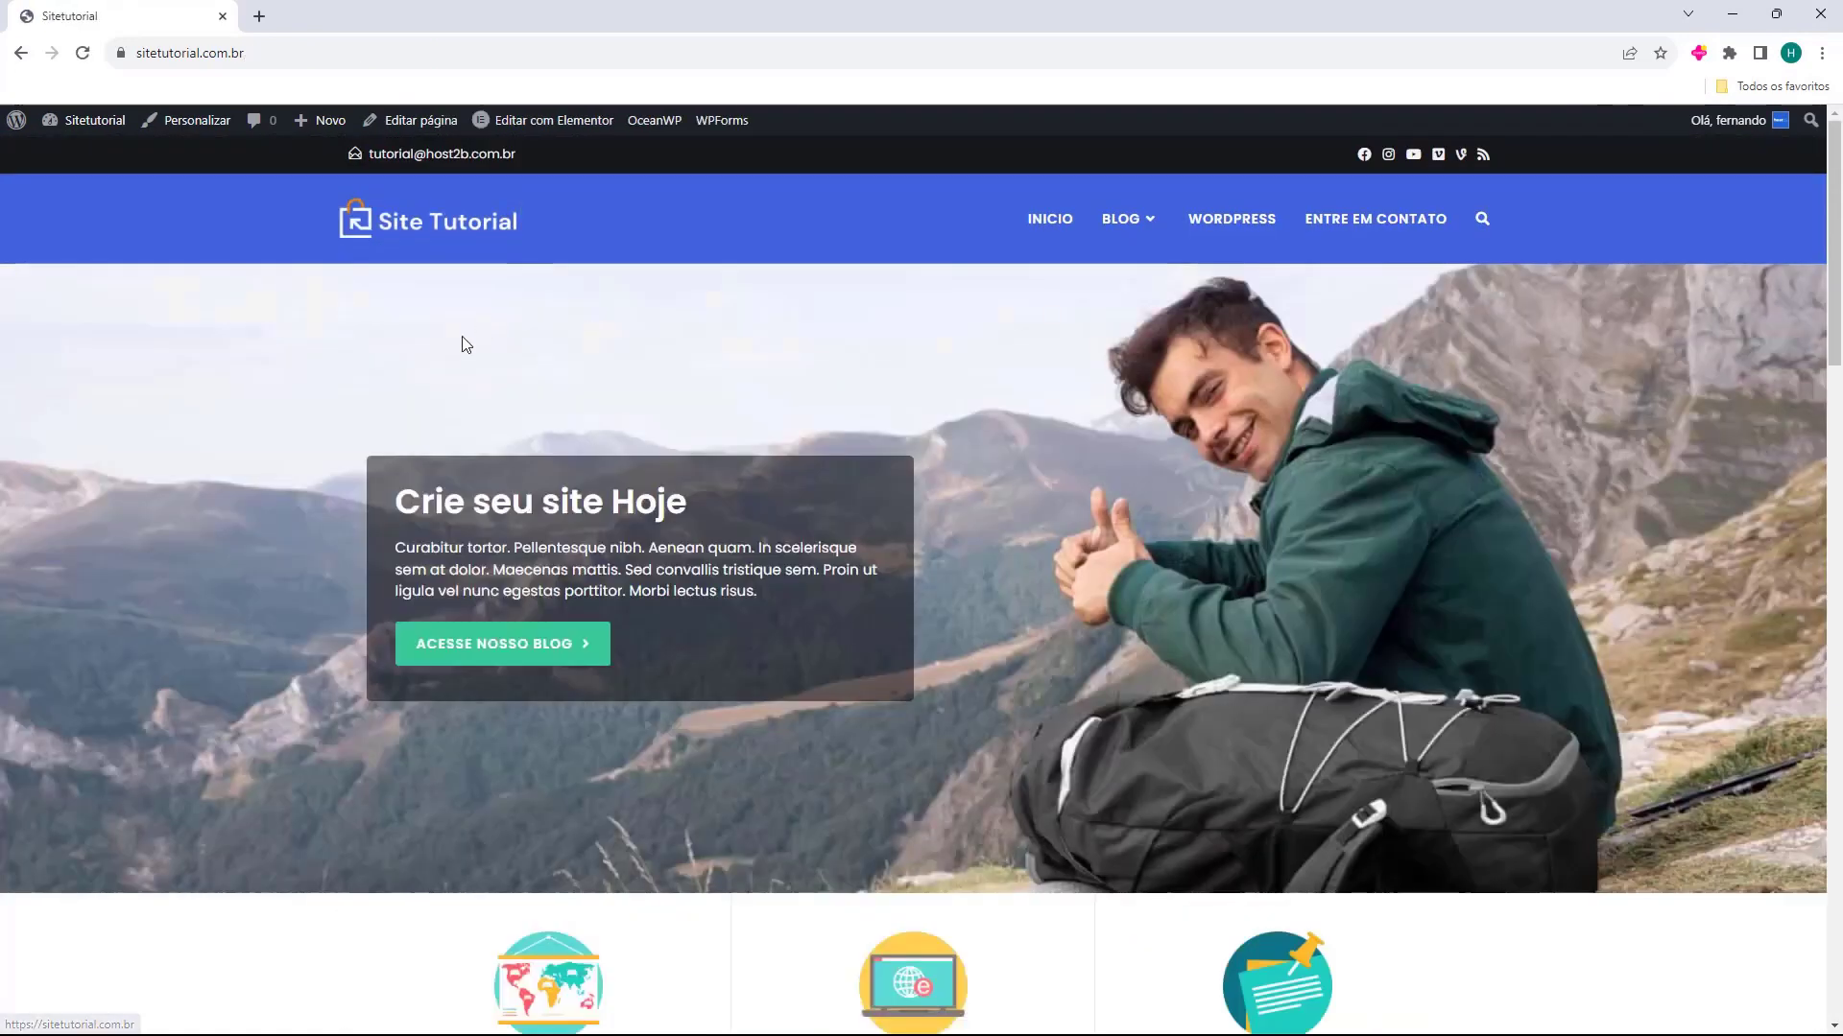